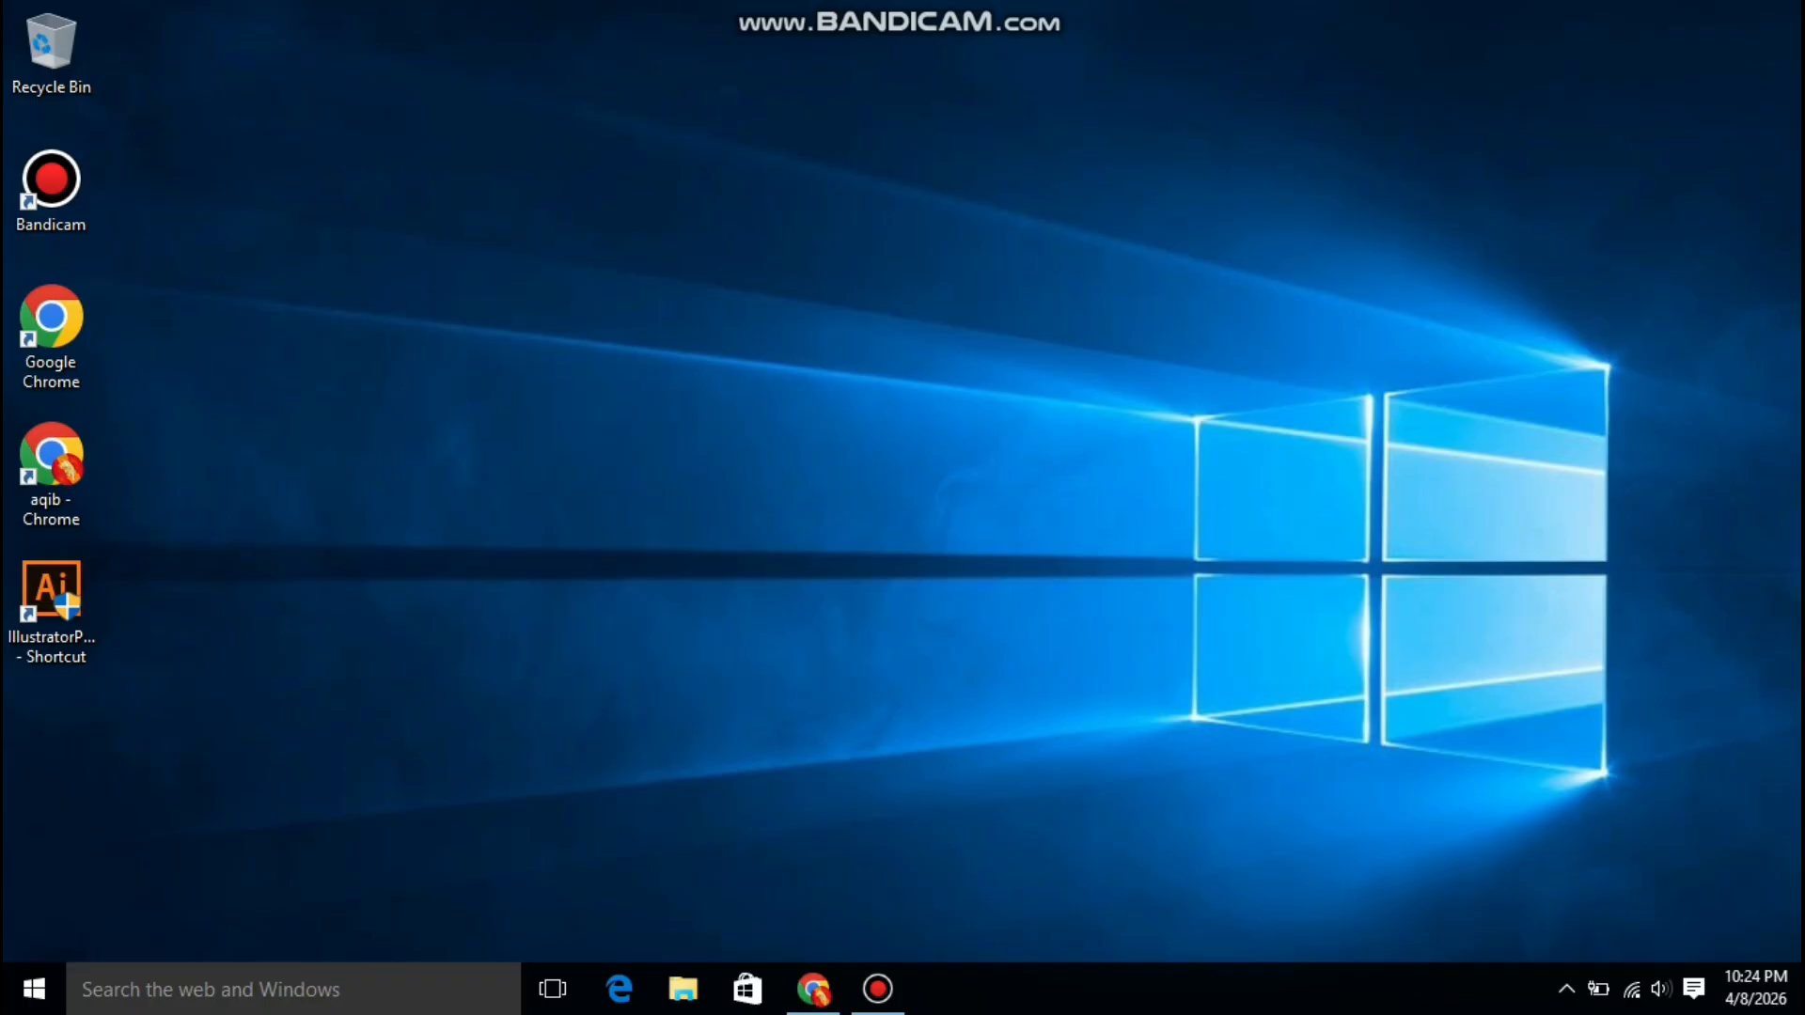
# Switch to Chrome, search Google for freelancer, and open the Freelancer website from the results
pyautogui.click(813, 989)
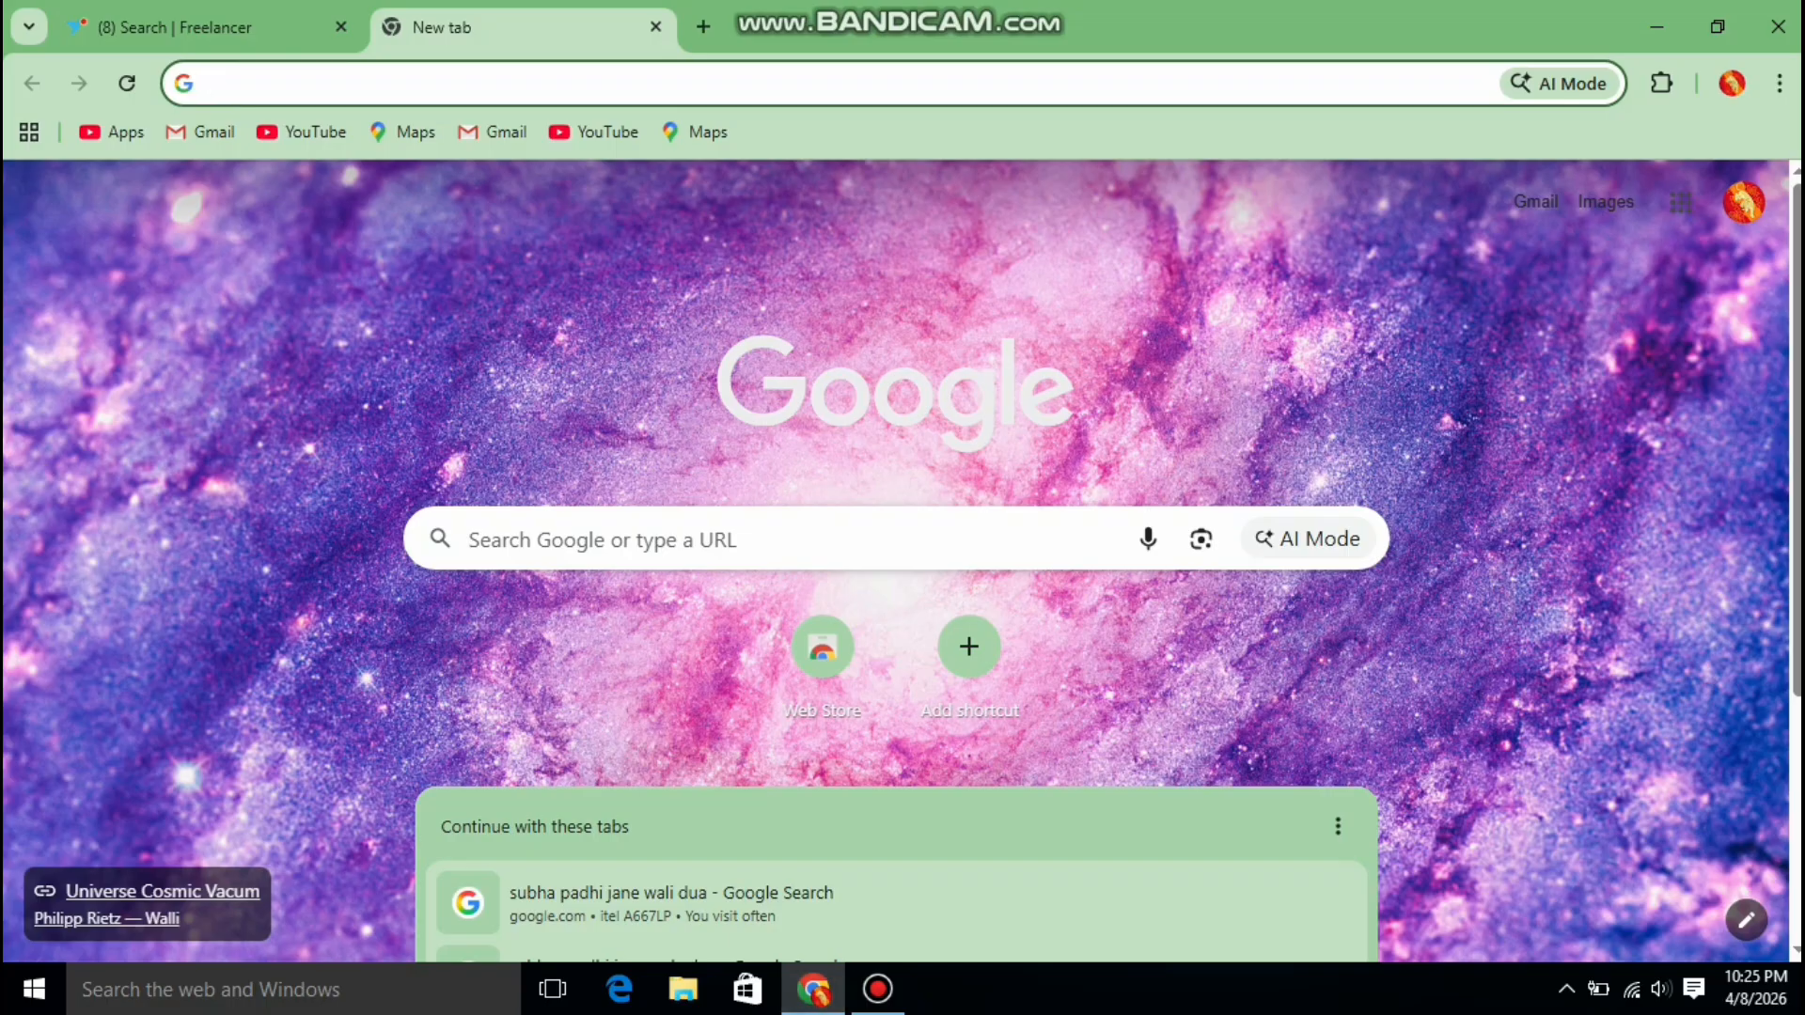
pyautogui.click(752, 540)
pyautogui.click(526, 710)
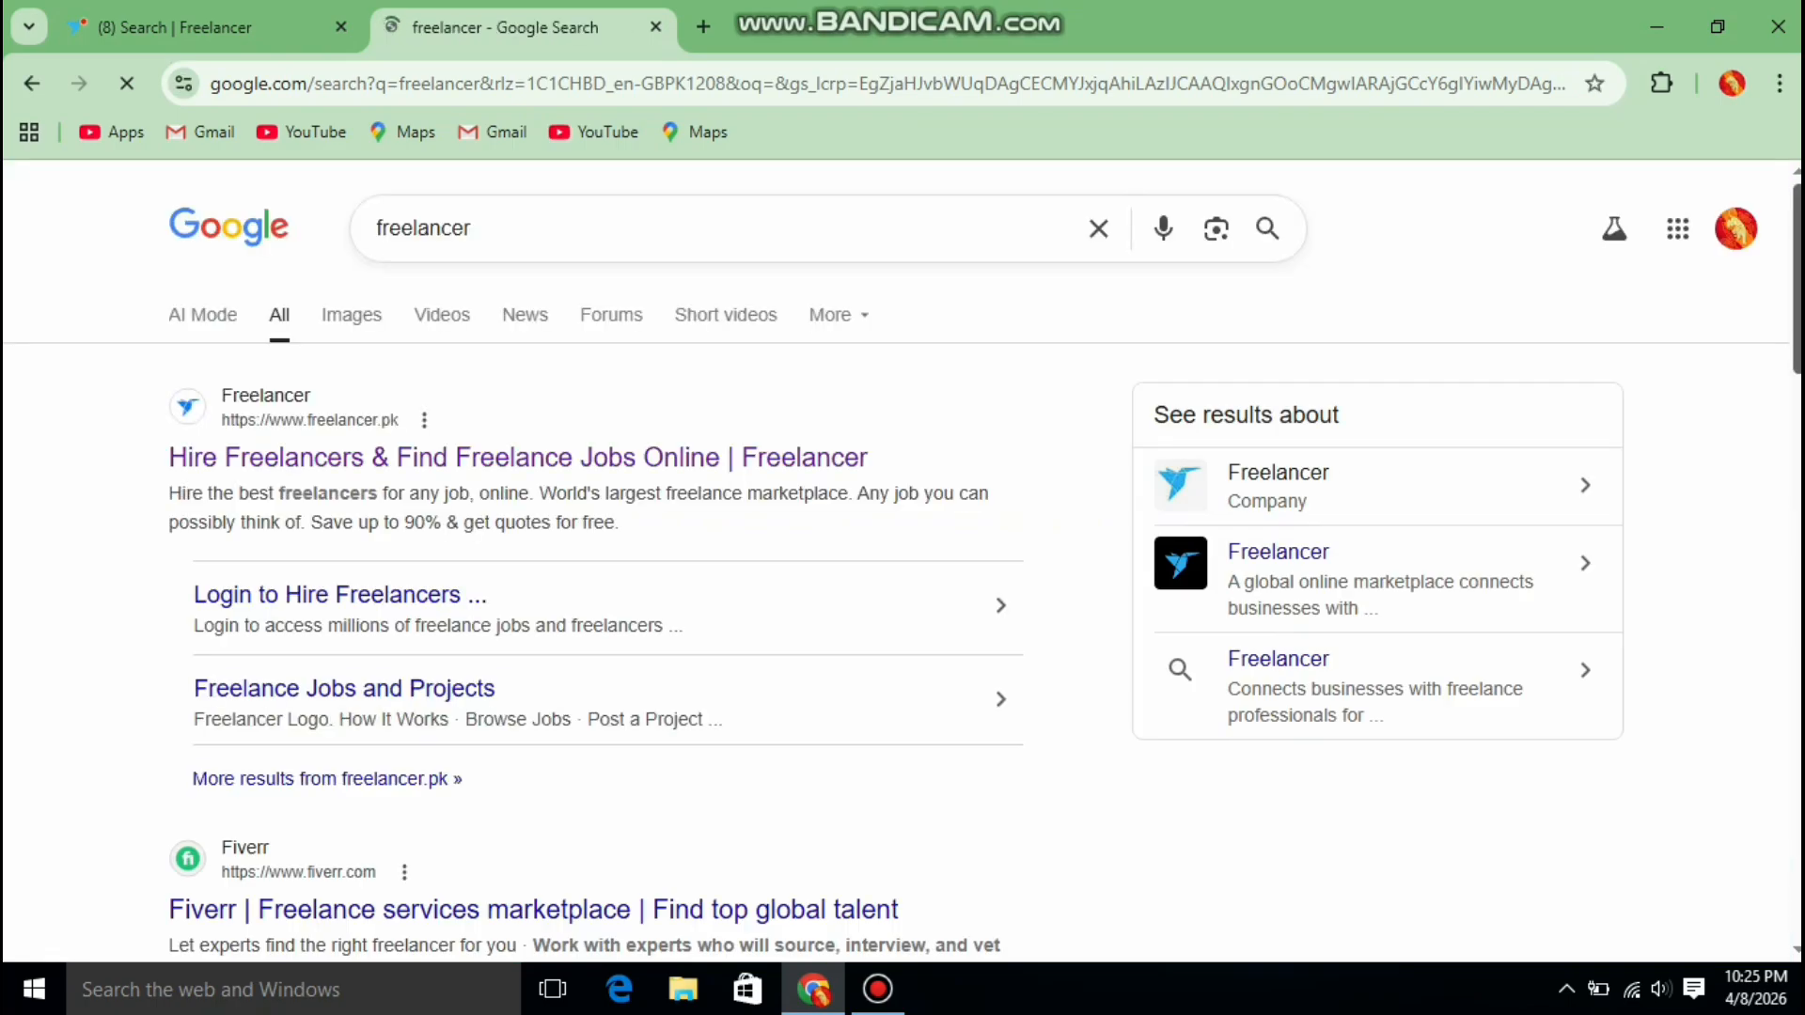
pyautogui.scroll(-1, 517, 329)
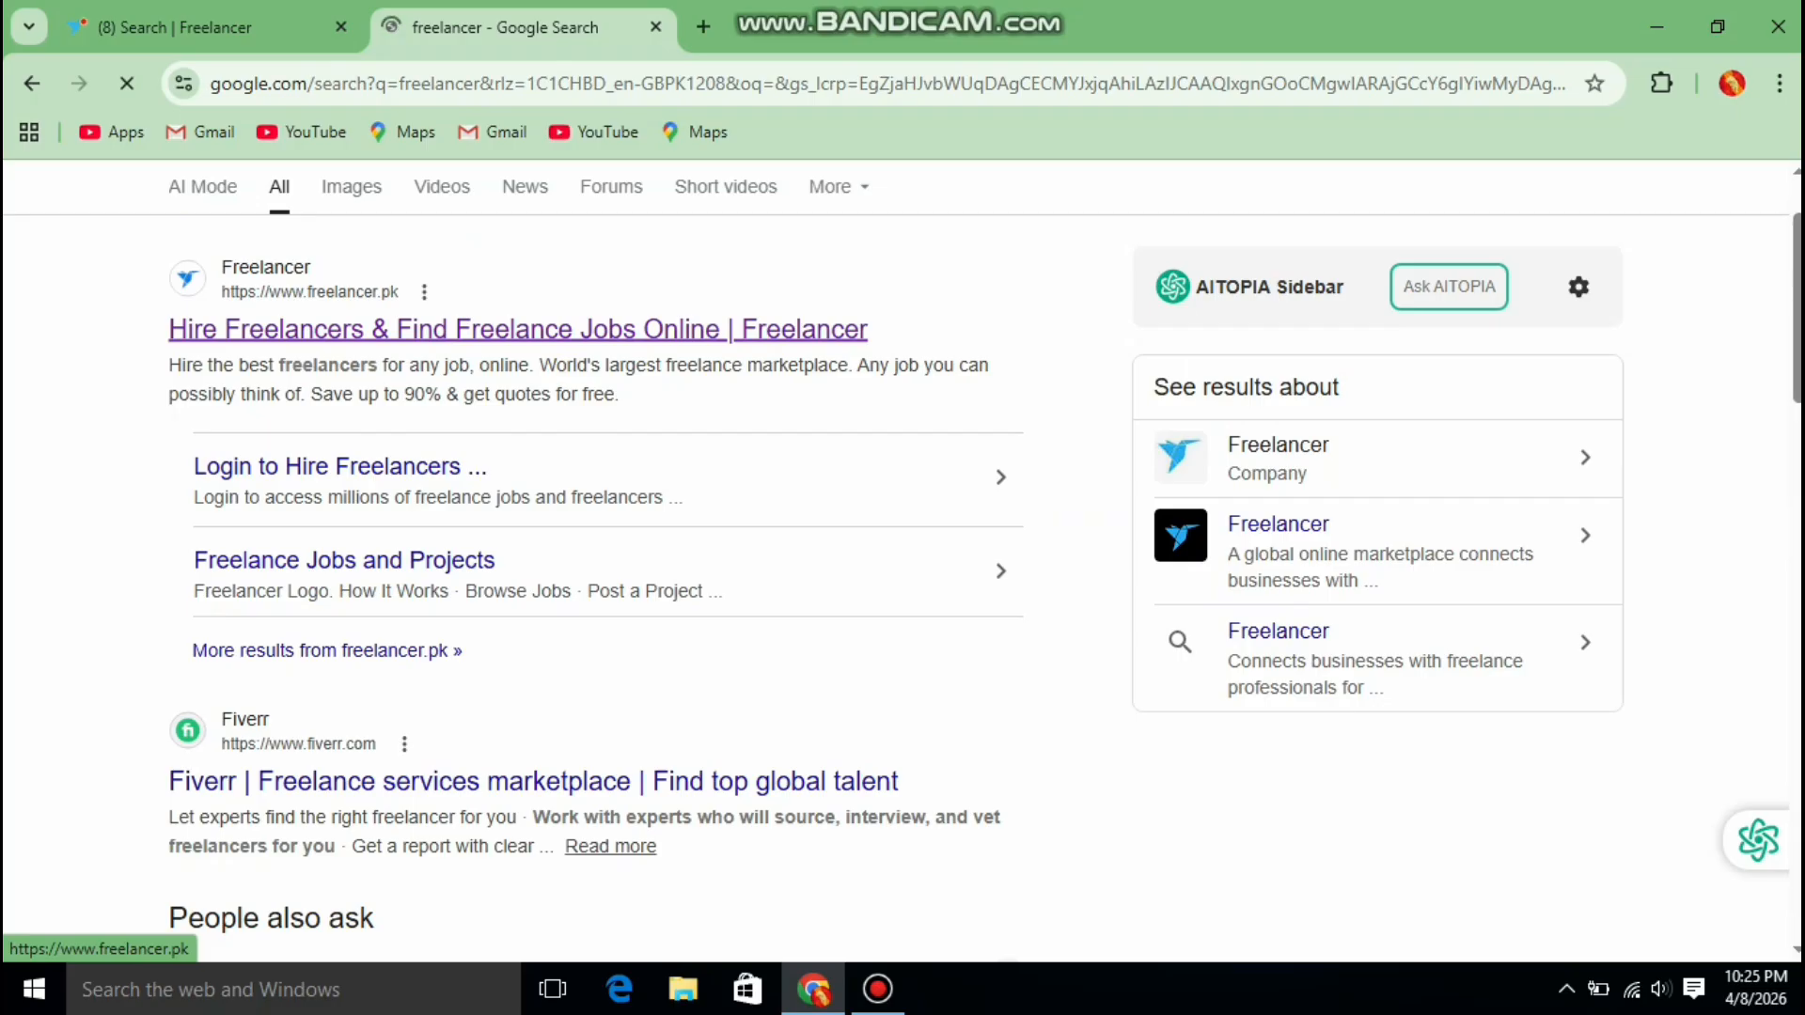
pyautogui.click(517, 329)
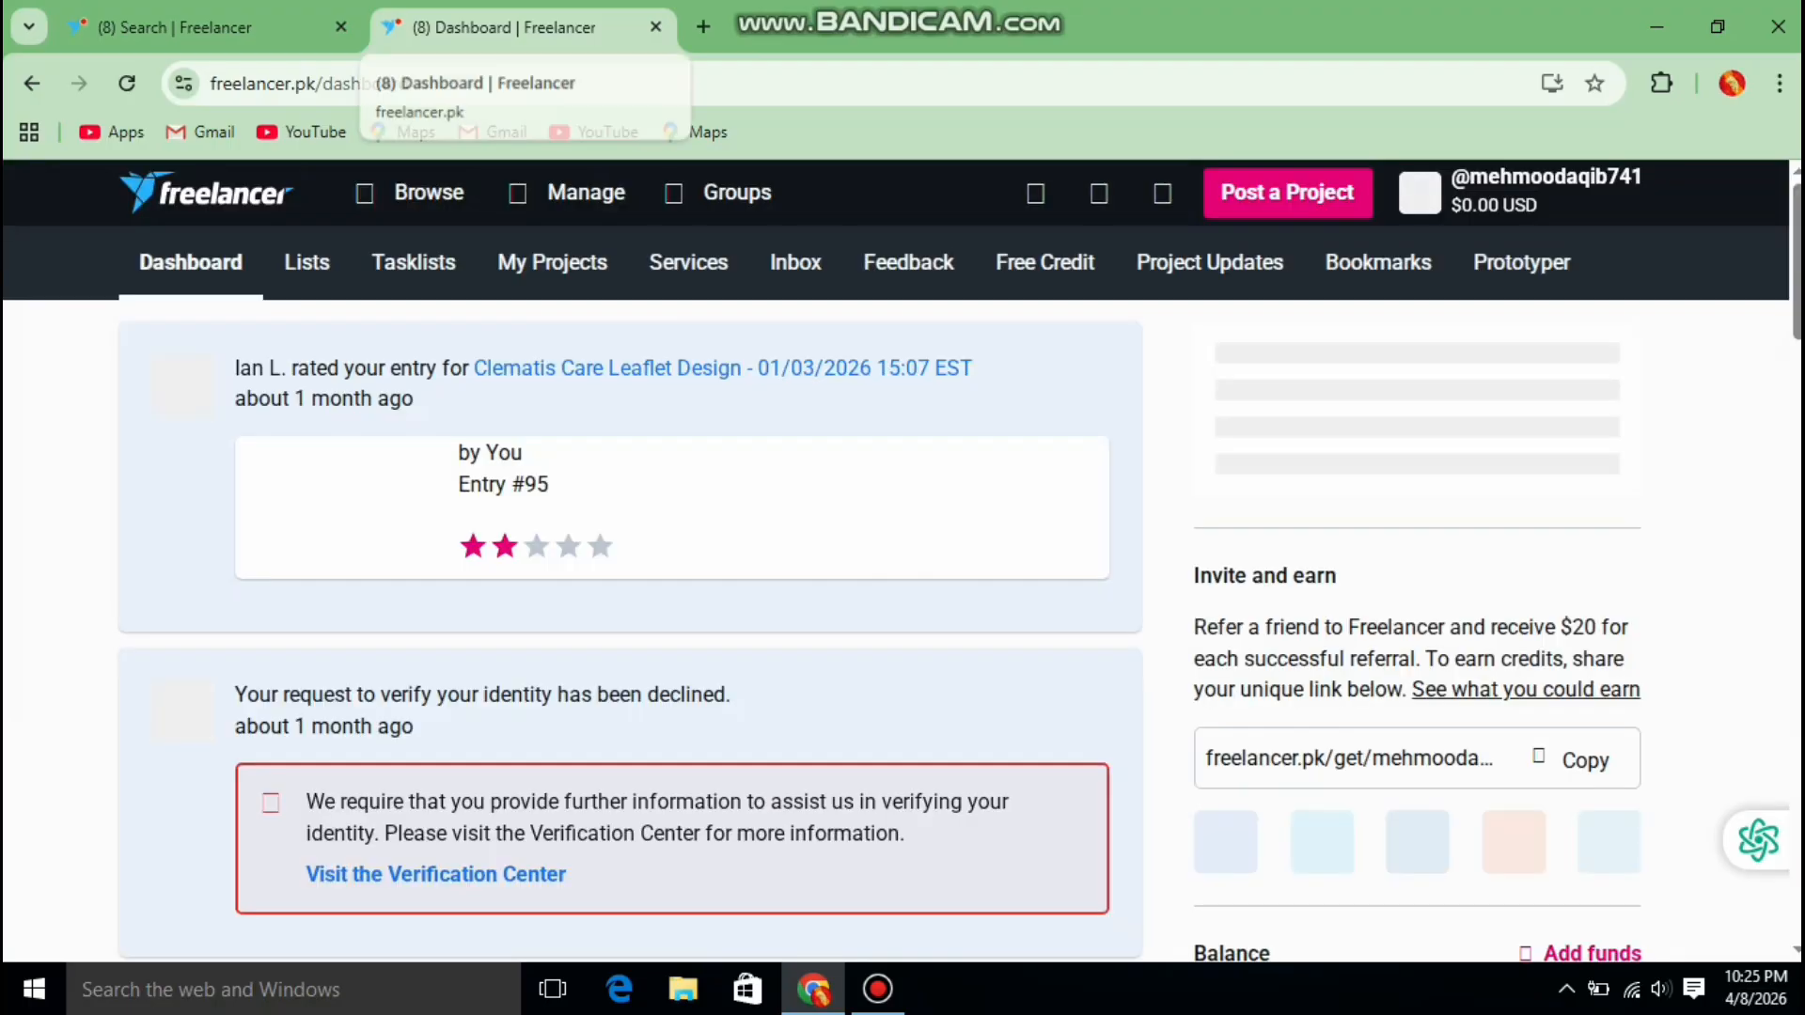
pyautogui.click(584, 188)
pyautogui.scroll(-5, 564, 470)
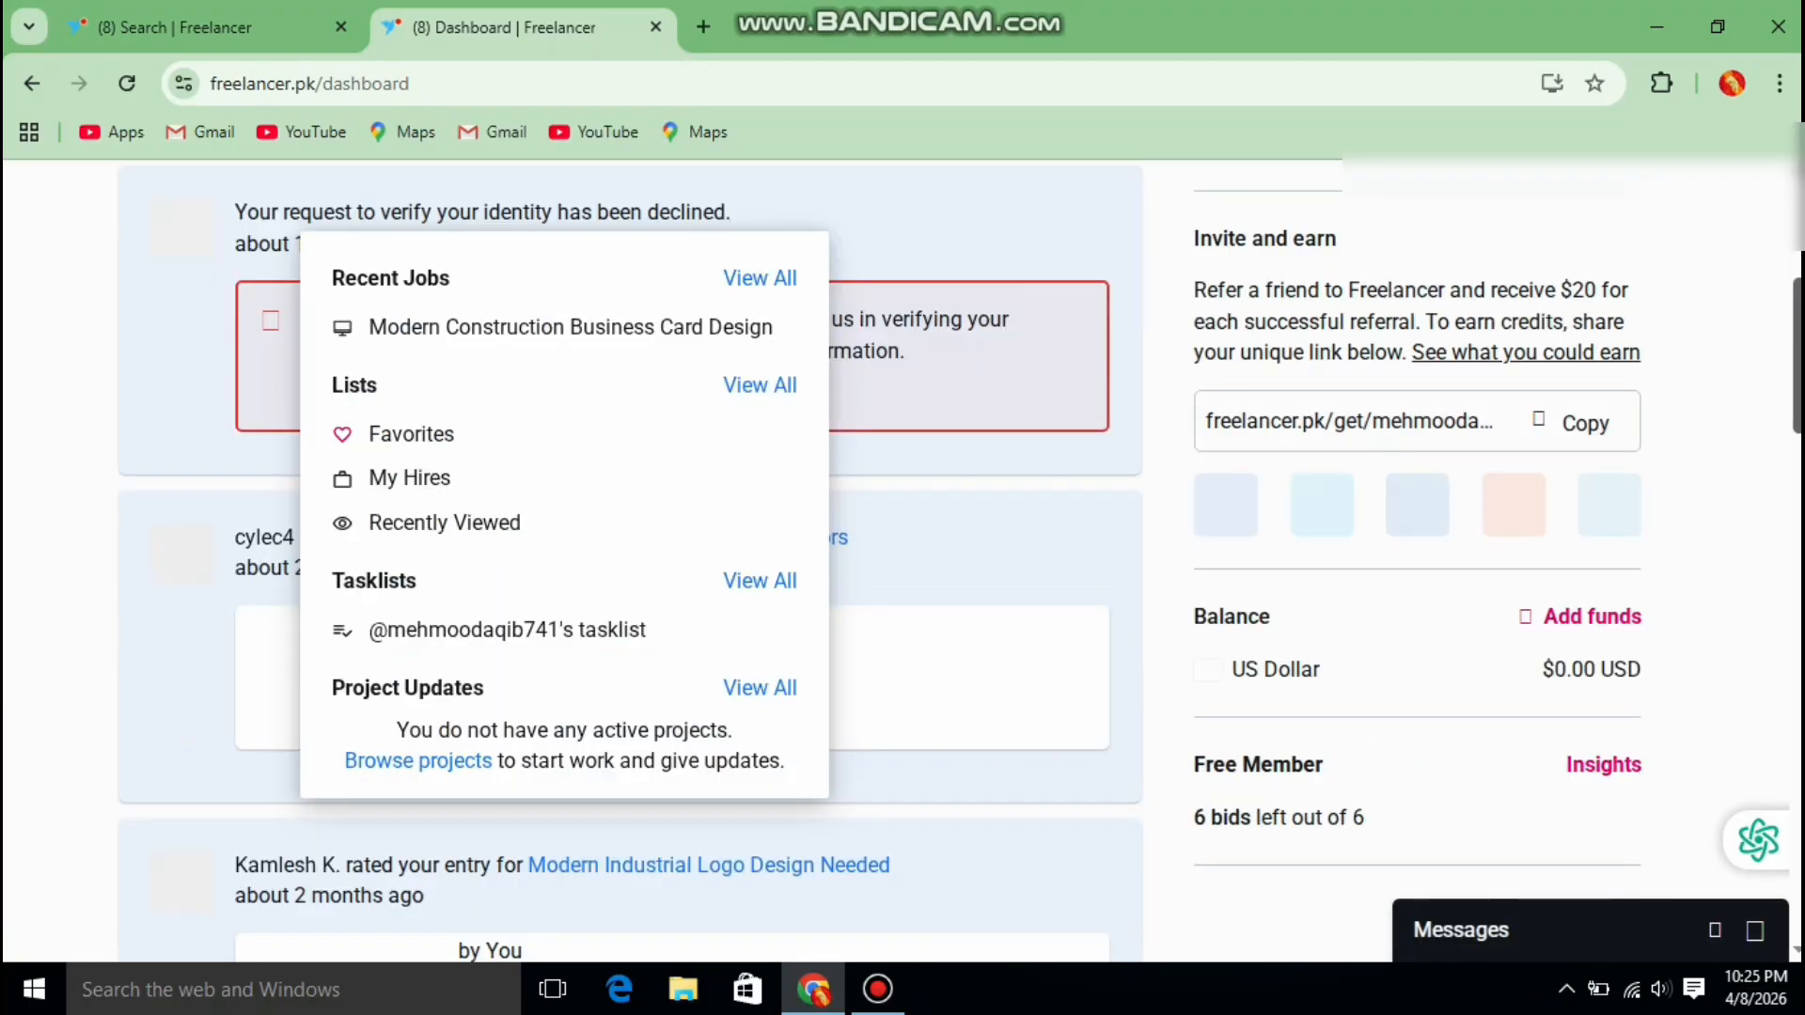
pyautogui.scroll(-10, 630, 564)
pyautogui.scroll(15, 630, 564)
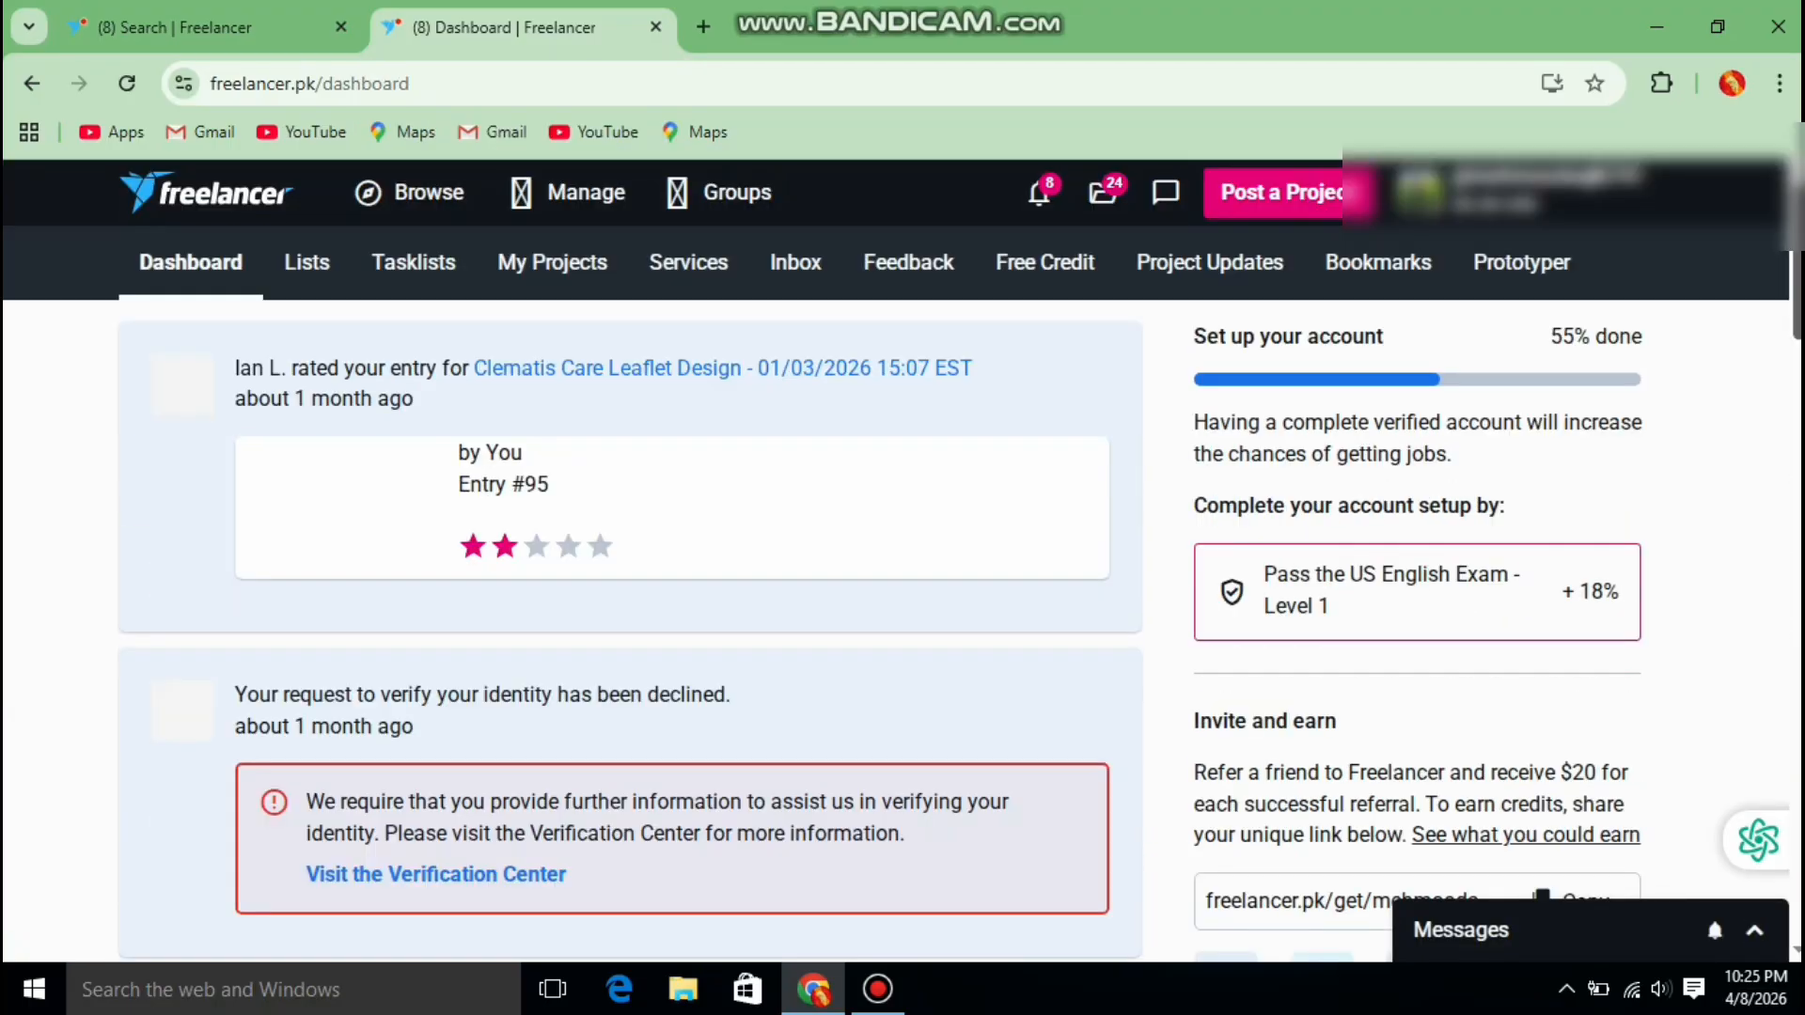
pyautogui.click(410, 191)
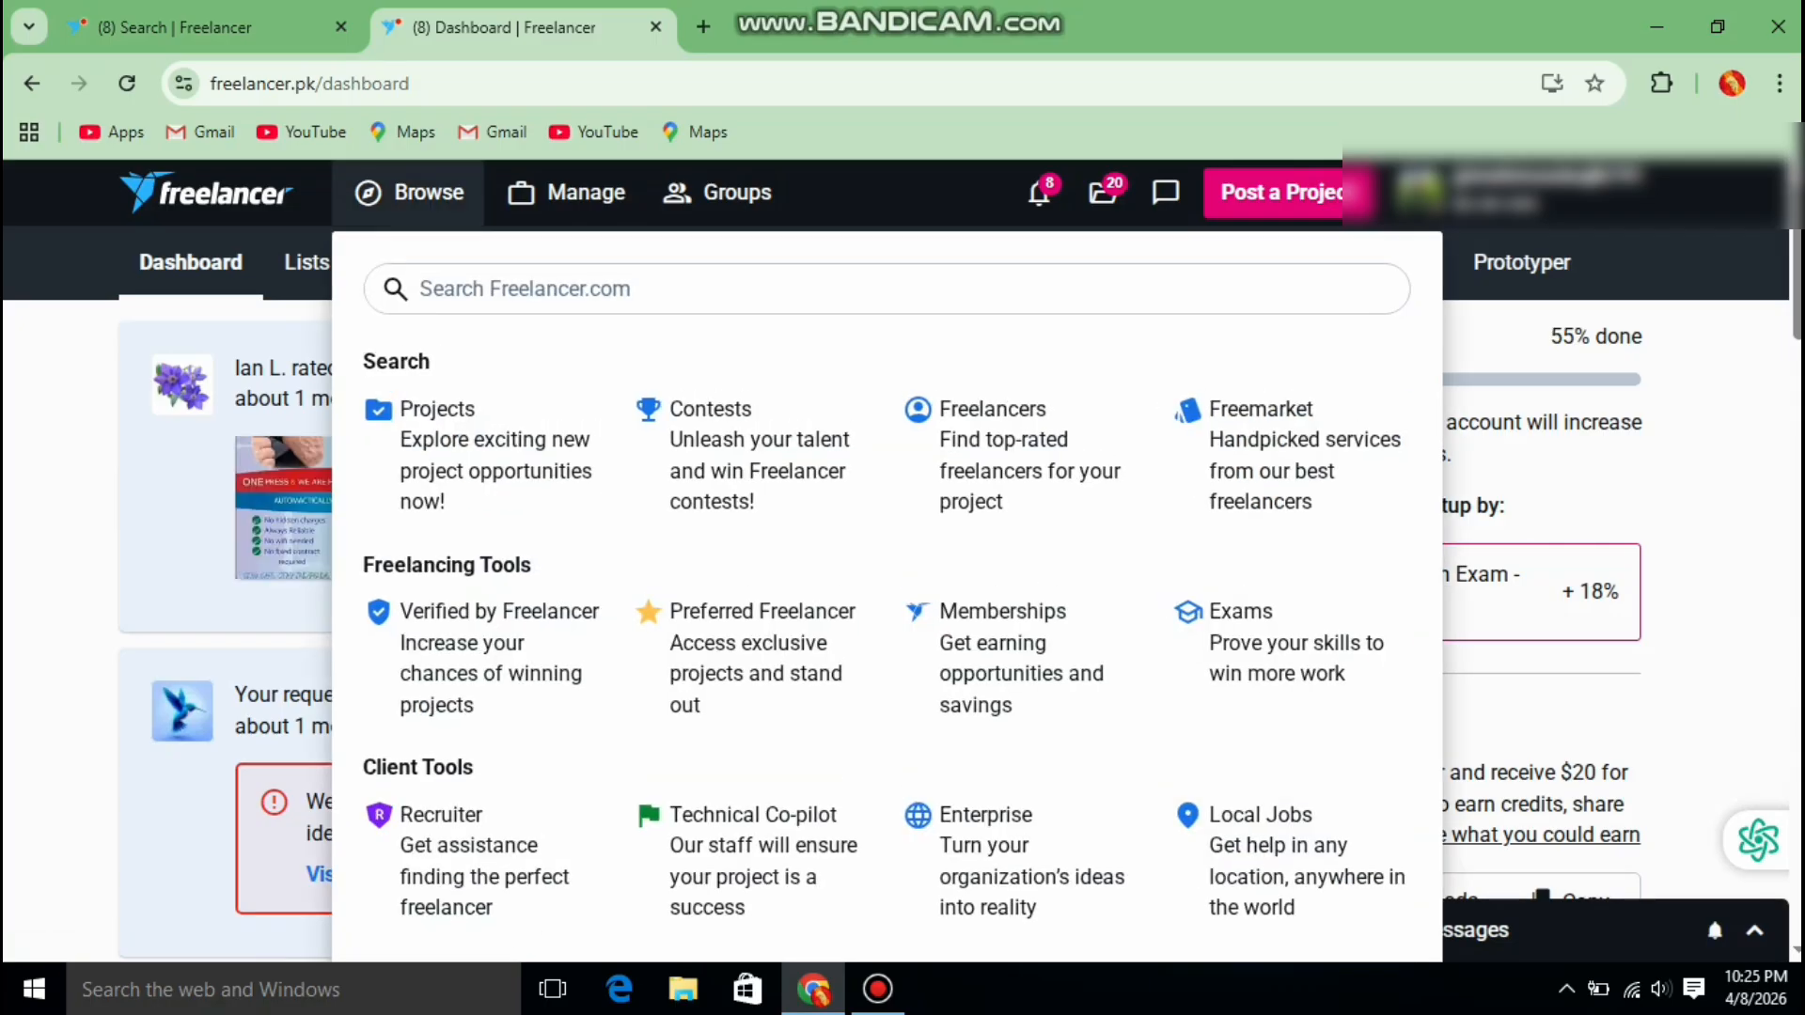
pyautogui.press('Escape')
# Close the other Freelancer tab and open the site's contest search page from the dashboard
pyautogui.click(341, 26)
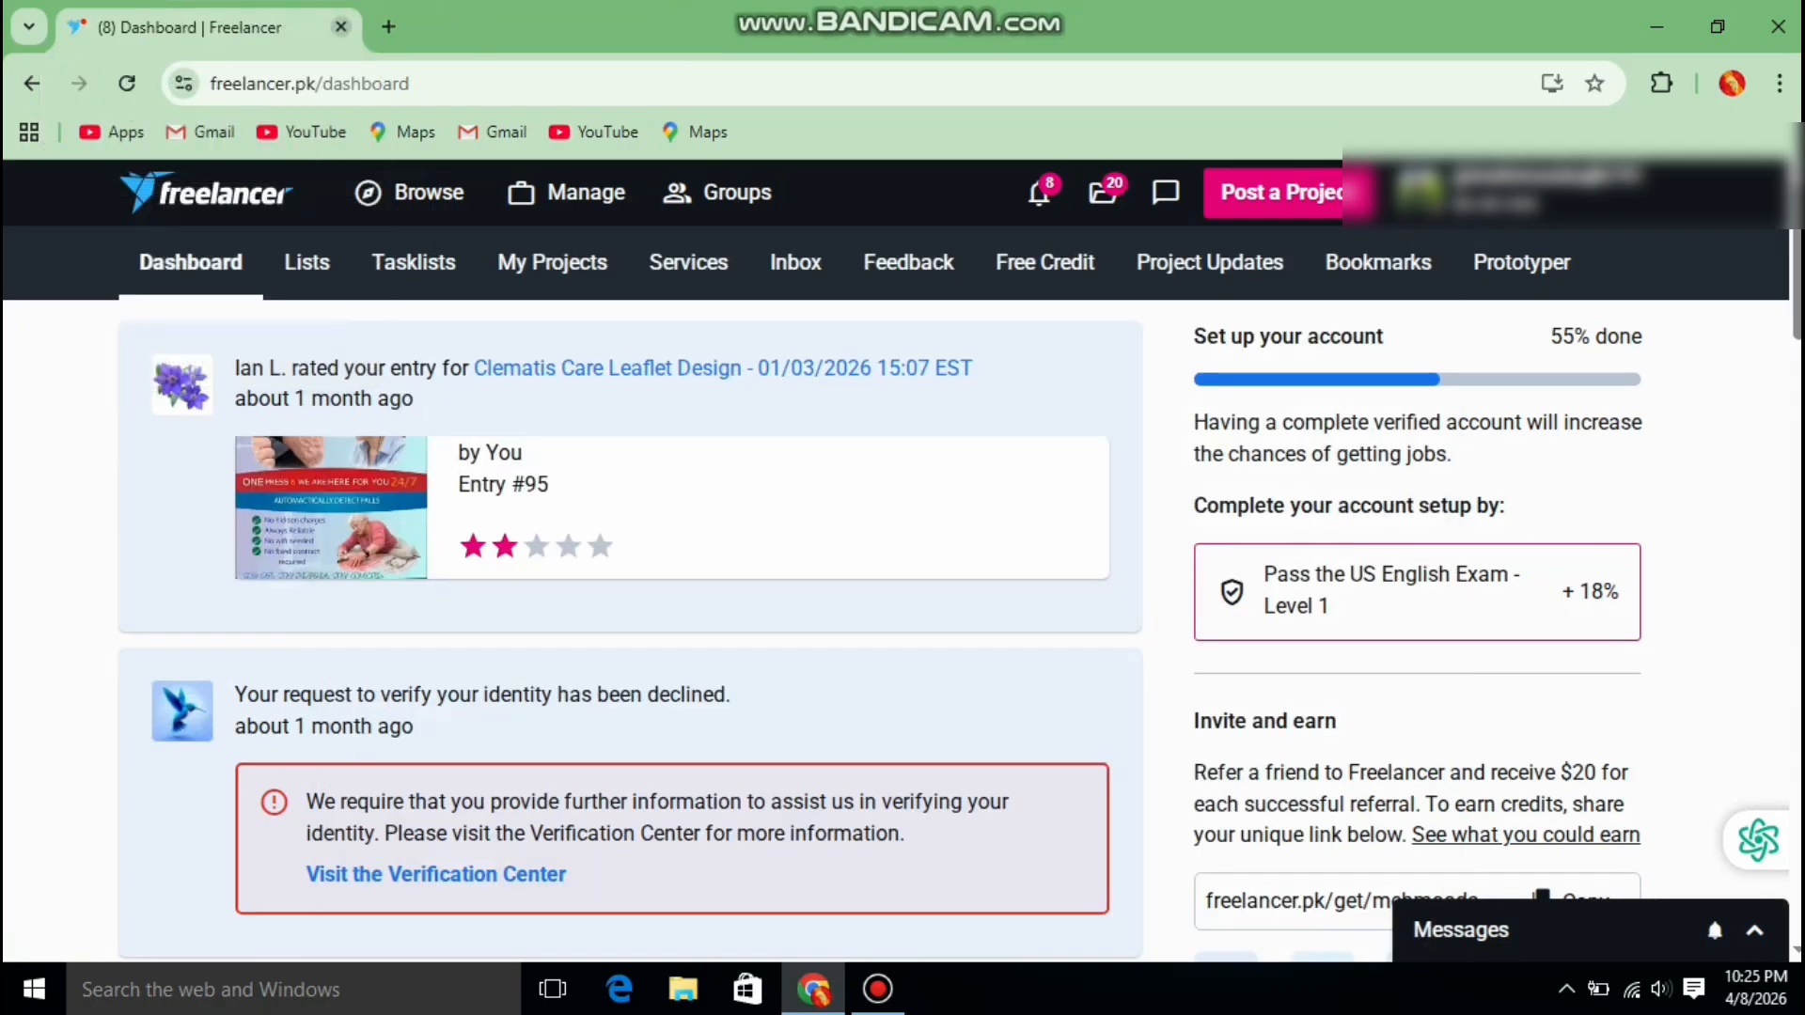
pyautogui.click(410, 192)
pyautogui.press('Escape')
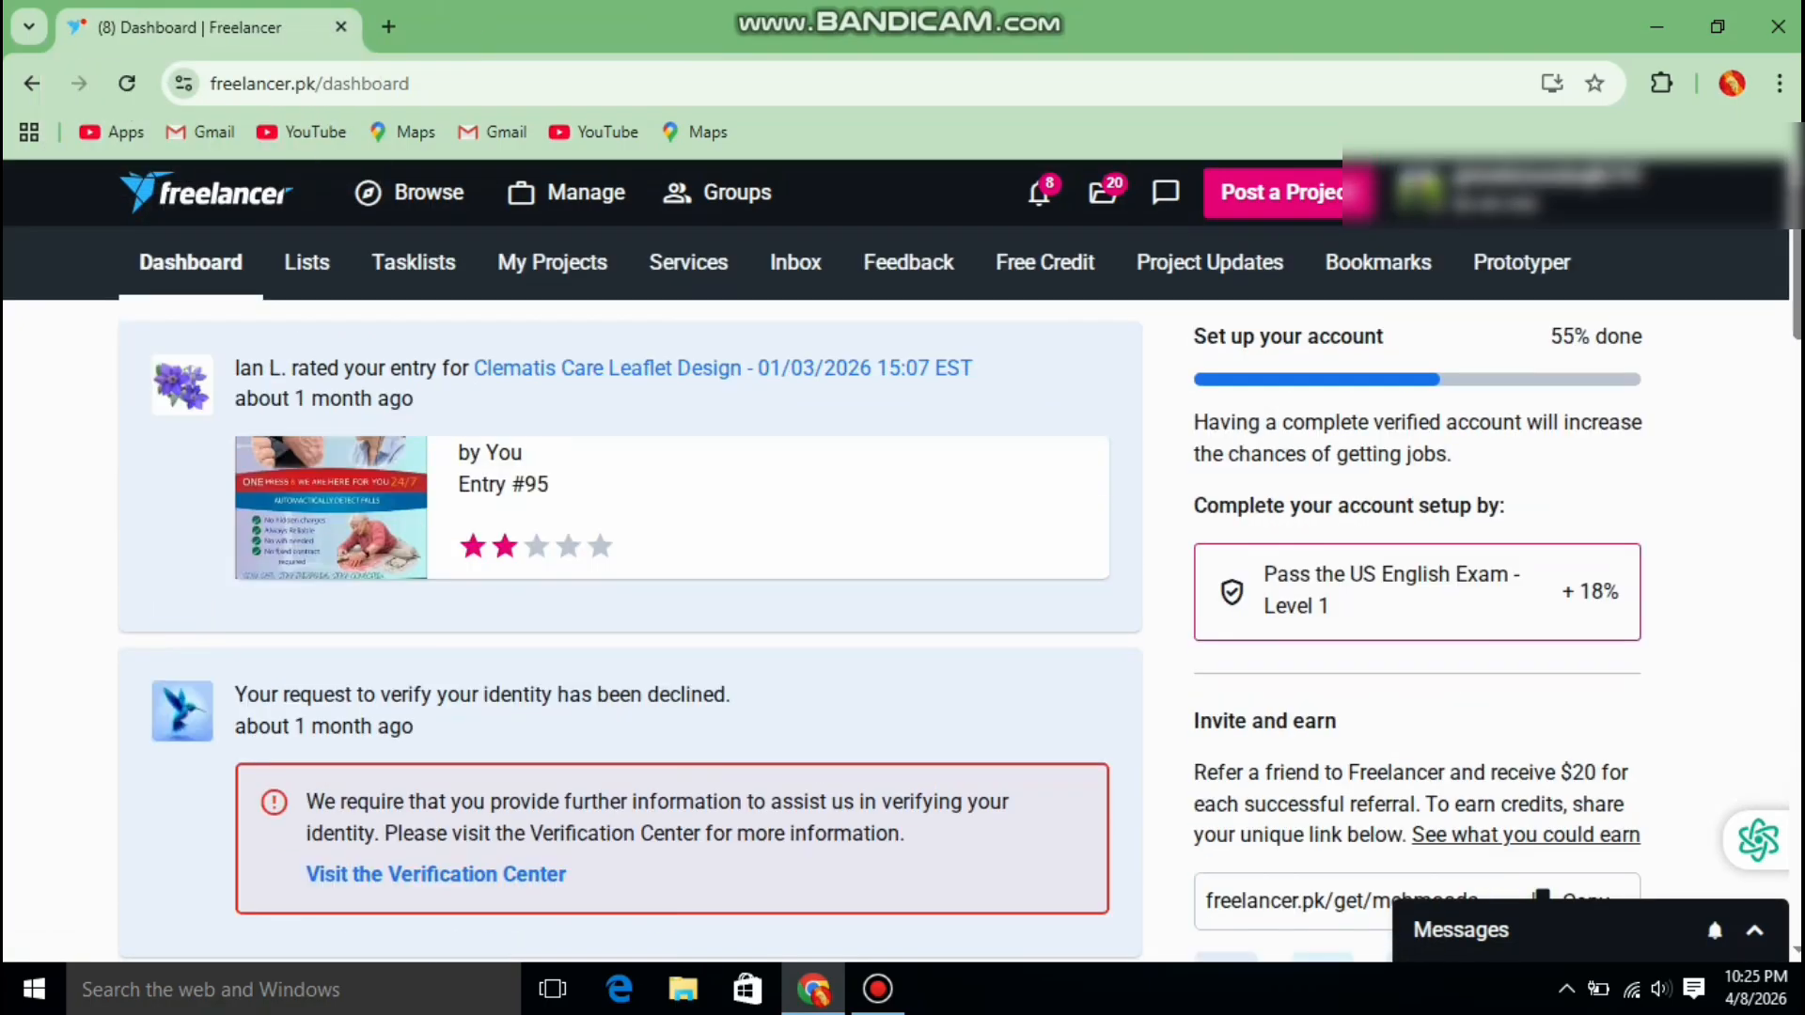
pyautogui.click(410, 191)
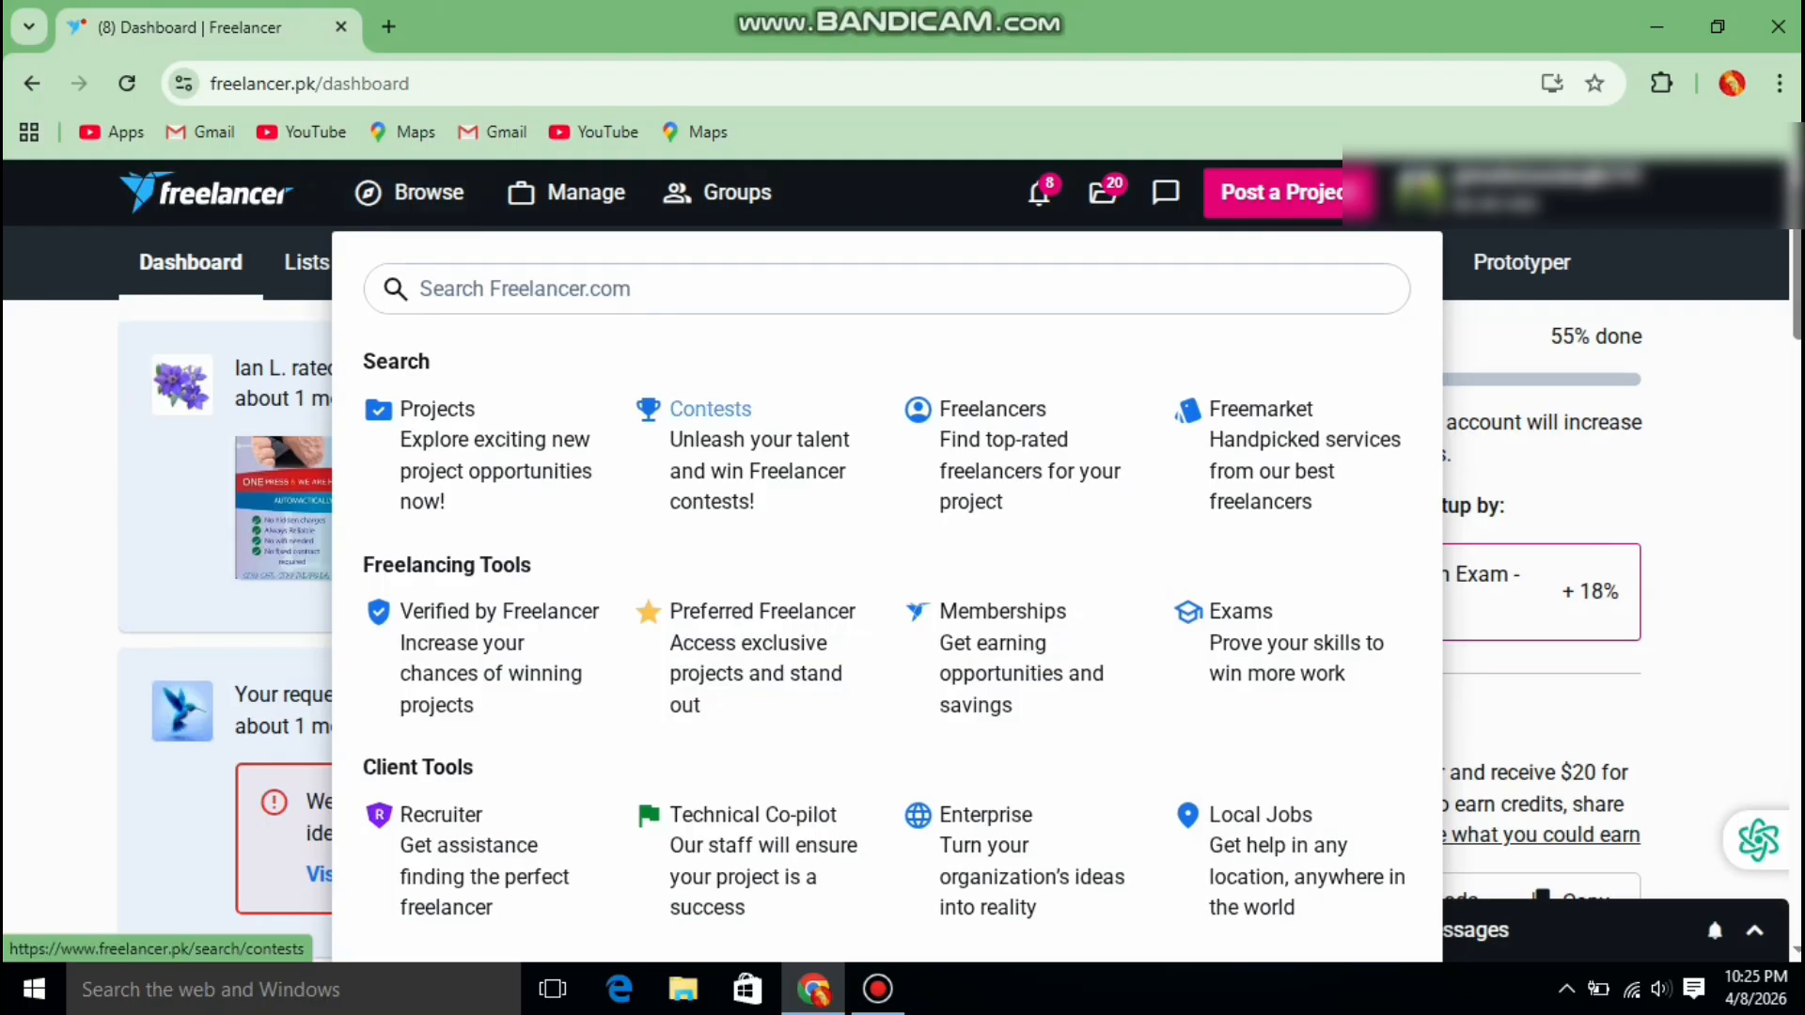
pyautogui.click(710, 408)
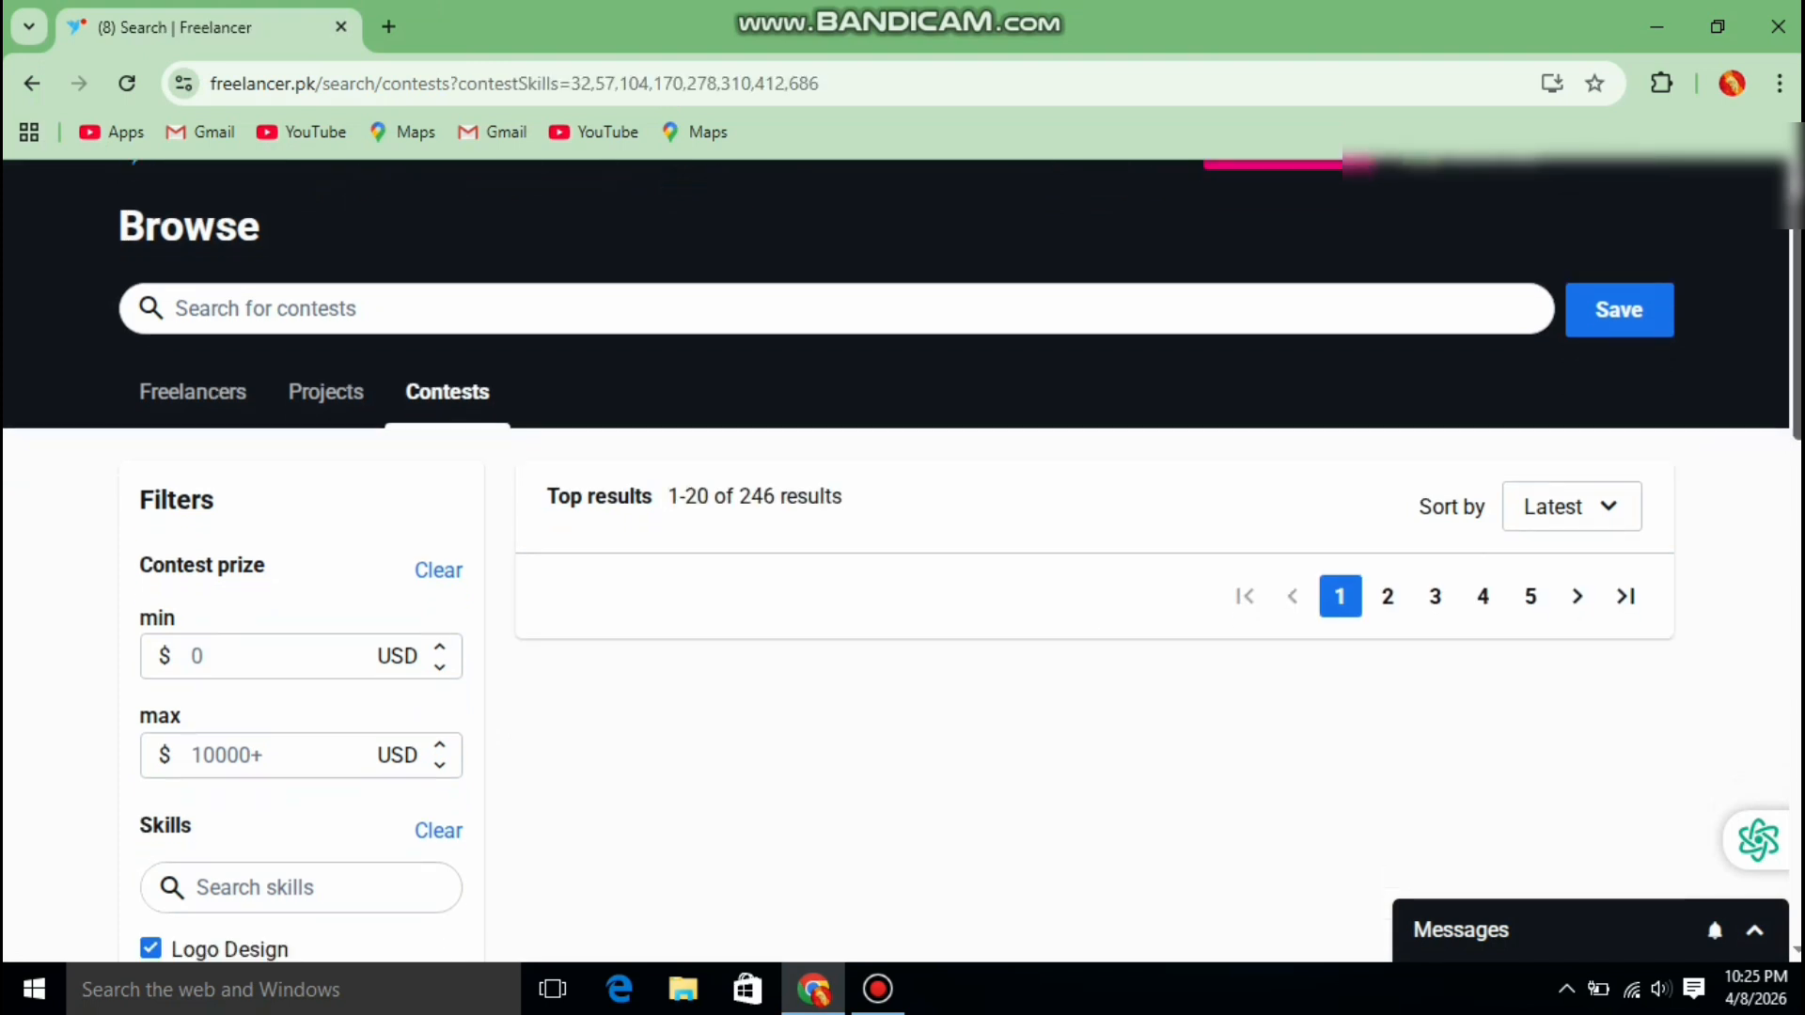
# Look through the contest listings, checking their titles, descriptions, entry counts, prizes and required skills
pyautogui.scroll(-1, 902, 564)
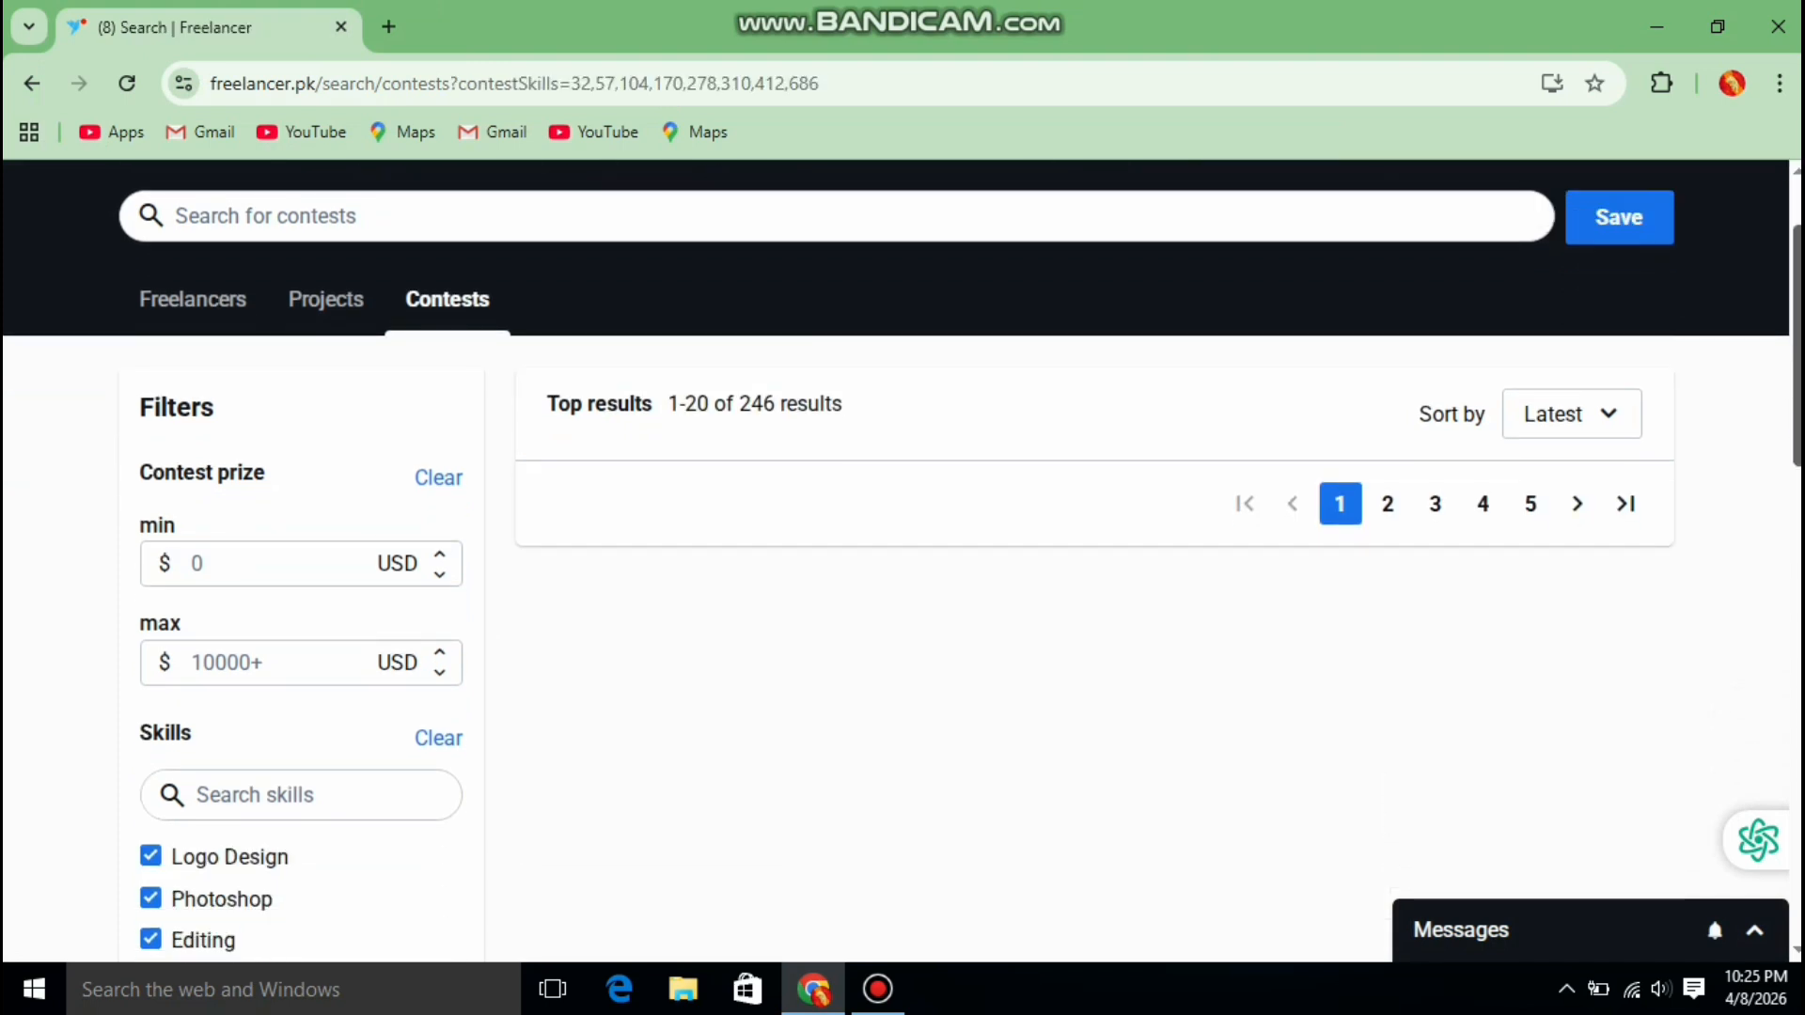
pyautogui.scroll(-1, 903, 564)
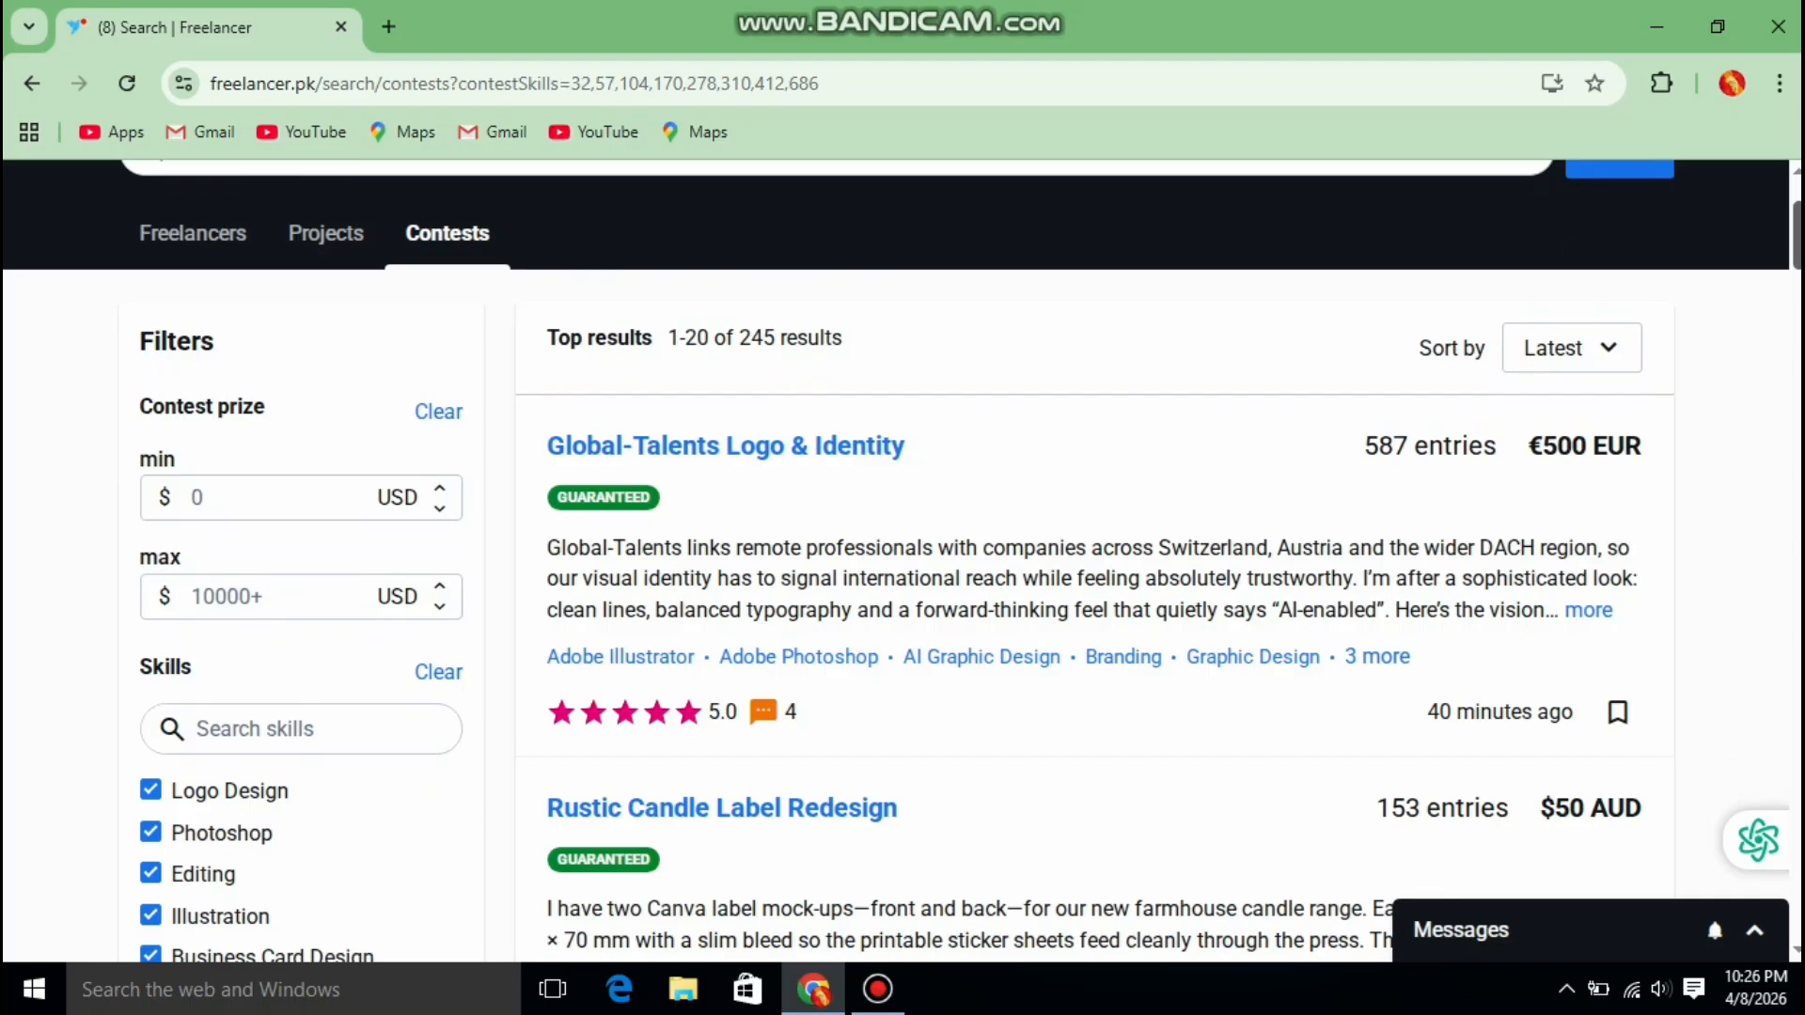
pyautogui.scroll(-1, 903, 561)
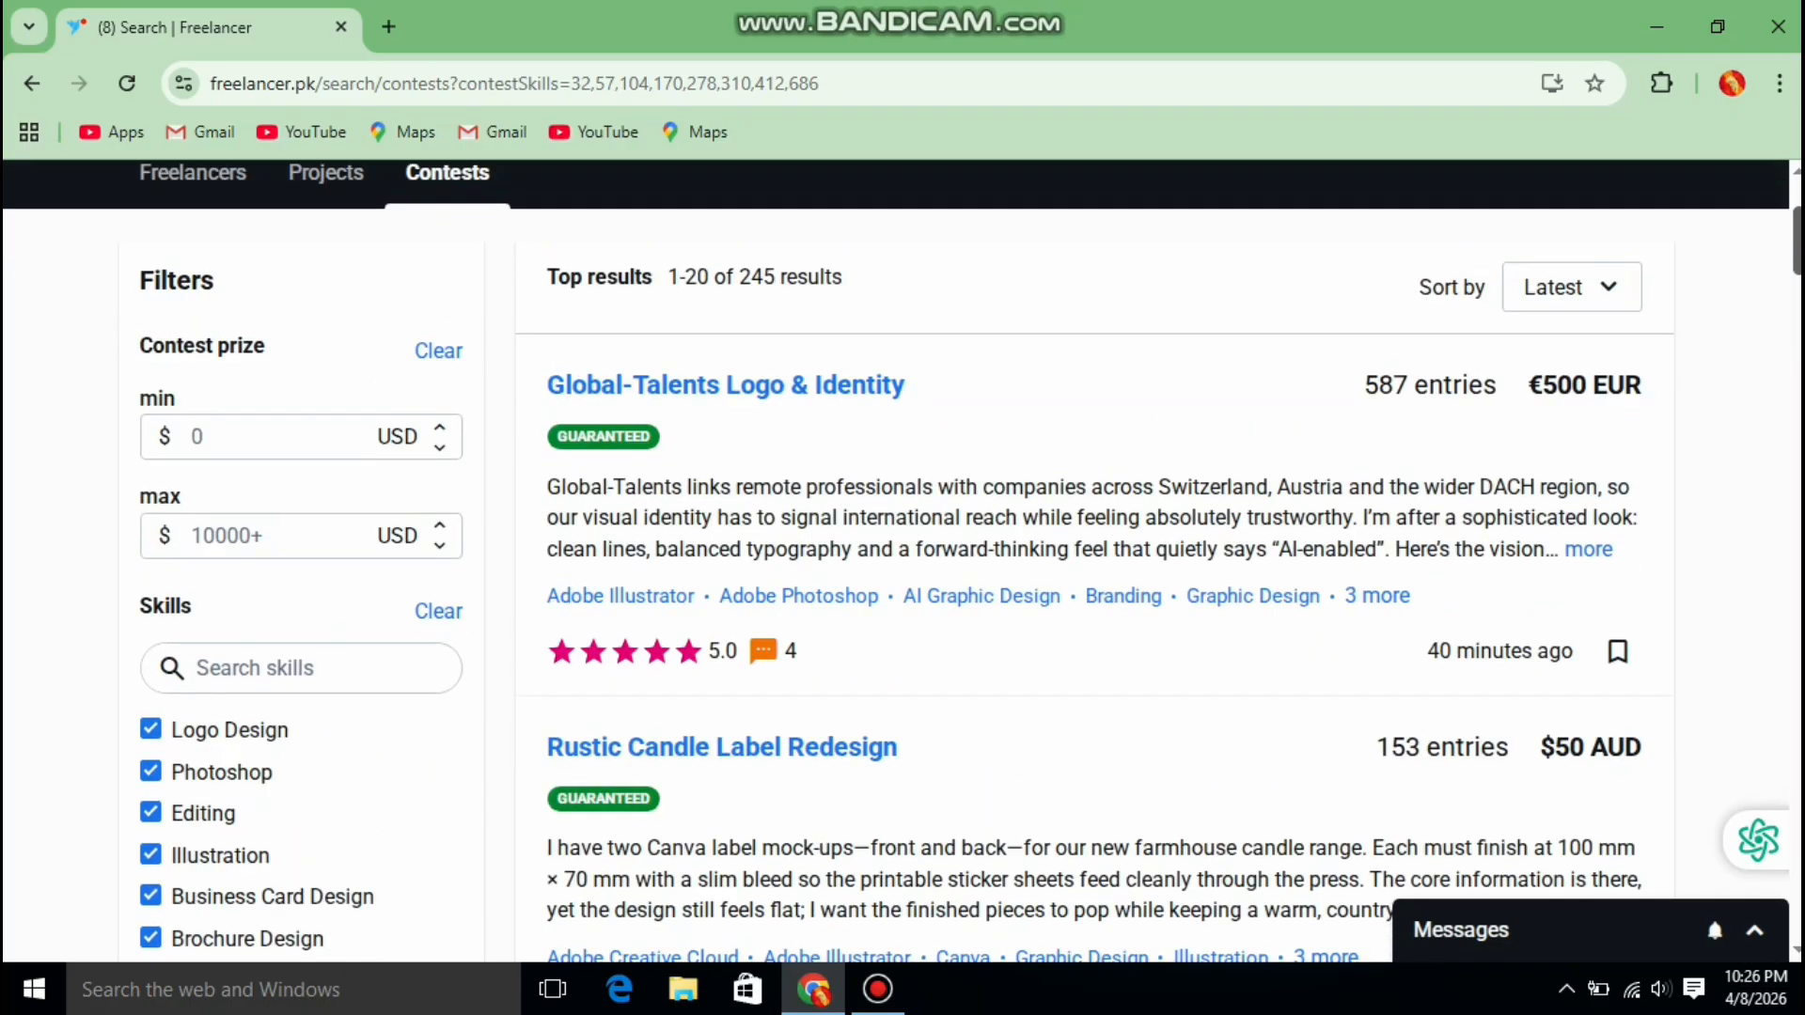
pyautogui.scroll(-2, 902, 561)
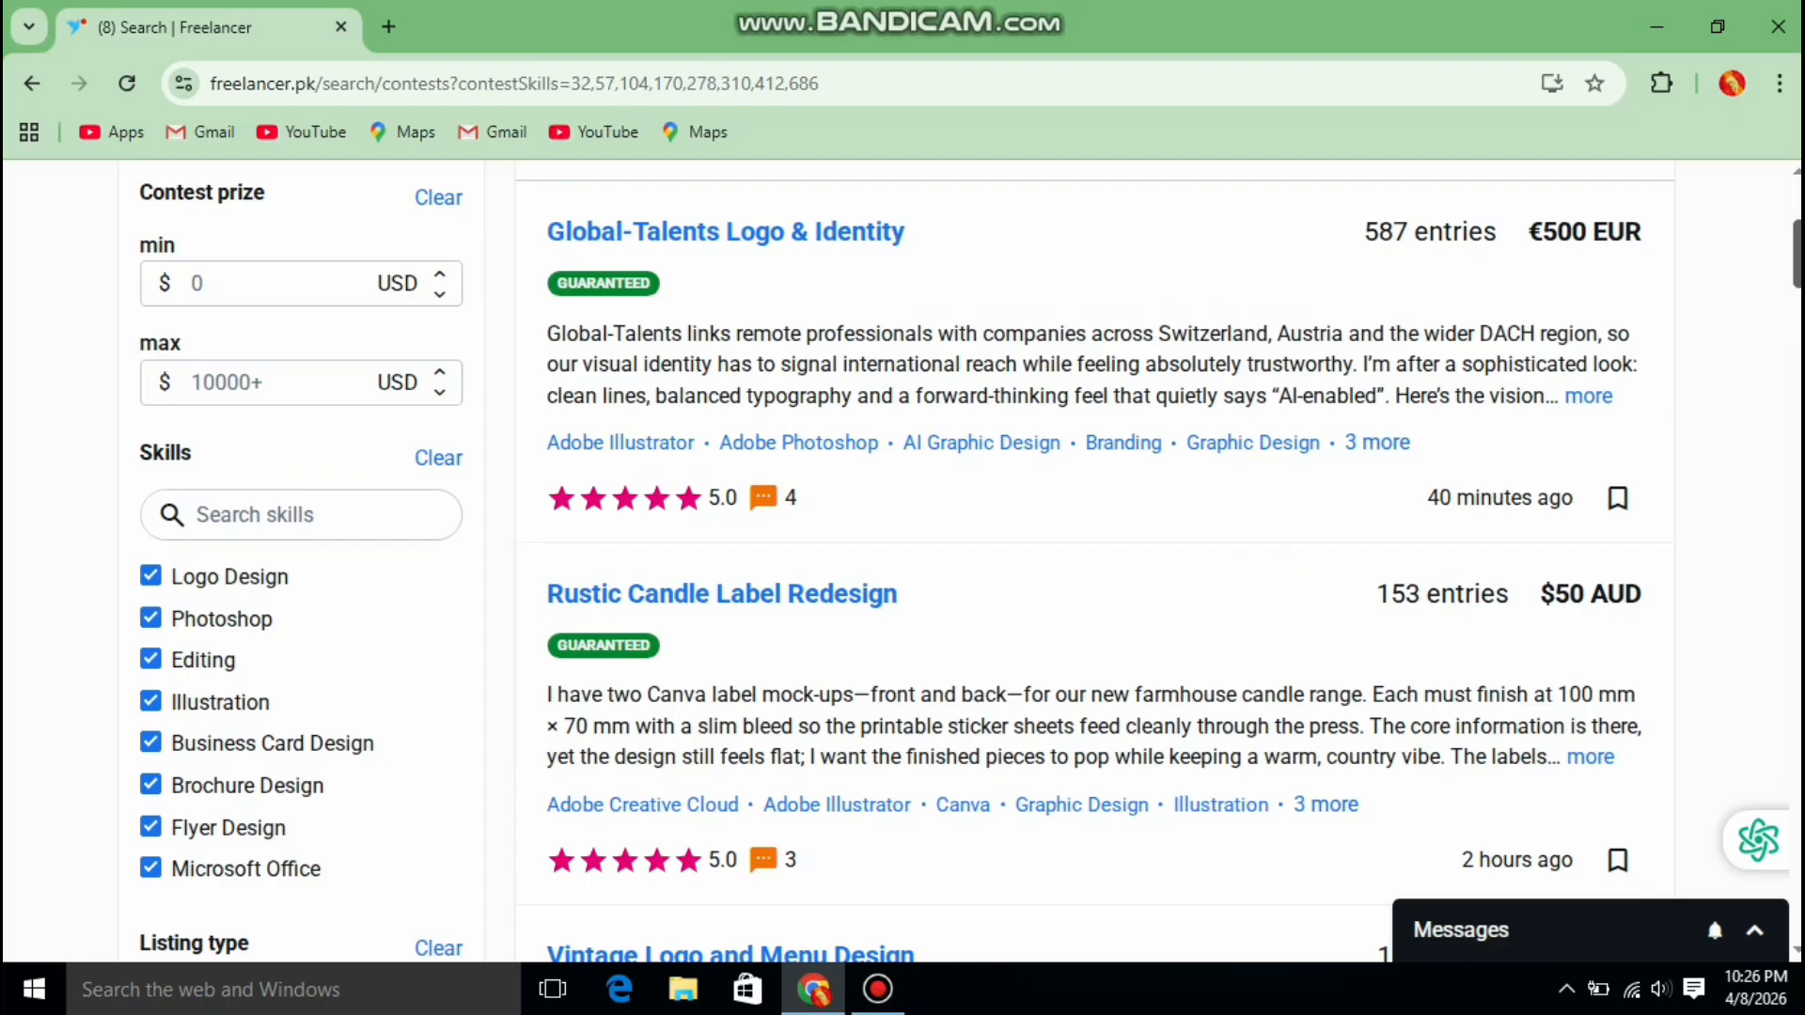
pyautogui.scroll(-4, 903, 561)
pyautogui.scroll(8, 903, 562)
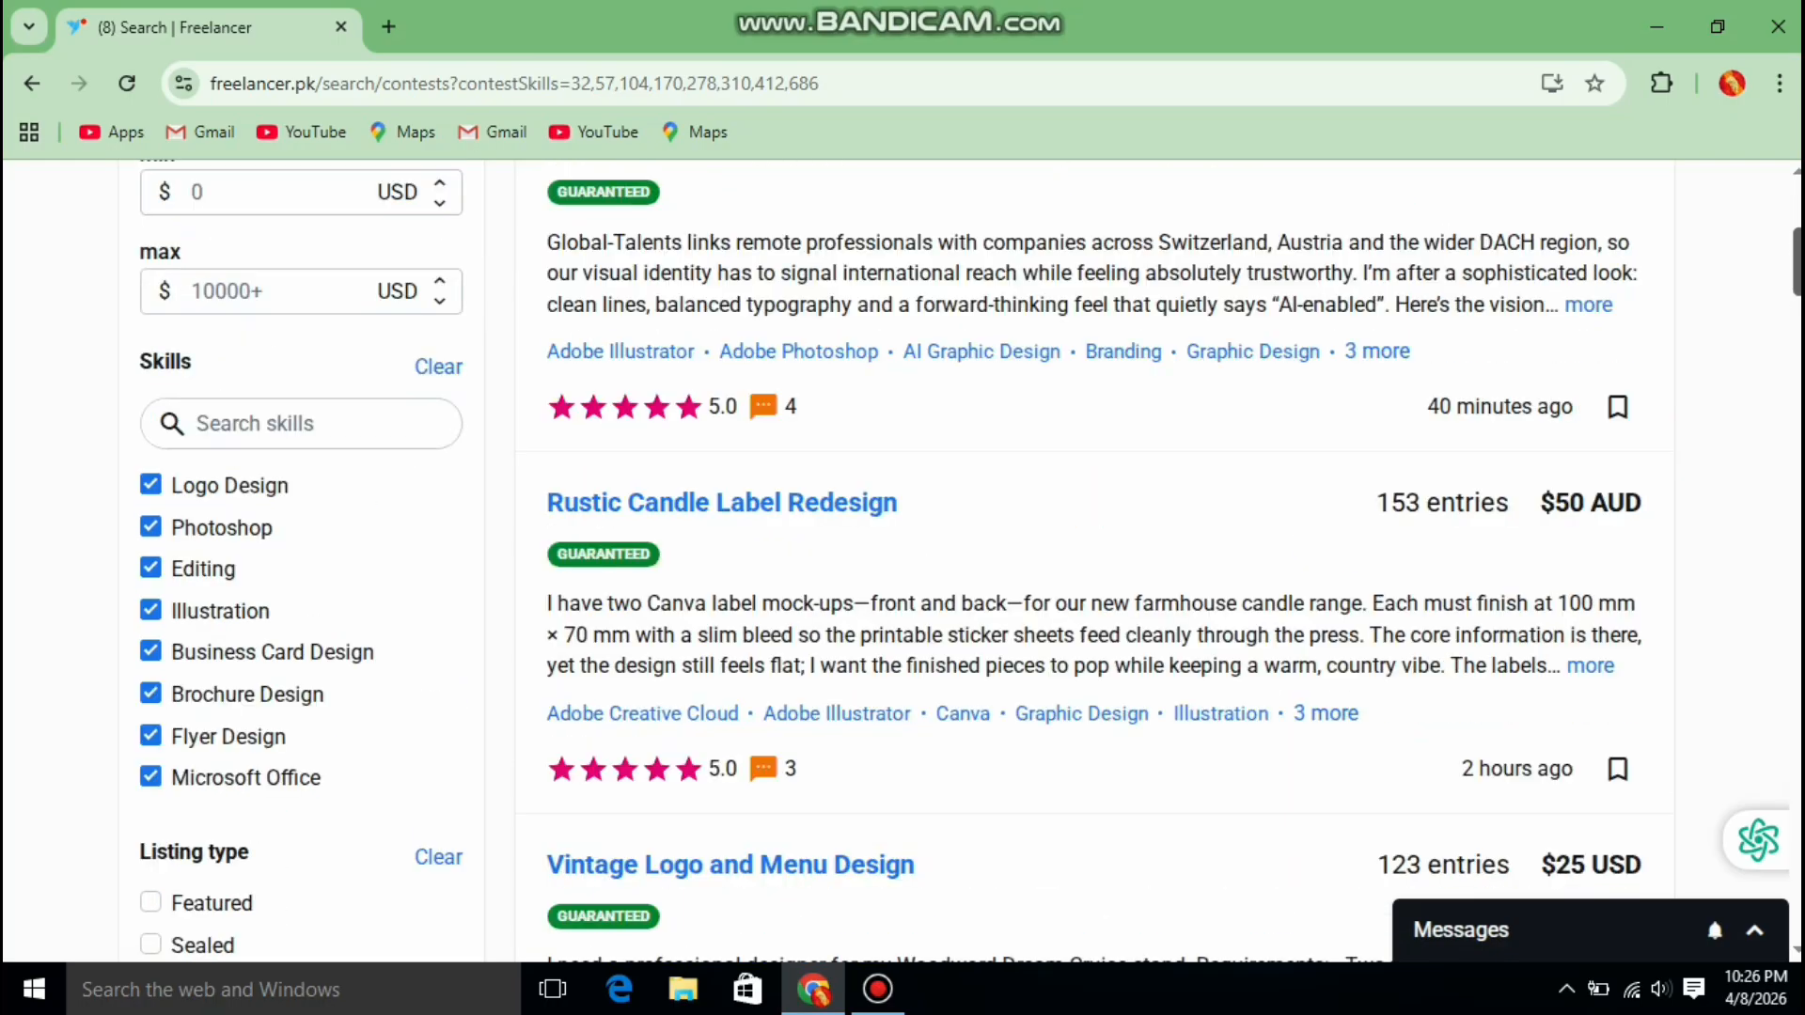
pyautogui.scroll(-5, 903, 561)
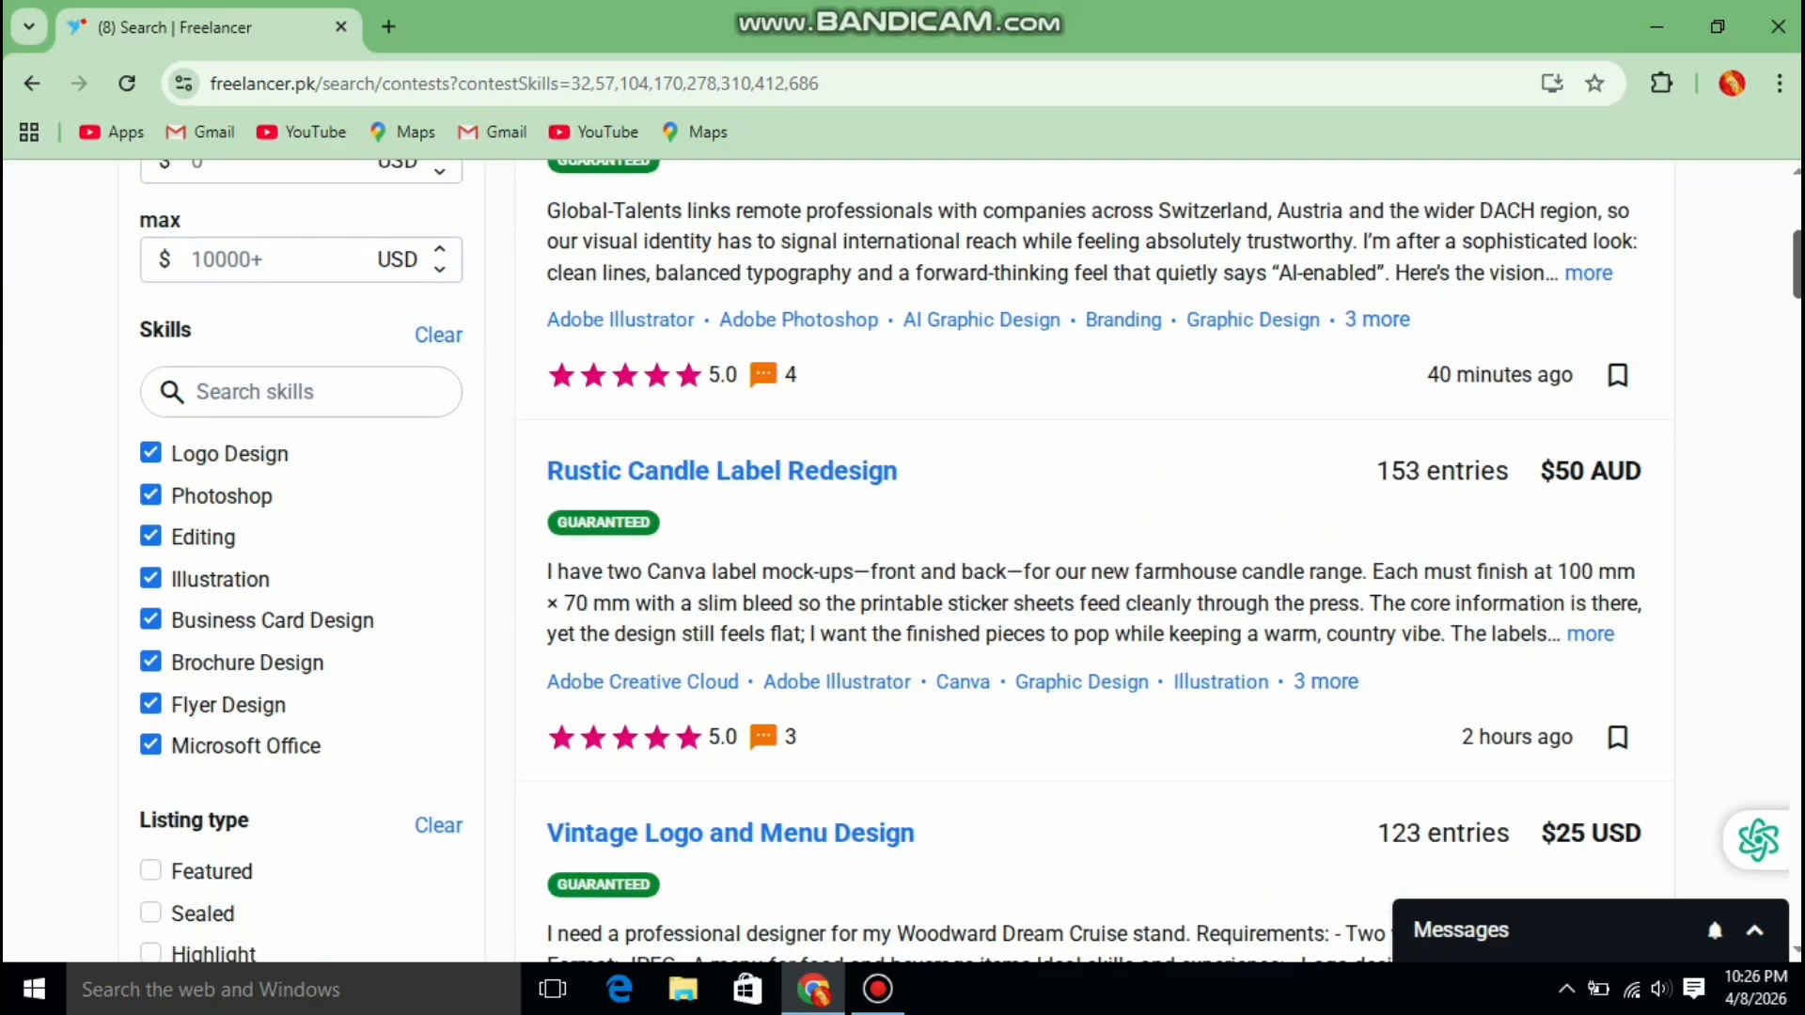
pyautogui.scroll(3, 903, 562)
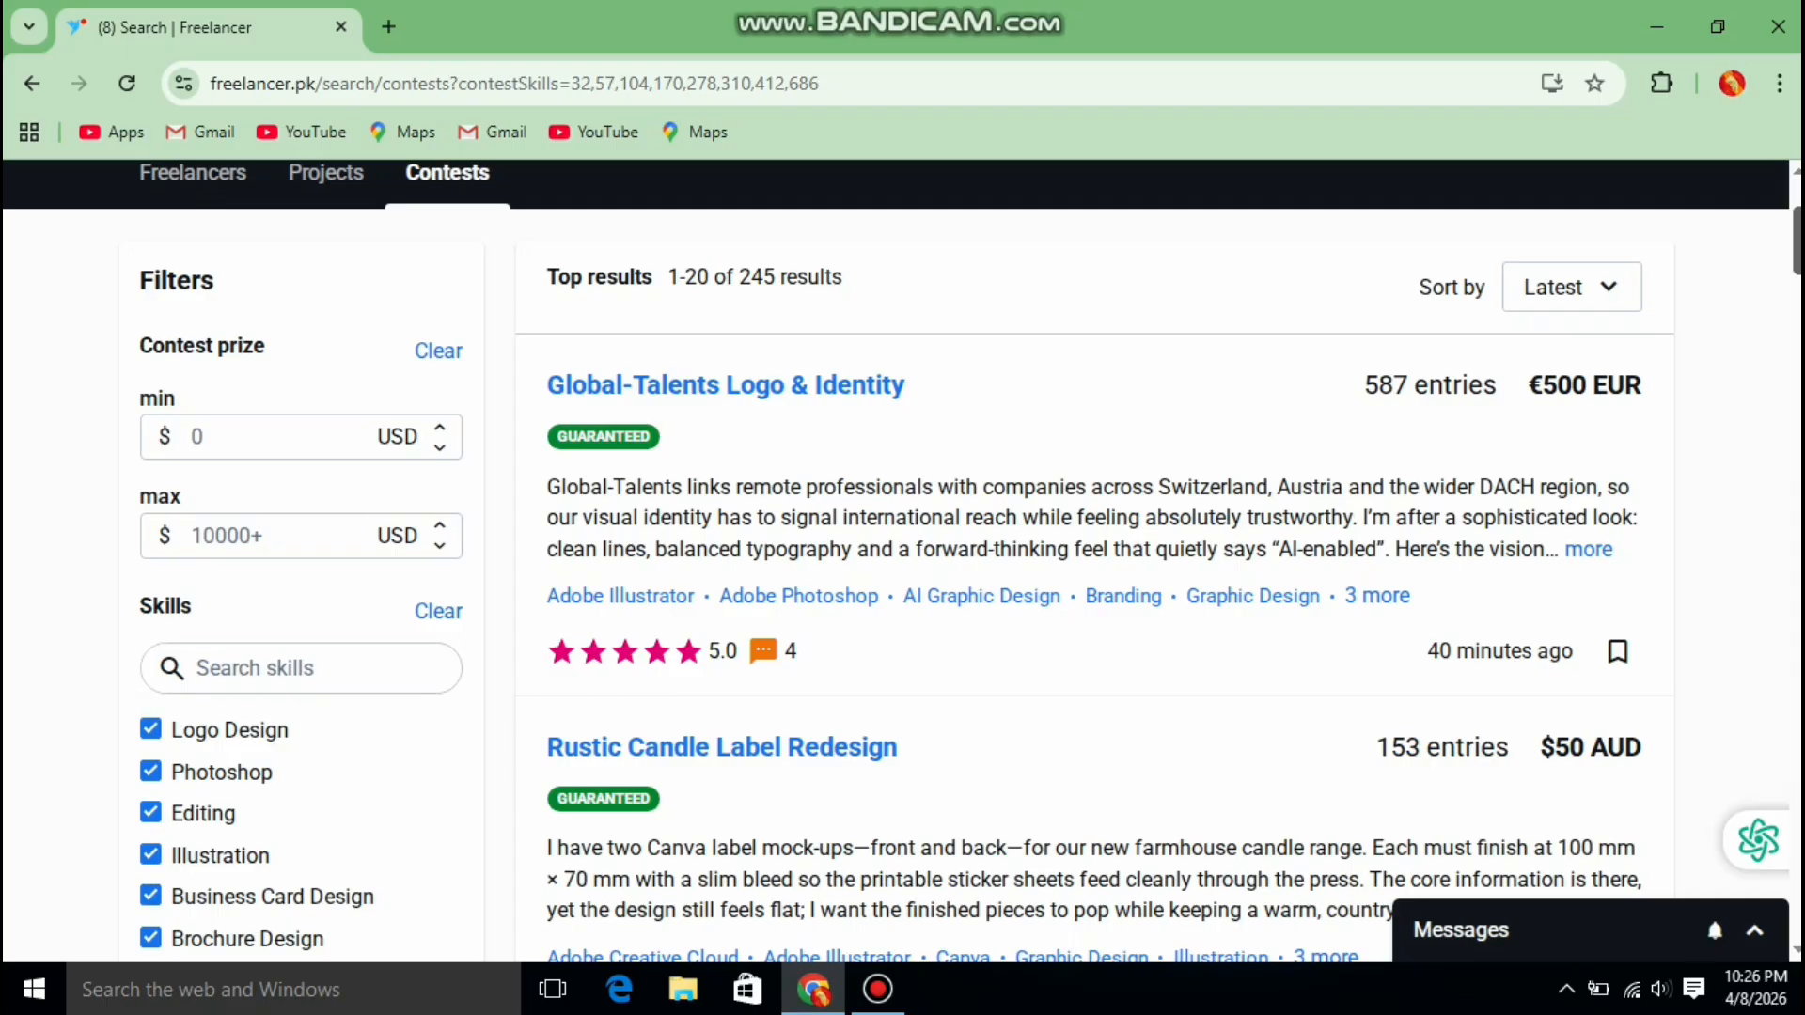
pyautogui.scroll(-1, 902, 562)
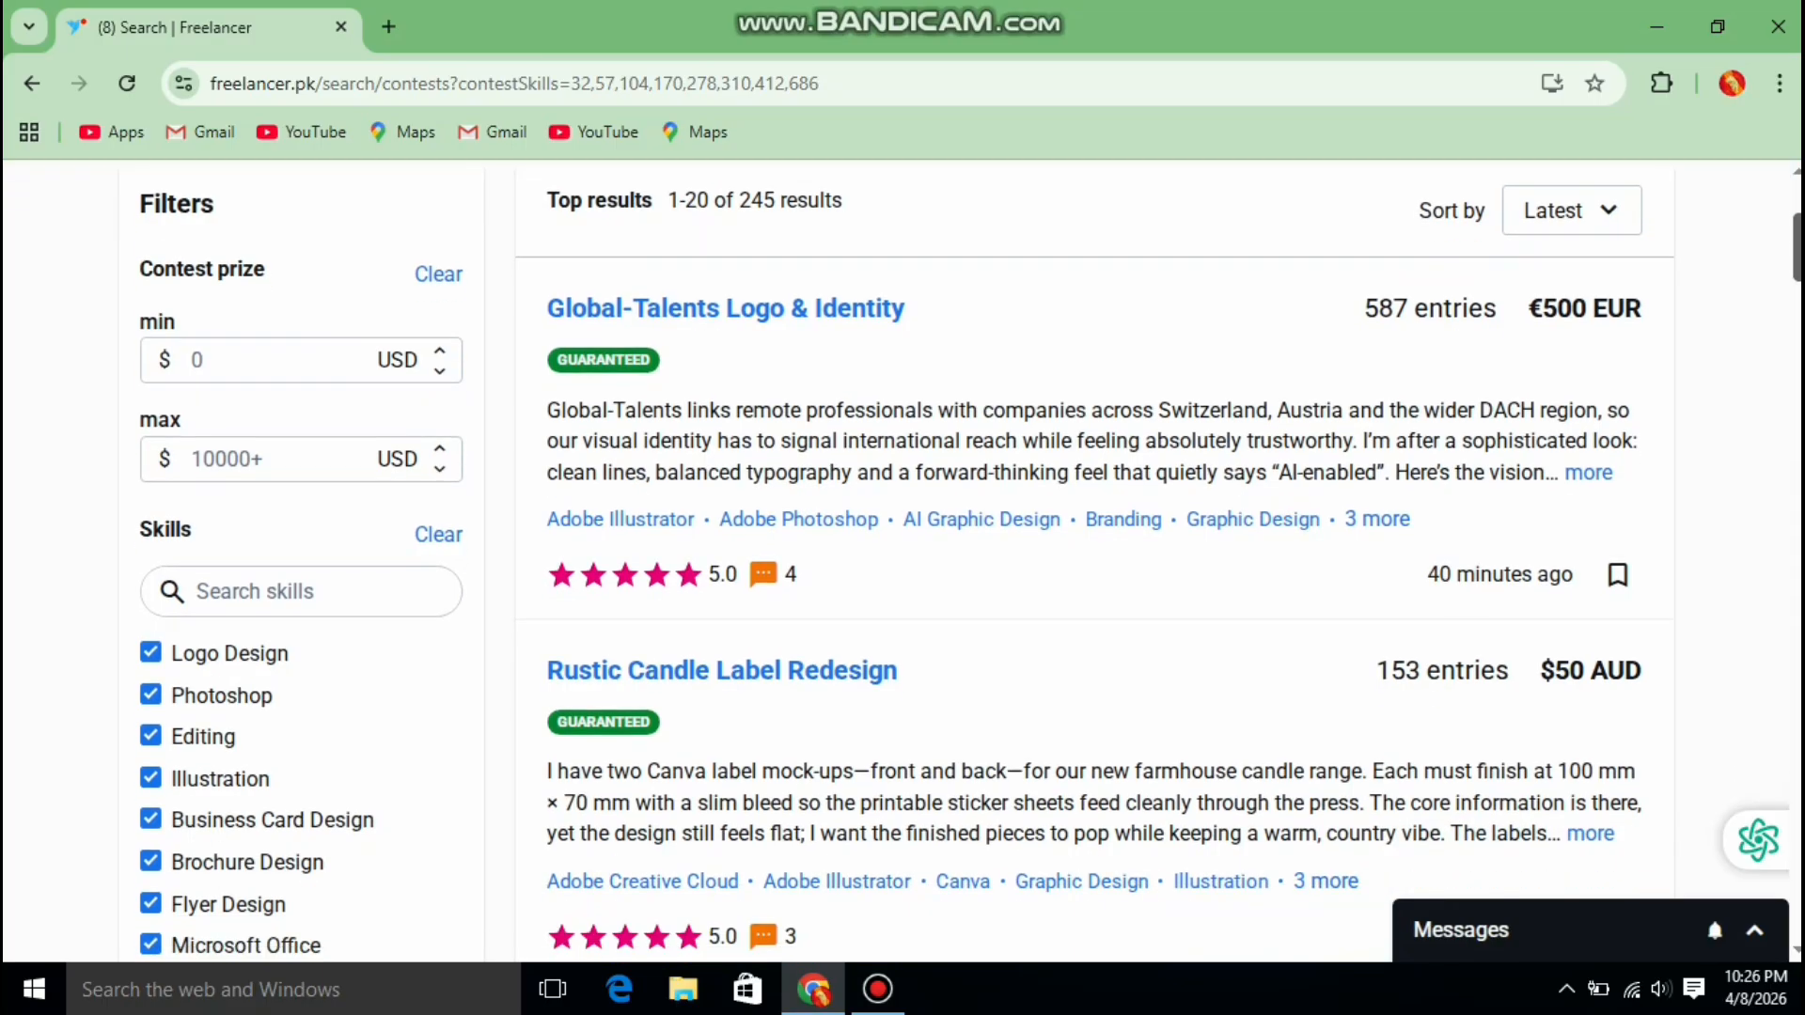
pyautogui.scroll(-1, 902, 561)
pyautogui.scroll(4, 903, 562)
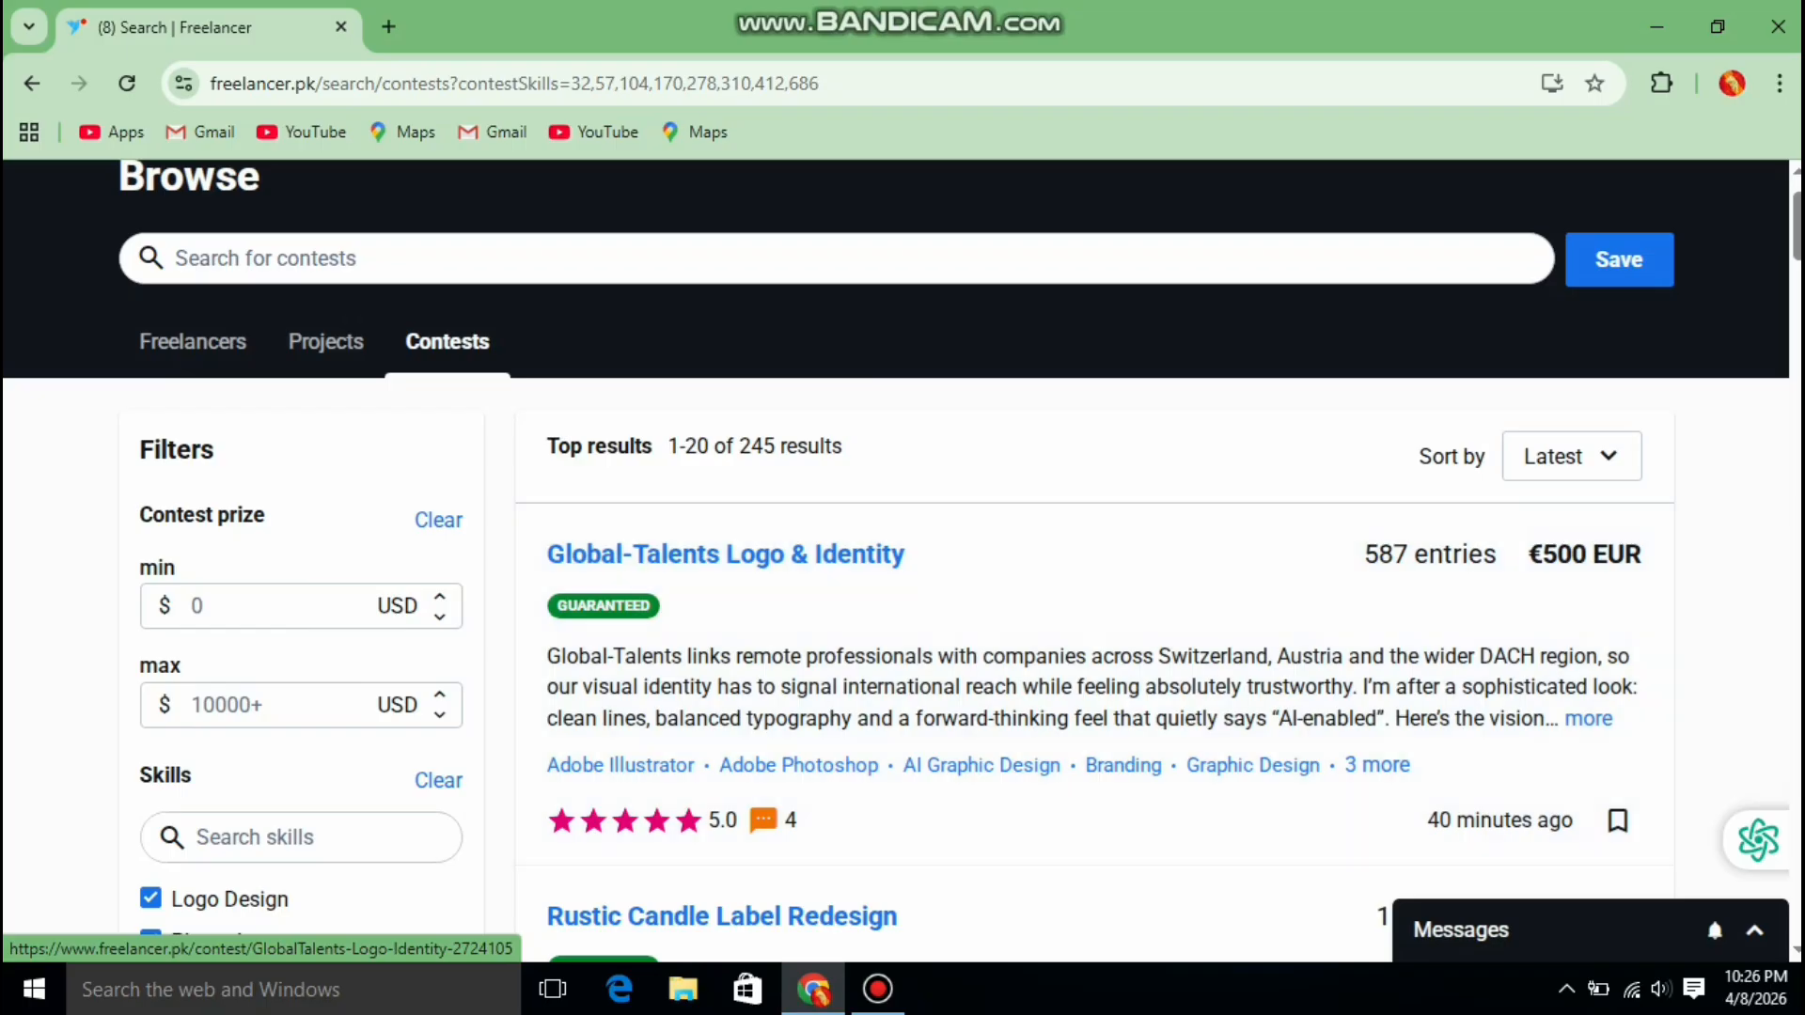
pyautogui.scroll(-1, 897, 561)
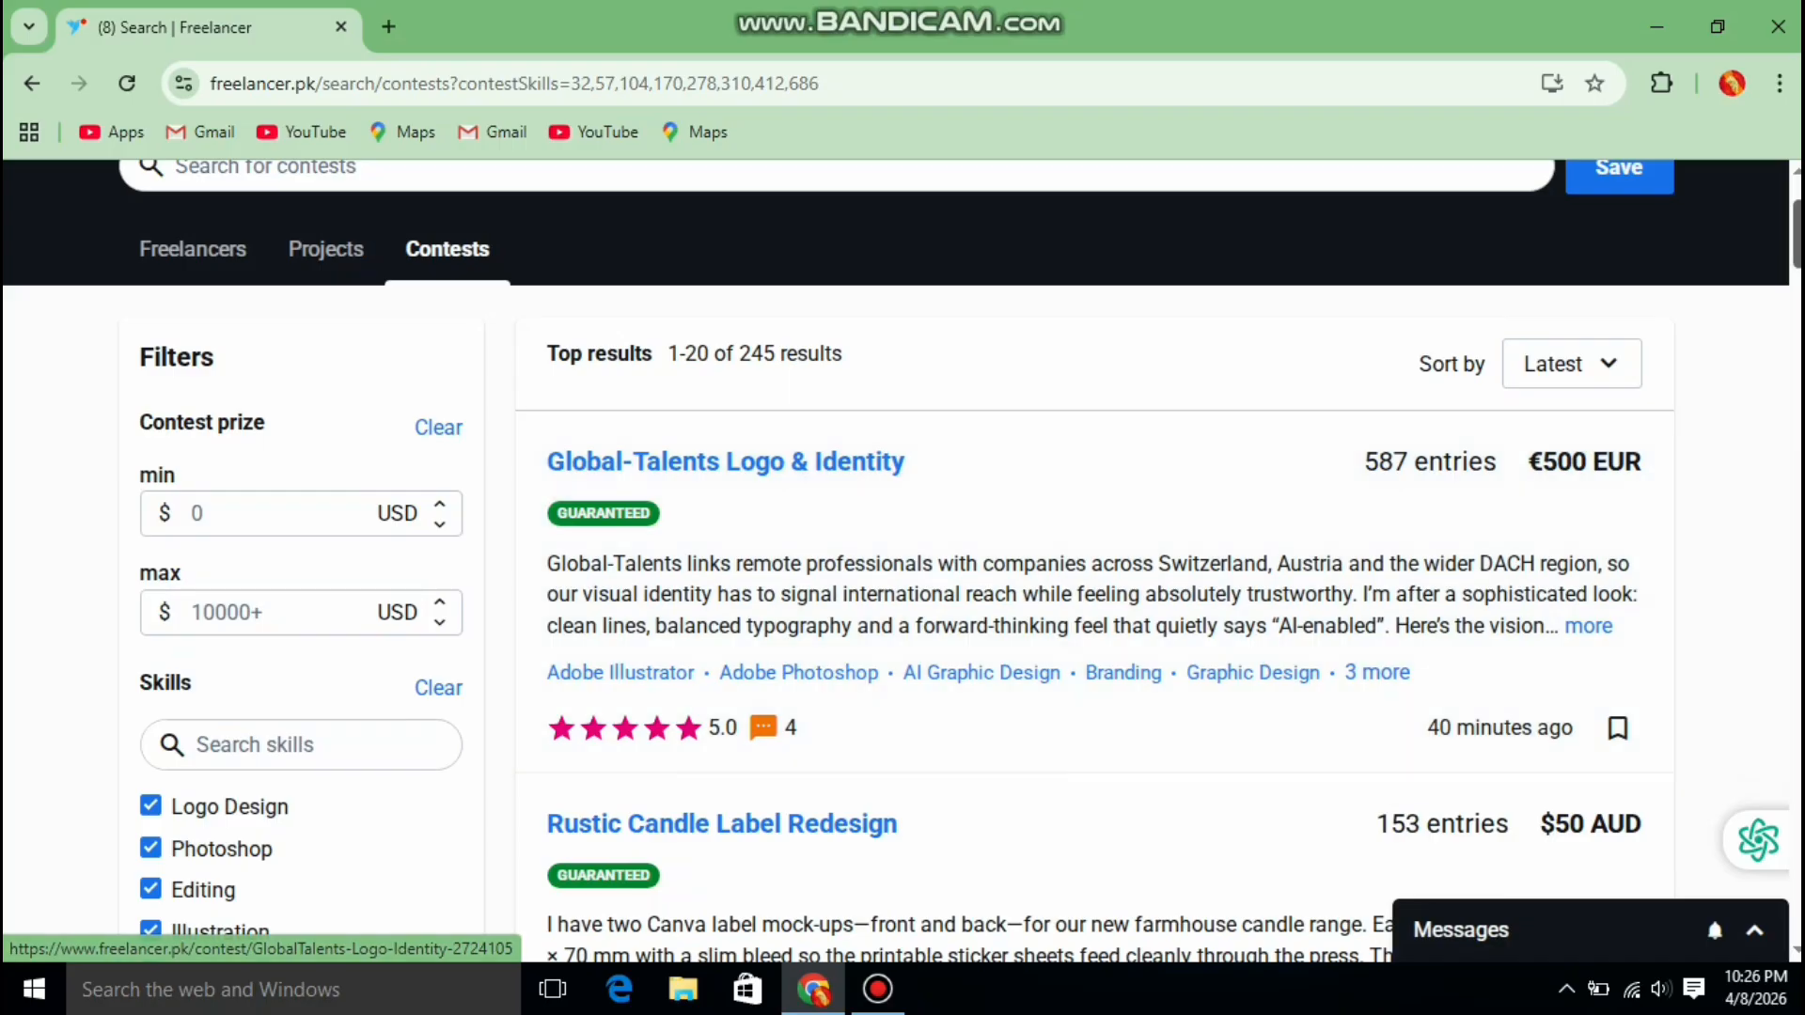
pyautogui.scroll(-2, 897, 561)
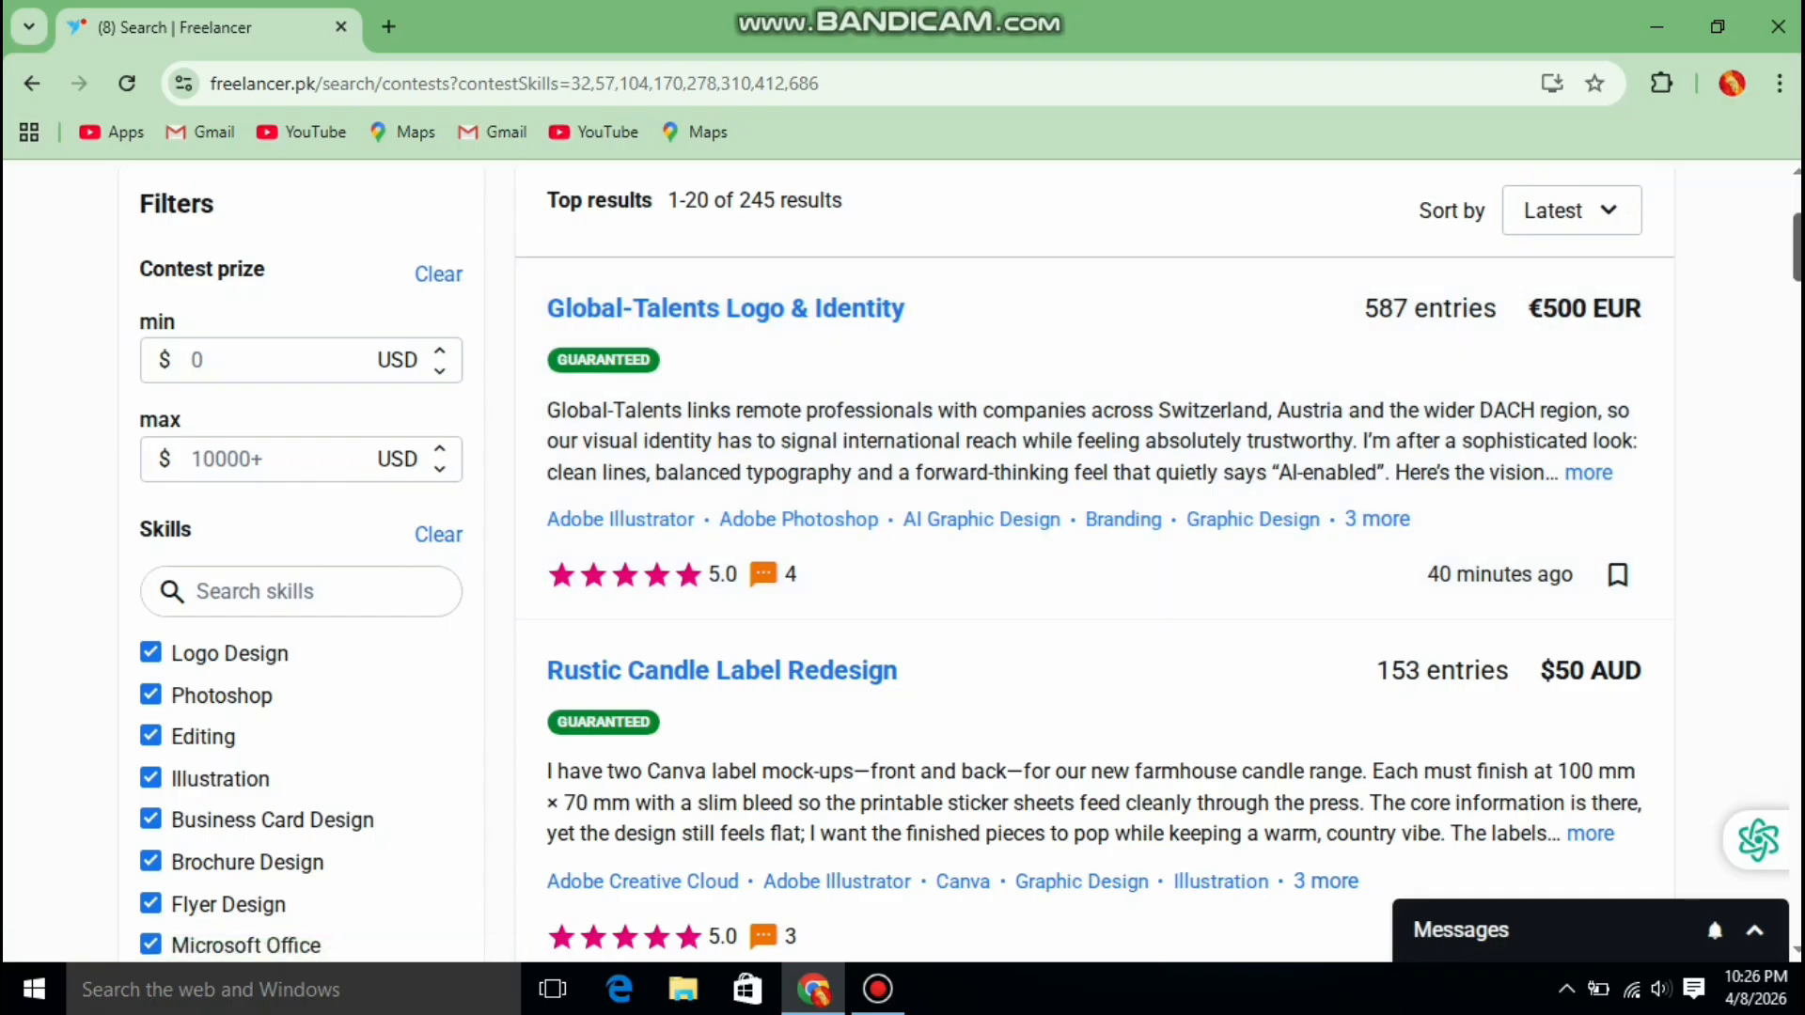
pyautogui.scroll(2, 1090, 564)
pyautogui.scroll(-3, 1090, 564)
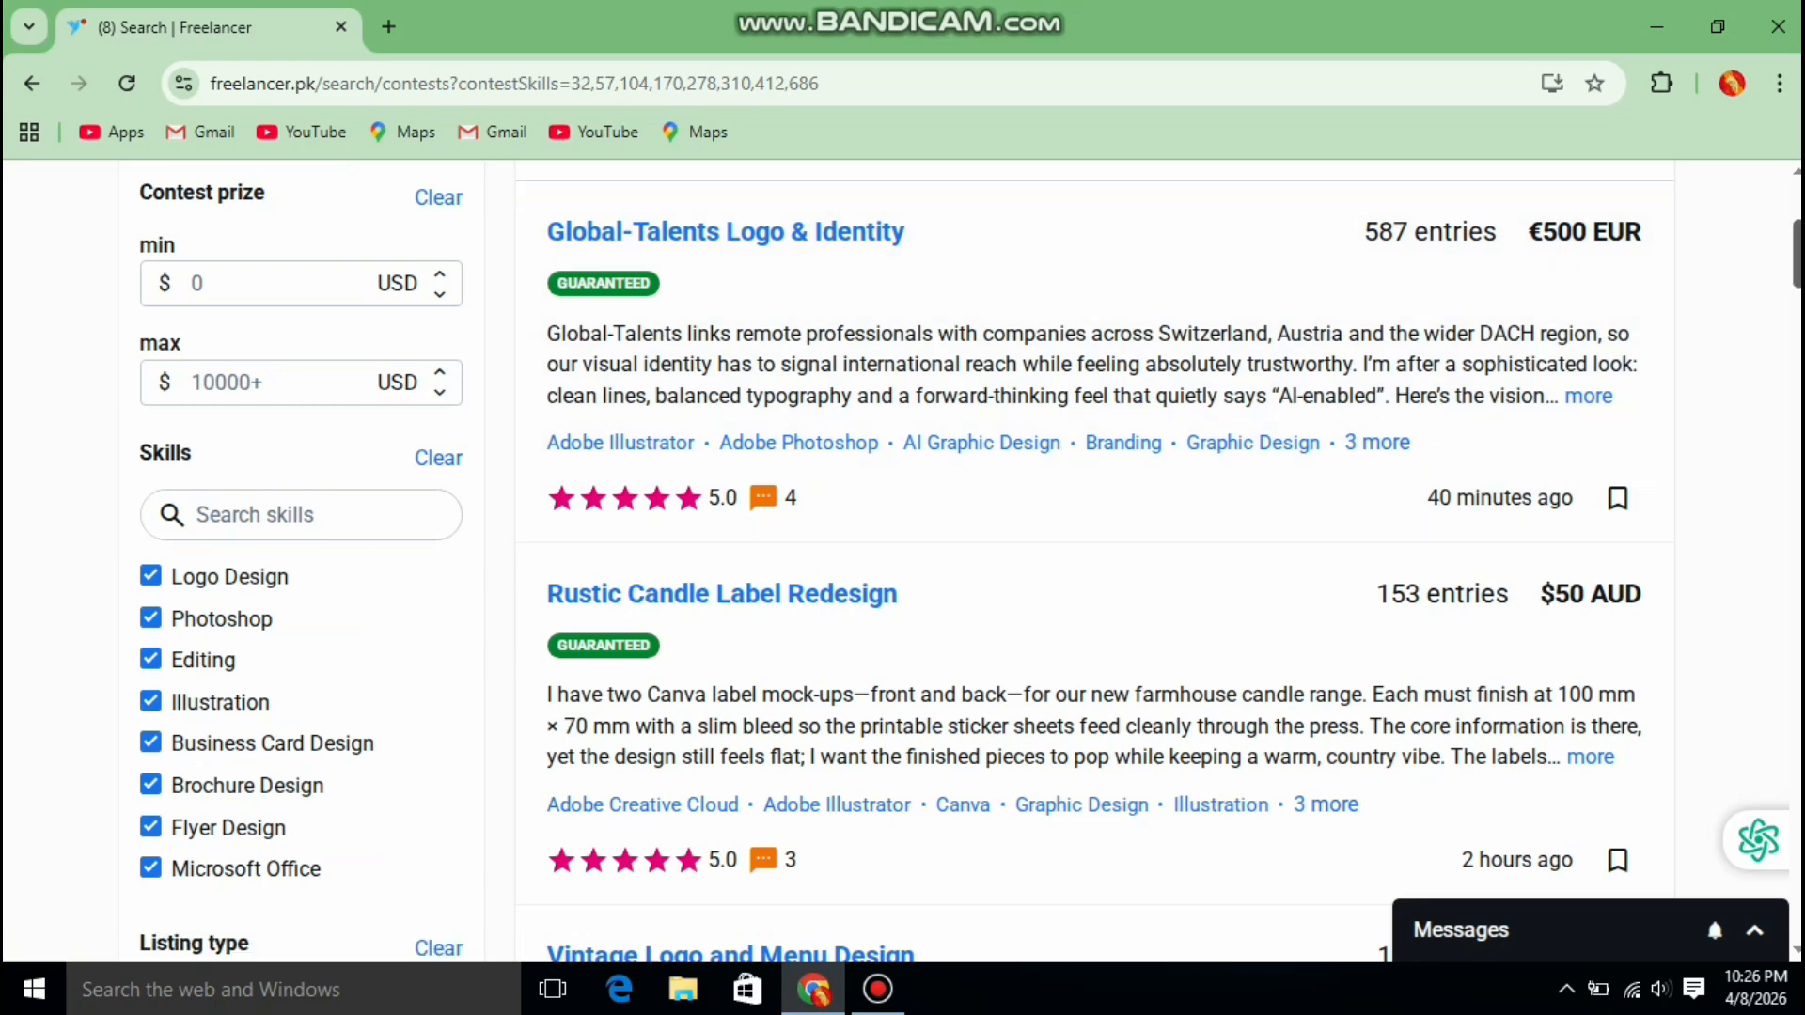
pyautogui.scroll(1, 906, 561)
pyautogui.scroll(-1, 906, 562)
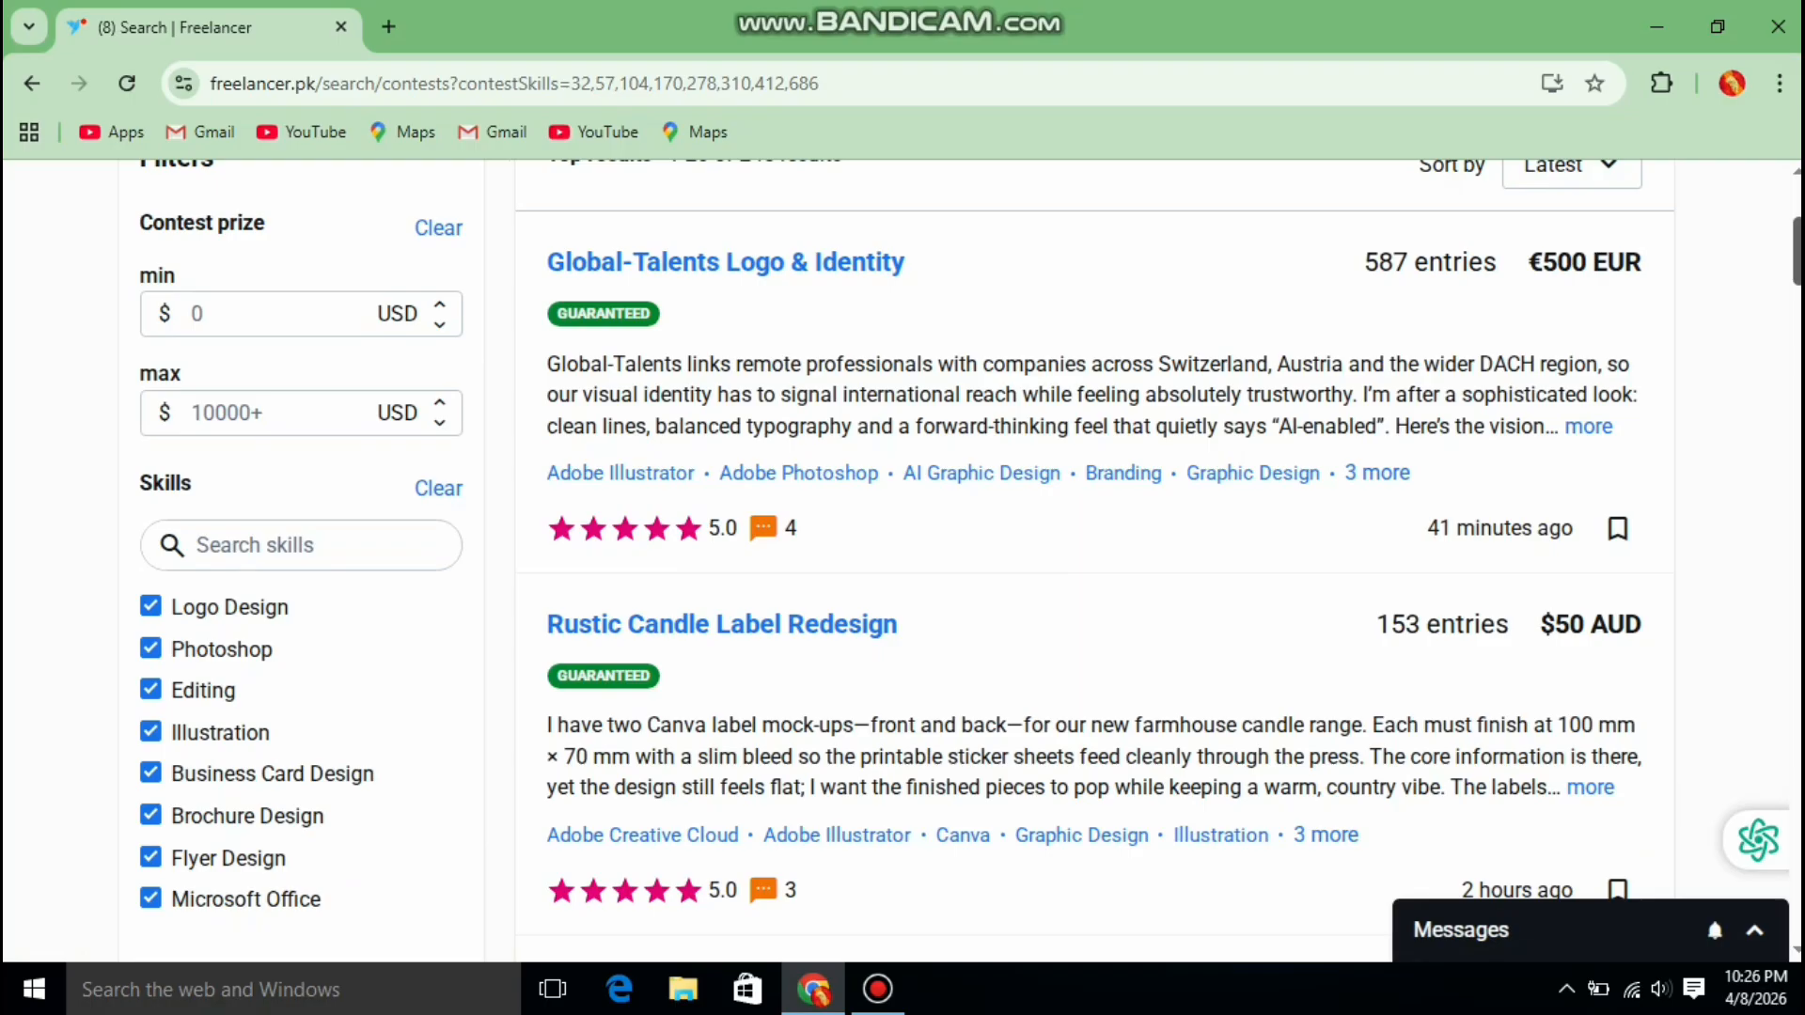
pyautogui.scroll(-1, 906, 561)
pyautogui.scroll(2, 906, 561)
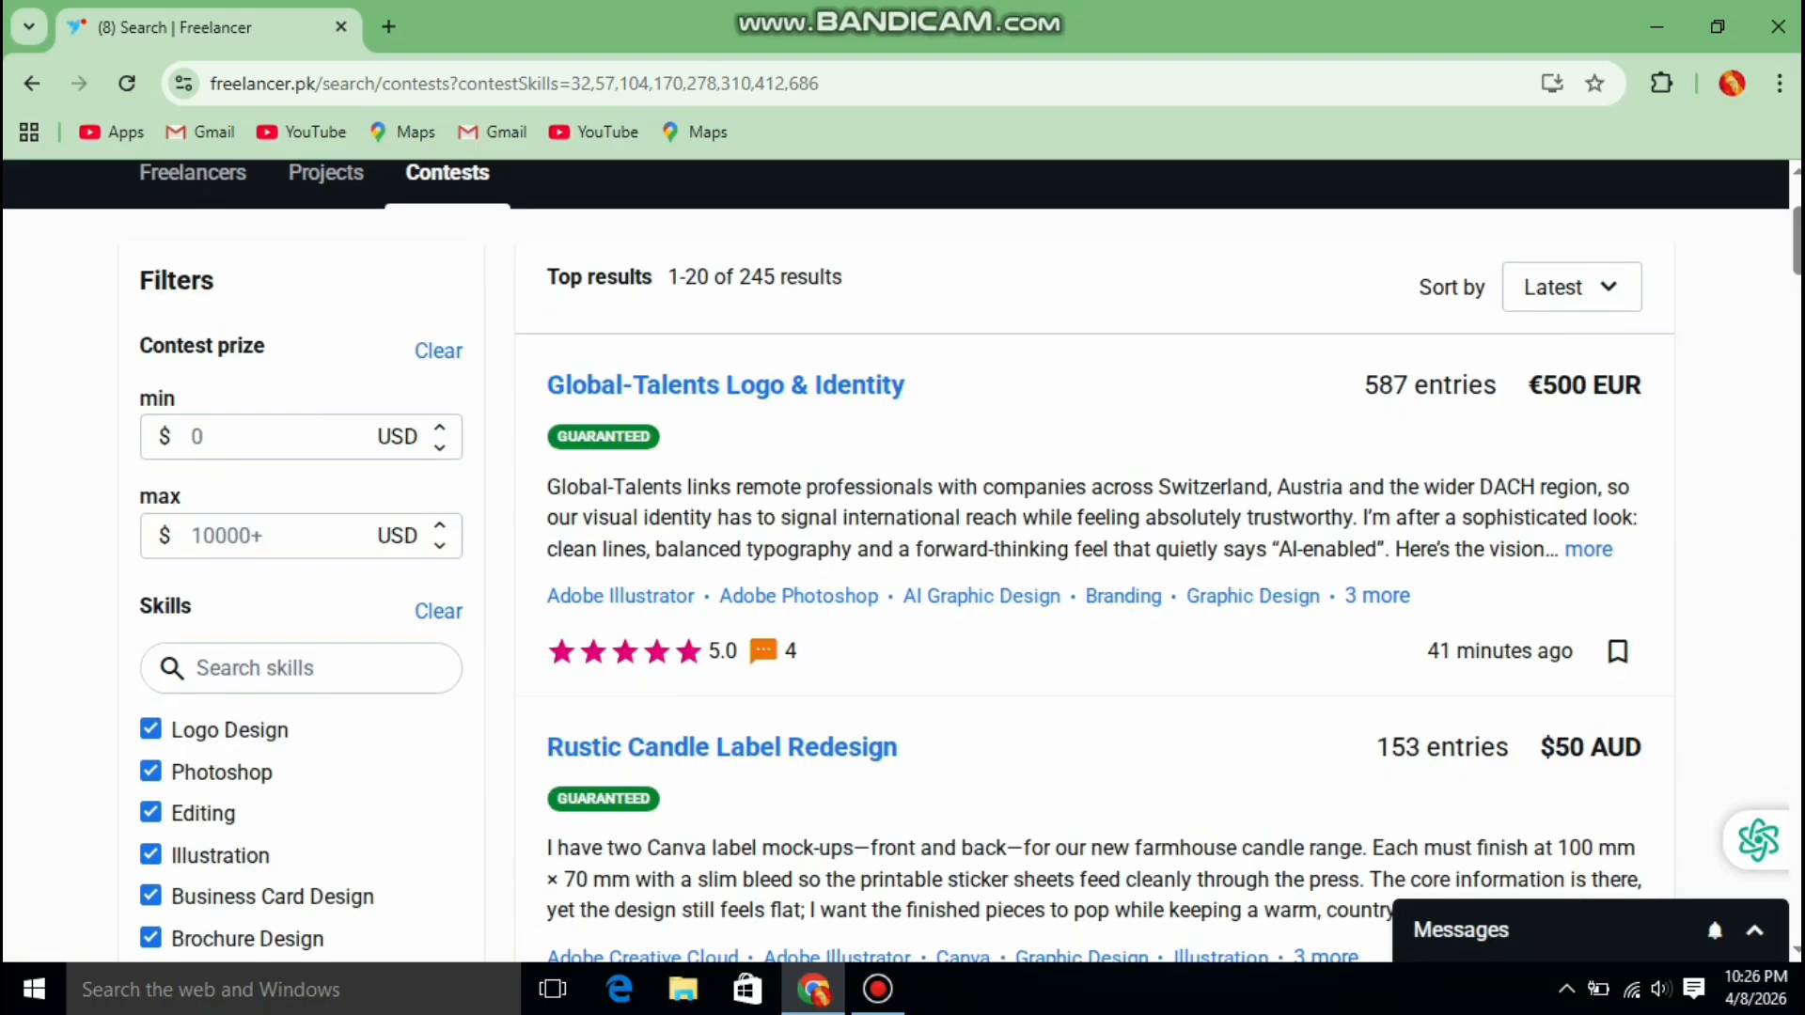
# Examine the contest filters for minimum and maximum prize, skills and listing type
pyautogui.click(273, 436)
pyautogui.scroll(-1, 902, 561)
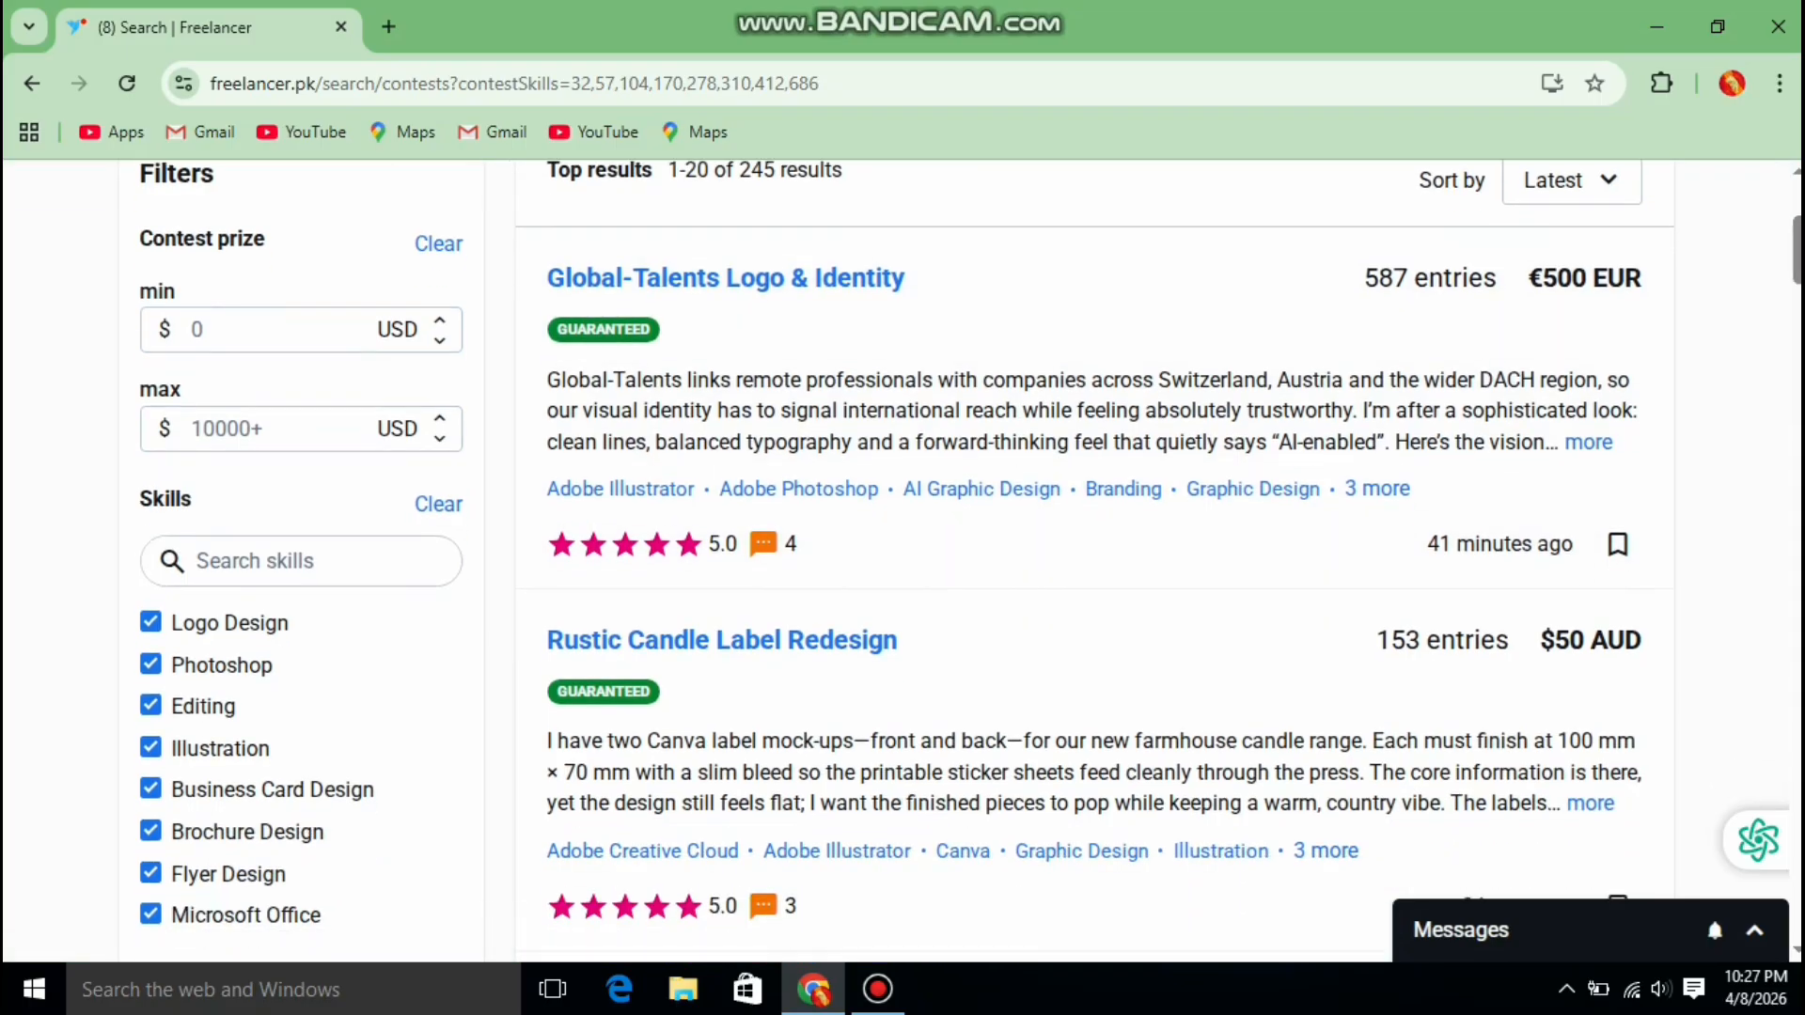
pyautogui.scroll(-3, 902, 561)
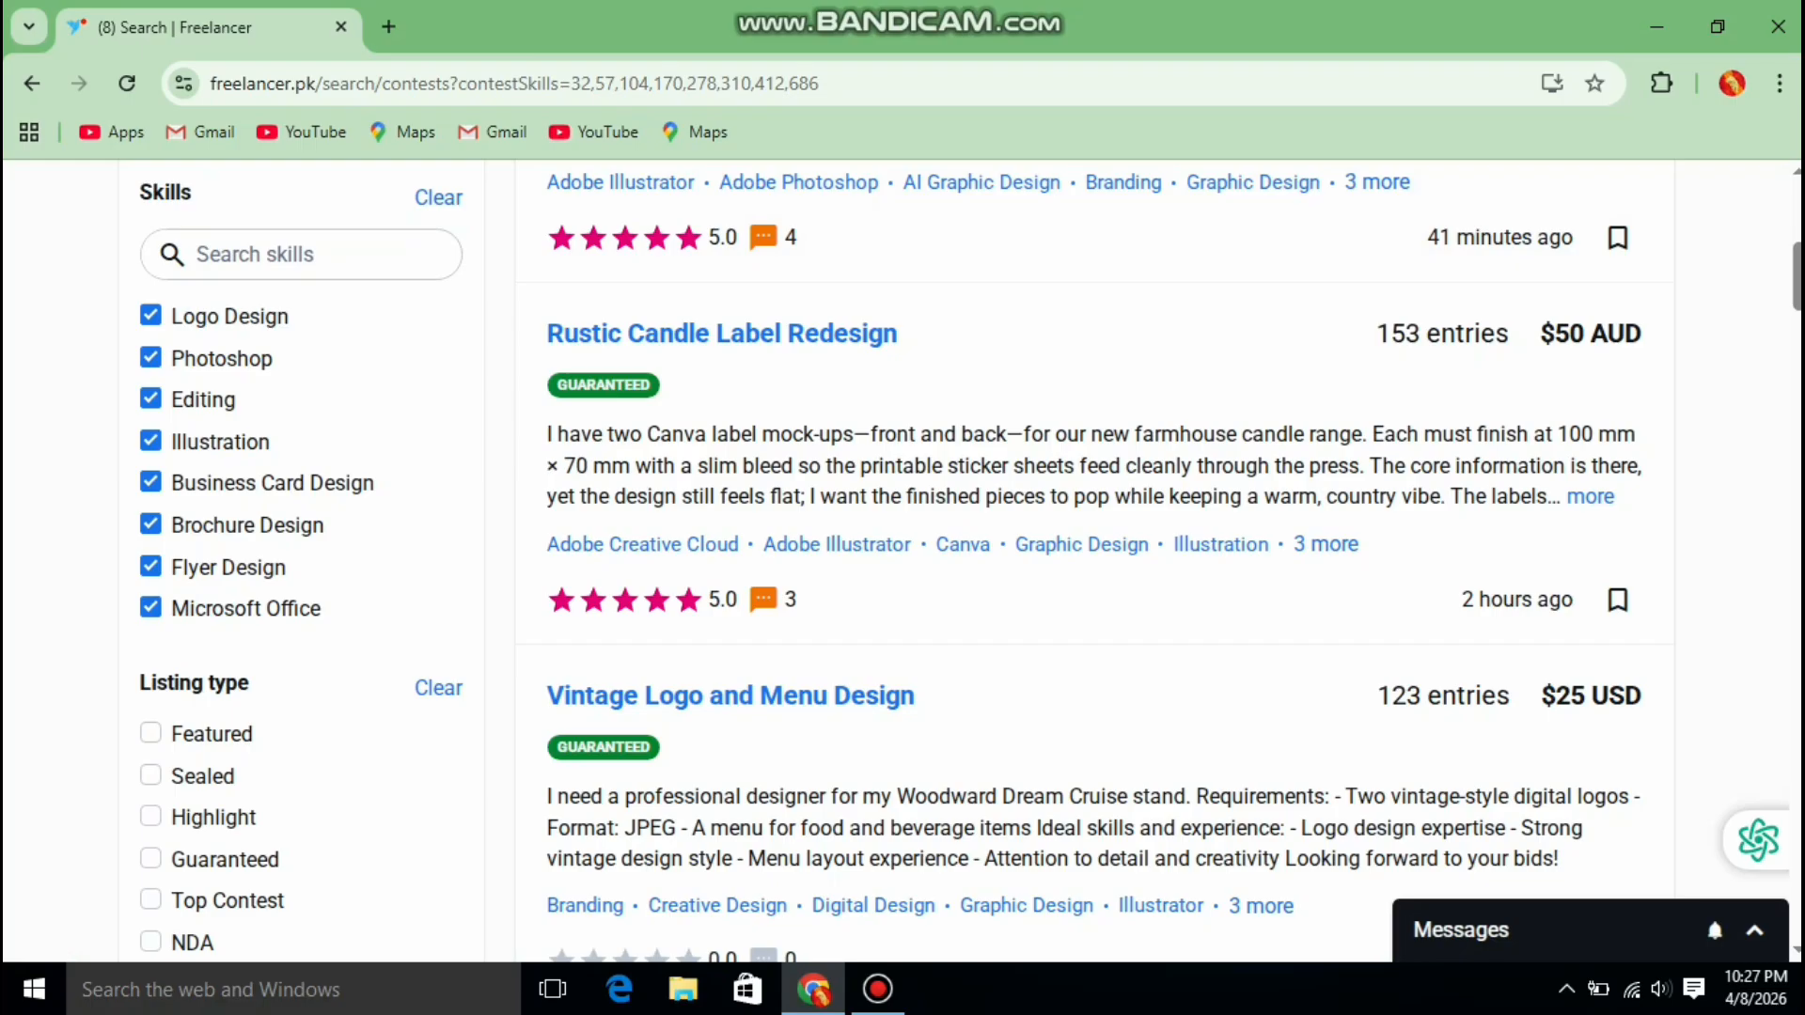
pyautogui.scroll(-3, 902, 564)
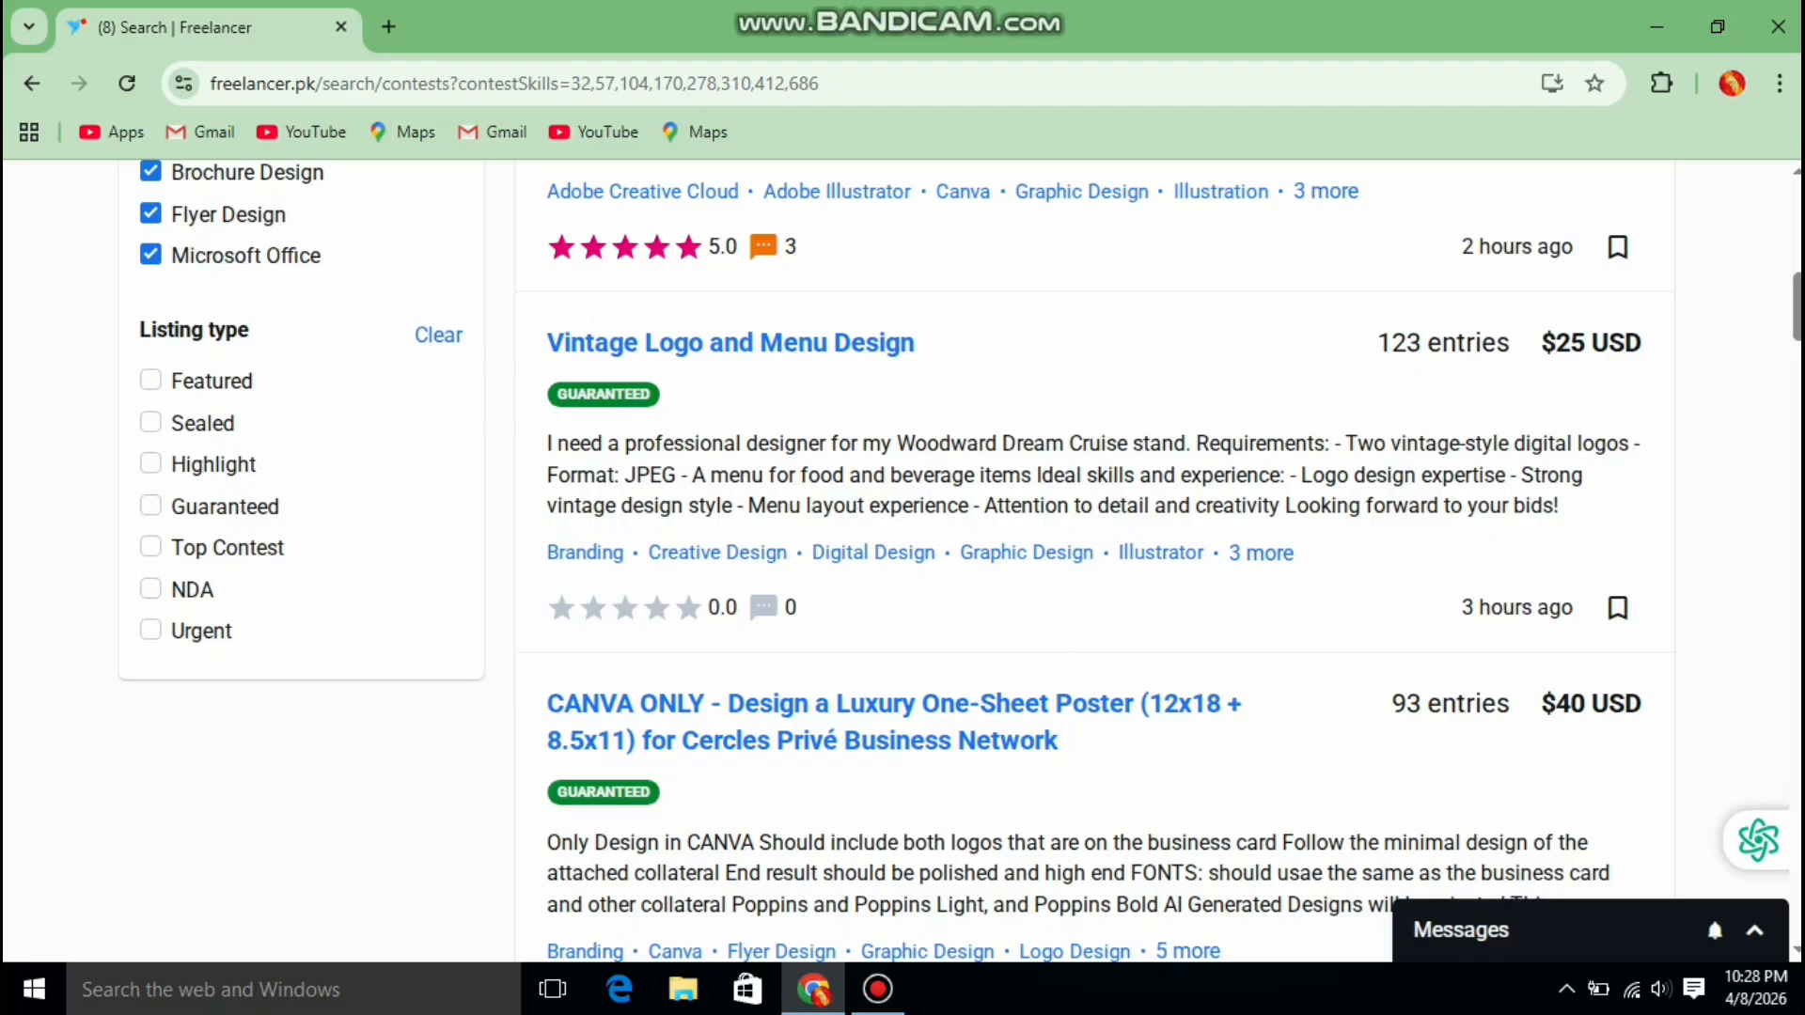
# Open the Global-Talents Logo & Identity contest from the search results
pyautogui.scroll(10, 902, 564)
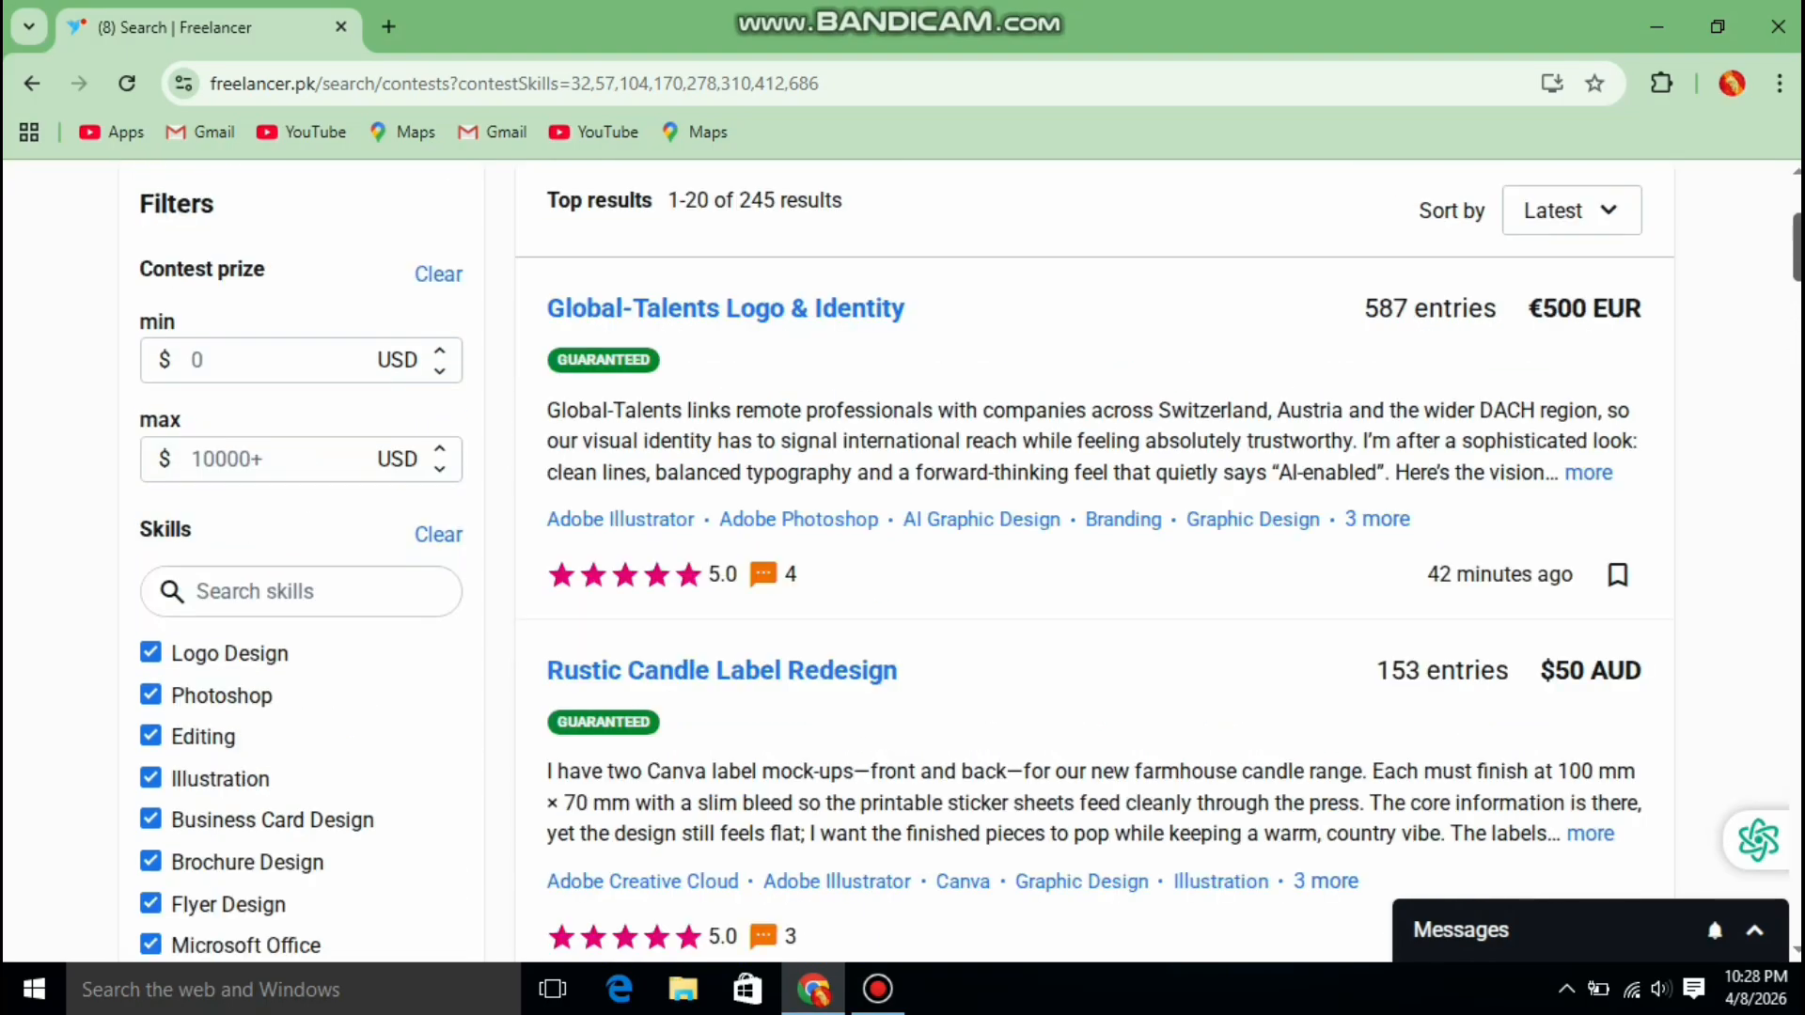
pyautogui.scroll(-3, 903, 470)
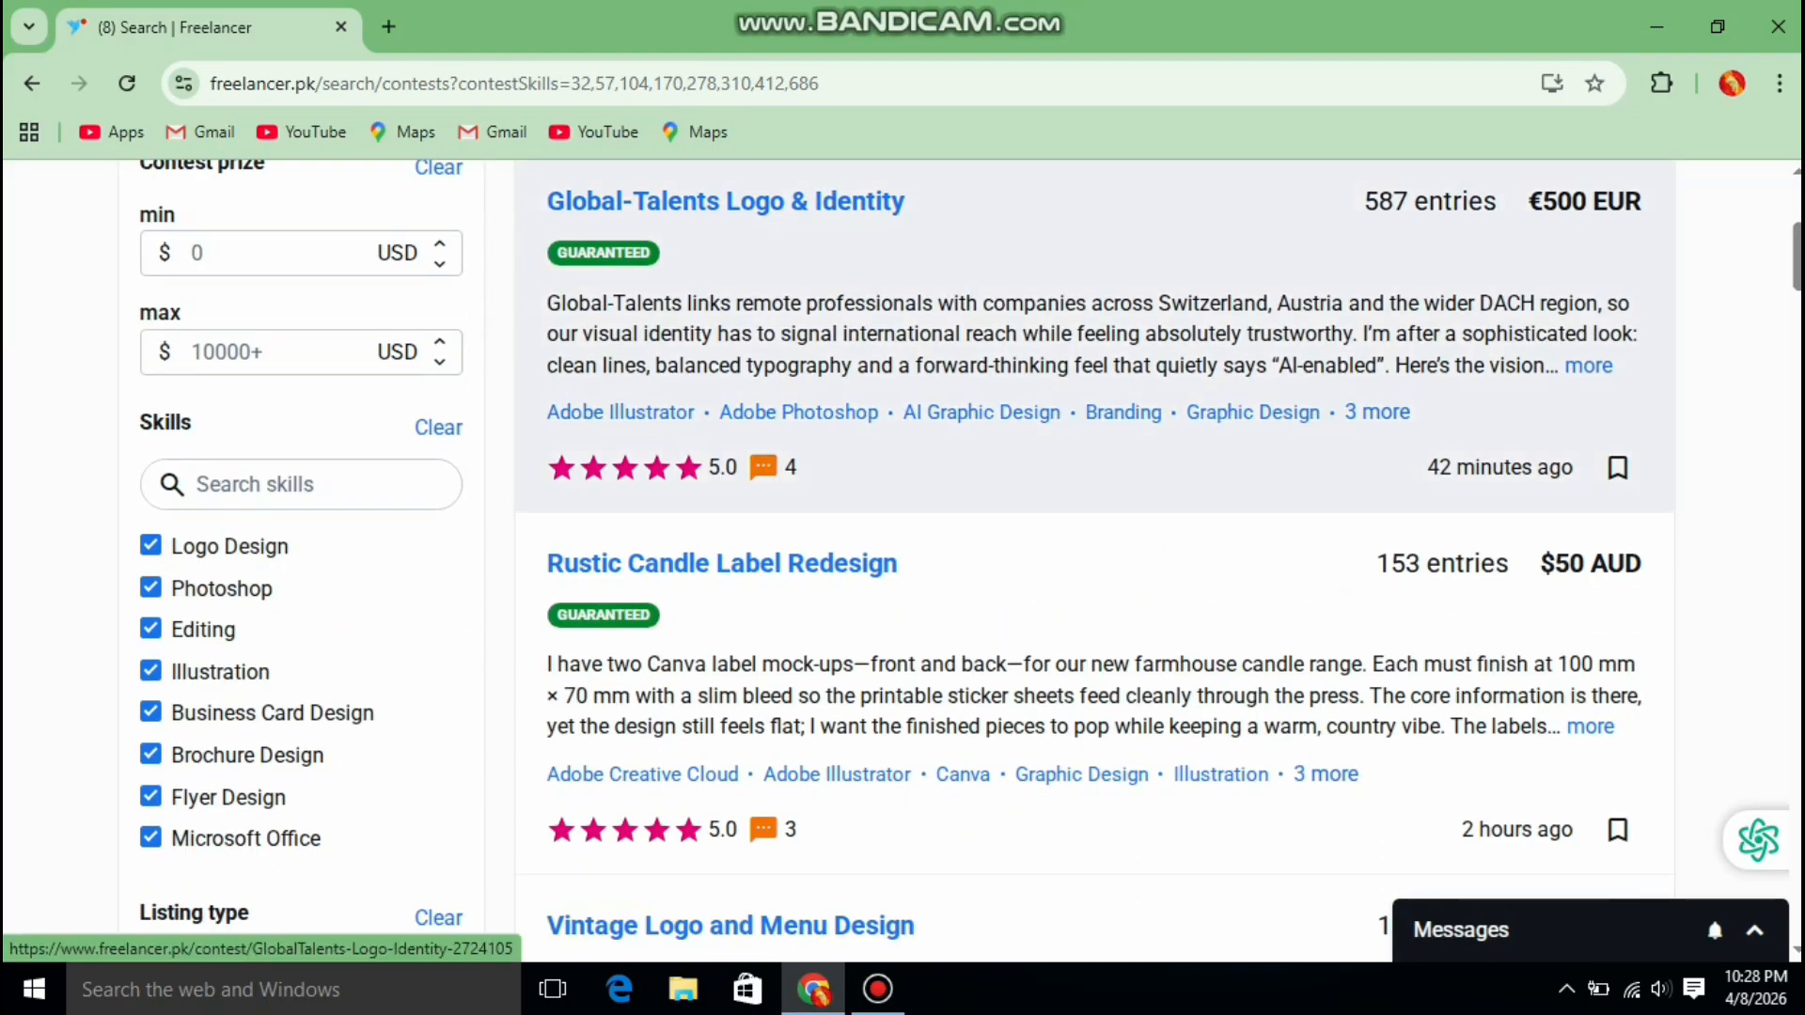
pyautogui.click(725, 202)
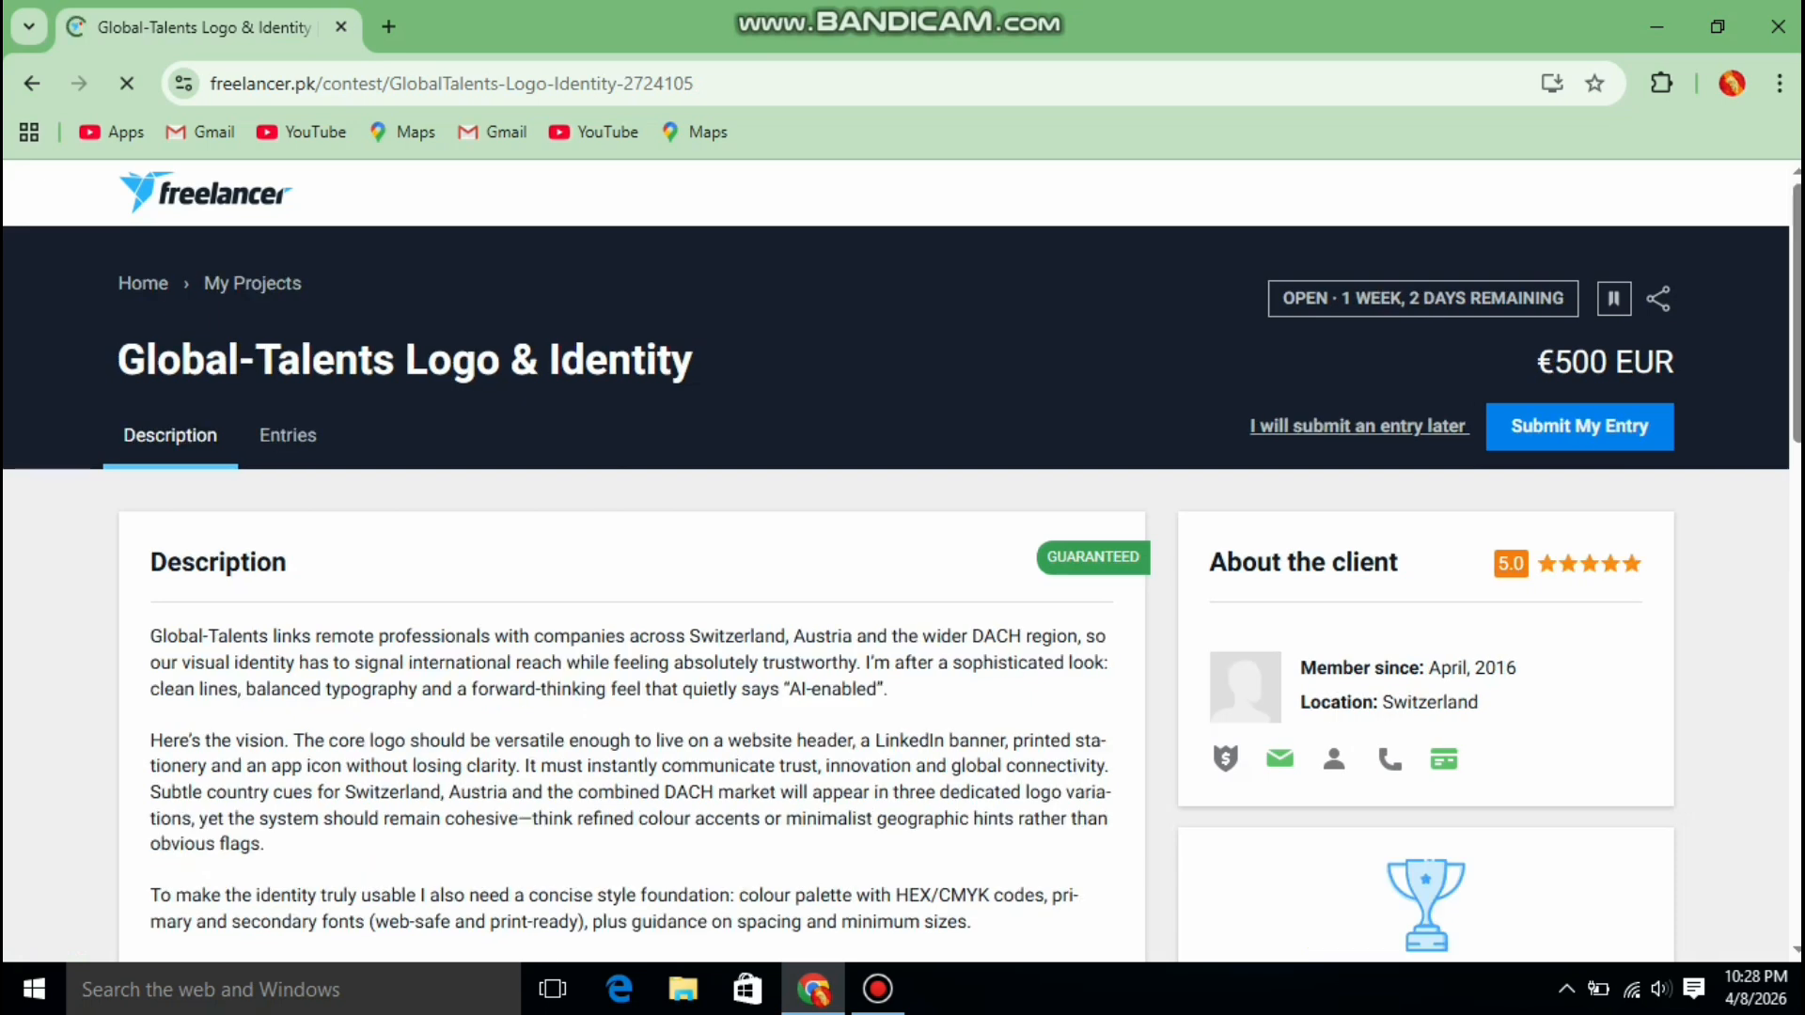
# Read the contest's description, deliverables, supported submission file types and recommended skills
pyautogui.scroll(-1, 903, 561)
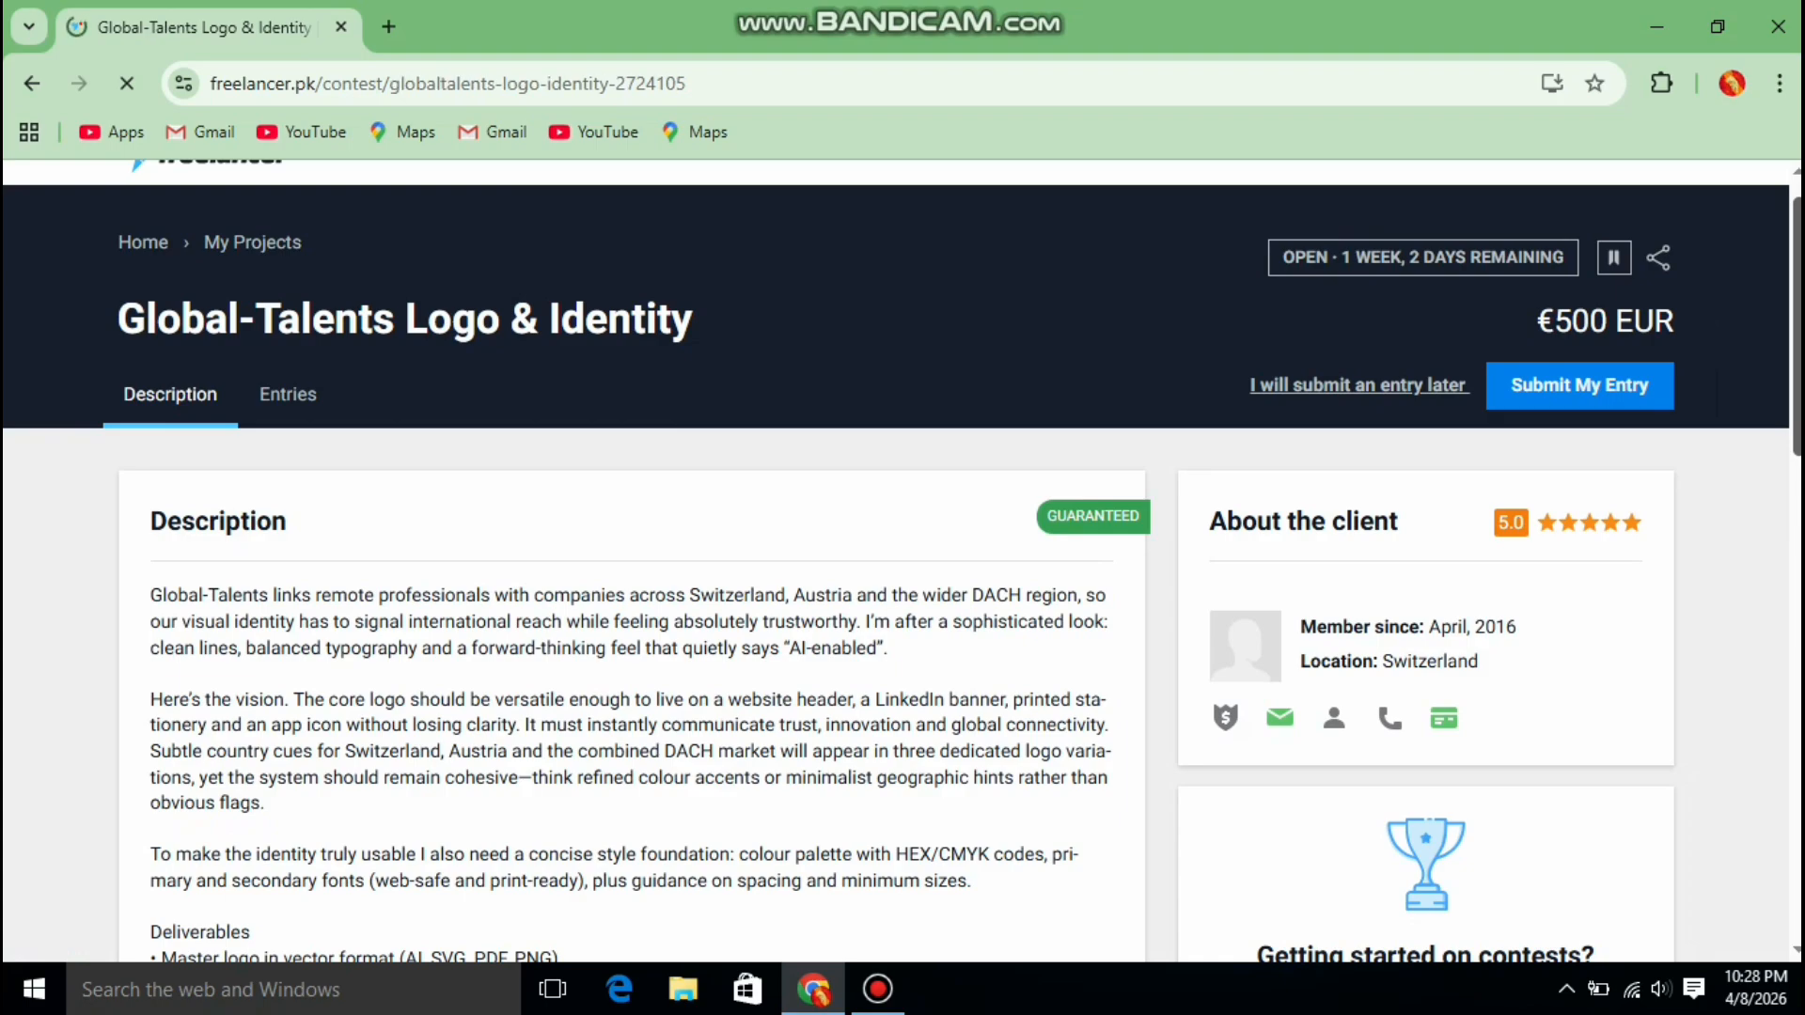
pyautogui.scroll(-3, 902, 561)
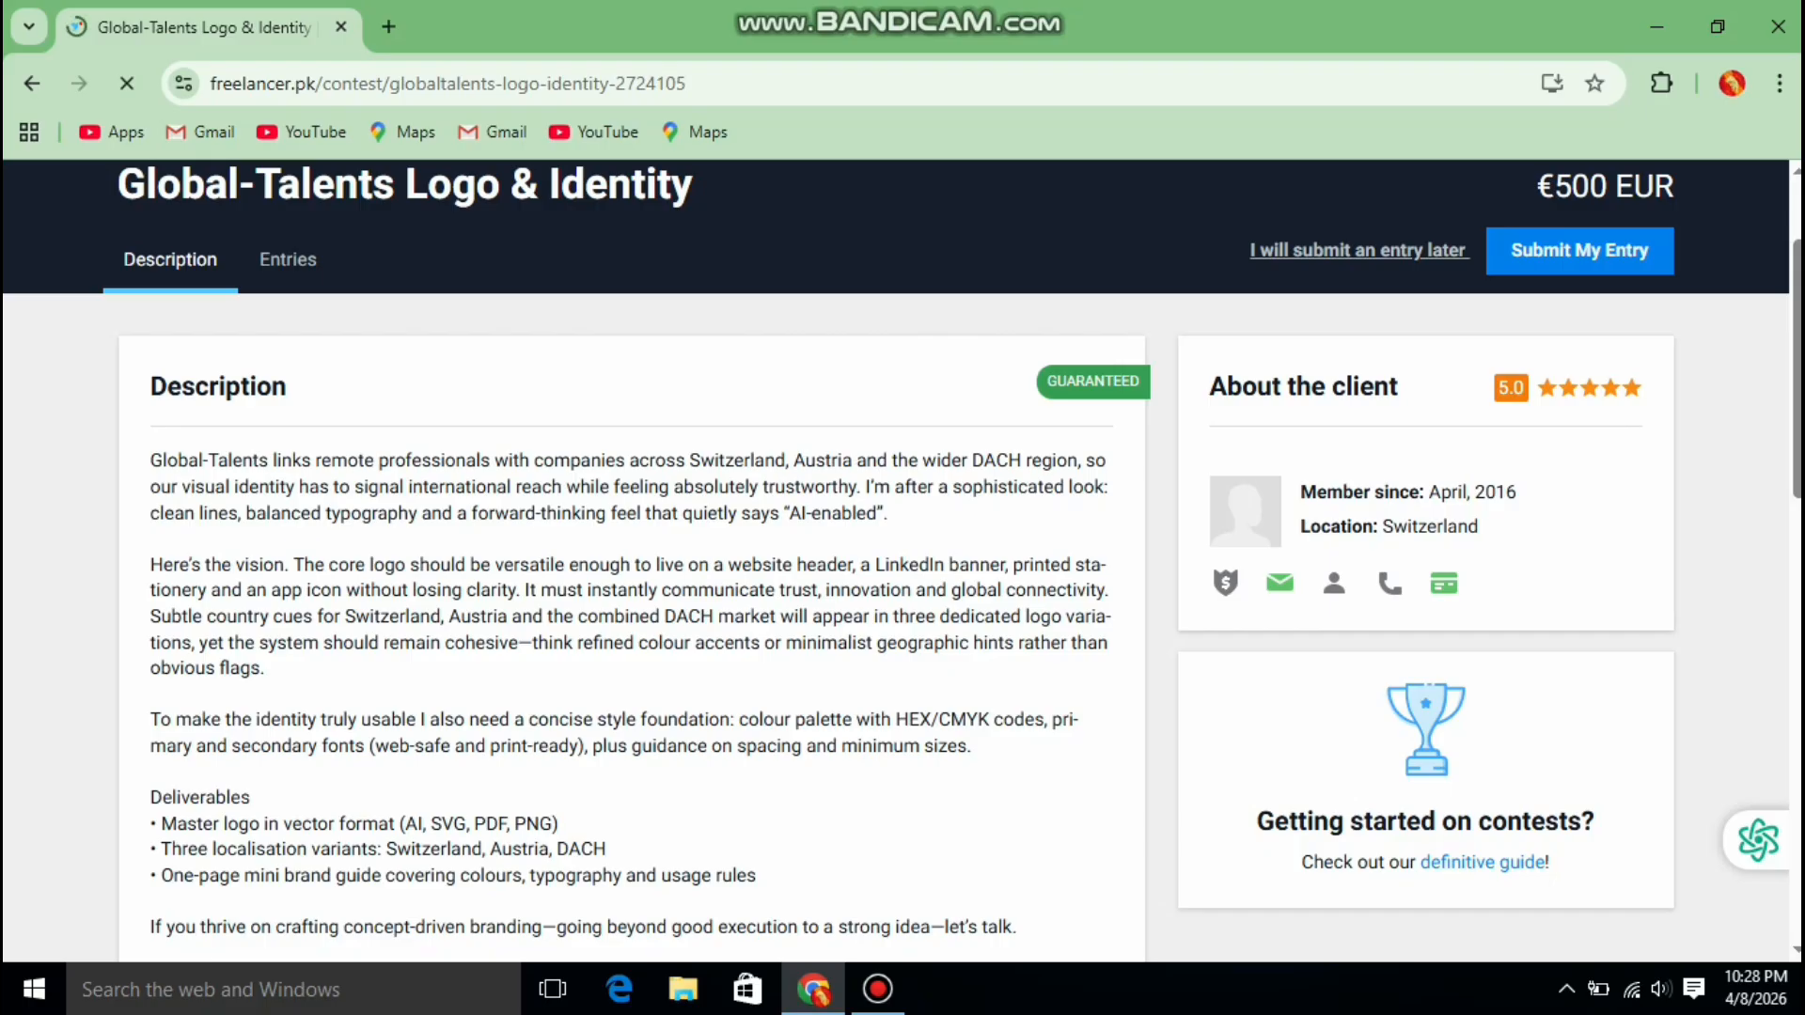
pyautogui.scroll(-5, 902, 561)
pyautogui.scroll(-2, 902, 561)
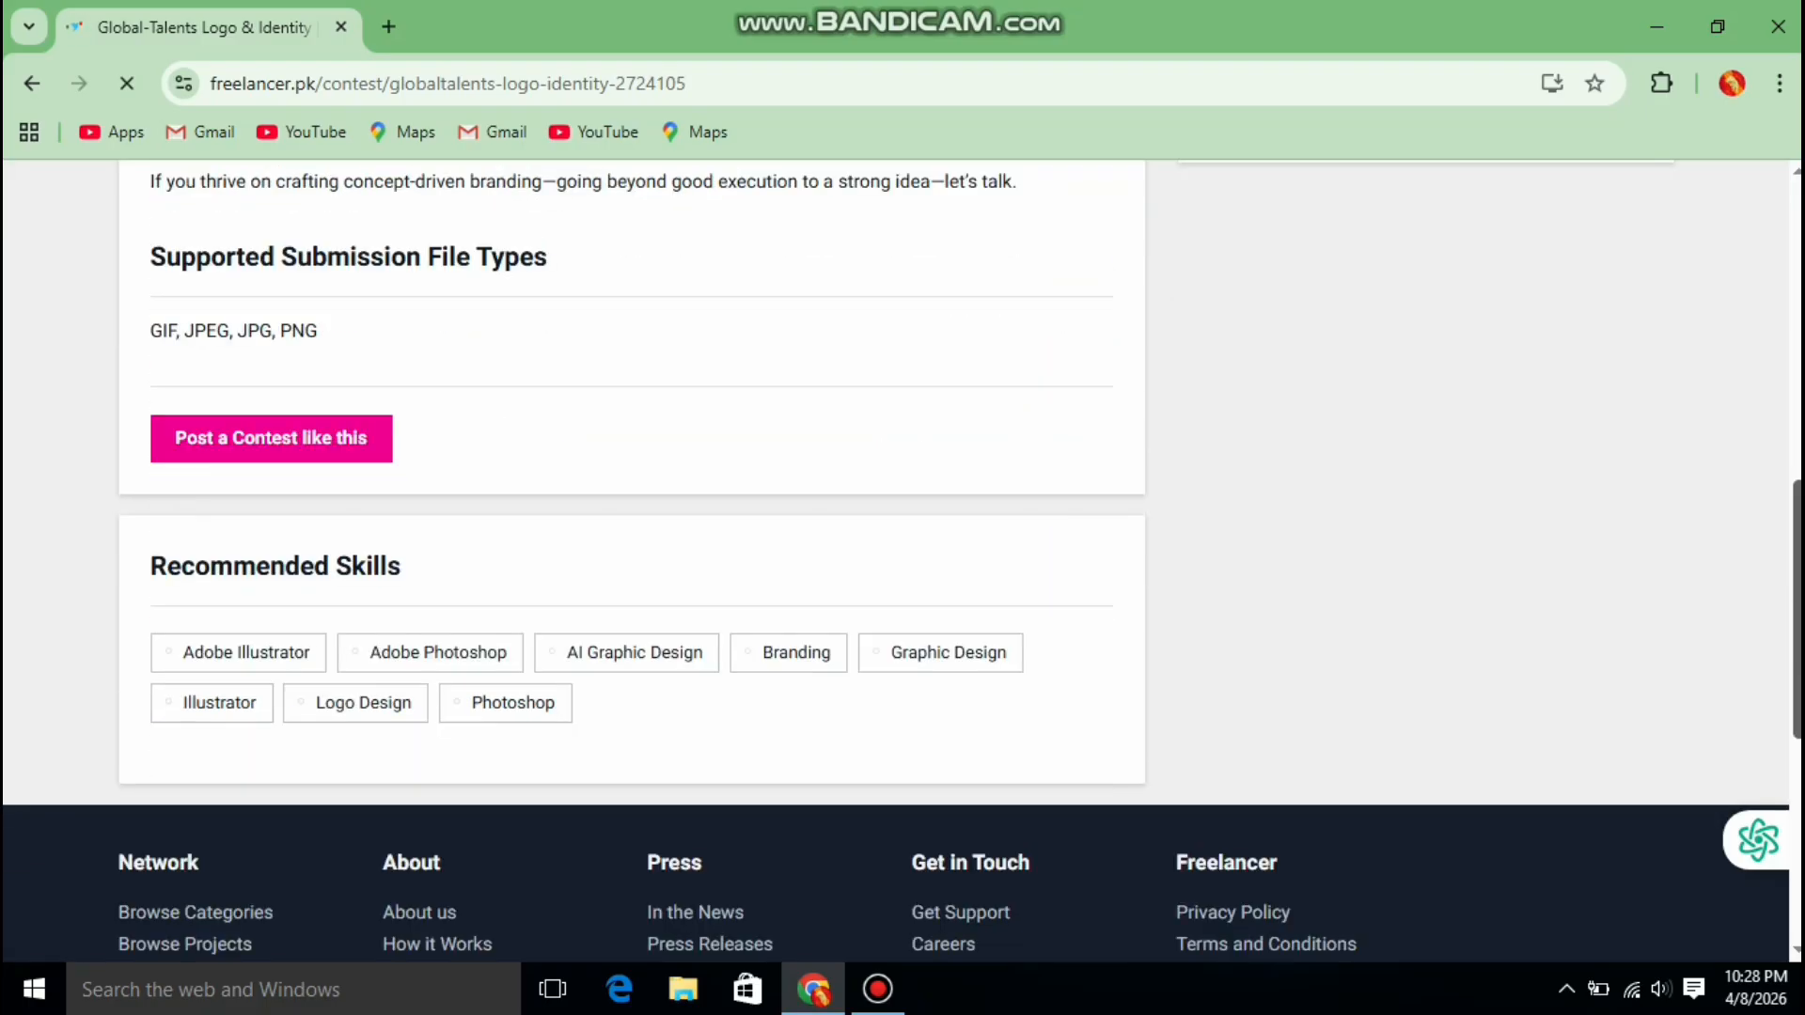
pyautogui.scroll(10, 902, 562)
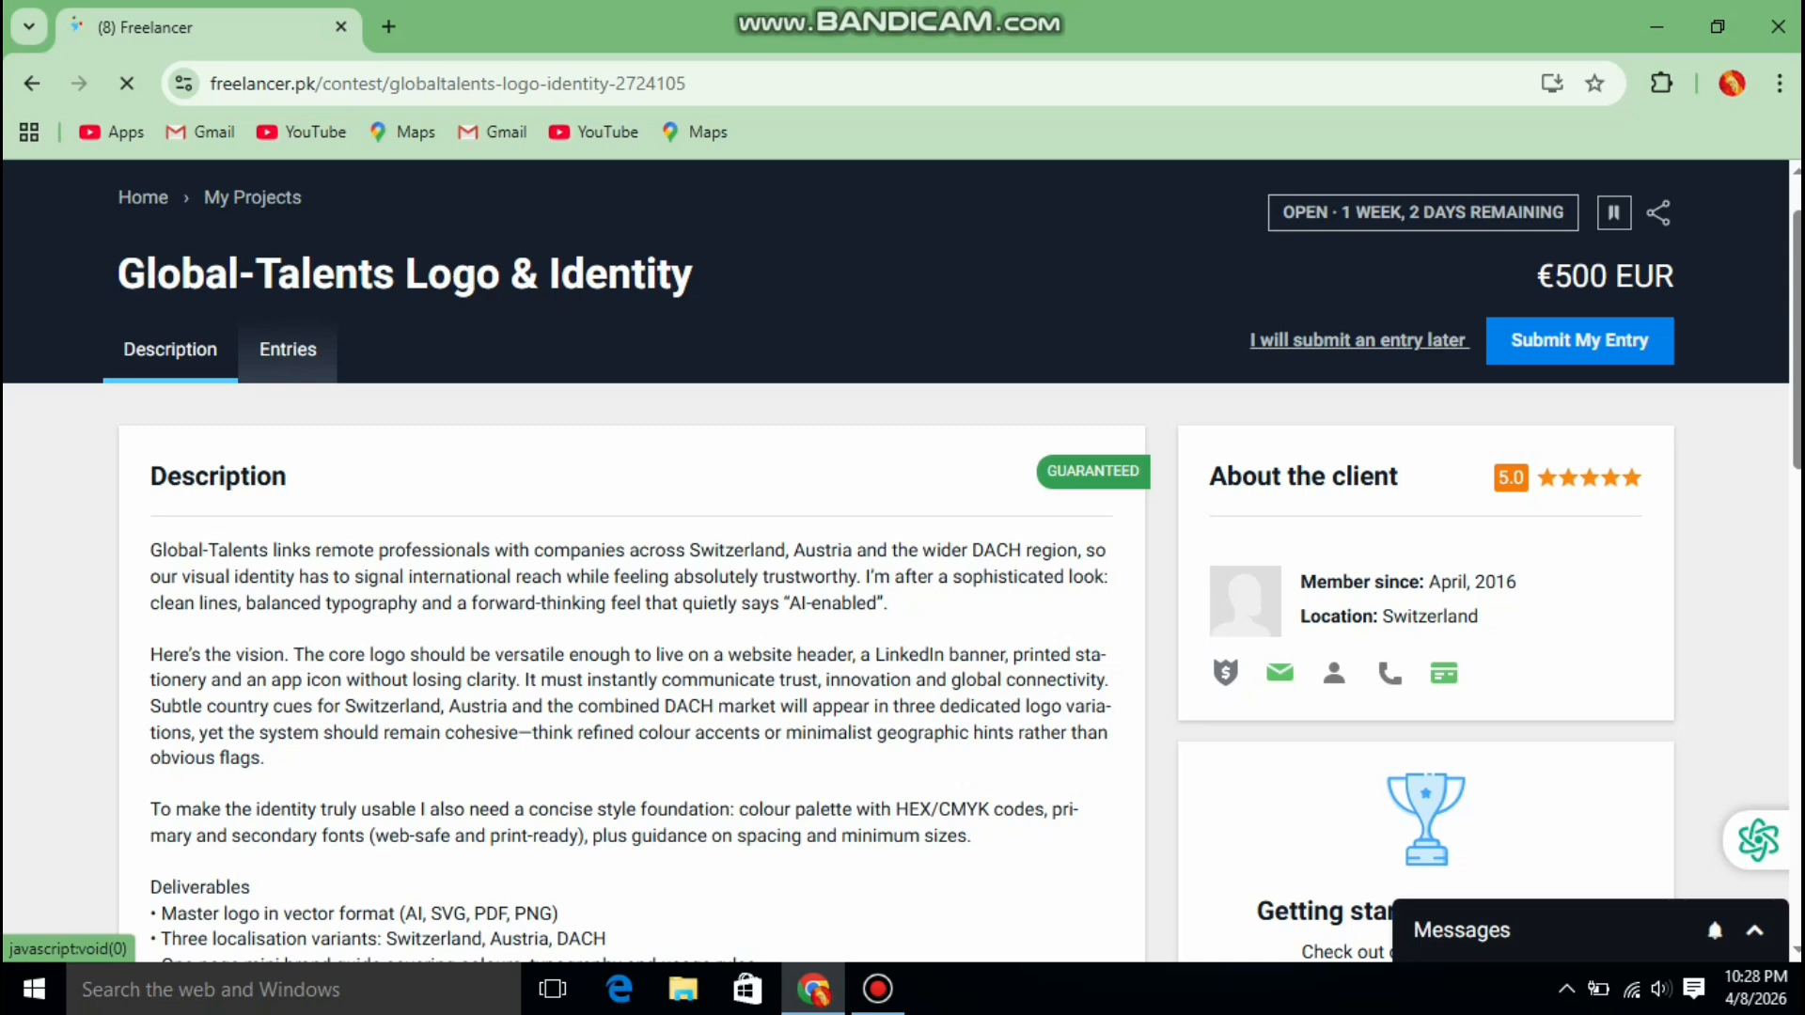
# Open the contest's entries and look through the submitted logo designs, comparing their layouts, country variations and ratings
pyautogui.click(288, 349)
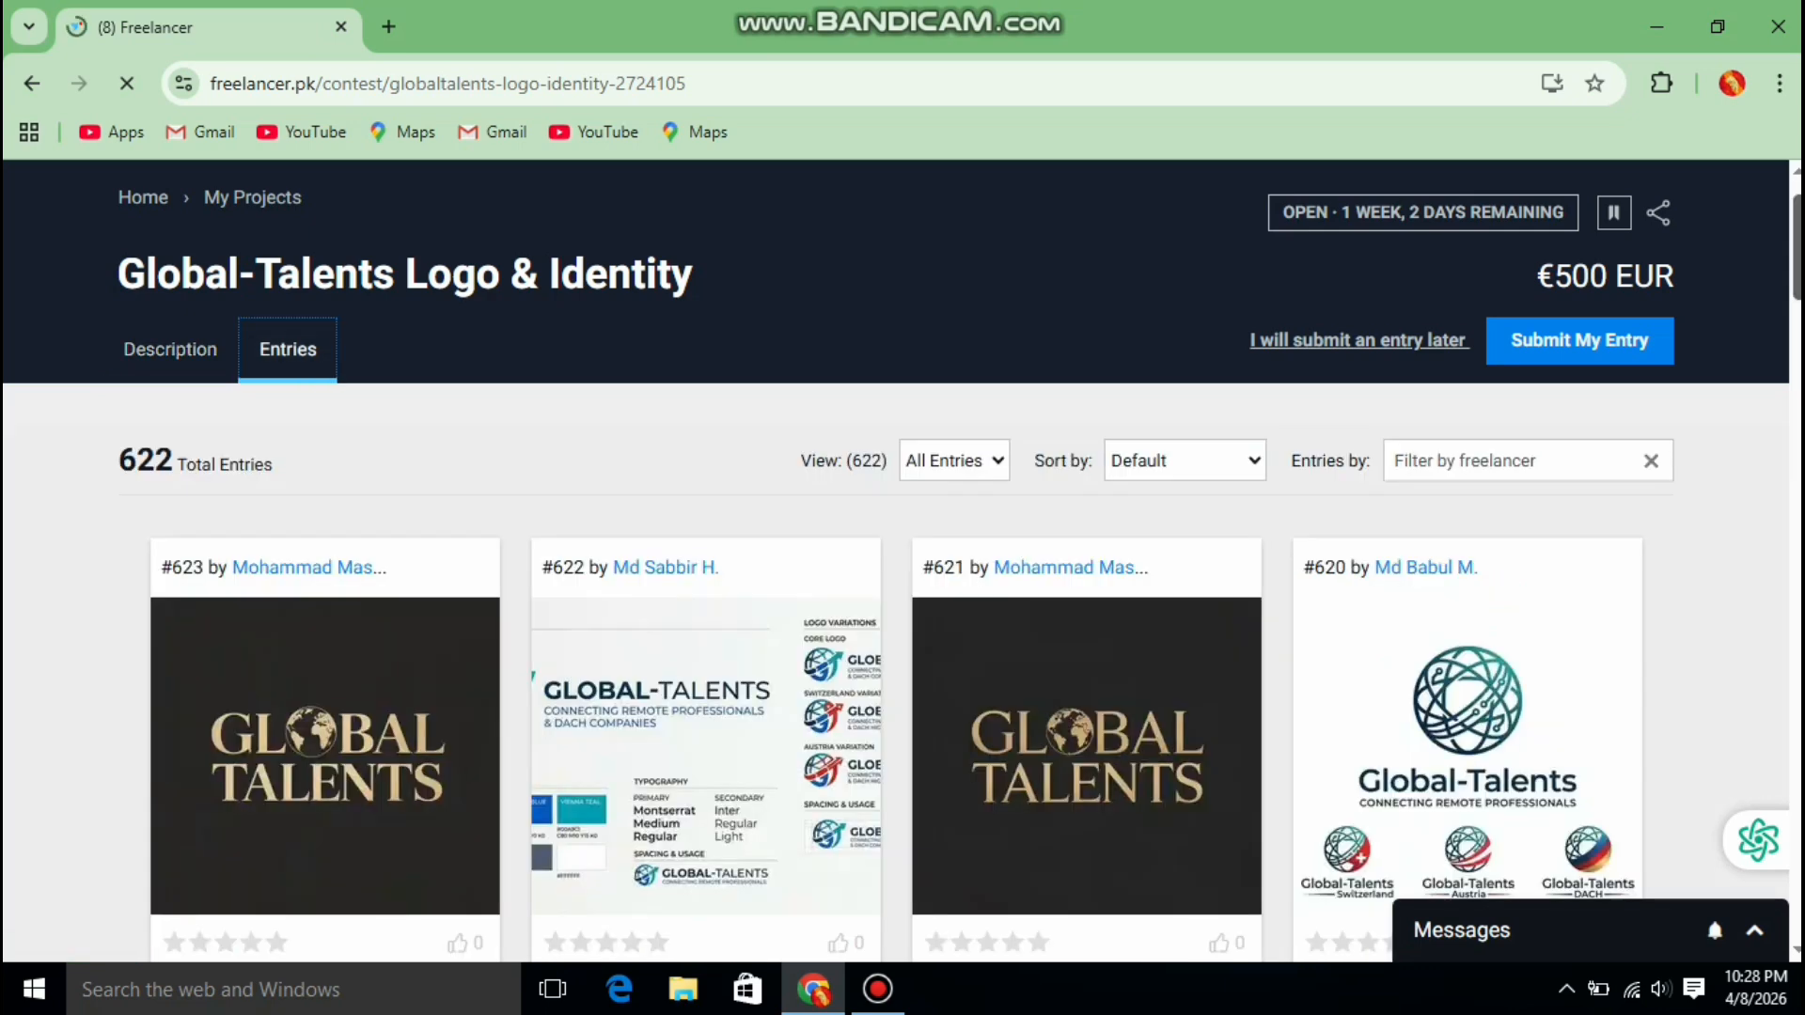
pyautogui.scroll(-3, 902, 564)
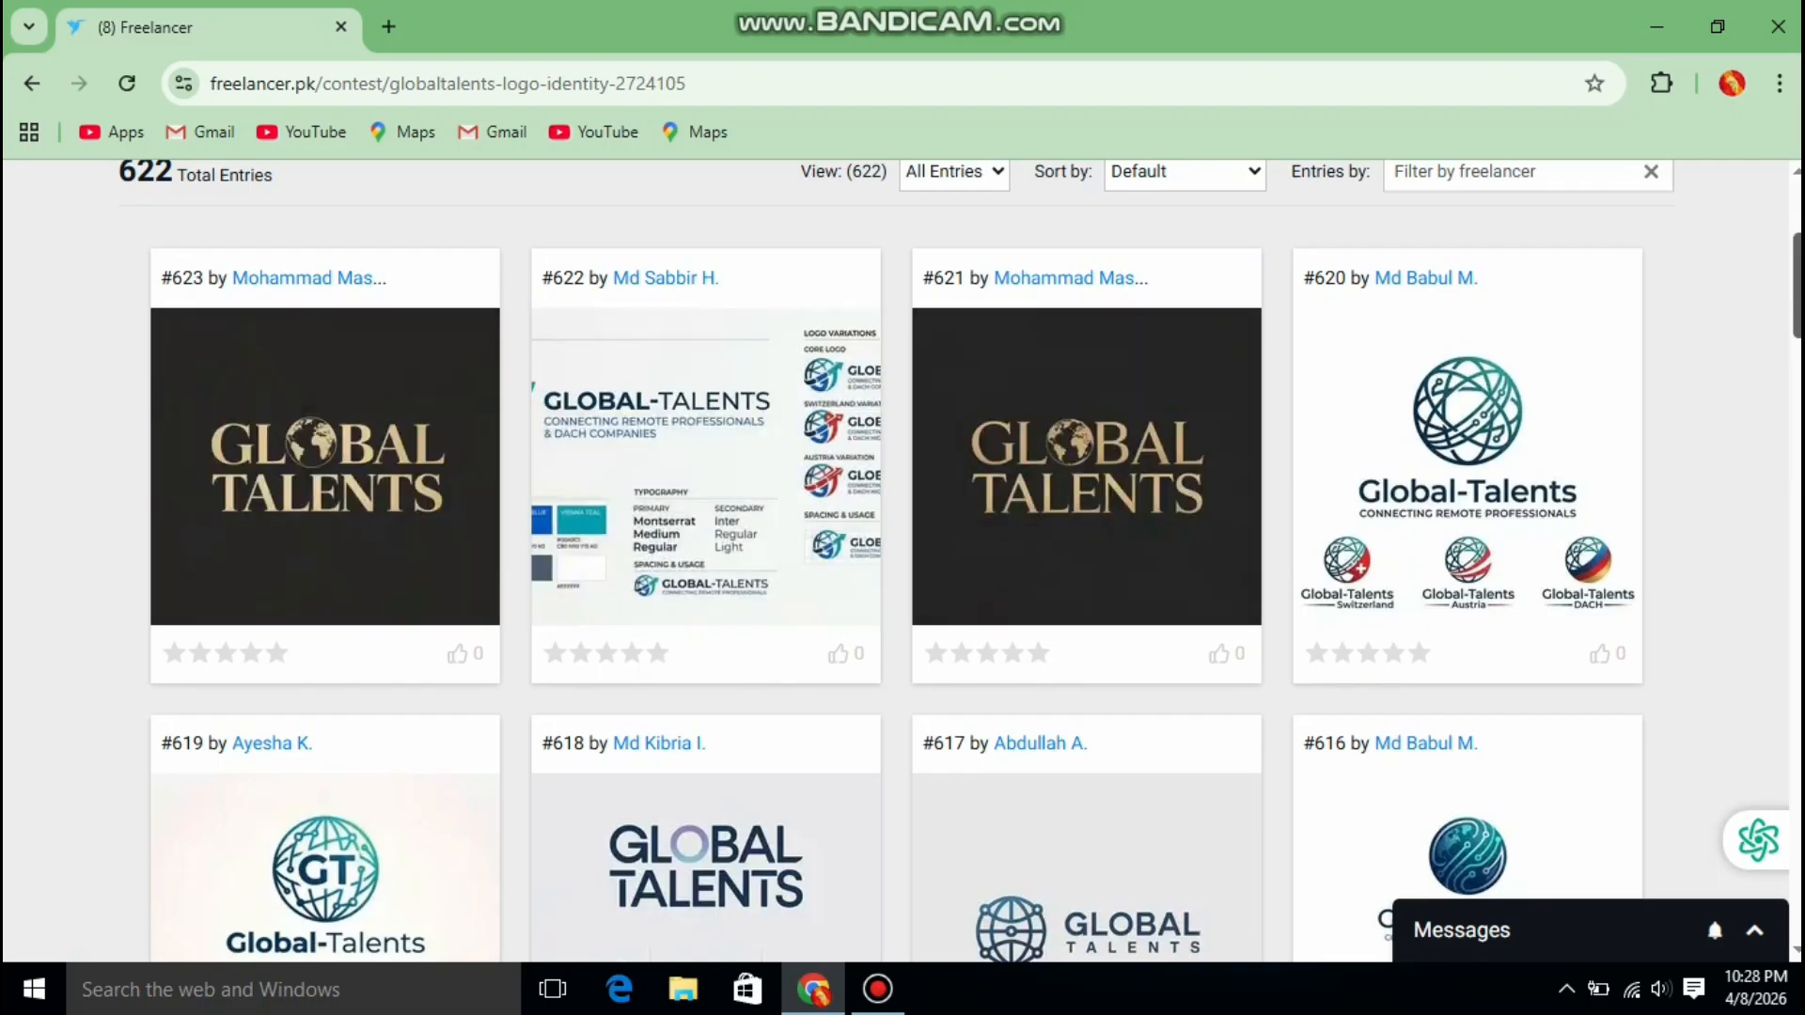
pyautogui.scroll(2, 903, 564)
pyautogui.scroll(-1, 903, 564)
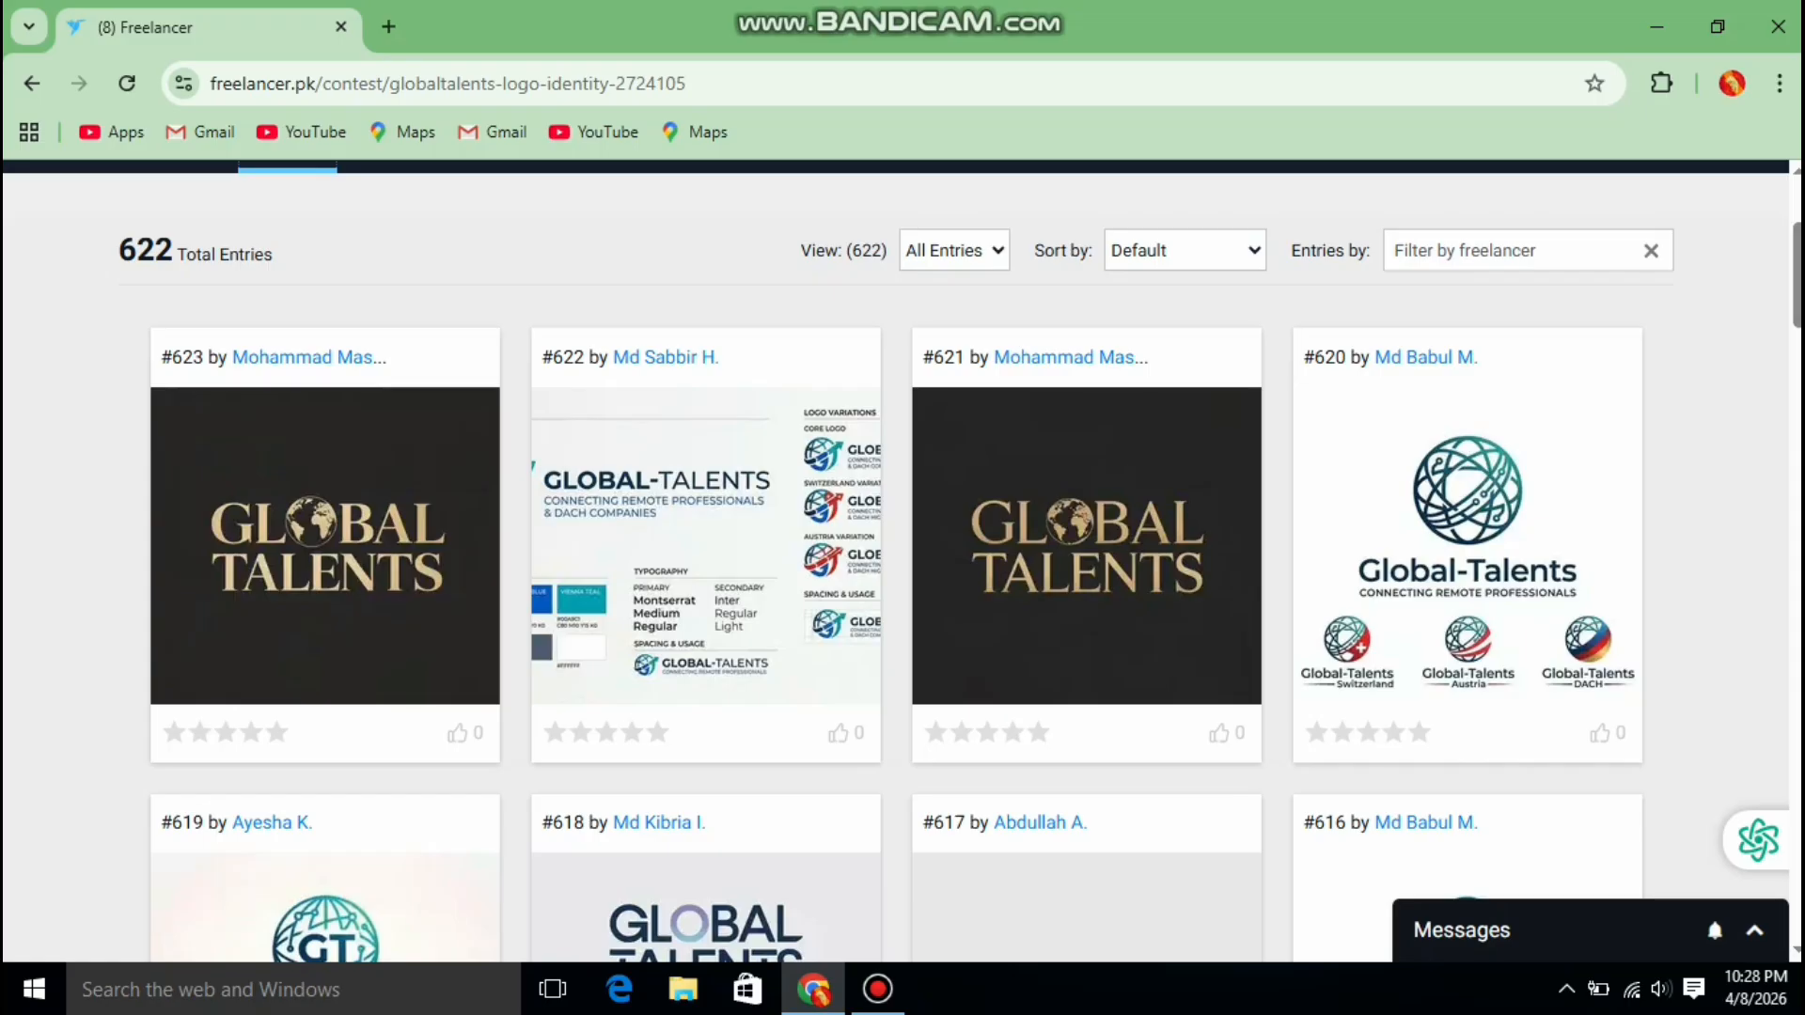
pyautogui.scroll(-2, 903, 564)
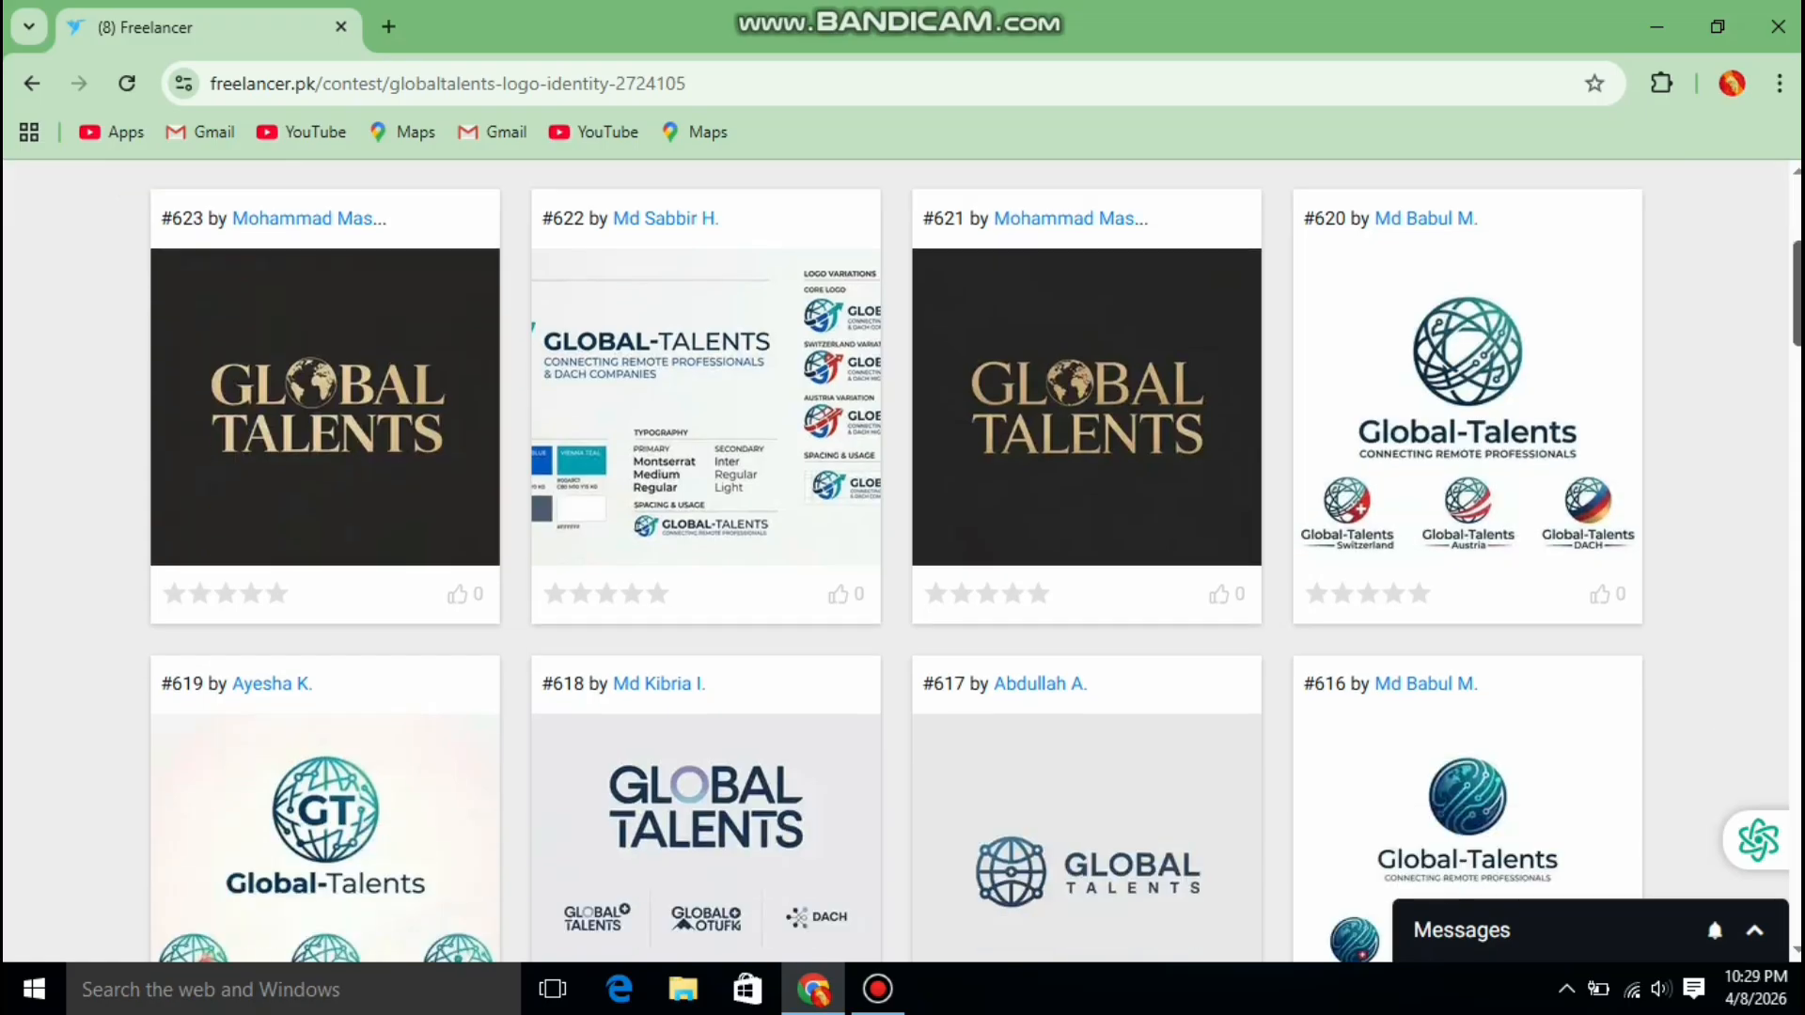
pyautogui.scroll(-4, 902, 564)
pyautogui.scroll(6, 902, 564)
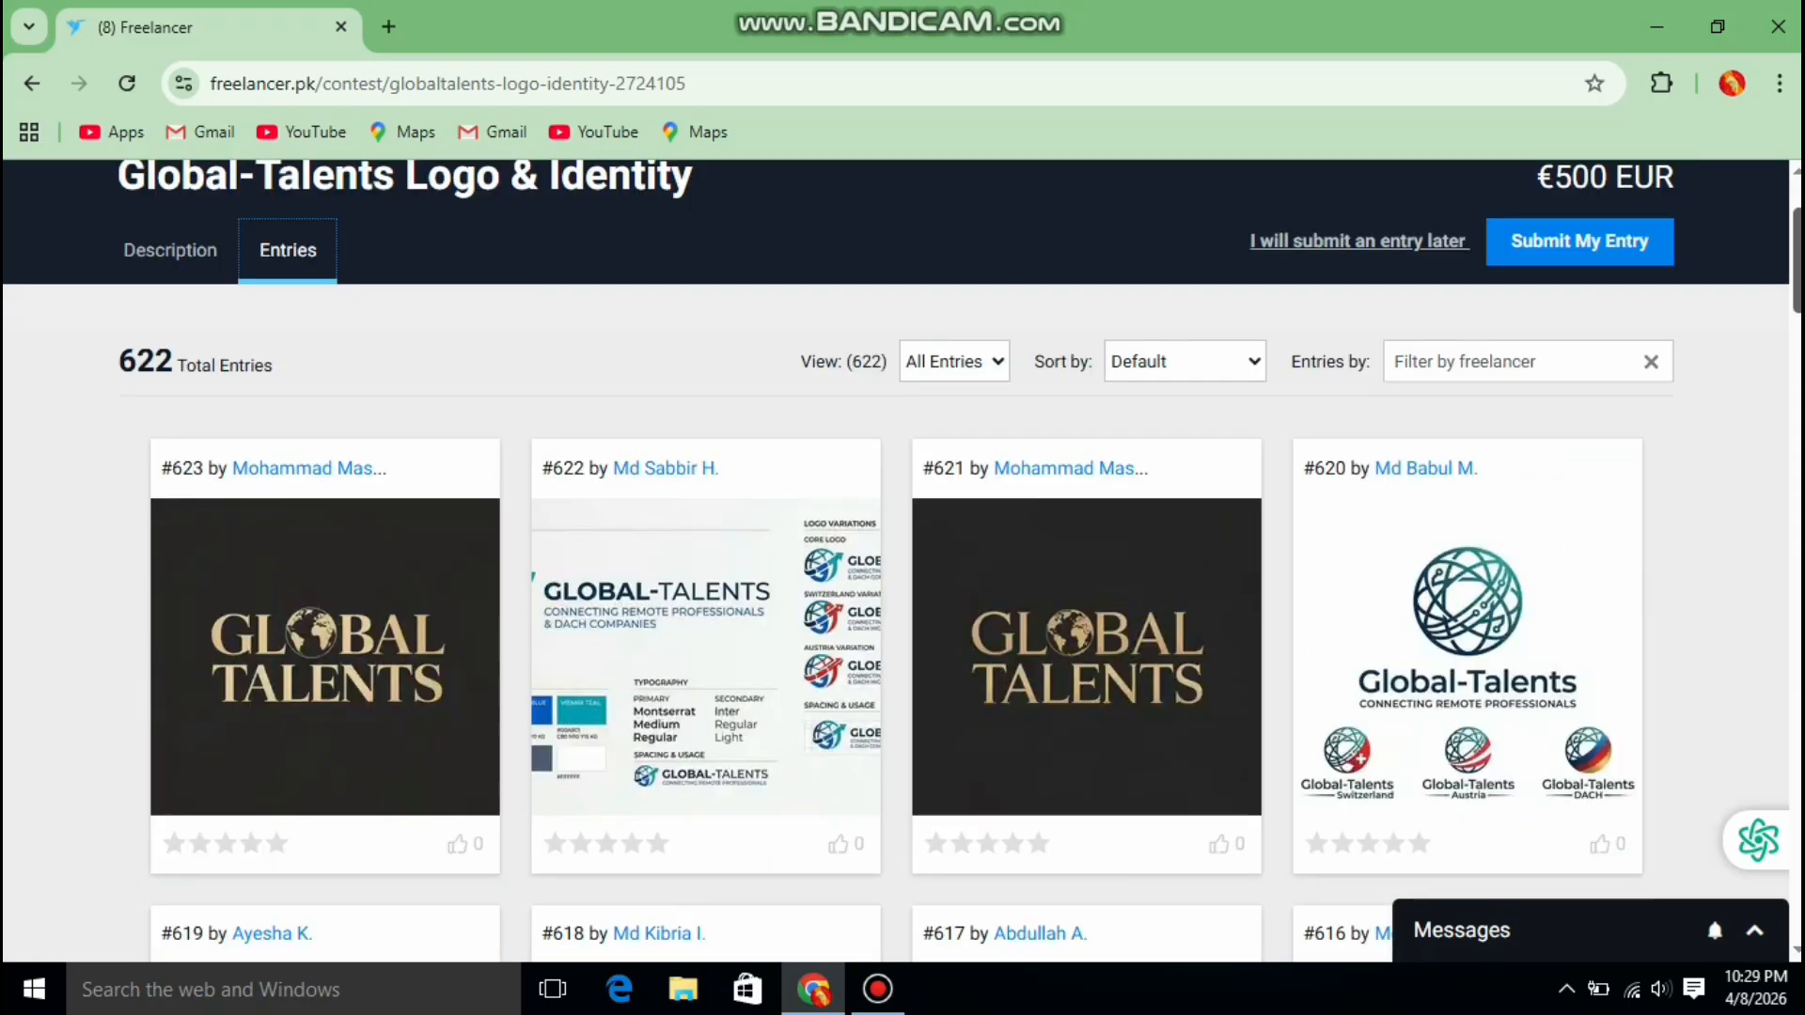
pyautogui.scroll(-2, 902, 564)
pyautogui.scroll(-2, 902, 564)
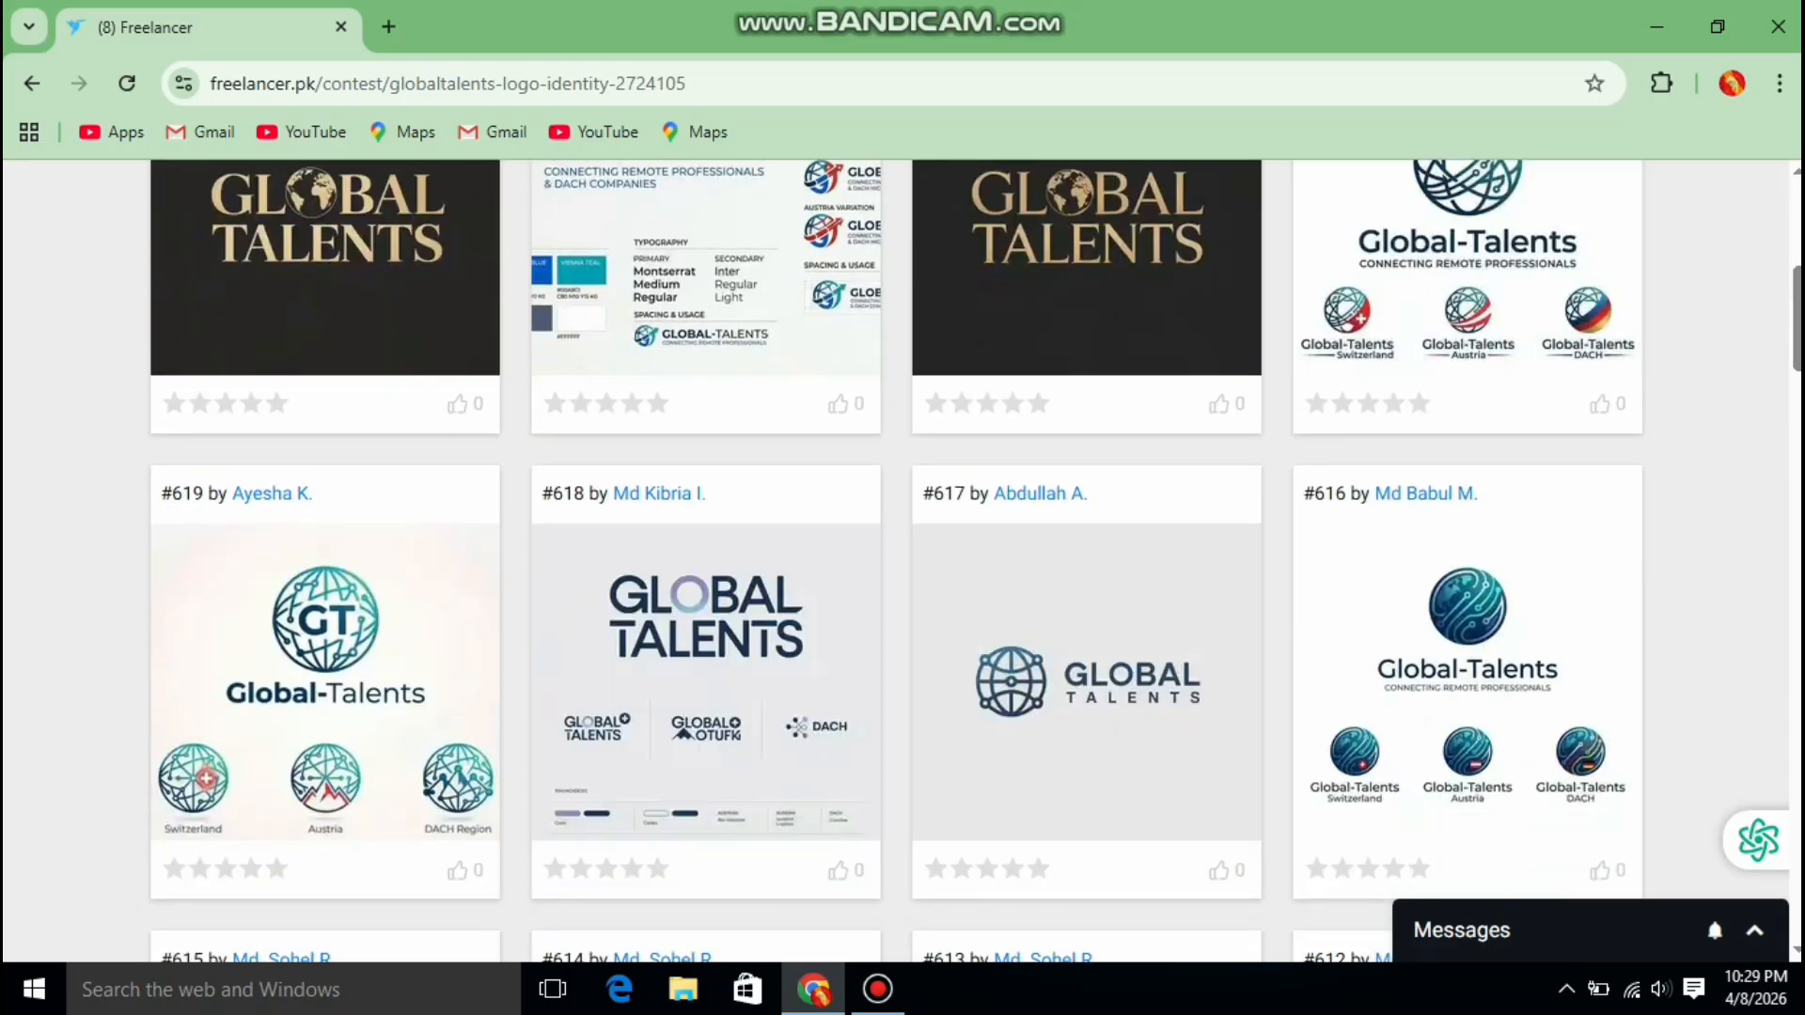
pyautogui.scroll(-1, 902, 564)
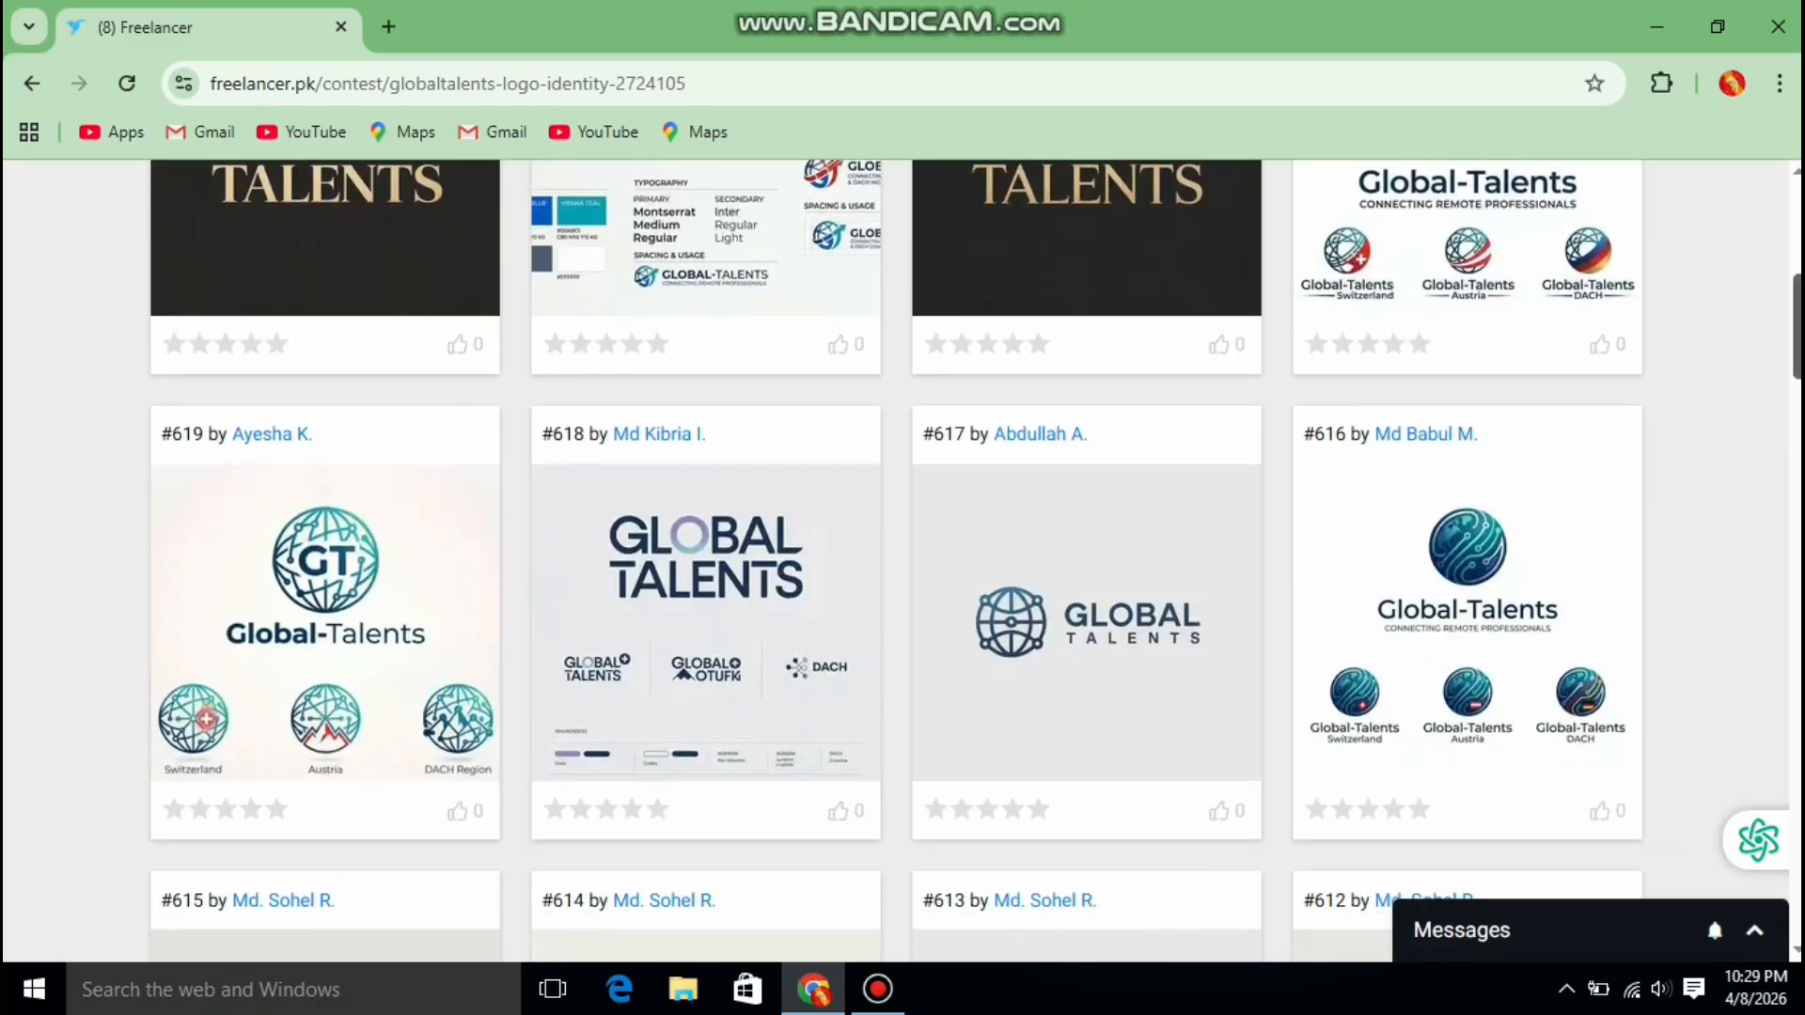
pyautogui.scroll(-2, 903, 564)
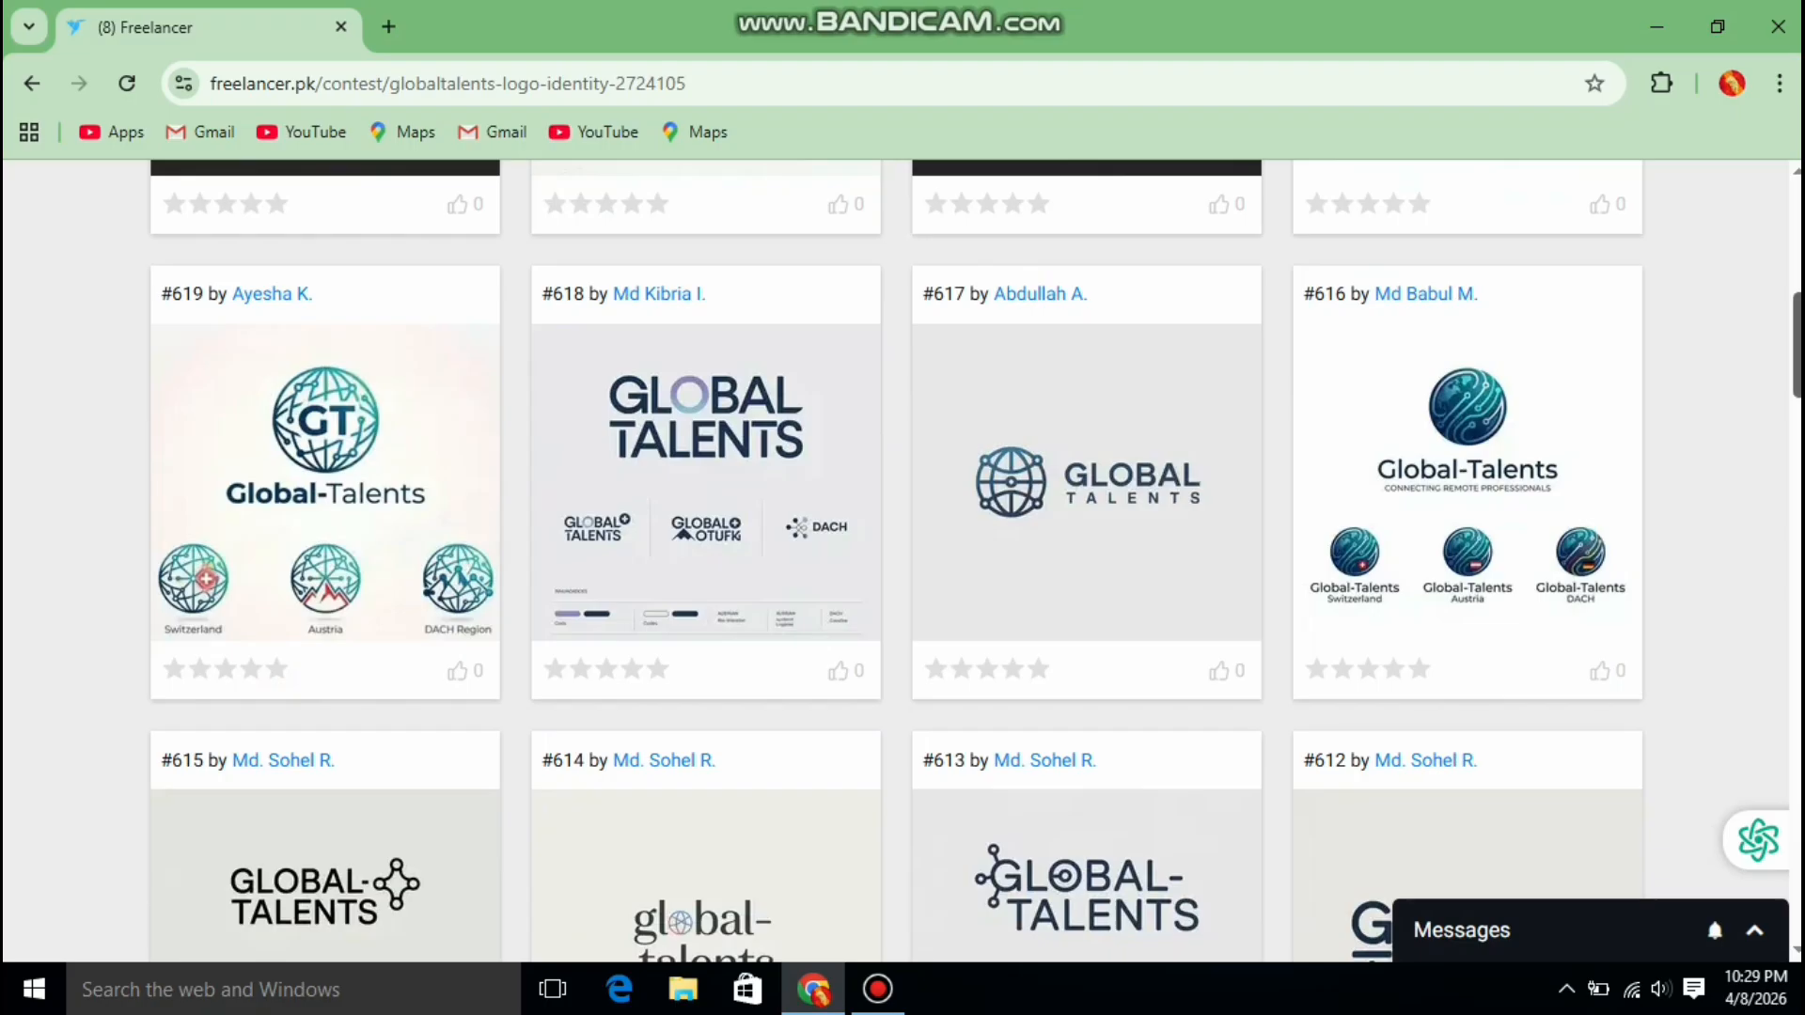
pyautogui.scroll(-5, 902, 564)
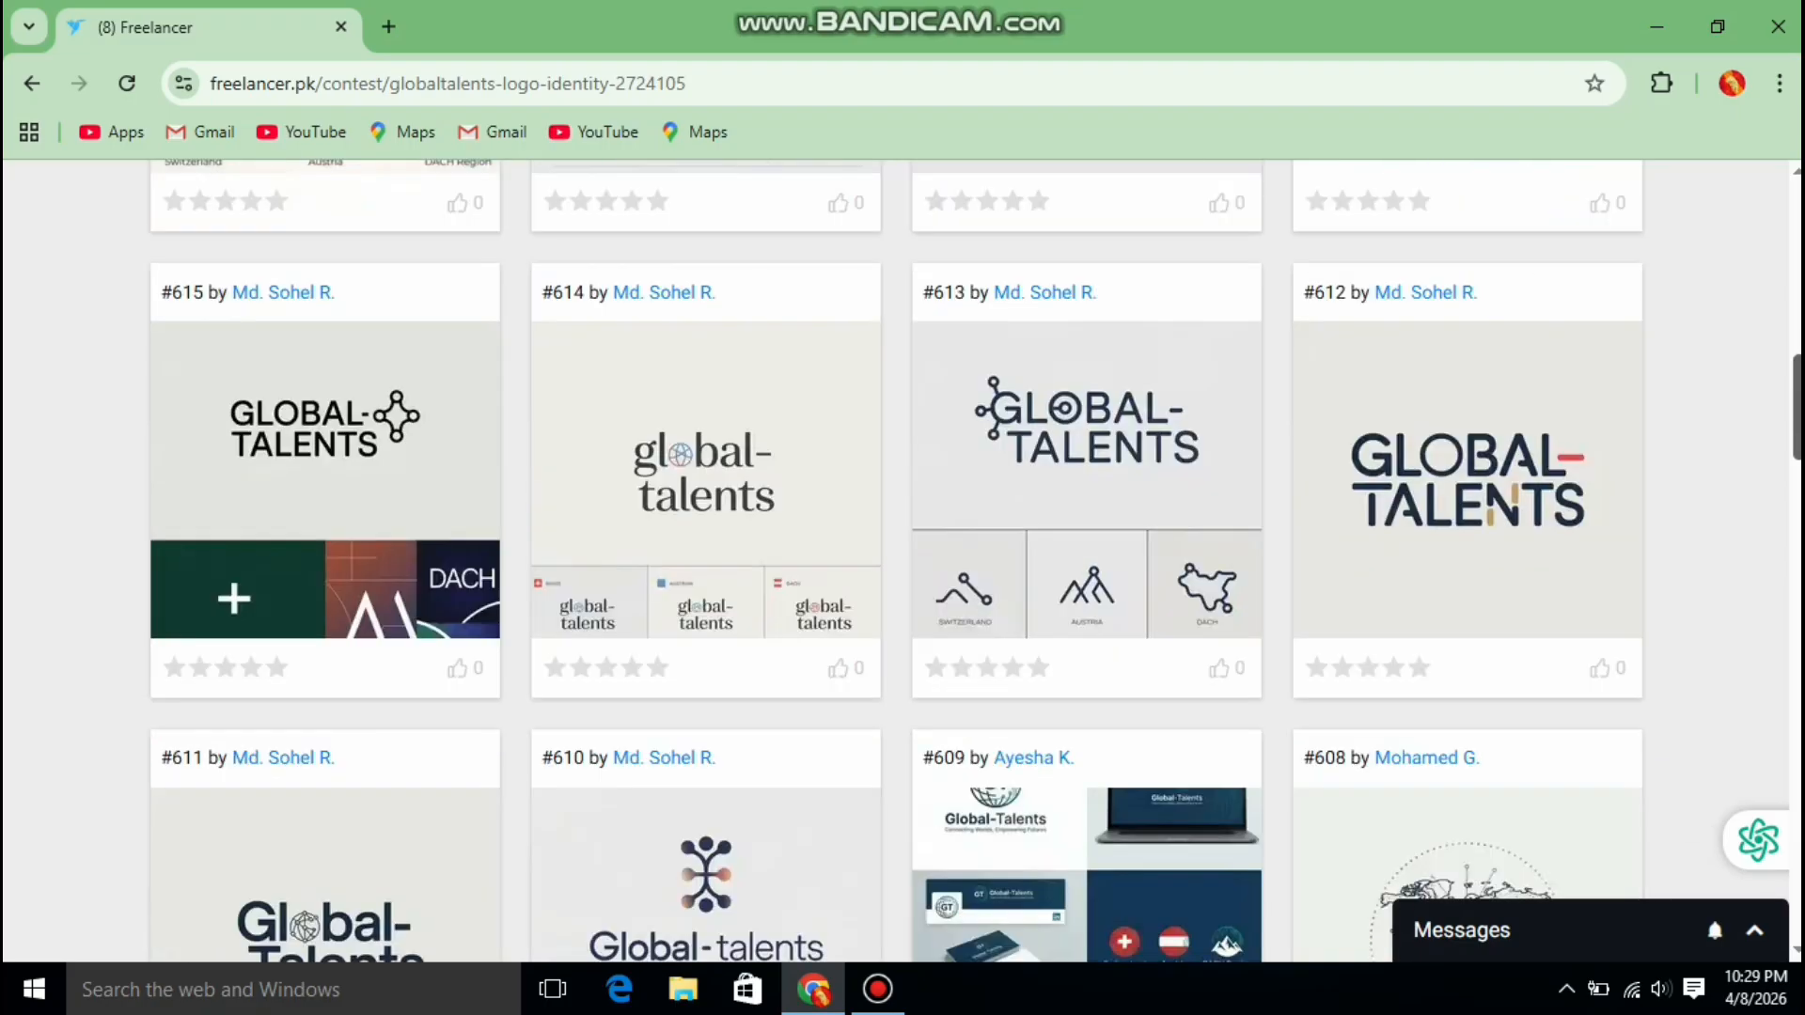
pyautogui.scroll(-3, 902, 564)
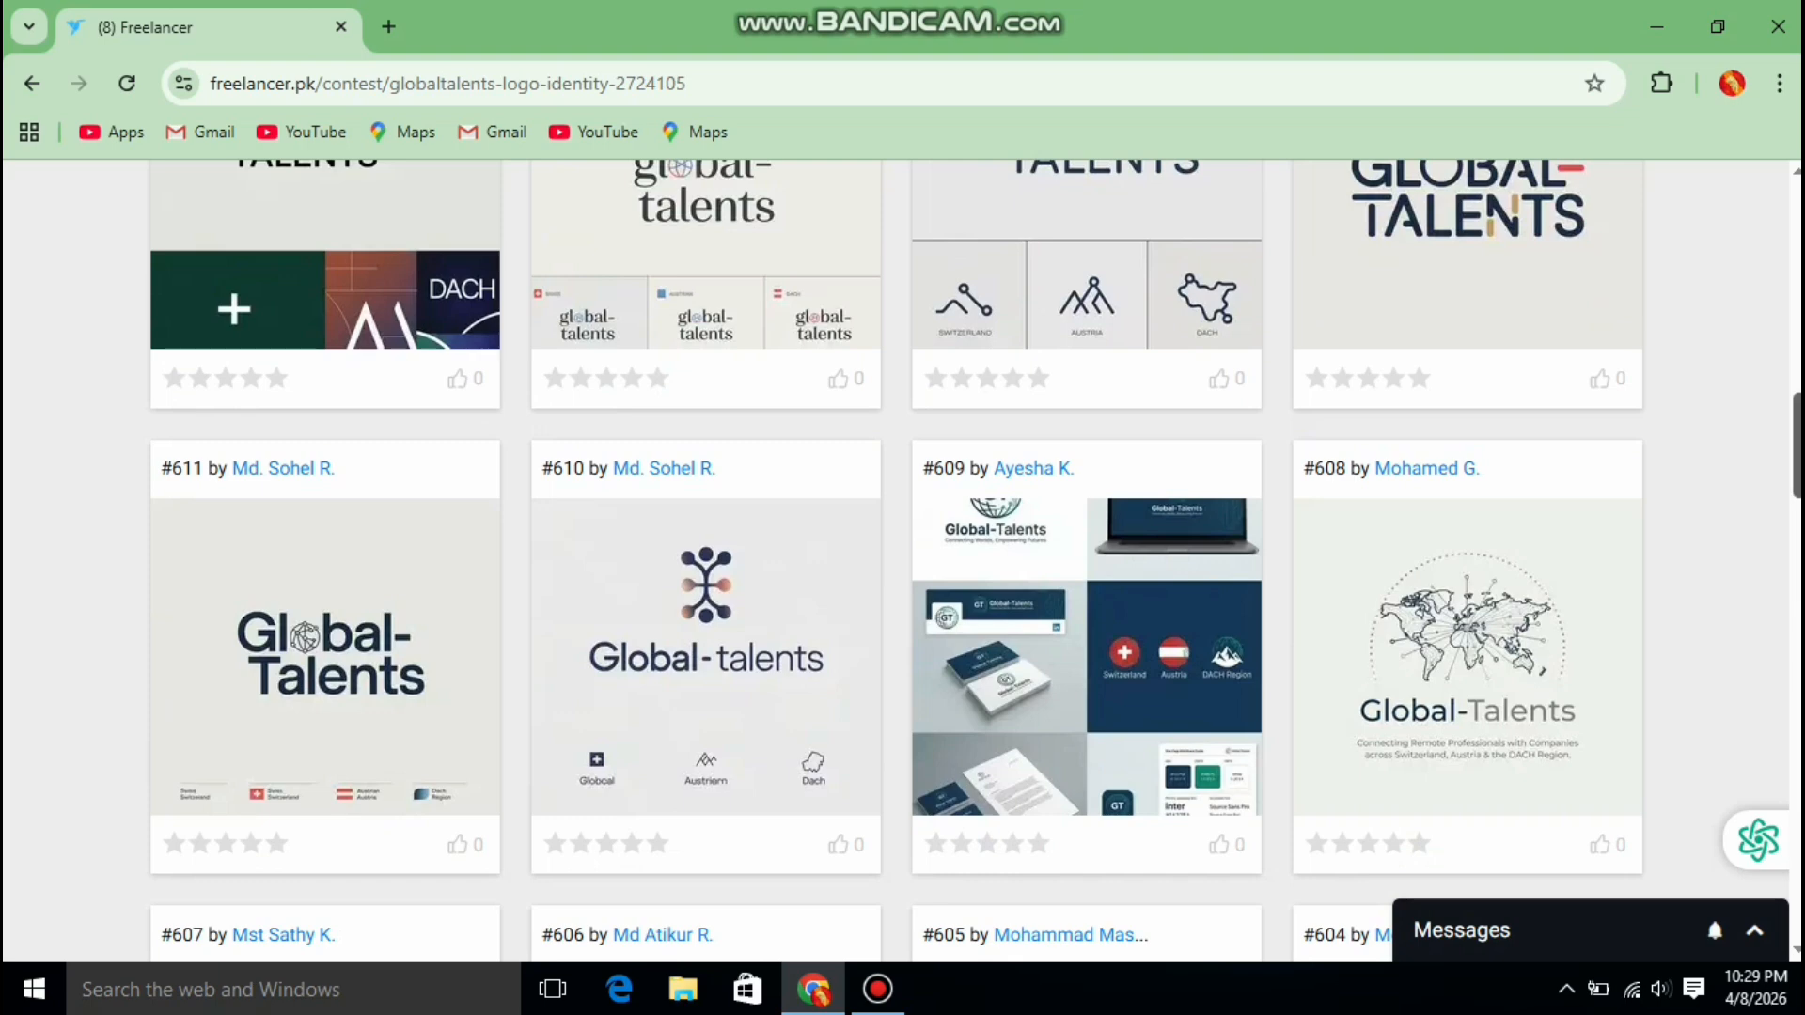
pyautogui.scroll(-2, 903, 564)
pyautogui.scroll(-5, 903, 564)
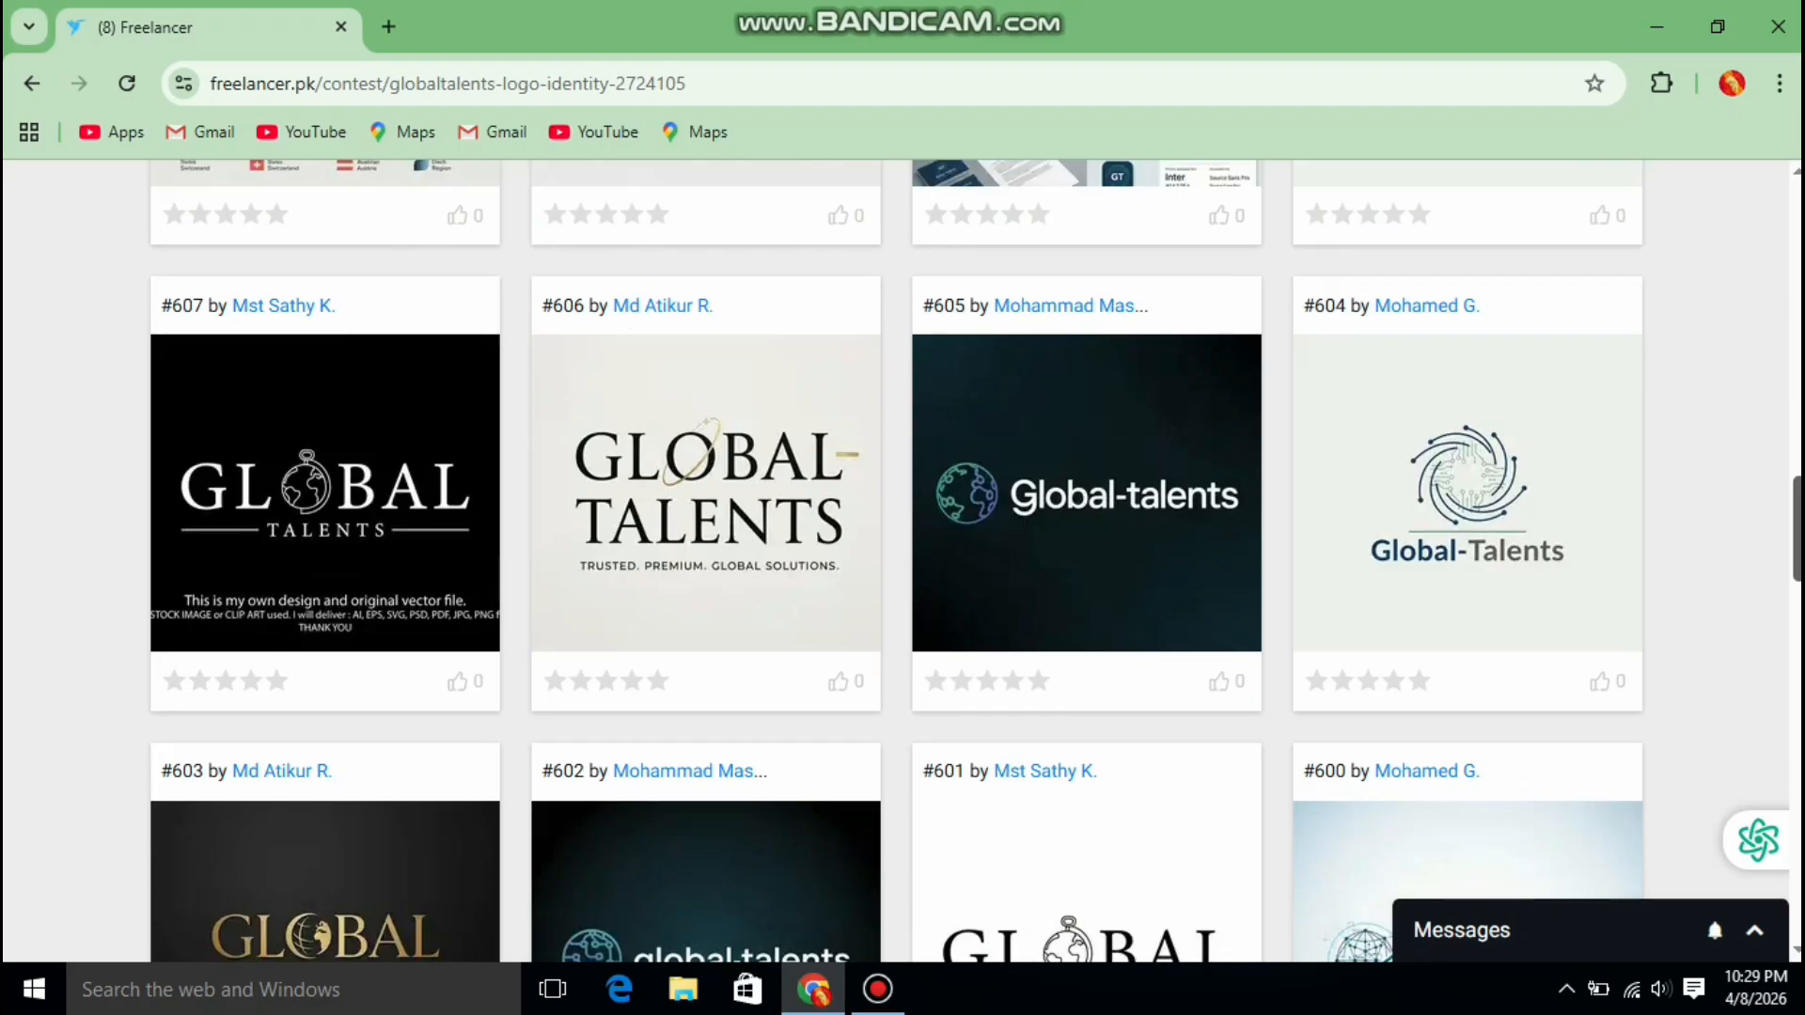
pyautogui.scroll(6, 896, 562)
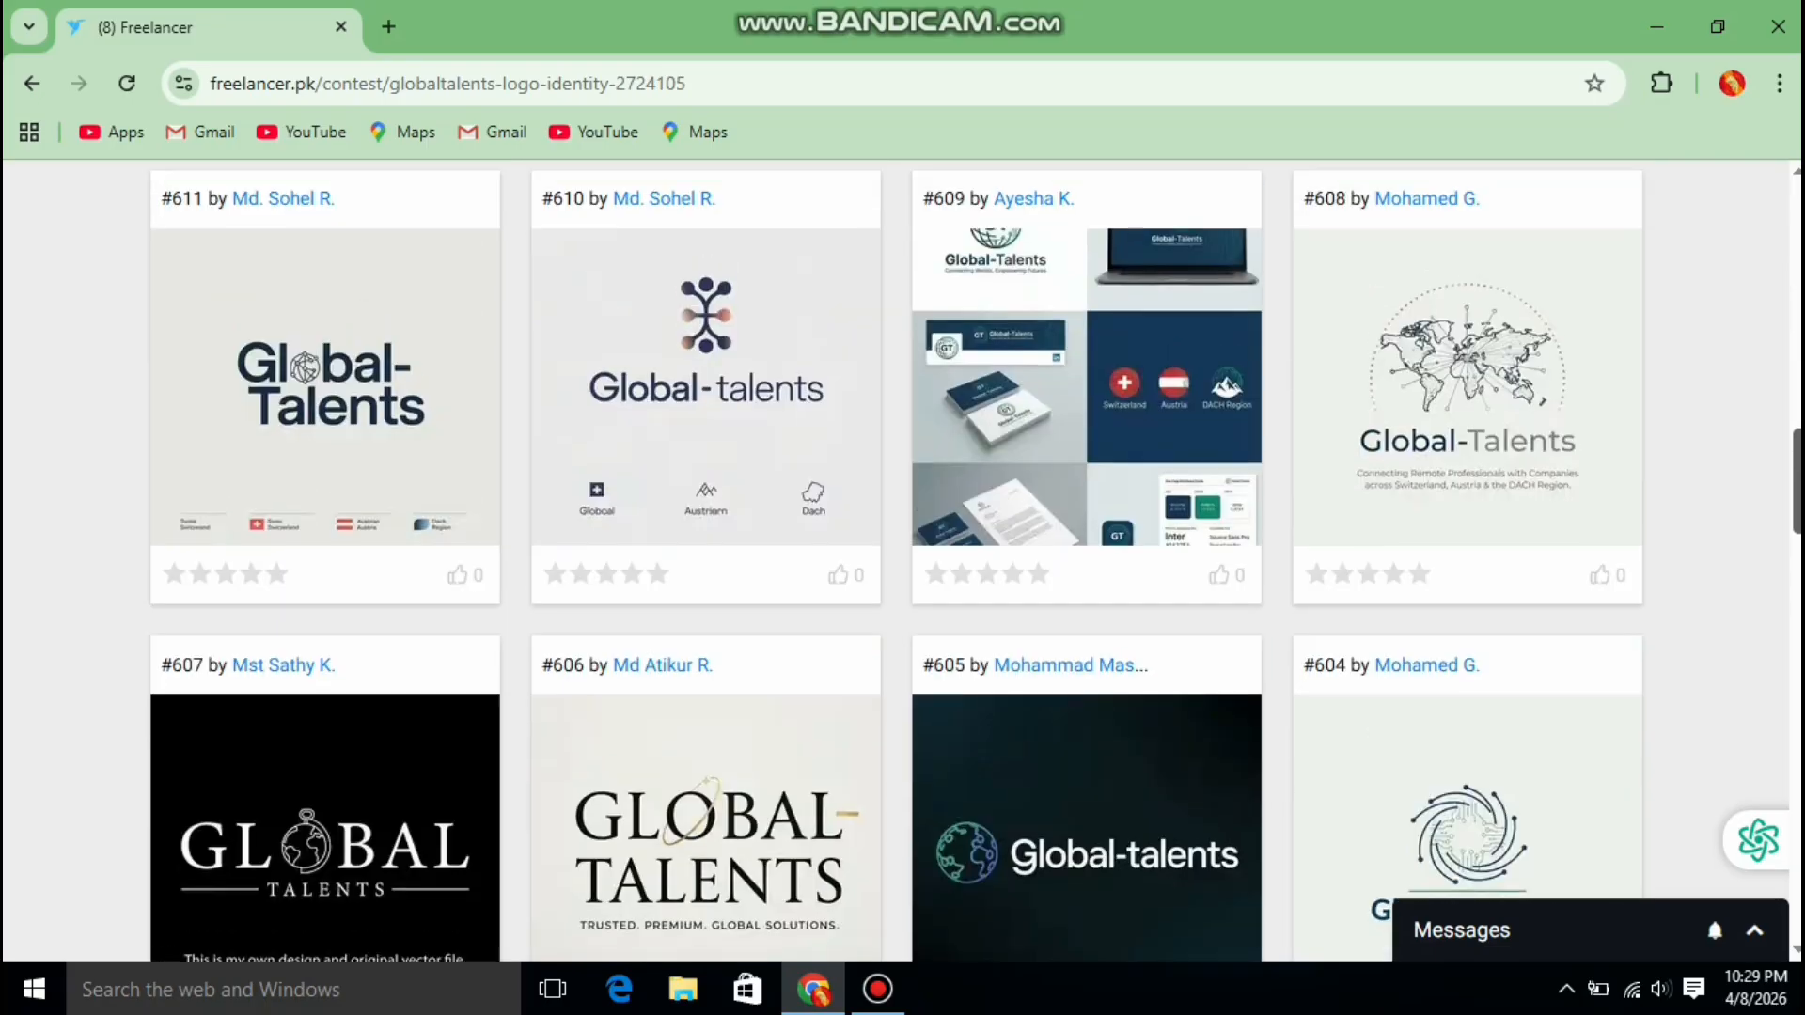
pyautogui.scroll(-5, 896, 561)
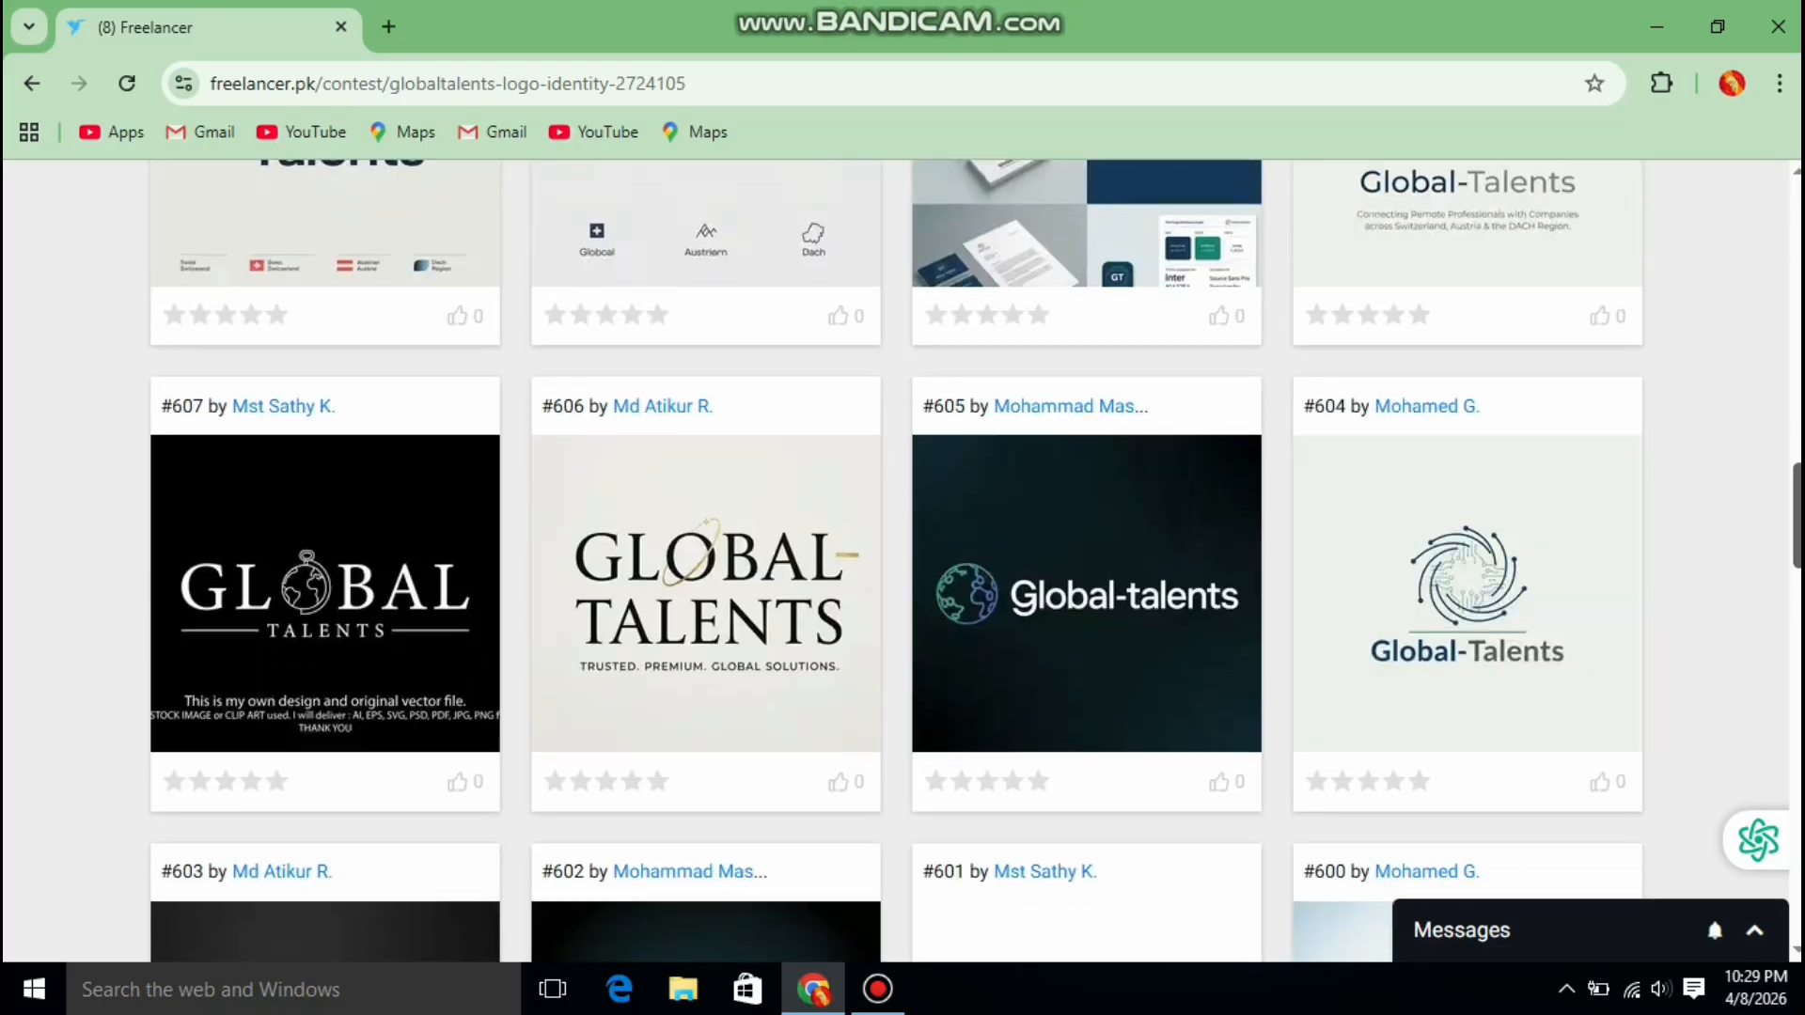
pyautogui.scroll(14, 897, 561)
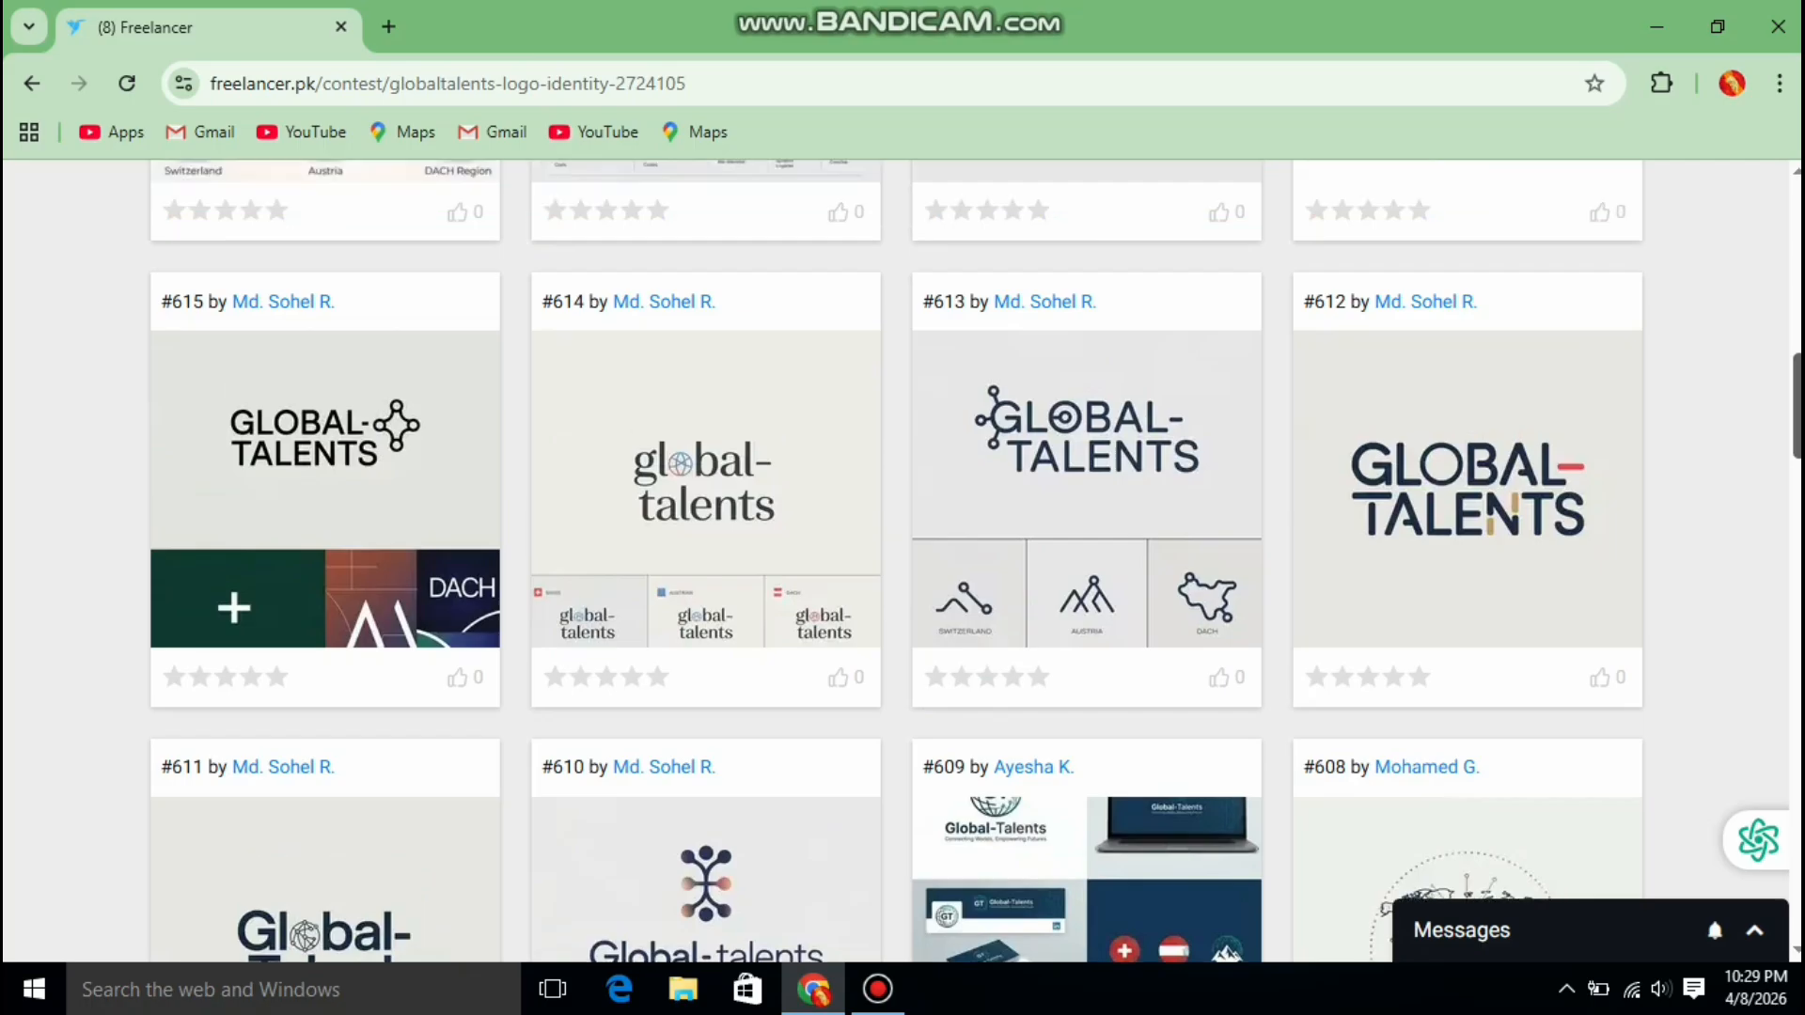
pyautogui.scroll(6, 897, 561)
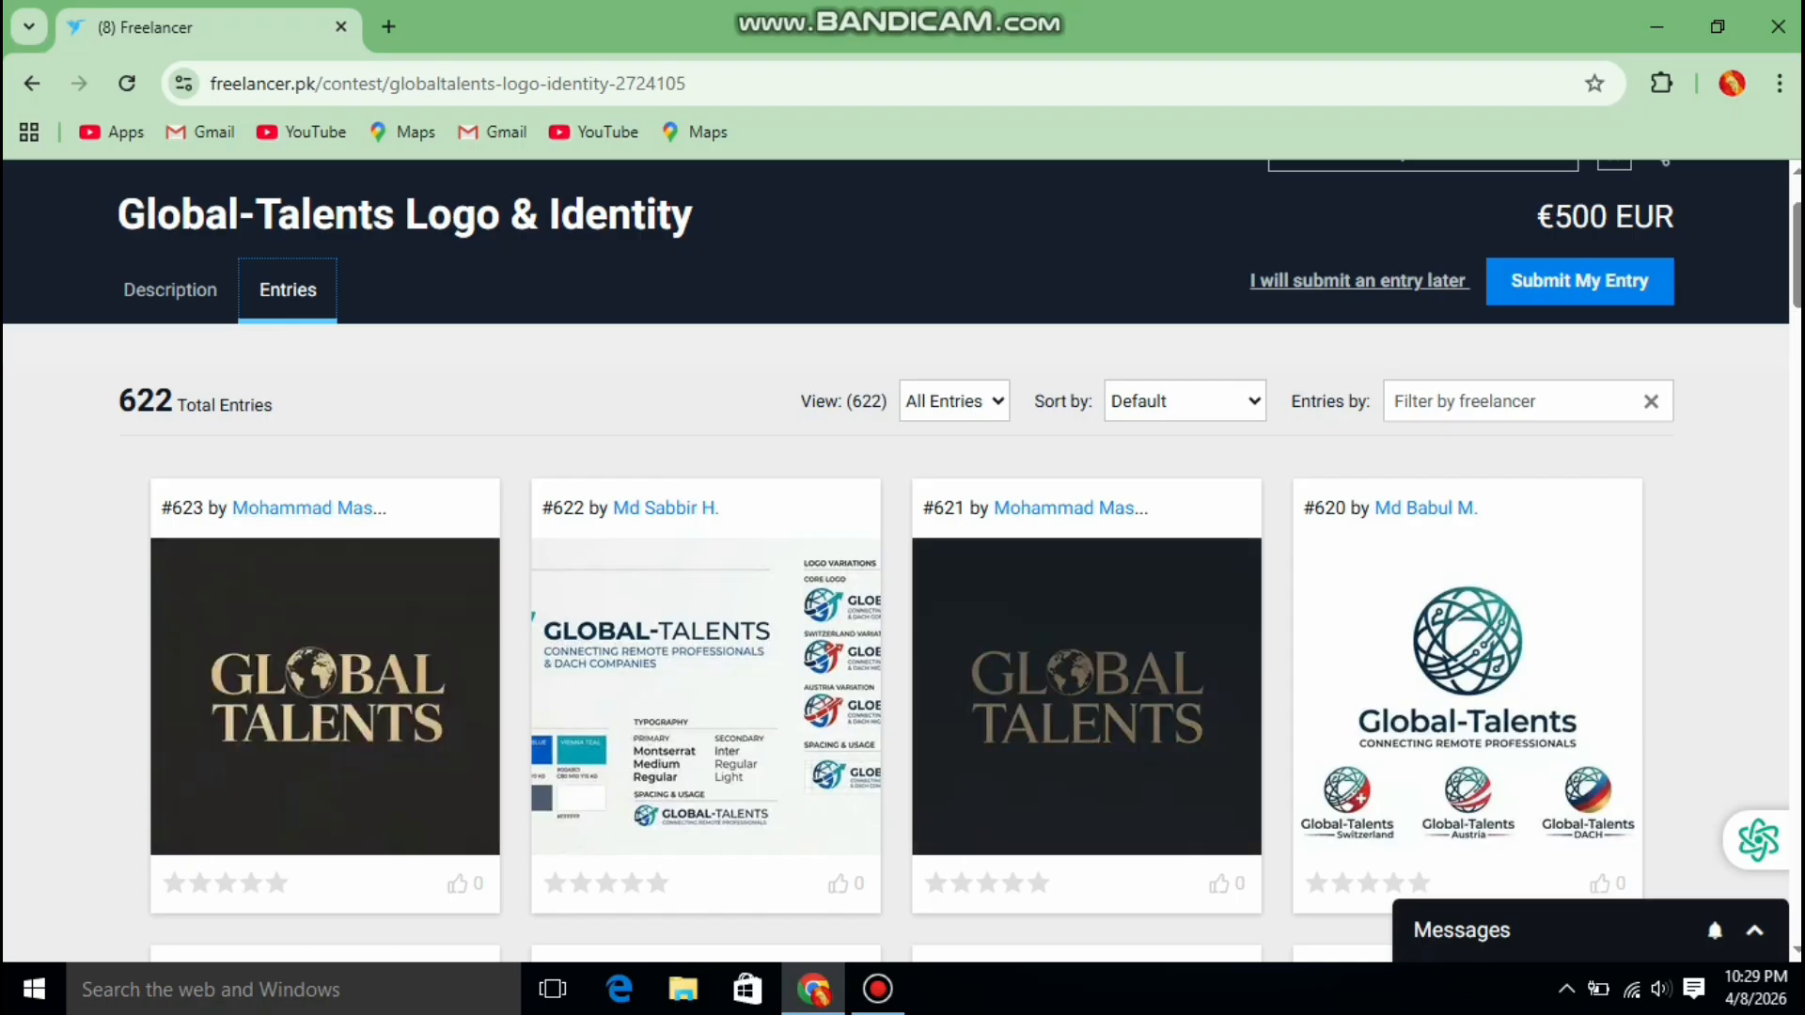
pyautogui.scroll(2, 903, 564)
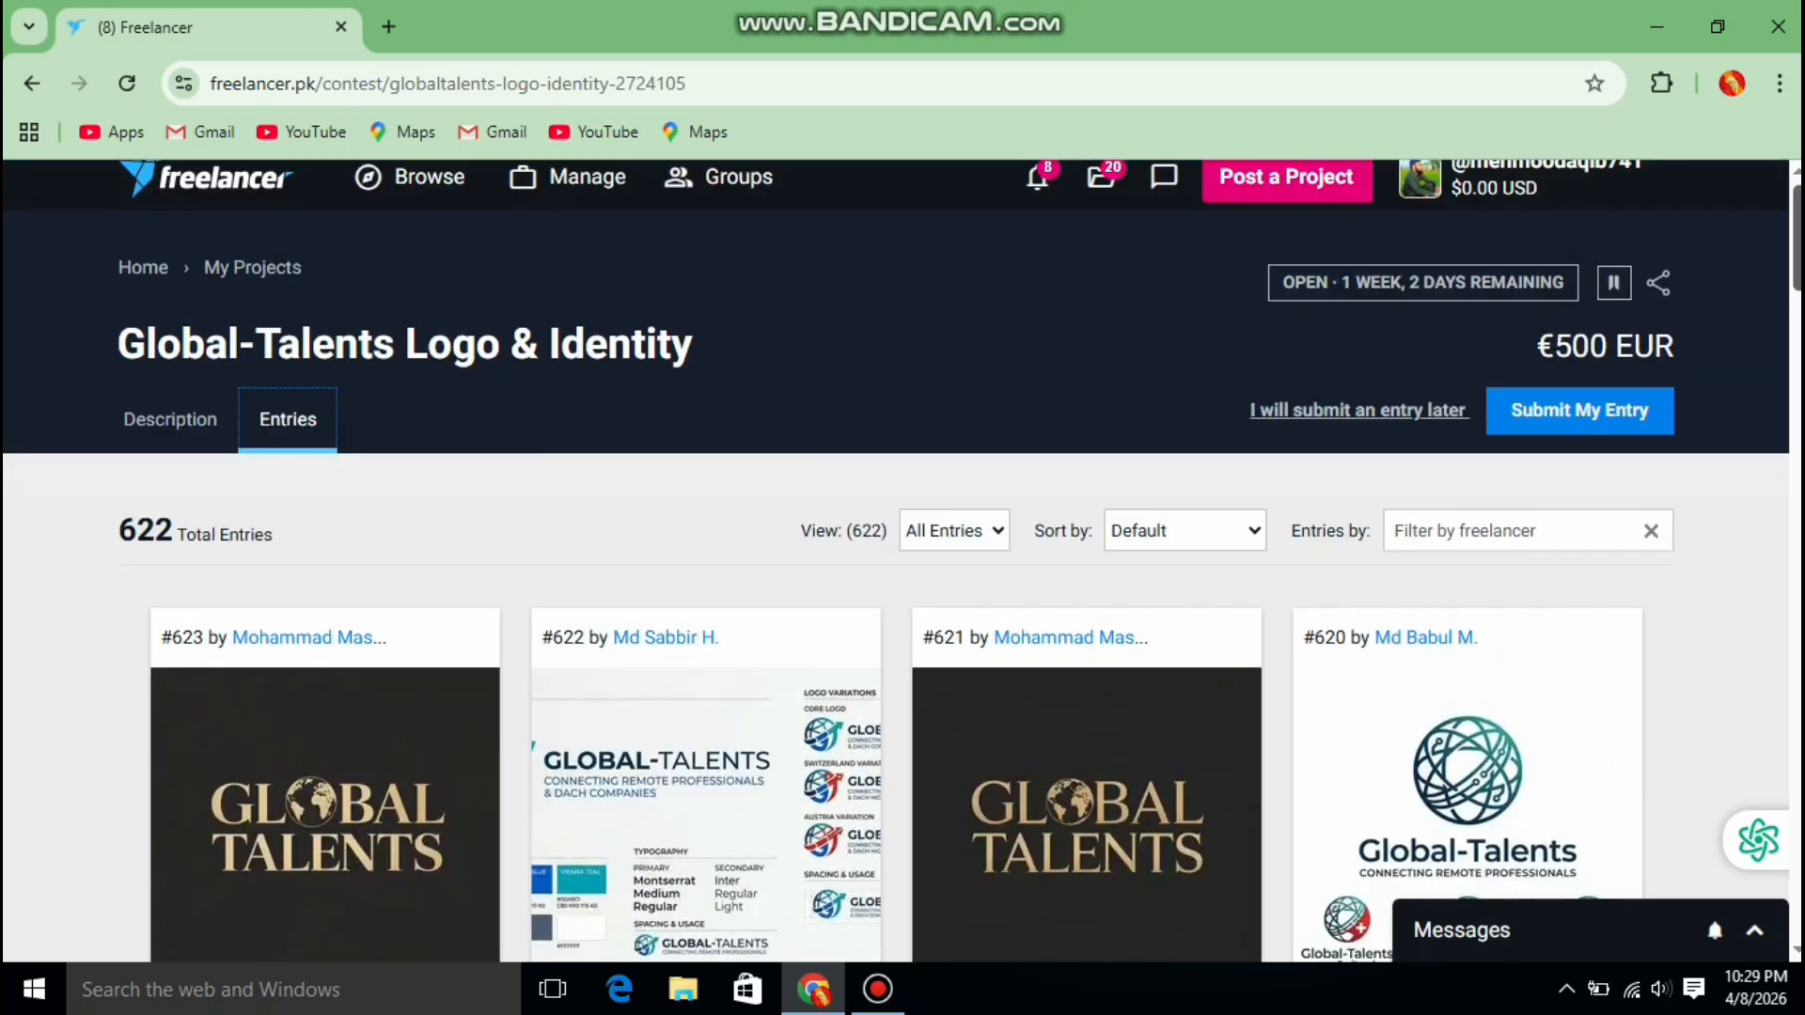
# Open the entry submission form and review its title, description, file upload, licensed content, sell price and promotion options
pyautogui.hotkey('alt', 'Left')
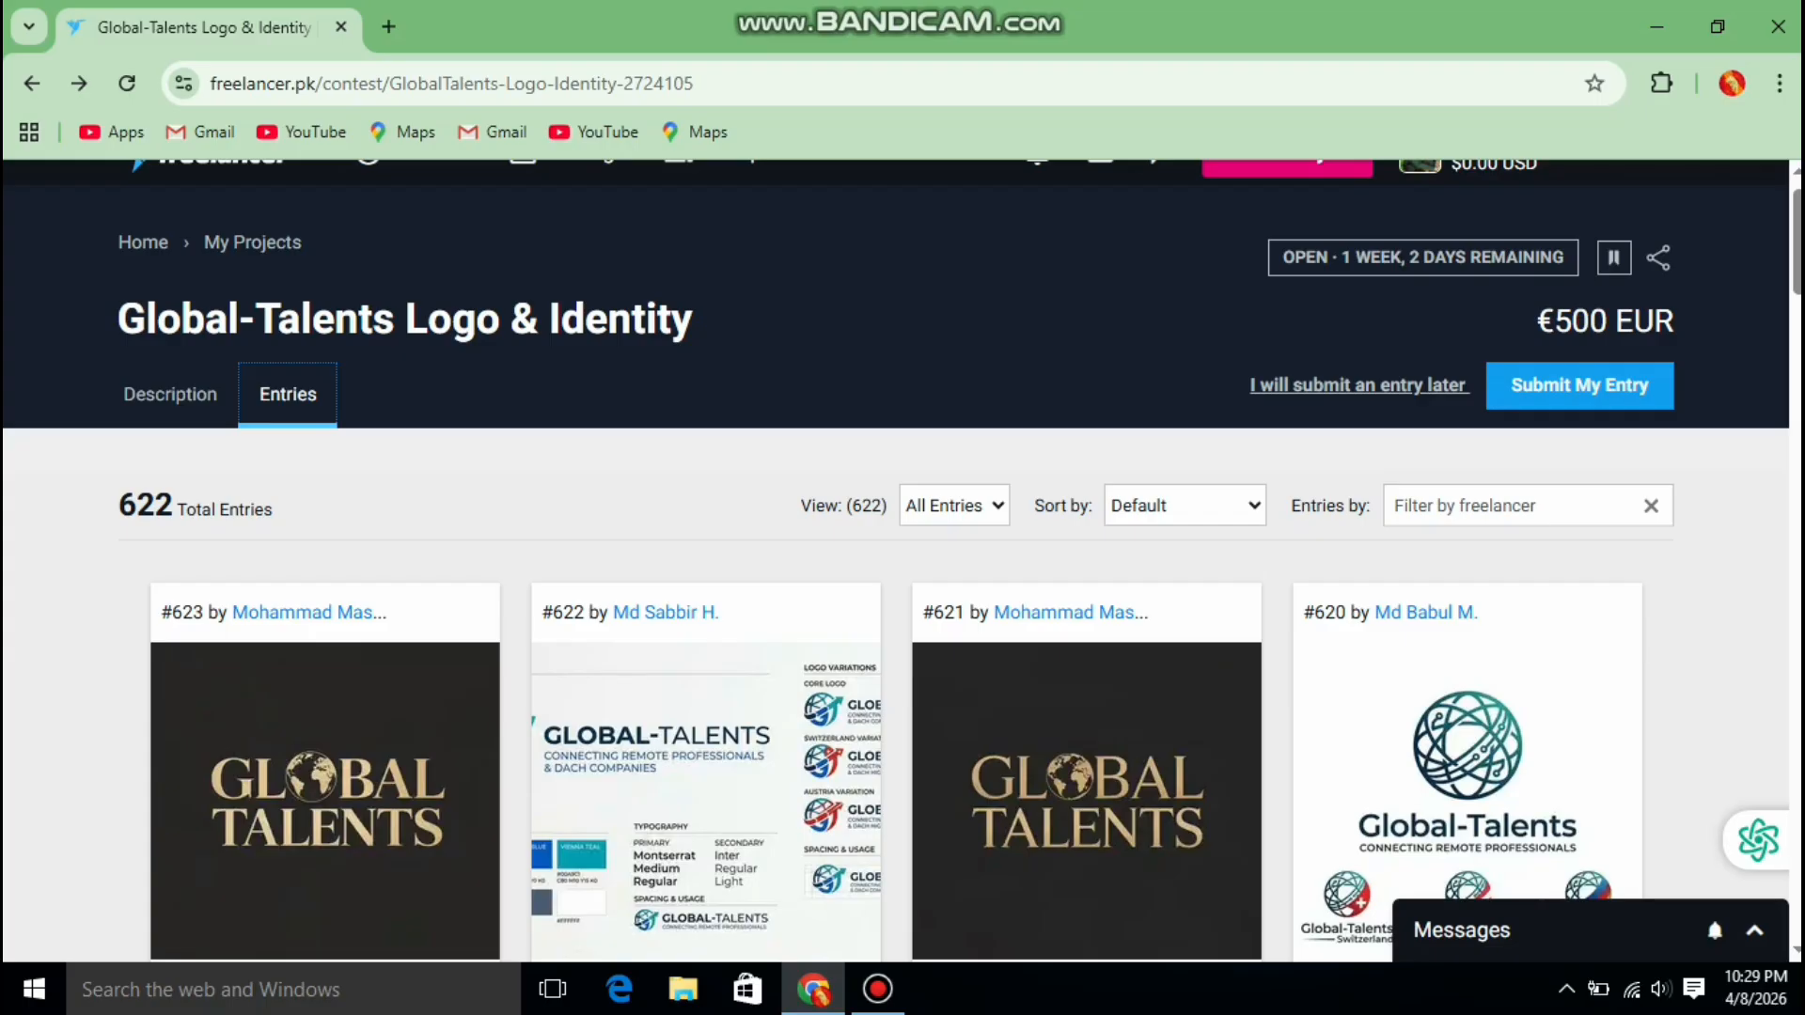
pyautogui.click(1579, 385)
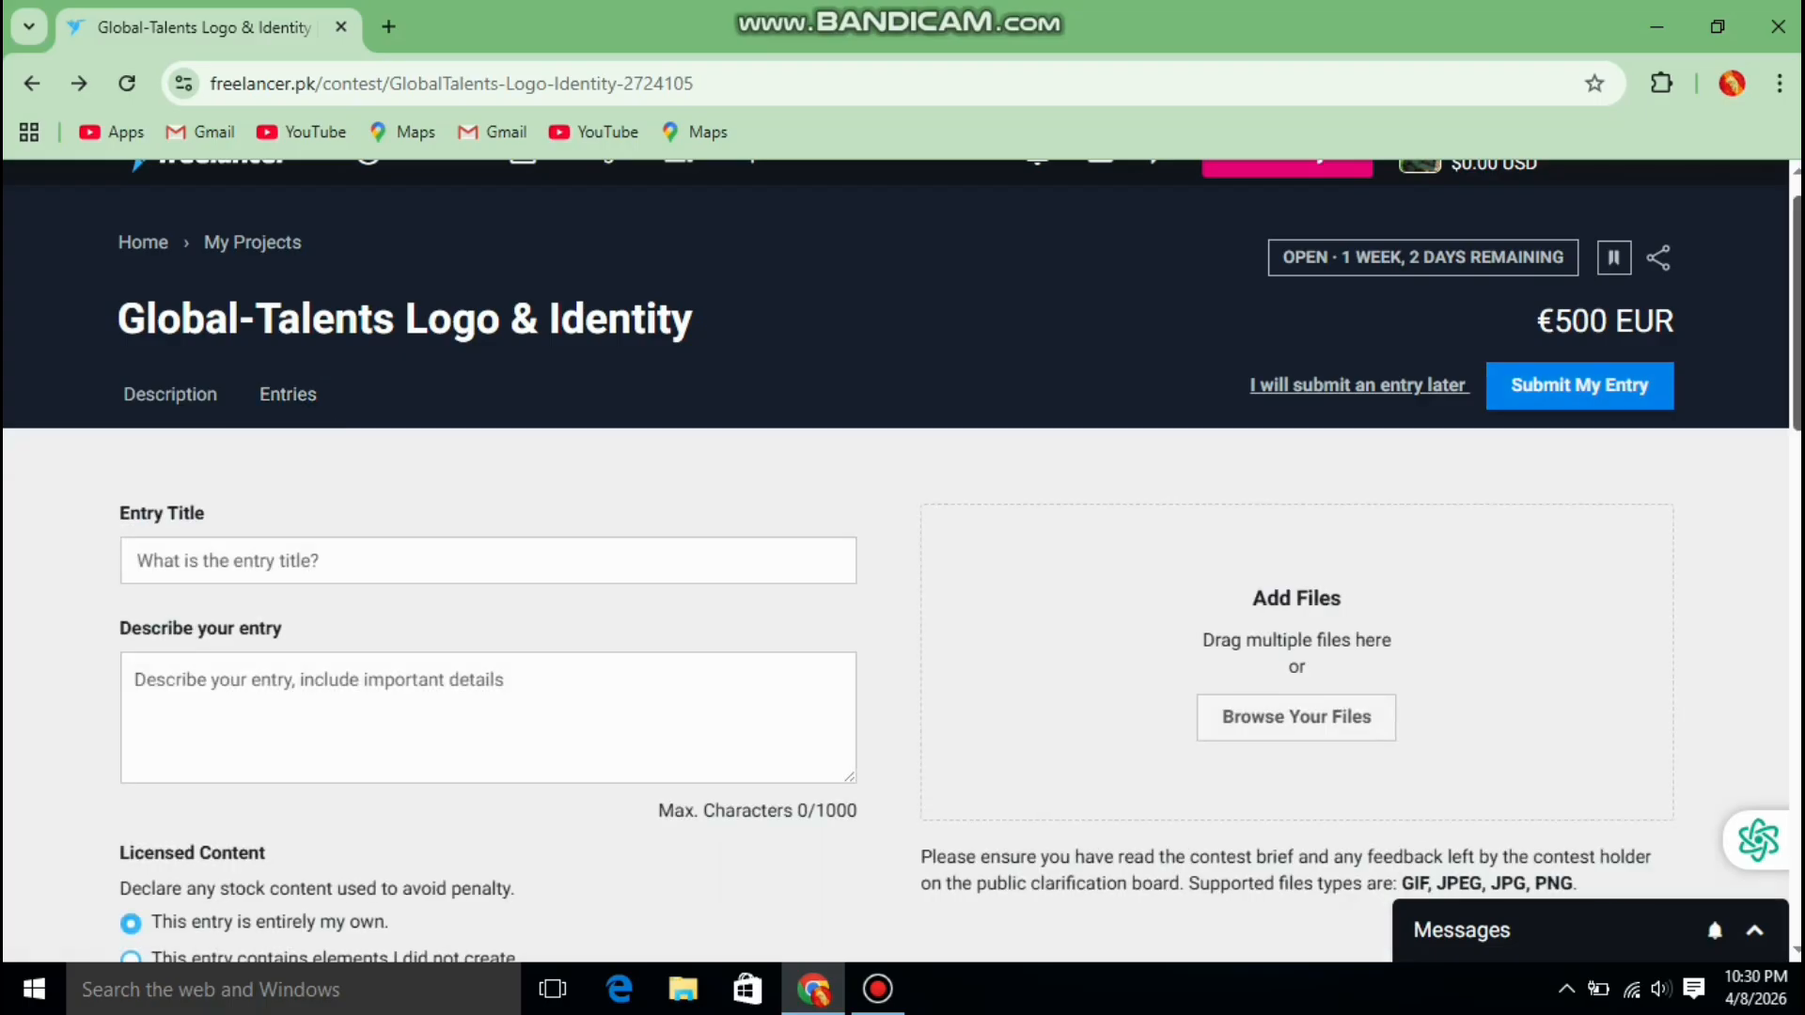
pyautogui.scroll(-9, 903, 561)
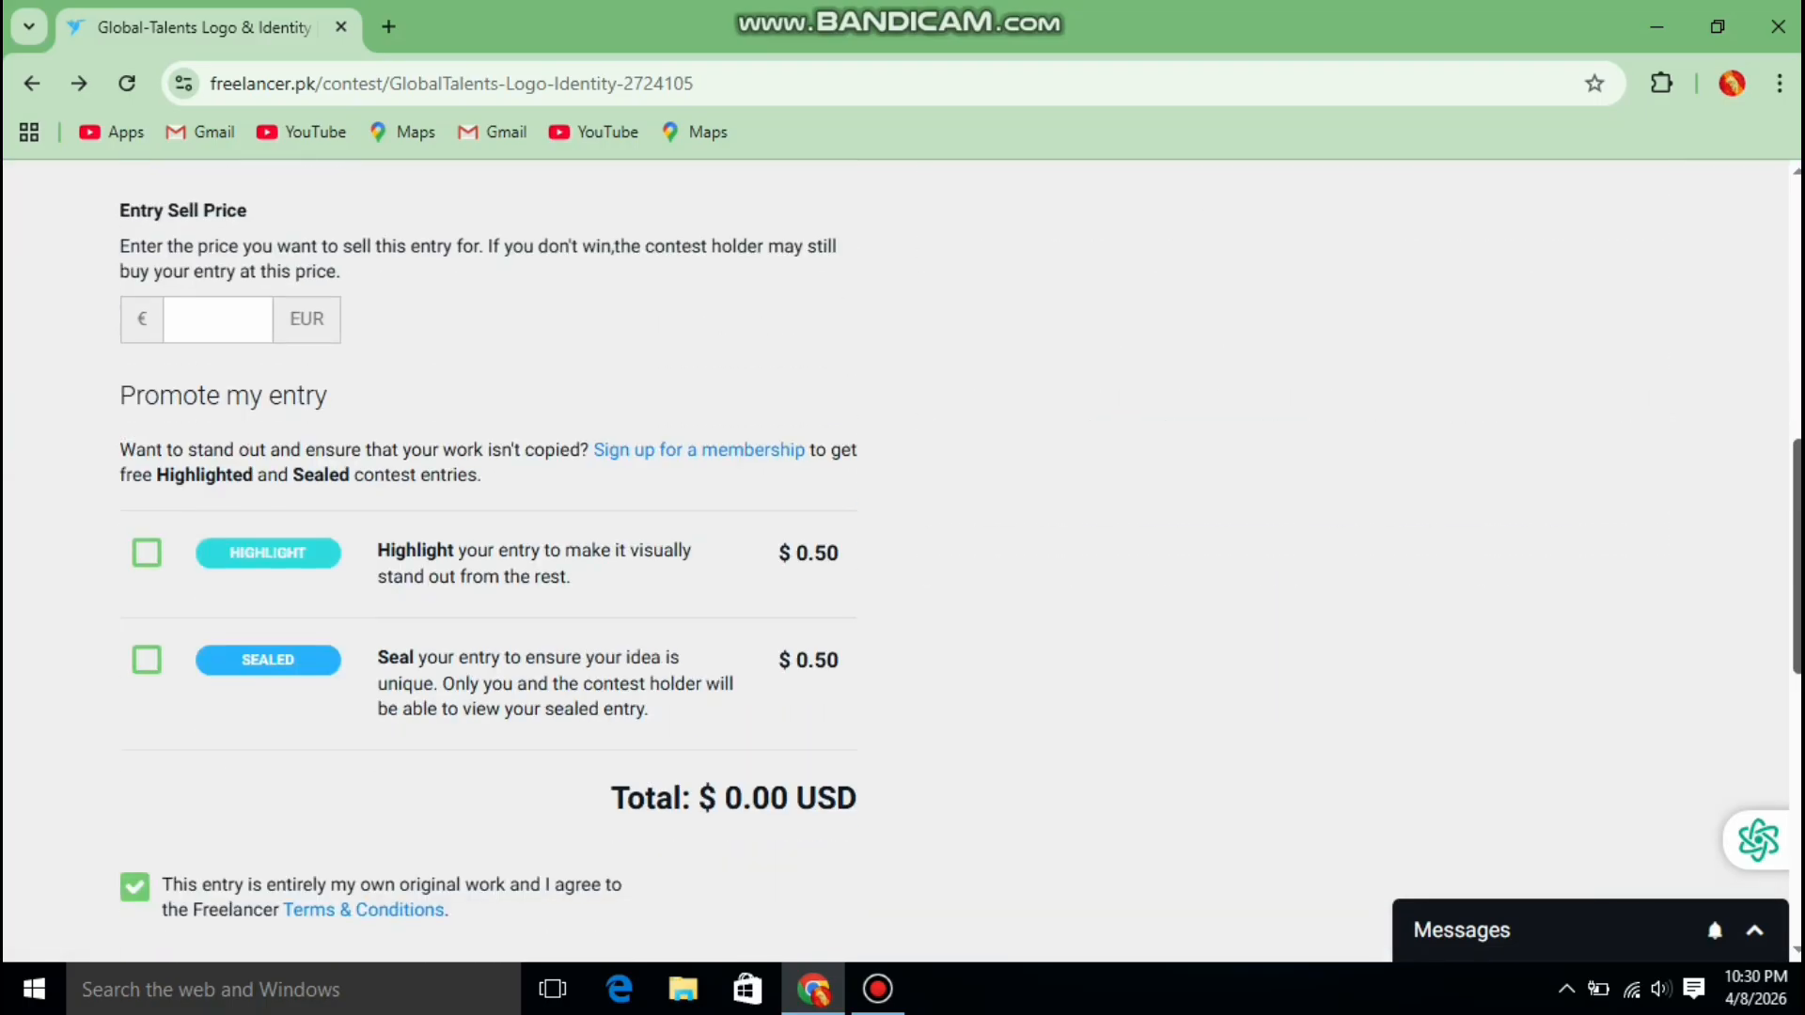
pyautogui.scroll(-2, 489, 564)
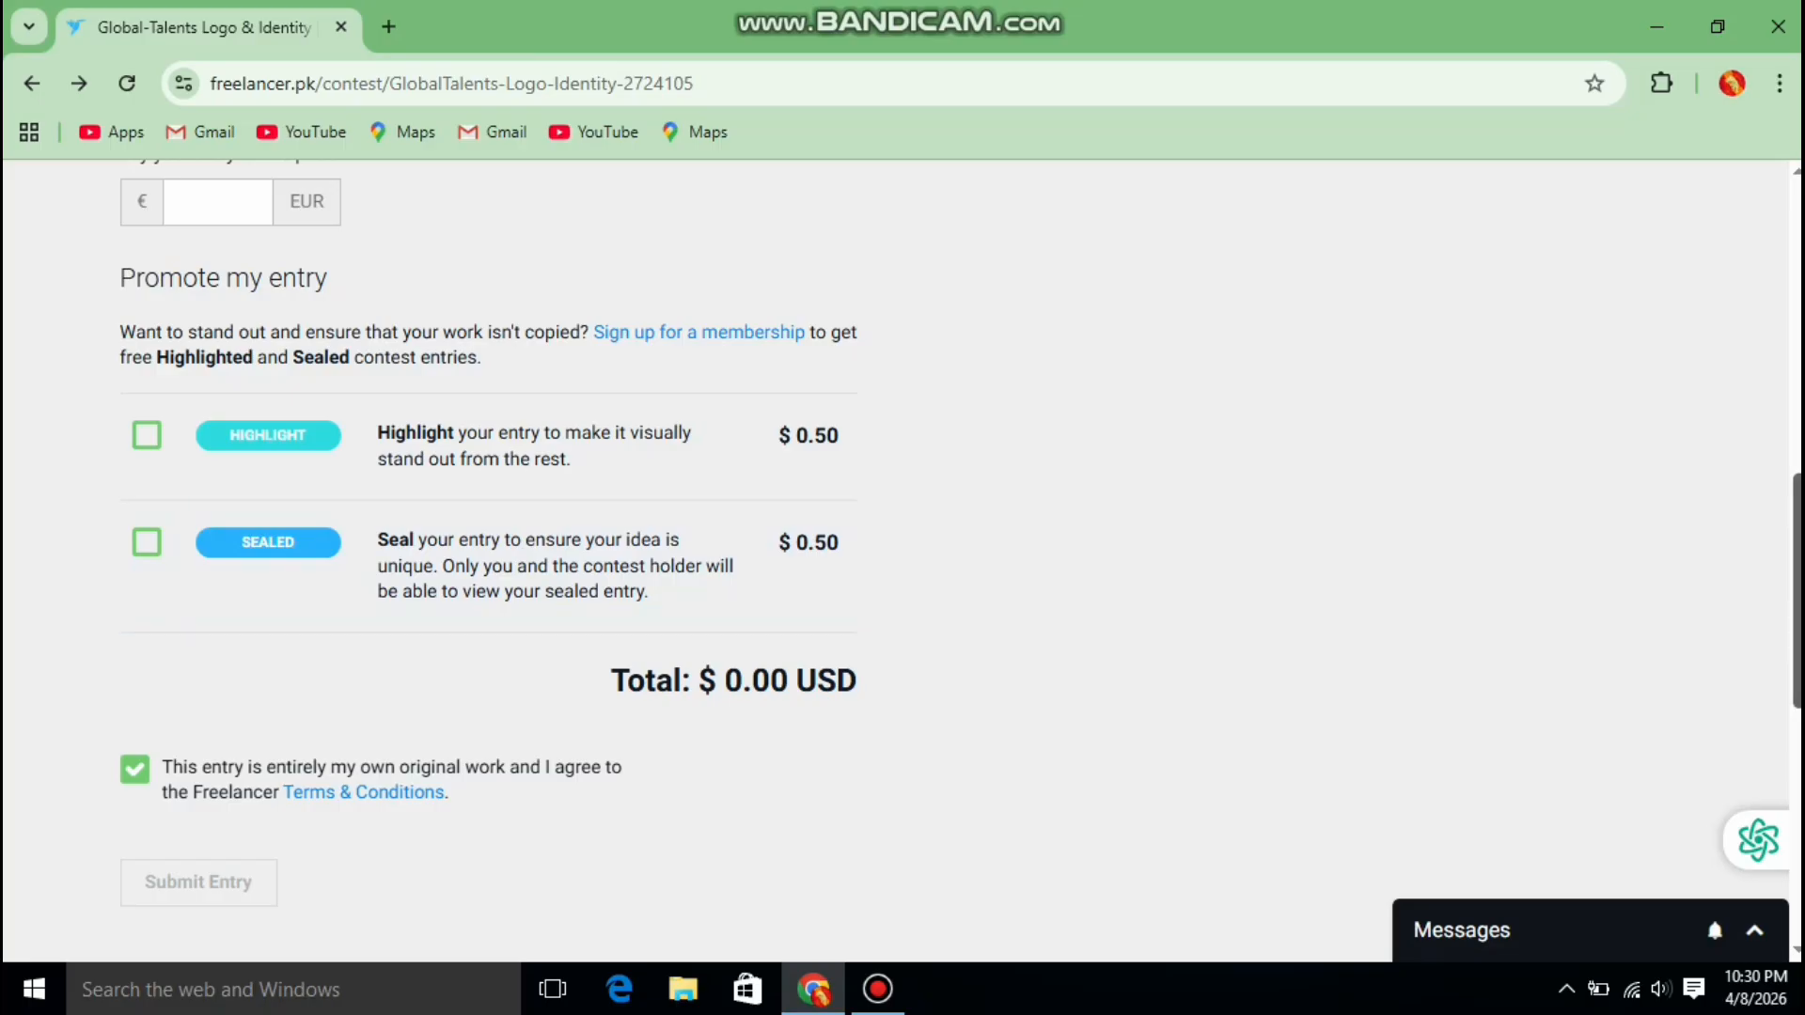
pyautogui.scroll(10, 902, 555)
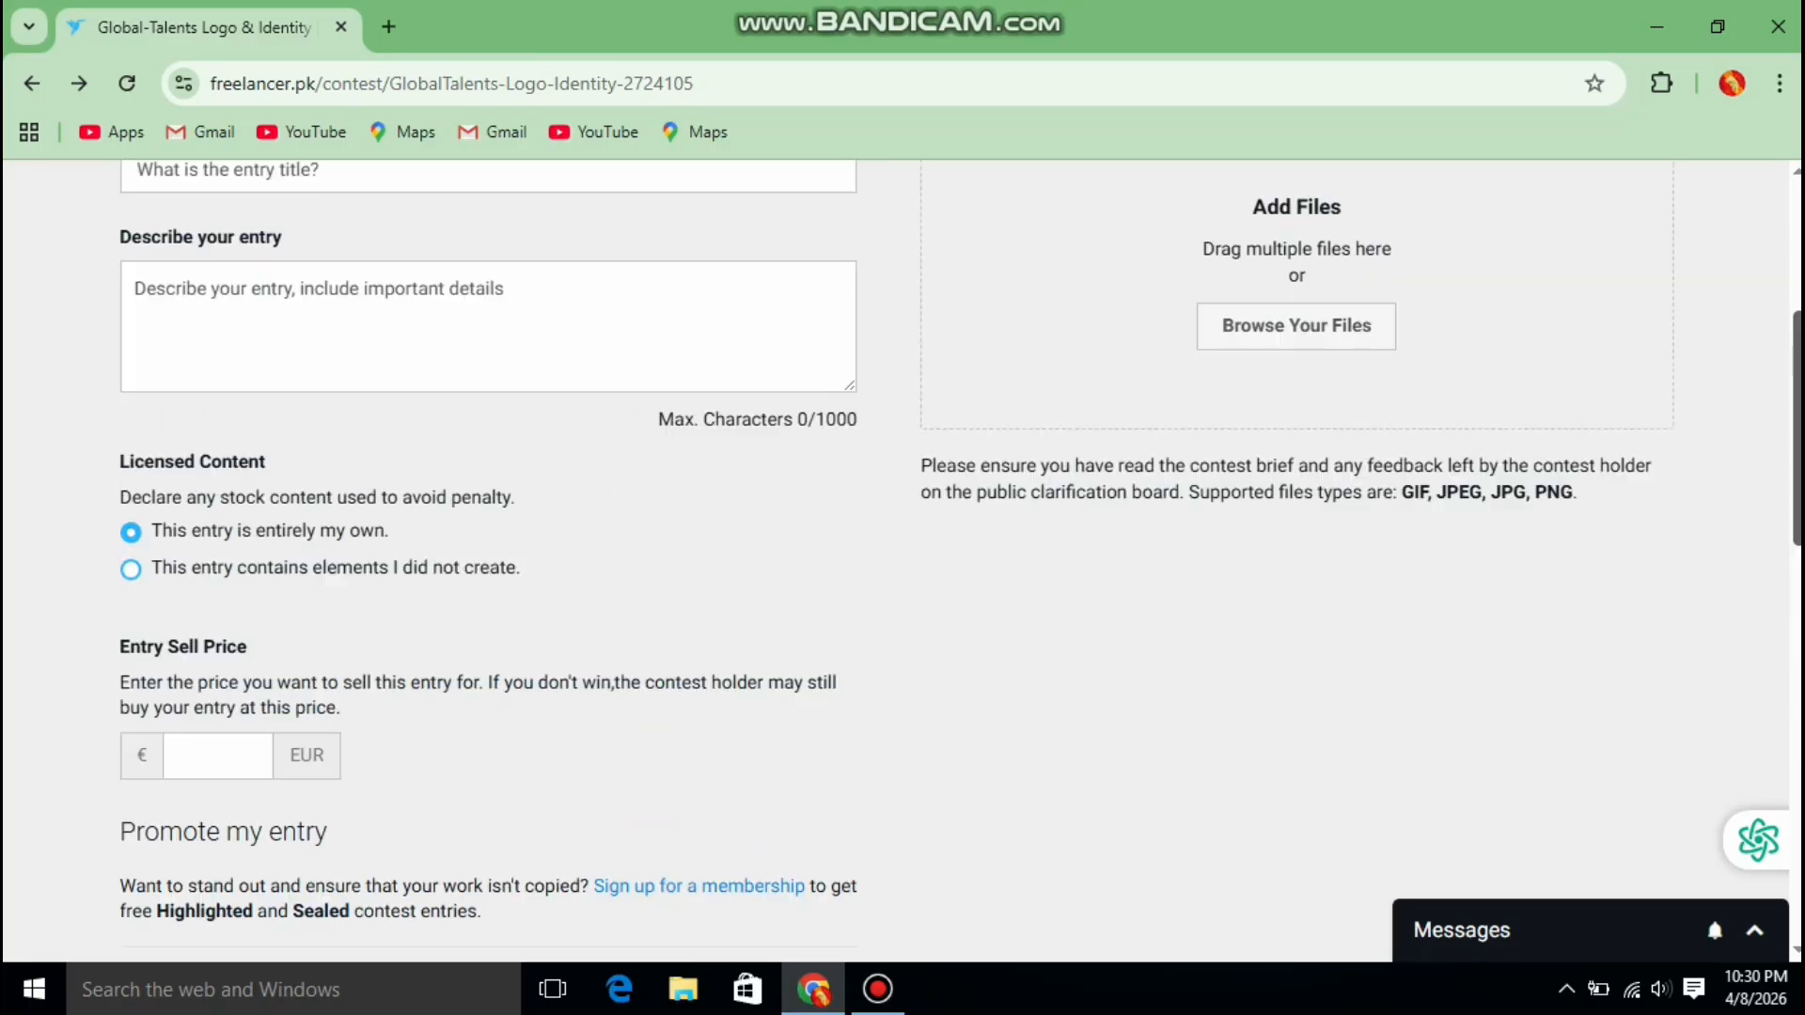
# Return to the contest search page and check its prize, skills and listing type filters
pyautogui.scroll(1, 903, 559)
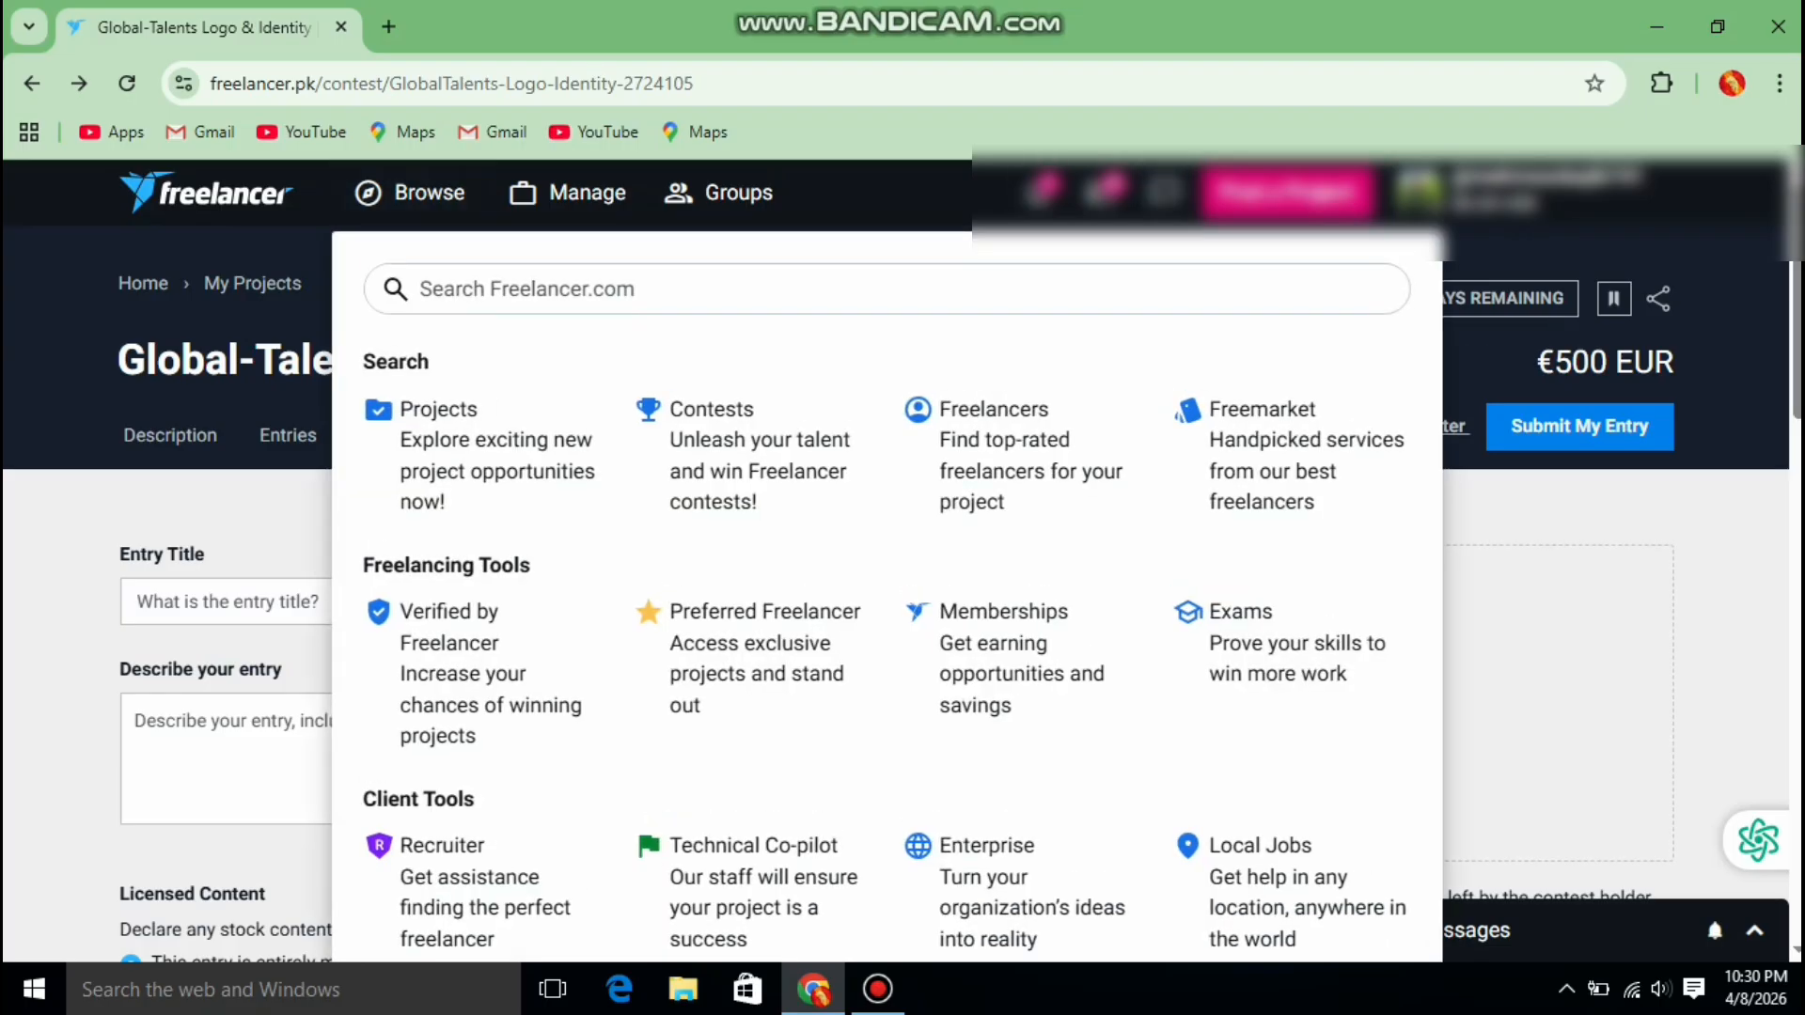
pyautogui.click(711, 409)
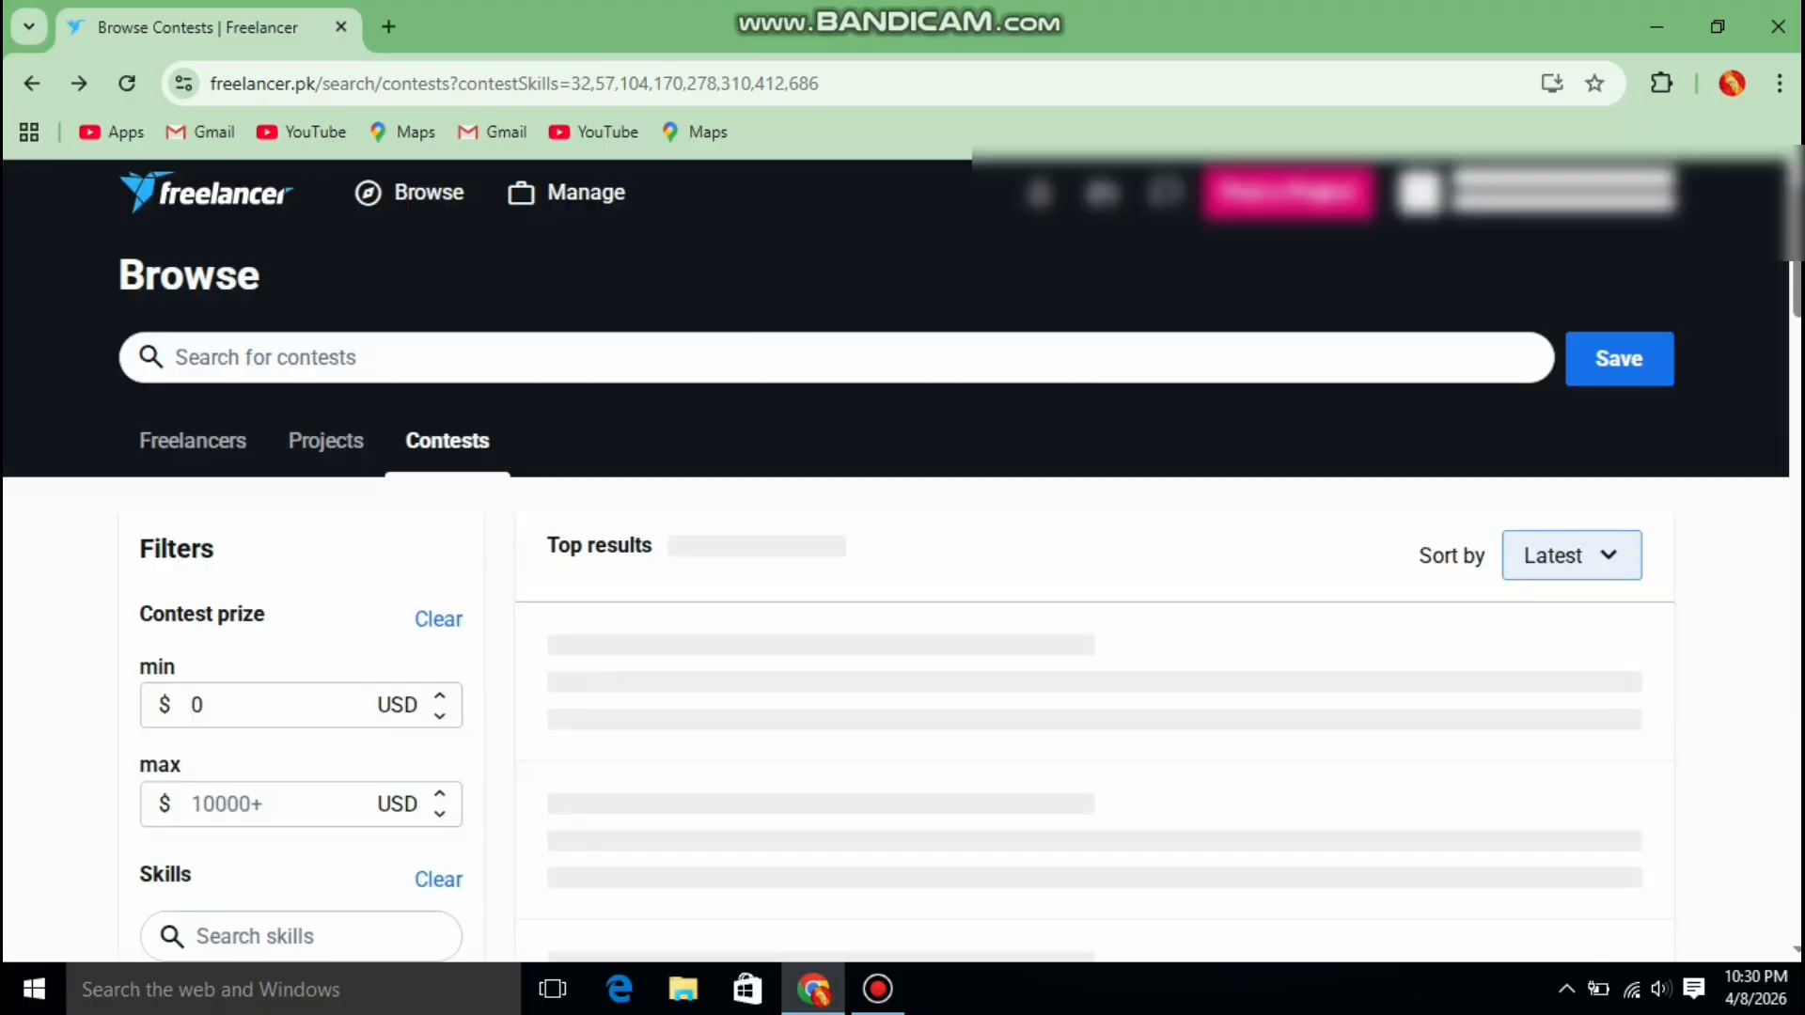
pyautogui.scroll(-8, 902, 555)
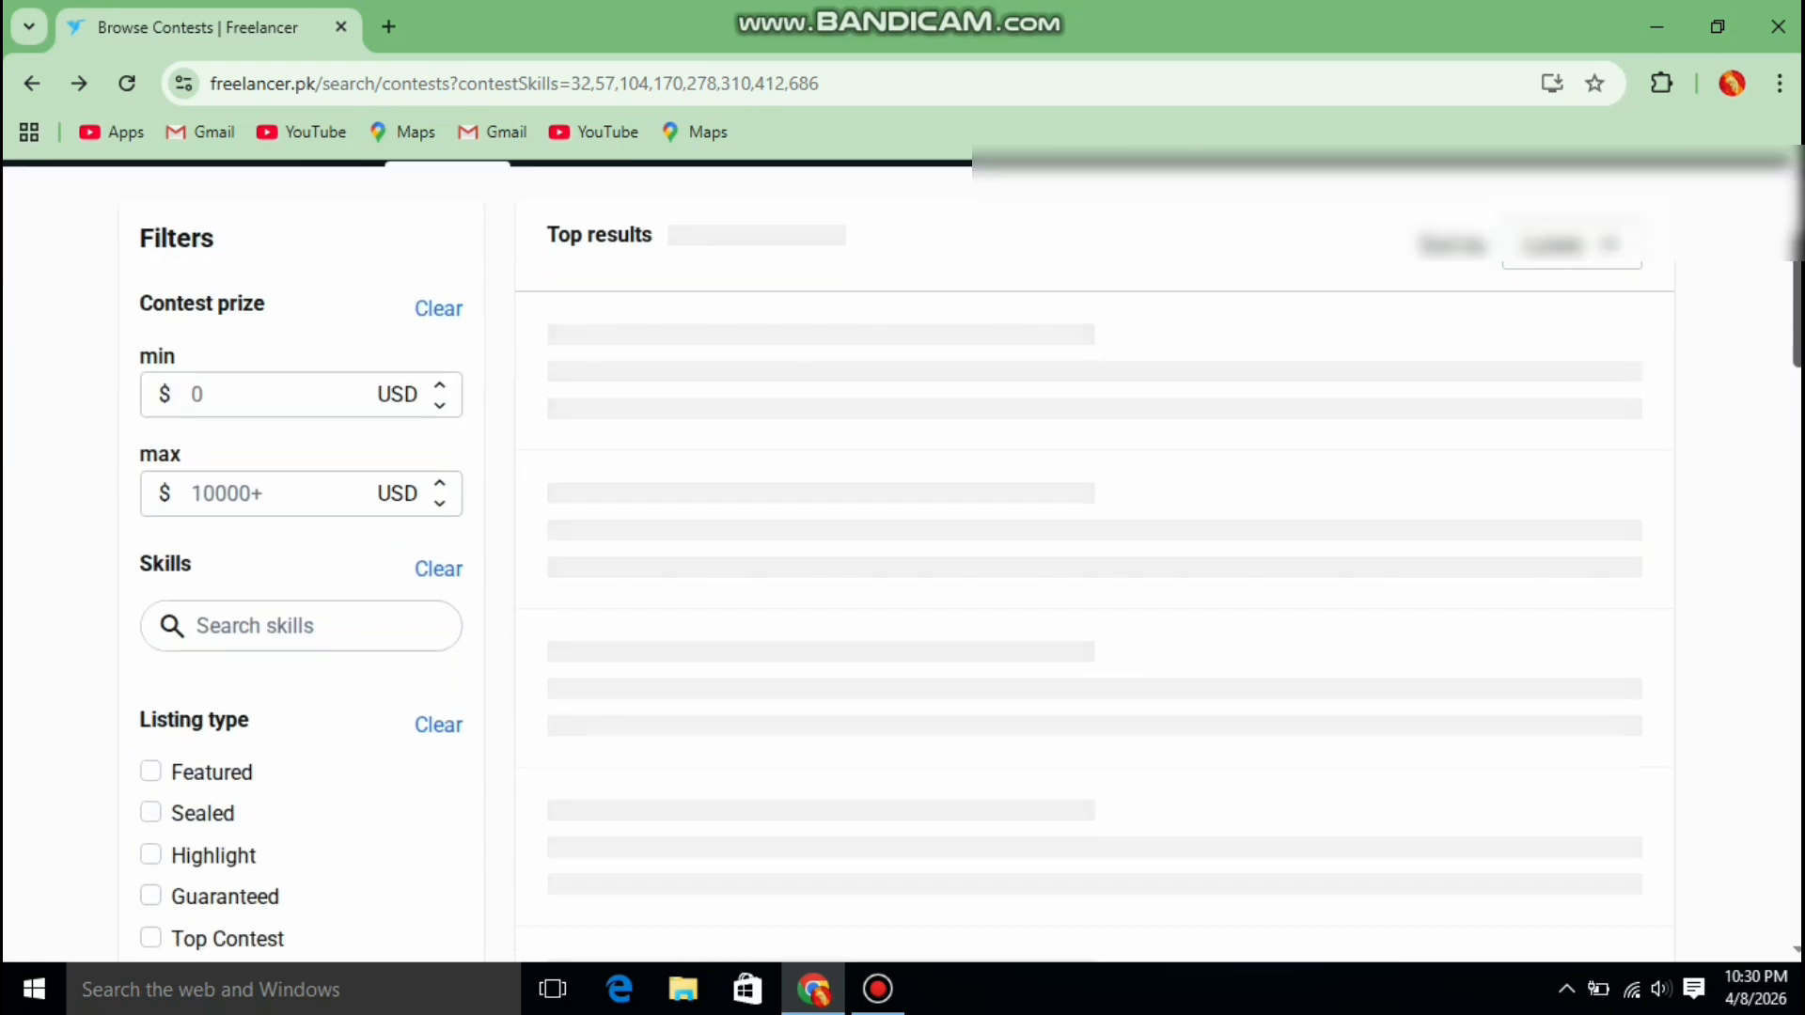
pyautogui.scroll(3, 903, 554)
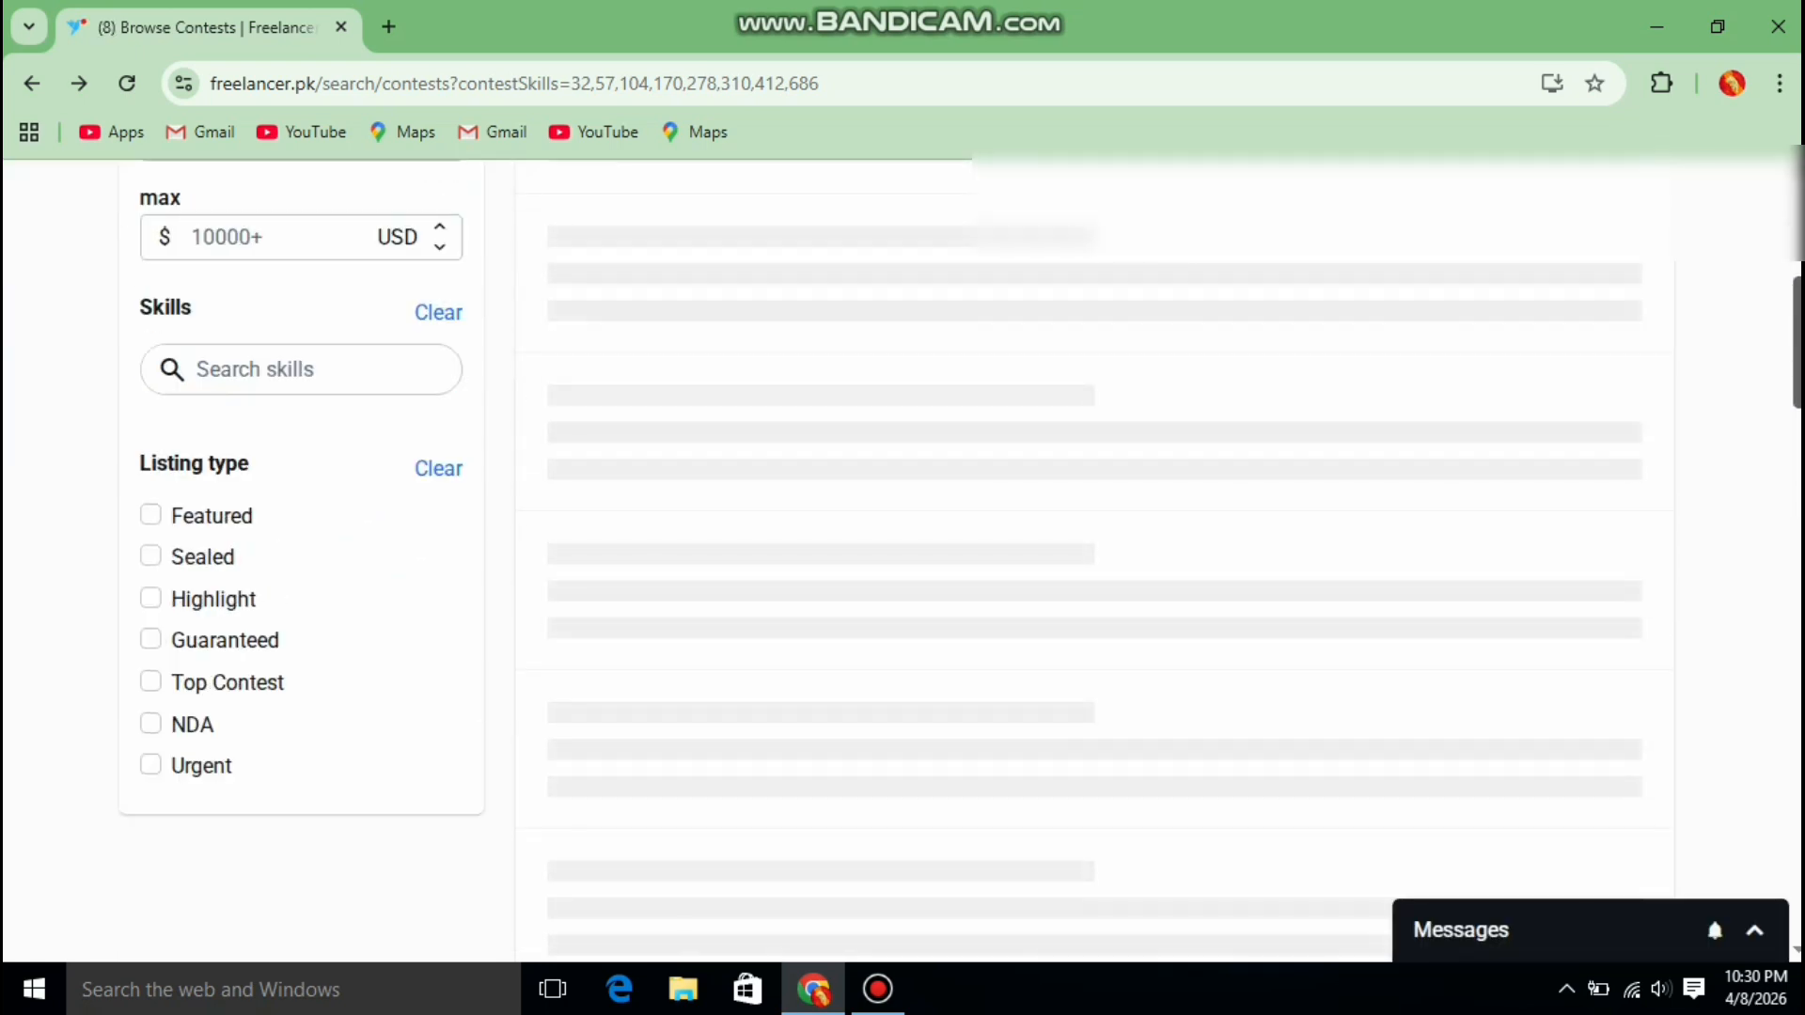
pyautogui.scroll(-2, 902, 555)
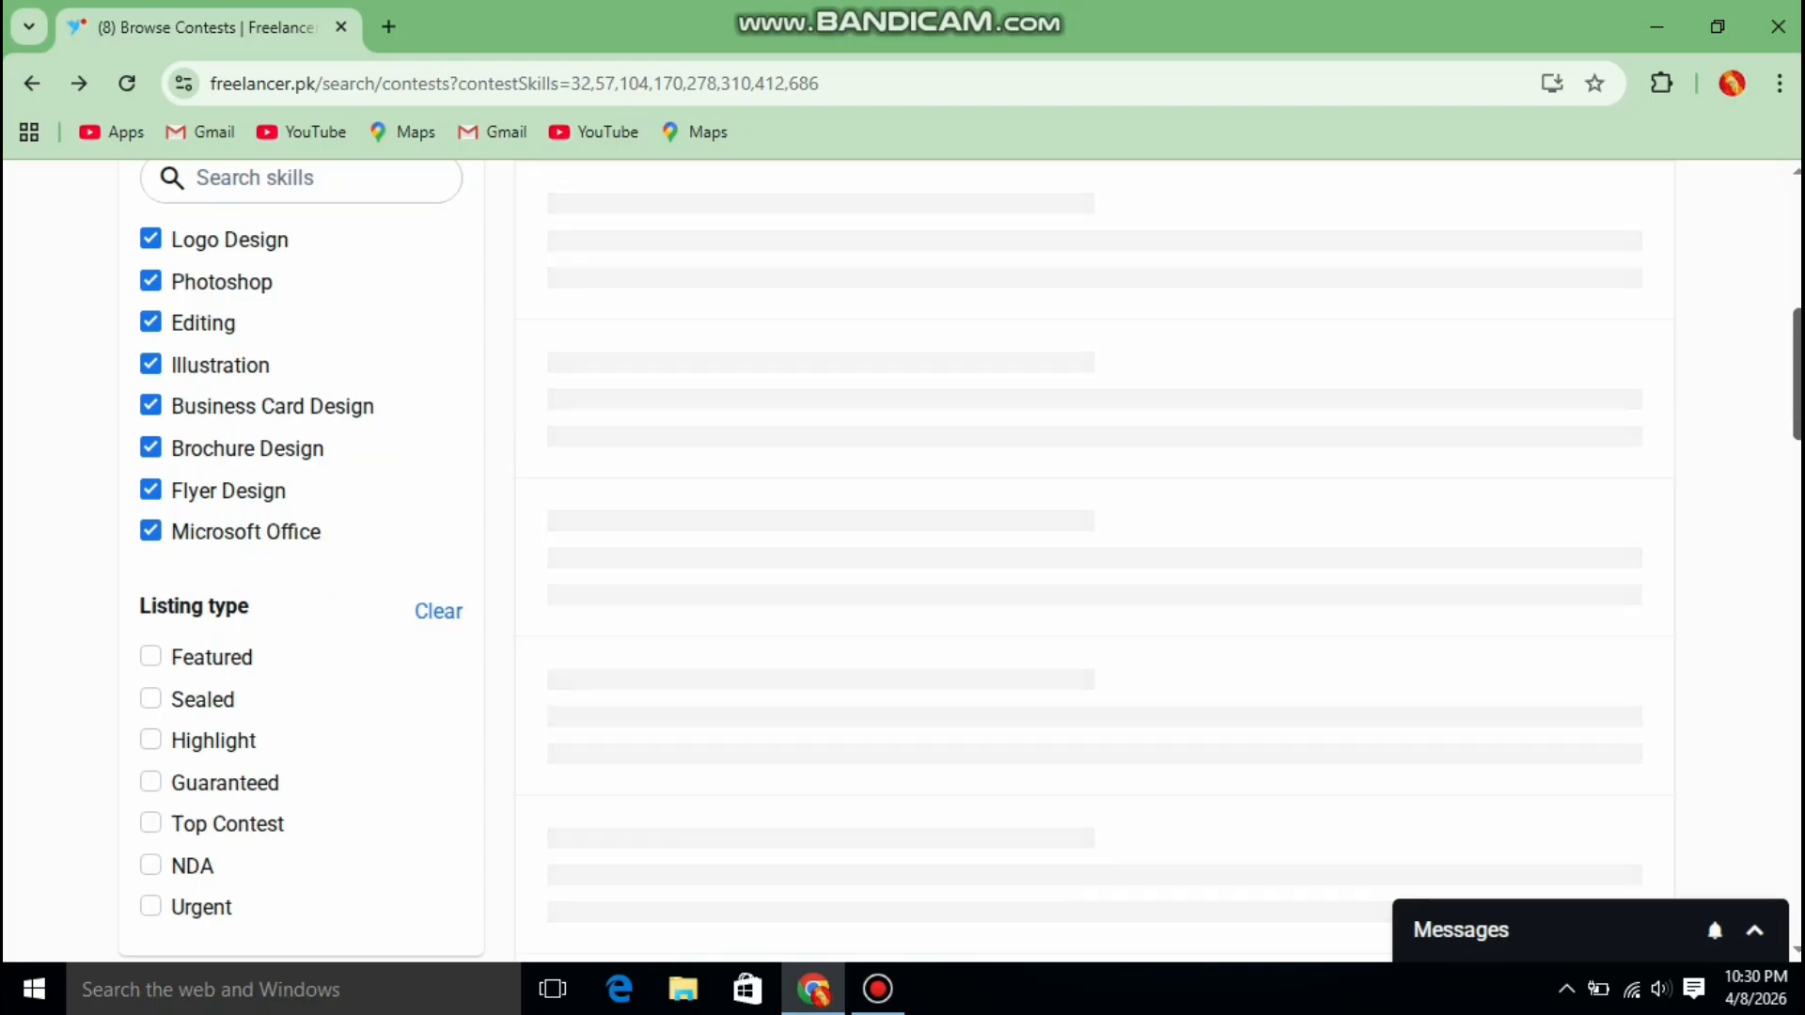
pyautogui.scroll(2, 903, 555)
# Examine the listing type options from Featured to Urgent and skim the contests' briefs, entry counts and prizes
pyautogui.scroll(-4, 902, 555)
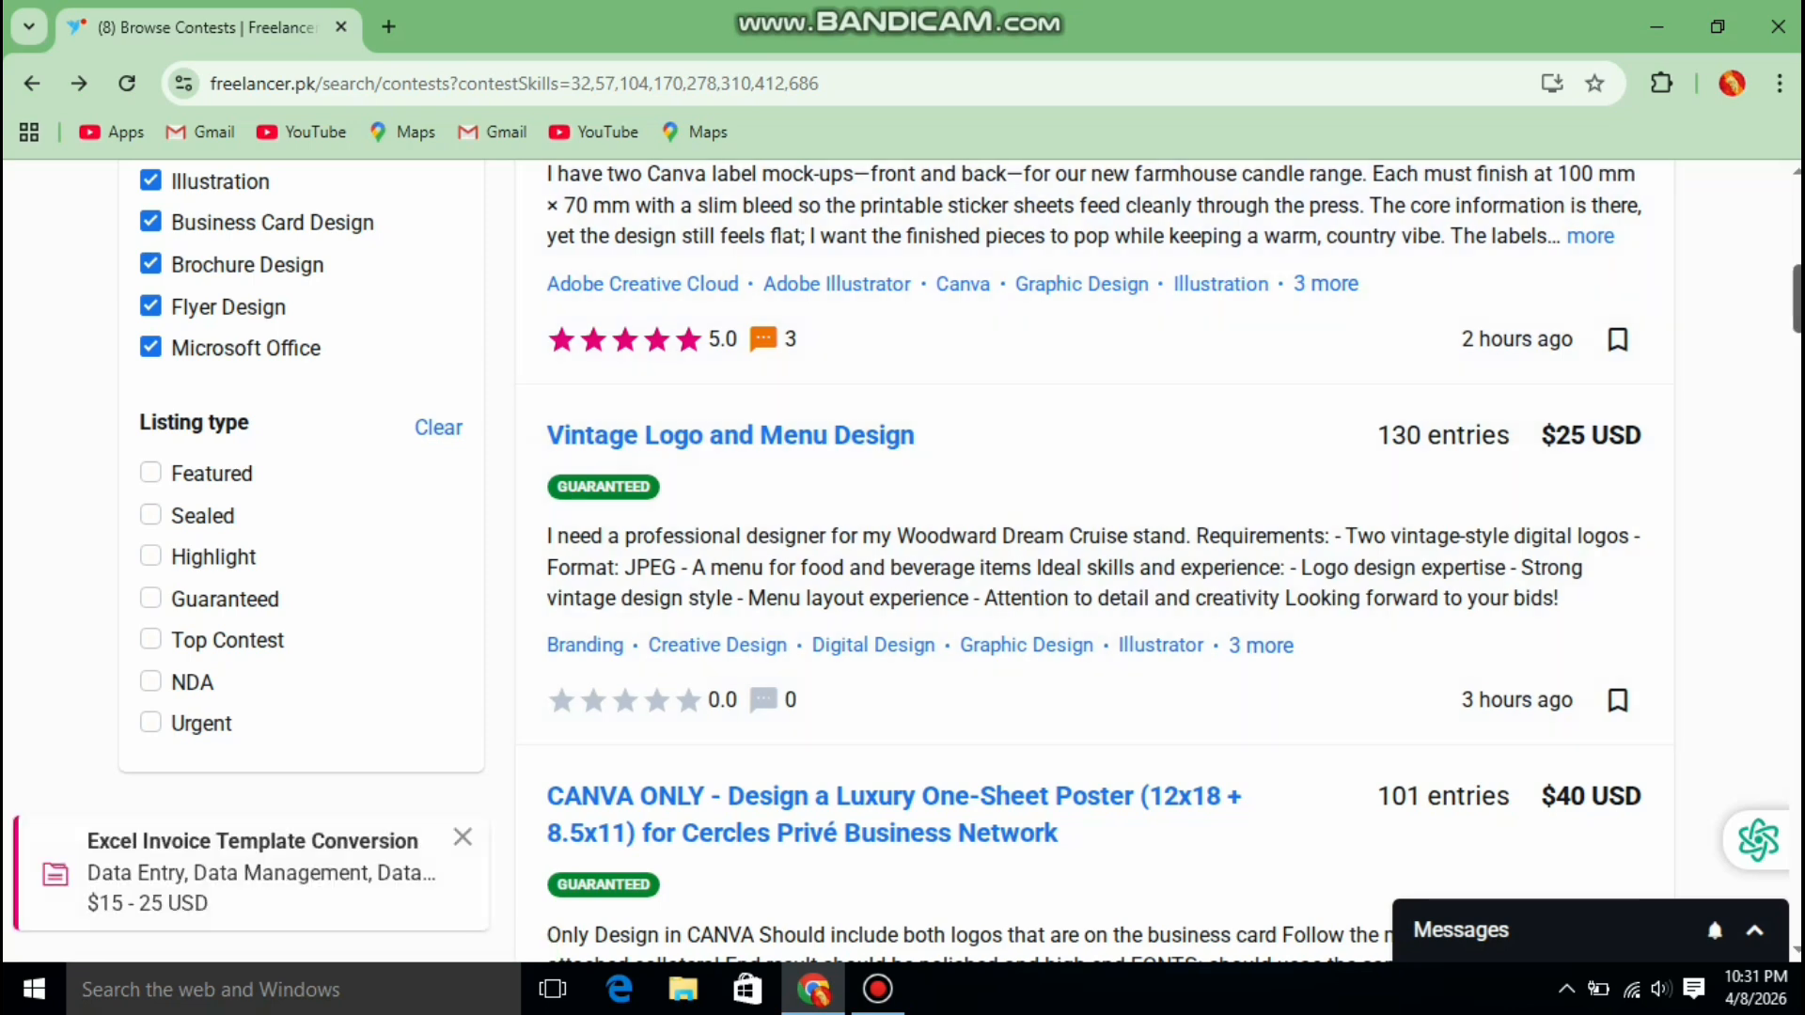
pyautogui.scroll(-1, 880, 561)
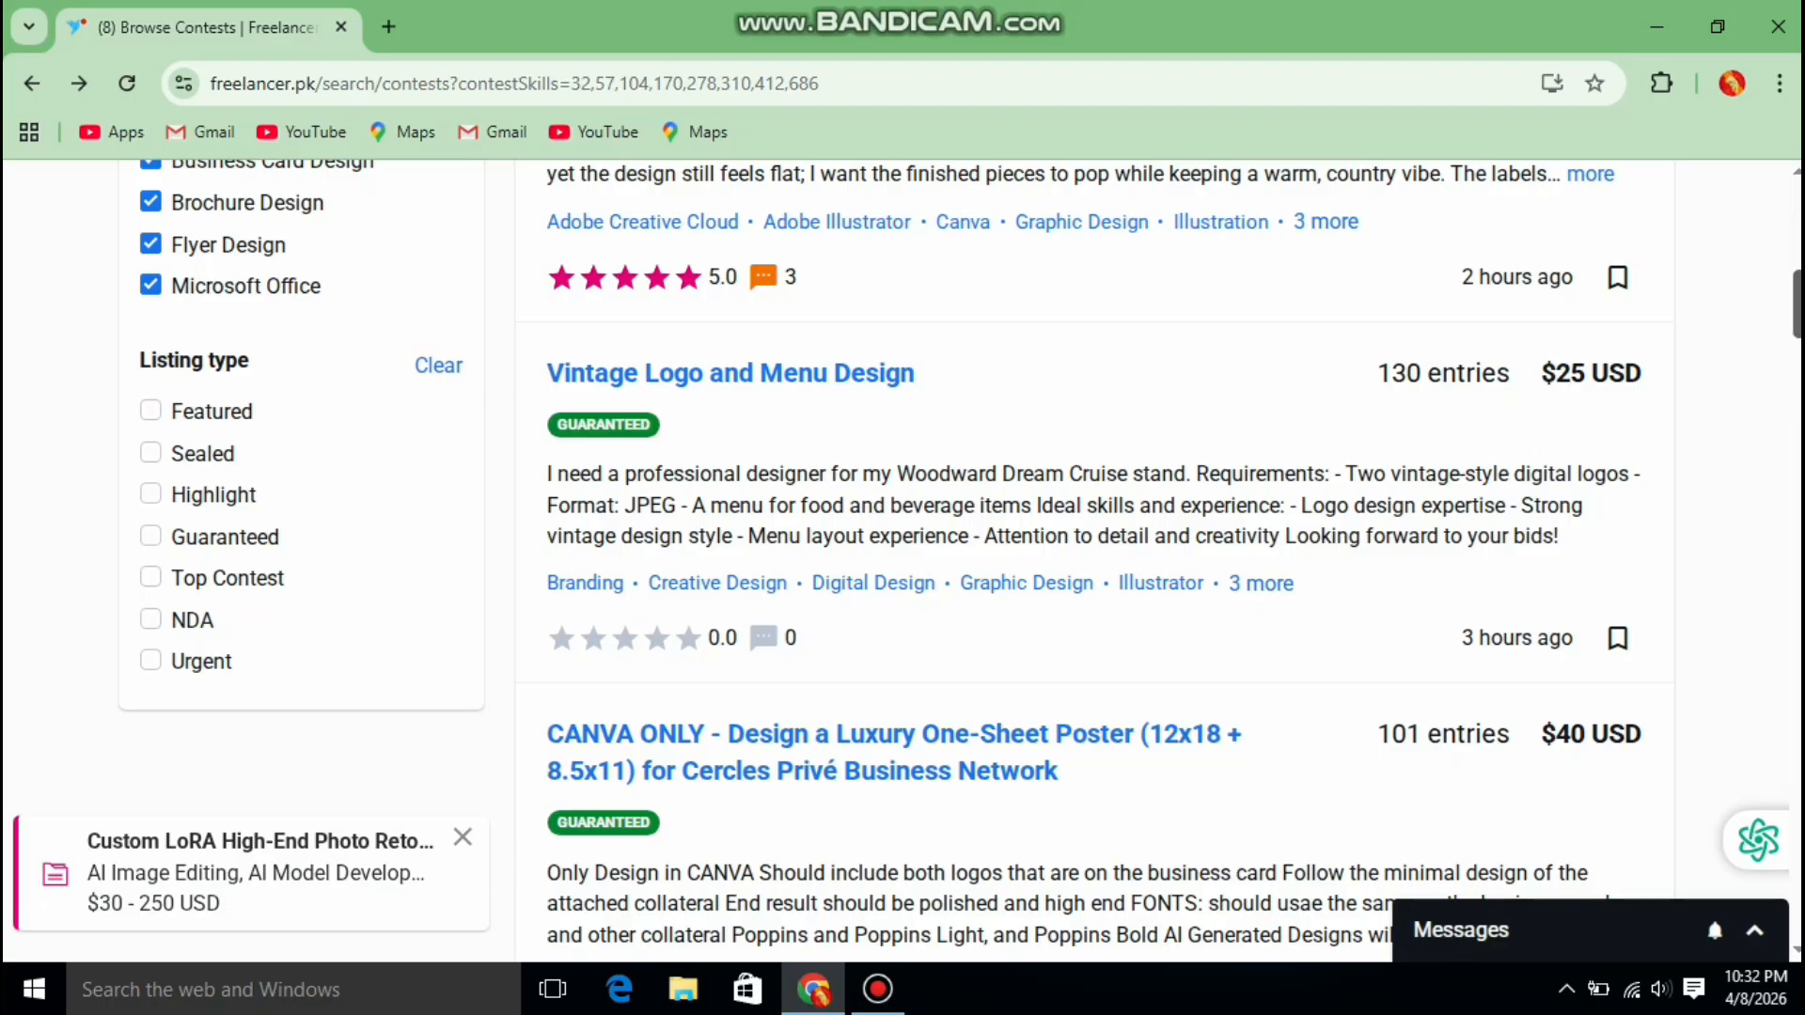
pyautogui.scroll(2, 960, 556)
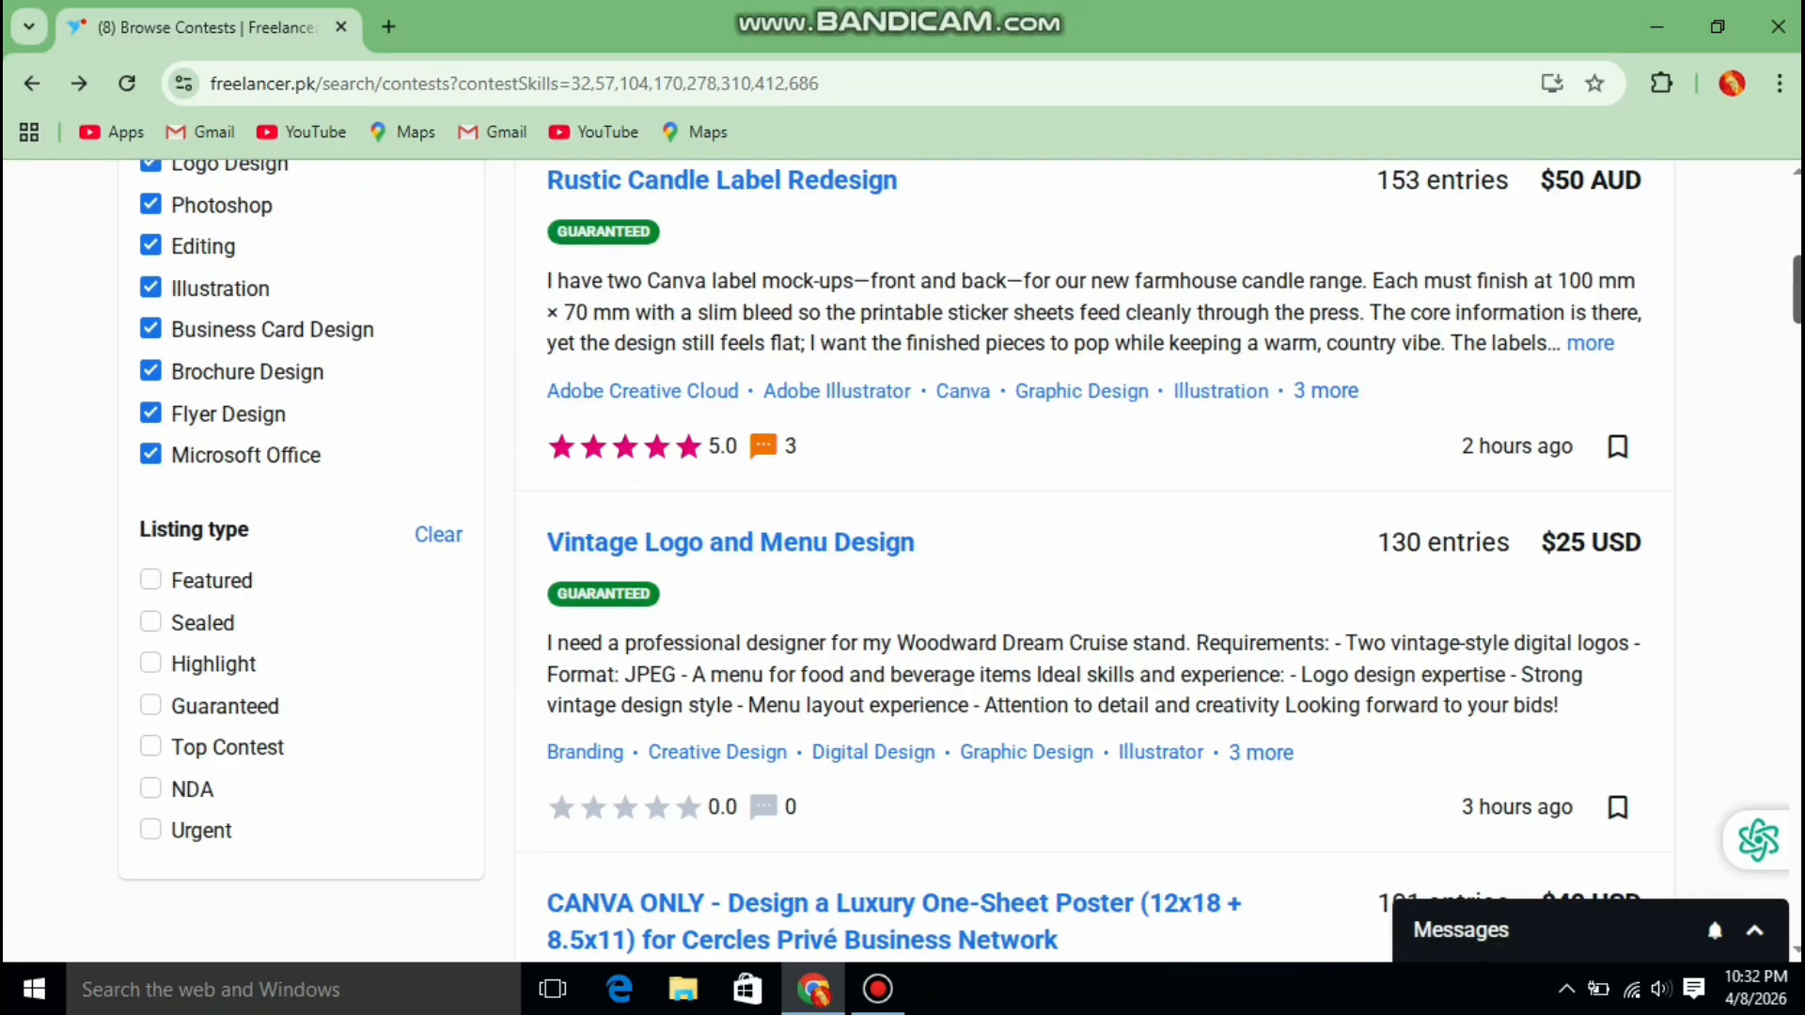
pyautogui.scroll(-3, 960, 556)
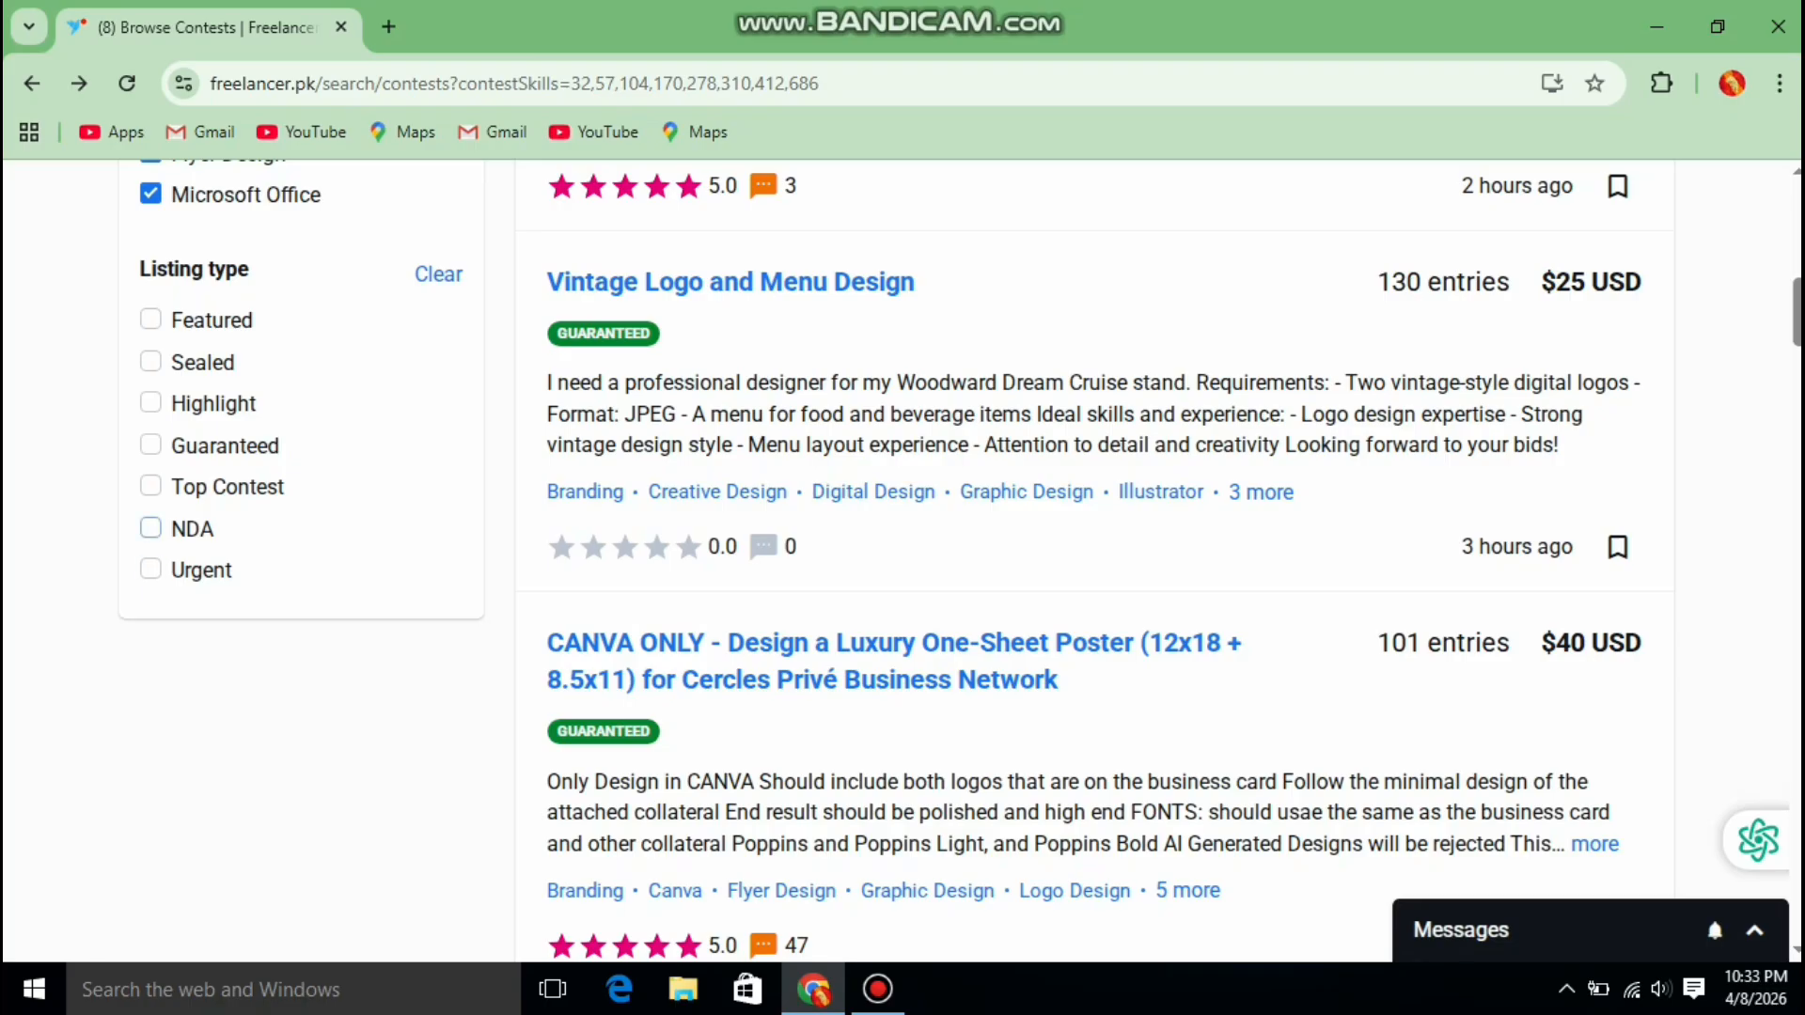
pyautogui.click(878, 989)
pyautogui.scroll(-1, 960, 561)
pyautogui.scroll(2, 960, 561)
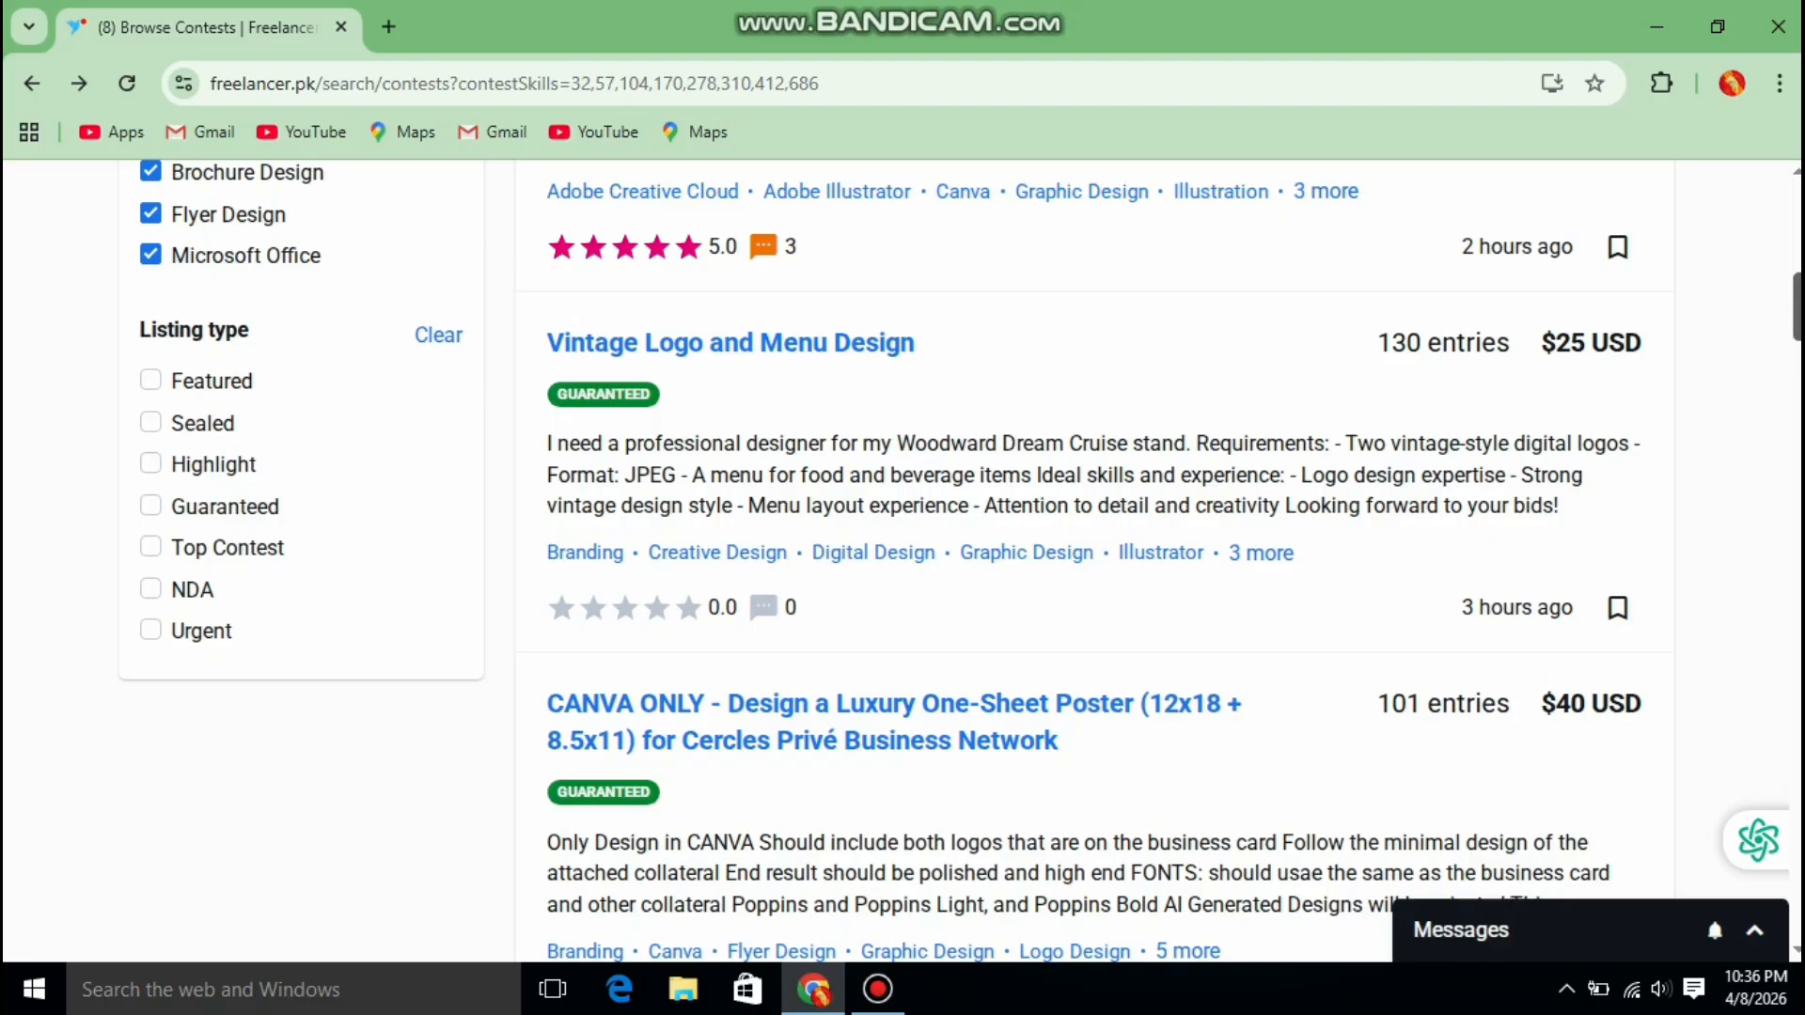
pyautogui.scroll(-2, 1081, 564)
pyautogui.scroll(2, 1081, 564)
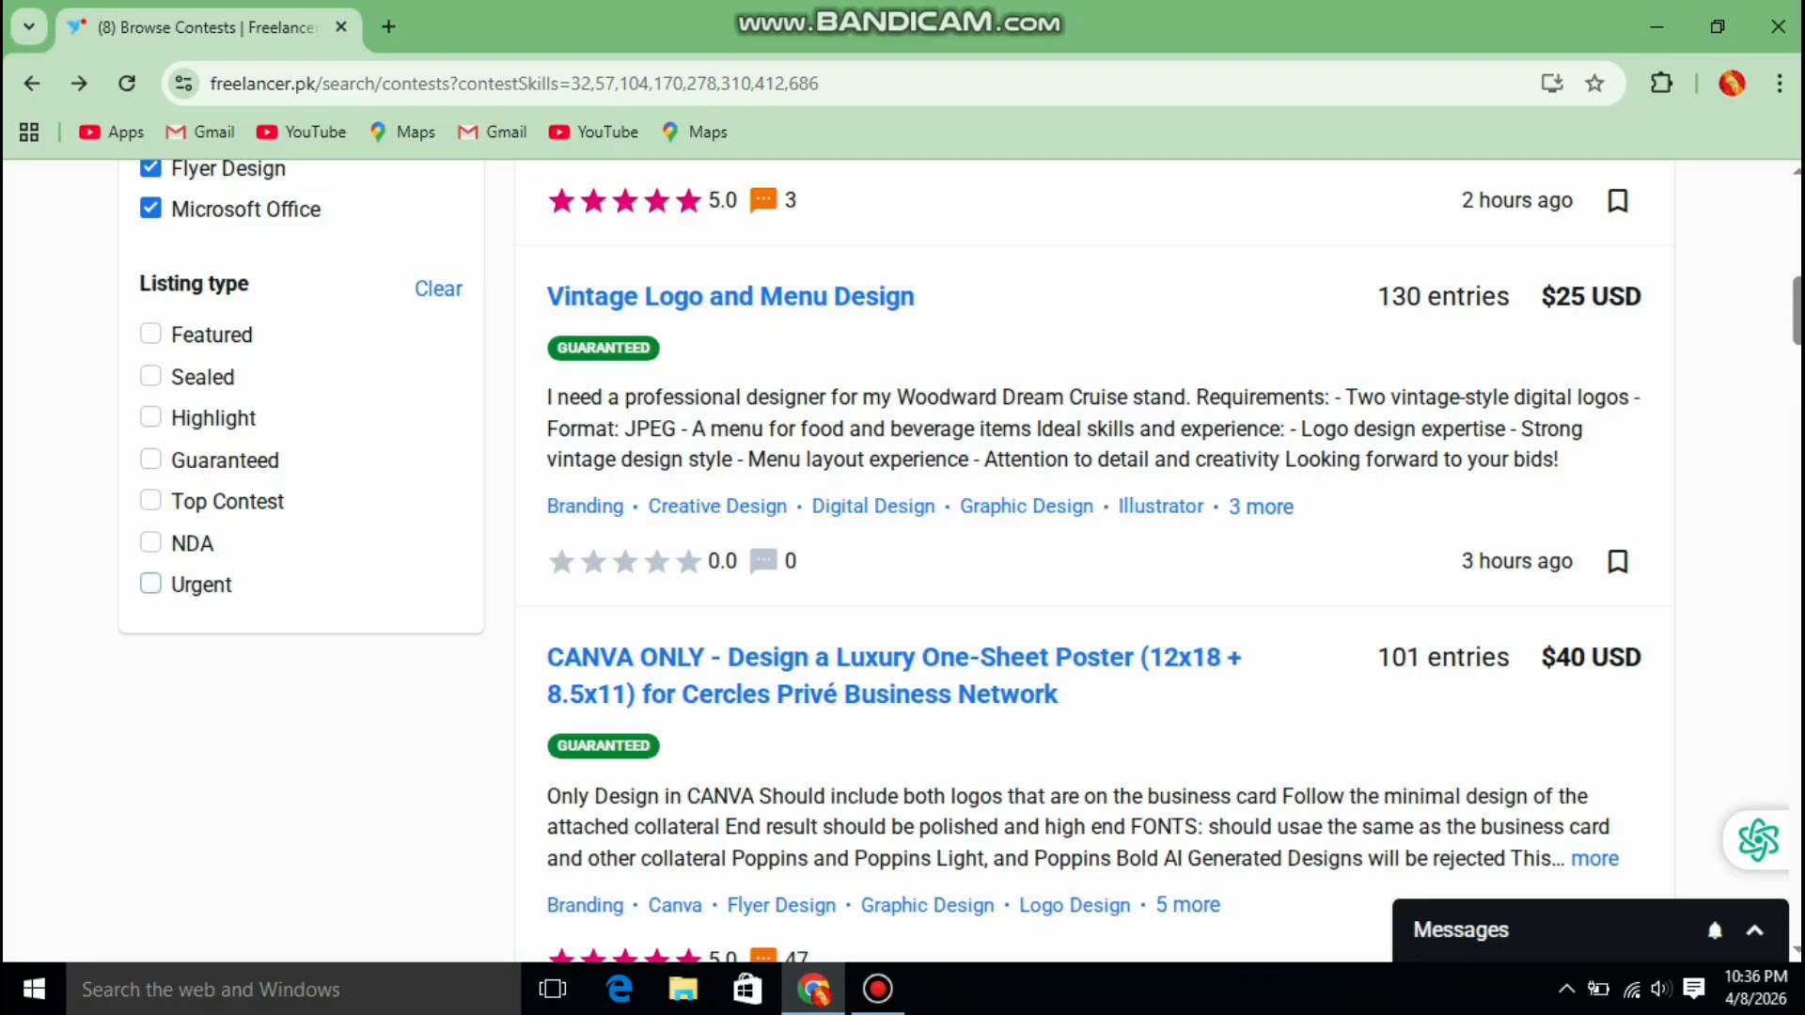
pyautogui.scroll(-4, 151, 585)
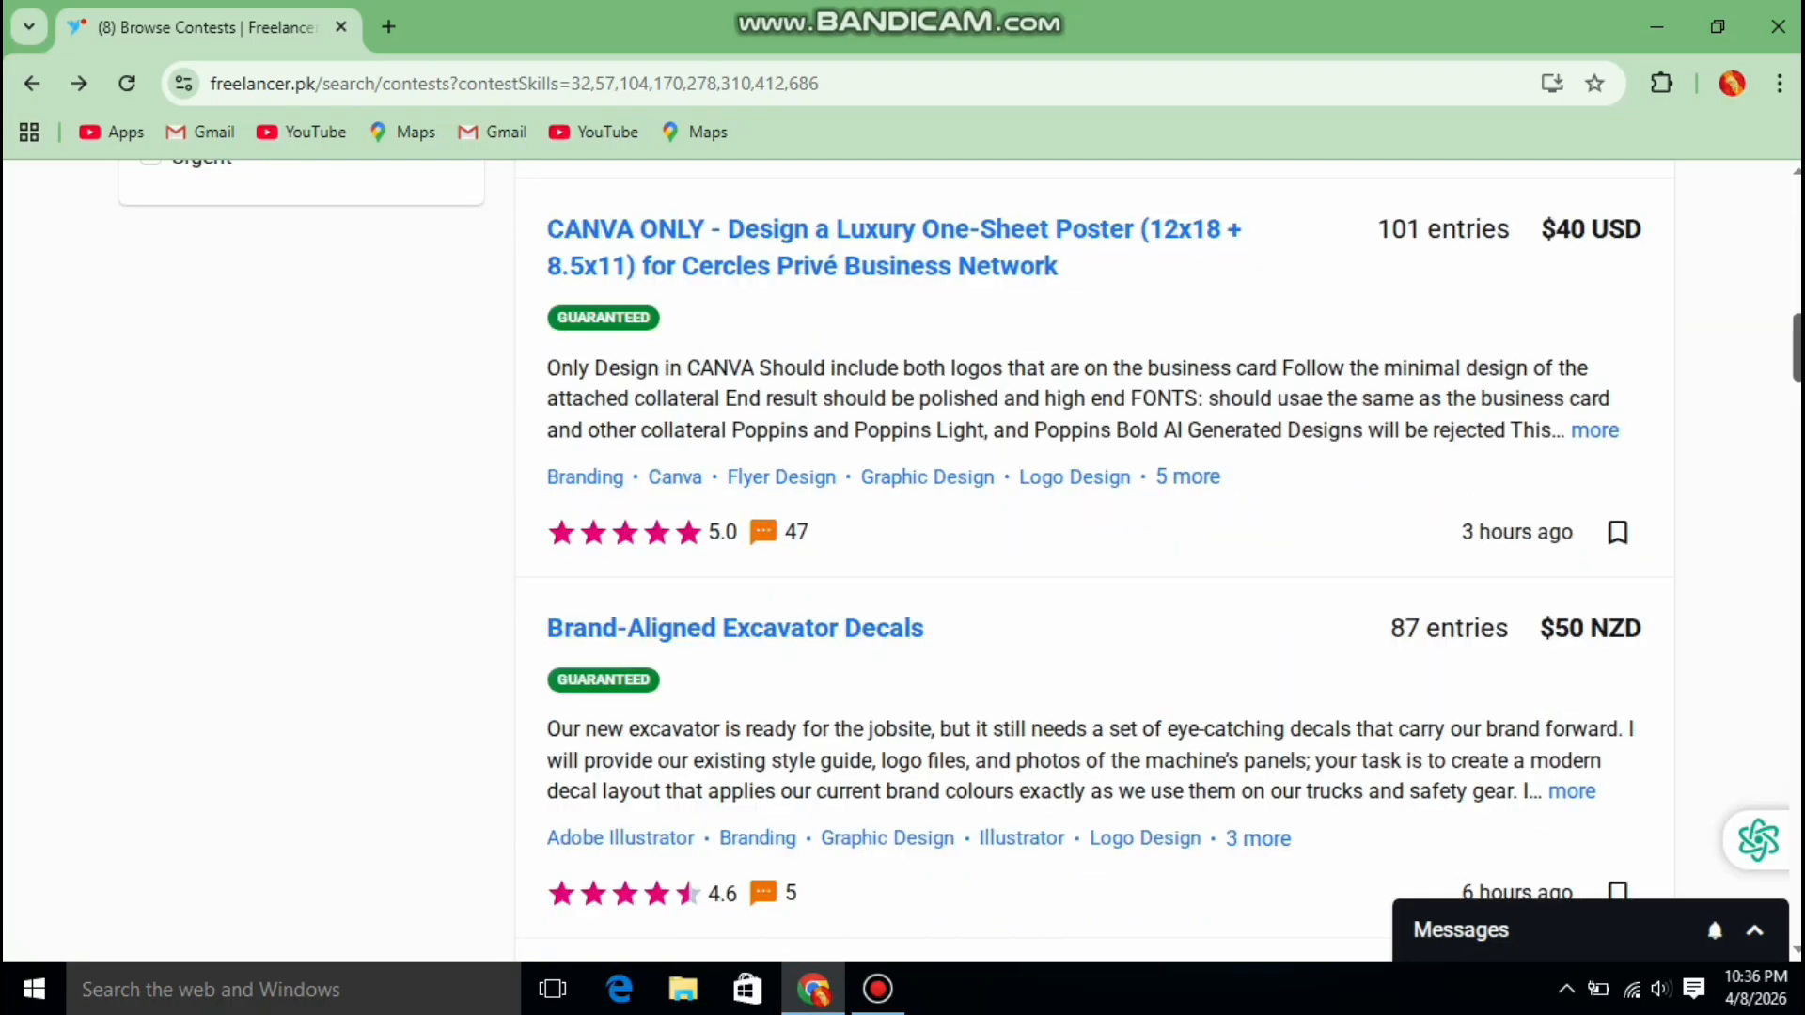
pyautogui.scroll(-10, 1094, 558)
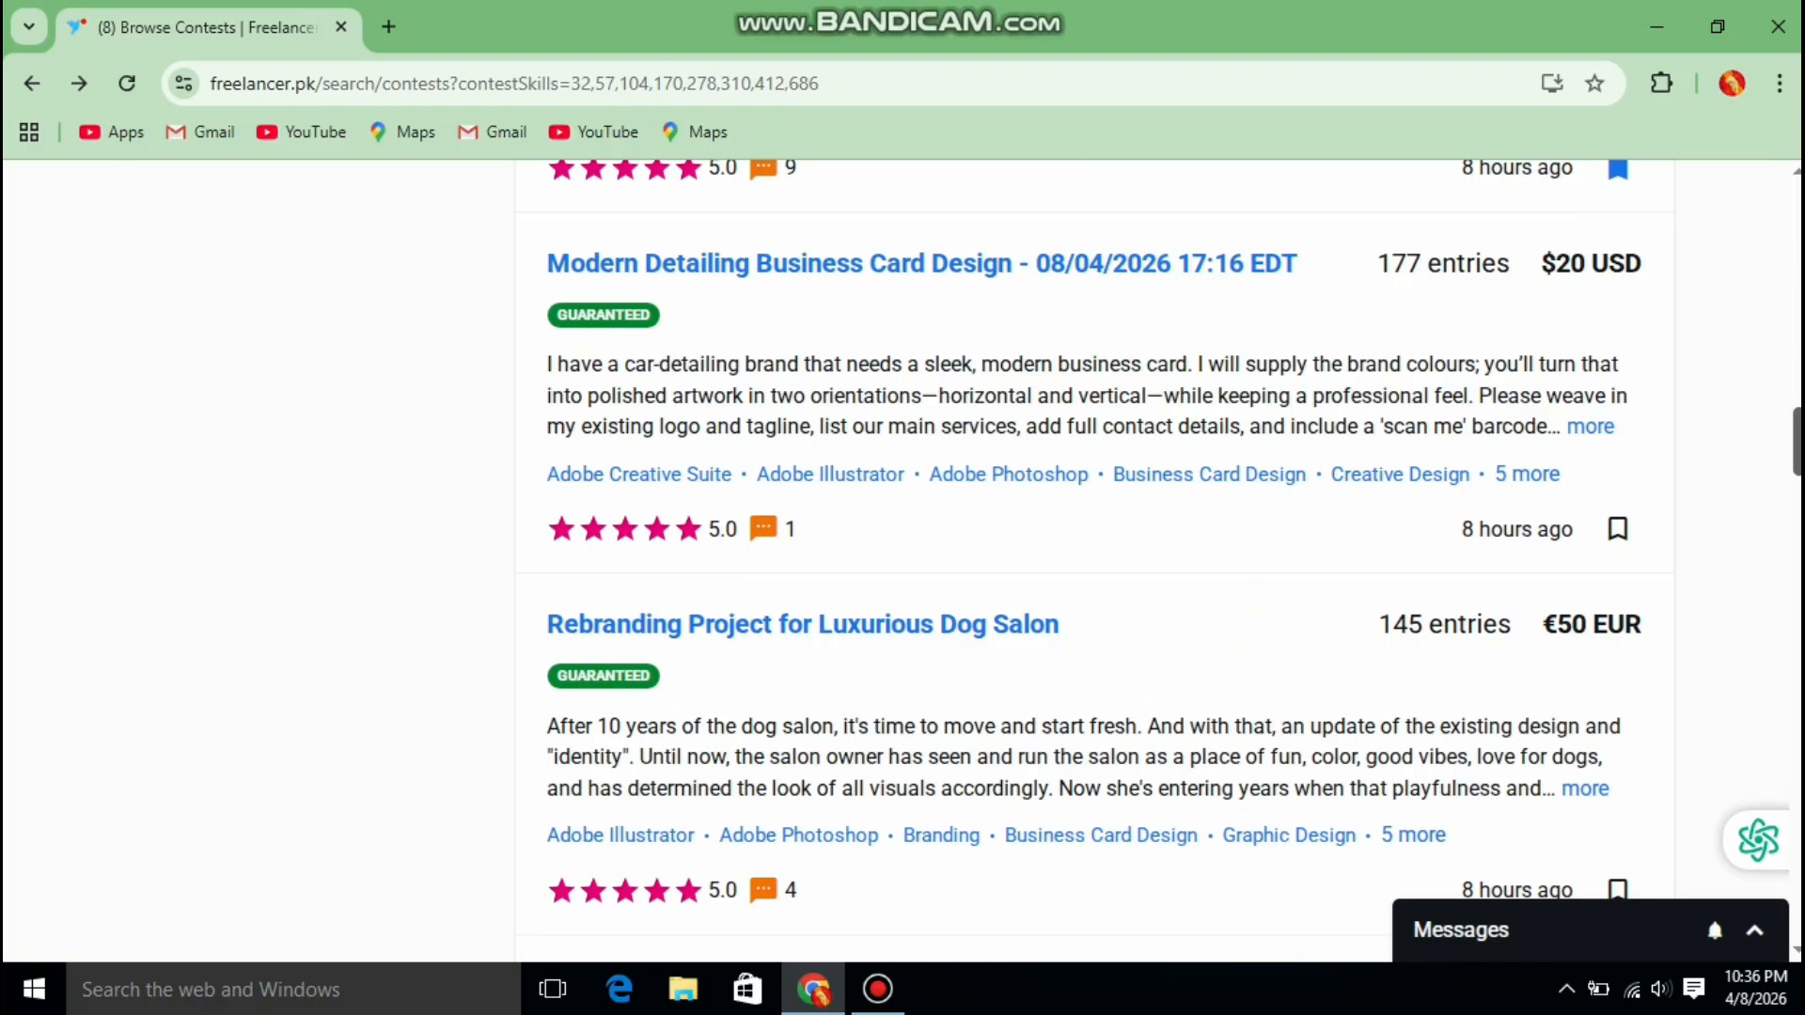
pyautogui.scroll(15, 1093, 559)
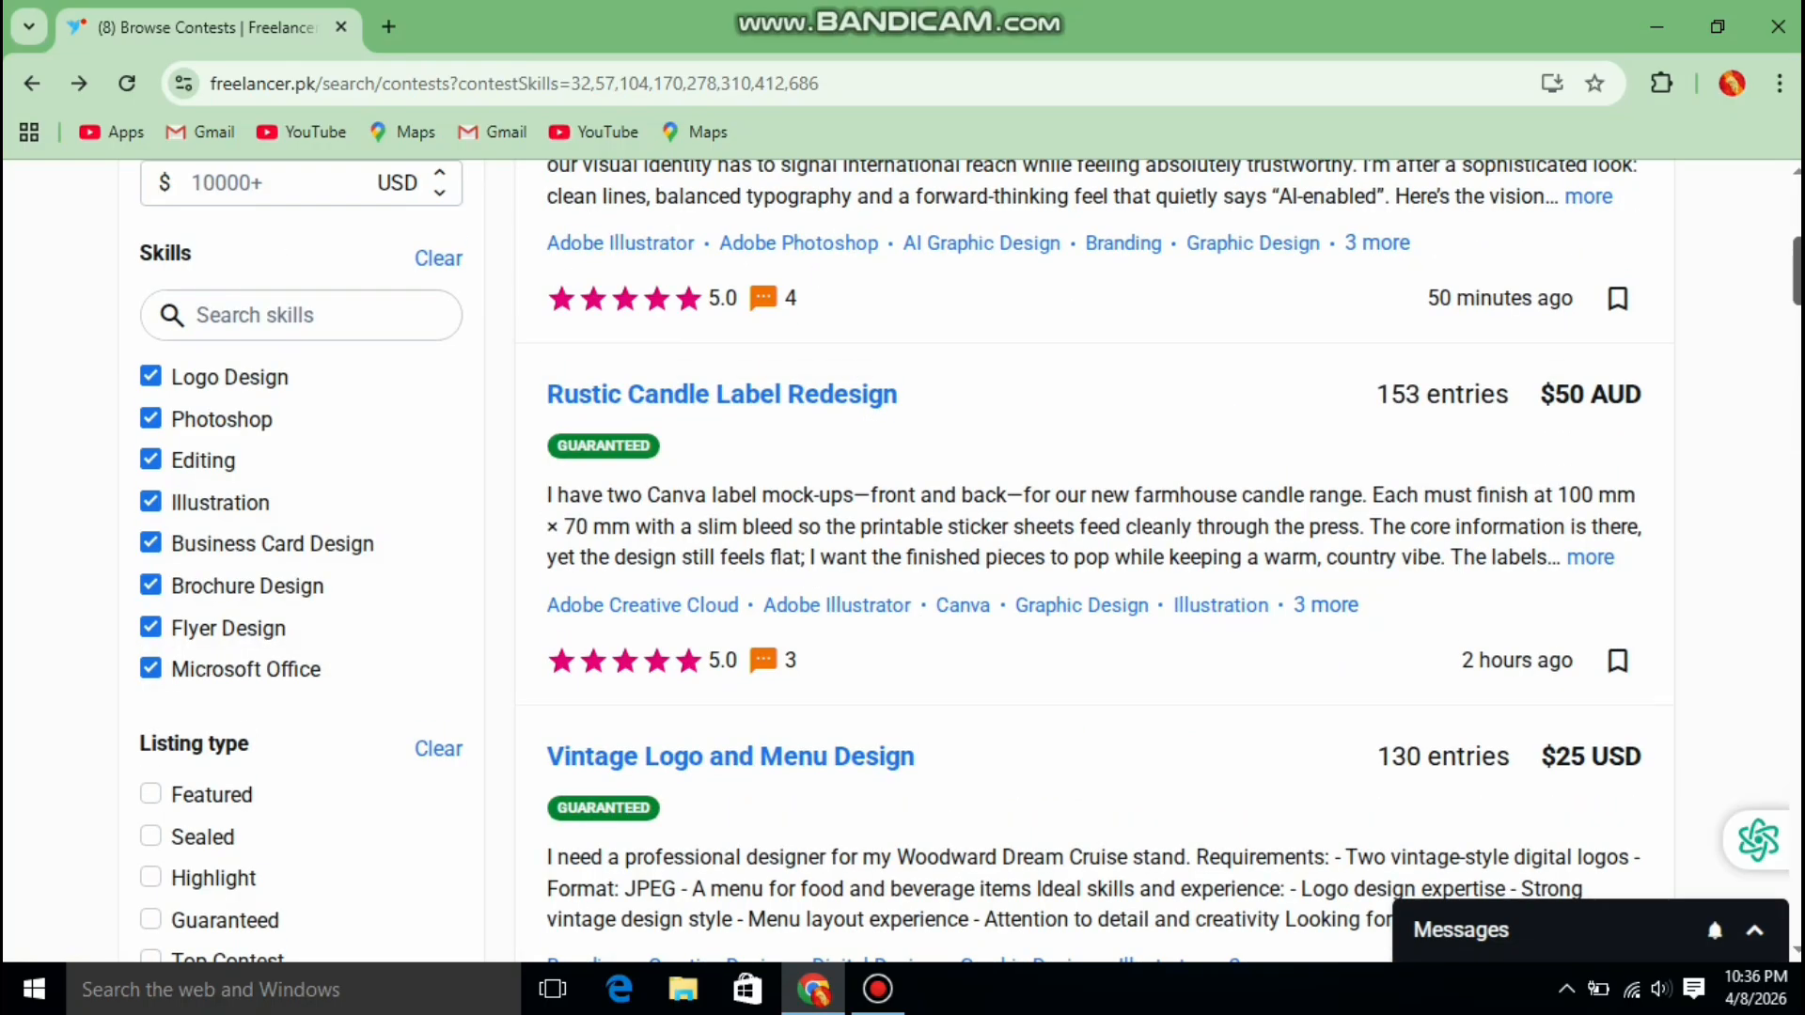
# Compare the Global-Talents, Rustic Candle Label and Vintage Logo contests by brief, required skills, entry count, prize and client rating
pyautogui.scroll(8, 1094, 559)
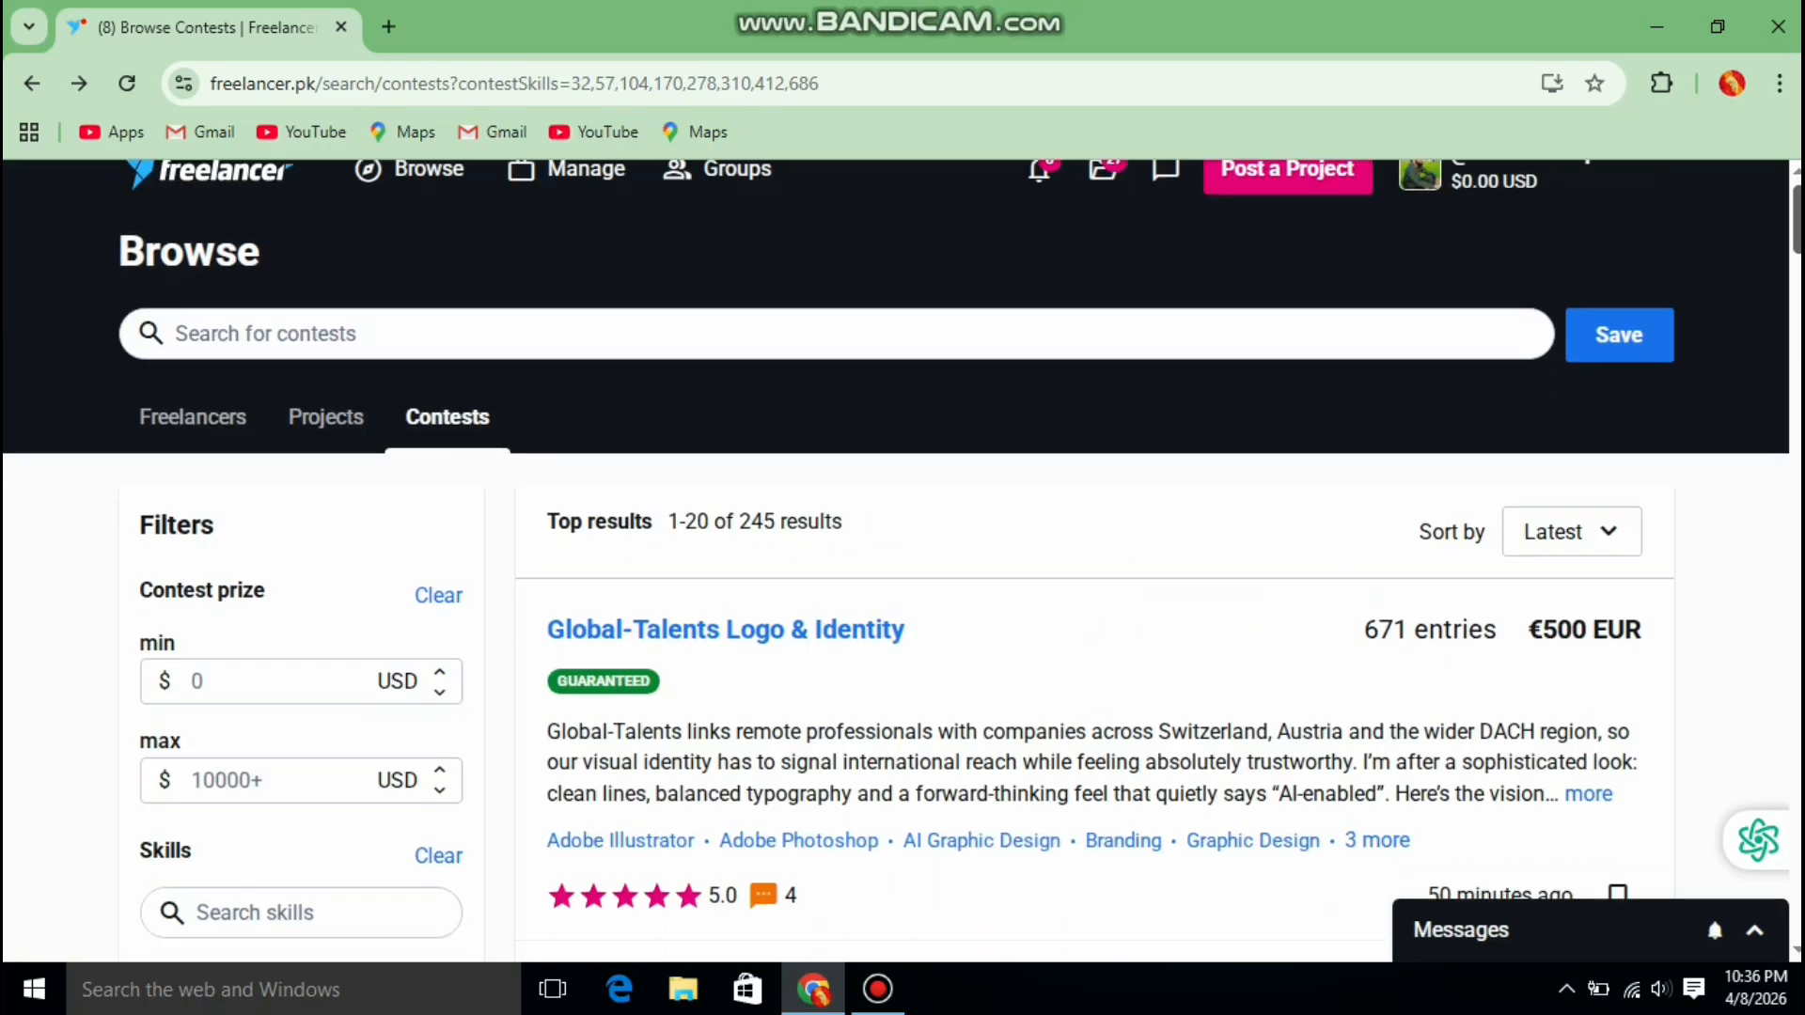
pyautogui.scroll(-5, 1093, 558)
pyautogui.scroll(3, 1093, 559)
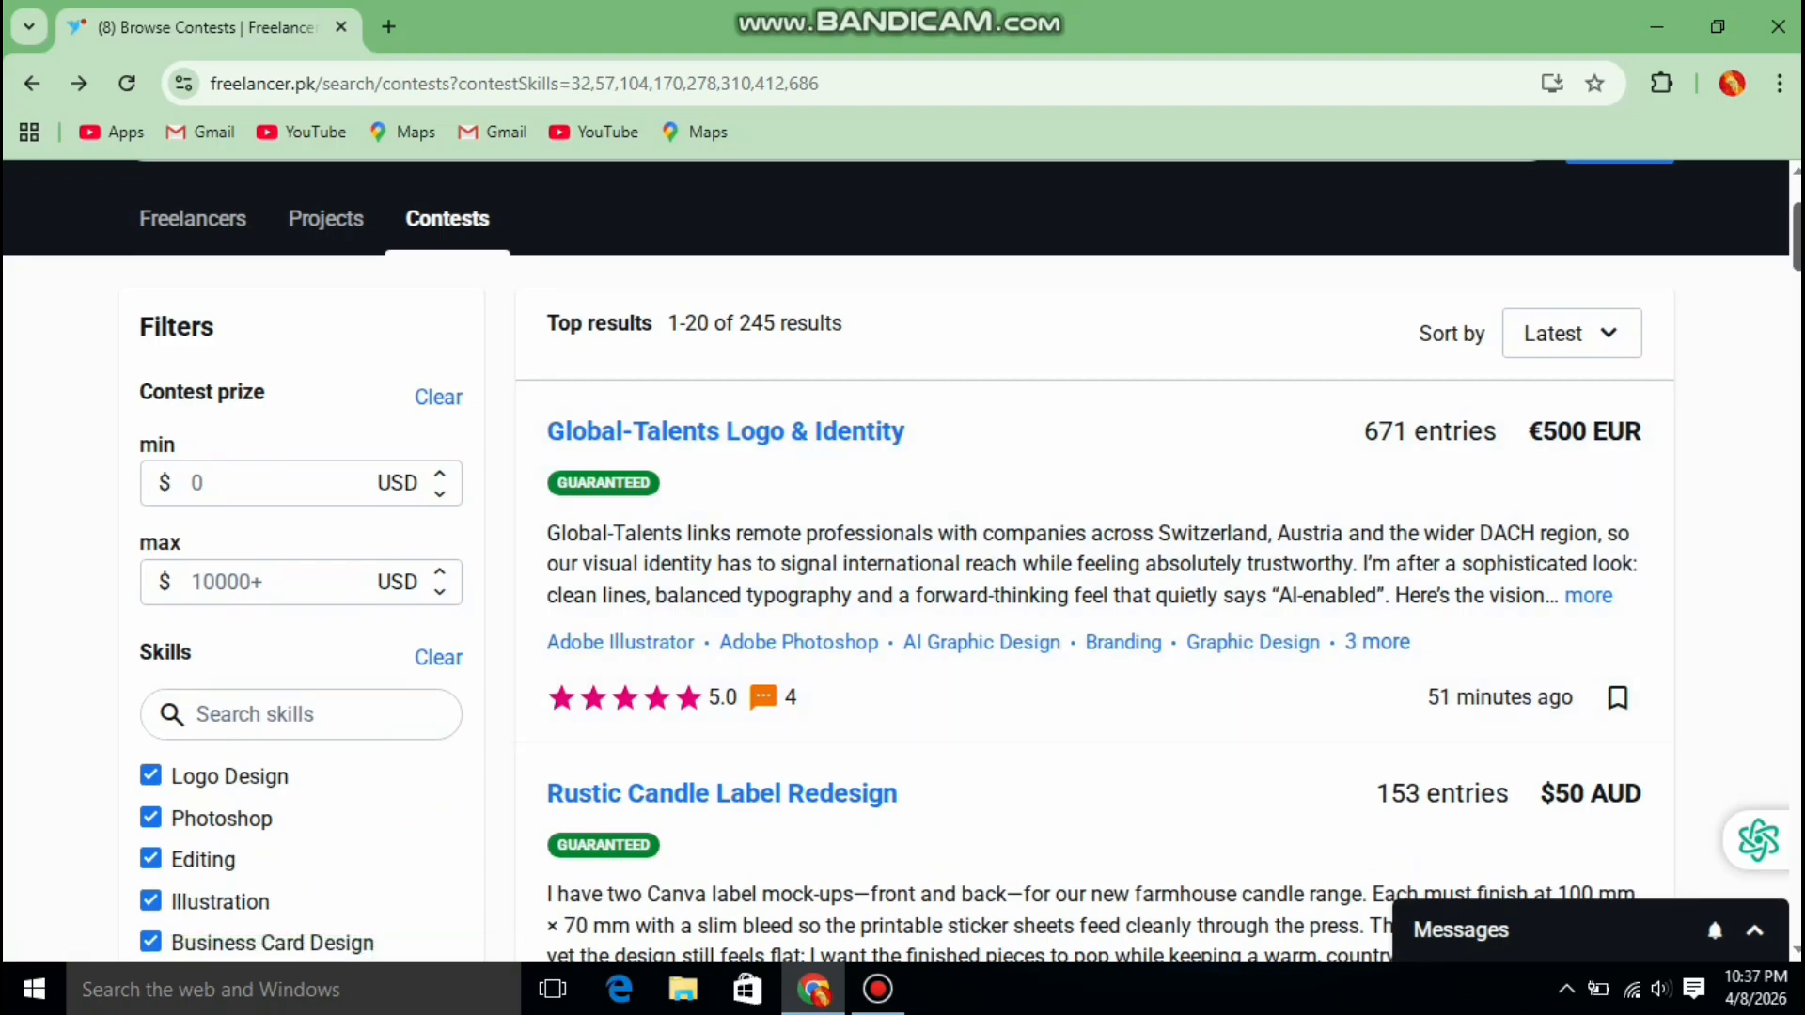
pyautogui.scroll(-3, 1093, 559)
pyautogui.scroll(-1, 1094, 558)
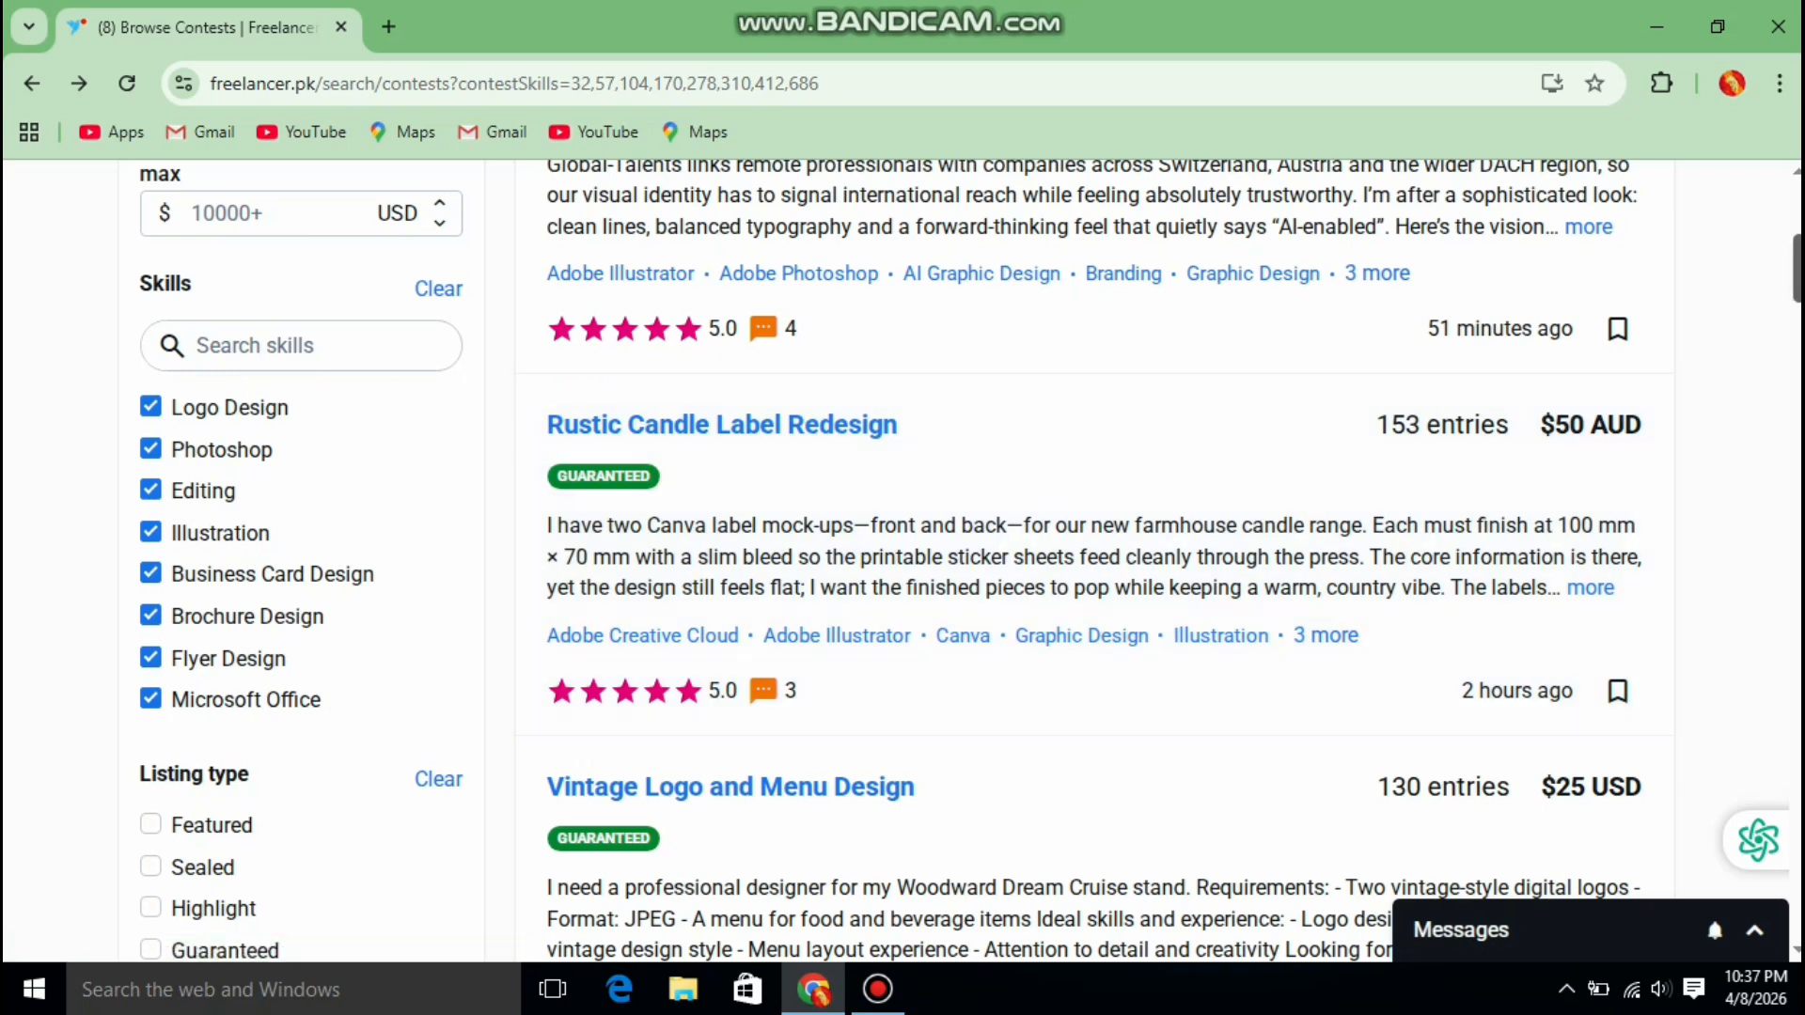
pyautogui.scroll(-1, 1094, 561)
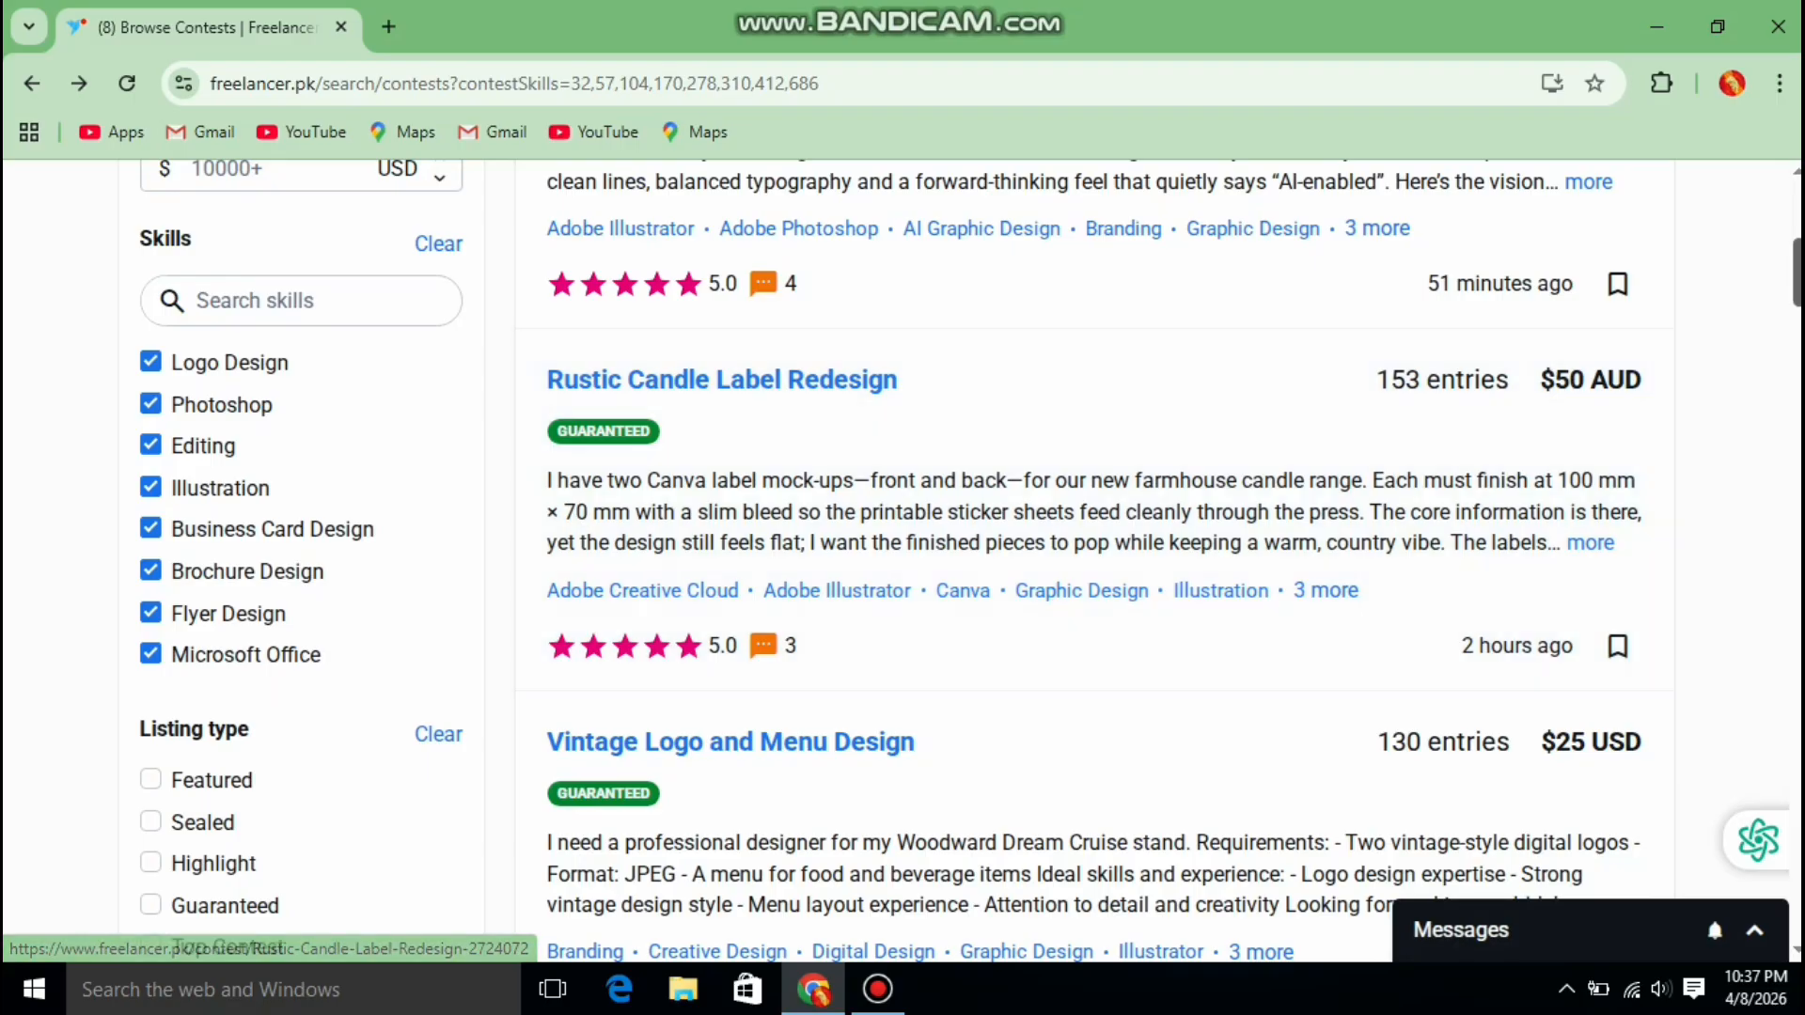
pyautogui.scroll(3, 1094, 561)
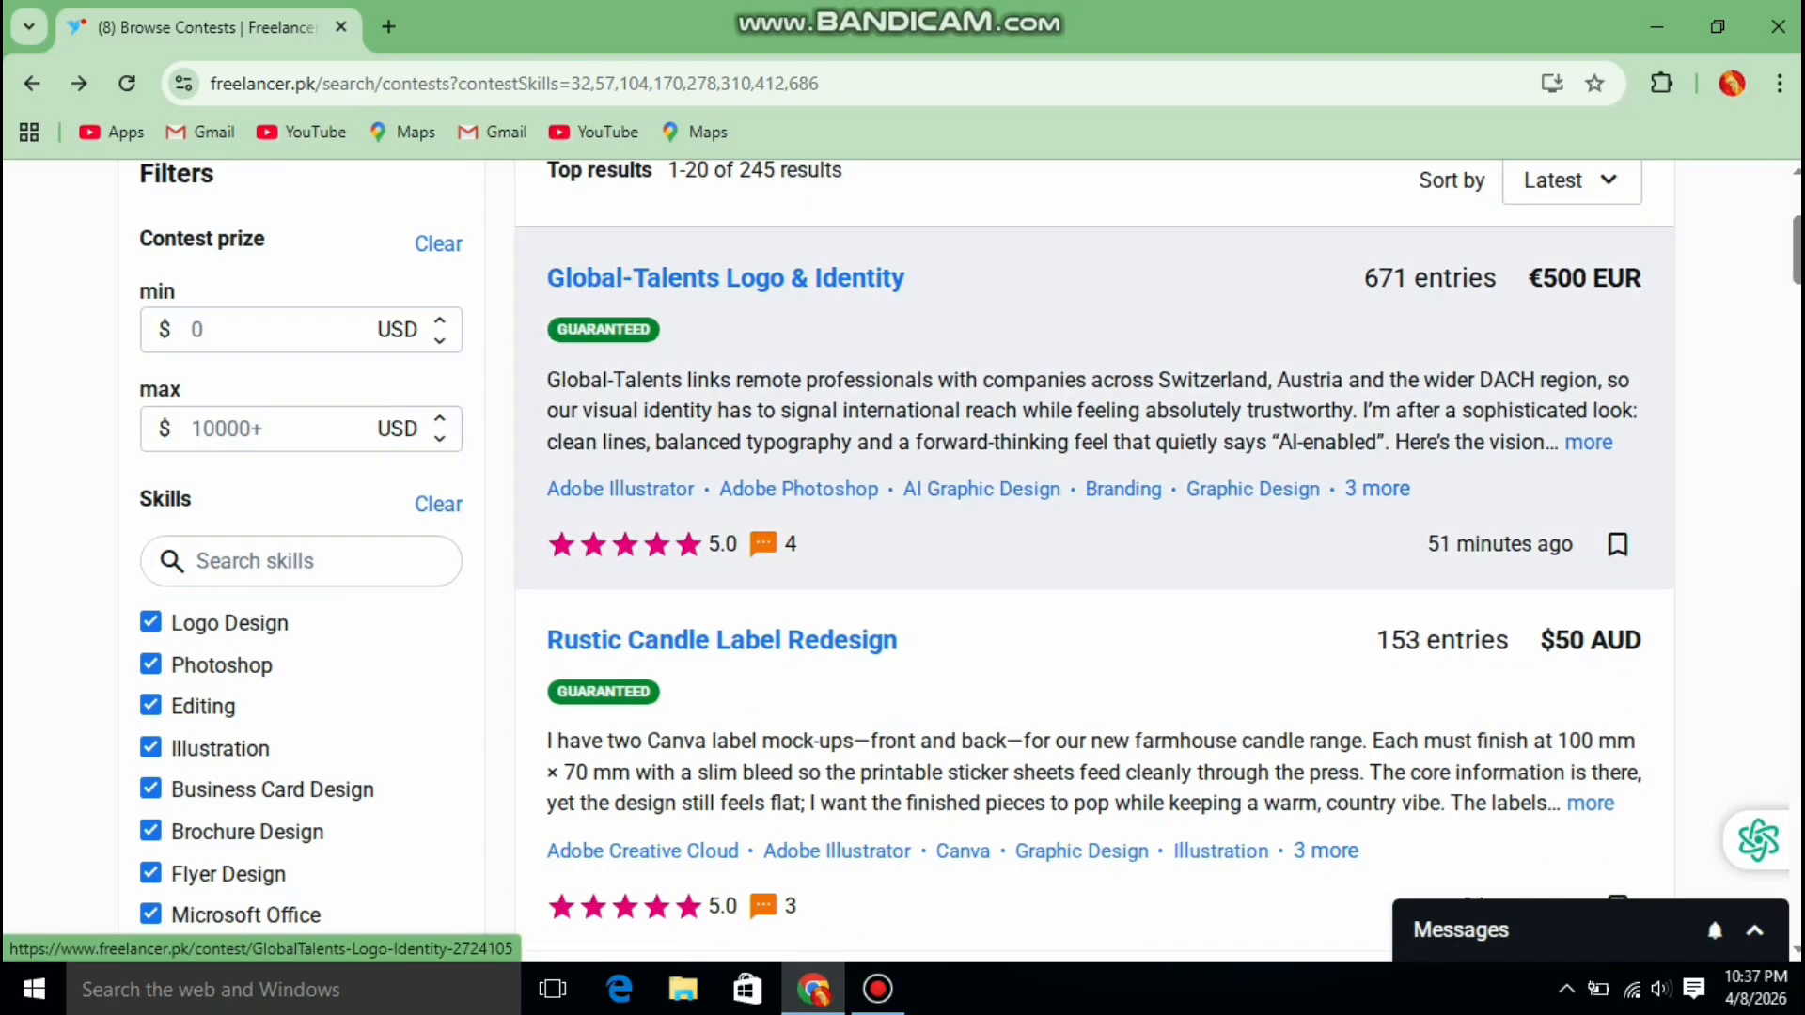
pyautogui.scroll(2, 903, 564)
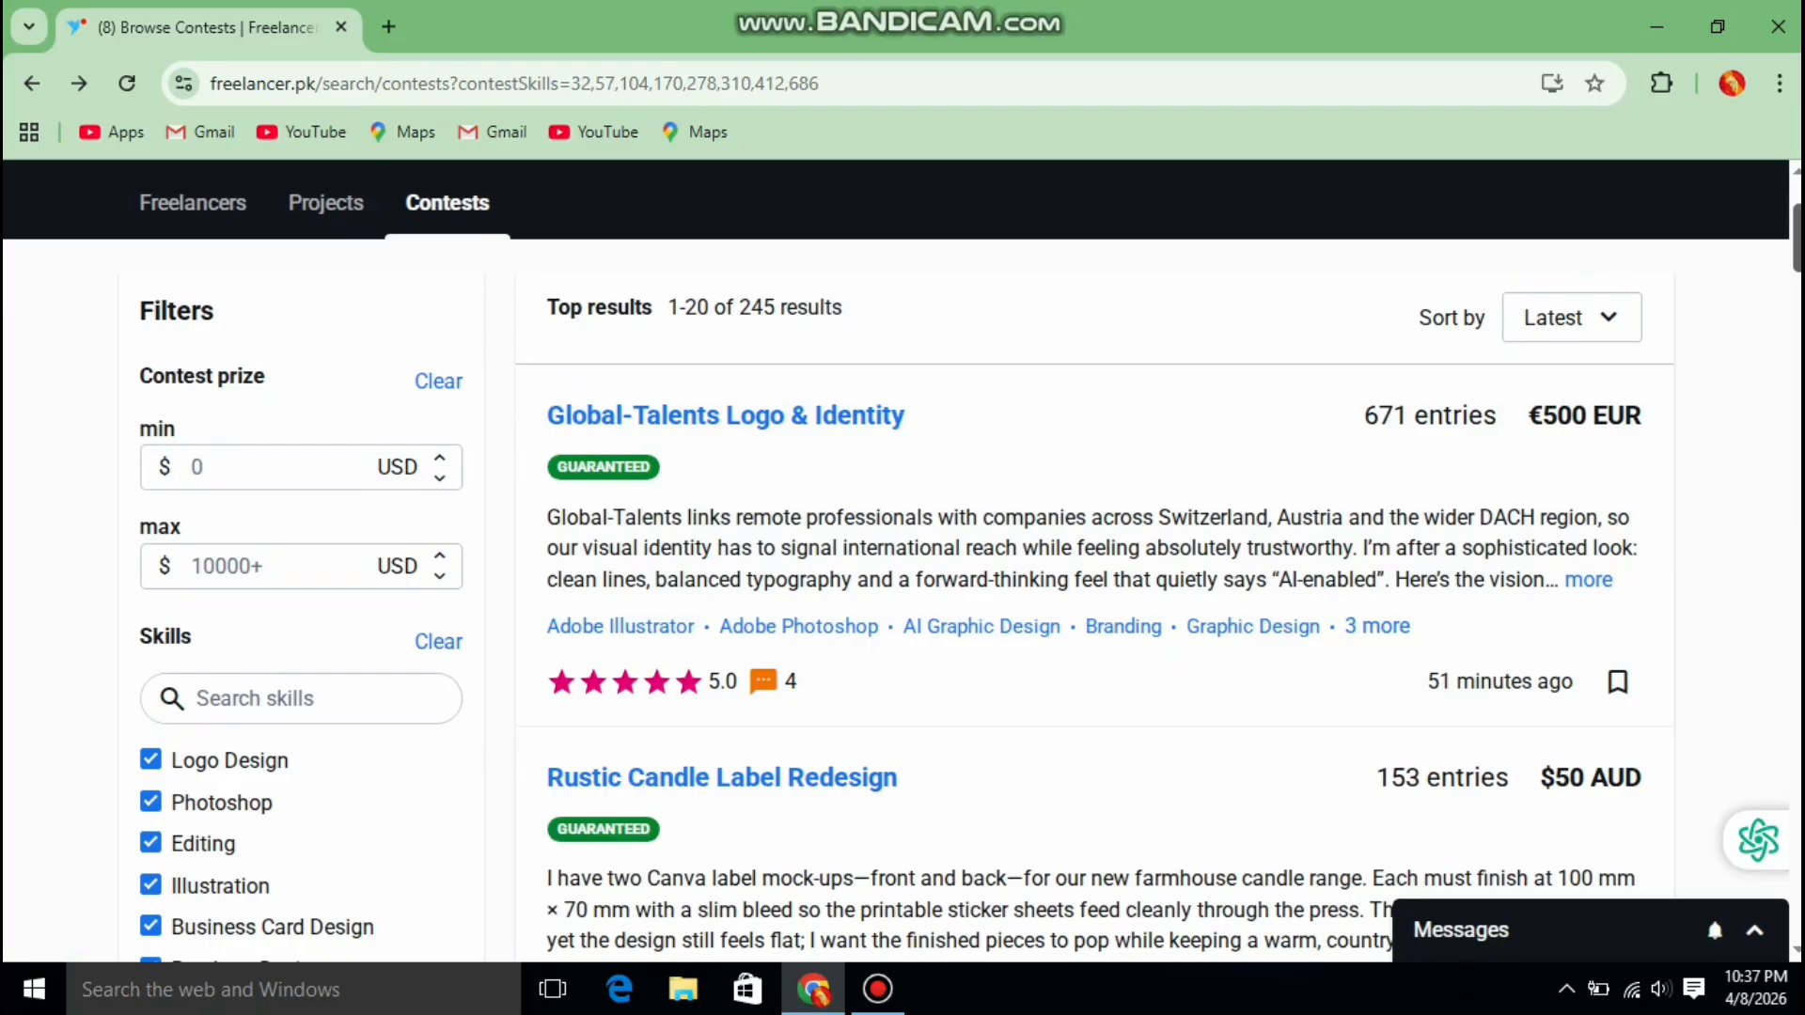
# Bookmark the Rustic Candle Label Redesign contest in the contest search results
pyautogui.scroll(-2, 903, 564)
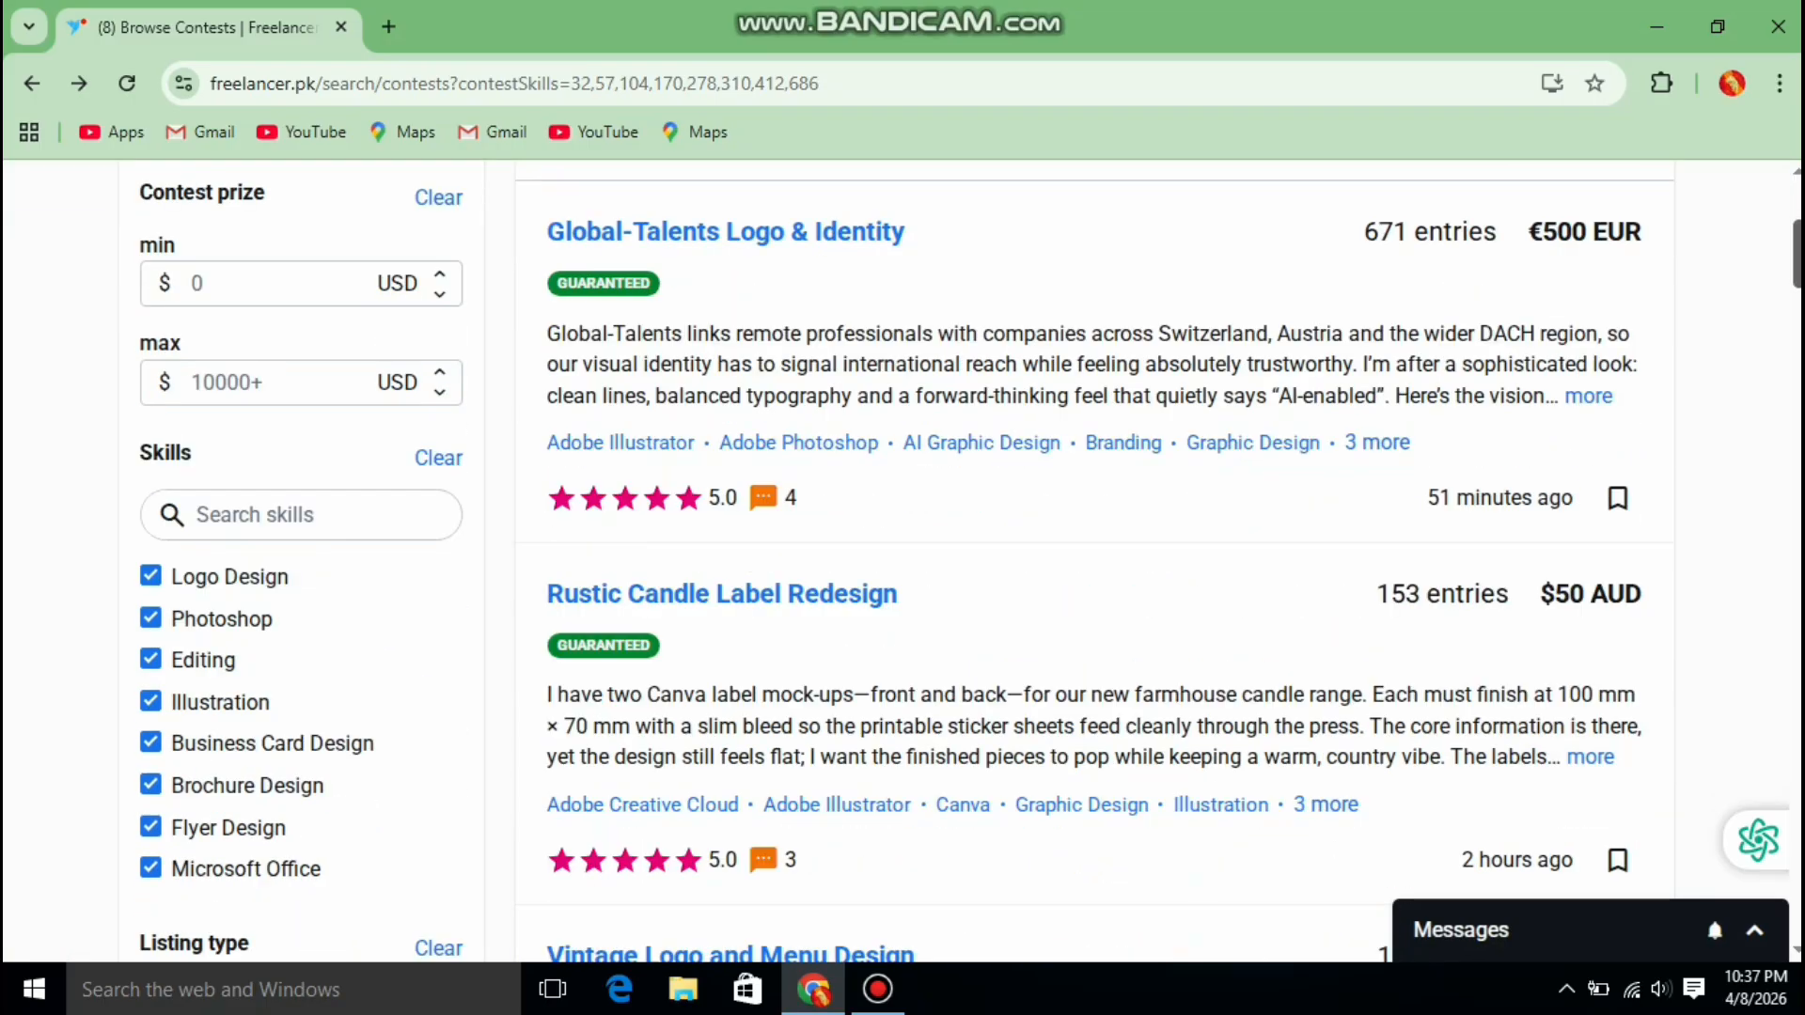
pyautogui.scroll(-3, 1091, 451)
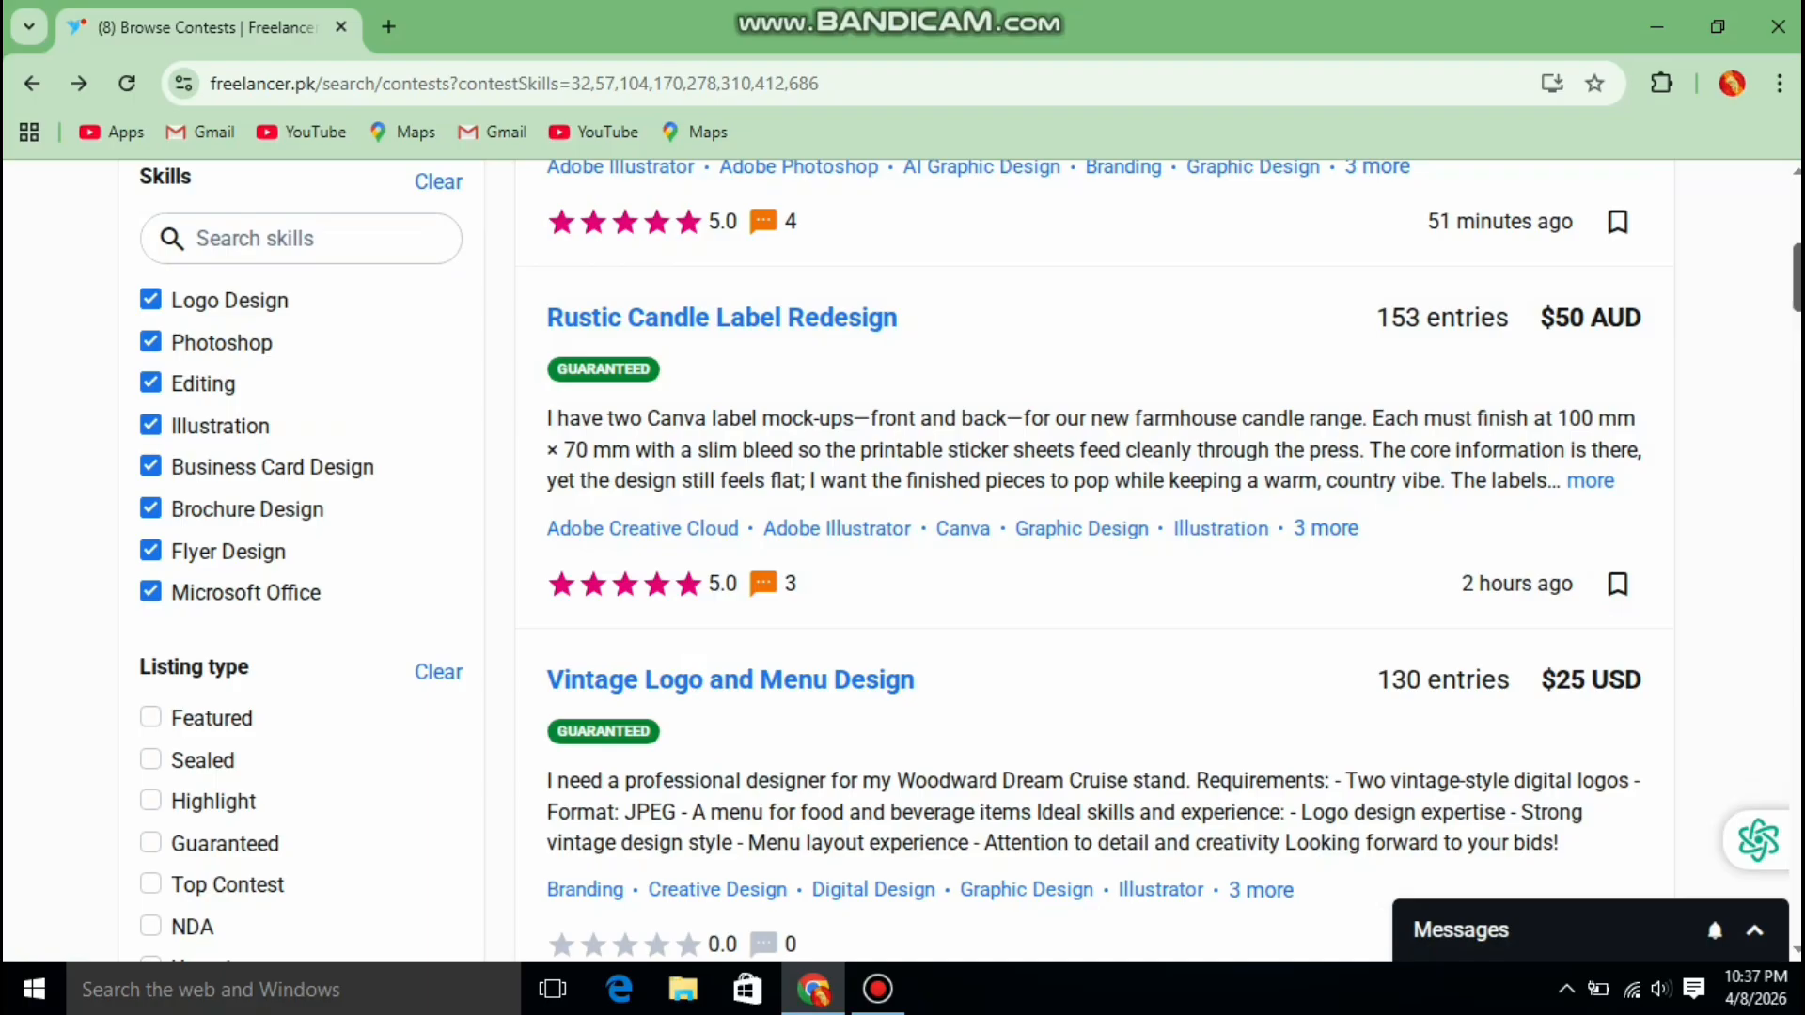
pyautogui.scroll(3, 902, 564)
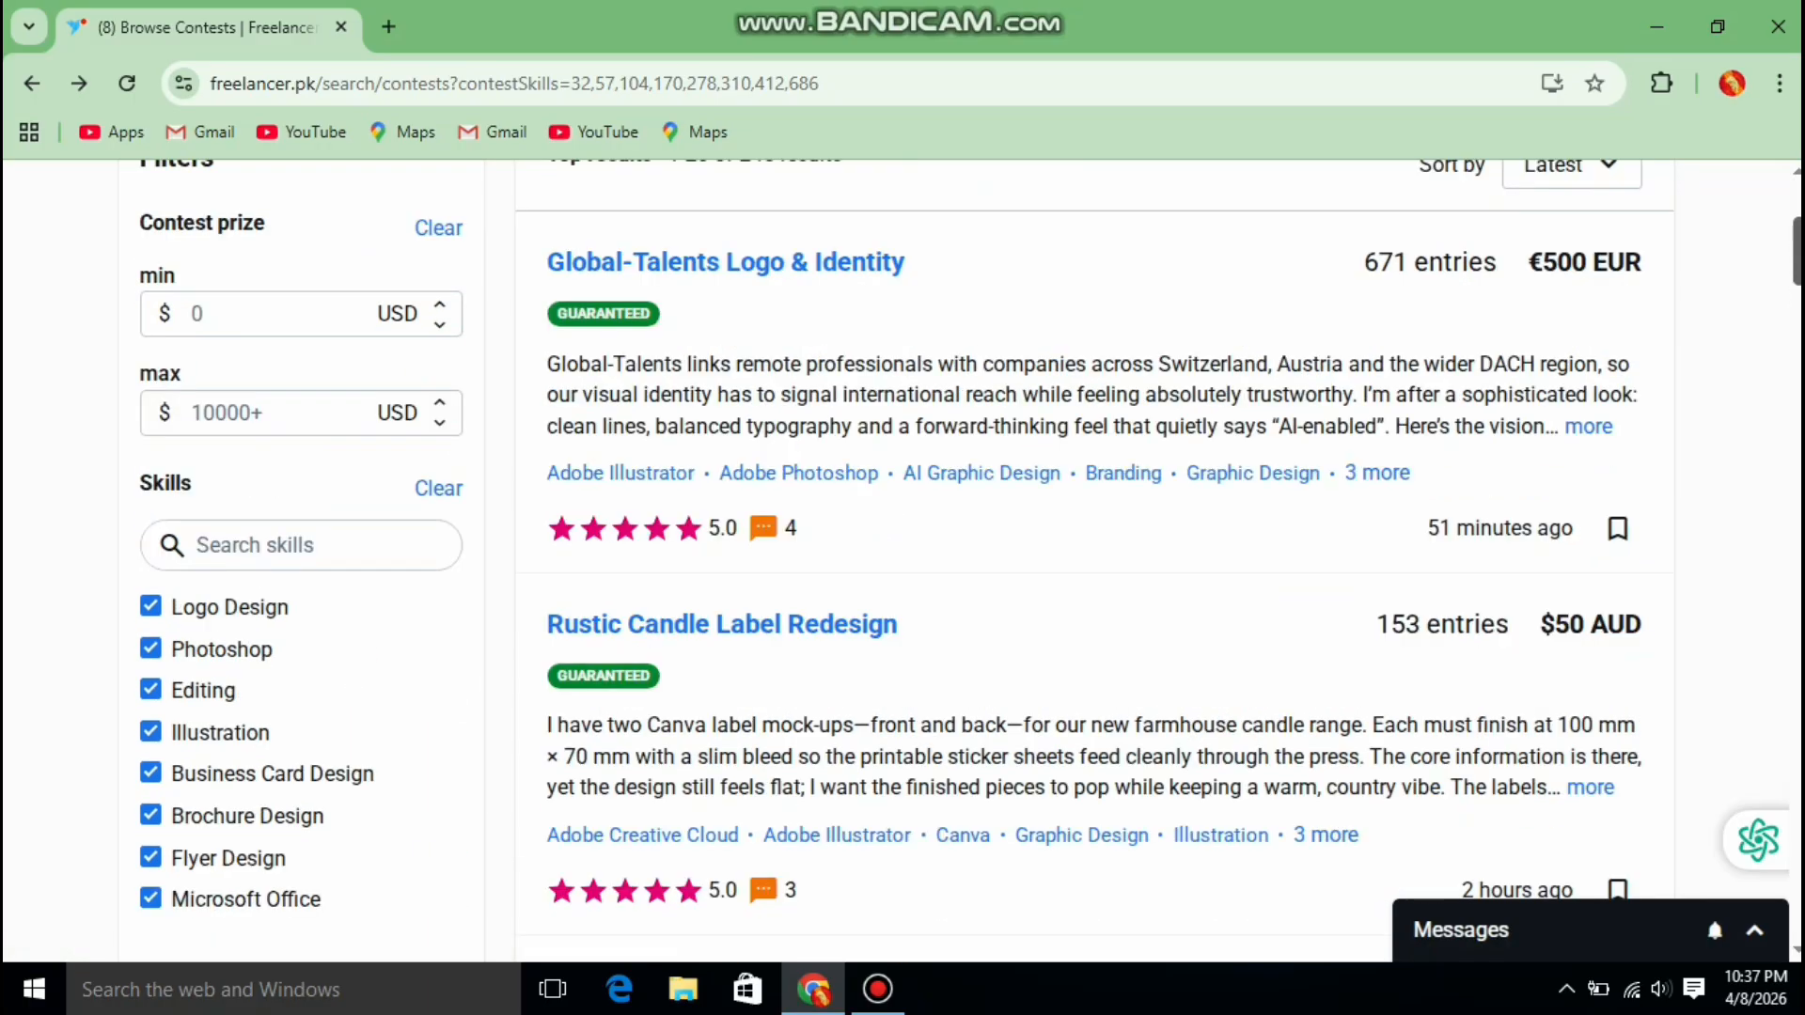
pyautogui.scroll(-4, 1090, 451)
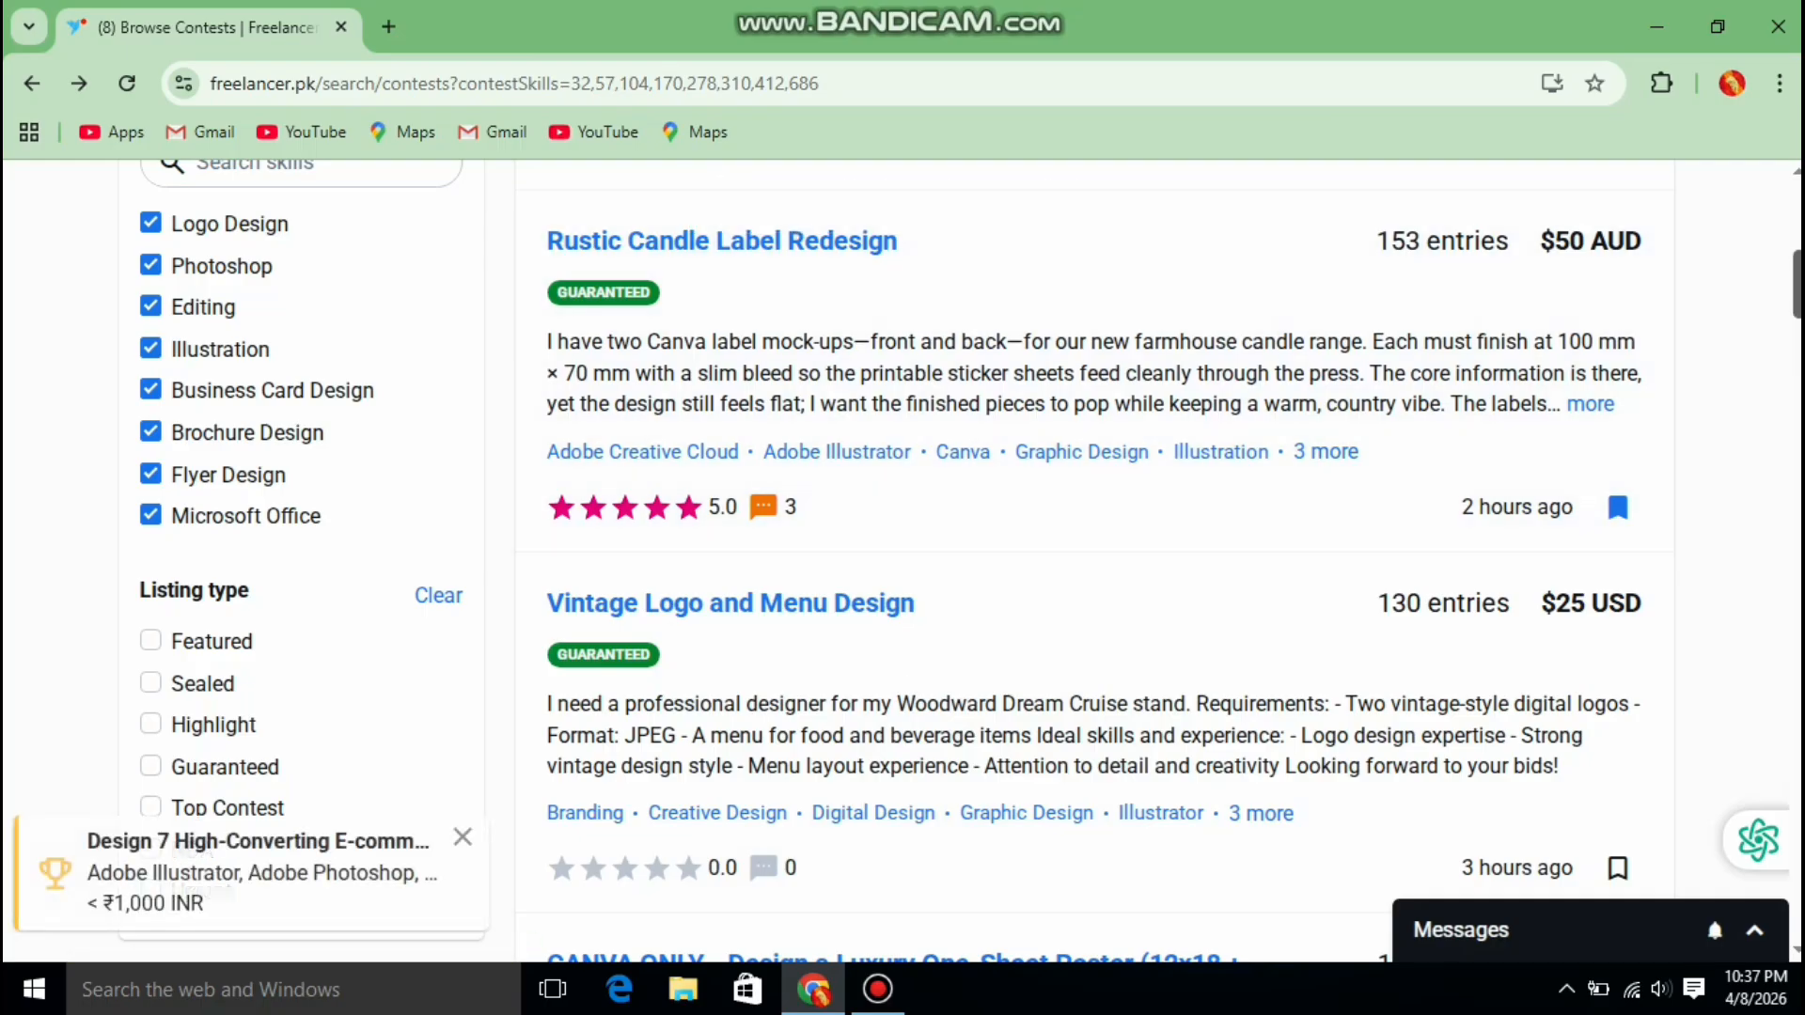
pyautogui.scroll(2, 902, 564)
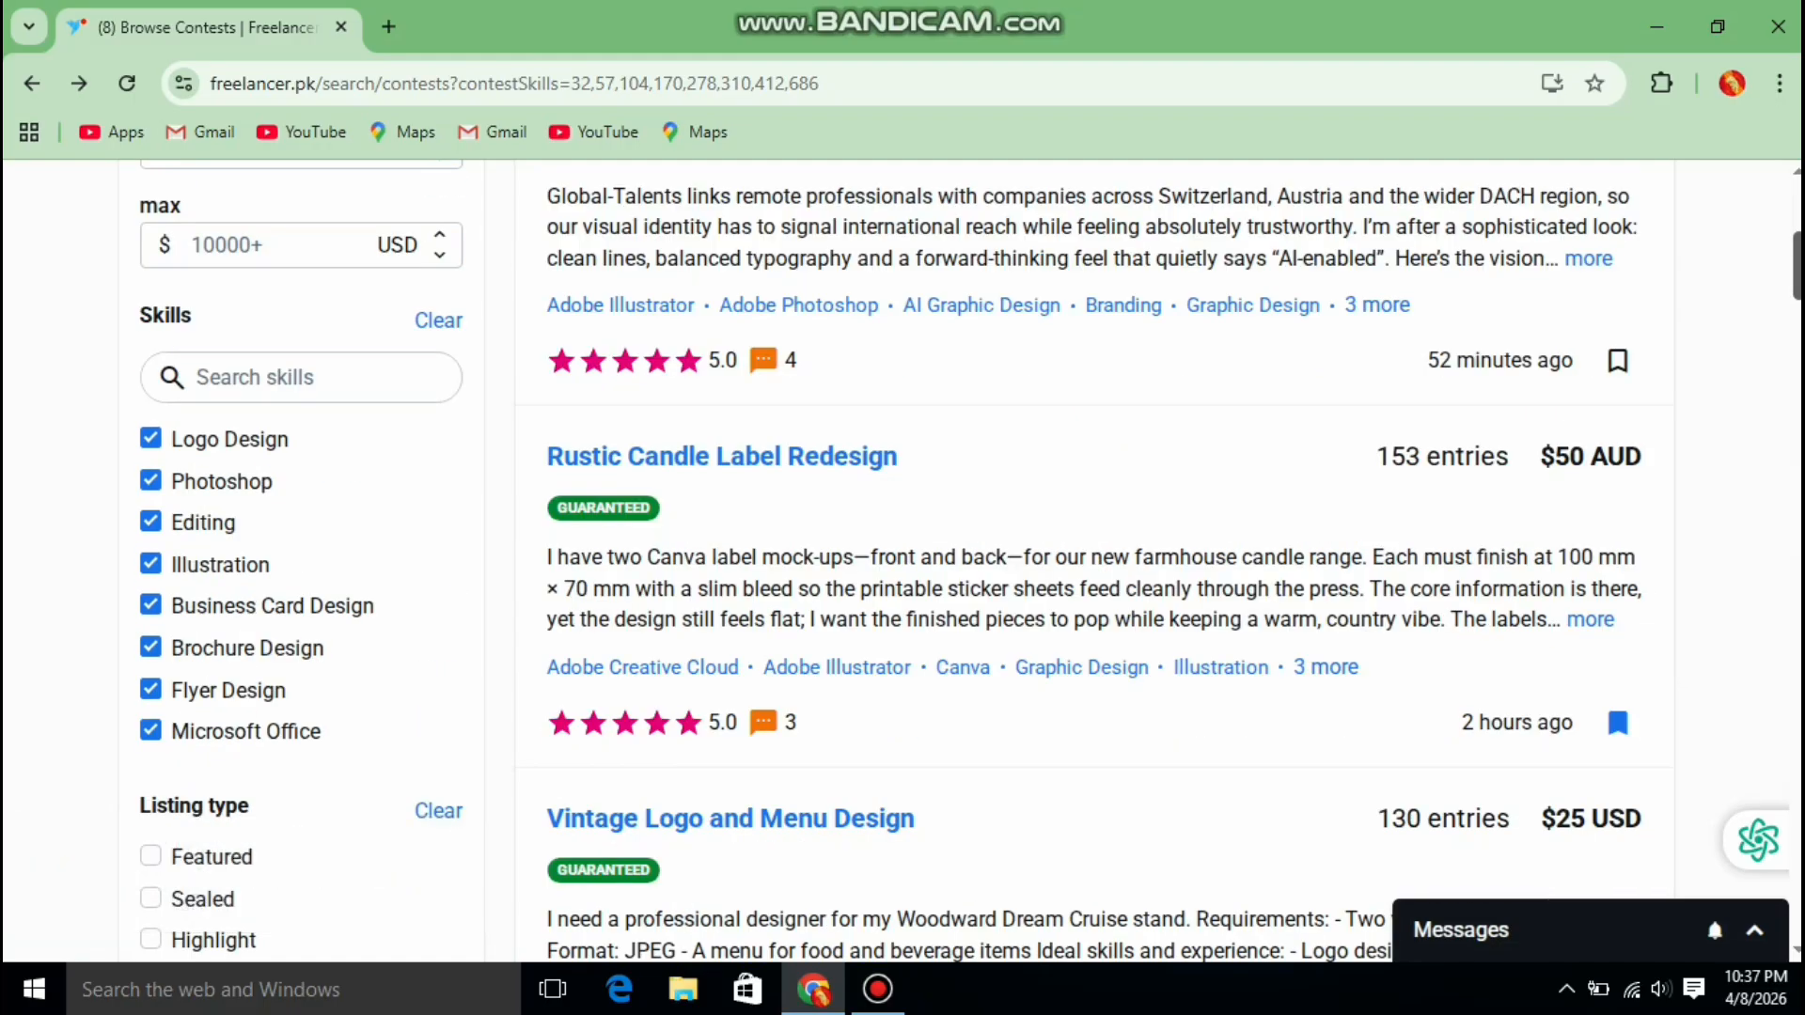
# Go to the project updates page, switch to the bookmarks and review the list of bookmarked projects and contests
pyautogui.scroll(5, 902, 564)
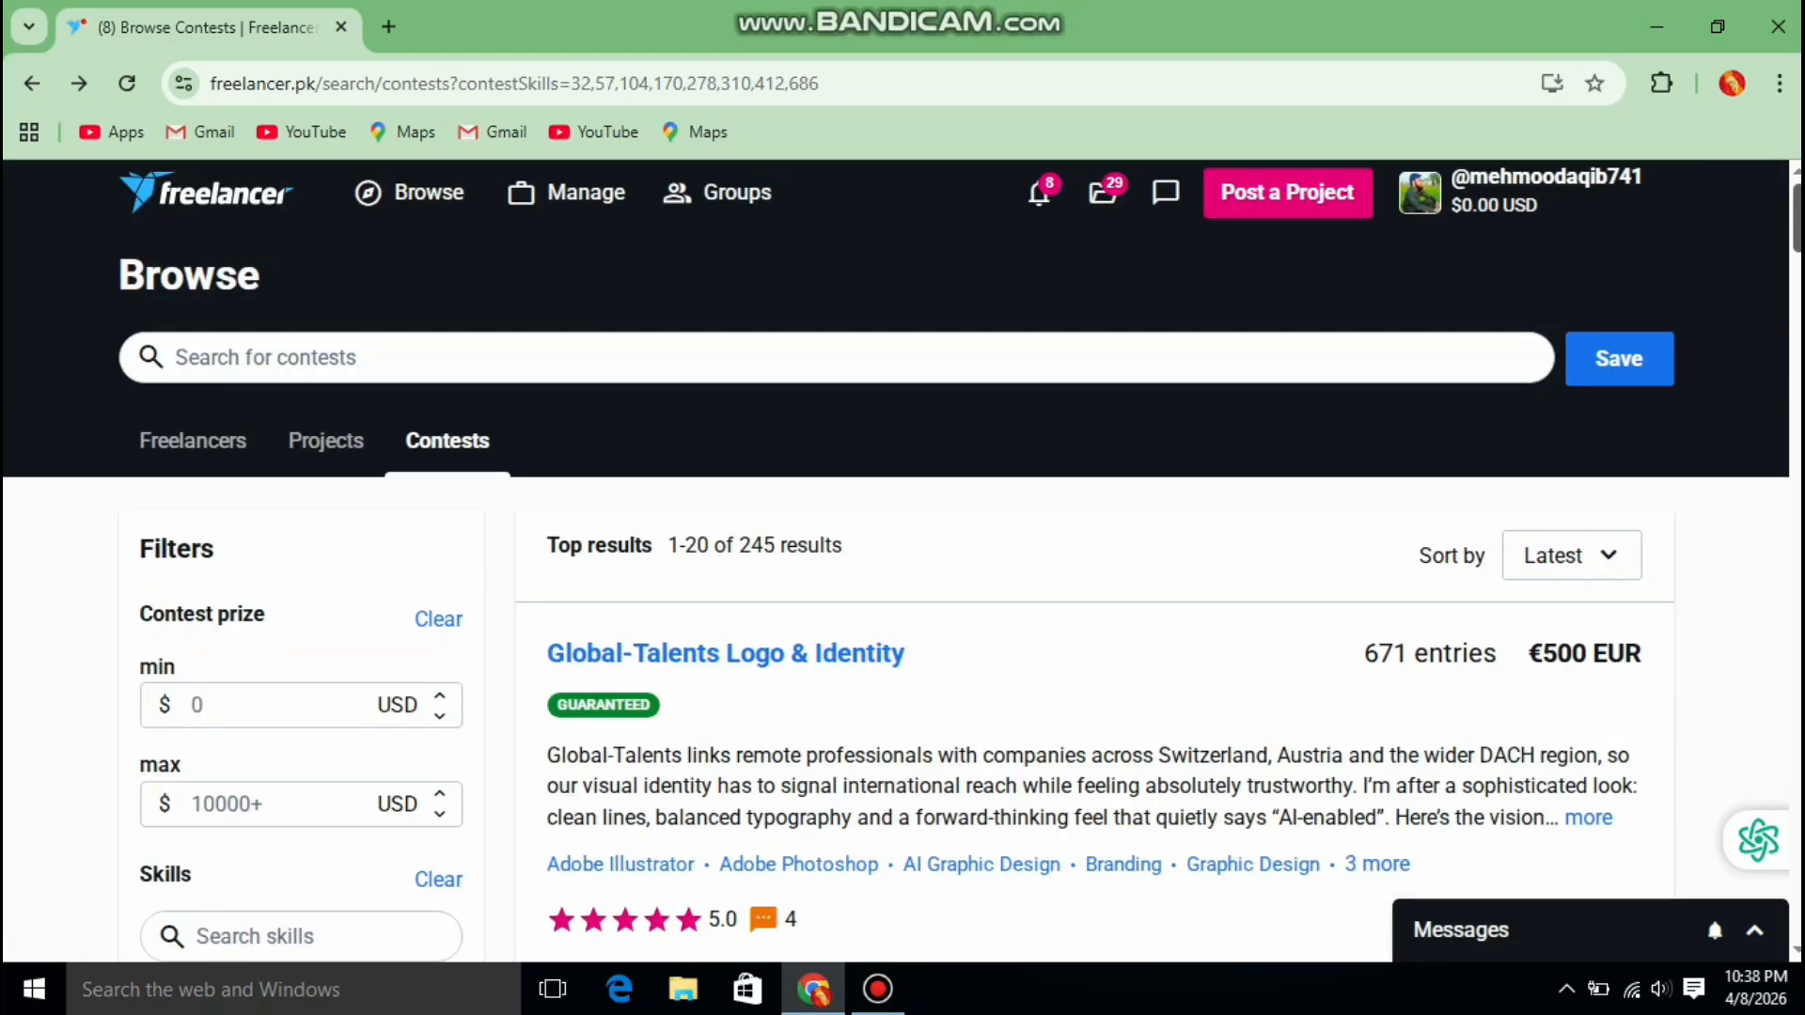
pyautogui.click(409, 193)
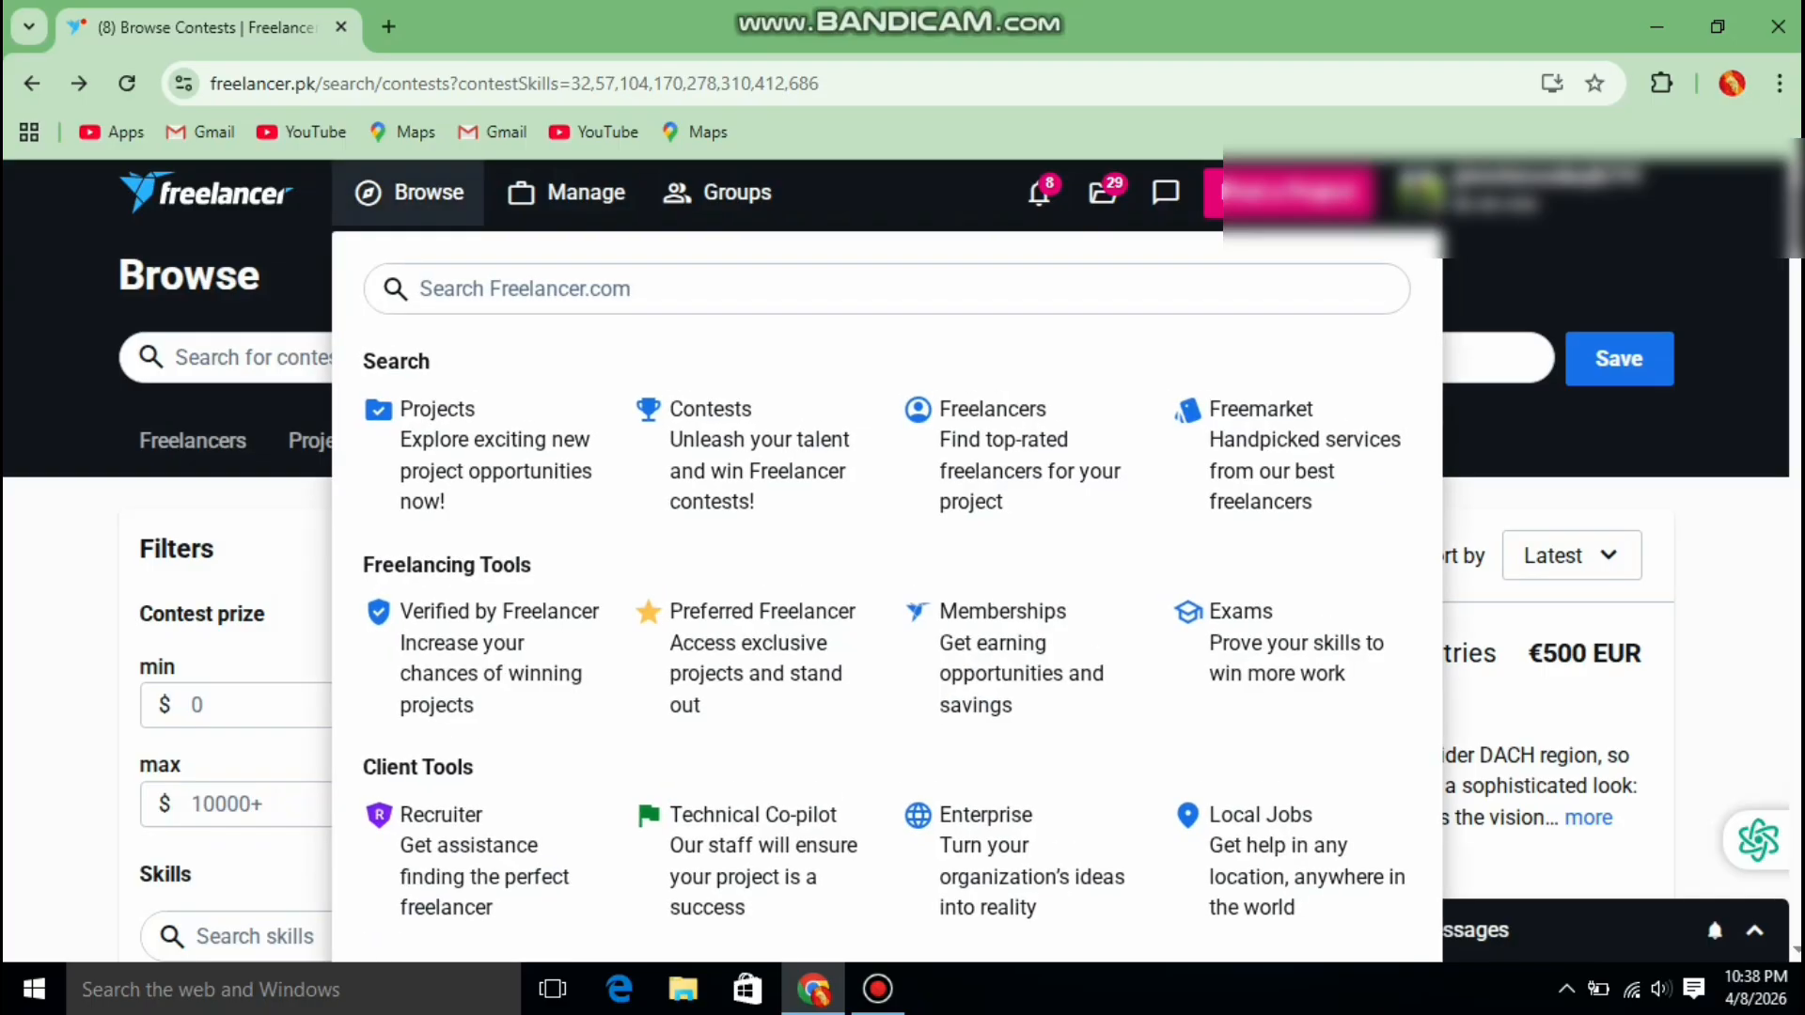
pyautogui.click(566, 193)
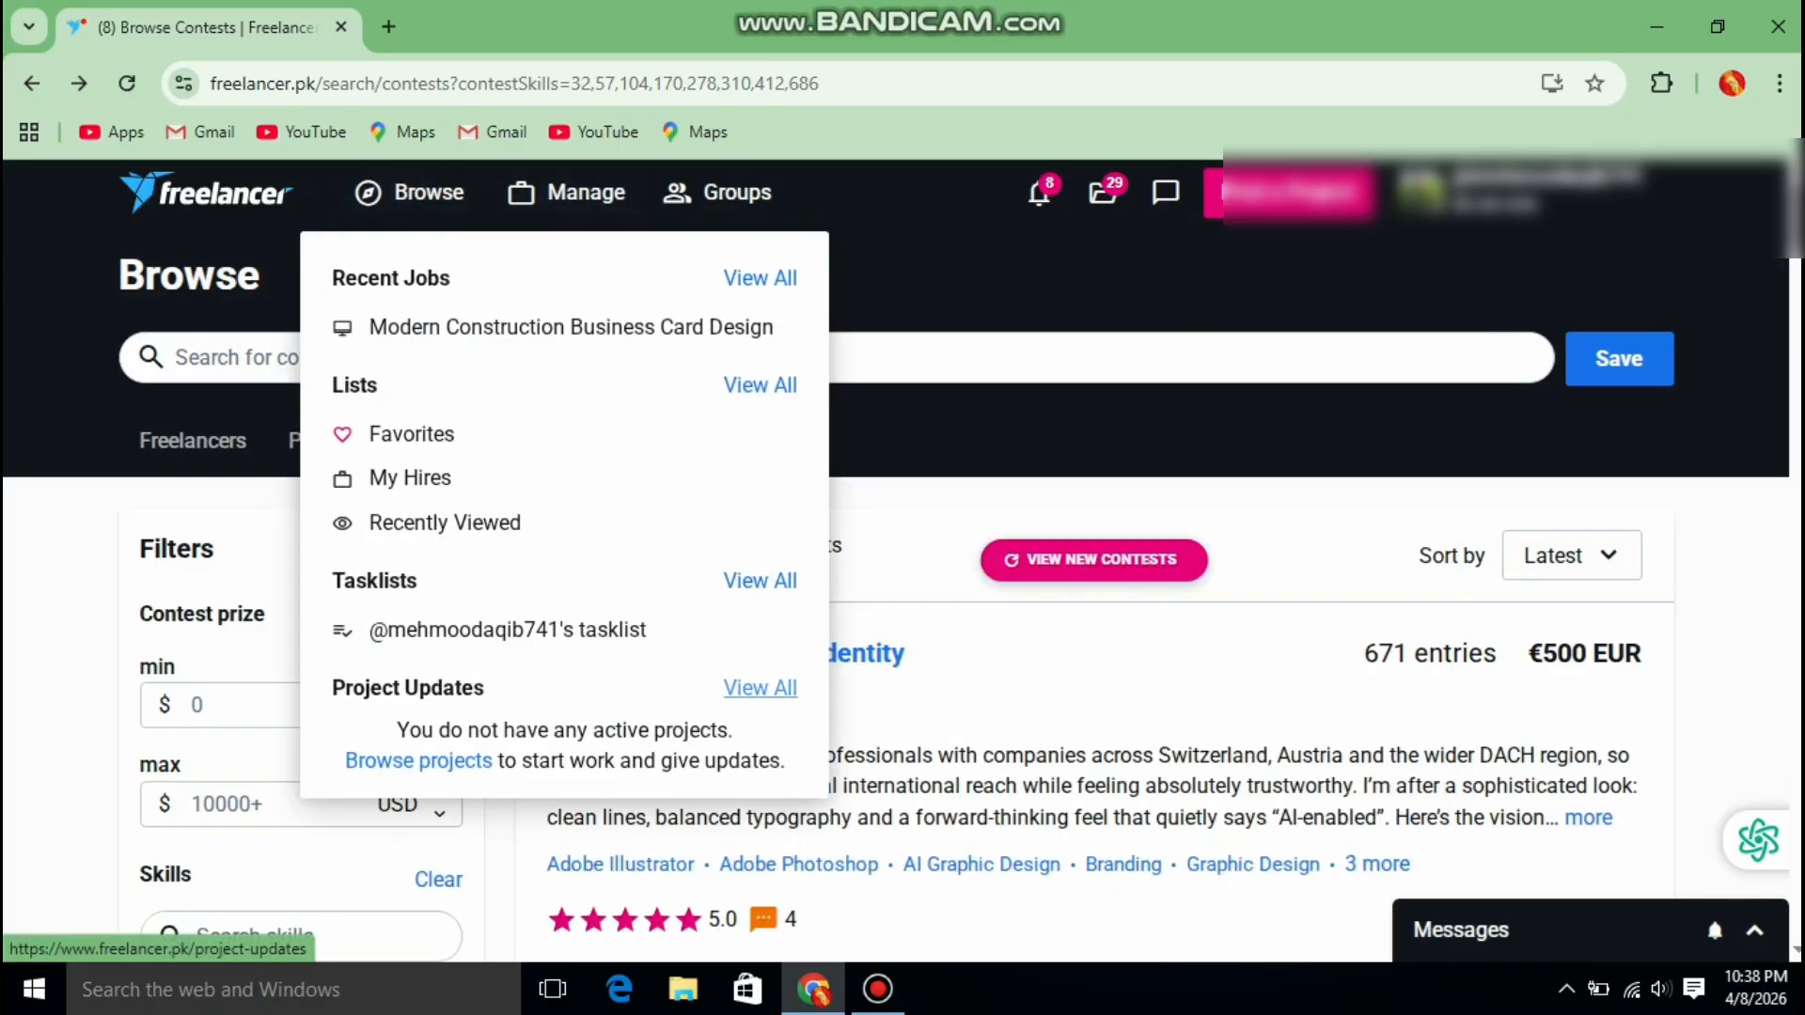
pyautogui.click(759, 688)
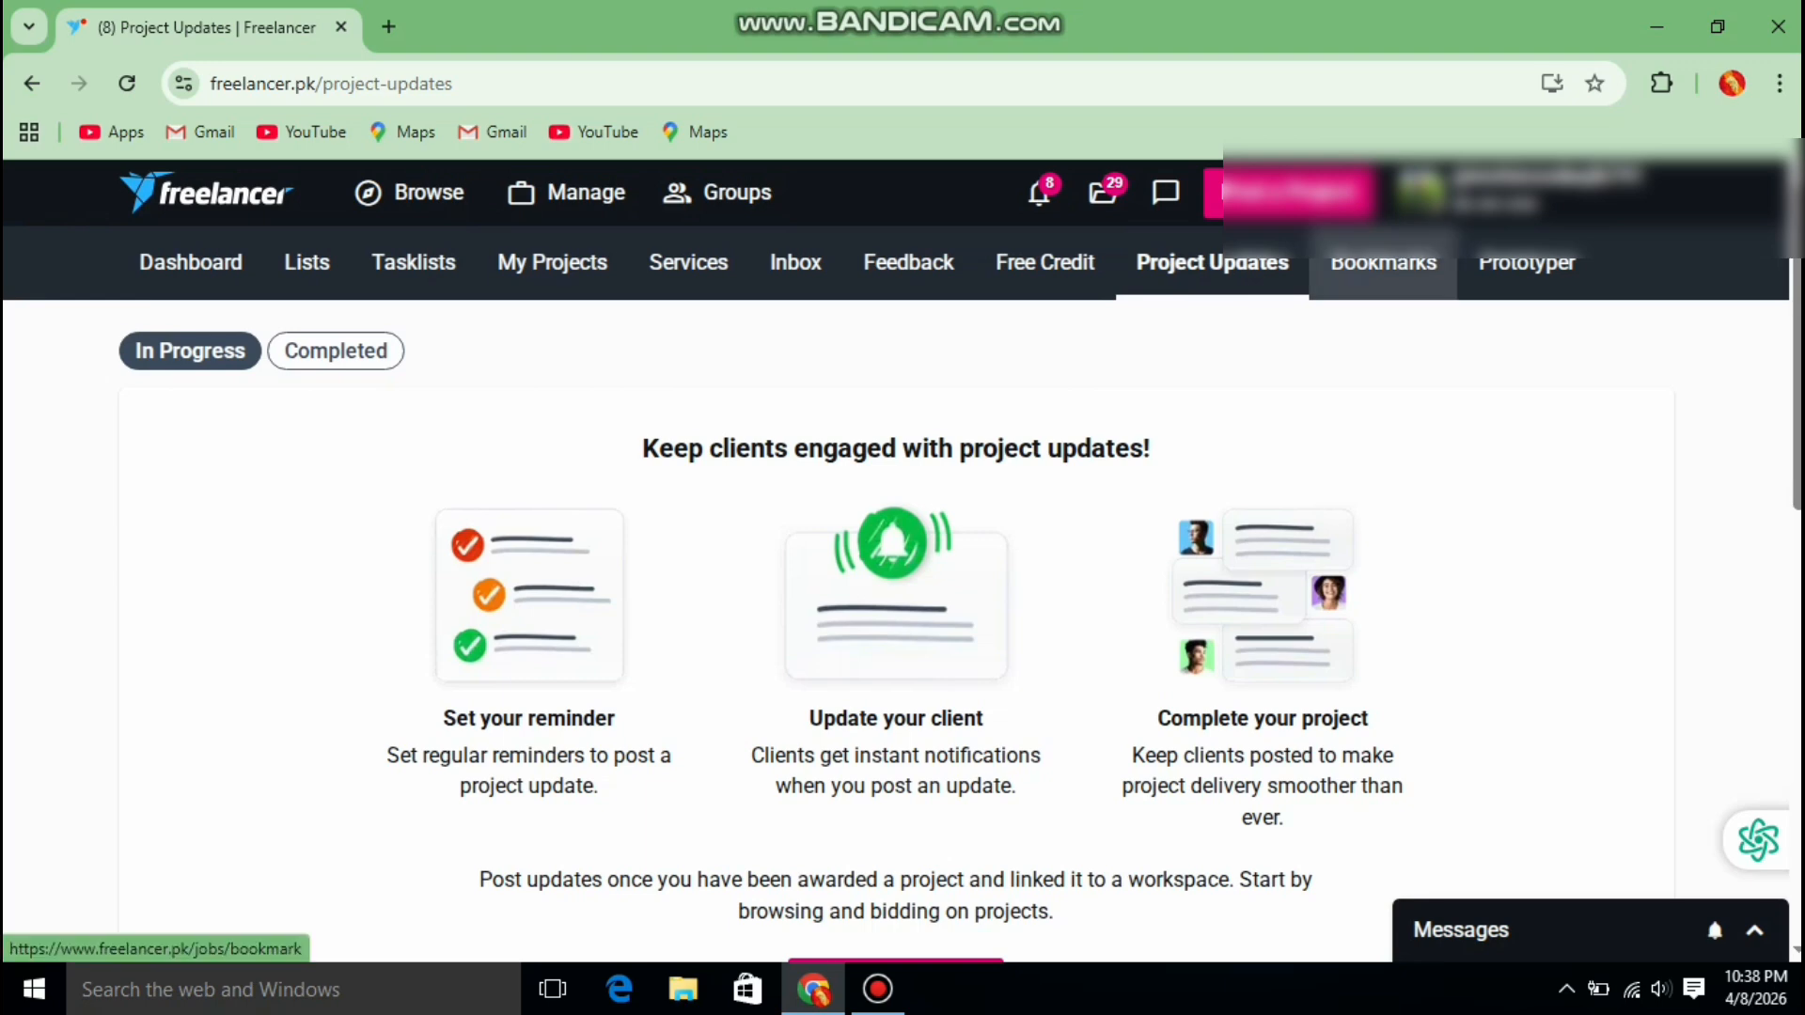
pyautogui.click(1383, 262)
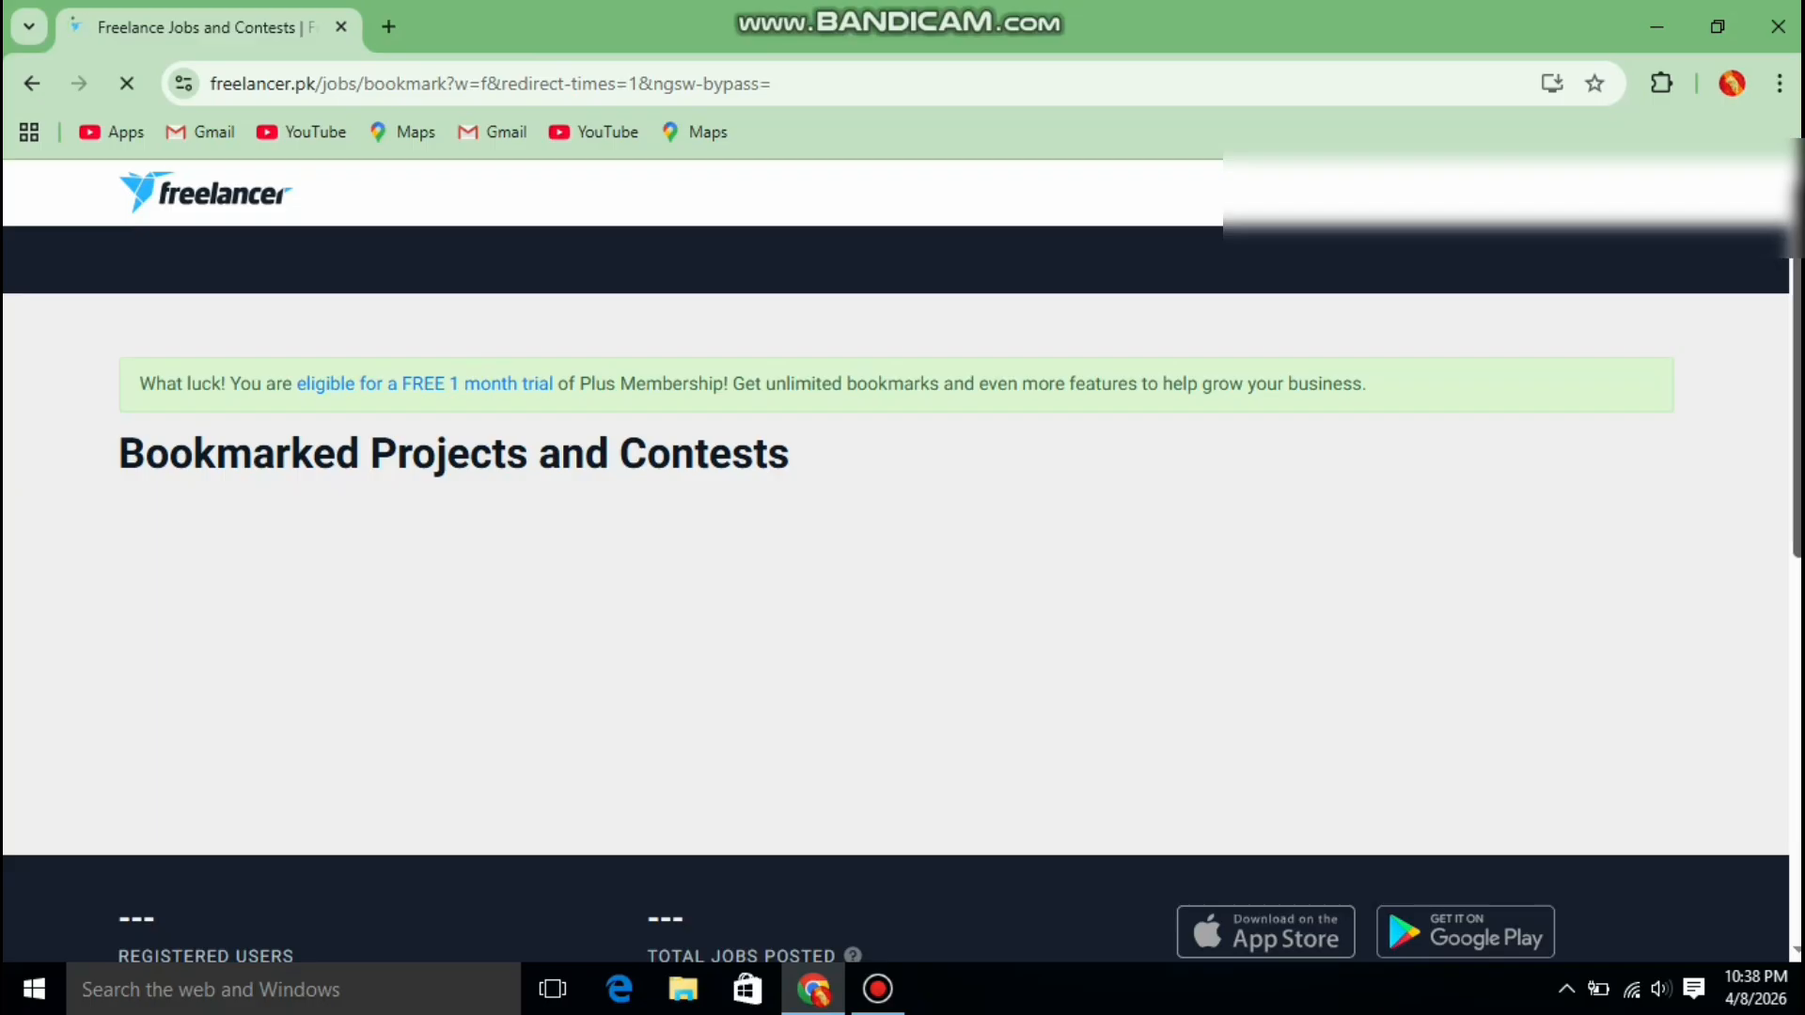
pyautogui.scroll(-2, 902, 555)
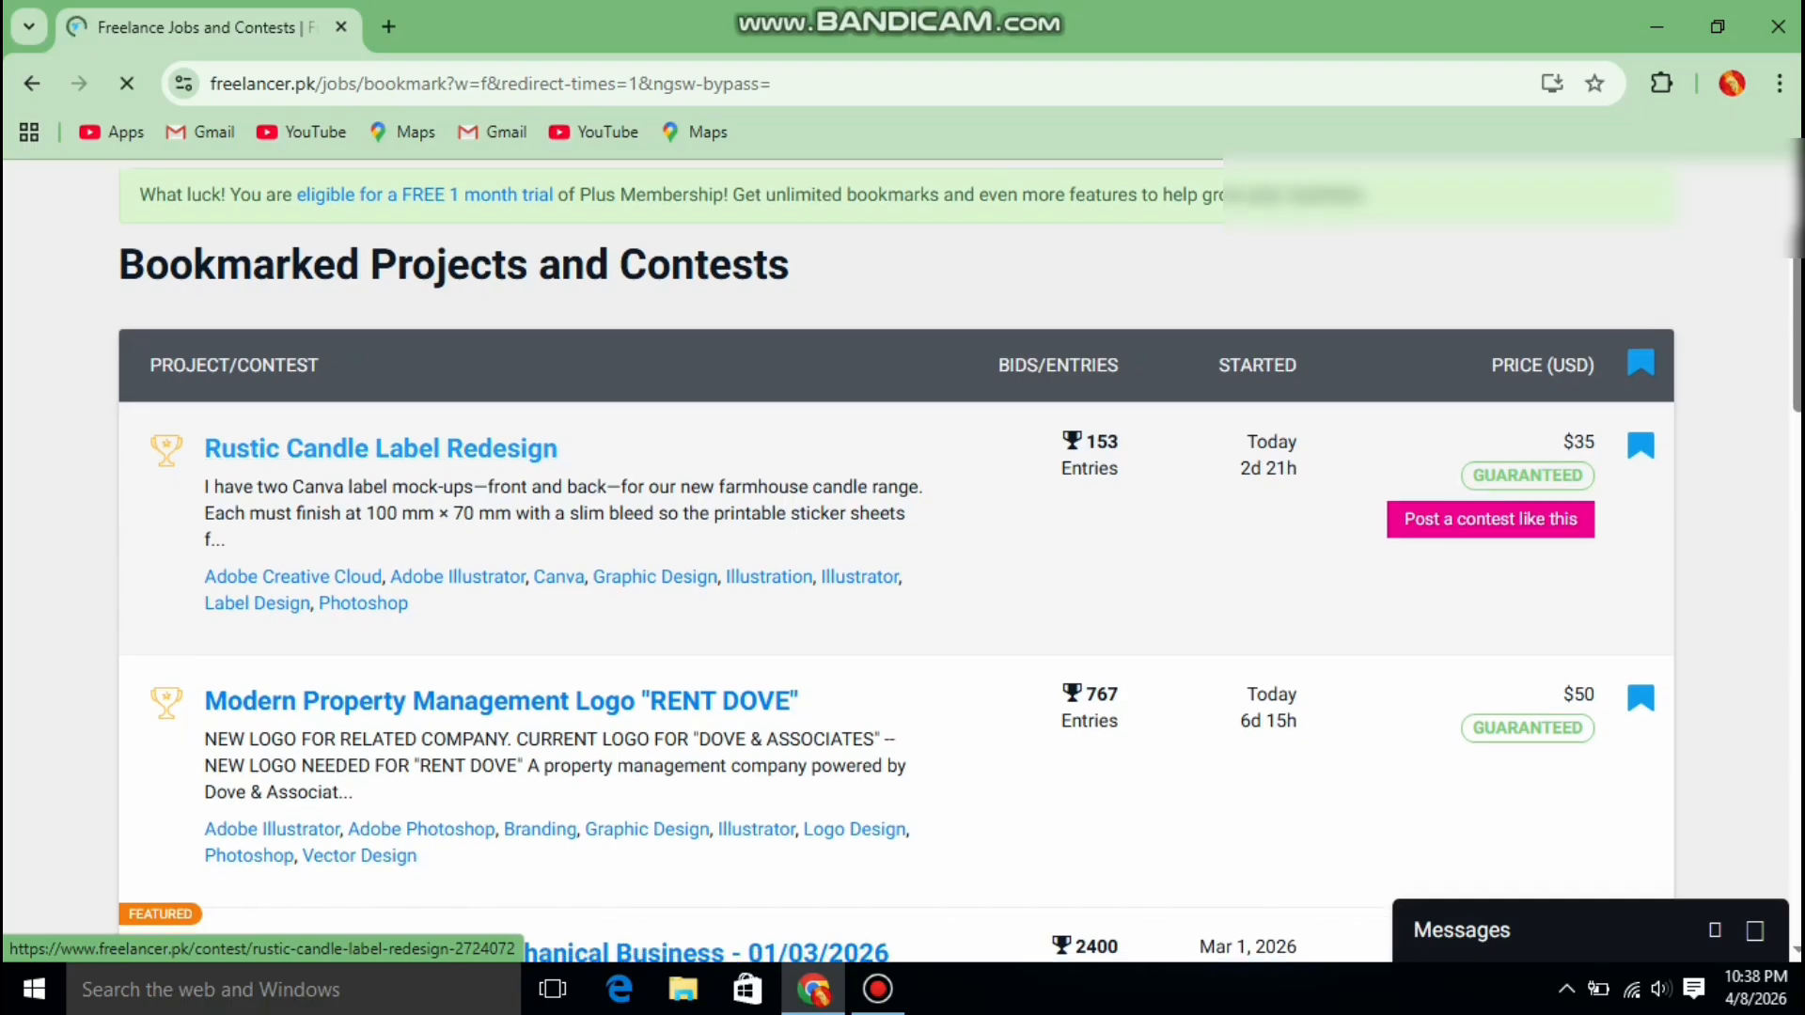
pyautogui.scroll(-1, 902, 562)
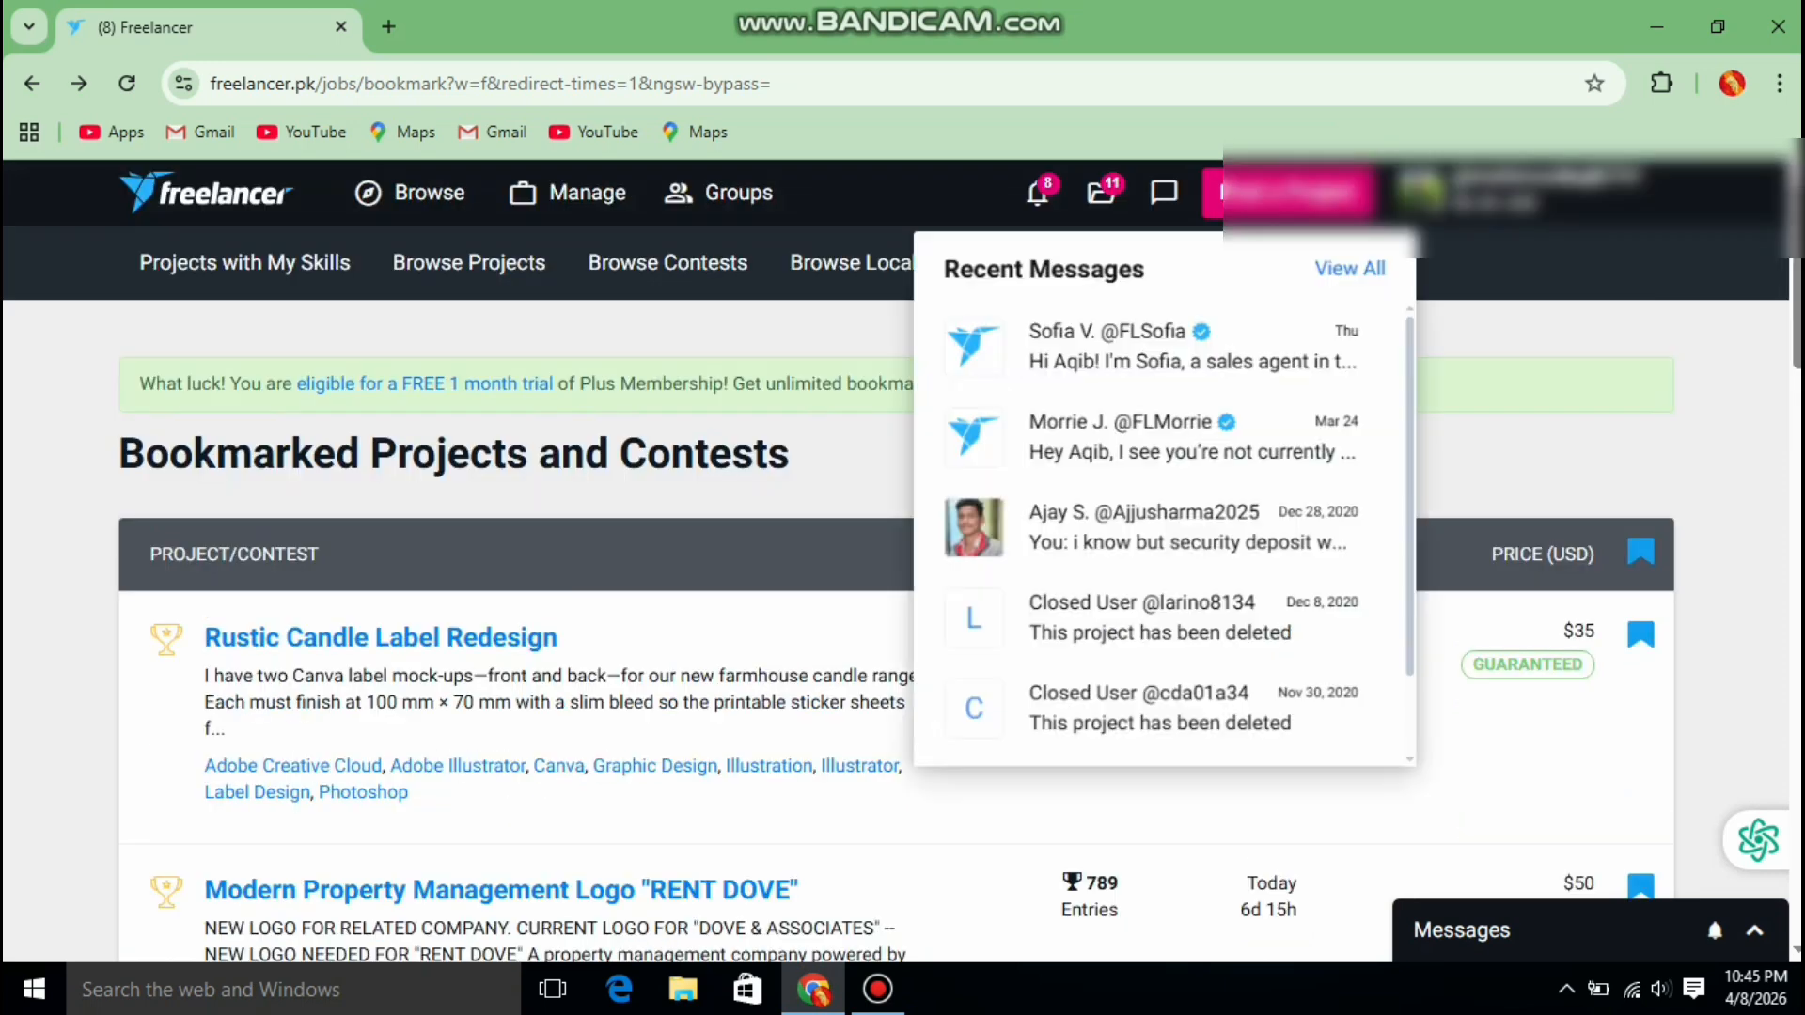
# Look through the recent project alerts and open the Vintage-Styled meets Modern Healthcare Email Signature & Business Card Design project
pyautogui.click(1101, 192)
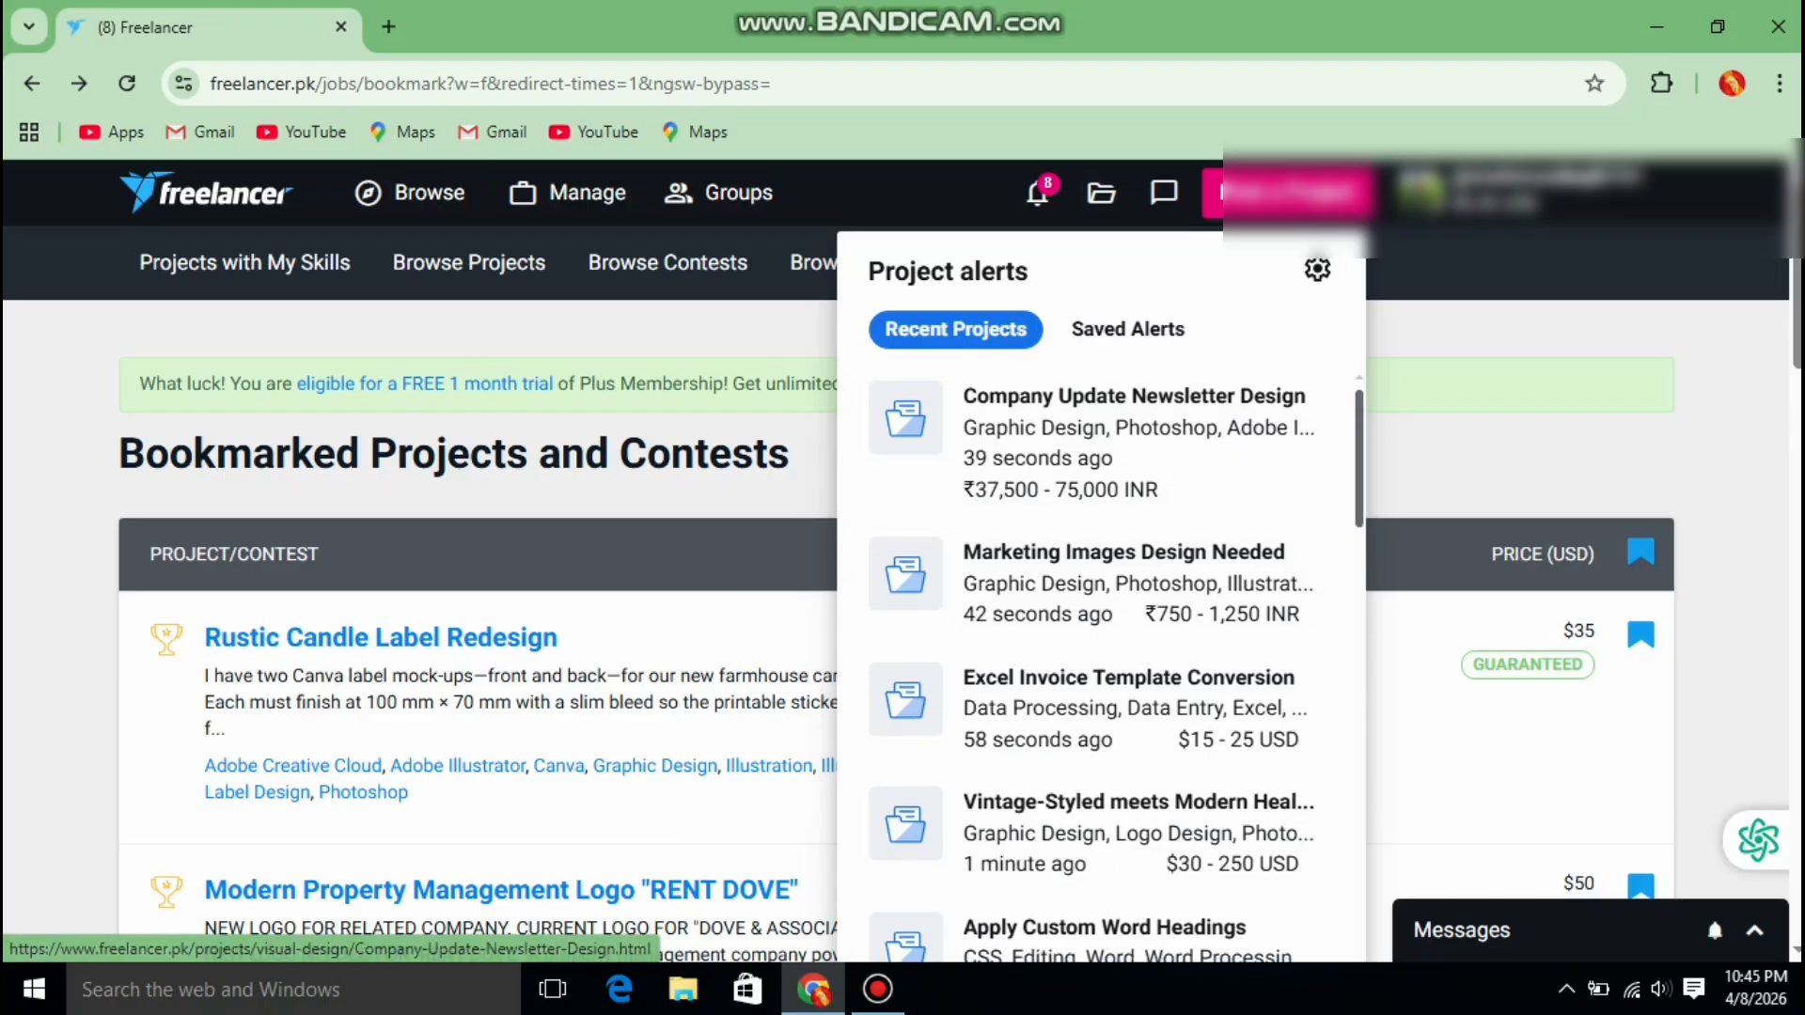
pyautogui.scroll(-3, 1117, 658)
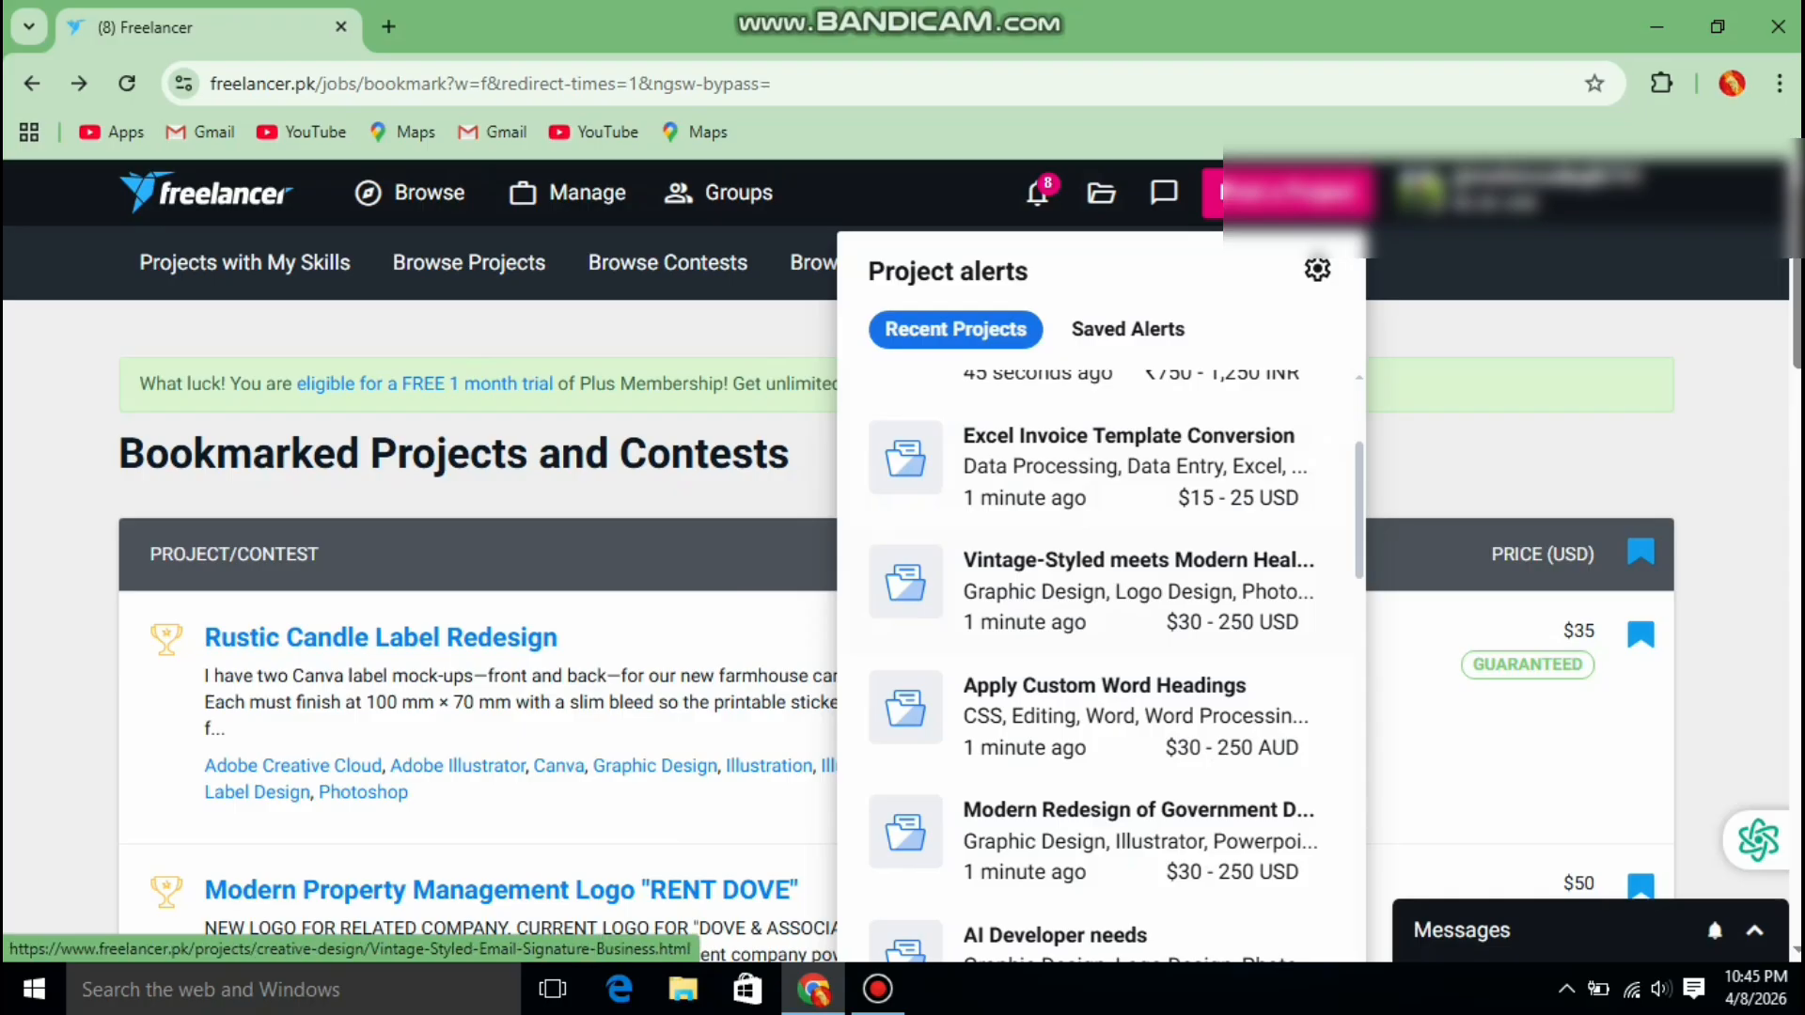
pyautogui.click(1137, 583)
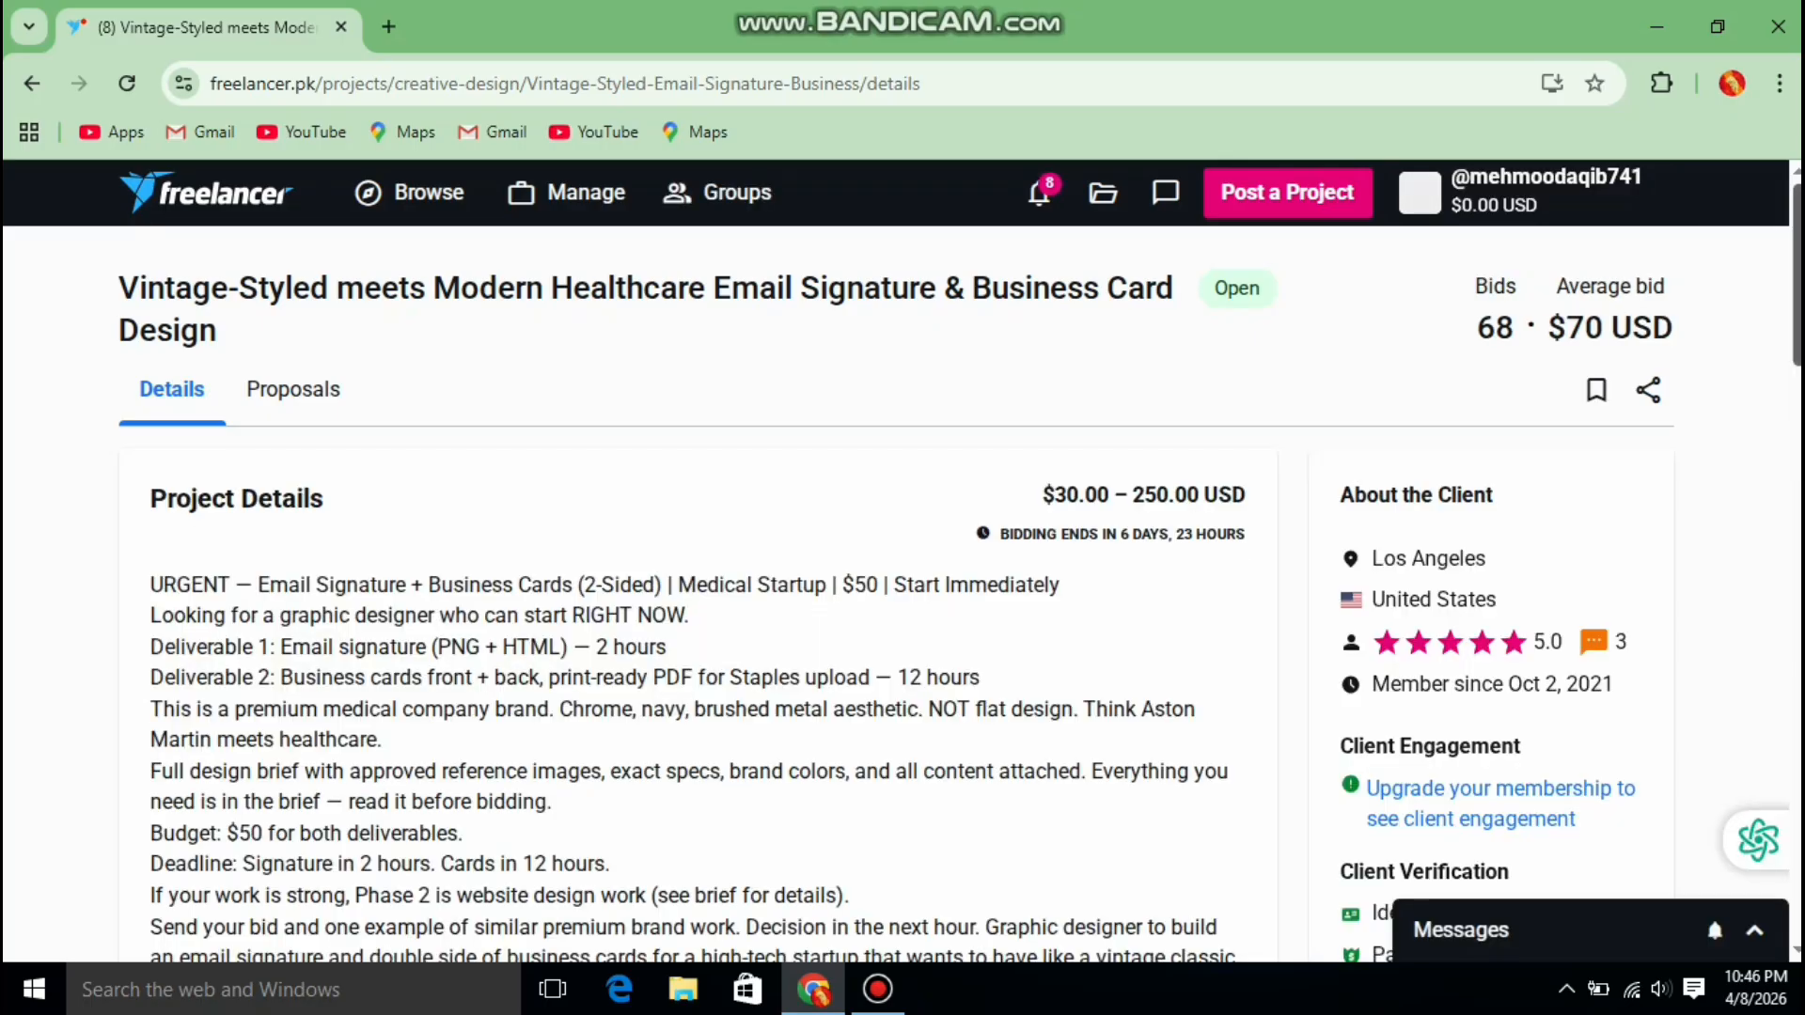
# Read the project's details, including its deliverables, budget, deadlines, required skills and attachments
pyautogui.scroll(-1, 902, 561)
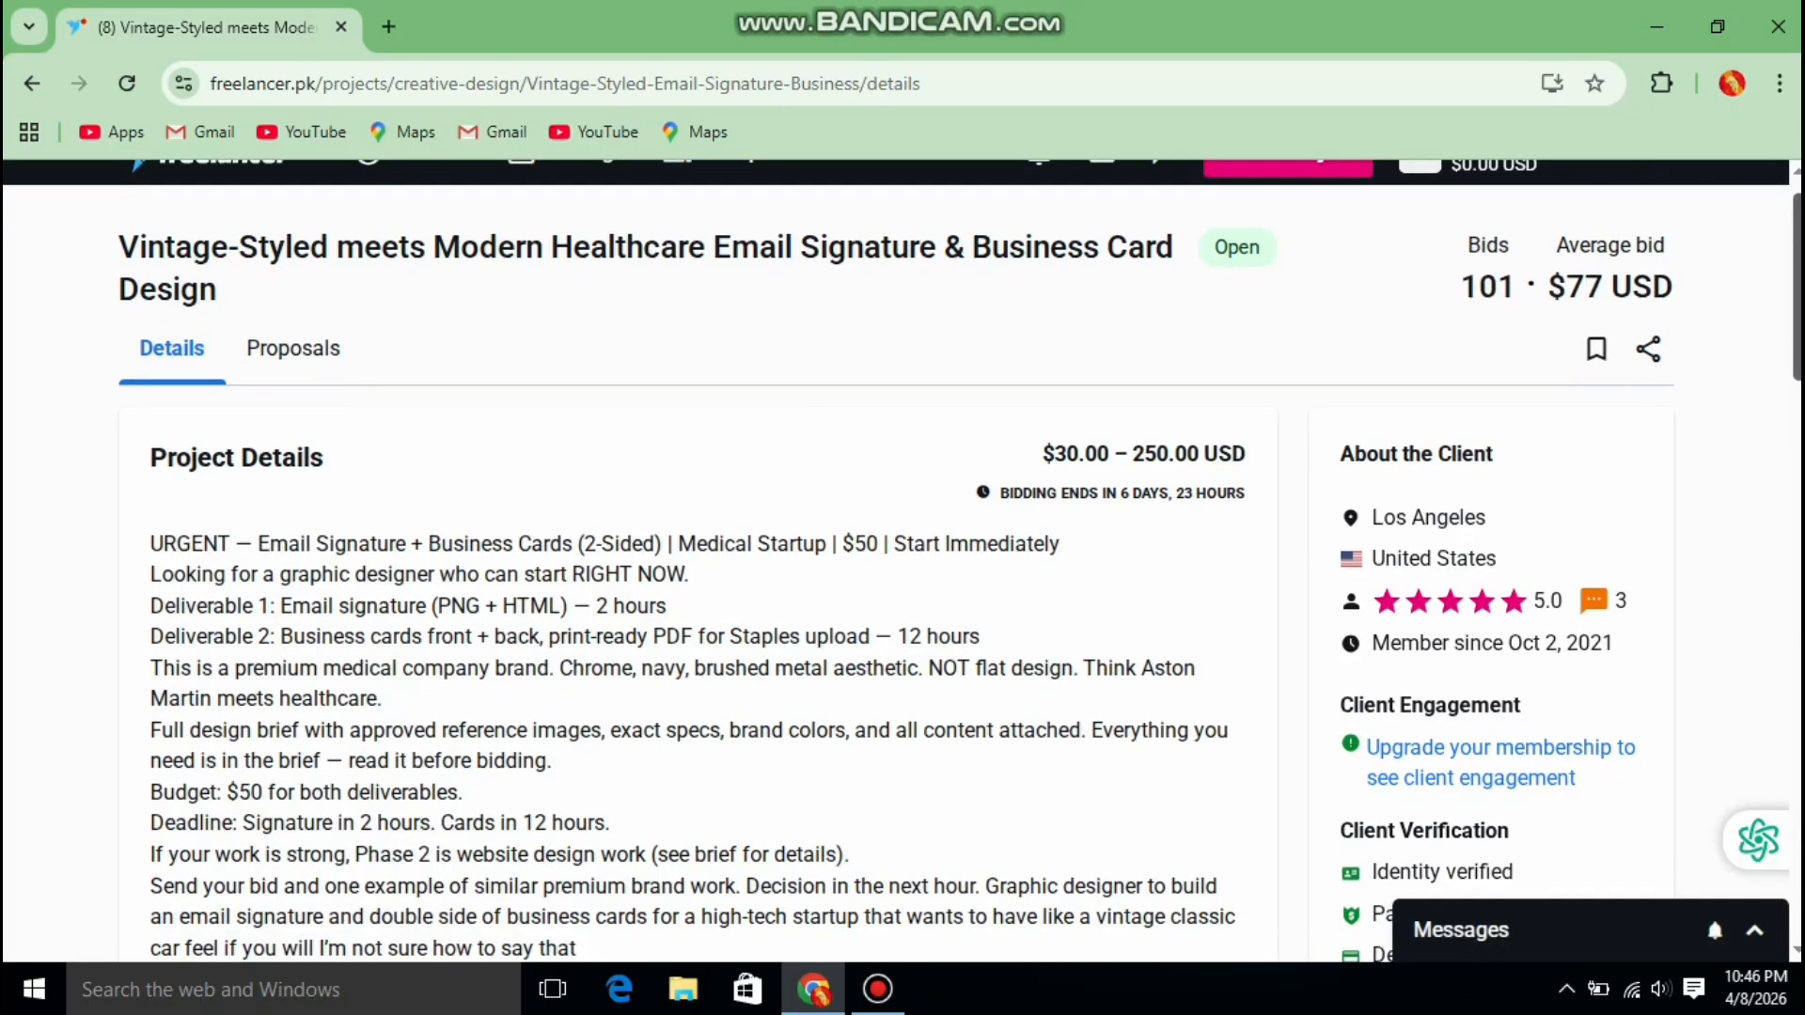
pyautogui.scroll(-3, 903, 561)
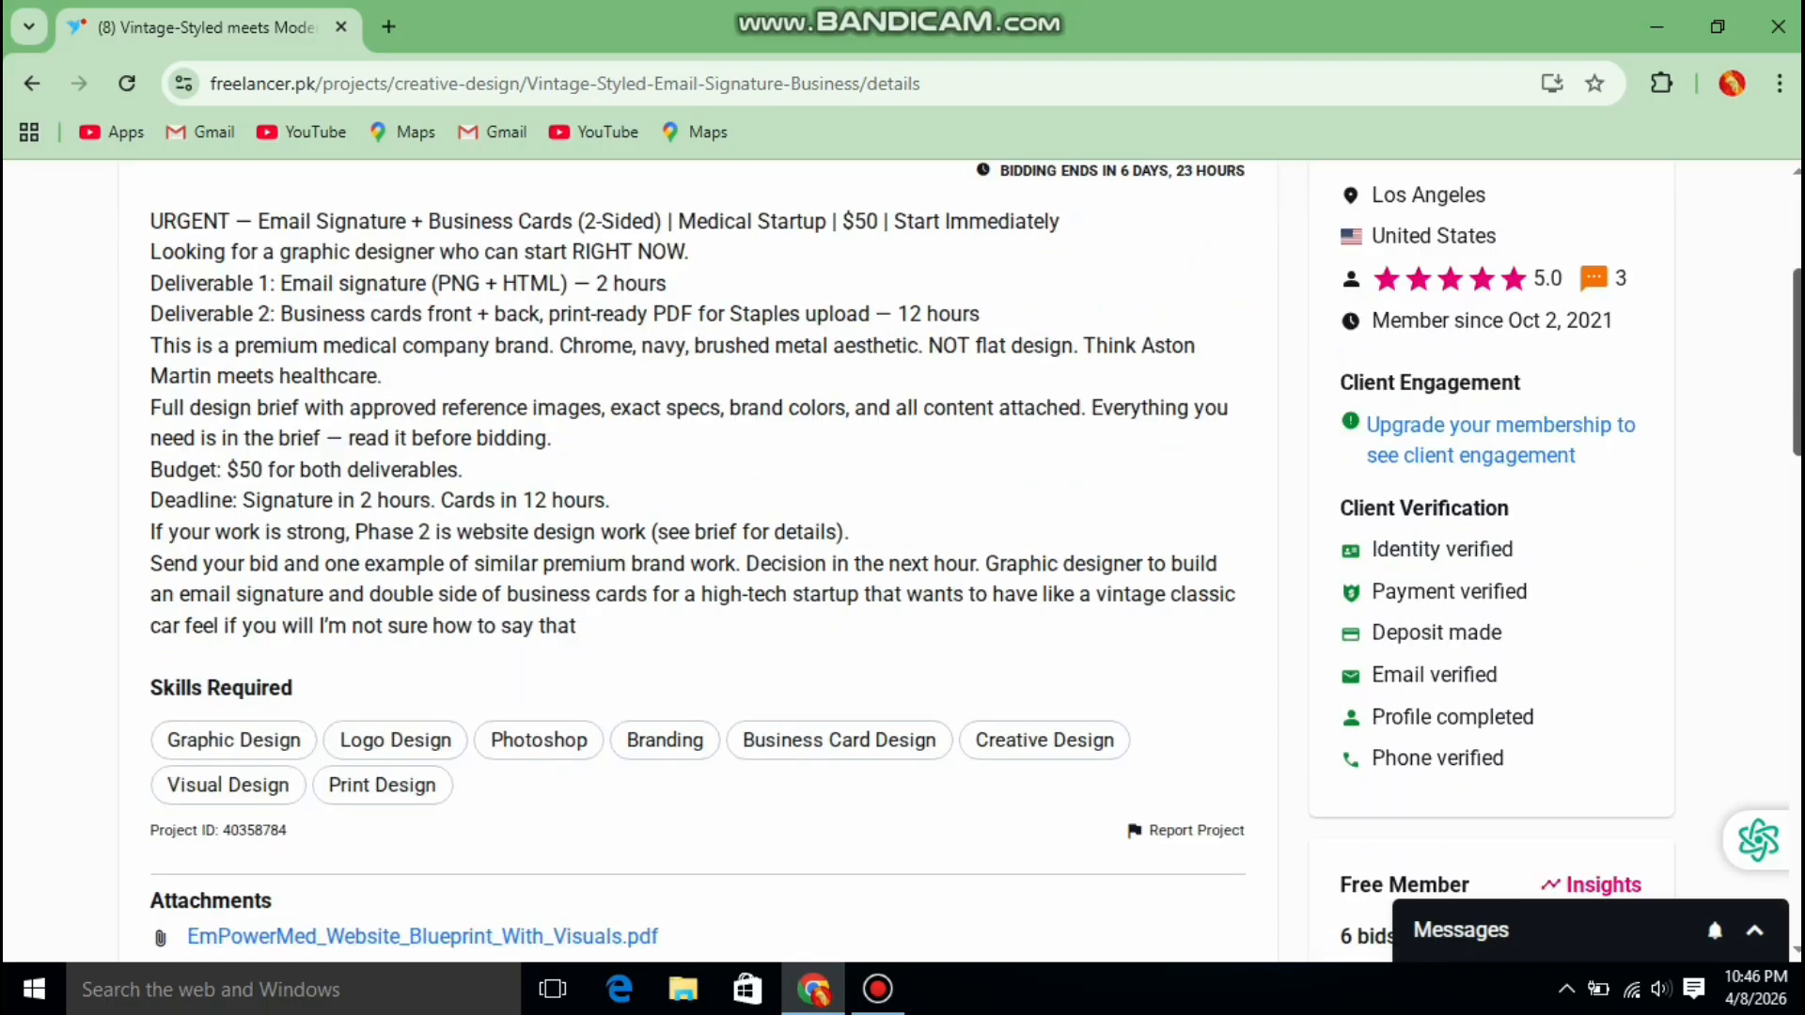
pyautogui.scroll(-1, 902, 561)
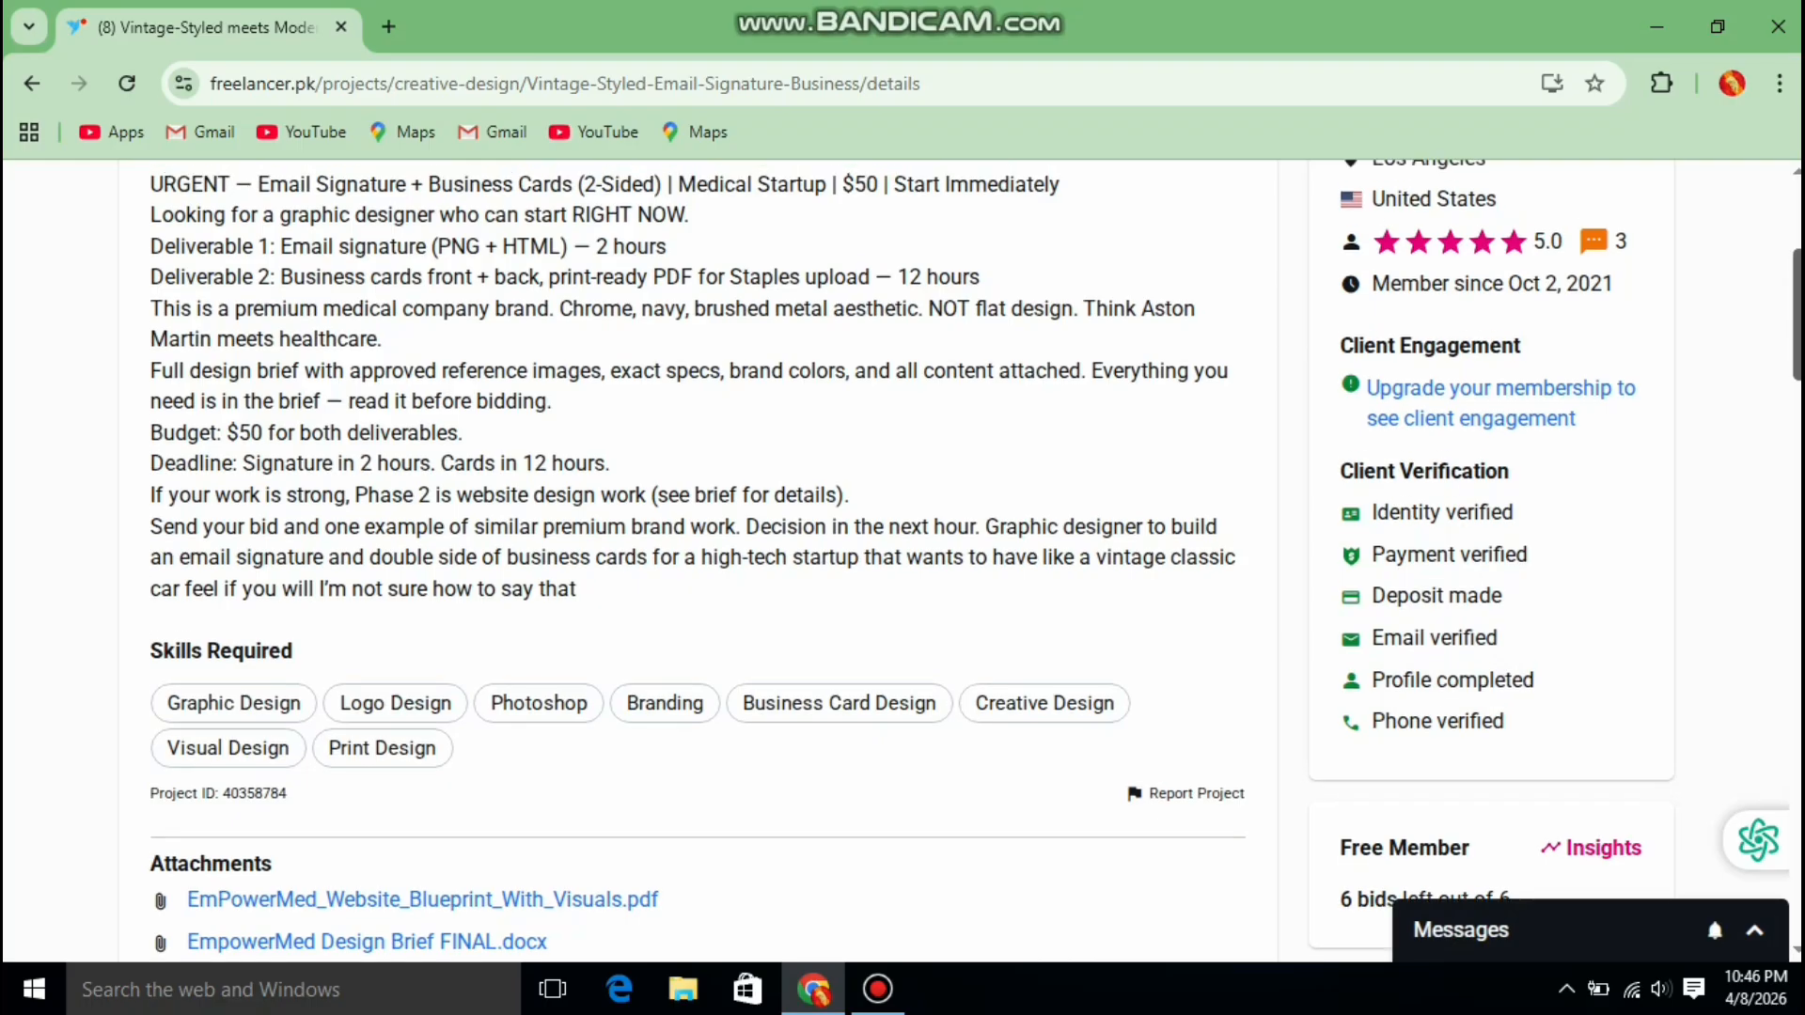
pyautogui.scroll(3, 696, 564)
pyautogui.scroll(1, 960, 562)
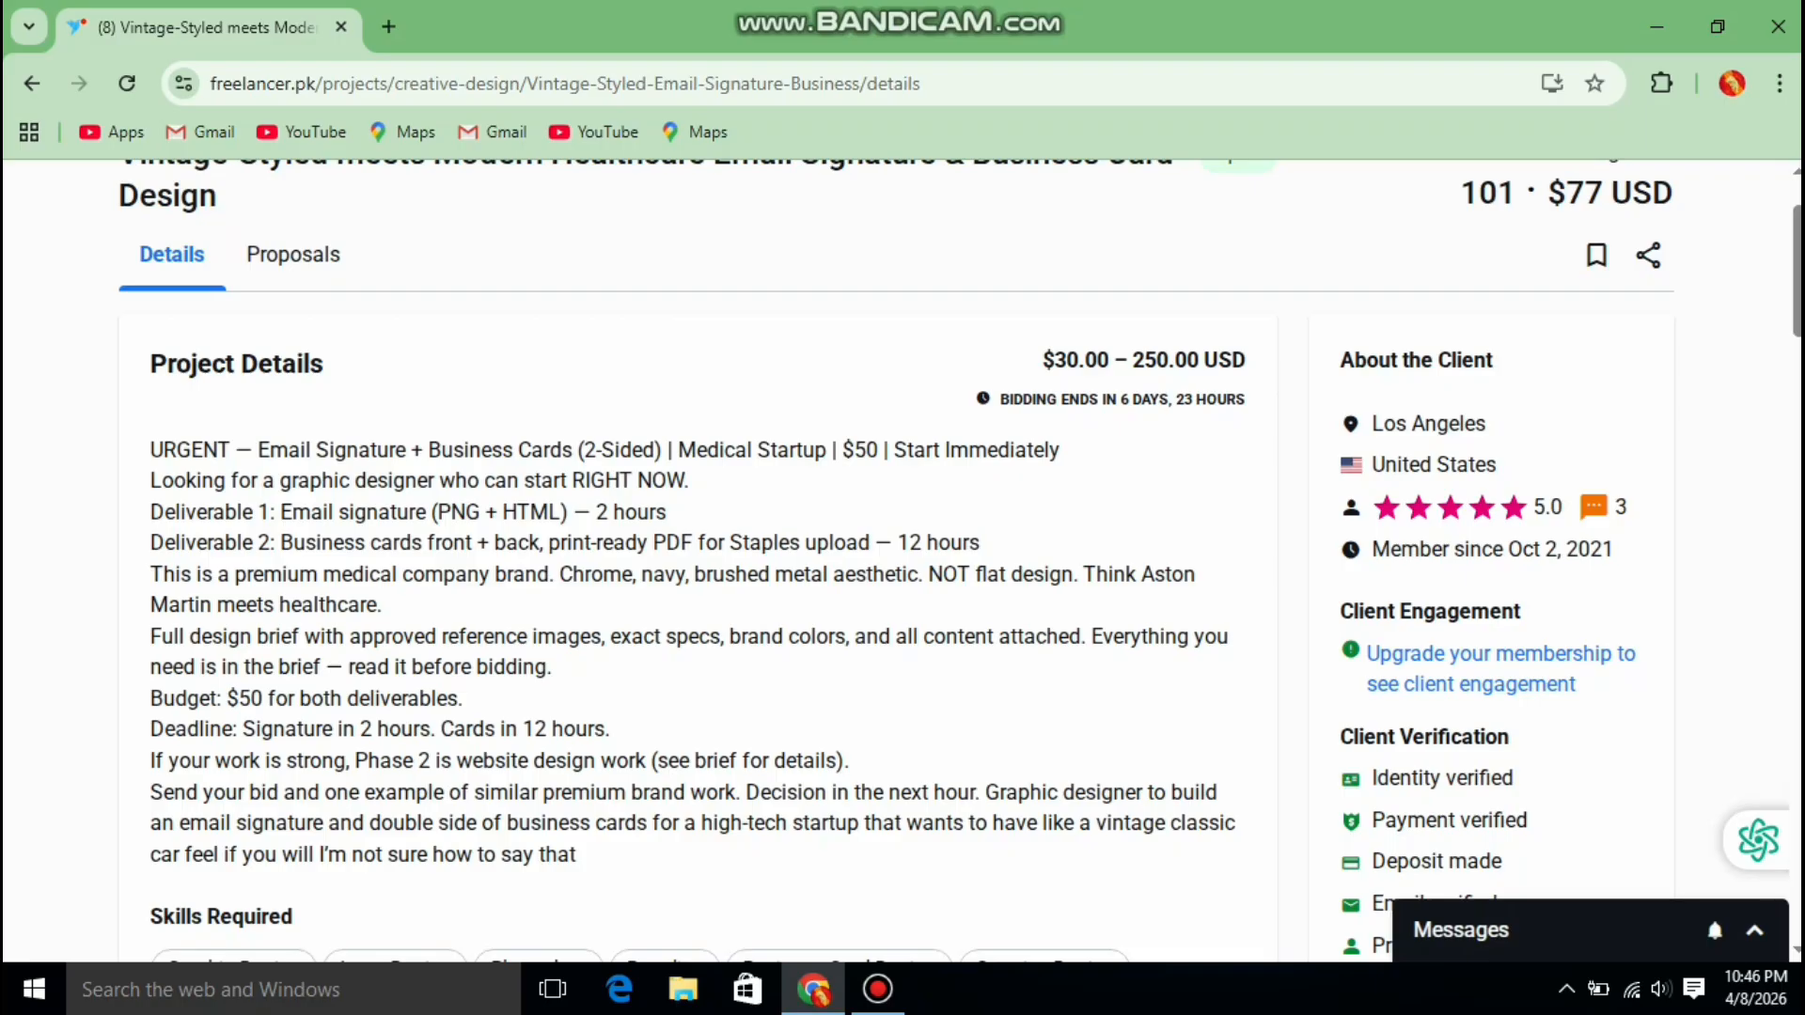
# Study the project brief alongside the client's location, rating, engagement and verification details
pyautogui.scroll(-1, 960, 561)
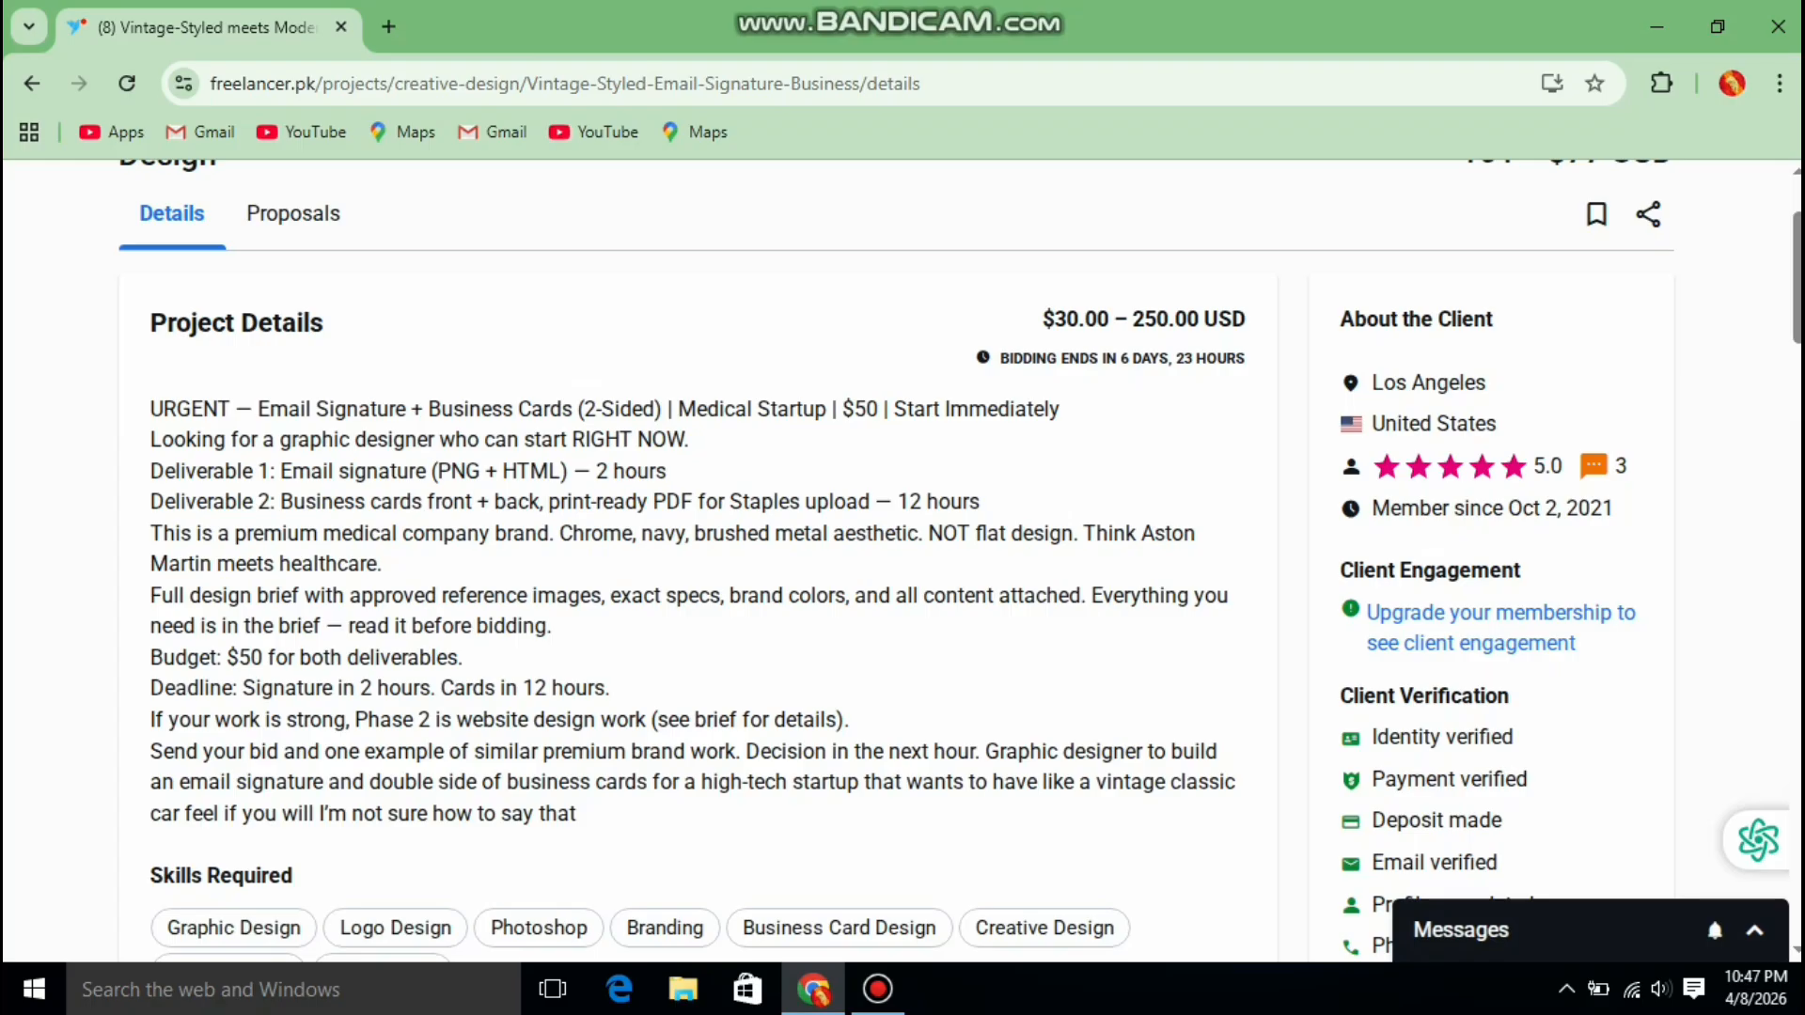
pyautogui.scroll(-1, 958, 559)
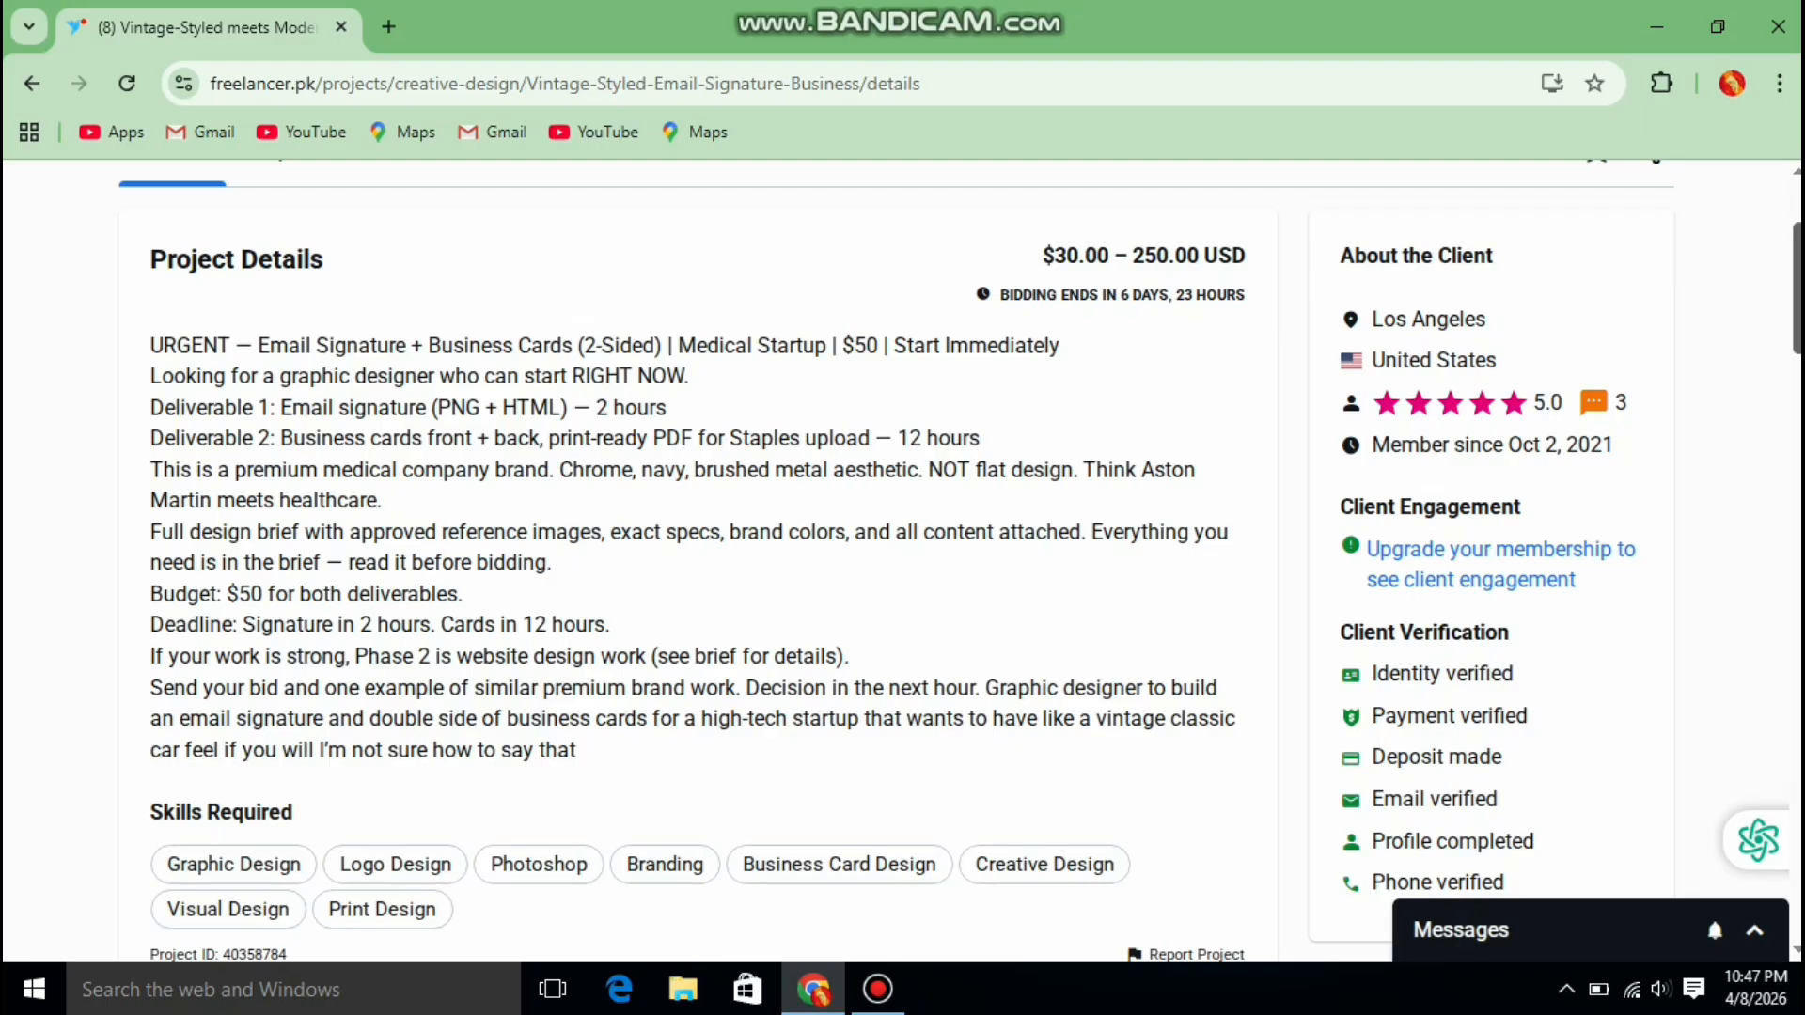
pyautogui.scroll(-1, 896, 561)
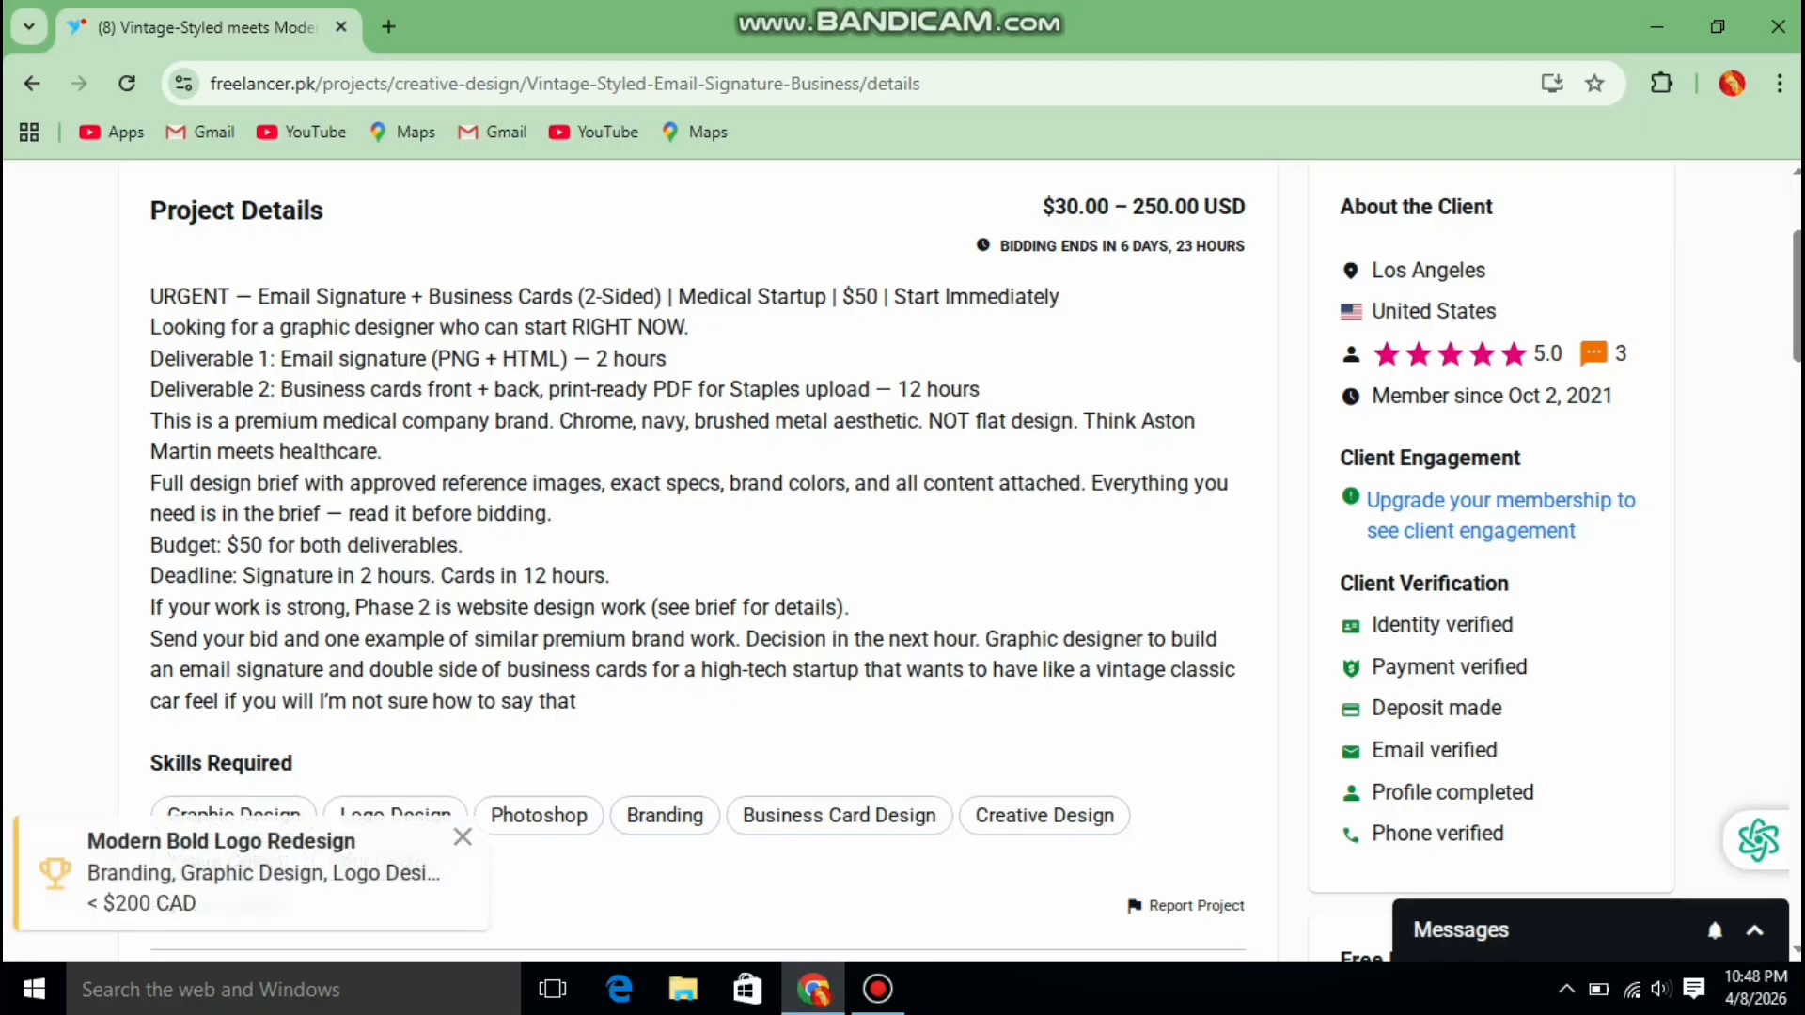
pyautogui.scroll(-1, 696, 564)
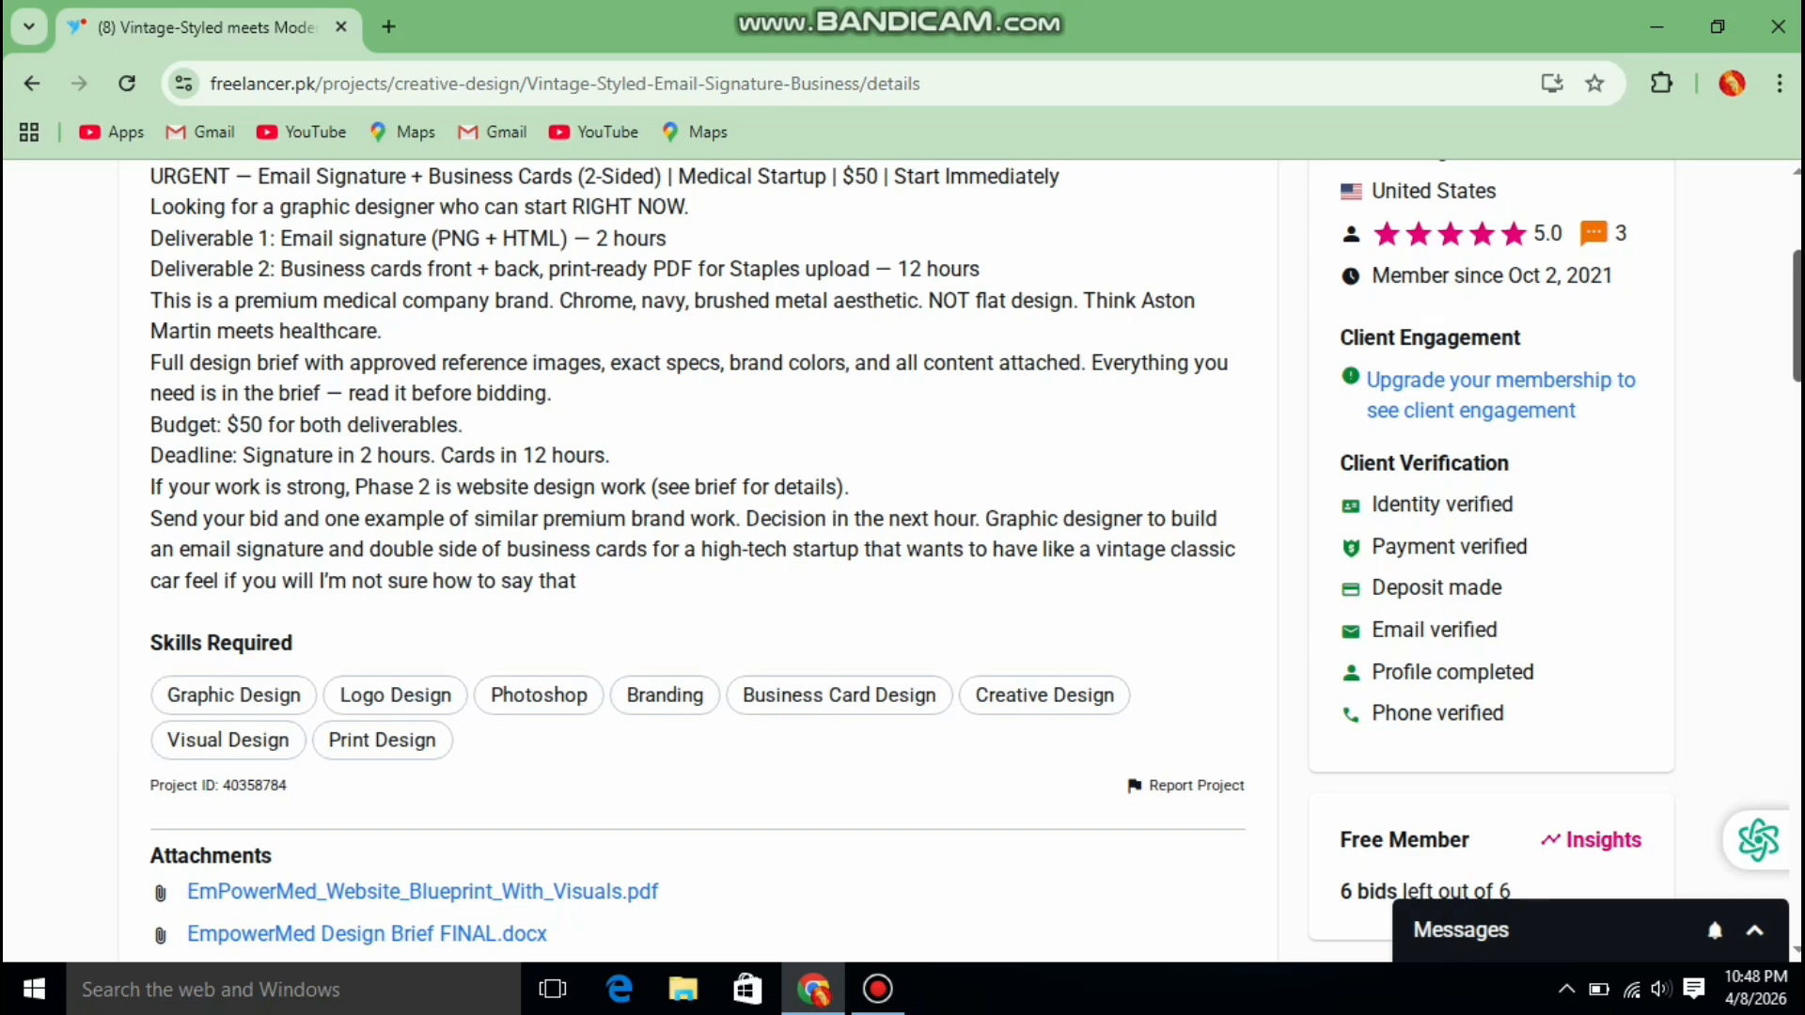
pyautogui.scroll(-2, 382, 570)
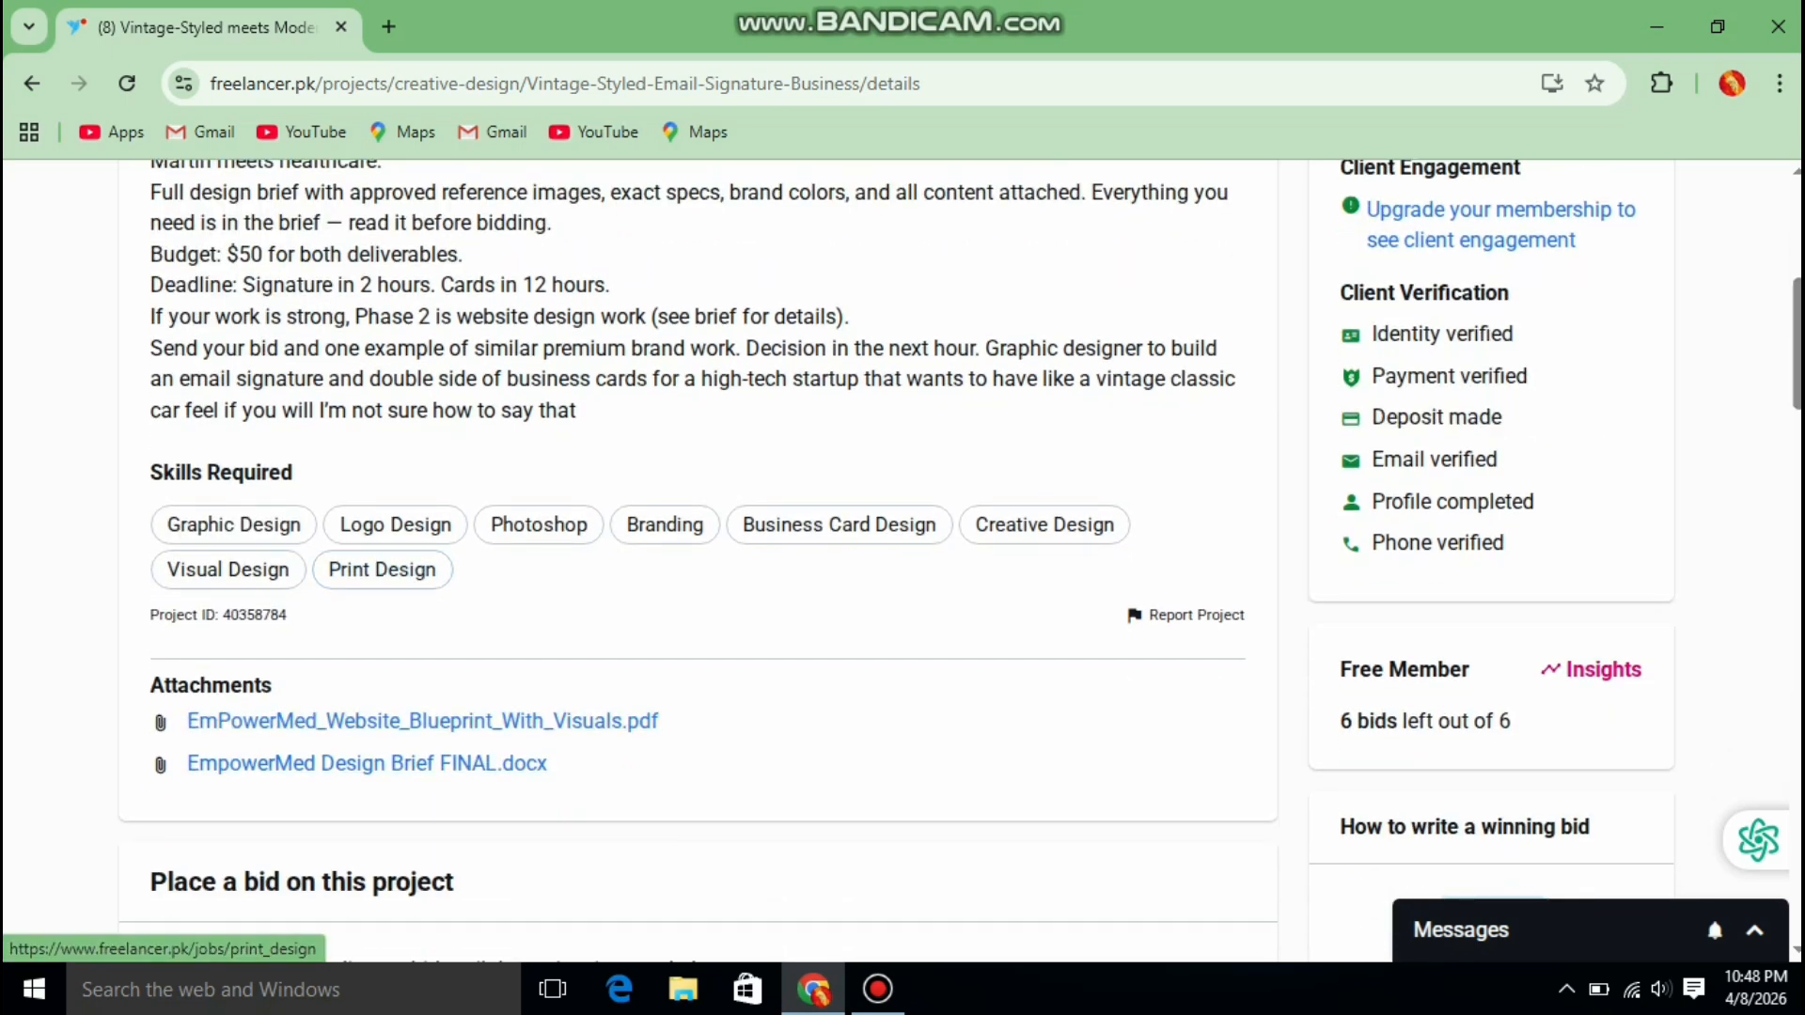
pyautogui.scroll(1, 382, 570)
pyautogui.scroll(1, 381, 569)
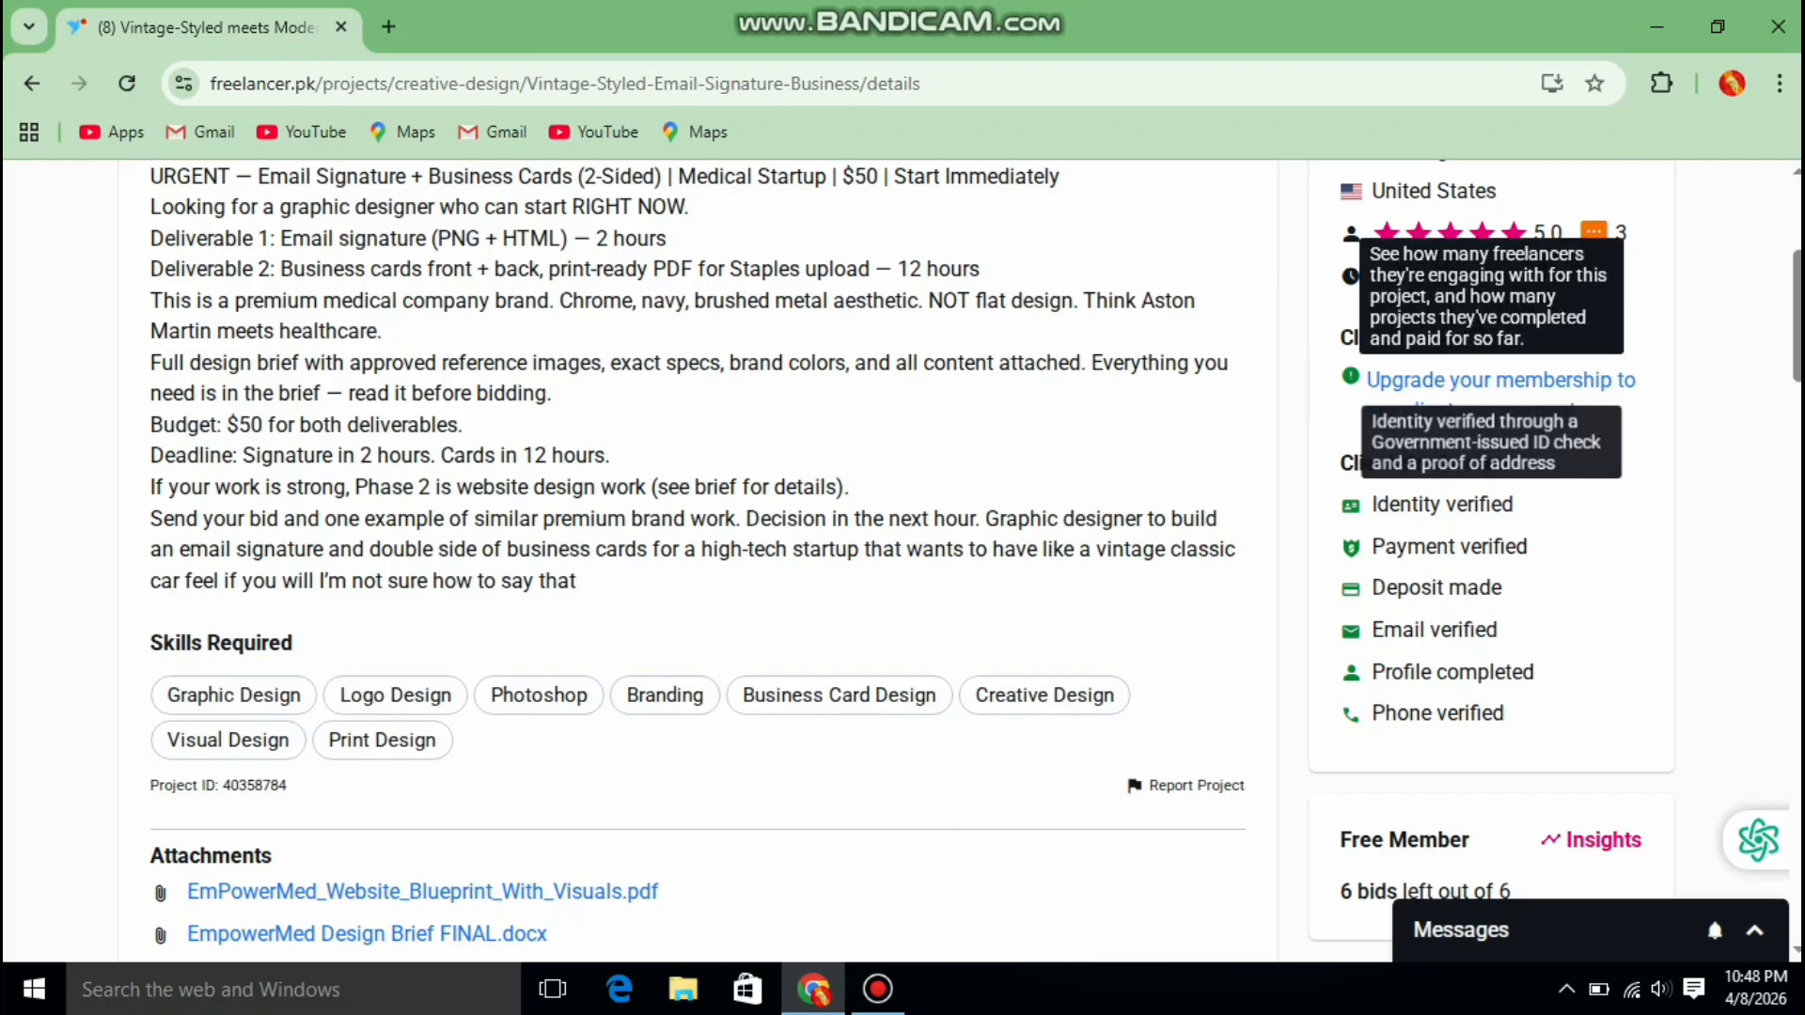
# Review the project's required skills, attachments and client verification, along with the bid amount, delivery time and proposal fields
pyautogui.scroll(-1, 959, 556)
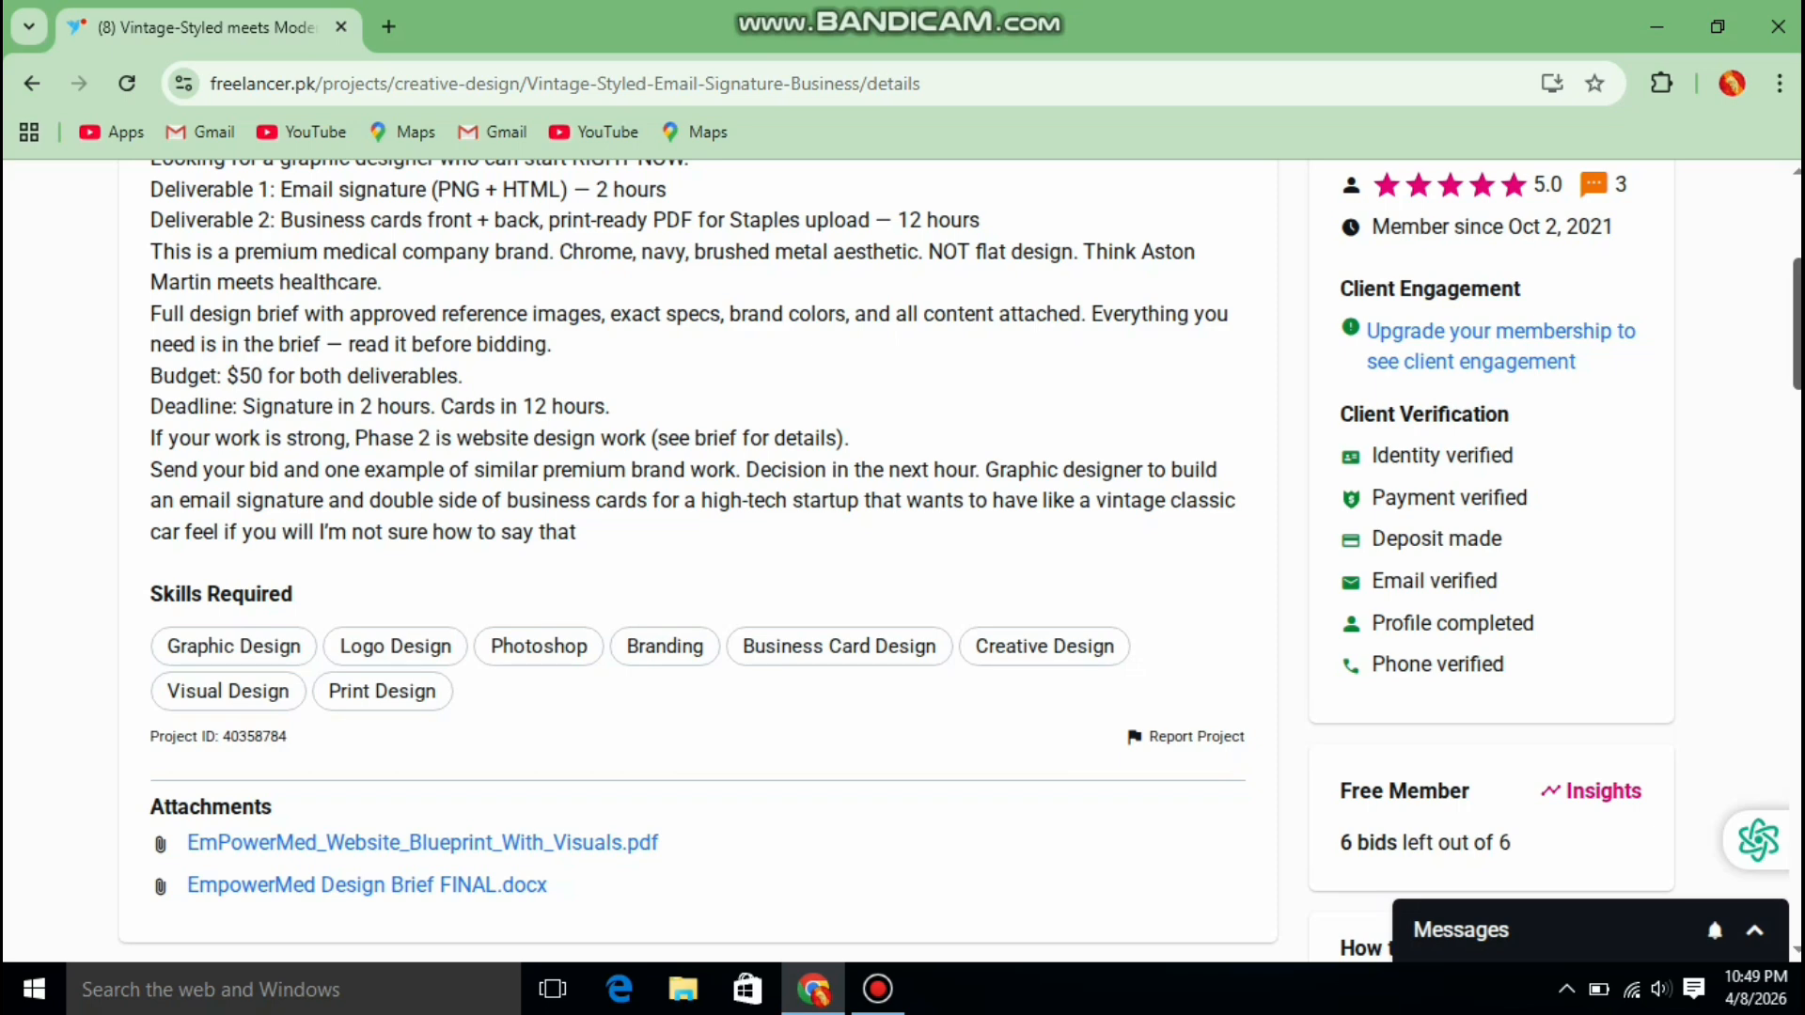
pyautogui.scroll(-1, 897, 556)
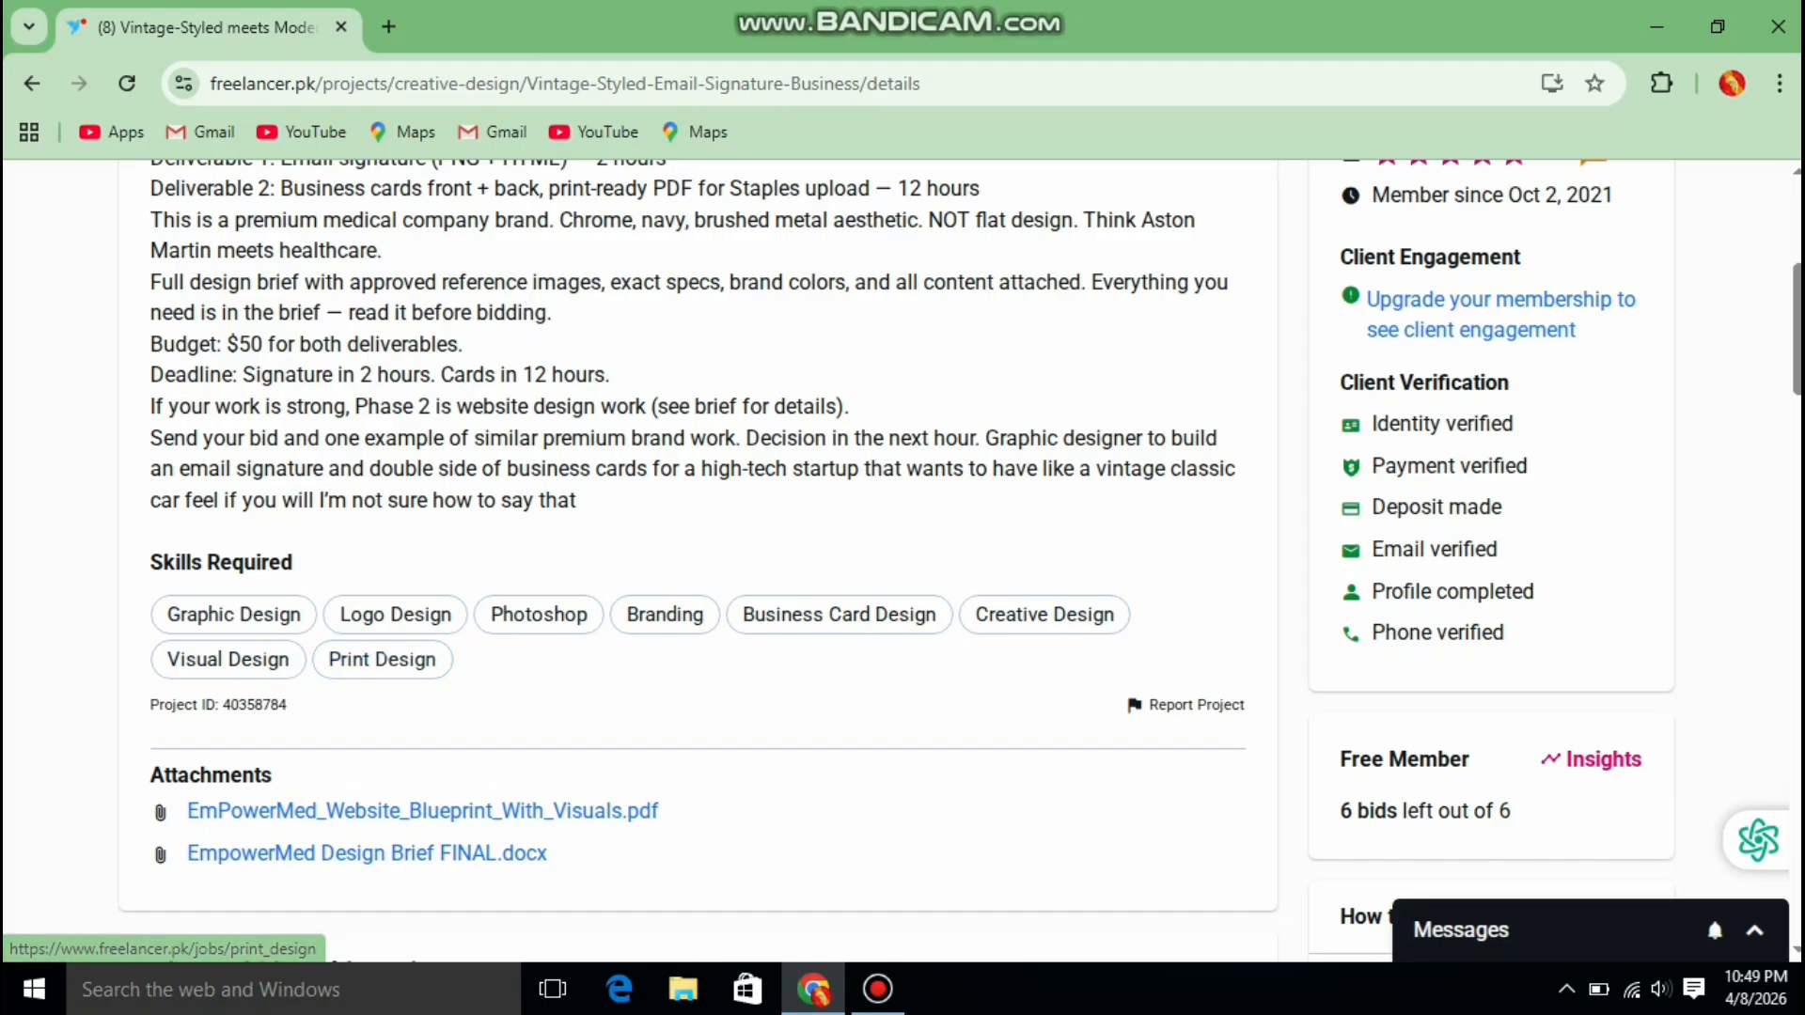
pyautogui.scroll(-3, 698, 564)
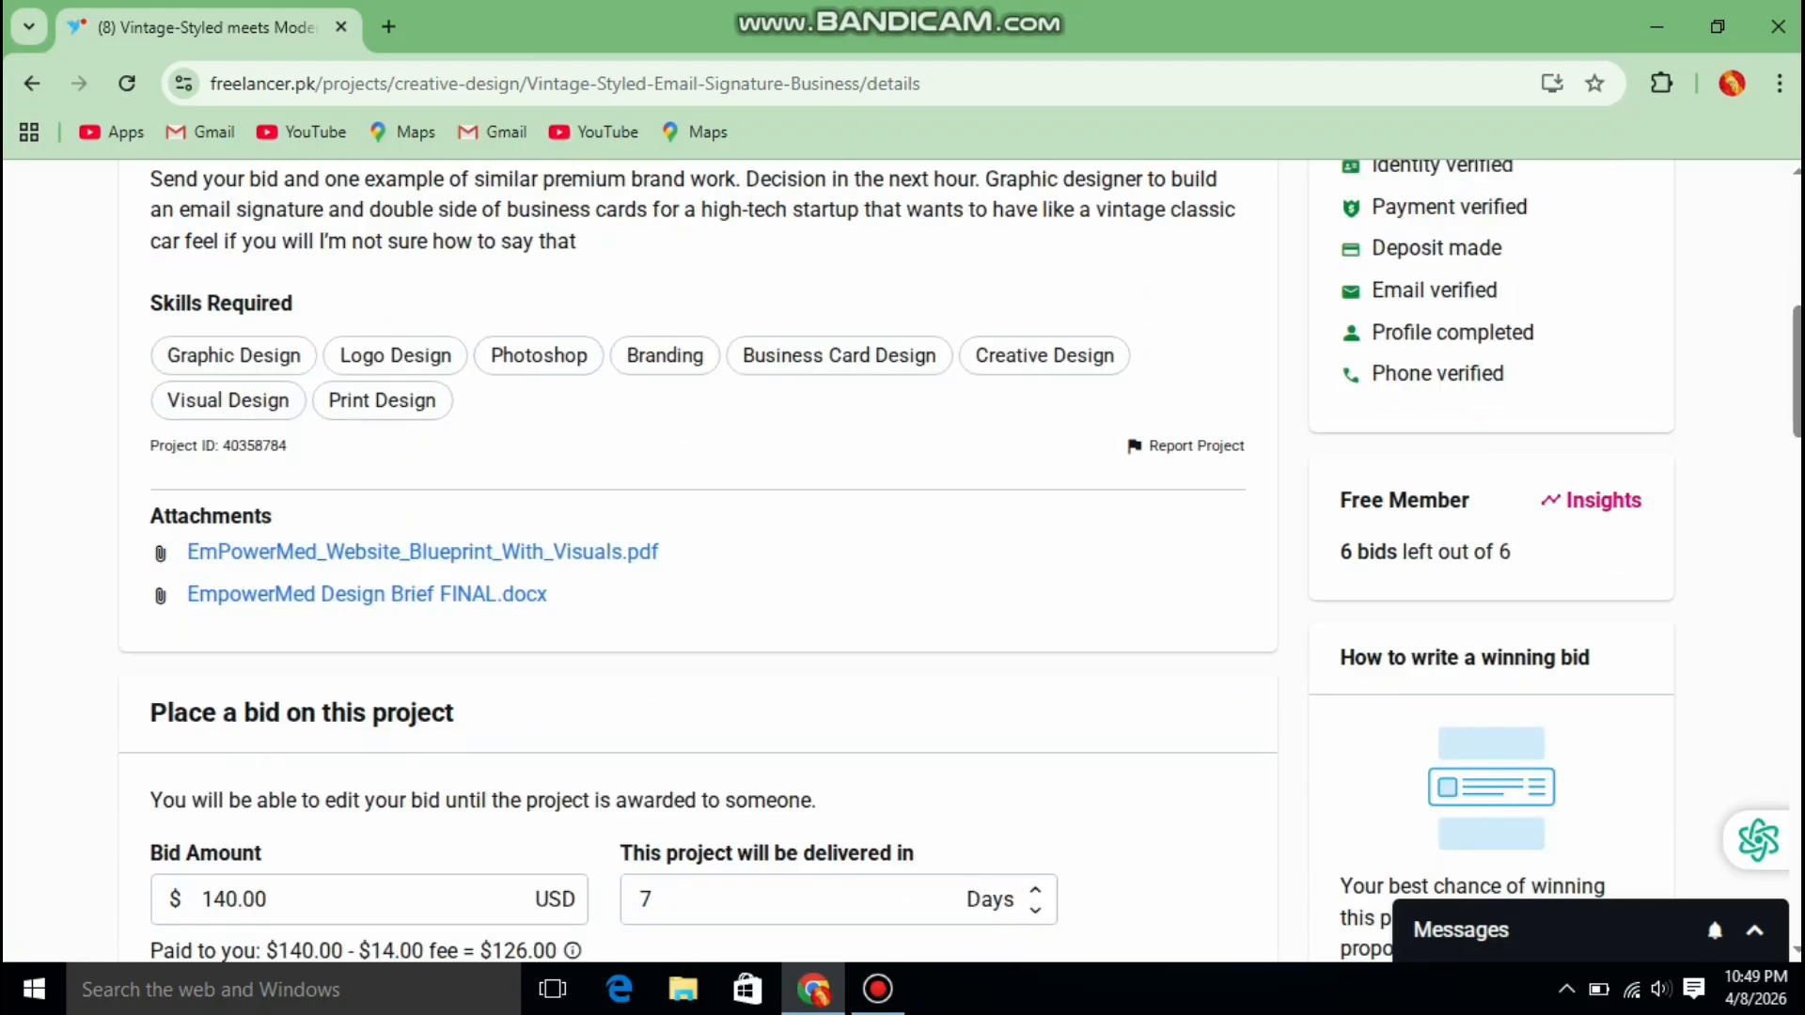
pyautogui.scroll(-3, 698, 564)
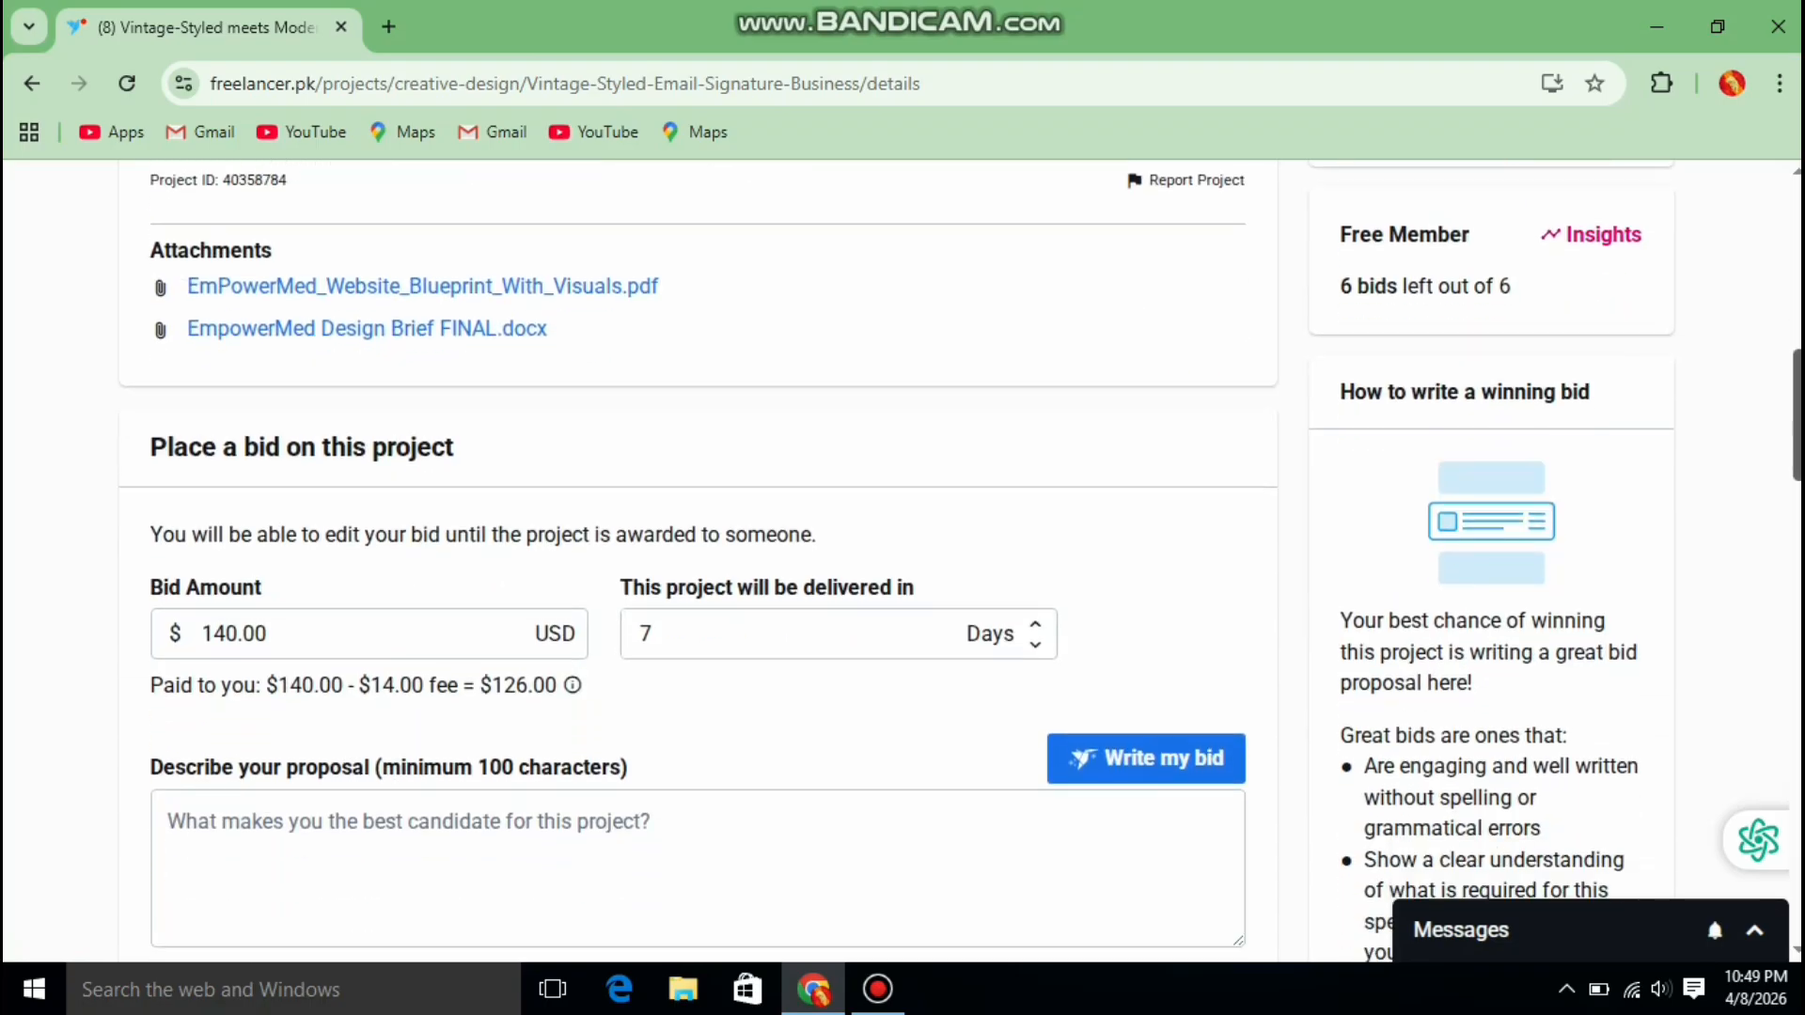
pyautogui.scroll(-10, 697, 564)
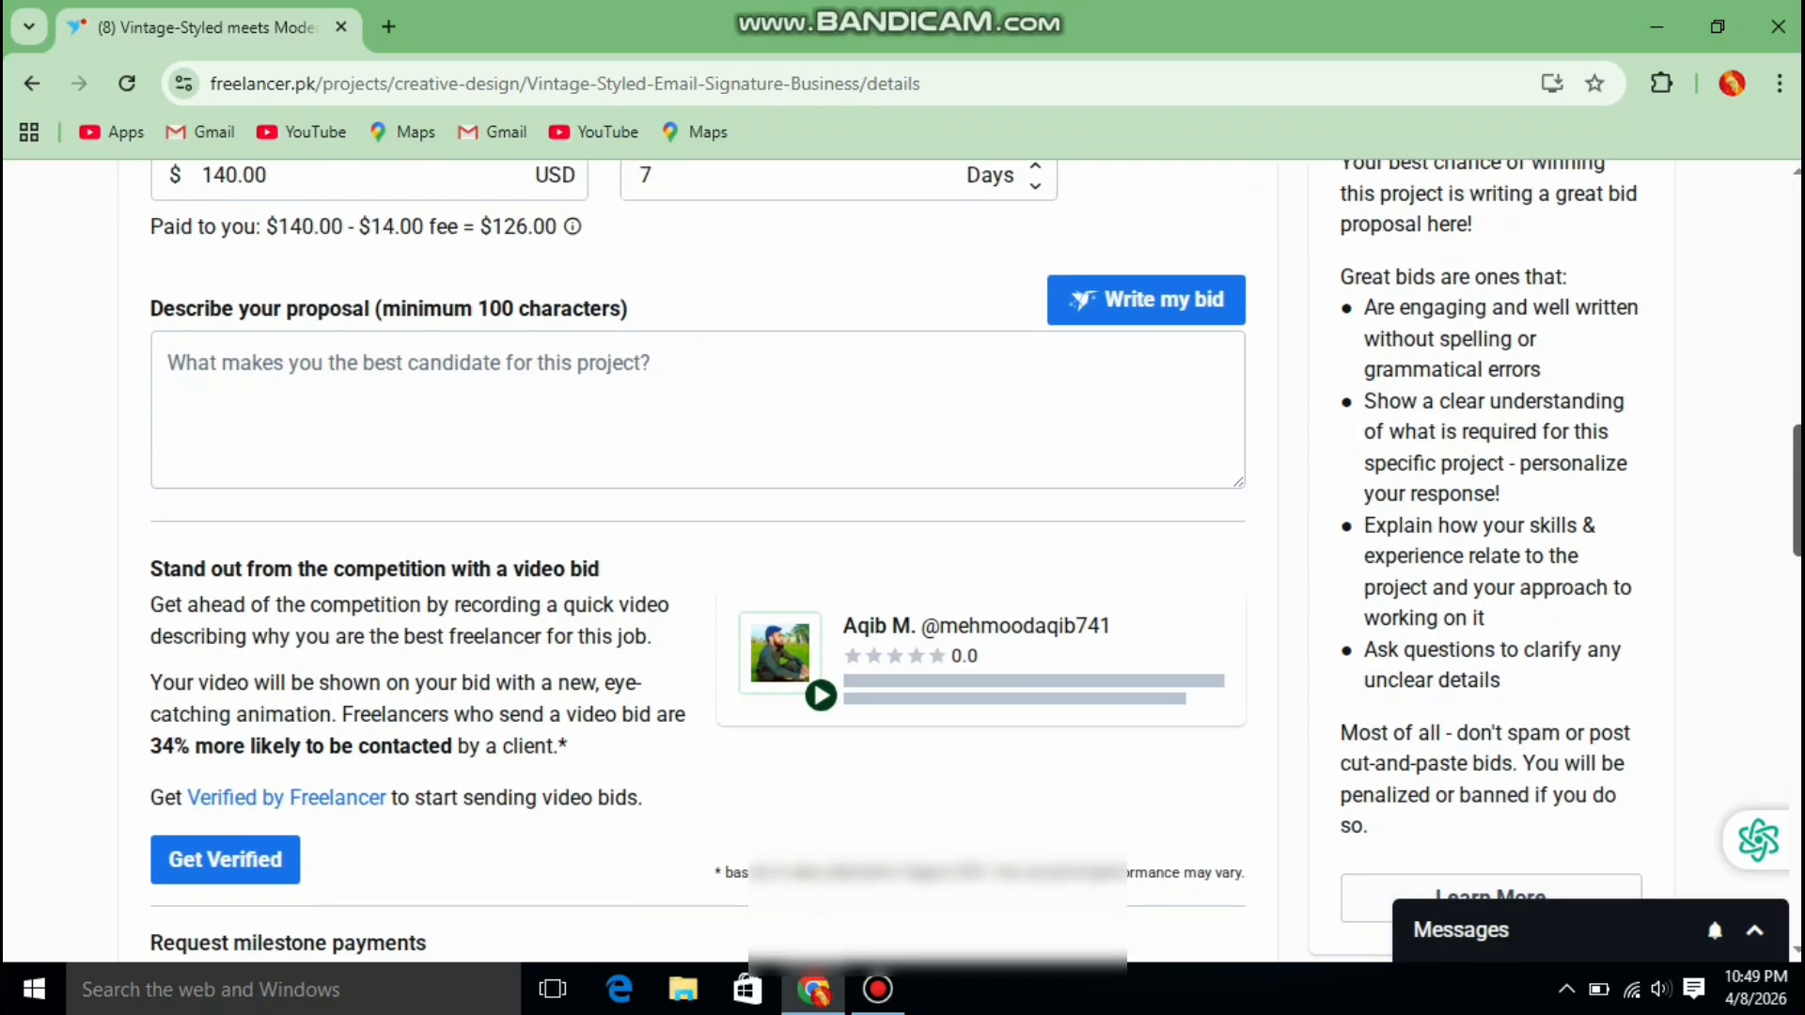
# Examine the bid form's milestone request, the Sponsored, Sealed and Highlight upgrades, and the Clarification Board questions
pyautogui.scroll(-4, 697, 564)
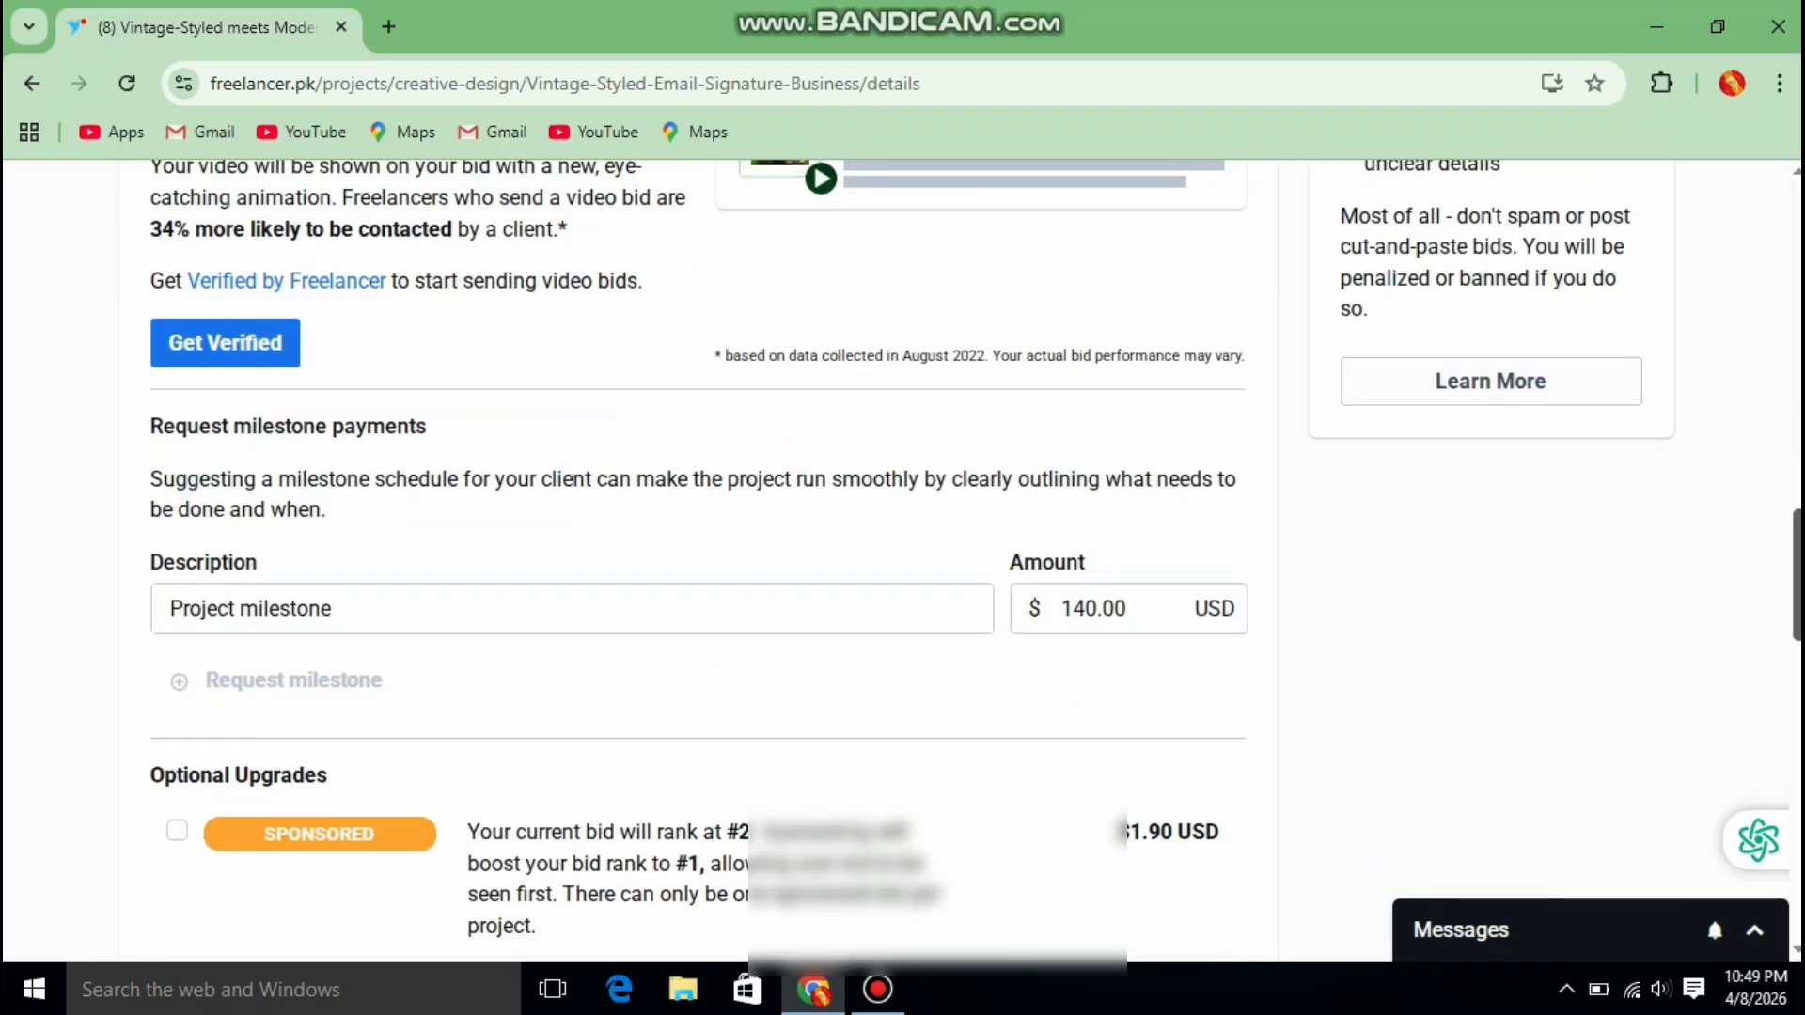
pyautogui.scroll(-1, 697, 564)
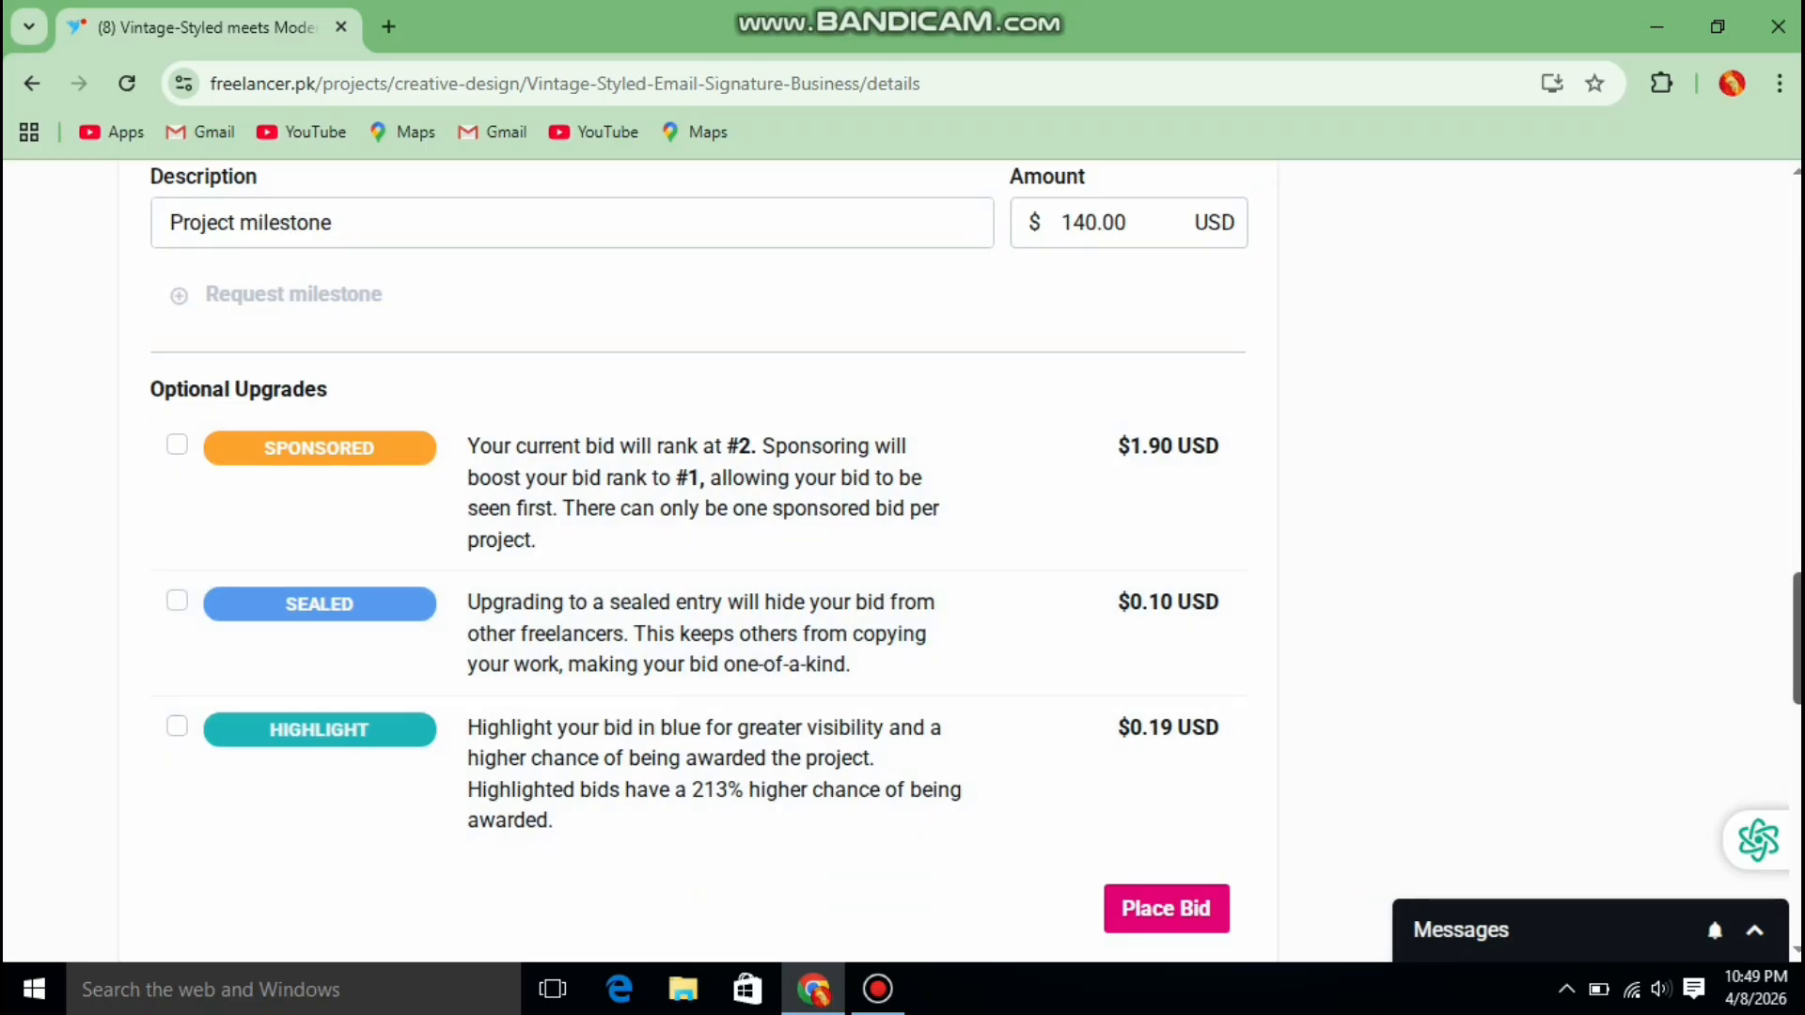
pyautogui.scroll(-1, 698, 376)
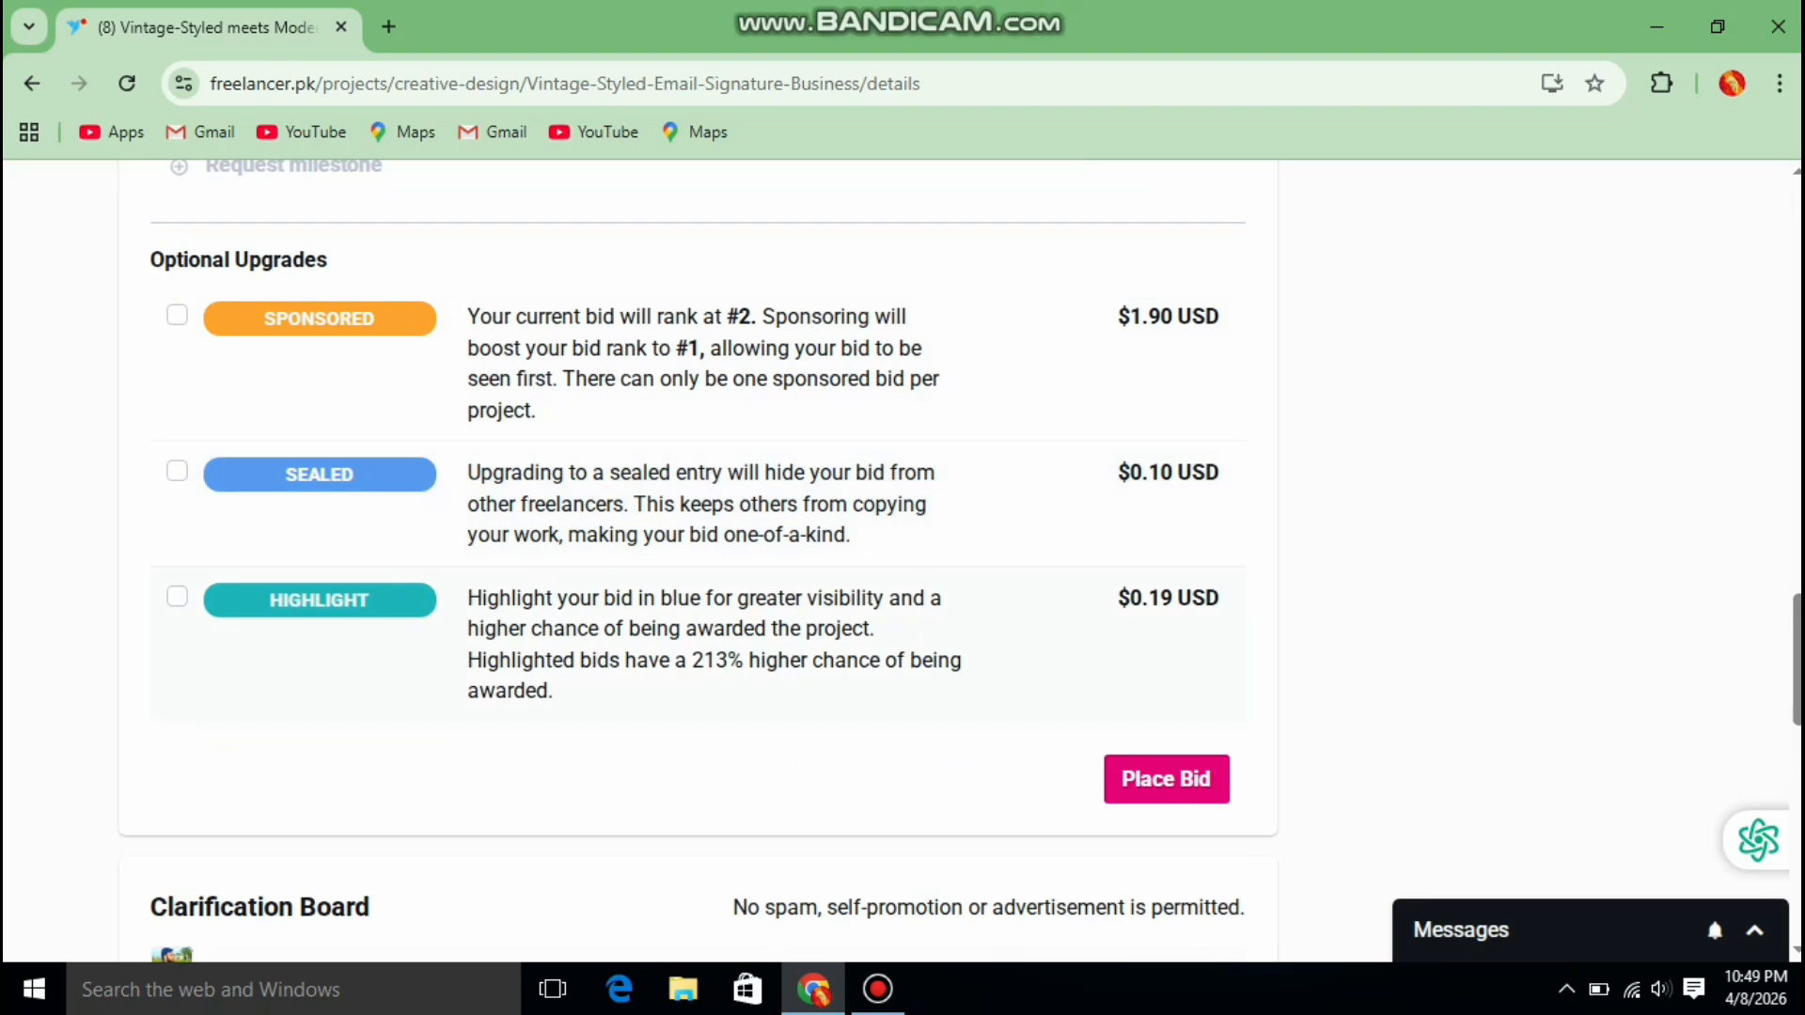
pyautogui.scroll(-2, 698, 376)
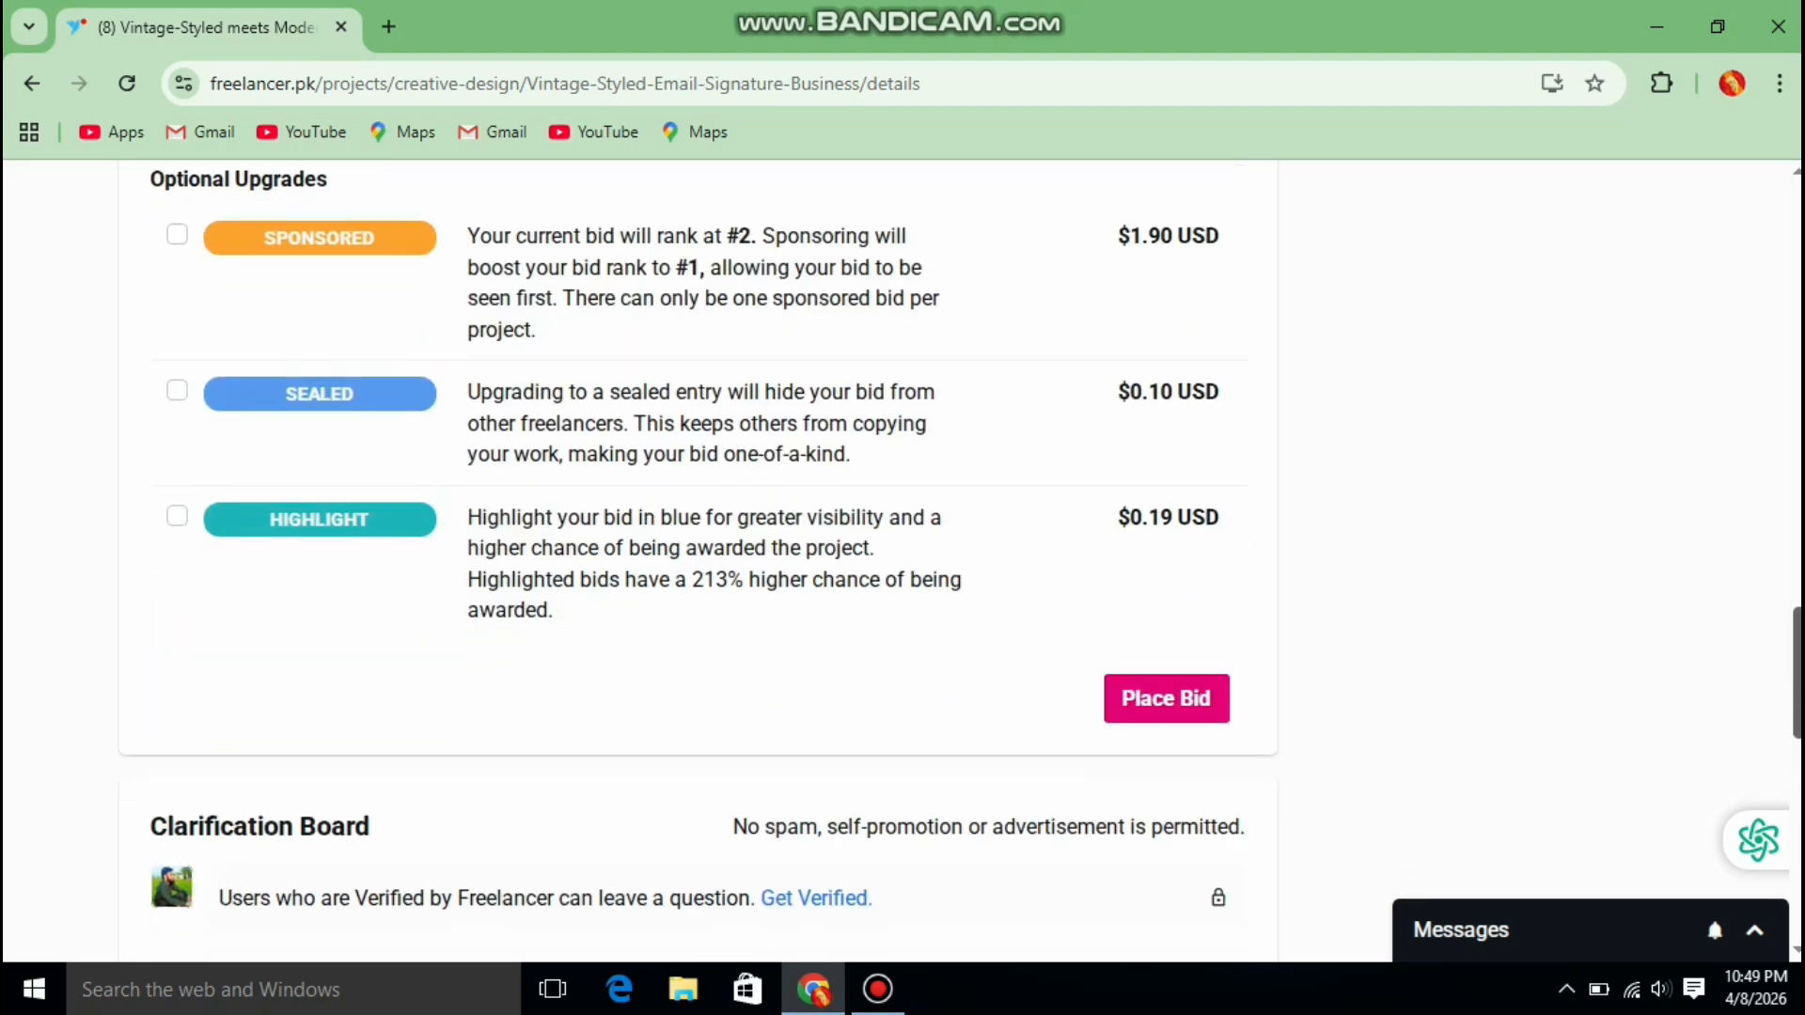
pyautogui.scroll(-2, 698, 376)
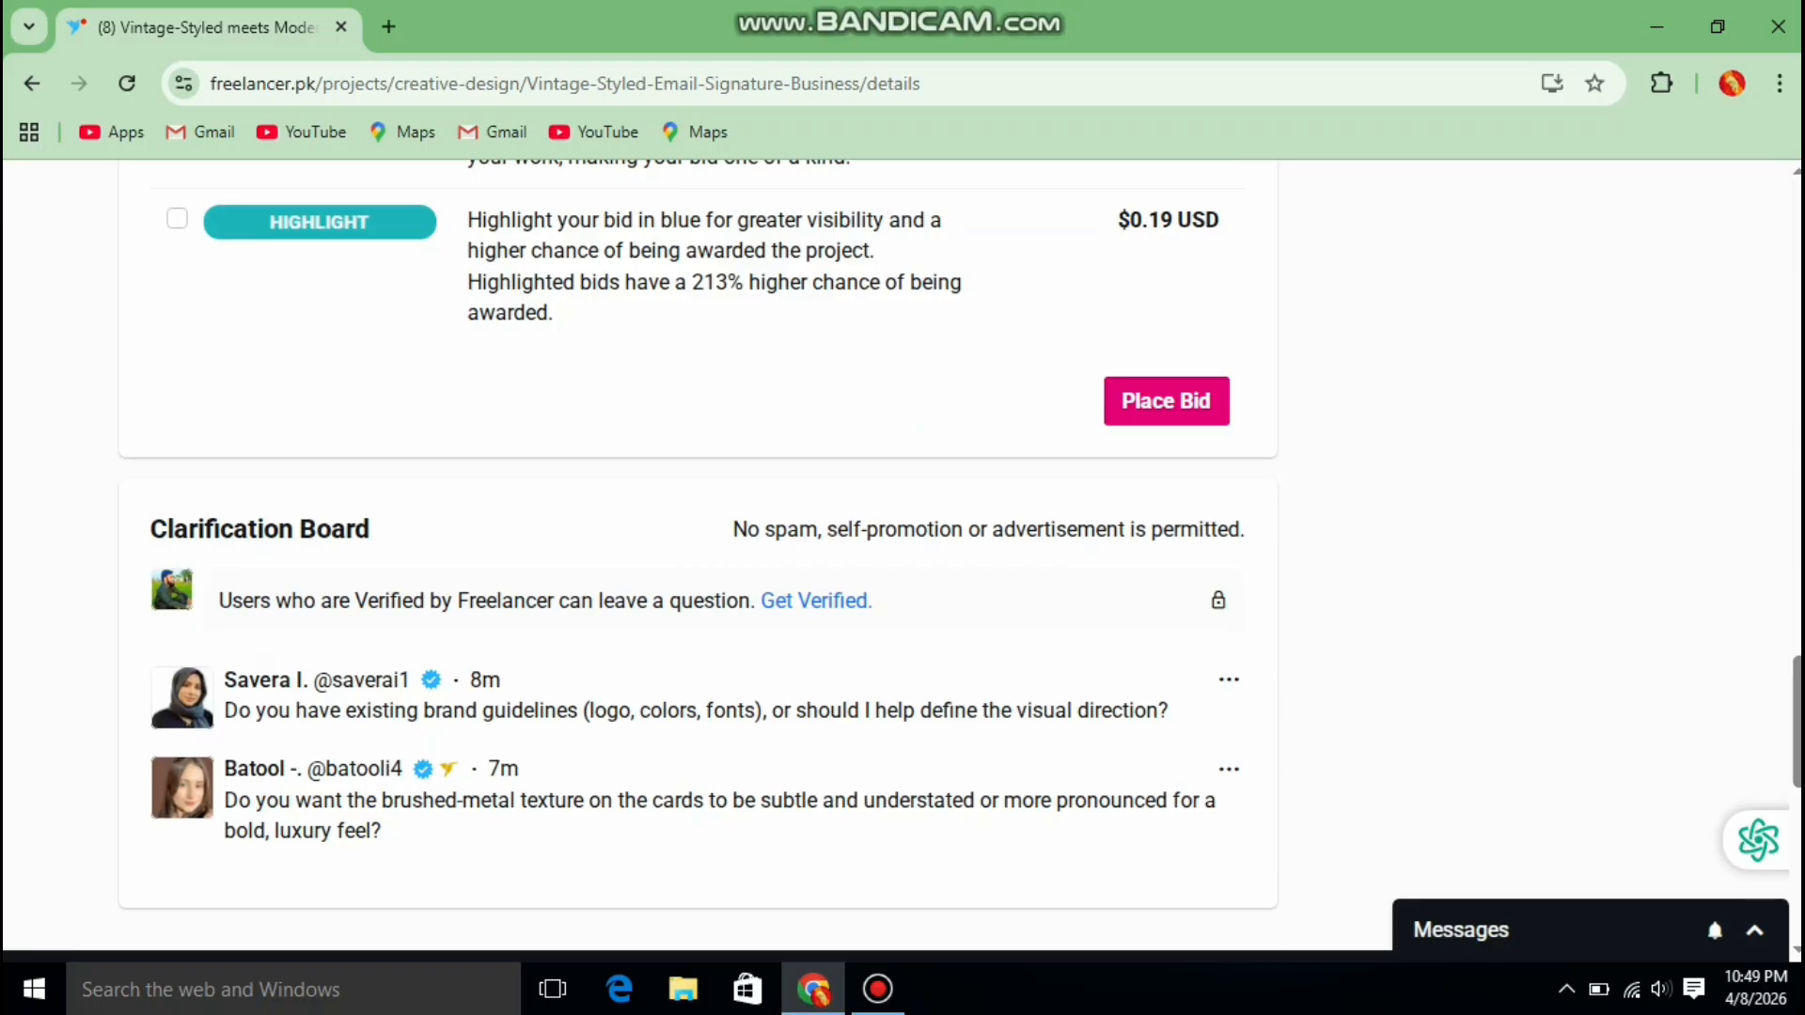
# Open the project's proposals and look through the competing freelancers' bids
pyautogui.scroll(10, 697, 564)
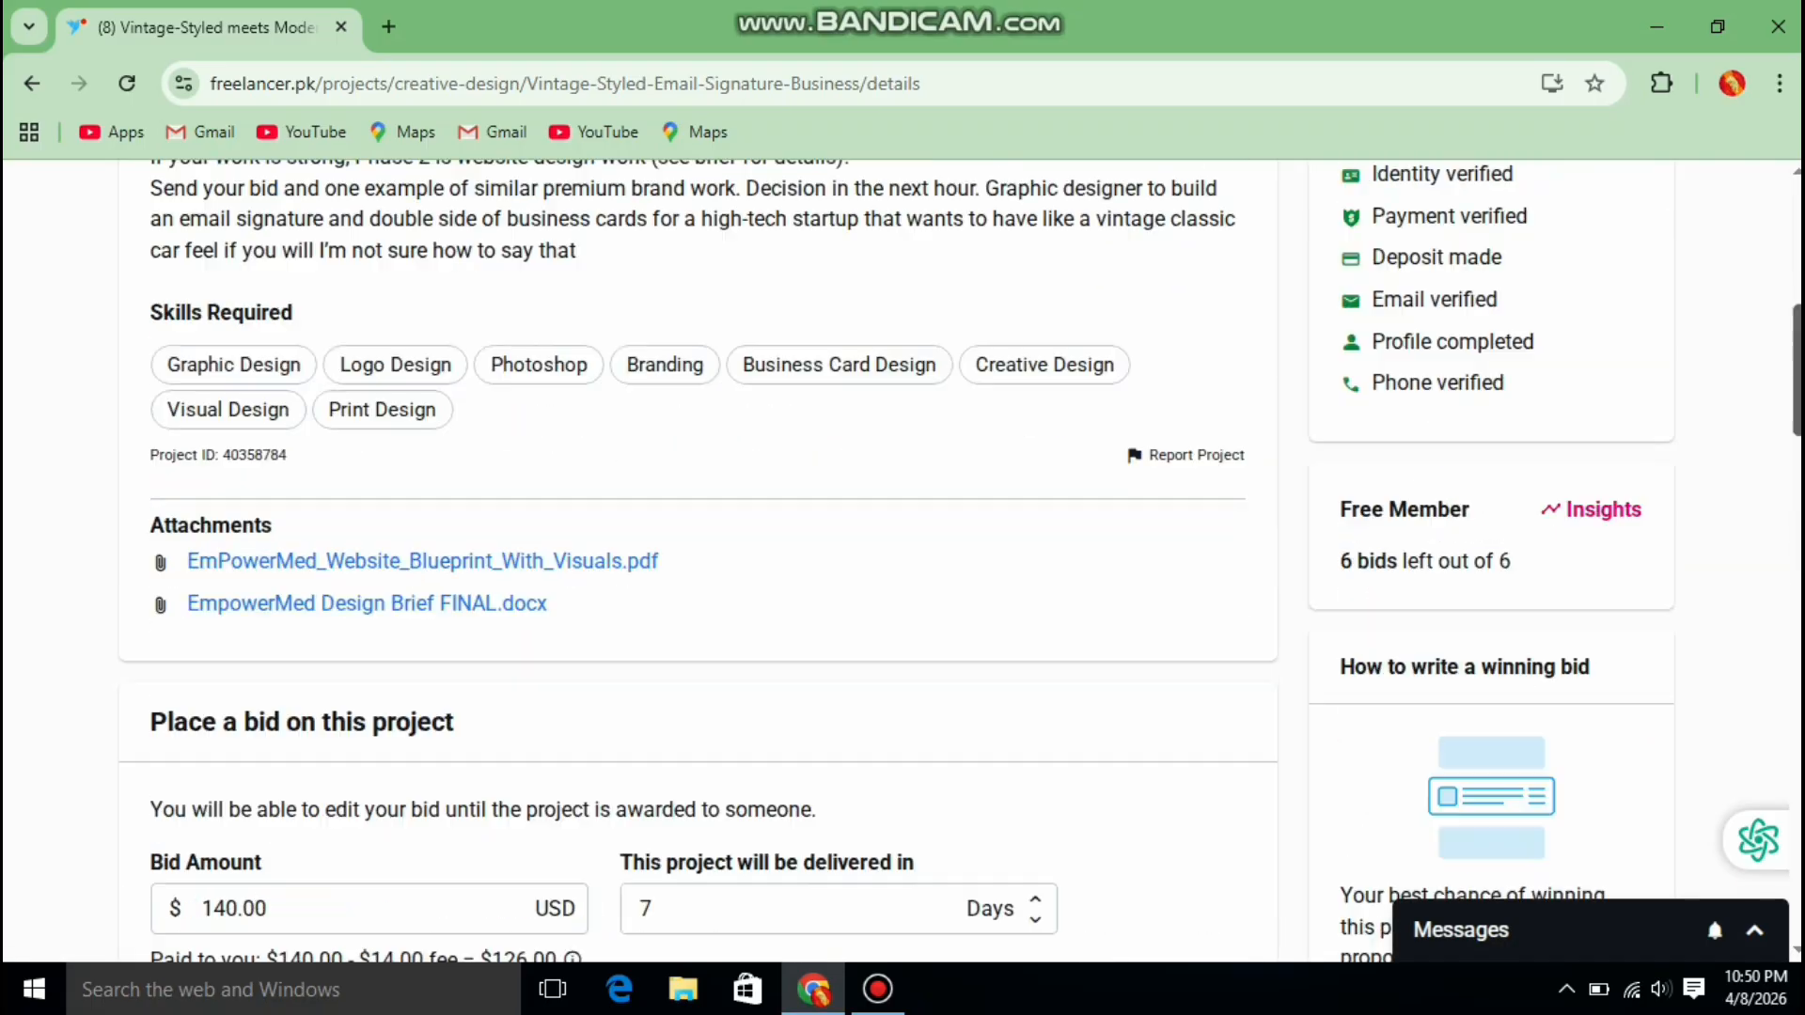
pyautogui.scroll(6, 698, 564)
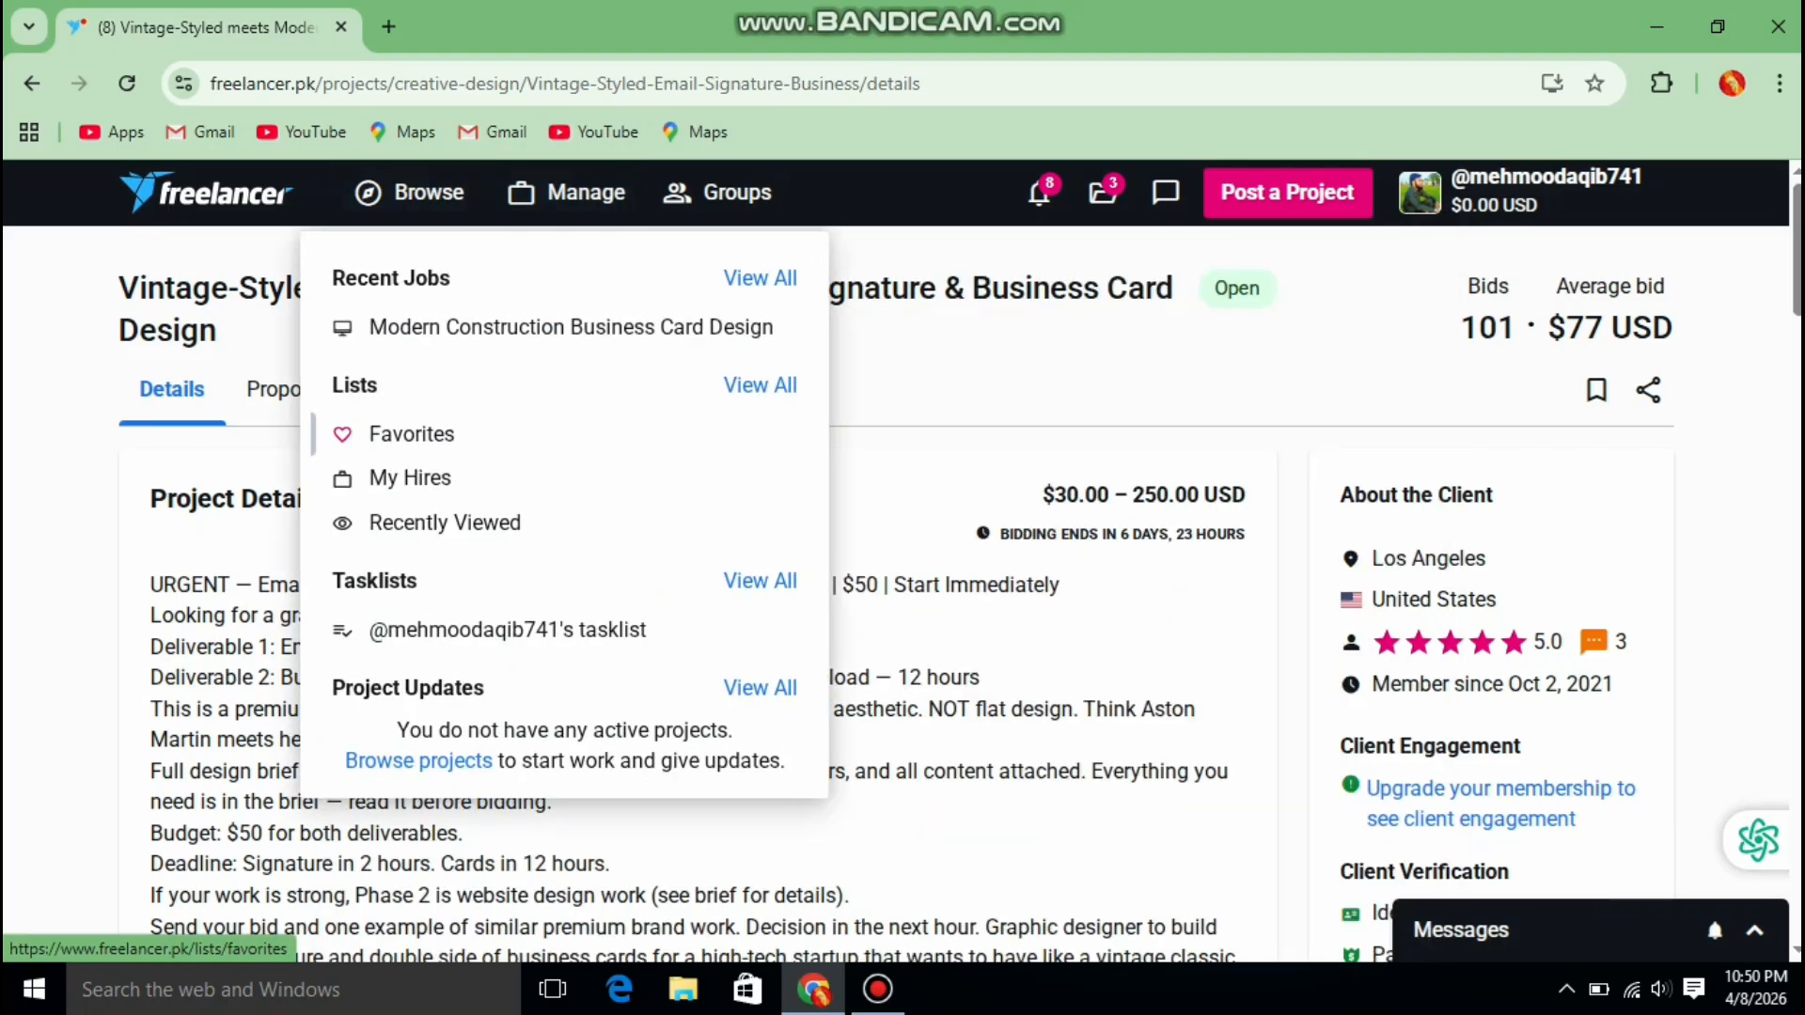
pyautogui.click(293, 389)
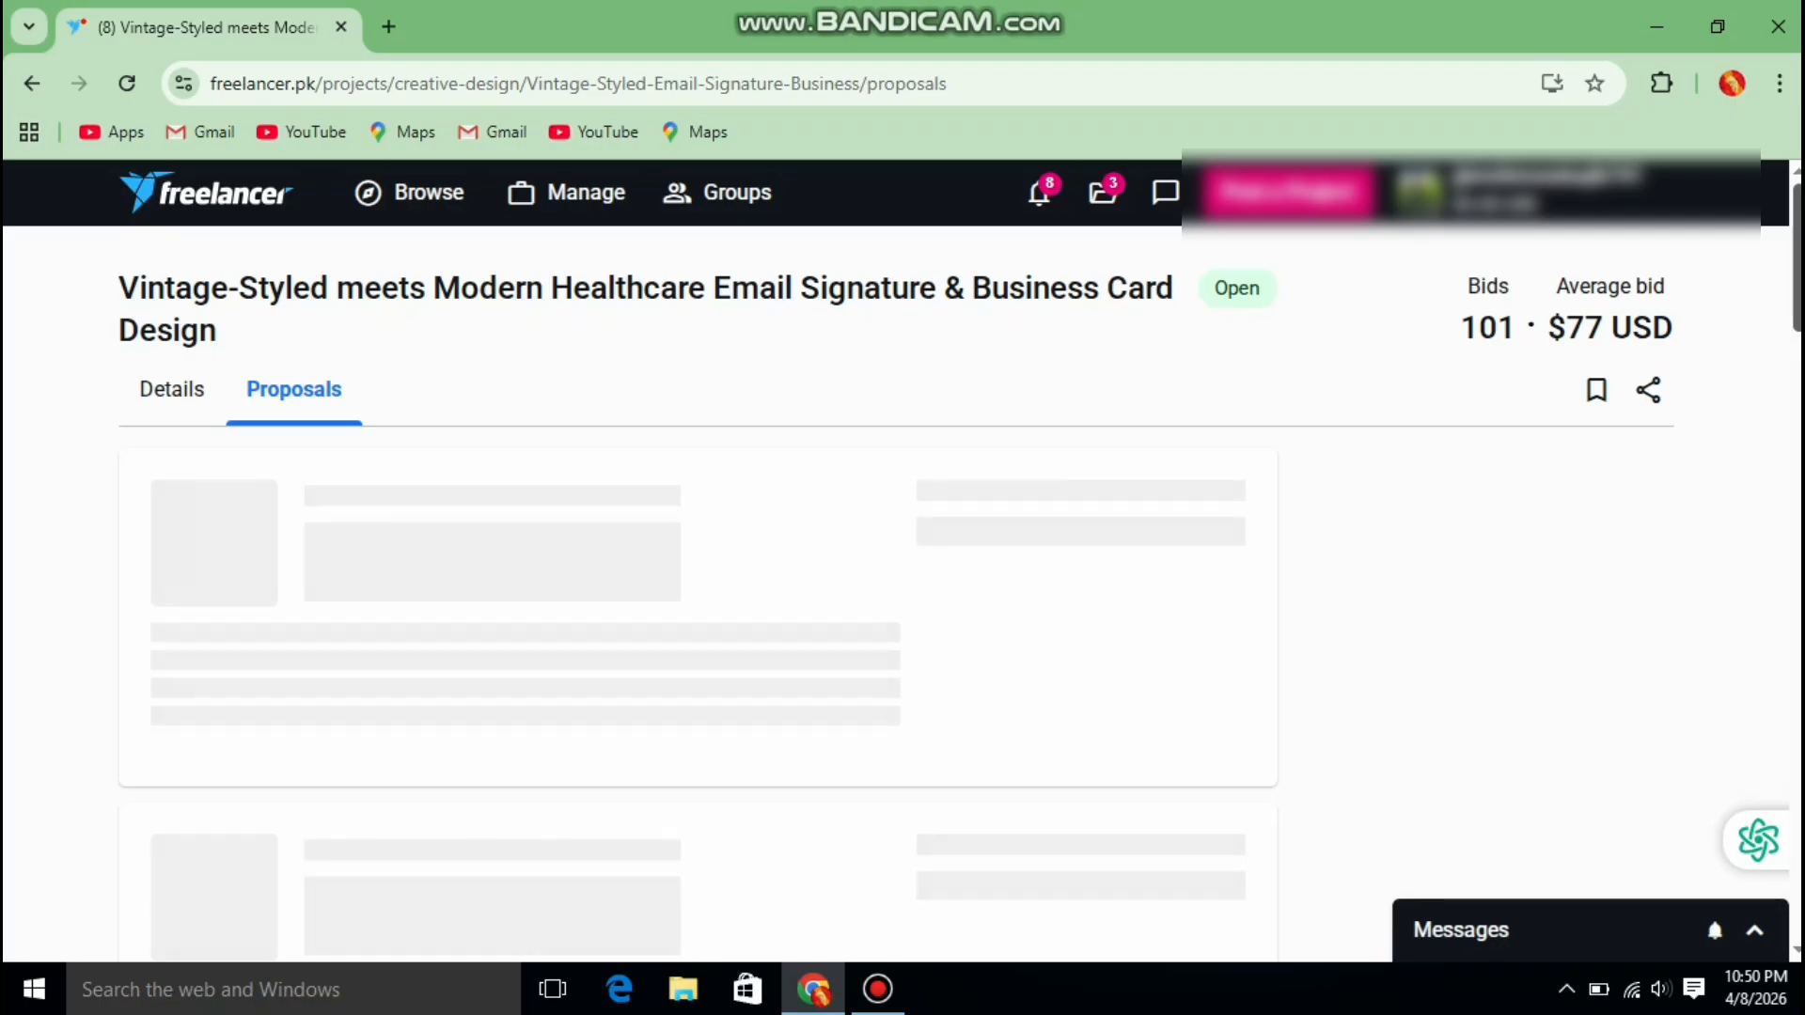
pyautogui.scroll(-3, 893, 545)
pyautogui.scroll(3, 893, 546)
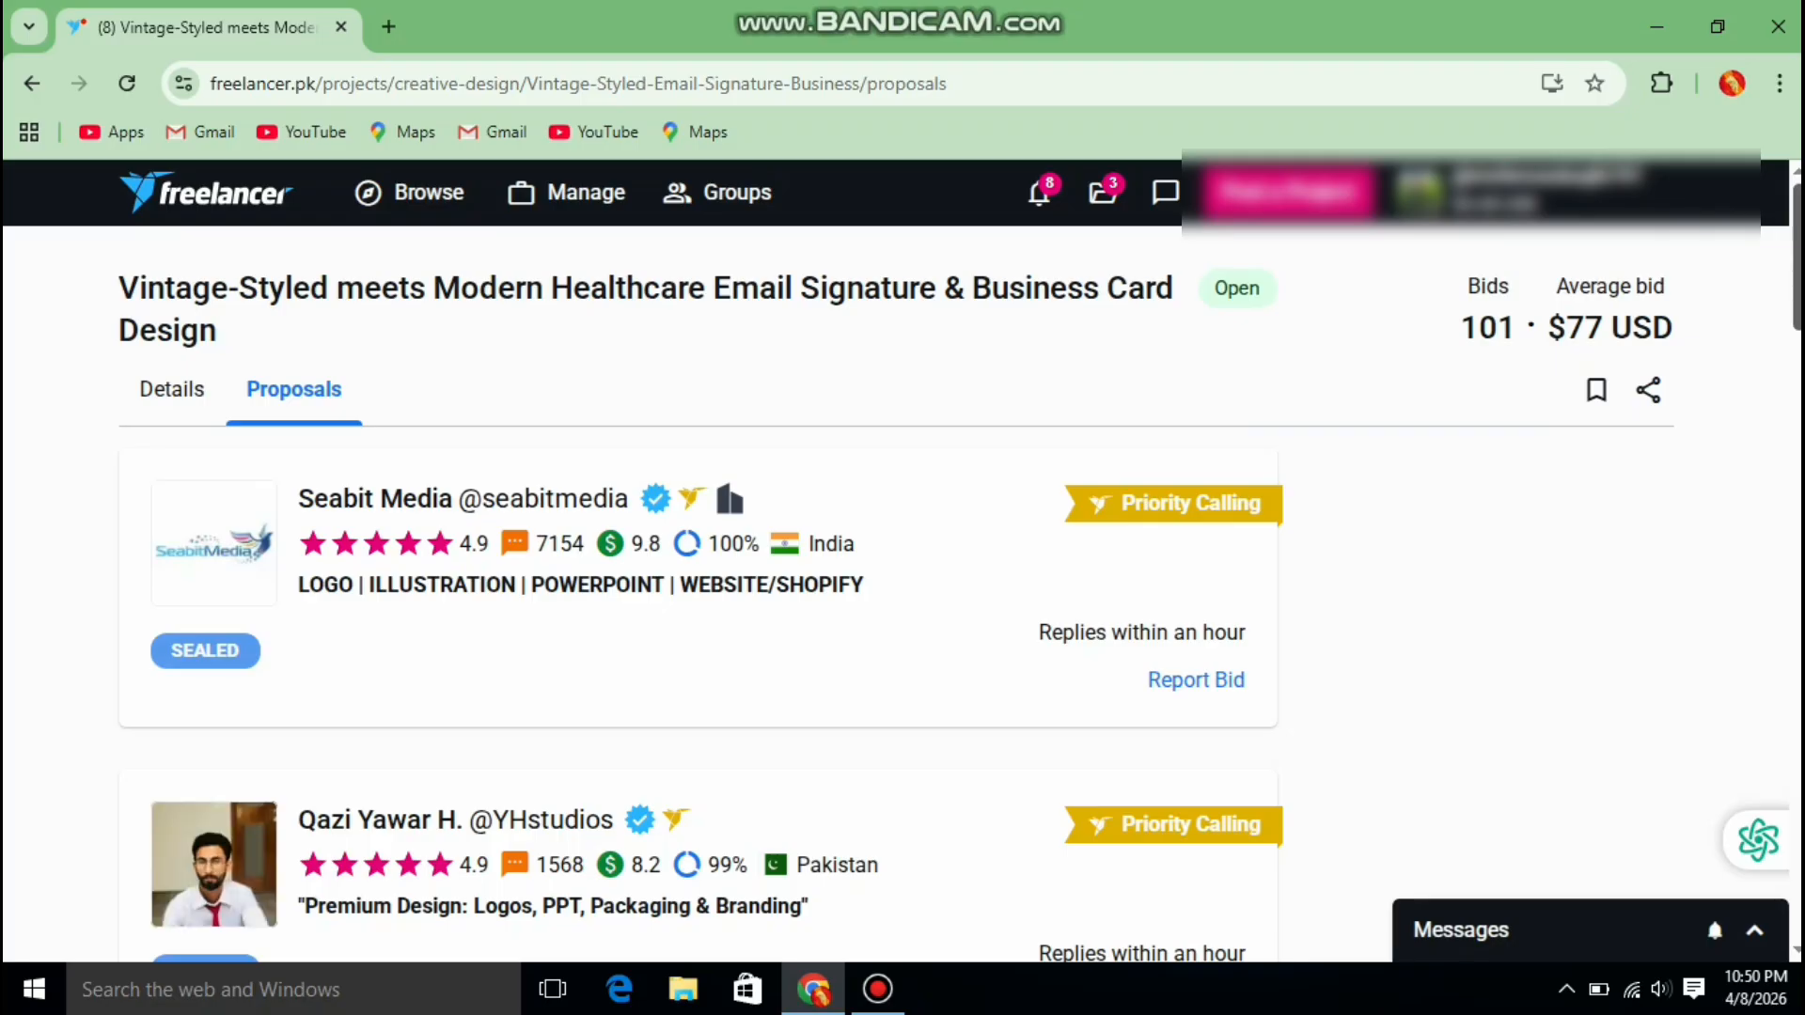
pyautogui.scroll(-5, 902, 555)
pyautogui.scroll(-10, 902, 555)
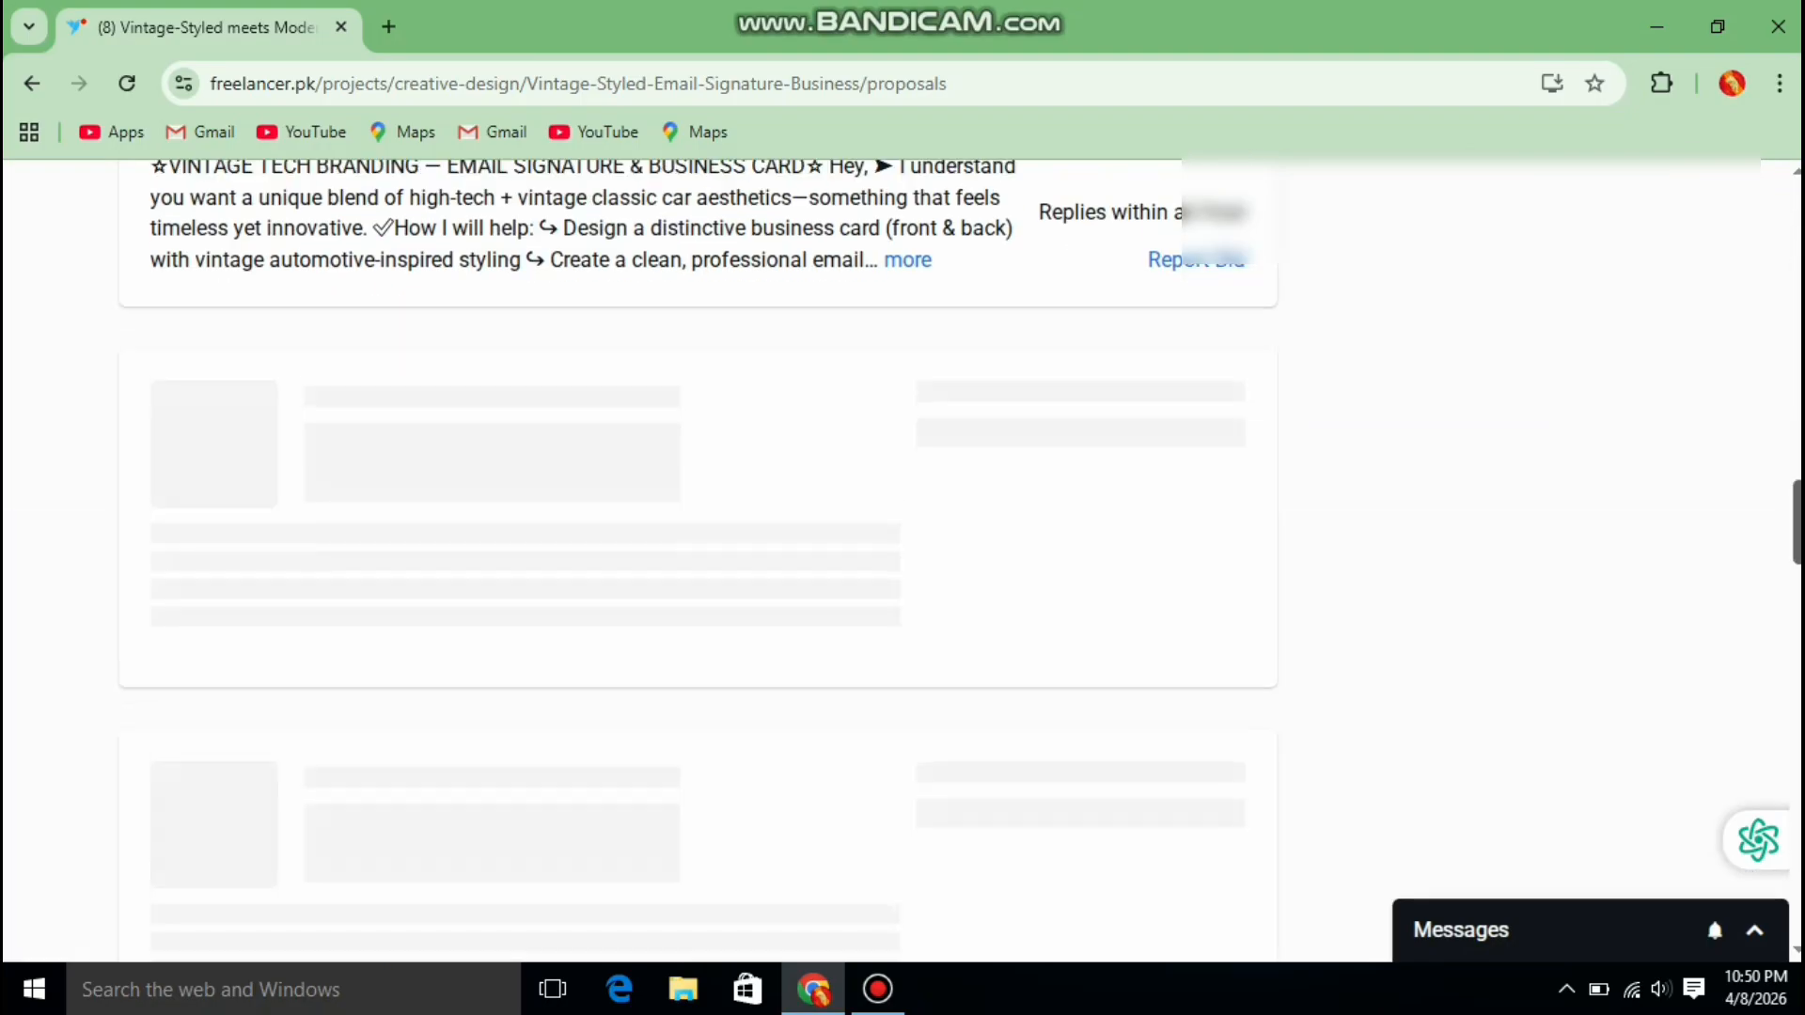
pyautogui.scroll(2, 902, 555)
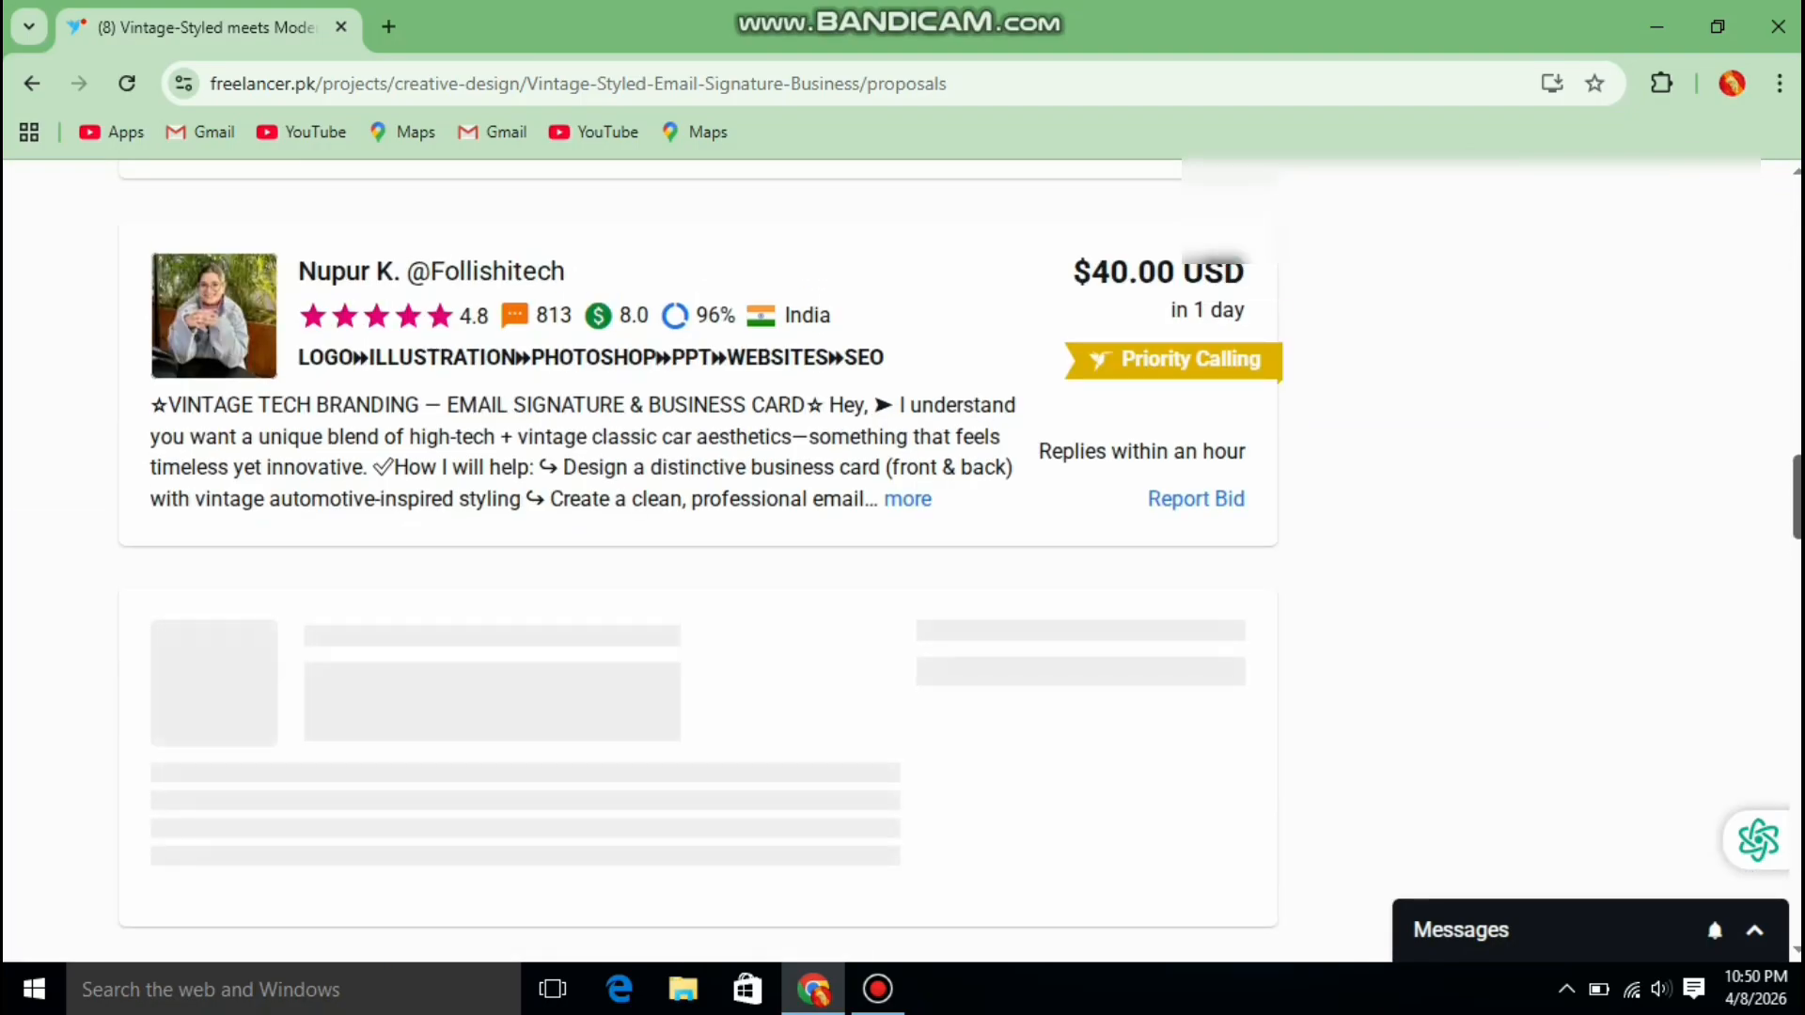
pyautogui.scroll(-3, 902, 555)
pyautogui.scroll(10, 902, 555)
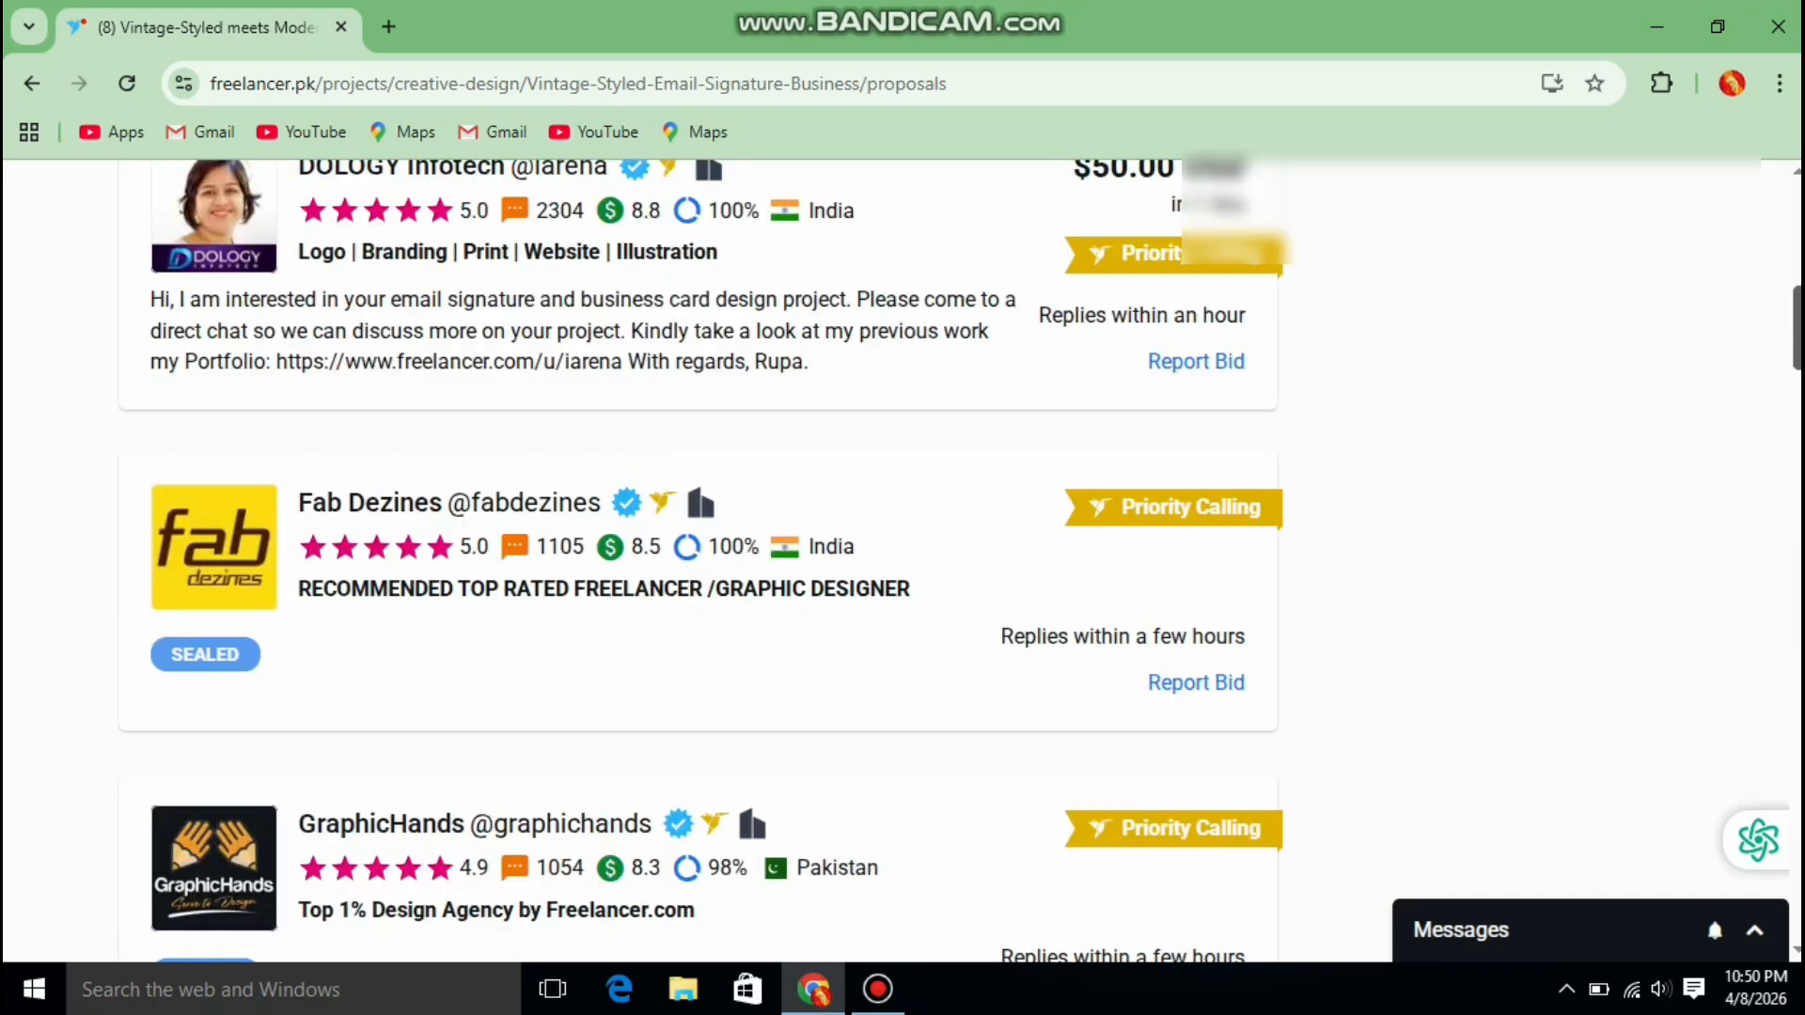
pyautogui.scroll(2, 902, 555)
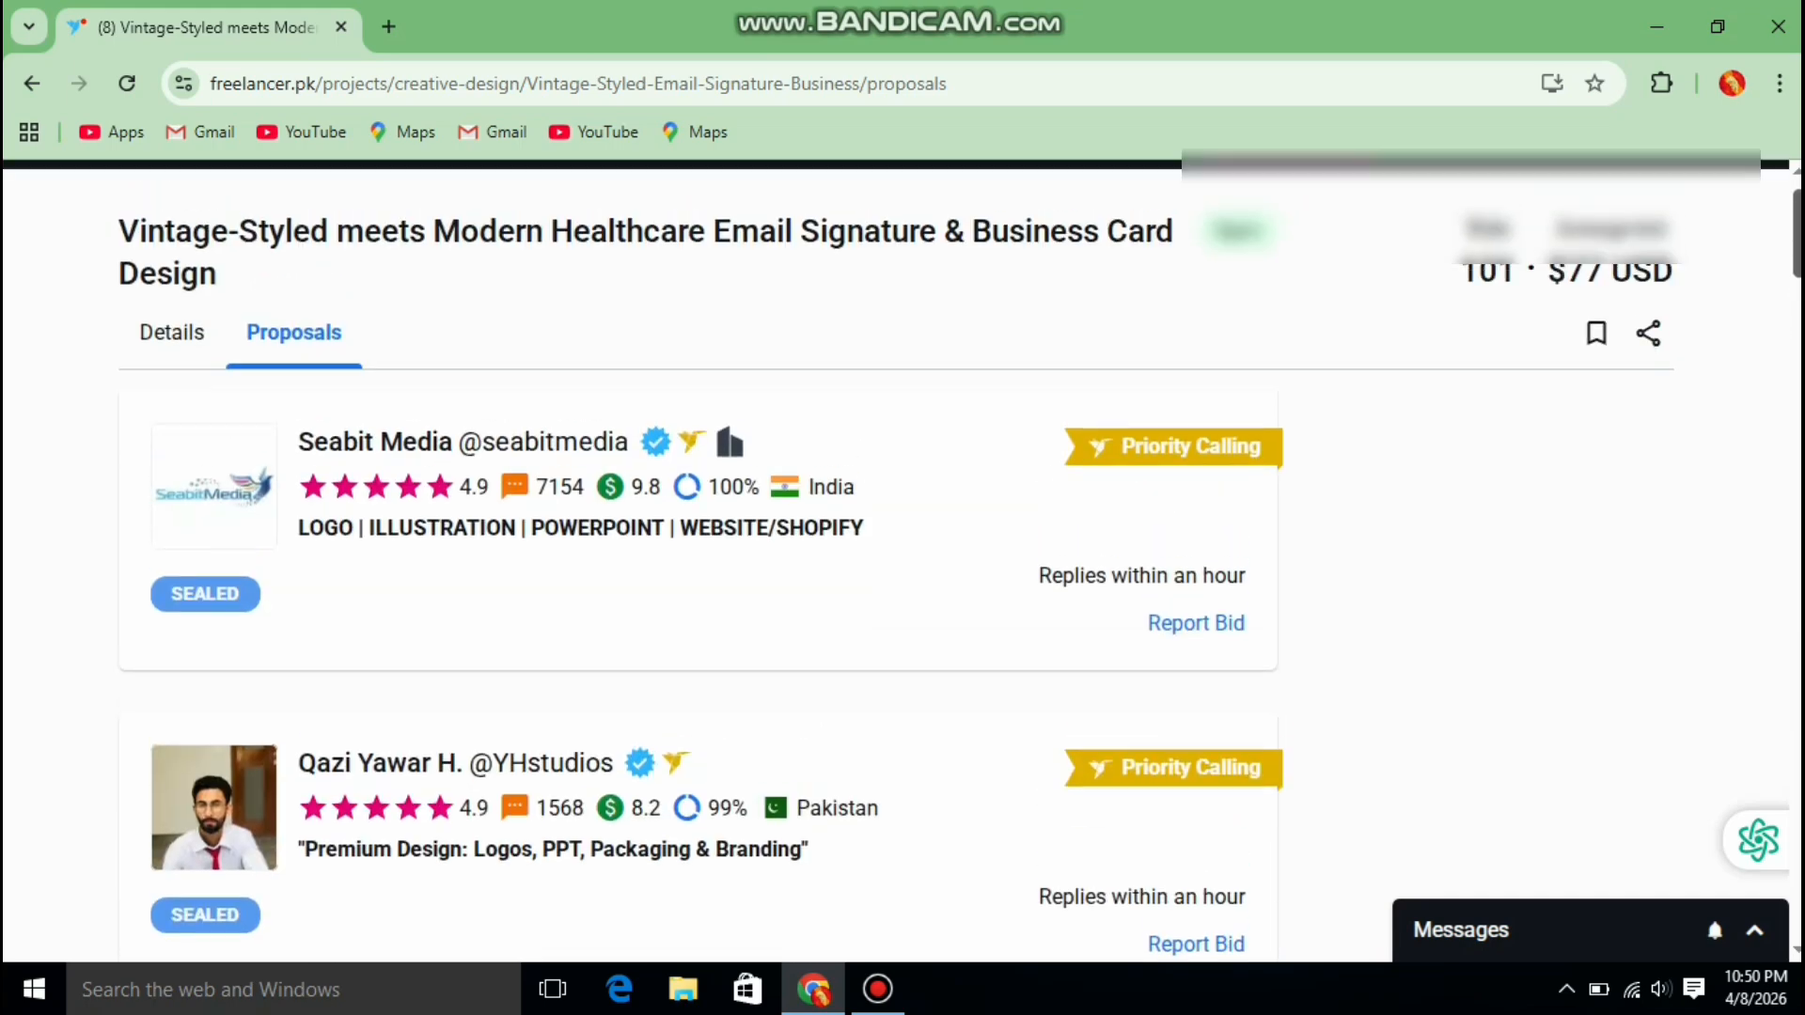
# Inspect the first proposals' ratings, bid prices and delivery times, and read the explanation of the Sealed upgrade
pyautogui.scroll(-2, 903, 555)
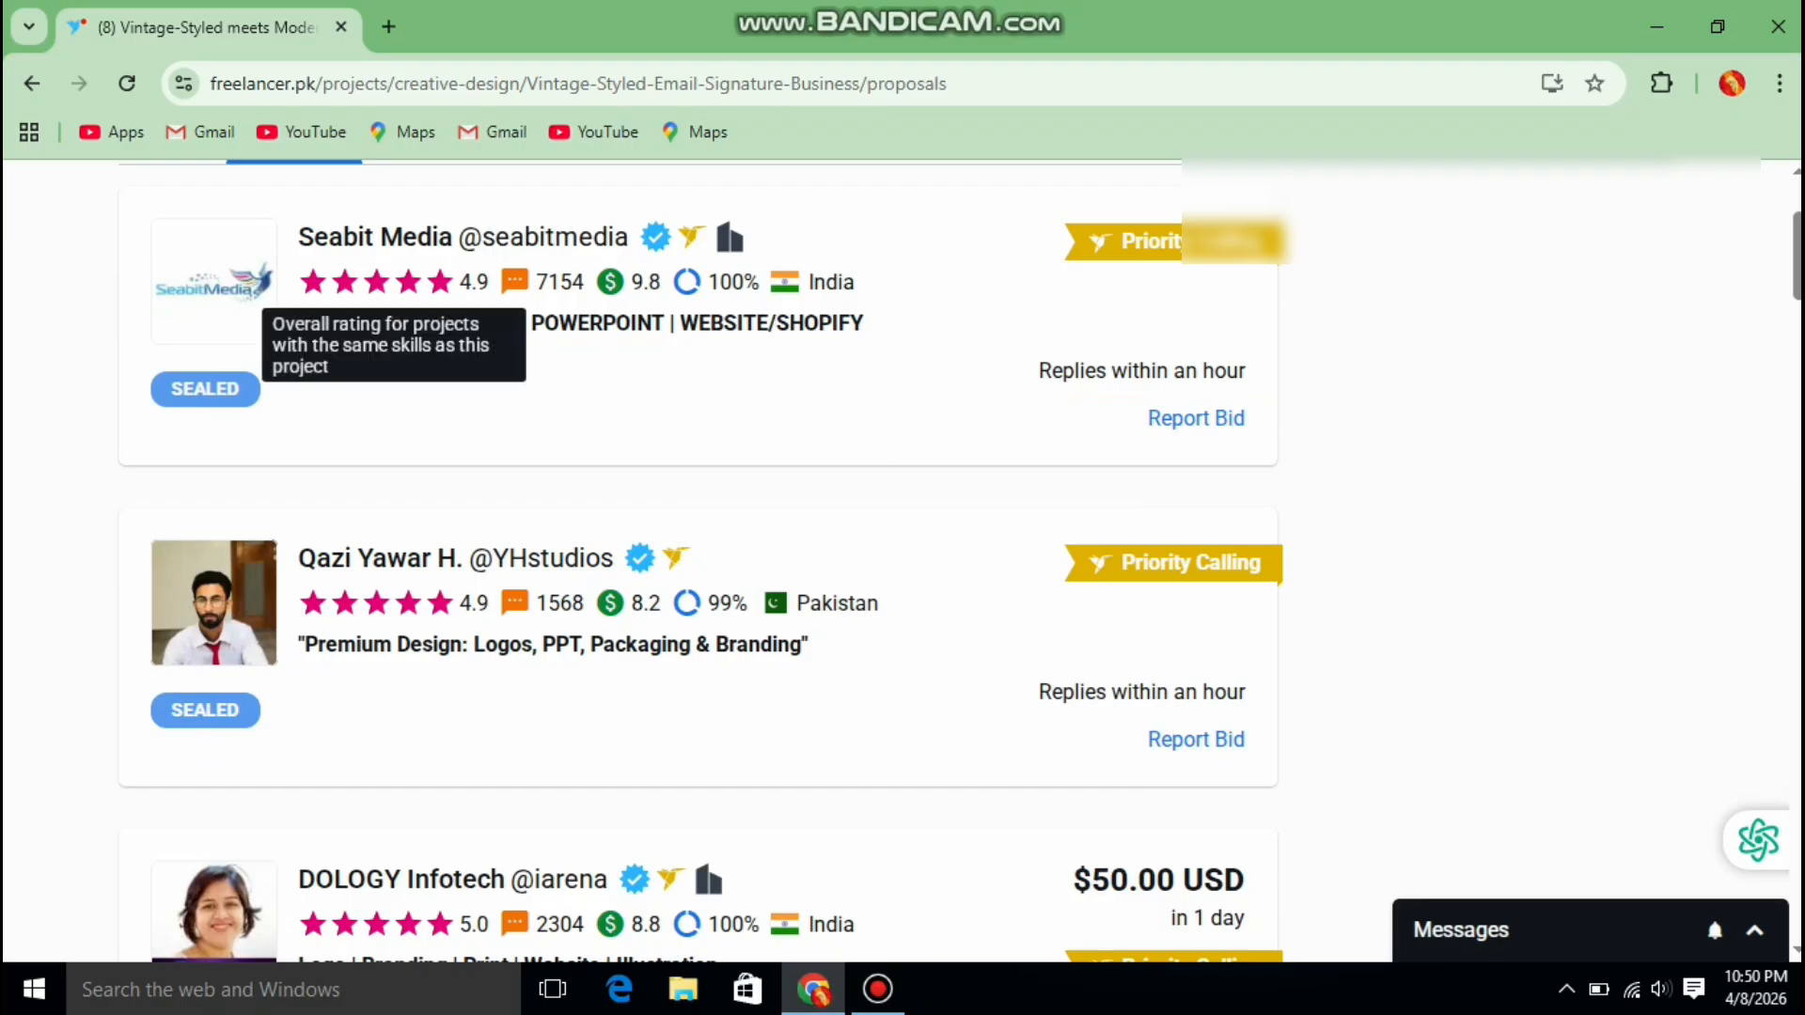
pyautogui.moveTo(205, 388)
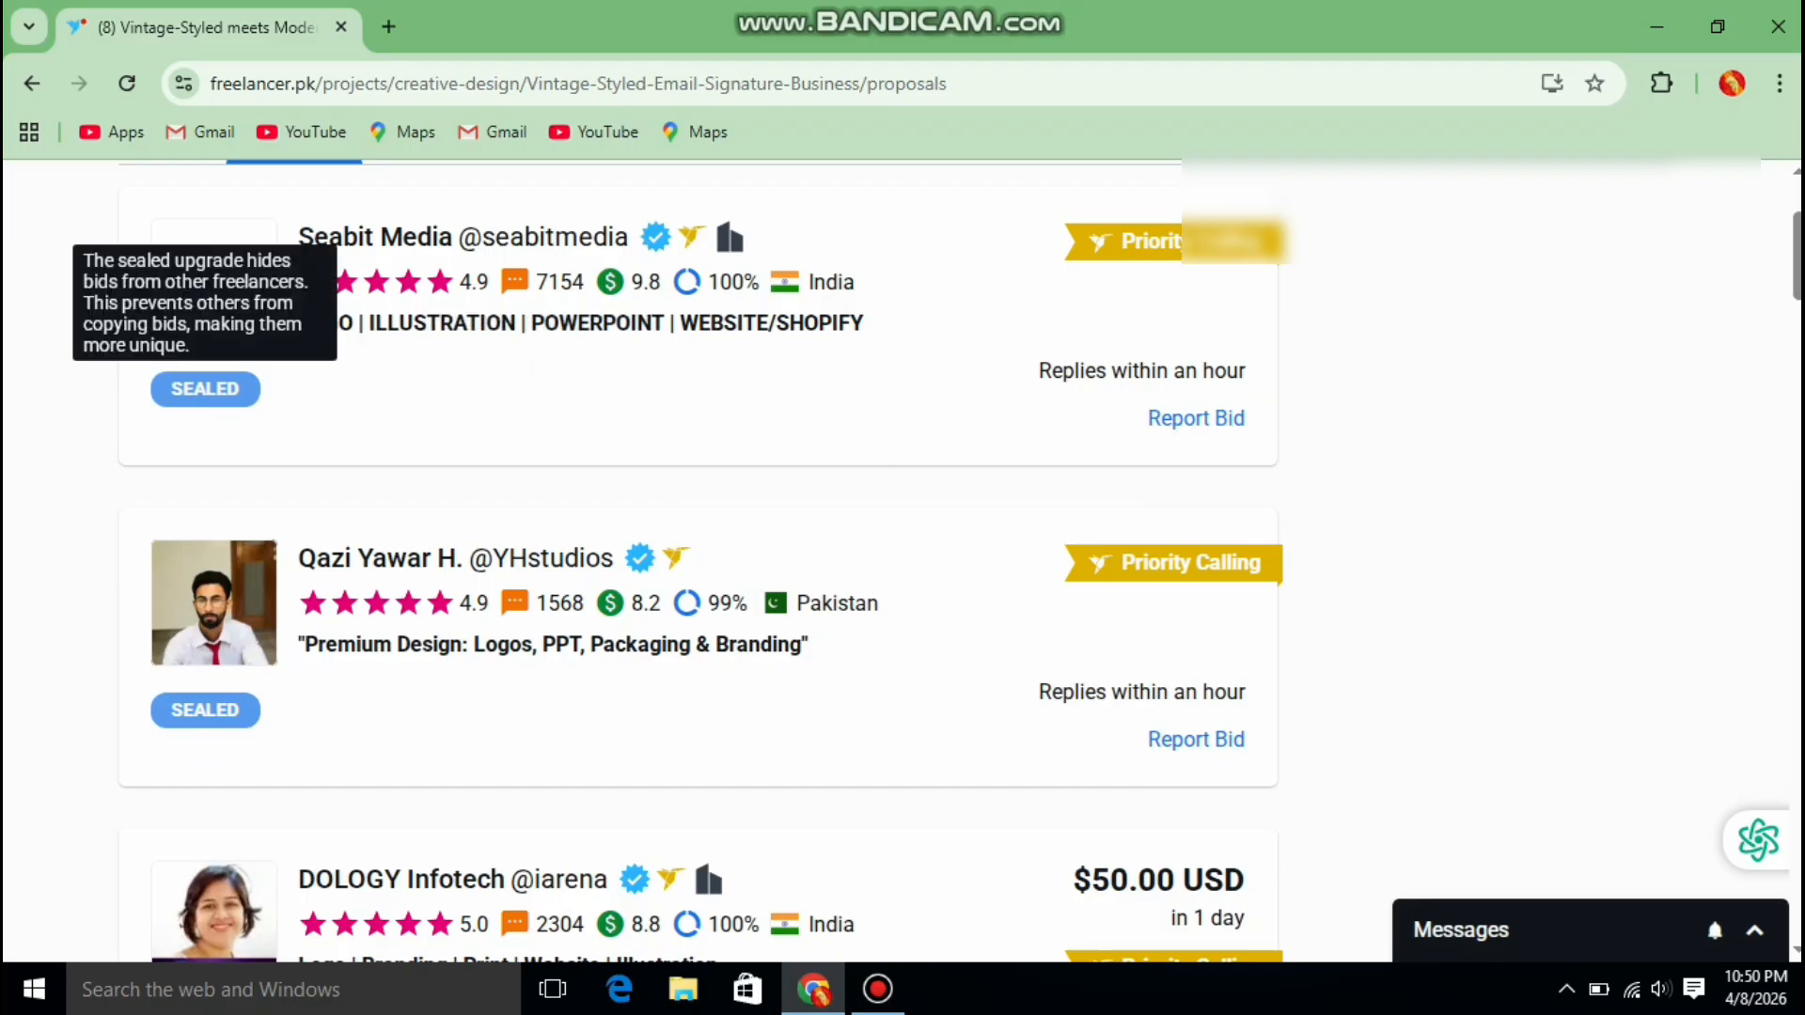
pyautogui.scroll(-4, 697, 558)
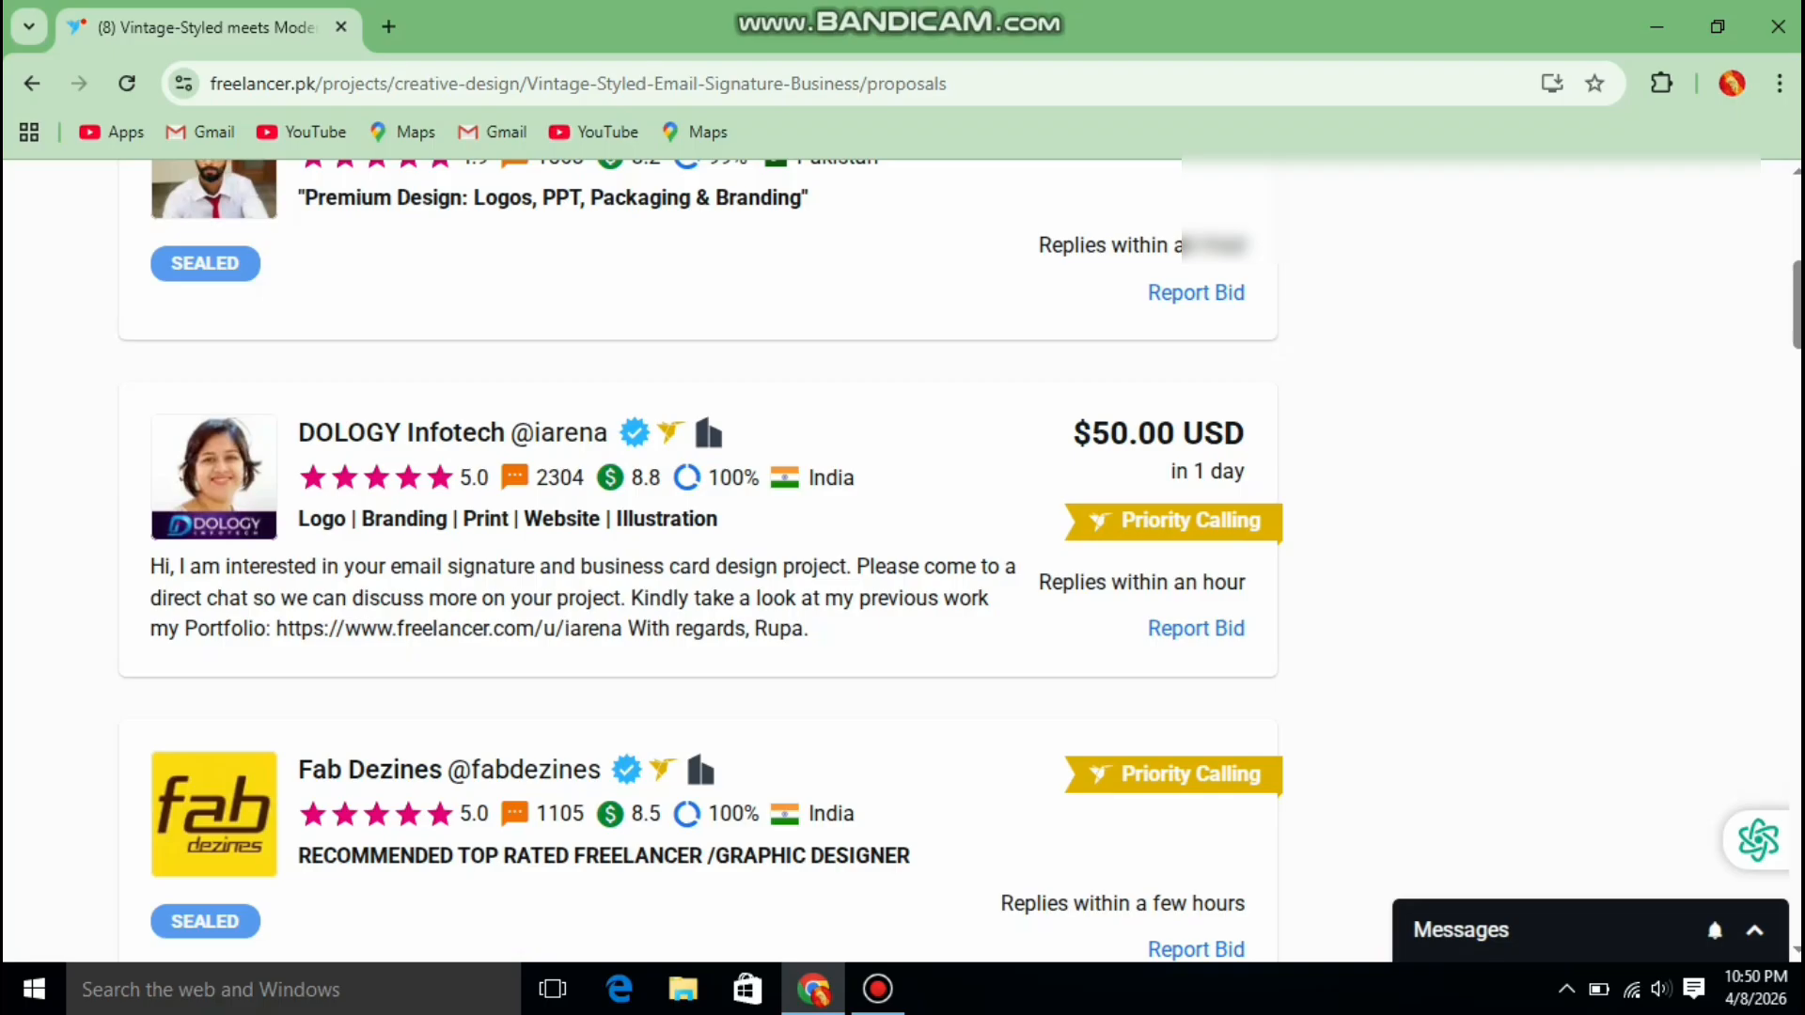
# Return to the project's details and activate the proposal description field in the bid form
pyautogui.scroll(7, 902, 564)
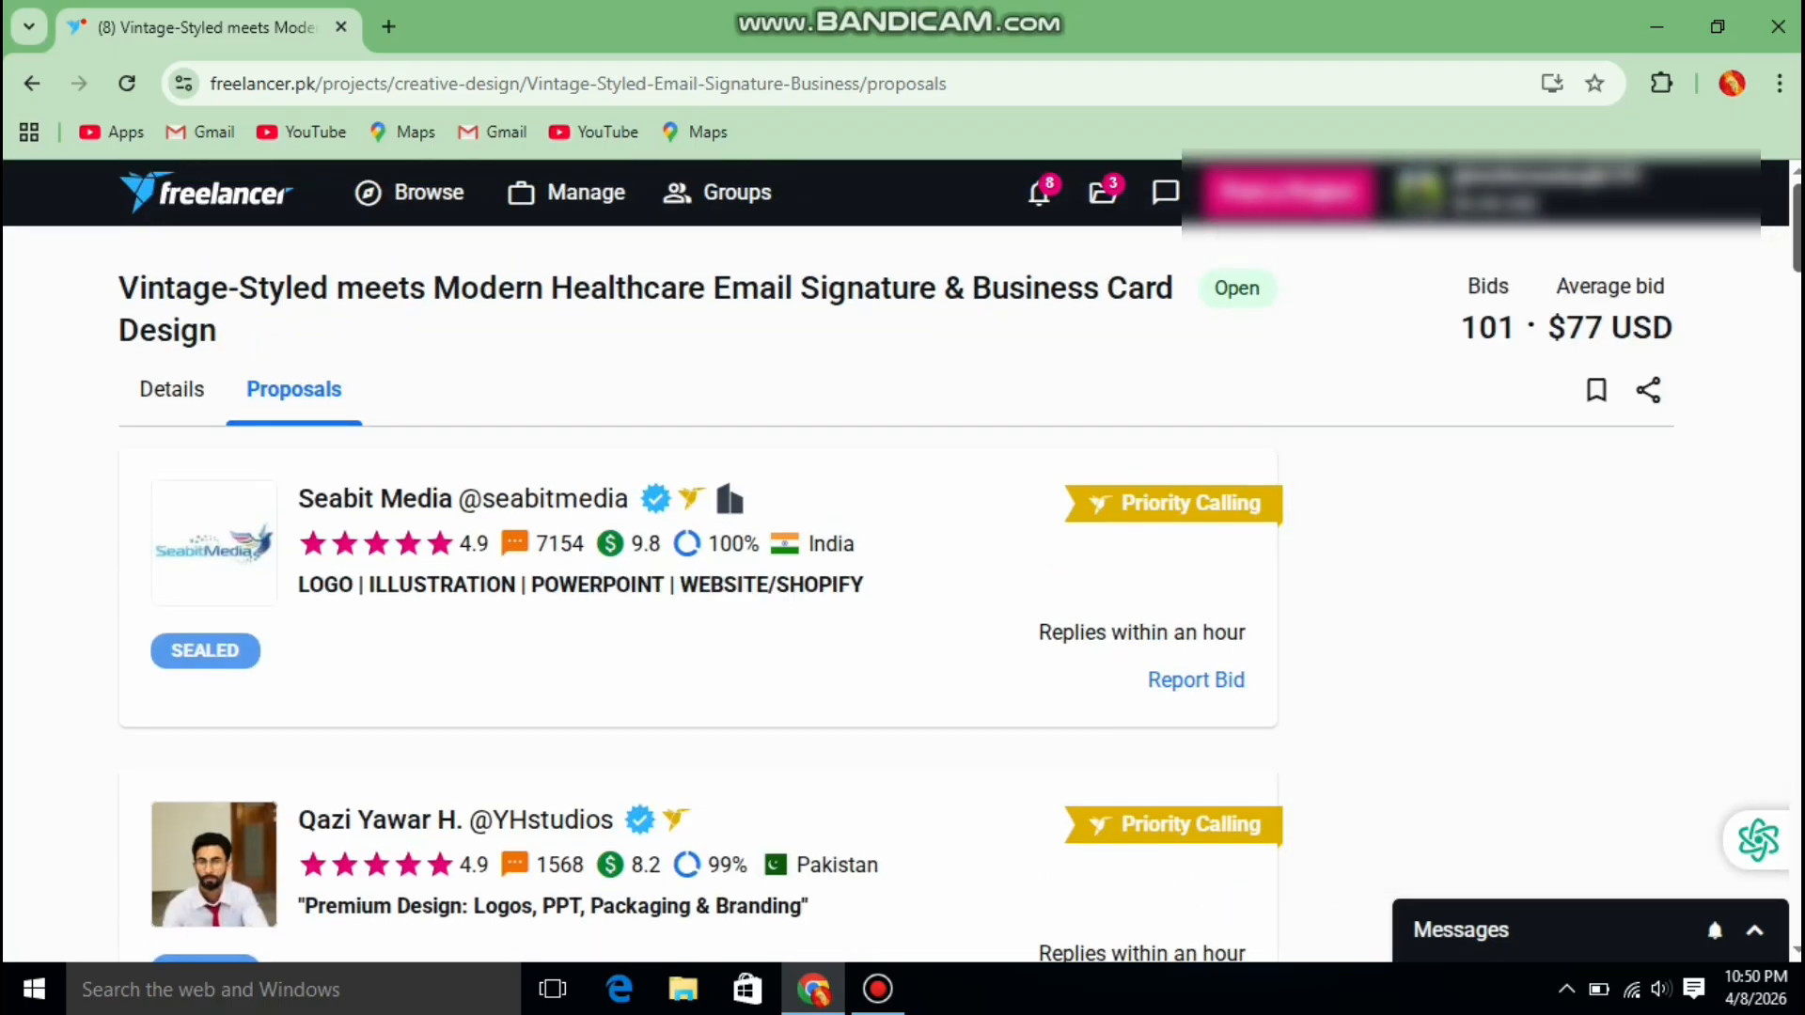
pyautogui.click(172, 389)
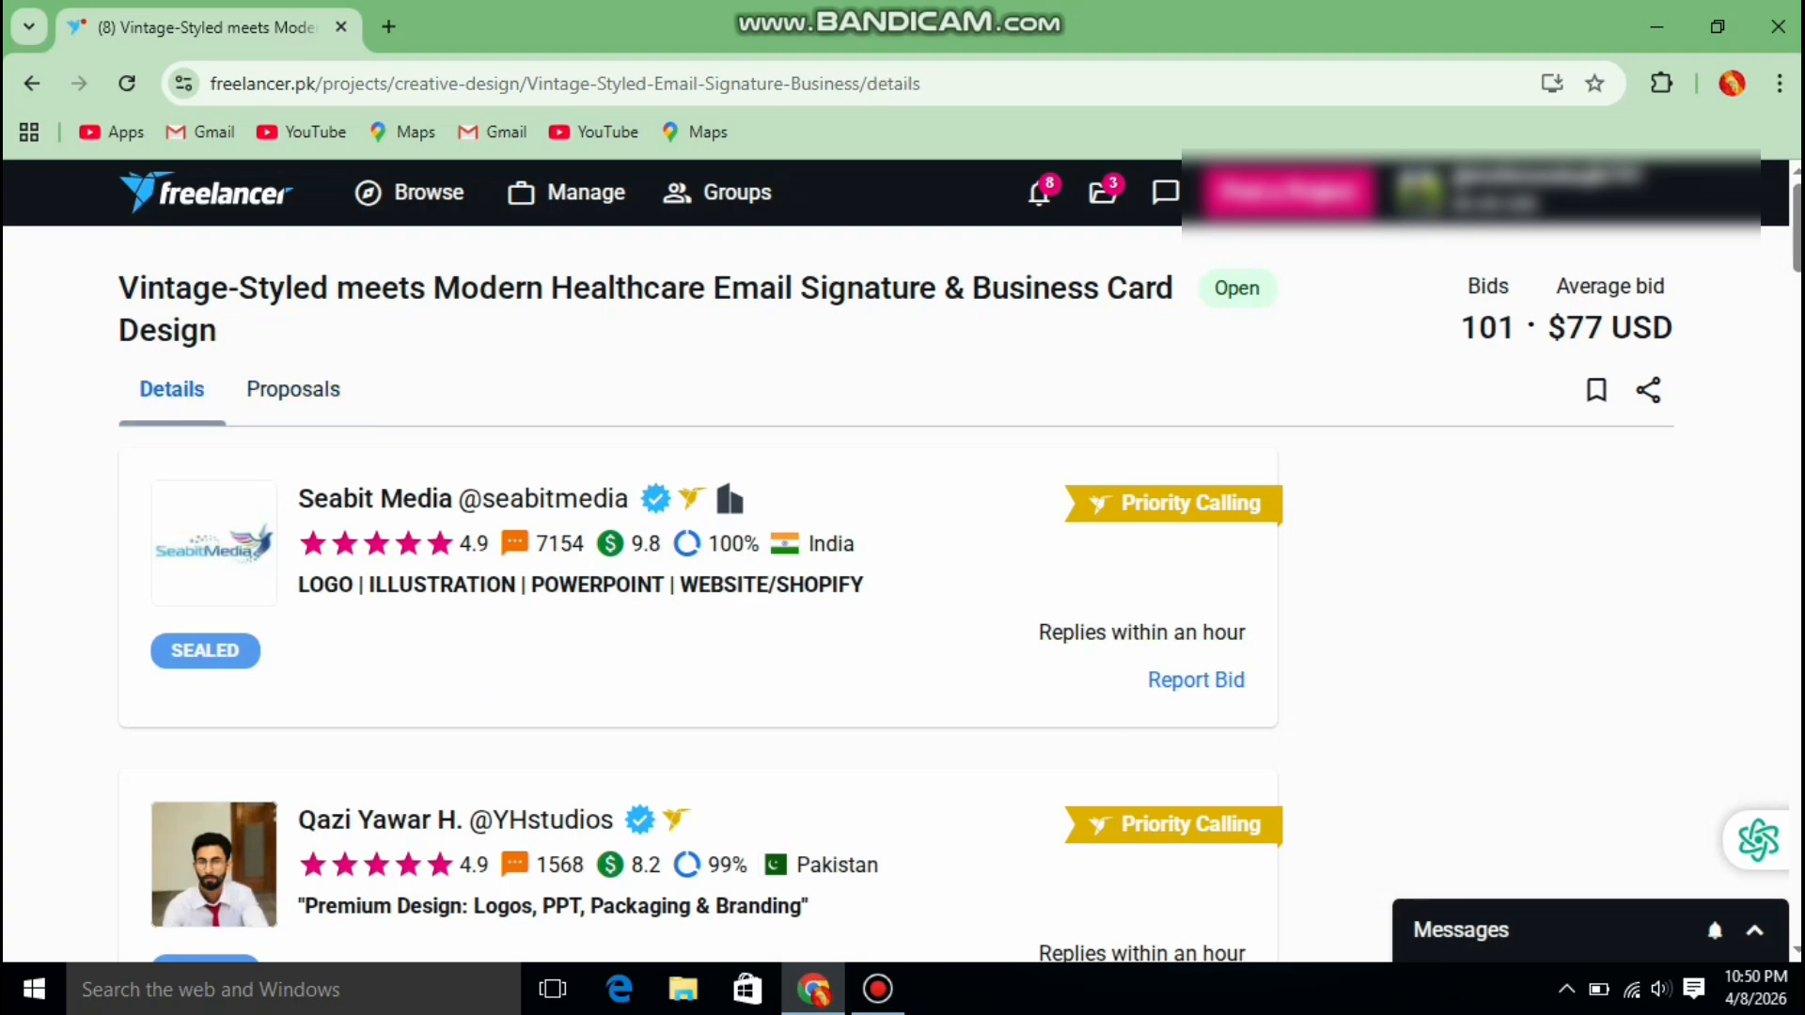
pyautogui.scroll(-10, 960, 558)
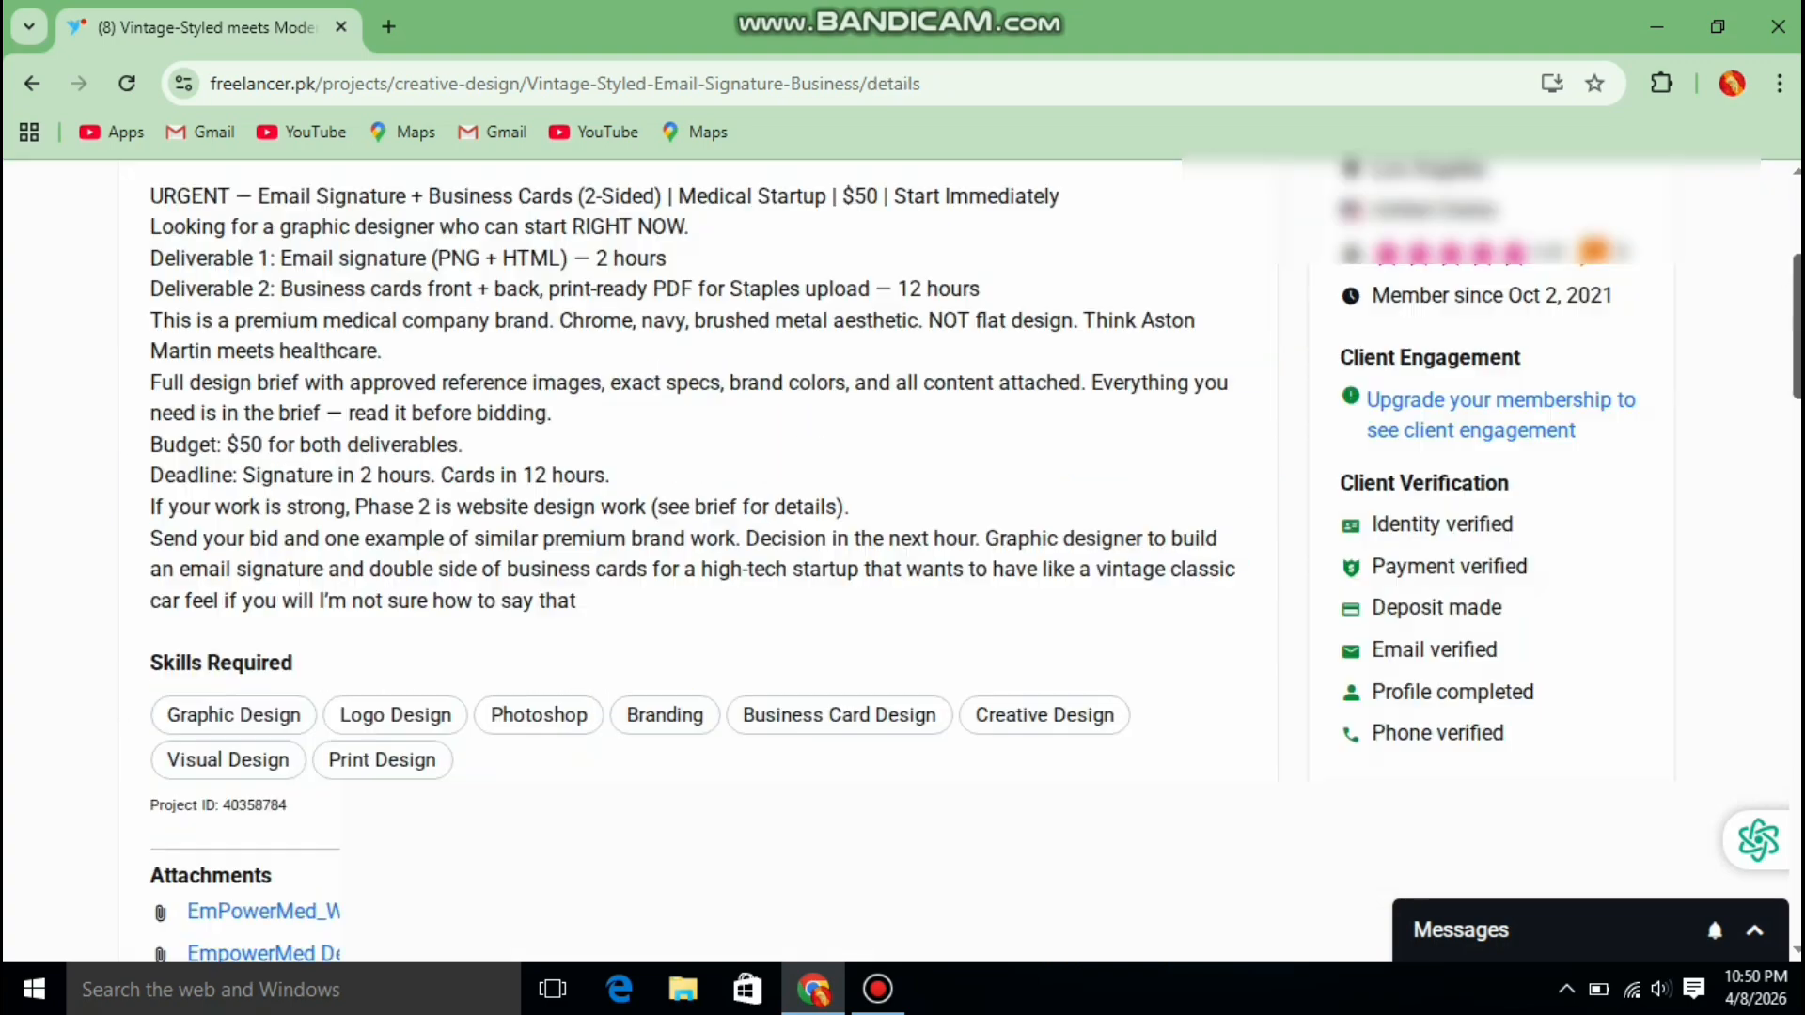
pyautogui.scroll(-5, 959, 559)
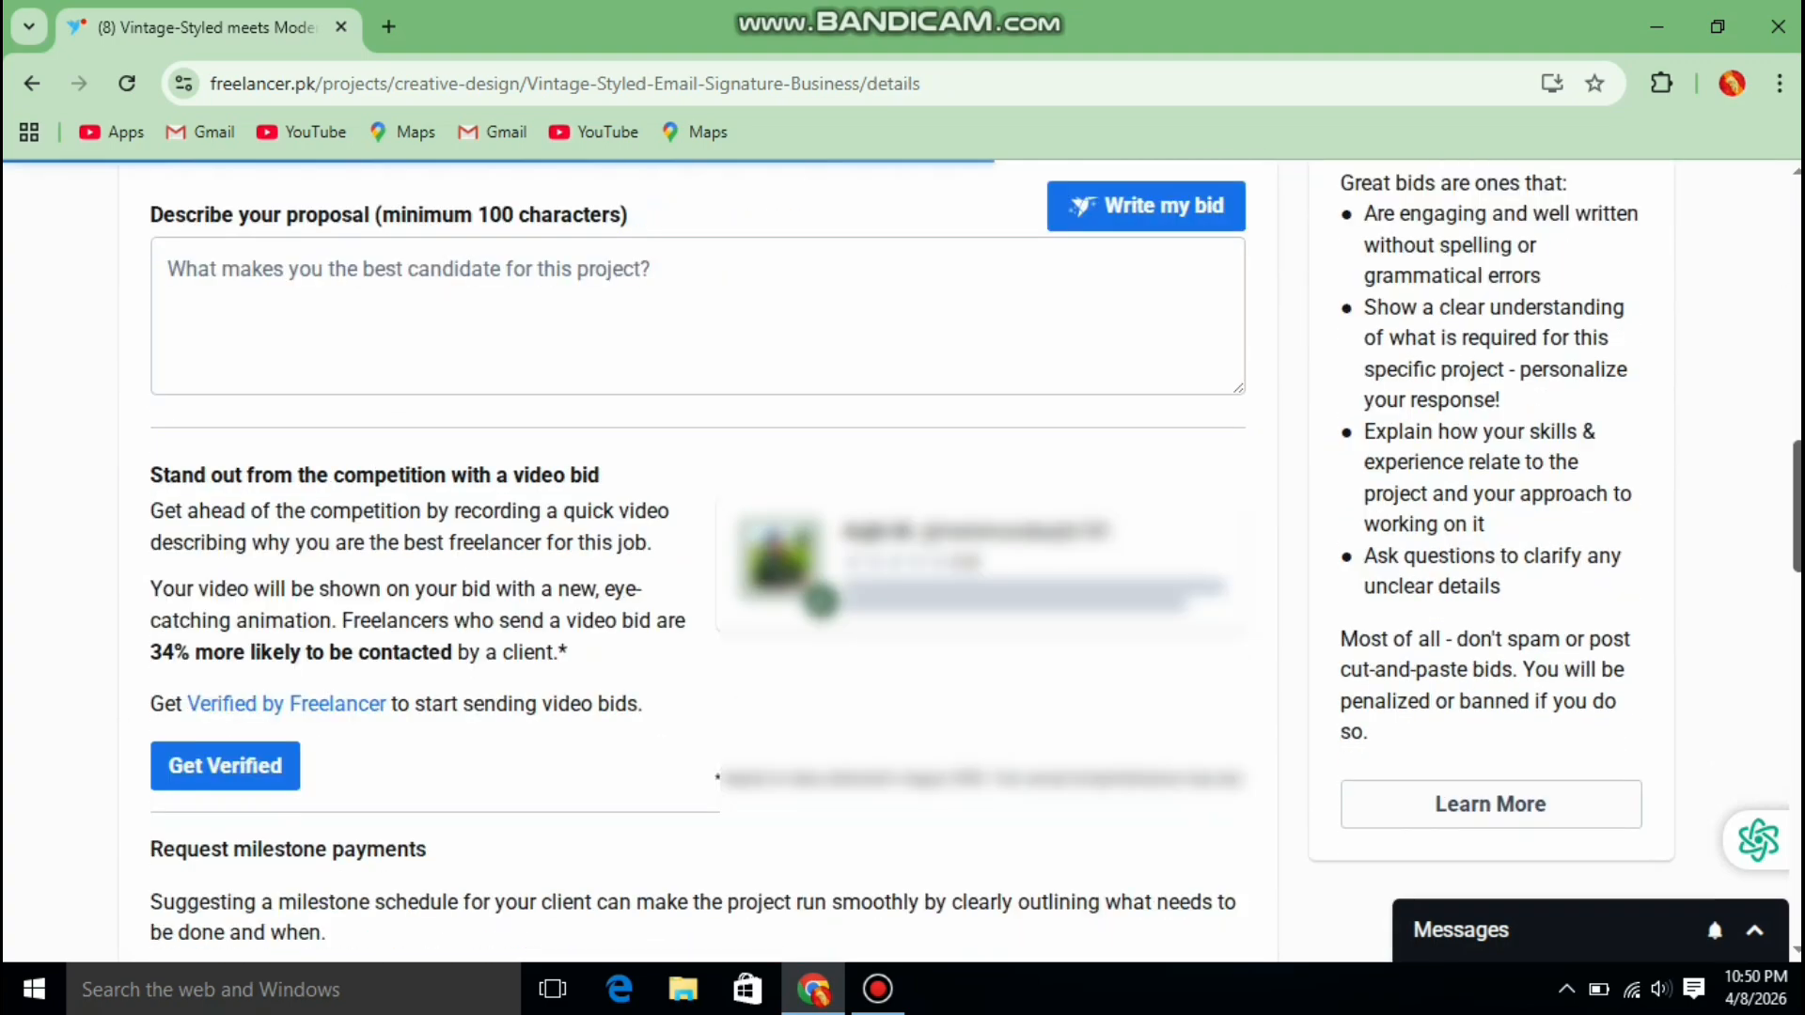
pyautogui.scroll(3, 960, 559)
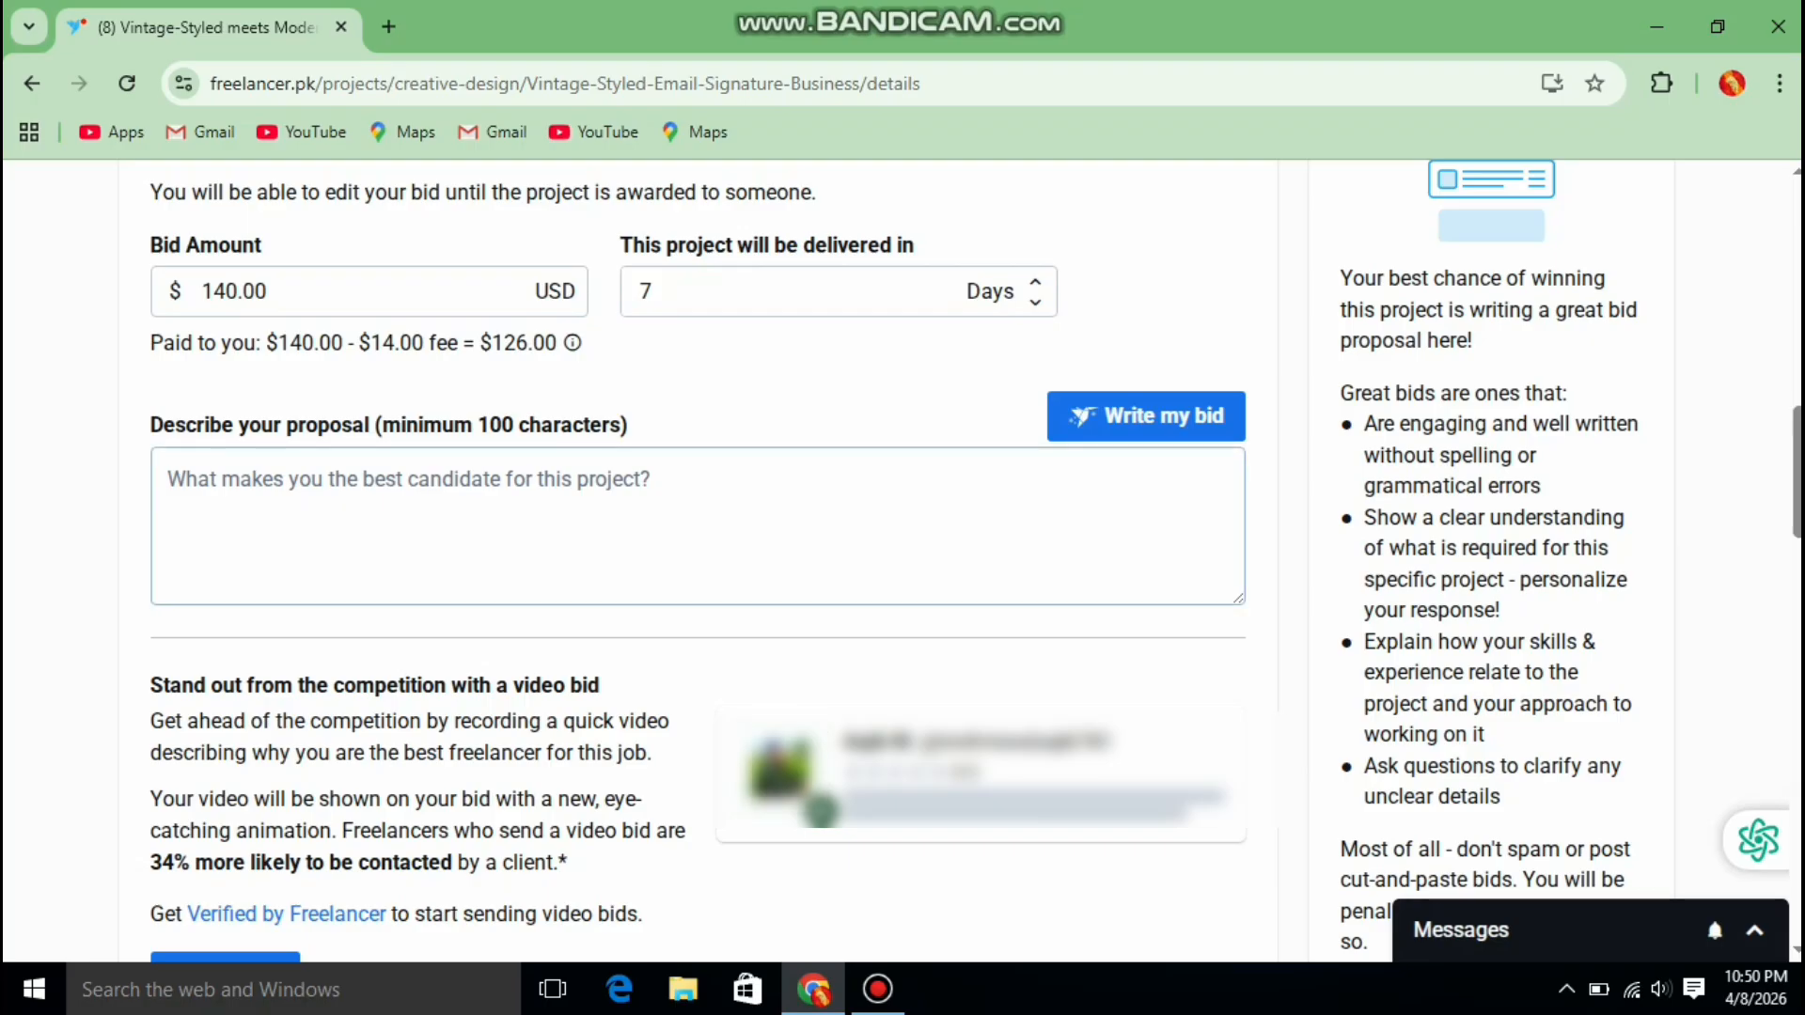
pyautogui.click(169, 479)
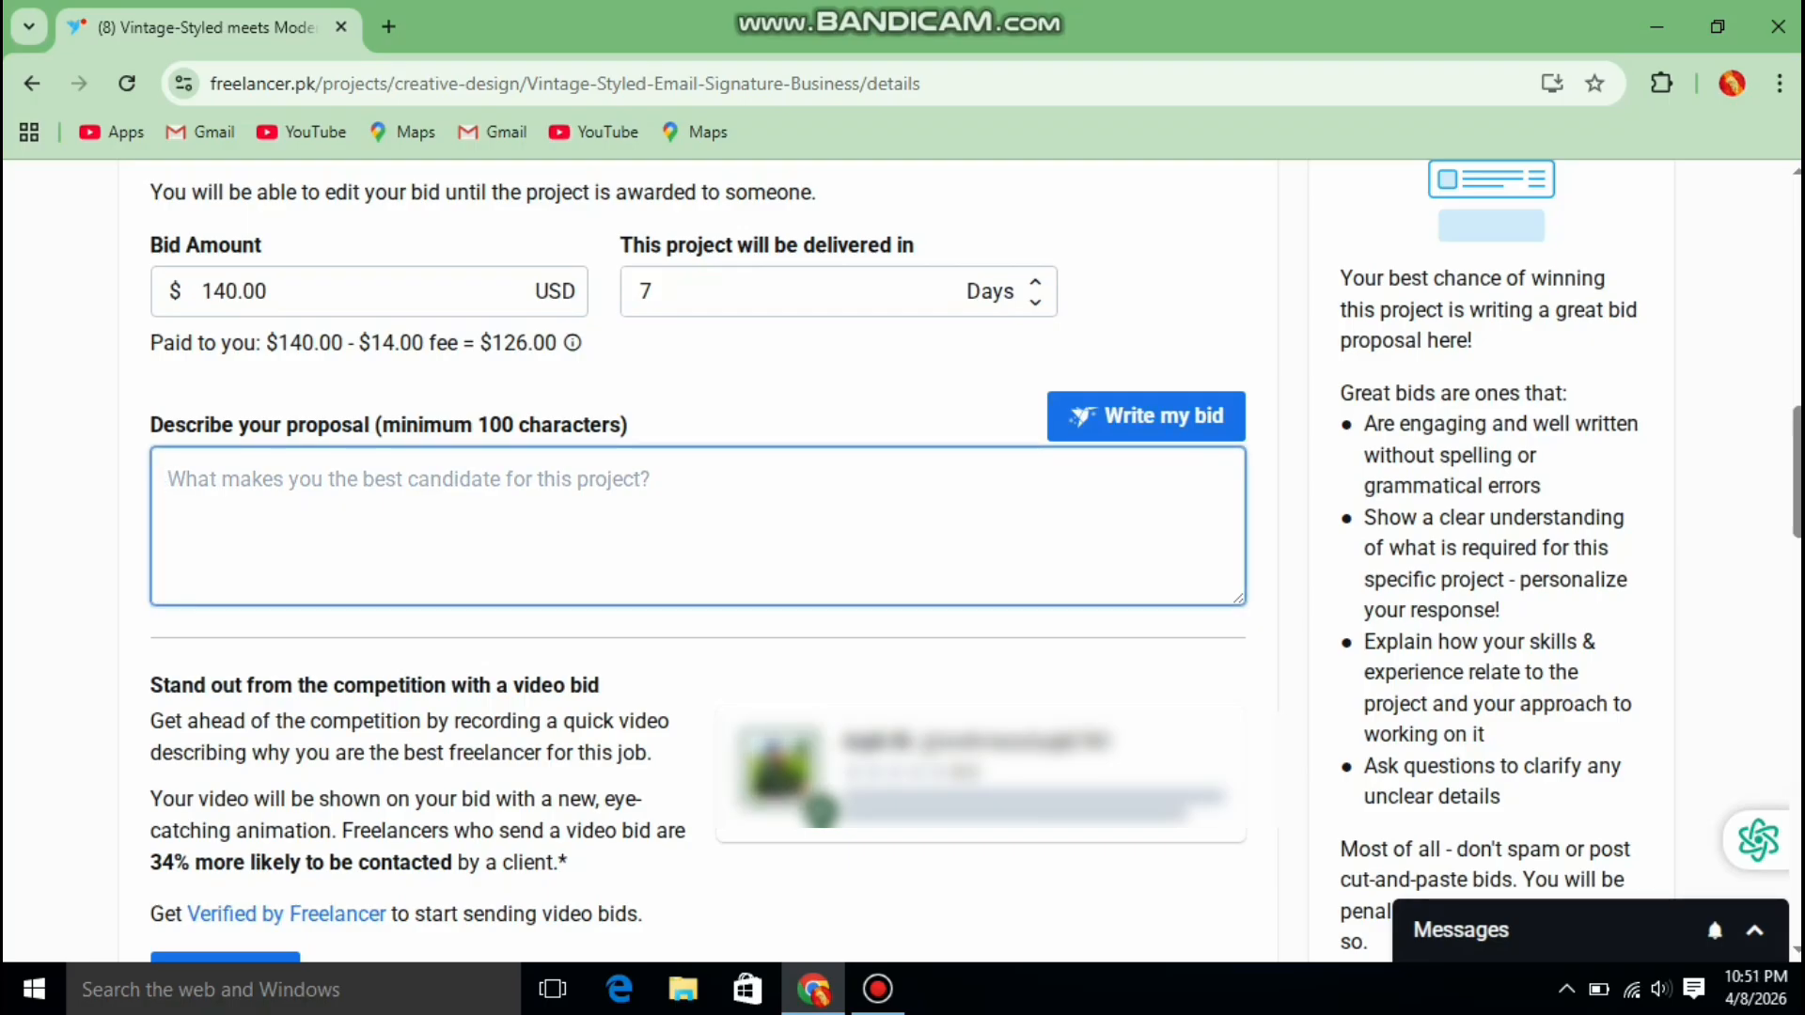
# Leave the project page and open the contest search listing
pyautogui.scroll(10, 697, 558)
pyautogui.scroll(3, 698, 559)
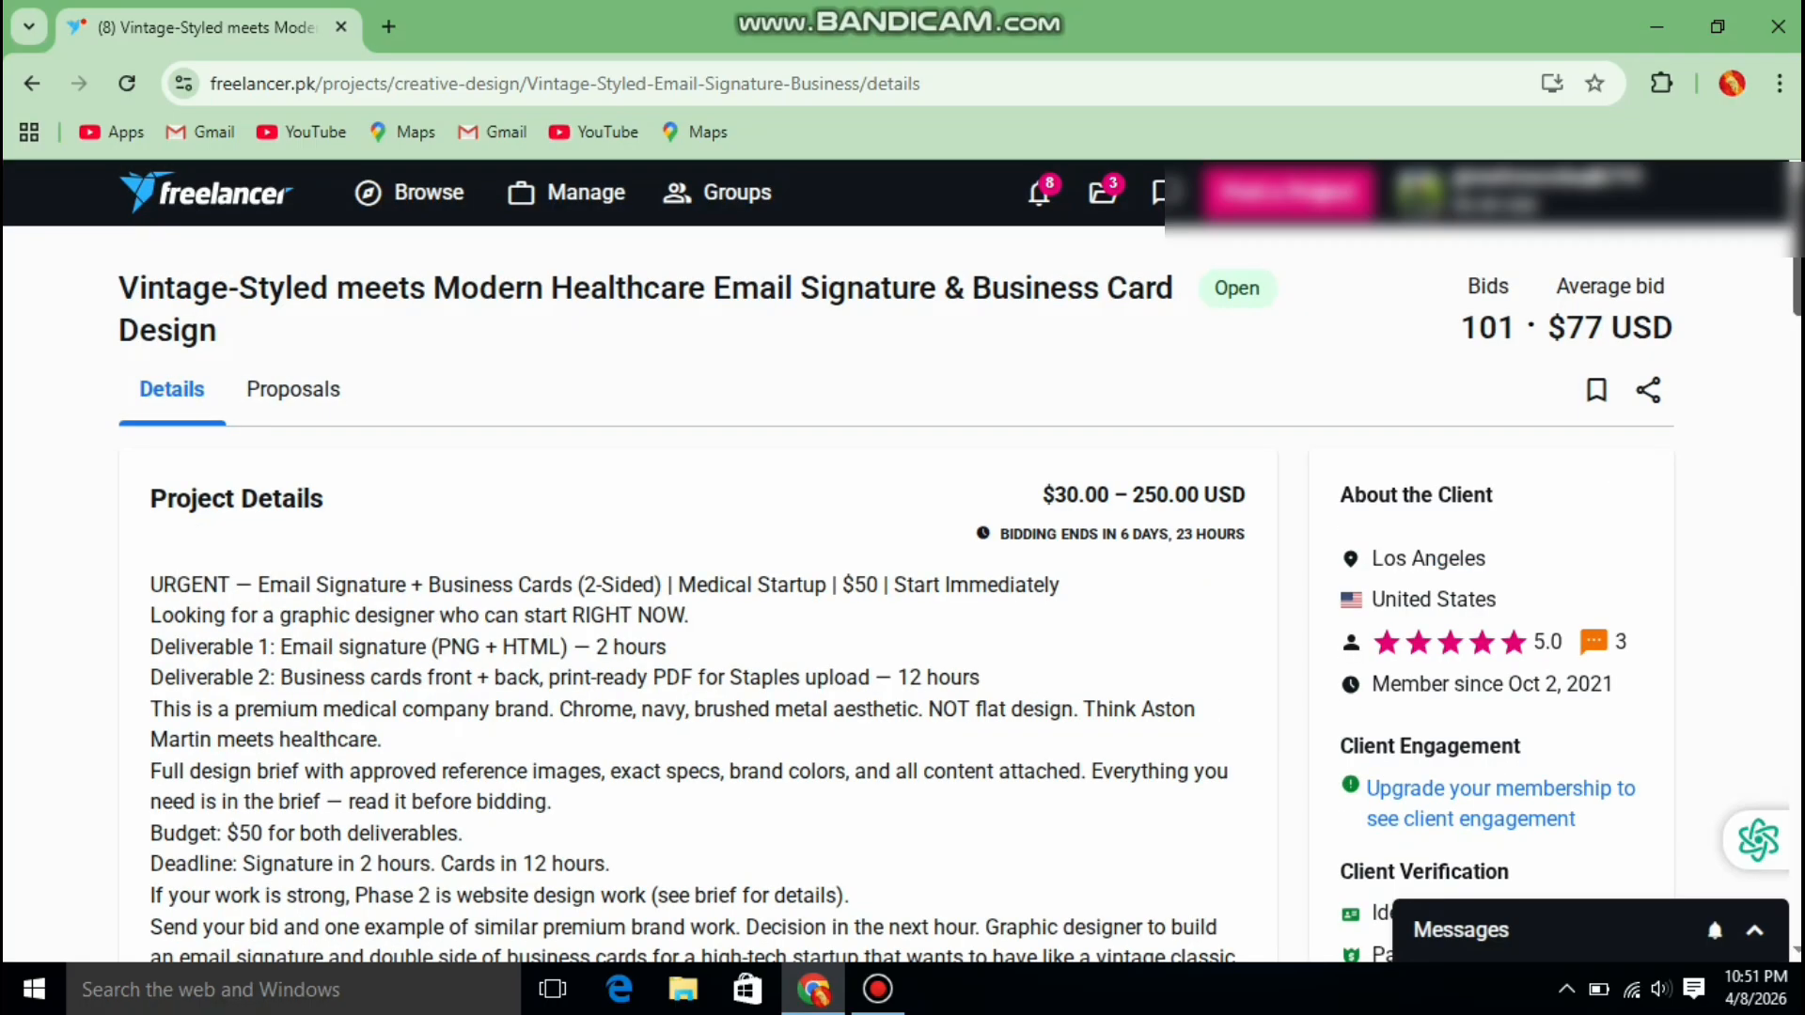
pyautogui.click(409, 192)
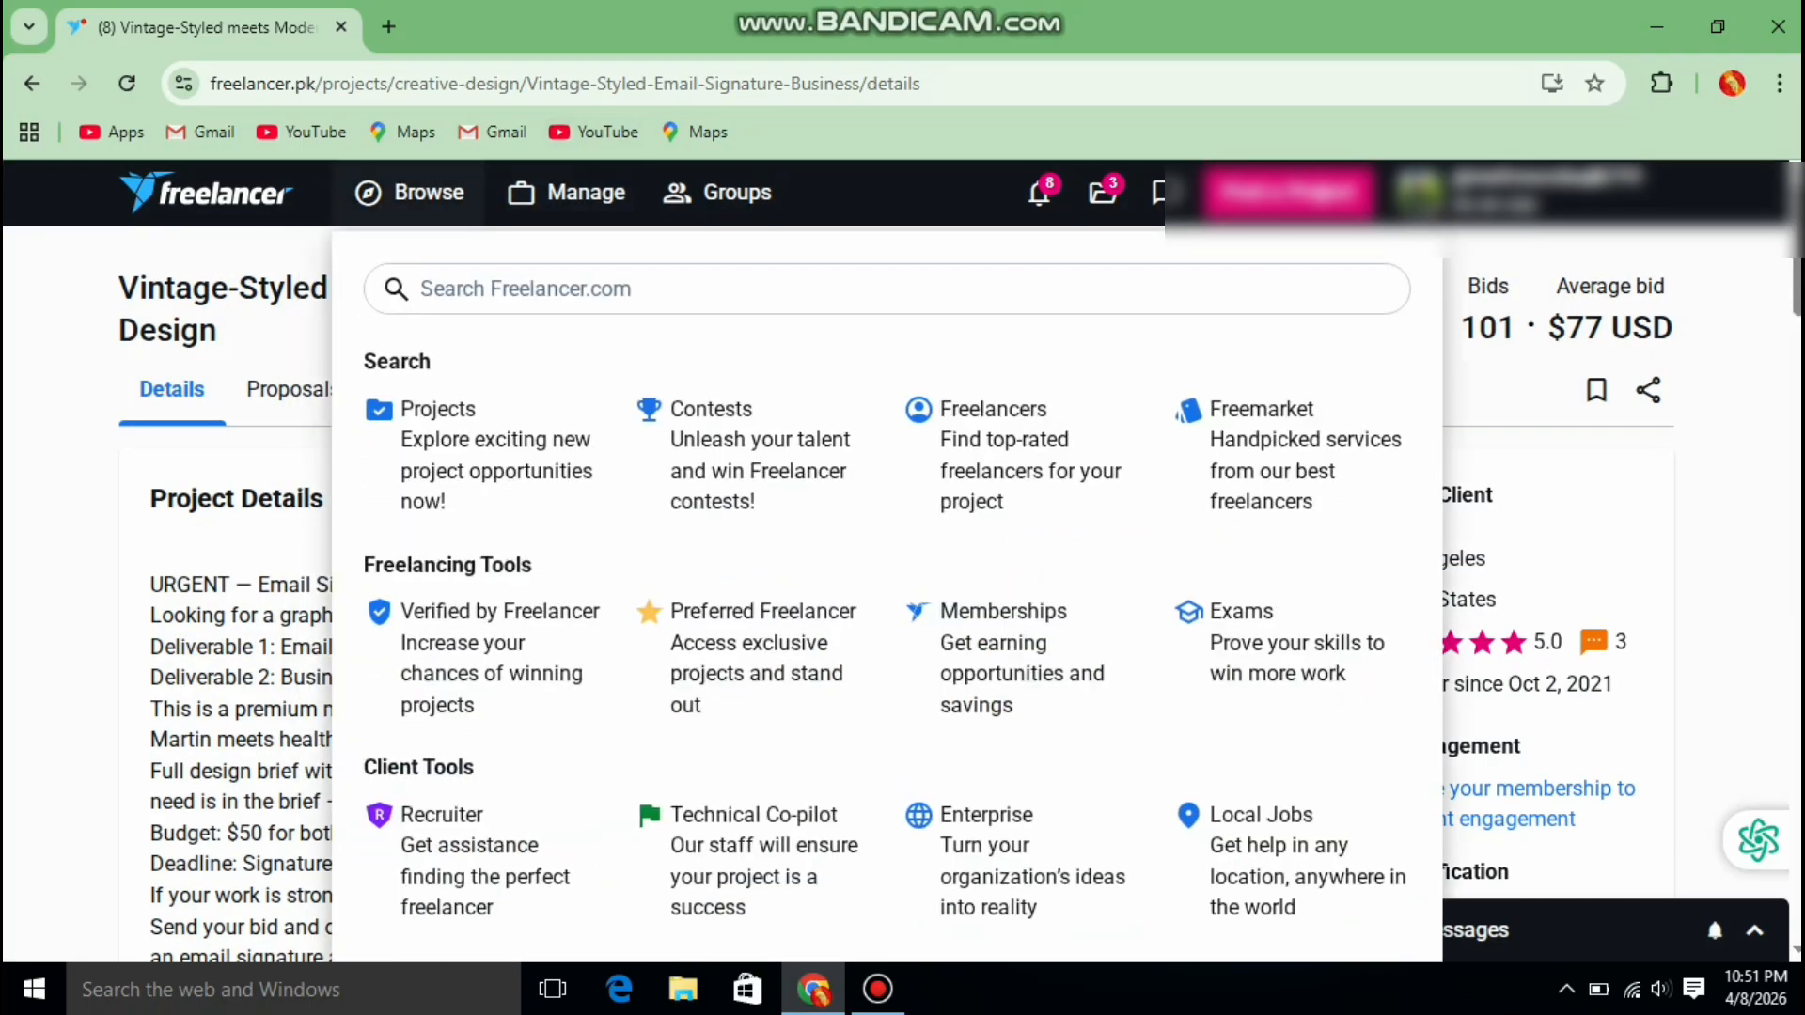
pyautogui.click(710, 409)
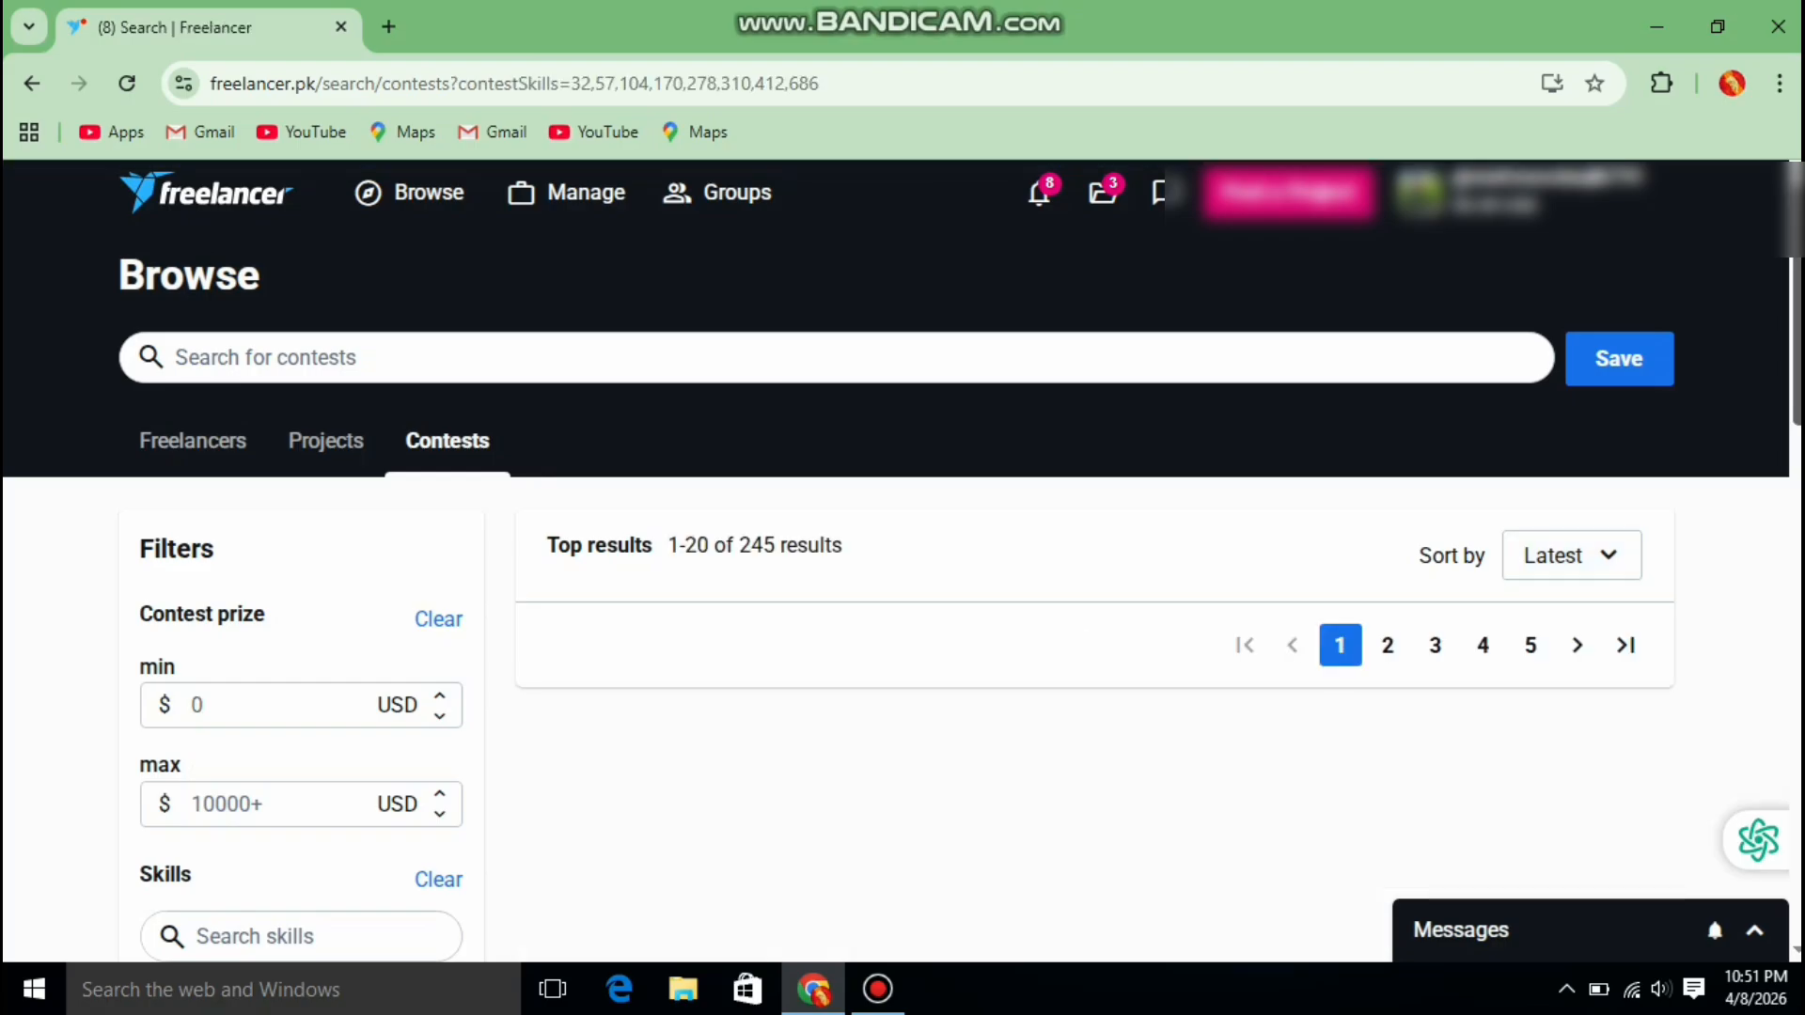
# Look over the contest search filters for prize range, skills and listing type
pyautogui.scroll(-1, 896, 561)
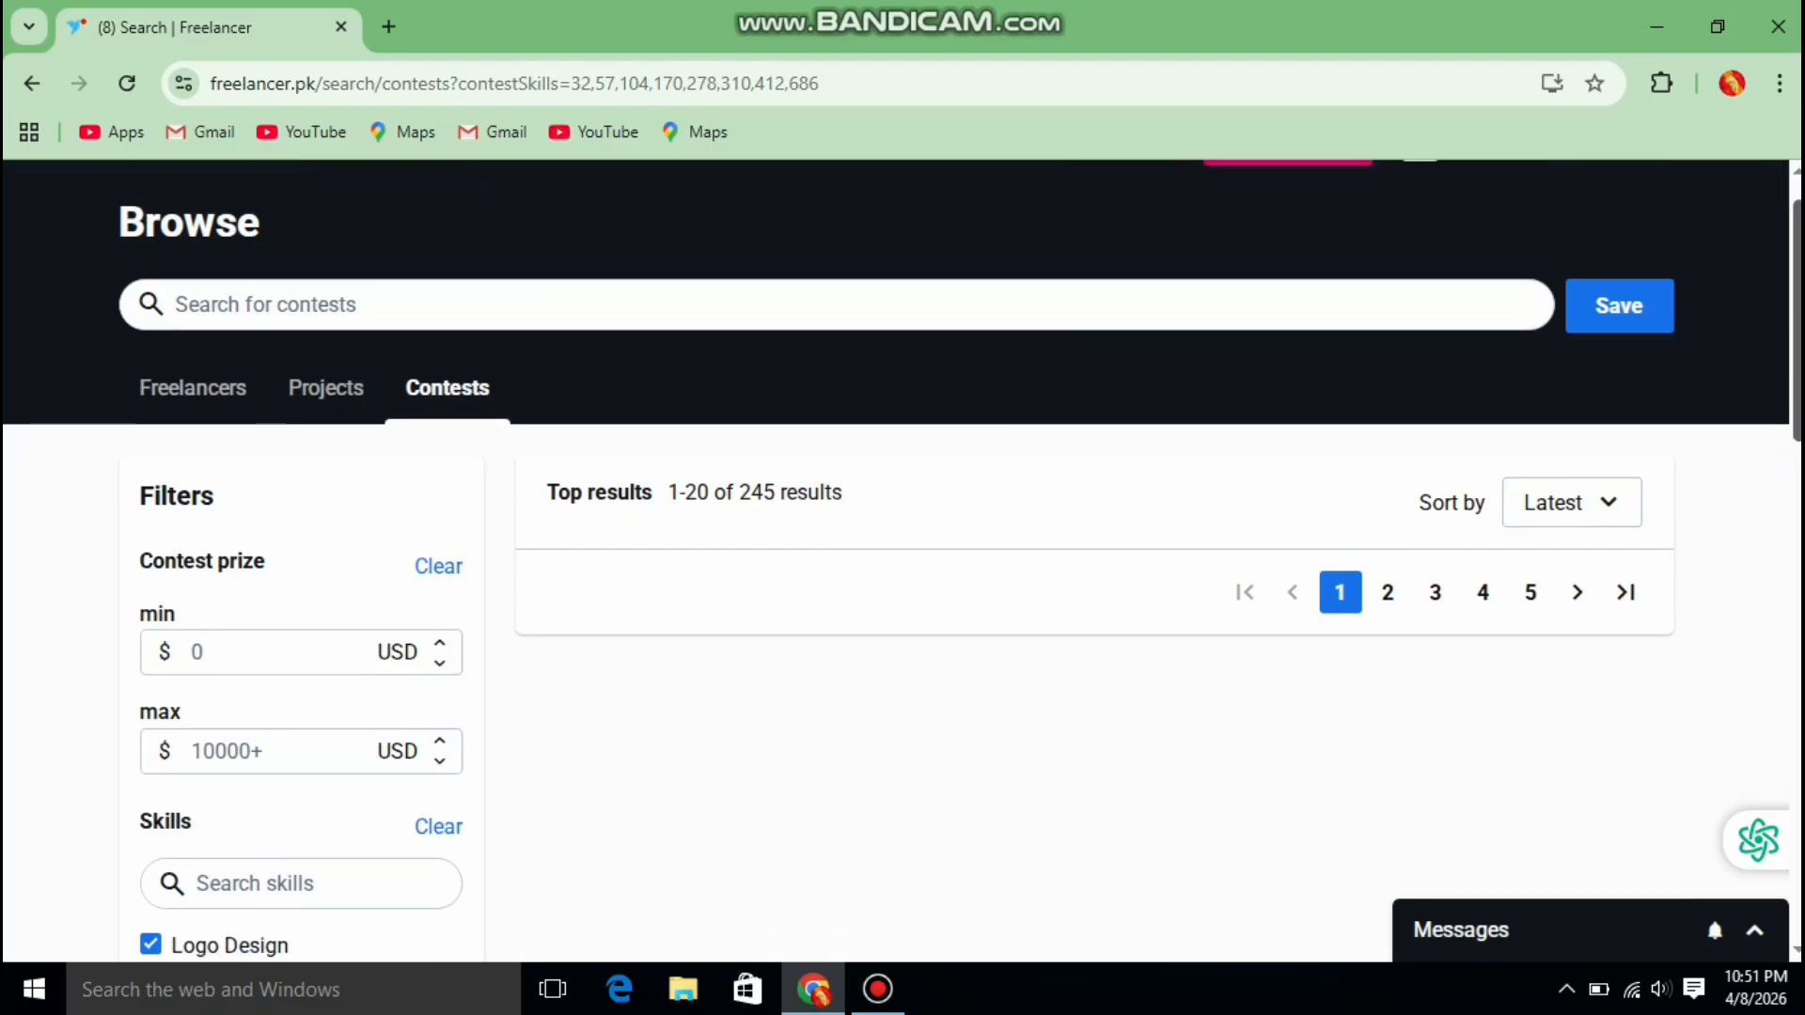
pyautogui.scroll(-2, 896, 561)
pyautogui.scroll(-2, 896, 561)
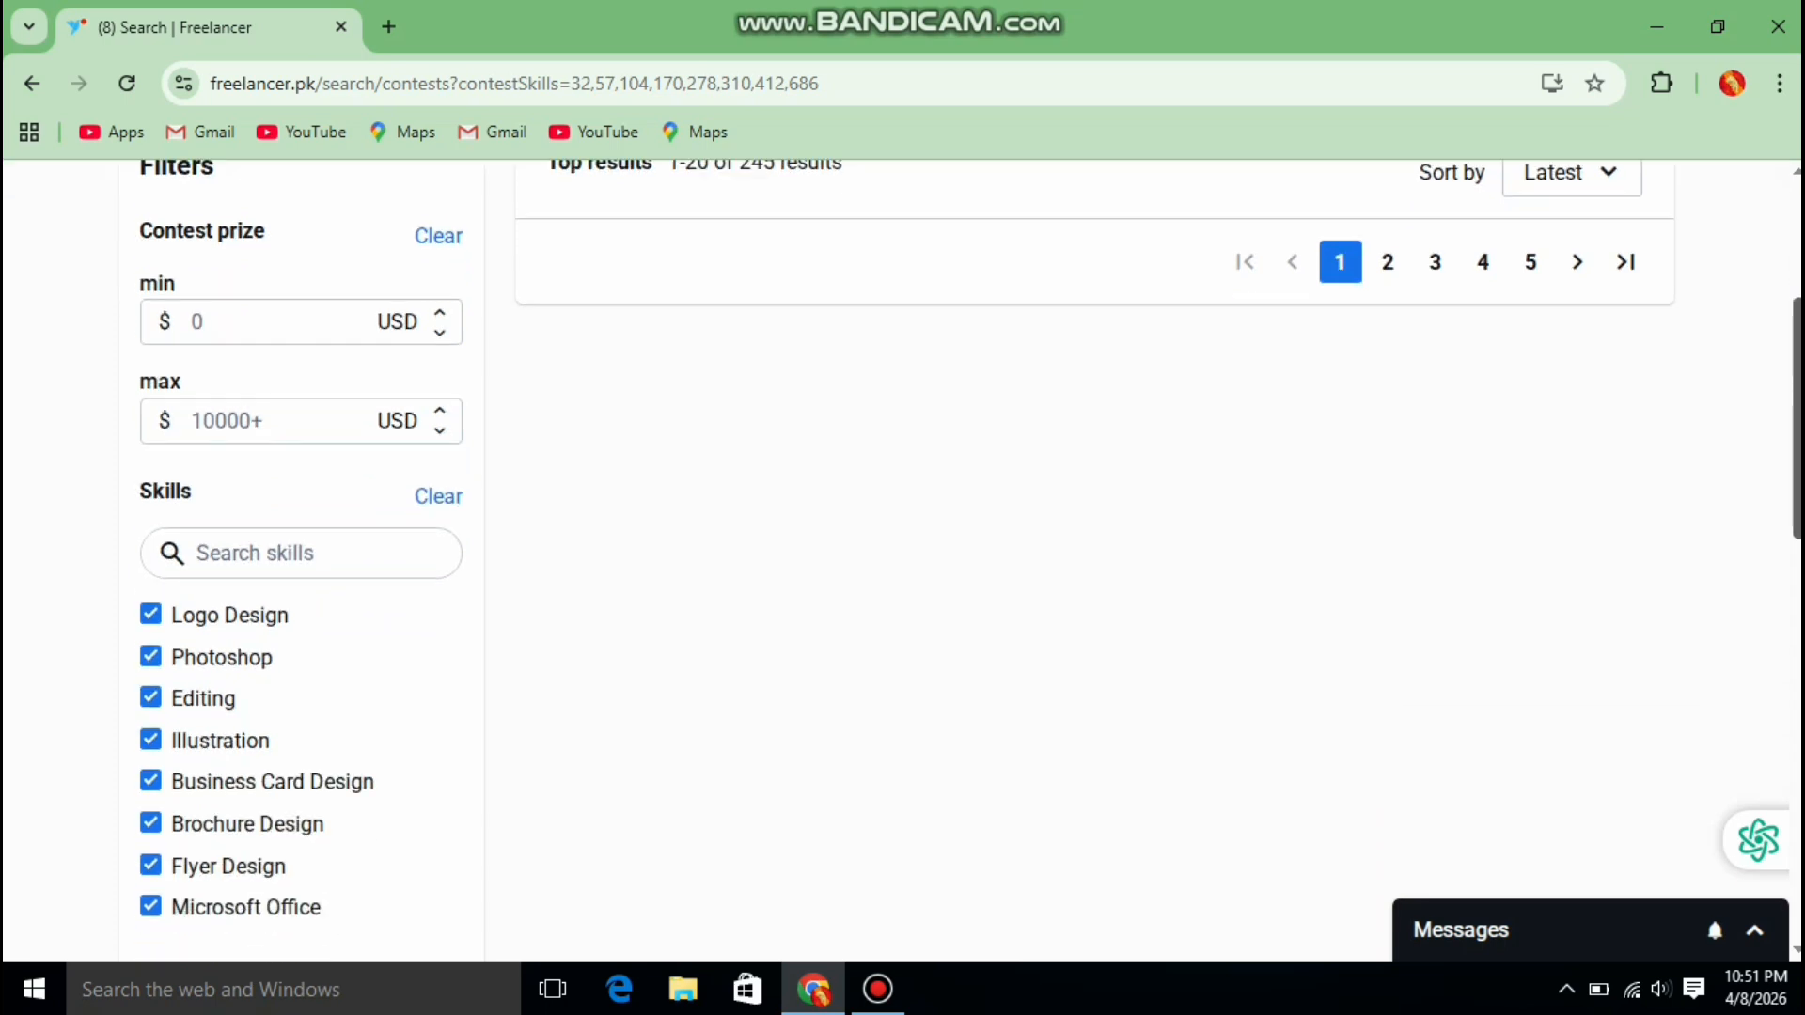
pyautogui.scroll(1, 897, 561)
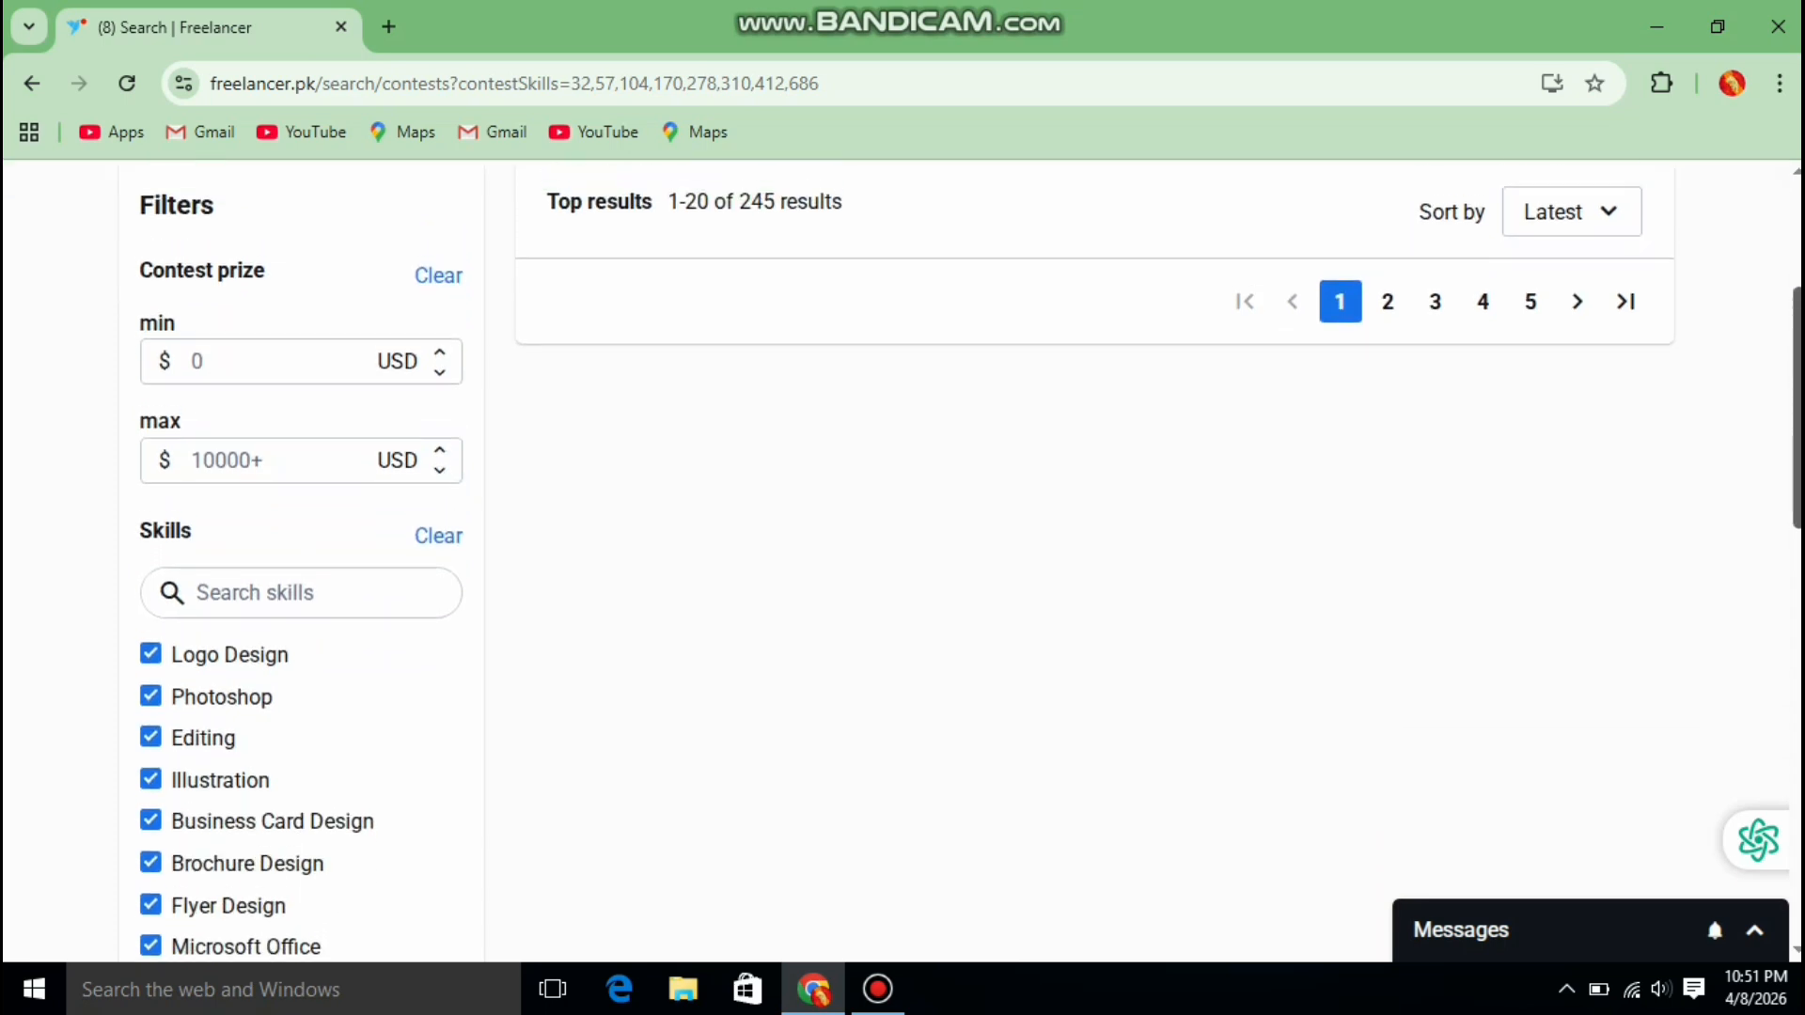
pyautogui.scroll(3, 896, 562)
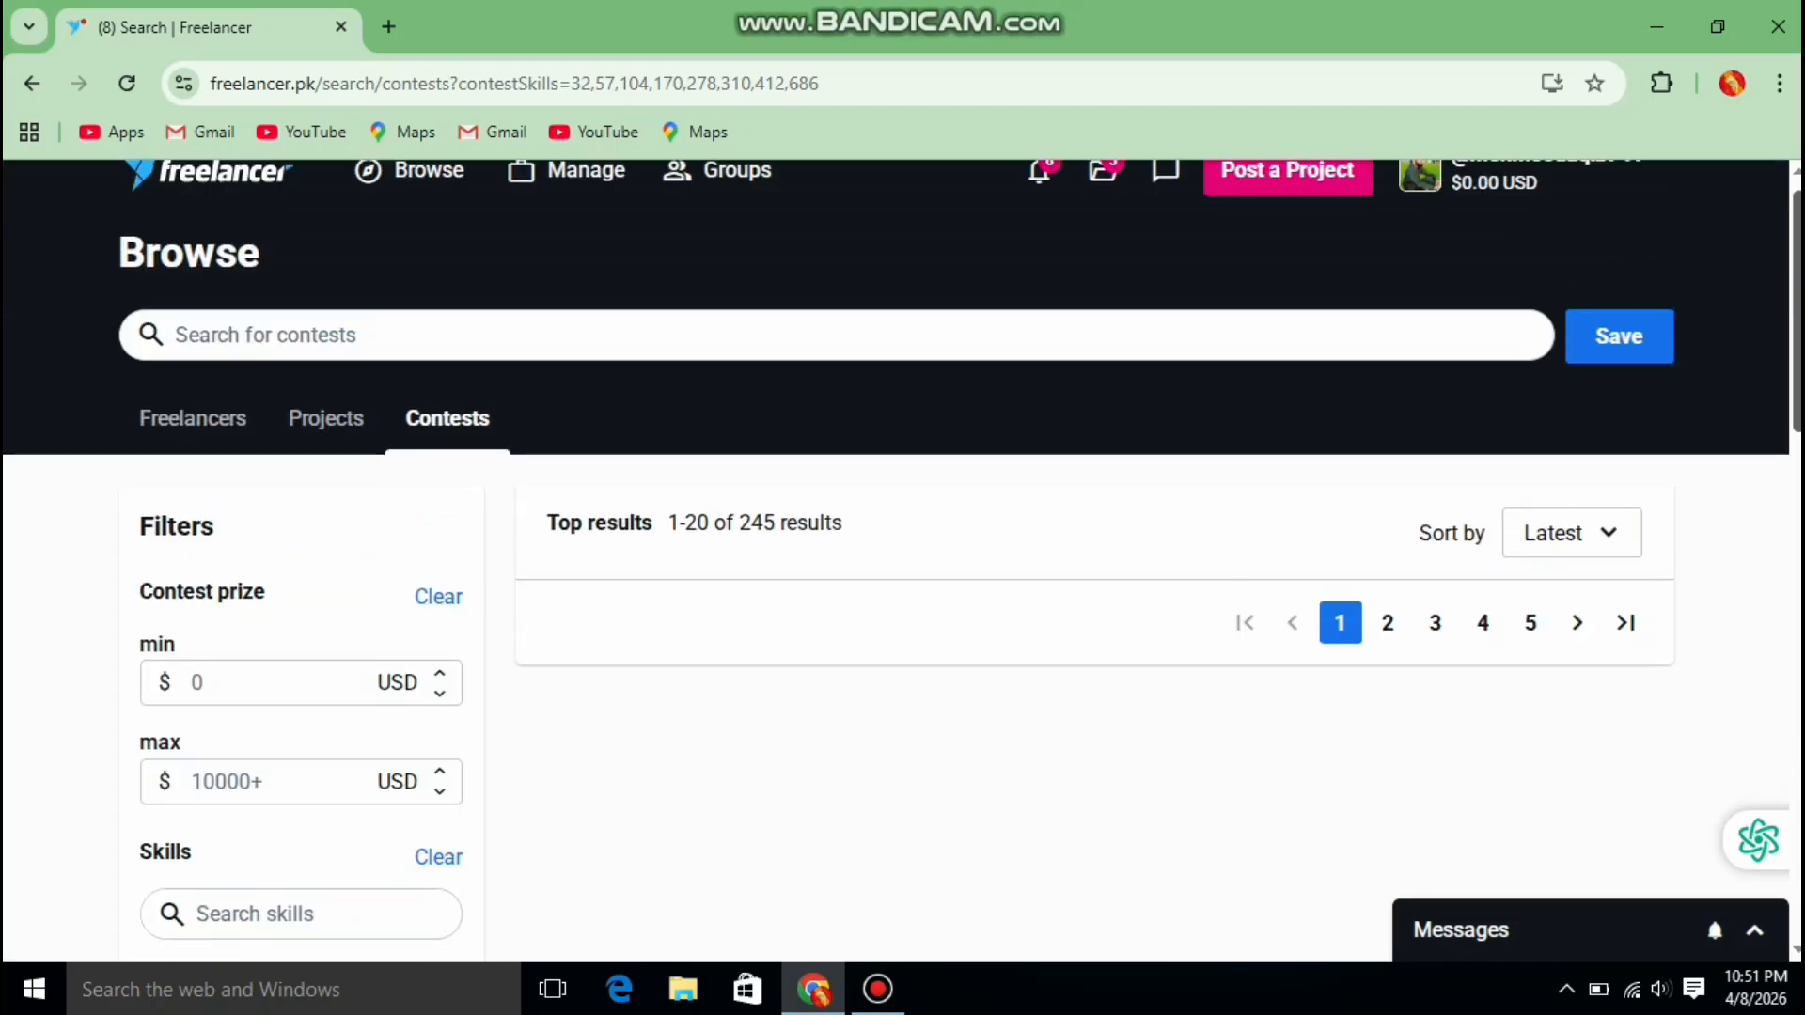
pyautogui.scroll(-4, 897, 561)
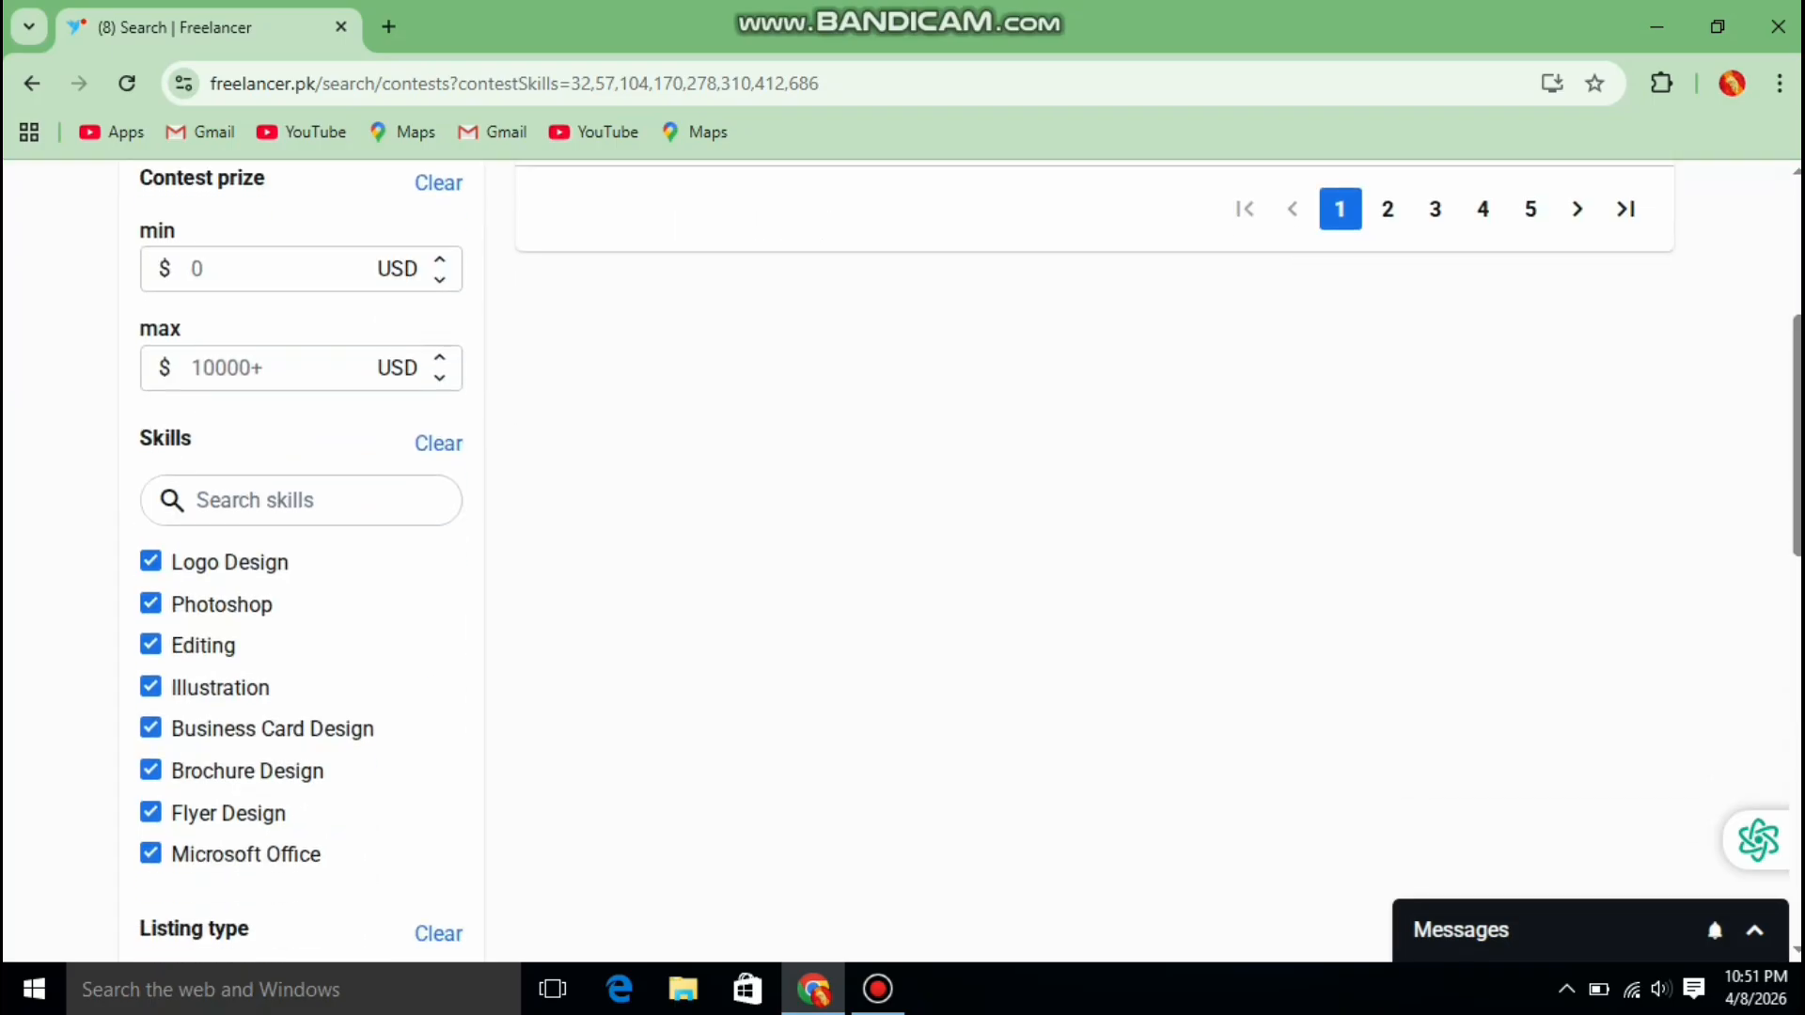
# Remove every skill filter except Logo Design, including Photoshop, Editing, Illustration, Business Card Design, Brochure Design, Flyer Design and Microsoft Office
pyautogui.click(151, 604)
pyautogui.click(150, 645)
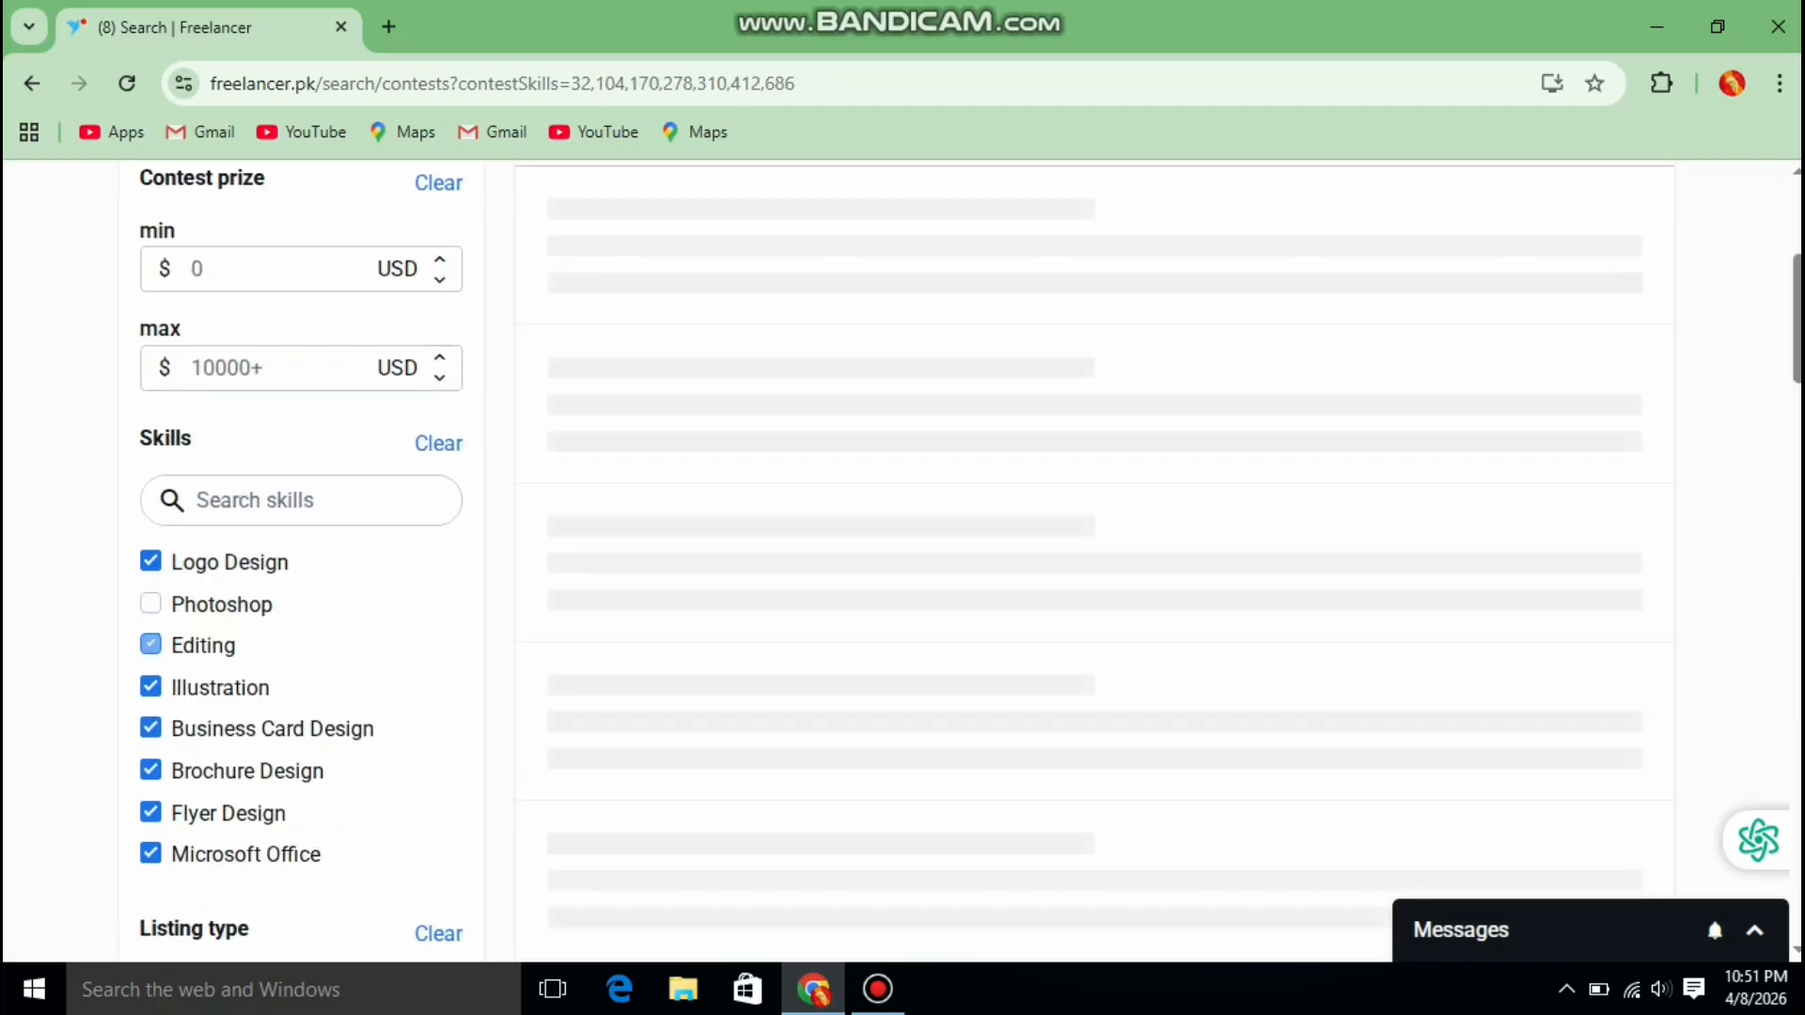
pyautogui.click(150, 687)
pyautogui.click(151, 726)
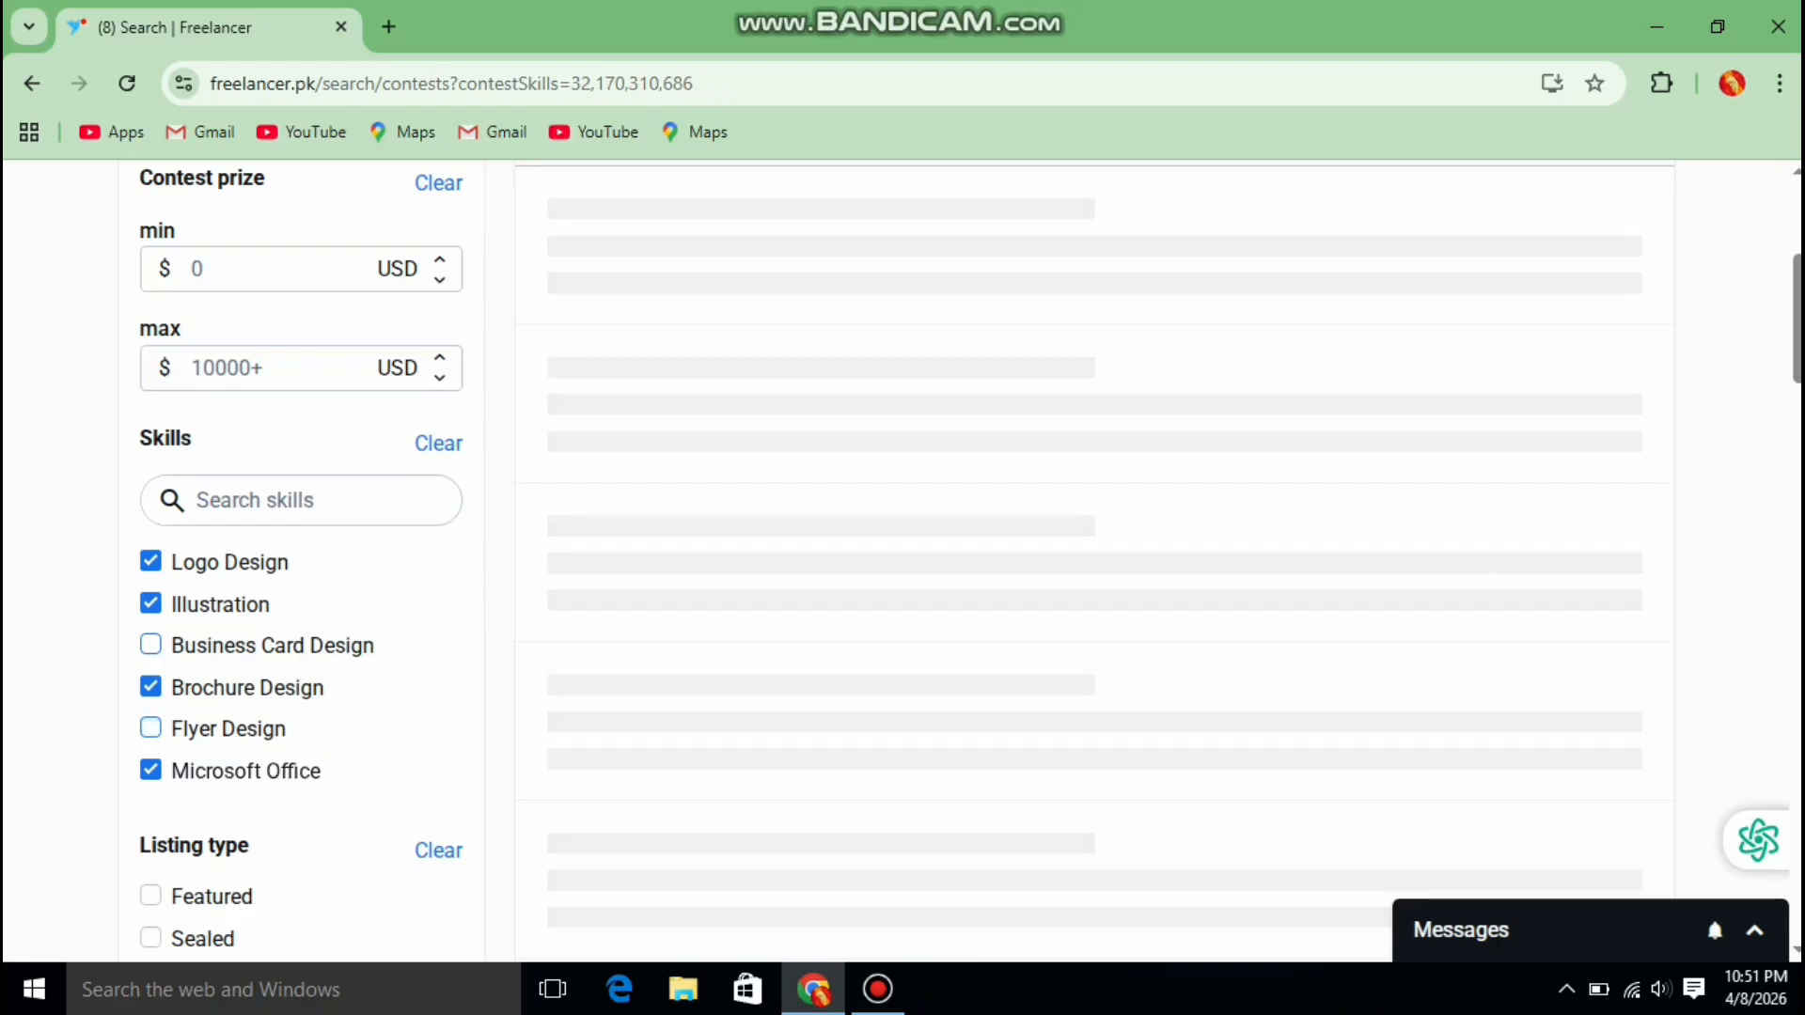
pyautogui.click(151, 727)
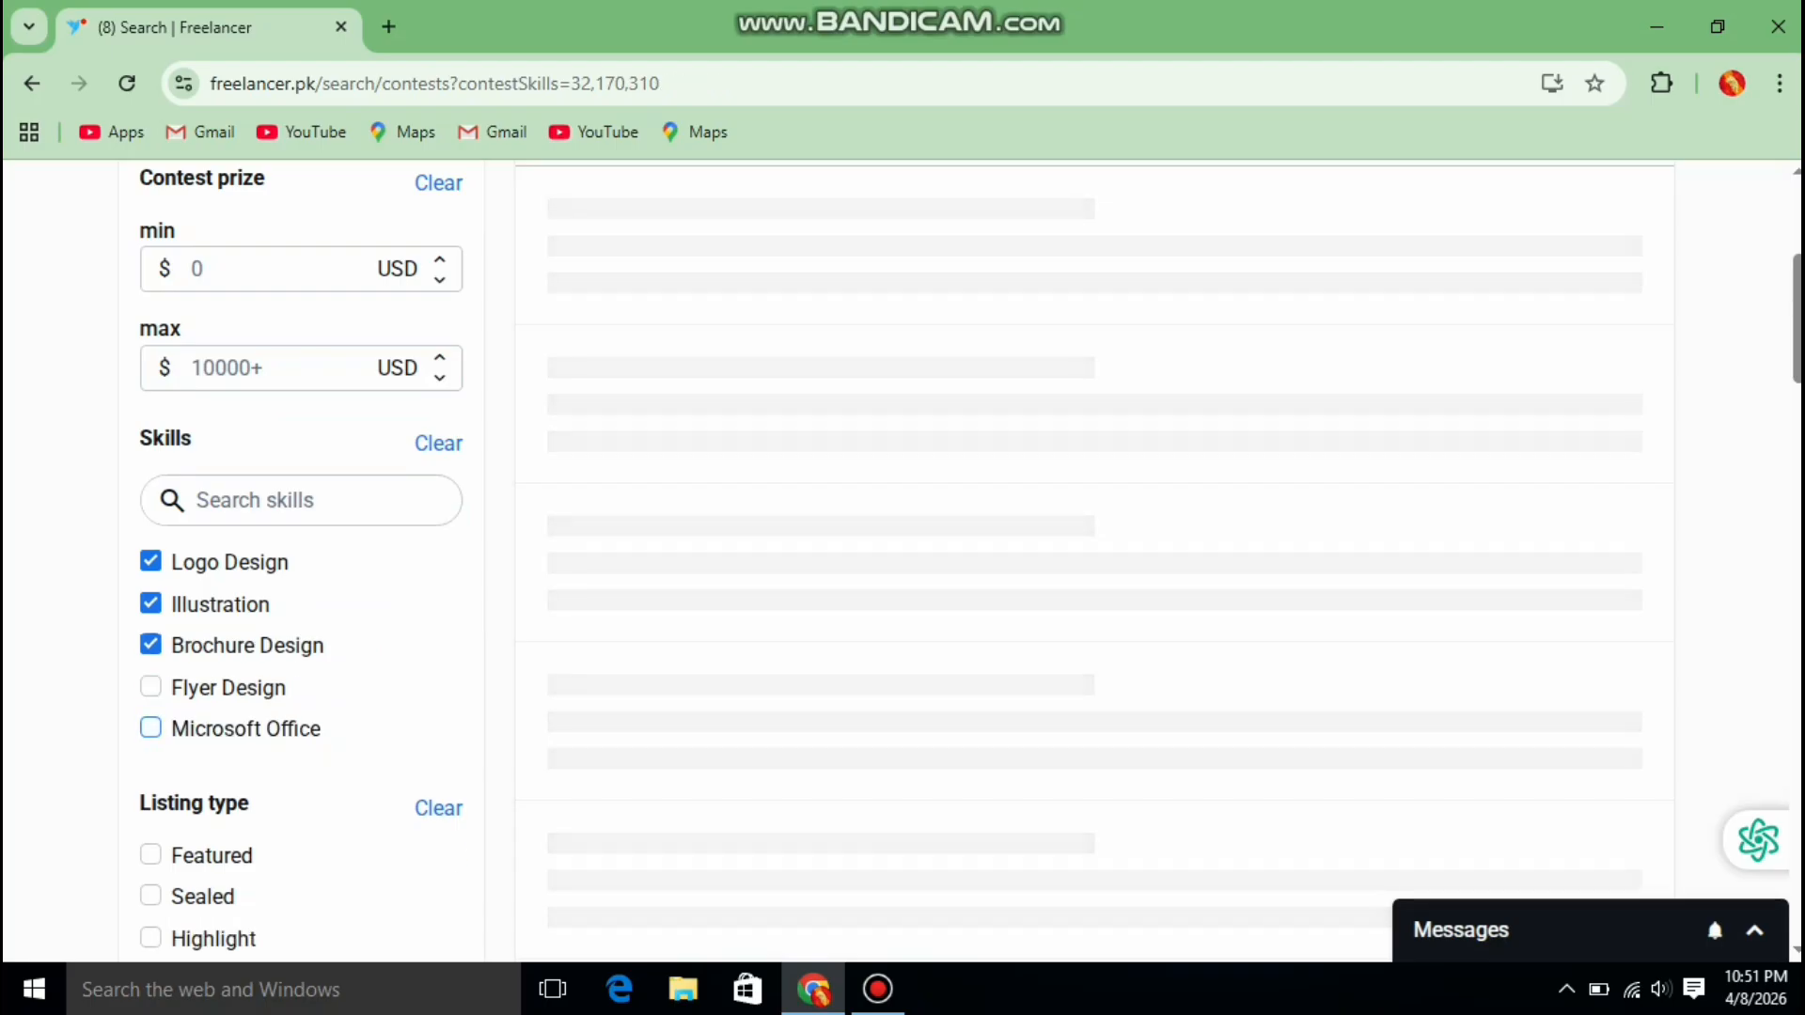
pyautogui.click(150, 604)
pyautogui.click(150, 645)
# Limit the contest prize filter to a minimum of 5 USD and a maximum of 10 USD
pyautogui.click(192, 268)
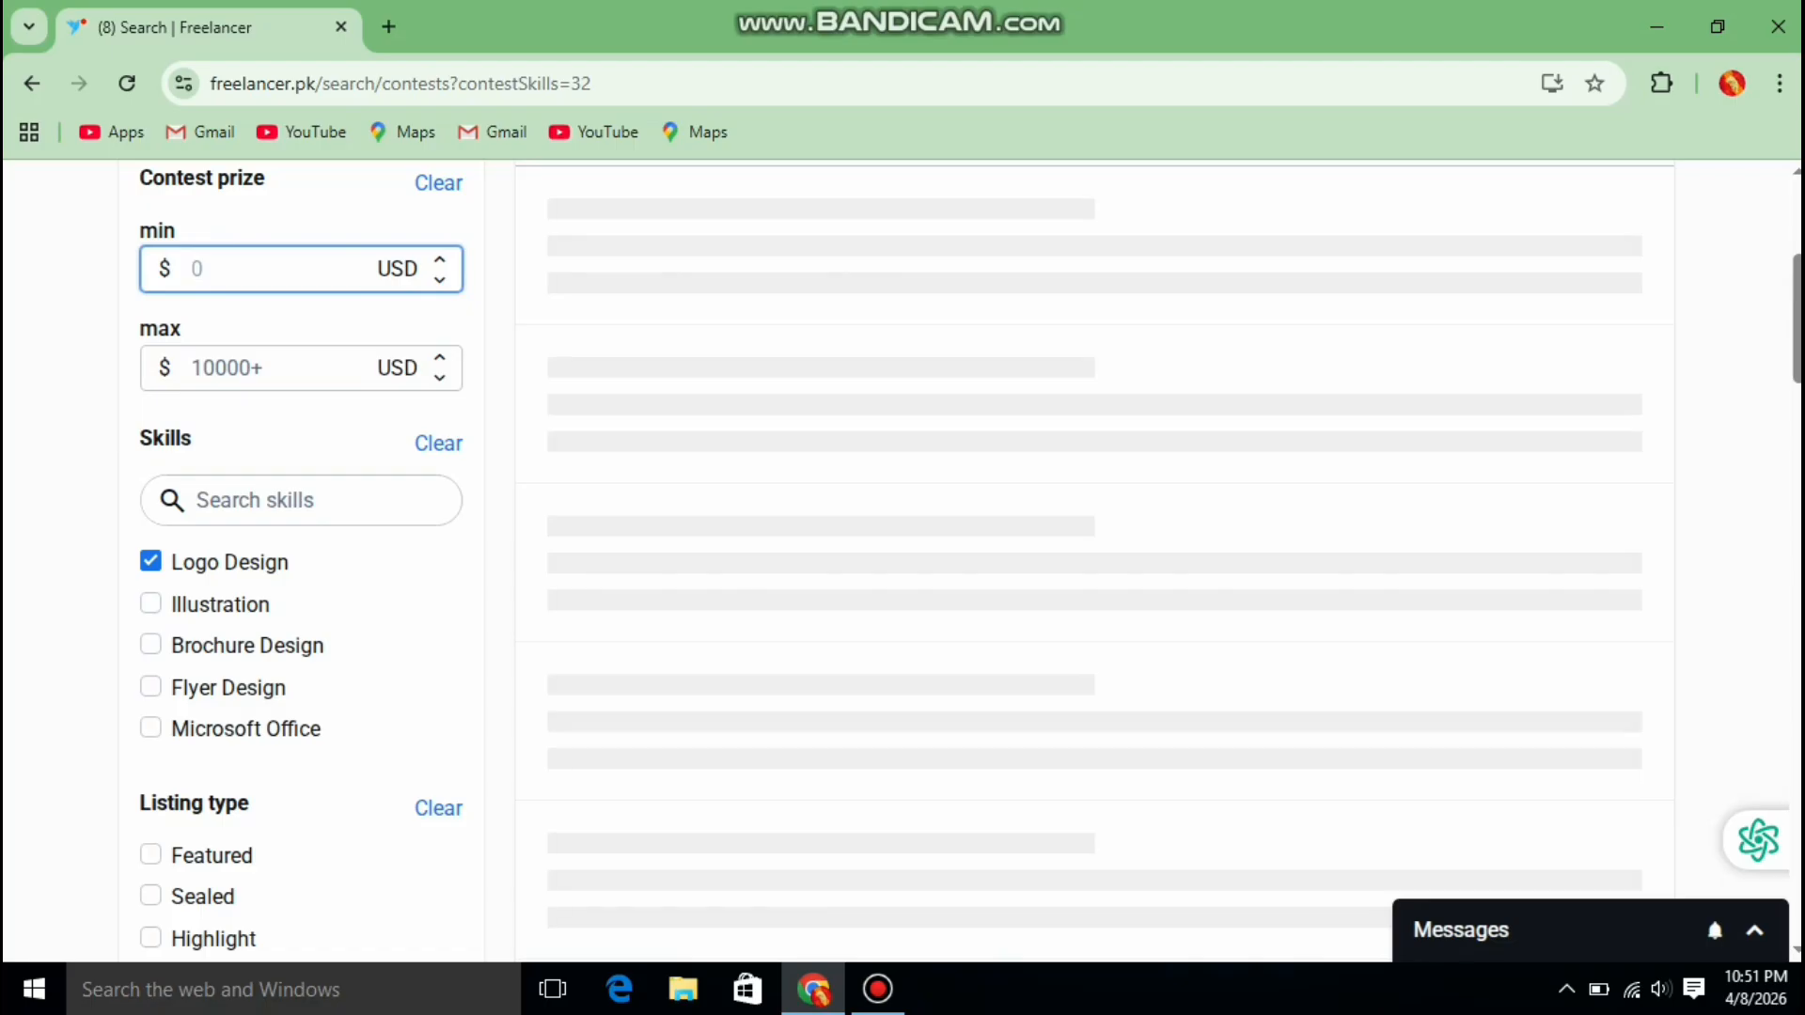
pyautogui.press('Up')
pyautogui.press('Up')
pyautogui.press('Up')
pyautogui.press('Up')
pyautogui.press('Up')
pyautogui.press('Down')
pyautogui.click(193, 368)
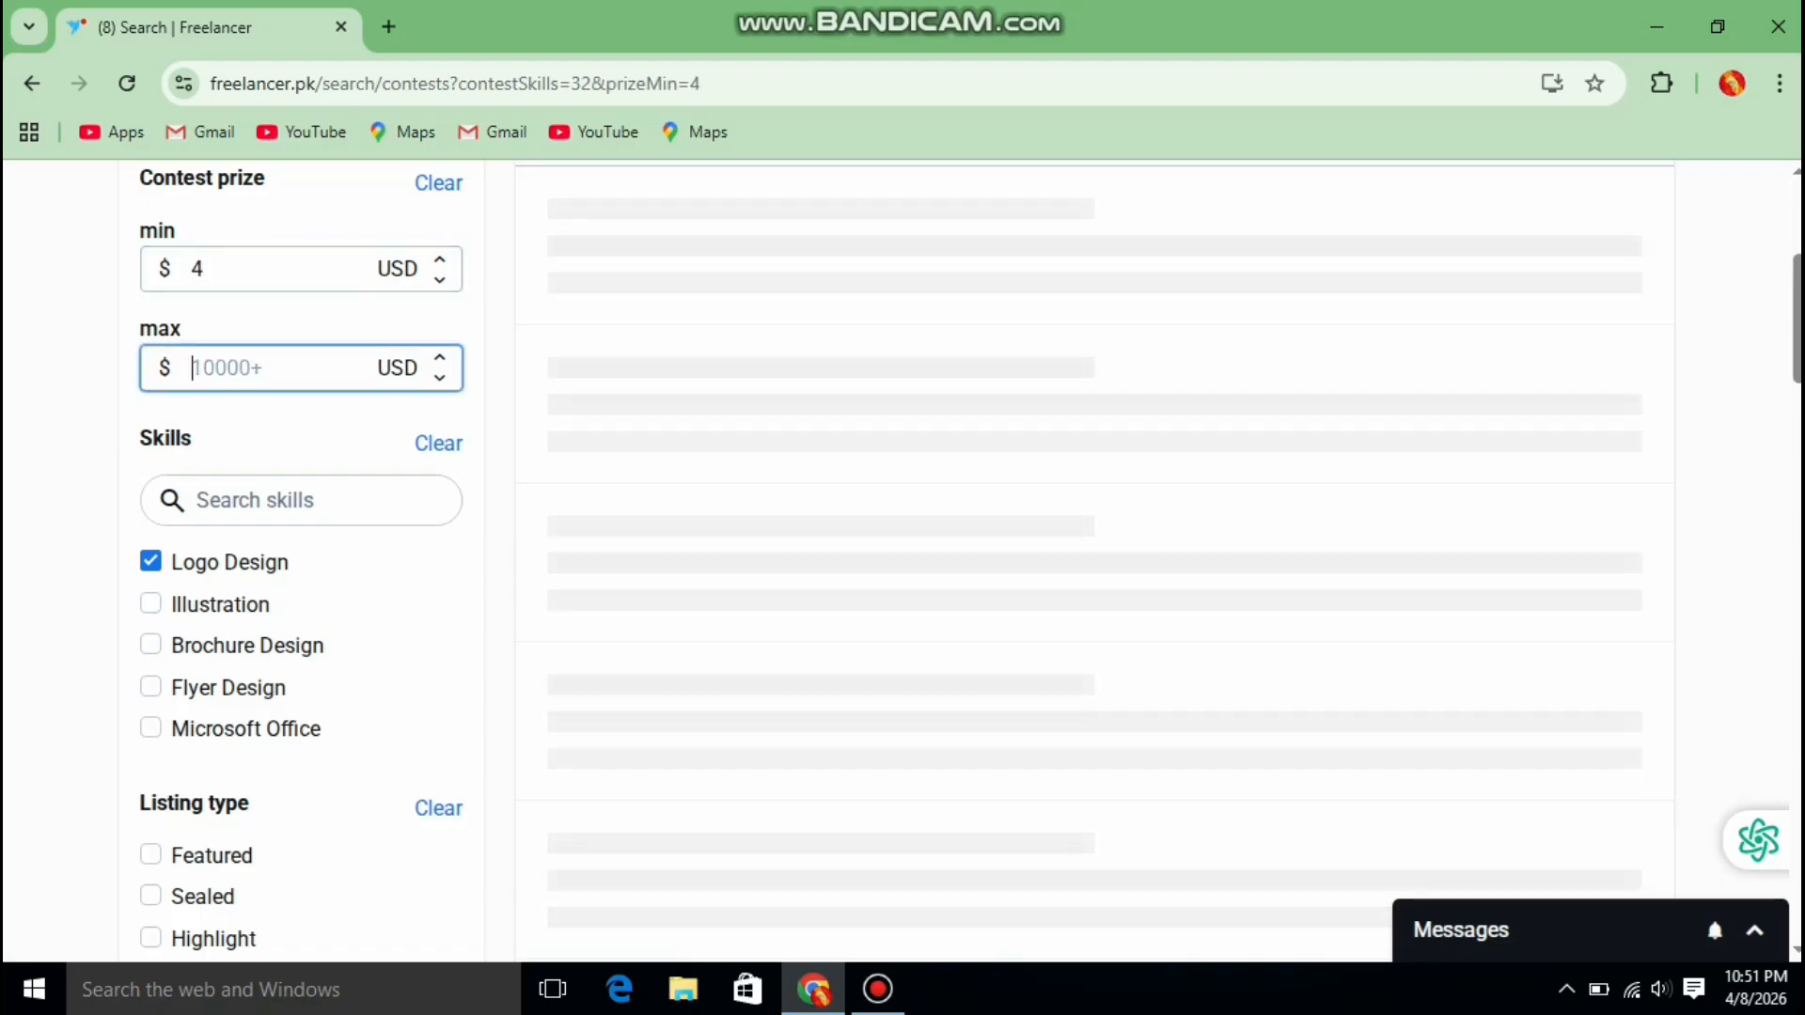
pyautogui.press('Up')
pyautogui.press('Up')
pyautogui.press('Up')
pyautogui.press('Up')
pyautogui.press('Up')
pyautogui.press('Up')
pyautogui.press('Up')
pyautogui.press('Up')
pyautogui.press('Up')
pyautogui.press('Up')
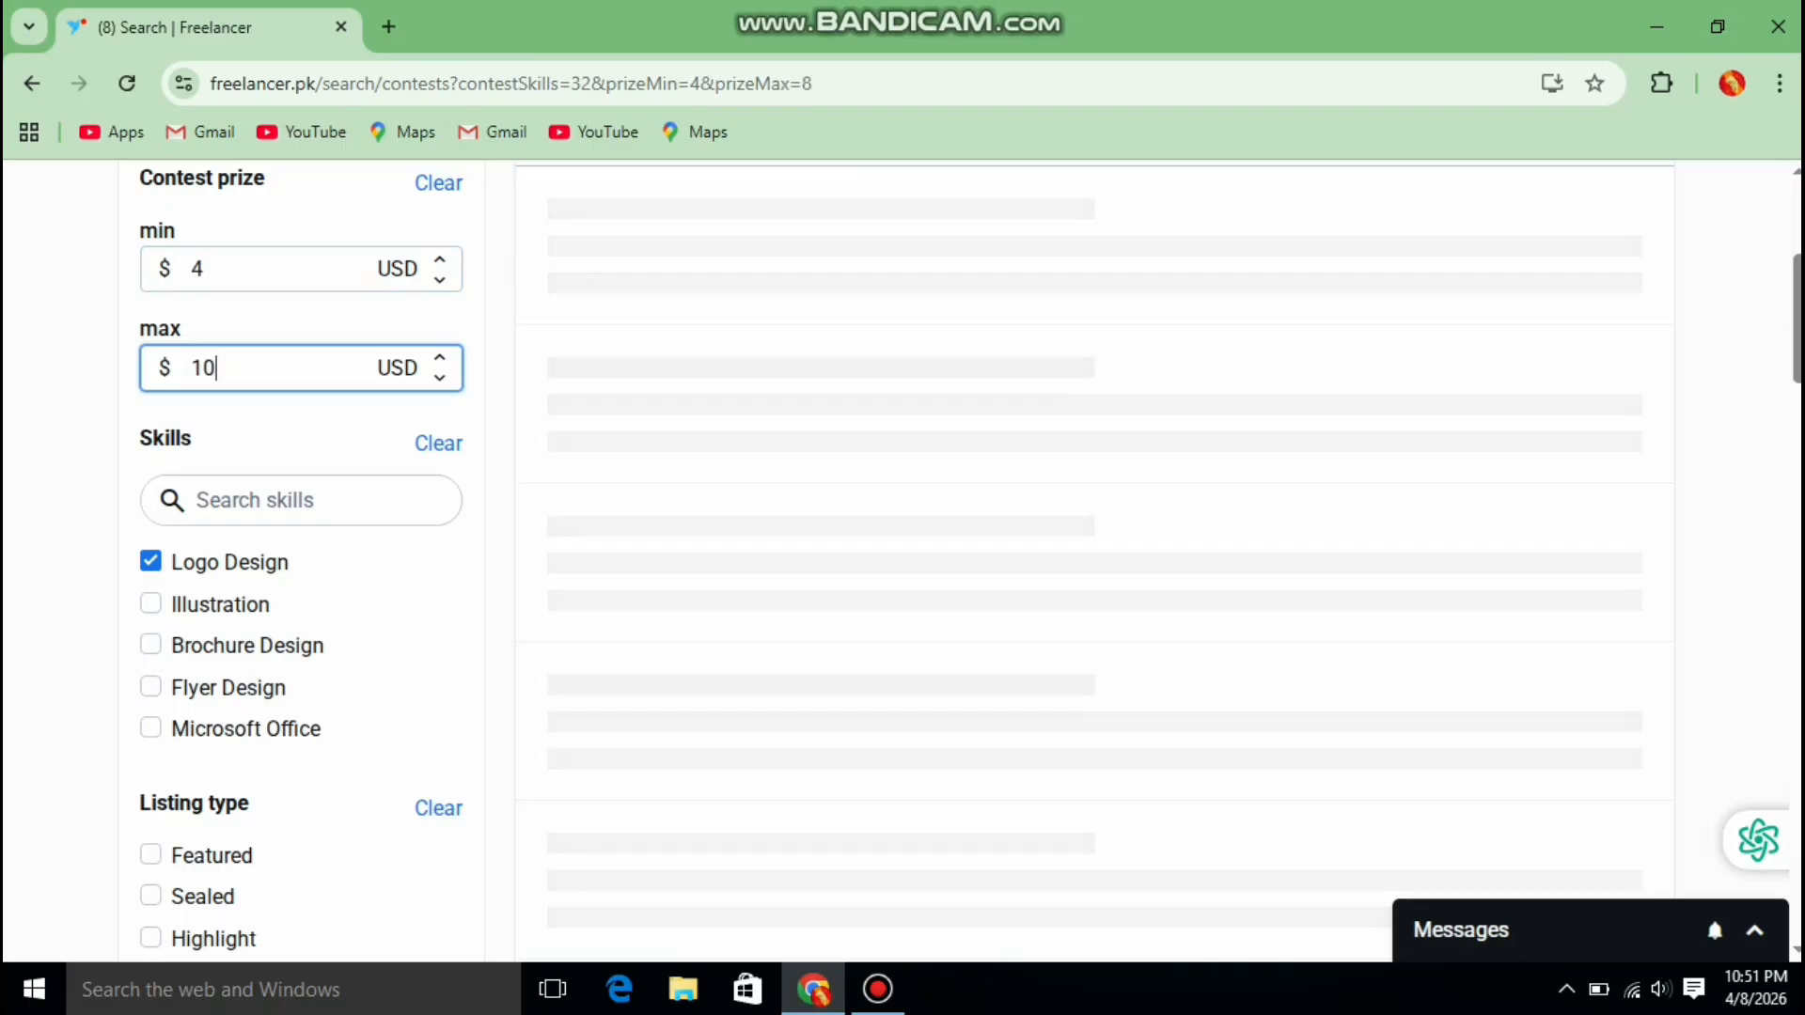
pyautogui.press('Up')
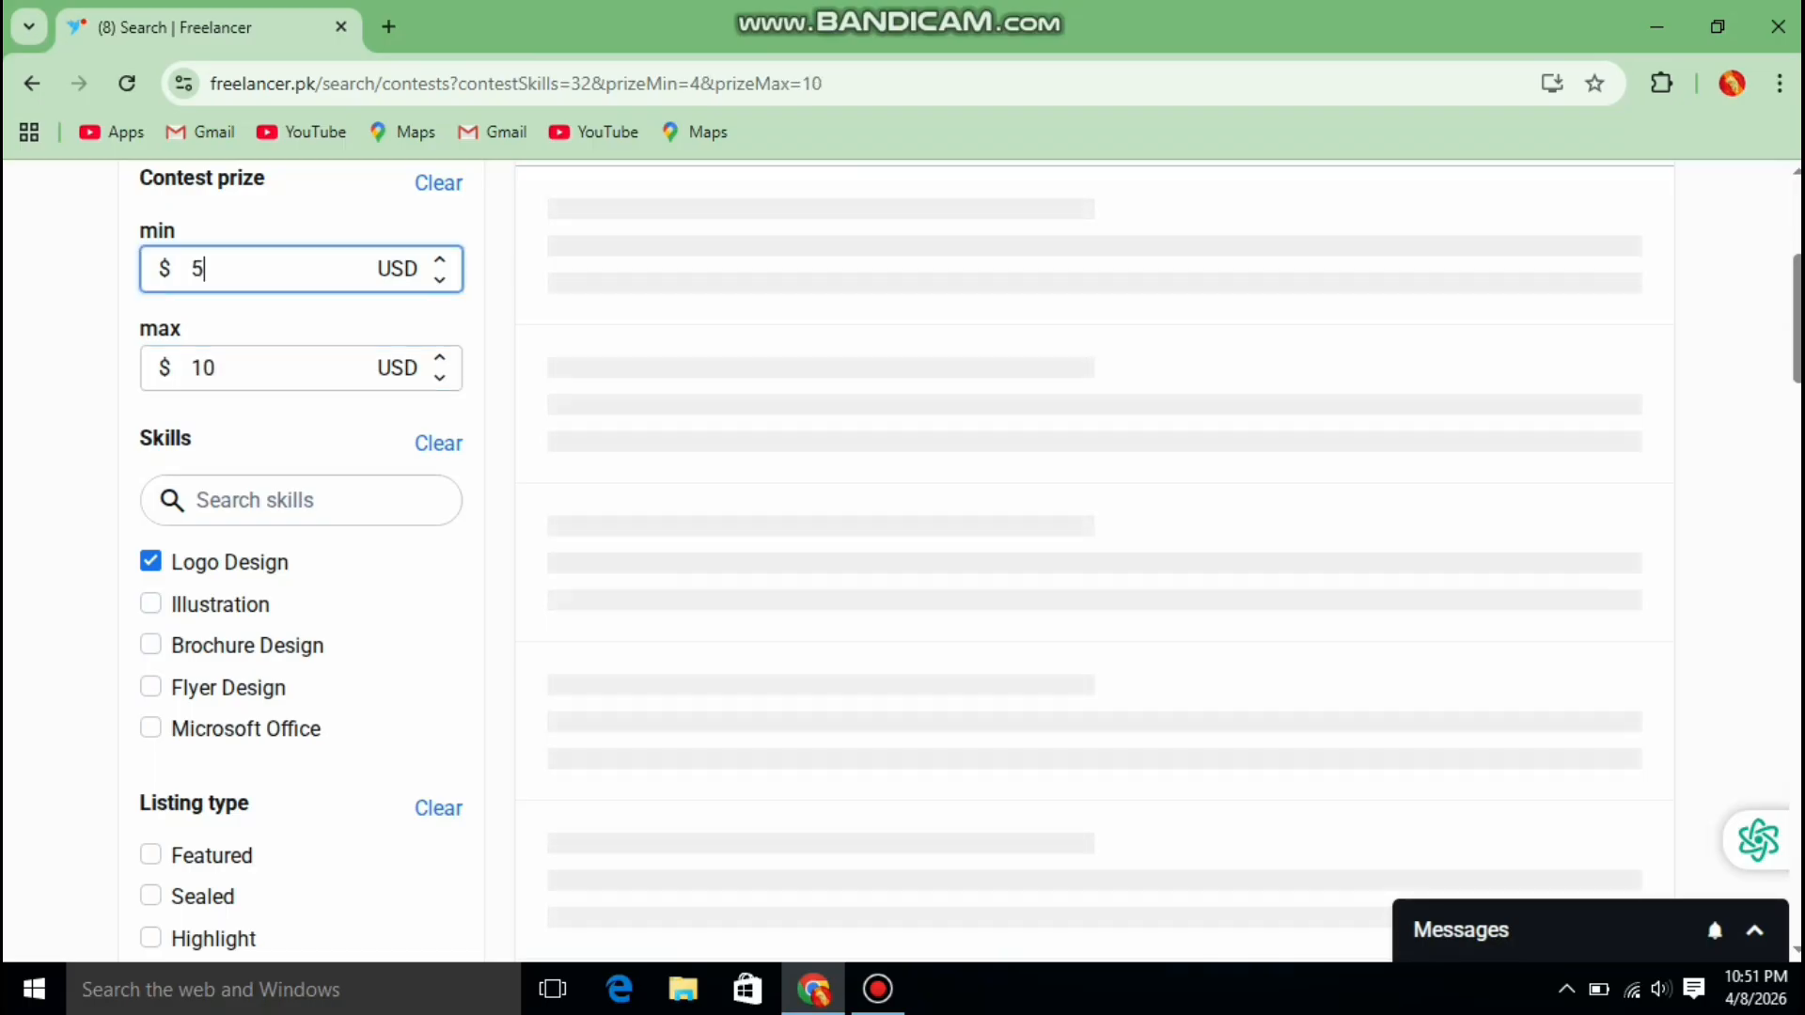
# Restrict the listing type filter to Guaranteed contests only
pyautogui.scroll(-2, 970, 578)
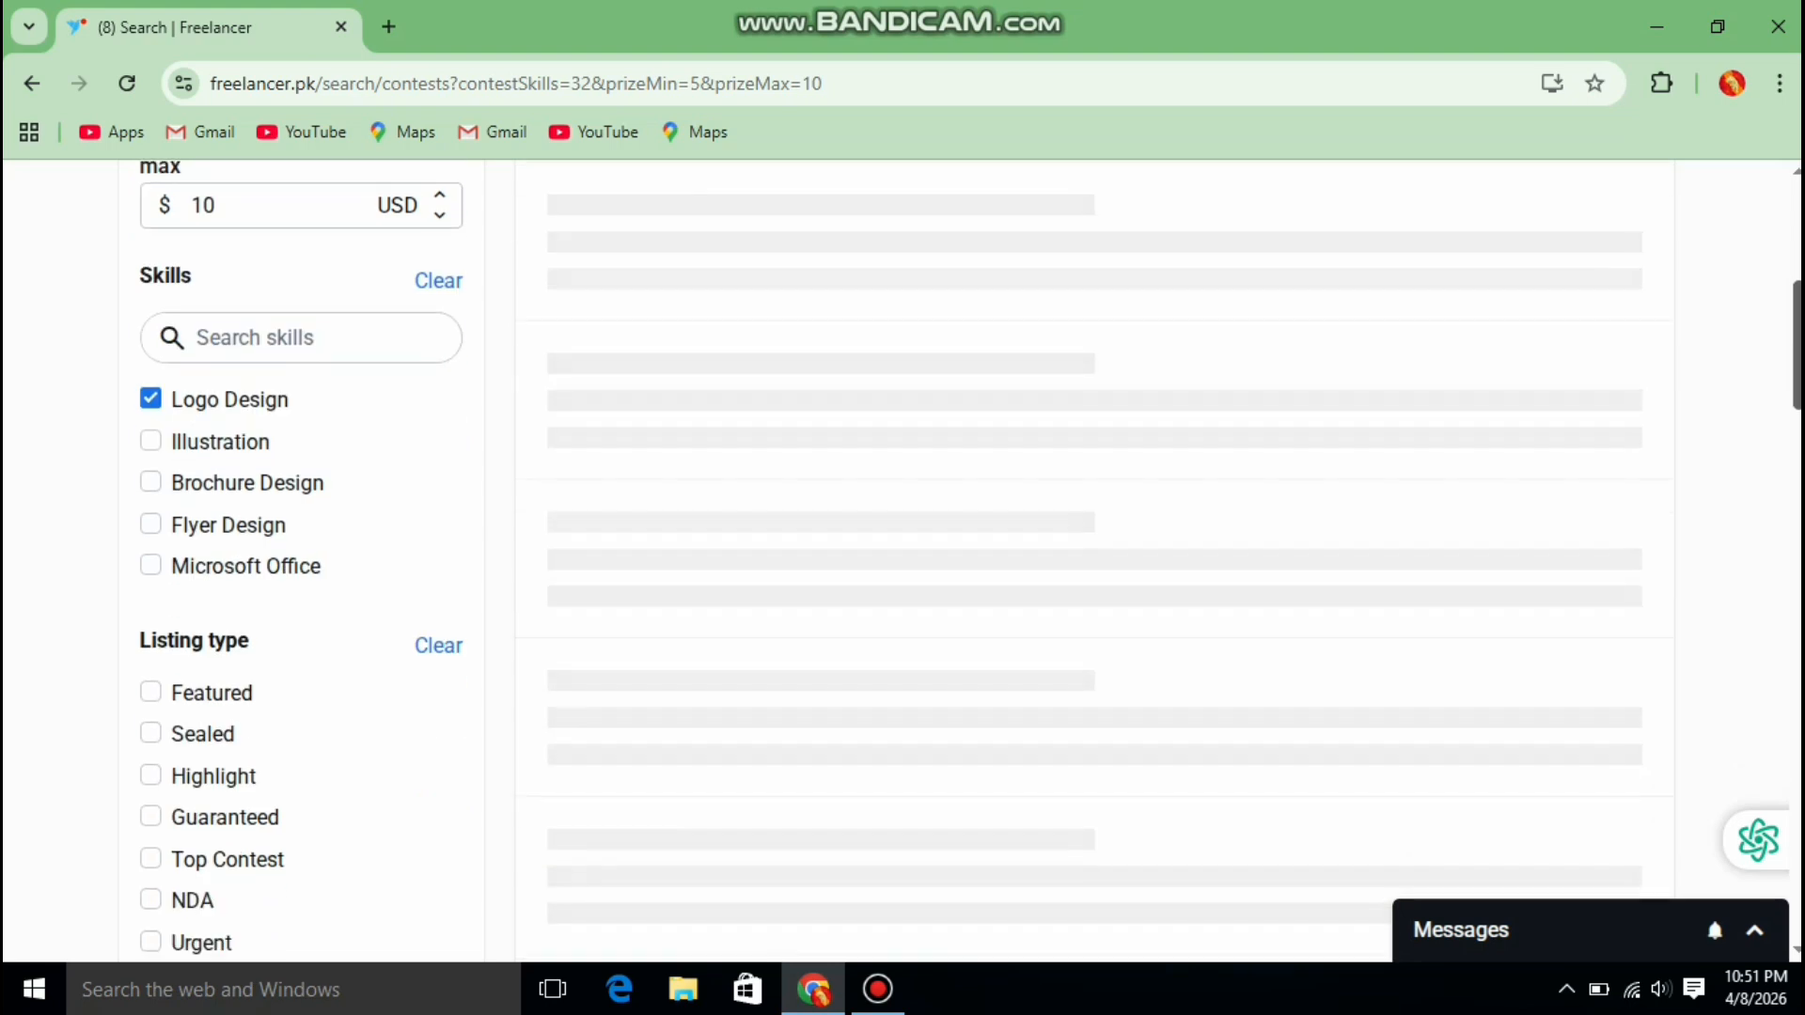
pyautogui.scroll(-3, 889, 558)
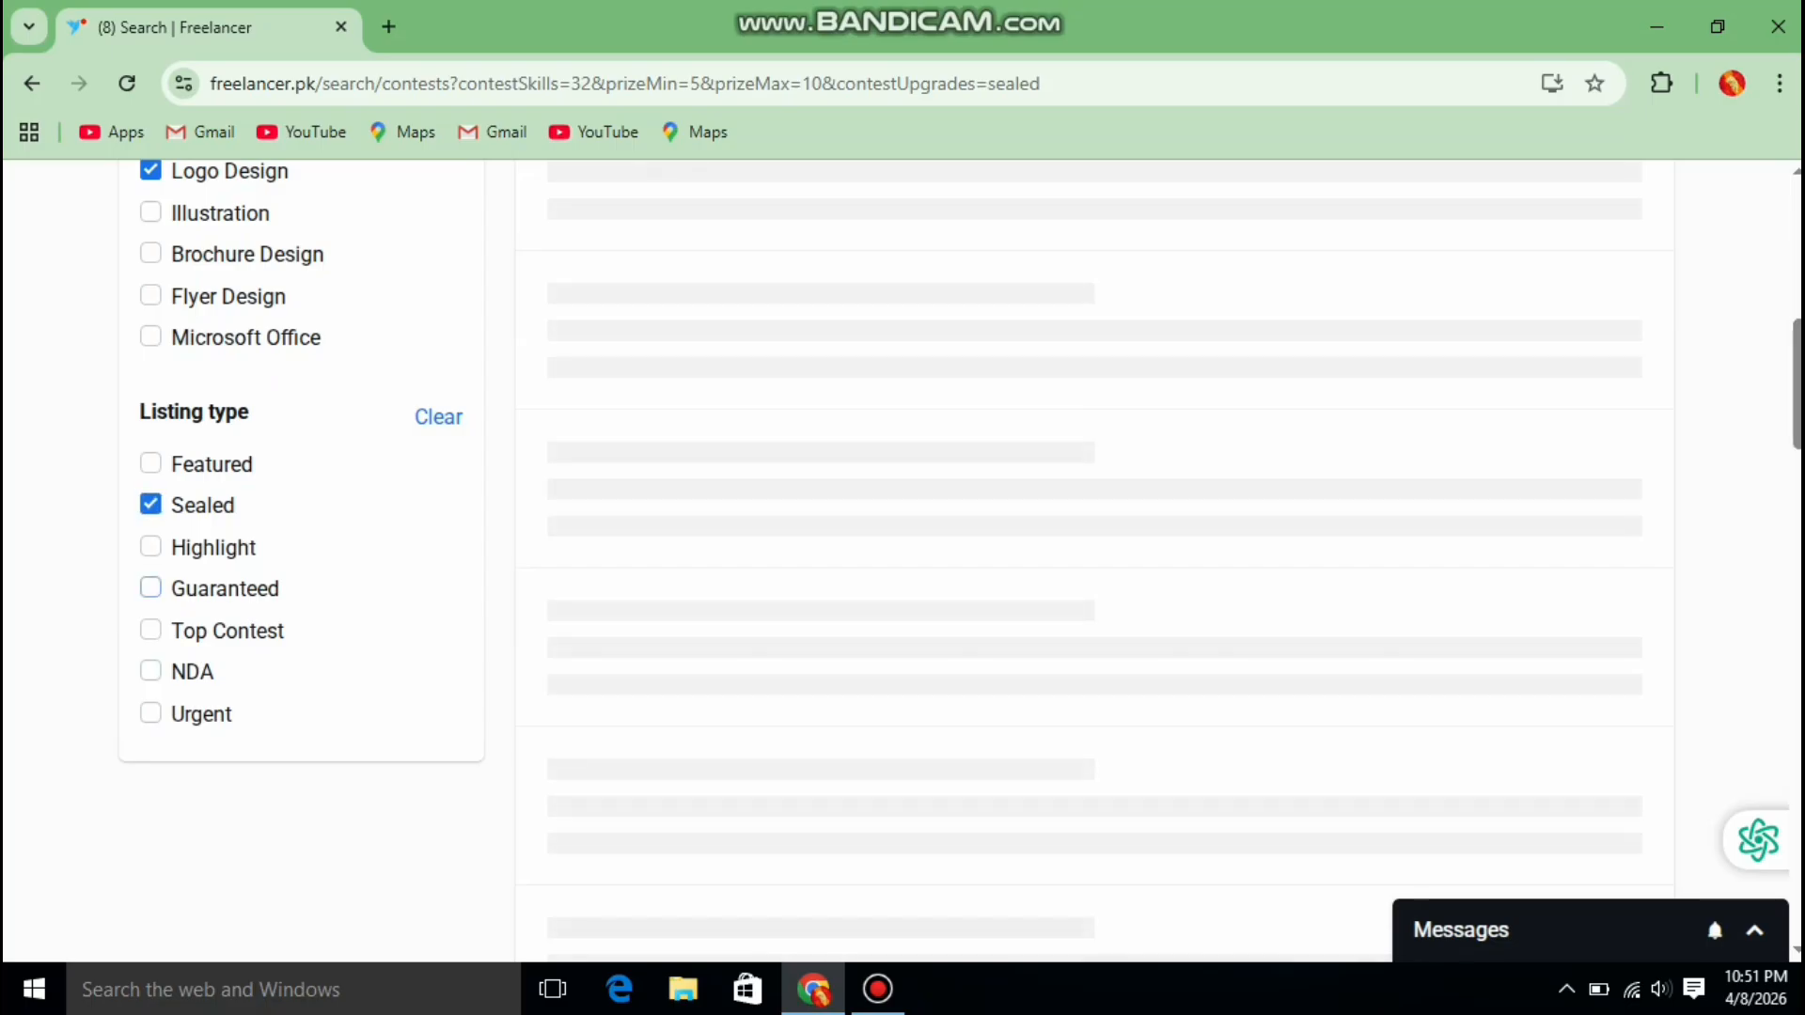
pyautogui.click(150, 588)
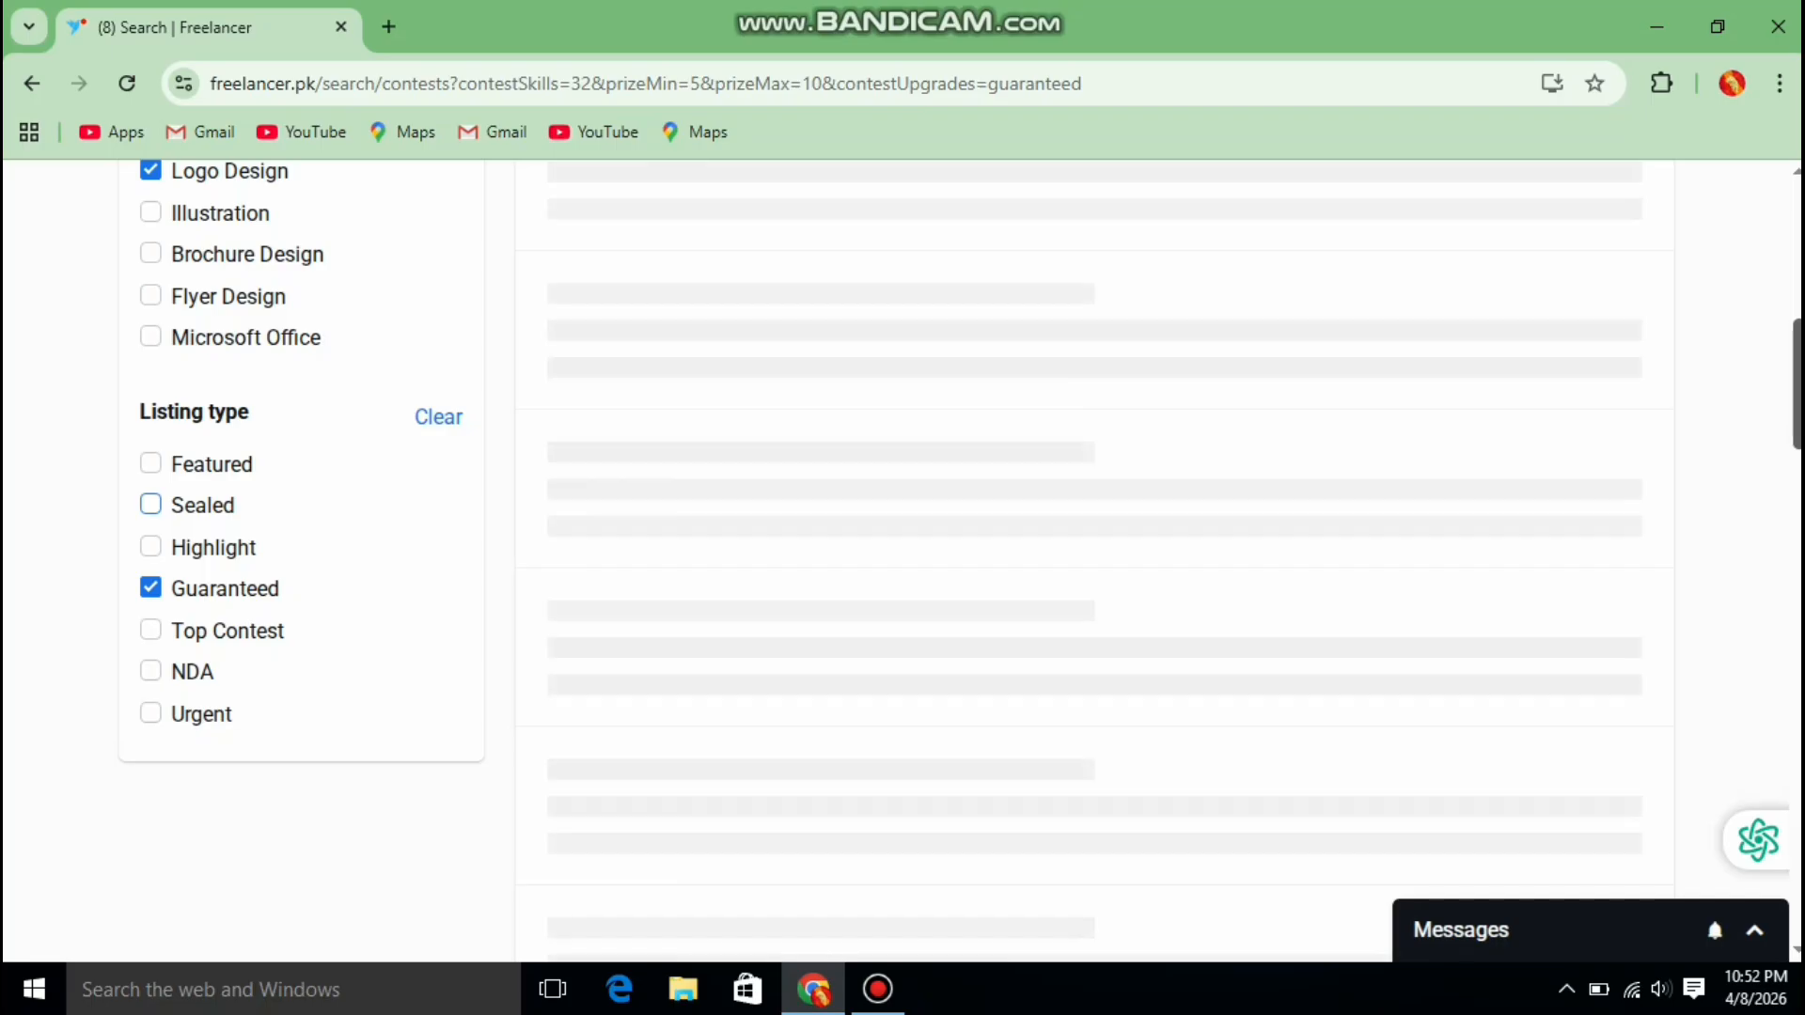
# Look over the filtered results and open the contest "Custom Logo Design Needed - CAPE CORAL POOL RESURFACING & PLASTERING"
pyautogui.scroll(4, 902, 564)
pyautogui.scroll(3, 903, 564)
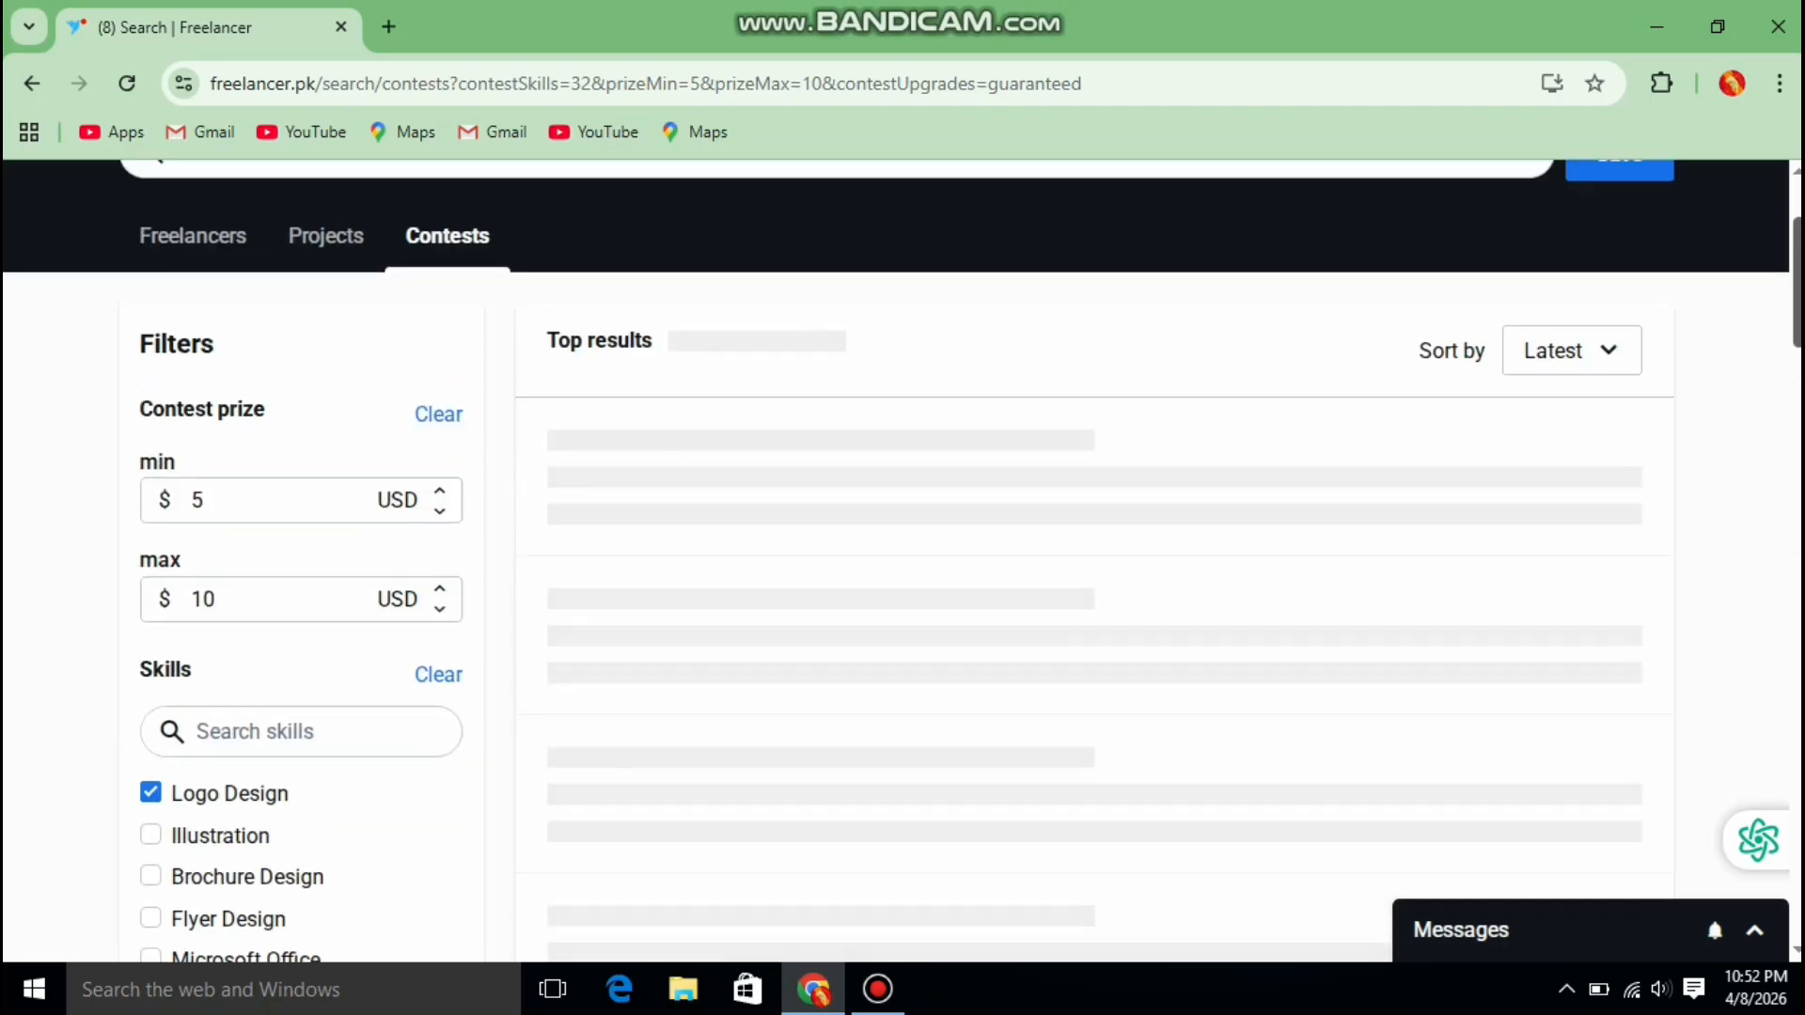
pyautogui.scroll(-1, 902, 564)
pyautogui.scroll(1, 903, 564)
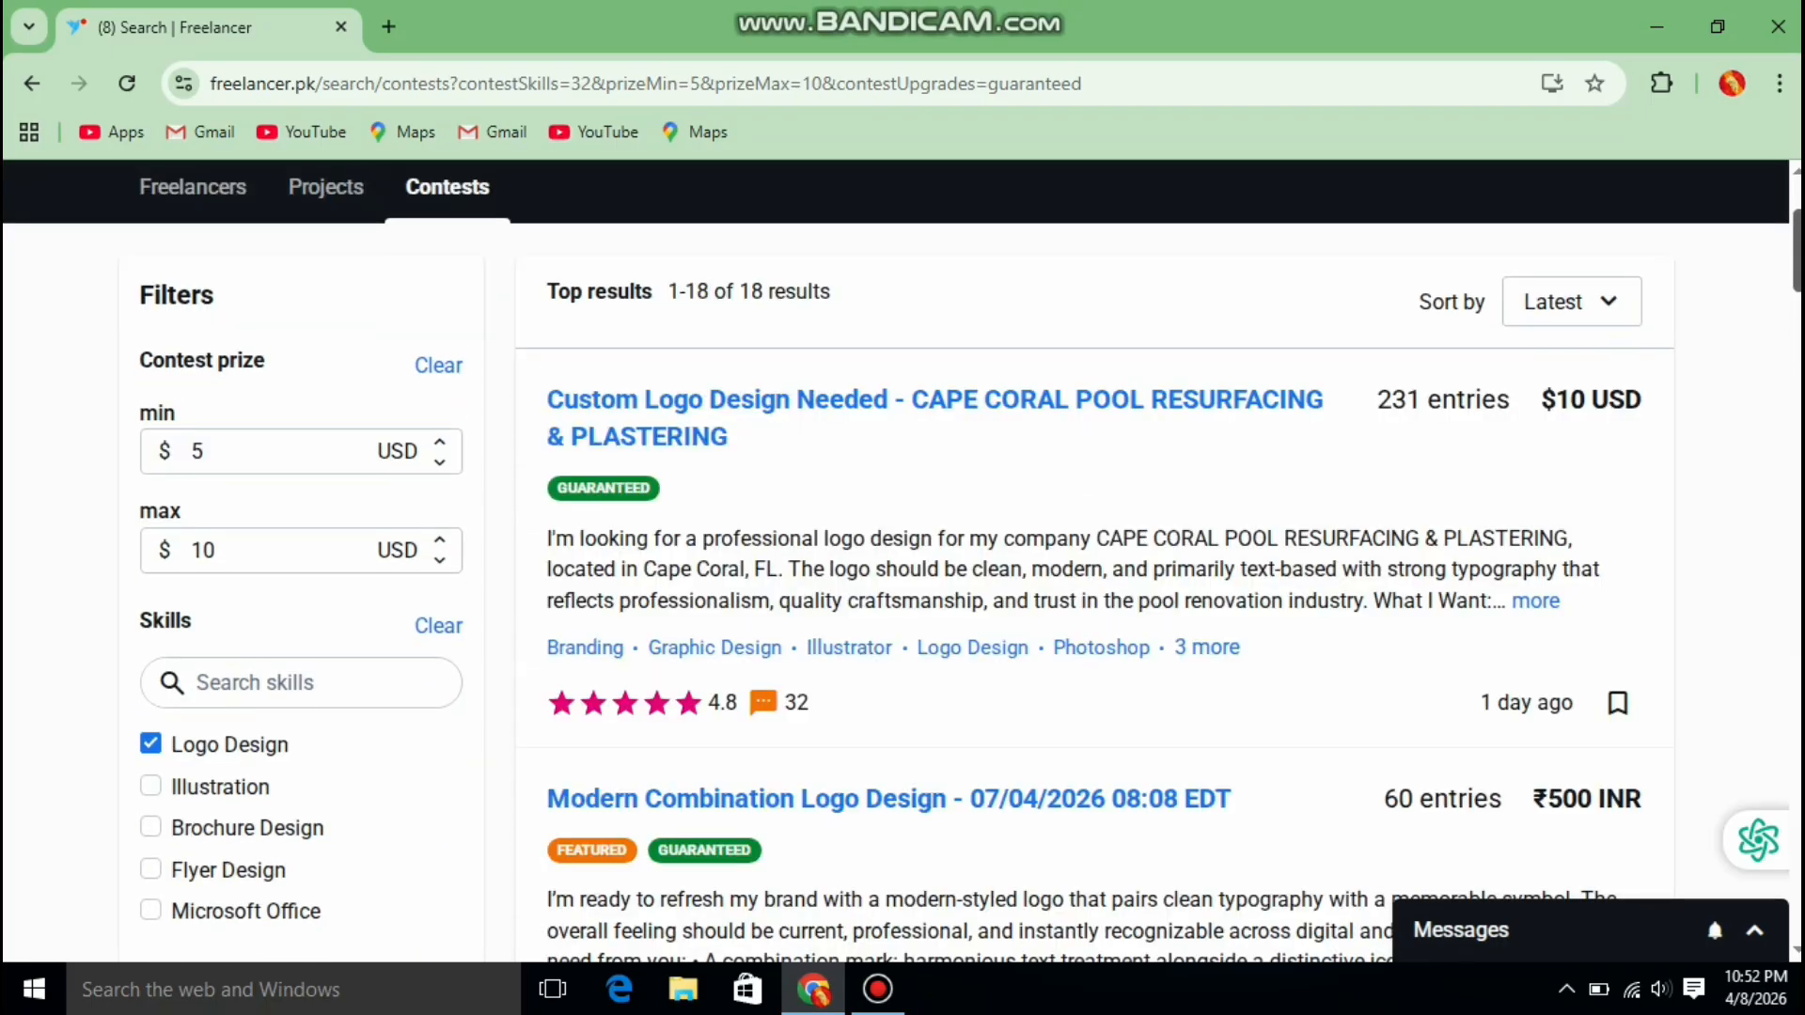
pyautogui.scroll(-1, 902, 564)
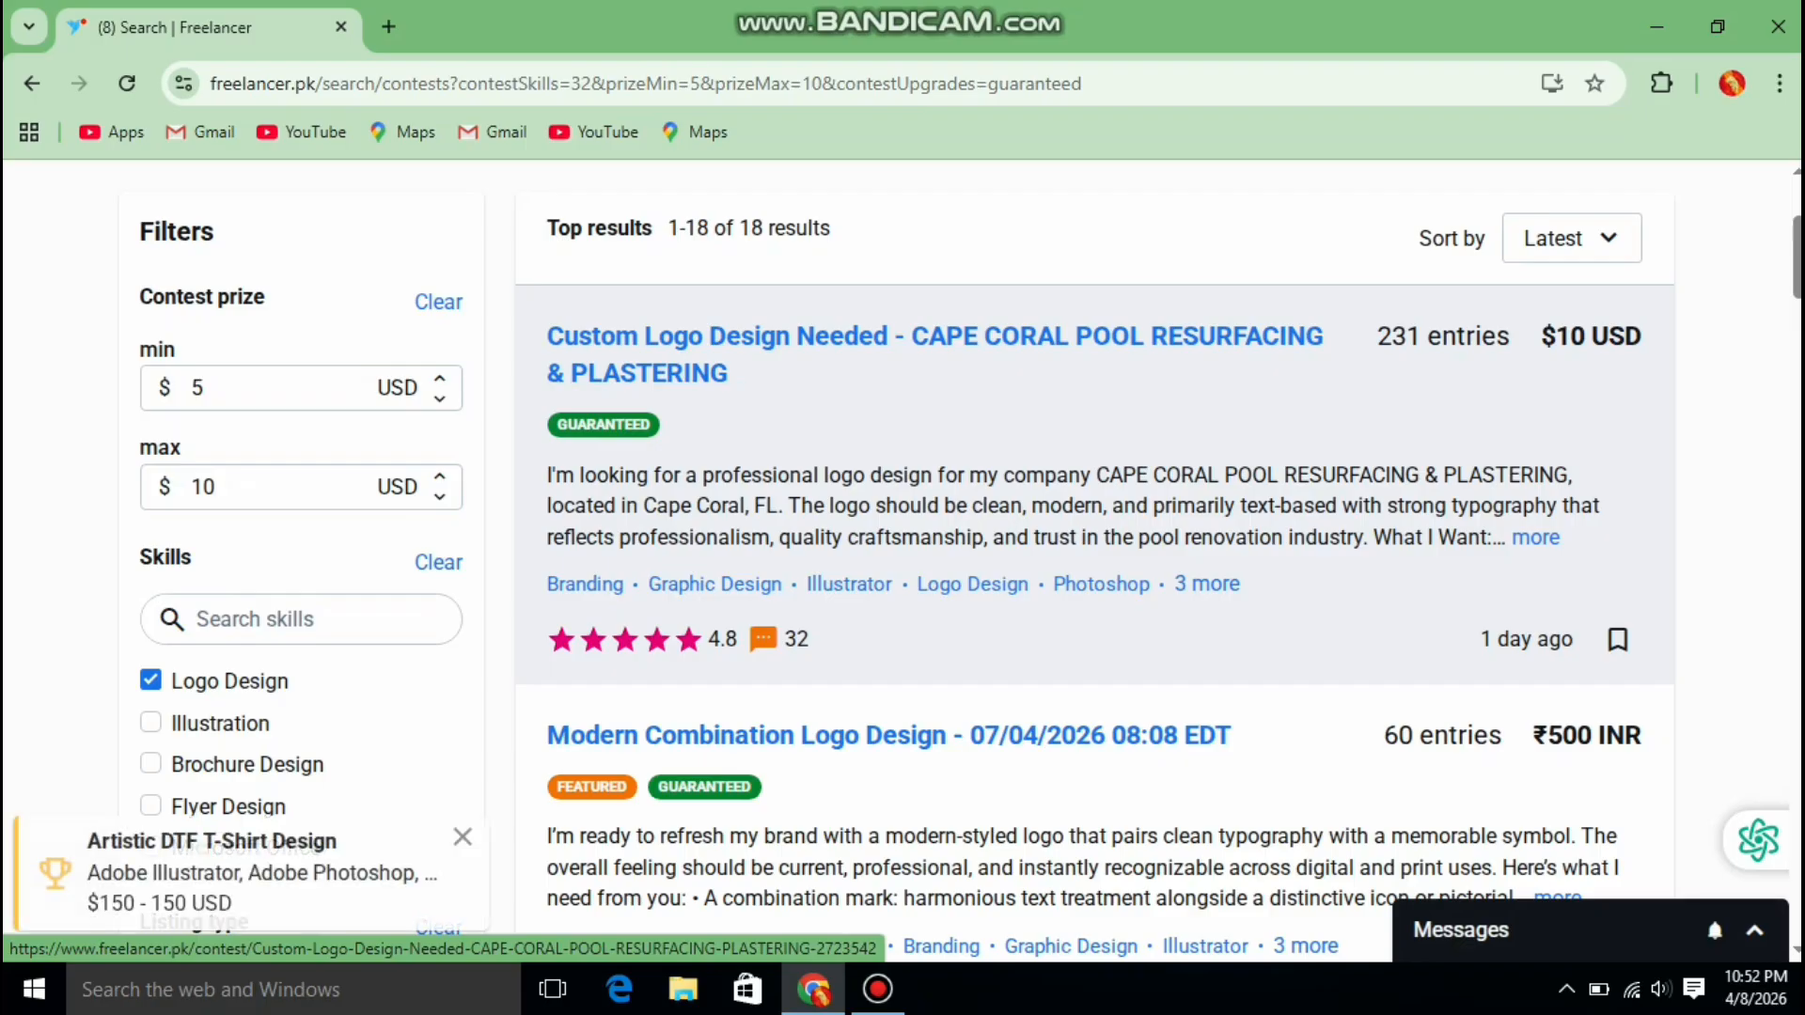
pyautogui.click(935, 336)
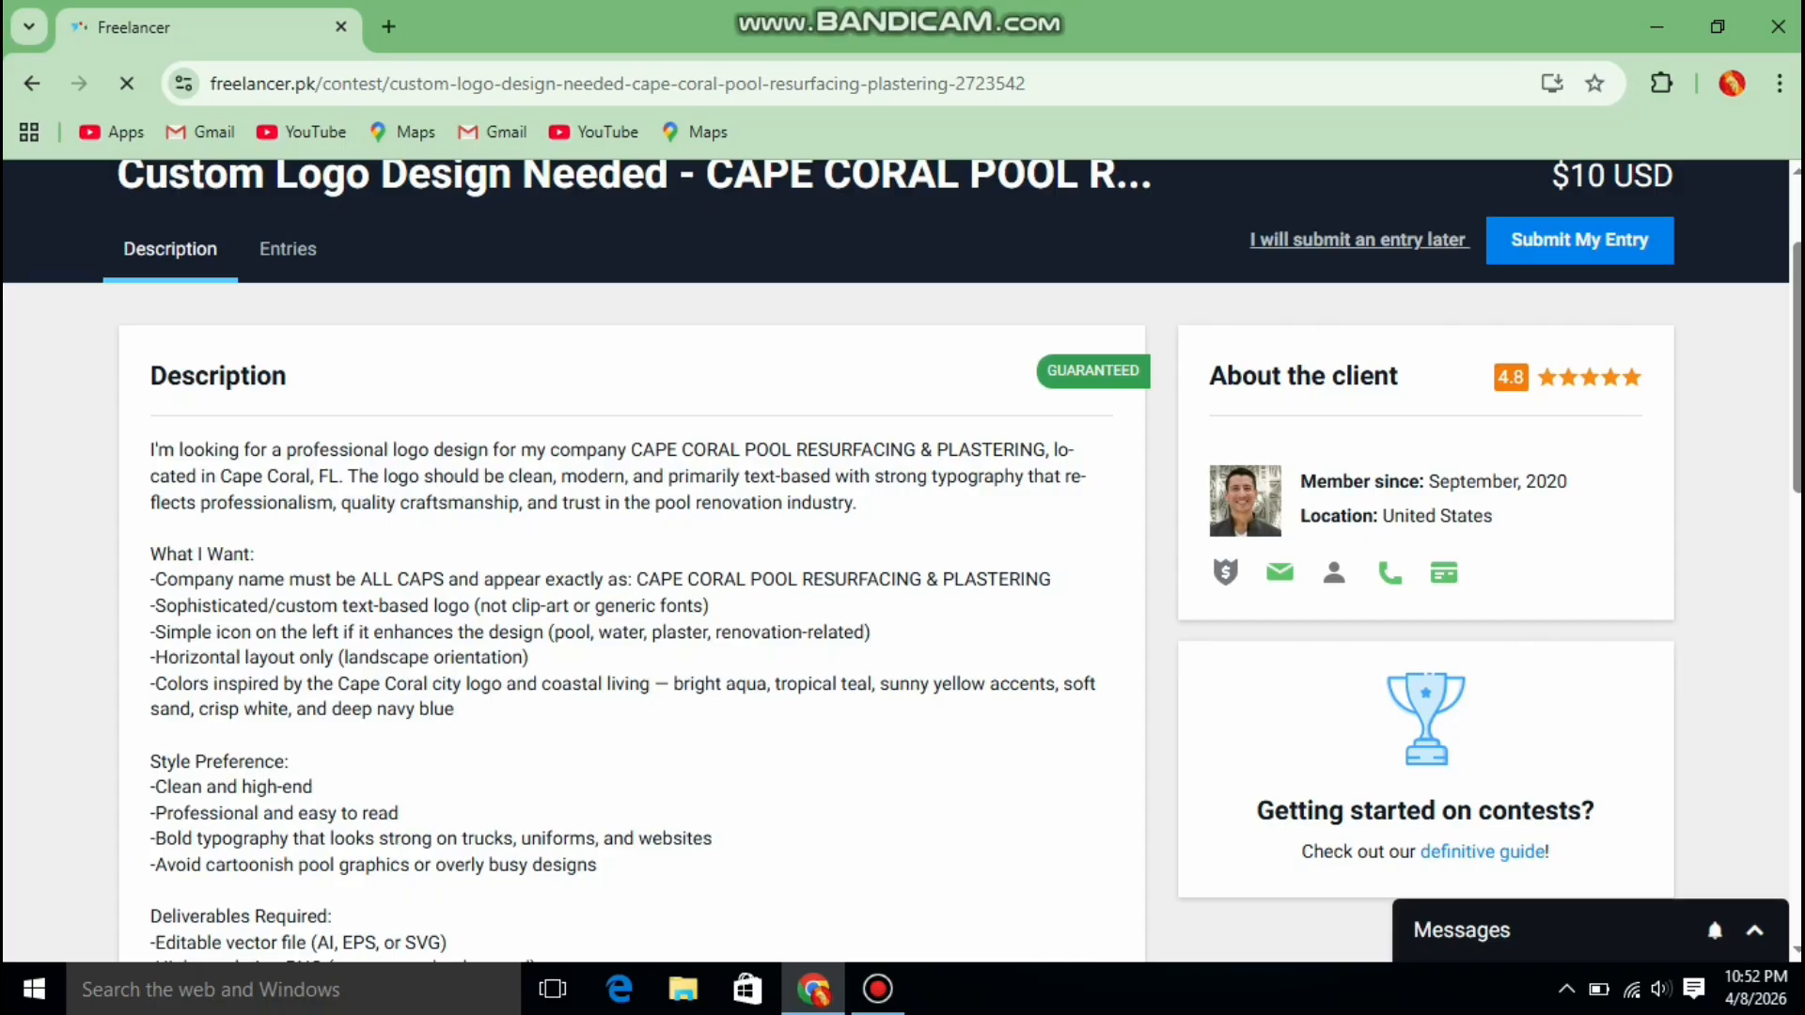
# Read the contest description, covering the logo requirements, style preferences, deliverables and supported submission file types
pyautogui.scroll(-1, 902, 564)
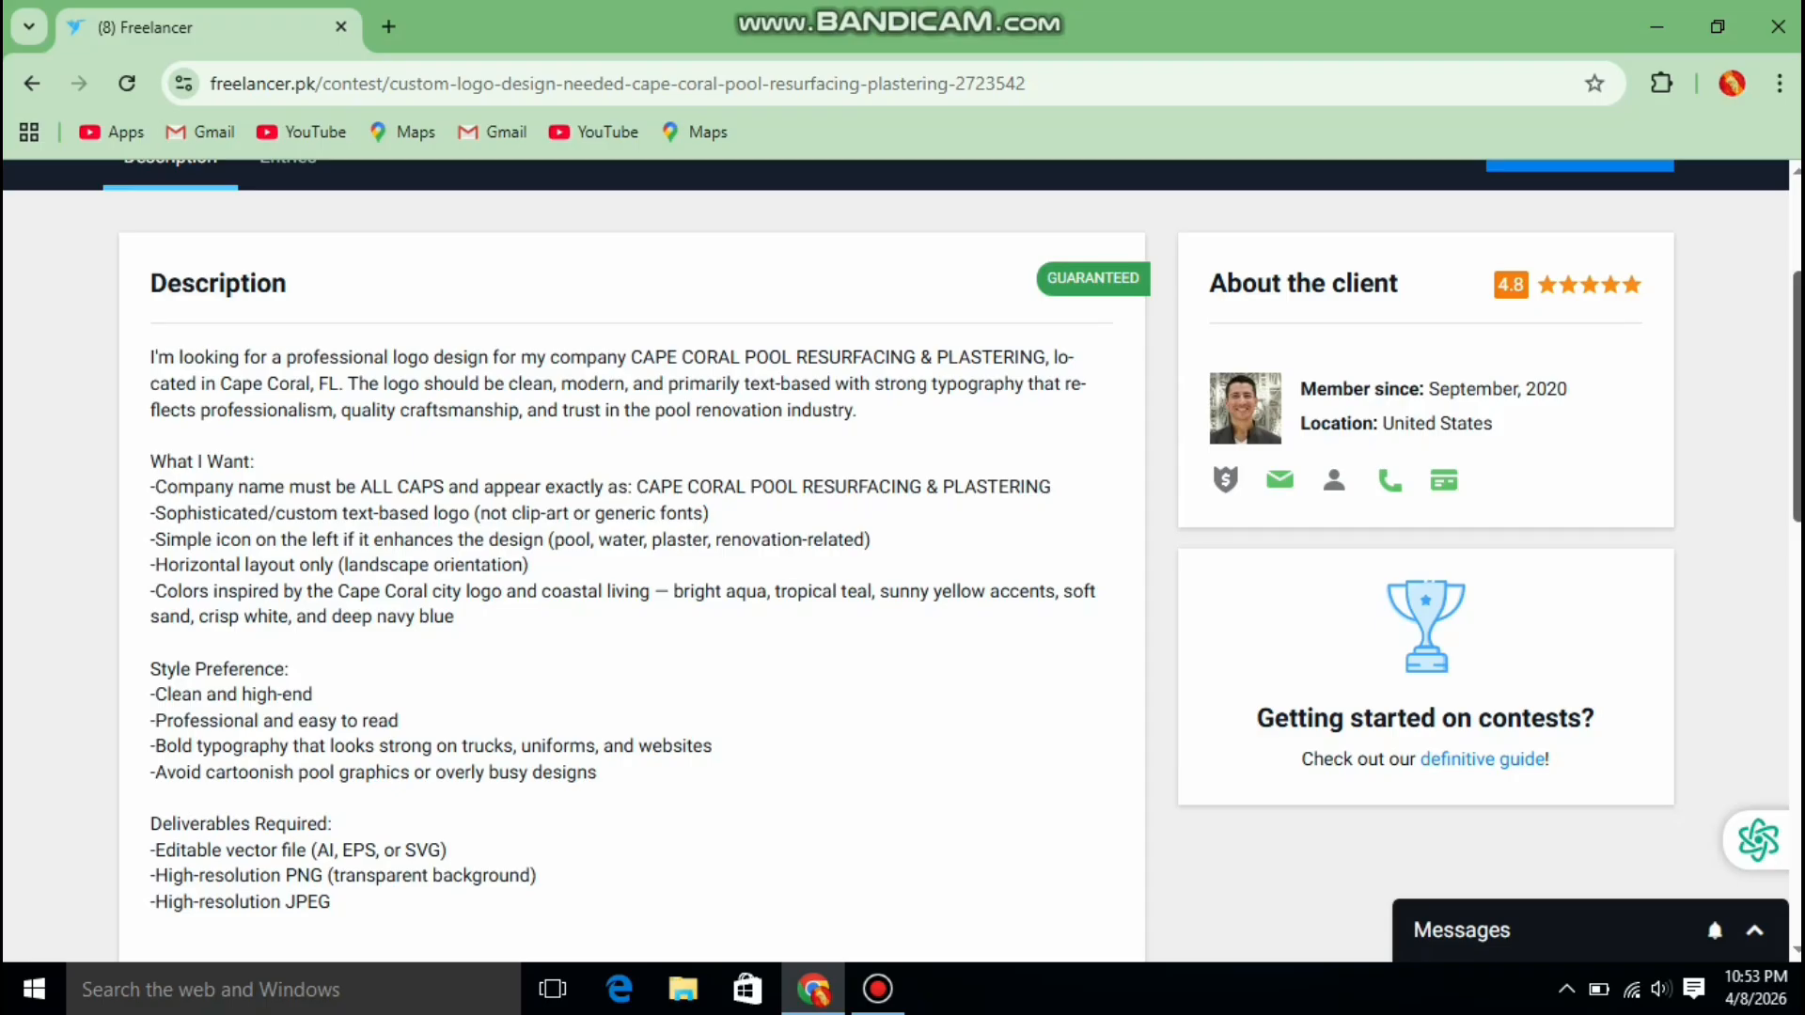
pyautogui.scroll(-3, 1796, 394)
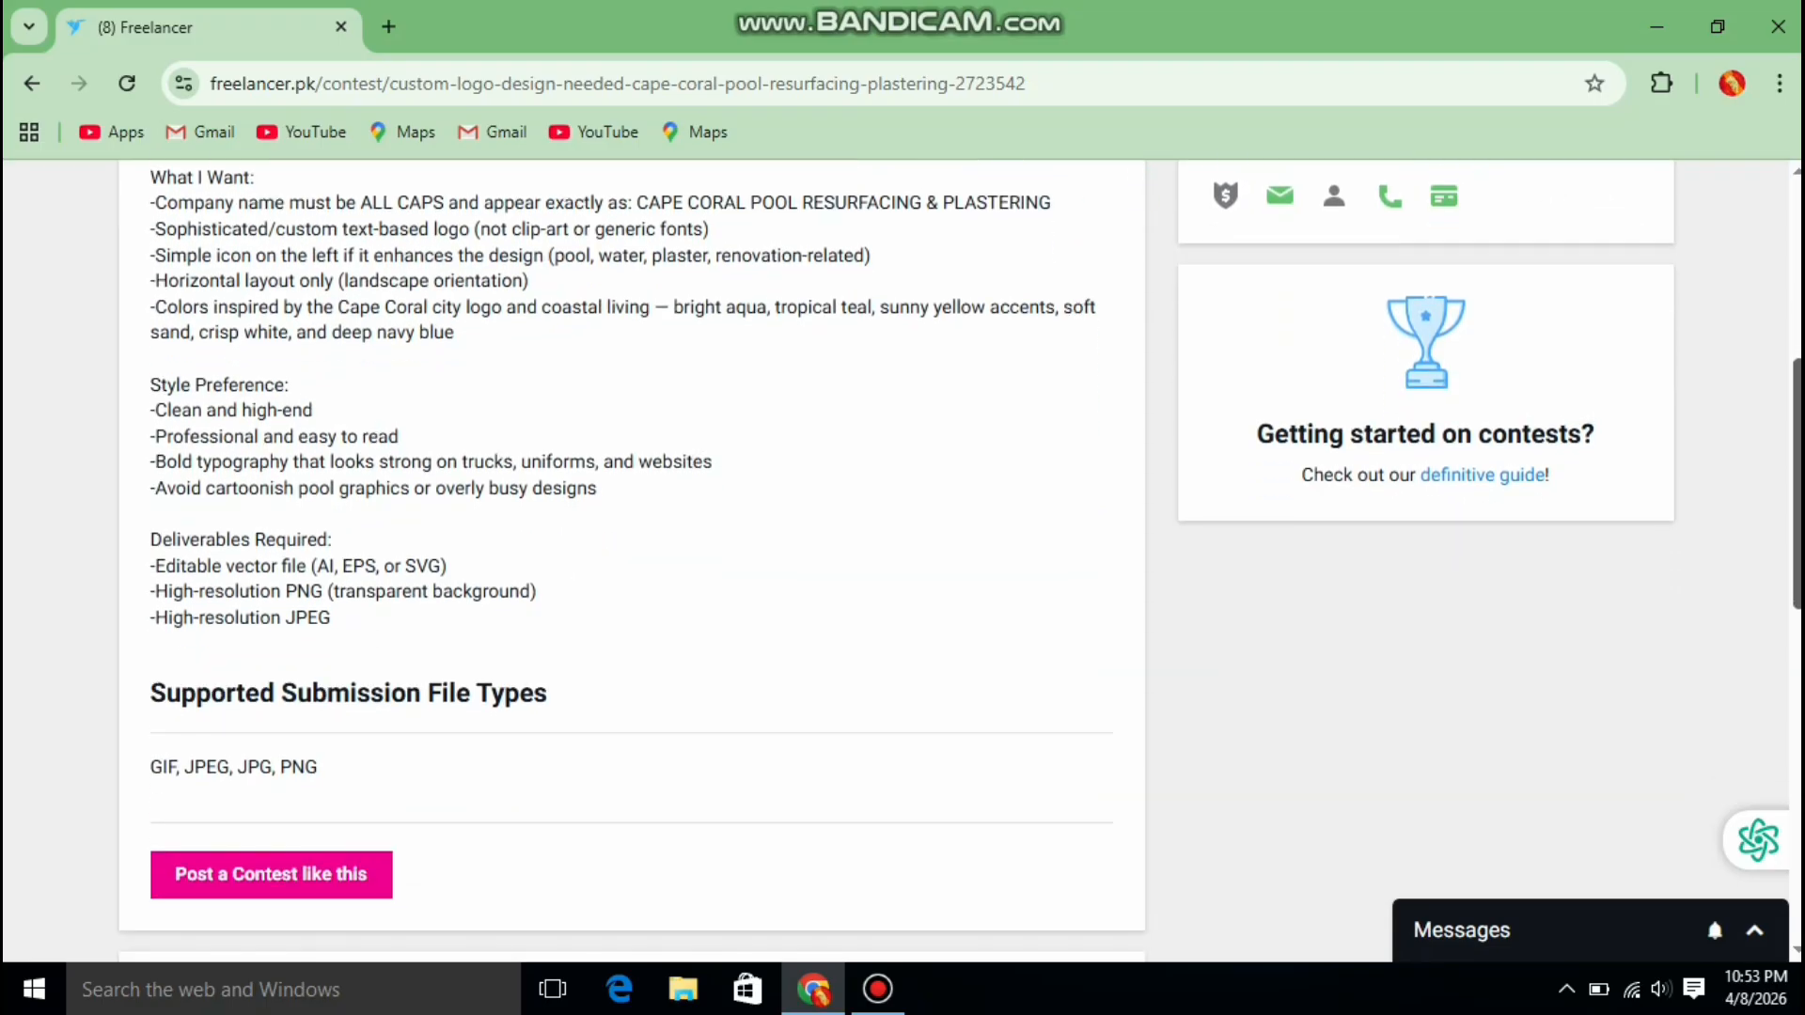
pyautogui.scroll(1, 959, 561)
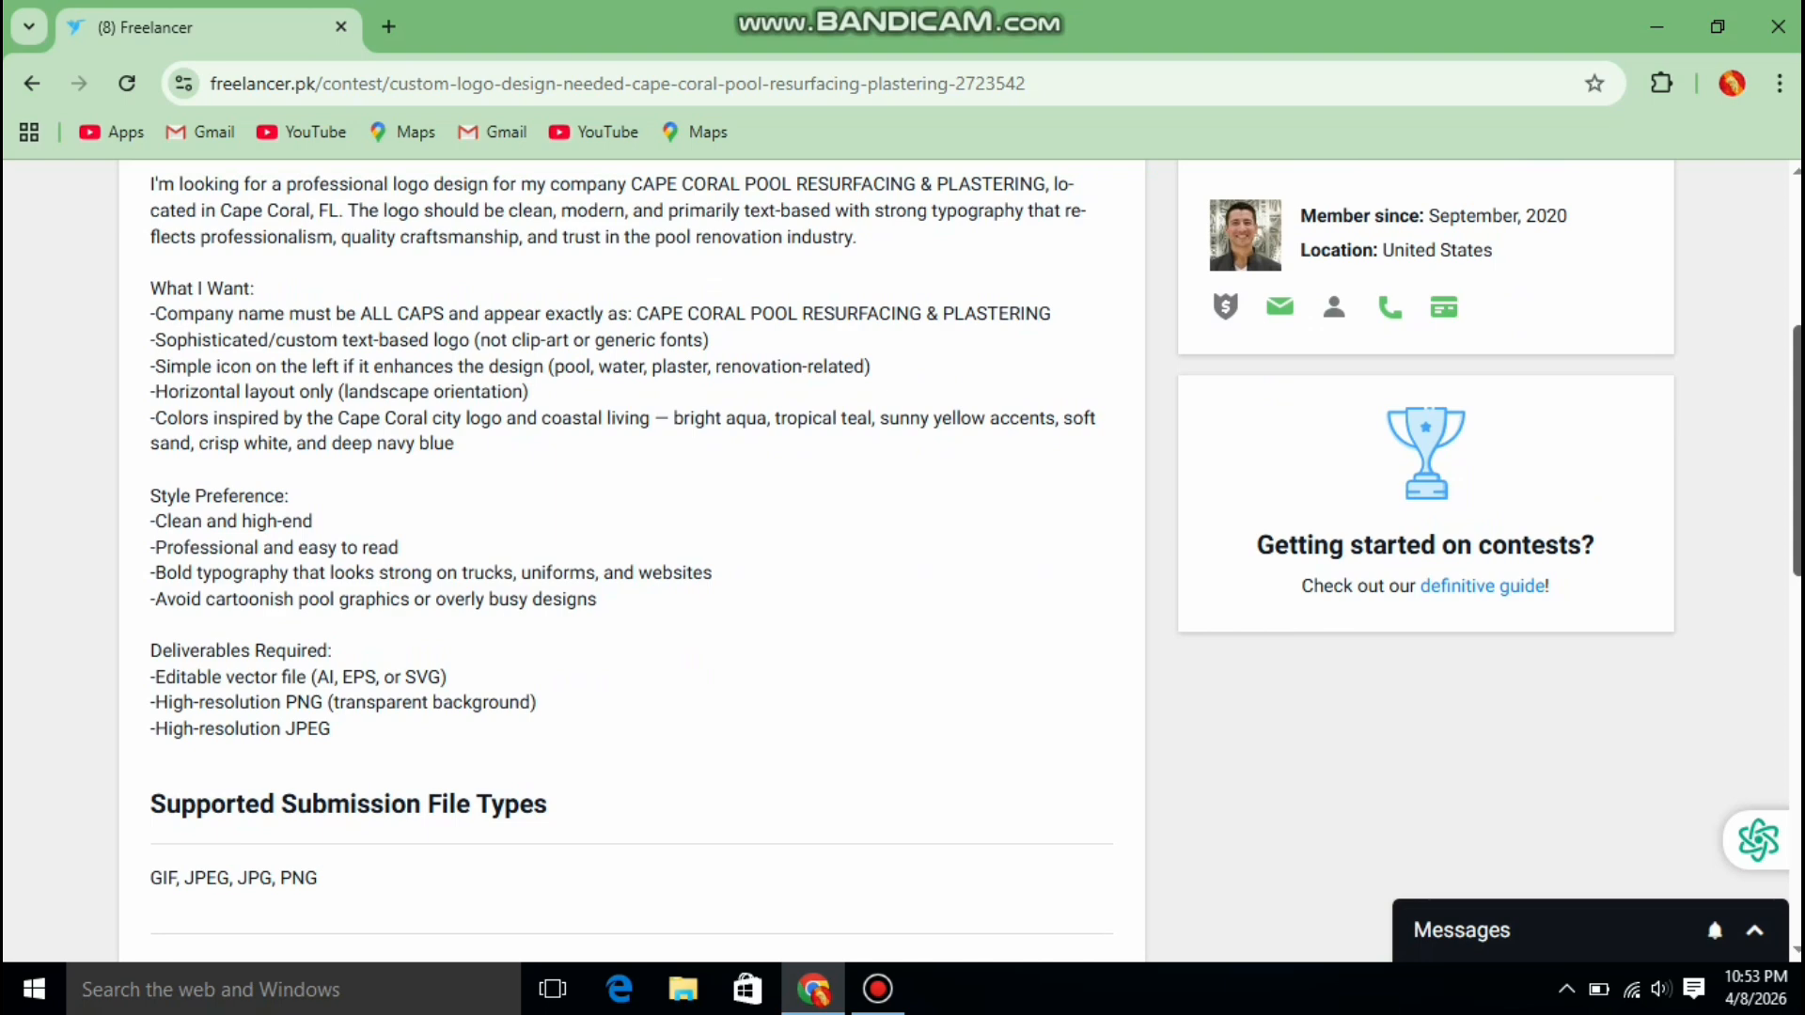
pyautogui.scroll(1, 959, 561)
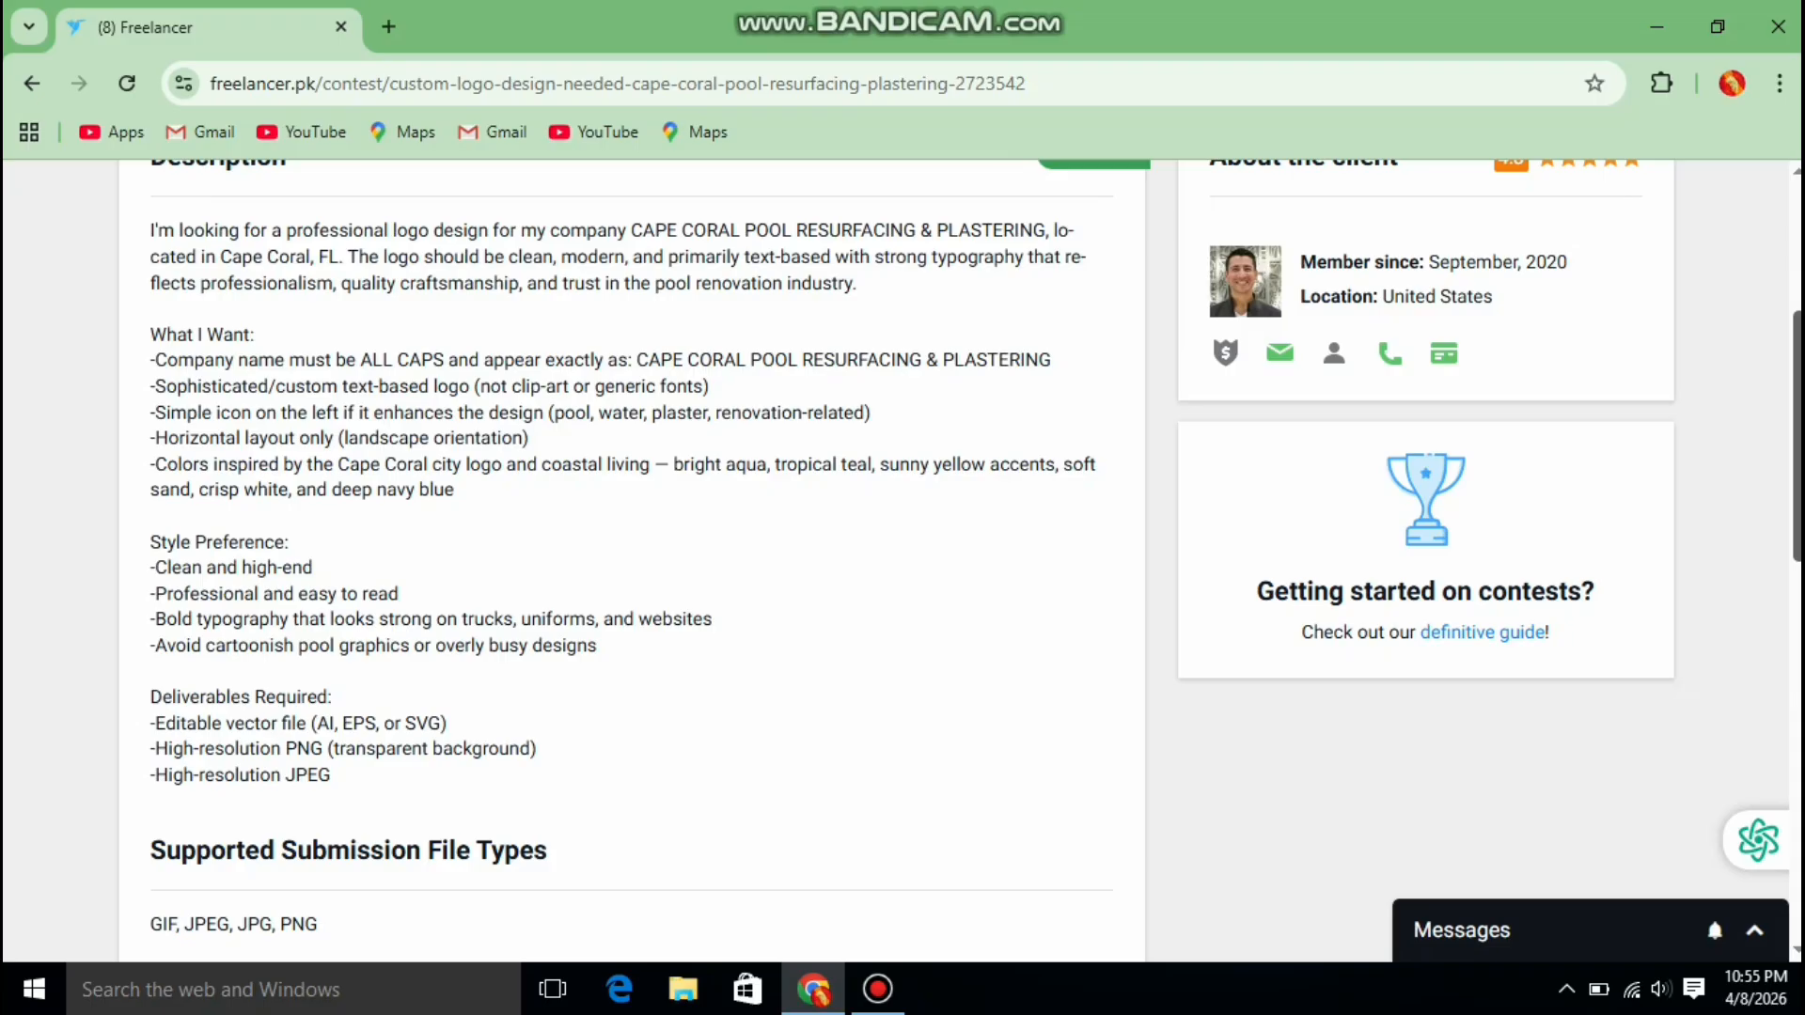
pyautogui.scroll(-1, 976, 553)
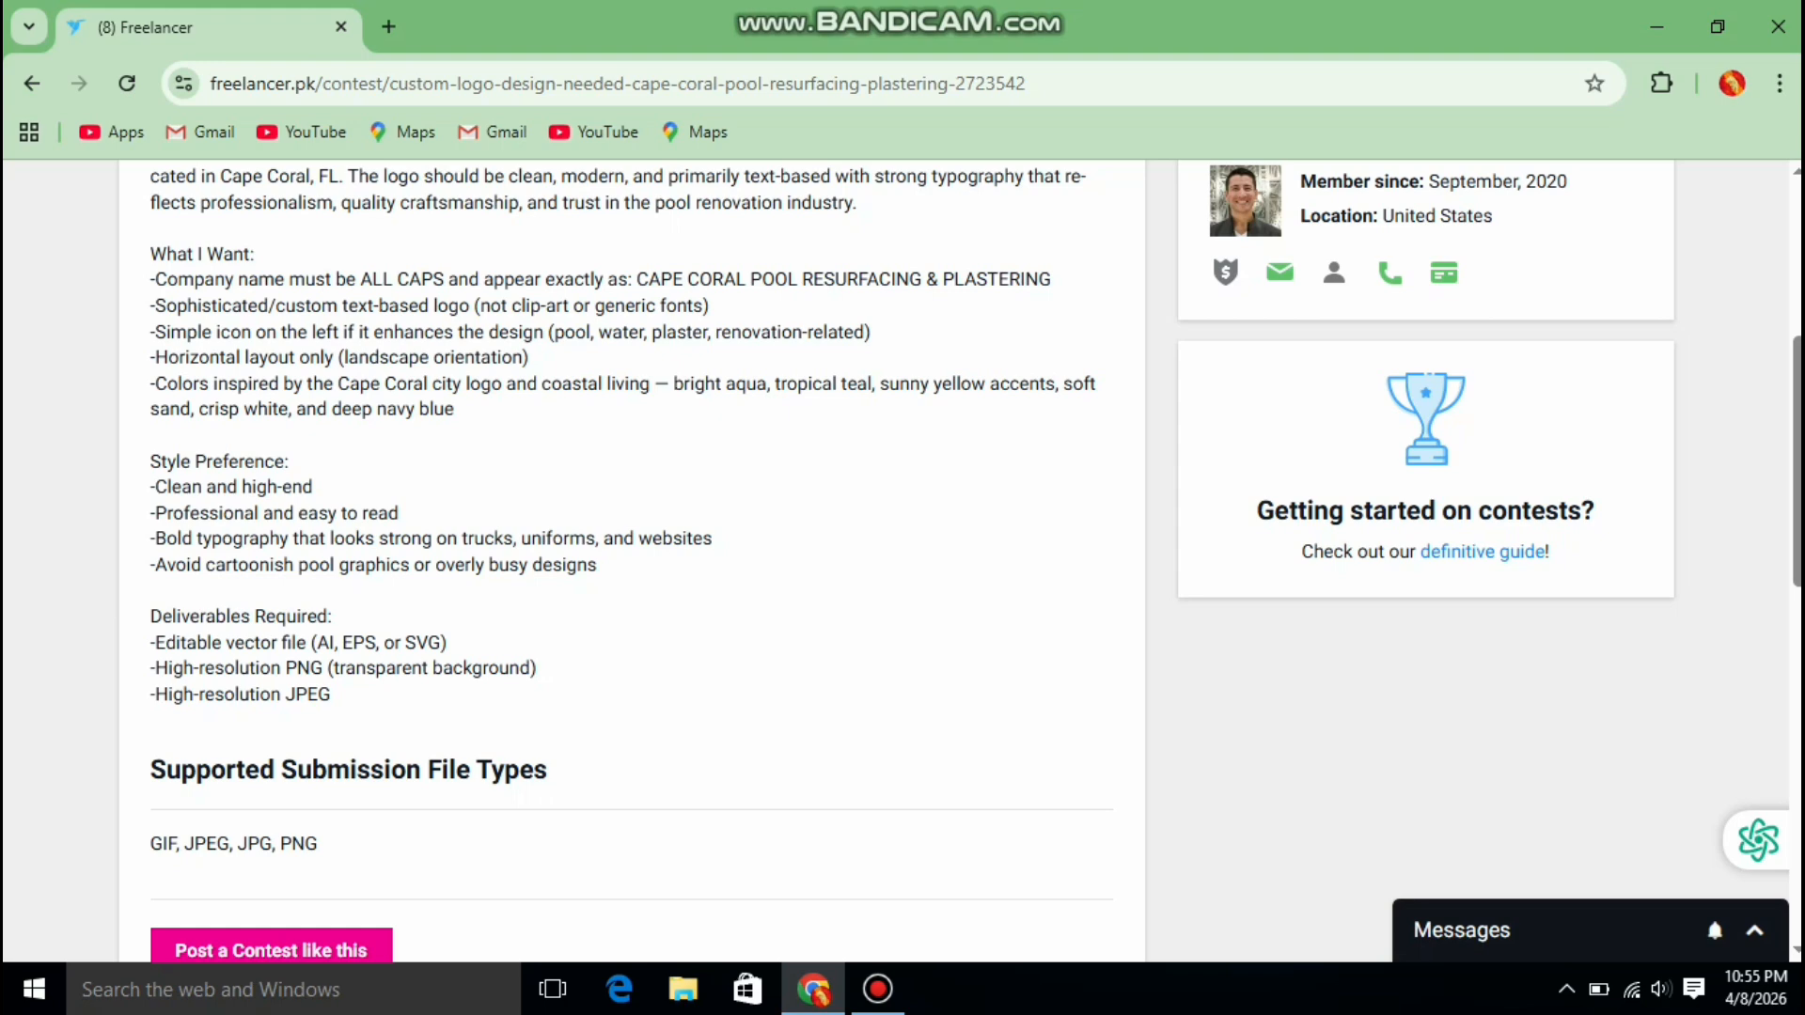
pyautogui.scroll(-1, 963, 561)
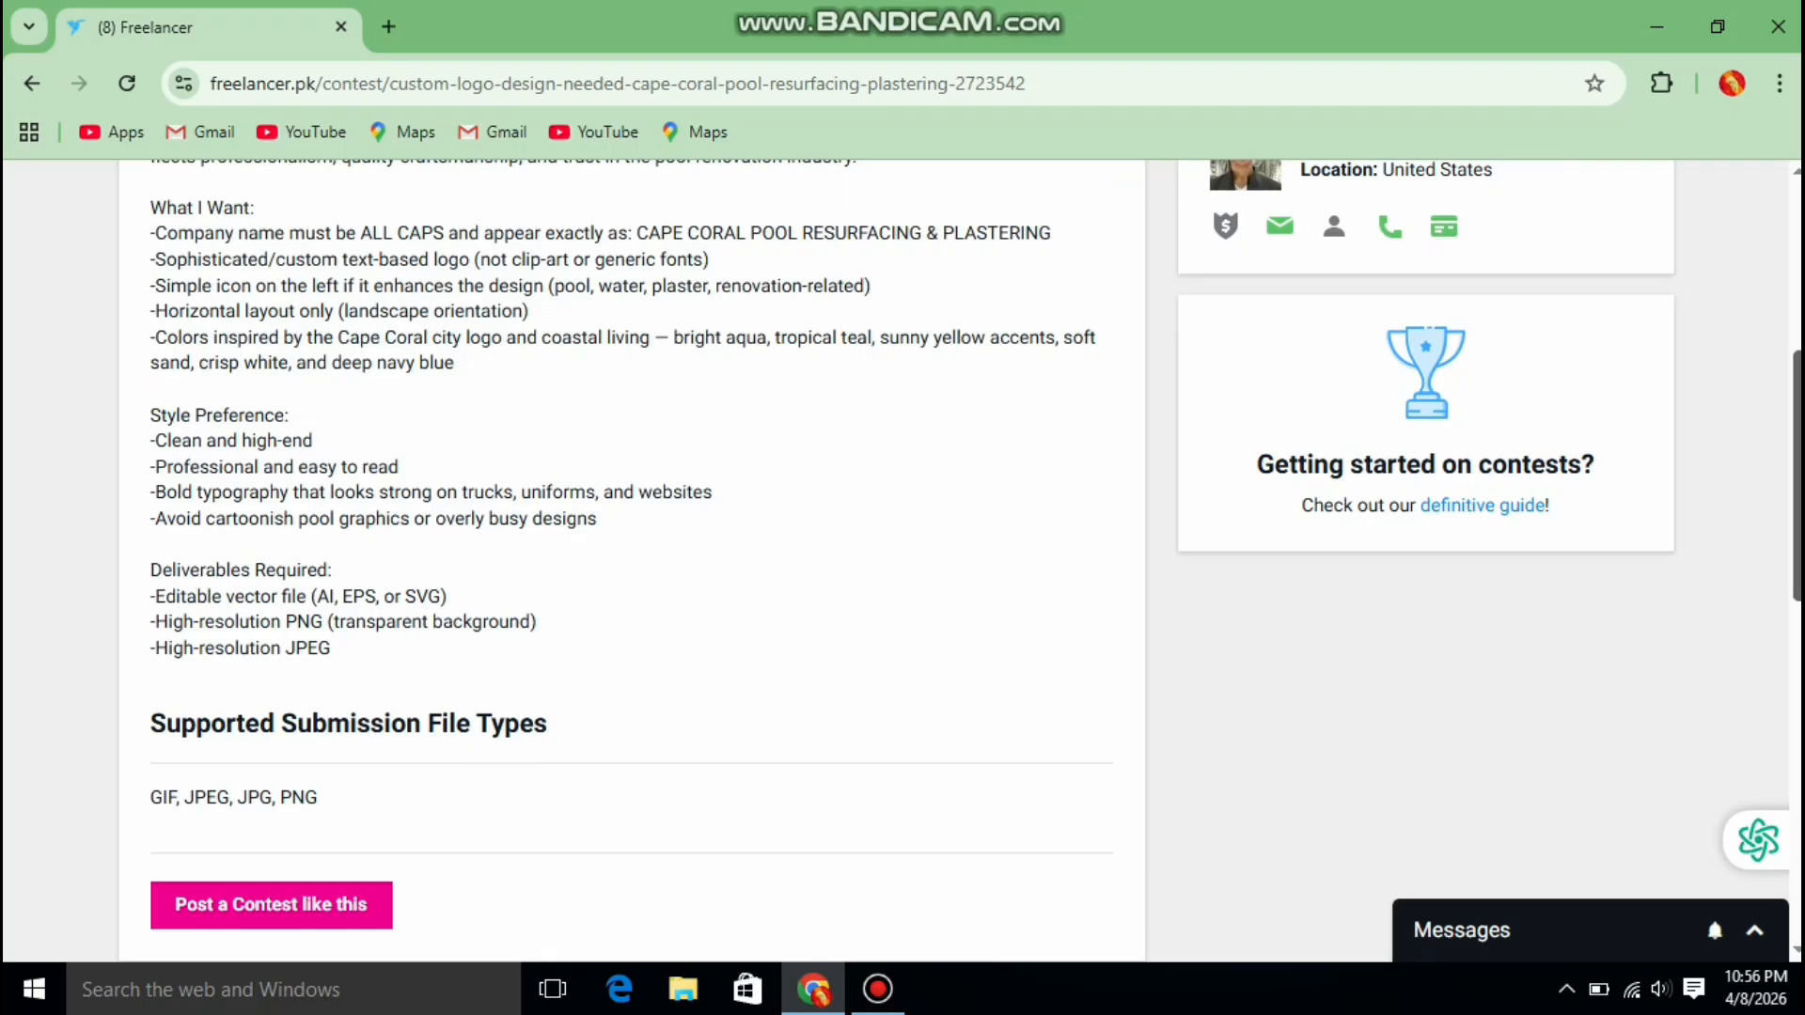
pyautogui.scroll(-1, 958, 561)
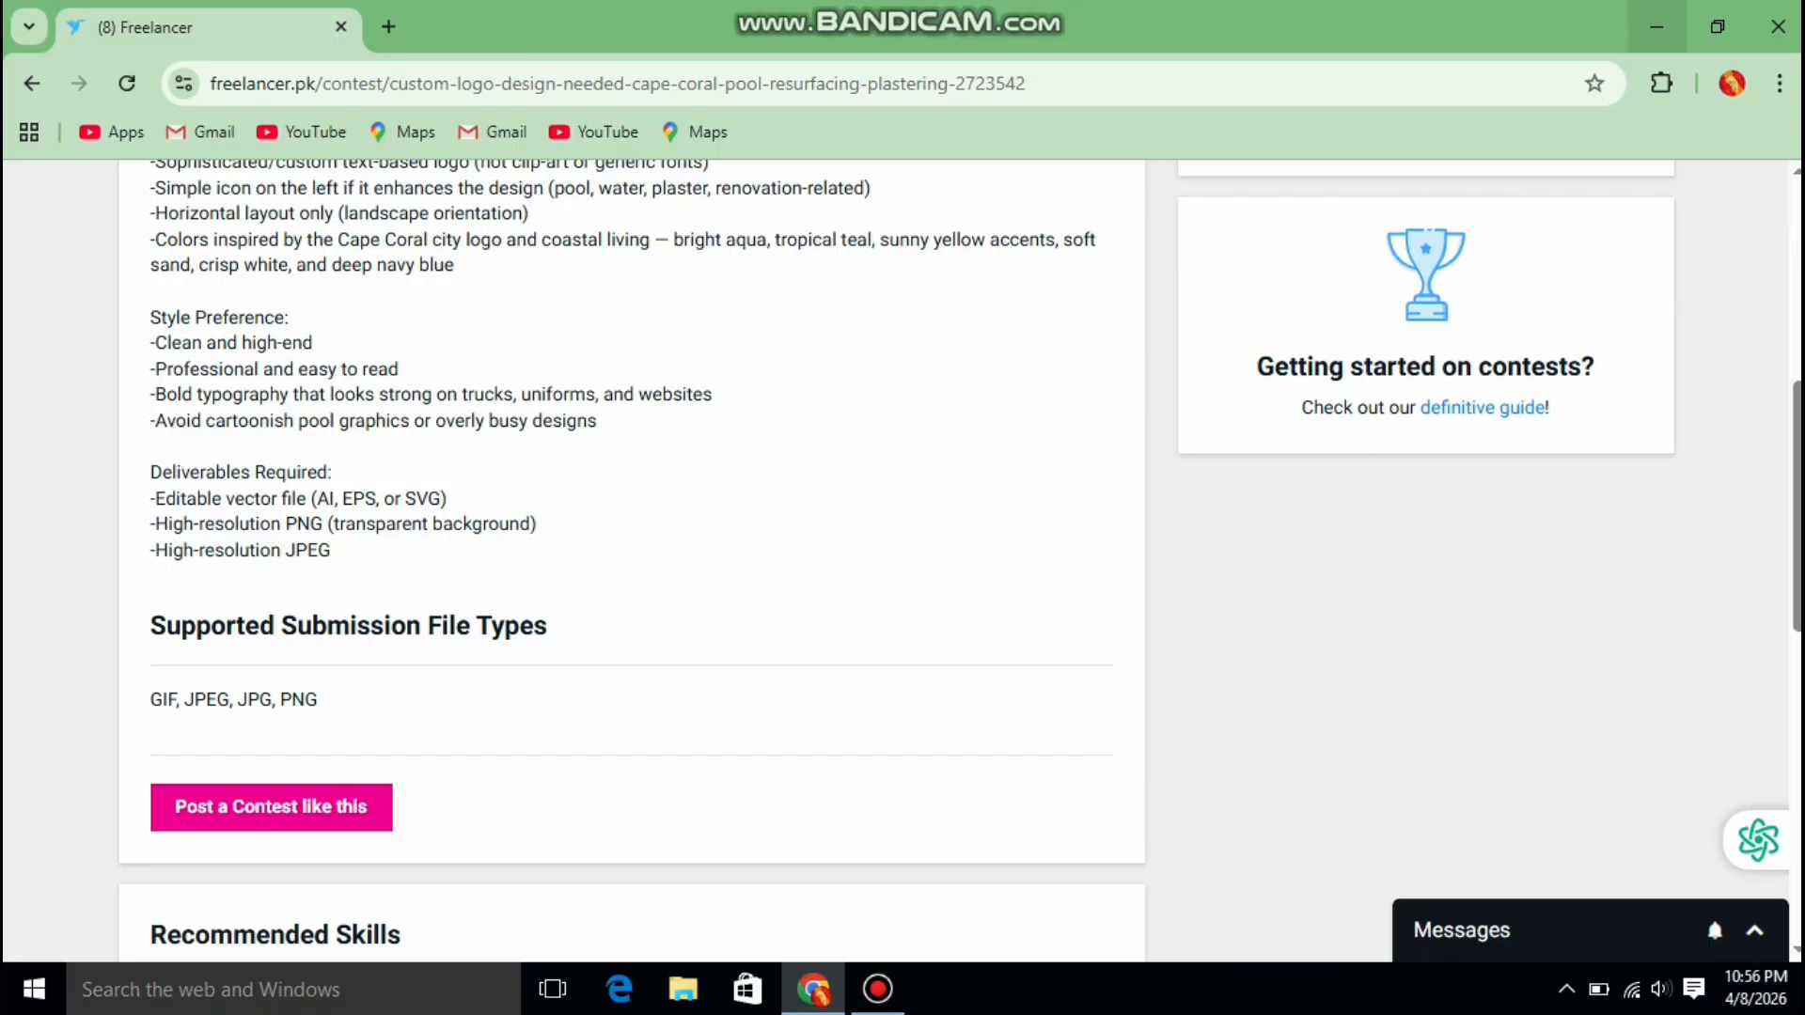
# Minimise the browser, launch Illustrator from the desktop and bring up a blank RGB artboard
pyautogui.click(1656, 26)
pyautogui.click(51, 592)
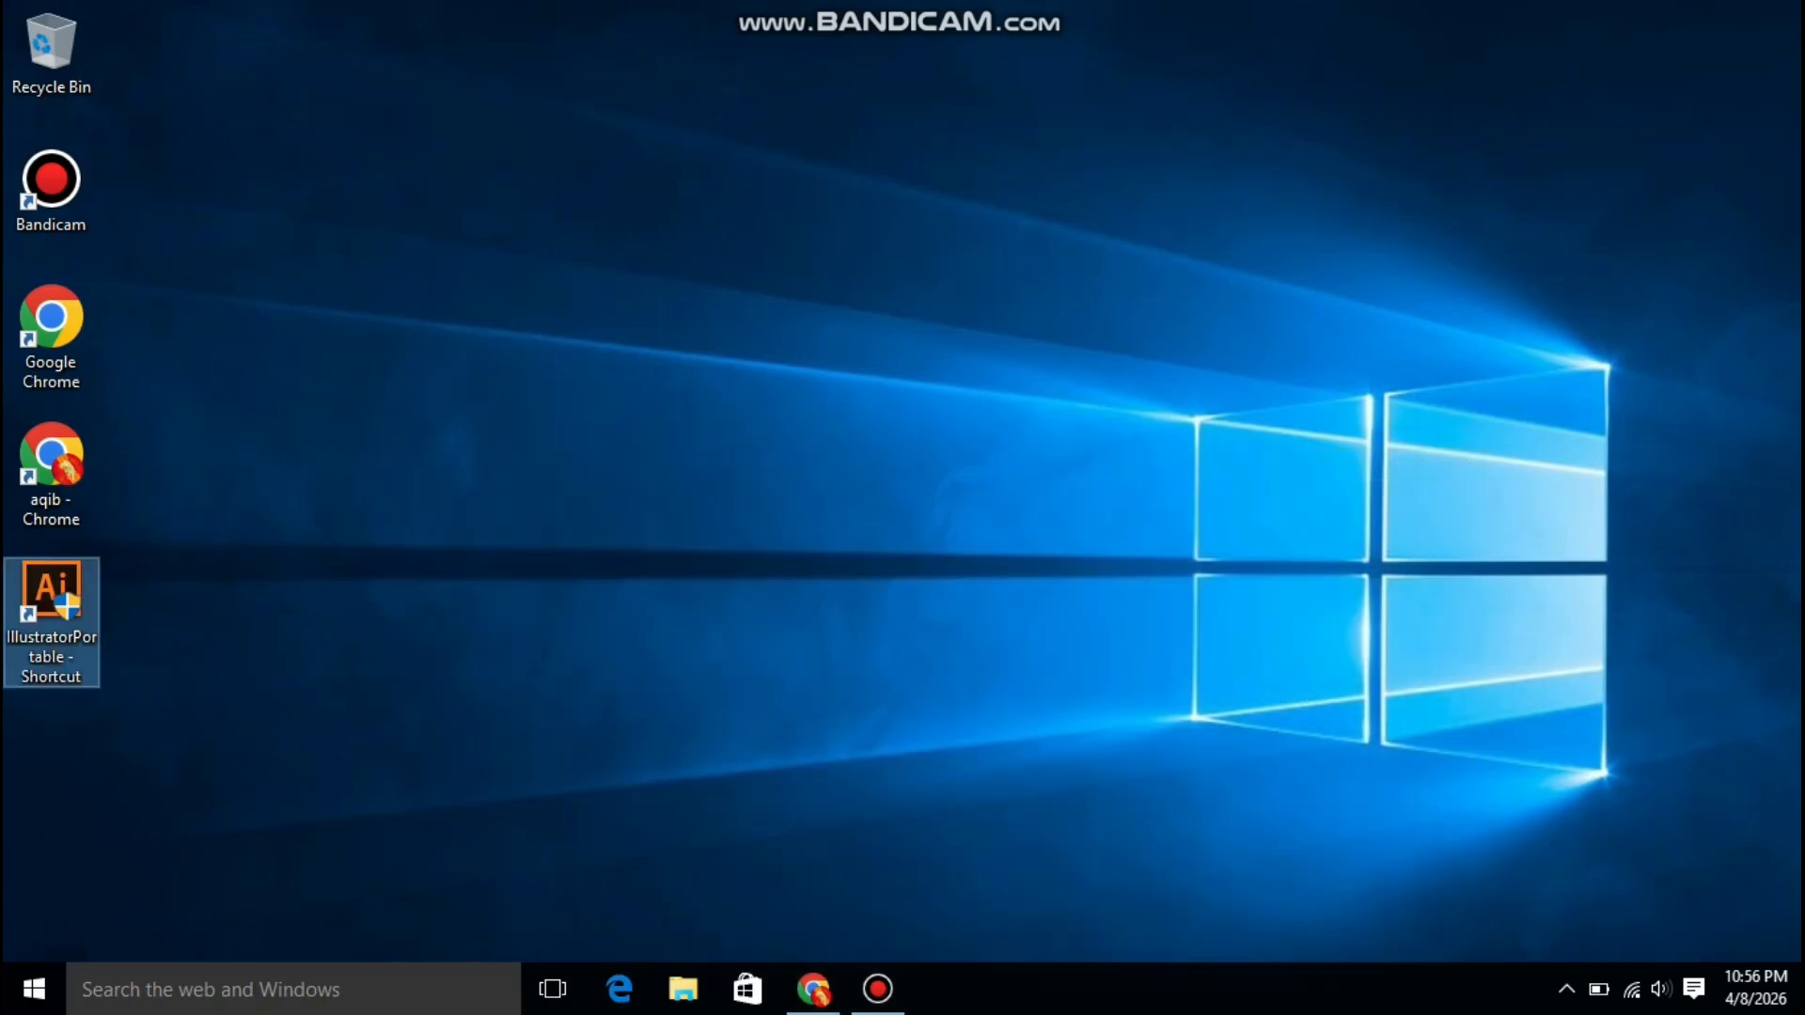
pyautogui.doubleClick(51, 593)
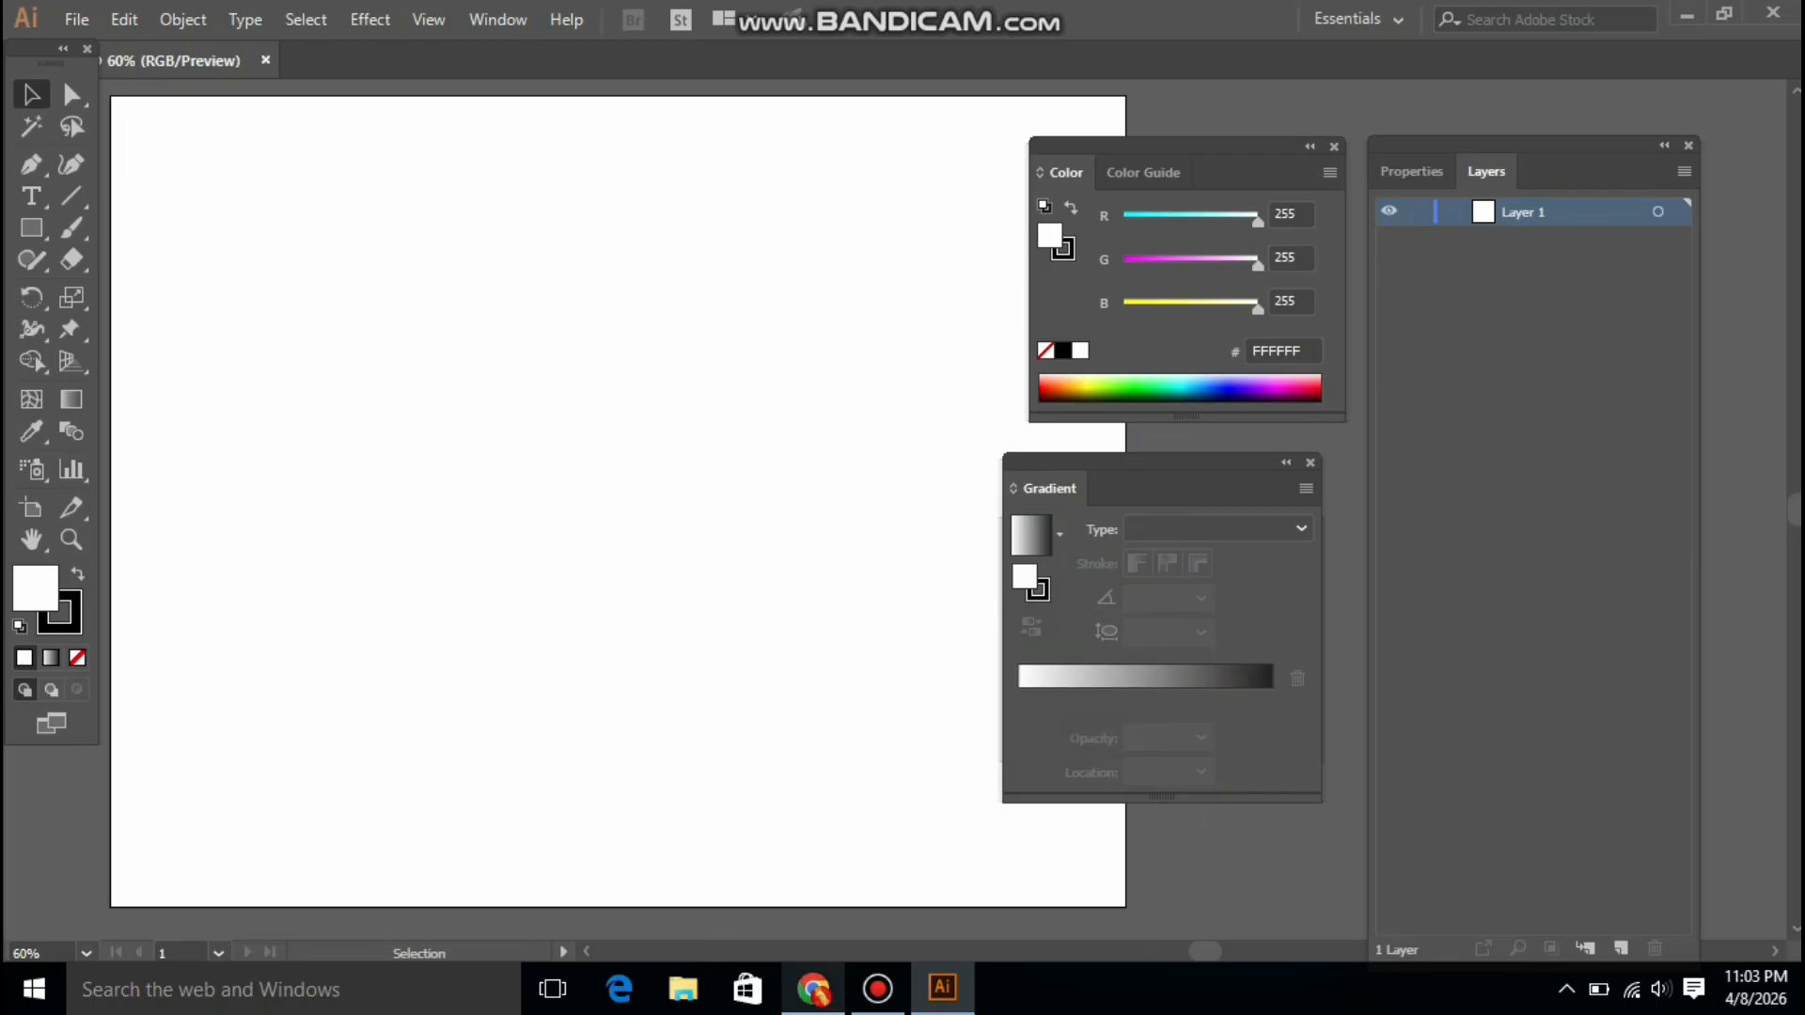
pyautogui.moveTo(564, 470); pyautogui.dragTo(582, 476)
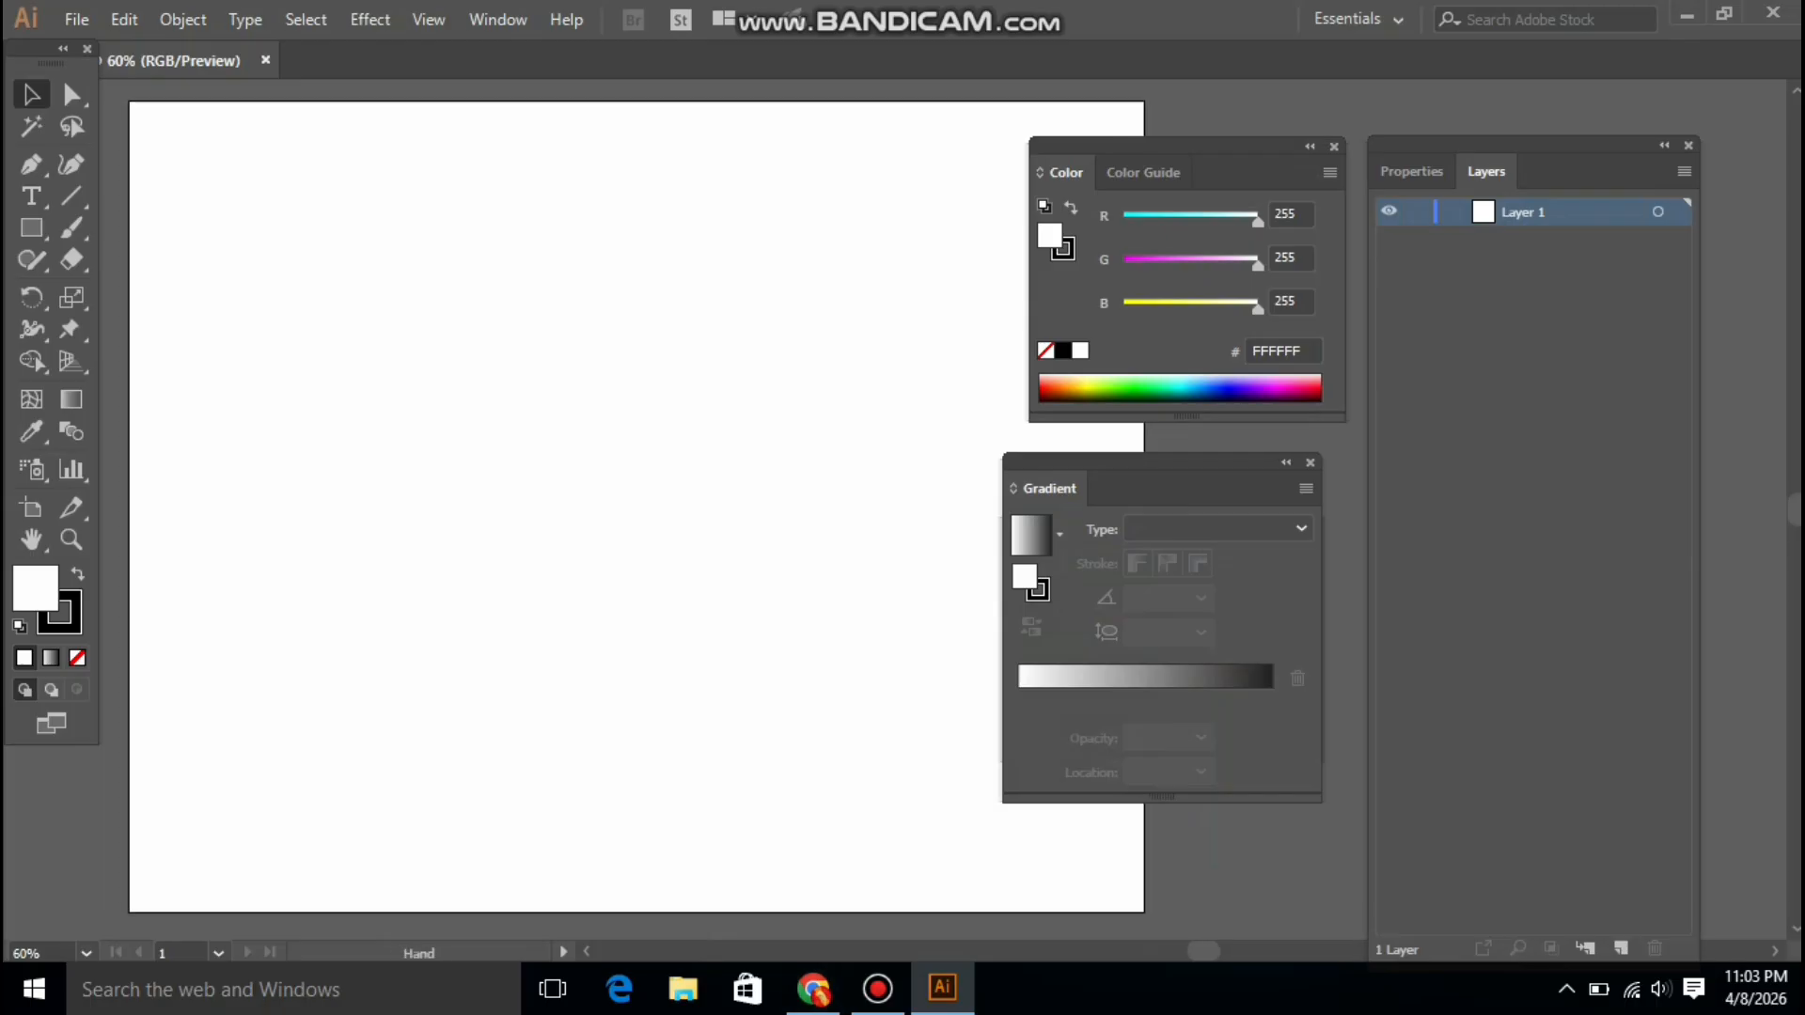
# Switch to the browser to reread the contest's logo requirements and deliverables, and return to Illustrator
pyautogui.hotkey('alt', 'Tab')
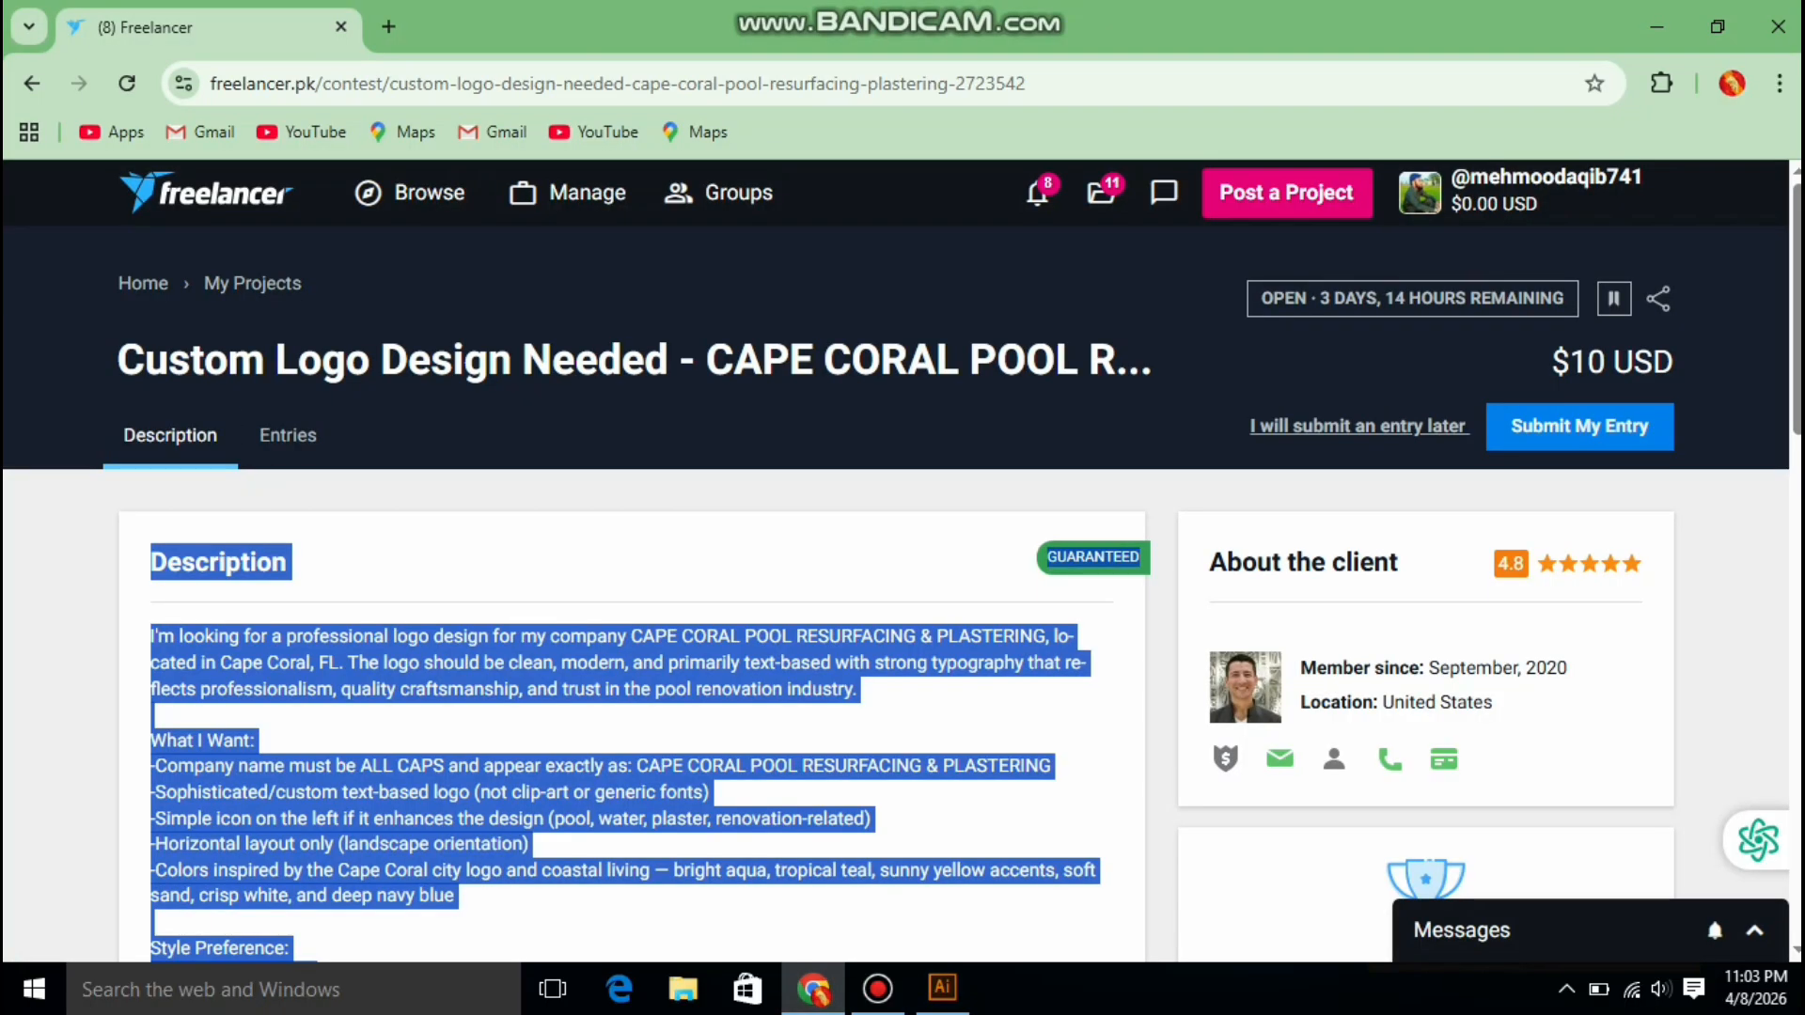
pyautogui.scroll(-3, 902, 564)
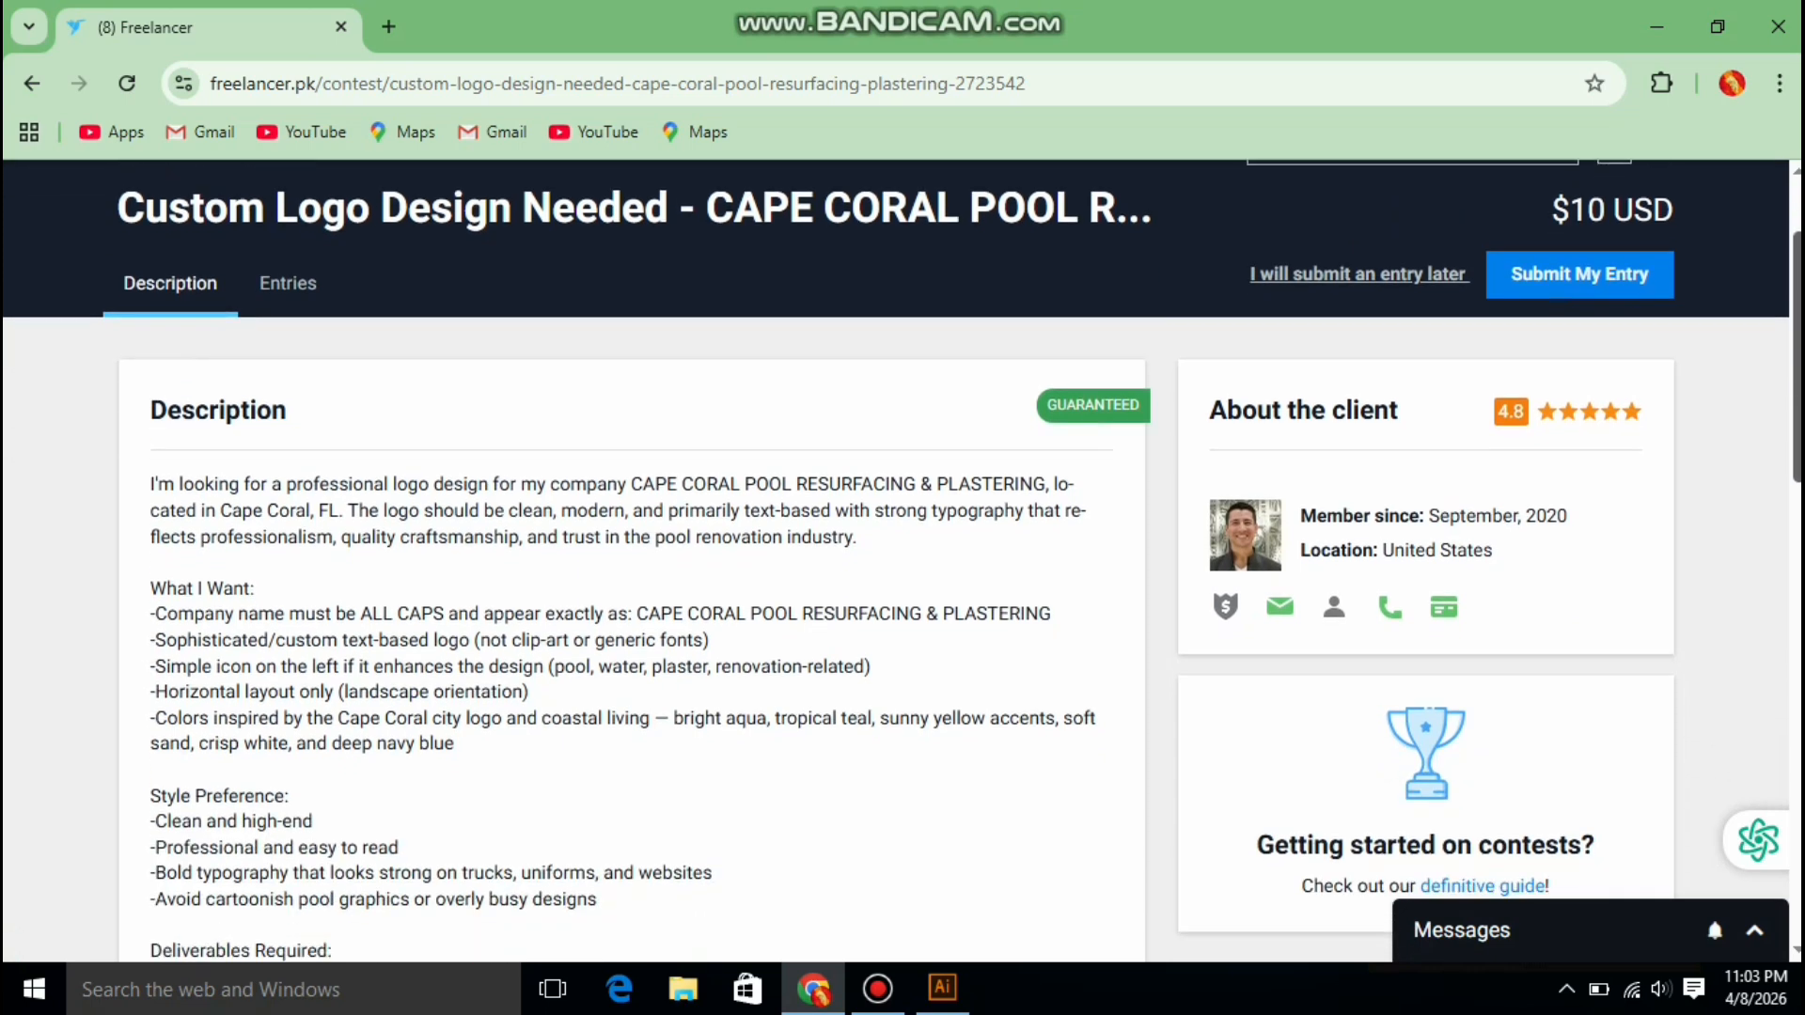
pyautogui.scroll(-1, 903, 564)
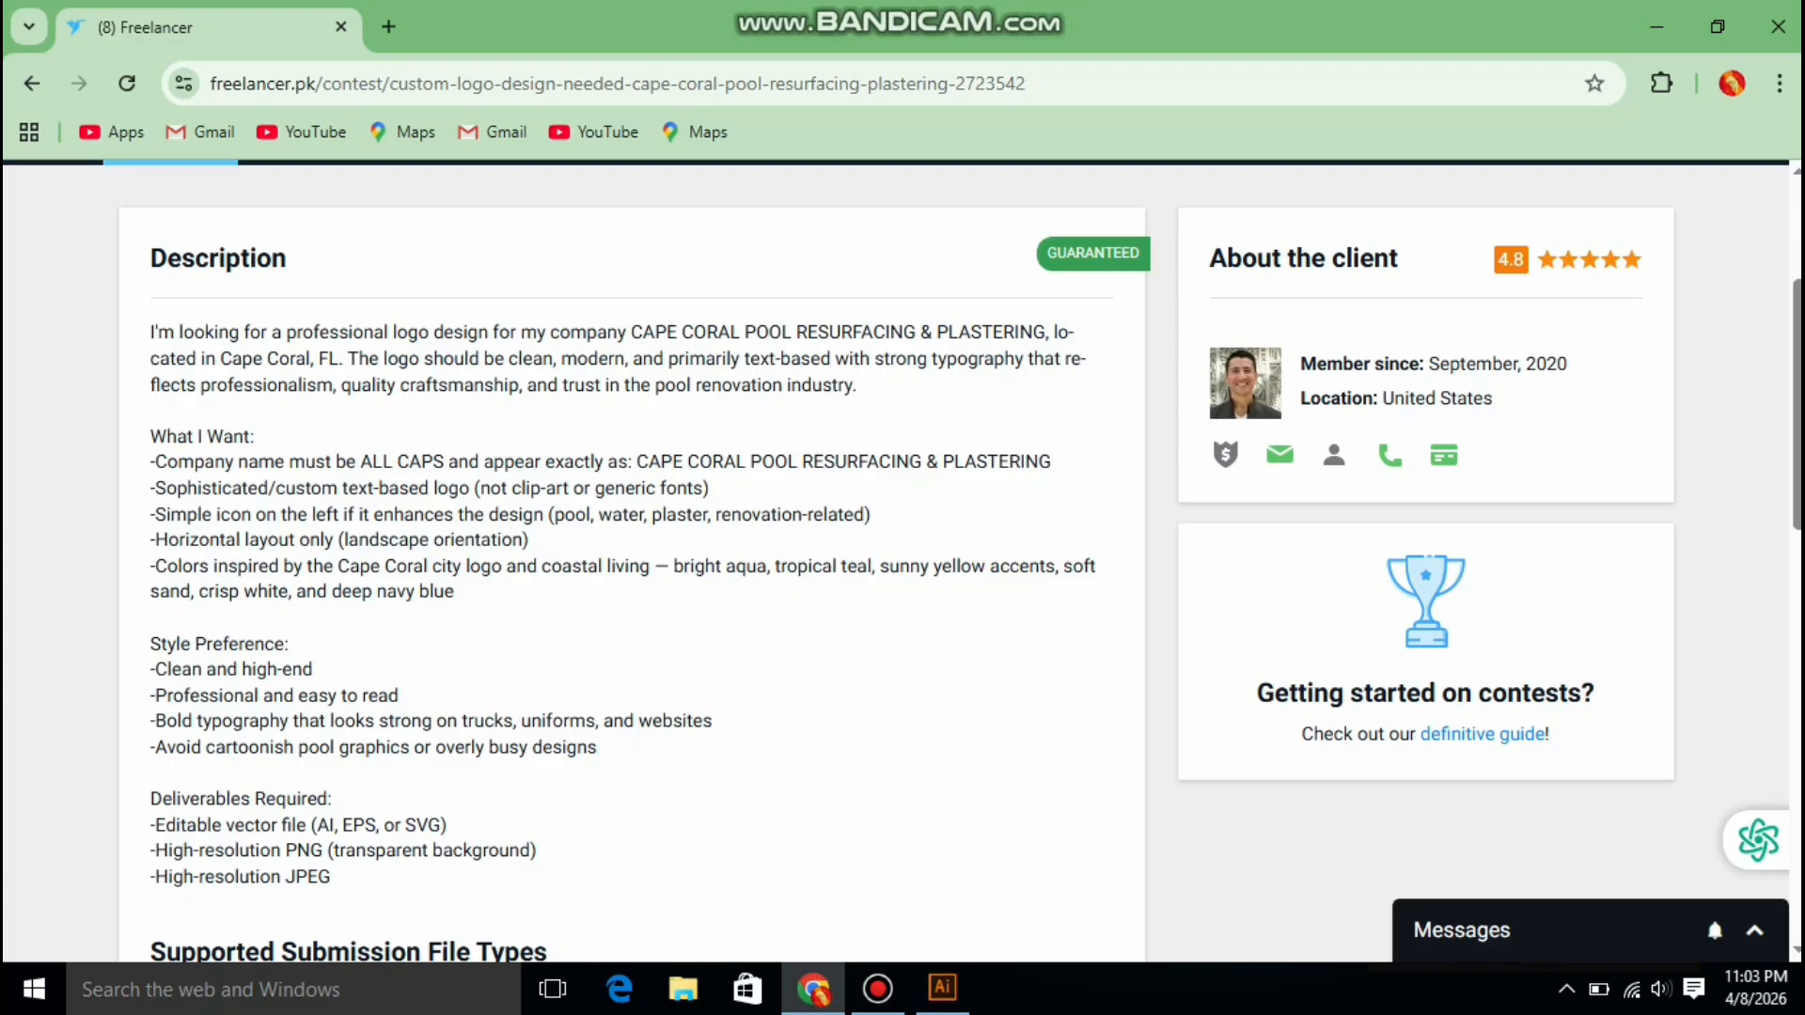
pyautogui.click(1656, 26)
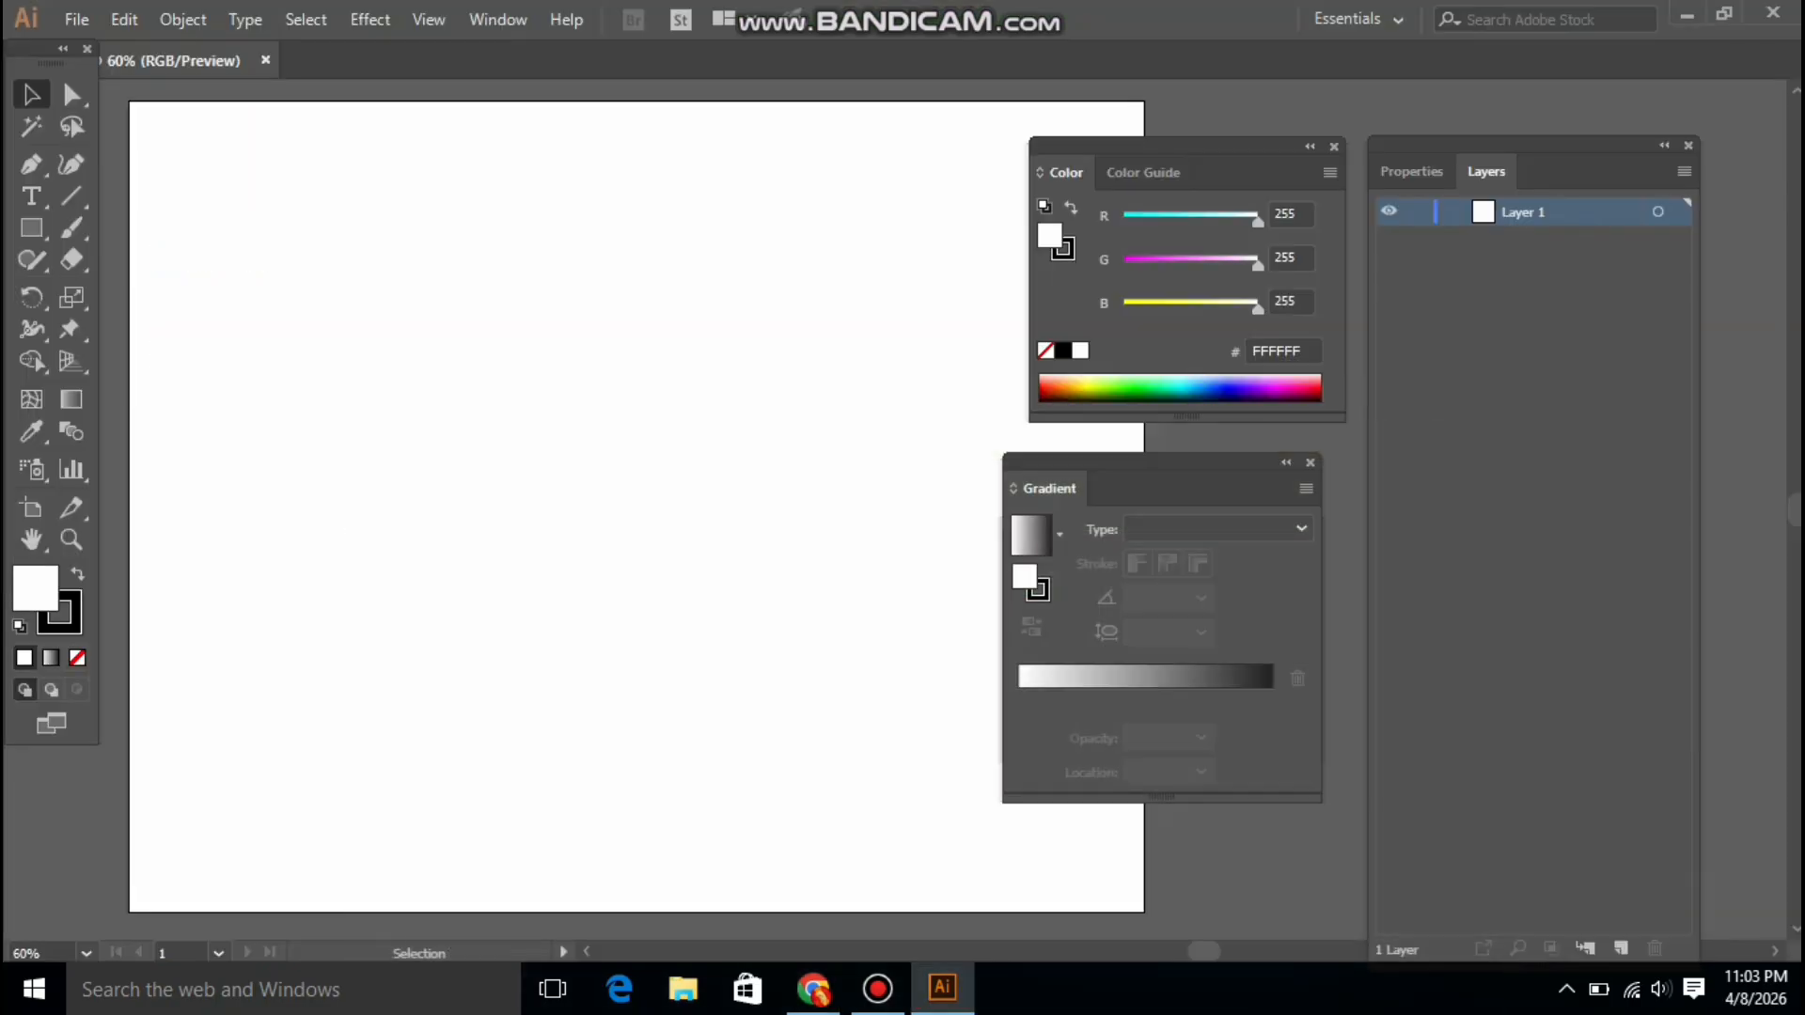
# Move the floating Color, Gradient and Appearance panels away from the middle of the artboard
pyautogui.moveTo(1175, 146); pyautogui.dragTo(1251, 107)
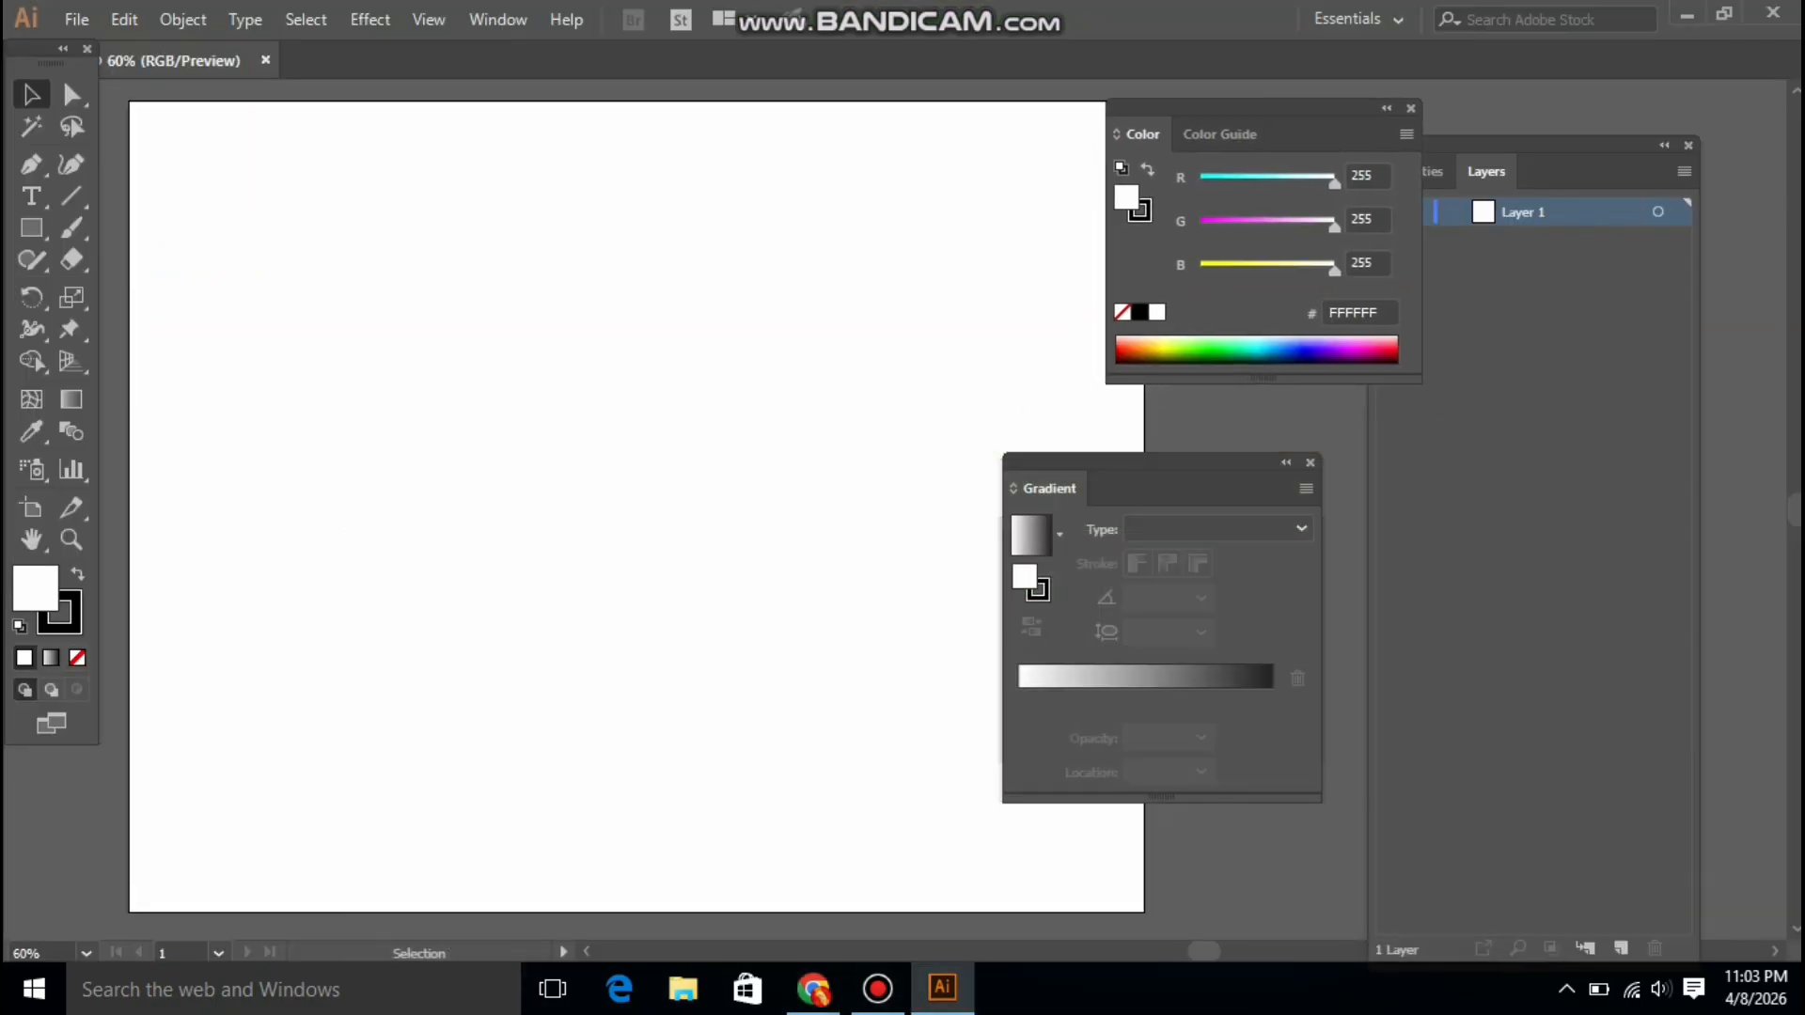
pyautogui.moveTo(1147, 461); pyautogui.dragTo(1336, 422)
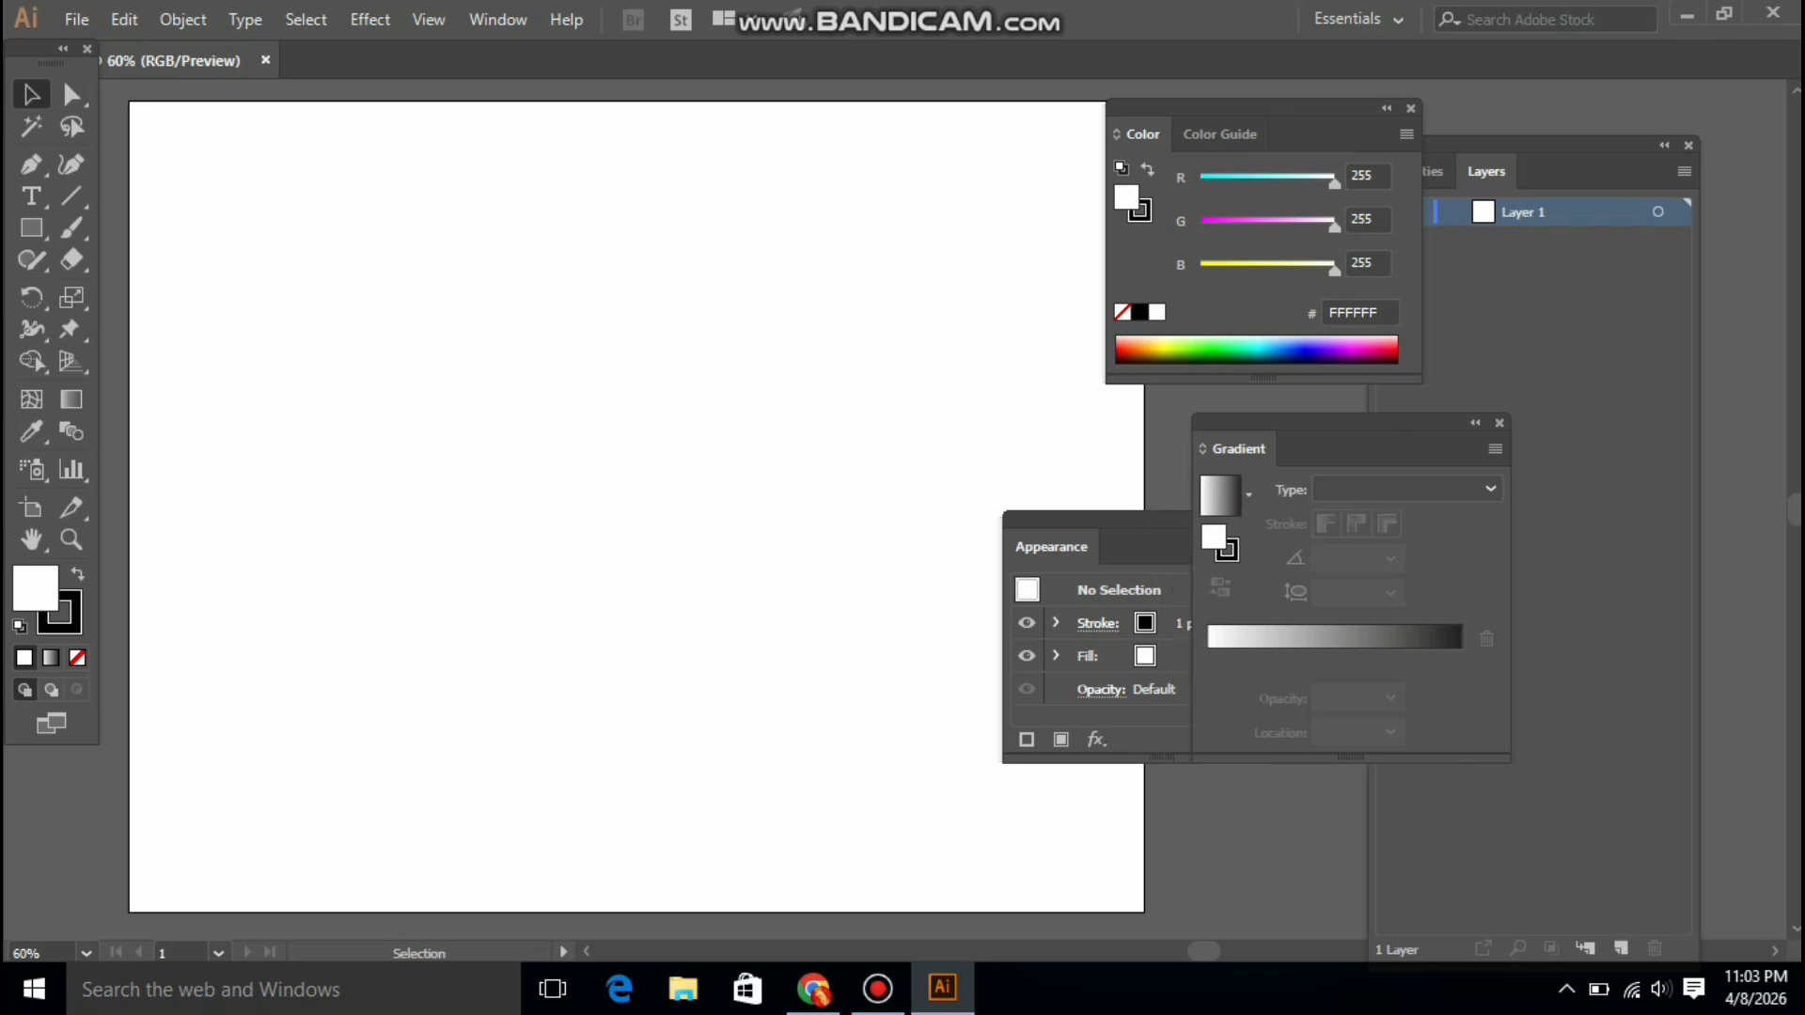
pyautogui.moveTo(1081, 520); pyautogui.dragTo(1350, 595)
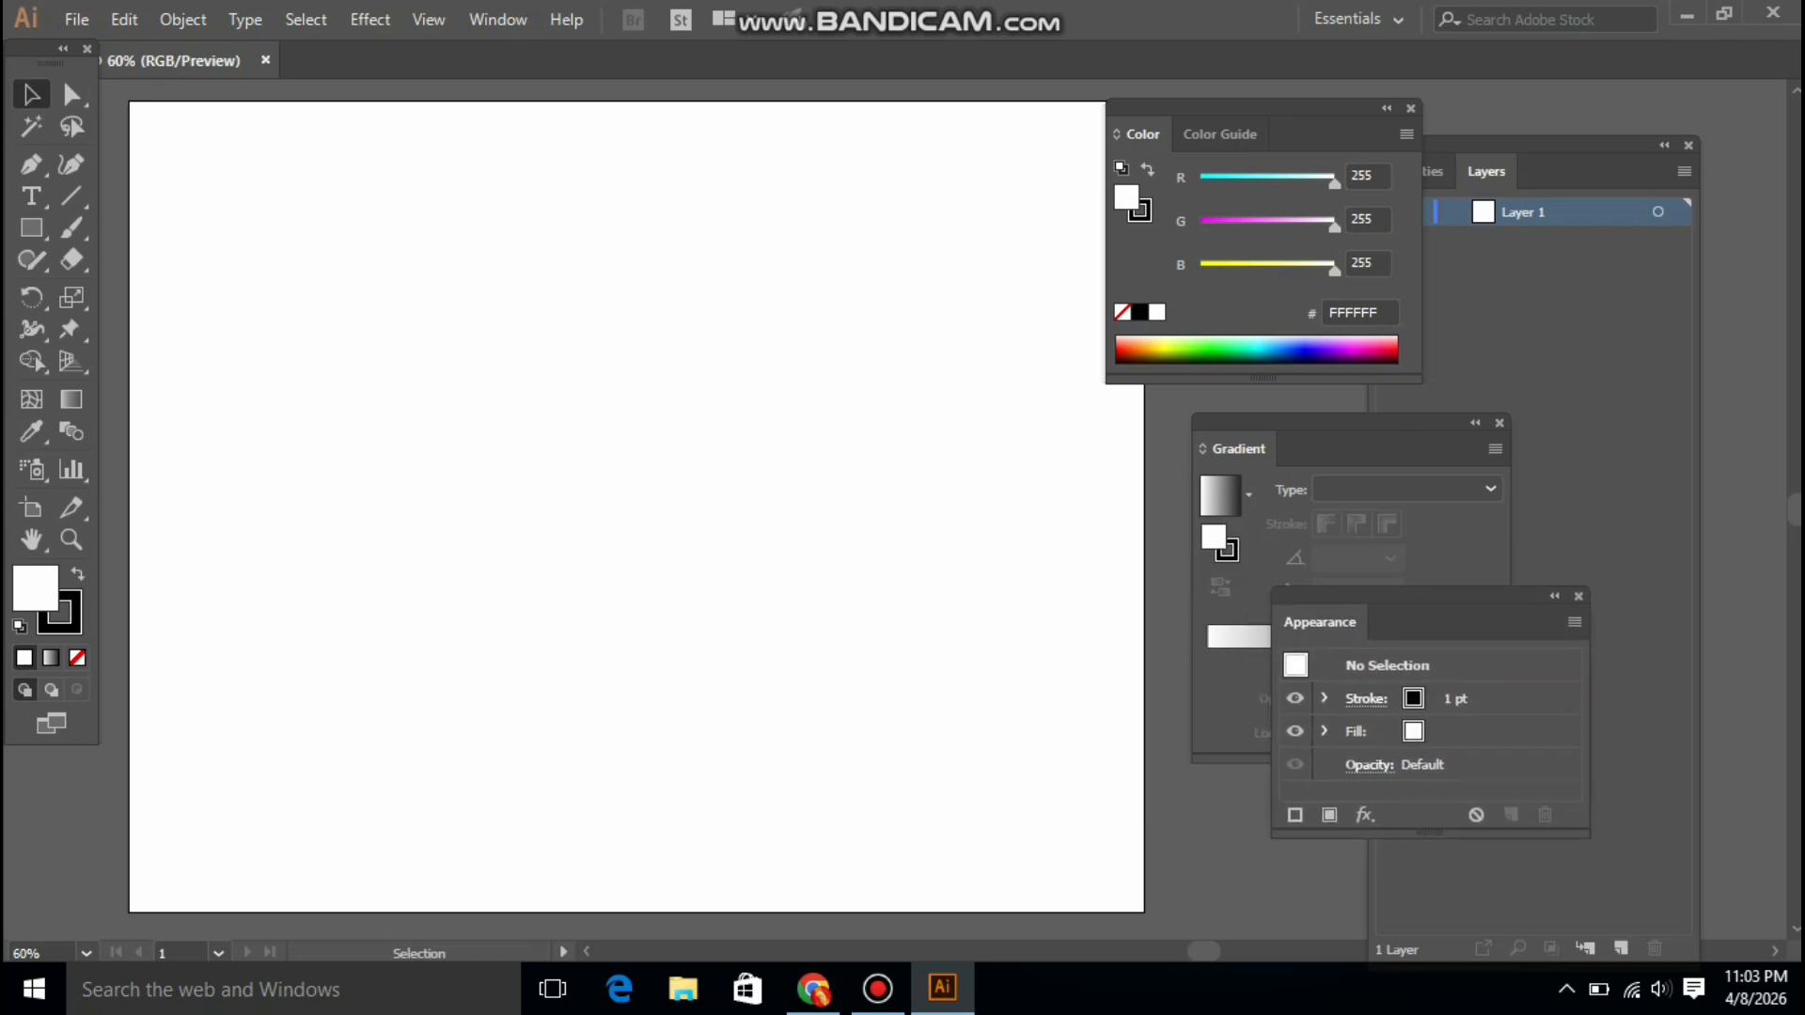
# Draw a circle from its centre in the upper middle of the artboard with the Ellipse tool and switch to the Selection tool
pyautogui.moveTo(31, 227); pyautogui.dragTo(131, 289)
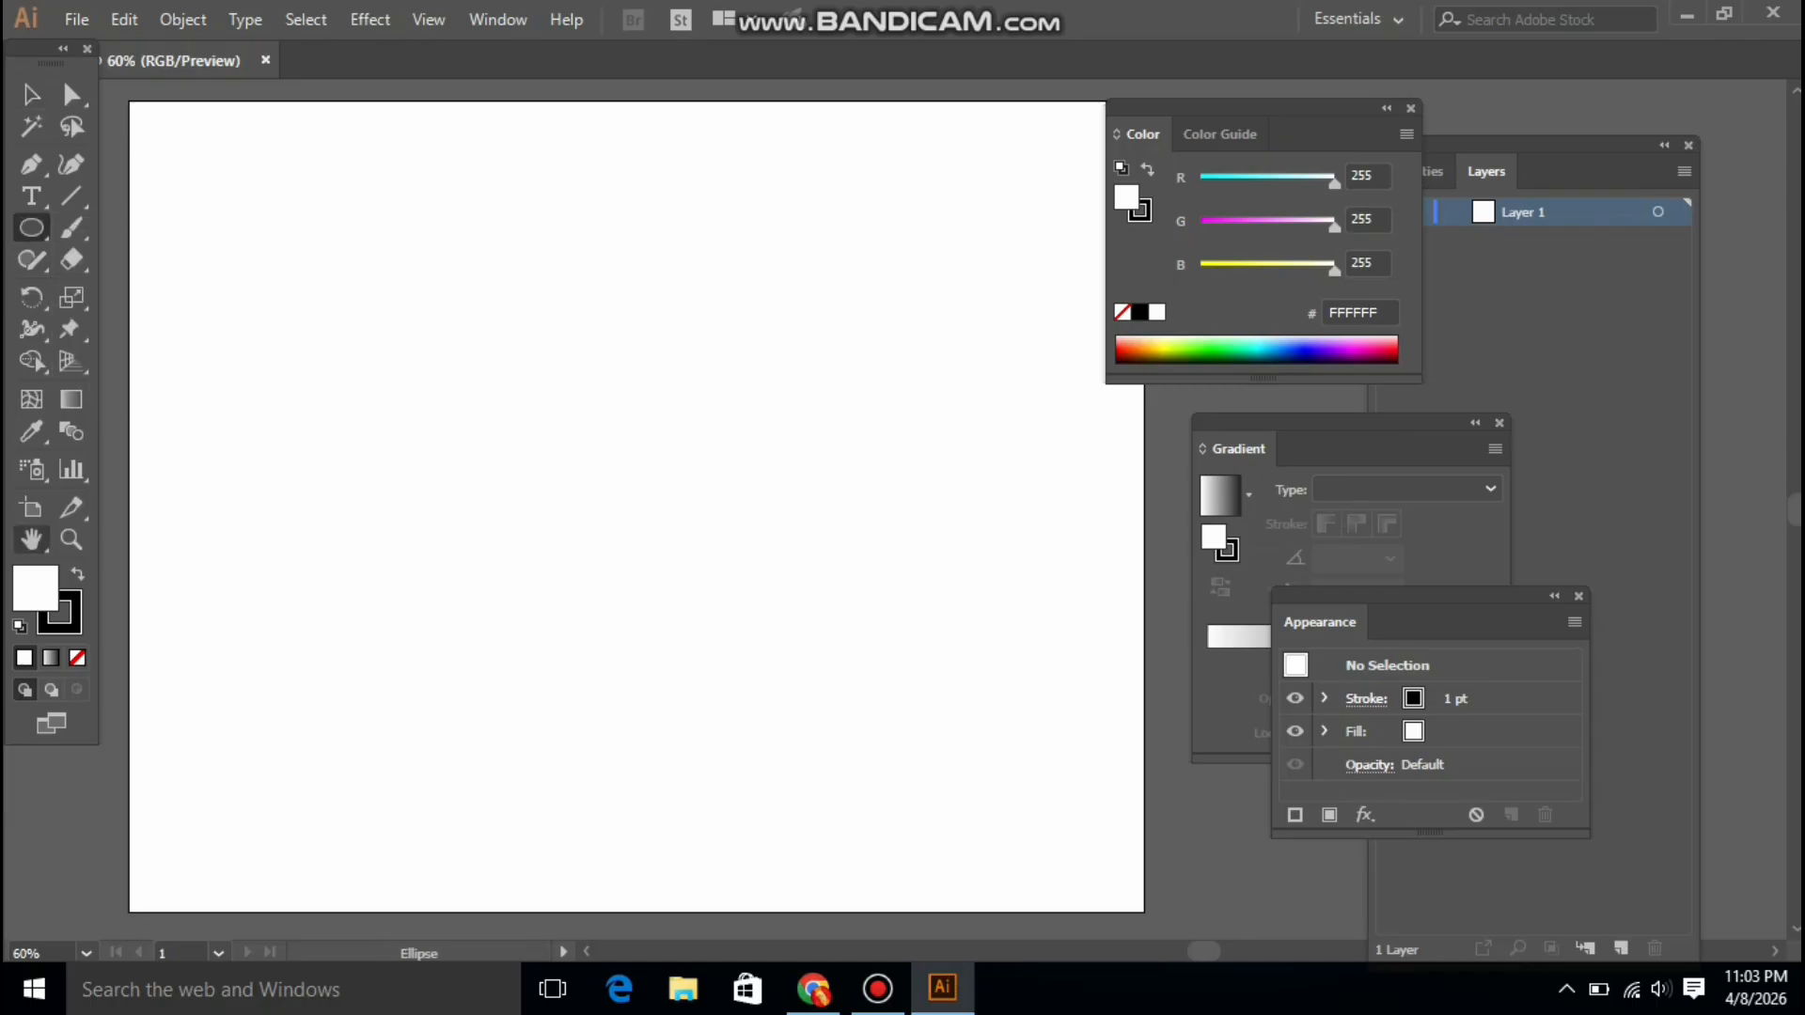
pyautogui.moveTo(583, 463); pyautogui.dragTo(790, 568)
pyautogui.press('z')
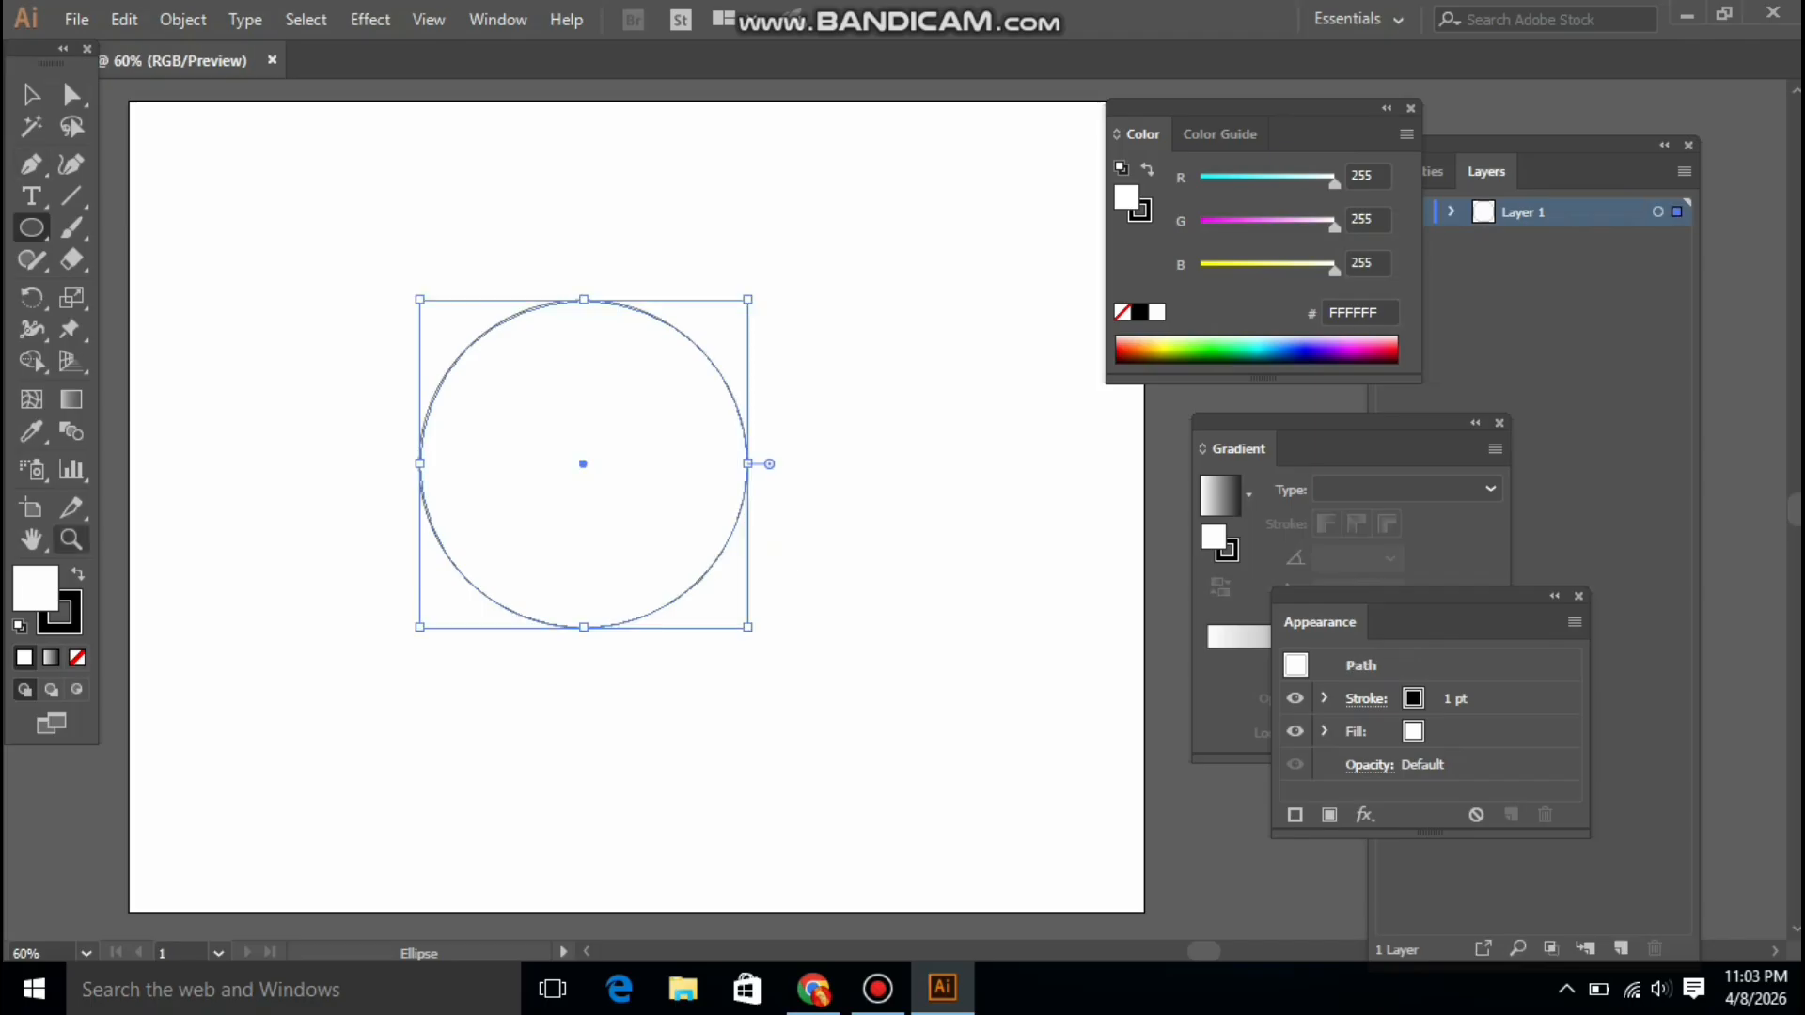
pyautogui.hotkey('ctrl', '+')
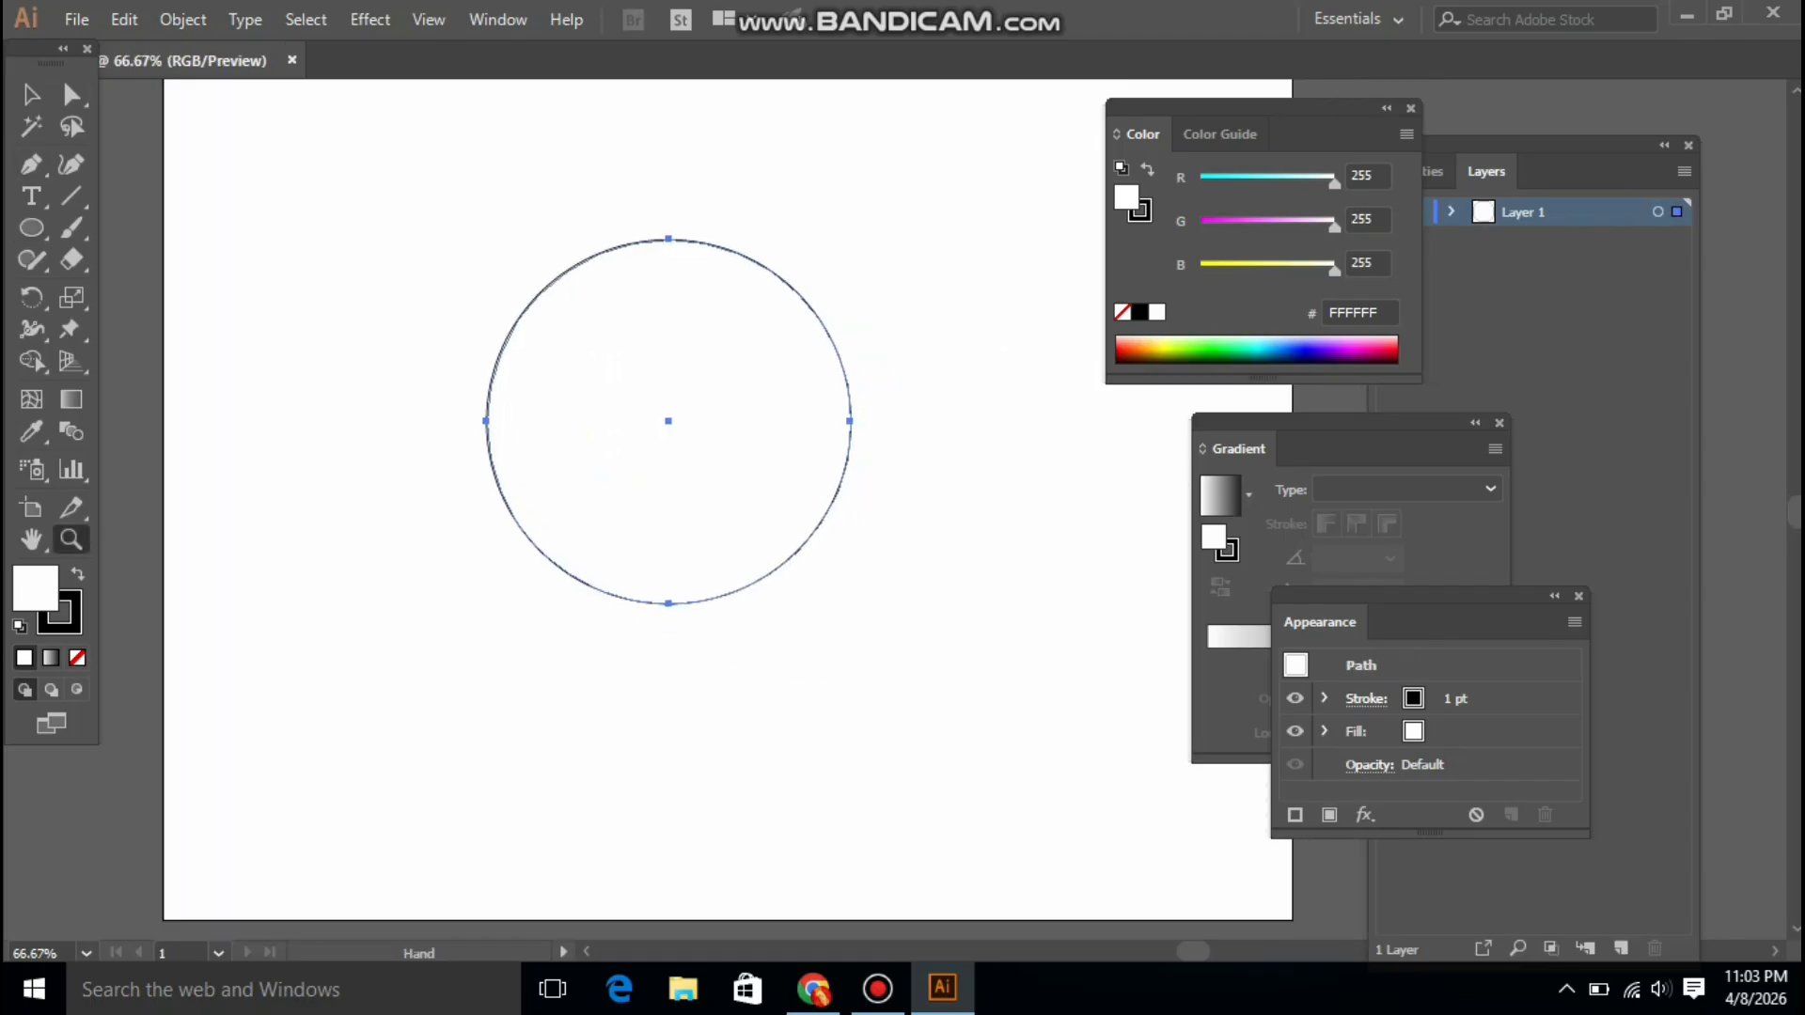
pyautogui.press('v')
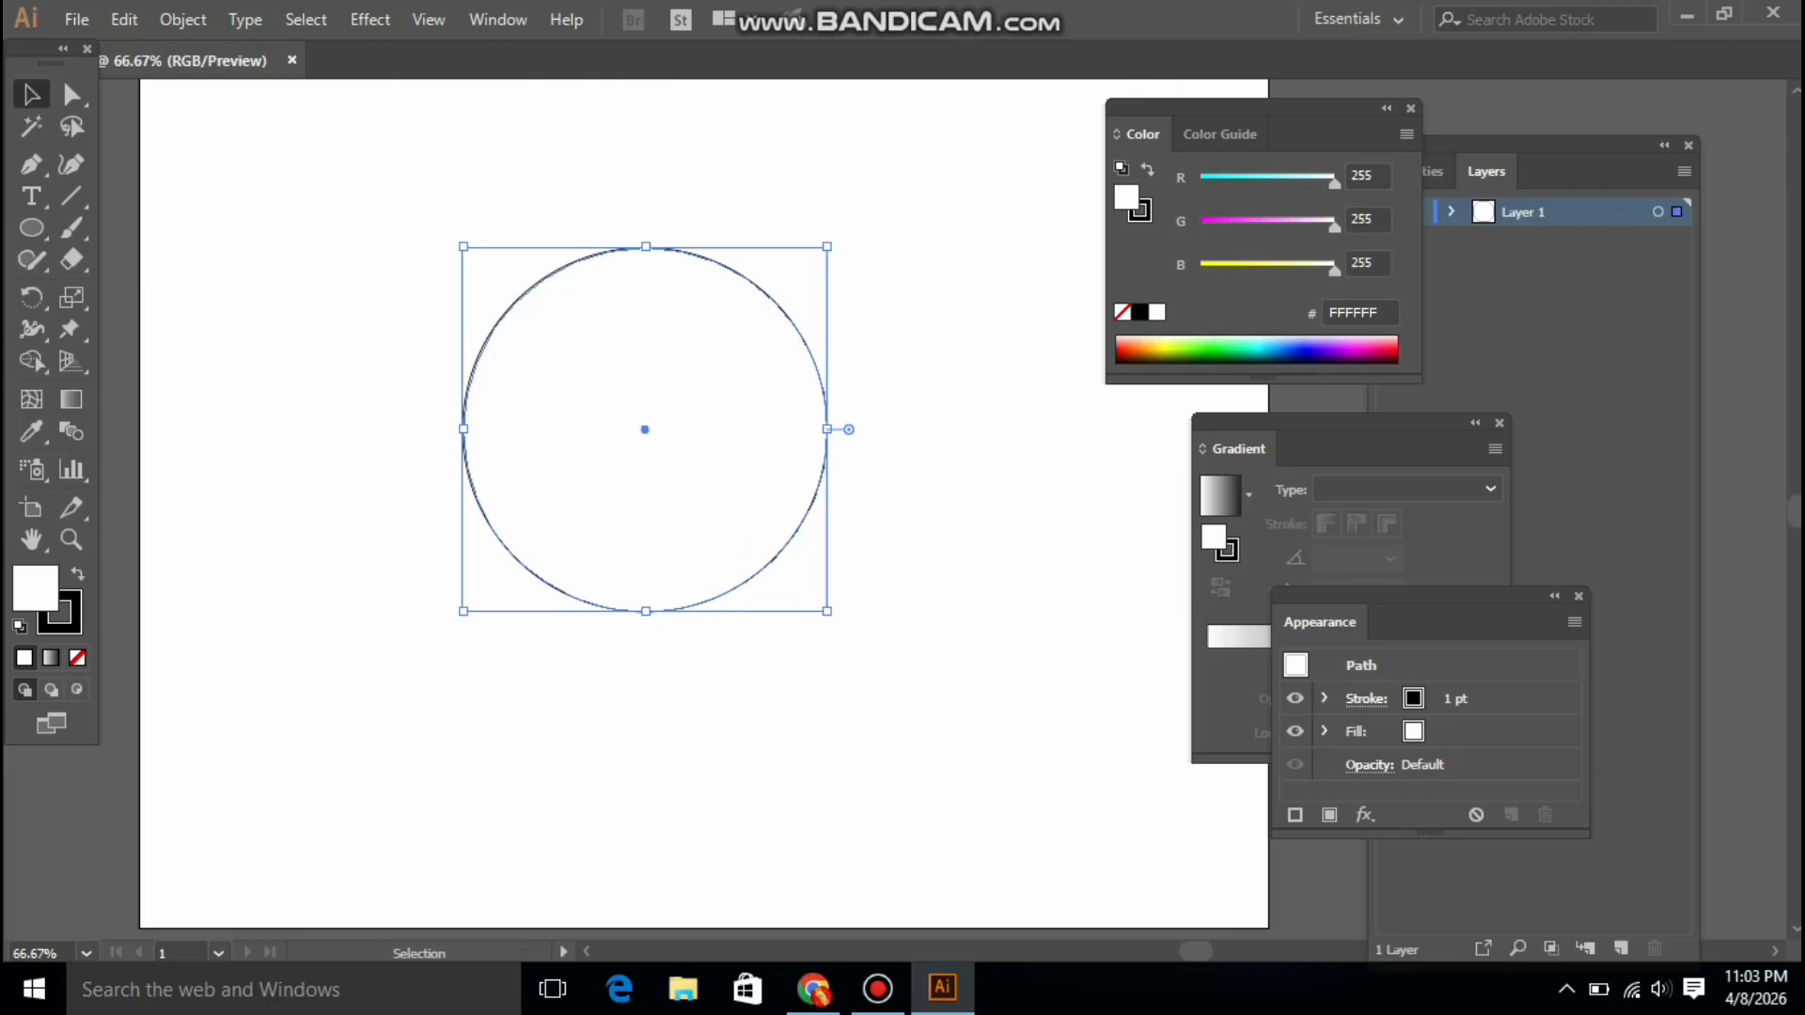
# Add a slightly smaller concentric copy of the circle inside the original
pyautogui.press('a')
pyautogui.press('v')
pyautogui.moveTo(827, 611); pyautogui.dragTo(805, 590)
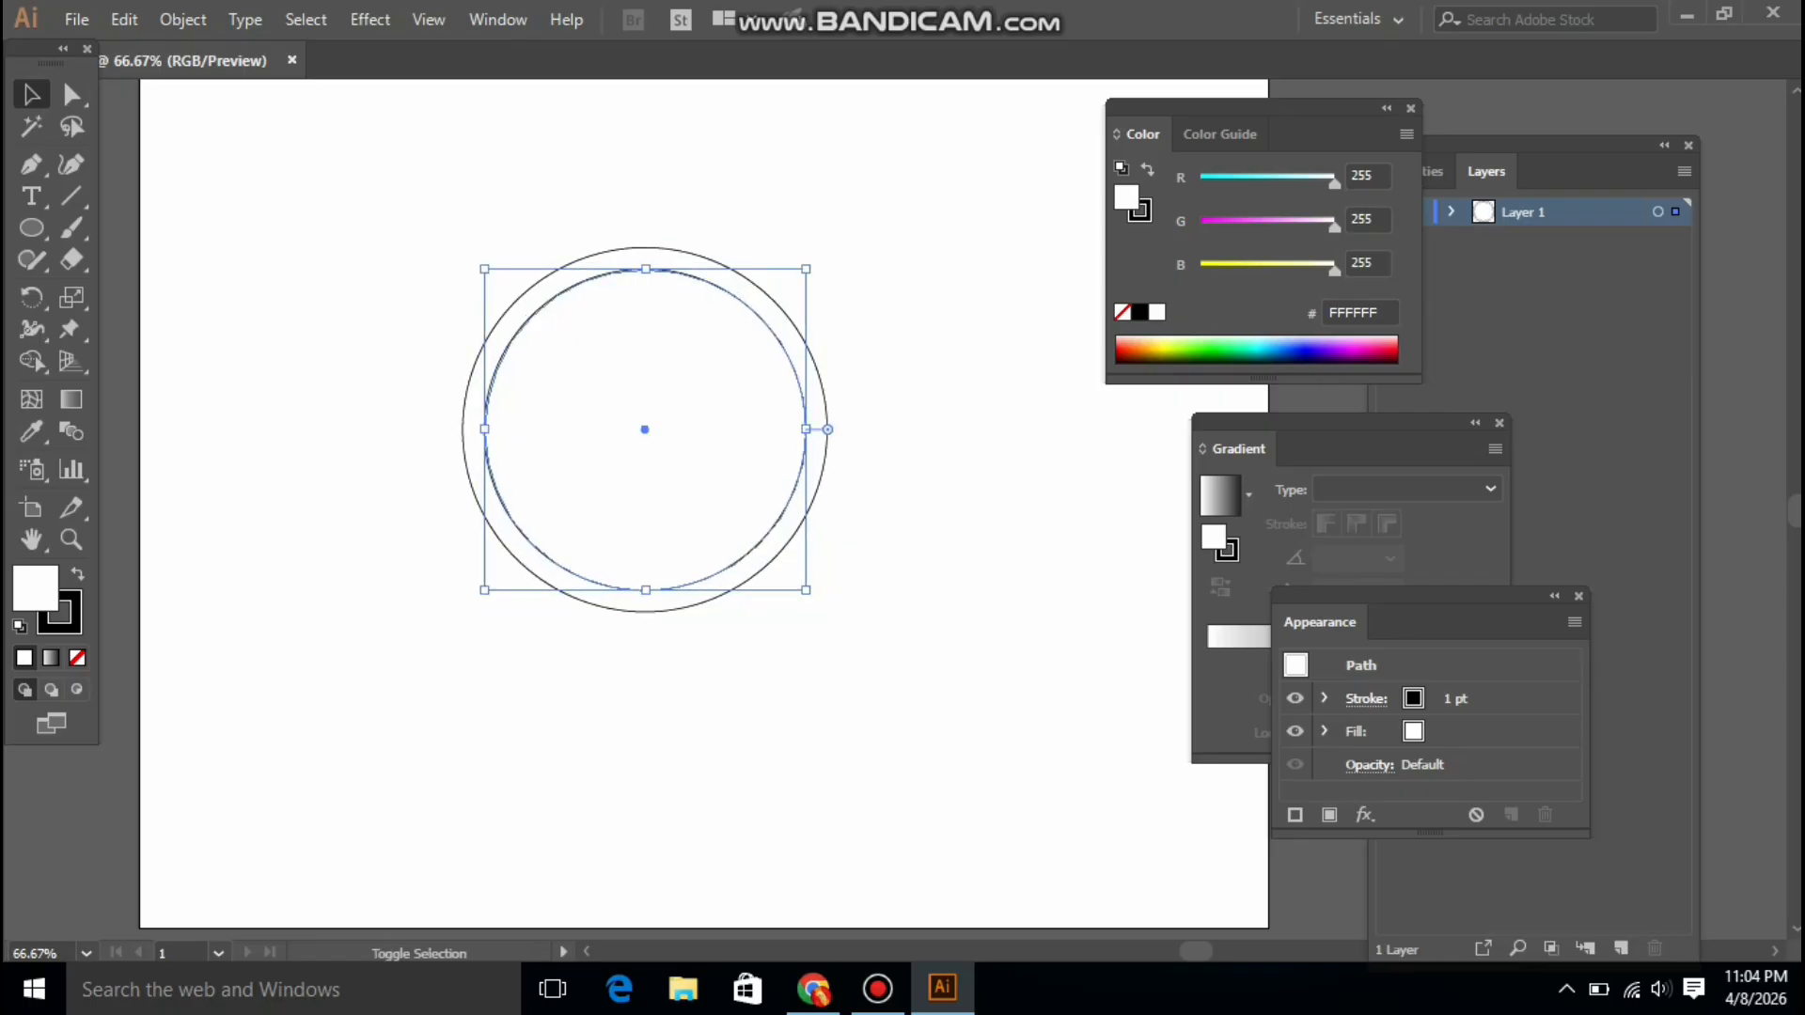
# Combine the two concentric circles into one ring-shaped compound path and deselect it
pyautogui.hotkey('ctrl', 'a')
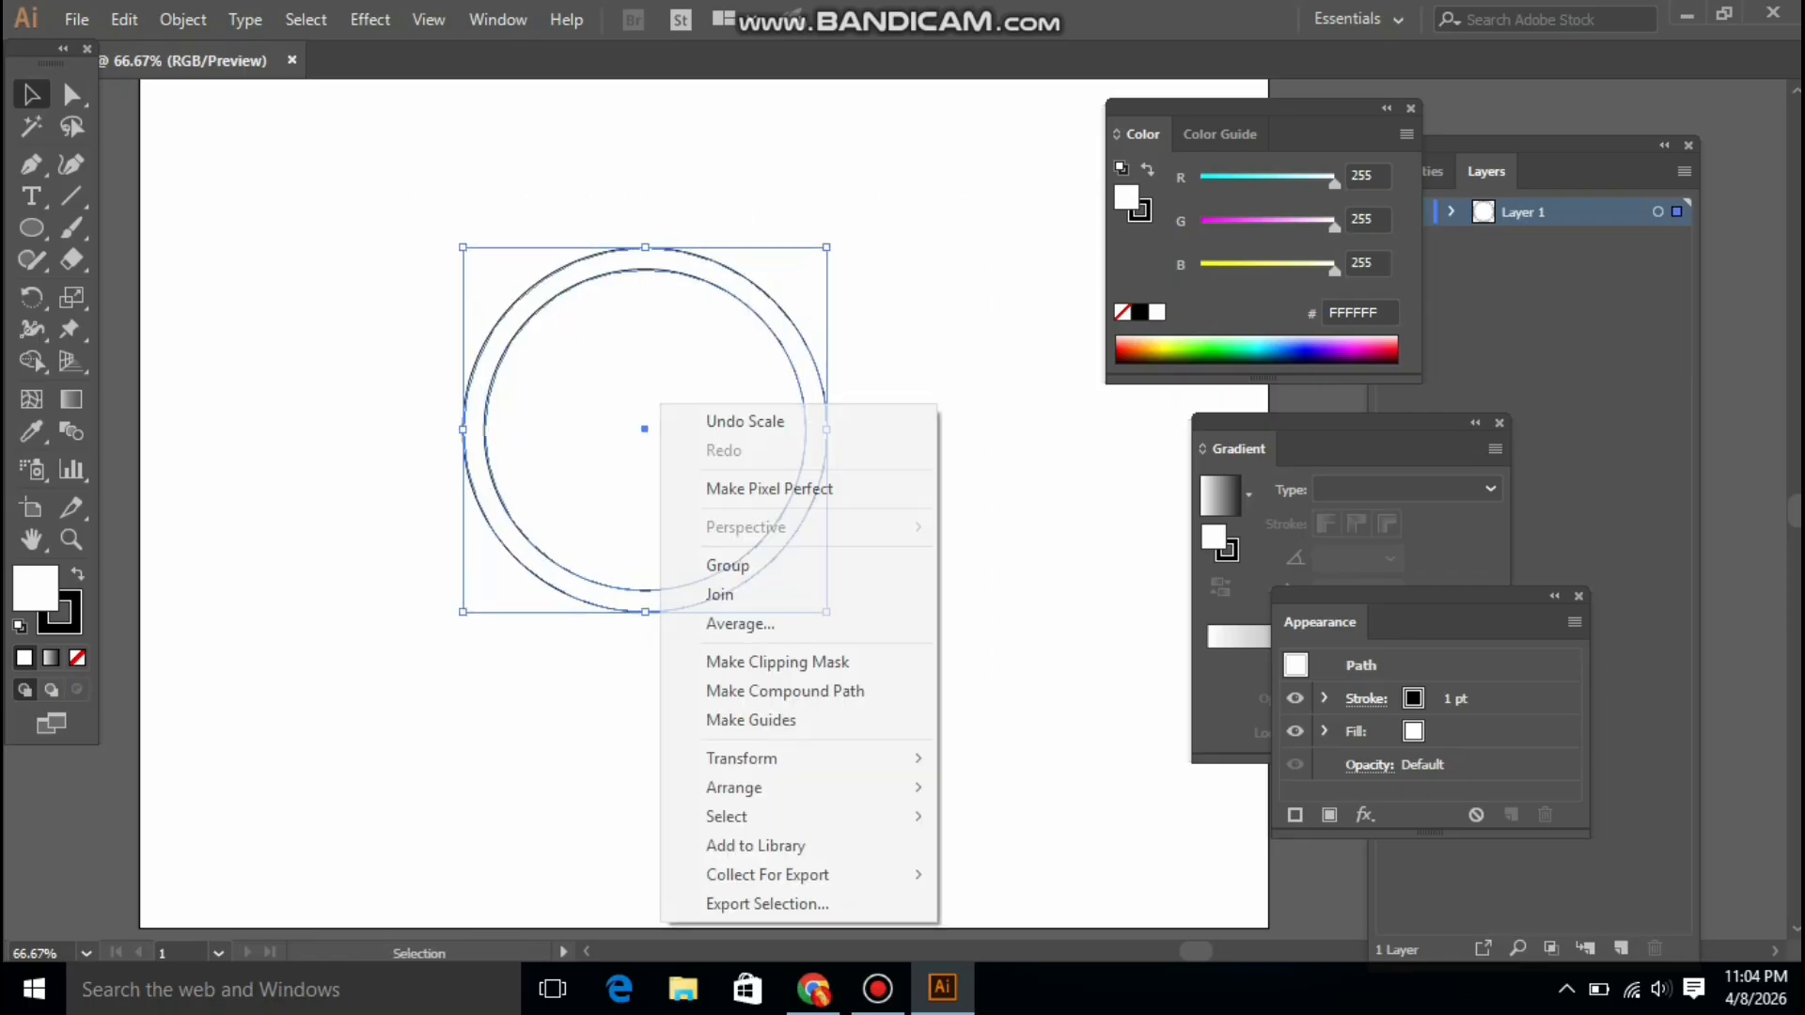
pyautogui.rightClick(660, 403)
pyautogui.hotkey('shift', 'm')
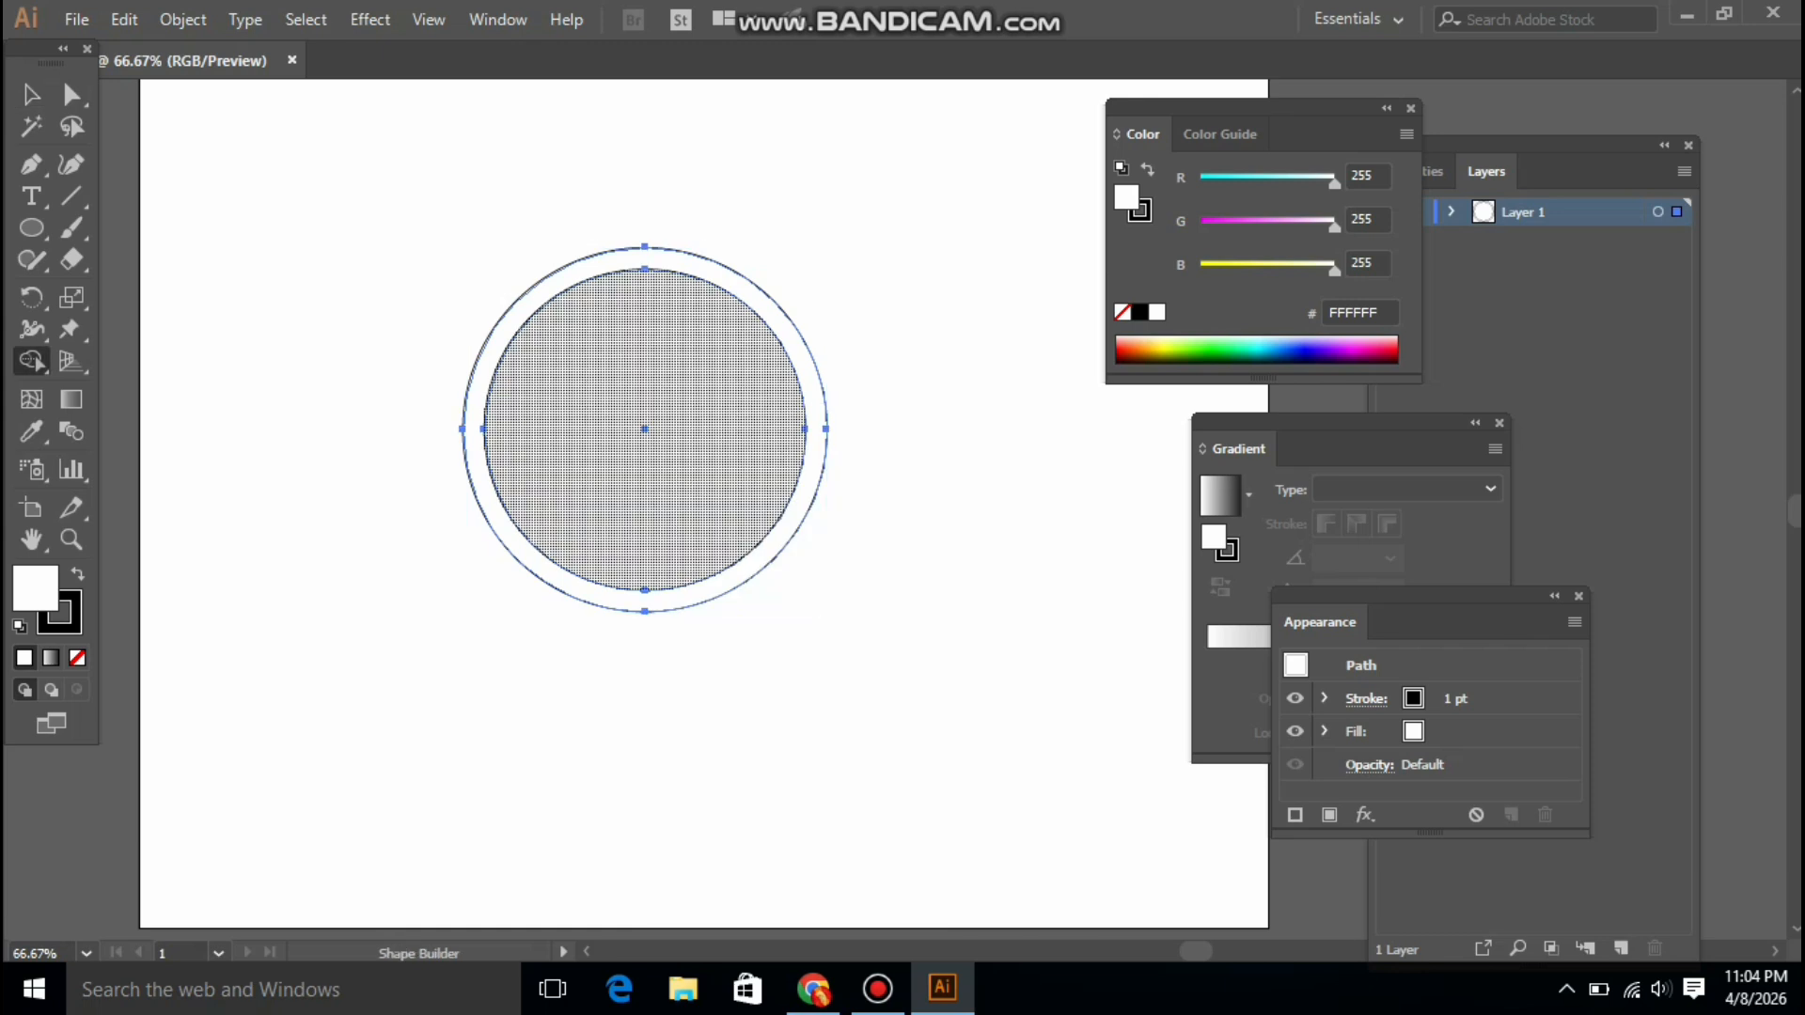
pyautogui.hotkey('ctrl', '8')
pyautogui.press('v')
pyautogui.hotkey('ctrl', 'shift', 'a')
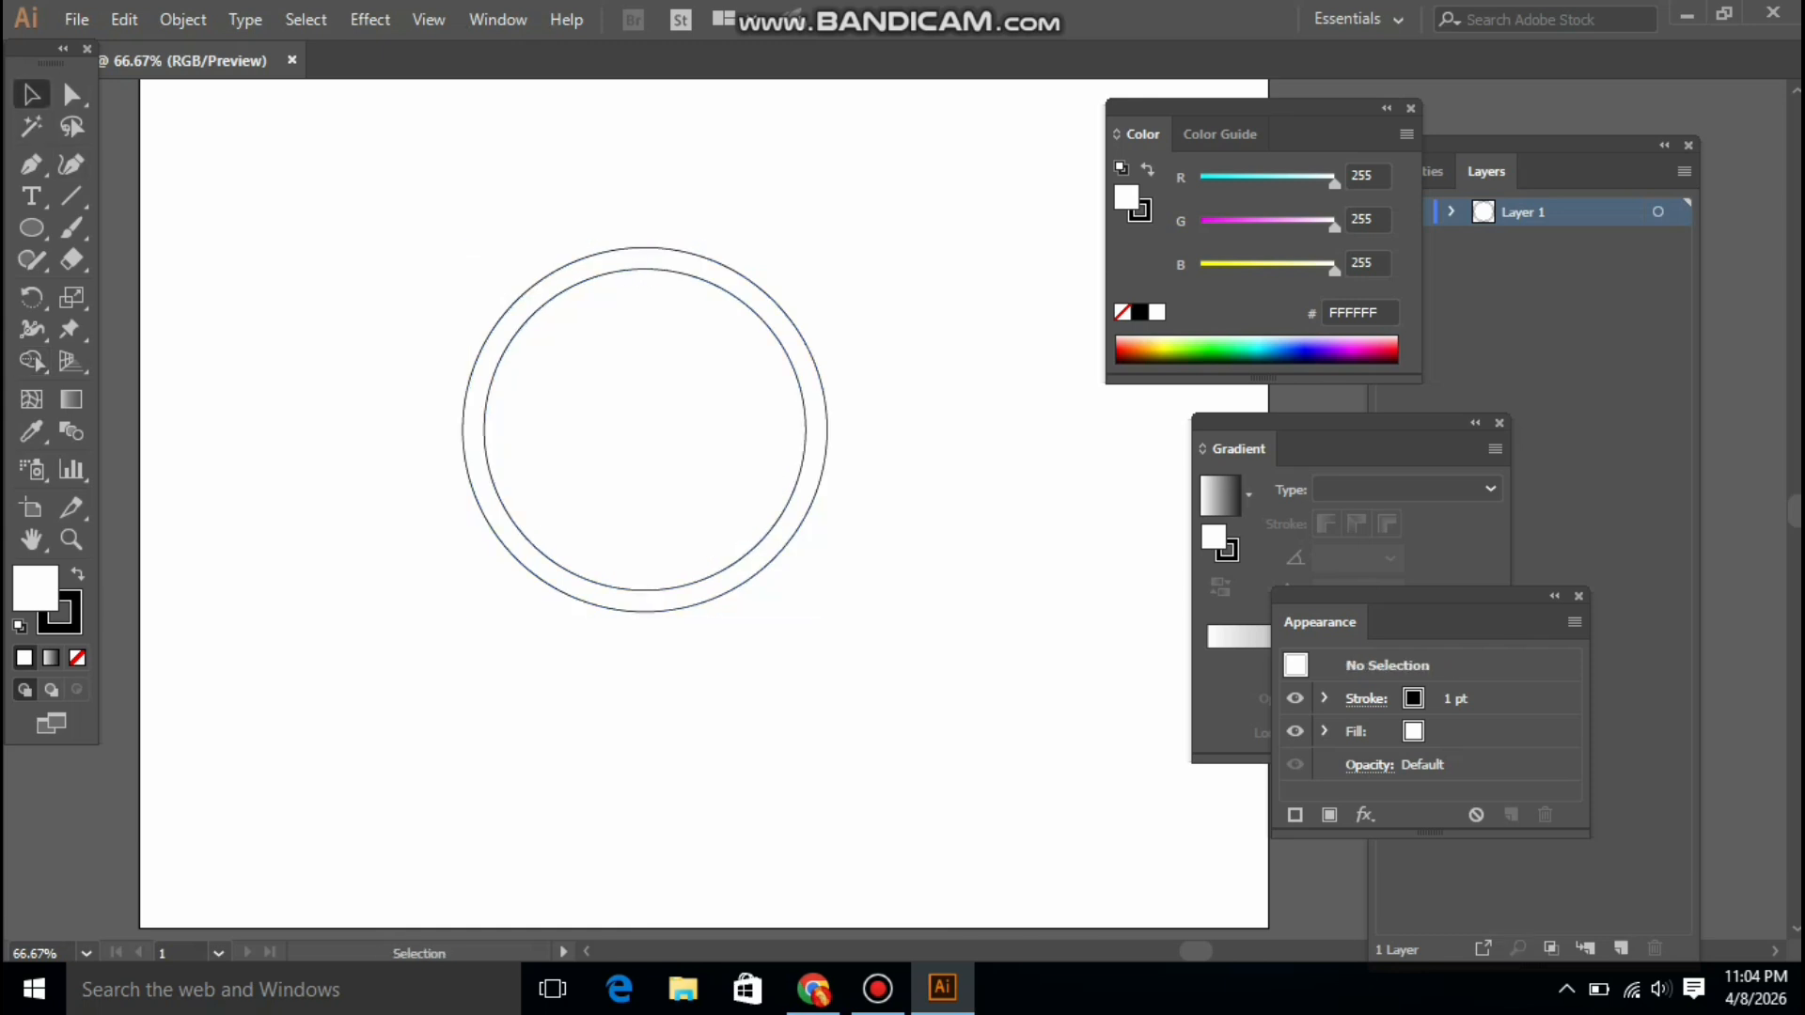
# Fill the ring with a linear white-to-black gradient, moving the Gradient panel clear of the panels overlapping it
pyautogui.moveTo(338, 197); pyautogui.dragTo(752, 489)
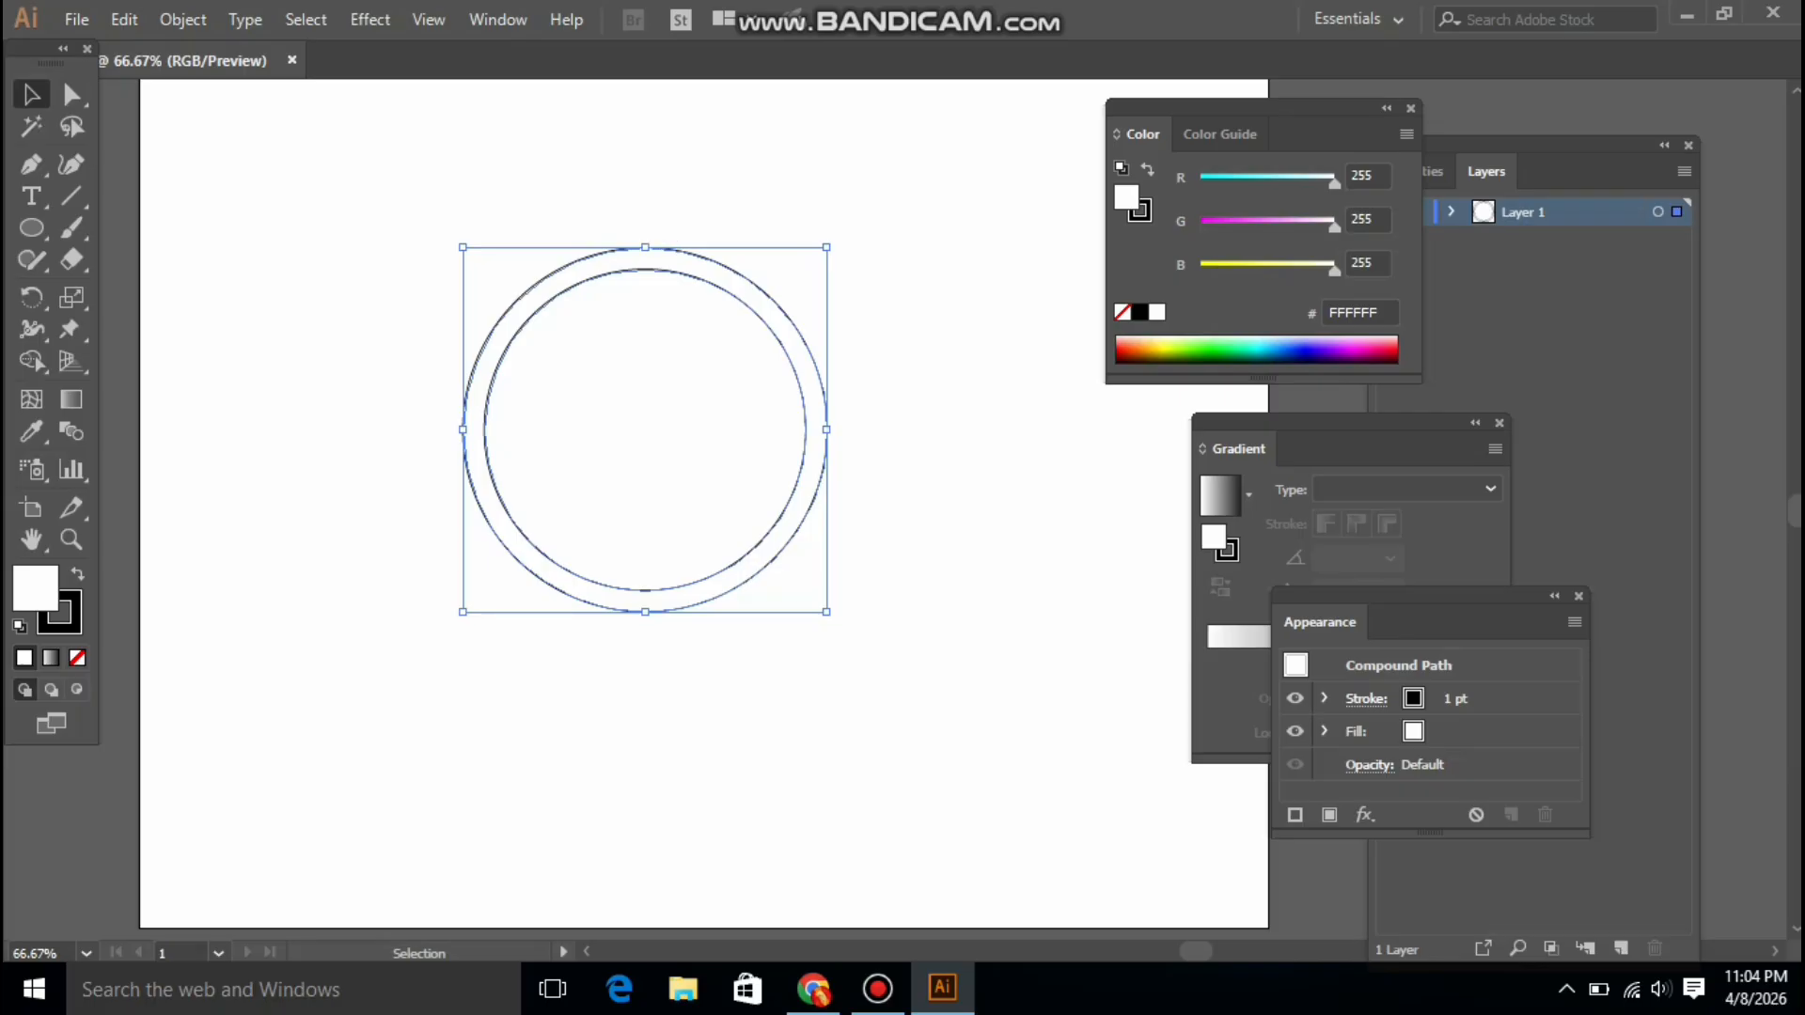
pyautogui.moveTo(1335, 449); pyautogui.dragTo(1149, 463)
pyautogui.click(1119, 650)
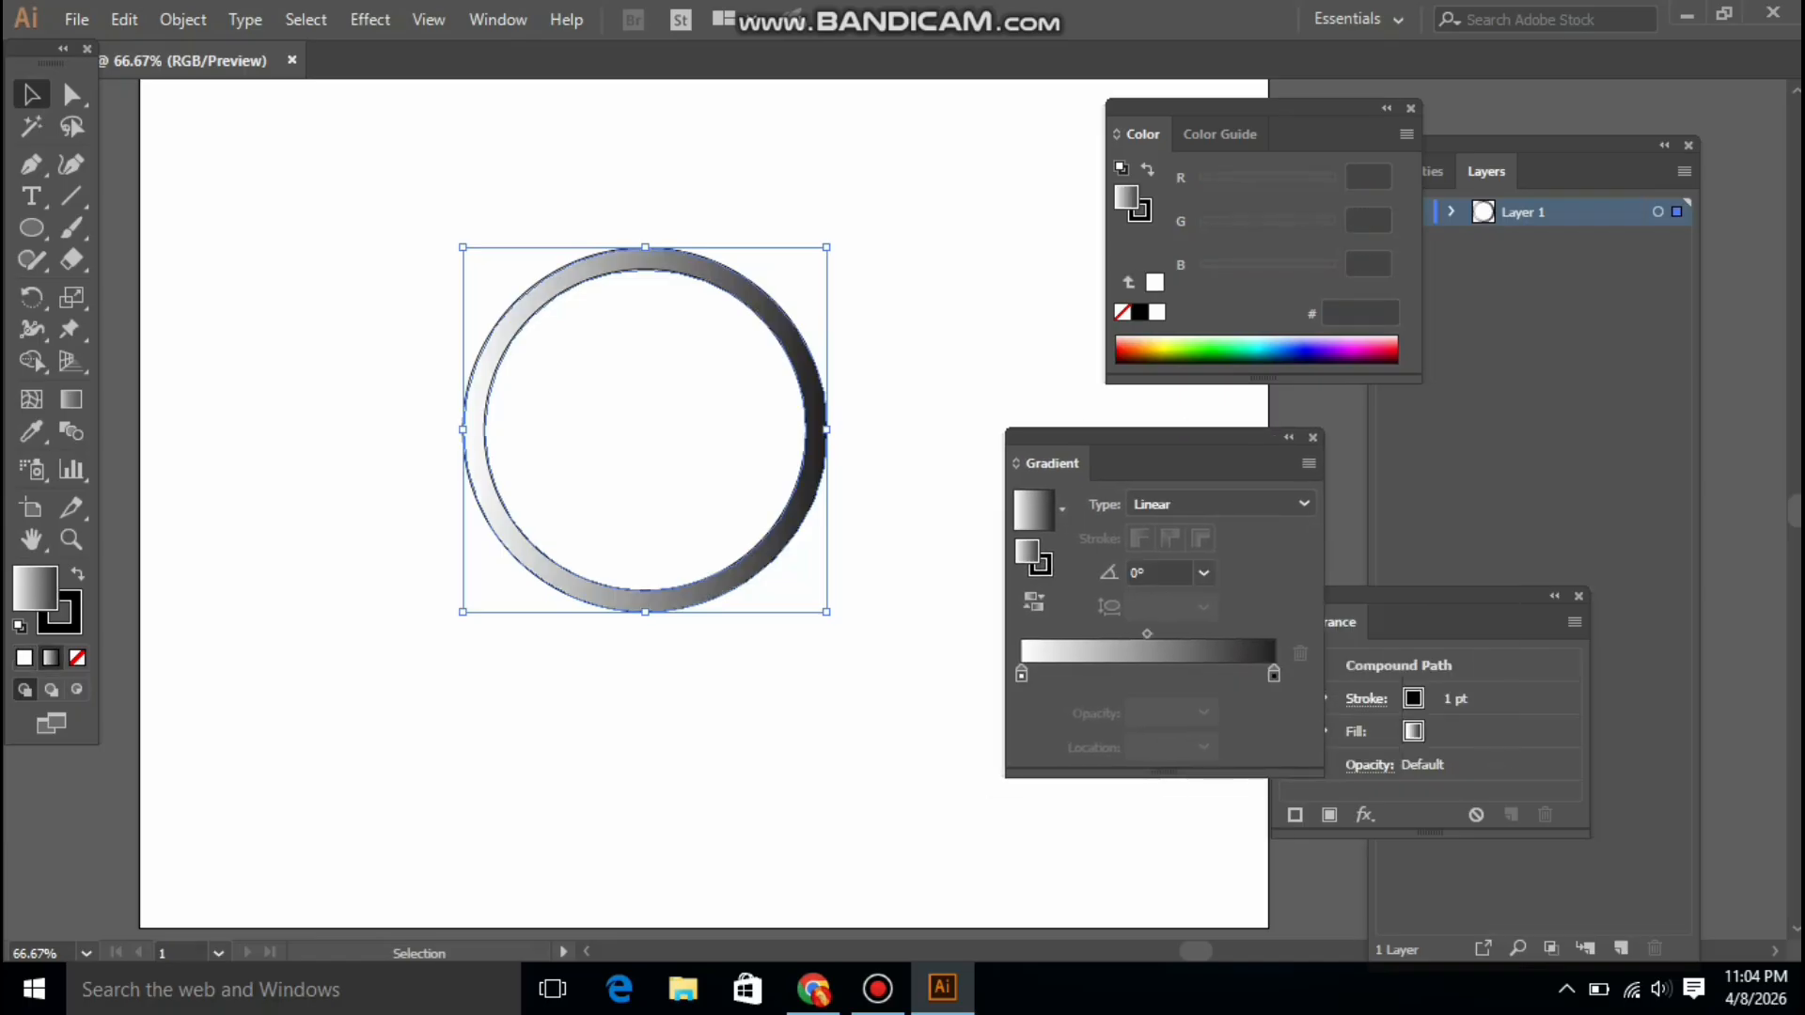
# Recolor the gradient's black end stop in HSB mode to deep blue: hue about 219°, saturation 95%, brightness 76%
pyautogui.click(1274, 674)
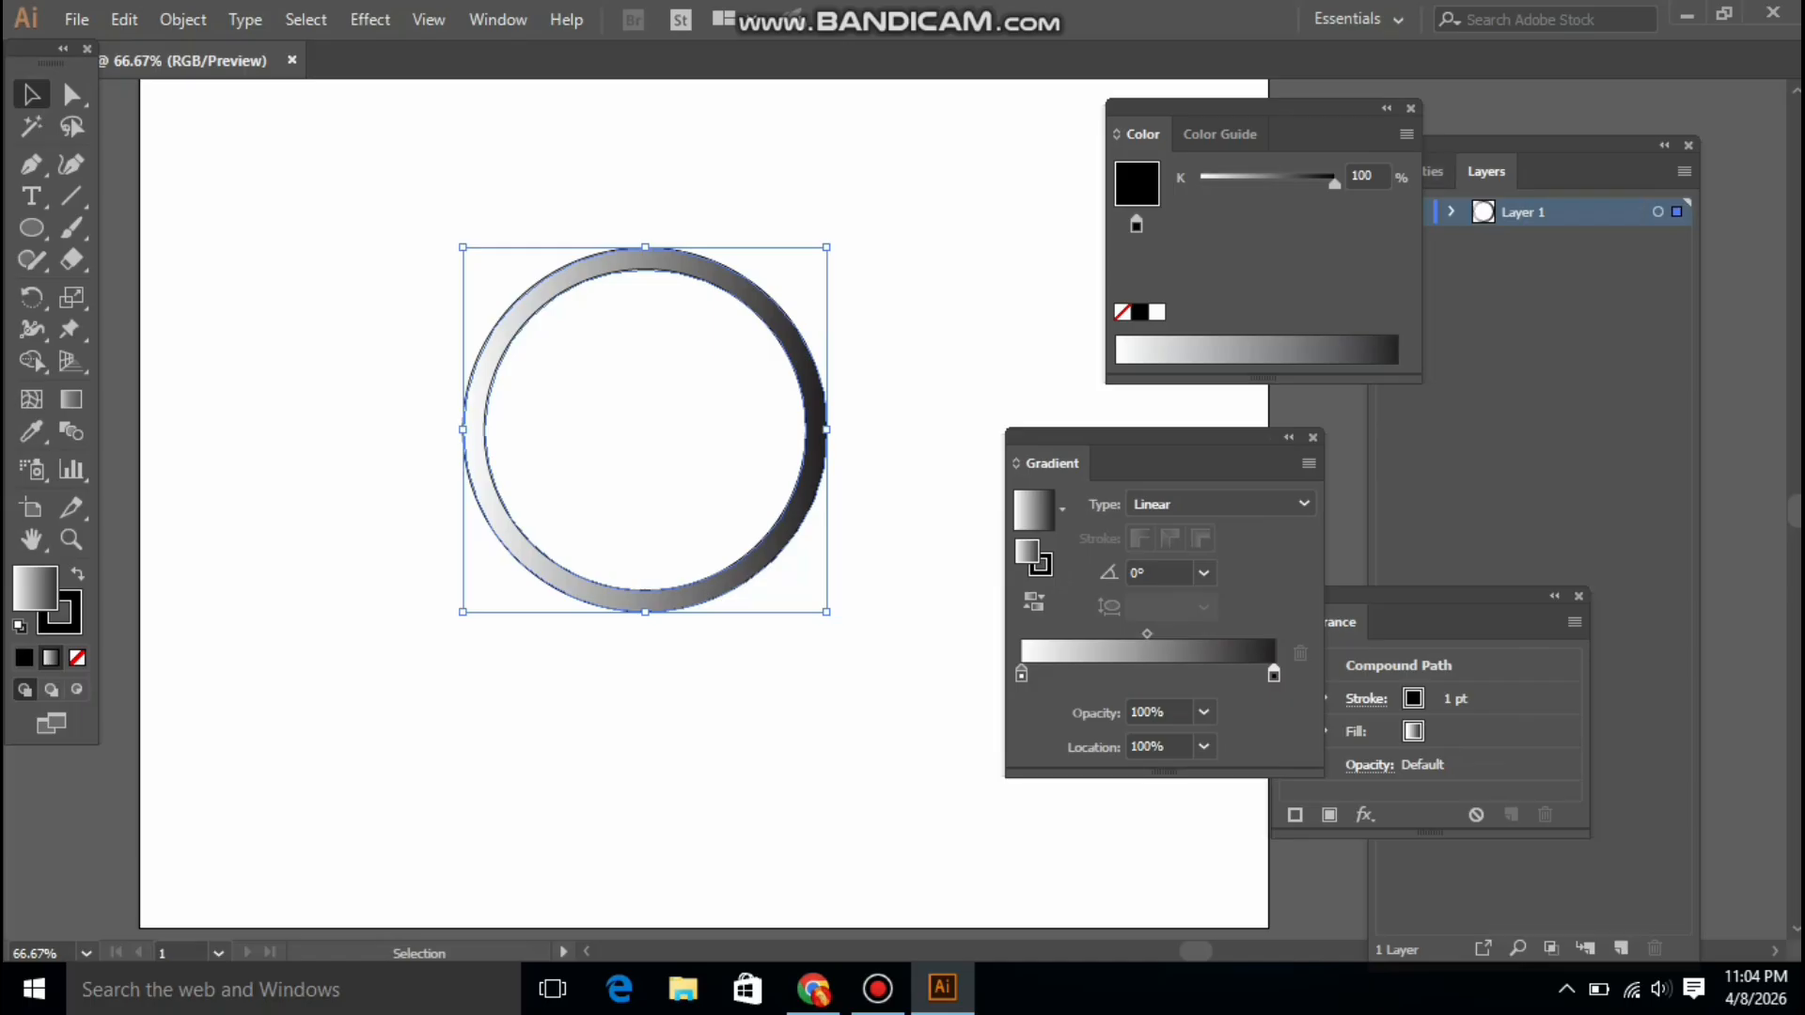
pyautogui.click(1407, 135)
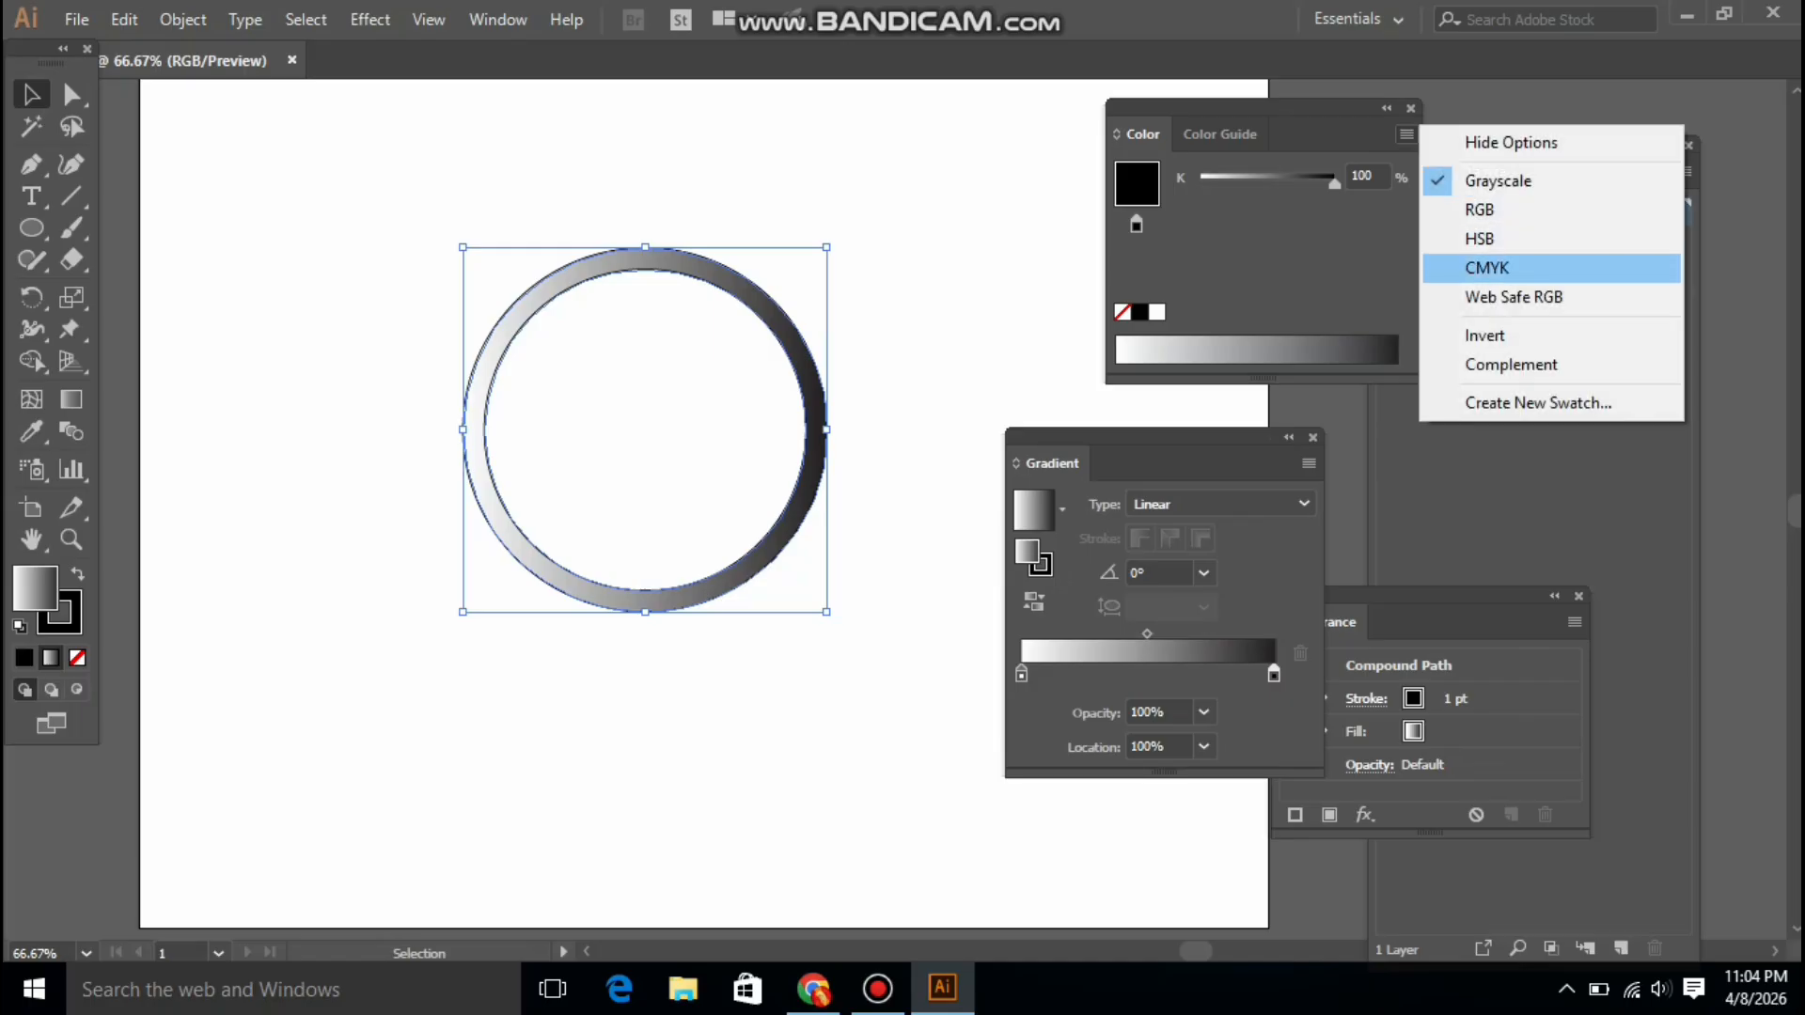
pyautogui.click(1486, 268)
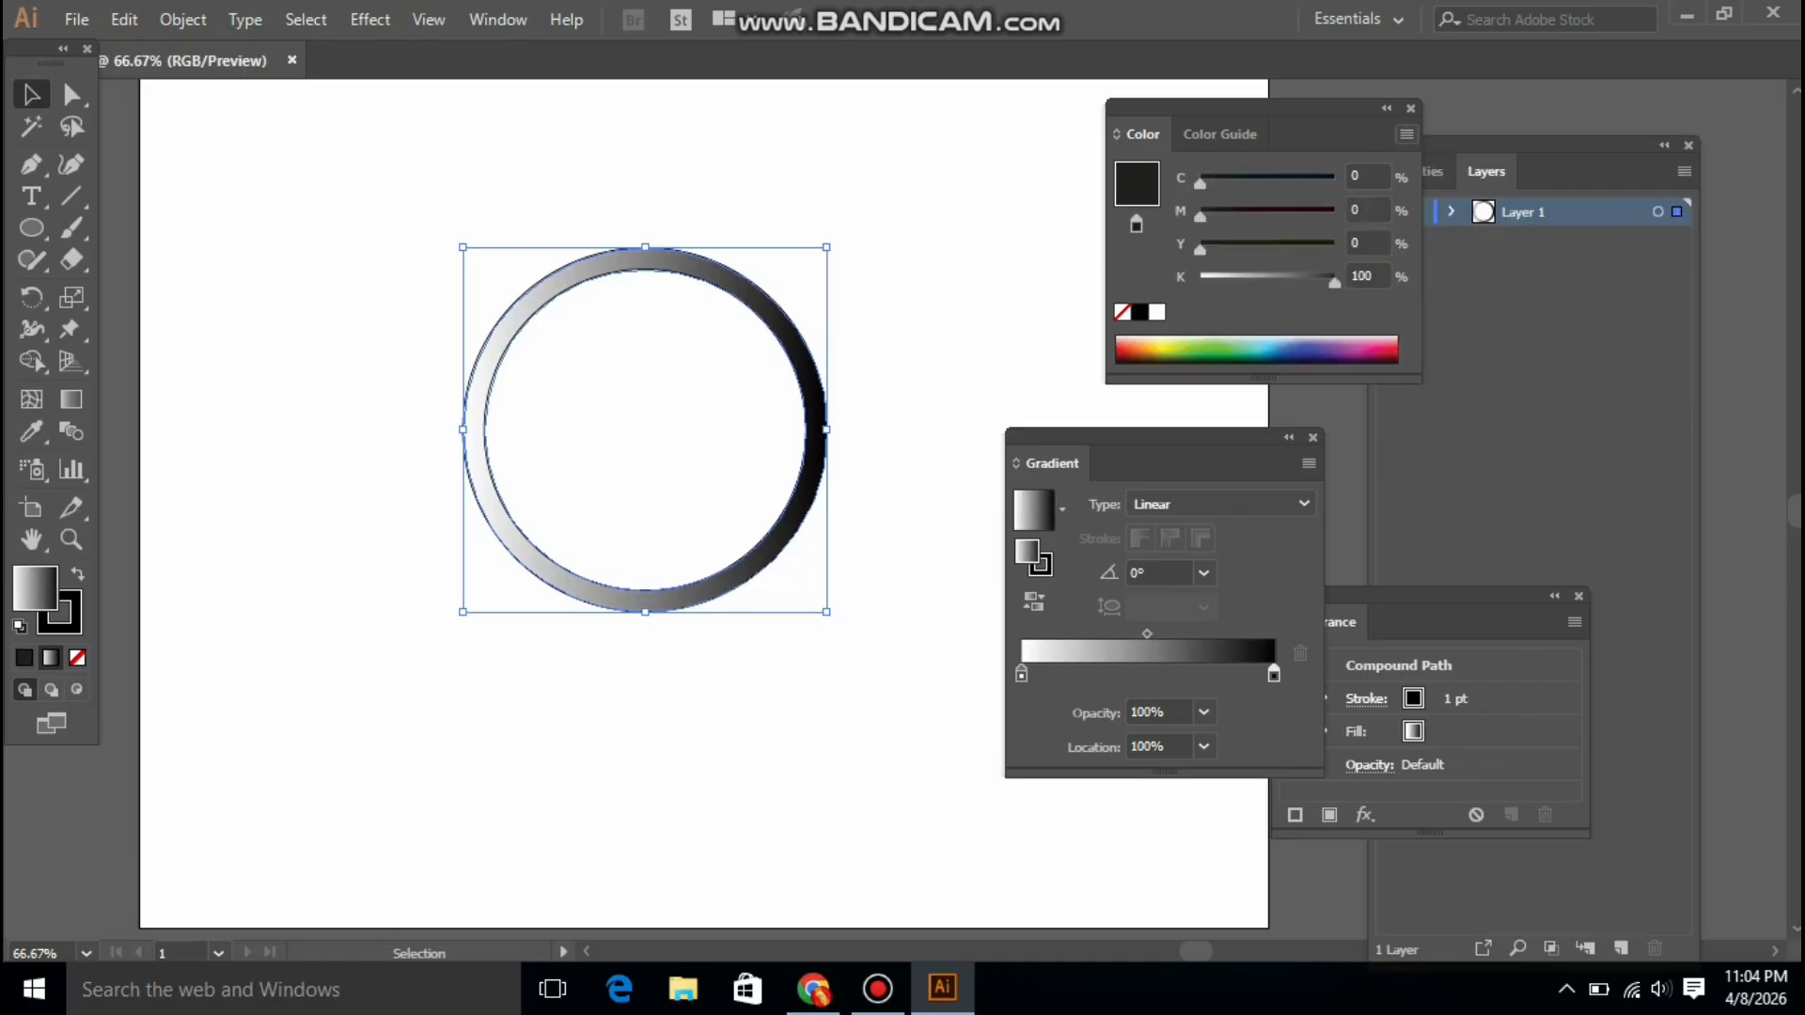
pyautogui.click(1406, 134)
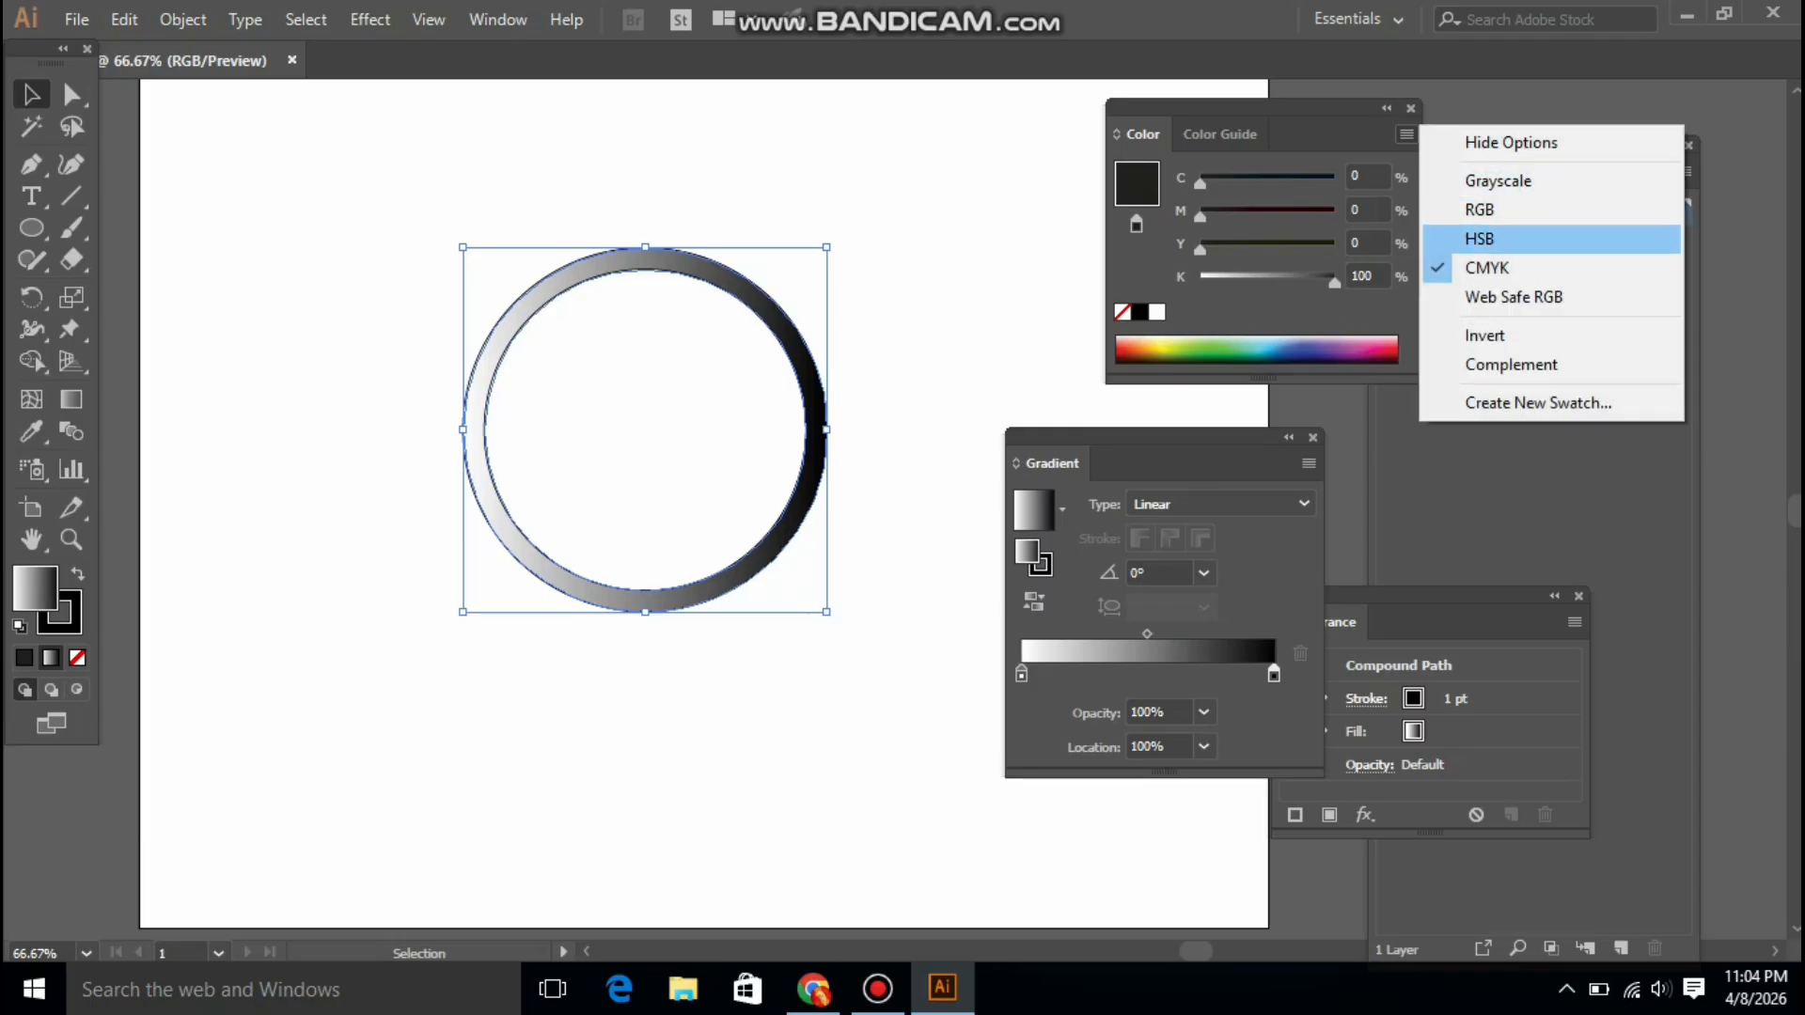
pyautogui.click(1479, 238)
pyautogui.moveTo(1199, 267); pyautogui.dragTo(1277, 267)
pyautogui.moveTo(1200, 223); pyautogui.dragTo(1290, 224)
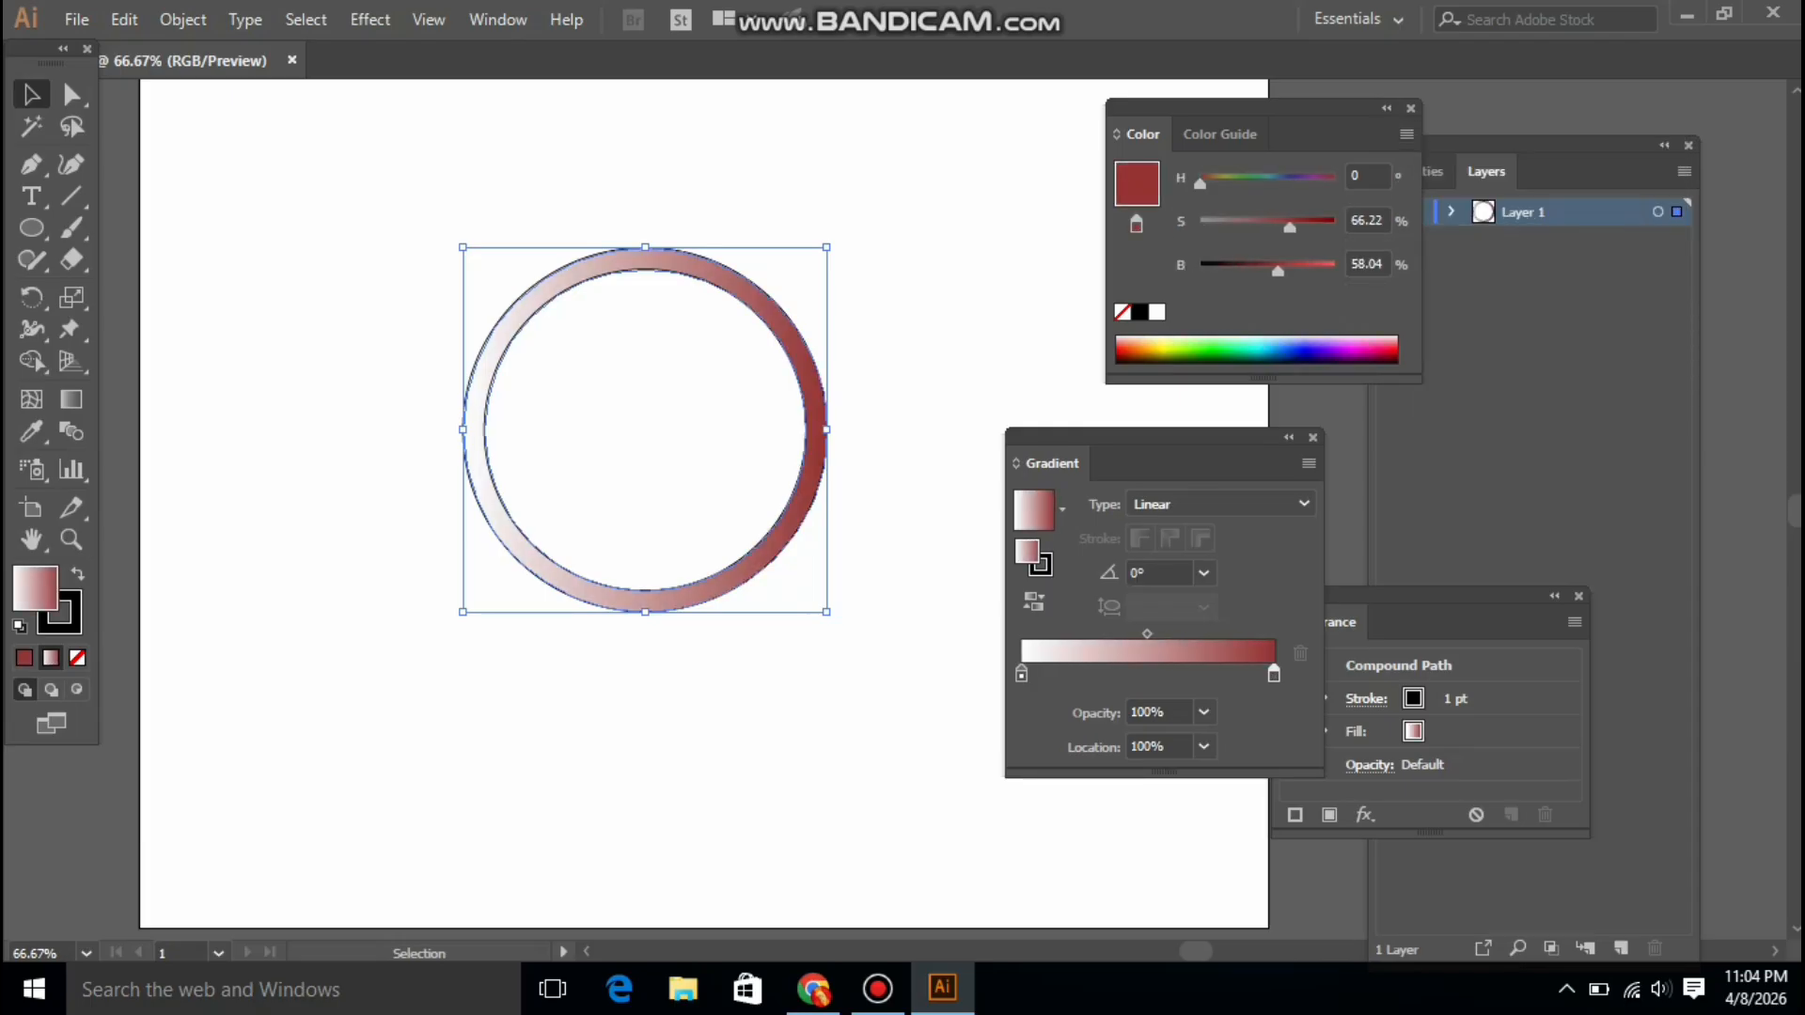
pyautogui.moveTo(1199, 179); pyautogui.dragTo(1281, 178)
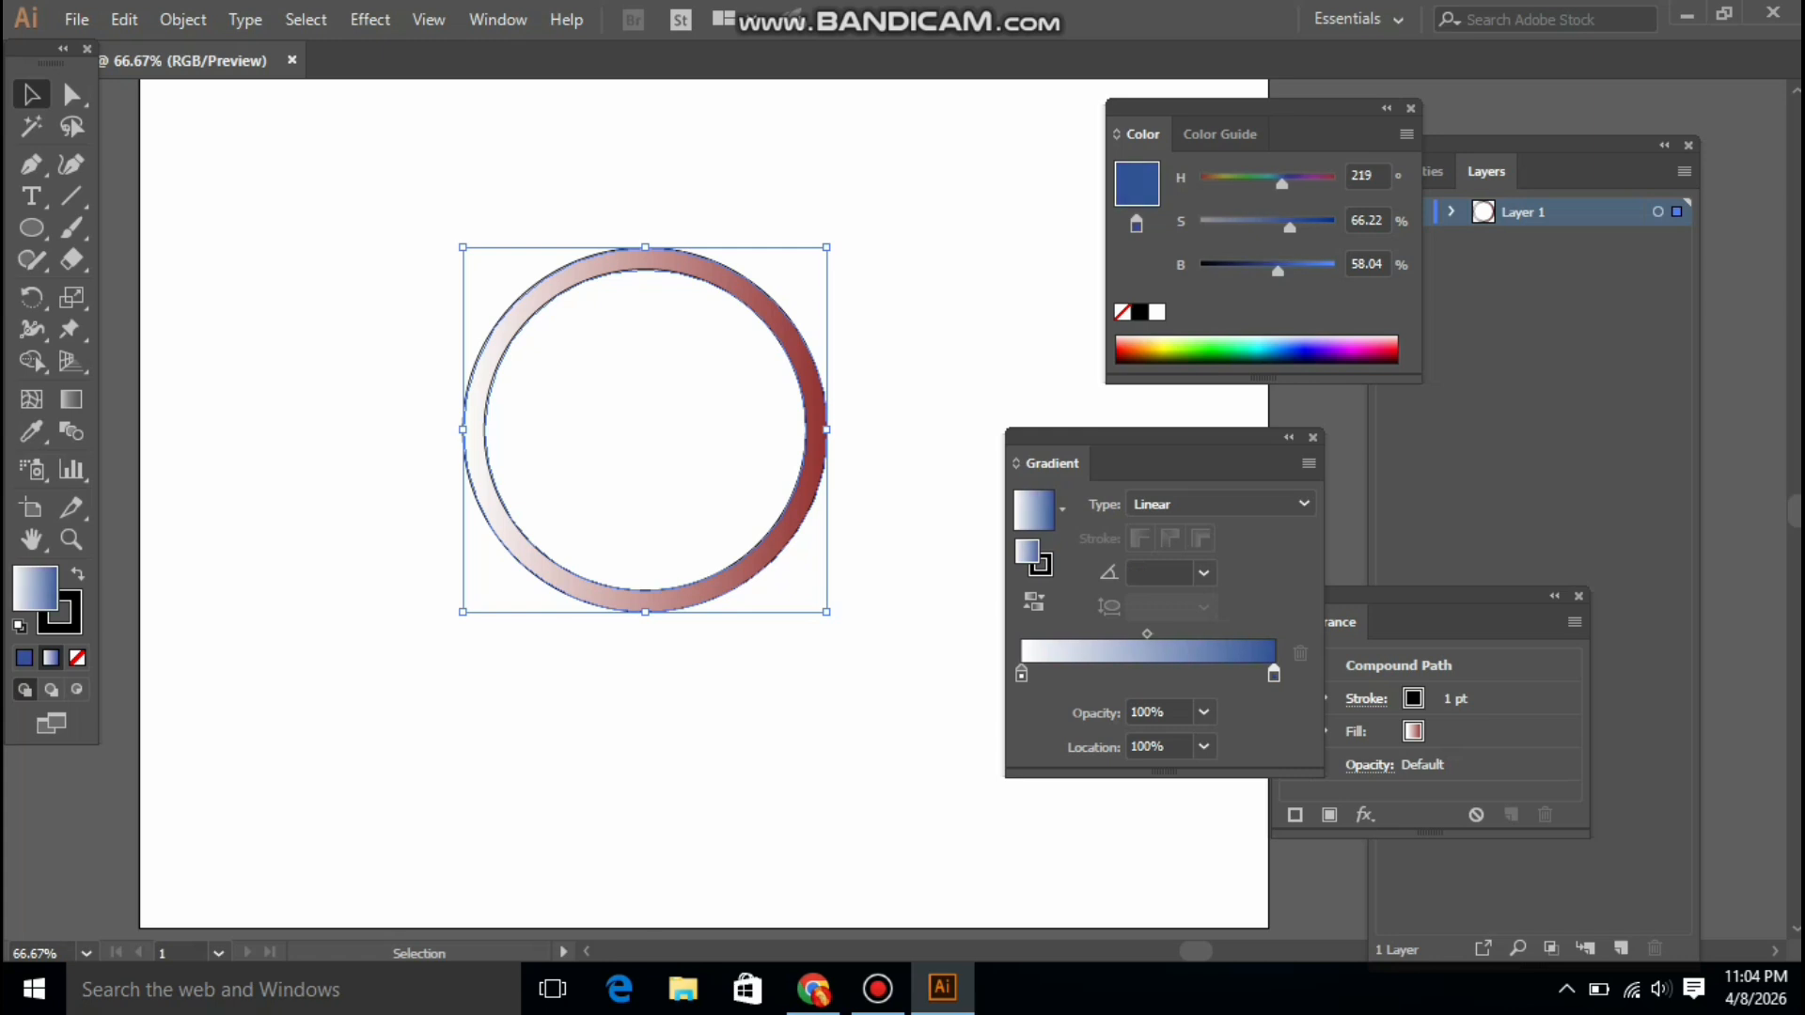
pyautogui.moveTo(1277, 227); pyautogui.dragTo(1303, 271)
pyautogui.moveTo(1274, 674)
pyautogui.mouseDown()
pyautogui.moveTo(1025, 674)
pyautogui.moveTo(1273, 674)
pyautogui.mouseUp()
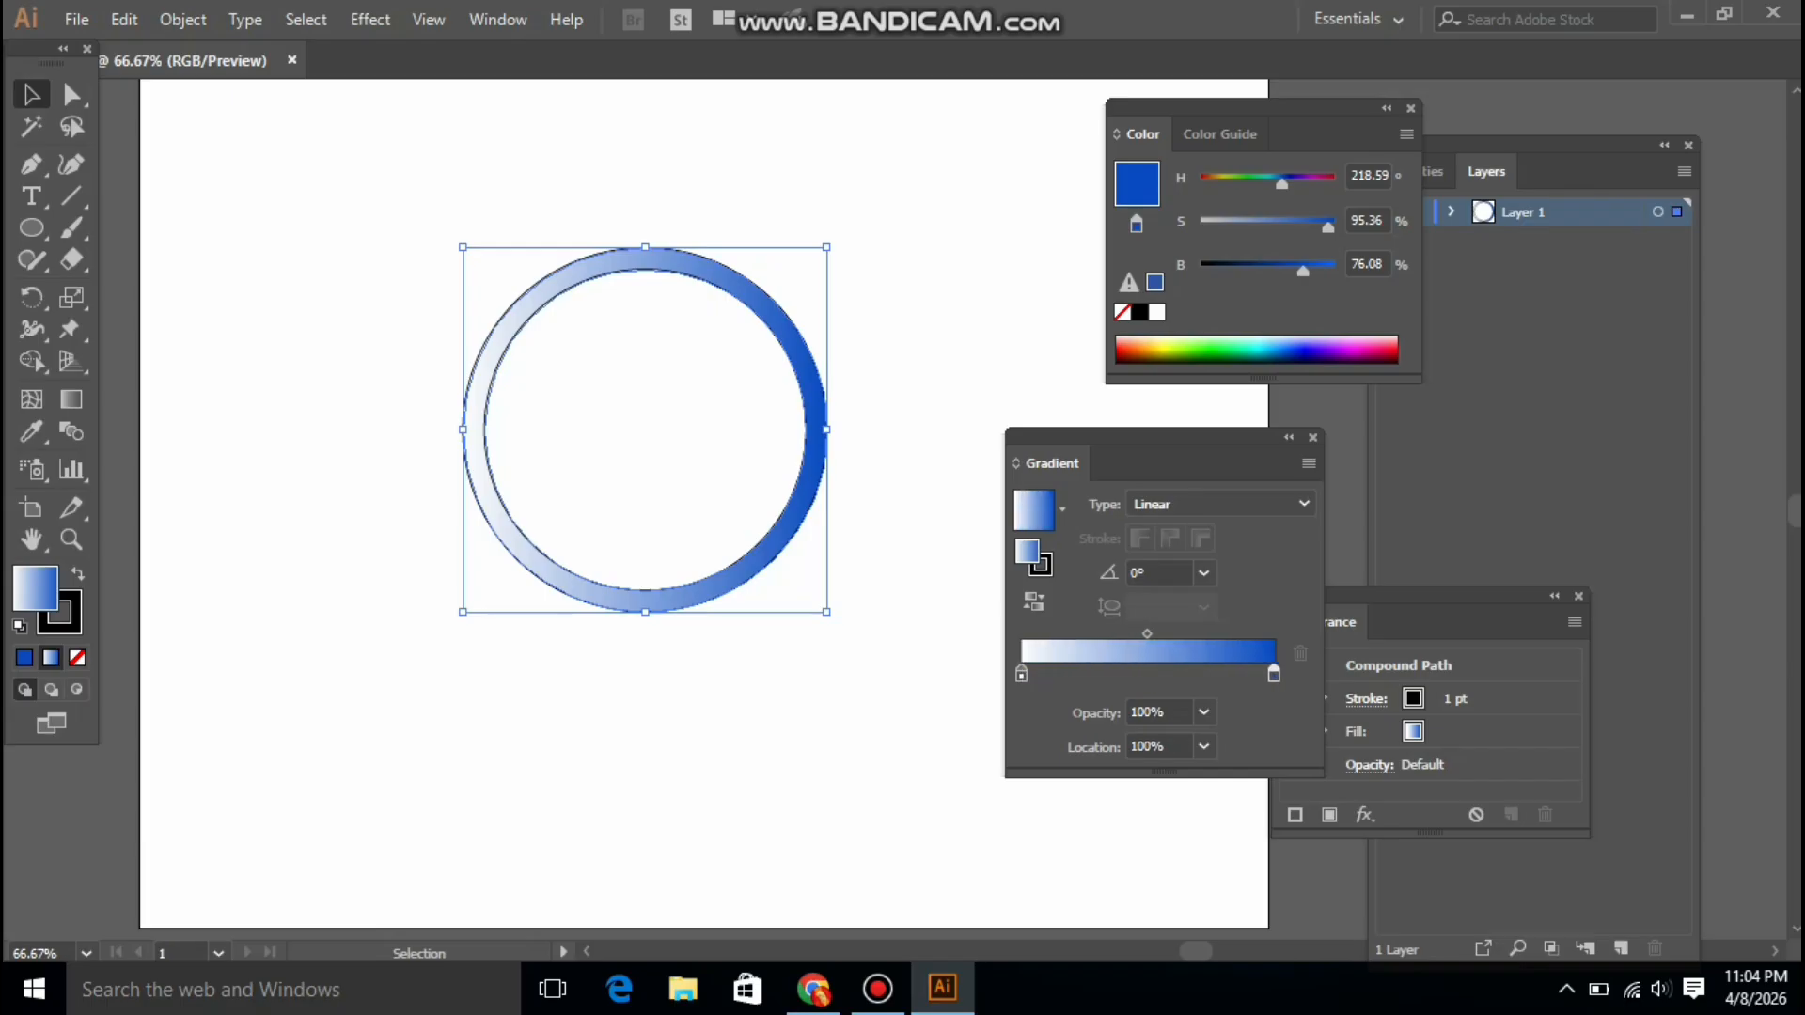
# Recolor the gradient's white start stop to bright blue 2477FF using HSB and RGB sliders, and deselect the ring
pyautogui.click(1021, 674)
pyautogui.click(1406, 134)
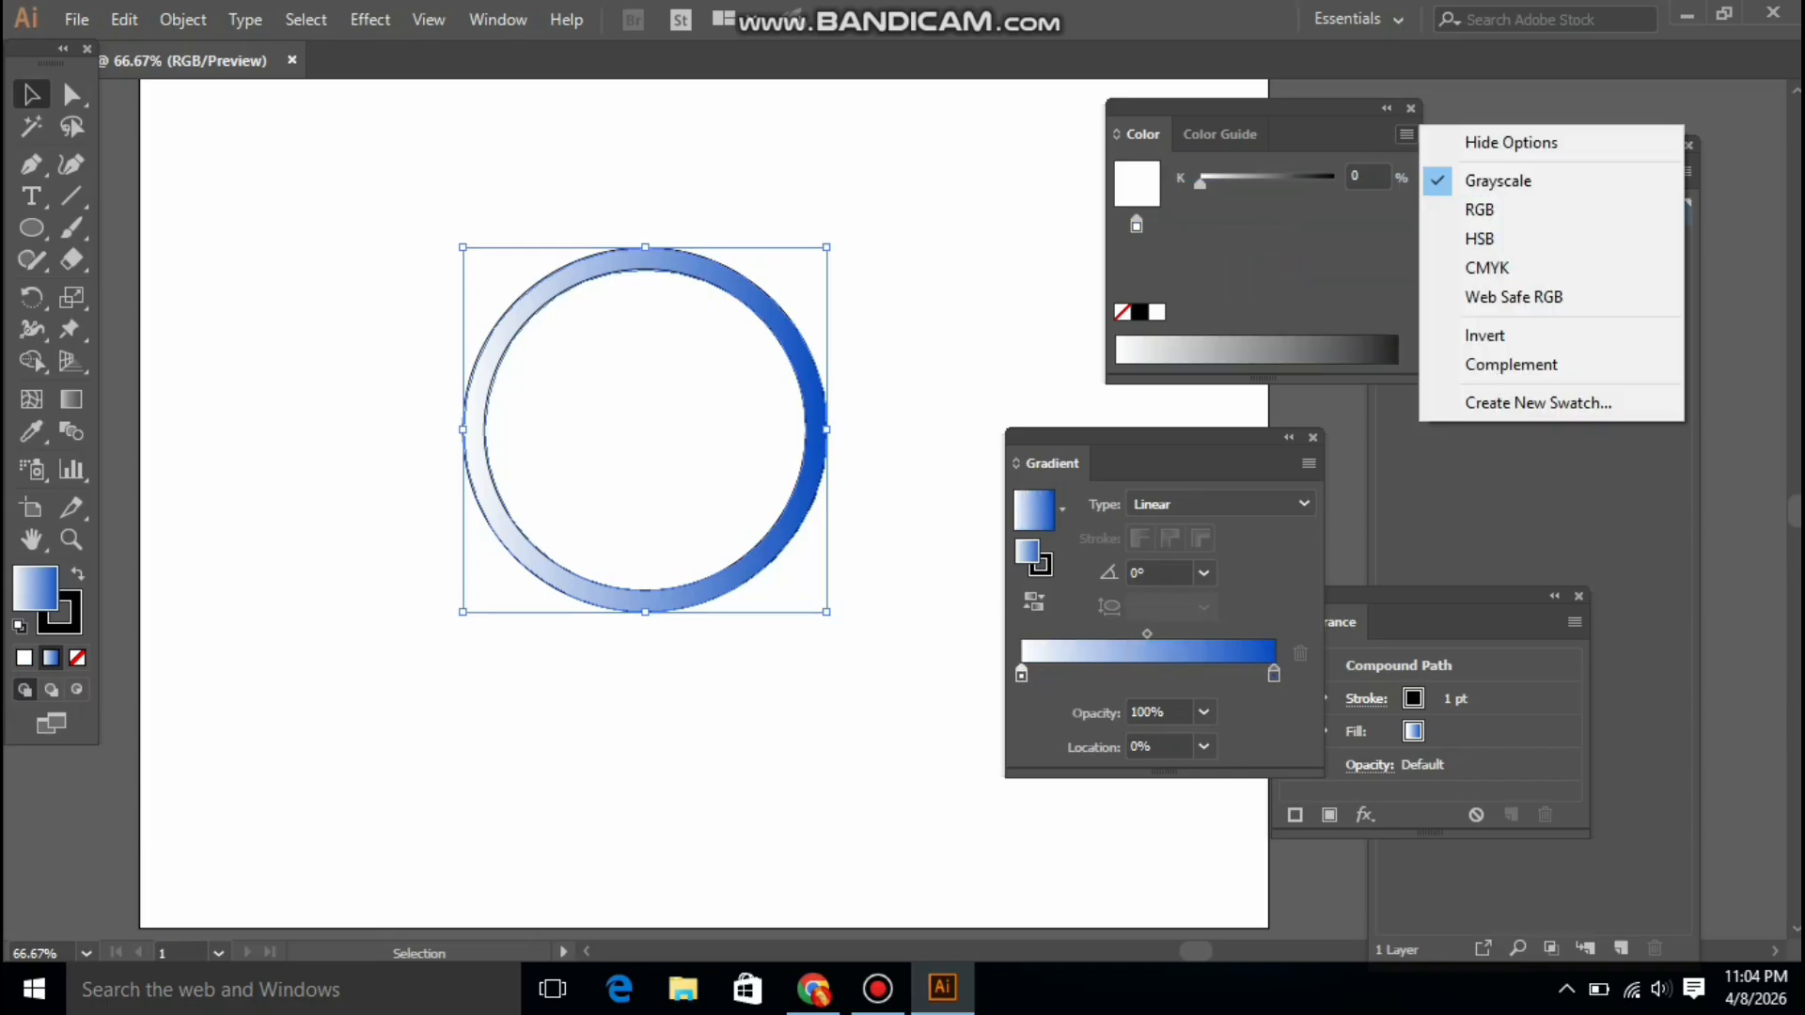
pyautogui.click(1504, 239)
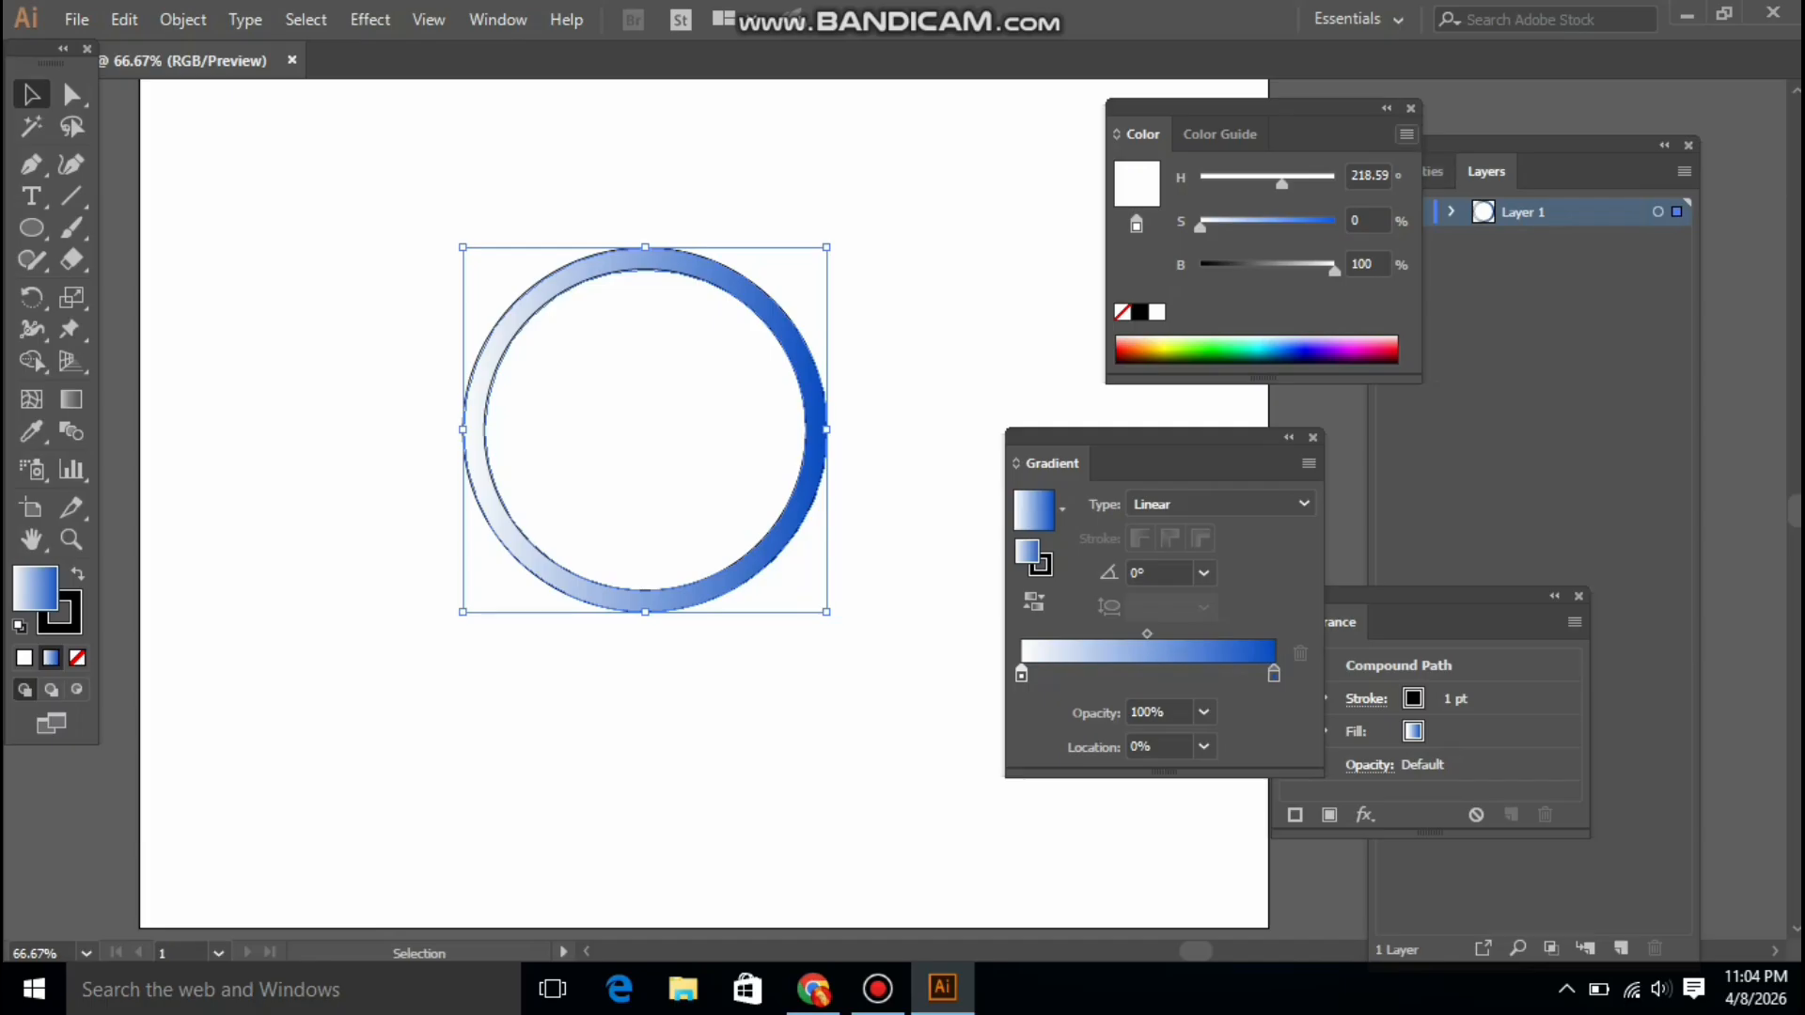
pyautogui.moveTo(1200, 227); pyautogui.dragTo(1274, 226)
pyautogui.click(1407, 133)
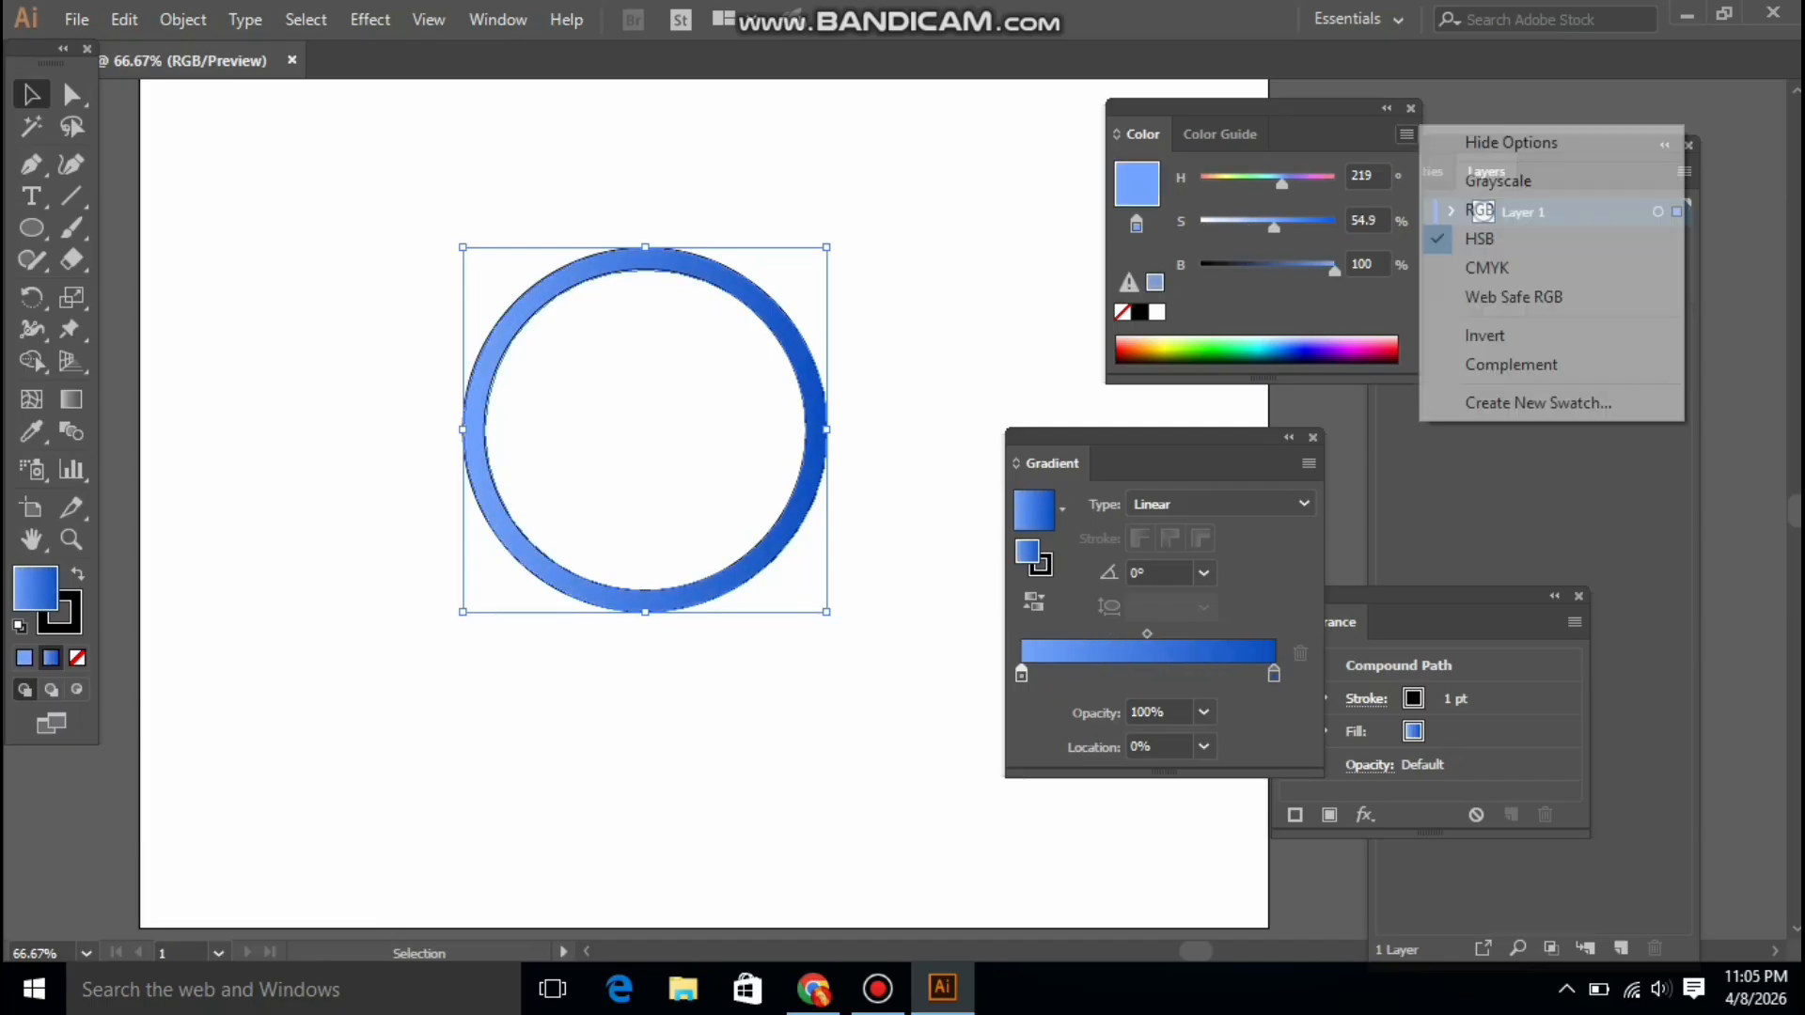
pyautogui.click(1504, 205)
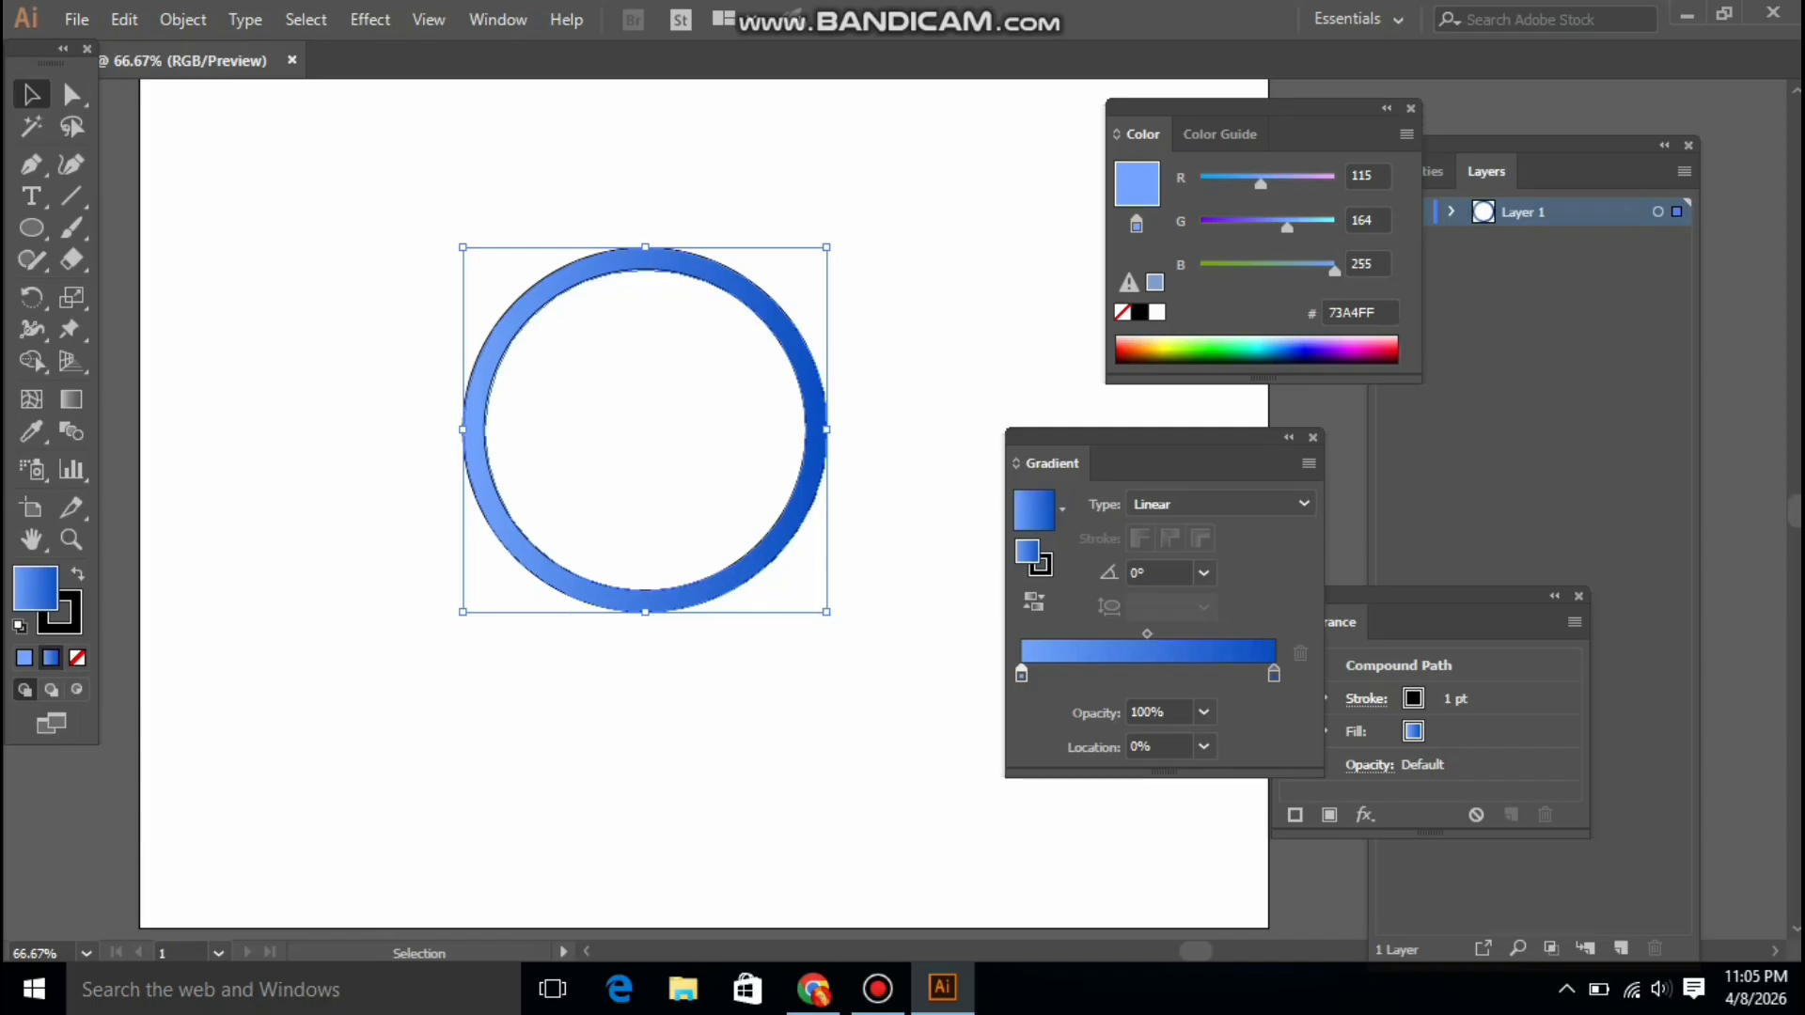
pyautogui.moveTo(1287, 227); pyautogui.dragTo(1218, 181)
pyautogui.hotkey('ctrl', 'shift', 'a')
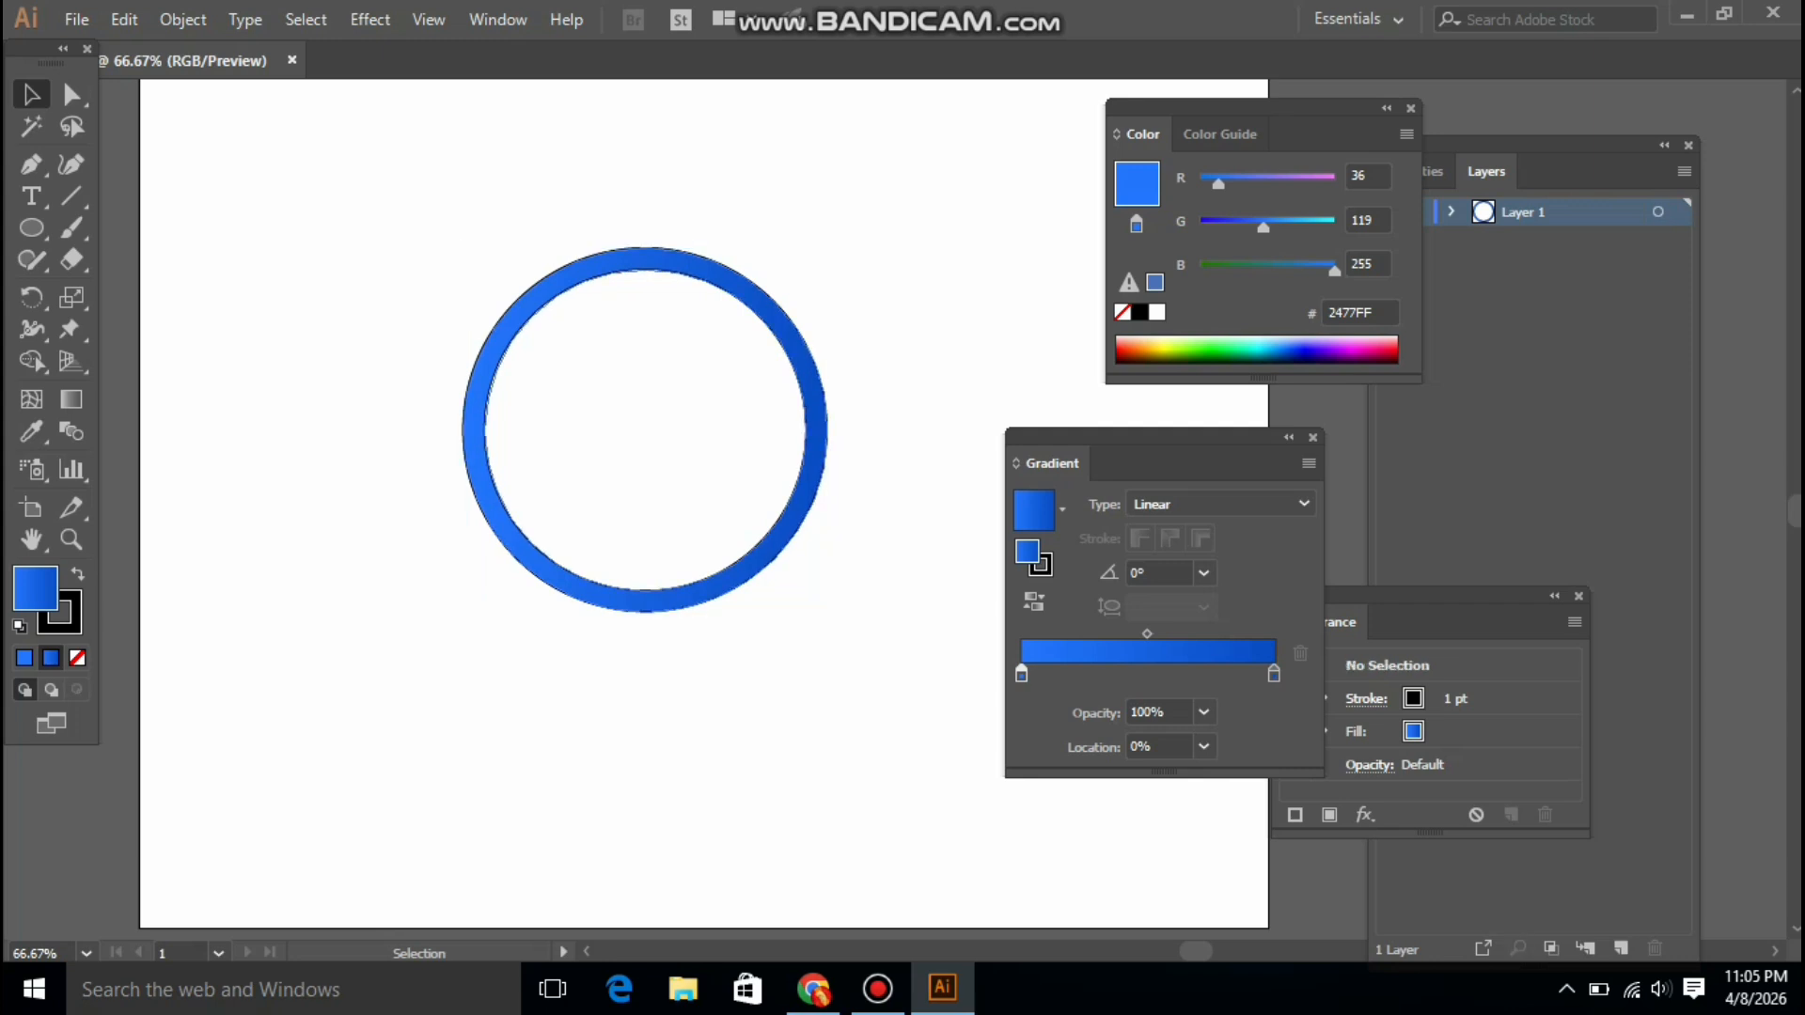
# Duplicate the blue ring, lay the copy over the original with a slight offset to the right, and select both rings
pyautogui.moveTo(810, 414); pyautogui.dragTo(852, 724)
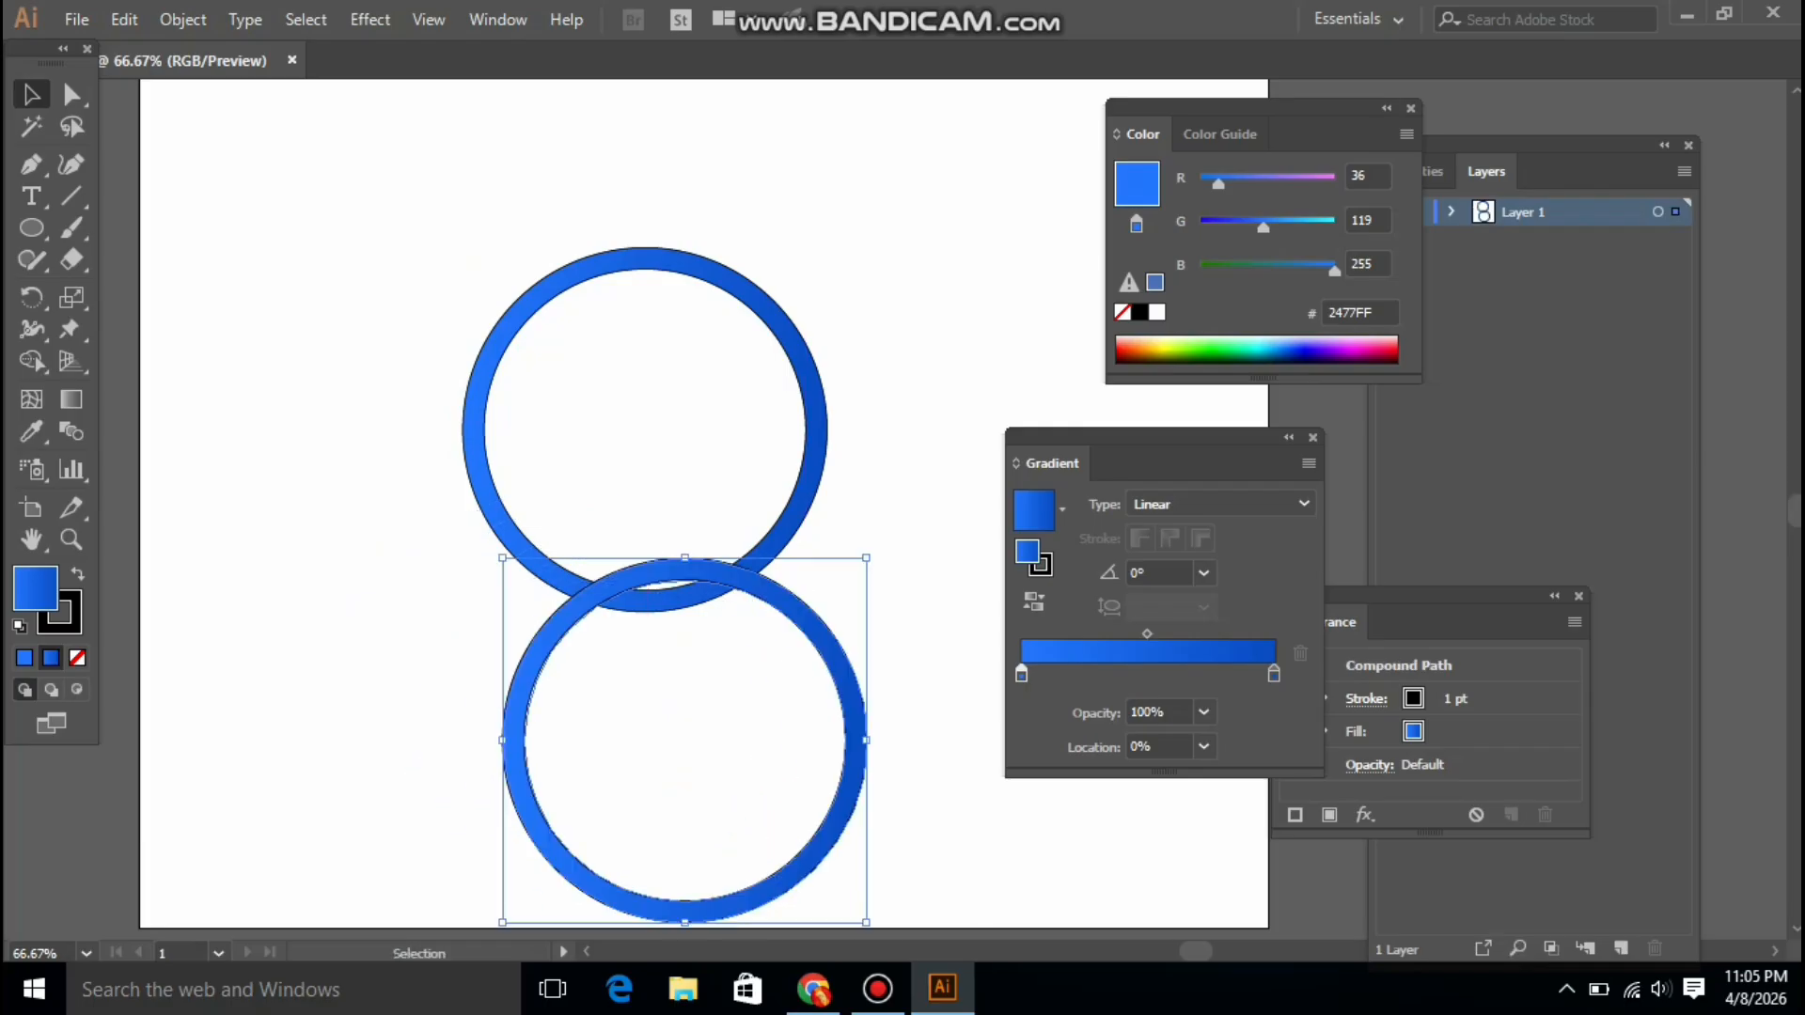
pyautogui.moveTo(684, 739); pyautogui.dragTo(646, 429)
pyautogui.moveTo(865, 340); pyautogui.dragTo(832, 339)
pyautogui.hotkey('shift', 'Left')
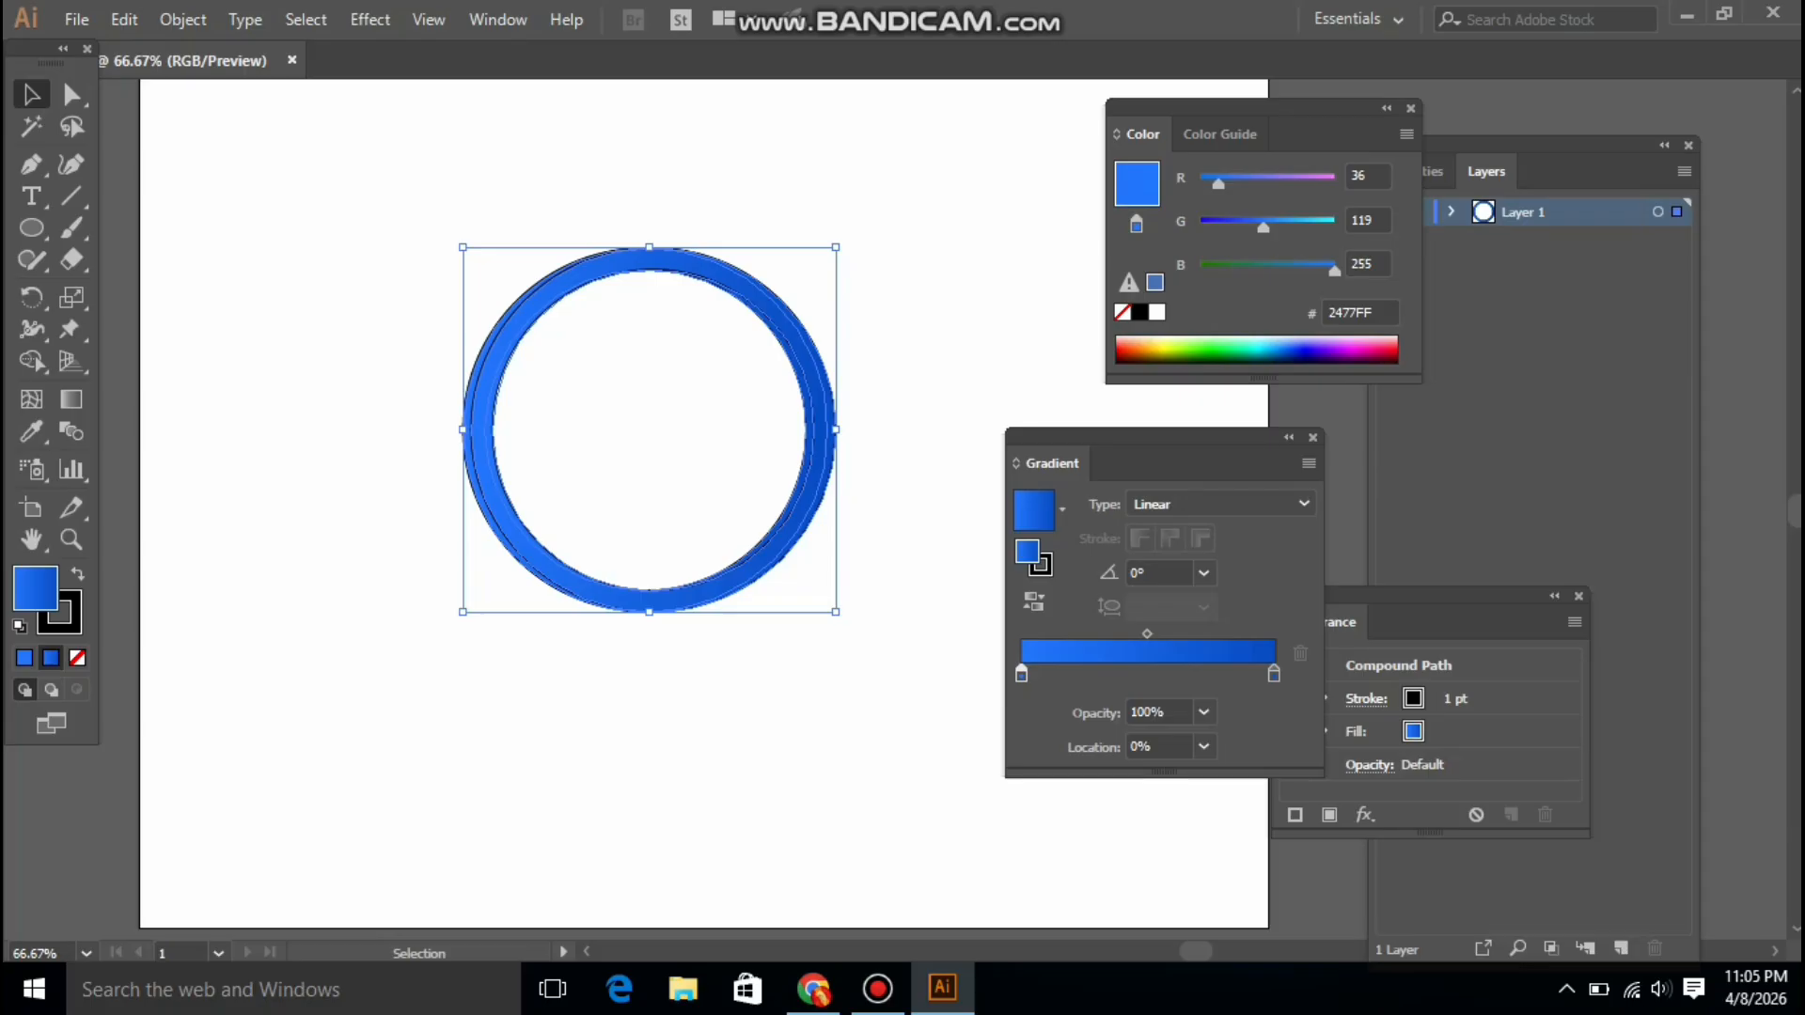
# Remove the black stroke from both overlapping rings, keeping their blue gradient fill
pyautogui.hotkey('shift', 'm')
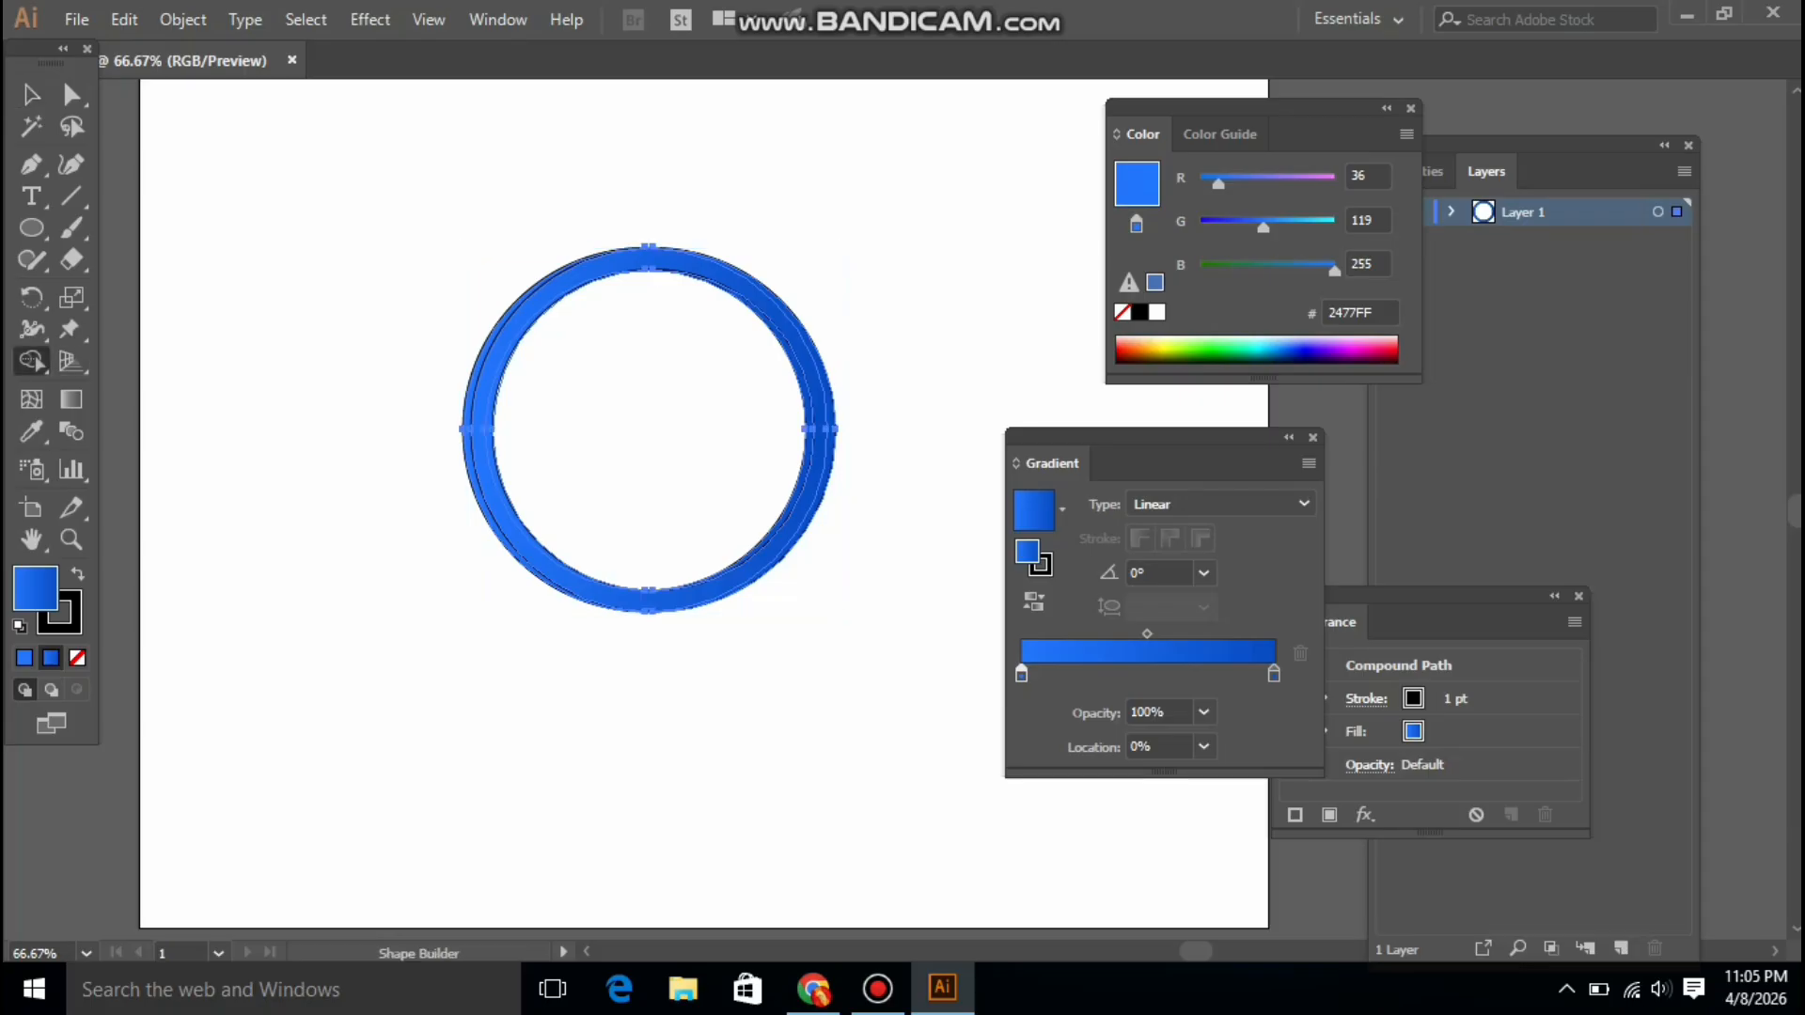
pyautogui.doubleClick(71, 539)
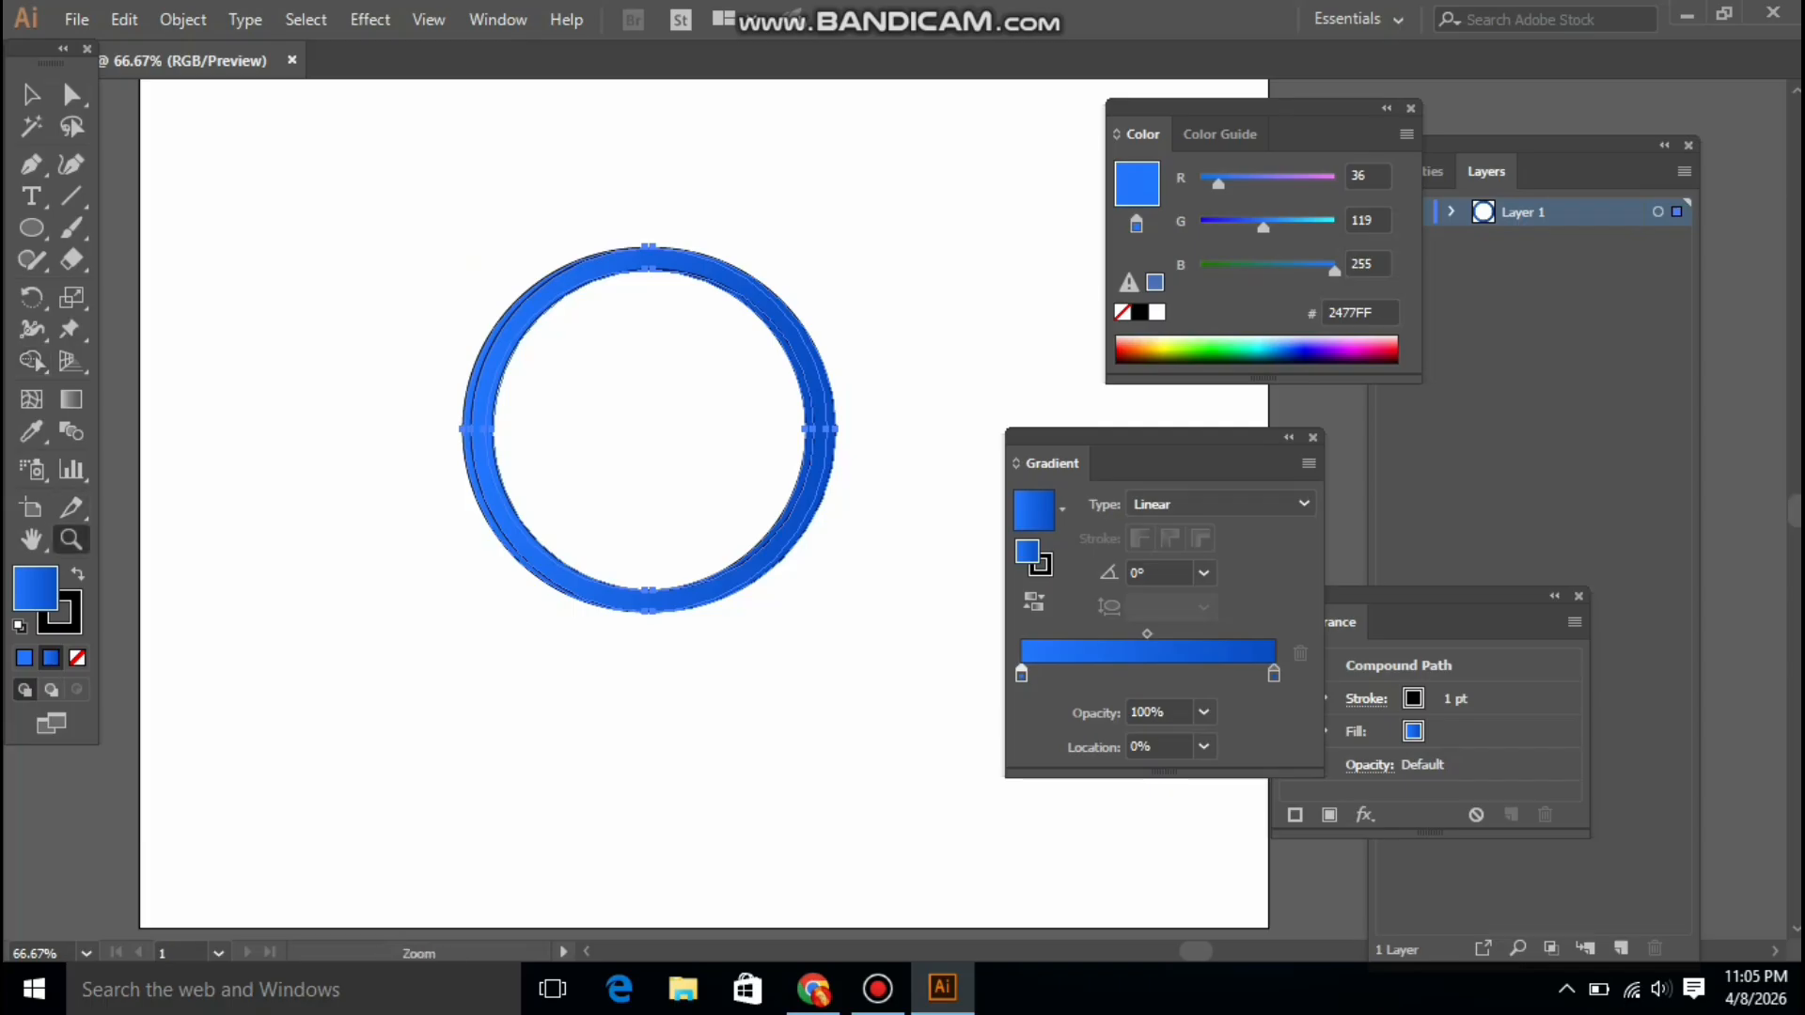
pyautogui.click(867, 444)
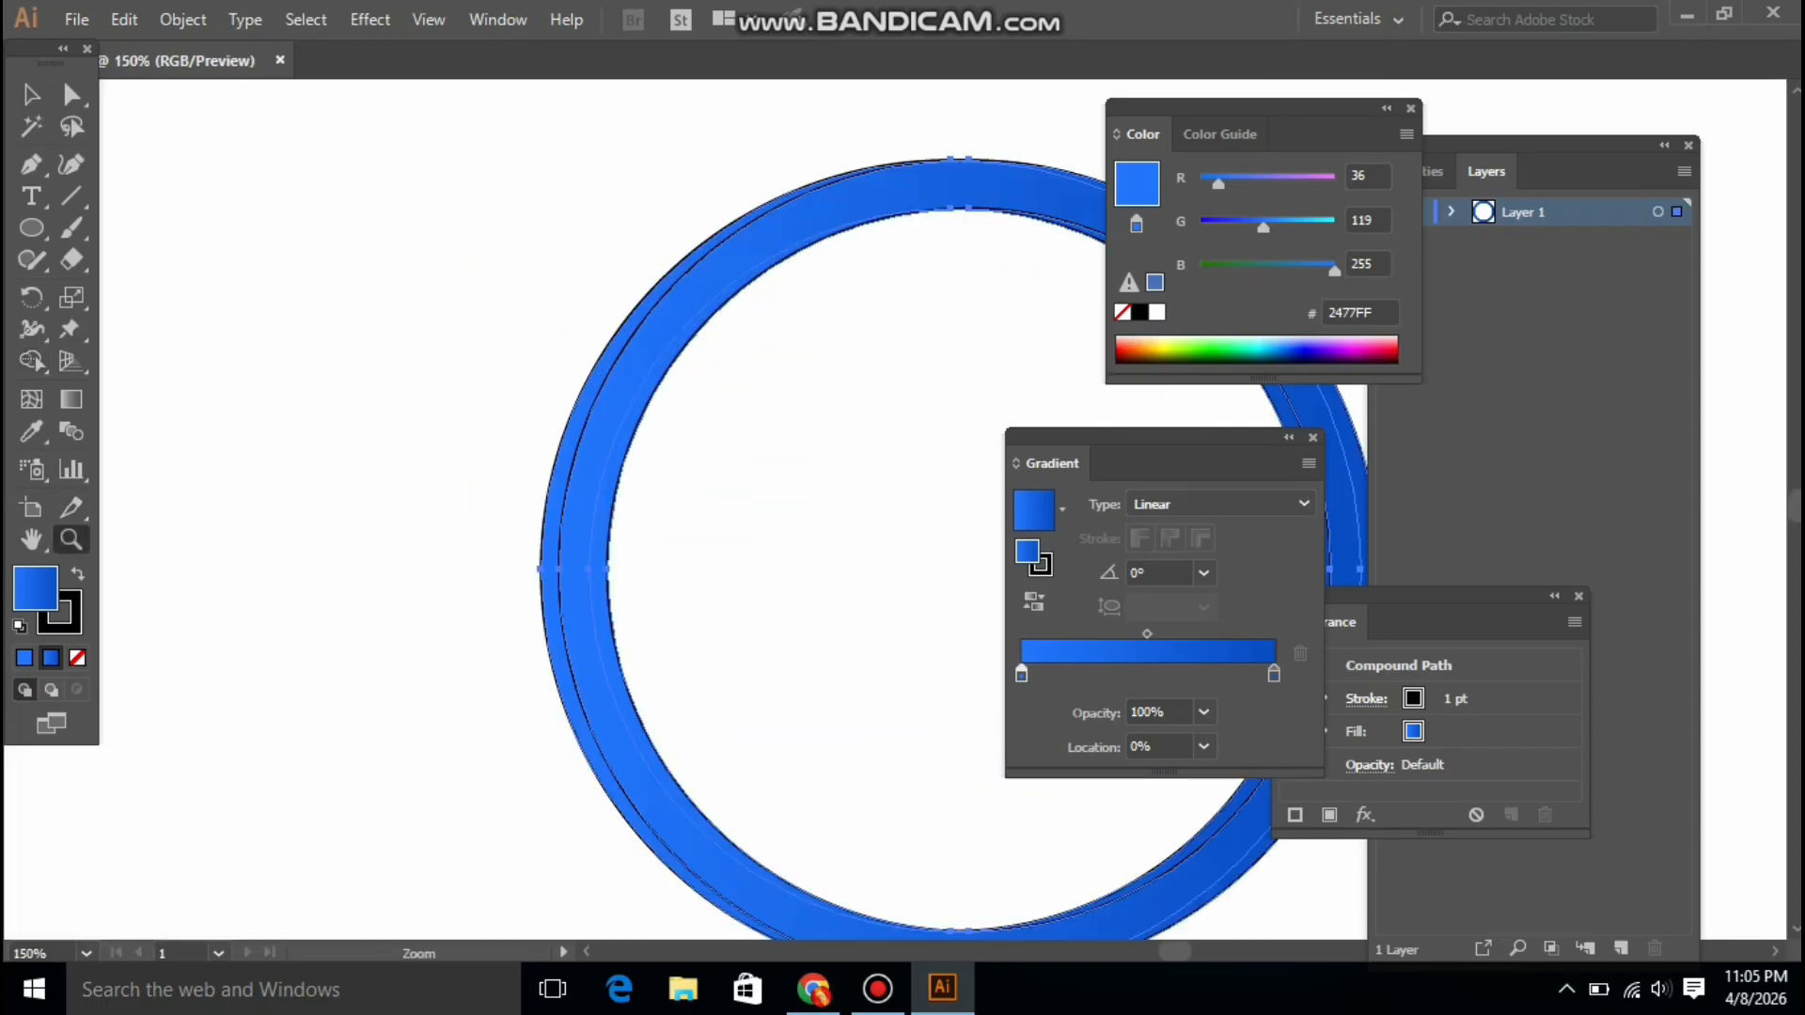
pyautogui.click(60, 613)
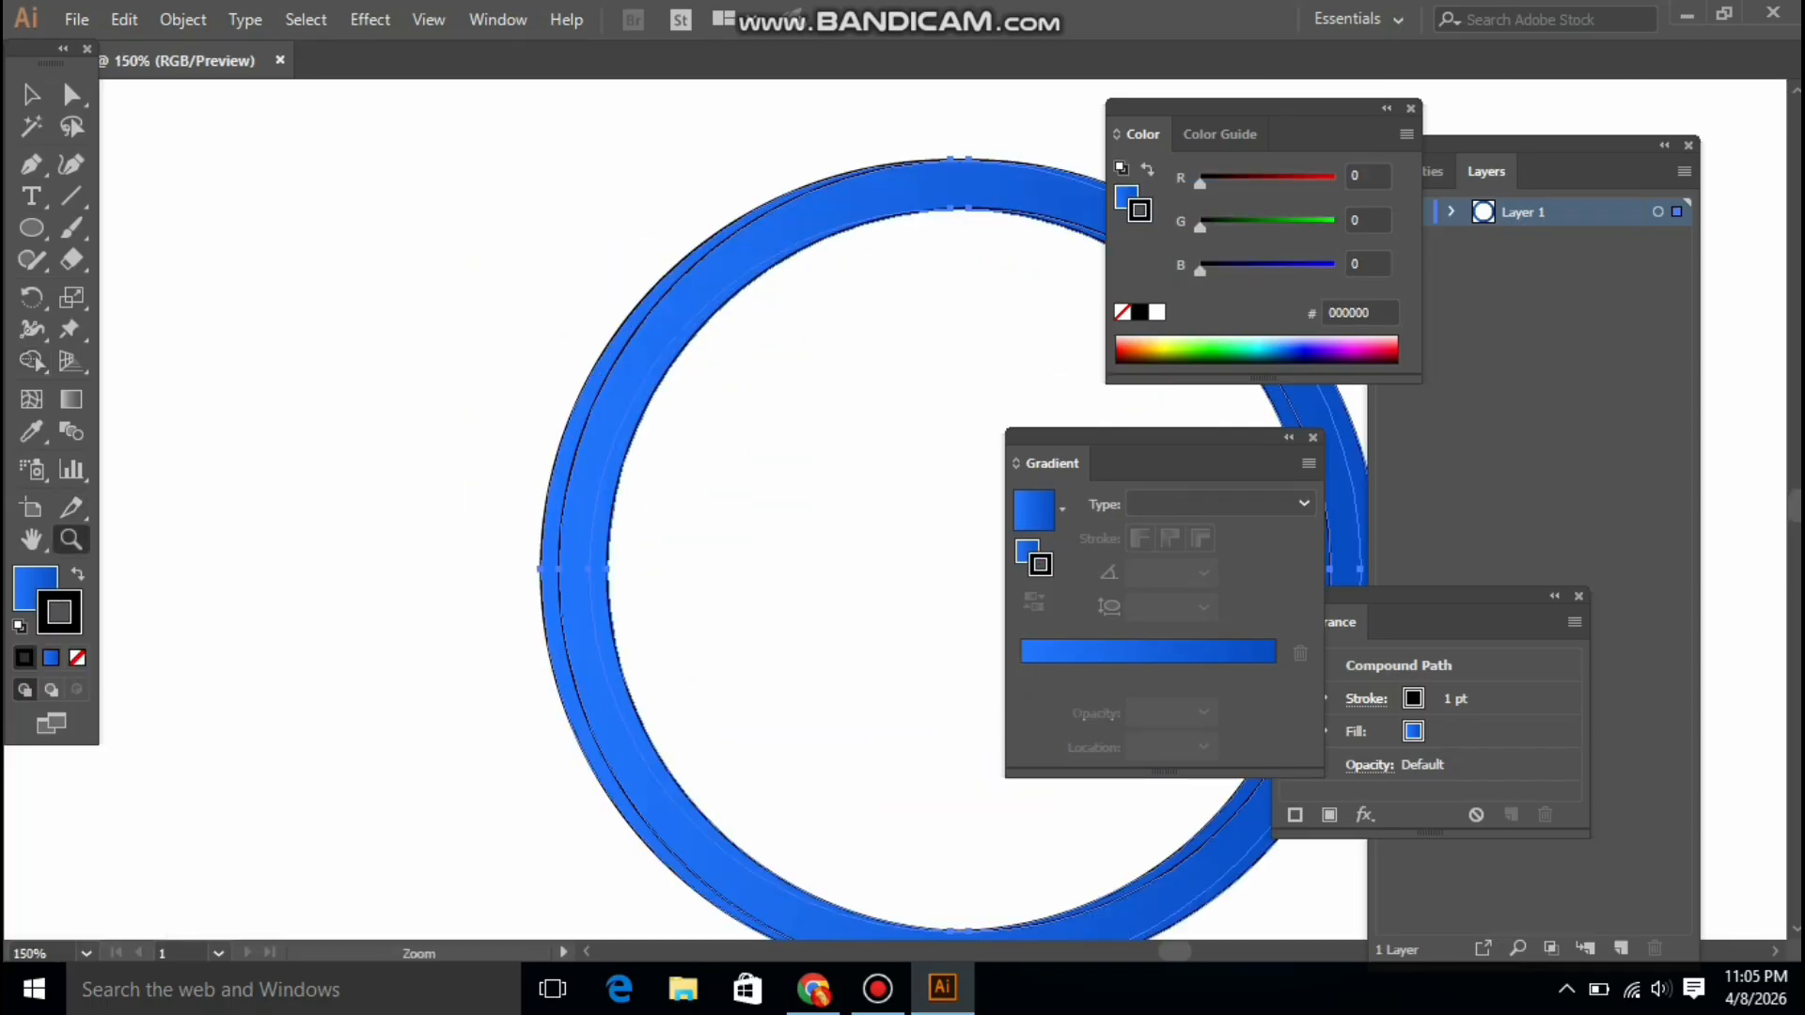
pyautogui.click(77, 658)
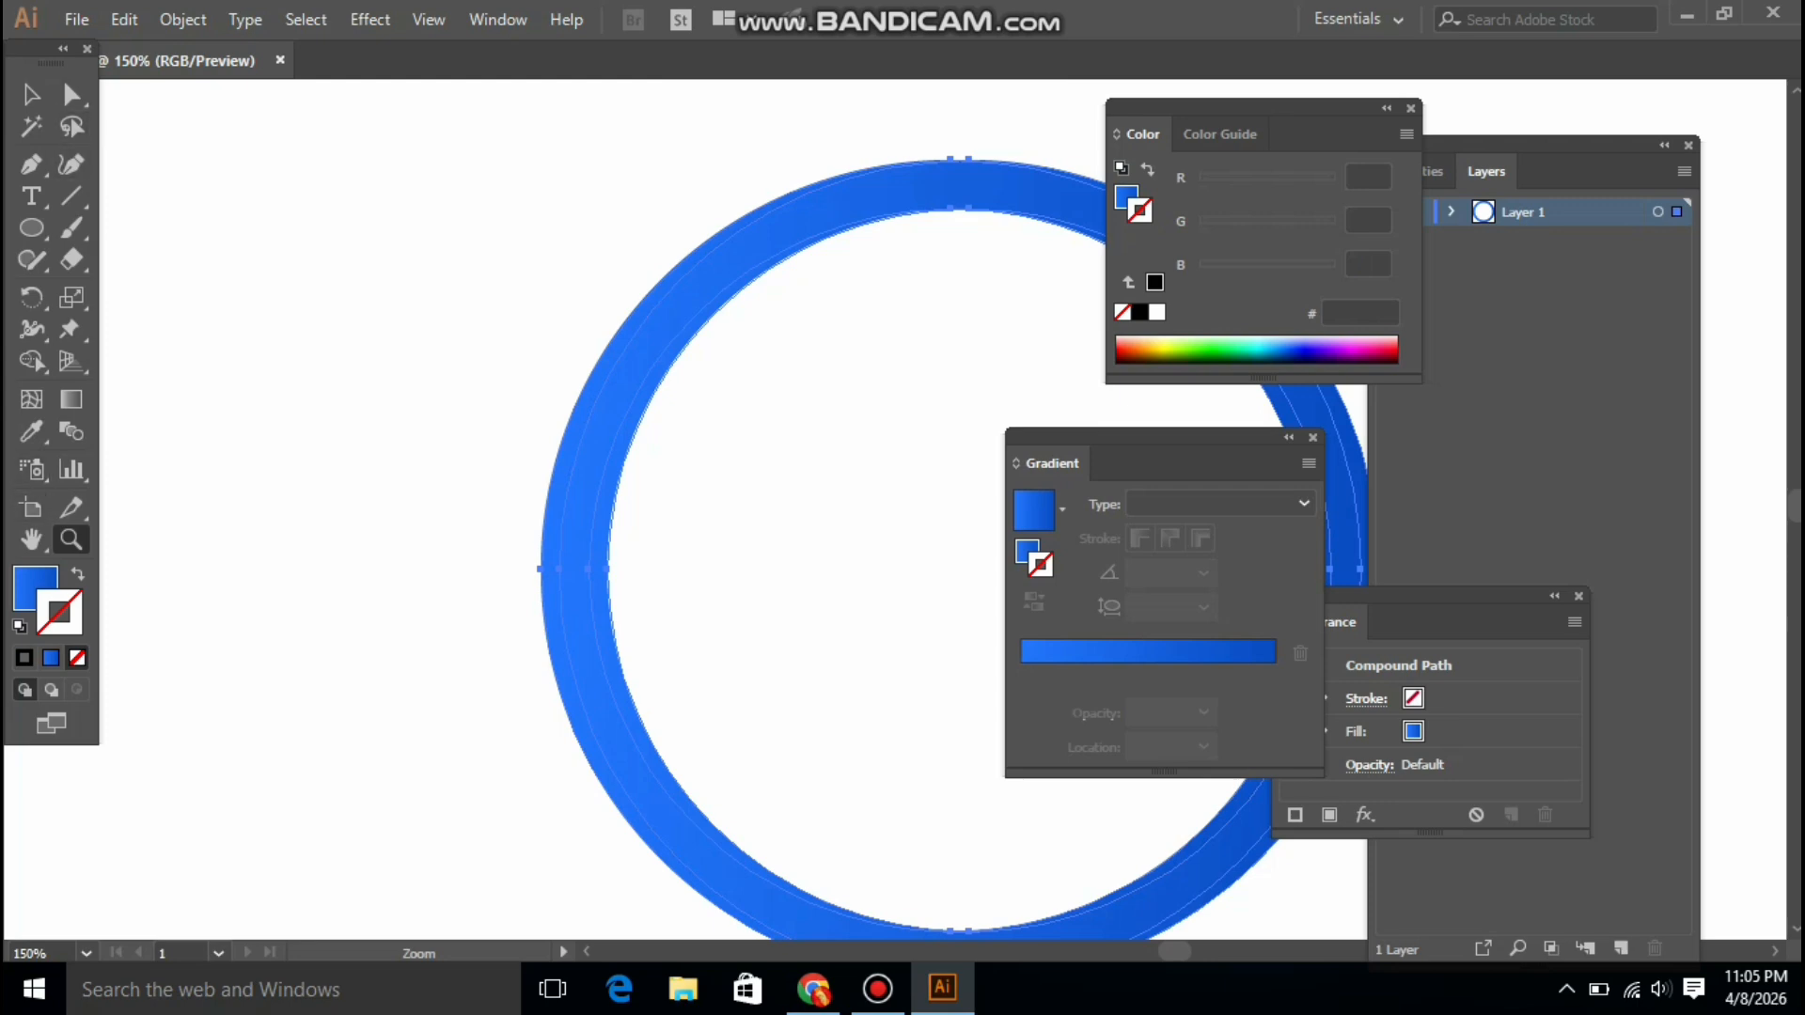
pyautogui.press('.')
pyautogui.press('v')
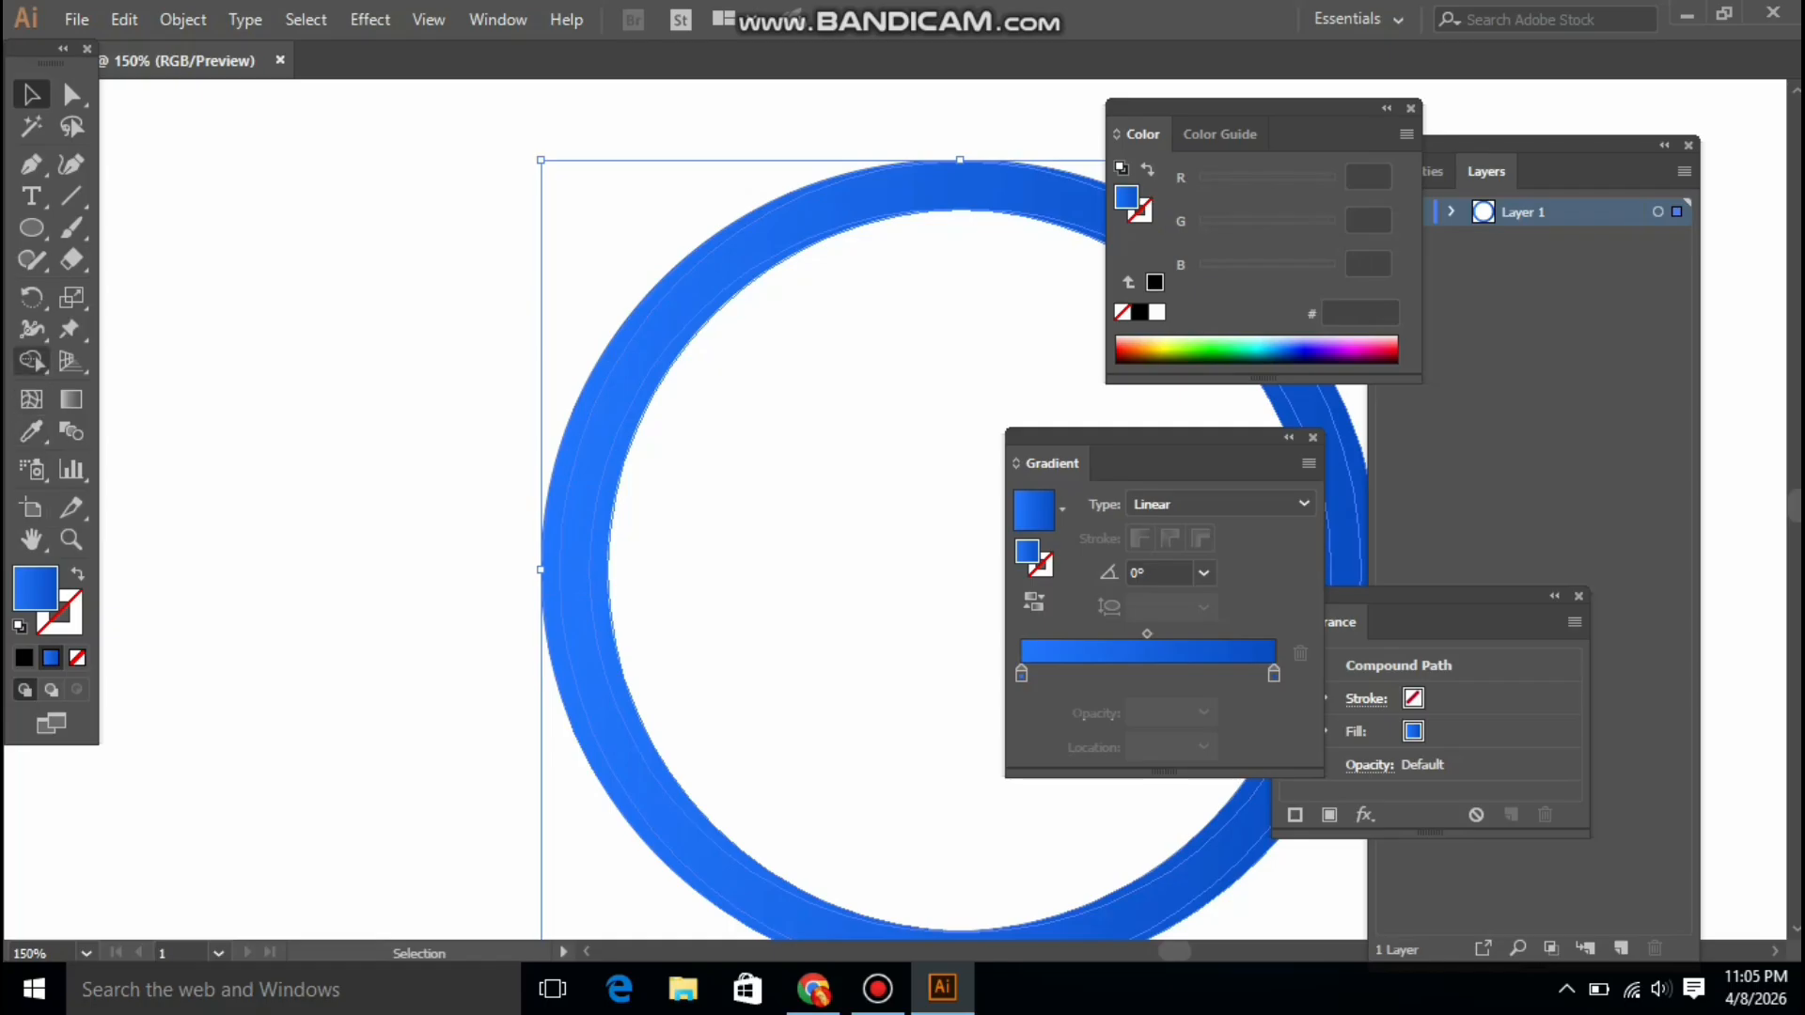
# Split off the thin crescent along the overlapping rings' outer left edge with the Shape Builder tool
pyautogui.click(31, 360)
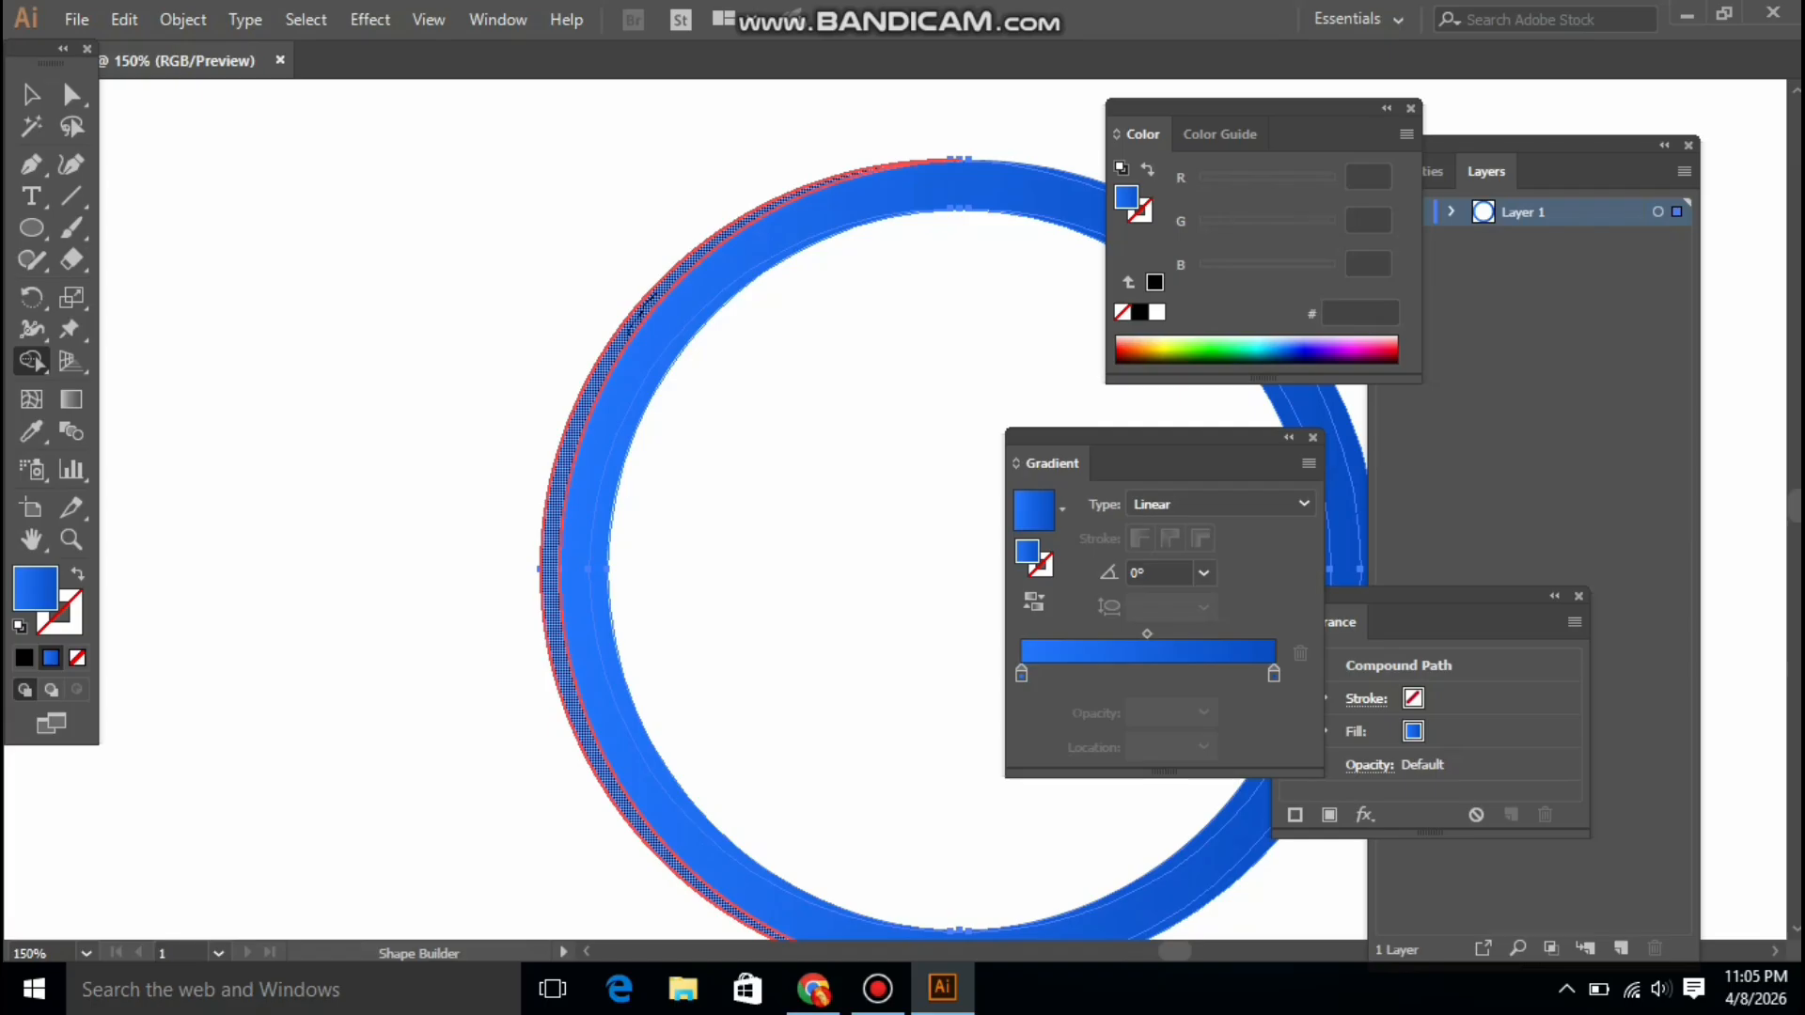
pyautogui.moveTo(649, 297); pyautogui.dragTo(609, 390)
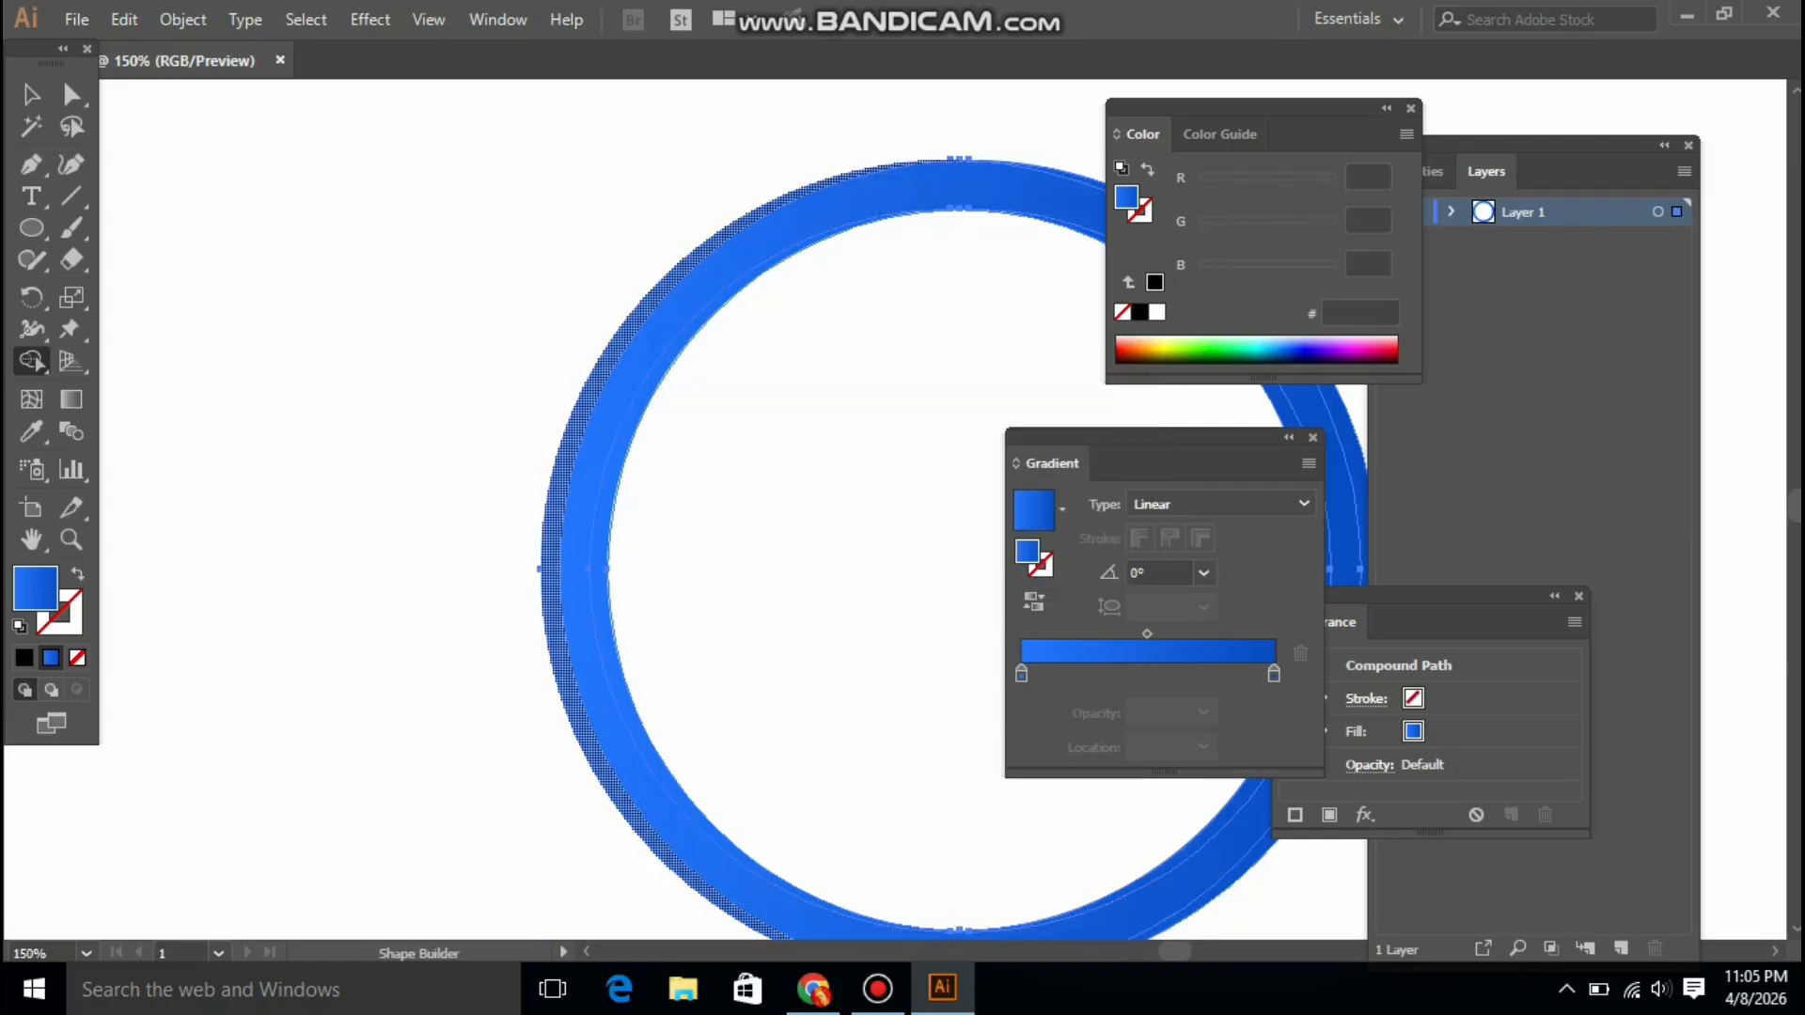
pyautogui.click(557, 423)
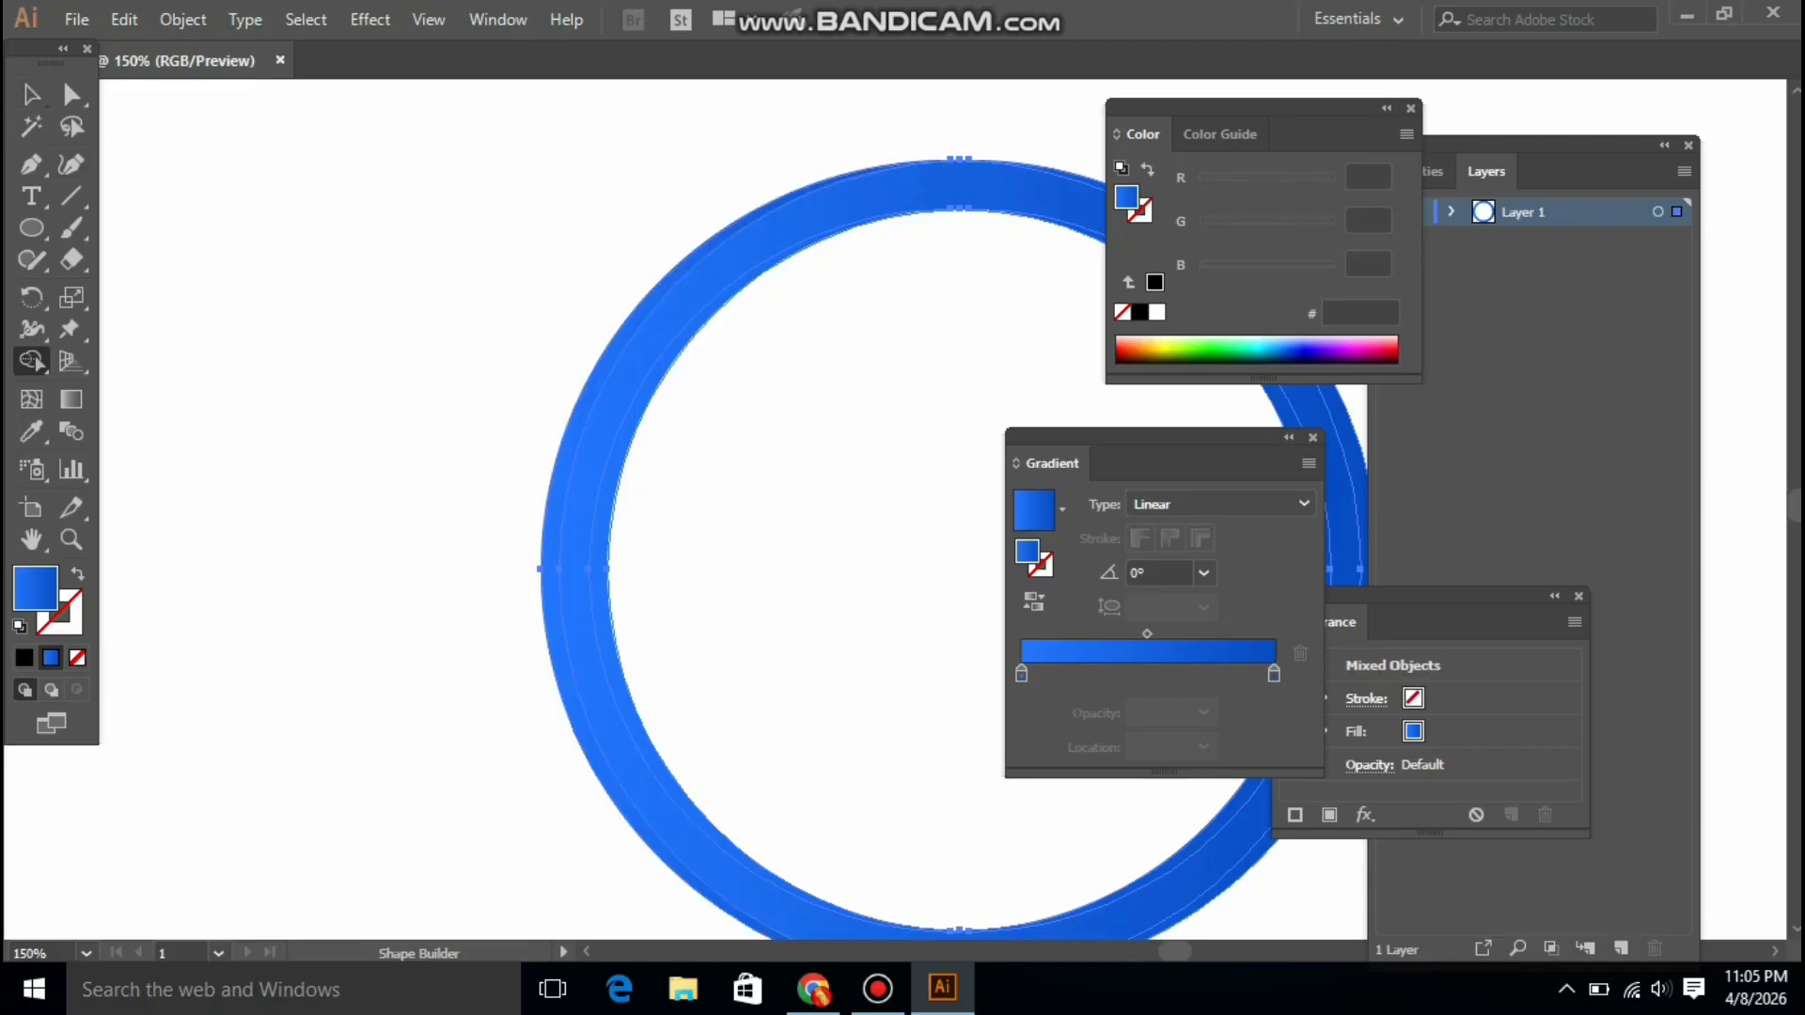
# Move the two leftover rings away from the crescent, one to the artboard's lower left and the other to its lower right
pyautogui.press('v')
pyautogui.hotkey('ctrl', 'shift', 'a')
pyautogui.moveTo(700, 282); pyautogui.dragTo(141, 536)
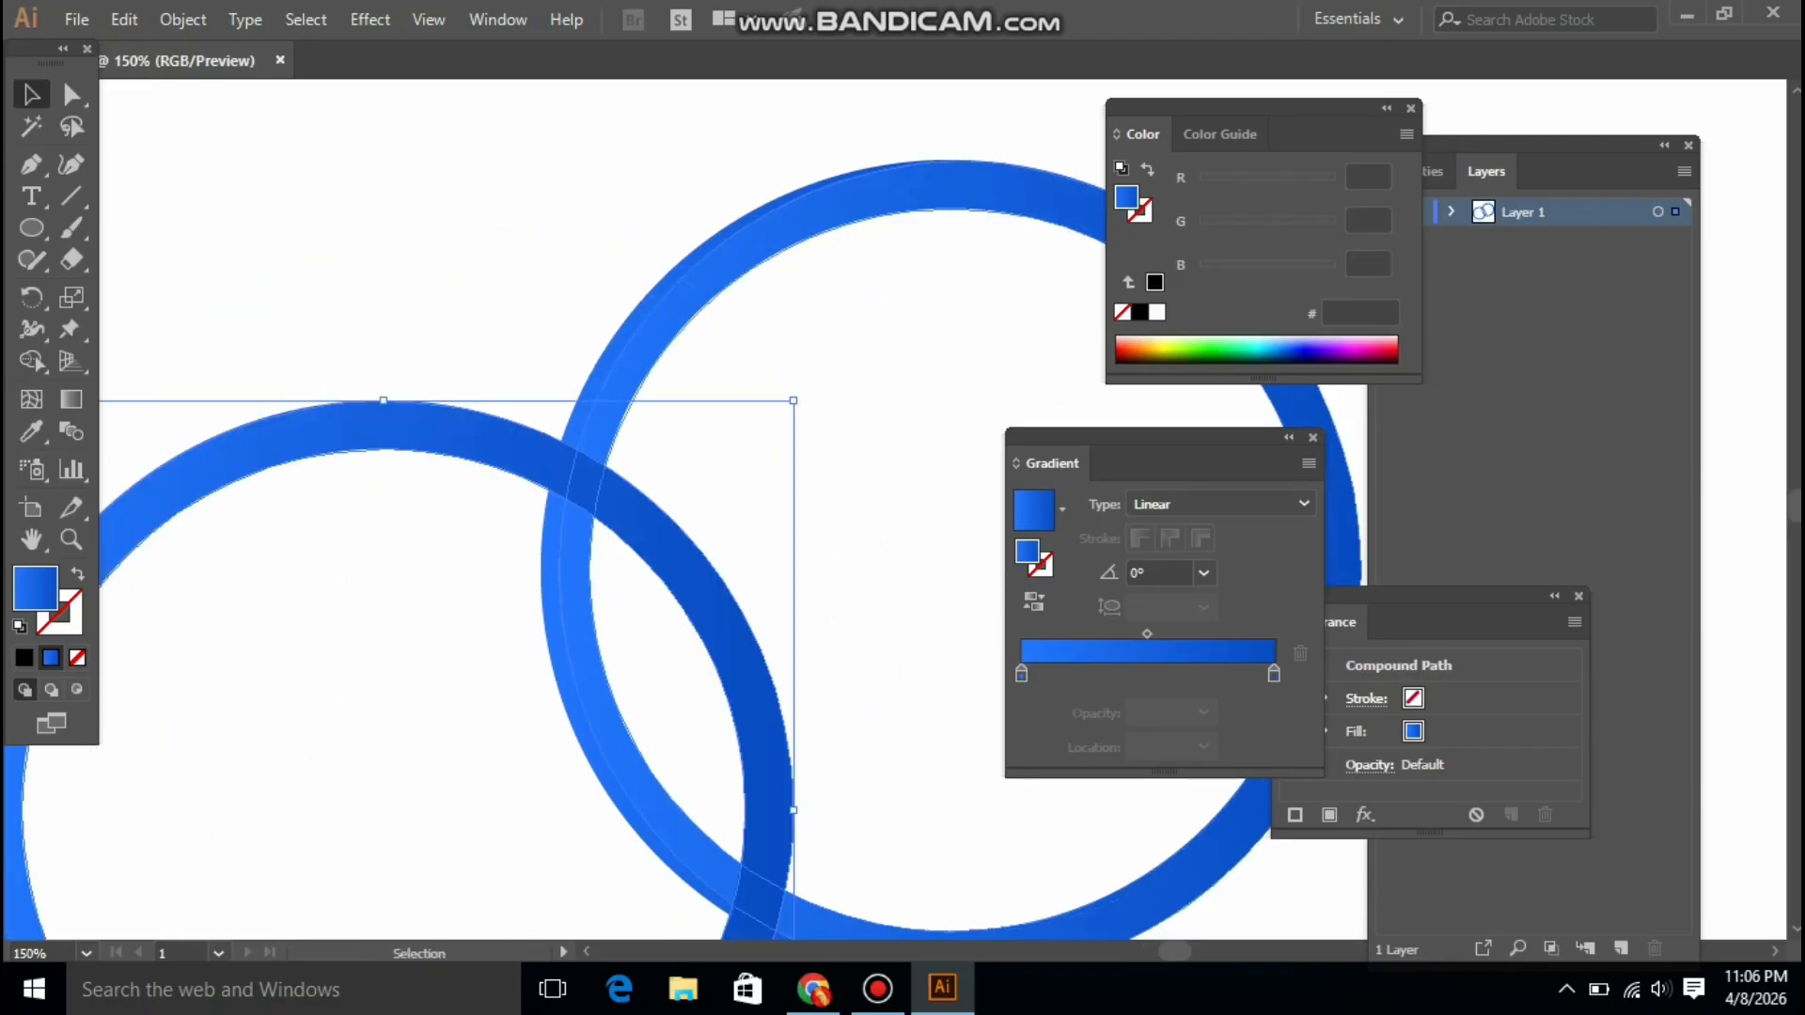
pyautogui.press('z')
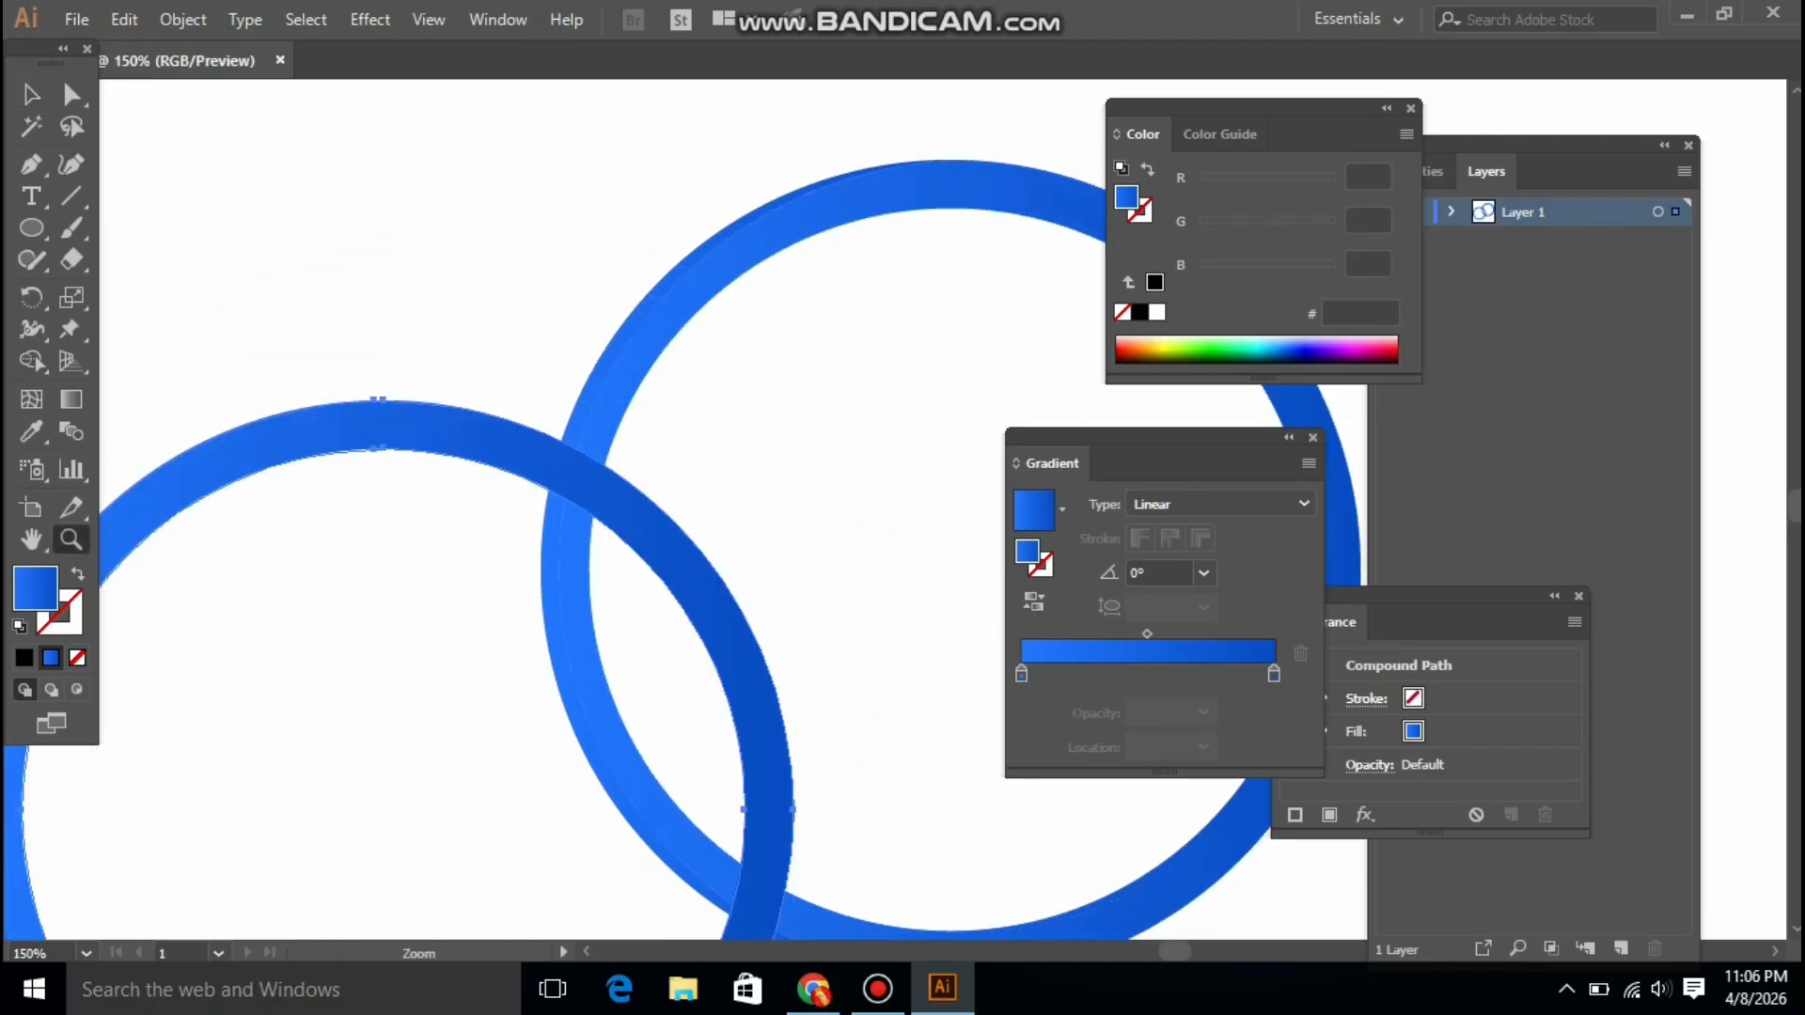
pyautogui.hotkey('ctrl', '-')
pyautogui.hotkey('ctrl', '-')
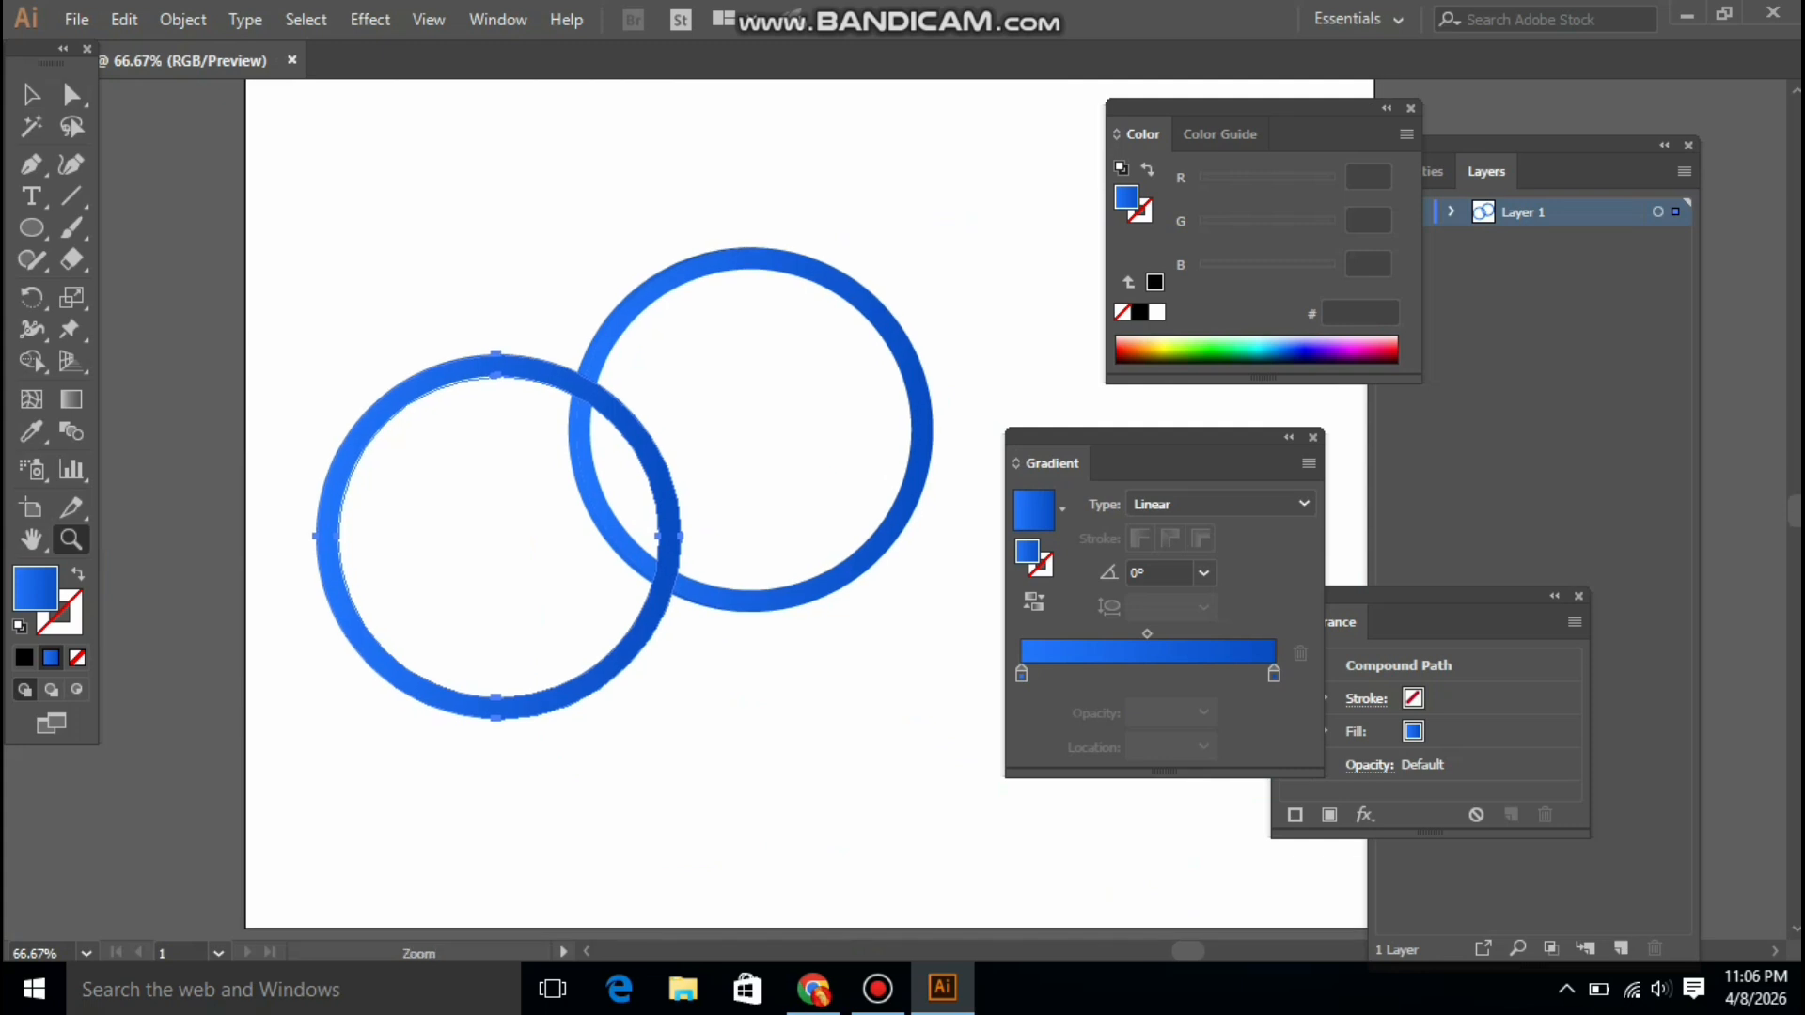
pyautogui.press('v')
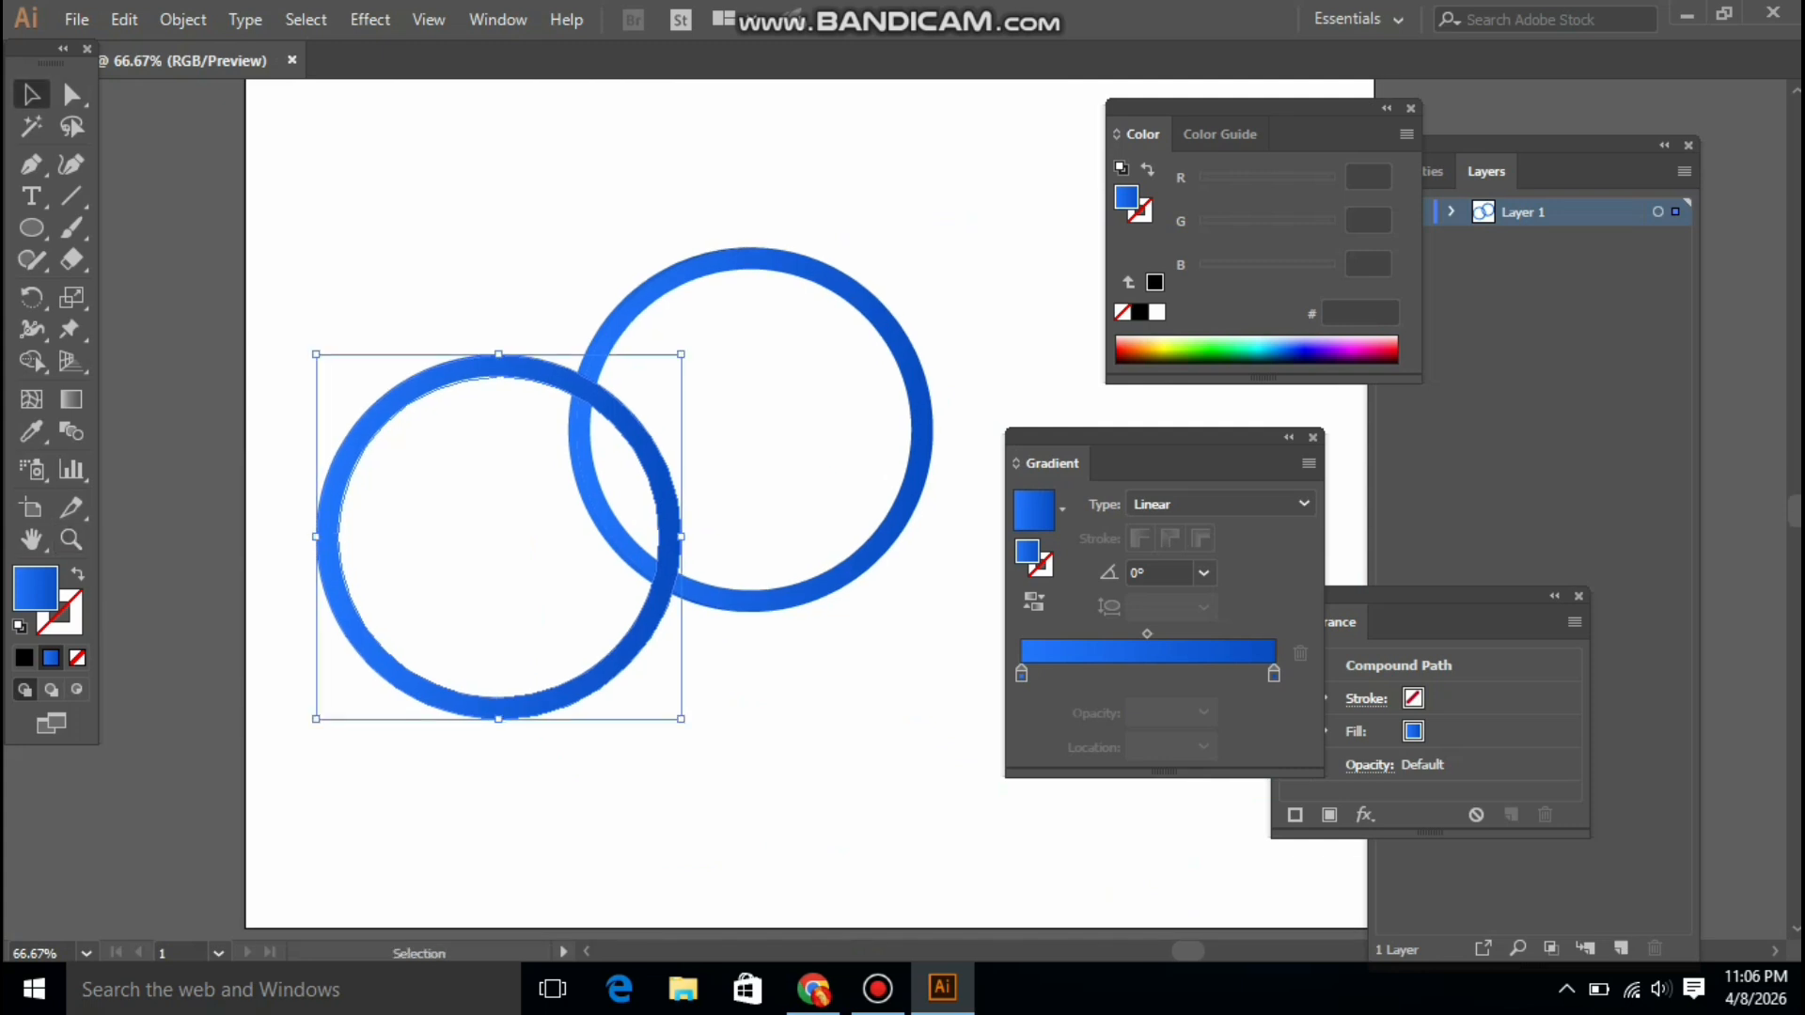
pyautogui.moveTo(752, 256); pyautogui.dragTo(901, 613)
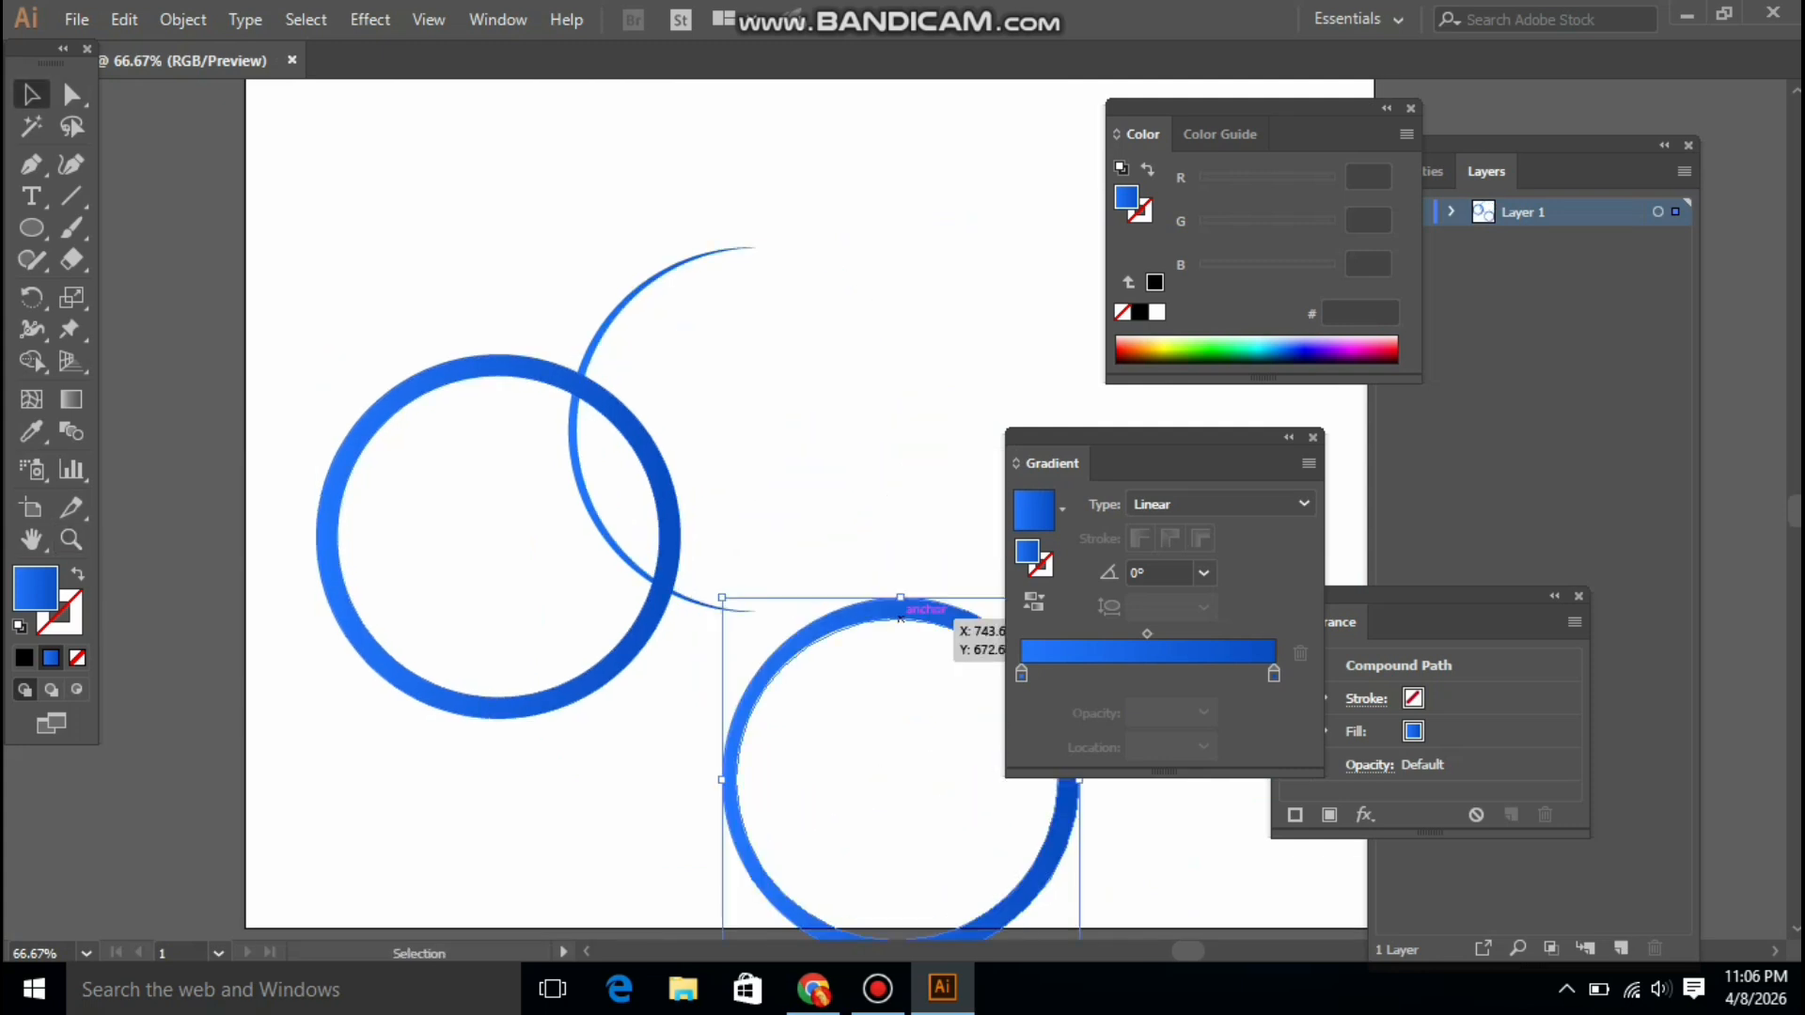
pyautogui.moveTo(499, 355); pyautogui.dragTo(392, 585)
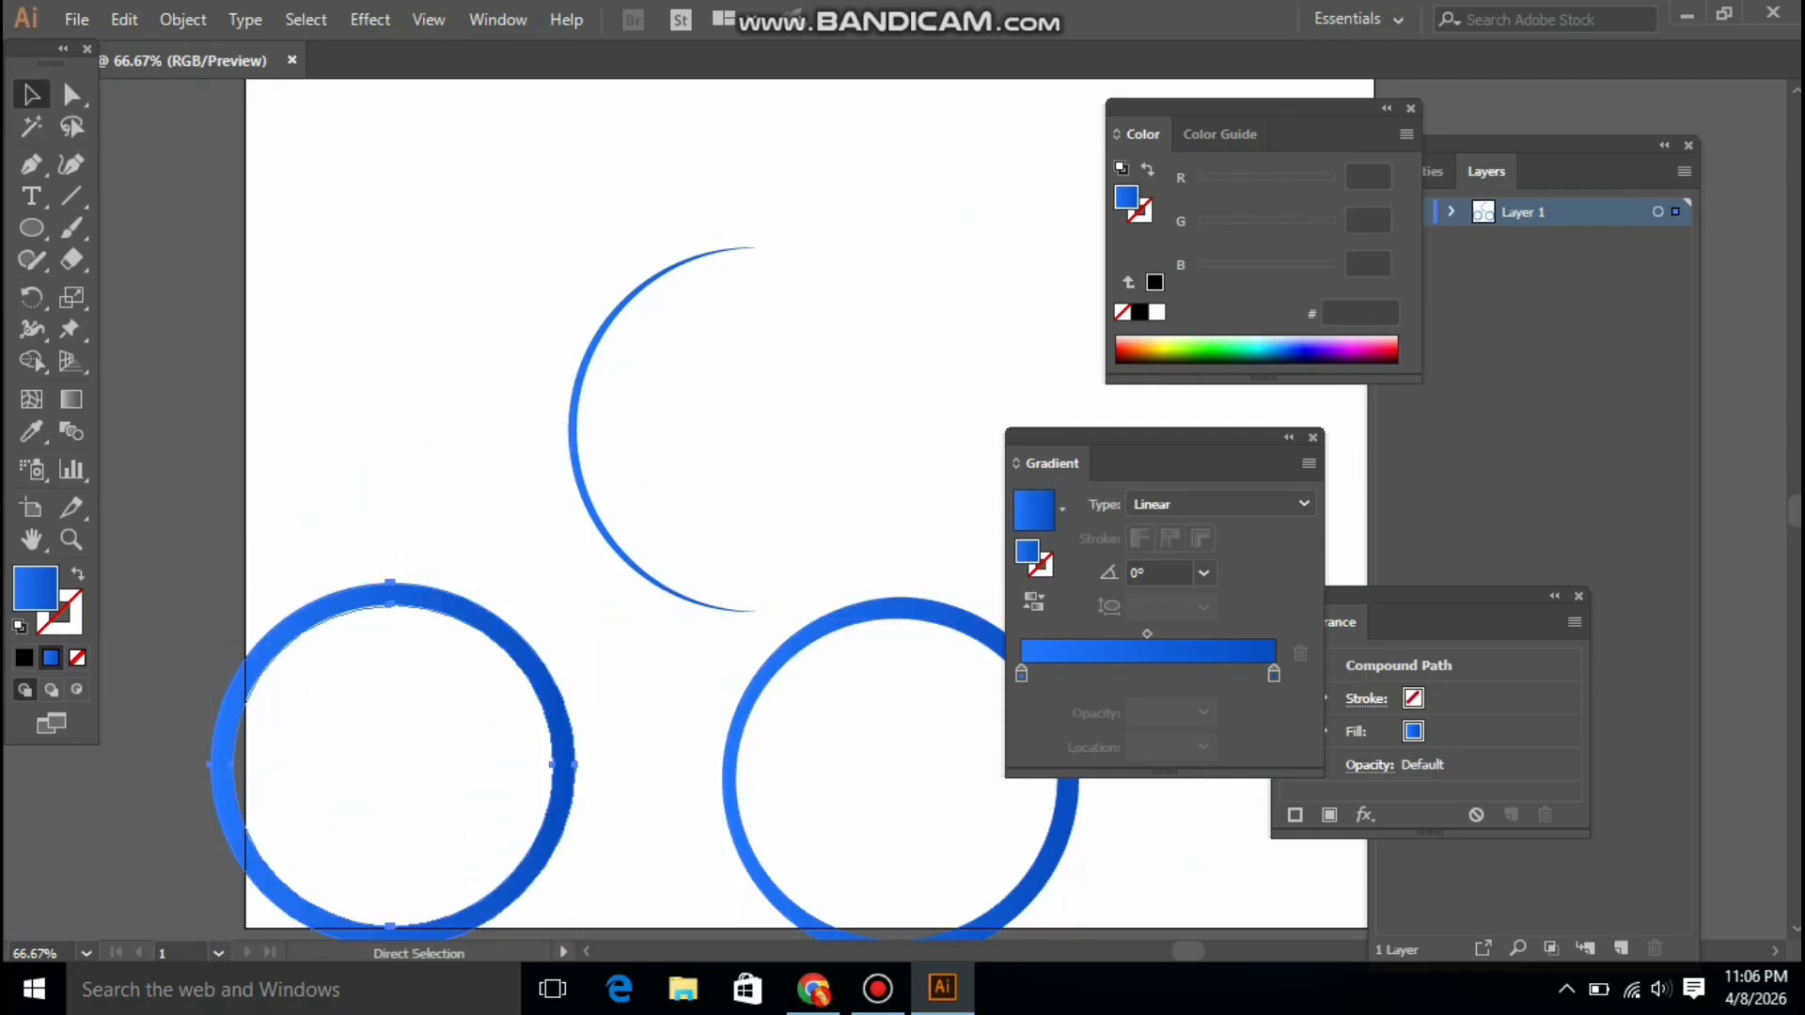
# Undo the moves that separated the two leftover rings from the thin crescent
pyautogui.hotkey('ctrl', 'z')
pyautogui.hotkey('ctrl', 'z')
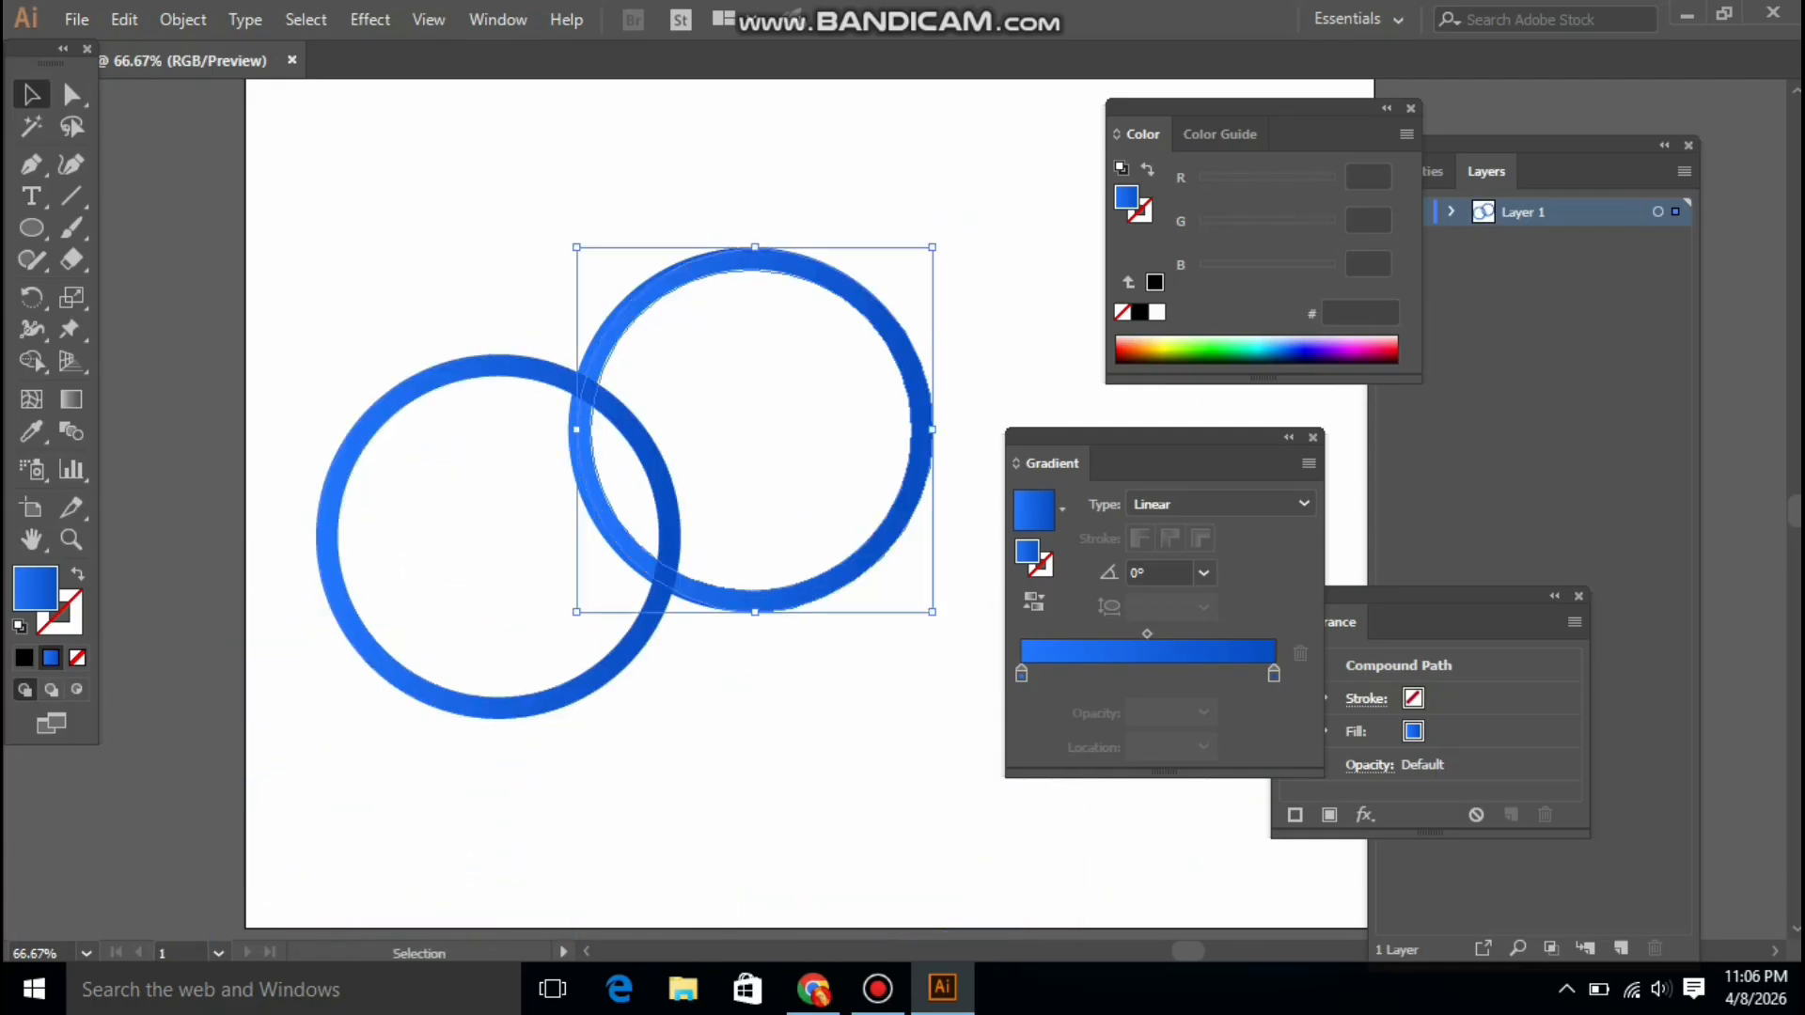
pyautogui.hotkey('ctrl', 'z')
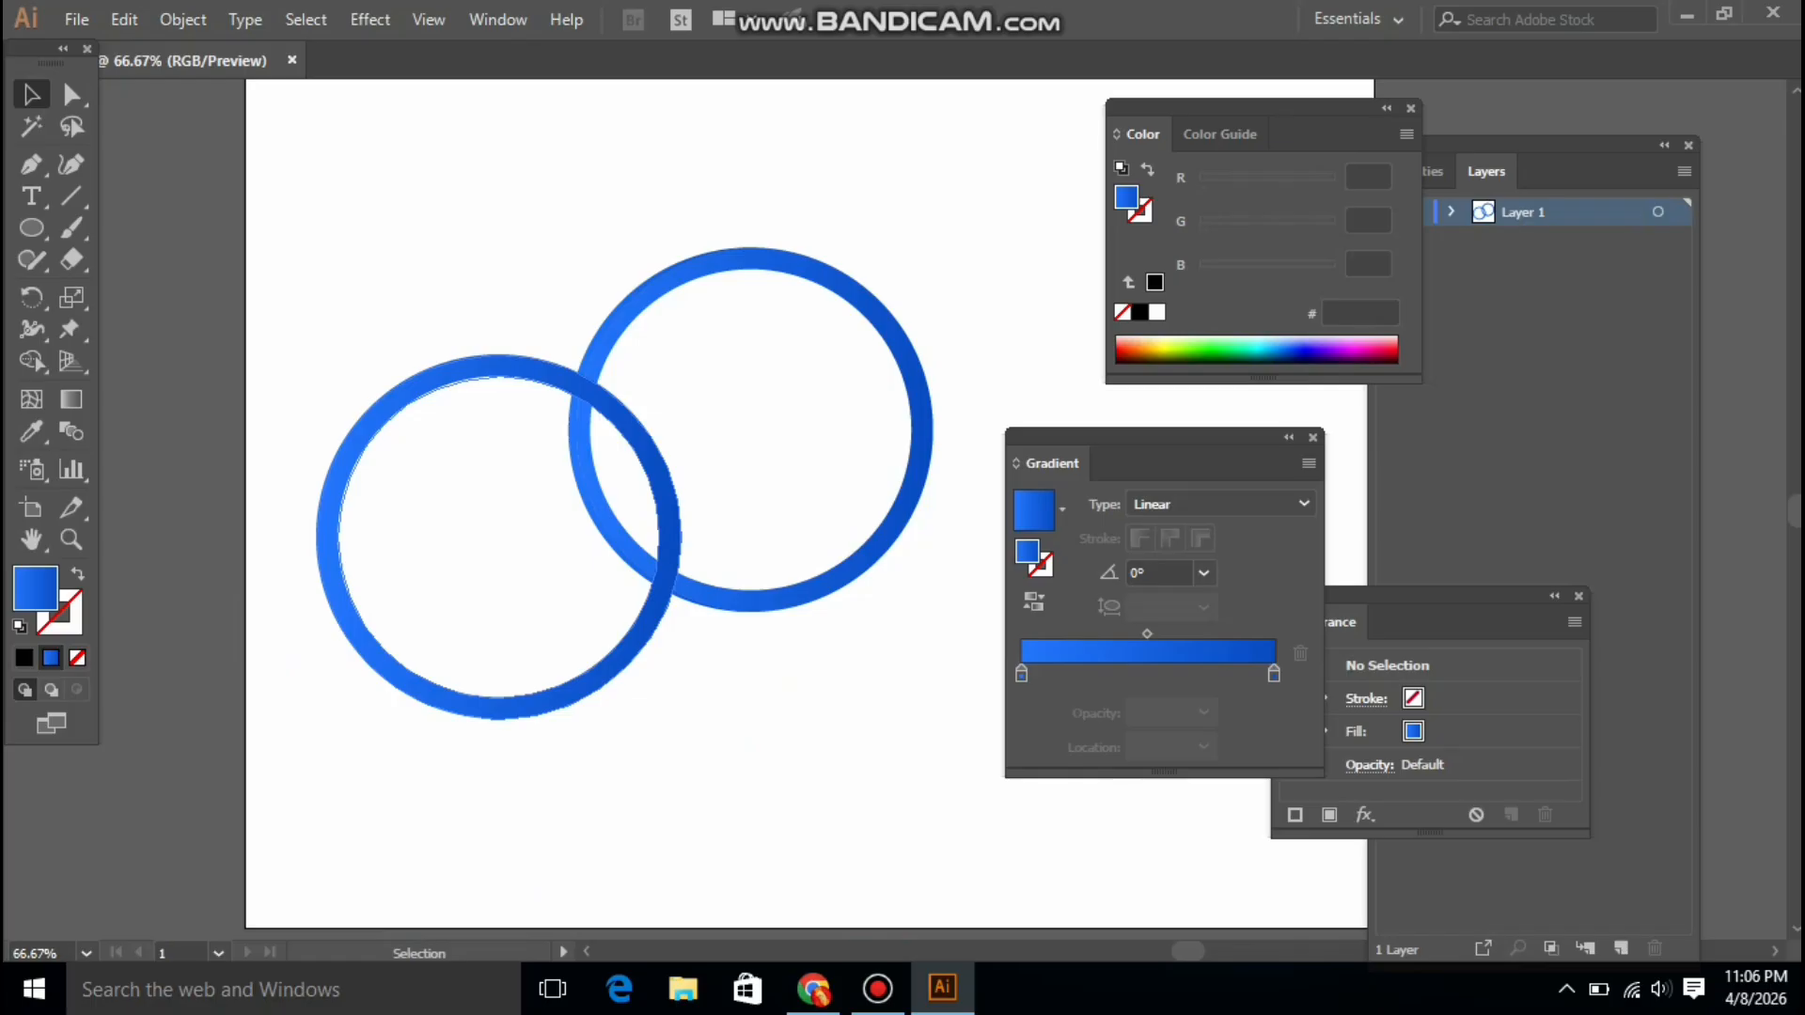
# Lay the lower-left ring over the upper-right ring and move the Gradient panel clear of the artwork
pyautogui.moveTo(666, 545); pyautogui.dragTo(908, 472)
pyautogui.press('z')
pyautogui.hotkey('ctrl', '+')
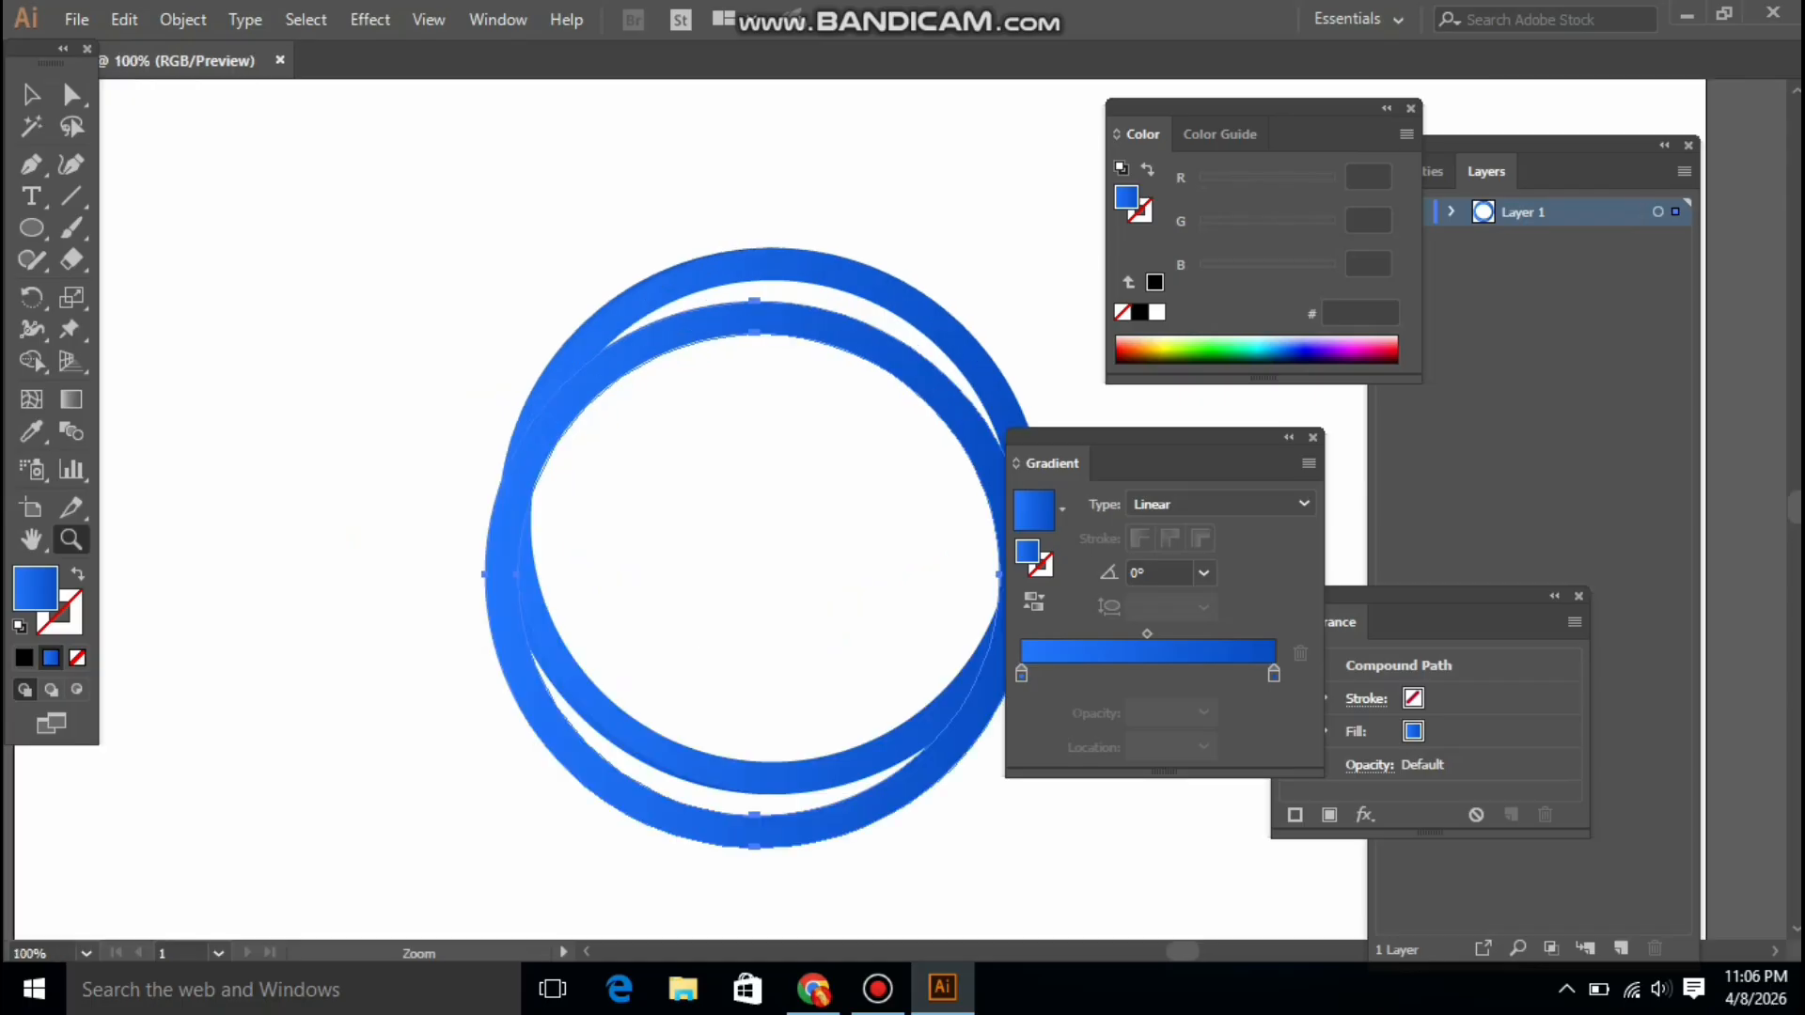
pyautogui.hotkey('ctrl', '+')
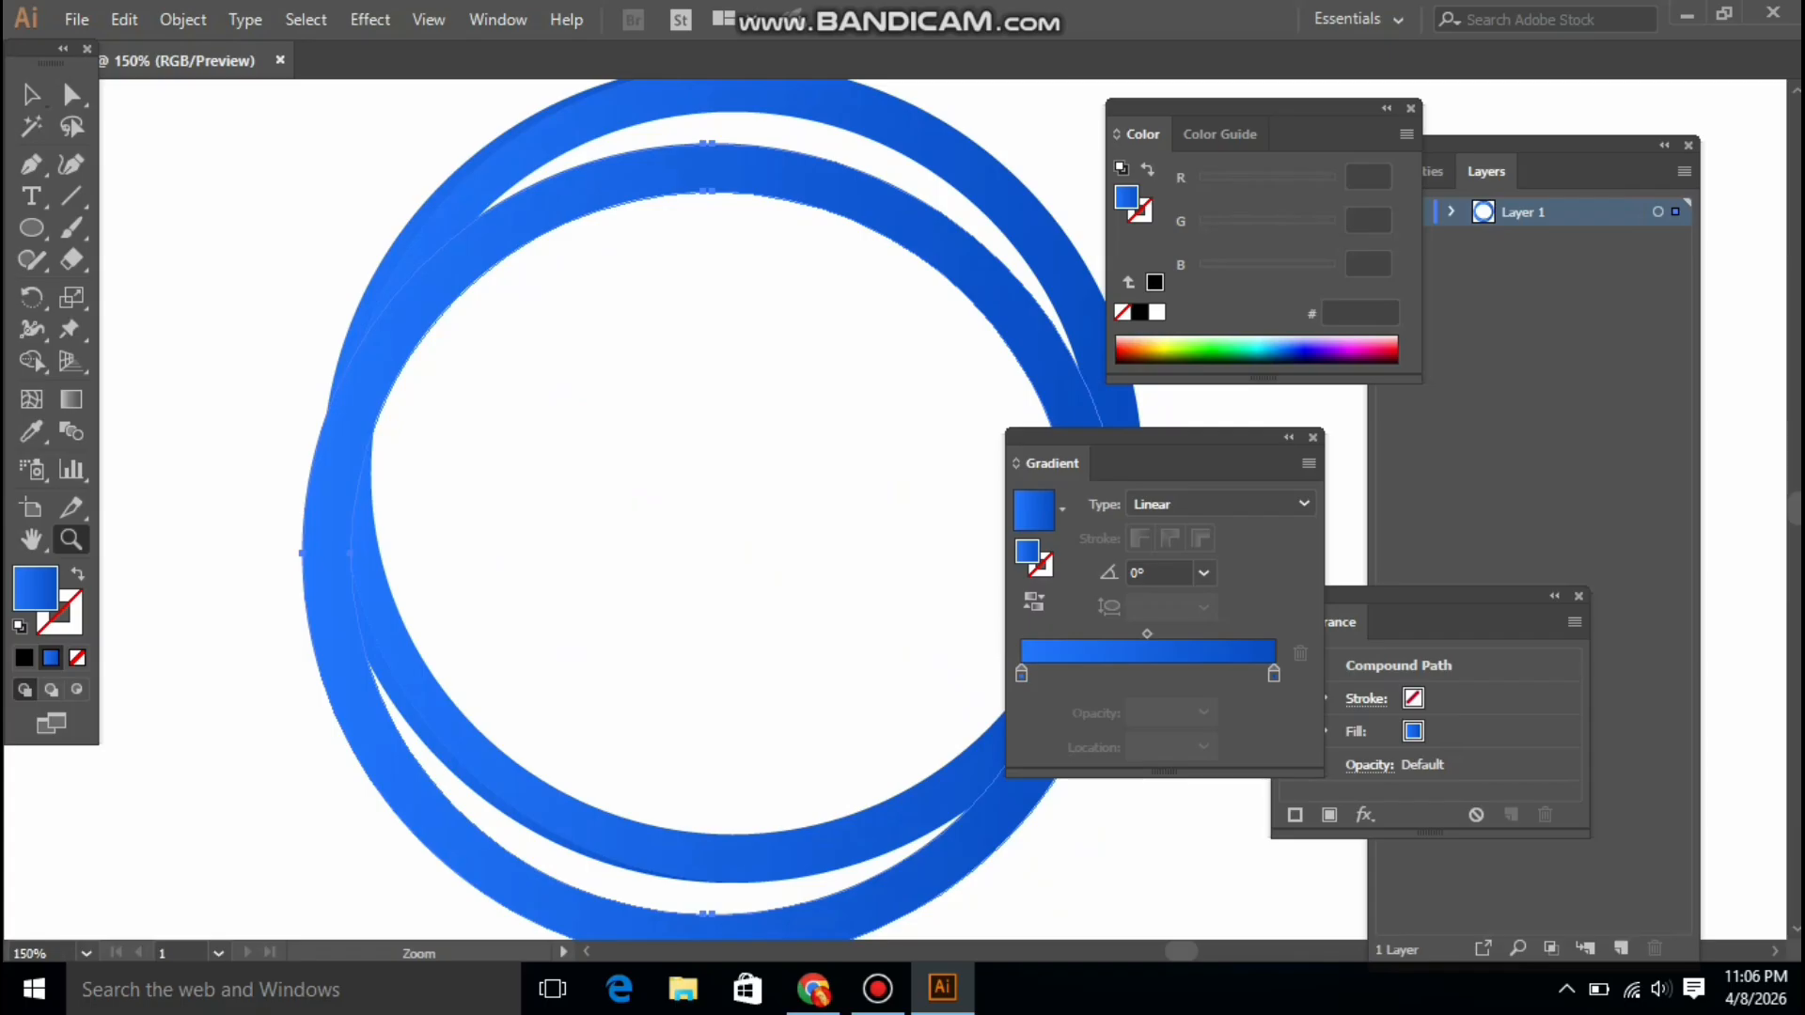
pyautogui.press('v')
pyautogui.hotkey('ctrl', 'shift', 'a')
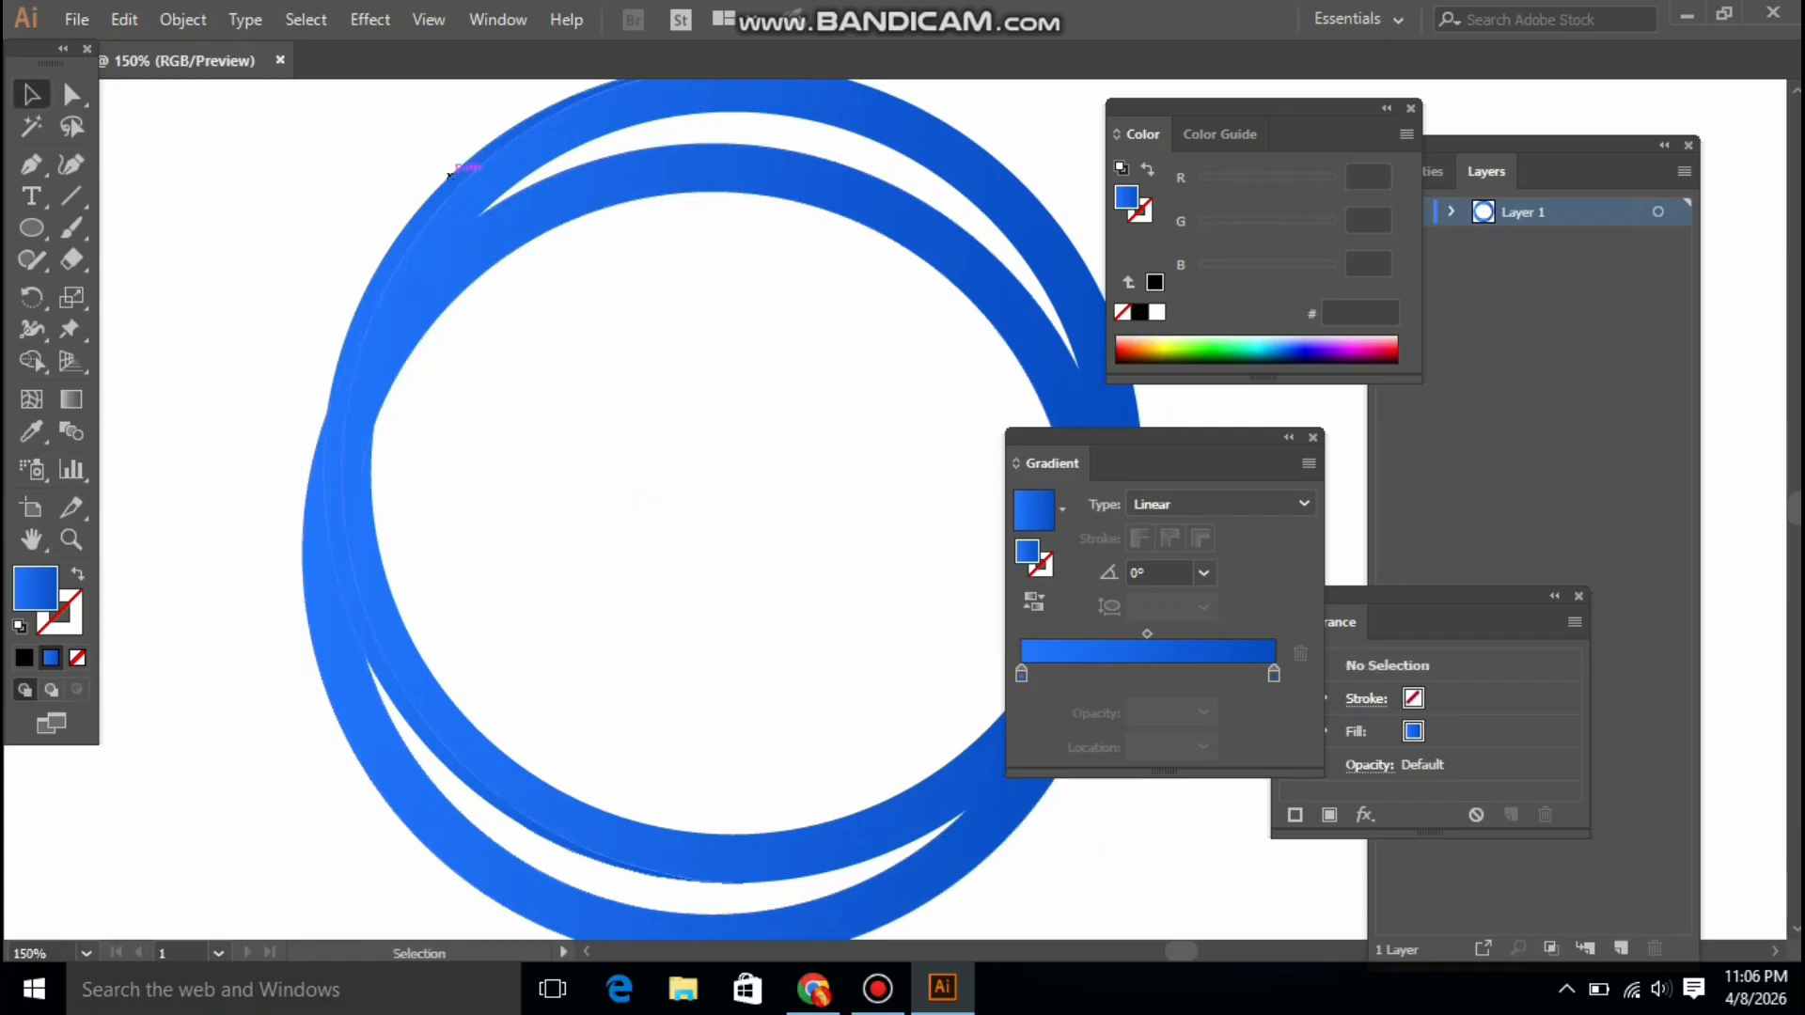
pyautogui.click(449, 174)
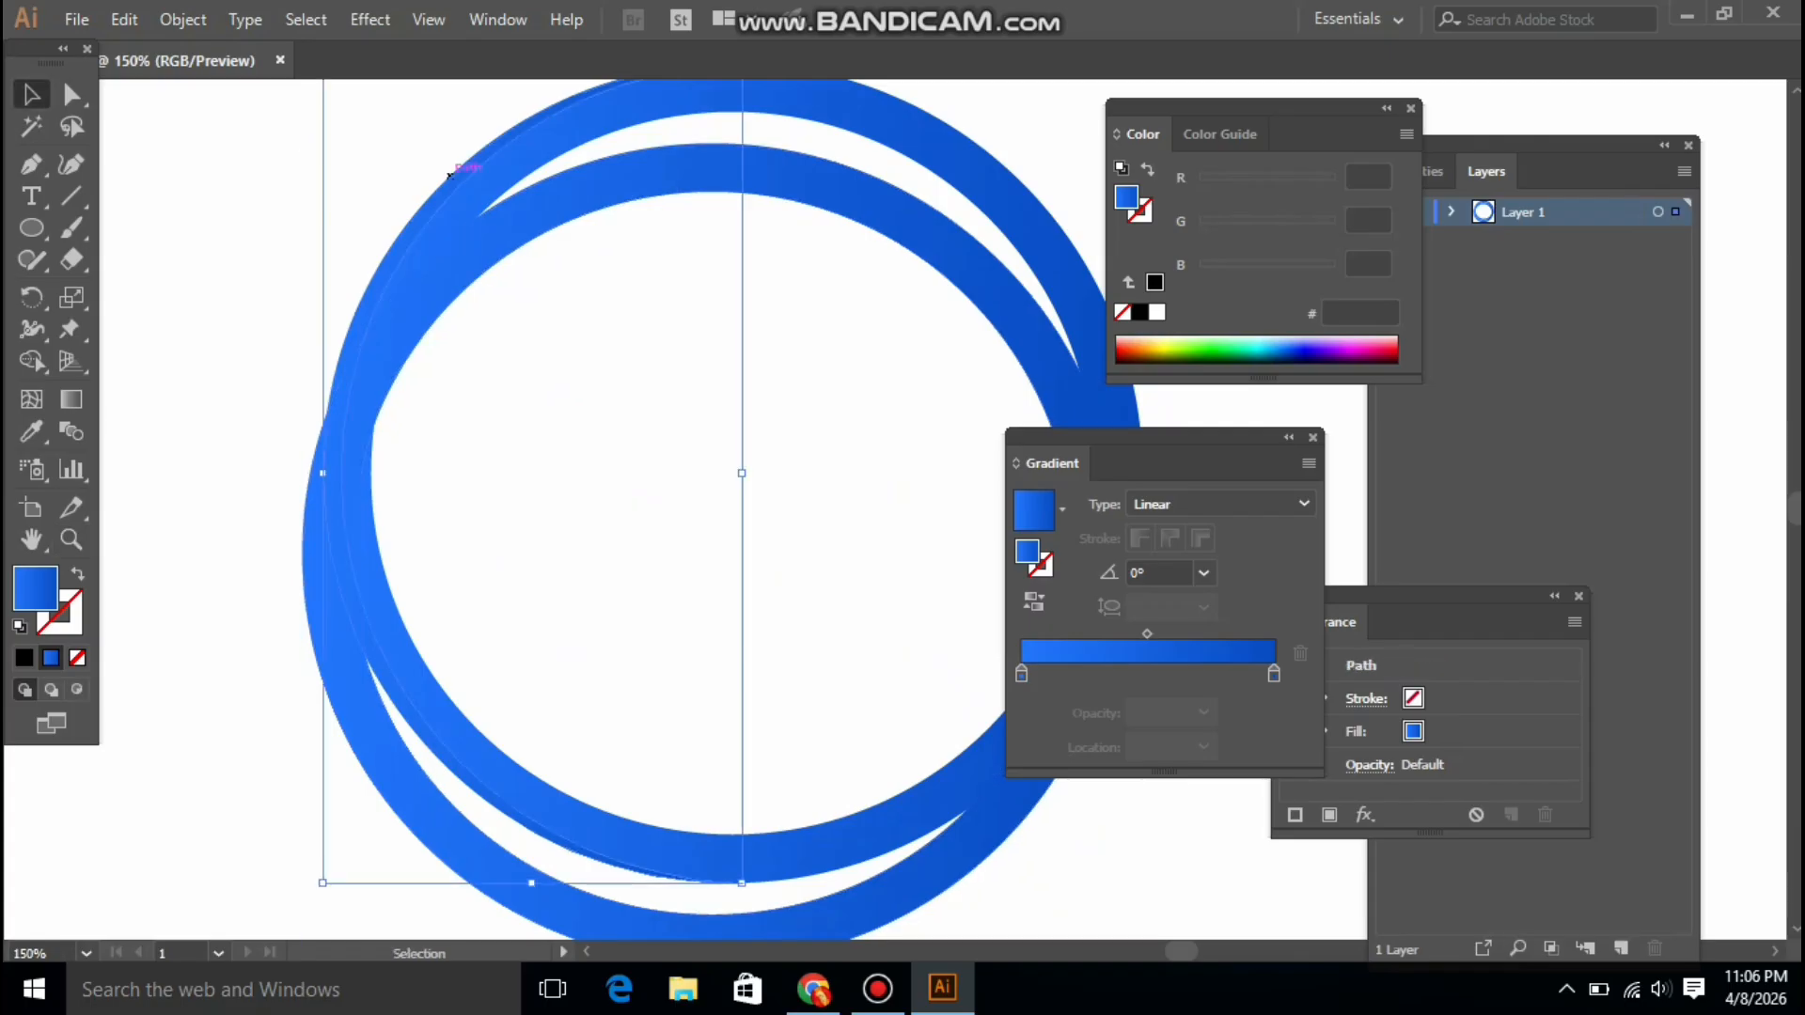
pyautogui.moveTo(1156, 435); pyautogui.dragTo(1423, 432)
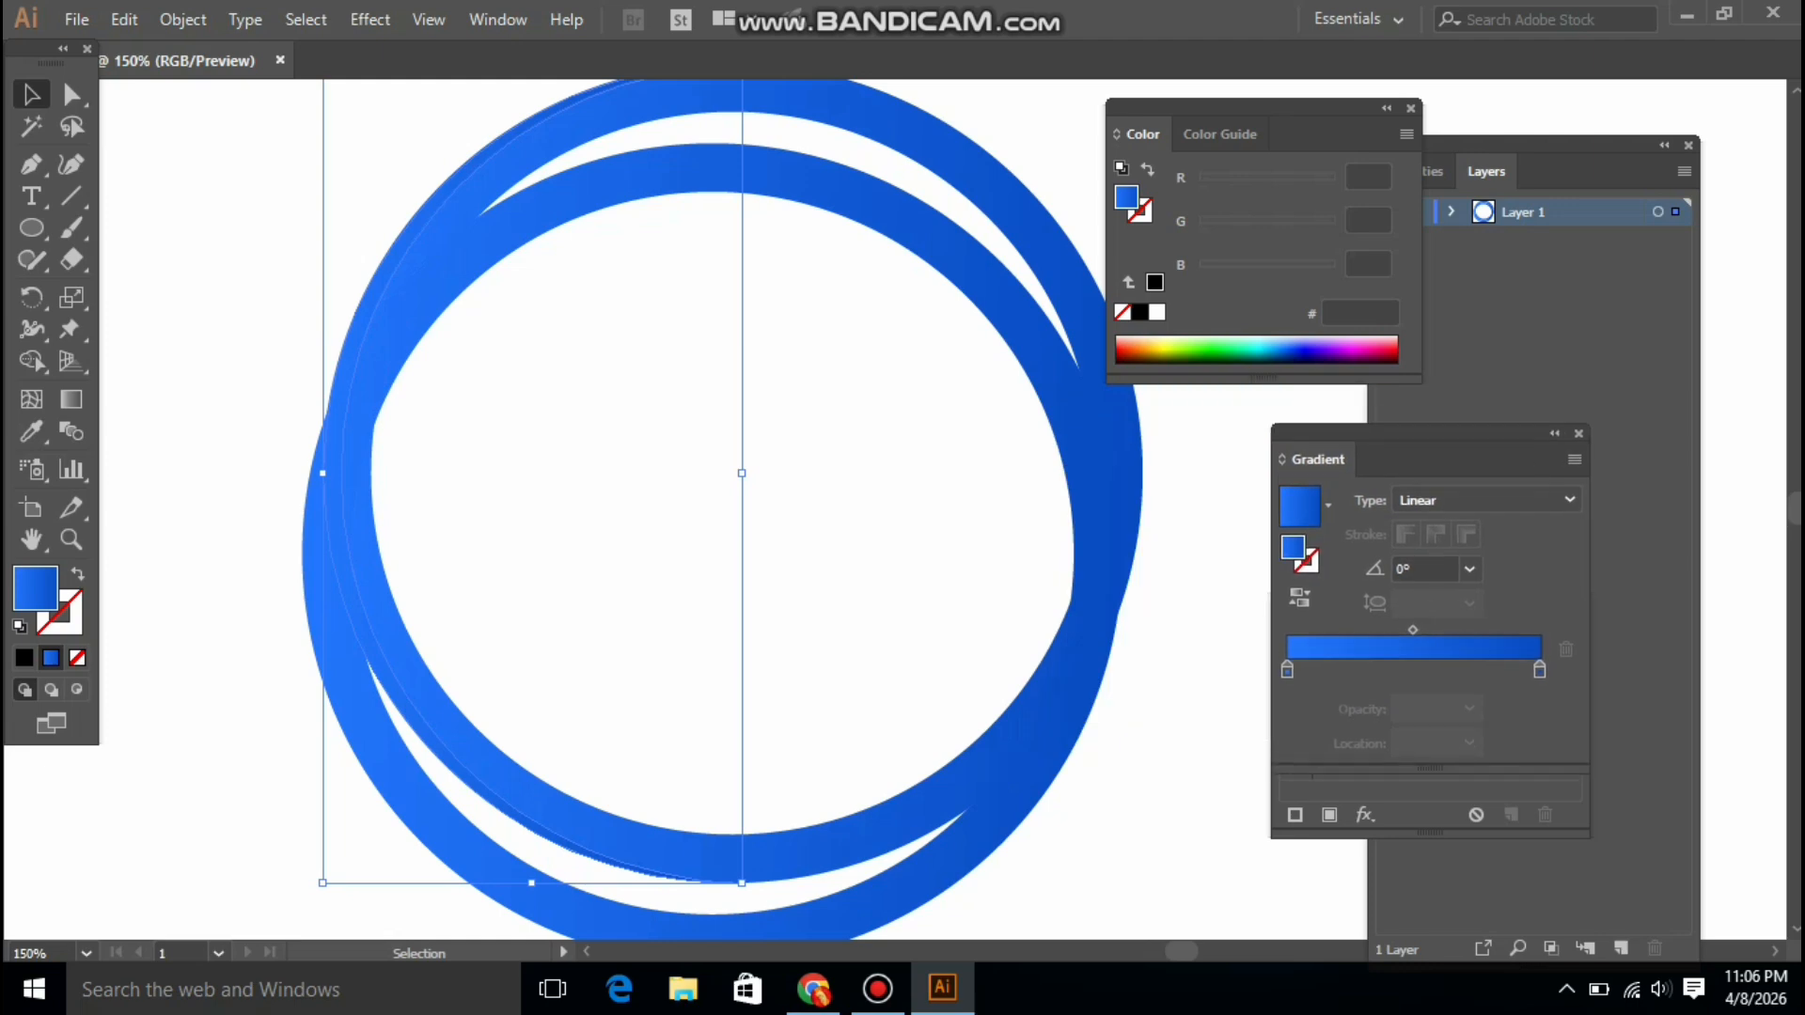
pyautogui.hotkey('ctrl', 'shift', 'a')
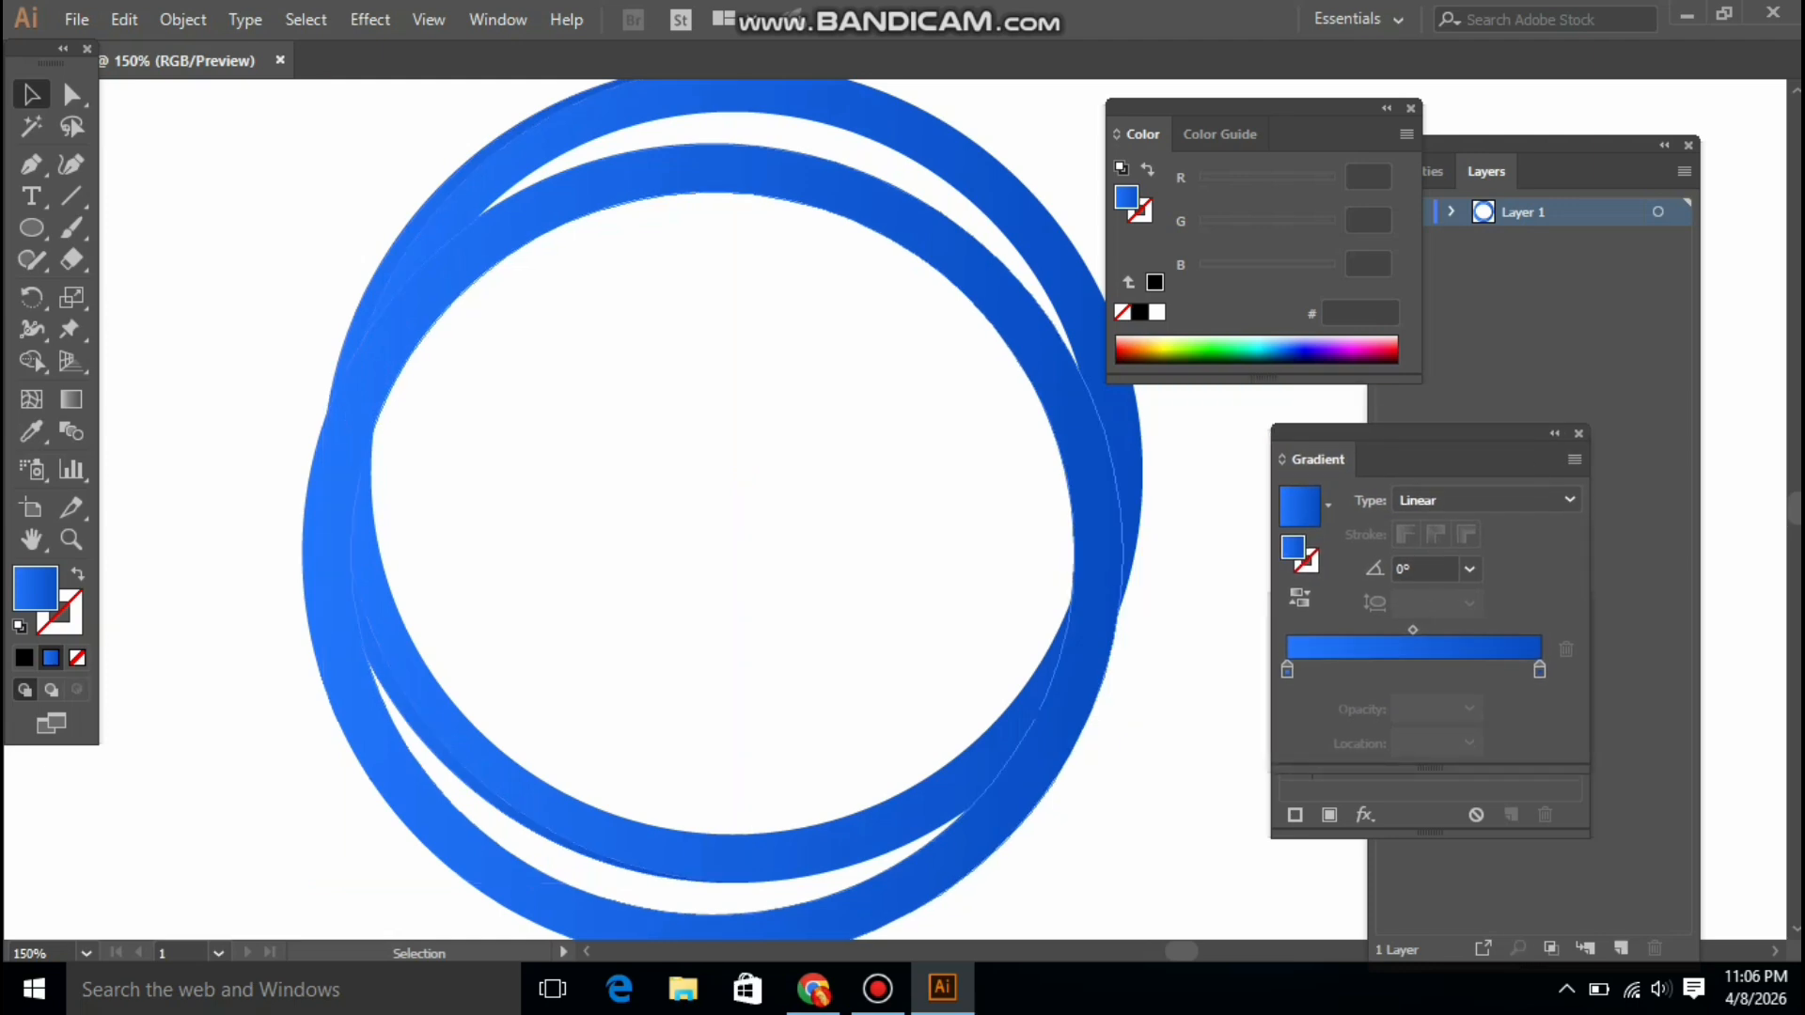
# Raise the overlying ring level with the other, offset it slightly to the right, narrow it into an upright ellipse, and select all shapes
pyautogui.moveTo(598, 195); pyautogui.dragTo(622, 146)
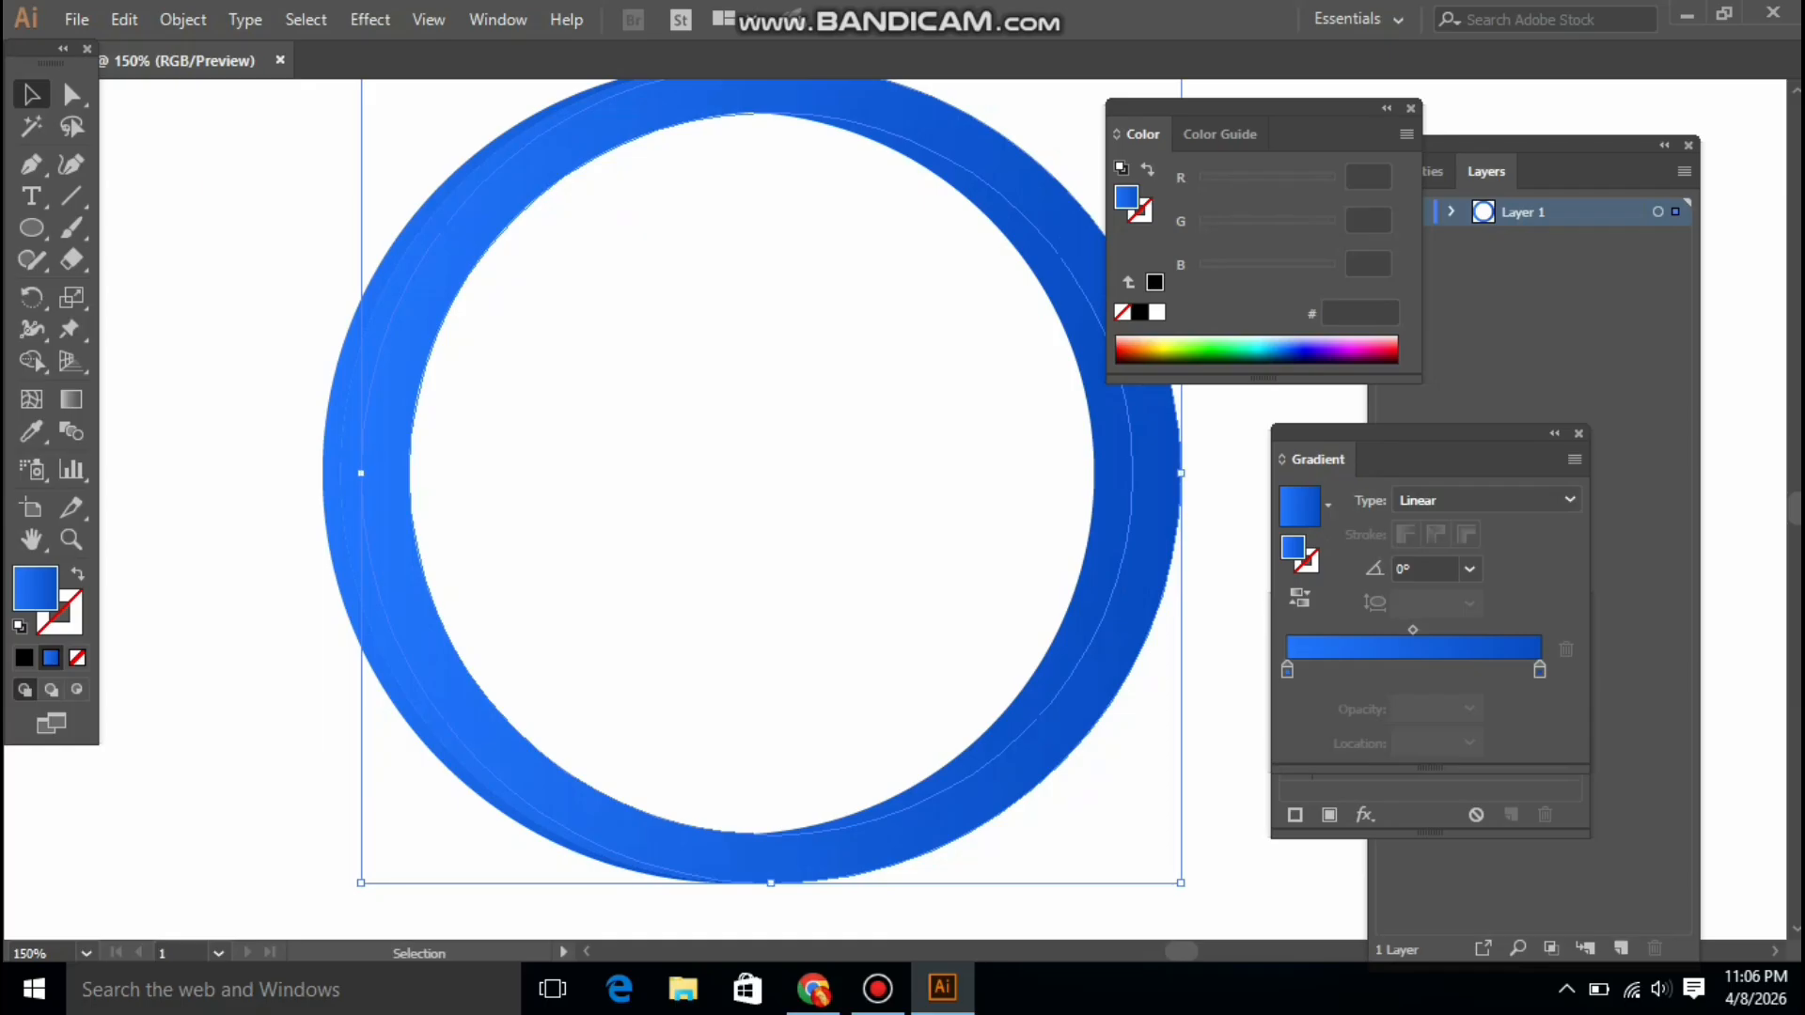
pyautogui.moveTo(447, 388); pyautogui.dragTo(442, 387)
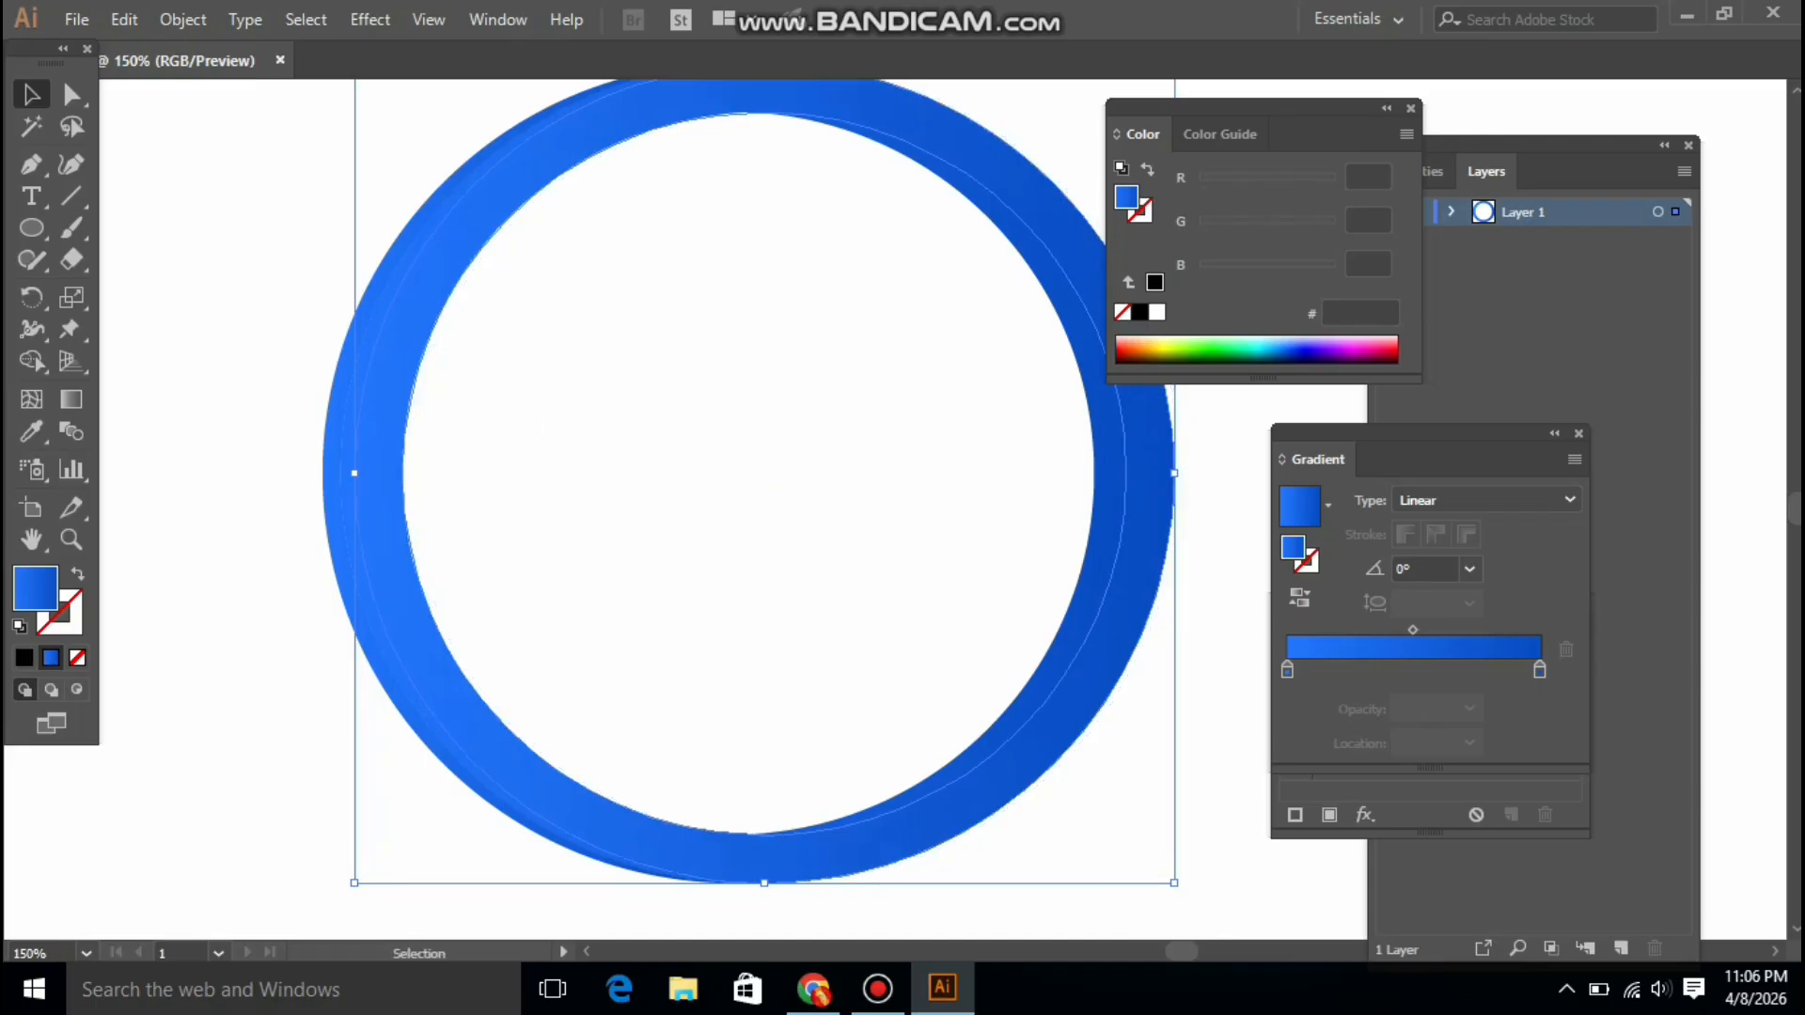
pyautogui.moveTo(1174, 473); pyautogui.dragTo(953, 473)
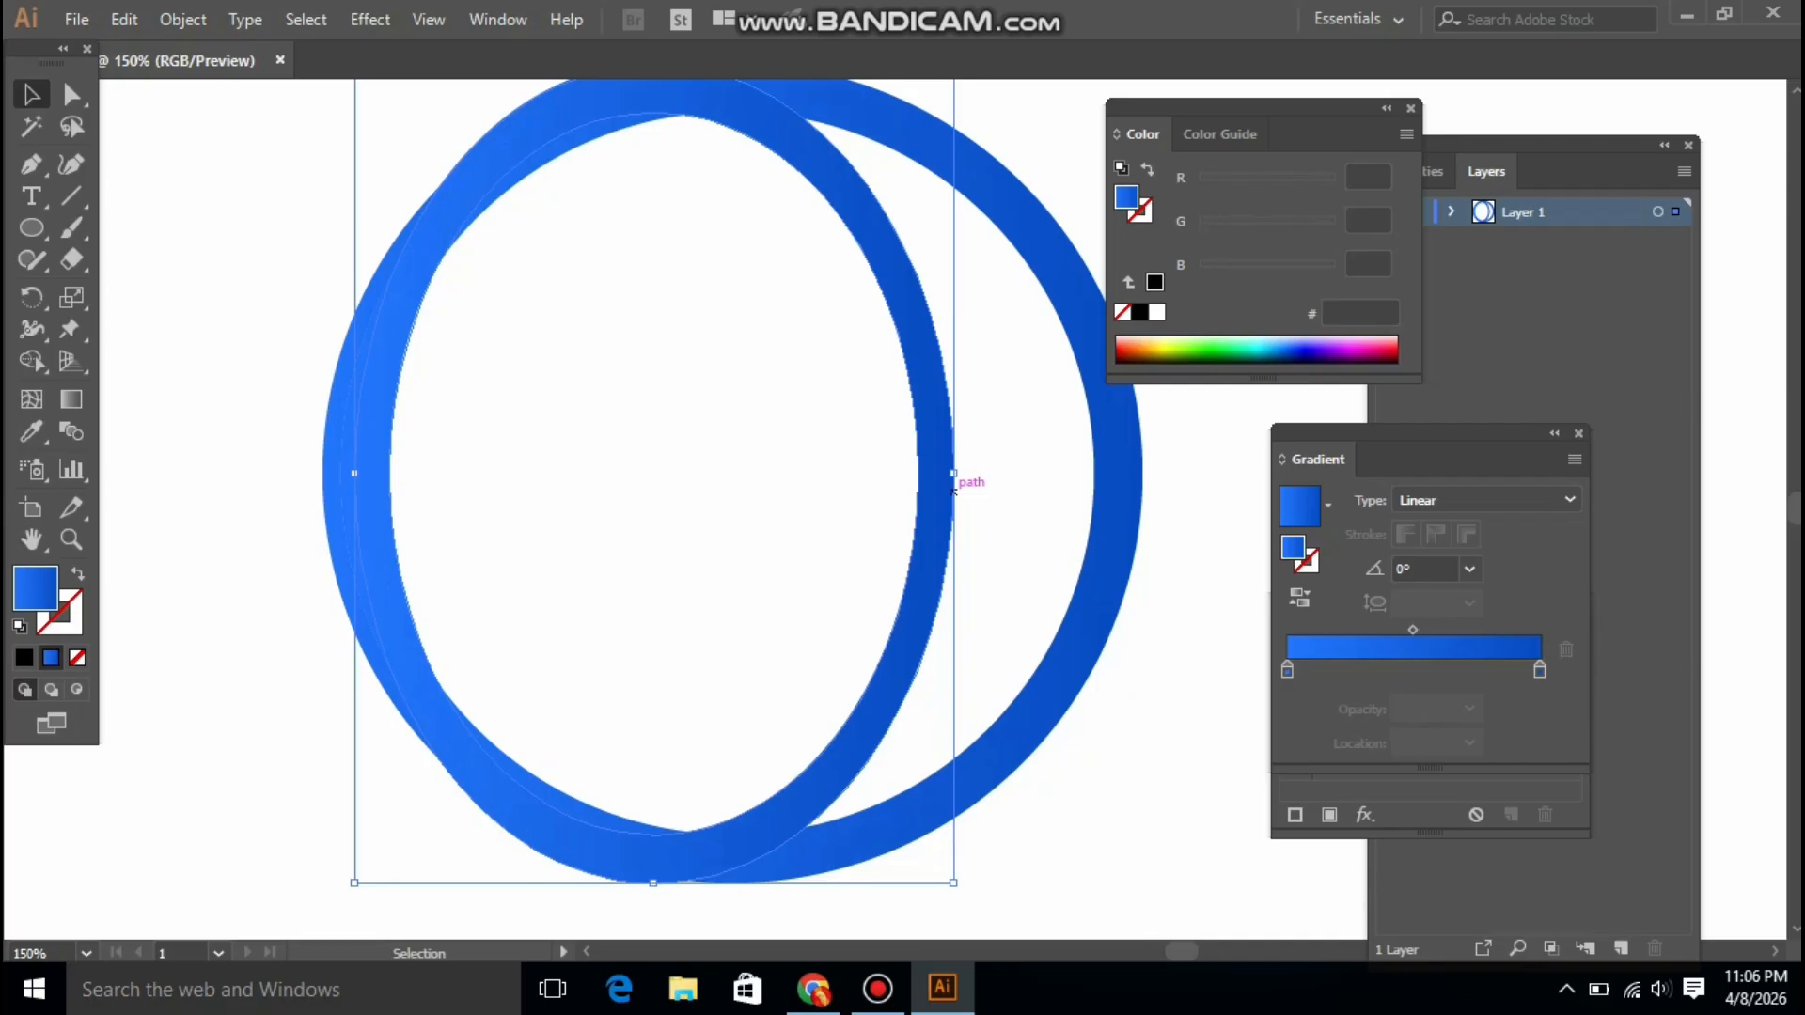
pyautogui.moveTo(248, 182); pyautogui.dragTo(1090, 780)
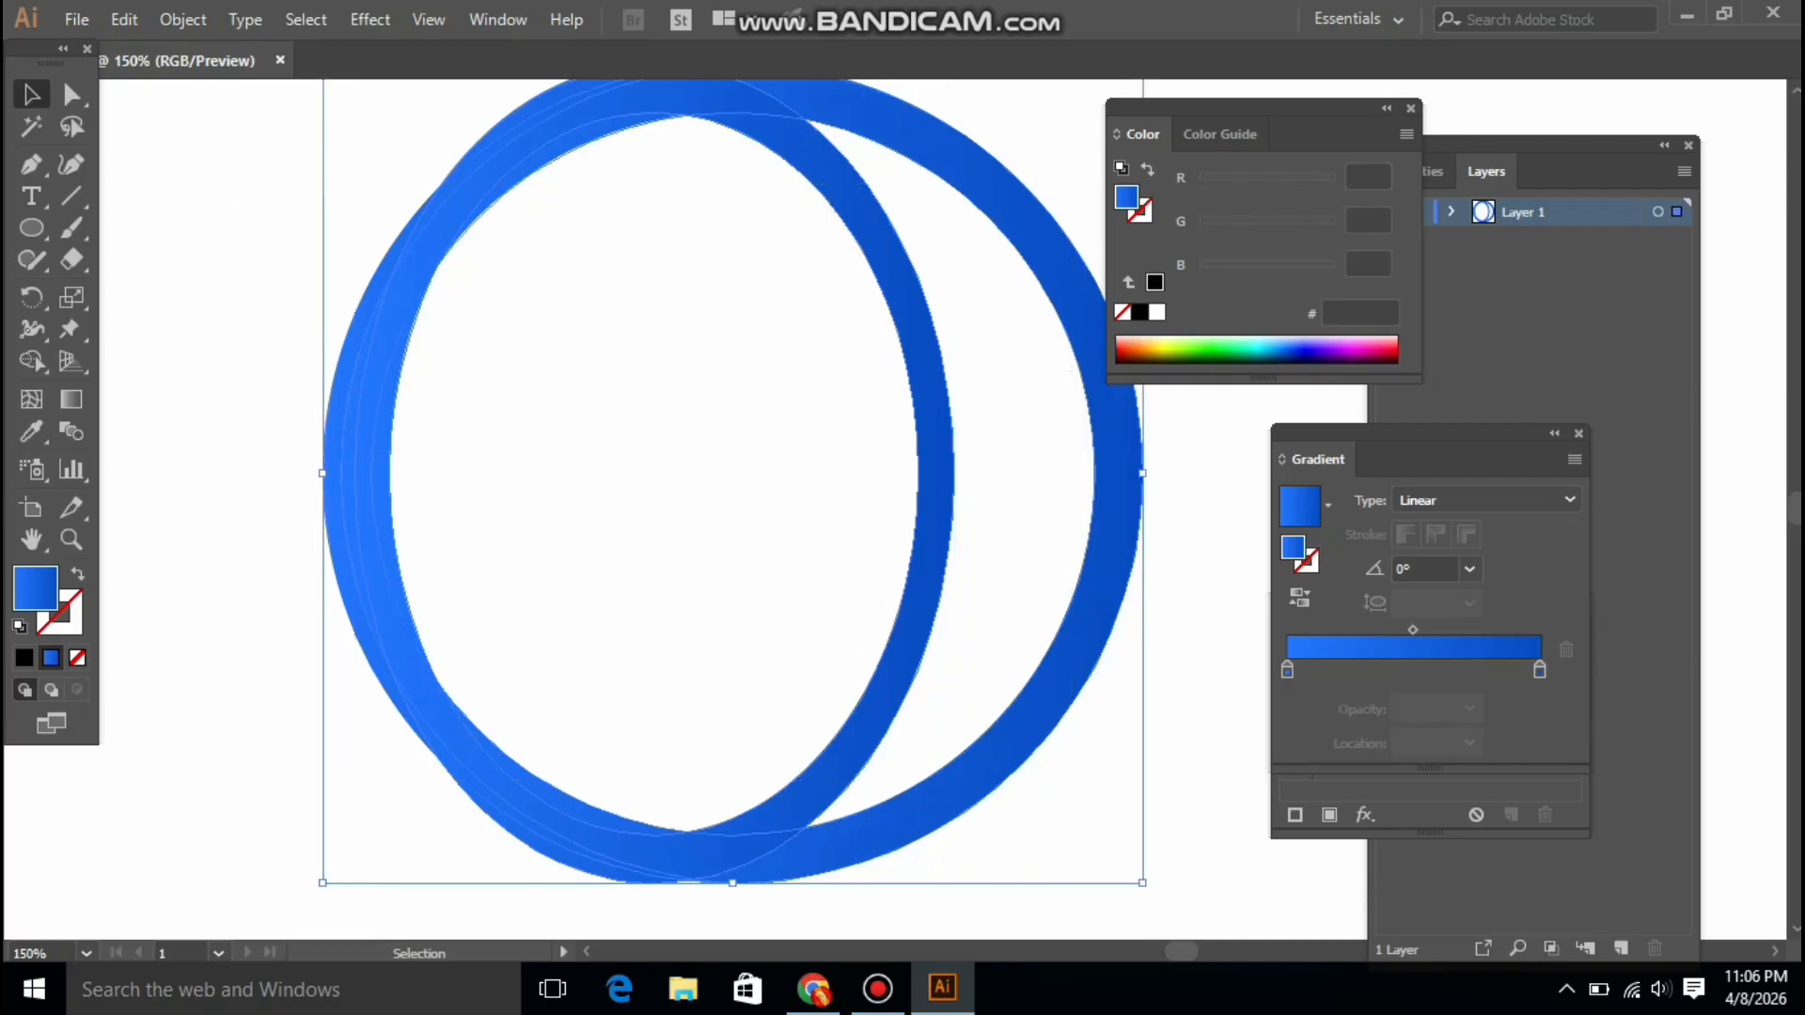
# Separate the overlapping crescent along the left side of the rings with the Shape Builder tool and reverse its gradient
pyautogui.click(31, 360)
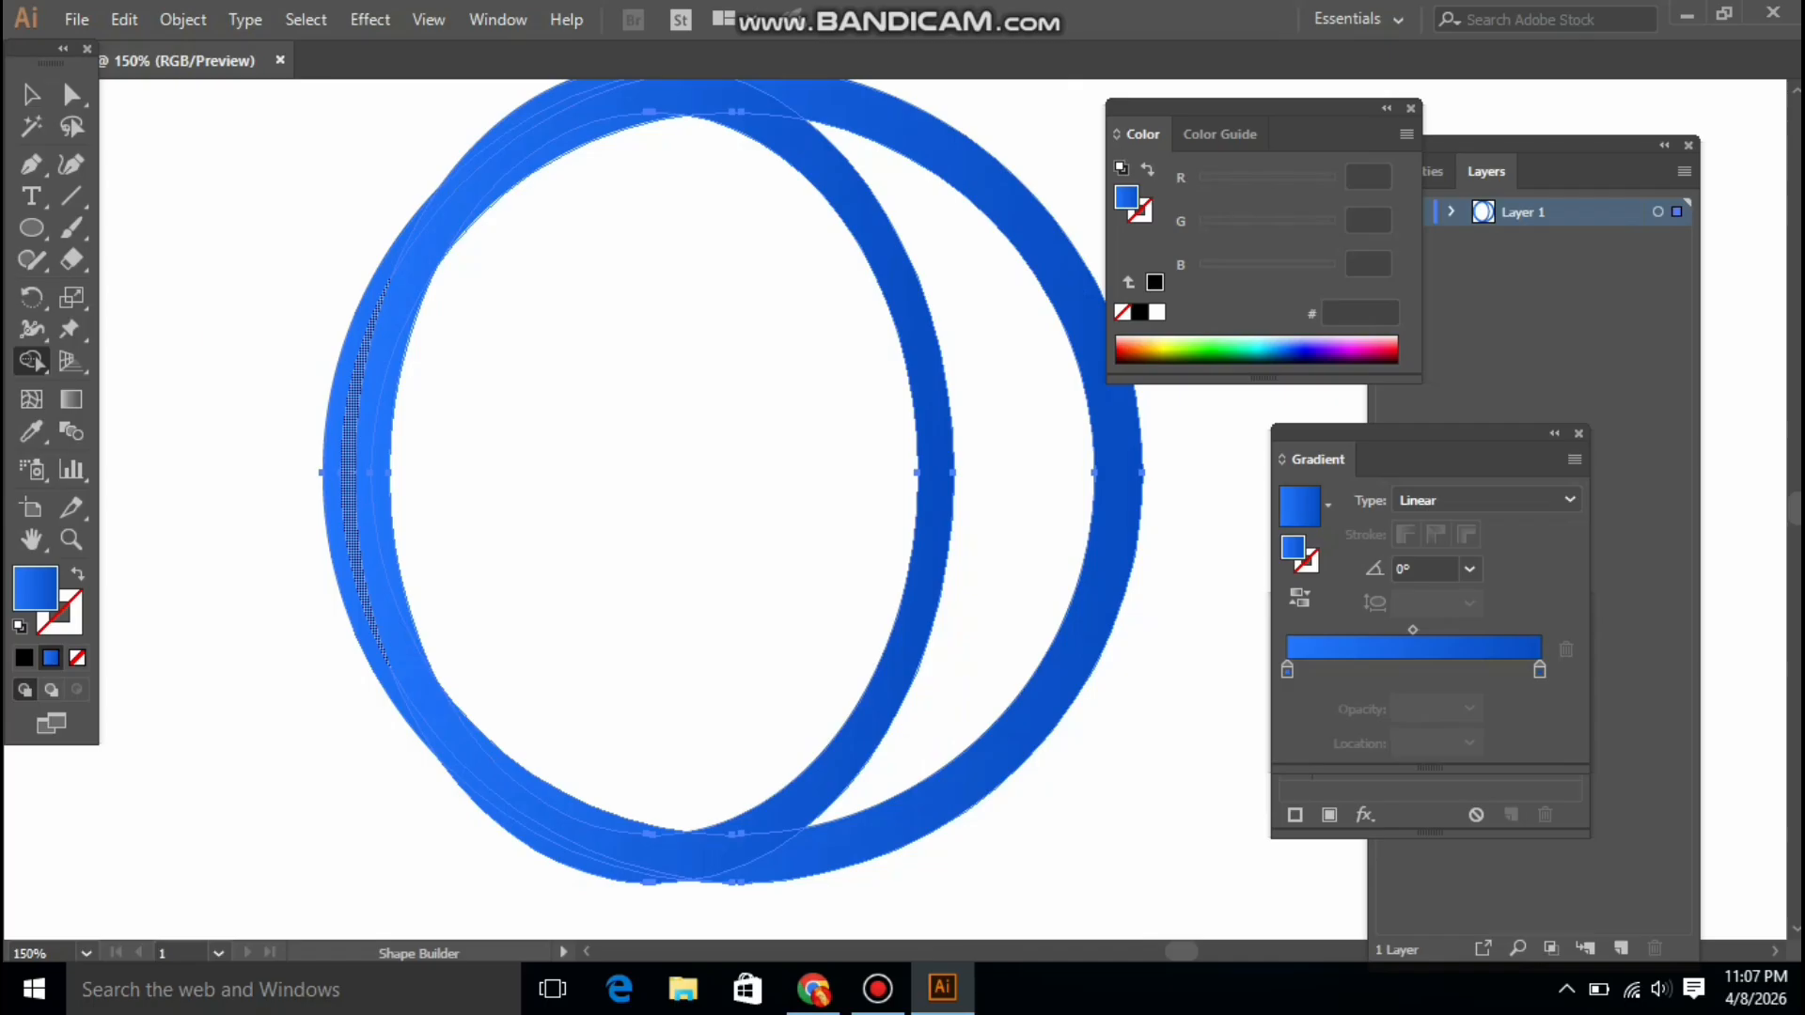
pyautogui.click(355, 470)
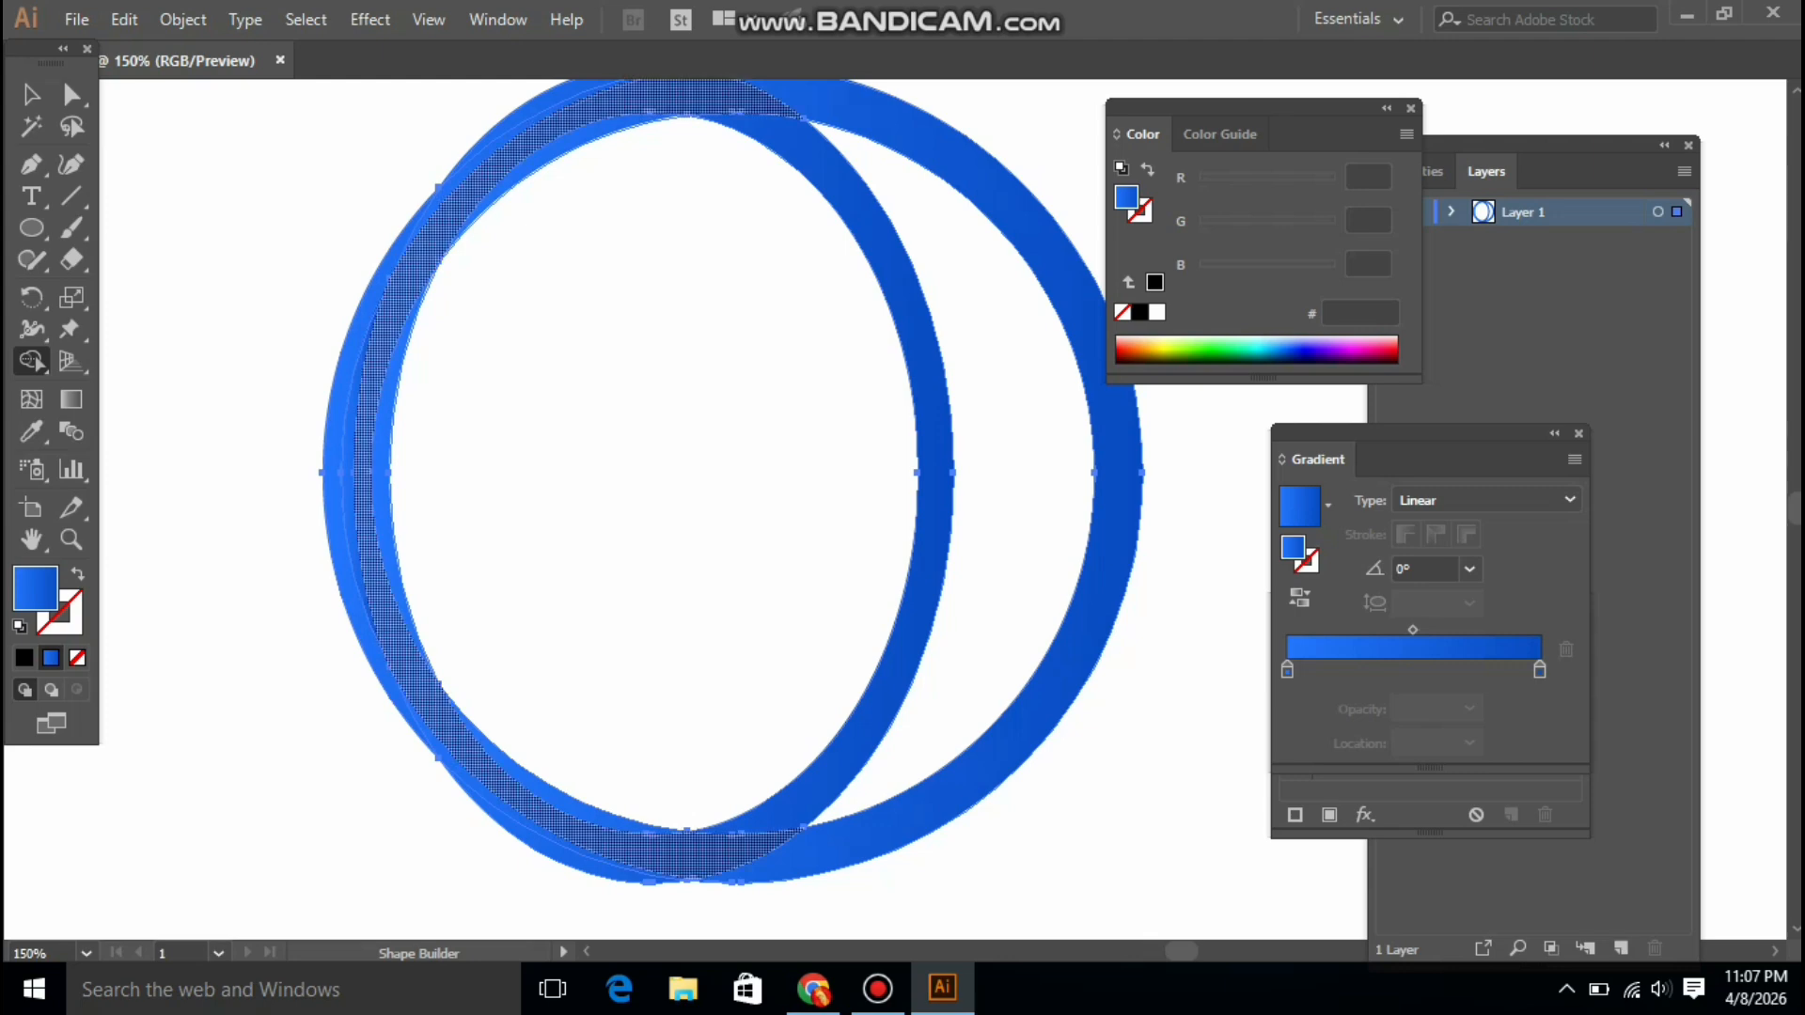
pyautogui.click(356, 470)
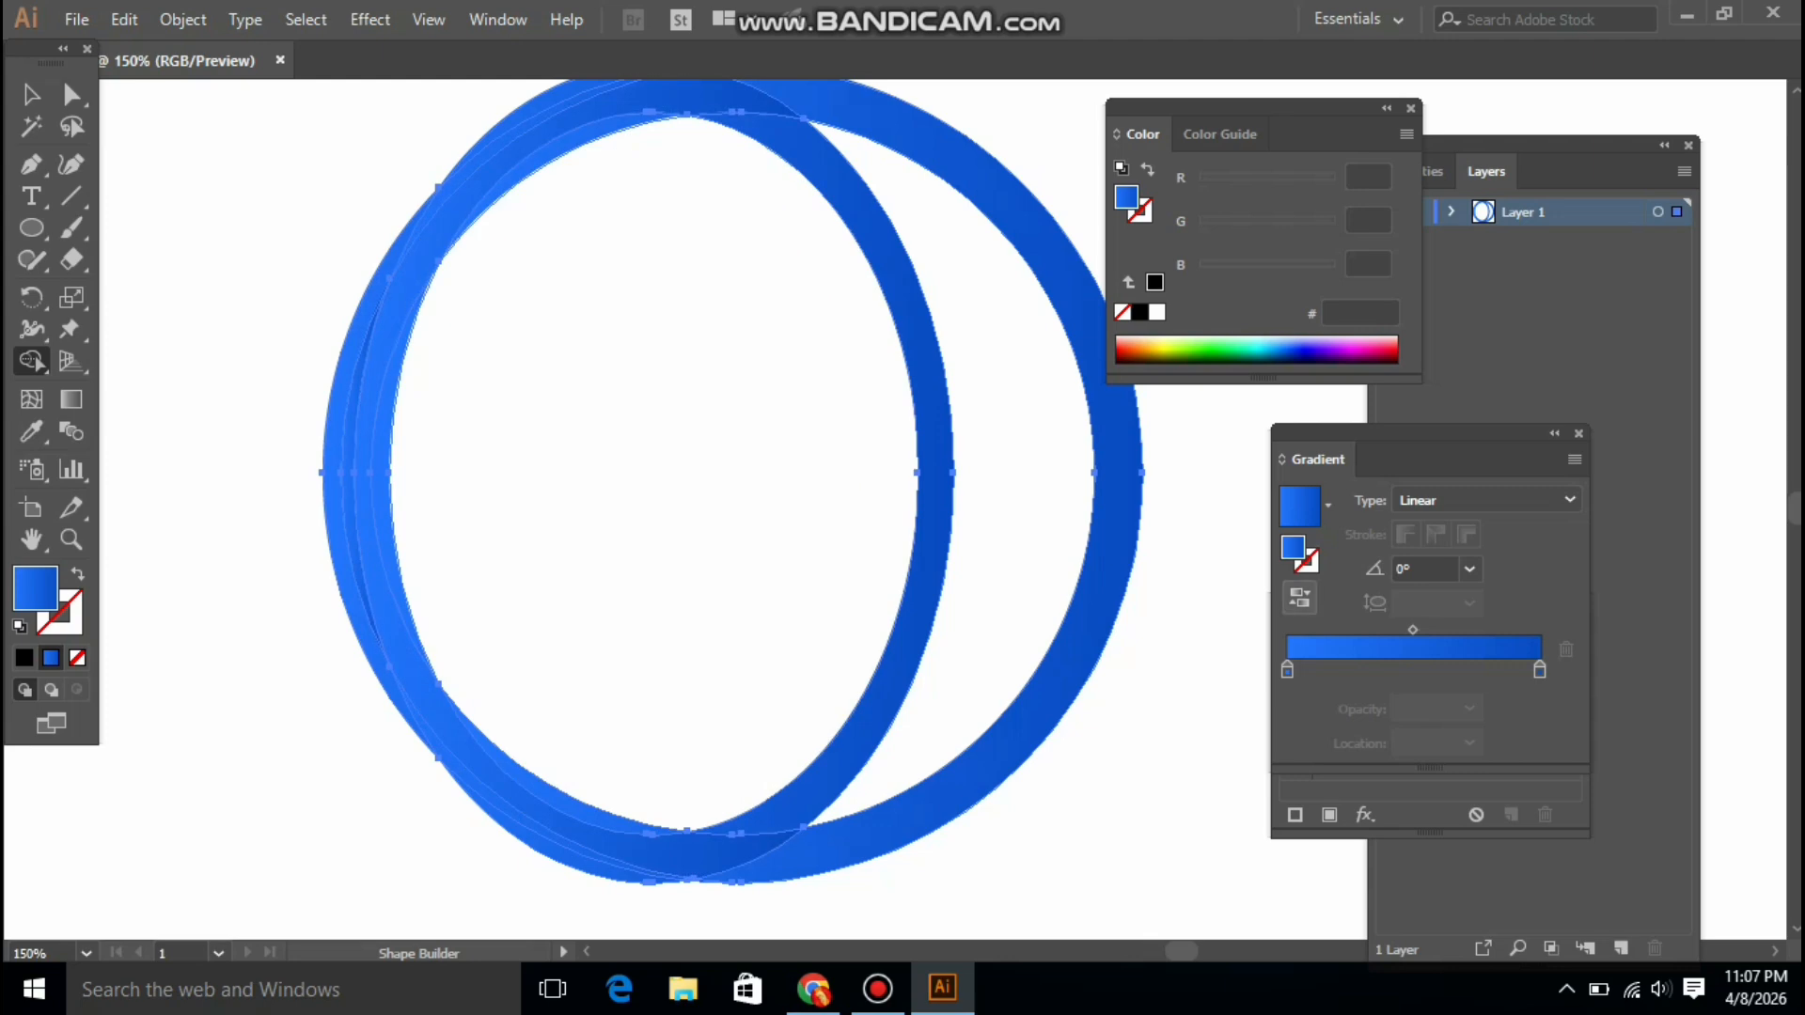
pyautogui.click(371, 561)
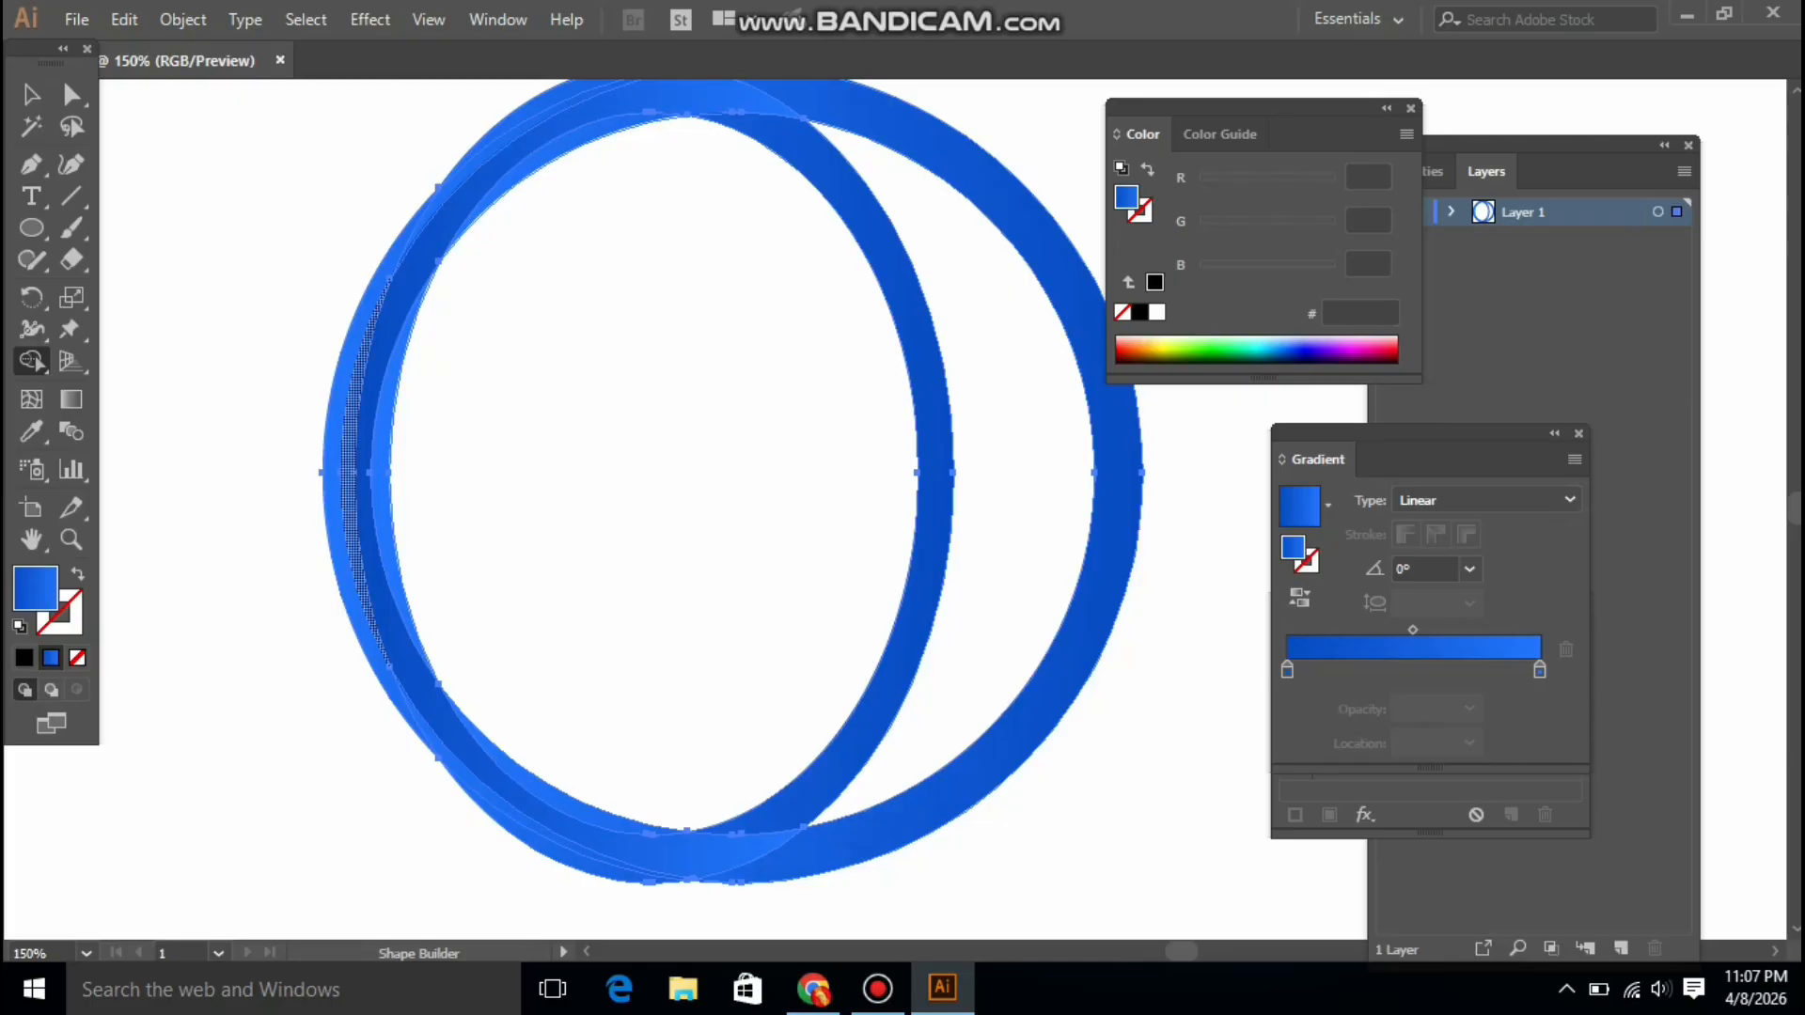
# Move the leftover ellipse pieces out of the ring to the artboard's right side
pyautogui.press('v')
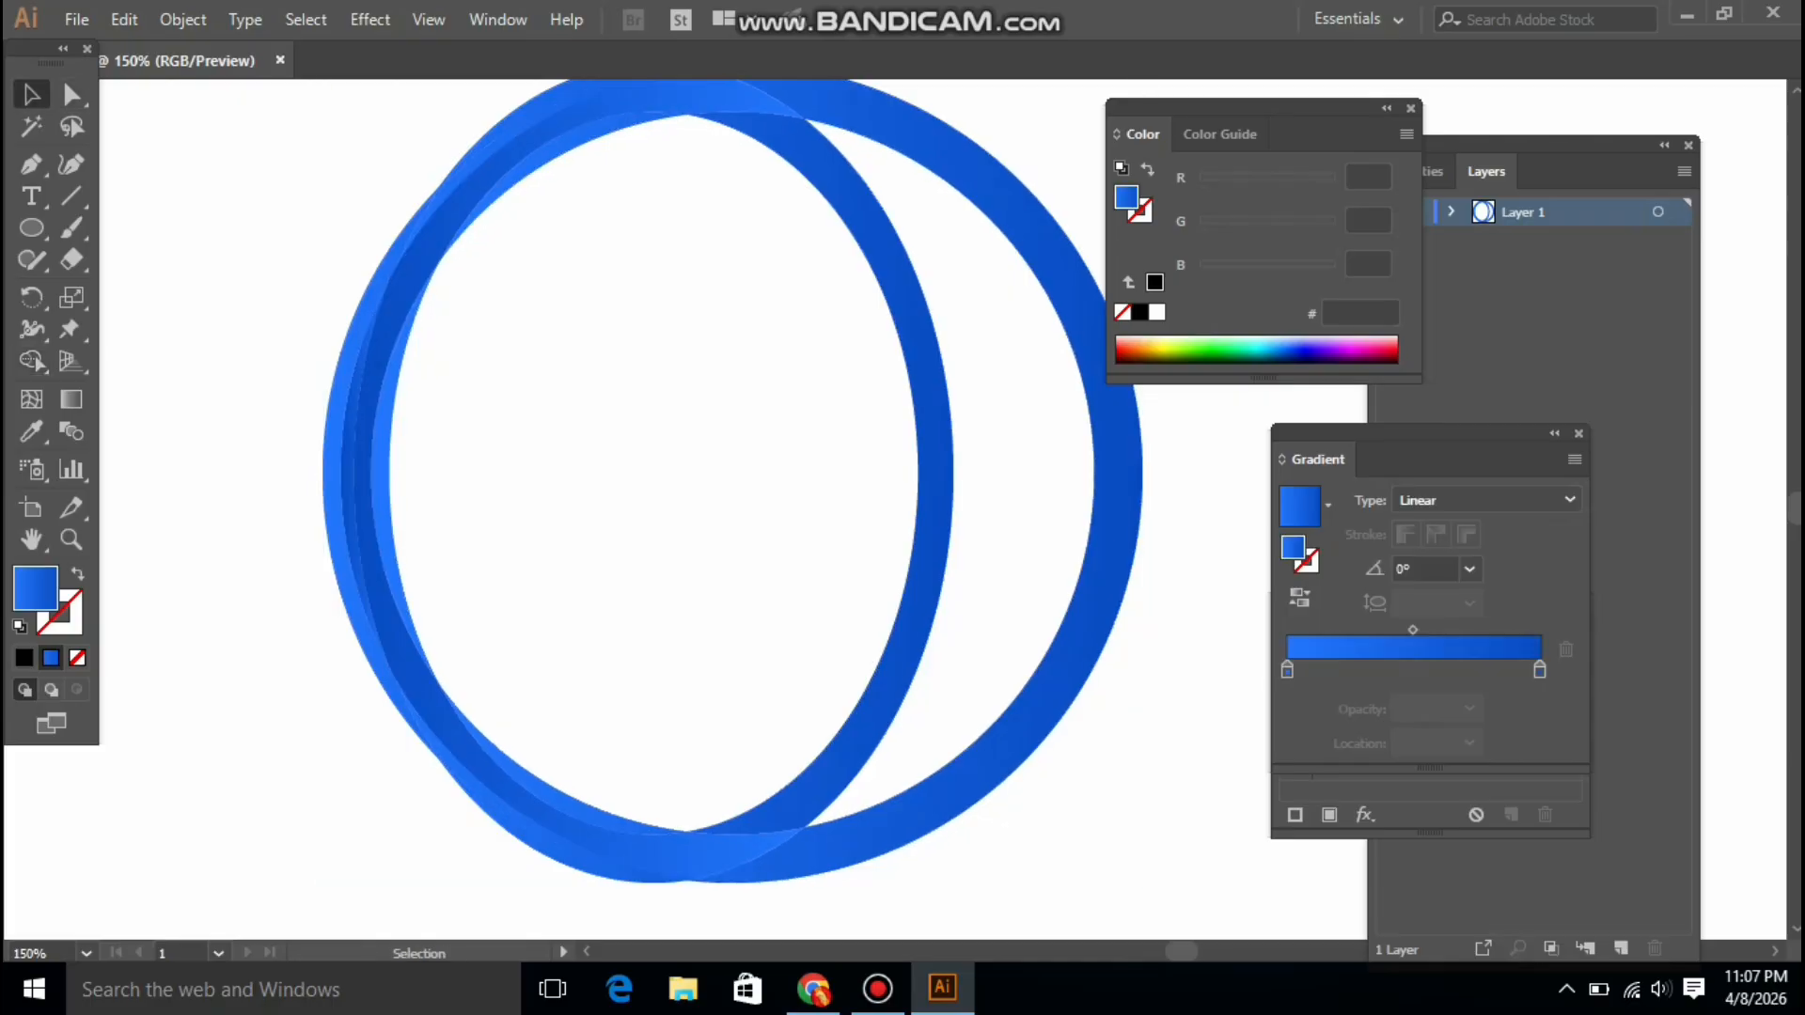
pyautogui.moveTo(431, 521); pyautogui.dragTo(592, 636)
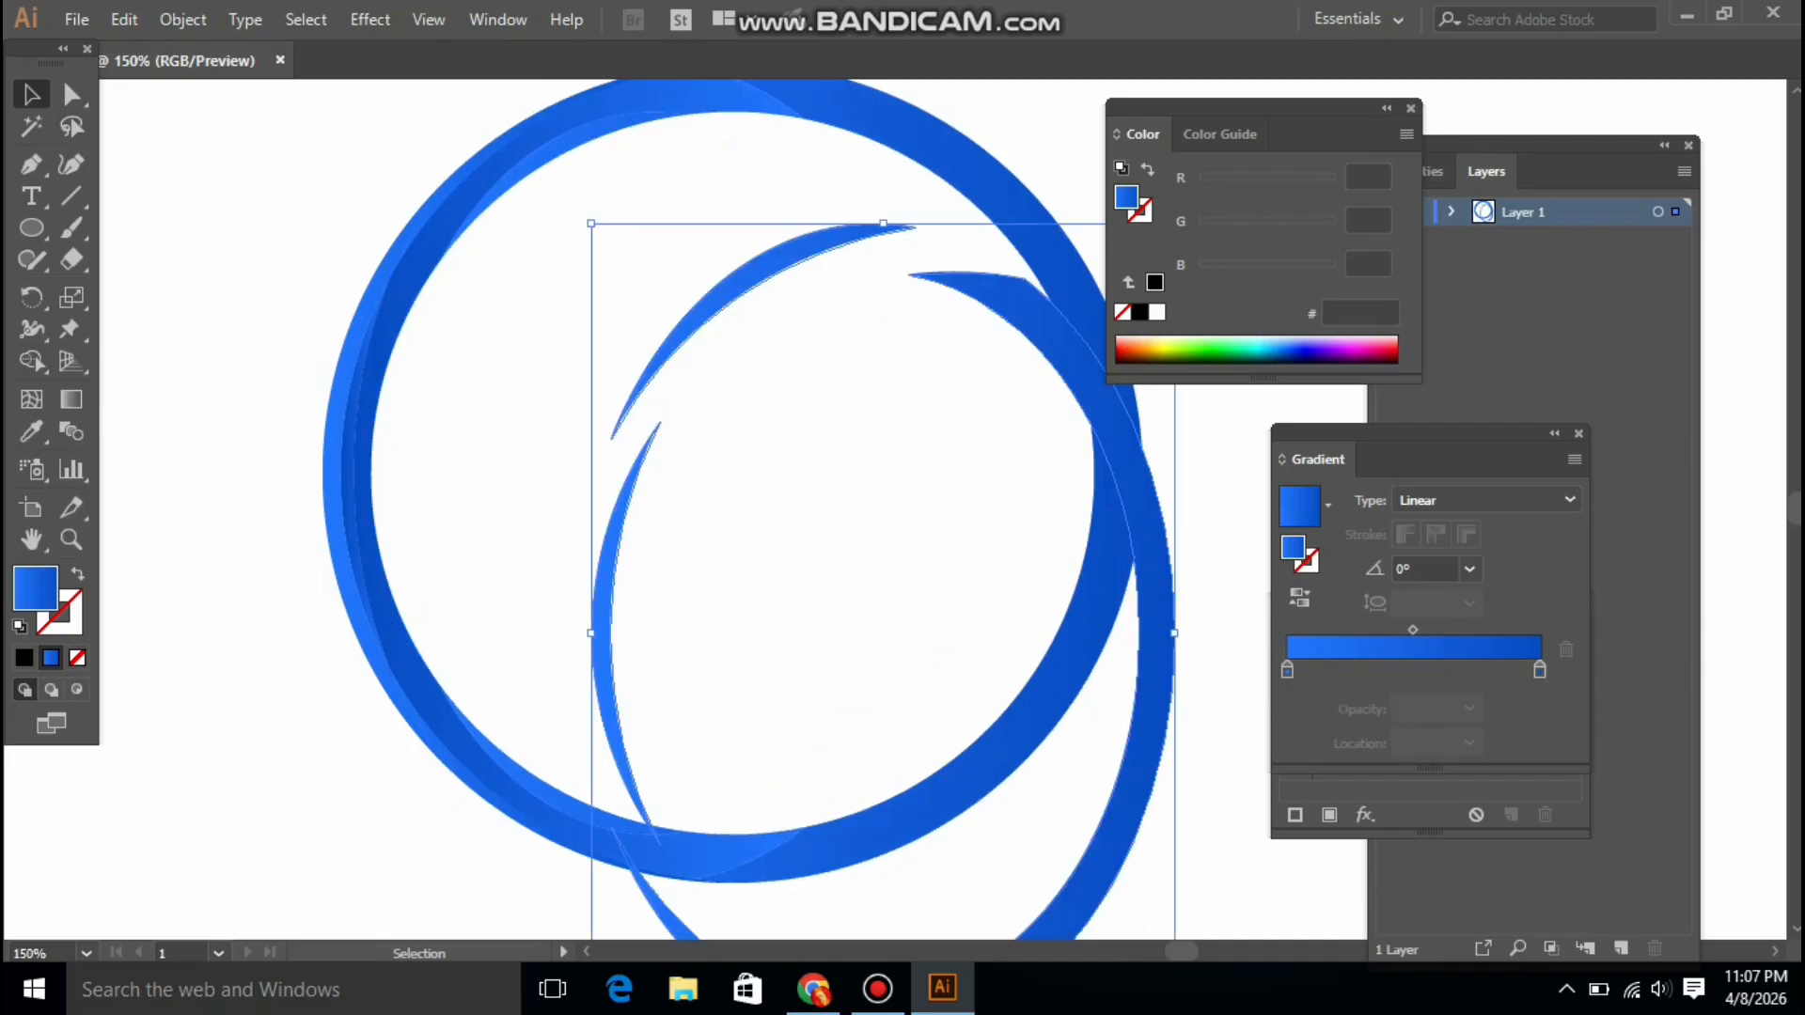
pyautogui.press('z')
pyautogui.hotkey('ctrl', '-')
pyautogui.hotkey('ctrl', '-')
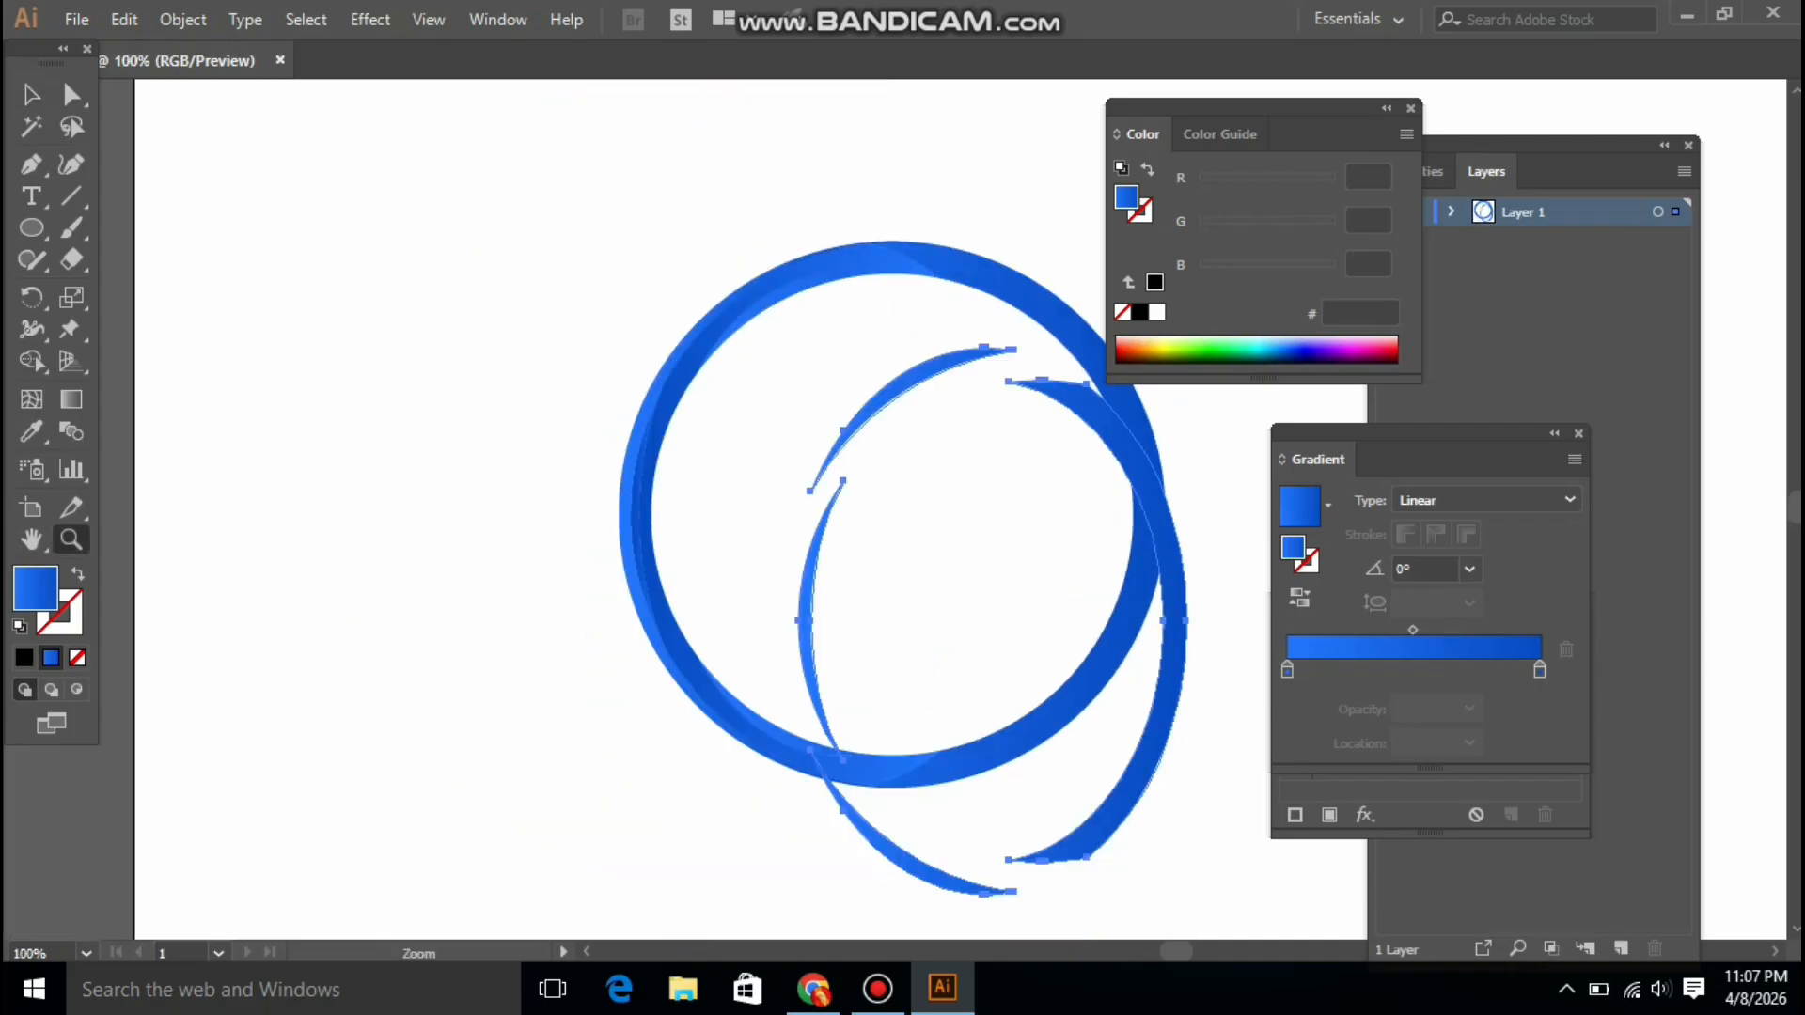
pyautogui.hscroll(5, 671, 478)
pyautogui.scroll(-2, 671, 478)
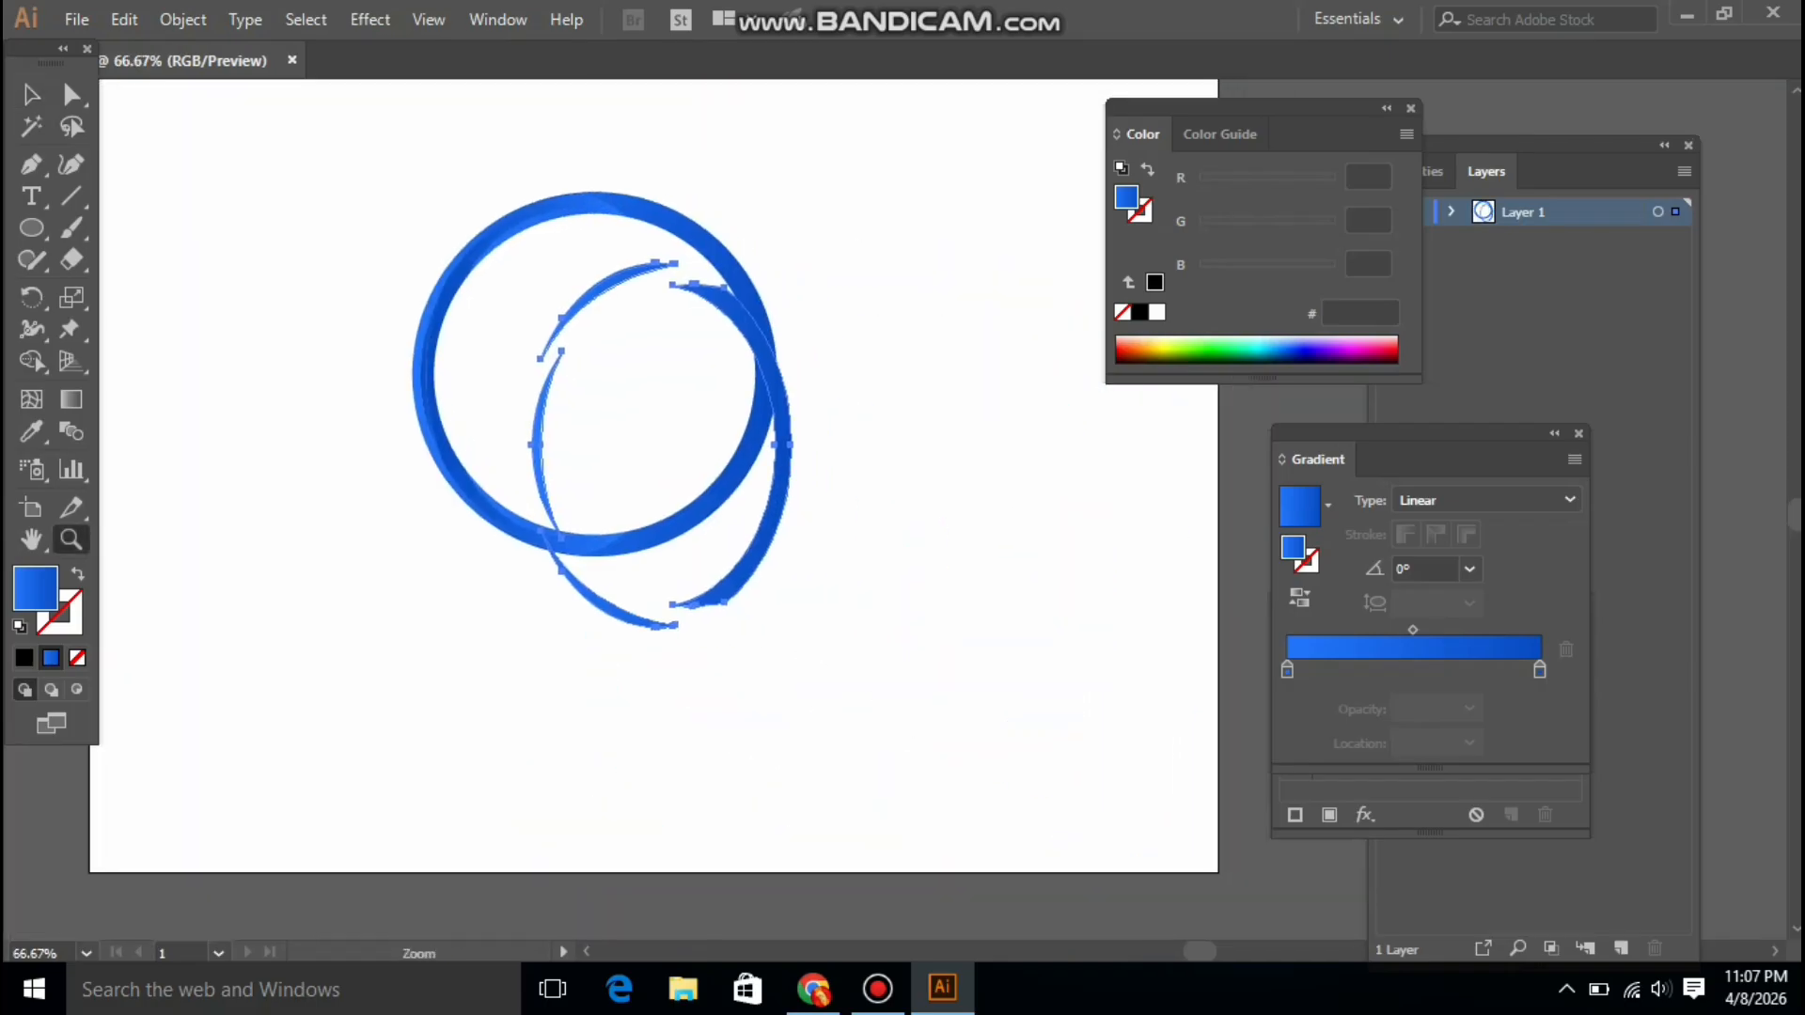
pyautogui.press('v')
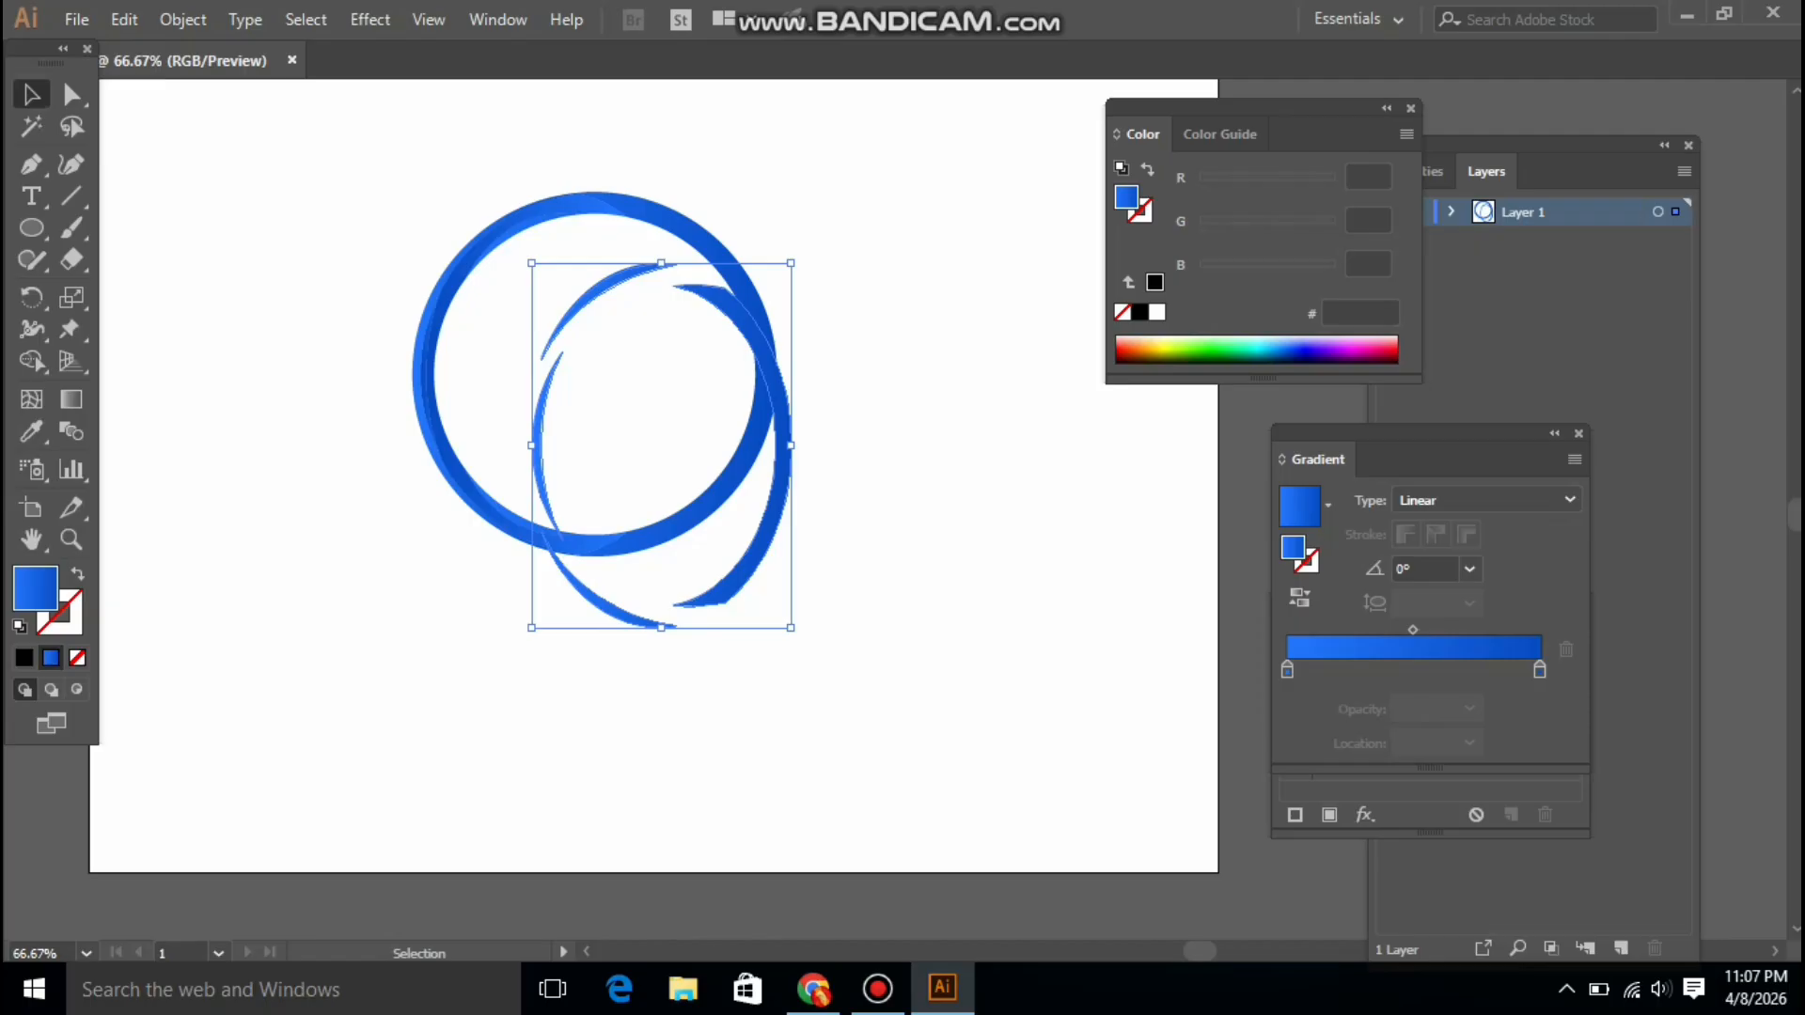
pyautogui.moveTo(788, 534); pyautogui.dragTo(1083, 628)
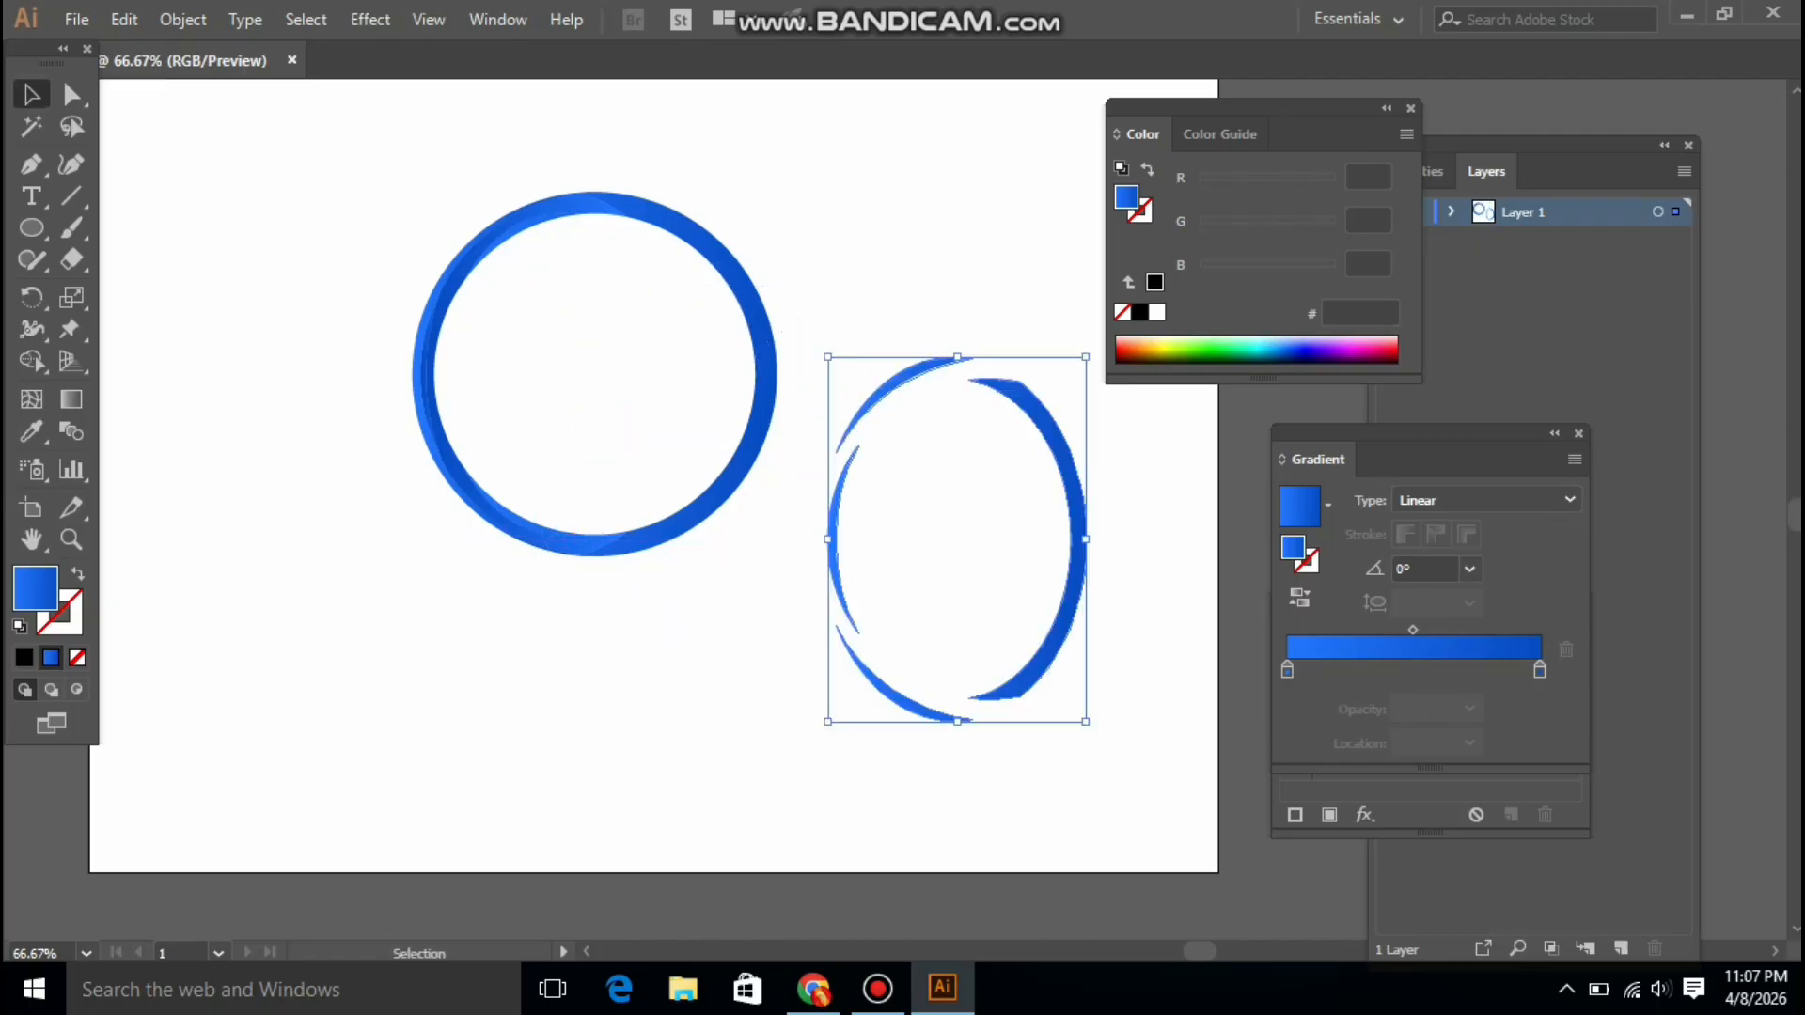
# Move the leftover ring pieces away from the crescent, placing them over the ellipse pieces at the artboard's lower right
pyautogui.moveTo(722, 257); pyautogui.dragTo(405, 554)
pyautogui.moveTo(457, 491); pyautogui.dragTo(506, 535)
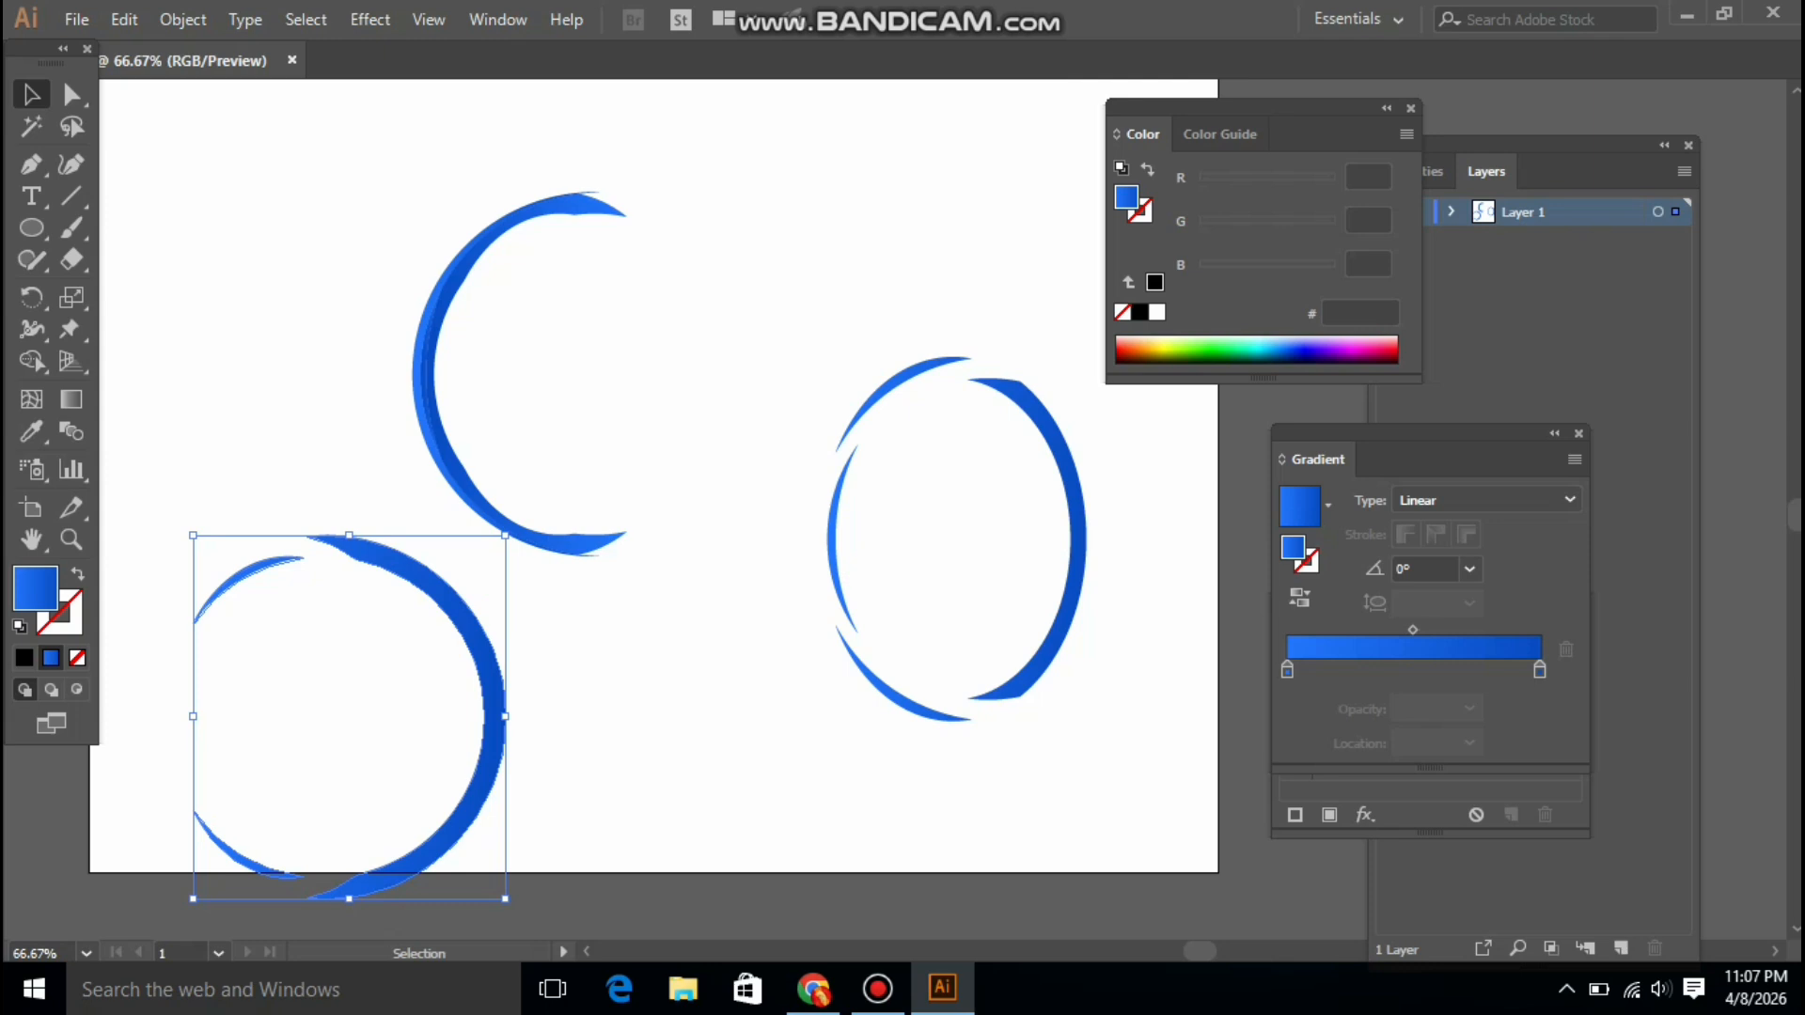
pyautogui.moveTo(516, 677); pyautogui.dragTo(1021, 564)
pyautogui.scroll(1, 658, 470)
# Select all pieces of the C-shaped crescent and group them
pyautogui.moveTo(330, 121); pyautogui.dragTo(656, 684)
pyautogui.rightClick(515, 315)
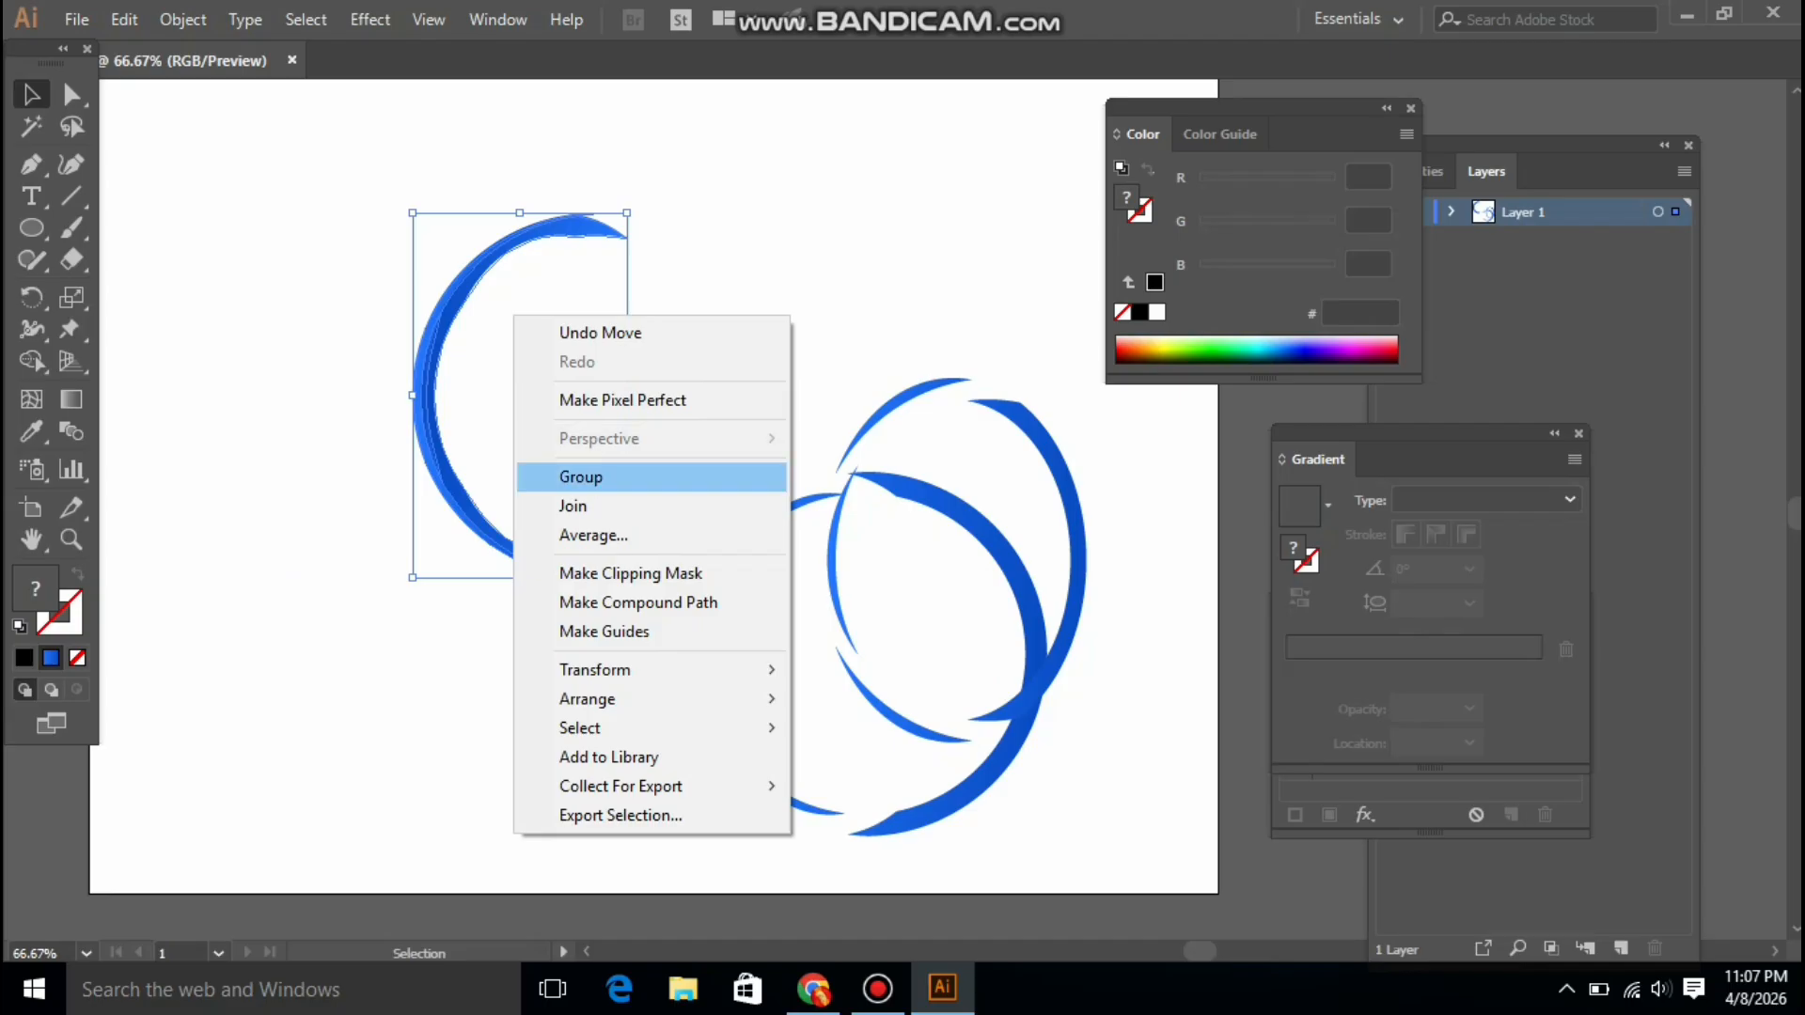
pyautogui.click(580, 476)
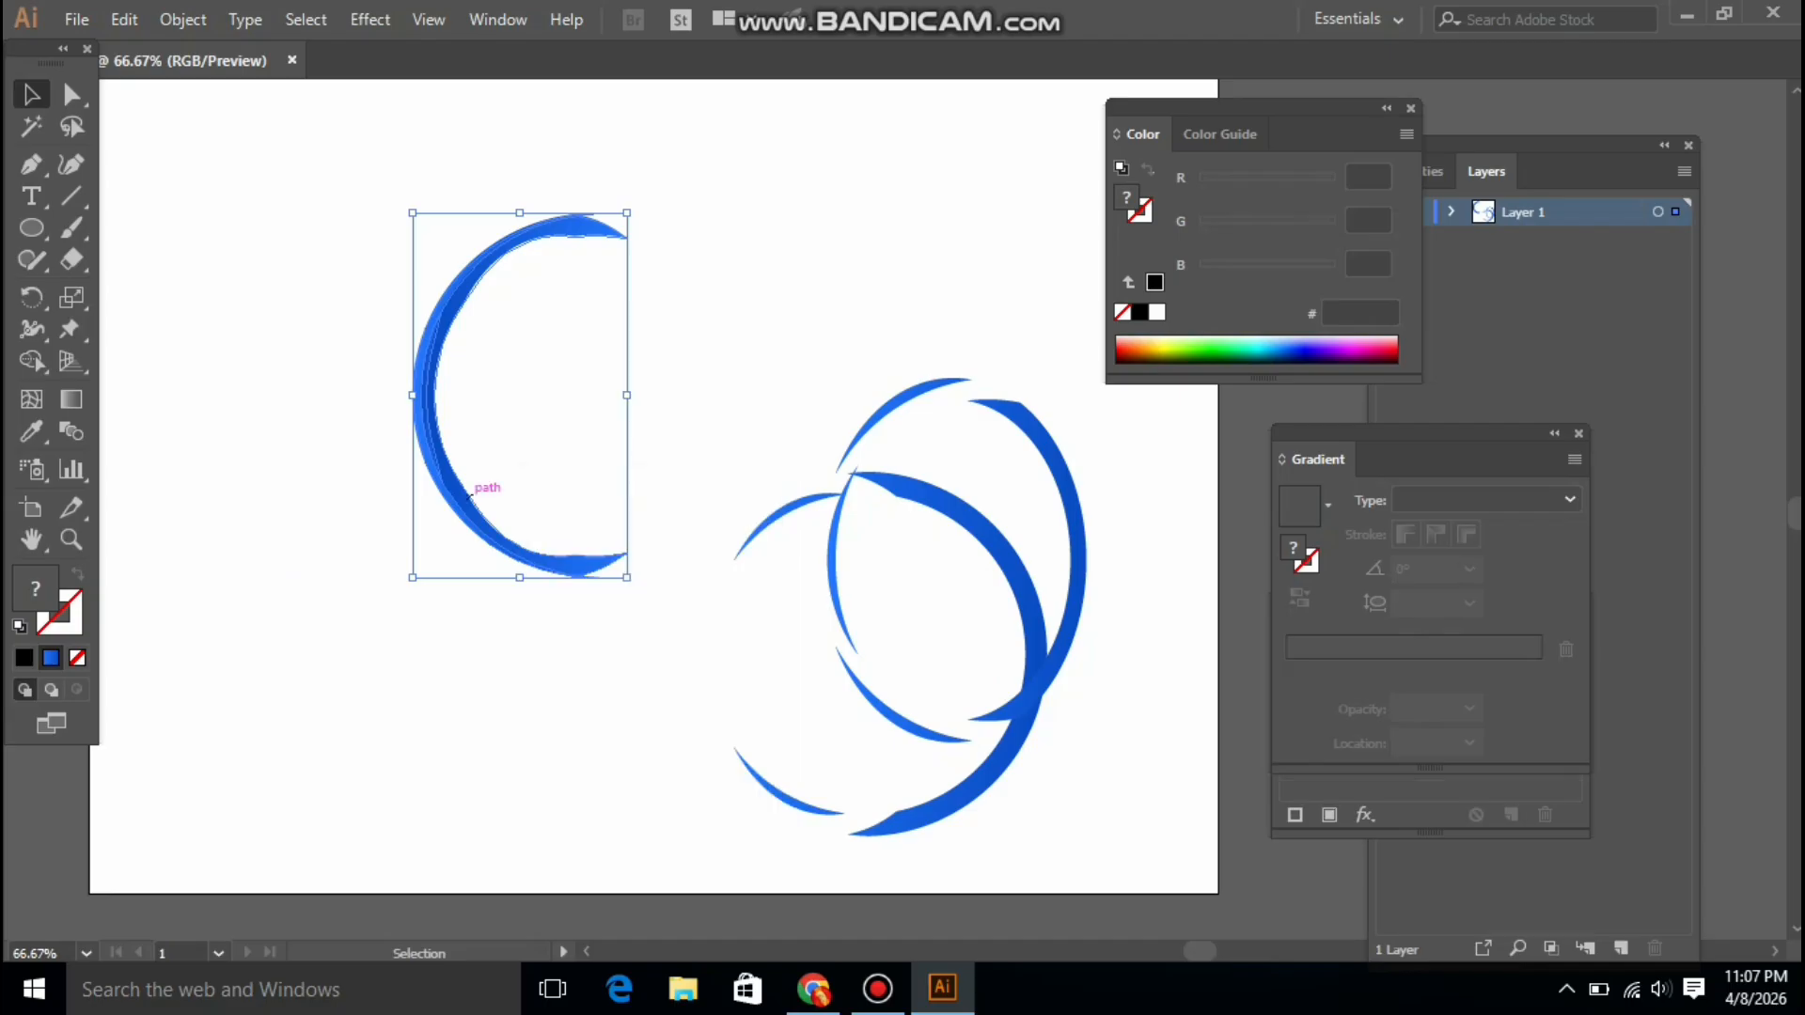
# Fit the leftover ring pieces back against the crescent's open side to complete the circle
pyautogui.press('z')
pyautogui.click(437, 384)
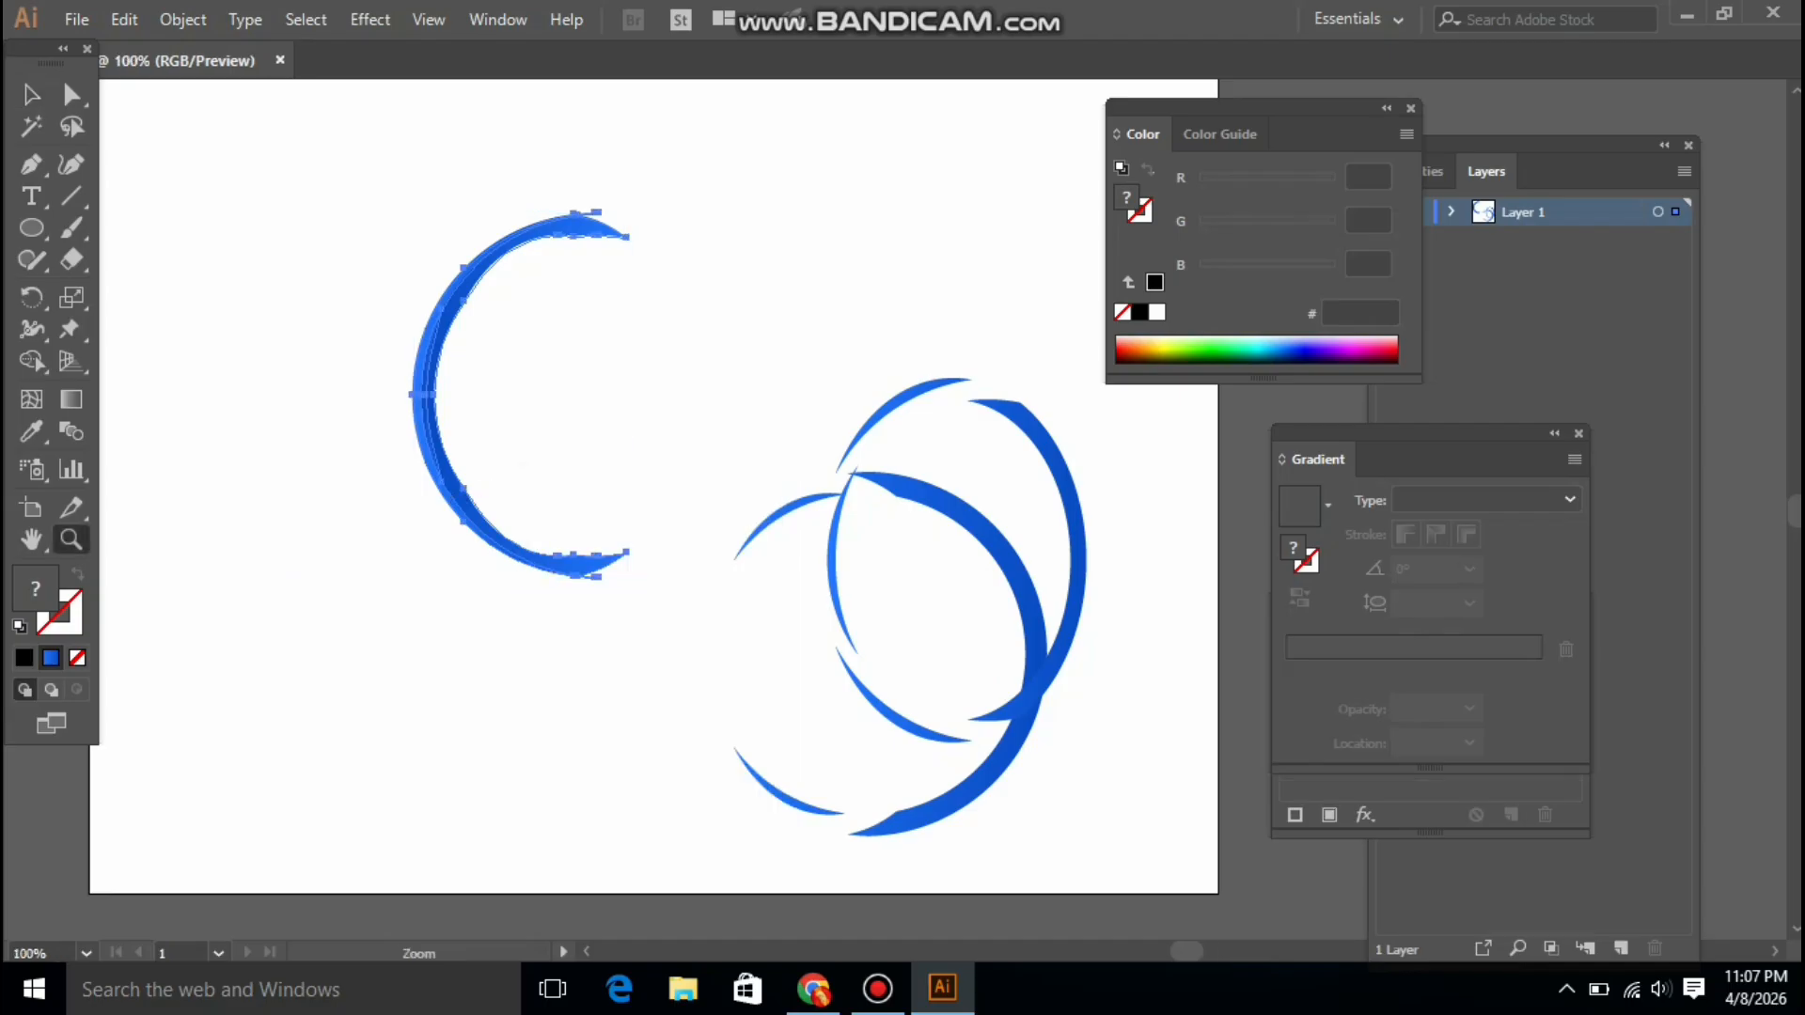
pyautogui.moveTo(437, 384); pyautogui.dragTo(322, 388)
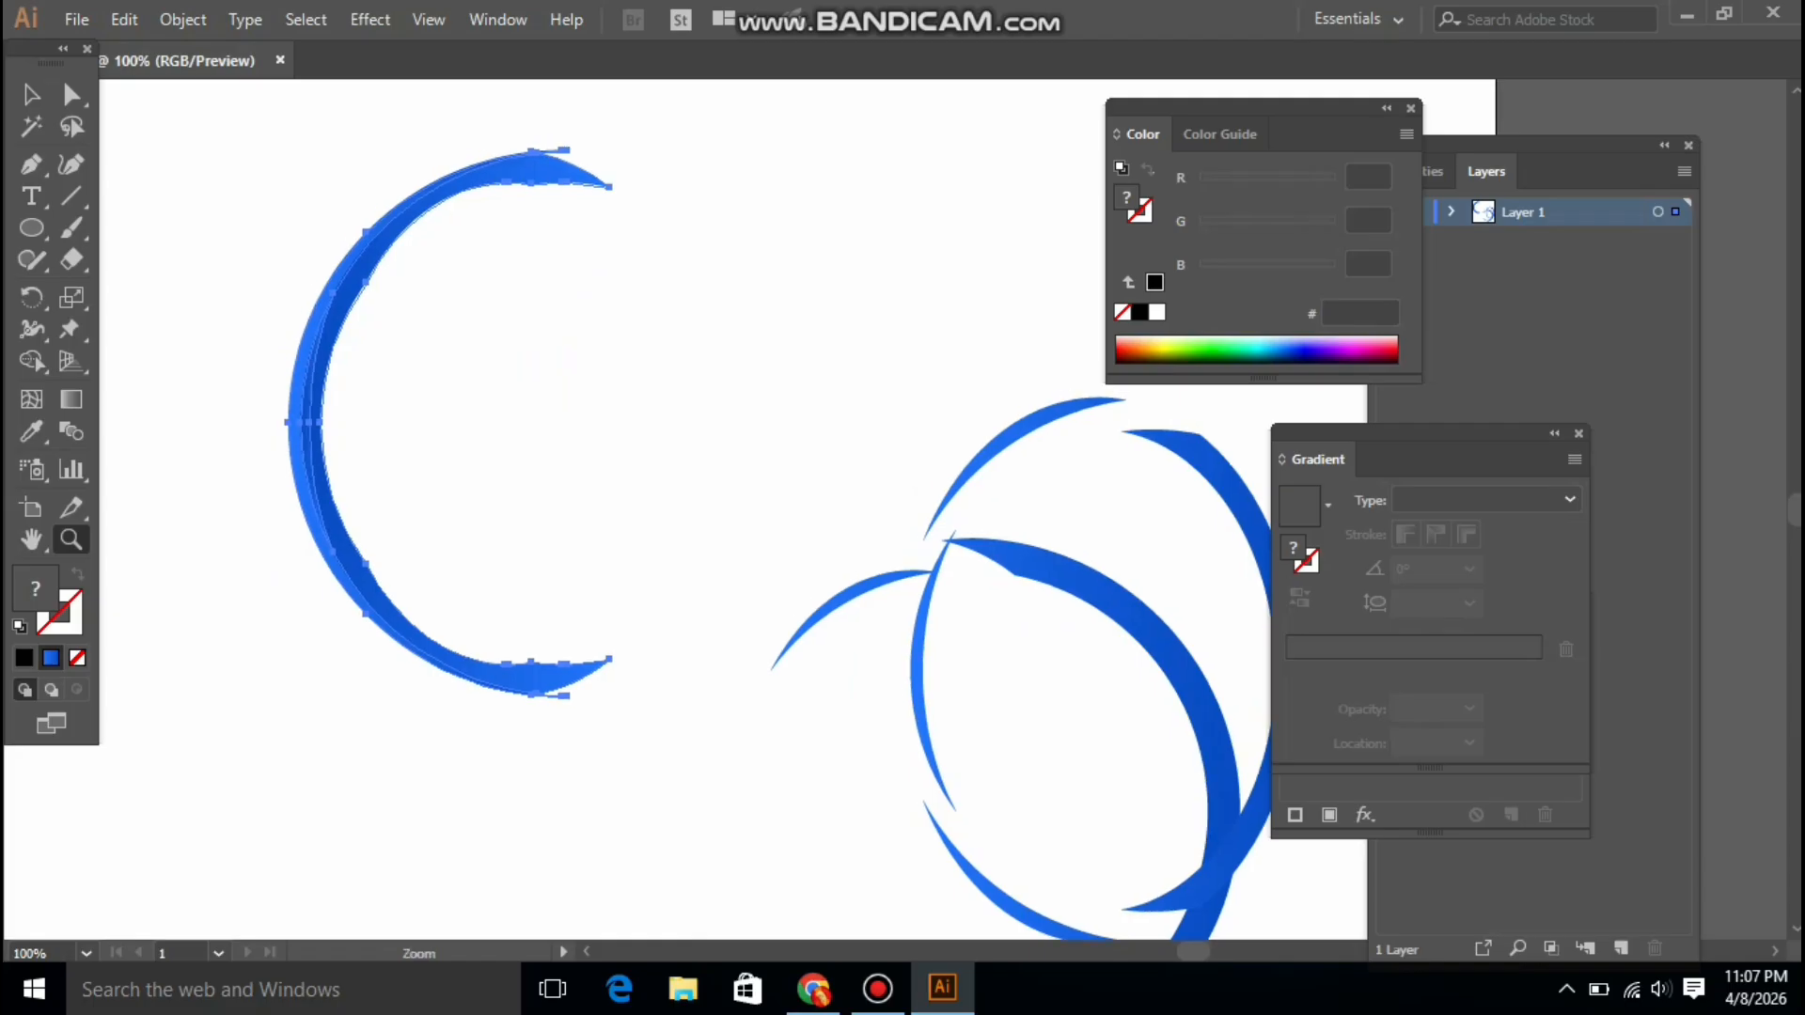
pyautogui.click(31, 94)
pyautogui.click(561, 181)
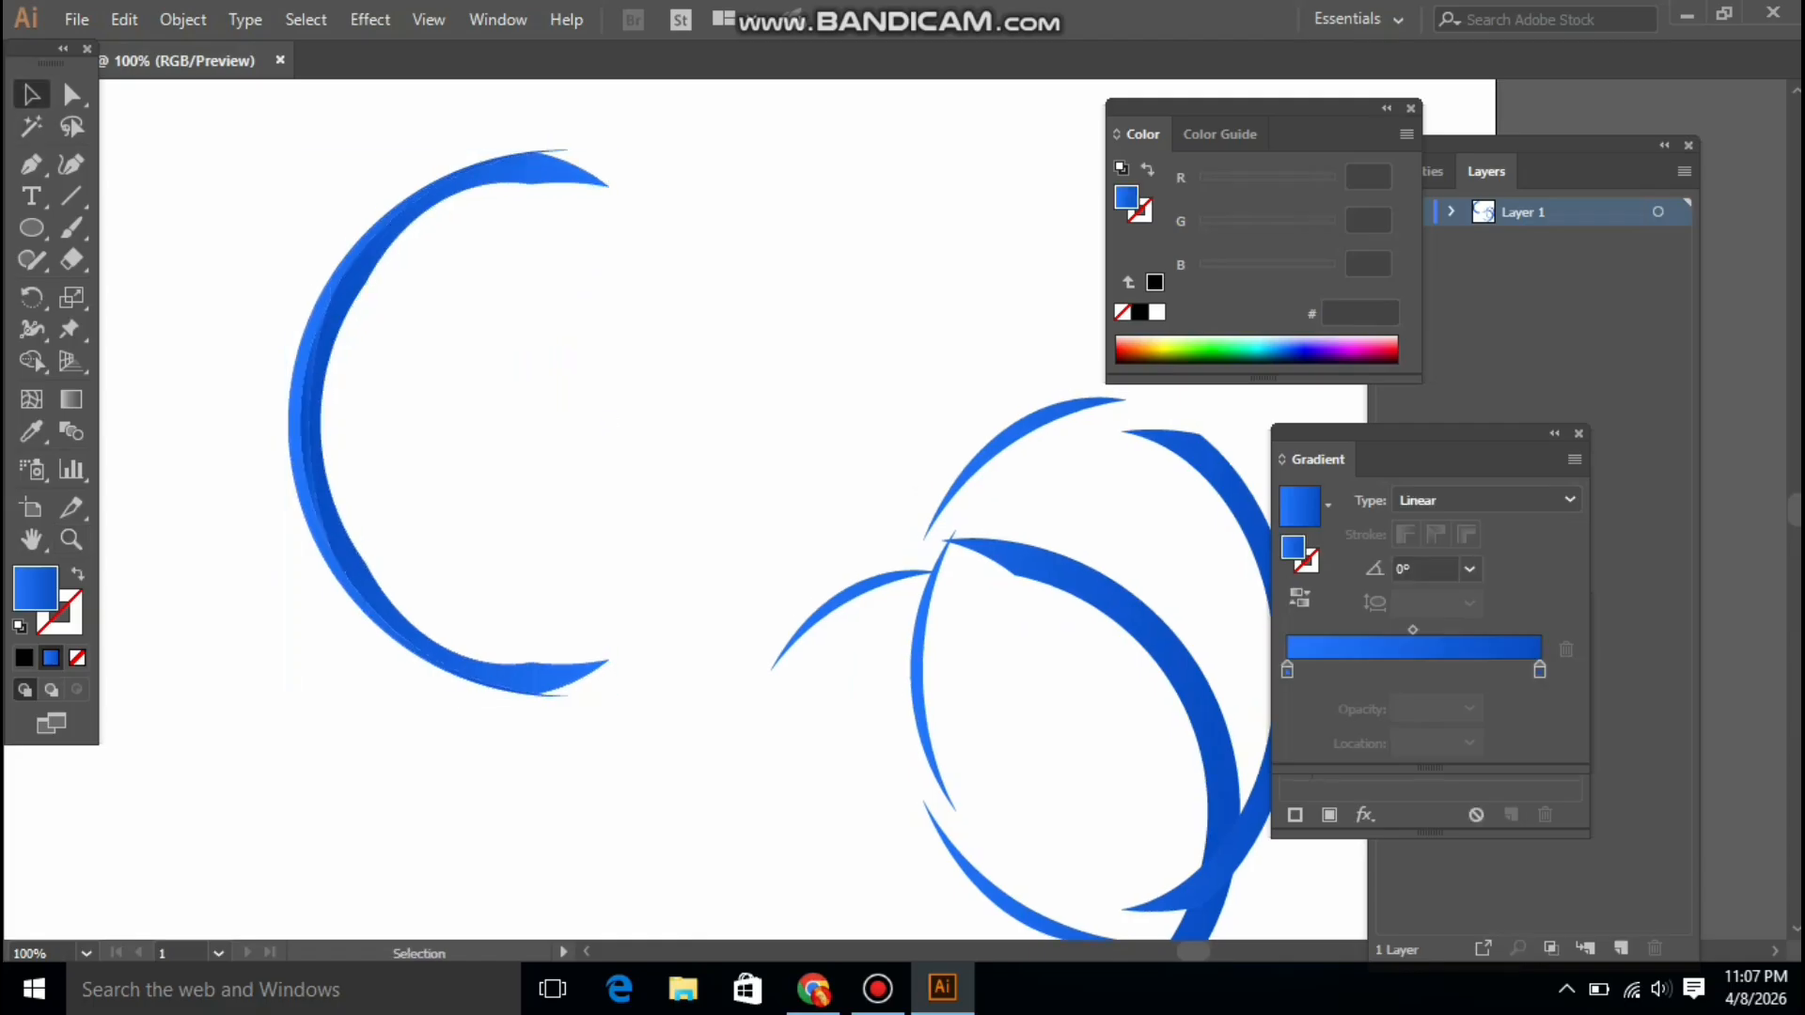
pyautogui.moveTo(813, 282); pyautogui.dragTo(596, 183)
pyautogui.press('a')
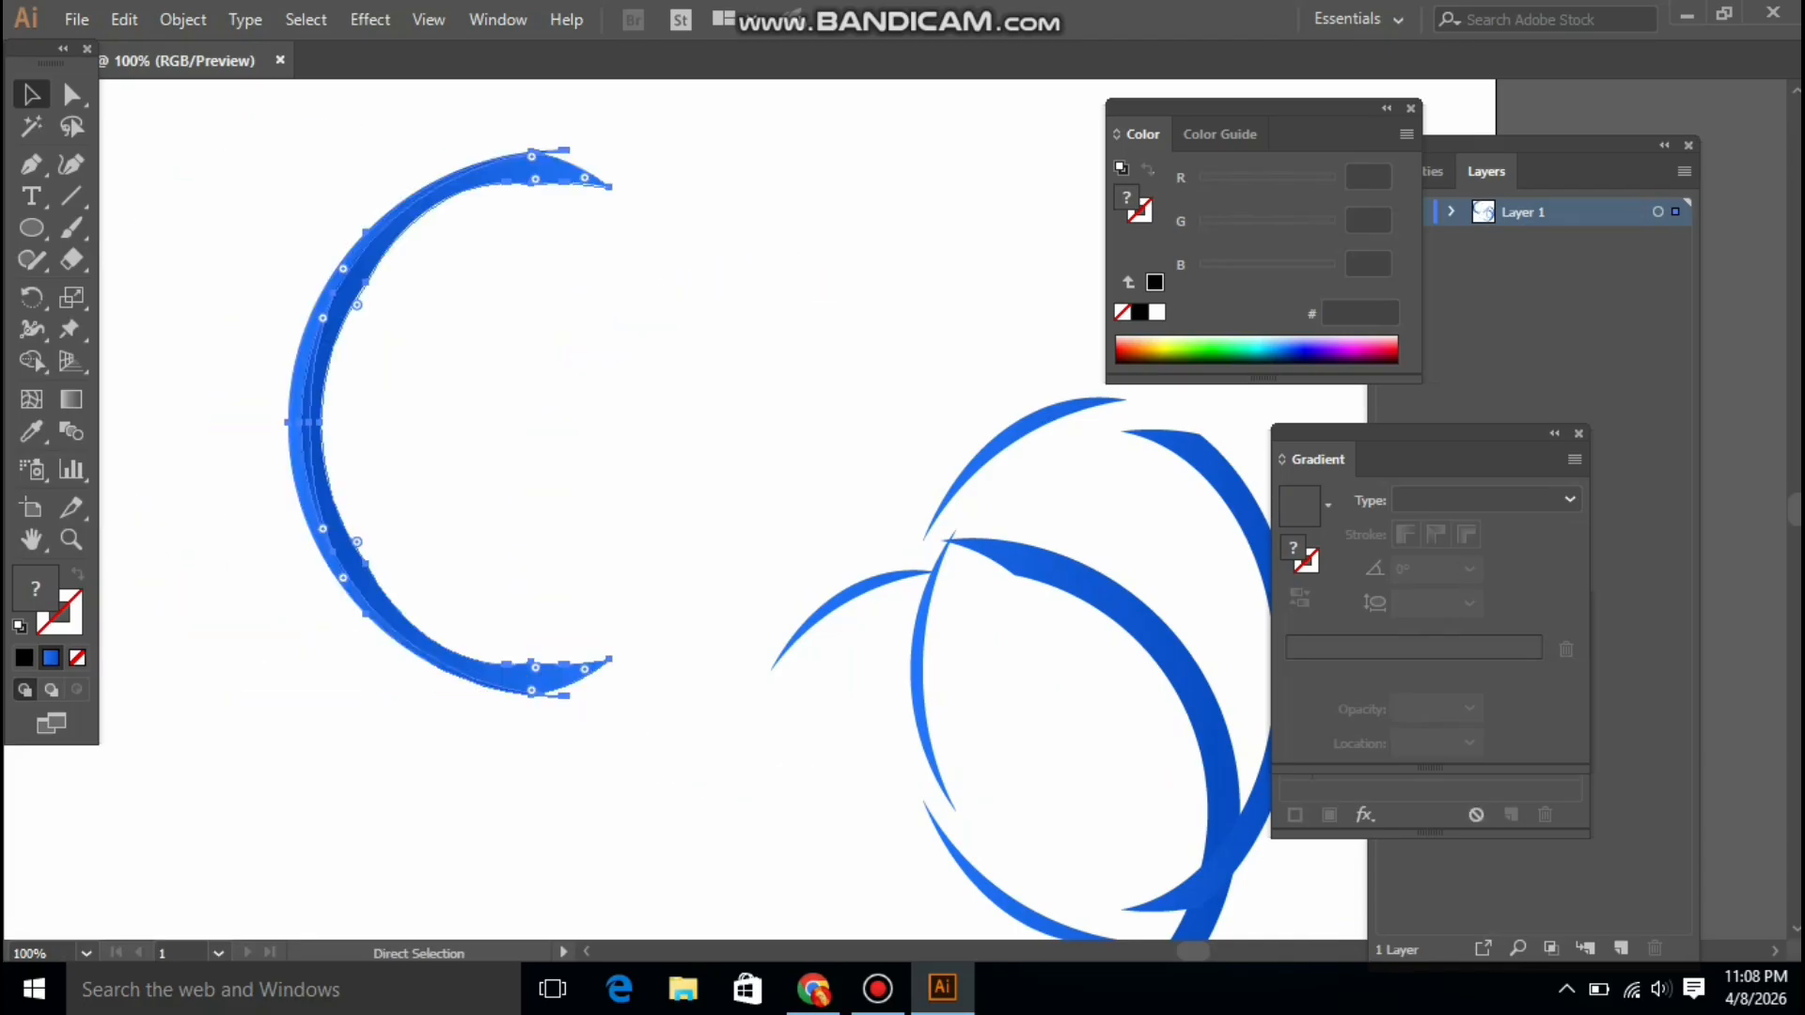
pyautogui.moveTo(968, 555); pyautogui.dragTo(602, 686)
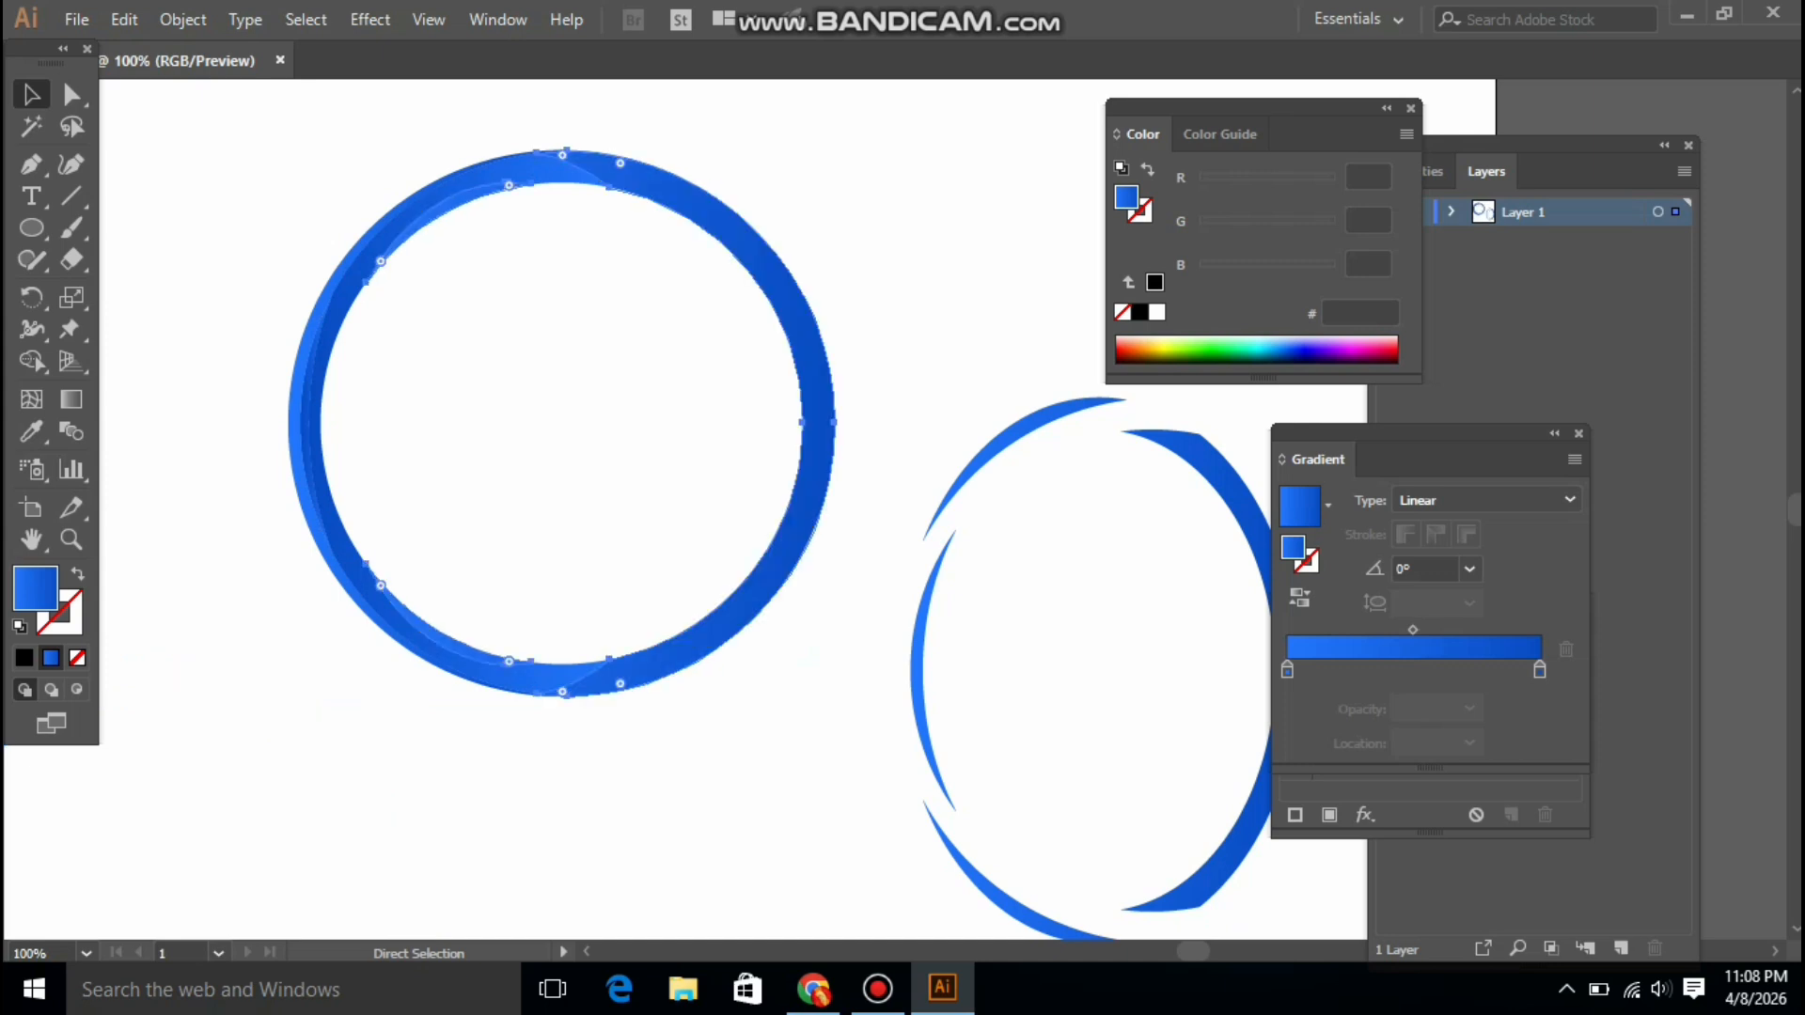
pyautogui.press('v')
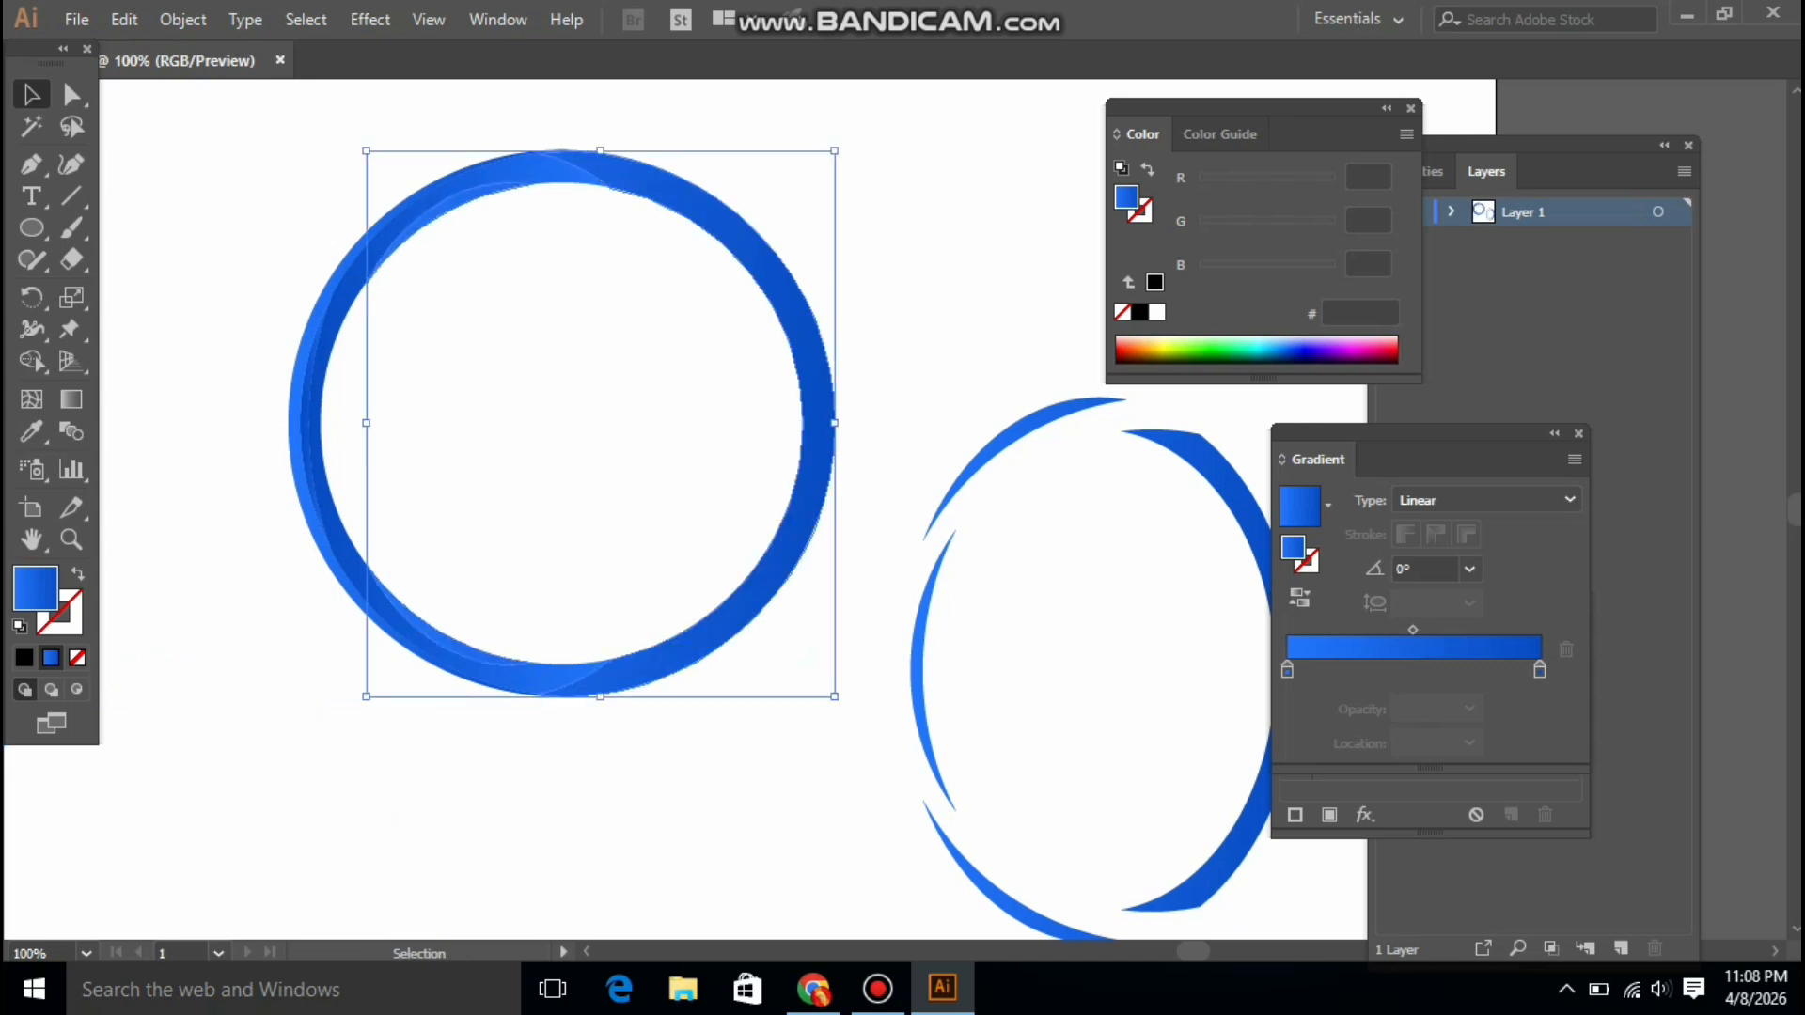
# Reverse the gradient of the ring's right-hand pieces and shift them slightly to the right
pyautogui.hotkey('ctrl', 'shift', 'a')
pyautogui.click(815, 423)
pyautogui.click(1300, 599)
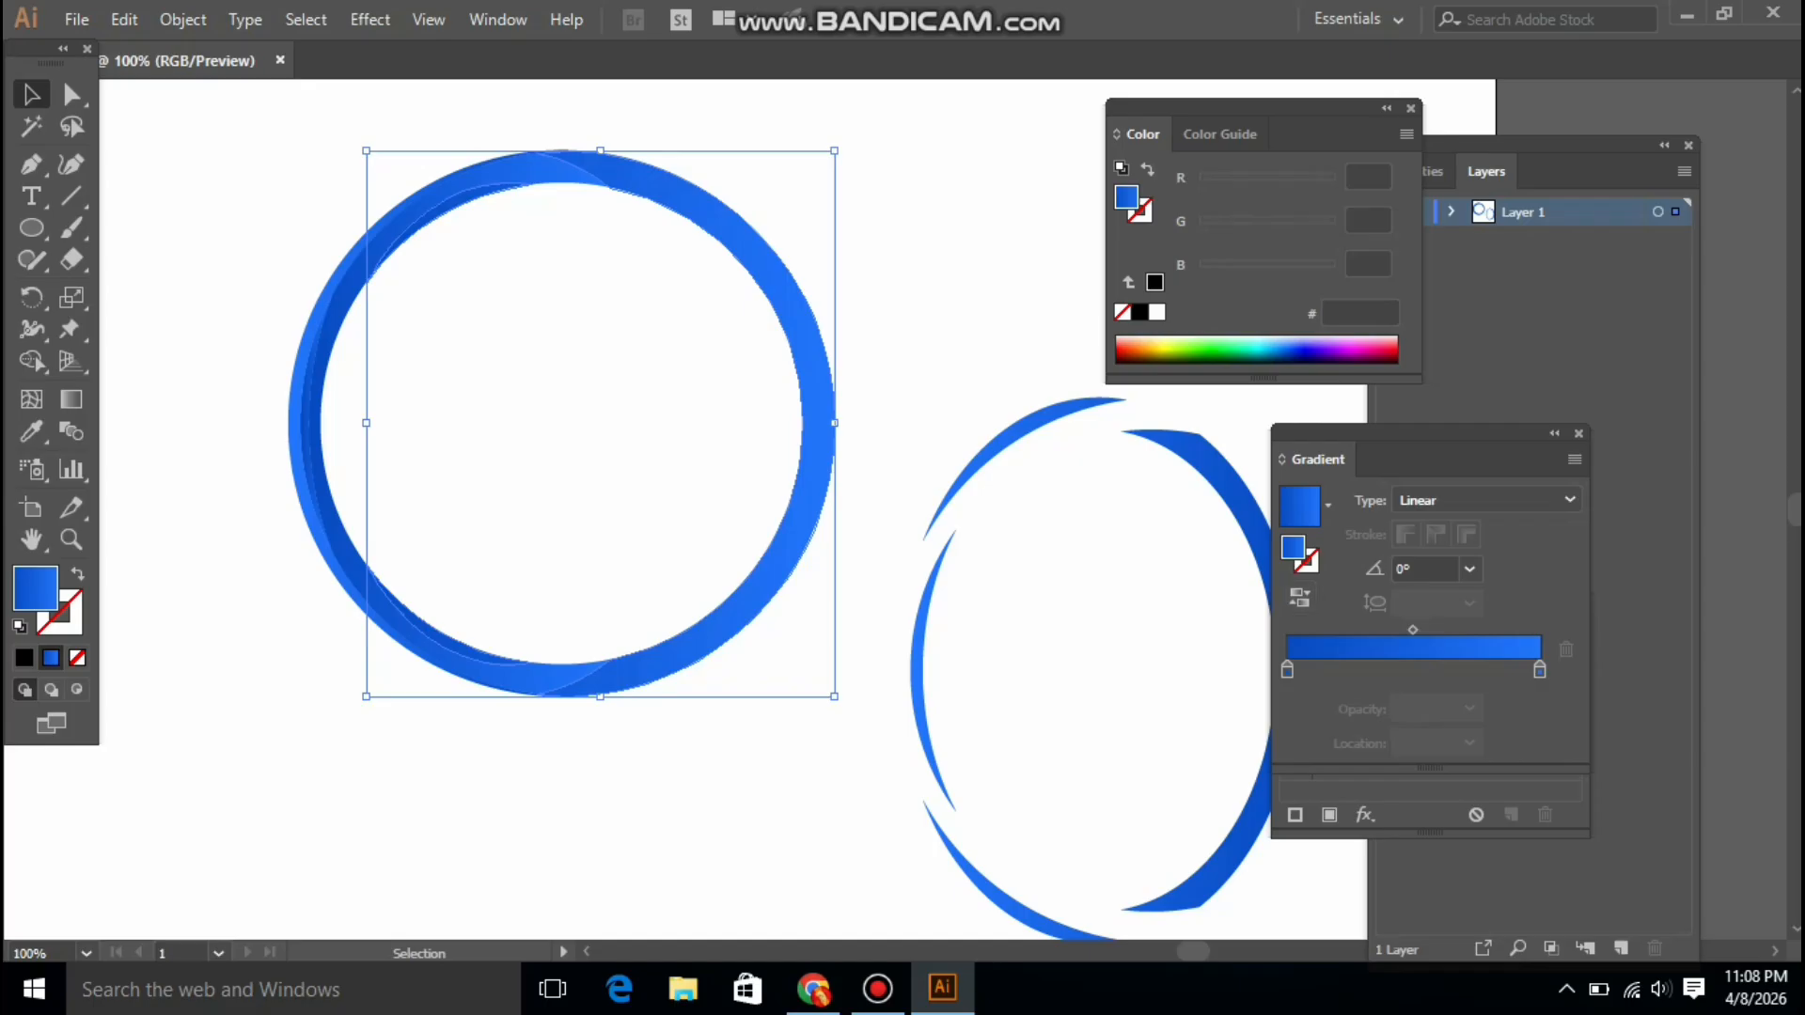
pyautogui.moveTo(599, 423); pyautogui.dragTo(622, 423)
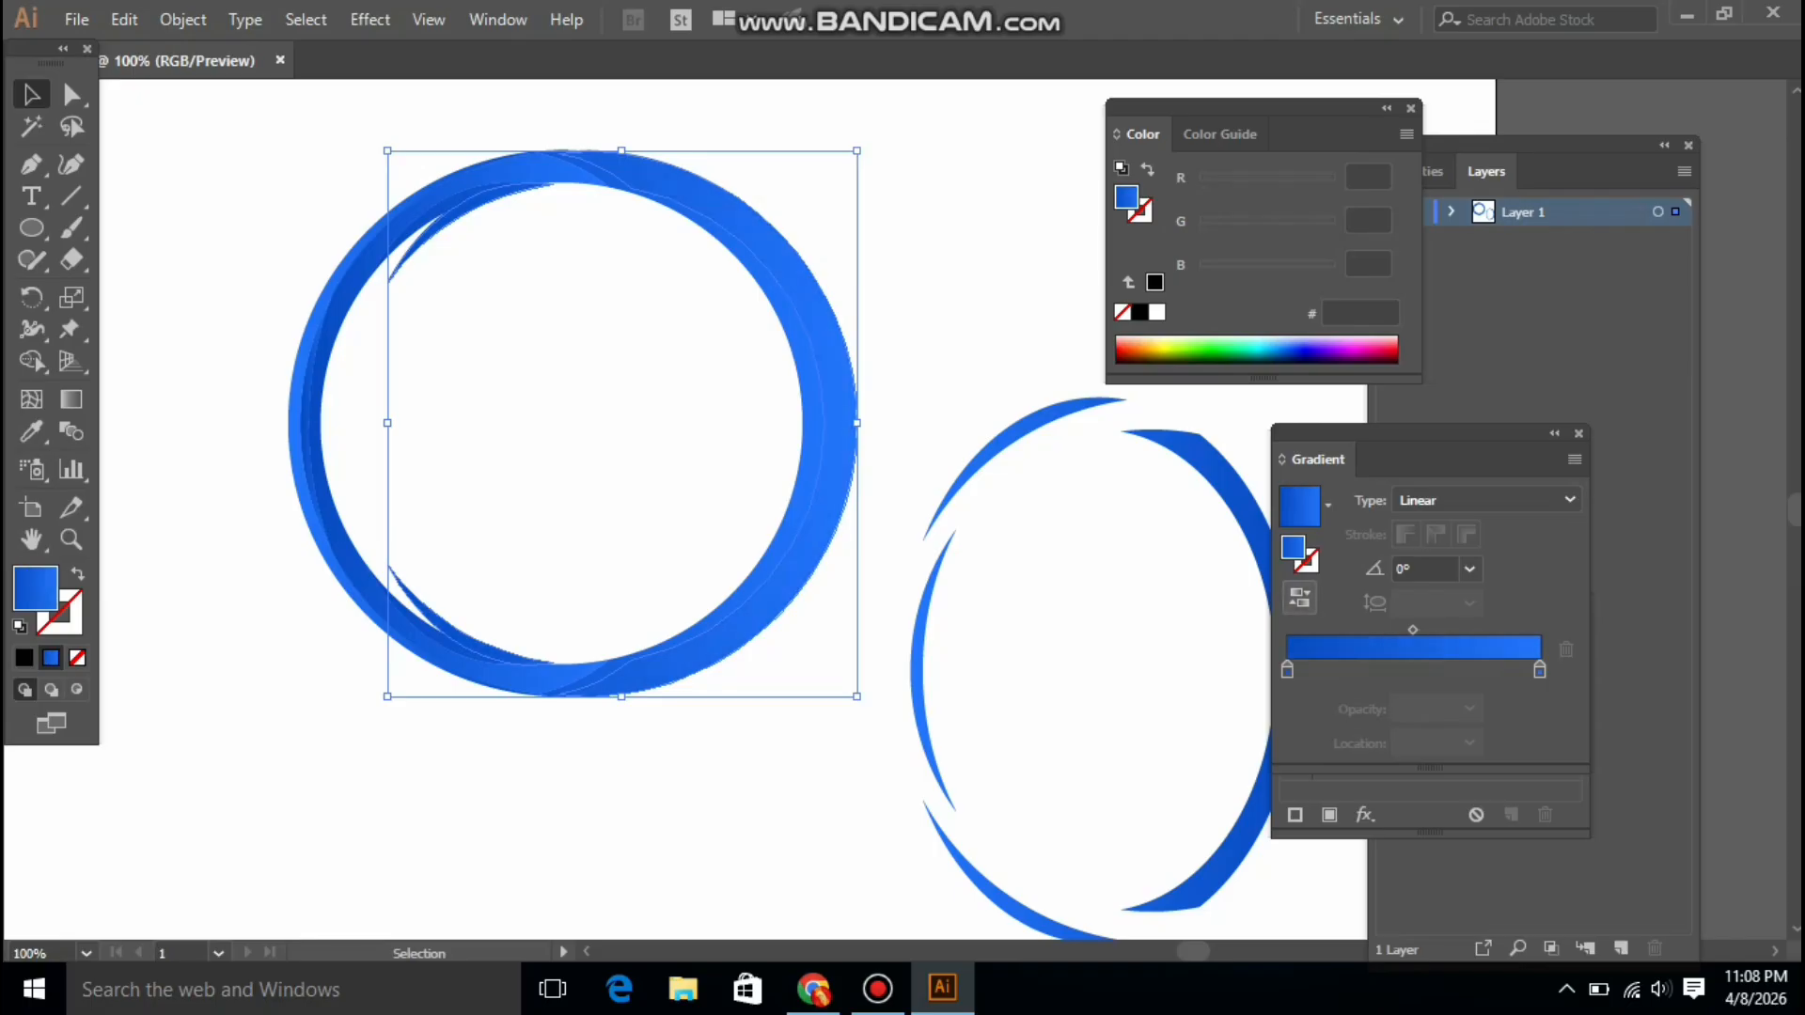
# Reverse the outer right-hand ring's gradient and recolour its dark blue end stop orange (R 249, G 177, B 0)
pyautogui.click(1299, 598)
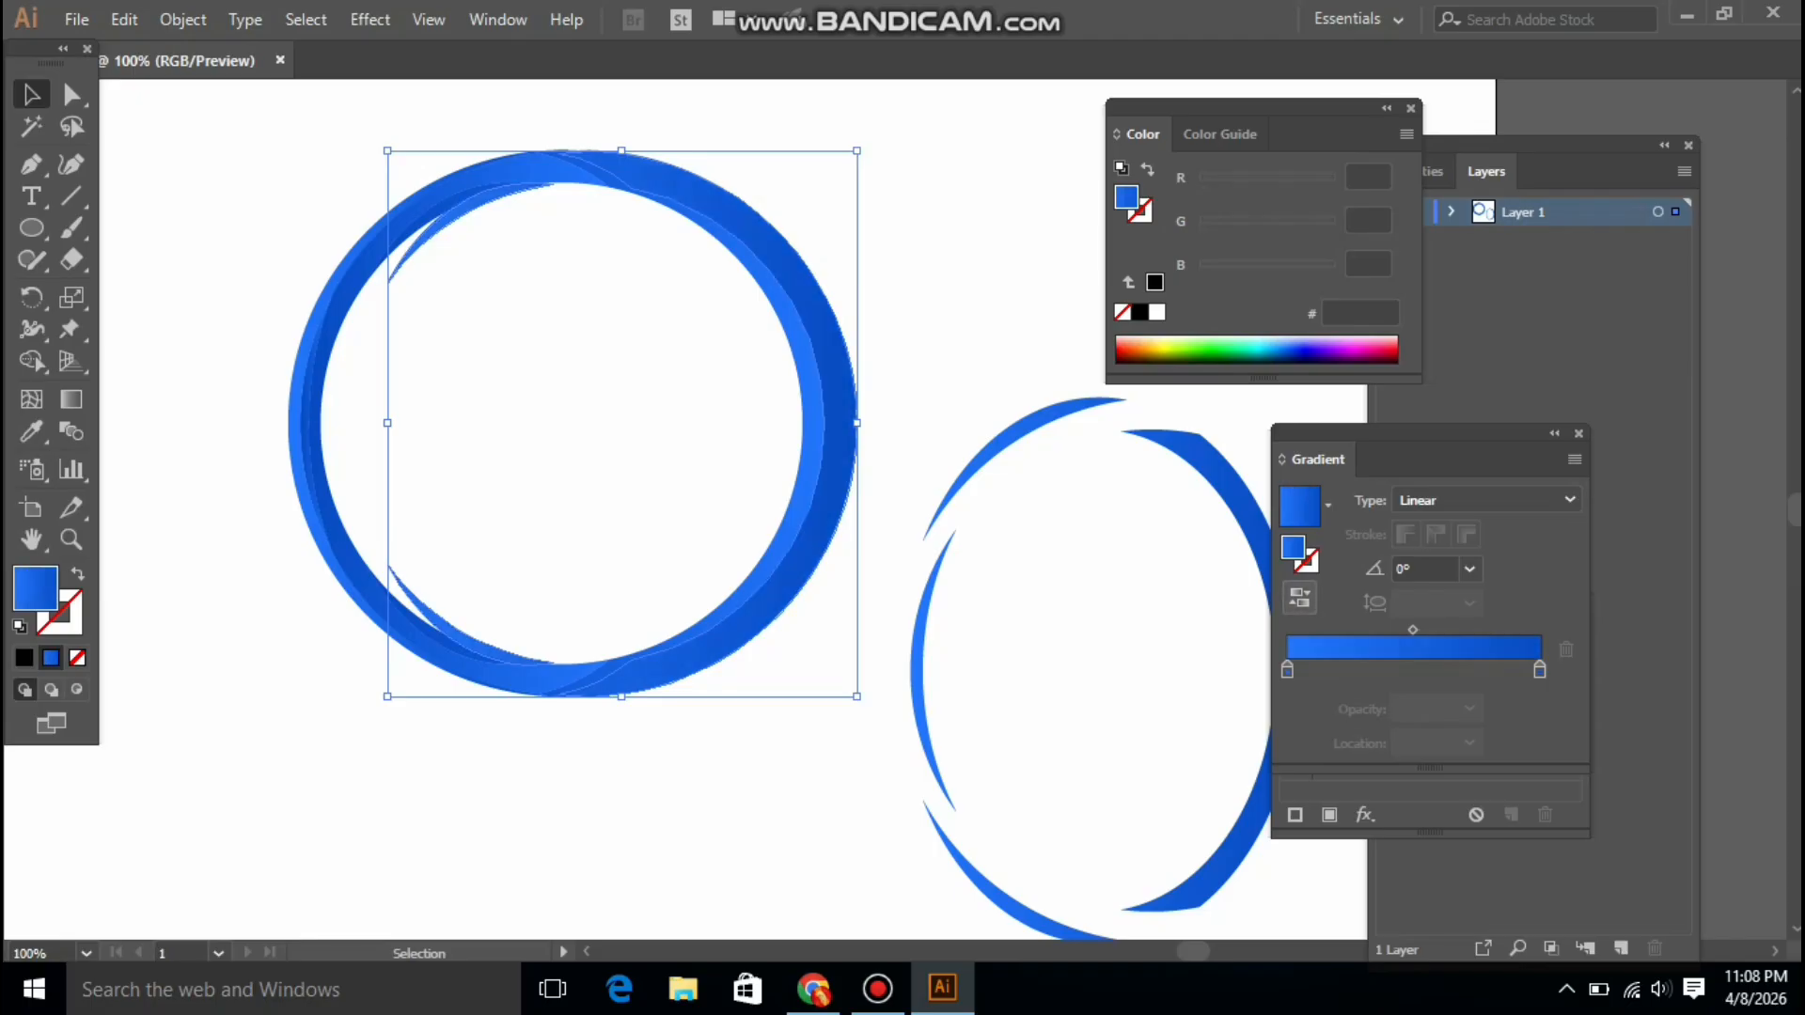
pyautogui.click(1539, 670)
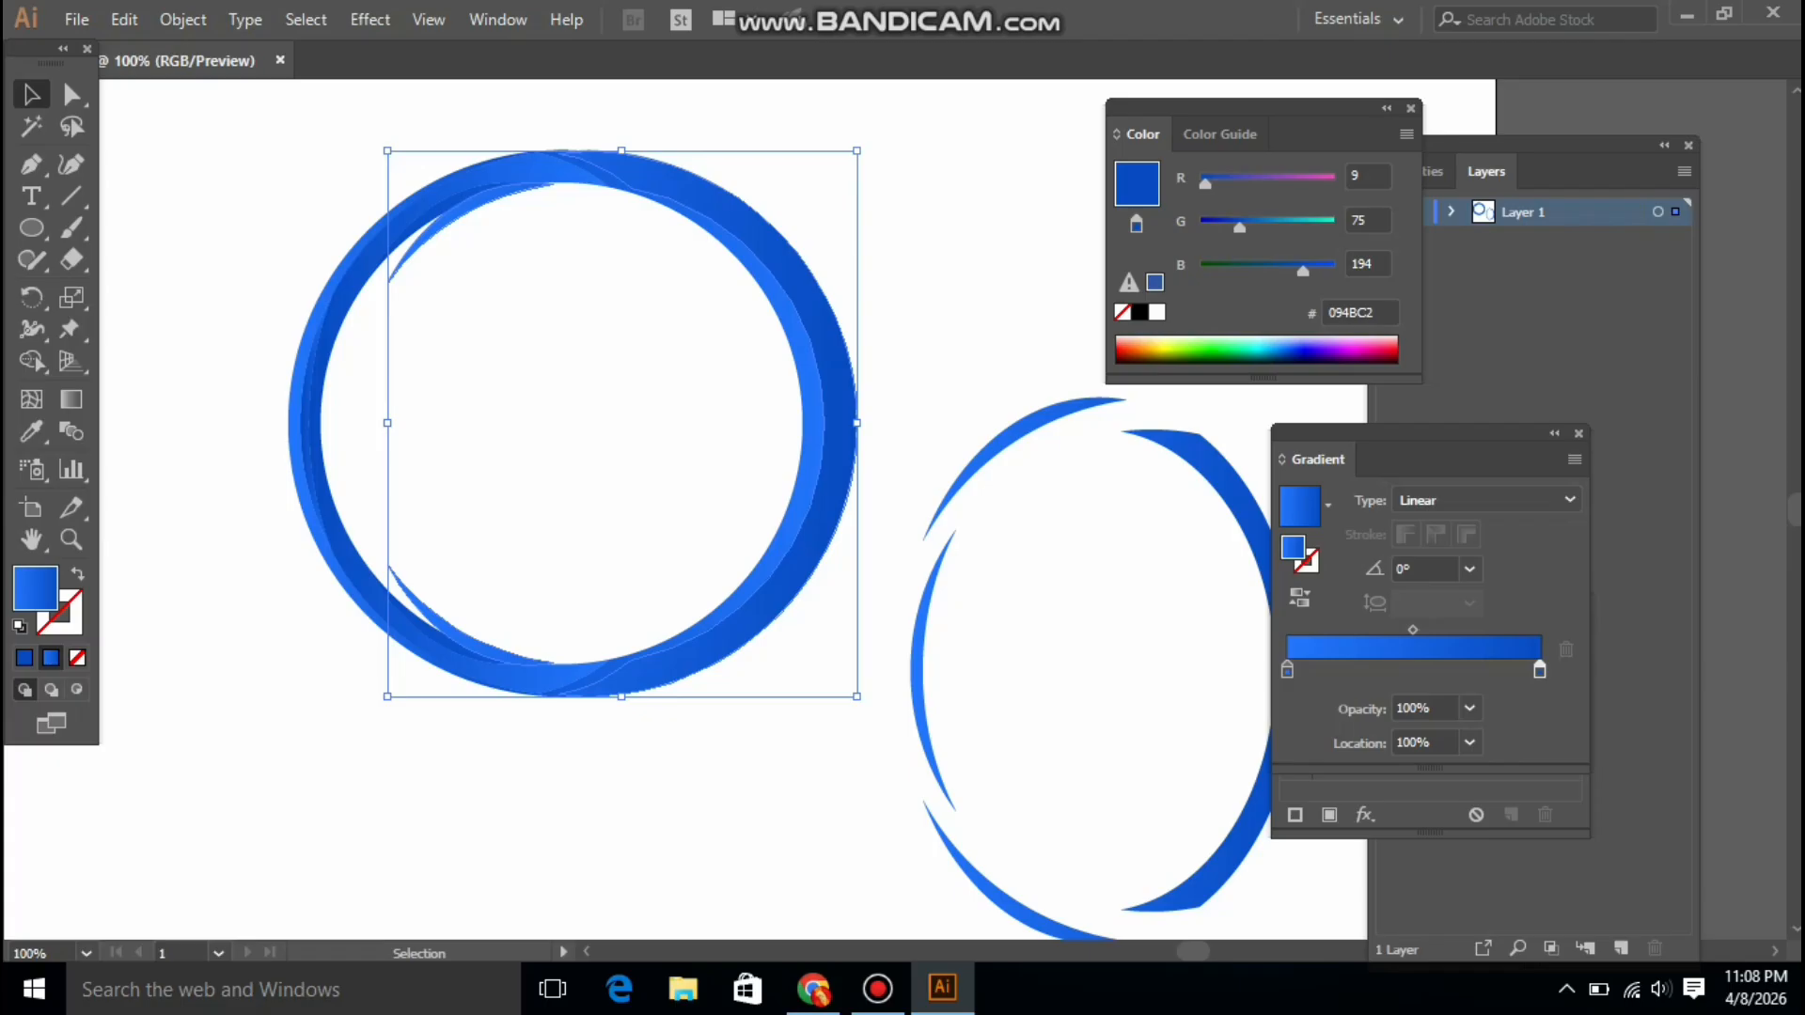
pyautogui.moveTo(1239, 226); pyautogui.dragTo(1334, 226)
pyautogui.click(1406, 134)
pyautogui.press('Escape')
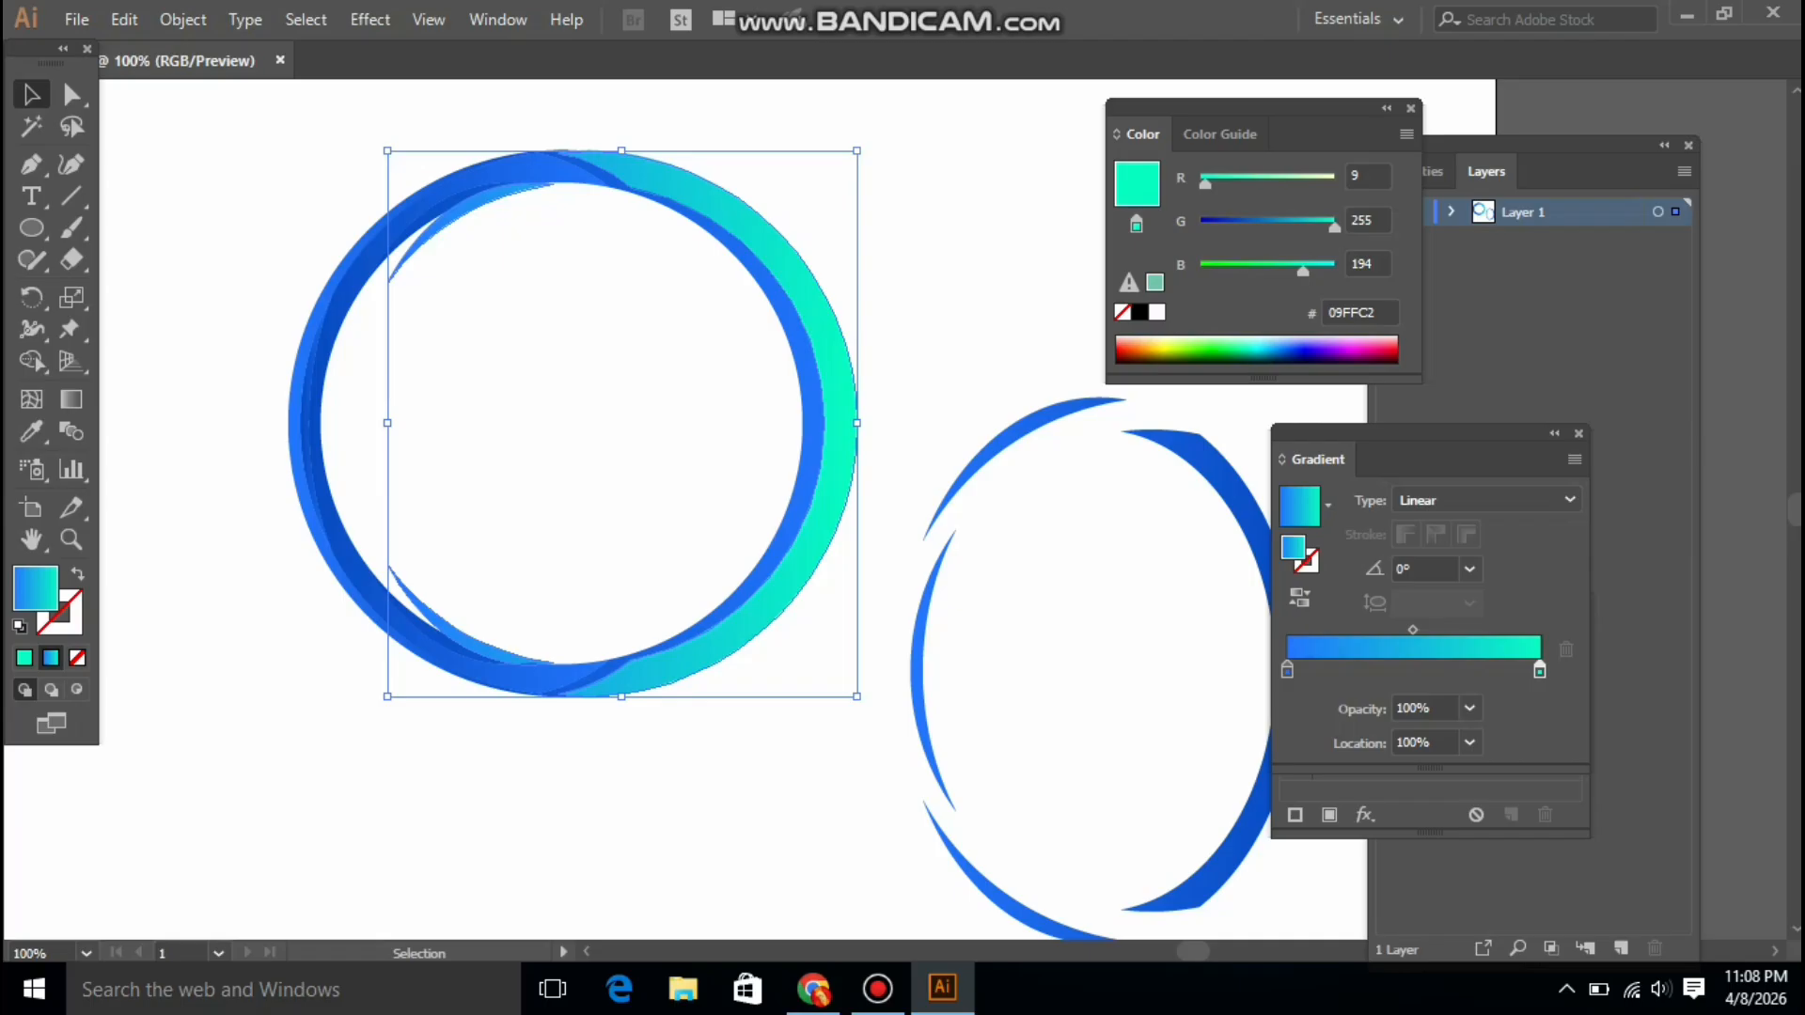
pyautogui.moveTo(1302, 272); pyautogui.dragTo(1199, 272)
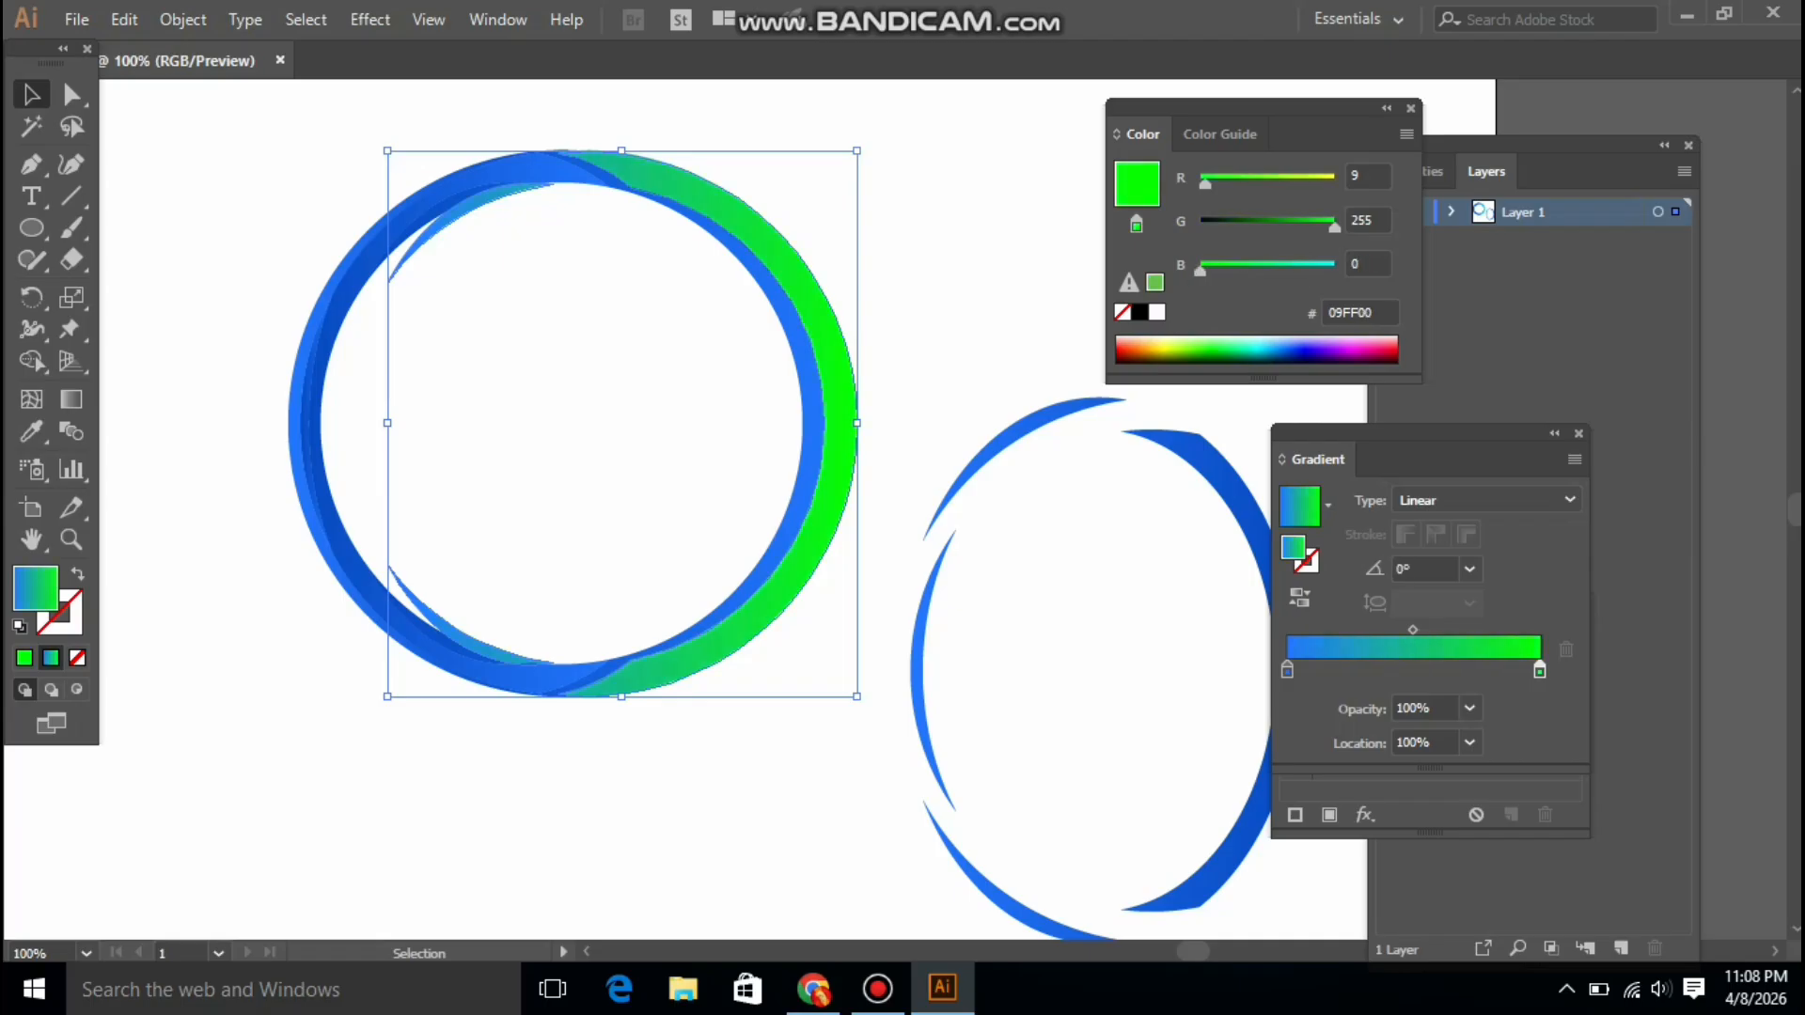
pyautogui.moveTo(1210, 182); pyautogui.dragTo(1294, 226)
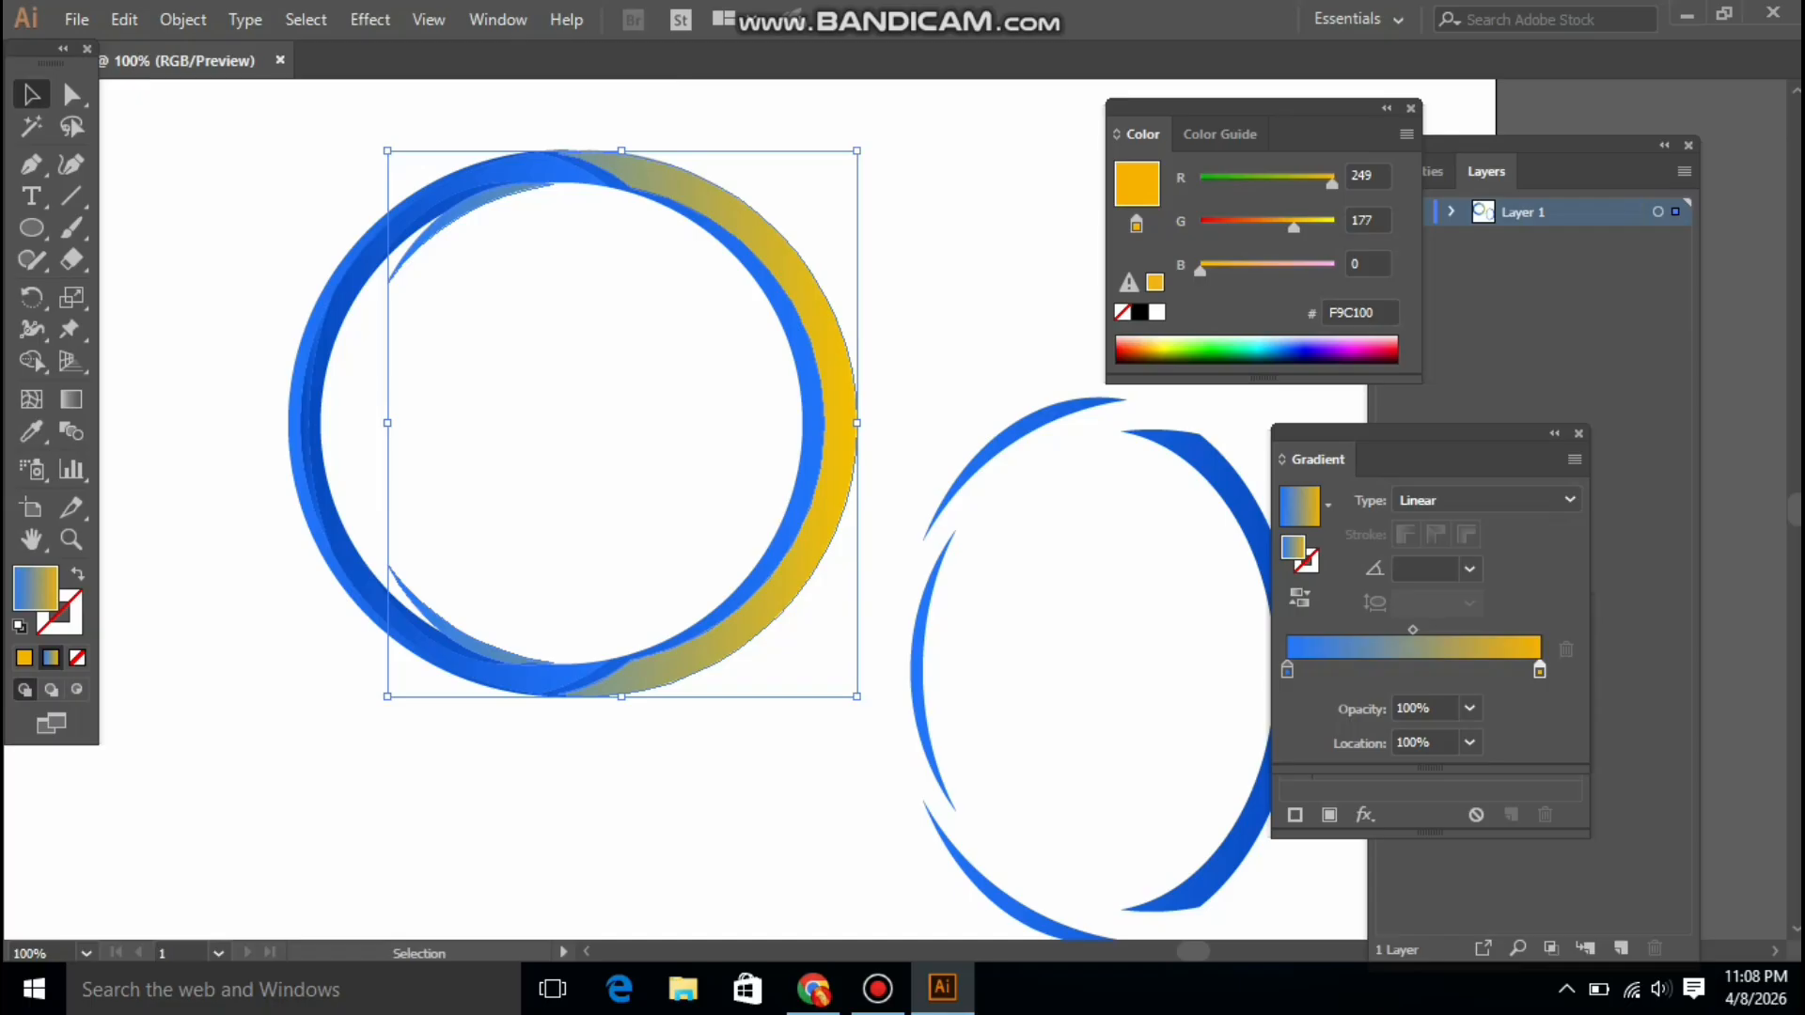
# Replace the outer ring gradient's blue stop with a copy of the orange stop, placed at location 0%
pyautogui.moveTo(1539, 669); pyautogui.dragTo(1291, 738)
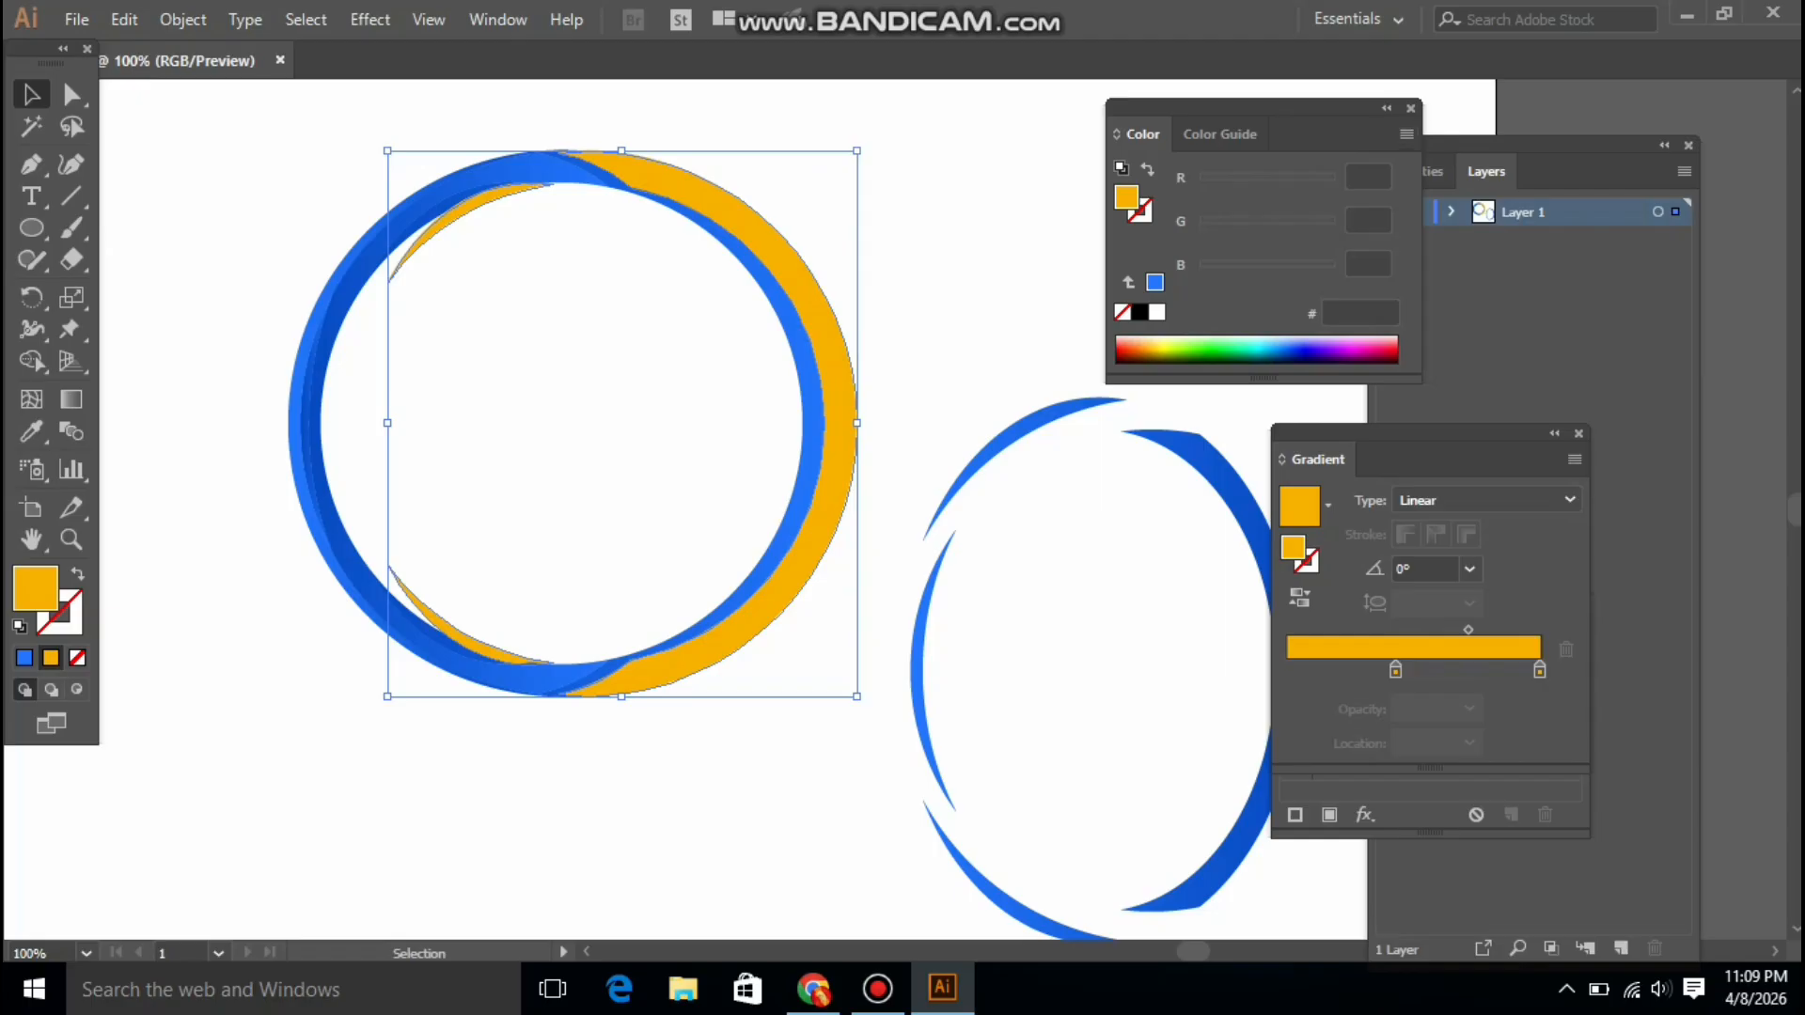
pyautogui.click(1395, 670)
pyautogui.moveTo(1321, 669); pyautogui.dragTo(1397, 742)
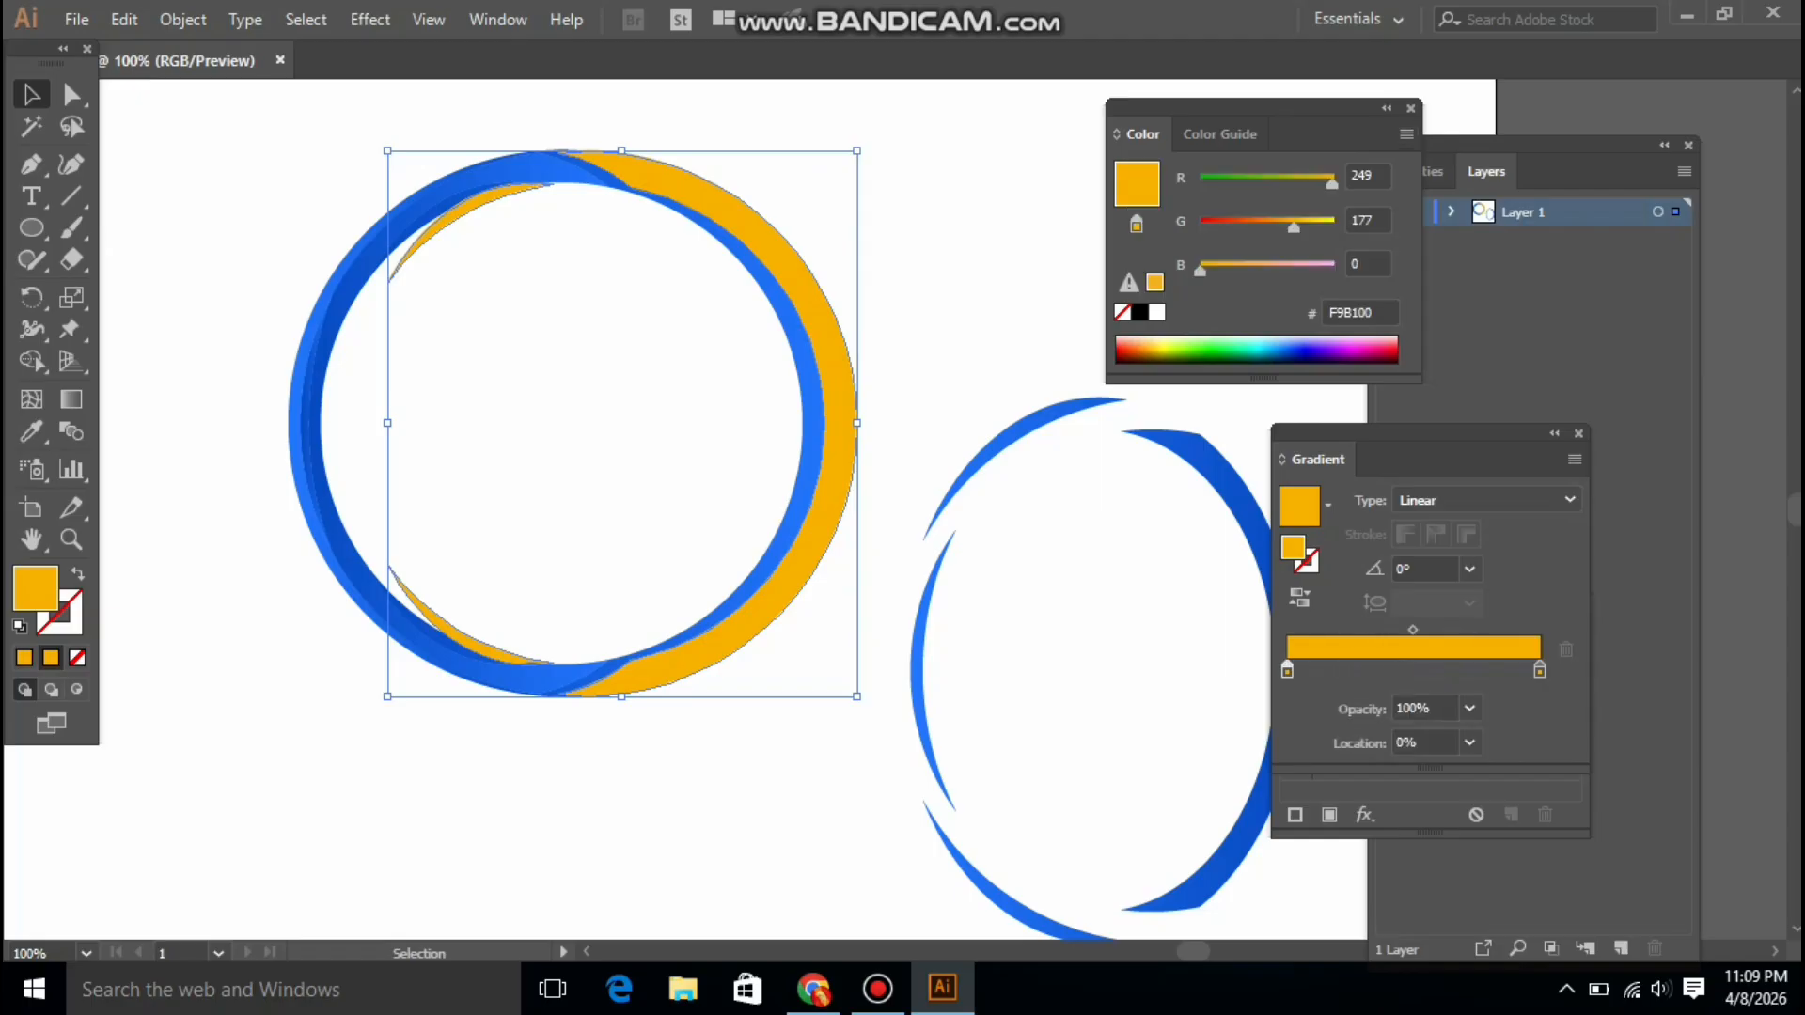
# Switch the colour sliders to HSB and set the outer ring gradient's start stop to 100% brightness, leaving nothing selected
pyautogui.click(1406, 134)
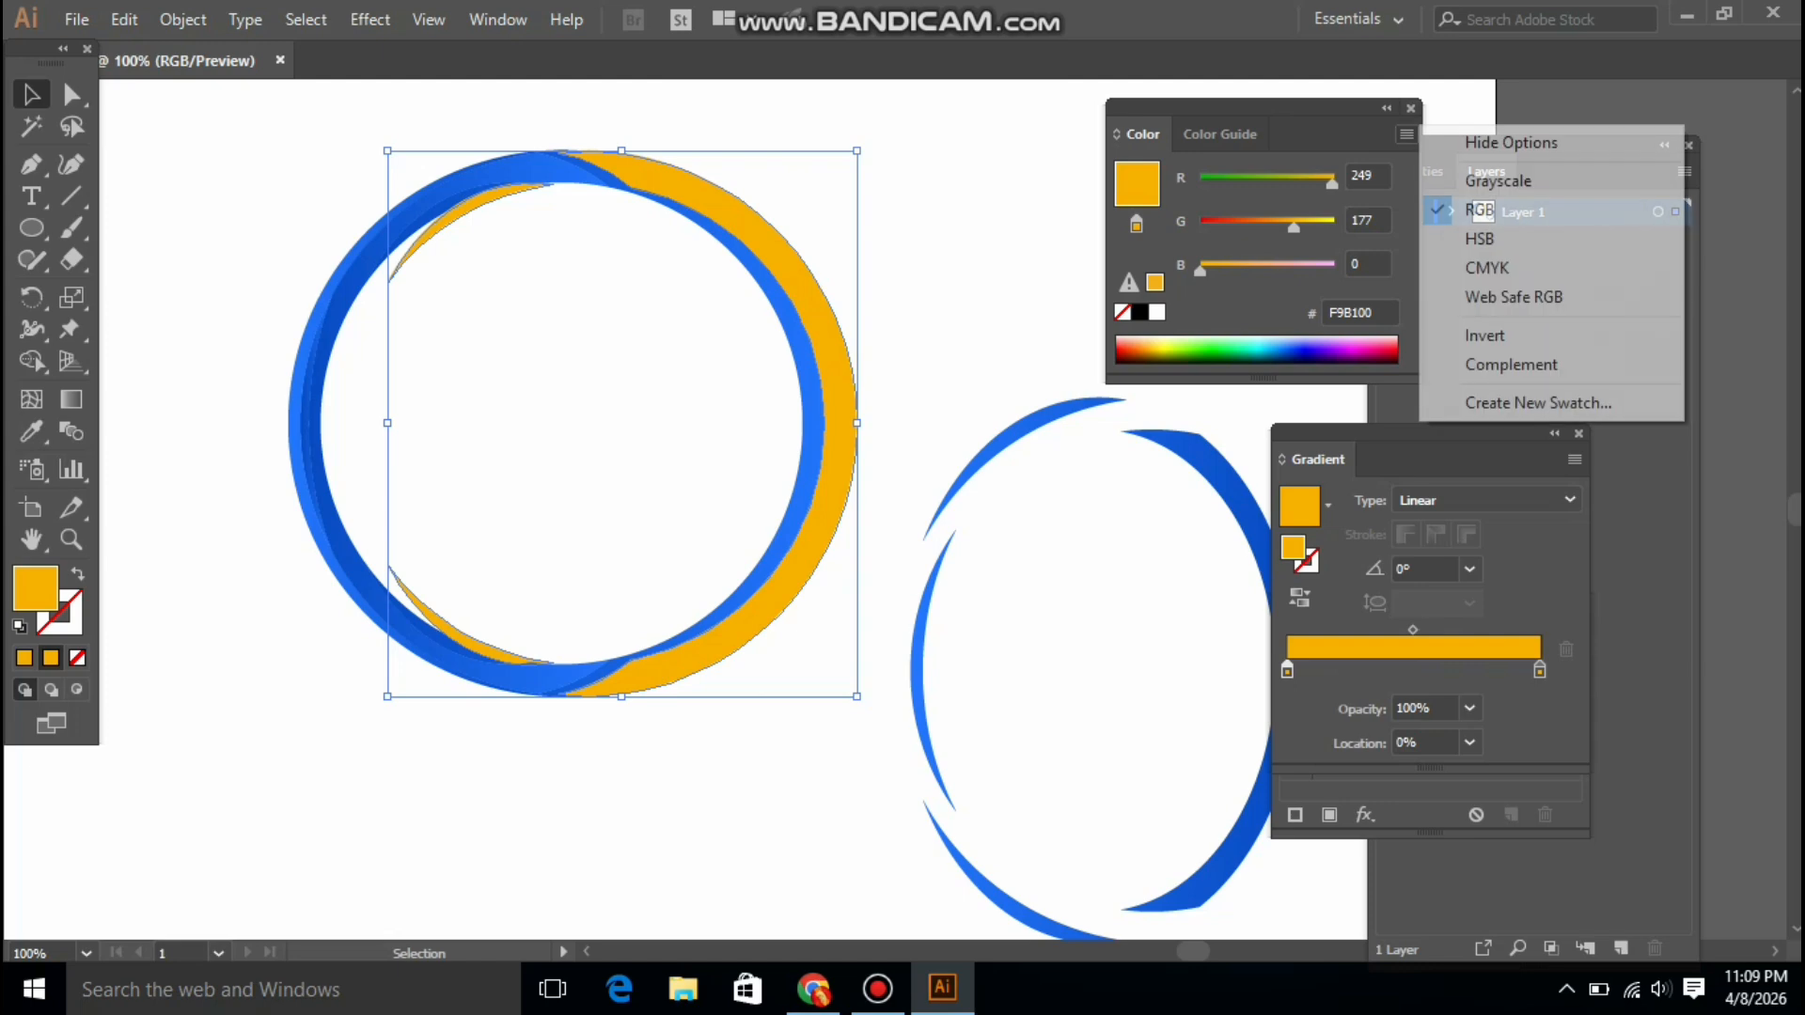
pyautogui.click(1485, 237)
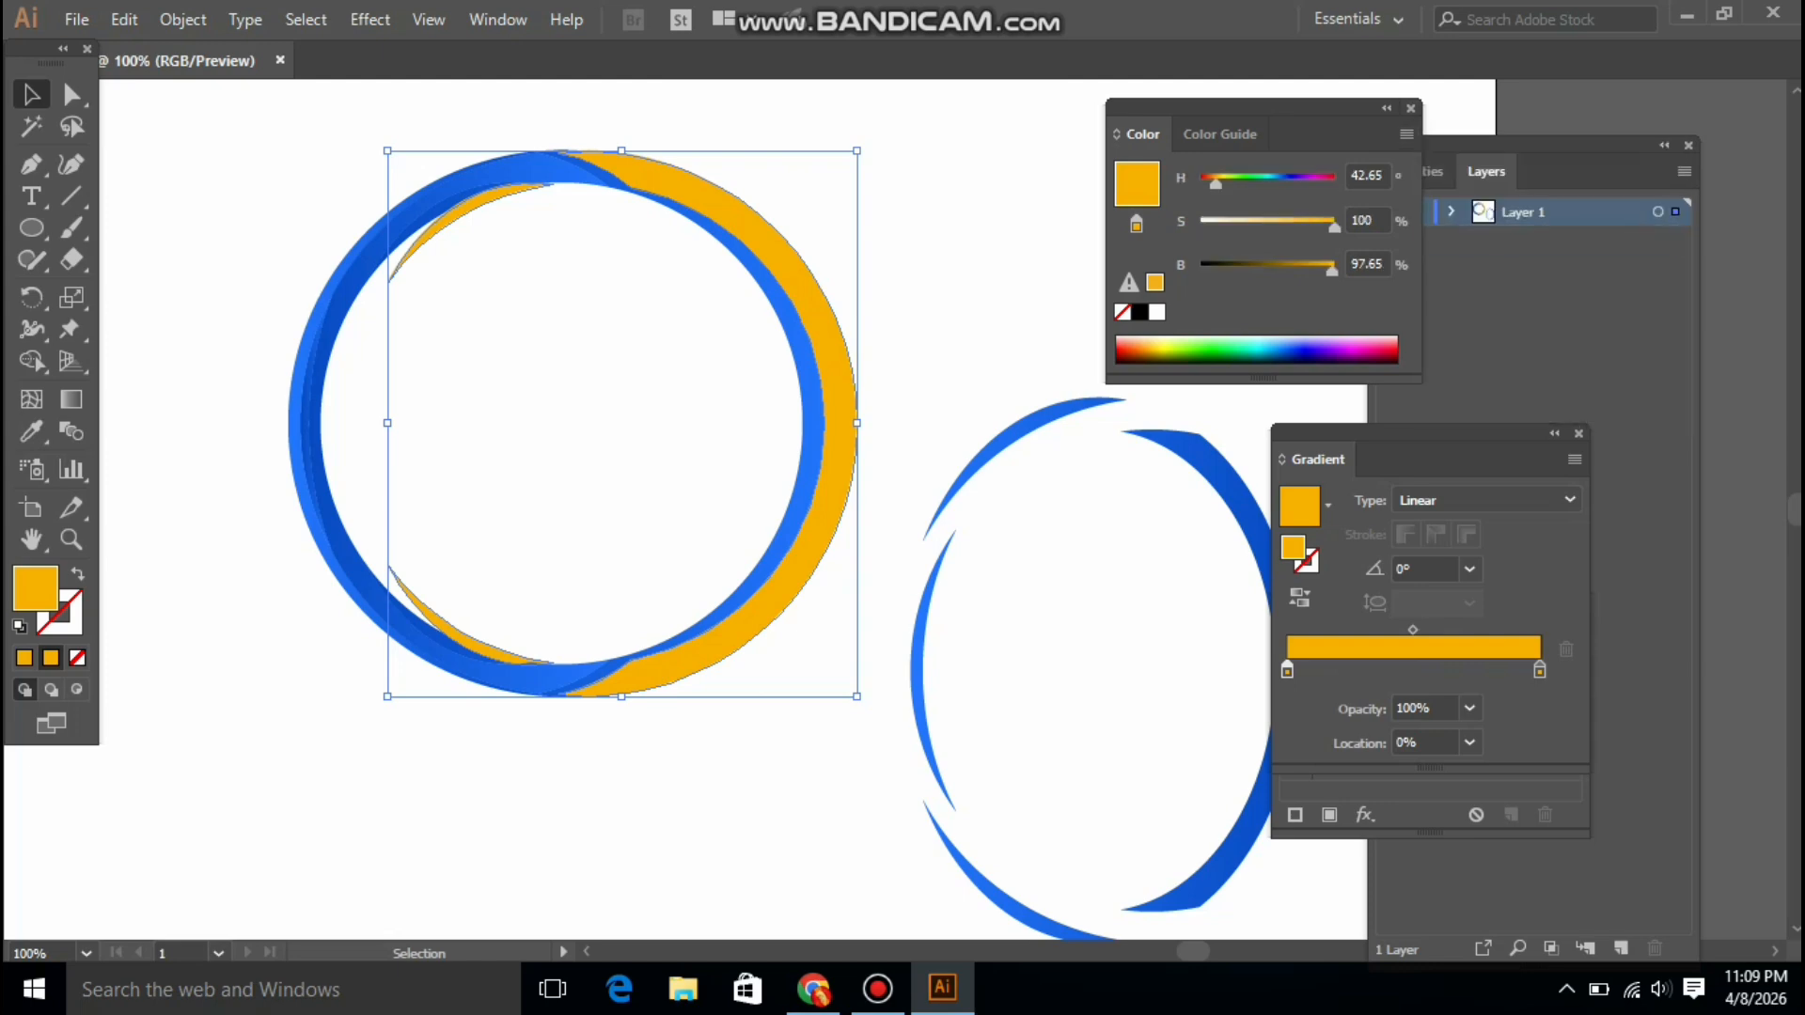
pyautogui.moveTo(1331, 271); pyautogui.dragTo(1297, 271)
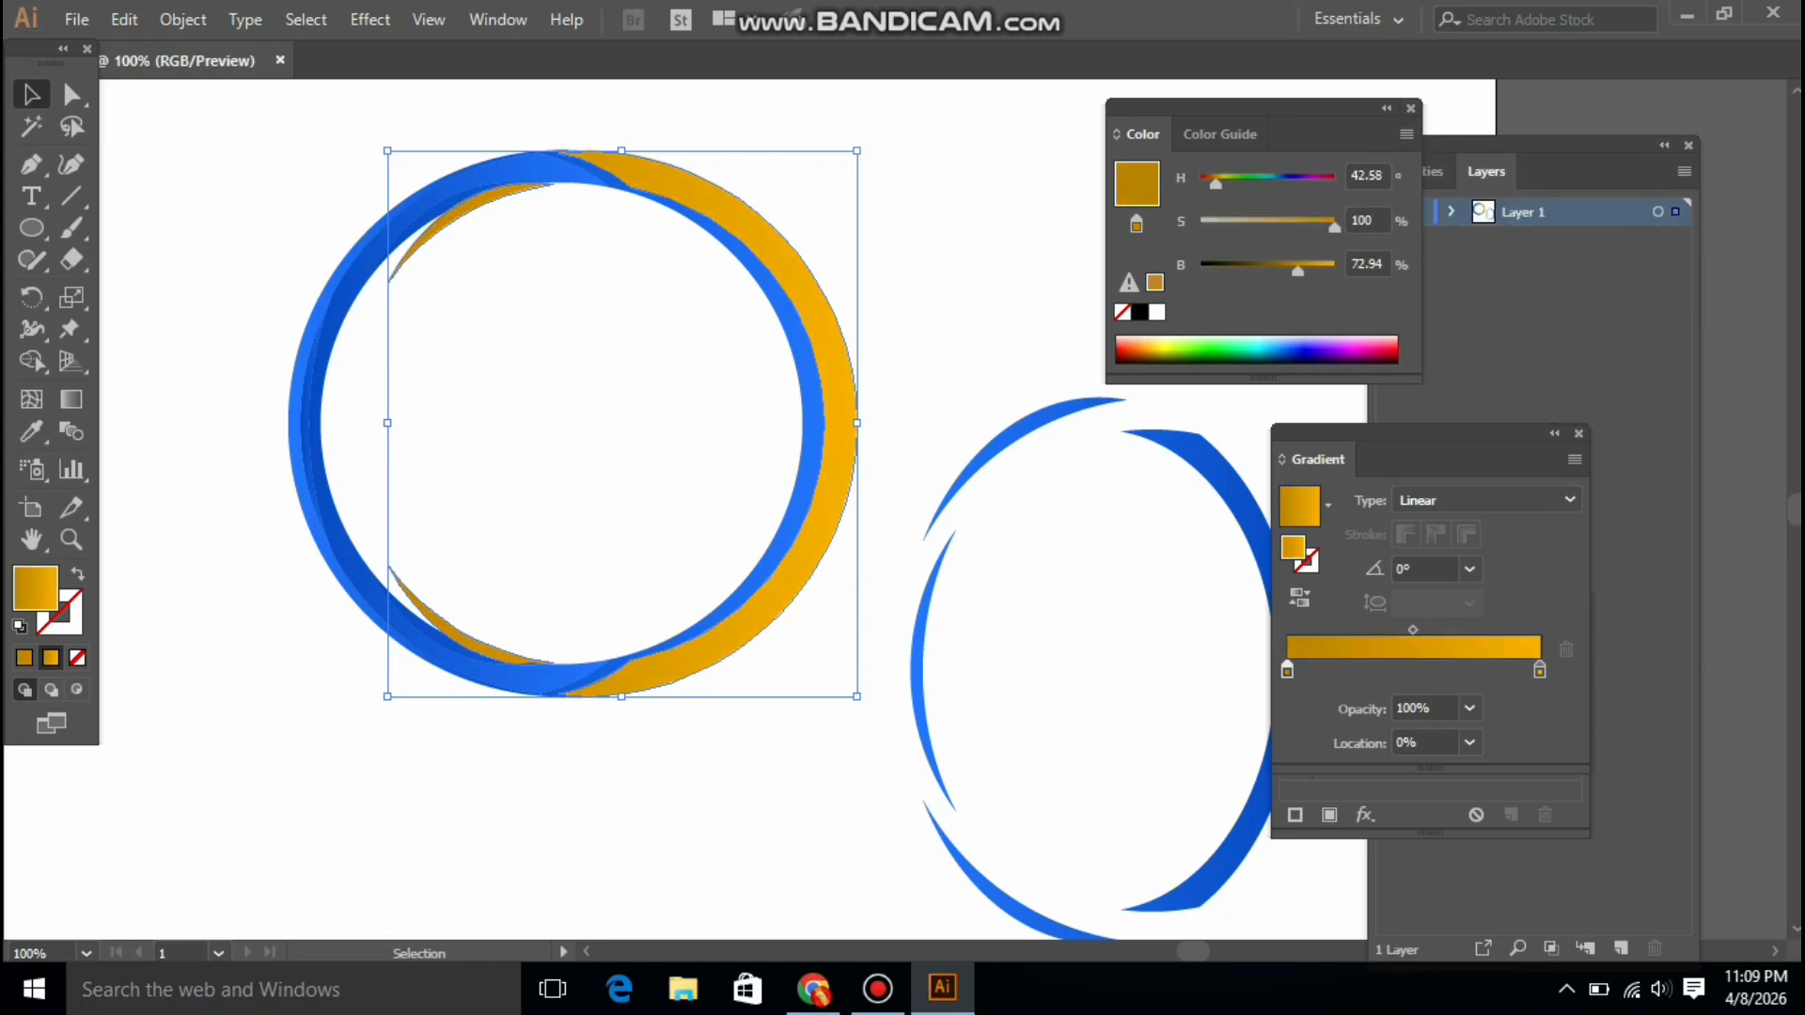
pyautogui.moveTo(1299, 271); pyautogui.dragTo(1335, 271)
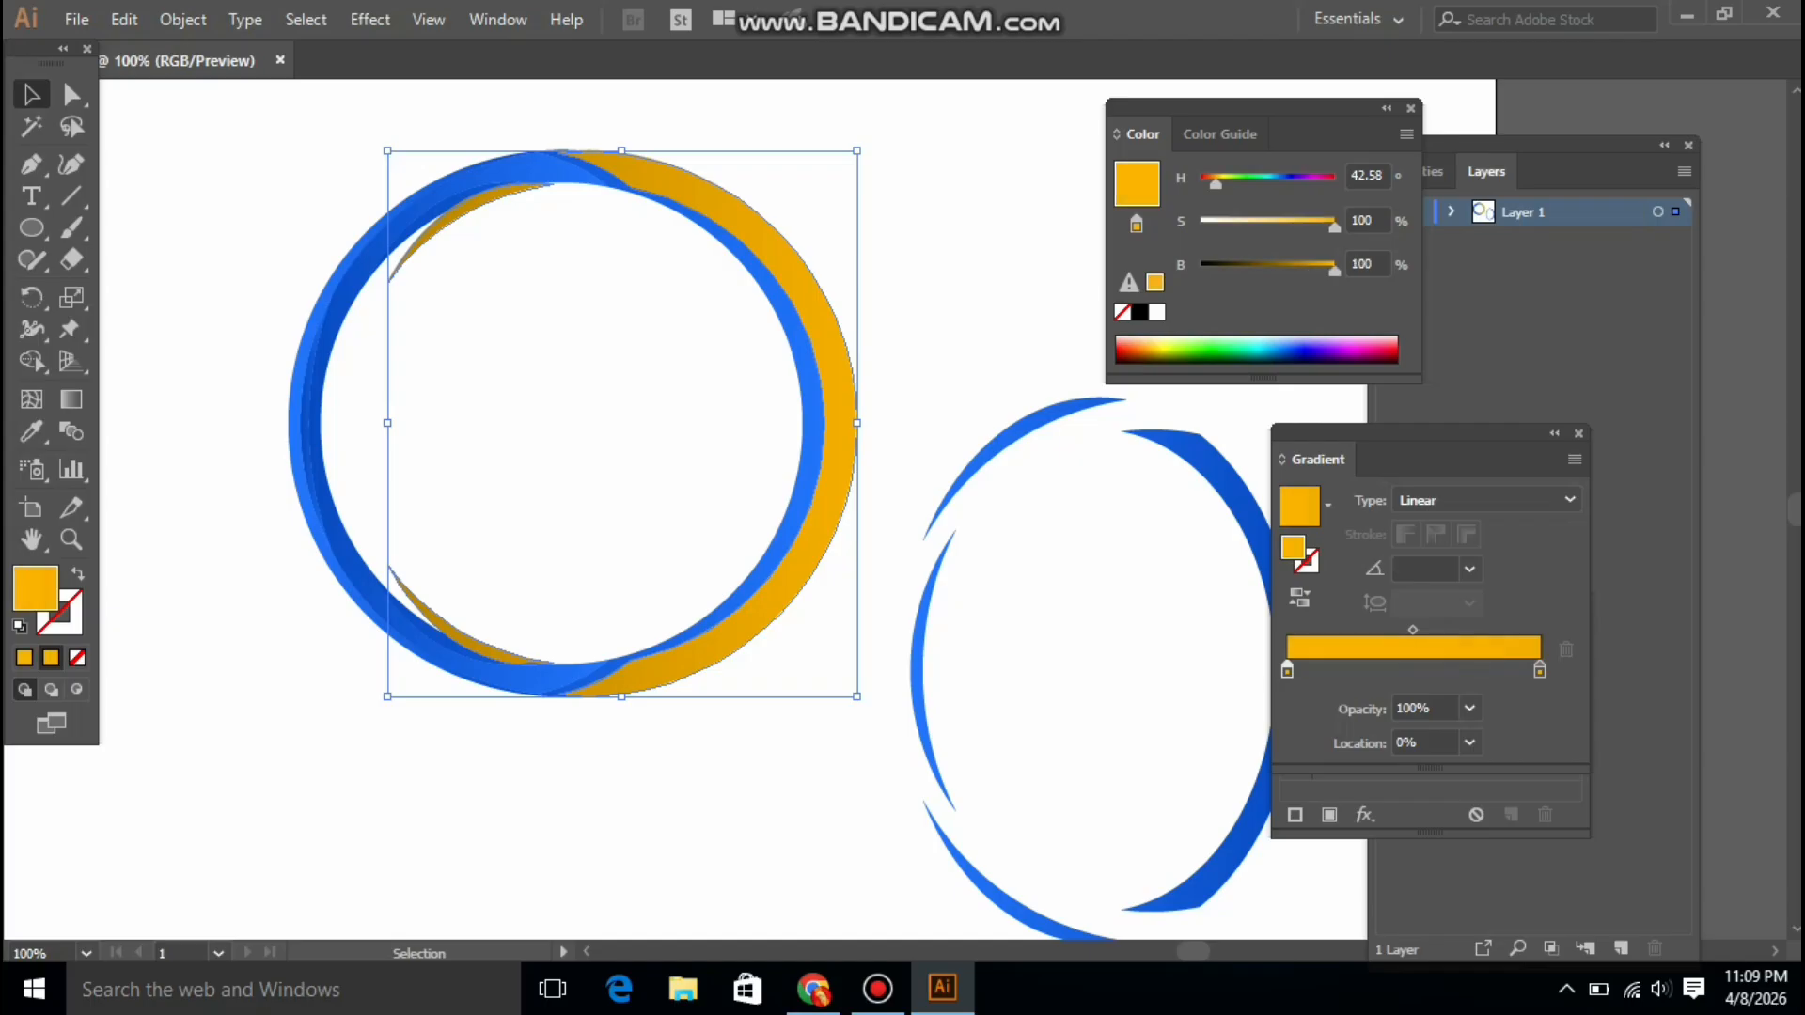
pyautogui.click(766, 331)
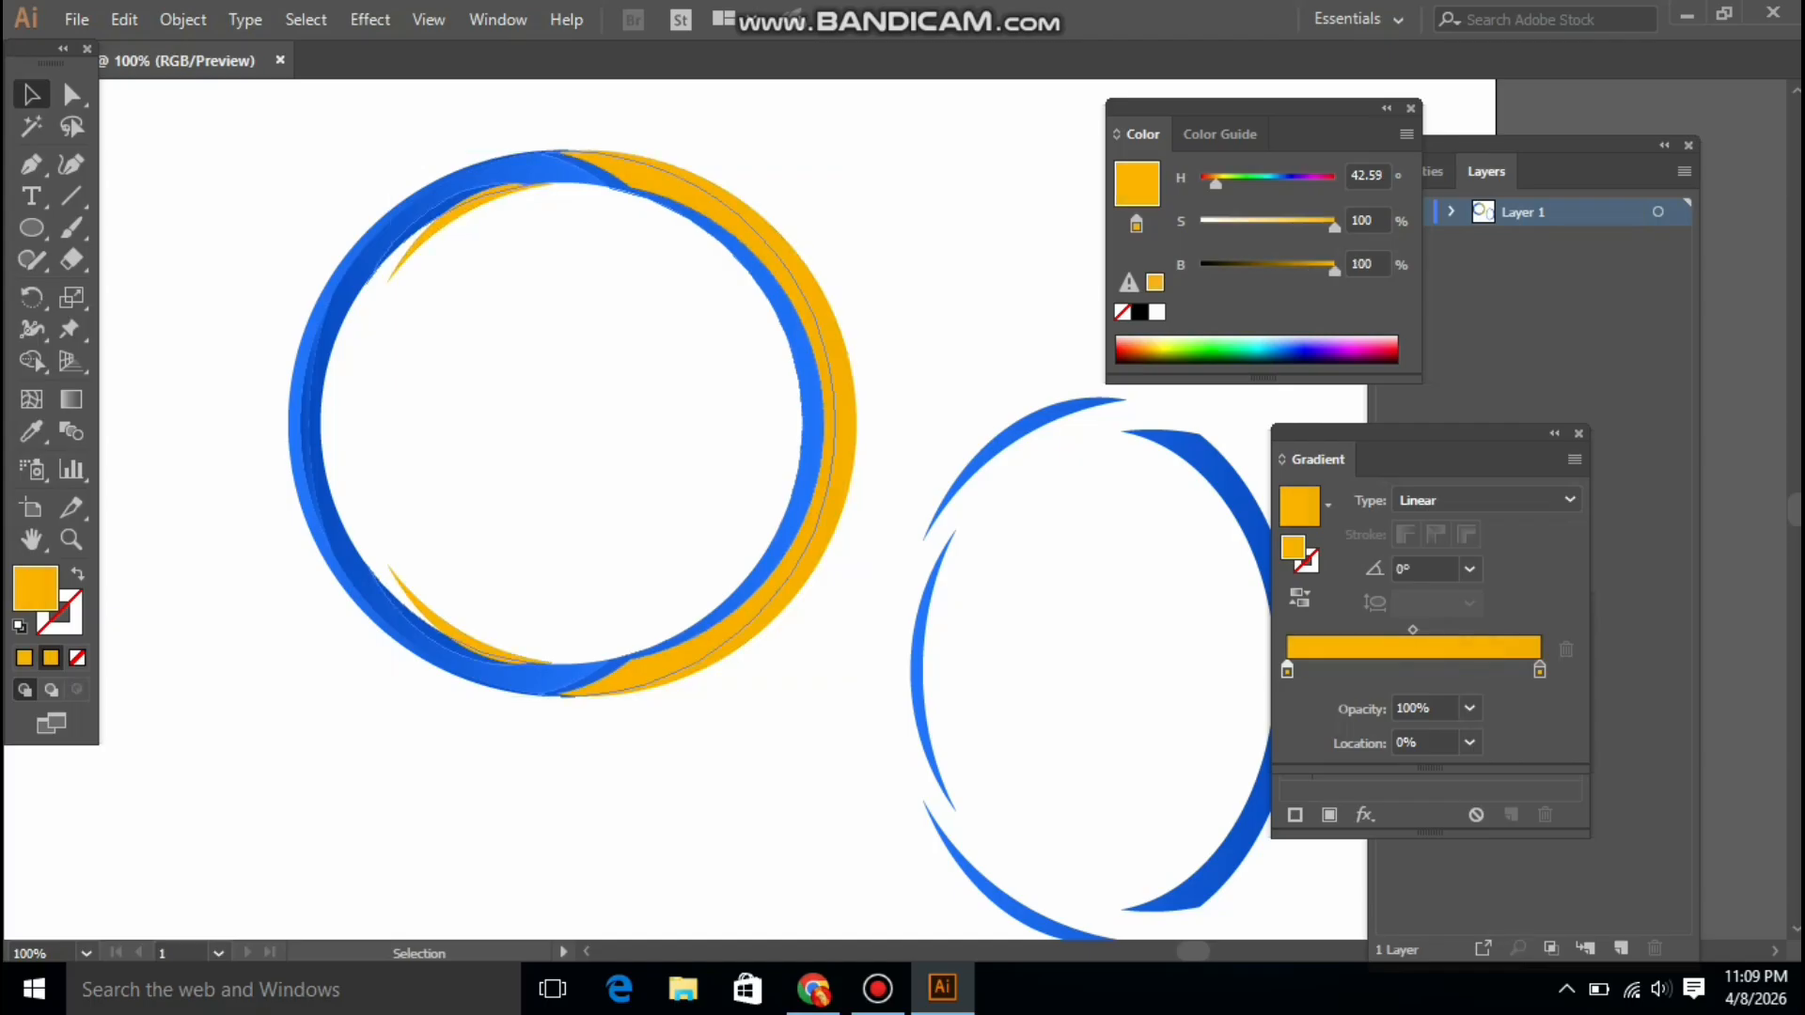
# Recolour the dark blue start stop of the inner right-hand ring's gradient pale yellow (H 48.67, S 56.08, B 100)
pyautogui.click(785, 329)
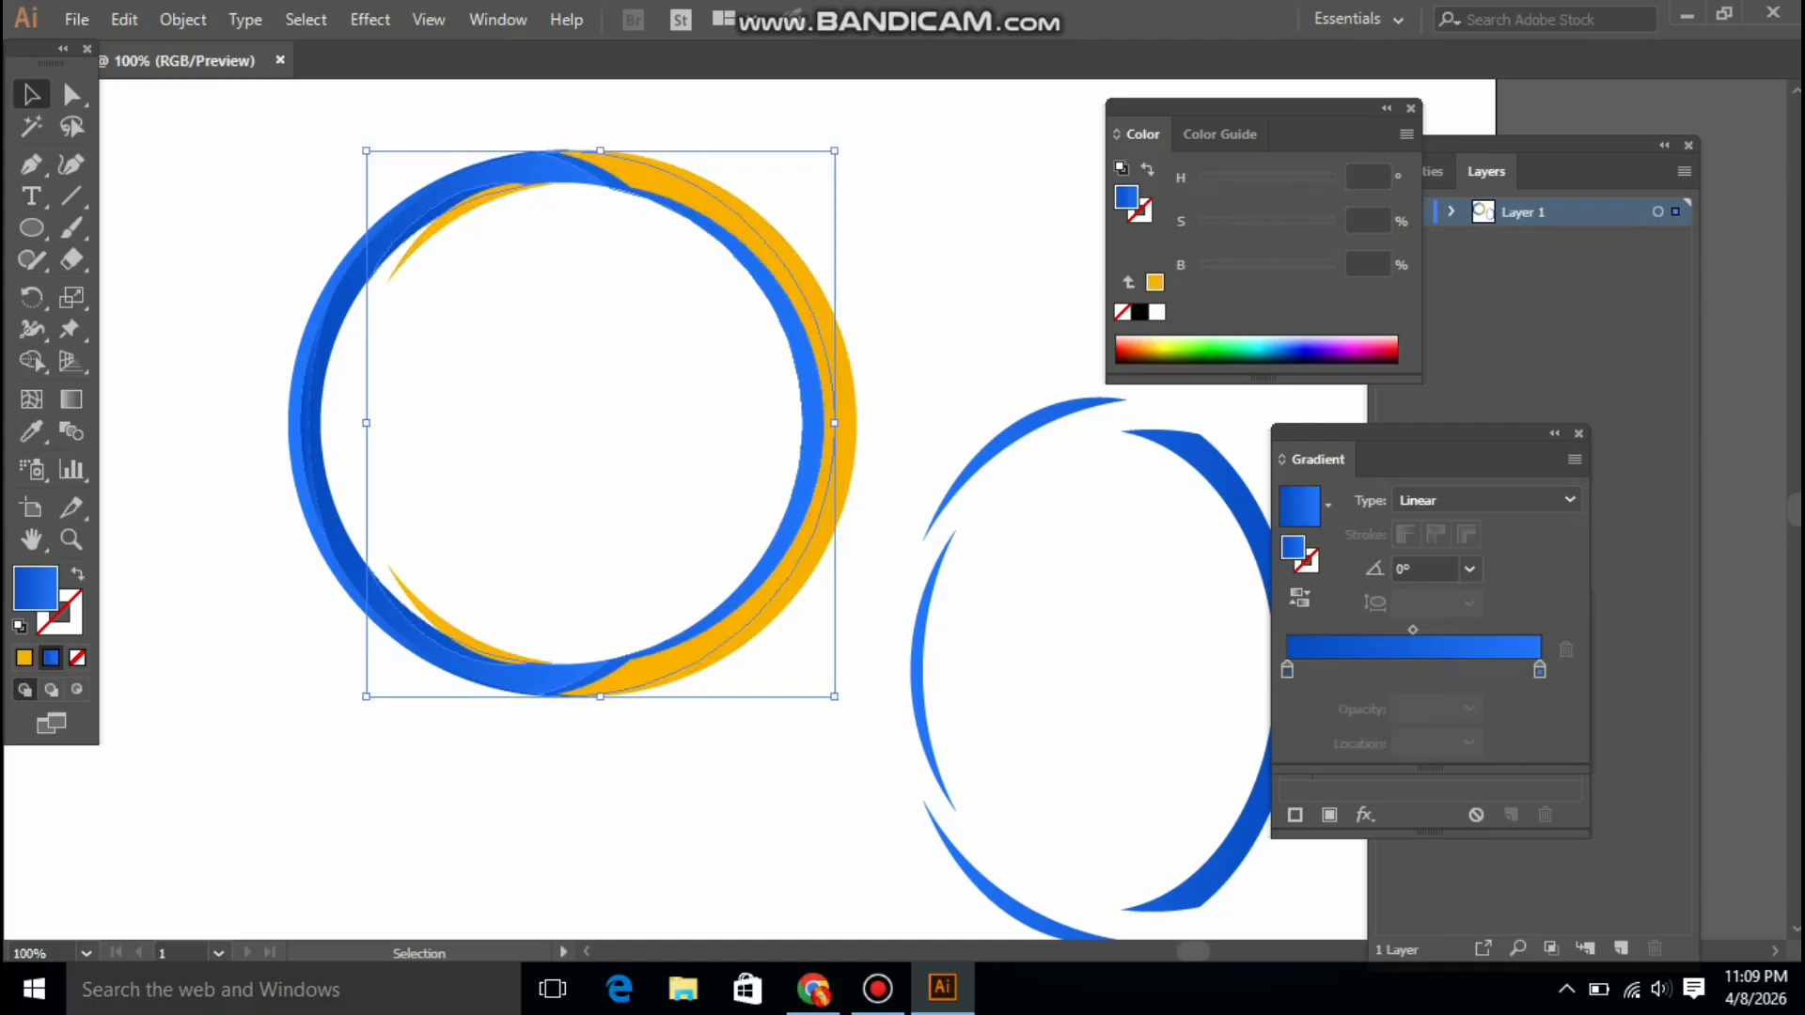
pyautogui.click(1300, 598)
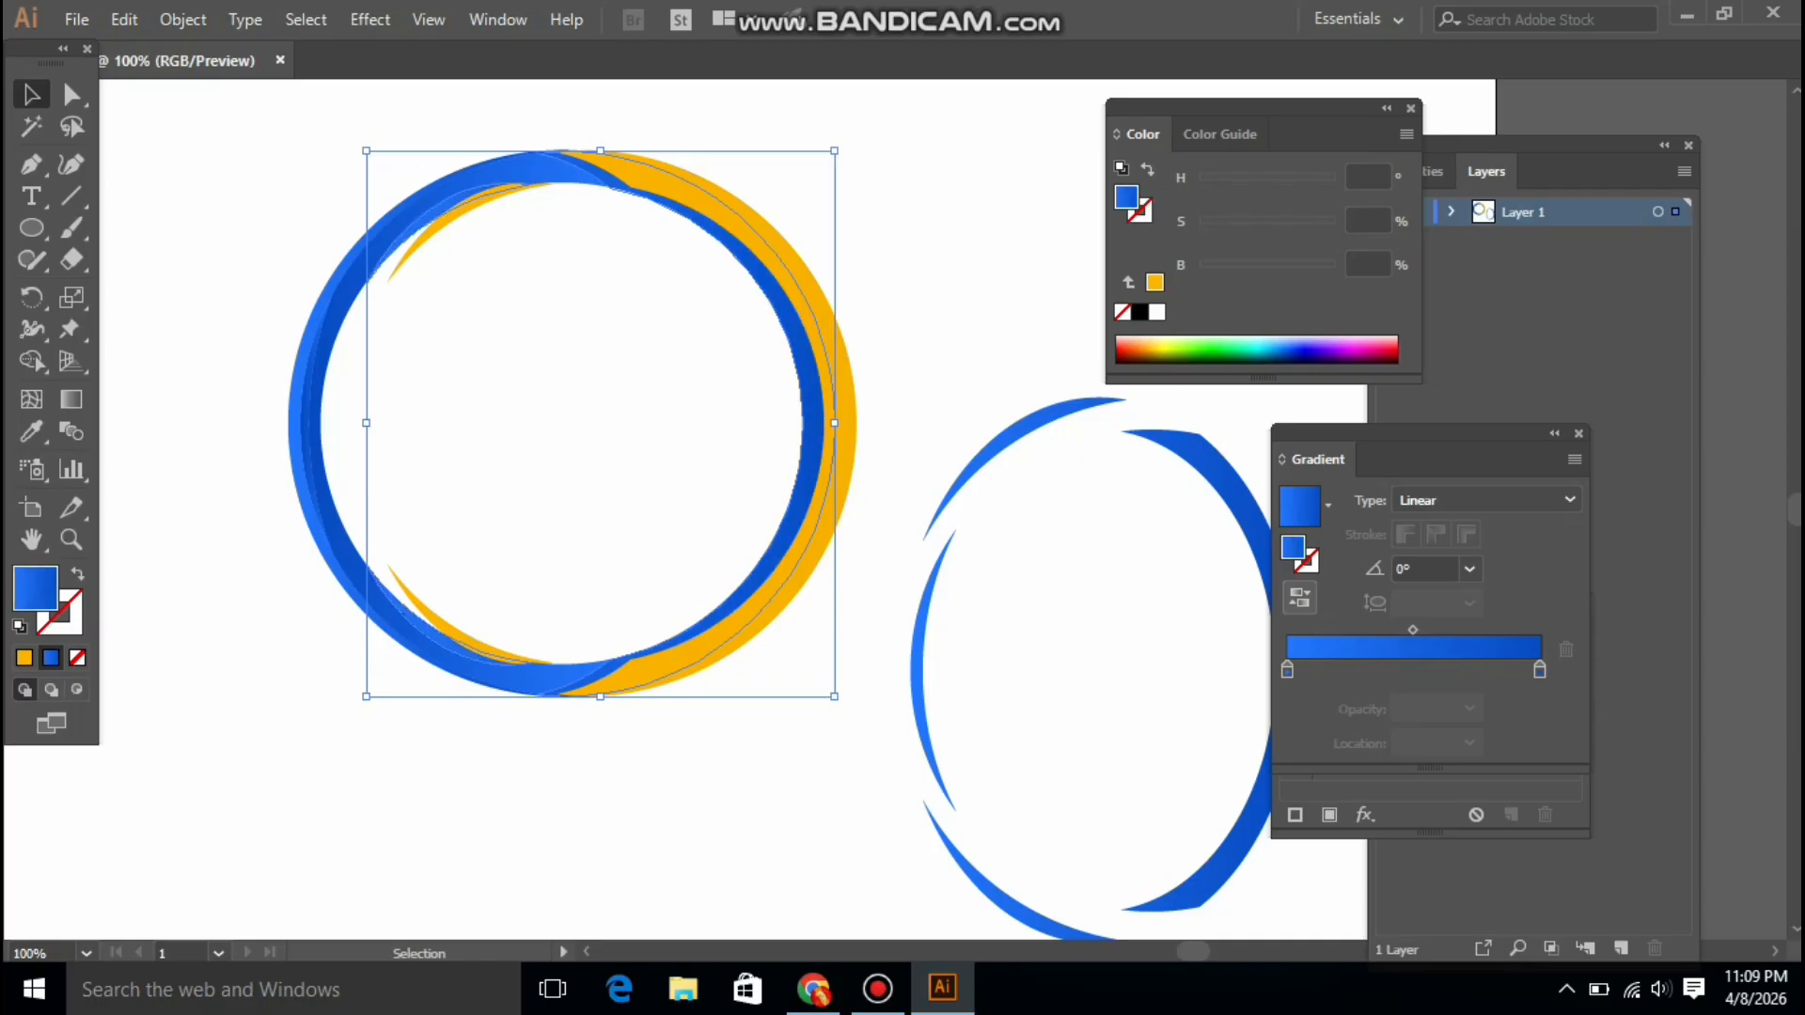
pyautogui.click(1300, 598)
pyautogui.click(1287, 669)
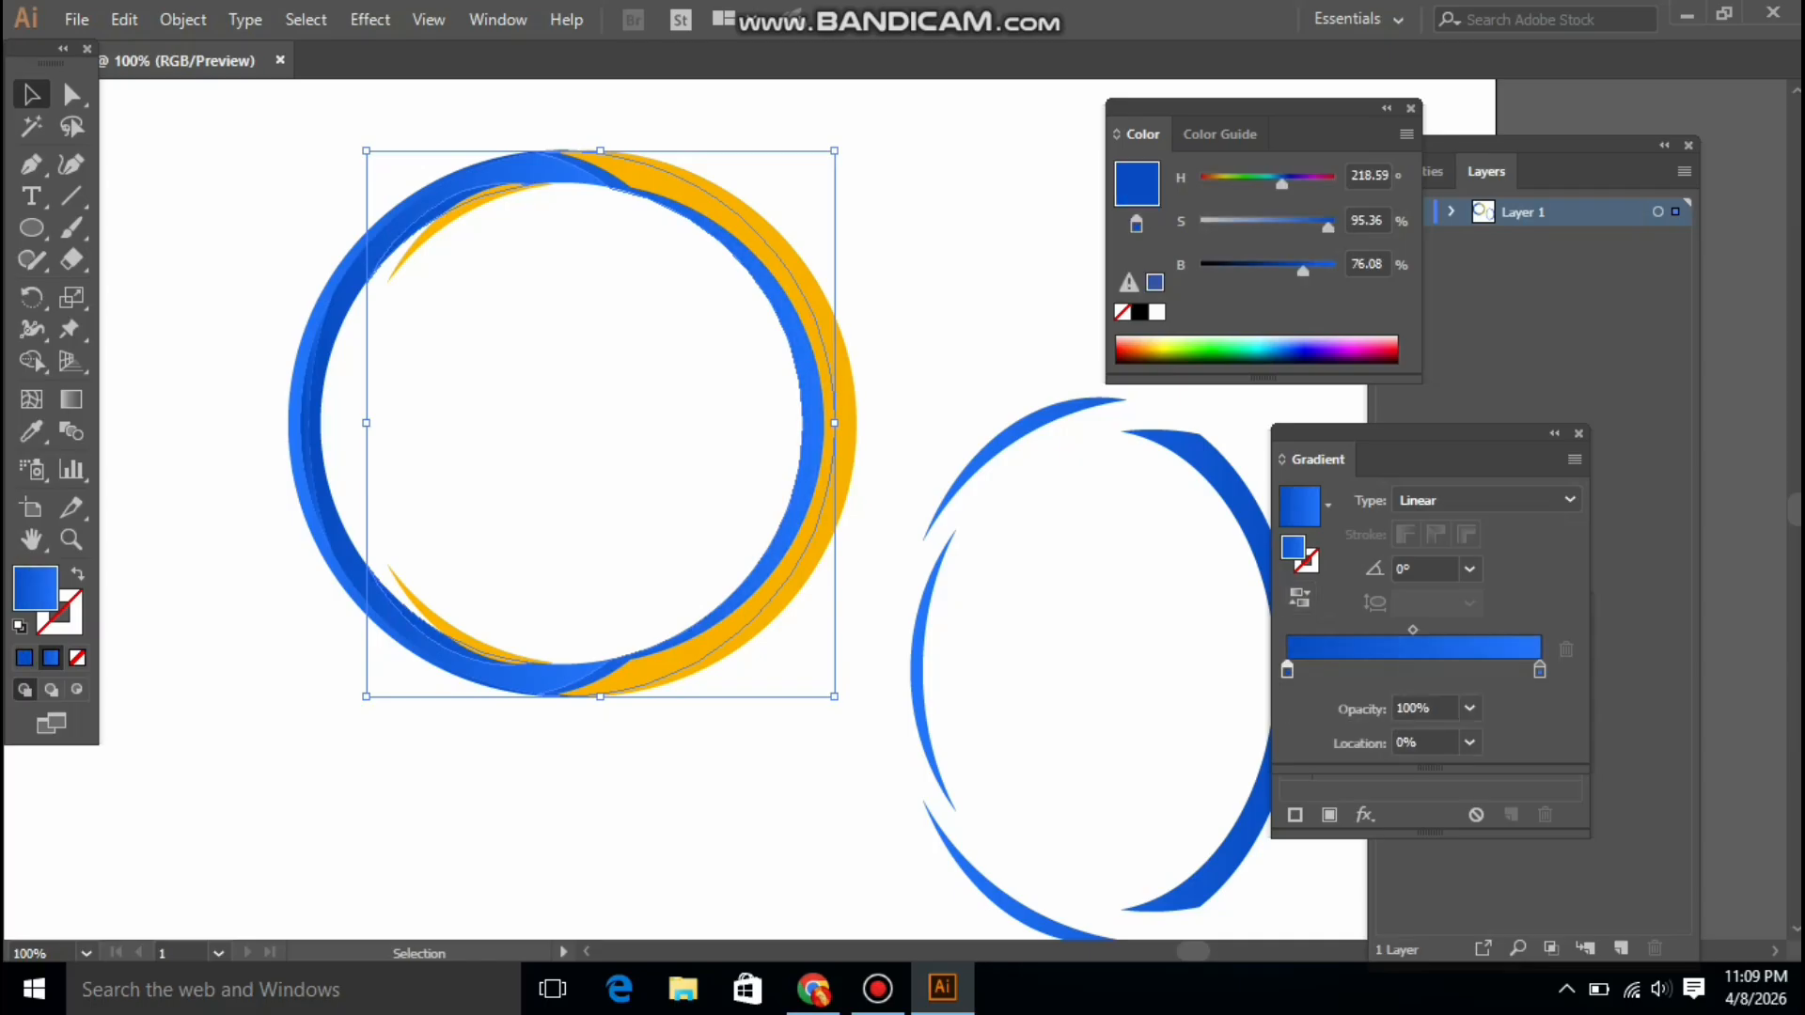
pyautogui.moveTo(1281, 182); pyautogui.dragTo(1218, 183)
pyautogui.moveTo(1303, 271); pyautogui.dragTo(1275, 227)
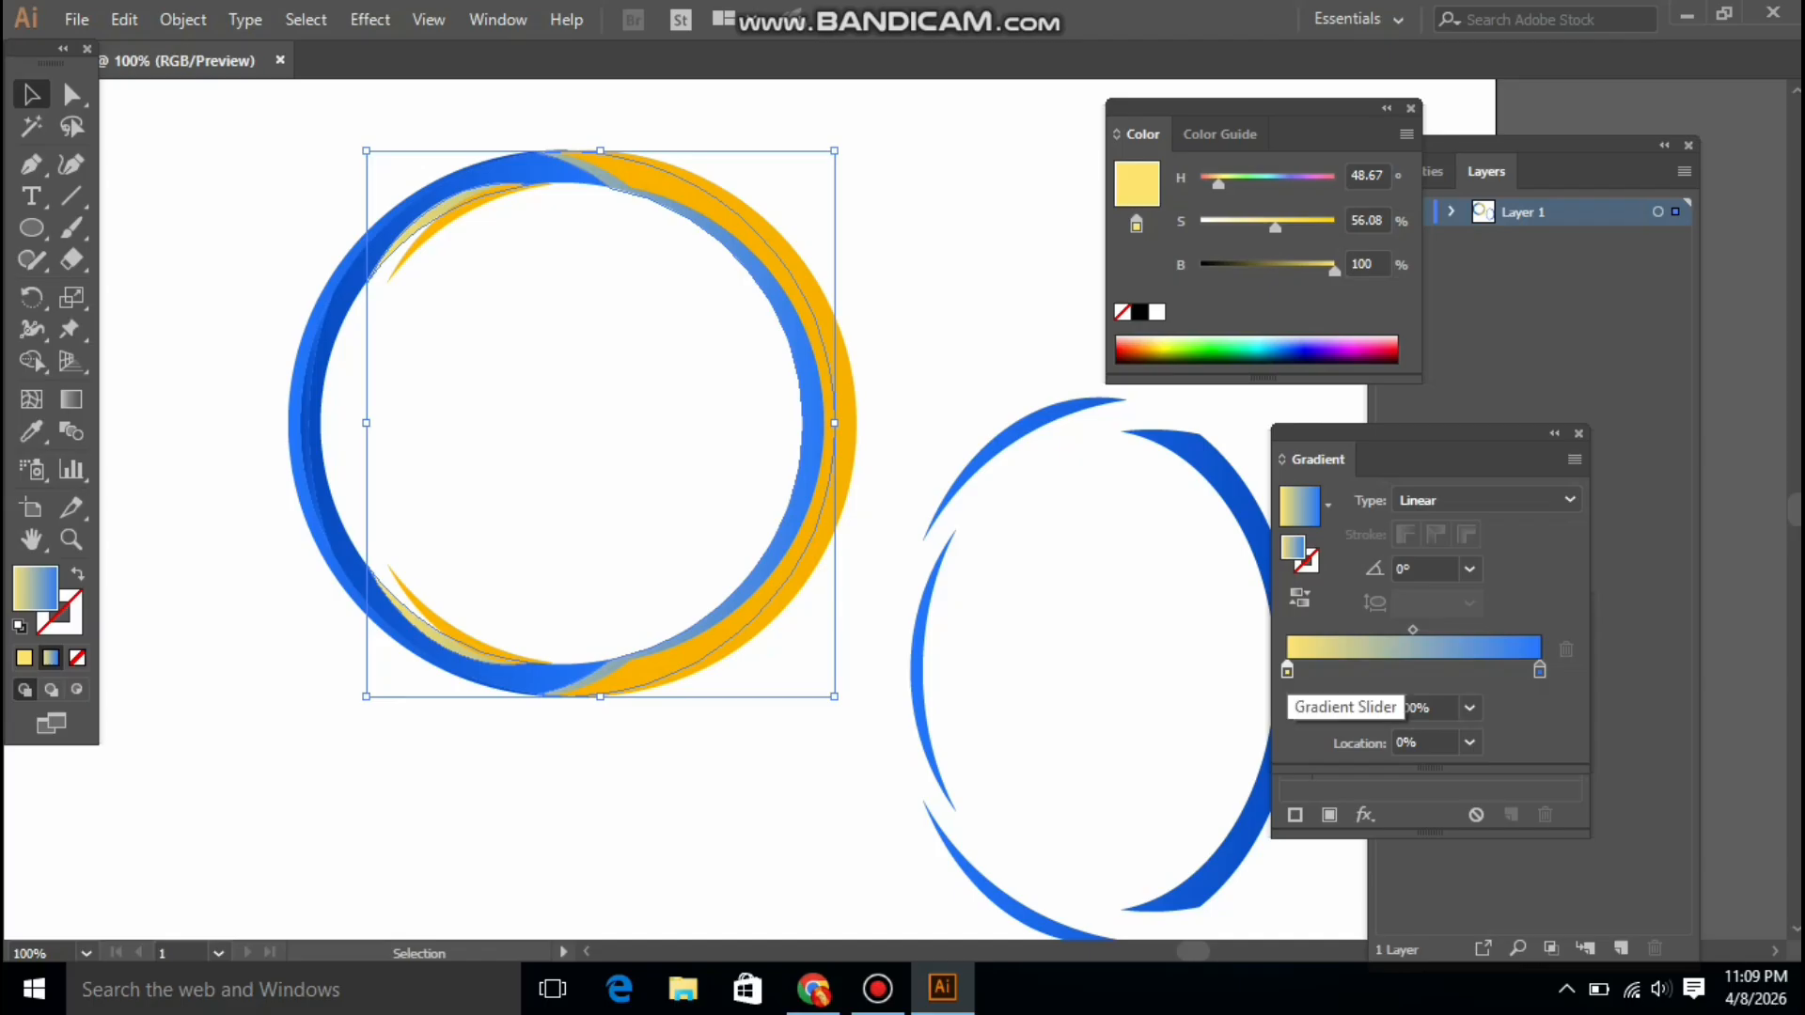
# Replace the inner ring gradient's blue stop with a copy of the pale yellow stop, placed at location 100%
pyautogui.click(1453, 670)
pyautogui.moveTo(1538, 669); pyautogui.dragTo(1539, 724)
pyautogui.click(1452, 669)
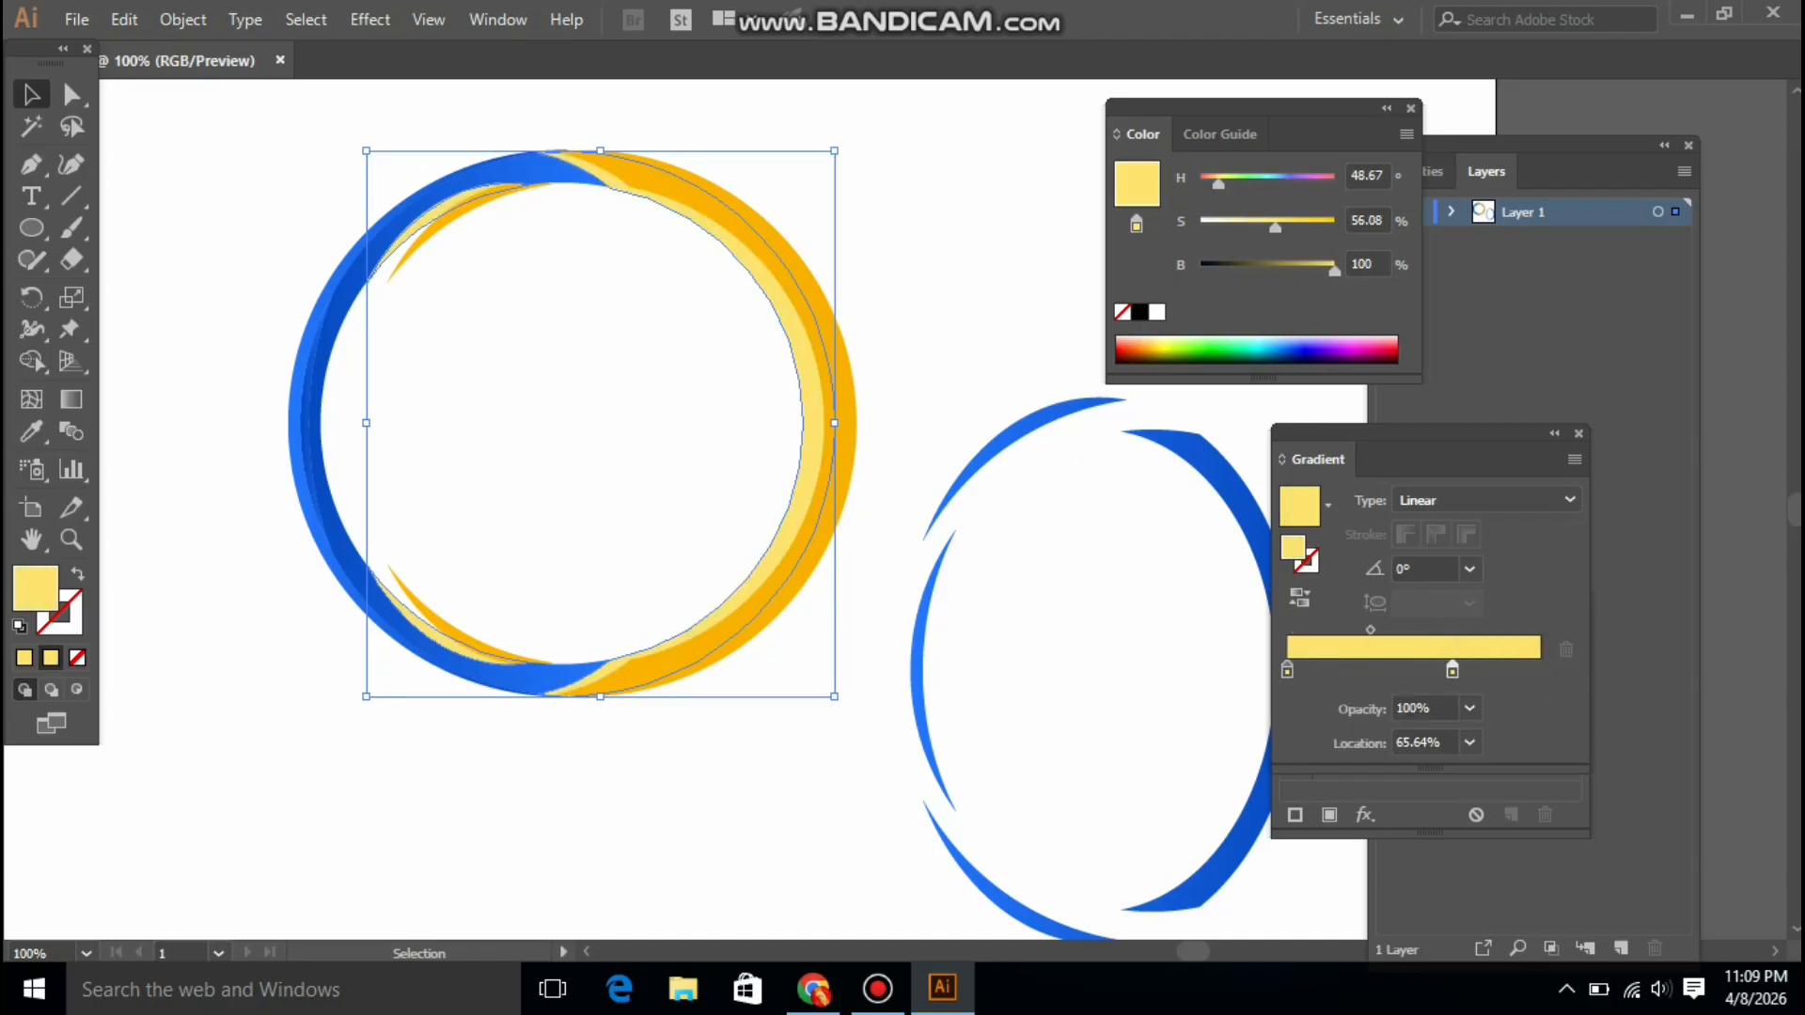
pyautogui.moveTo(1452, 669); pyautogui.dragTo(1539, 669)
pyautogui.hotkey('ctrl', 'shift', 'a')
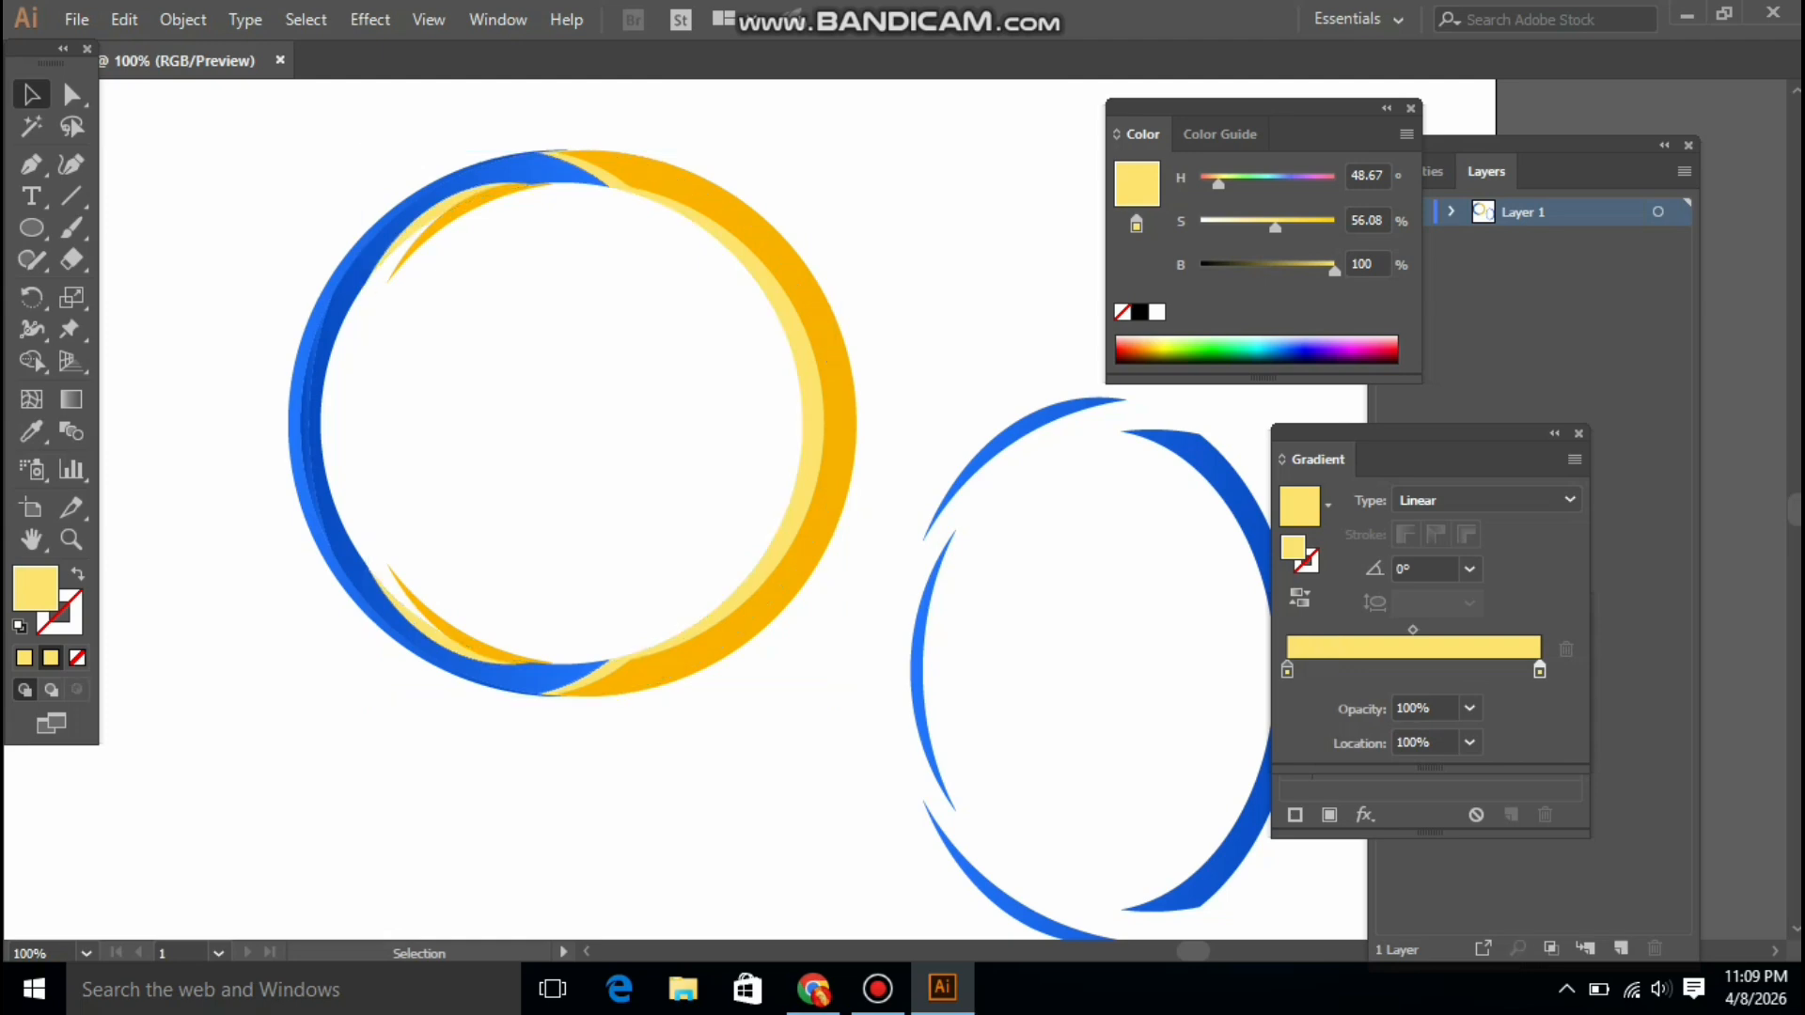
# Nudge the darker inner piece of the blue crescent up slightly and deselect it
pyautogui.doubleClick(531, 184)
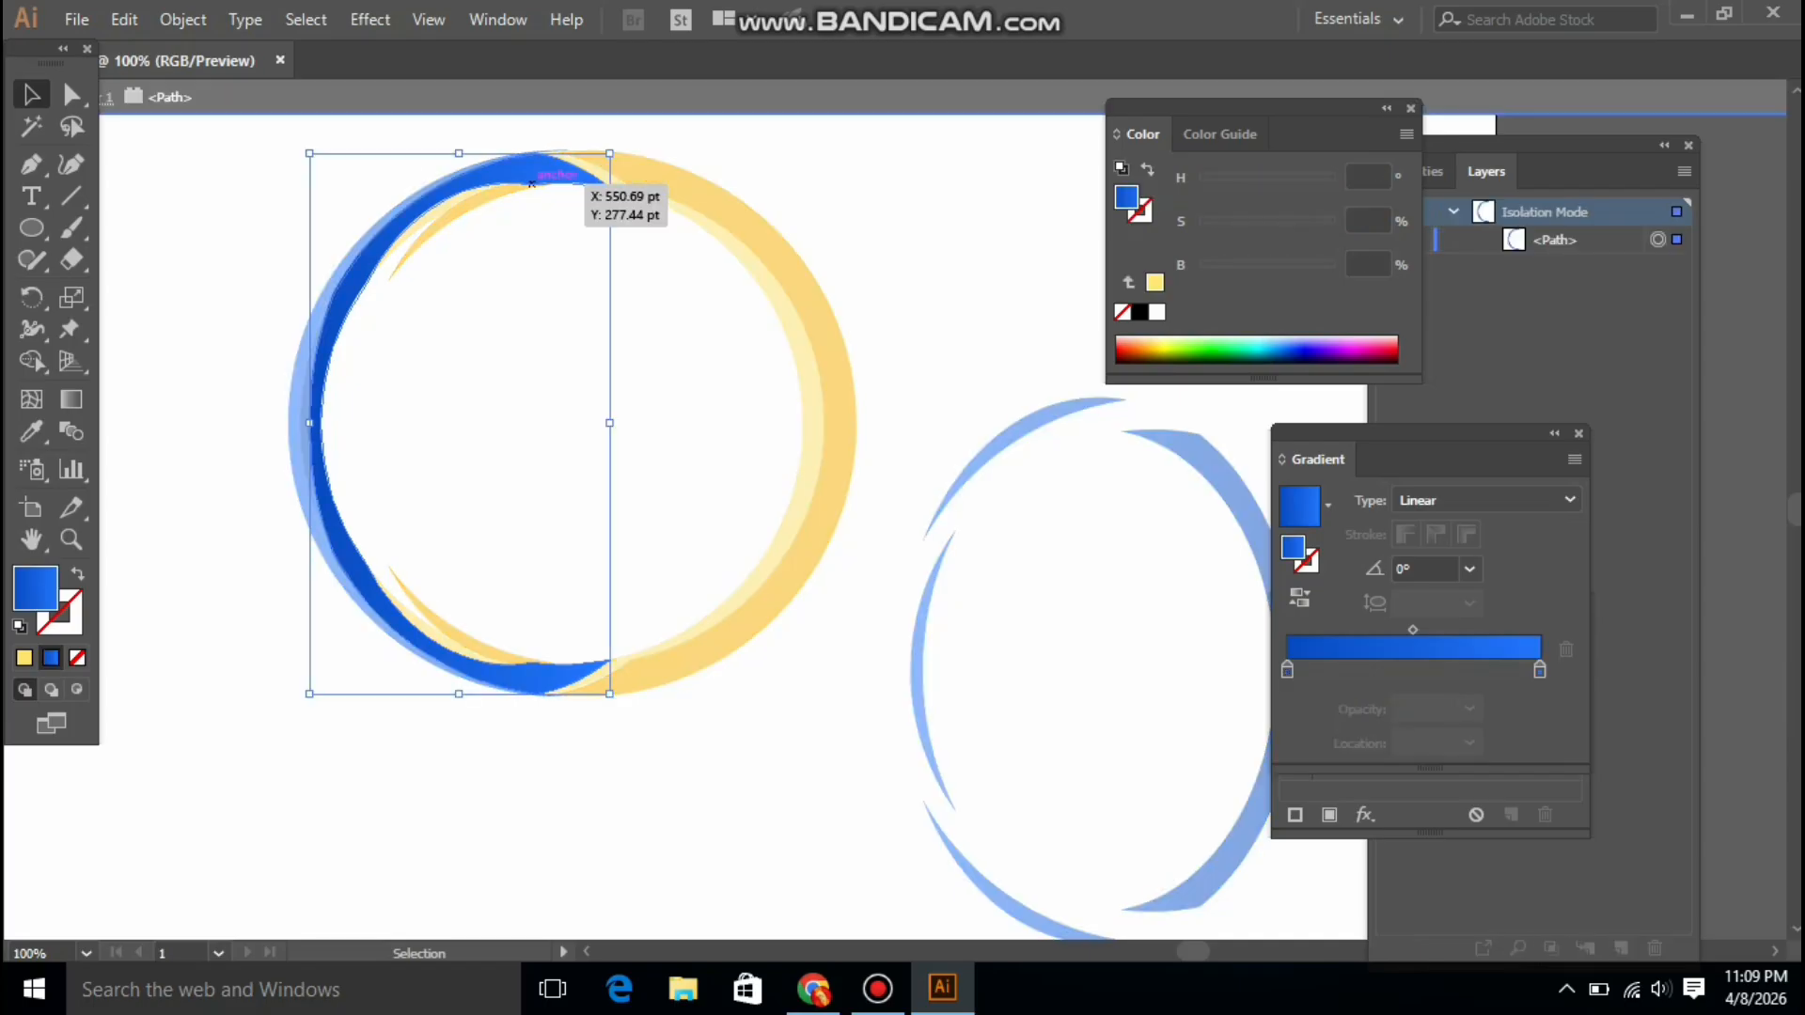
pyautogui.press('Escape')
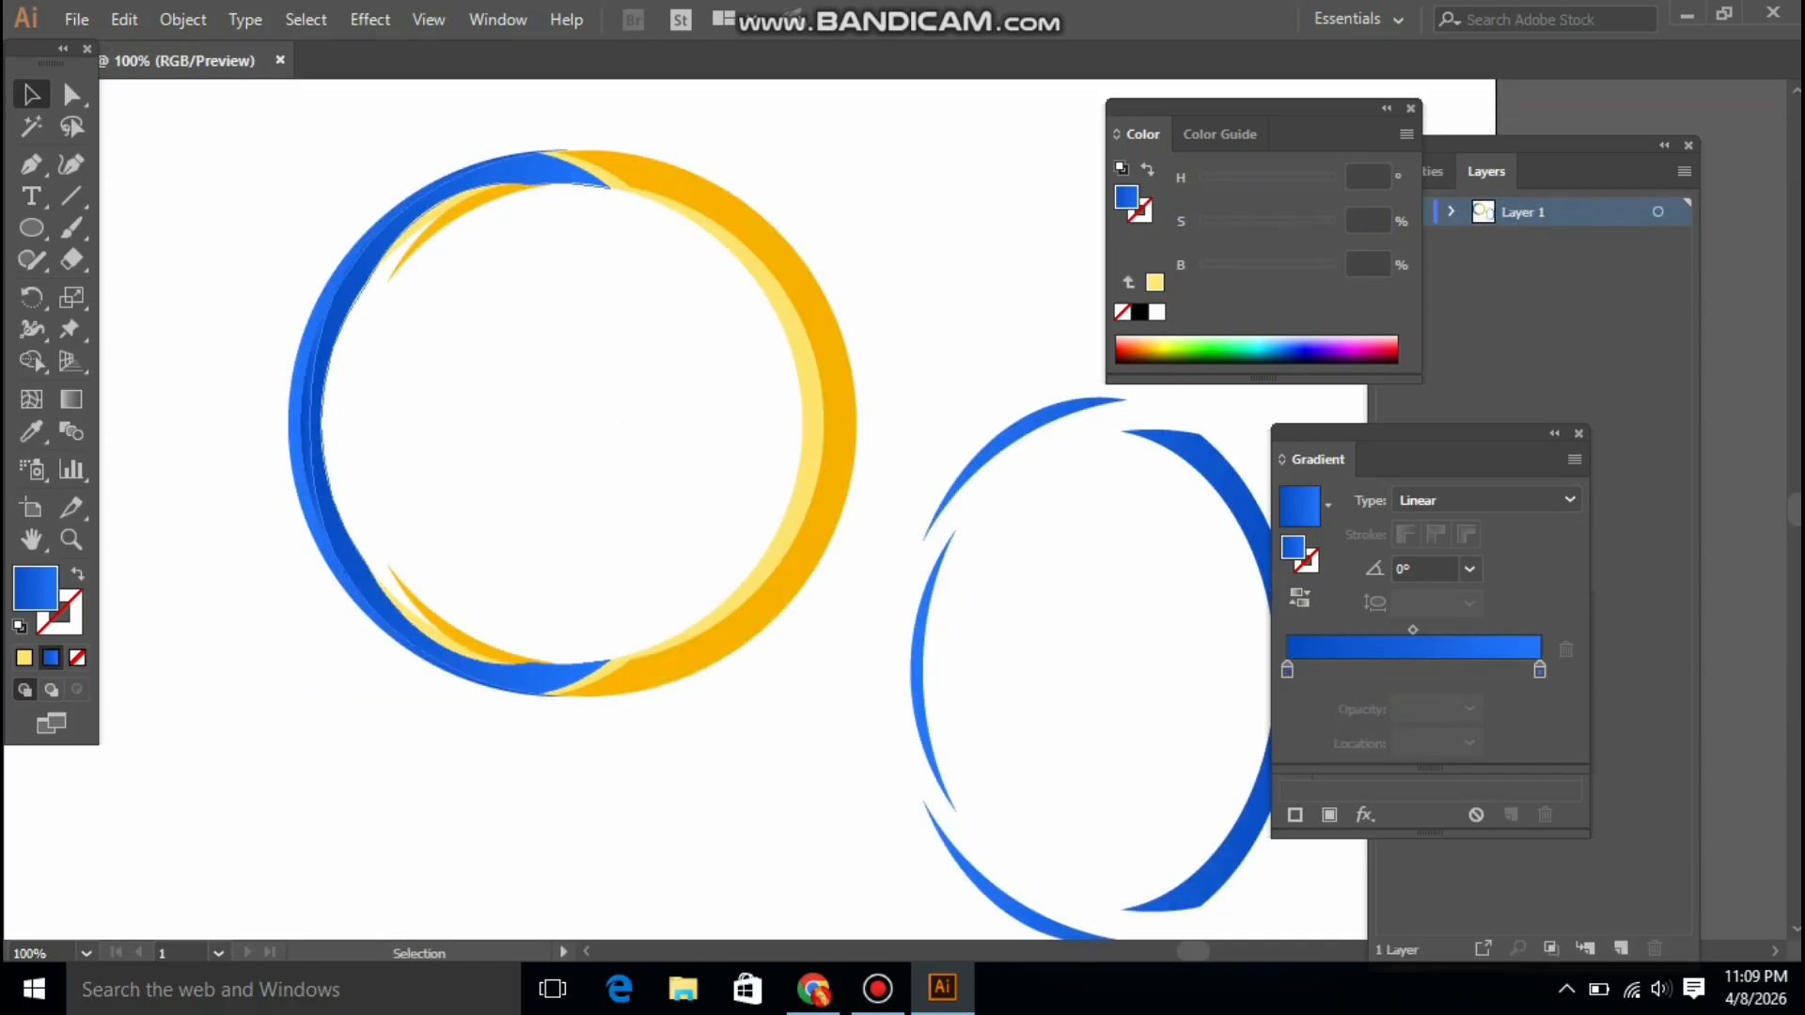
pyautogui.click(531, 184)
pyautogui.press('Up')
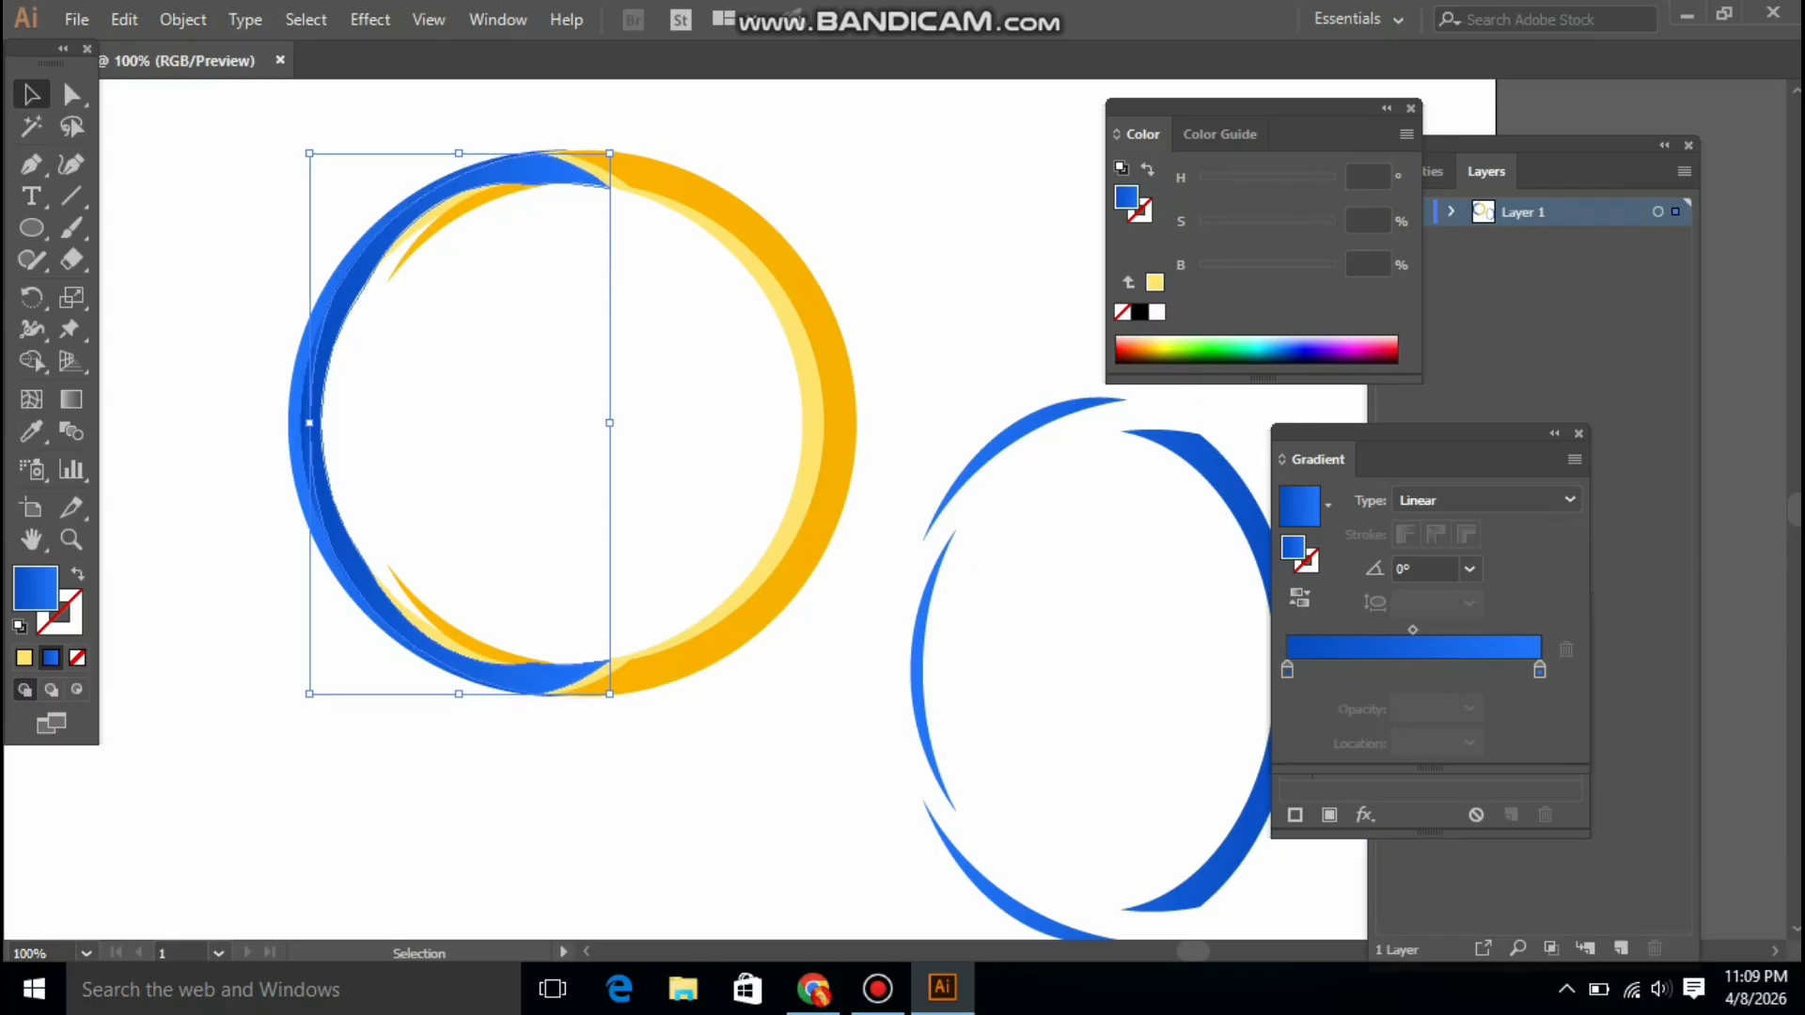
pyautogui.hotkey('ctrl', 'shift', 'a')
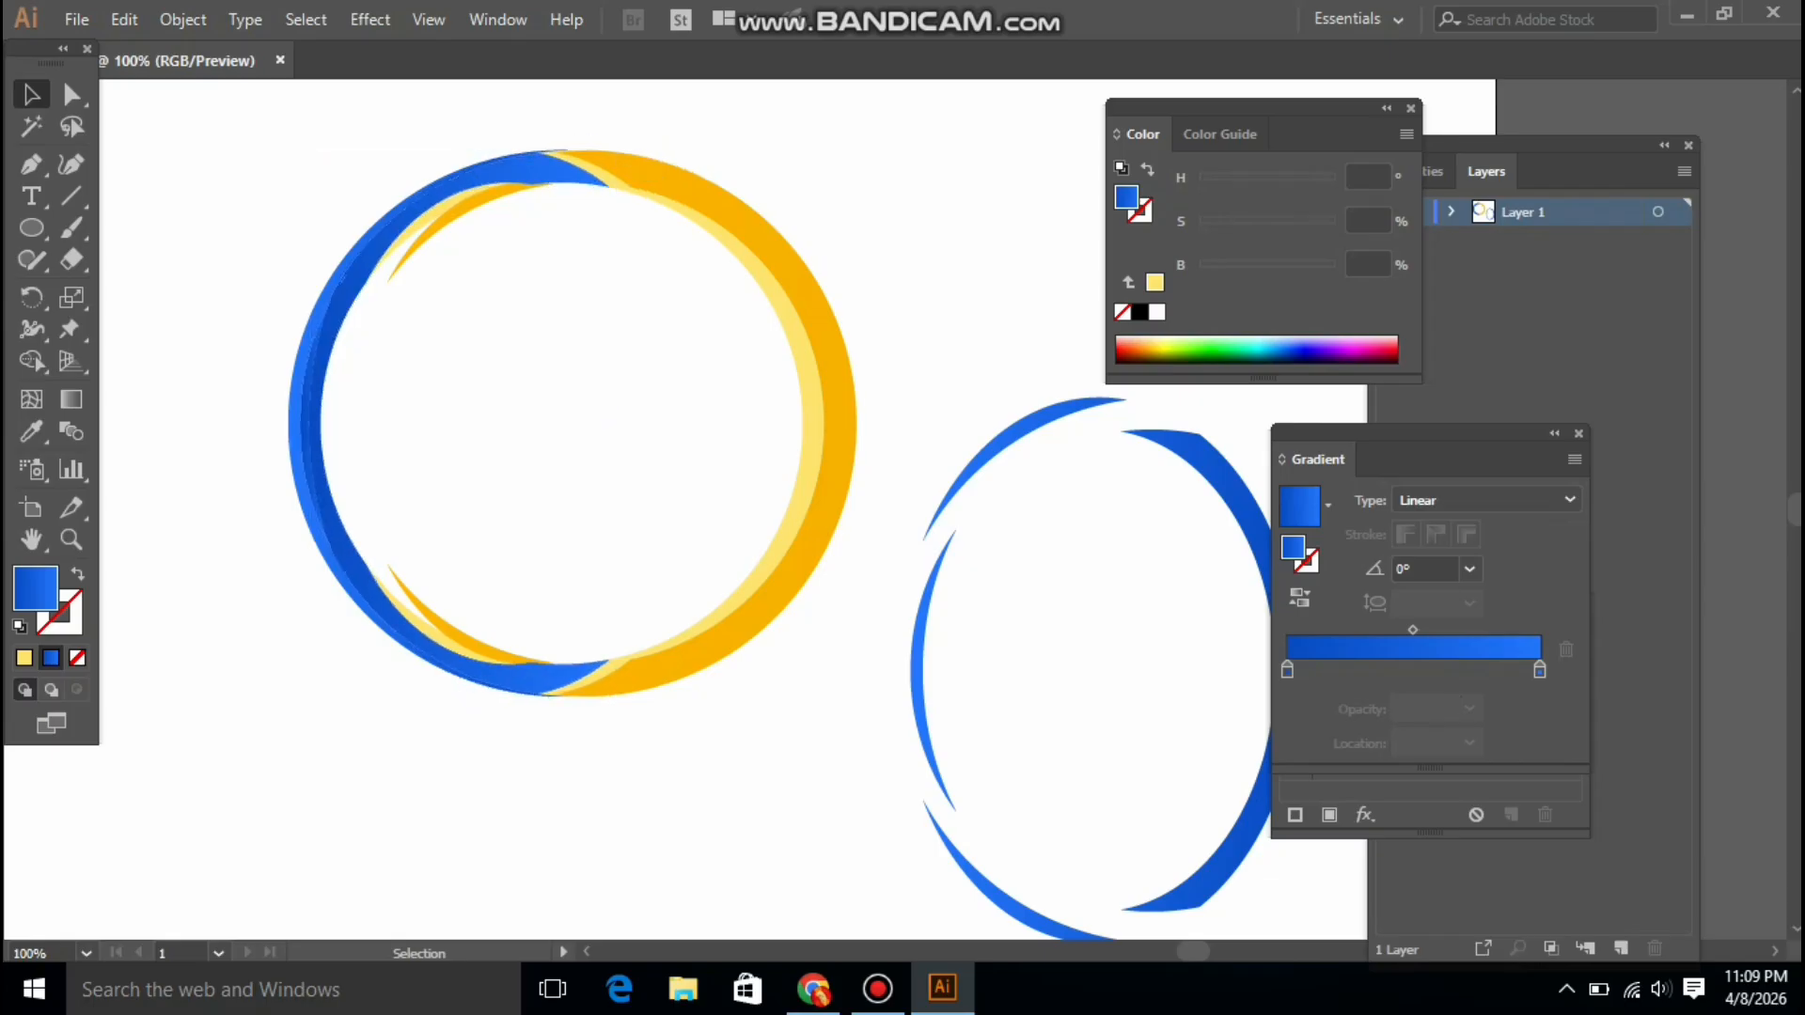
# Try nudging the outer blue crescent down slightly, and move it back up against the inner crescent
pyautogui.click(562, 150)
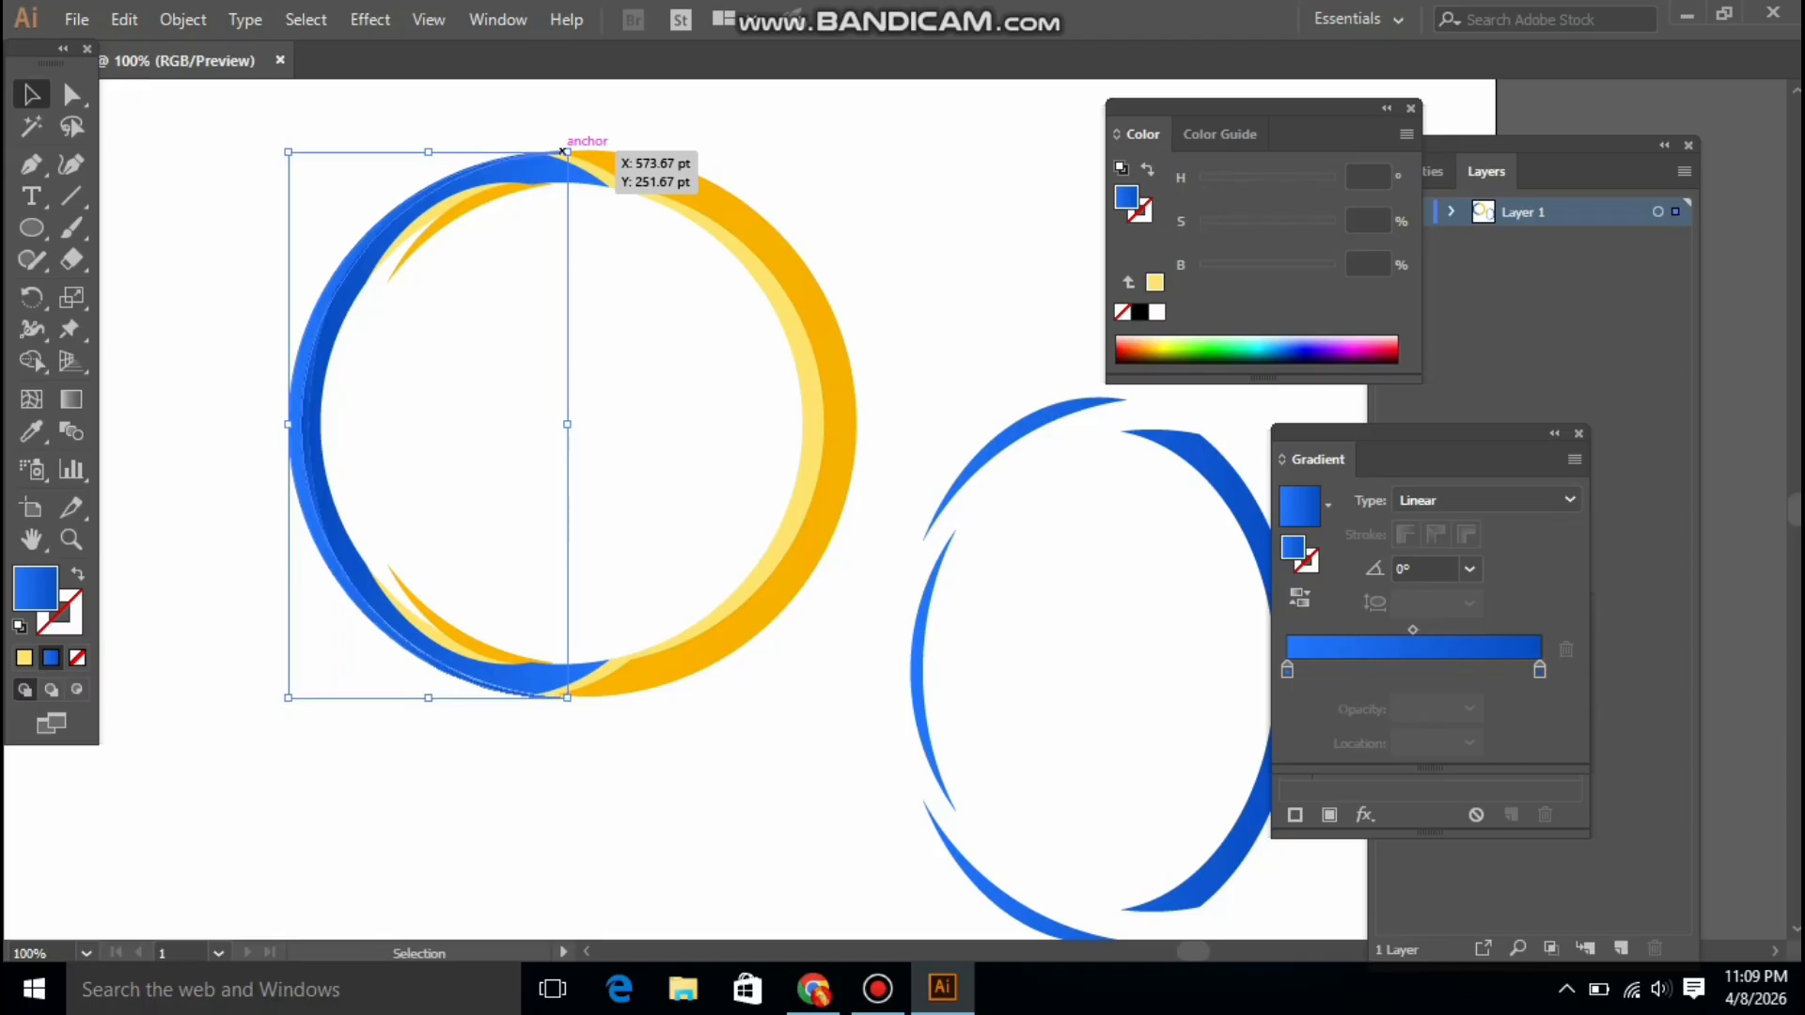
pyautogui.hotkey('ctrl', 'shift', ']')
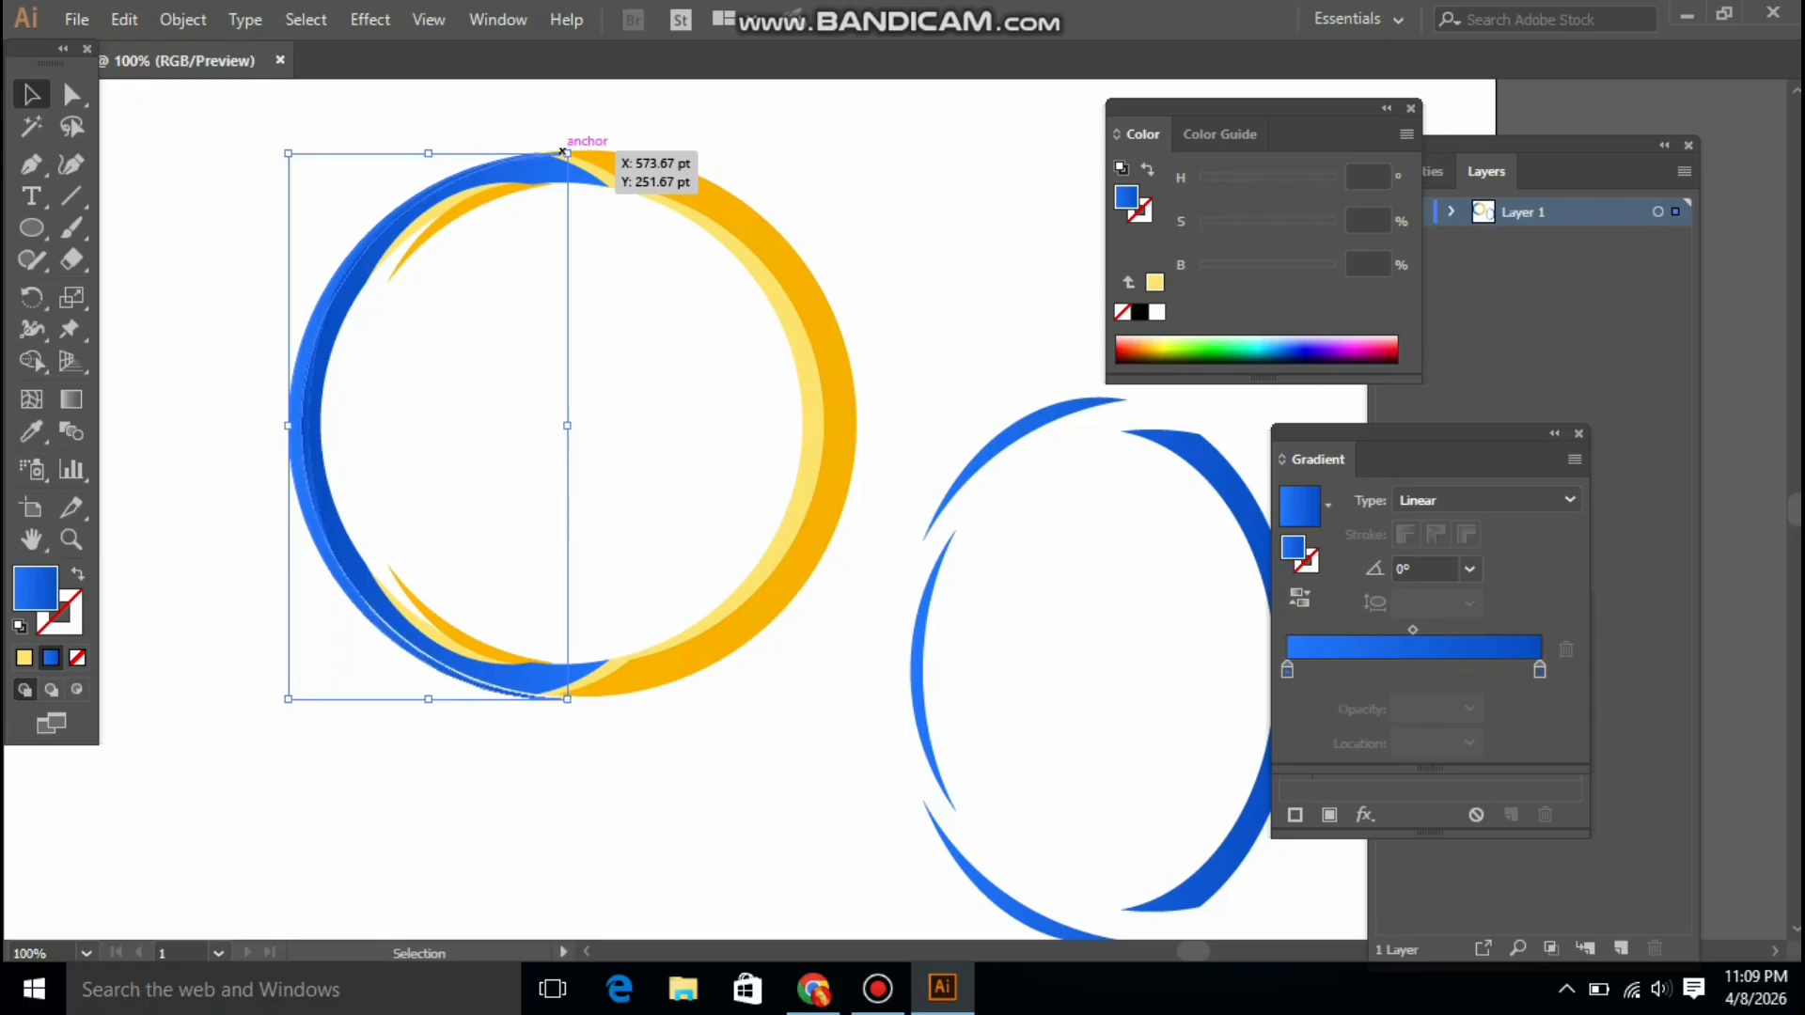
pyautogui.hotkey('ctrl', 'shift', 'a')
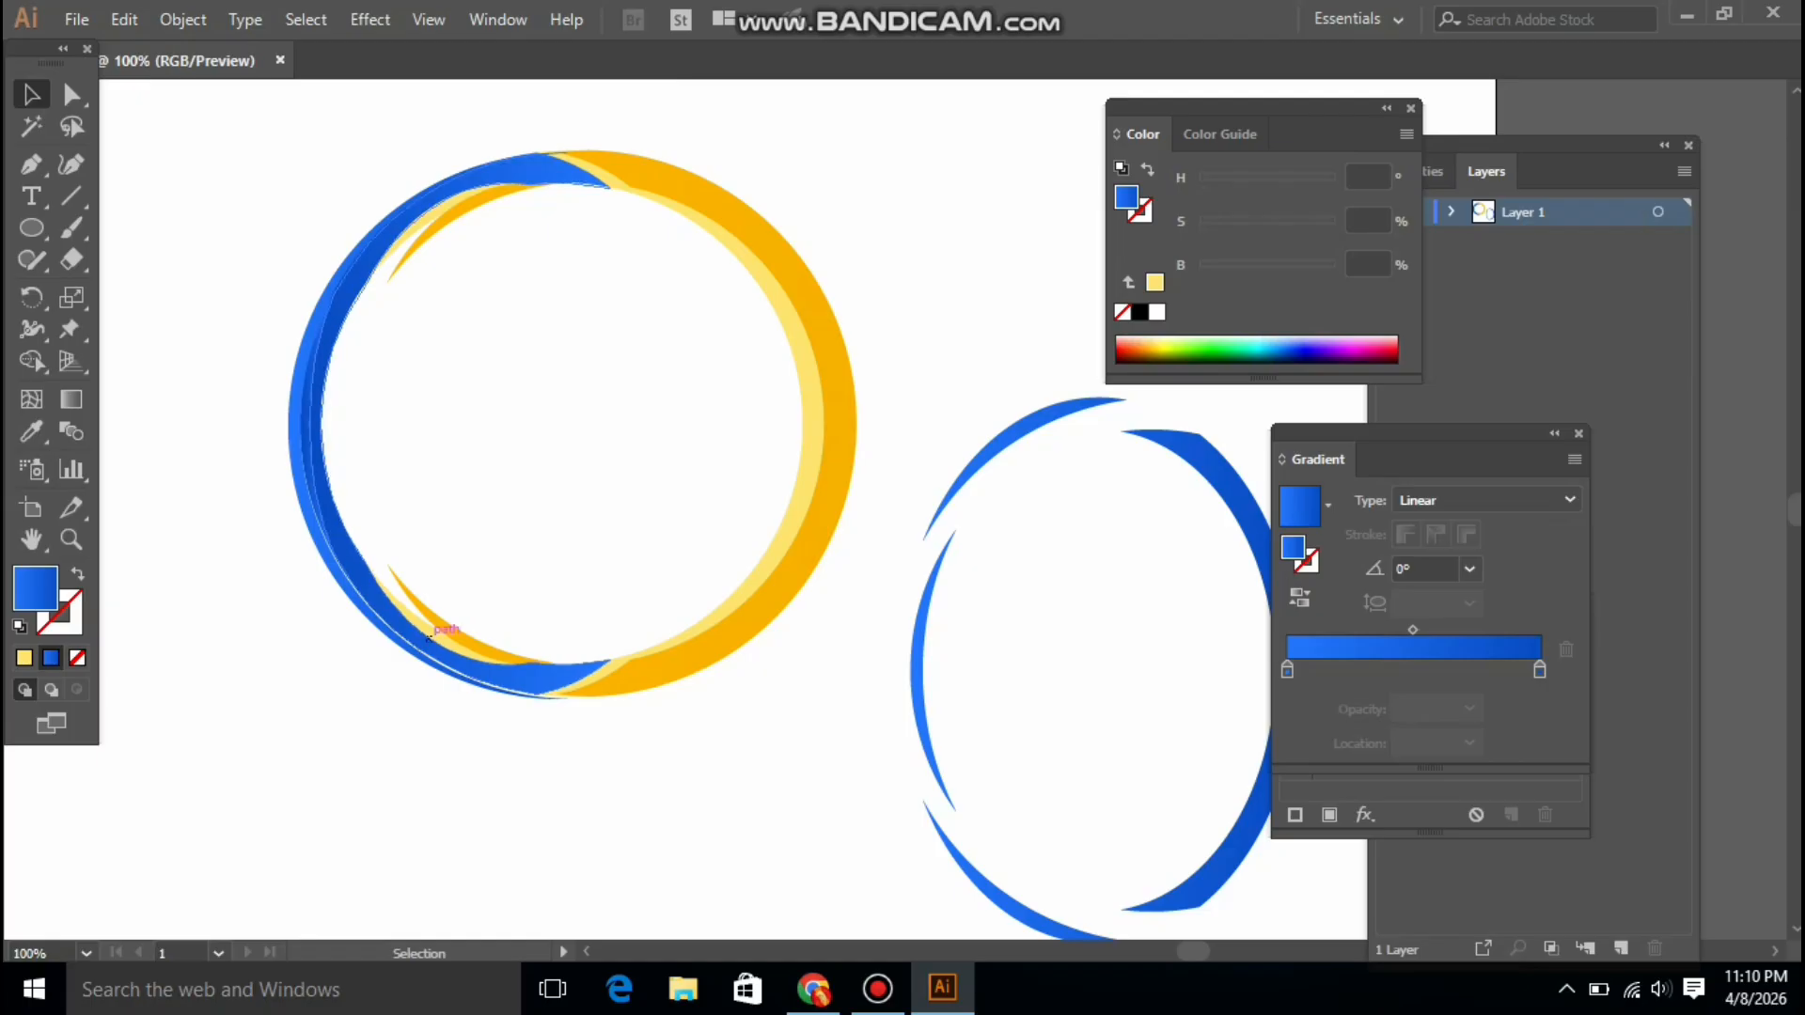
pyautogui.click(415, 656)
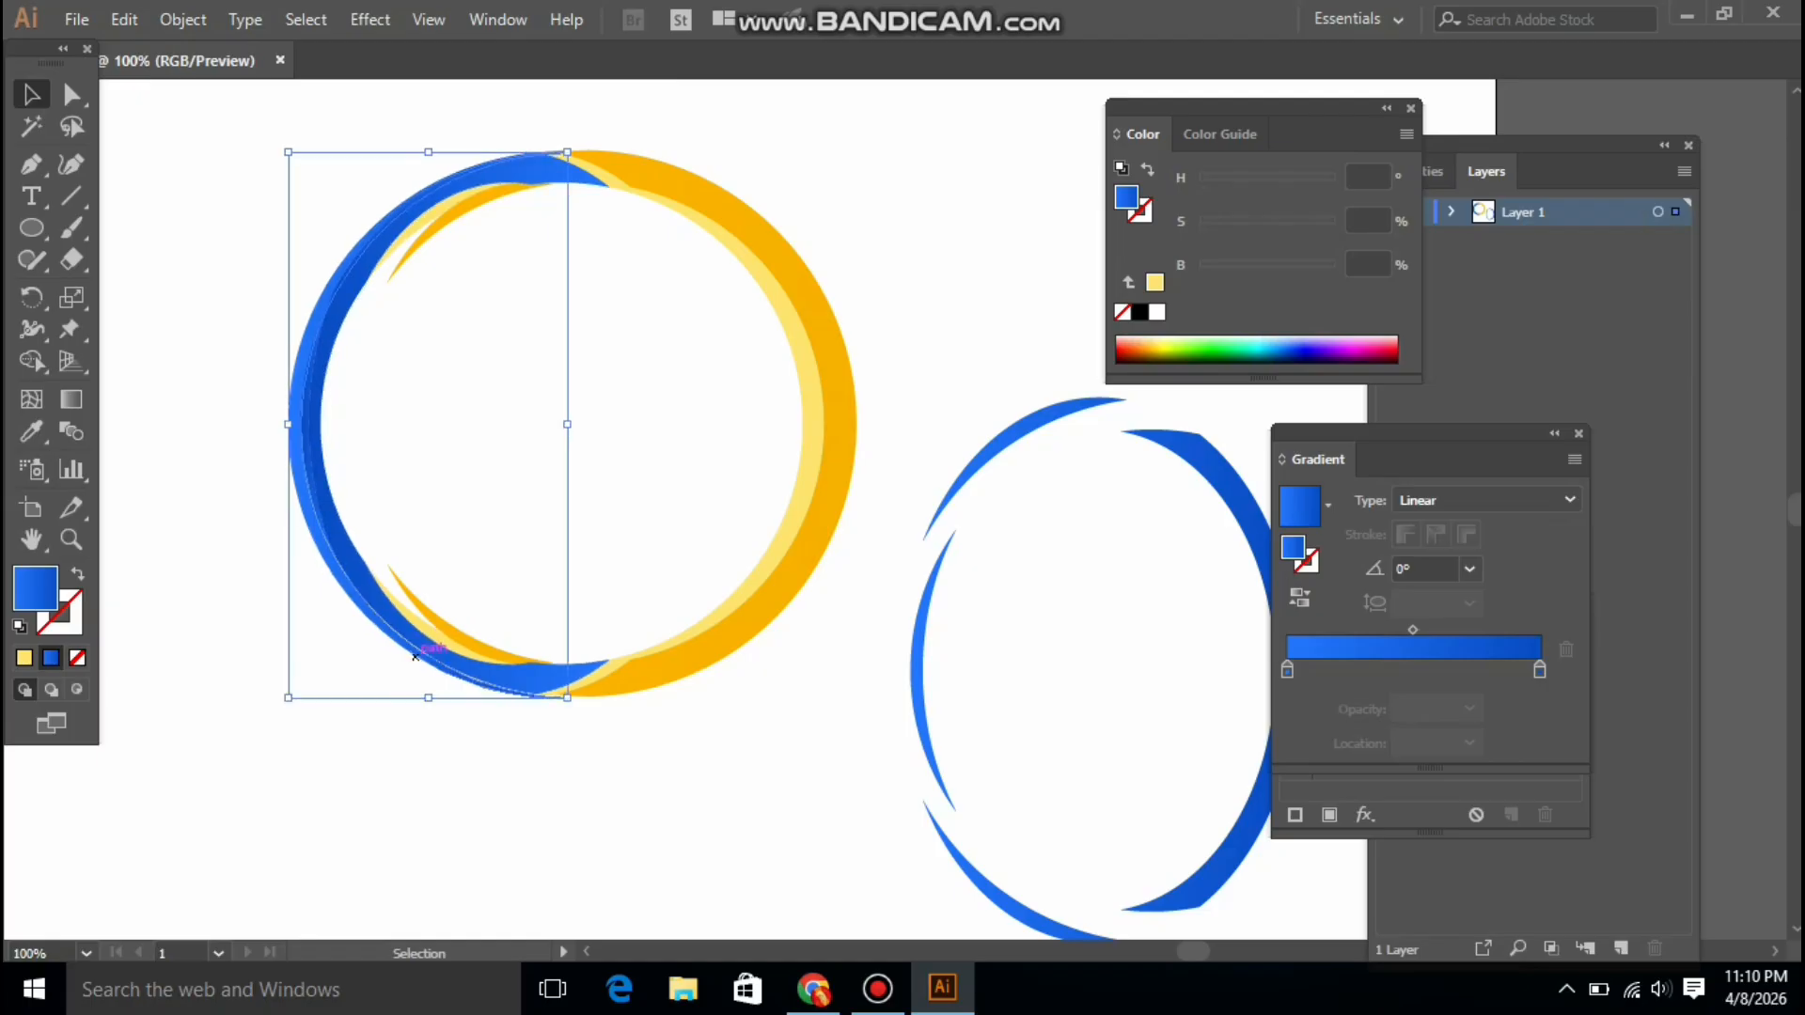
pyautogui.press('Up')
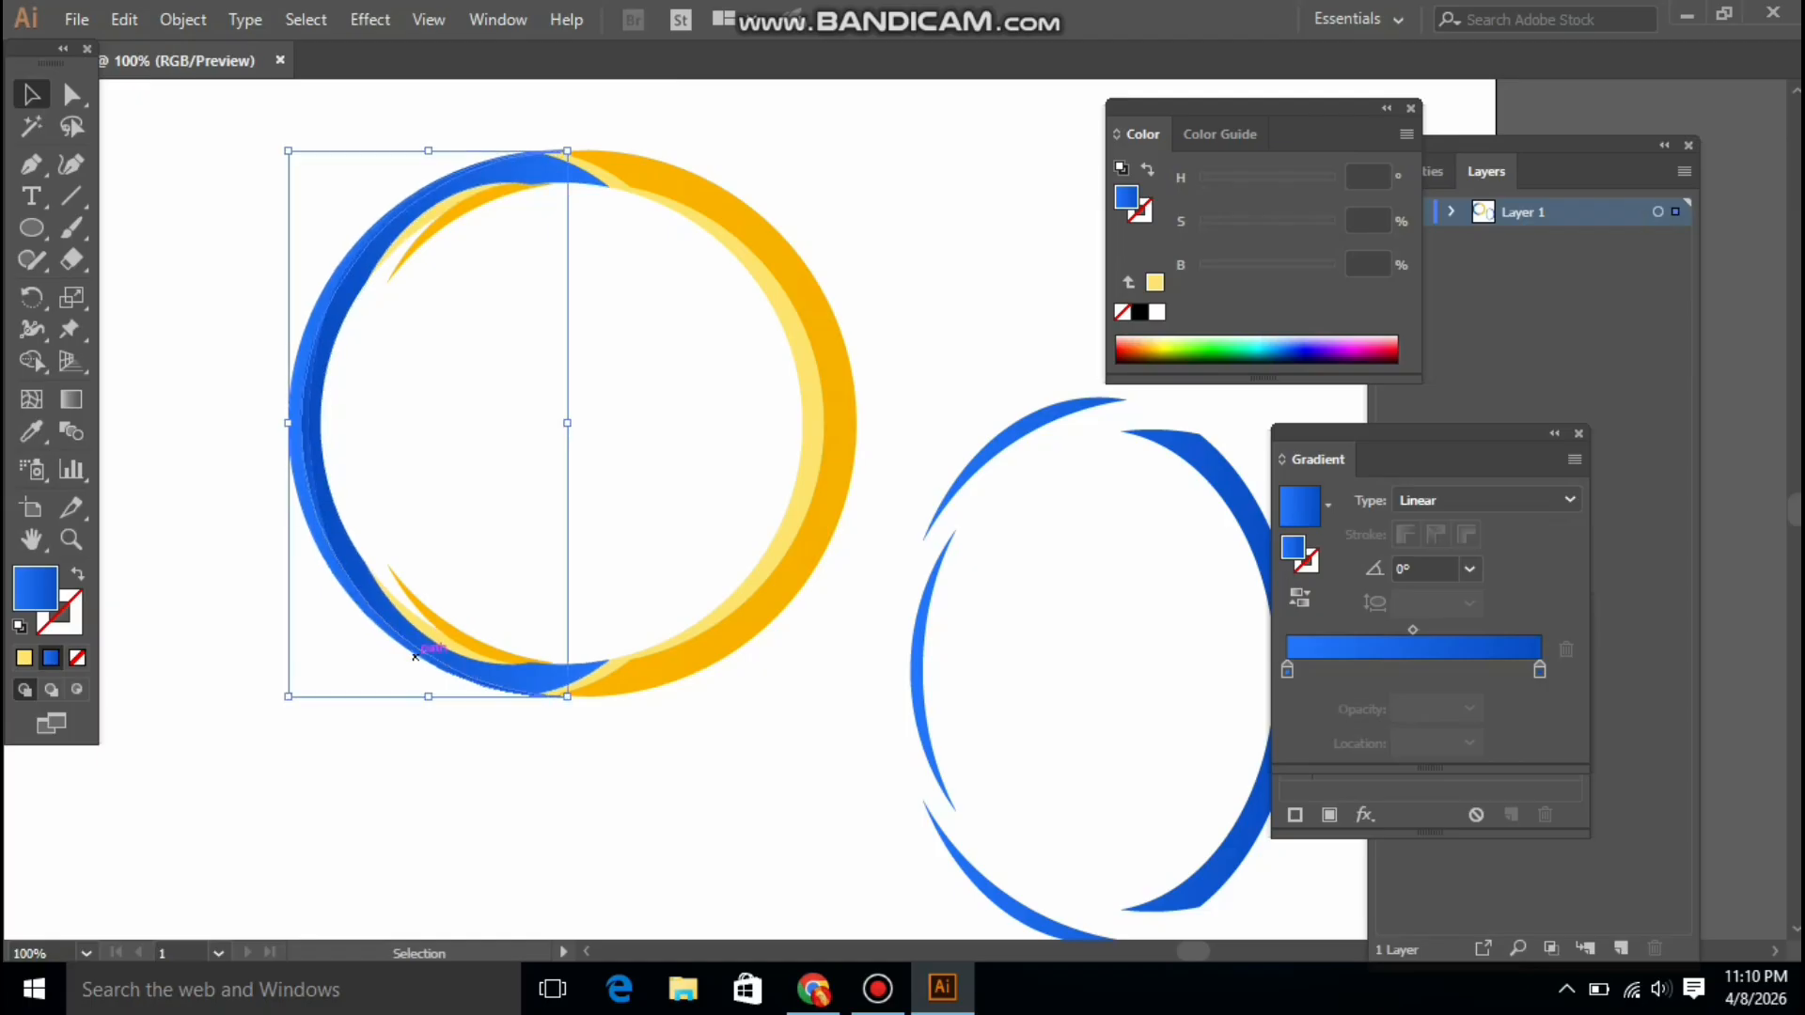
pyautogui.hotkey('ctrl', 'shift', 'a')
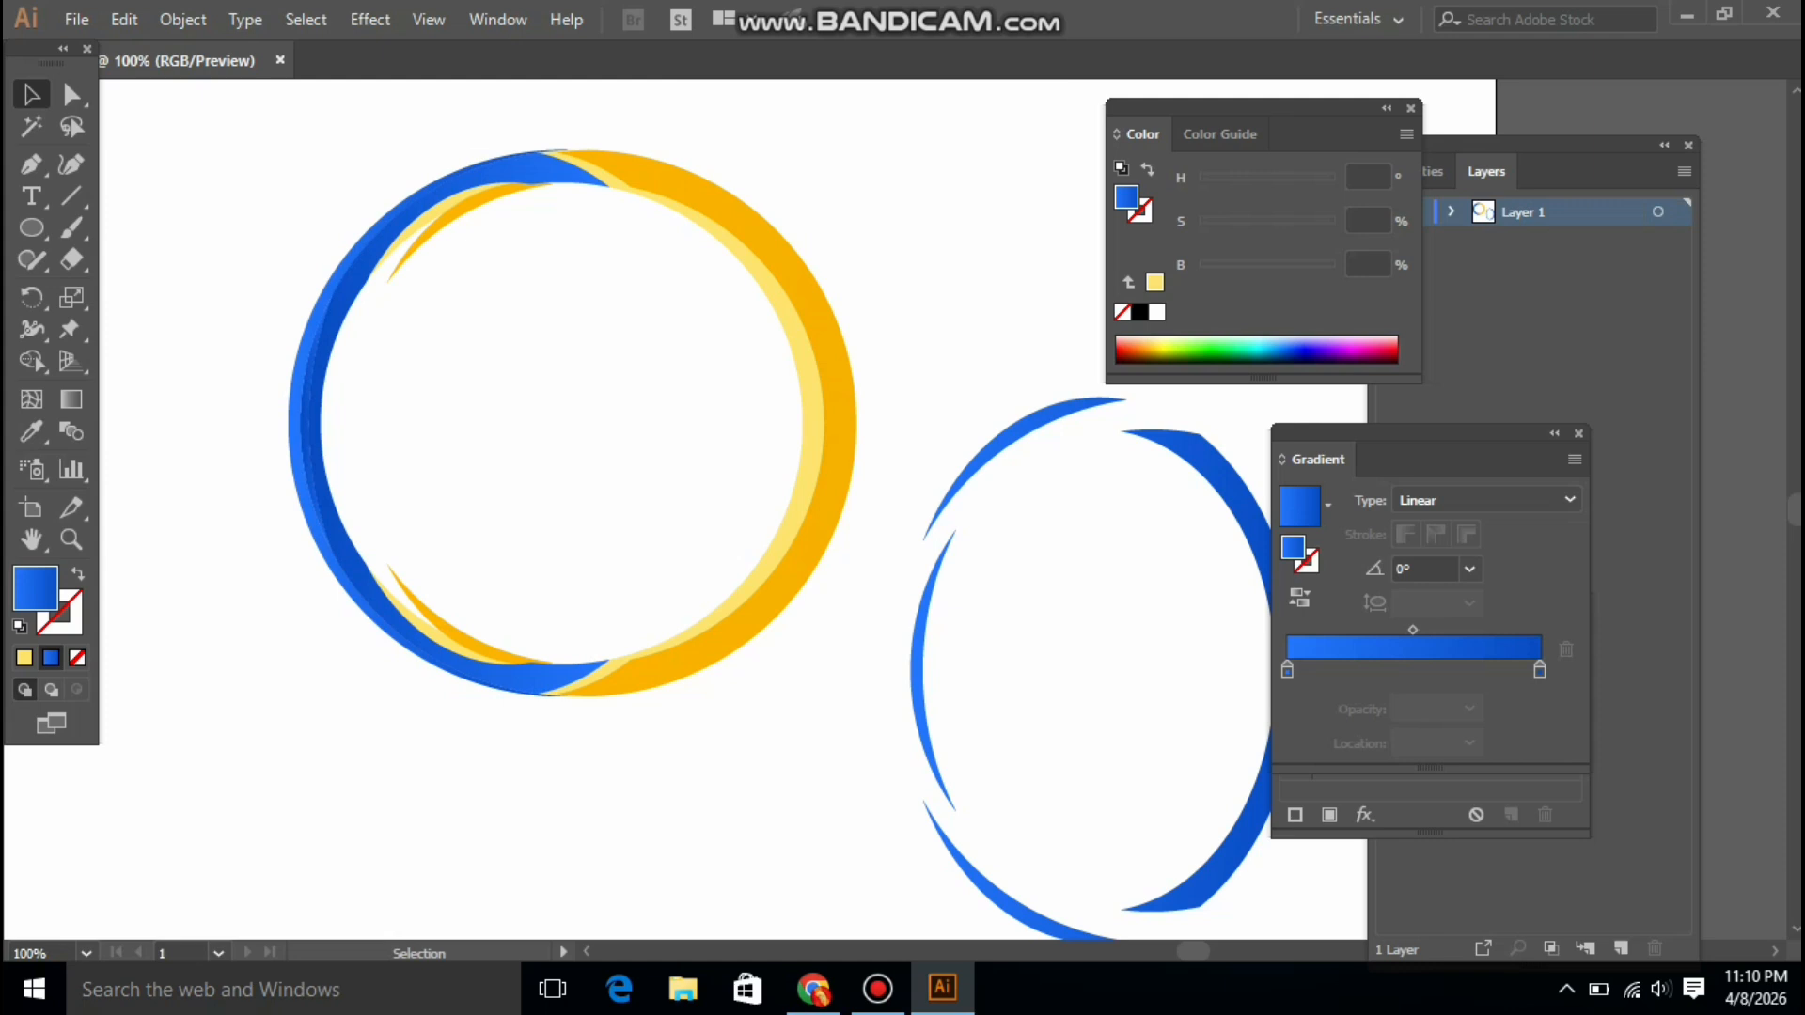
# Examine the emblem close up where the blue crescent overlaps the orange and pale yellow rings, and along its lower join
pyautogui.press('z')
pyautogui.hotkey('ctrl', '=')
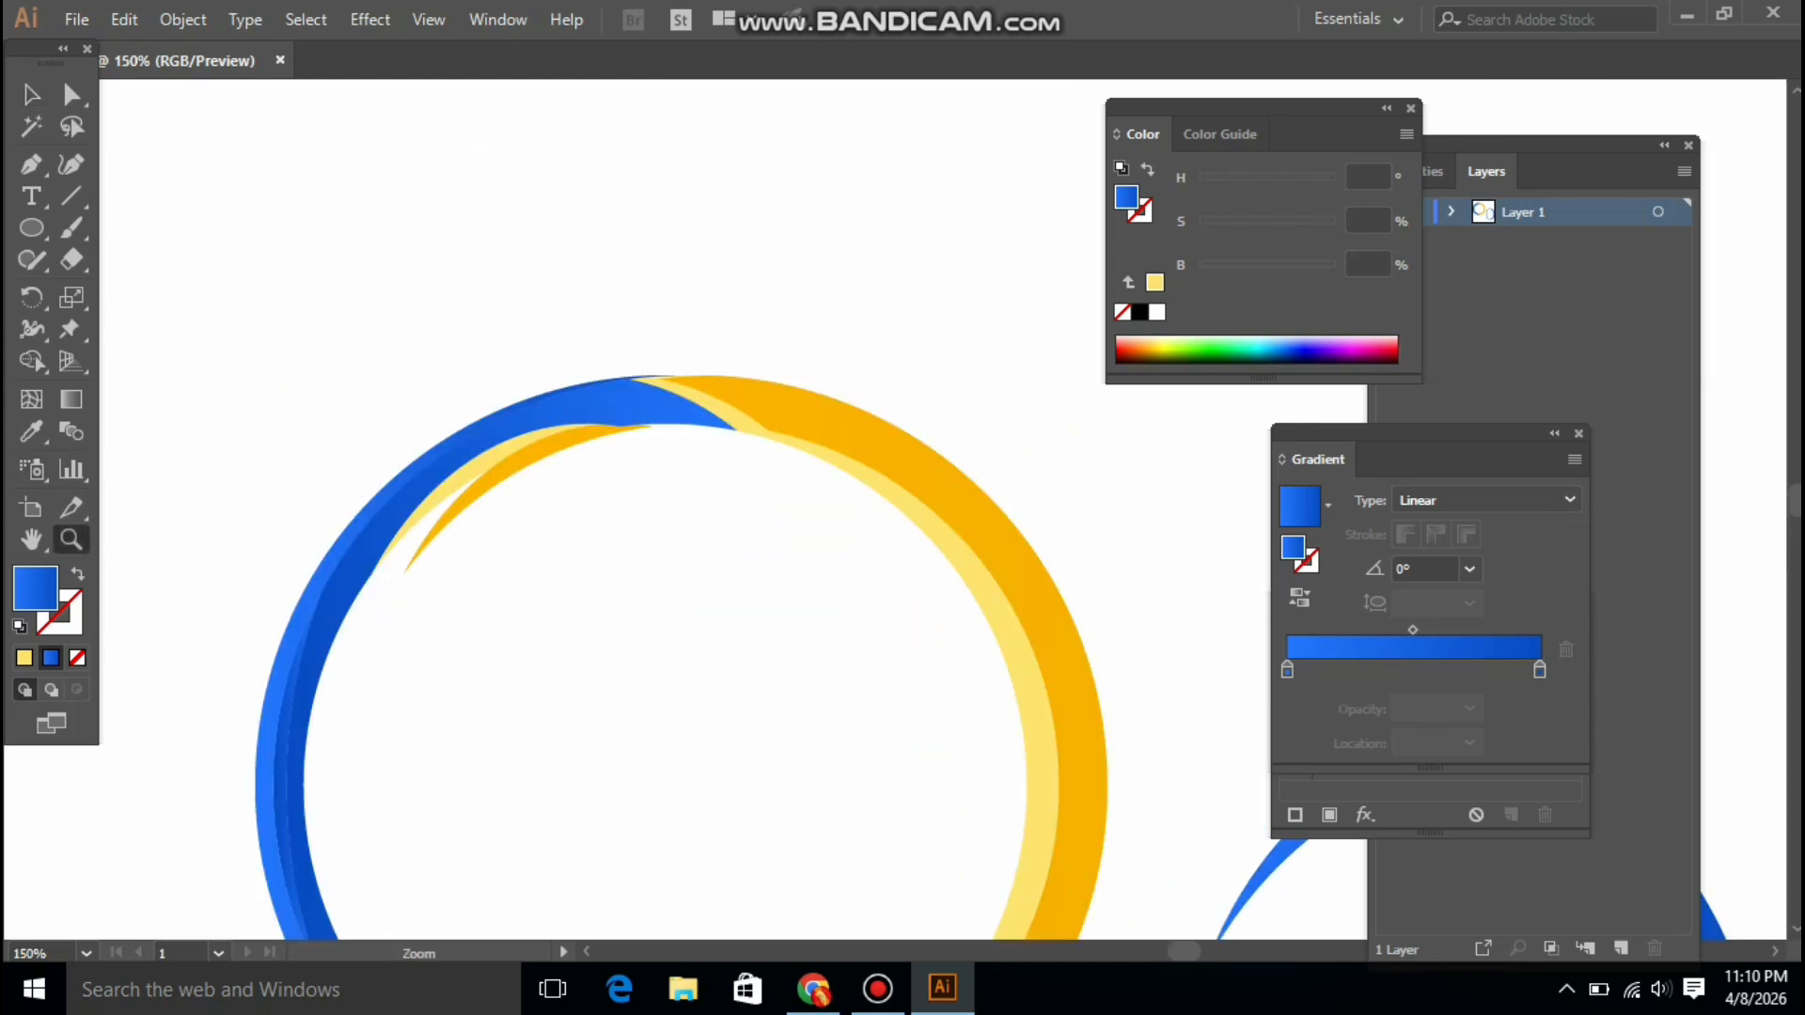
pyautogui.hotkey('ctrl', '=')
pyautogui.hotkey('ctrl', '=')
pyautogui.hotkey('ctrl', '=')
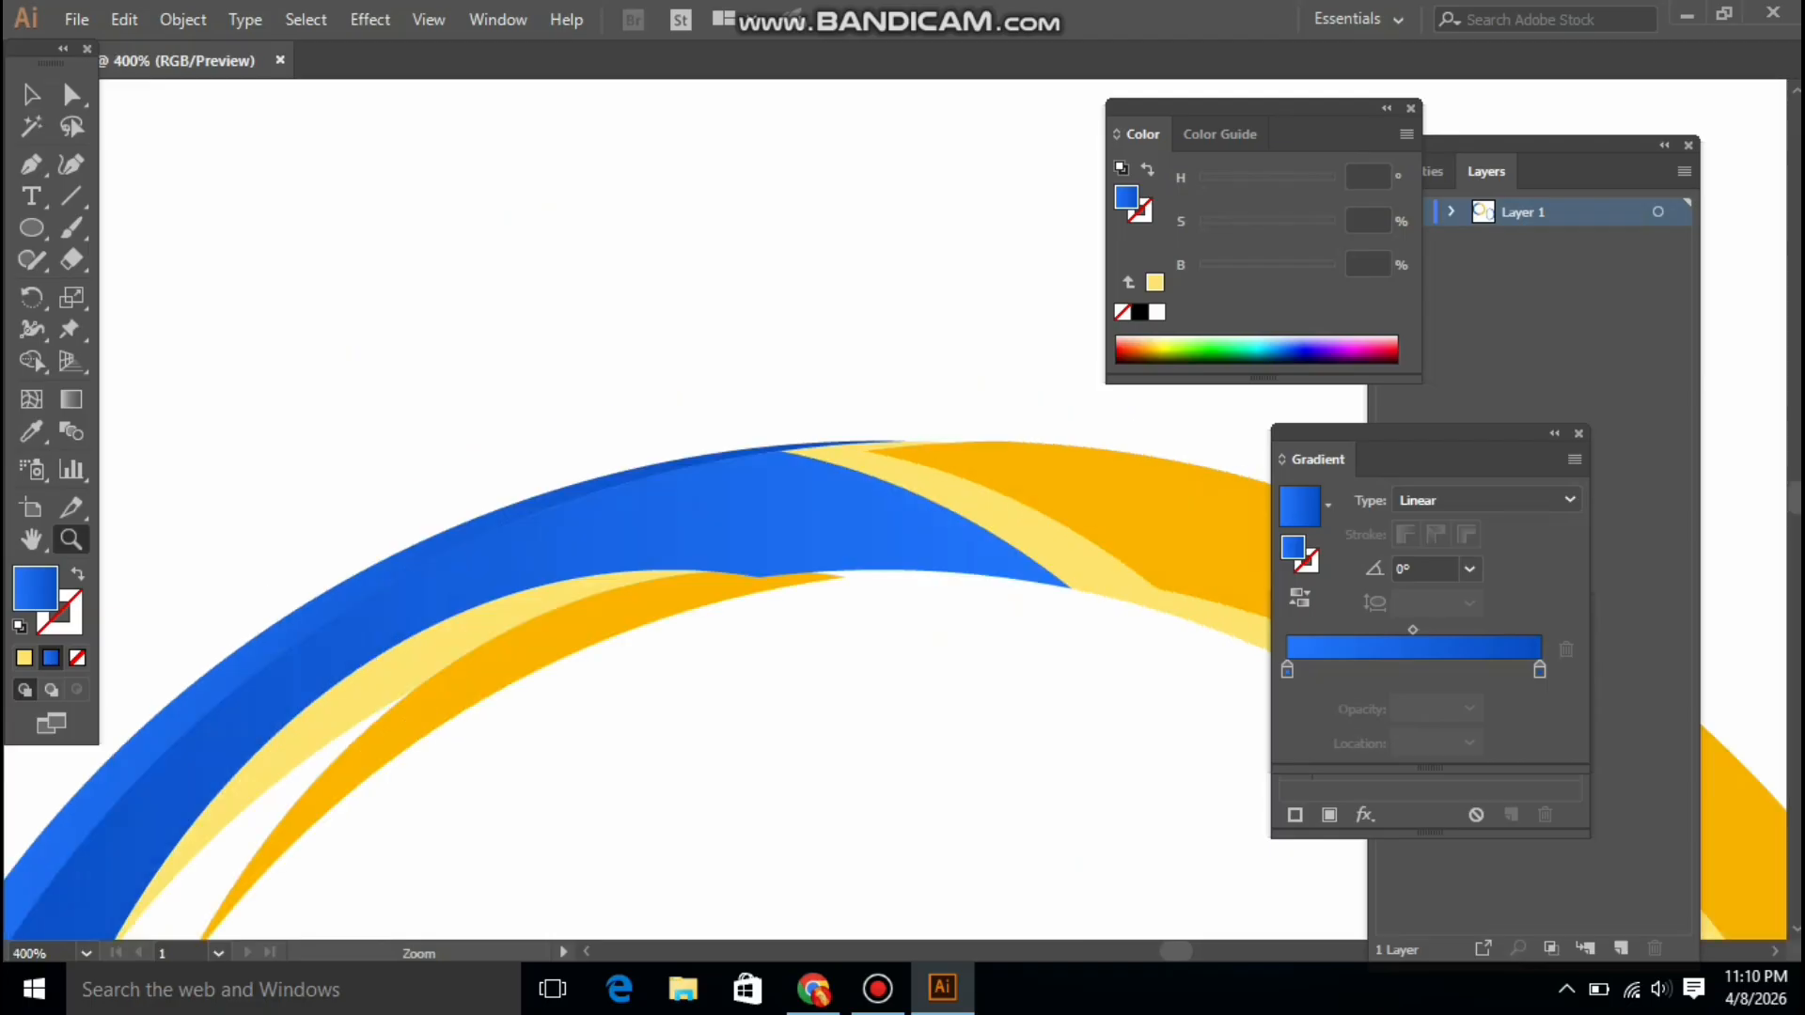
pyautogui.moveTo(658, 564); pyautogui.dragTo(541, 282)
pyautogui.scroll(-3, 658, 470)
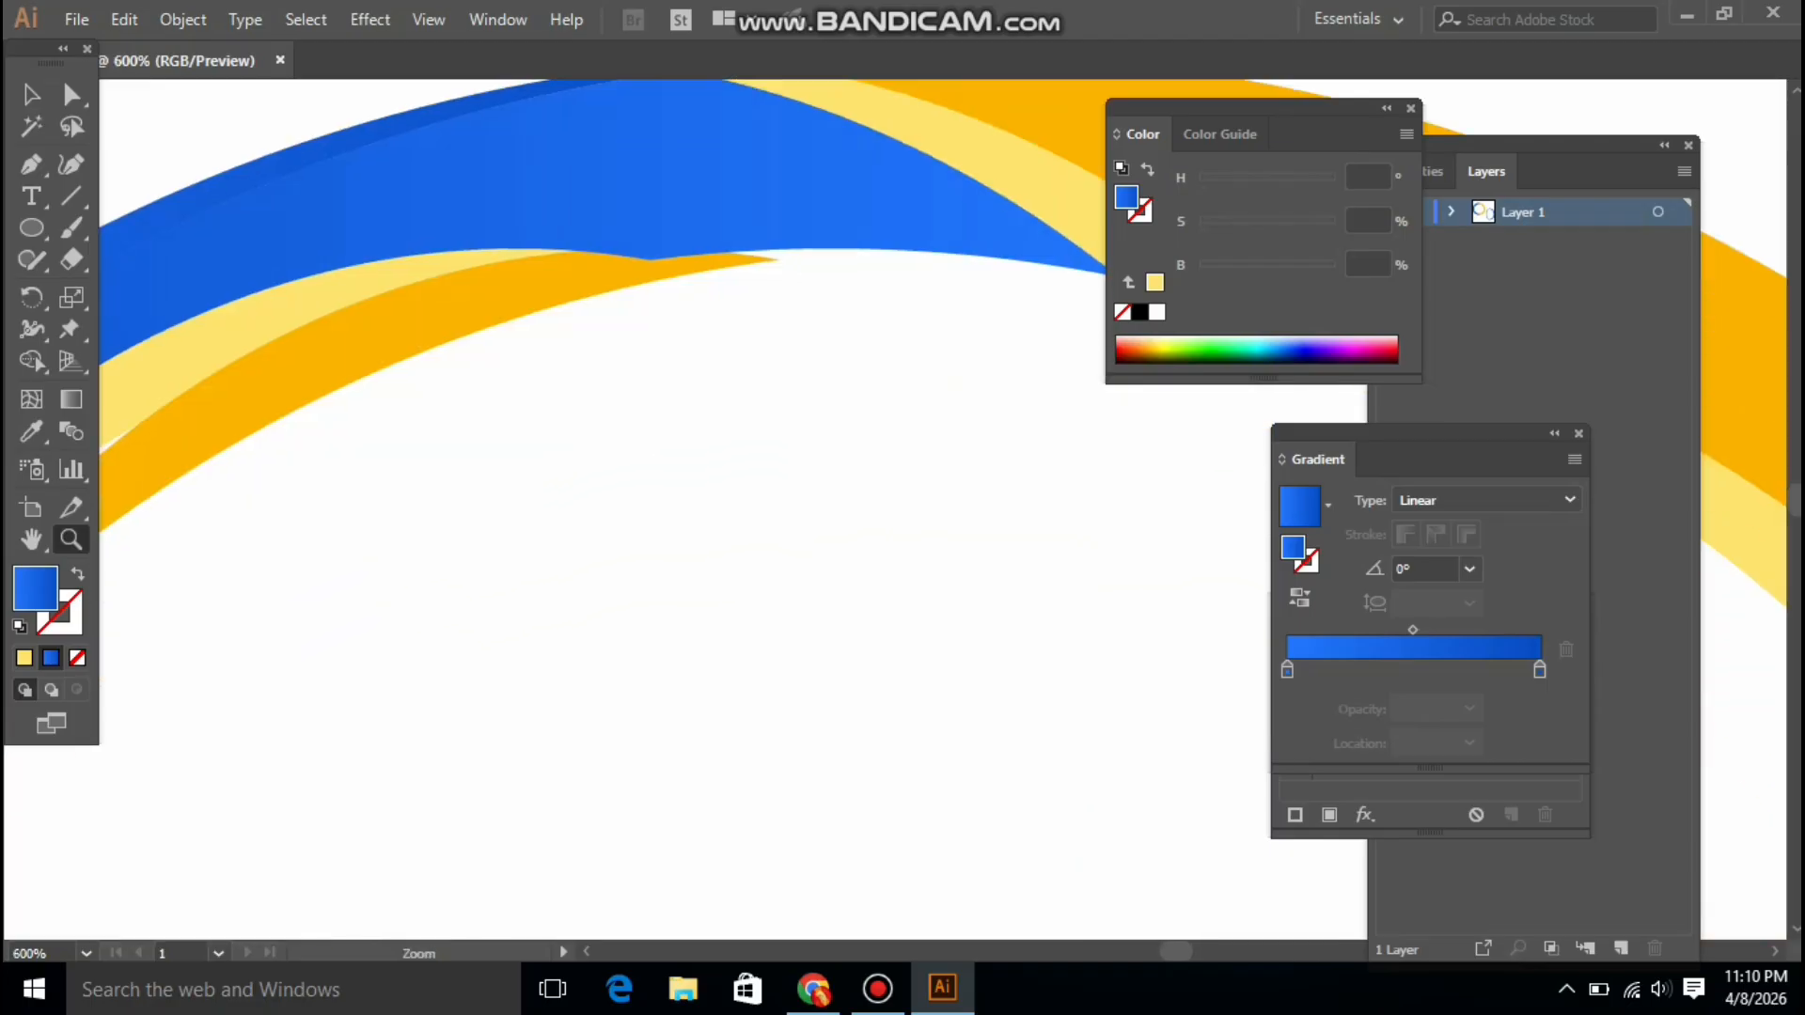
pyautogui.scroll(-4, 658, 470)
pyautogui.scroll(-3, 658, 470)
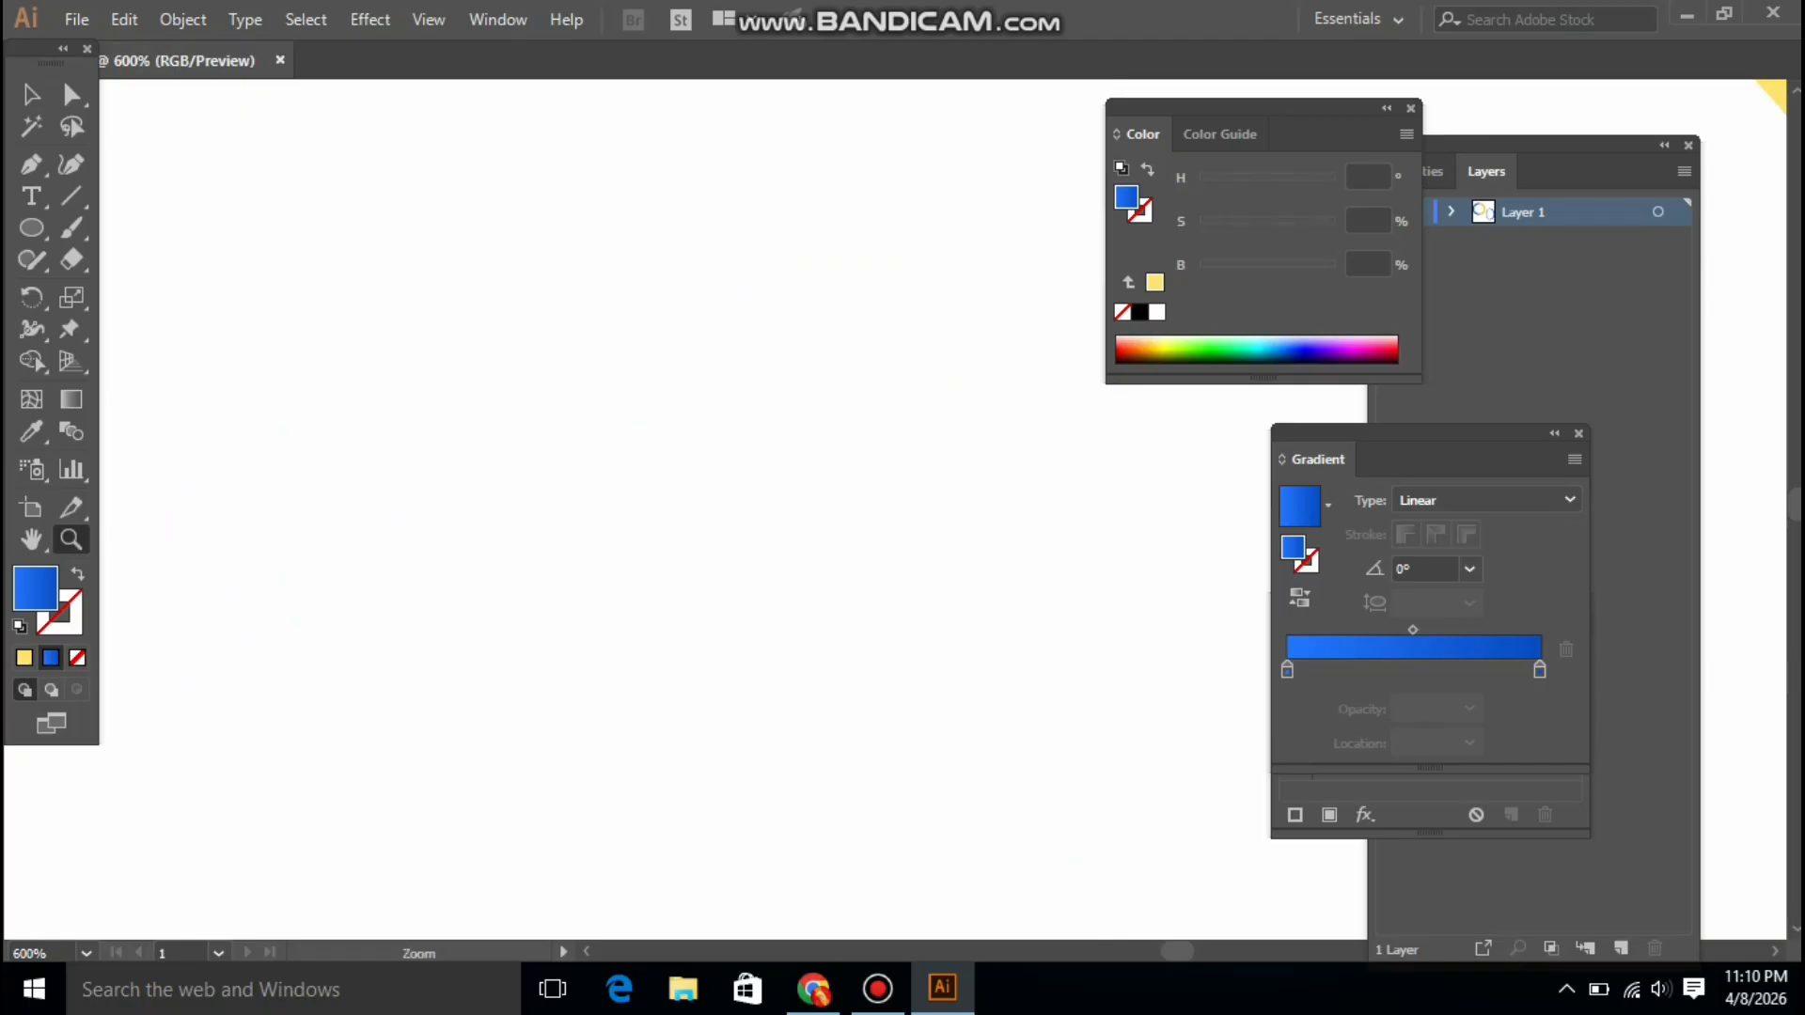
pyautogui.scroll(-4, 658, 470)
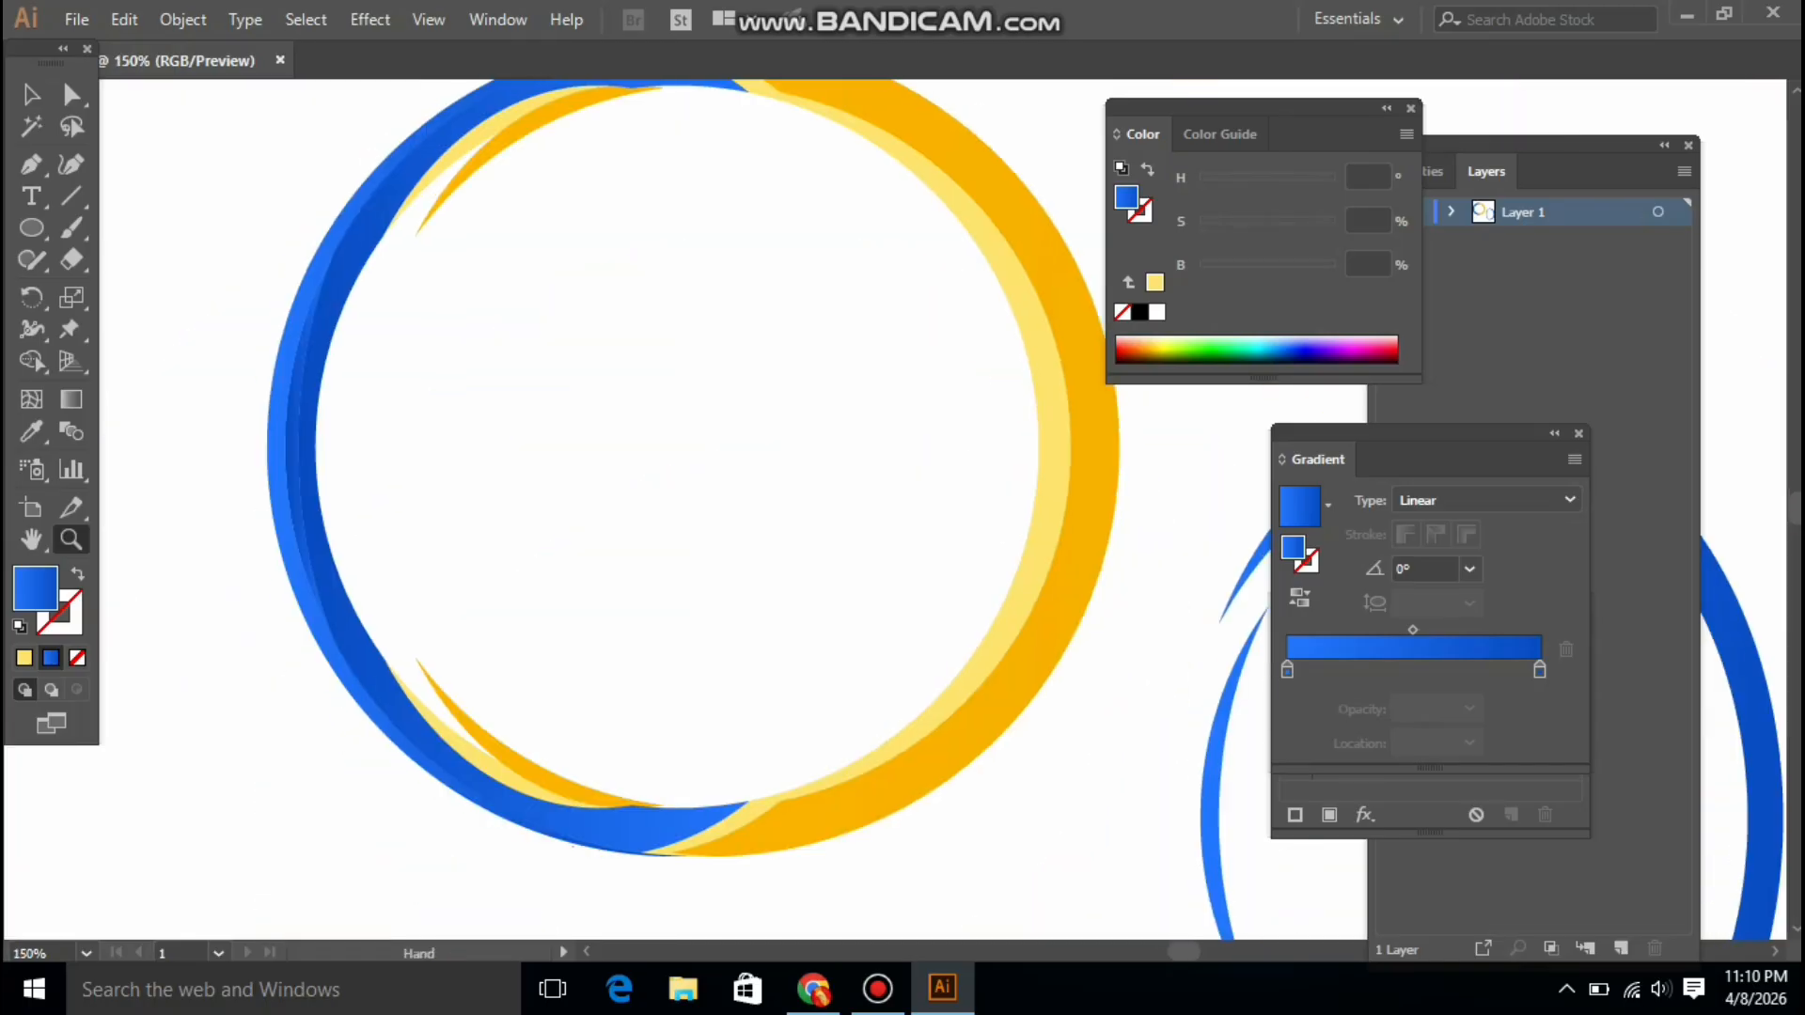
pyautogui.scroll(4, 658, 508)
pyautogui.scroll(-3, 658, 508)
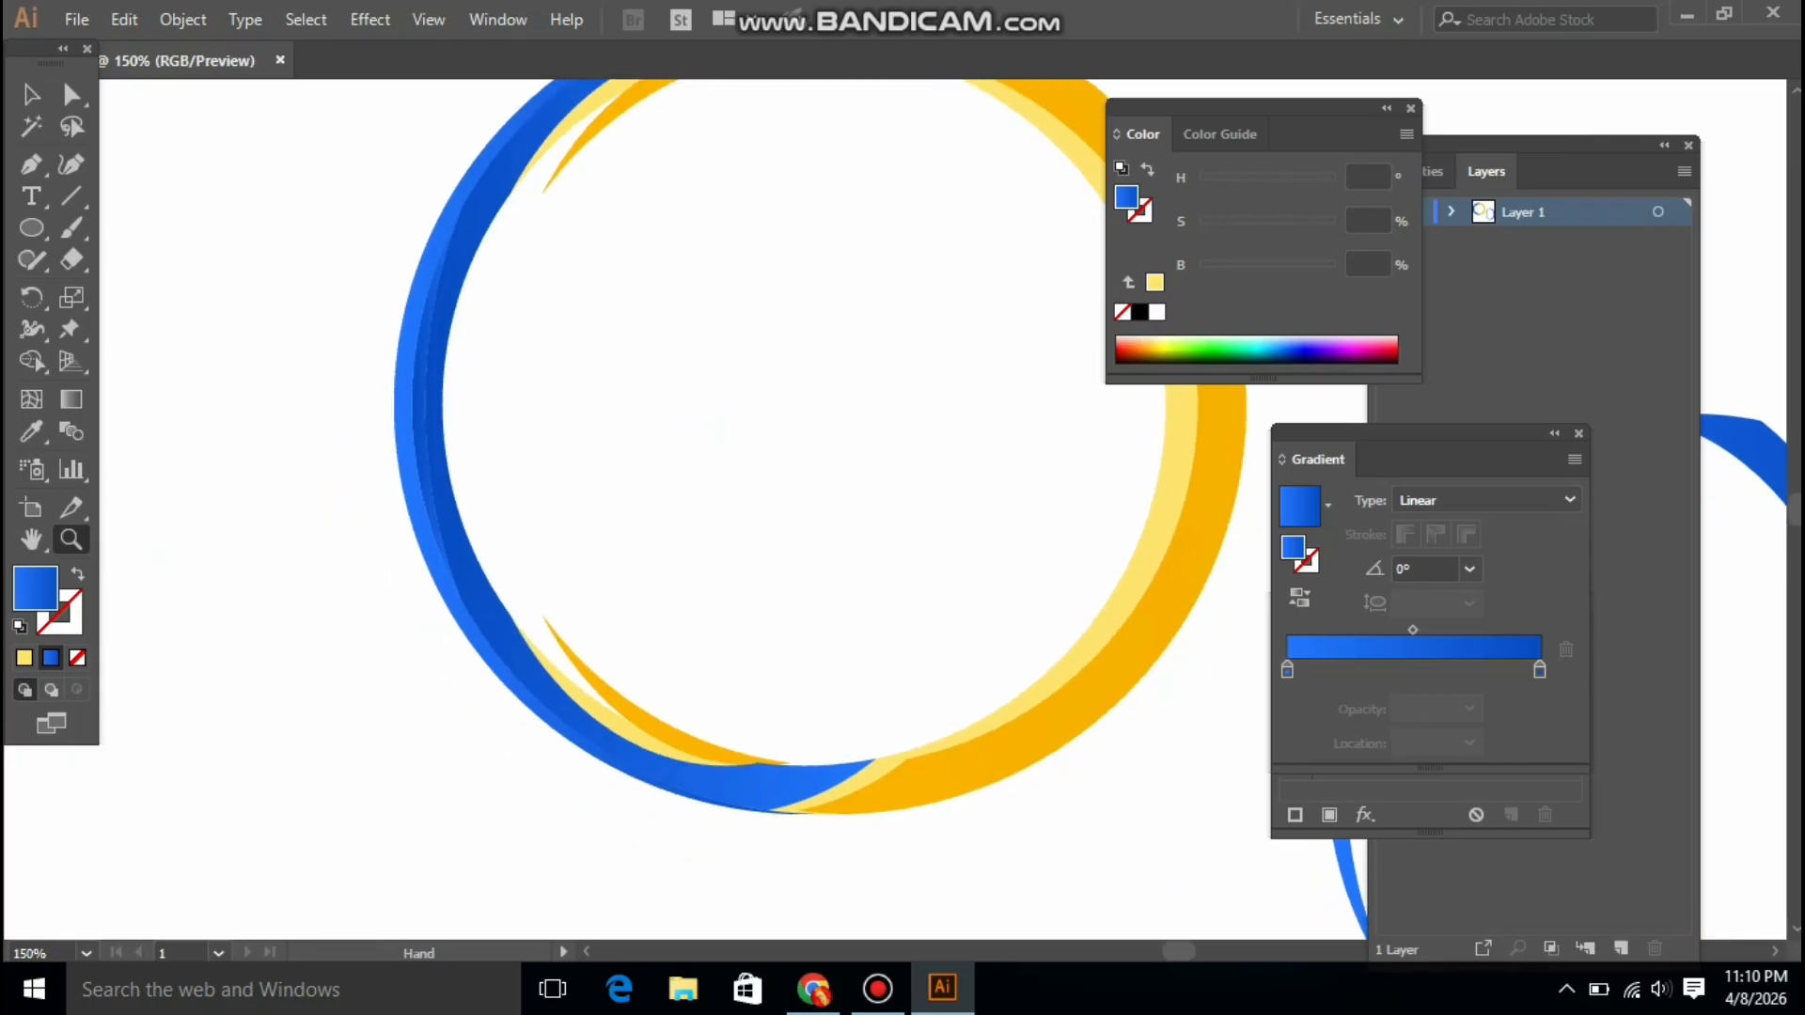
pyautogui.hscroll(2, 658, 508)
pyautogui.moveTo(658, 508); pyautogui.dragTo(619, 477)
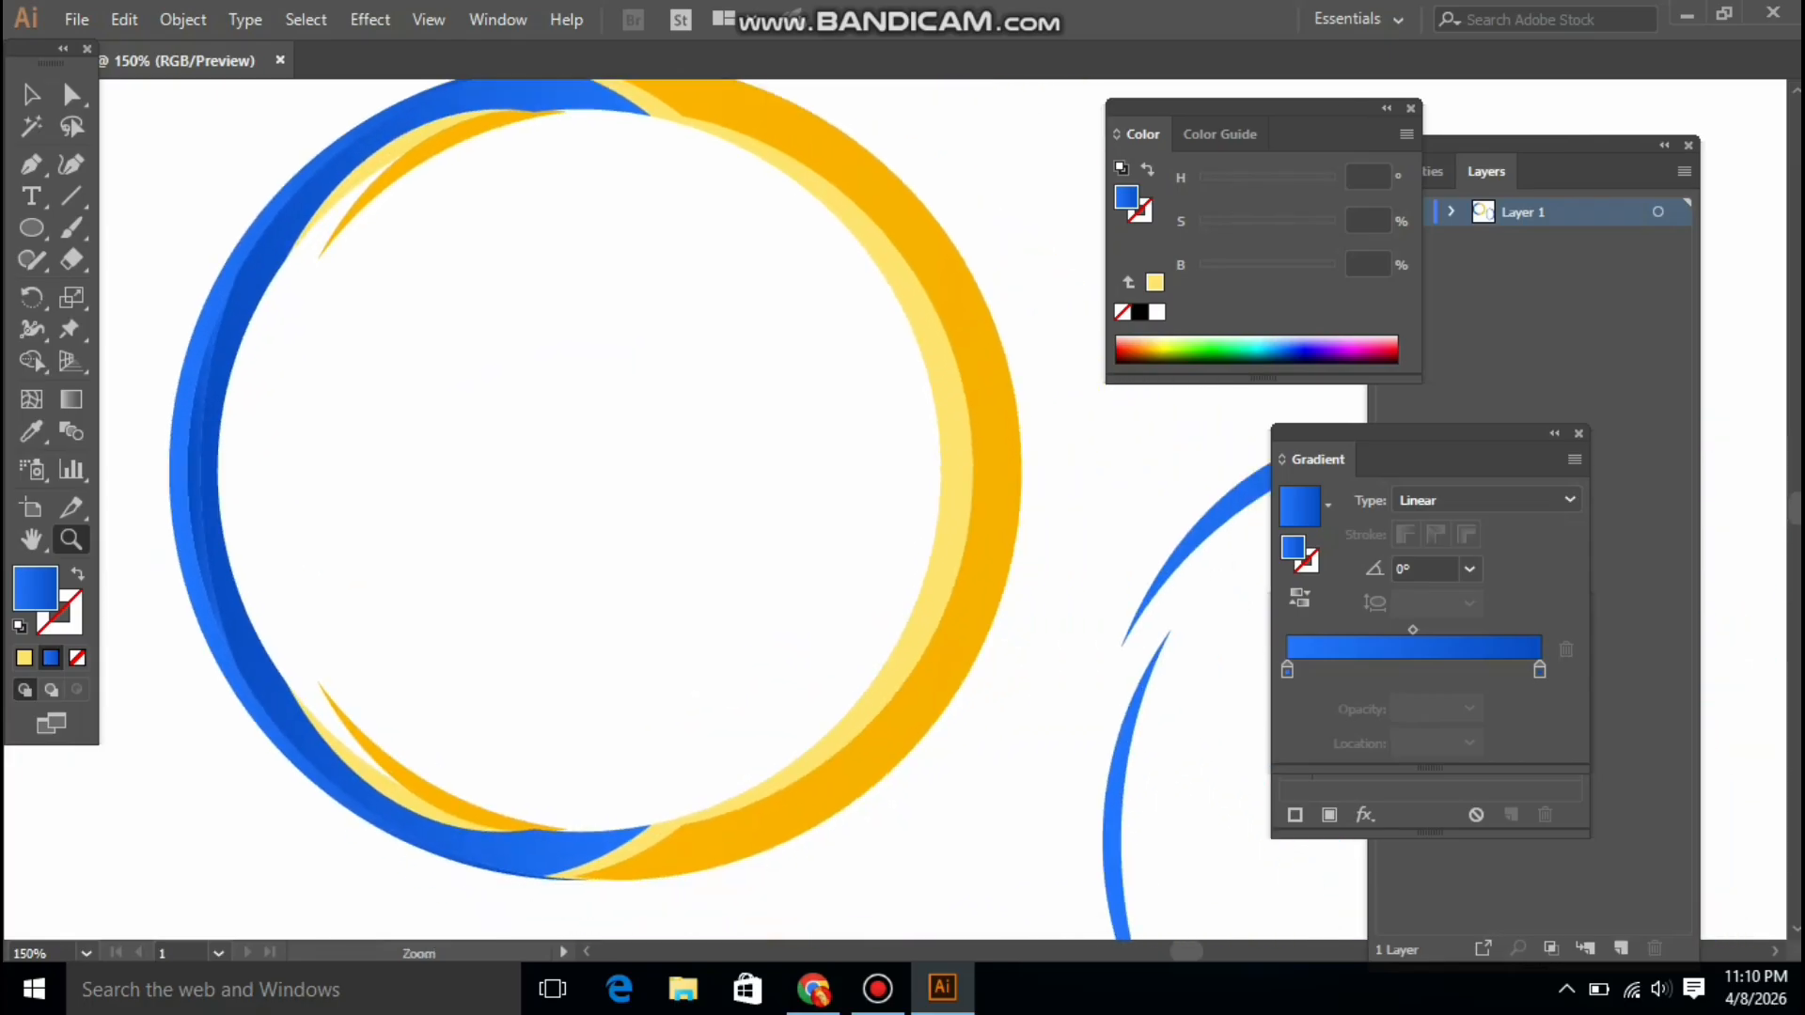
# Delete the leftover blue curved pieces lying beside the emblem
pyautogui.press('v')
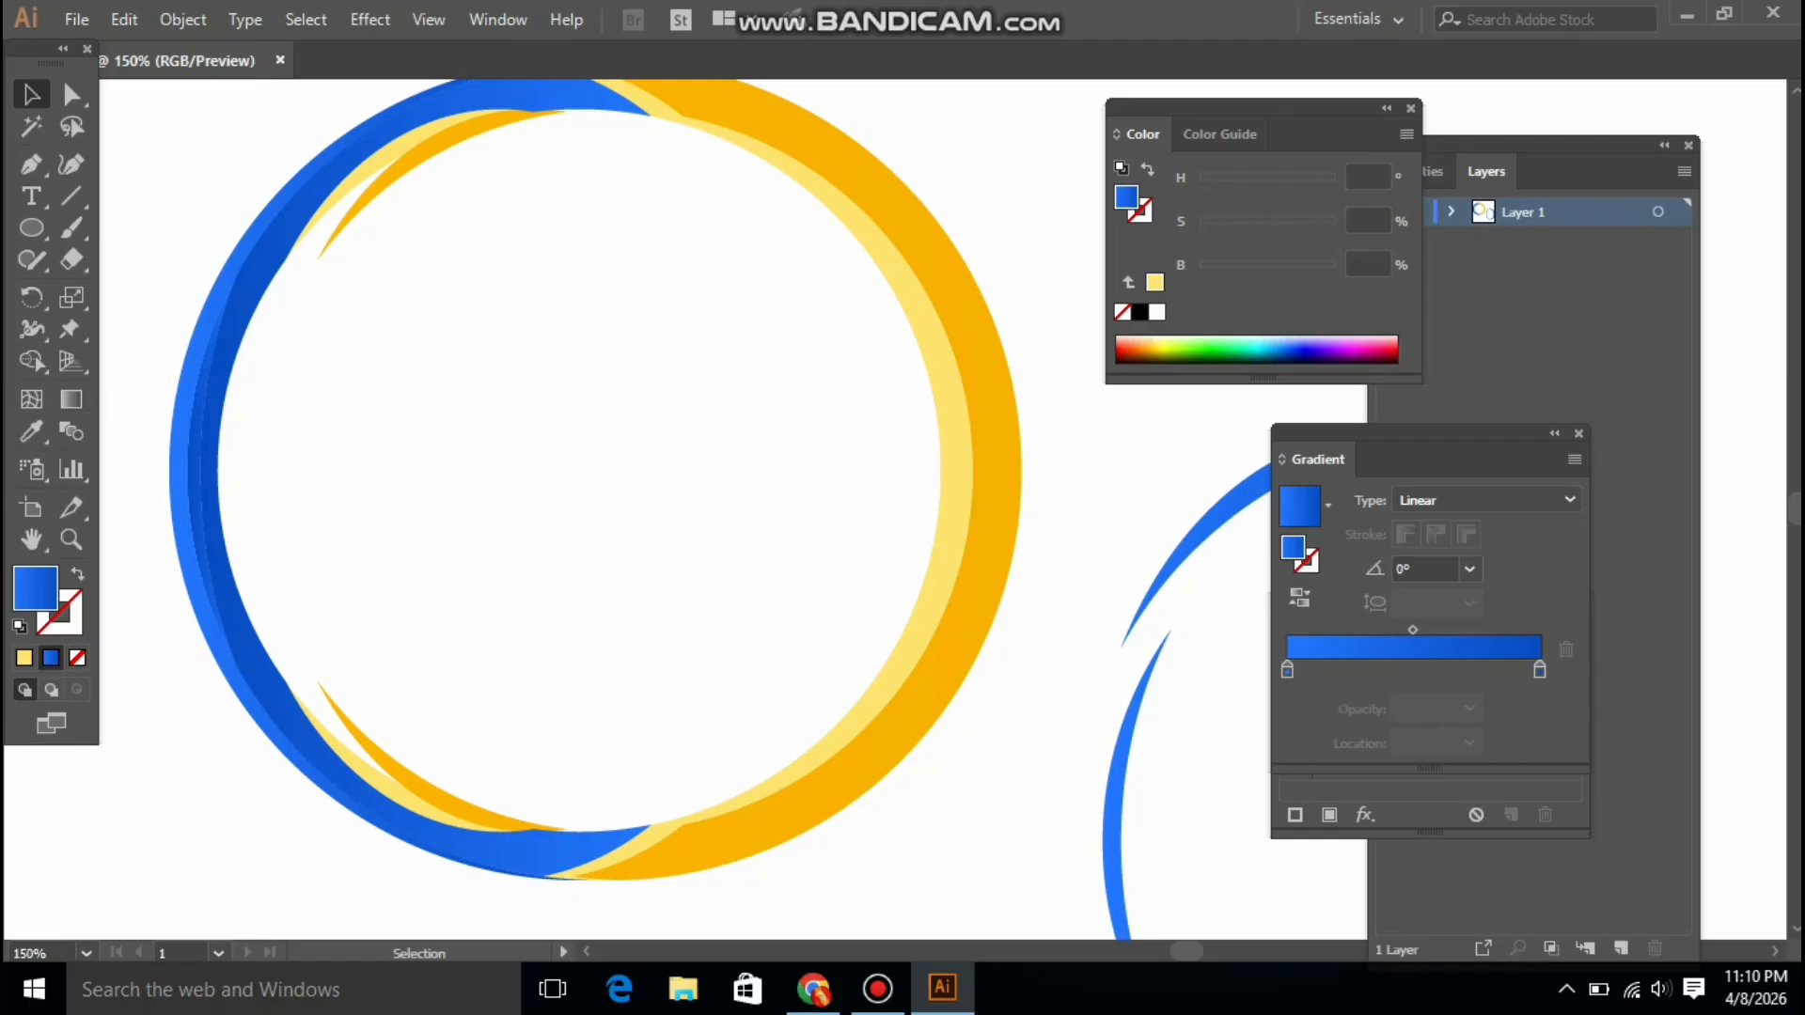
pyautogui.click(71, 538)
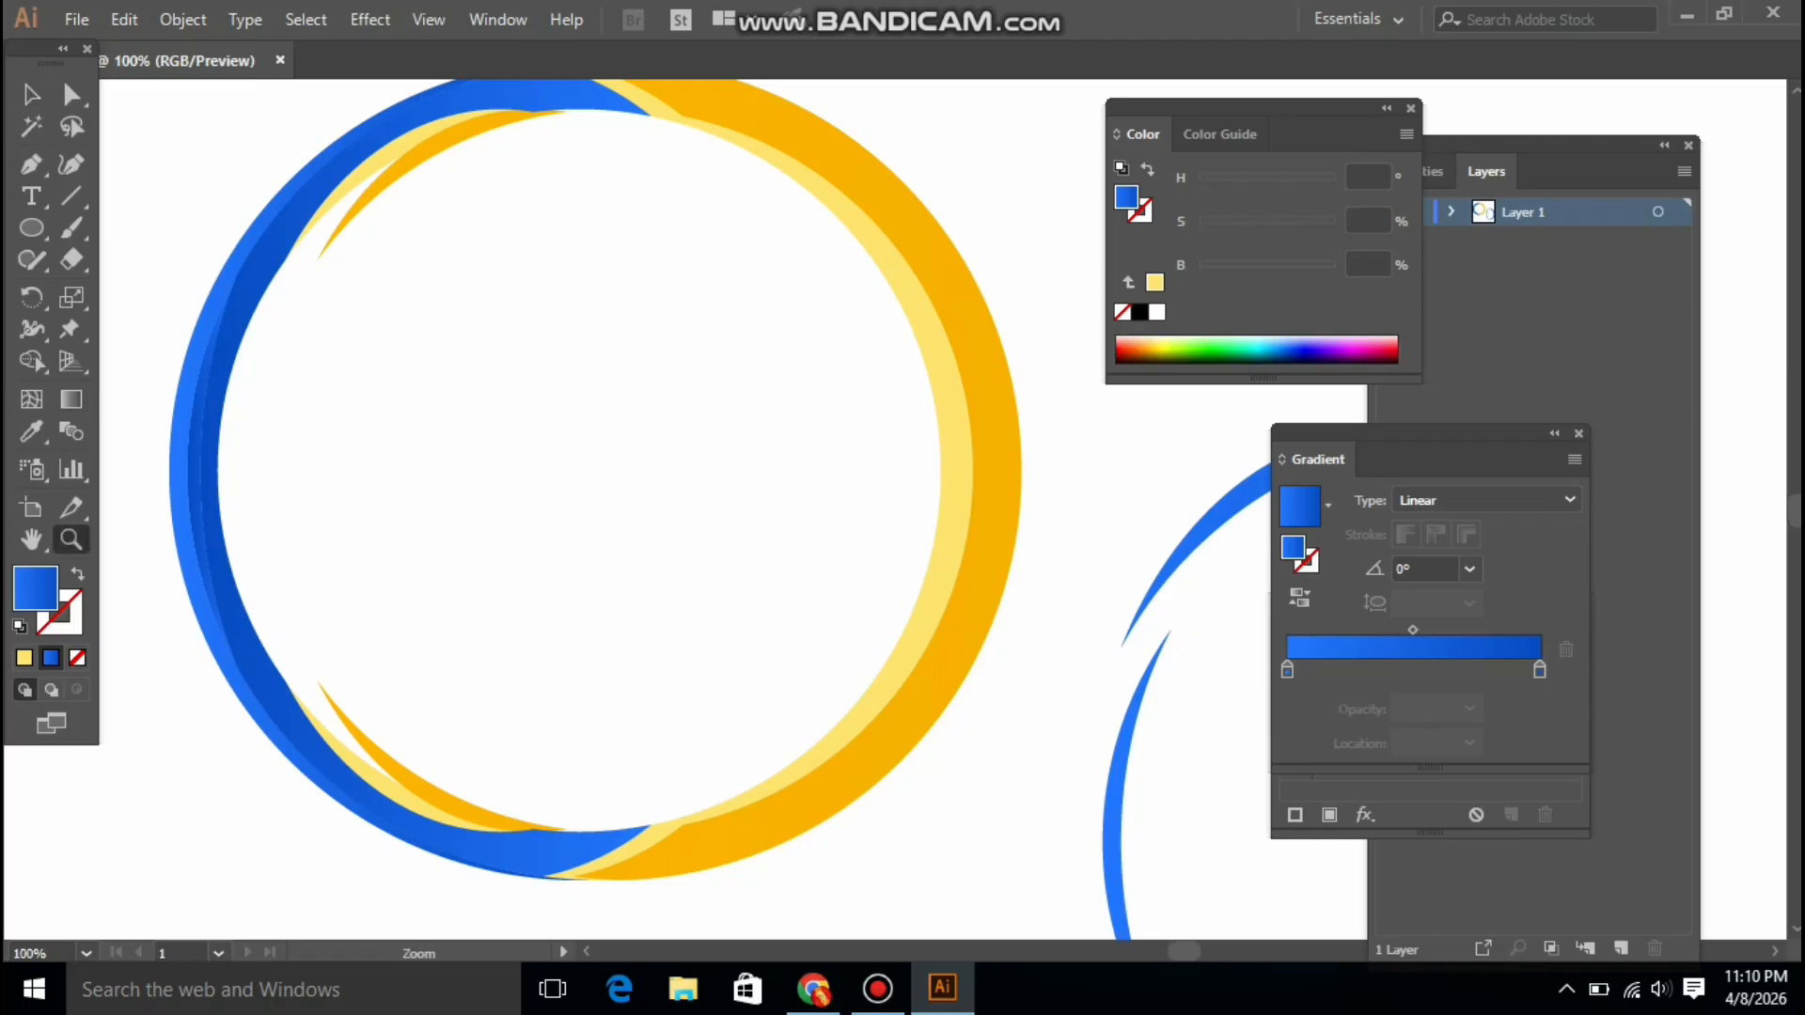
pyautogui.hotkey('ctrl', '-')
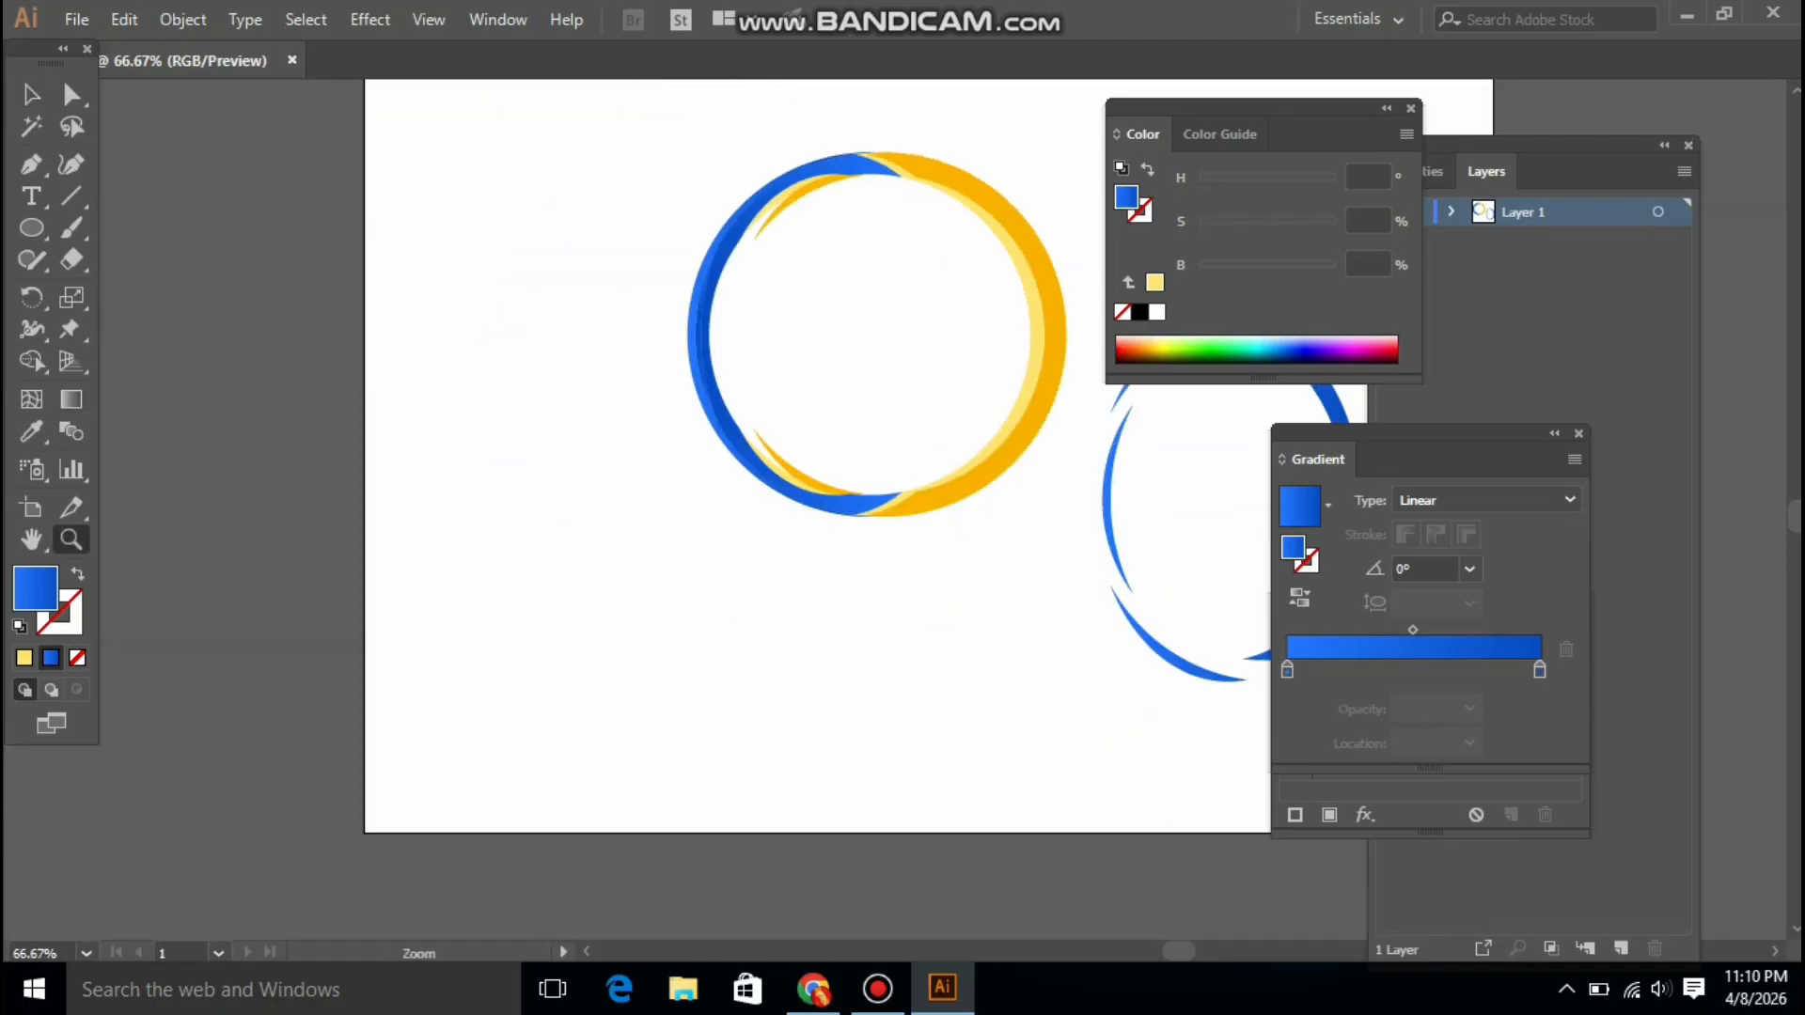
pyautogui.moveTo(752, 470); pyautogui.dragTo(428, 520)
pyautogui.press('v')
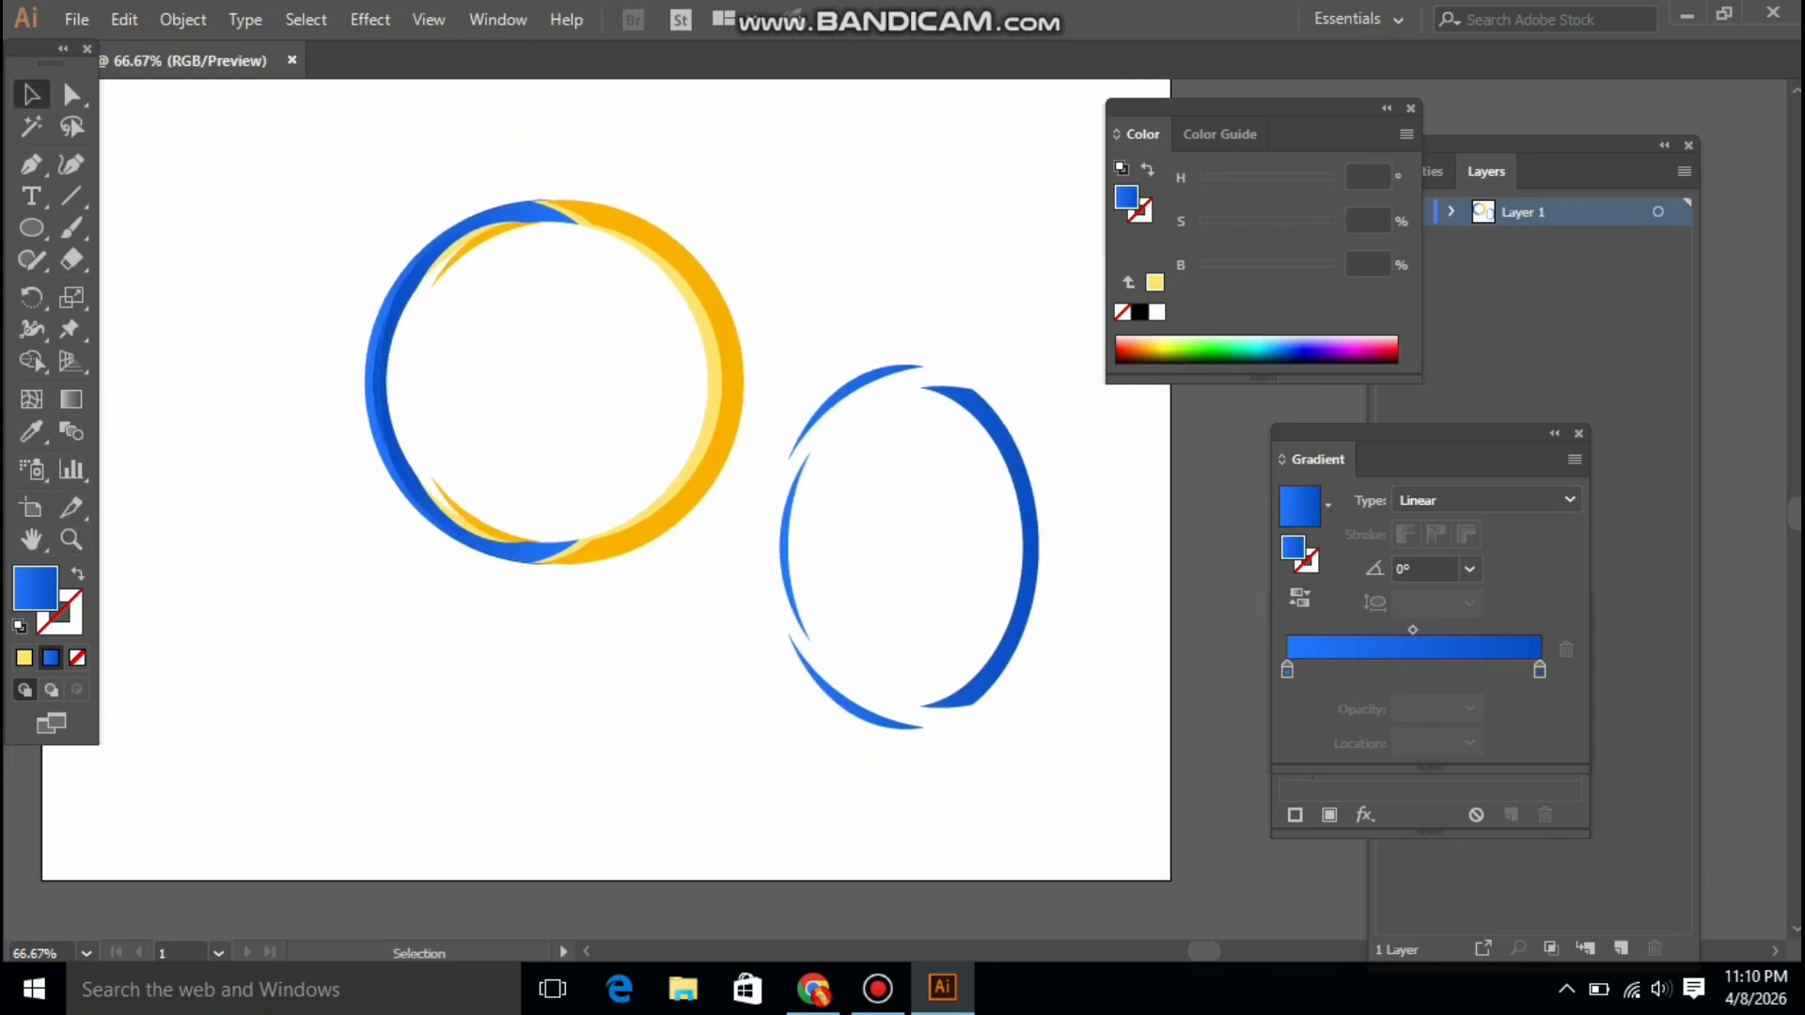
pyautogui.moveTo(851, 355); pyautogui.dragTo(1052, 781)
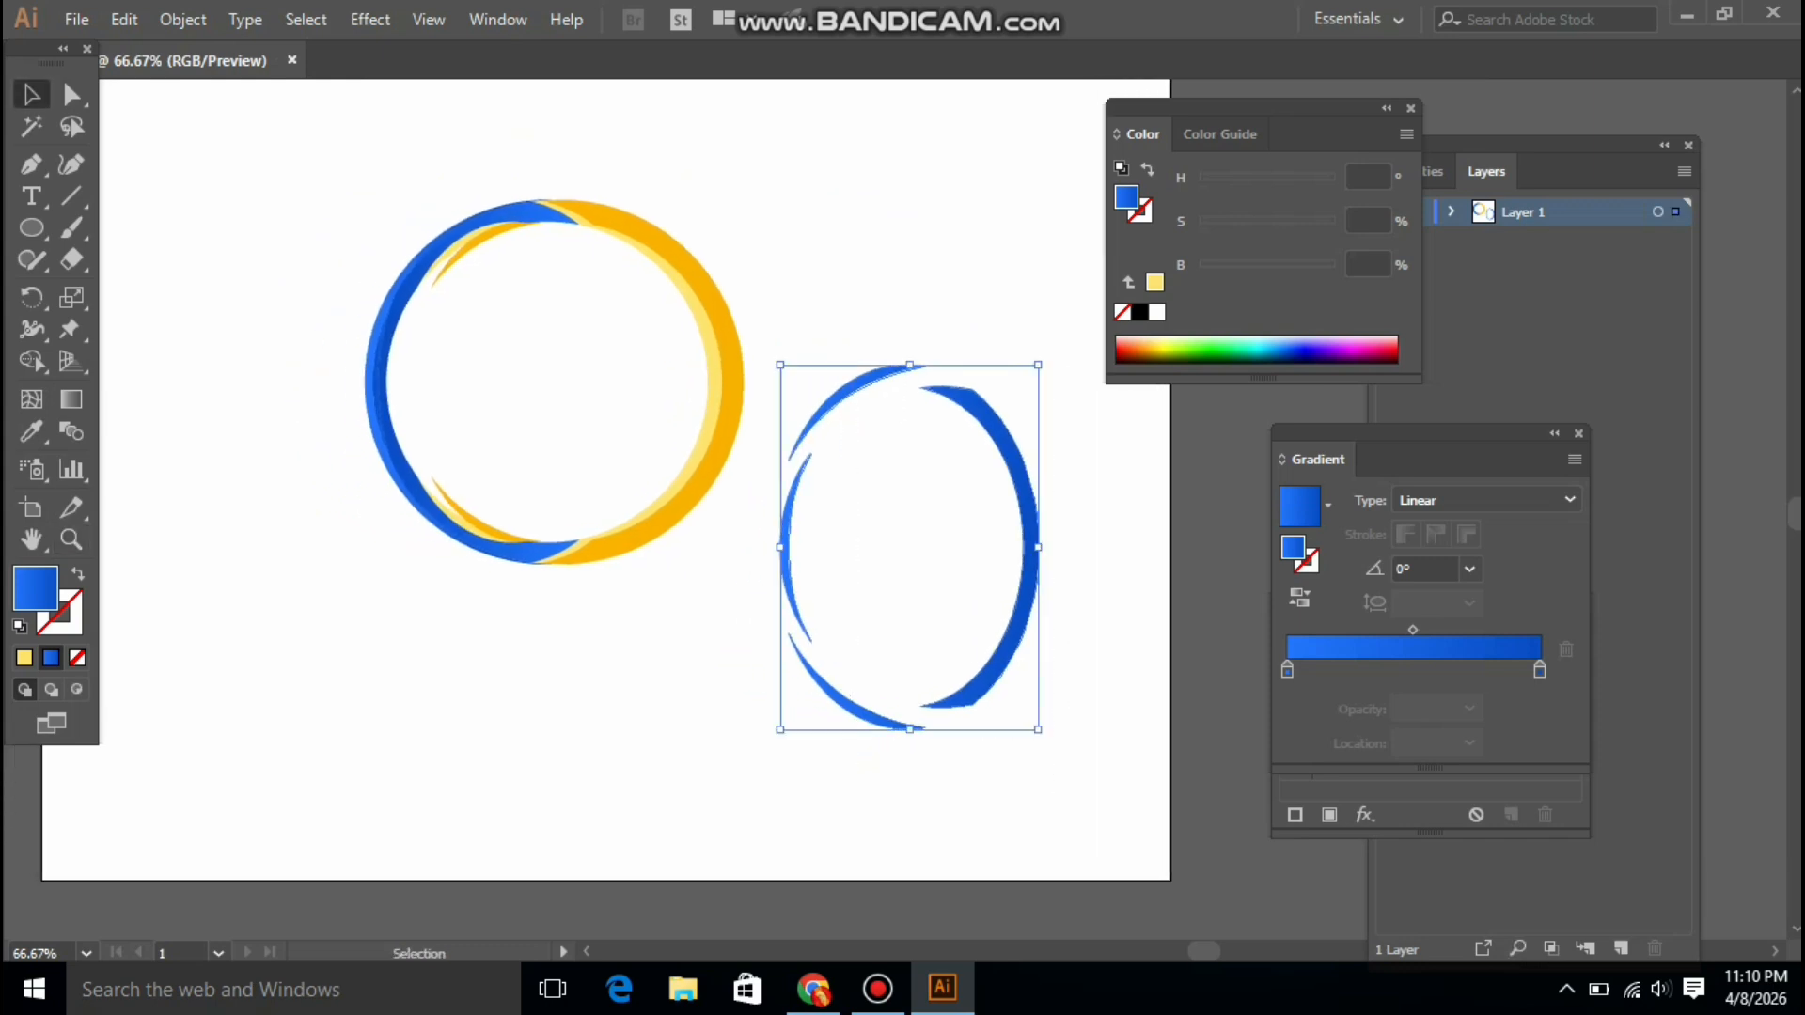
pyautogui.press('Delete')
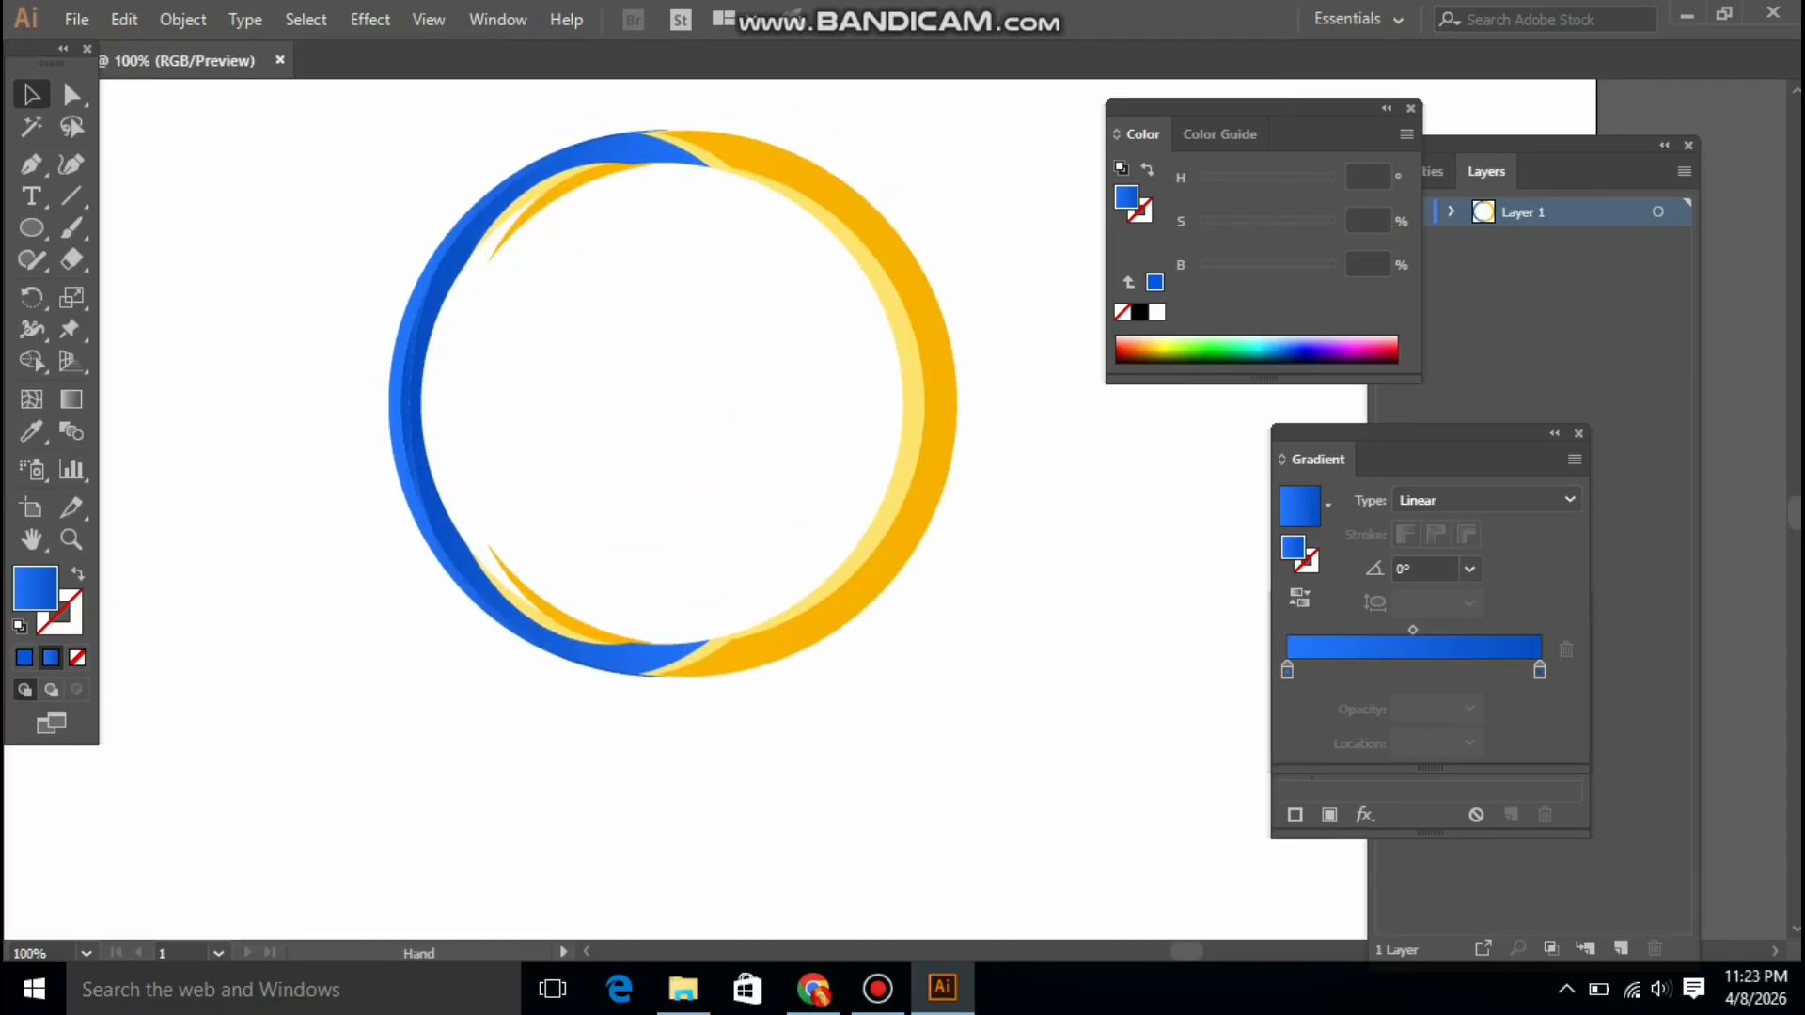
# Group all the emblem's pieces and rotate the group 90° clockwise so the blue crescent sits on top
pyautogui.press('v')
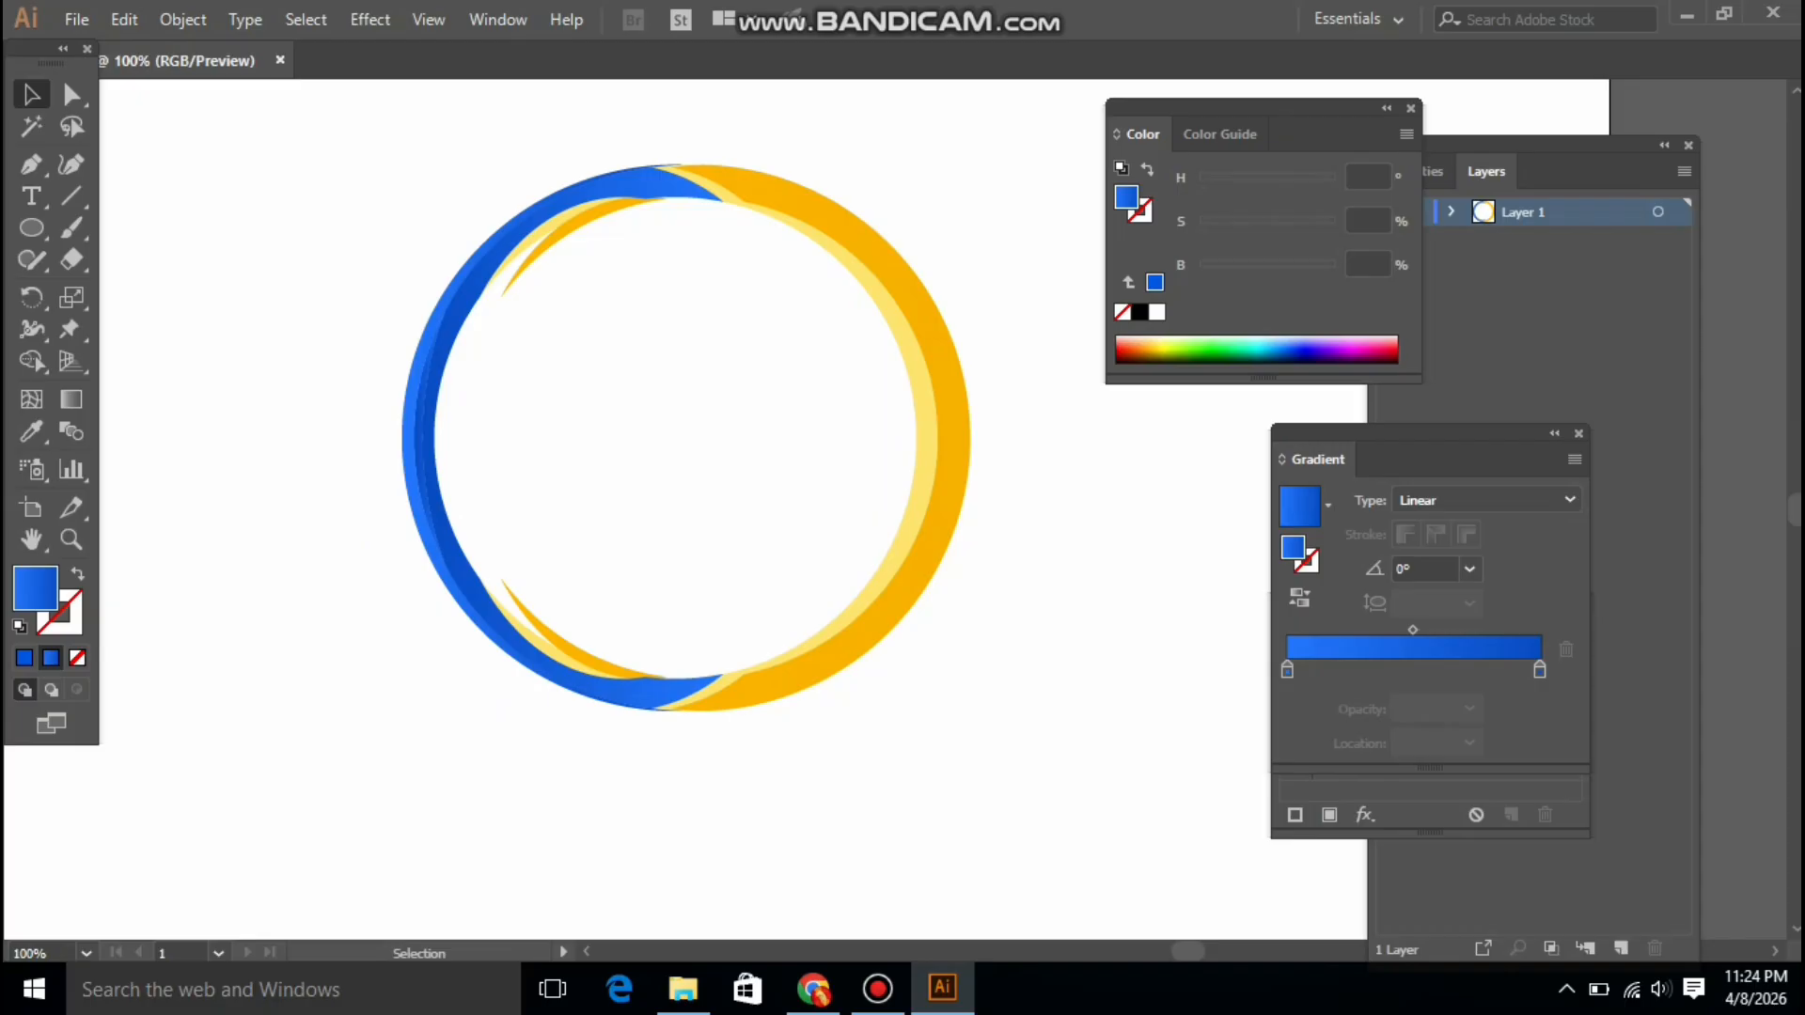
pyautogui.moveTo(299, 147); pyautogui.dragTo(1007, 762)
pyautogui.rightClick(776, 265)
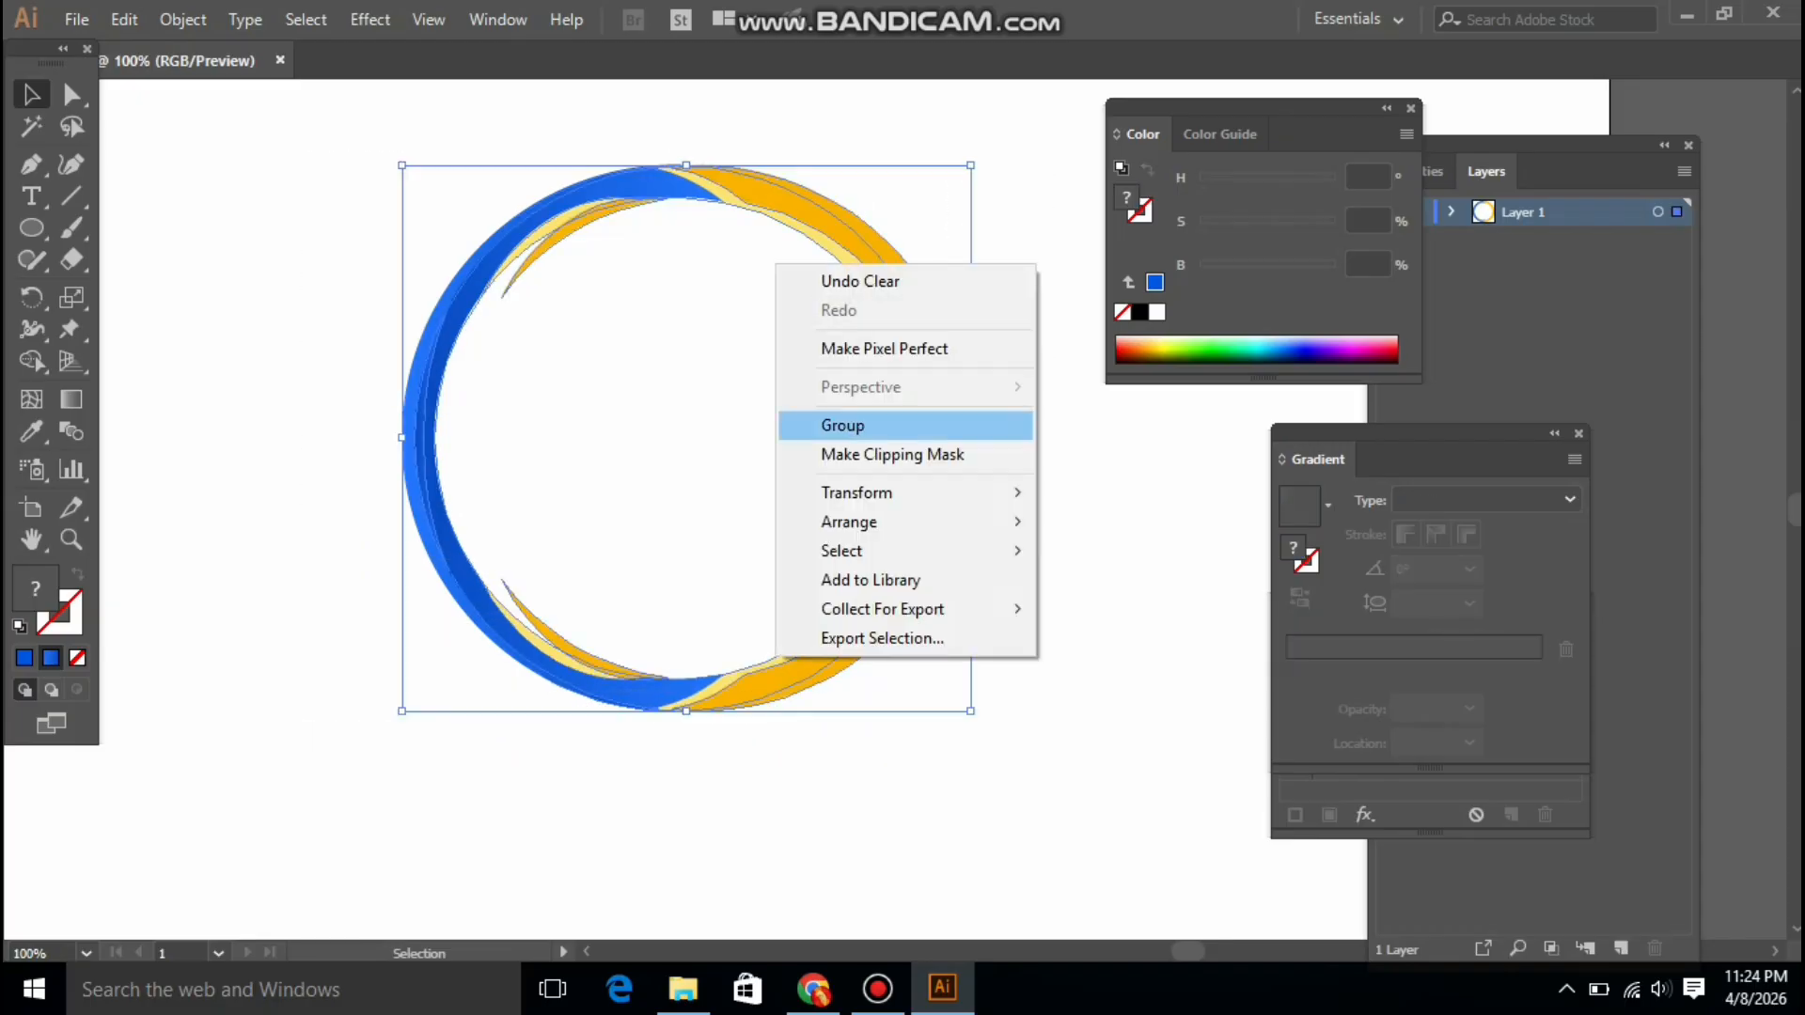
pyautogui.click(842, 425)
pyautogui.moveTo(977, 158); pyautogui.dragTo(1070, 678)
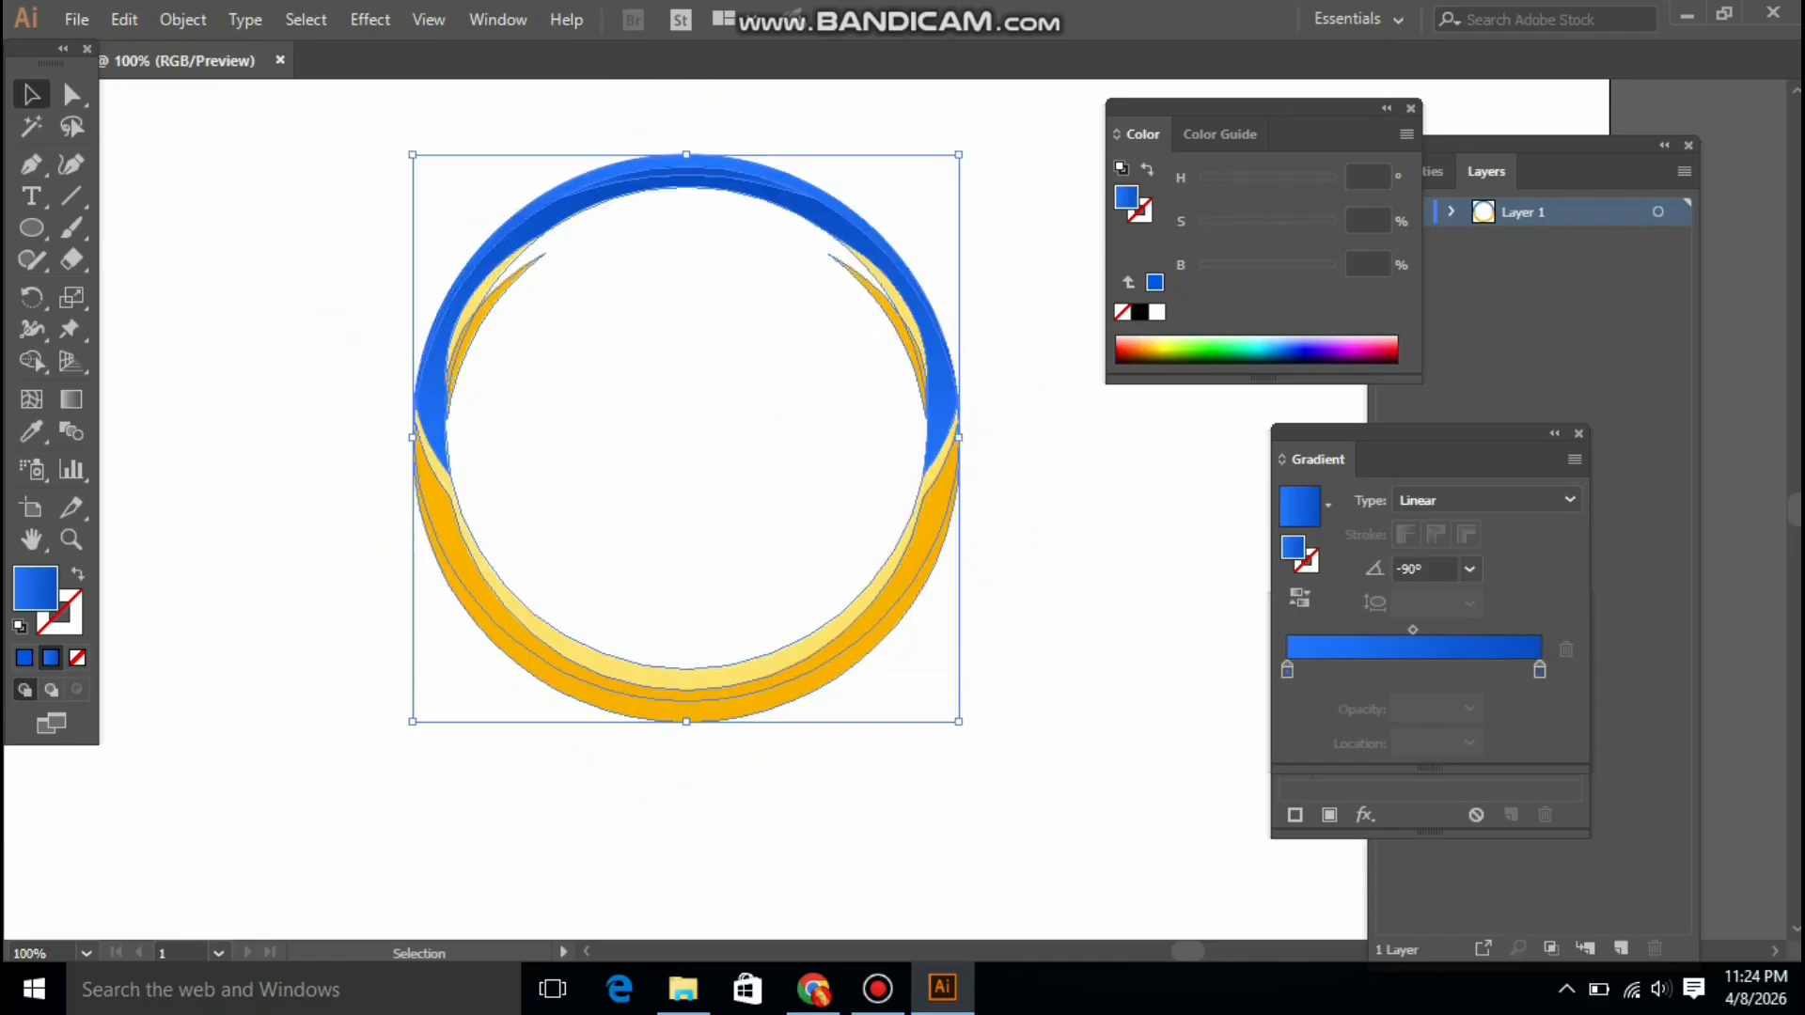
pyautogui.hotkey('ctrl', 'shift', 'a')
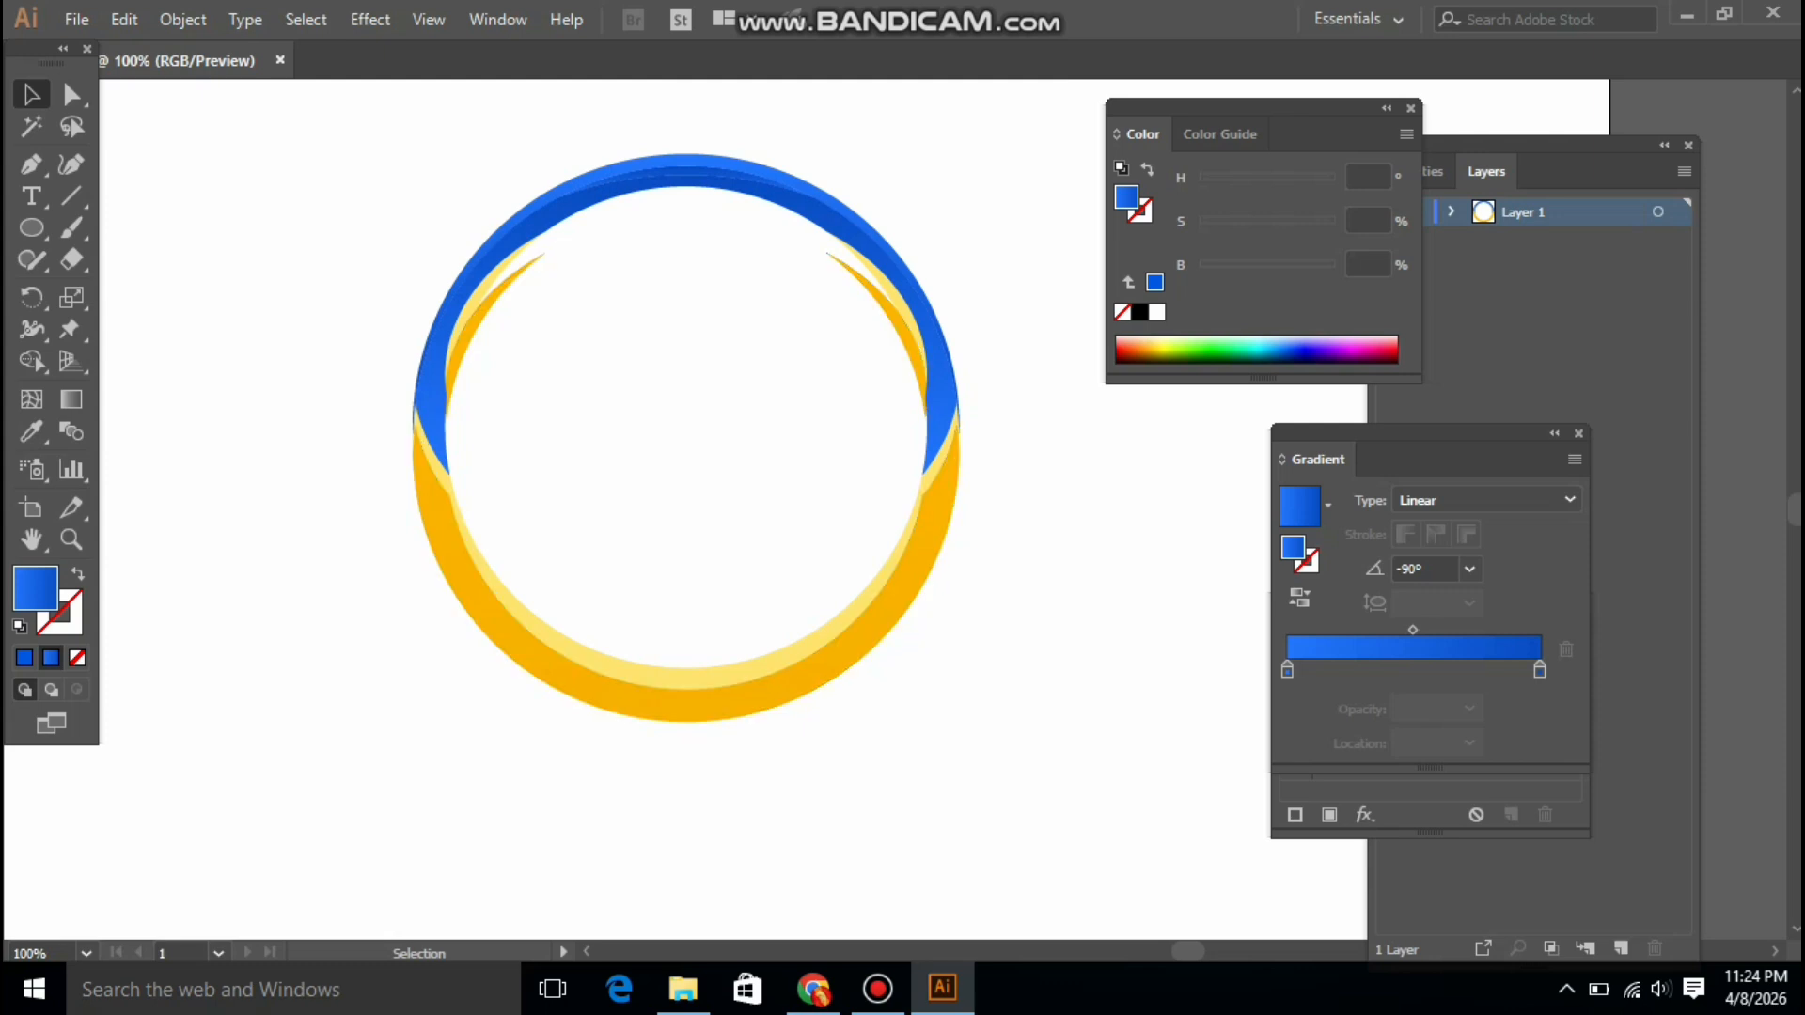
# Ungroup the emblem so its crescent and ring pieces can be edited separately
pyautogui.click(71, 538)
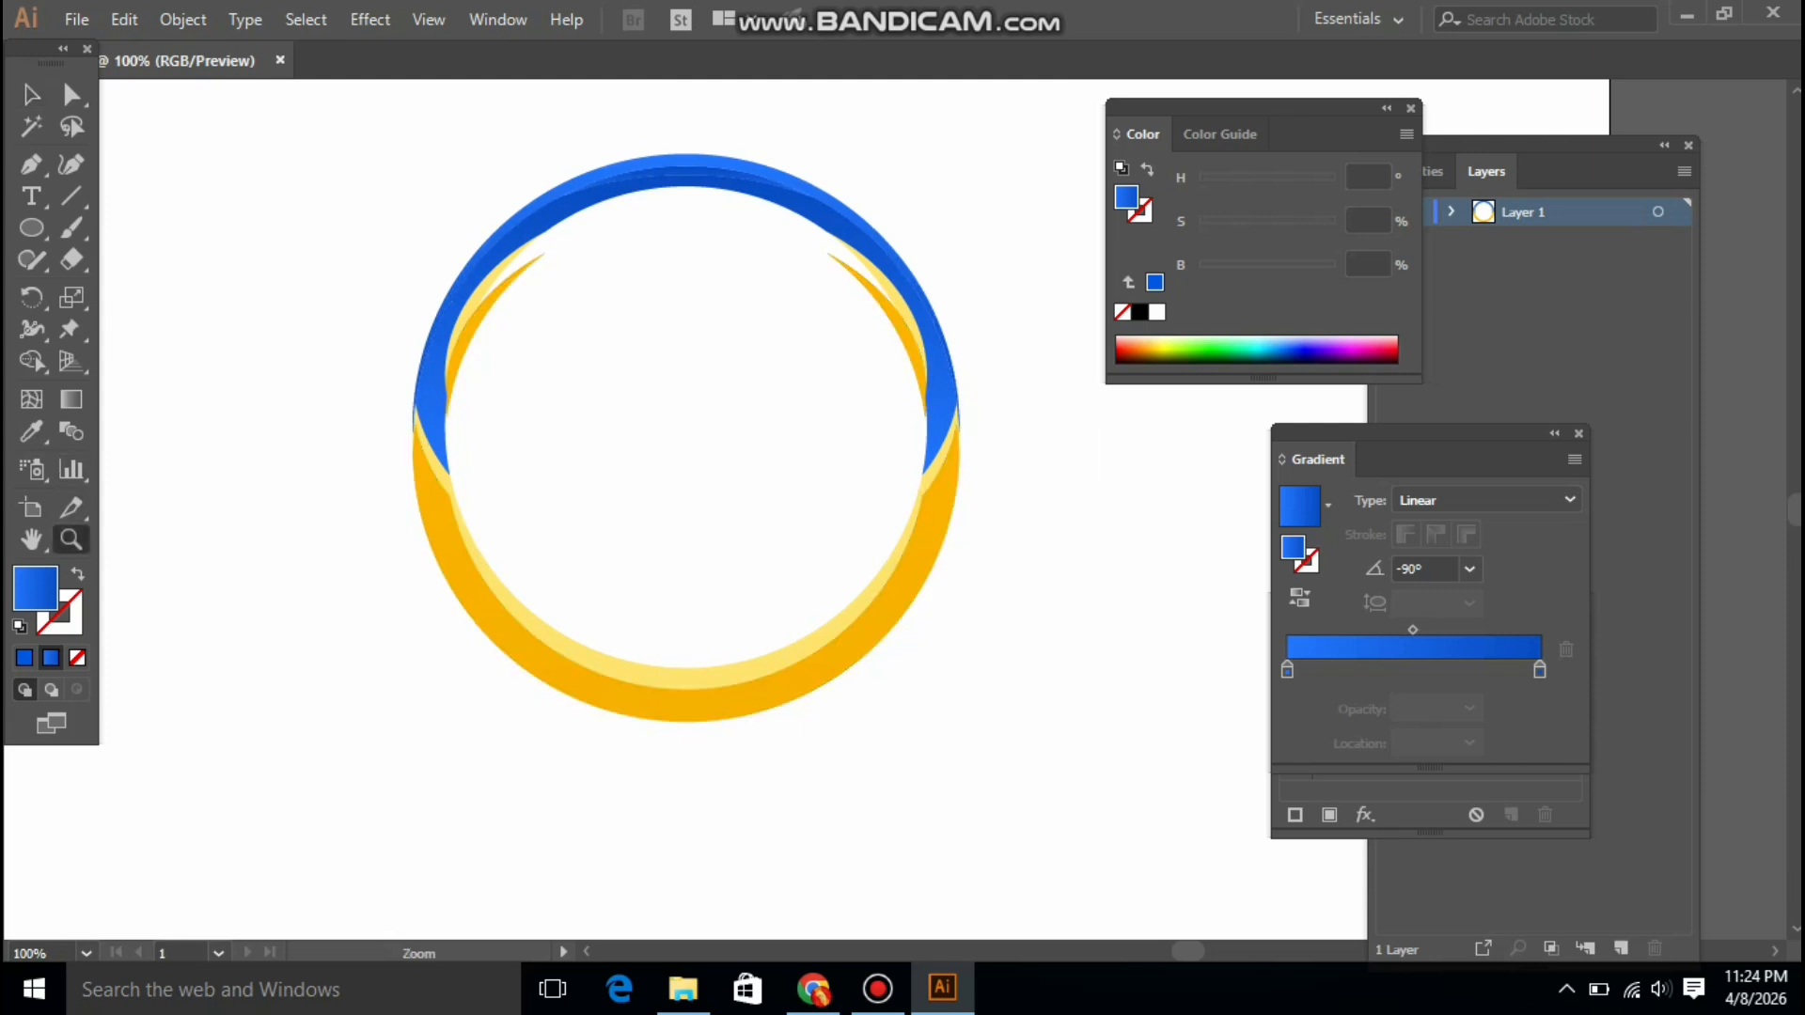
pyautogui.click(1020, 399)
pyautogui.click(1019, 399)
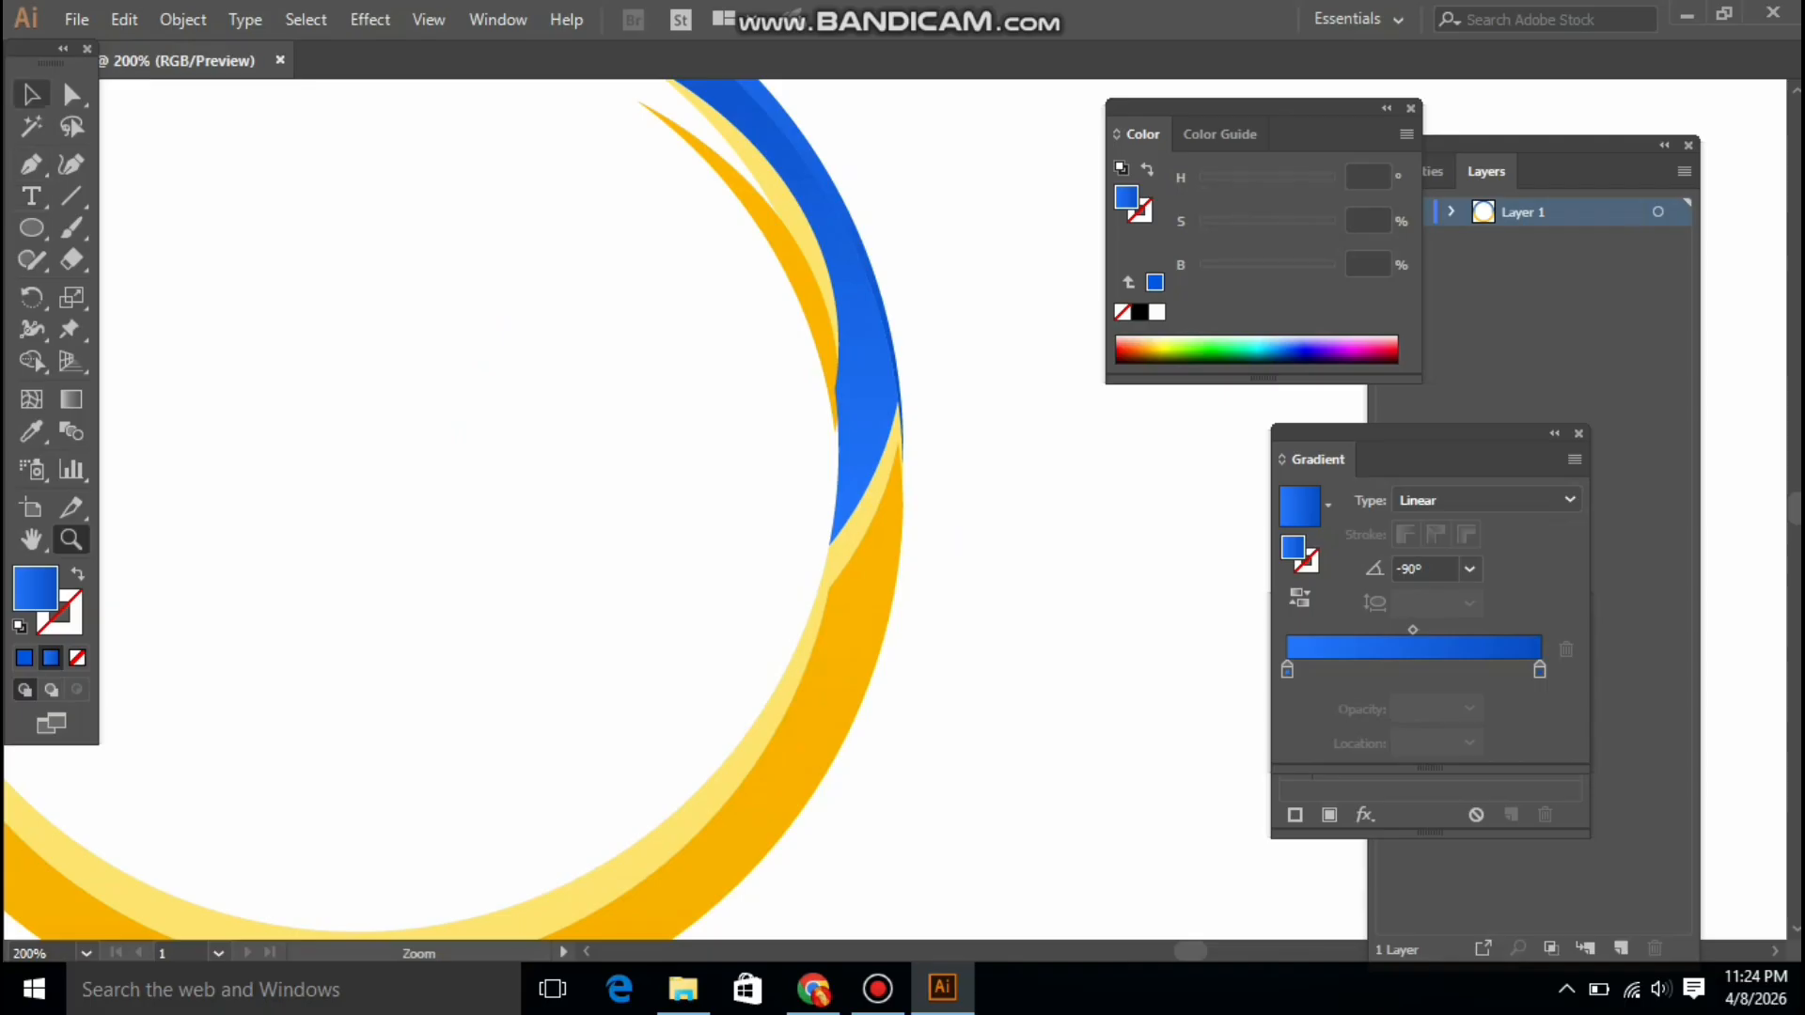
pyautogui.click(31, 93)
pyautogui.moveTo(657, 366); pyautogui.dragTo(1015, 635)
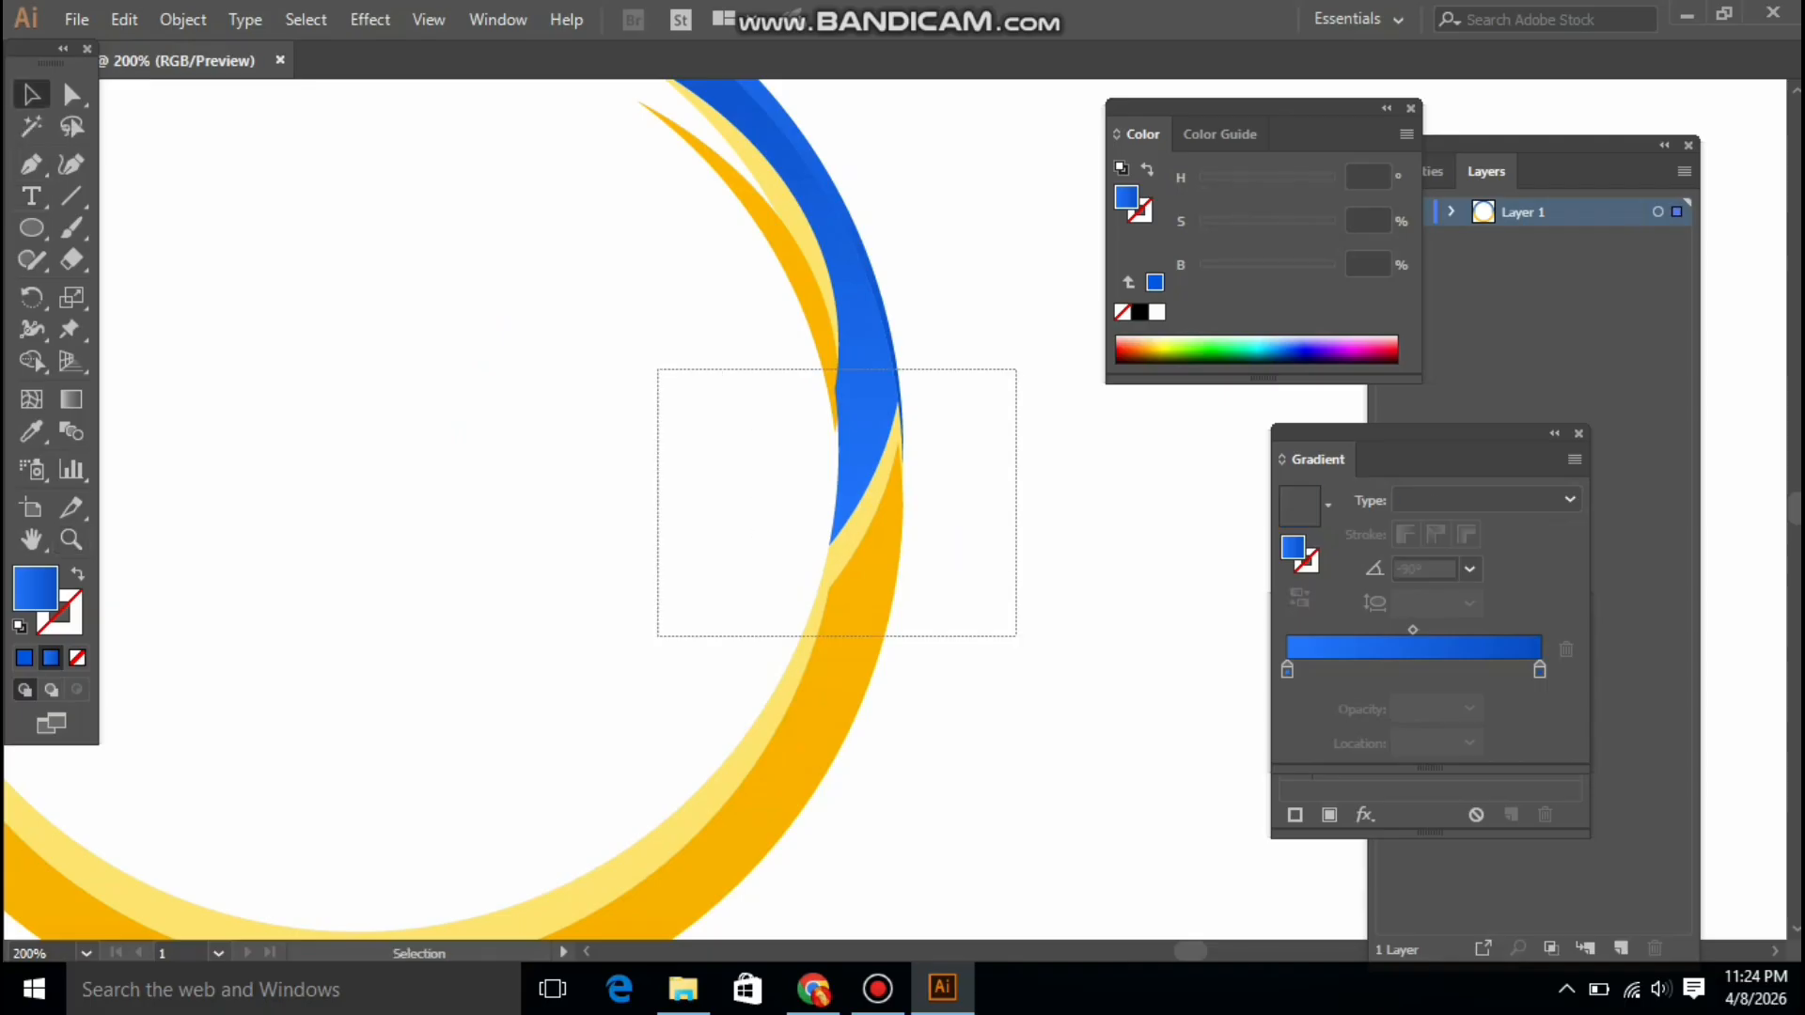
pyautogui.rightClick(812, 457)
pyautogui.click(887, 677)
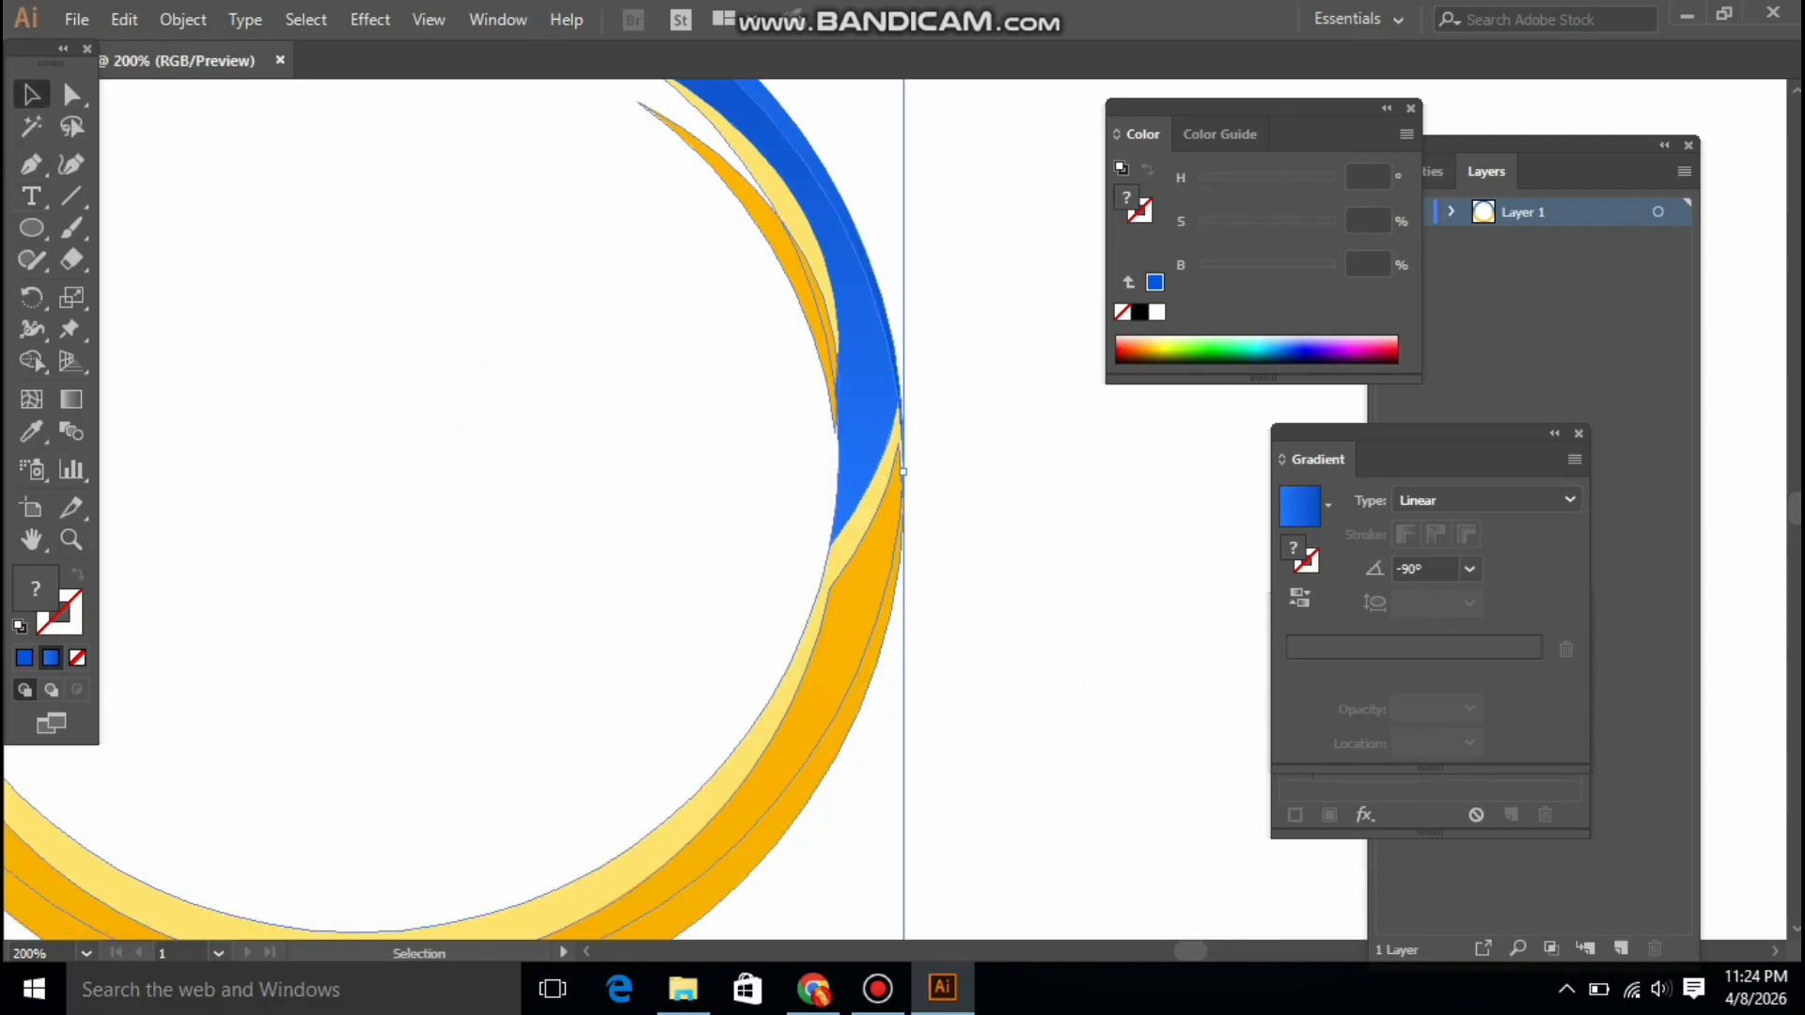
# Try nudging the outer blue crescent slightly left and check how both its ends meet the orange ring
pyautogui.click(917, 564)
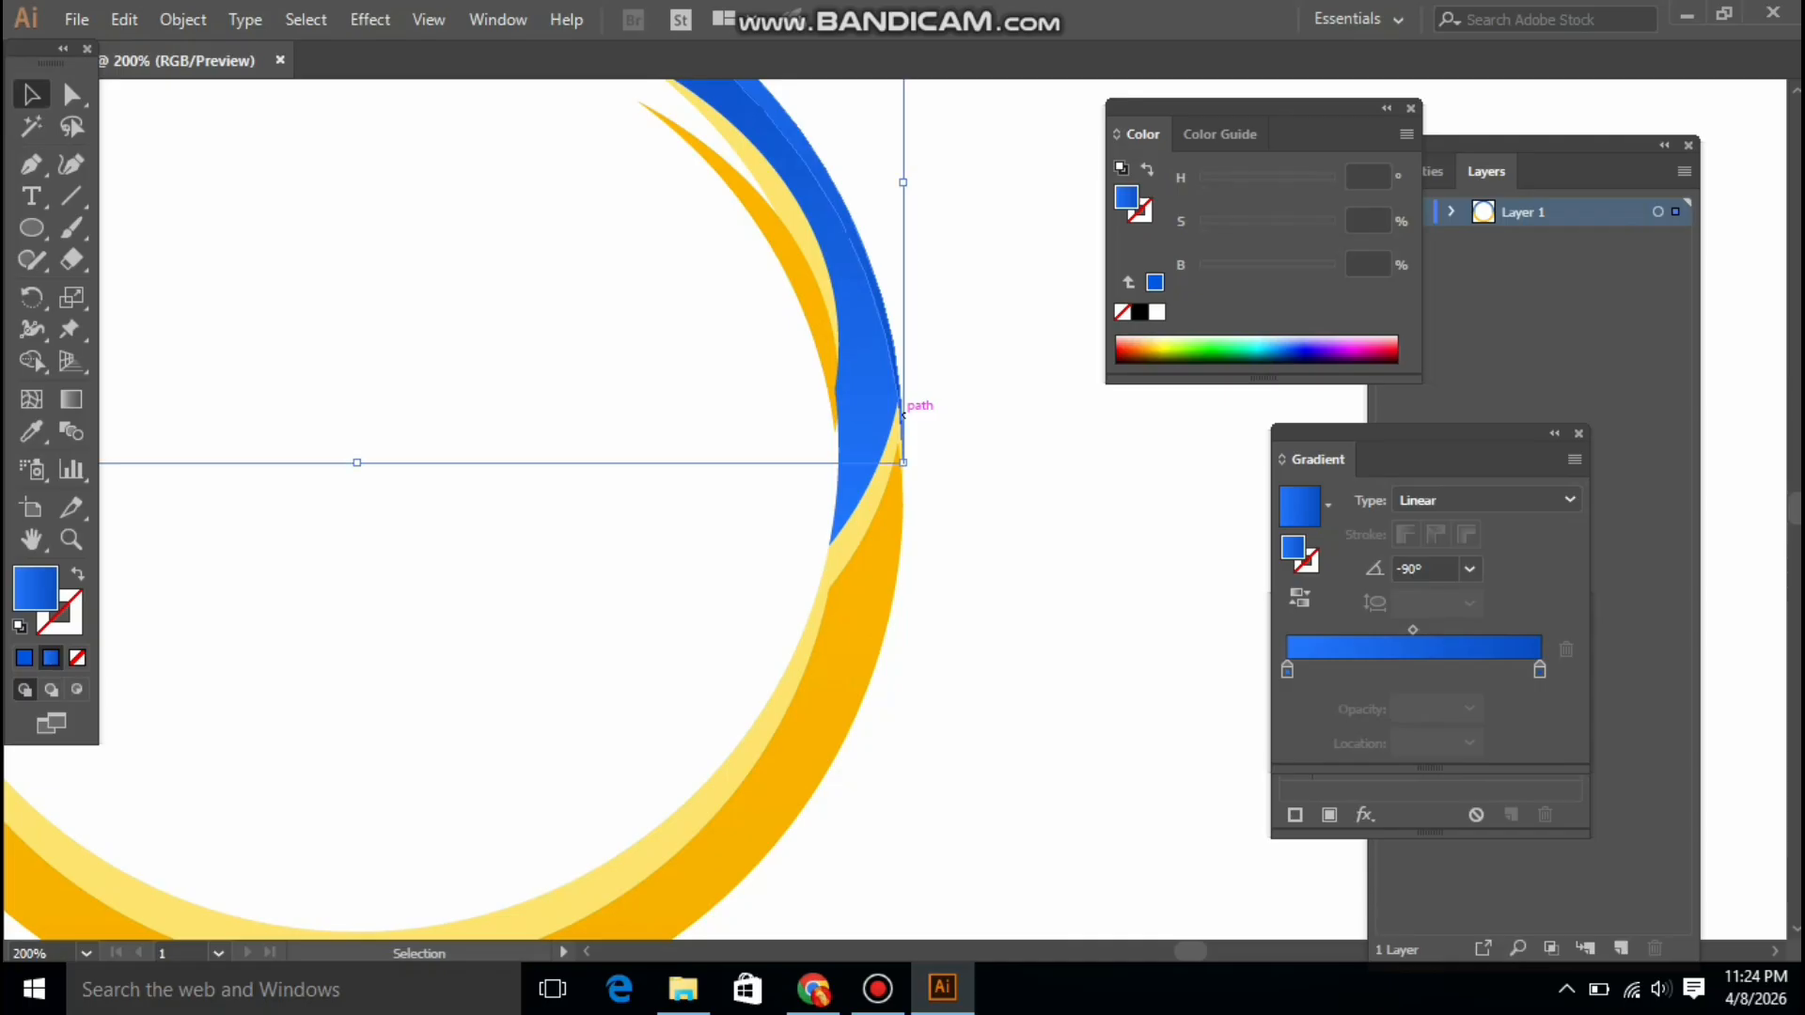
pyautogui.press('Left')
pyautogui.click(997, 451)
pyautogui.press('space')
pyautogui.moveTo(564, 470); pyautogui.dragTo(1005, 656)
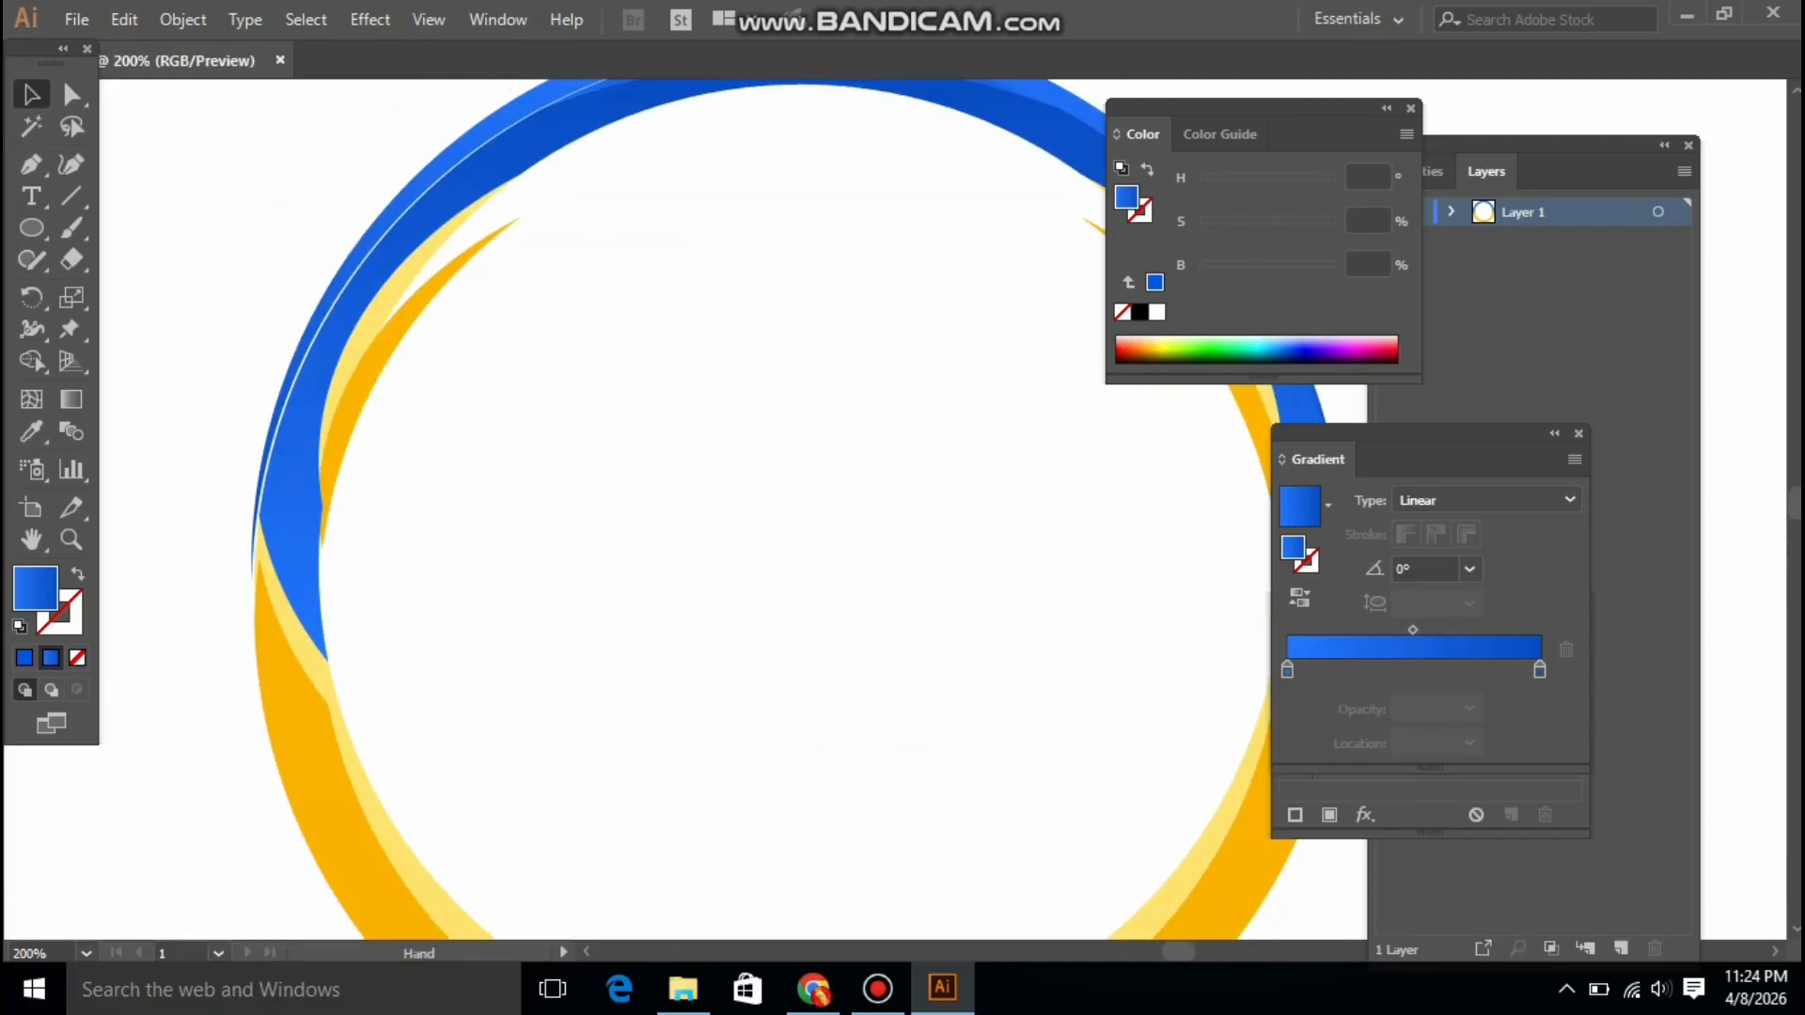
pyautogui.press('Left')
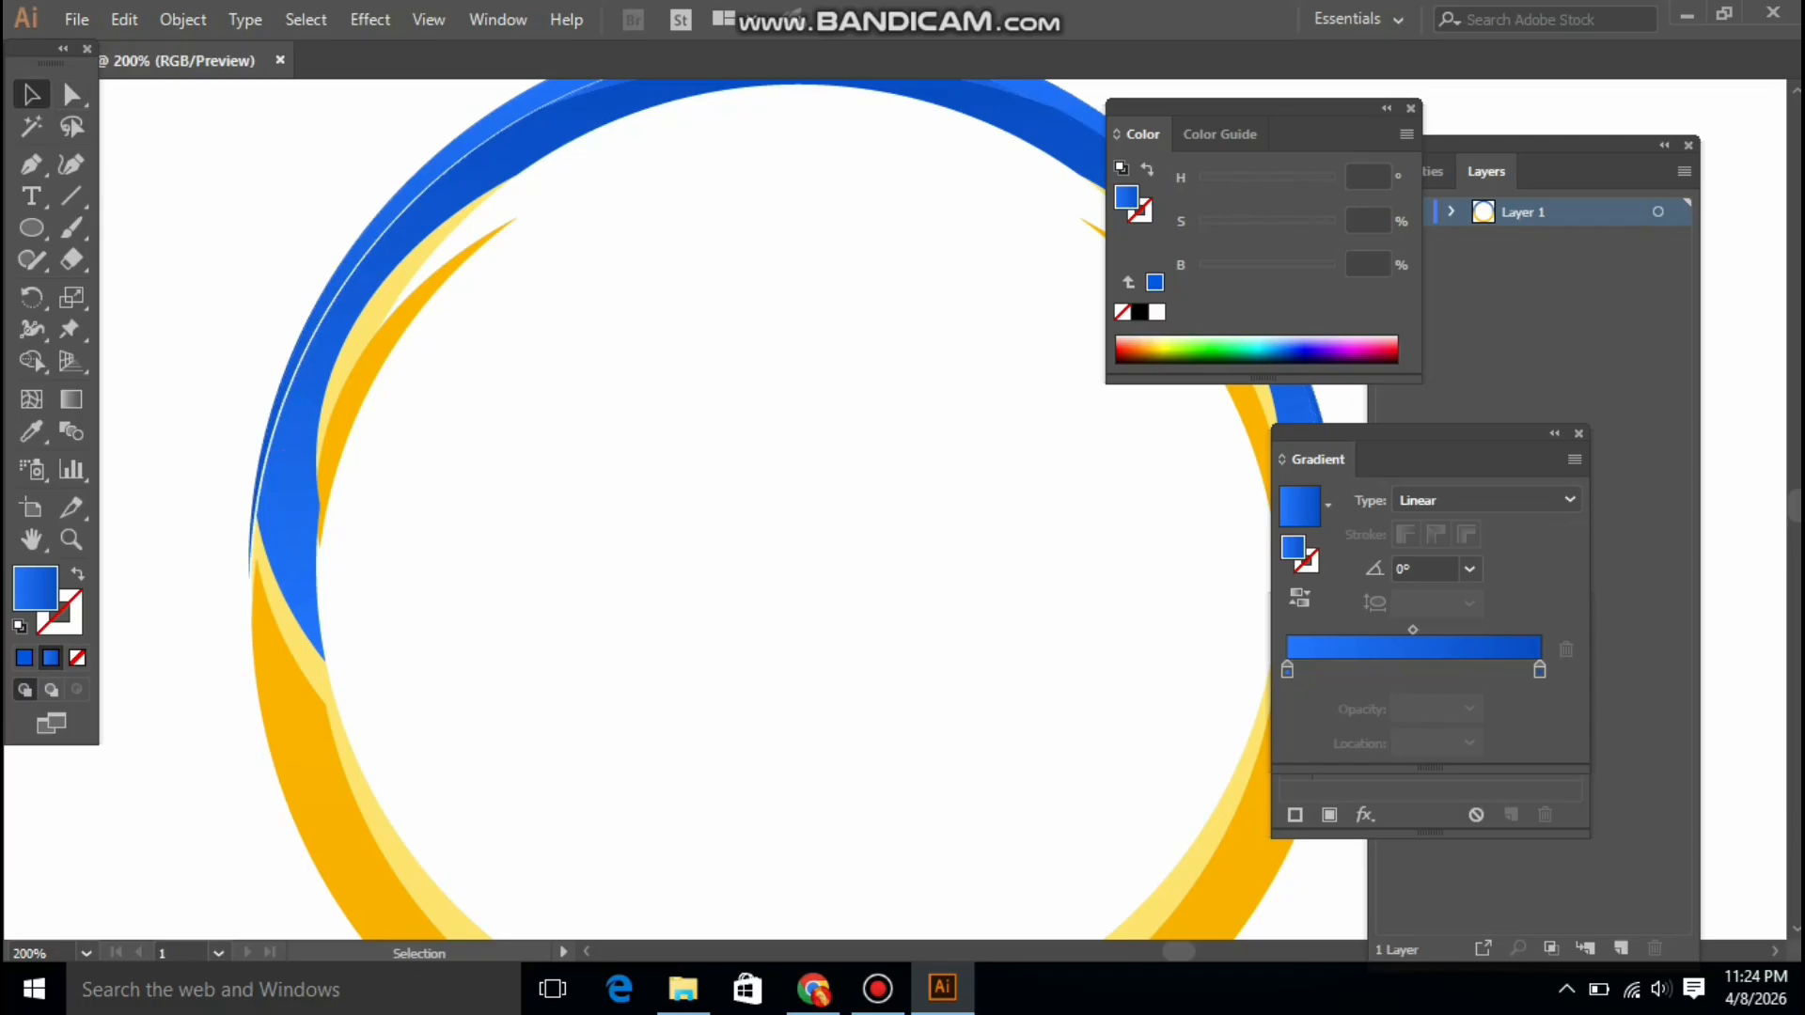
# Pull the end anchor of the outer blue crescent's right tip slightly inward from the orange ring's outer edge
pyautogui.click(255, 527)
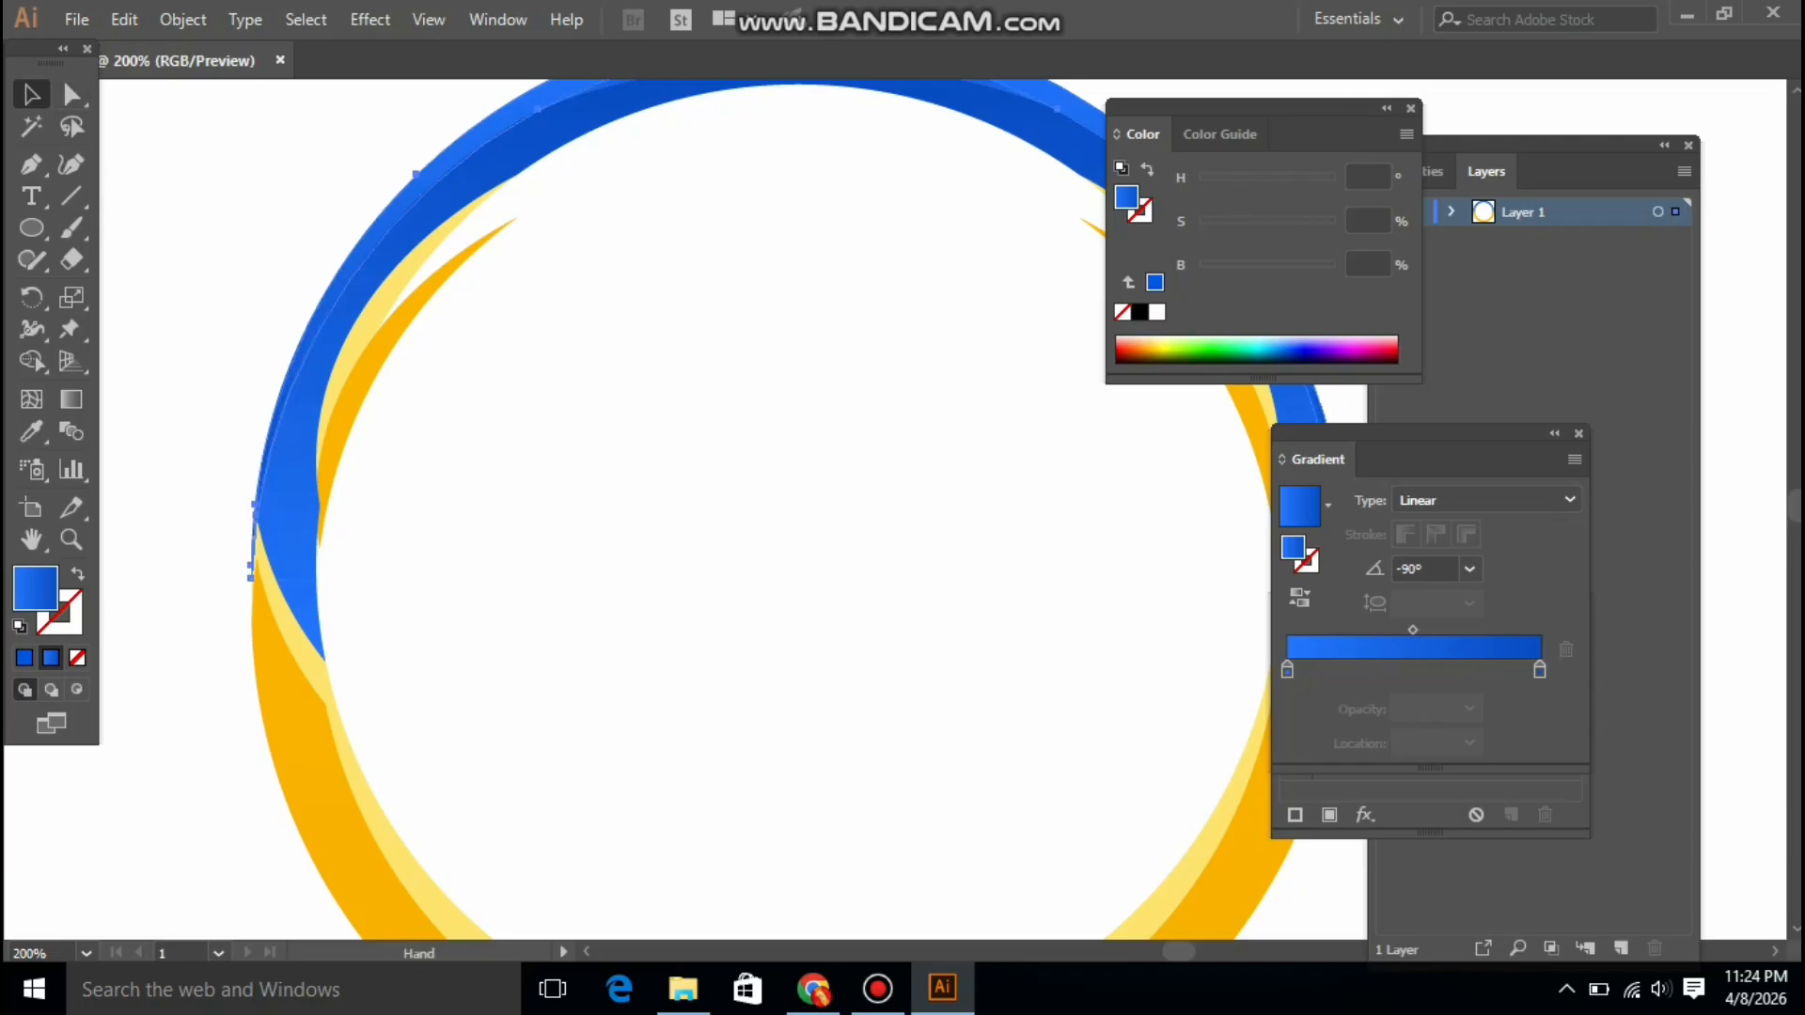
pyautogui.moveTo(705, 564); pyautogui.dragTo(354, 480)
pyautogui.moveTo(992, 496); pyautogui.dragTo(886, 508)
pyautogui.press('a')
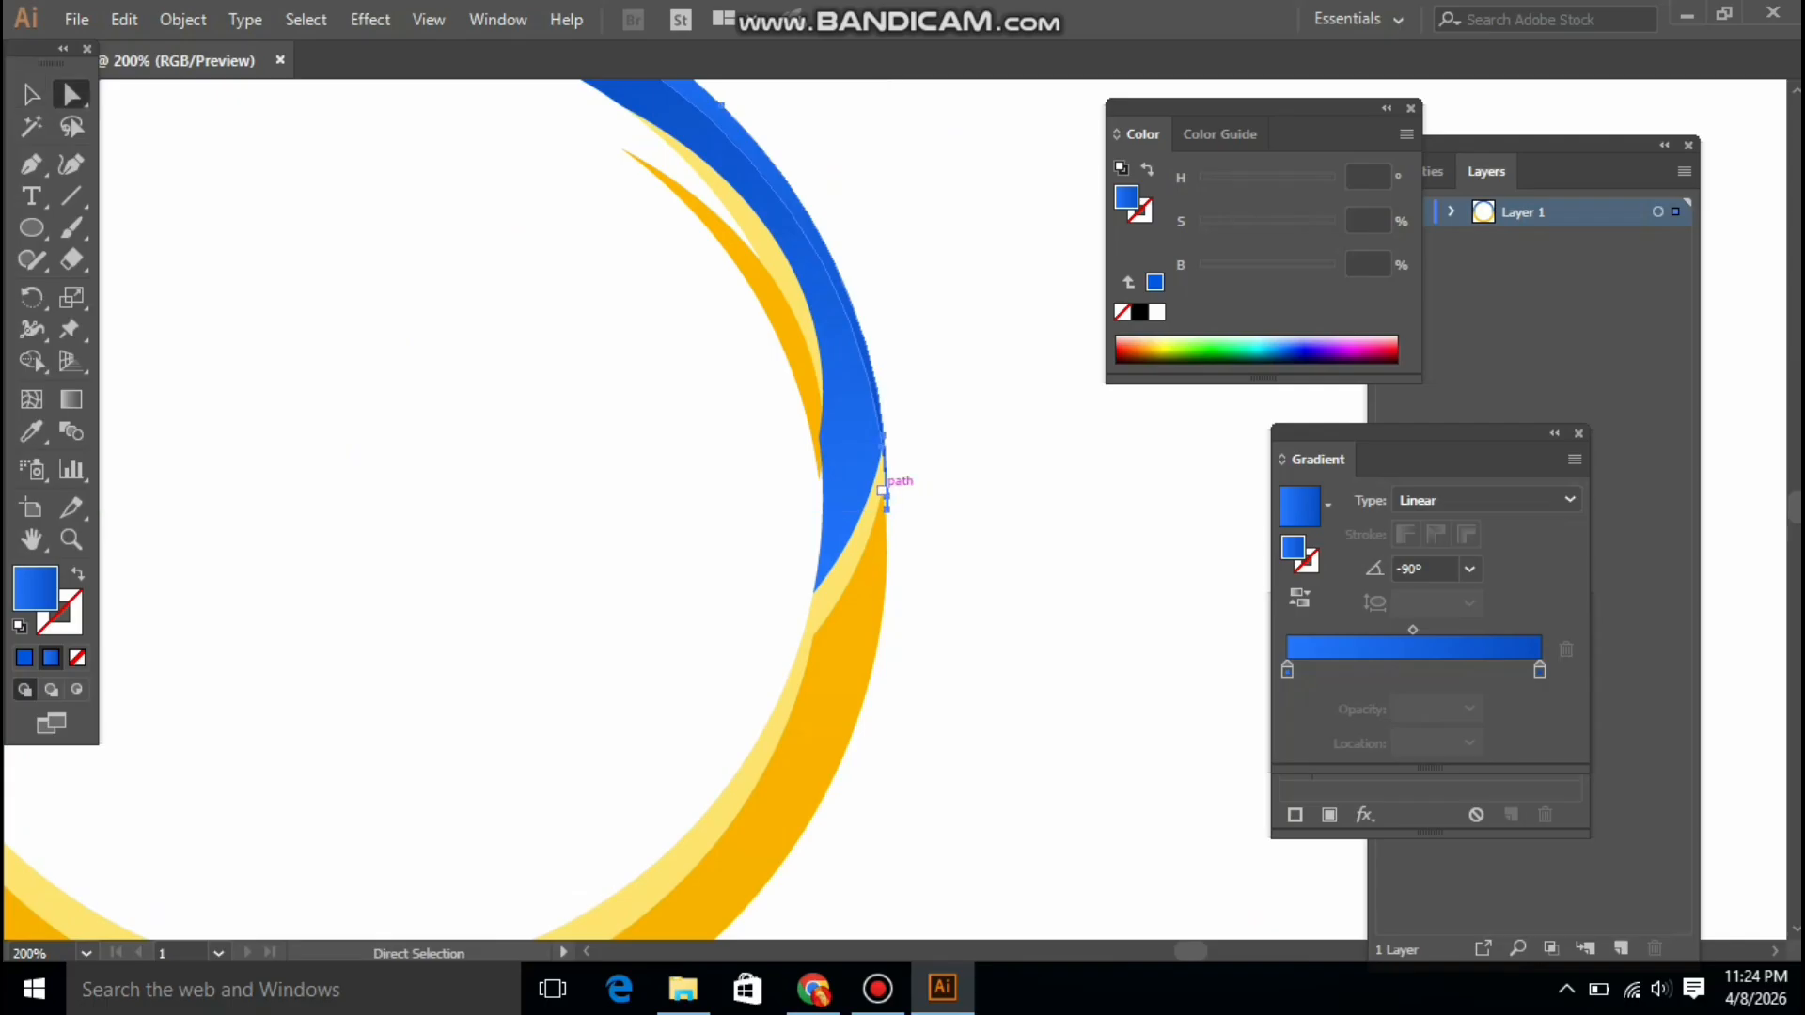
pyautogui.click(889, 508)
pyautogui.moveTo(888, 508); pyautogui.dragTo(881, 498)
pyautogui.click(886, 500)
pyautogui.click(885, 505)
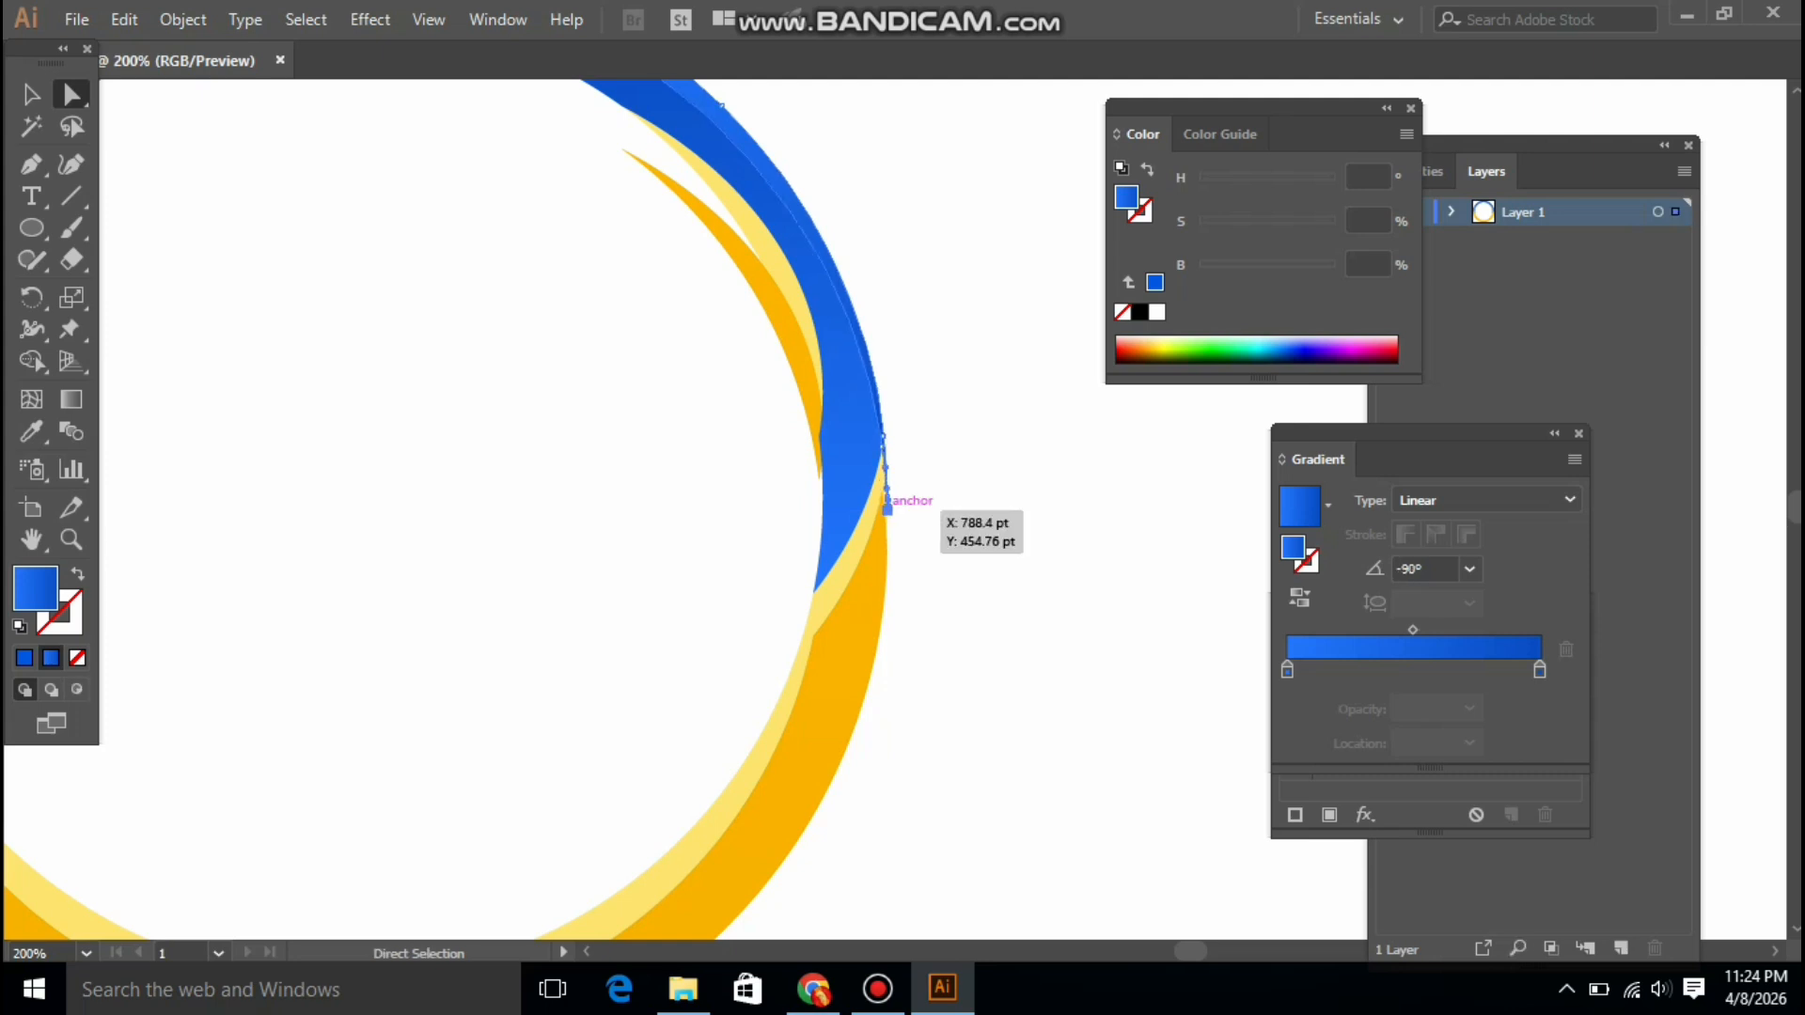
pyautogui.moveTo(887, 505); pyautogui.dragTo(879, 505)
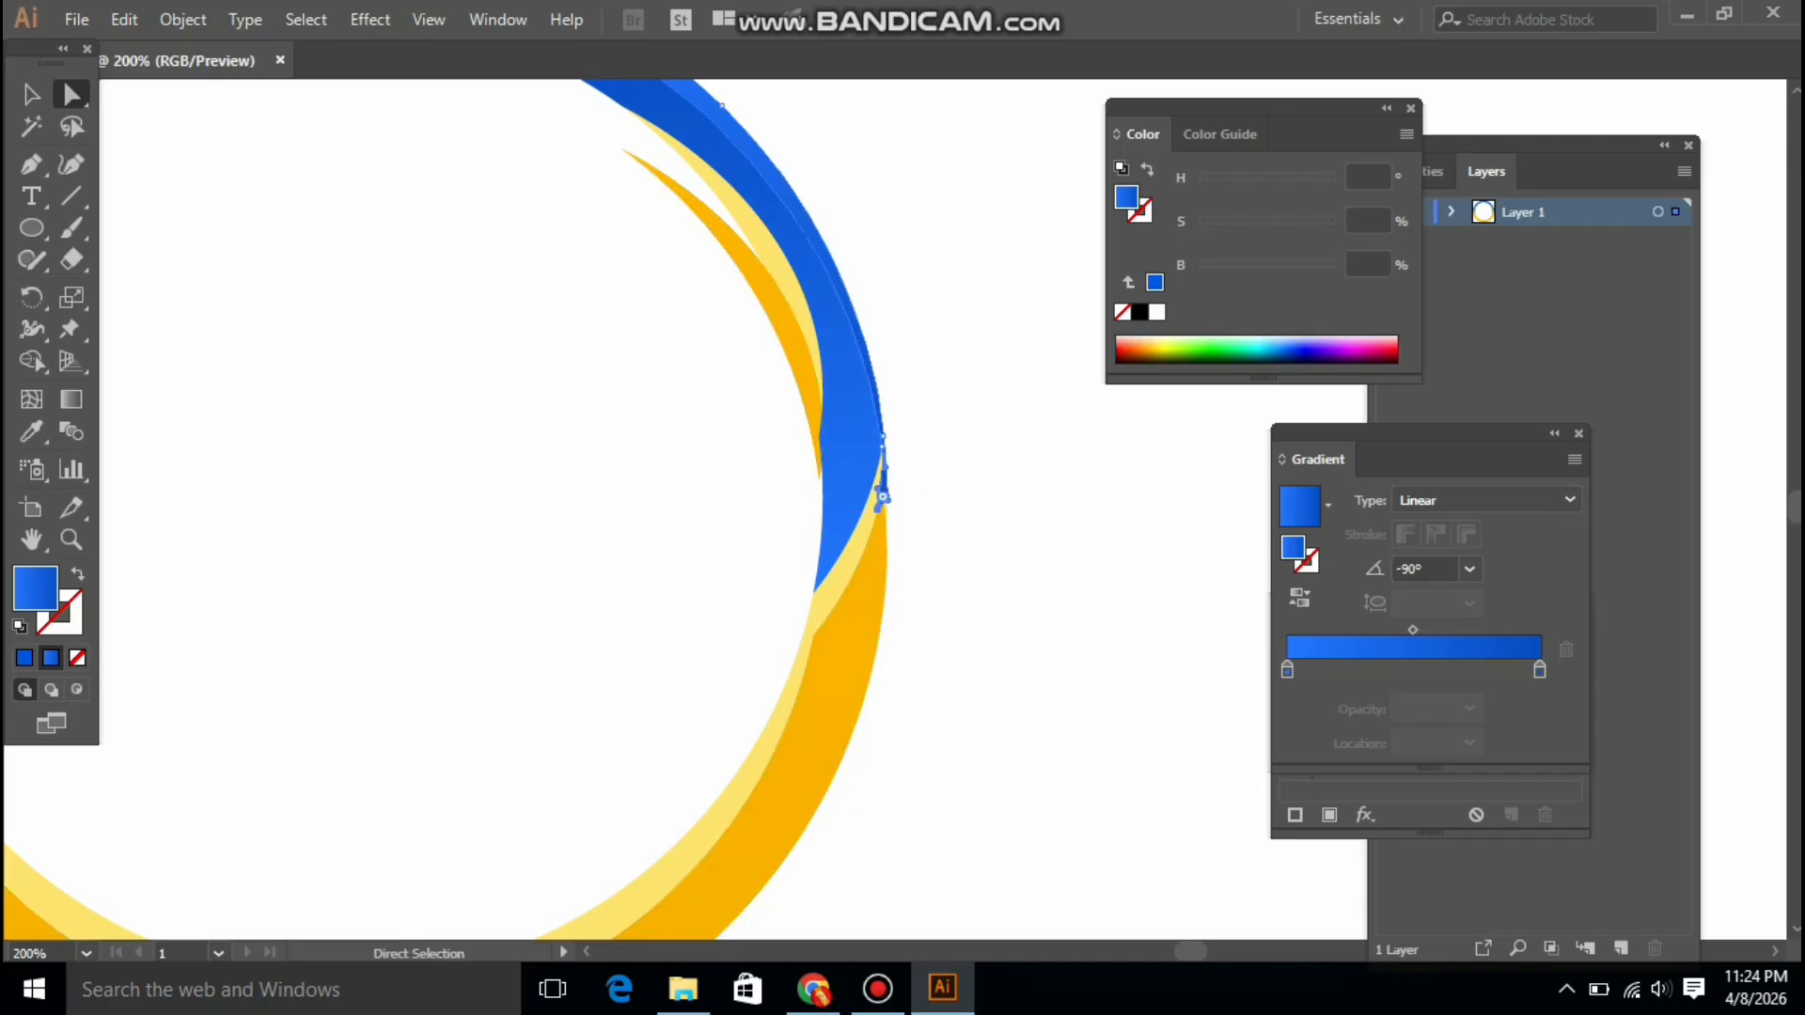
# Send the outer blue crescent to the back of the stack and deselect it
pyautogui.click(883, 496)
pyautogui.click(882, 490)
pyautogui.rightClick(883, 490)
pyautogui.moveTo(1015, 856)
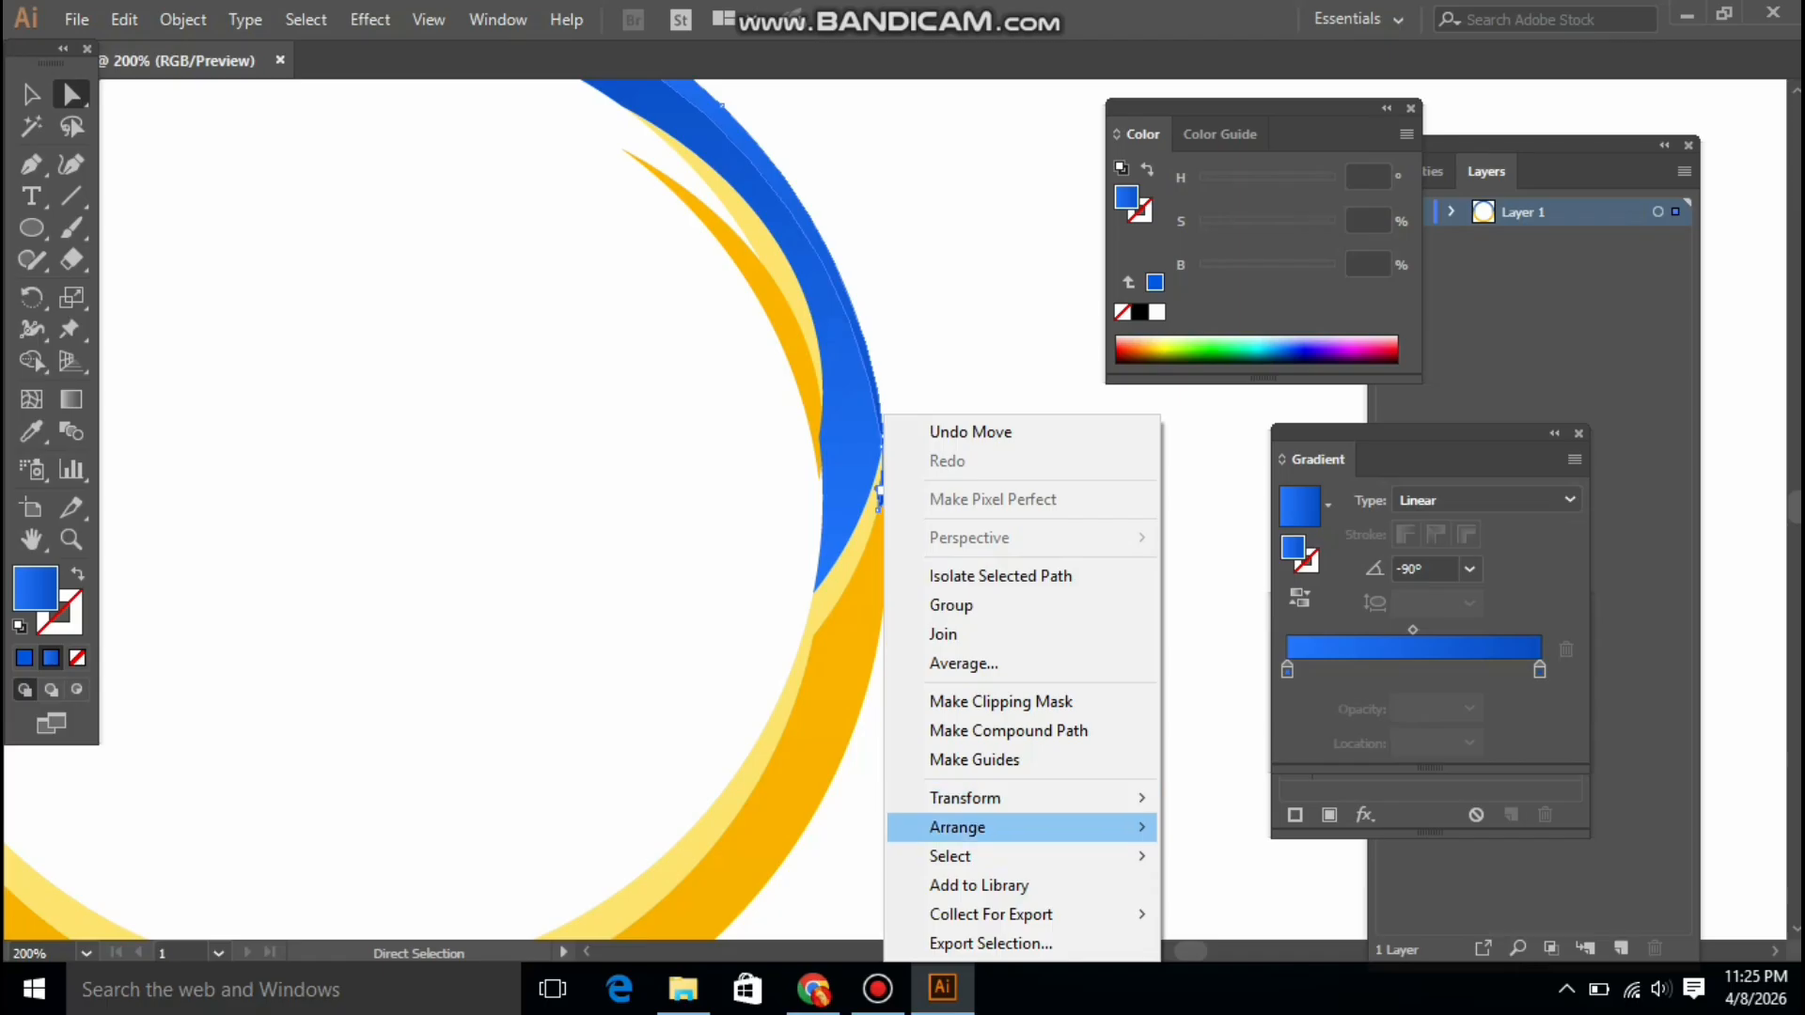
pyautogui.click(1243, 913)
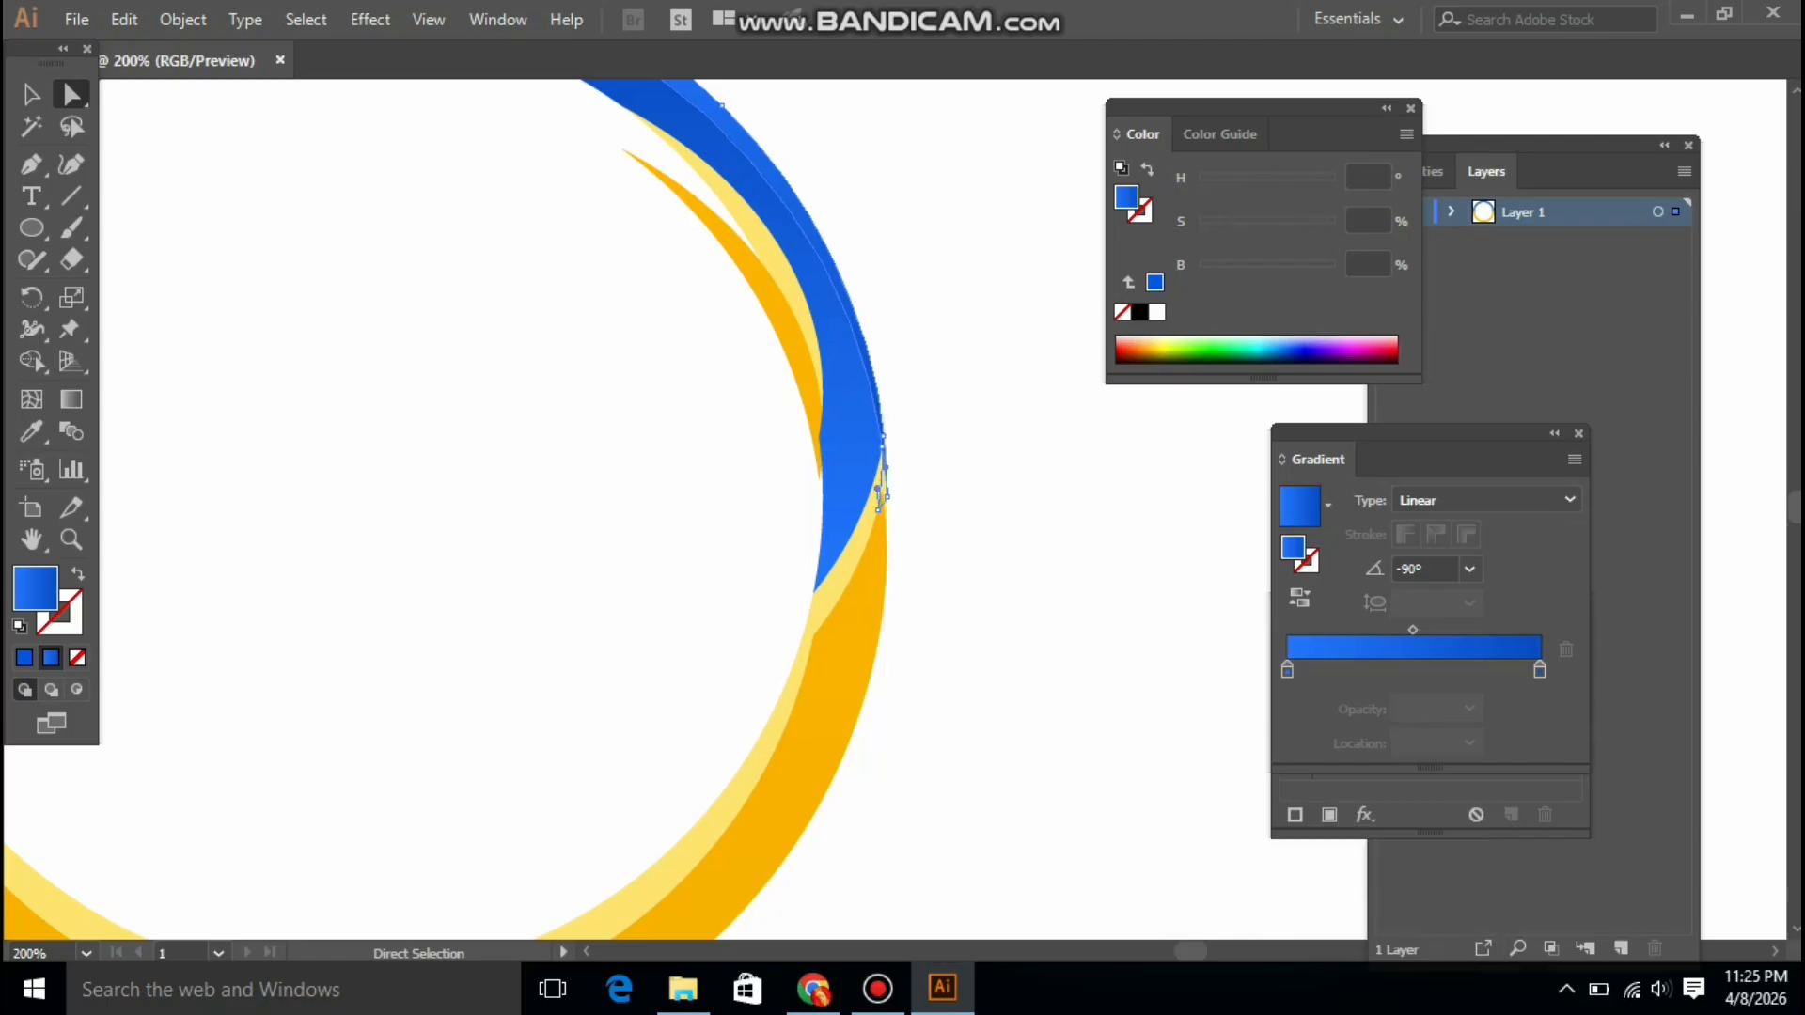
pyautogui.hotkey('ctrl', 'shift', 'a')
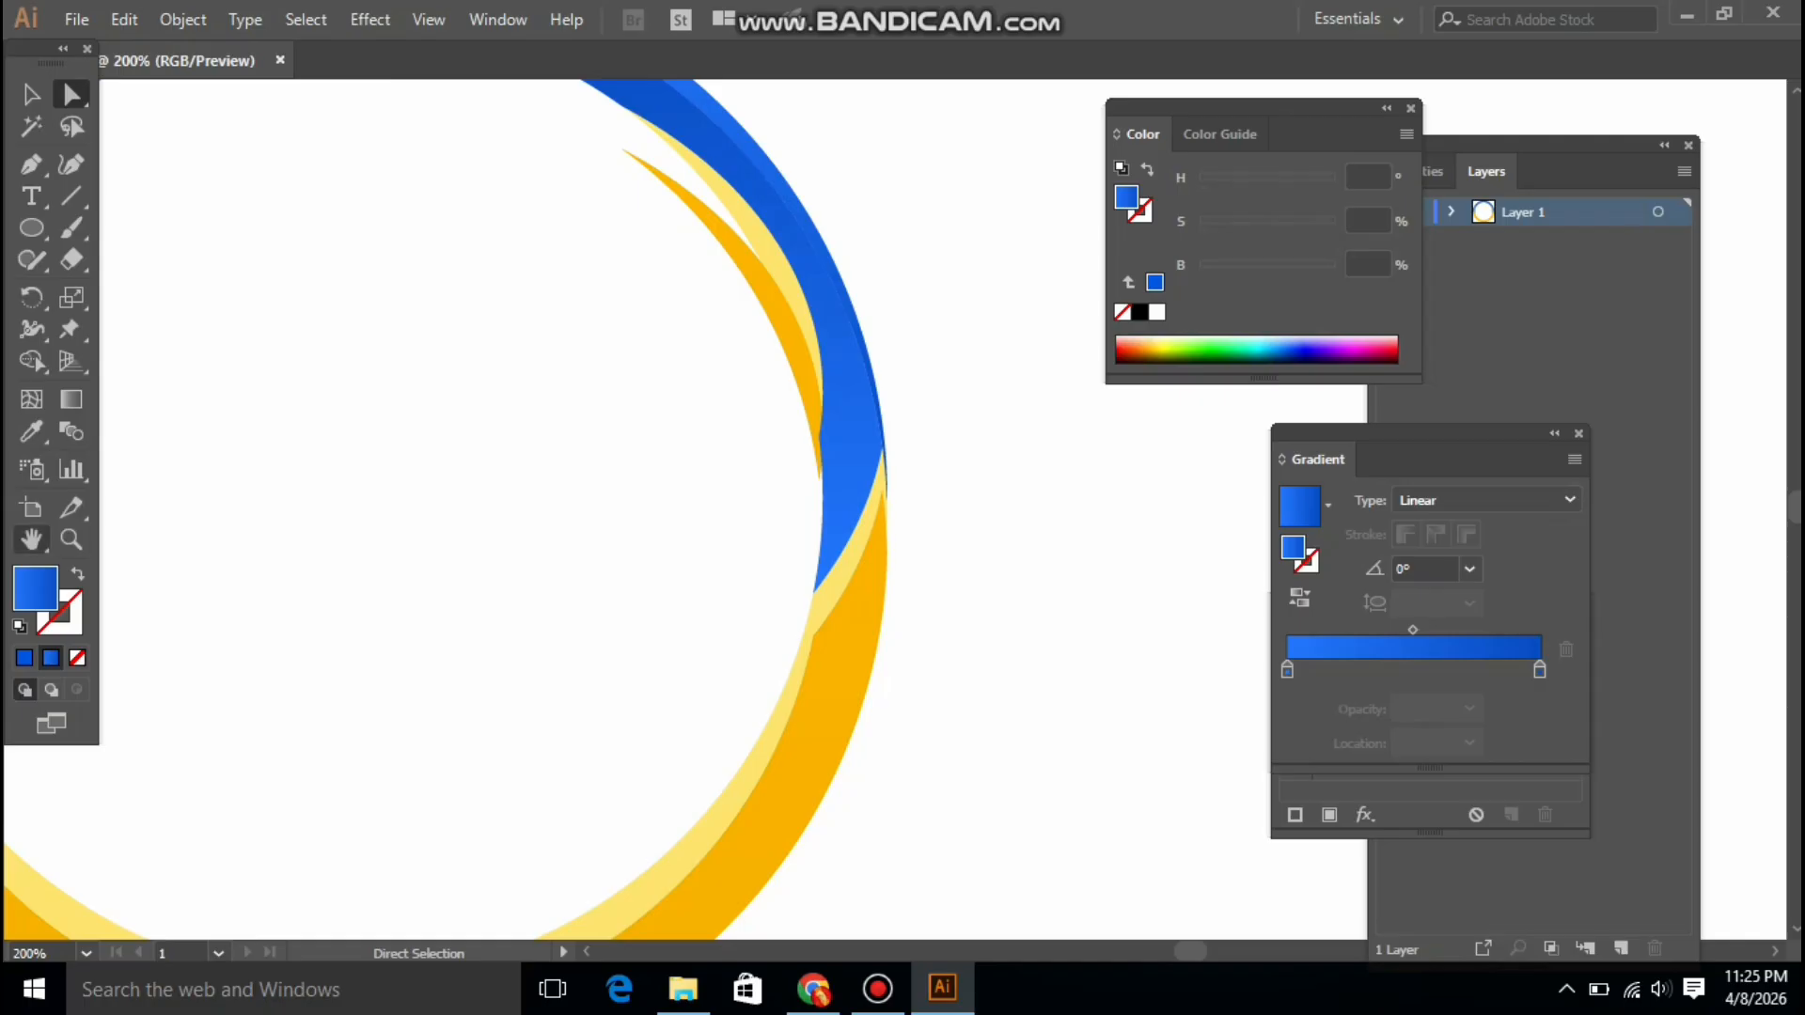
# Select the whole circular emblem and group its pieces again
pyautogui.press('z')
pyautogui.hotkey('ctrl', '-')
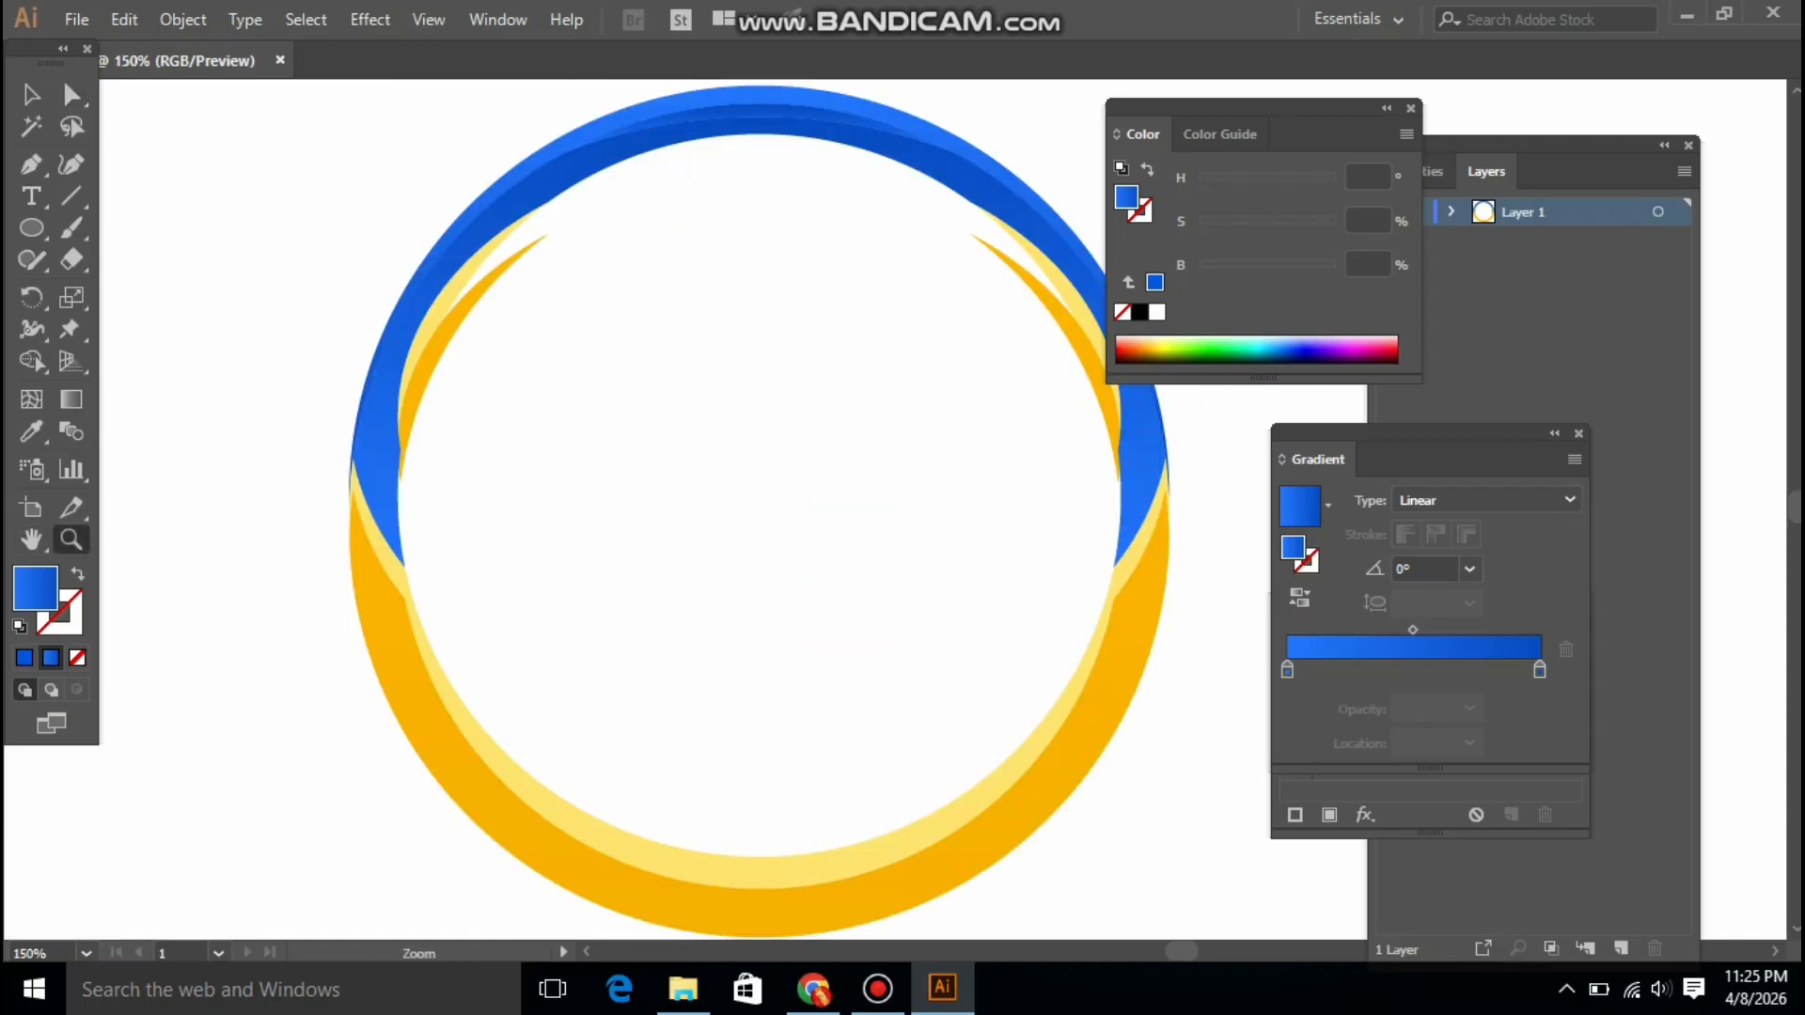
pyautogui.press('space')
pyautogui.moveTo(752, 507); pyautogui.dragTo(688, 475)
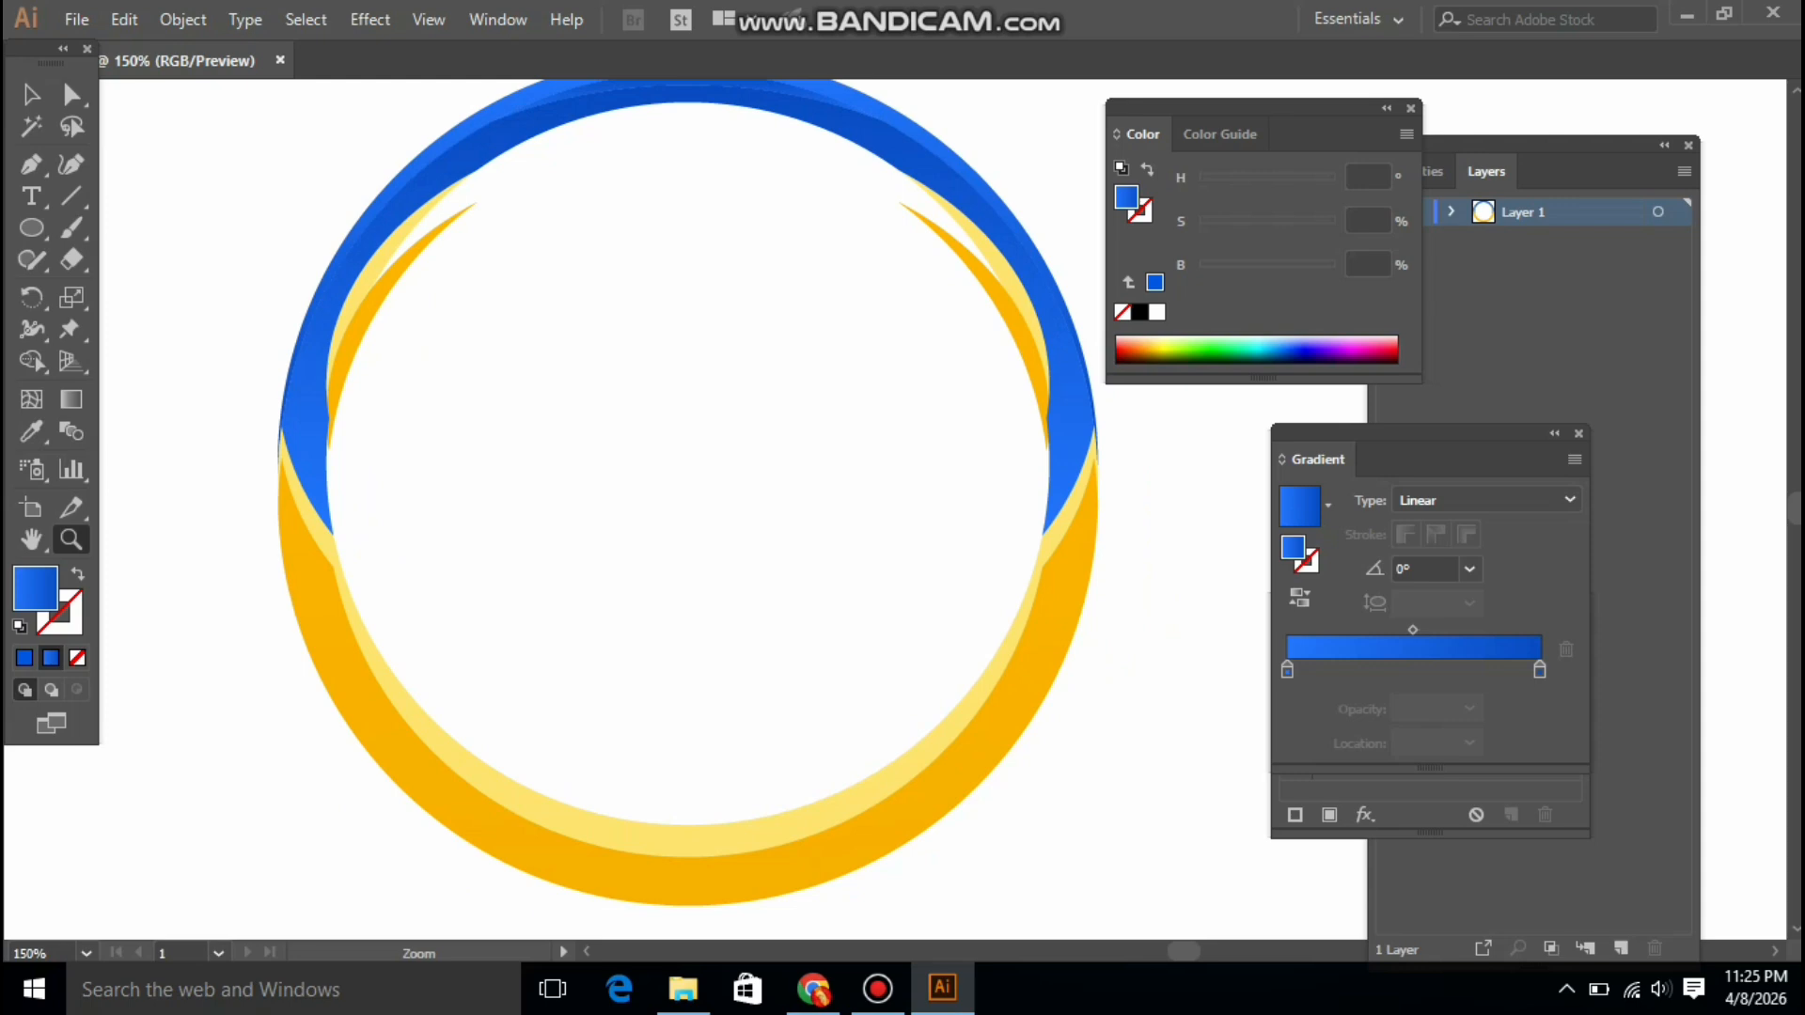
pyautogui.press('v')
pyautogui.moveTo(230, 101); pyautogui.dragTo(1156, 851)
pyautogui.rightClick(1016, 613)
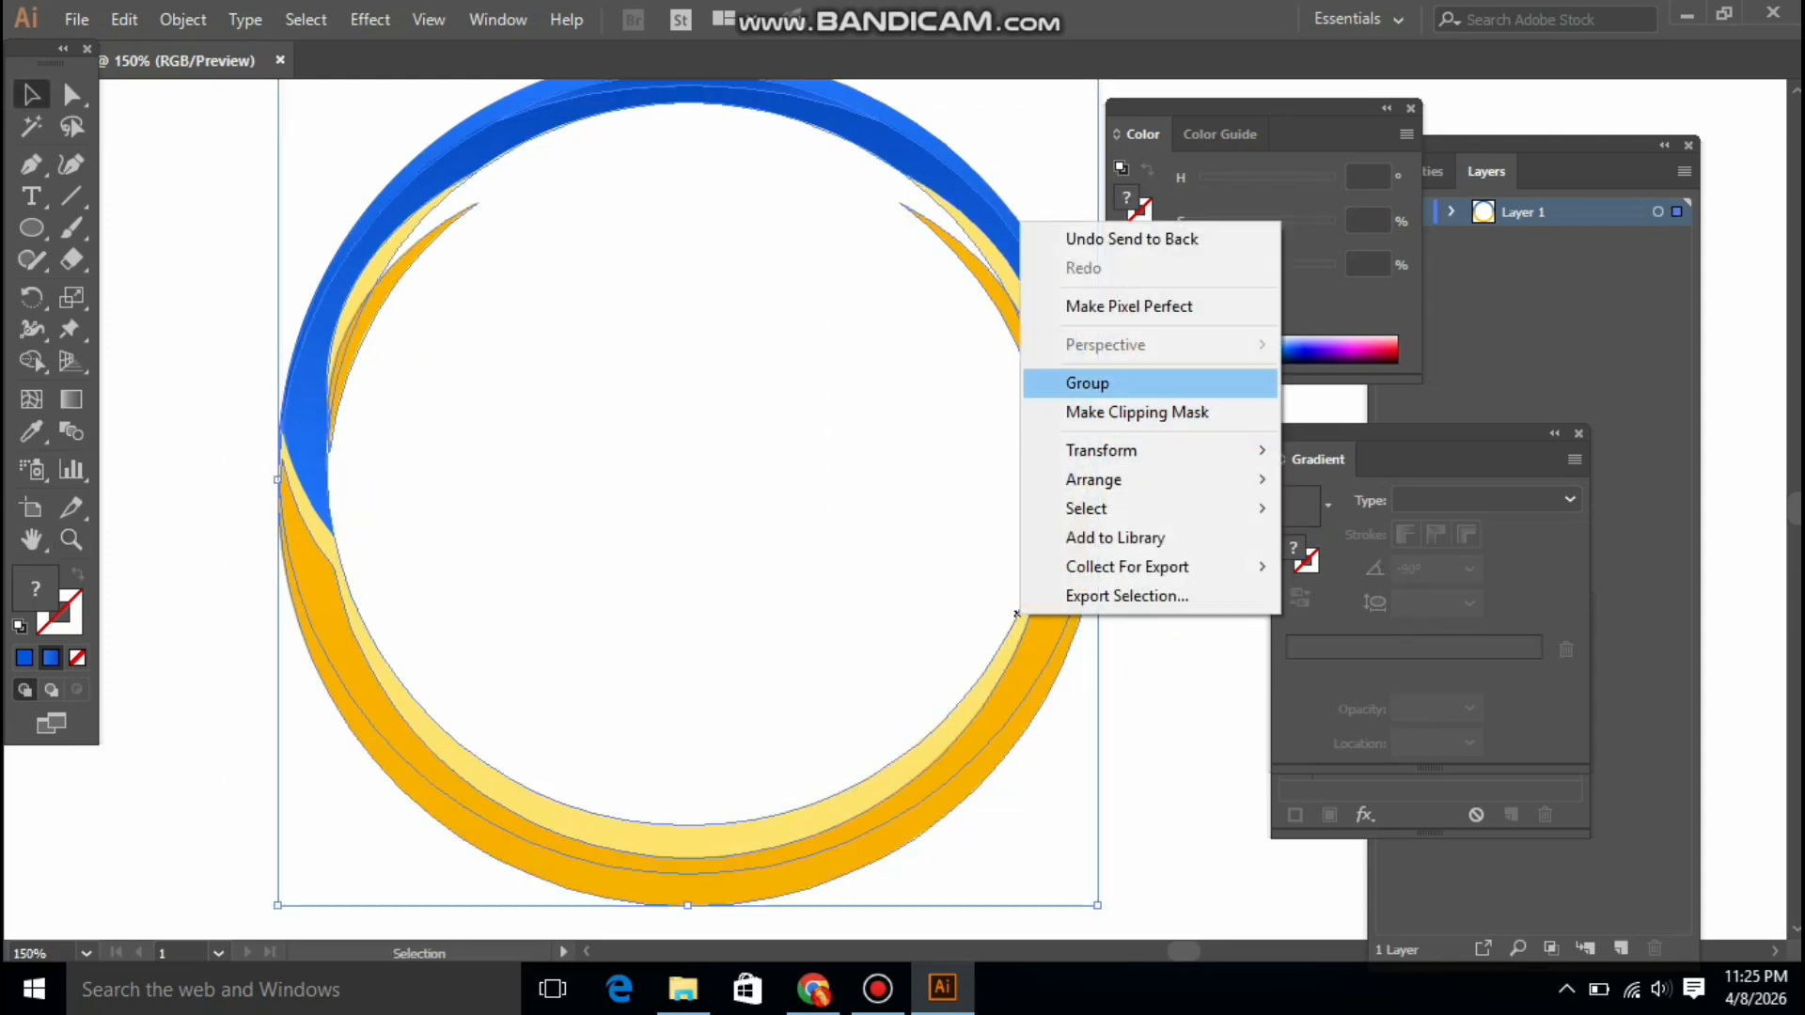
pyautogui.click(1090, 383)
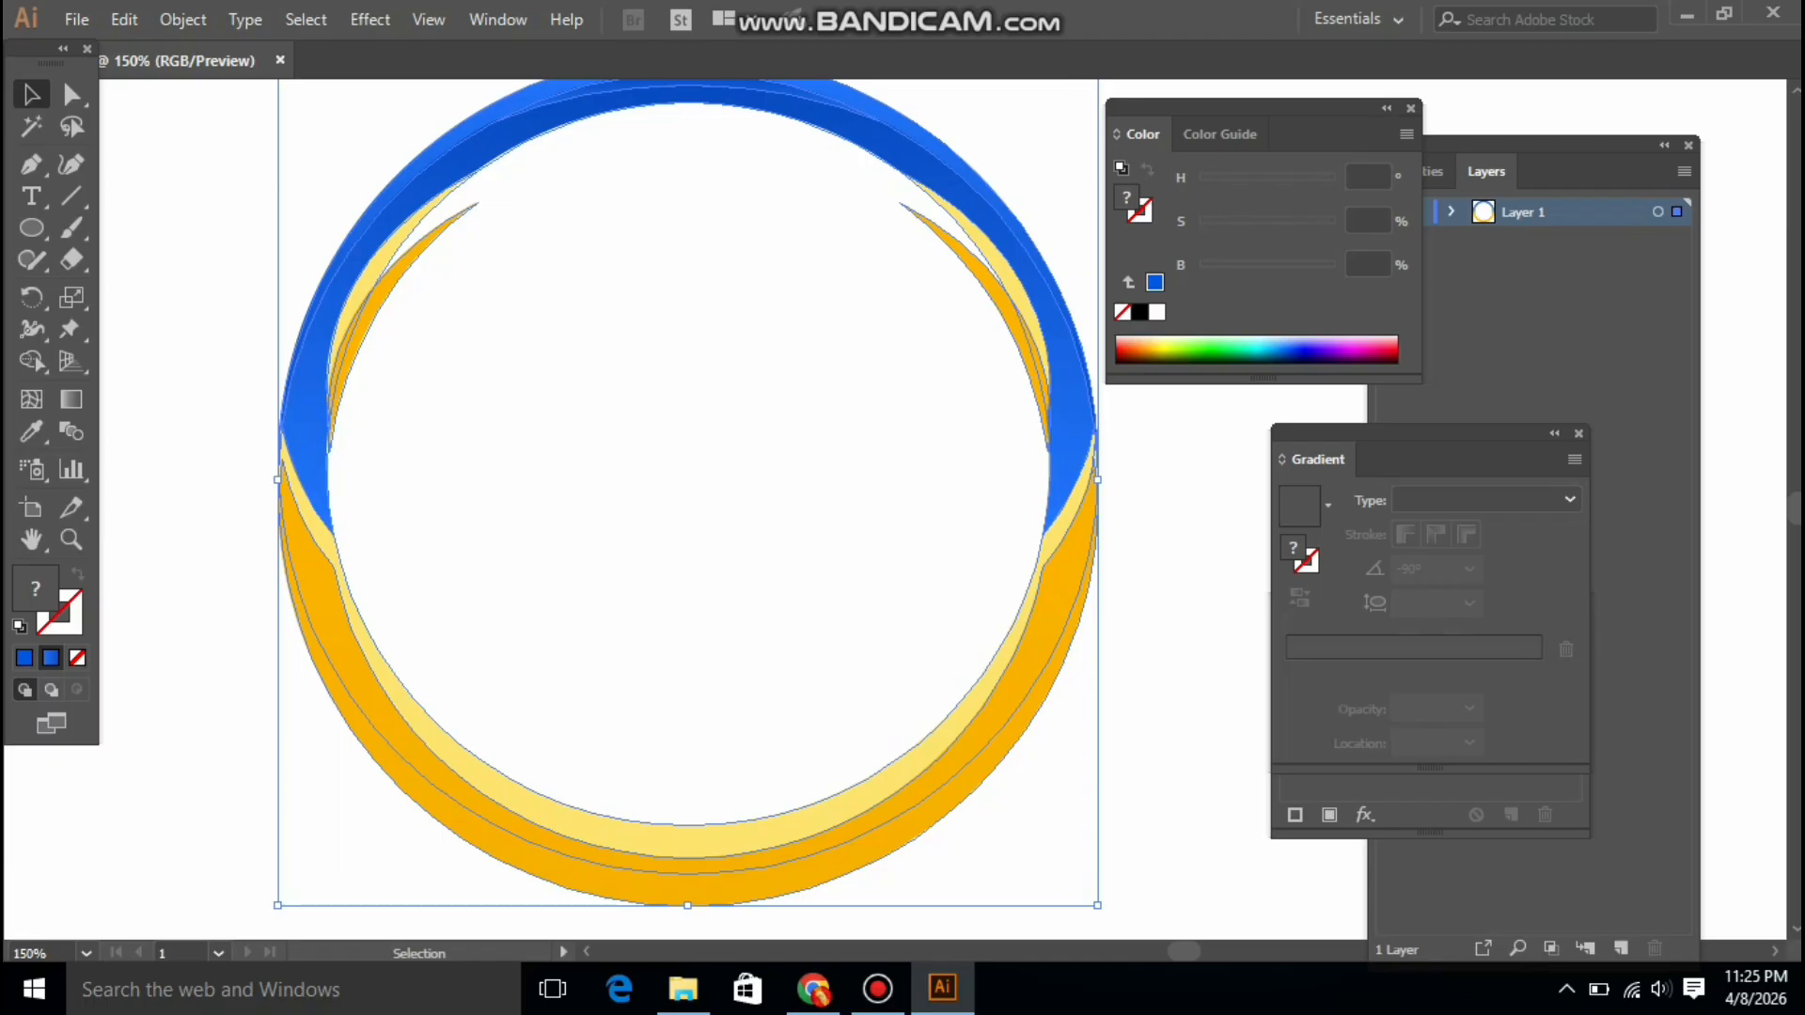
# Rotate the grouped emblem 180° so the orange ring is on top and the blue crescent at the bottom
pyautogui.press('z')
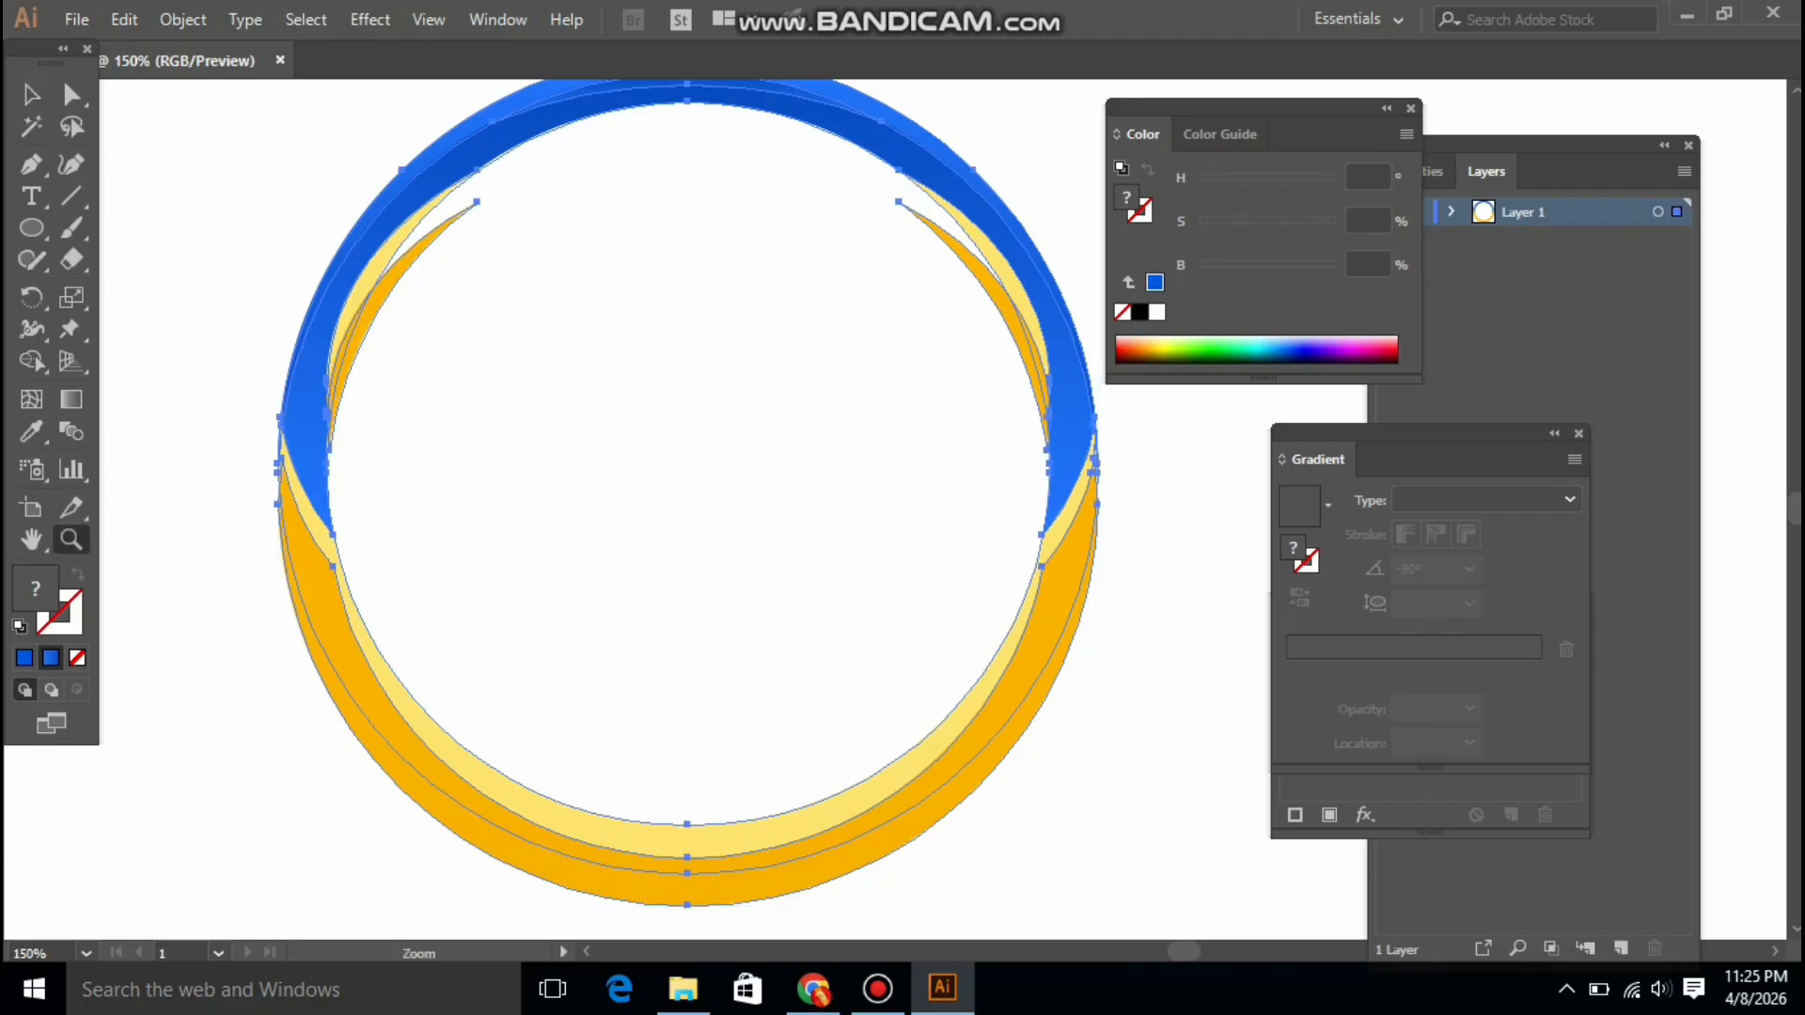
pyautogui.hotkey('ctrl', '-')
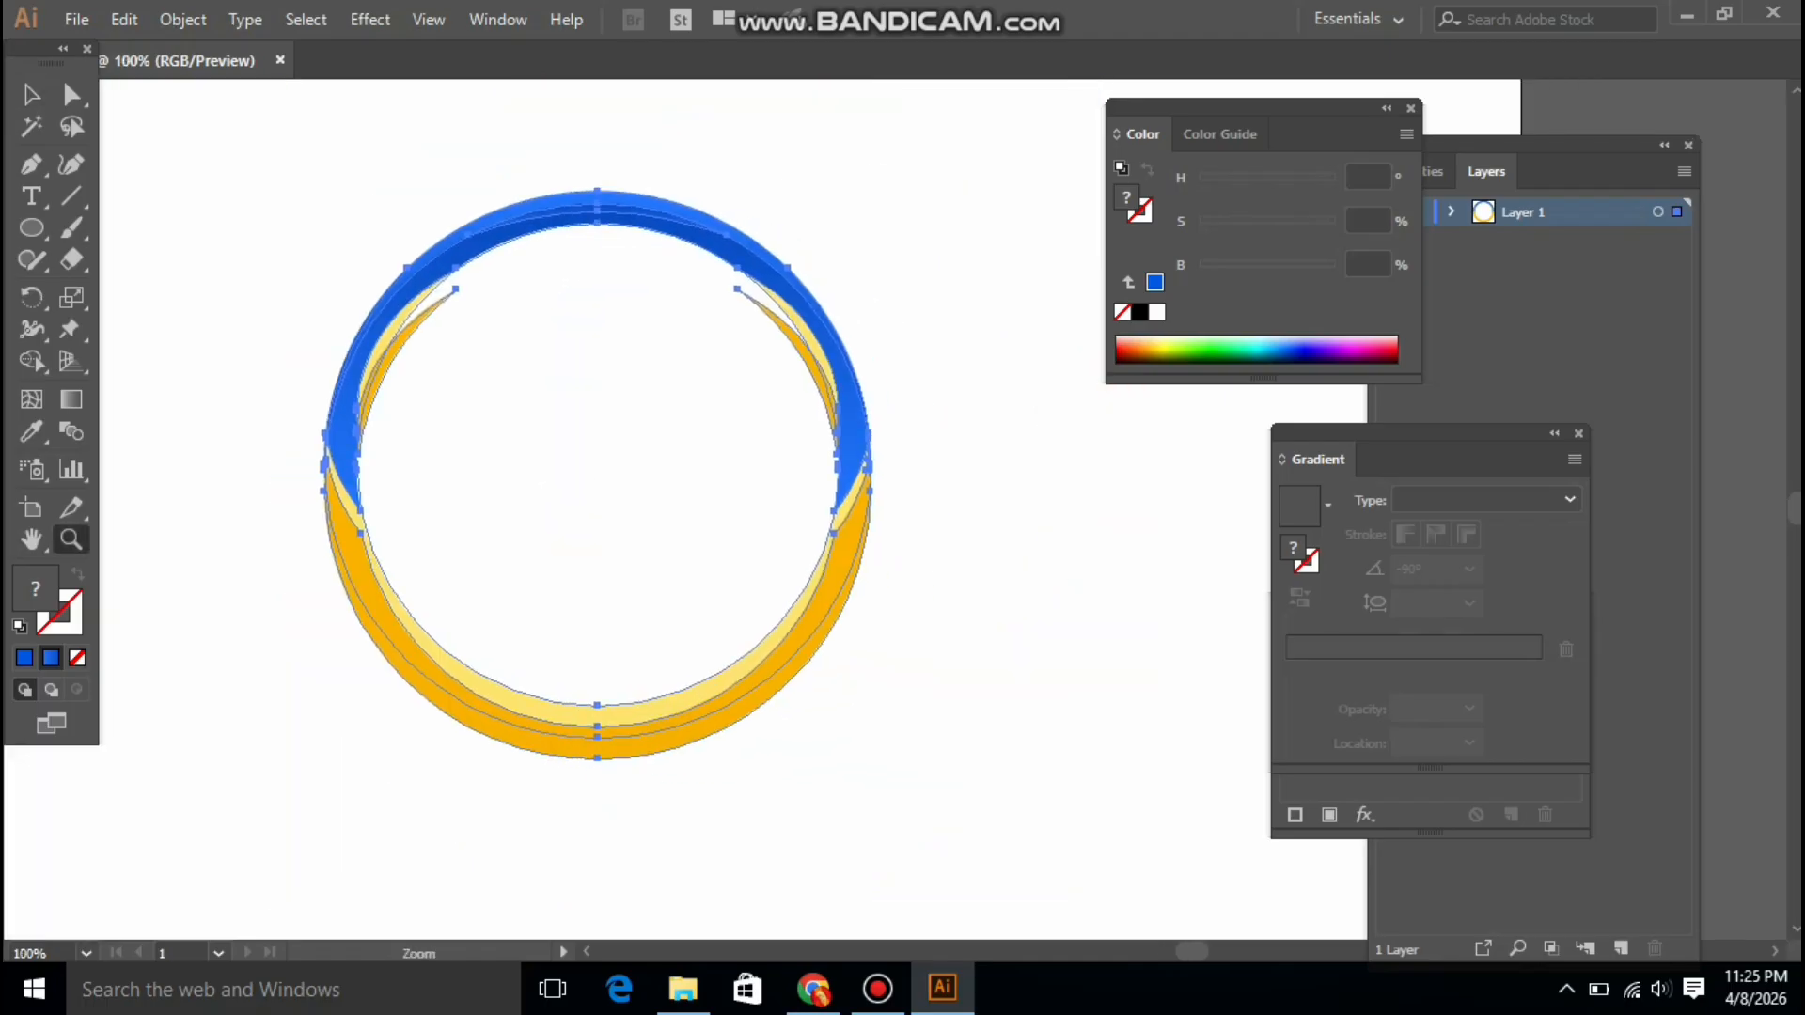
pyautogui.press('v')
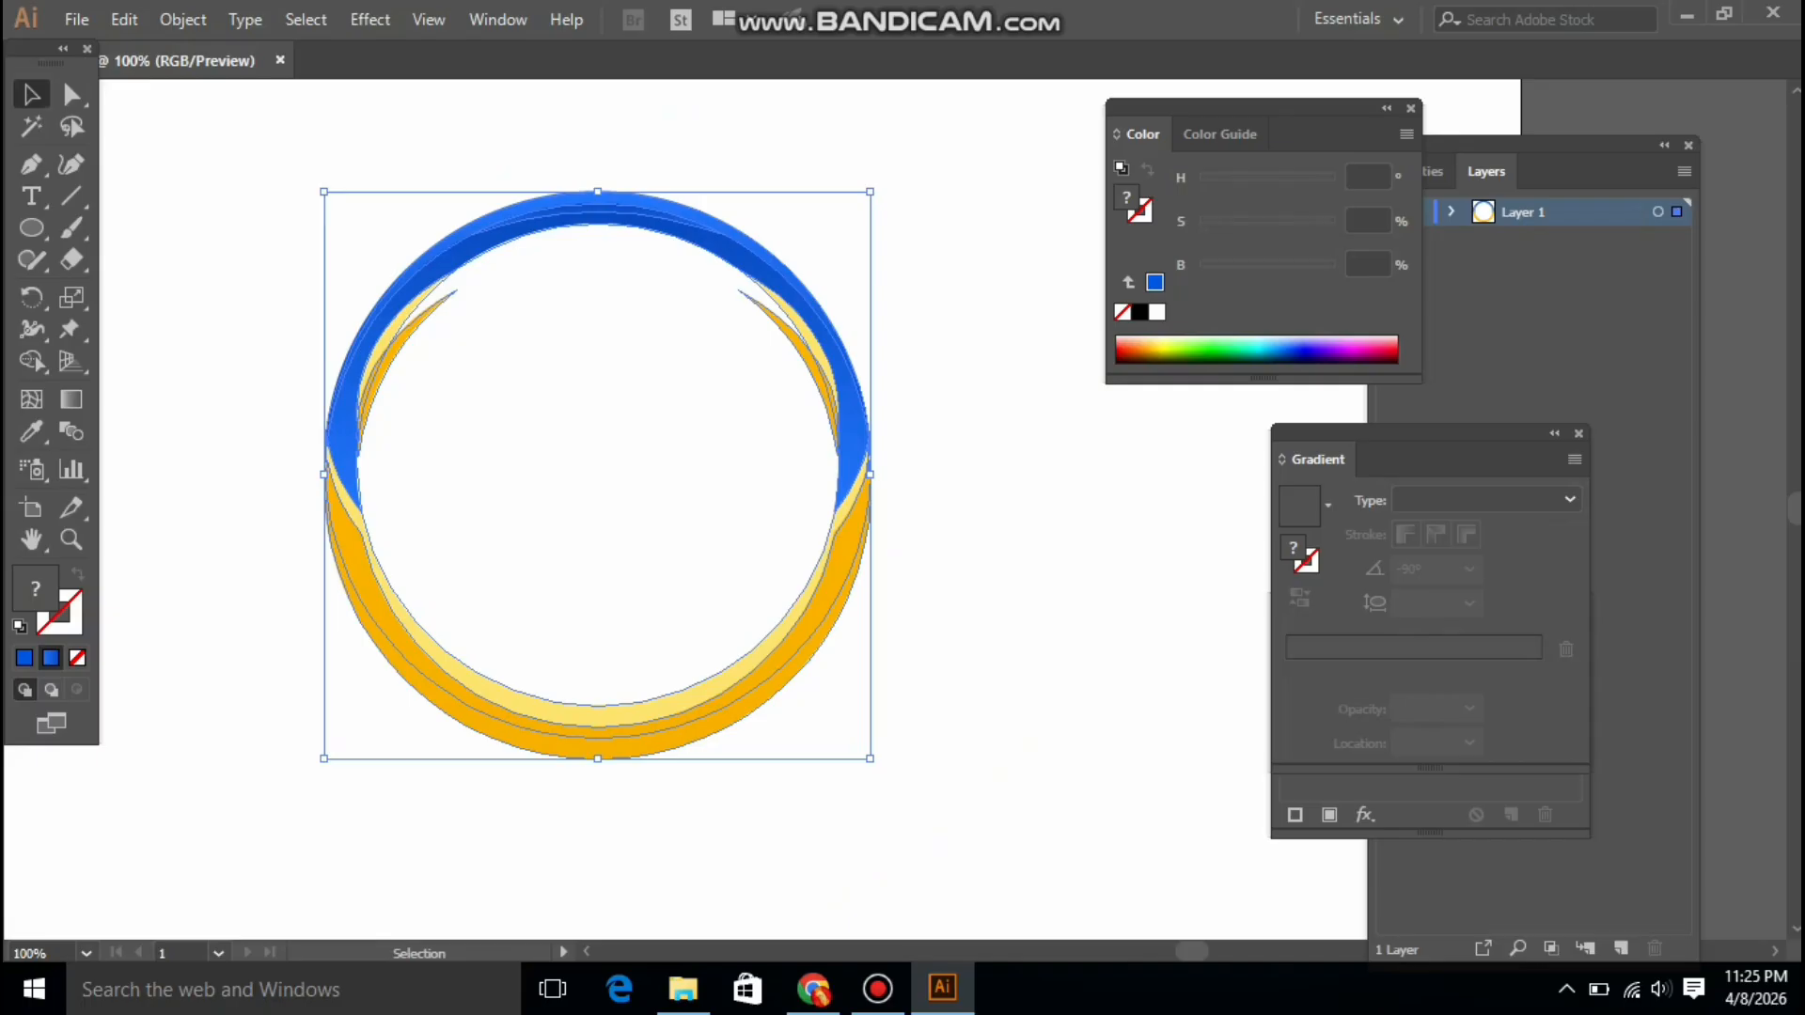
pyautogui.moveTo(940, 192); pyautogui.dragTo(474, 602)
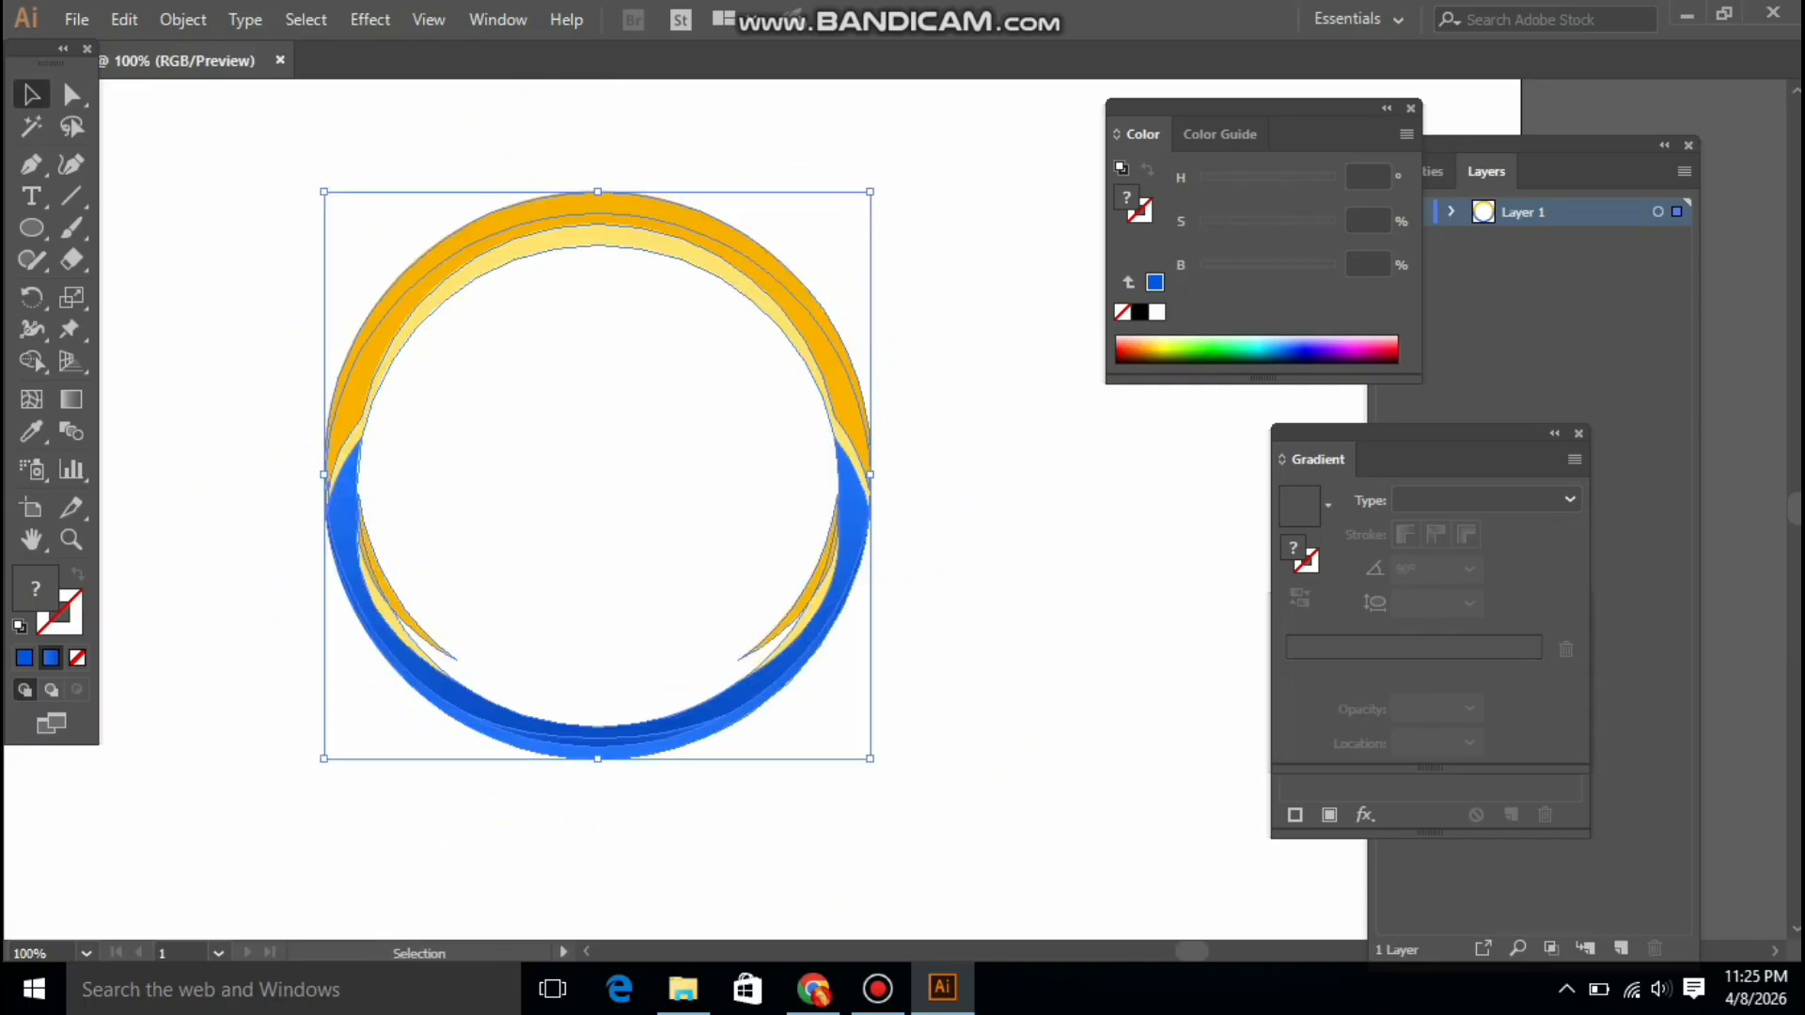
pyautogui.hotkey('ctrl', 'shift', 'a')
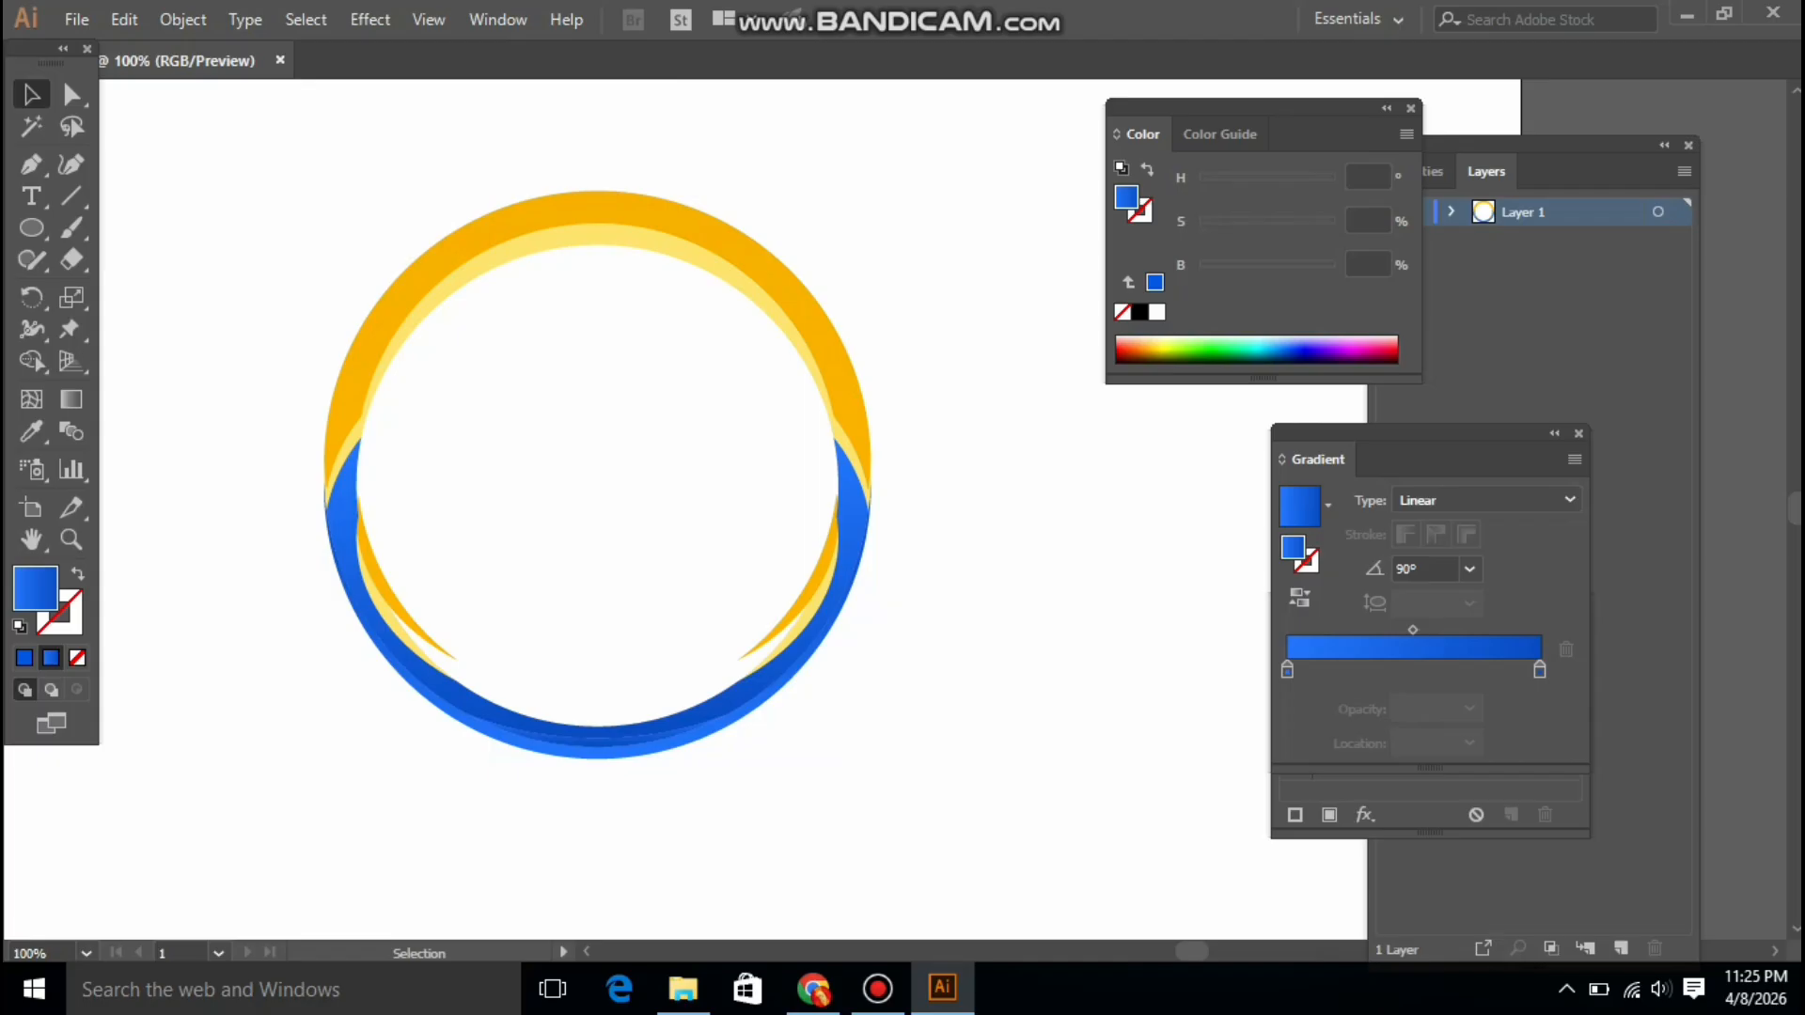
# Rotate the emblem 90° clockwise so the blue crescent faces left and the orange ring right, and deselect it
pyautogui.click(766, 282)
pyautogui.moveTo(879, 183); pyautogui.dragTo(1048, 903)
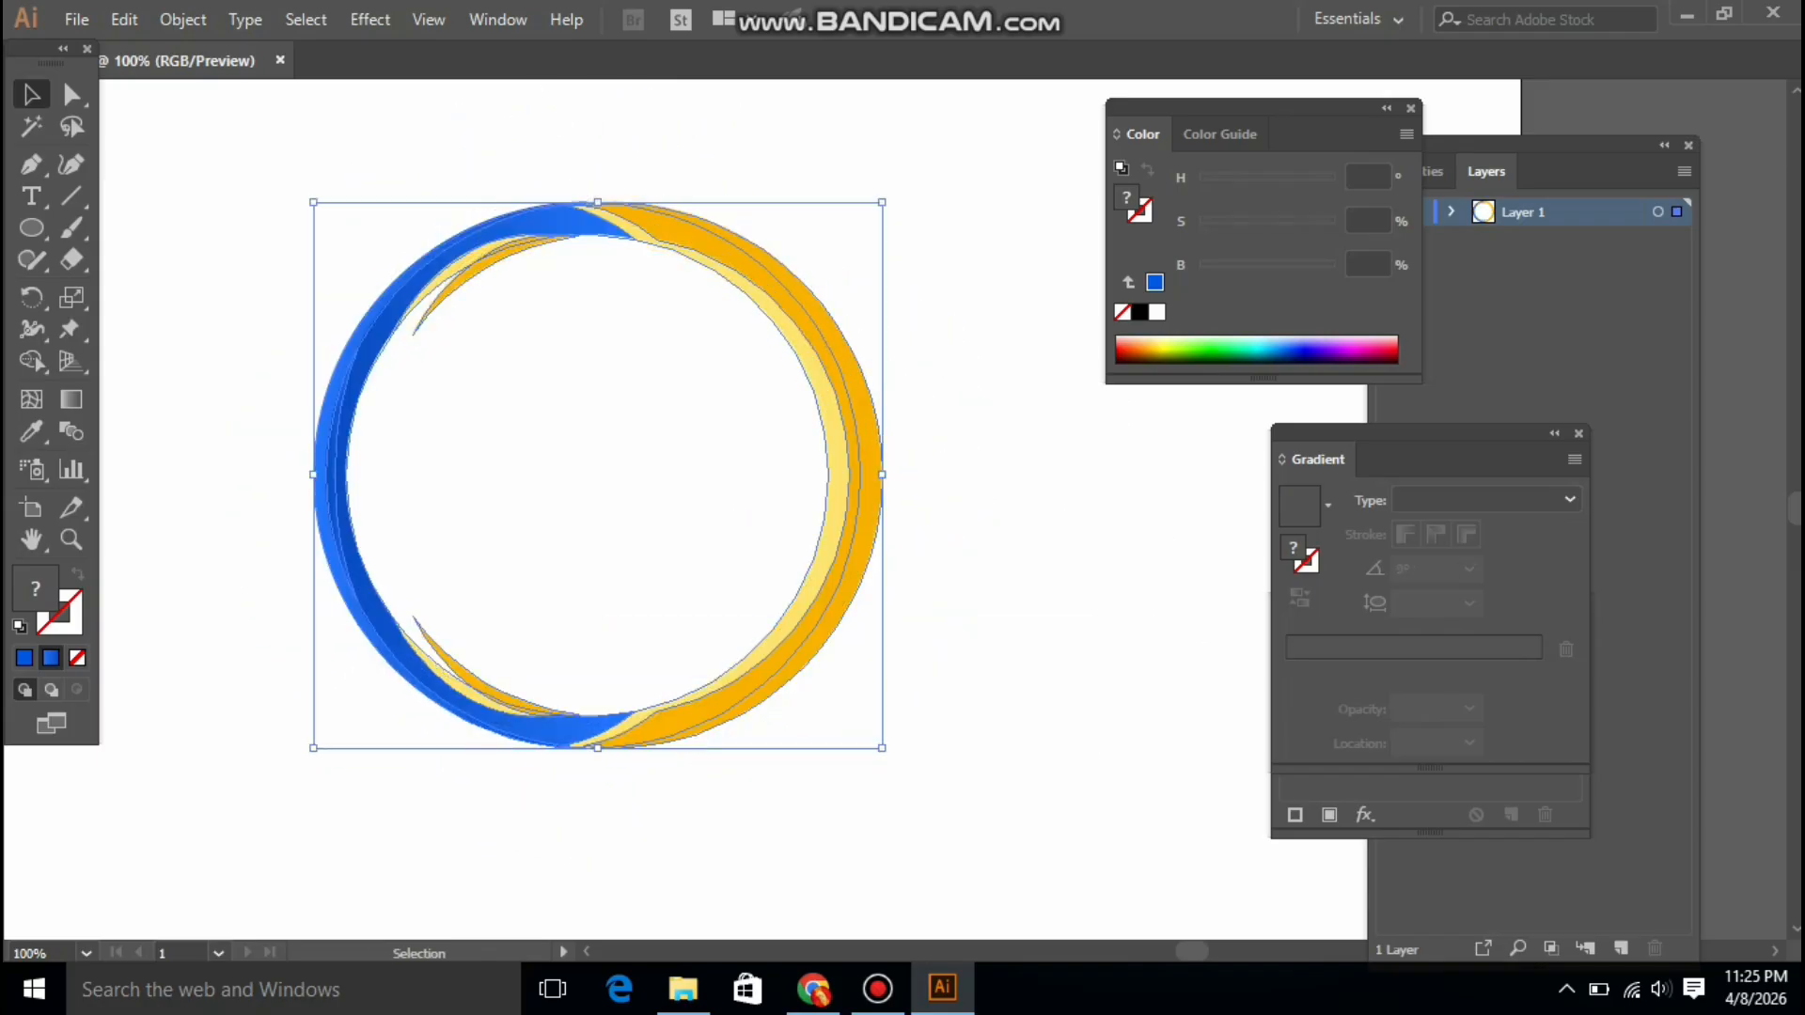
pyautogui.hotkey('ctrl', 'shift', 'a')
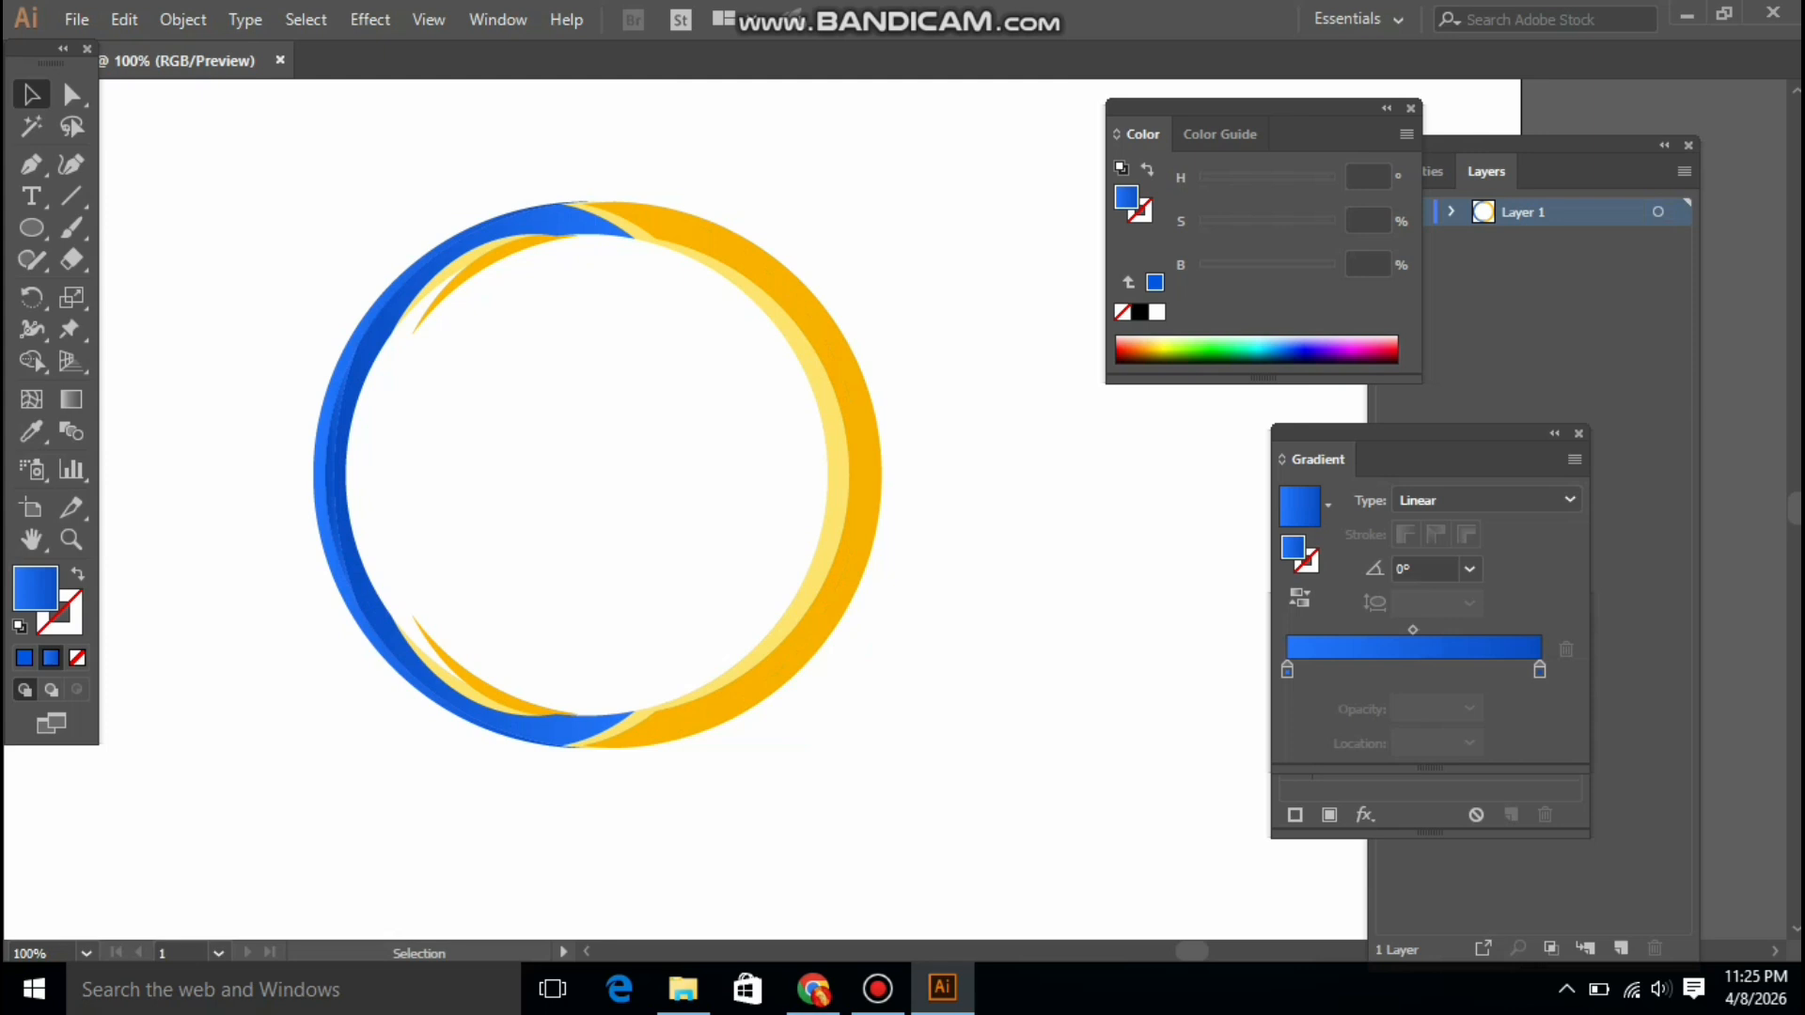
# Move the whole circular emblem off the artboard's left edge to free the working area
pyautogui.press('z')
pyautogui.hotkey('ctrl', '-')
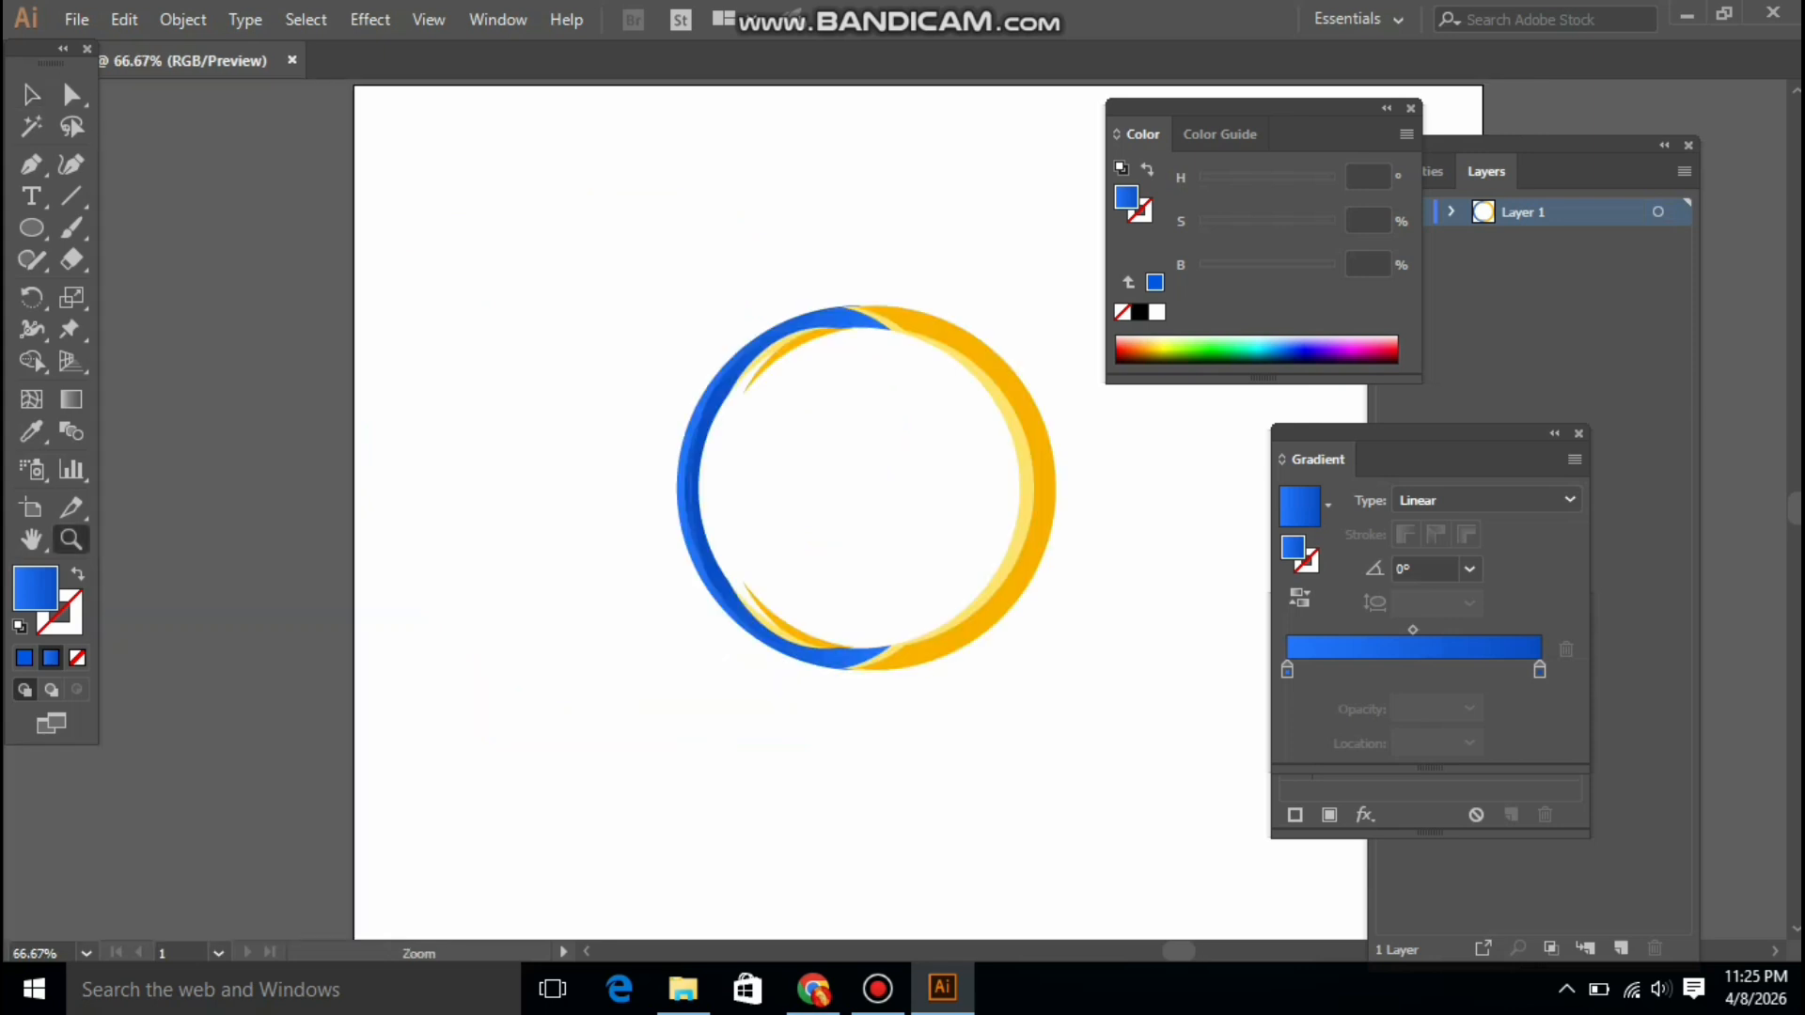
pyautogui.press('v')
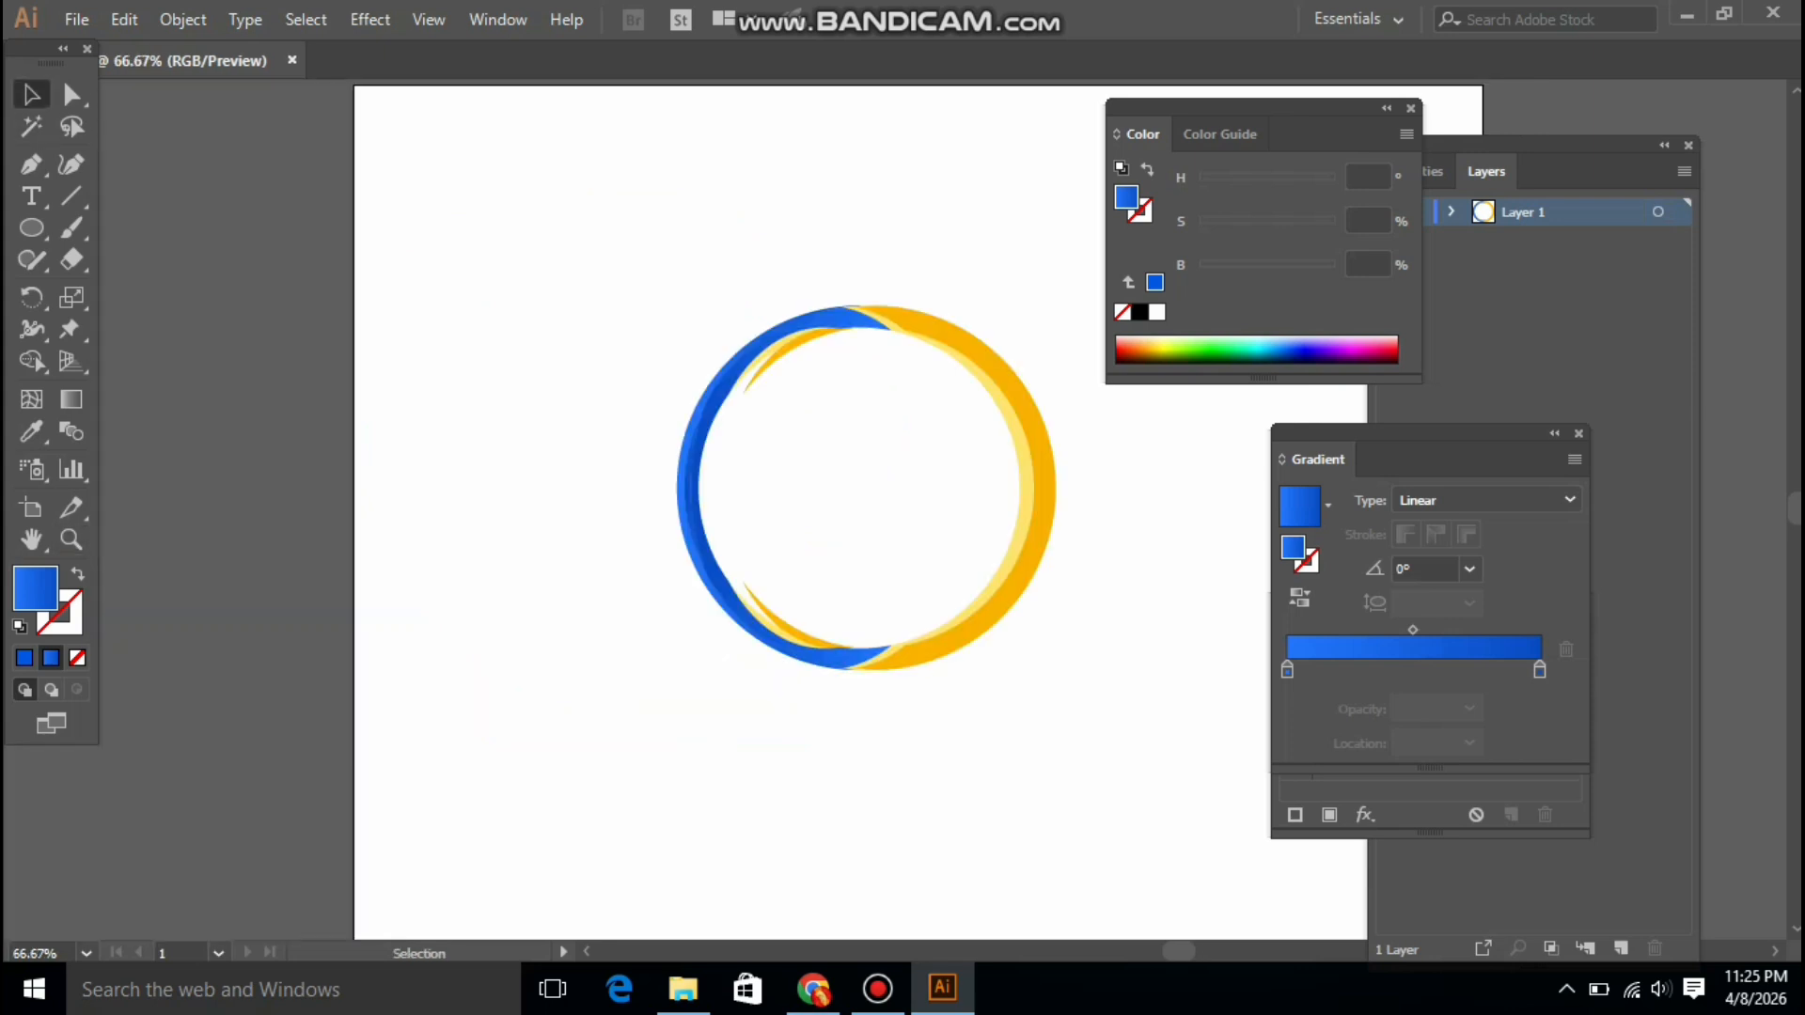
pyautogui.hotkey('ctrl', 'a')
pyautogui.moveTo(1029, 397); pyautogui.dragTo(350, 519)
# Draw a circle about 444 pt in diameter on the artboard, filled with the blue linear gradient
pyautogui.press('l')
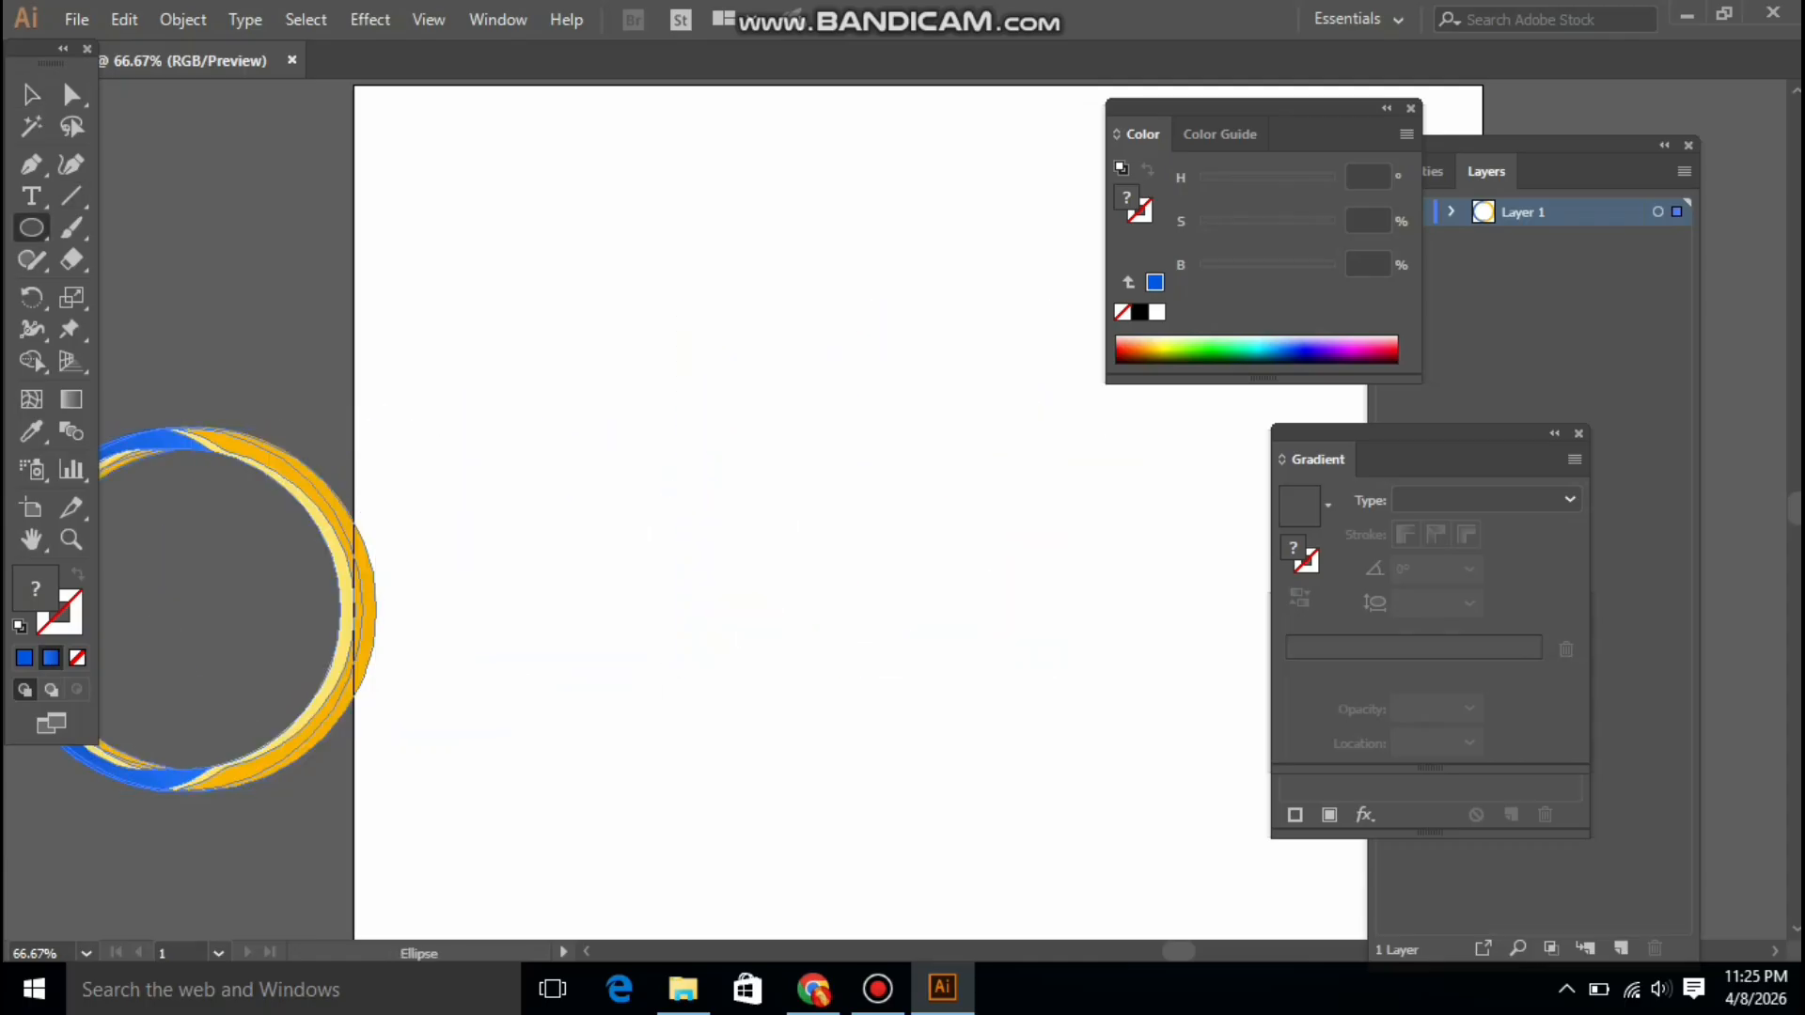
pyautogui.moveTo(840, 459); pyautogui.dragTo(1038, 653)
pyautogui.press('.')
pyautogui.moveTo(973, 603); pyautogui.dragTo(742, 593)
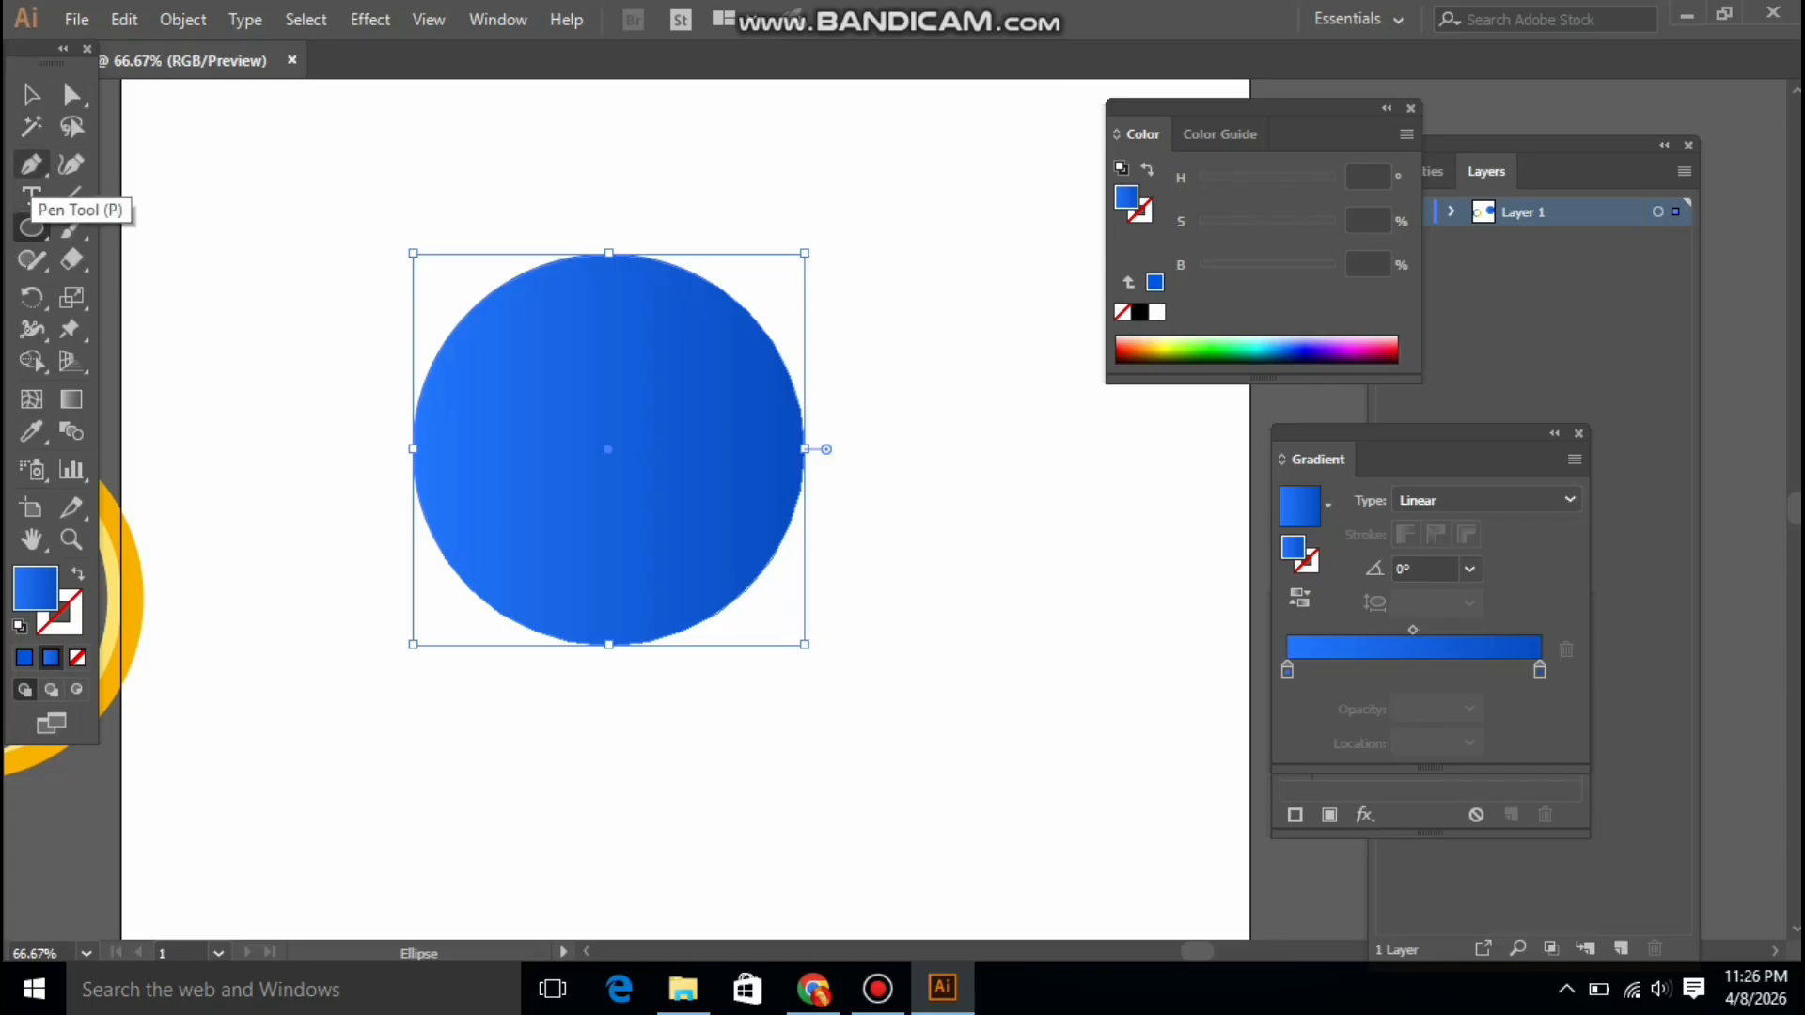
# Draw a closed blue S-shaped wave ribbon with pointed ends below the circle using the Pen tool
pyautogui.click(31, 164)
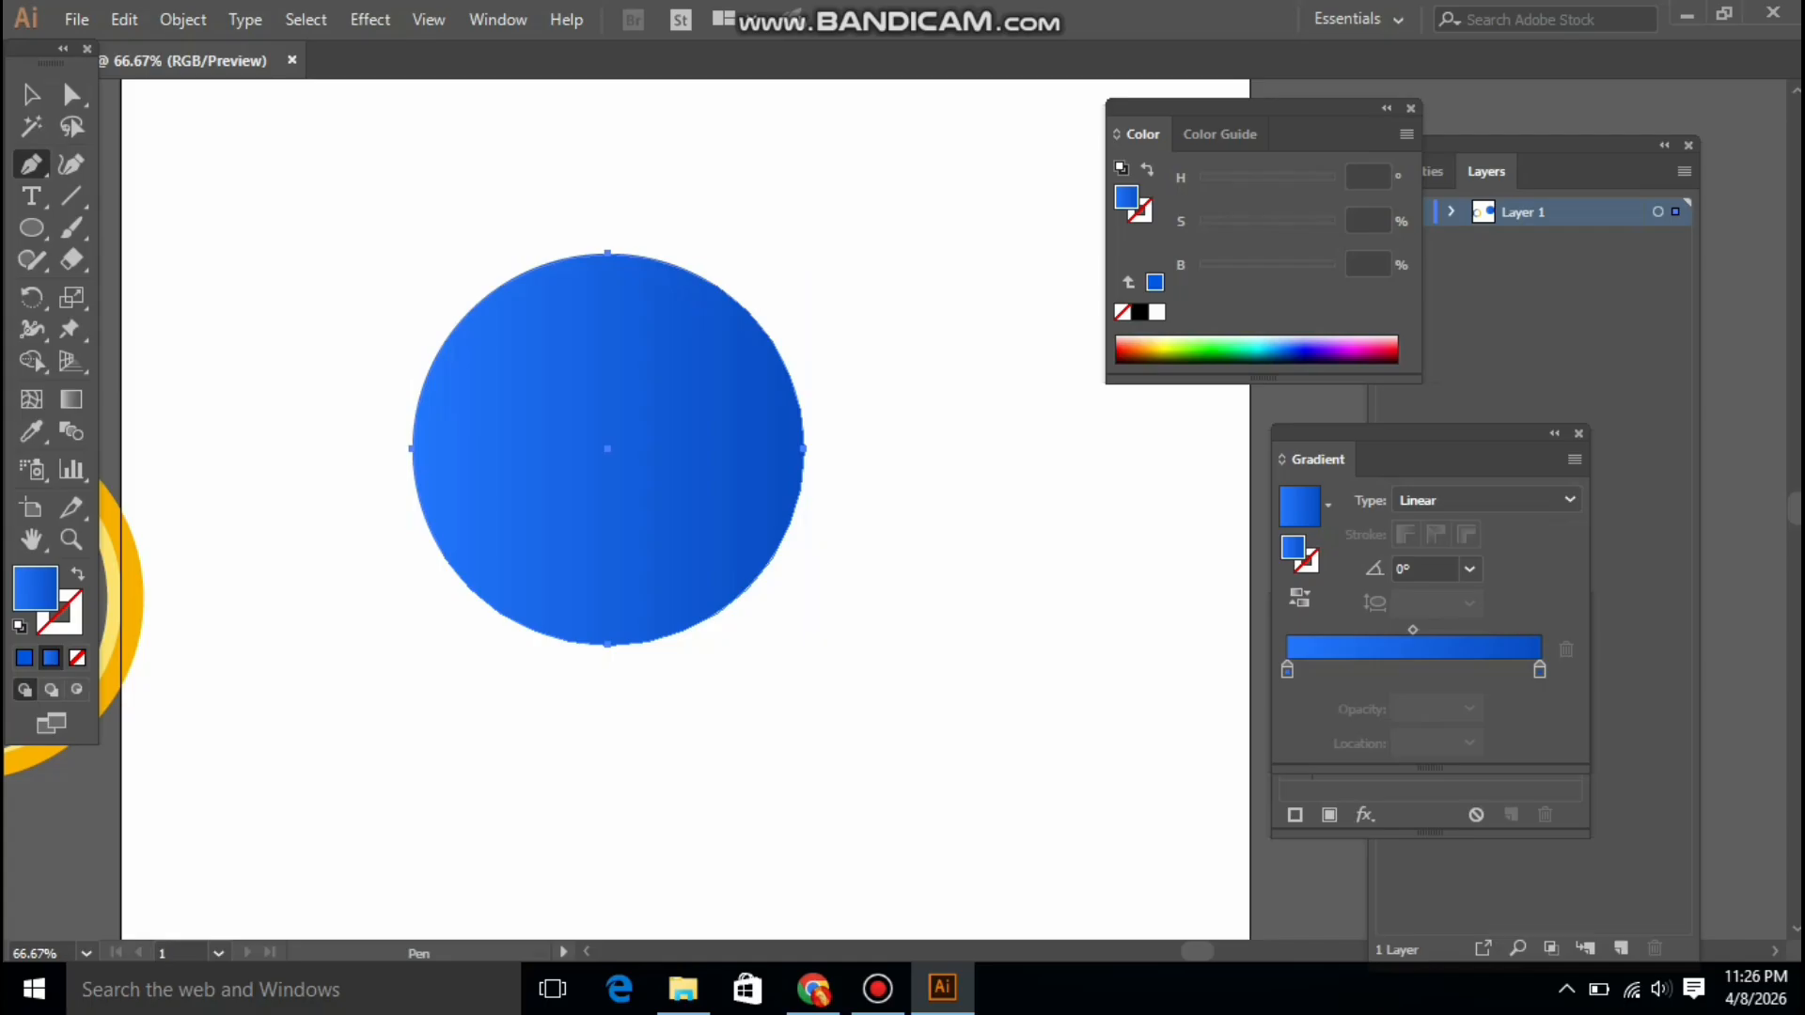
pyautogui.click(645, 740)
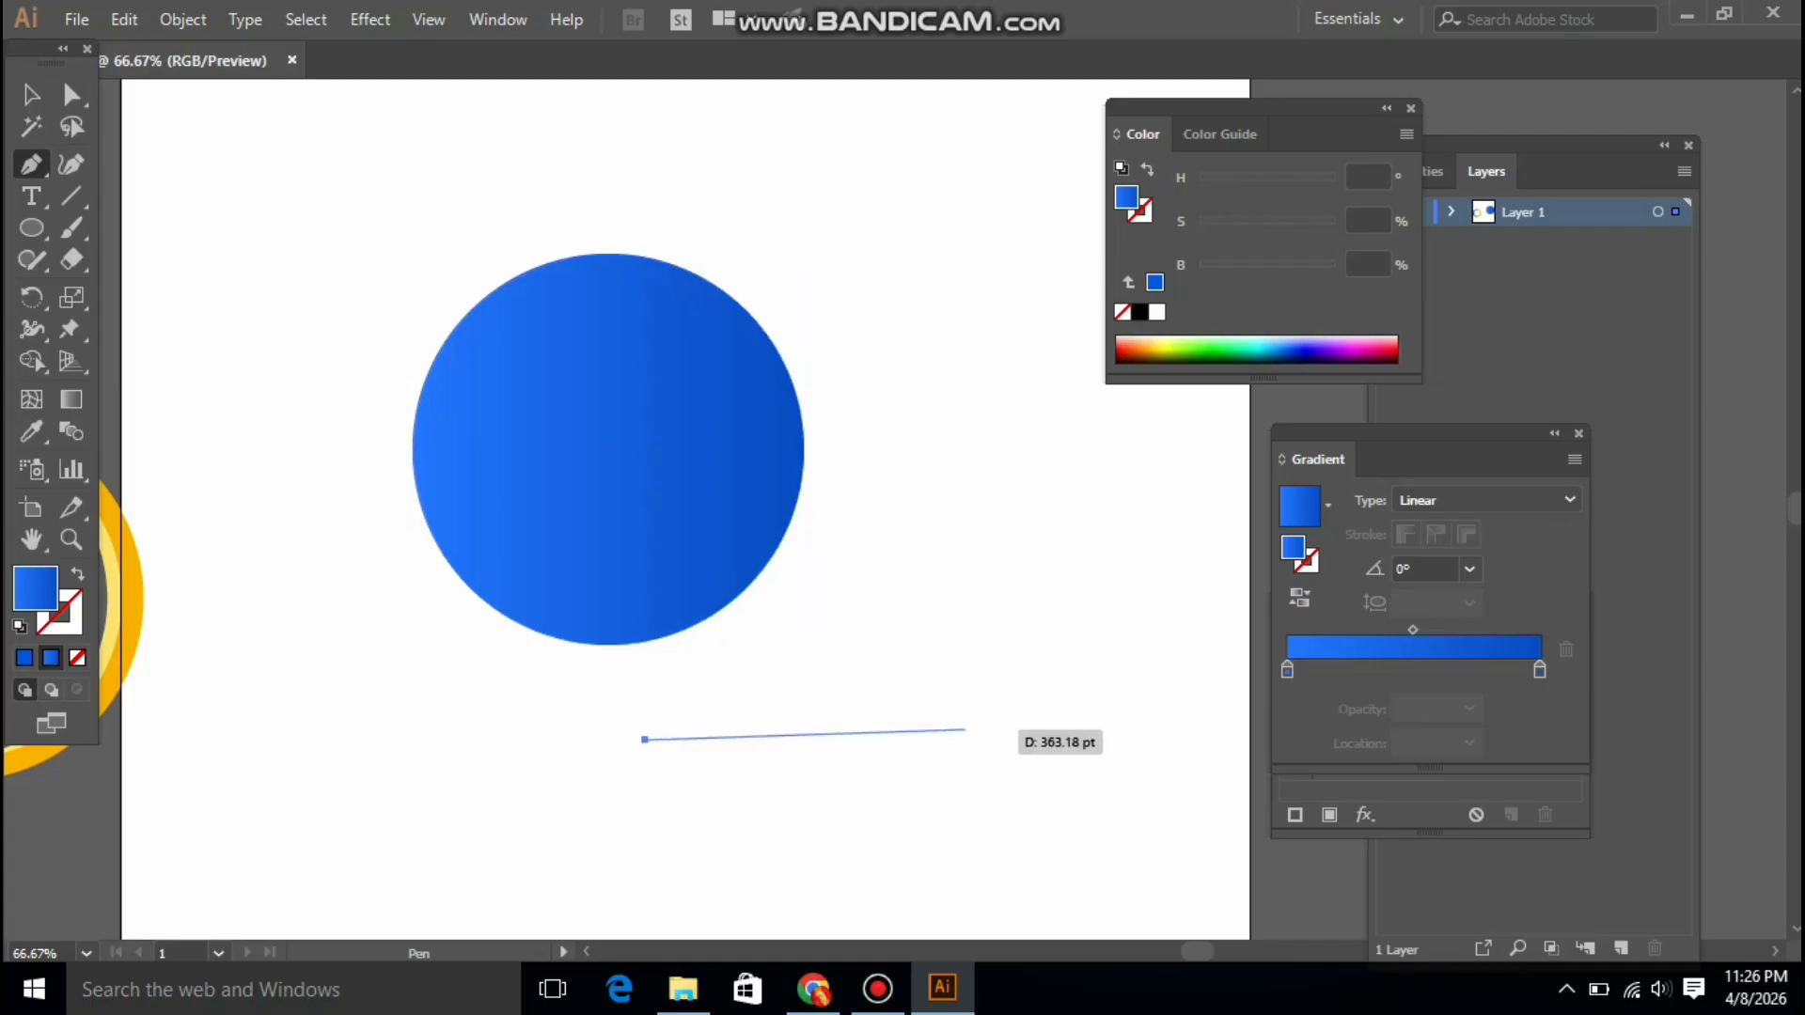
pyautogui.moveTo(965, 729); pyautogui.dragTo(1127, 624)
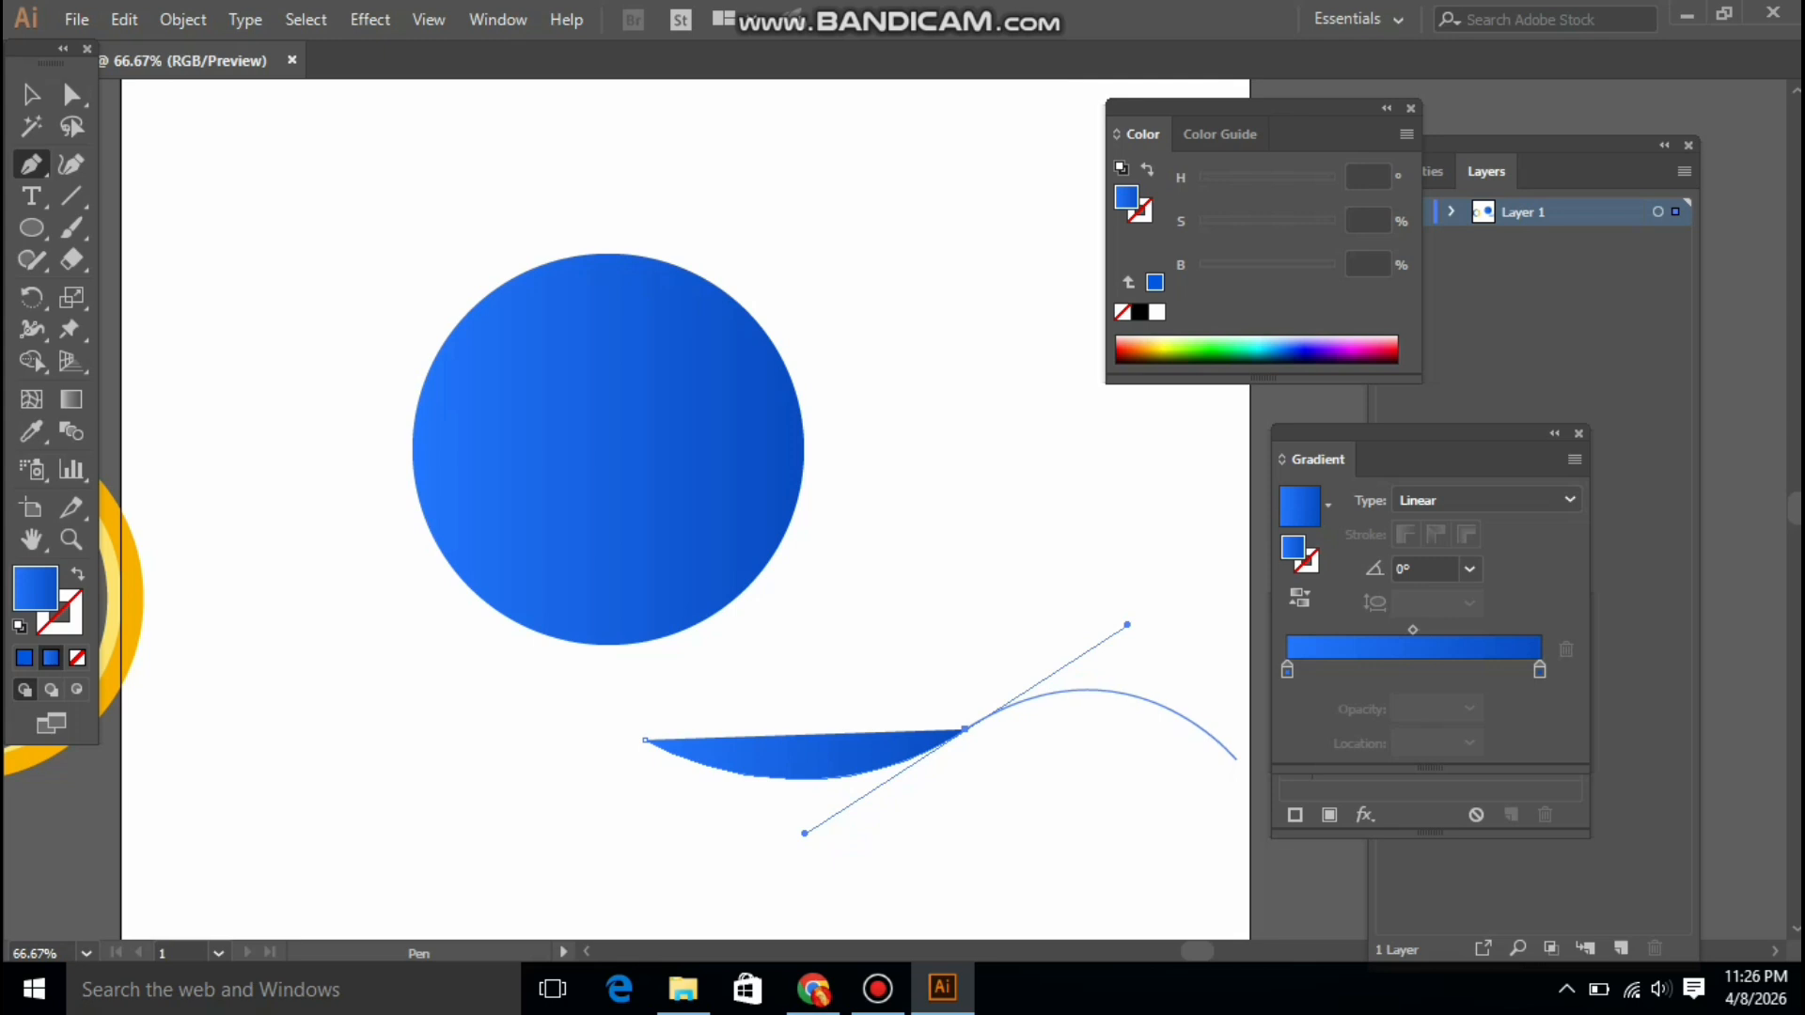
pyautogui.moveTo(1234, 755); pyautogui.dragTo(924, 865)
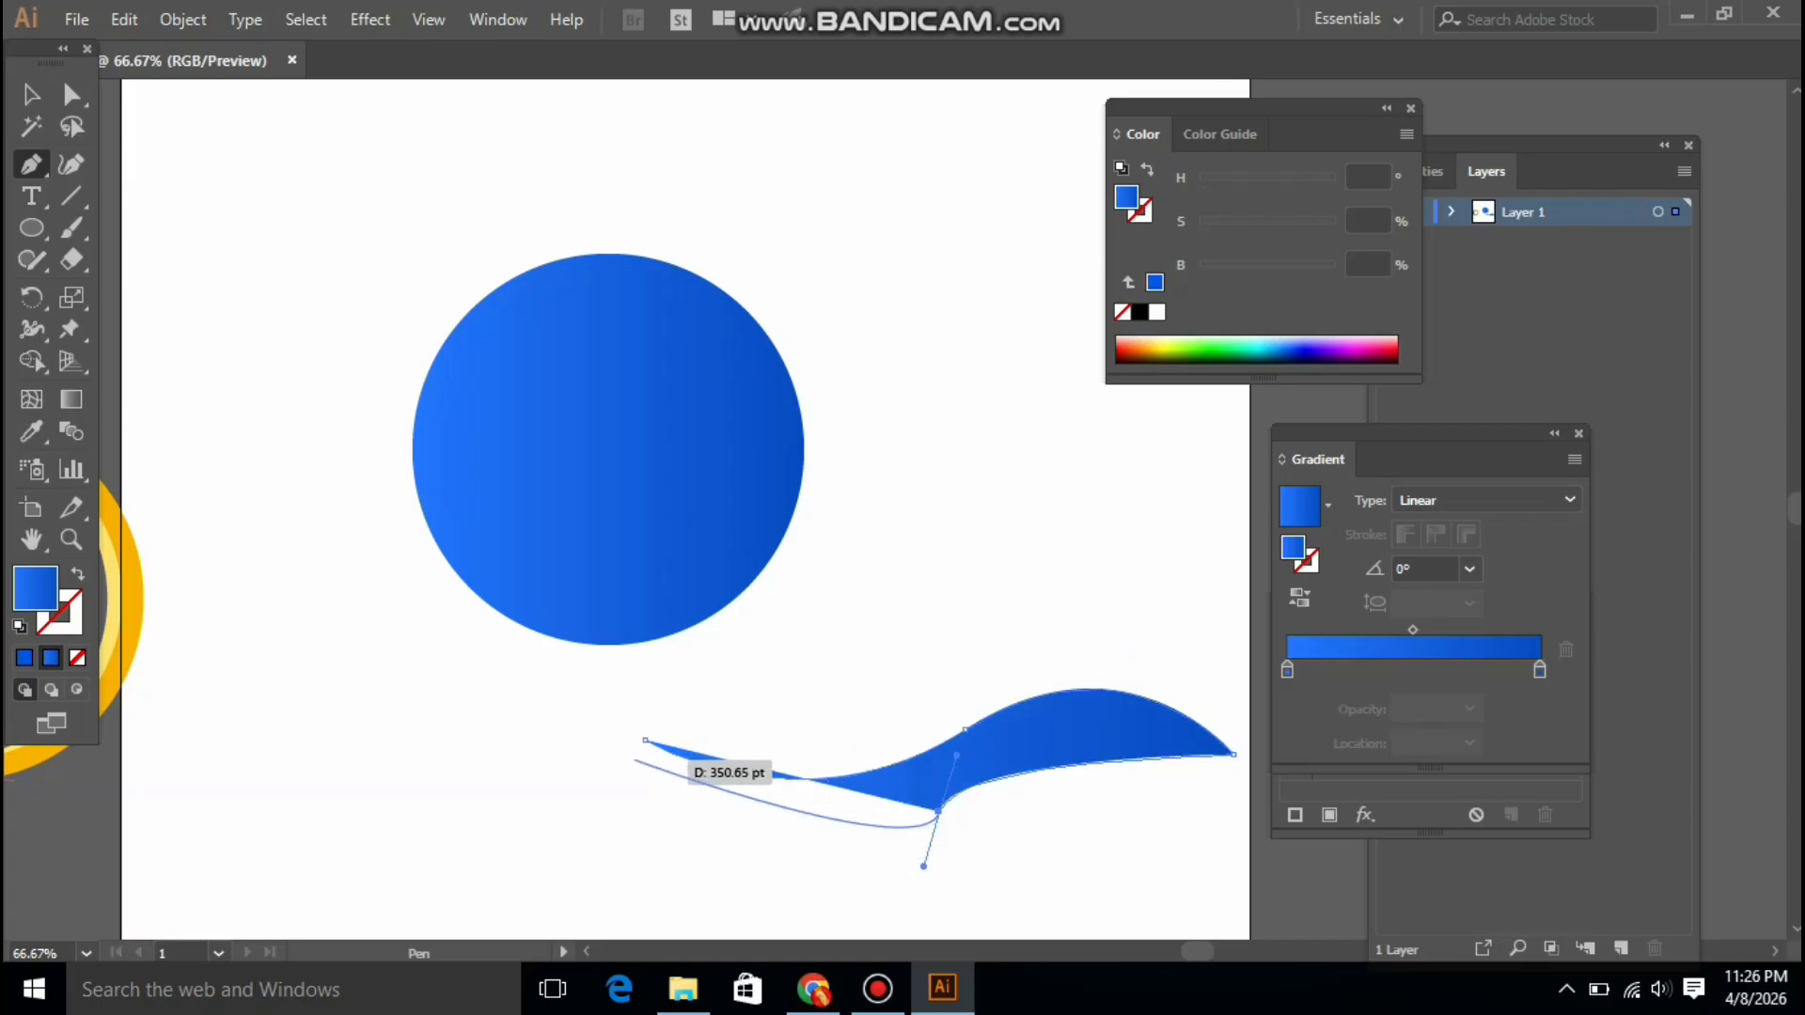
pyautogui.moveTo(645, 740); pyautogui.dragTo(612, 778)
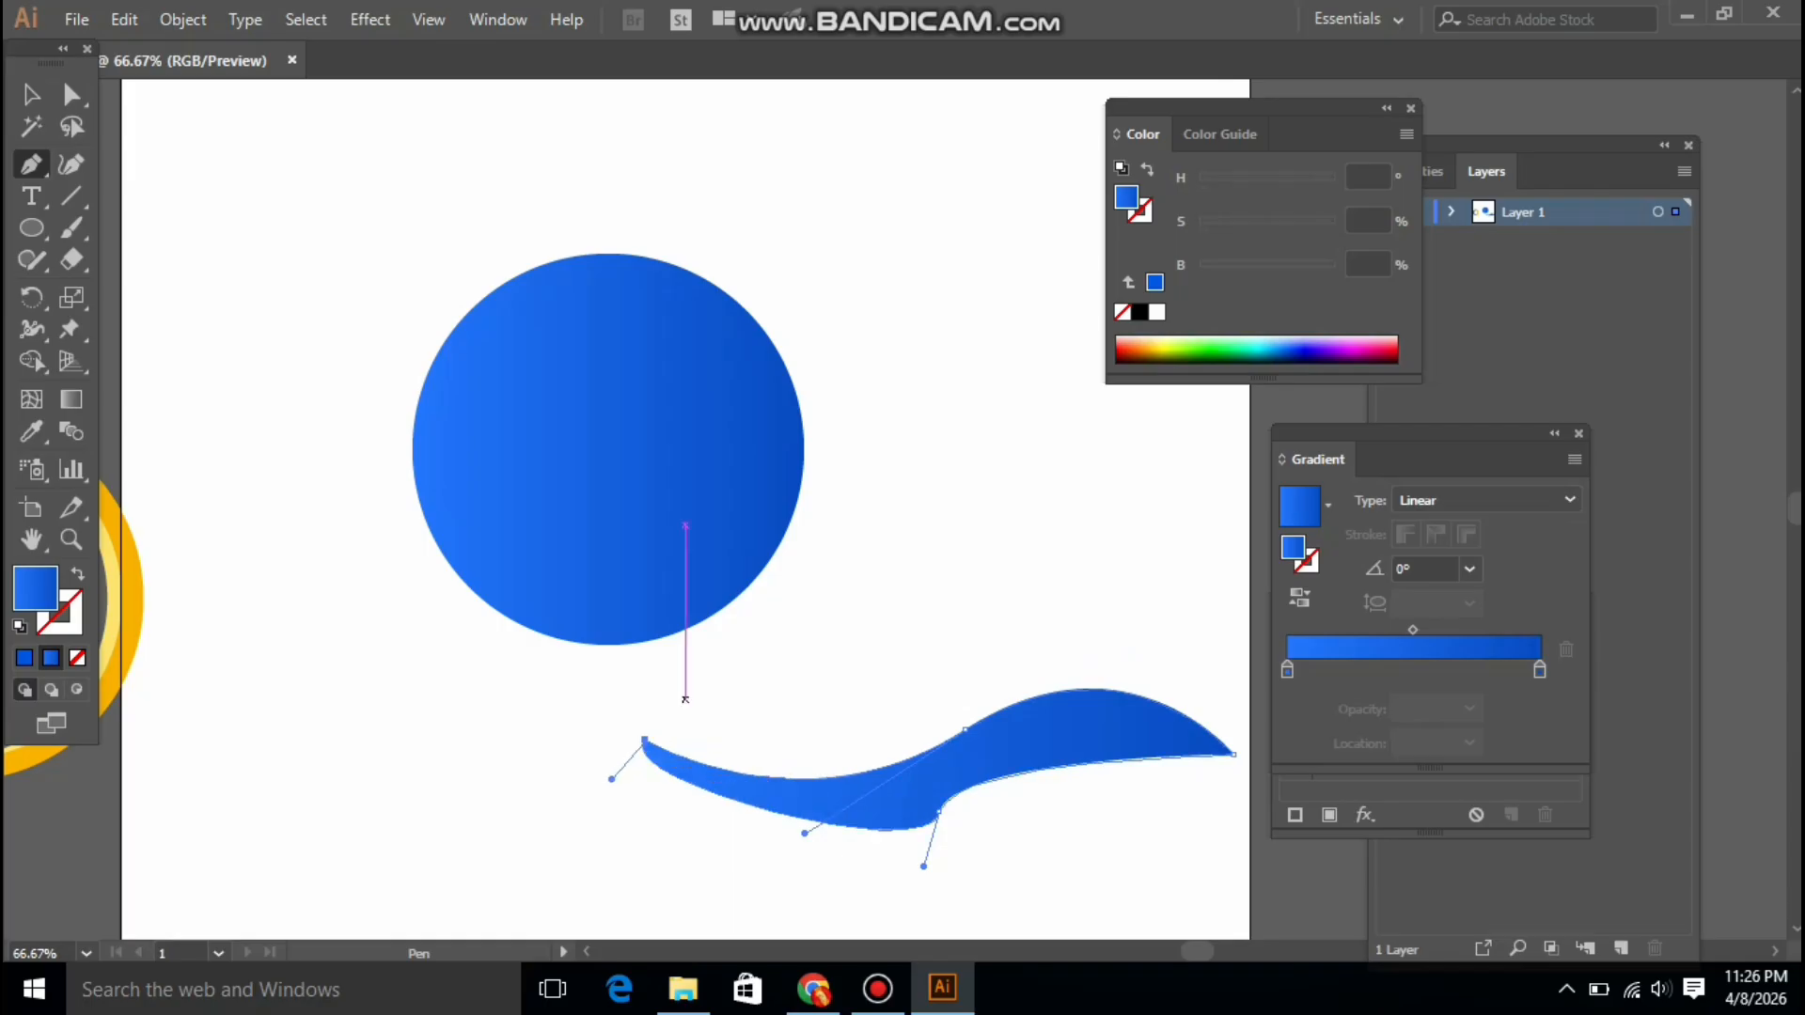
# Undo the wave ribbon's lower edge and redraw it as a smoother curve back to the starting point
pyautogui.moveTo(924, 866)
pyautogui.mouseDown()
pyautogui.moveTo(934, 927)
pyautogui.moveTo(938, 789)
pyautogui.moveTo(922, 841)
pyautogui.mouseUp()
pyautogui.moveTo(939, 745); pyautogui.dragTo(671, 777)
pyautogui.hotkey('ctrl', 'z')
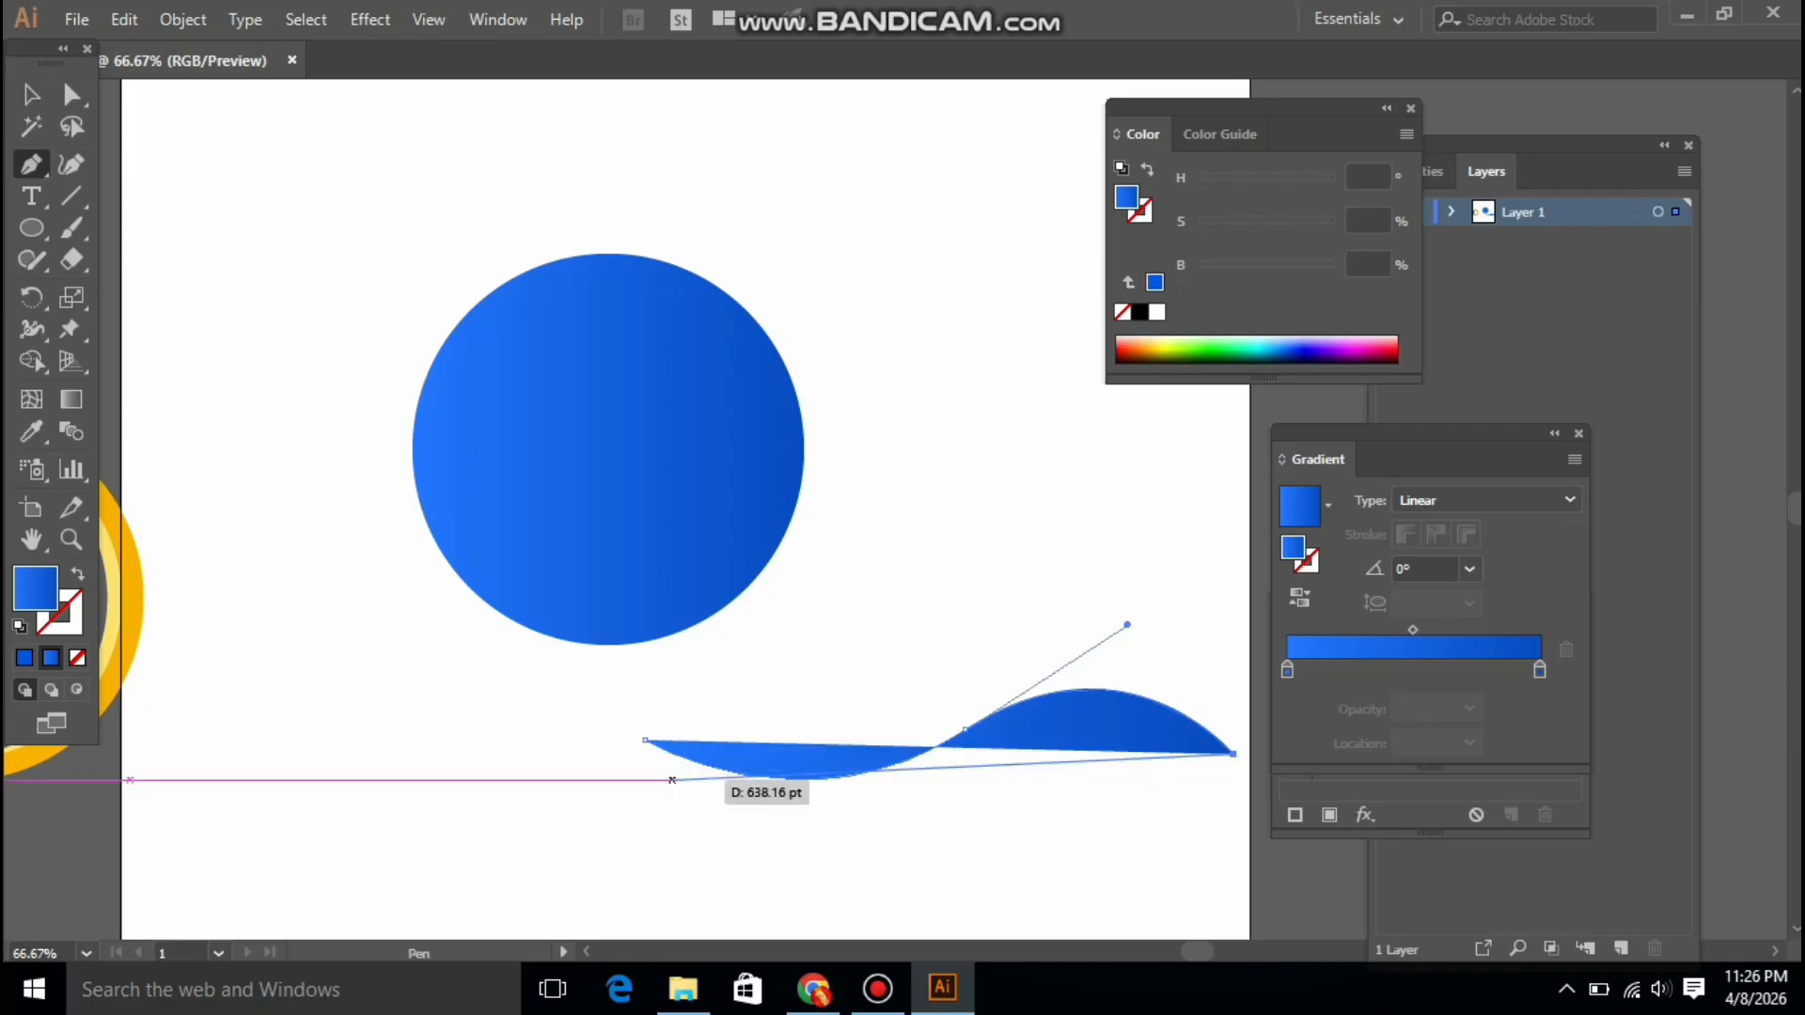
pyautogui.moveTo(939, 785); pyautogui.dragTo(896, 882)
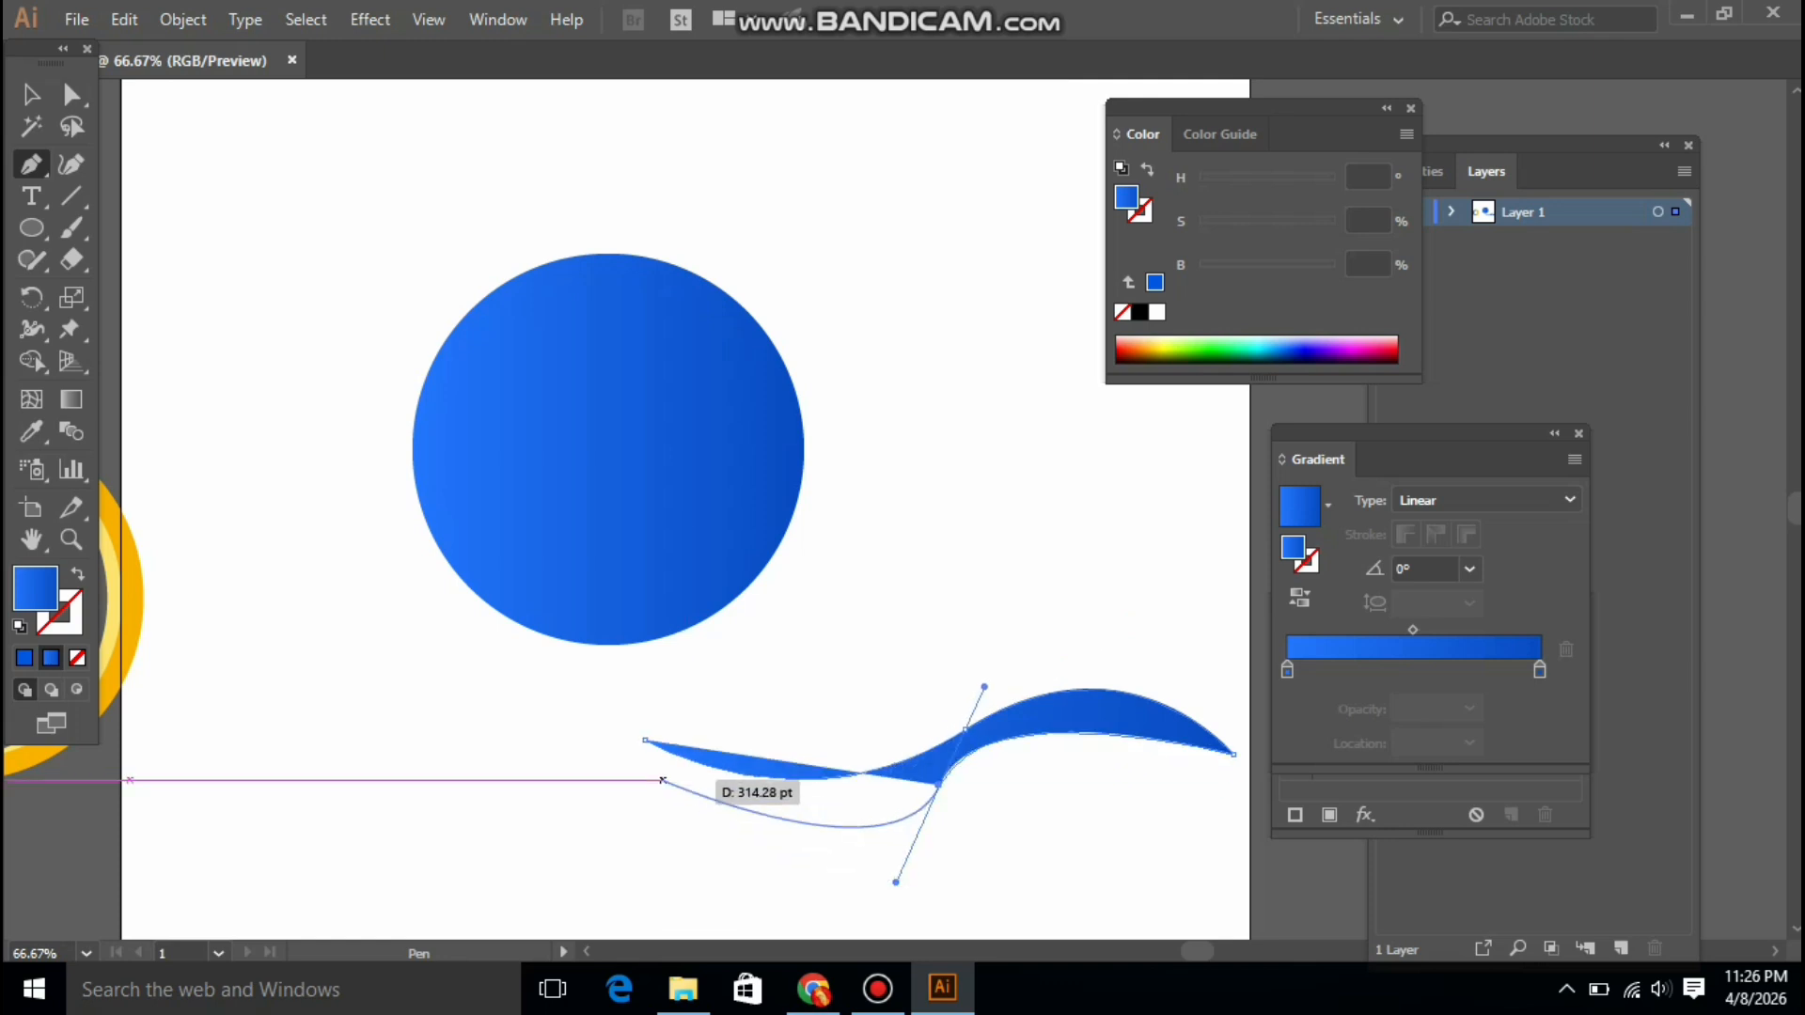
pyautogui.moveTo(645, 740); pyautogui.dragTo(623, 771)
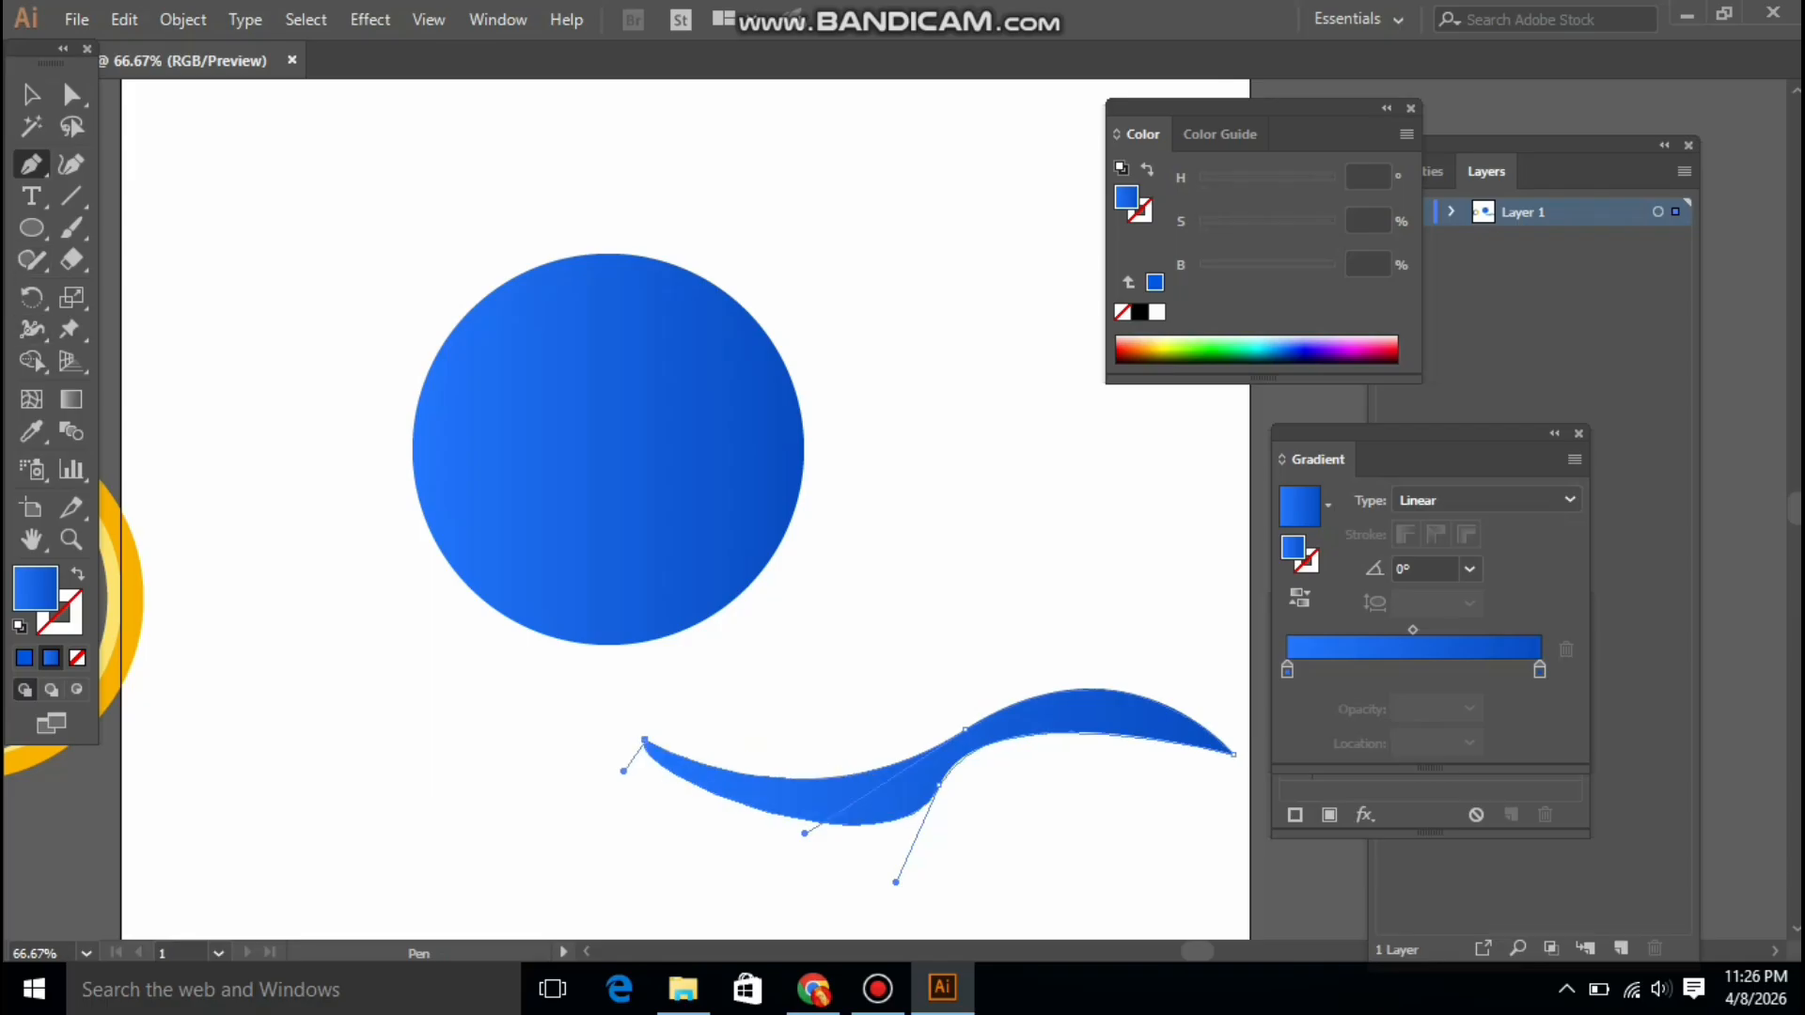
# Copy the wave ribbon across the circle's upper part, then rotate the original 180° and place it across the lower part
pyautogui.click(31, 94)
pyautogui.moveTo(939, 756); pyautogui.dragTo(642, 368)
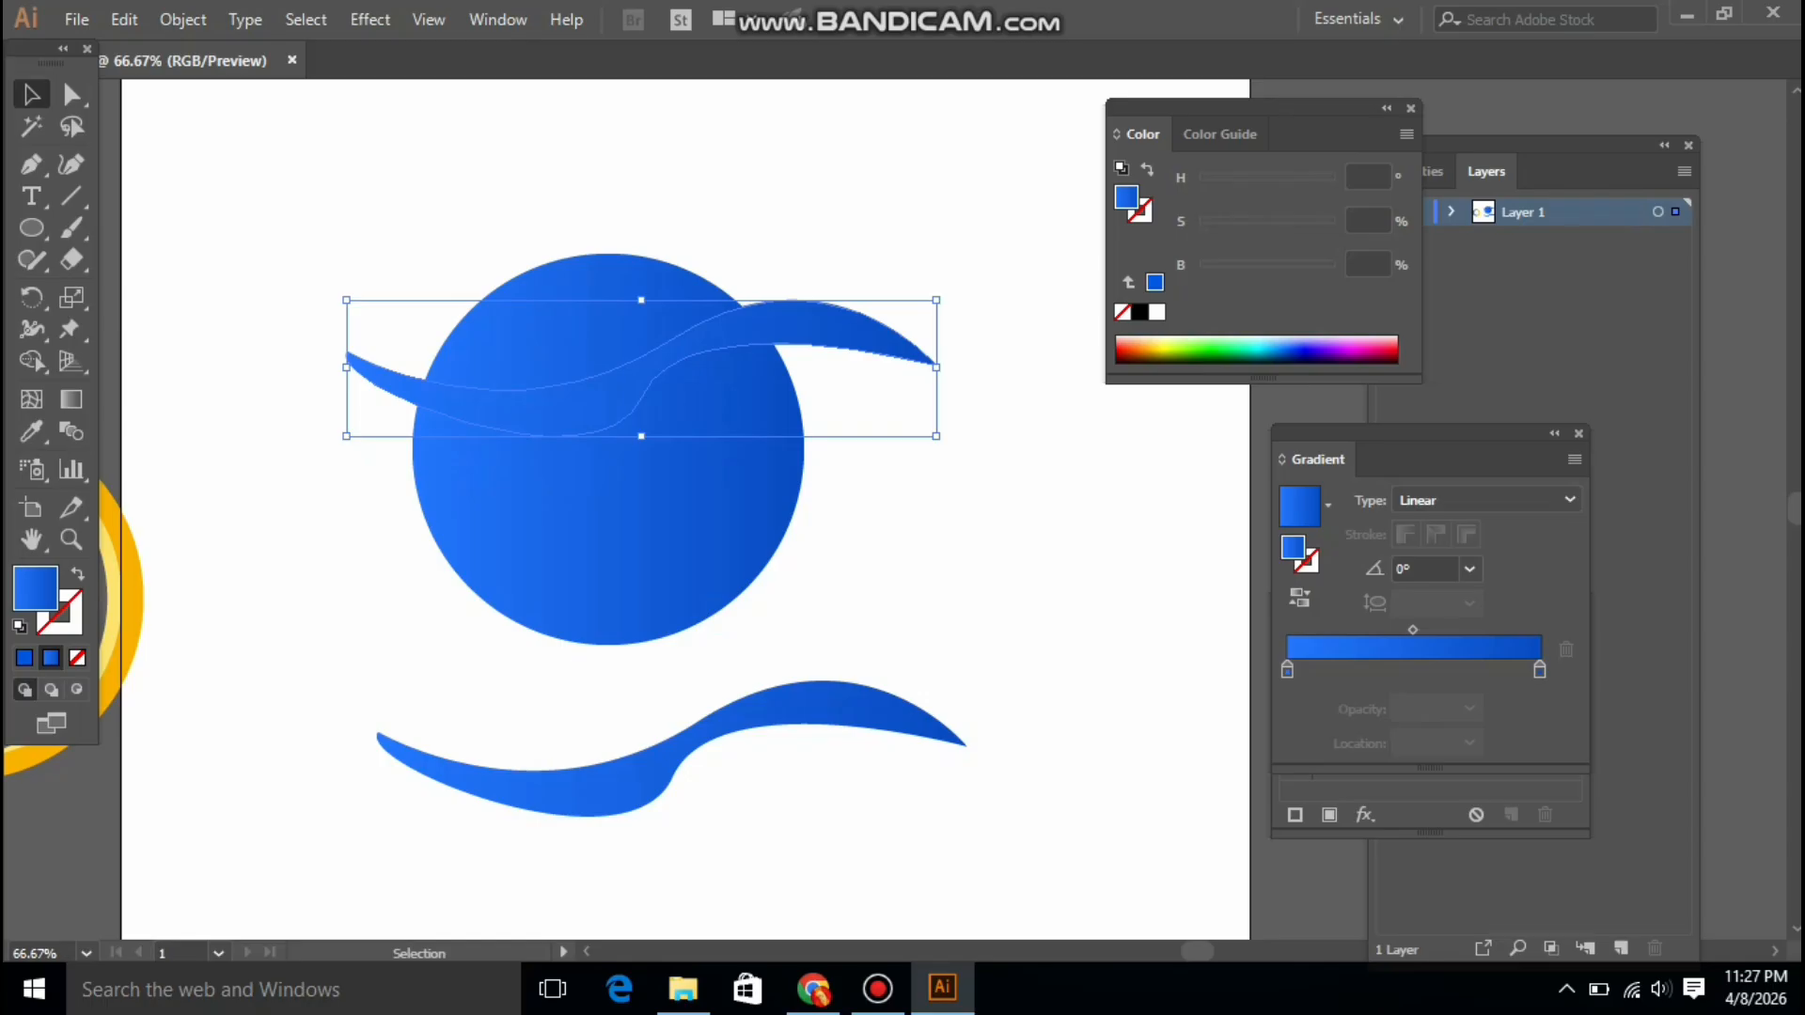
pyautogui.hotkey('ctrl', 'z')
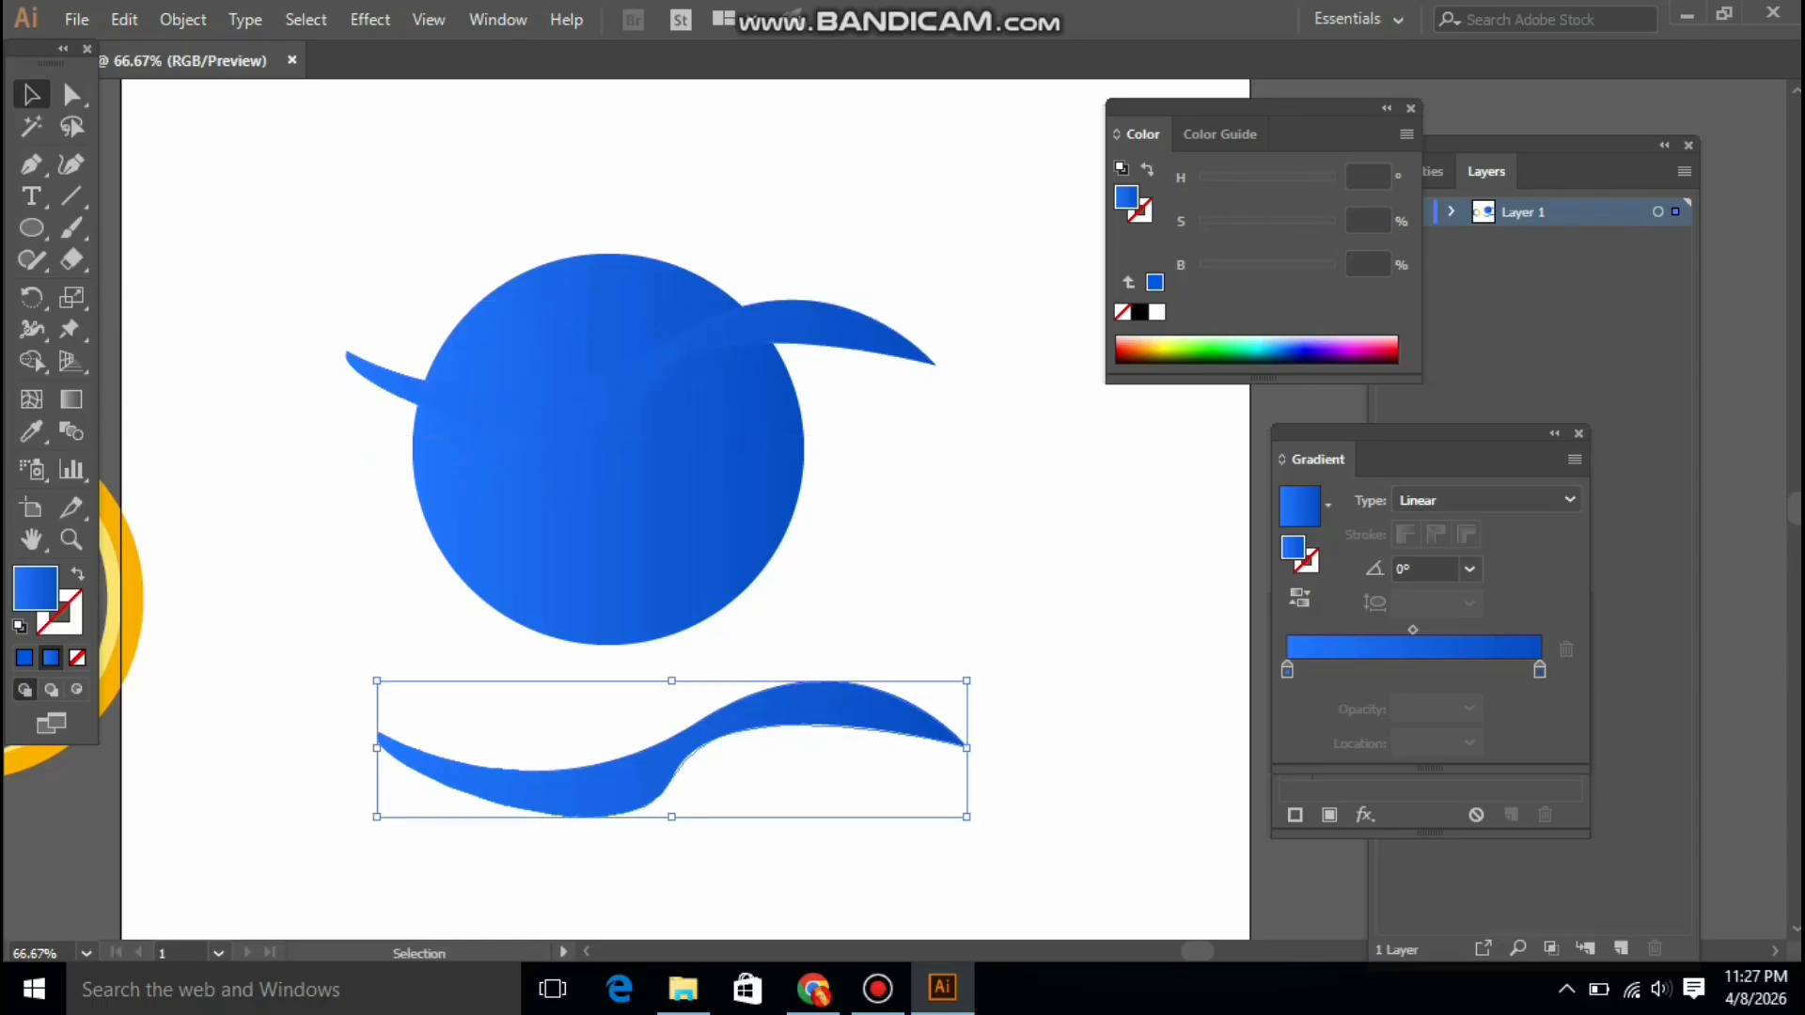
pyautogui.moveTo(978, 669); pyautogui.dragTo(371, 762)
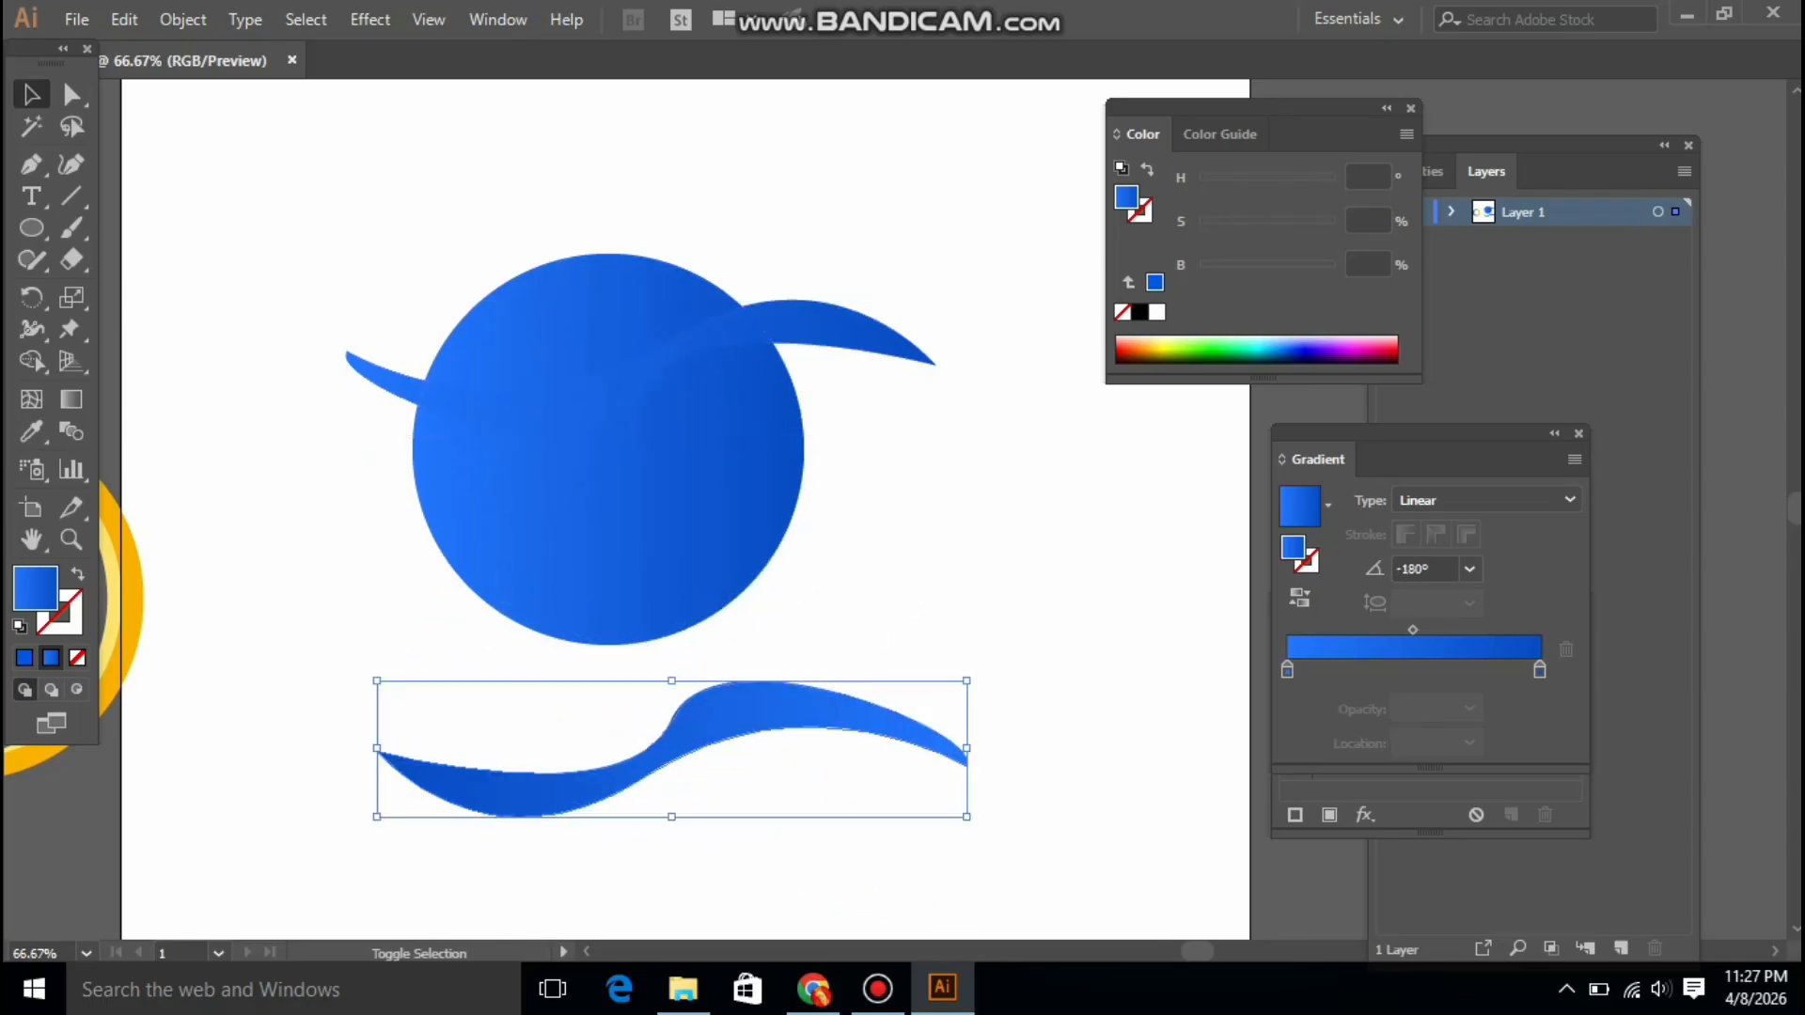
pyautogui.moveTo(673, 681); pyautogui.dragTo(642, 449)
# Select the circle and both wave ribbons, align them by their horizontal centres, and deselect them
pyautogui.moveTo(431, 150); pyautogui.dragTo(777, 786)
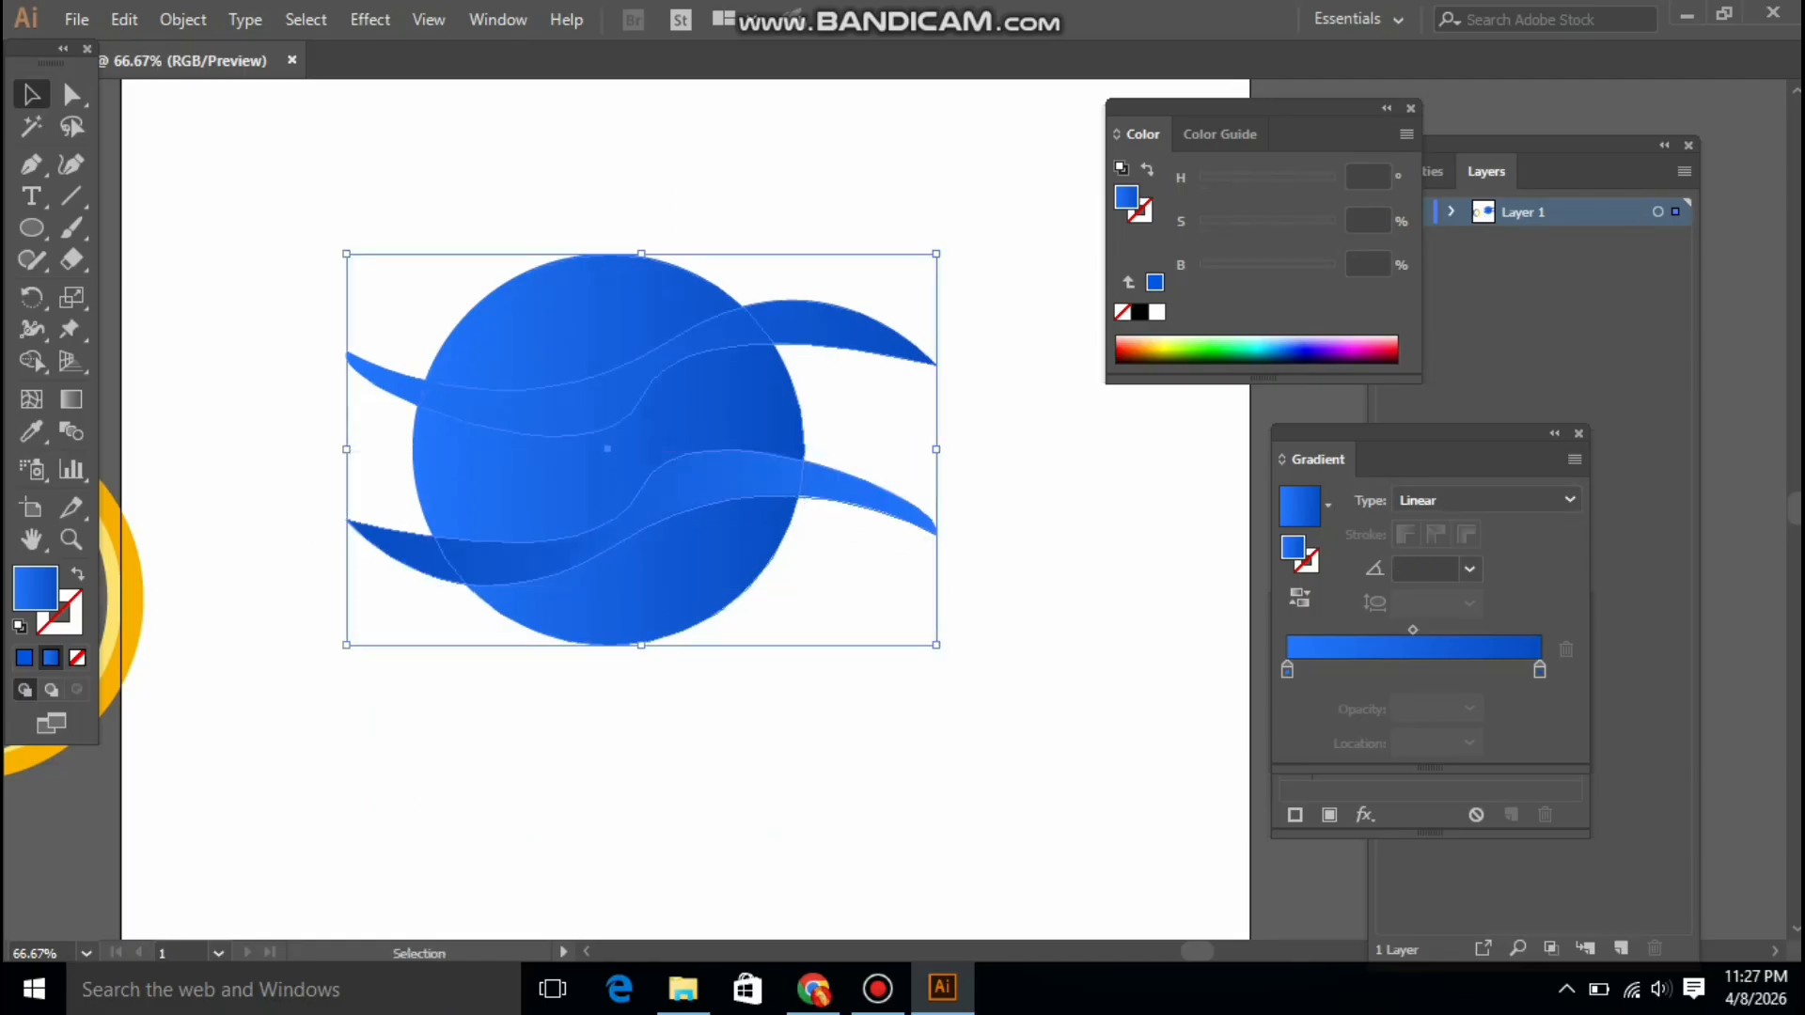
pyautogui.click(1433, 171)
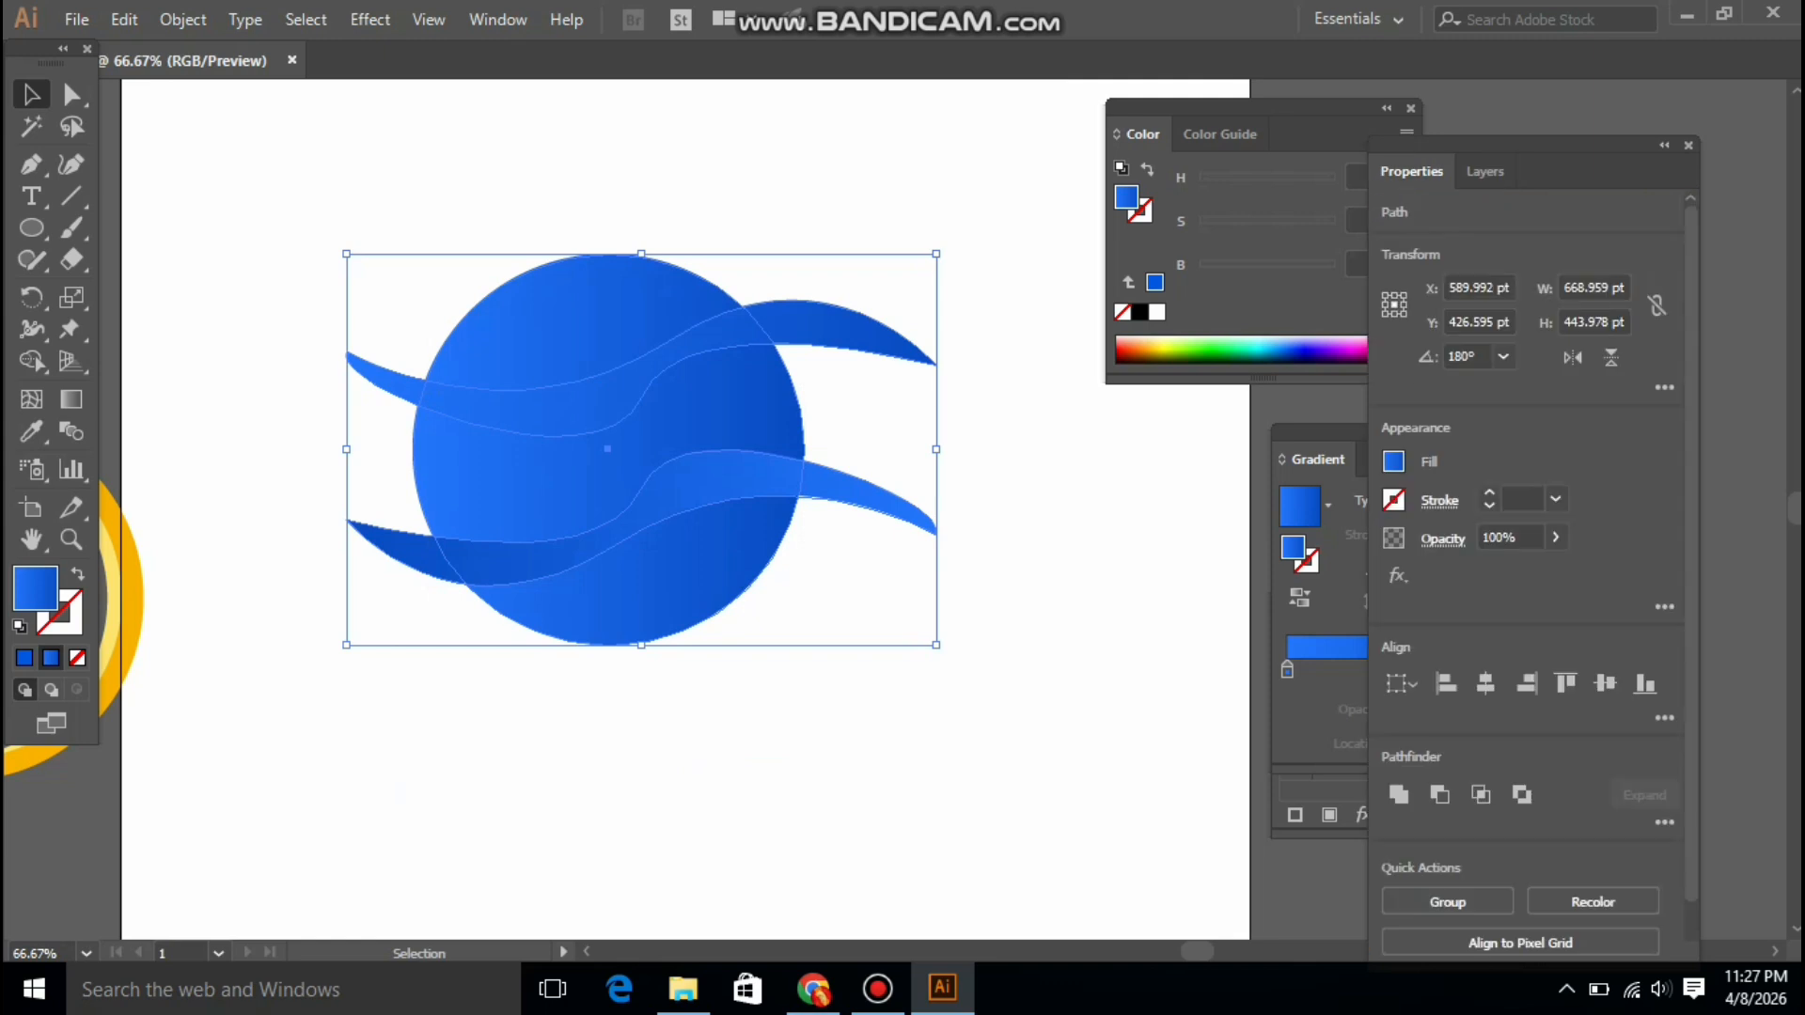
pyautogui.click(1485, 684)
pyautogui.hotkey('ctrl', 'shift', 'a')
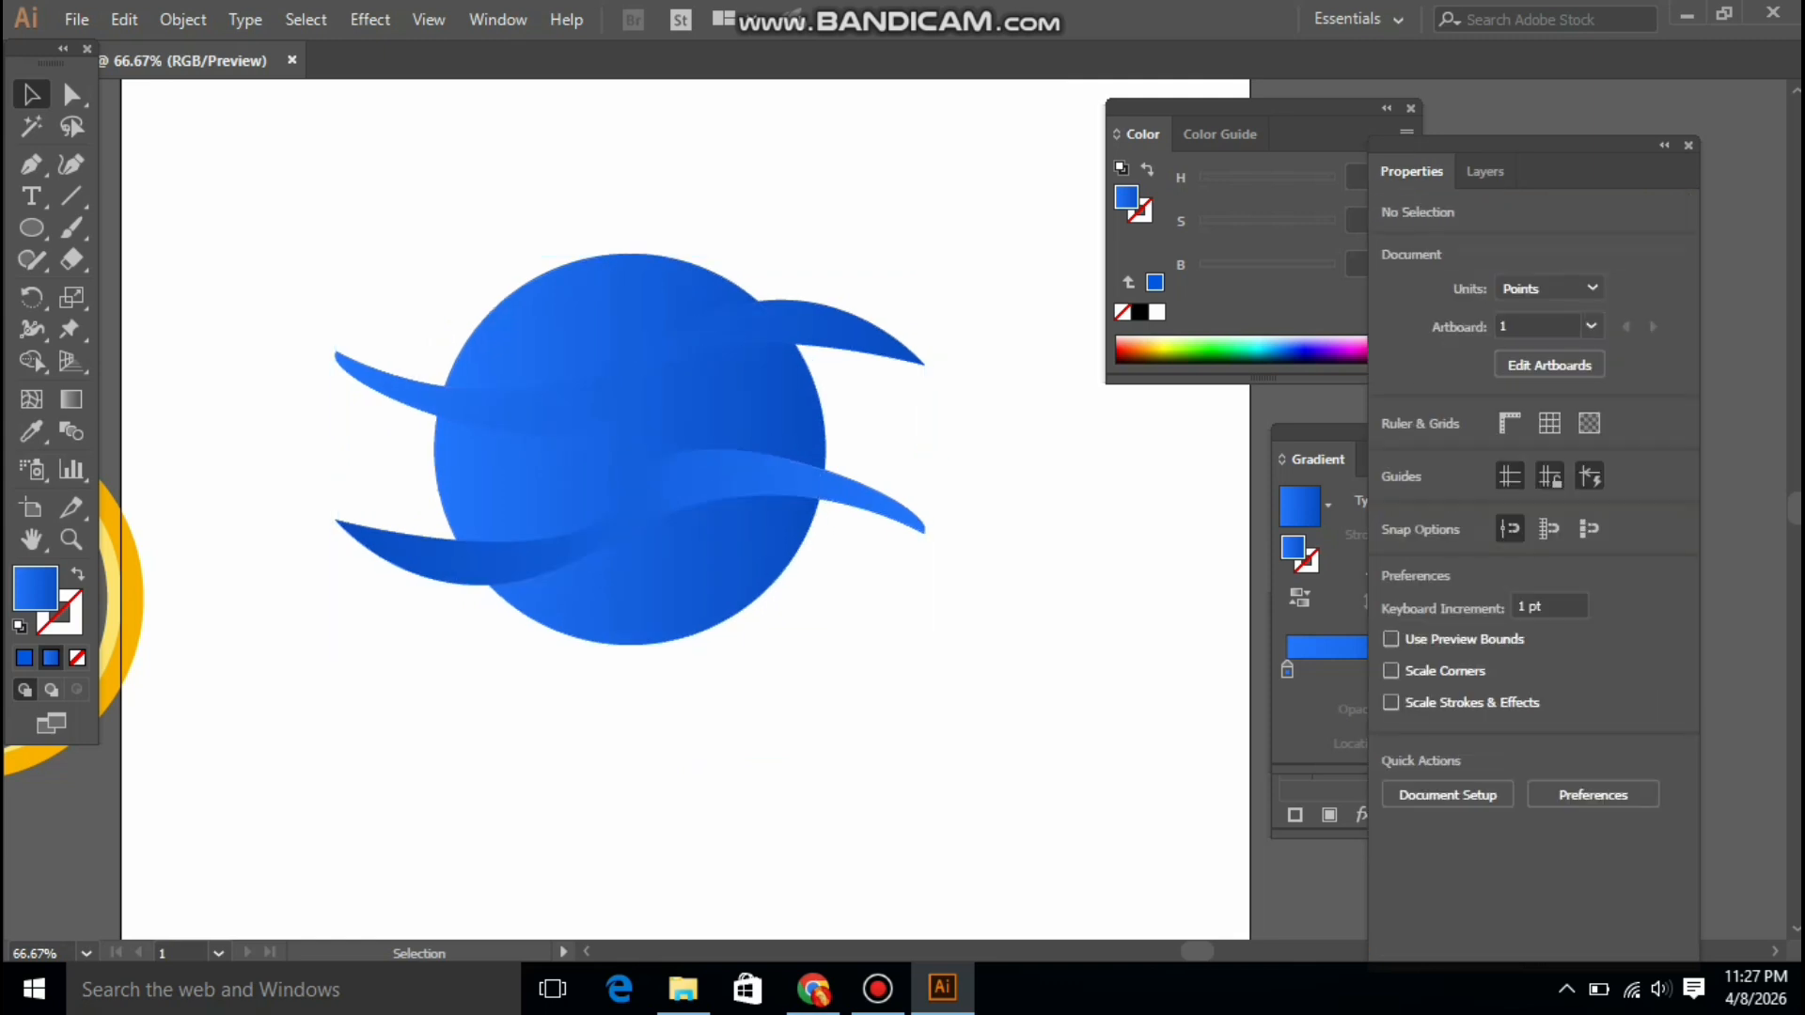
# Cut both wave ribbons and their protruding ends out of the circle with Shape Builder, leaving three blue pieces
pyautogui.moveTo(383, 141); pyautogui.dragTo(1027, 852)
pyautogui.click(31, 360)
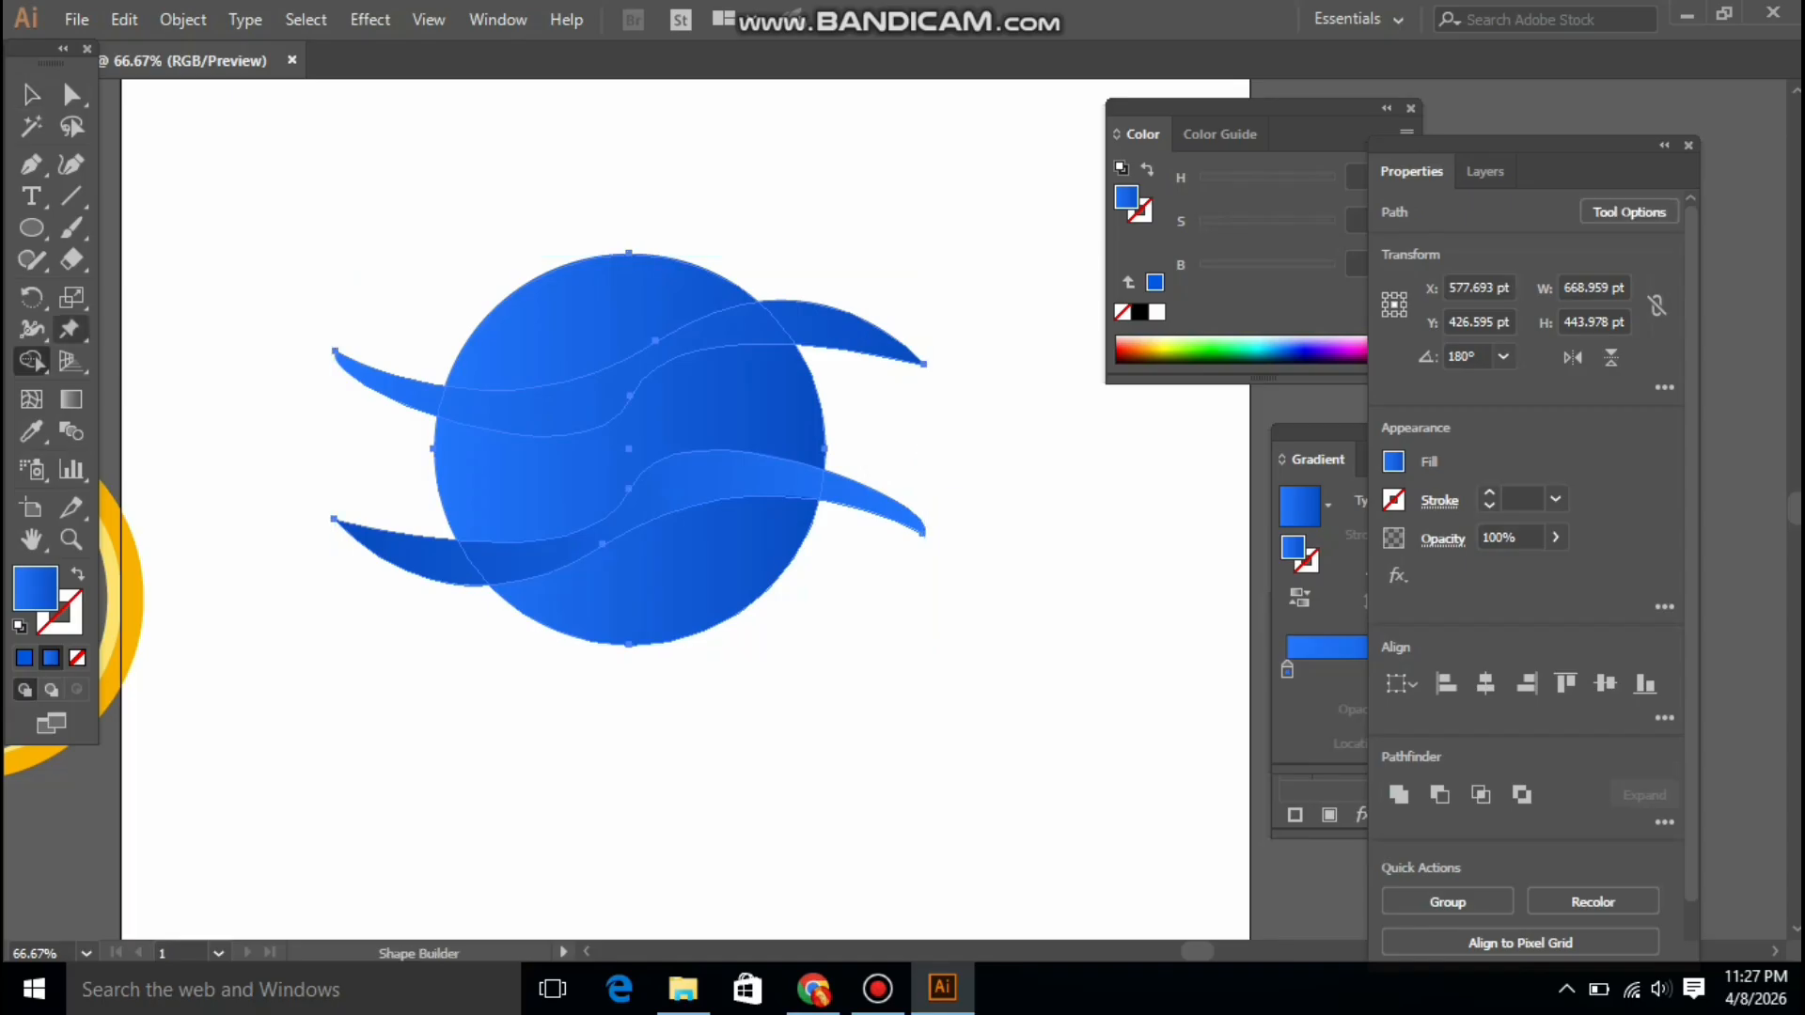
pyautogui.moveTo(752, 326); pyautogui.dragTo(757, 326)
pyautogui.keyDown('alt'); pyautogui.click(846, 329); pyautogui.keyUp('alt')
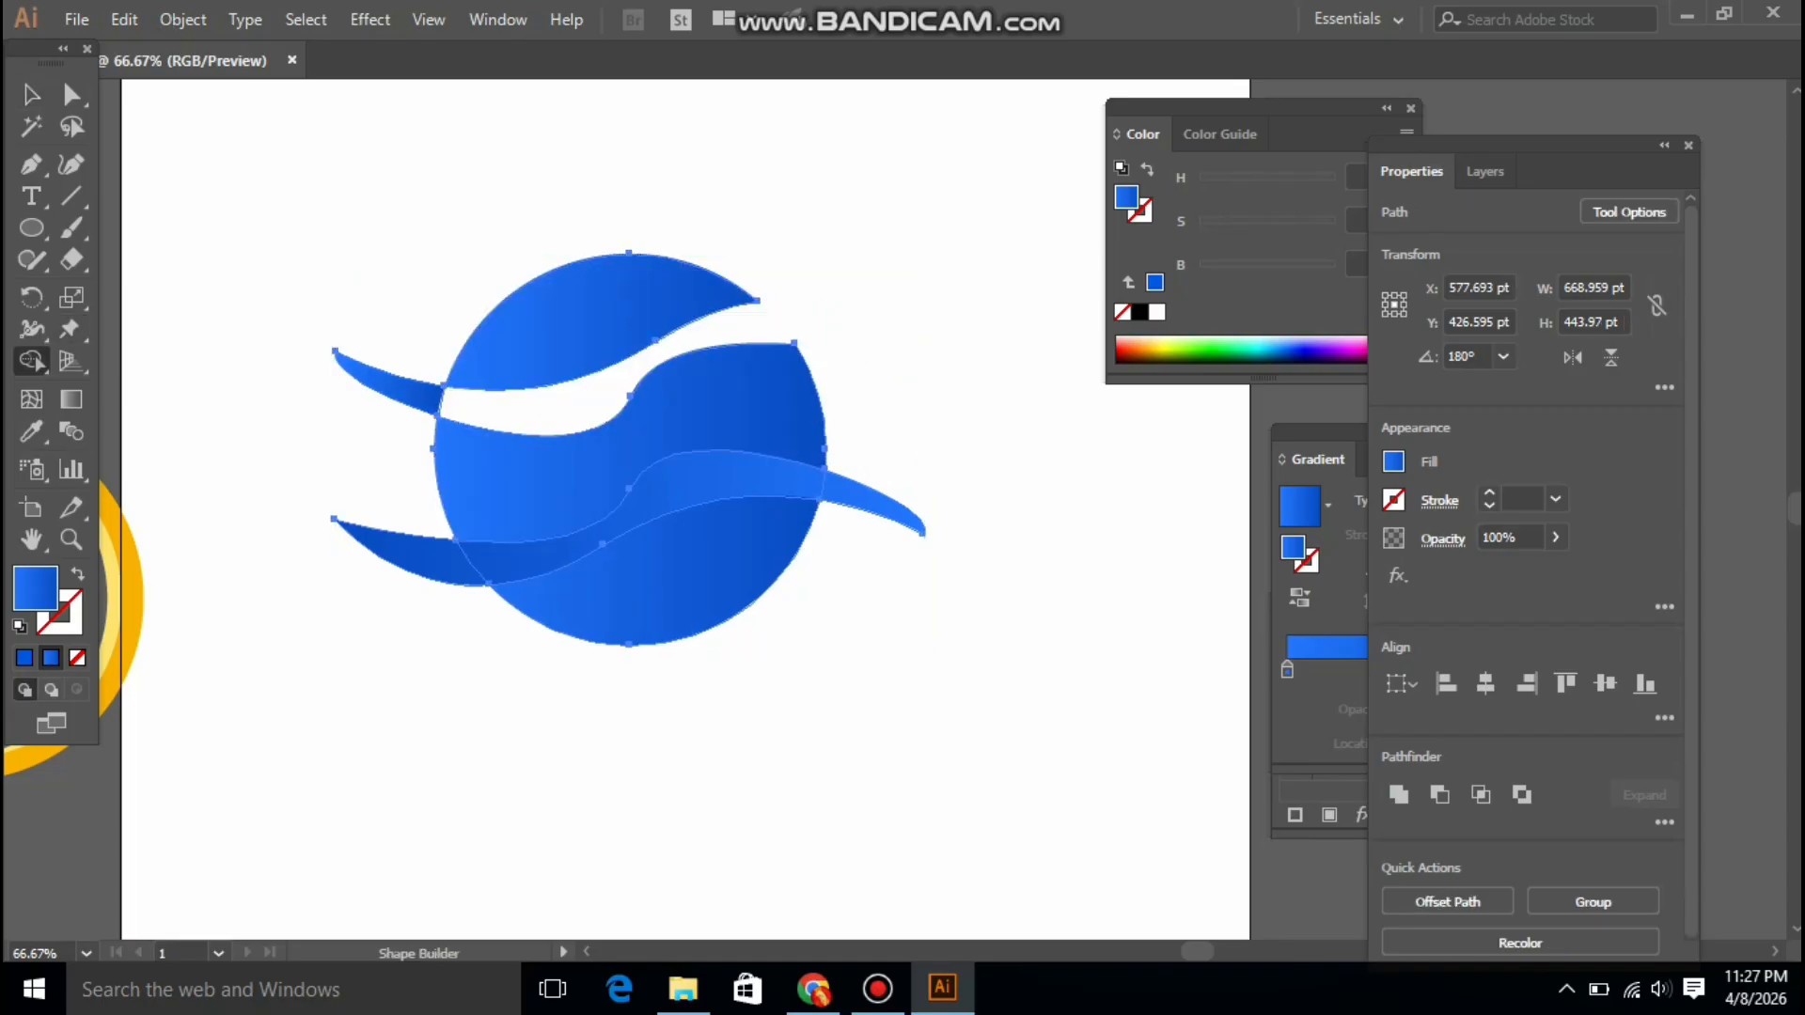
pyautogui.keyDown('alt'); pyautogui.click(381, 385); pyautogui.keyUp('alt')
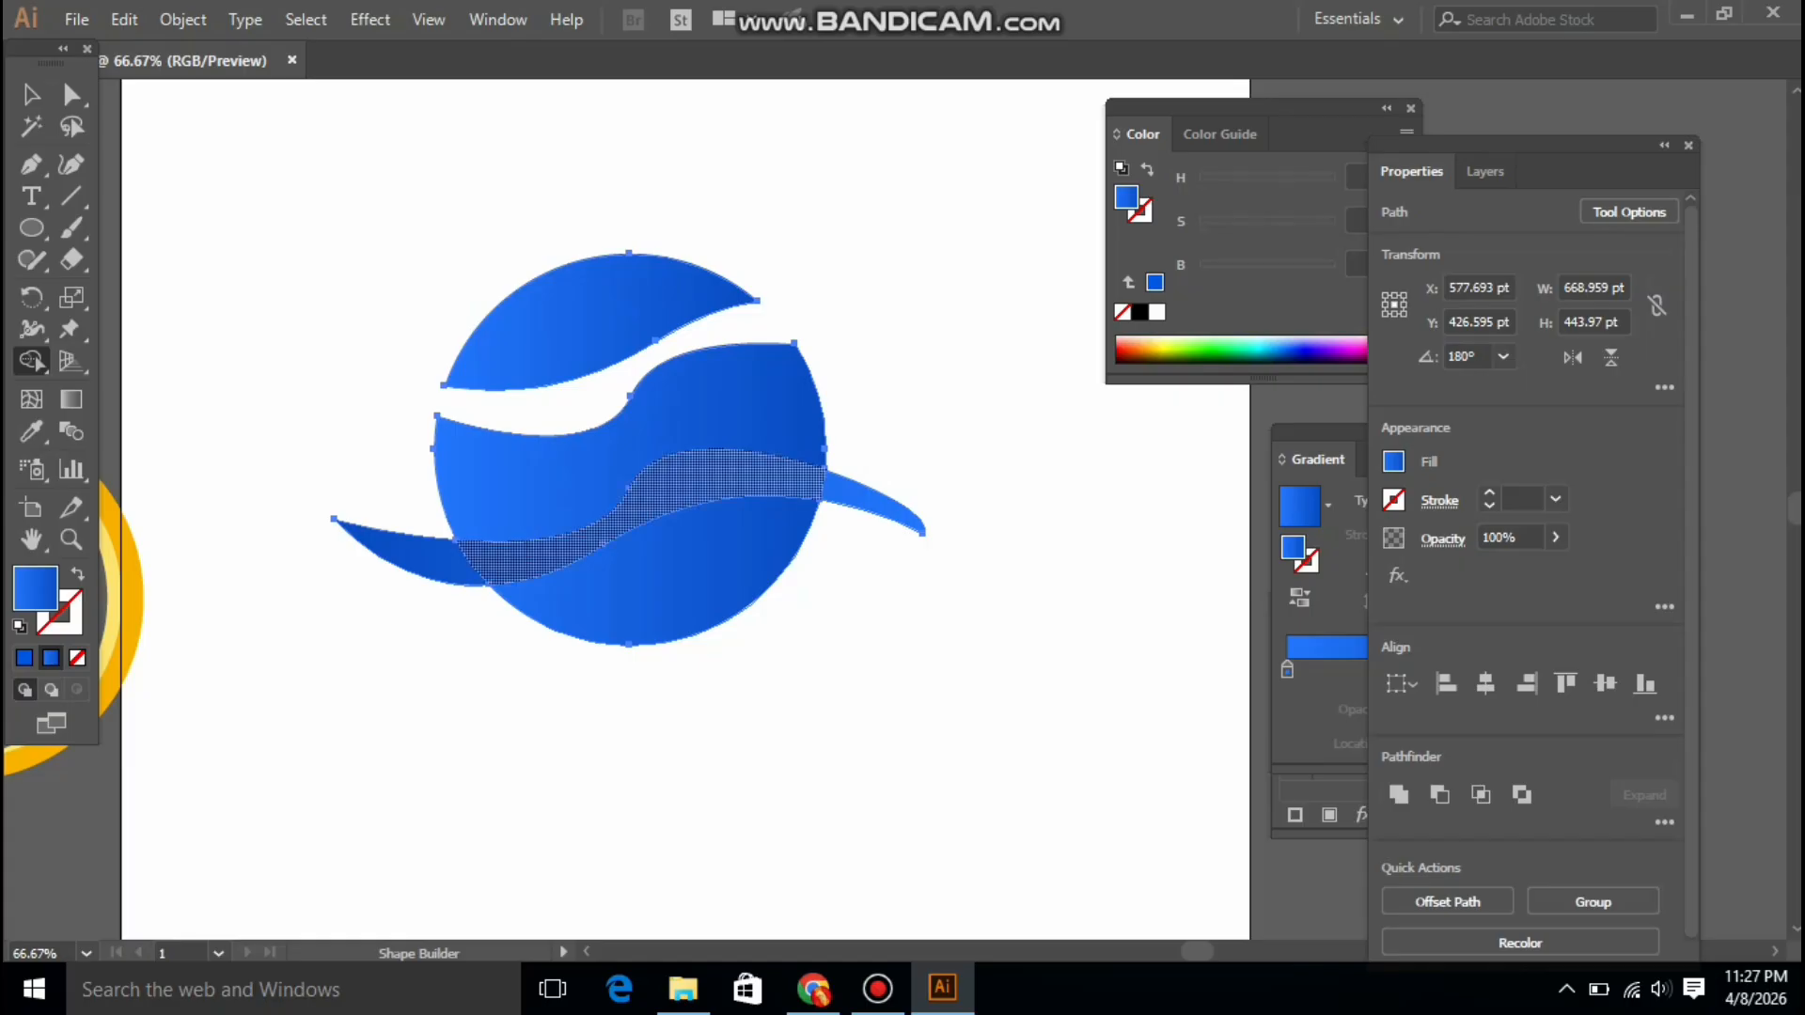
pyautogui.moveTo(658, 480); pyautogui.dragTo(881, 500)
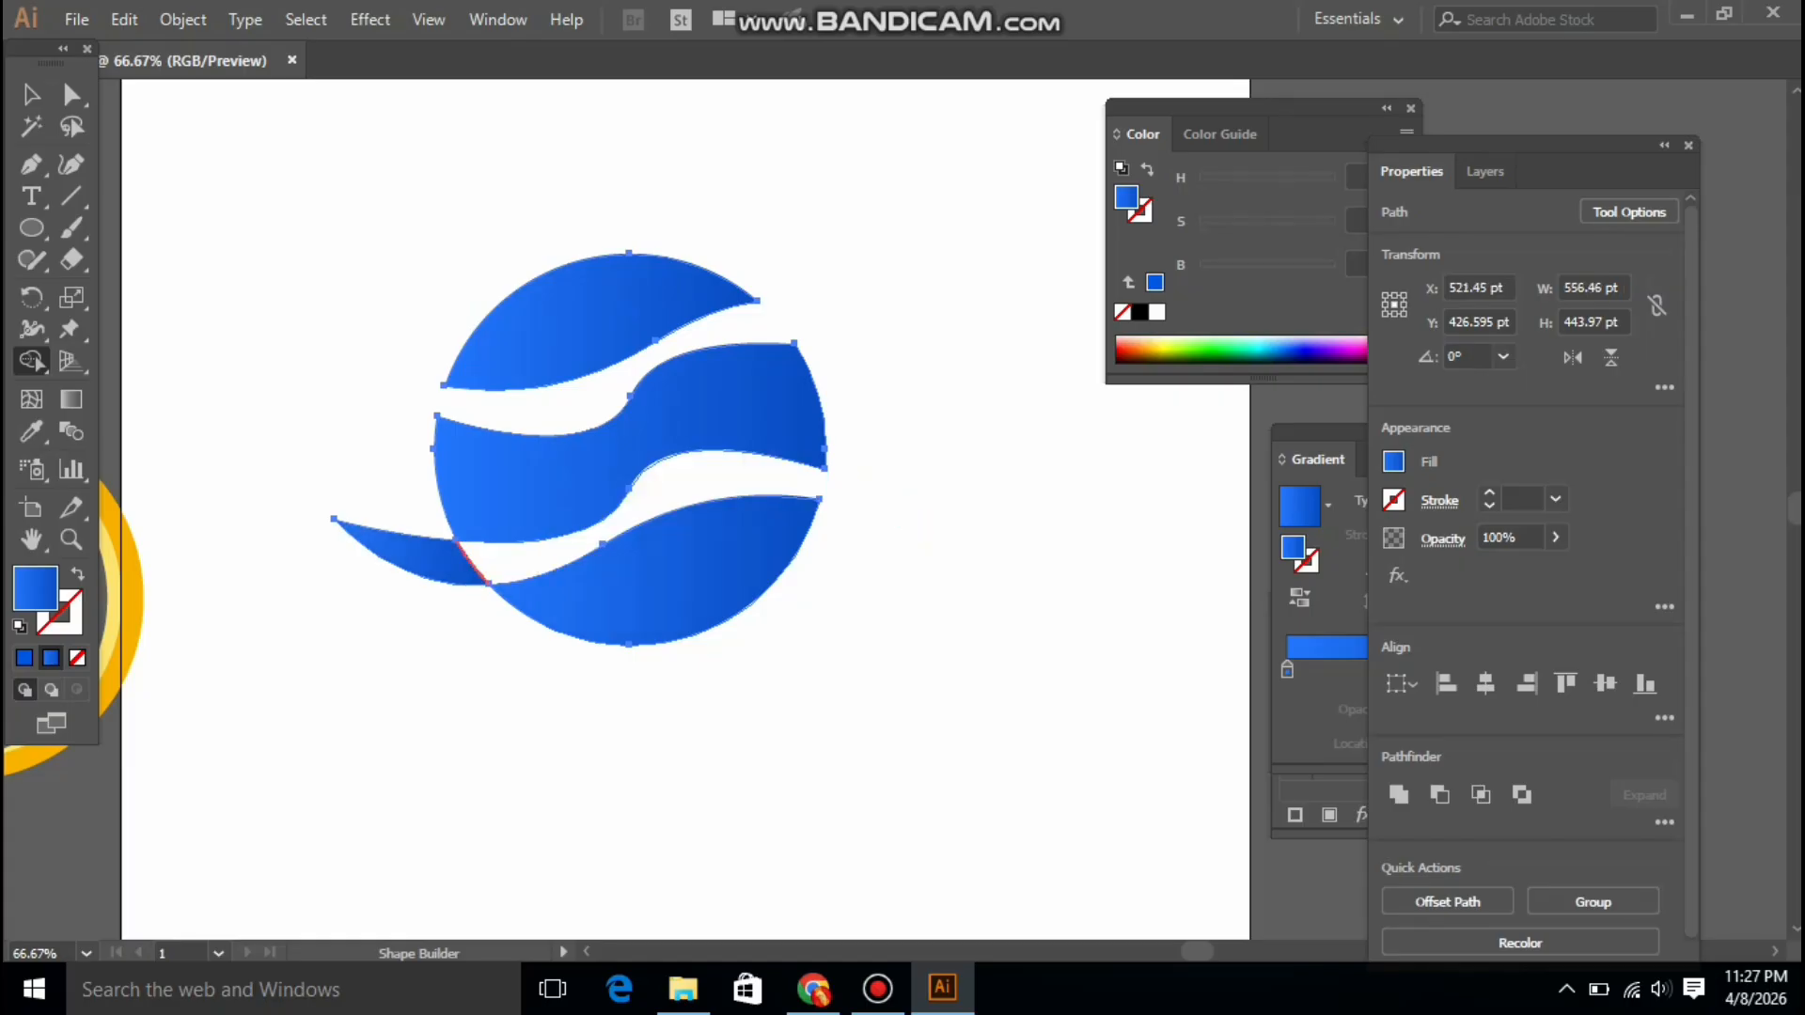
pyautogui.moveTo(483, 565); pyautogui.dragTo(383, 575)
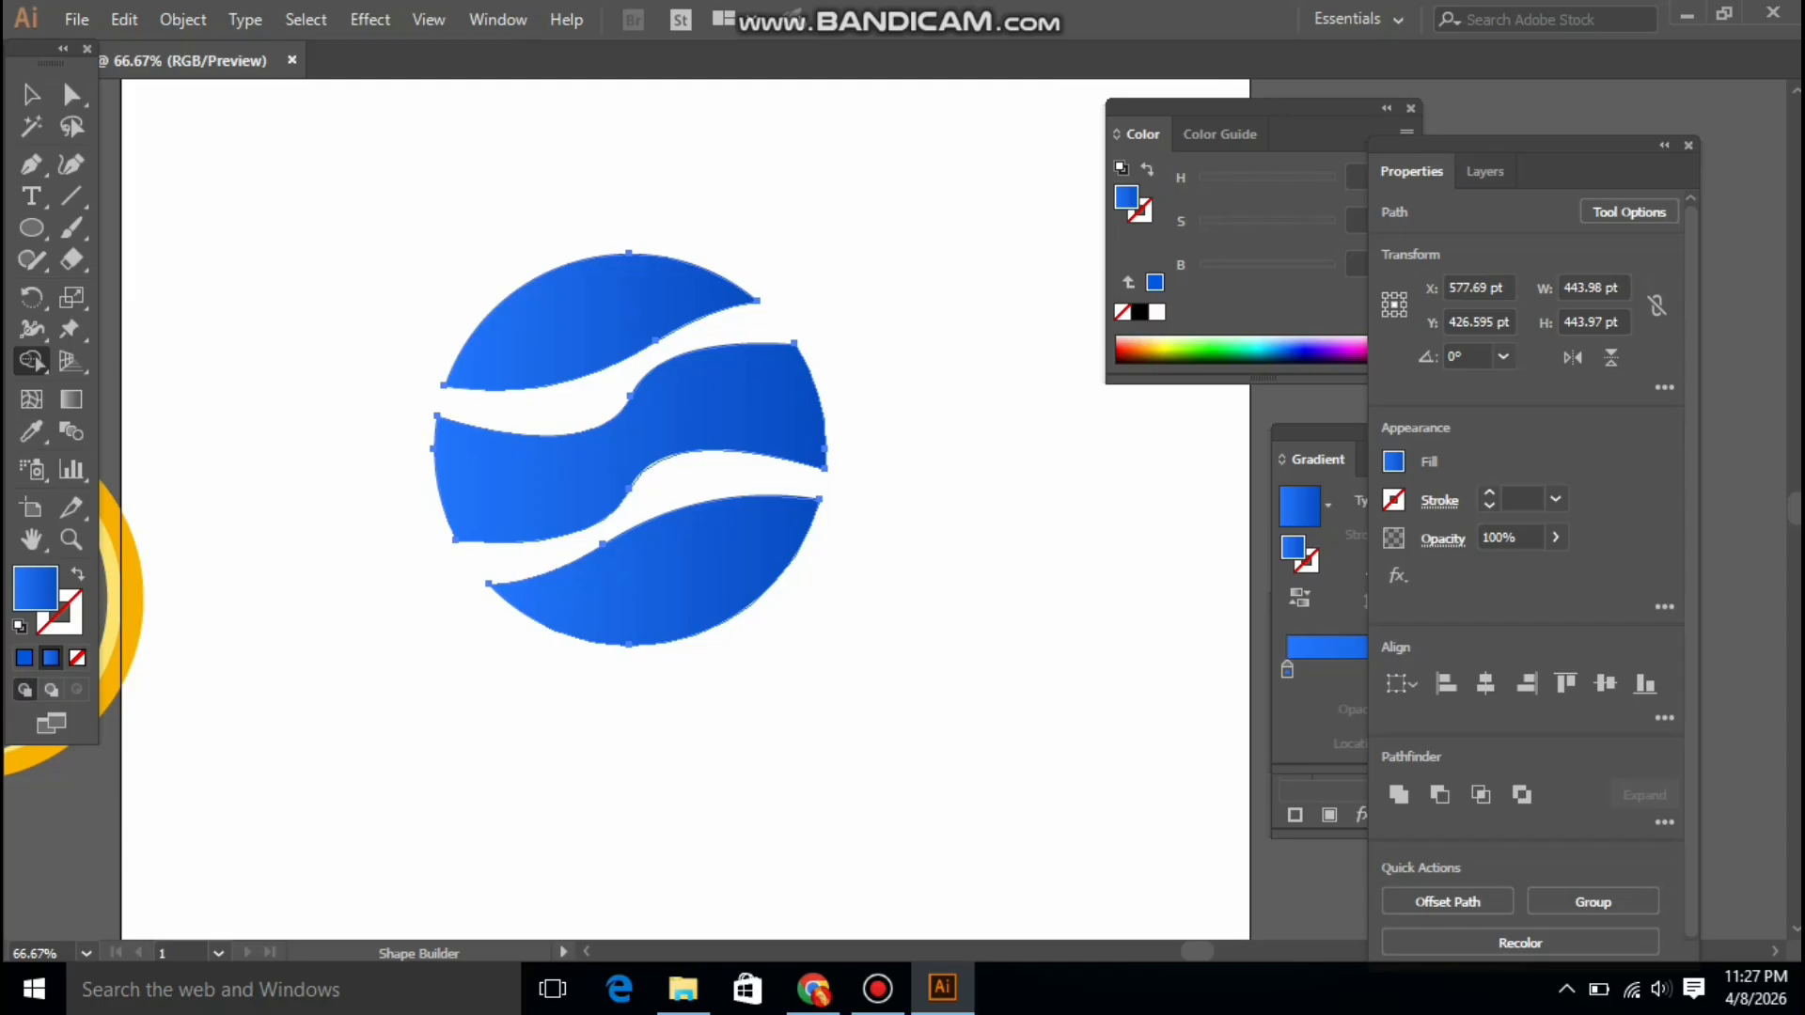
# Rotate the three blue circle pieces about 16.6° clockwise and deselect them
pyautogui.press('v')
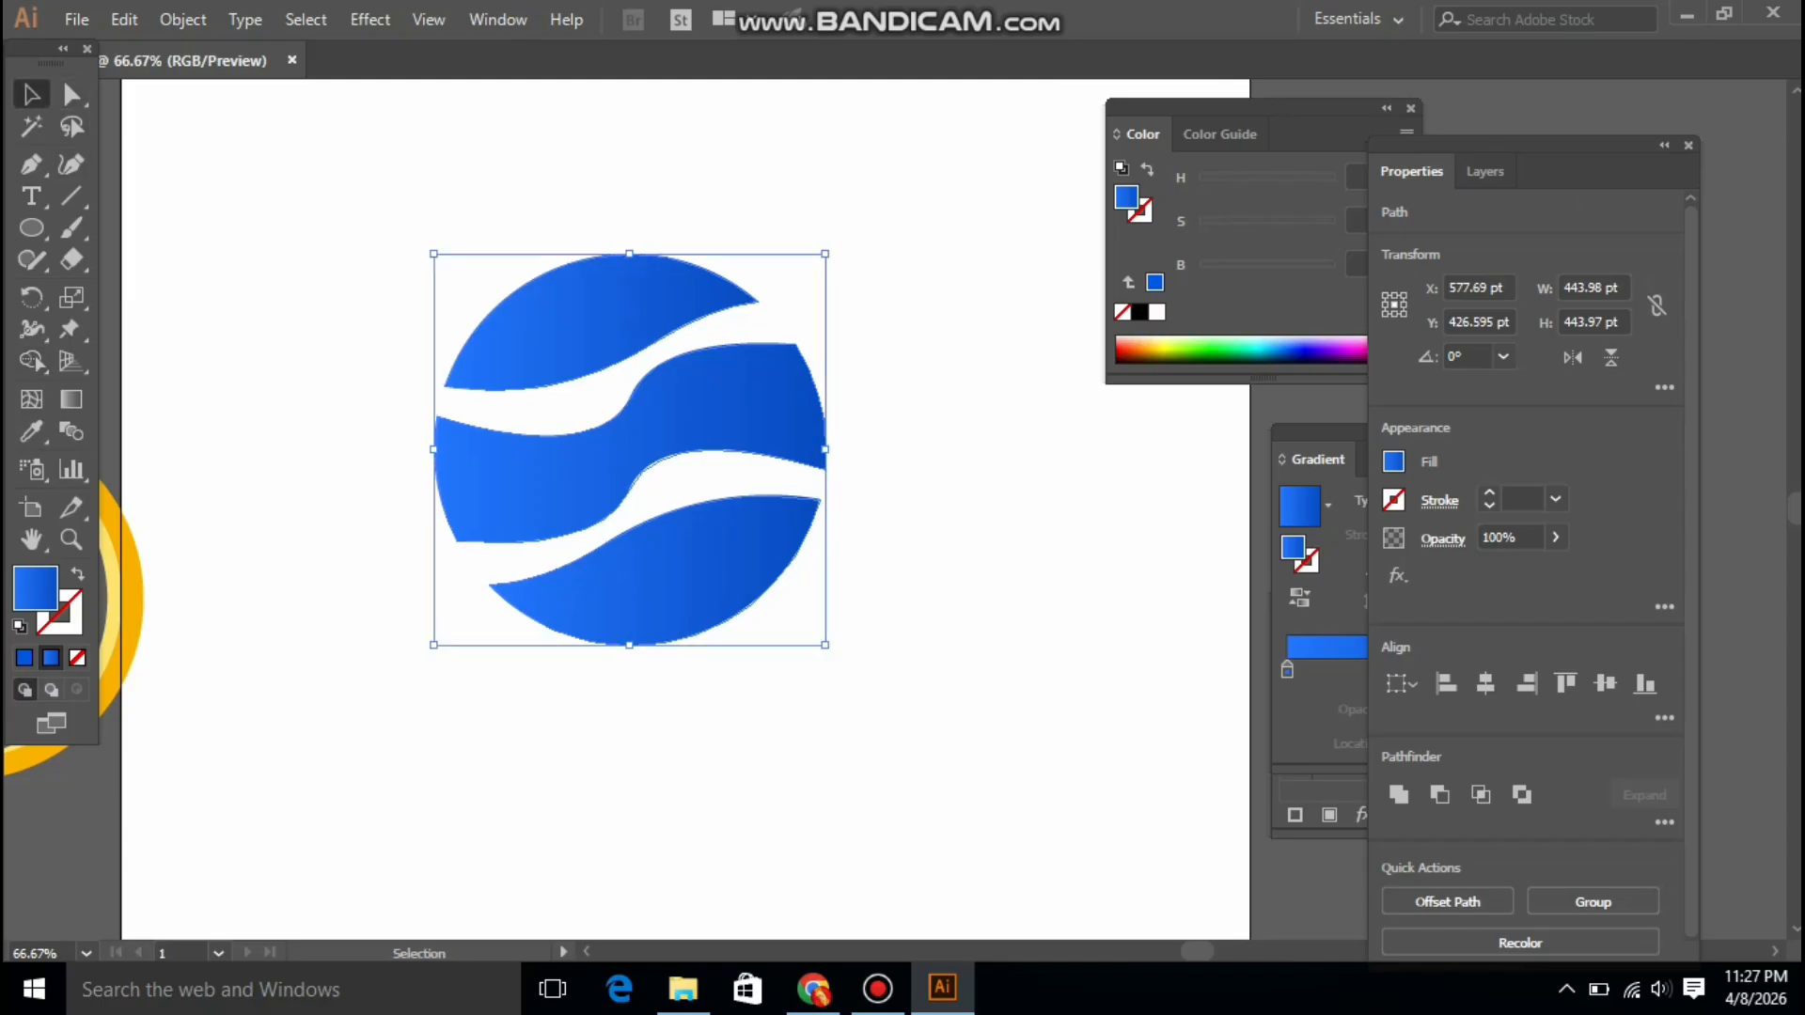
pyautogui.moveTo(846, 235); pyautogui.dragTo(948, 303)
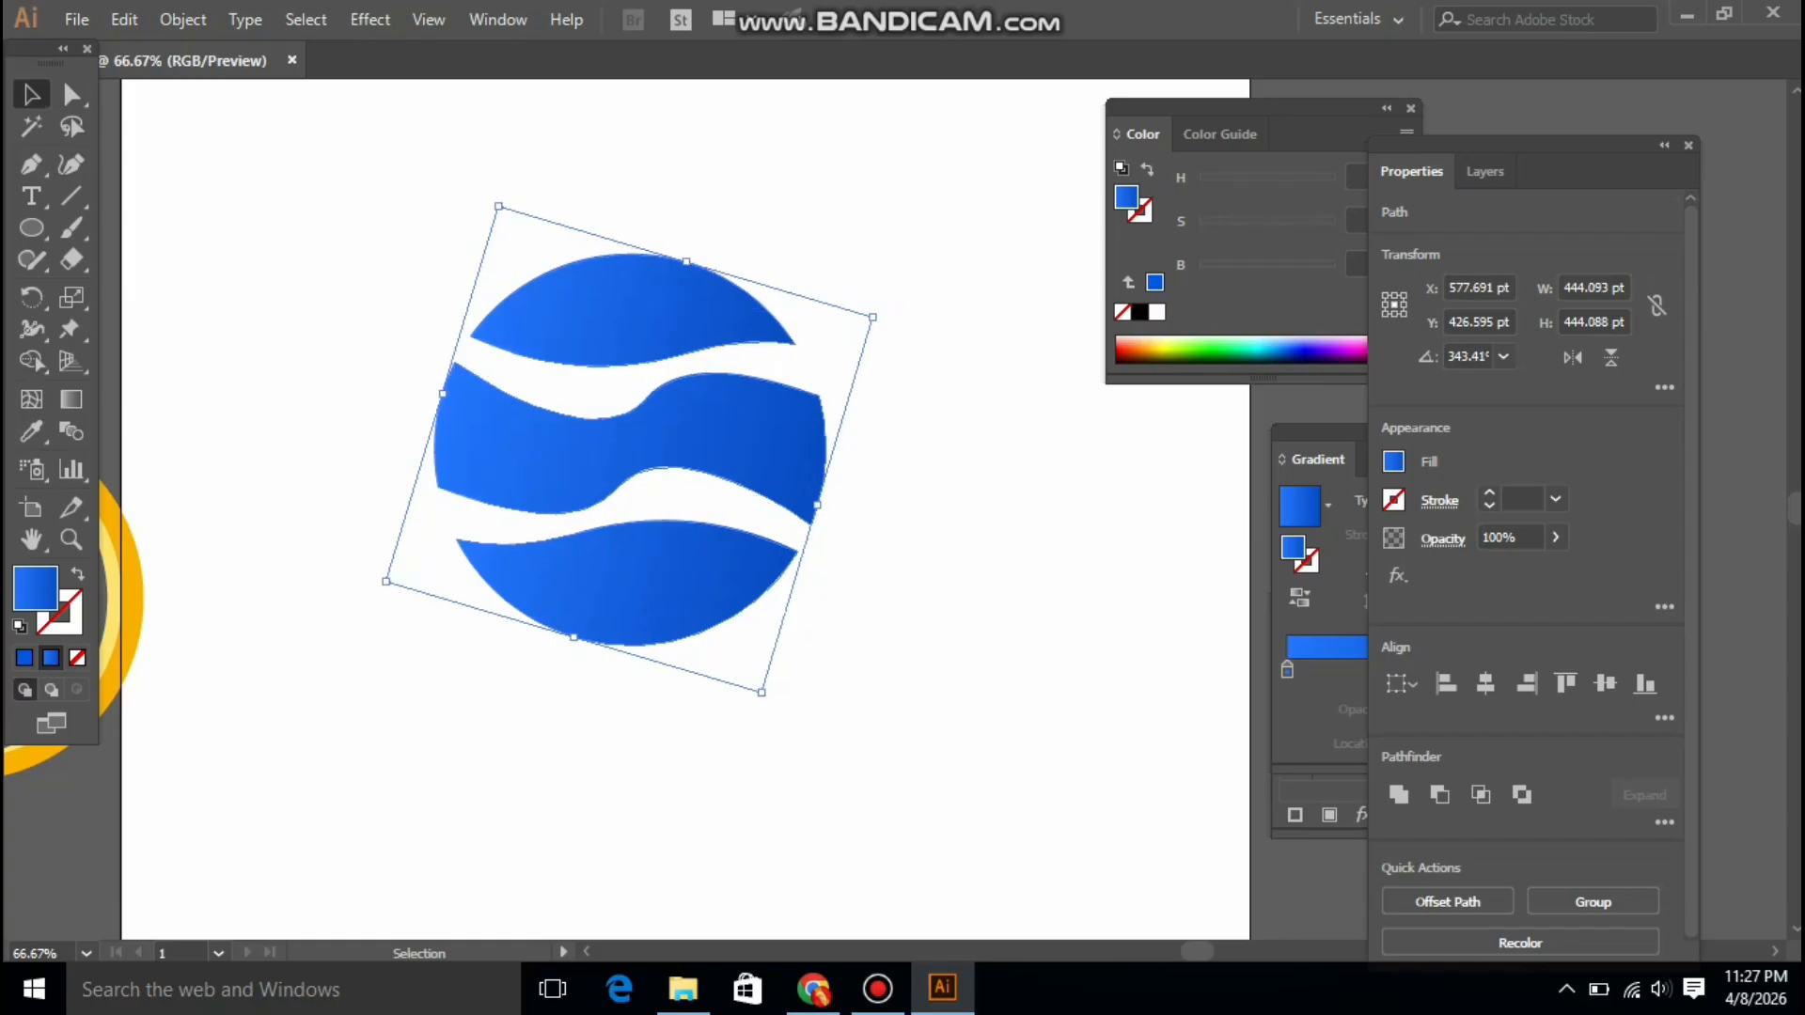
pyautogui.click(948, 303)
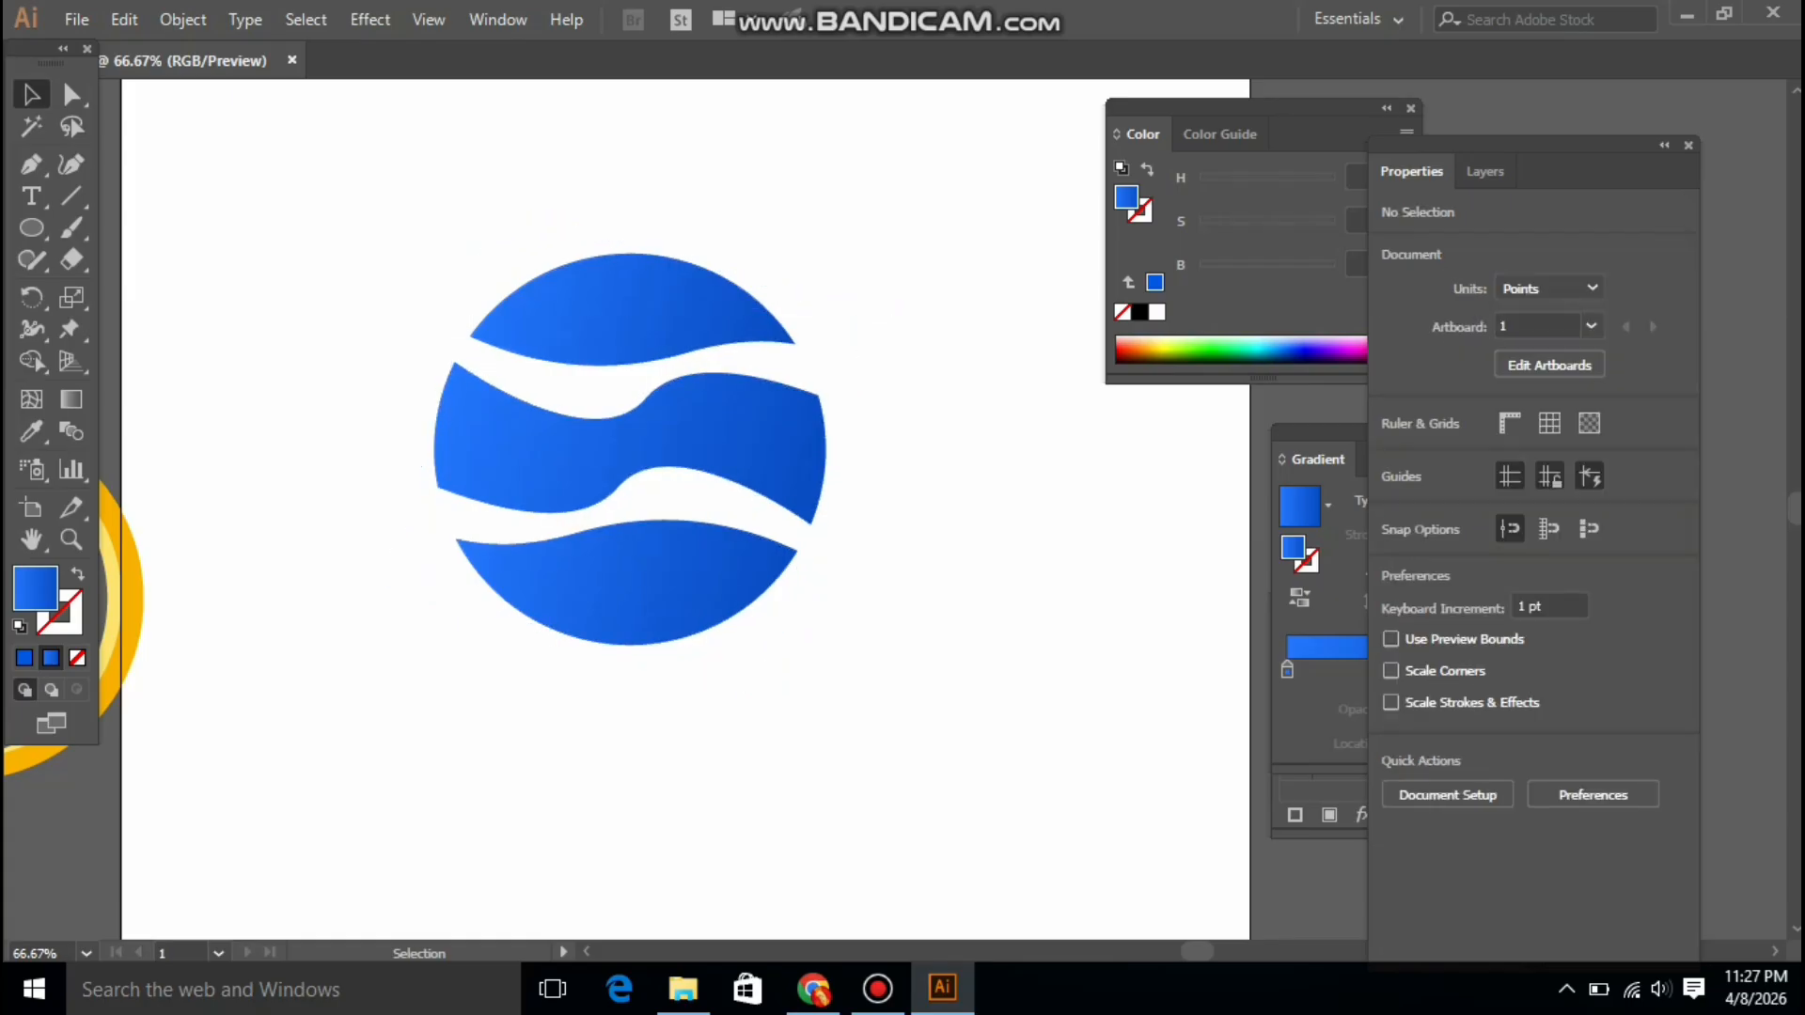
# Select the three blue circle pieces and scale them down slightly to about 441 by 436 pt
pyautogui.hotkey('ctrl', 'a')
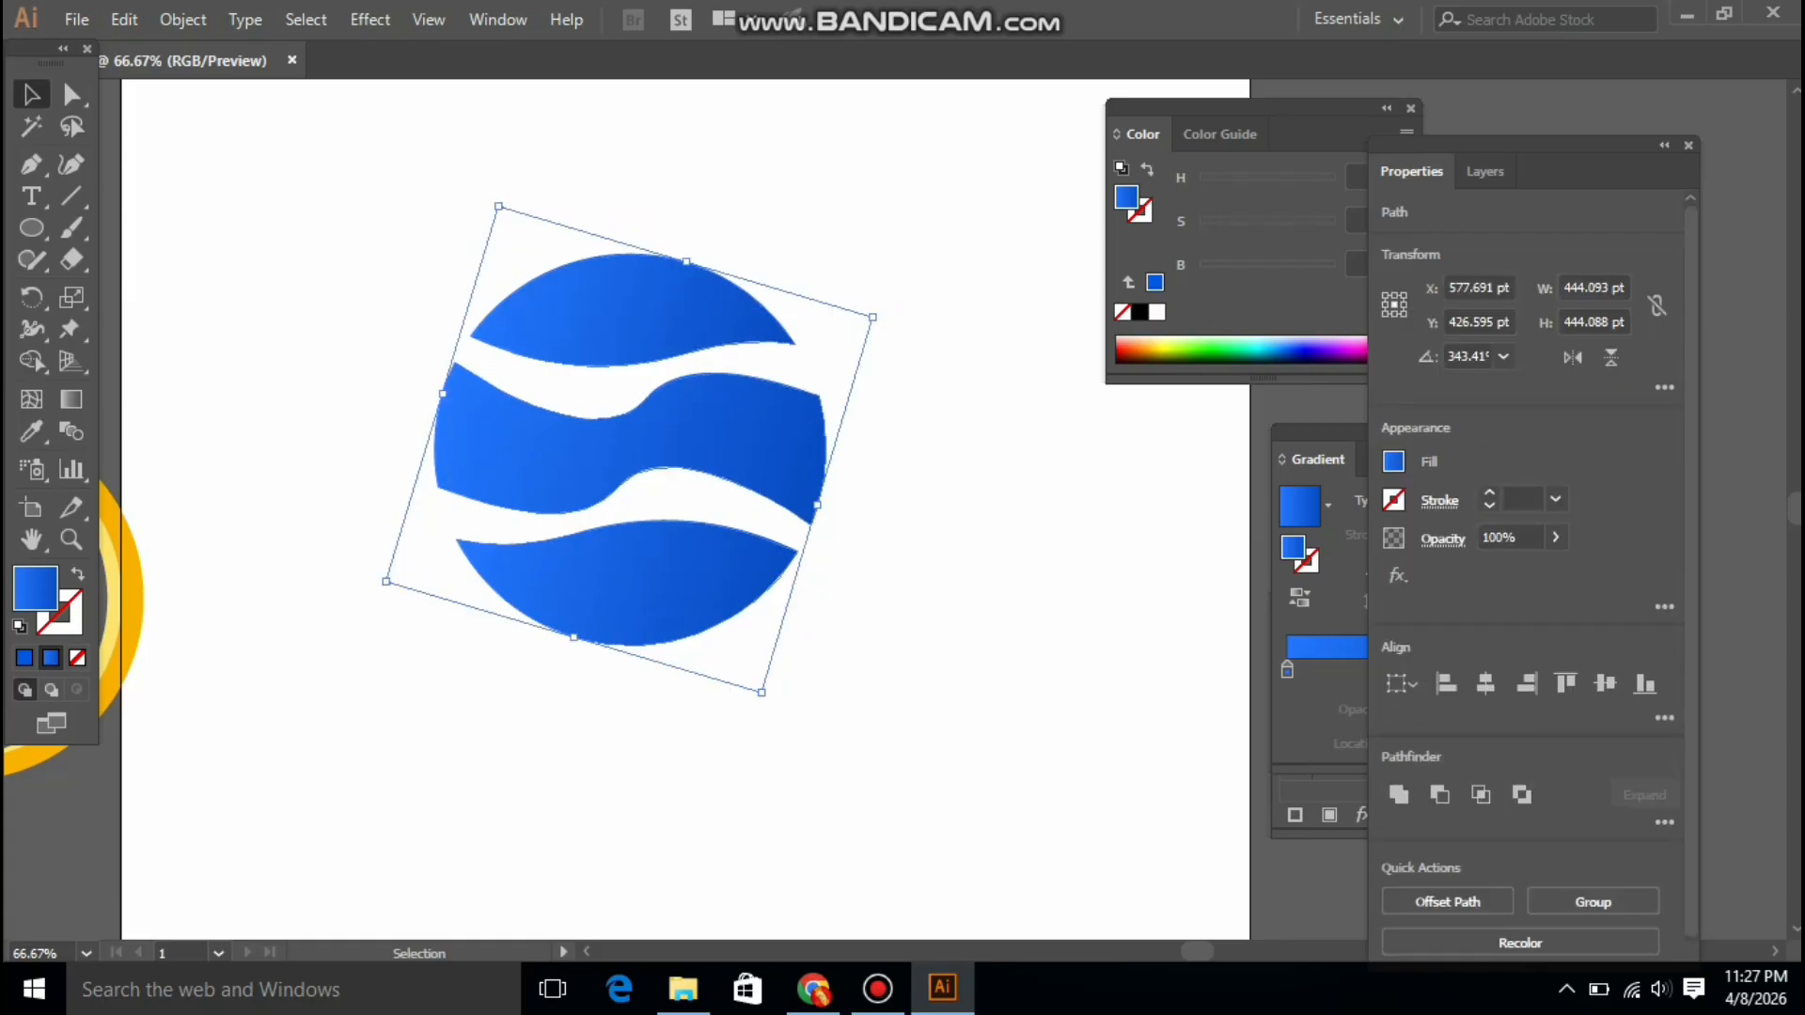
pyautogui.press('a')
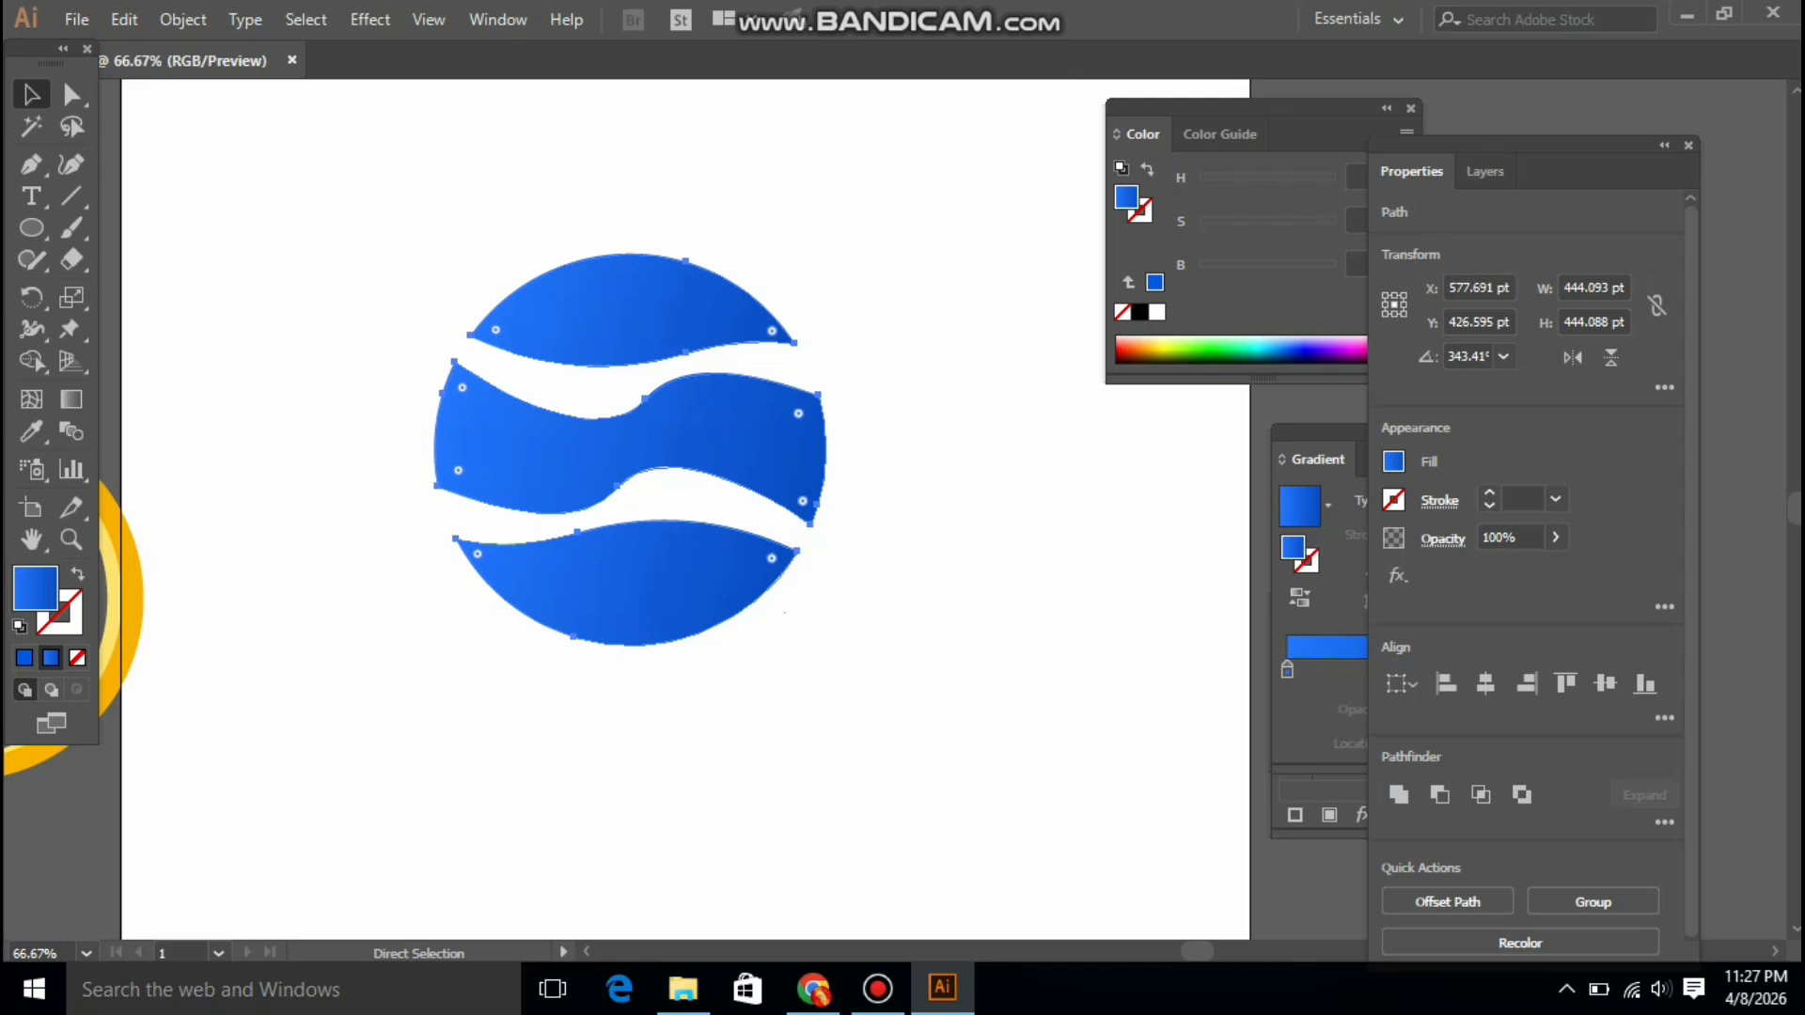
pyautogui.press('v')
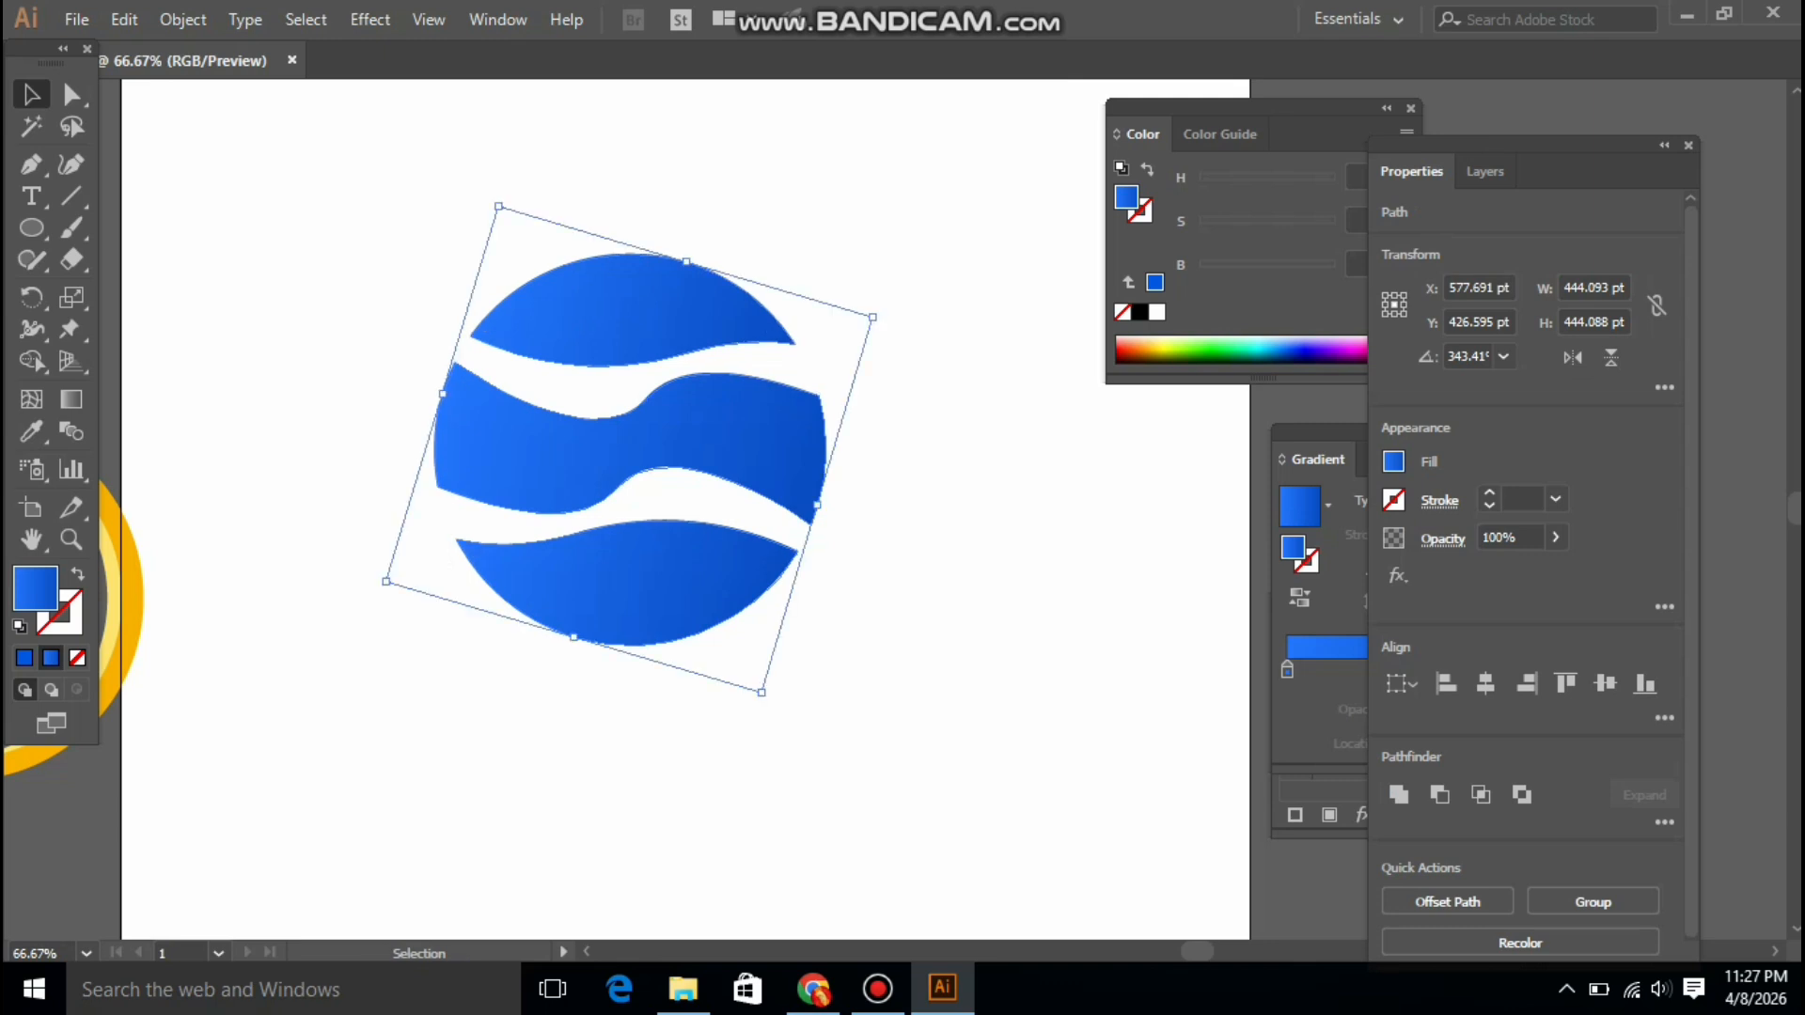
pyautogui.moveTo(762, 692); pyautogui.dragTo(762, 688)
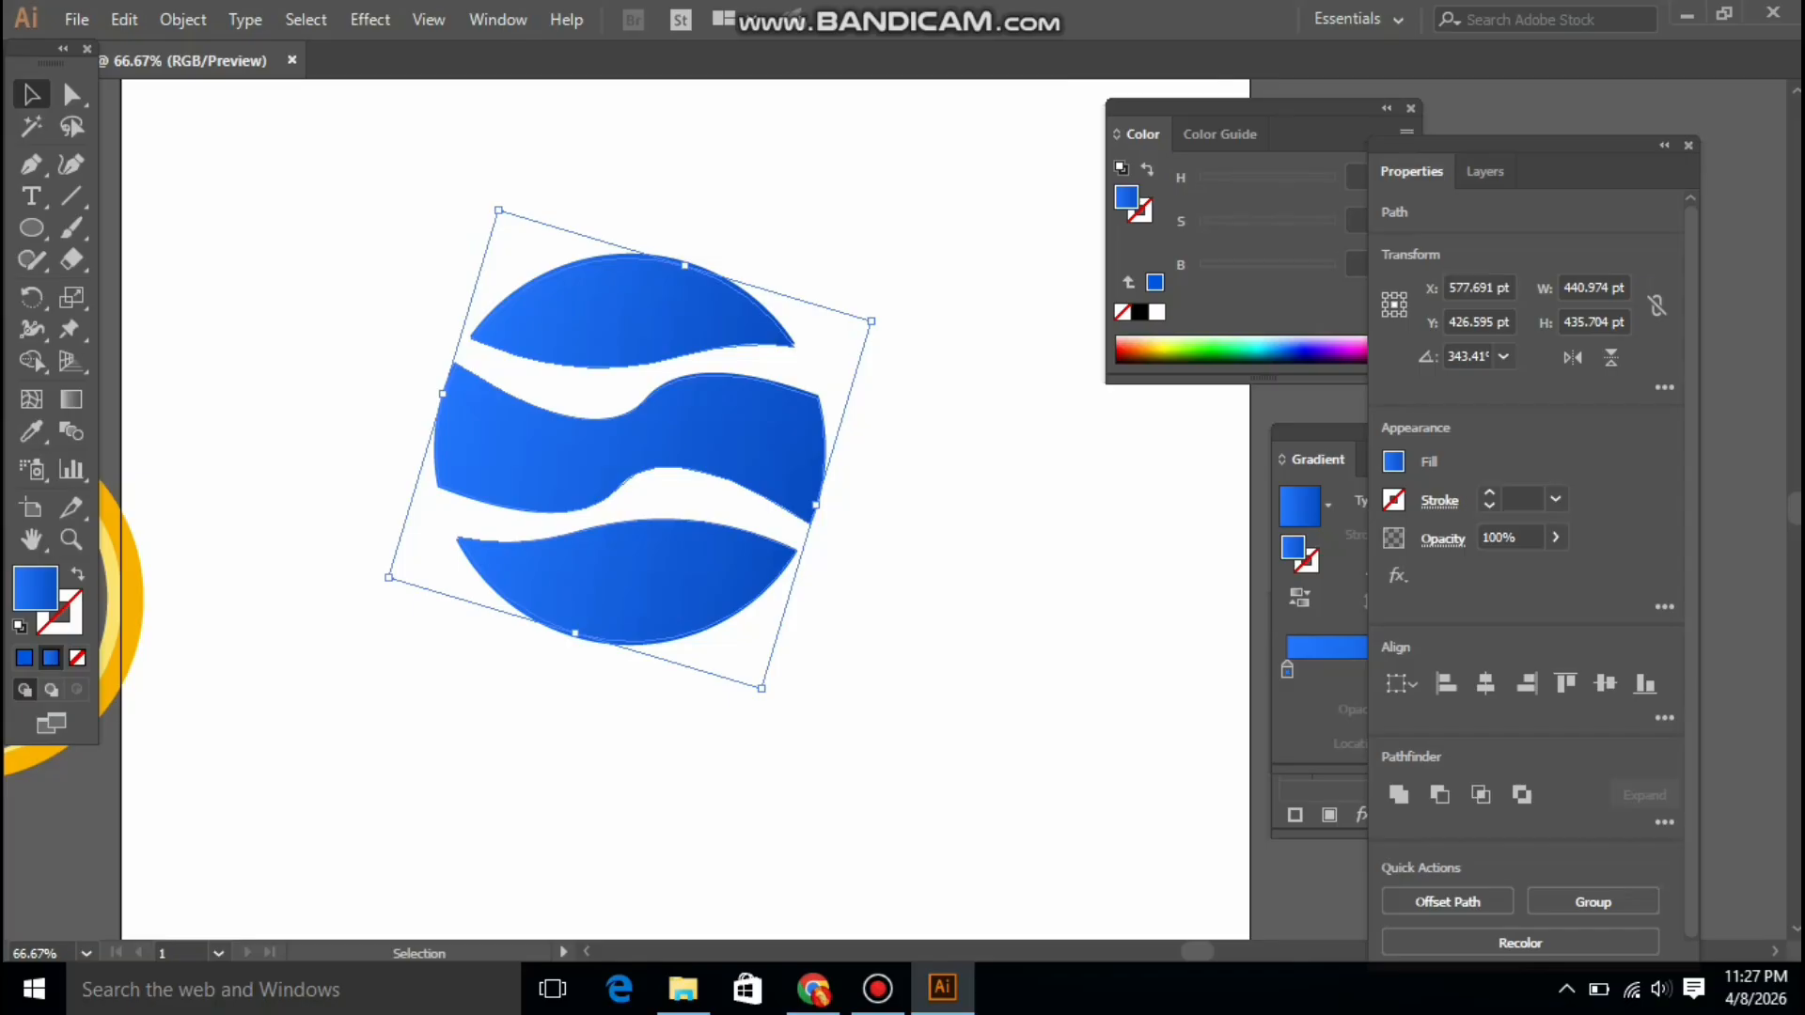
# Reverse the blue gradient on the three circle pieces and deselect them
pyautogui.hotkey('ctrl', 'F9')
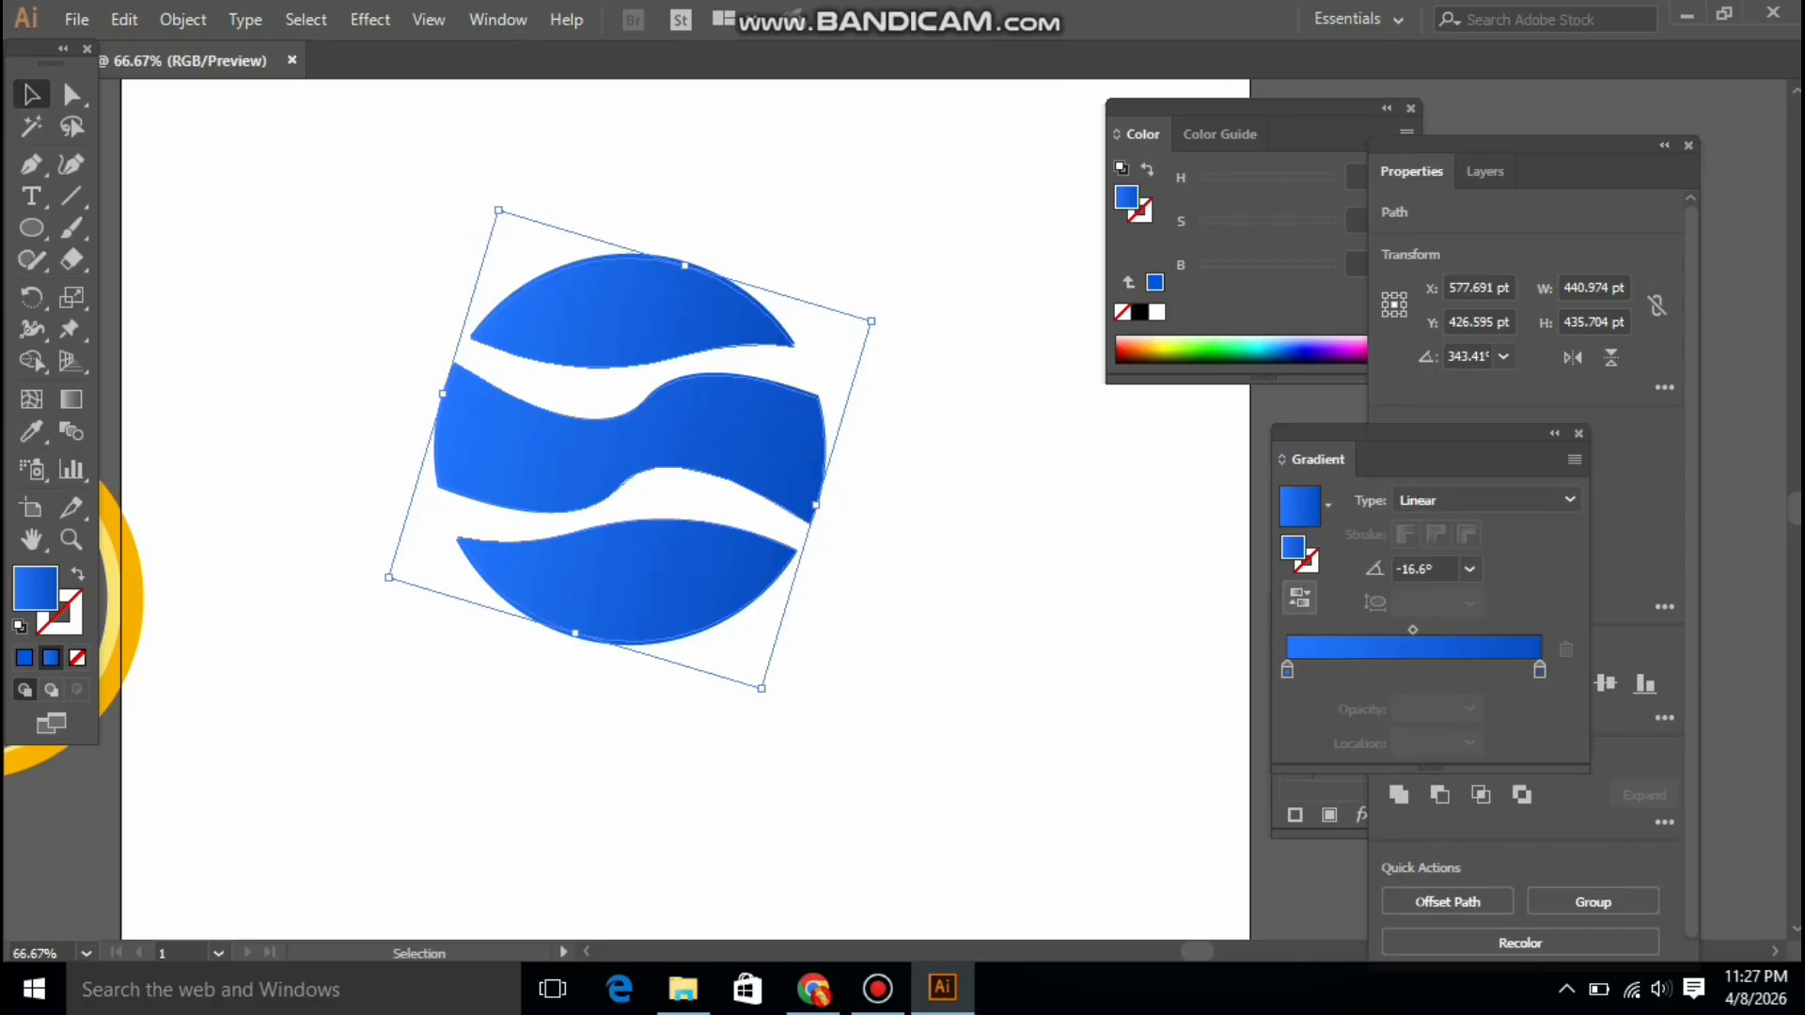
pyautogui.click(1300, 598)
pyautogui.hotkey('ctrl', 'shift', 'a')
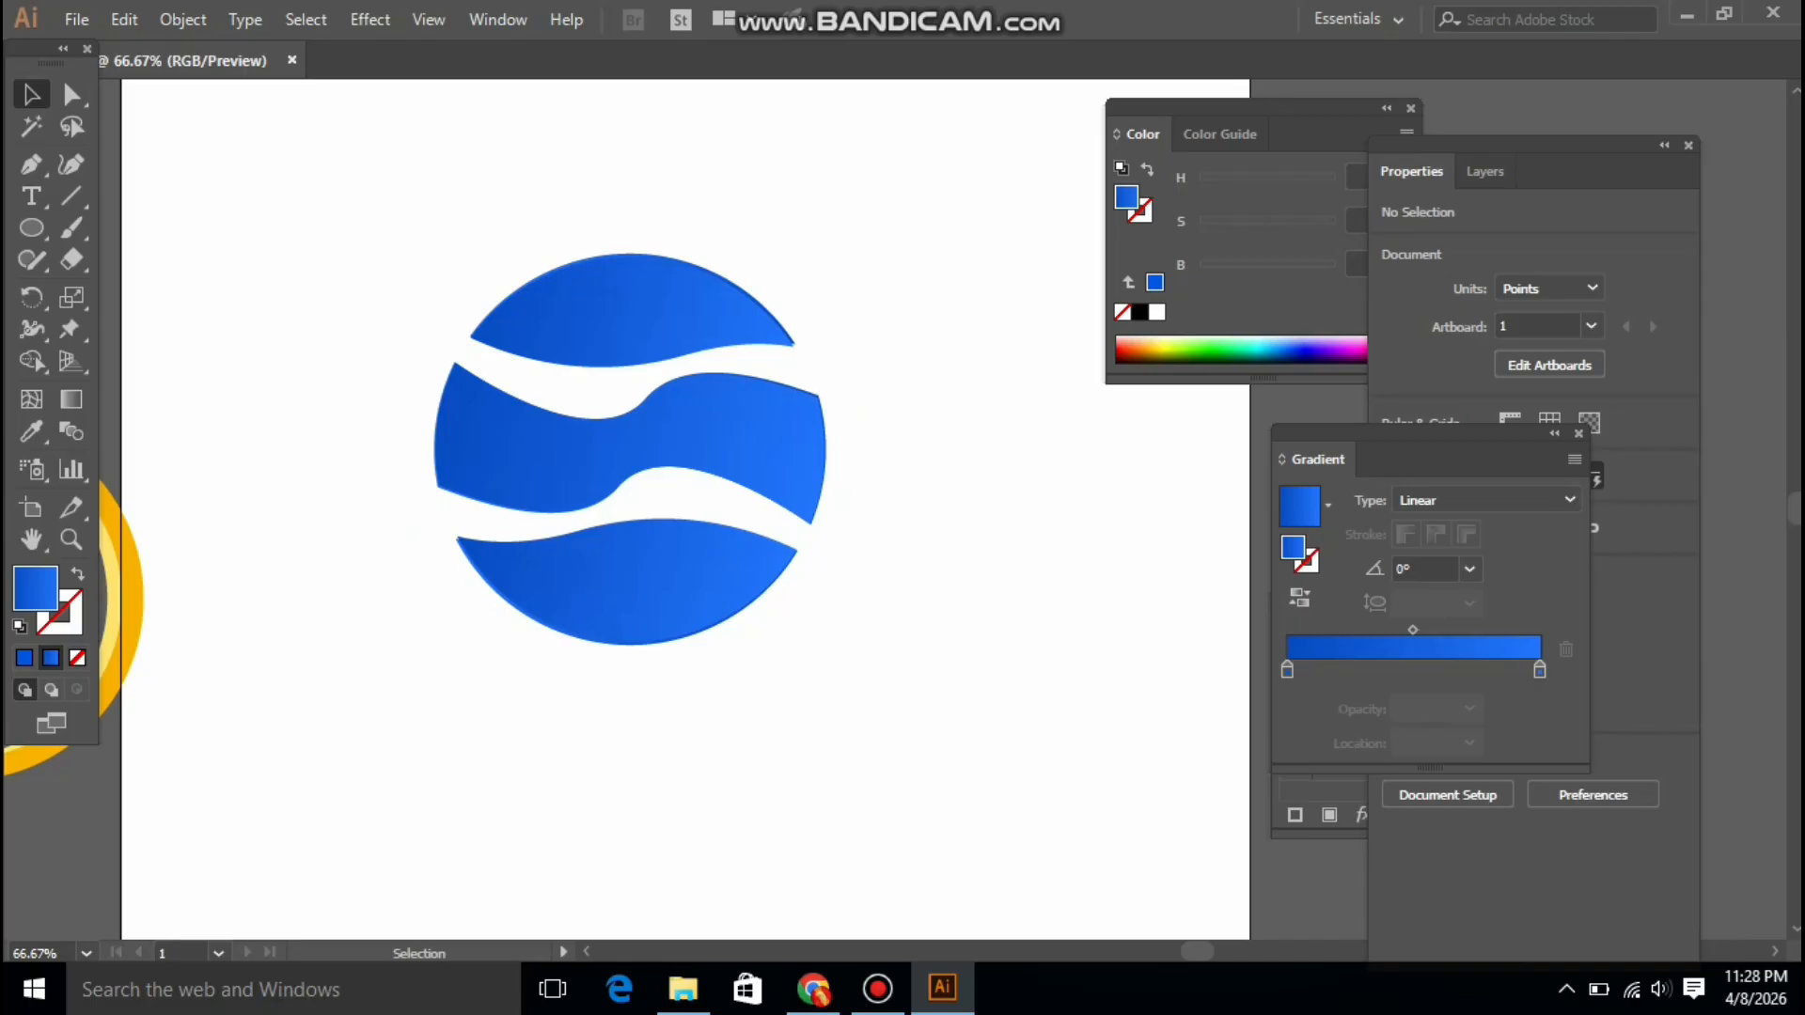
# Move the ring emblem around the wave-cut blue circle and enlarge it to about 601 by 578 pt so it encloses the pieces
pyautogui.moveTo(141, 597); pyautogui.dragTo(831, 442)
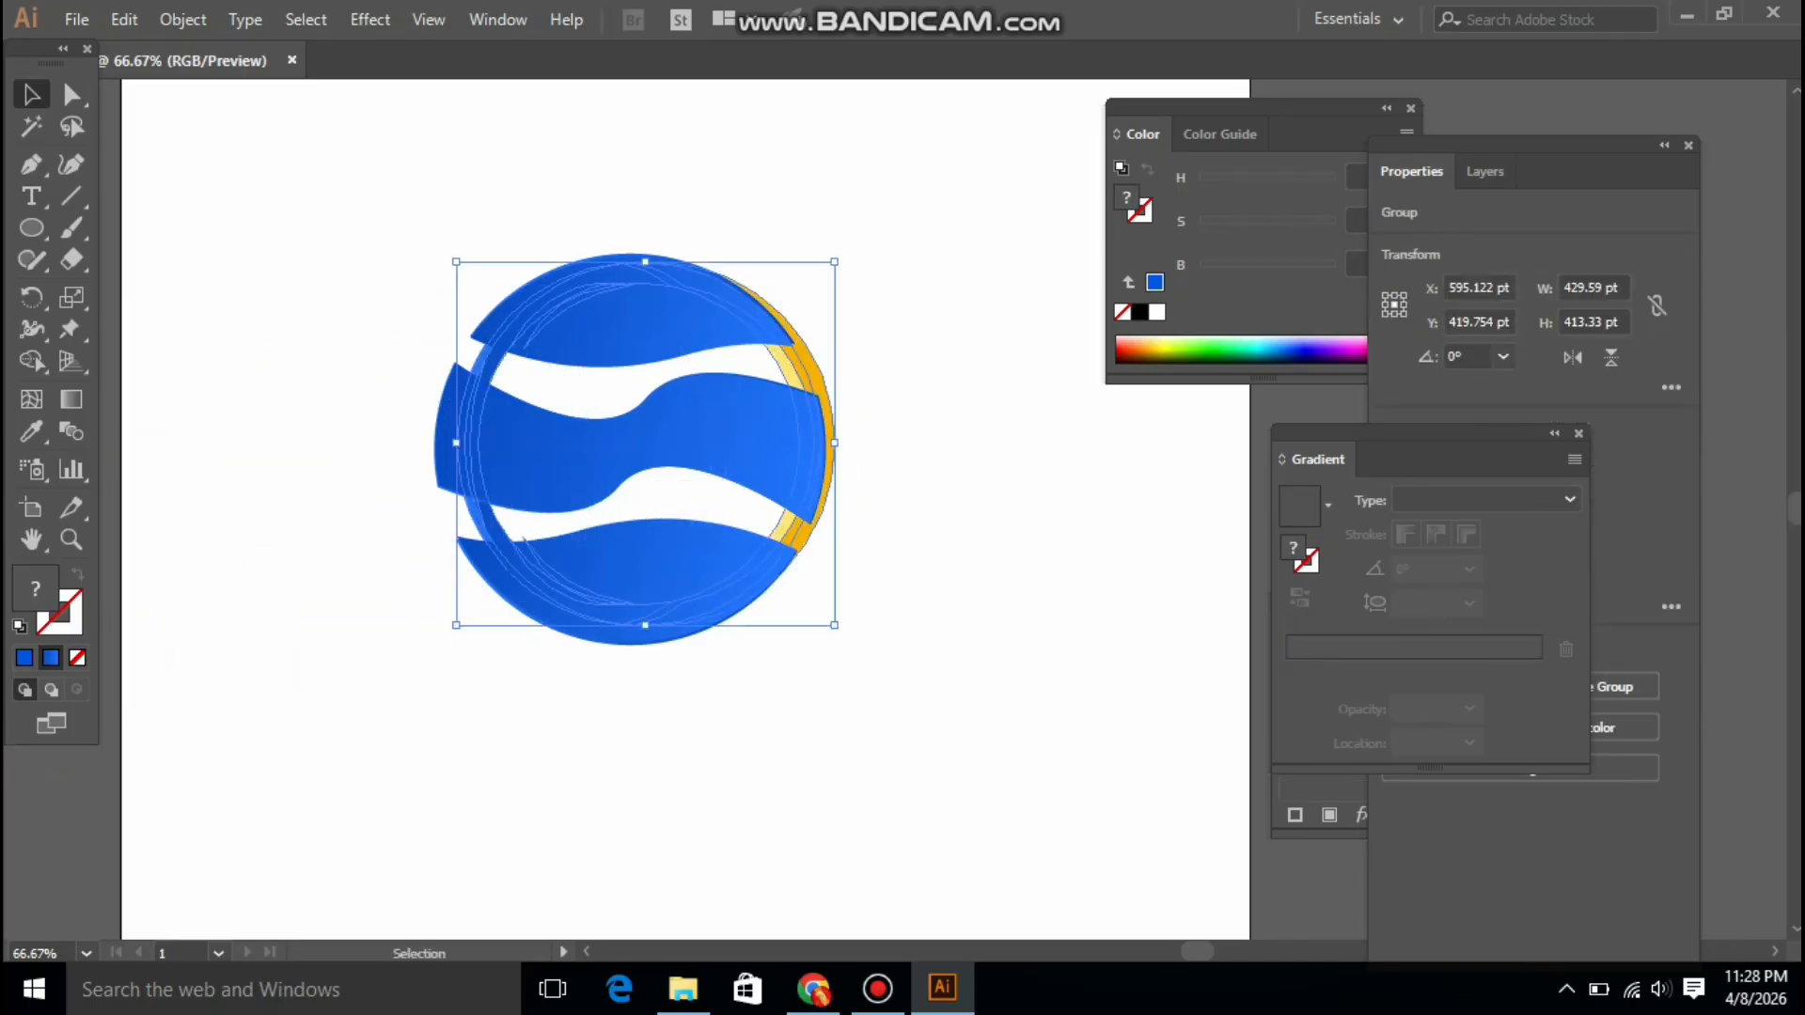
pyautogui.moveTo(833, 624); pyautogui.dragTo(933, 719)
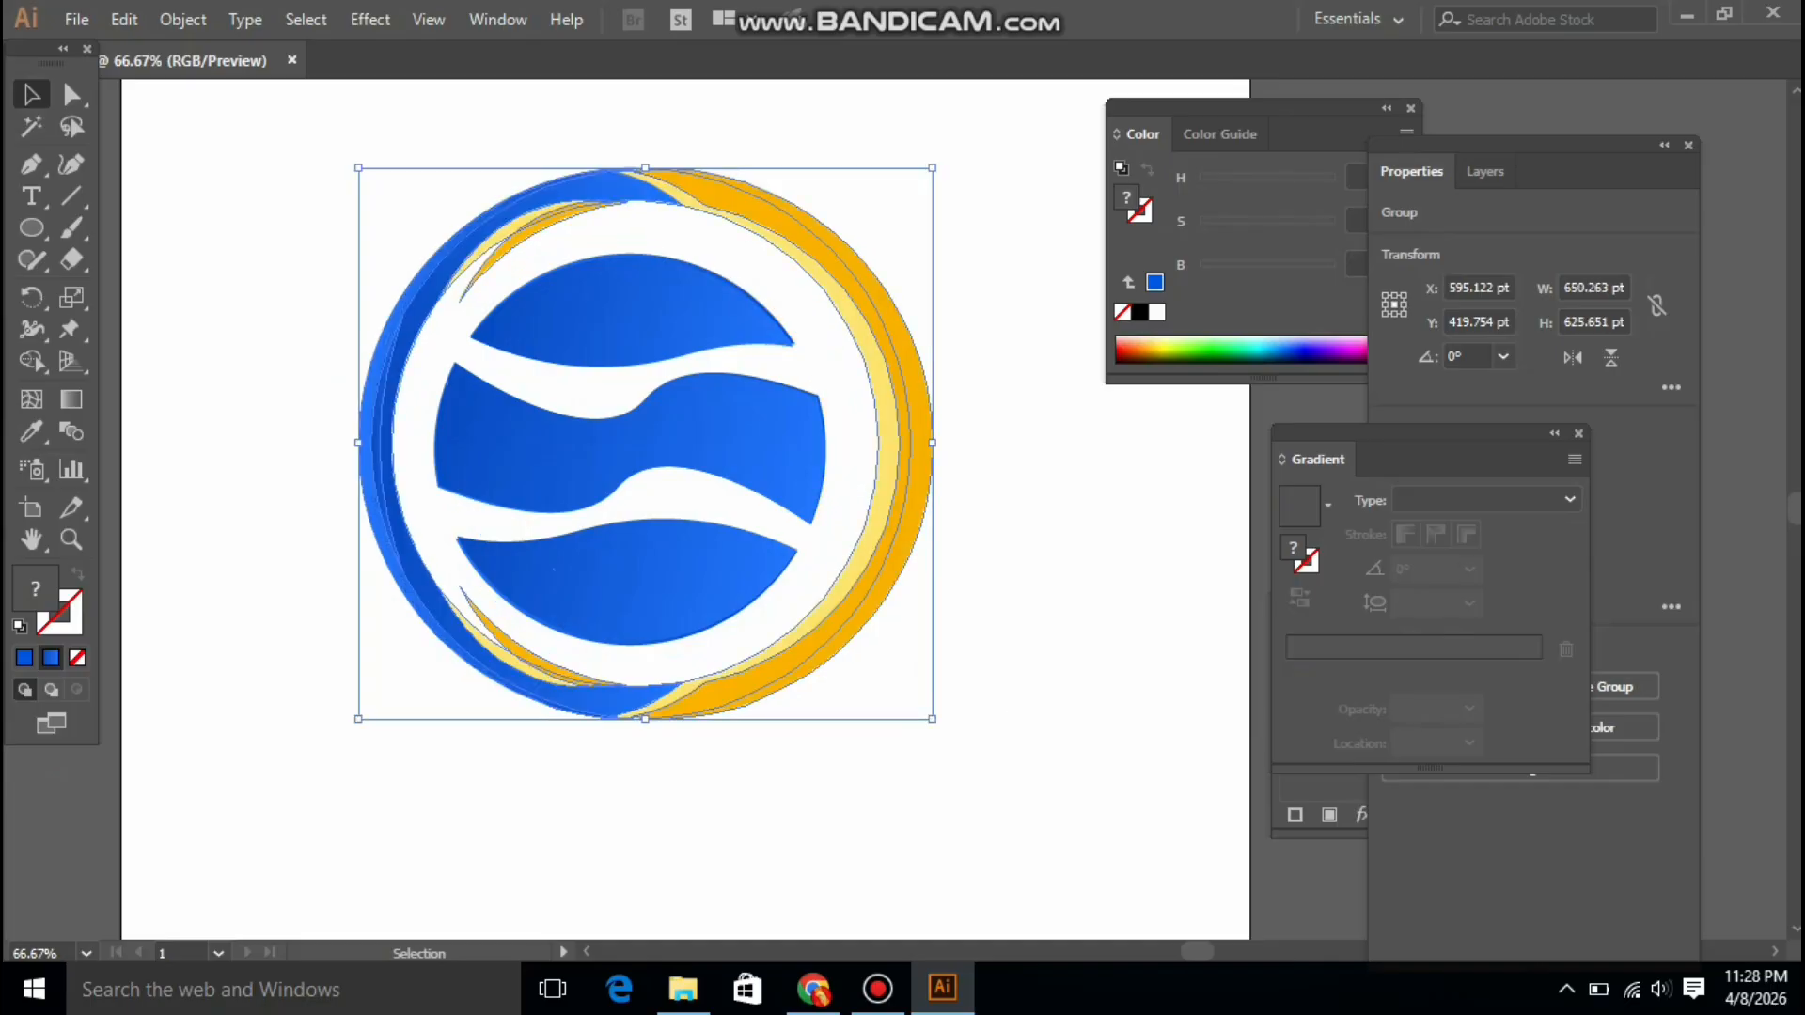
pyautogui.click(996, 770)
pyautogui.moveTo(644, 443); pyautogui.dragTo(640, 443)
pyautogui.moveTo(927, 719); pyautogui.dragTo(905, 698)
pyautogui.click(940, 734)
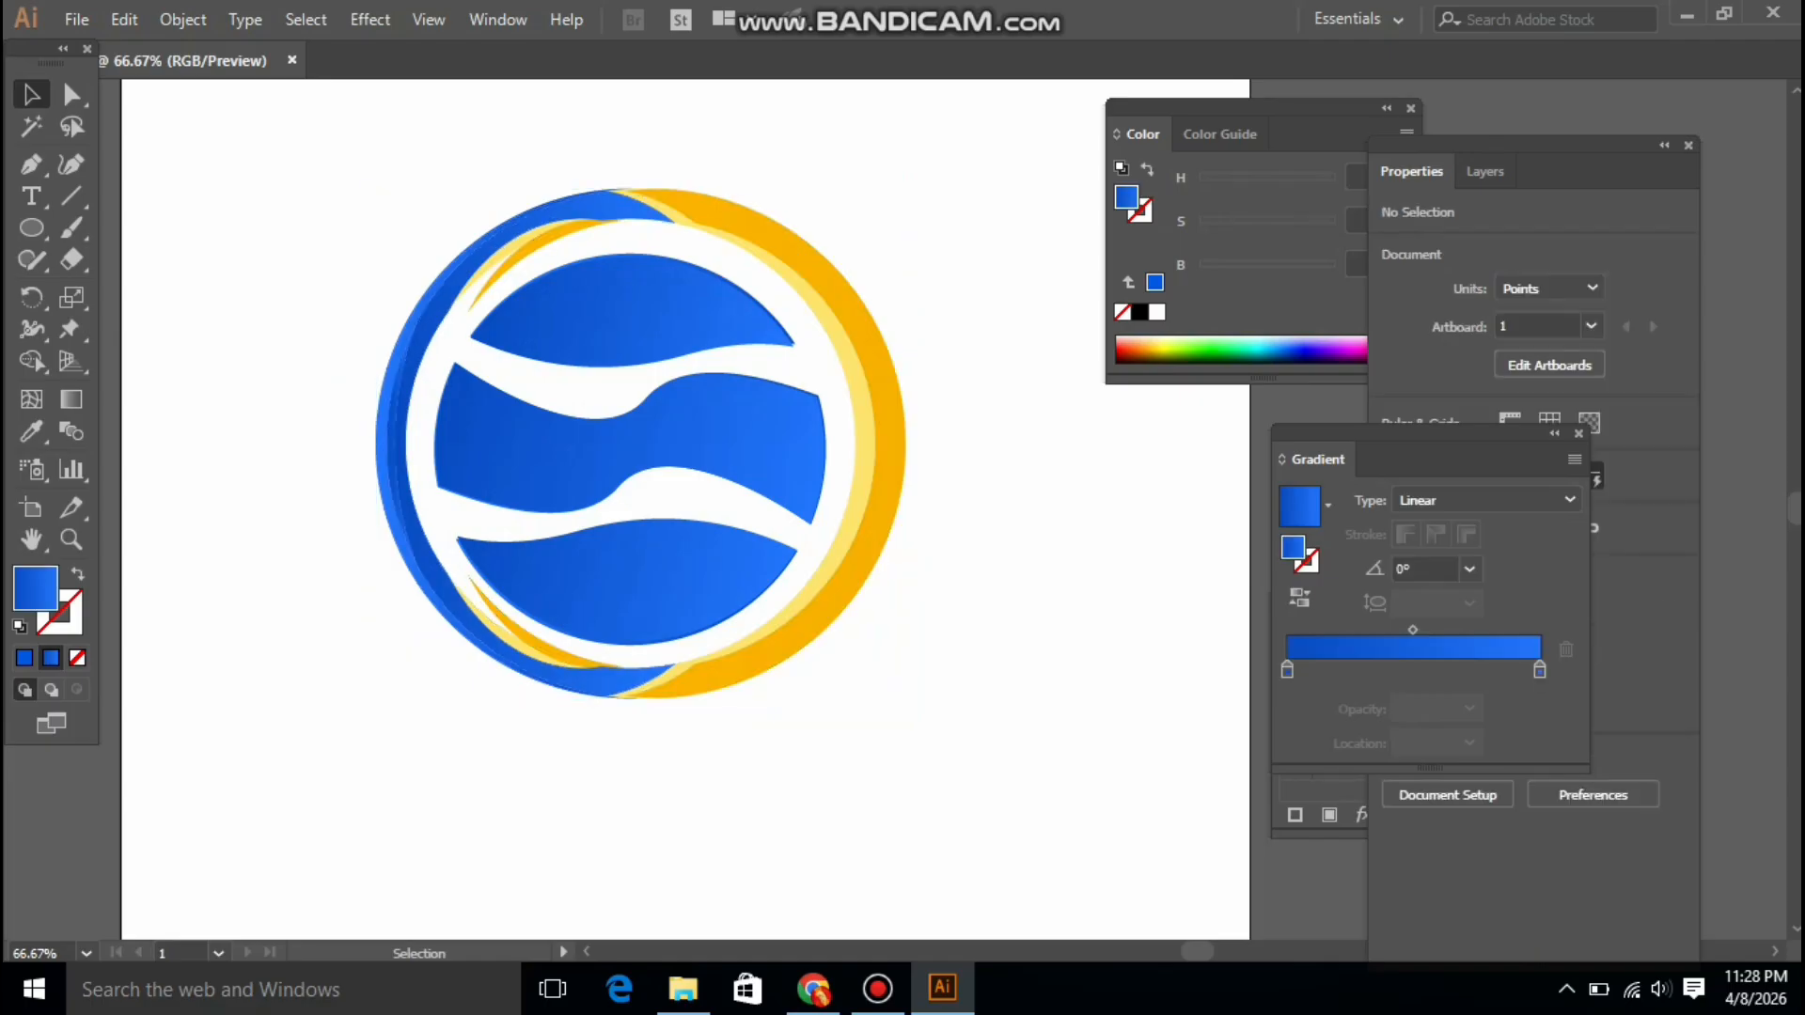
# Shift the ring emblem slightly left to centre it around the blue circle, and select the whole logo
pyautogui.moveTo(900, 564); pyautogui.dragTo(893, 564)
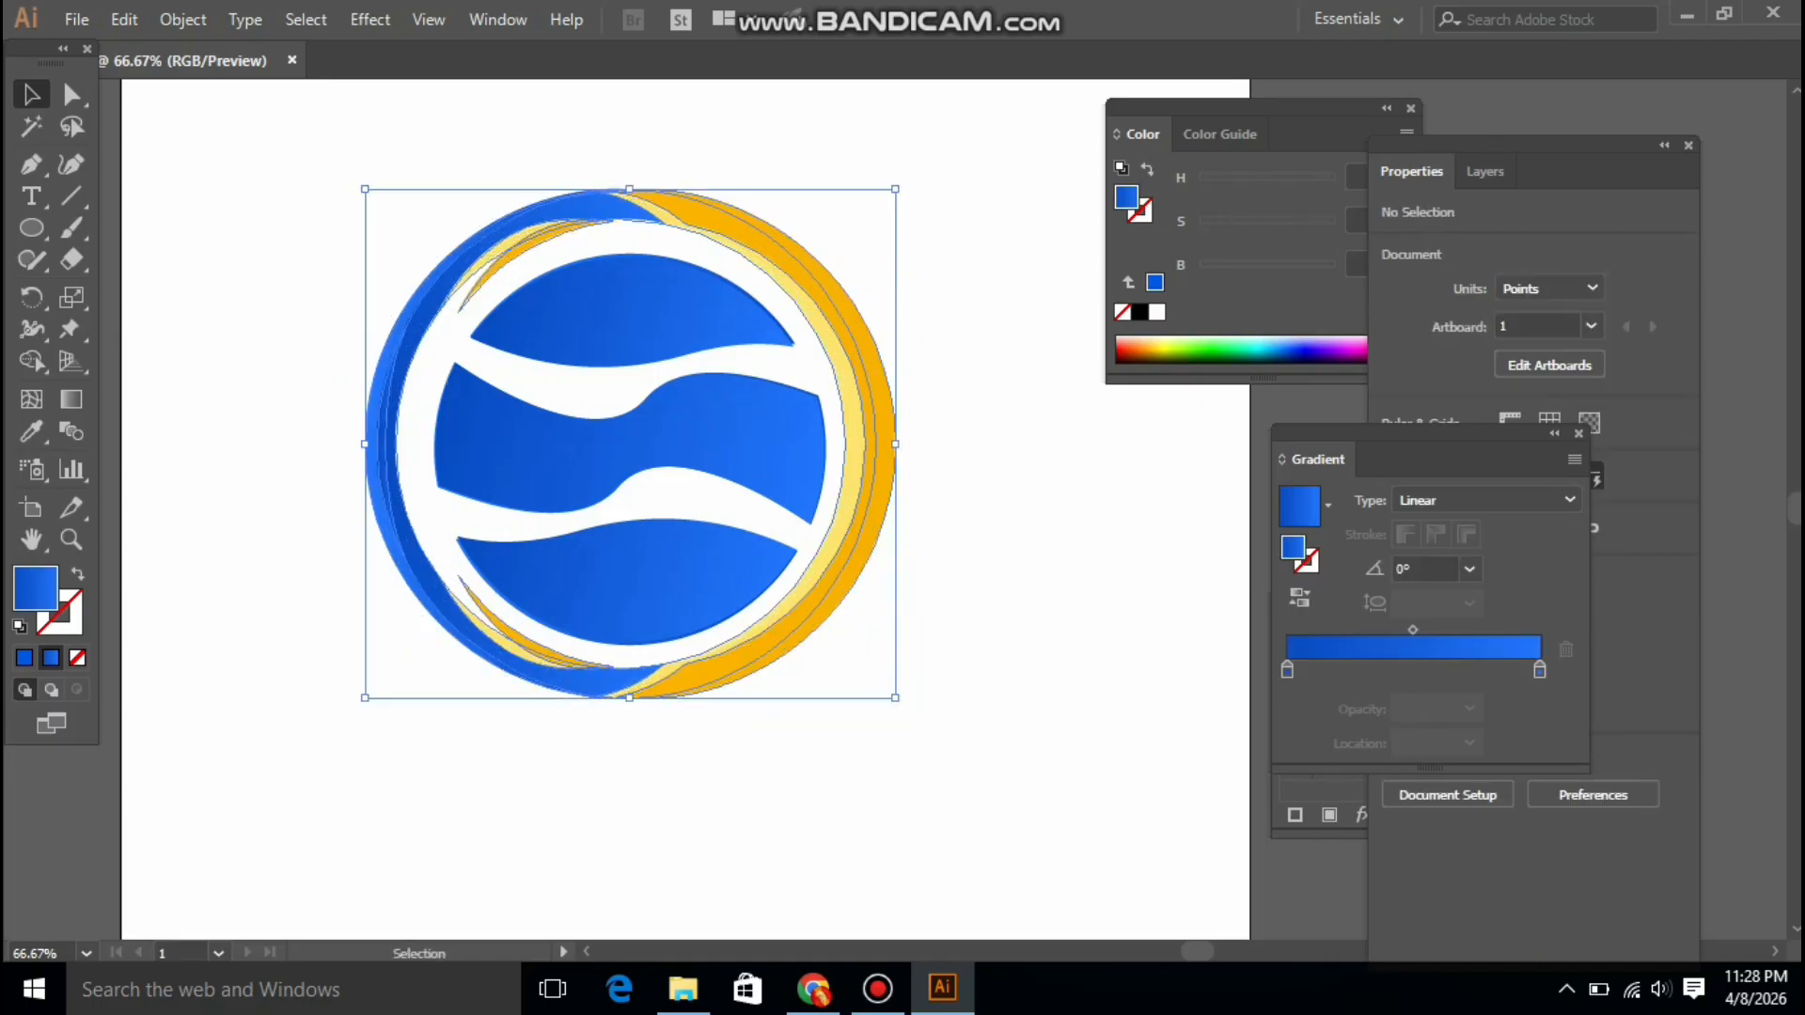
pyautogui.hotkey('ctrl', 'shift', 'a')
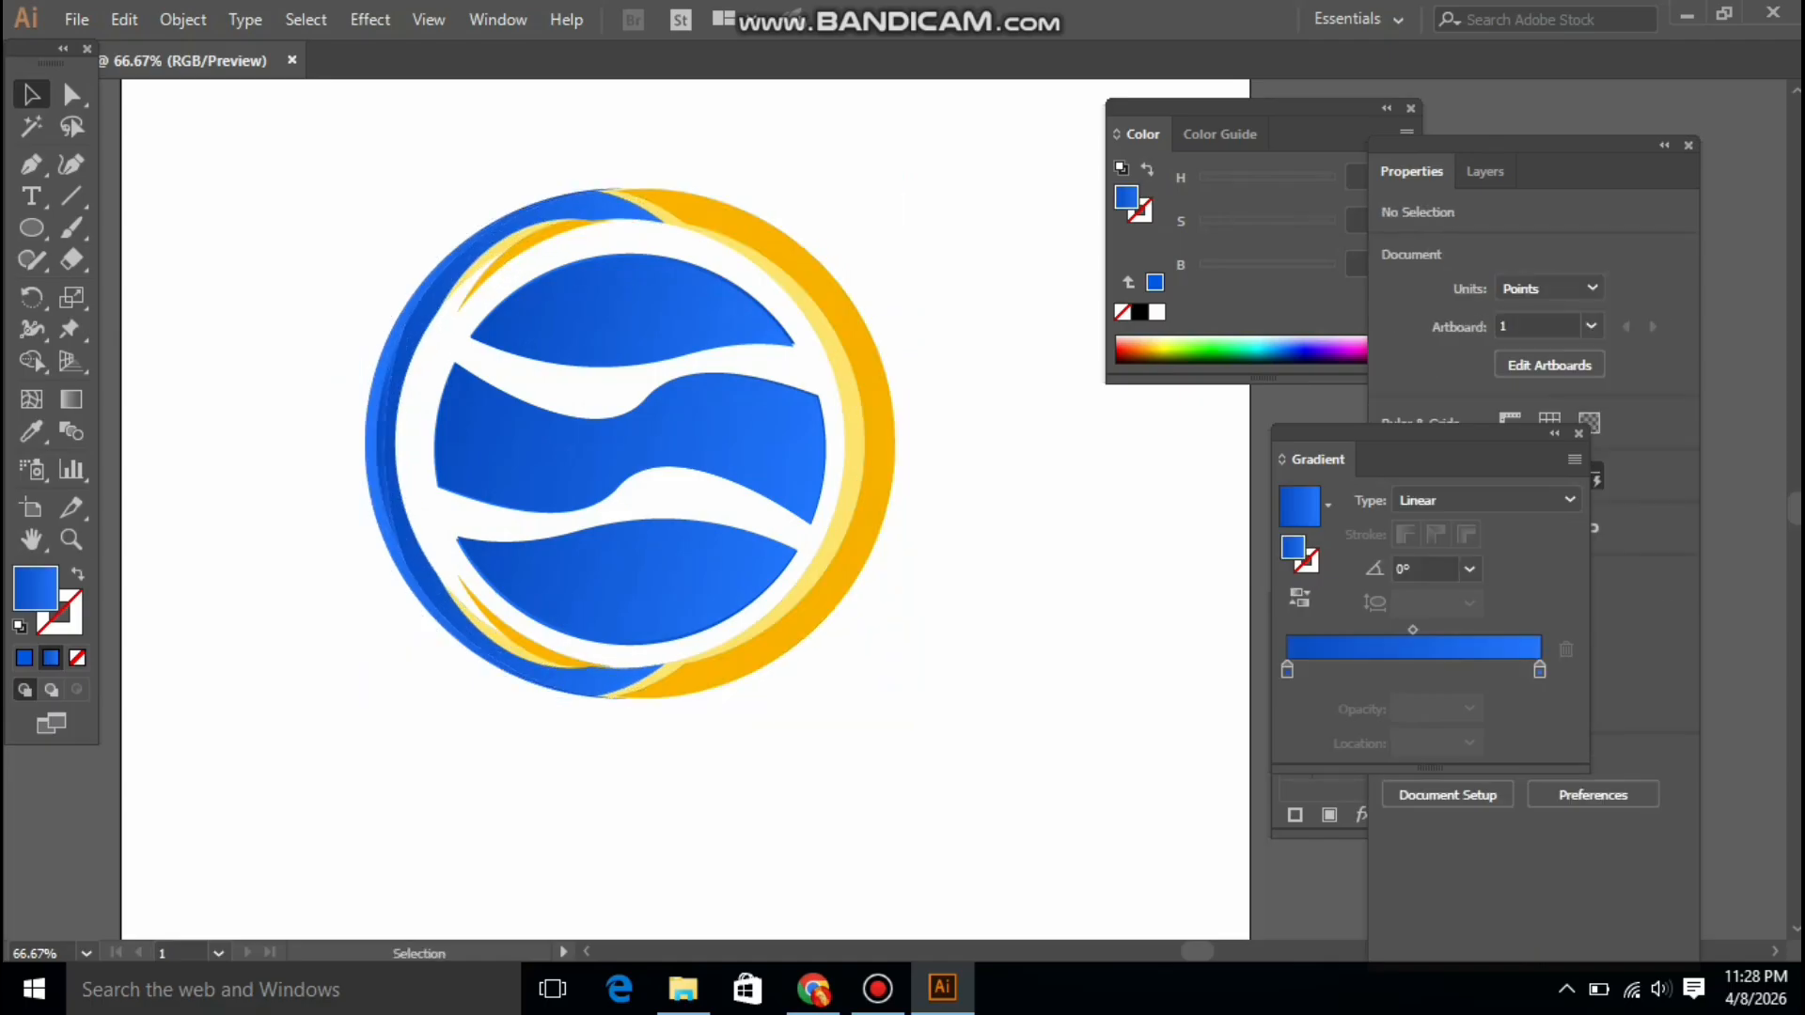
pyautogui.moveTo(378, 167); pyautogui.dragTo(928, 786)
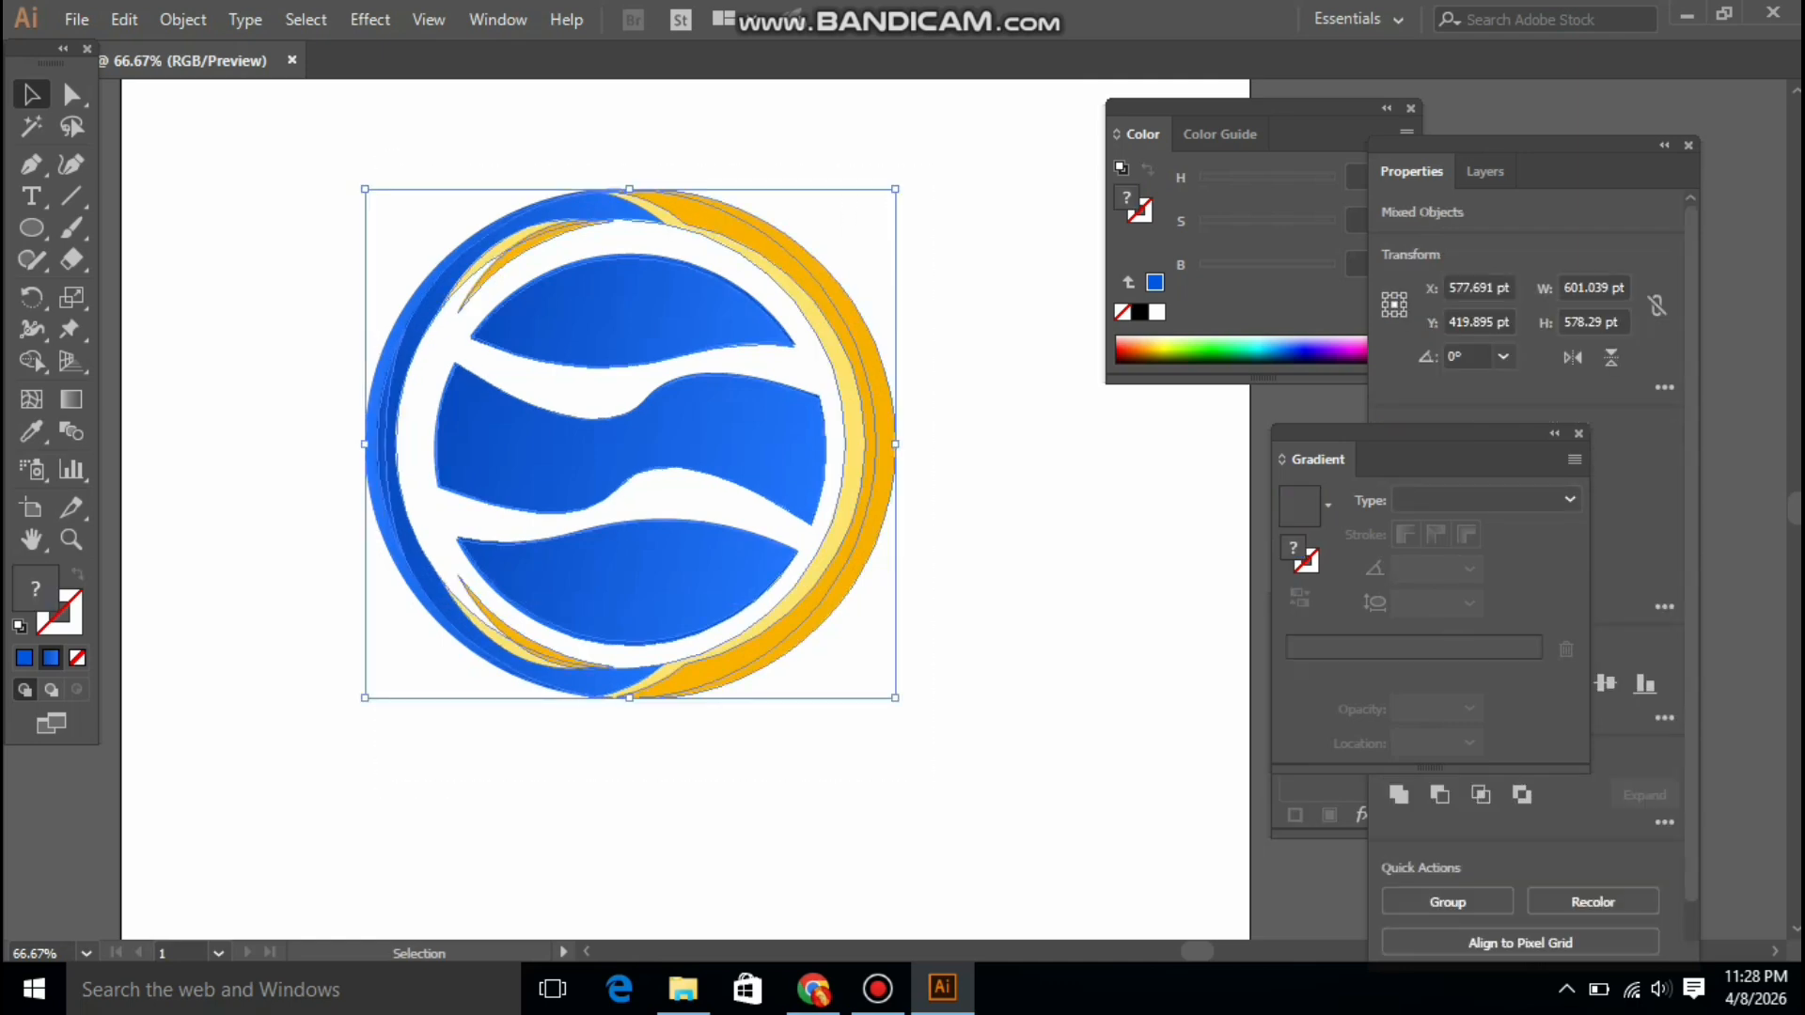
# Move the duplicate blue wave shapes off the middle and lower parts of the globe and delete them
pyautogui.moveTo(1410, 433); pyautogui.dragTo(1173, 443)
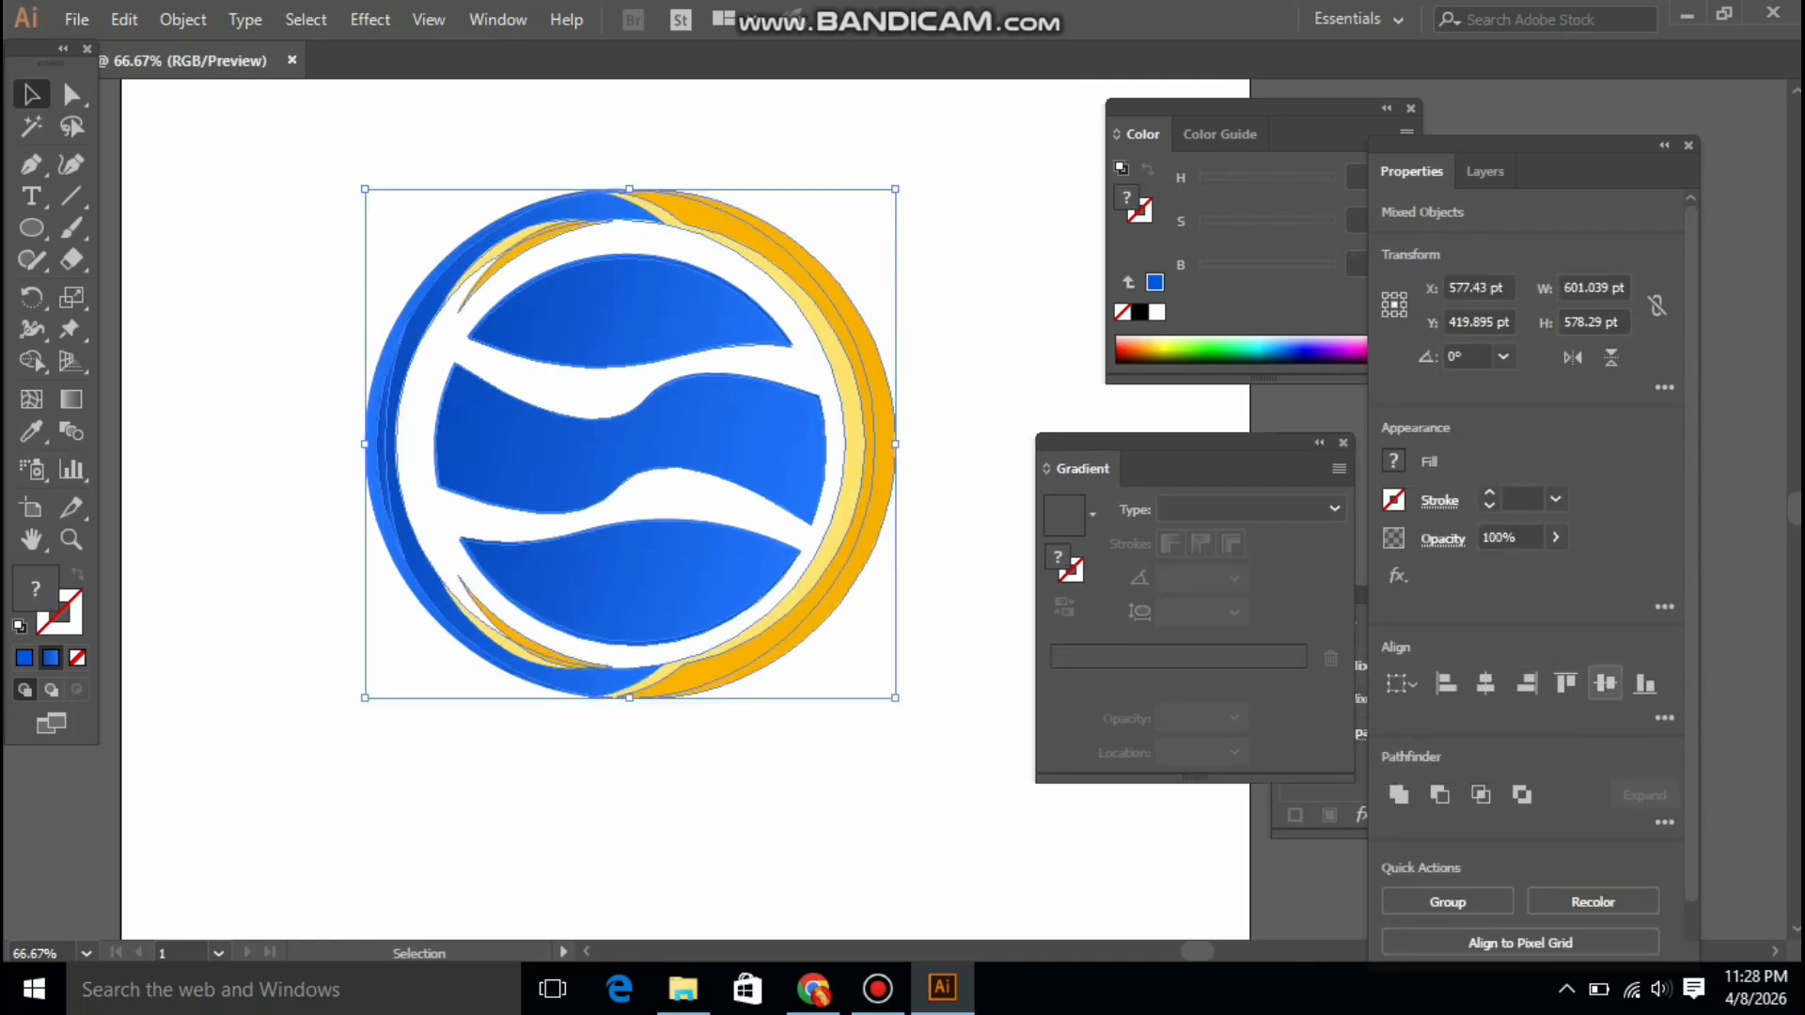
pyautogui.click(1064, 516)
pyautogui.hotkey('ctrl', 'shift', 'a')
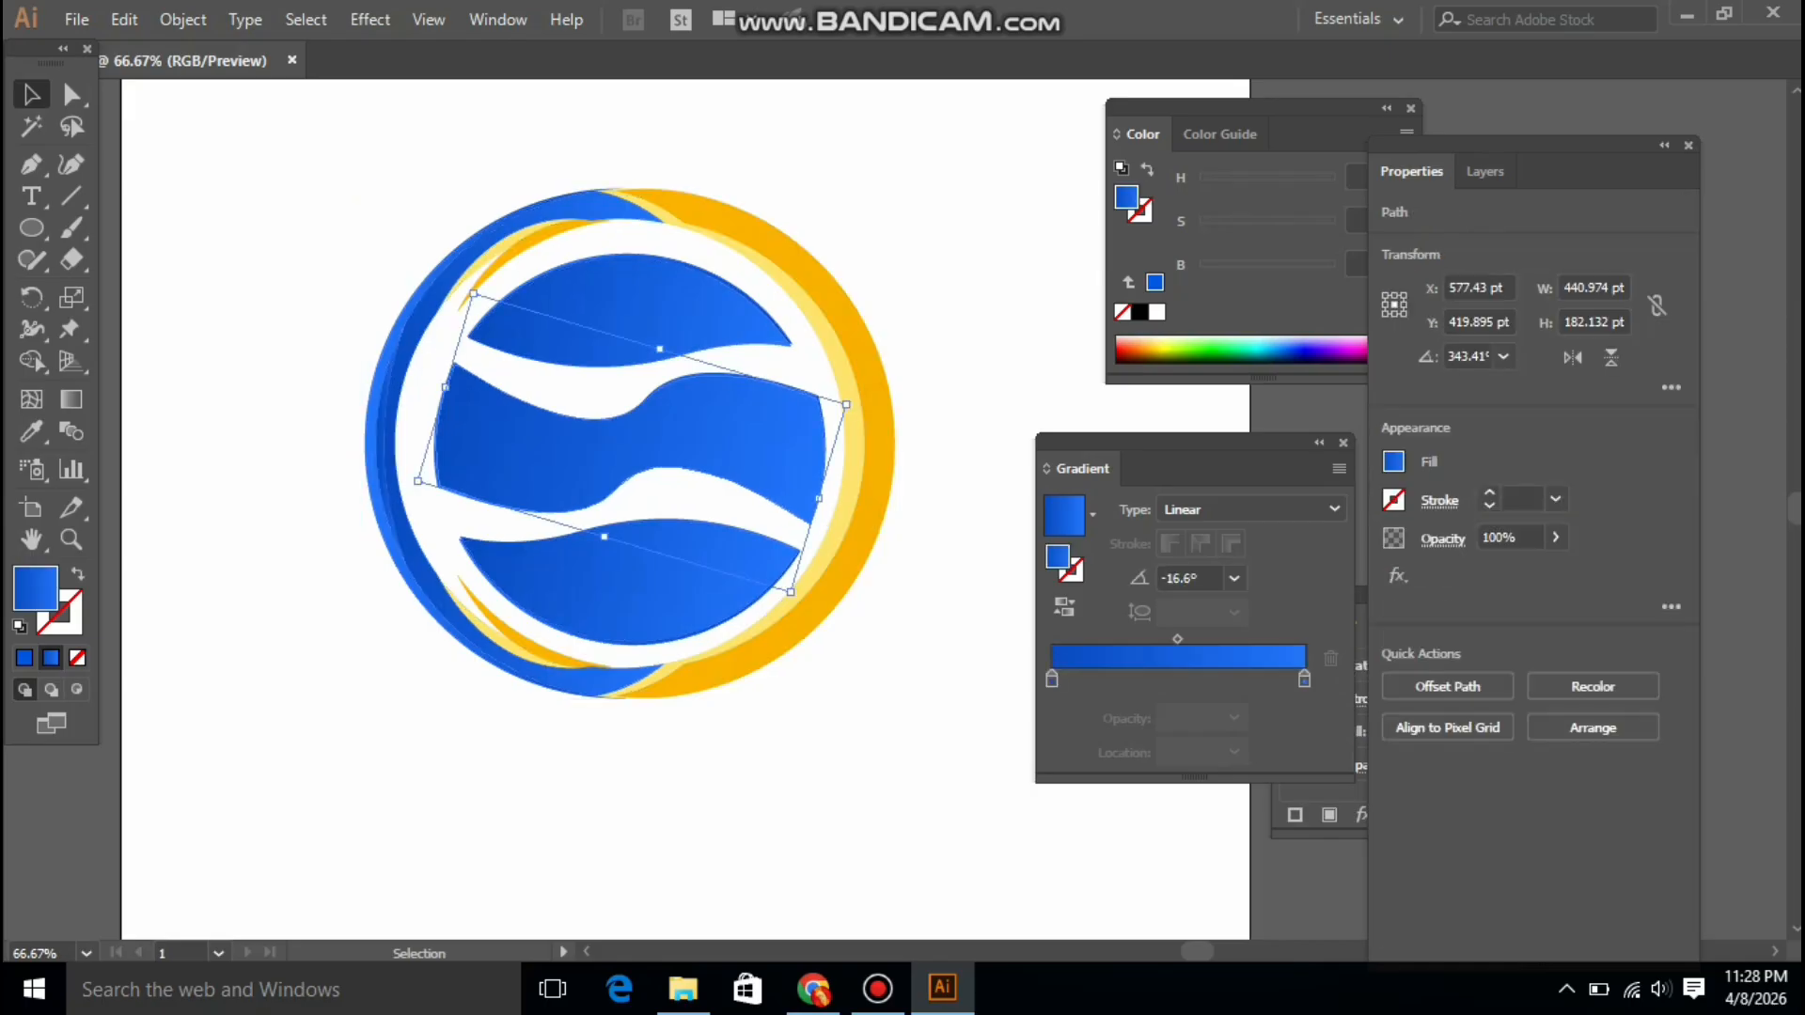
pyautogui.moveTo(615, 418); pyautogui.dragTo(302, 306)
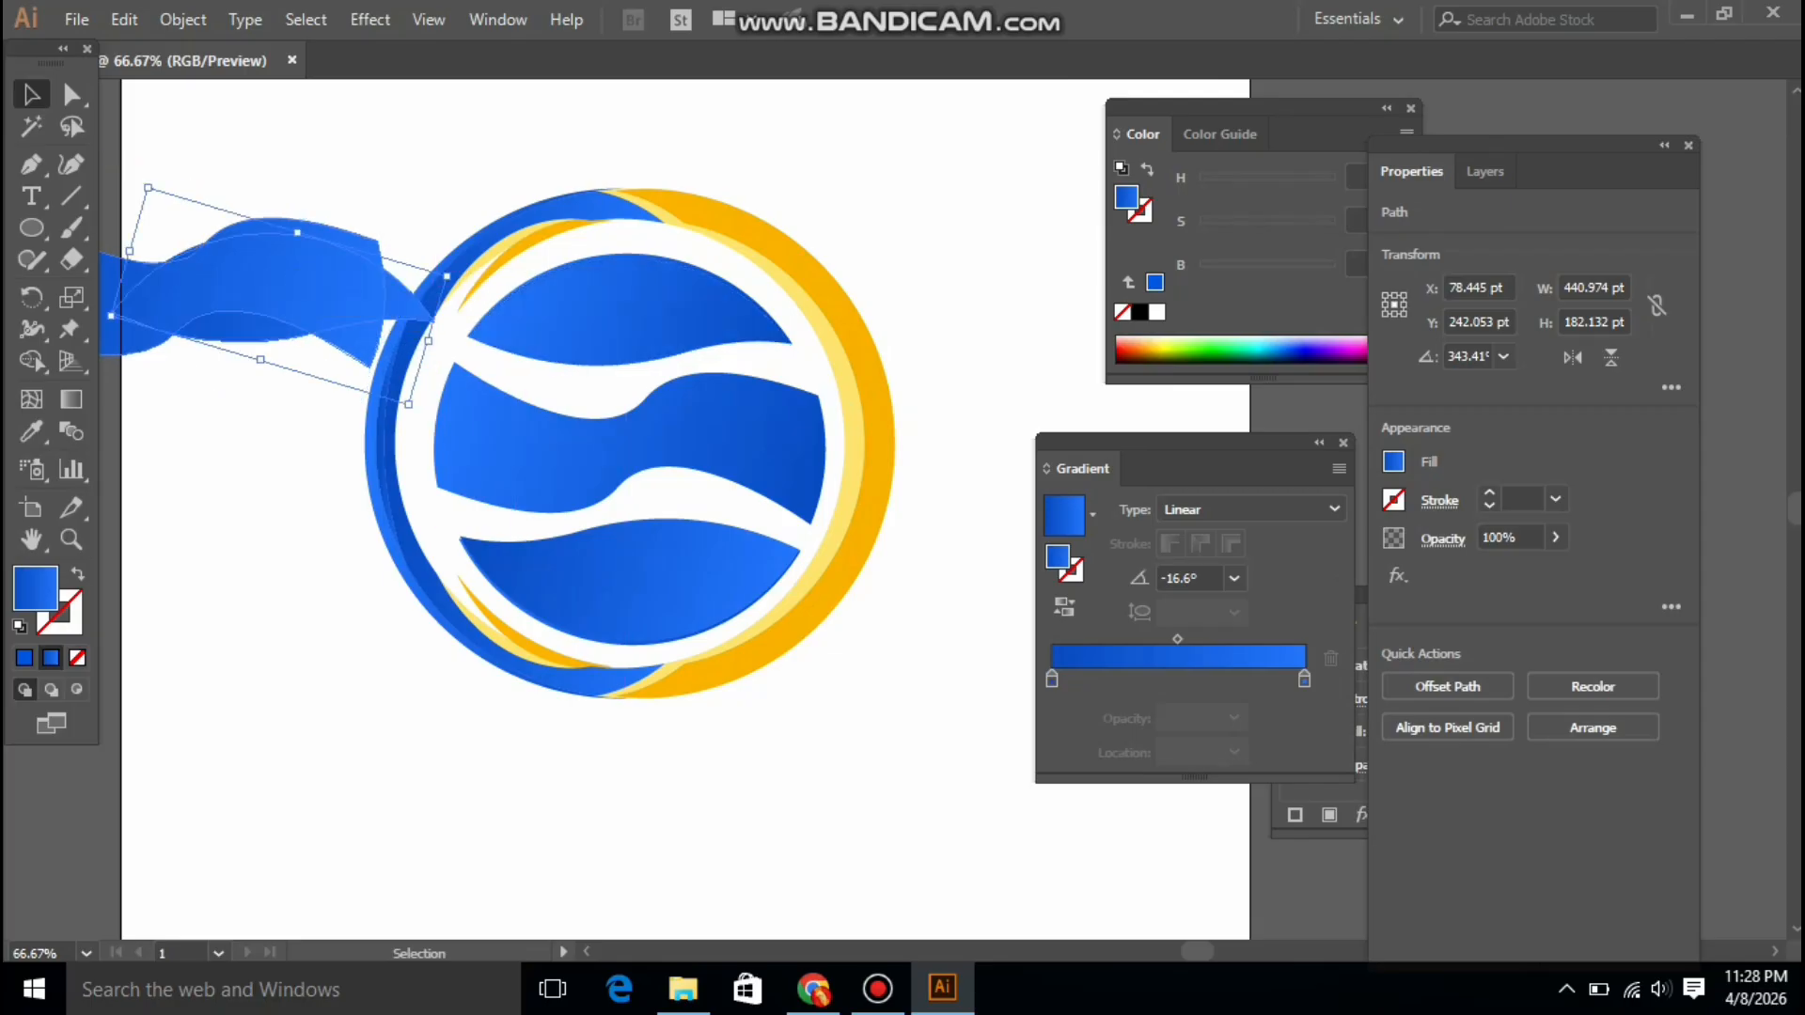
pyautogui.moveTo(639, 578); pyautogui.dragTo(240, 611)
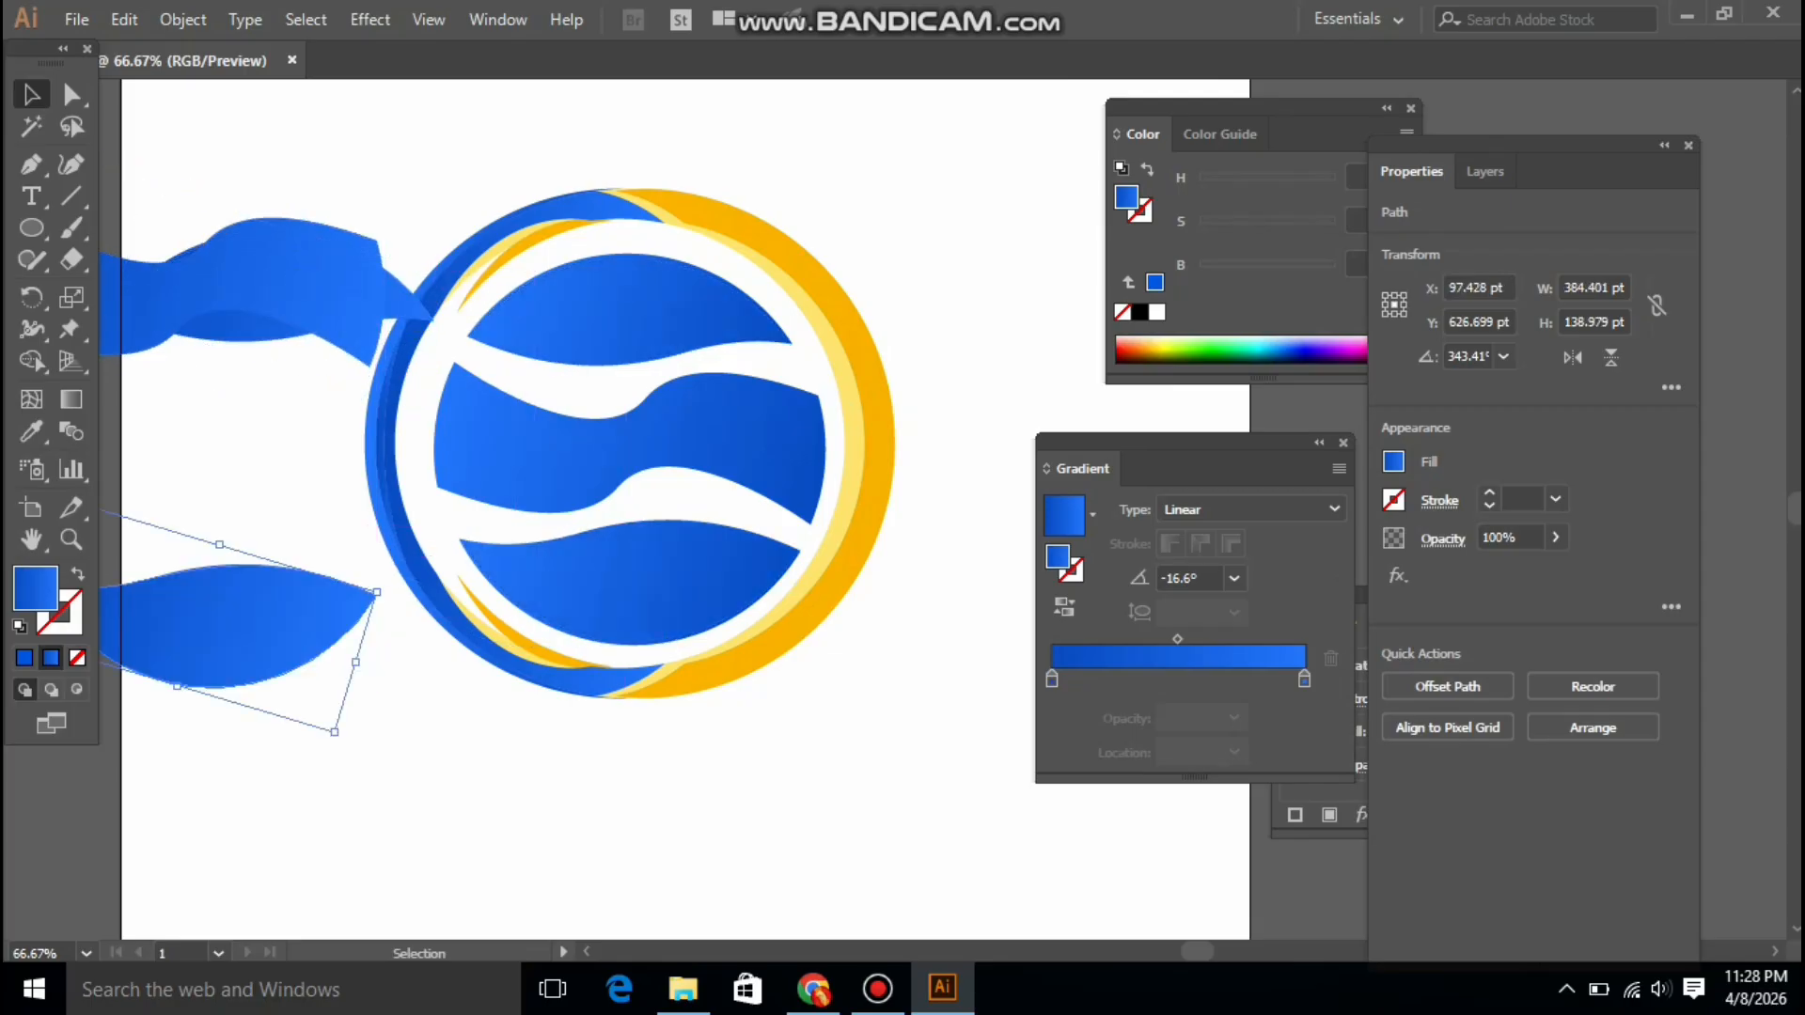
pyautogui.moveTo(185, 121); pyautogui.dragTo(264, 794)
pyautogui.press('Delete')
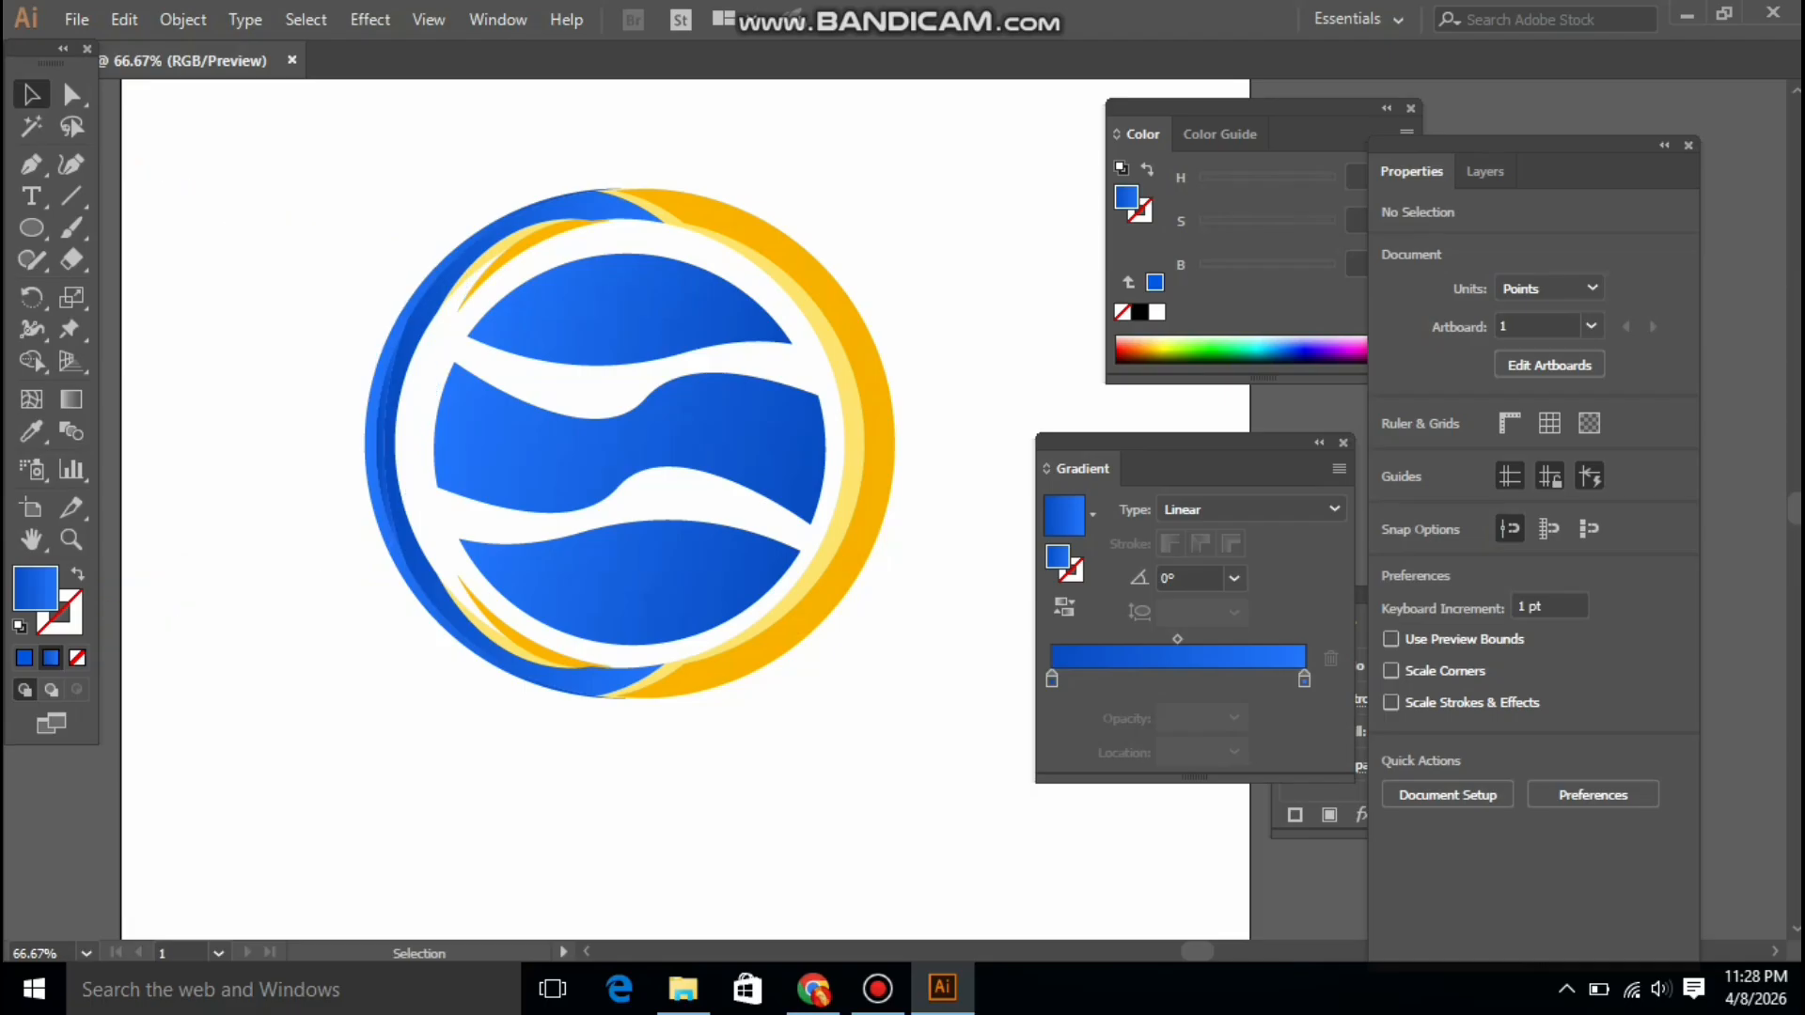
# Rotate the blue and orange outer ring group about 38.6° counter-clockwise around the globe
pyautogui.hotkey('ctrl', 'a')
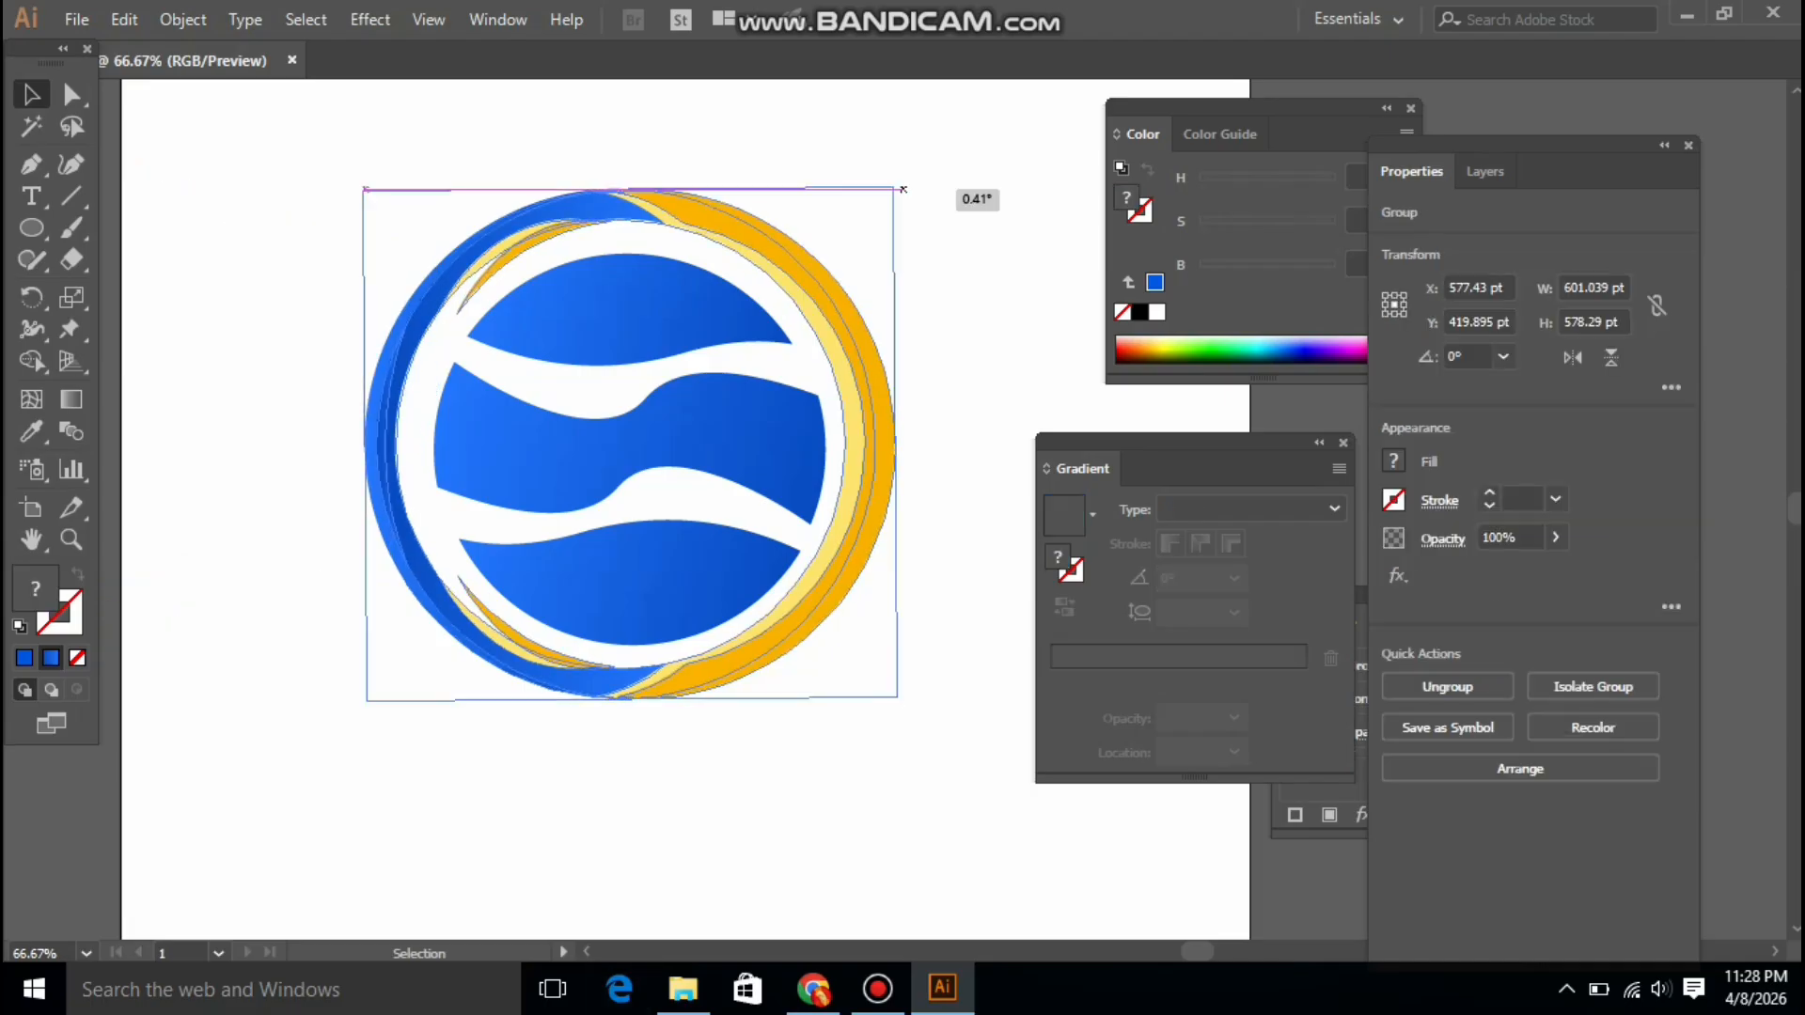
pyautogui.moveTo(935, 183); pyautogui.dragTo(794, 94)
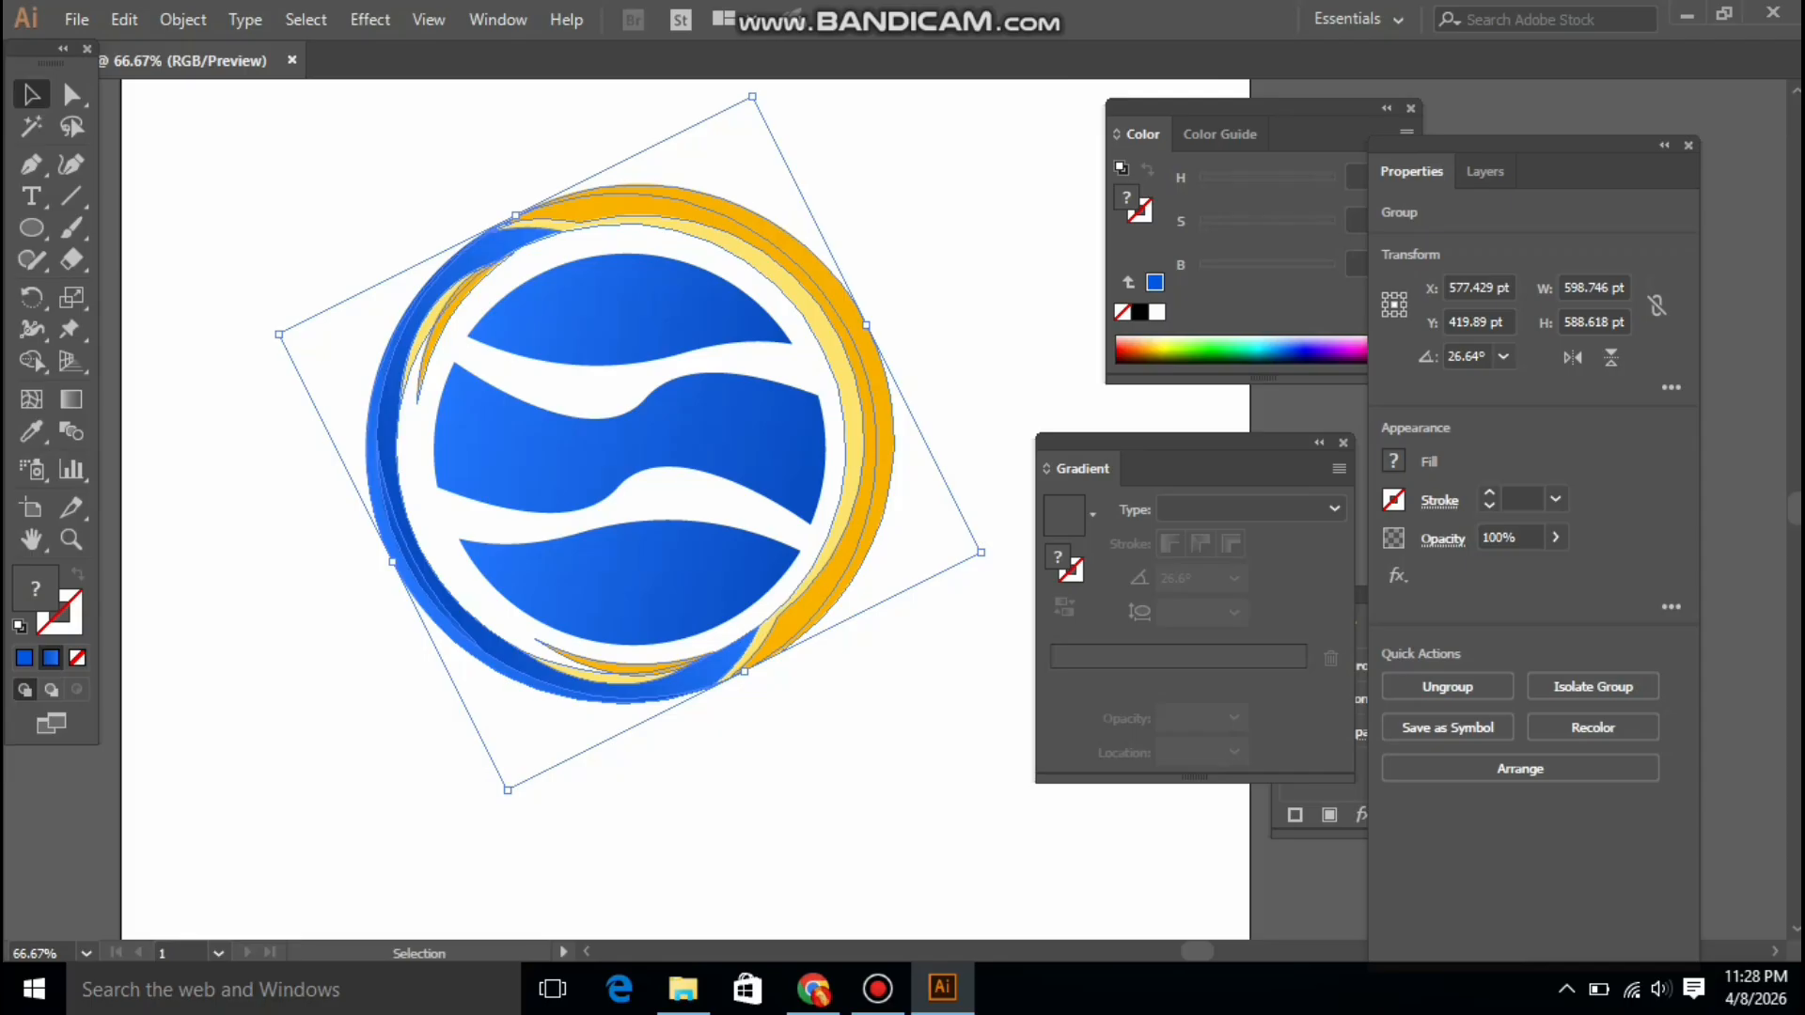
pyautogui.moveTo(799, 89)
pyautogui.mouseDown()
pyautogui.moveTo(718, 81)
pyautogui.moveTo(808, 80)
pyautogui.mouseUp()
pyautogui.hotkey('ctrl', 'shift', 'a')
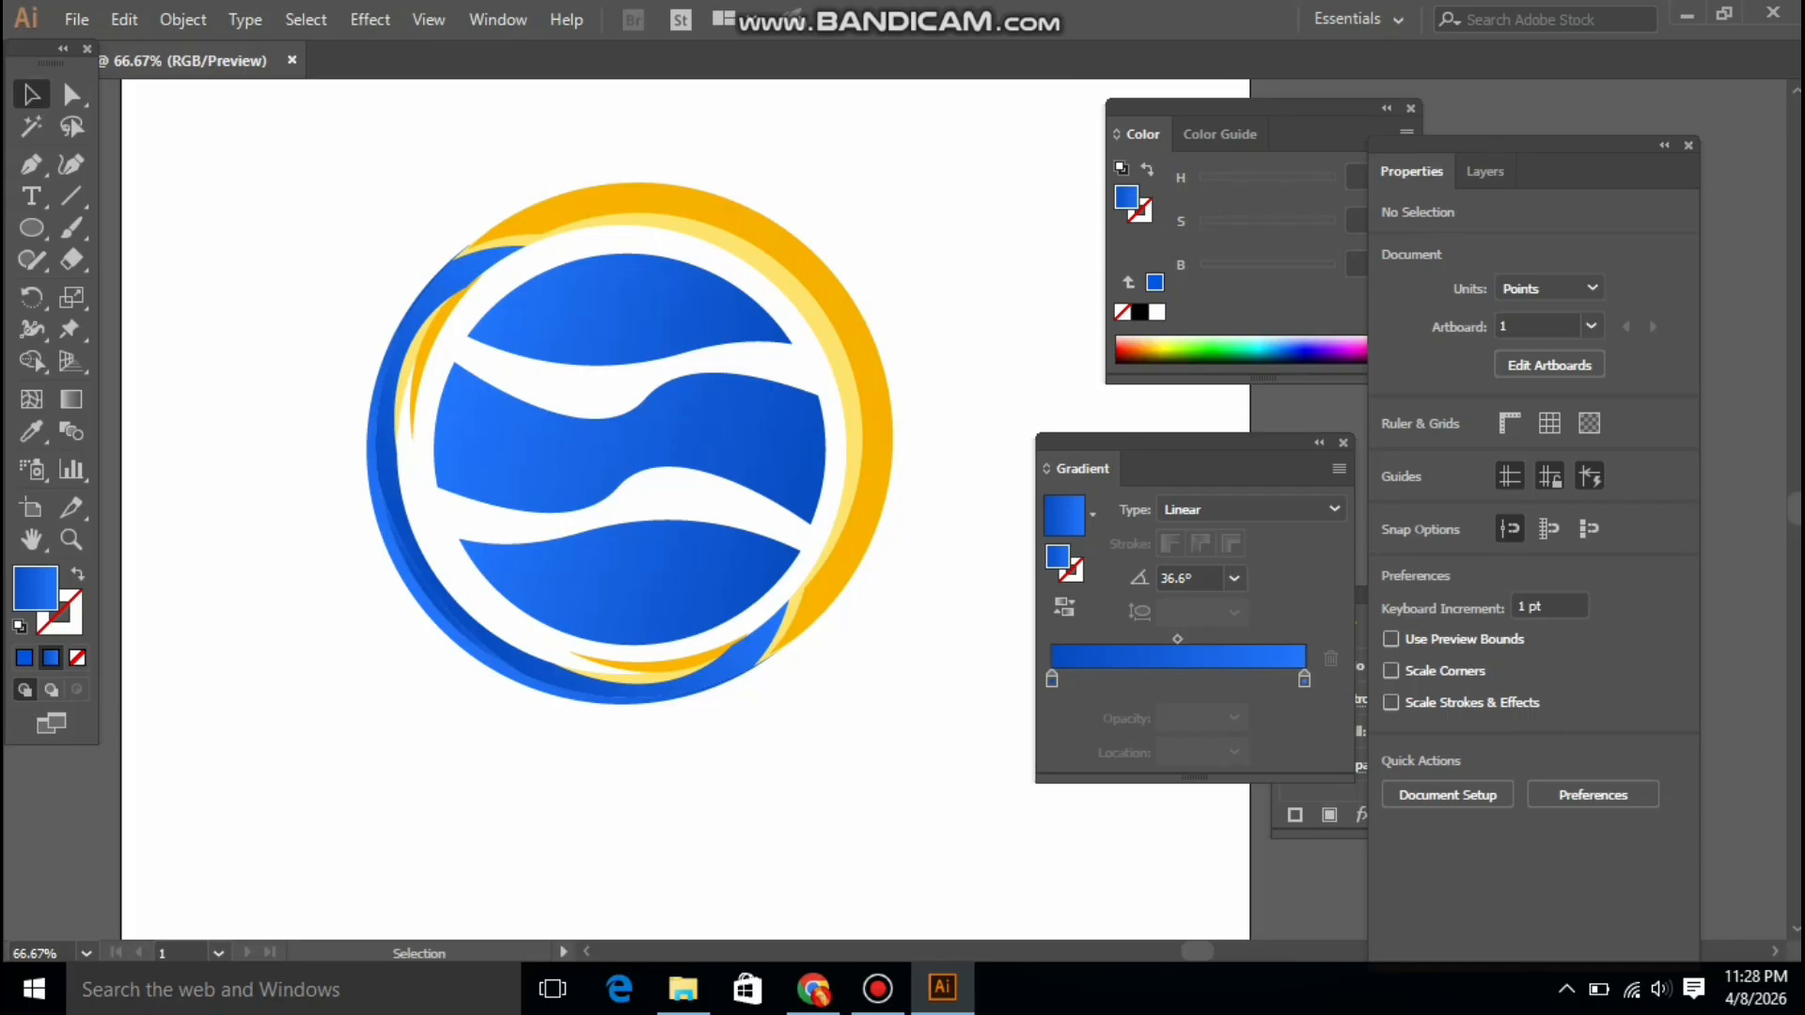
pyautogui.hotkey('ctrl', 'a')
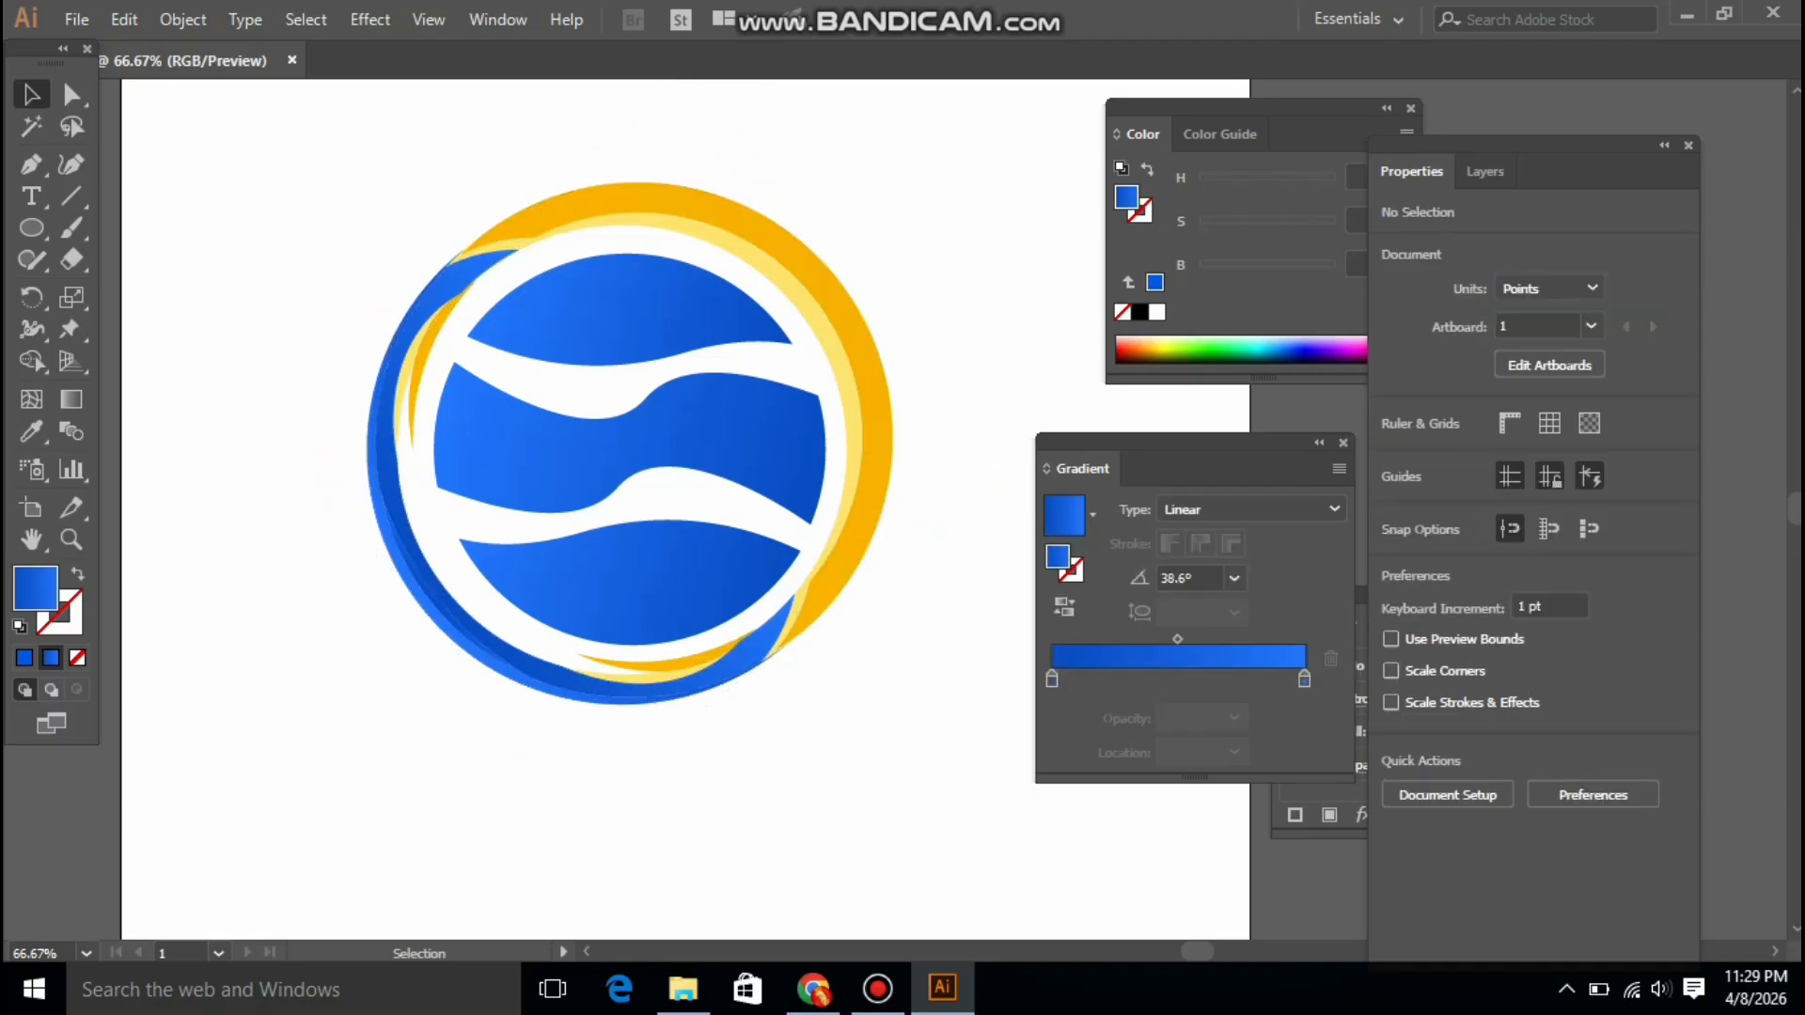
# Draw a three-pointed crown shape with the Pen tool along the orange ring's upper right edge
pyautogui.press('z')
pyautogui.hotkey('ctrl', '-')
pyautogui.moveTo(883, 468); pyautogui.dragTo(605, 487)
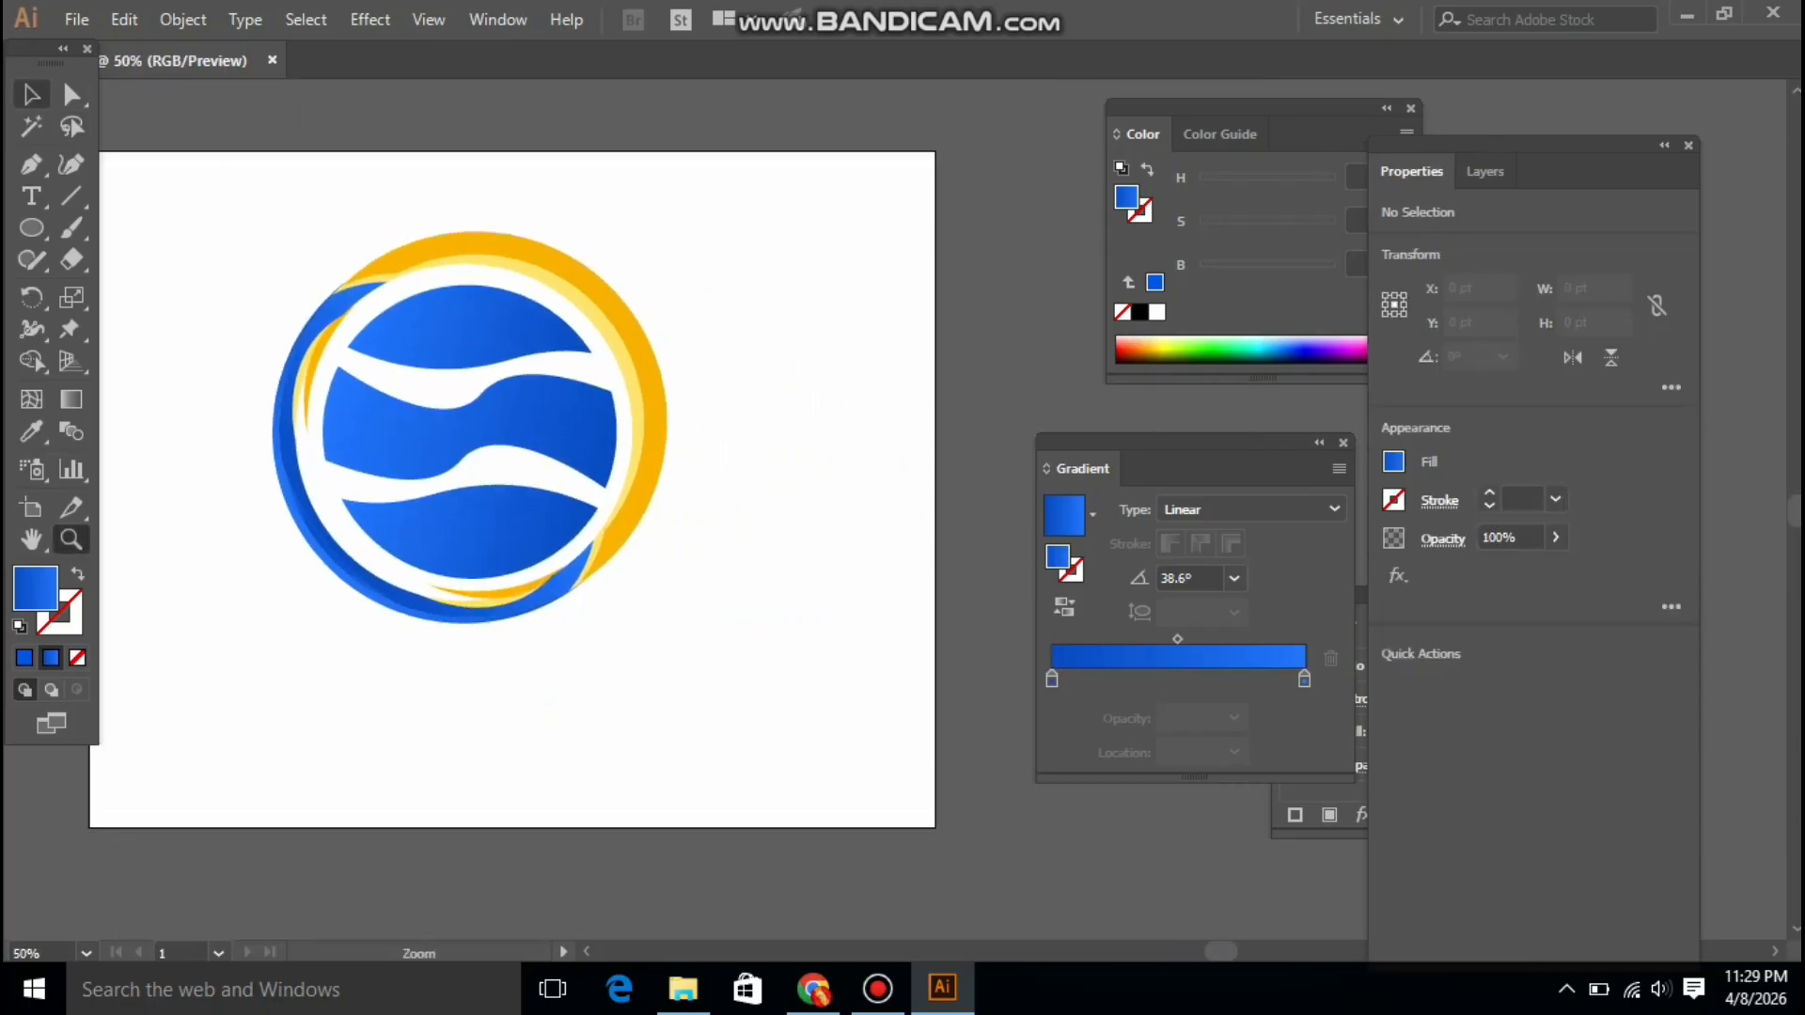
pyautogui.click(31, 94)
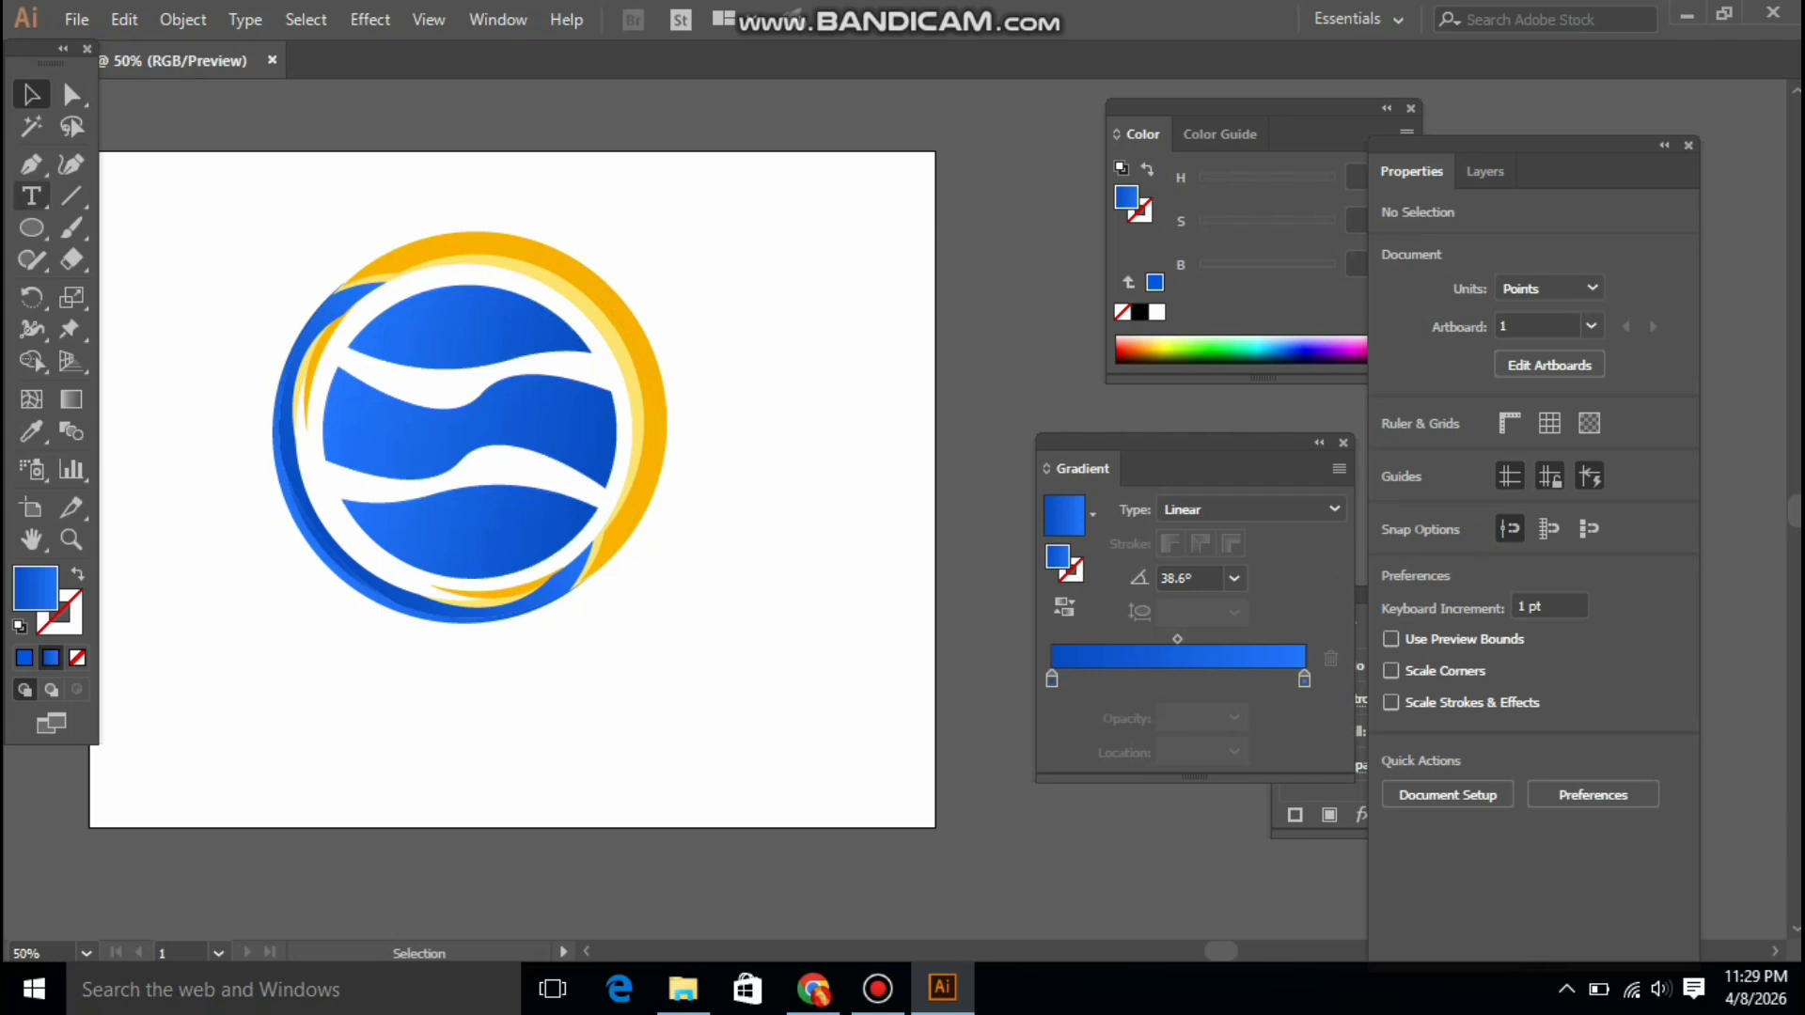
pyautogui.click(31, 165)
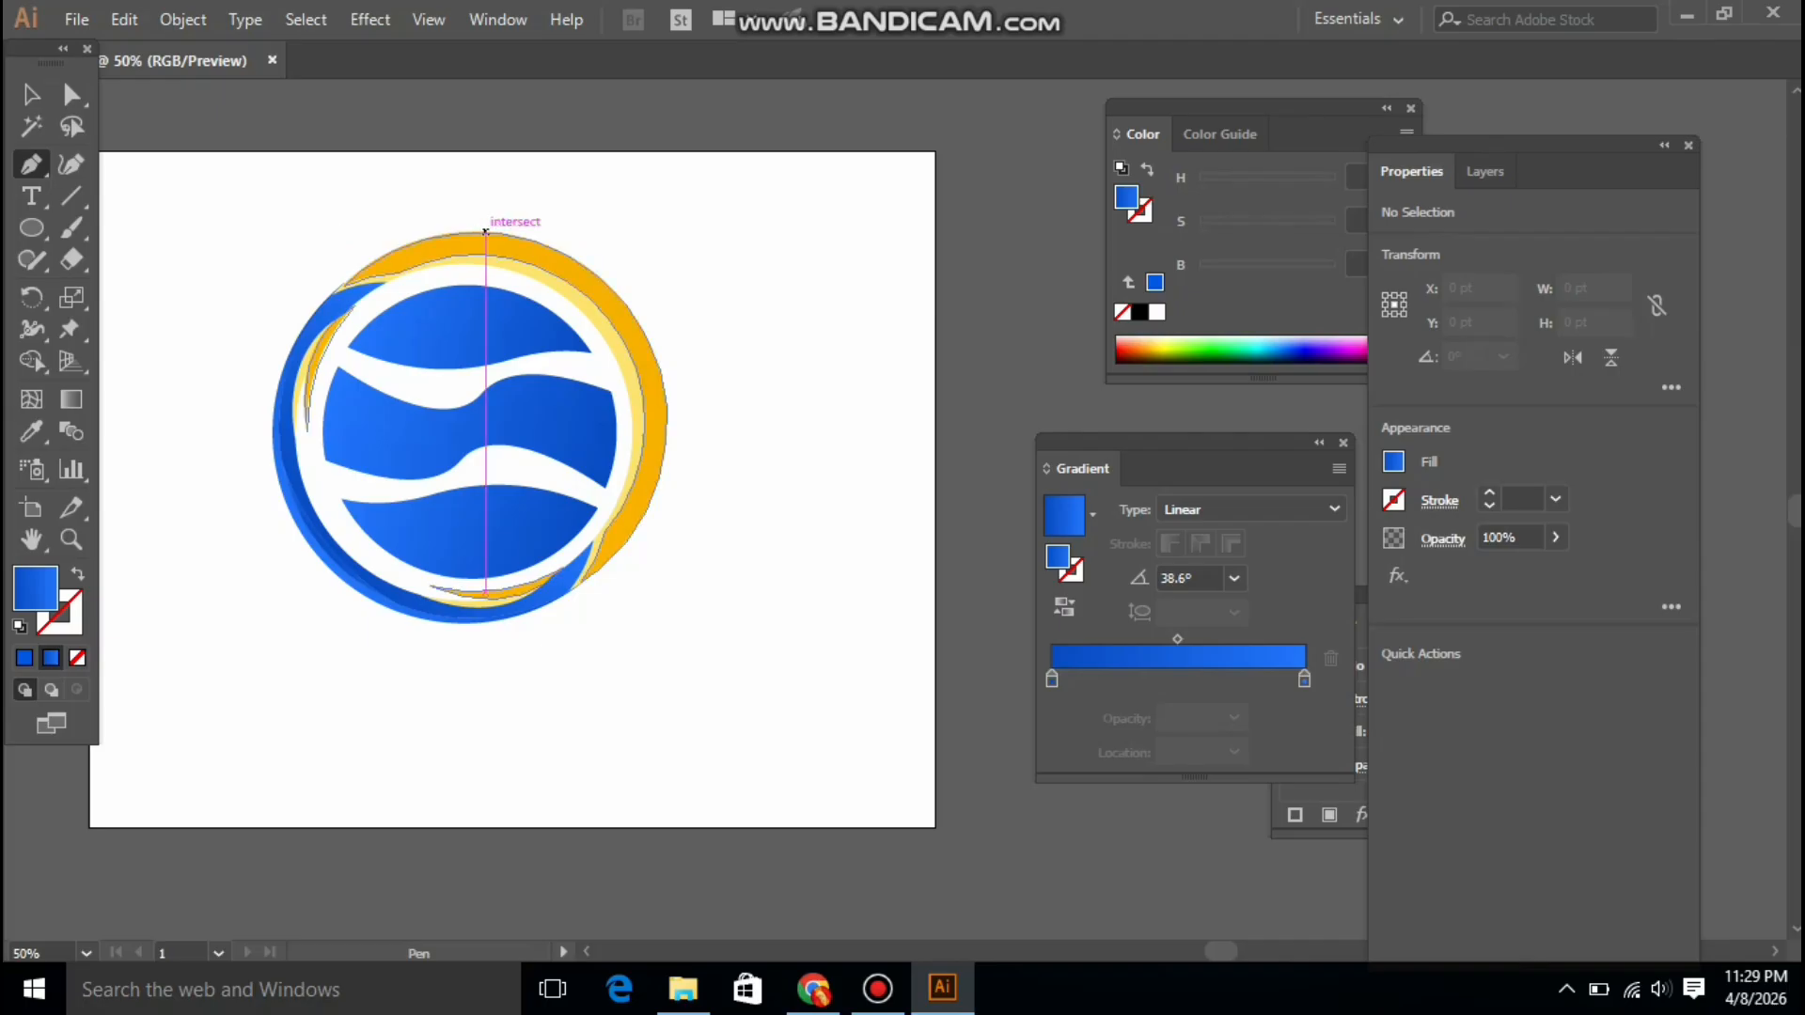
pyautogui.click(485, 231)
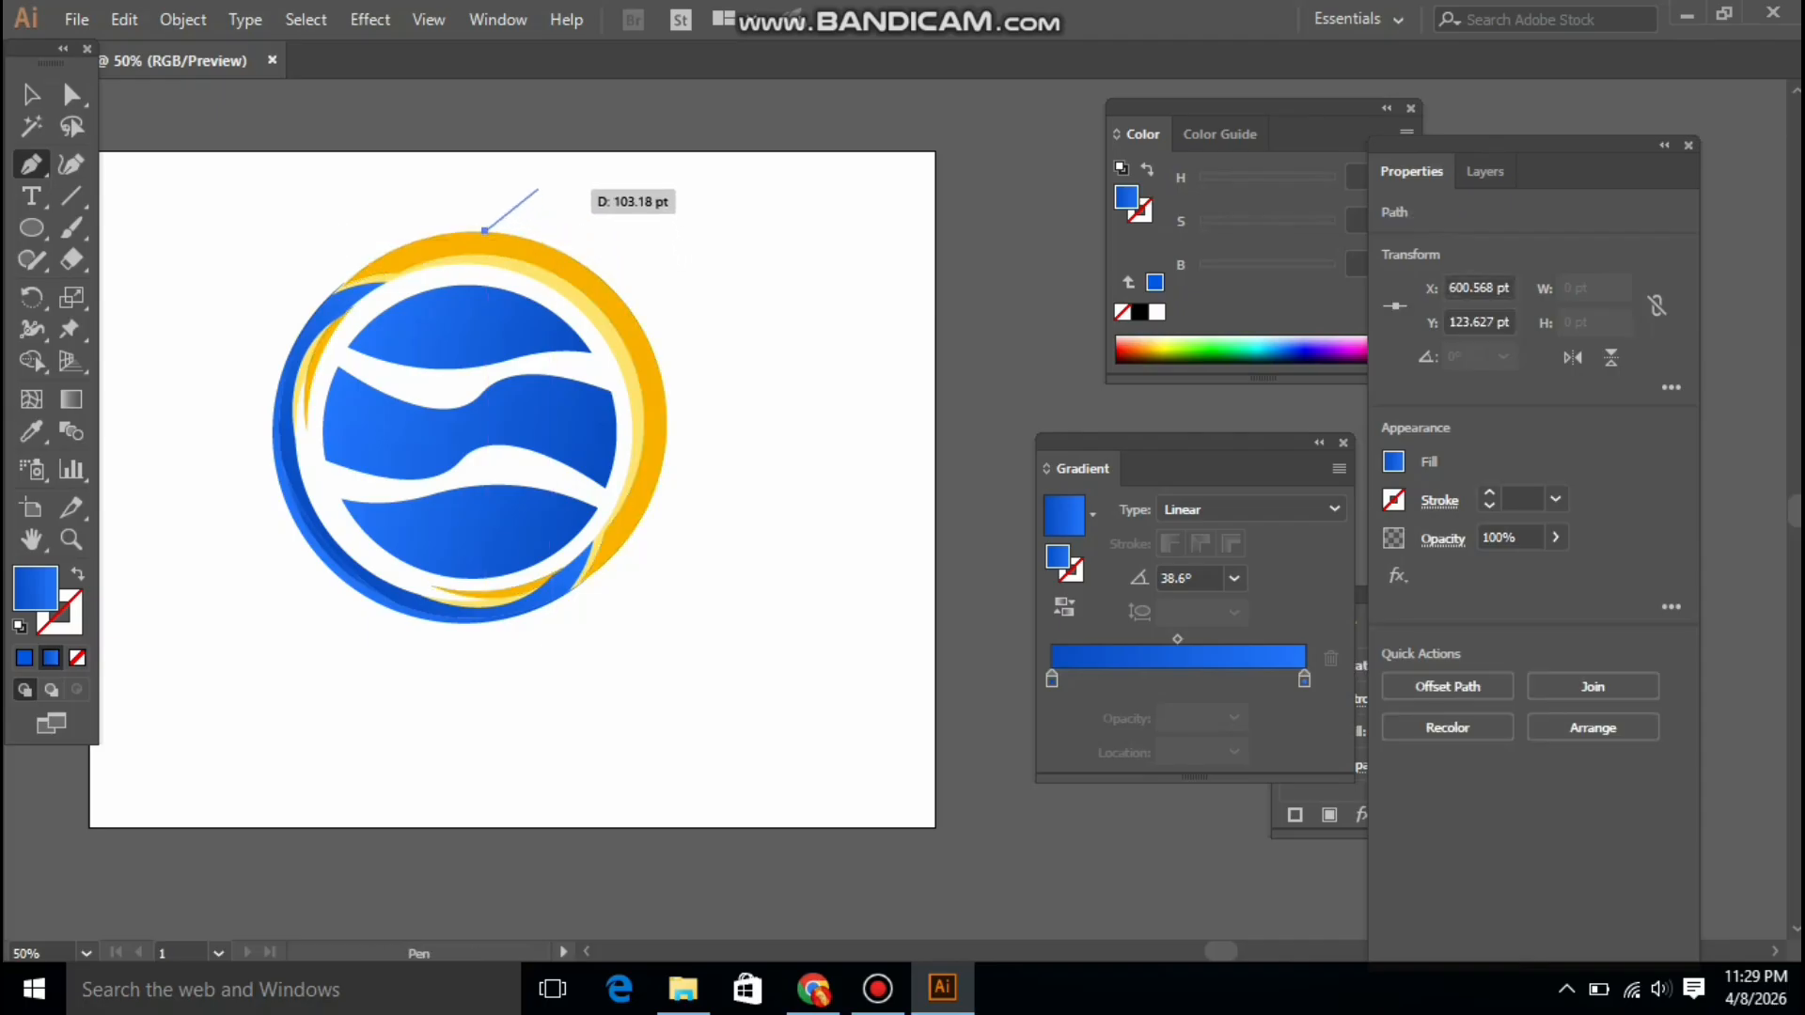
pyautogui.click(538, 190)
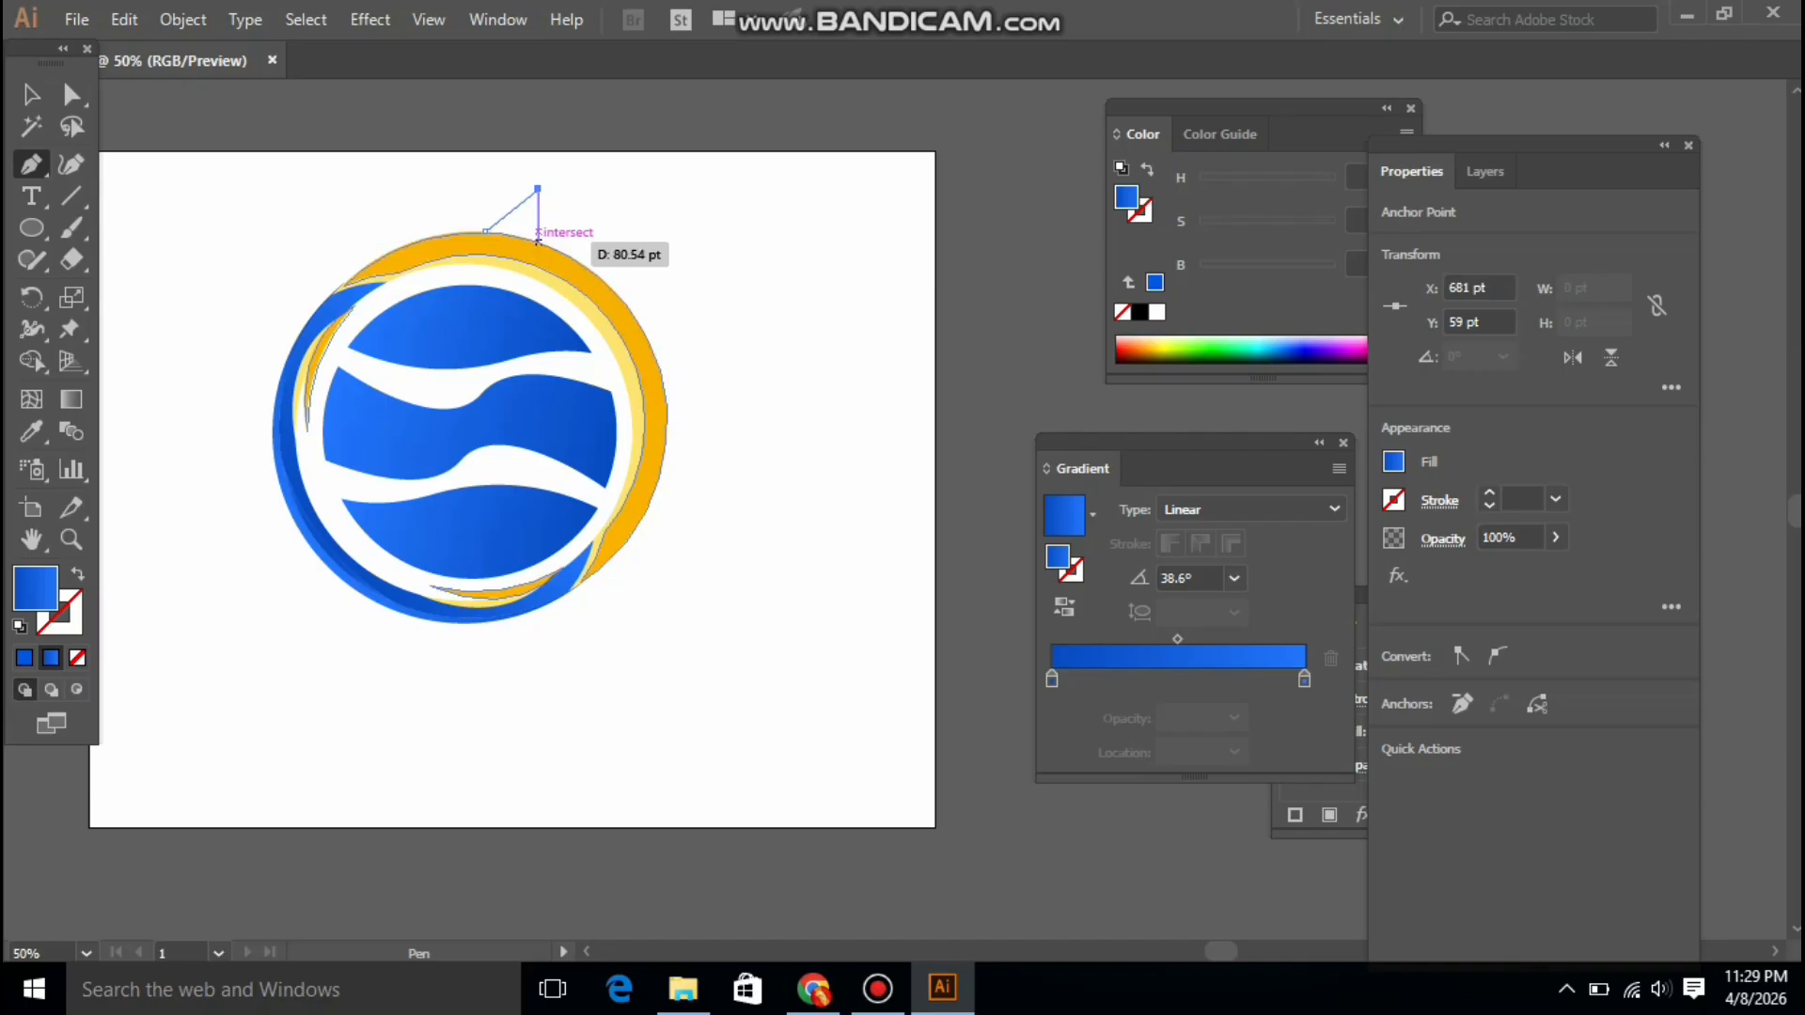
pyautogui.click(538, 241)
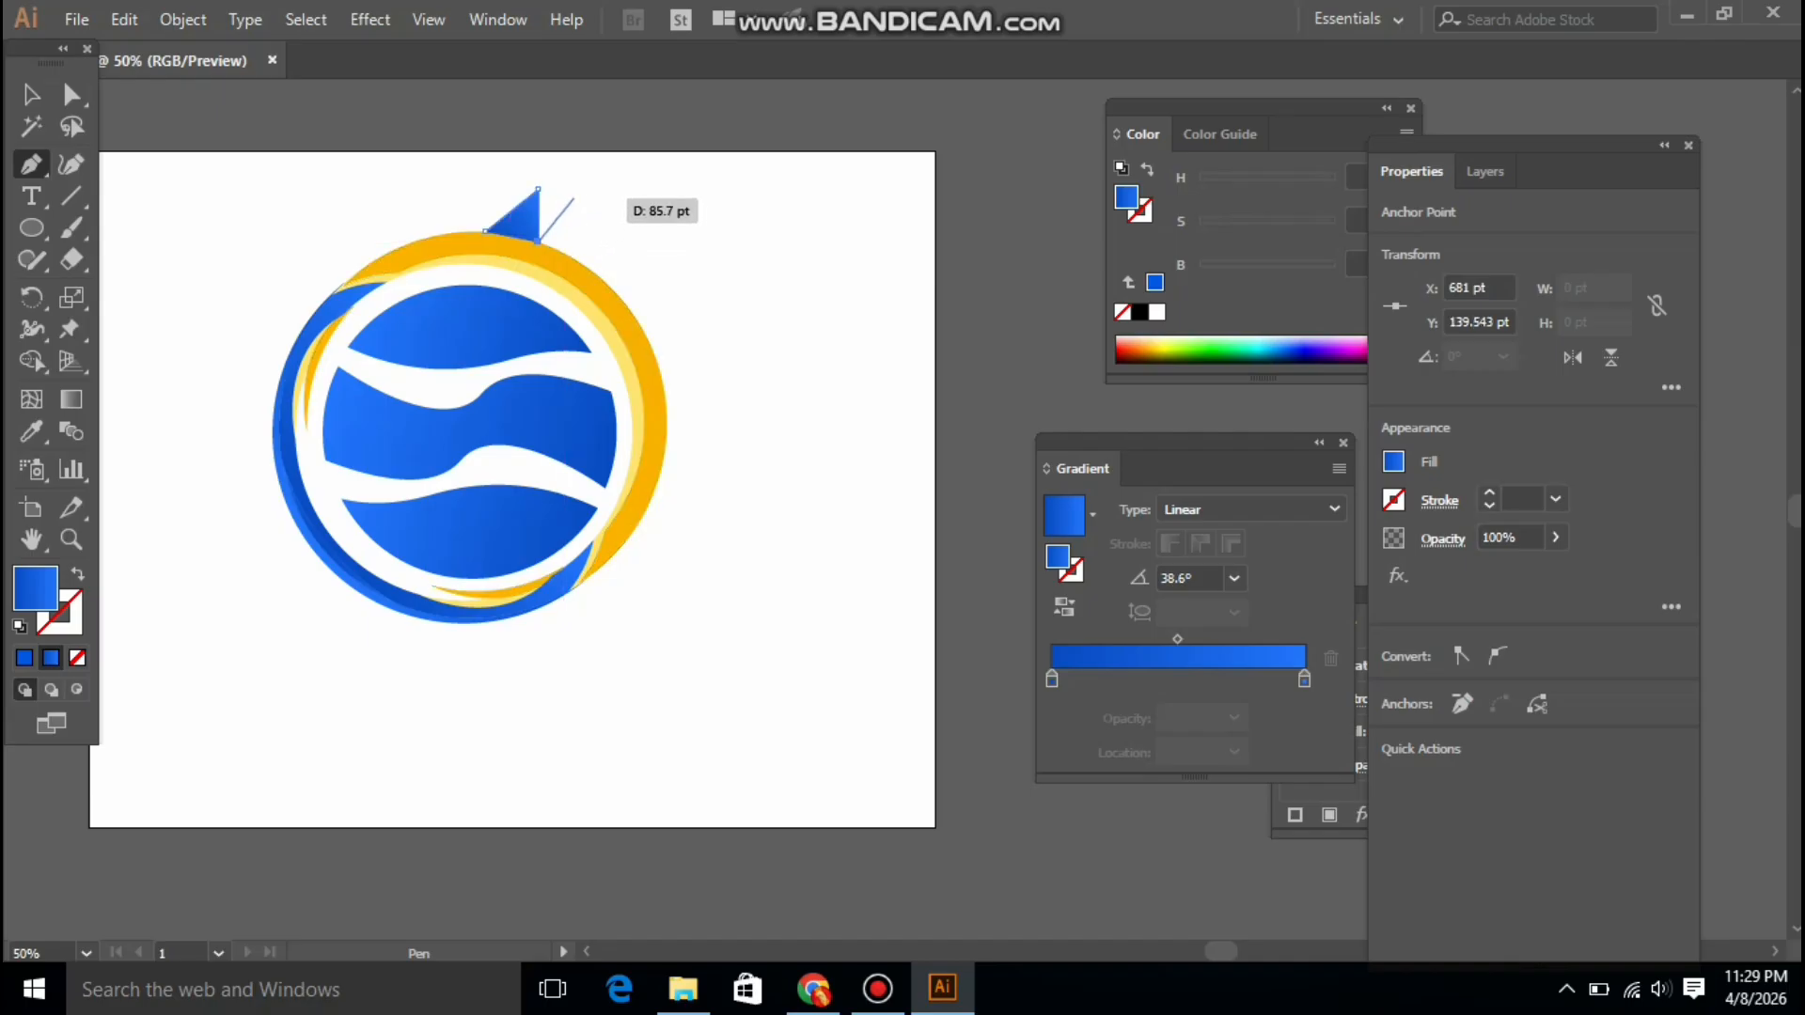
pyautogui.click(573, 197)
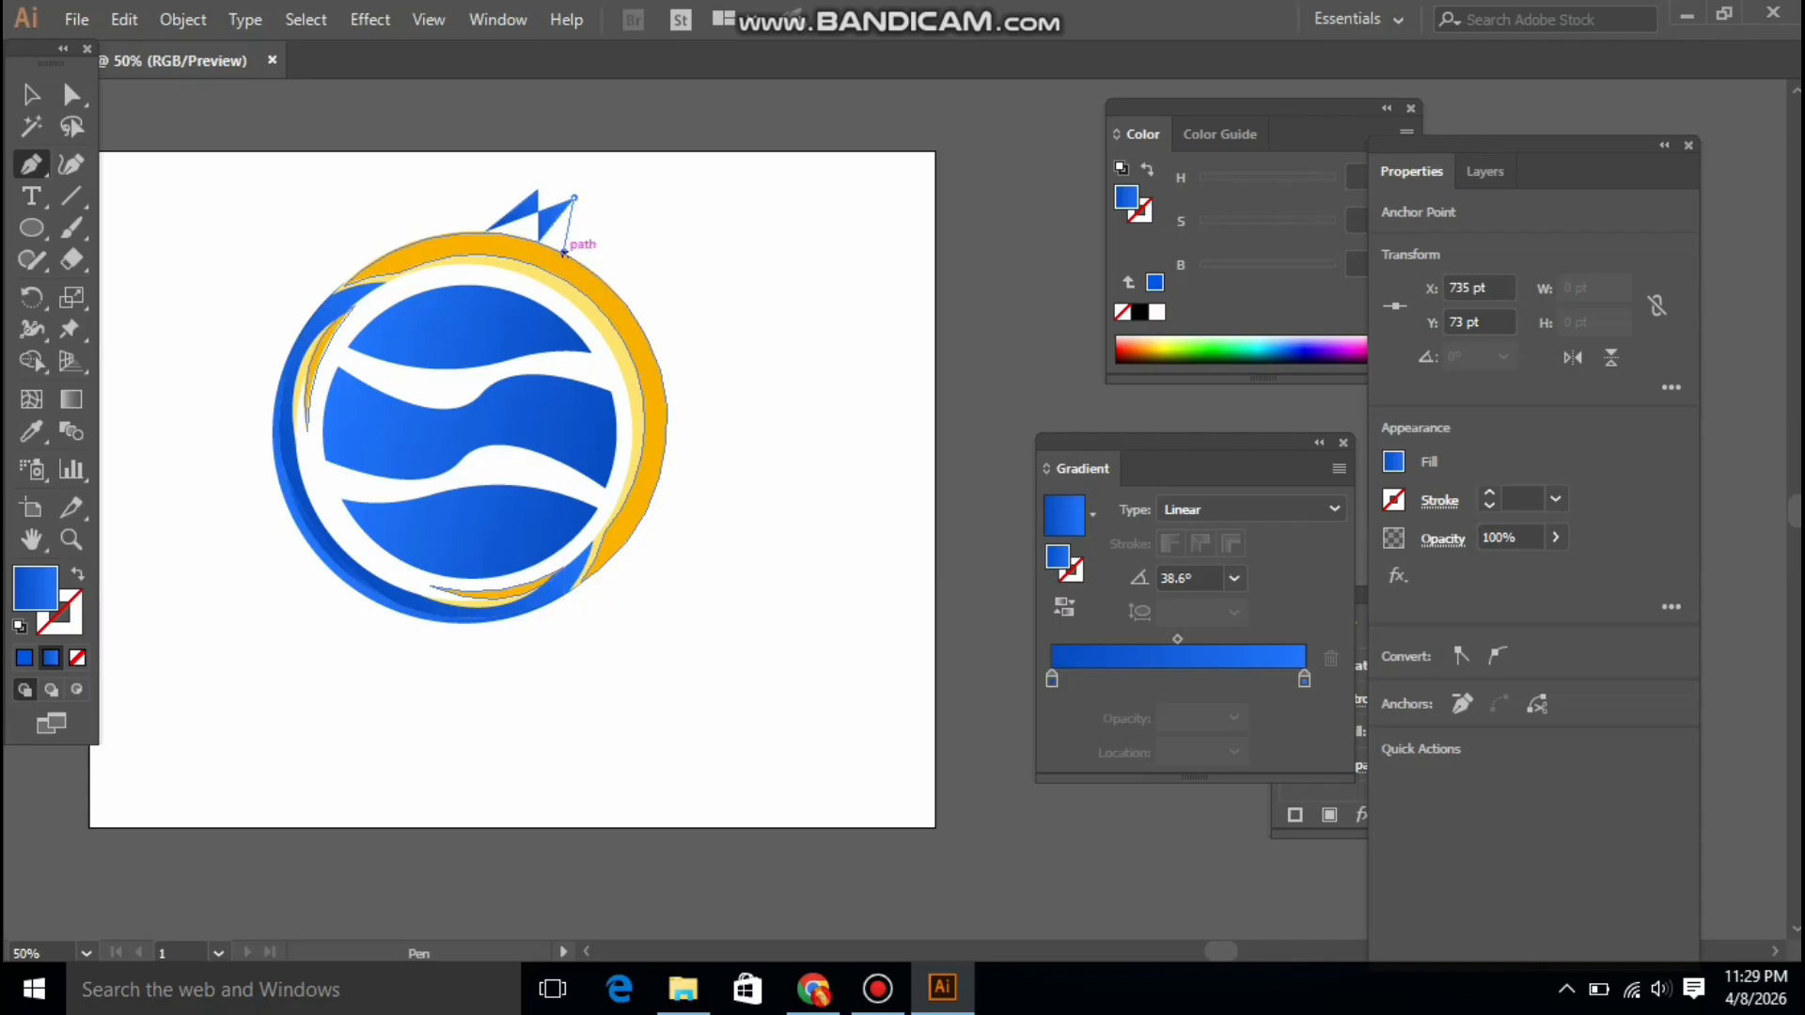
pyautogui.click(562, 252)
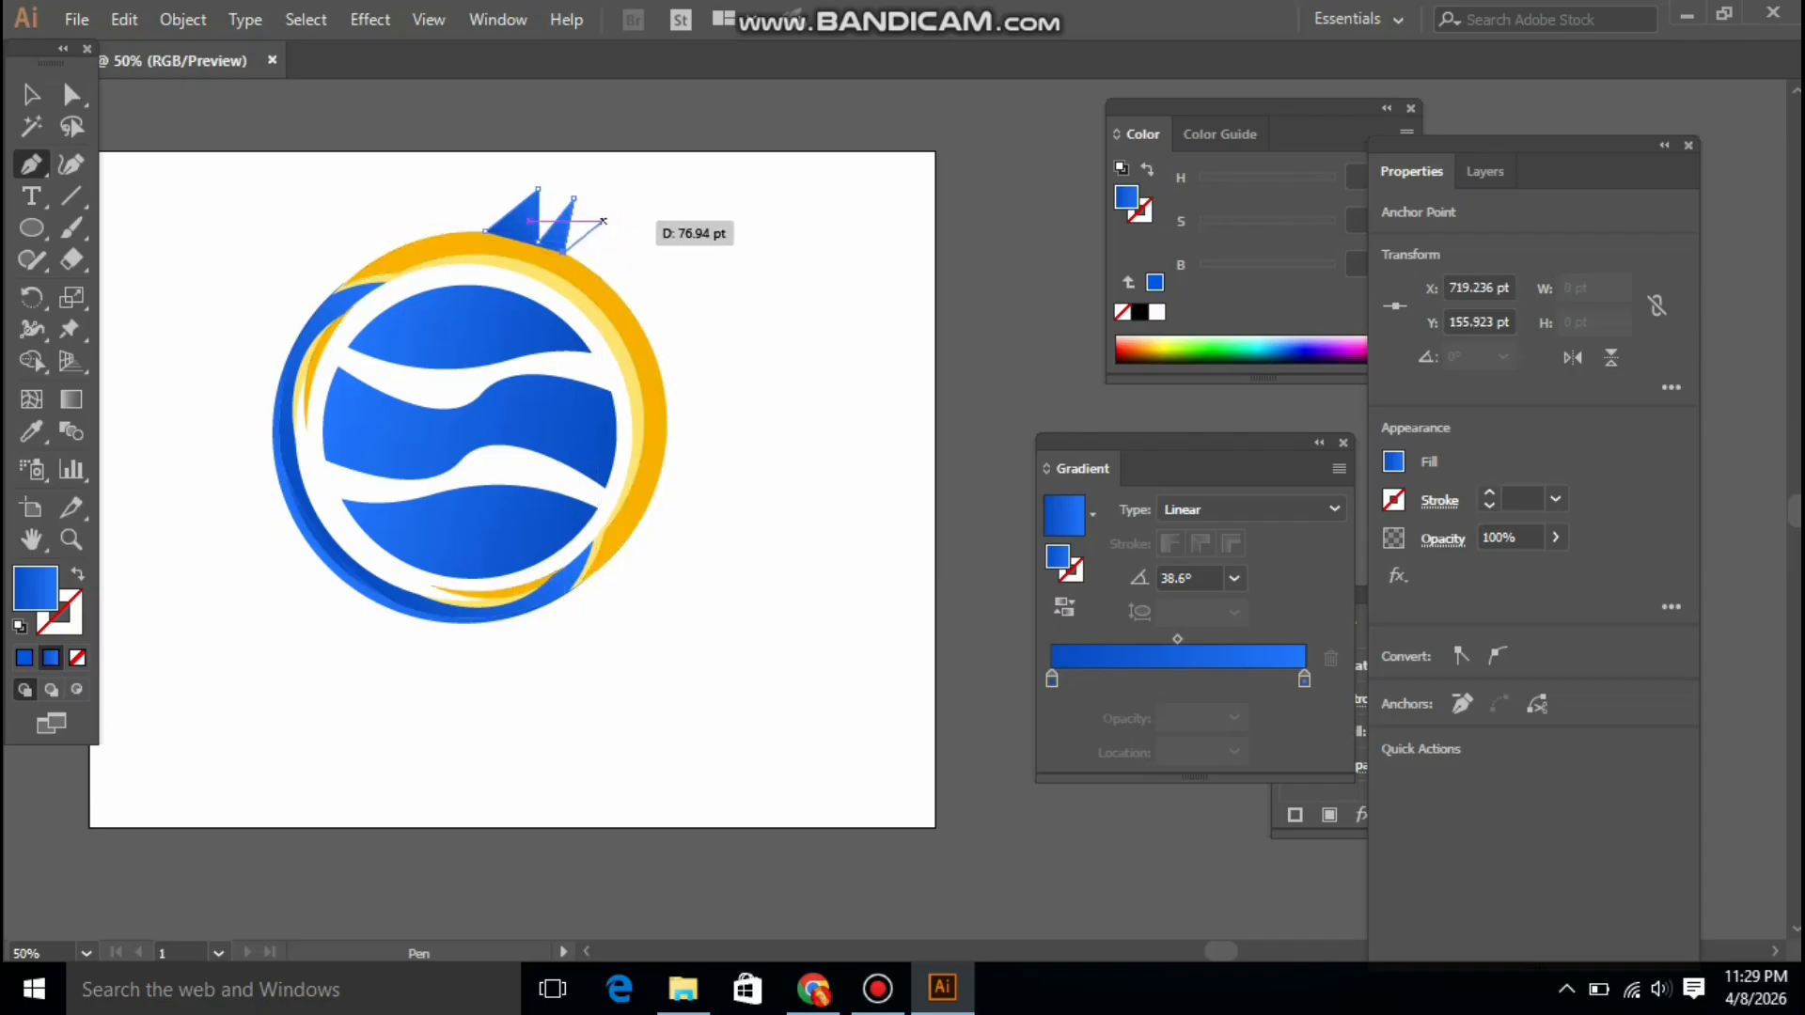
pyautogui.click(605, 213)
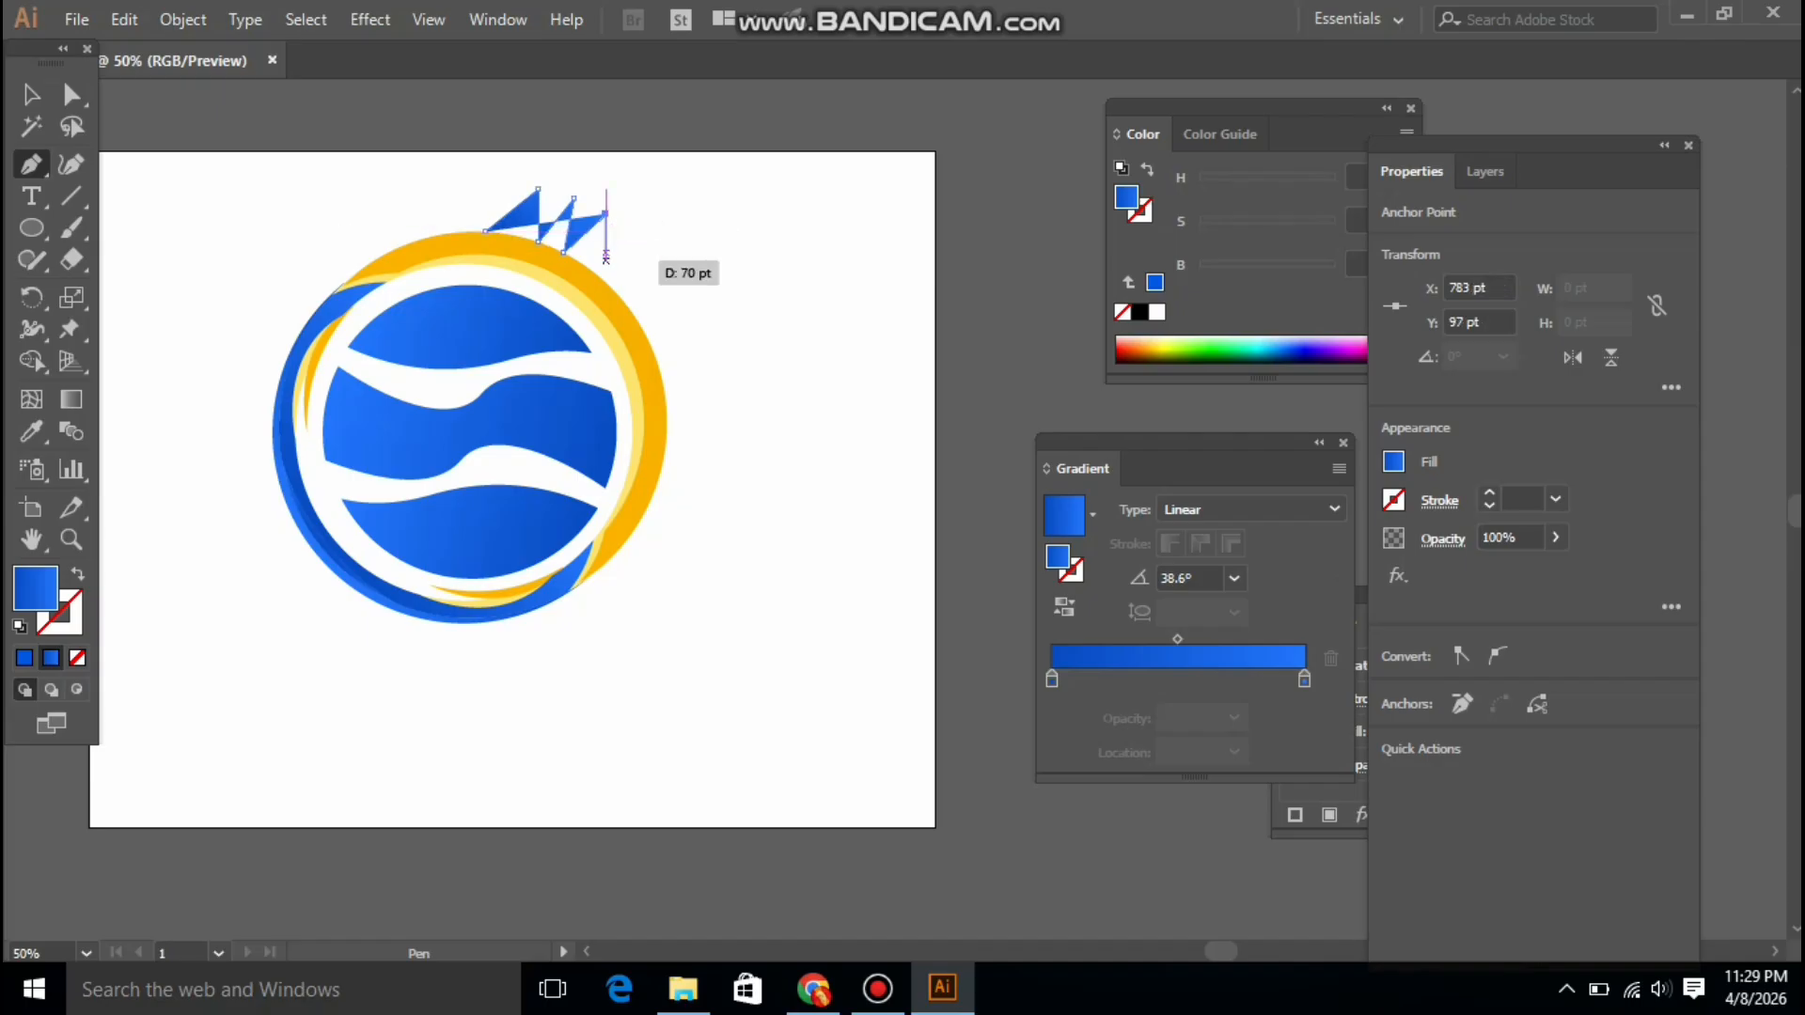
pyautogui.click(598, 274)
pyautogui.press('v')
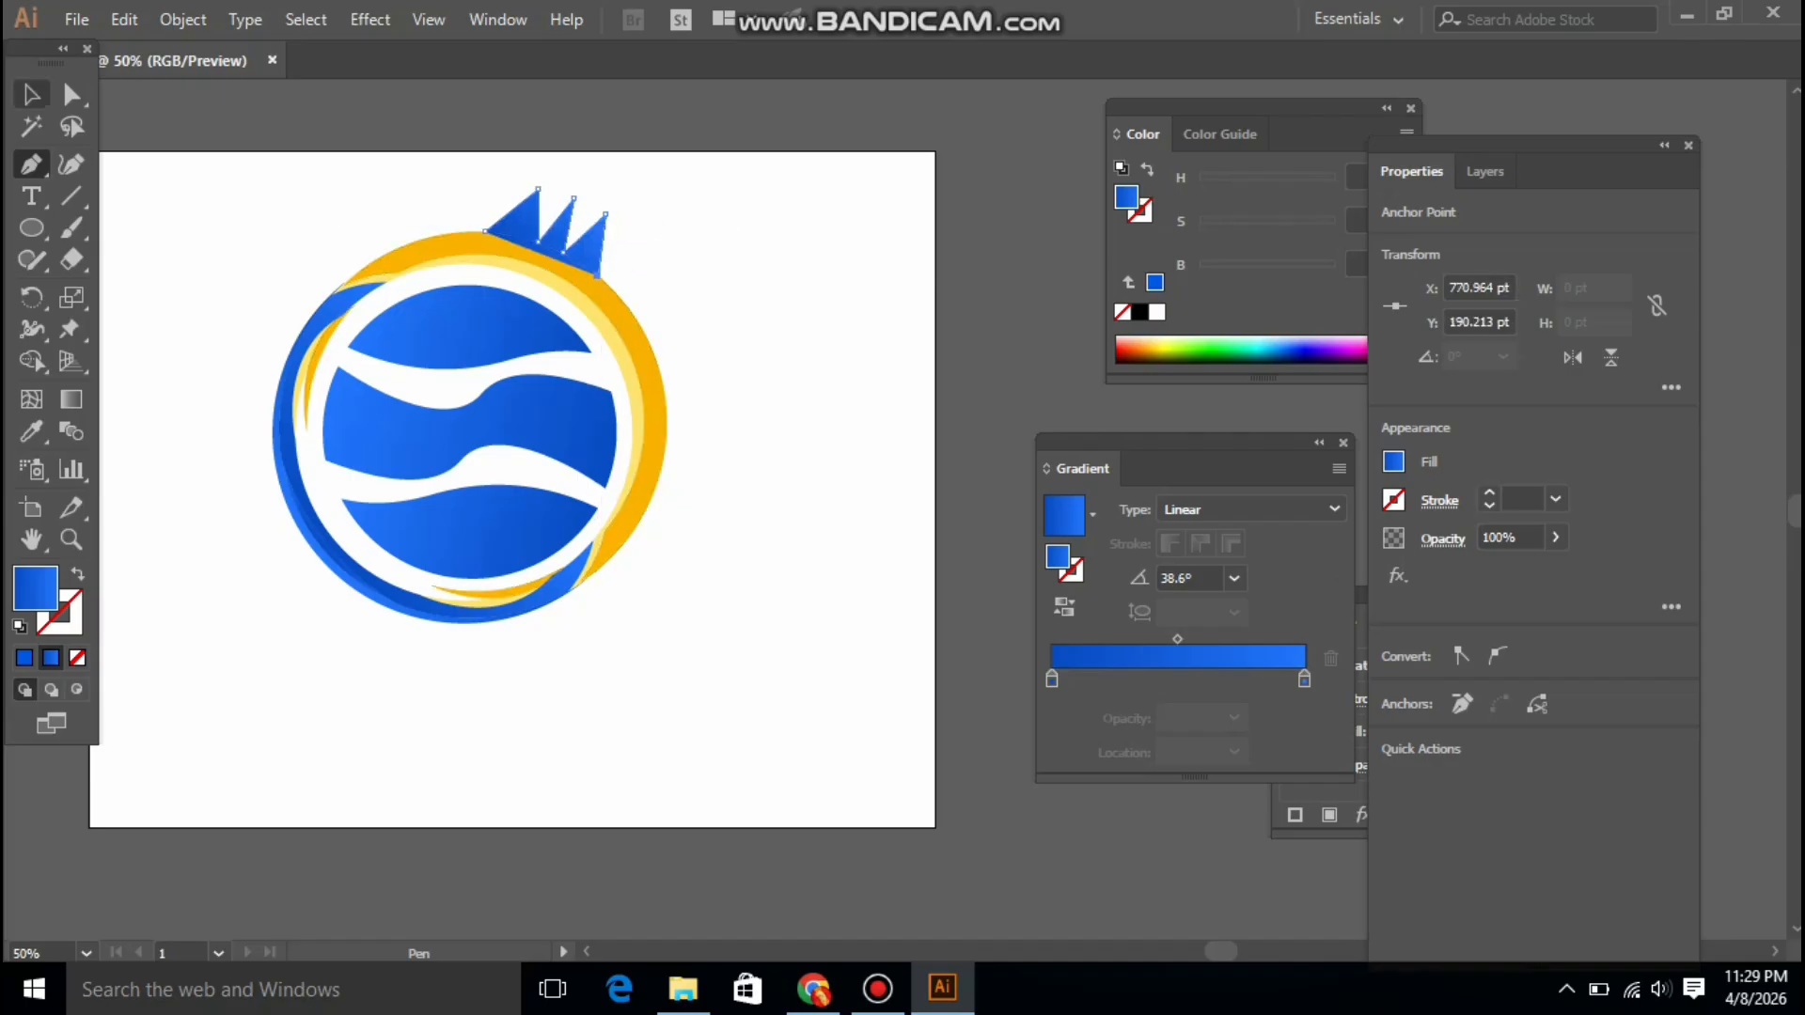
# Round the corners of the crown's three peaks into smooth, cloud-like bumps on the orange ring
pyautogui.press('a')
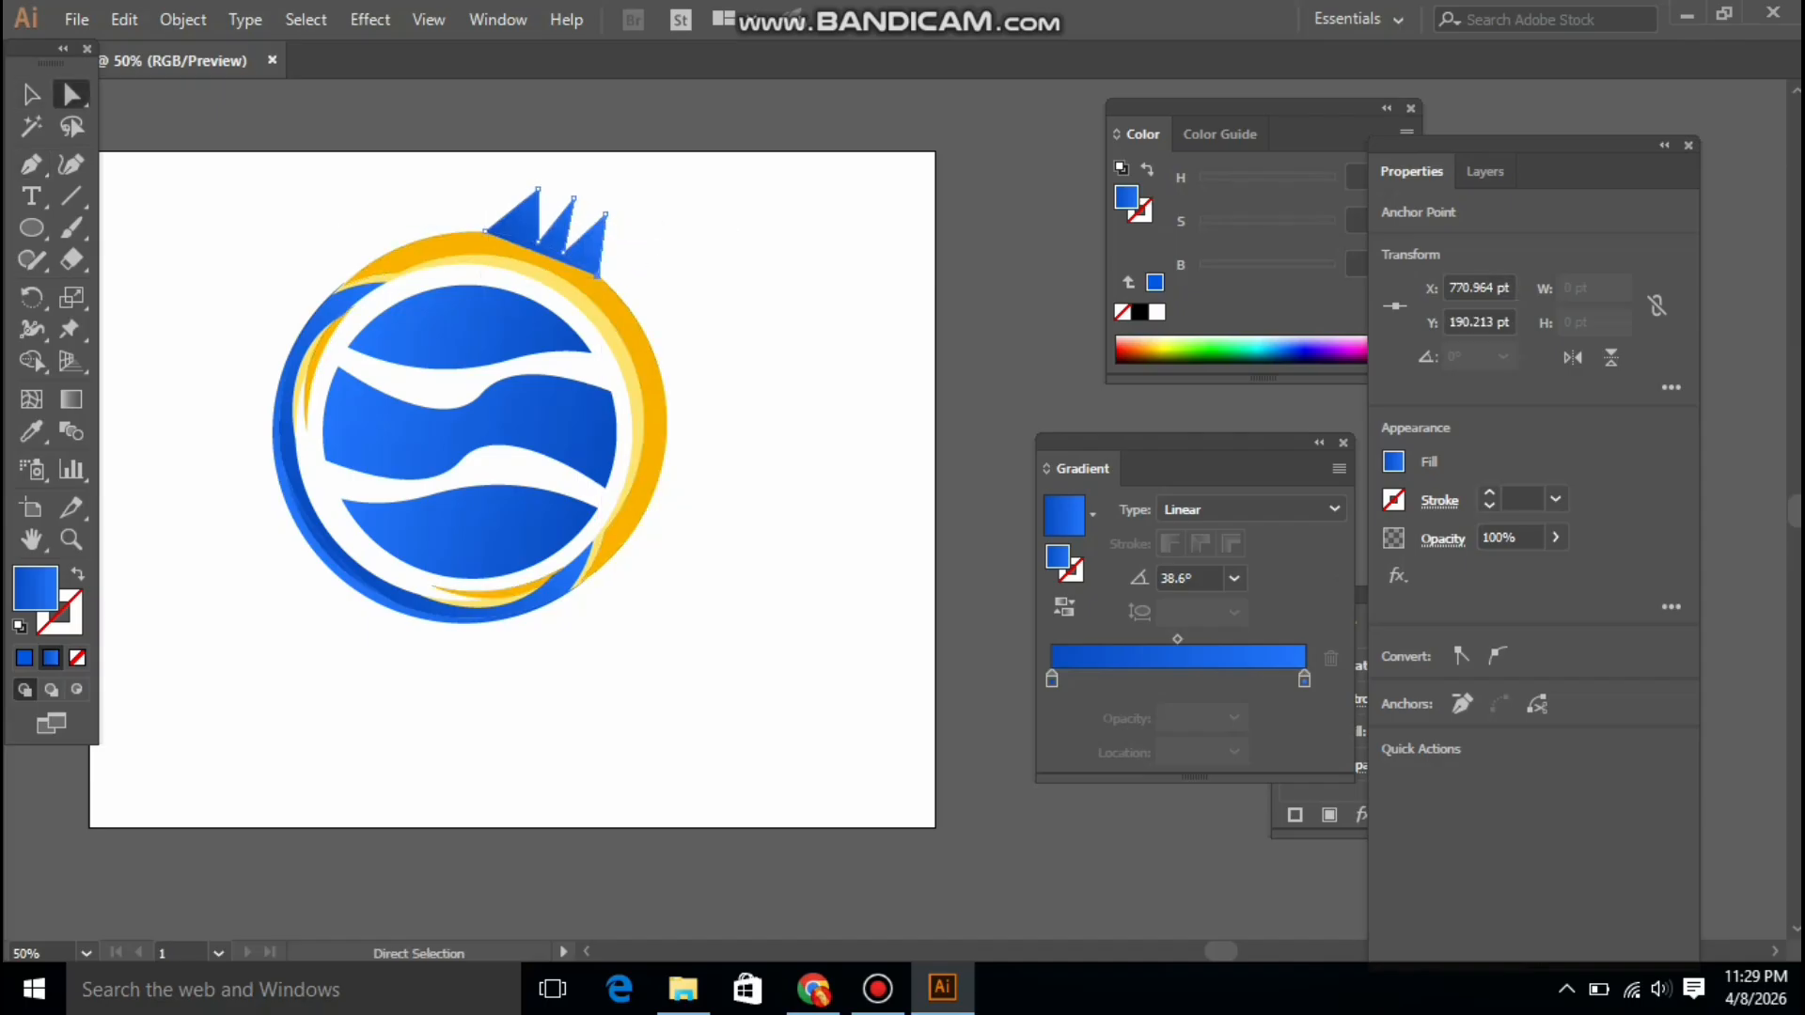
pyautogui.moveTo(515, 170); pyautogui.dragTo(590, 260)
pyautogui.hotkey('ctrl', 'shift', 'a')
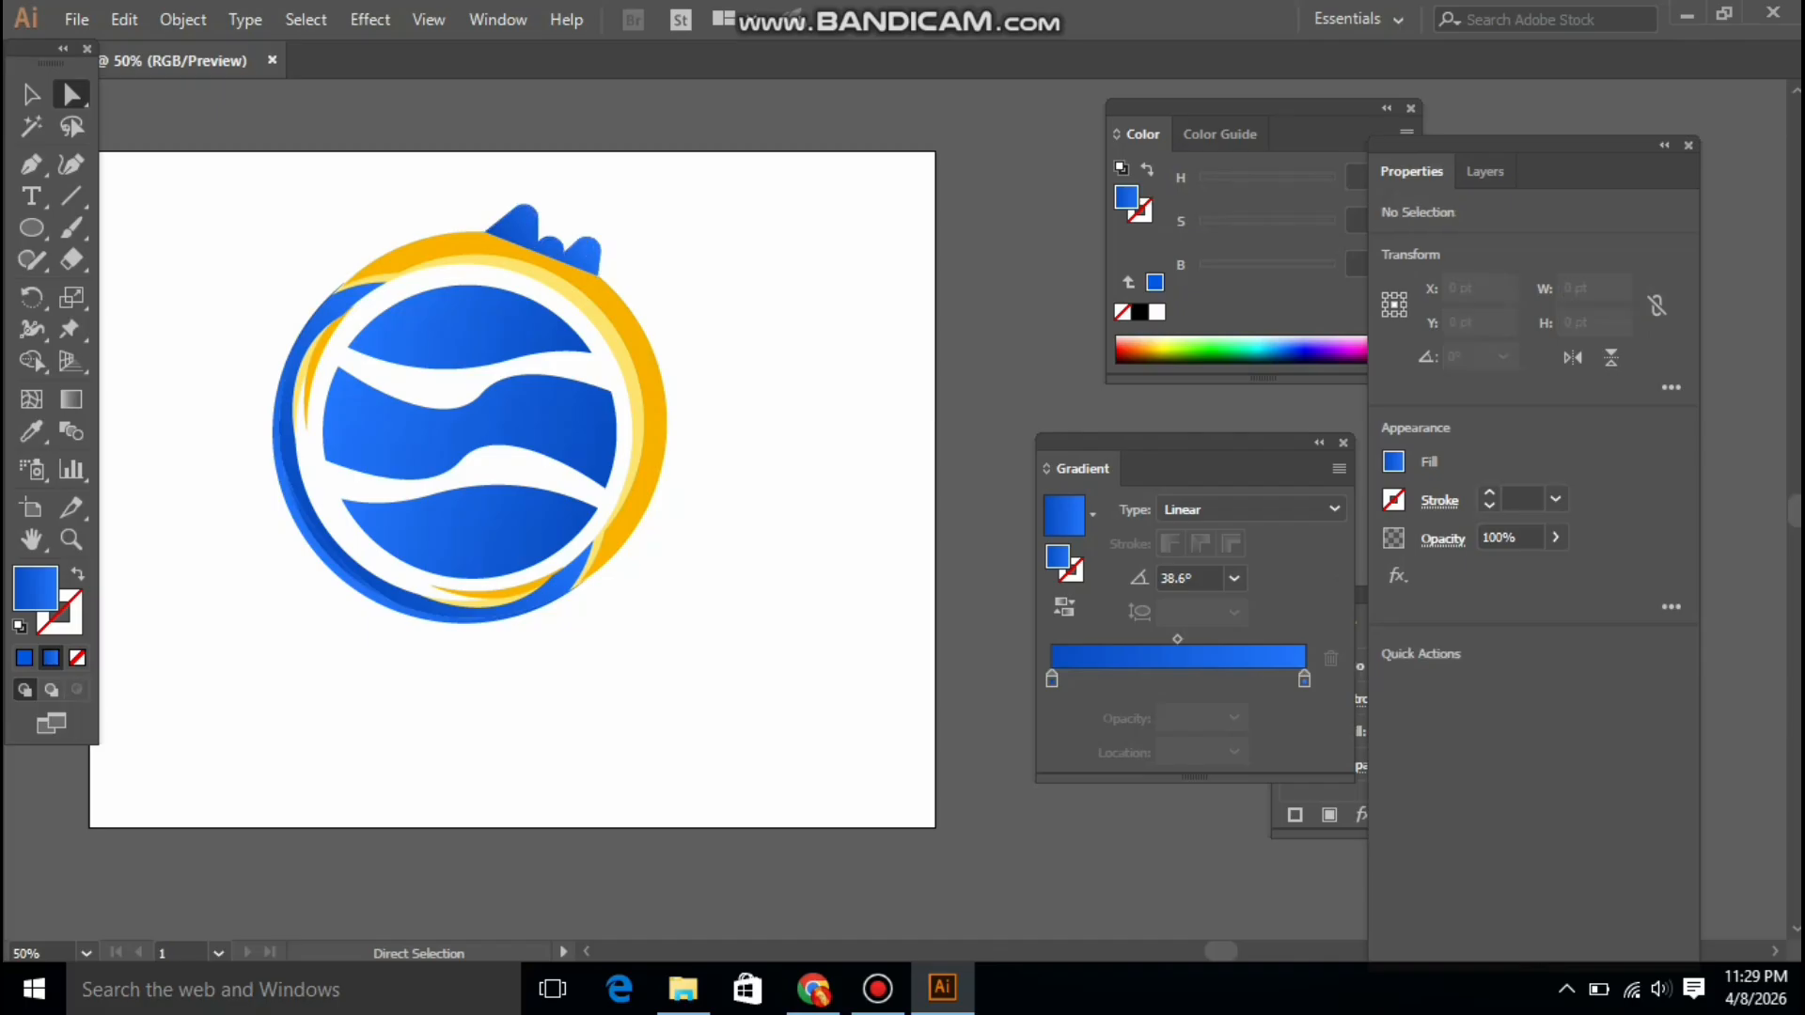
pyautogui.moveTo(487, 188); pyautogui.dragTo(517, 232)
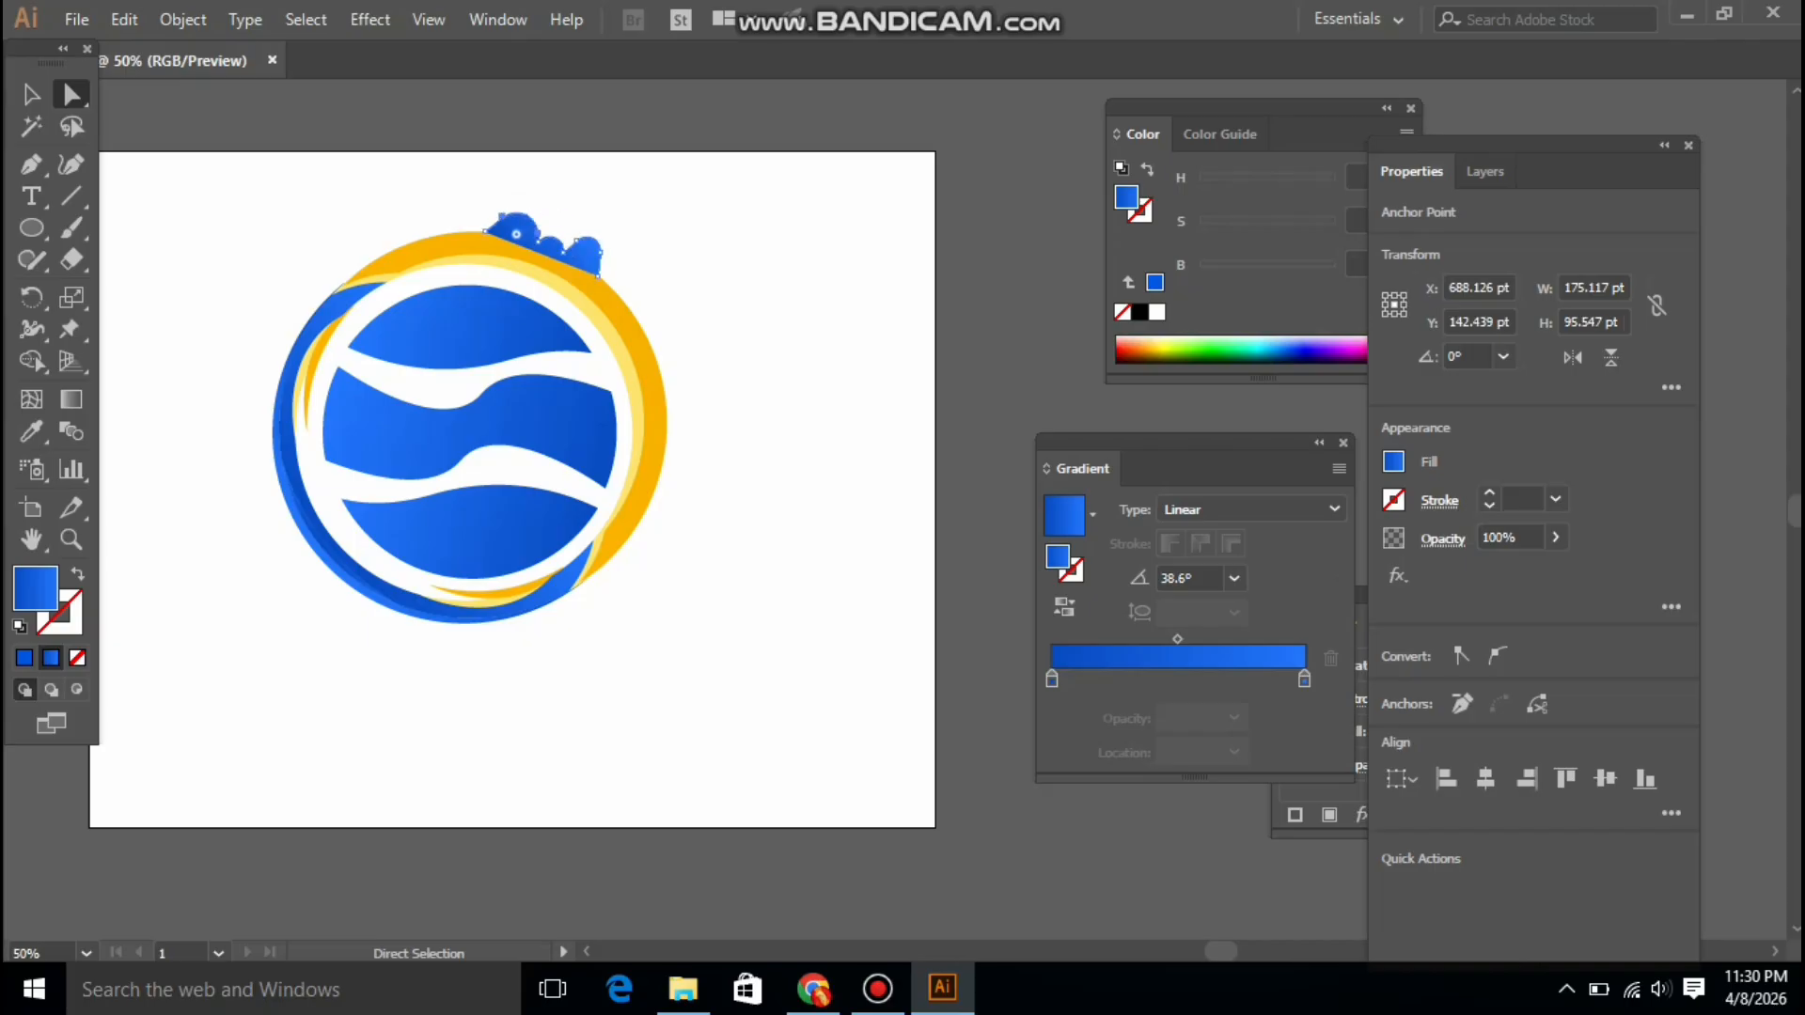
pyautogui.click(577, 240)
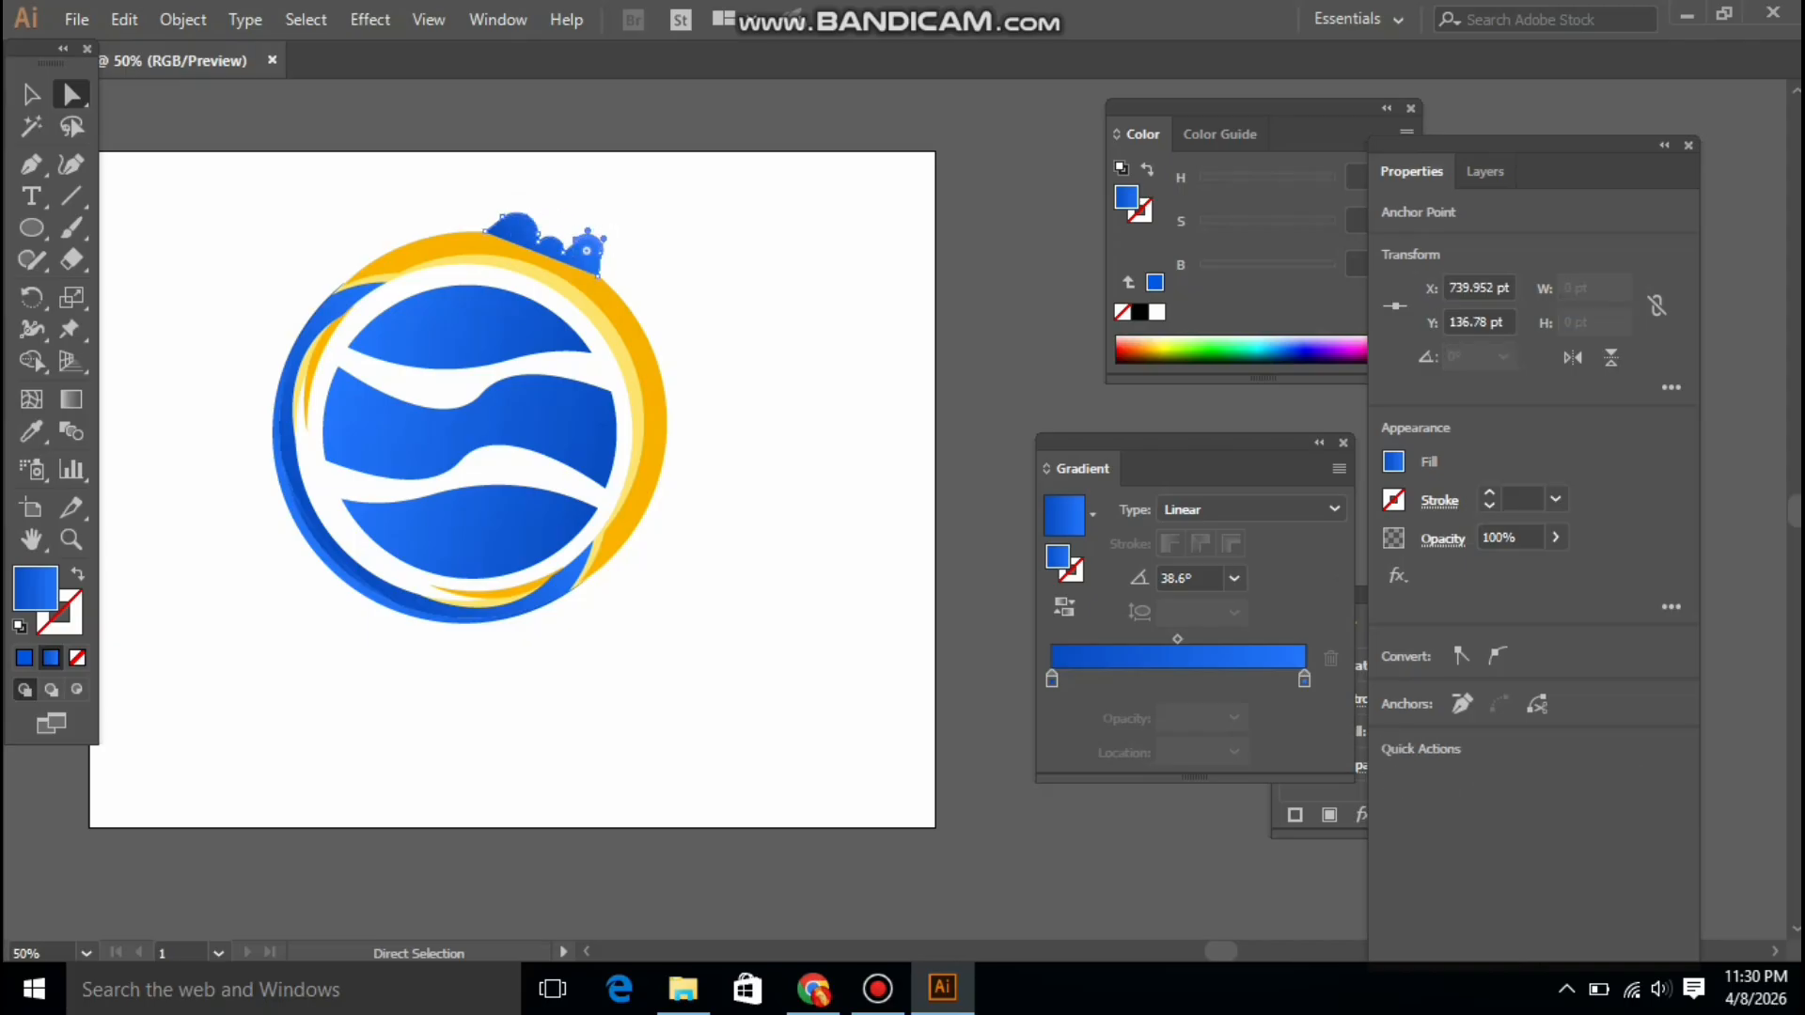
pyautogui.moveTo(581, 250); pyautogui.dragTo(603, 271)
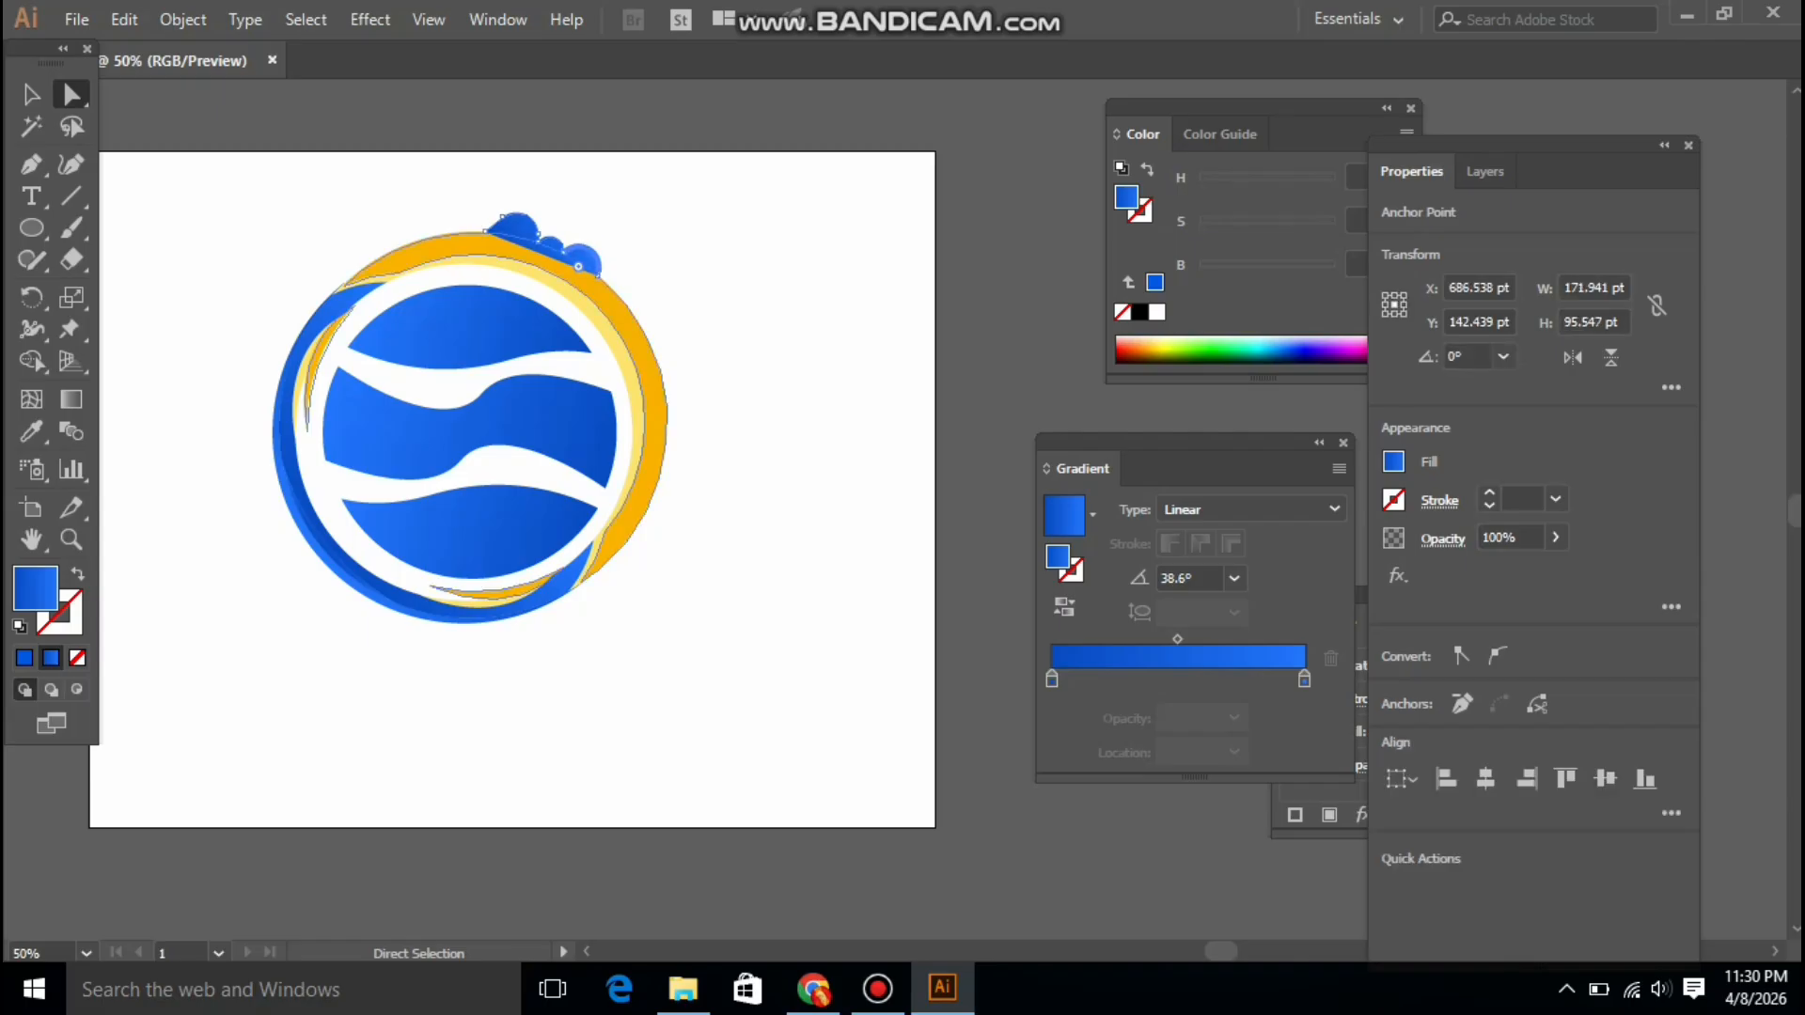
pyautogui.hotkey('ctrl', 'shift', 'a')
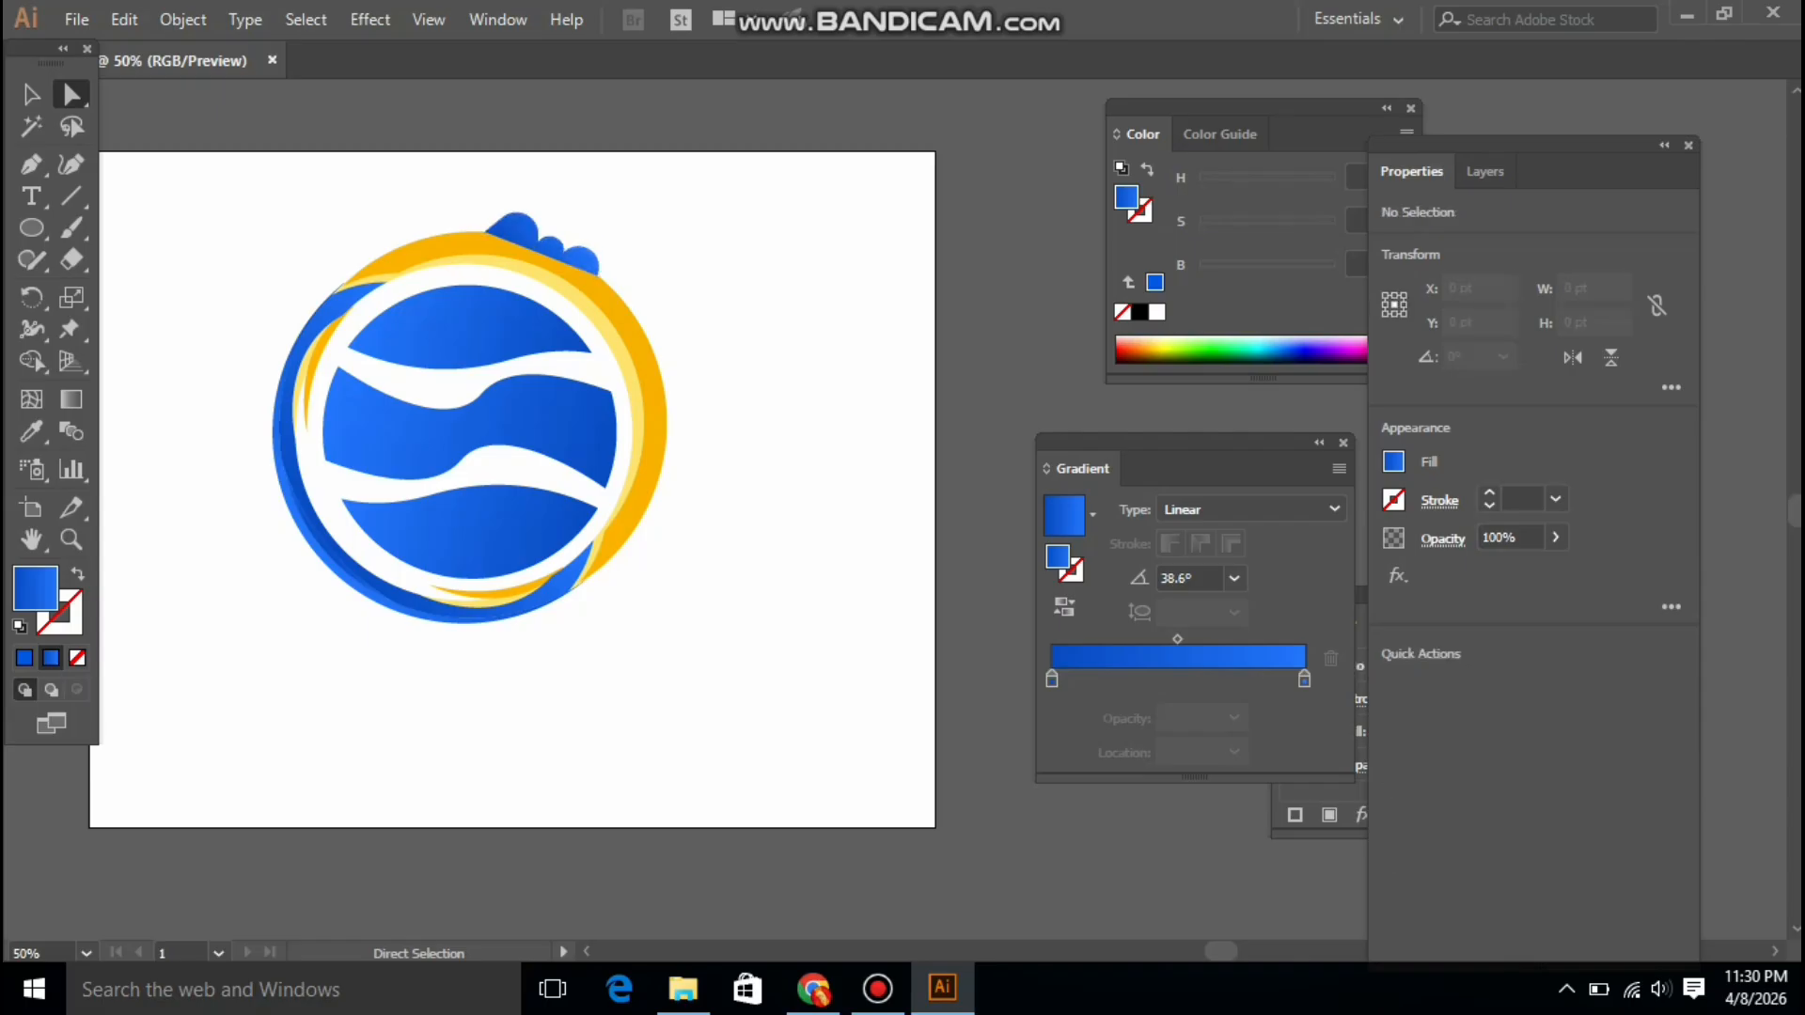
pyautogui.moveTo(485, 192); pyautogui.dragTo(512, 242)
pyautogui.hotkey('ctrl', 'shift', 'a')
# Try to round the lower right corner of the globe's middle wave shape
pyautogui.click(599, 472)
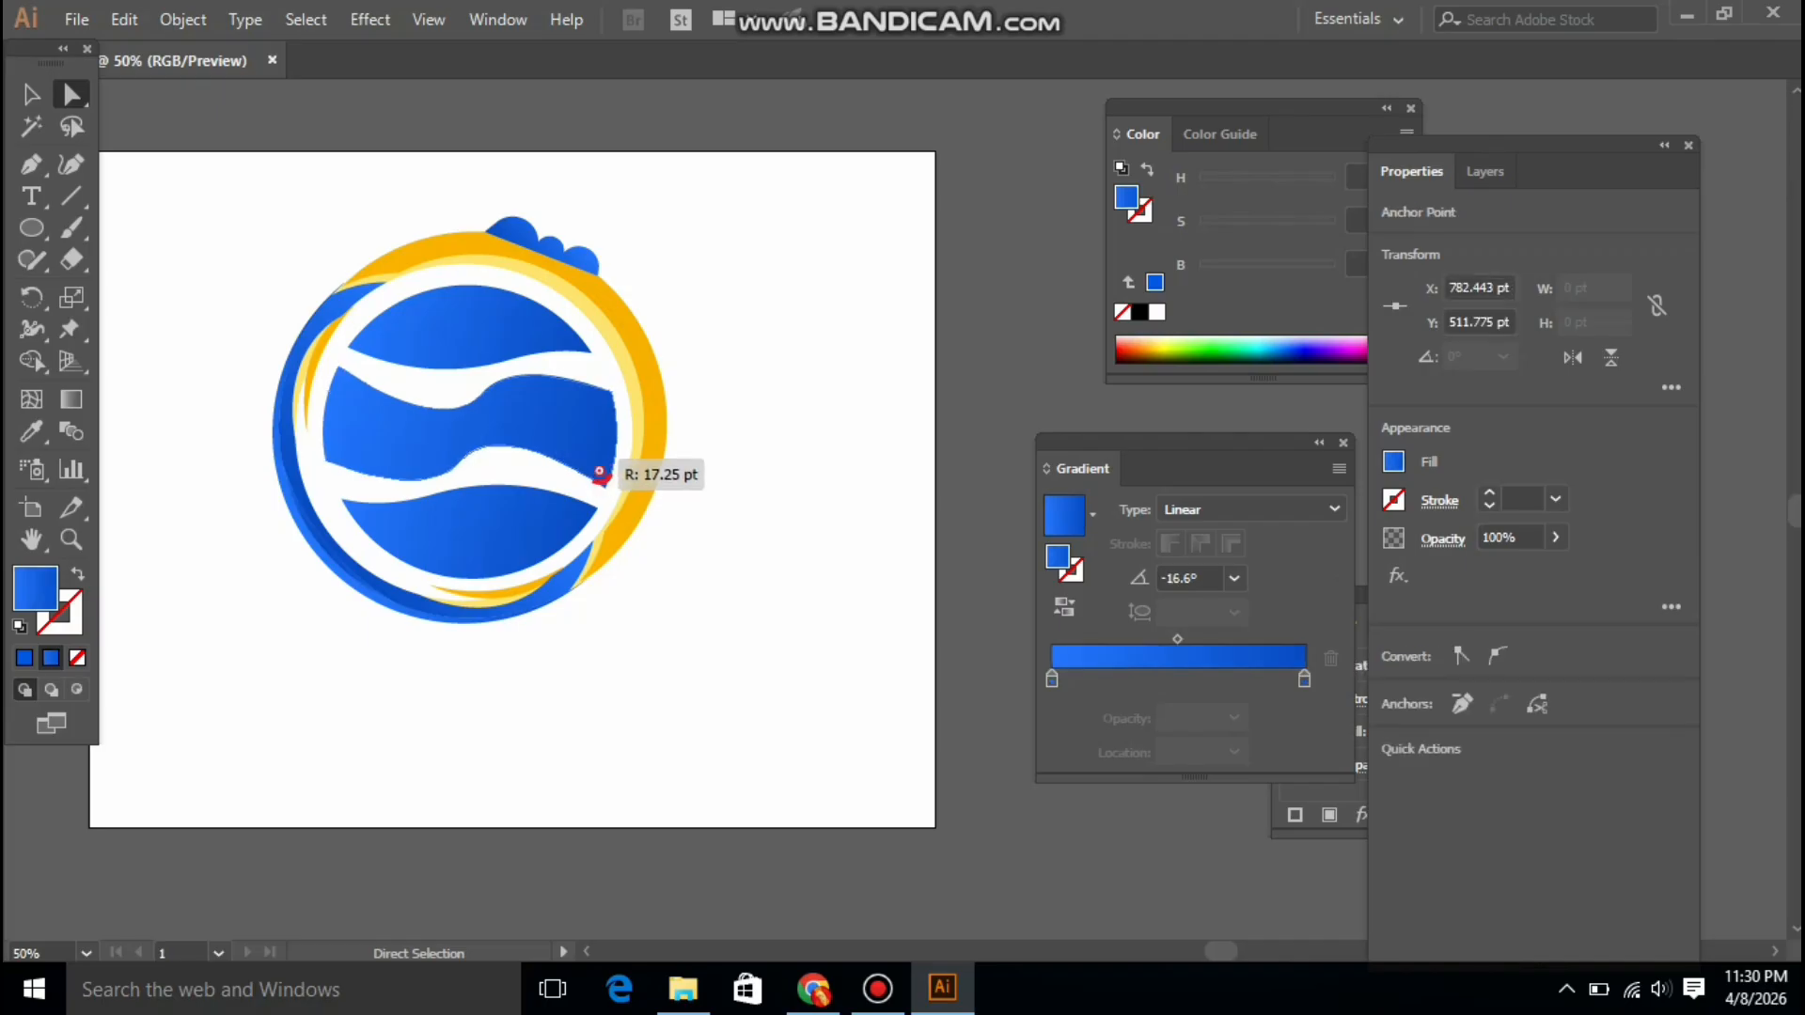
pyautogui.press('v')
pyautogui.press('a')
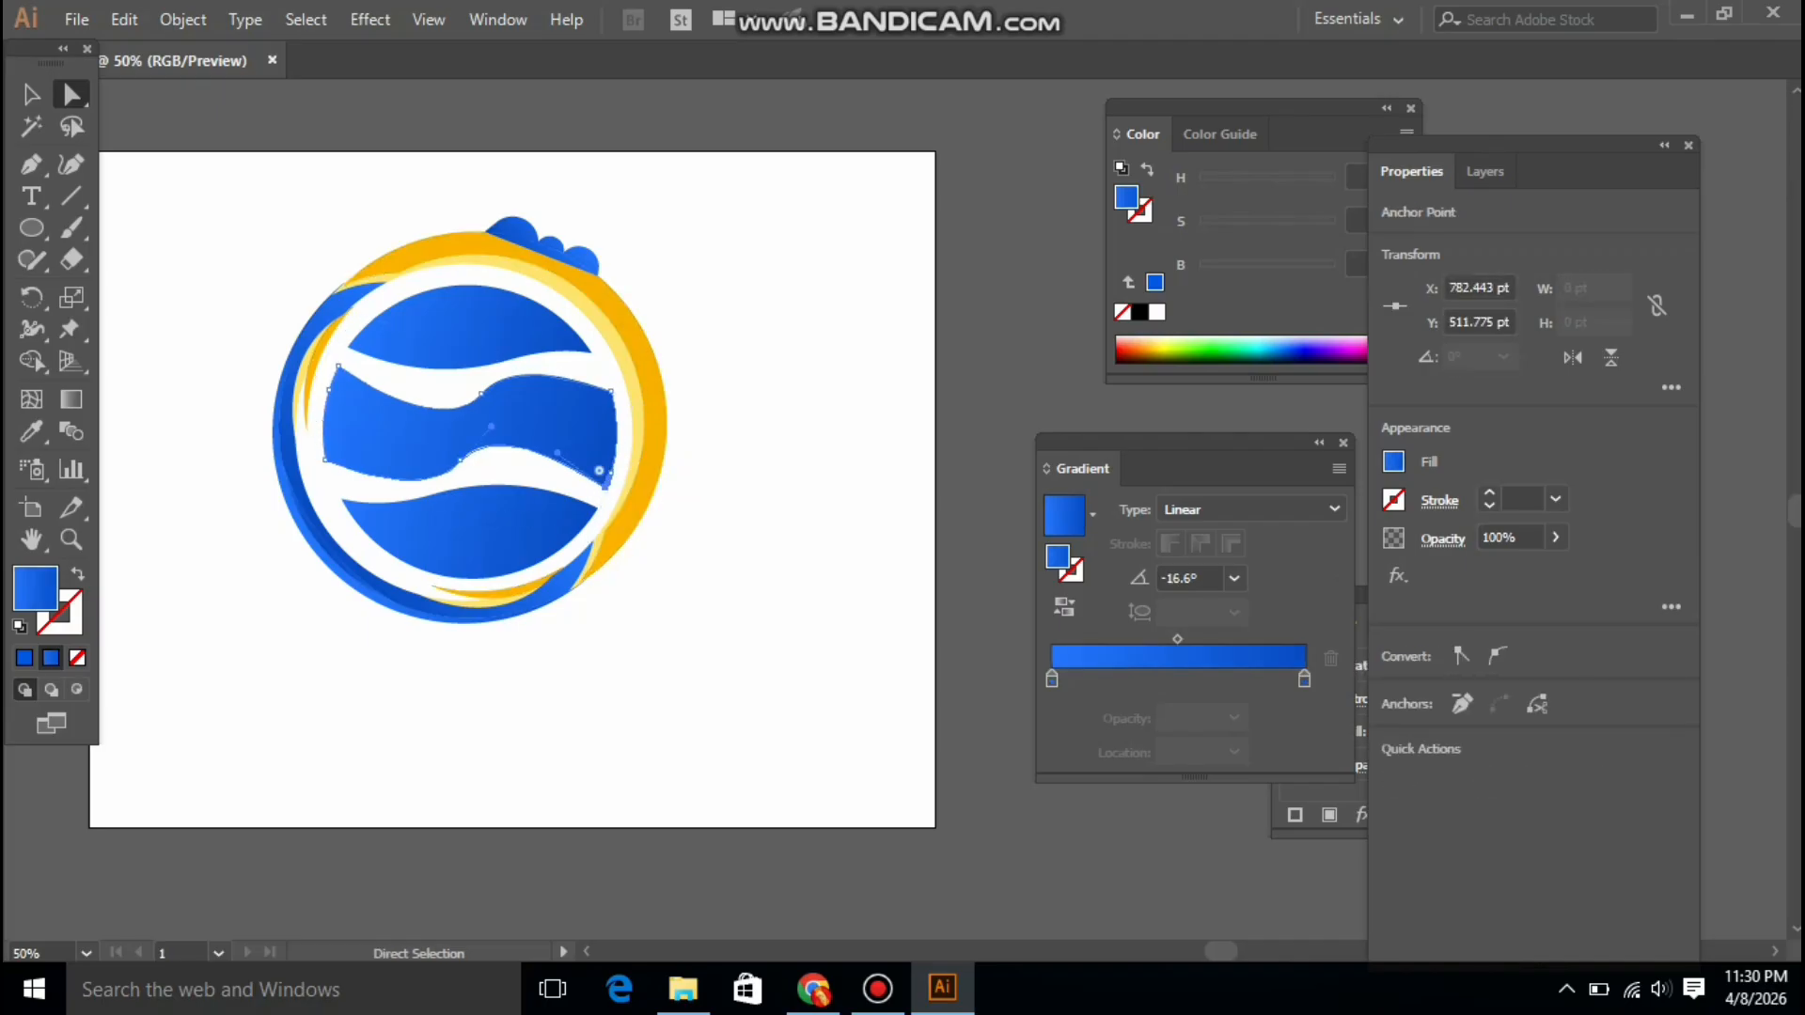
pyautogui.hotkey('ctrl', 'shift', 'a')
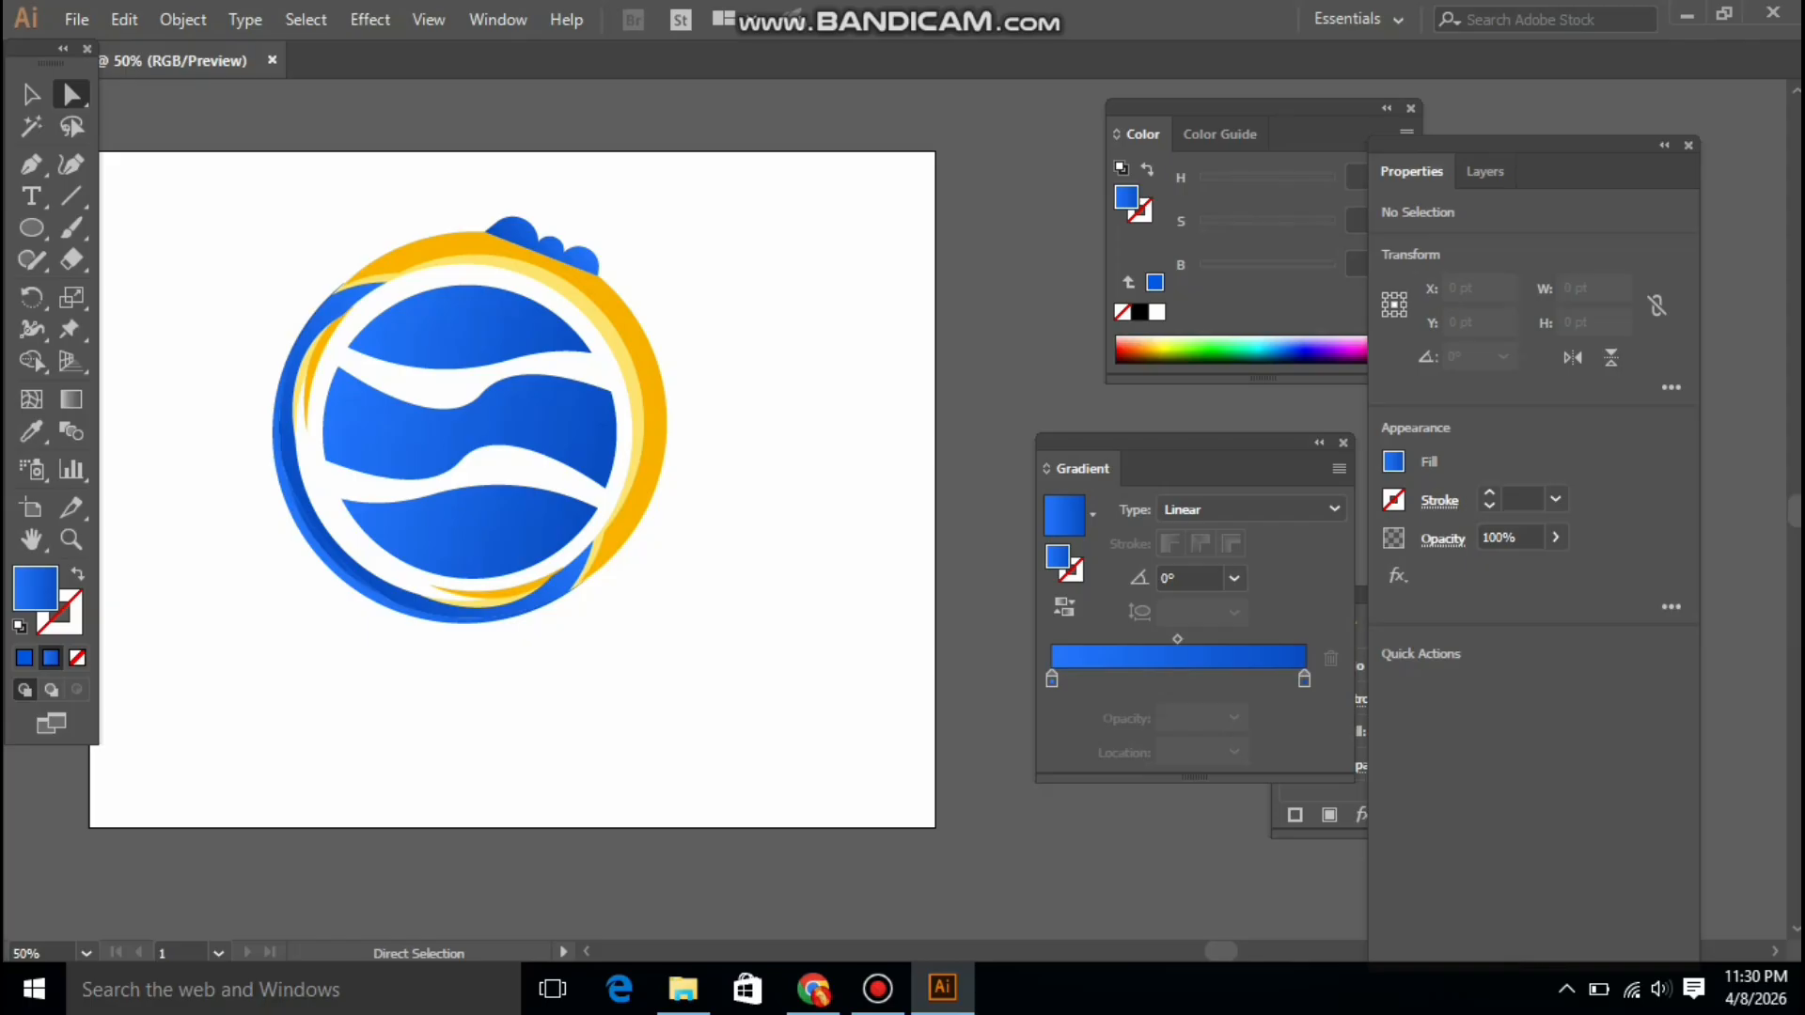
# Group the globe waves, outer ring and rounded crown shape together
pyautogui.press('v')
pyautogui.moveTo(200, 182); pyautogui.dragTo(766, 720)
pyautogui.rightClick(463, 372)
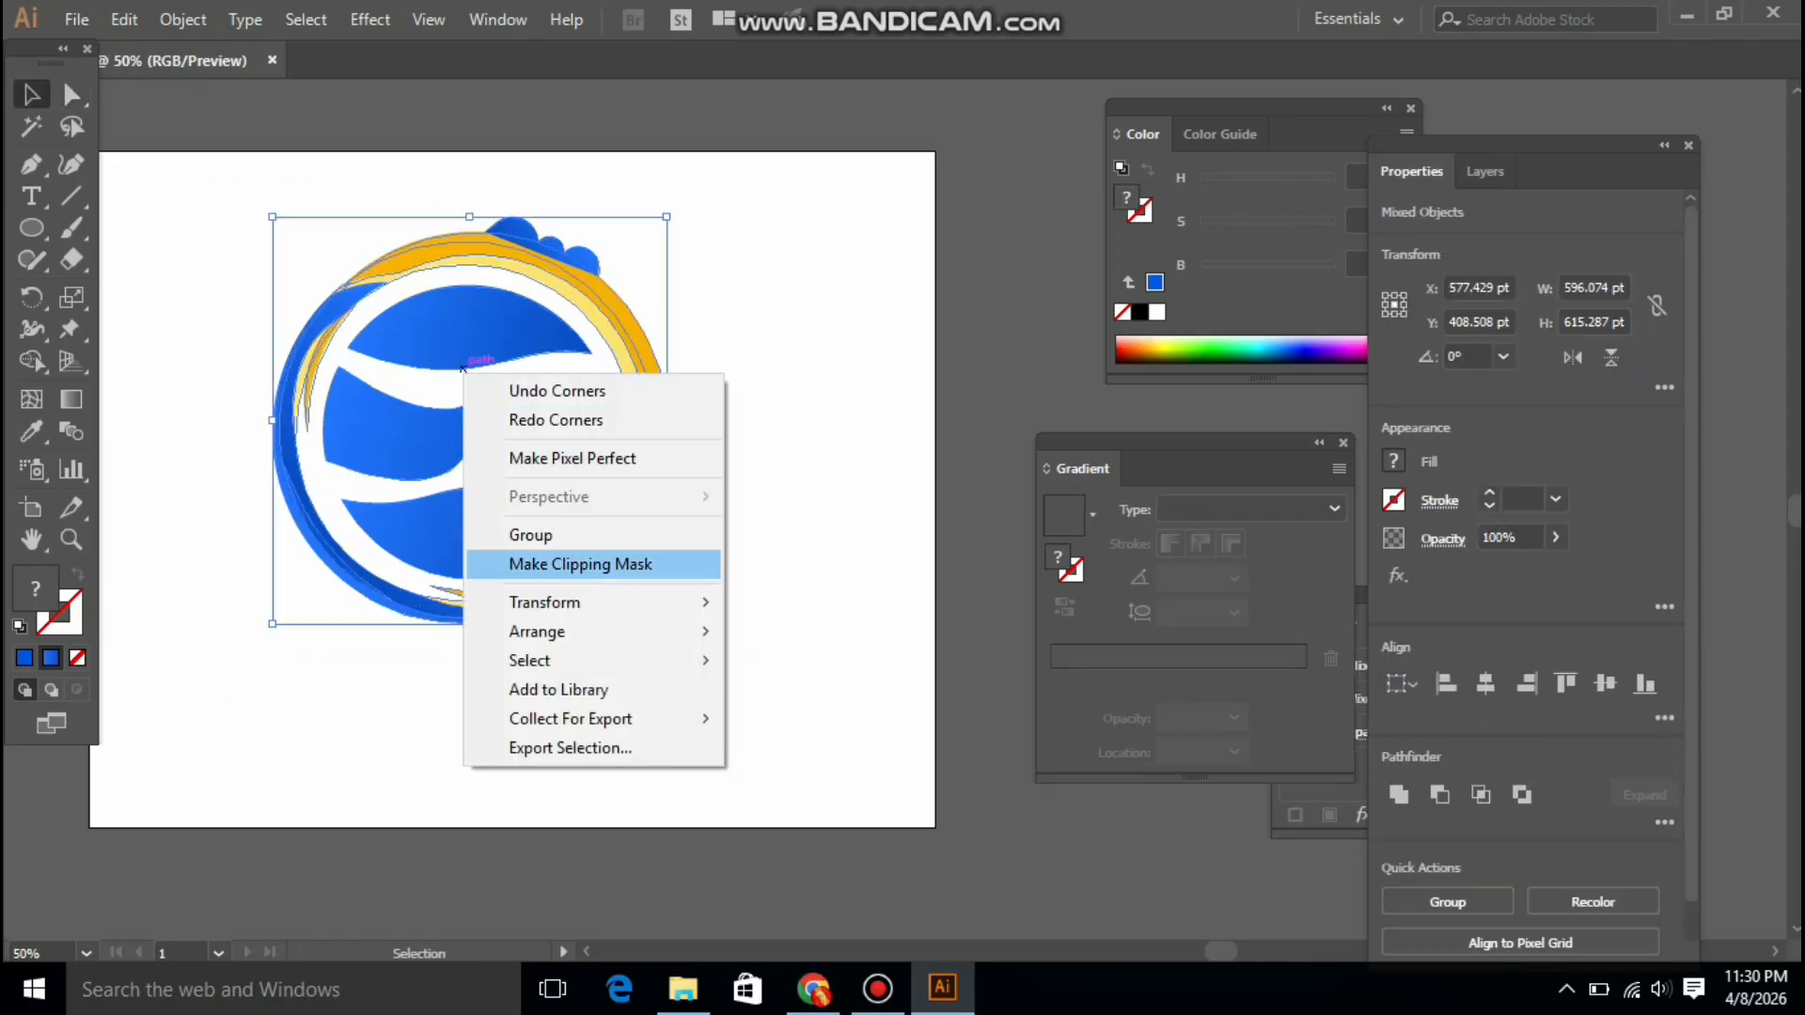
pyautogui.click(526, 533)
pyautogui.hotkey('ctrl', 'shift', 'a')
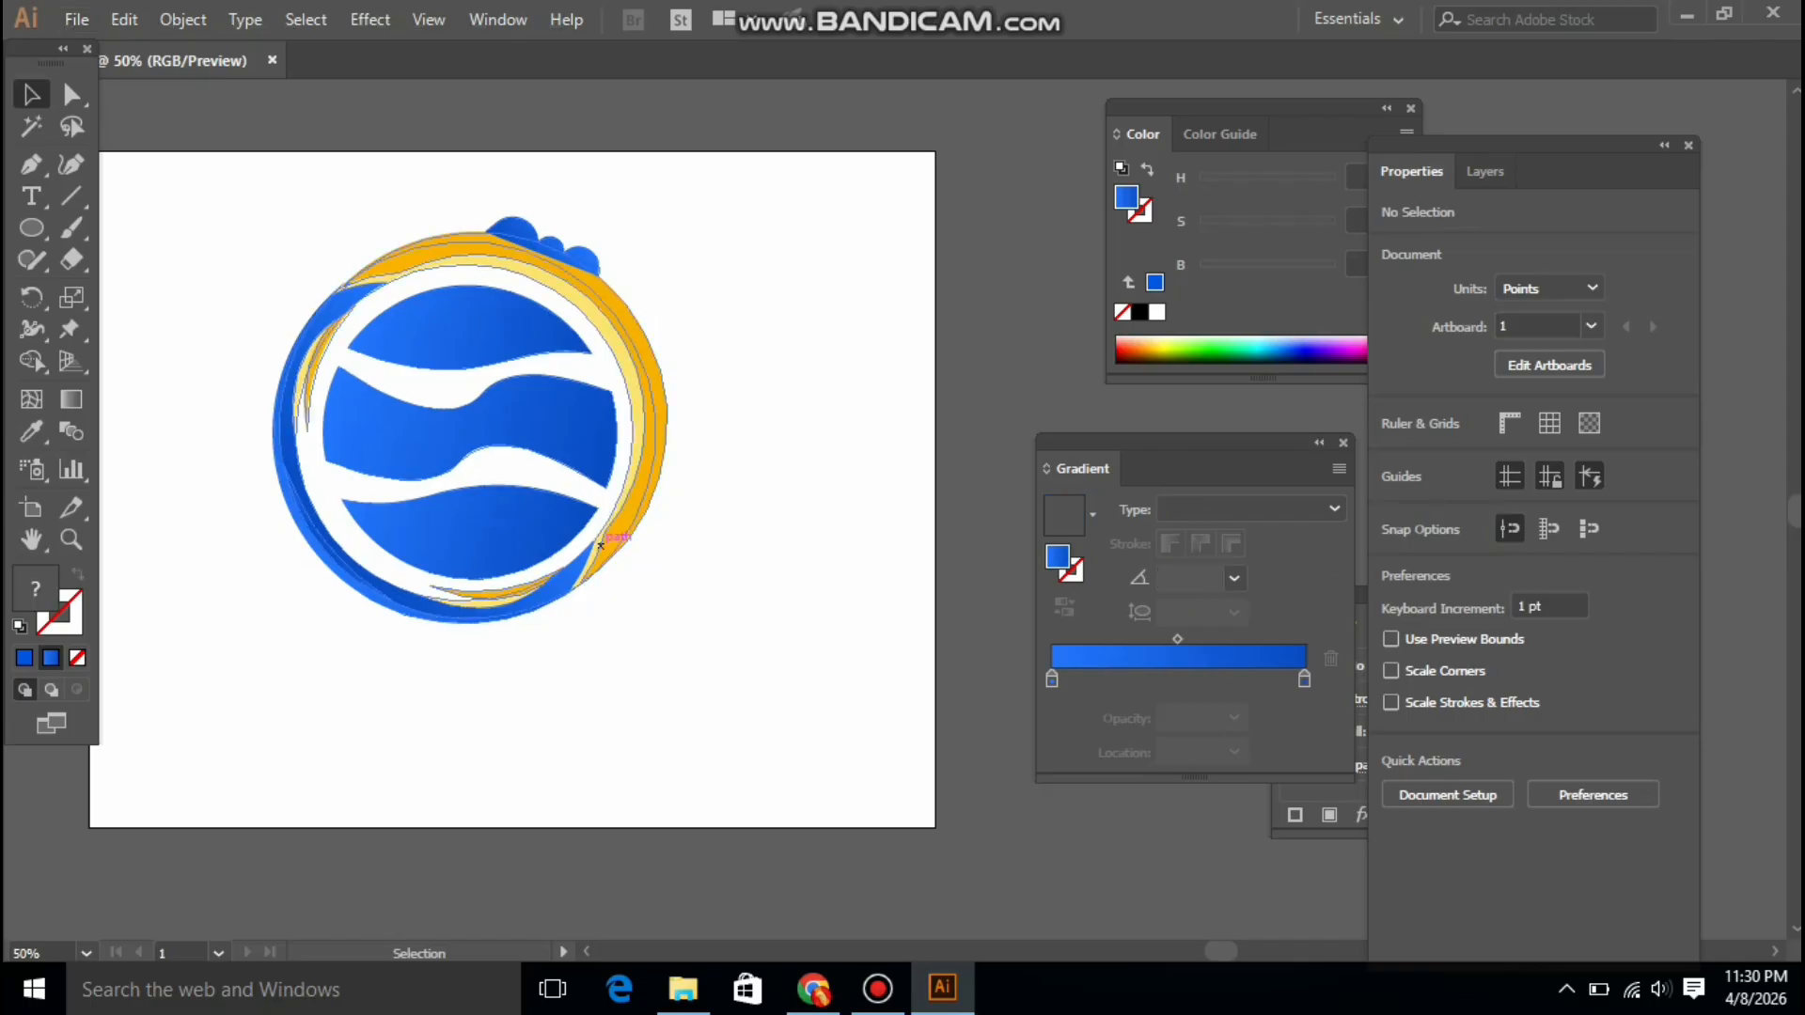
# Expand the fills of the whole logo group, specifying 255 objects for gradients
pyautogui.click(463, 368)
pyautogui.click(653, 612)
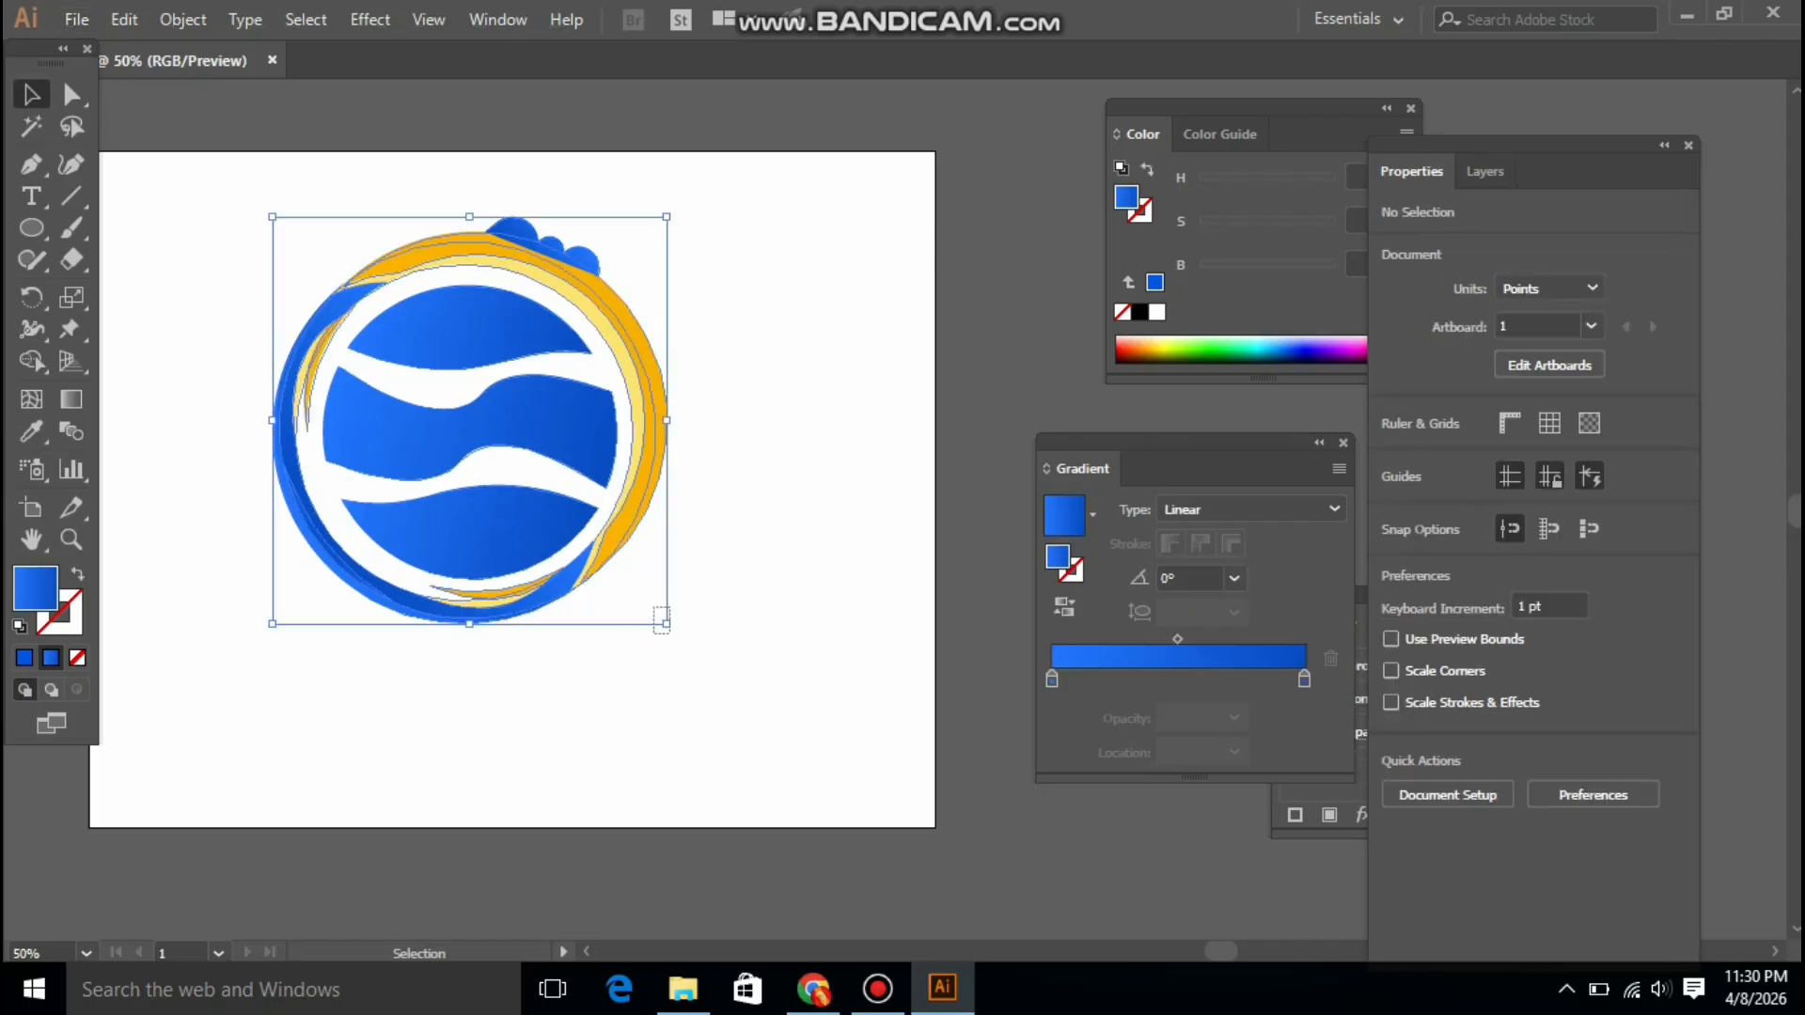
pyautogui.click(599, 544)
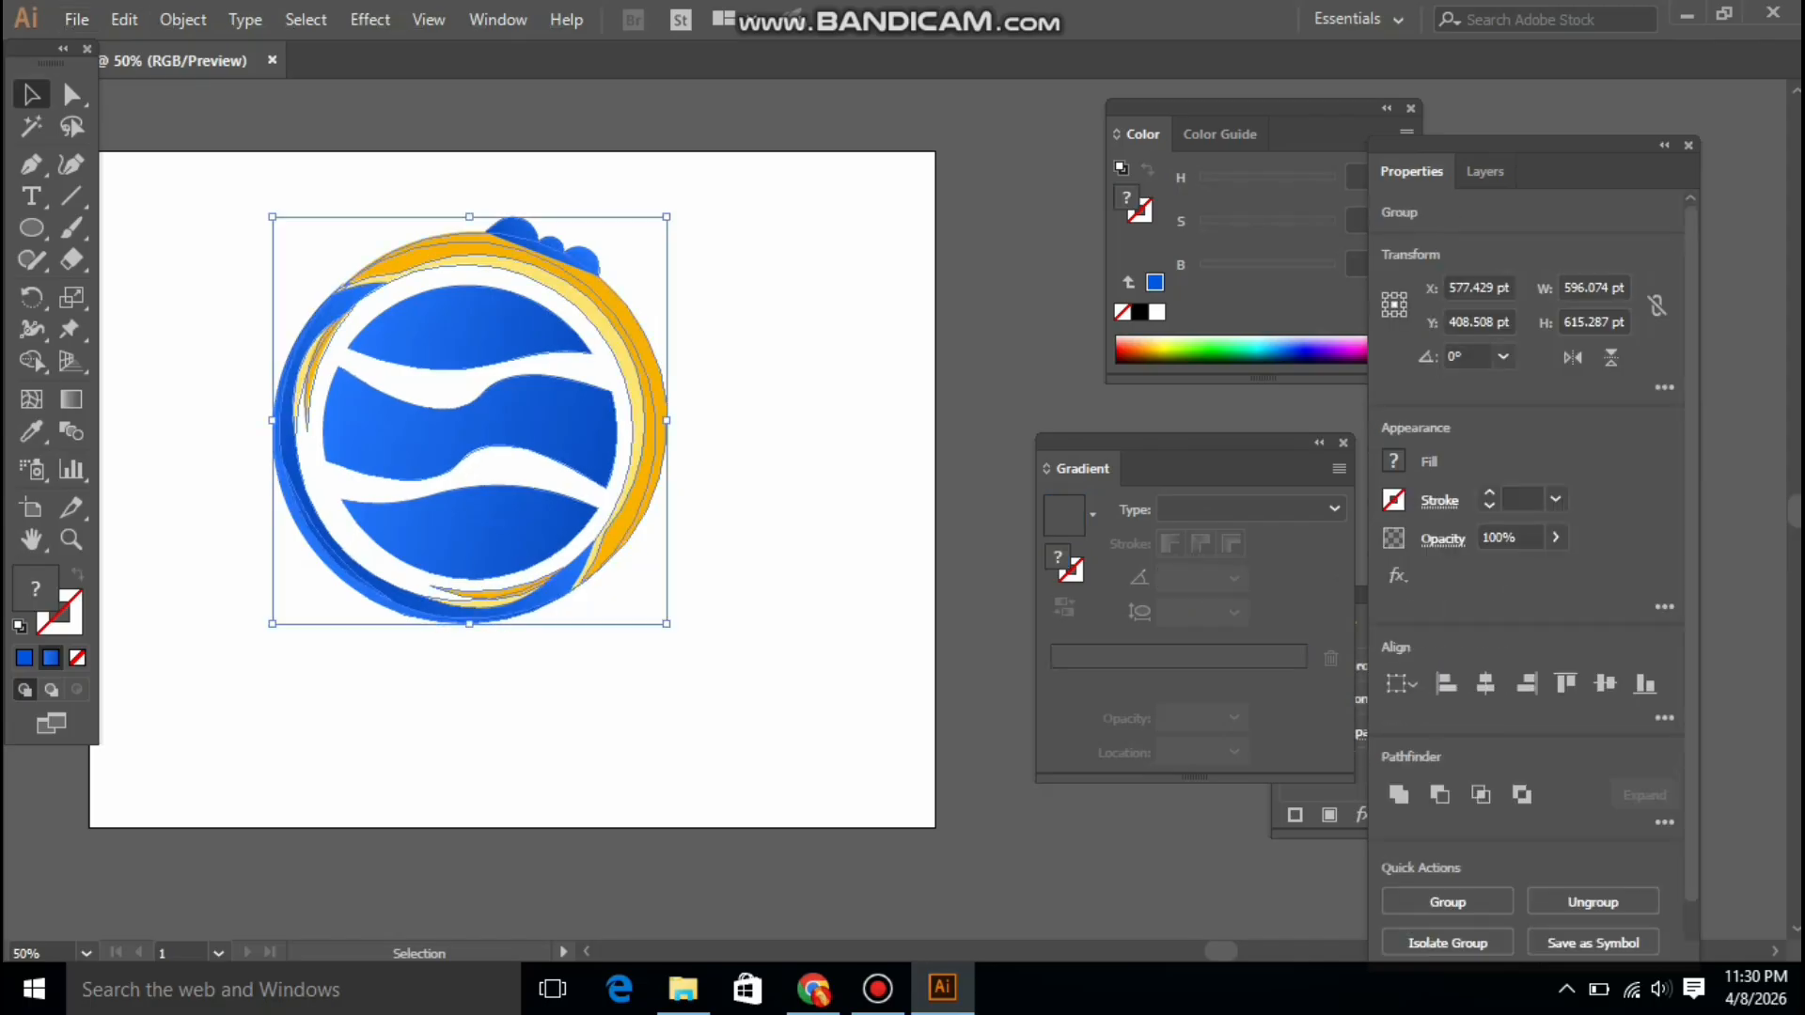
pyautogui.click(183, 19)
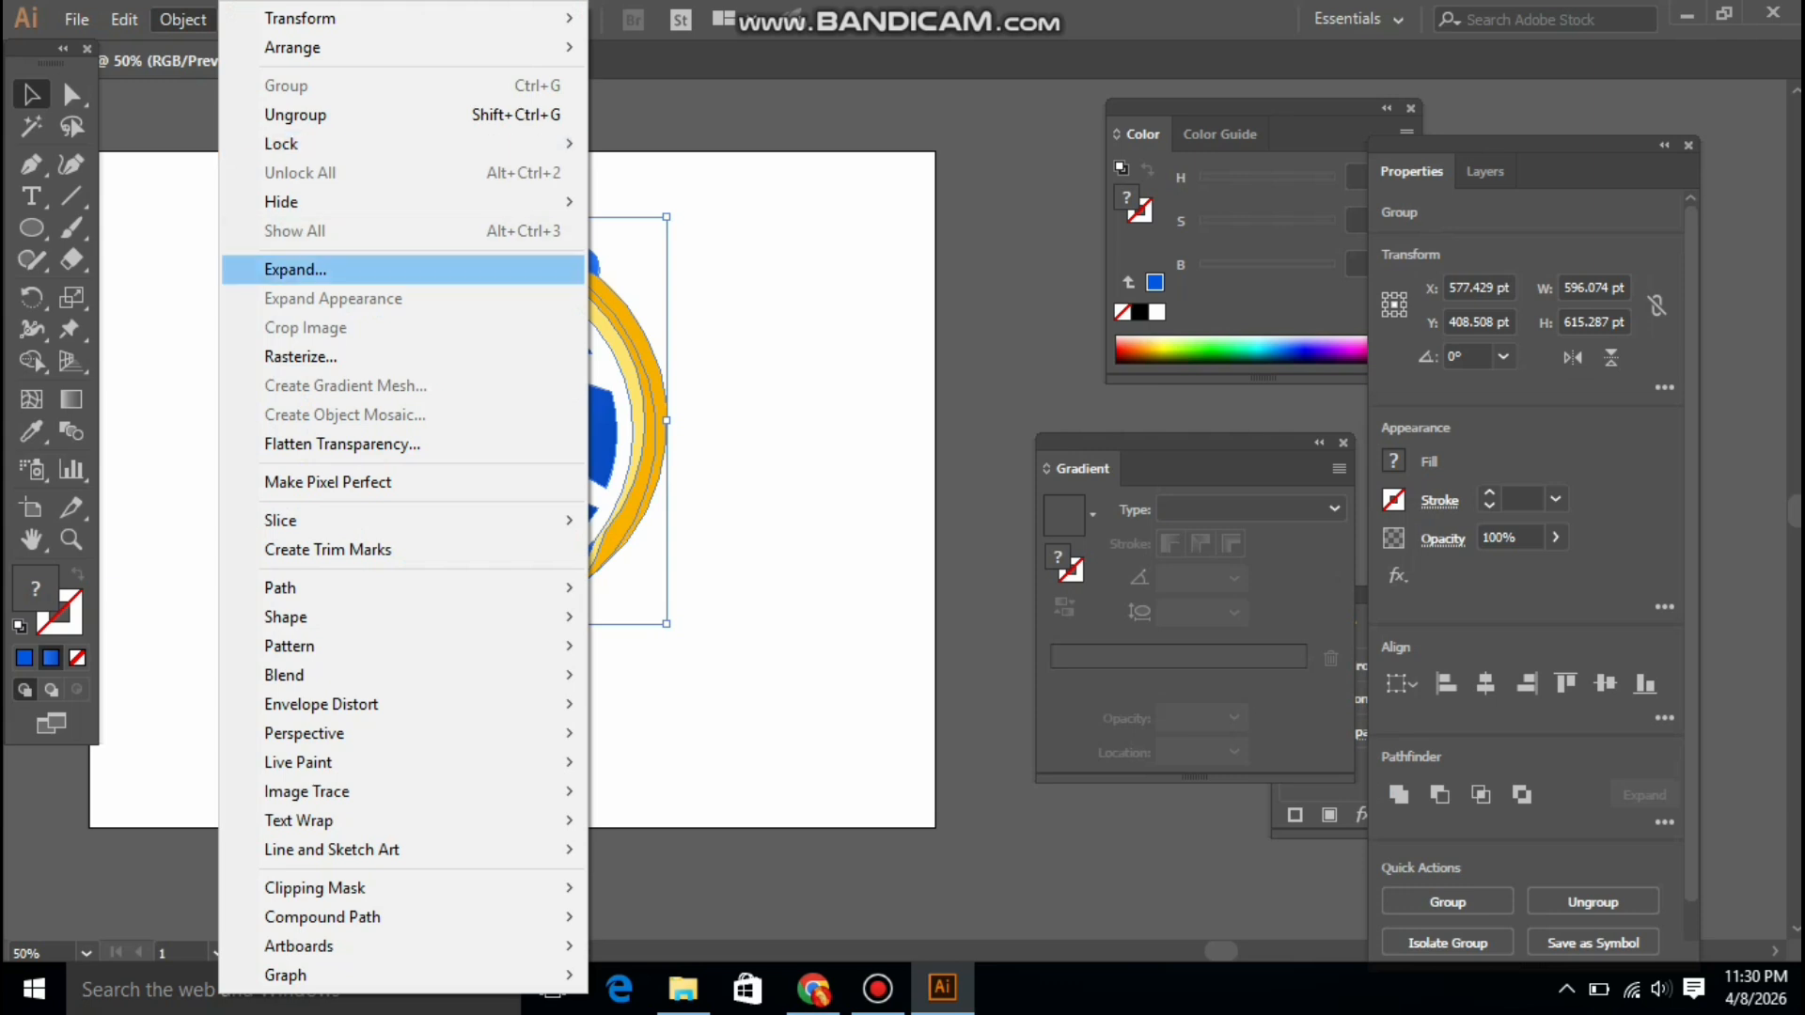
pyautogui.click(273, 268)
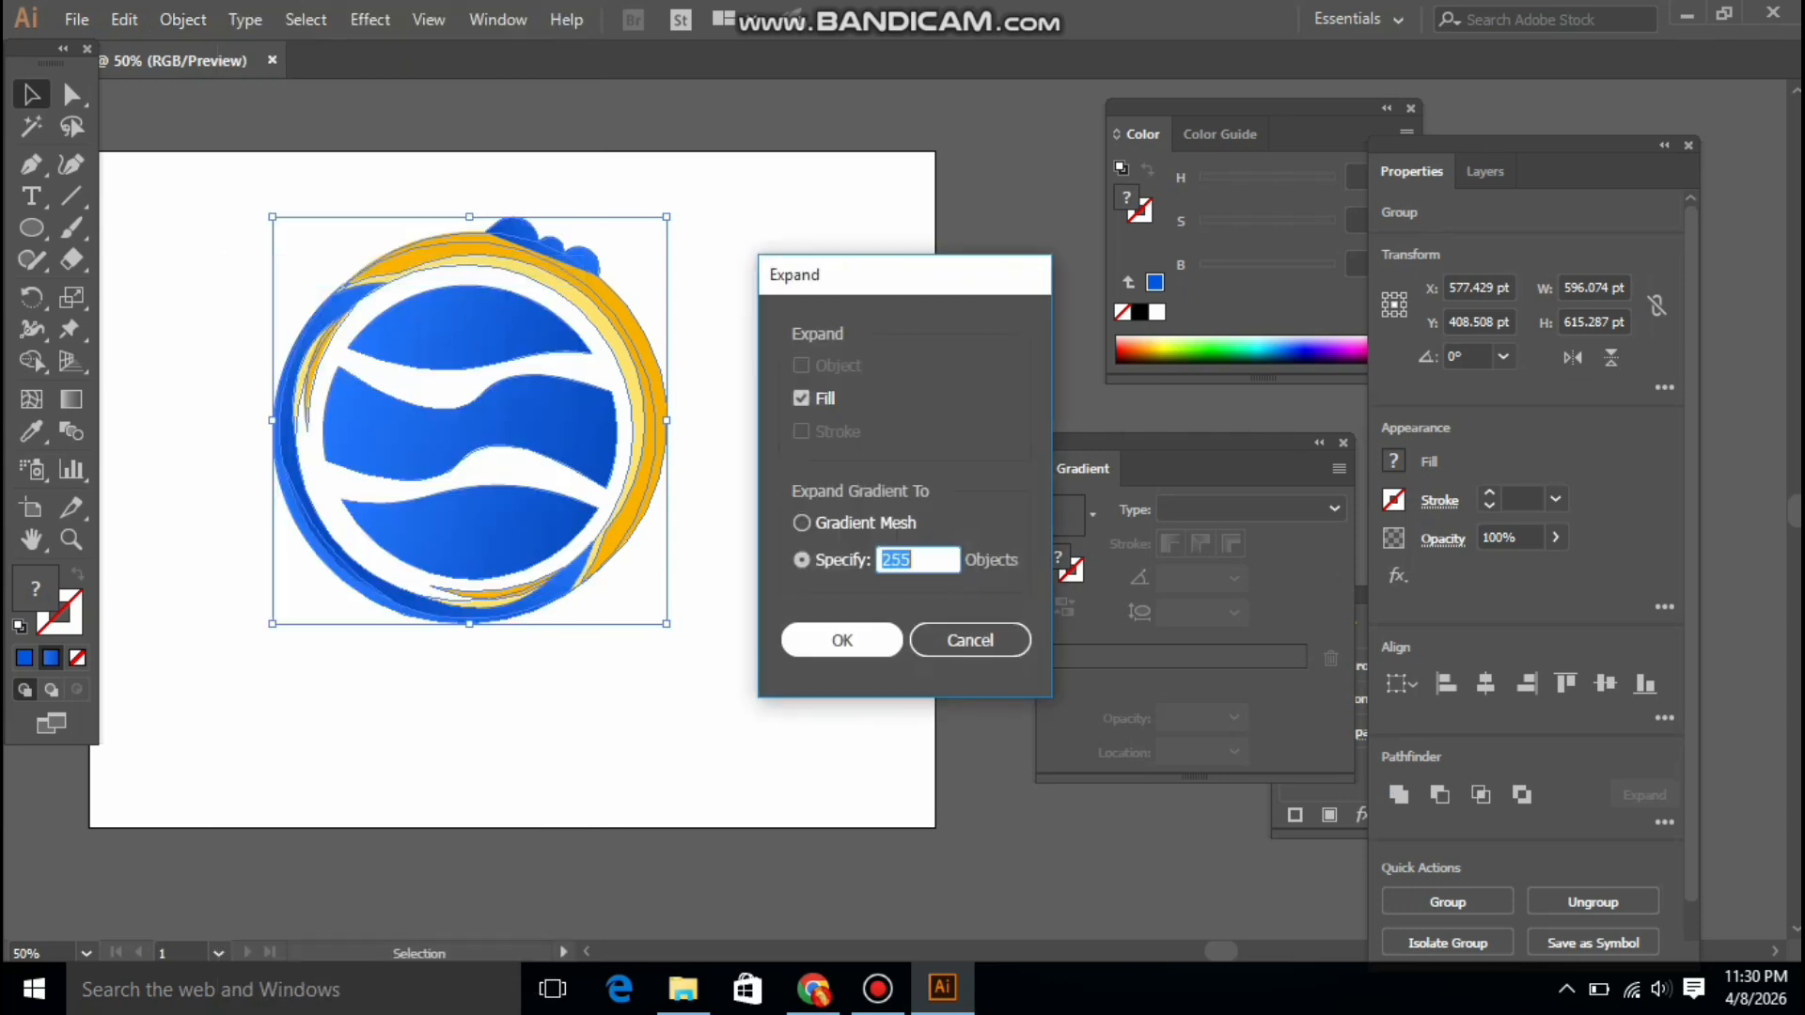
pyautogui.press('Return')
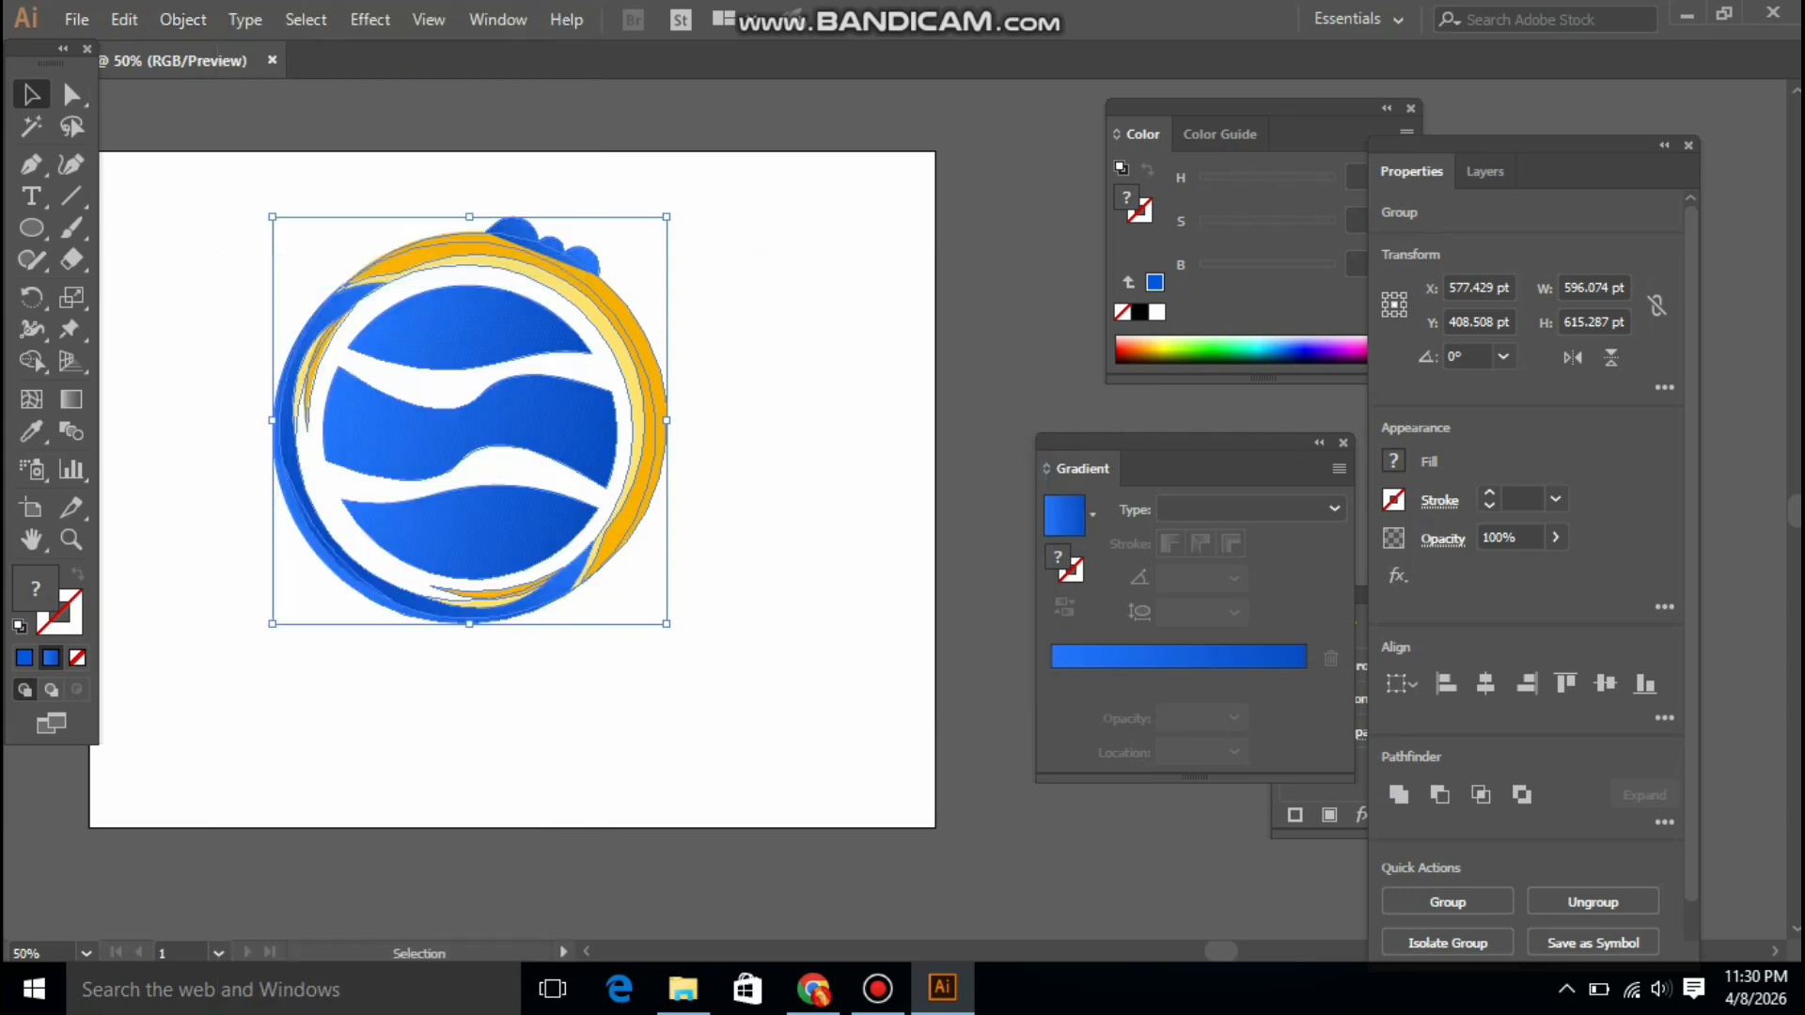
pyautogui.hotkey('ctrl', 'shift', 'a')
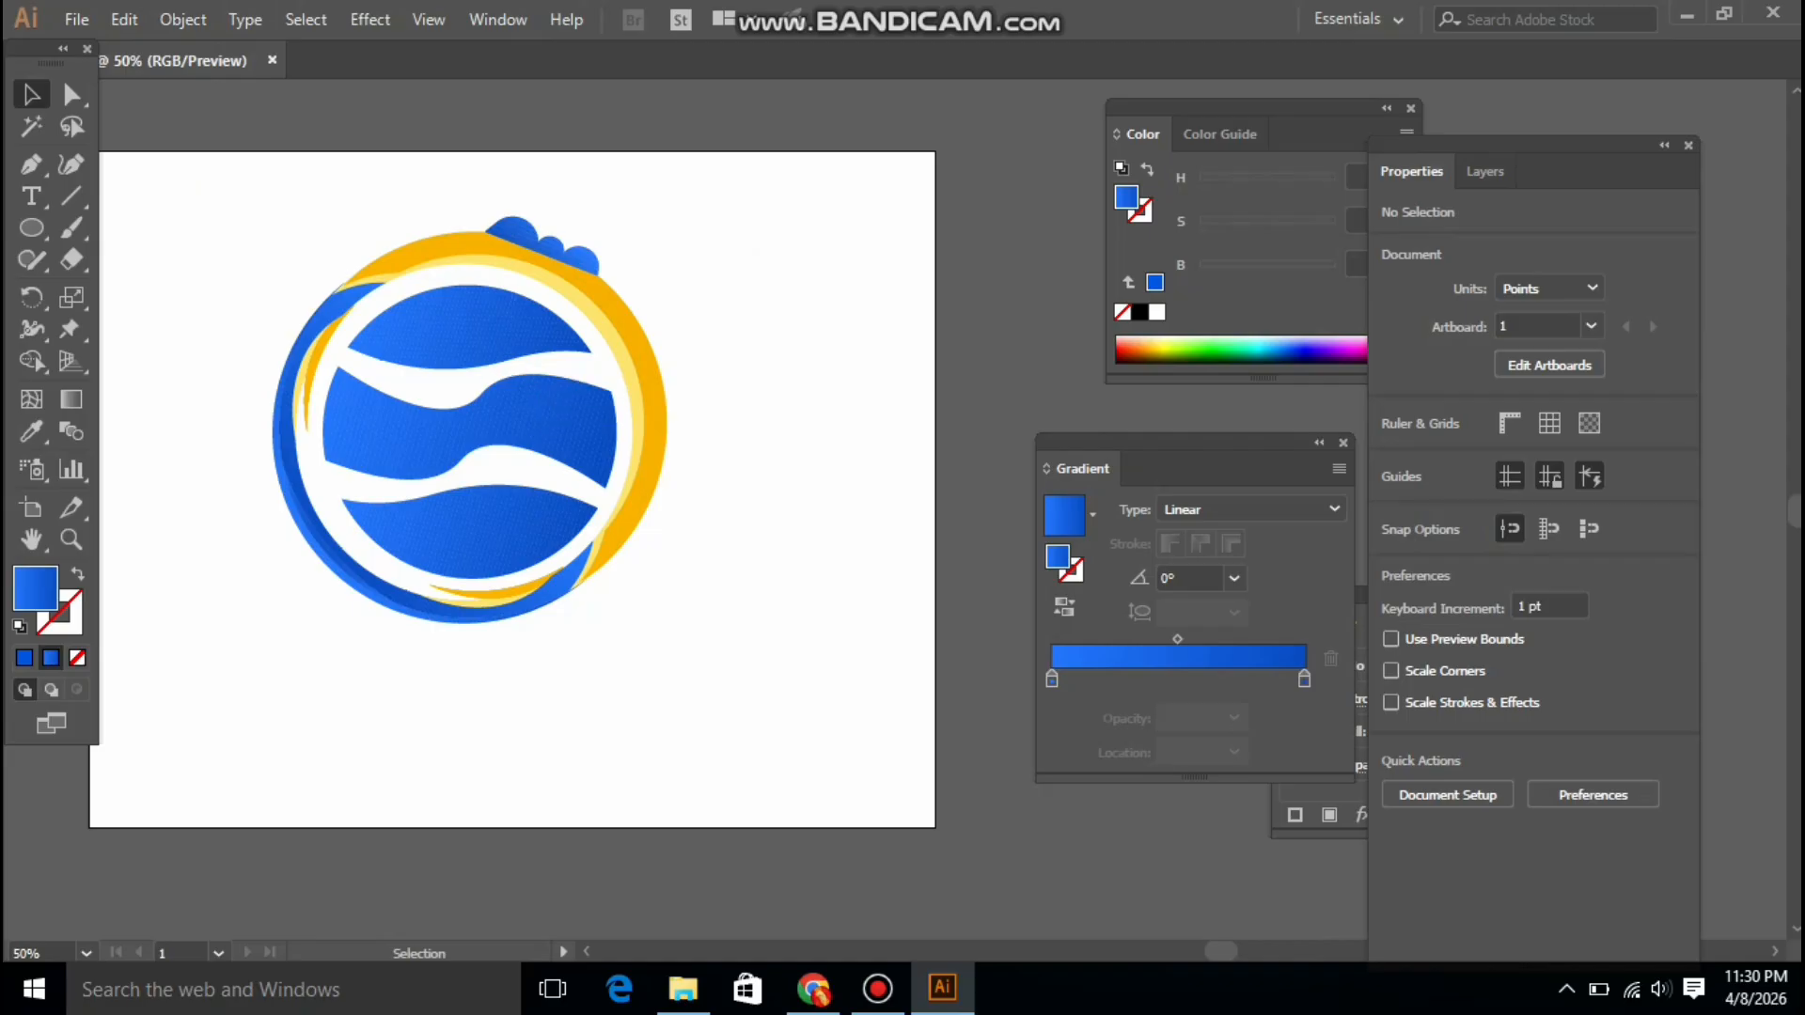
pyautogui.moveTo(189, 191); pyautogui.dragTo(835, 784)
pyautogui.rightClick(524, 516)
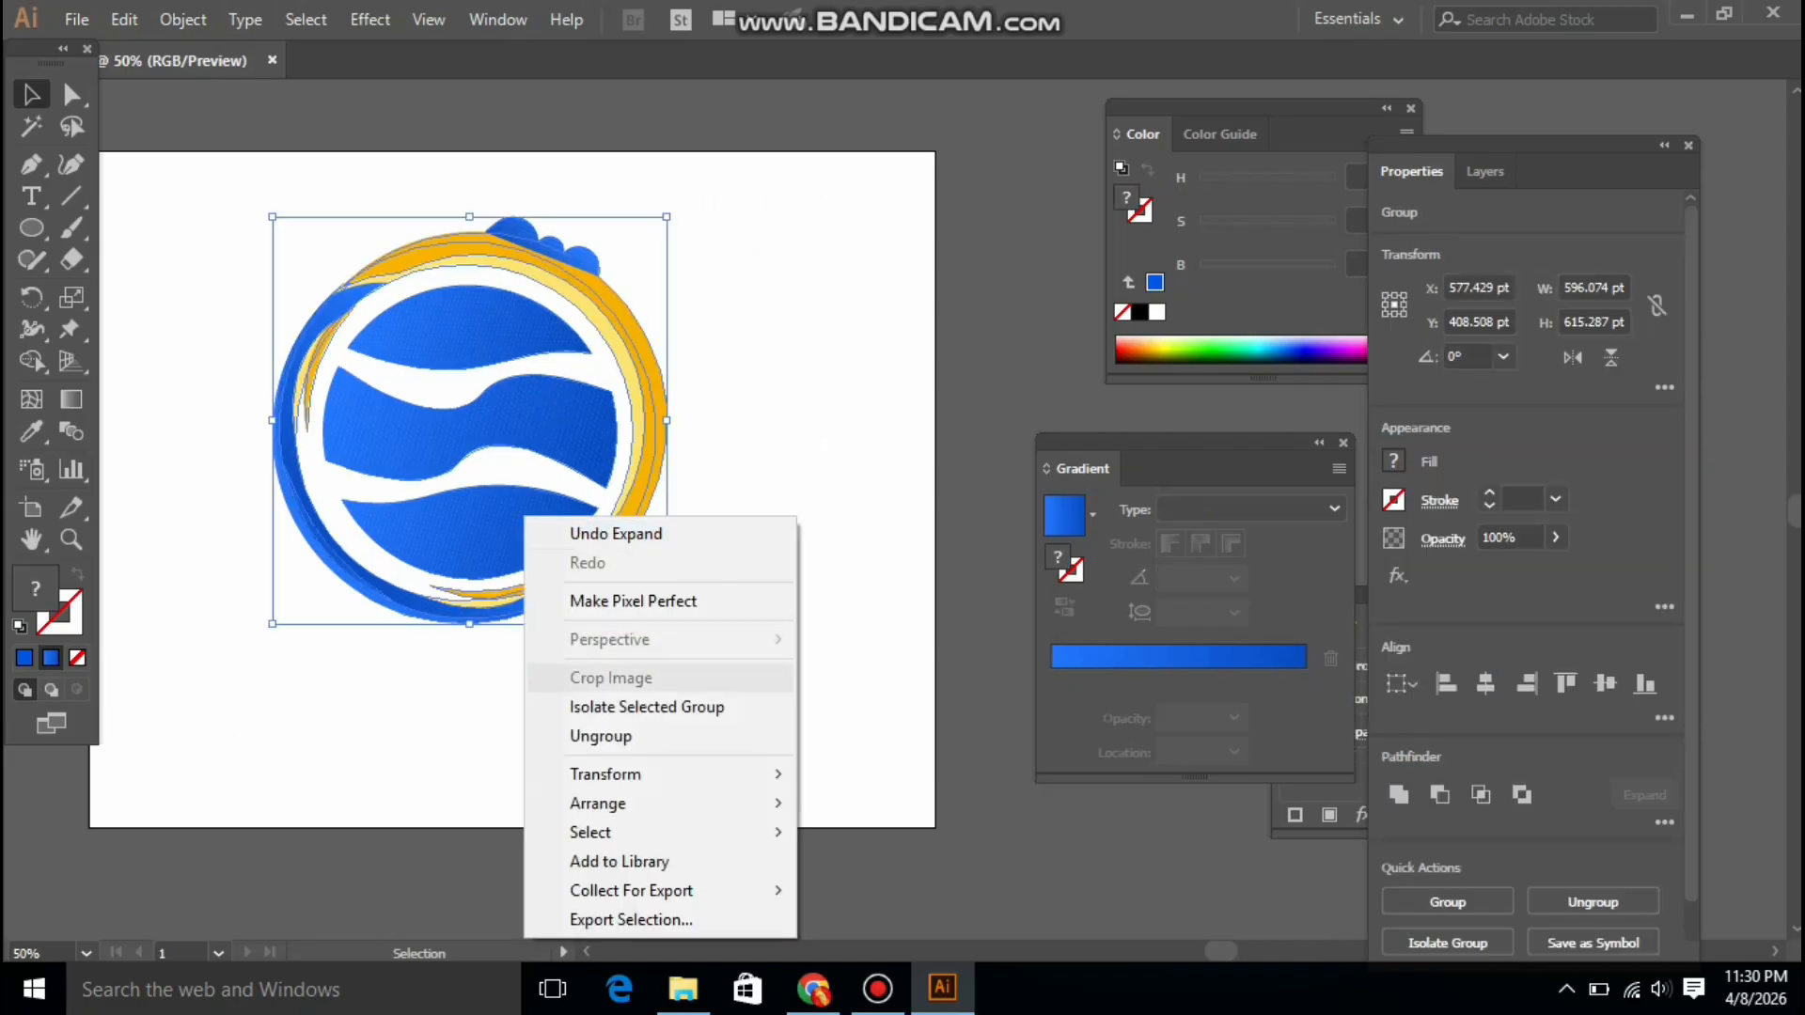
pyautogui.click(647, 707)
pyautogui.press('Escape')
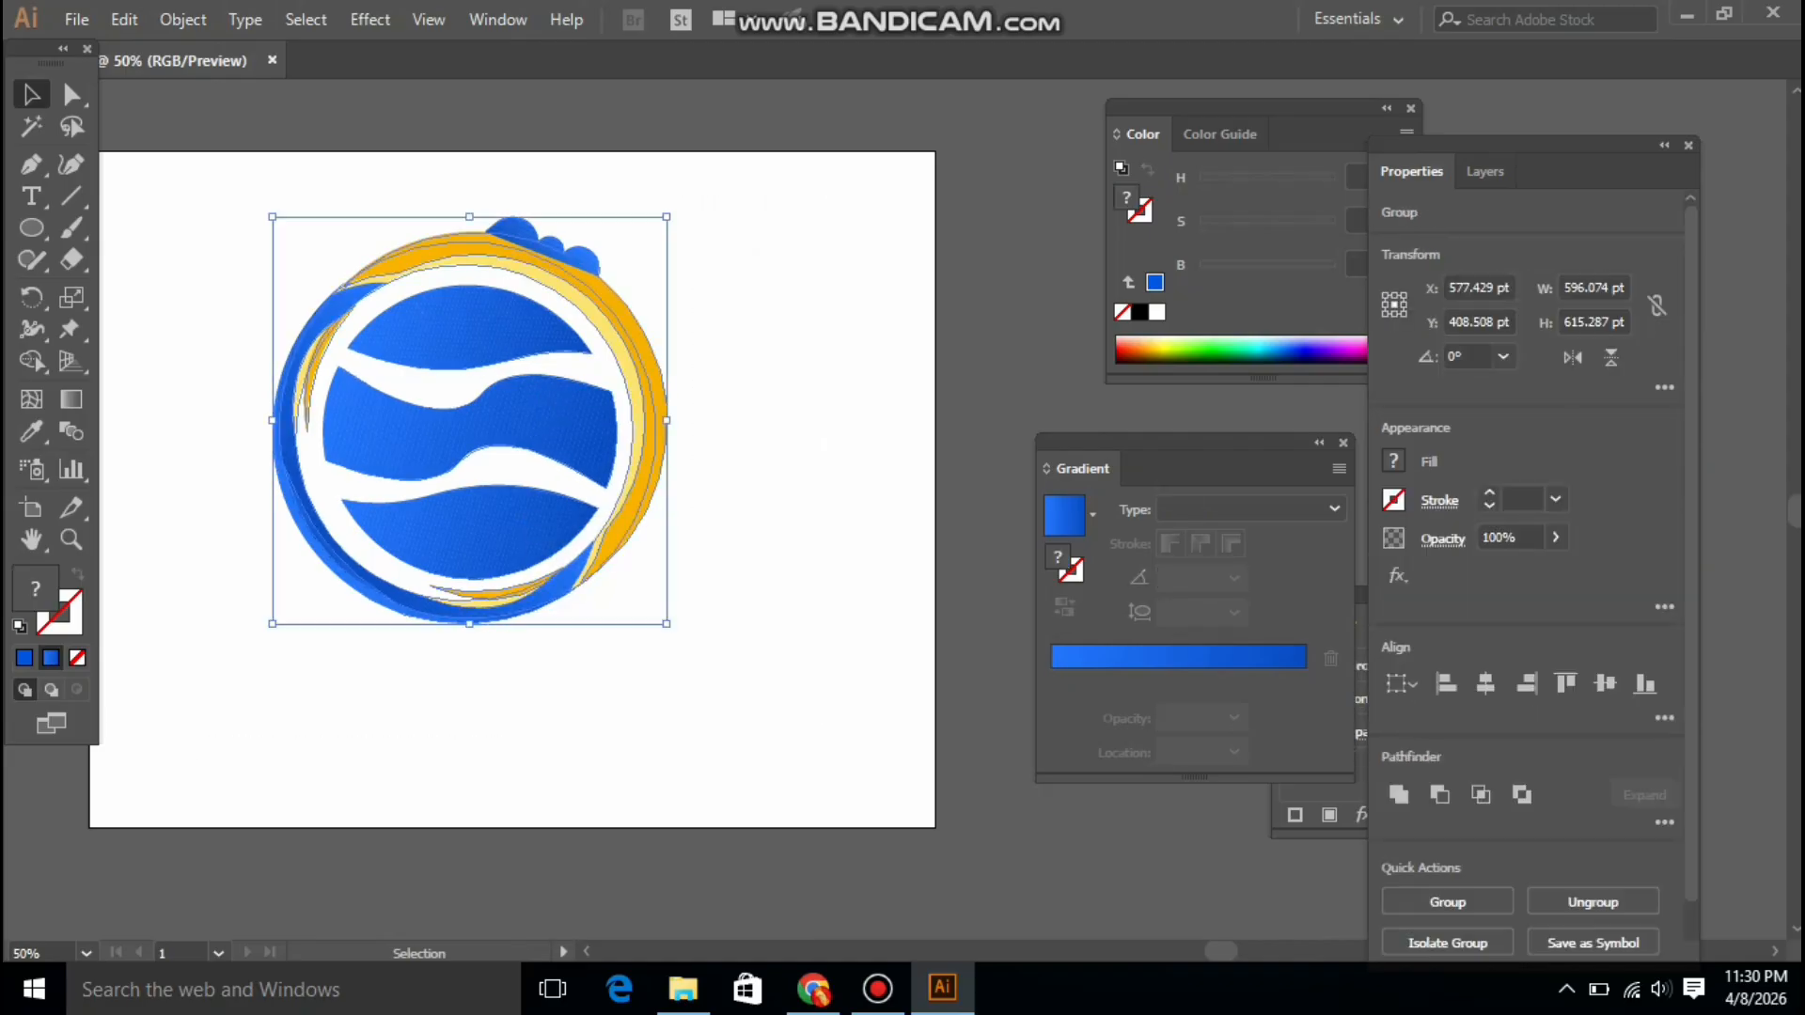
# Scale the logo group down to about 339 by 350 pt and move it toward the artboard's left side
pyautogui.moveTo(667, 623); pyautogui.dragTo(518, 463)
pyautogui.hotkey('ctrl', 'shift', 'a')
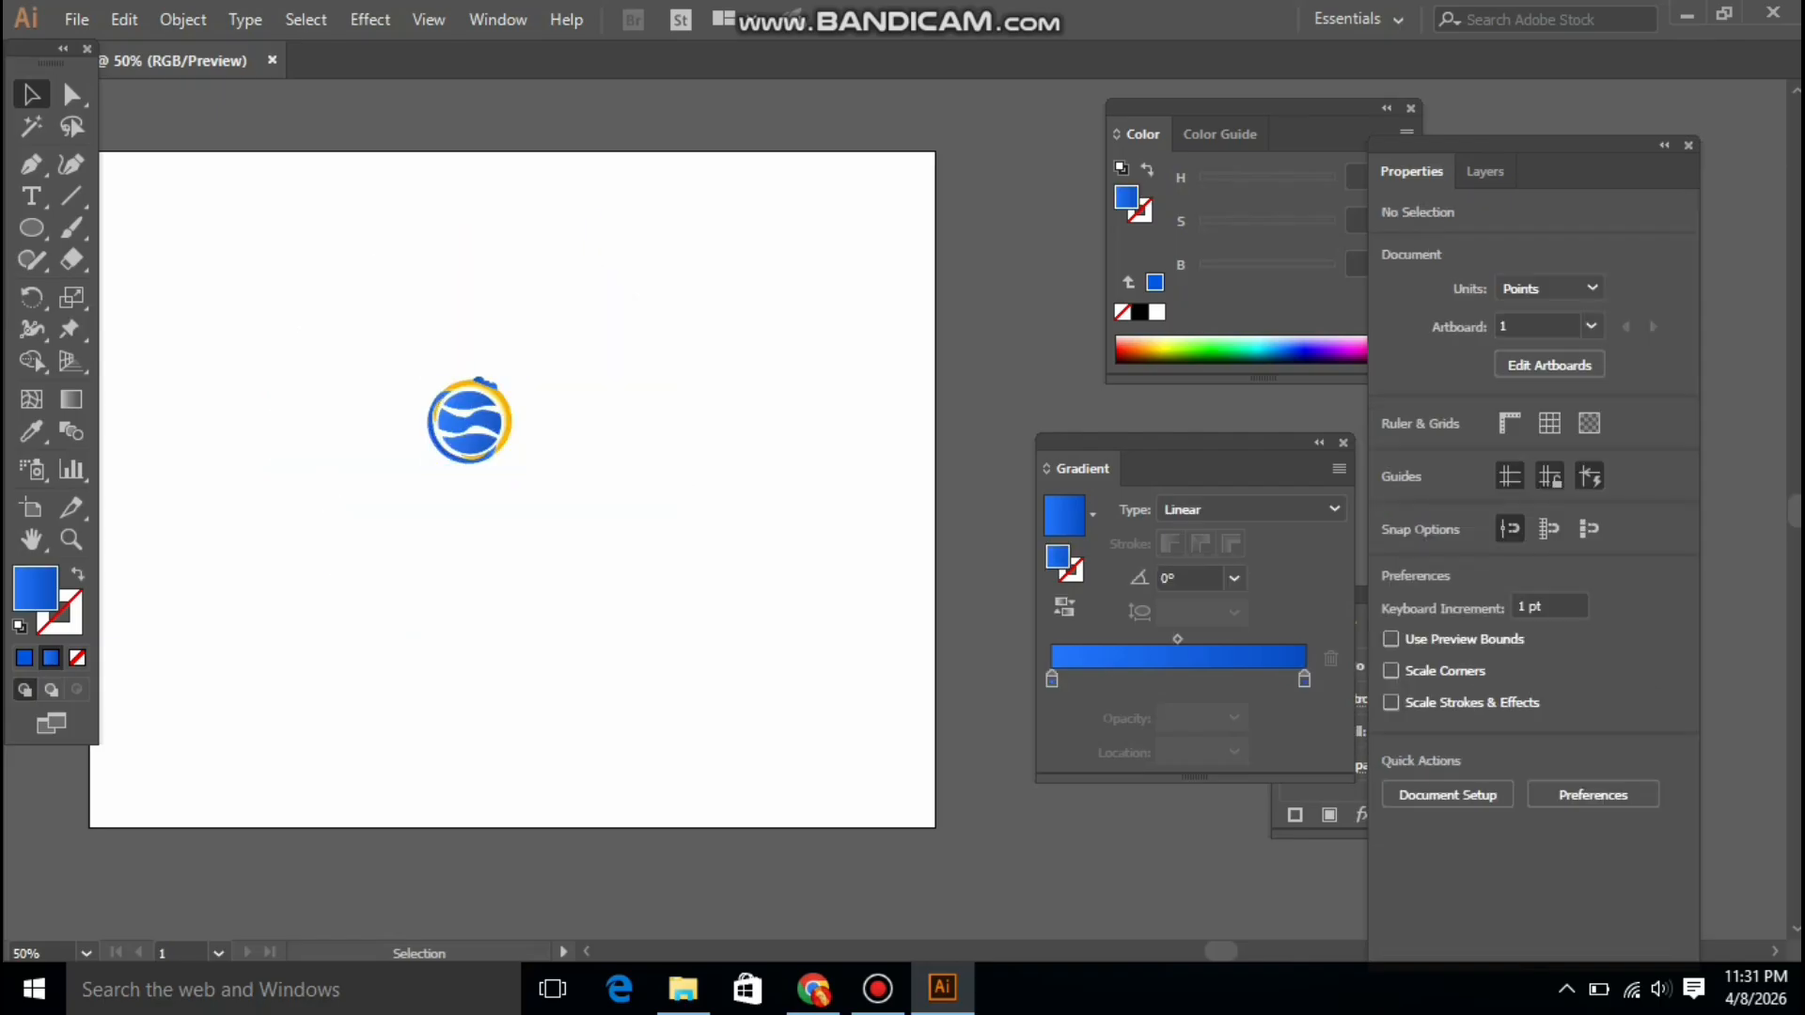
pyautogui.hotkey('ctrl', 'a')
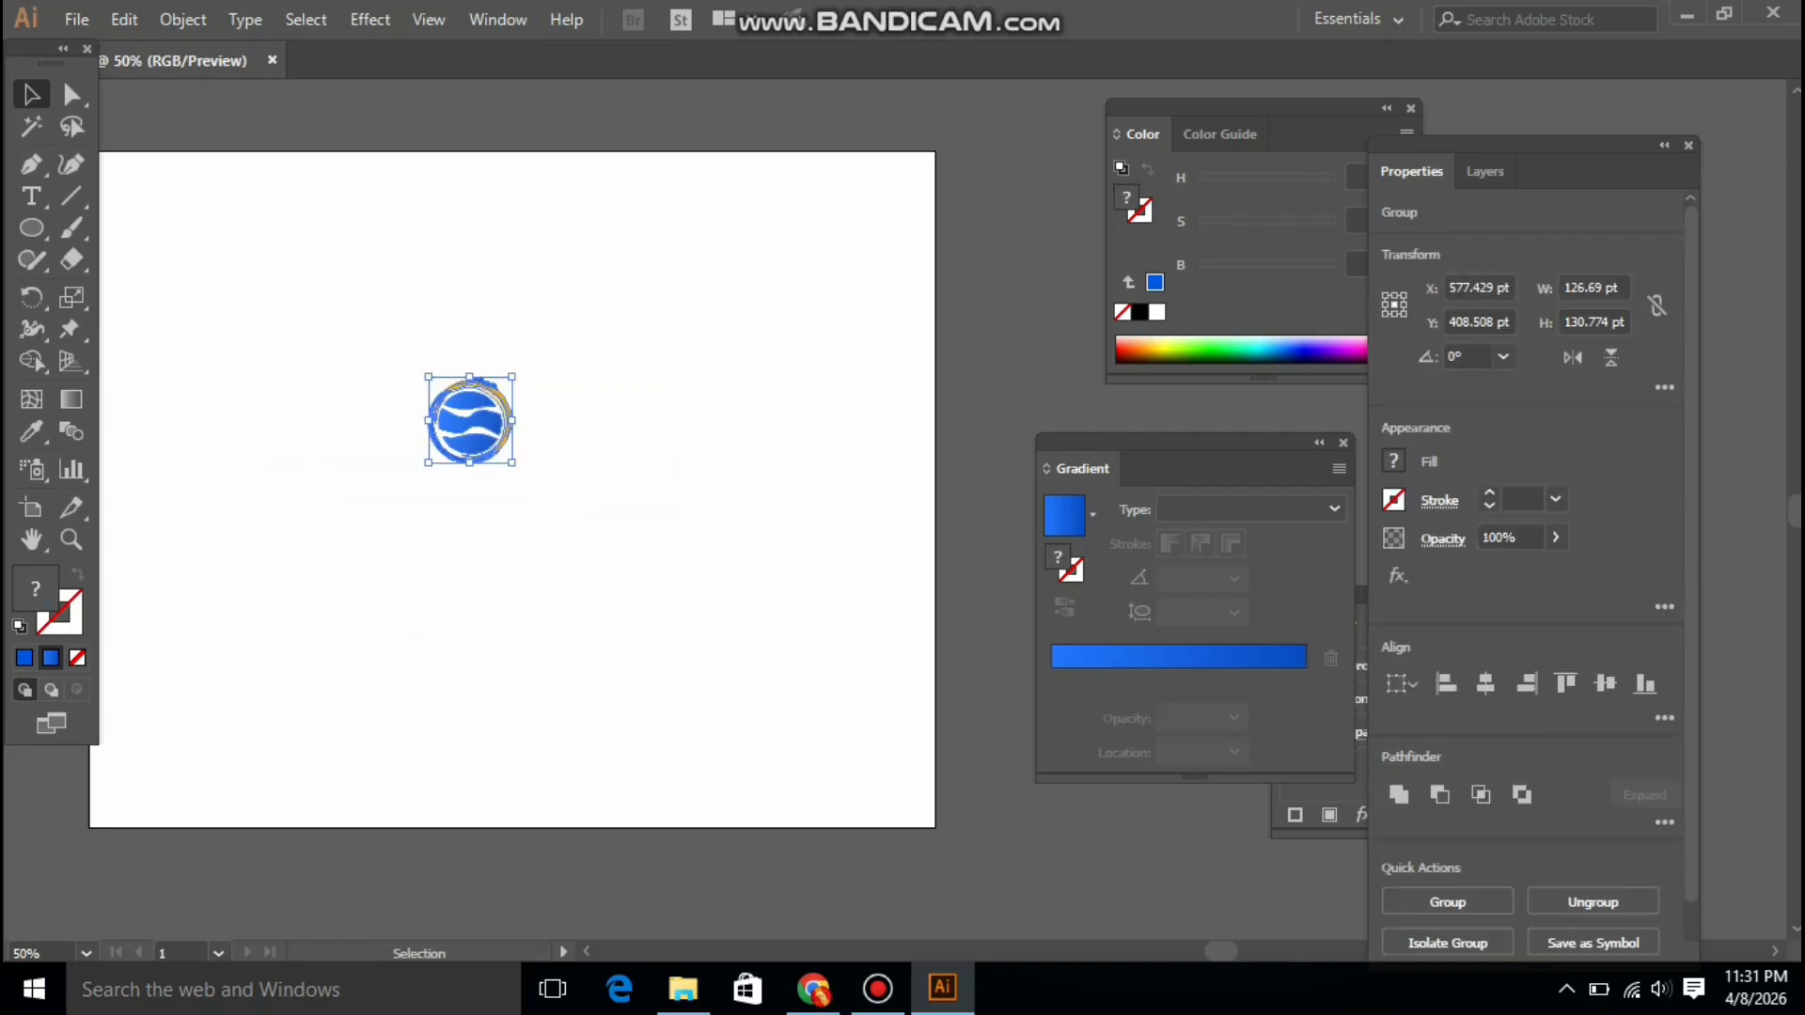
pyautogui.moveTo(512, 462); pyautogui.dragTo(583, 534)
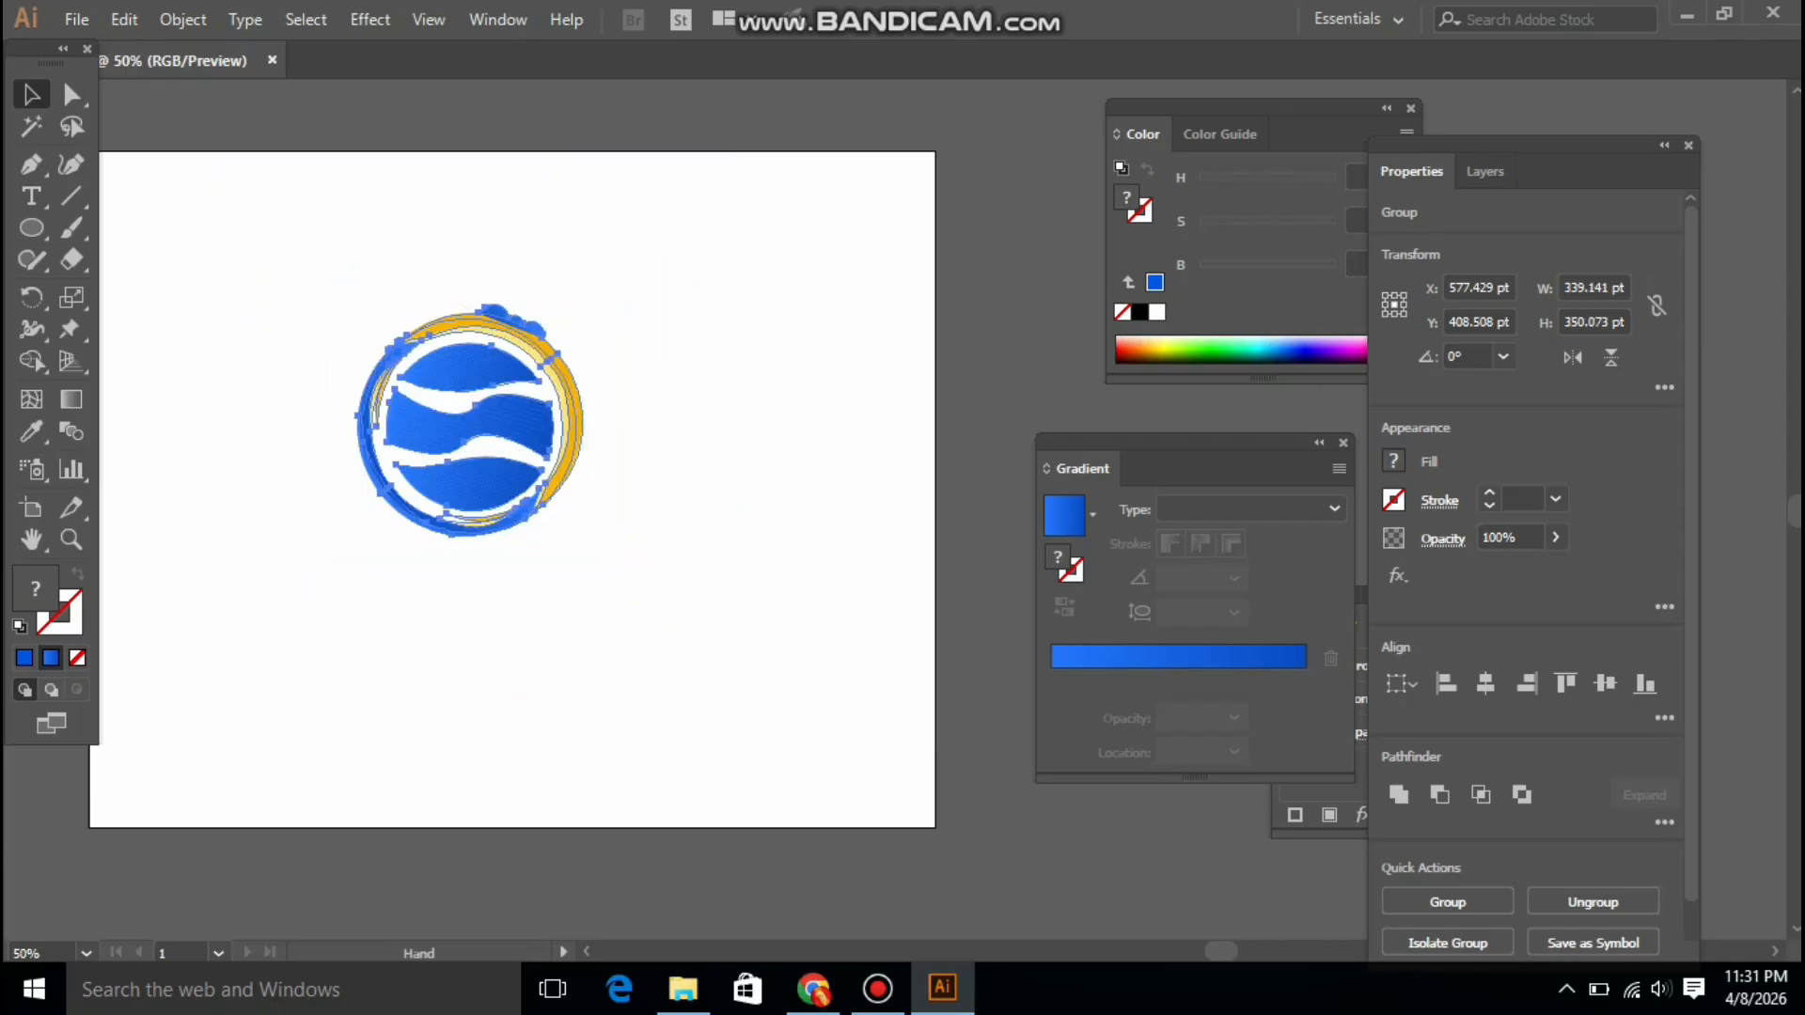
pyautogui.moveTo(564, 423); pyautogui.dragTo(765, 431)
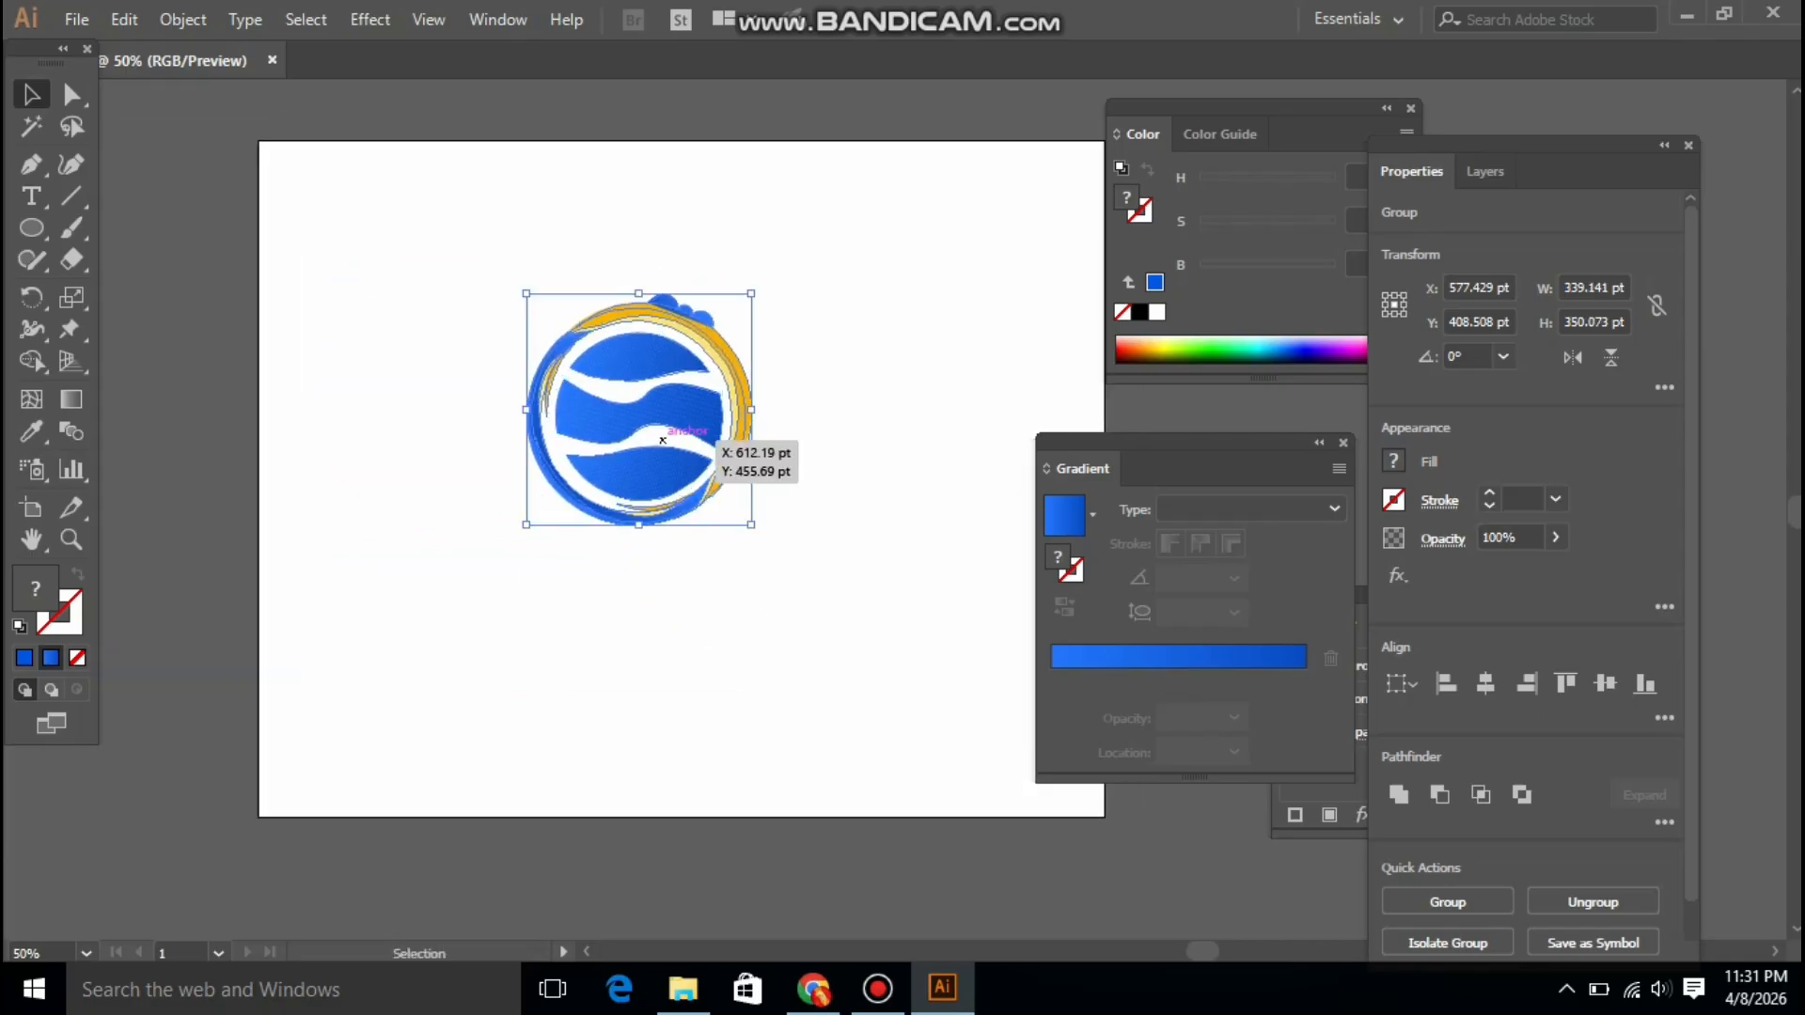
pyautogui.moveTo(658, 405); pyautogui.dragTo(490, 390)
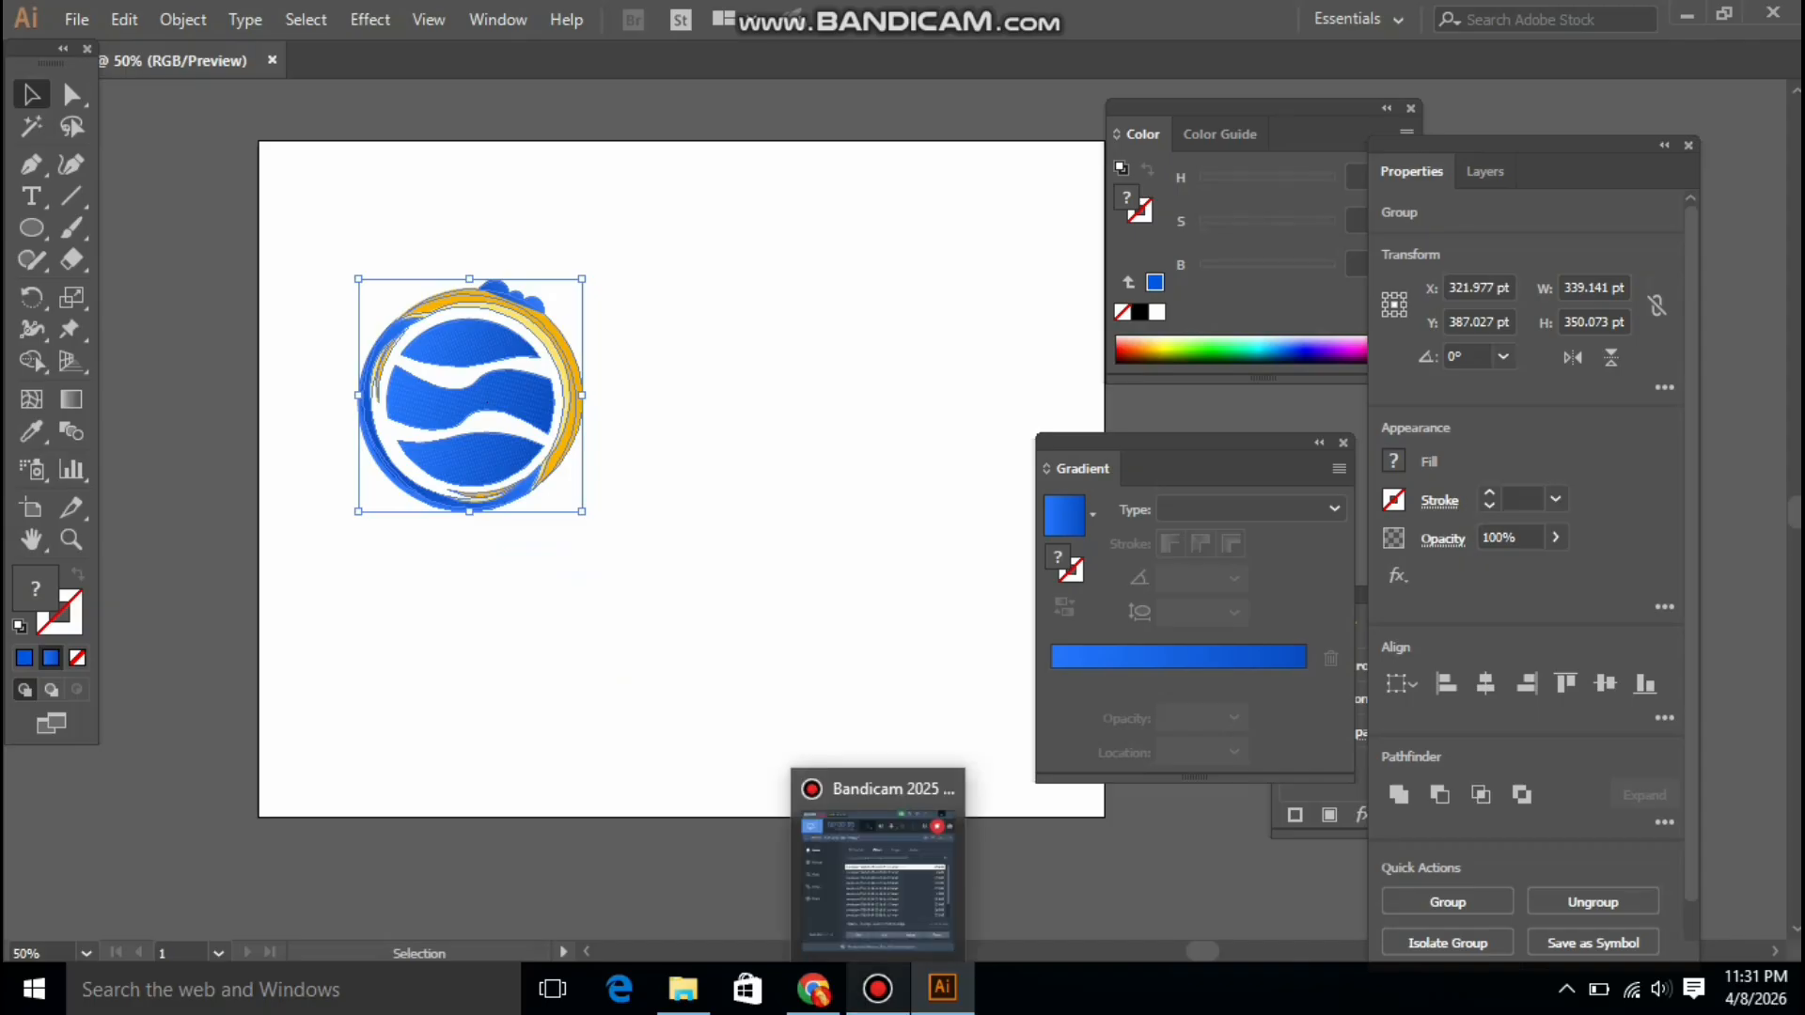
pyautogui.click(878, 987)
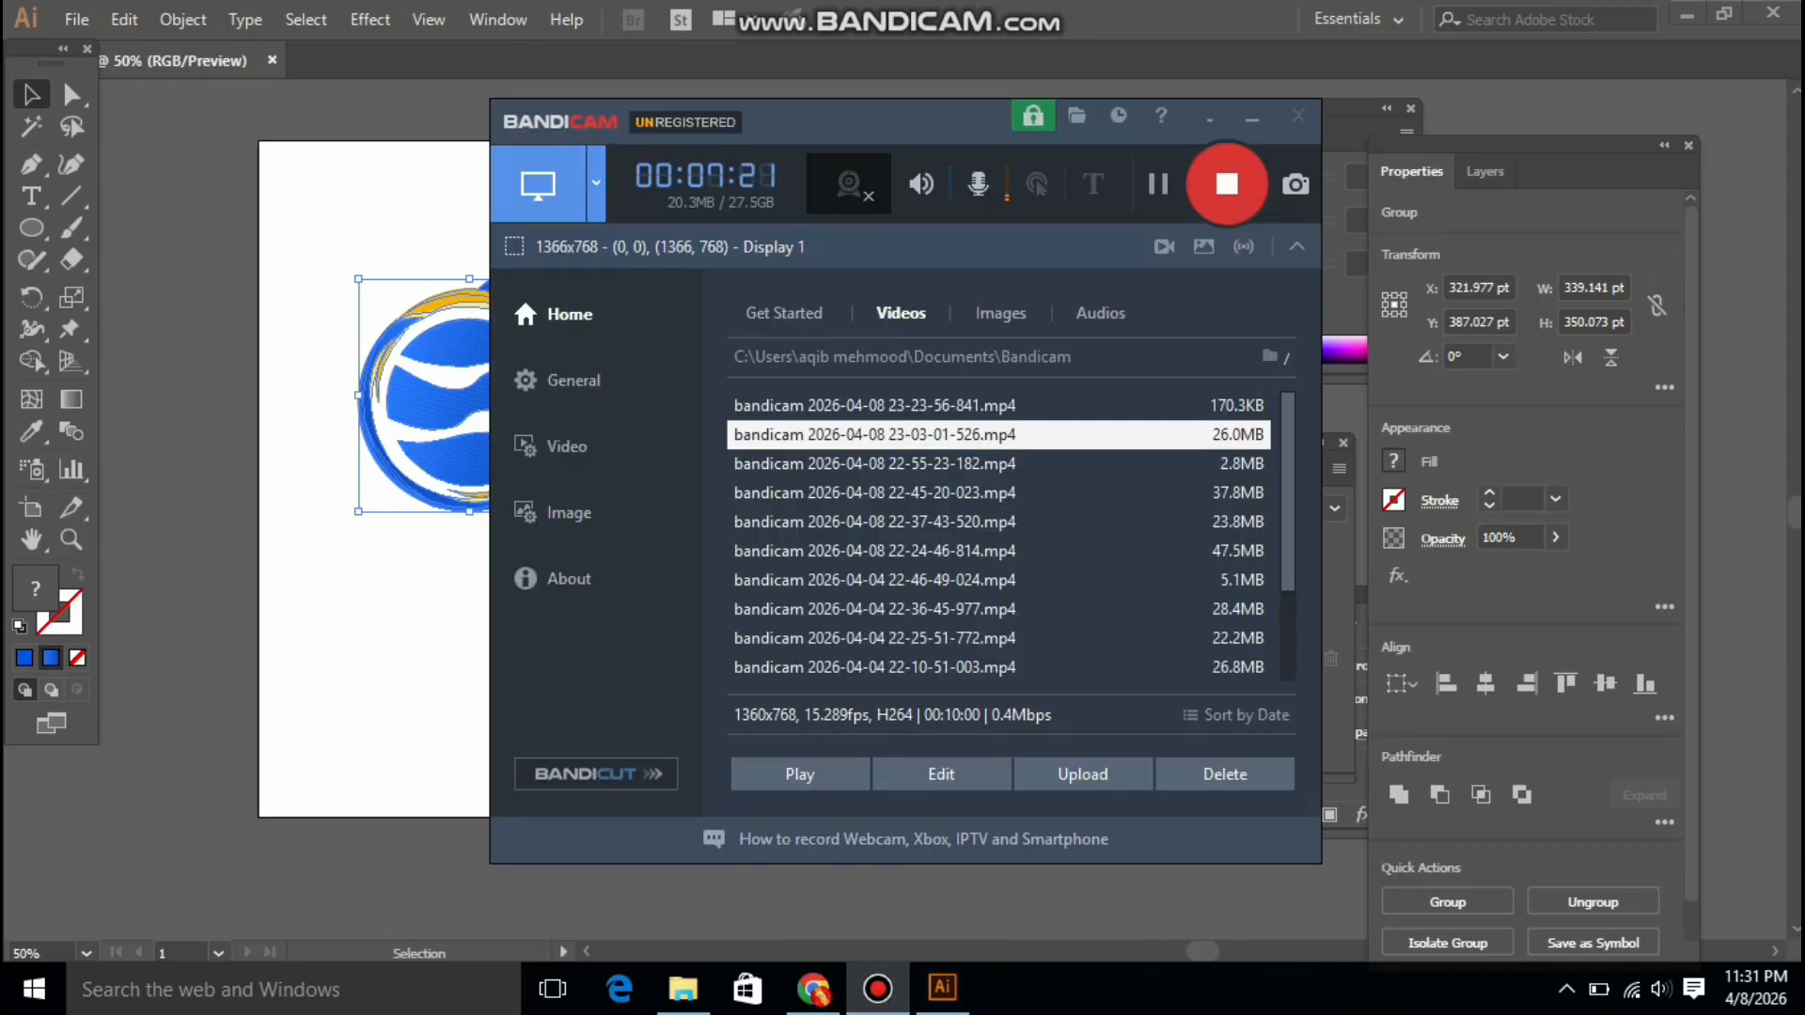
pyautogui.click(1252, 117)
pyautogui.click(827, 320)
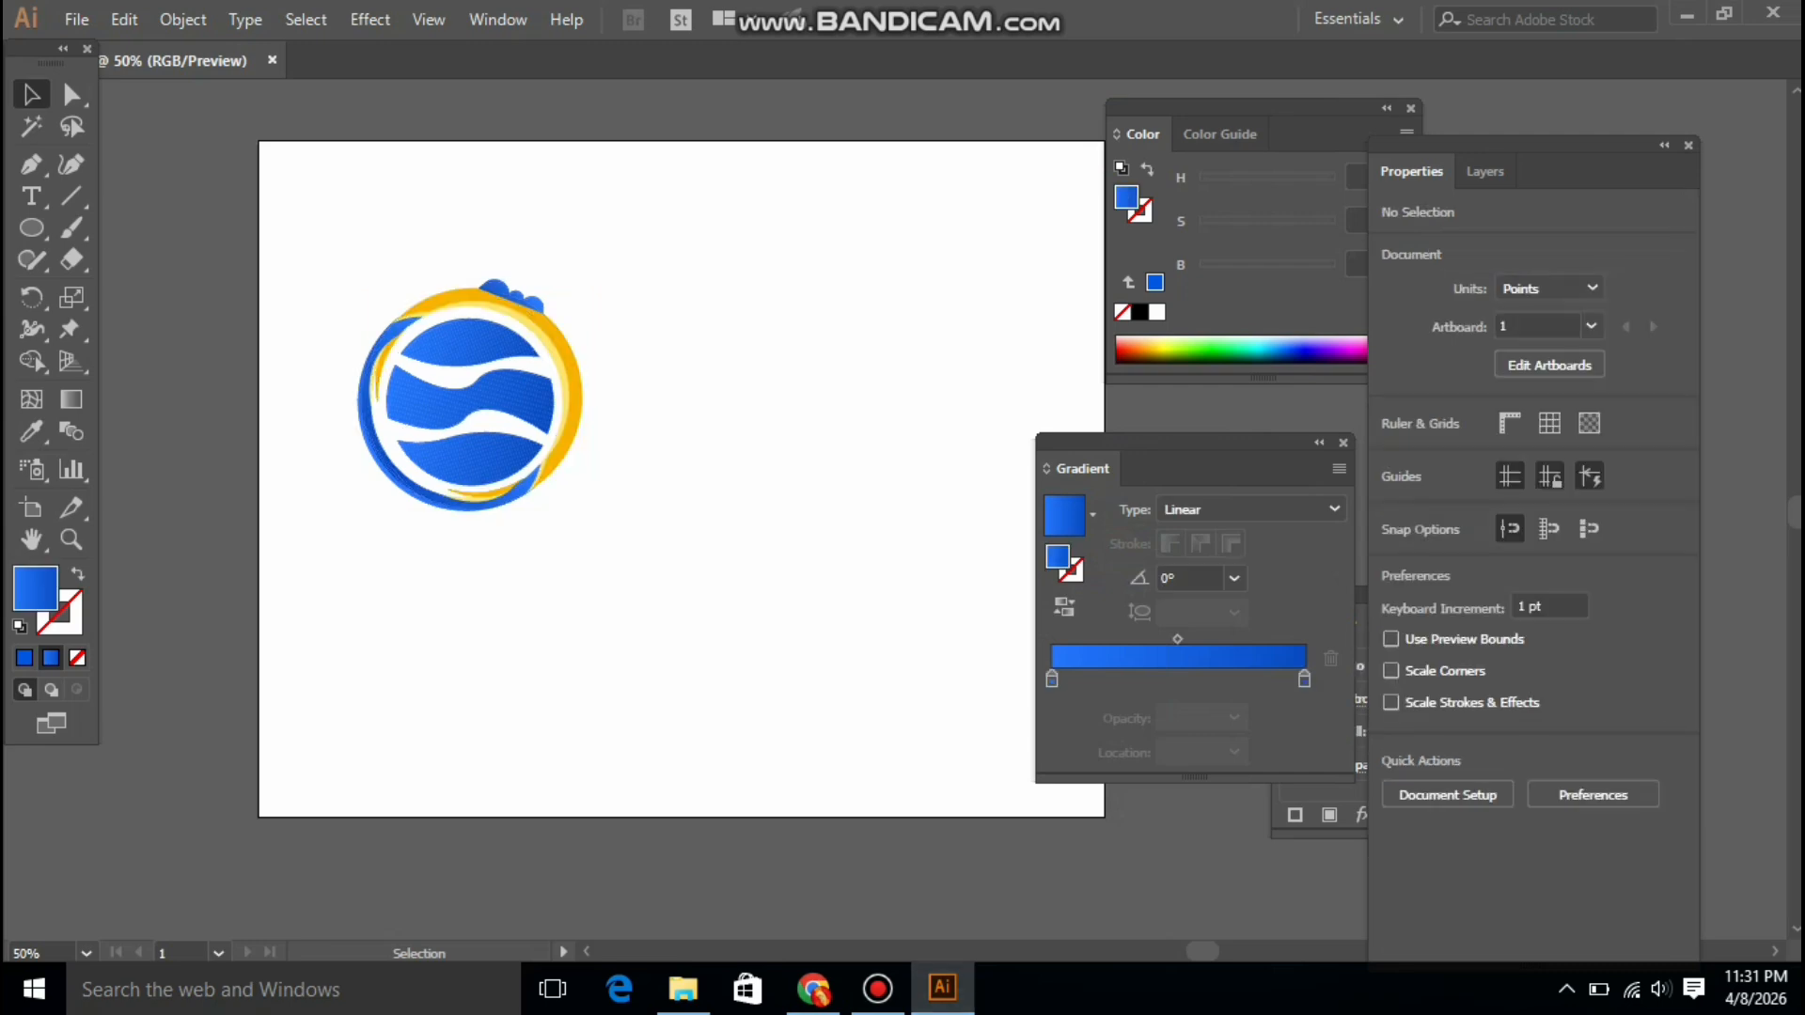
# Switch to Chrome and copy the company name CAPE CORAL POOL RESURFACING & PLASTERING from the contest description
pyautogui.click(813, 987)
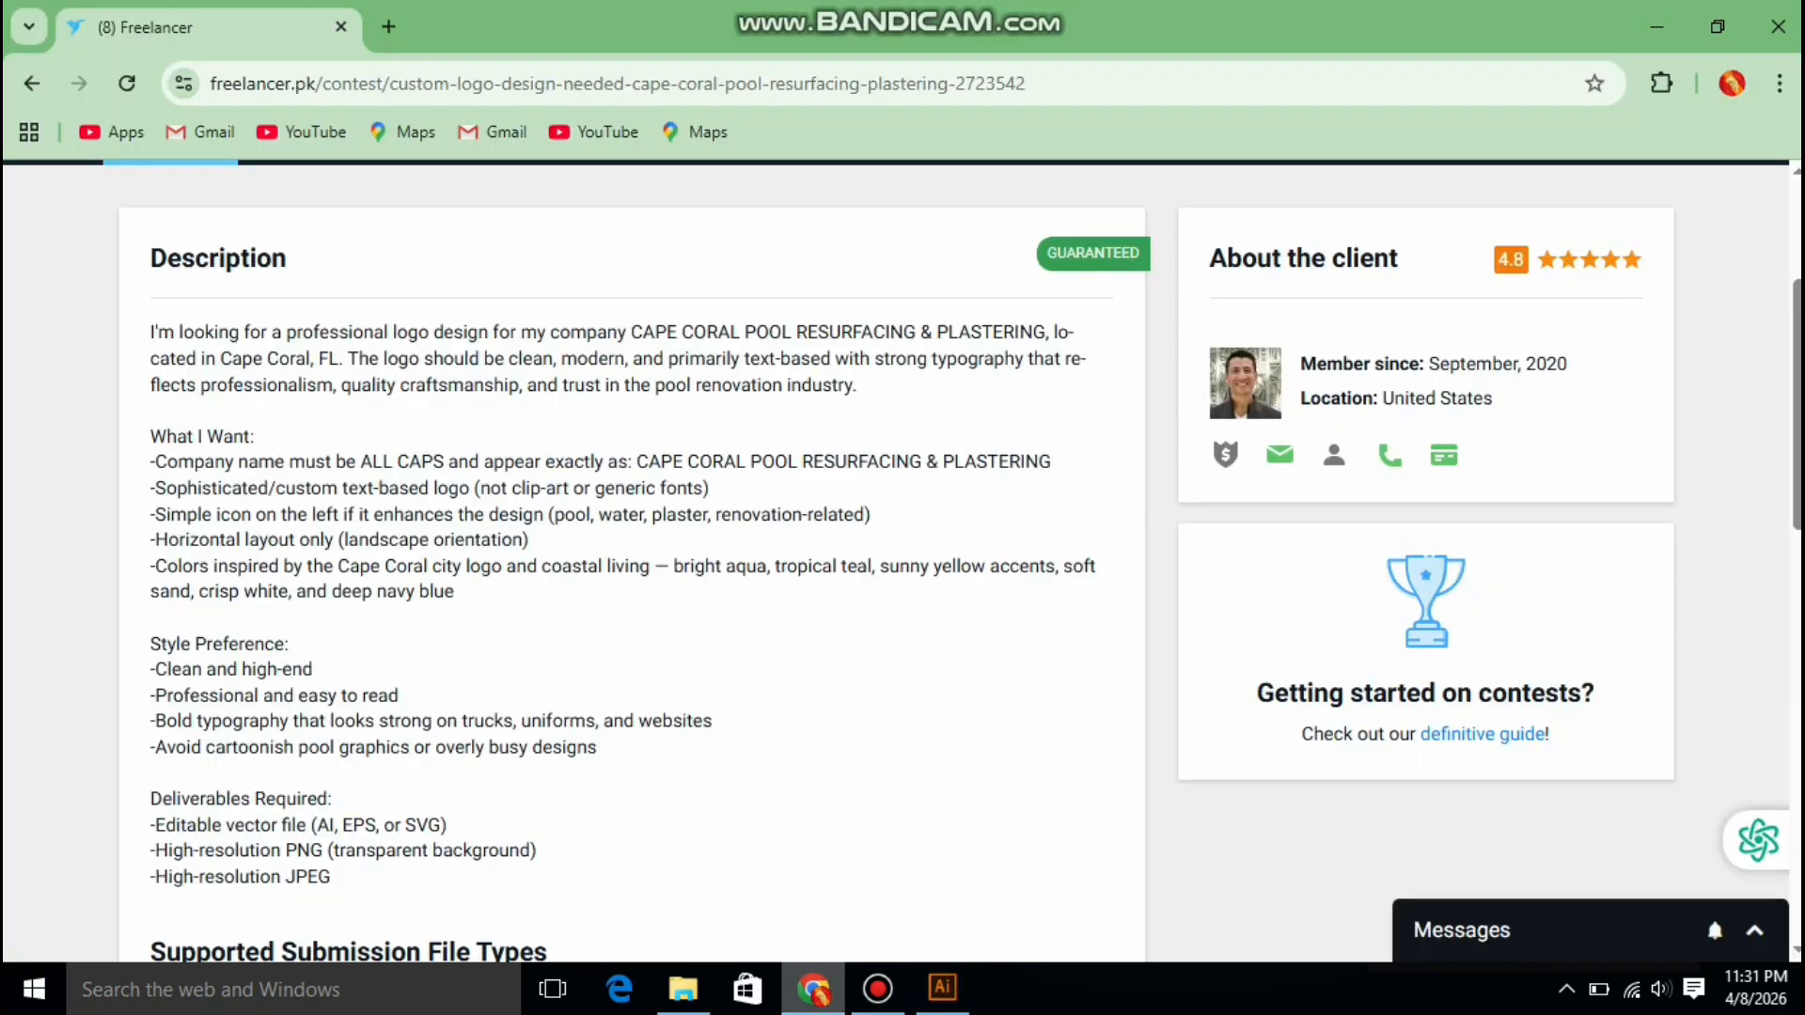
pyautogui.scroll(-1, 902, 564)
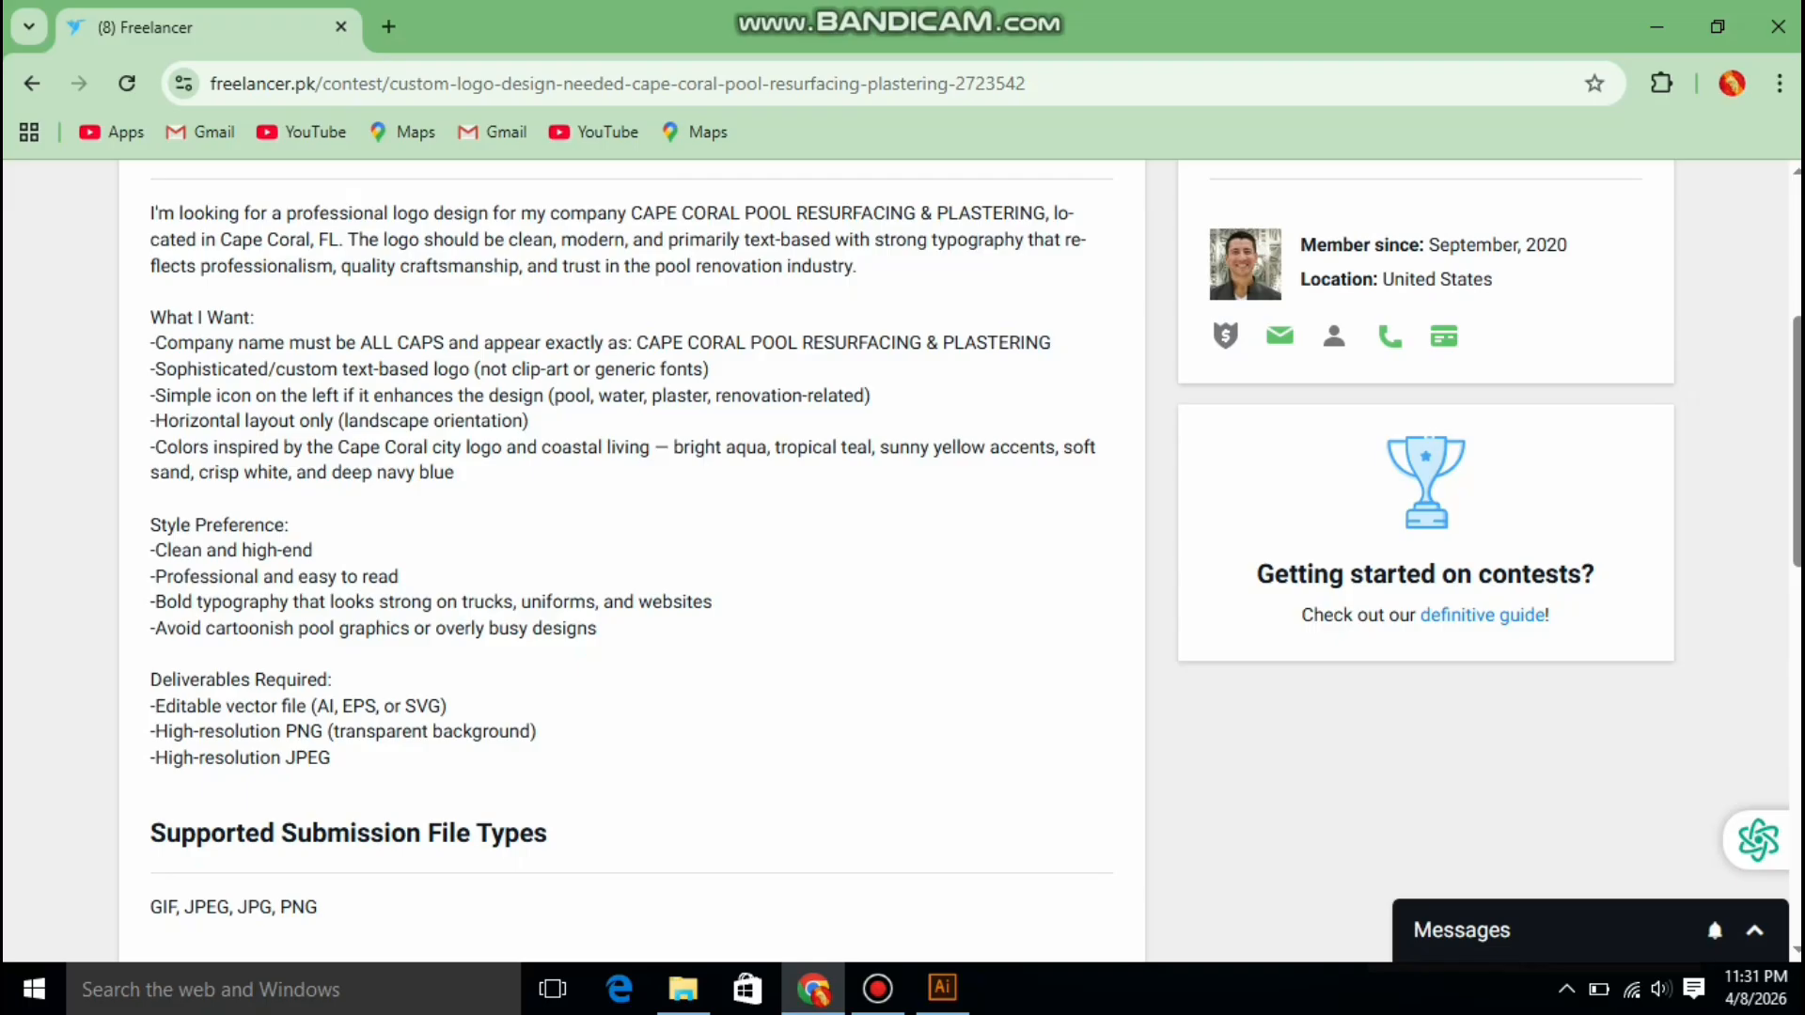
pyautogui.moveTo(1052, 343); pyautogui.dragTo(633, 343)
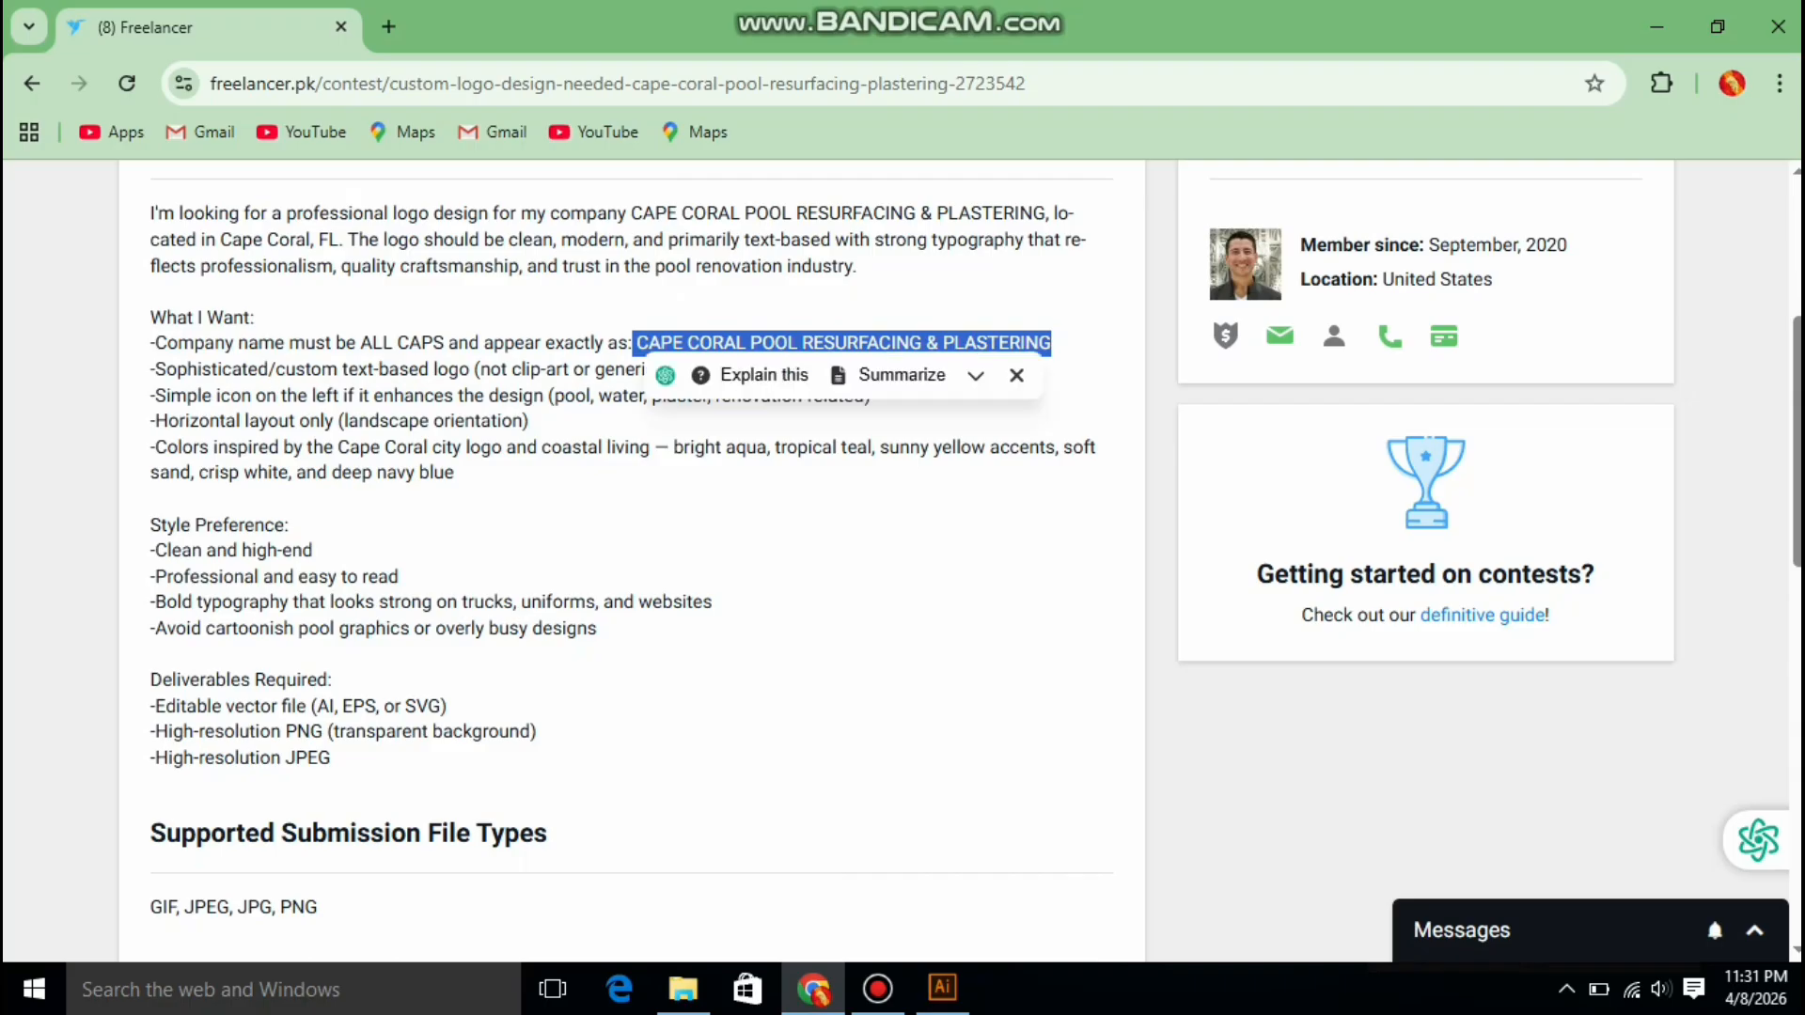
pyautogui.rightClick(613, 395)
pyautogui.click(740, 370)
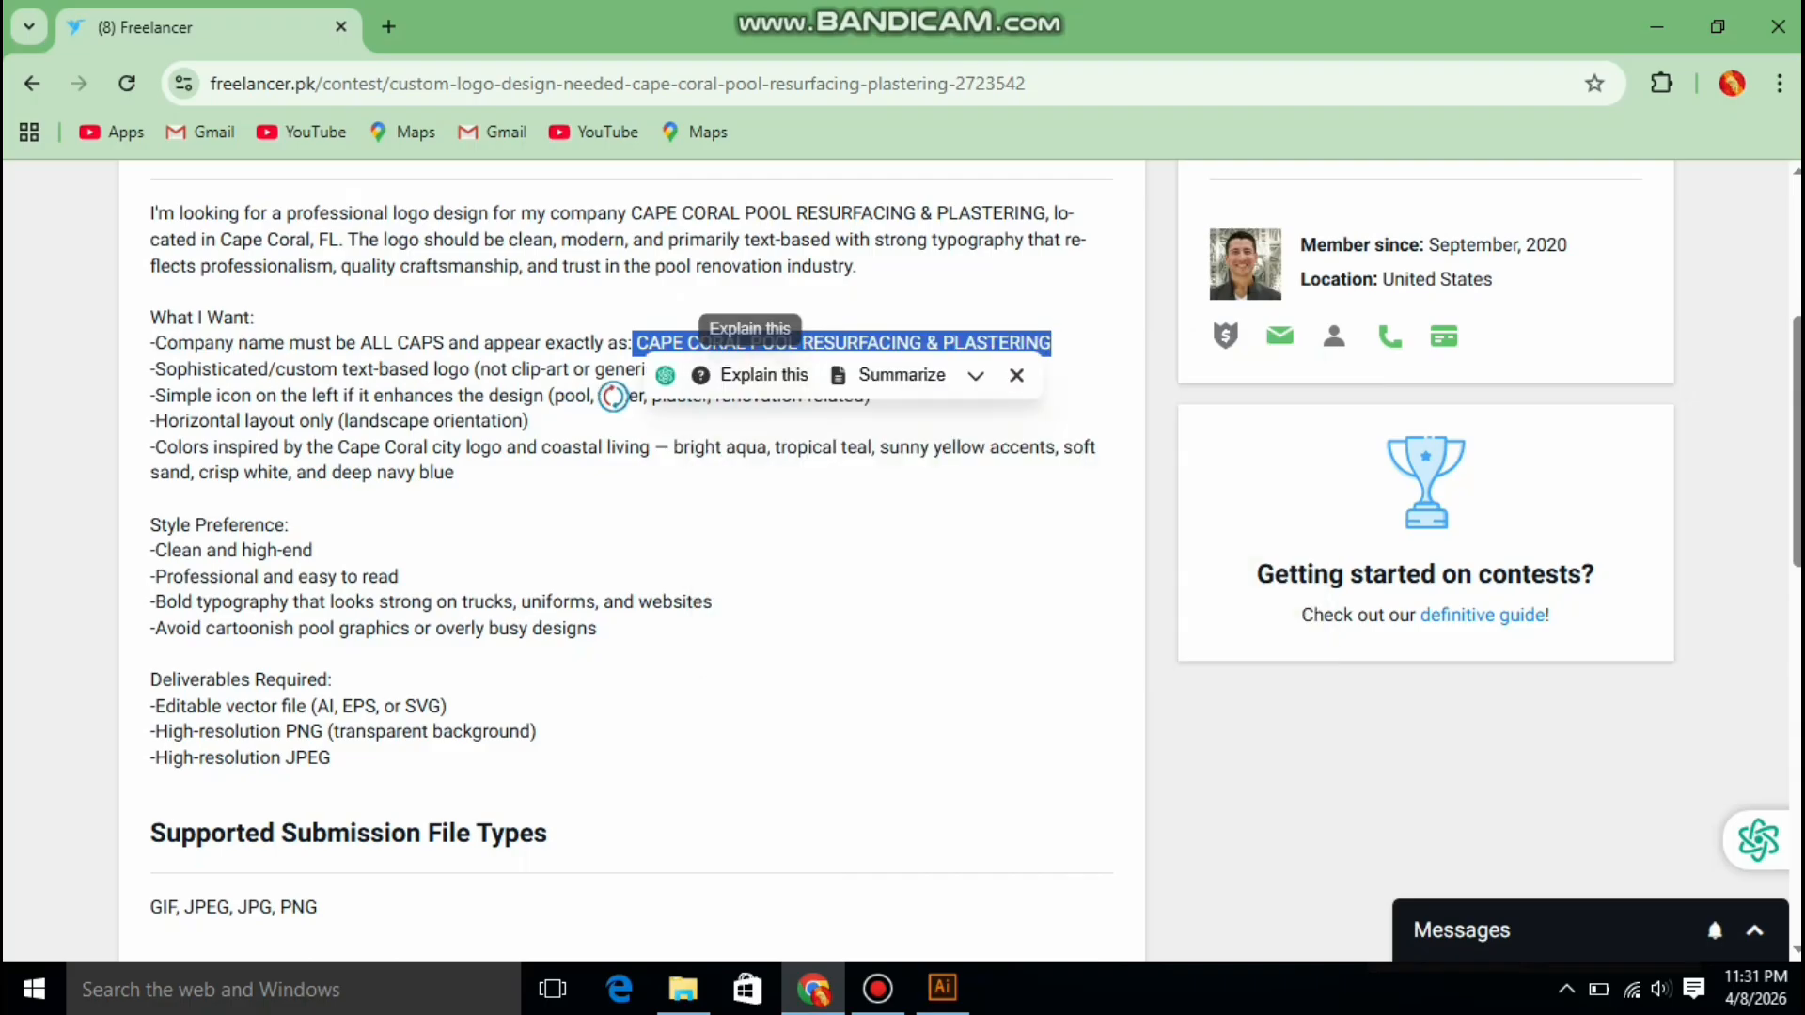
# Switch back to Illustrator and paste the copied company name as point text in the empty area beside the logo
pyautogui.click(941, 987)
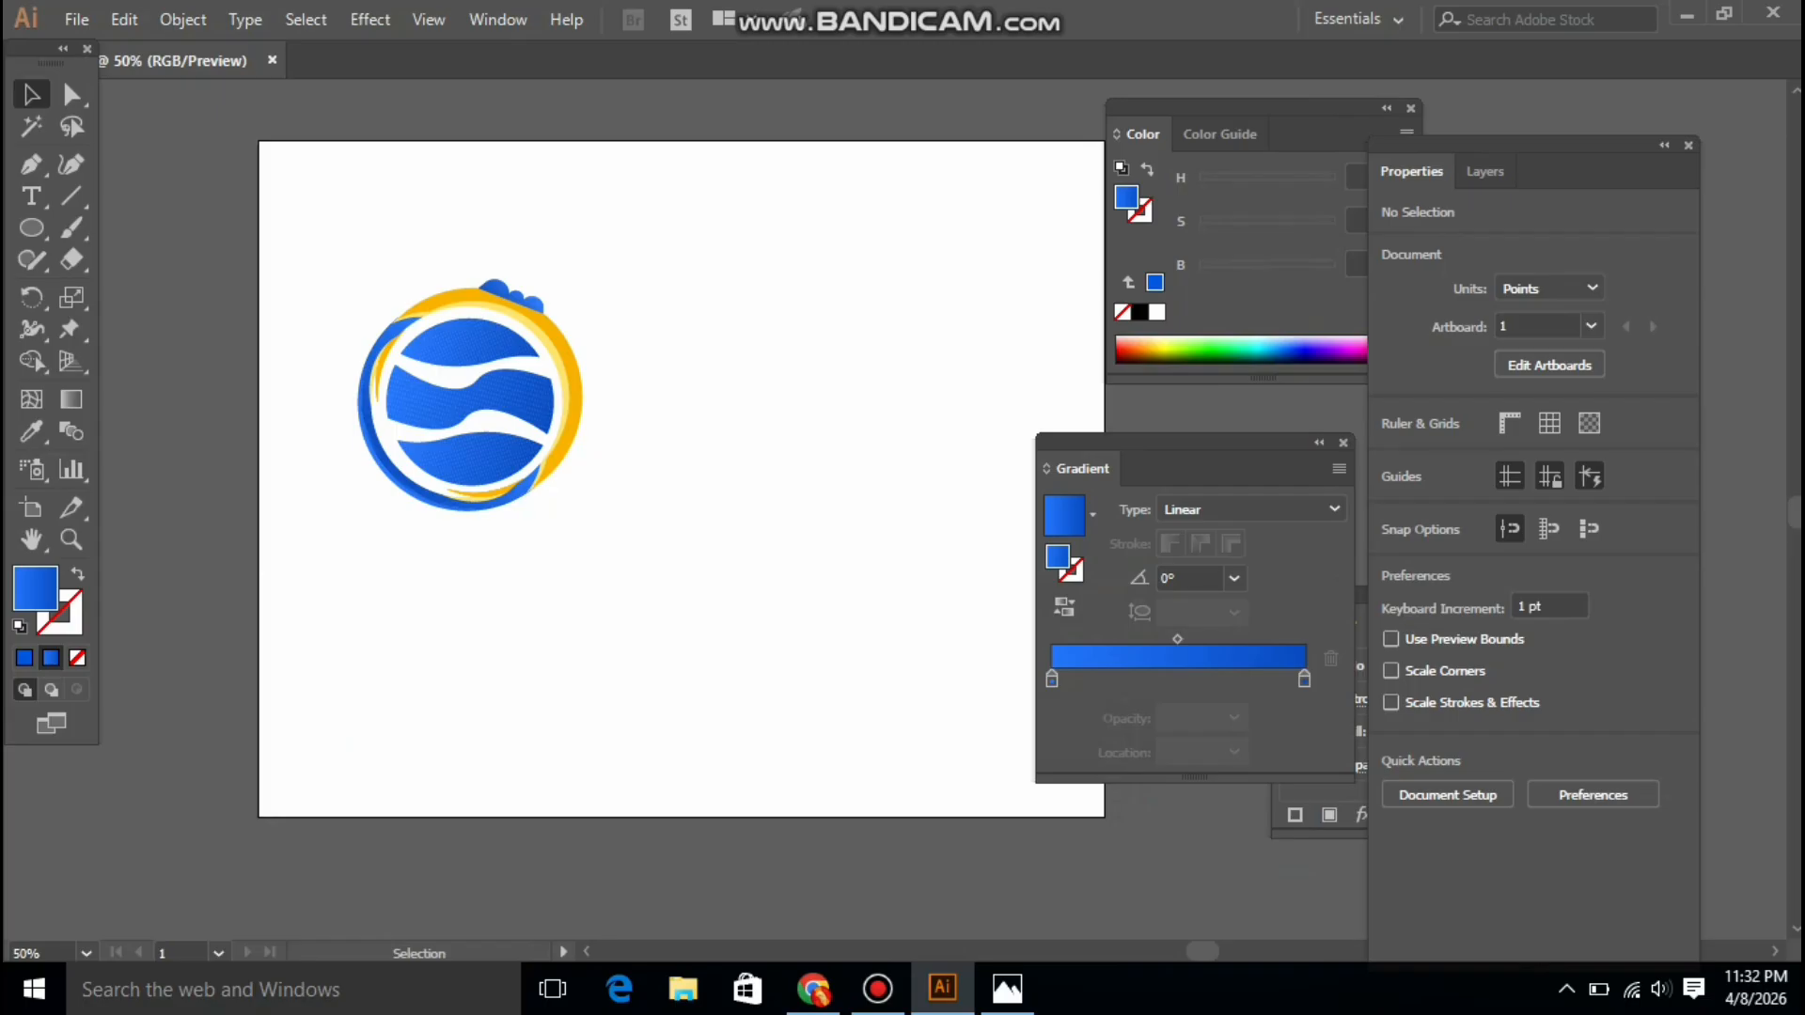
pyautogui.rightClick(653, 382)
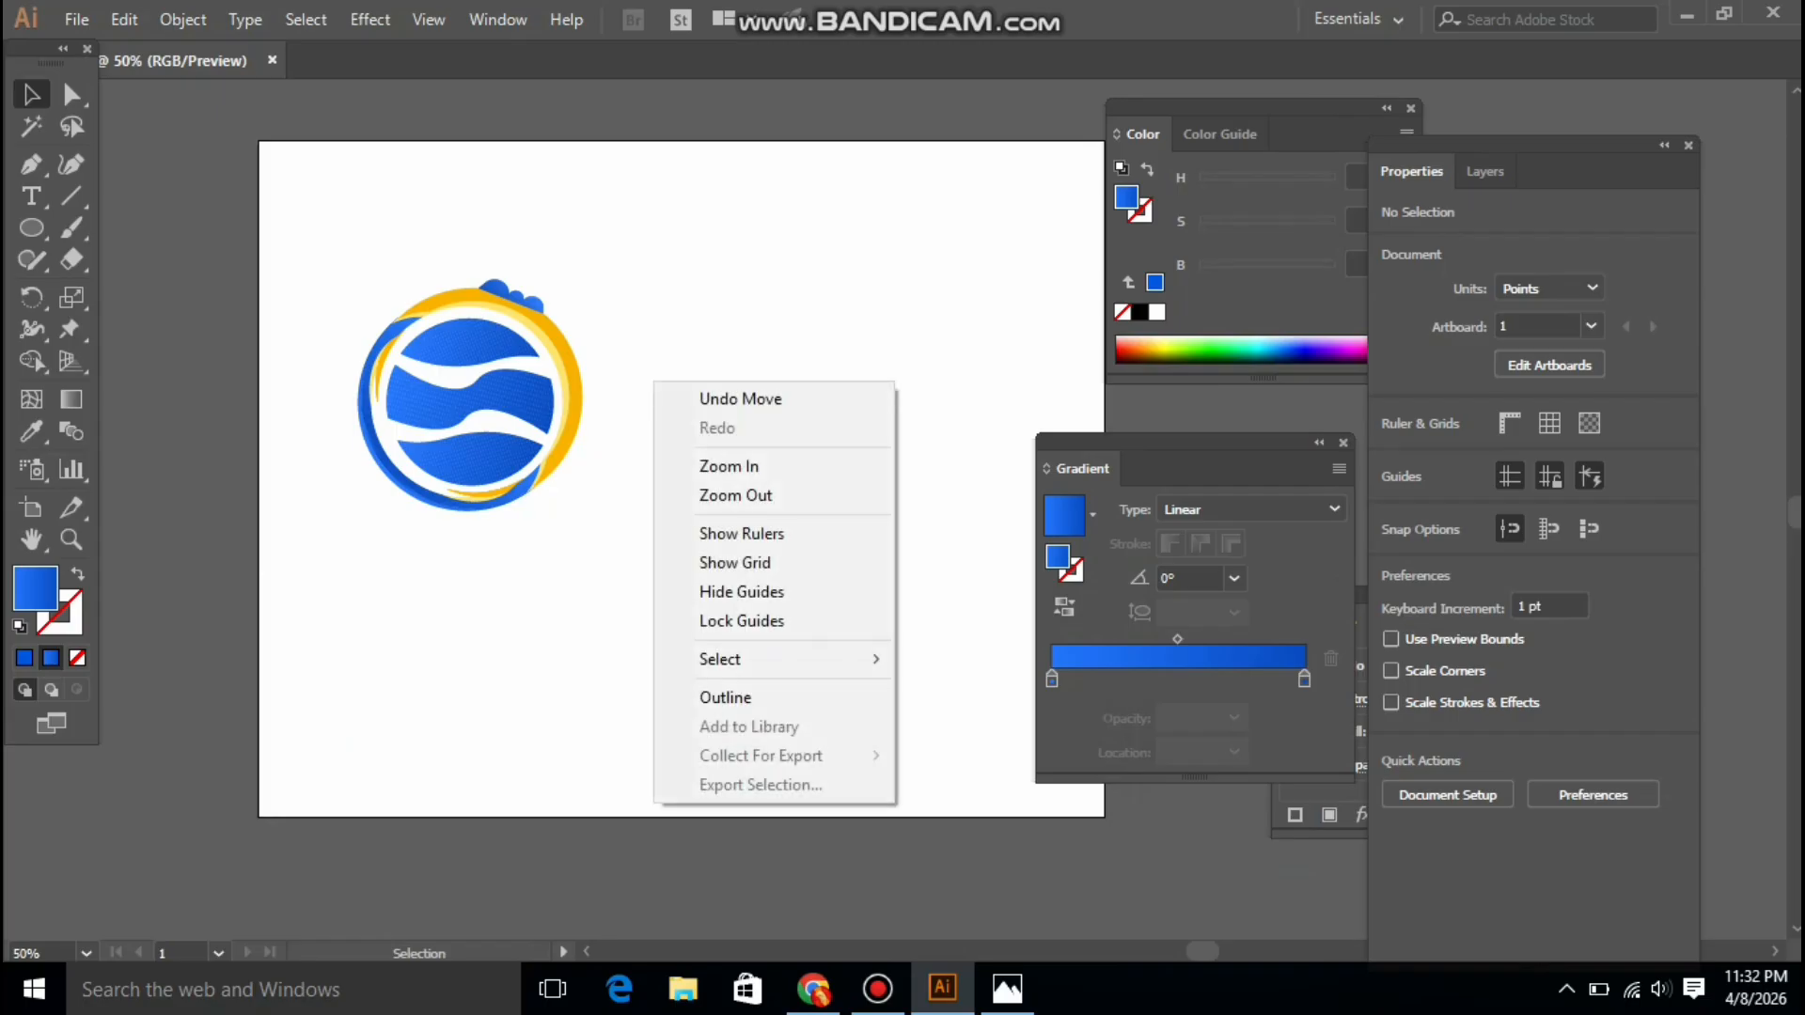
pyautogui.press('Escape')
pyautogui.press('t')
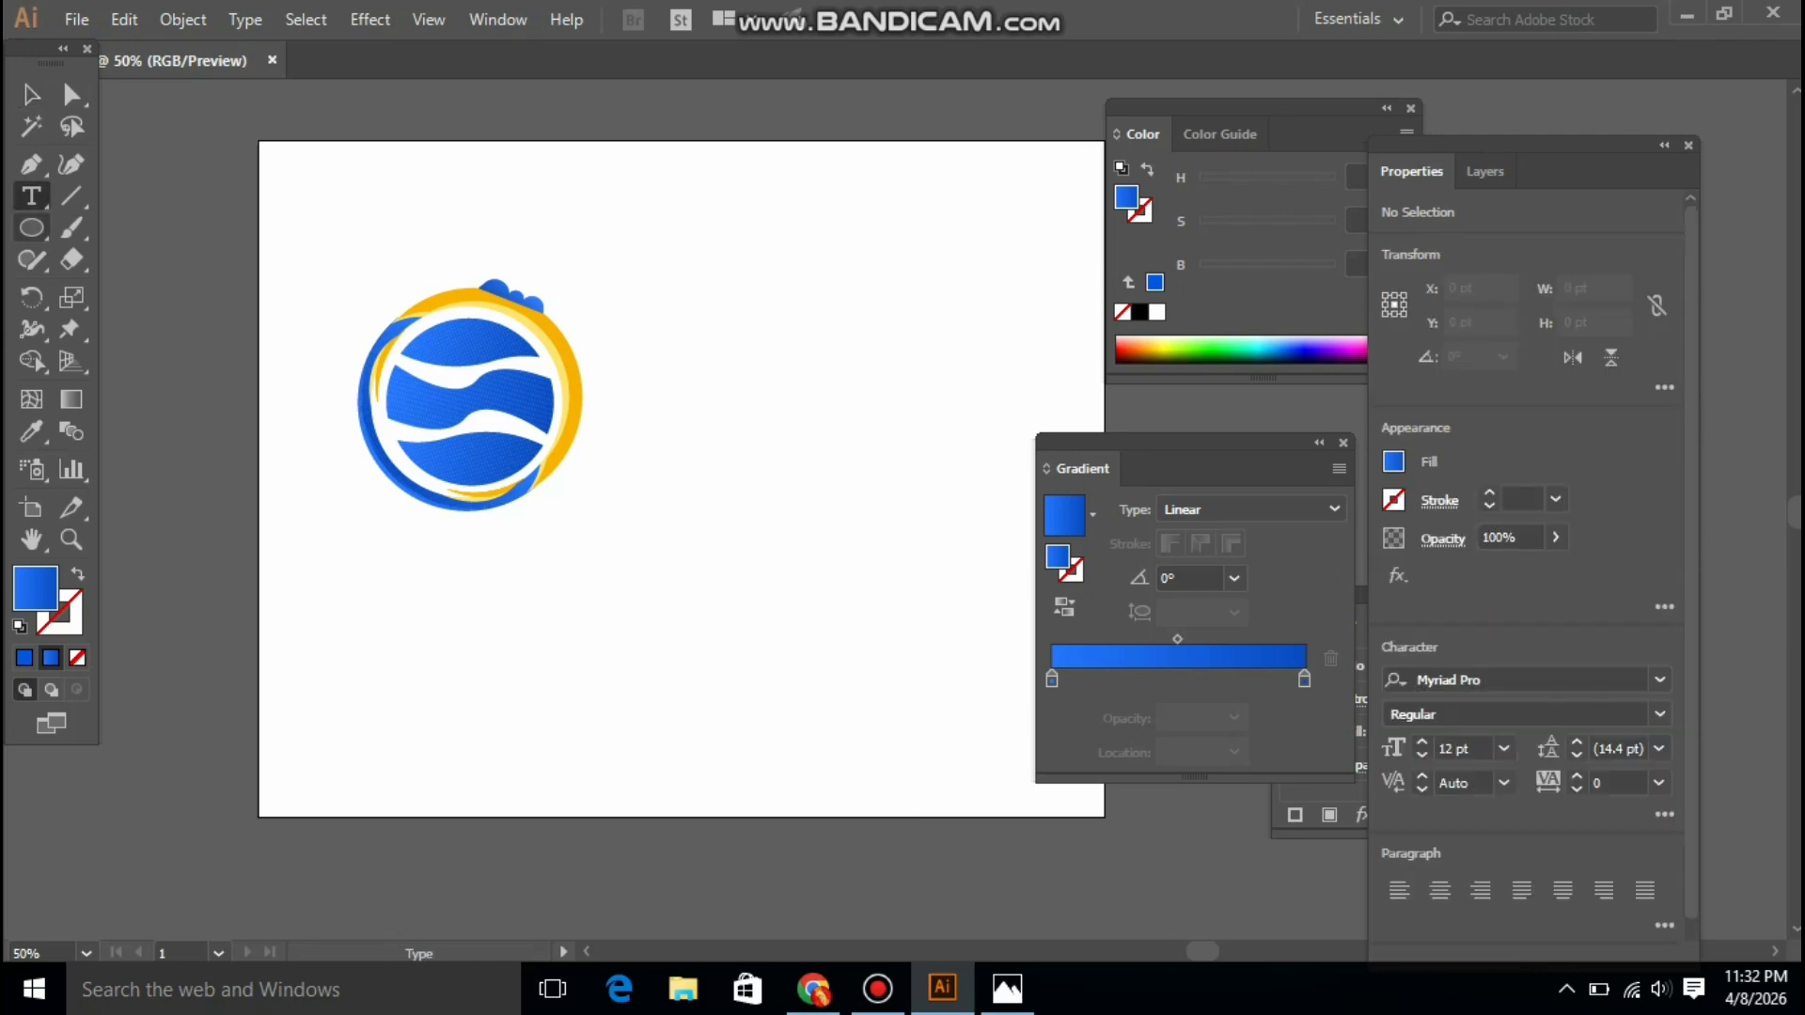
pyautogui.click(739, 357)
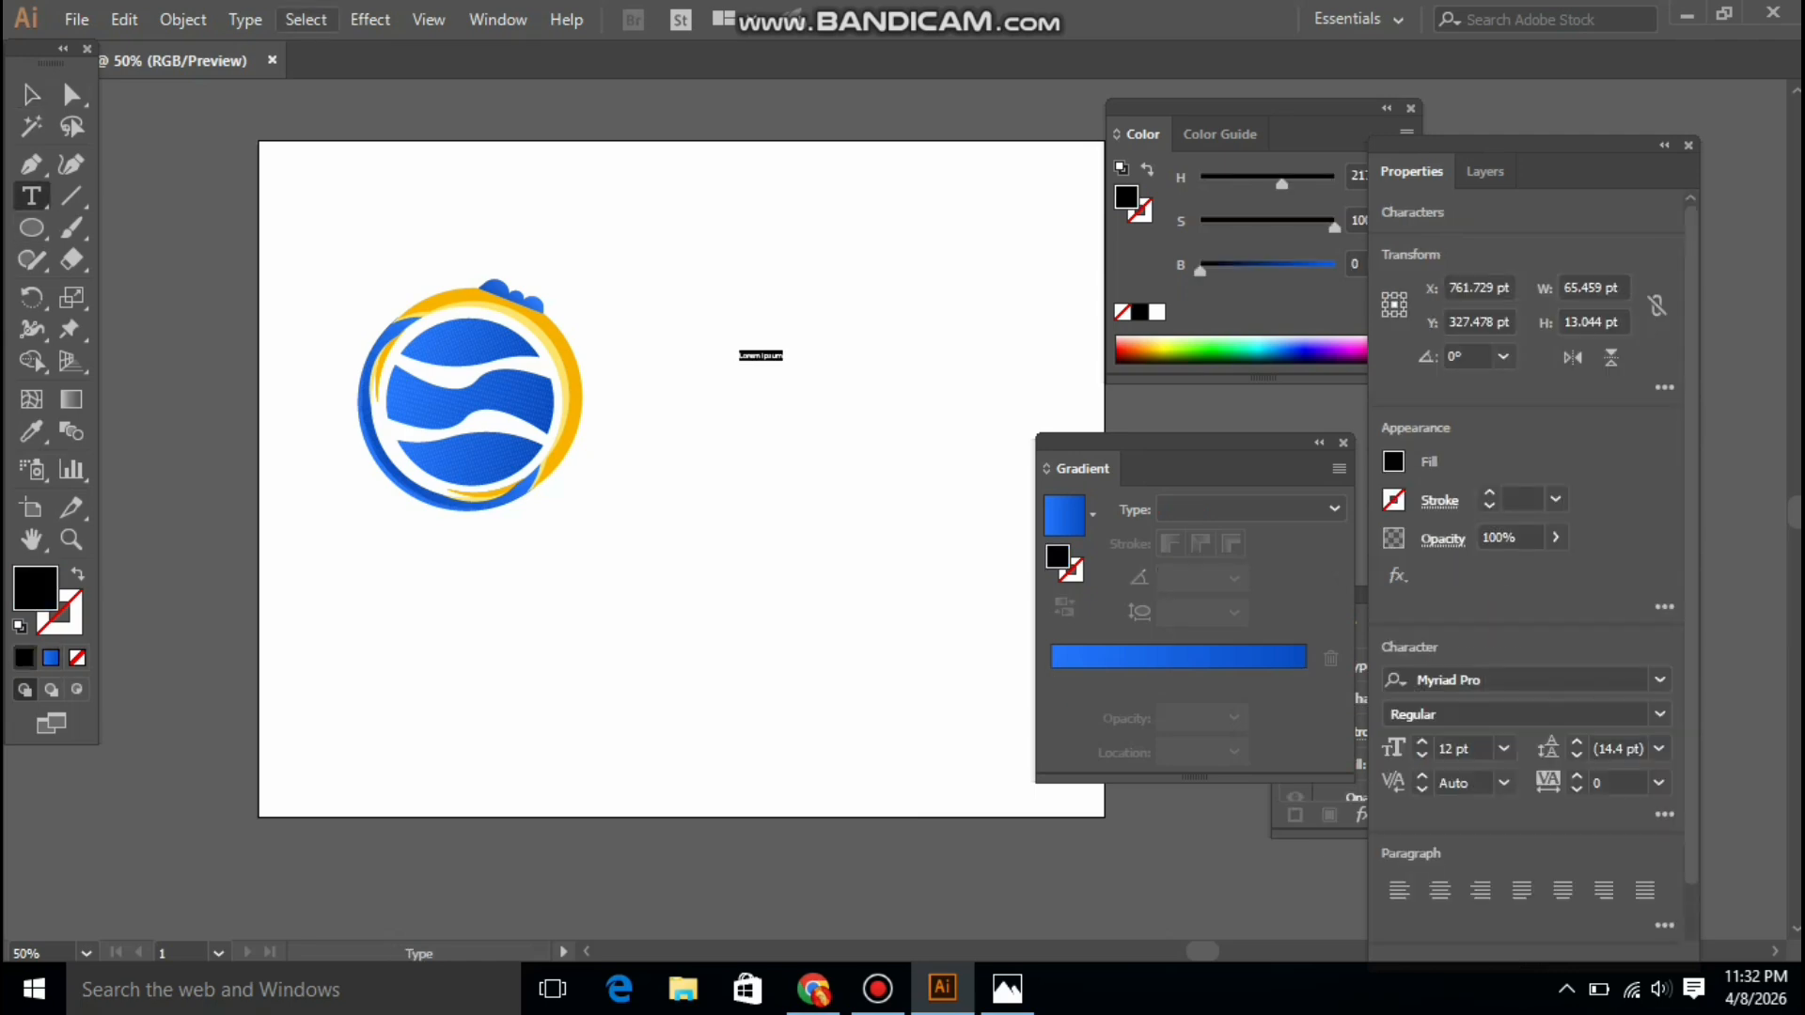
pyautogui.click(182, 18)
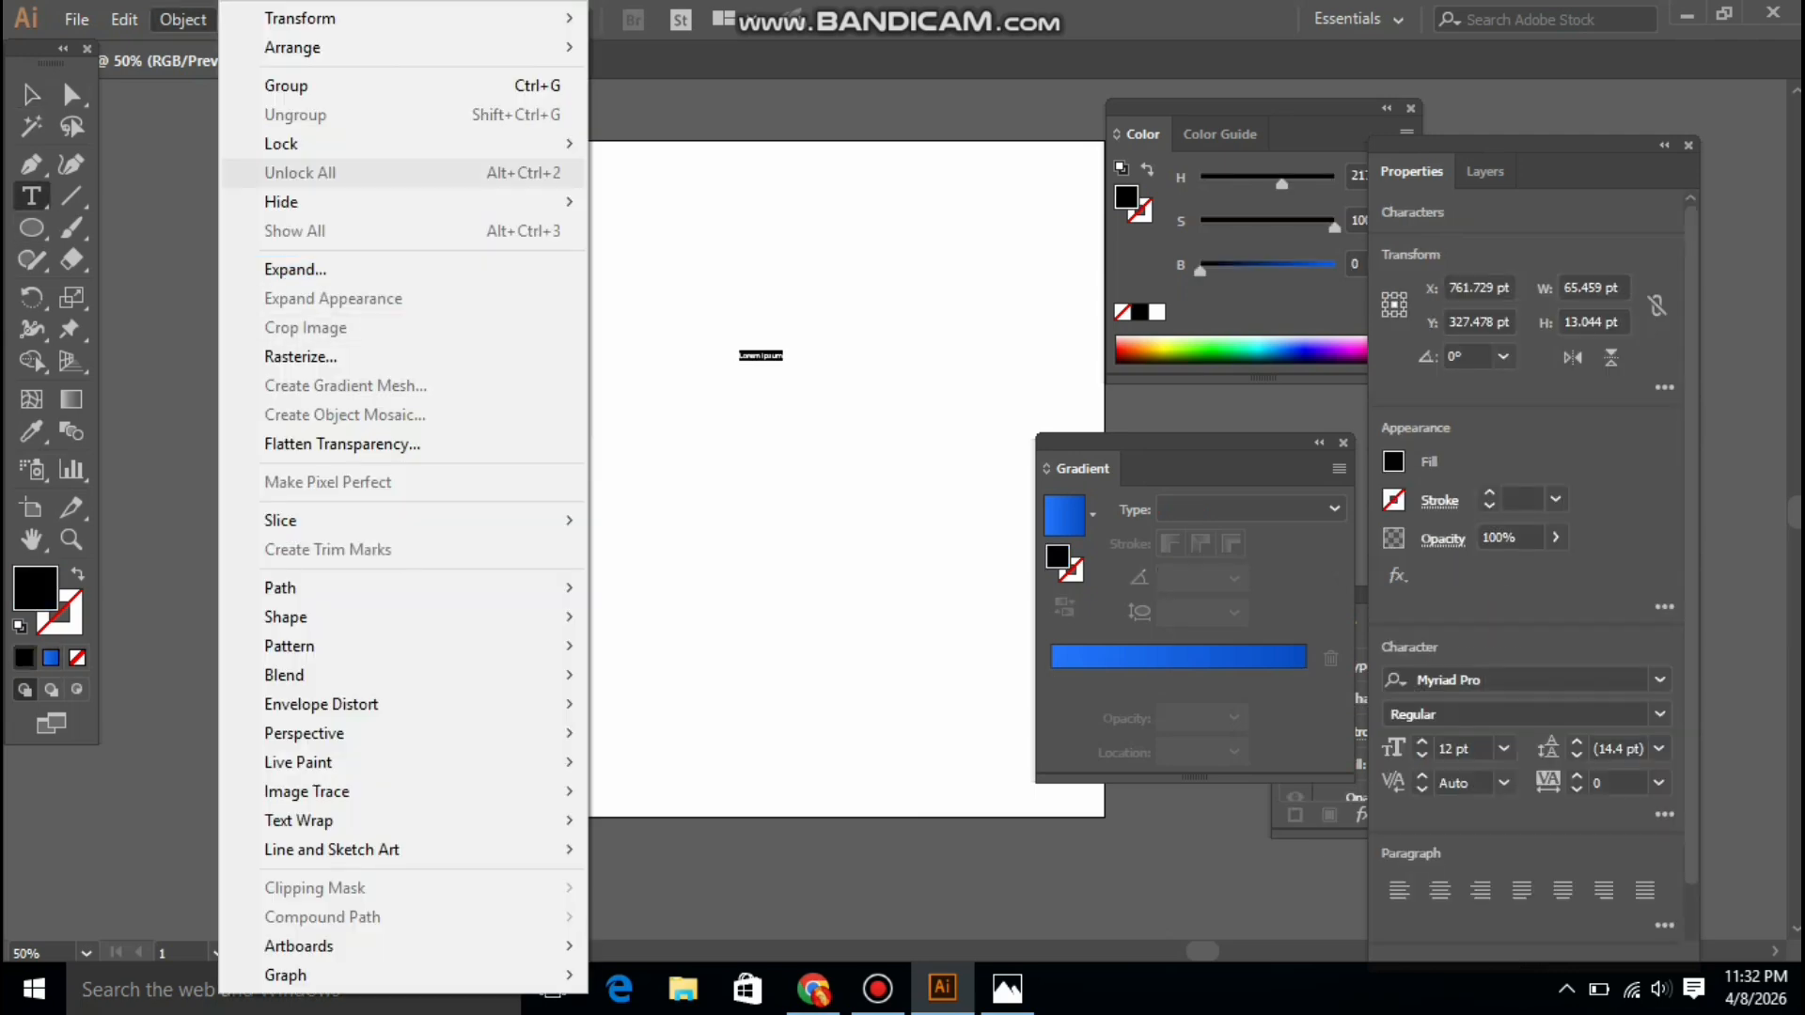
pyautogui.press('Escape')
pyautogui.hotkey('alt', 'e')
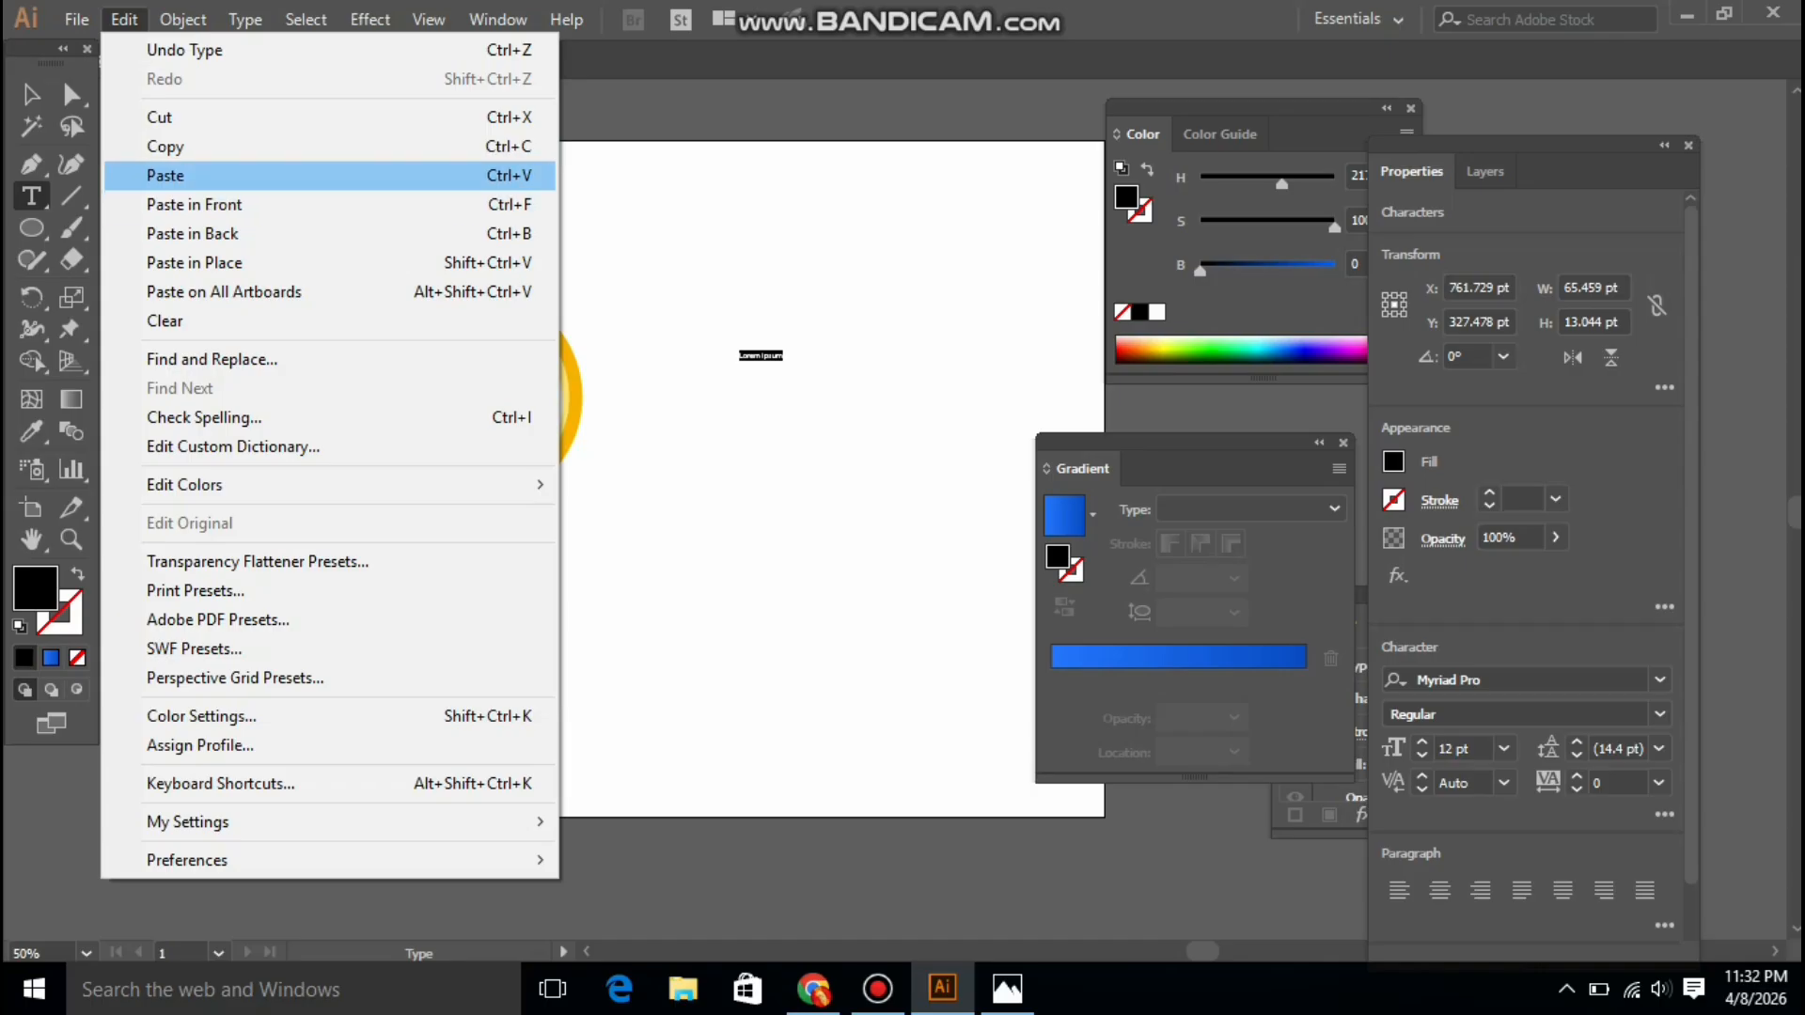
pyautogui.press('Return')
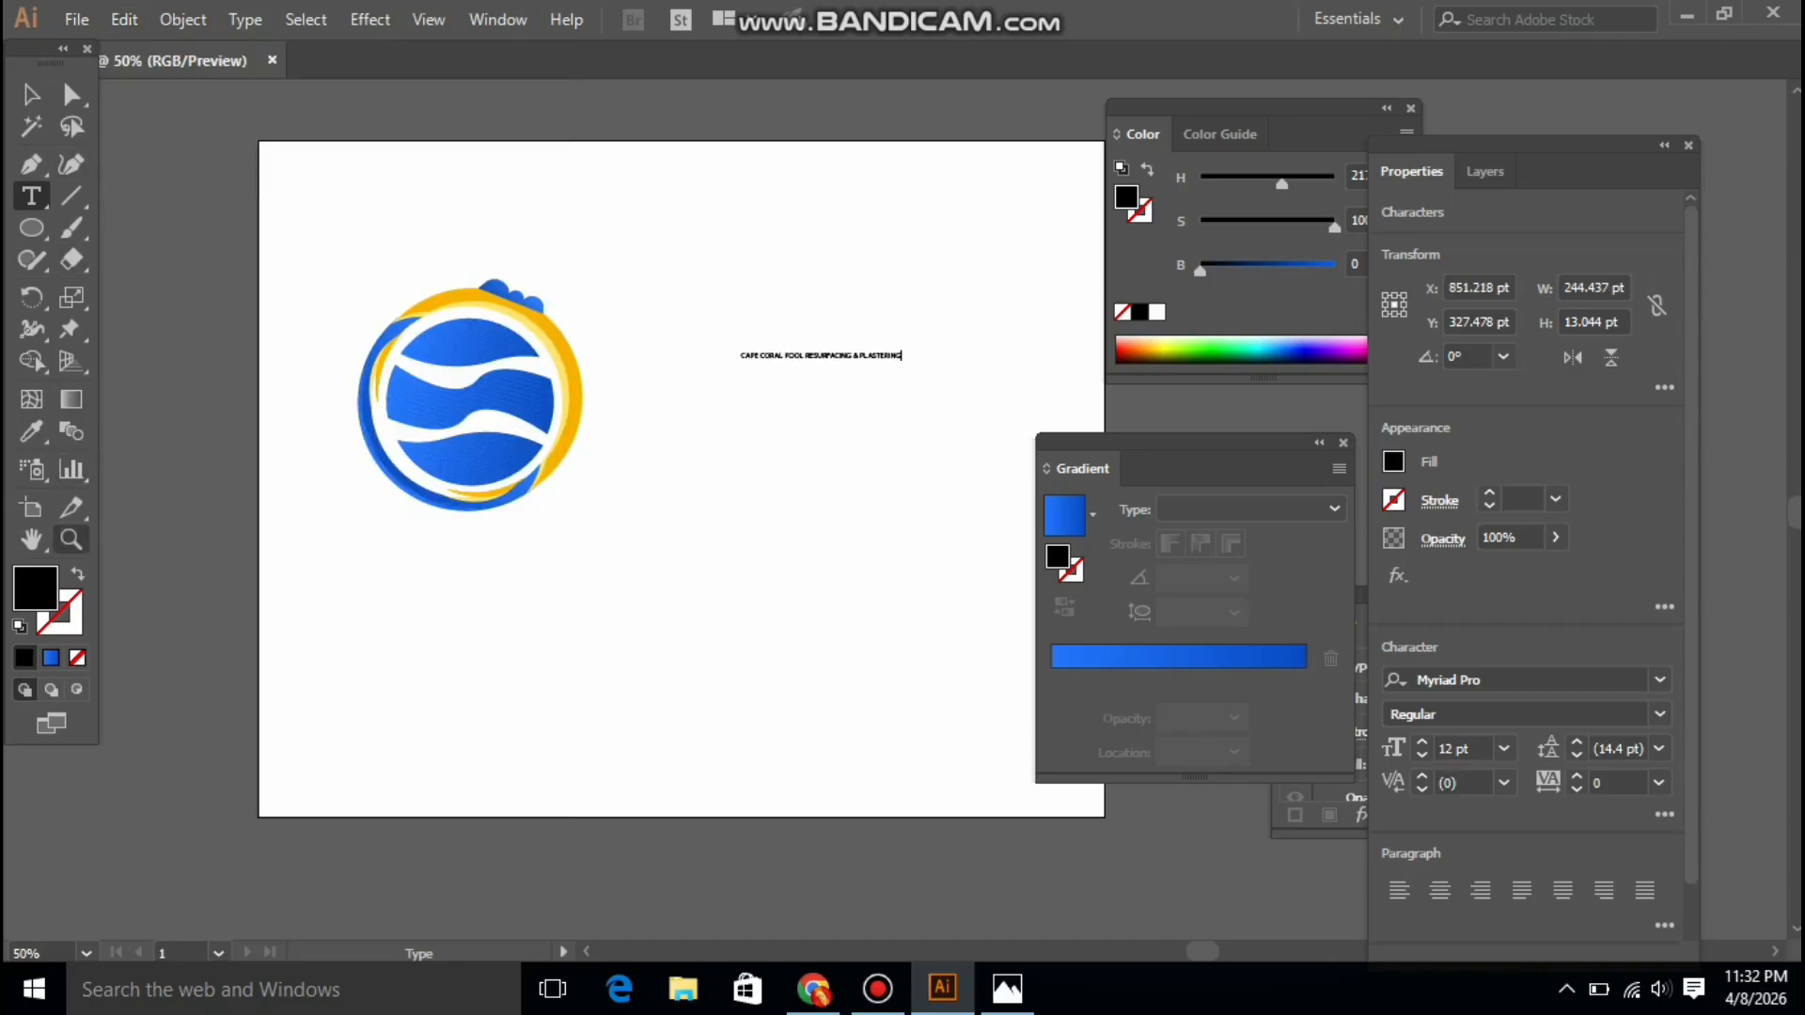
# Shorten the pasted company name to CAPE CORAL by deleting the words POOL RESURFACING & PLASTERING
pyautogui.click(70, 539)
pyautogui.click(822, 85)
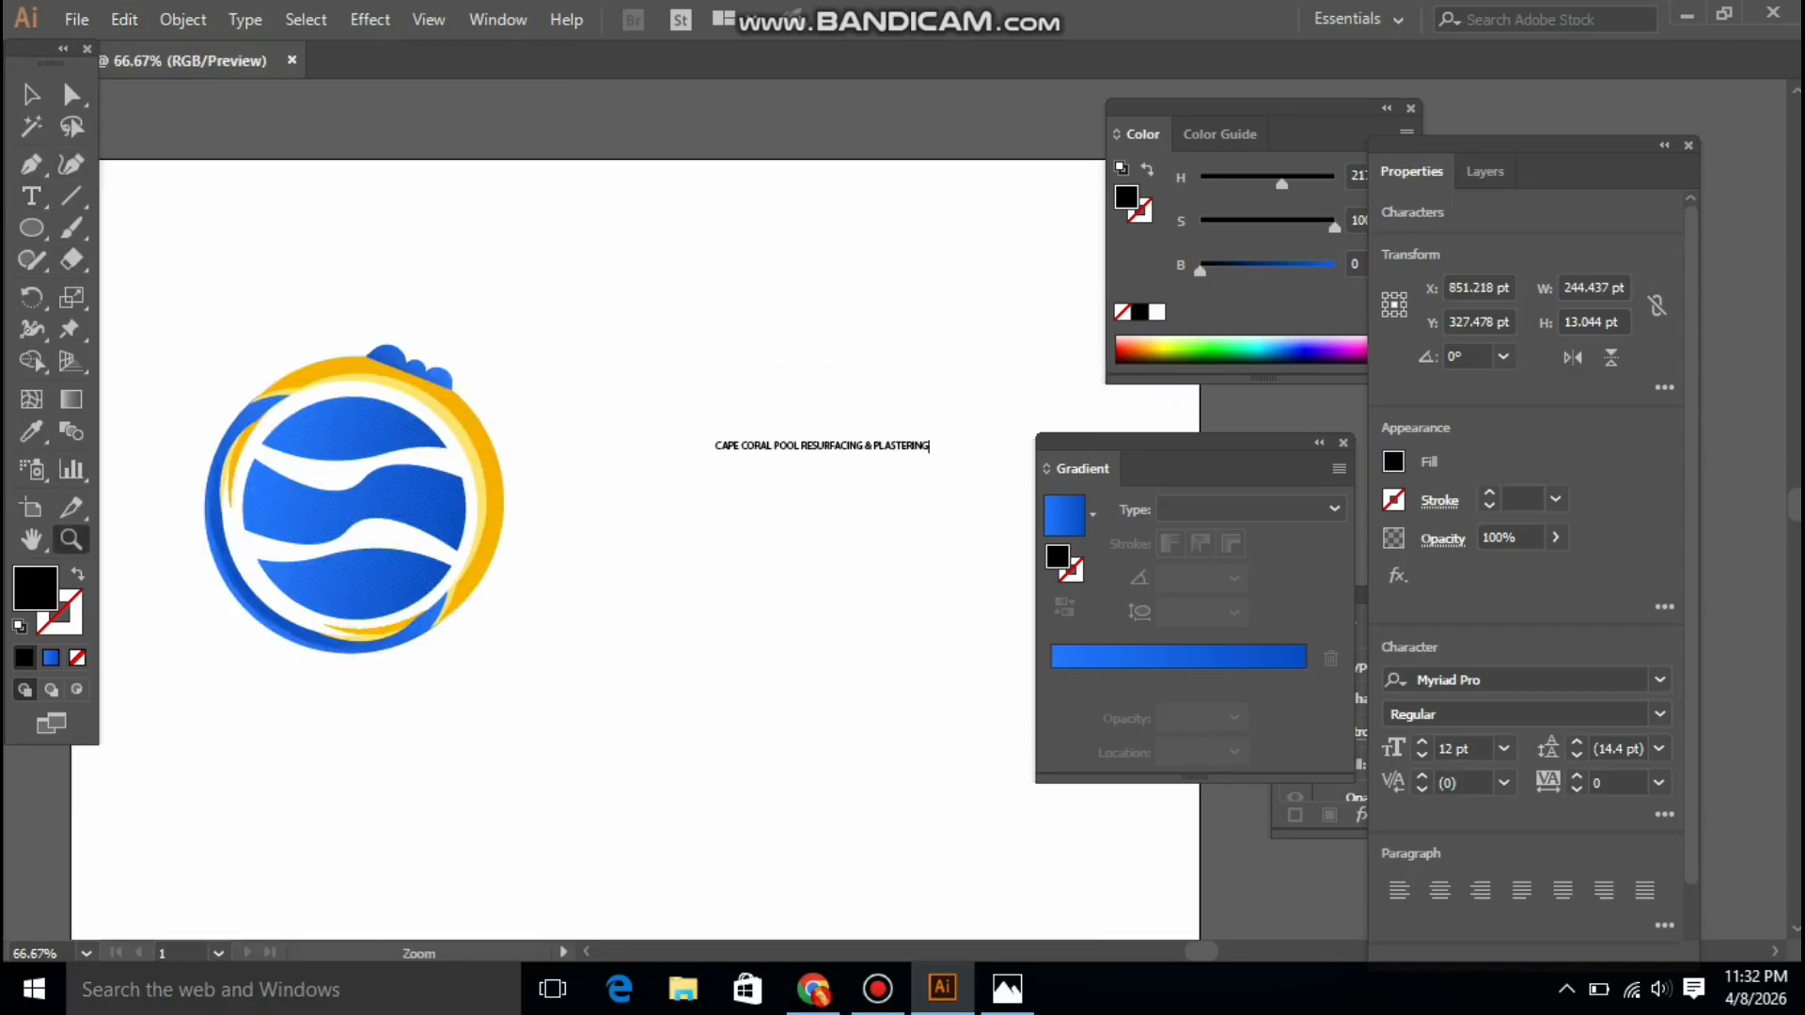
pyautogui.click(864, 612)
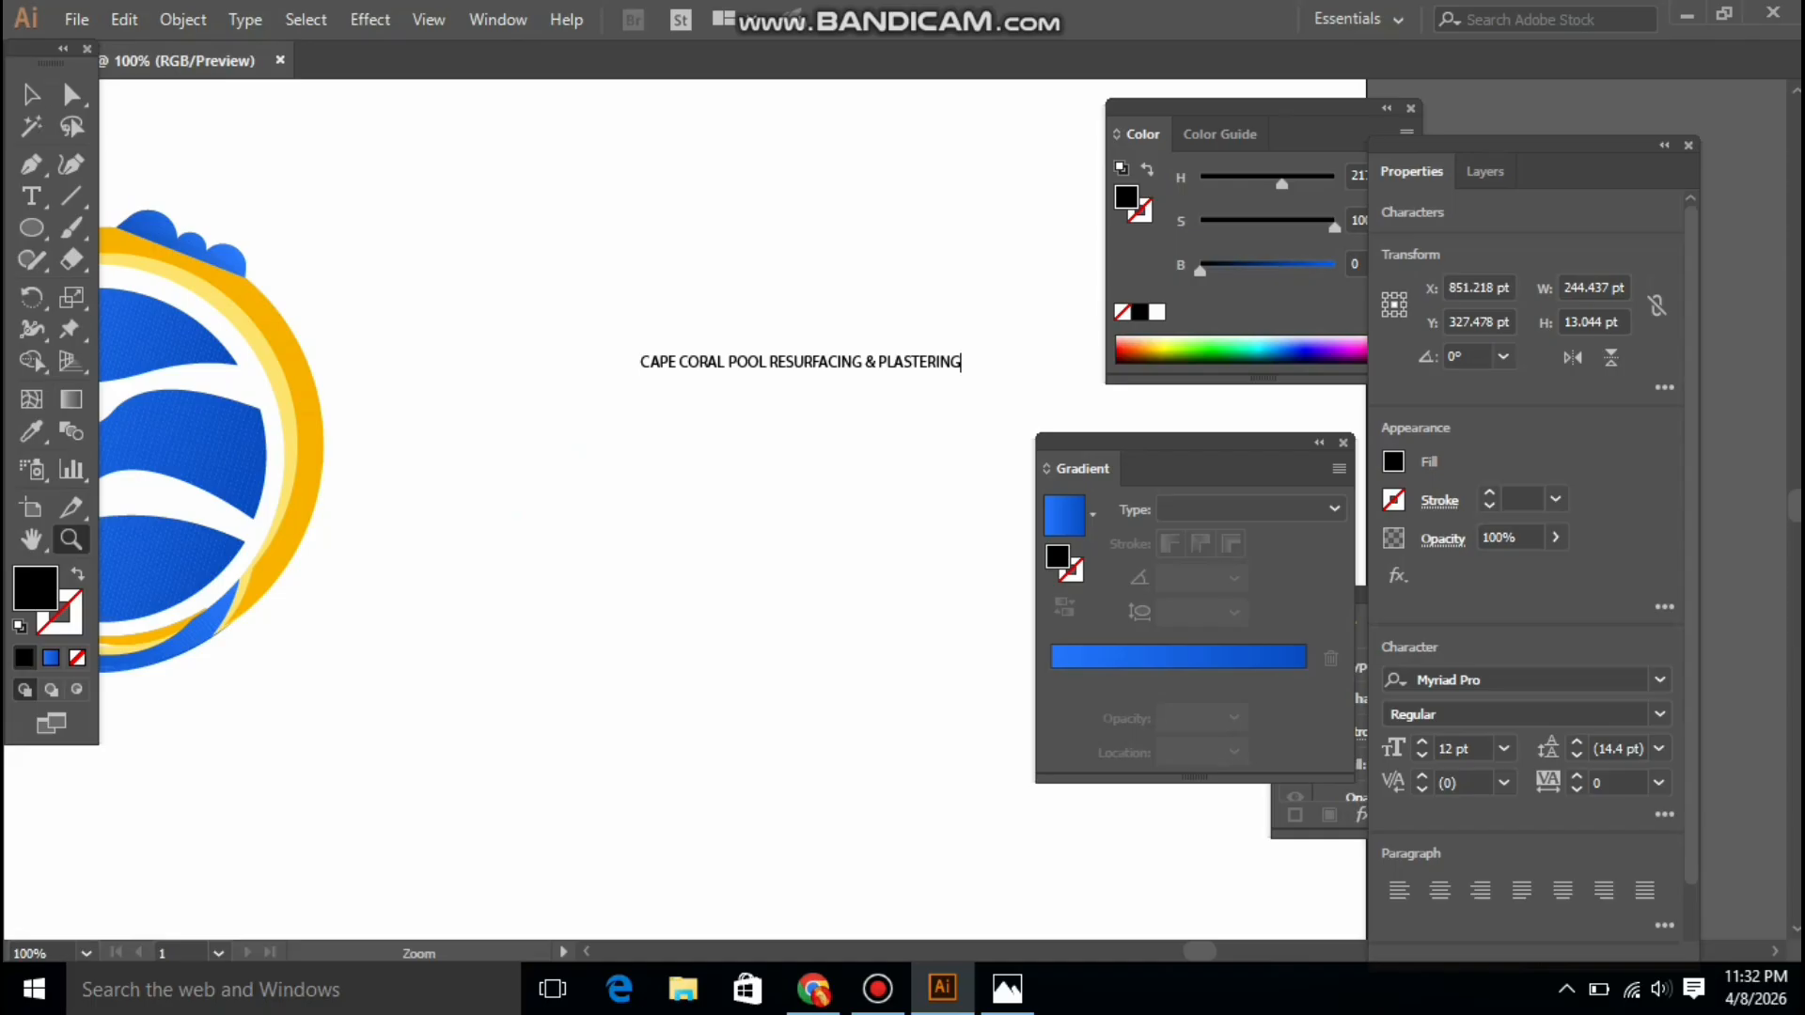
pyautogui.press('Escape')
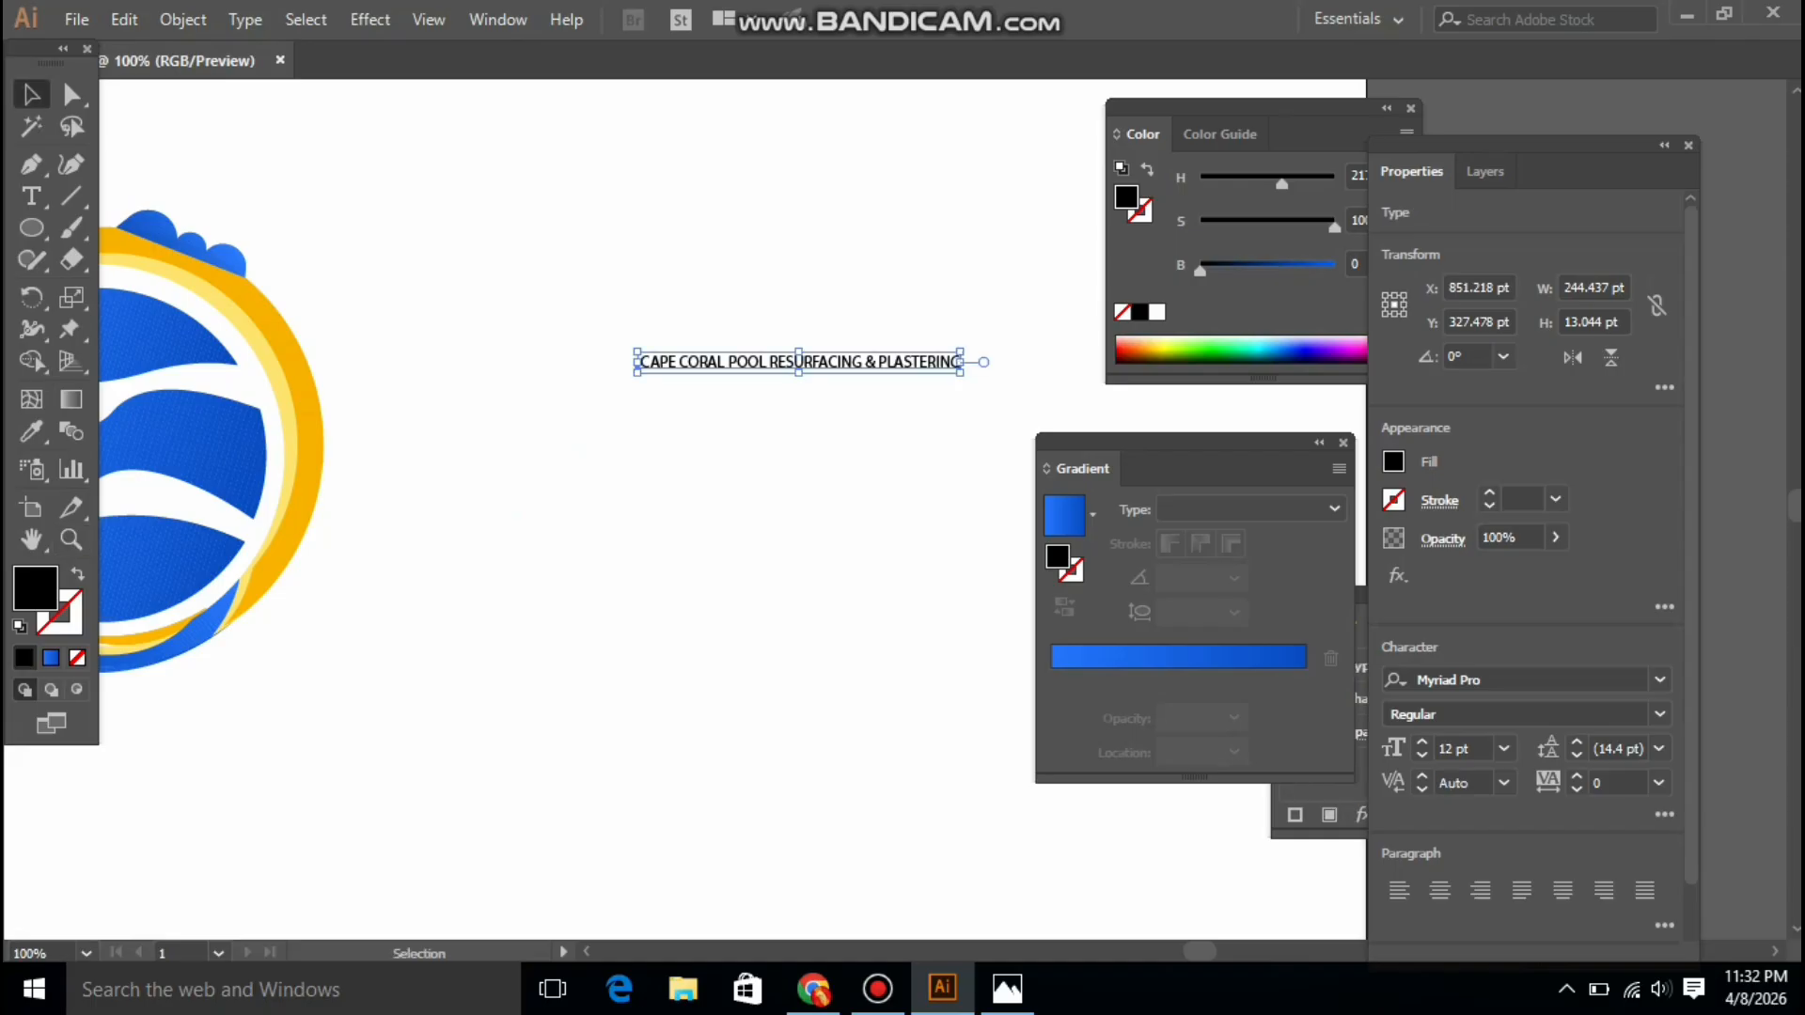
pyautogui.press('t')
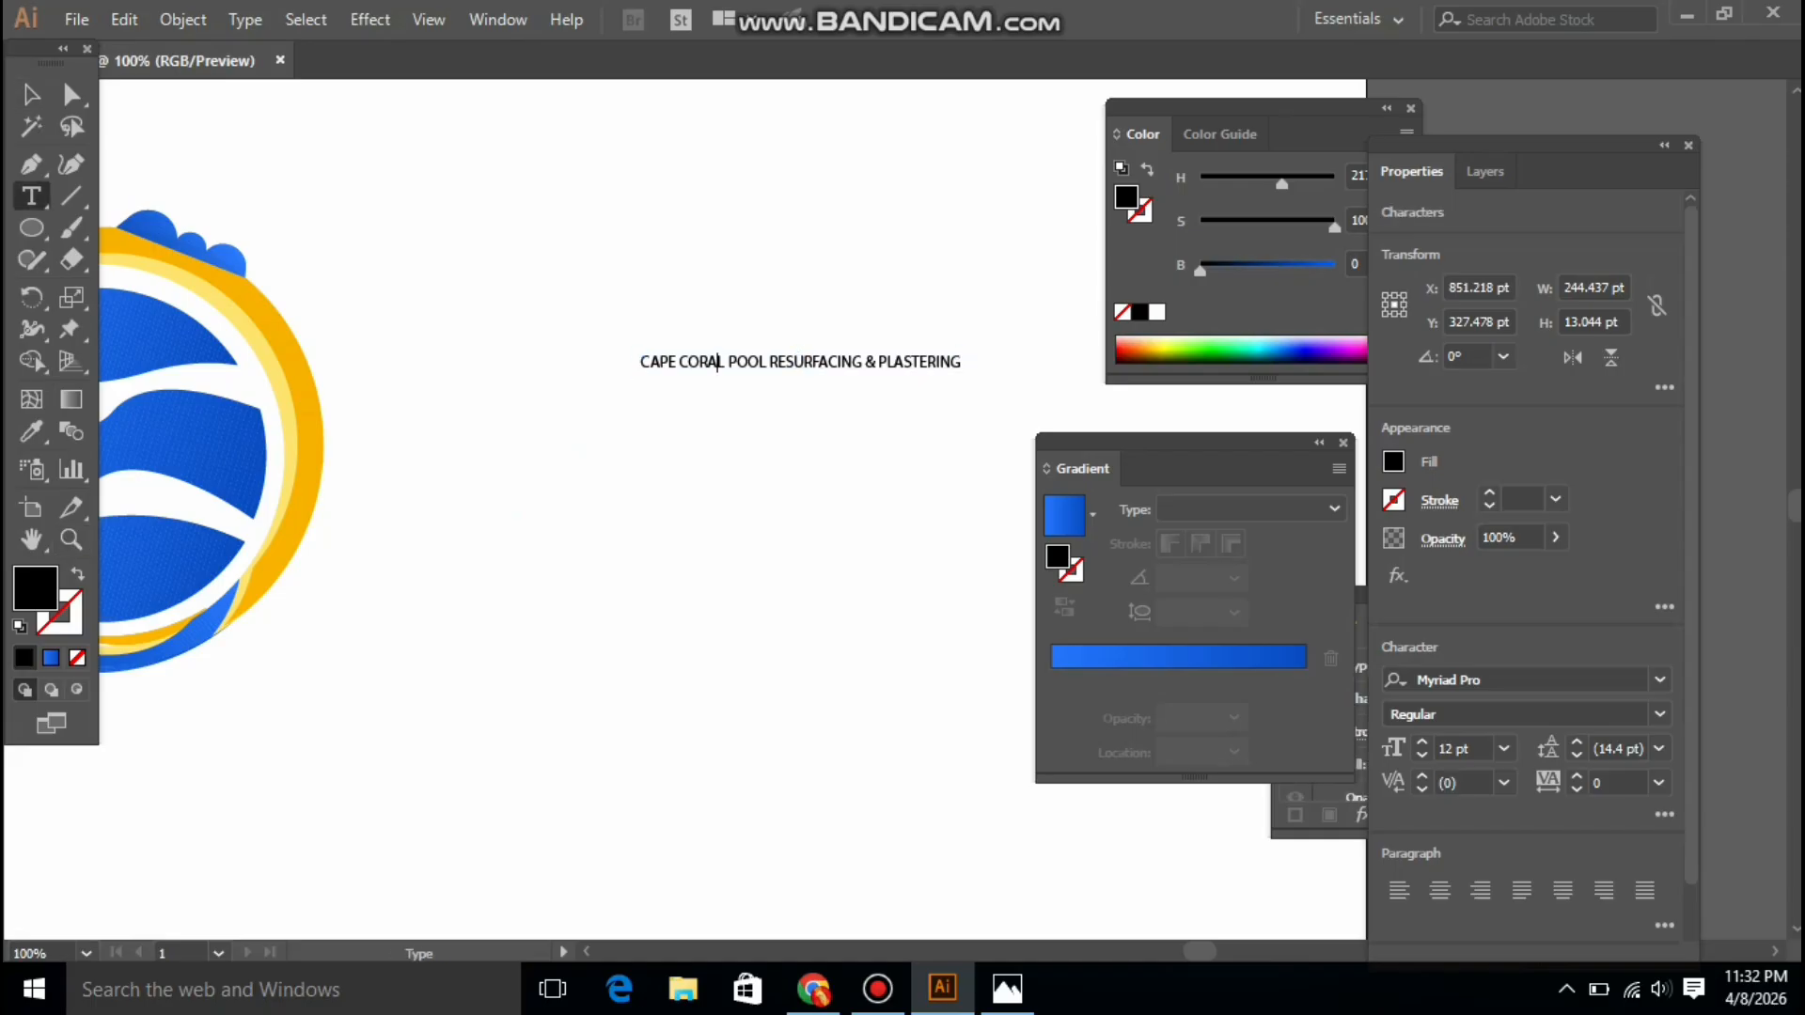
pyautogui.hotkey('ctrl', 'a')
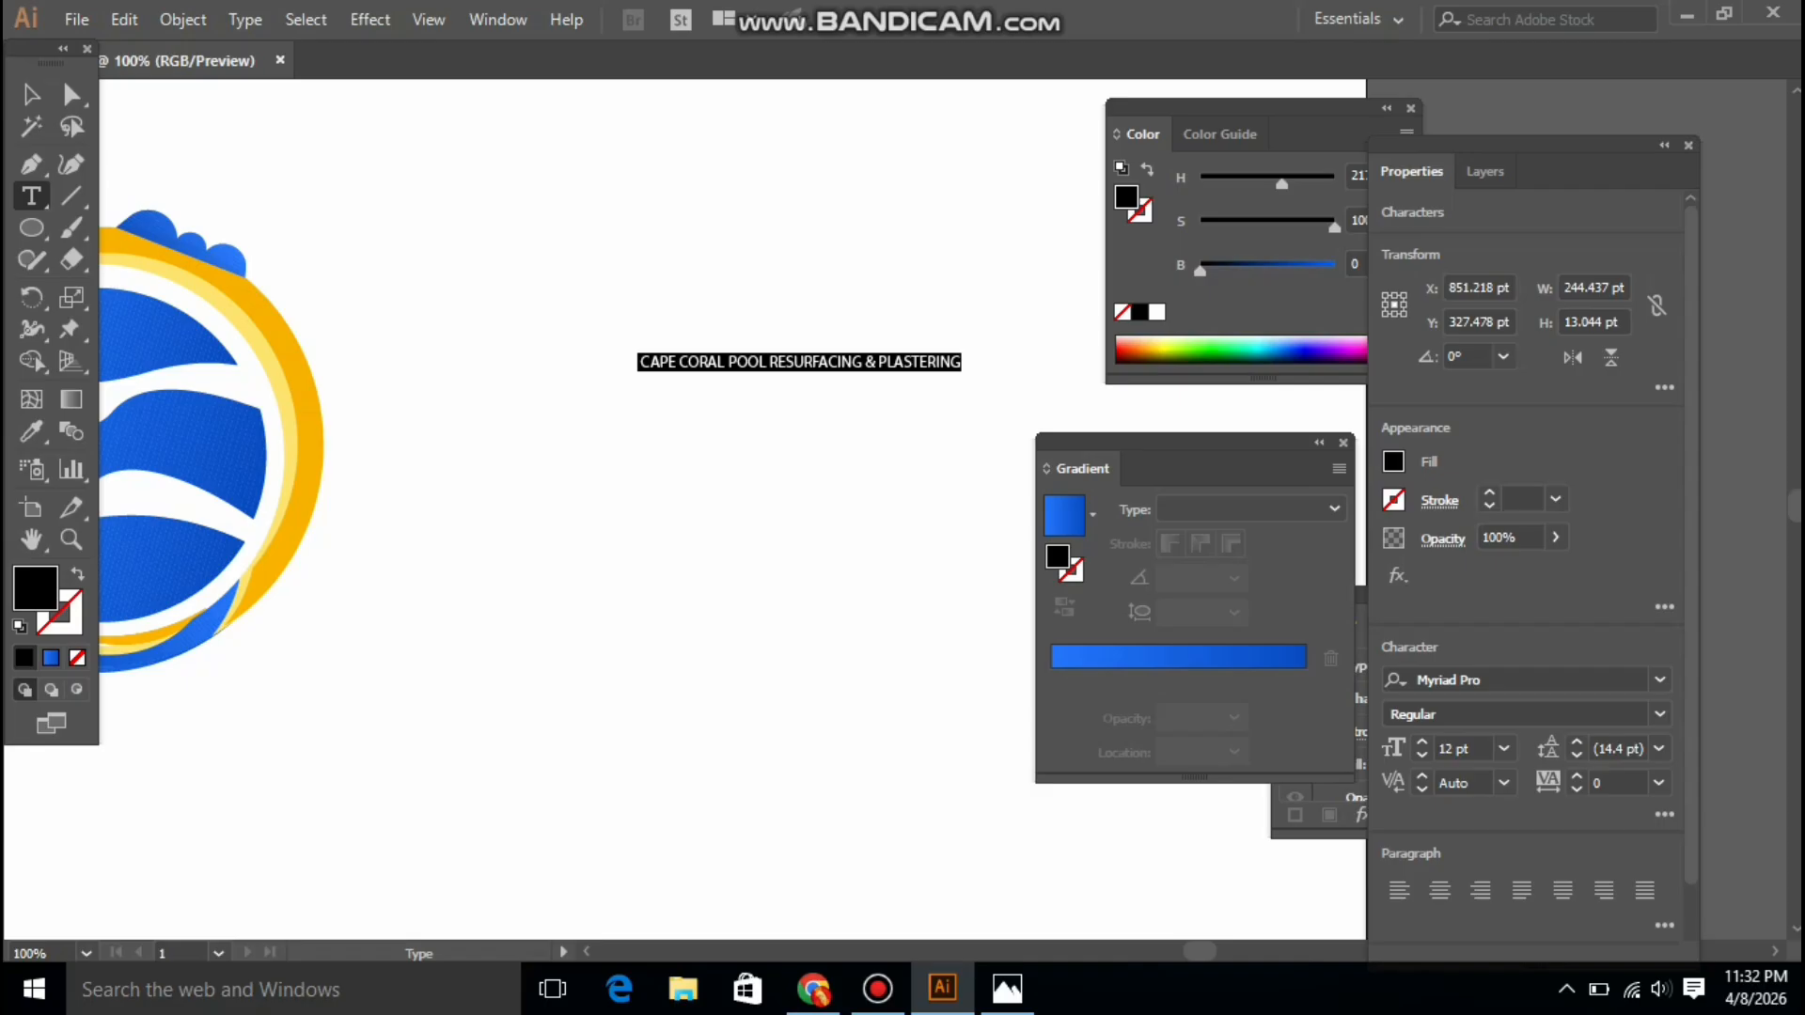
pyautogui.hotkey('ctrl', 'shift', 'a')
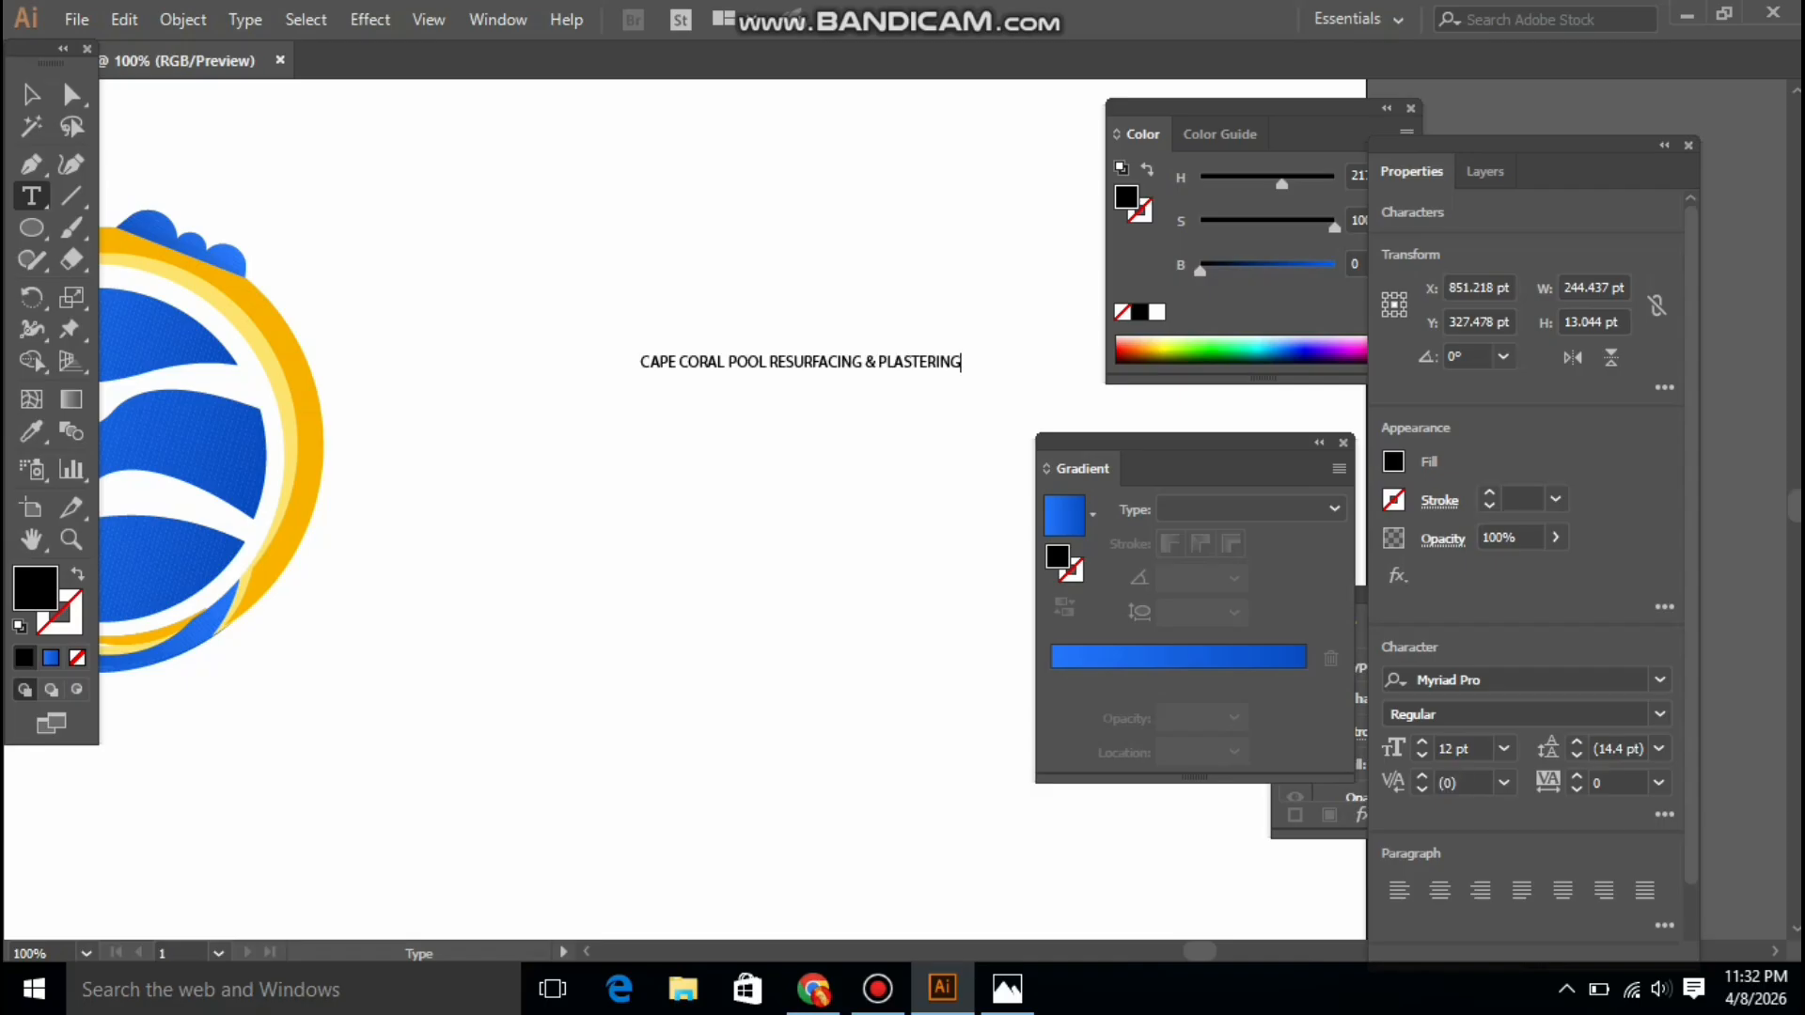
pyautogui.press('BackSpace')
pyautogui.press('BackSpace')
pyautogui.press('BackSpace')
pyautogui.press('BackSpace')
pyautogui.press('BackSpace')
pyautogui.press('BackSpace')
pyautogui.press('BackSpace')
pyautogui.press('BackSpace')
pyautogui.press('BackSpace')
pyautogui.press('BackSpace')
pyautogui.press('BackSpace')
pyautogui.press('BackSpace')
pyautogui.press('BackSpace')
pyautogui.press('BackSpace')
pyautogui.press('BackSpace')
pyautogui.press('BackSpace')
pyautogui.press('BackSpace')
pyautogui.press('BackSpace')
pyautogui.press('BackSpace')
pyautogui.press('BackSpace')
pyautogui.press('BackSpace')
pyautogui.press('BackSpace')
pyautogui.press('BackSpace')
pyautogui.press('BackSpace')
pyautogui.press('BackSpace')
pyautogui.press('BackSpace')
pyautogui.press('BackSpace')
pyautogui.press('BackSpace')
pyautogui.press('BackSpace')
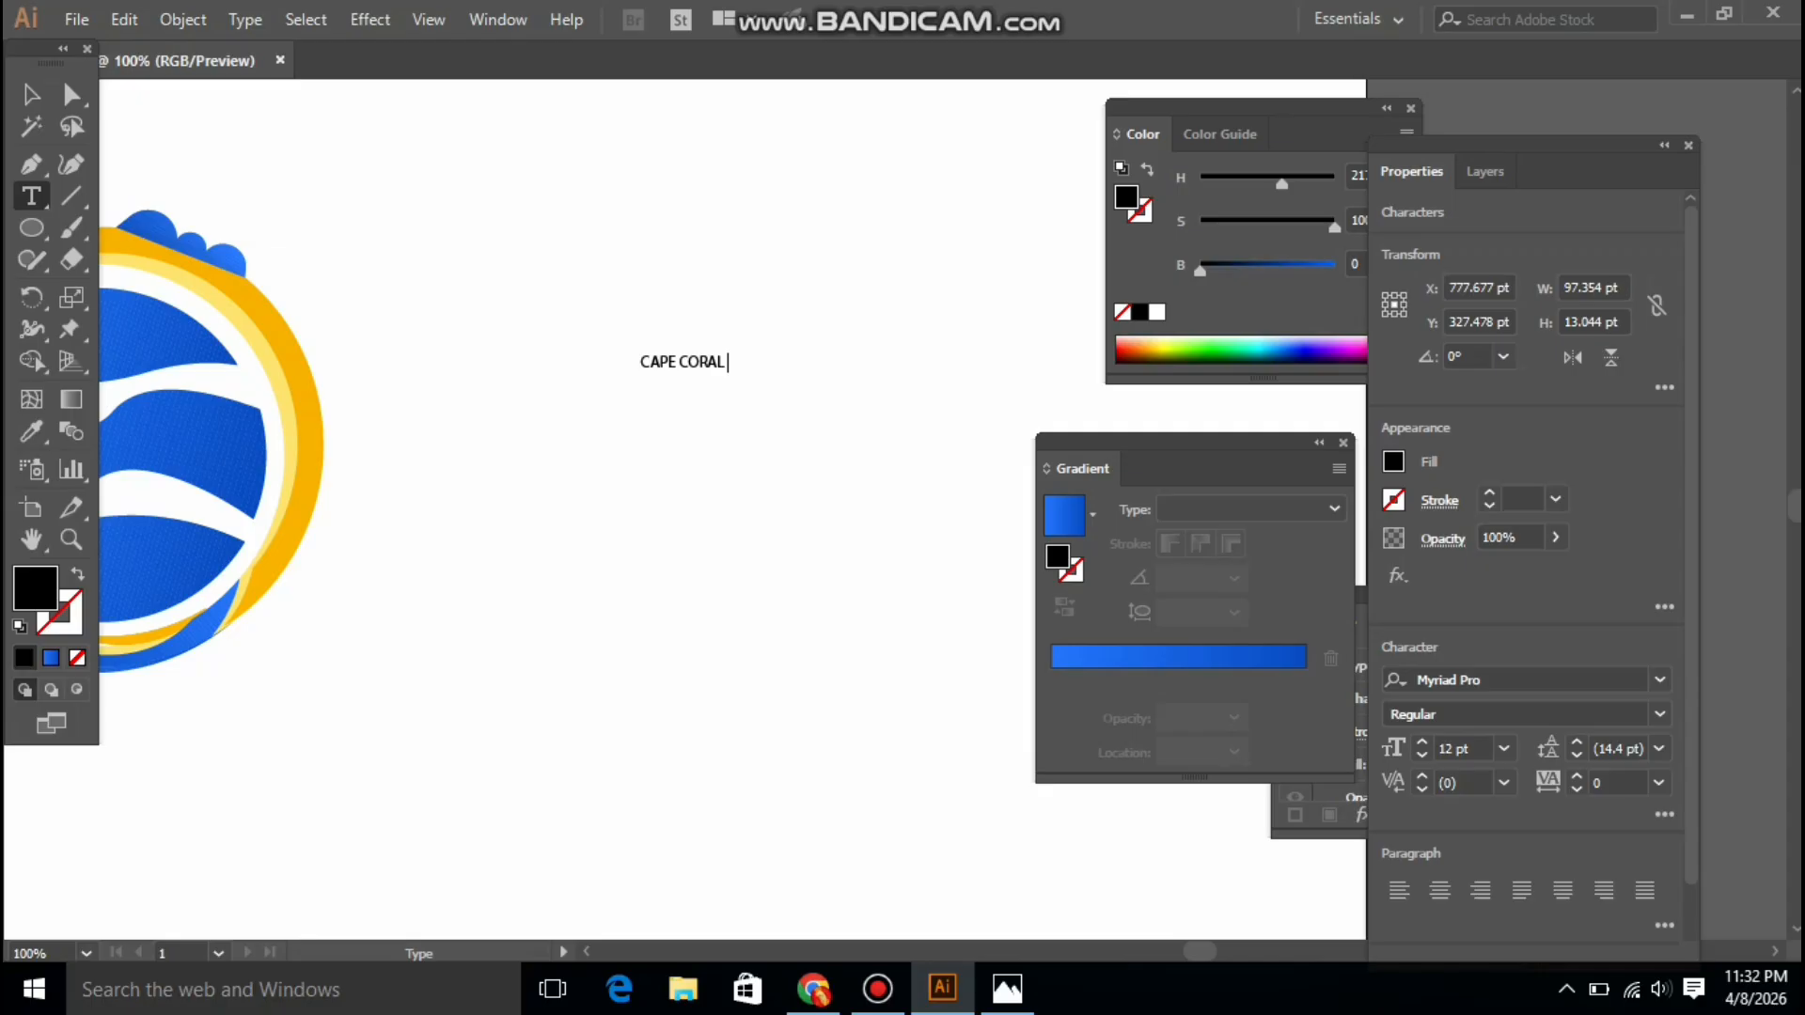
pyautogui.press('Escape')
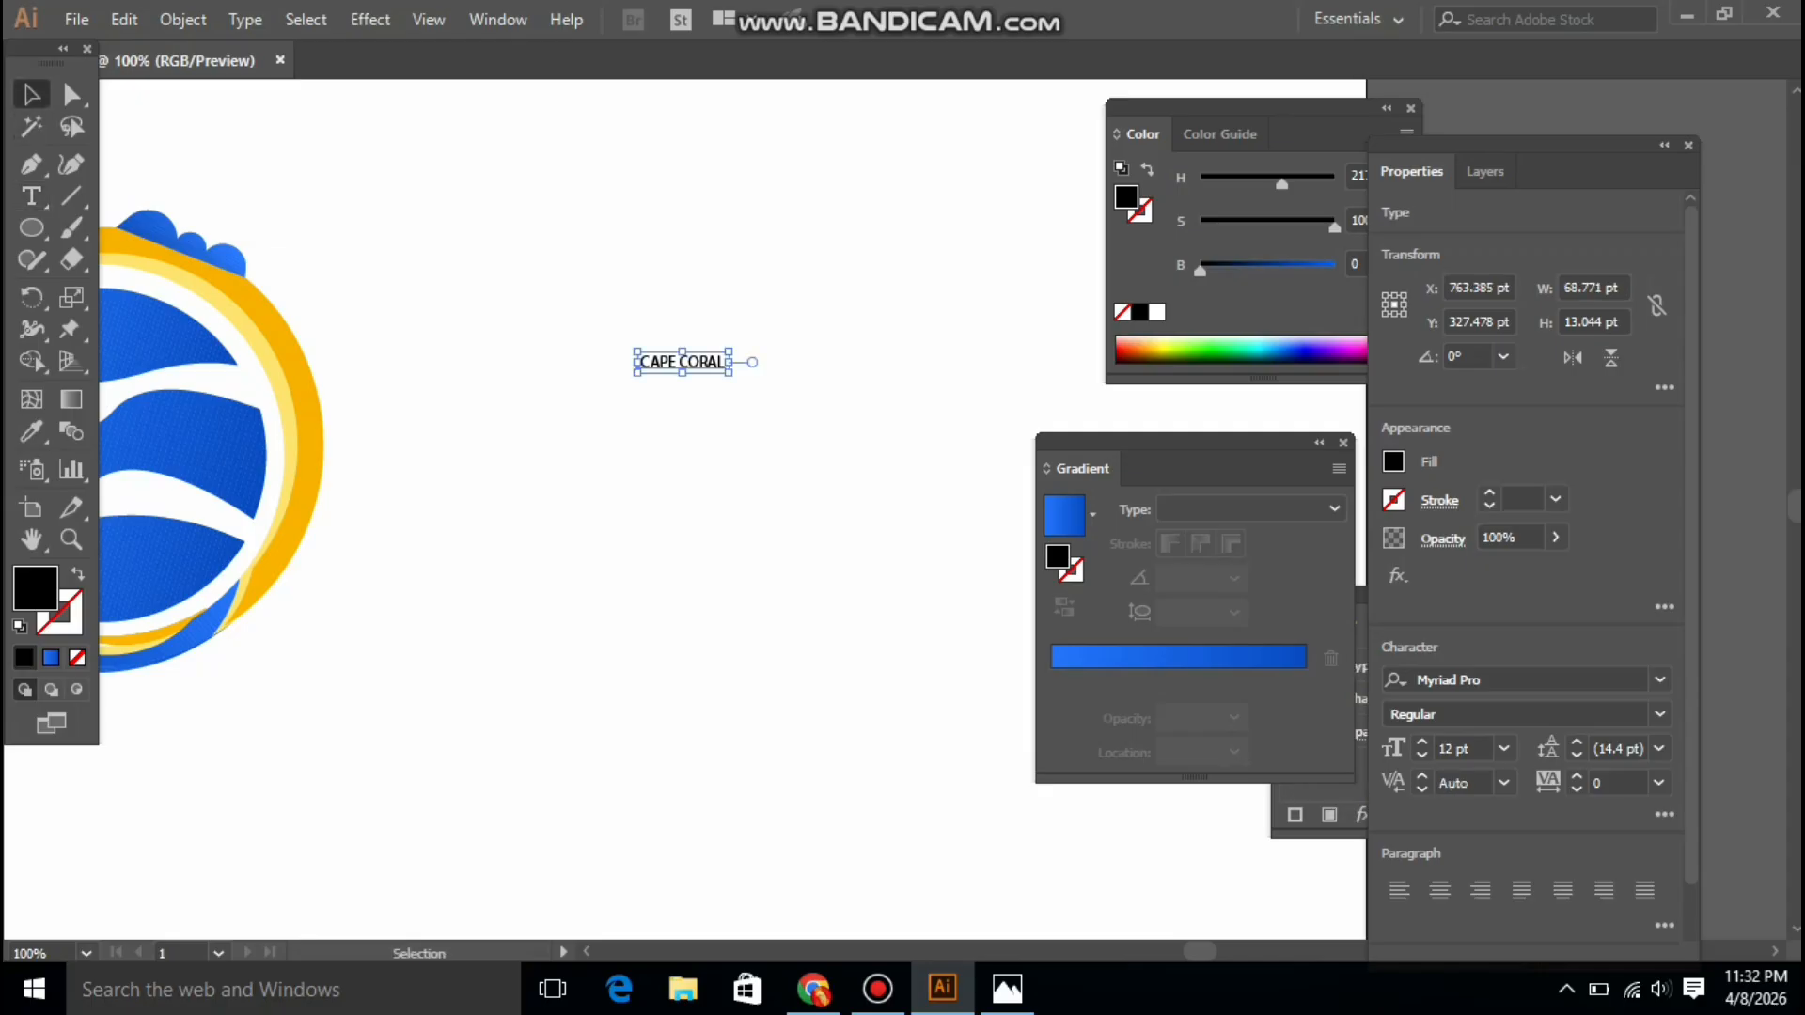
# Enlarge the CAPE CORAL text proportionally to about 129 pt, roughly 741 pt wide, next to the globe logo
pyautogui.moveTo(729, 373); pyautogui.dragTo(821, 422)
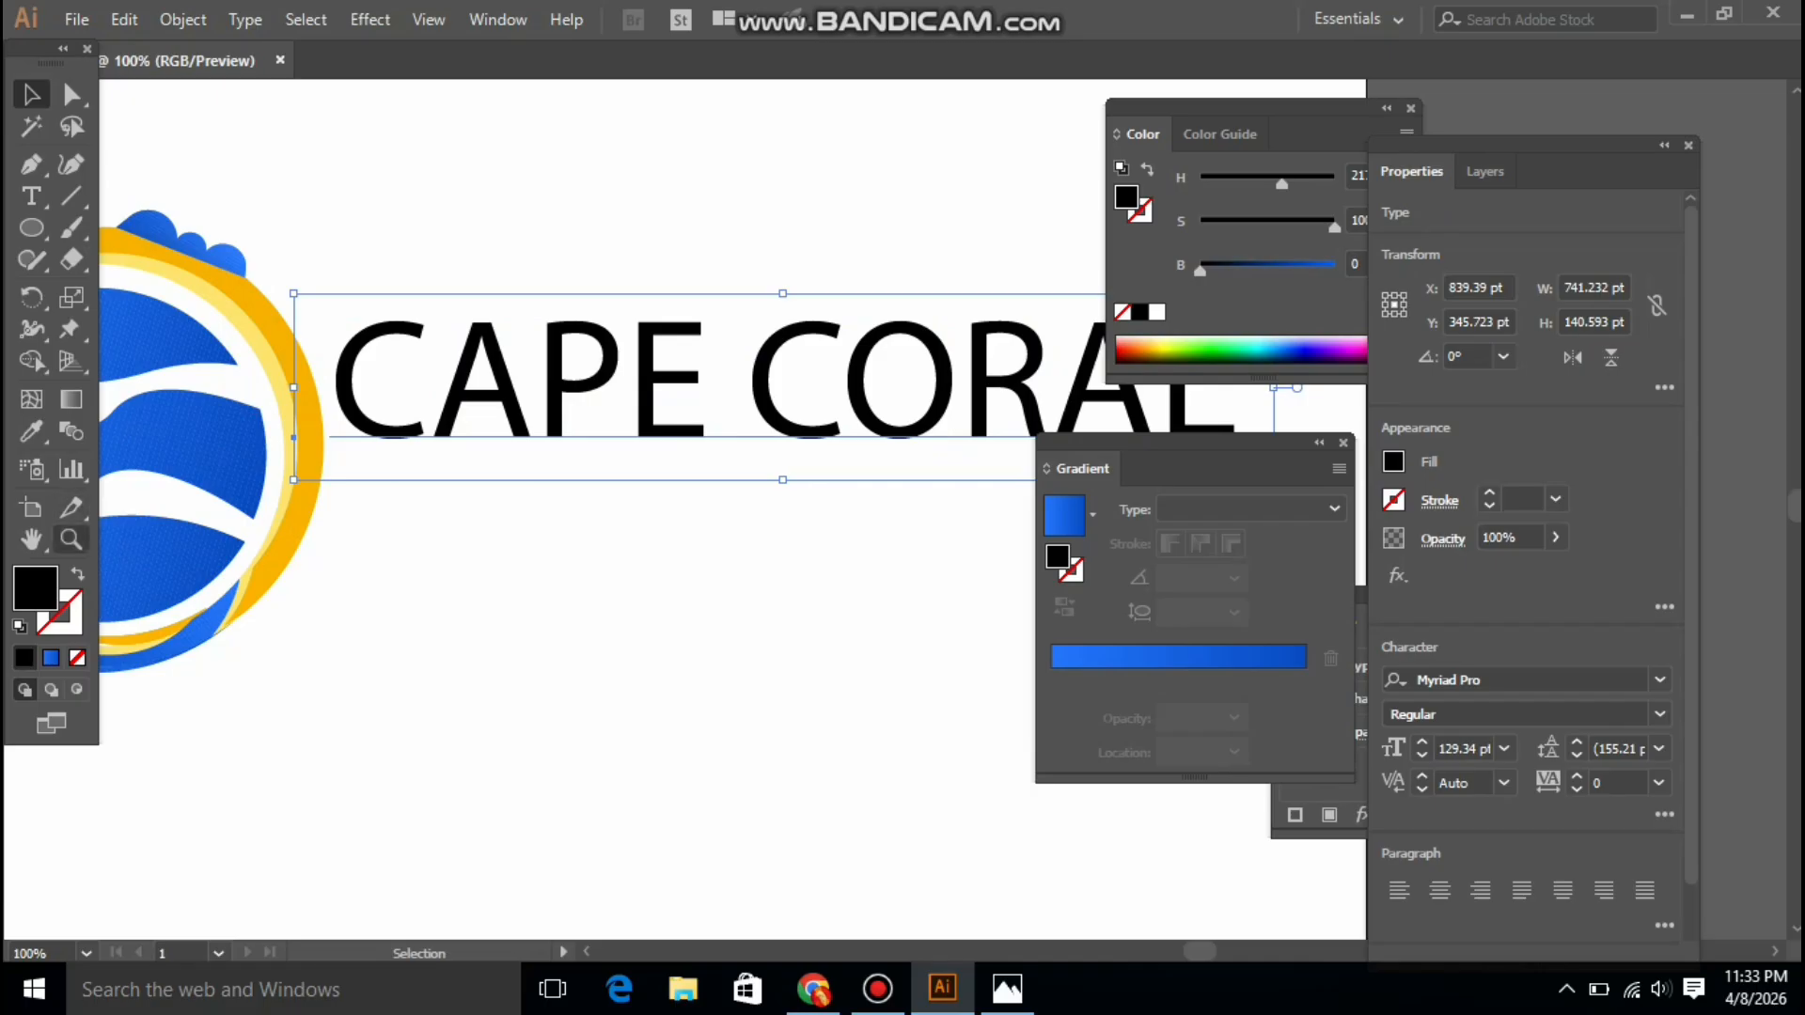
pyautogui.click(70, 539)
pyautogui.hotkey('ctrl', '-')
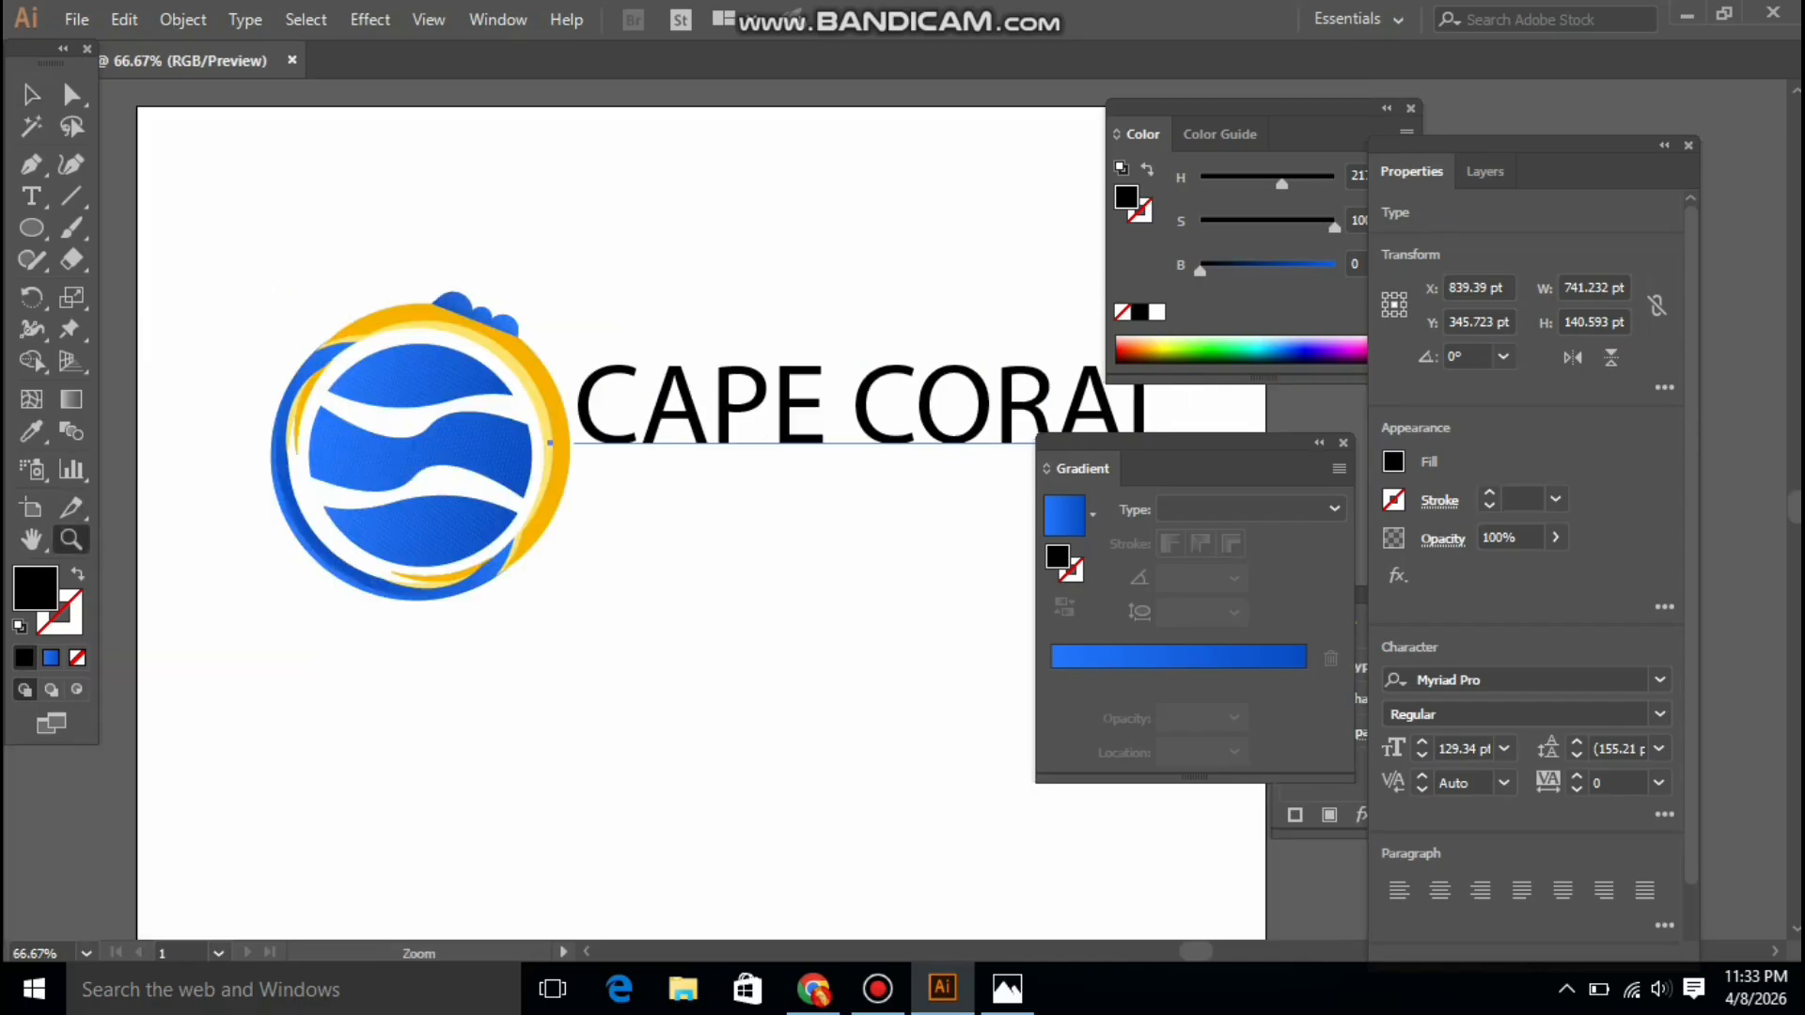
pyautogui.scroll(2, 658, 517)
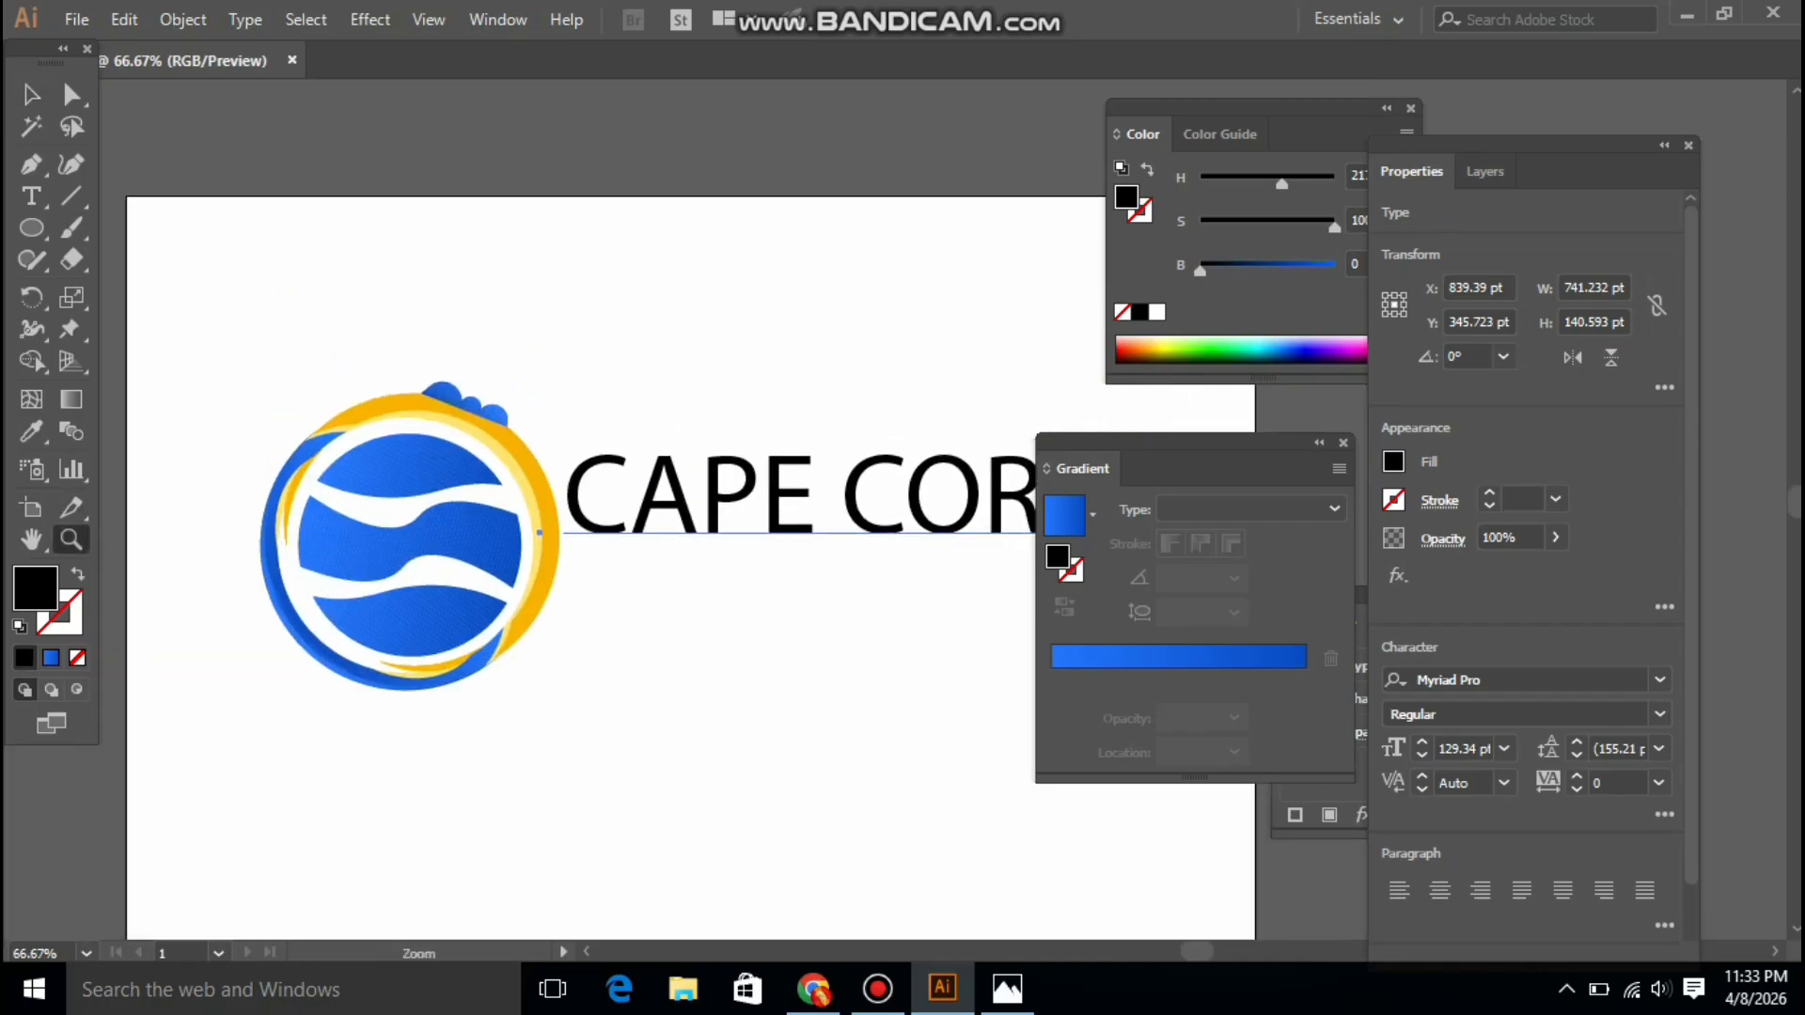
# Ungroup the globe logo and clear the selection
pyautogui.press('v')
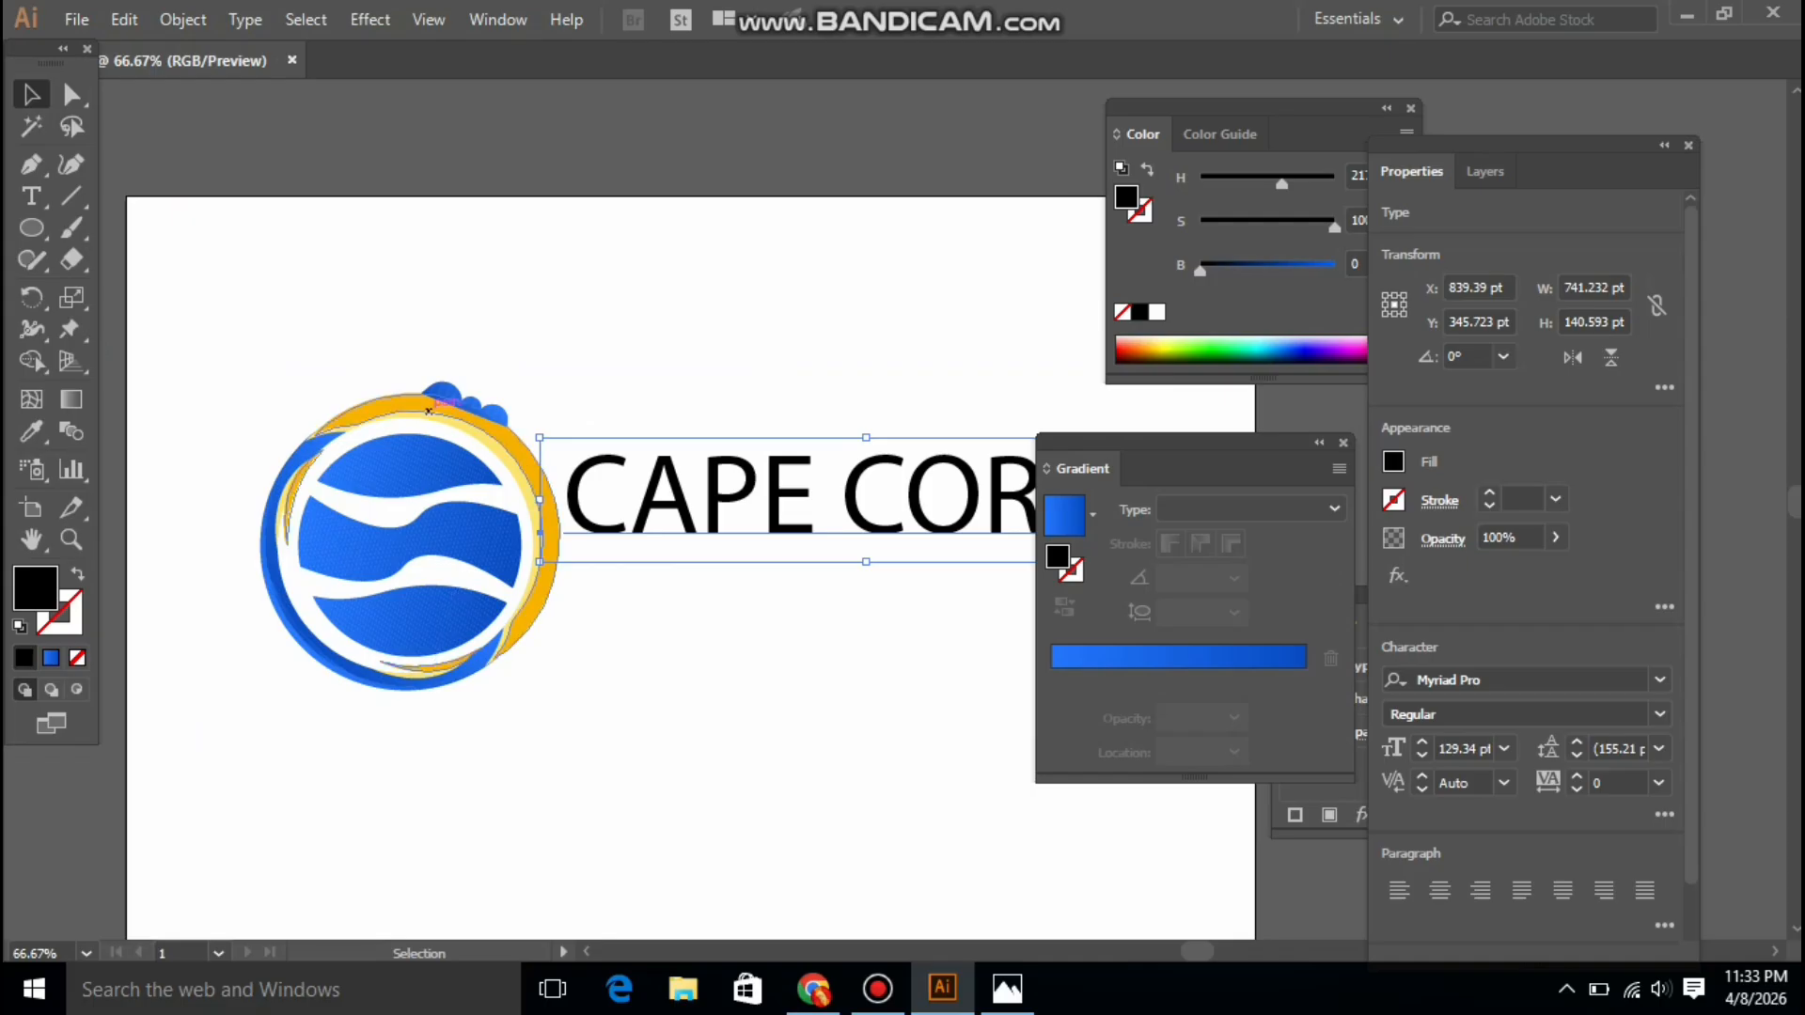
pyautogui.click(427, 410)
pyautogui.rightClick(427, 411)
pyautogui.click(506, 630)
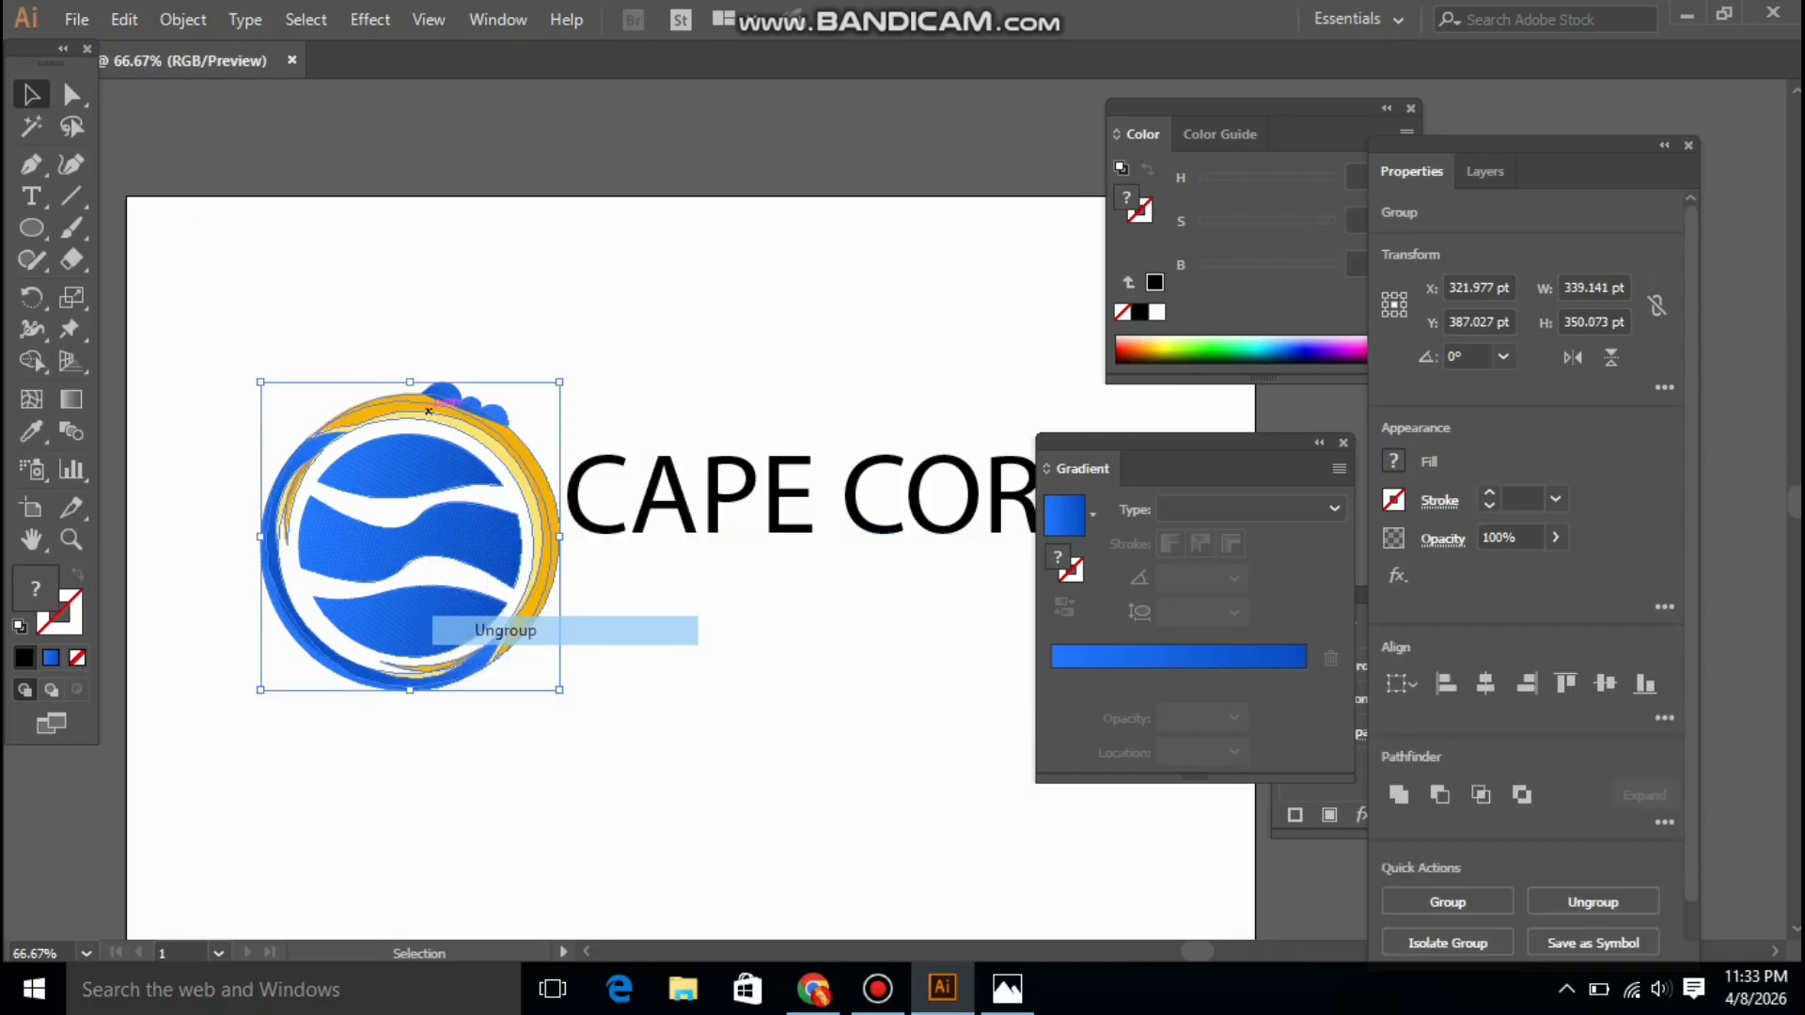
pyautogui.click(448, 378)
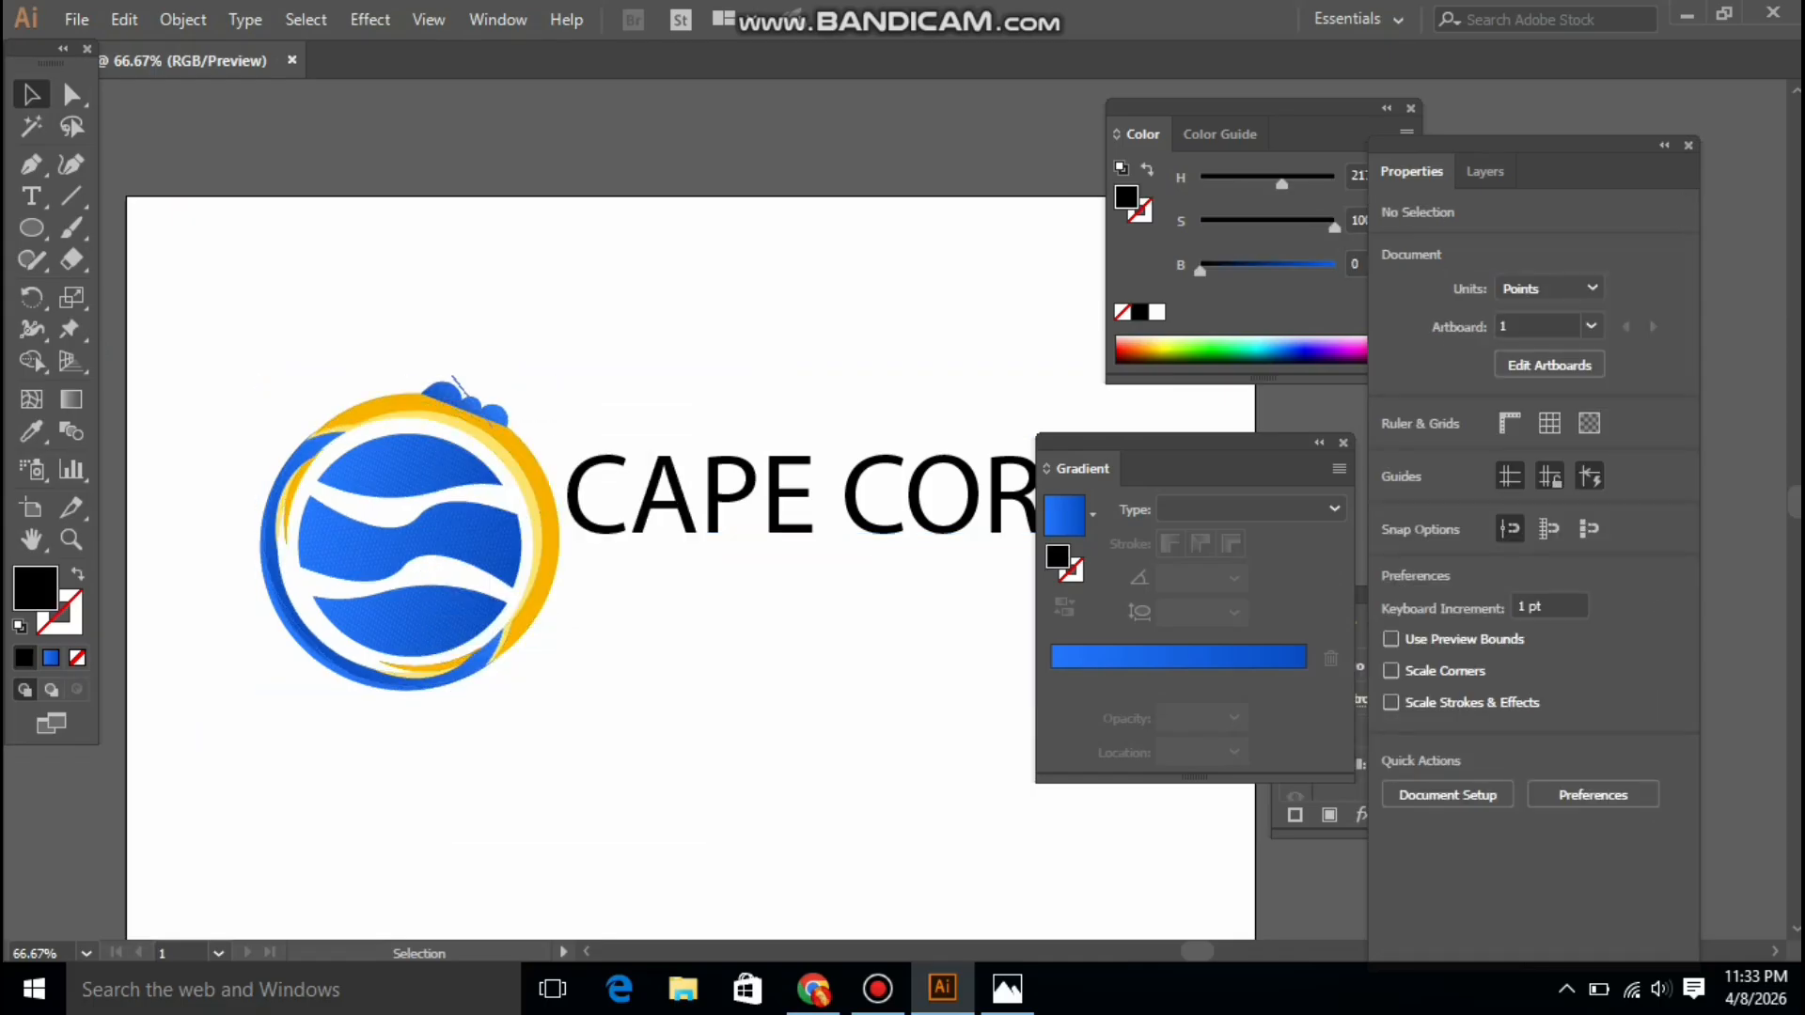
# Delete the small blue wavy ornament on top of the globe, group the remaining globe shapes, and clear the selection
pyautogui.moveTo(453, 378); pyautogui.dragTo(526, 285)
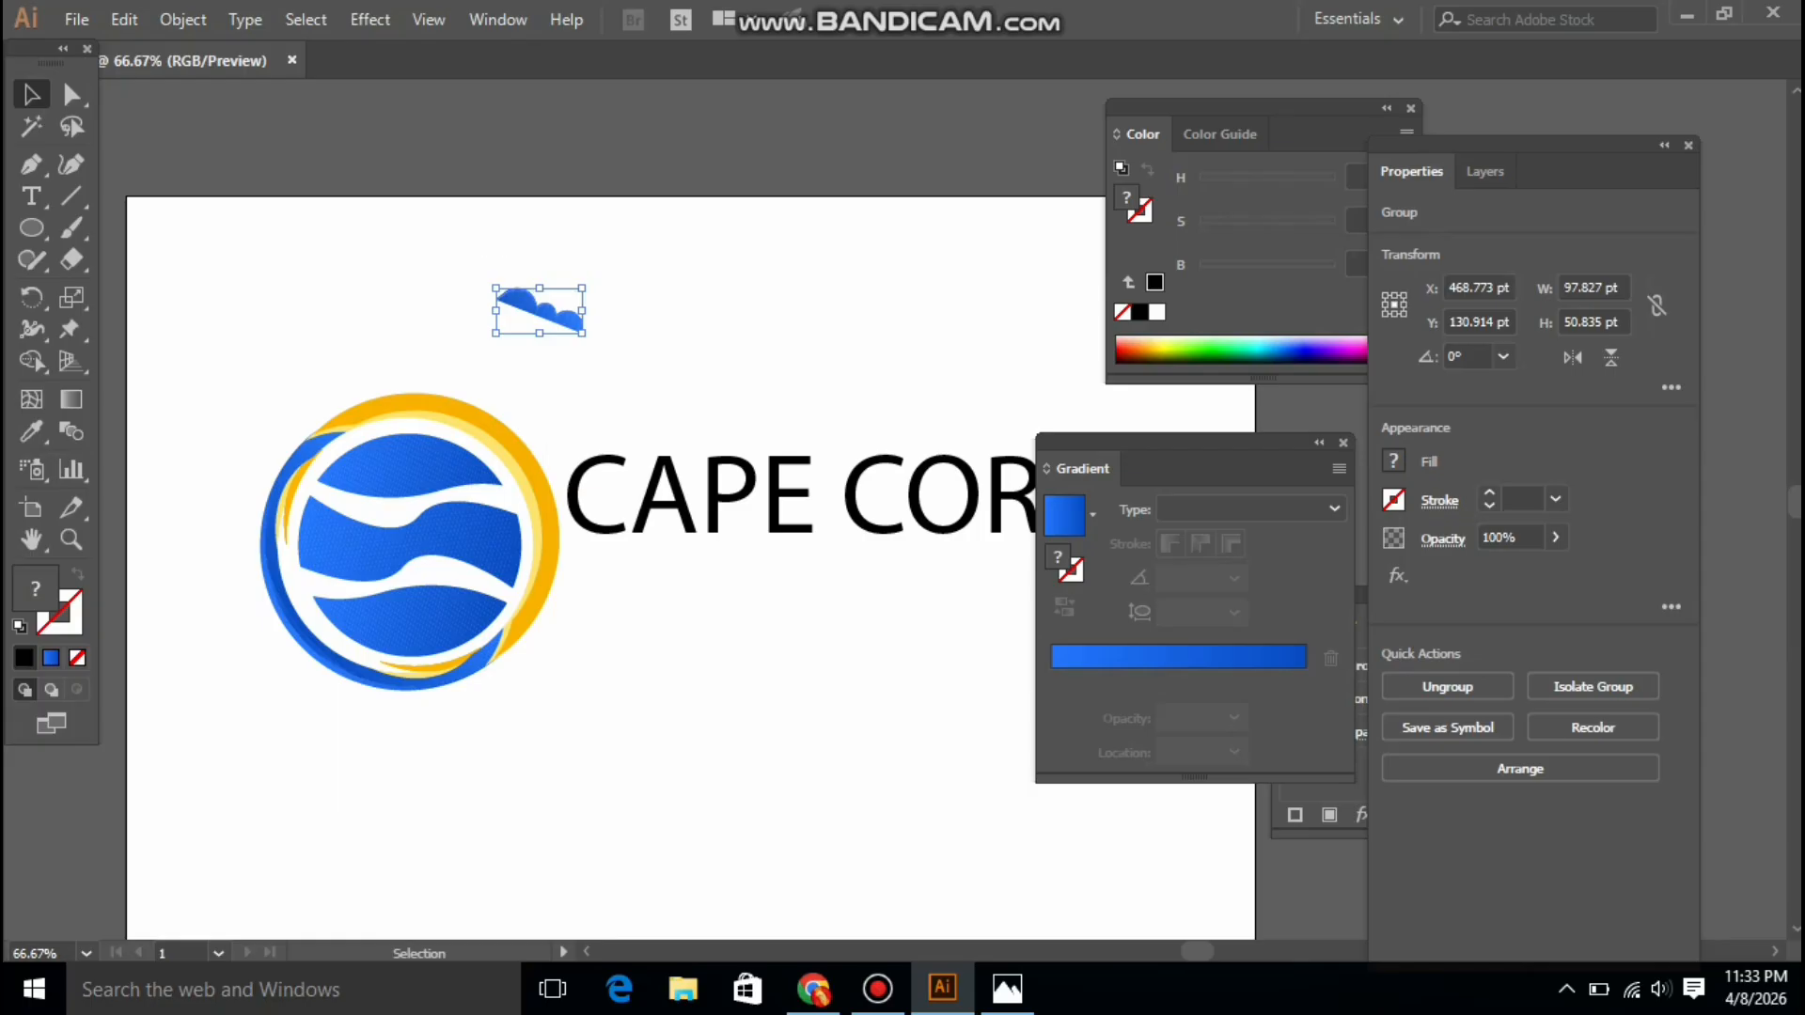
pyautogui.press('Delete')
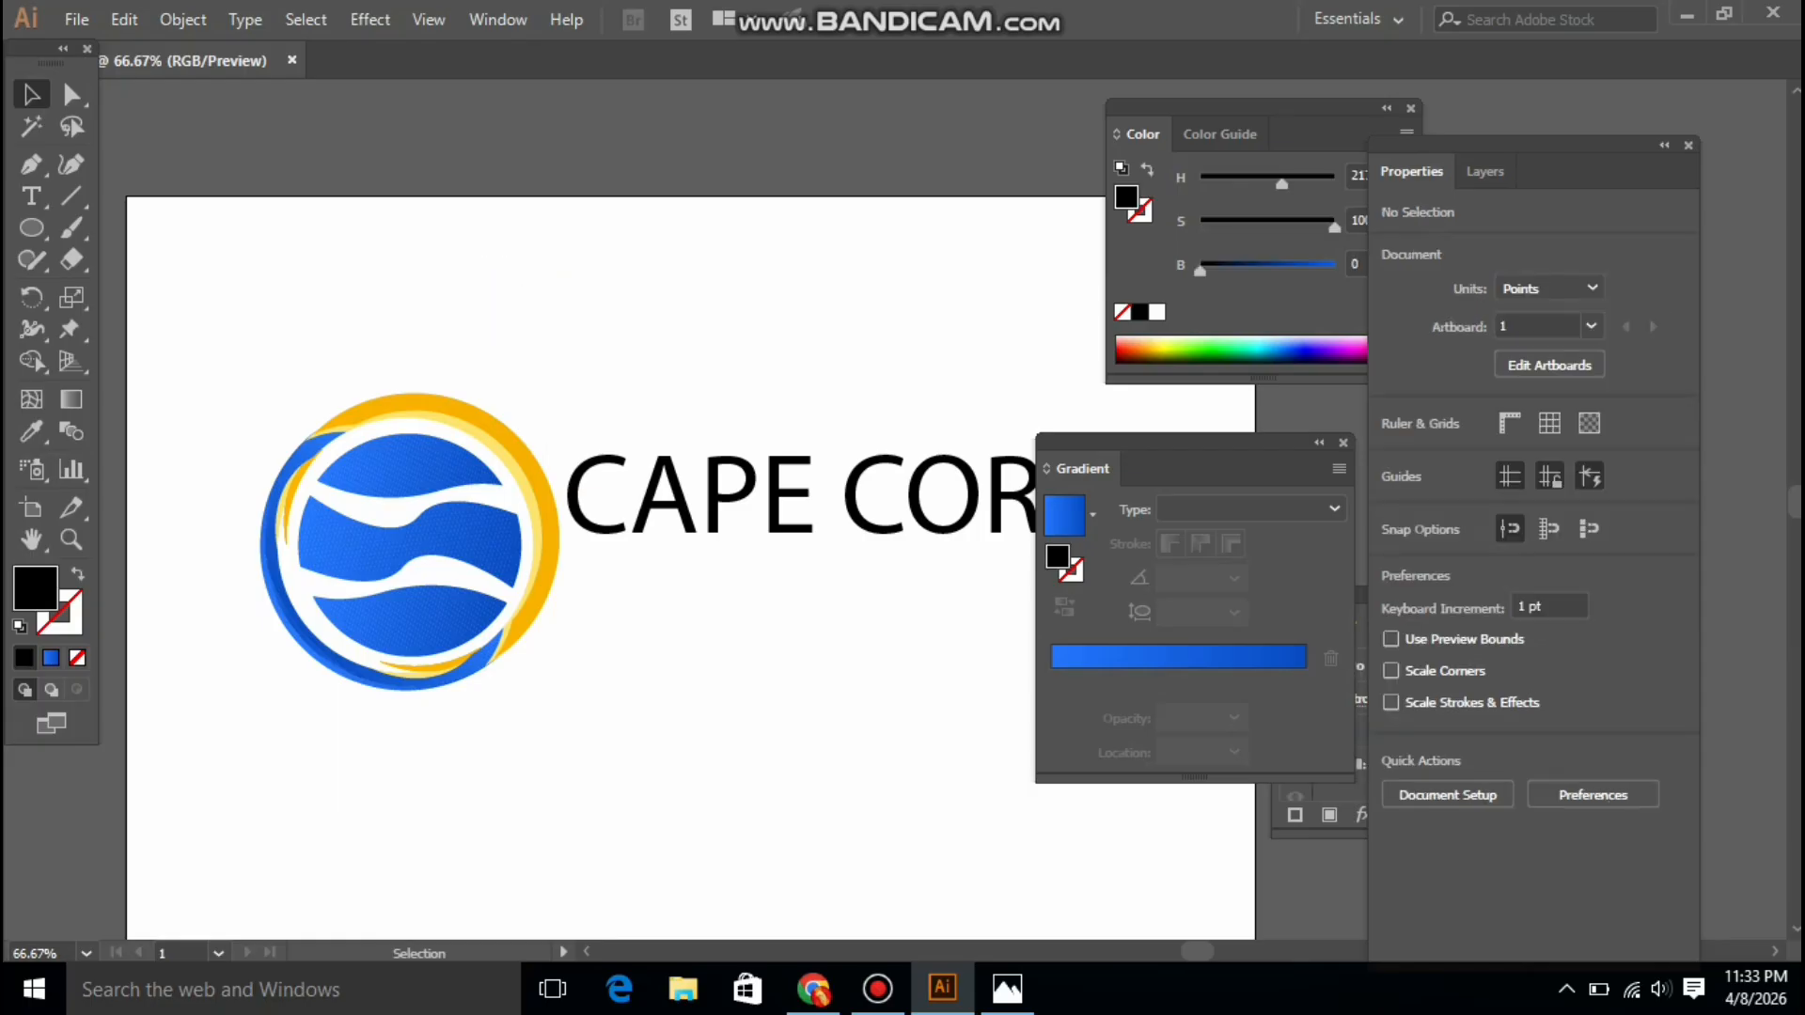
pyautogui.moveTo(256, 336); pyautogui.dragTo(555, 724)
pyautogui.rightClick(497, 557)
pyautogui.click(564, 713)
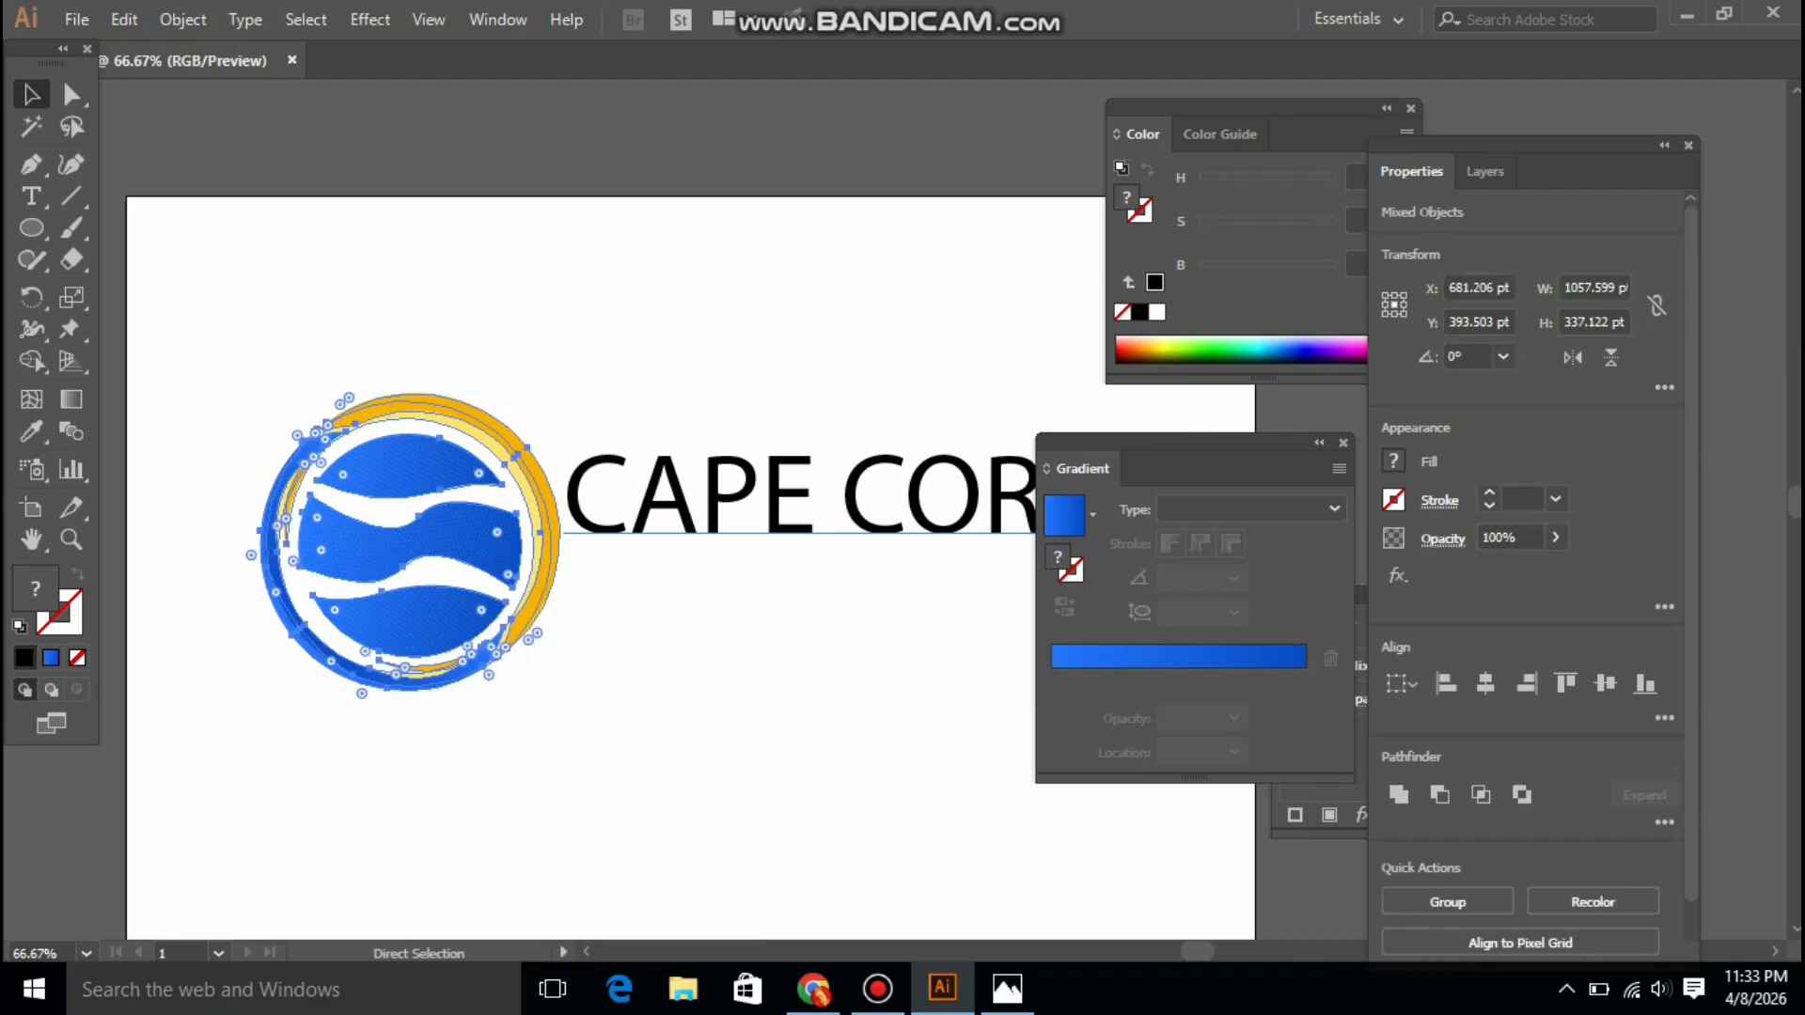
pyautogui.moveTo(155, 293); pyautogui.dragTo(511, 728)
pyautogui.rightClick(457, 570)
pyautogui.click(523, 731)
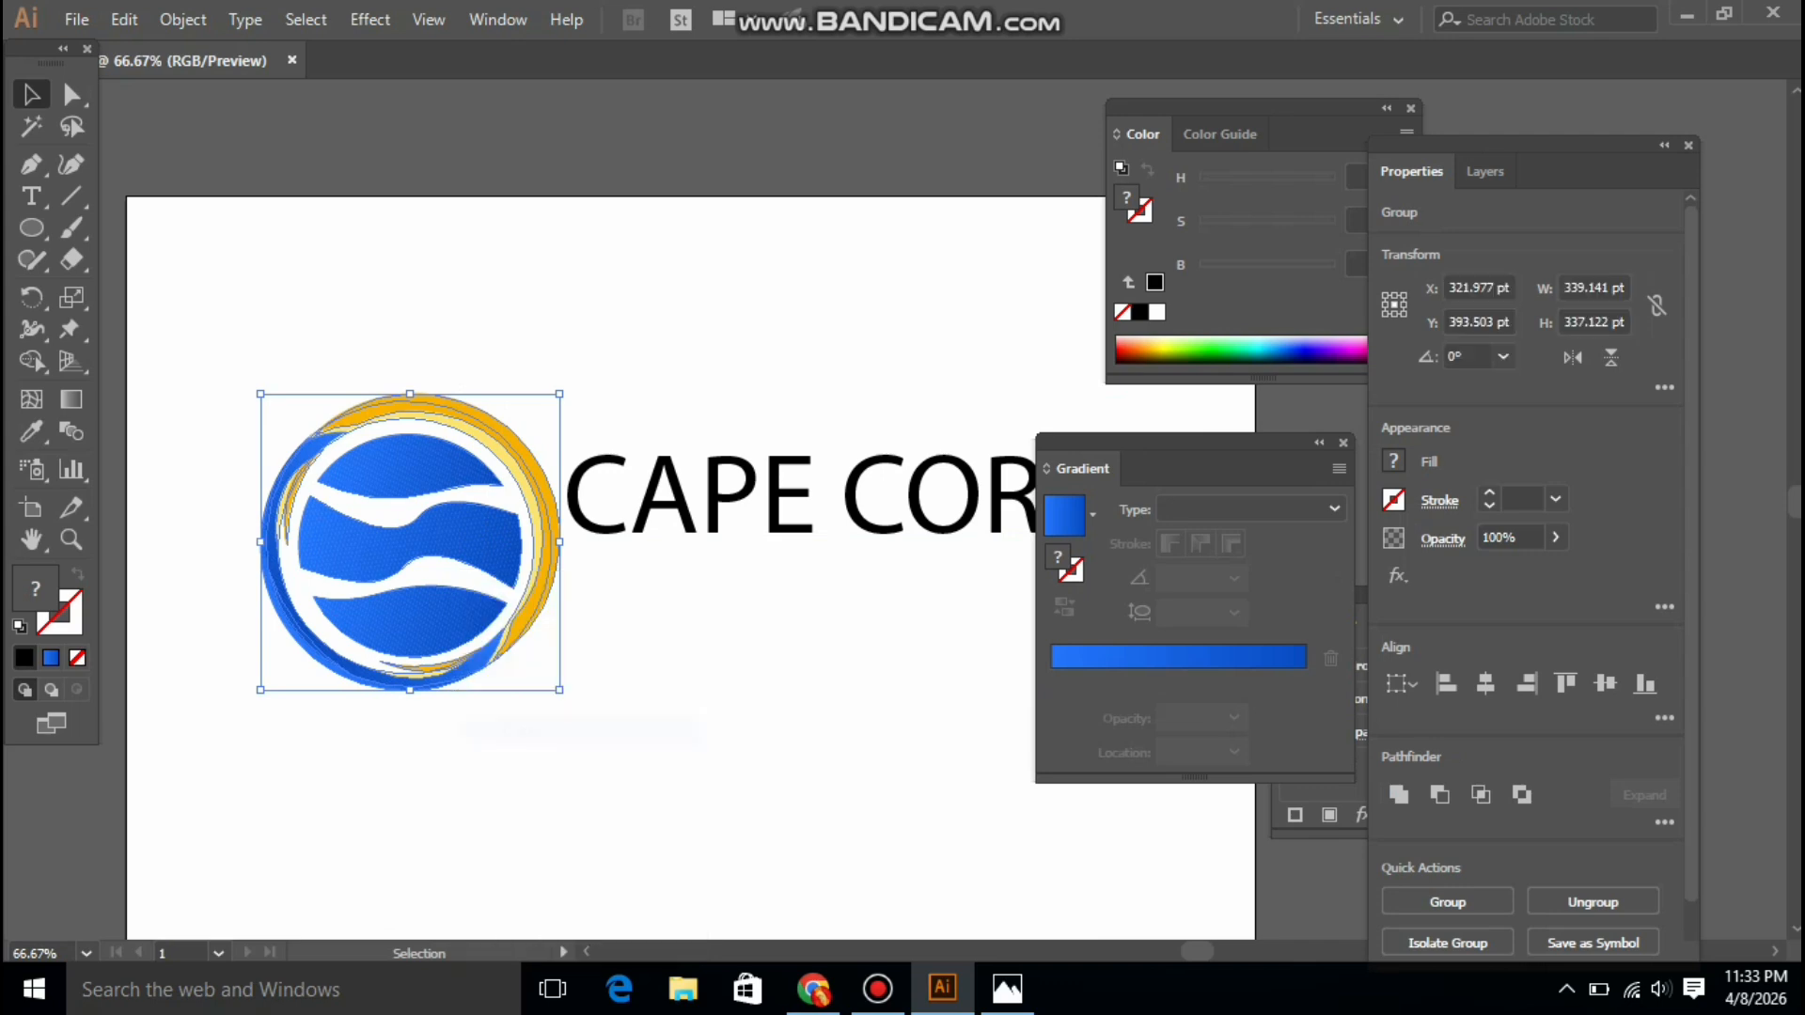
pyautogui.hotkey('ctrl', 'shift', 'a')
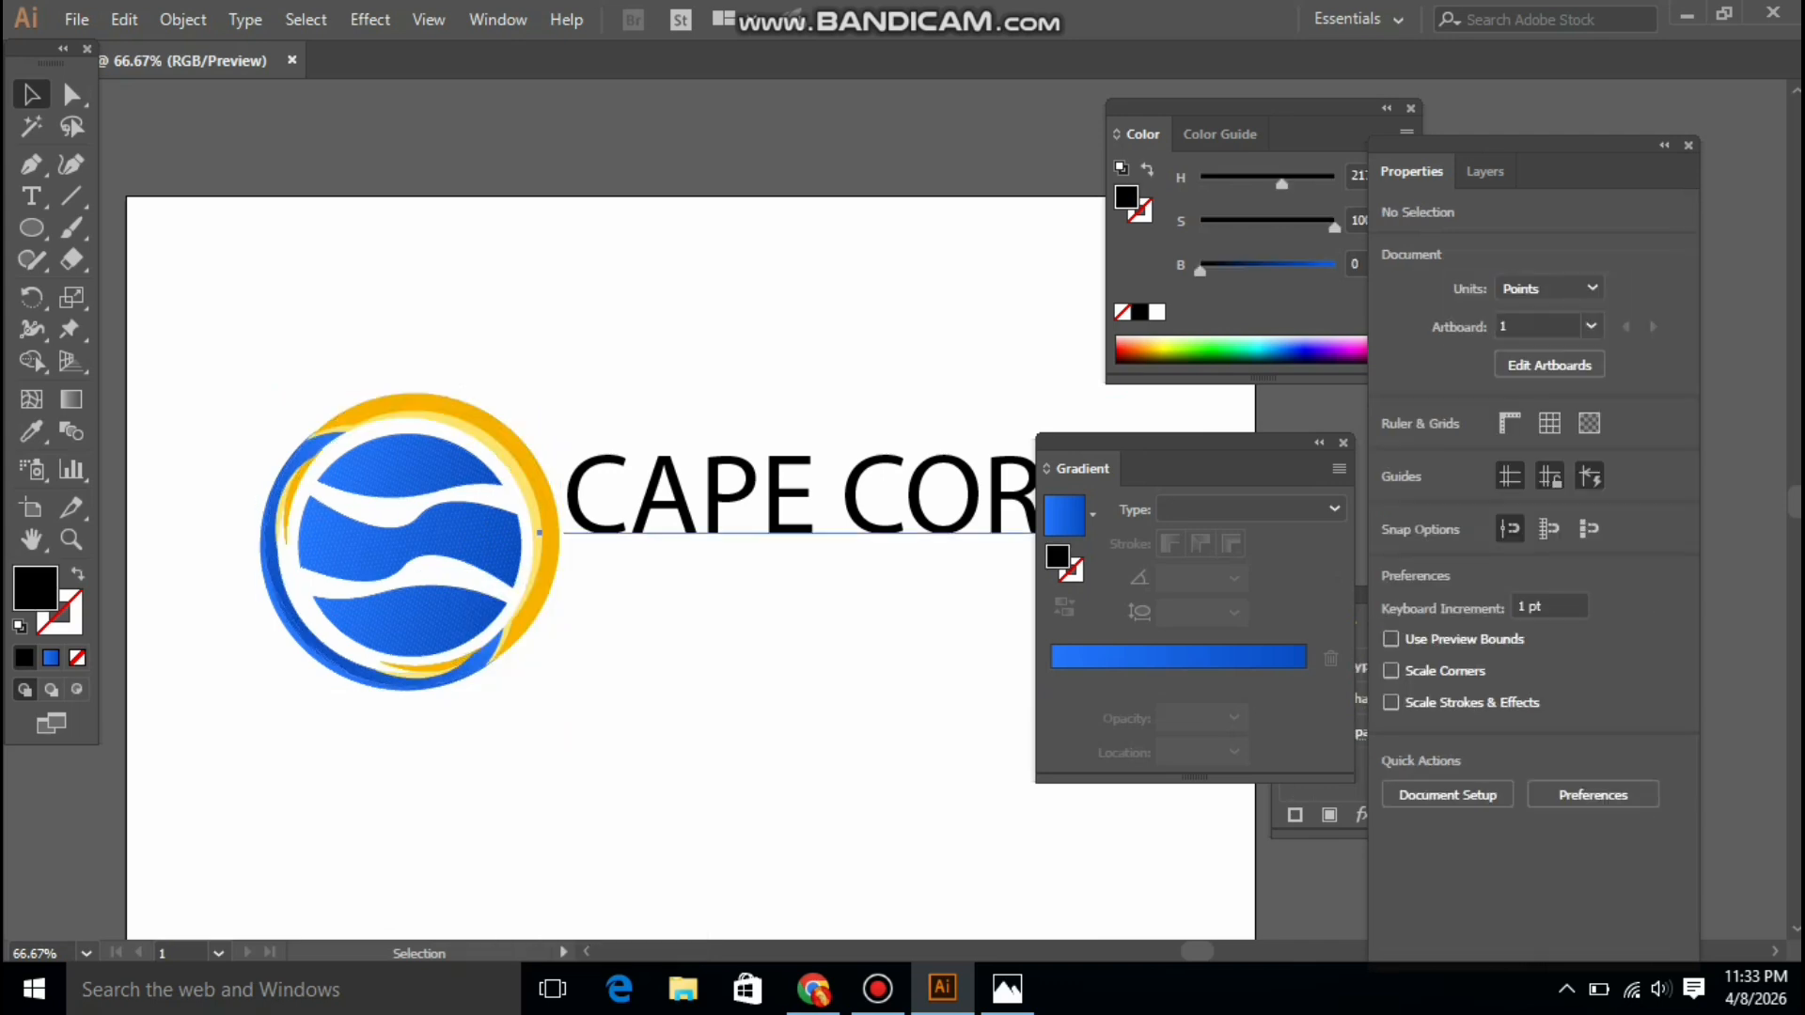
# Preview several fonts on the CAPE CORAL text, including Montserrat, Arial and Acumin Variable Concept, and apply Myriad Variable Concept
pyautogui.click(686, 494)
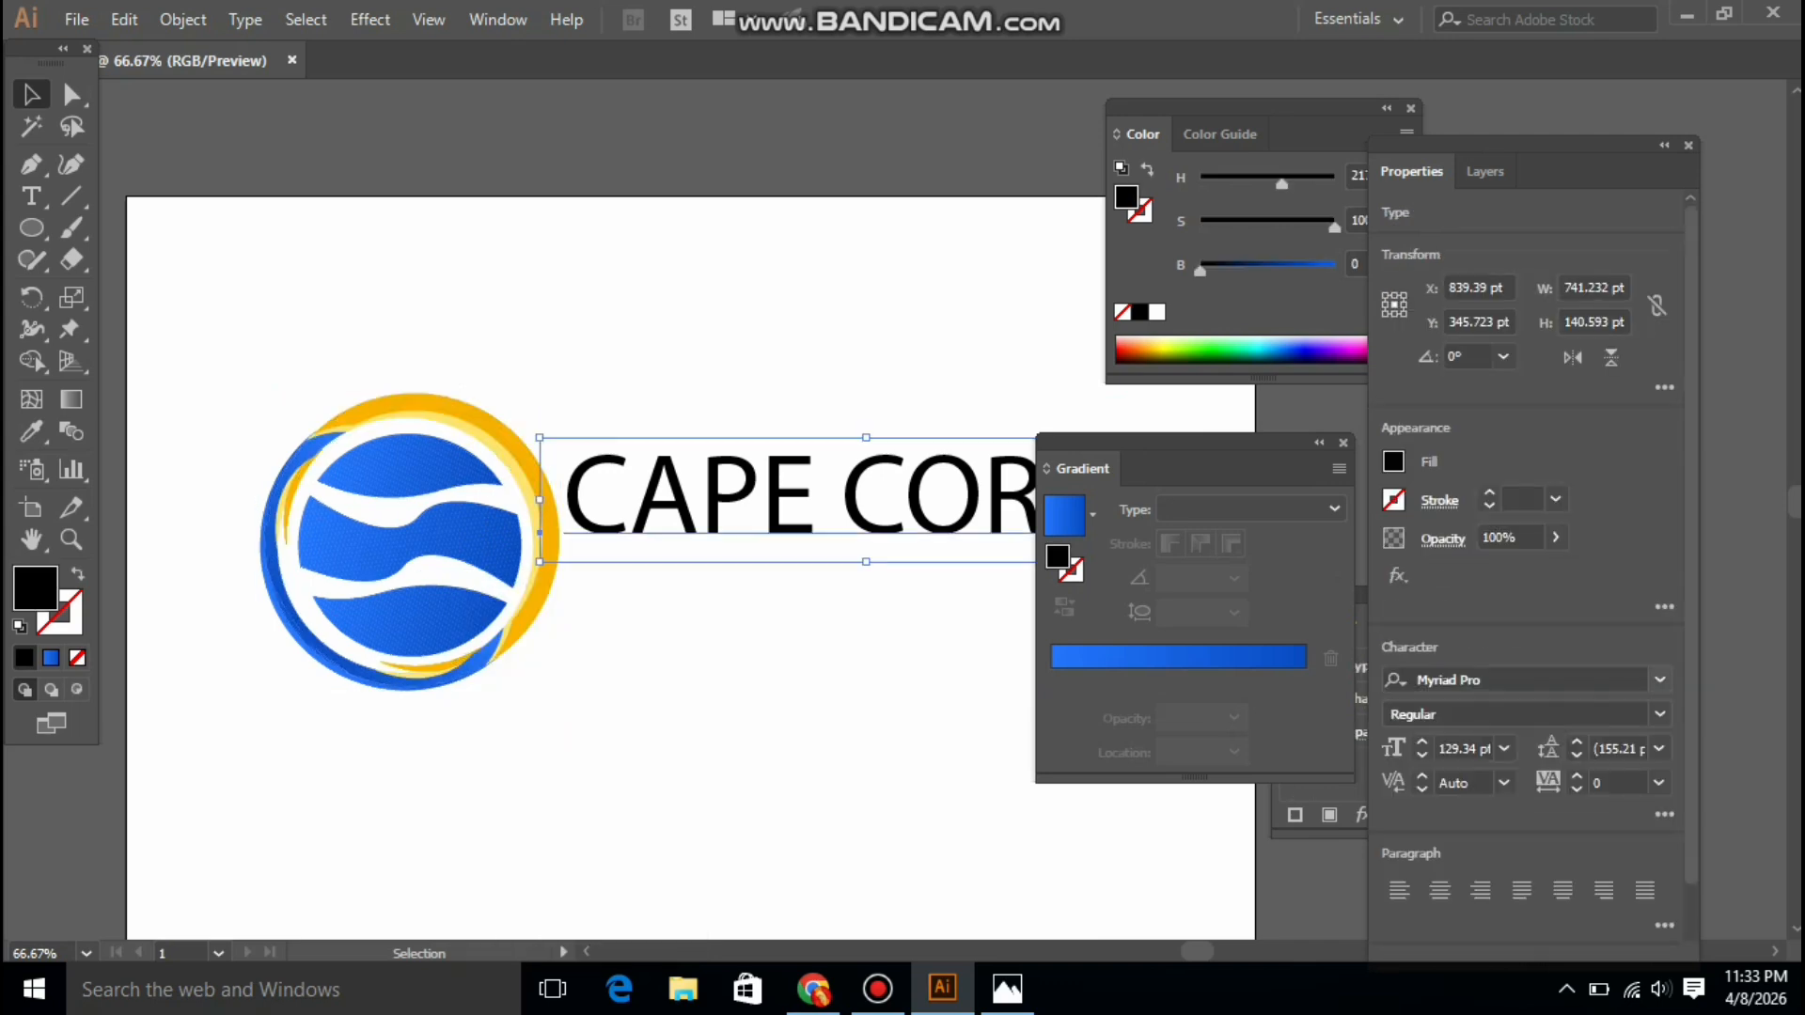
pyautogui.click(1447, 680)
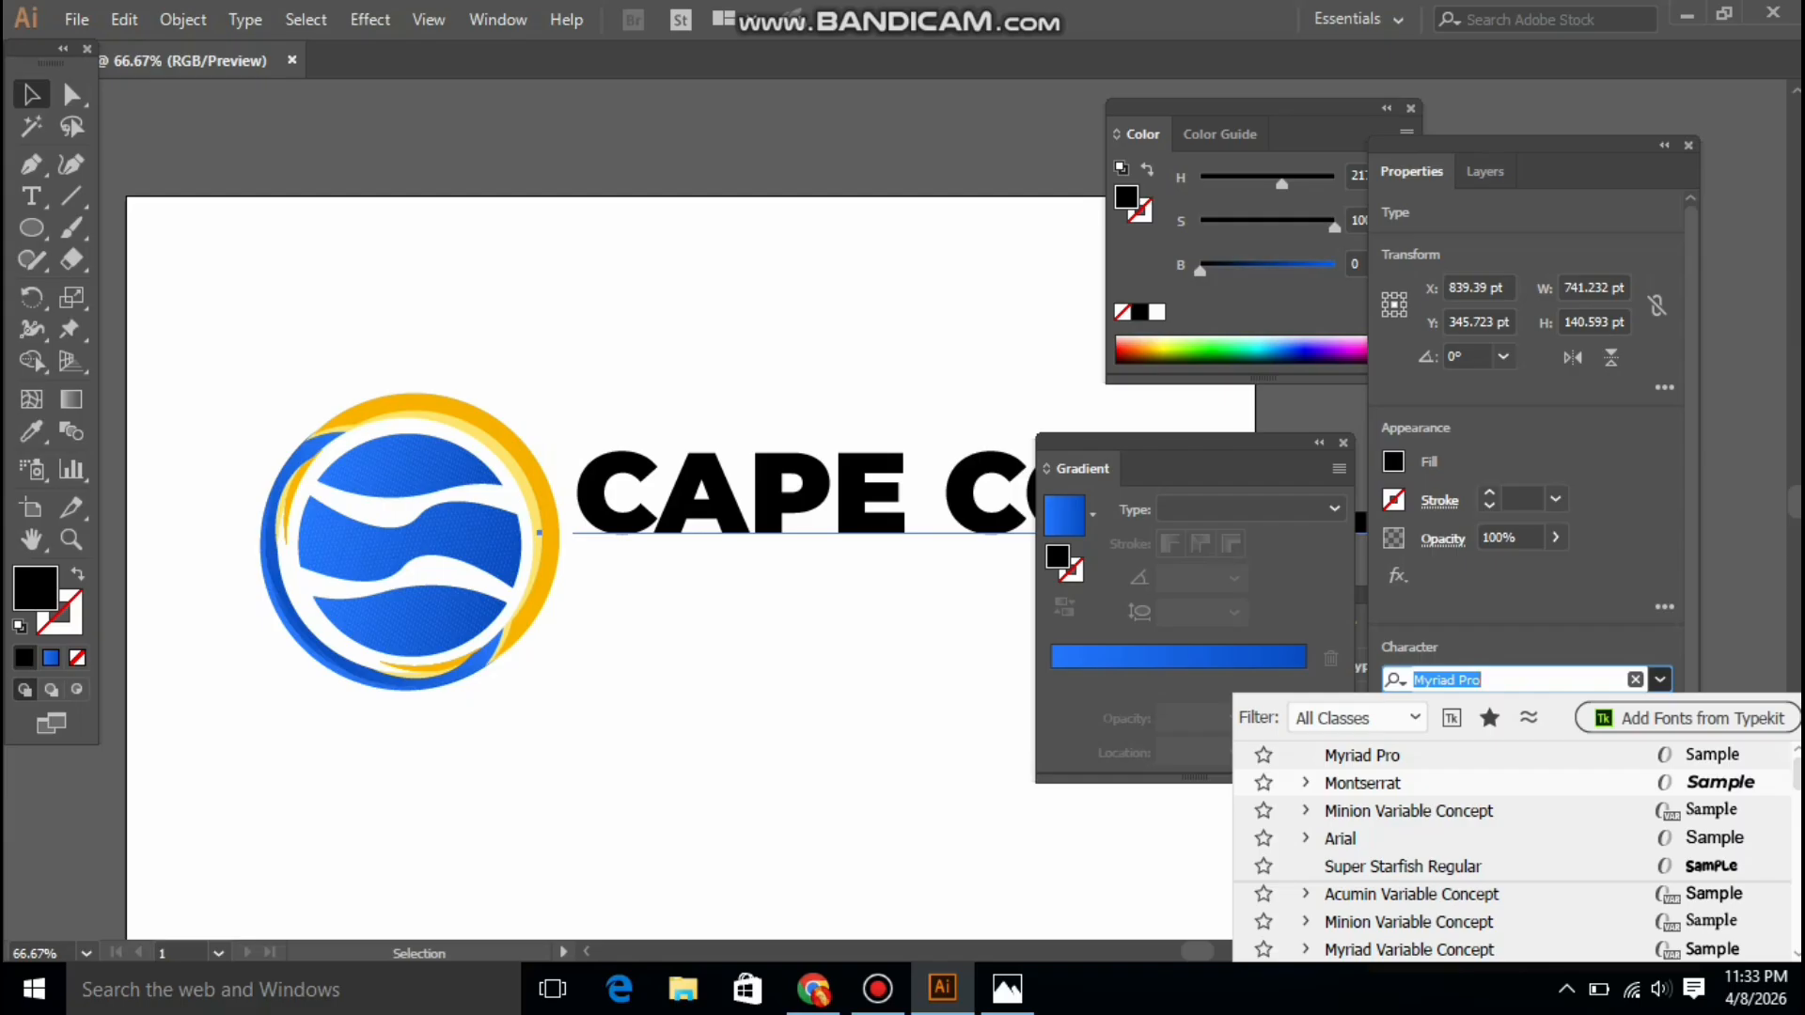
pyautogui.press('Down')
pyautogui.press('Up')
pyautogui.press('Down')
pyautogui.press('Up')
pyautogui.press('Down')
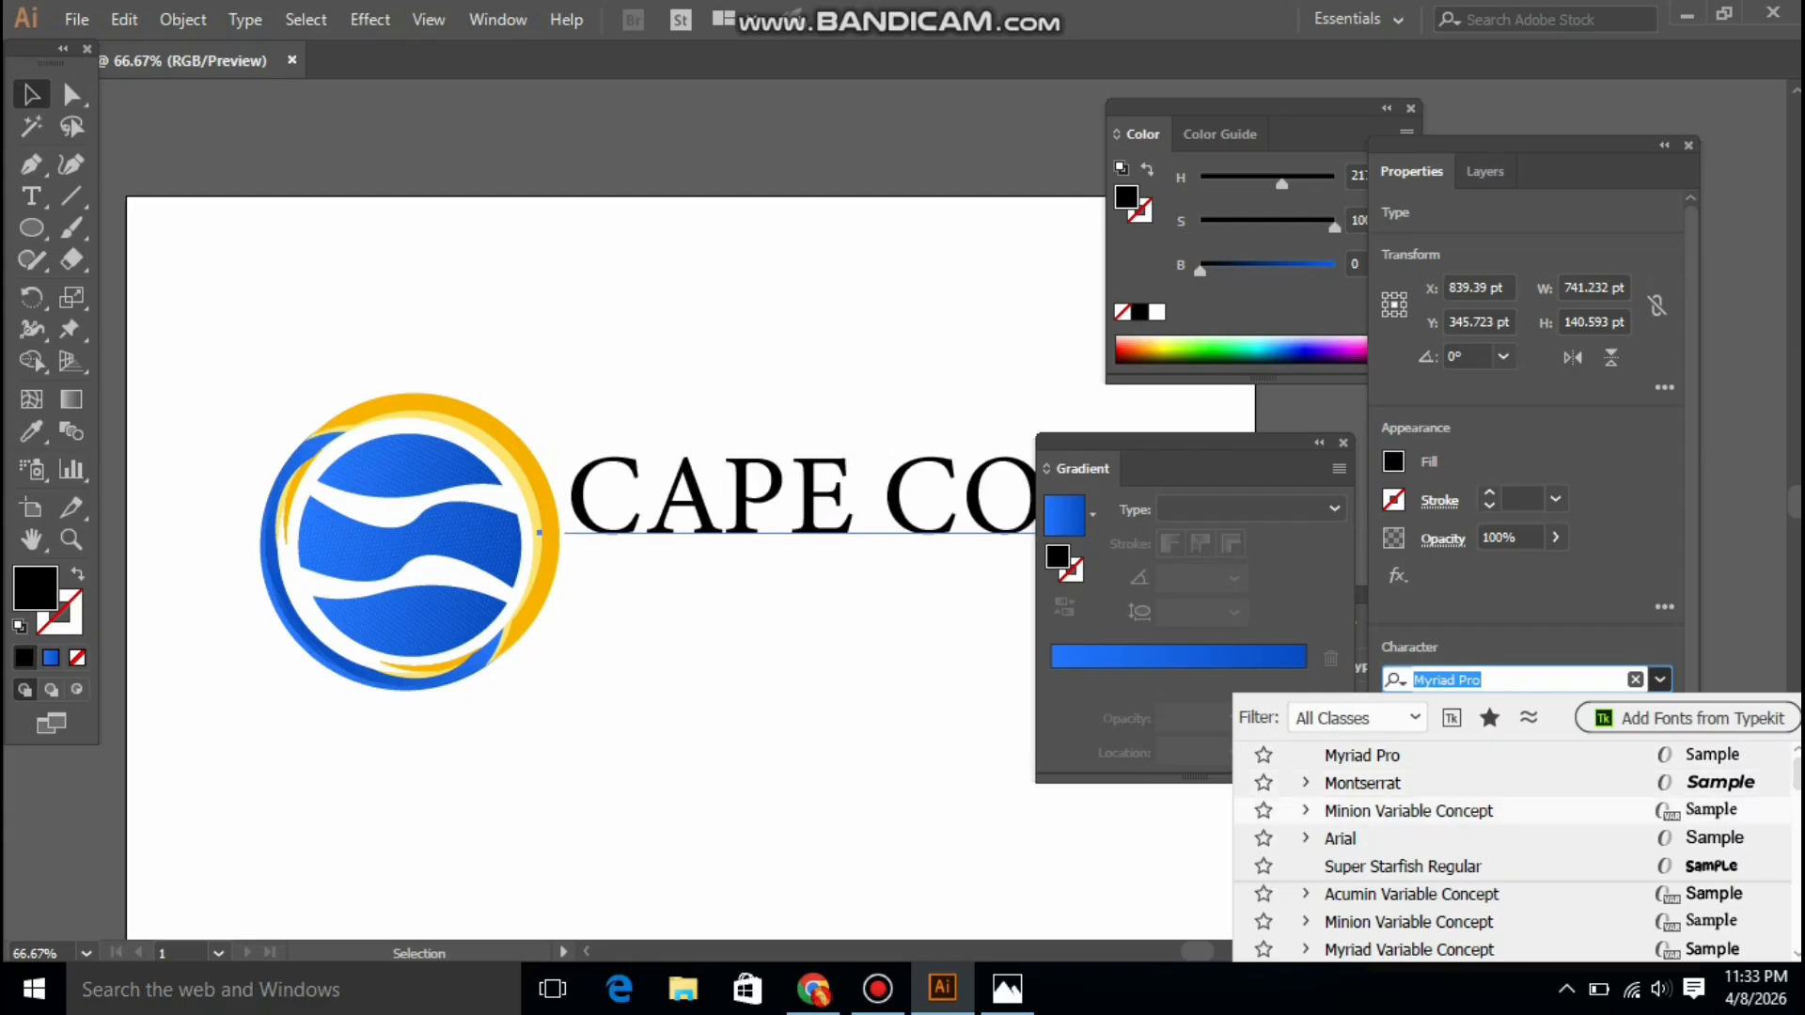
pyautogui.press('Down')
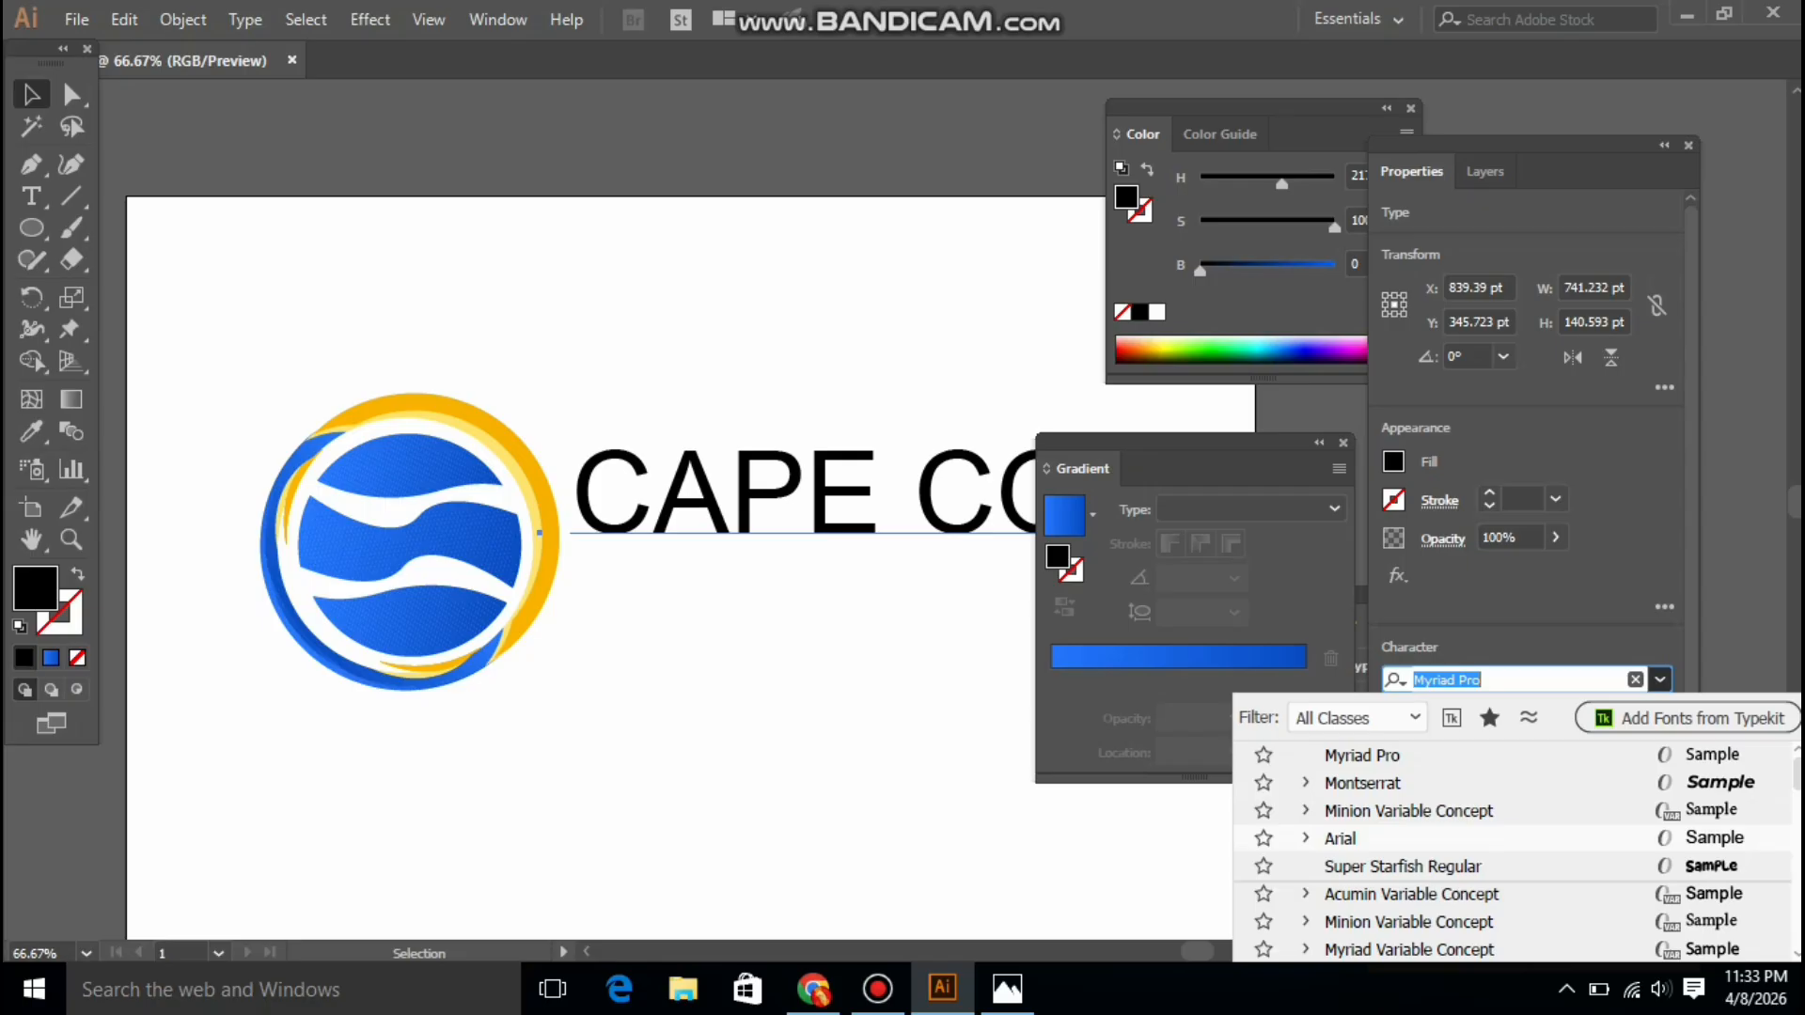
pyautogui.press('Down')
pyautogui.press('Down')
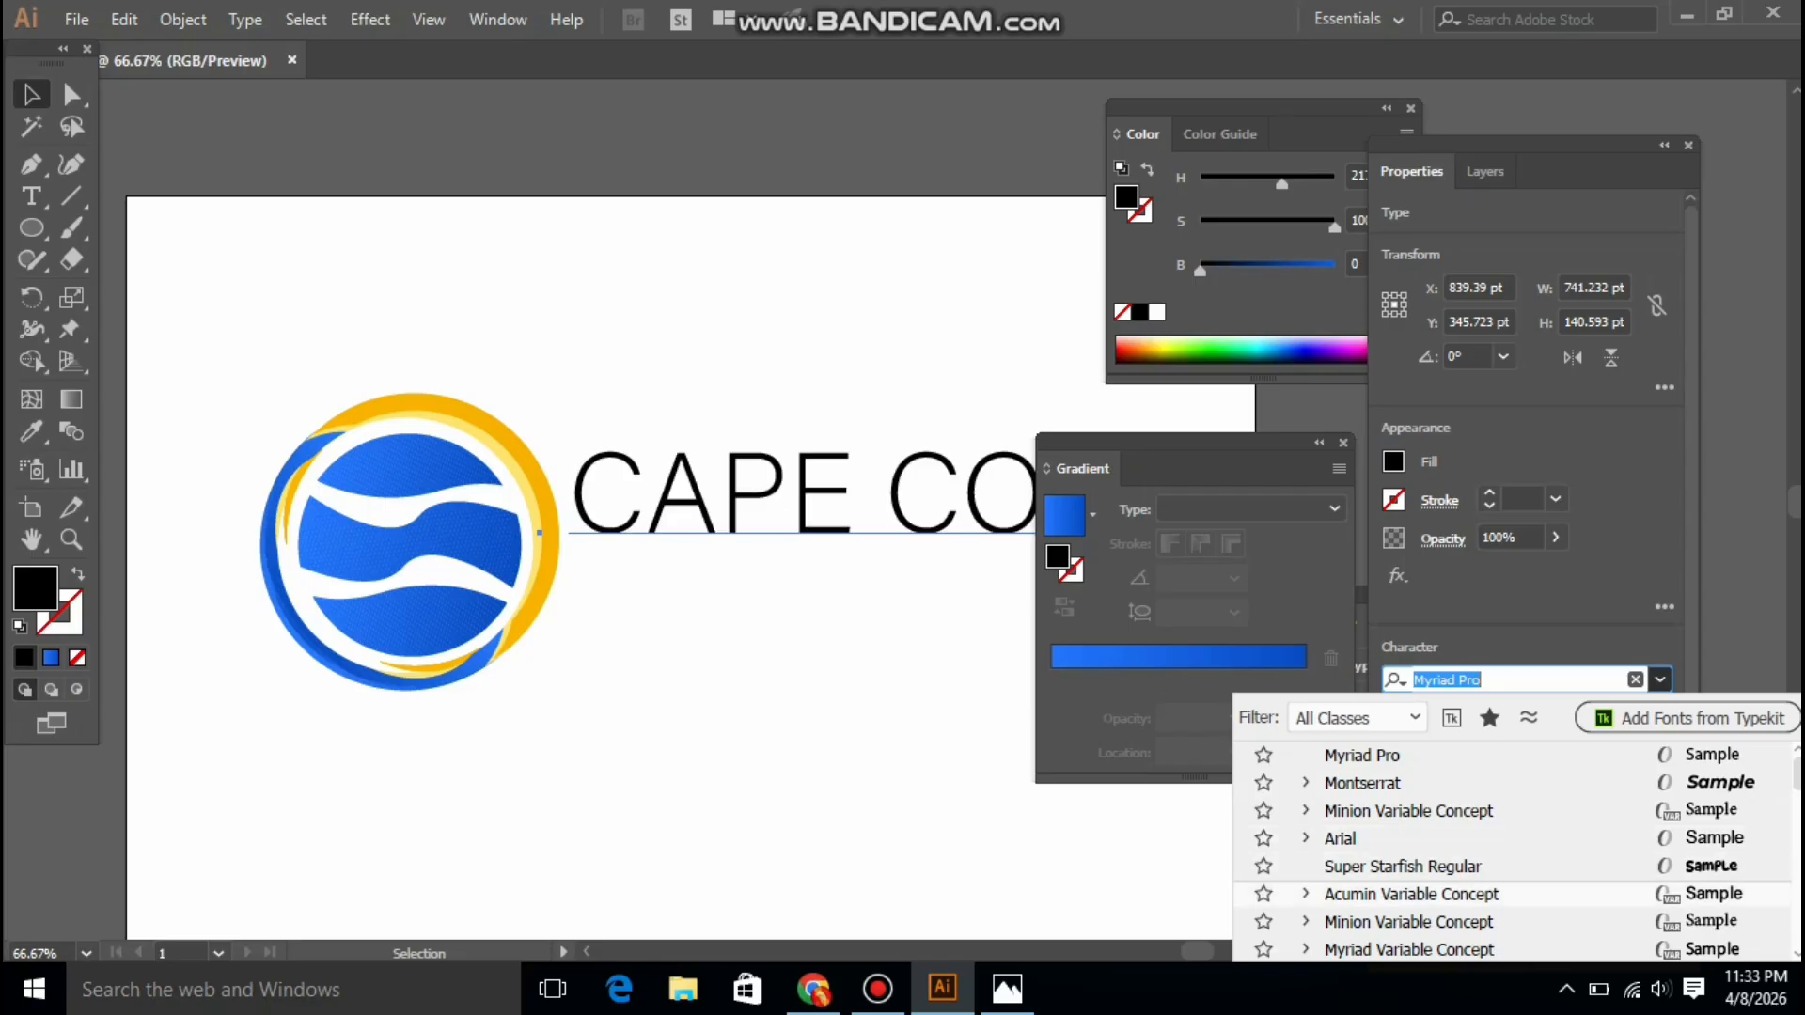
pyautogui.press('Down')
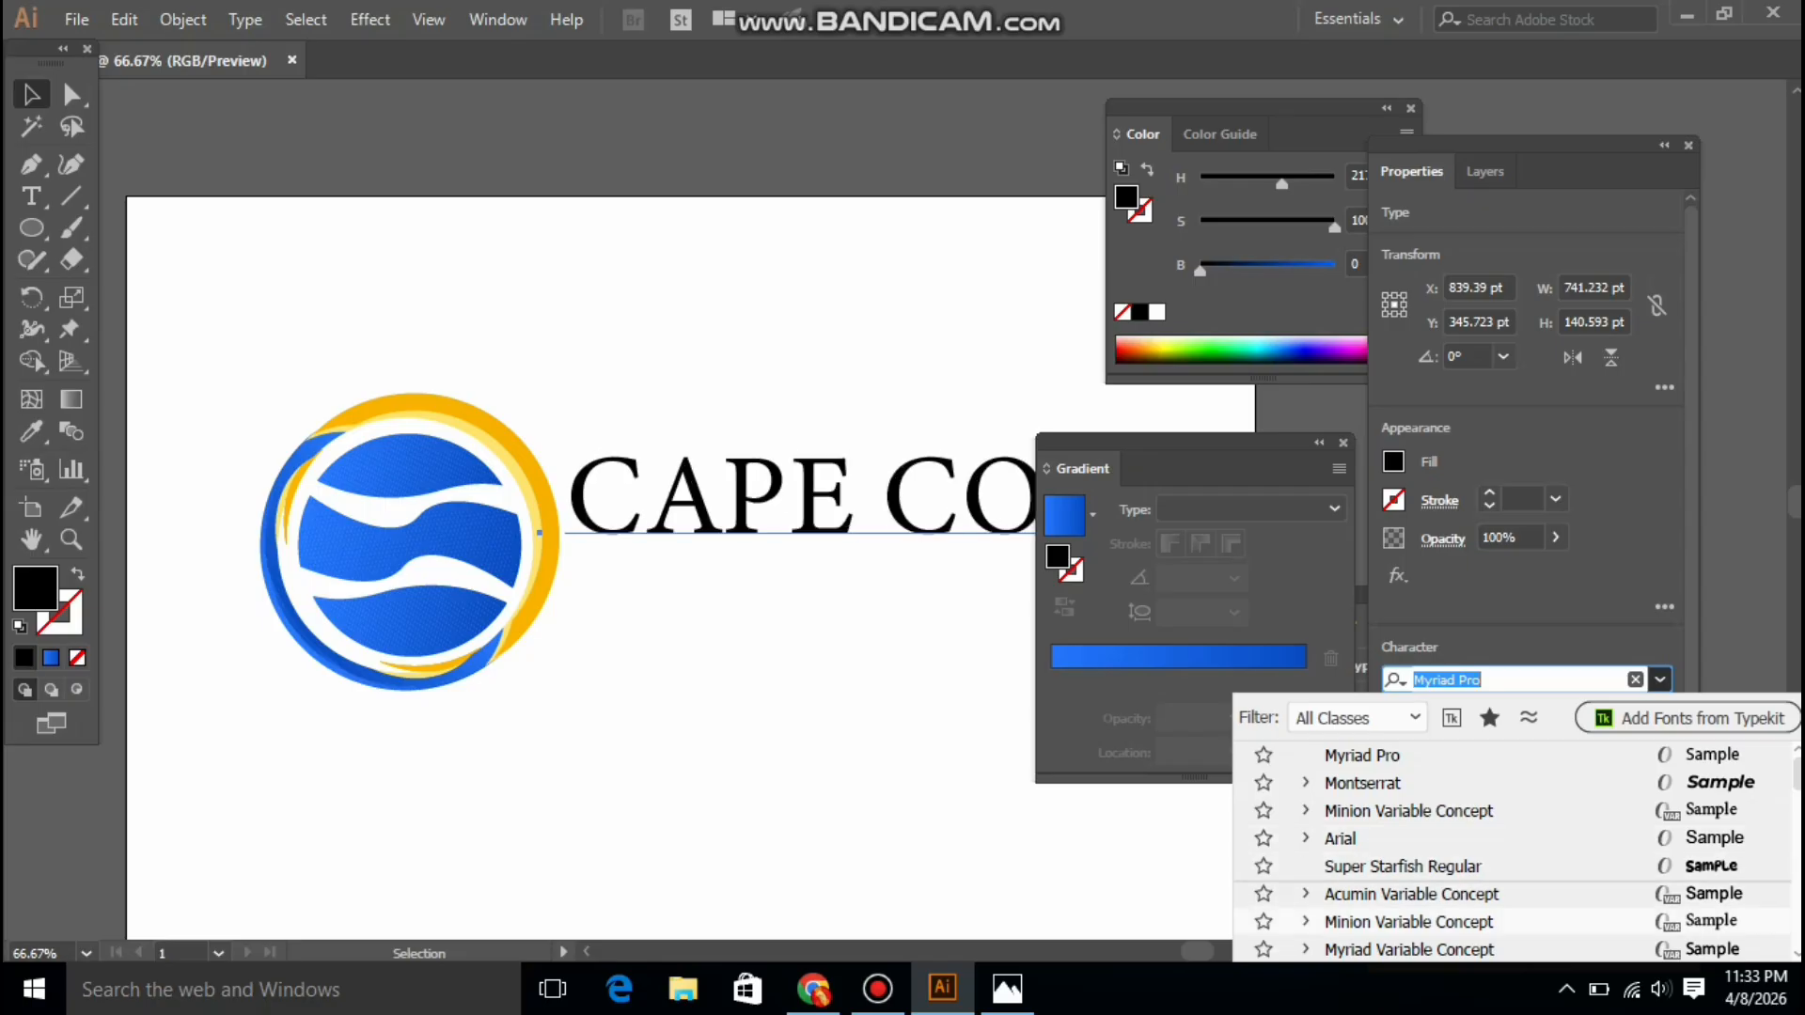
pyautogui.press('Down')
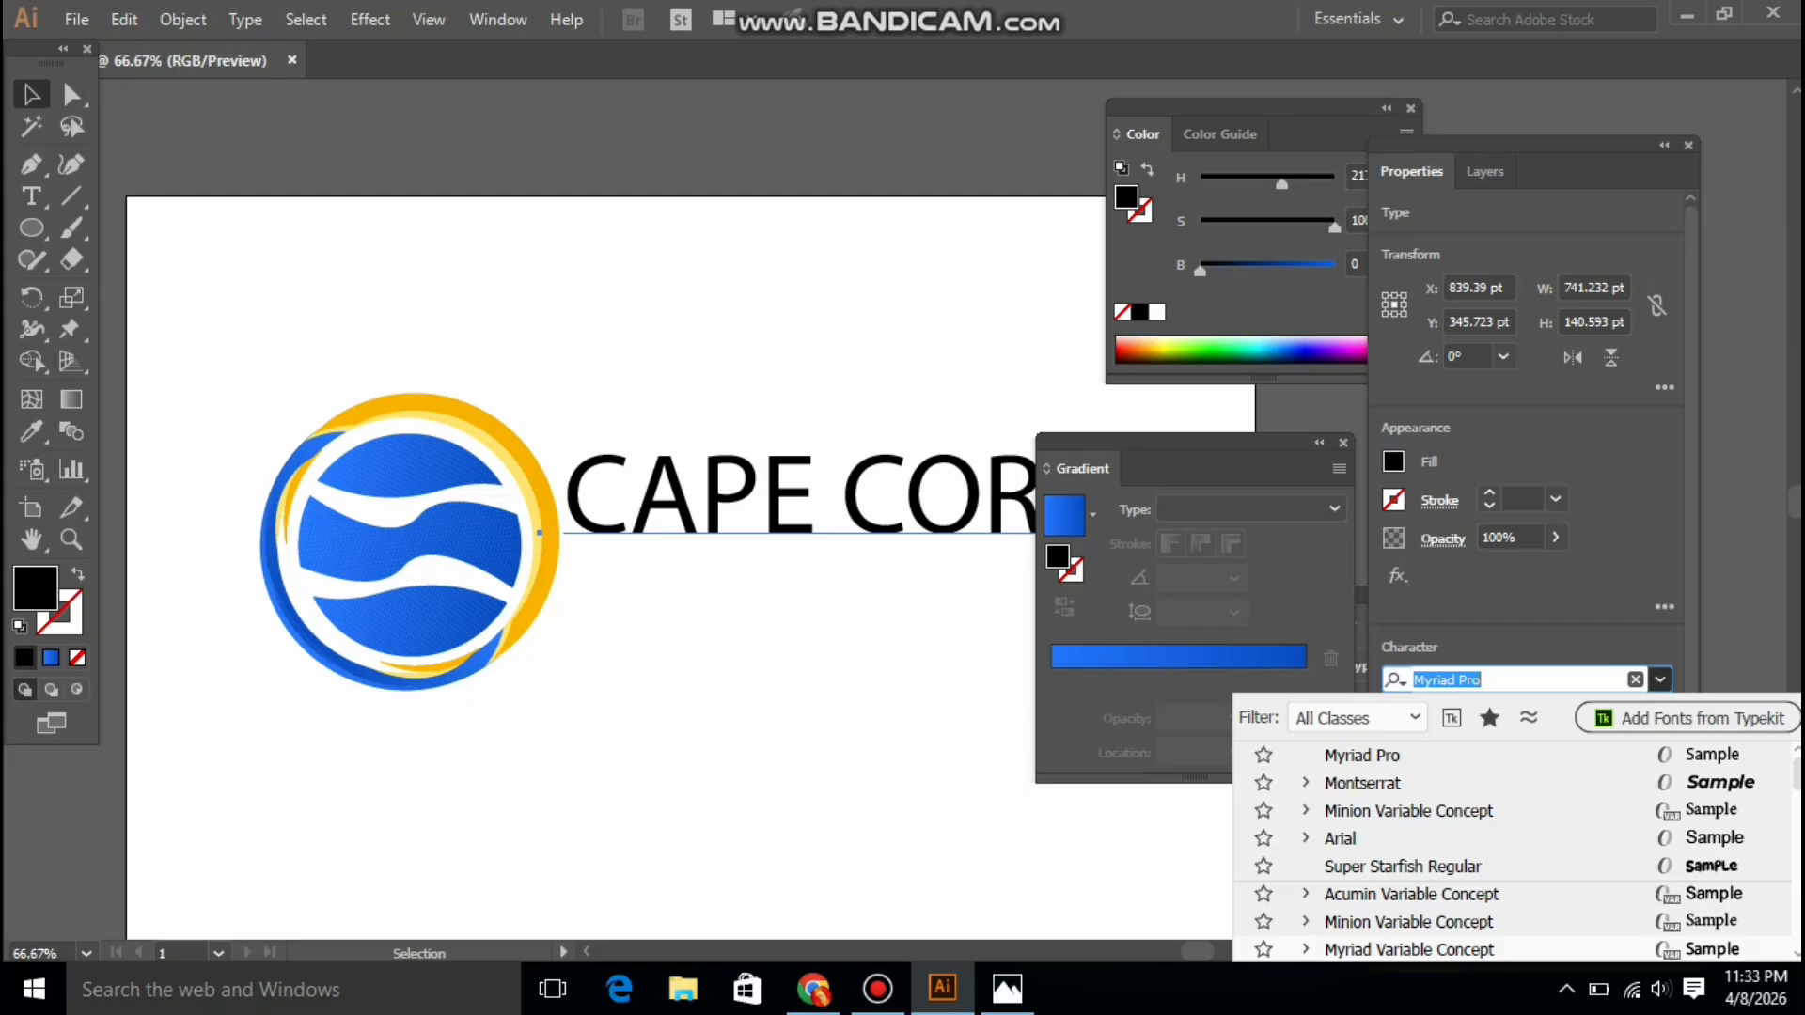
pyautogui.press('Return')
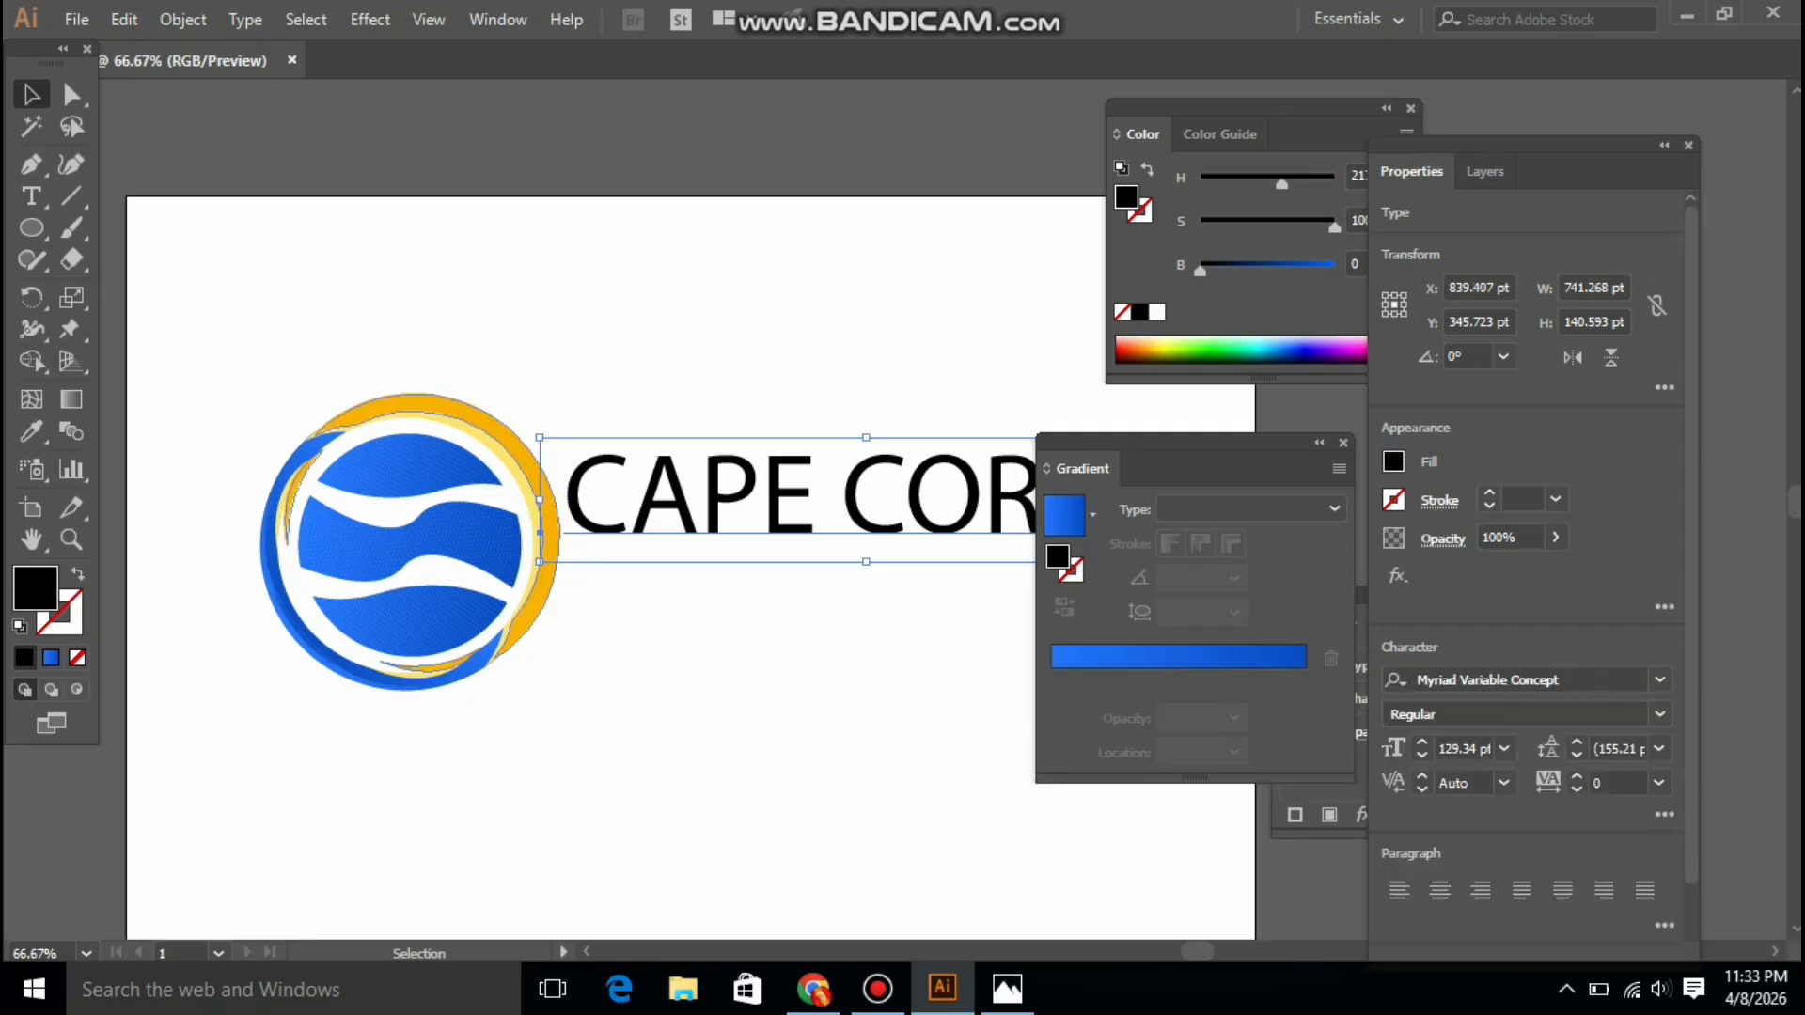
pyautogui.scroll(-3, 658, 517)
pyautogui.hscroll(2, 639, 470)
pyautogui.scroll(1, 639, 470)
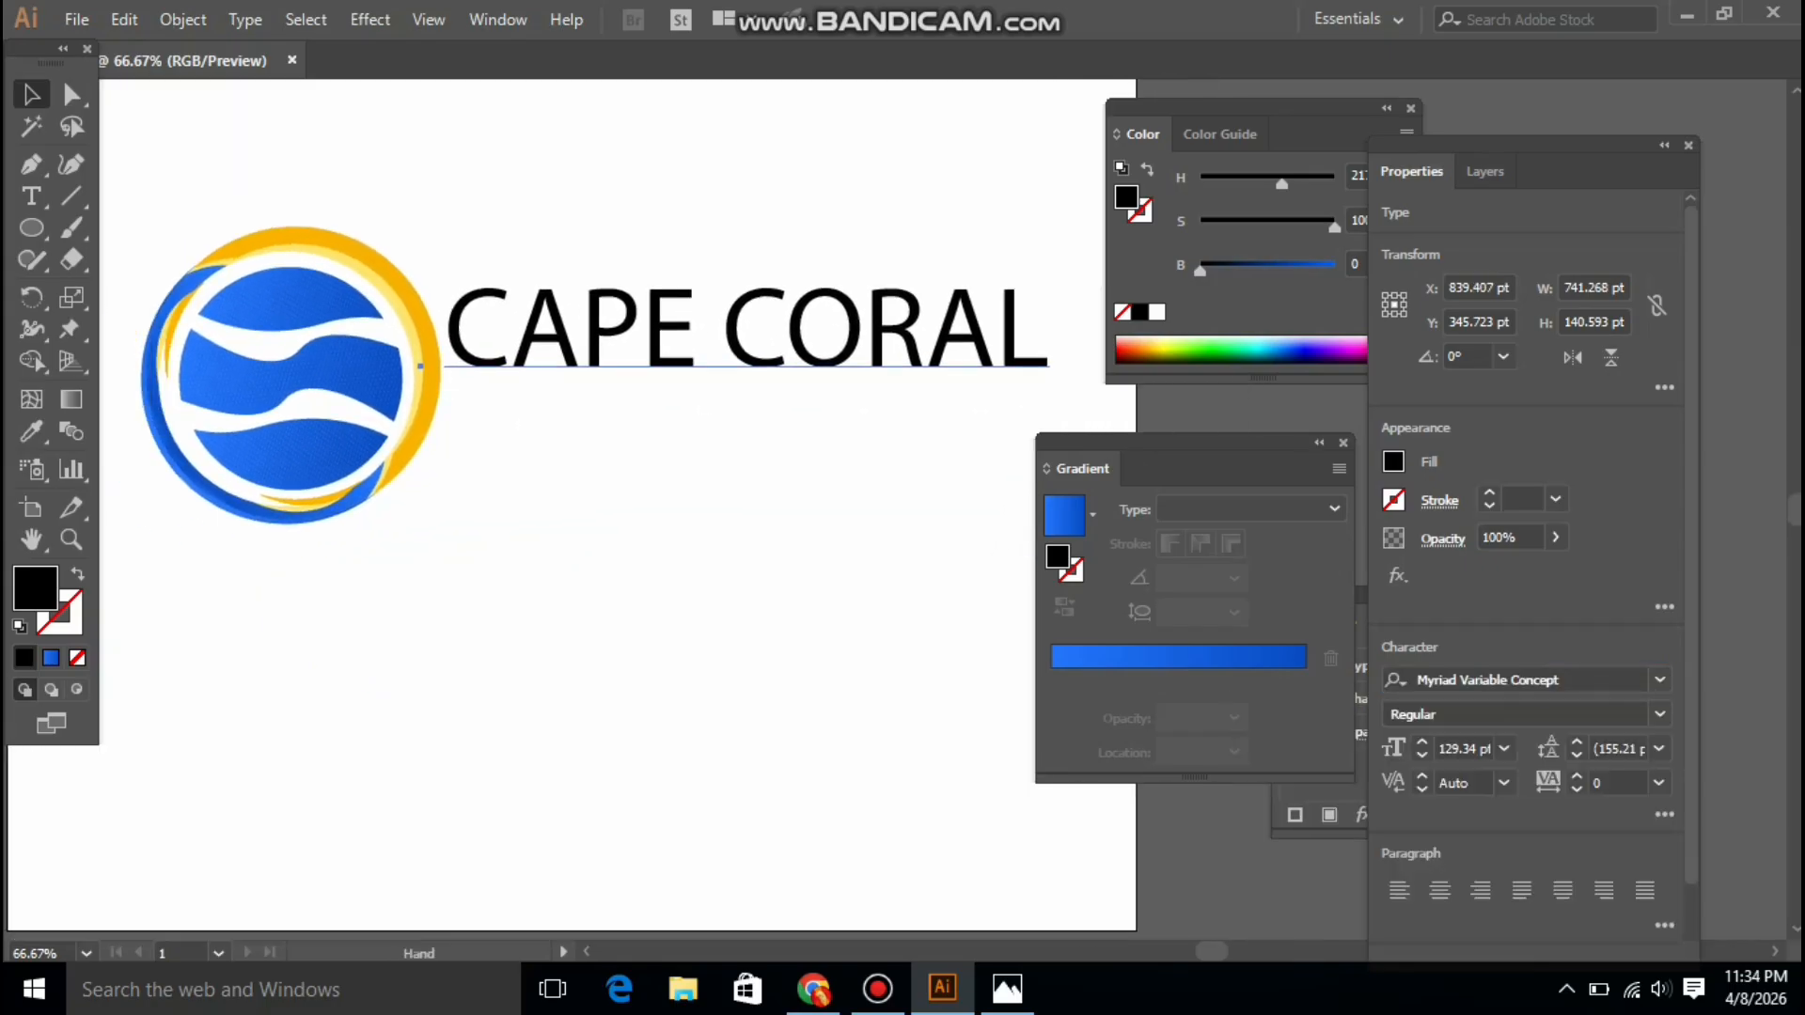
pyautogui.press('space')
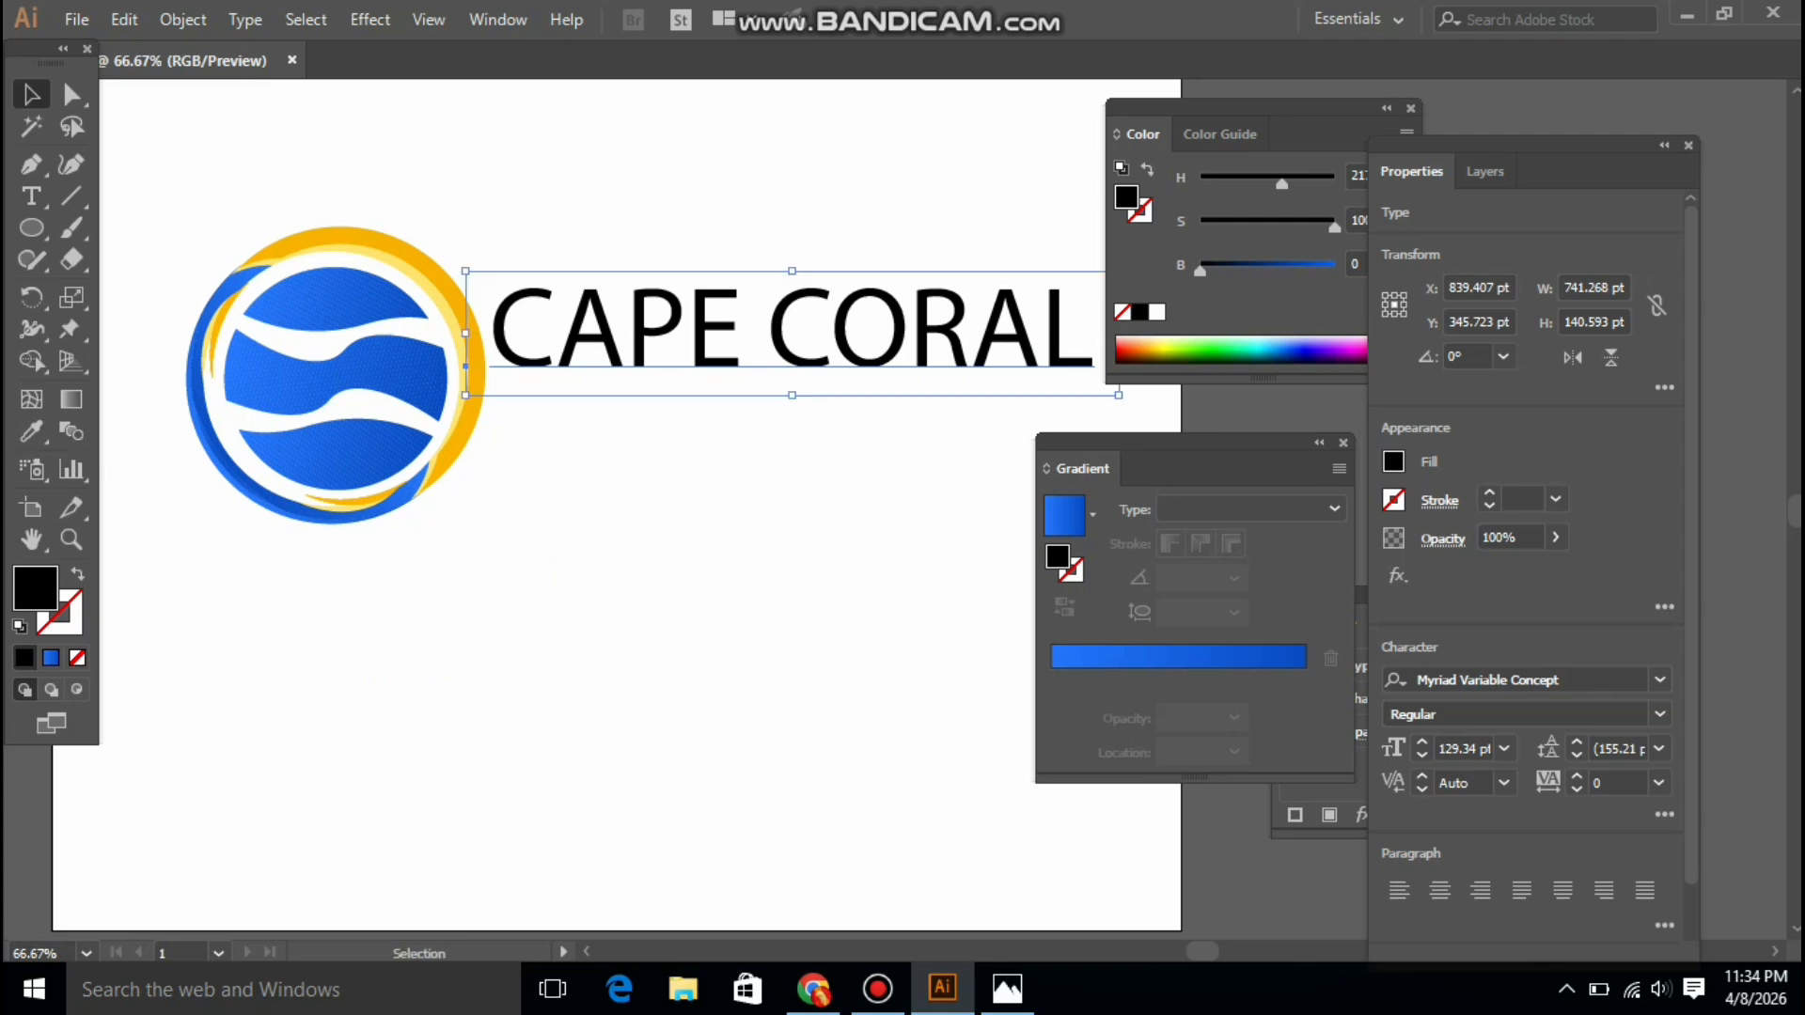
# Switch to Chrome and search Google for "modren bold font" in a new tab
pyautogui.moveTo(877, 988)
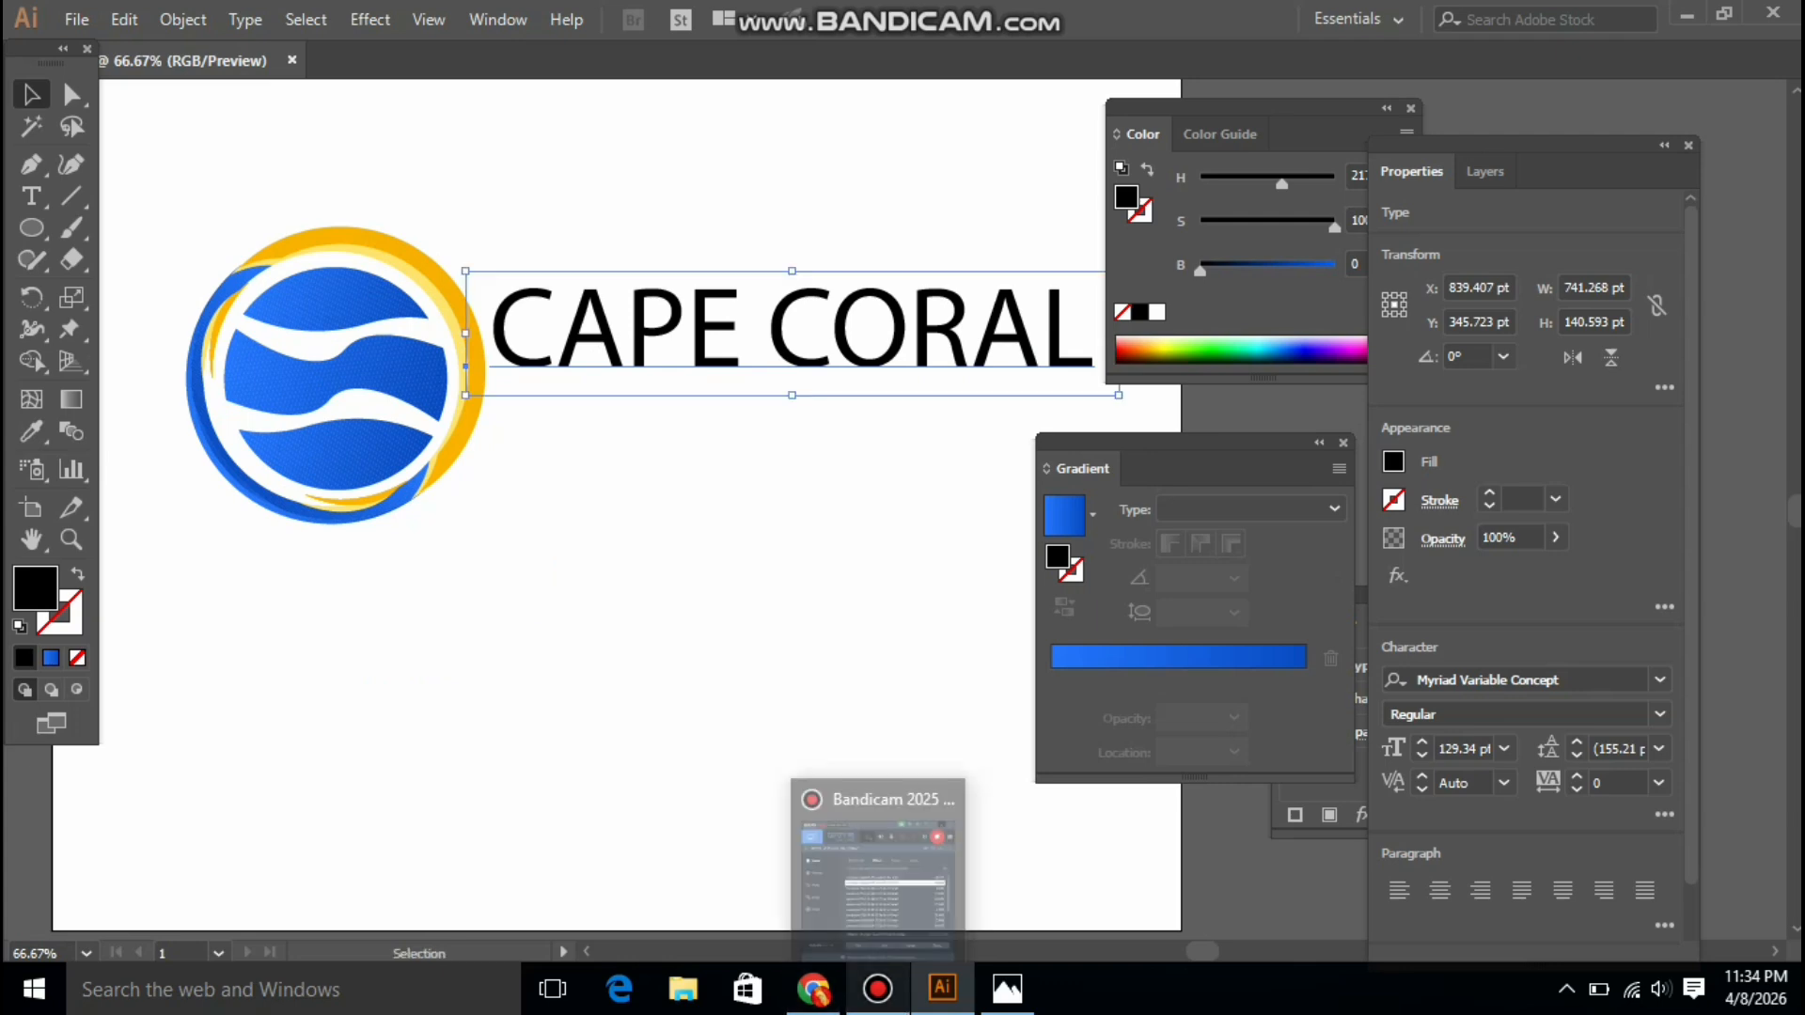
pyautogui.click(813, 988)
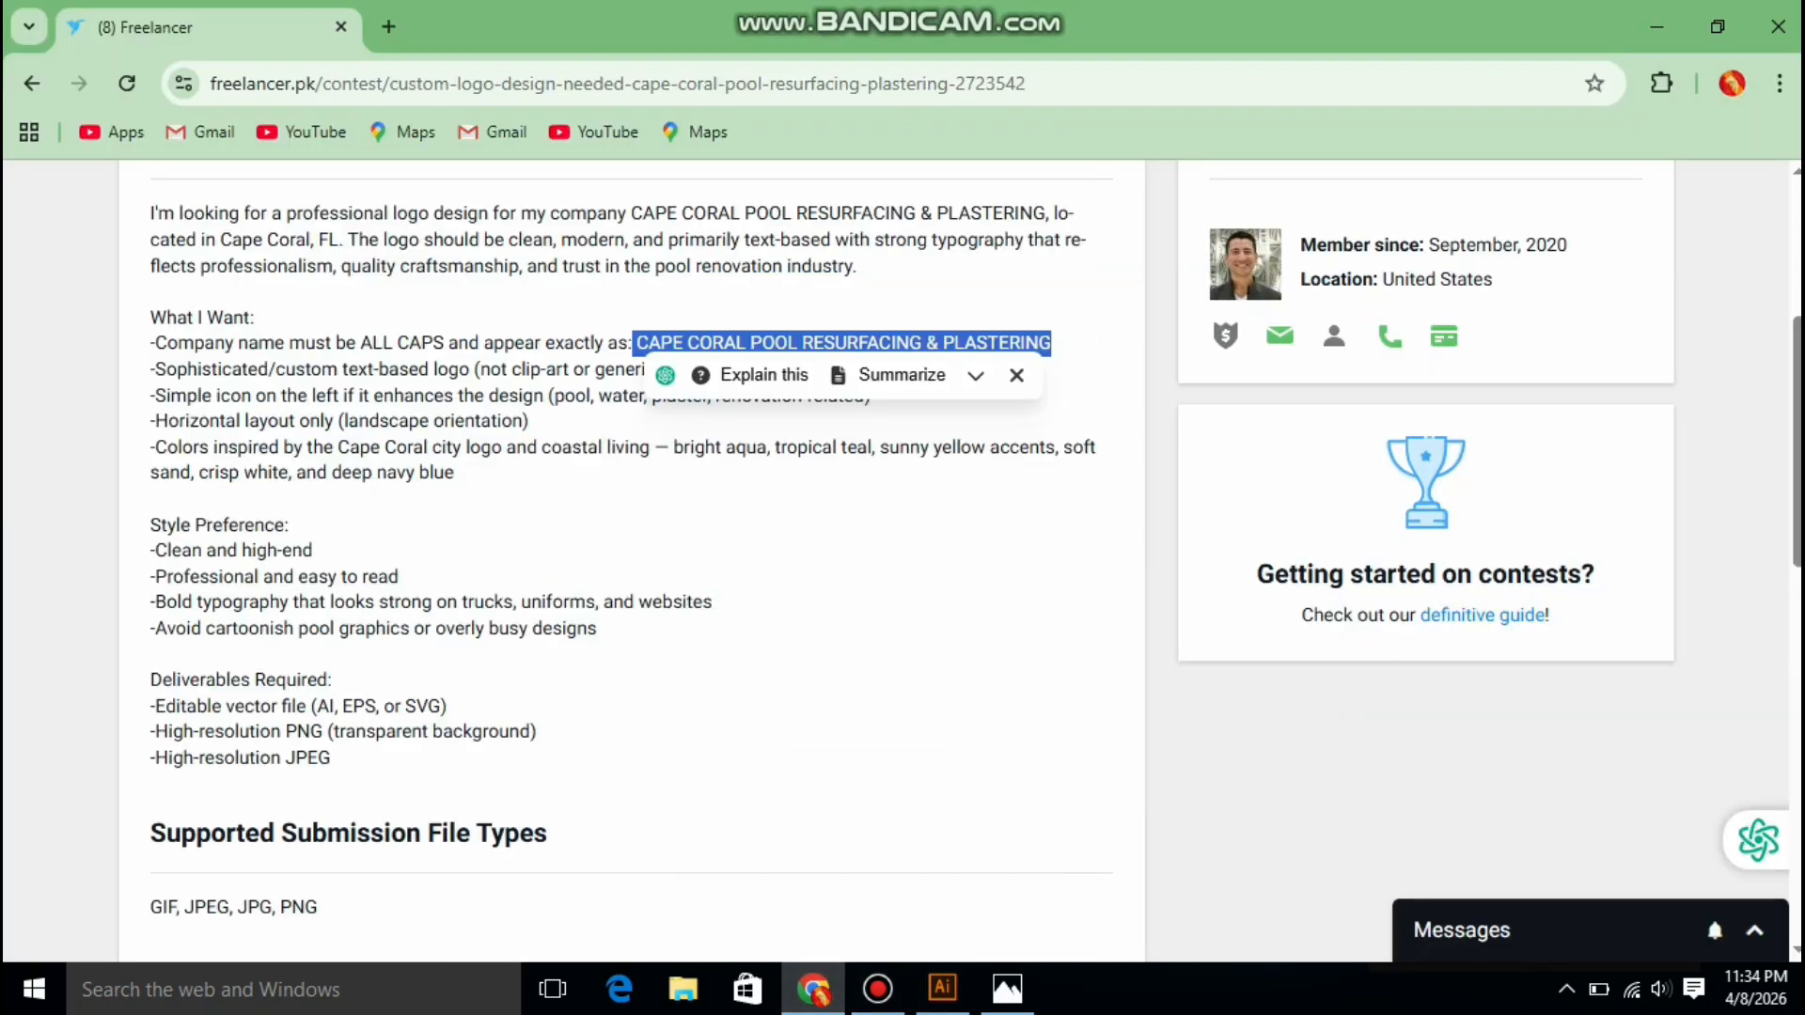
pyautogui.hotkey('ctrl', 't')
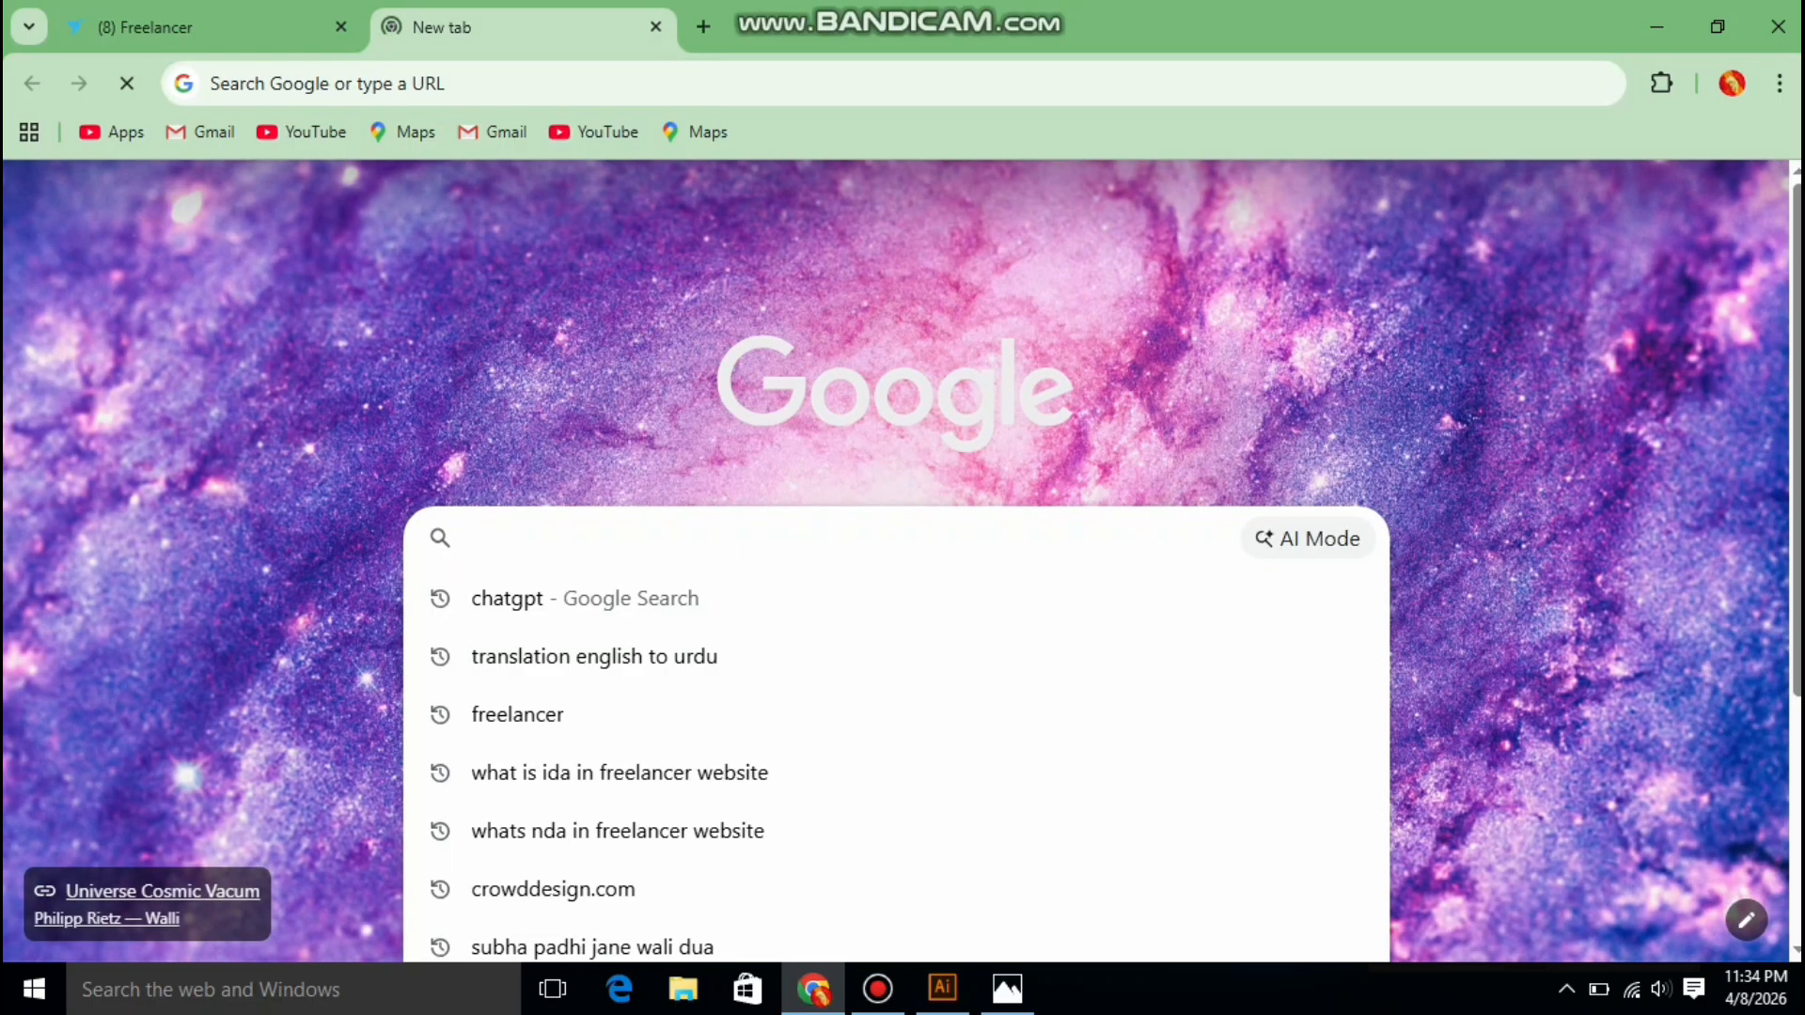
pyautogui.write('modren')
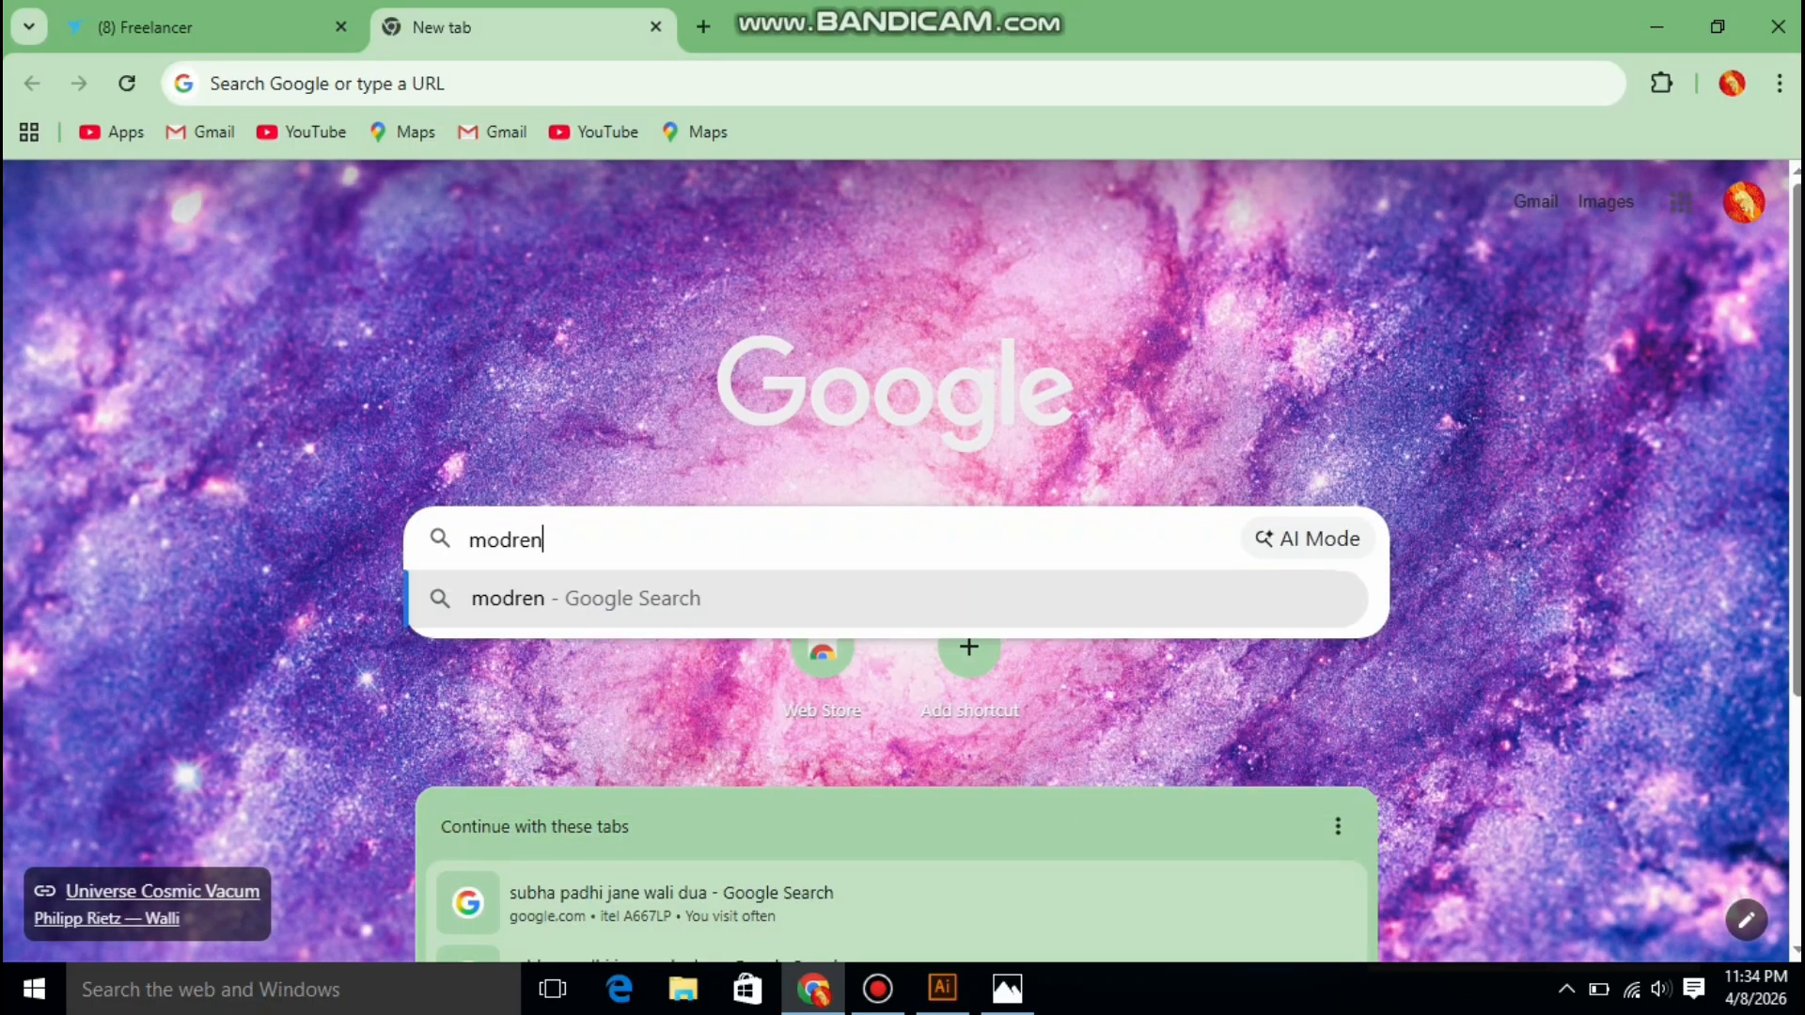
pyautogui.write(' bol')
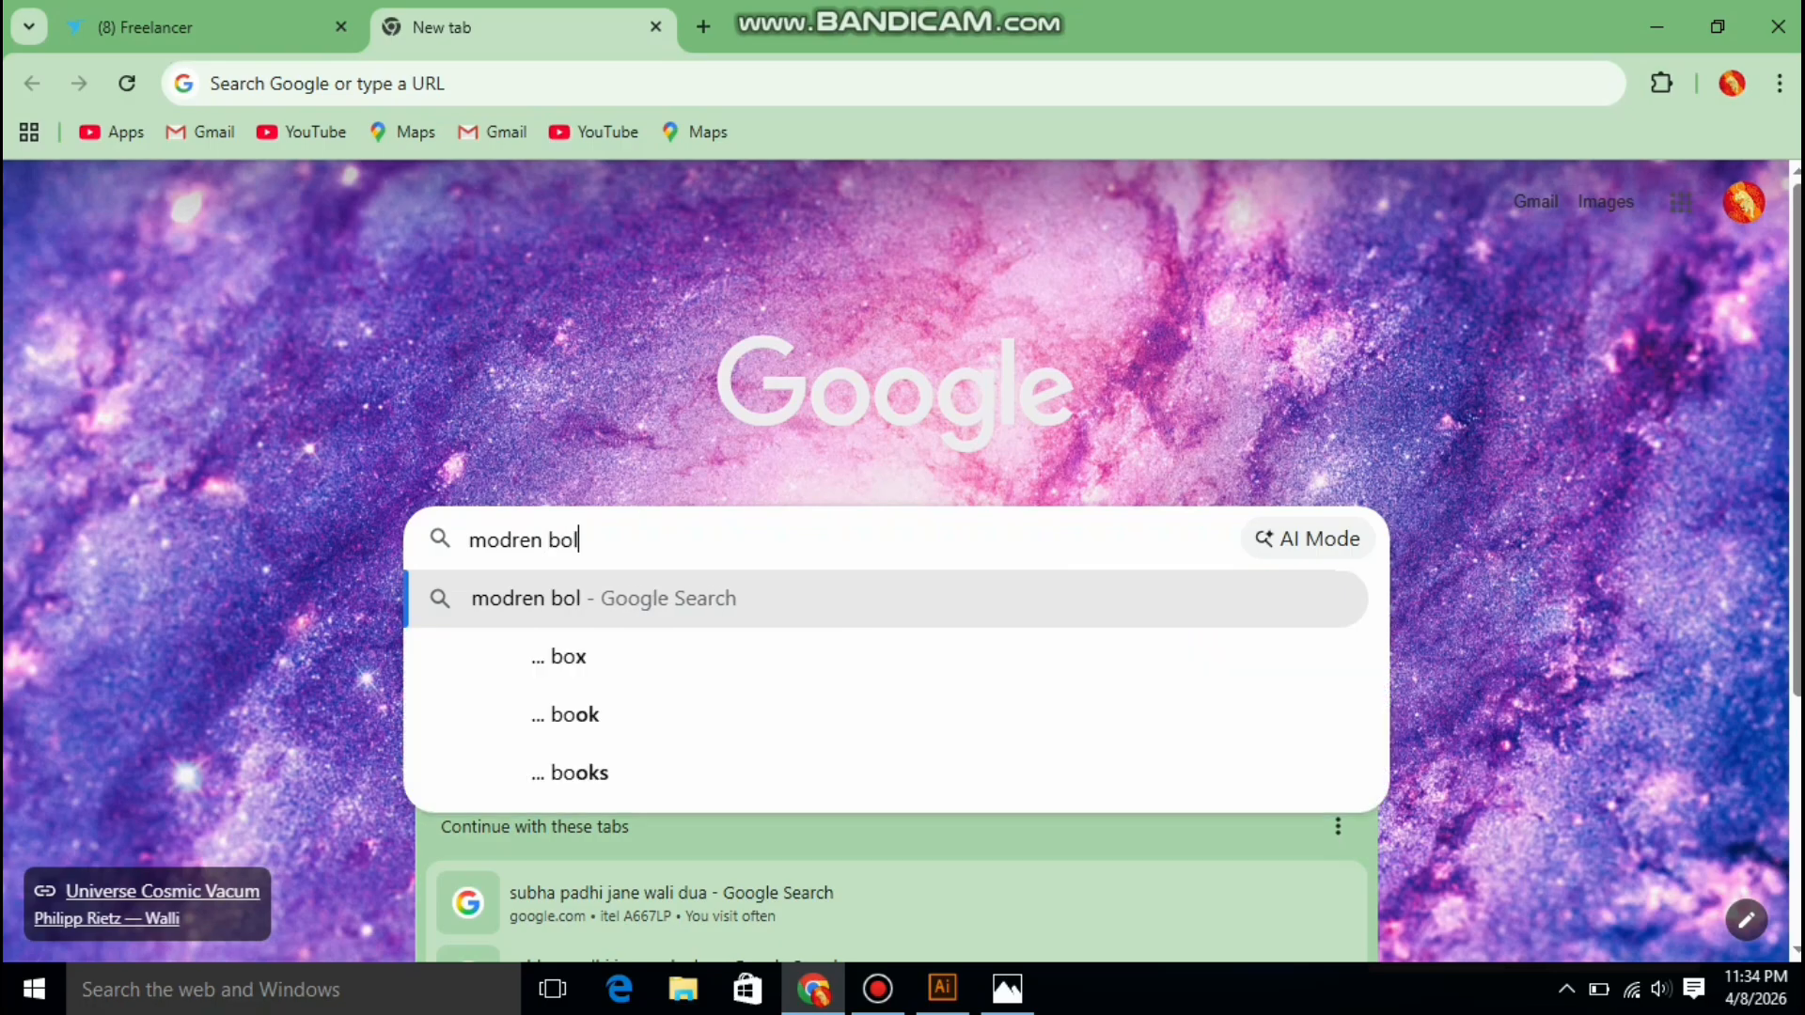
pyautogui.write('d font')
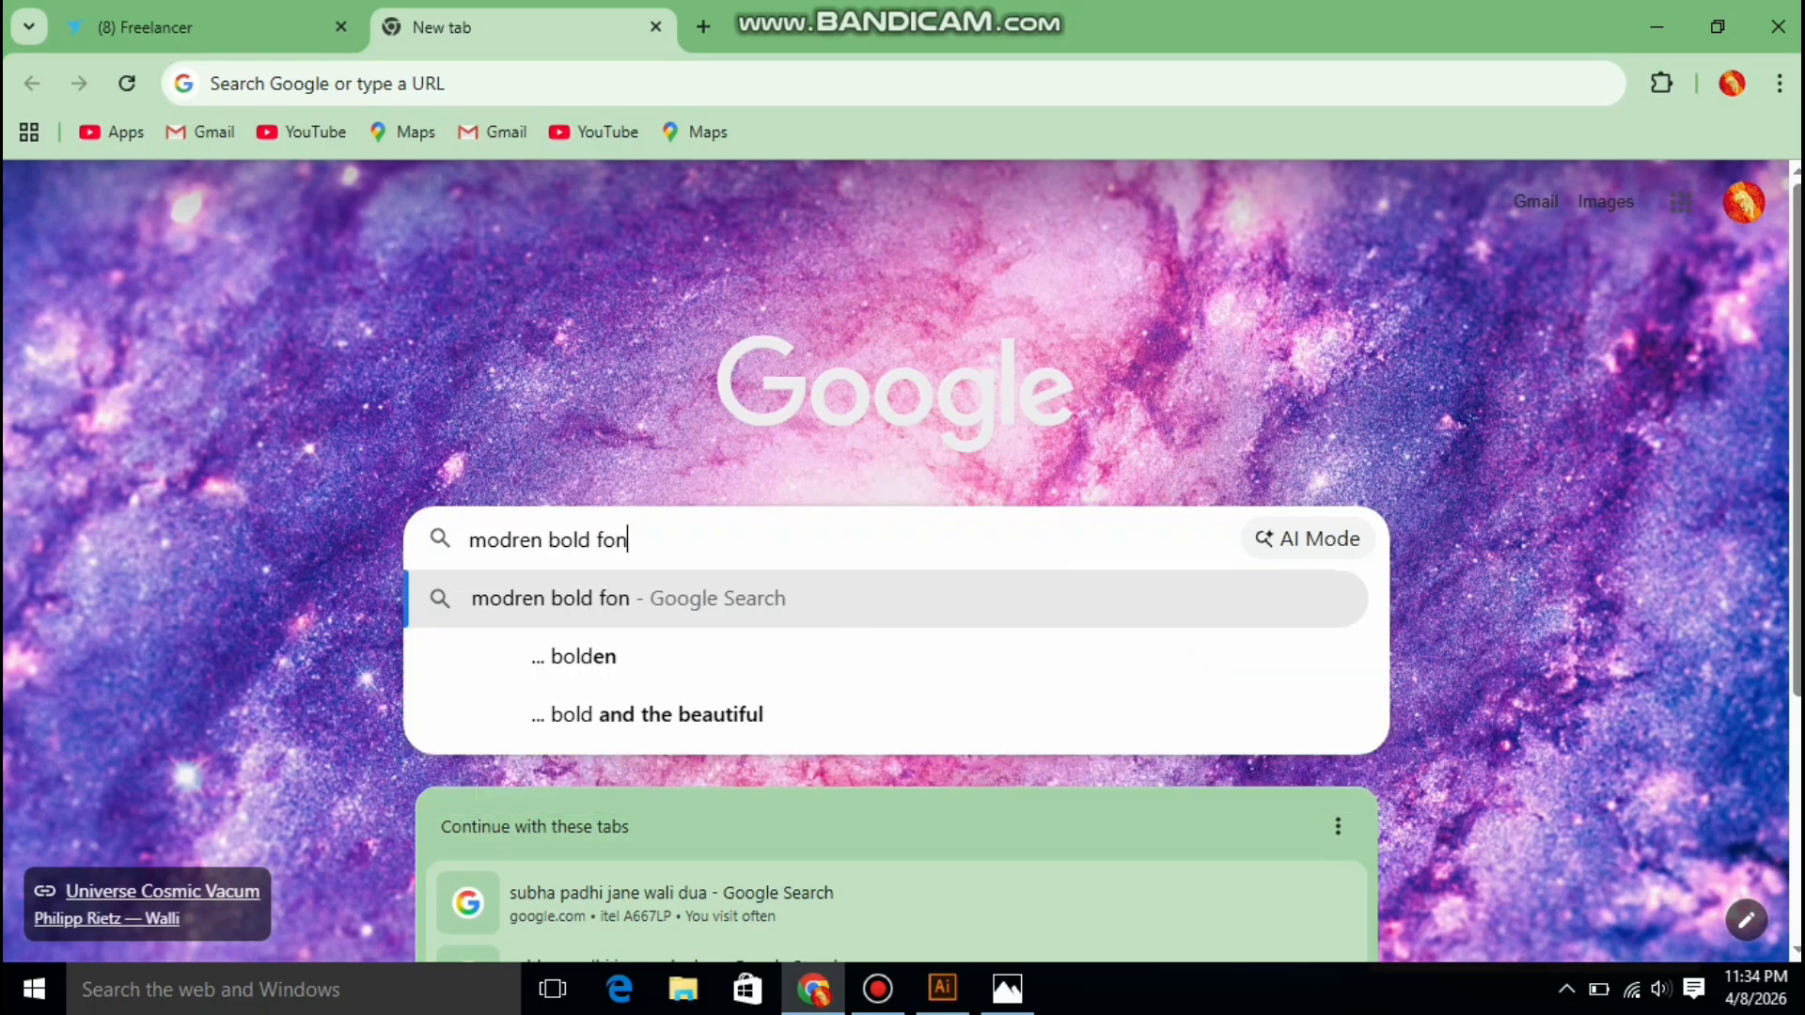
pyautogui.press('Return')
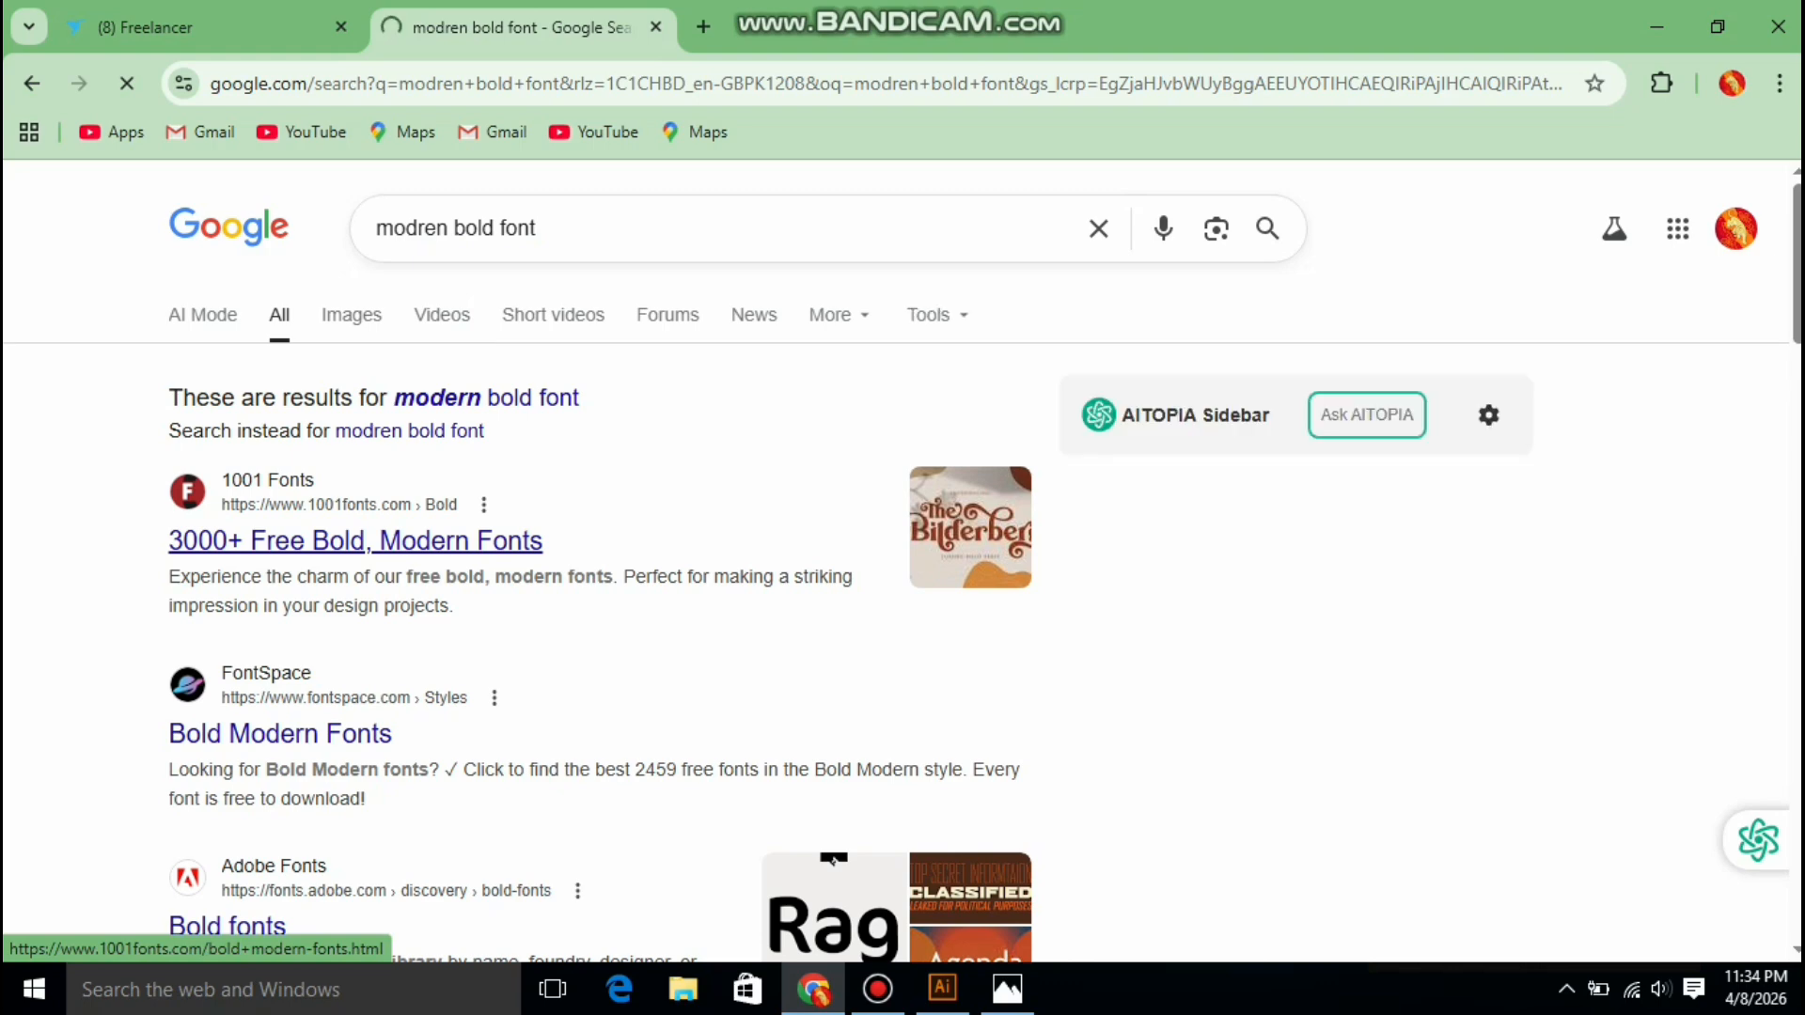
# Open the 1001 Fonts search result and look through the first page of bold, modern fonts for a suitable typeface
pyautogui.scroll(-3, 902, 564)
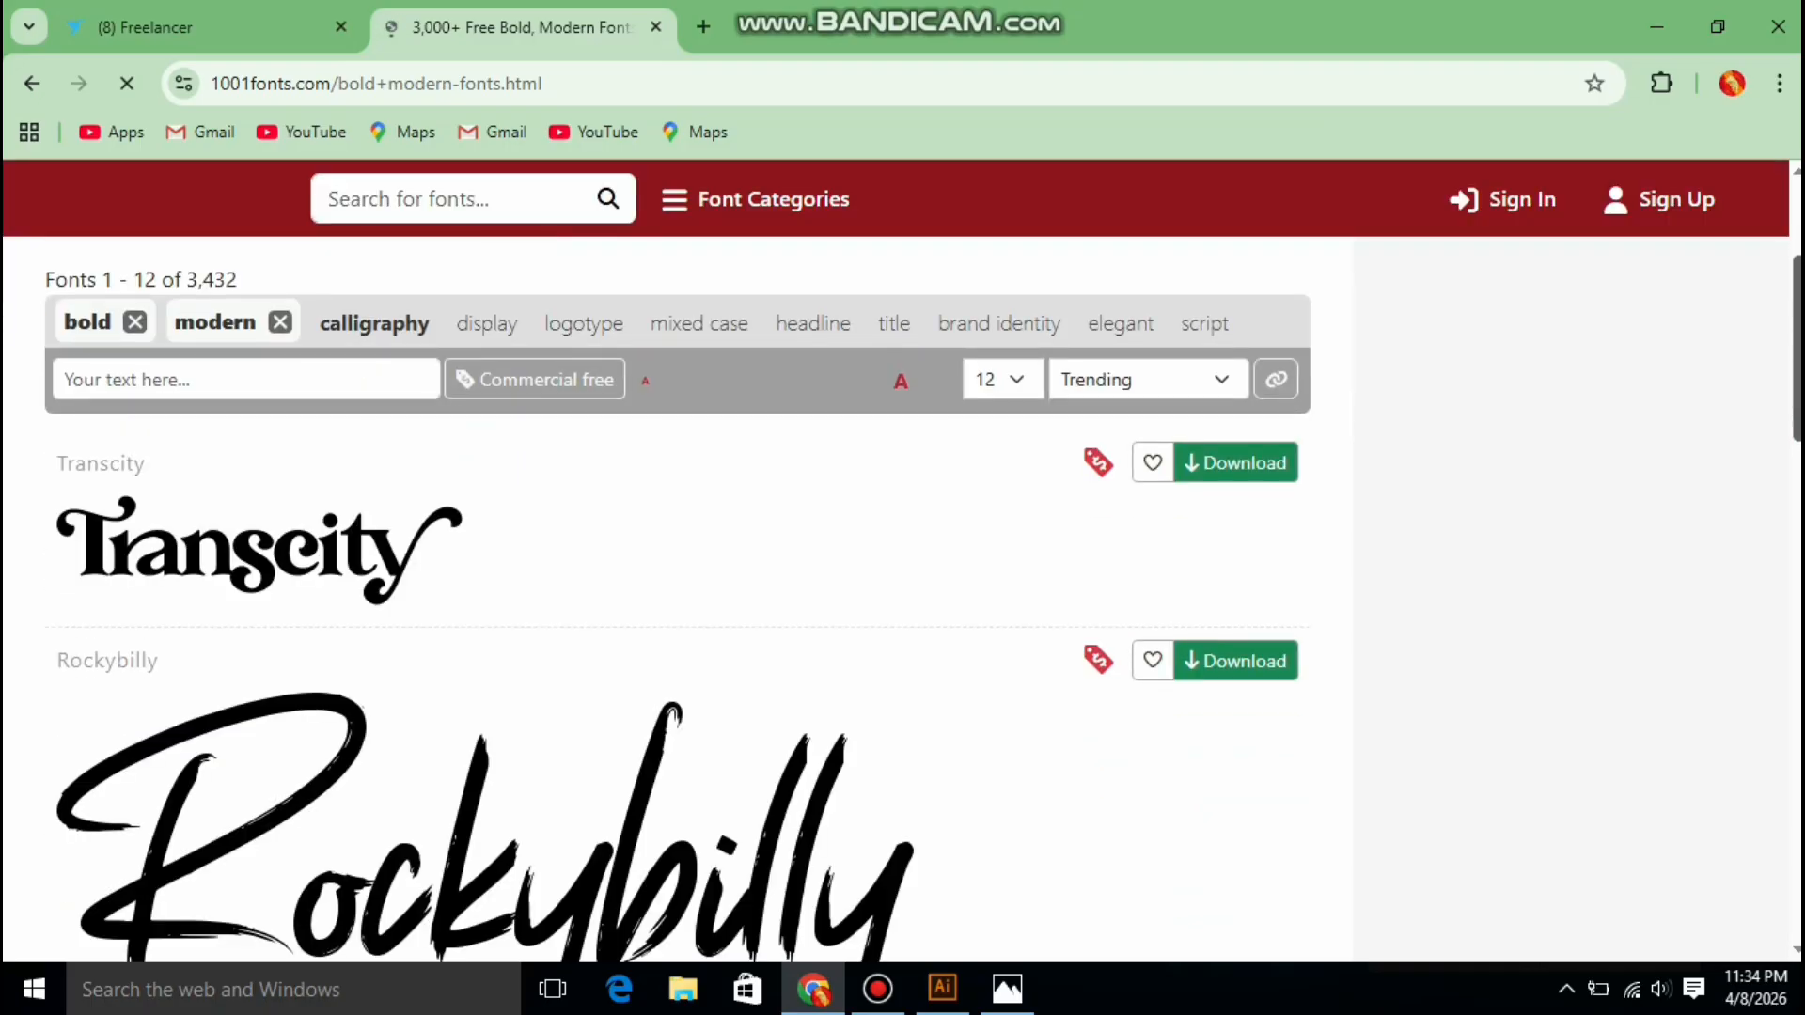
pyautogui.scroll(-5, 677, 602)
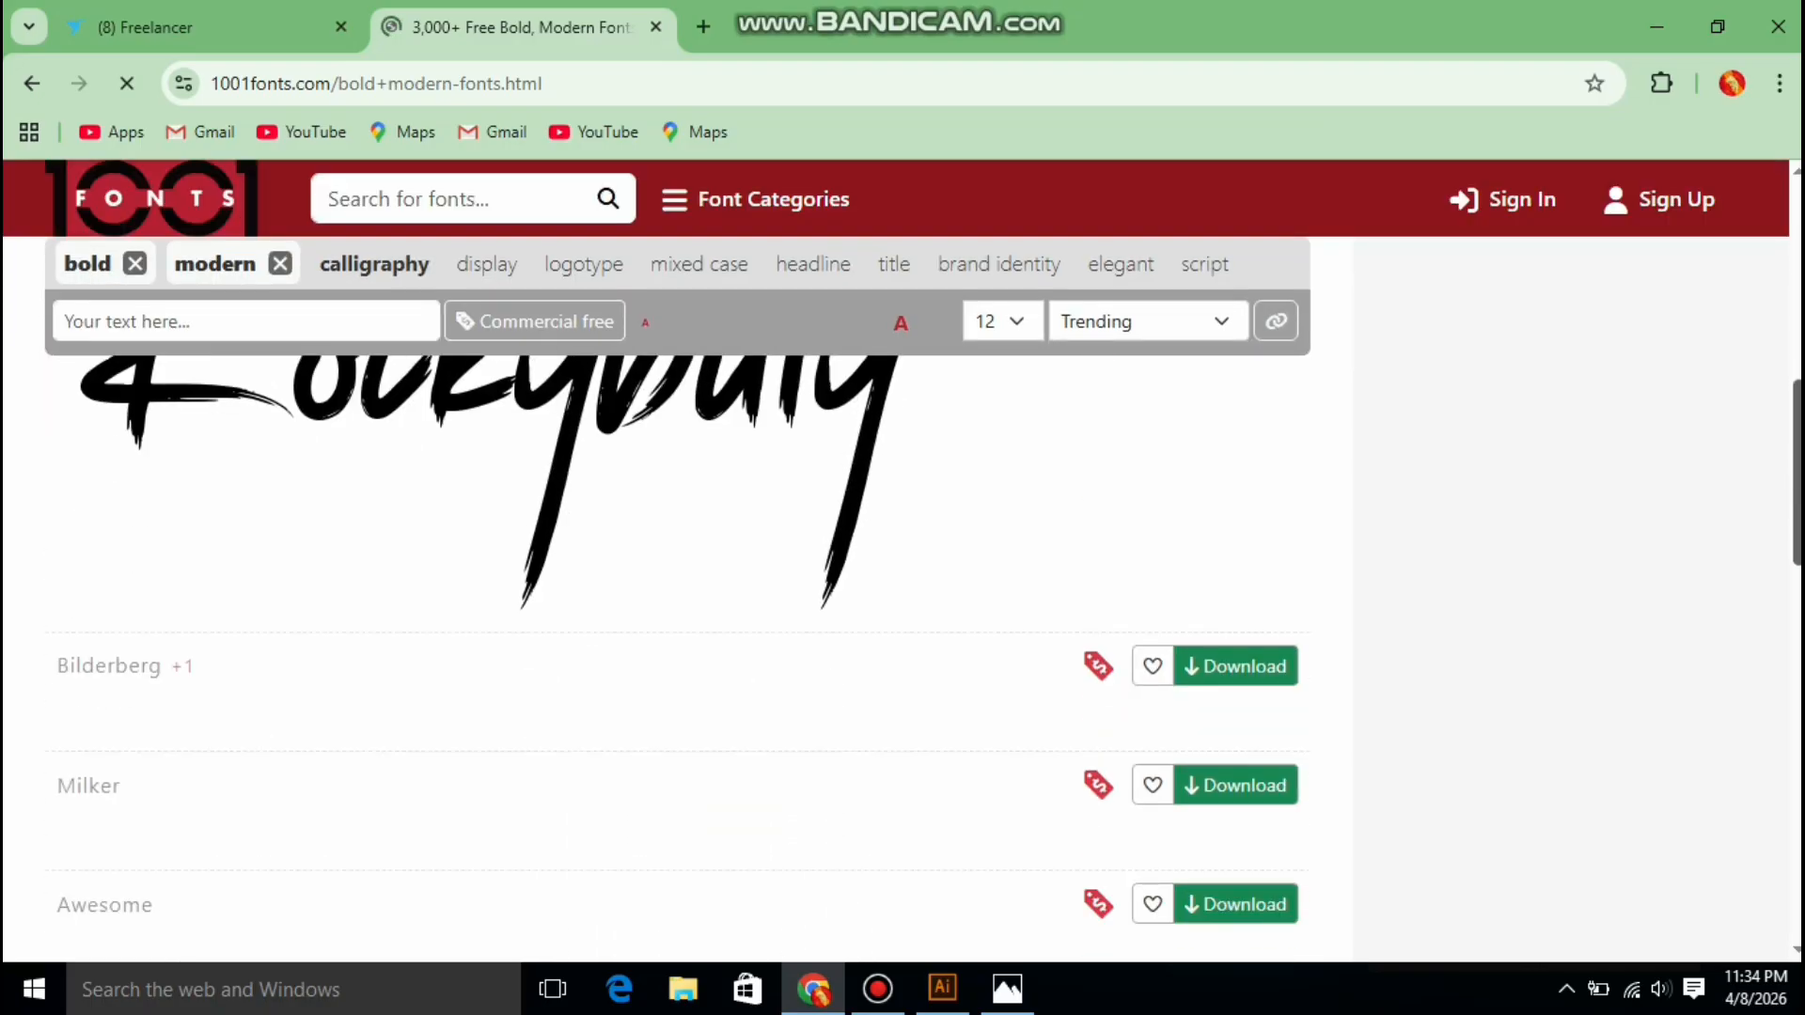
pyautogui.scroll(-2, 677, 601)
pyautogui.scroll(10, 677, 601)
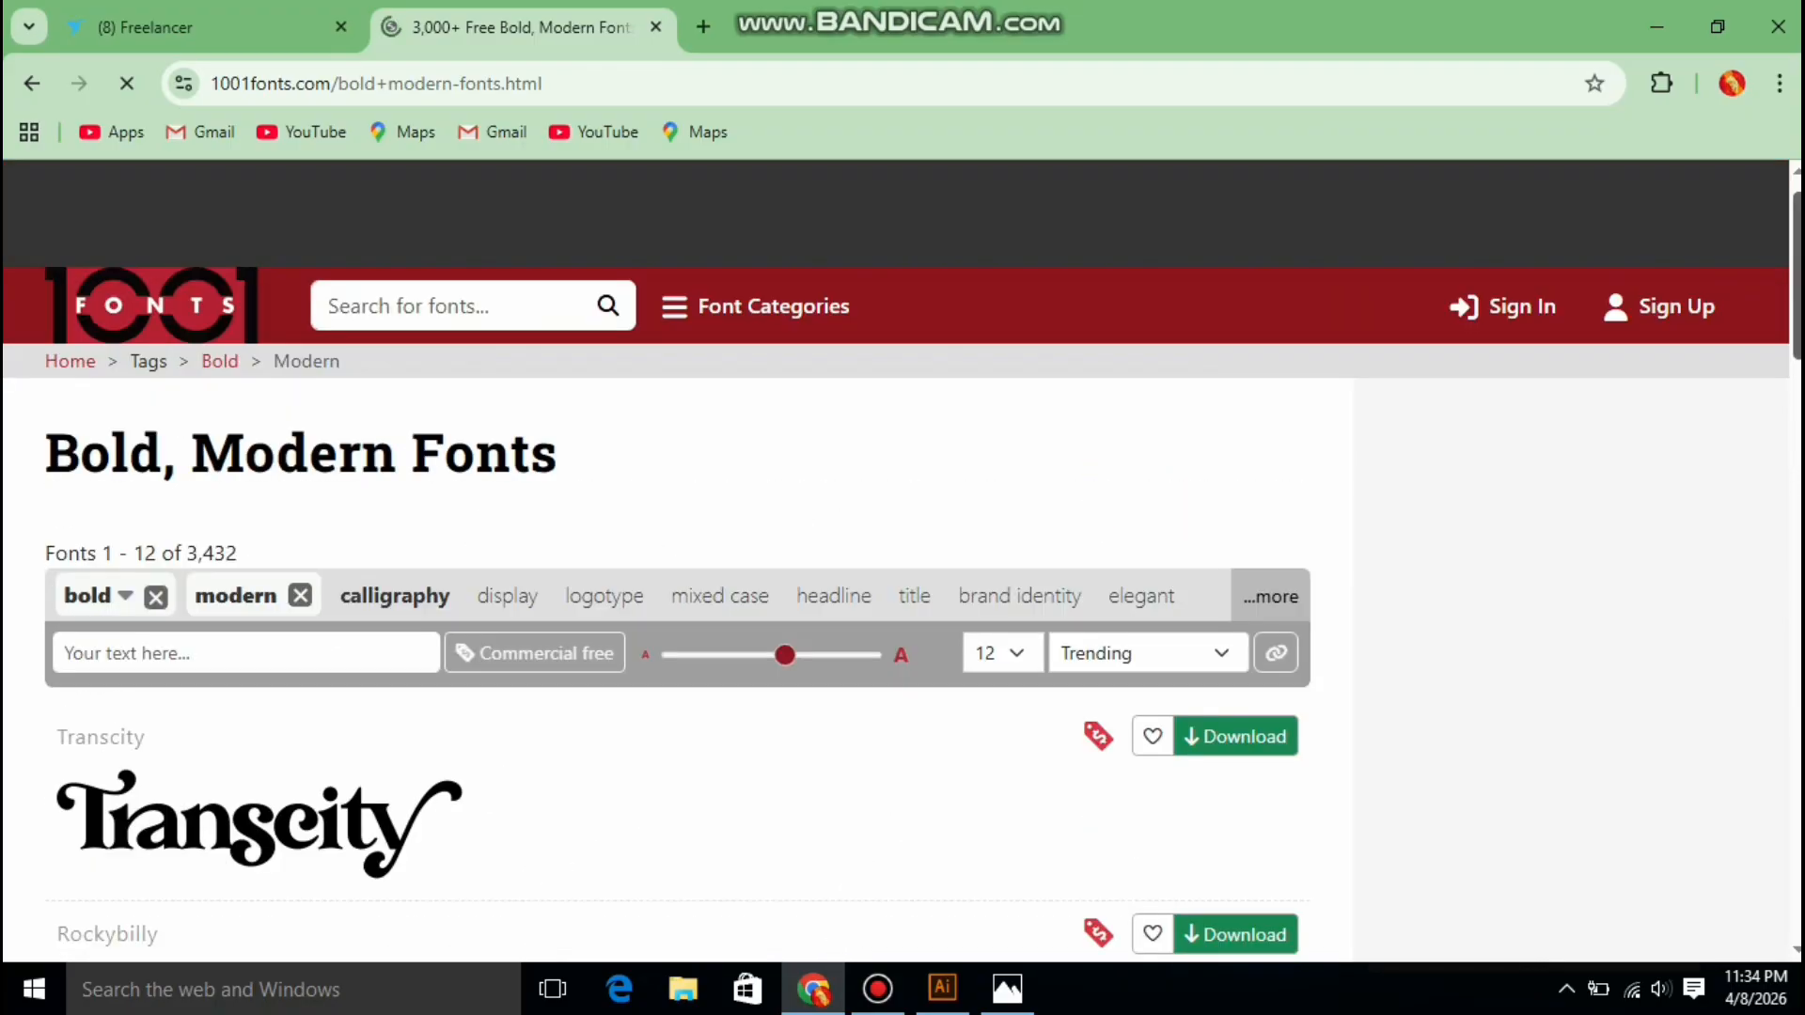
pyautogui.scroll(-10, 677, 601)
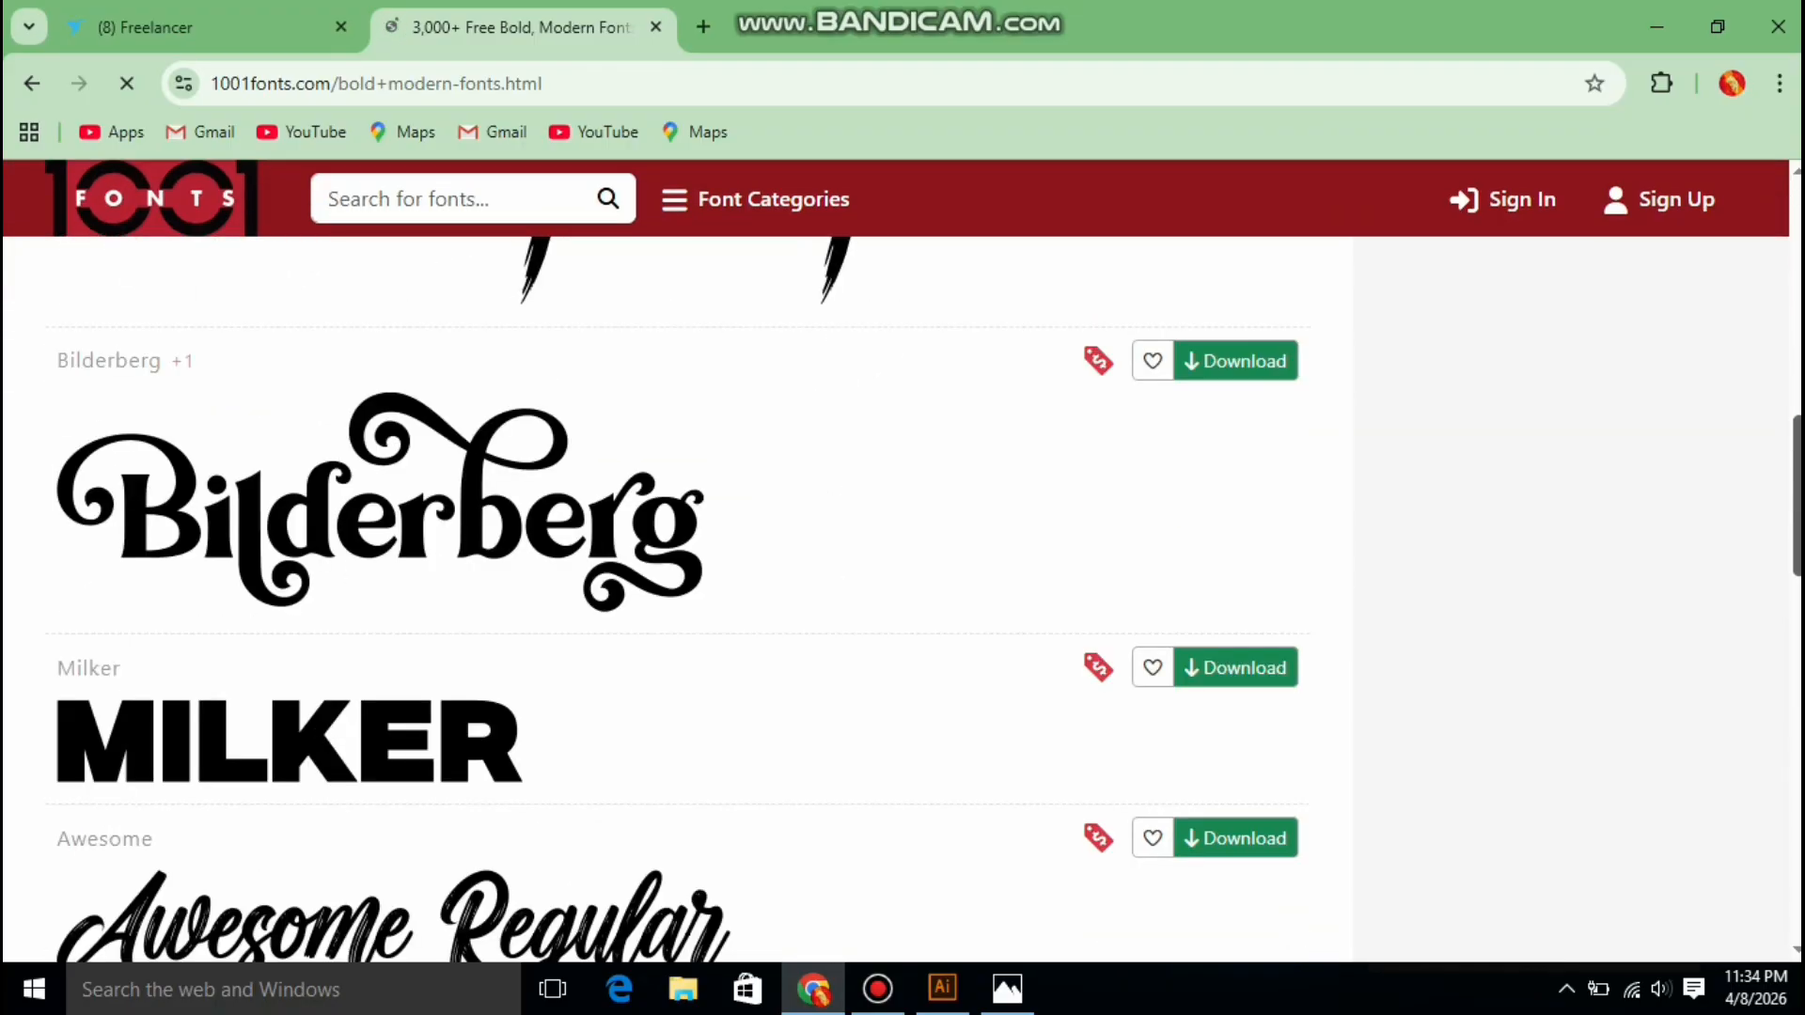
pyautogui.scroll(-2, 677, 602)
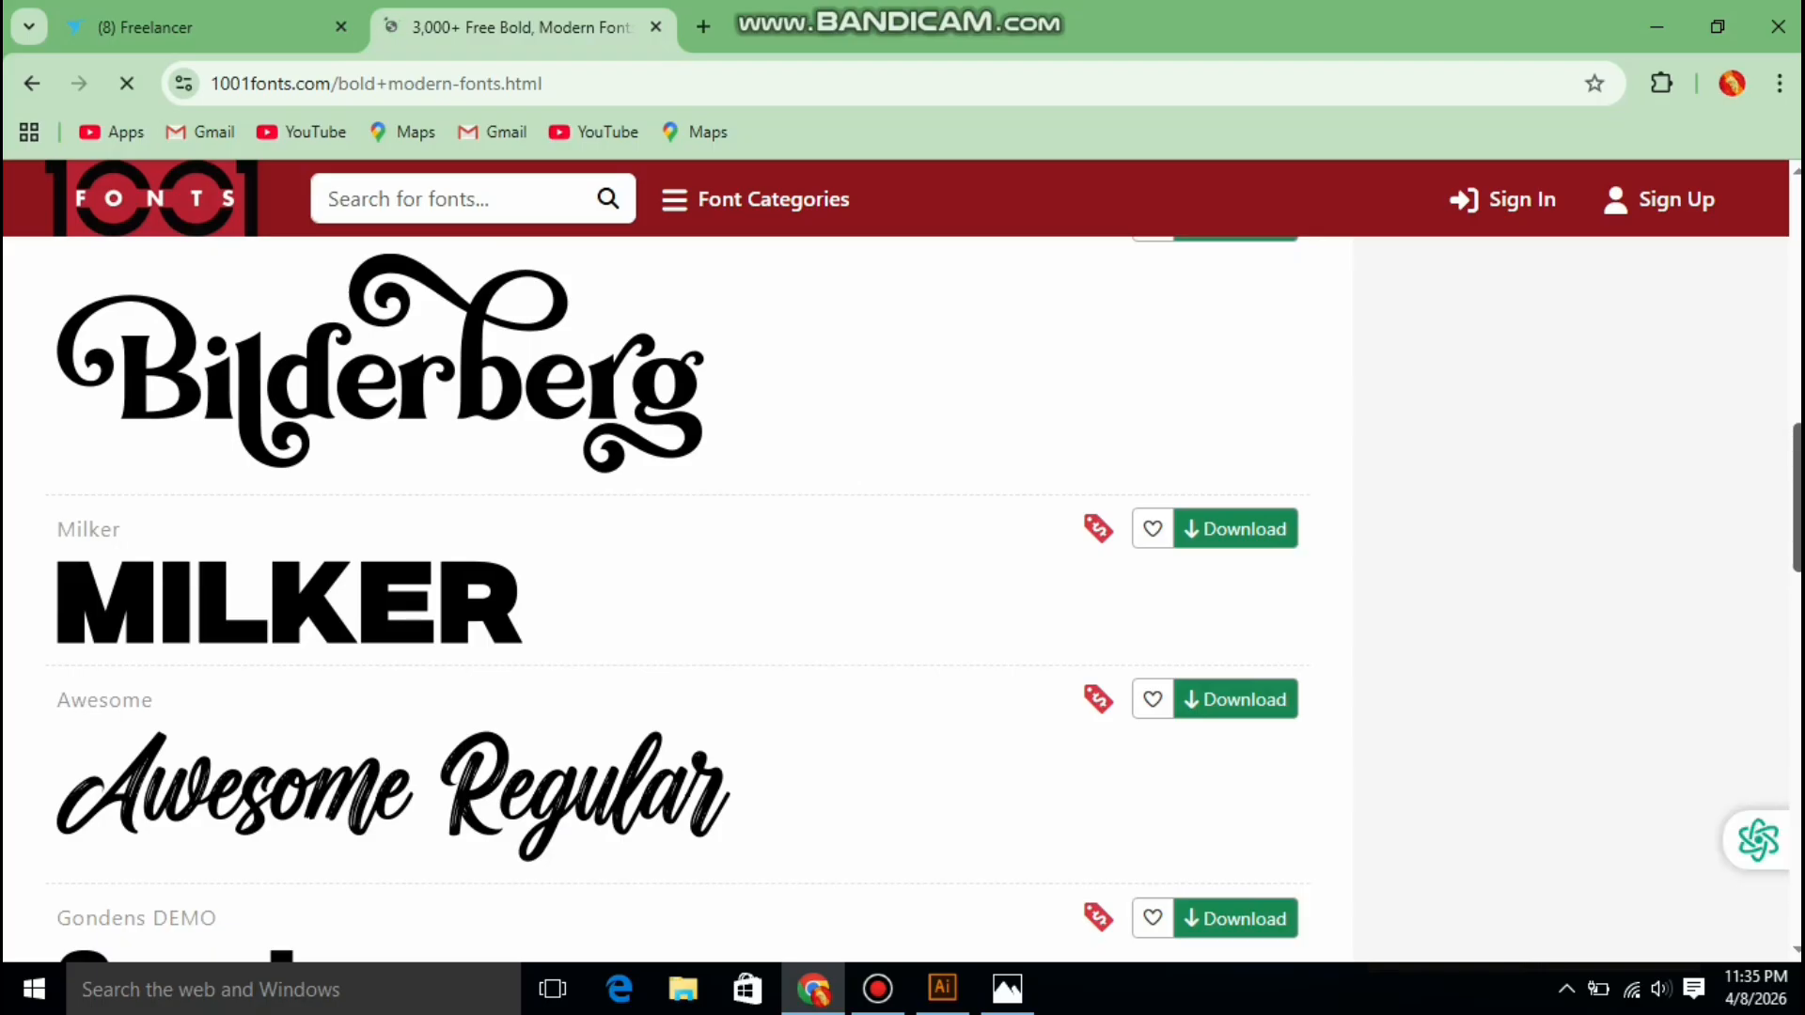
pyautogui.scroll(-3, 677, 602)
pyautogui.scroll(-10, 677, 602)
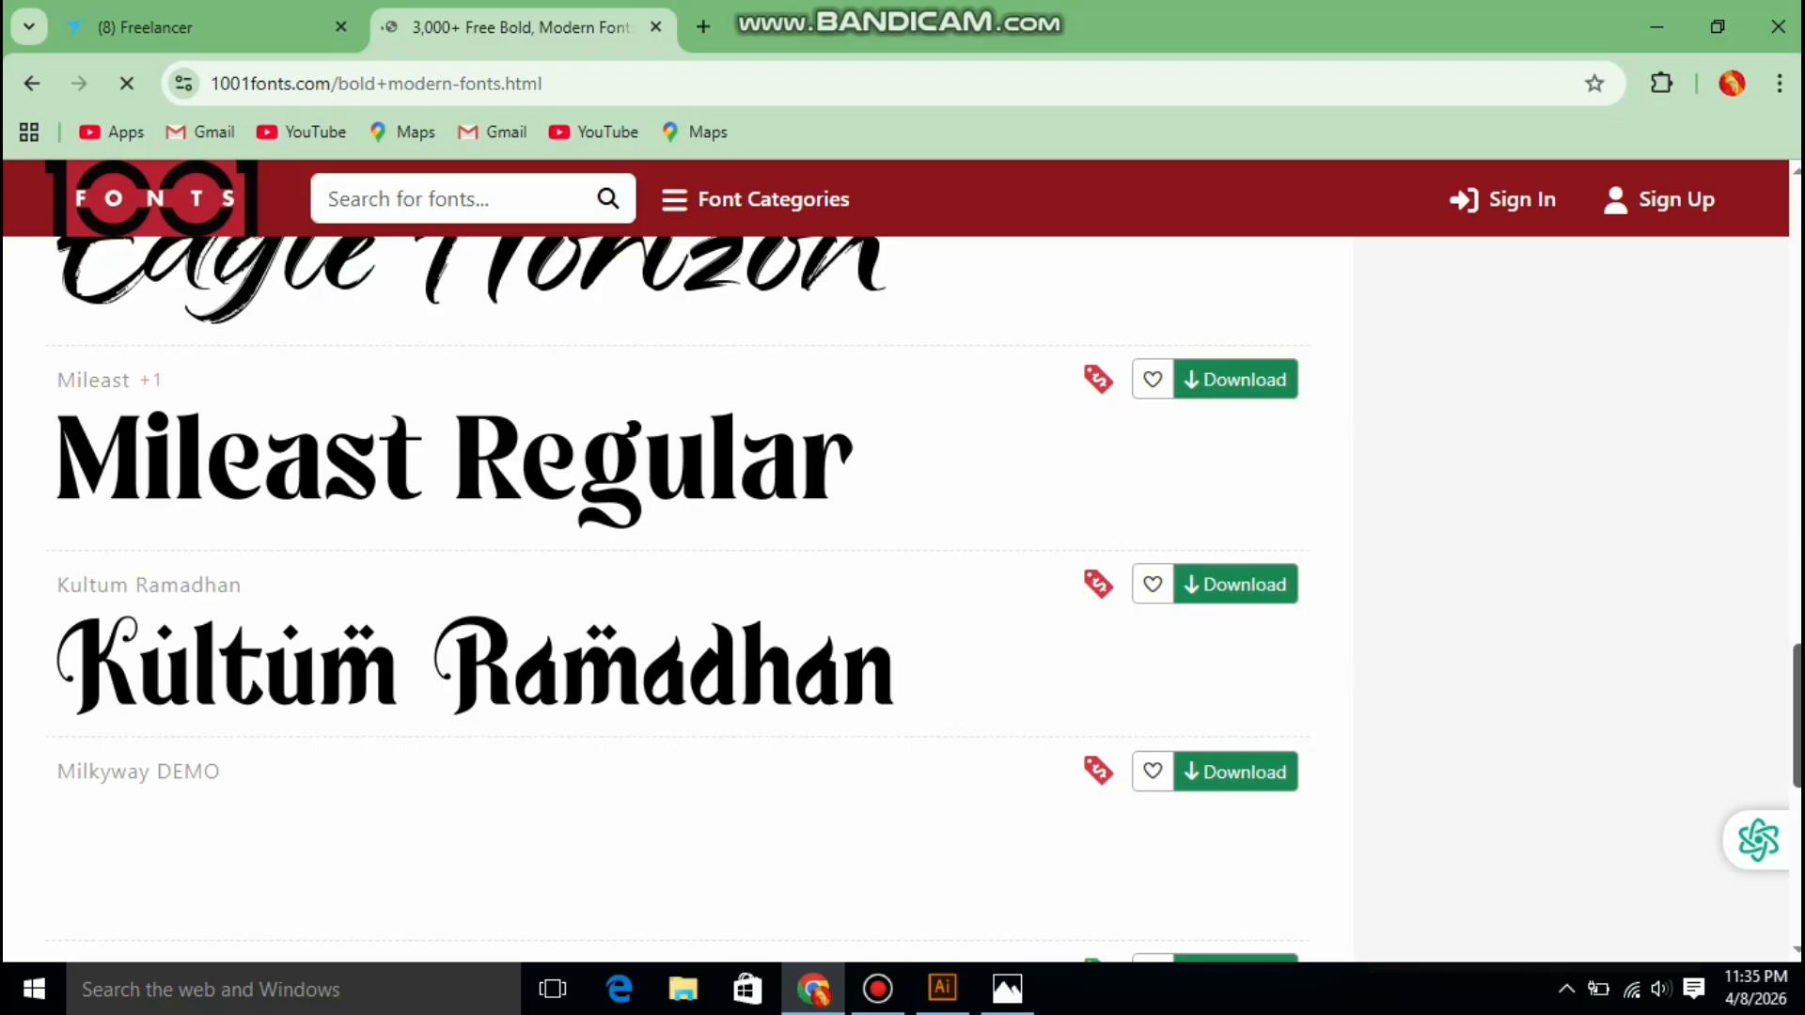
pyautogui.scroll(-3, 676, 602)
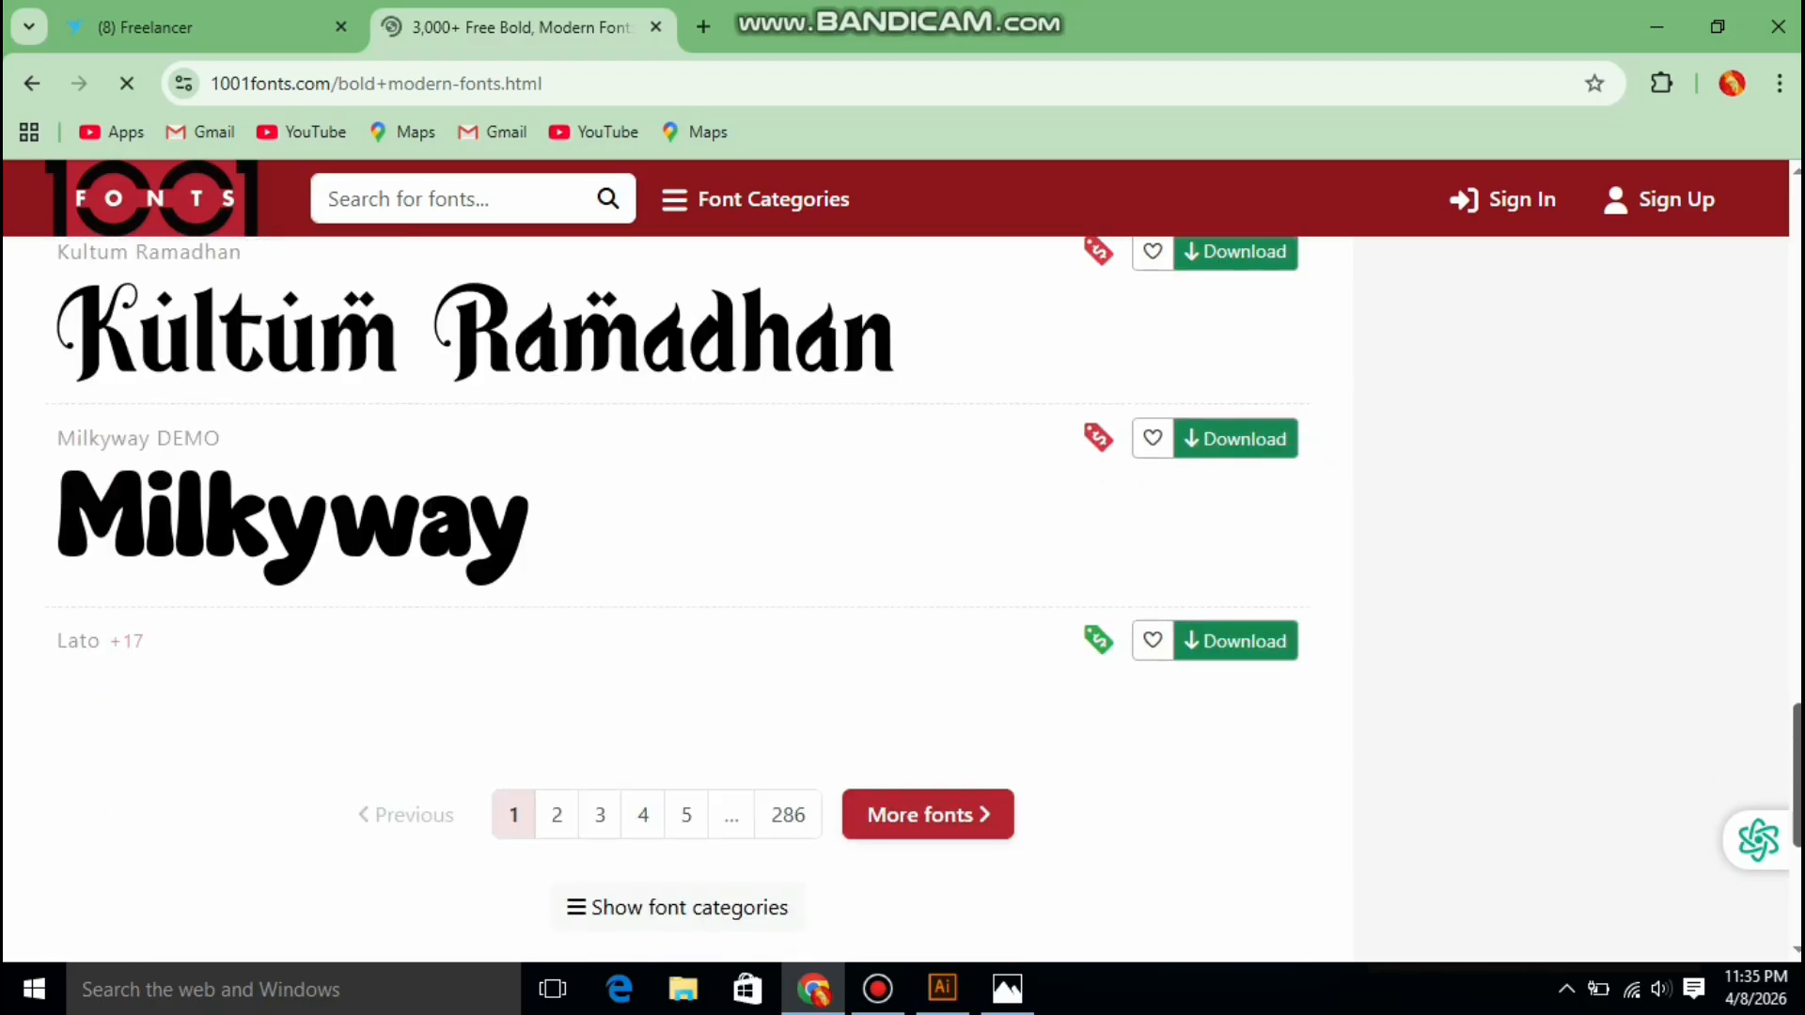
pyautogui.scroll(-2, 677, 601)
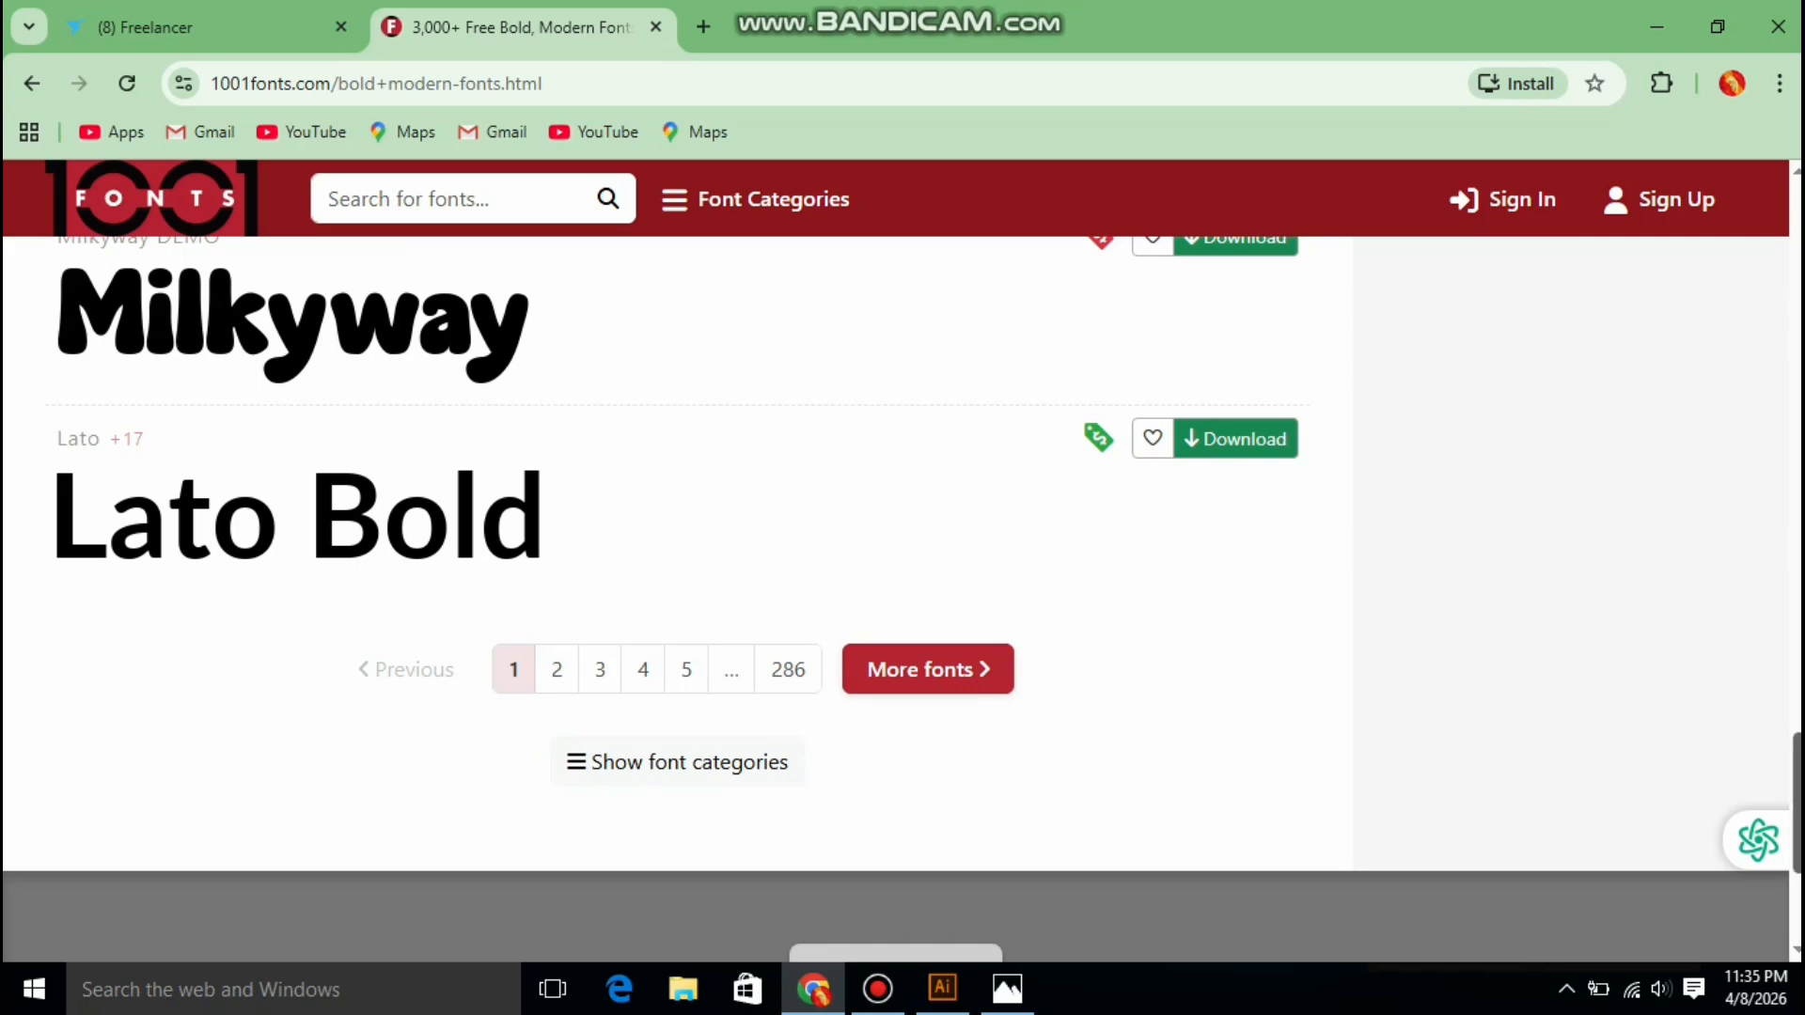
# Open page 2 of the bold, modern fonts listing and review the first page's samples while it loads
pyautogui.click(556, 669)
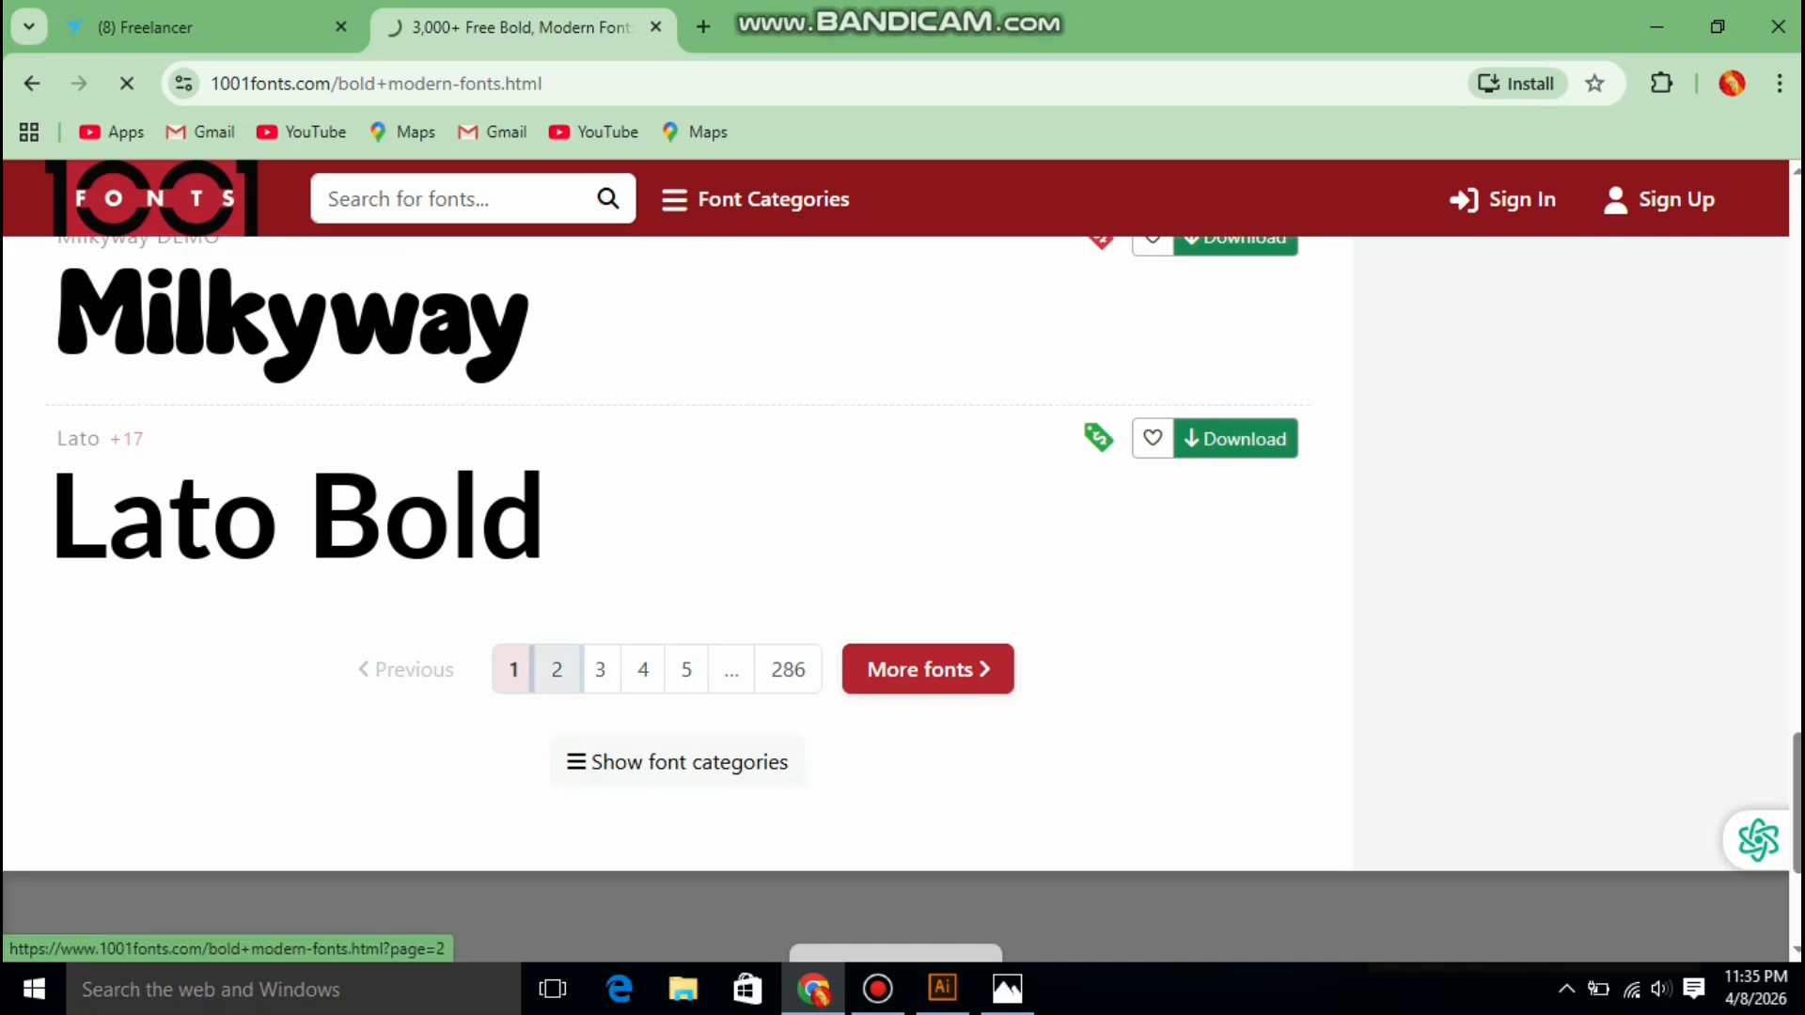
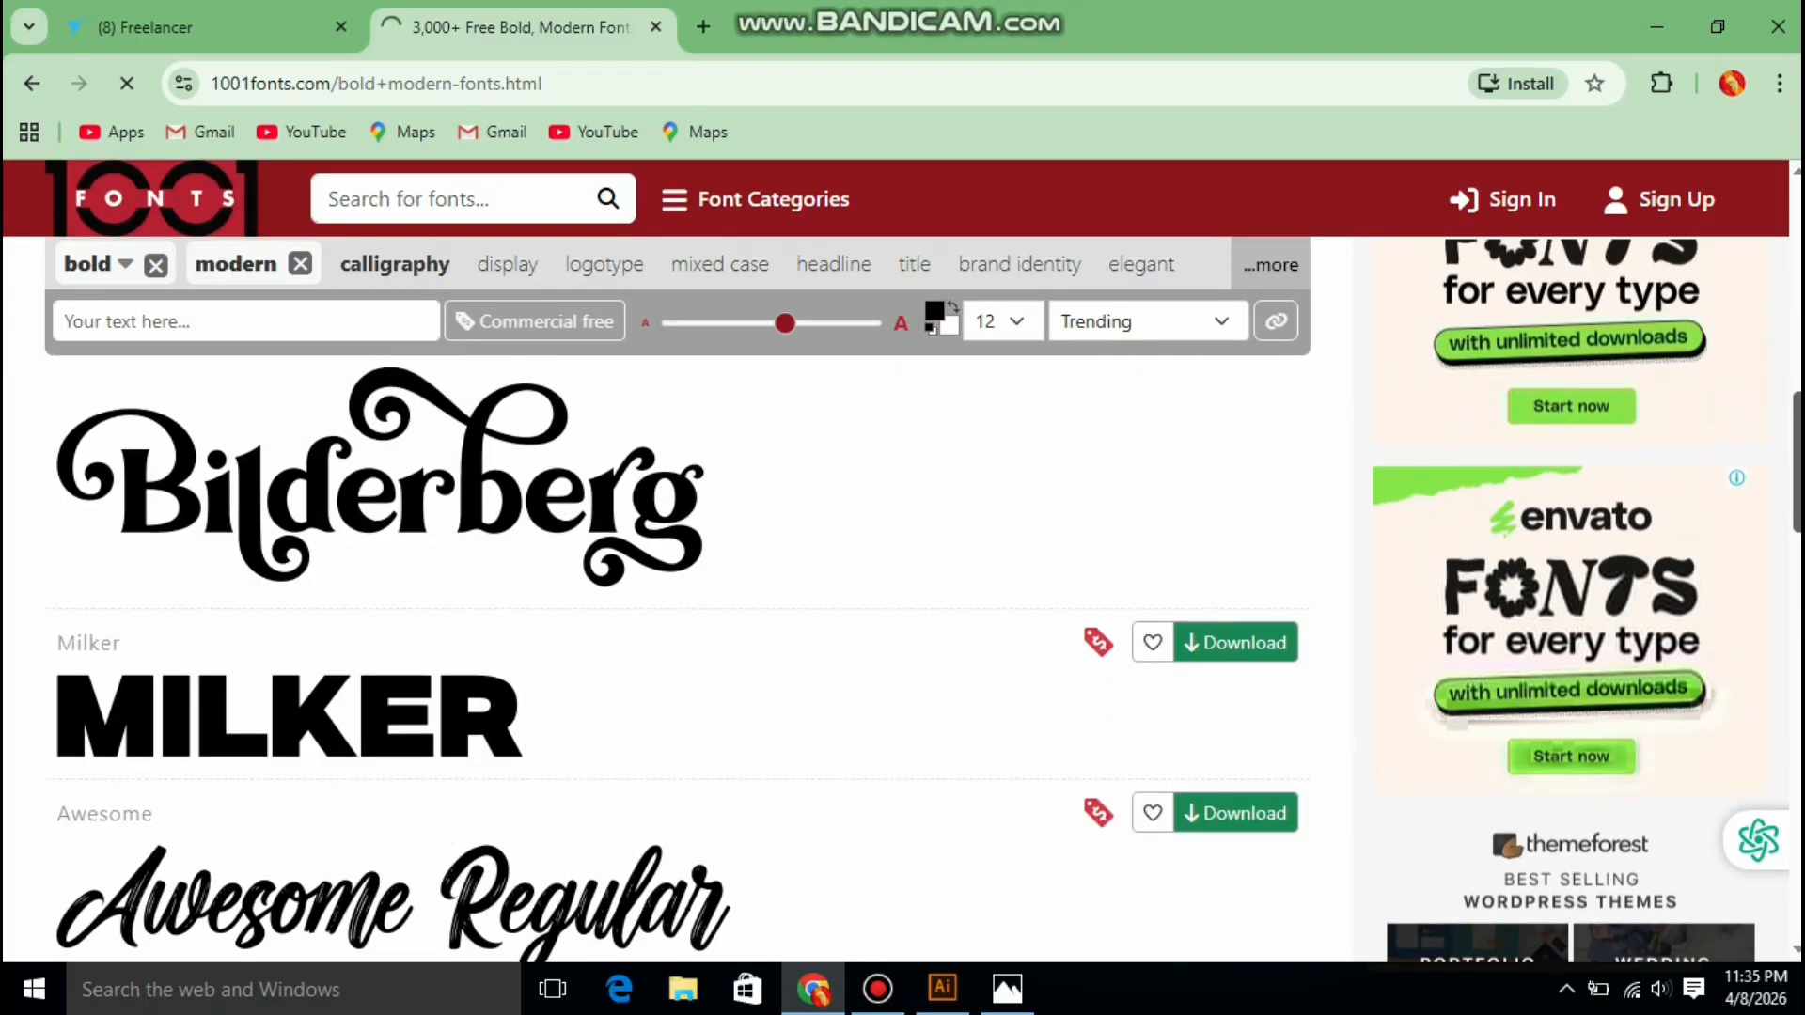
pyautogui.scroll(4, 676, 601)
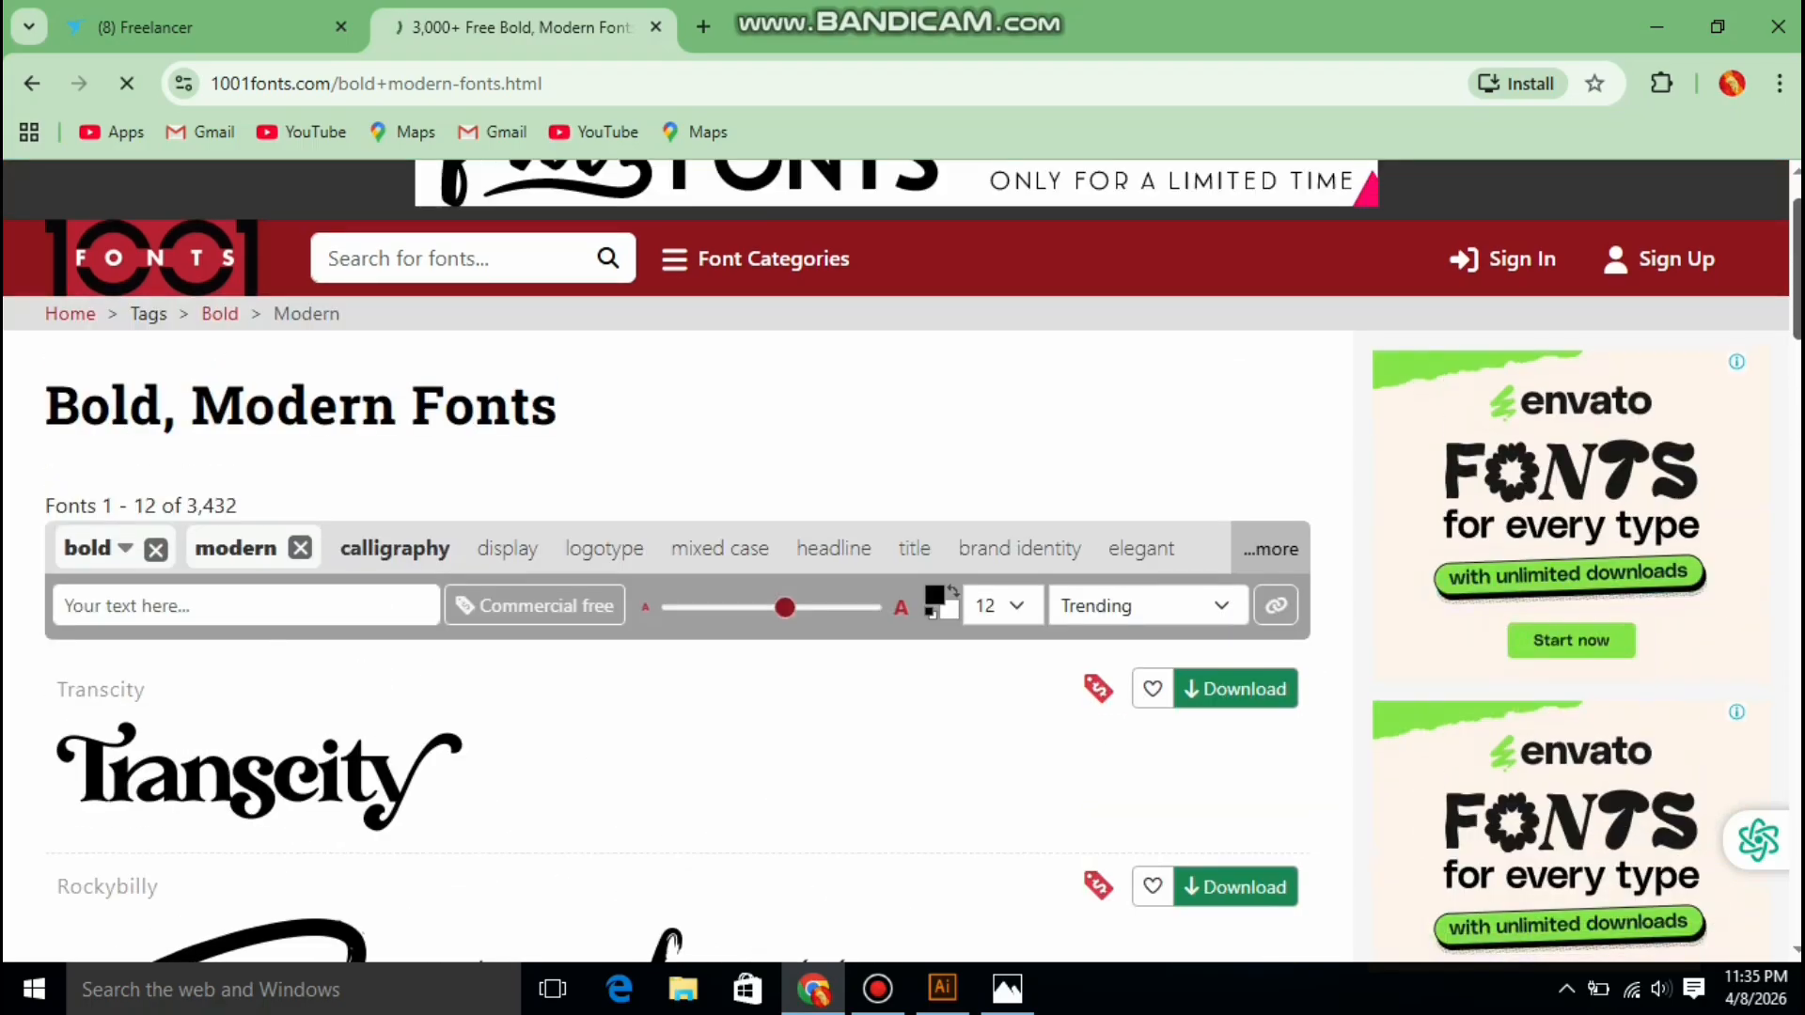
pyautogui.scroll(-15, 677, 601)
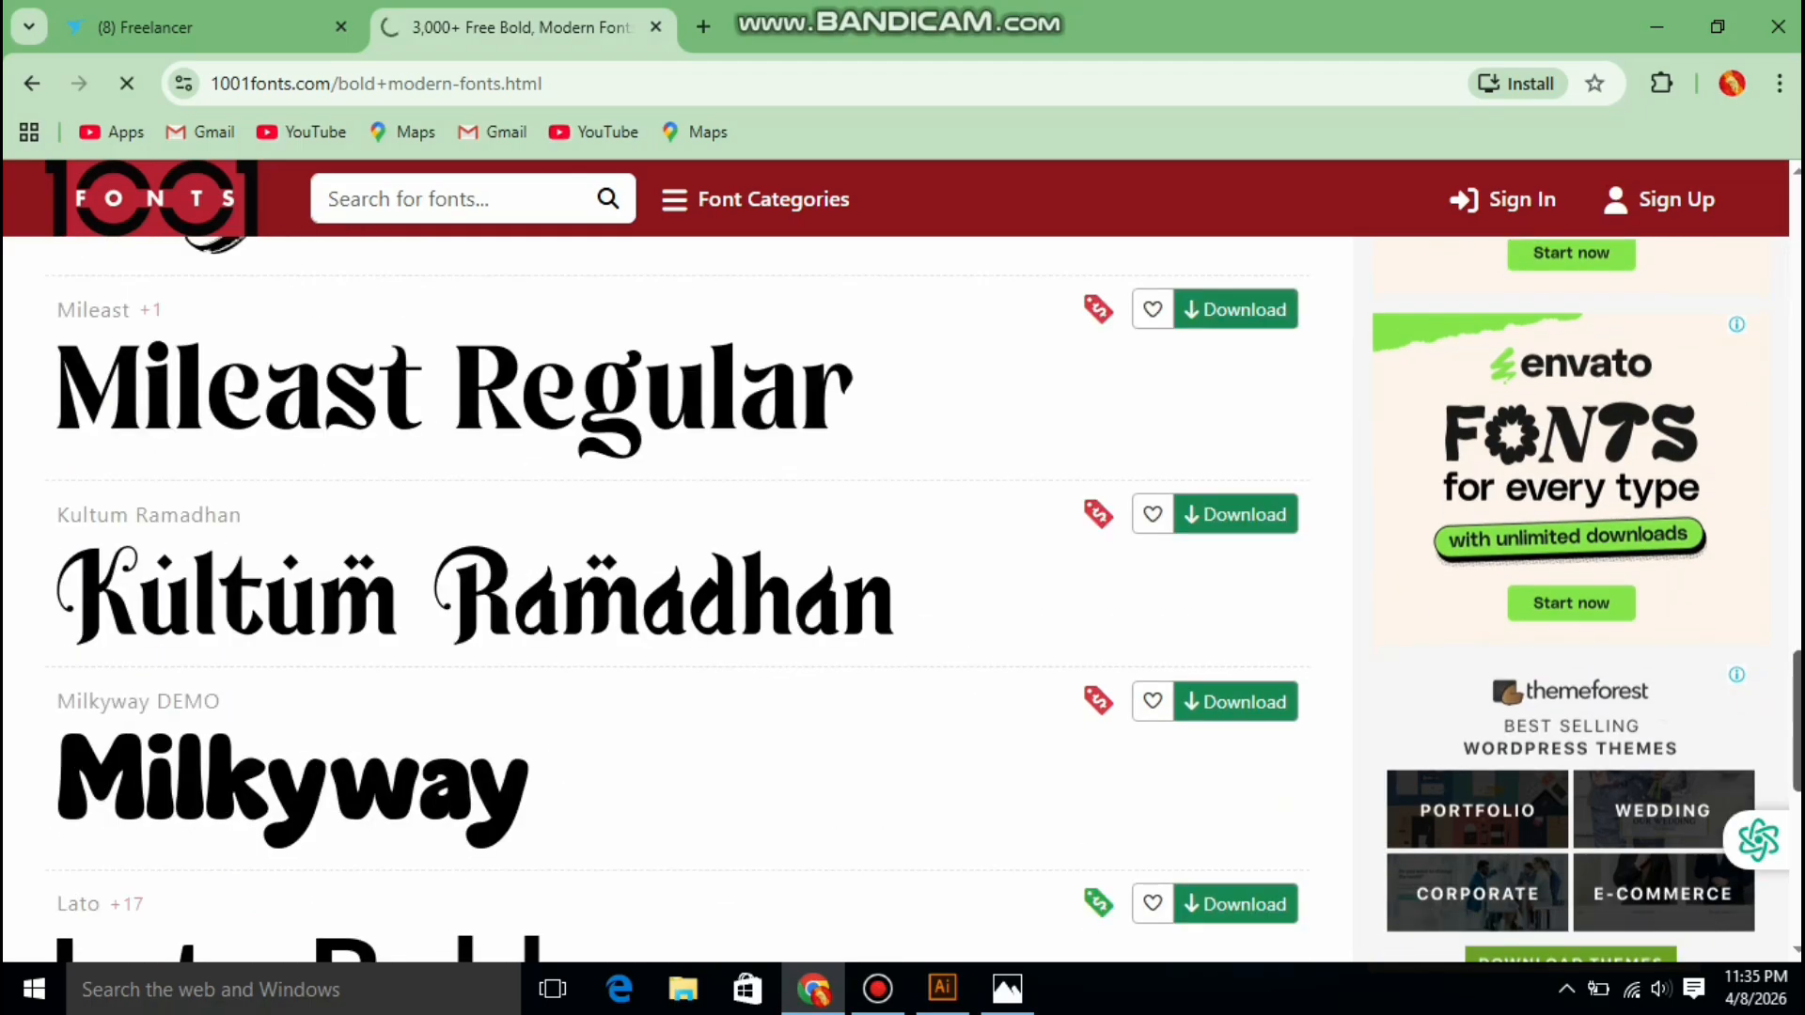
pyautogui.scroll(3, 676, 601)
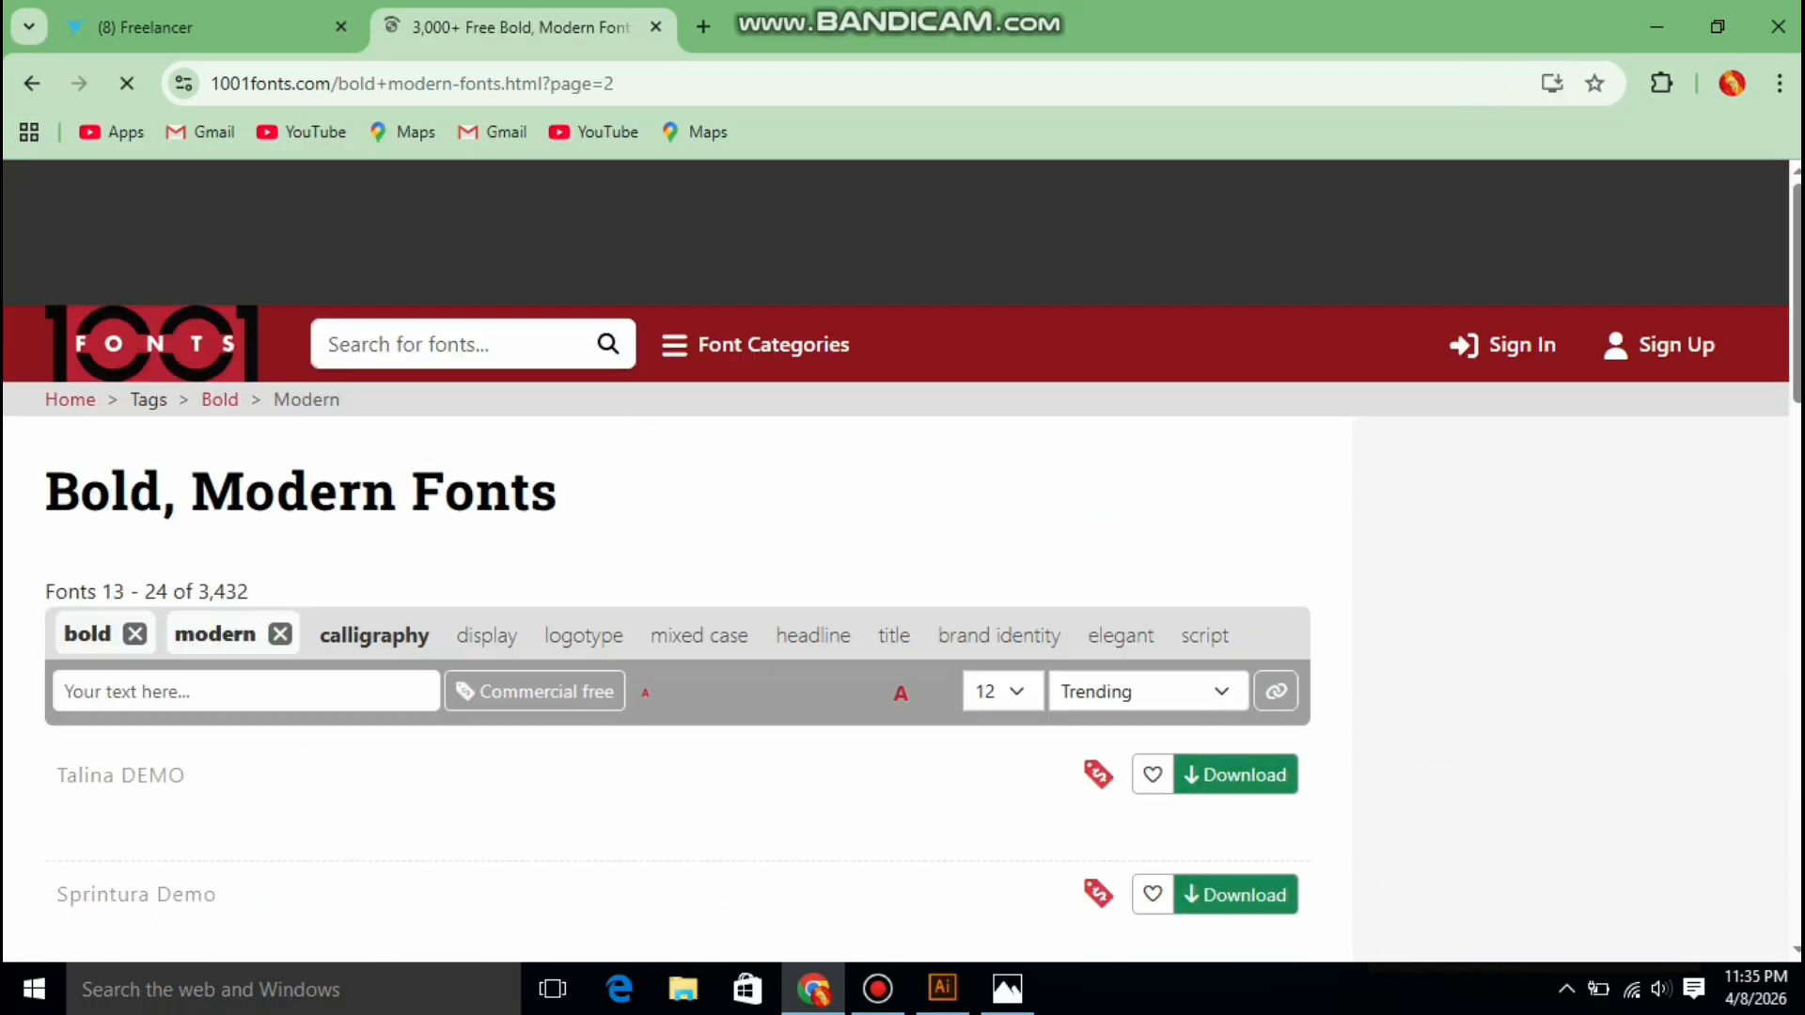
# Look through the font samples on page 2 of the bold, modern fonts listing for a suitable typeface
pyautogui.scroll(-2, 677, 564)
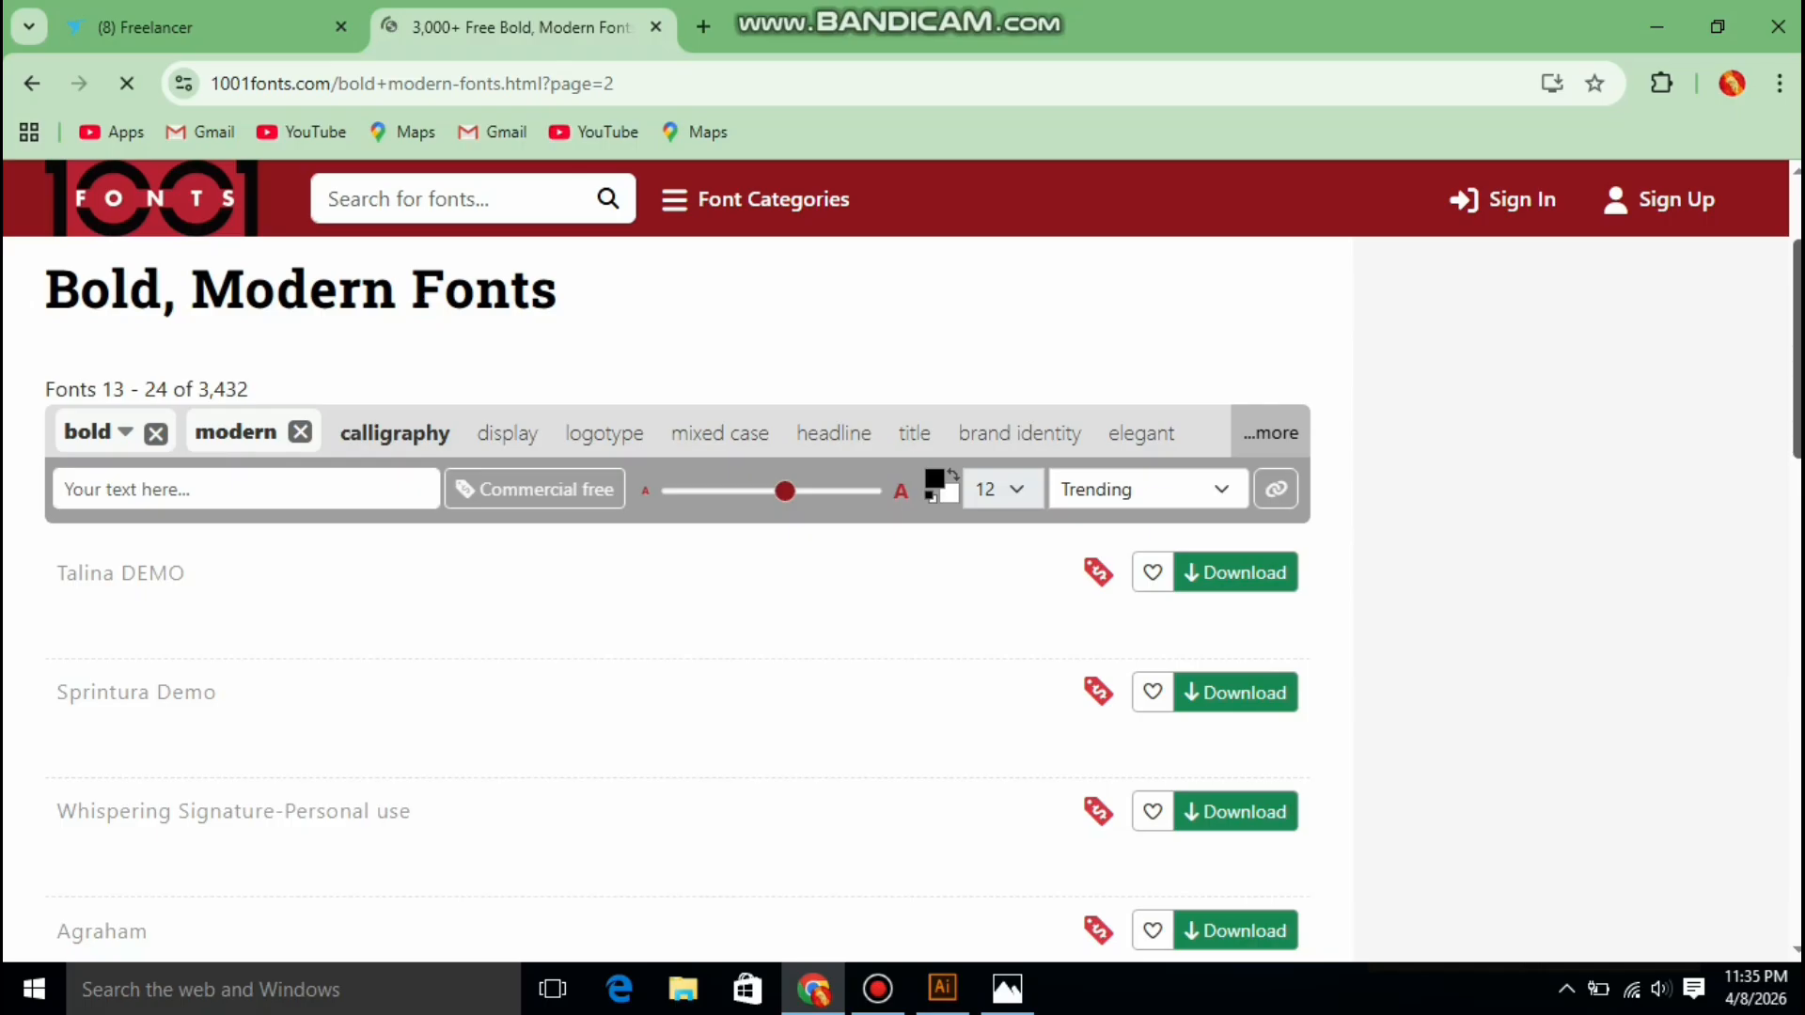
pyautogui.scroll(-1, 677, 602)
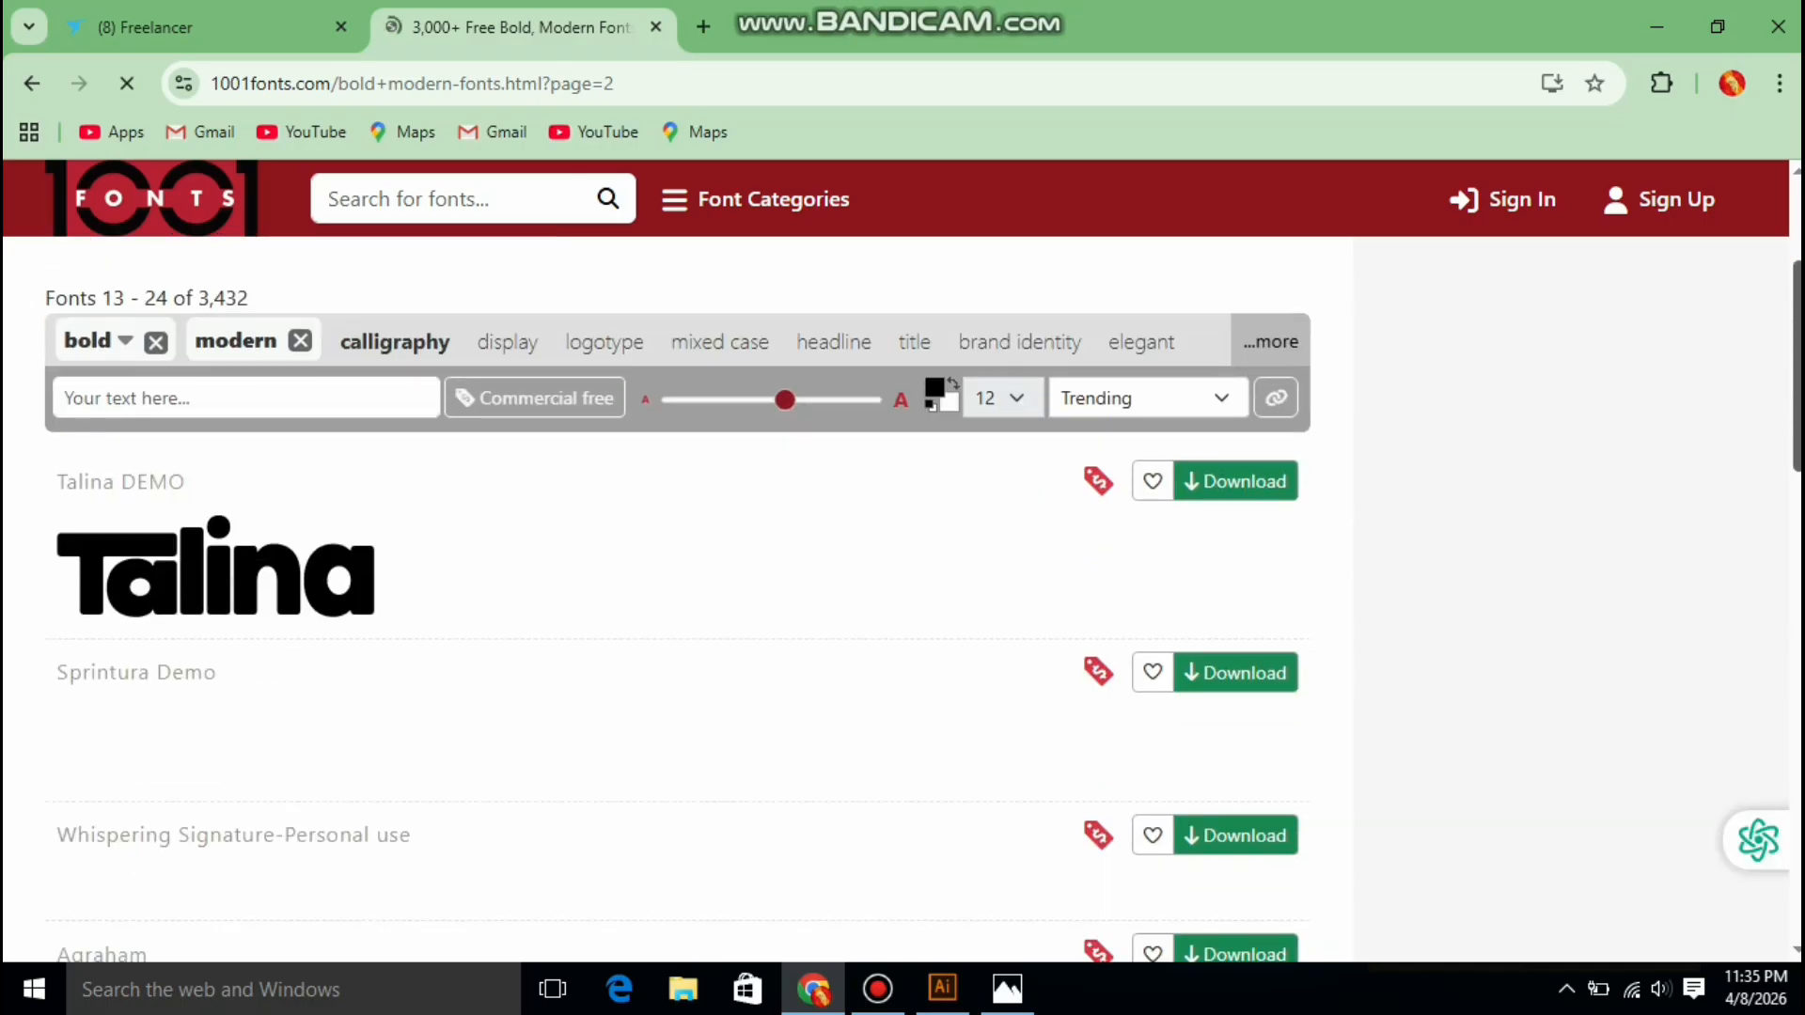
pyautogui.scroll(-3, 677, 601)
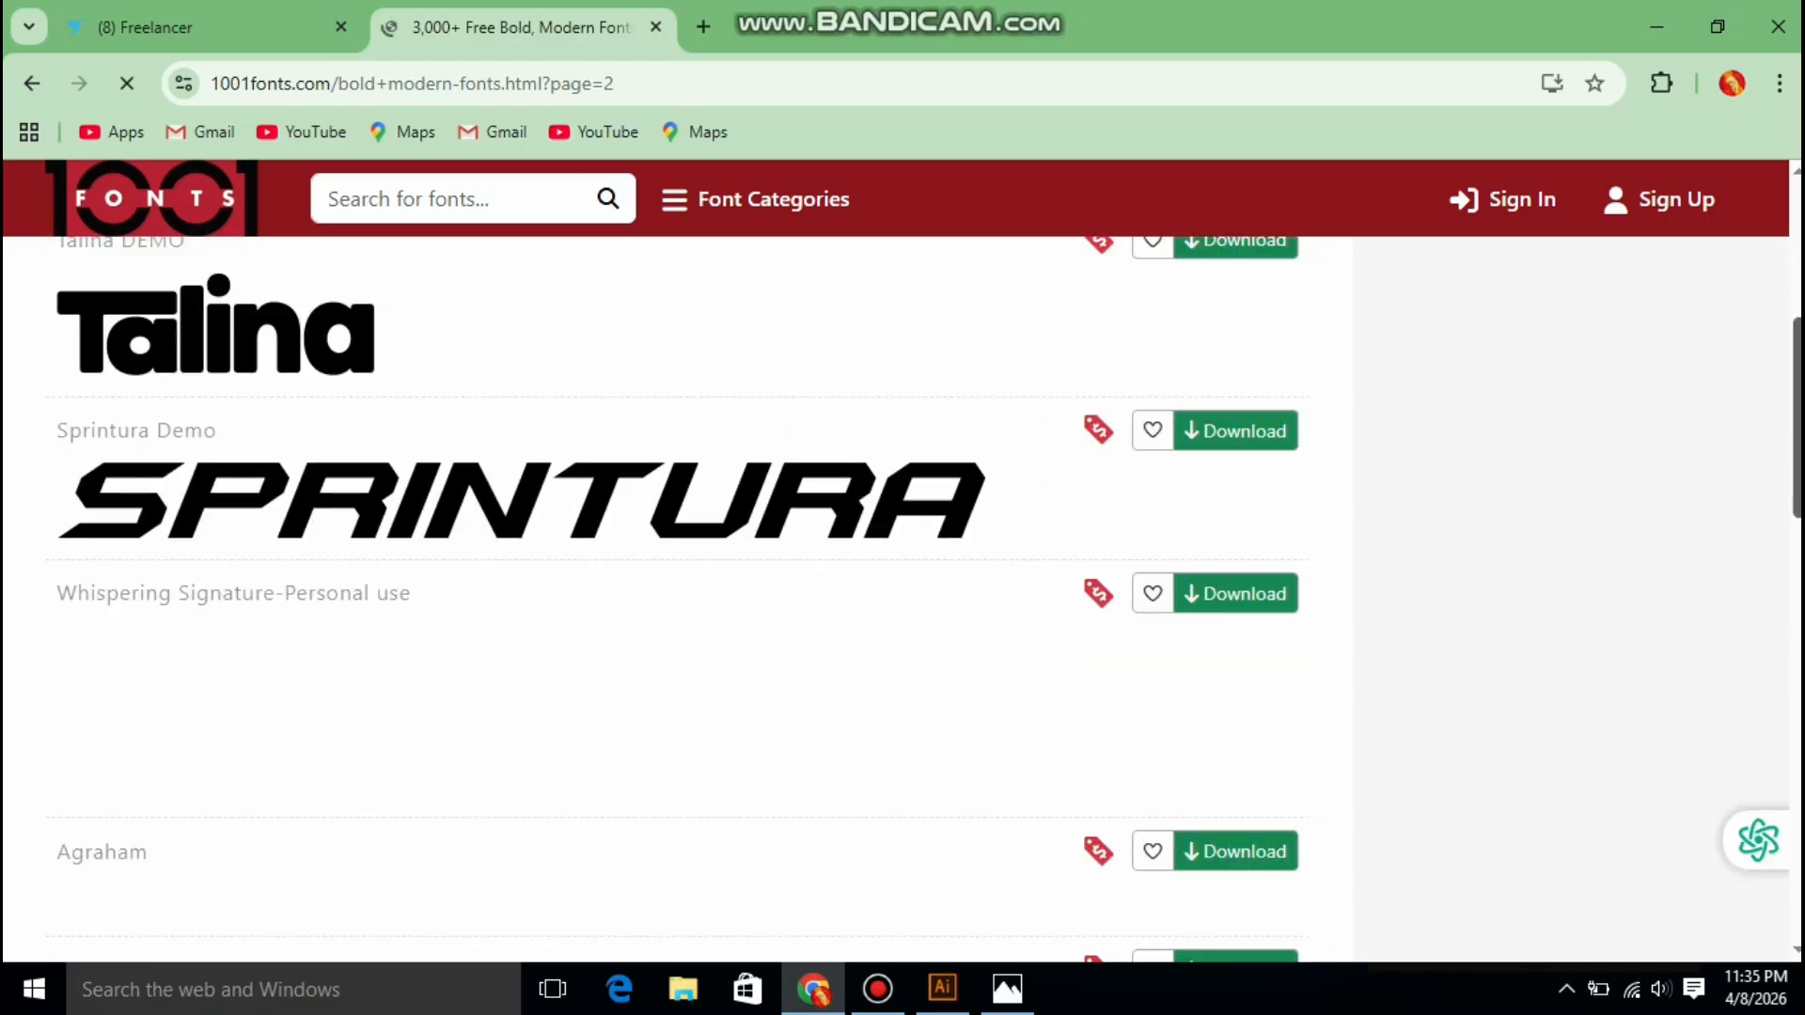
pyautogui.scroll(-3, 677, 602)
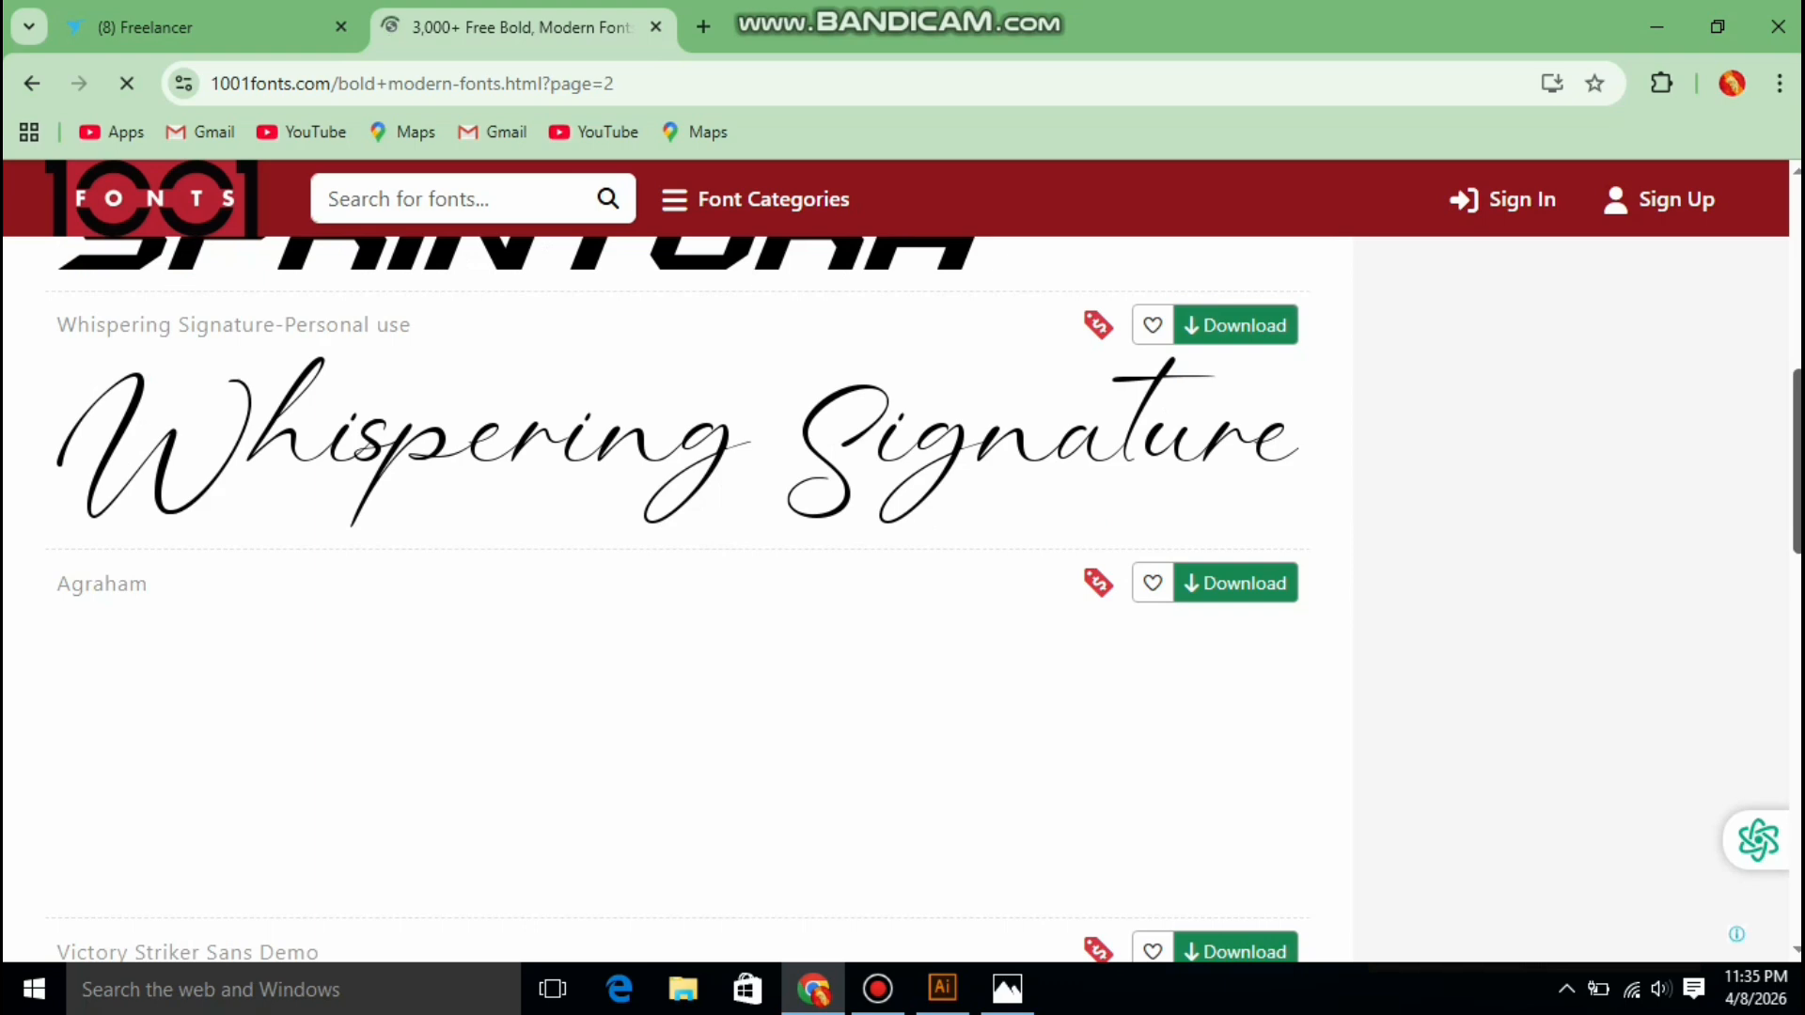
pyautogui.scroll(-3, 677, 602)
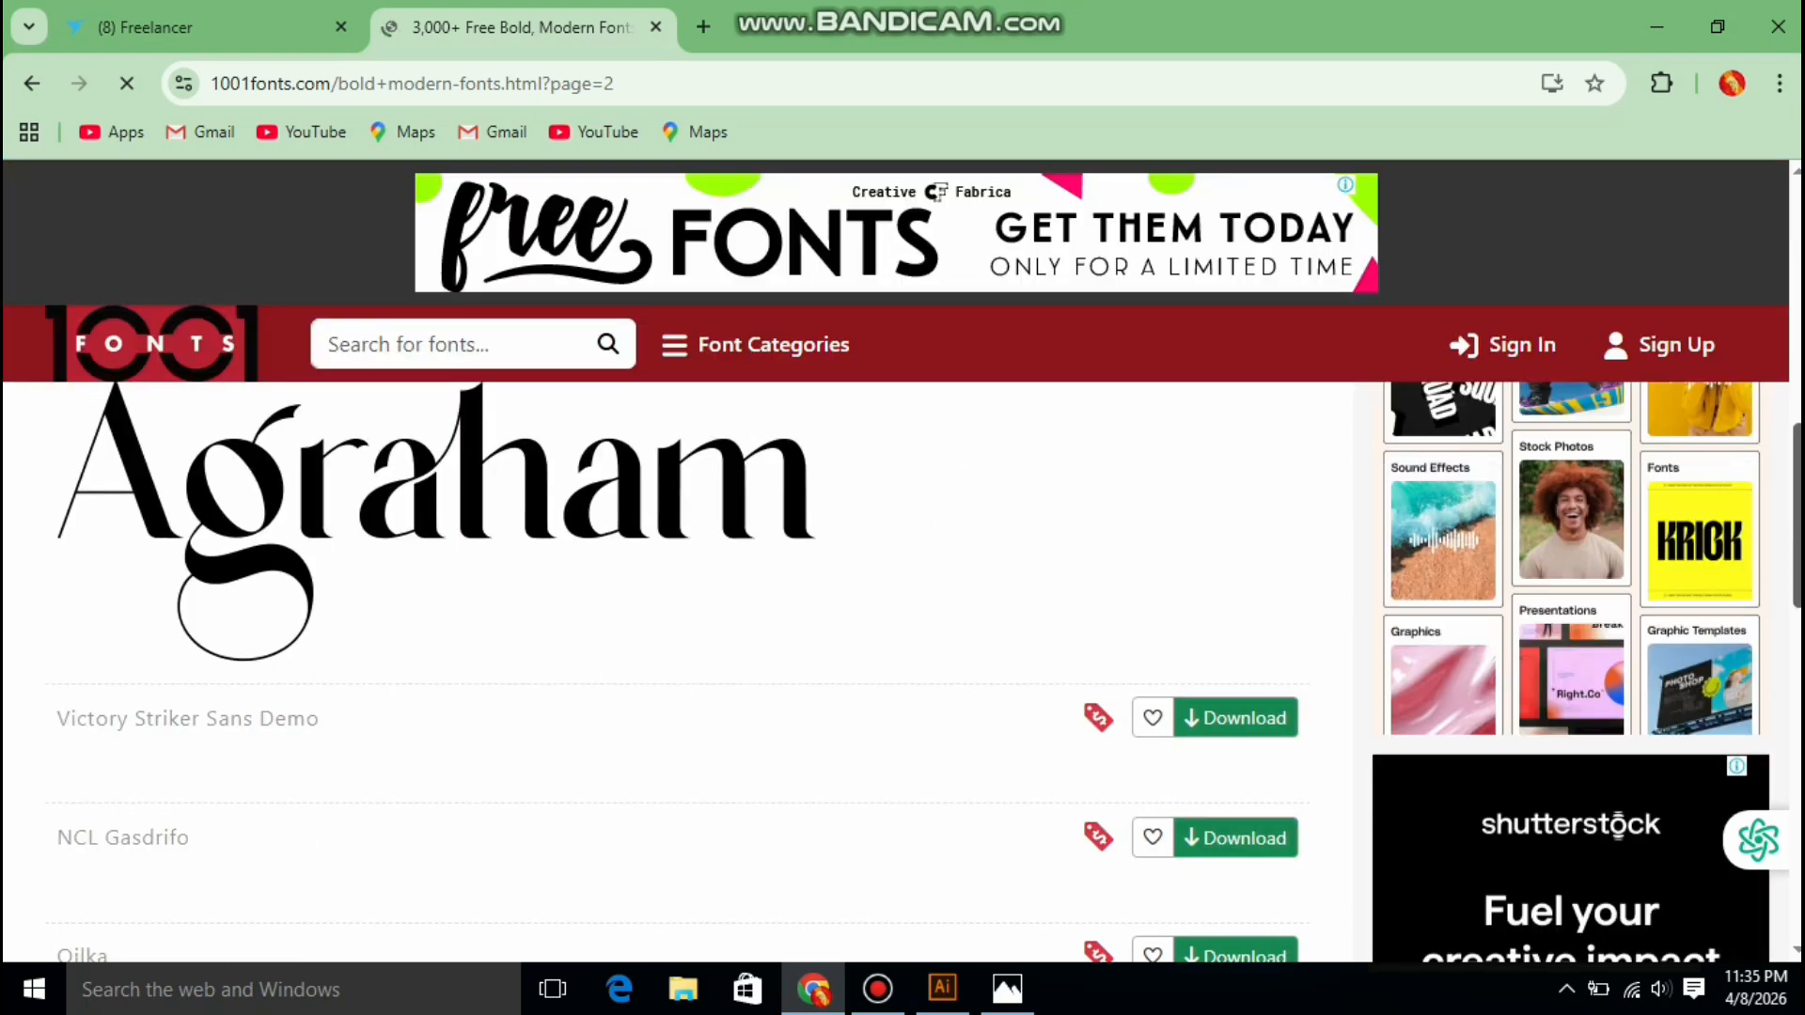
pyautogui.scroll(-2, 677, 602)
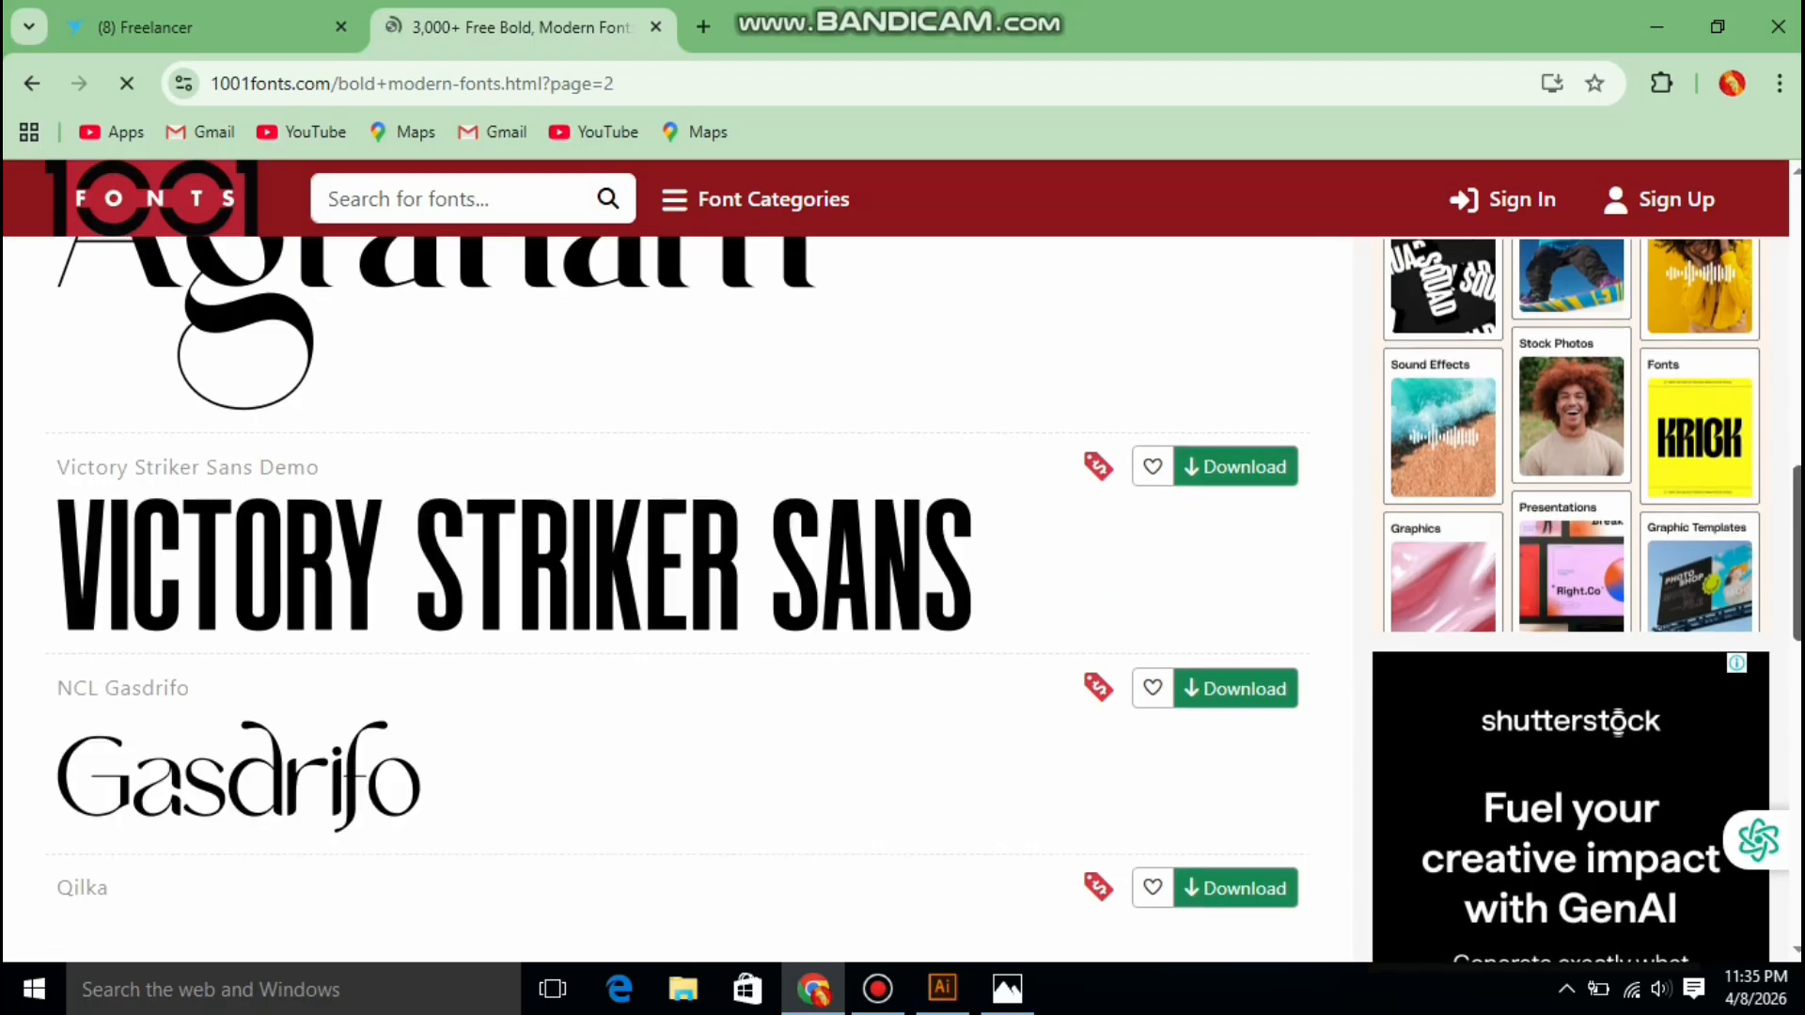
pyautogui.scroll(-2, 676, 602)
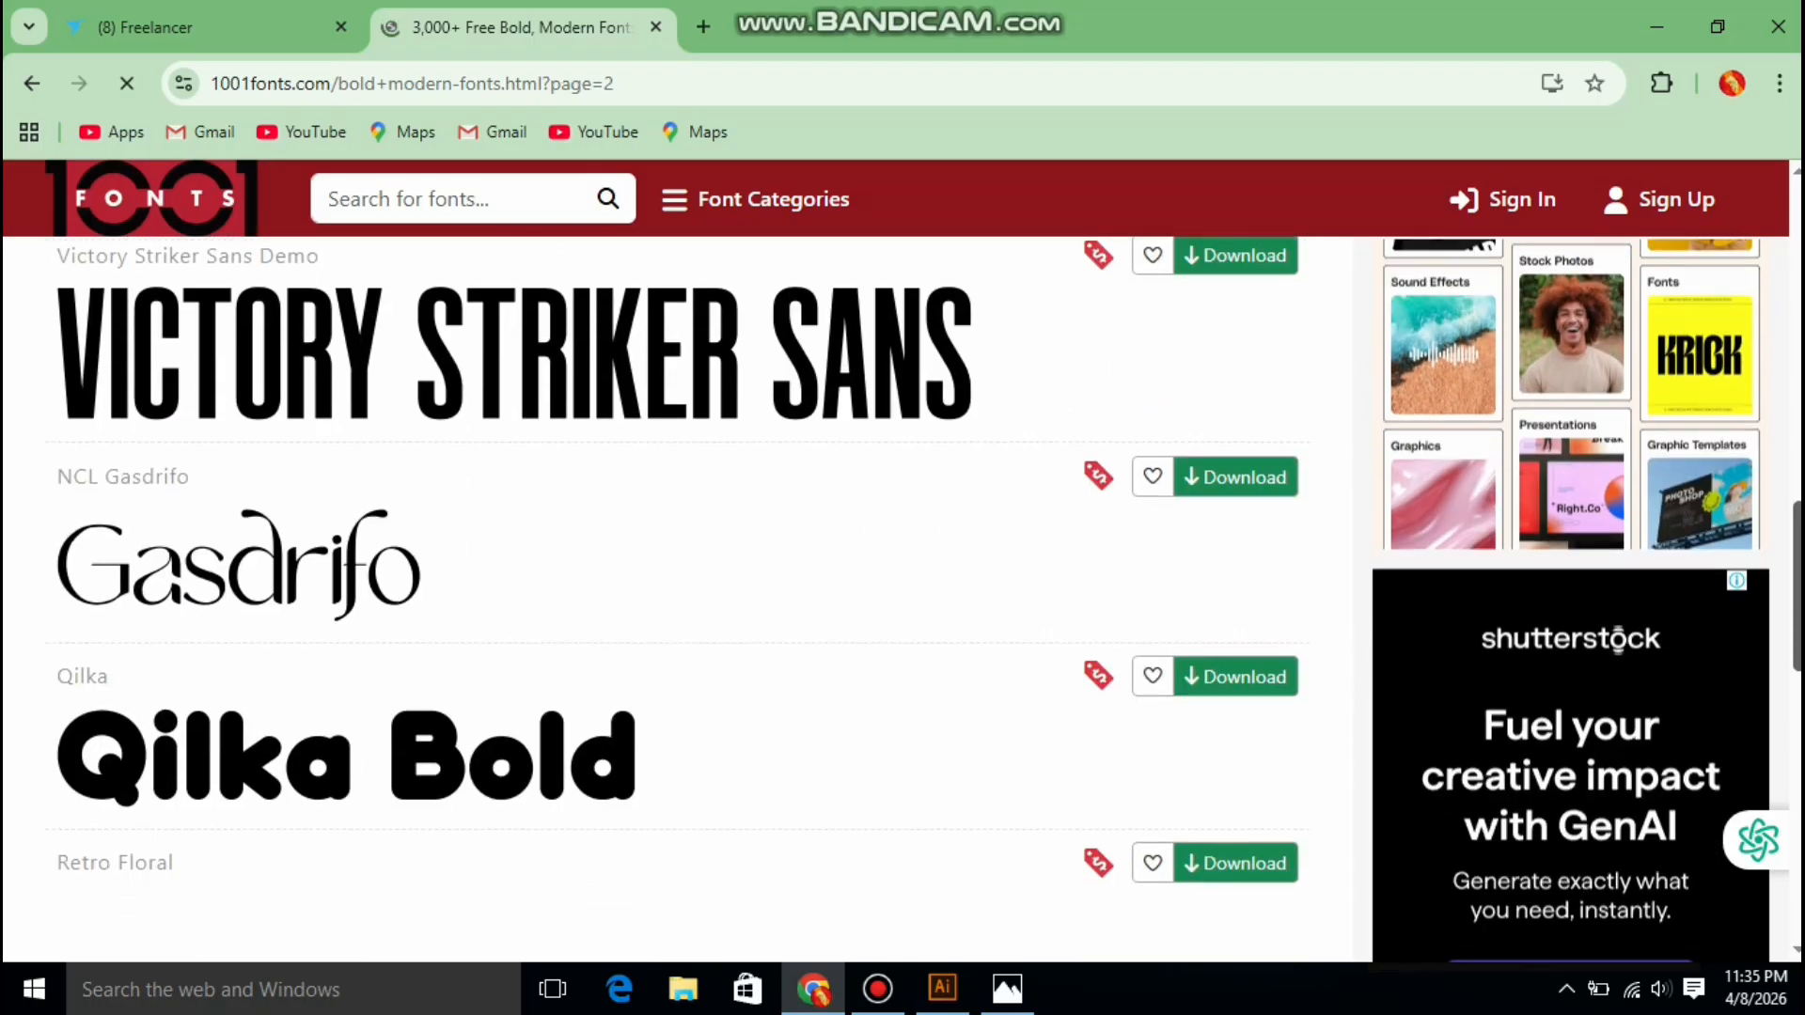
pyautogui.scroll(-3, 676, 601)
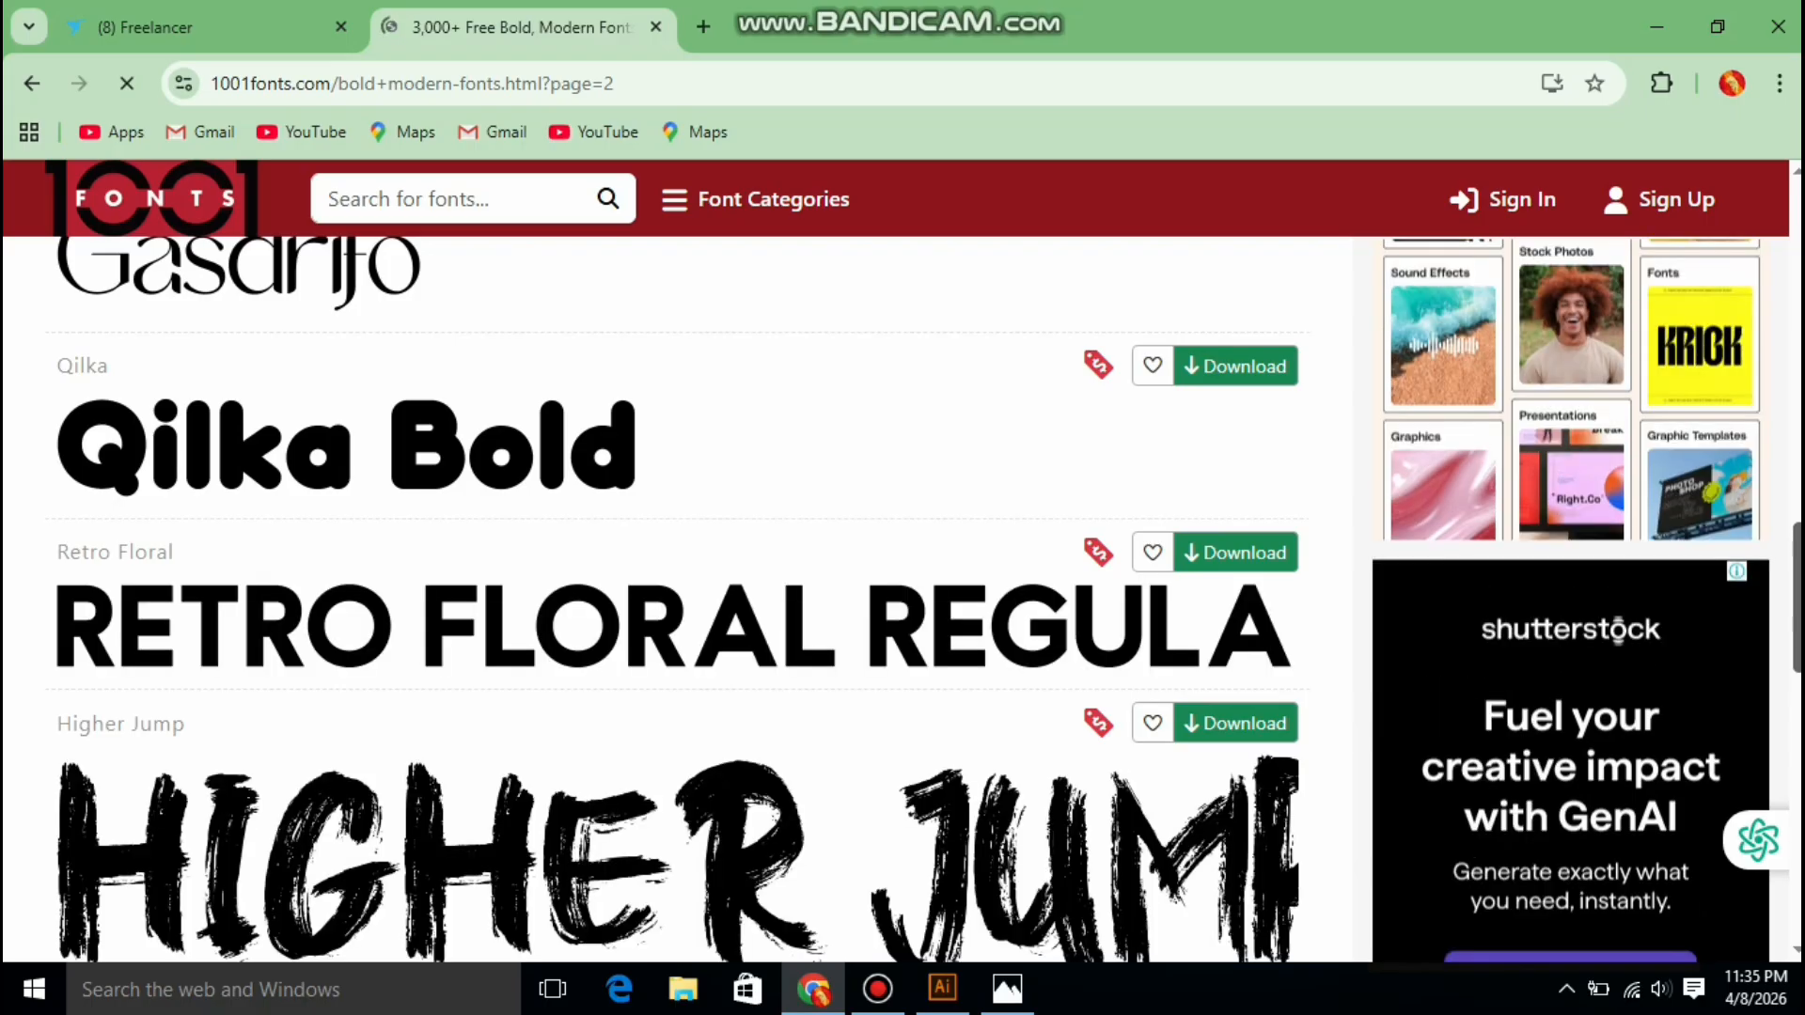
# Download the Retro Floral font and open the downloaded retro-floral.zip archive
pyautogui.scroll(-1, 677, 602)
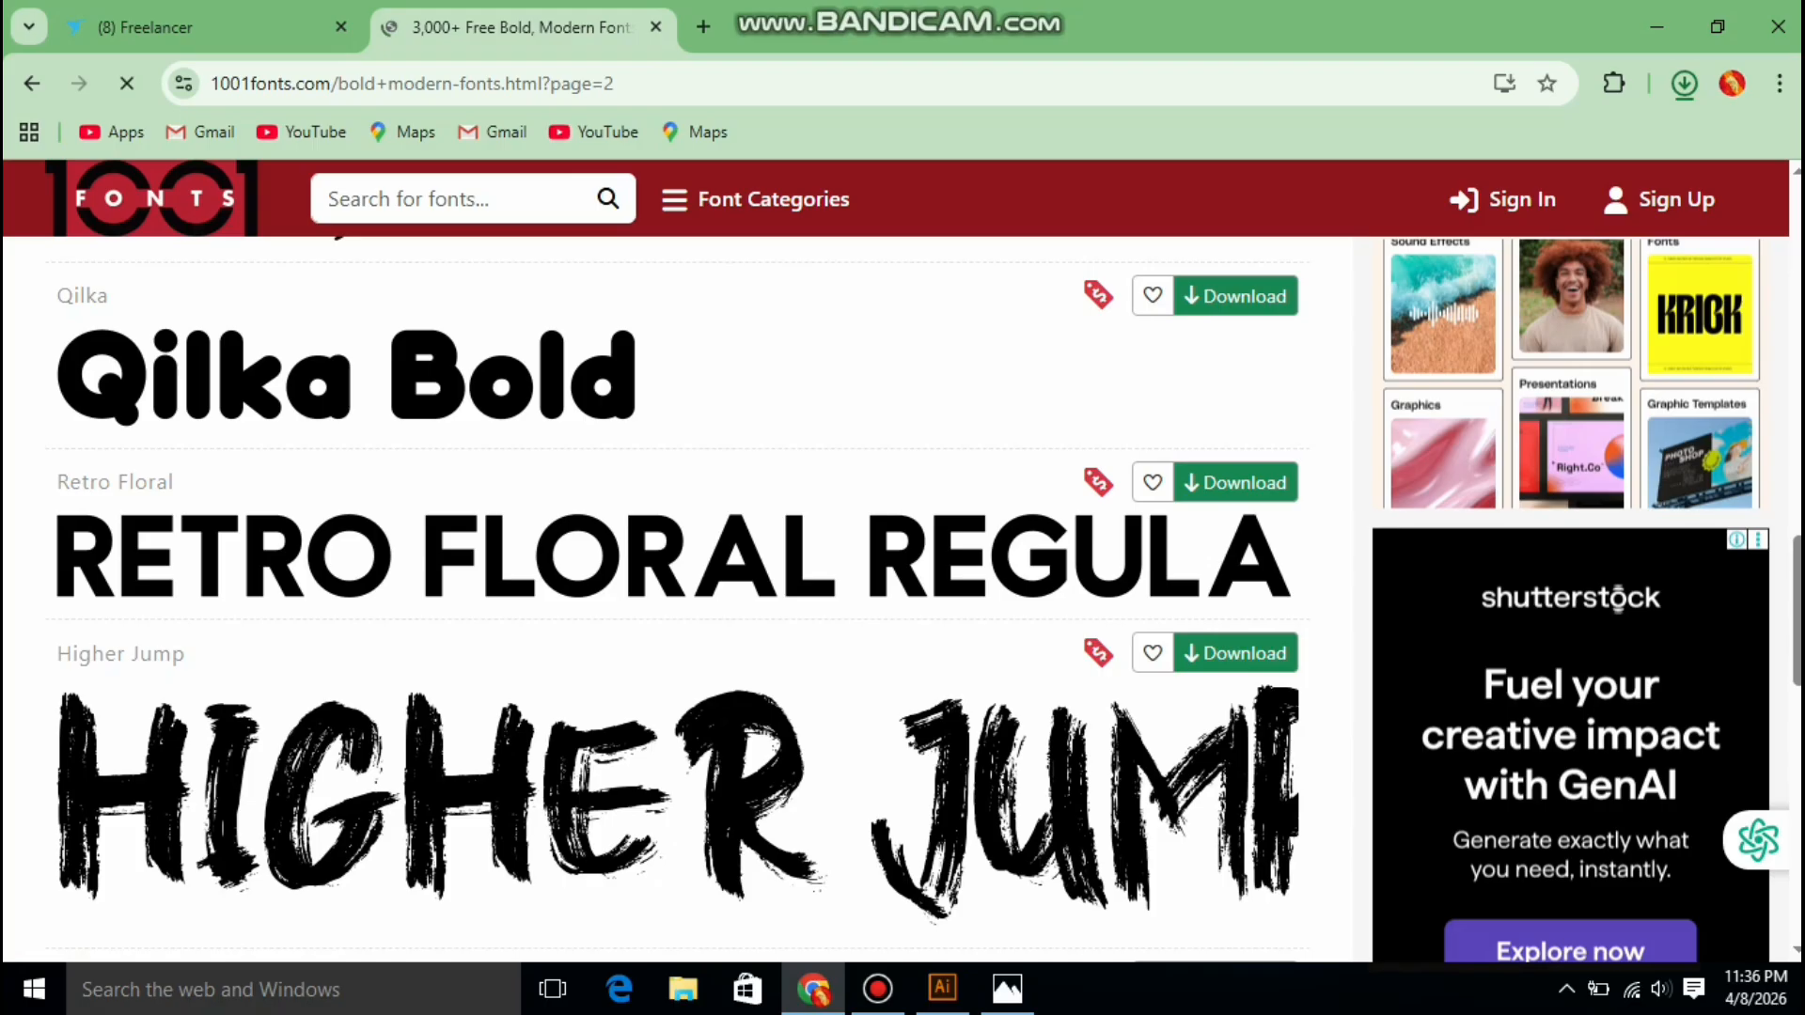
pyautogui.click(1683, 84)
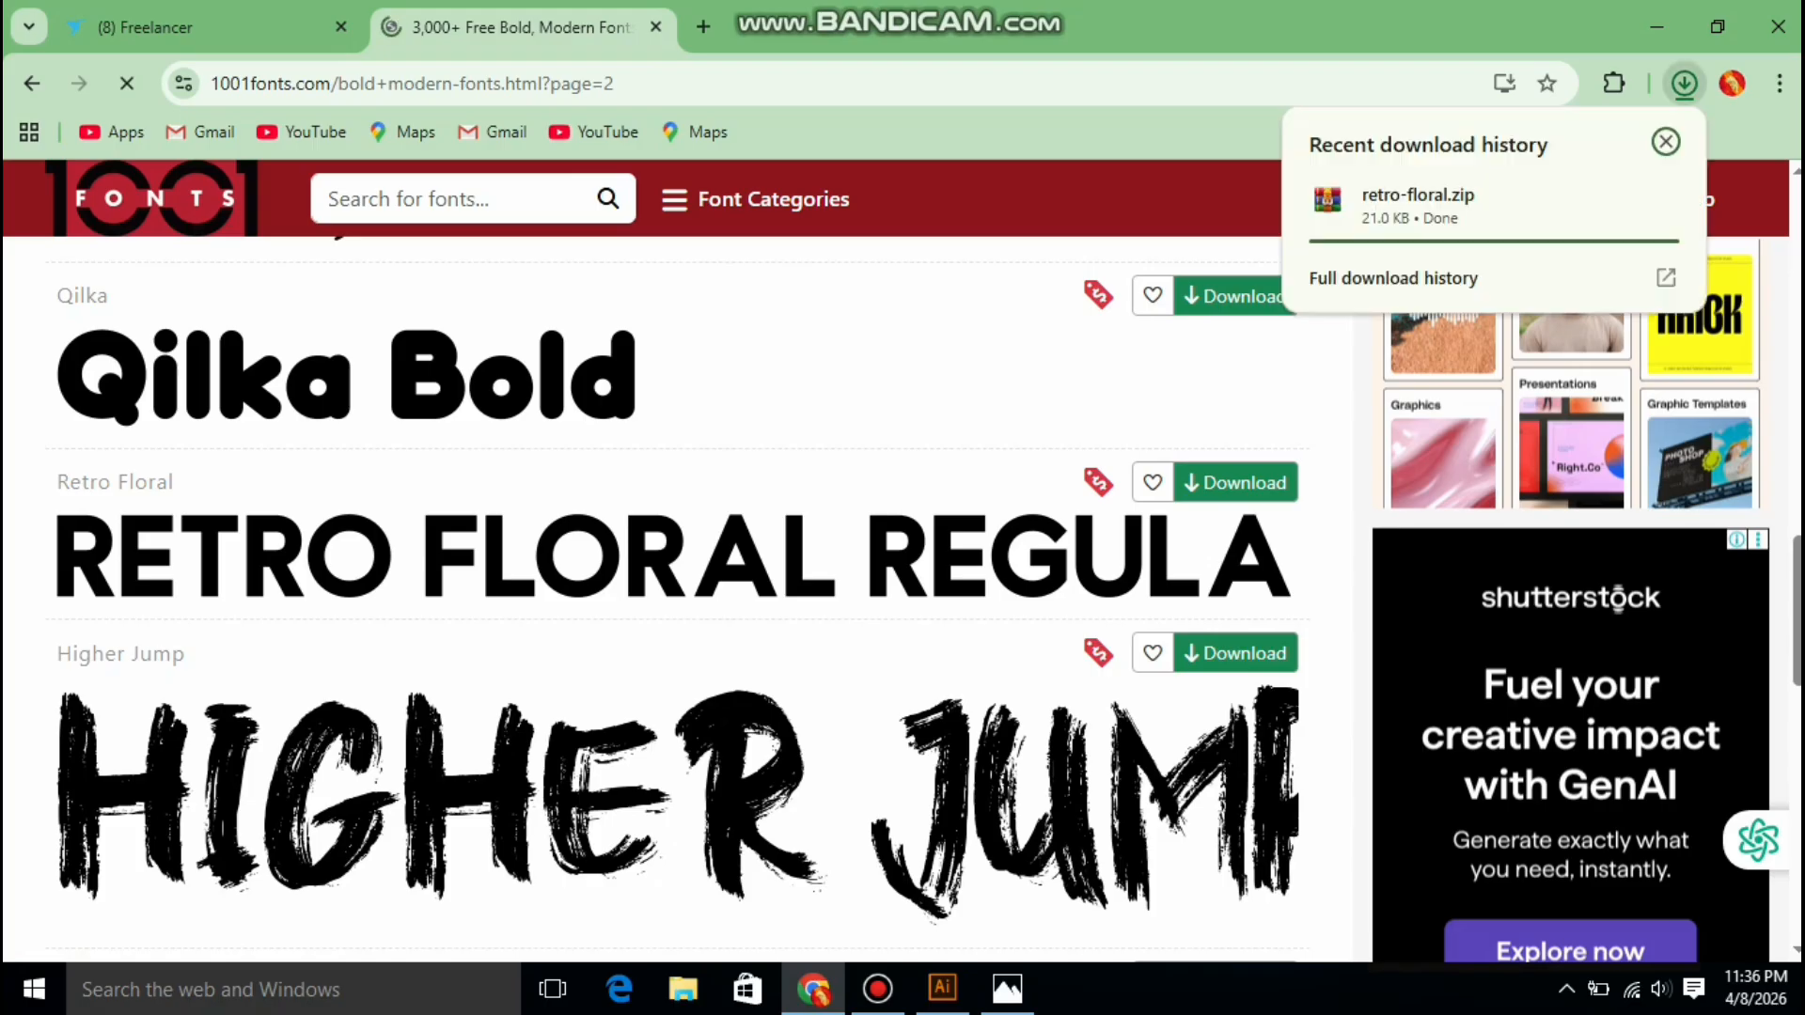
pyautogui.click(1683, 84)
pyautogui.click(1684, 84)
pyautogui.click(1666, 141)
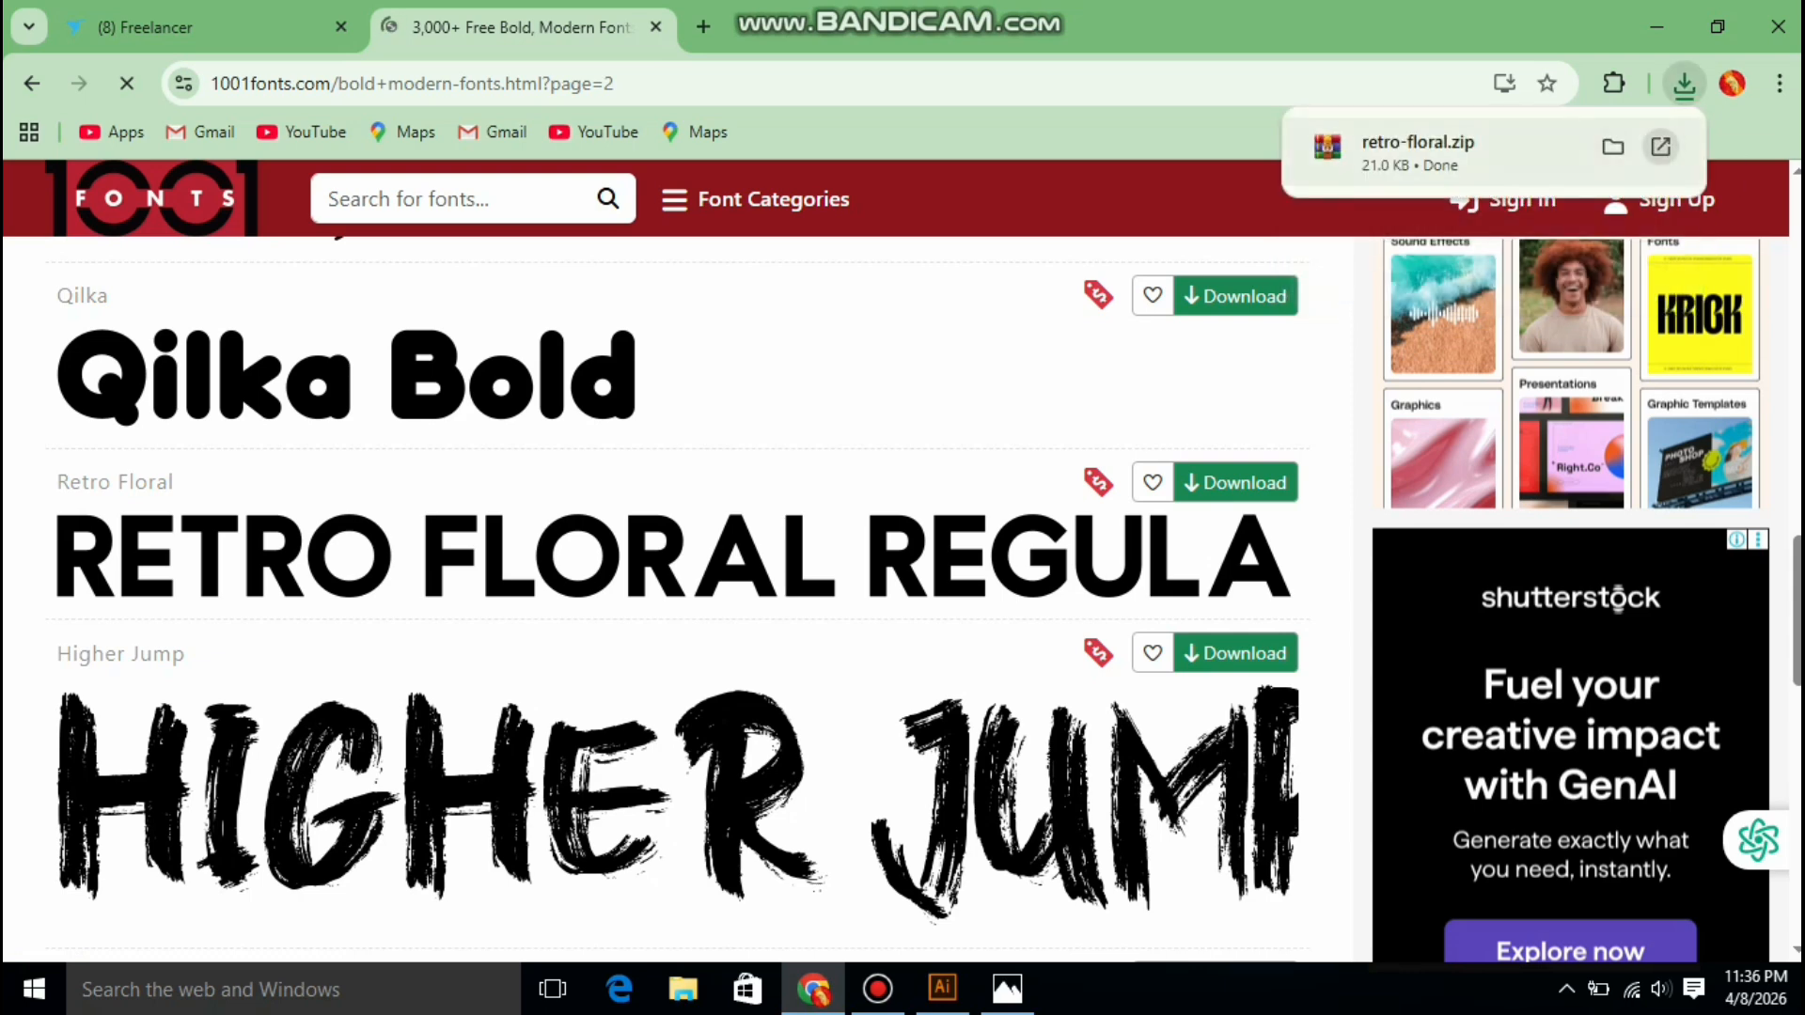
pyautogui.click(1661, 147)
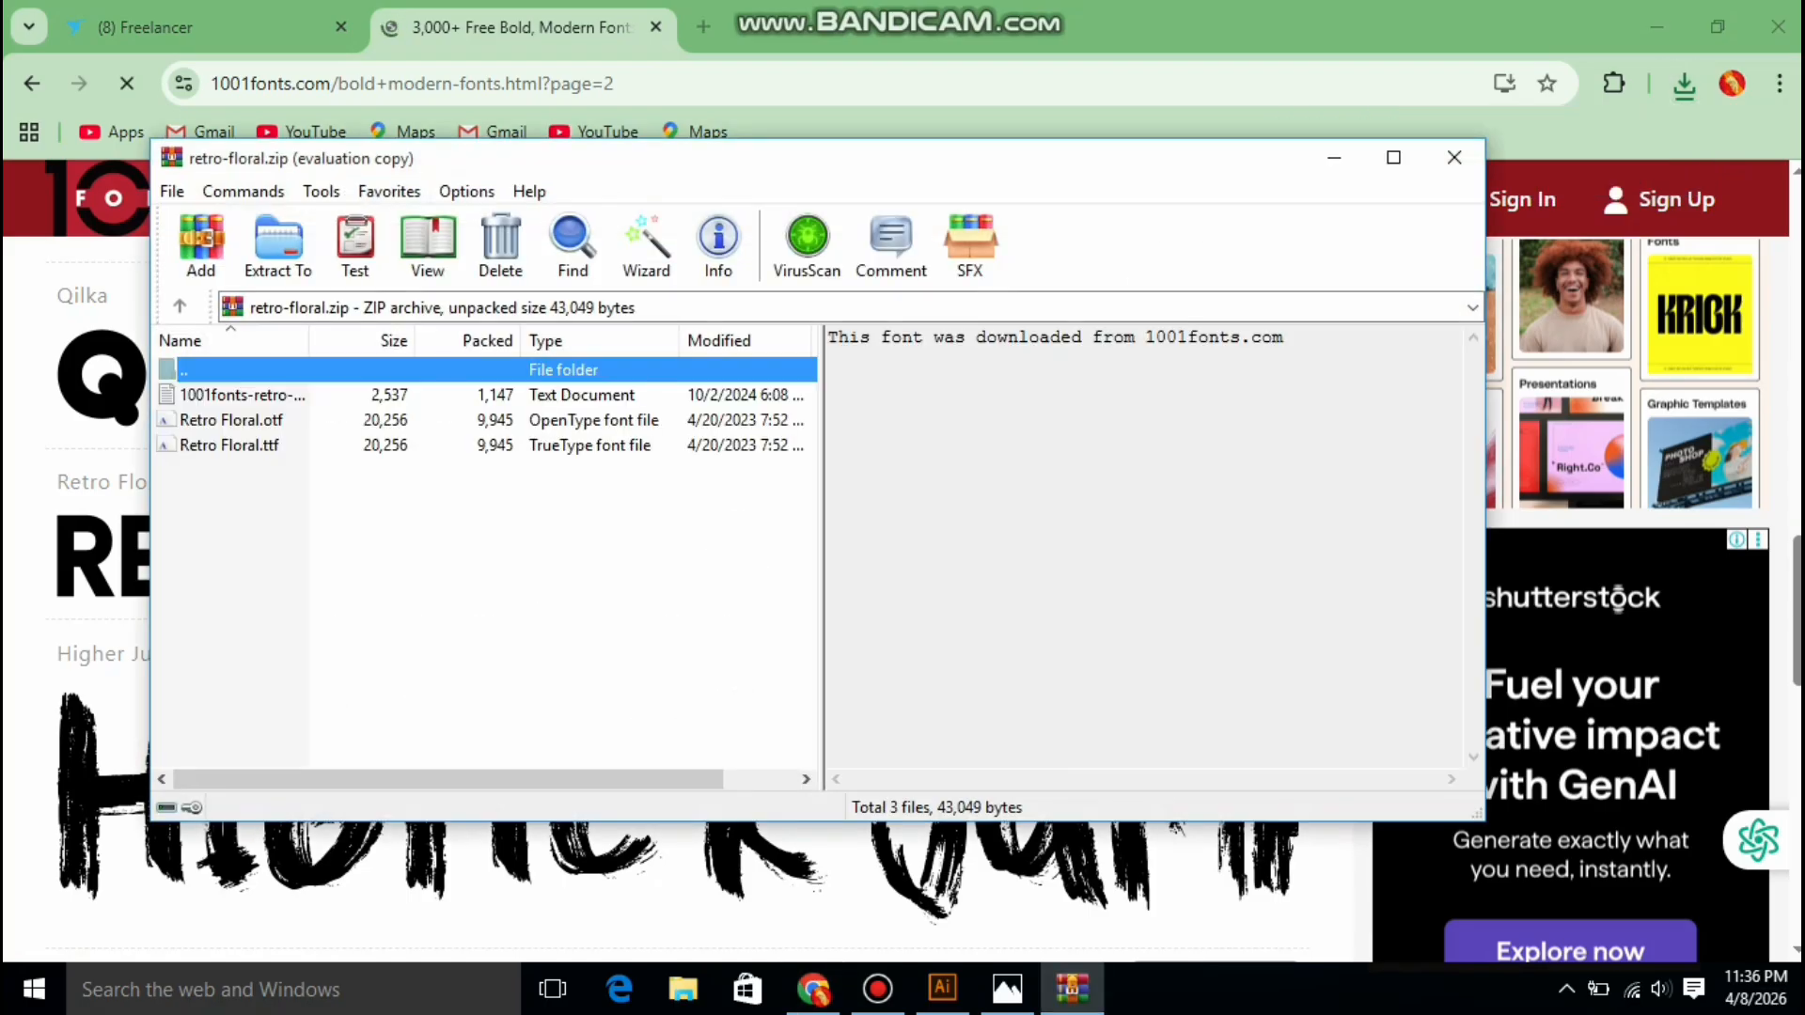
# Preview and install Retro Floral.otf from the archive, minimize the font preview and close the archive
pyautogui.doubleClick(230, 419)
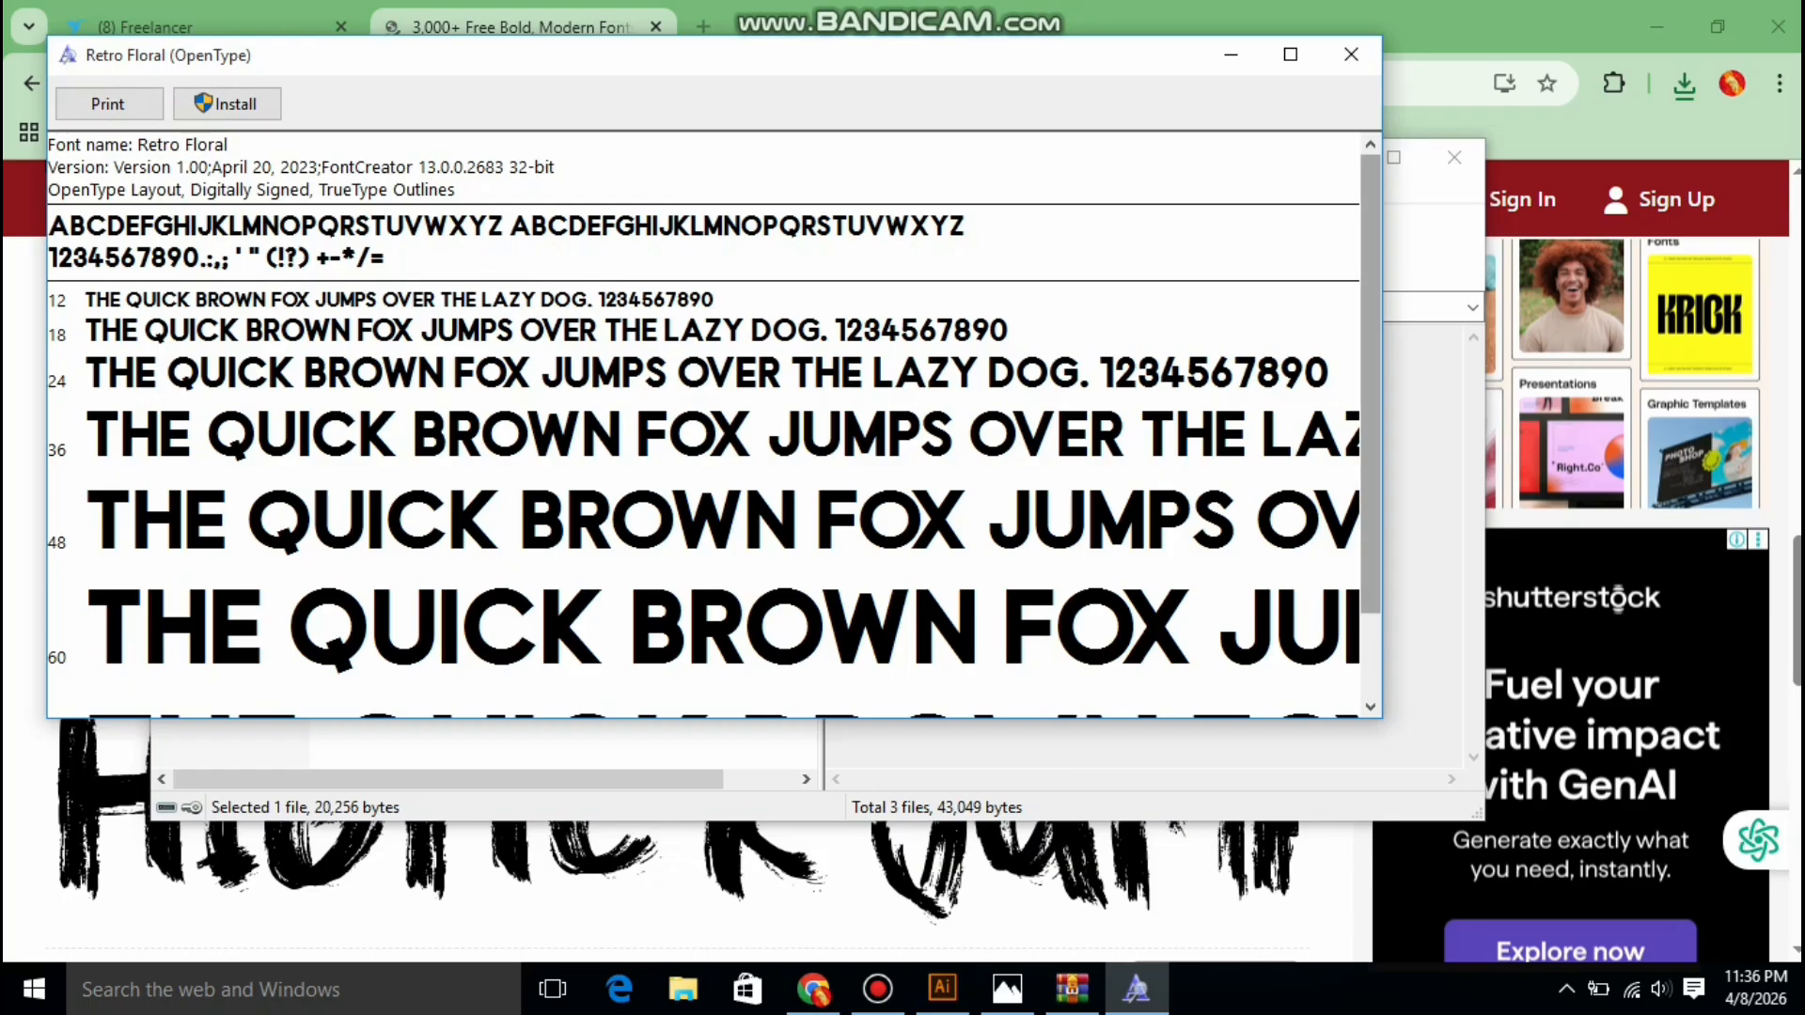
pyautogui.scroll(-2, 703, 423)
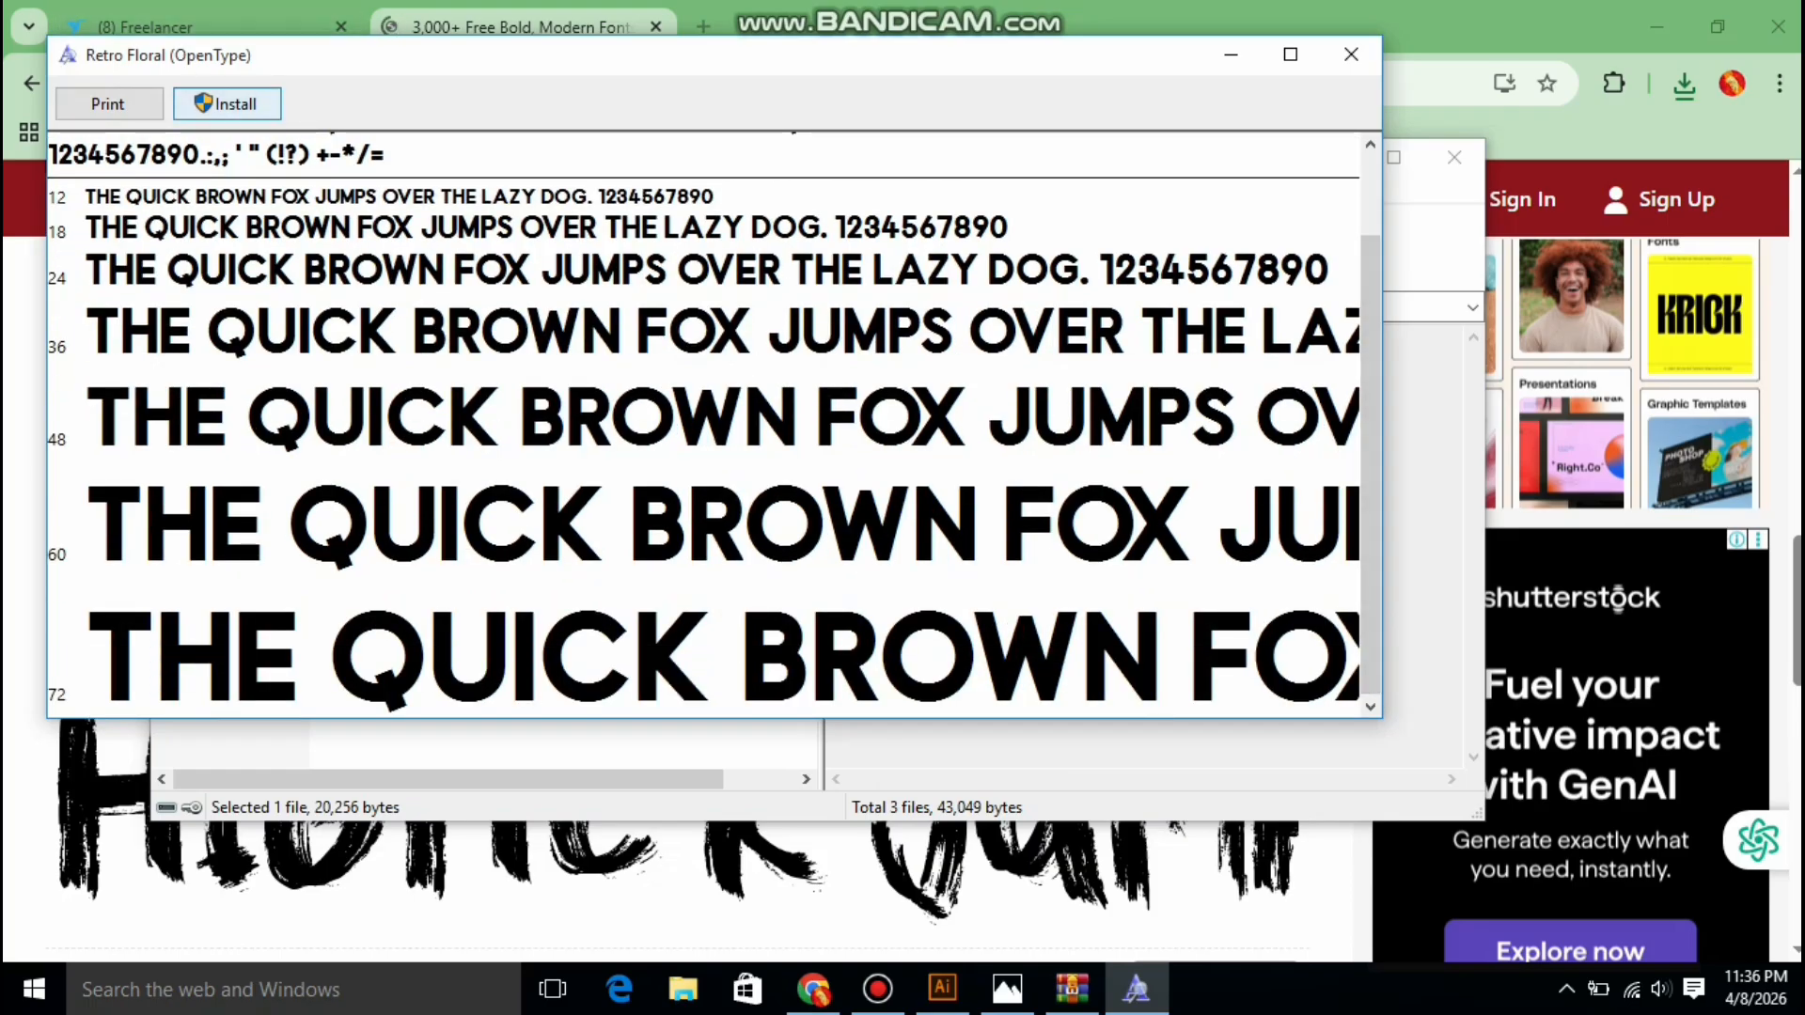
pyautogui.click(226, 104)
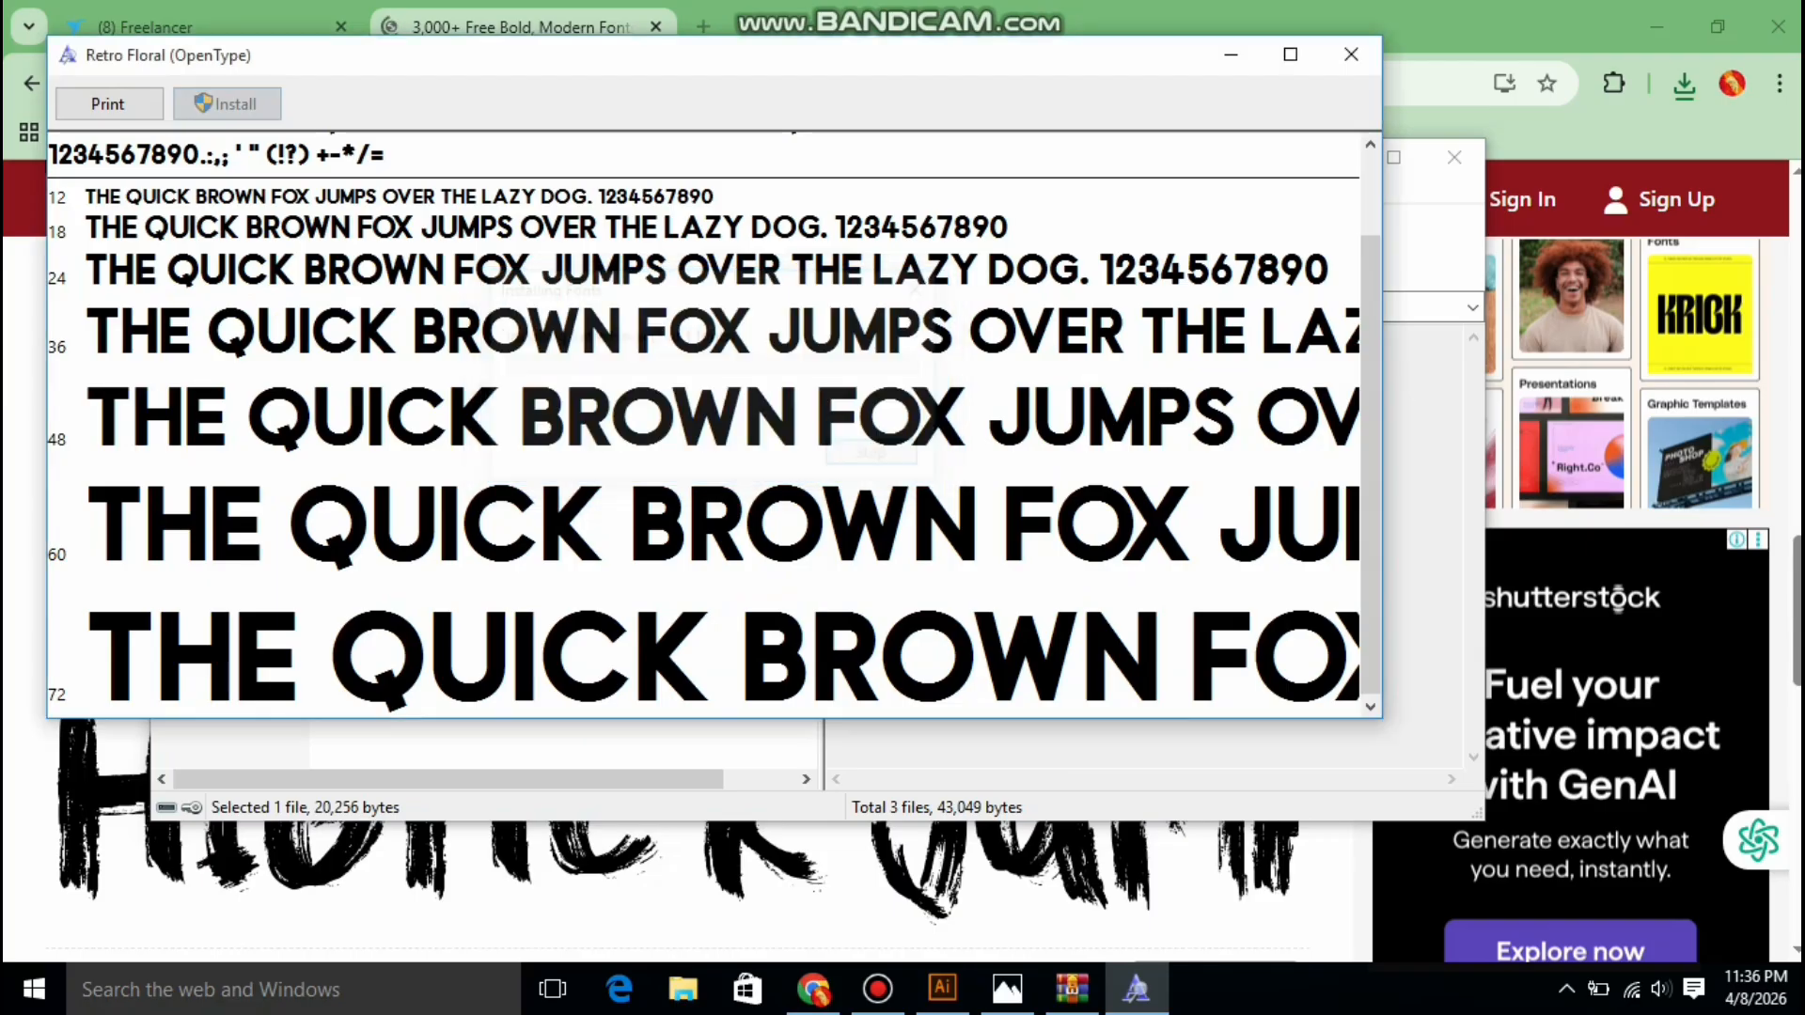
pyautogui.click(1230, 54)
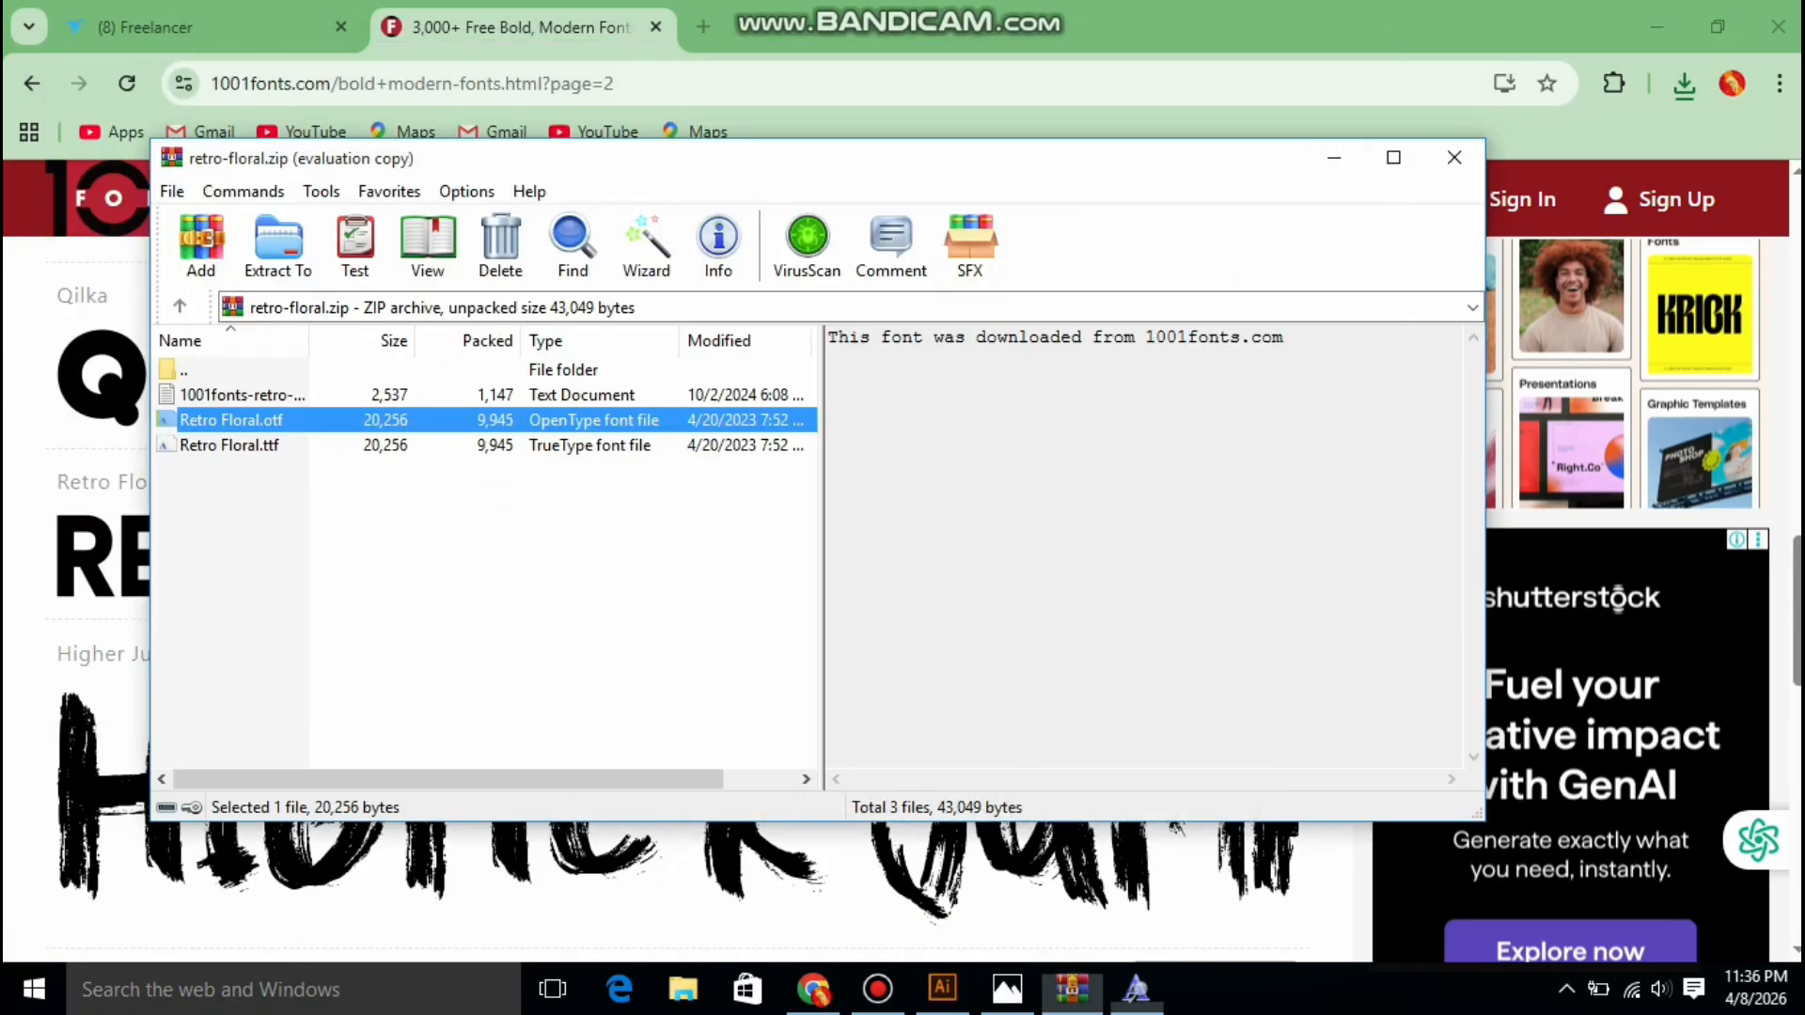
pyautogui.click(1454, 157)
# Switch to Illustrator and set the font of the CAPE CORAL text to Retro Floral
pyautogui.hotkey('alt', 'Tab')
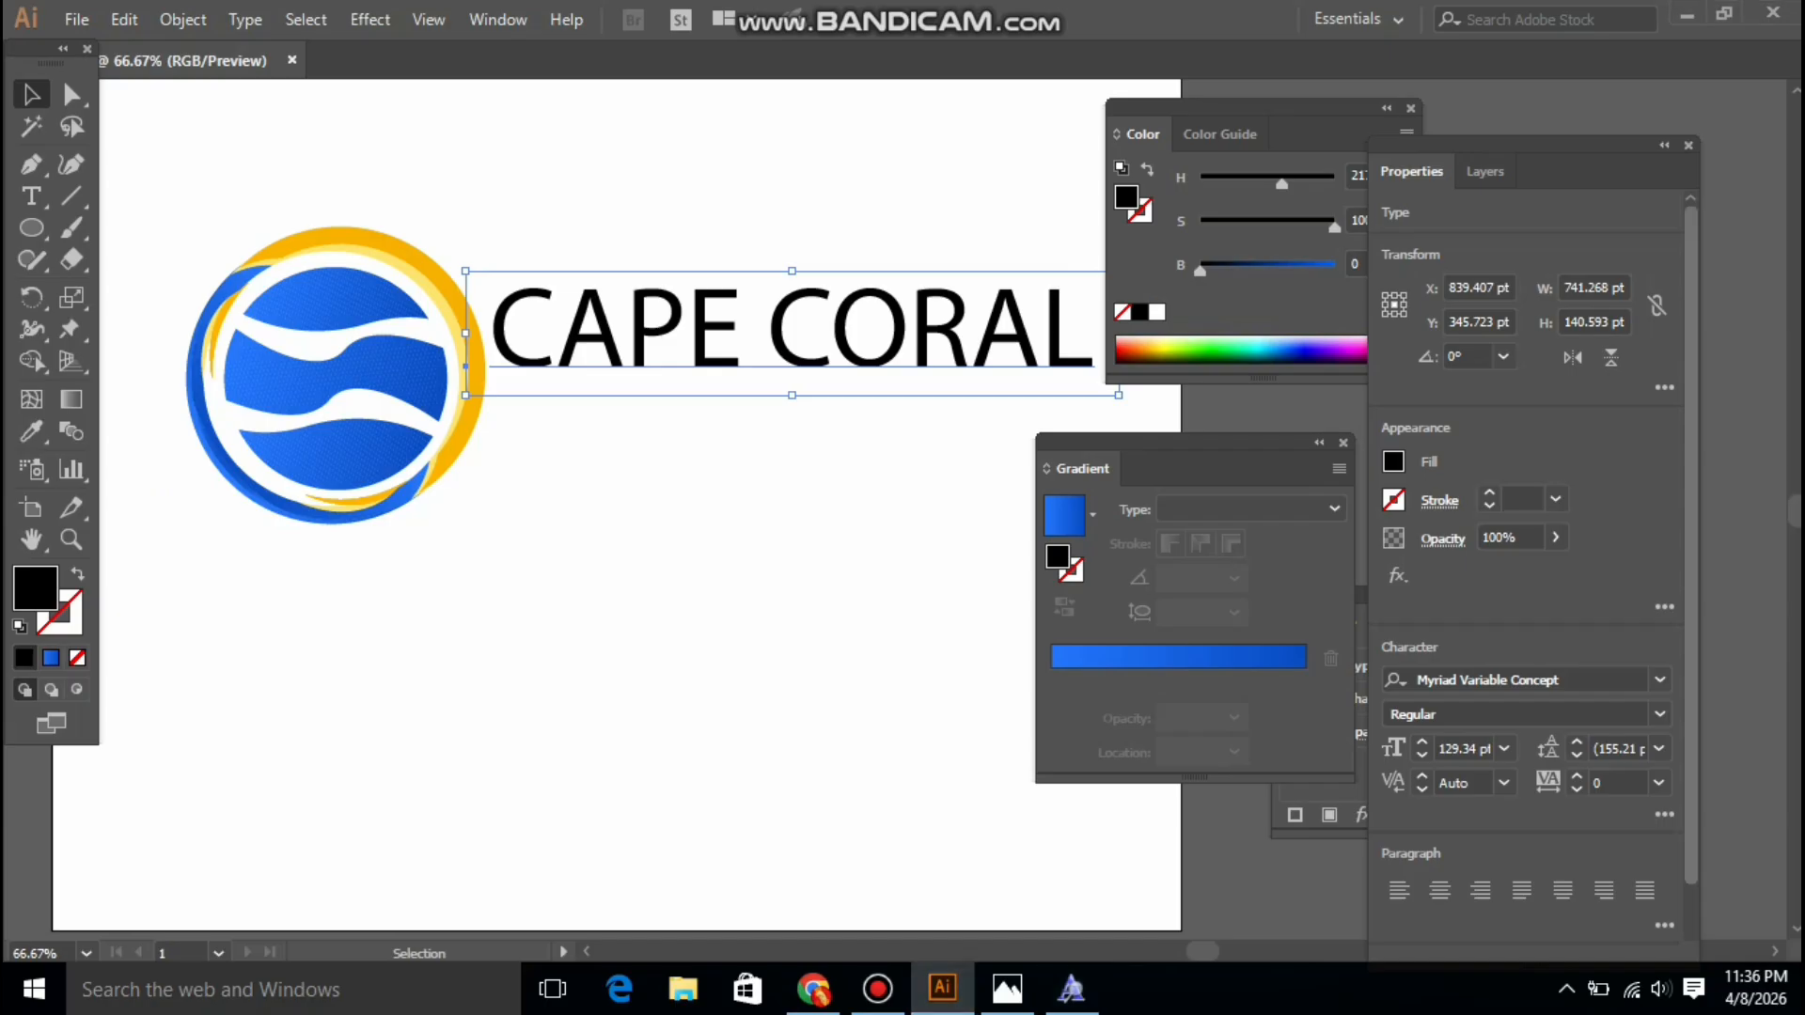
pyautogui.click(1561, 680)
pyautogui.press('BackSpace')
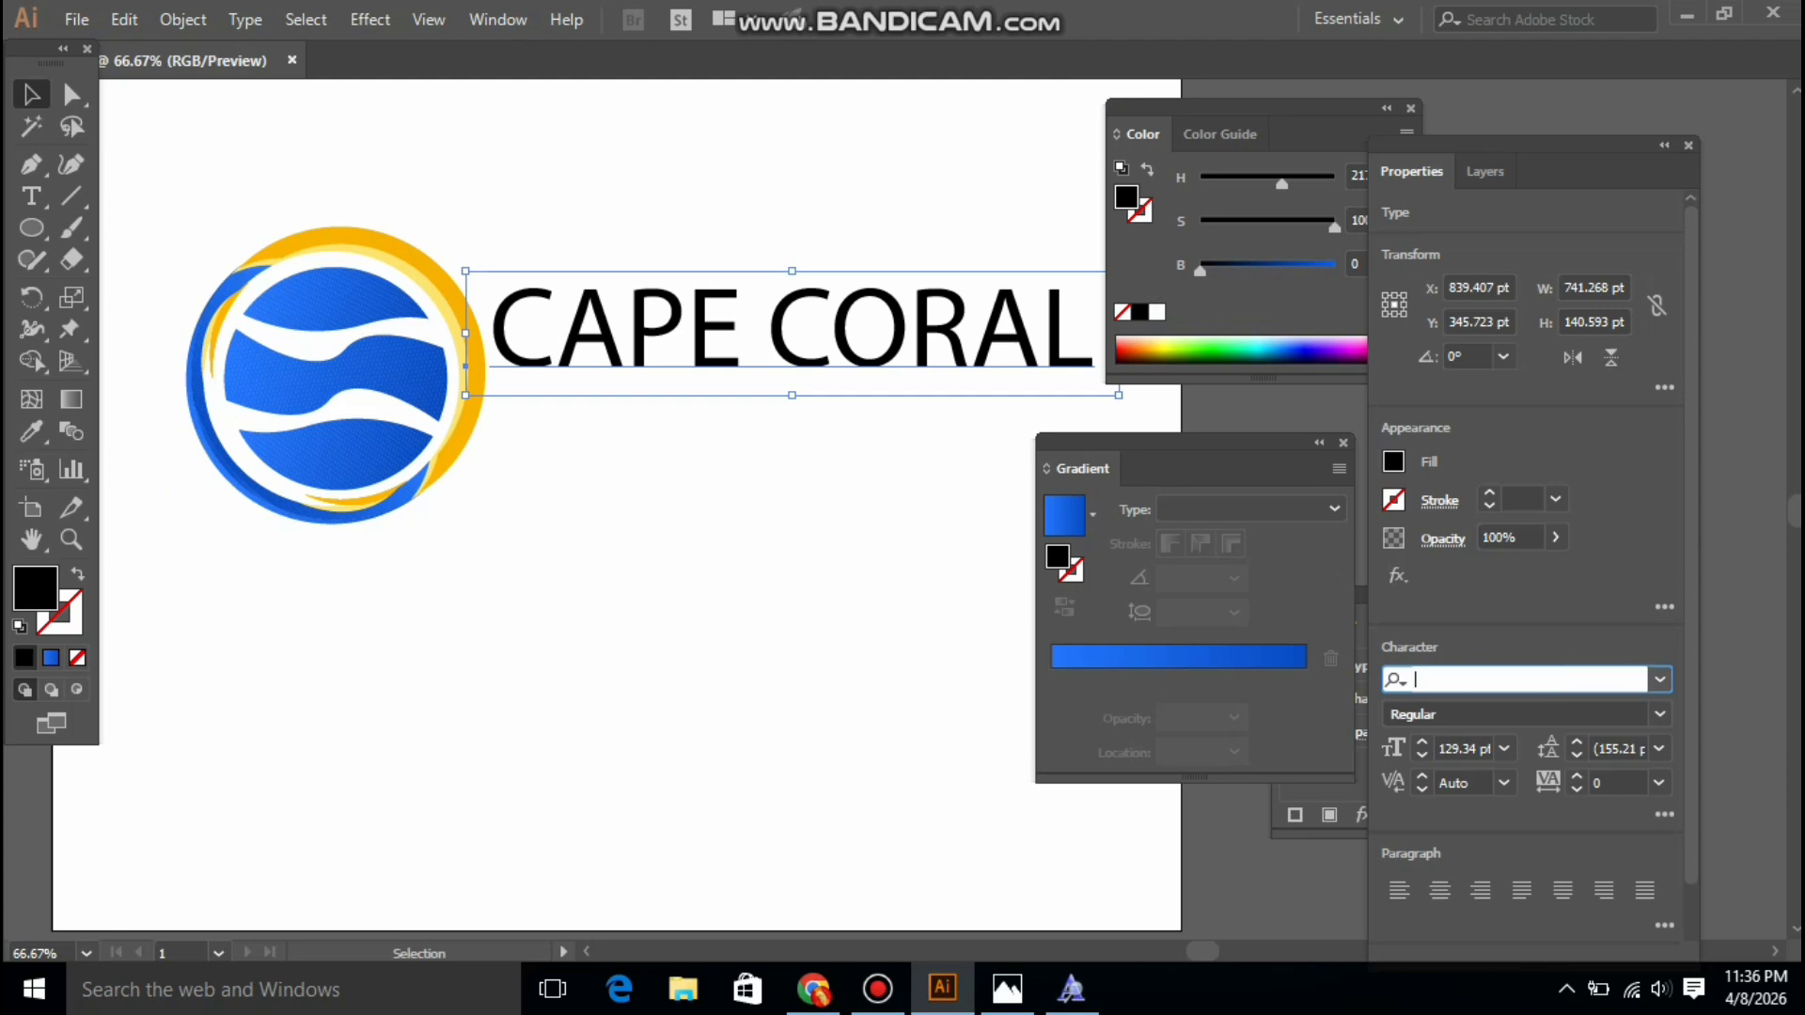
pyautogui.write('re')
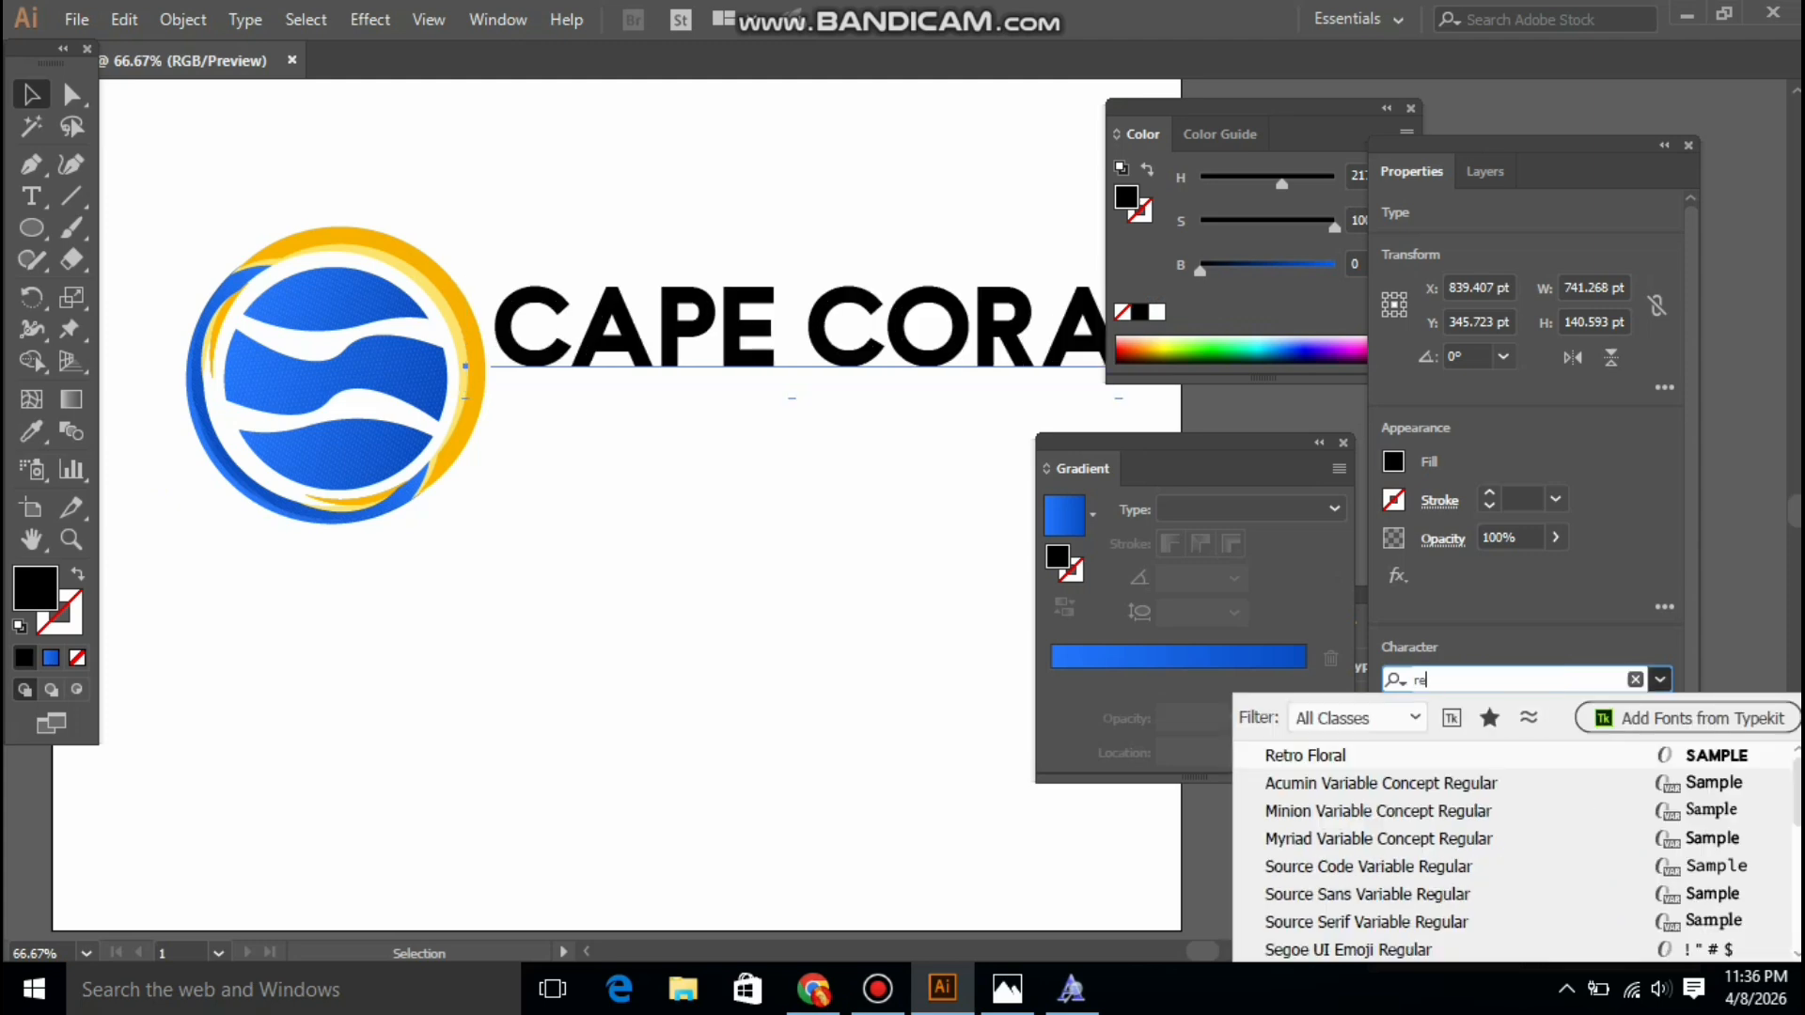
pyautogui.press('Return')
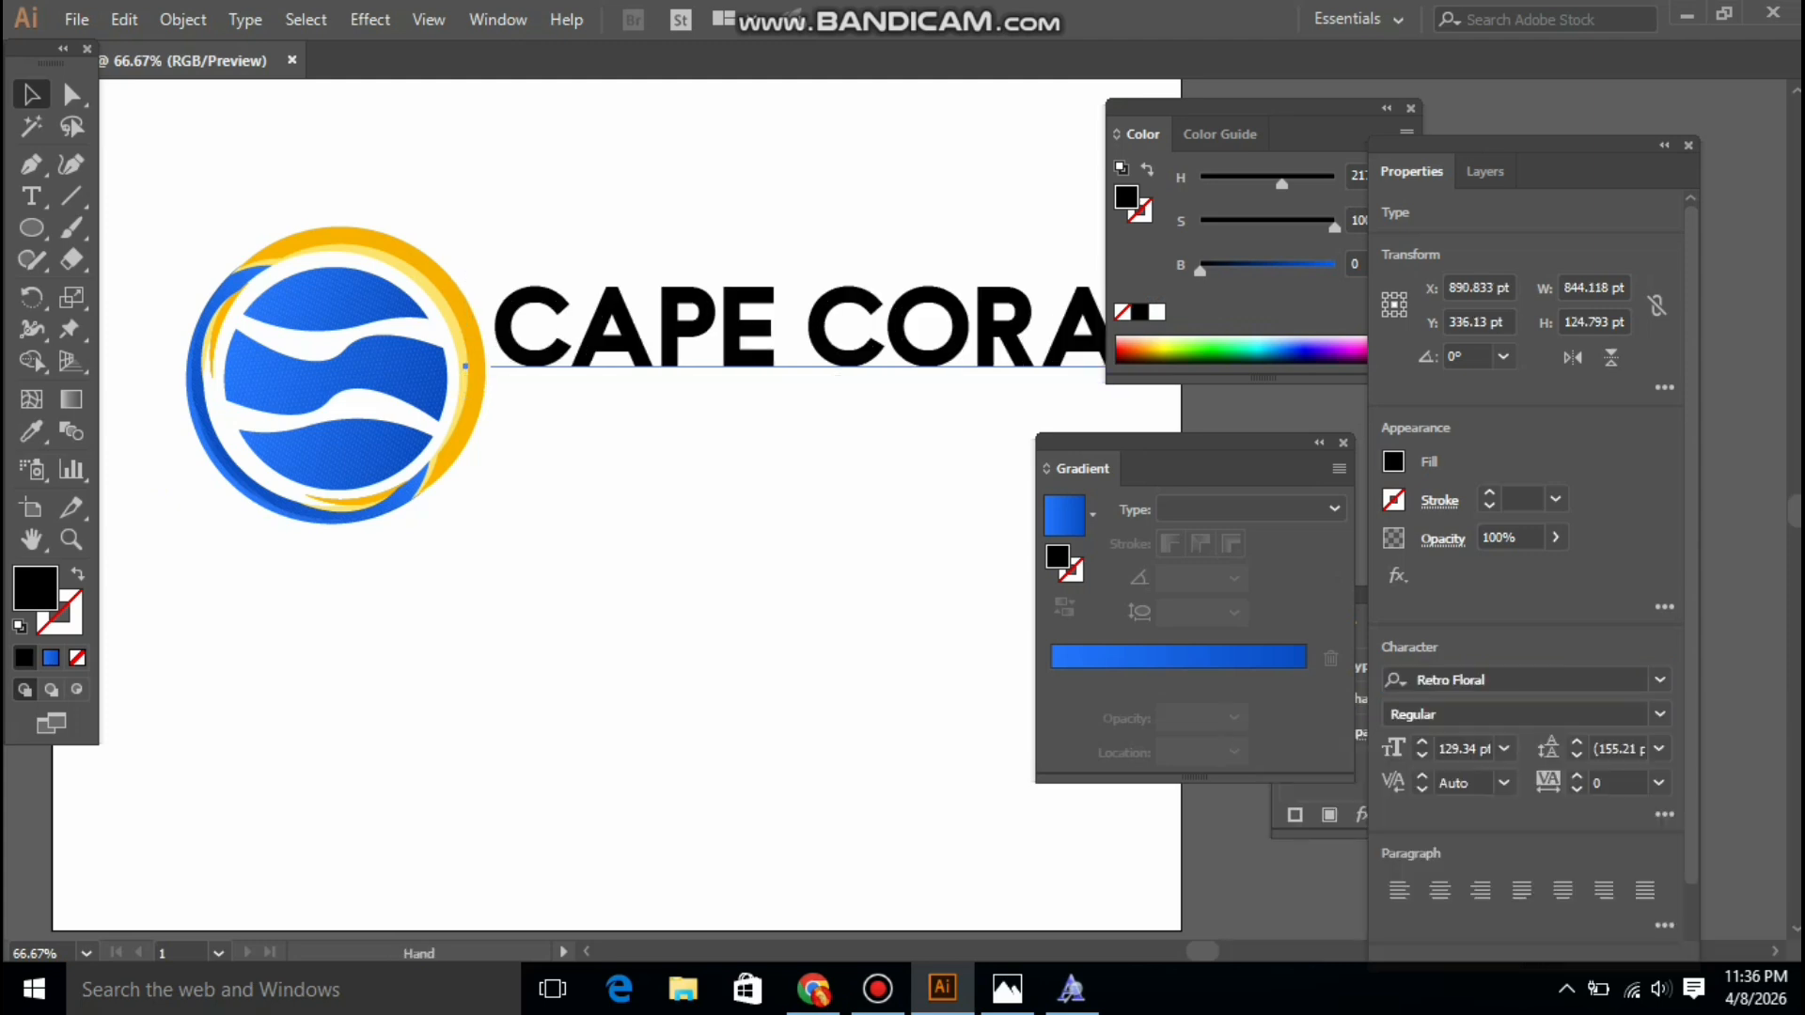
# Move the globe icon away from the CAPE CORAL text to about X 139 pt, Y 376 pt, and deselect it
pyautogui.moveTo(602, 470); pyautogui.dragTo(479, 459)
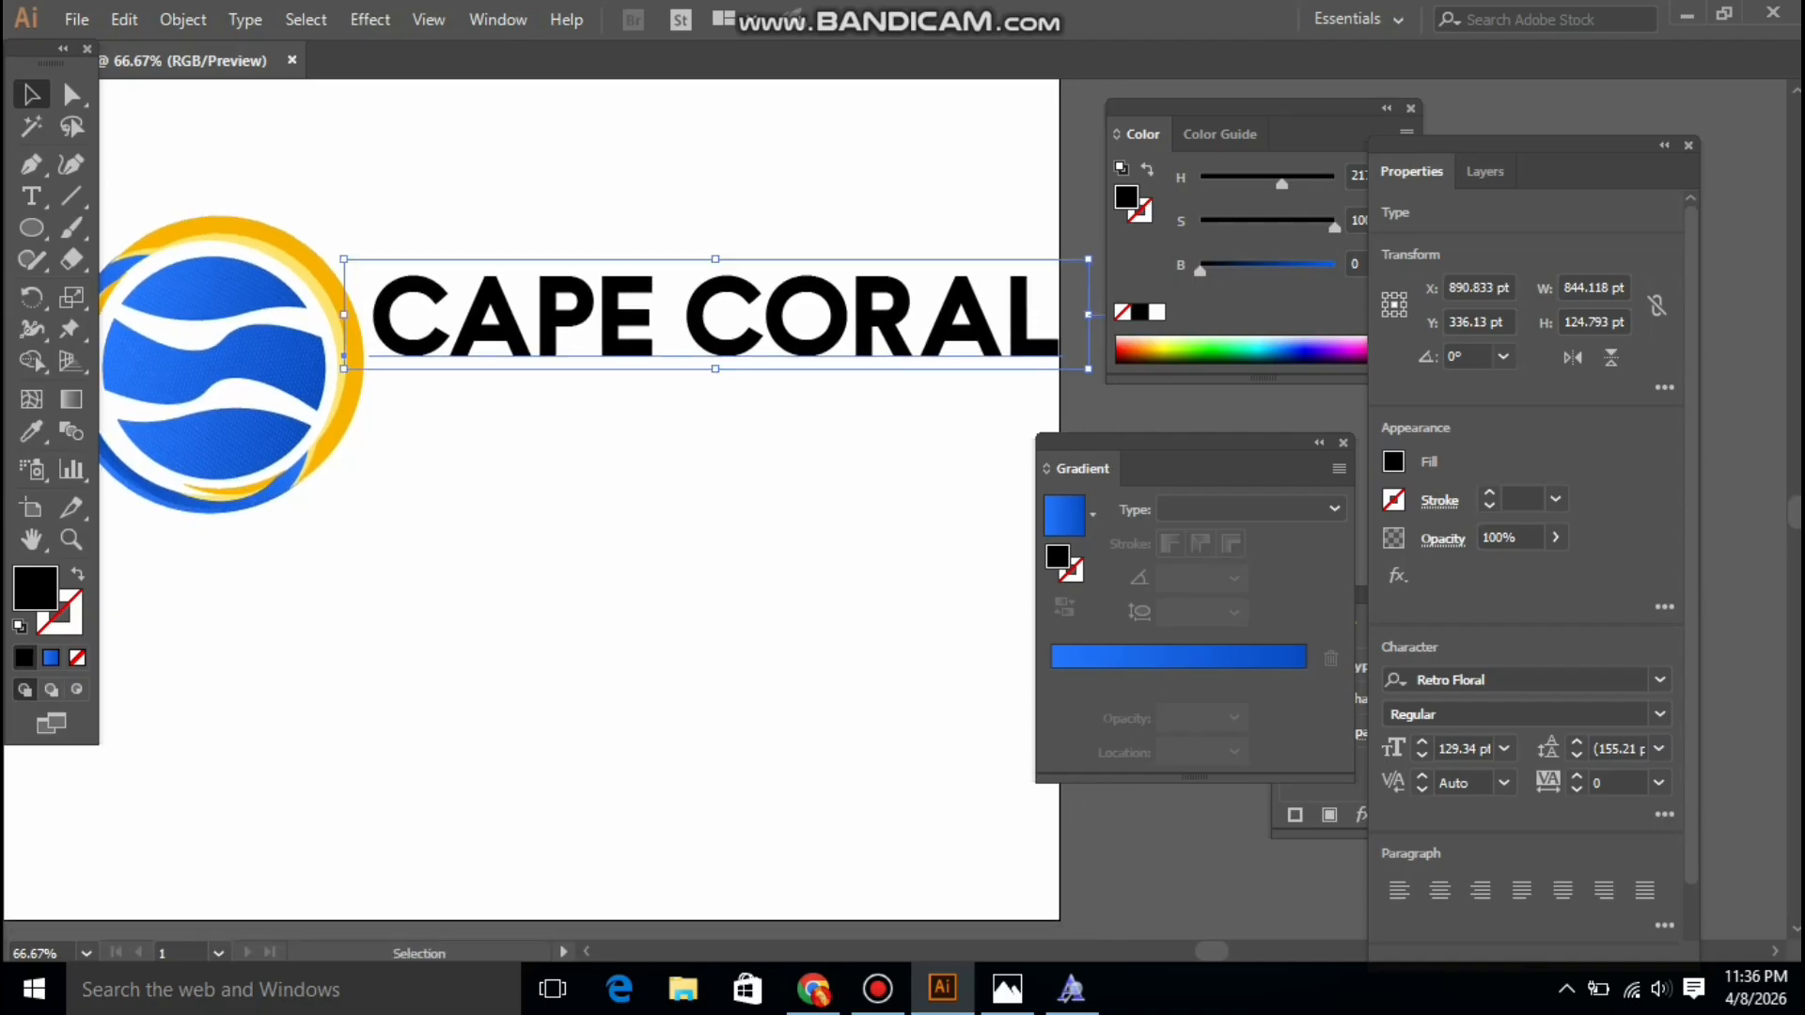
pyautogui.press('z')
pyautogui.hotkey('ctrl', '-')
pyautogui.hotkey('ctrl', '-')
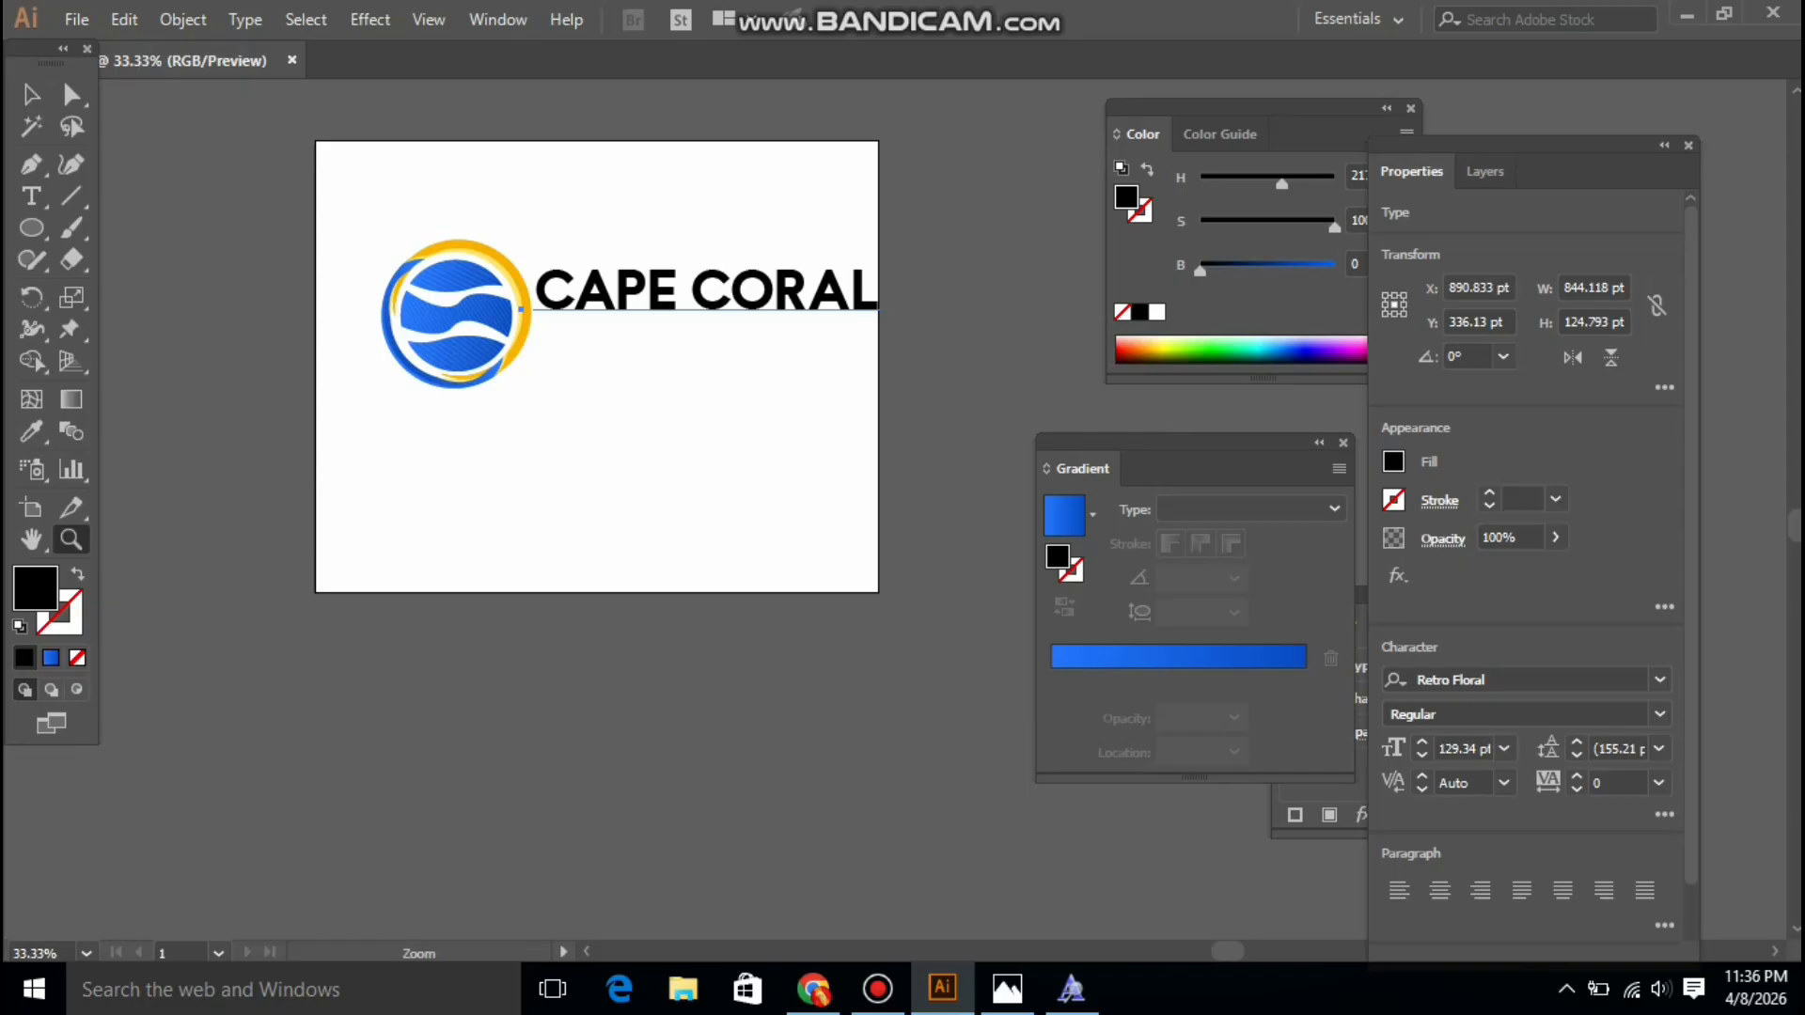
pyautogui.press('y')
pyautogui.press('v')
pyautogui.click(658, 291)
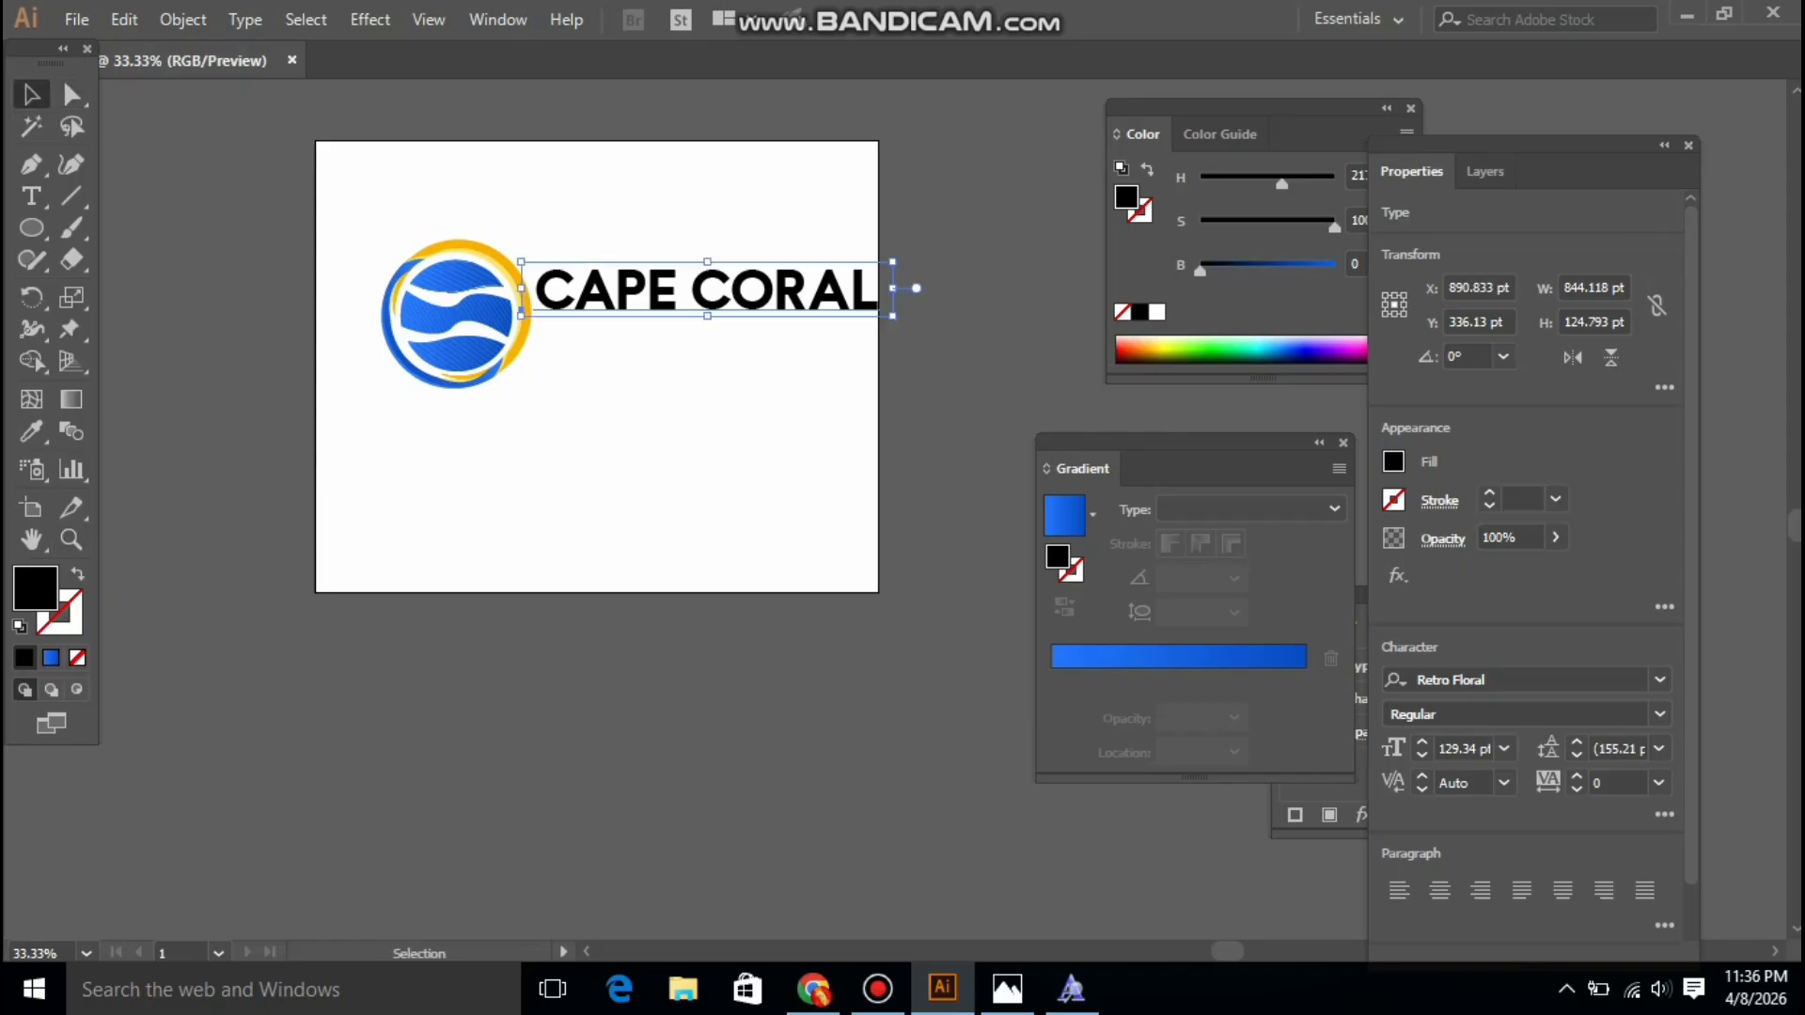
pyautogui.moveTo(361, 206); pyautogui.dragTo(517, 393)
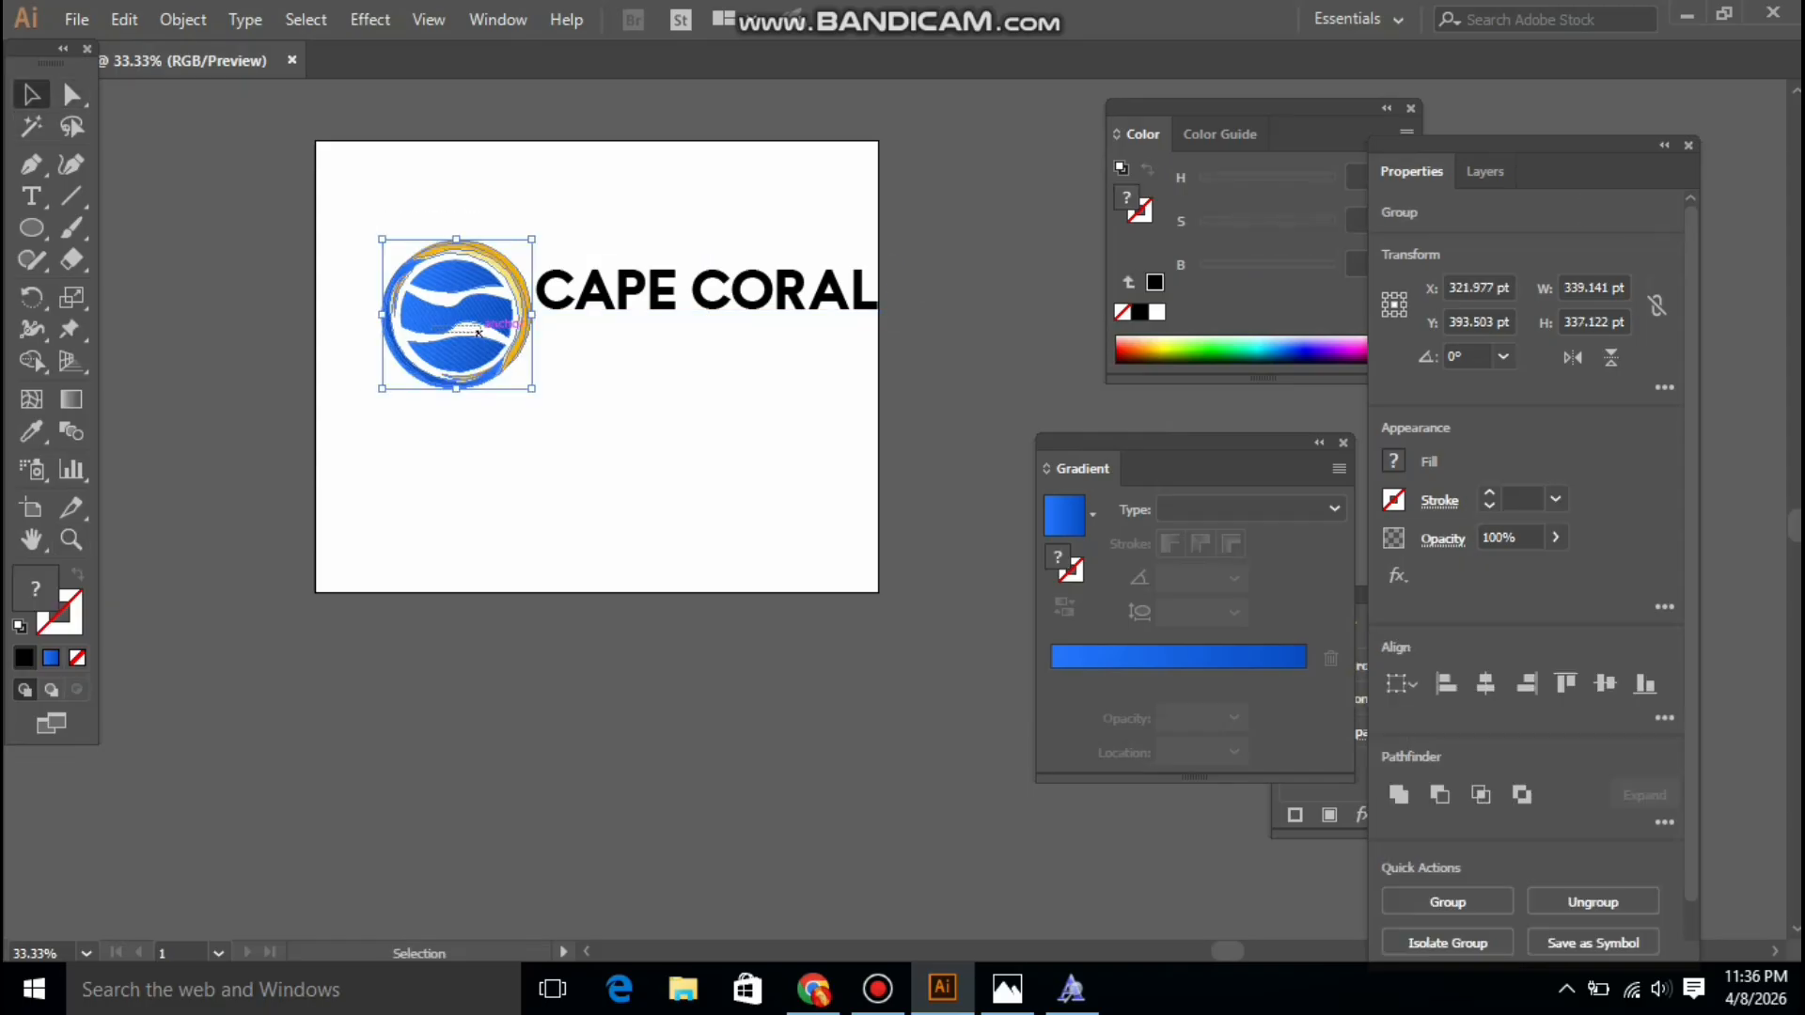
pyautogui.moveTo(456, 319); pyautogui.dragTo(376, 311)
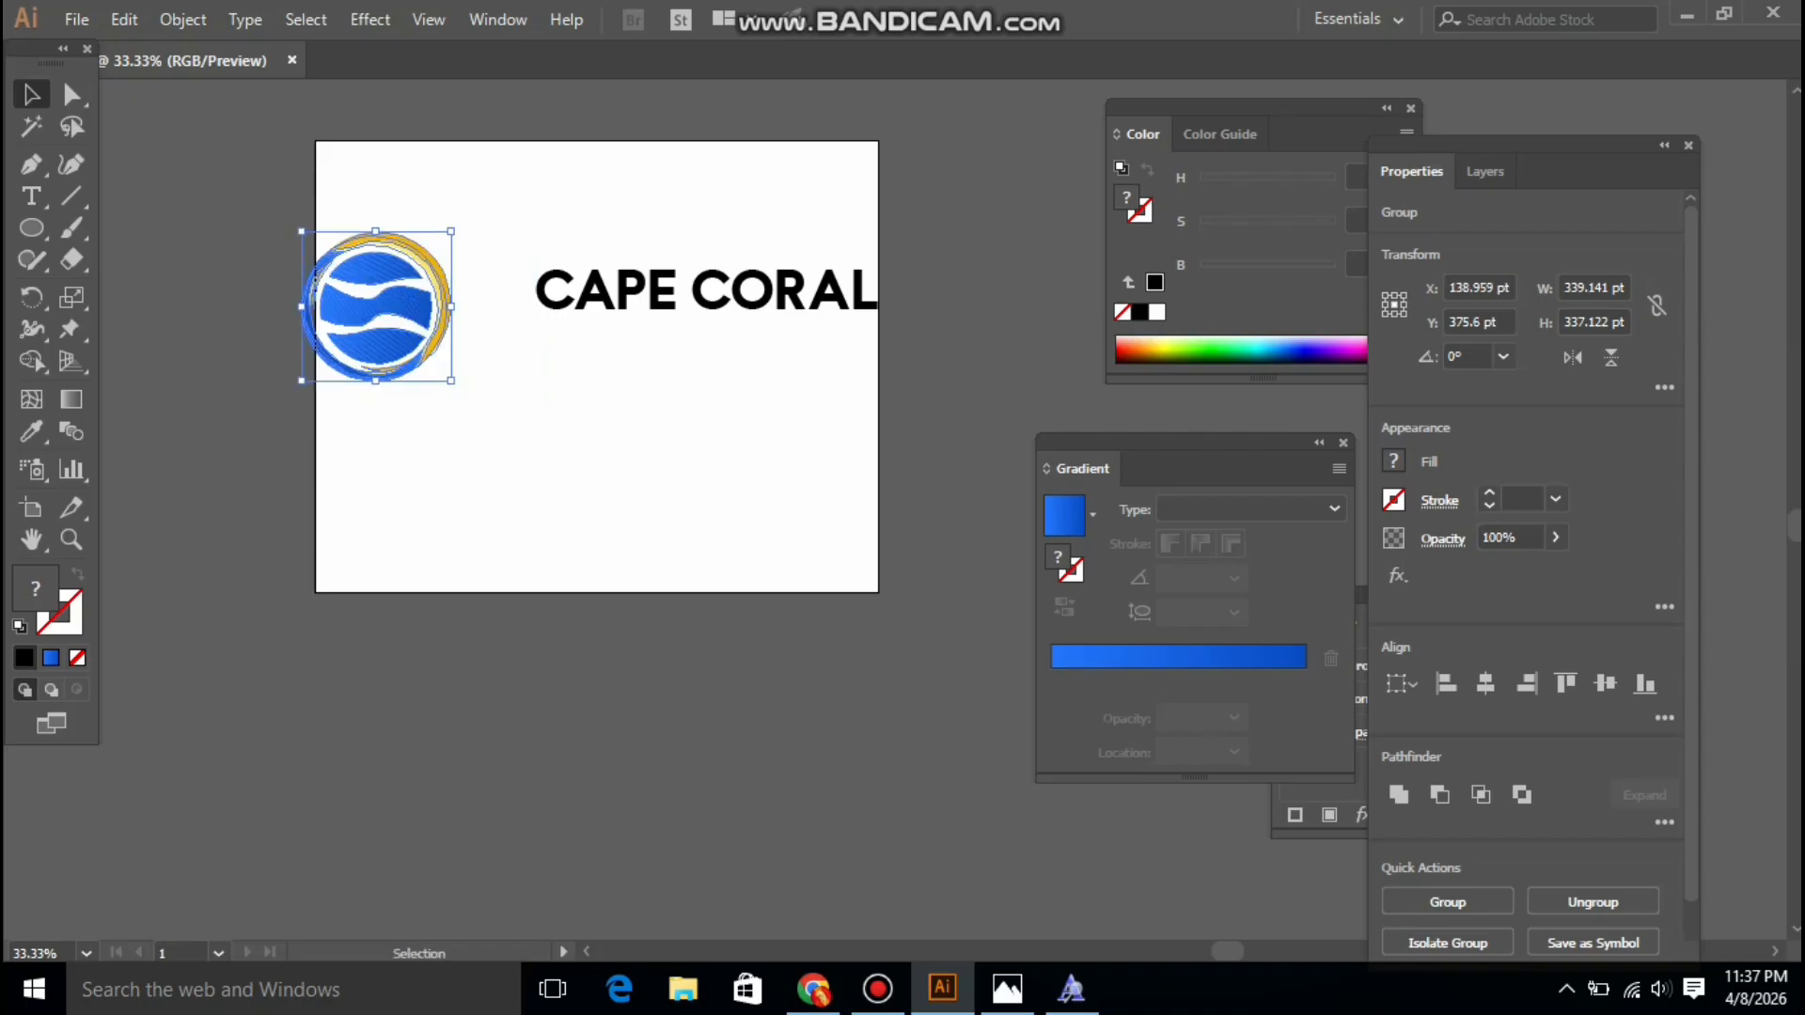
pyautogui.hotkey('ctrl', 'shift', 'a')
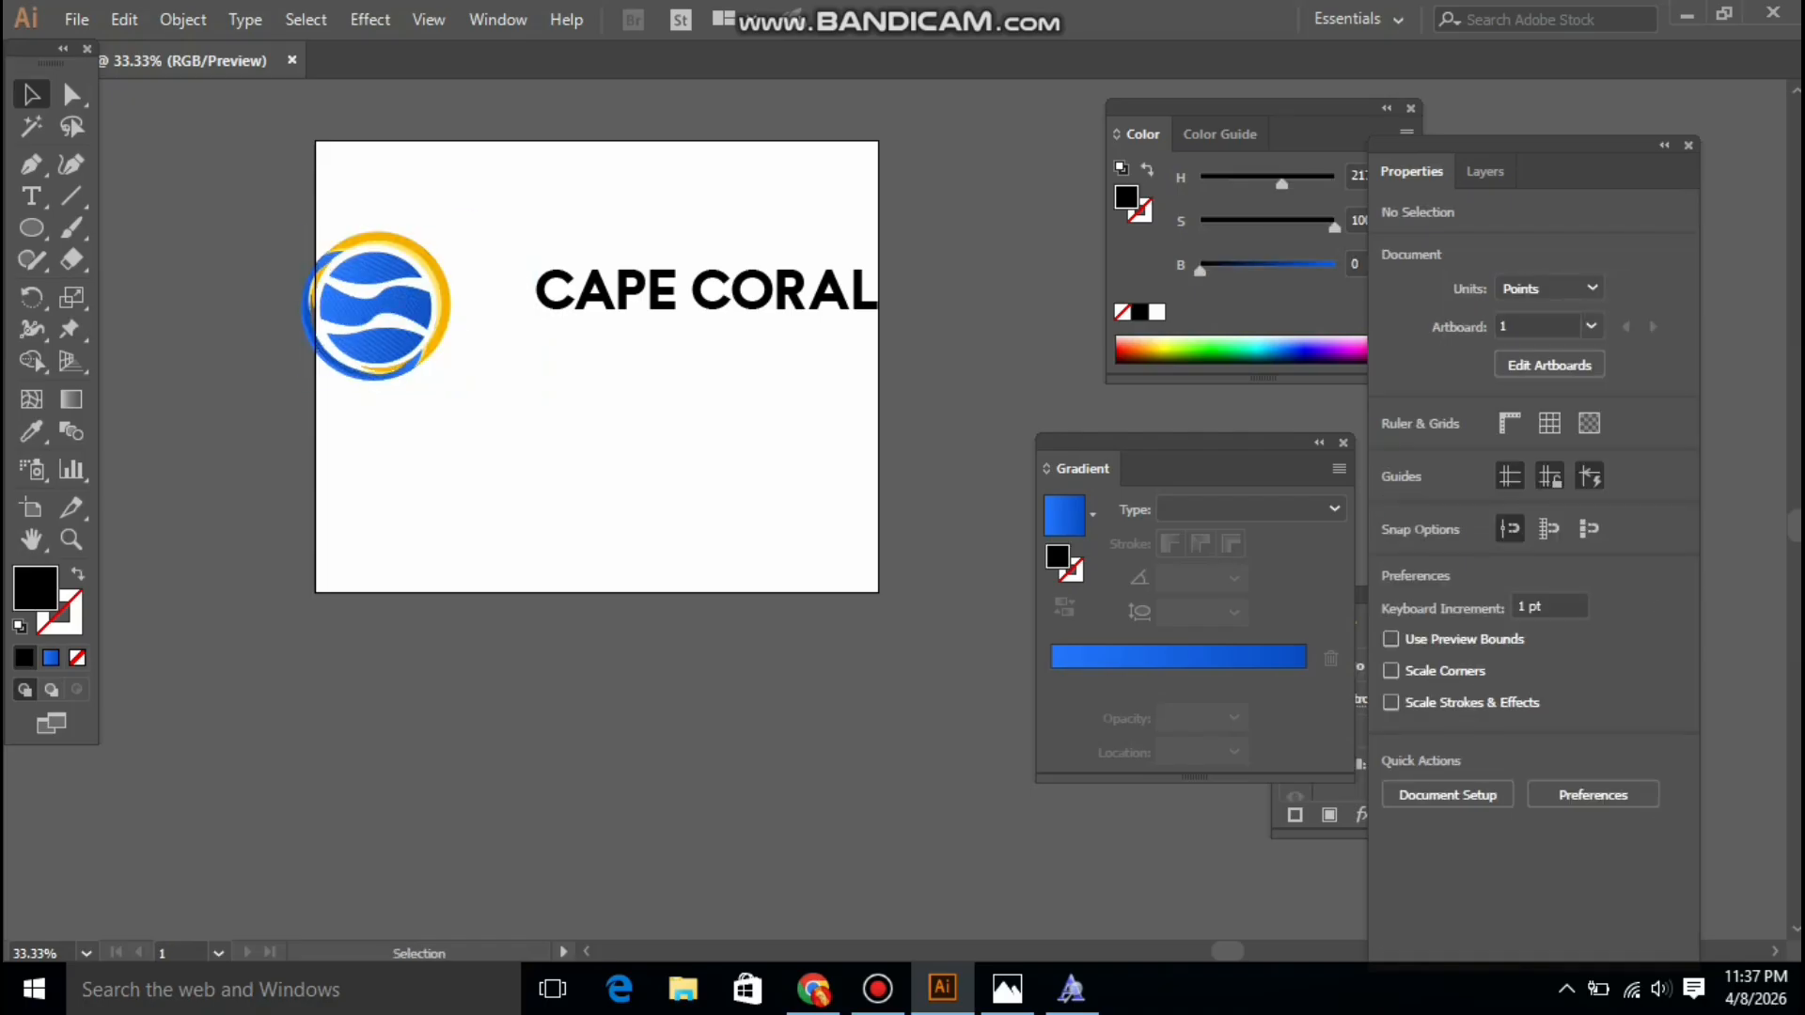
pyautogui.press('z')
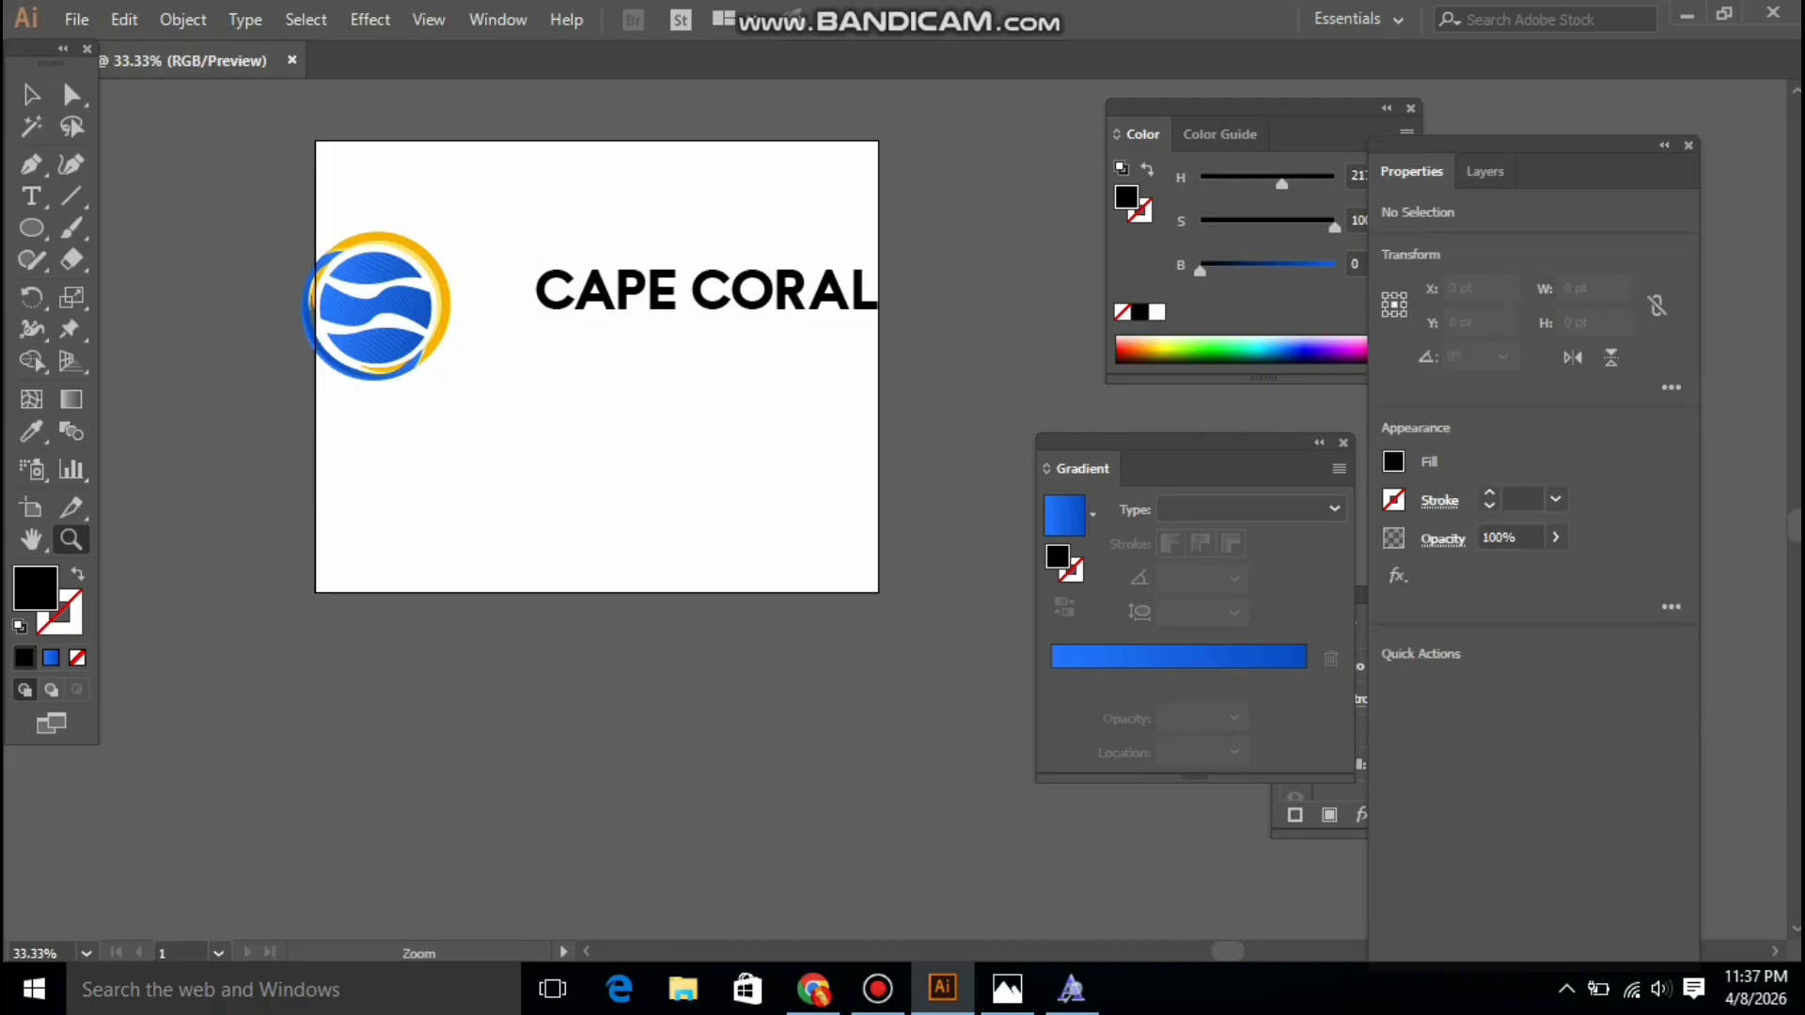
pyautogui.hotkey('ctrl', '=')
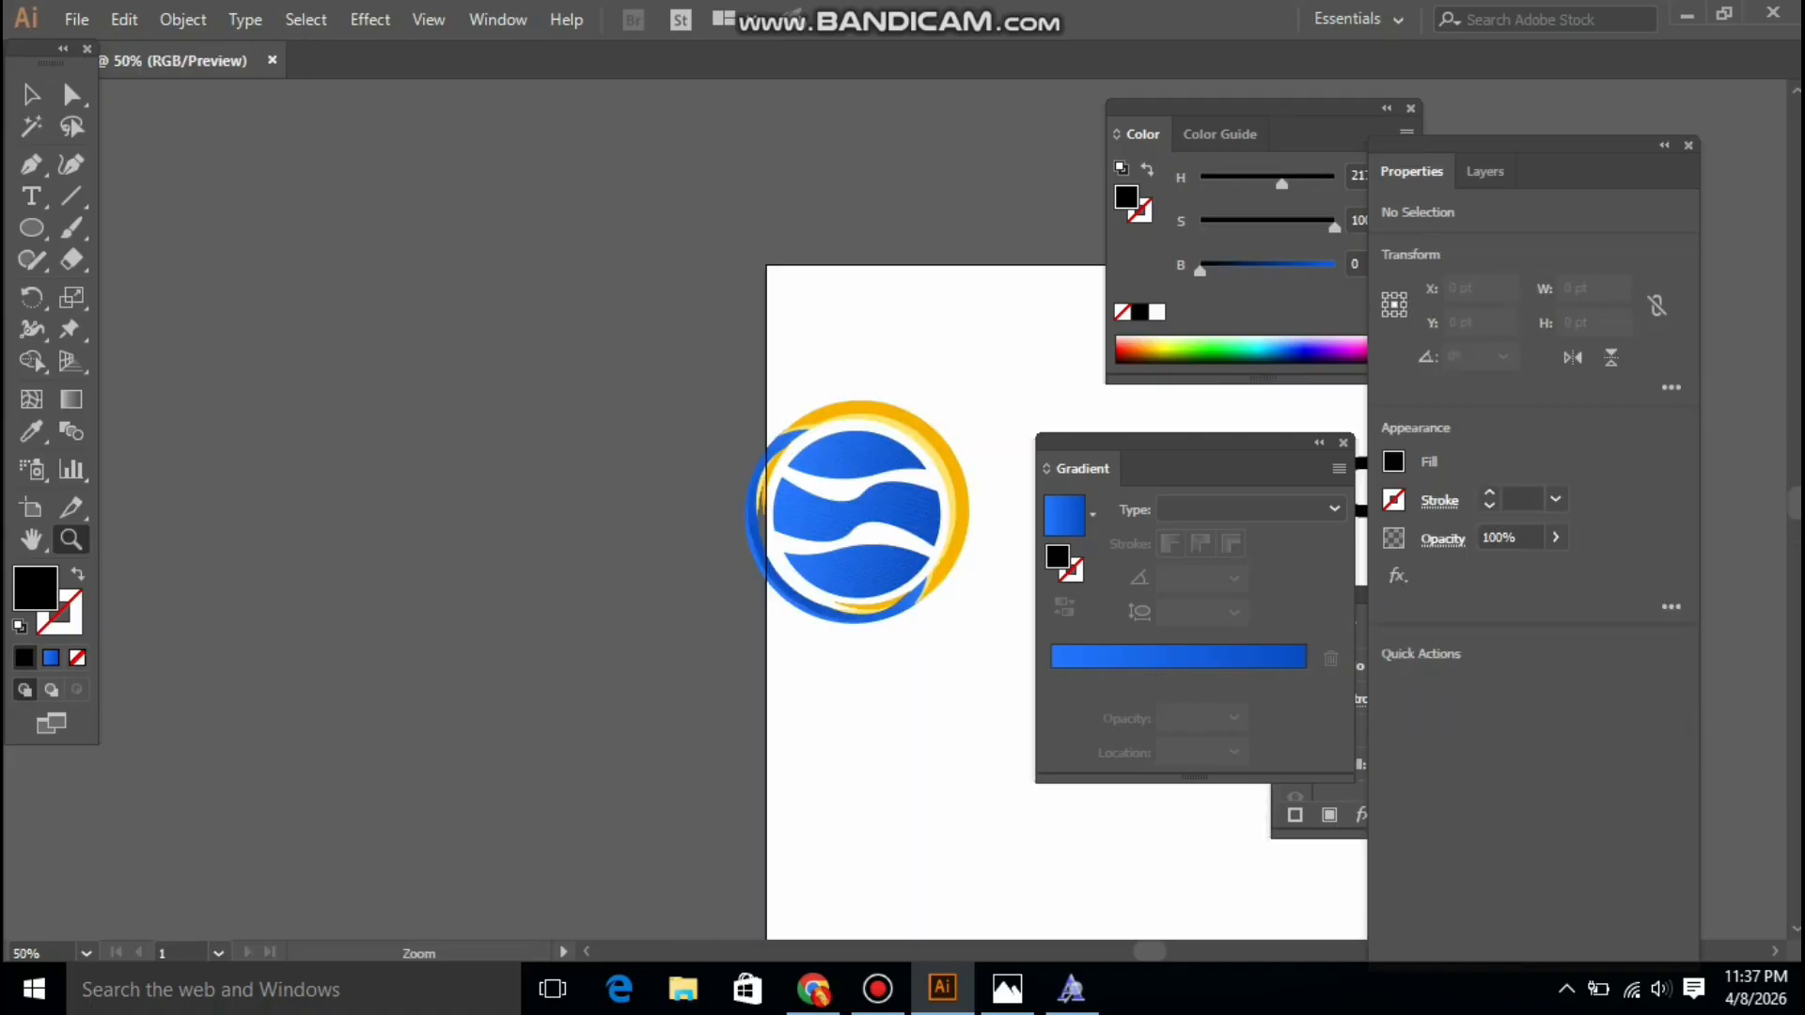
pyautogui.hotkey('ctrl', '=')
pyautogui.moveTo(846, 517); pyautogui.dragTo(329, 433)
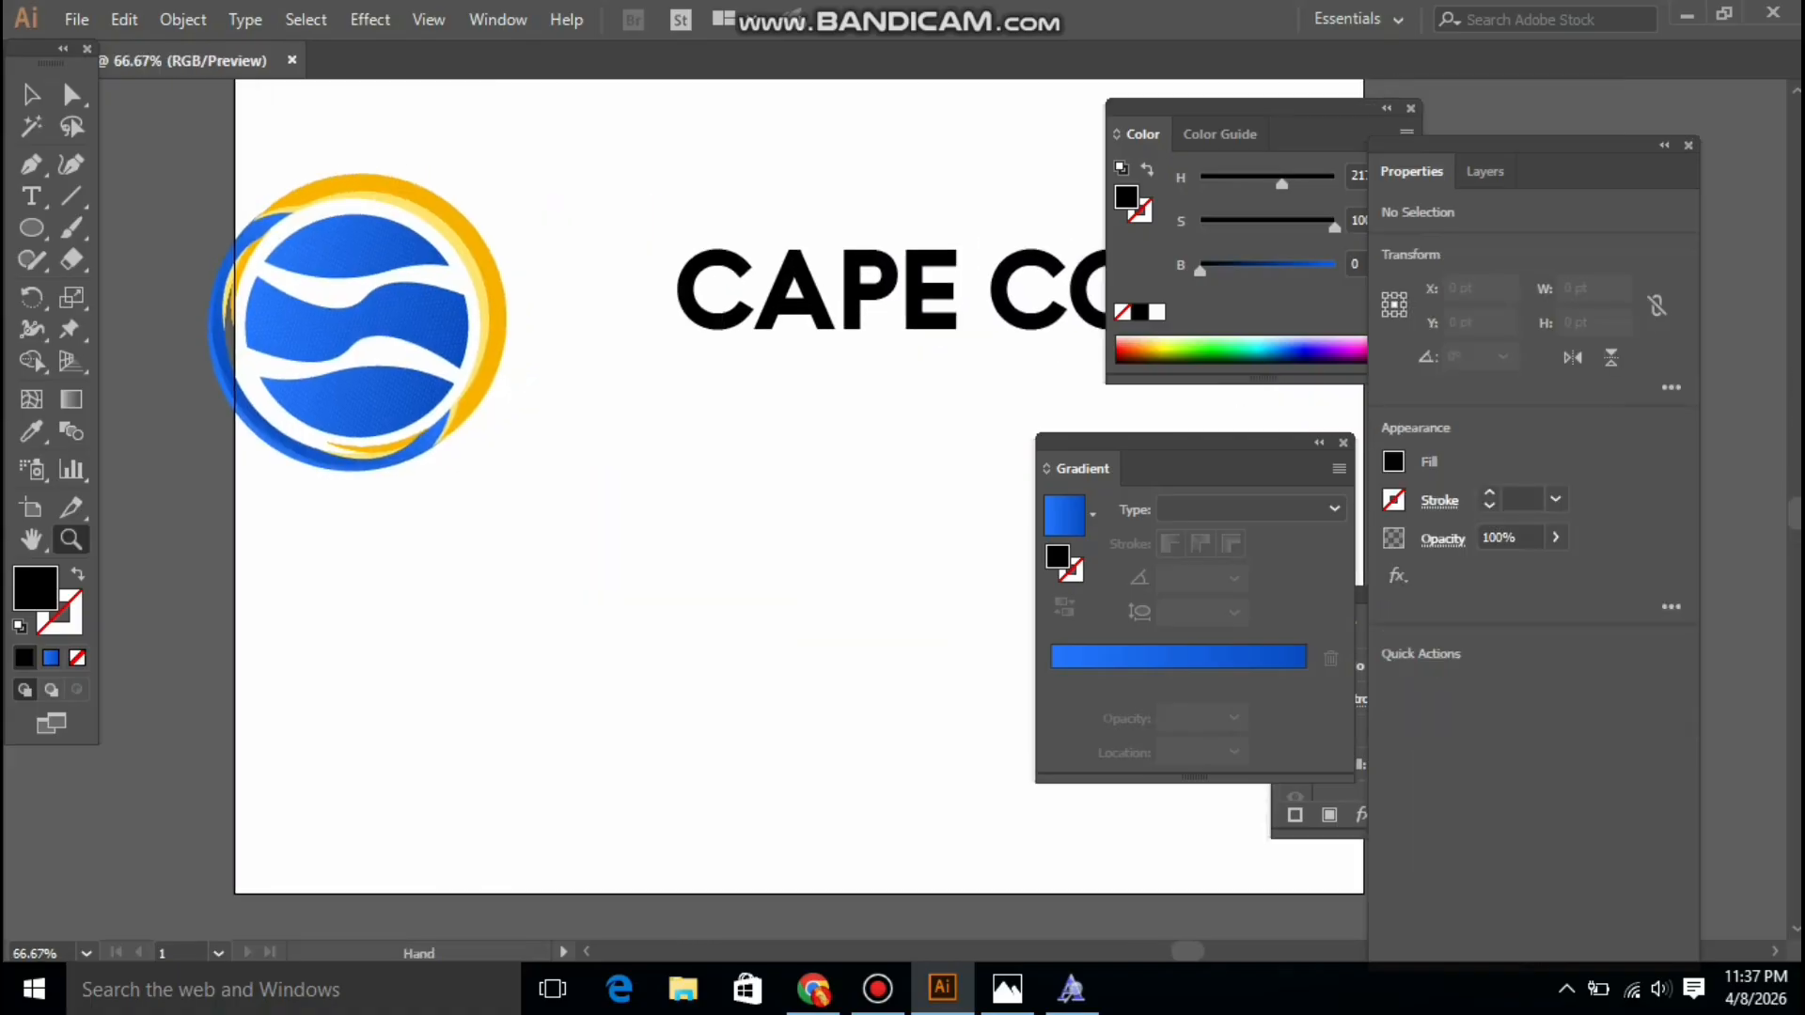
pyautogui.press('space')
pyautogui.hotkey('ctrl', '-')
pyautogui.hotkey('ctrl', '-')
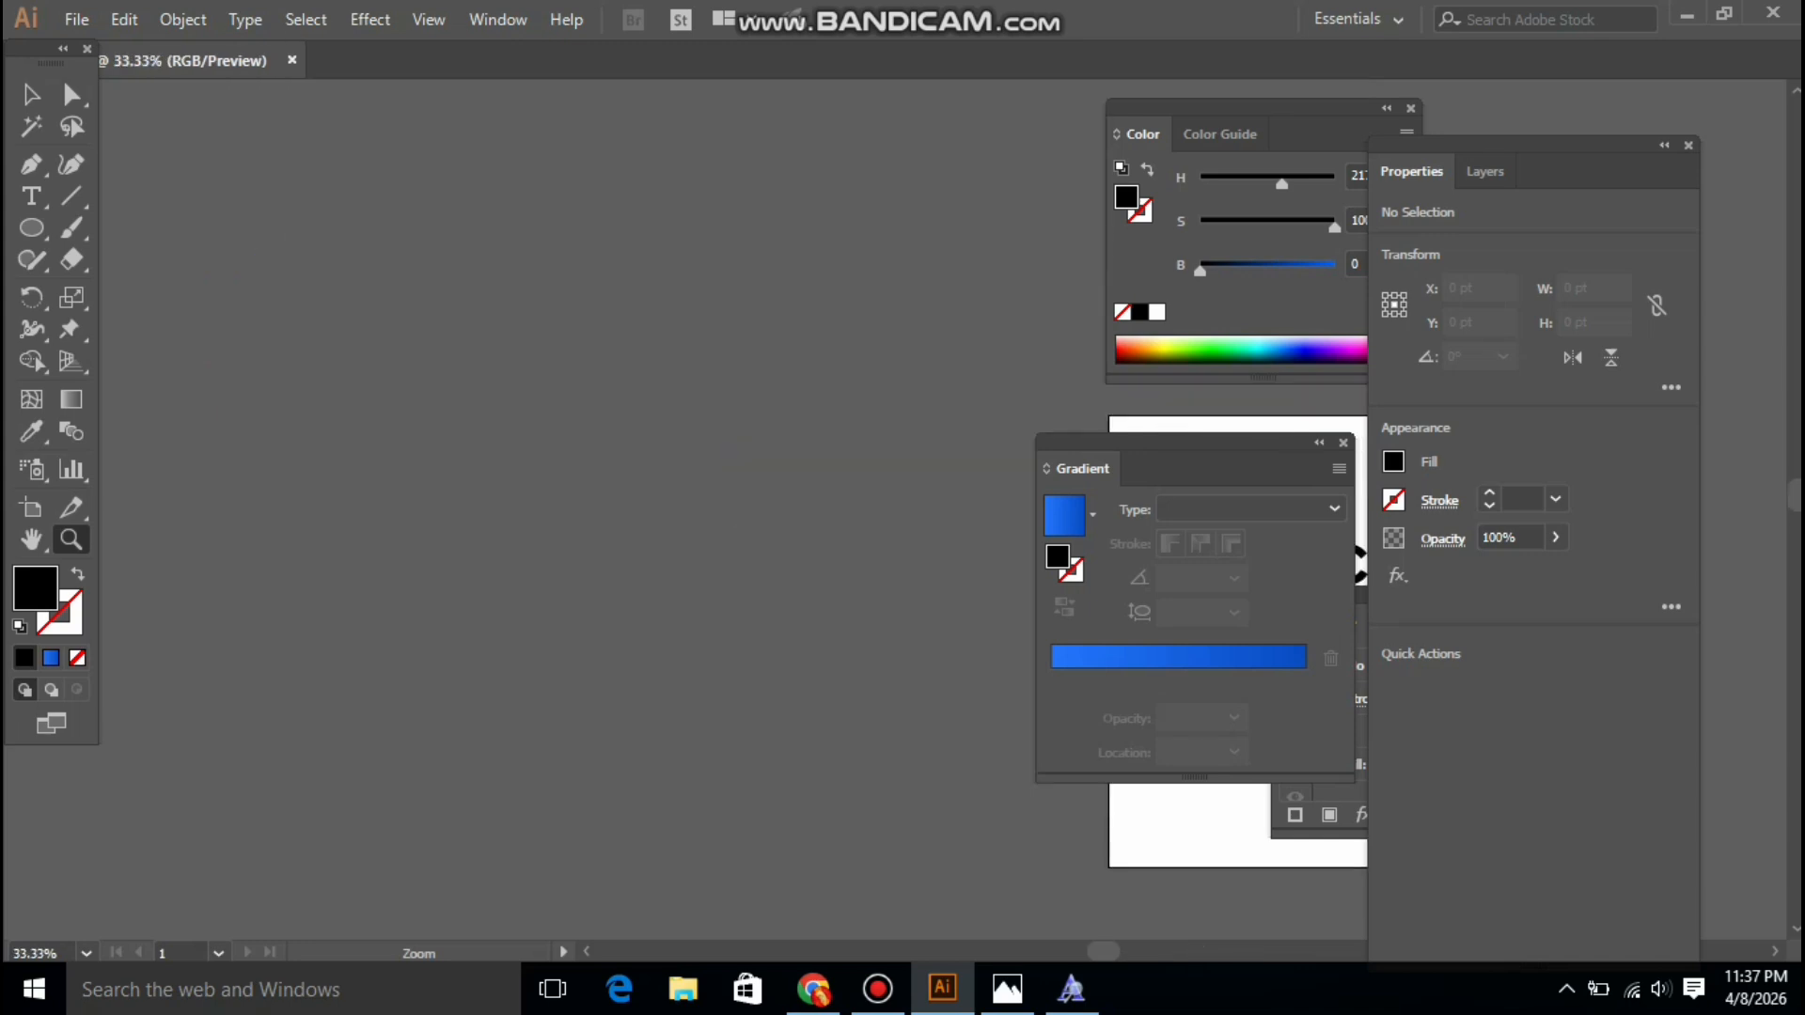
pyautogui.hscroll(6, 620, 442)
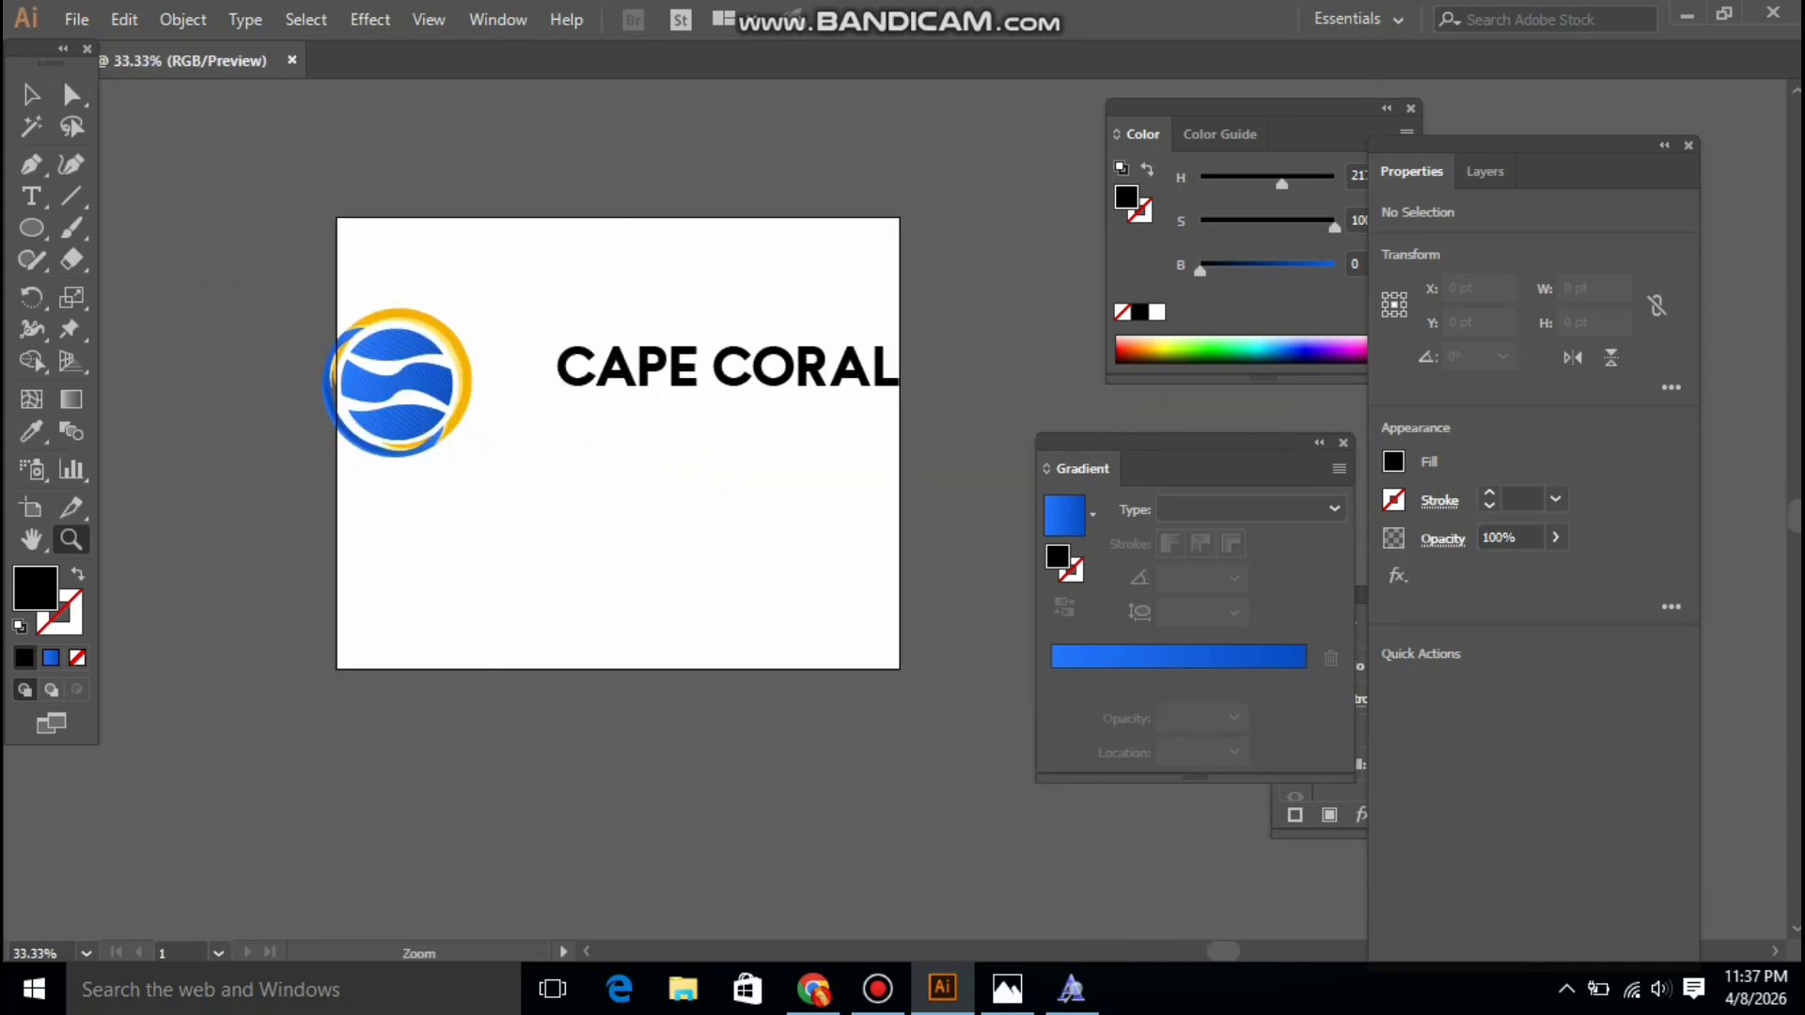
# Move the globe icon to about X 280 pt, Y 508 pt, slightly lower than the CAPE CORAL text, and ungroup it
pyautogui.press('v')
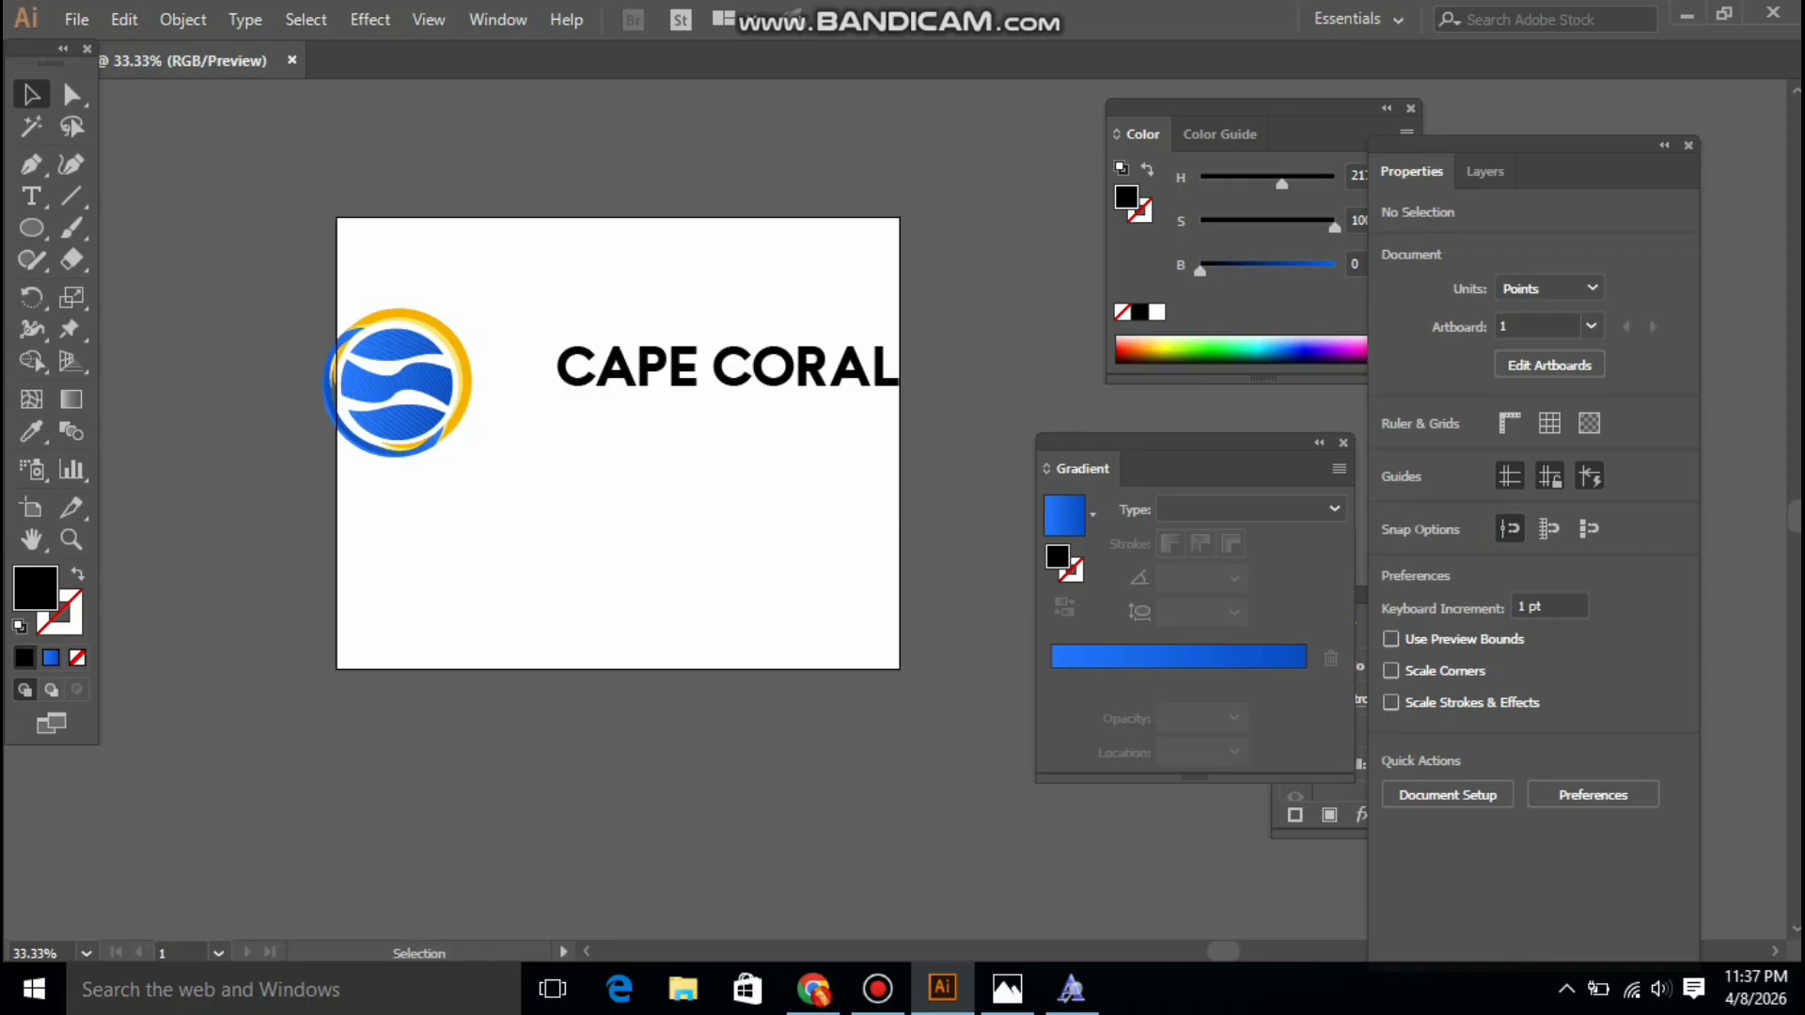
pyautogui.moveTo(395, 386); pyautogui.dragTo(458, 445)
pyautogui.rightClick(458, 444)
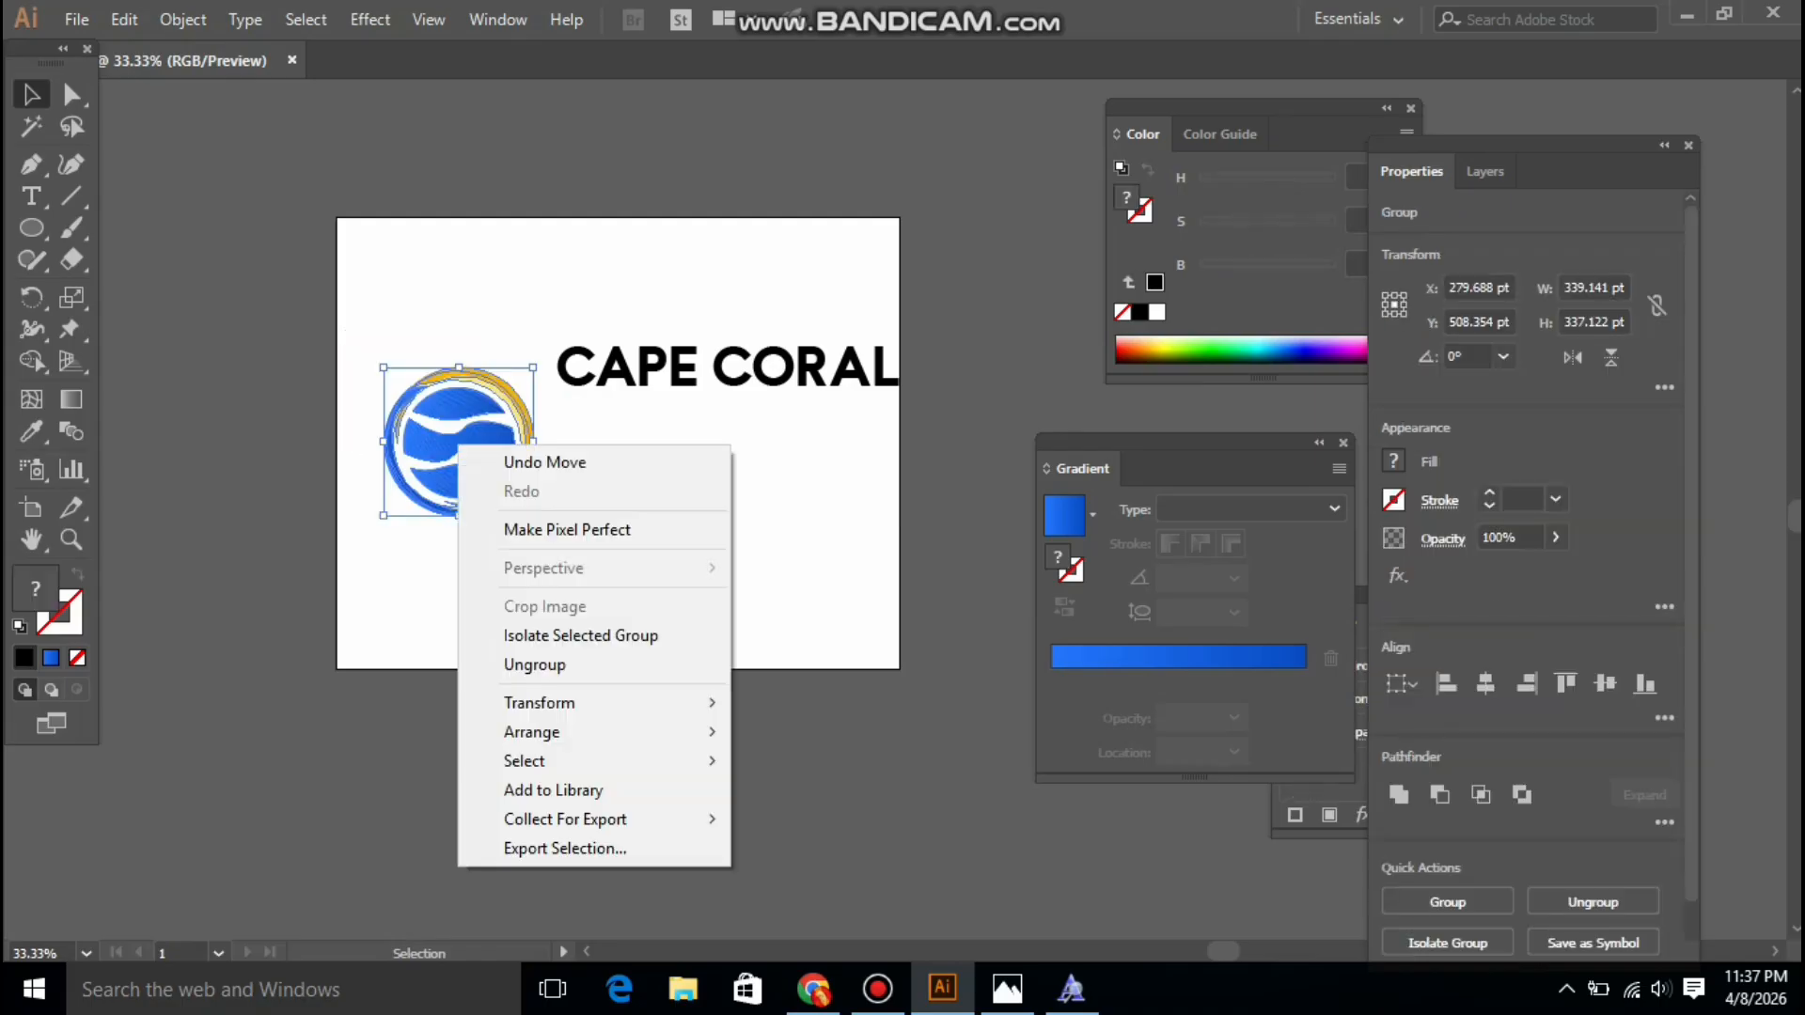
pyautogui.click(534, 664)
pyautogui.click(534, 664)
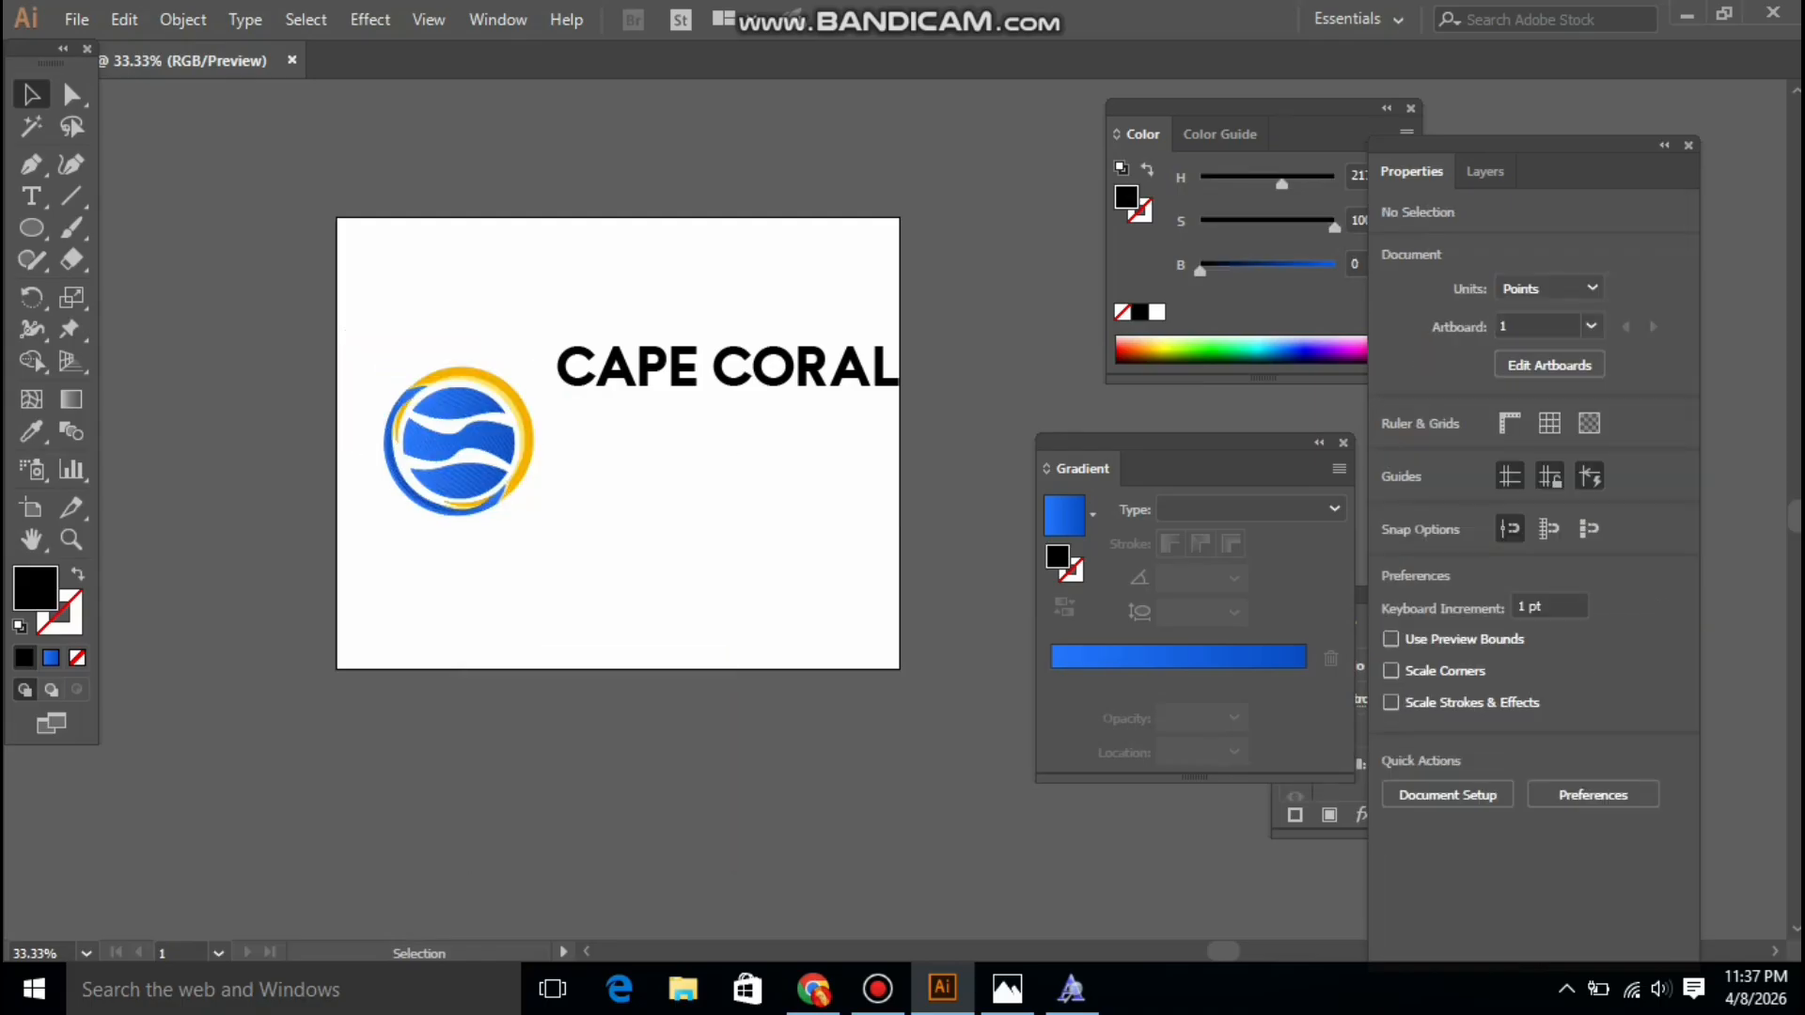
pyautogui.moveTo(367, 327); pyautogui.dragTo(513, 564)
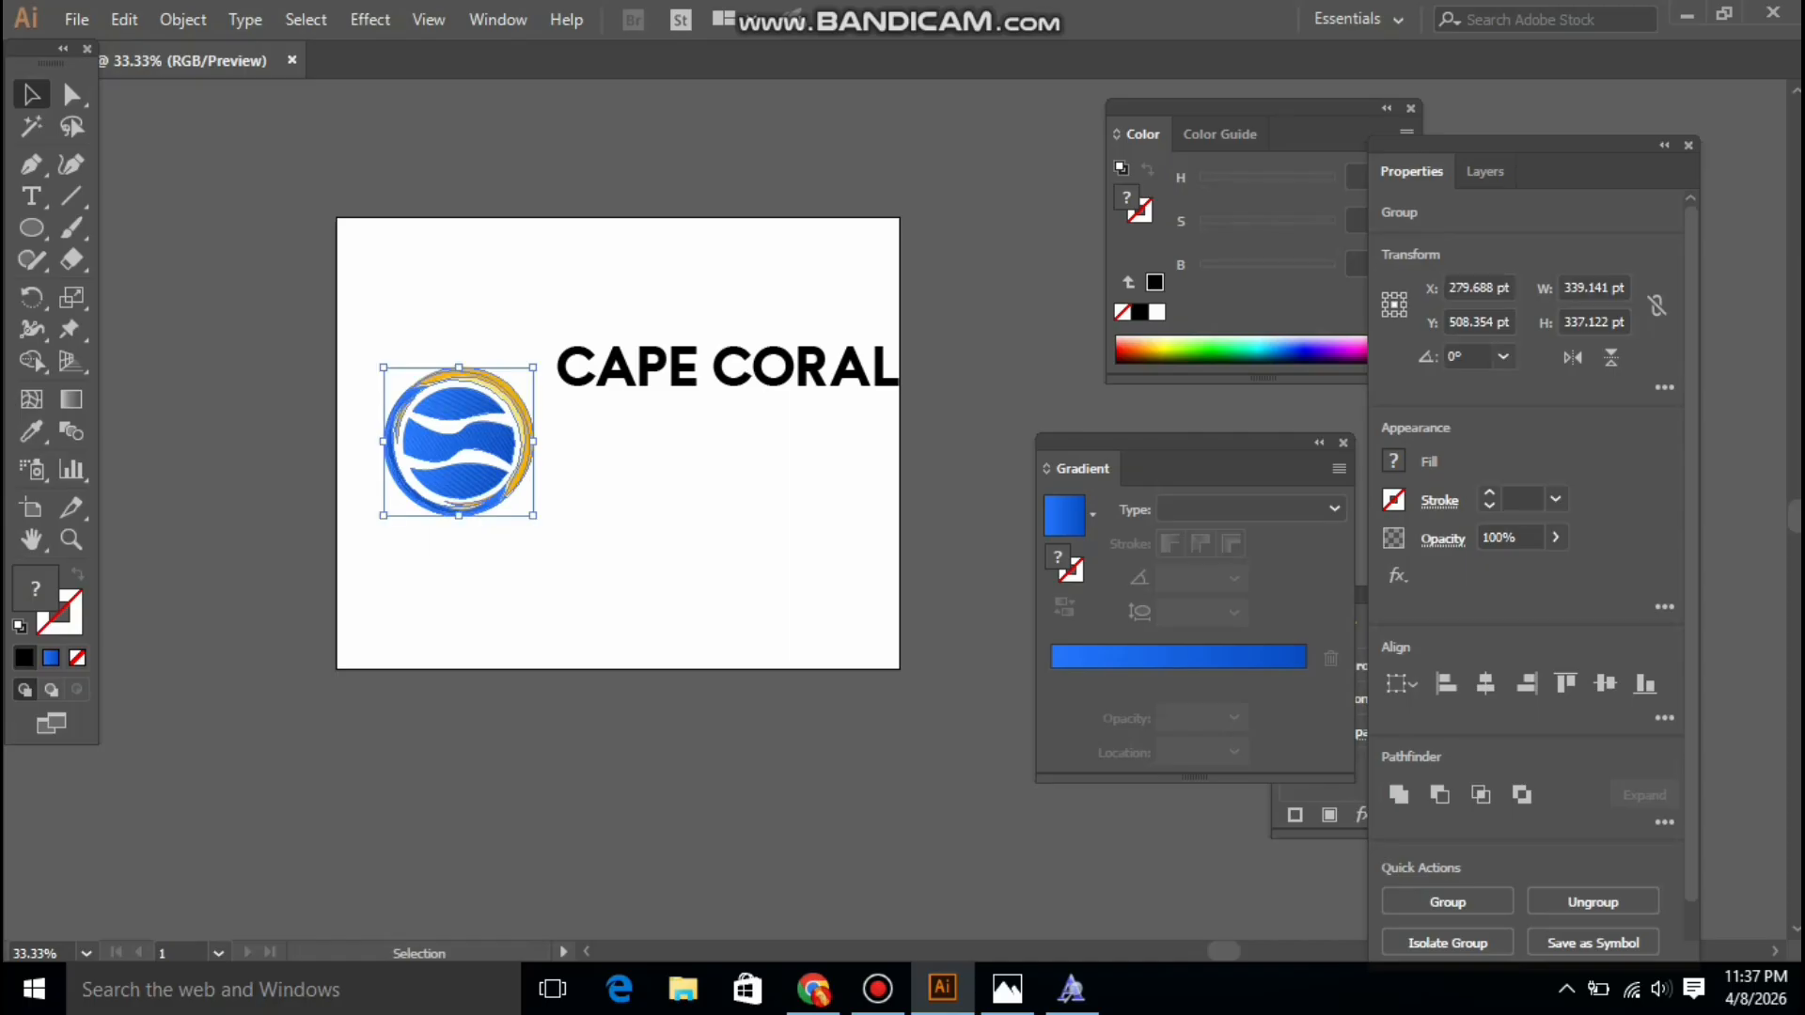
pyautogui.click(124, 19)
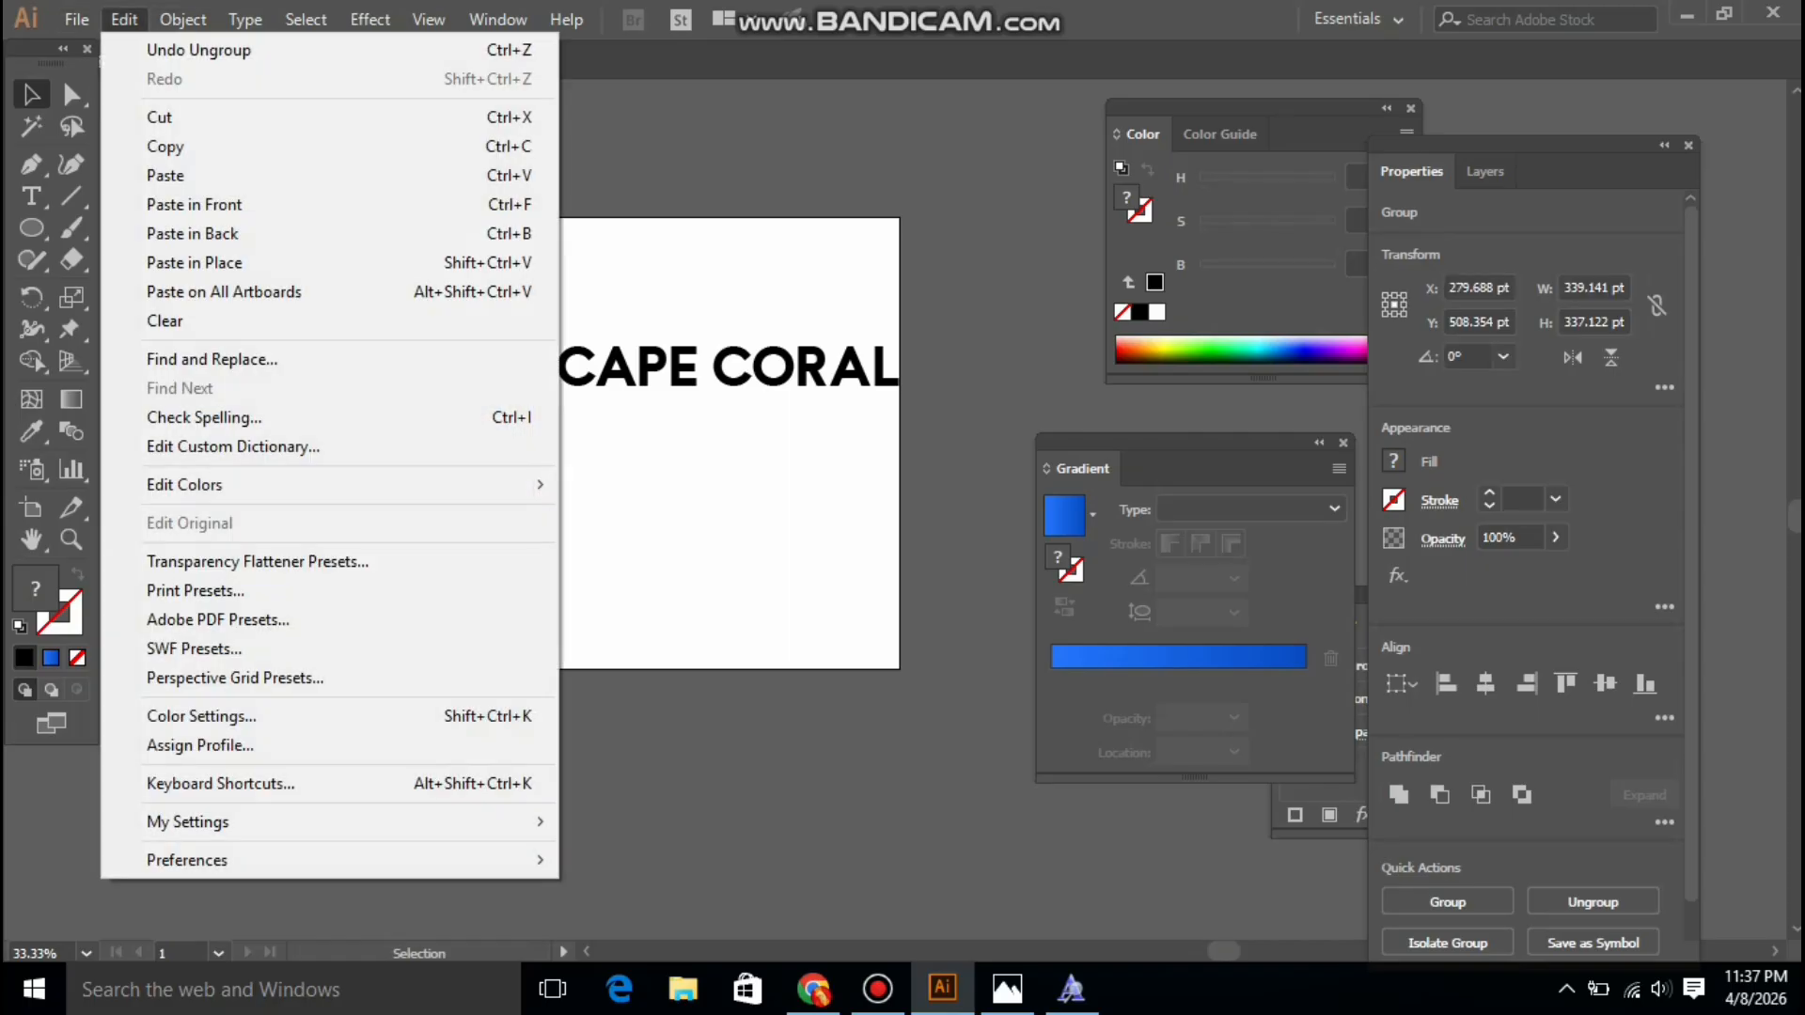
pyautogui.moveTo(183, 18)
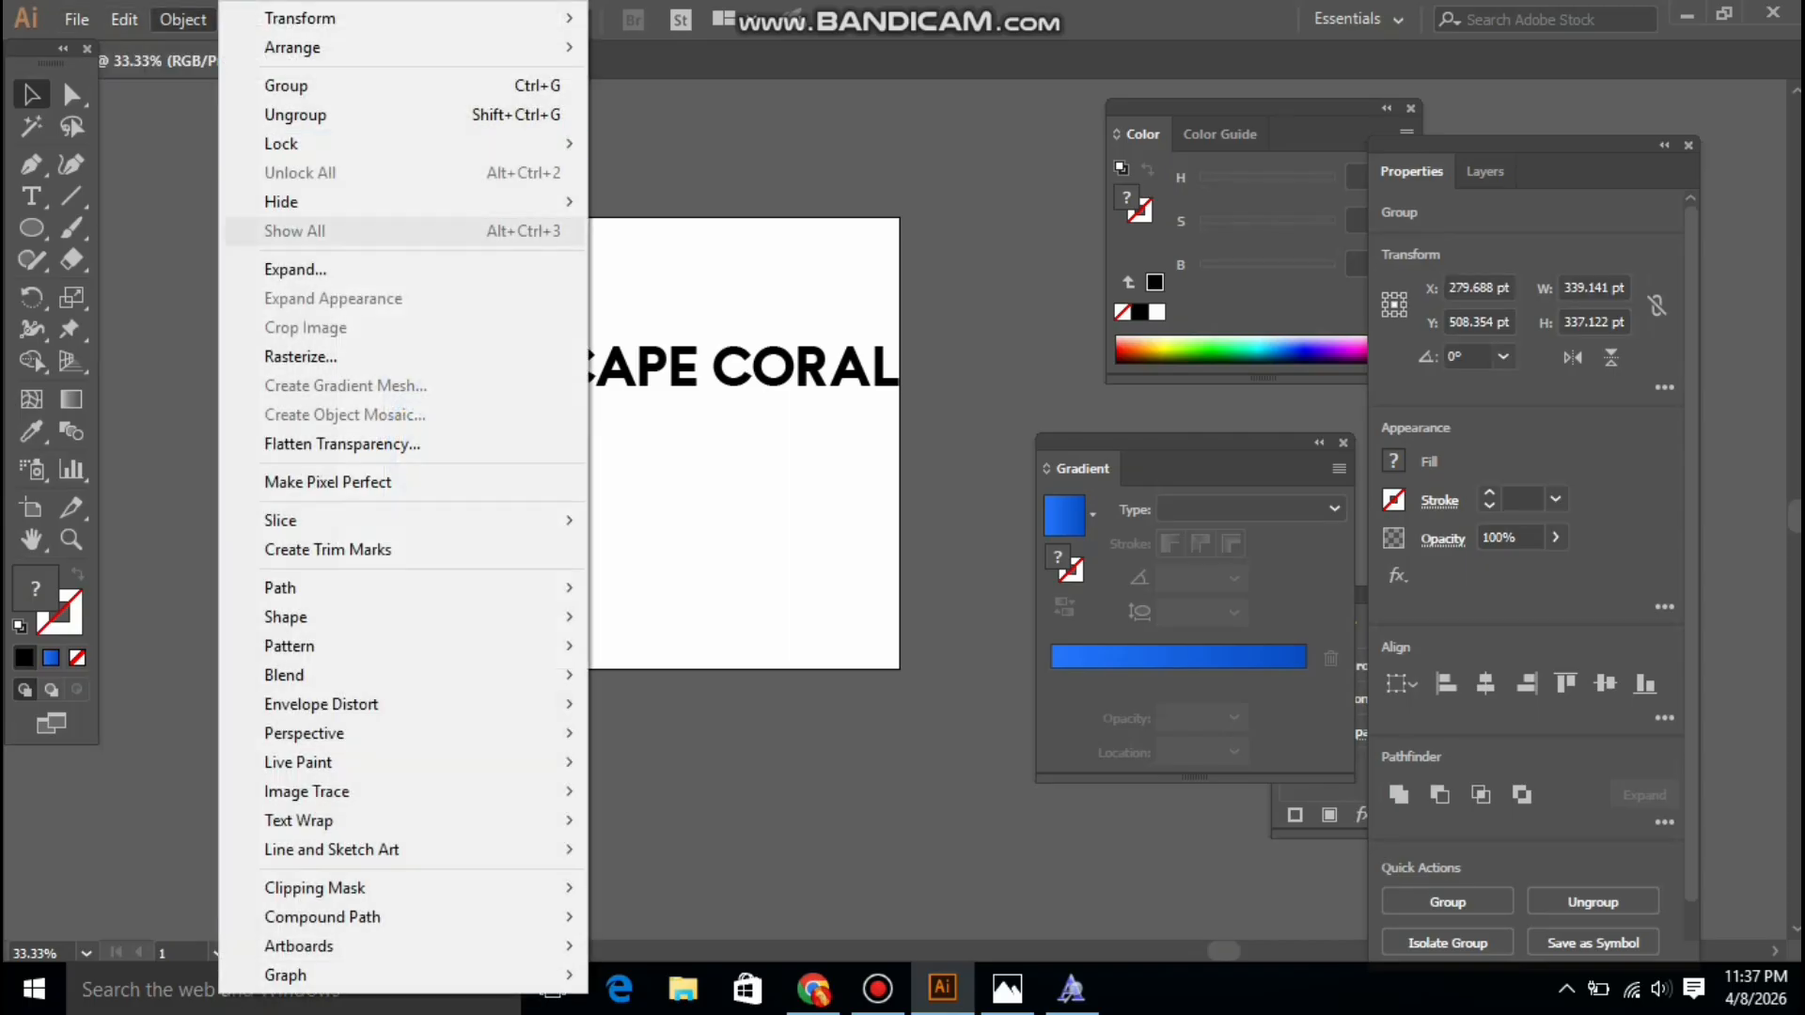
pyautogui.click(296, 269)
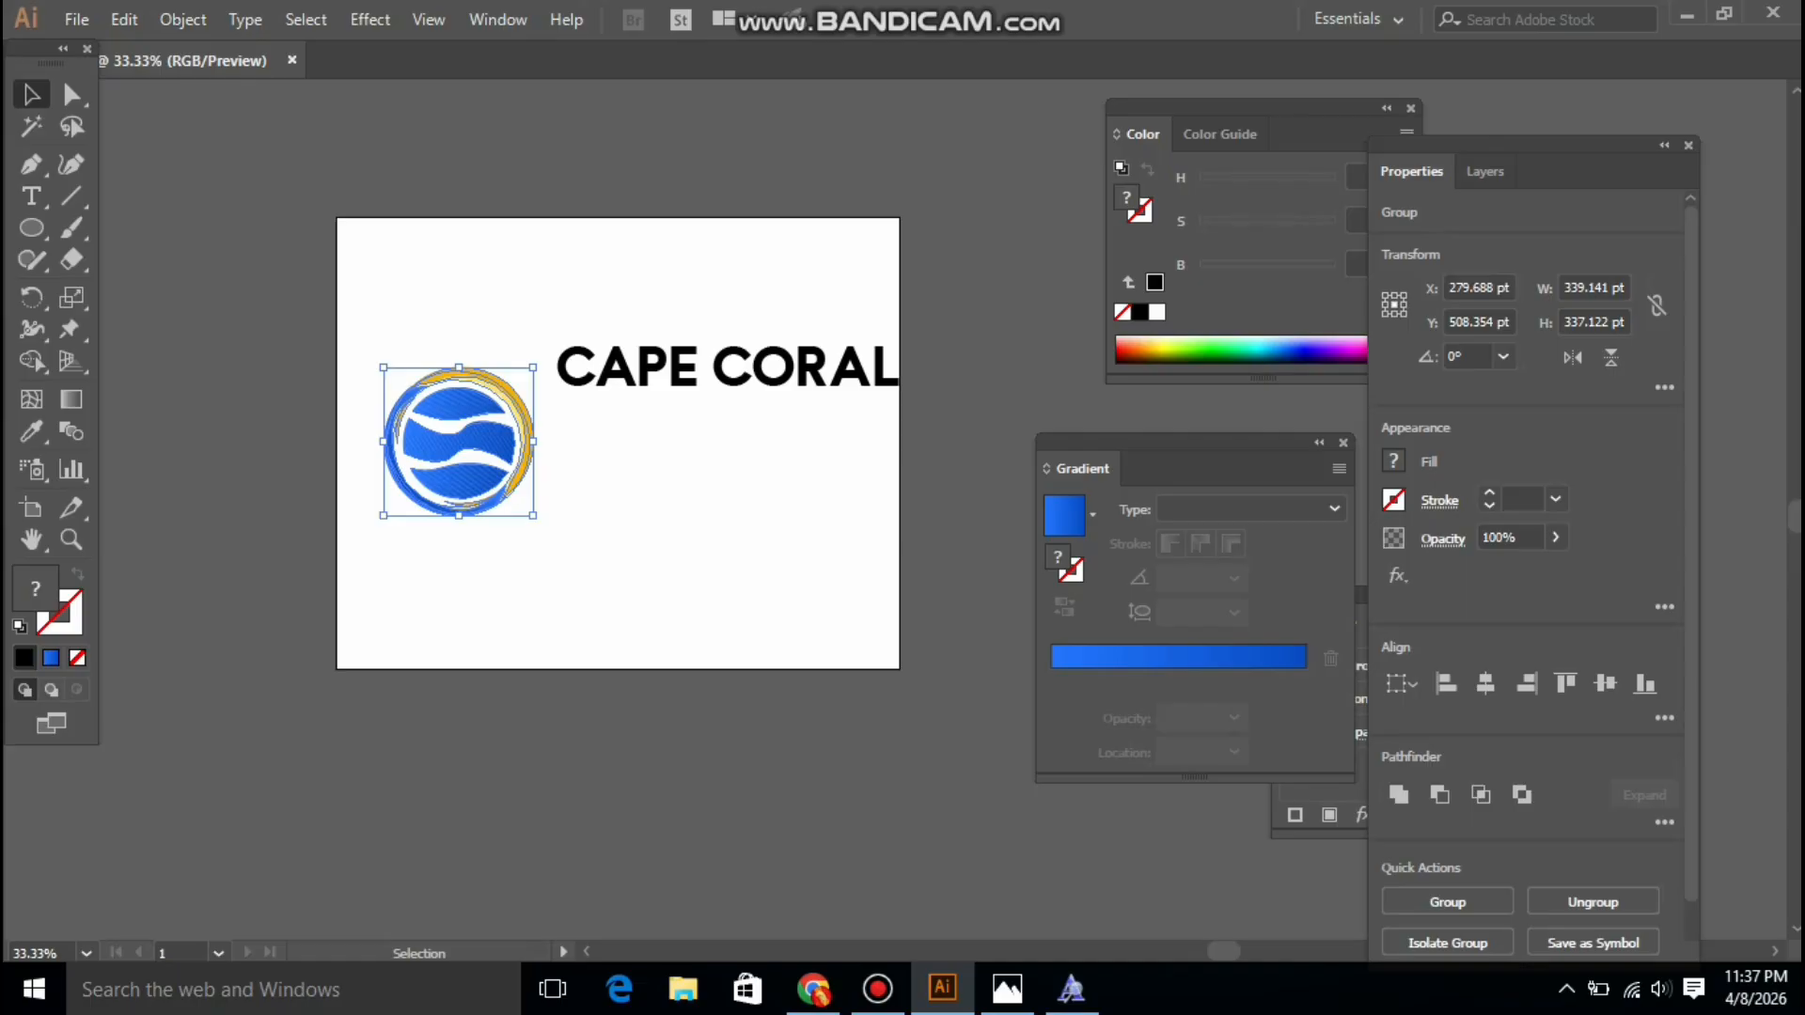
pyautogui.hotkey('ctrl', 'shift', 'a')
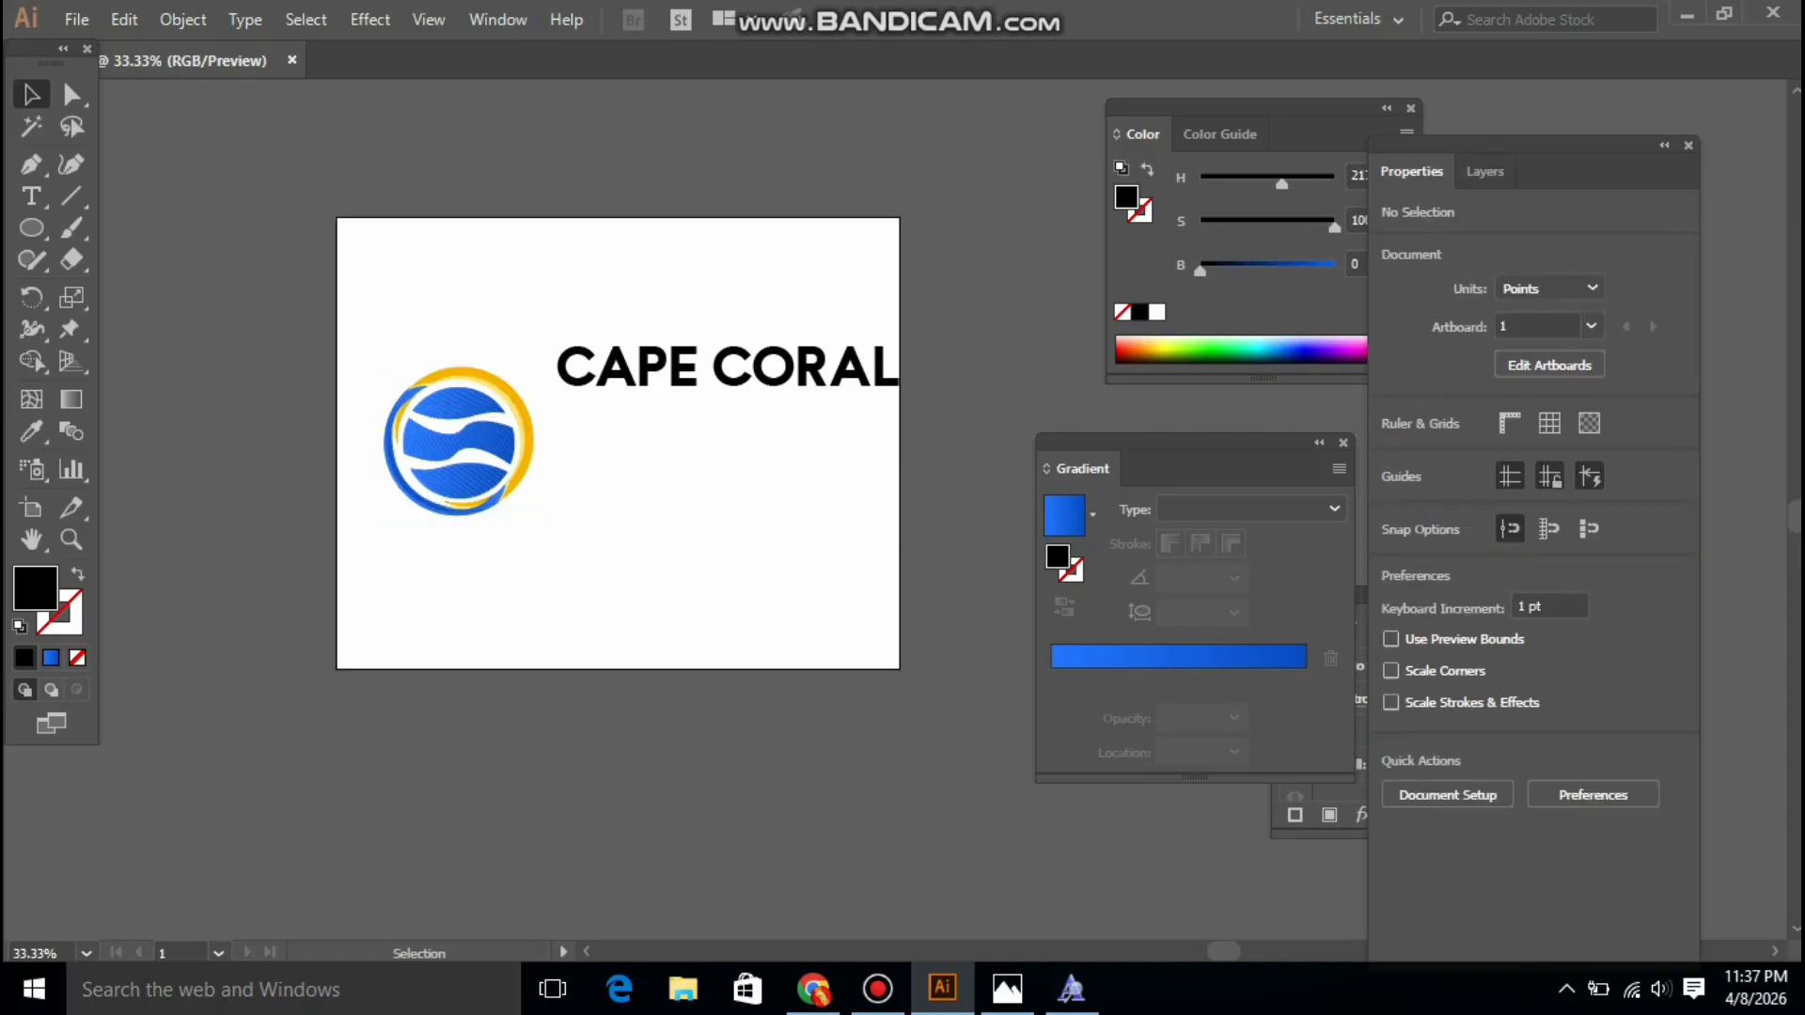
pyautogui.click(457, 440)
pyautogui.rightClick(457, 441)
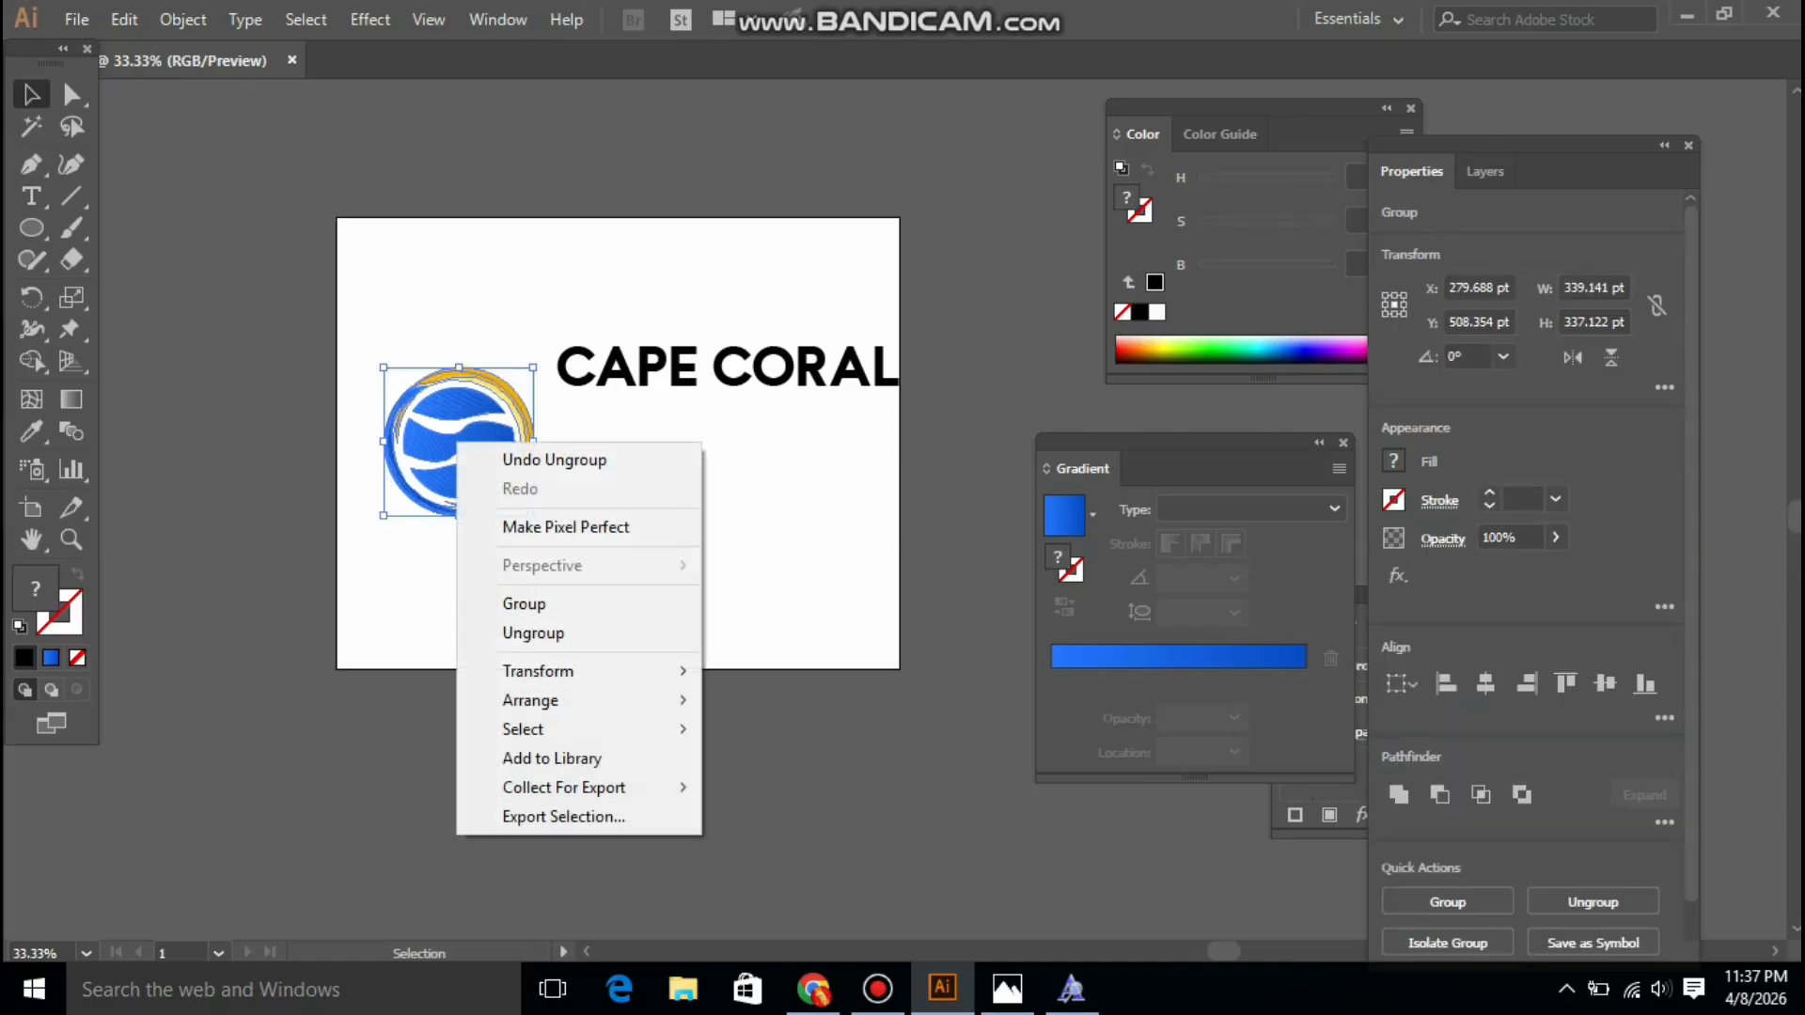
pyautogui.click(457, 441)
# Move the globe icon to the artboard's upper-left corner and shift the CAPE CORAL text left to about X 759 pt, Y 336 pt
pyautogui.moveTo(457, 441); pyautogui.dragTo(294, 290)
pyautogui.moveTo(530, 262); pyautogui.dragTo(895, 463)
pyautogui.moveTo(887, 366); pyautogui.dragTo(827, 367)
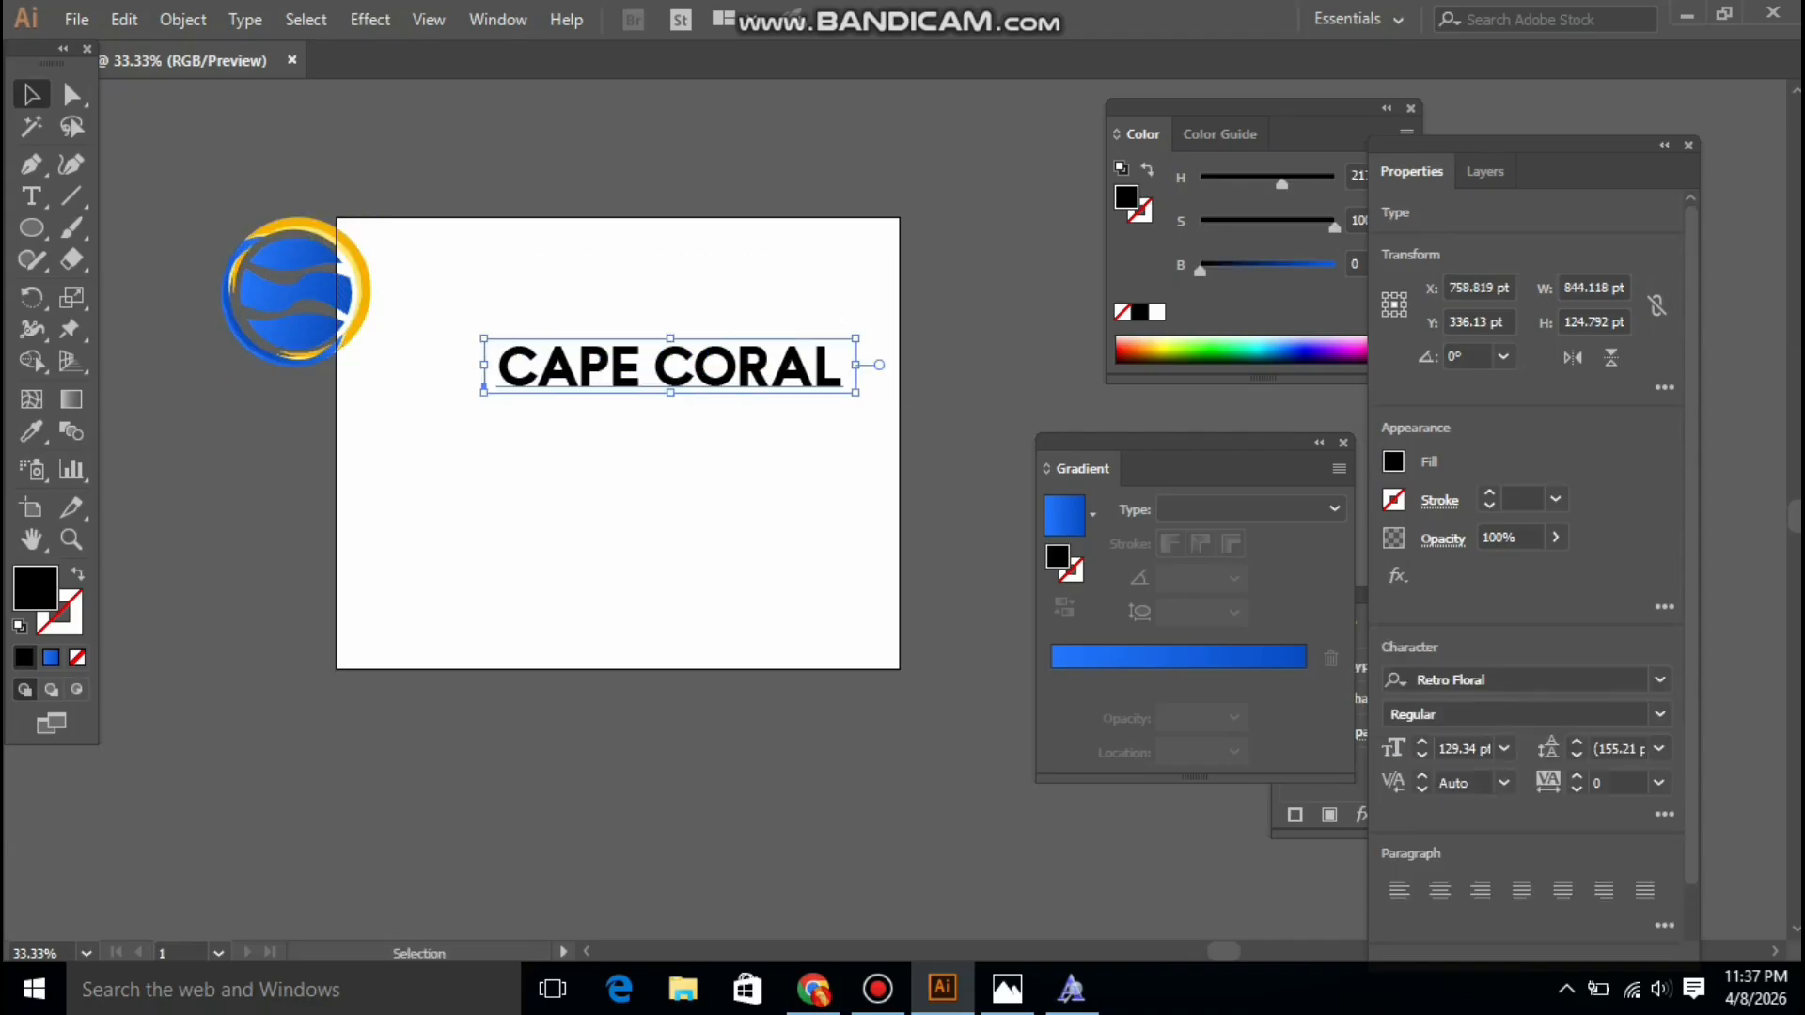
pyautogui.hotkey('ctrl', 'shift', 'a')
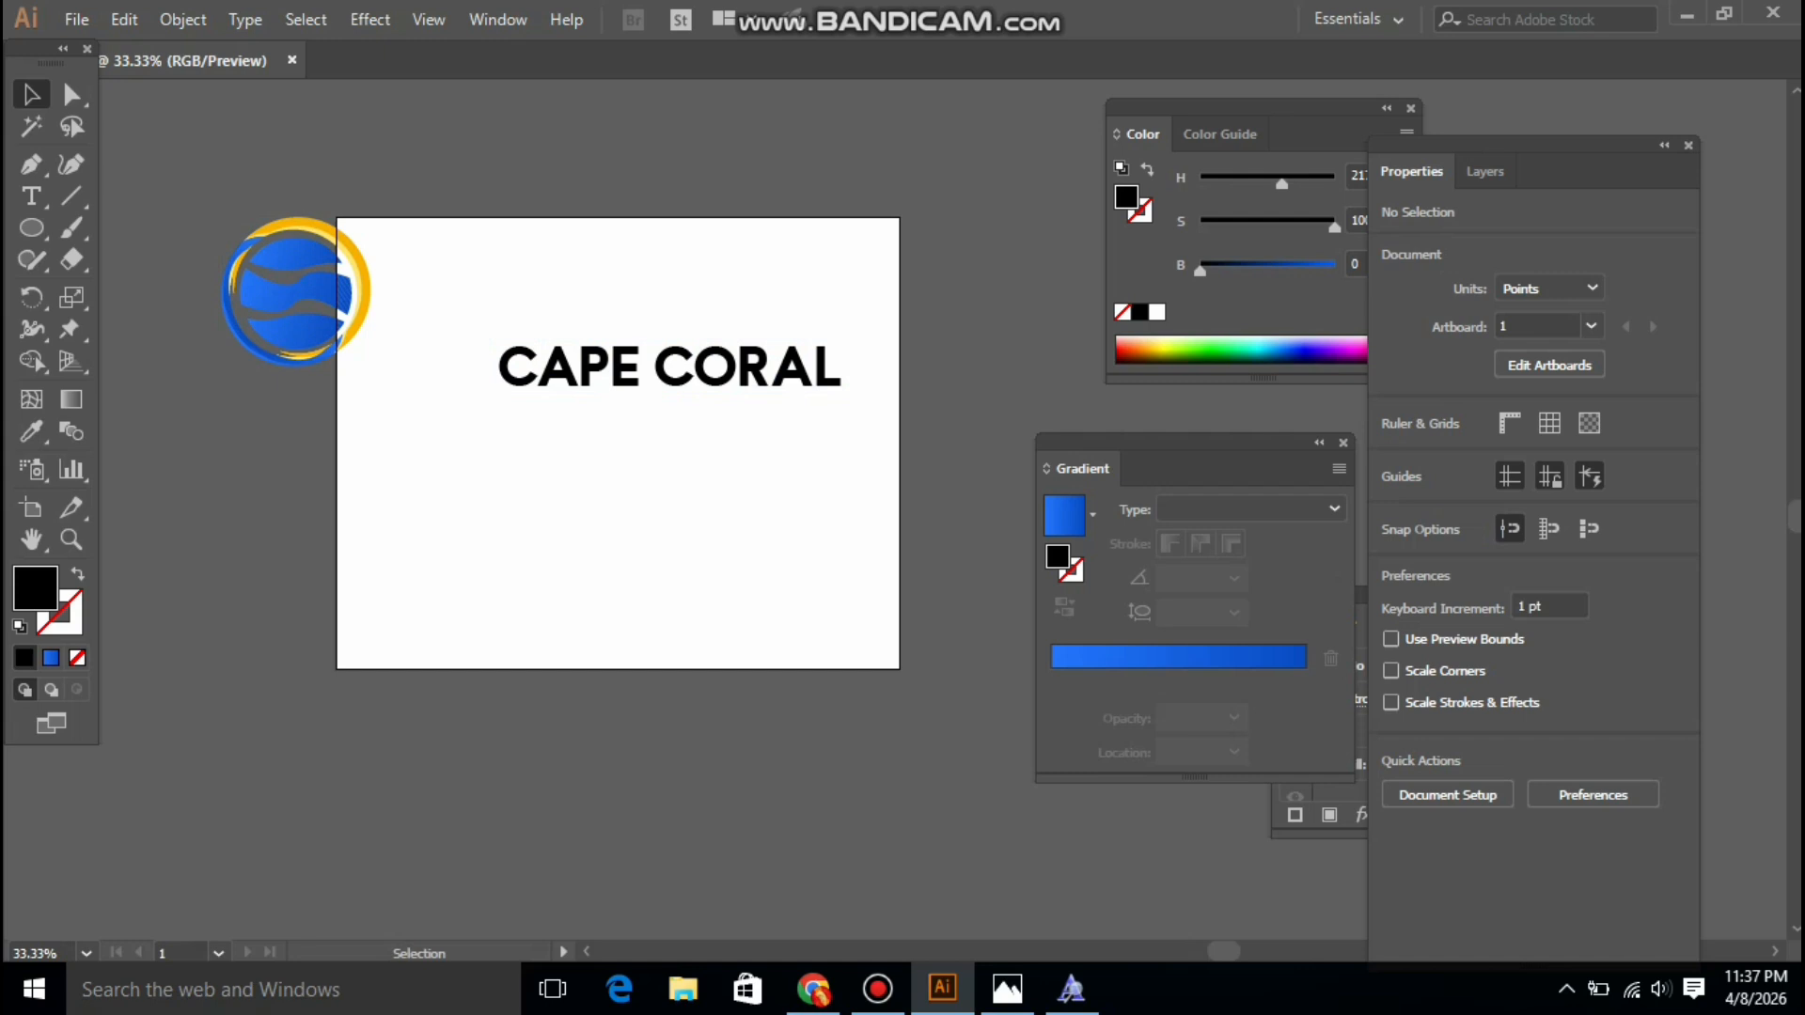
# Create a new point text below CAPE CORAL and paste CAPE CORAL POOL RESURFACING & PLASTERING into it
pyautogui.click(31, 195)
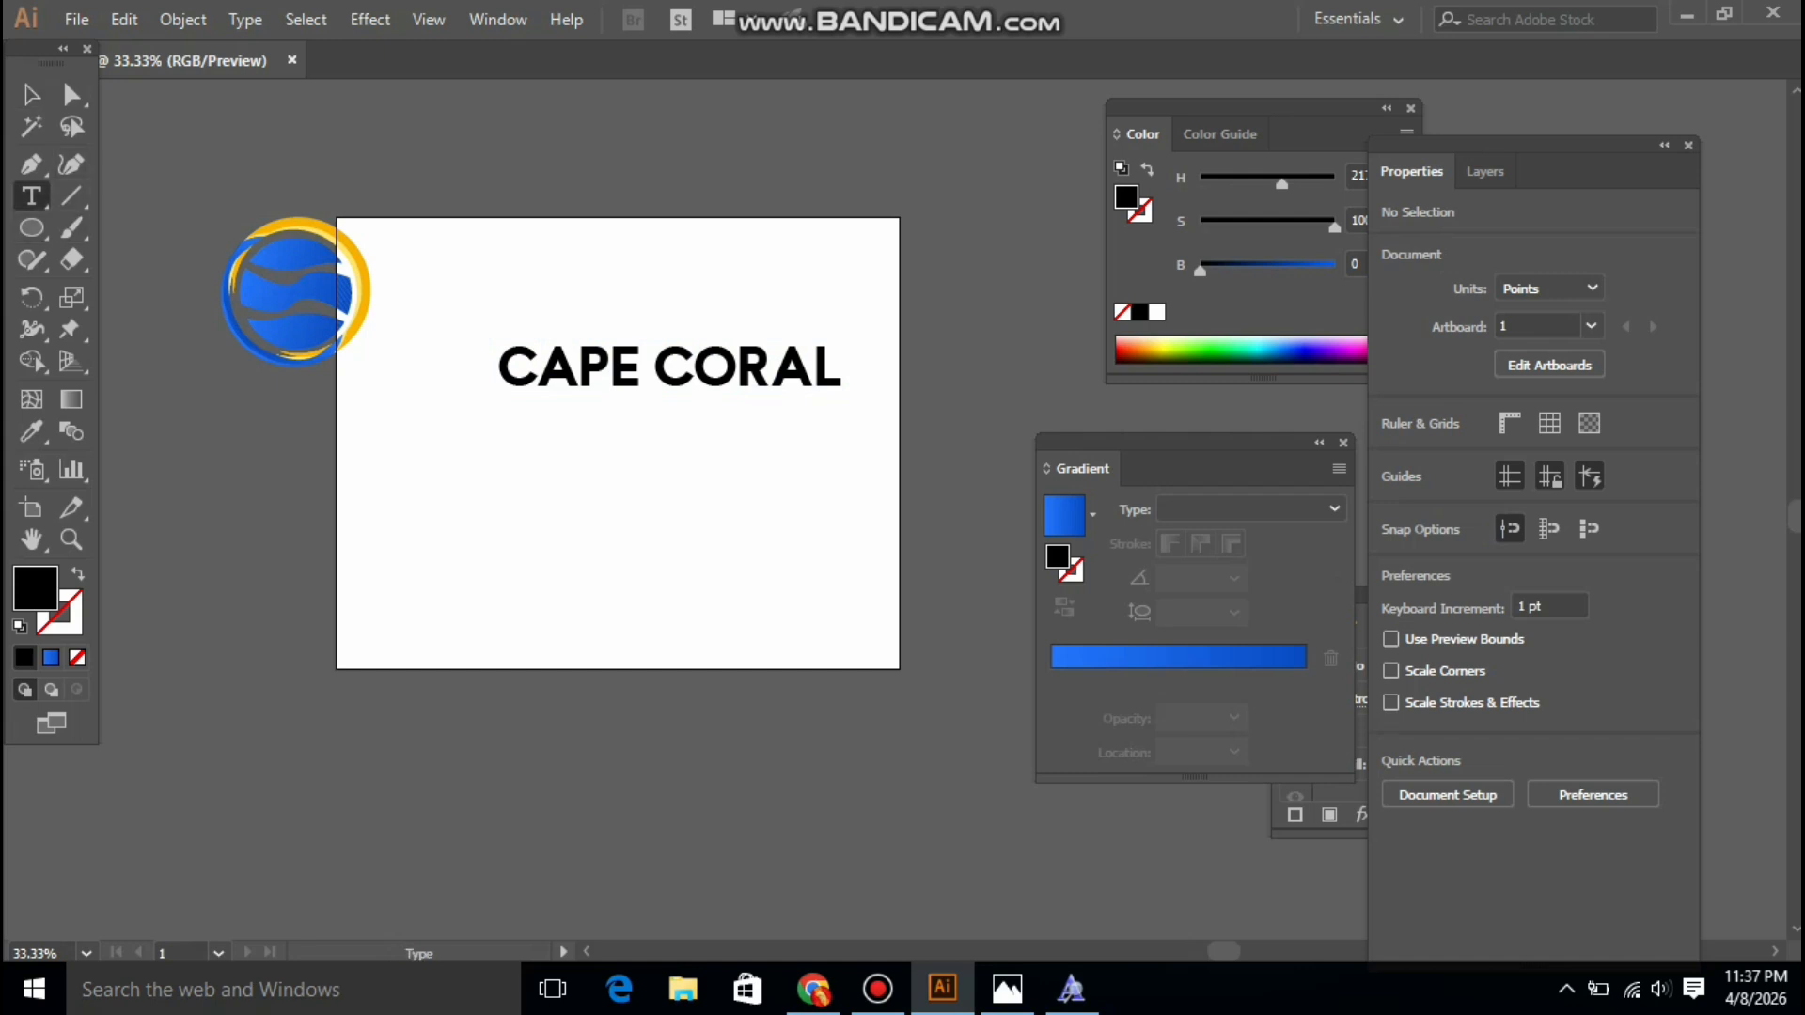
pyautogui.click(631, 457)
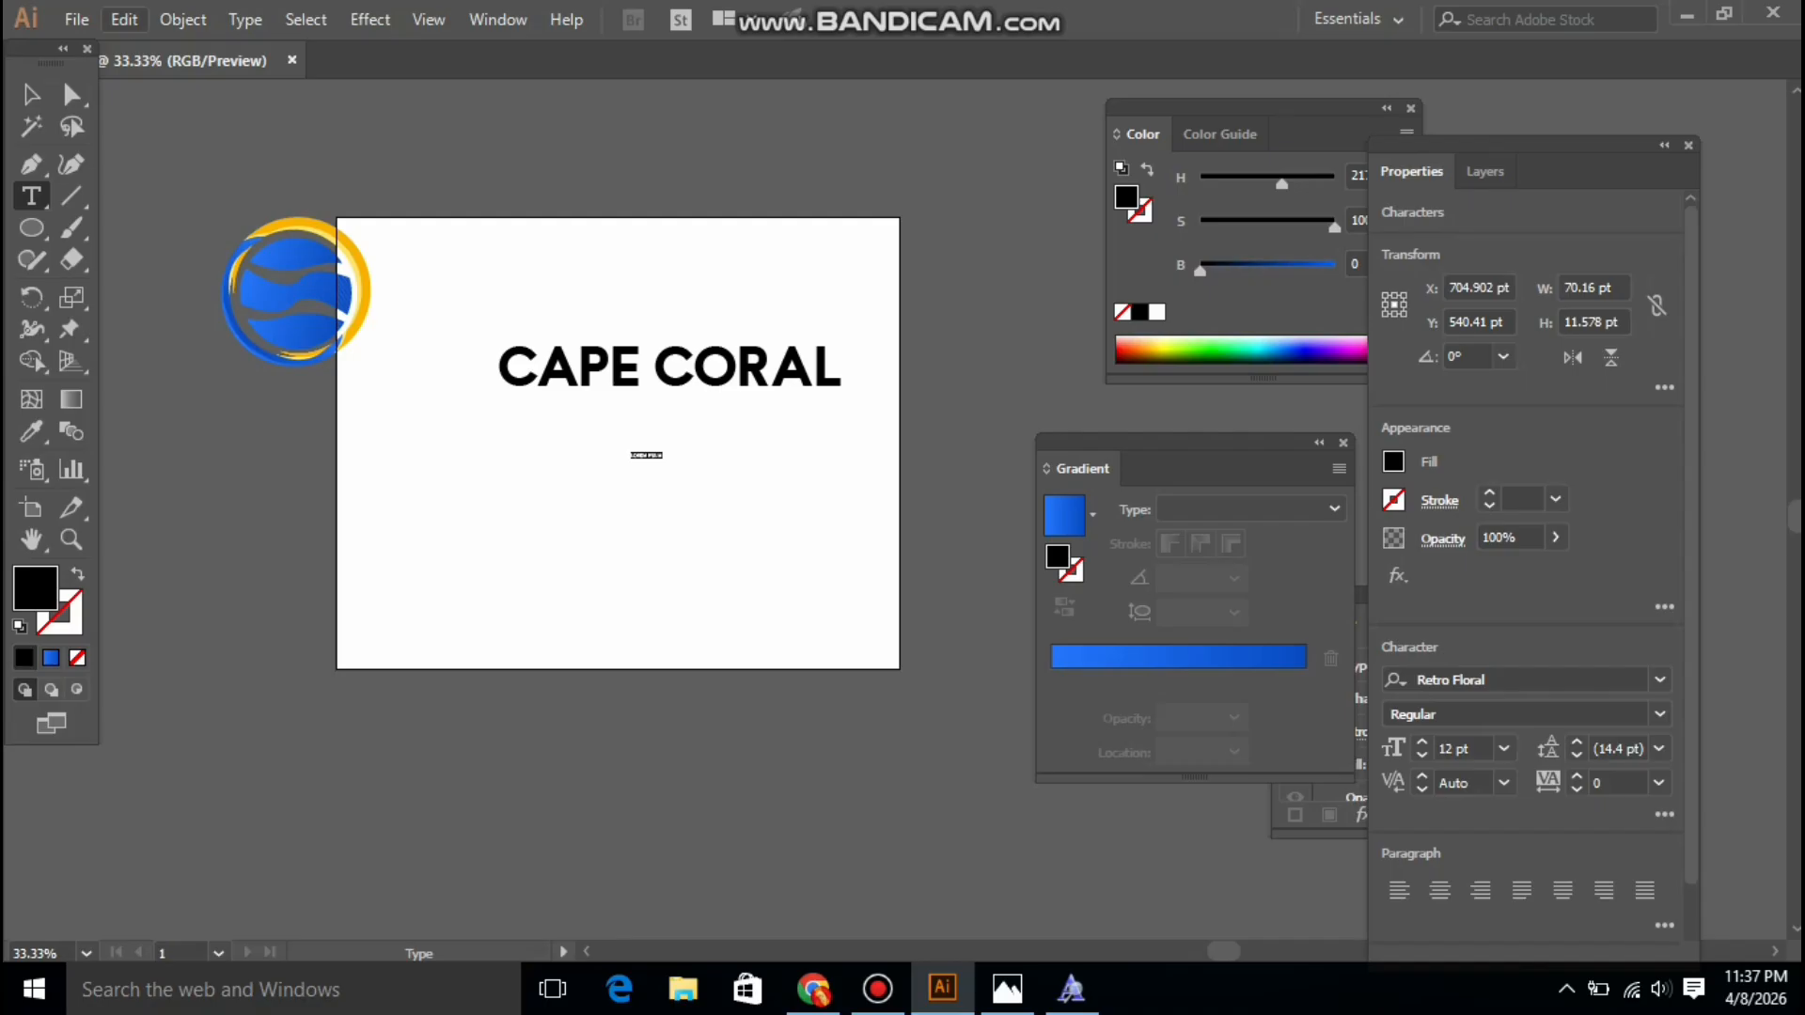
pyautogui.click(124, 19)
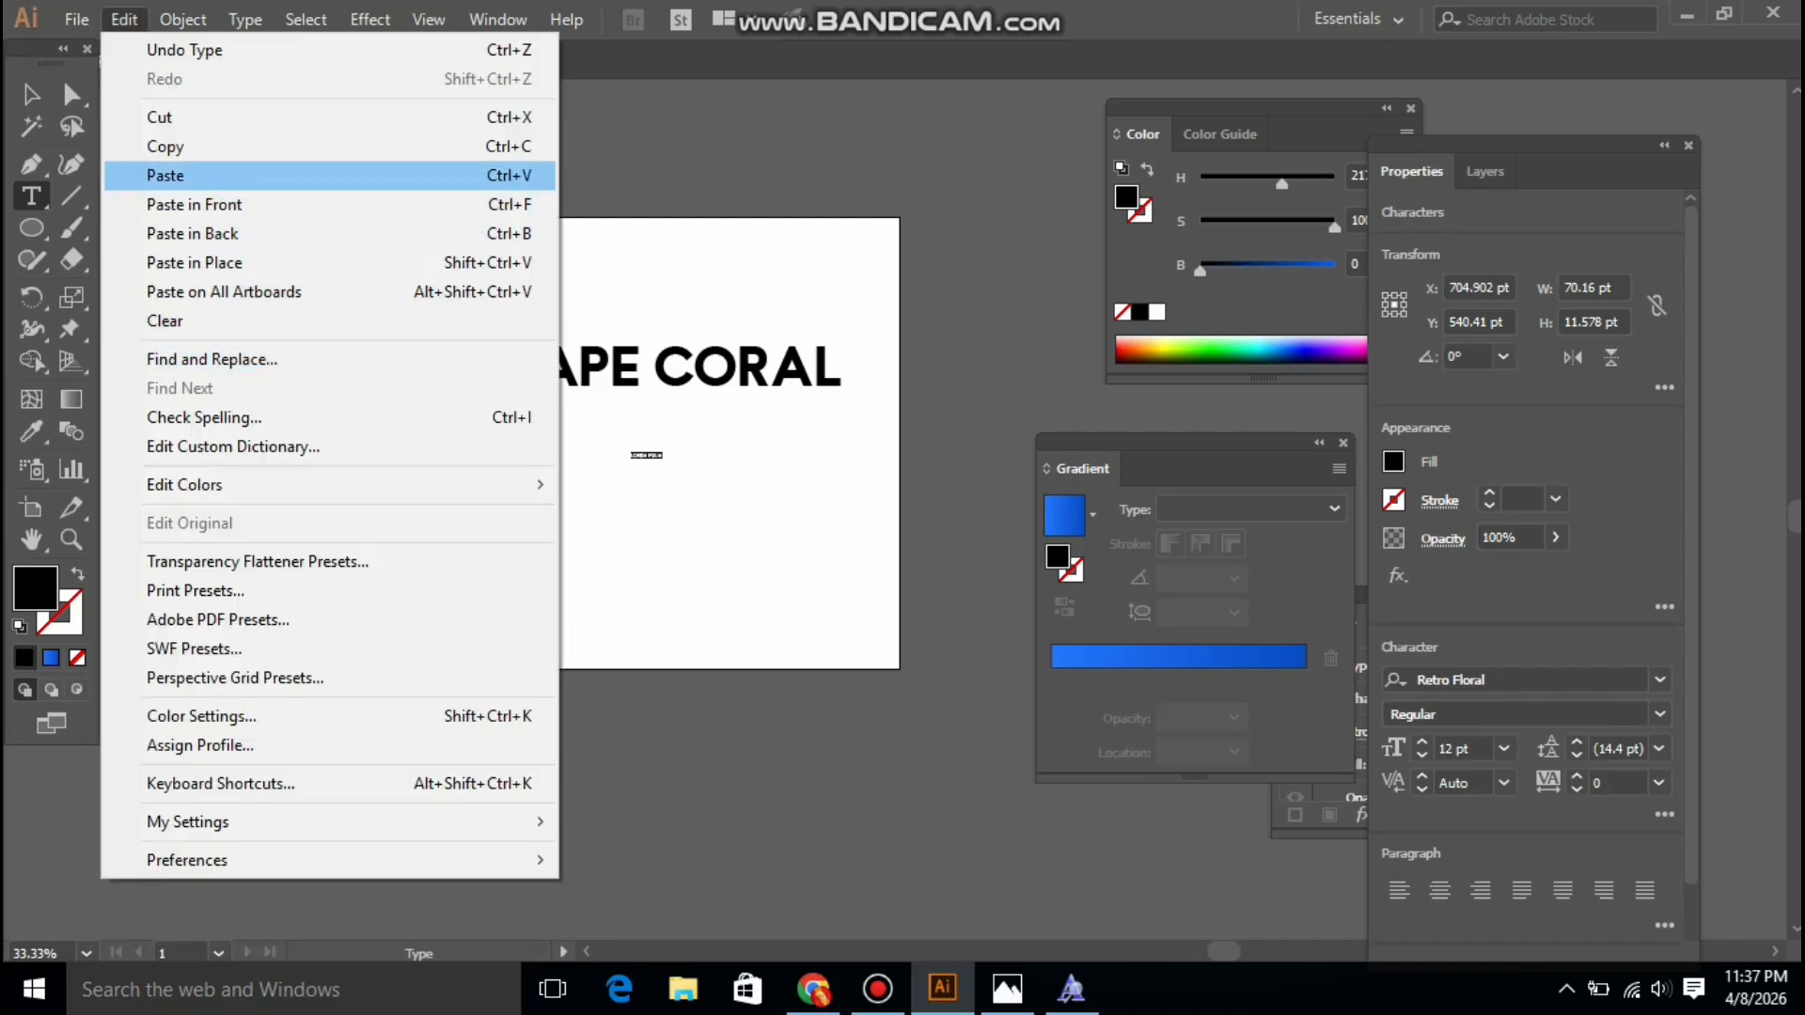
pyautogui.press('Return')
pyautogui.hotkey('ctrl', 'space')
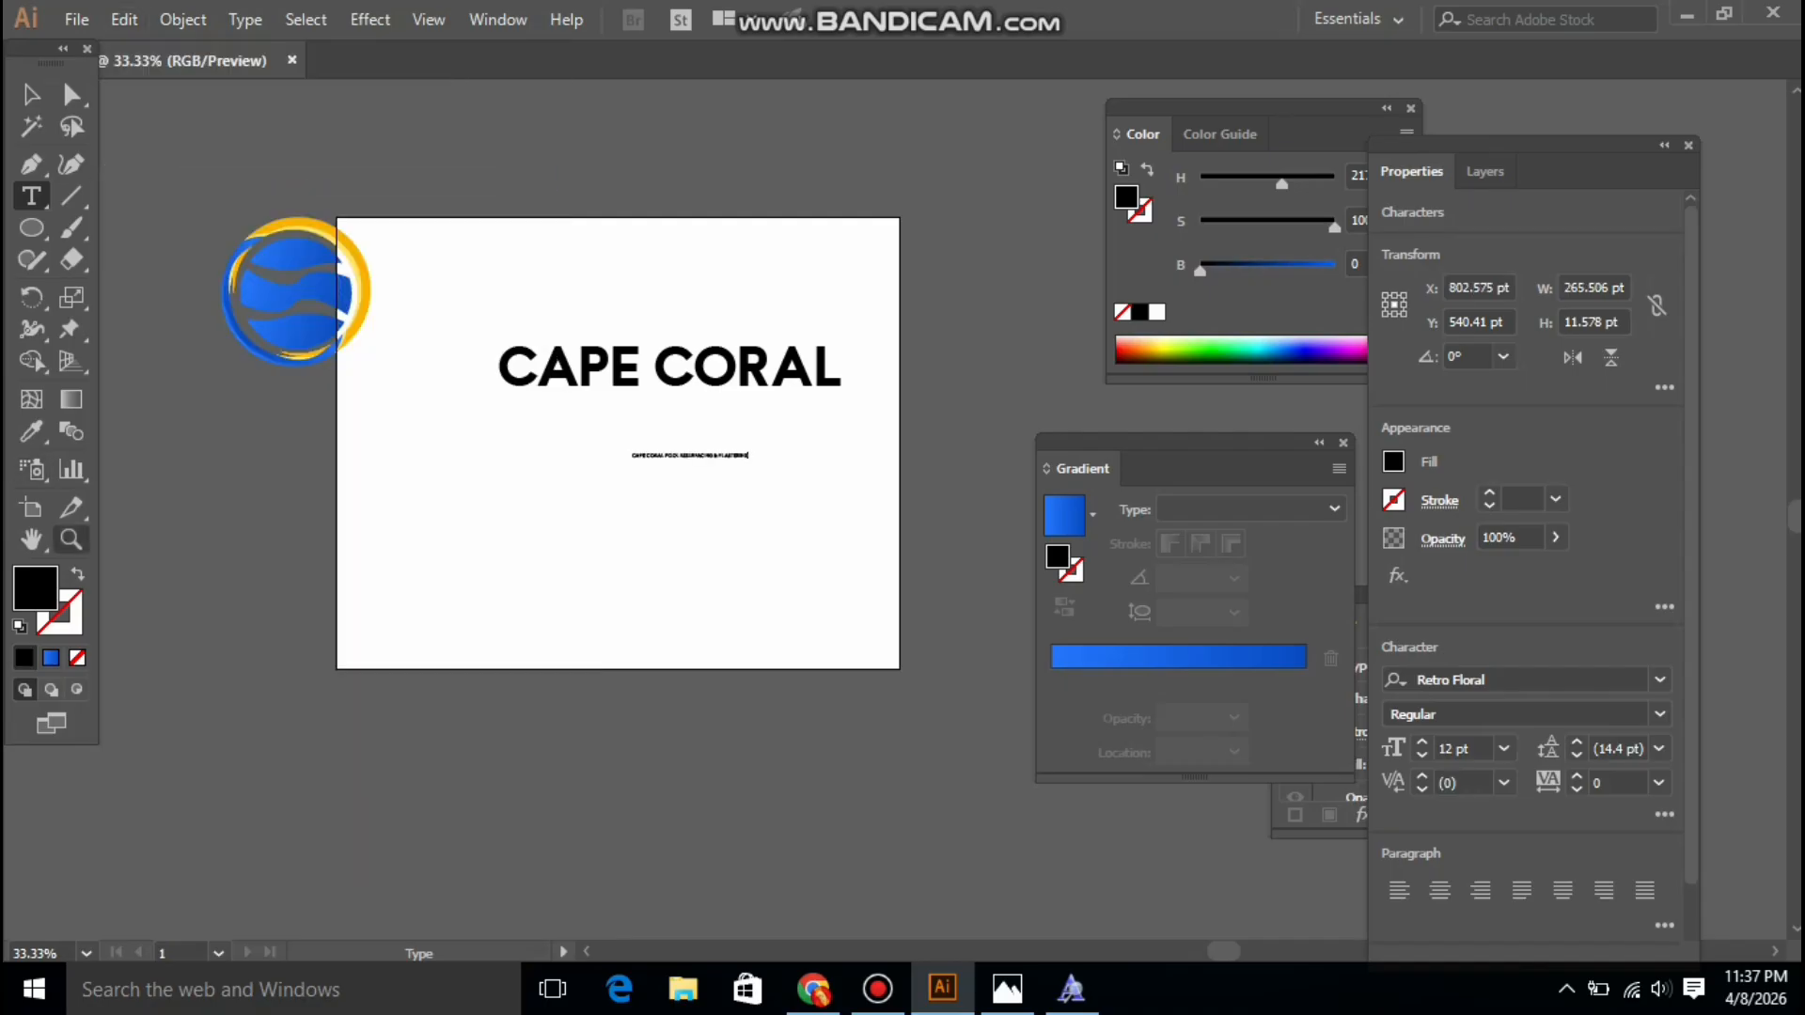
pyautogui.click(614, 586)
pyautogui.click(567, 374)
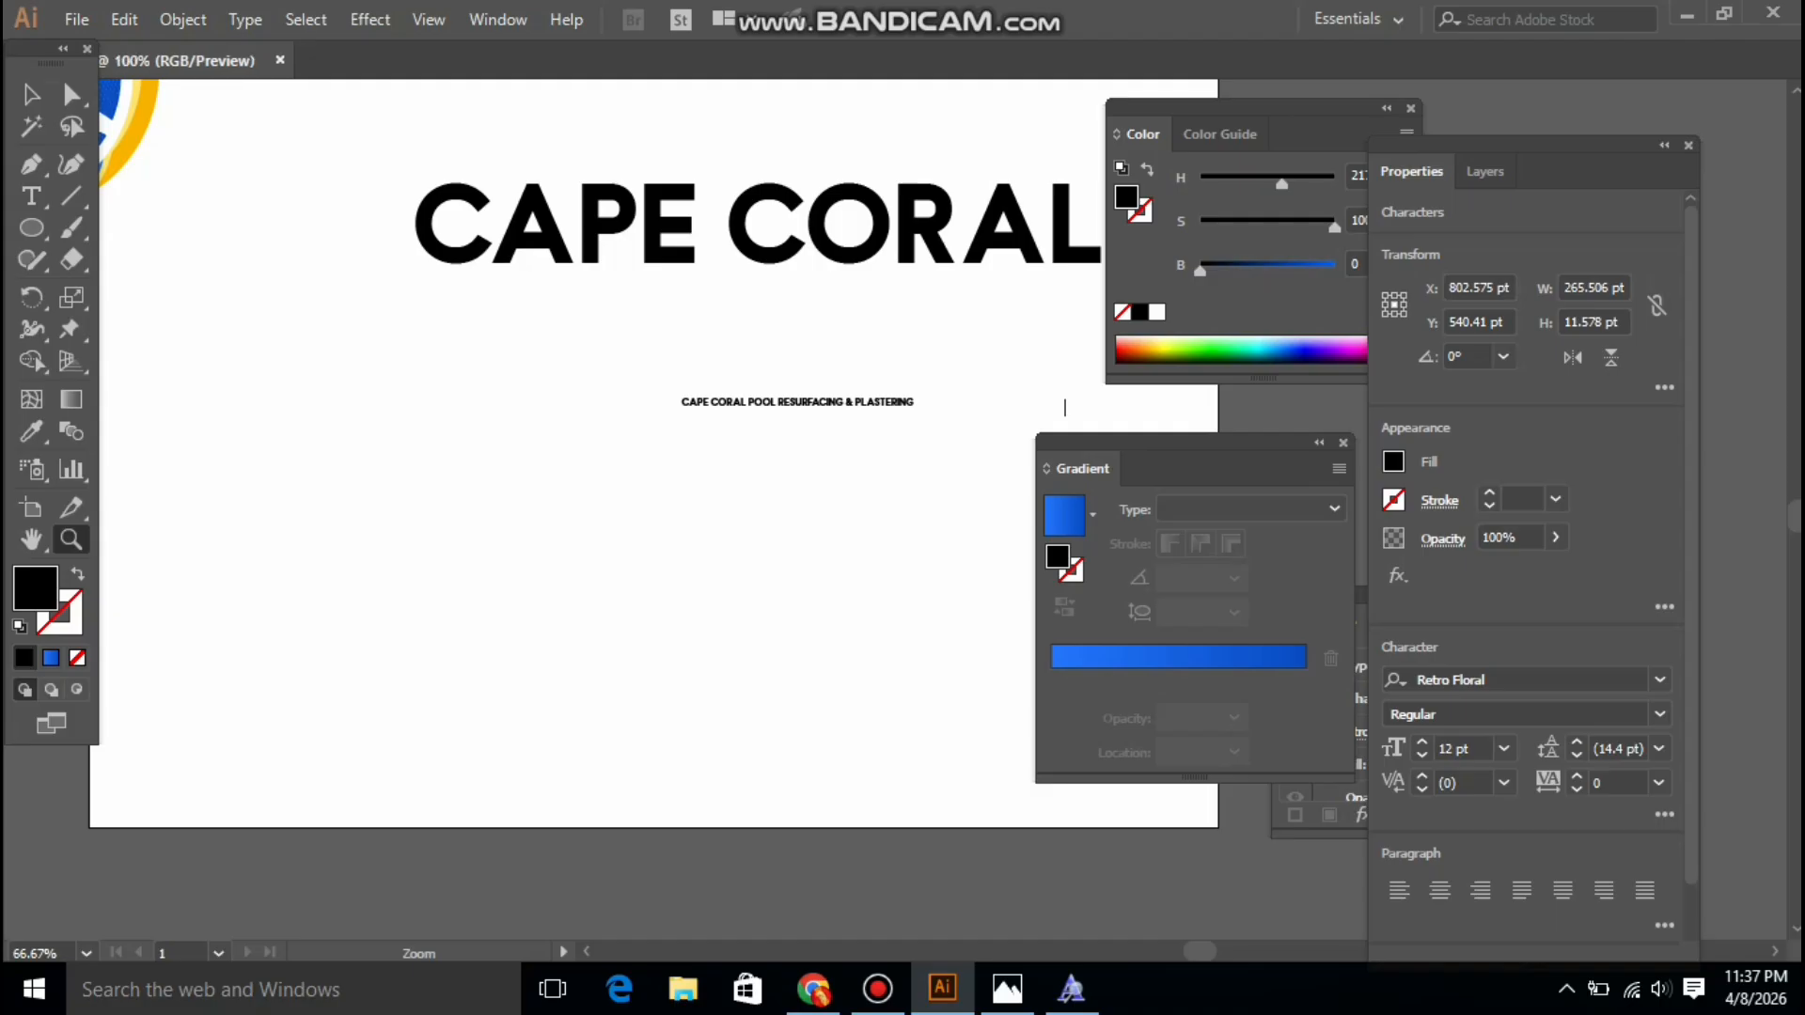
pyautogui.click(567, 373)
pyautogui.press('Escape')
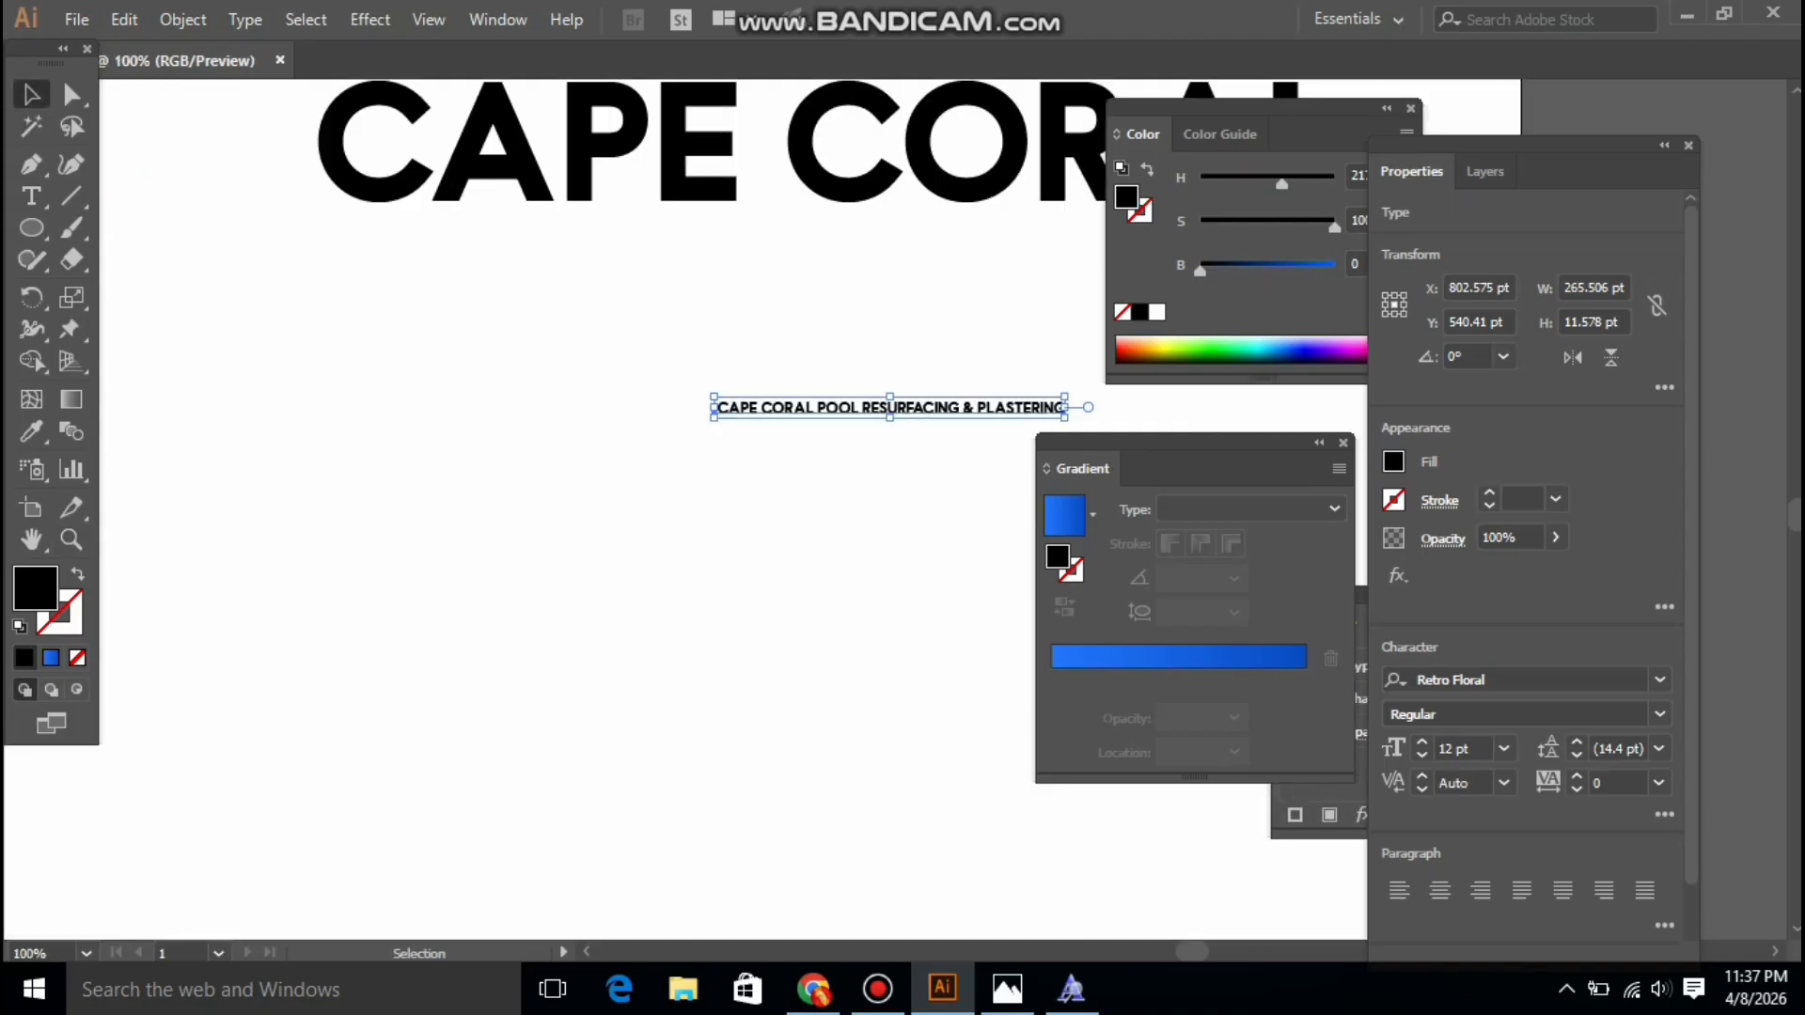
pyautogui.hotkey('ctrl', 'shift', 'a')
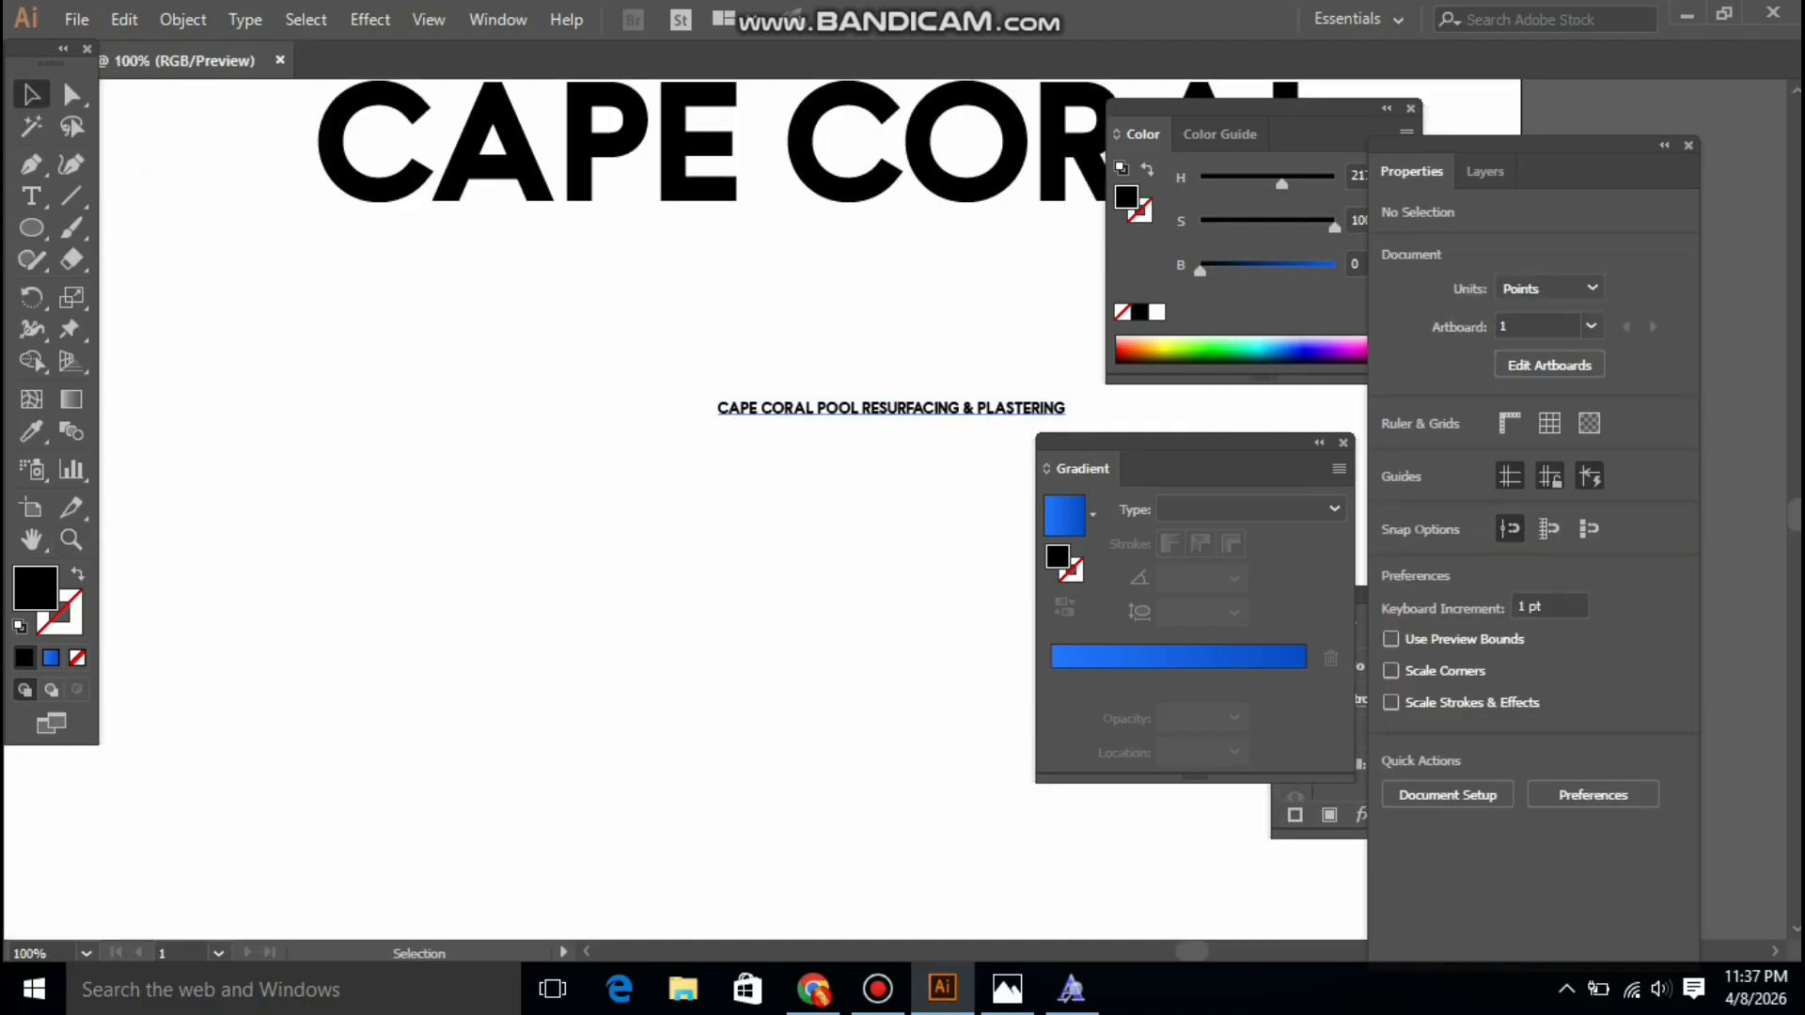
# Delete CAPE CORAL POOL from the pasted line so that it reads RESURFACING & PLASTERING
pyautogui.doubleClick(850, 407)
pyautogui.press('BackSpace')
pyautogui.press('BackSpace')
pyautogui.press('BackSpace')
pyautogui.press('BackSpace')
pyautogui.press('BackSpace')
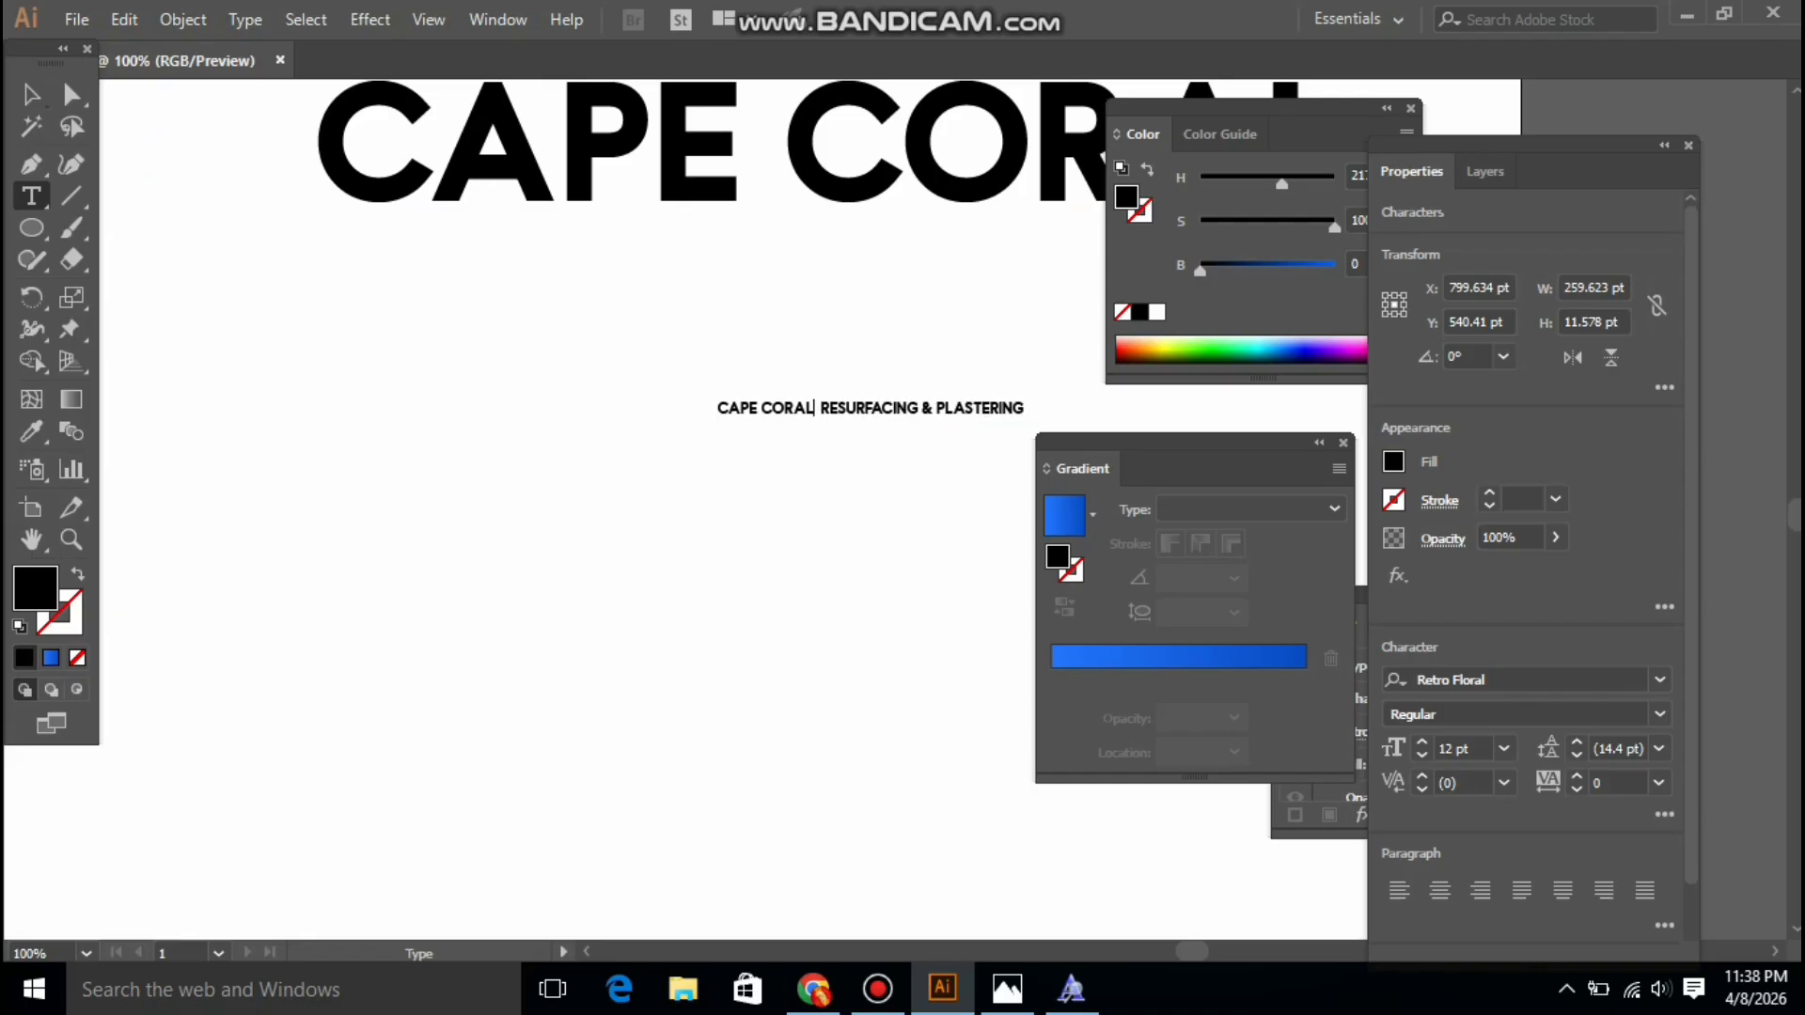
pyautogui.press('BackSpace')
pyautogui.press('BackSpace')
pyautogui.press('BackSpace')
pyautogui.press('BackSpace')
pyautogui.press('BackSpace')
pyautogui.press('BackSpace')
pyautogui.press('BackSpace')
pyautogui.press('BackSpace')
pyautogui.press('BackSpace')
pyautogui.press('BackSpace')
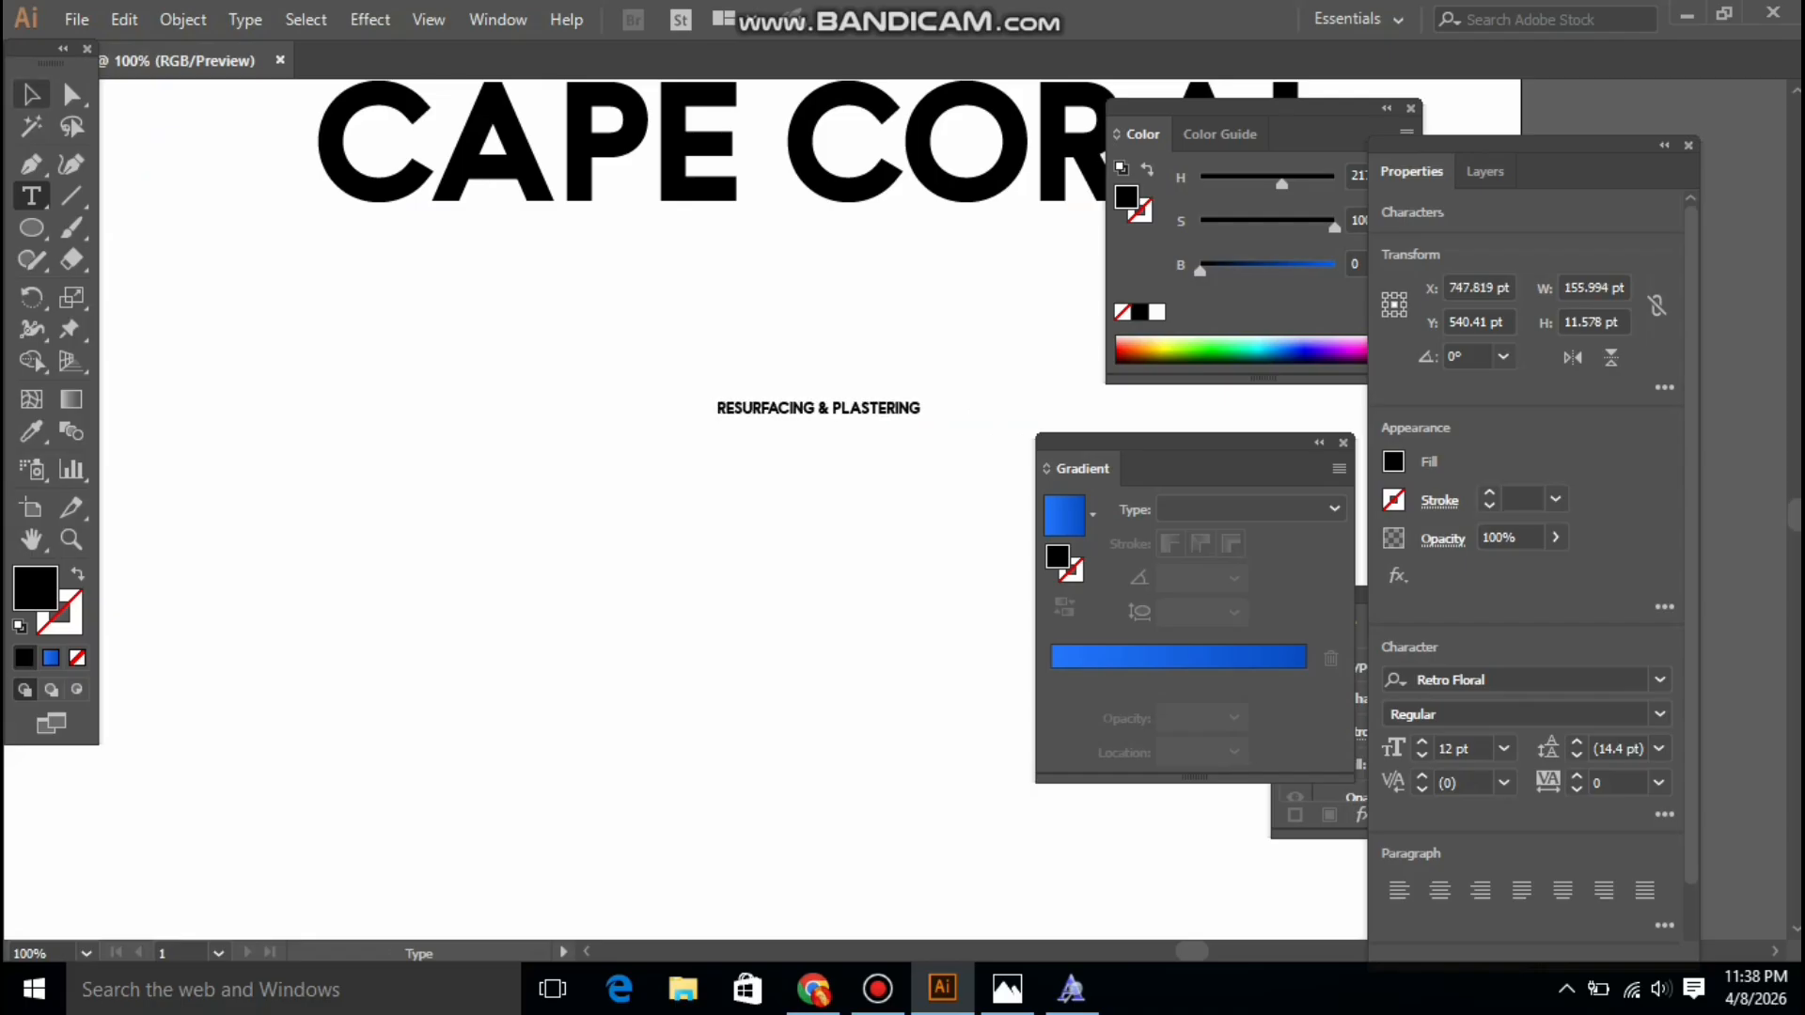
pyautogui.press('Escape')
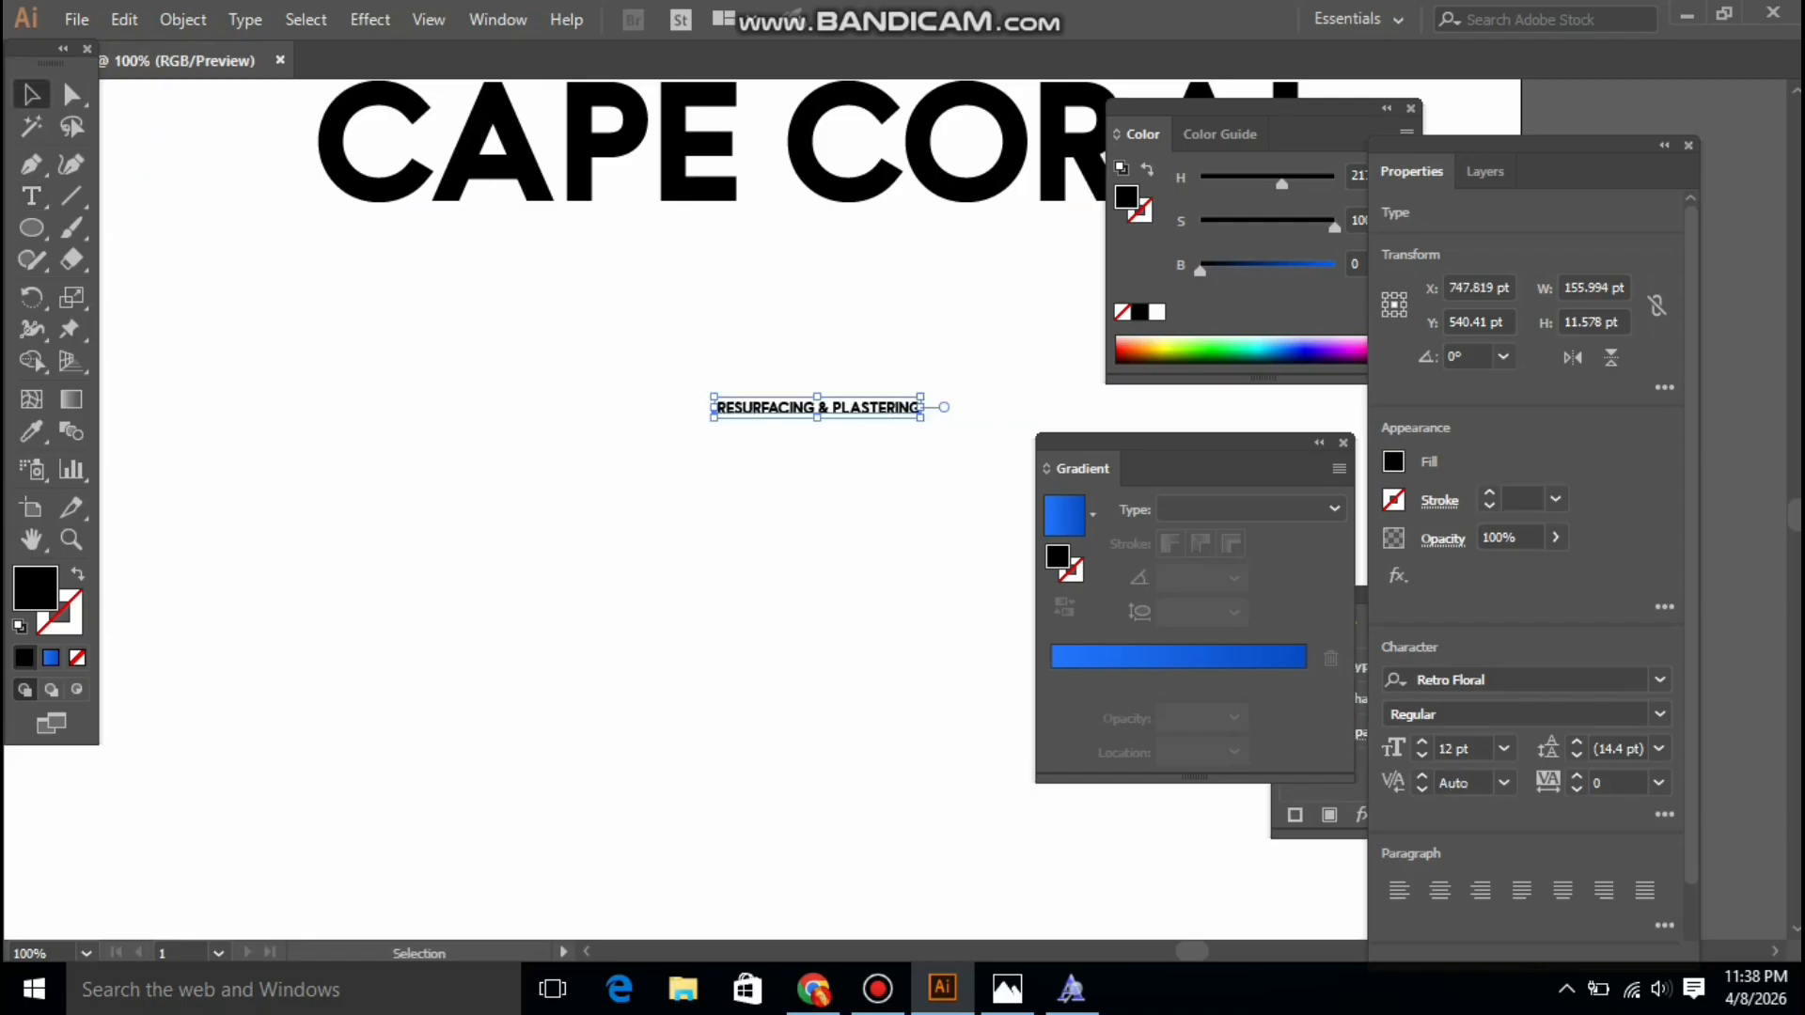
# Enlarge the RESURFACING & PLASTERING text to about 756 pt wide and move it up close beneath CAPE CORAL, to about Y 454 pt
pyautogui.moveTo(920, 418); pyautogui.dragTo(1316, 445)
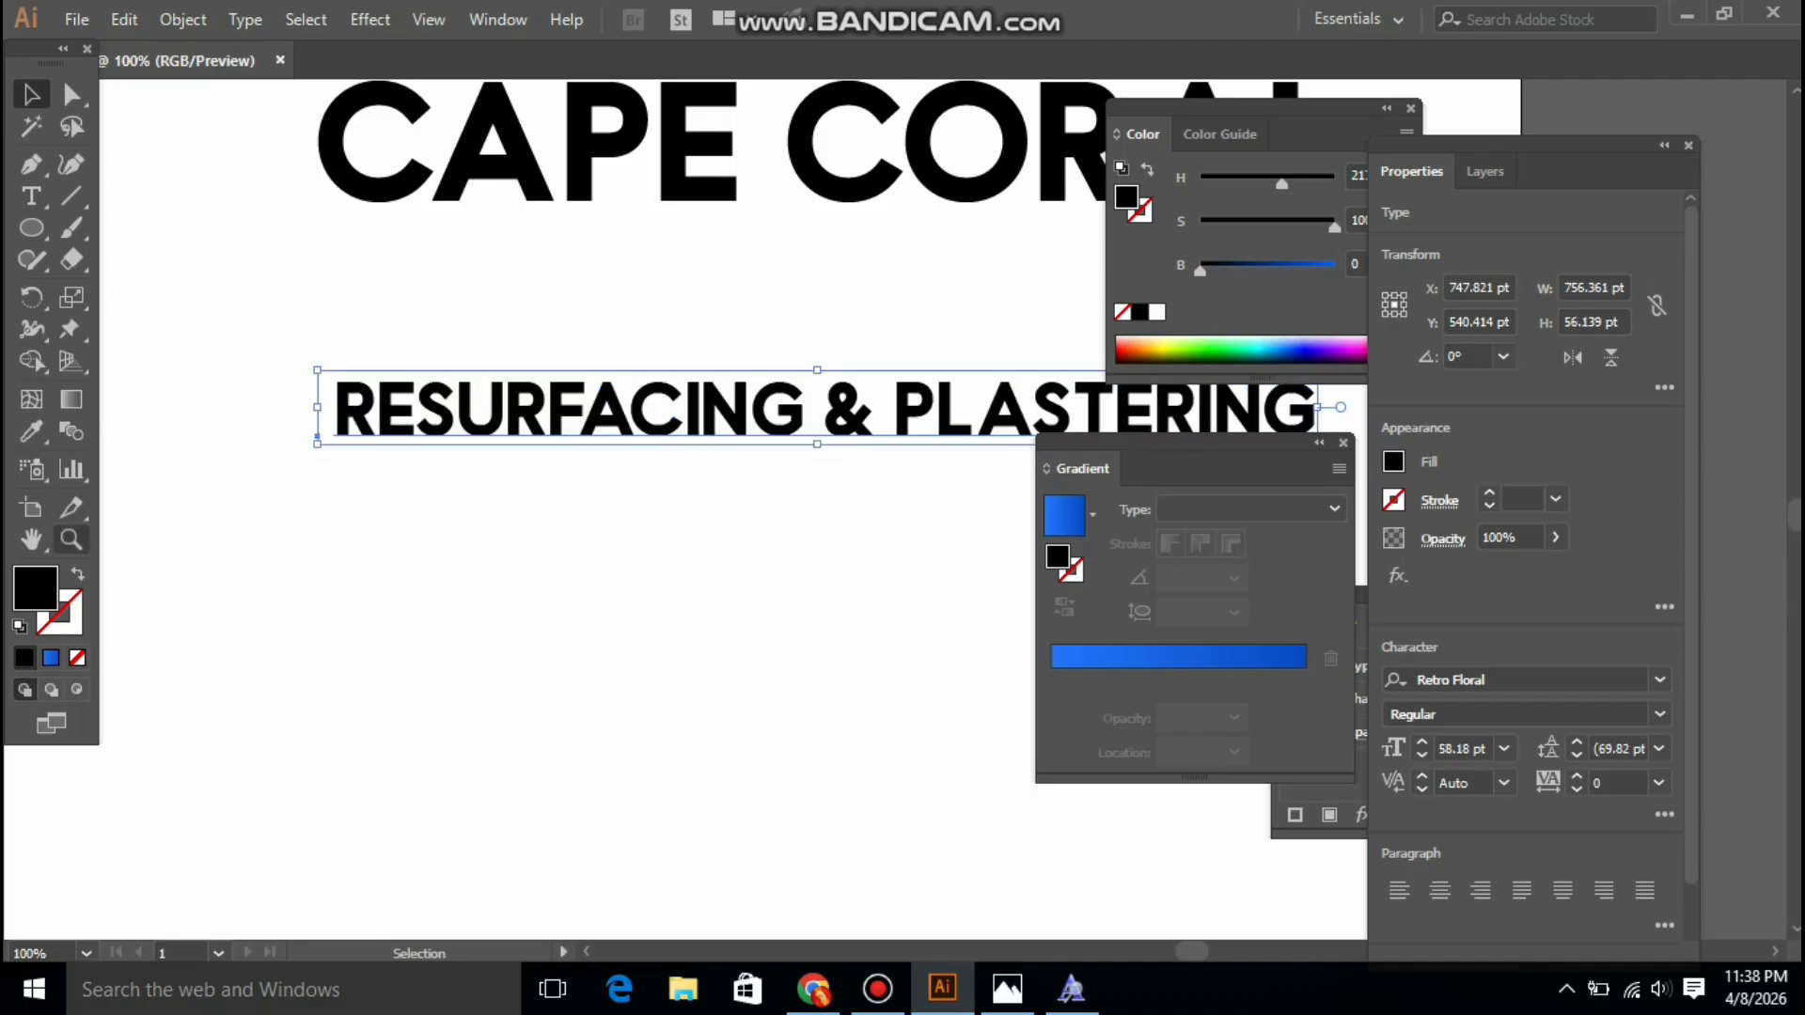
pyautogui.press('z')
pyautogui.hotkey('ctrl', '-')
pyautogui.hotkey('ctrl', '-')
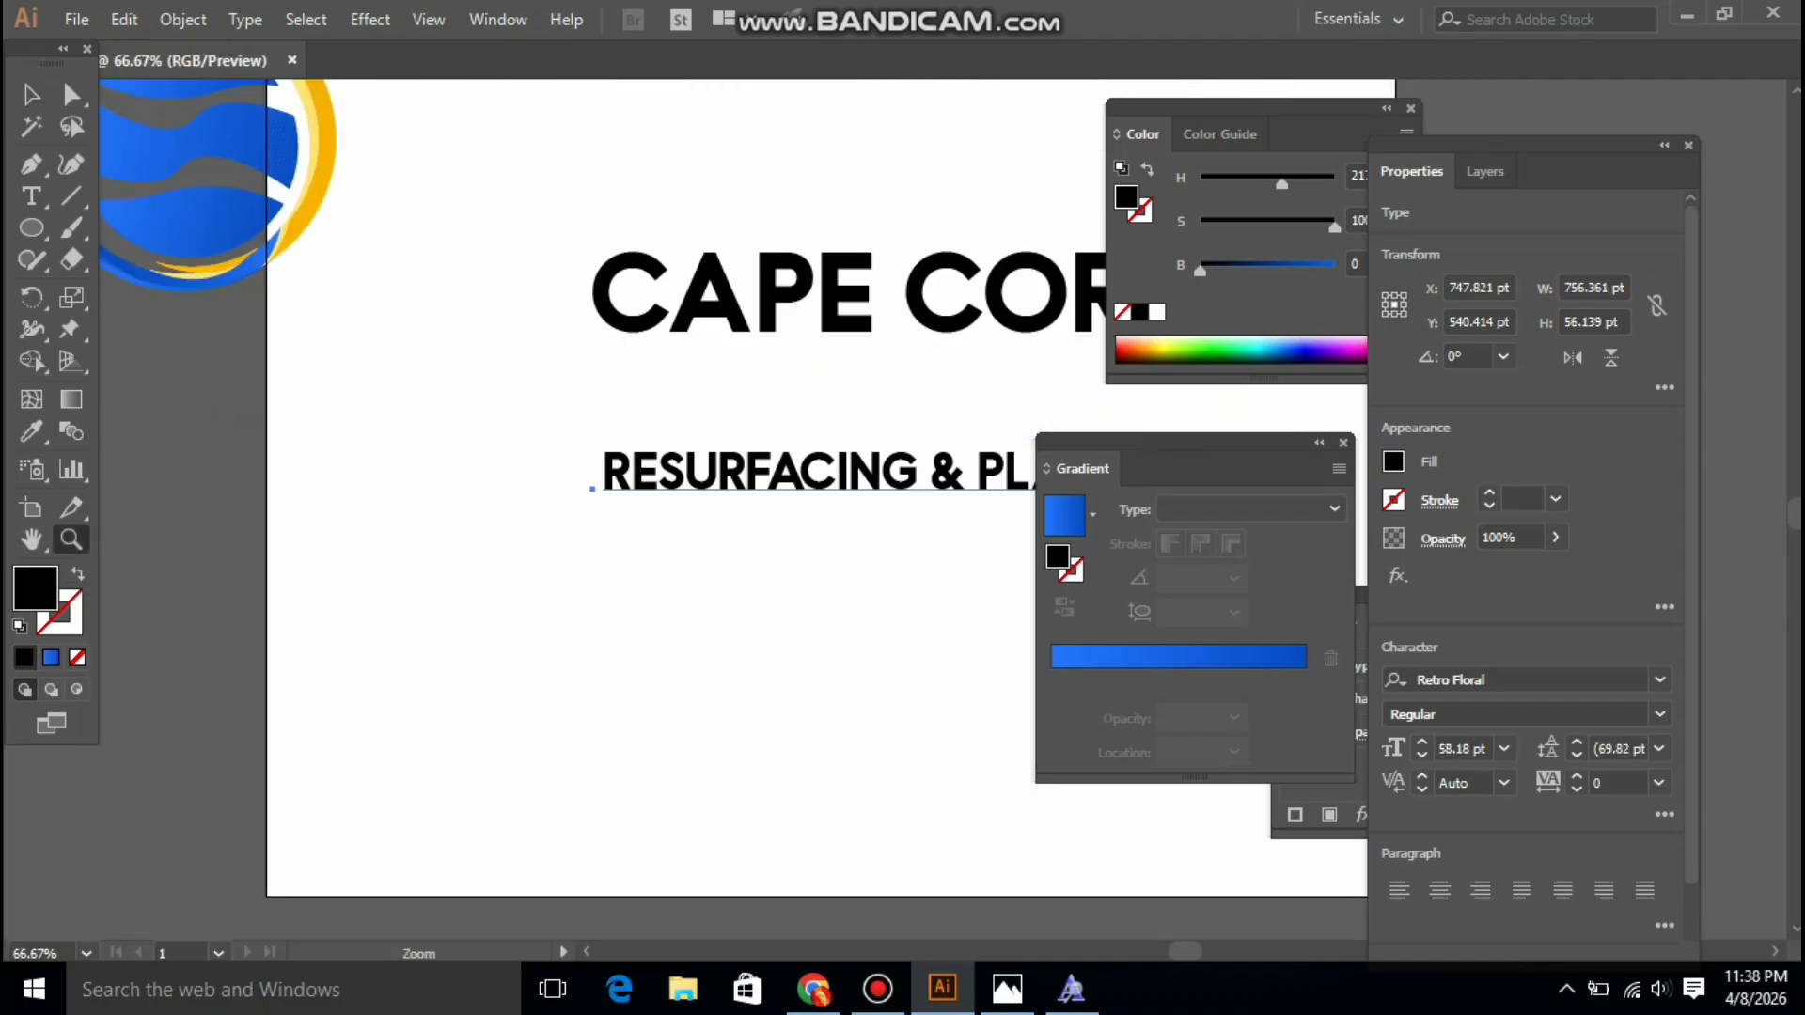
pyautogui.scroll(-3, 752, 451)
pyautogui.hscroll(5, 752, 452)
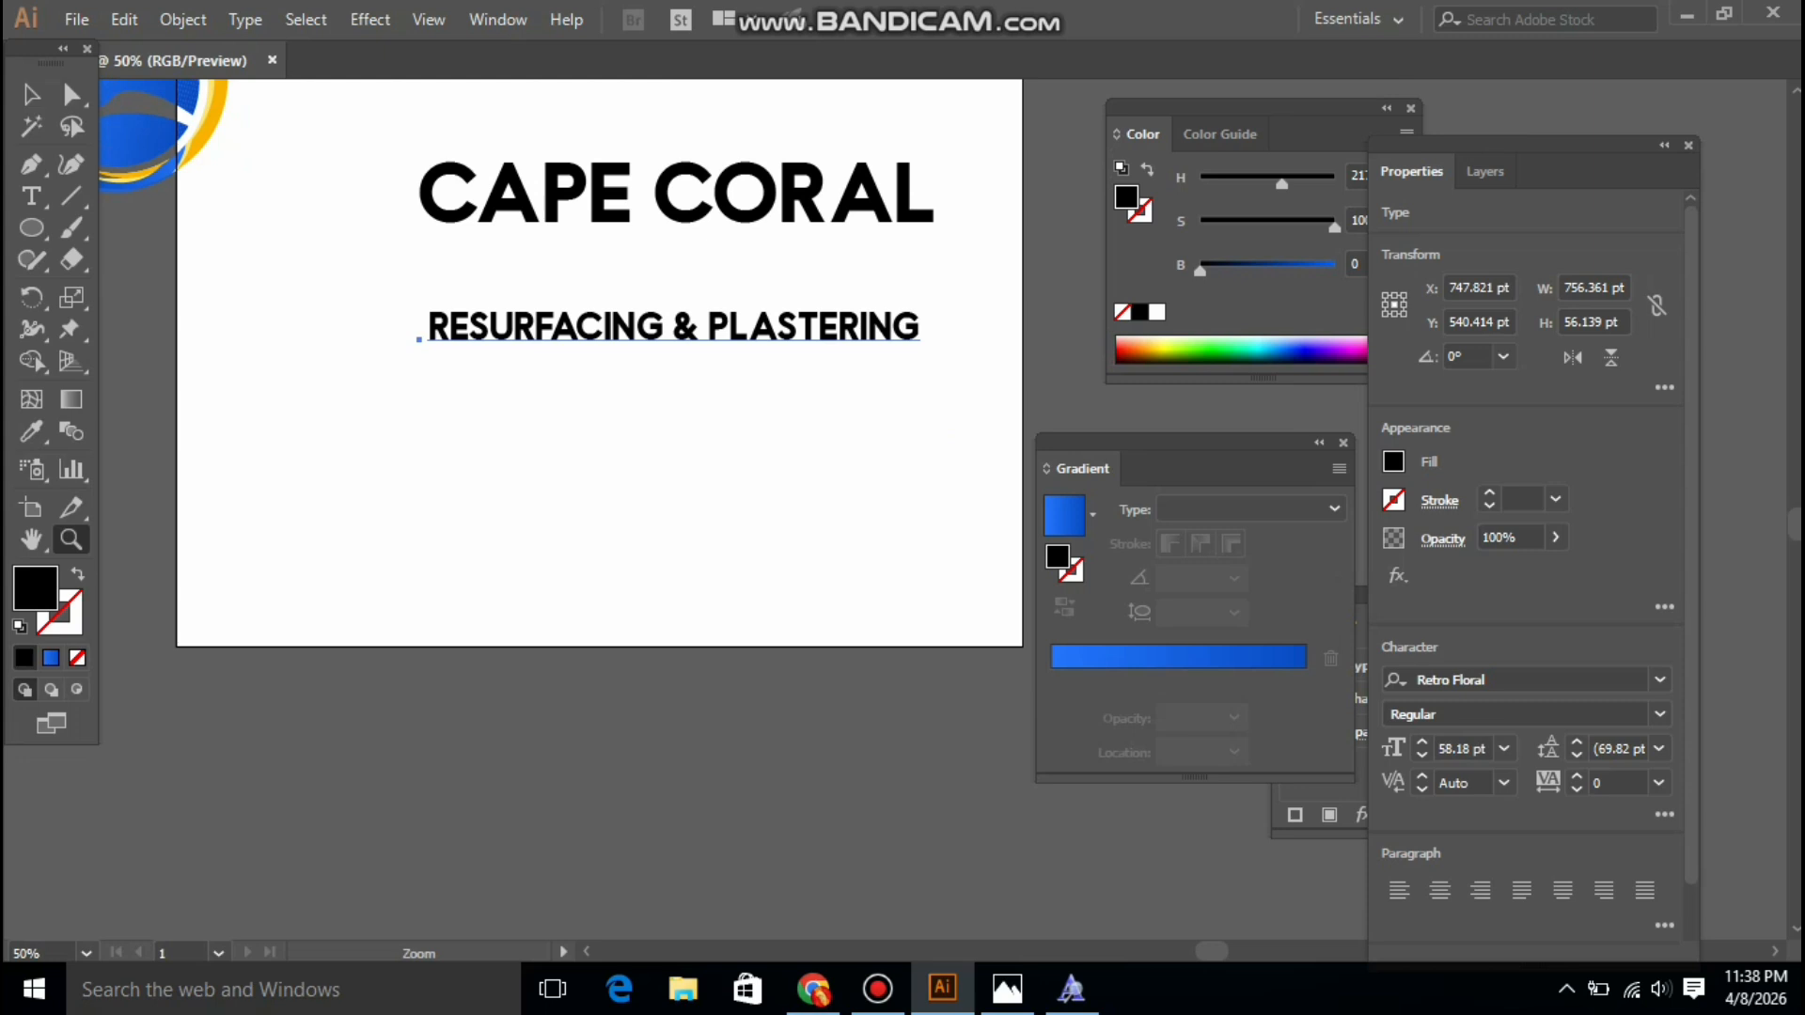
pyautogui.press('v')
pyautogui.moveTo(817, 329); pyautogui.dragTo(818, 272)
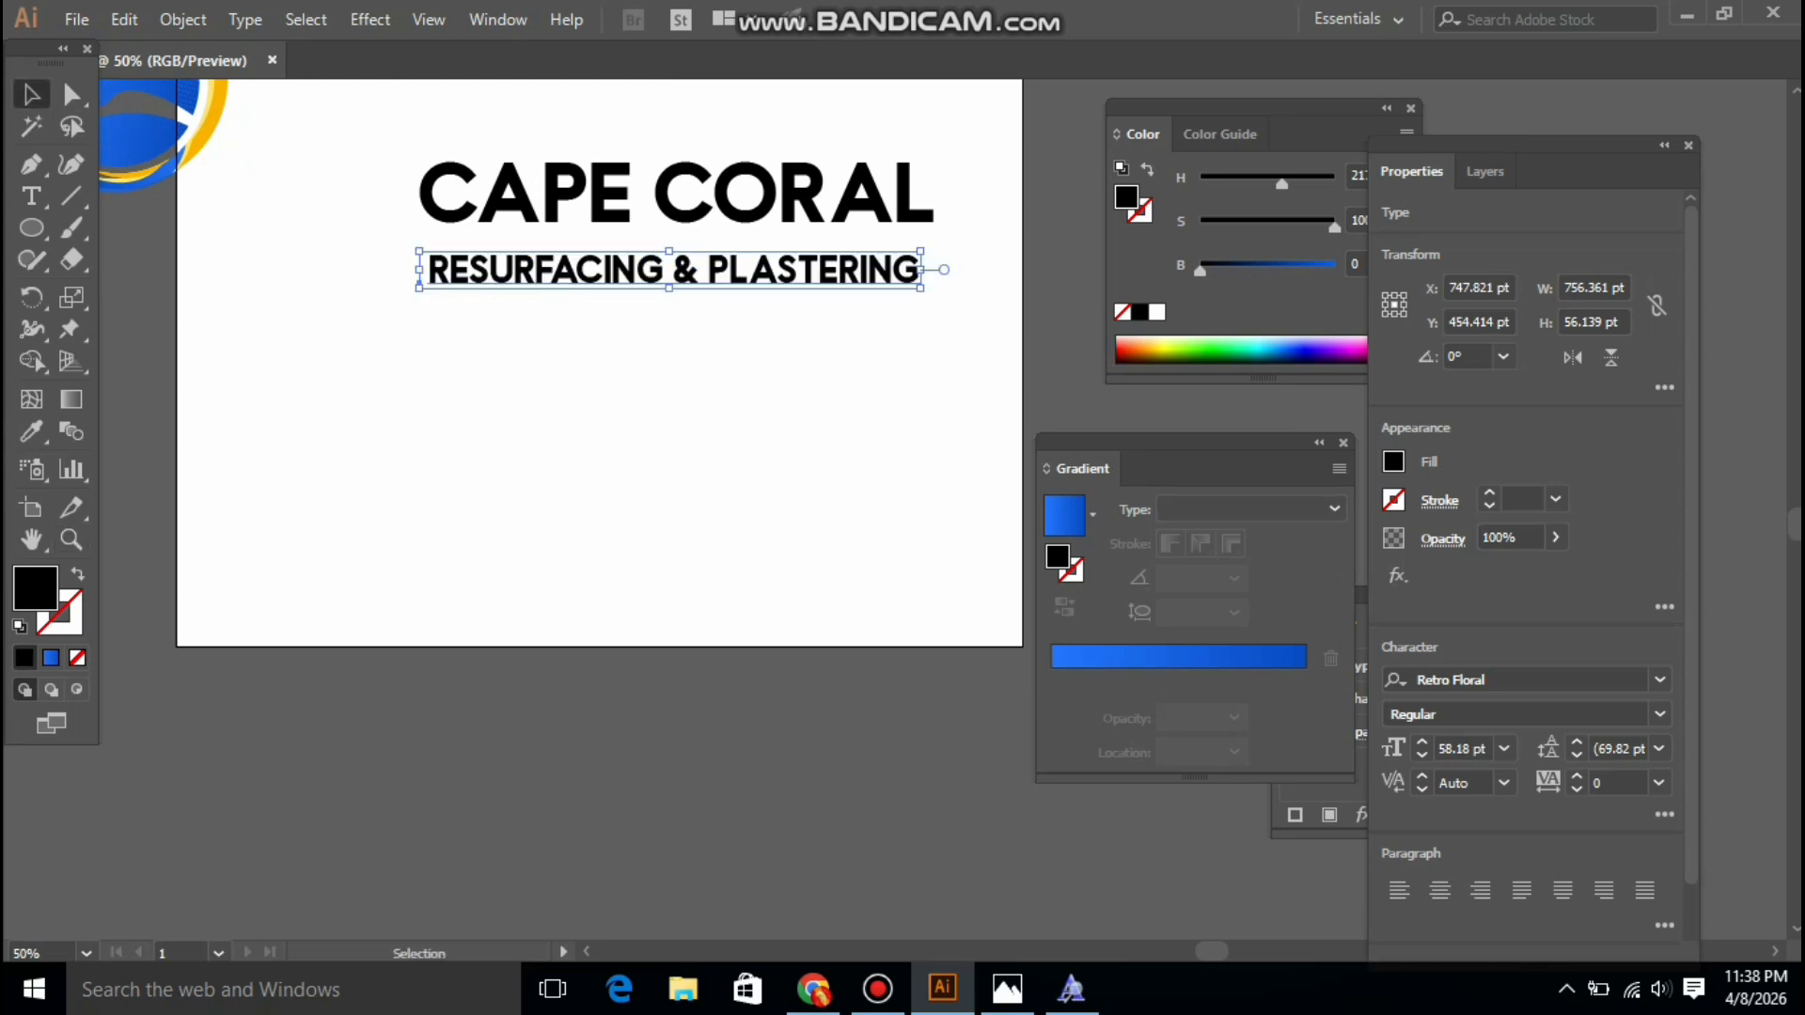
# Compare fonts for the RESURFACING & PLASTERING line and set it to Myriad Pro
pyautogui.click(1504, 680)
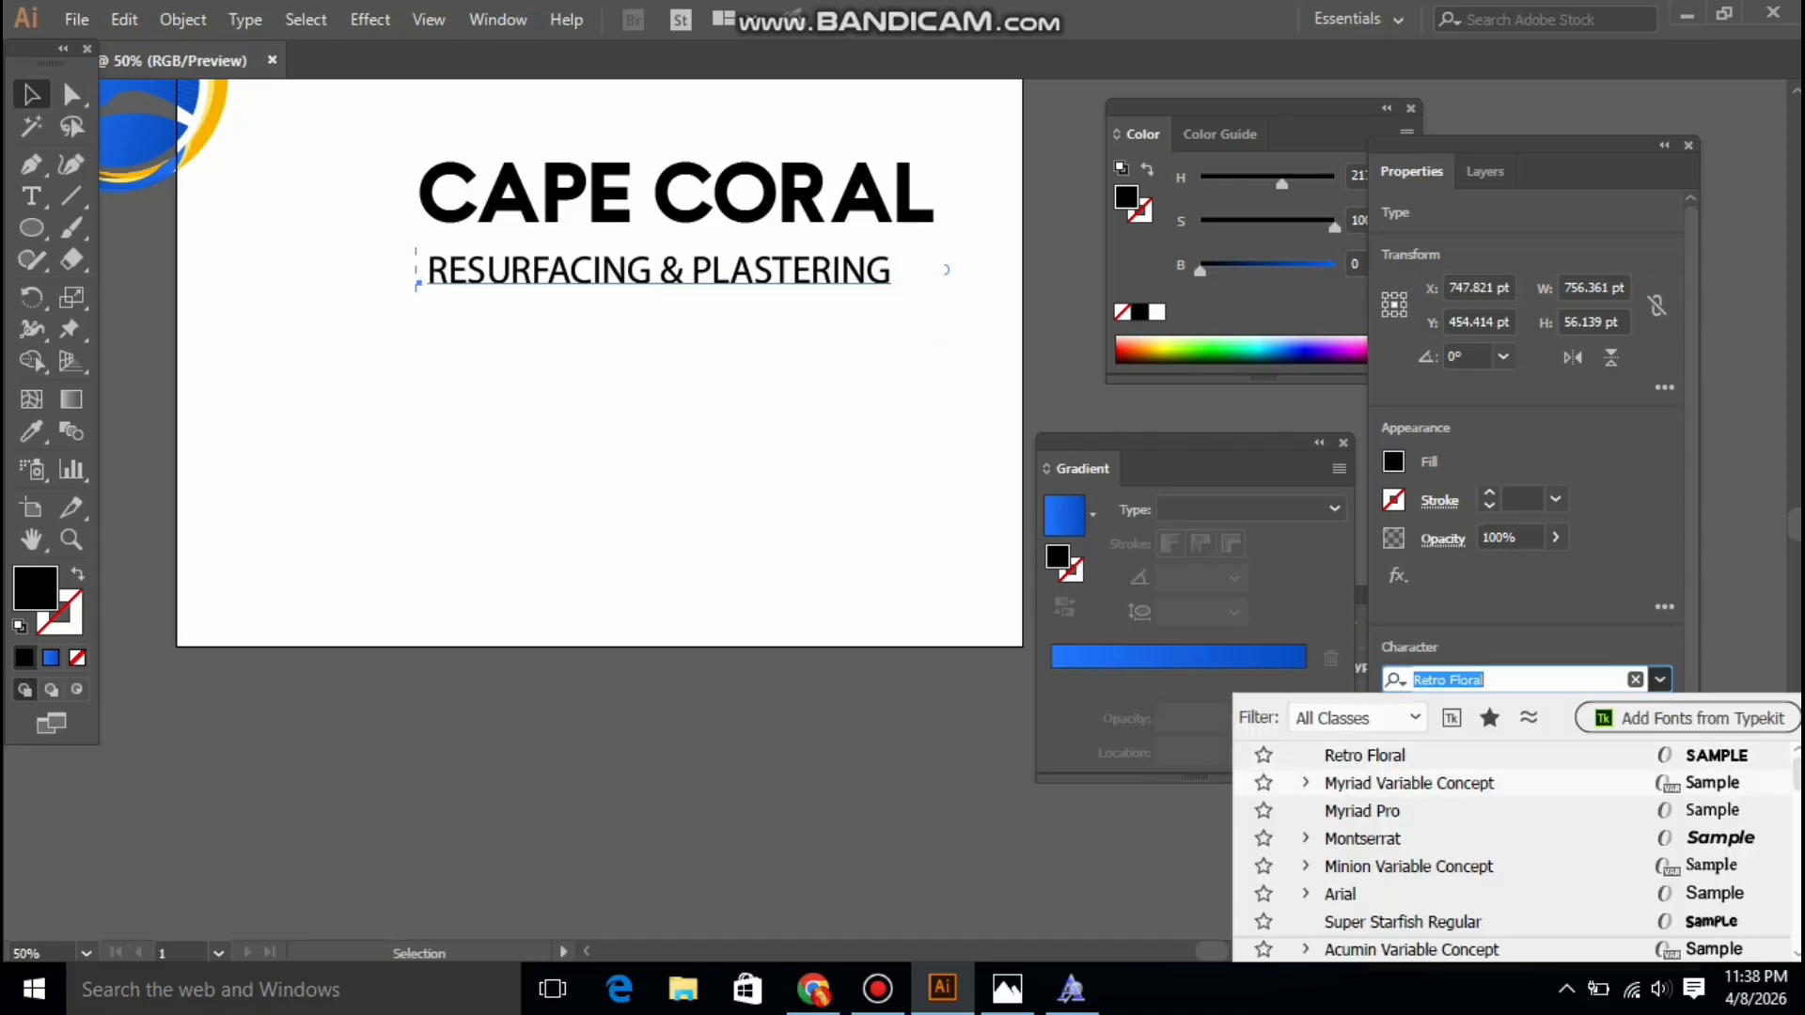
pyautogui.press('Down')
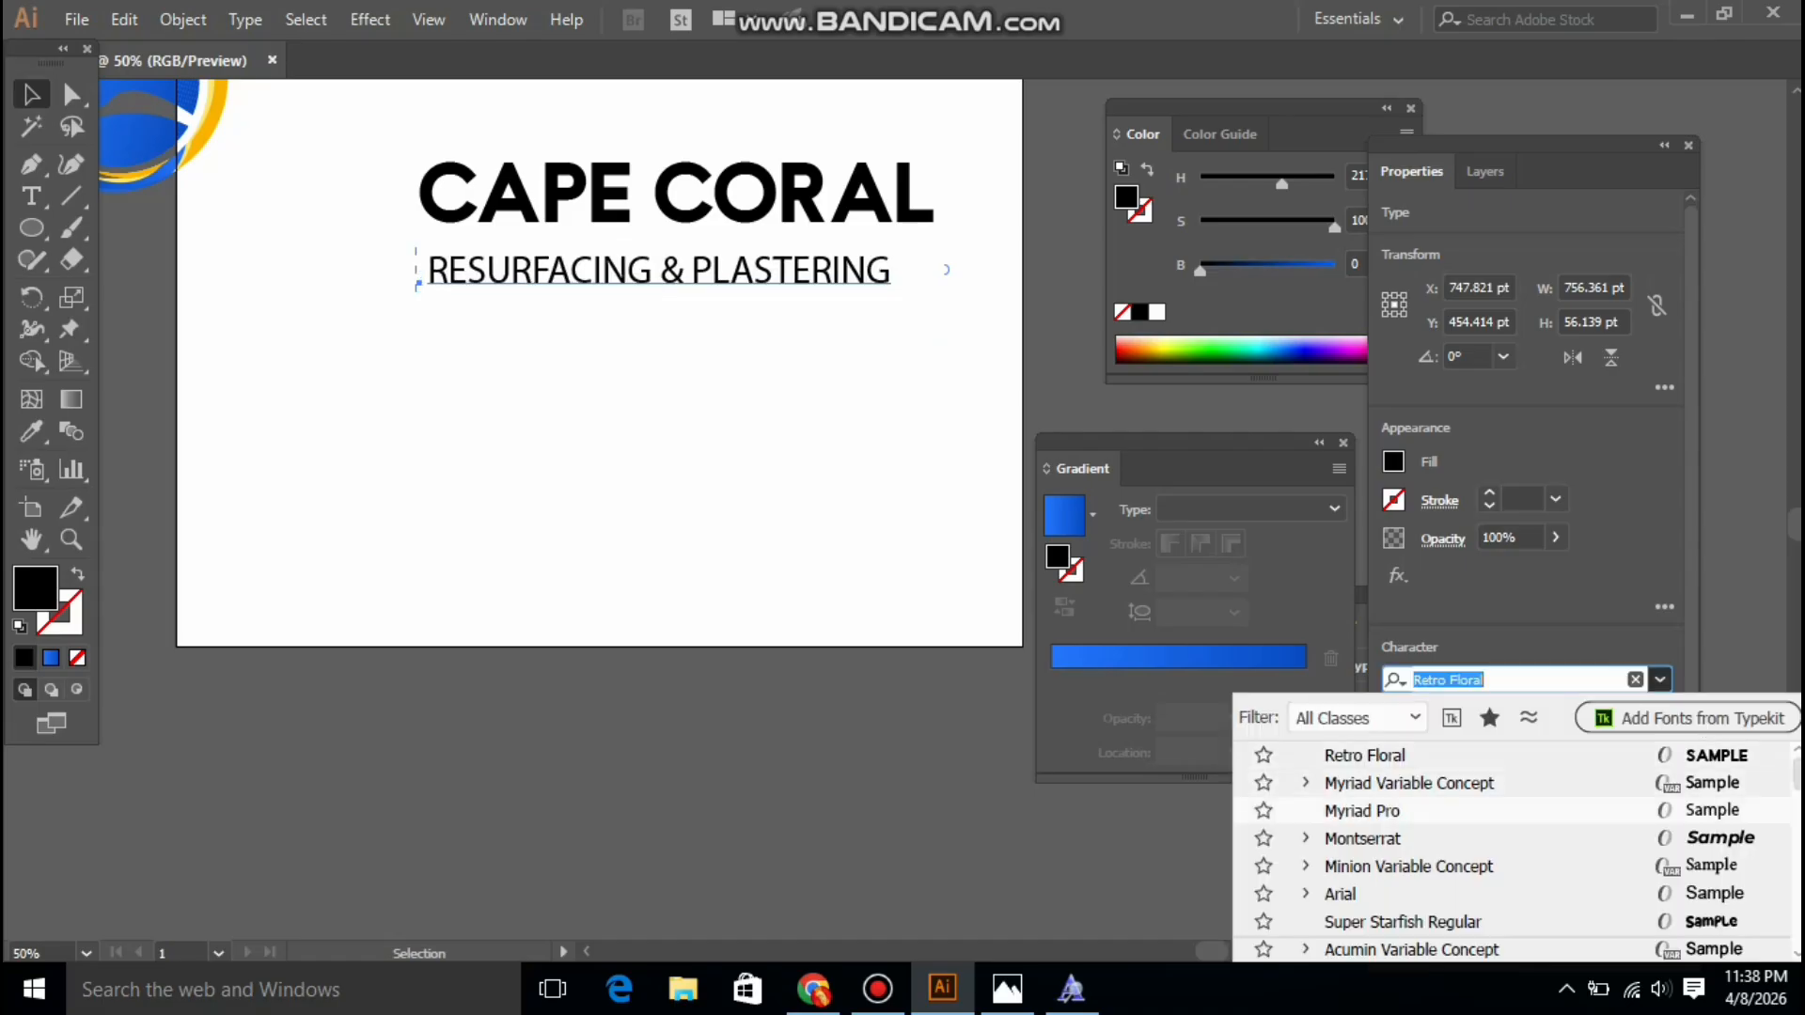
pyautogui.press('Down')
pyautogui.press('Down')
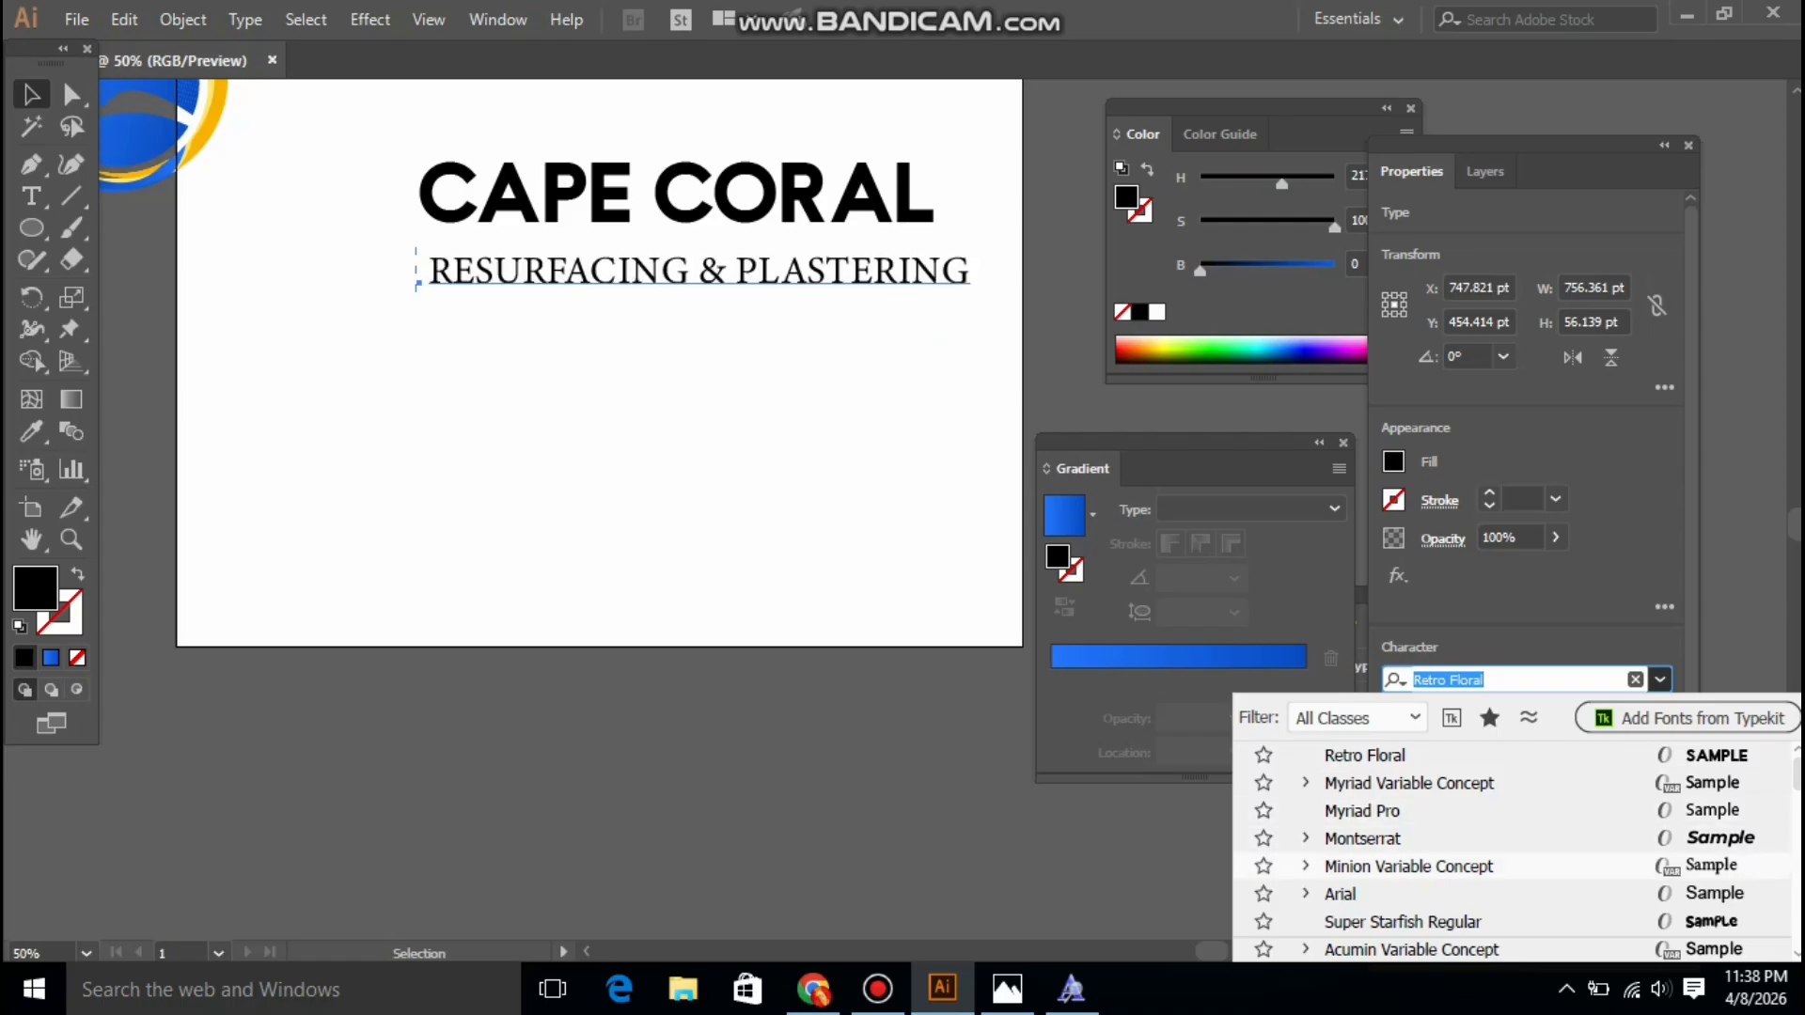
pyautogui.press('Up')
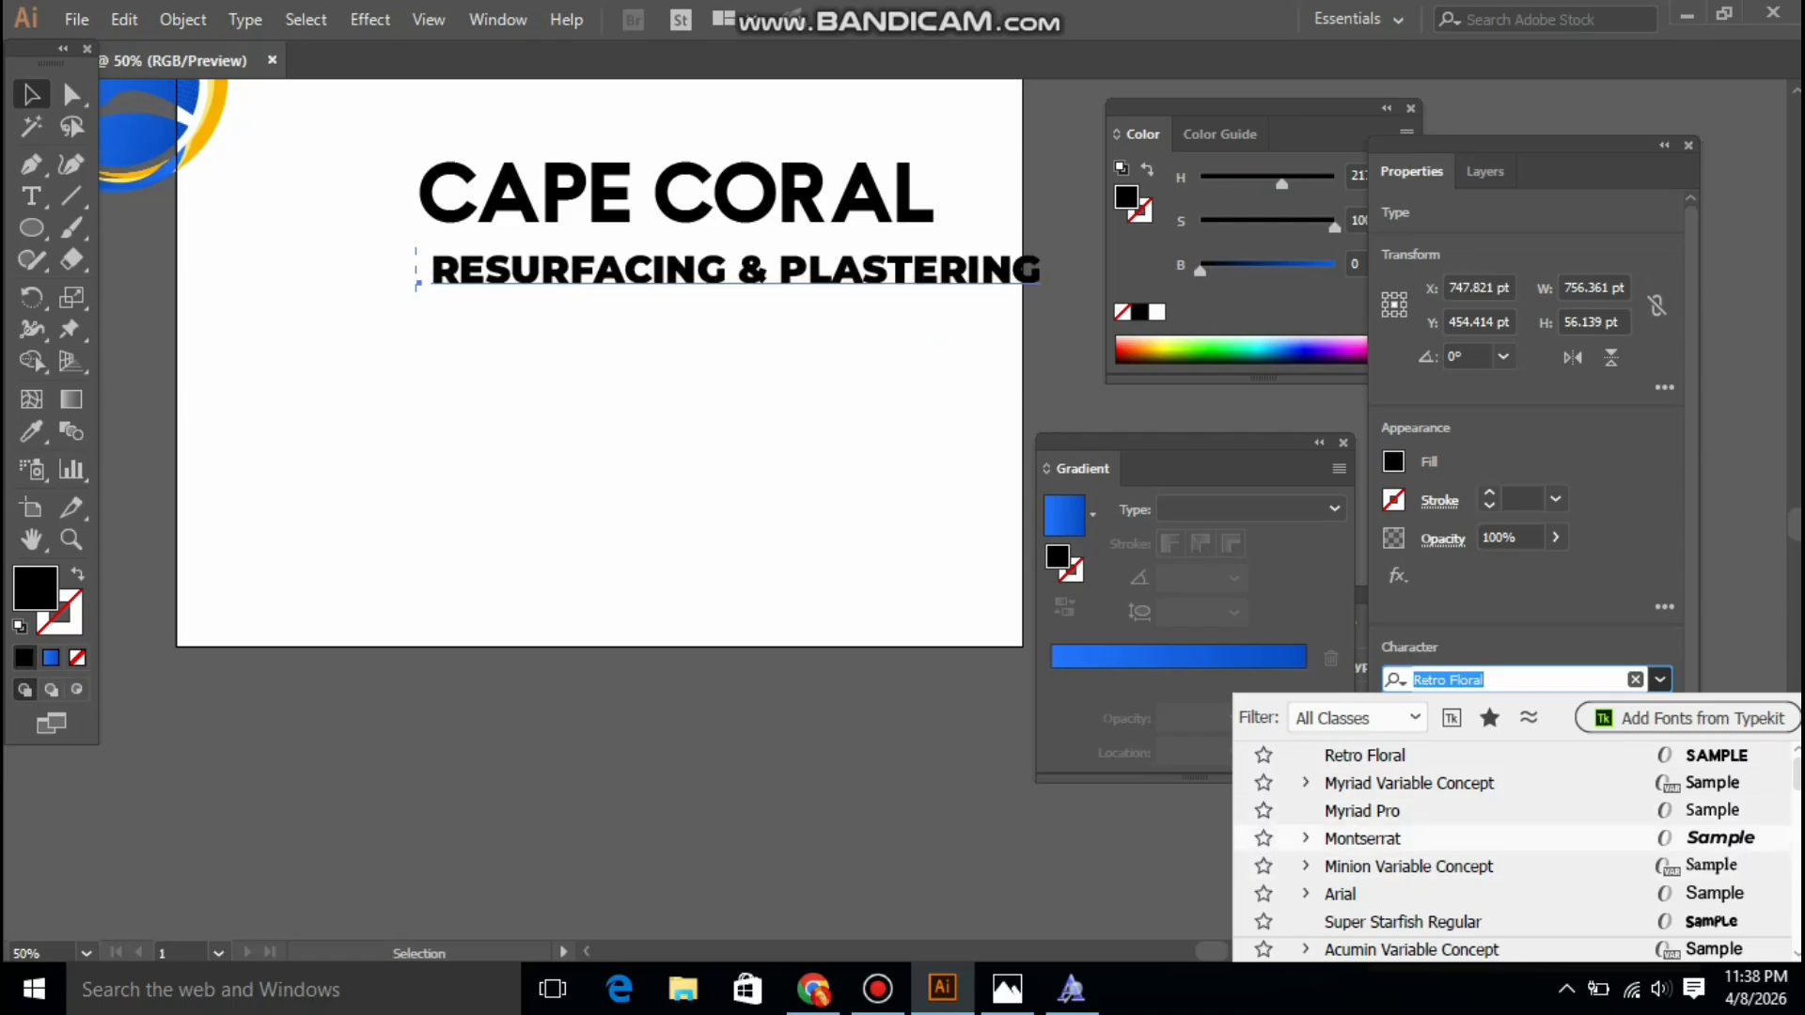
pyautogui.press('Up')
pyautogui.press('Return')
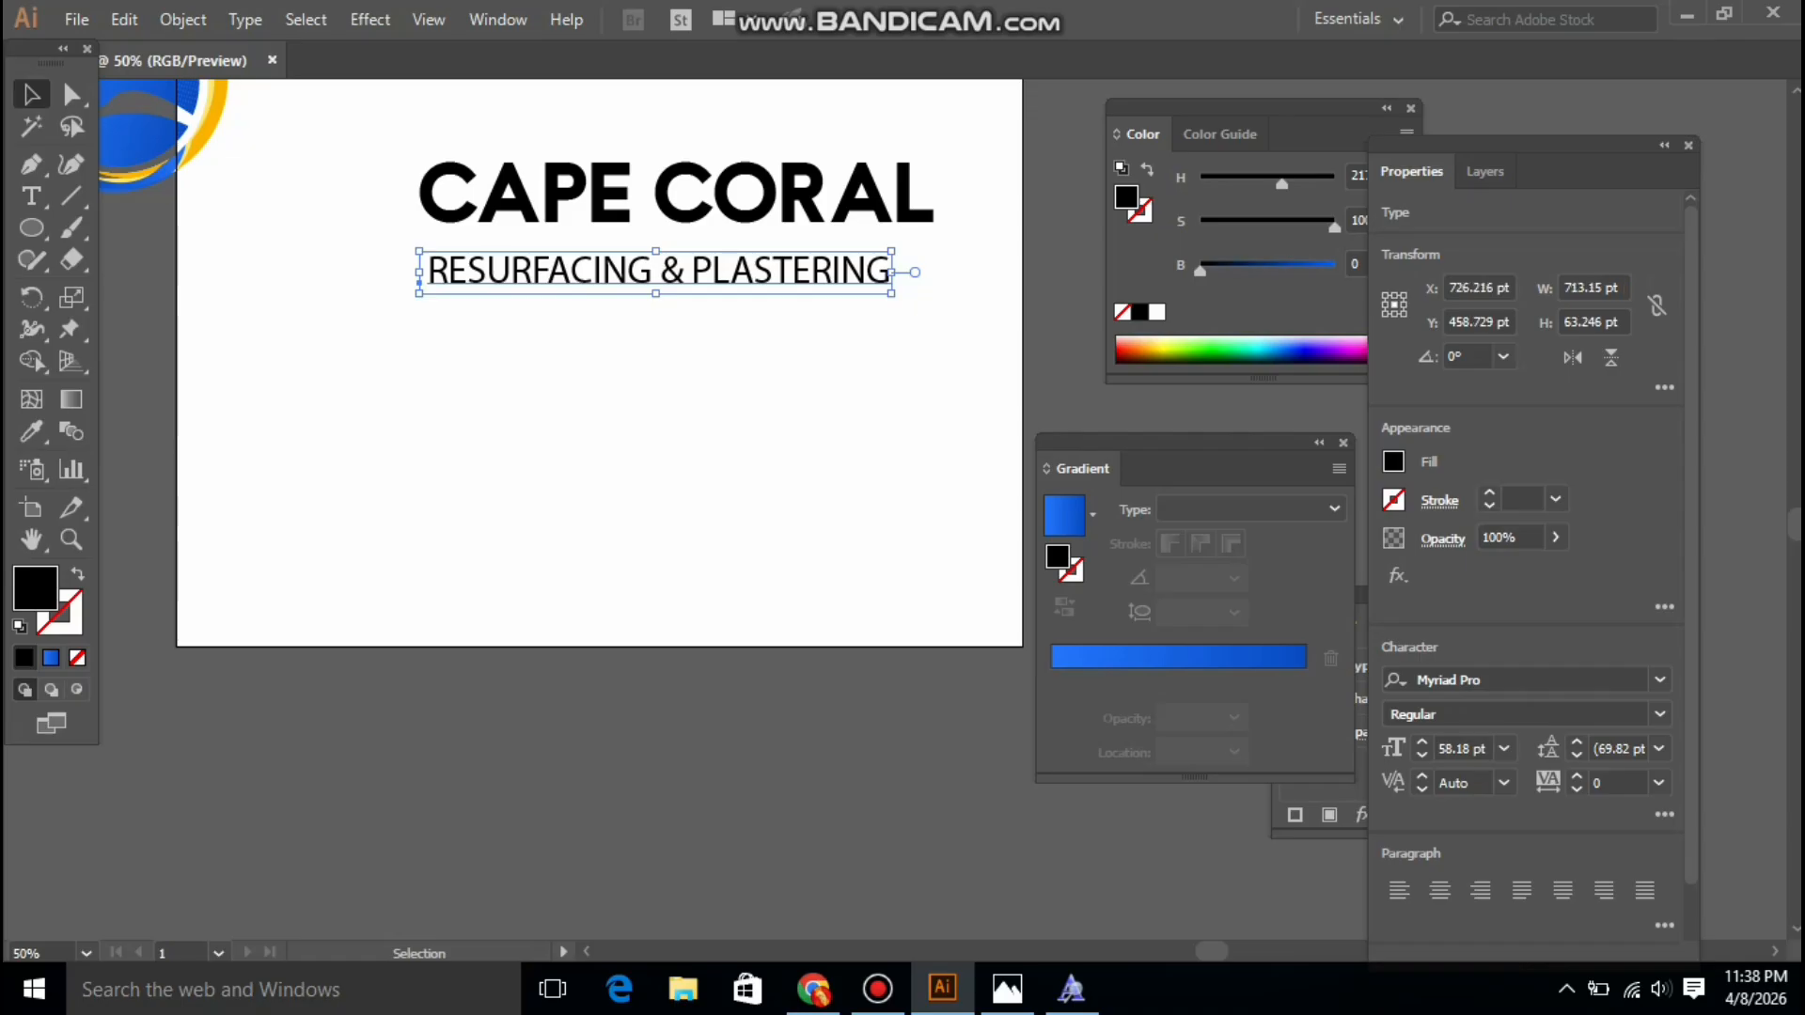
# Scale RESURFACING & PLASTERING to match the width of CAPE CORAL and align the two lines by their horizontal centers
pyautogui.moveTo(891, 293)
pyautogui.mouseDown()
pyautogui.moveTo(930, 301)
pyautogui.moveTo(916, 277)
pyautogui.mouseUp()
pyautogui.keyDown('shift'); pyautogui.click(846, 193); pyautogui.keyUp('shift')
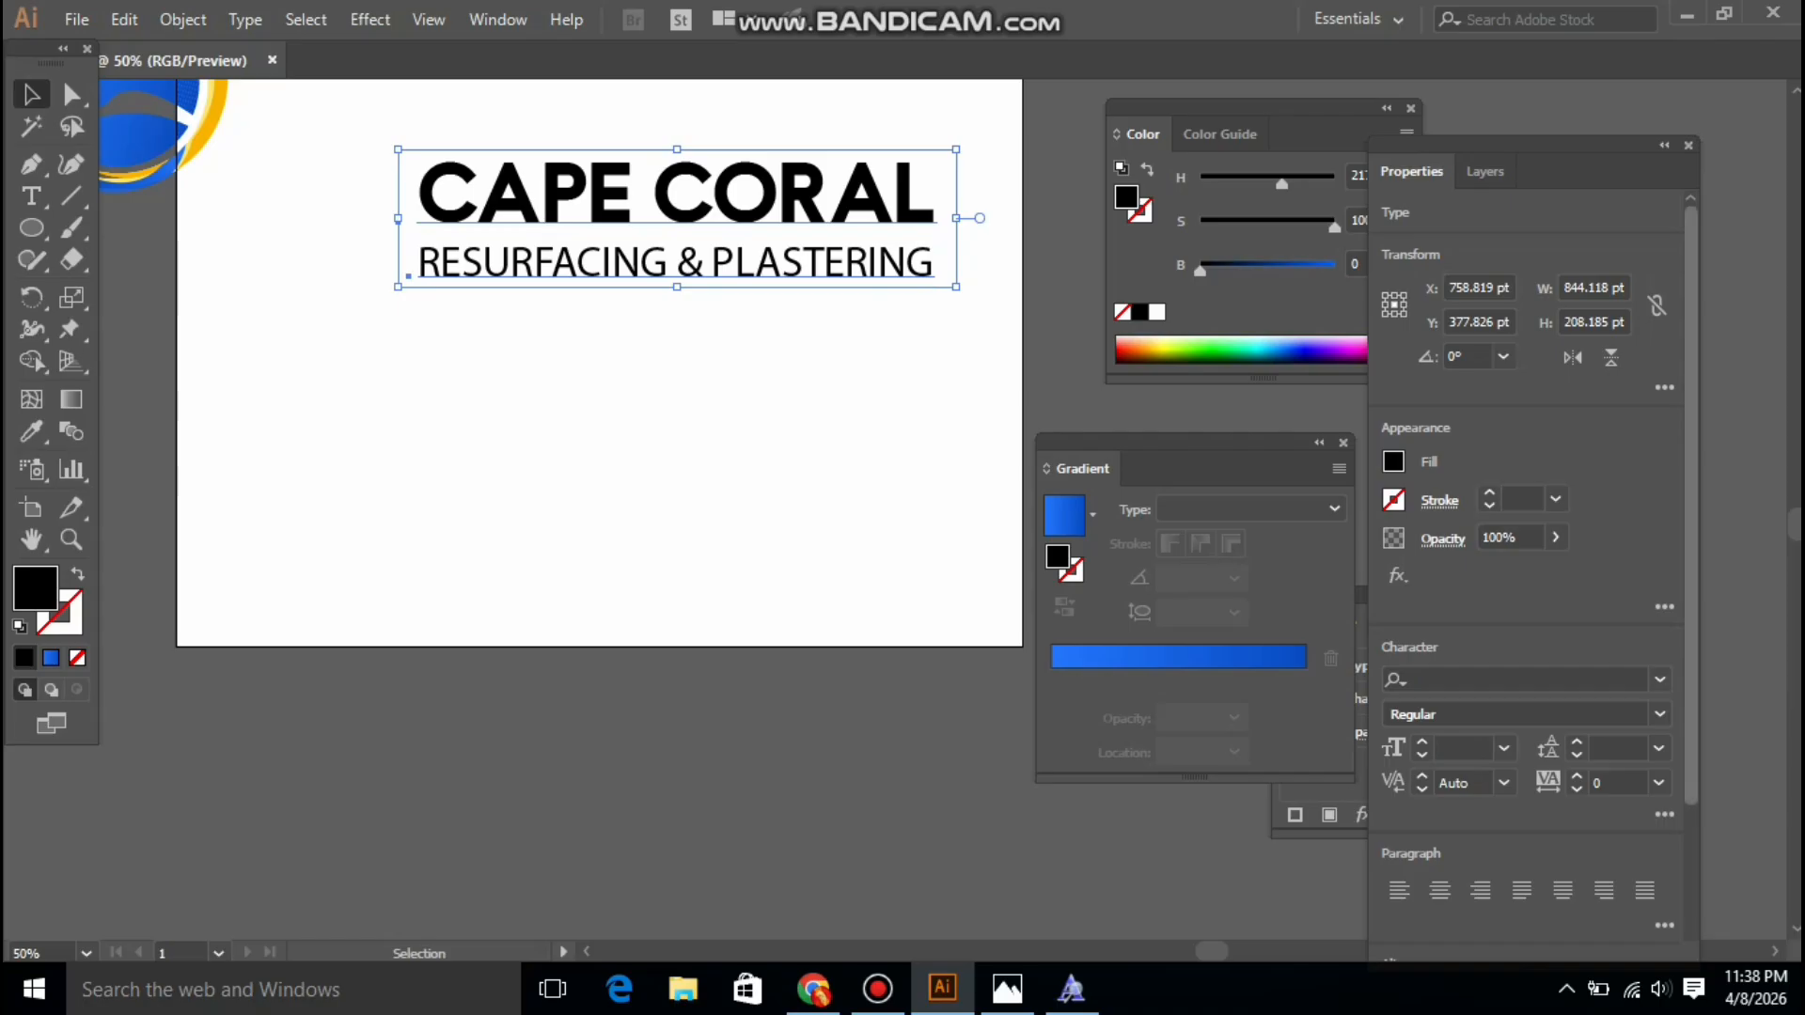
pyautogui.scroll(-3, 1523, 564)
pyautogui.click(1486, 818)
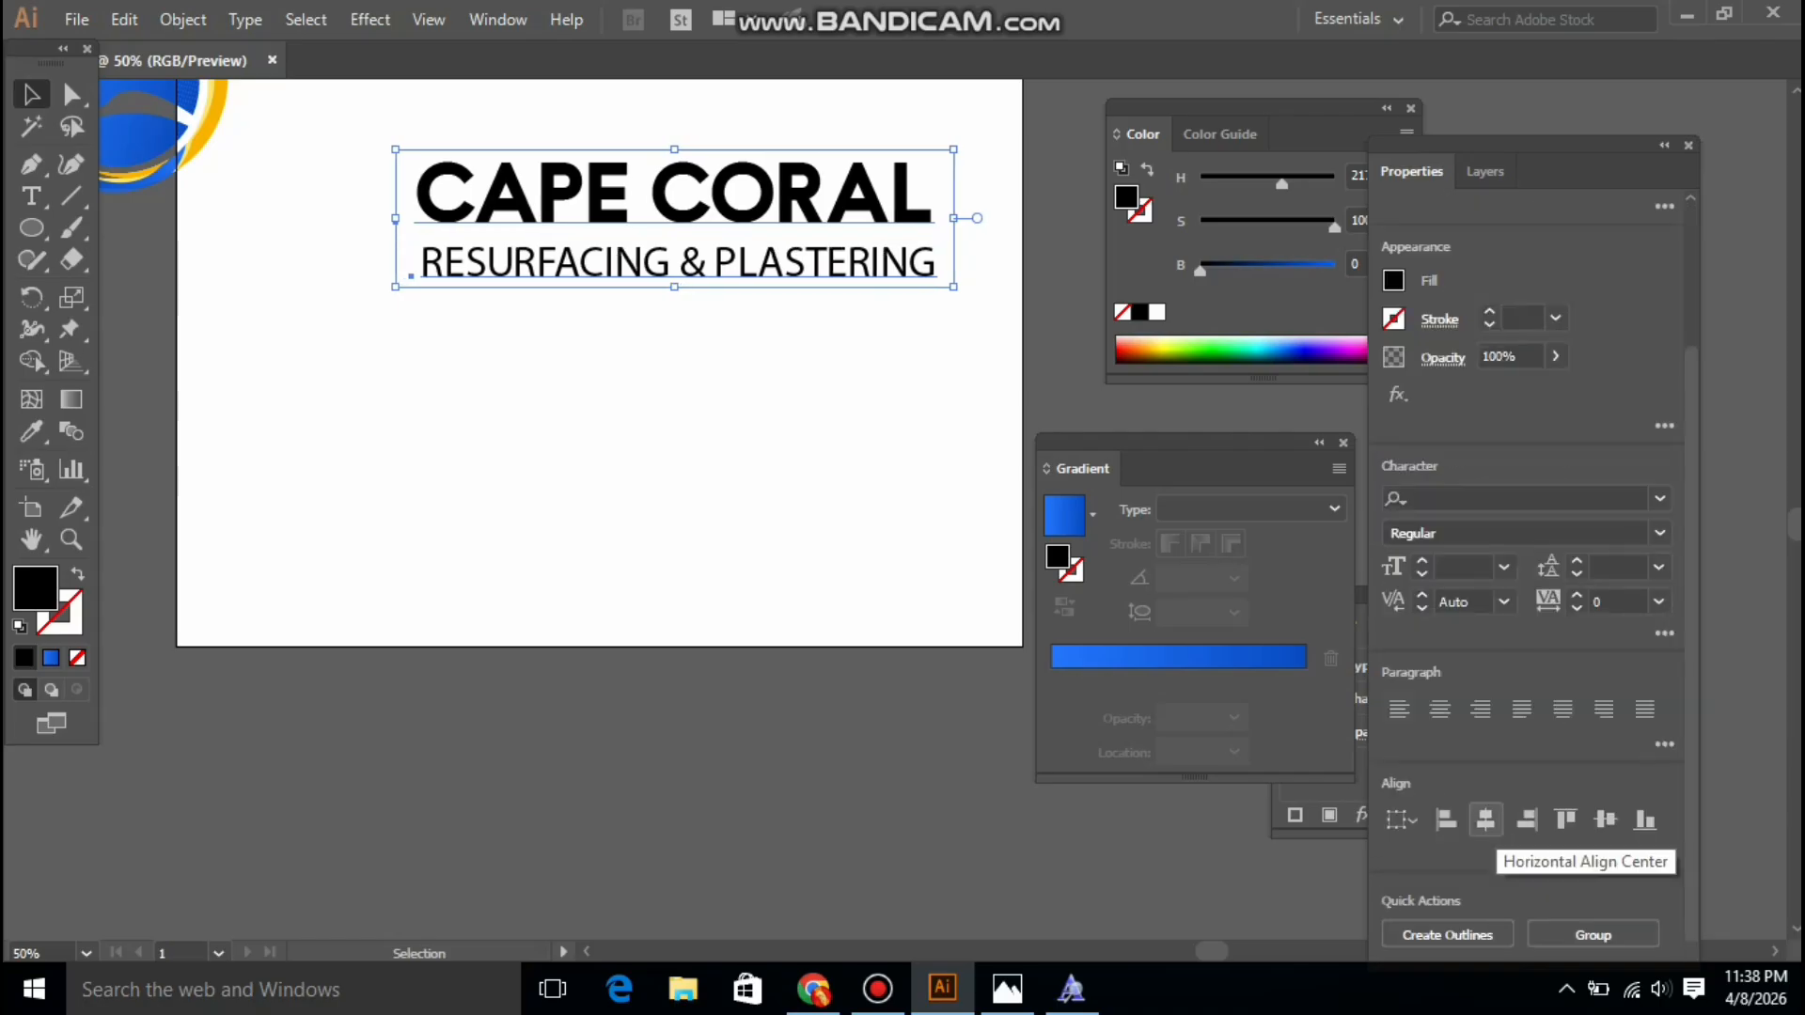
pyautogui.hotkey('ctrl', 'shift', 'a')
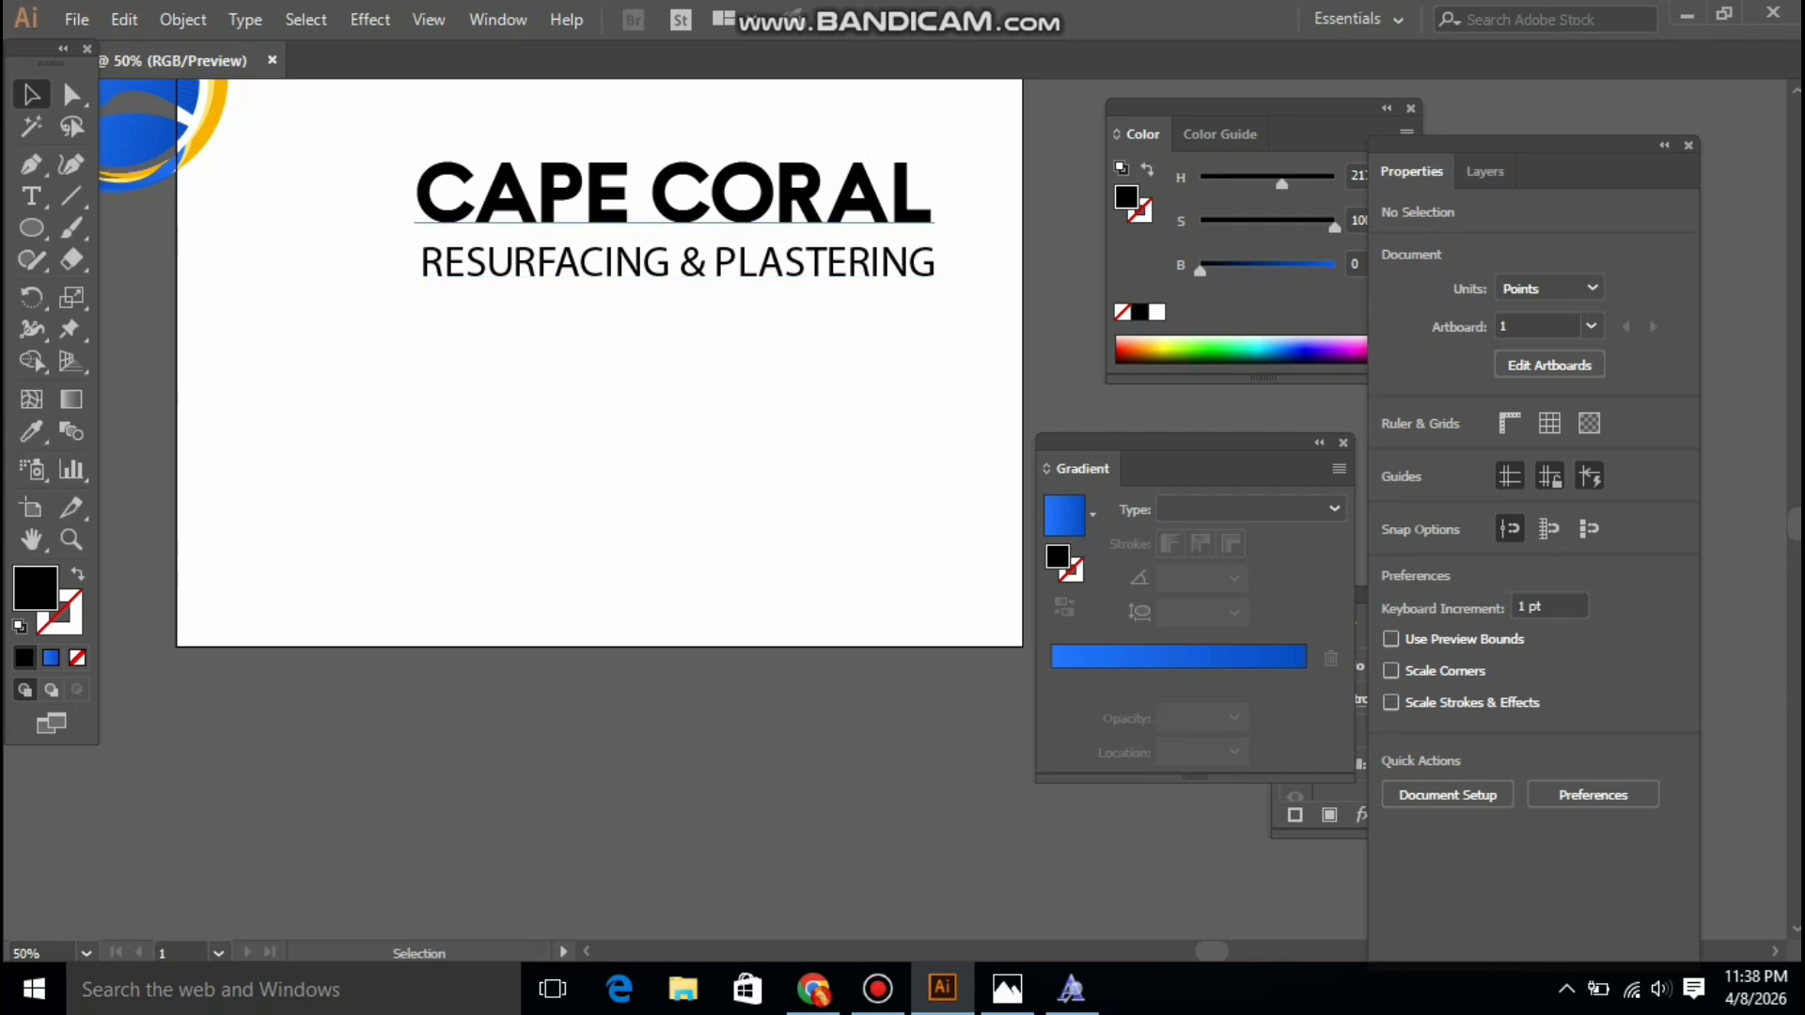
# Convert the CAPE CORAL text to outlines and fill the CAPE letters with the orange sampled from the globe icon's ring
pyautogui.rightClick(566, 175)
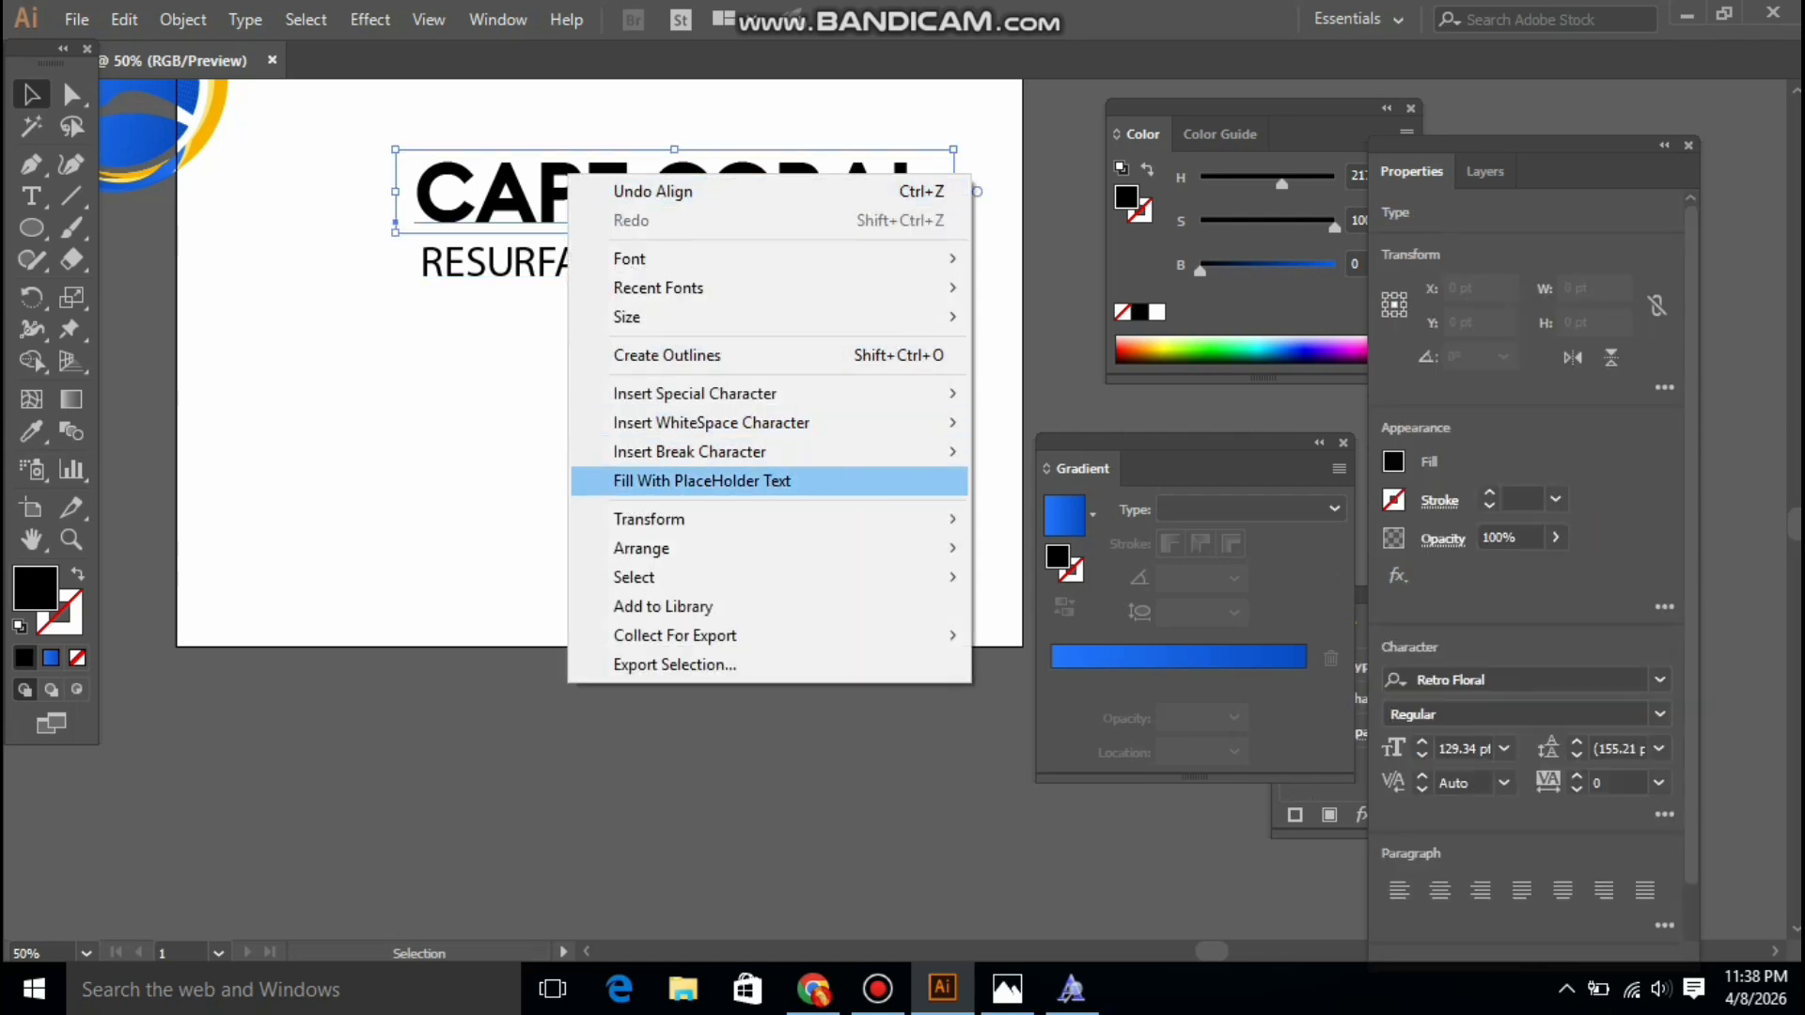
pyautogui.click(658, 354)
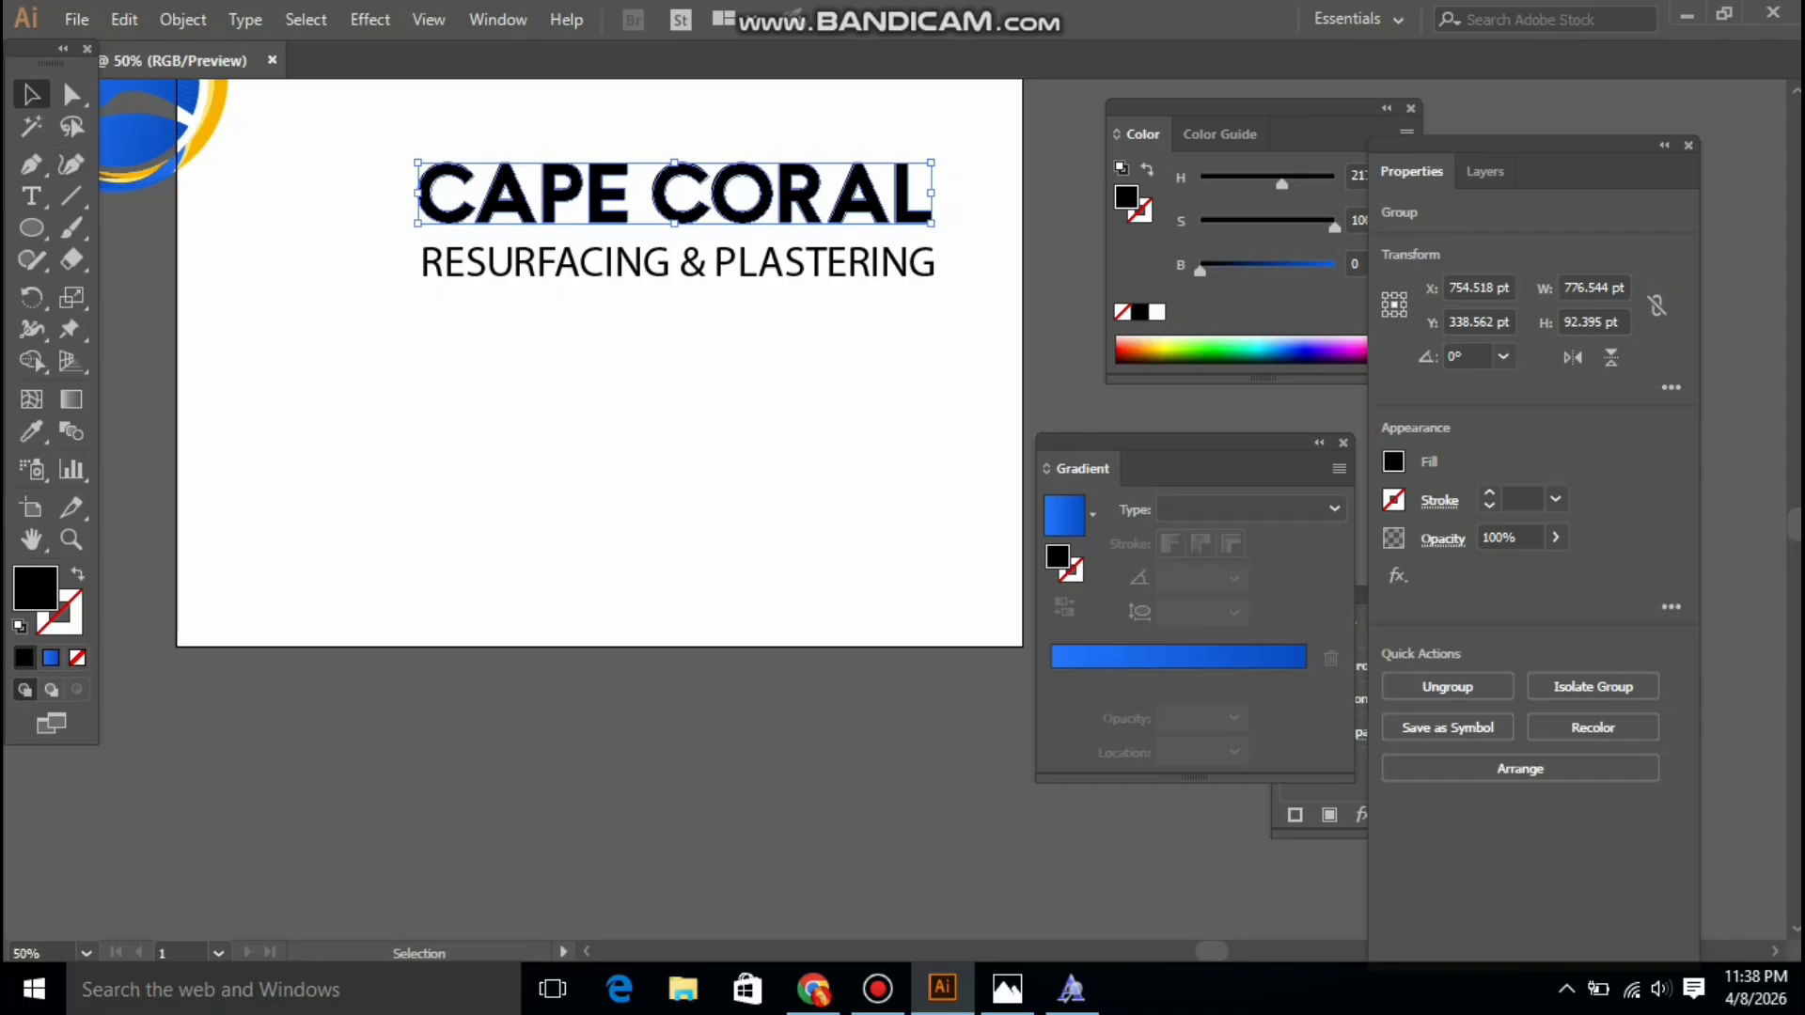
pyautogui.press('a')
pyautogui.moveTo(397, 122); pyautogui.dragTo(632, 214)
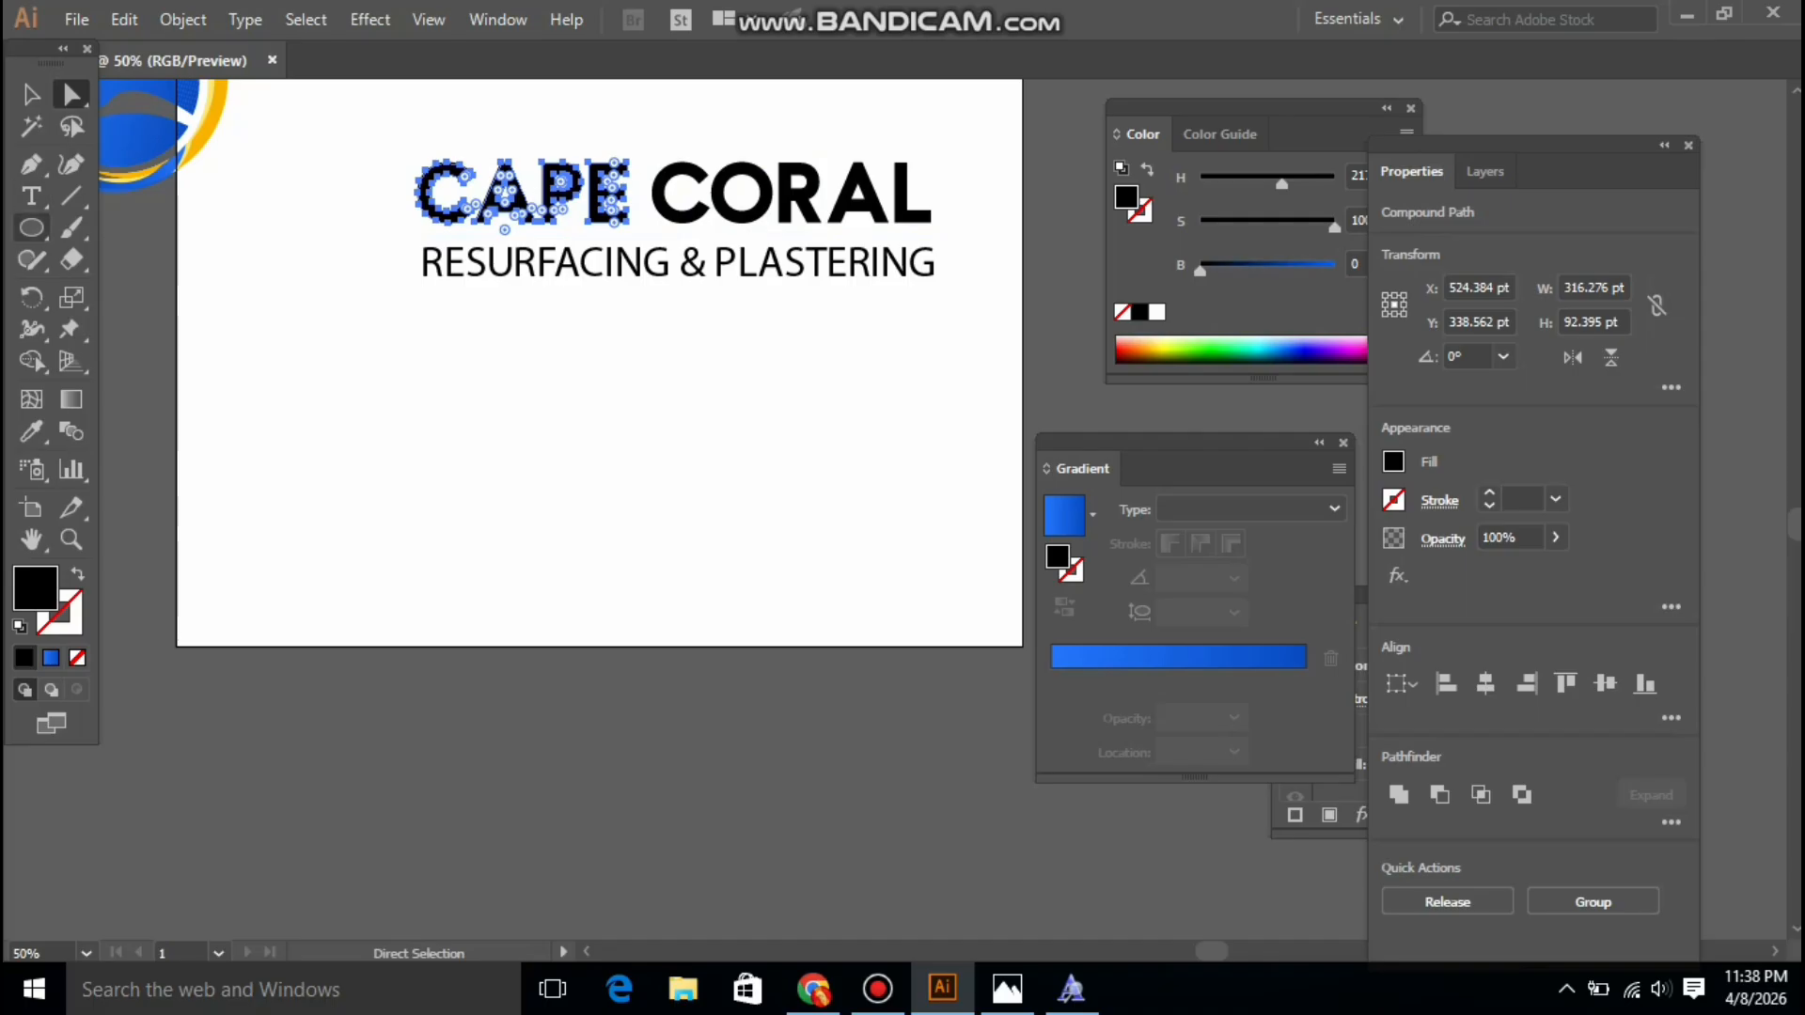
pyautogui.click(31, 431)
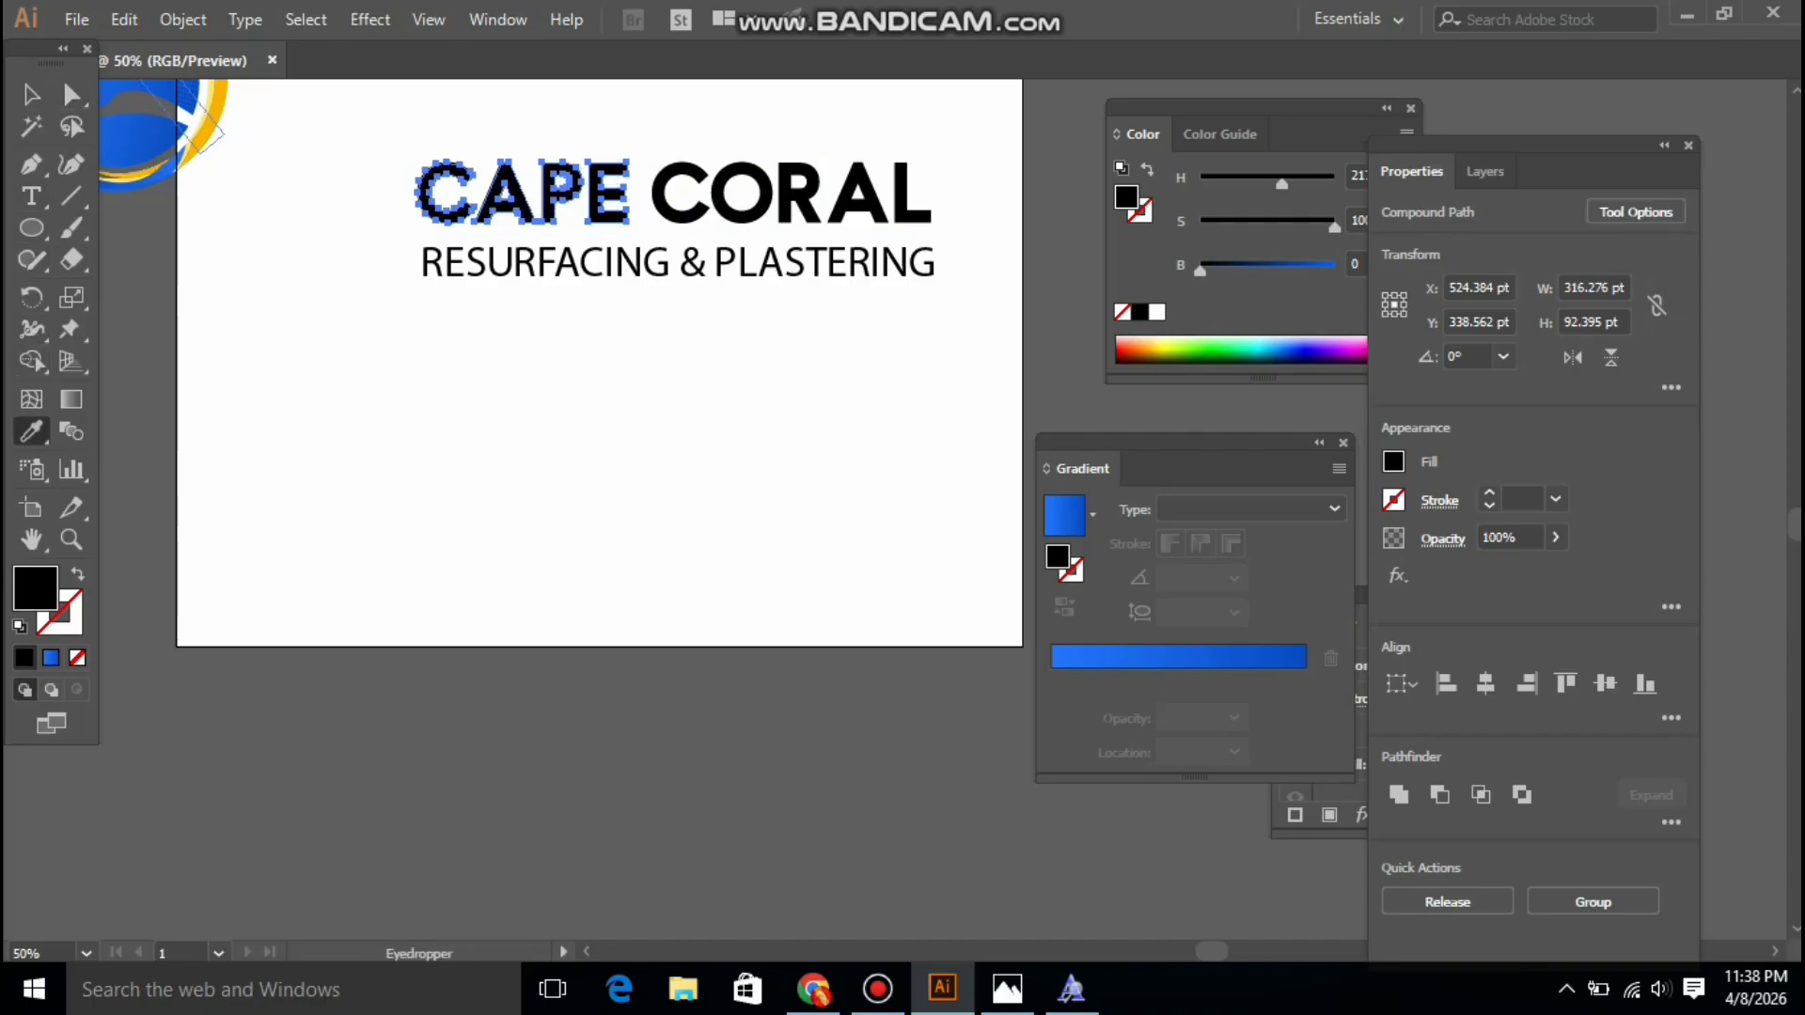
pyautogui.click(202, 122)
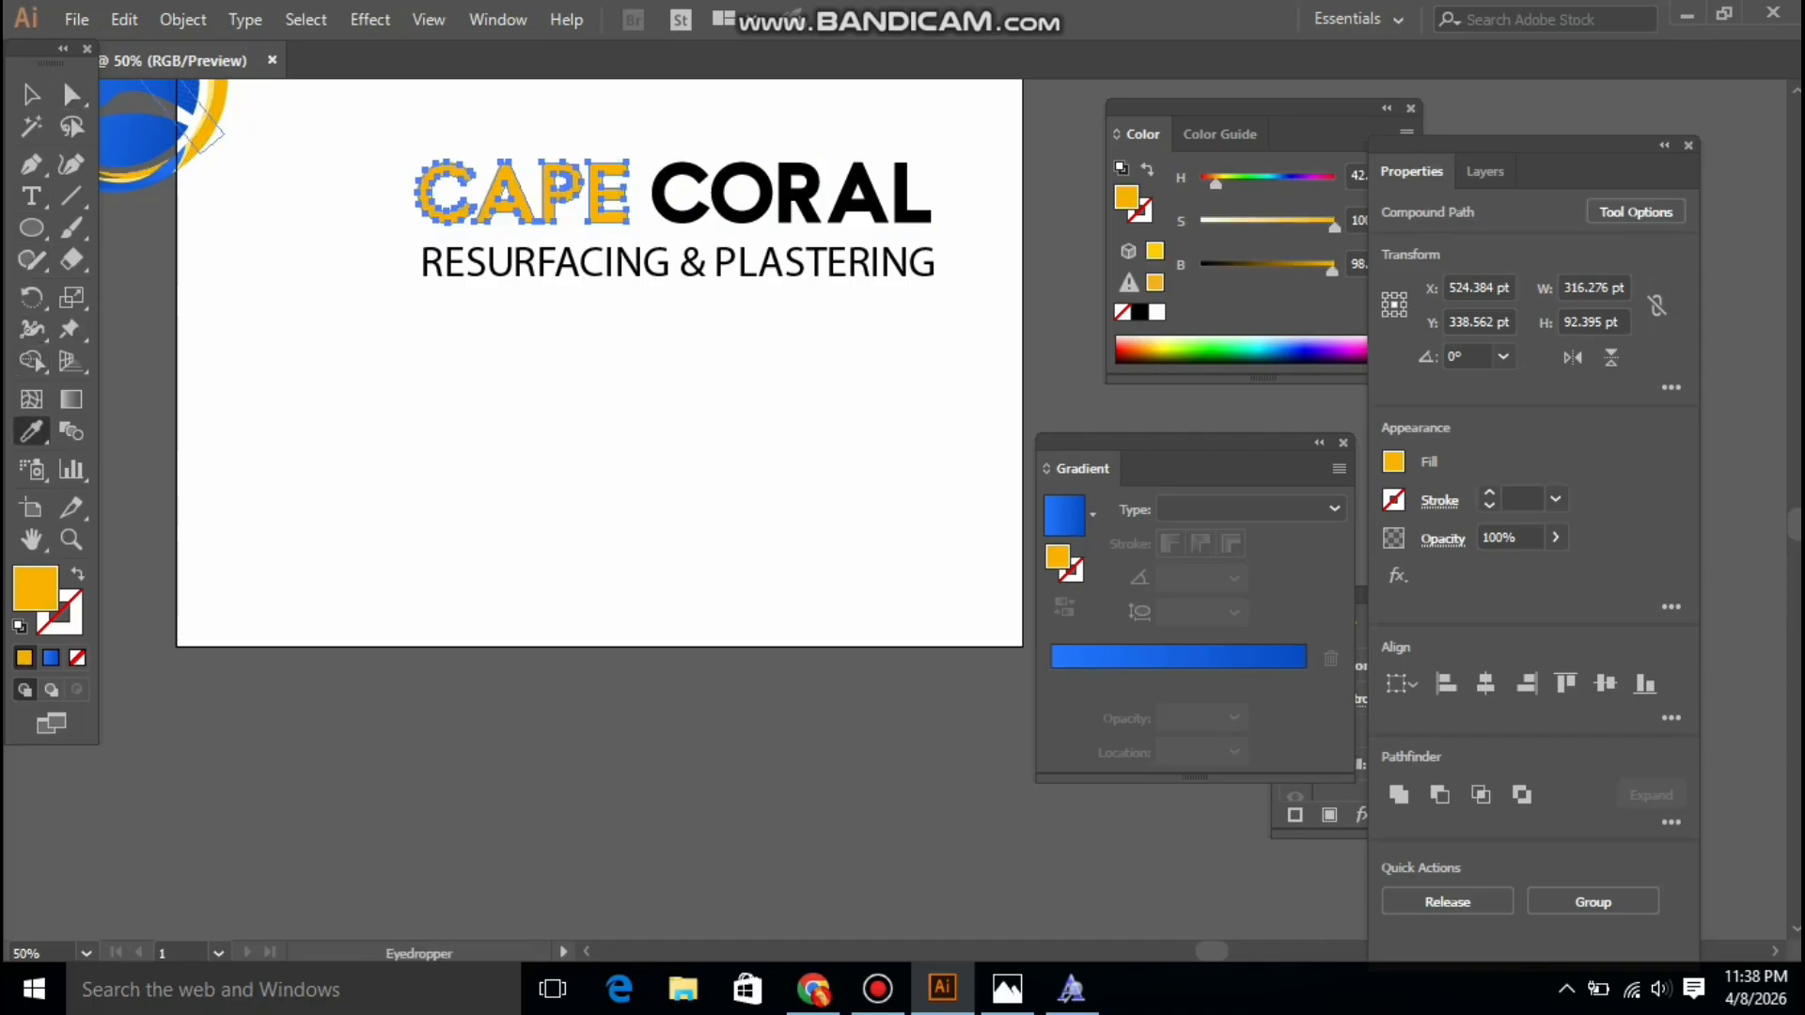
pyautogui.click(31, 94)
pyautogui.hotkey('ctrl', 'shift', 'a')
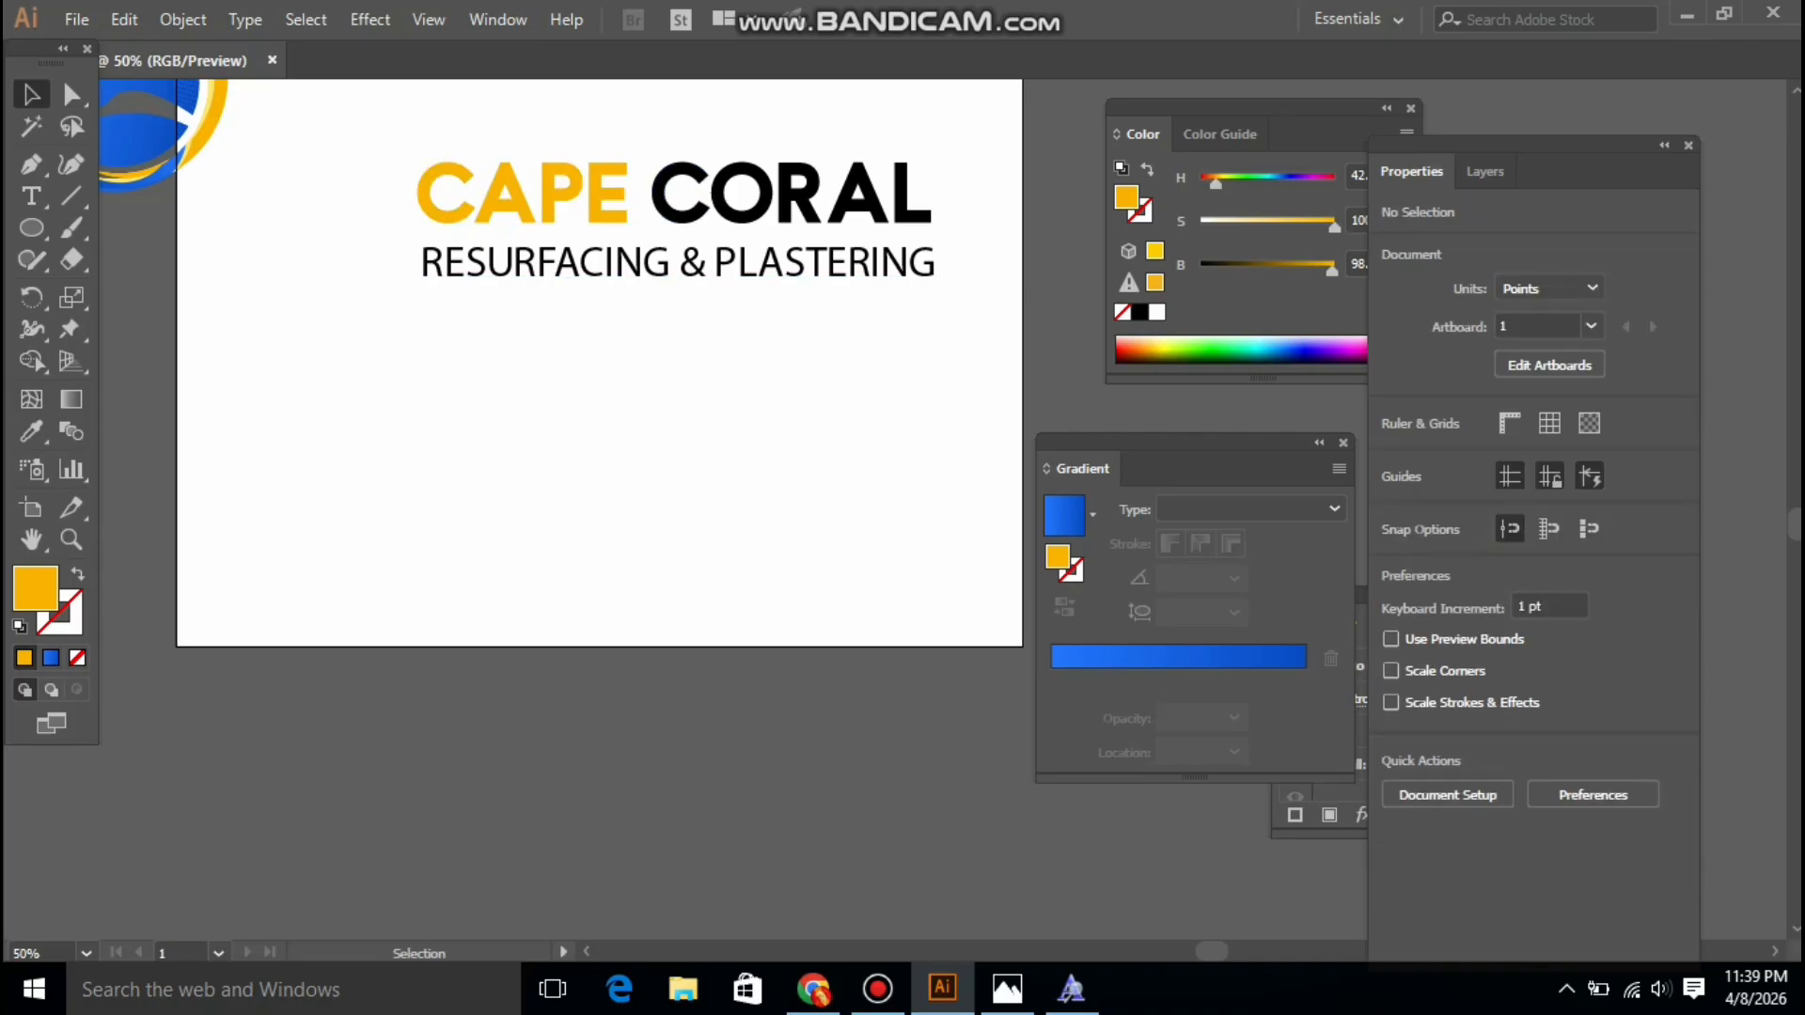
# Fill the CORAL letters with the blue sampled from the globe icon
pyautogui.moveTo(665, 130); pyautogui.dragTo(914, 231)
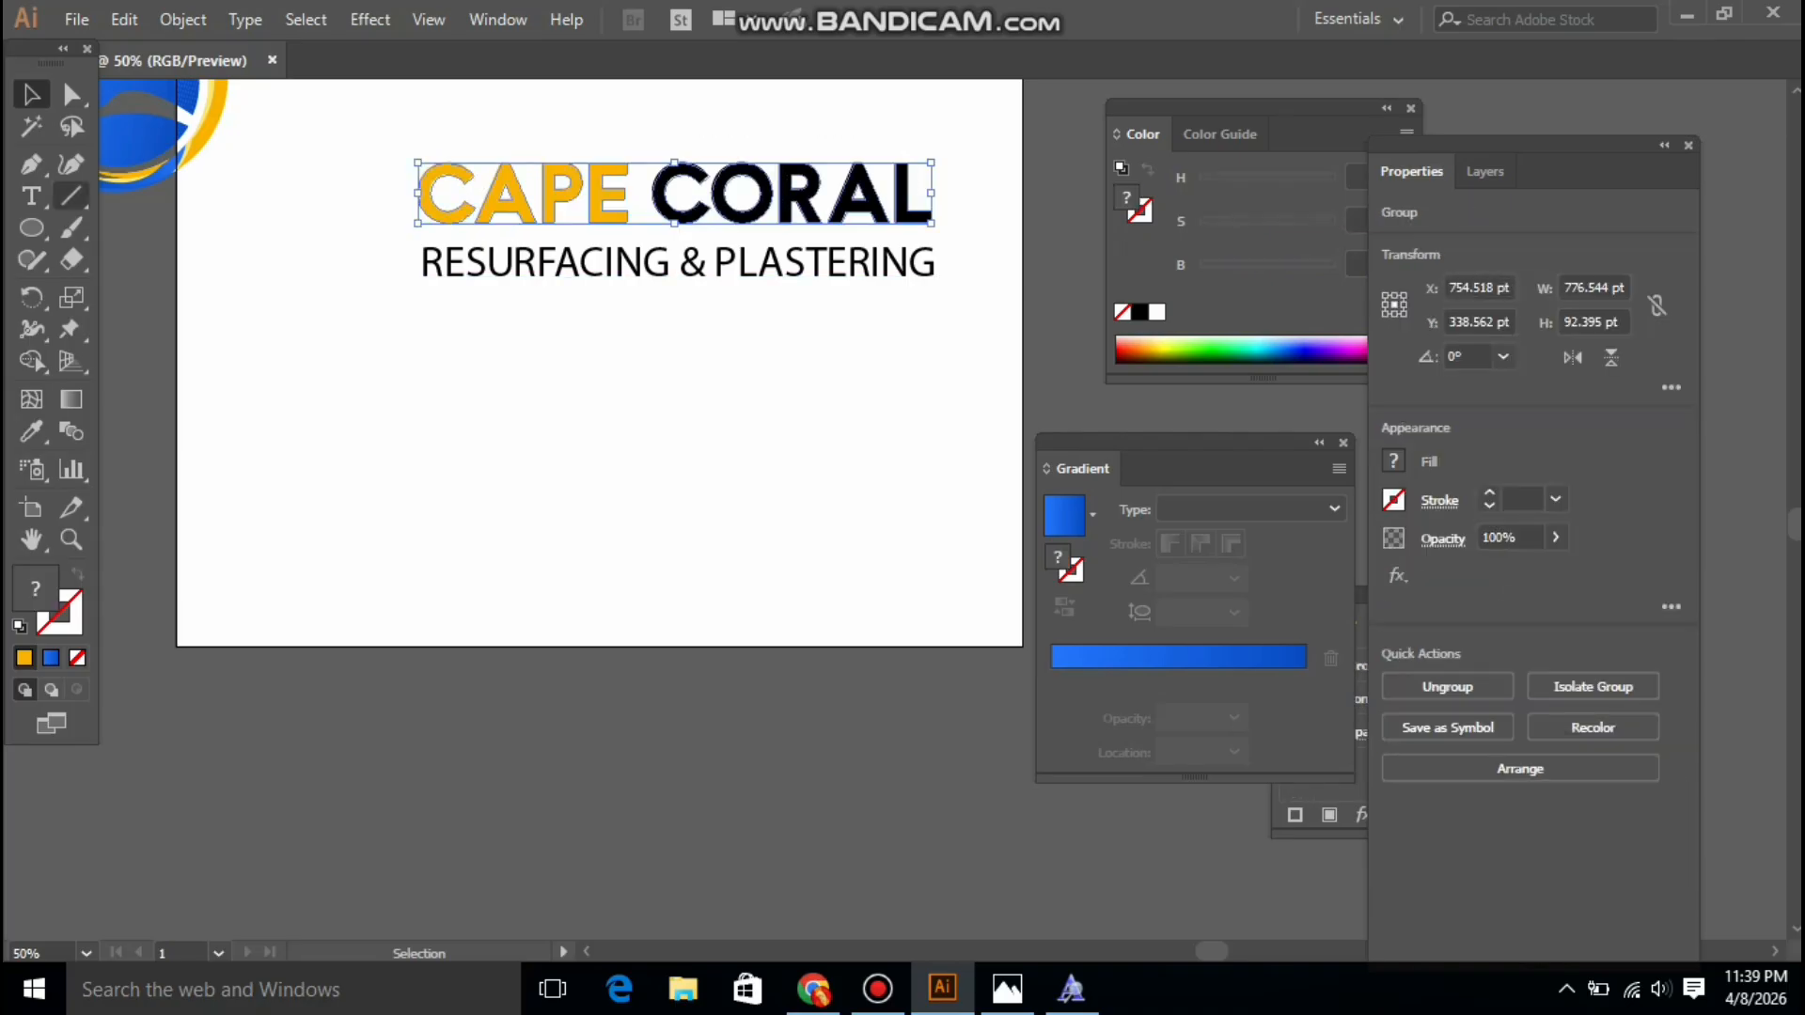
pyautogui.click(31, 361)
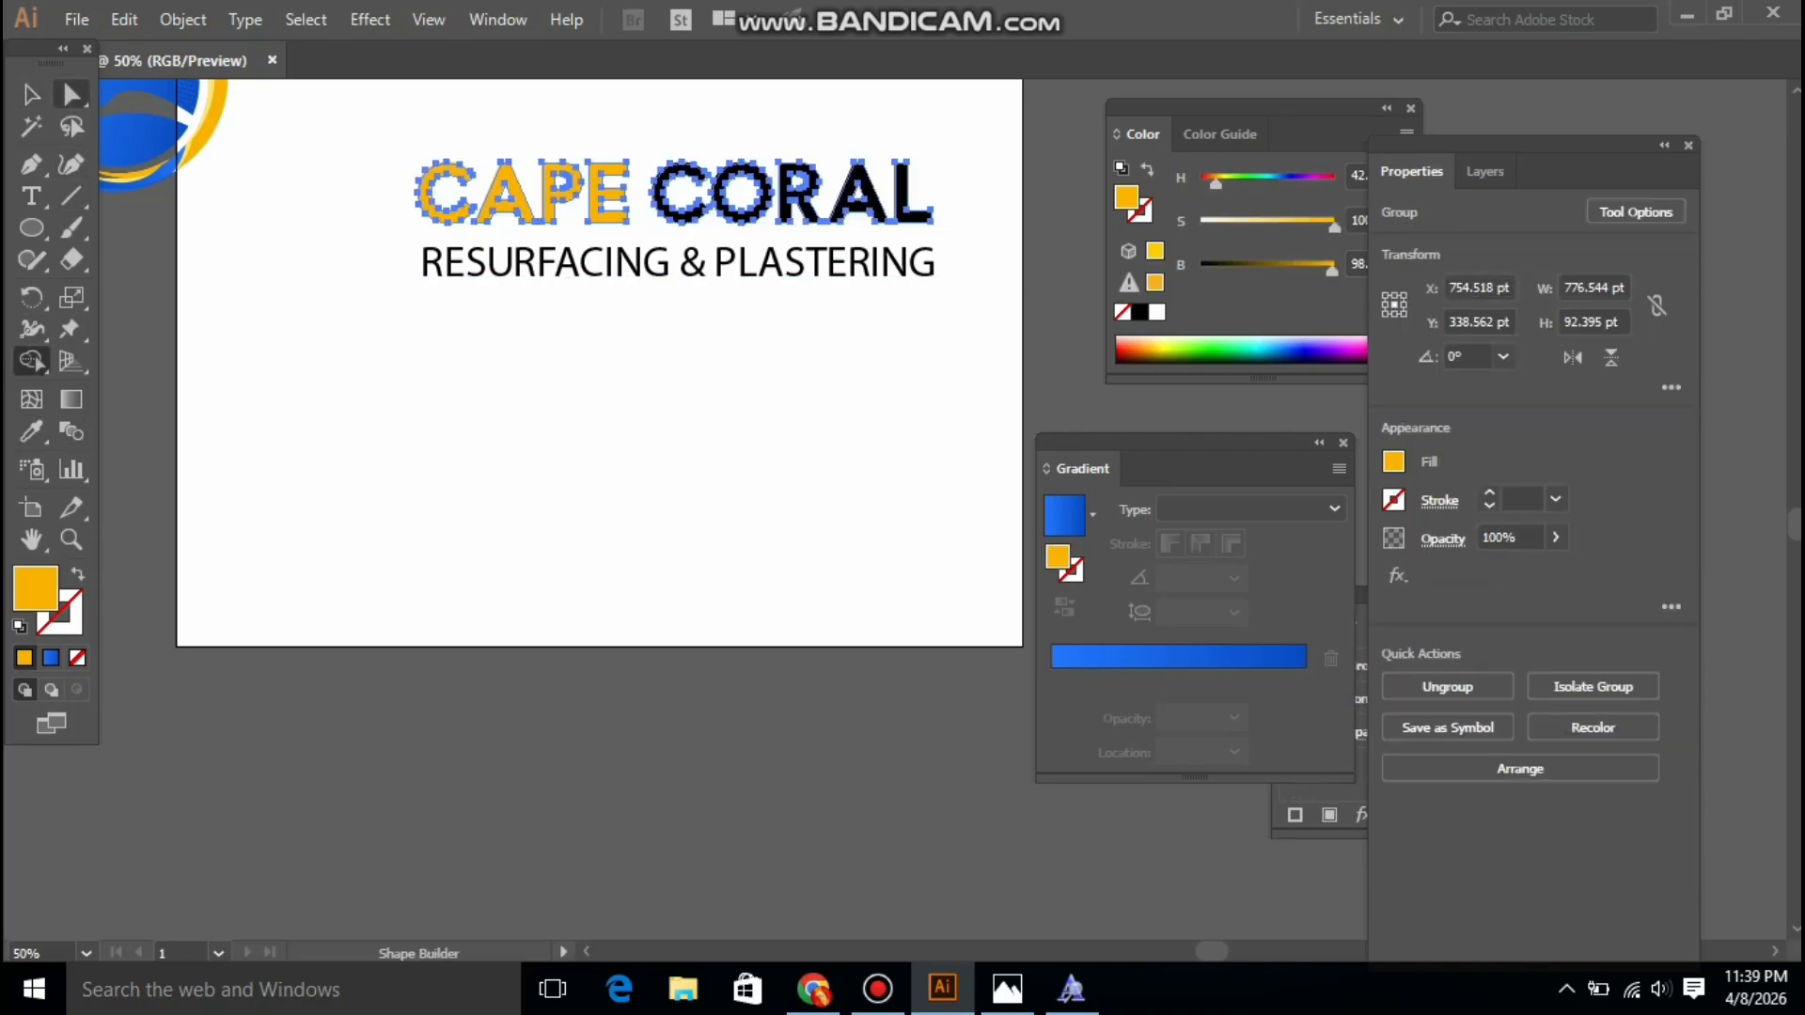
pyautogui.click(72, 94)
pyautogui.moveTo(957, 151); pyautogui.dragTo(645, 234)
pyautogui.press('i')
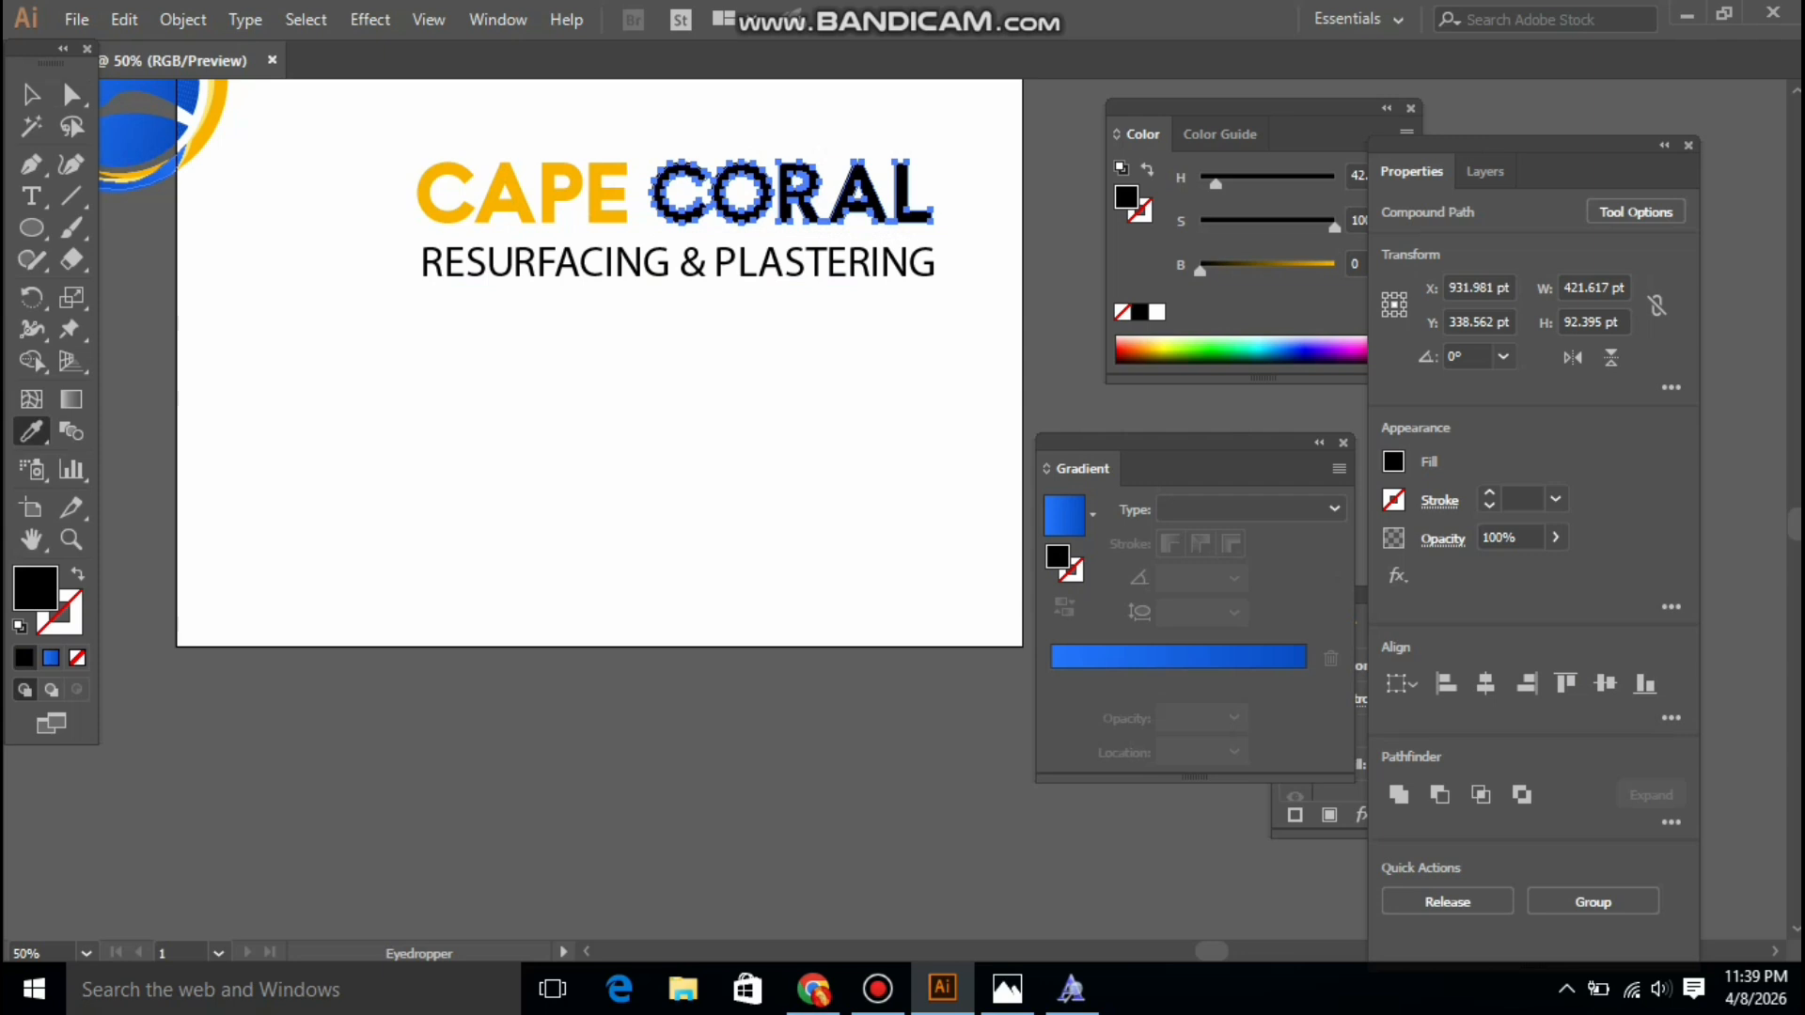
pyautogui.press('/')
pyautogui.click(146, 141)
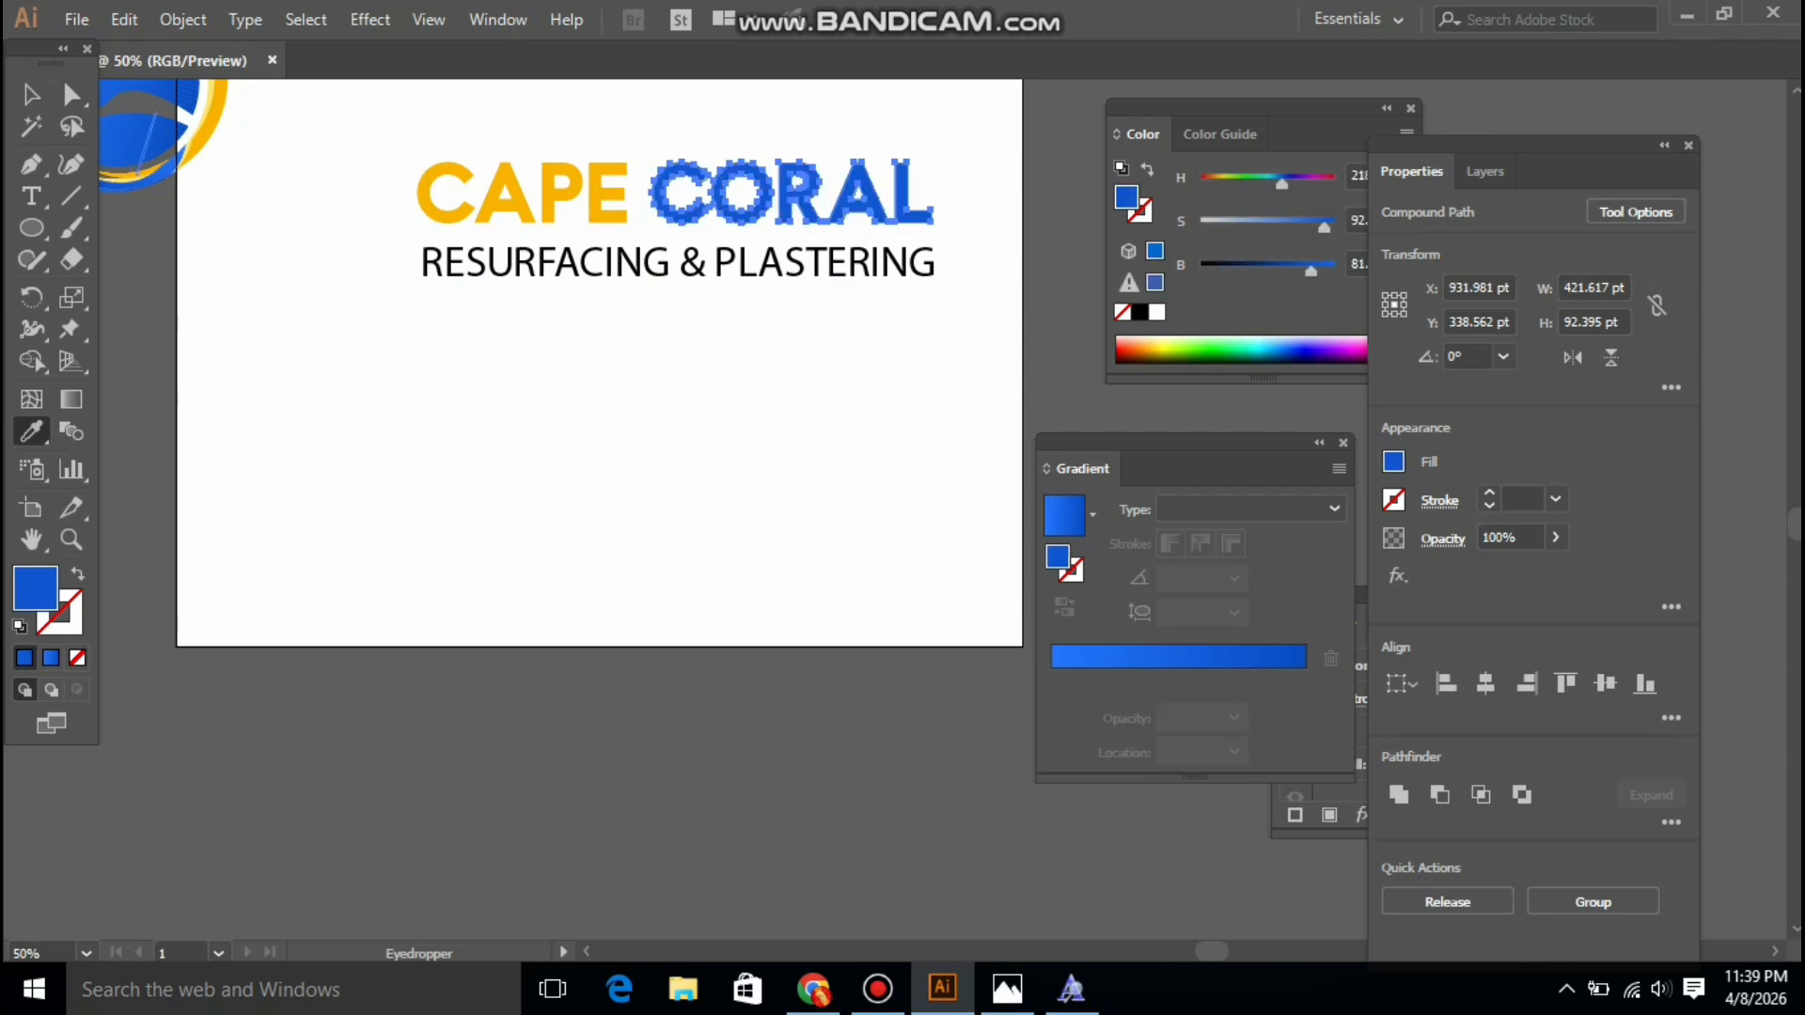
pyautogui.press('v')
pyautogui.hotkey('ctrl', 'shift', 'a')
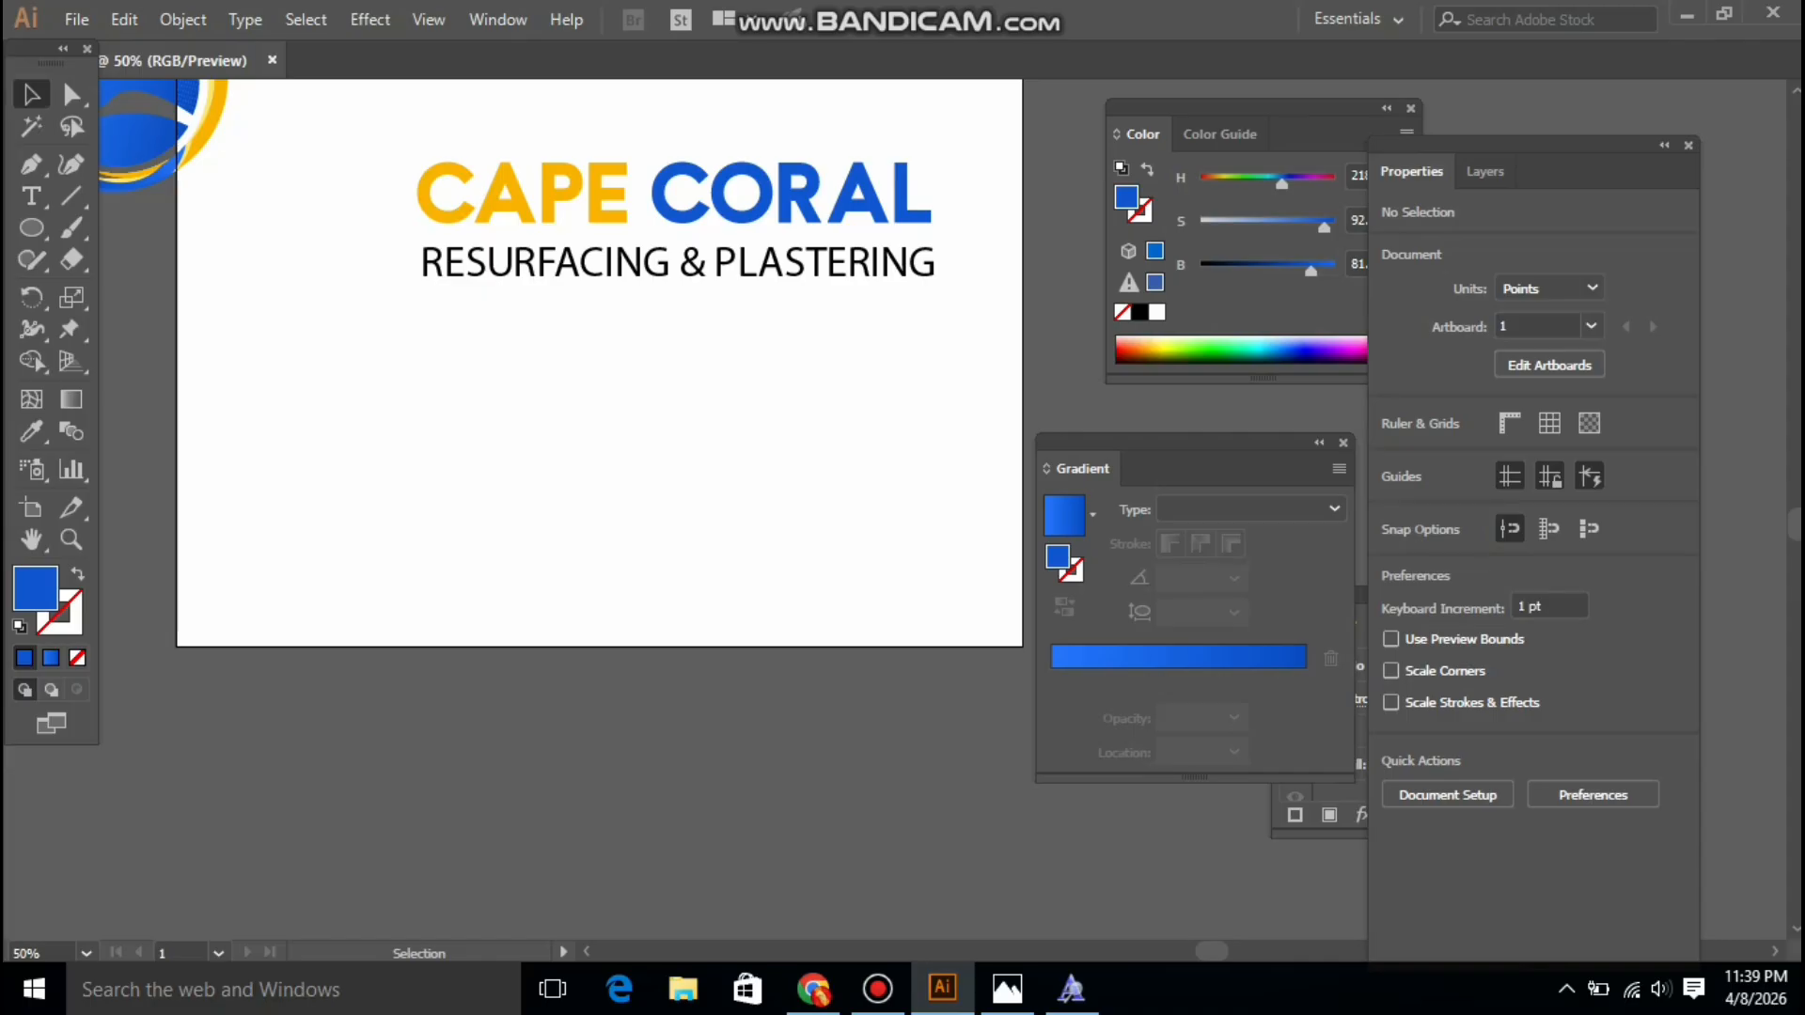
# Move the globe icon onto the artboard, close to the left side of the two-line company name
pyautogui.click(70, 539)
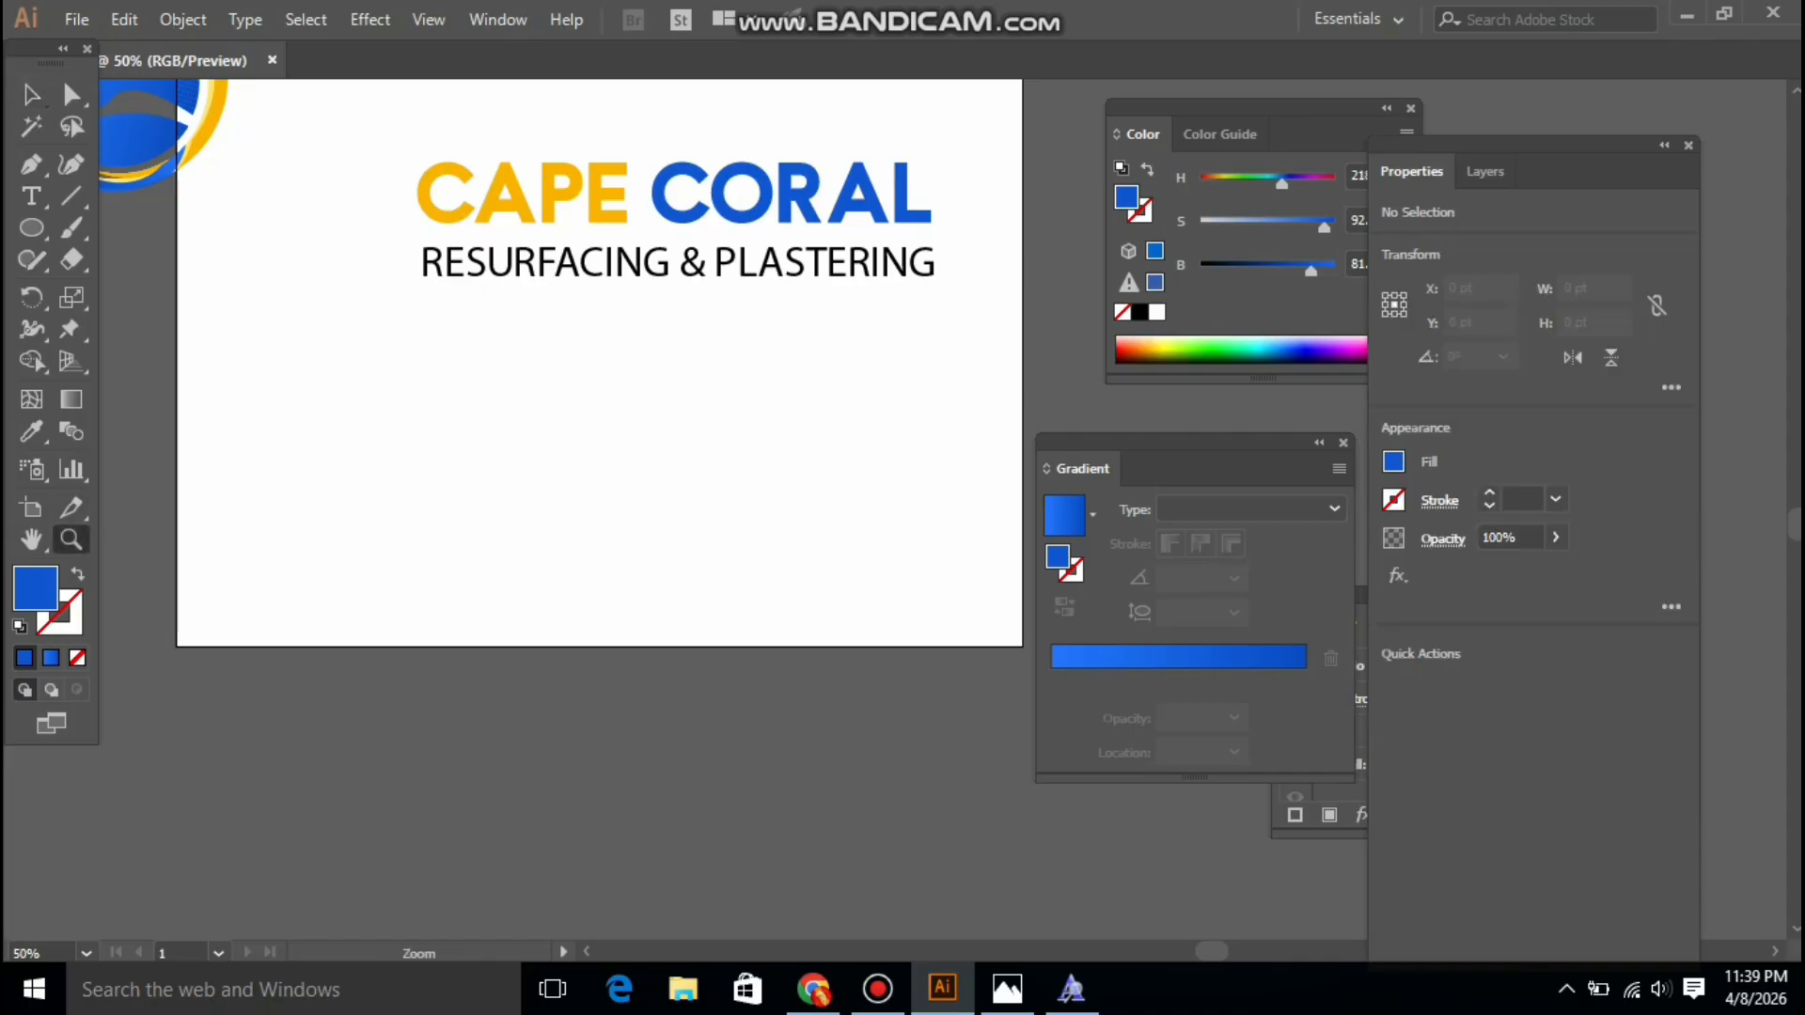
pyautogui.hotkey('ctrl', '-')
pyautogui.press('v')
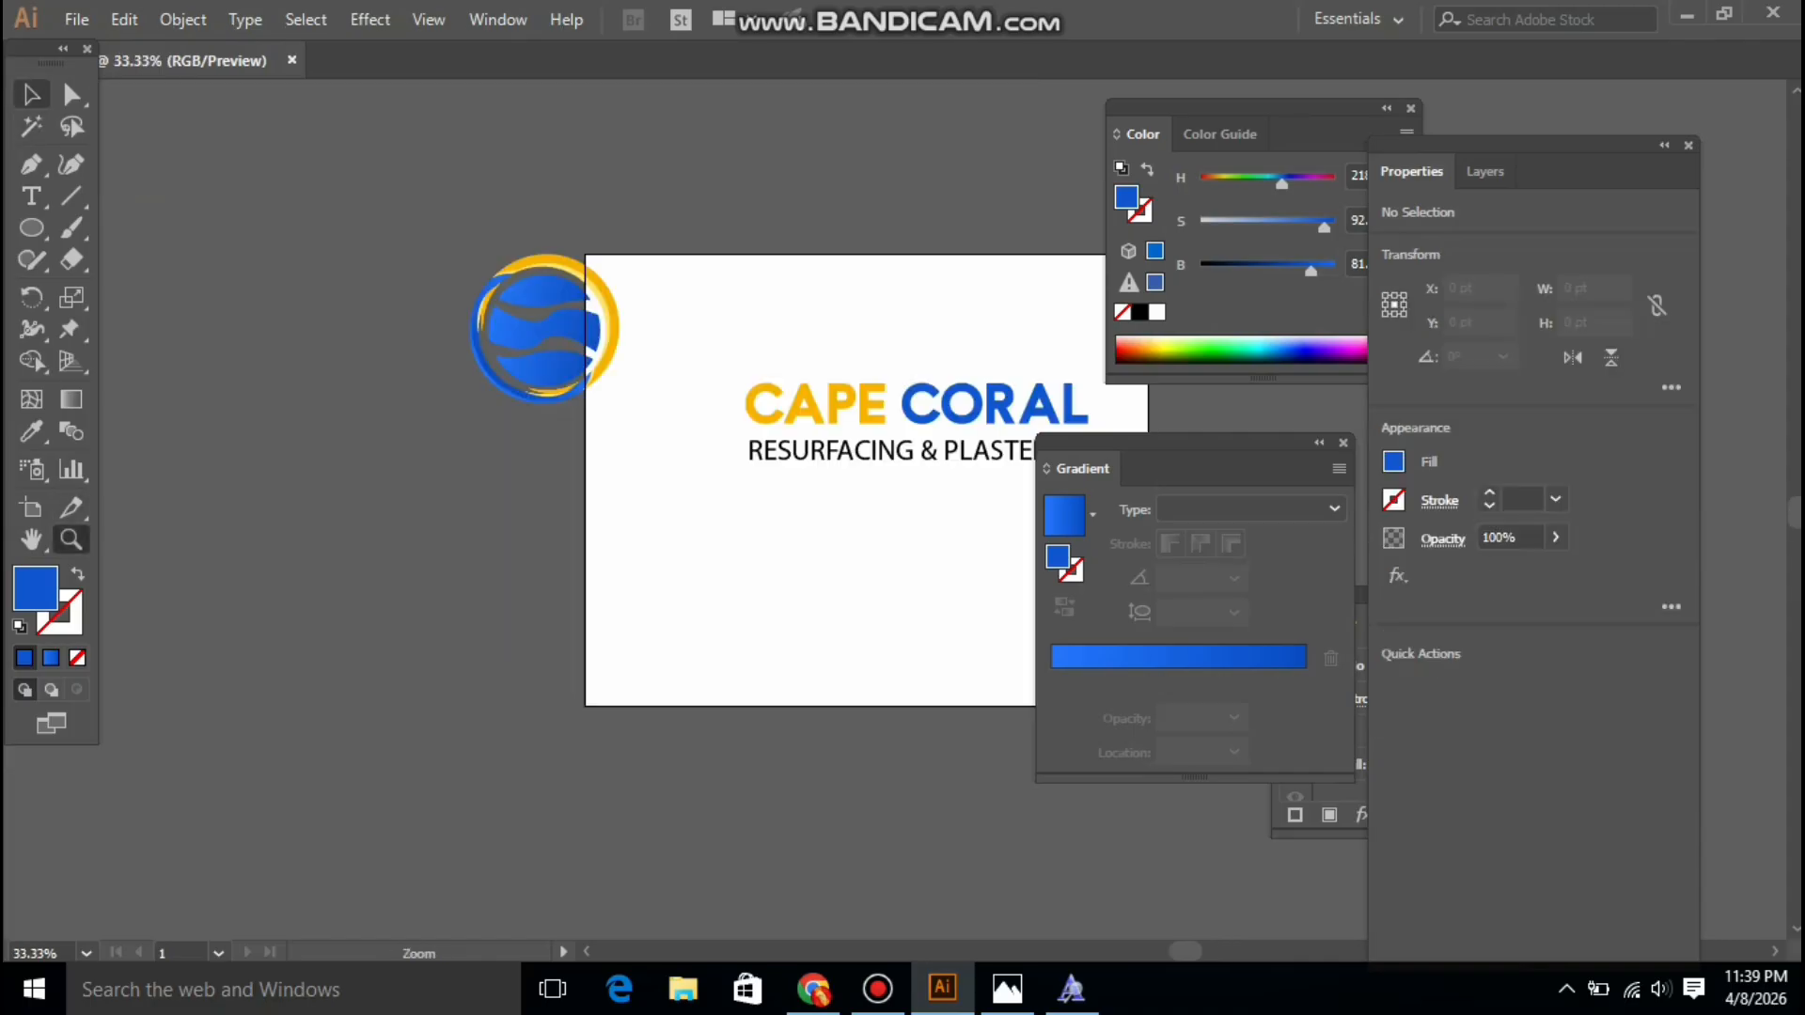
pyautogui.moveTo(809, 423); pyautogui.dragTo(568, 292)
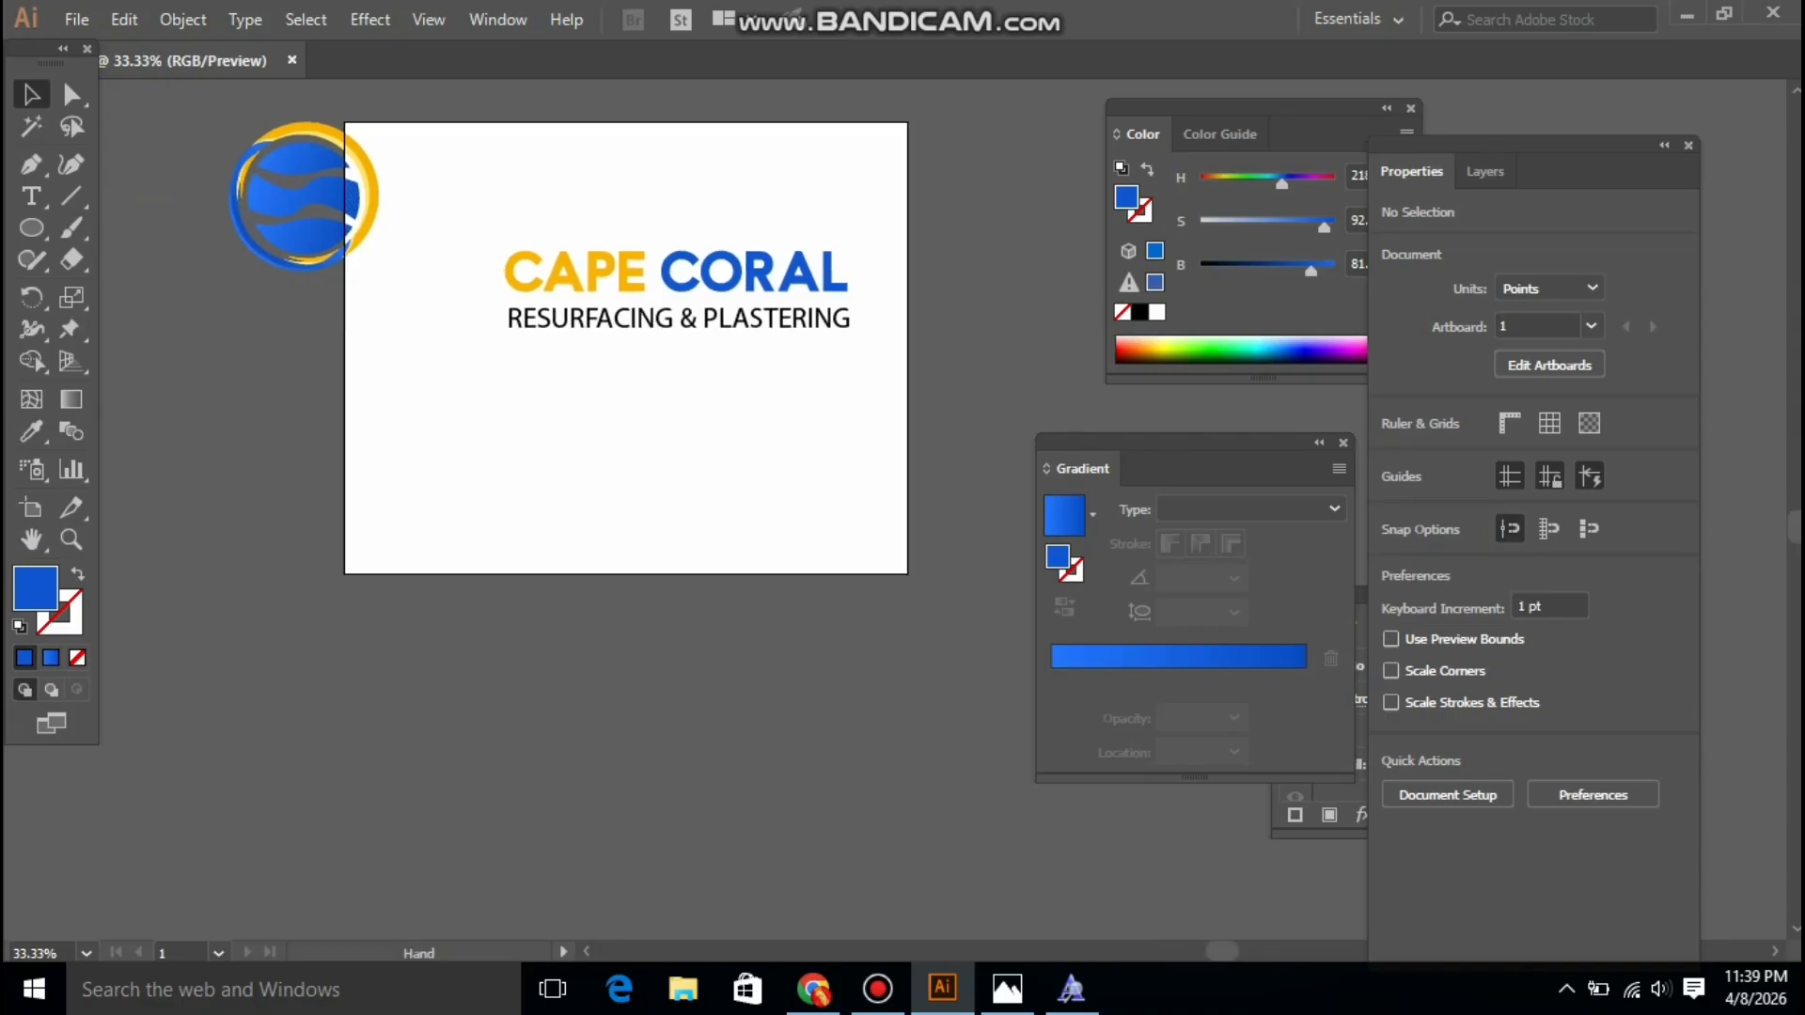
pyautogui.moveTo(350, 231); pyautogui.dragTo(467, 326)
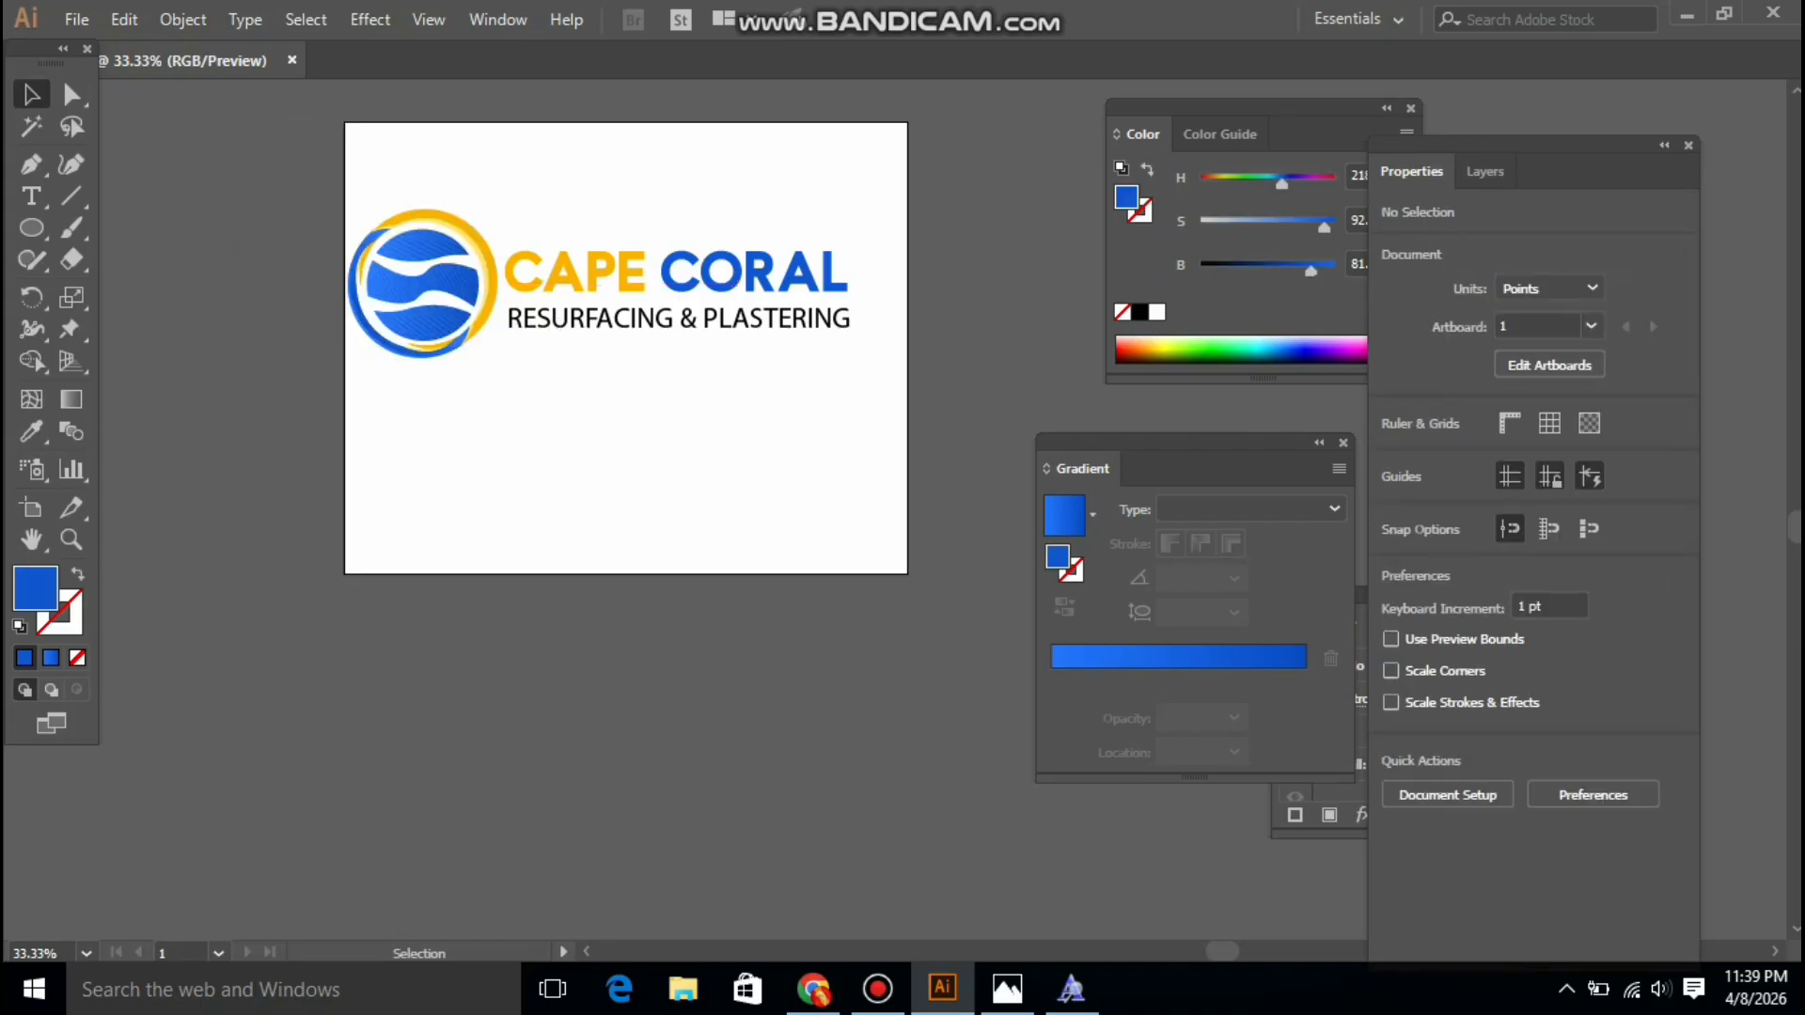
# Scale the company name down to about 658 pt wide and the globe to about 304 pt wide, placing the globe close beside it
pyautogui.moveTo(516, 186); pyautogui.dragTo(763, 281)
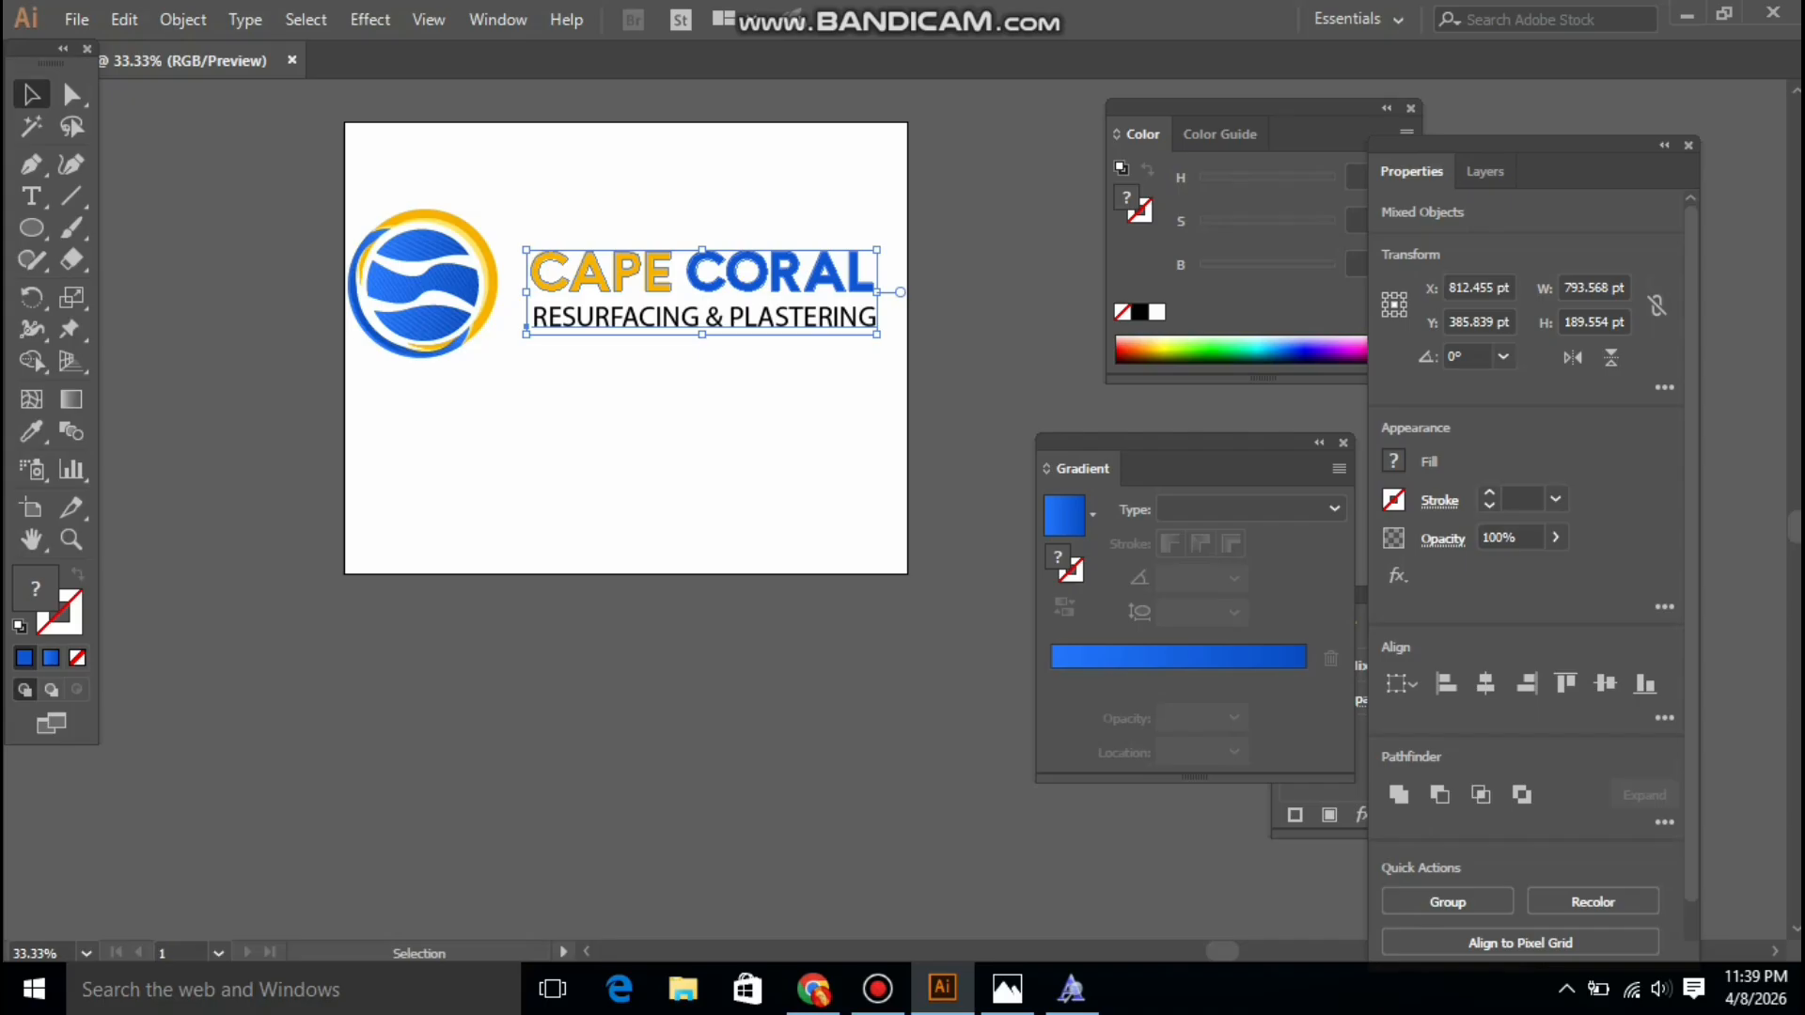
pyautogui.moveTo(877, 334)
pyautogui.mouseDown()
pyautogui.moveTo(893, 339)
pyautogui.moveTo(847, 326)
pyautogui.mouseUp()
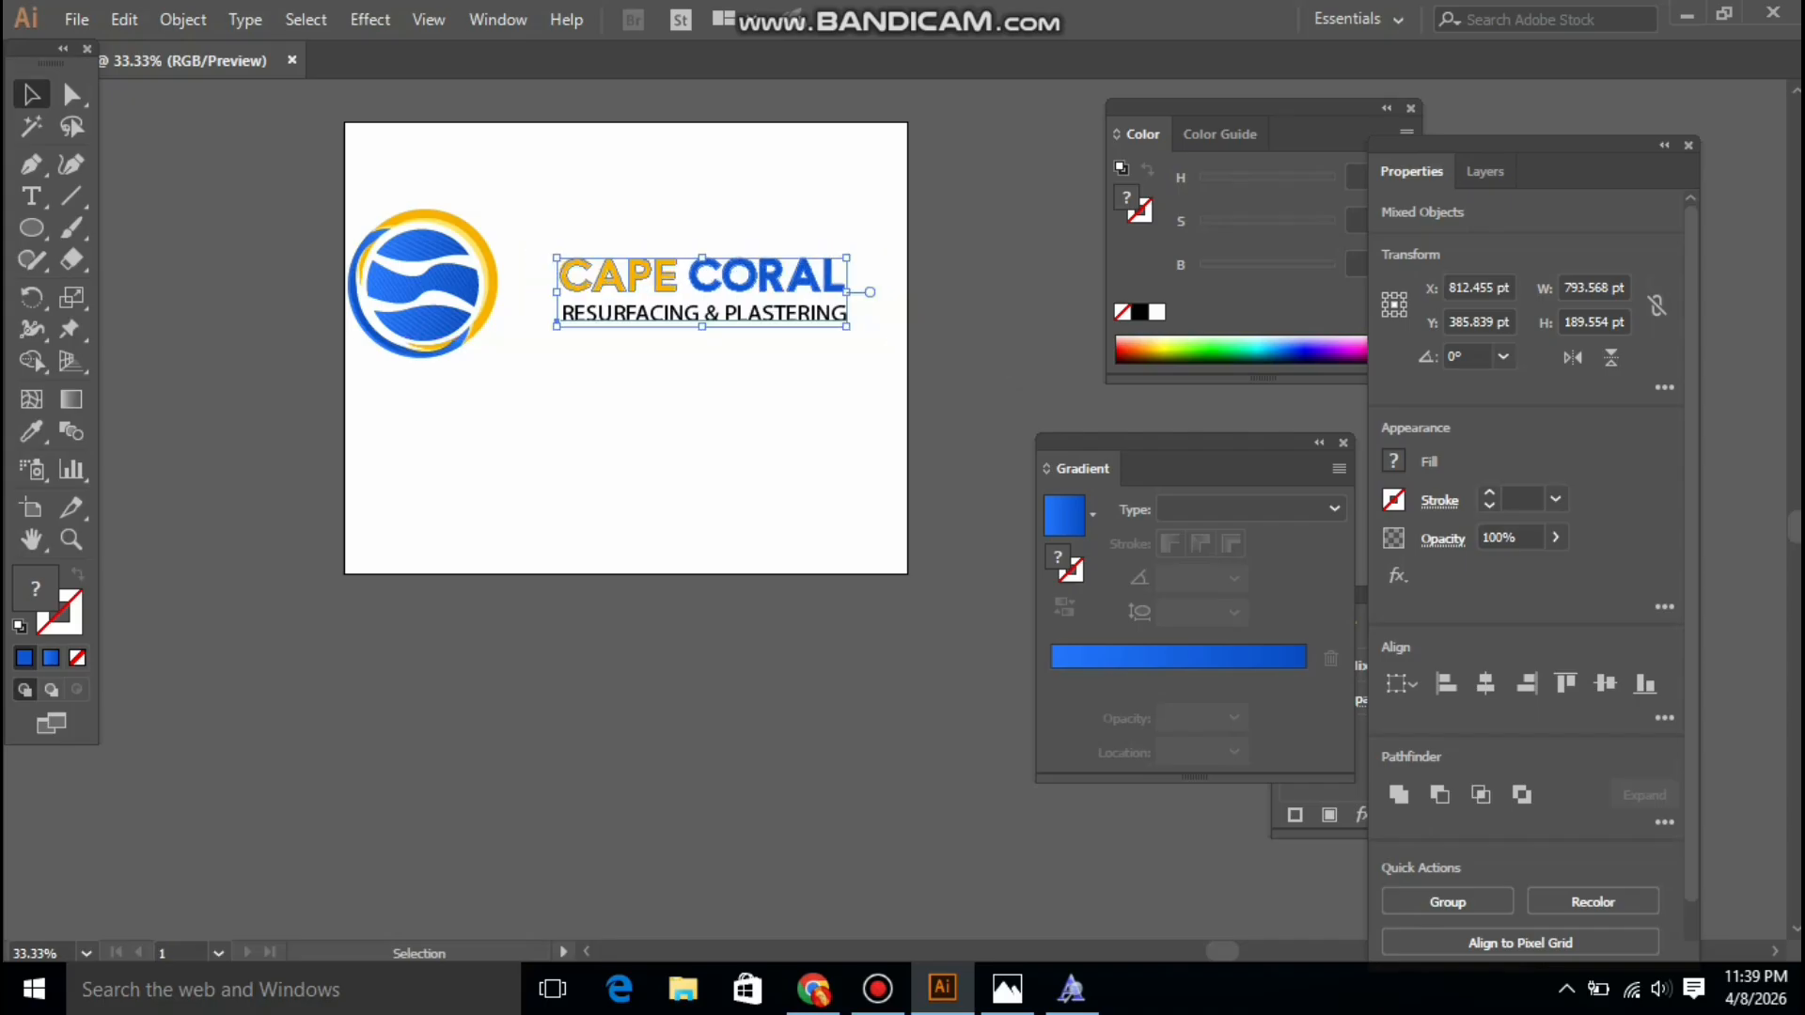
pyautogui.moveTo(432, 286); pyautogui.dragTo(472, 293)
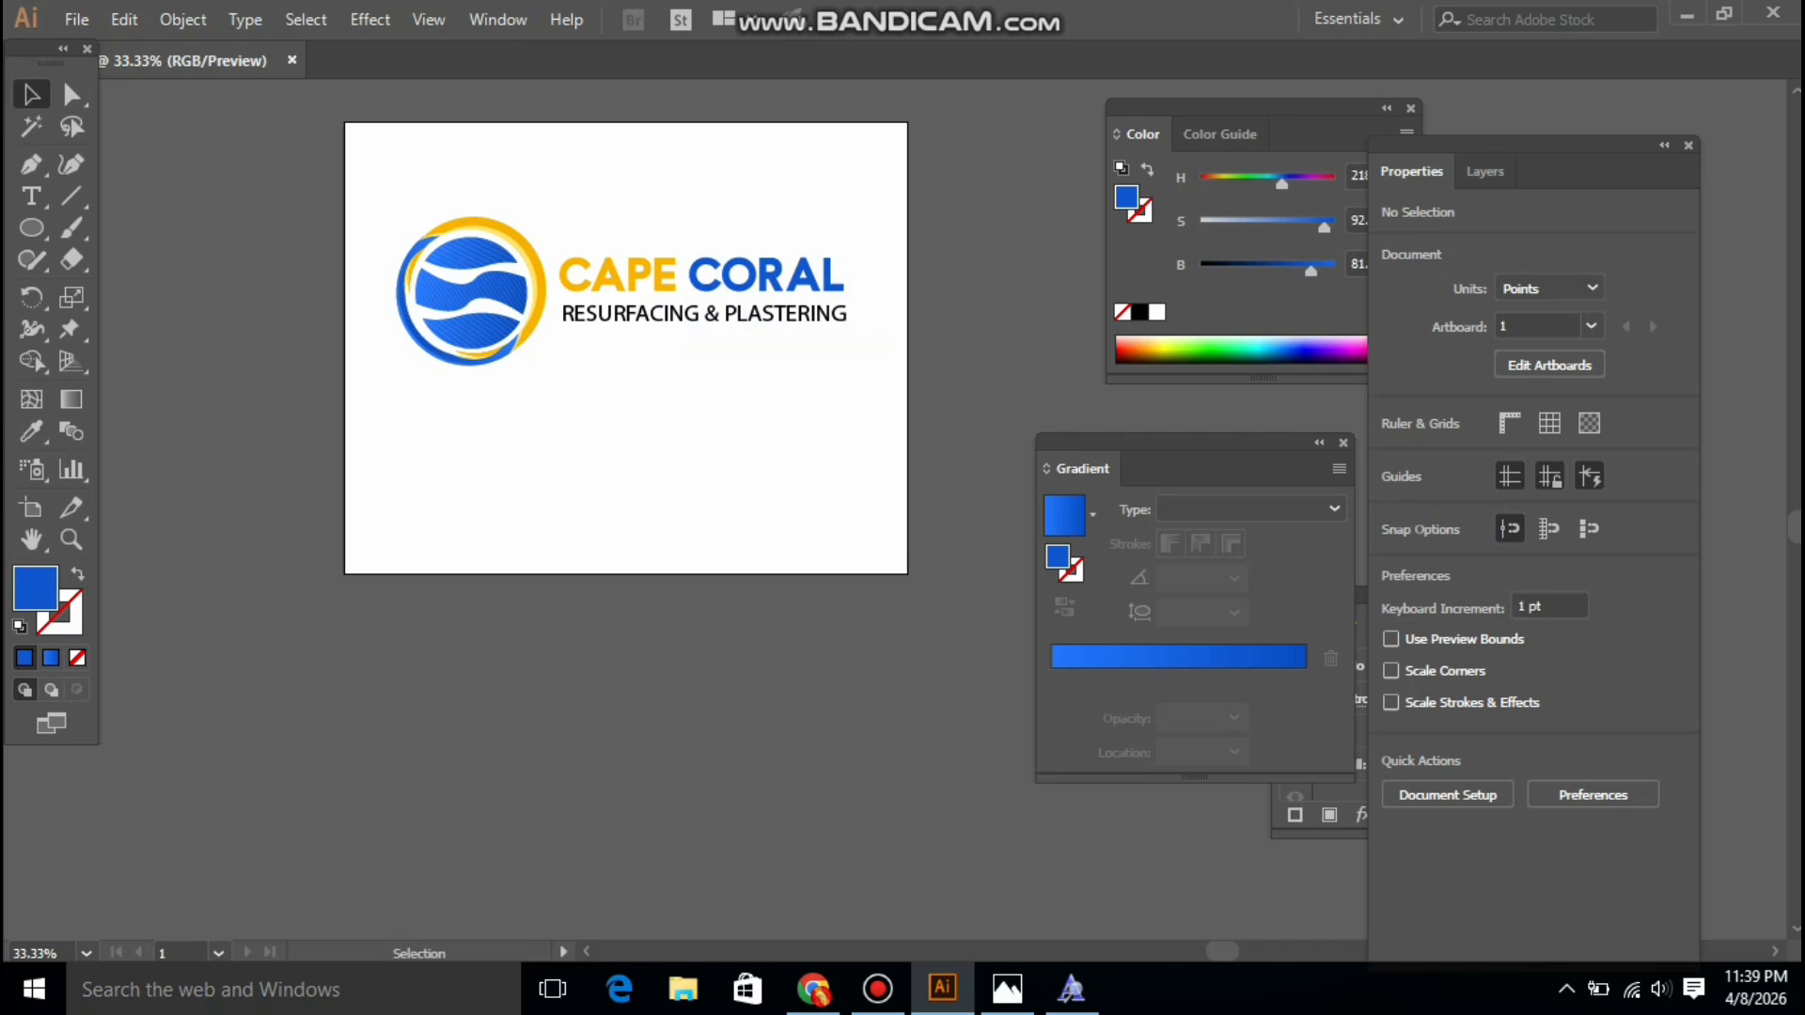
pyautogui.moveTo(381, 197); pyautogui.dragTo(541, 357)
pyautogui.hotkey('ctrl', 'shift', 'a')
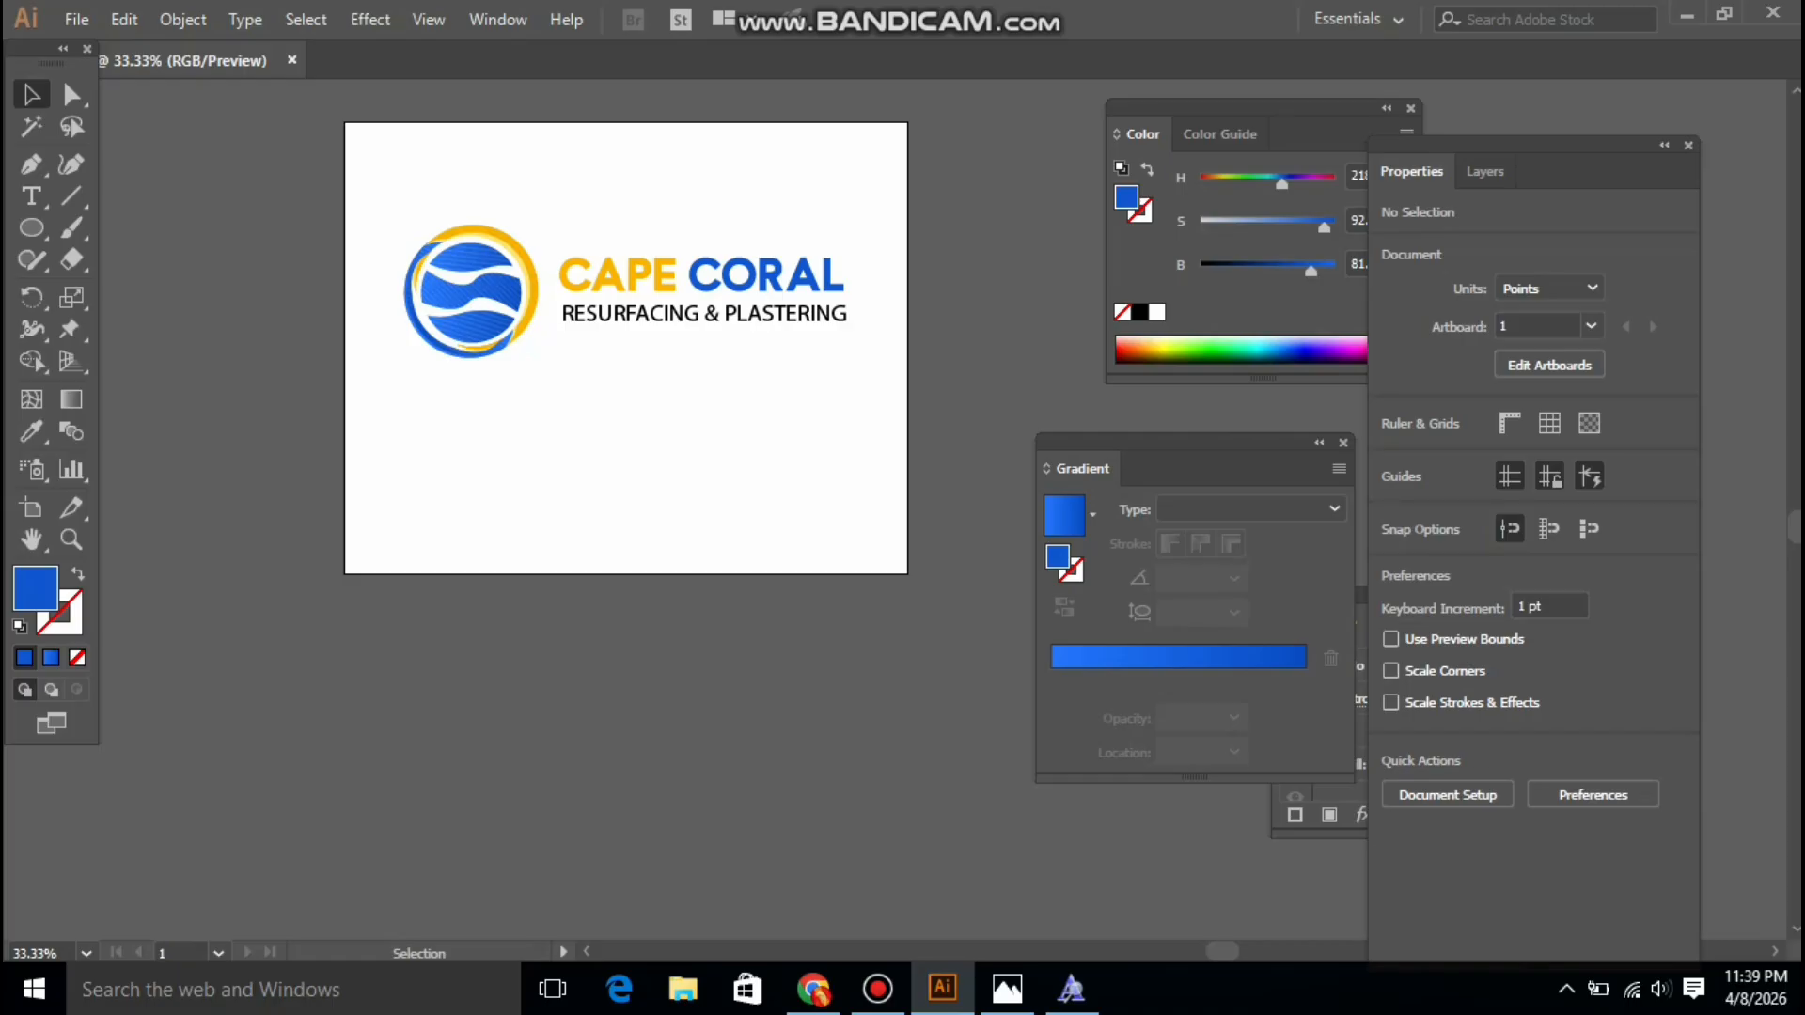
# Nudge the globe icon 3 pt to the right and 2 pt up
pyautogui.click(492, 299)
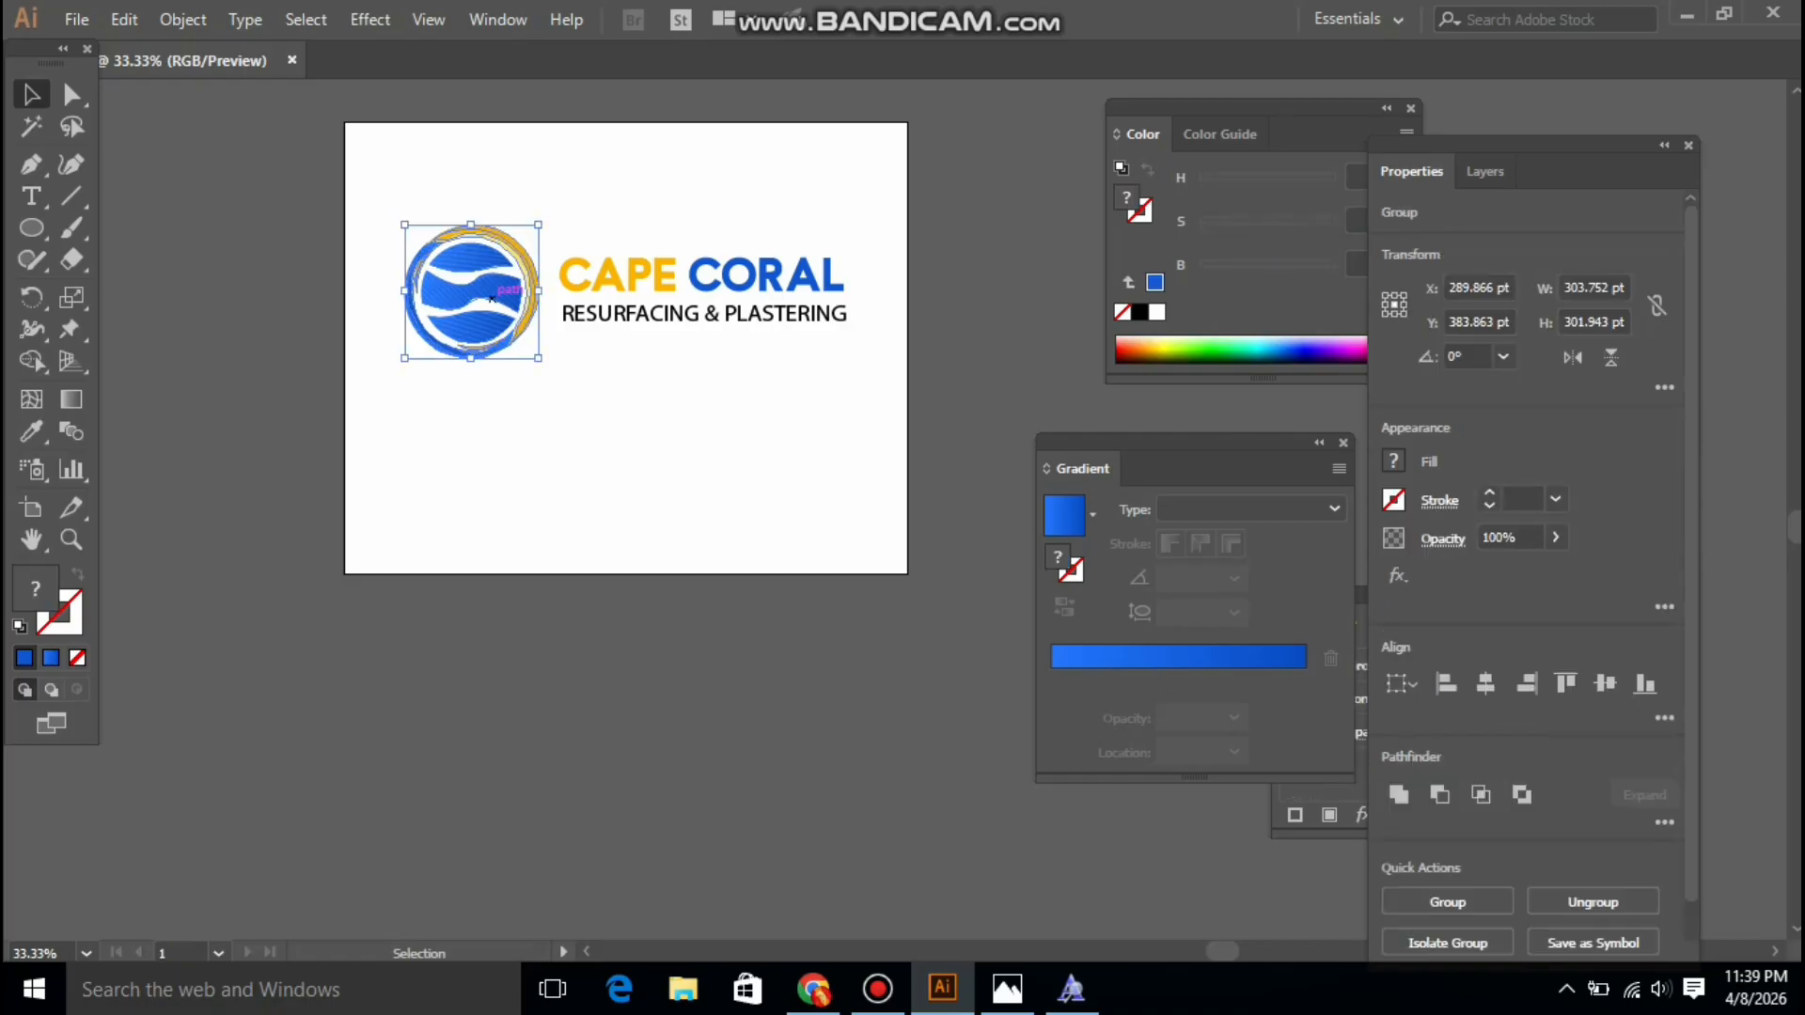
pyautogui.press('Right')
pyautogui.press('Right')
pyautogui.press('Right')
pyautogui.press('Up')
pyautogui.press('Up')
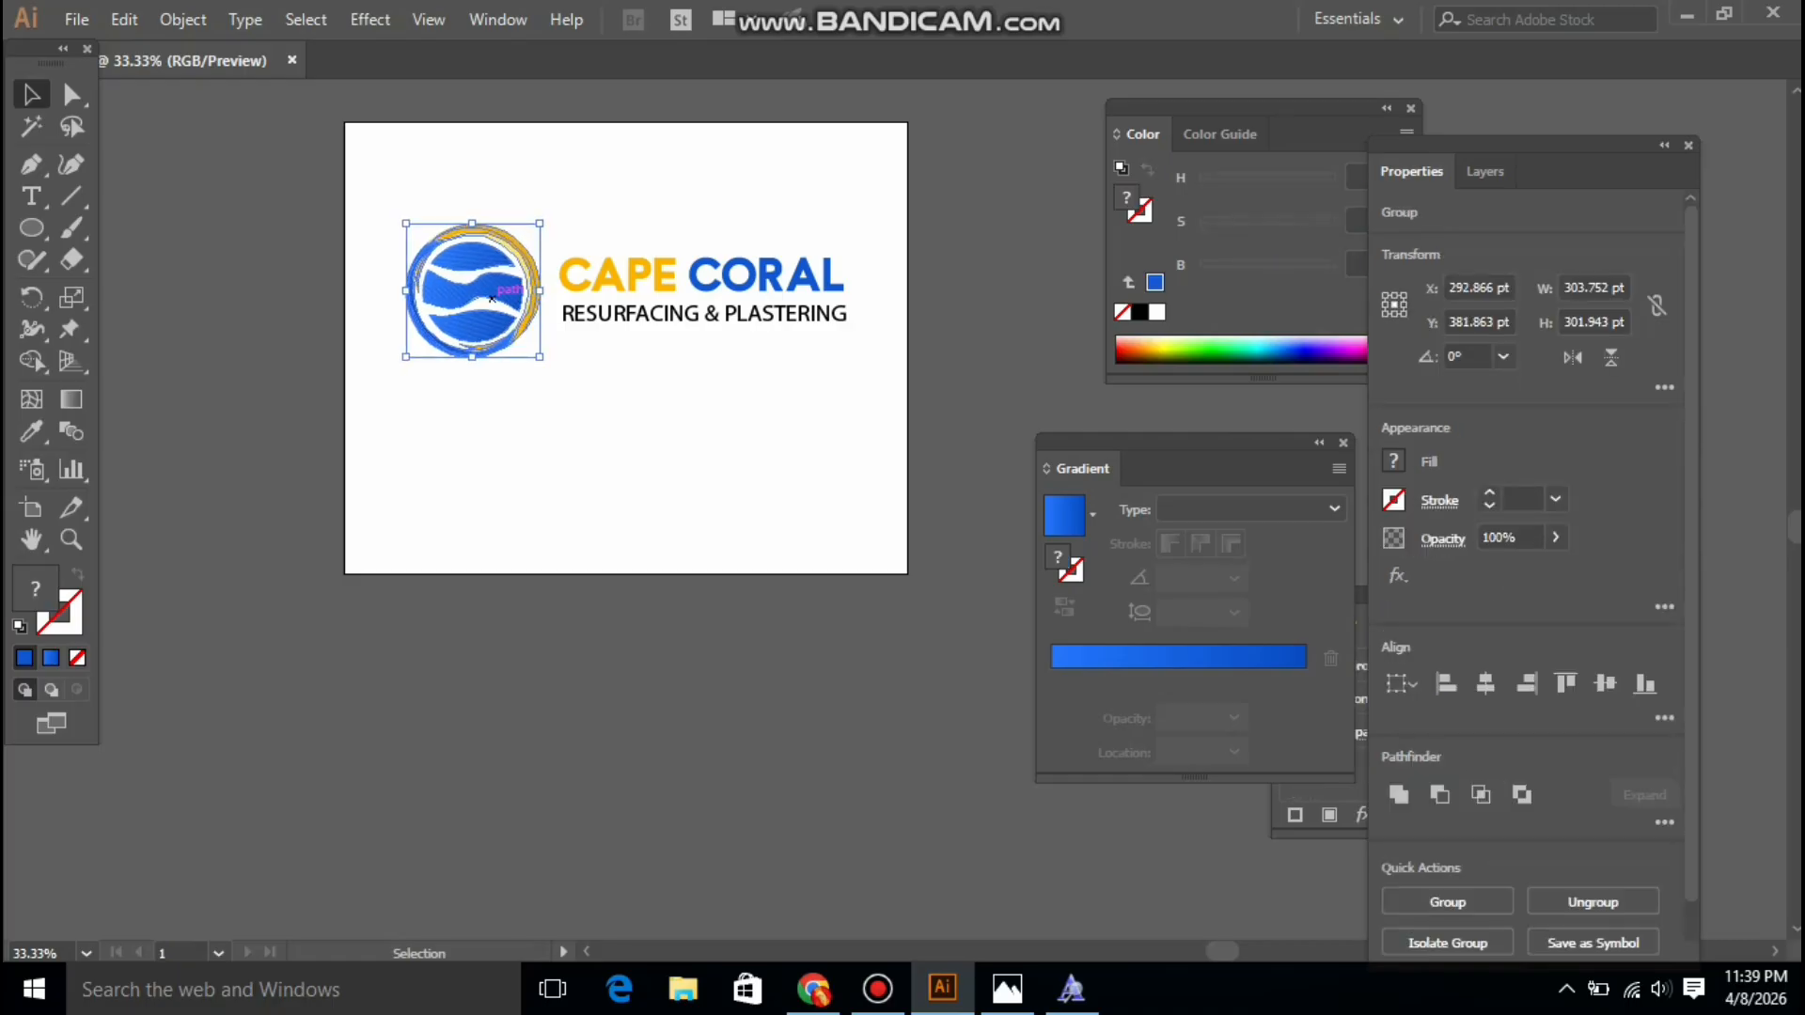
pyautogui.hotkey('ctrl', 'shift', 'a')
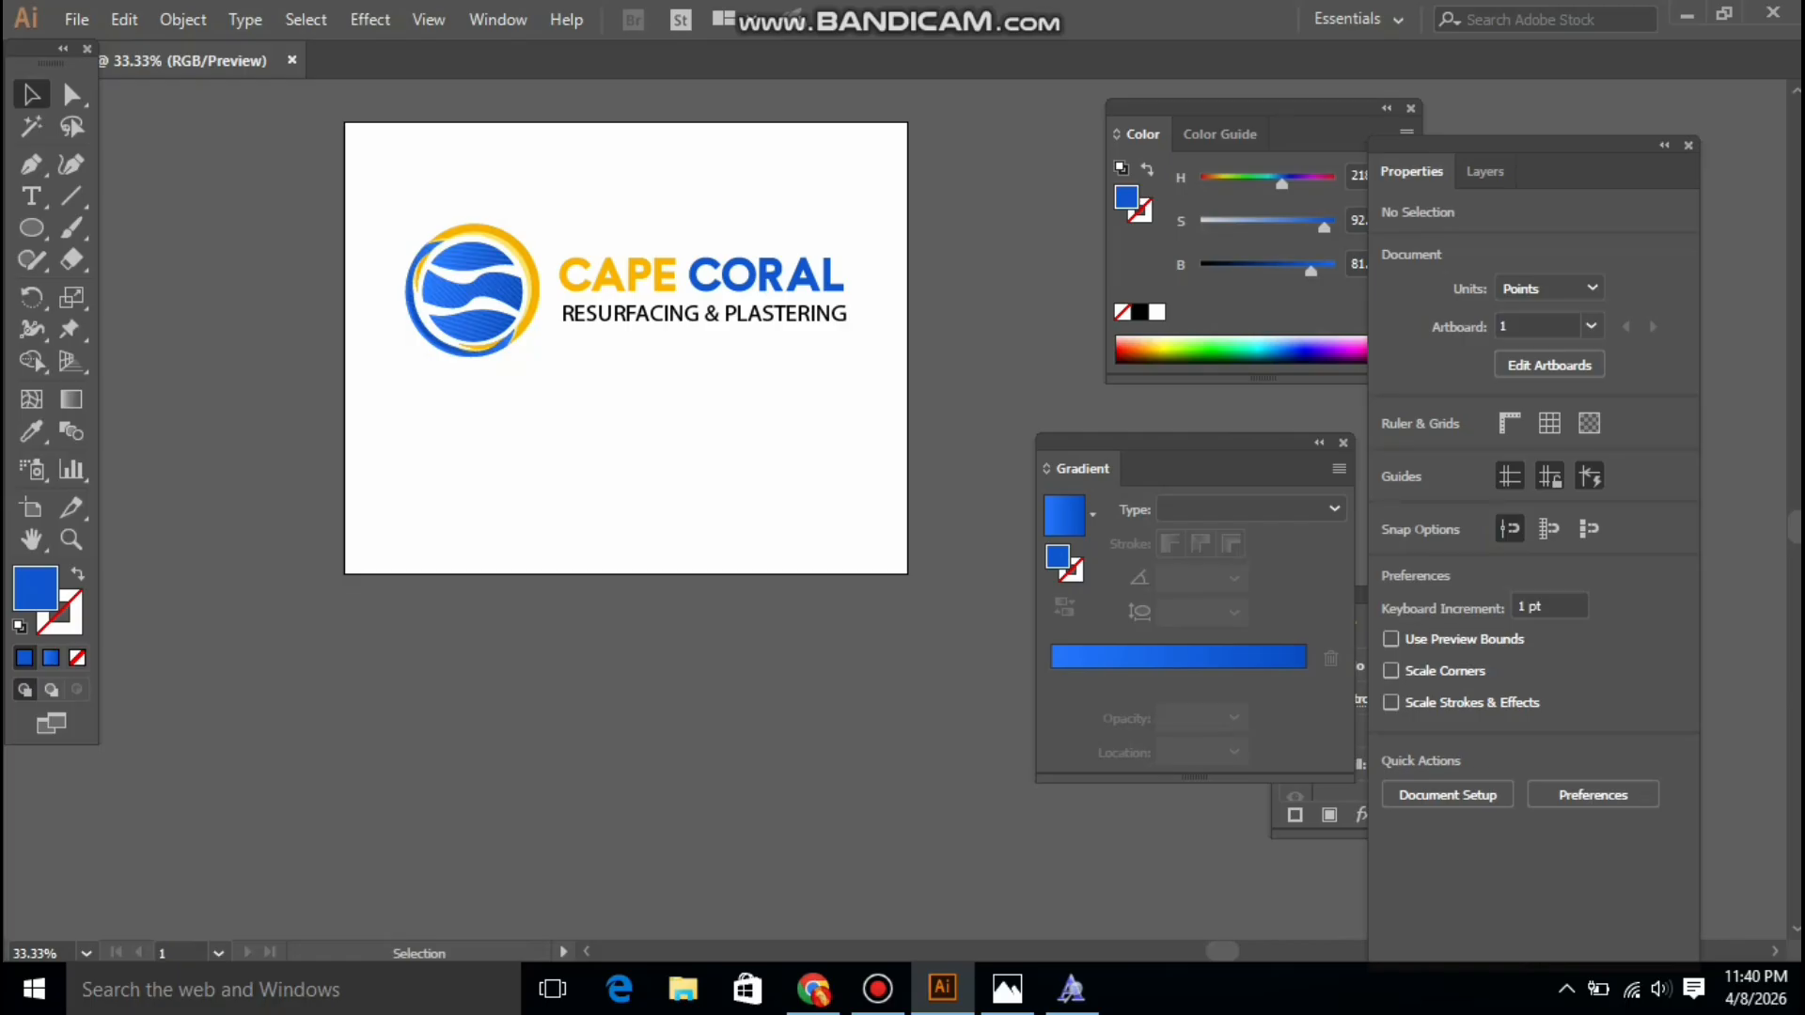
# Group the CAPE CORAL and RESURFACING & PLASTERING lines and align the group with the globe icon by their vertical centers
pyautogui.moveTo(435, 183); pyautogui.dragTo(798, 448)
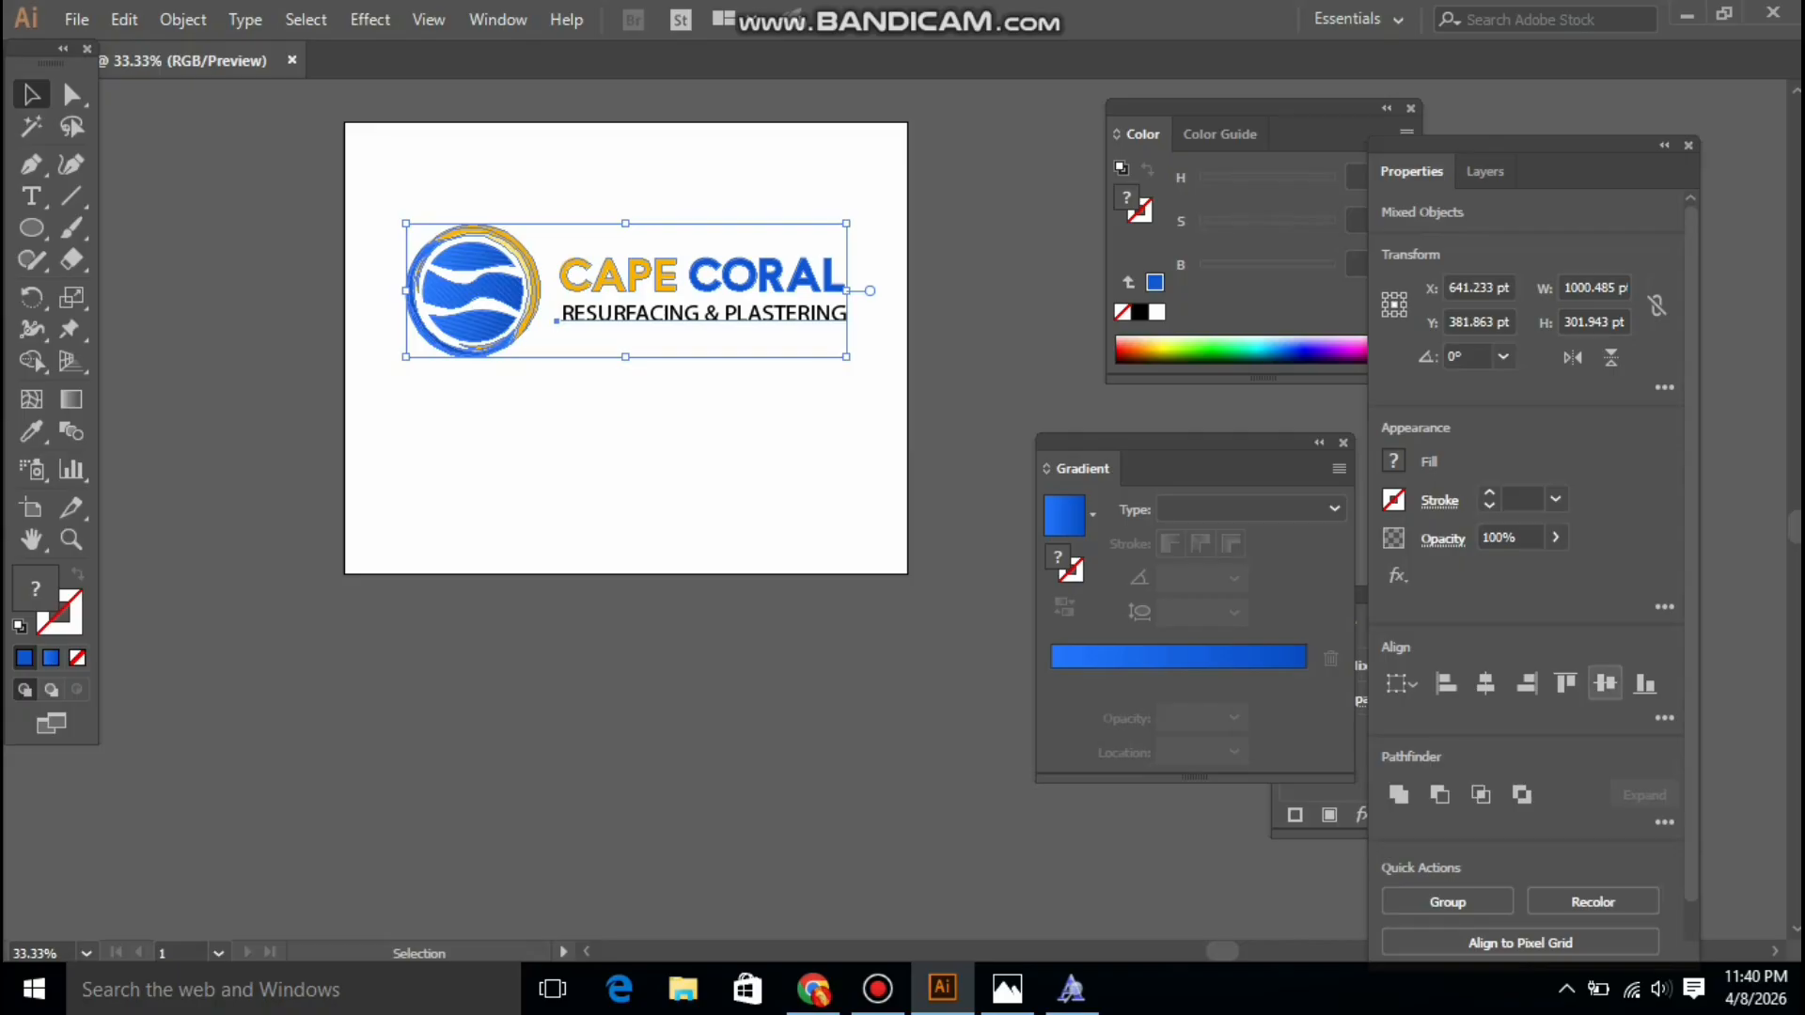
pyautogui.click(688, 170)
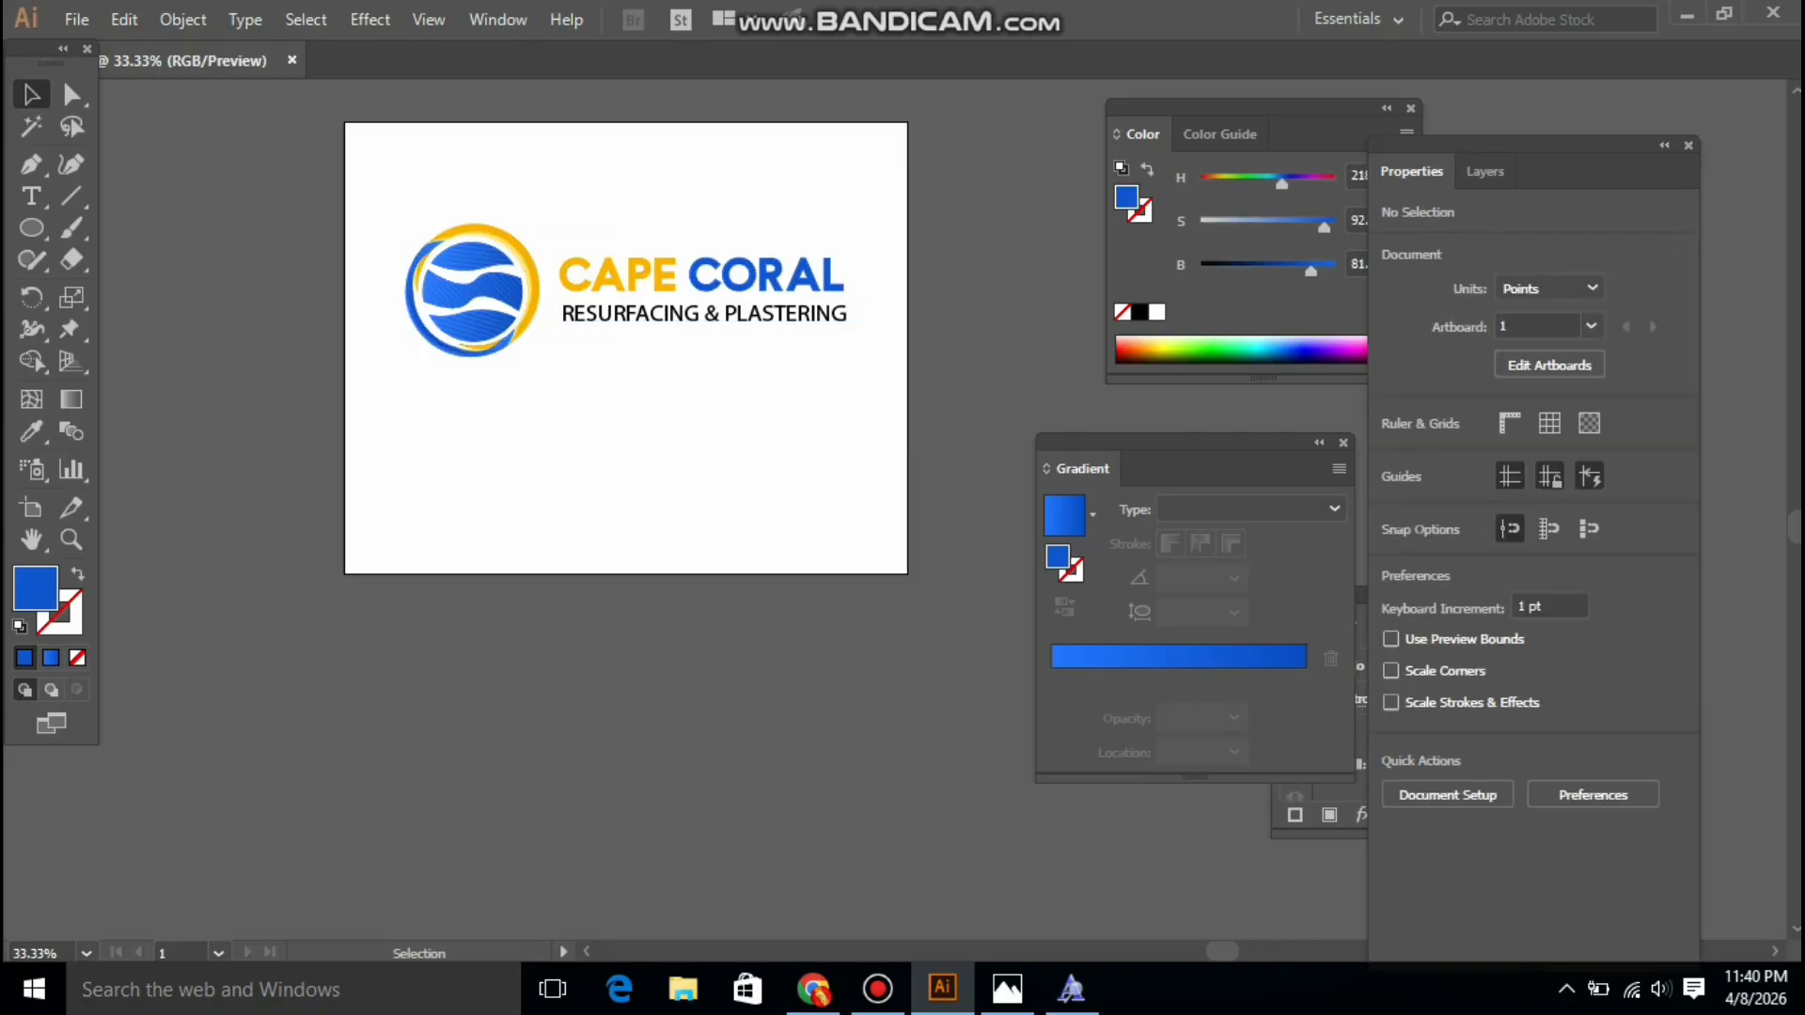
pyautogui.moveTo(688, 169); pyautogui.dragTo(755, 449)
pyautogui.rightClick(755, 450)
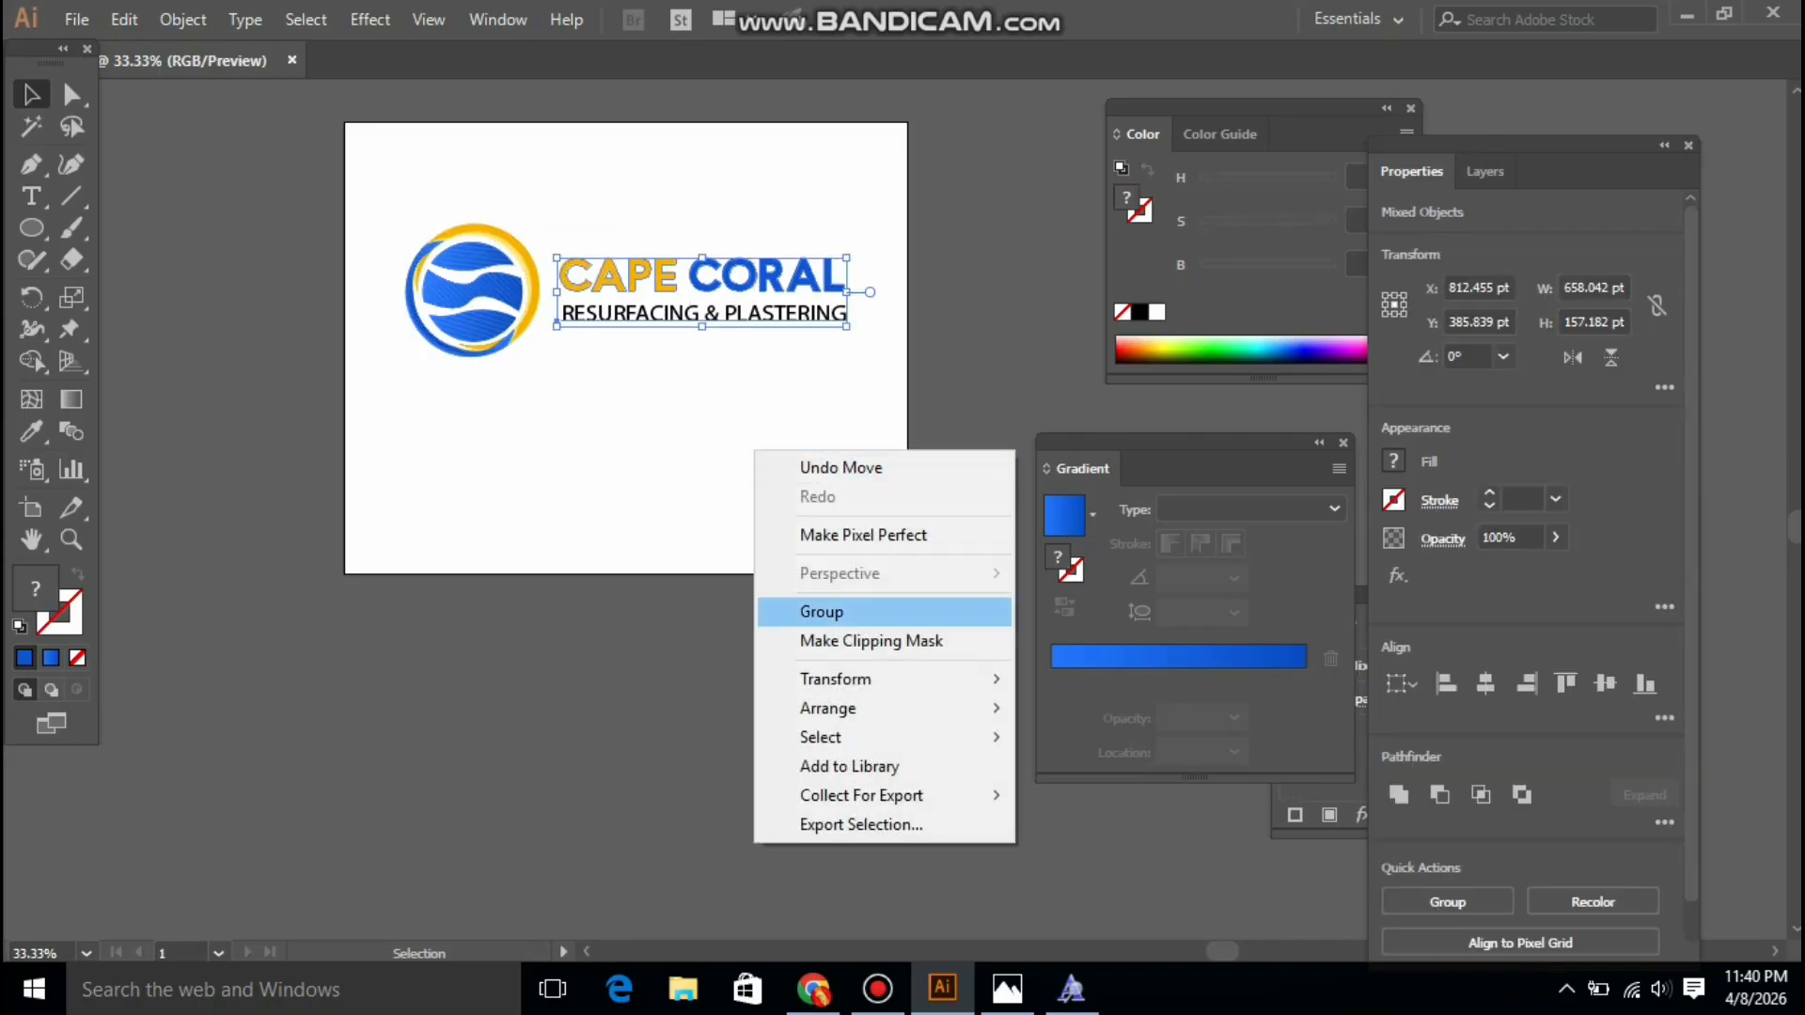
pyautogui.click(821, 611)
pyautogui.moveTo(375, 133); pyautogui.dragTo(809, 519)
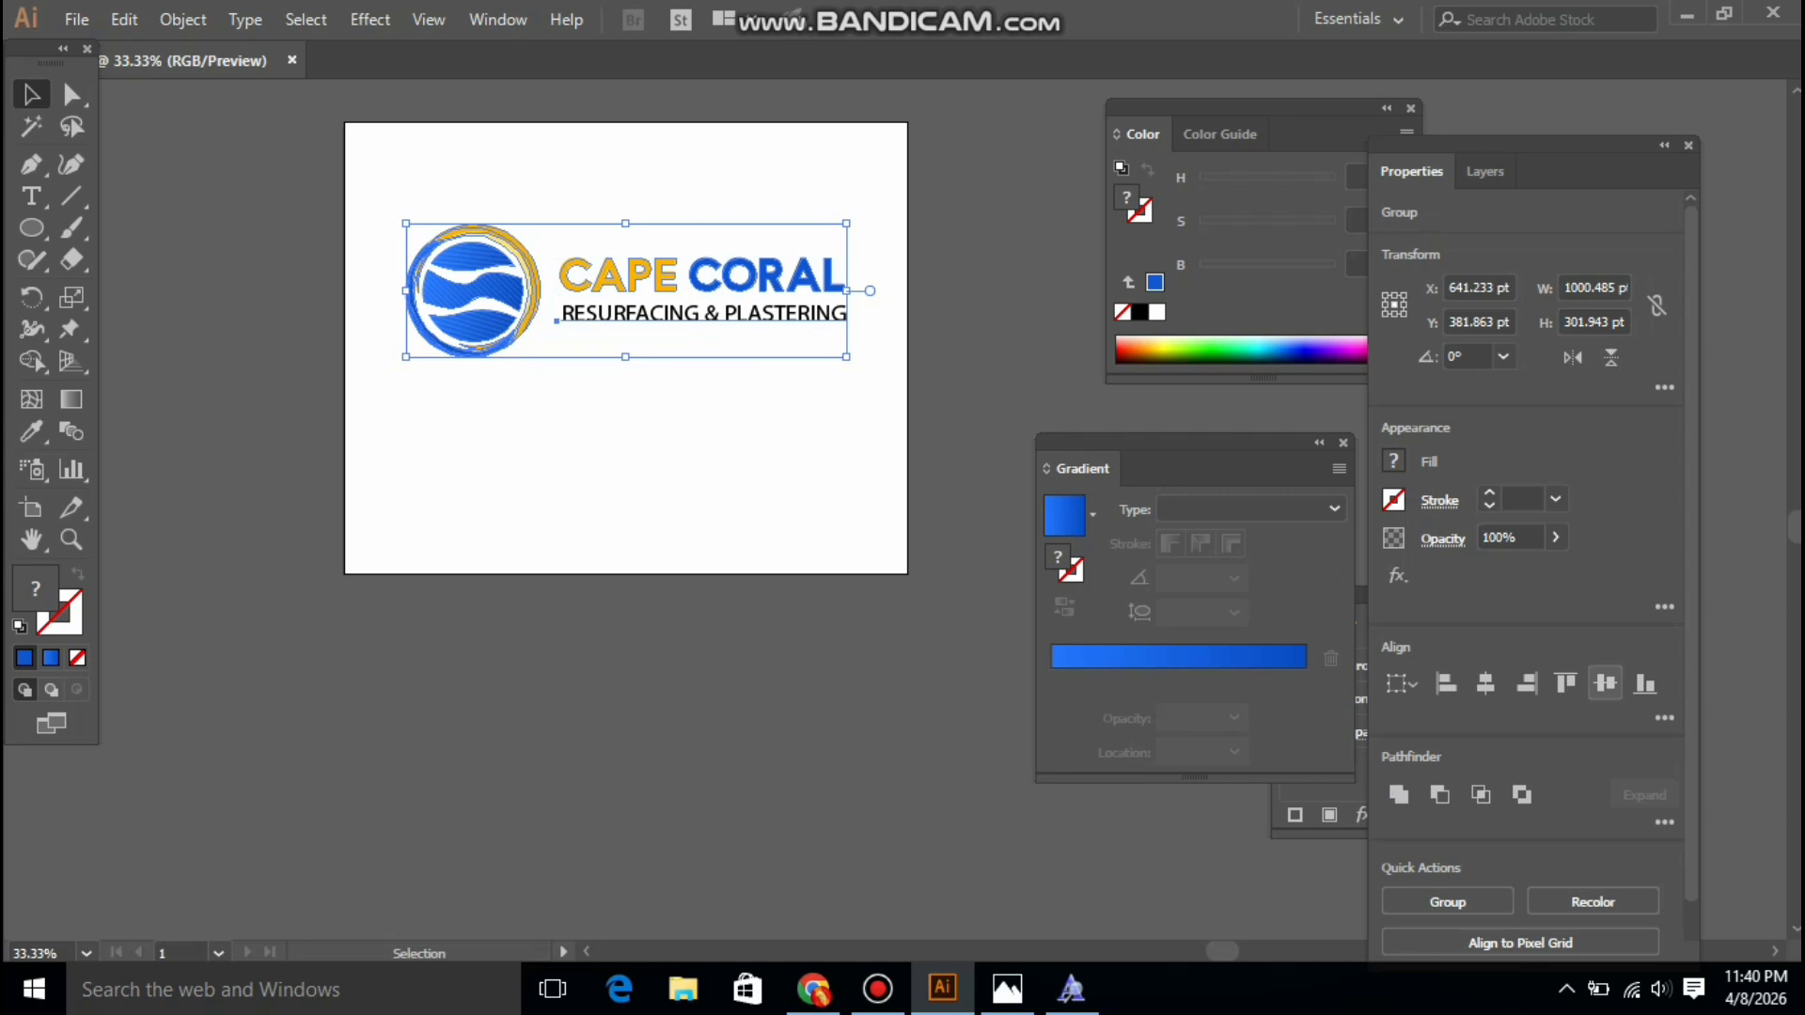
pyautogui.click(1605, 684)
pyautogui.hotkey('ctrl', 'shift', 'a')
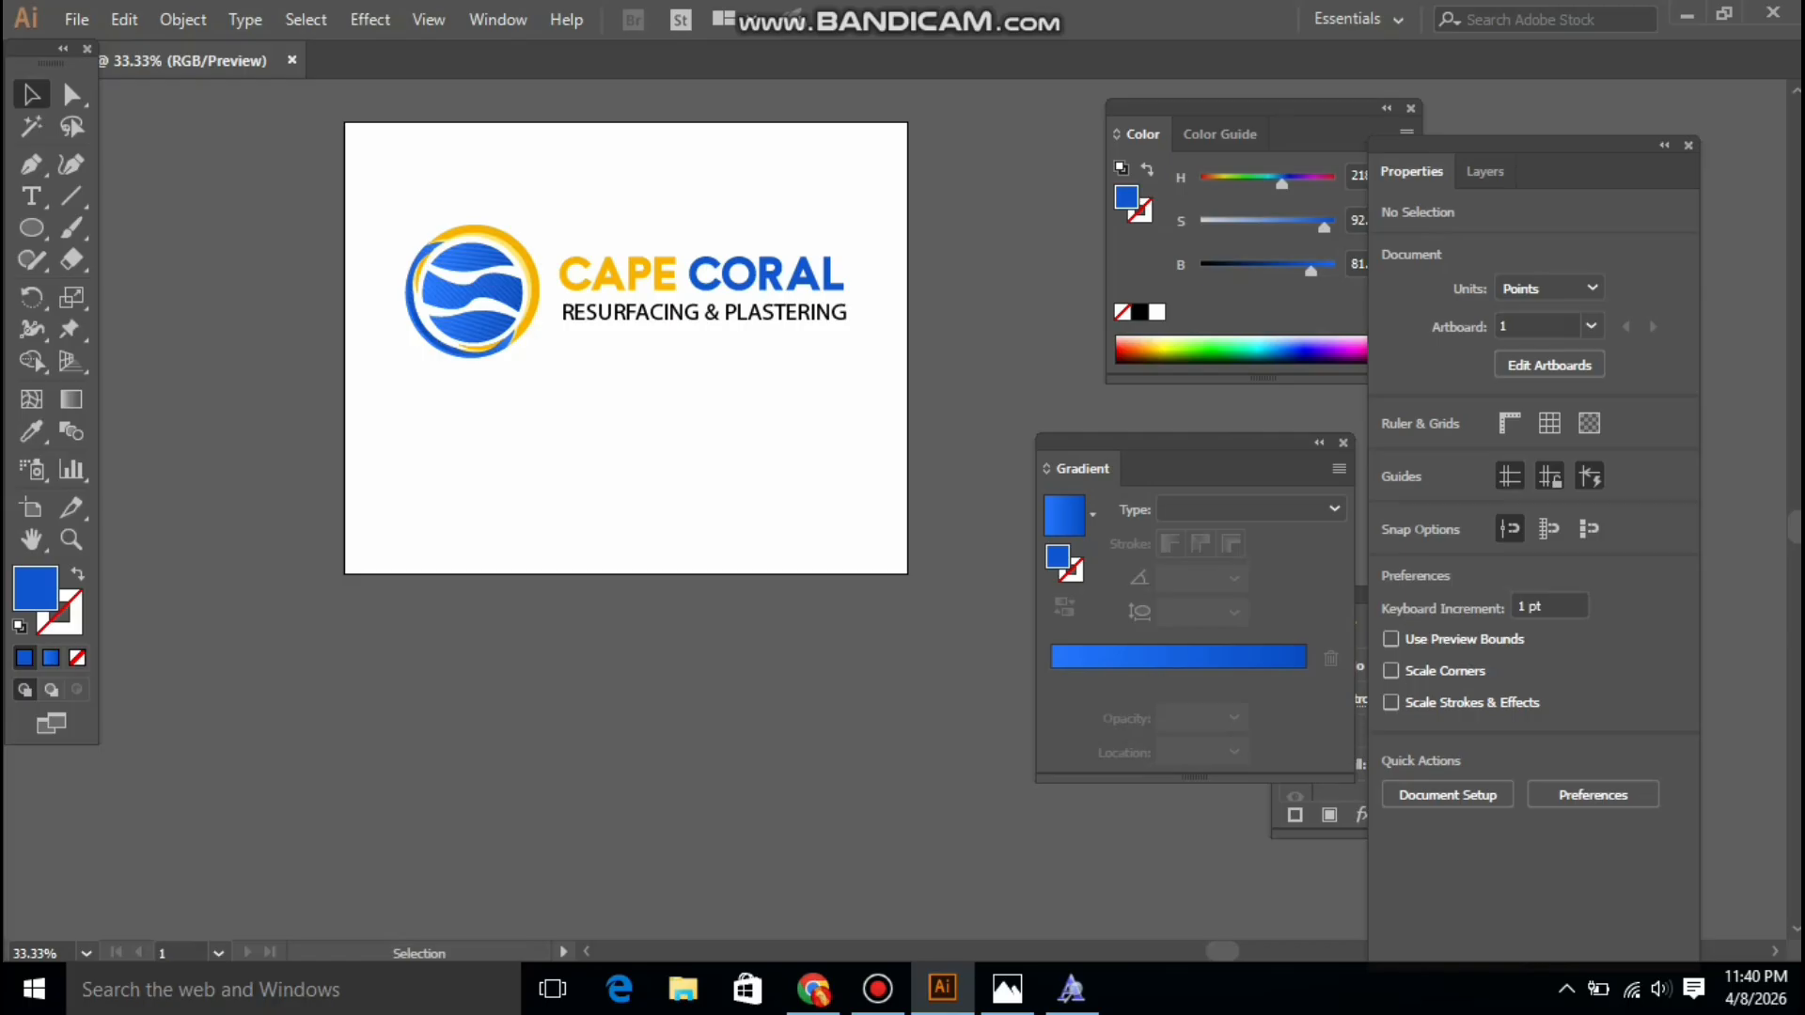
# Switch to Chrome and copy the phrase "quality craftsmanship," from the logo brief on the Freelancer contest page
pyautogui.click(813, 989)
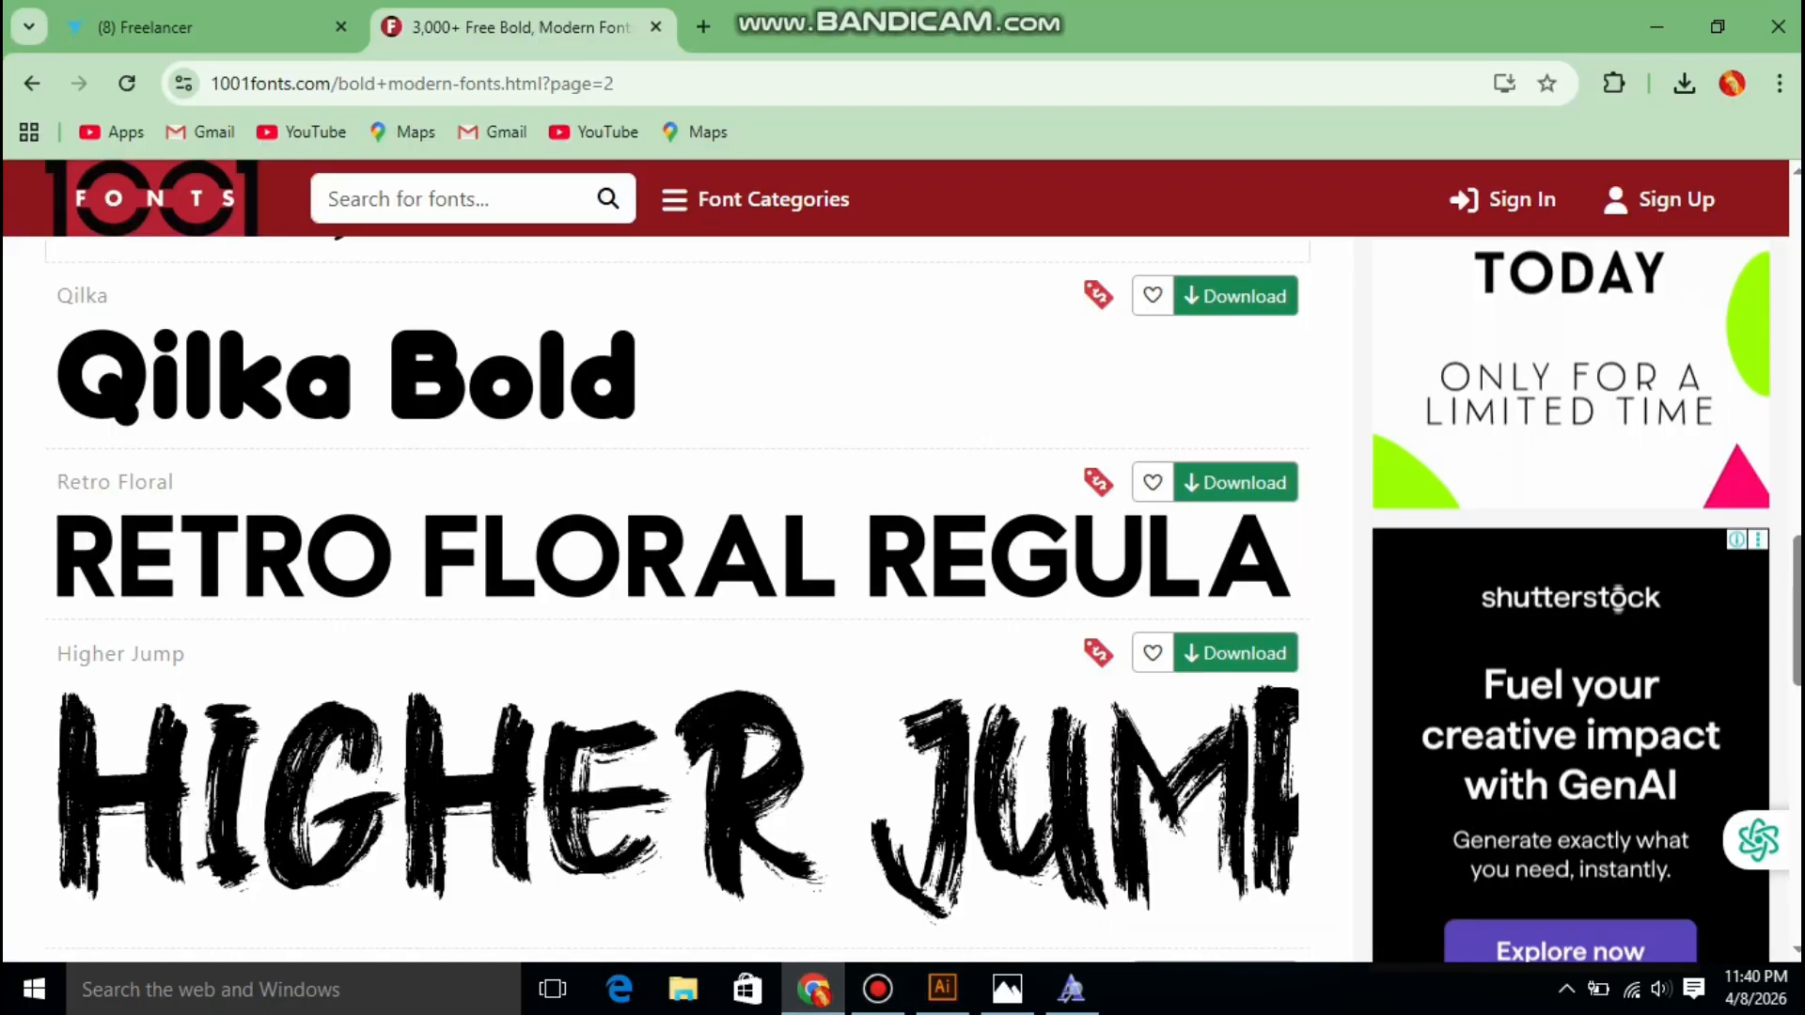
pyautogui.hotkey('ctrl', 'shift', 'Tab')
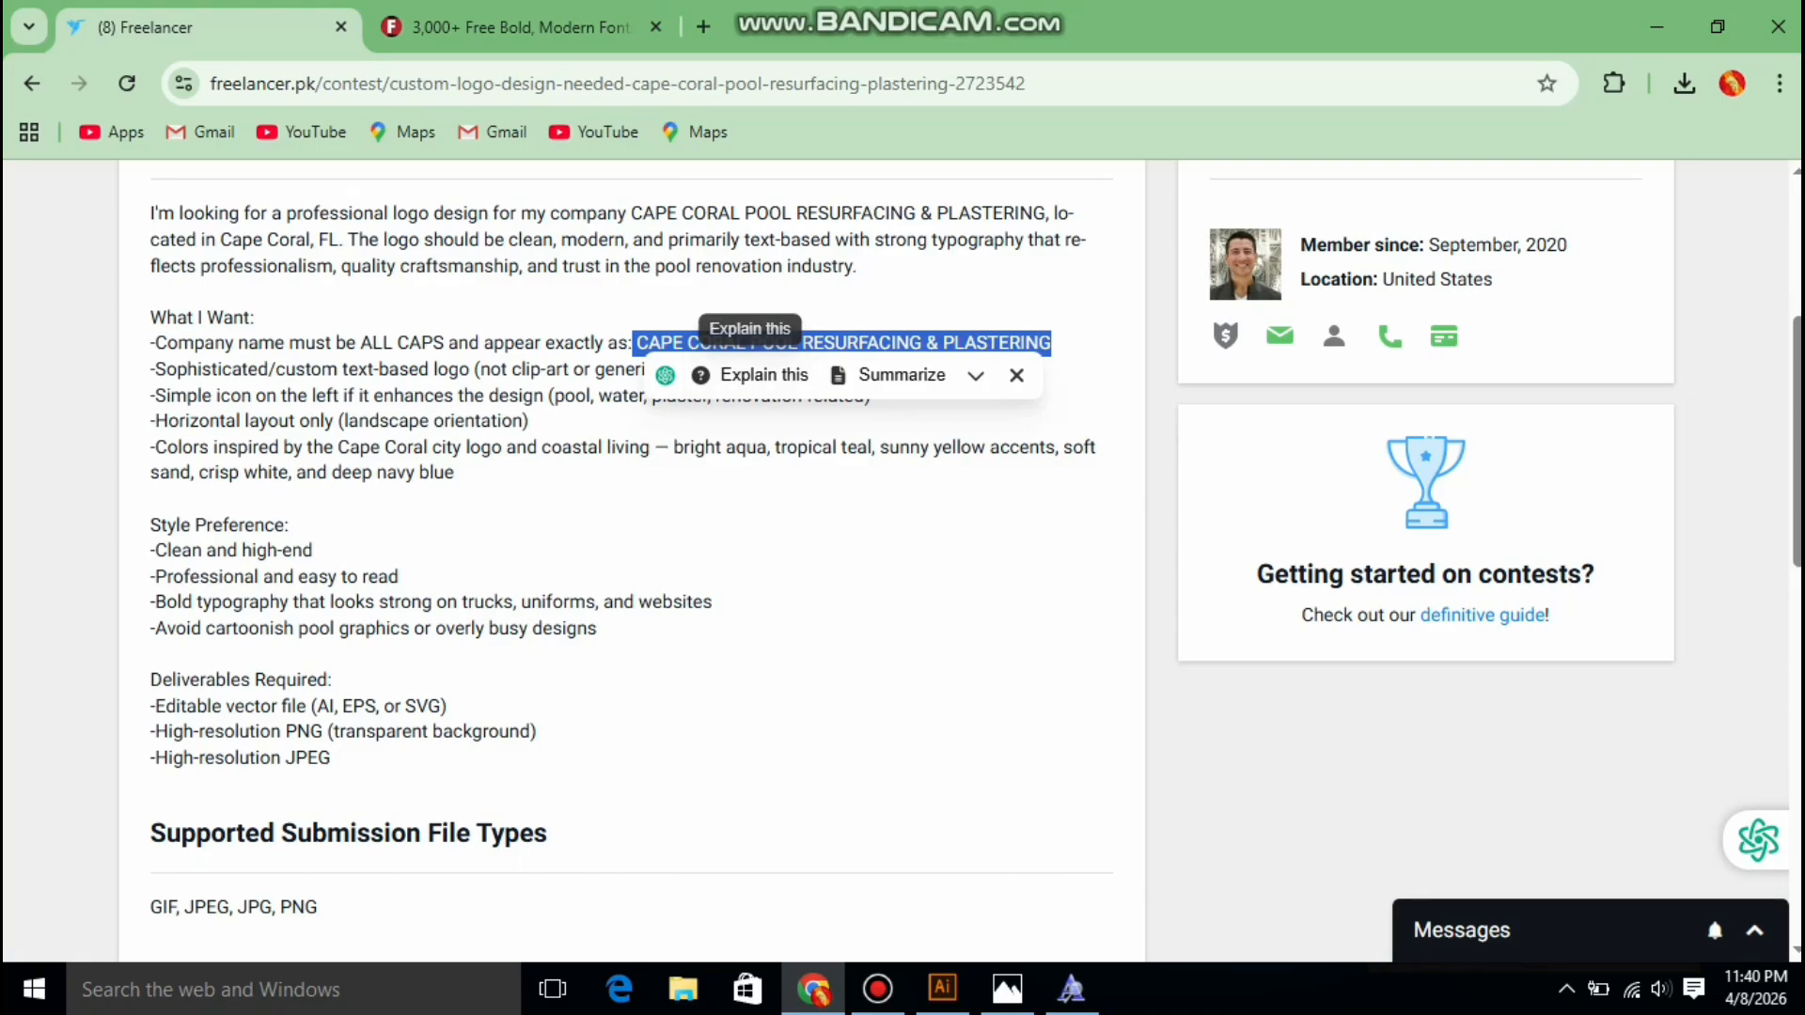
pyautogui.click(808, 526)
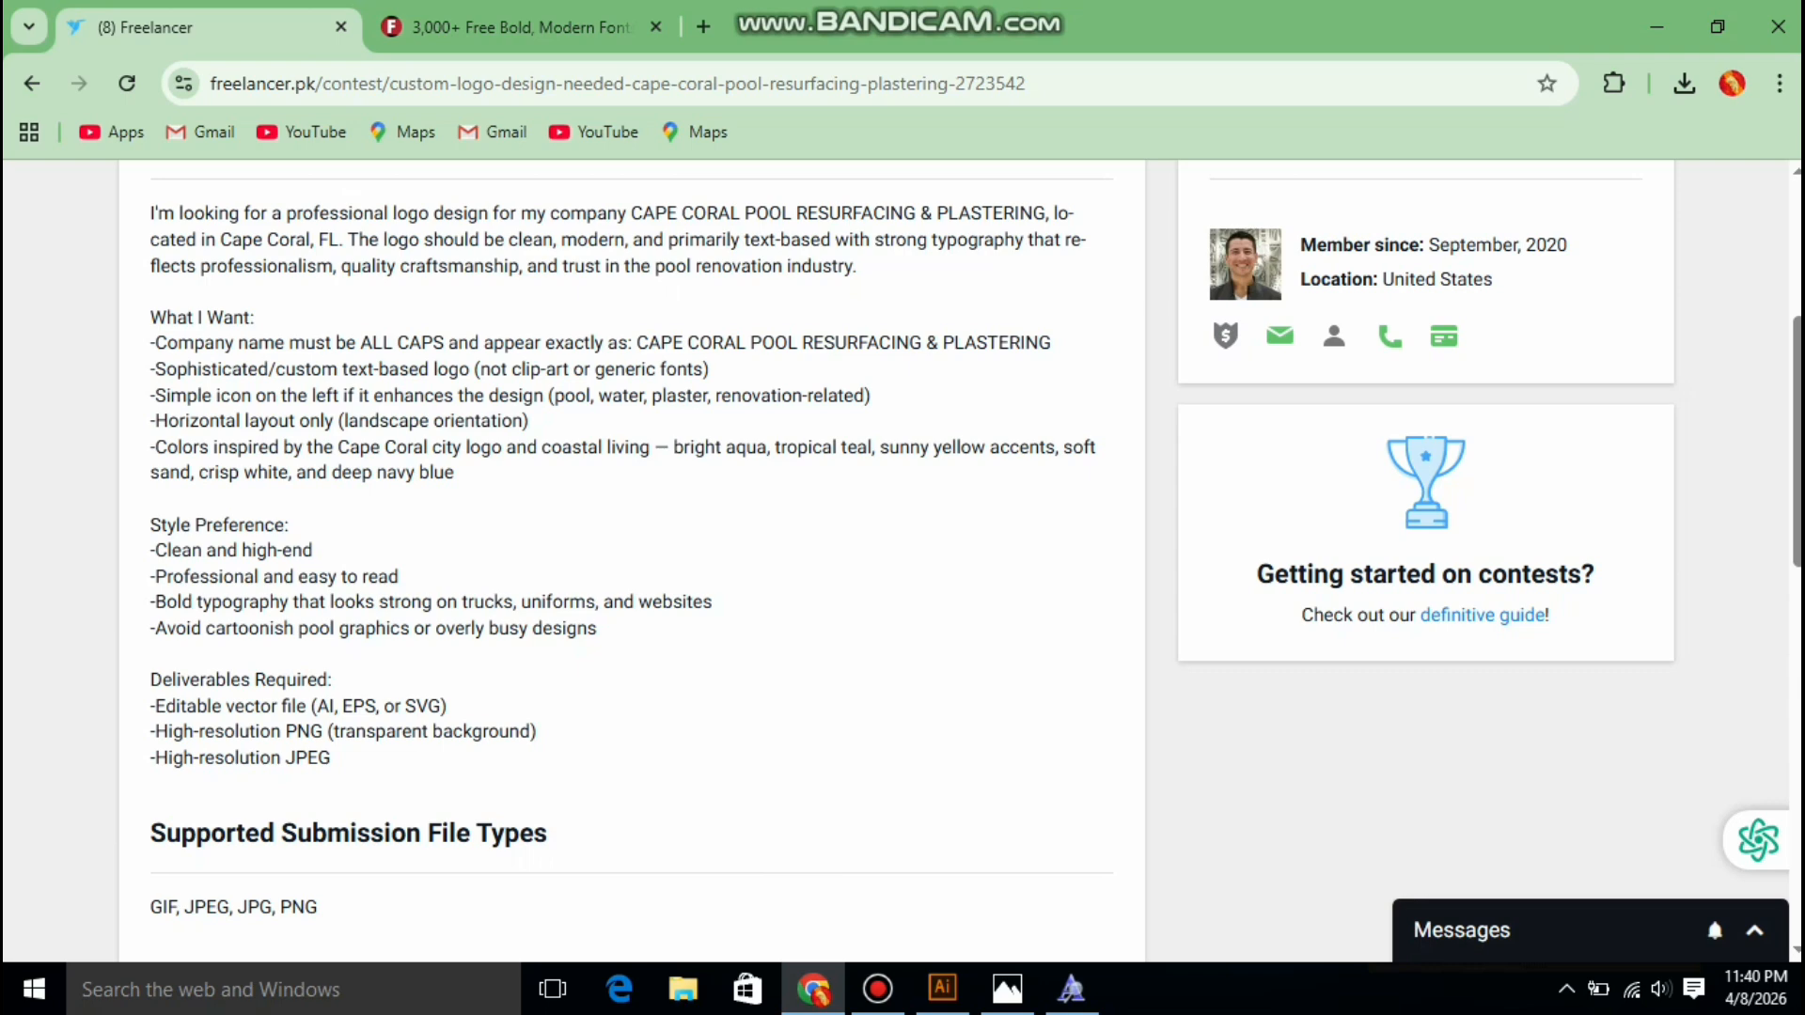
pyautogui.click(877, 988)
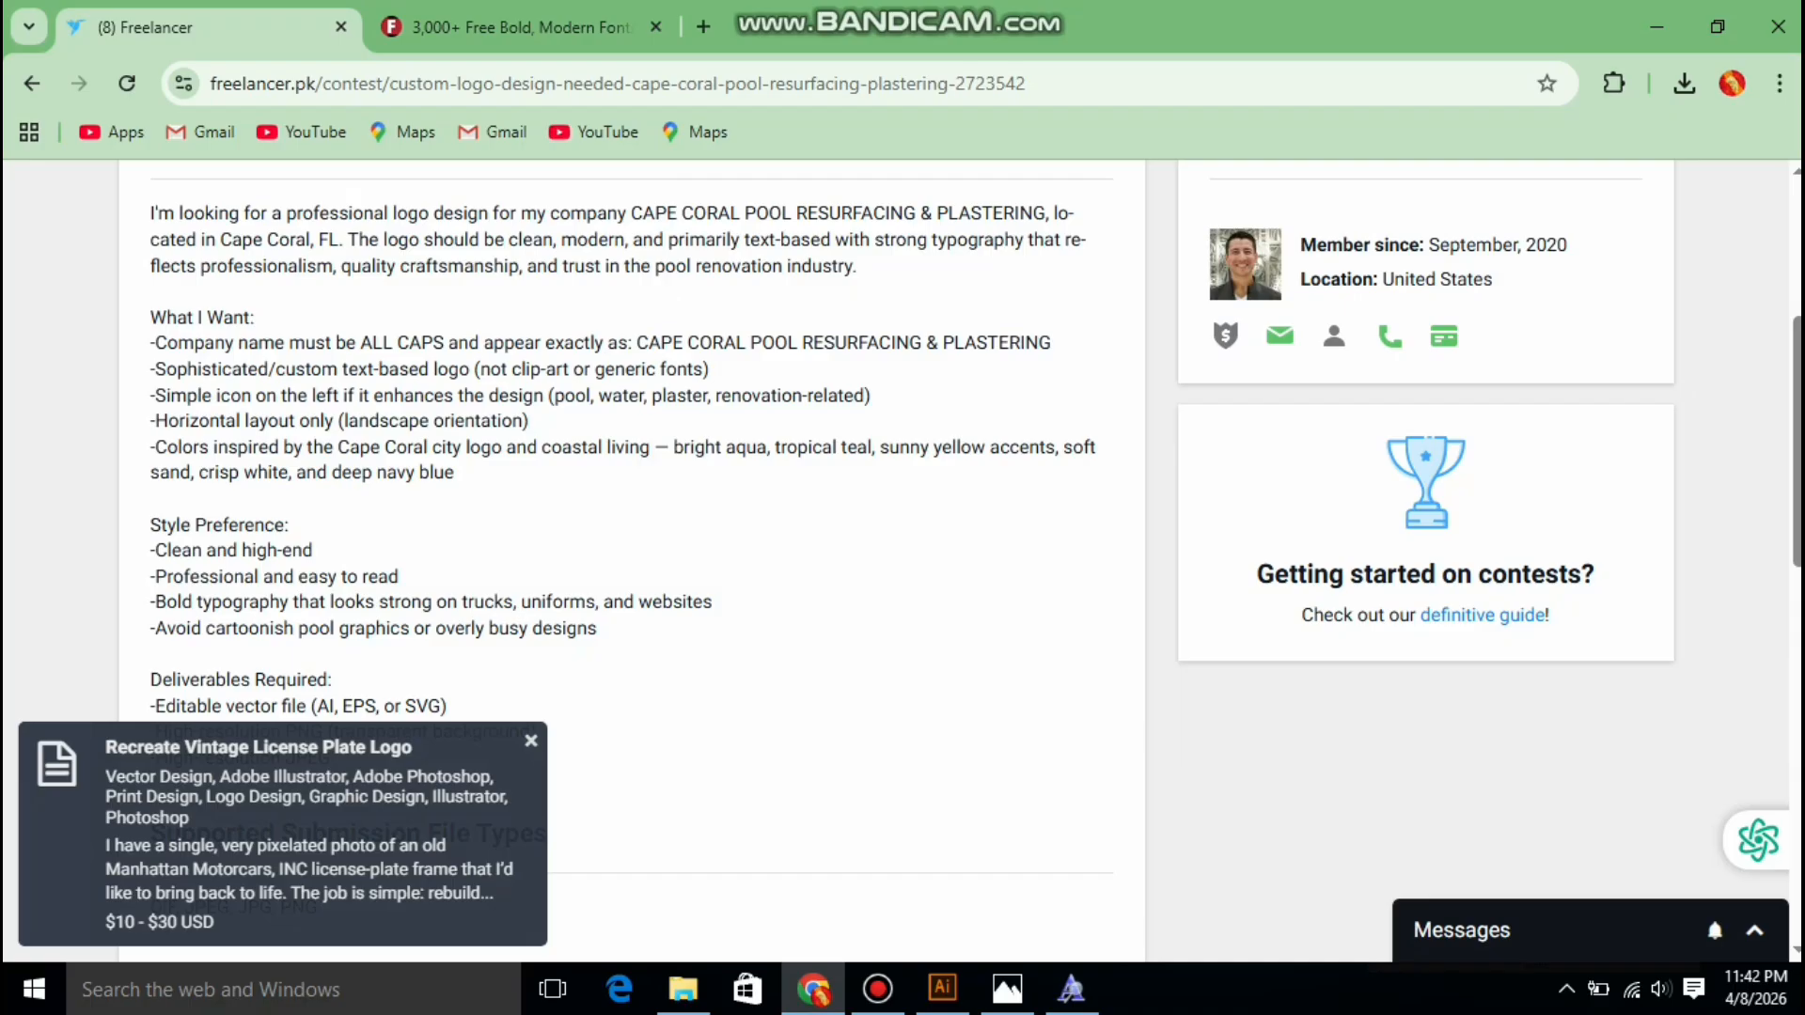
pyautogui.moveTo(336, 266); pyautogui.dragTo(523, 266)
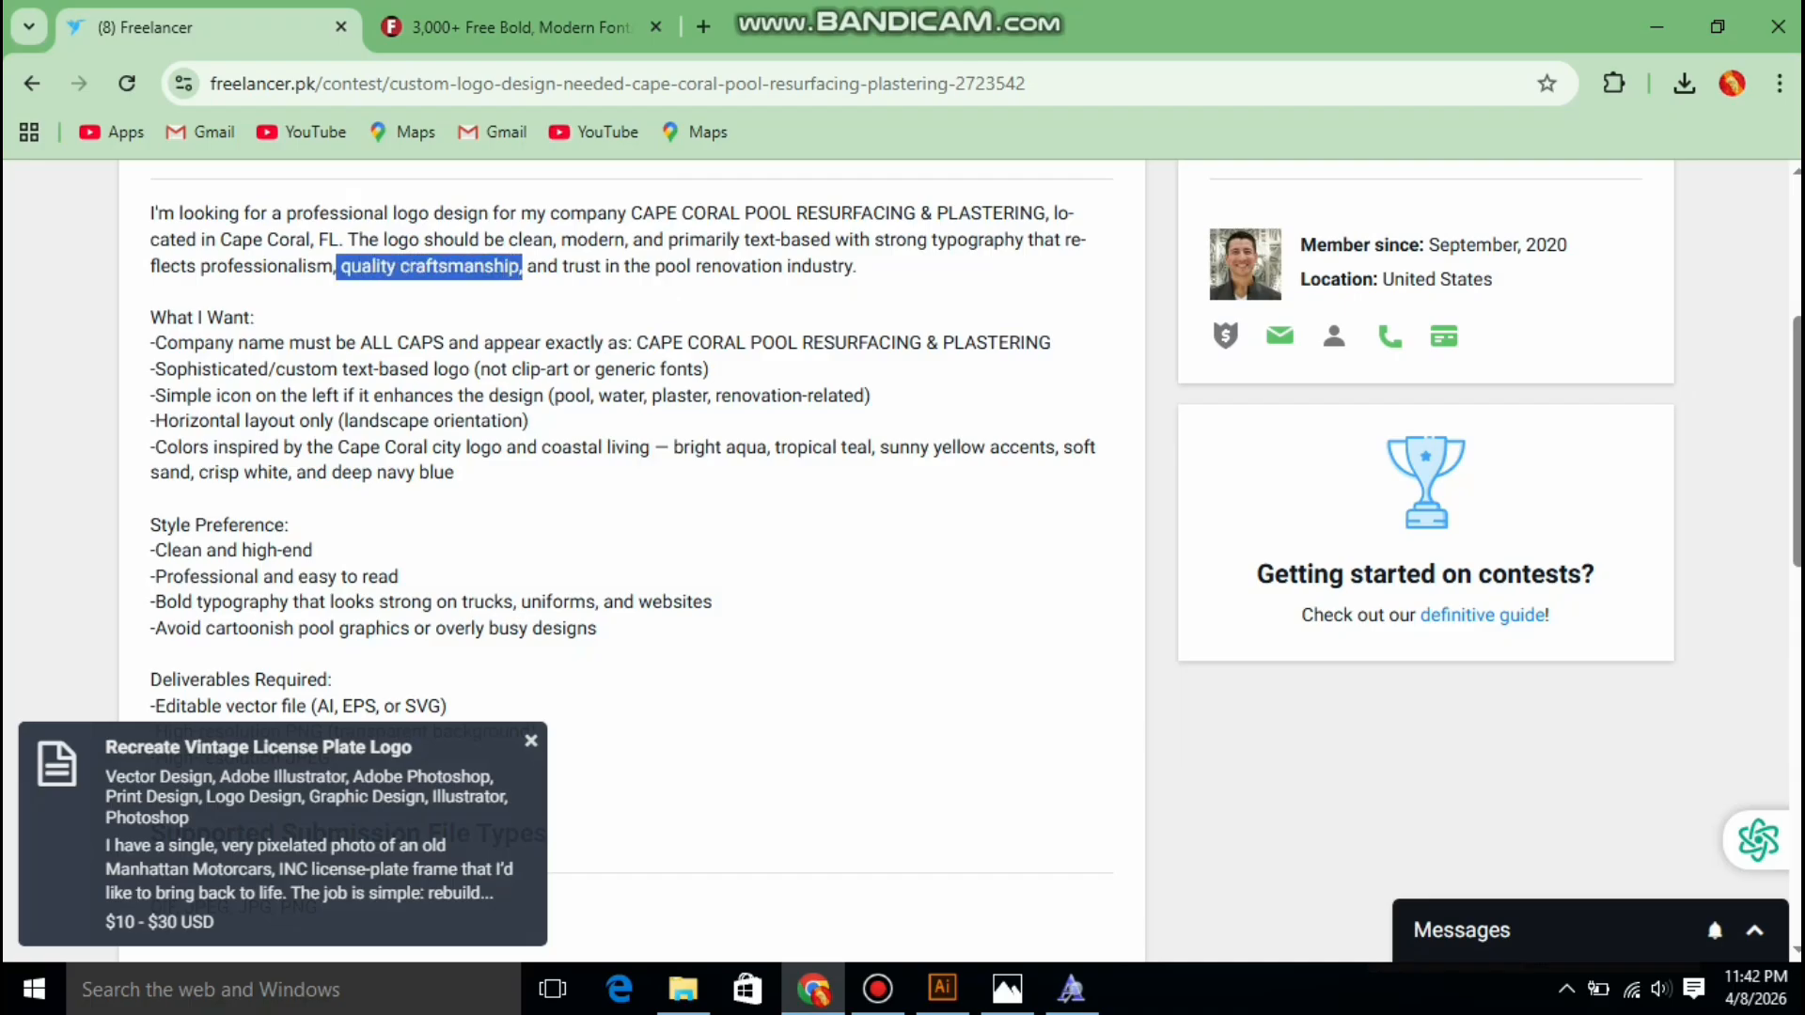
pyautogui.rightClick(484, 270)
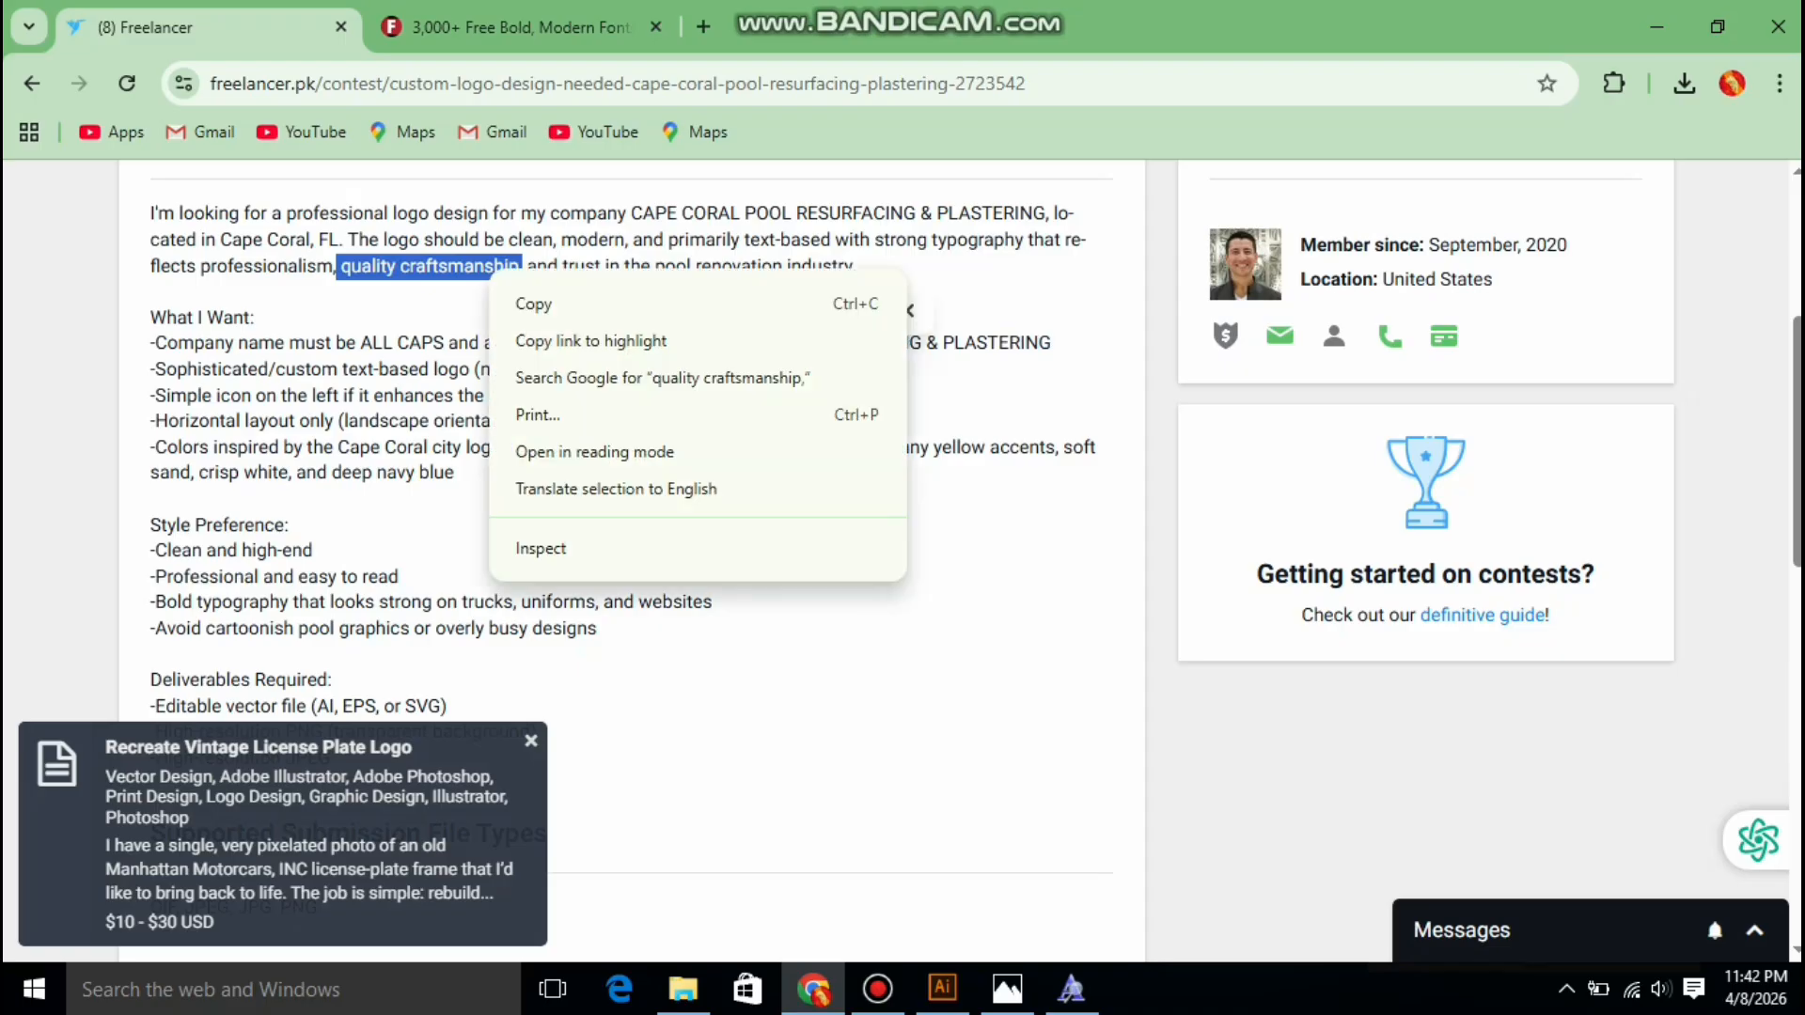
pyautogui.press('Escape')
# Return to Illustrator and paste "quality craftsmanship," as a new 12 pt Myriad Pro text below the logo
pyautogui.click(942, 988)
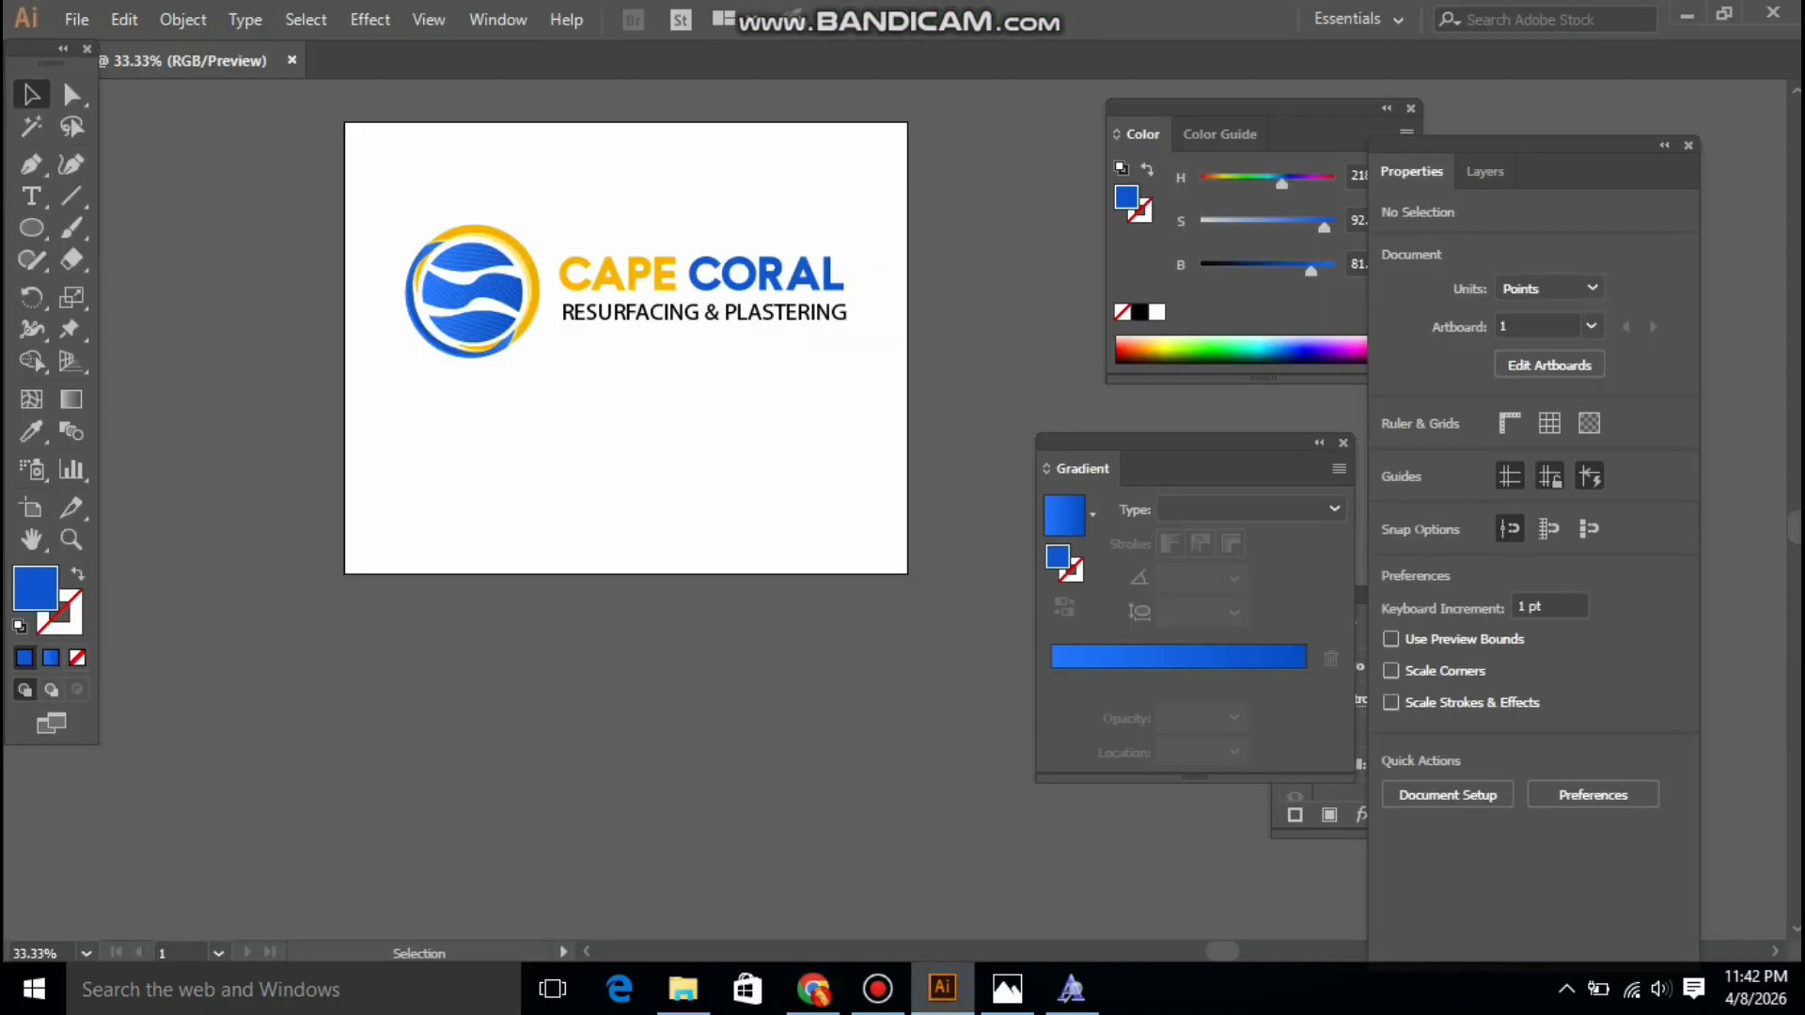
pyautogui.click(665, 415)
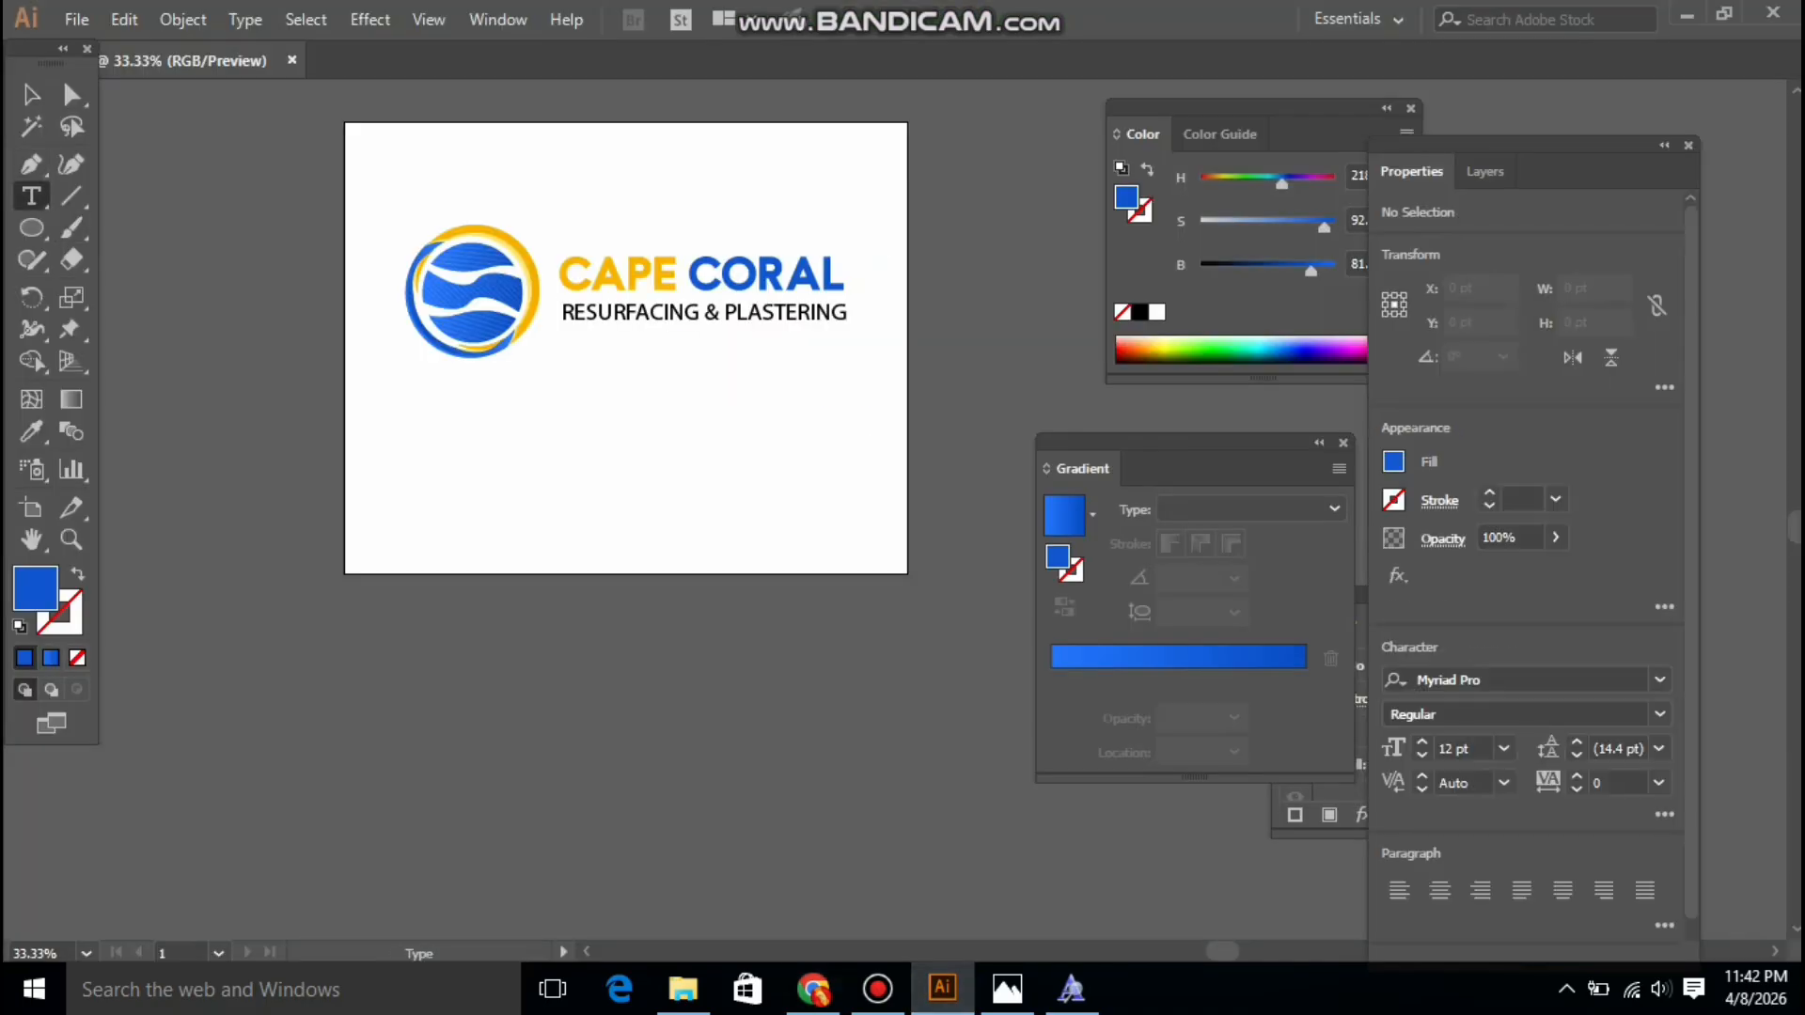
pyautogui.press('BackSpace')
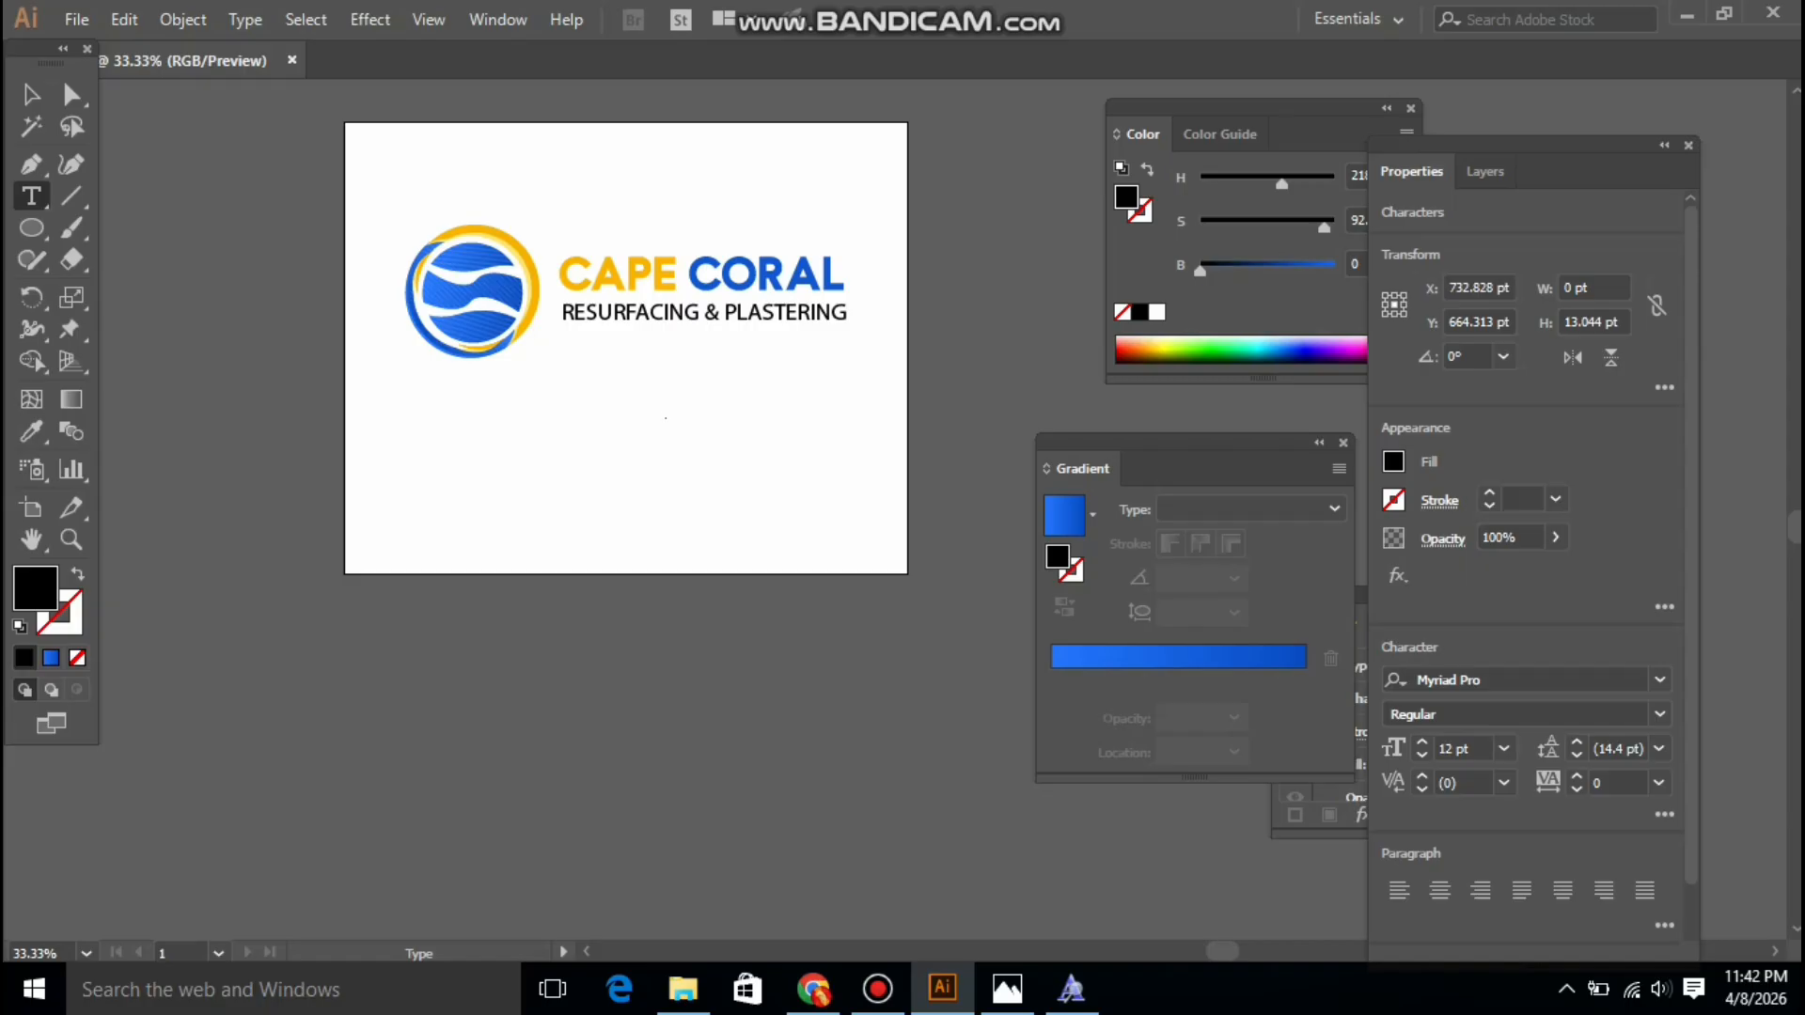
pyautogui.click(124, 19)
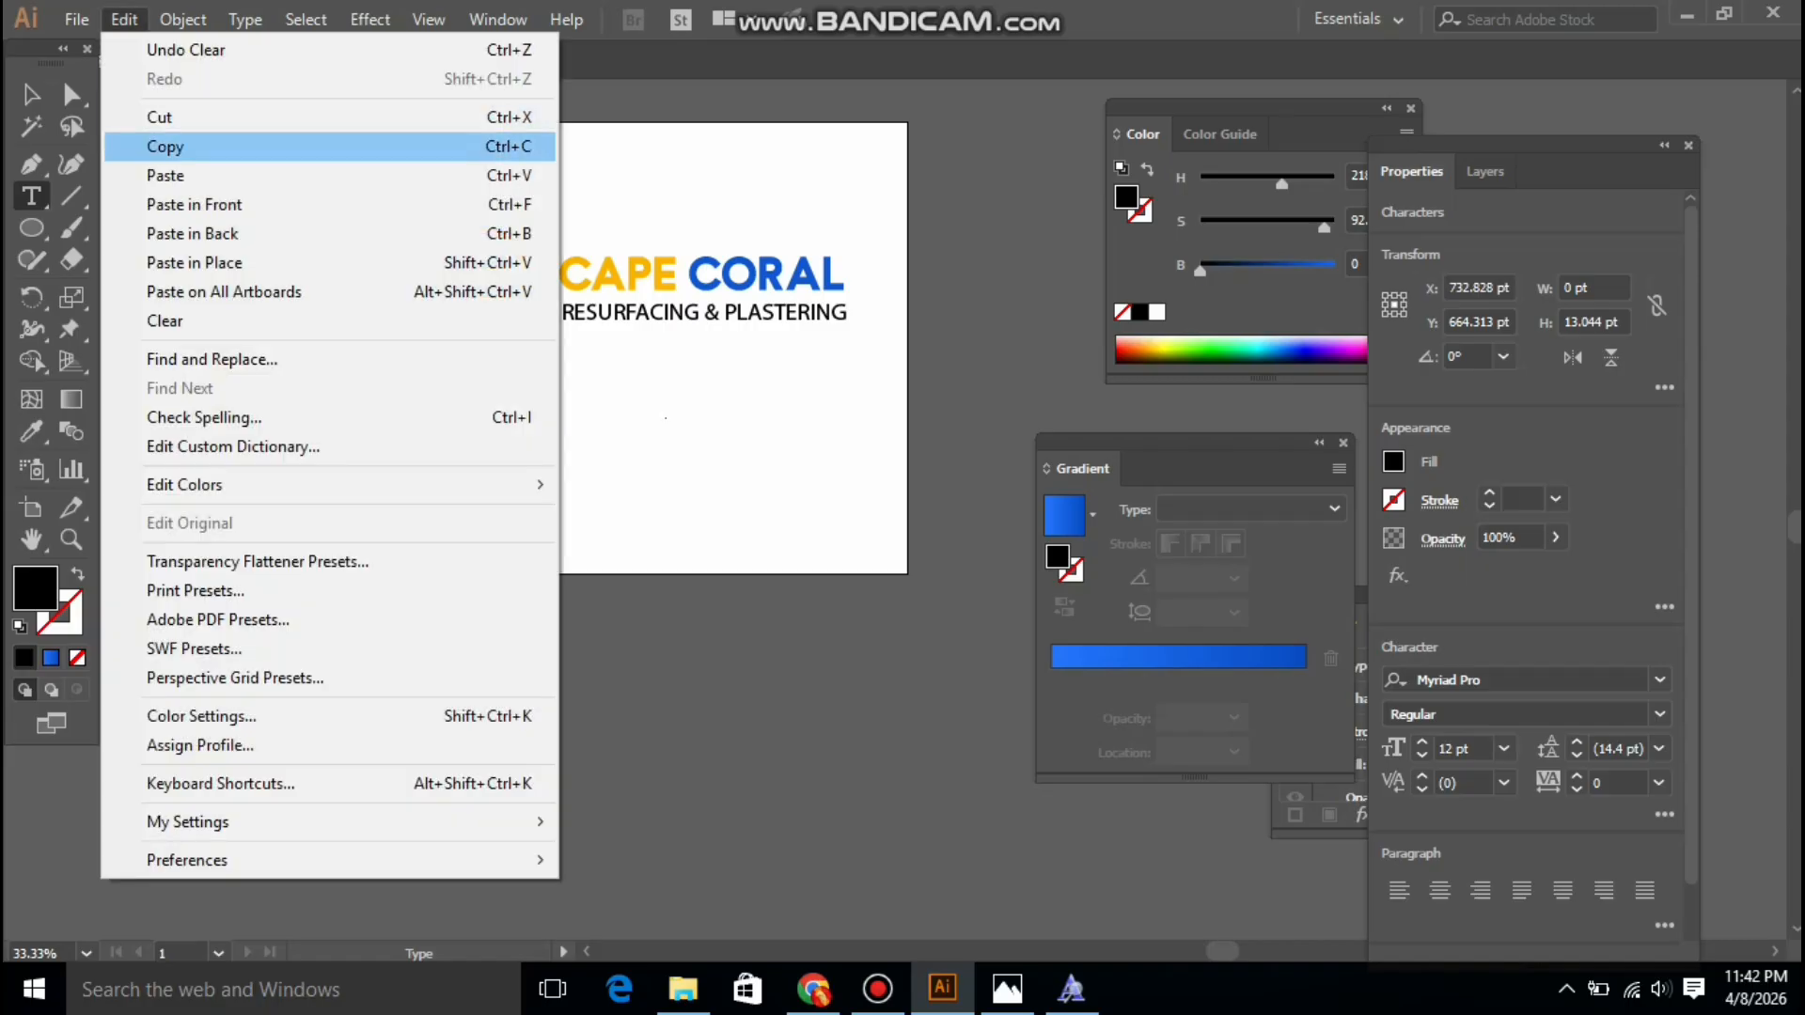
pyautogui.click(188, 174)
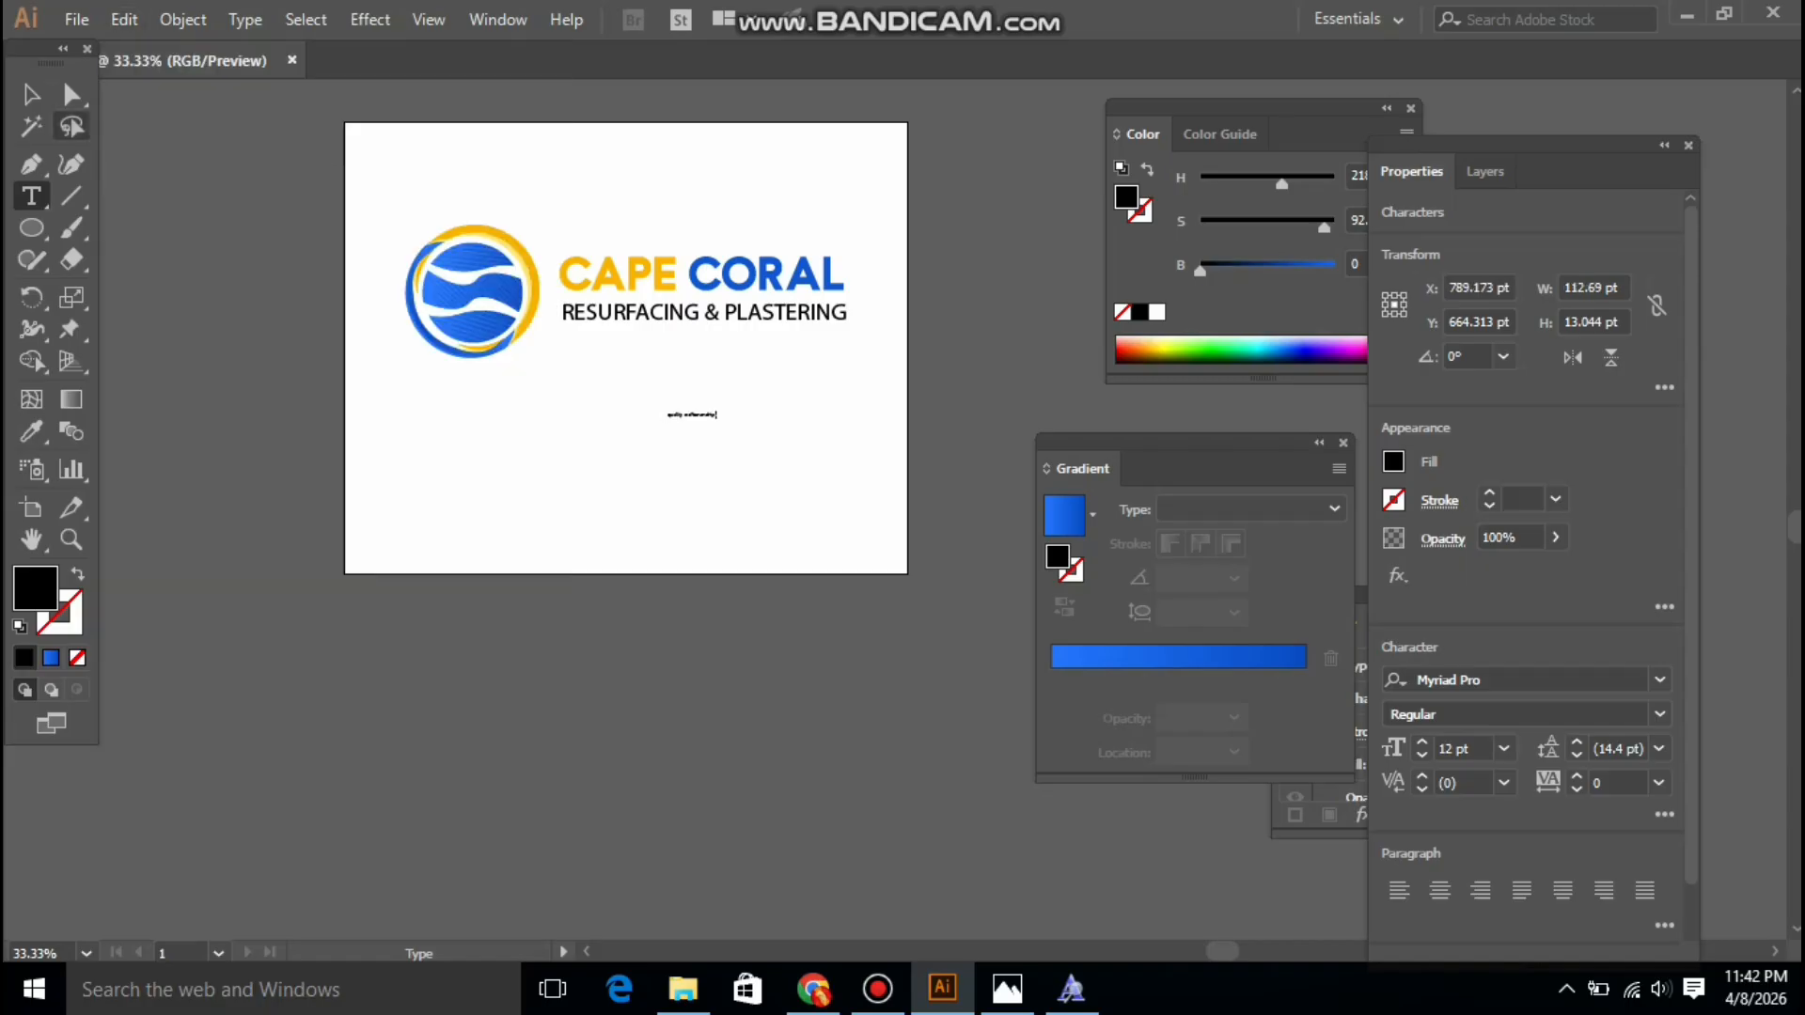
pyautogui.click(31, 93)
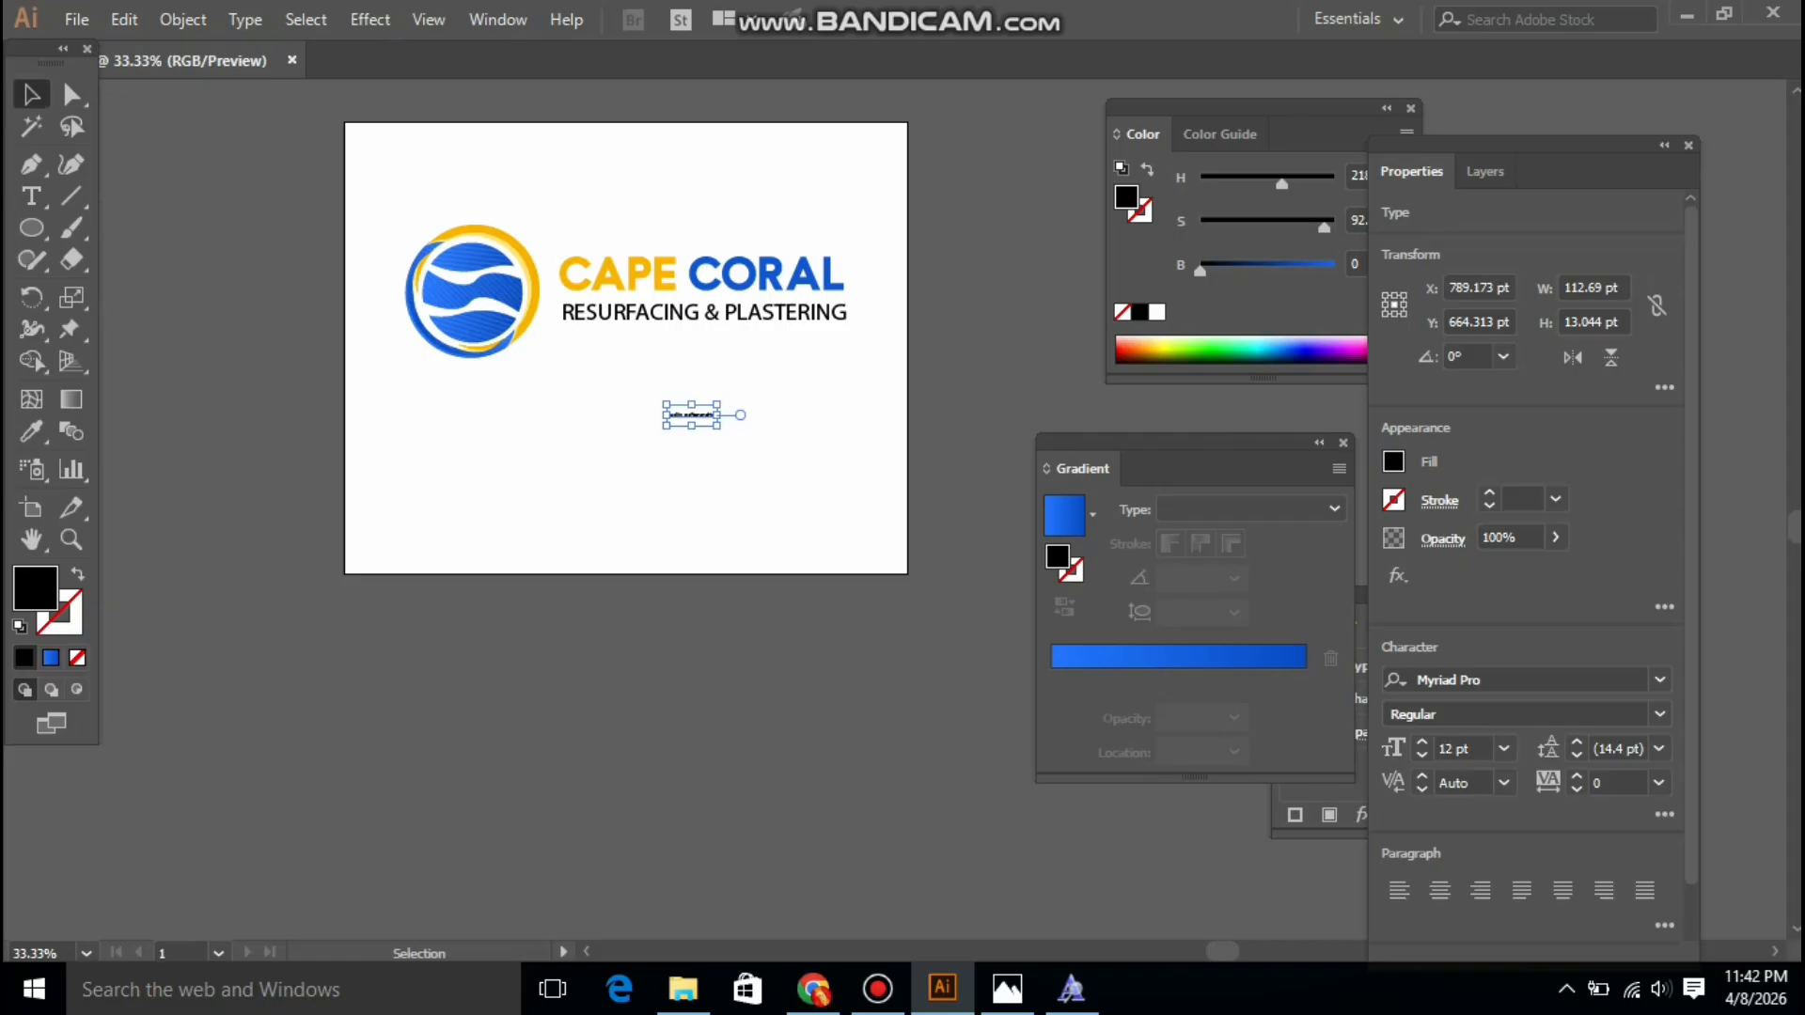
# Enlarge the tagline text to about 88 pt and move it beneath the RESURFACING & PLASTERING line
pyautogui.moveTo(717, 425); pyautogui.dragTo(917, 441)
pyautogui.moveTo(796, 427); pyautogui.dragTo(841, 355)
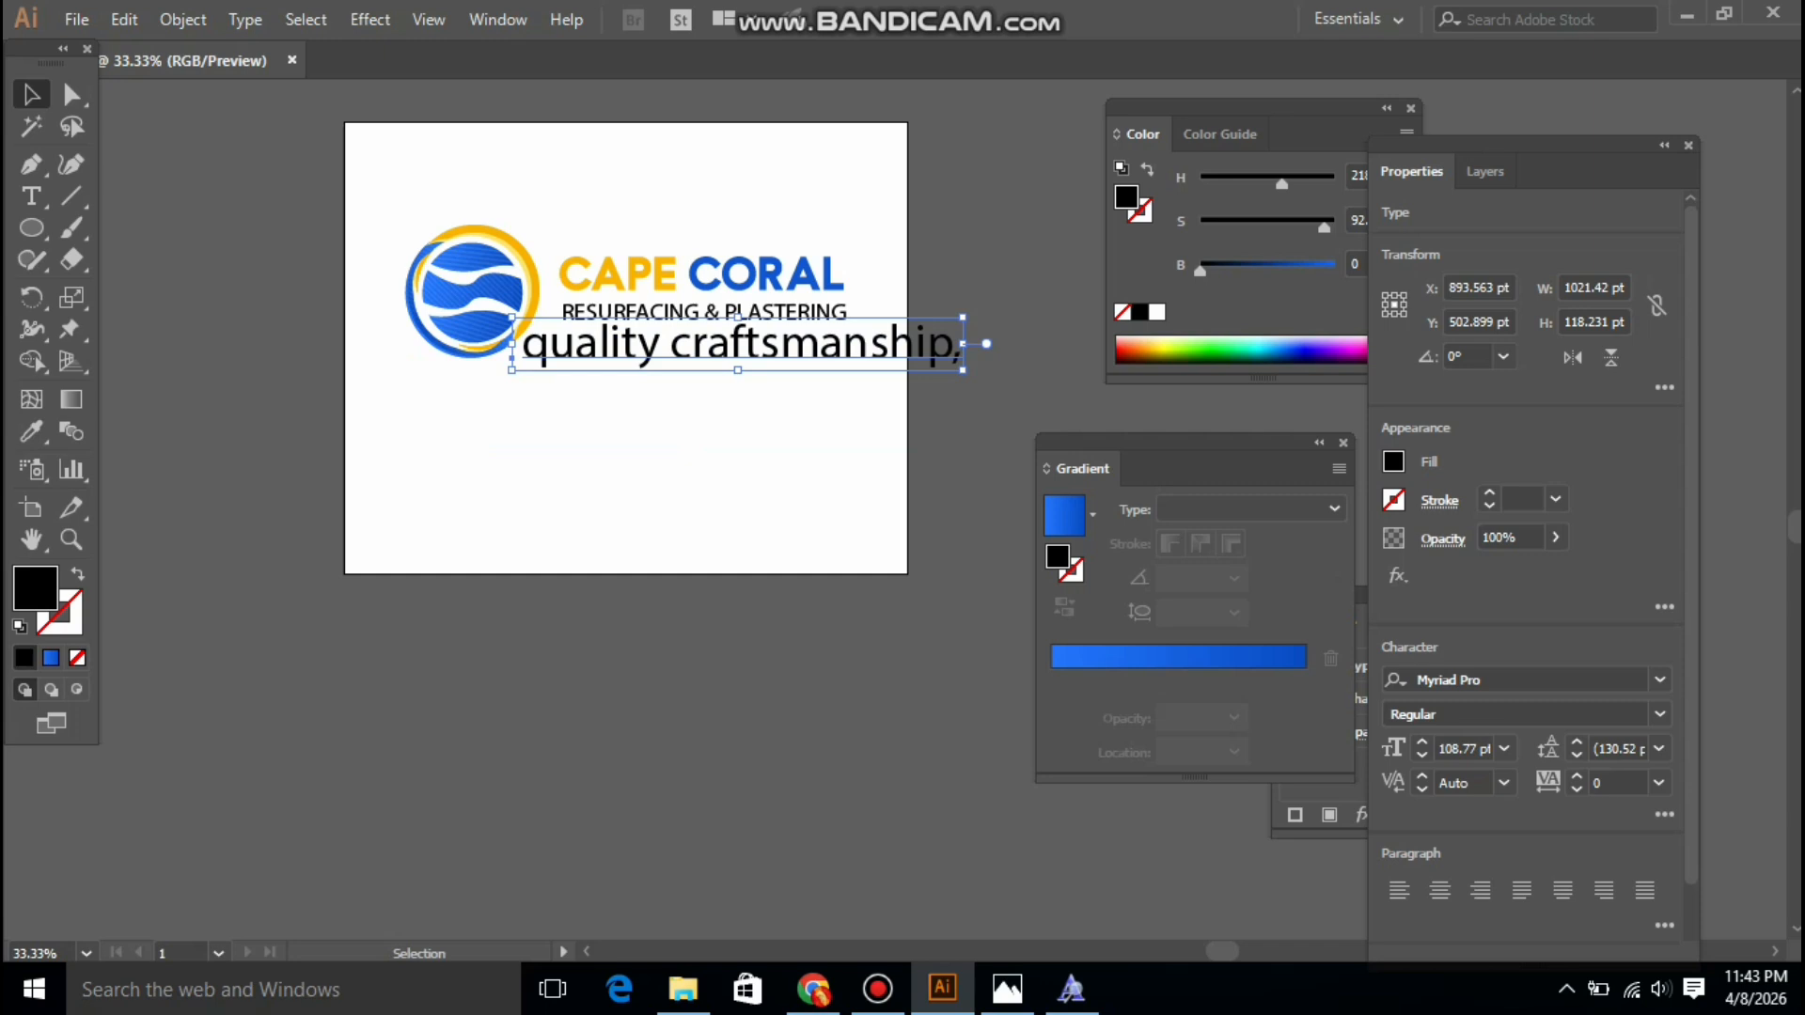
pyautogui.moveTo(963, 371); pyautogui.dragTo(920, 365)
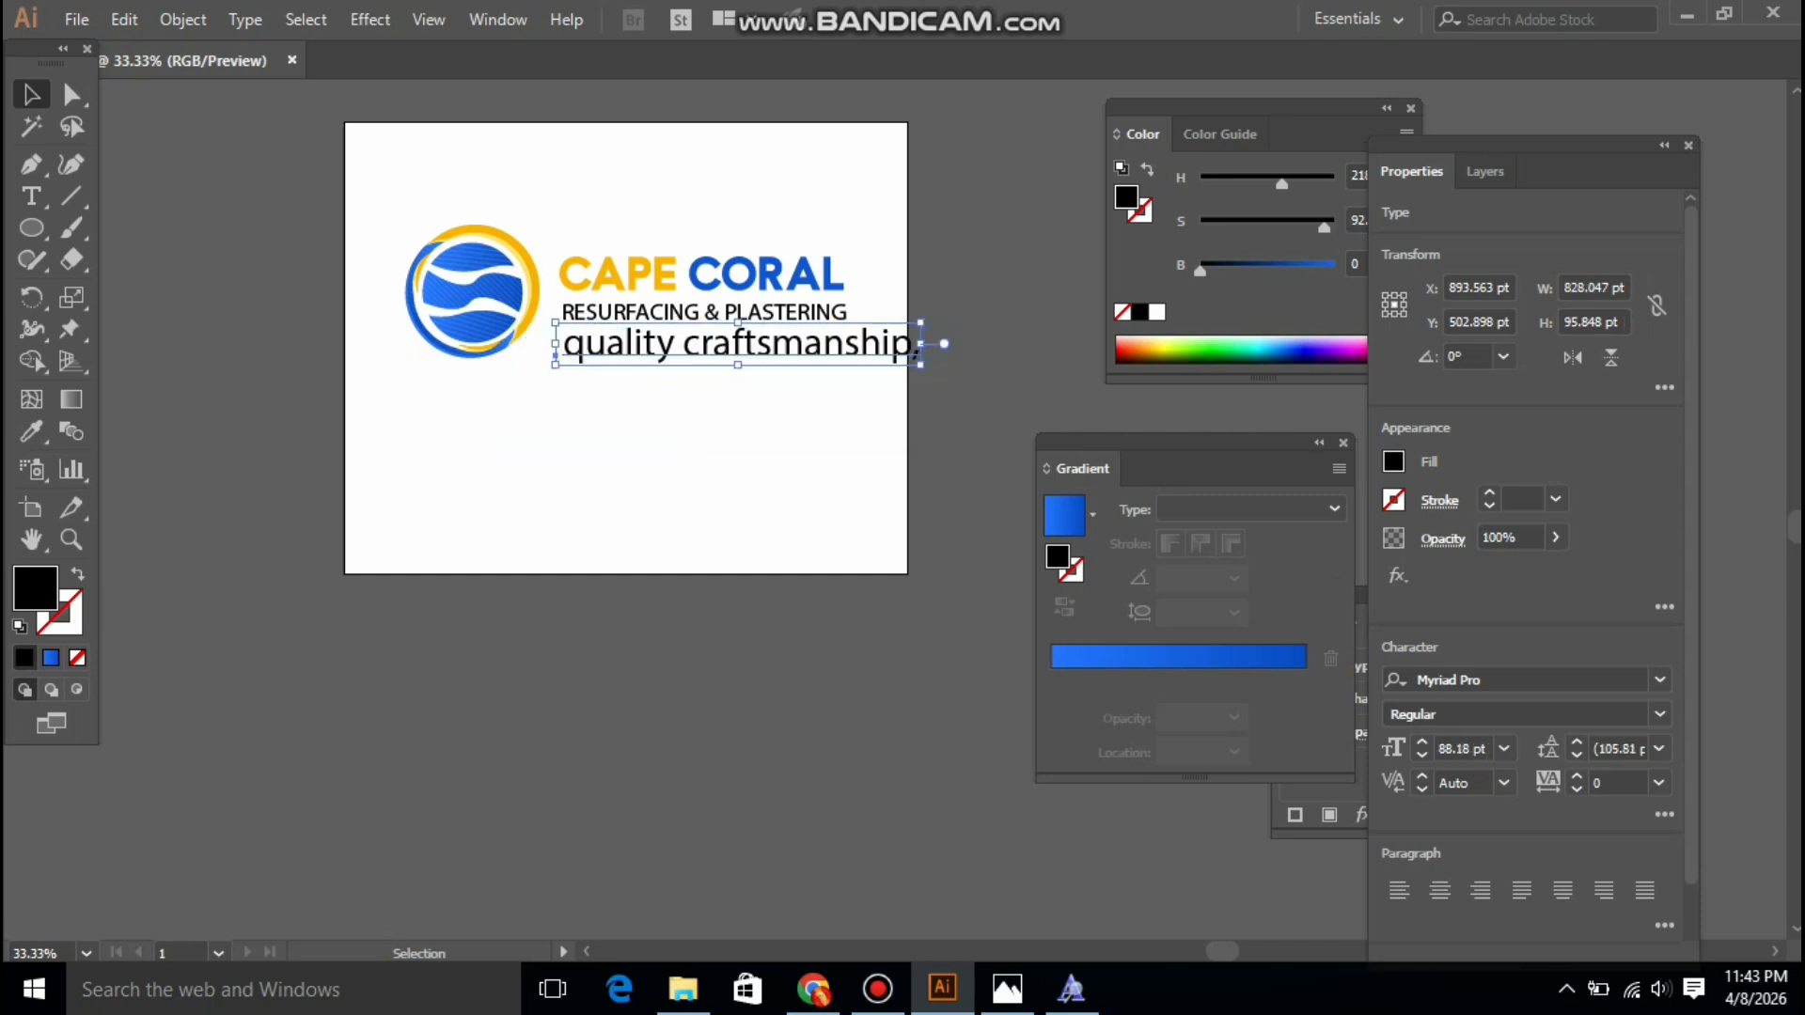
# Delete the trailing comma from the tagline and set the text in all caps
pyautogui.doubleClick(919, 350)
pyautogui.press('BackSpace')
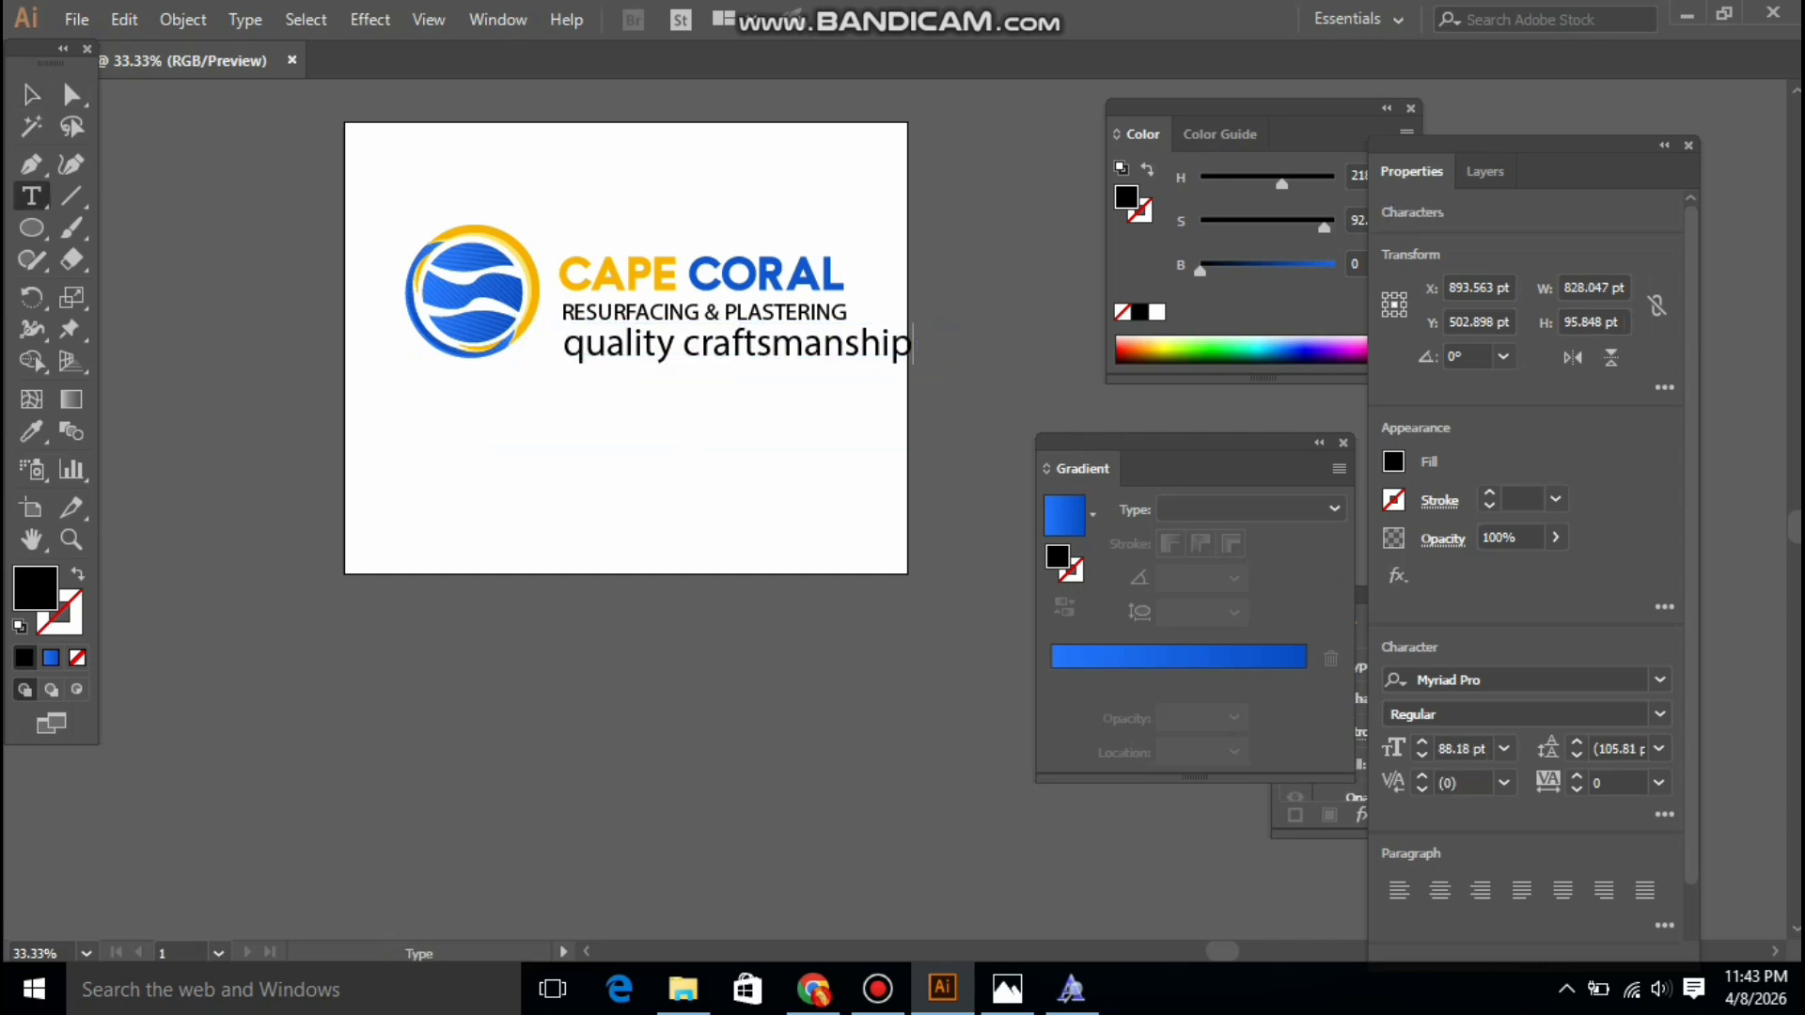
pyautogui.press('Escape')
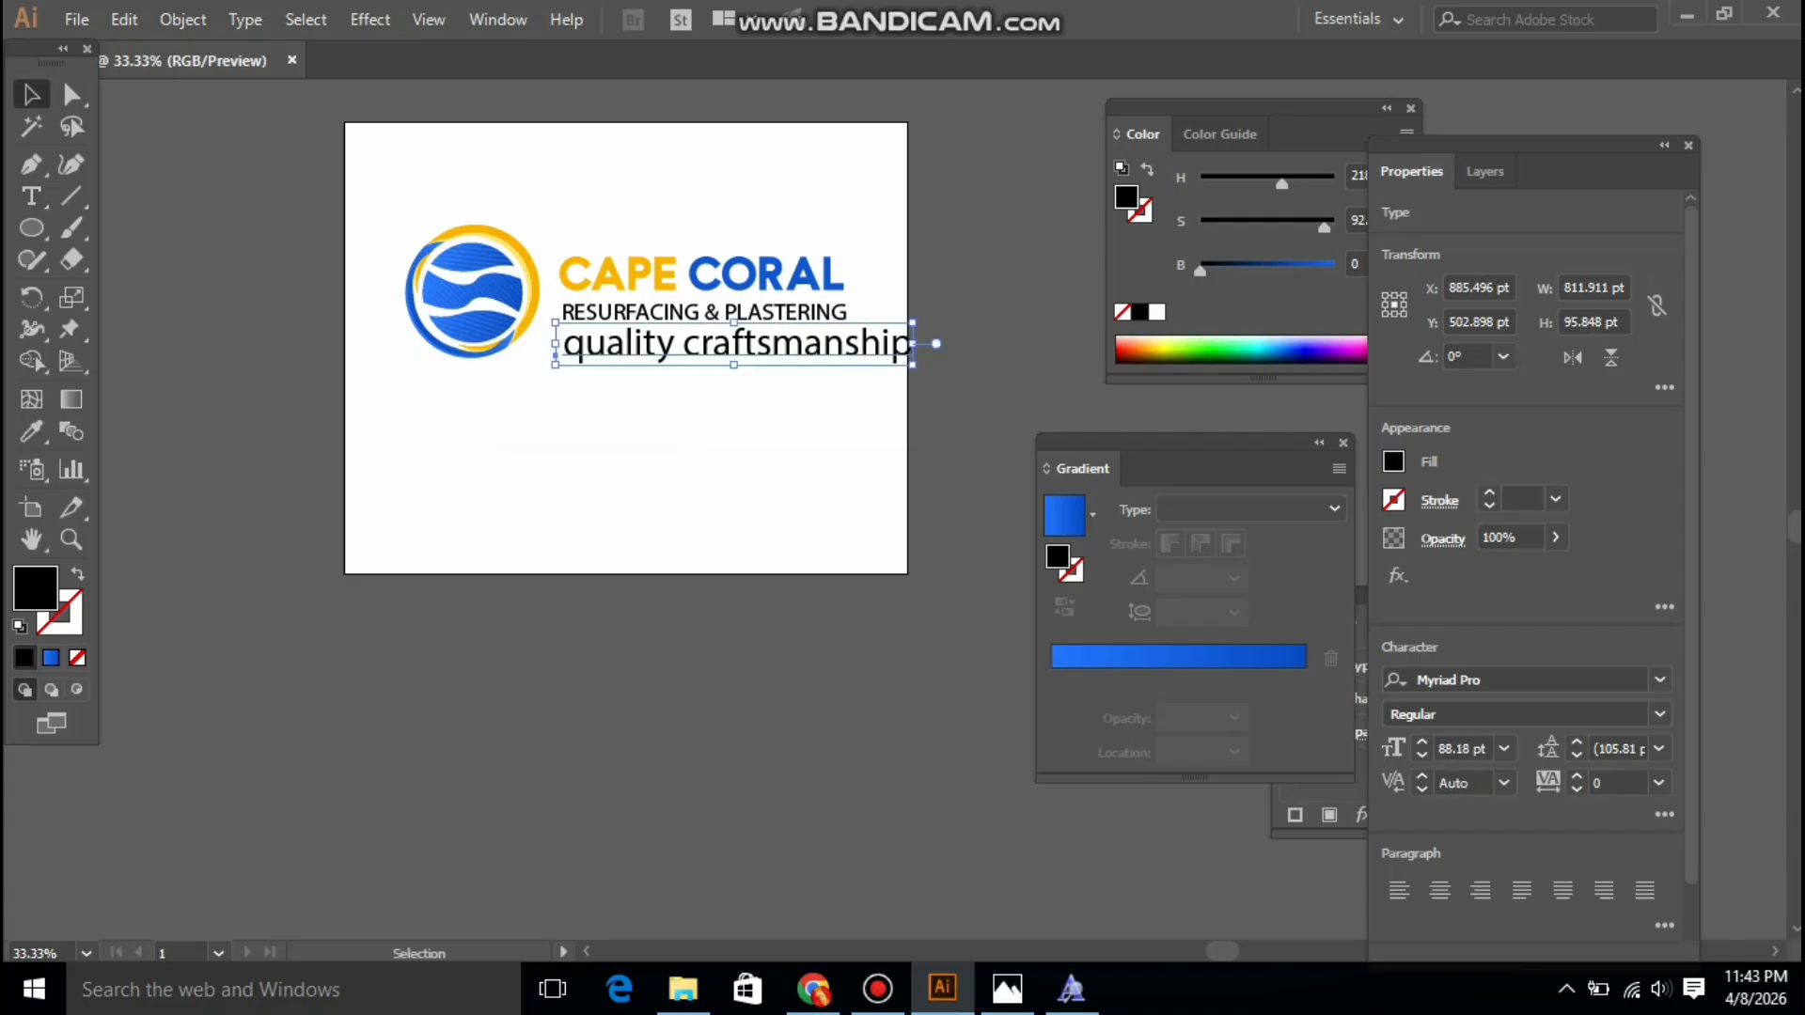
pyautogui.scroll(-2, 1664, 744)
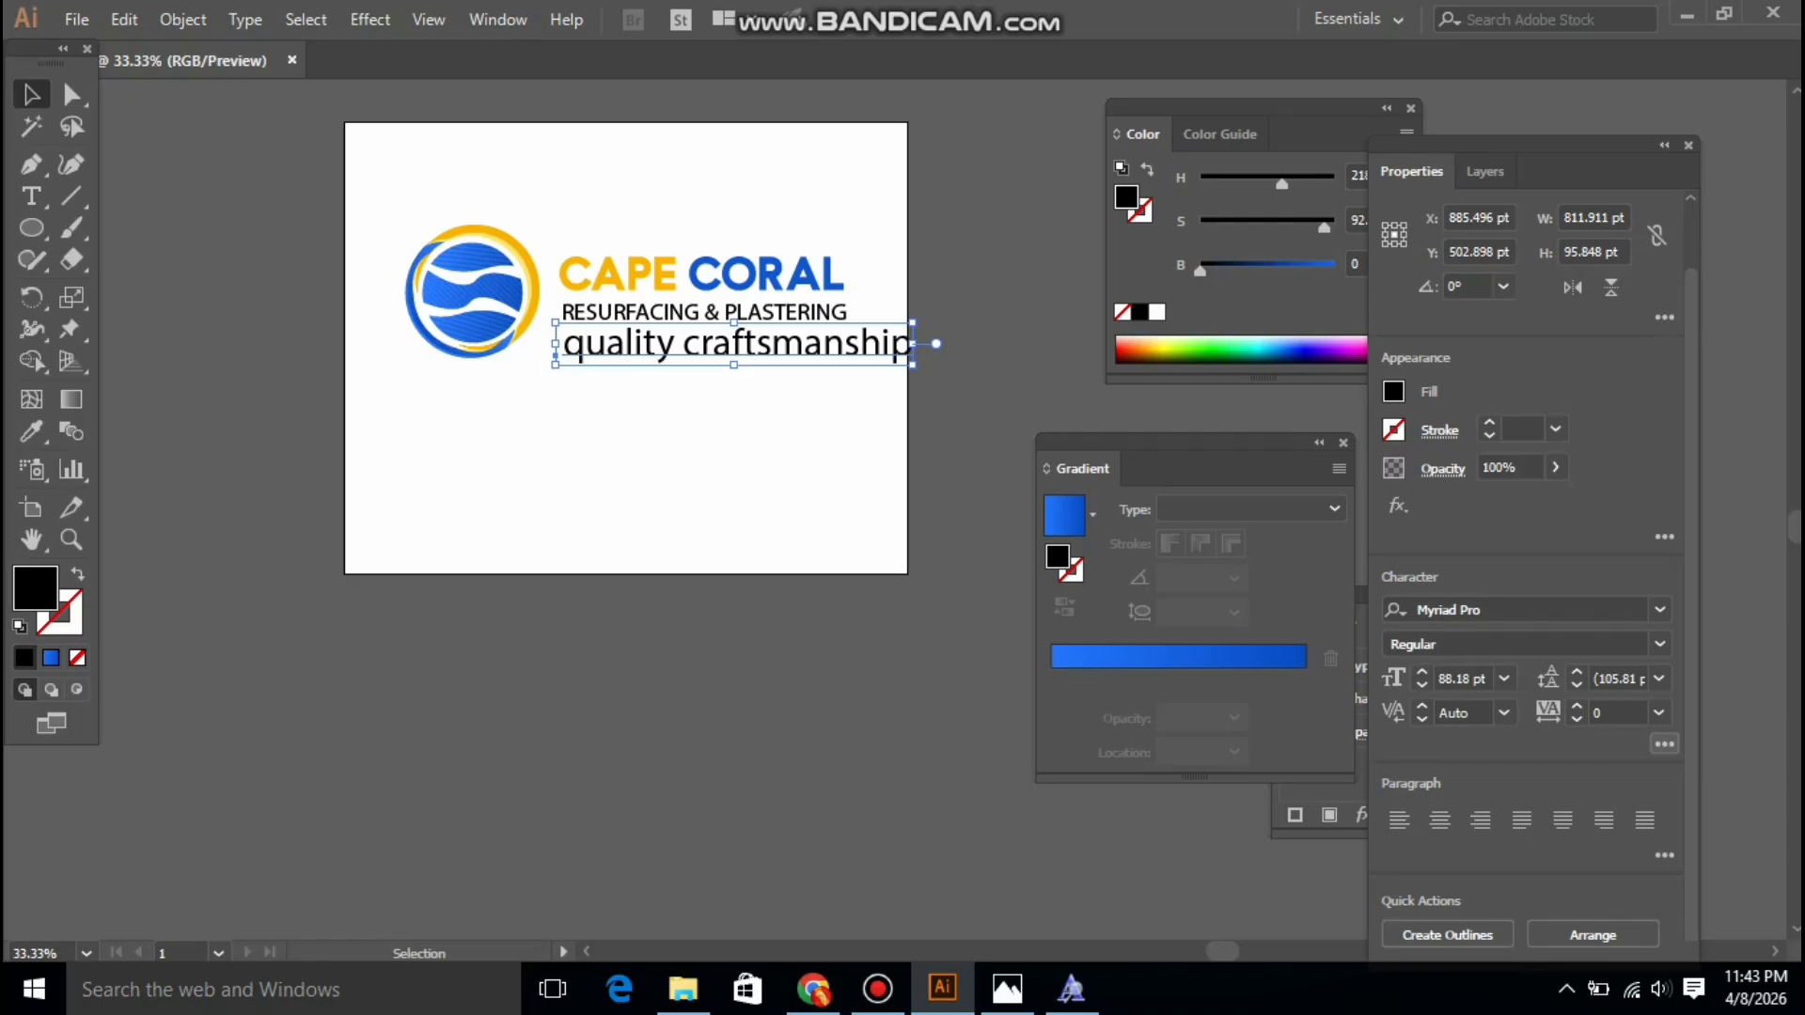
pyautogui.hotkey('ctrl', 't')
pyautogui.click(1398, 671)
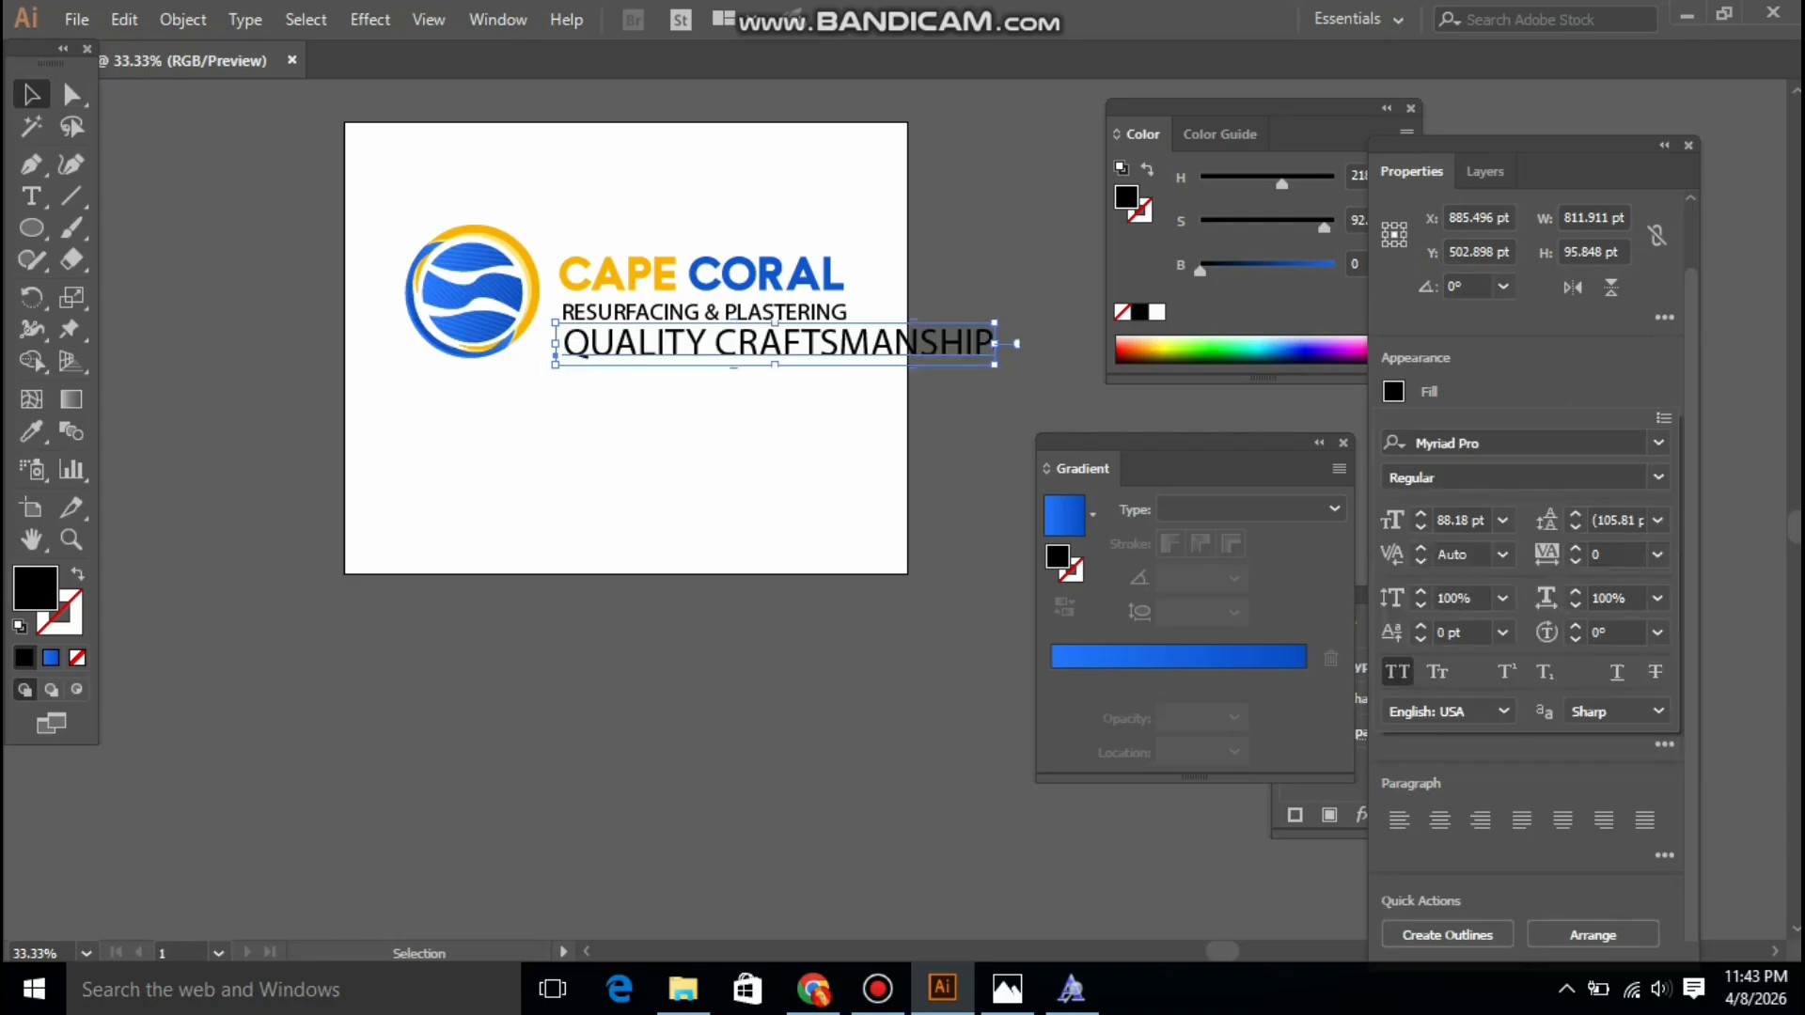
# Move the globe icon off the artboard and shrink the tagline to about 48 pt beneath the RESURFACING & PLASTERING line
pyautogui.moveTo(513, 323); pyautogui.dragTo(277, 273)
pyautogui.moveTo(556, 355); pyautogui.dragTo(428, 410)
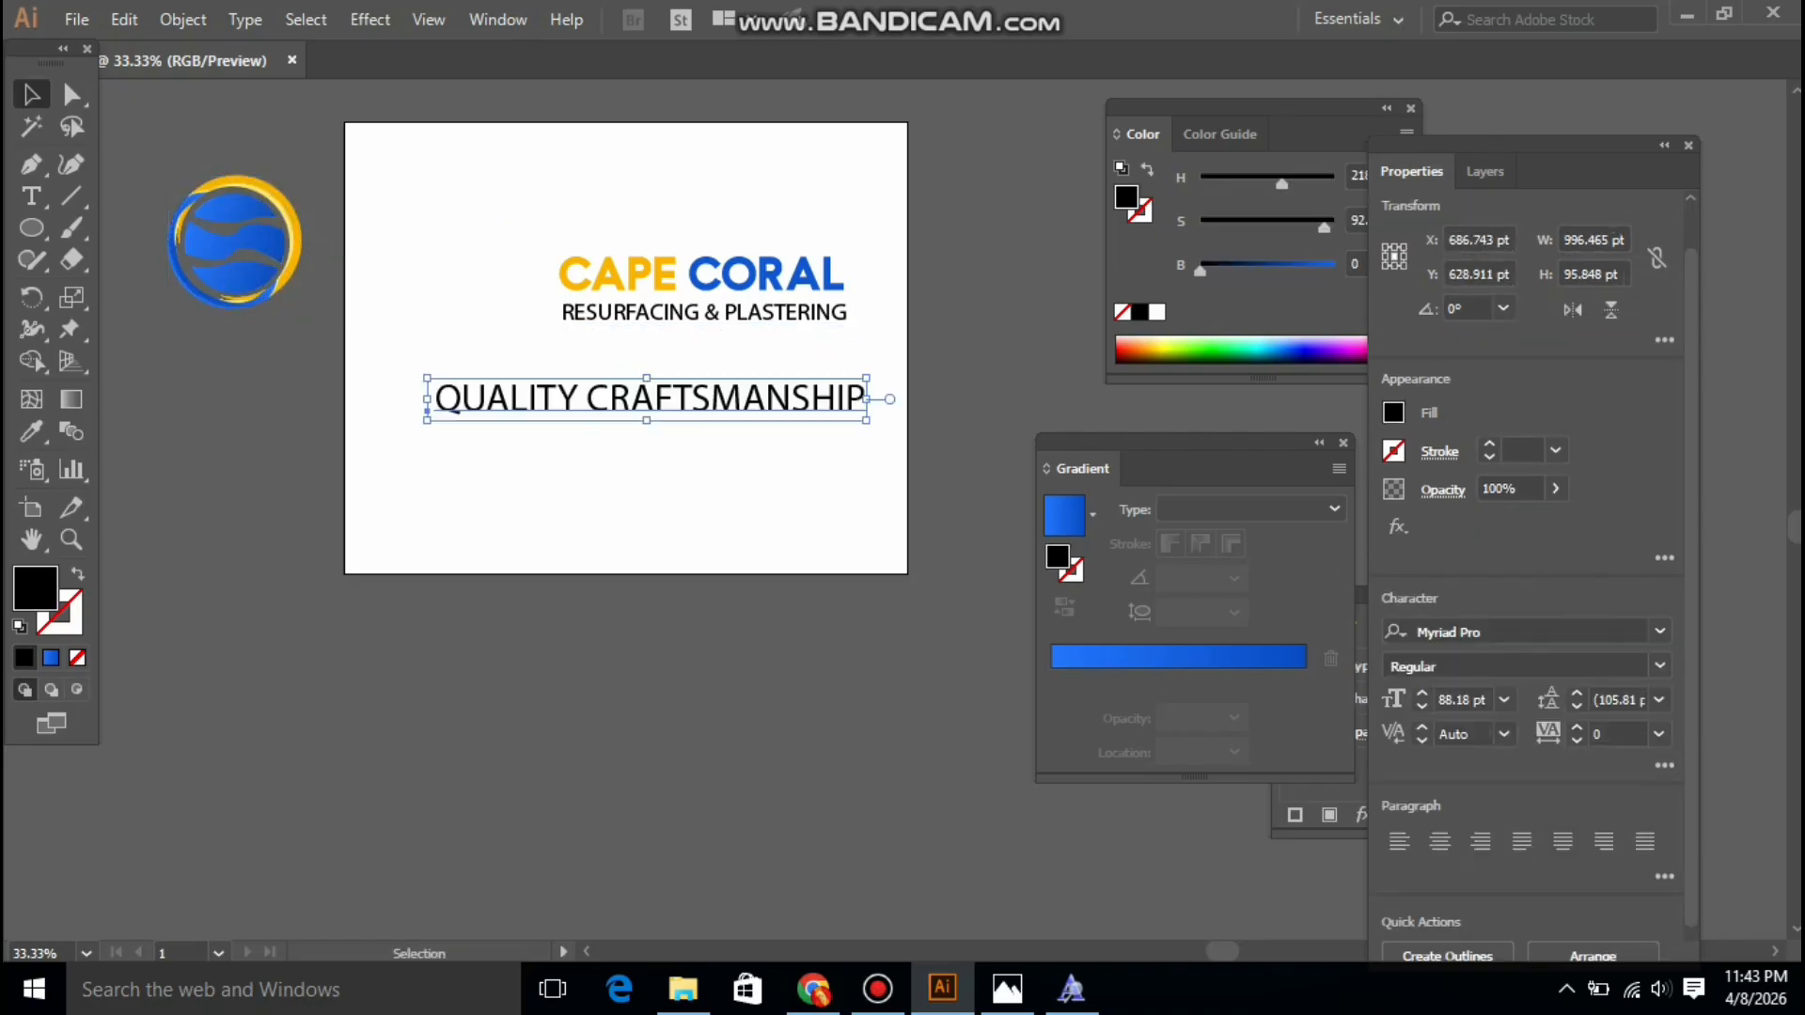
pyautogui.moveTo(866, 399); pyautogui.dragTo(821, 411)
pyautogui.moveTo(528, 409); pyautogui.dragTo(592, 346)
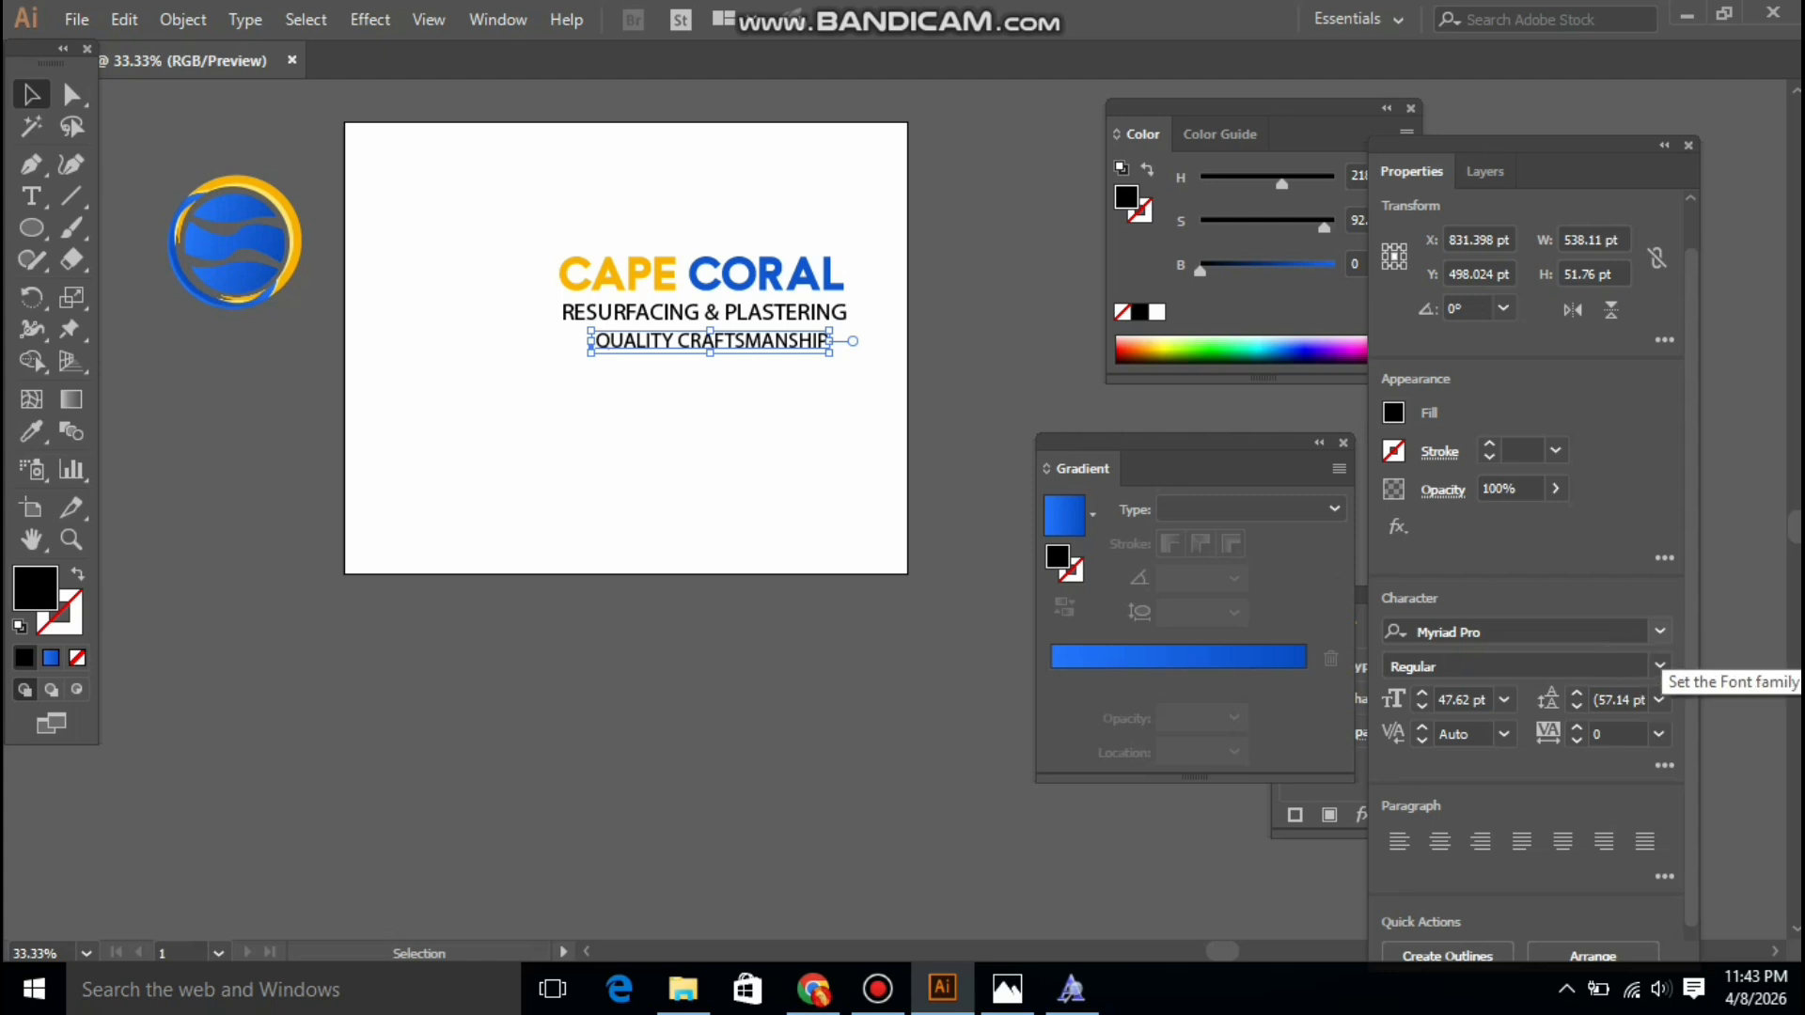
# Change the tagline's font to Arial and shrink it to fit within the width of the RESURFACING & PLASTERING line
pyautogui.click(1660, 630)
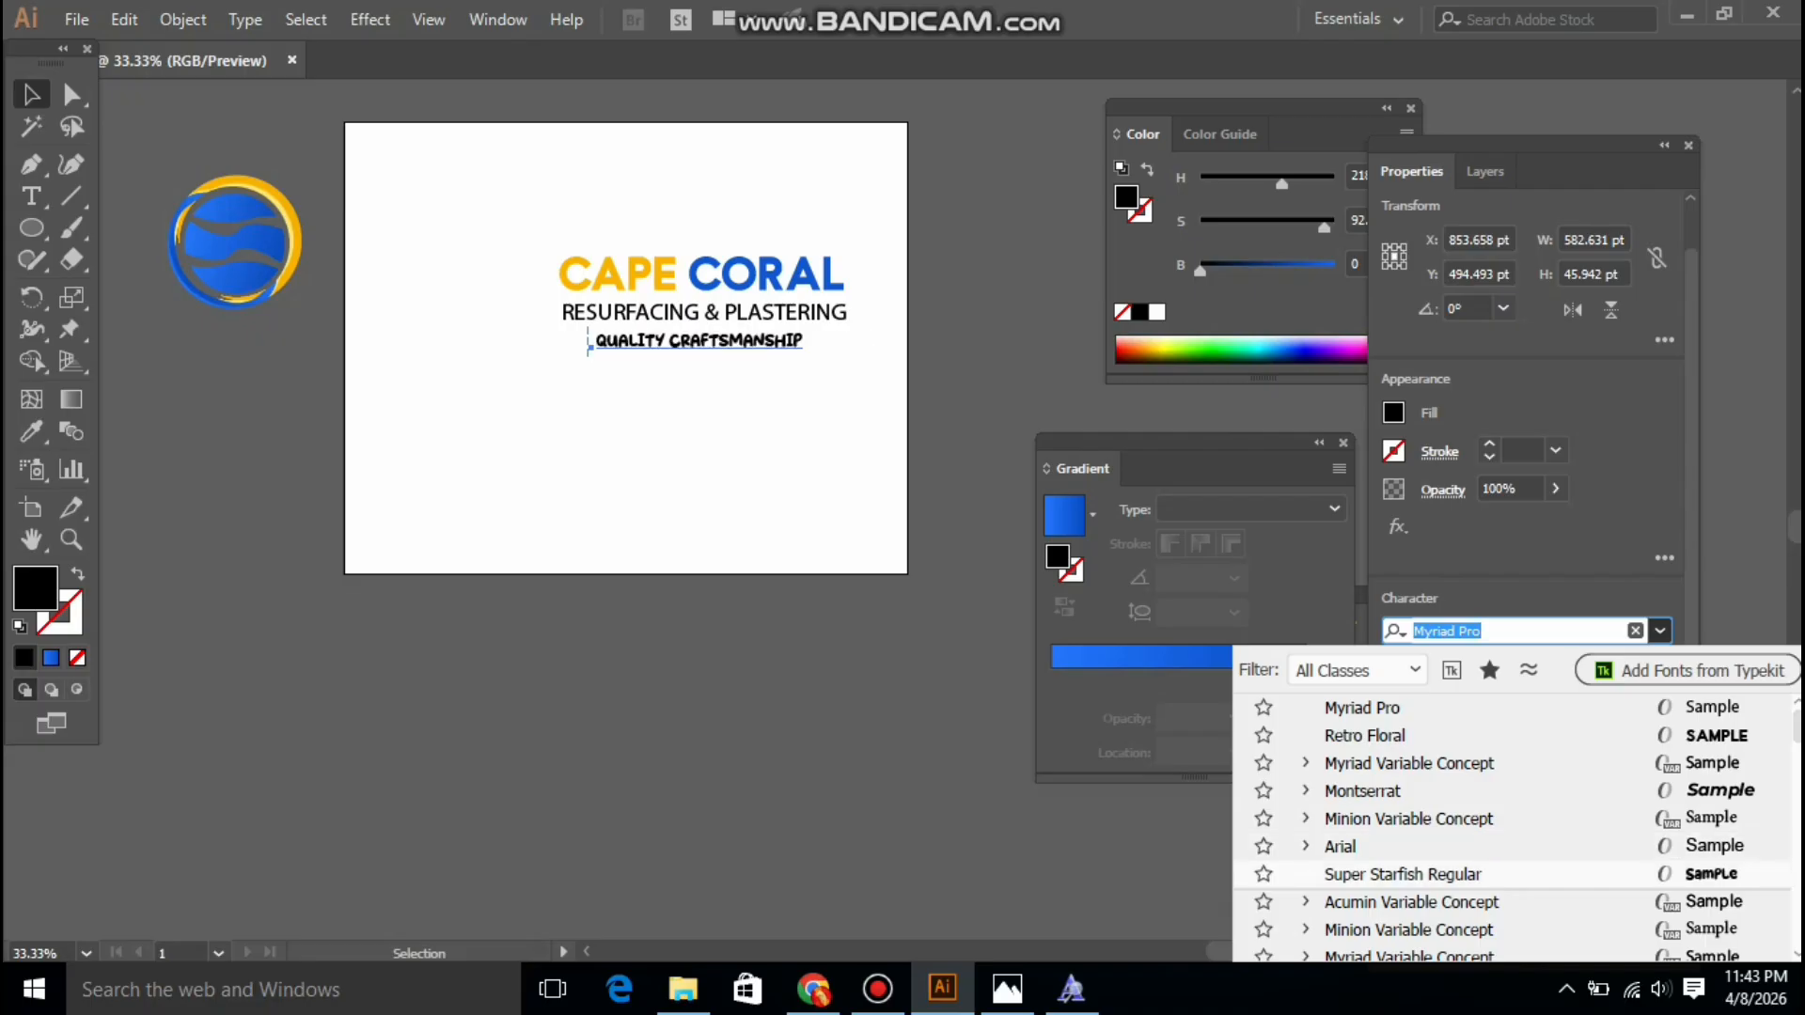
pyautogui.click(1339, 845)
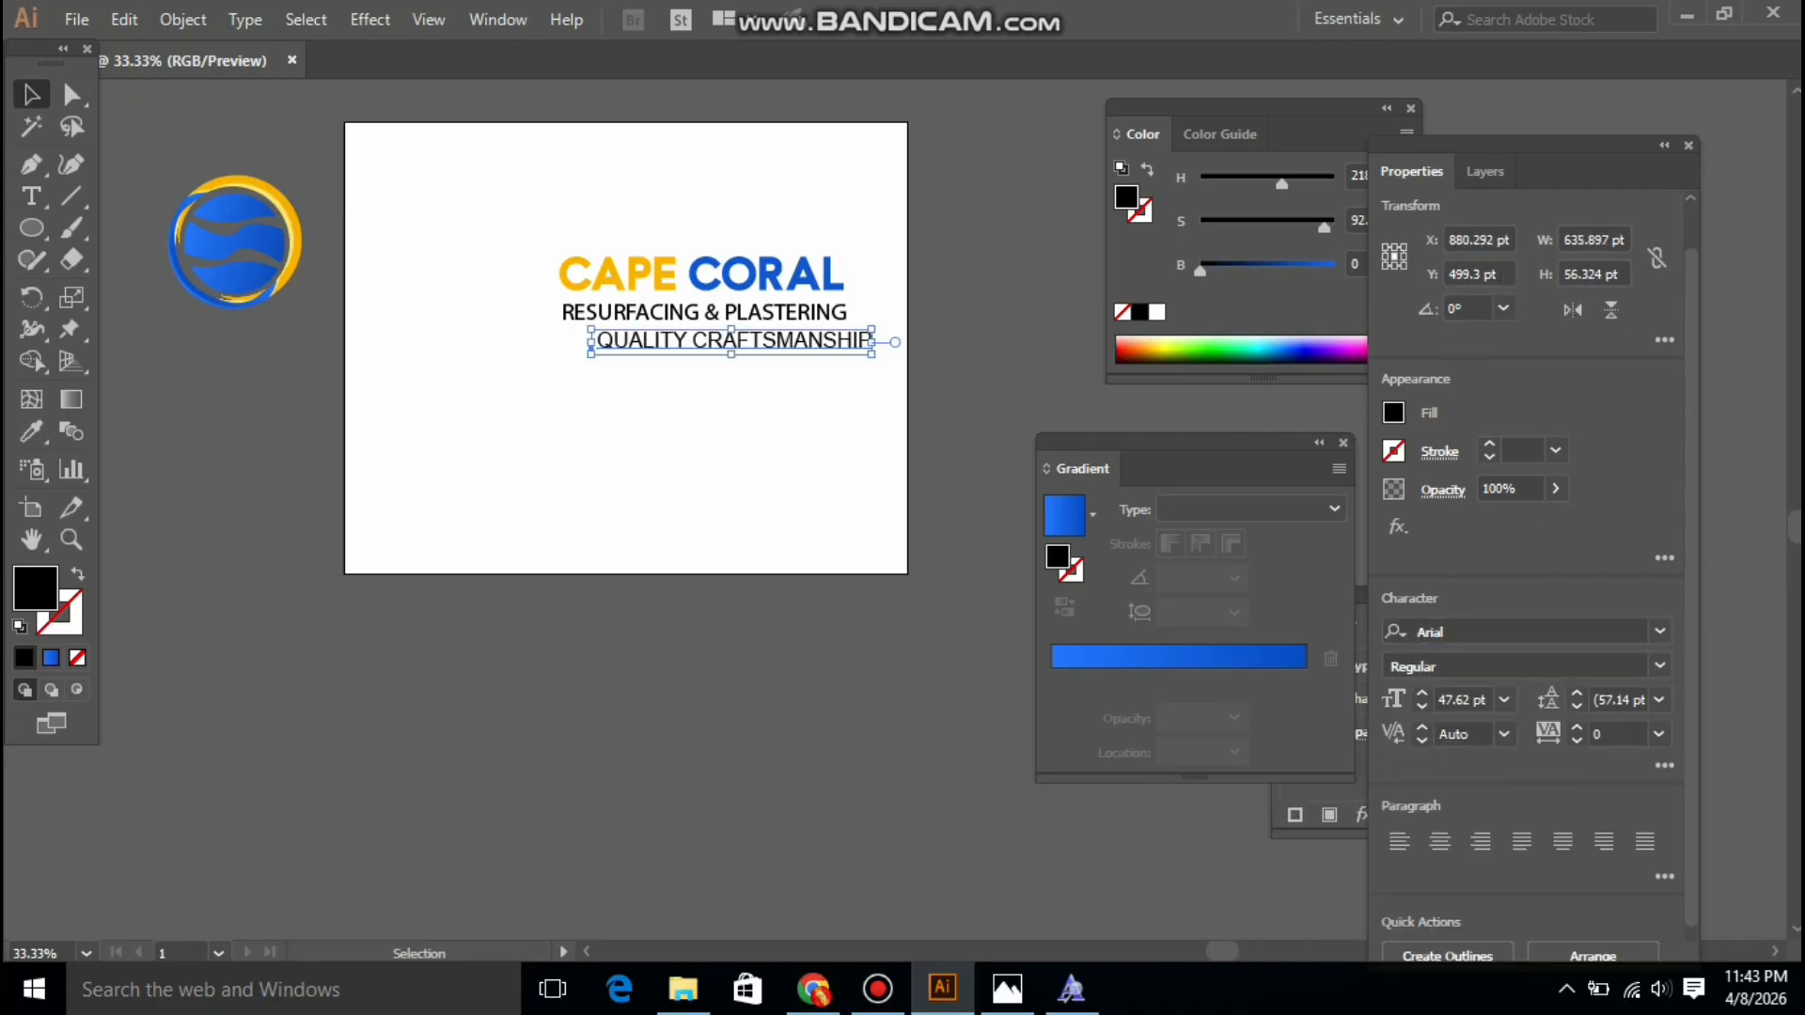
pyautogui.moveTo(871, 354); pyautogui.dragTo(821, 340)
pyautogui.hotkey('ctrl', 'shift', 'a')
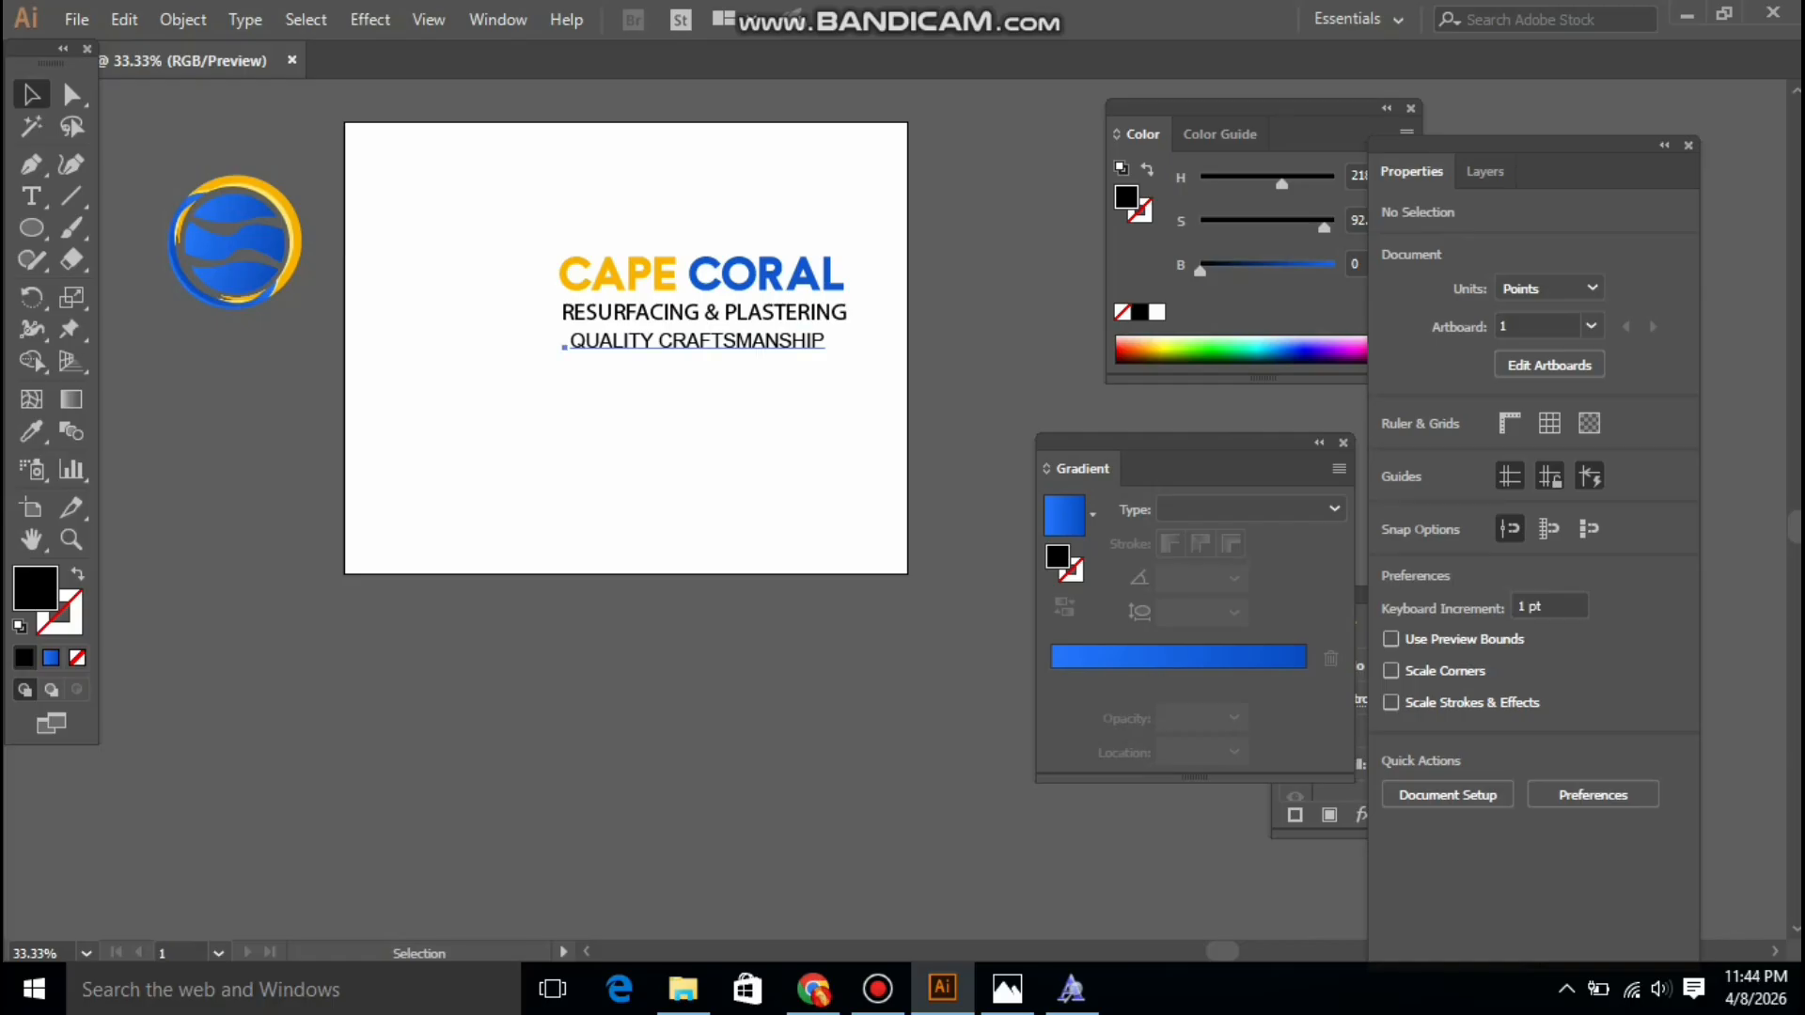
# Scale the QUALITY CRAFTSMANSHIP tagline down to about 36 pt, roughly centered beneath the company name
pyautogui.click(695, 343)
pyautogui.moveTo(824, 354); pyautogui.dragTo(821, 353)
pyautogui.click(809, 433)
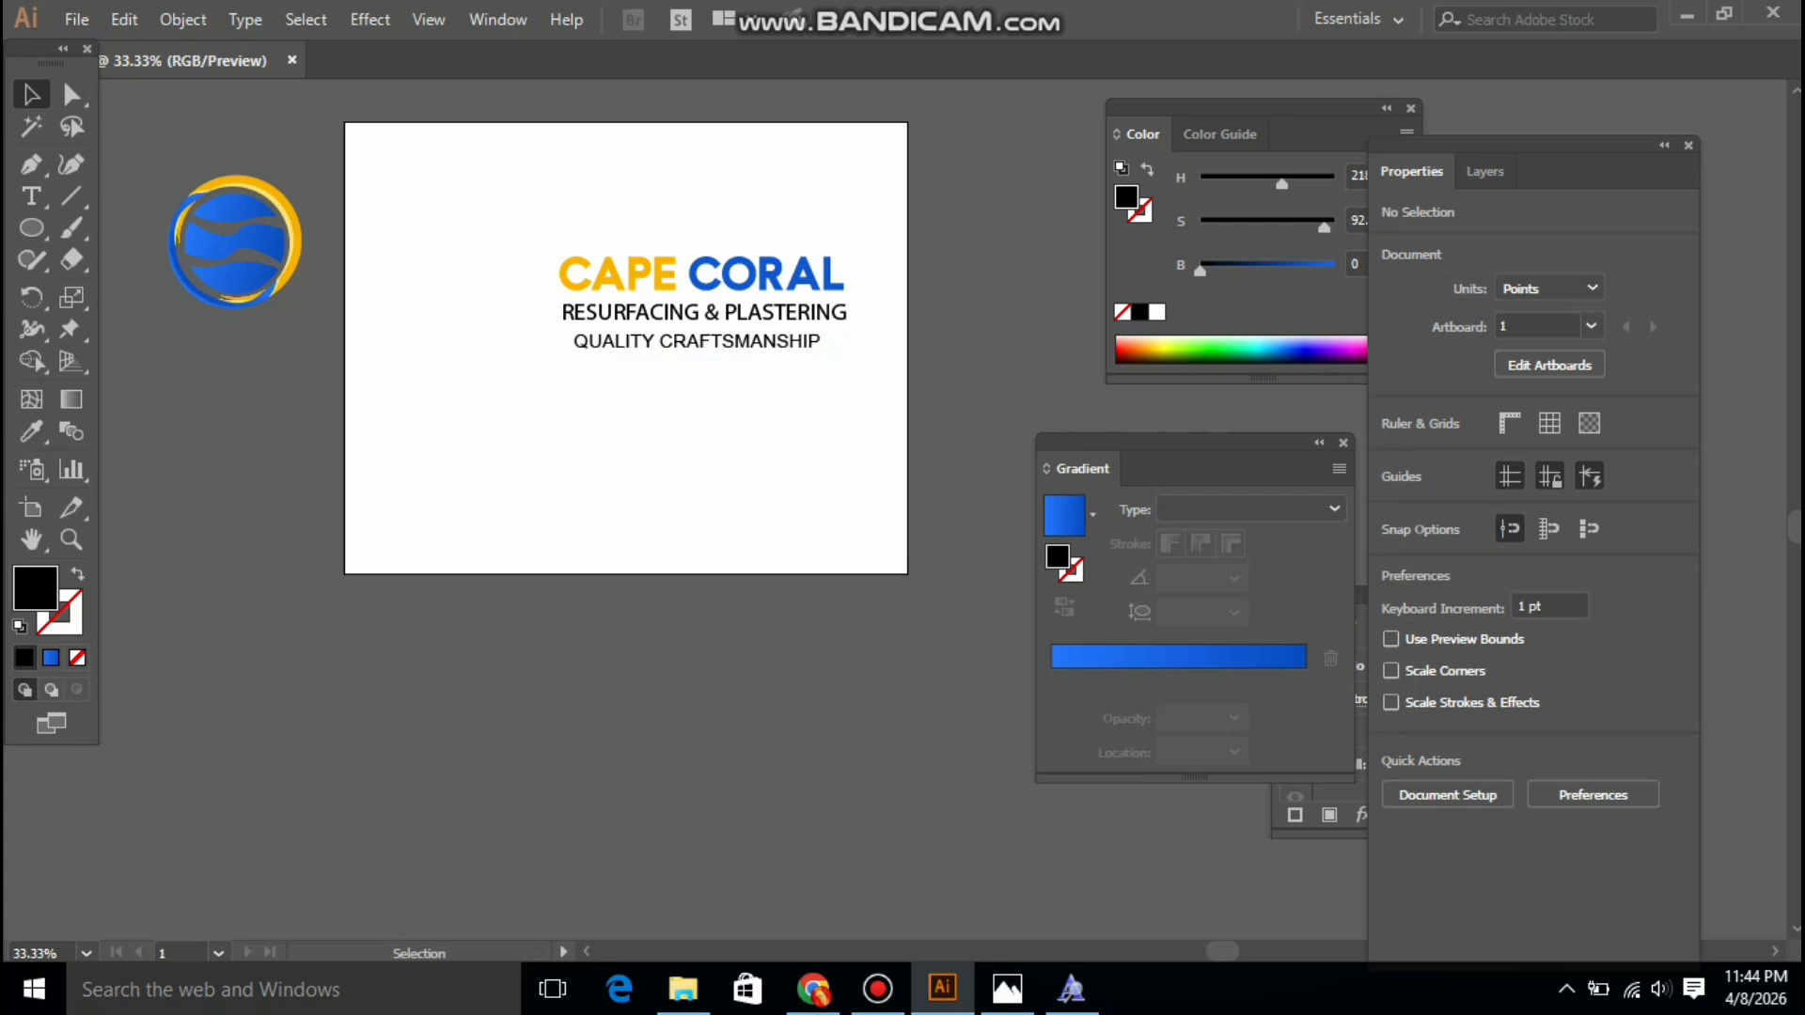
pyautogui.moveTo(566, 346); pyautogui.dragTo(572, 347)
pyautogui.moveTo(825, 354)
pyautogui.mouseDown()
pyautogui.moveTo(759, 346)
pyautogui.moveTo(807, 383)
pyautogui.mouseUp()
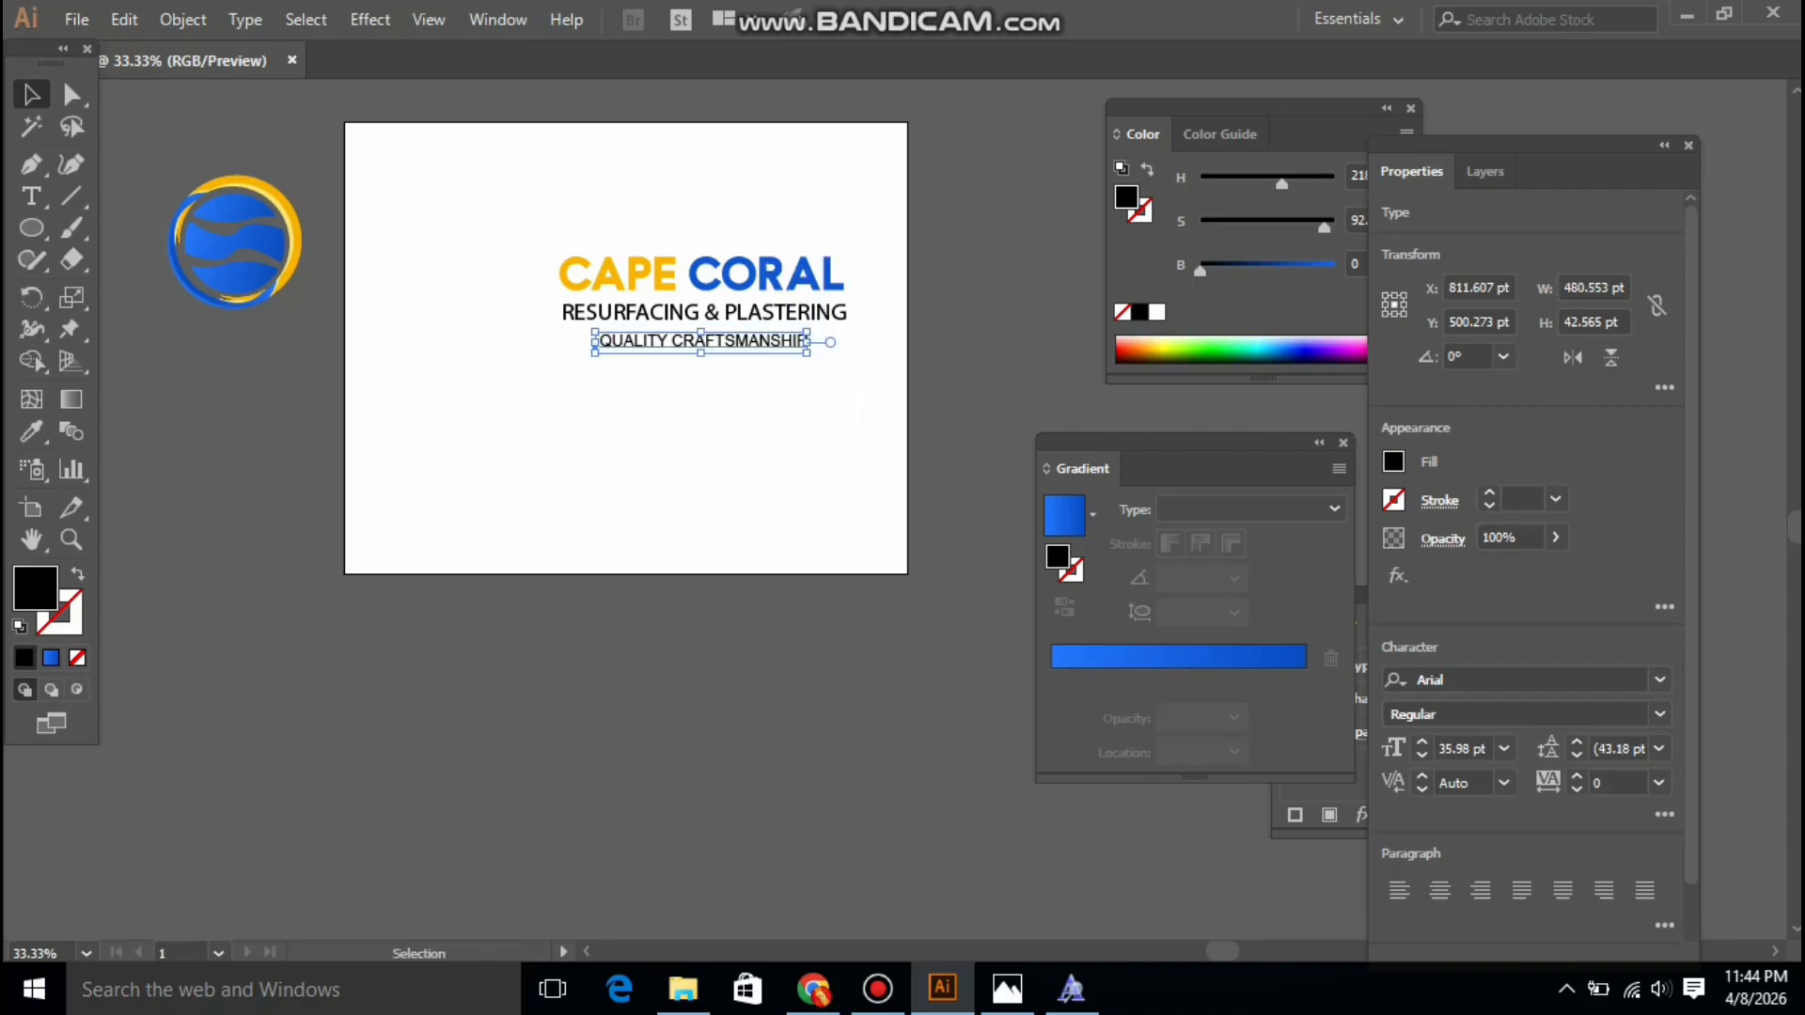
pyautogui.hotkey('ctrl', 'shift', 'a')
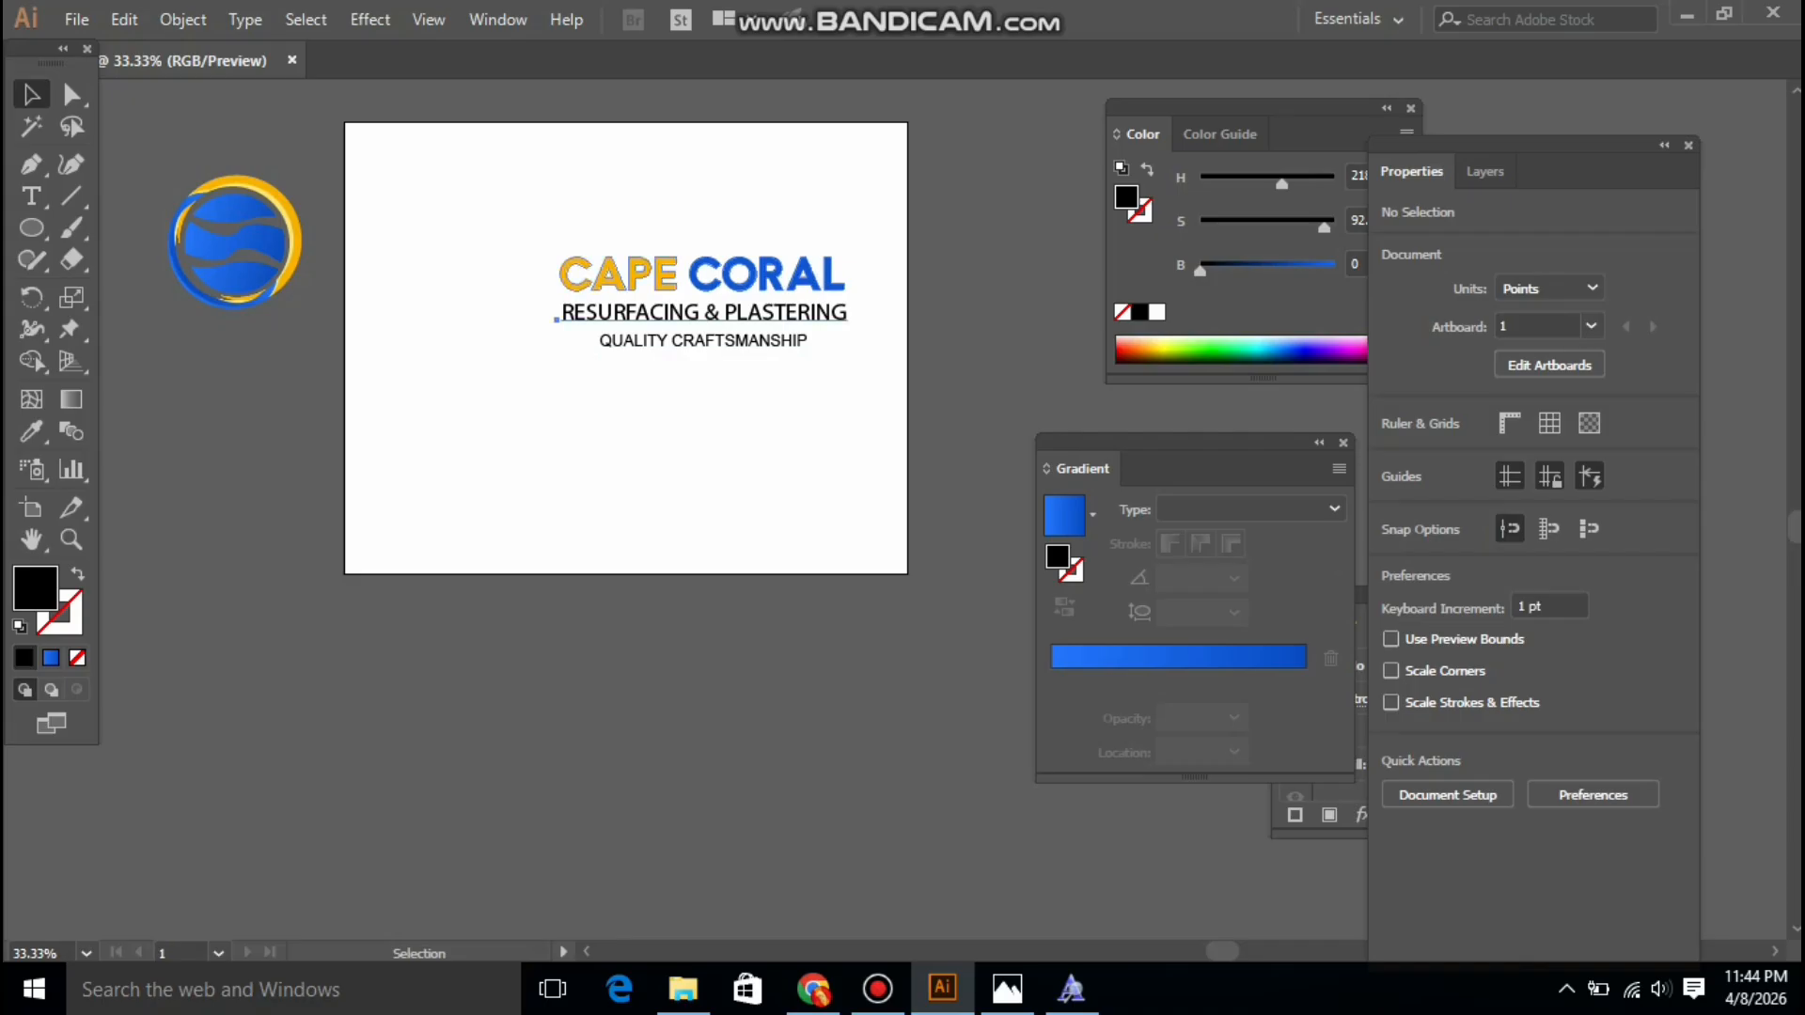
# Ungroup the CAPE CORAL and RESURFACING & PLASTERING lines
pyautogui.rightClick(609, 303)
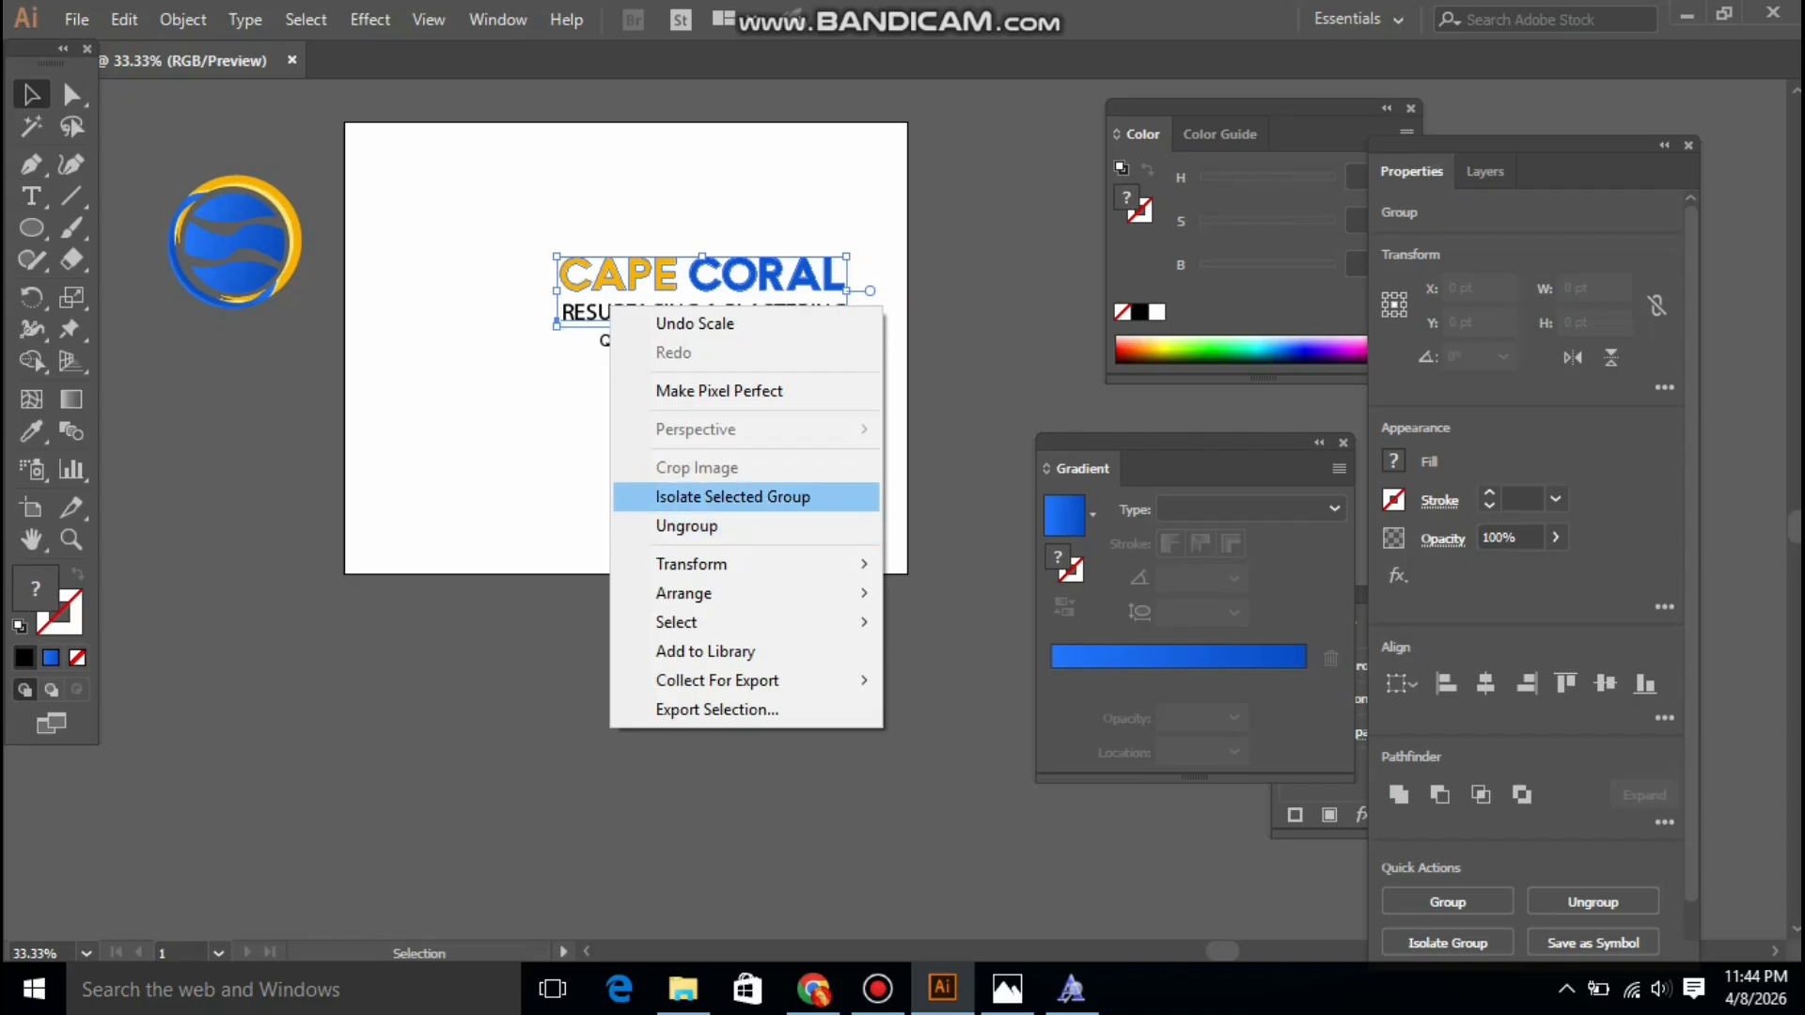
pyautogui.click(686, 525)
pyautogui.hotkey('ctrl', 'shift', 'a')
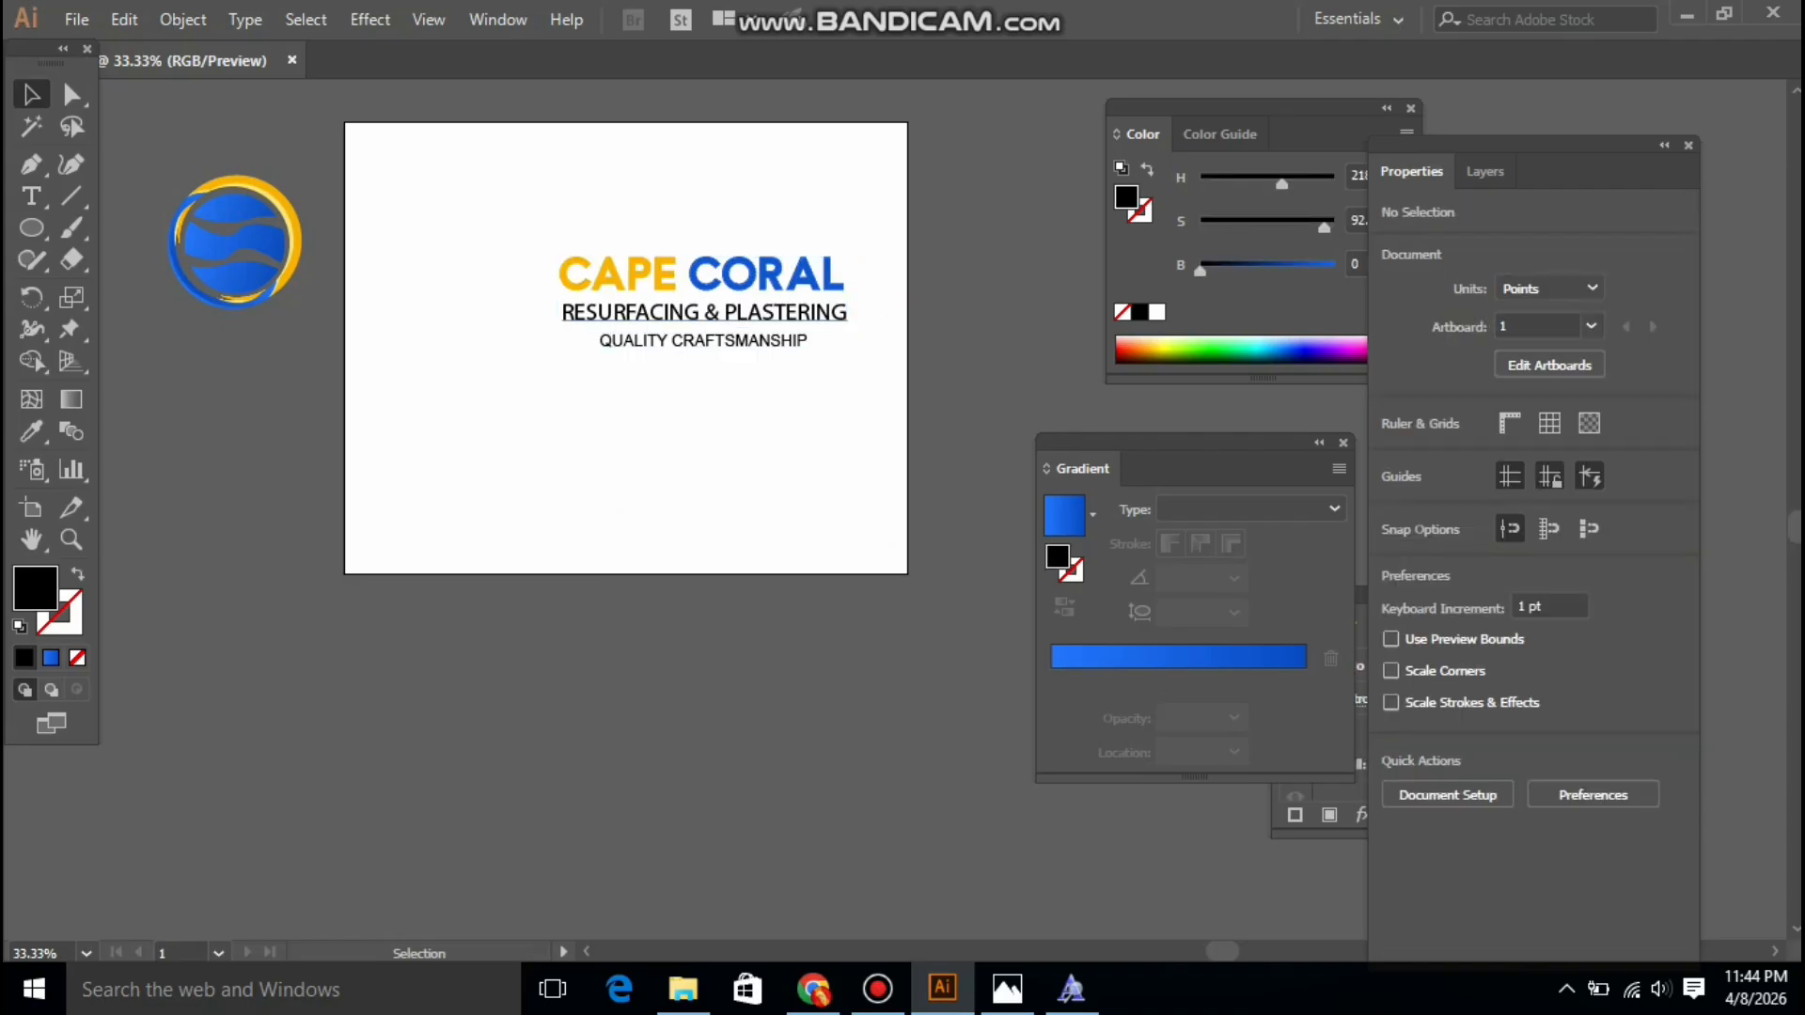
# Convert the RESURFACING & PLASTERING text to outlines and give it a dark blue fill with about 48% brightness
pyautogui.rightClick(624, 311)
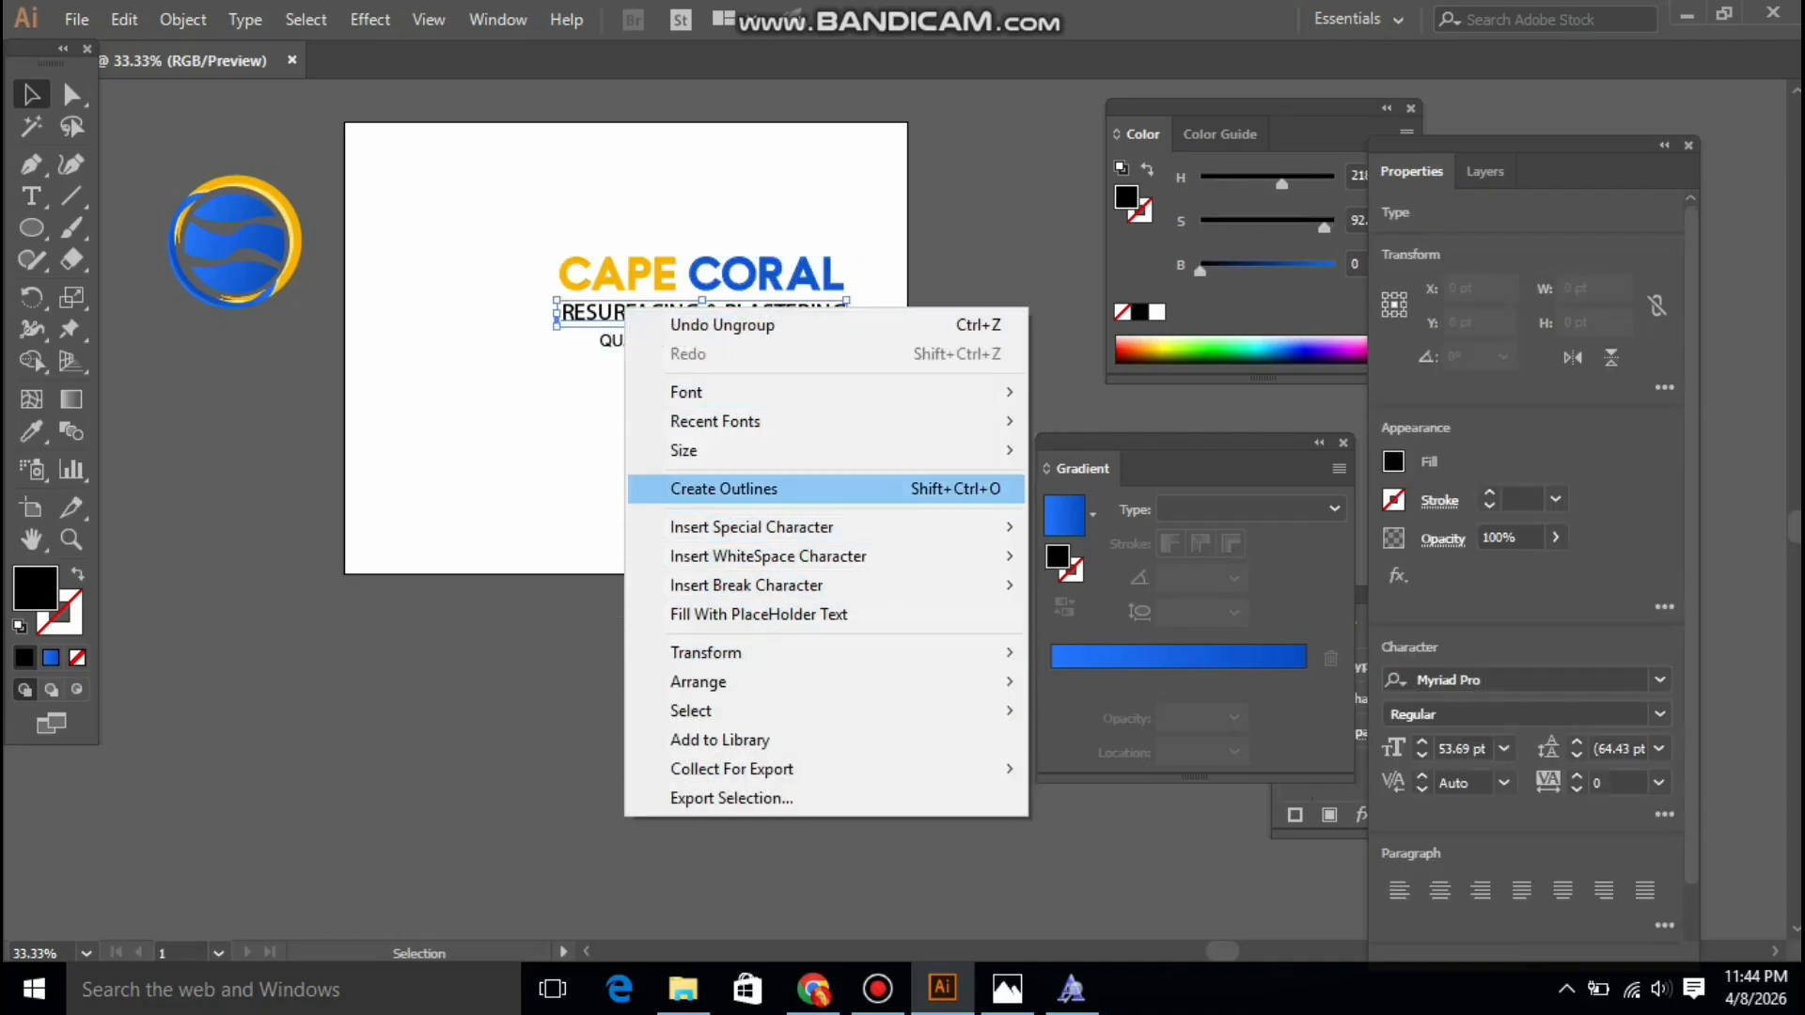
pyautogui.click(724, 488)
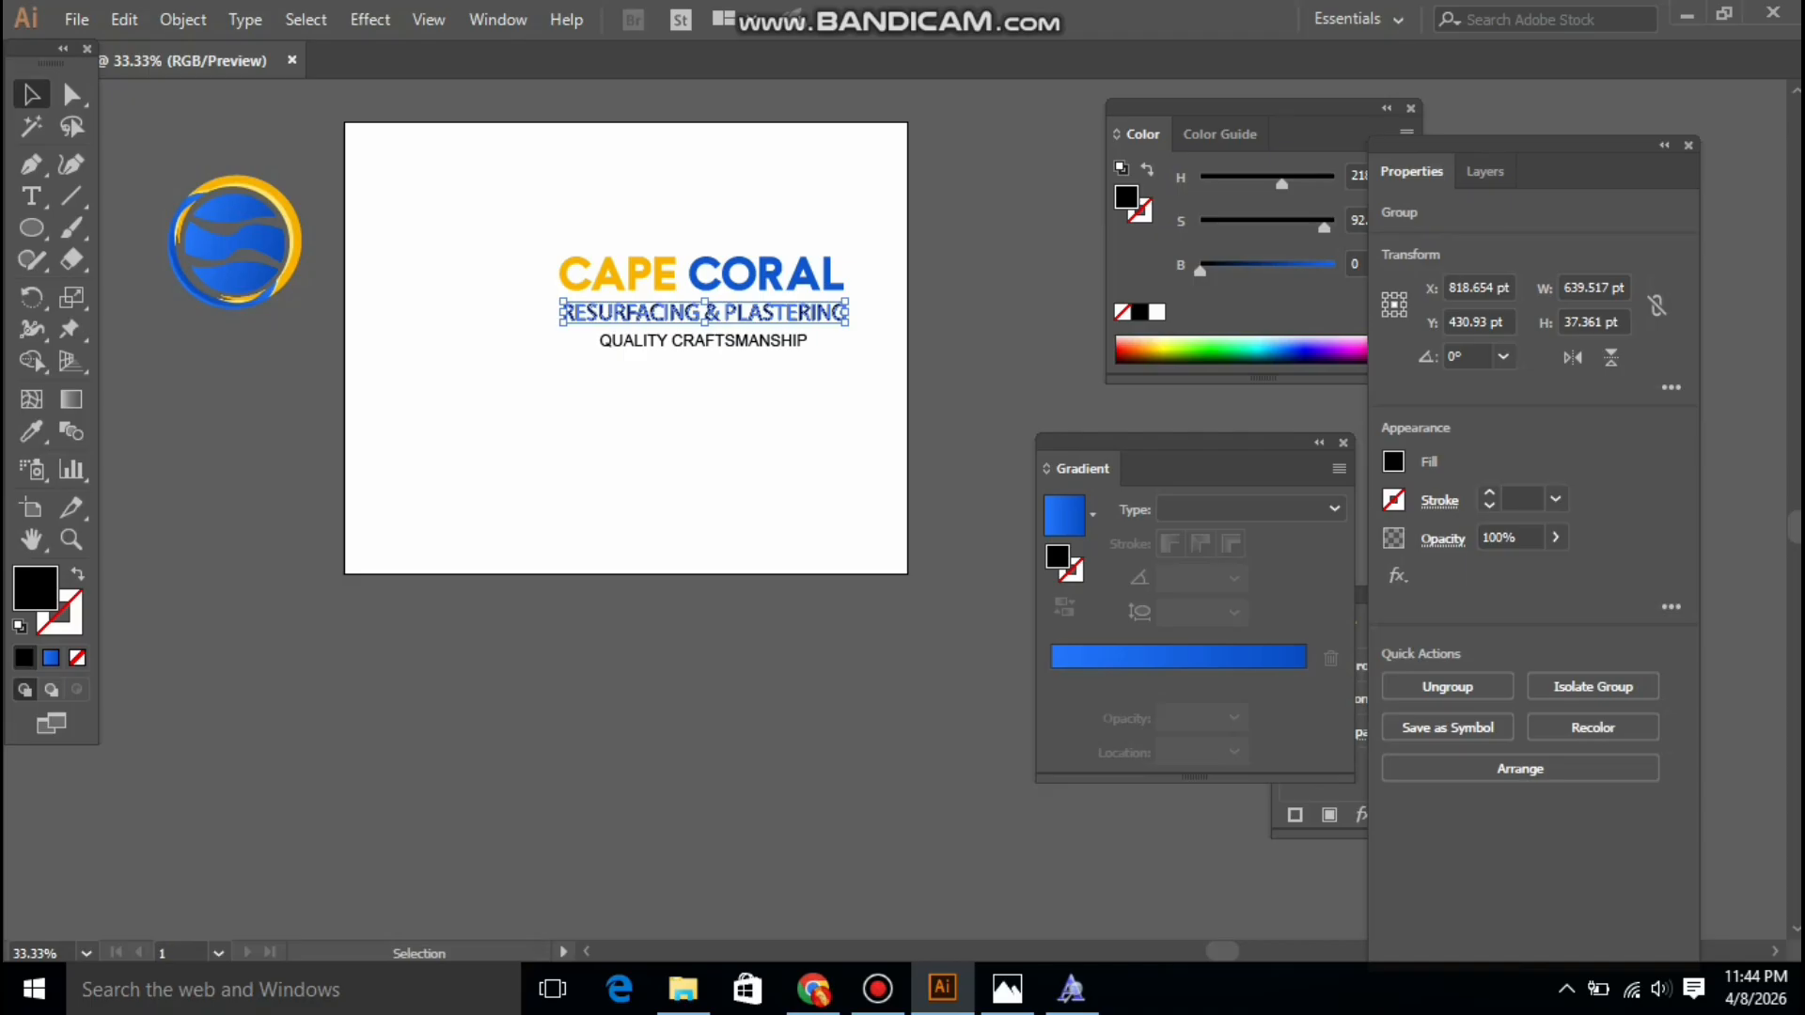
pyautogui.moveTo(1199, 271); pyautogui.dragTo(1264, 271)
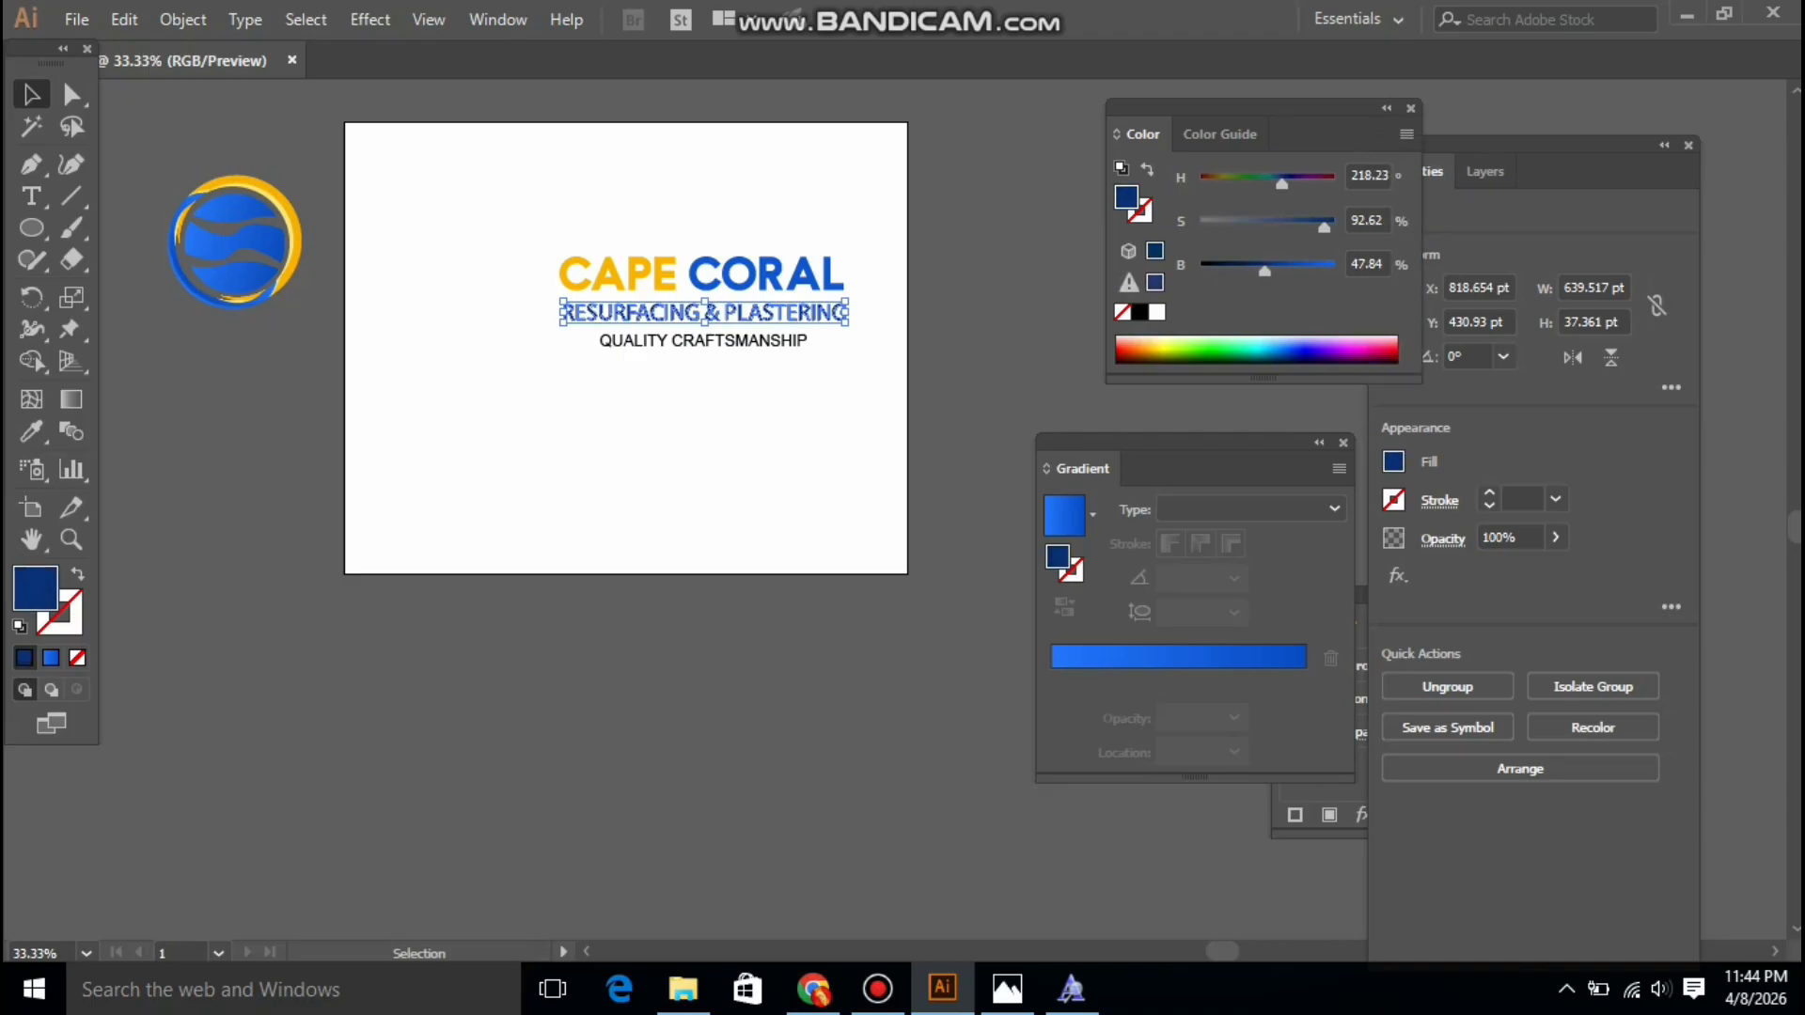
pyautogui.hotkey('ctrl', 'shift', 'a')
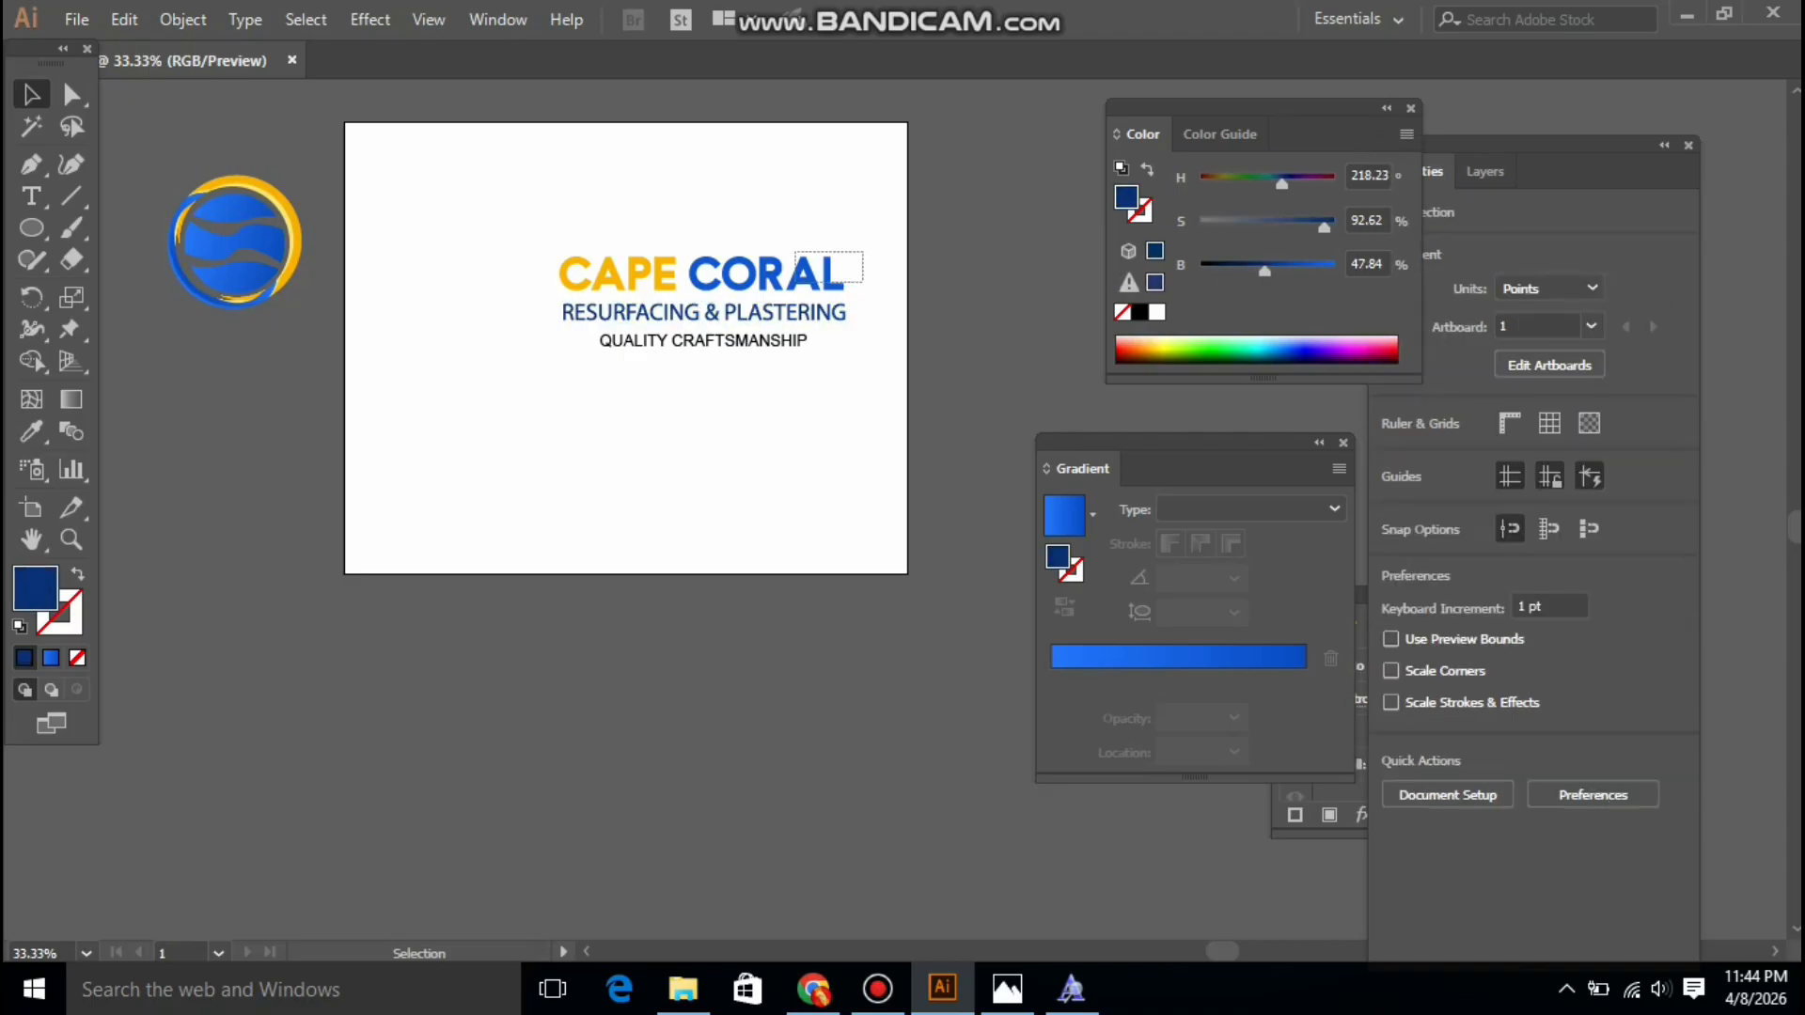
pyautogui.click(705, 268)
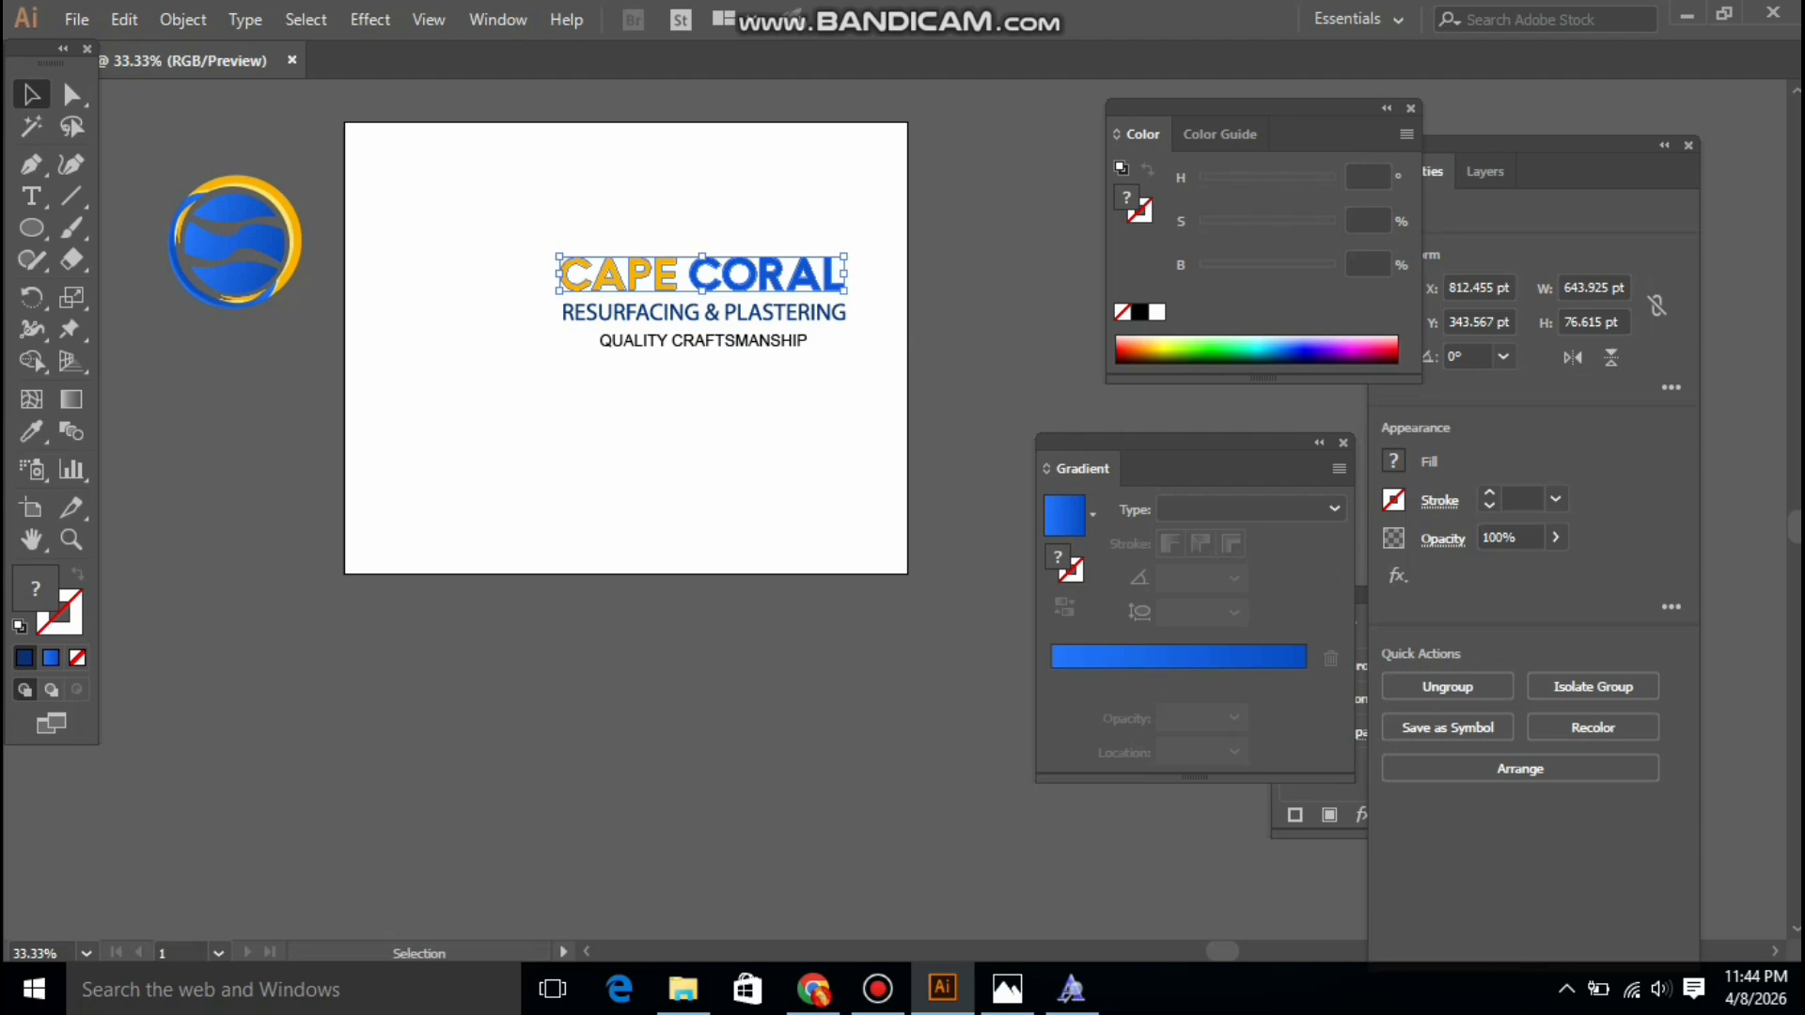
pyautogui.rightClick(663, 271)
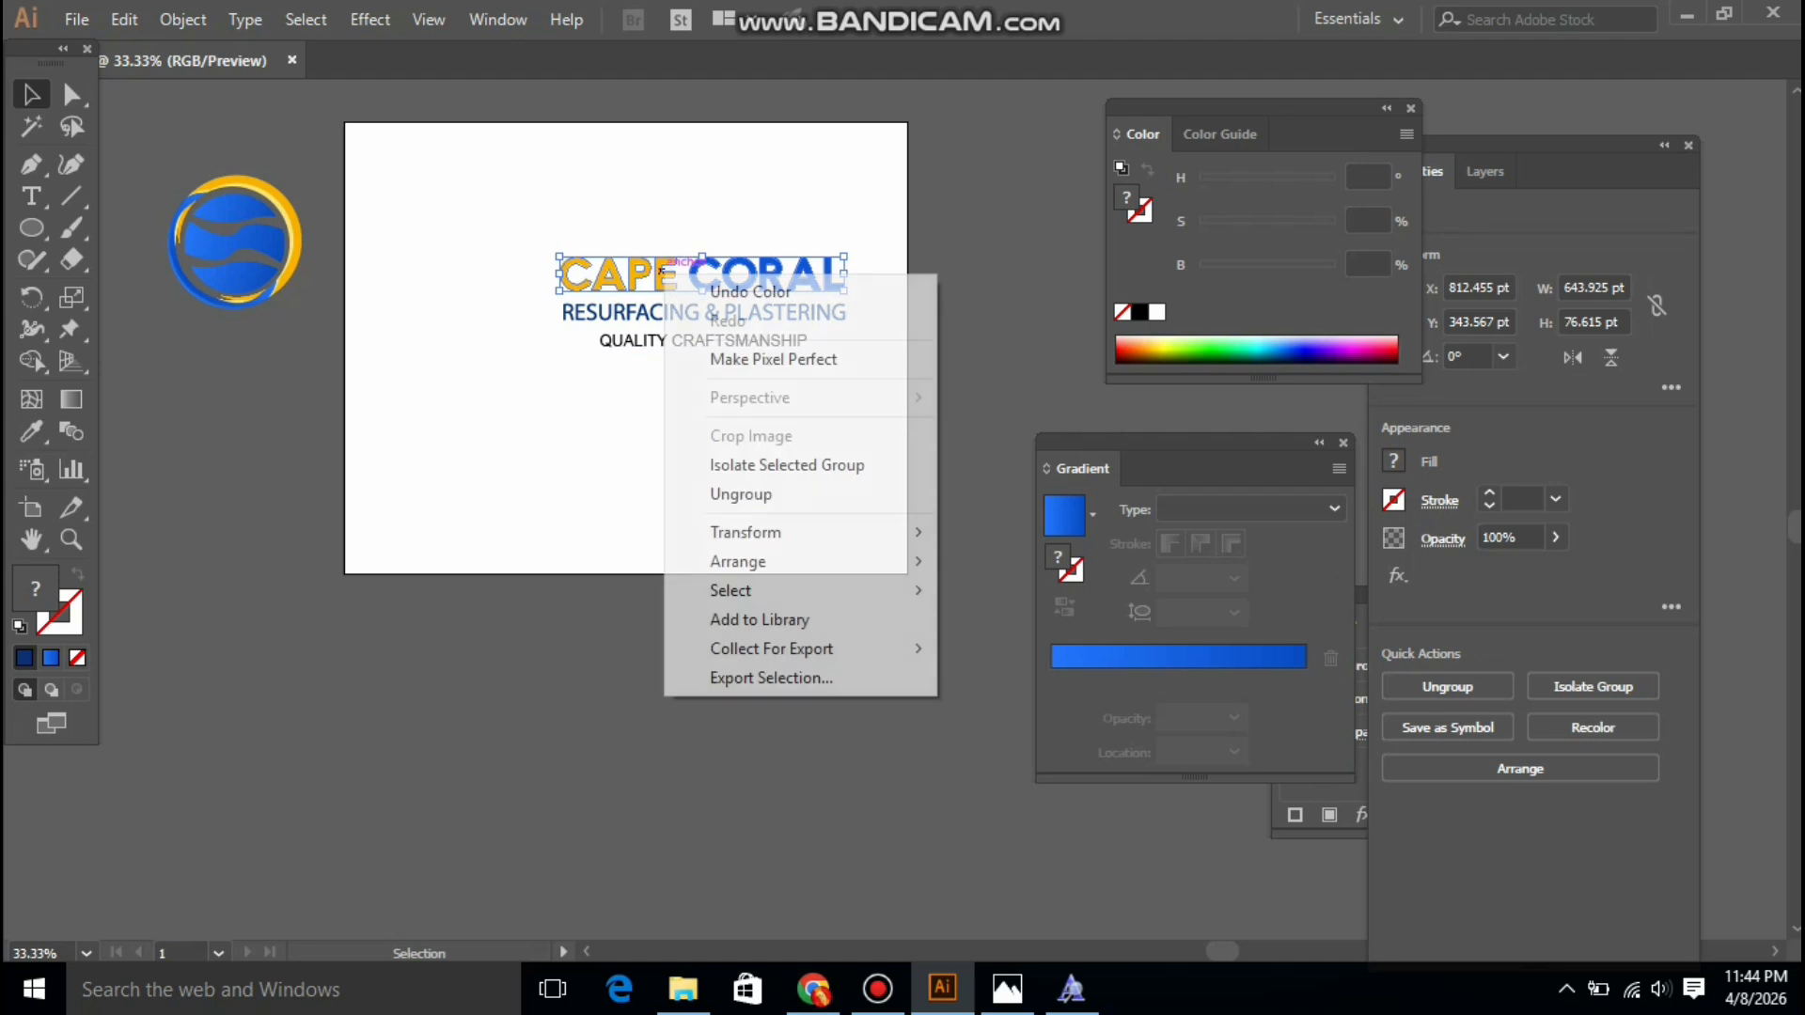
pyautogui.click(740, 493)
pyautogui.hotkey('ctrl', 'shift', 'a')
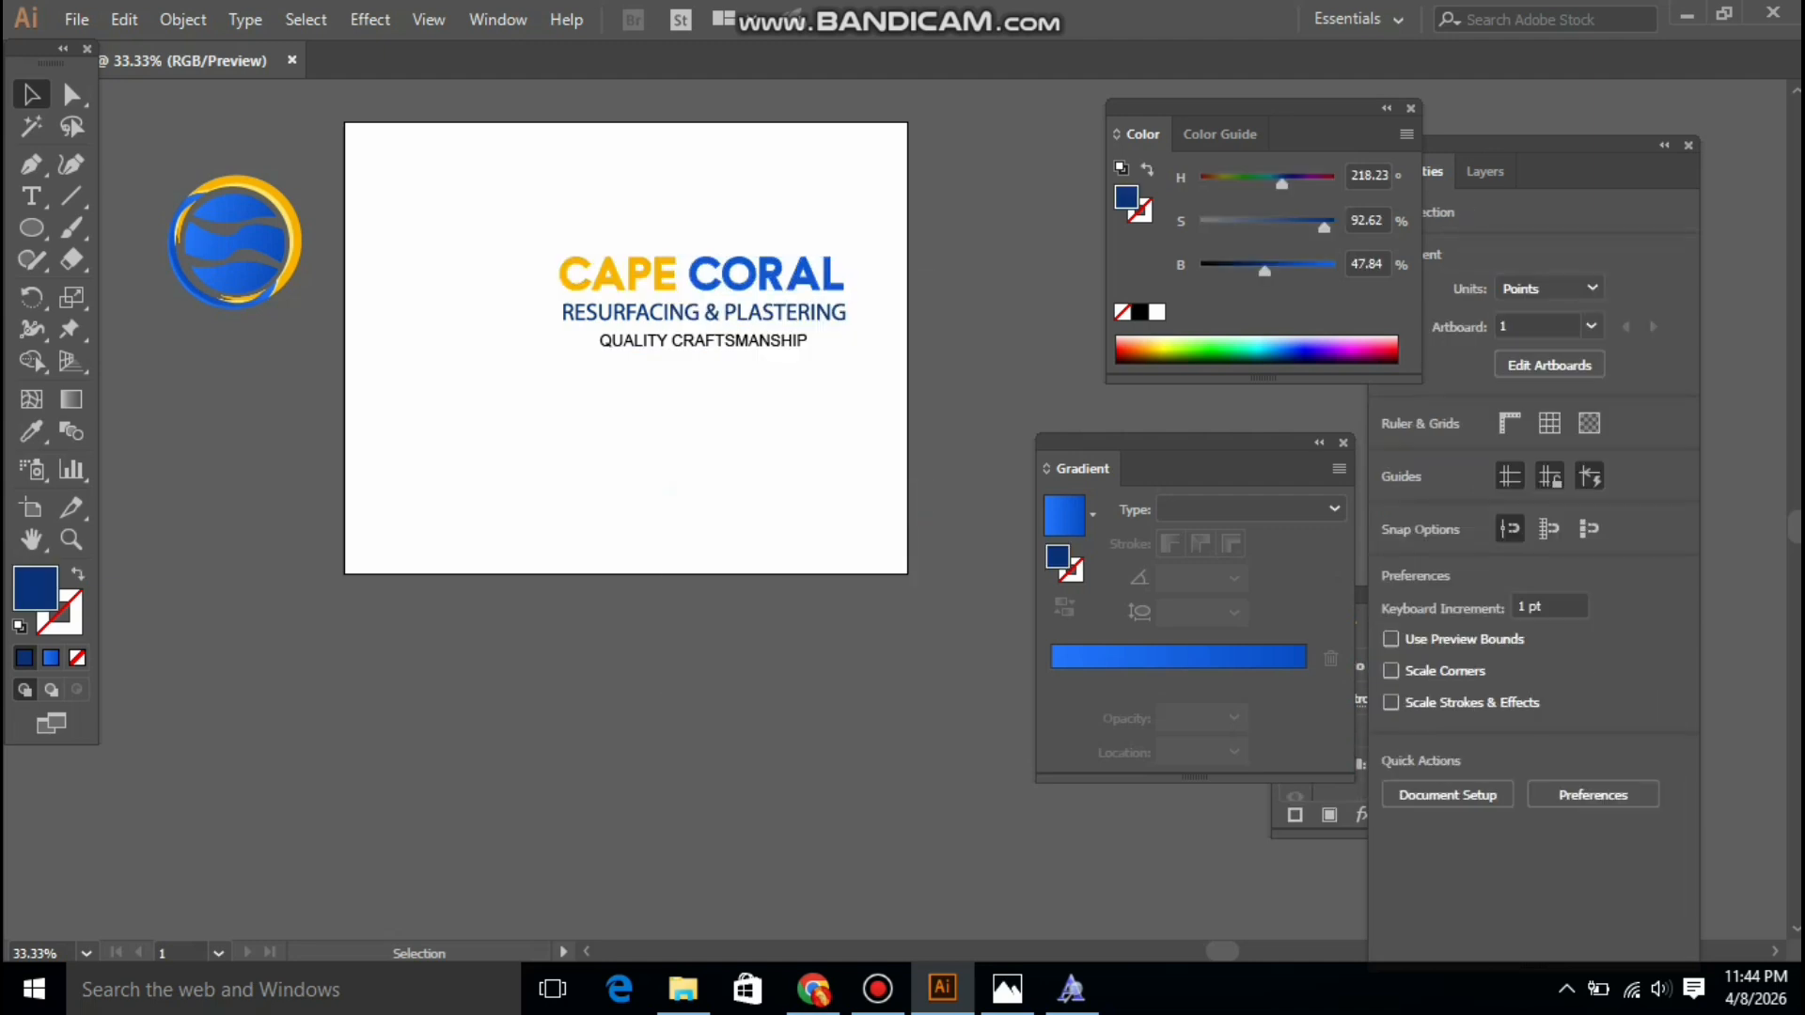
pyautogui.press('a')
pyautogui.hotkey('ctrl', 'z')
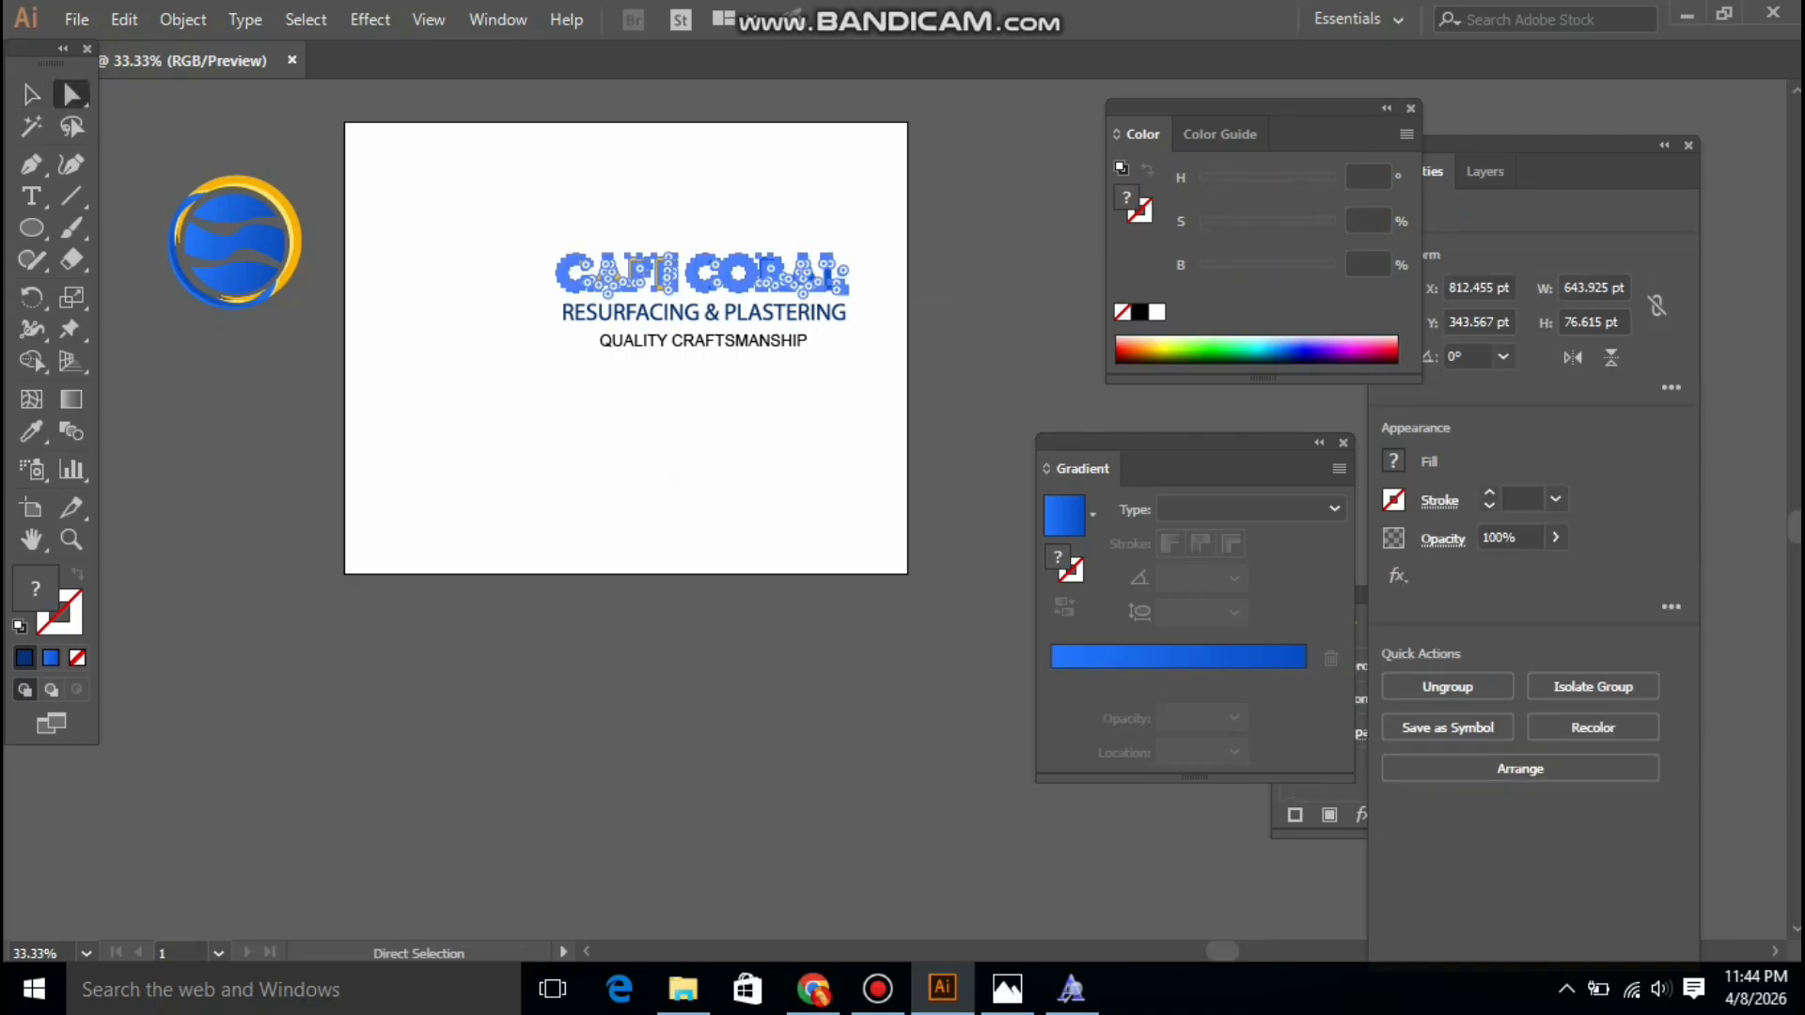
# Select only the CORAL letters and darken their blue fill to about 52% brightness
pyautogui.moveTo(684, 251); pyautogui.dragTo(866, 289)
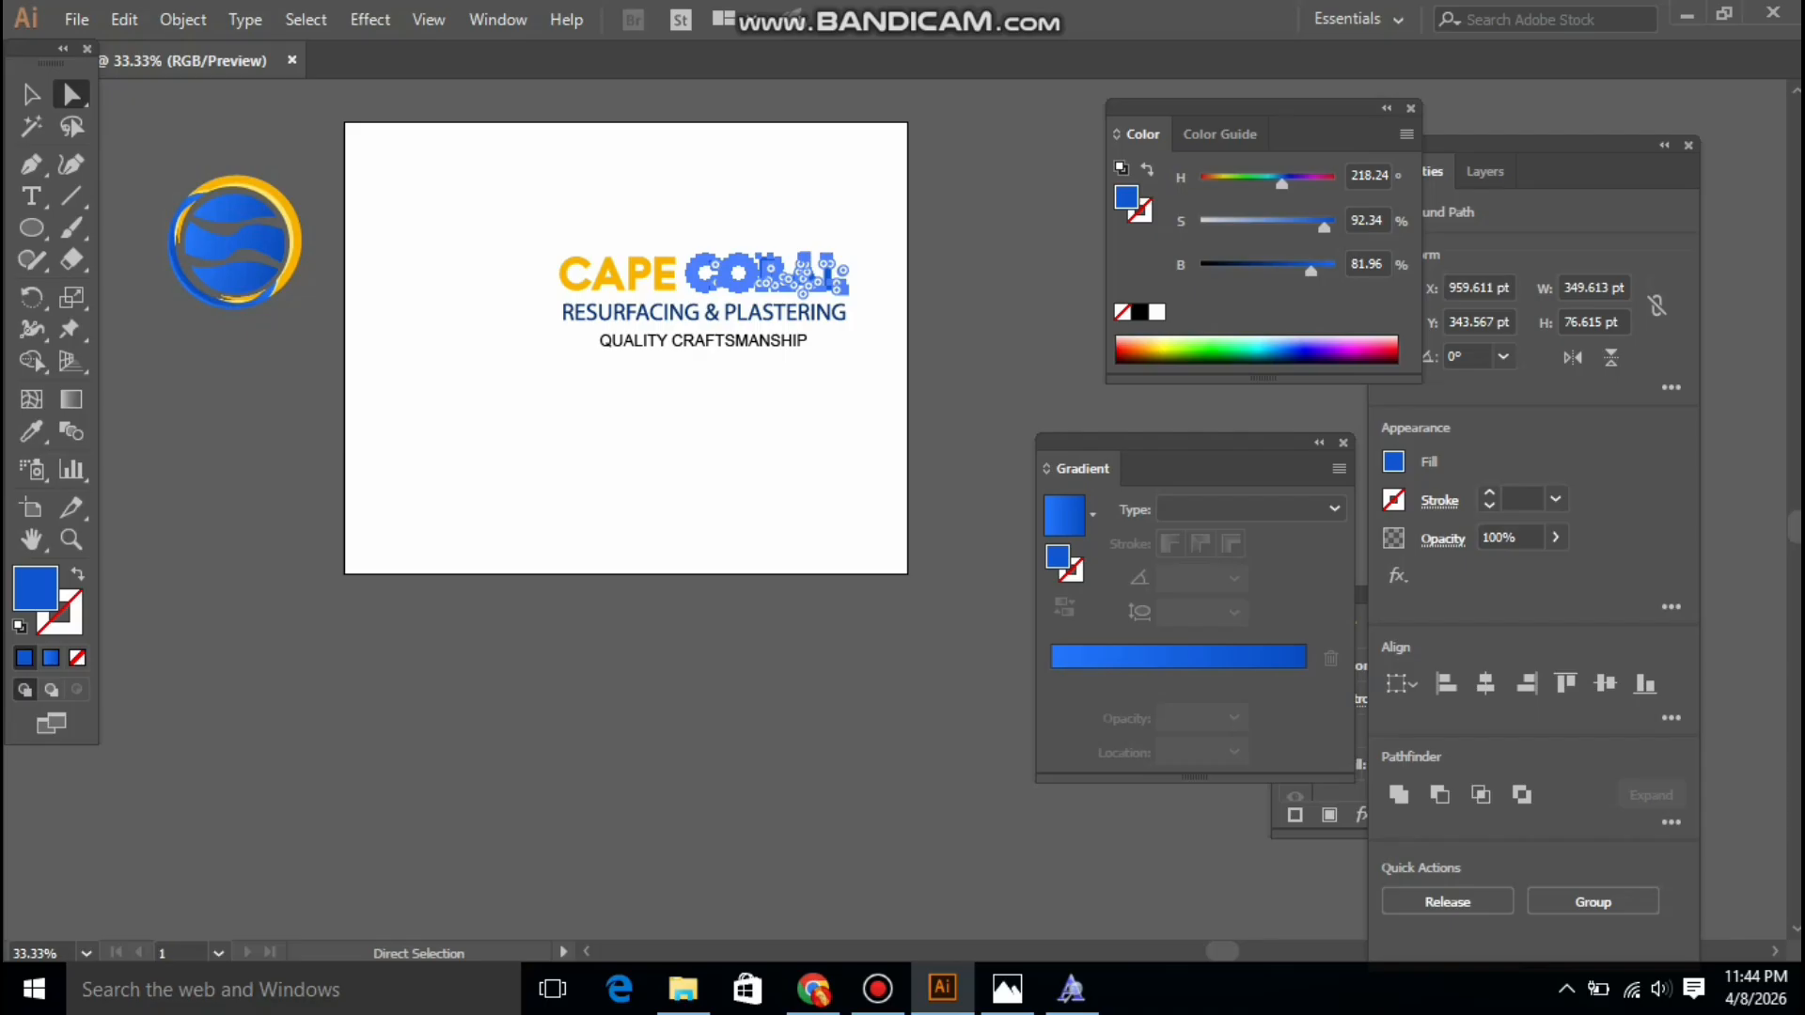
pyautogui.moveTo(1311, 271); pyautogui.dragTo(1269, 271)
pyautogui.hotkey('ctrl', 'shift', 'a')
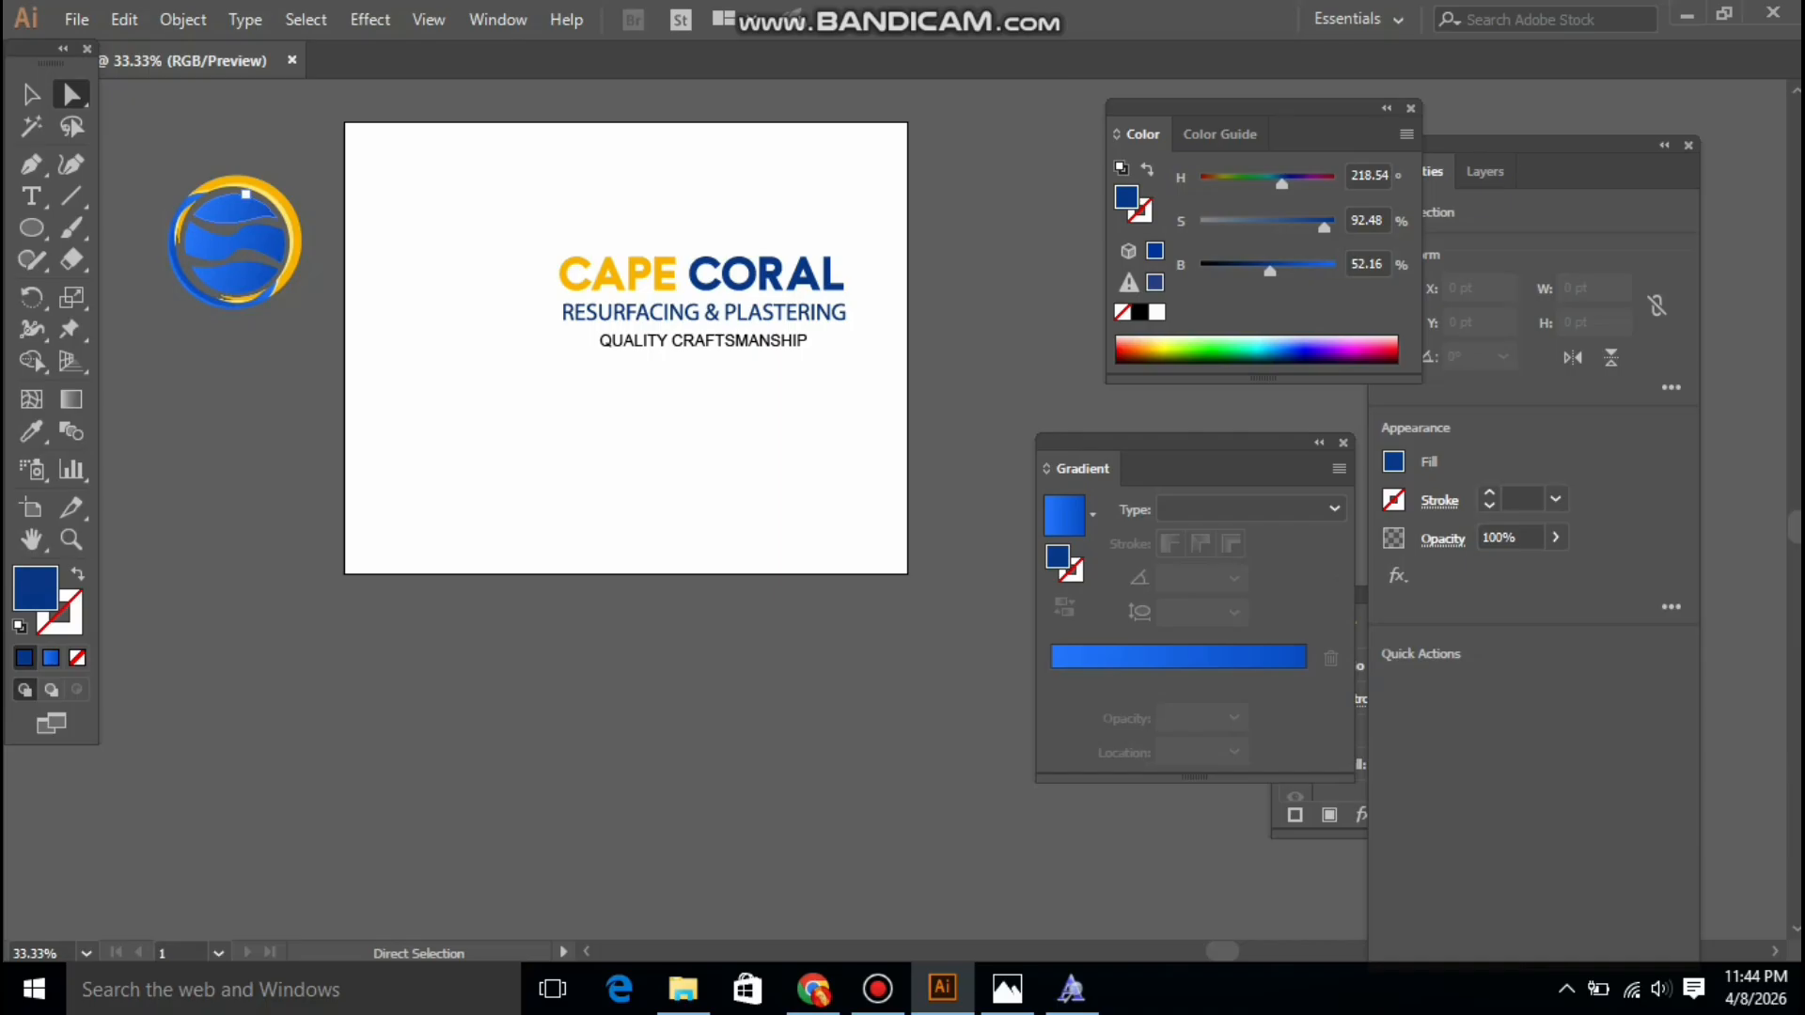
pyautogui.click(244, 198)
pyautogui.rightClick(241, 206)
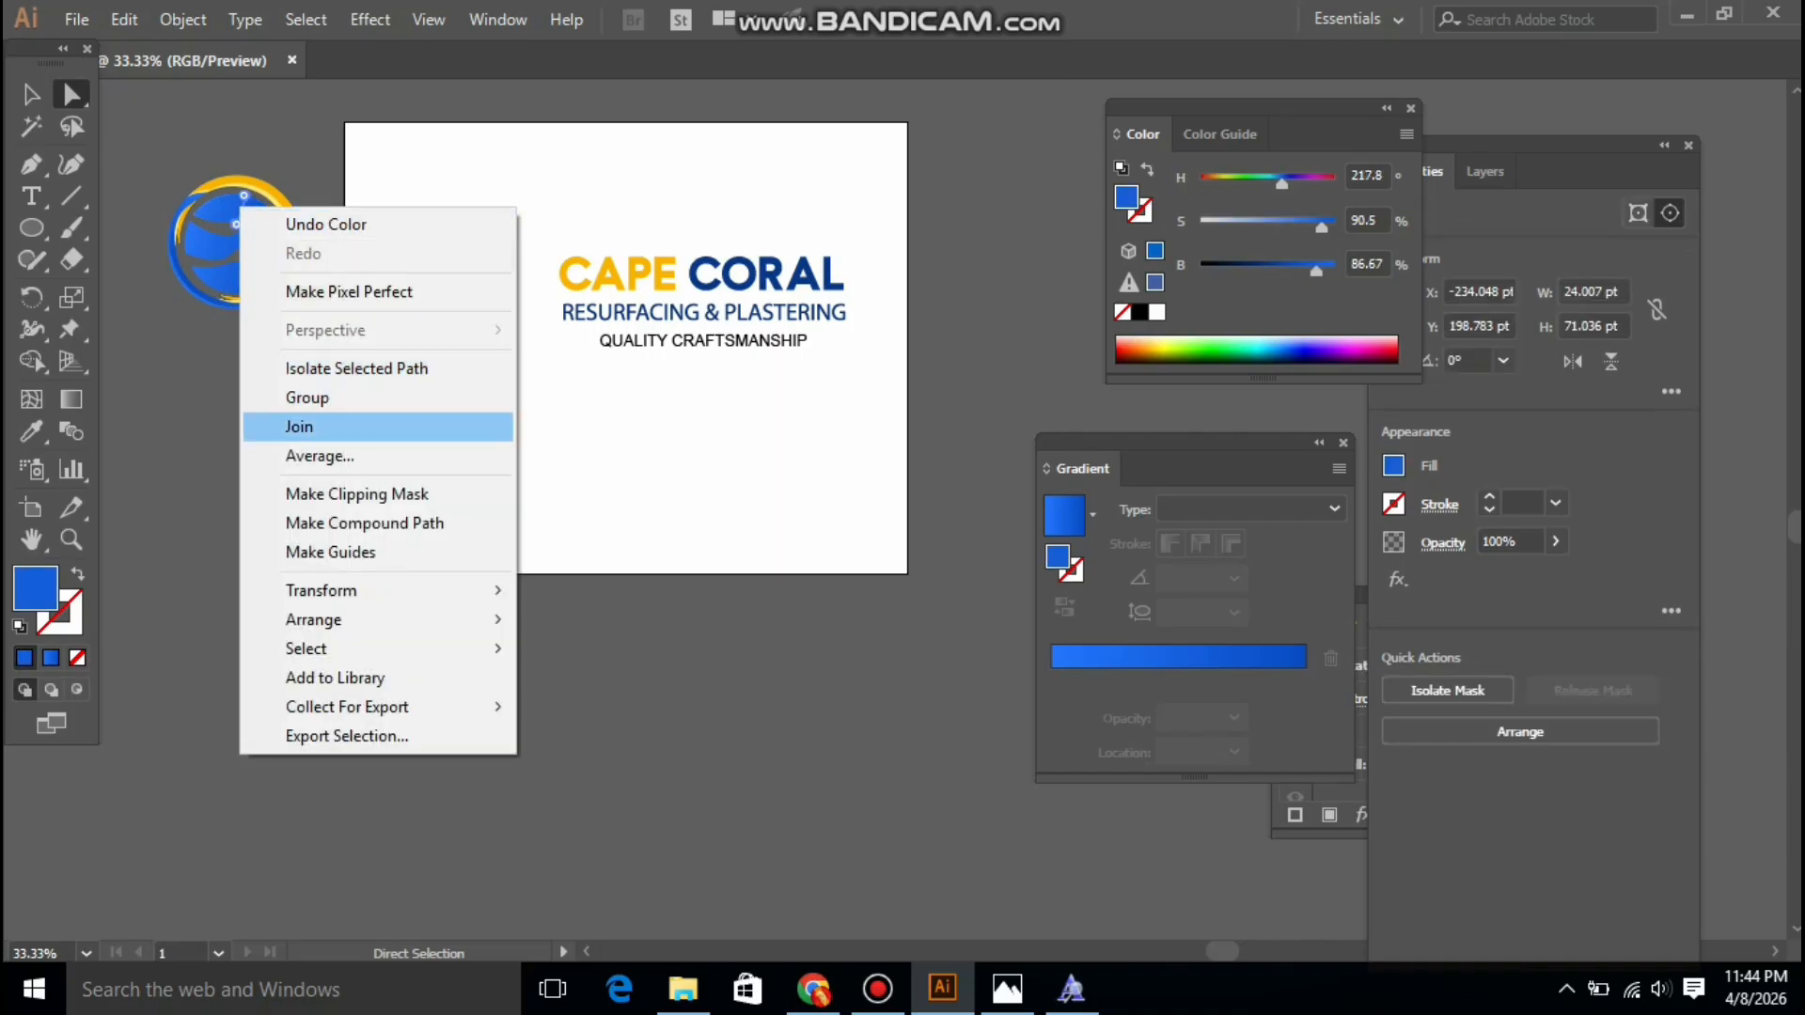
pyautogui.click(221, 357)
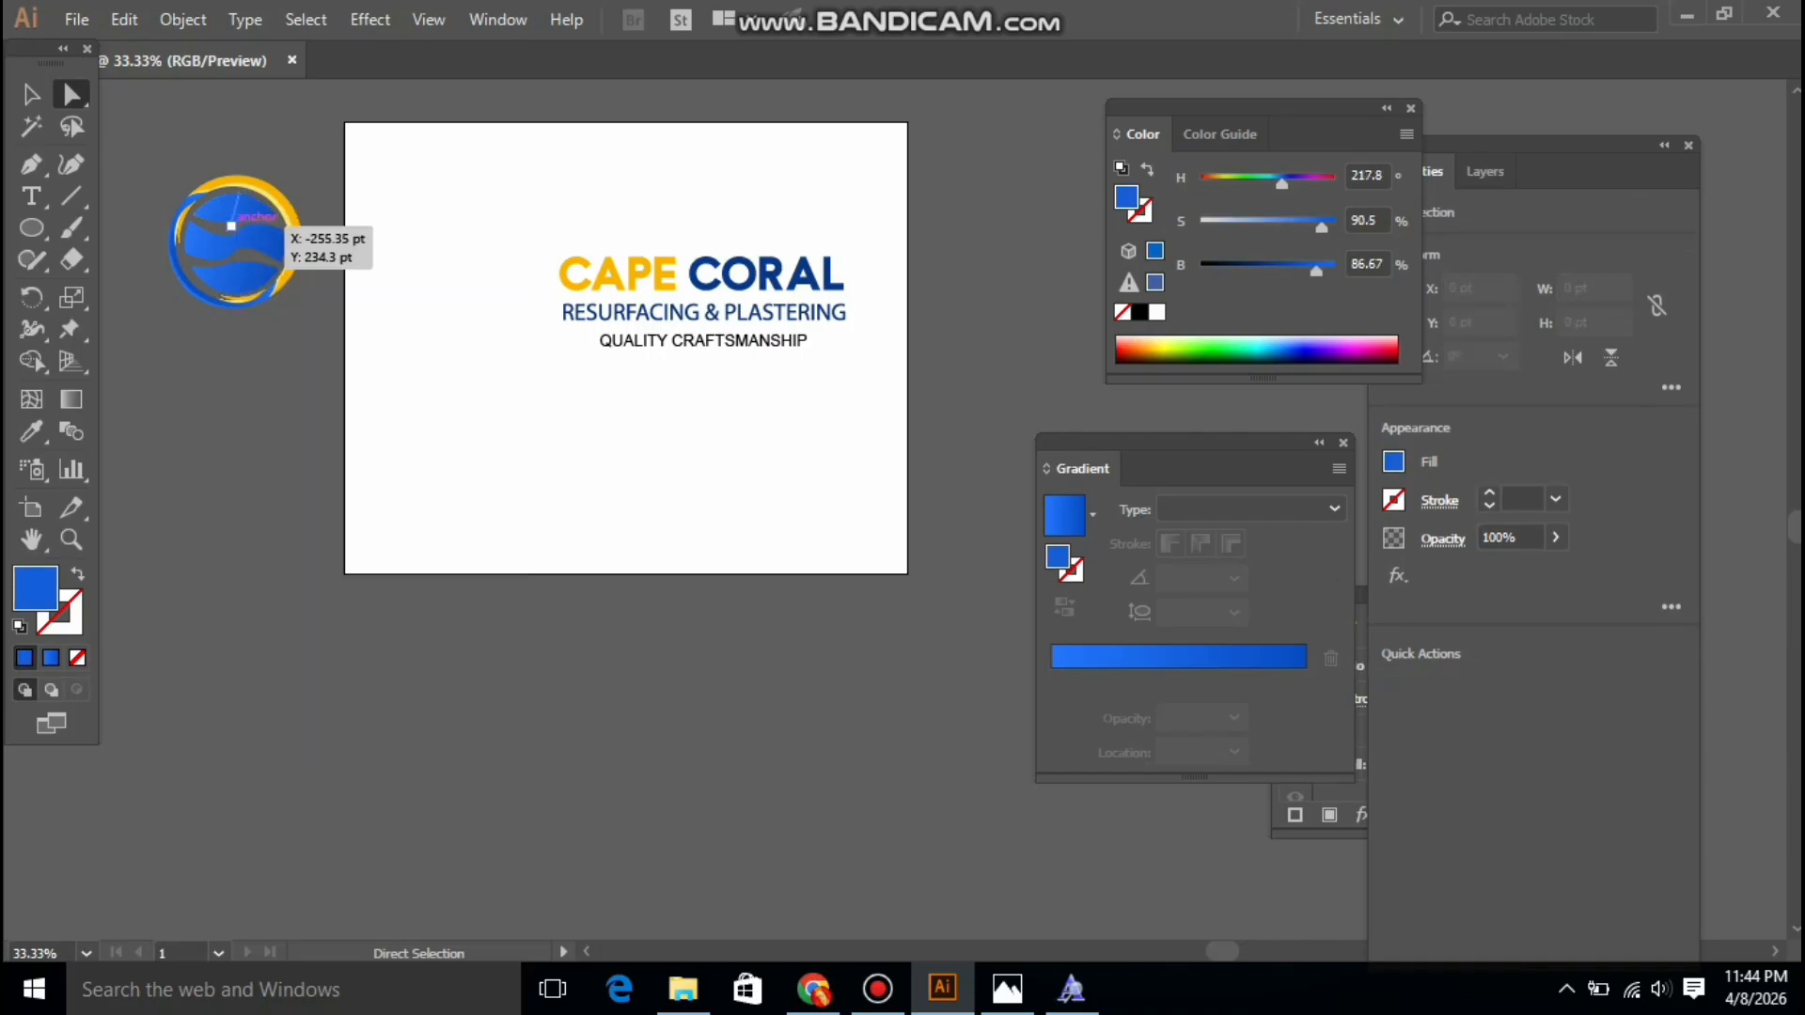
pyautogui.moveTo(243, 209); pyautogui.dragTo(448, 250)
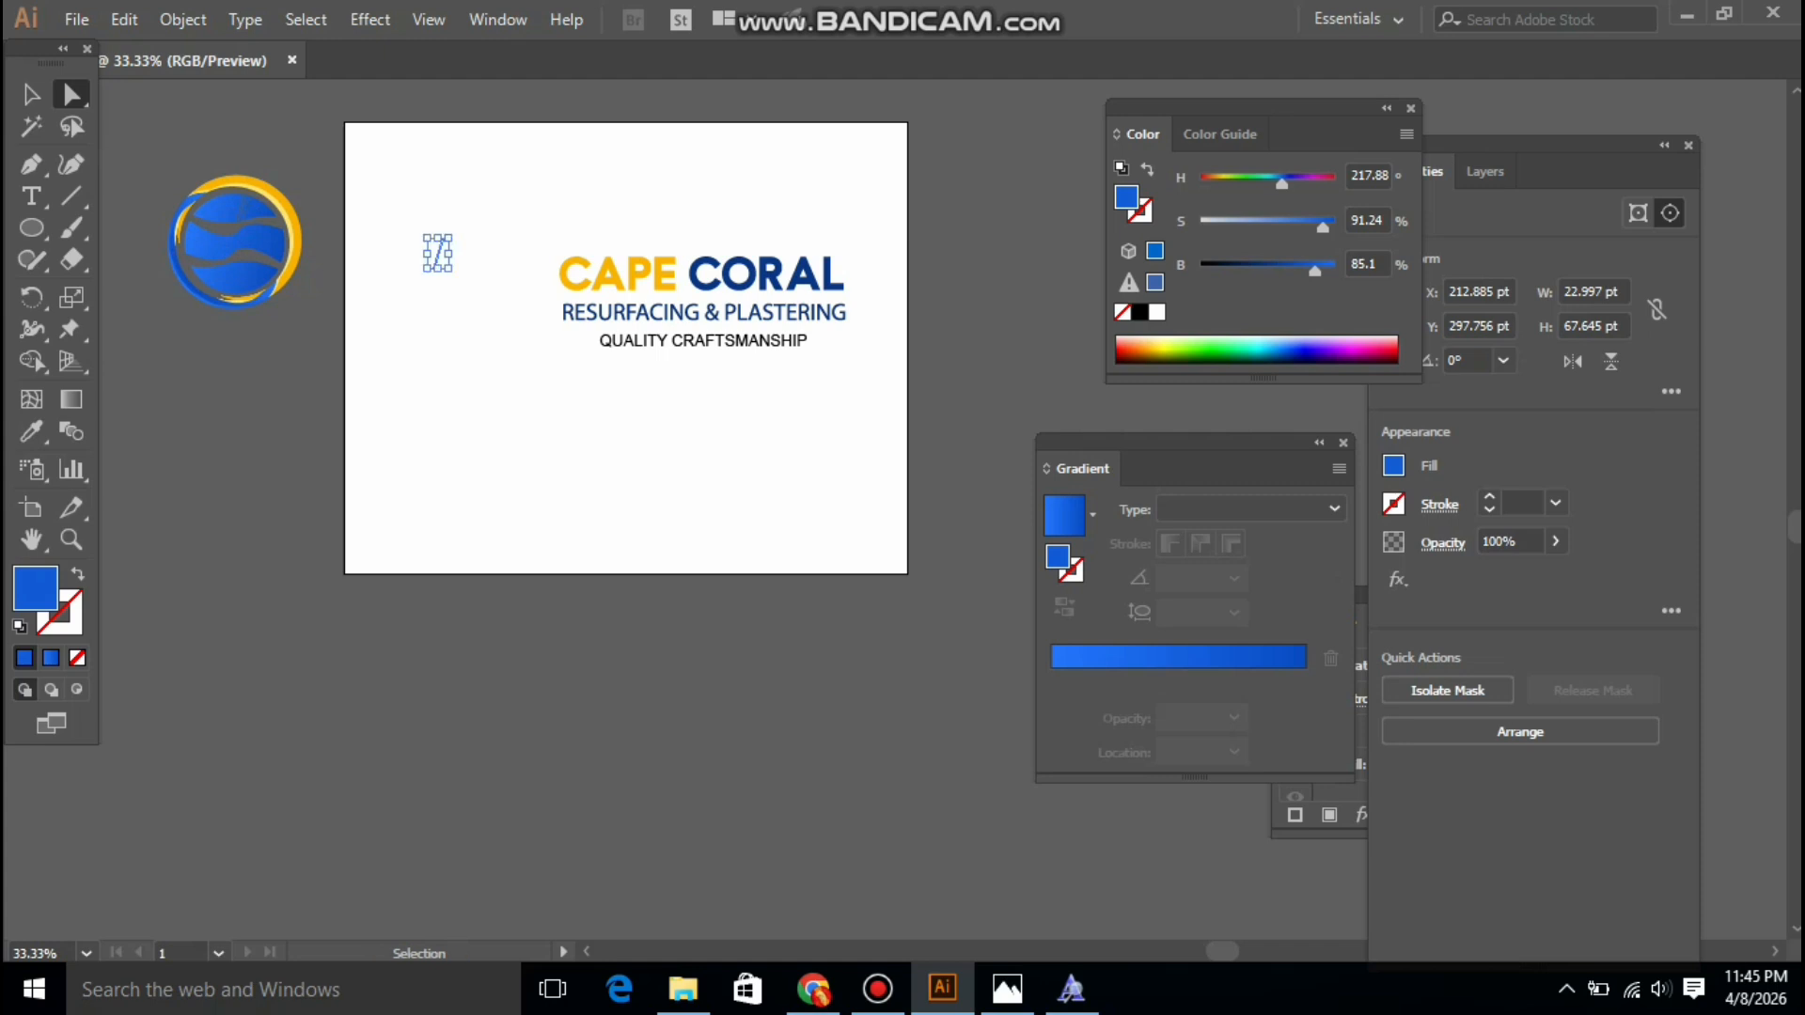
pyautogui.hotkey('ctrl', 'z')
# Lighten the CORAL letters' blue fill to about 66% brightness
pyautogui.click(766, 273)
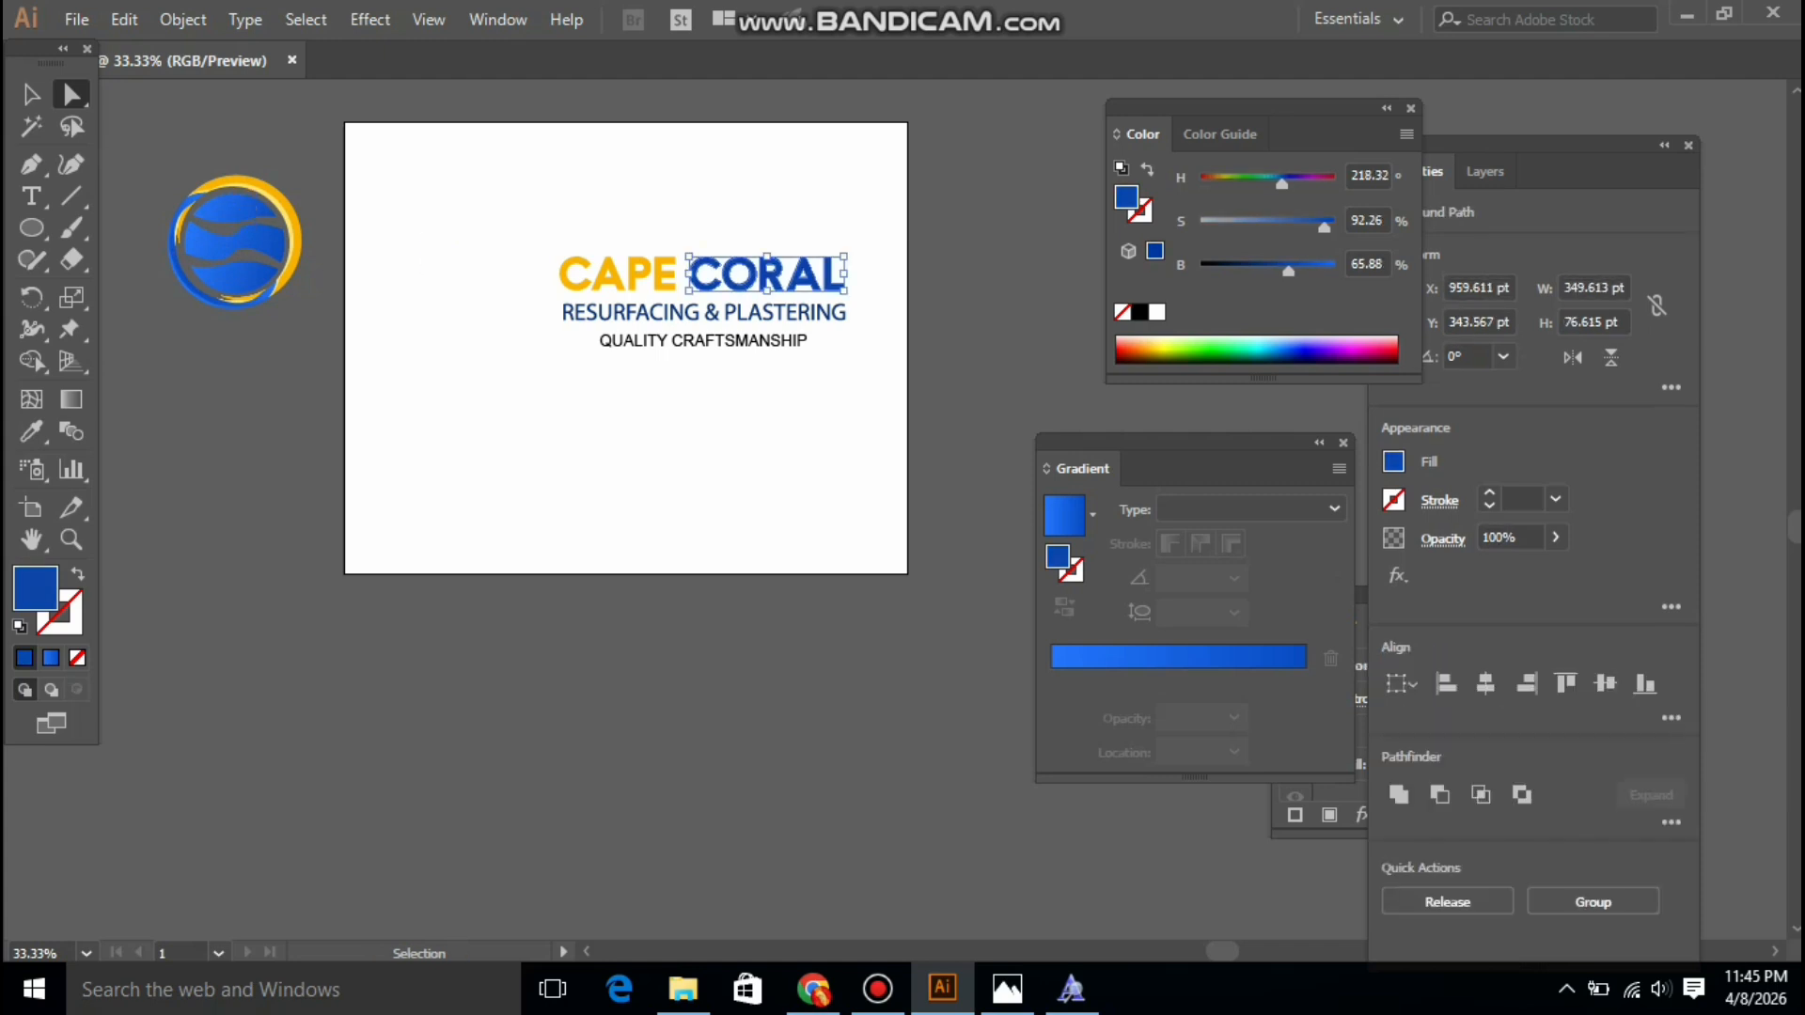
pyautogui.click(31, 94)
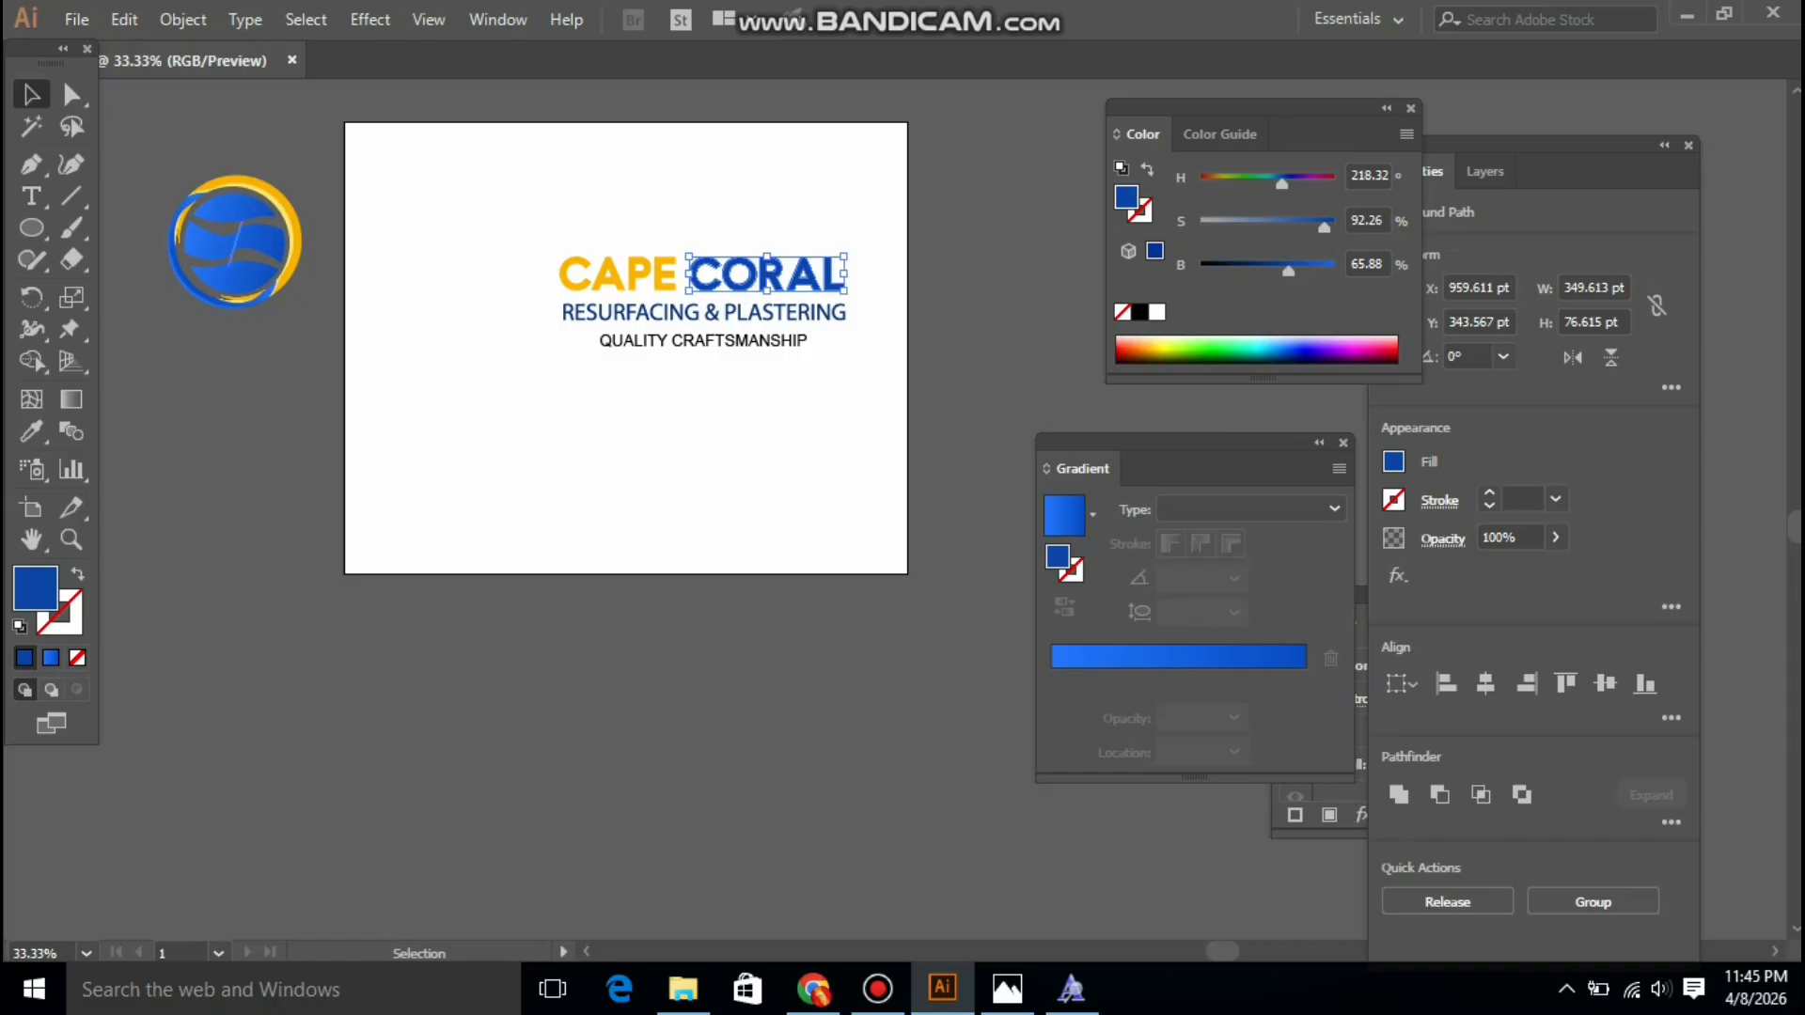
# Ungroup the globe icon beside the artboard and regroup all of its parts
pyautogui.click(234, 241)
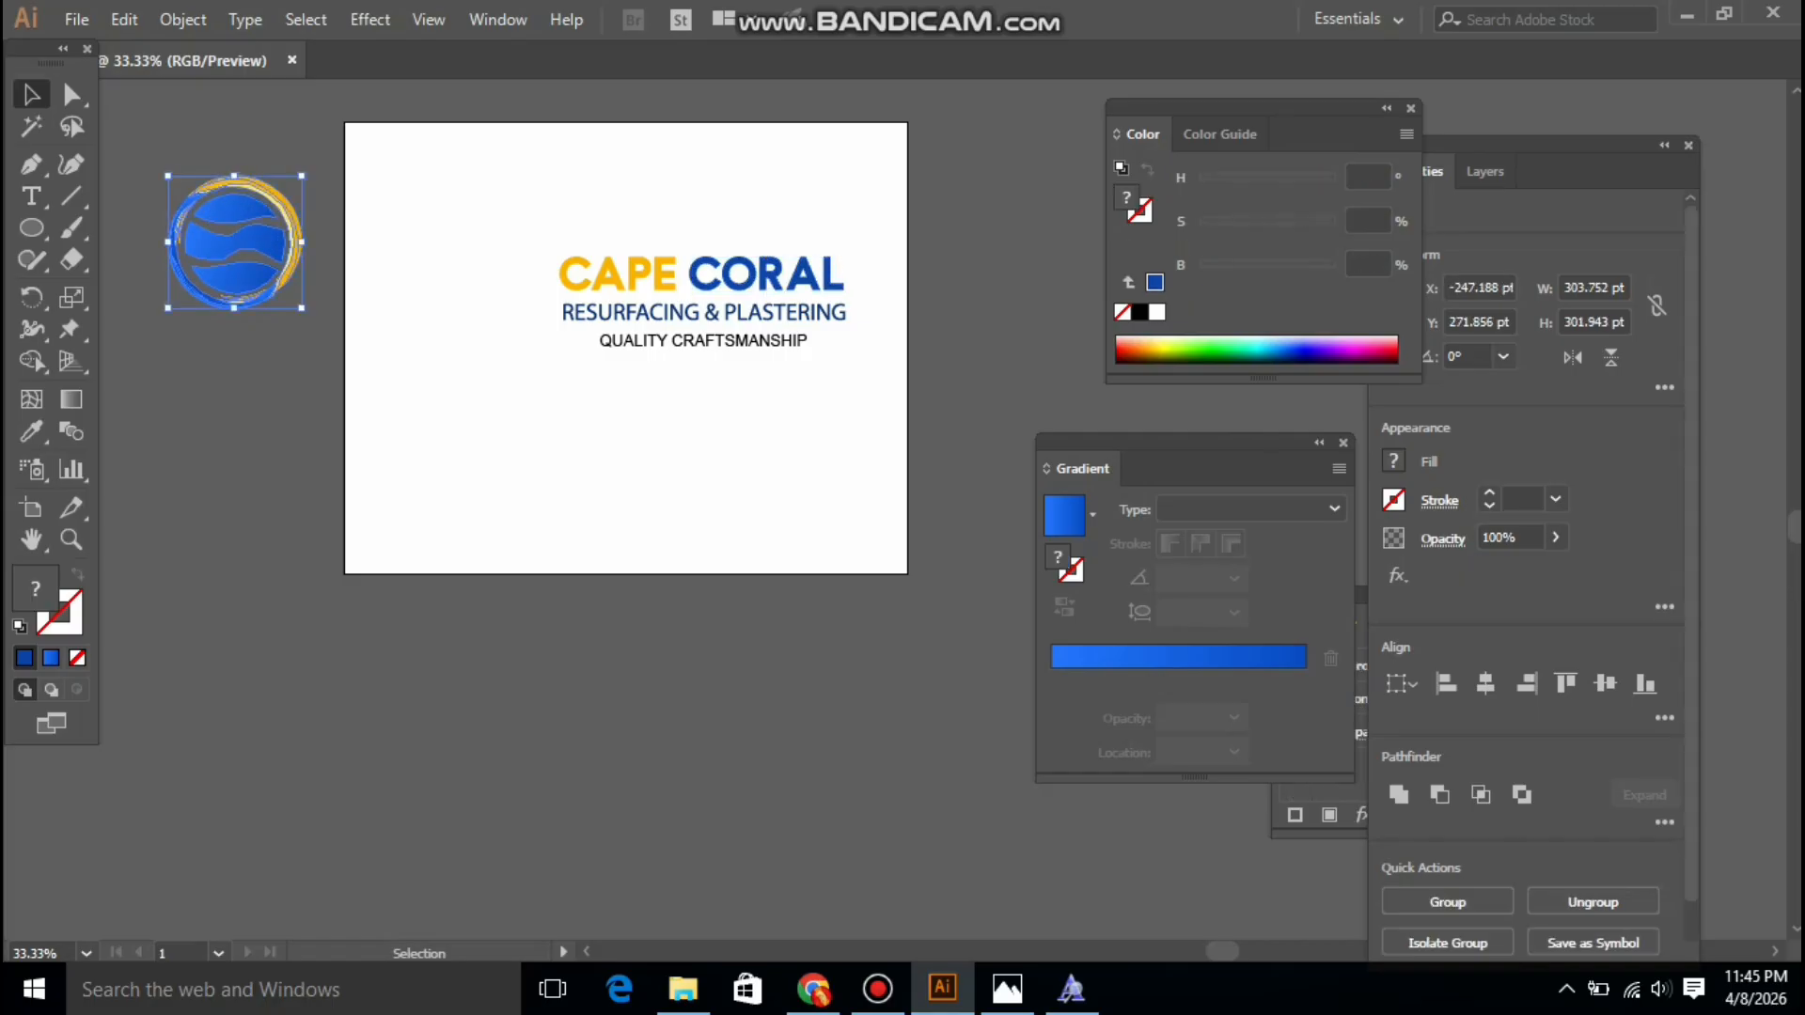
pyautogui.rightClick(227, 247)
pyautogui.click(282, 469)
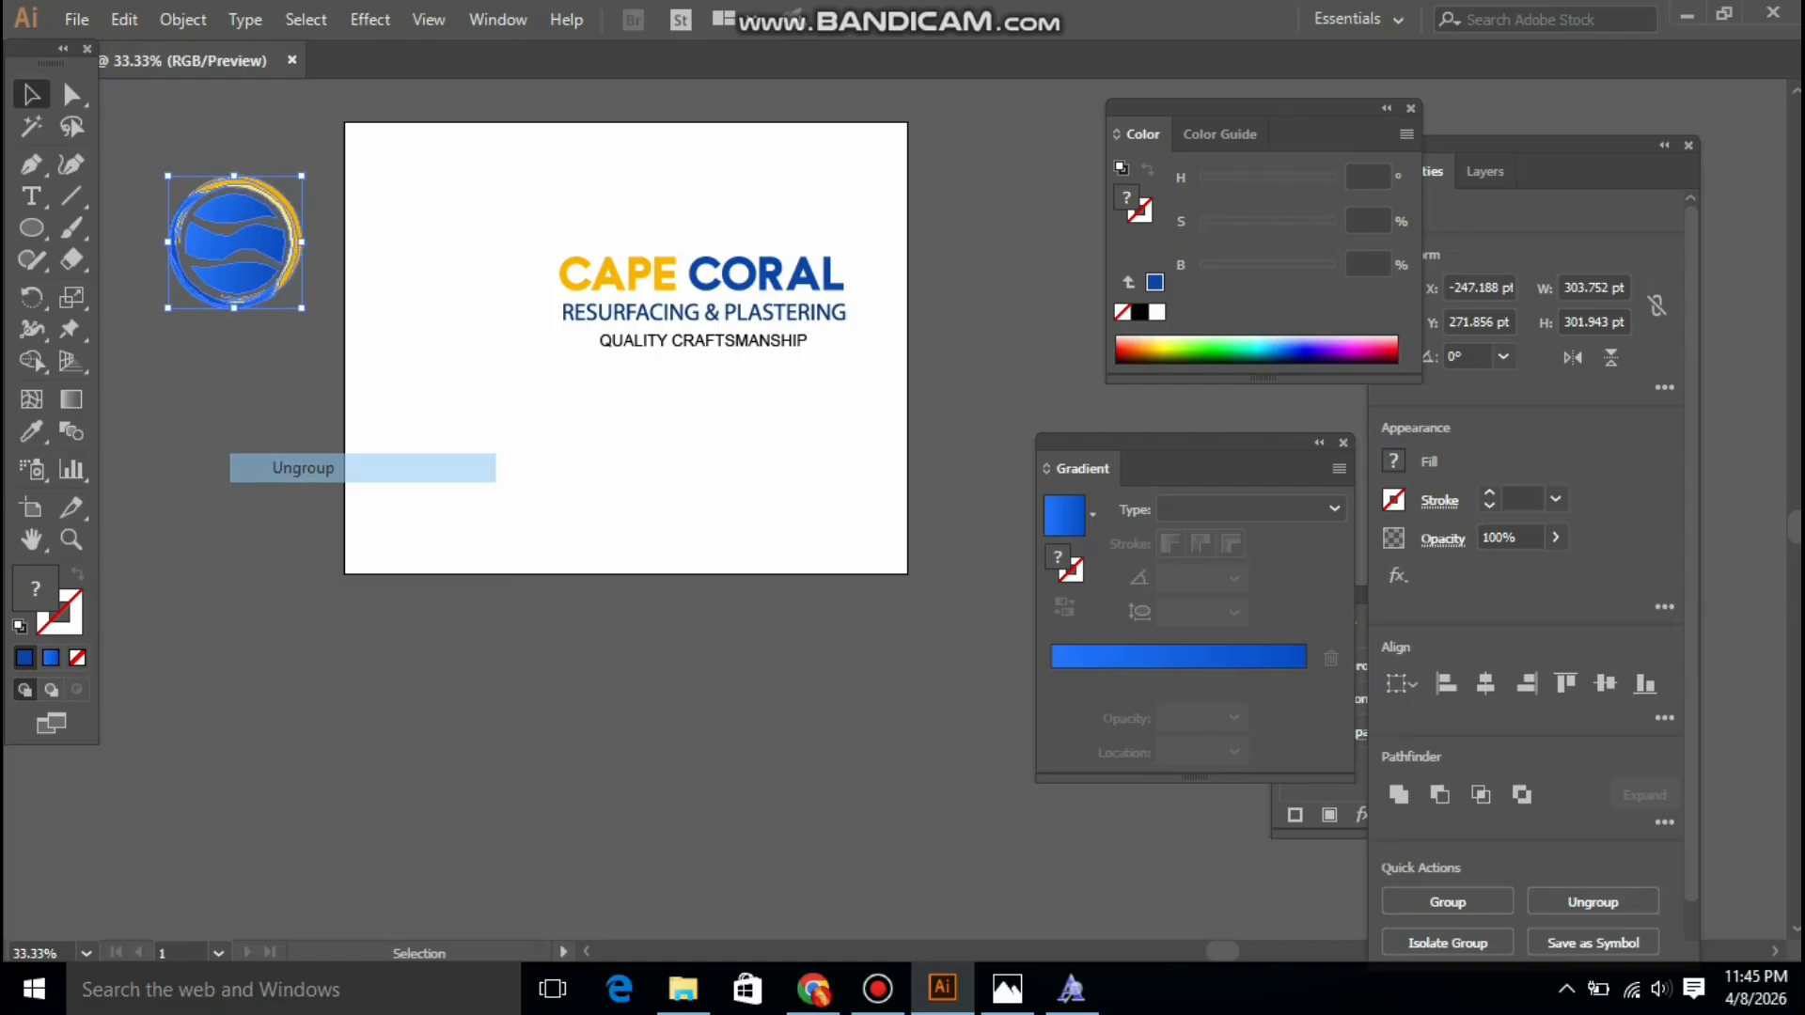
pyautogui.hotkey('ctrl', 'shift', 'a')
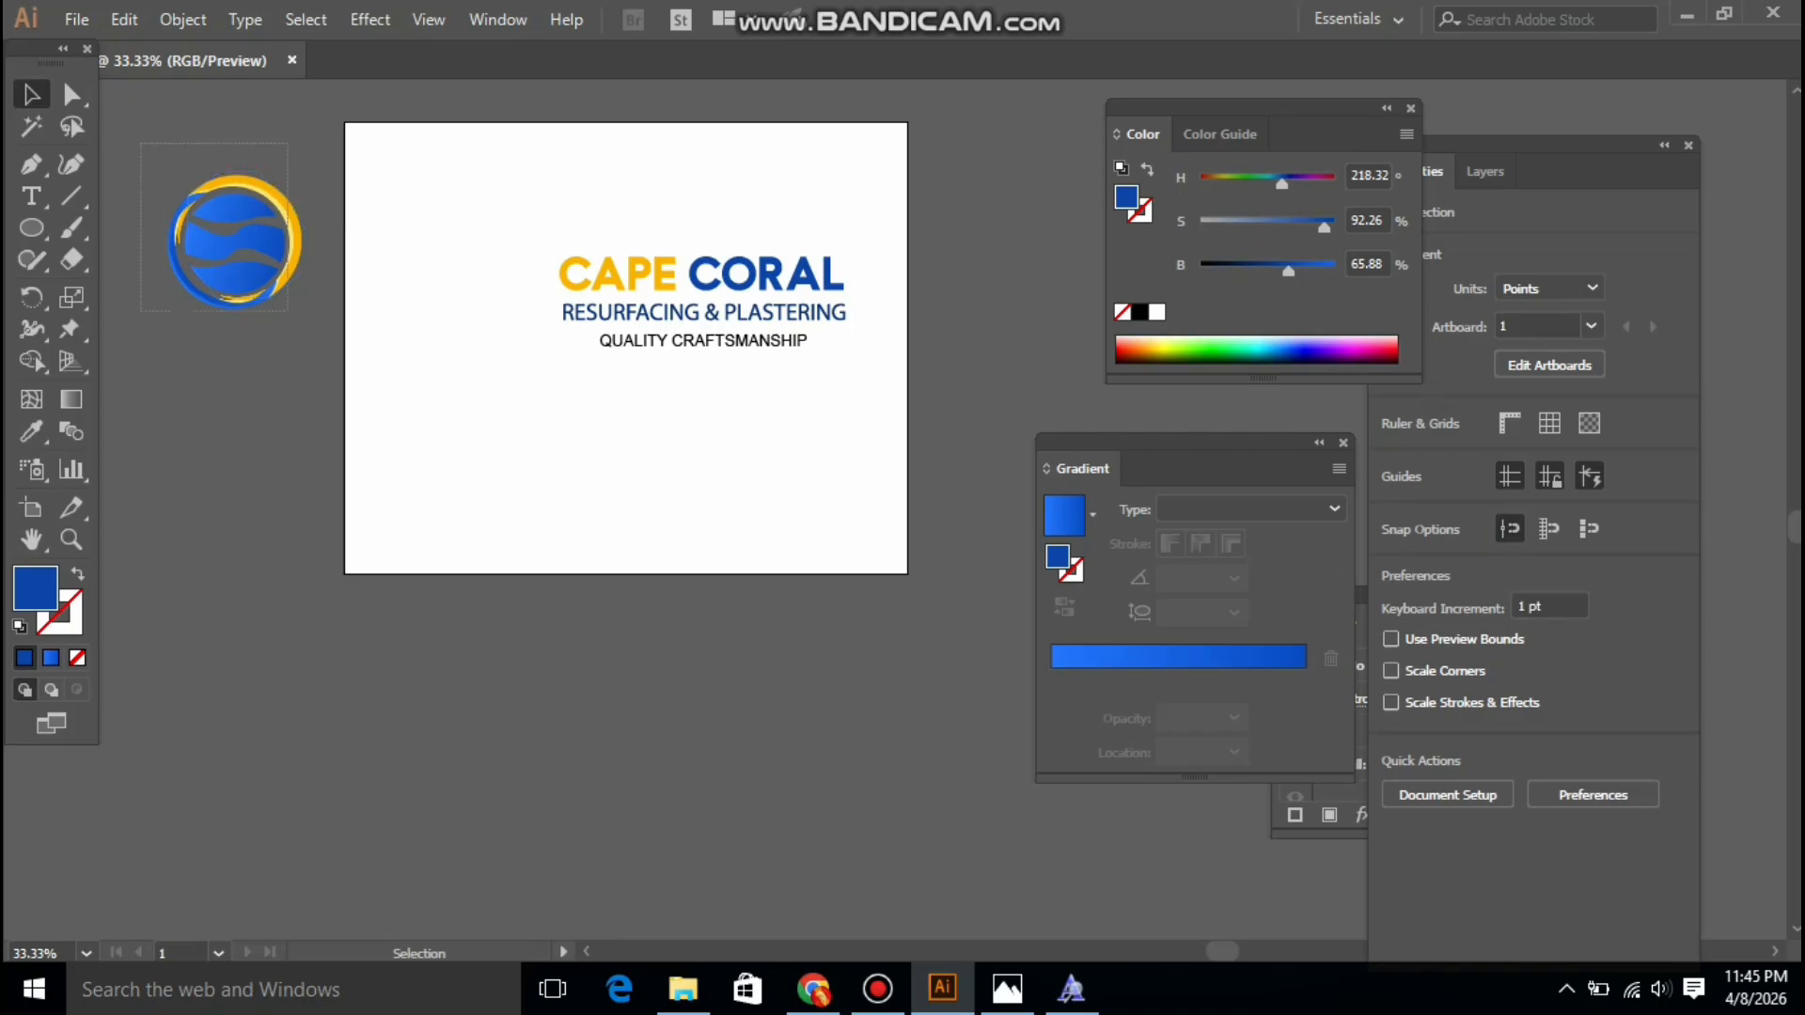
pyautogui.rightClick(276, 263)
pyautogui.click(343, 424)
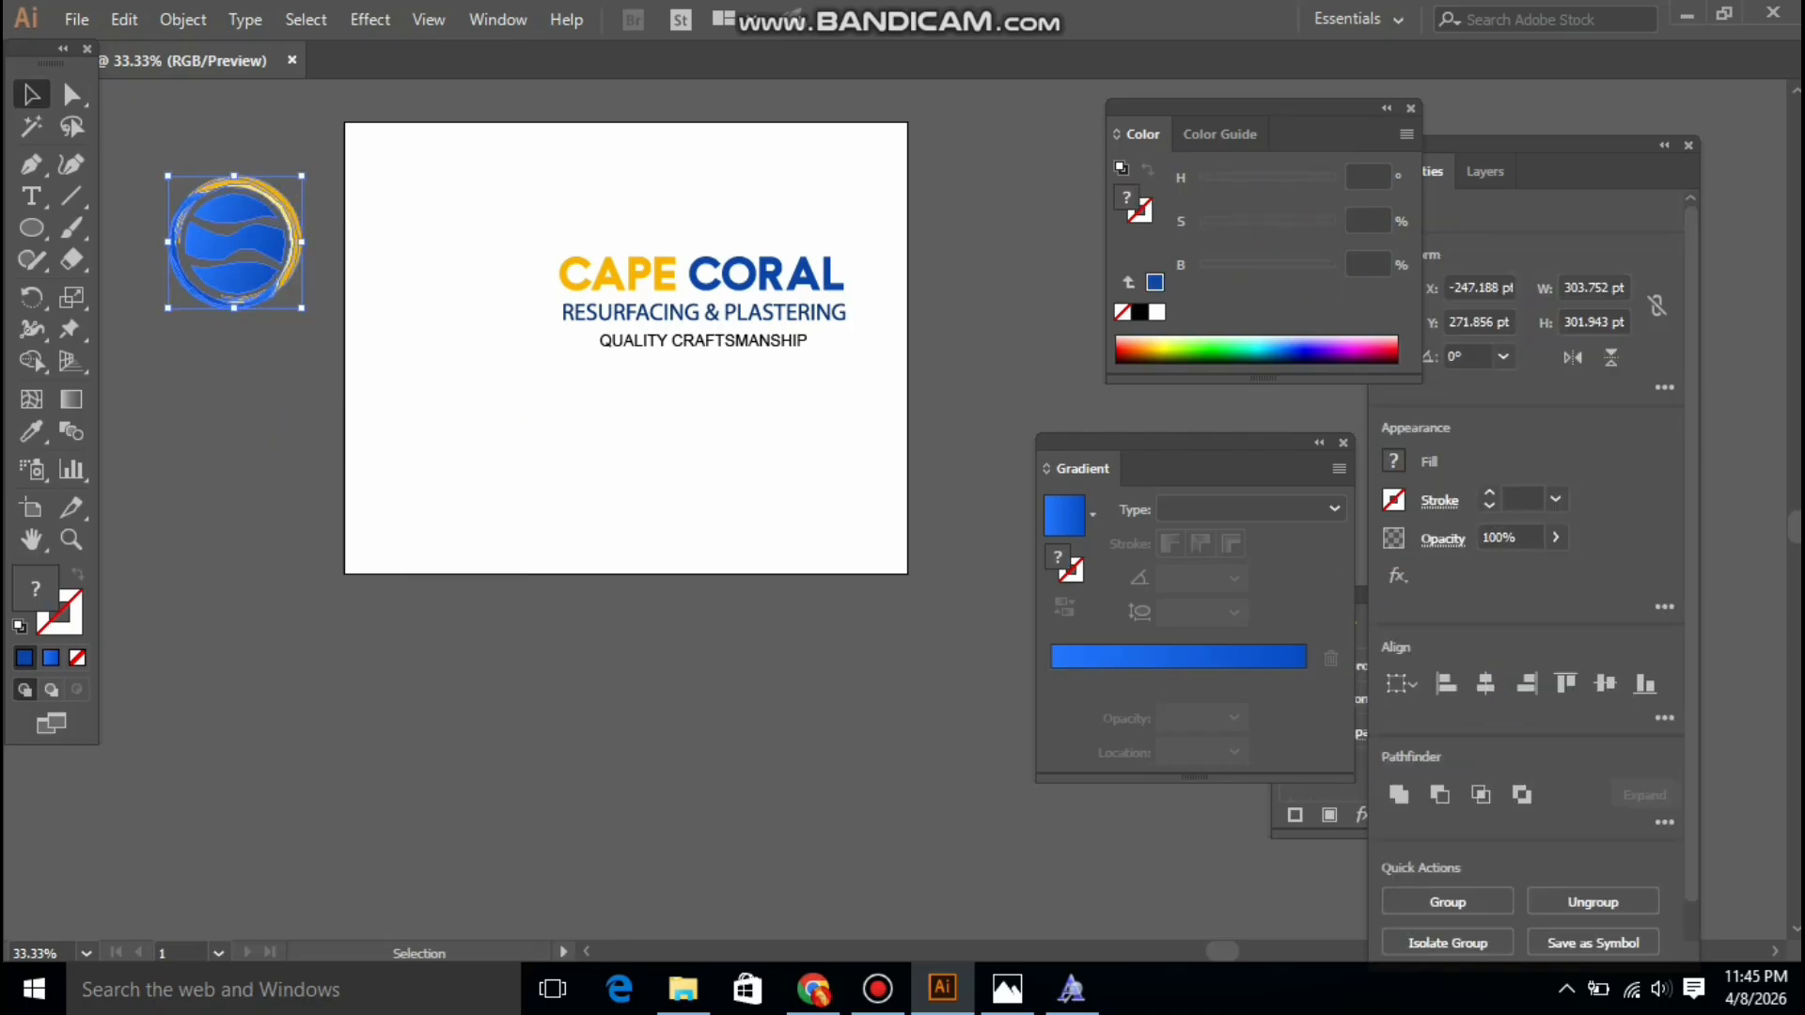
# Move the globe icon onto the artboard, beside the CAPE CORAL lettering
pyautogui.moveTo(235, 240); pyautogui.dragTo(467, 291)
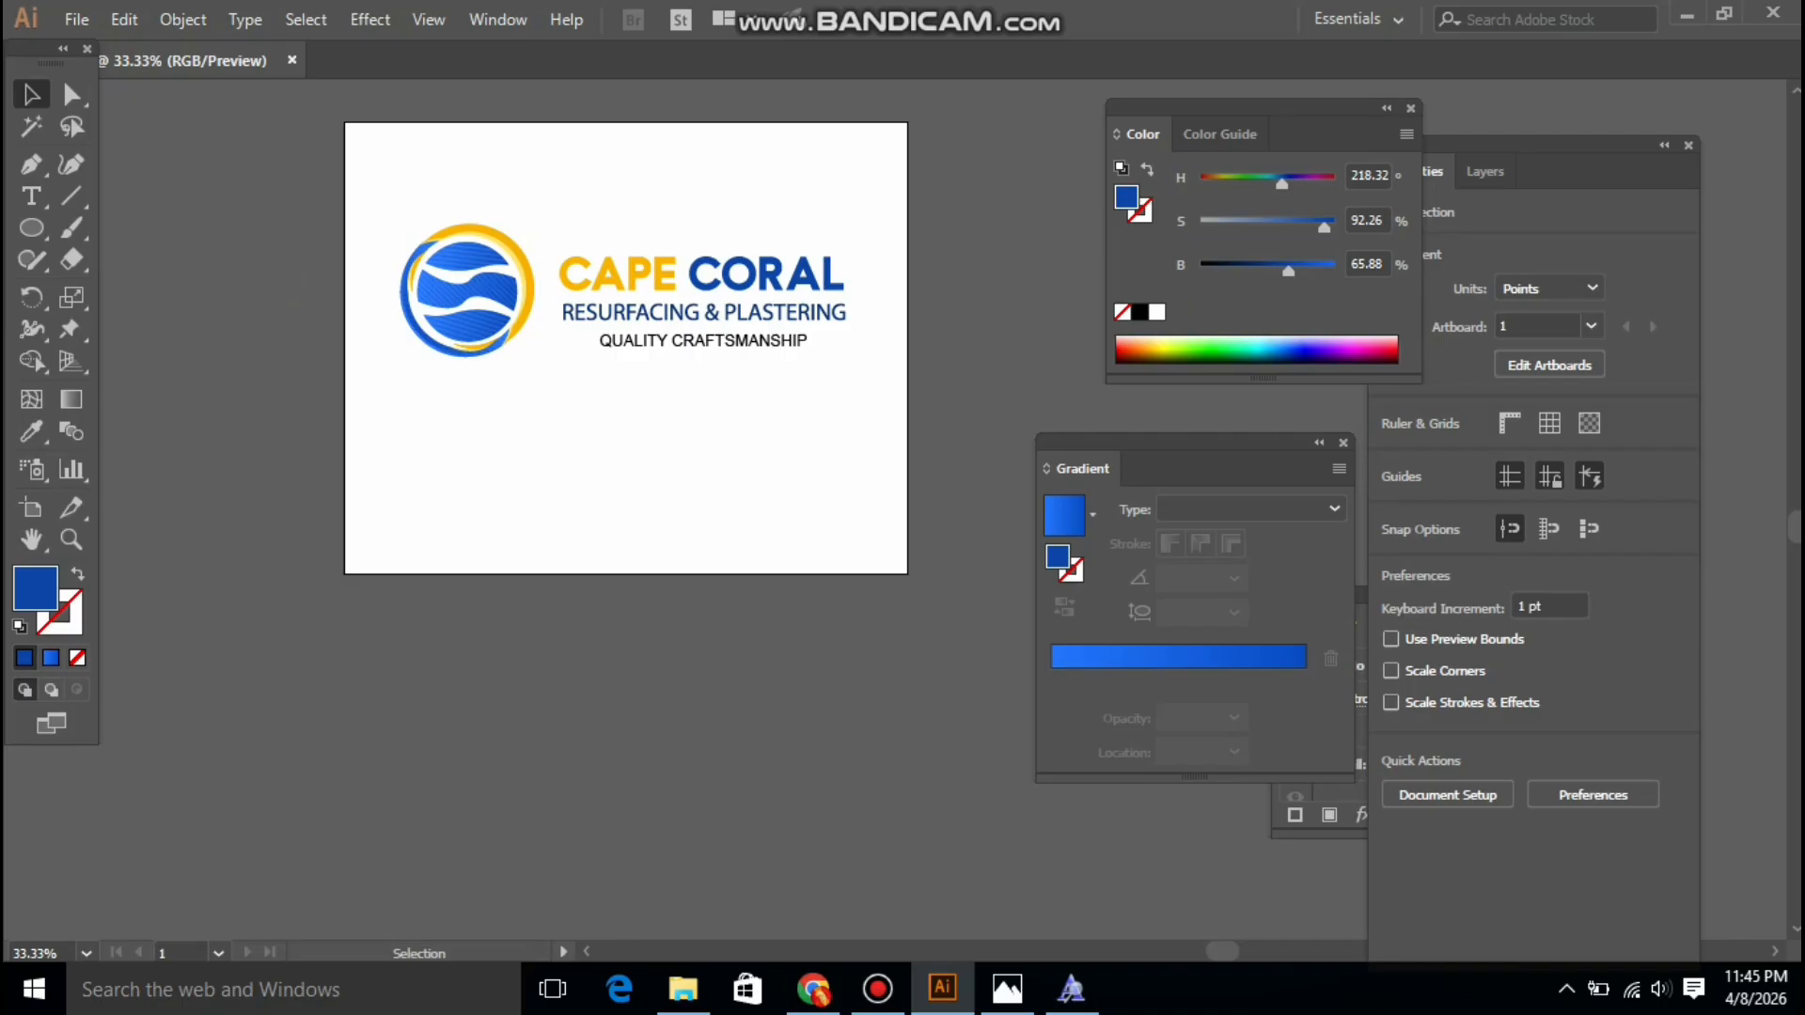
# Convert the QUALITY CRAFTSMANSHIP tagline to outlines and give it a dark blue fill with about 55% brightness
pyautogui.click(747, 340)
pyautogui.rightClick(747, 341)
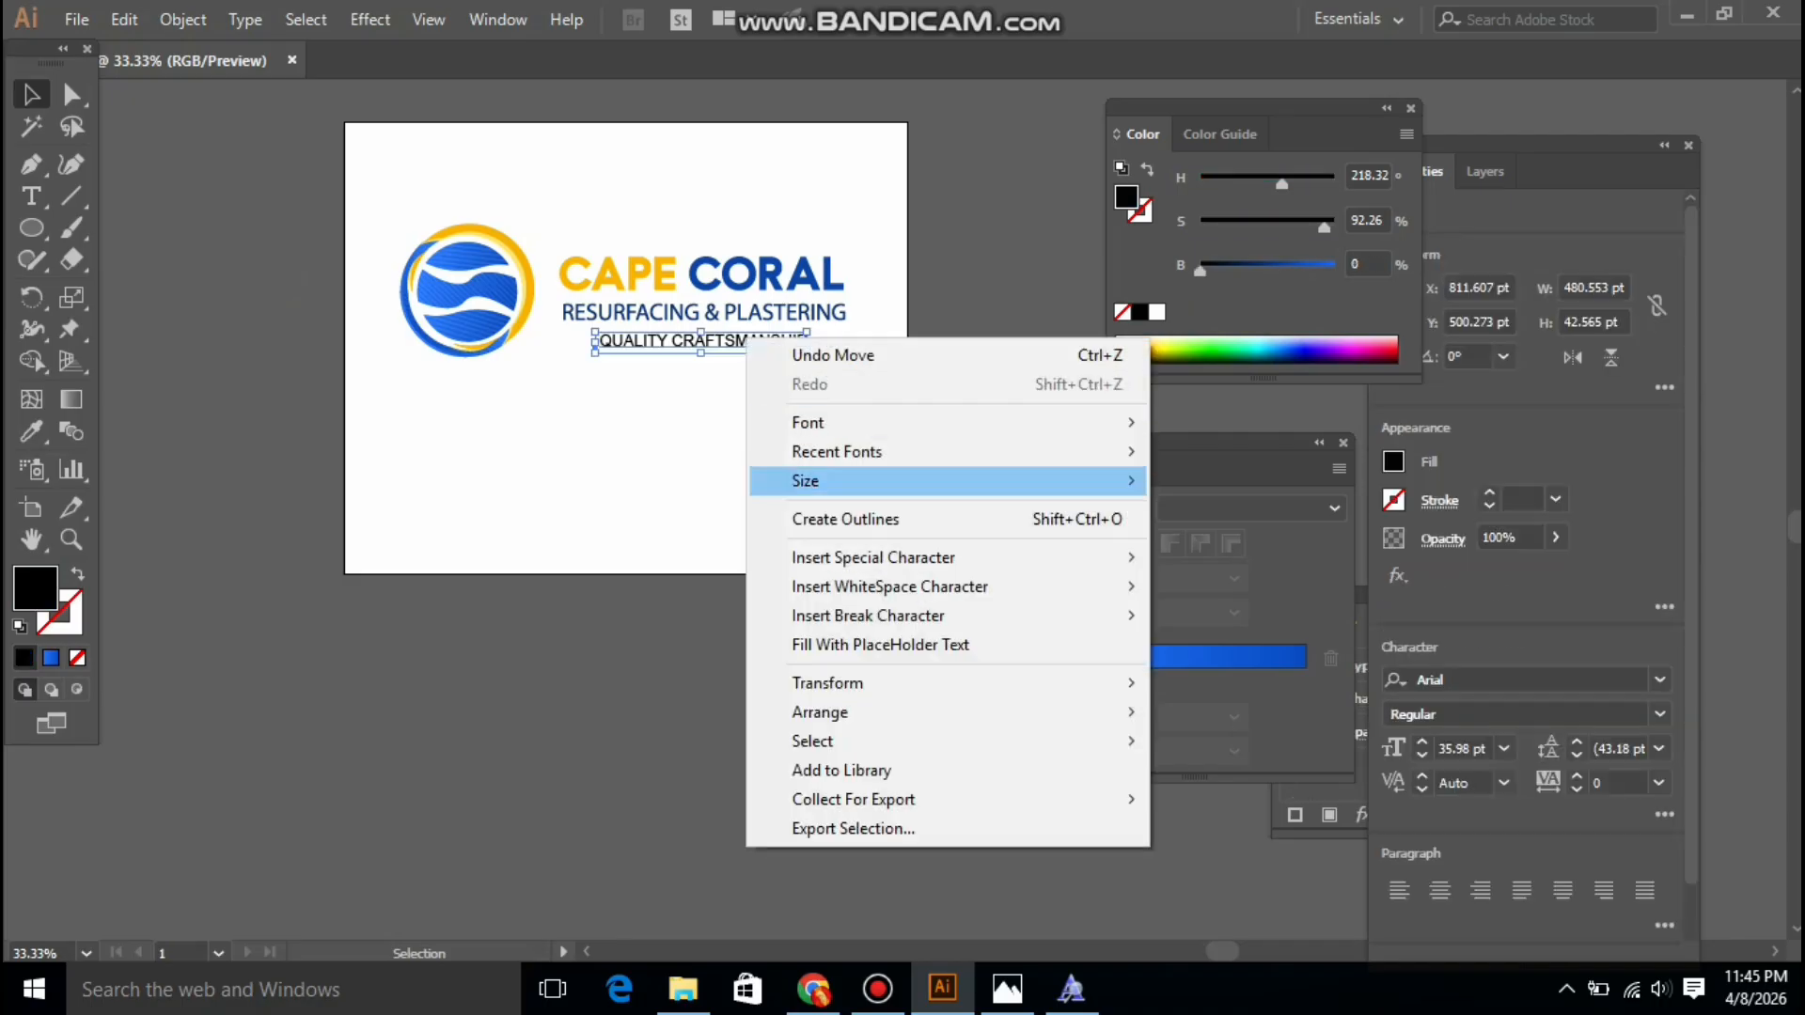
pyautogui.click(845, 519)
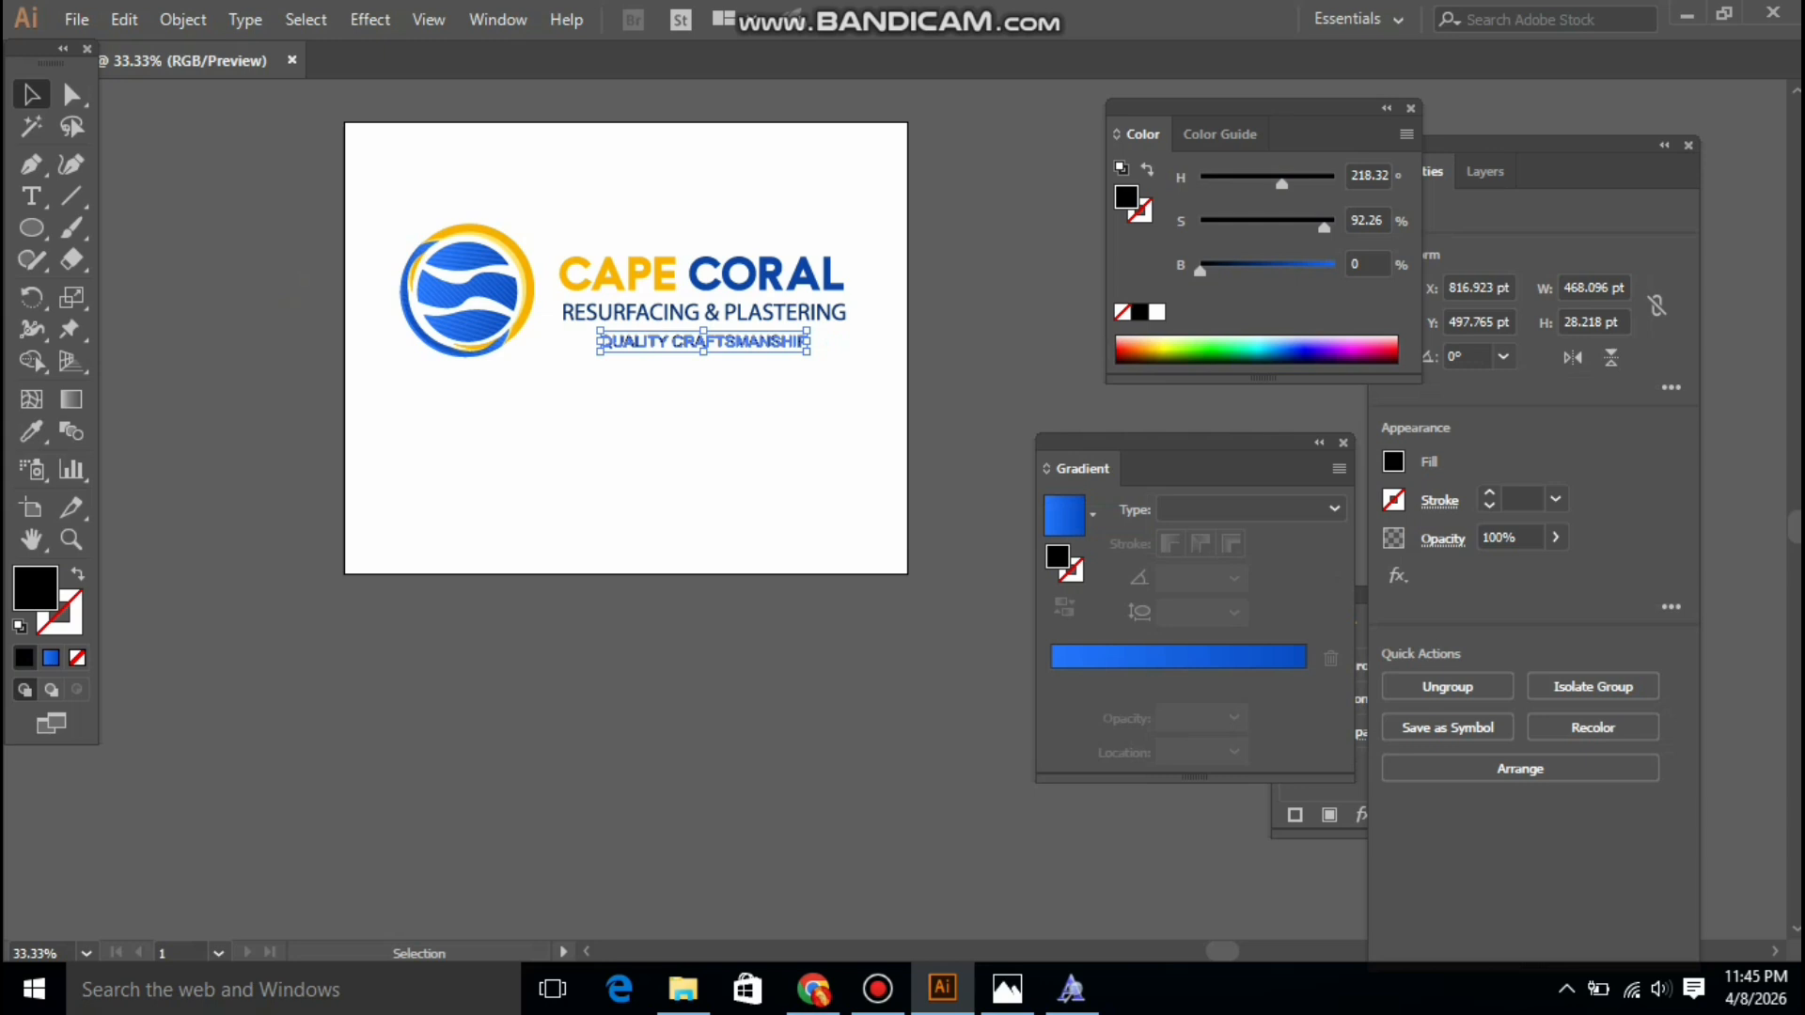
pyautogui.moveTo(1200, 270); pyautogui.dragTo(1274, 271)
pyautogui.hotkey('ctrl', 'shift', 'a')
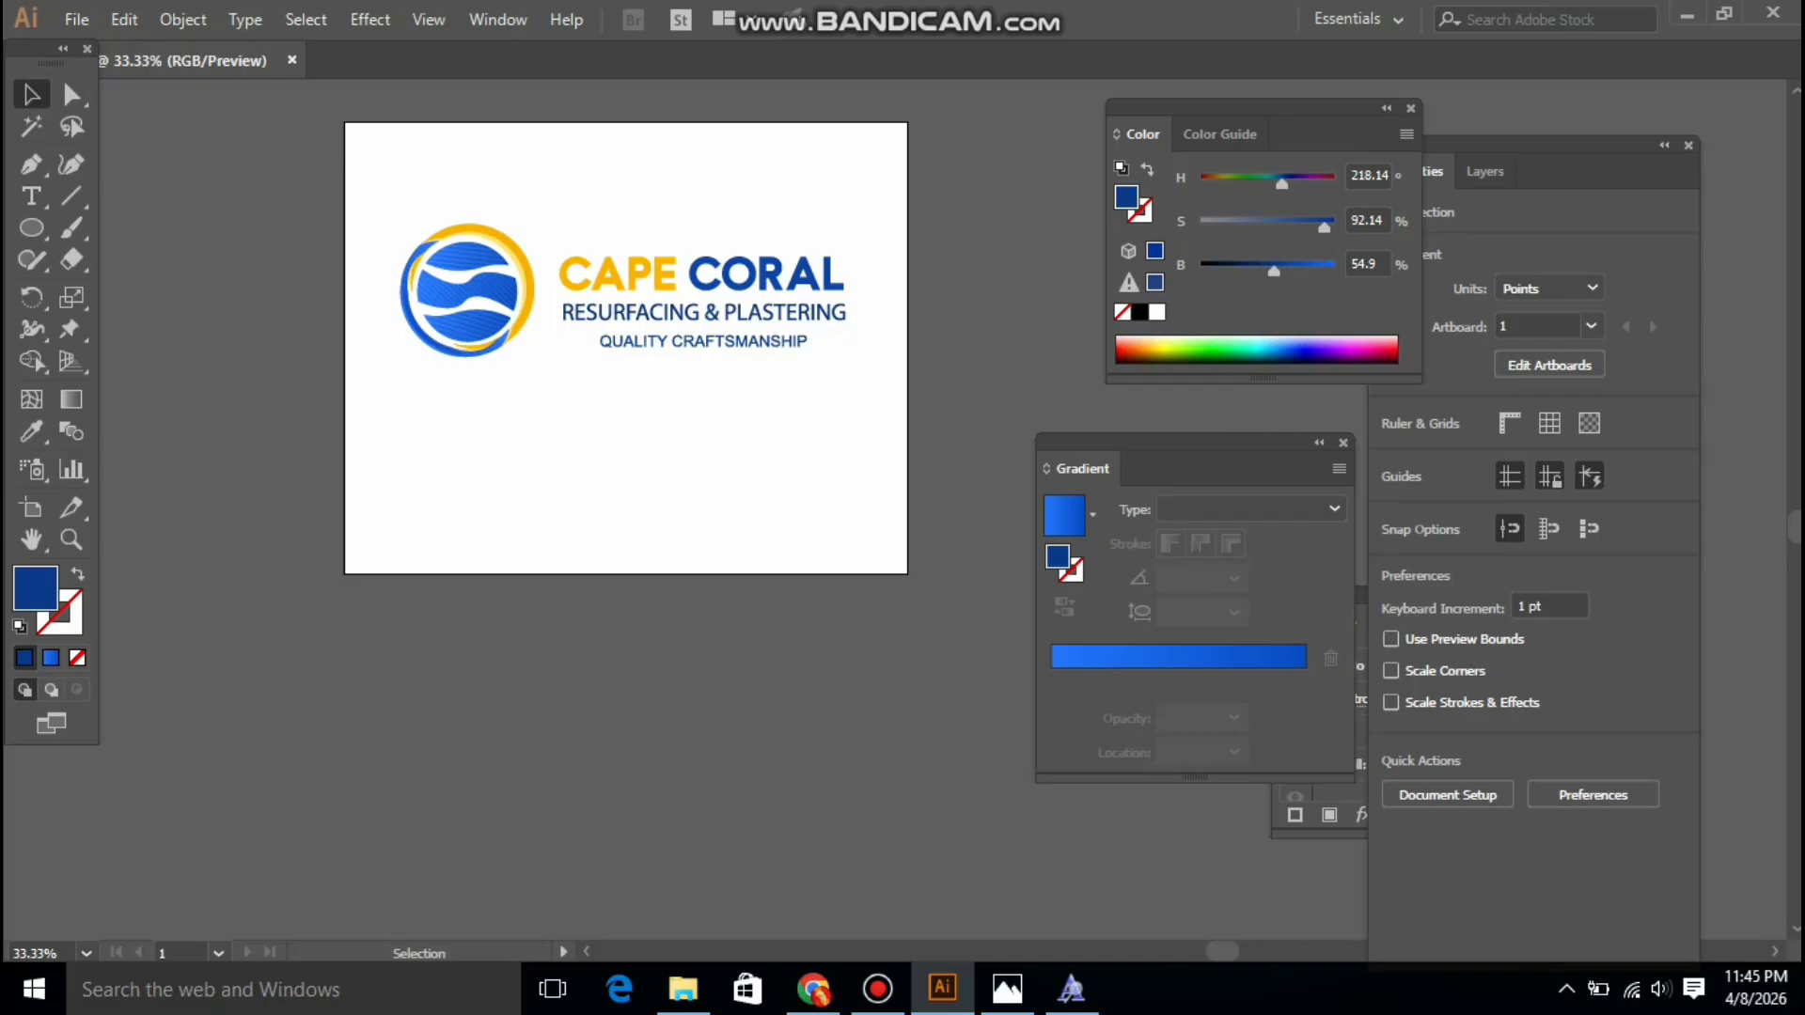
# Align the three lettering lines by their horizontal centres and group them
pyautogui.moveTo(614, 205); pyautogui.dragTo(864, 448)
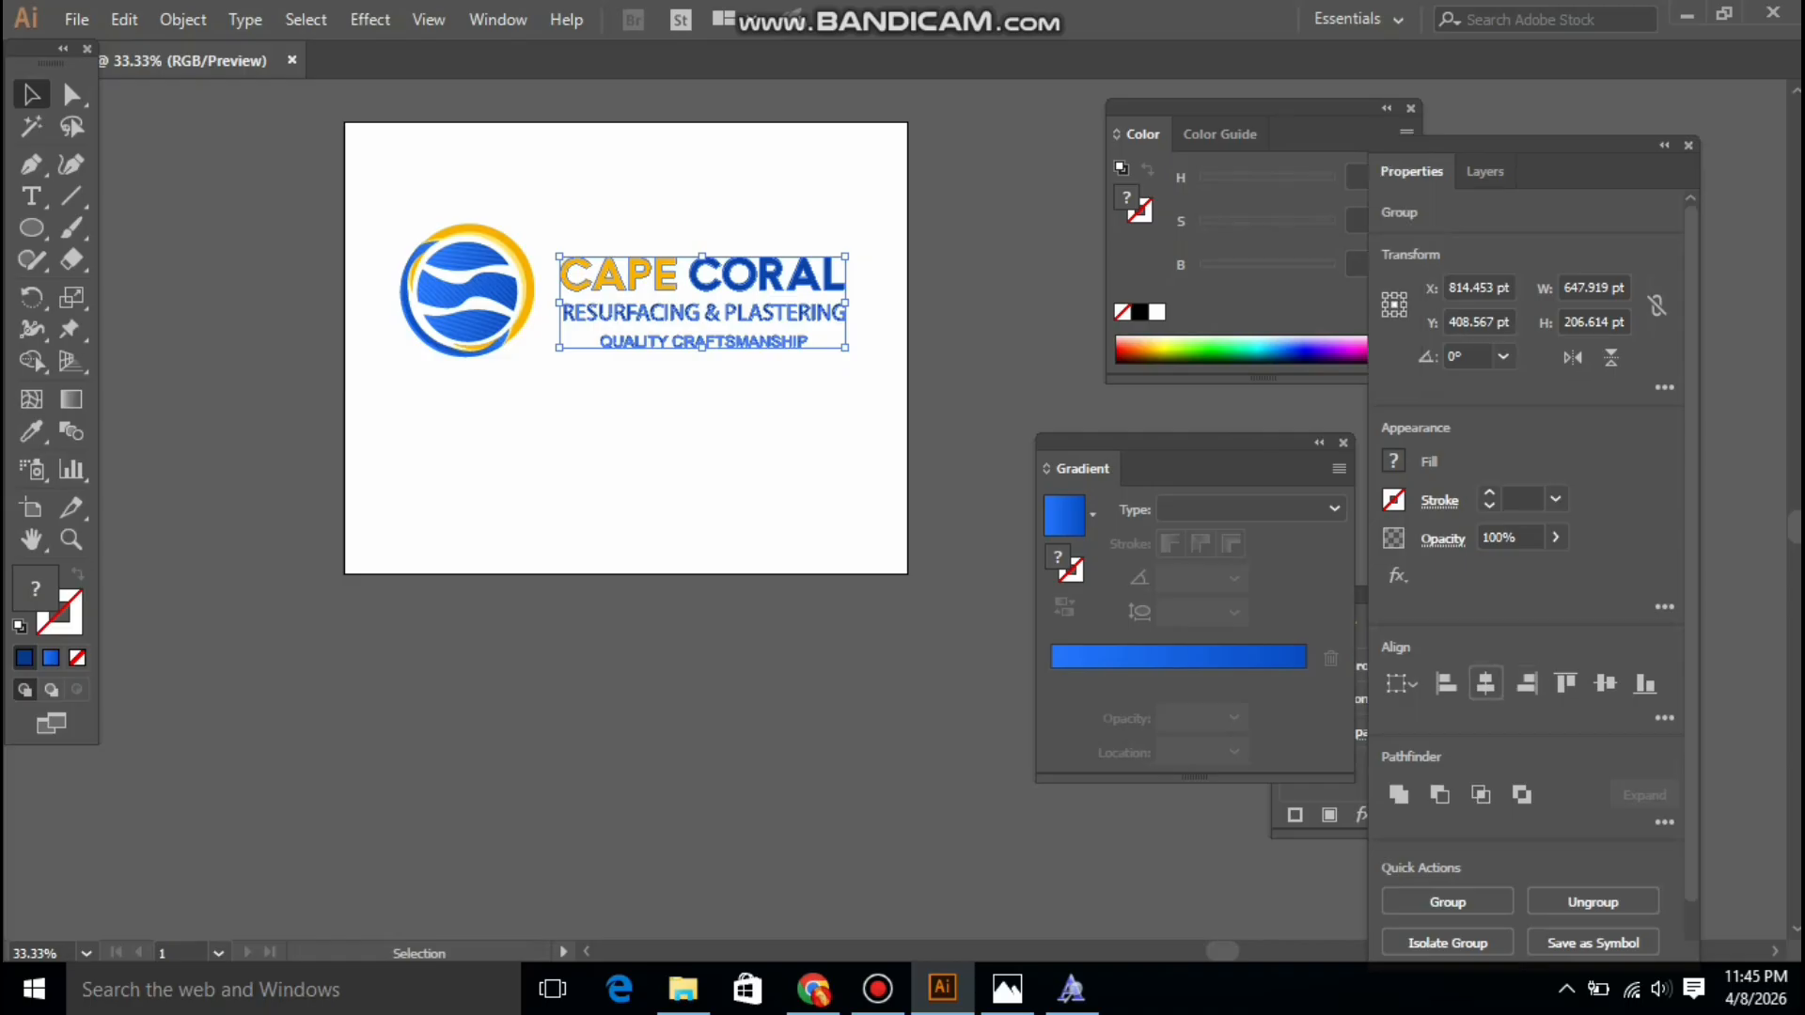
pyautogui.click(1485, 683)
pyautogui.rightClick(702, 307)
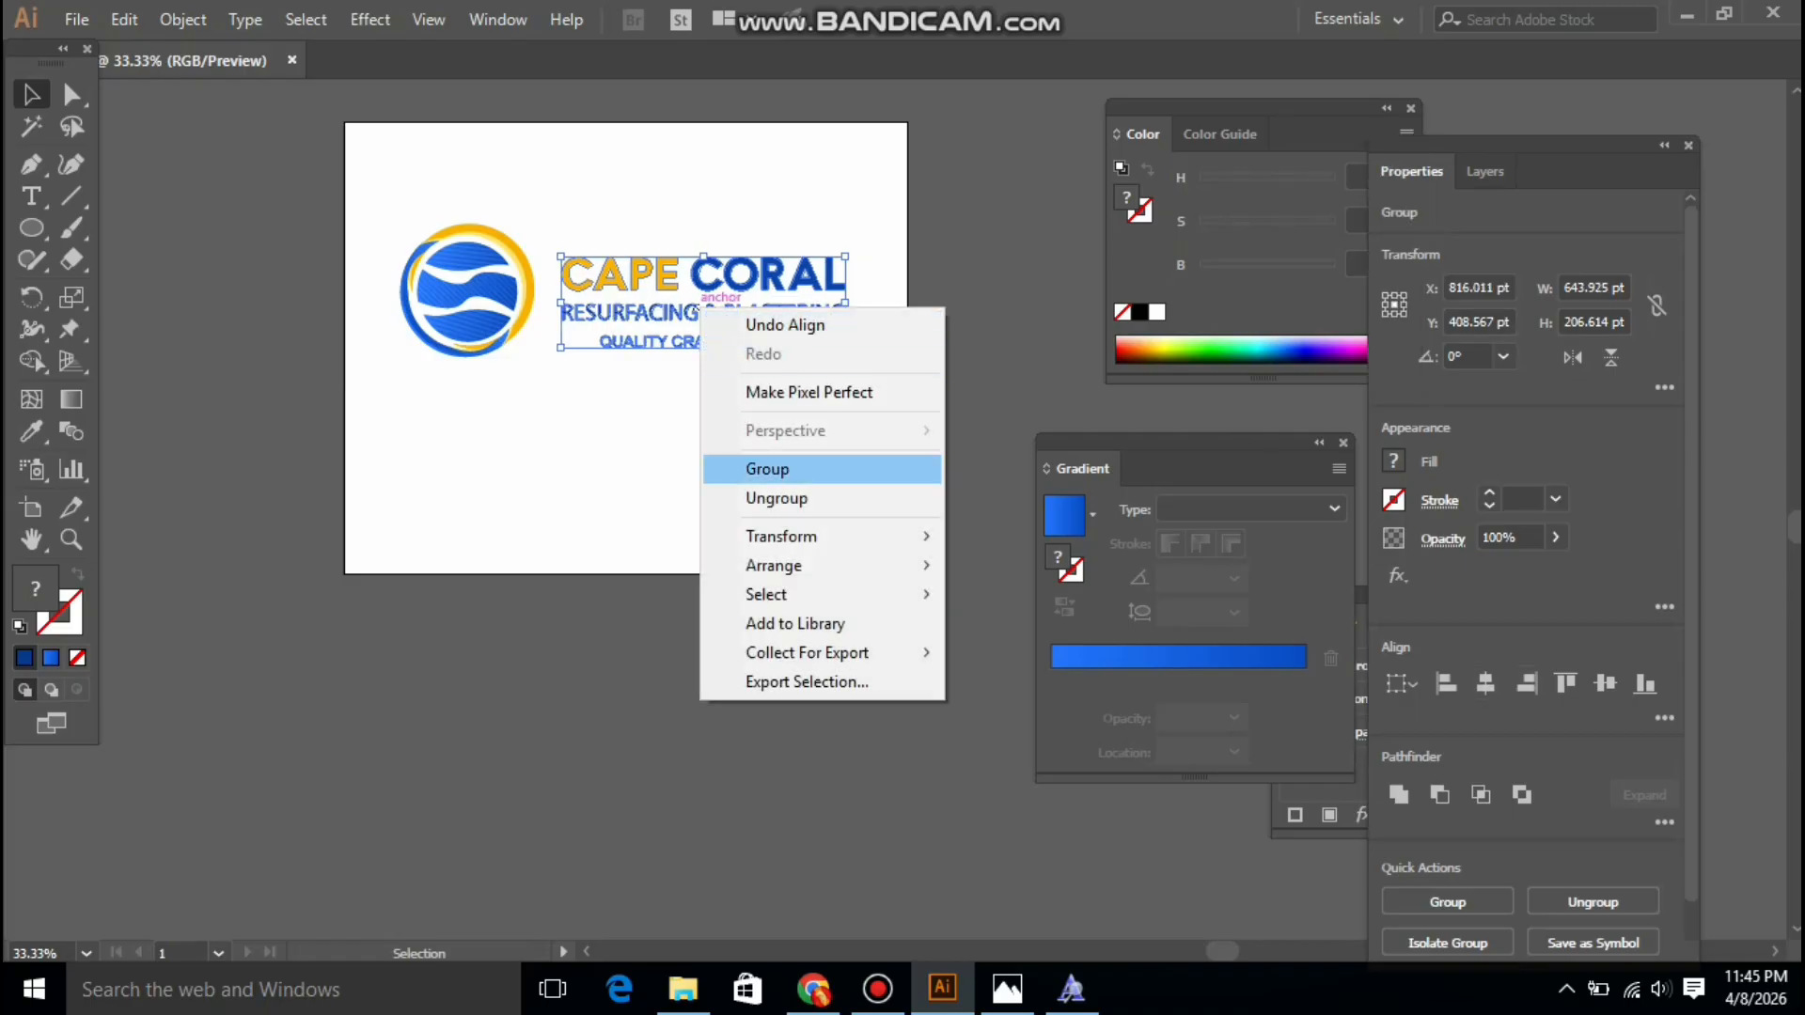
pyautogui.click(767, 468)
pyautogui.click(705, 415)
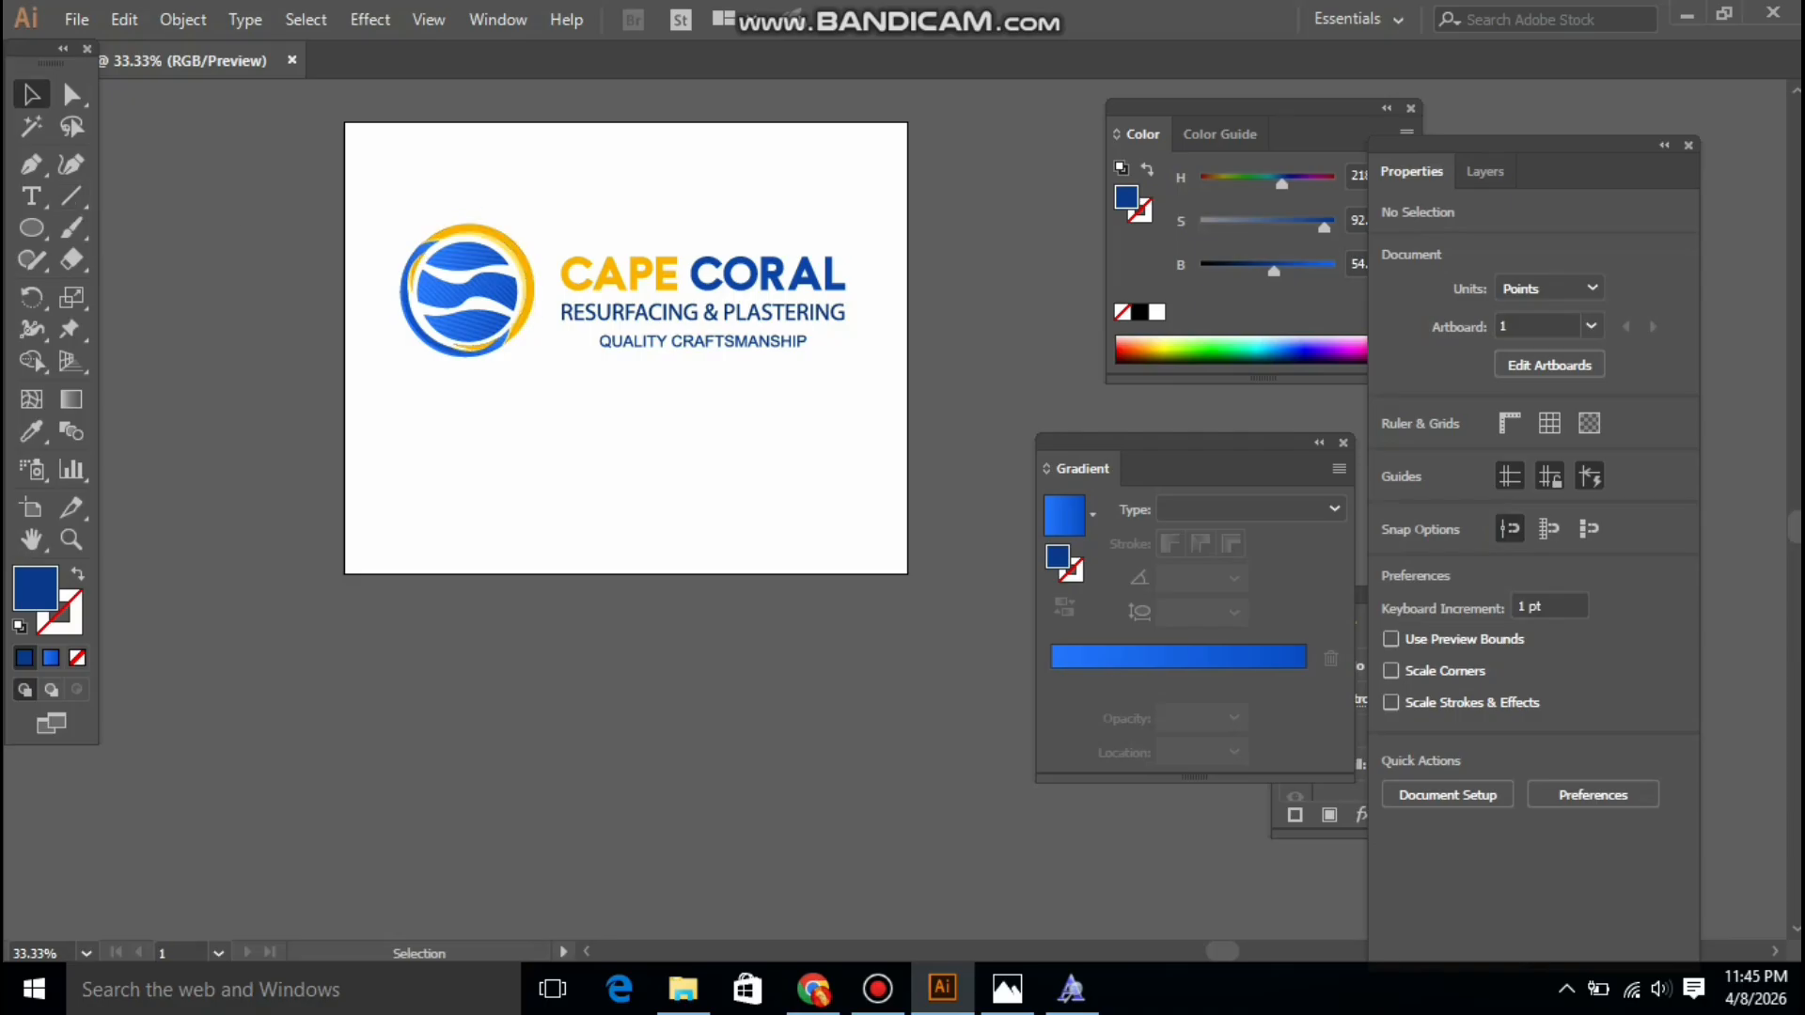
# Align the globe icon and lettering group by their vertical centres, and move the globe slightly closer to the lettering
pyautogui.moveTo(403, 175); pyautogui.dragTo(851, 423)
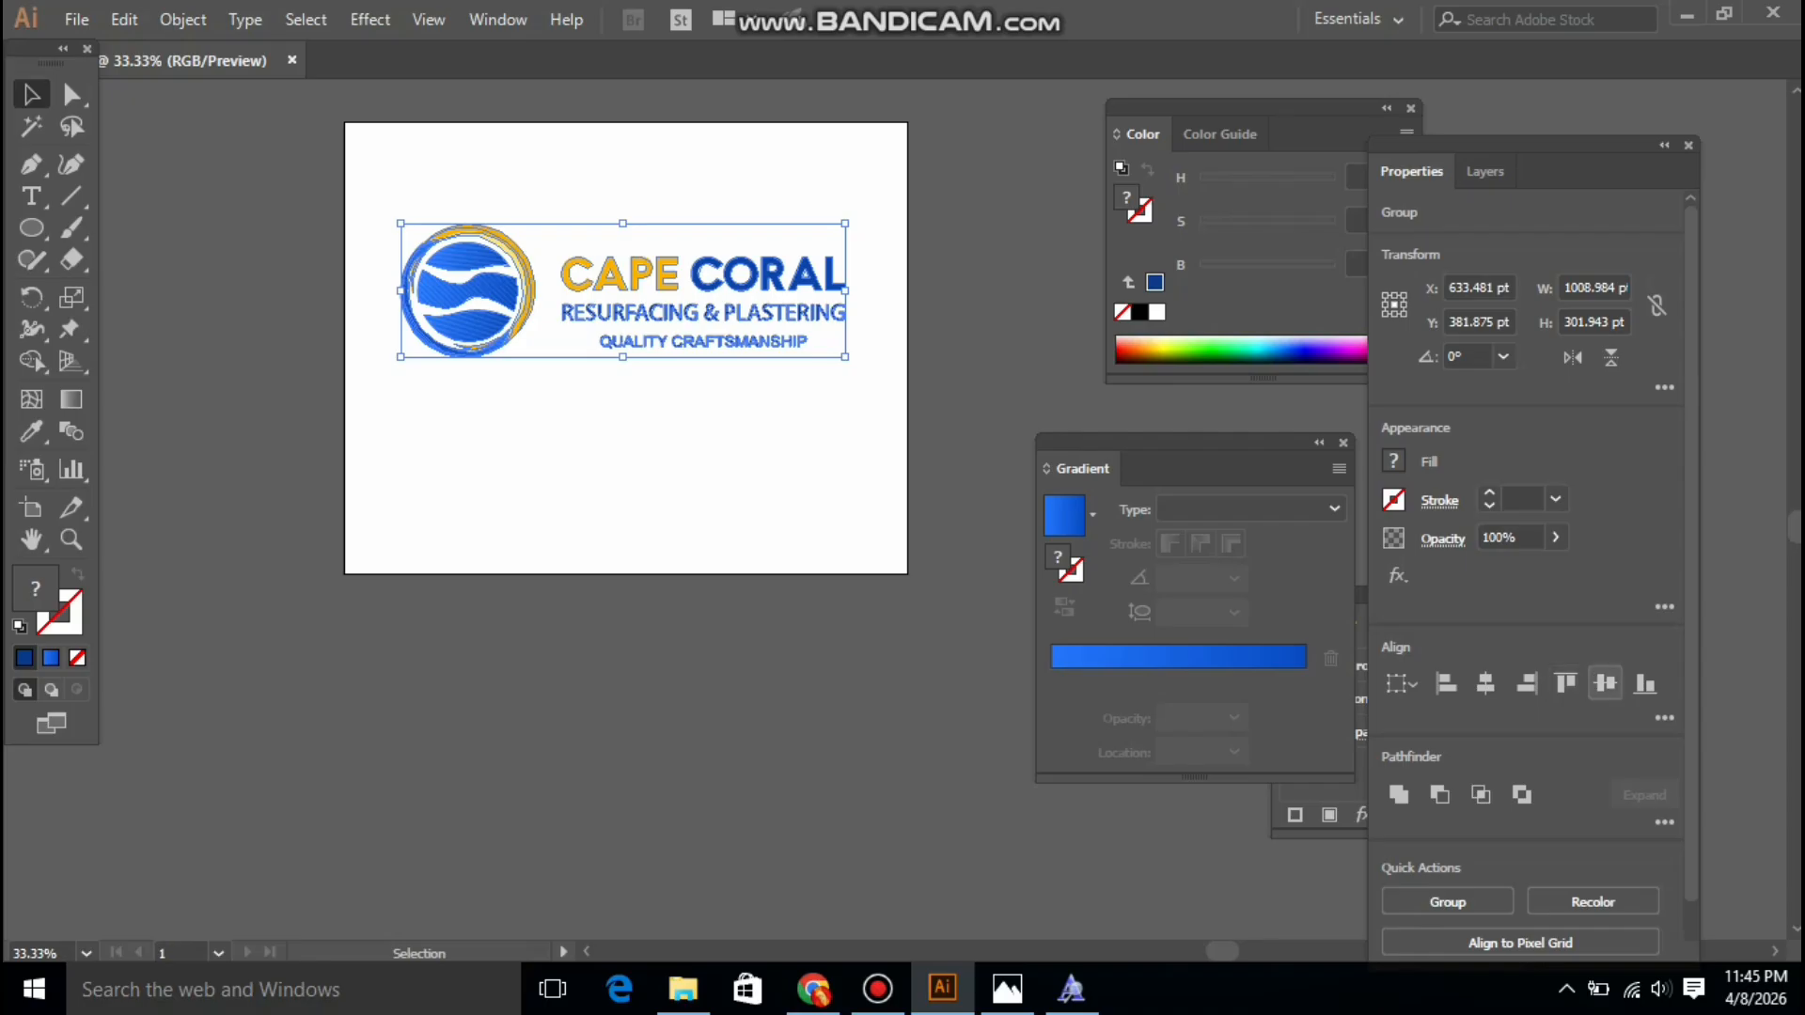
pyautogui.click(1606, 683)
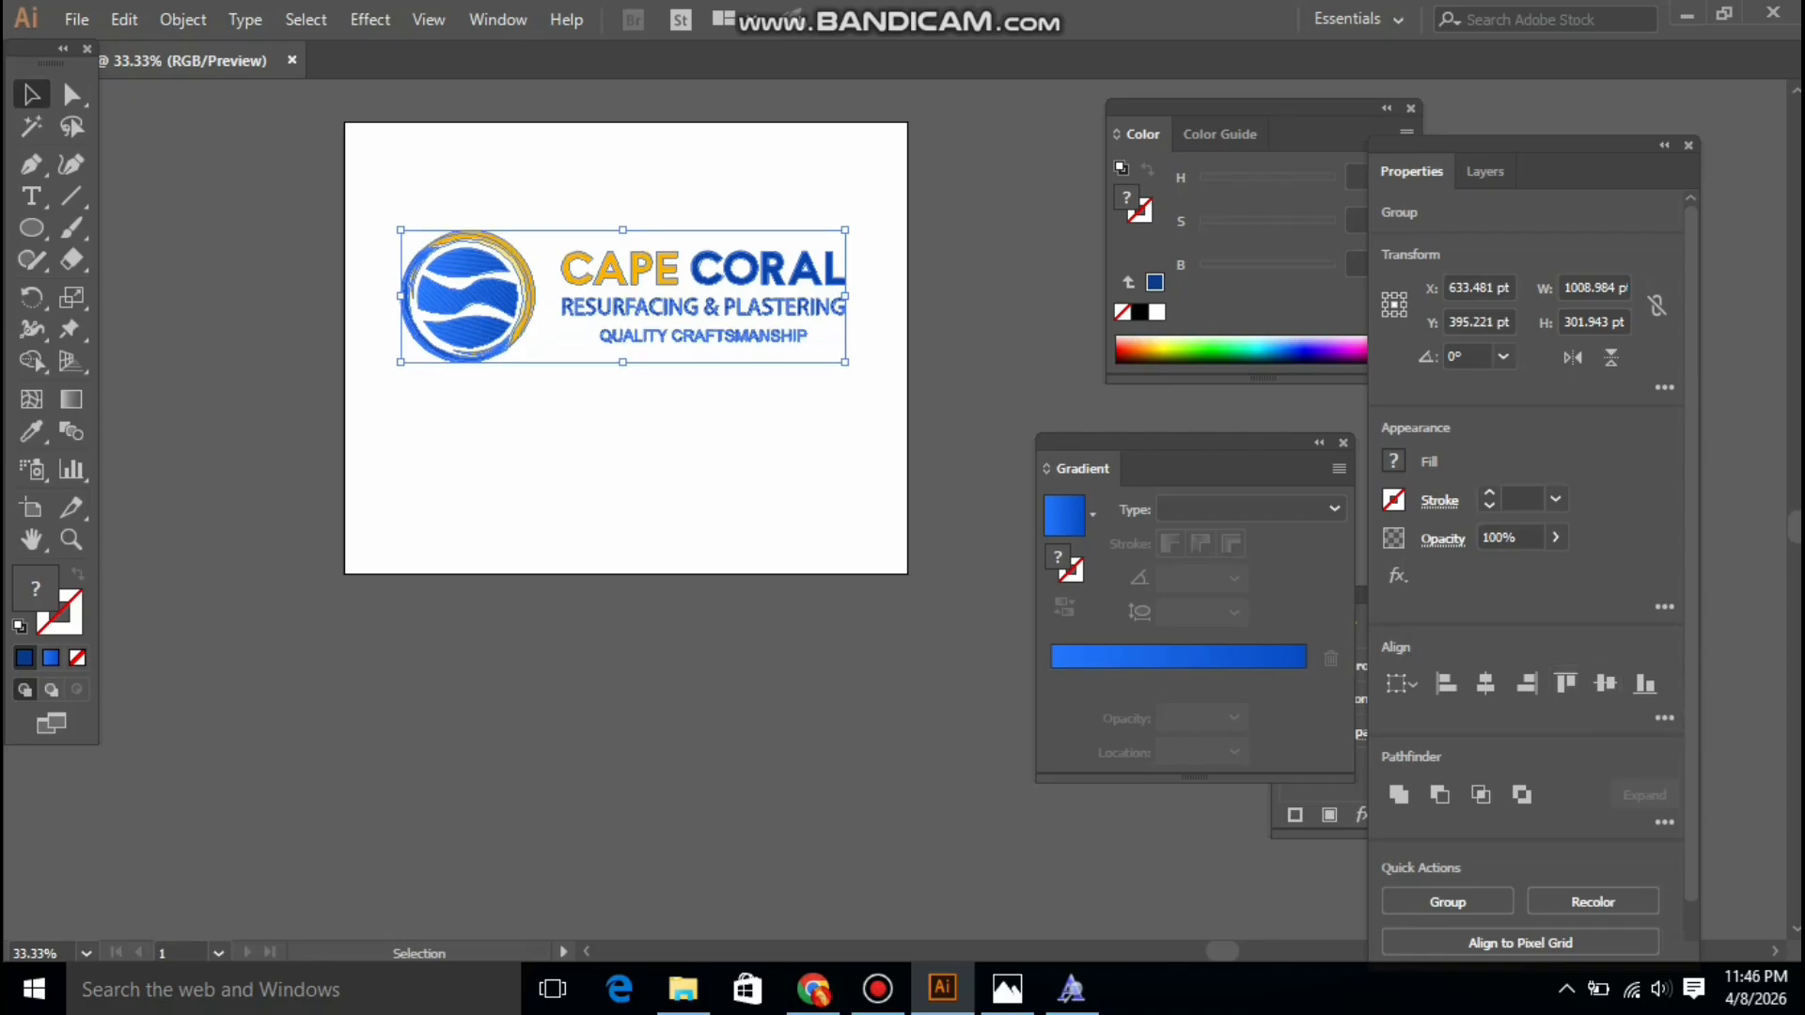
pyautogui.click(601, 423)
pyautogui.moveTo(526, 316); pyautogui.dragTo(479, 296)
pyautogui.hotkey('ctrl', 'shift', 'a')
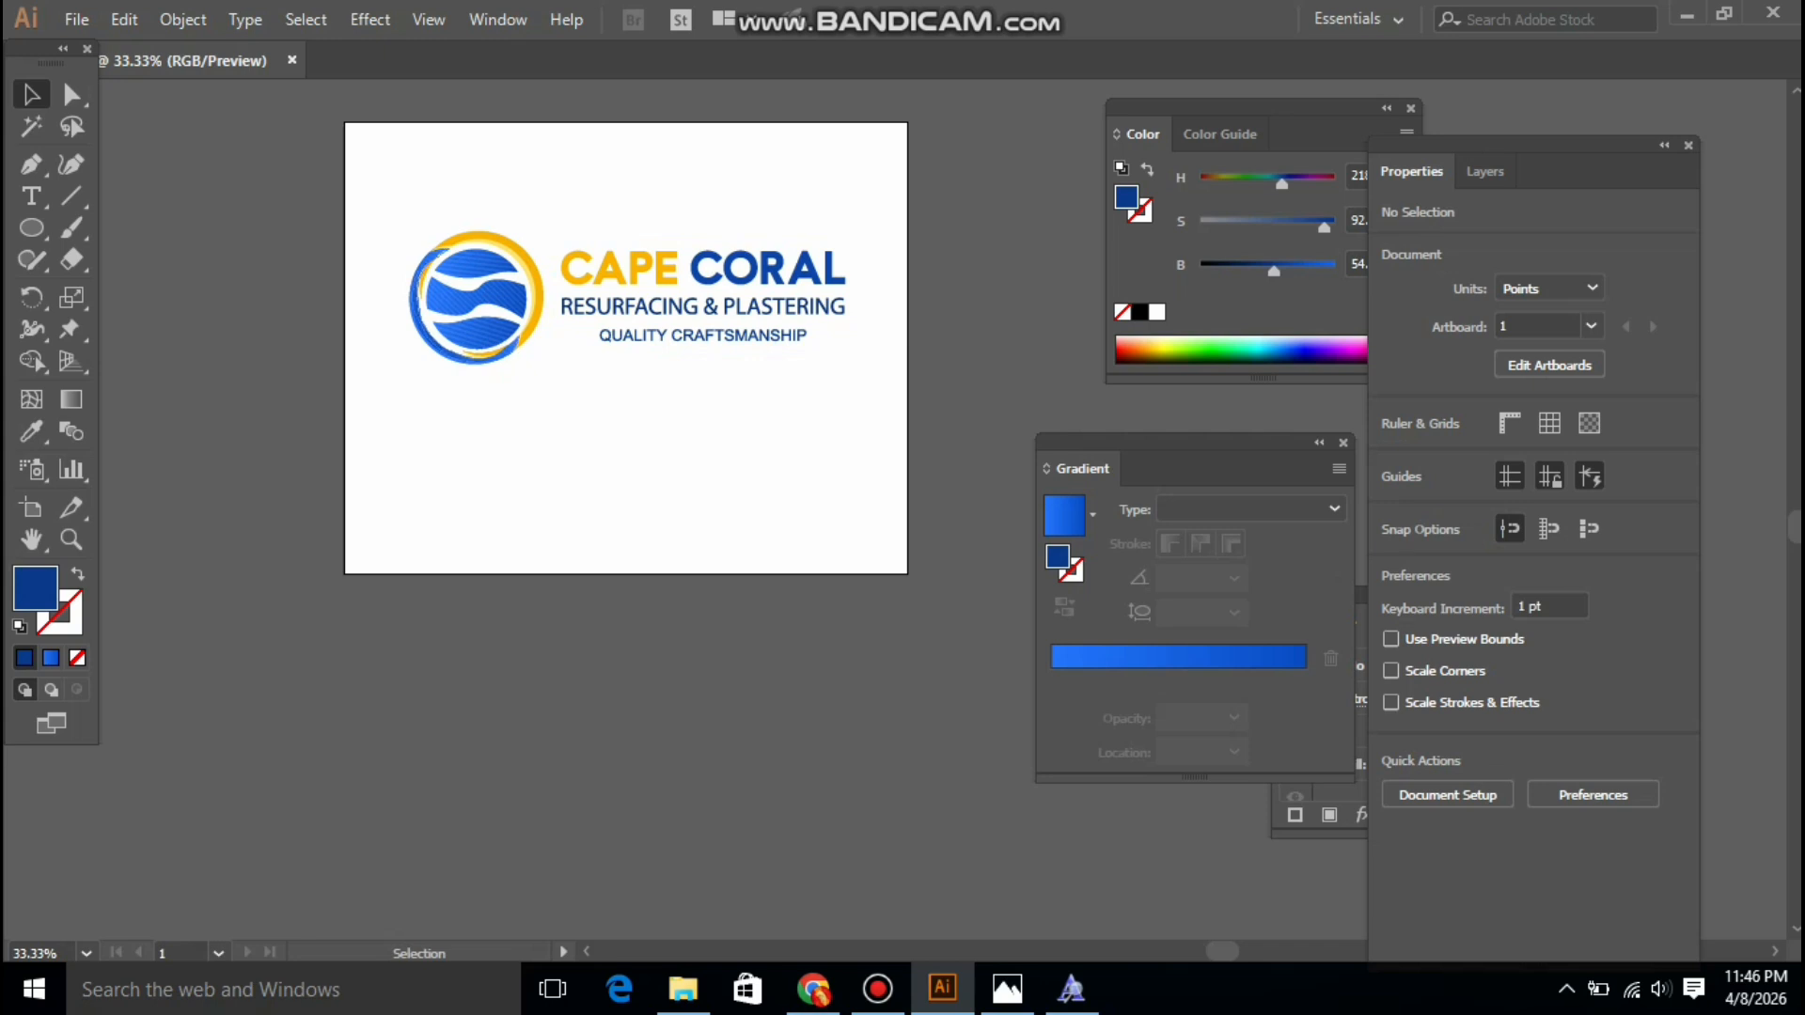
pyautogui.click(477, 296)
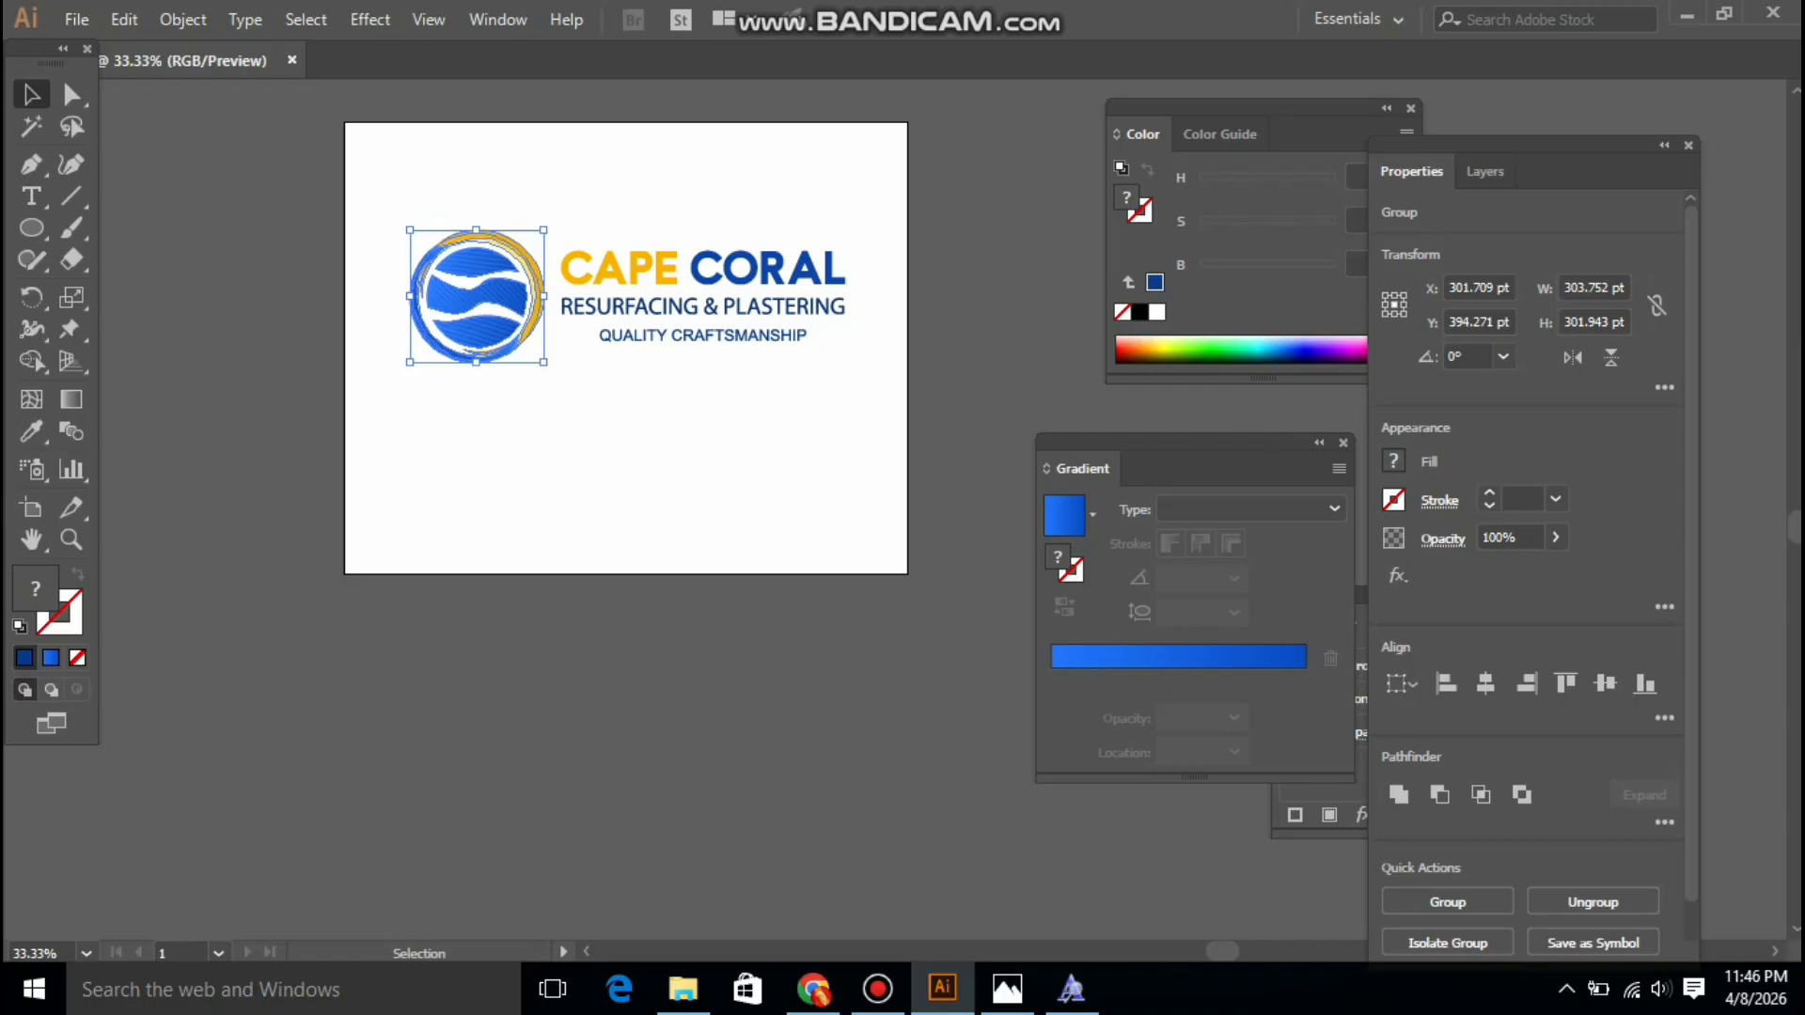
pyautogui.hotkey('ctrl', 'shift', 'a')
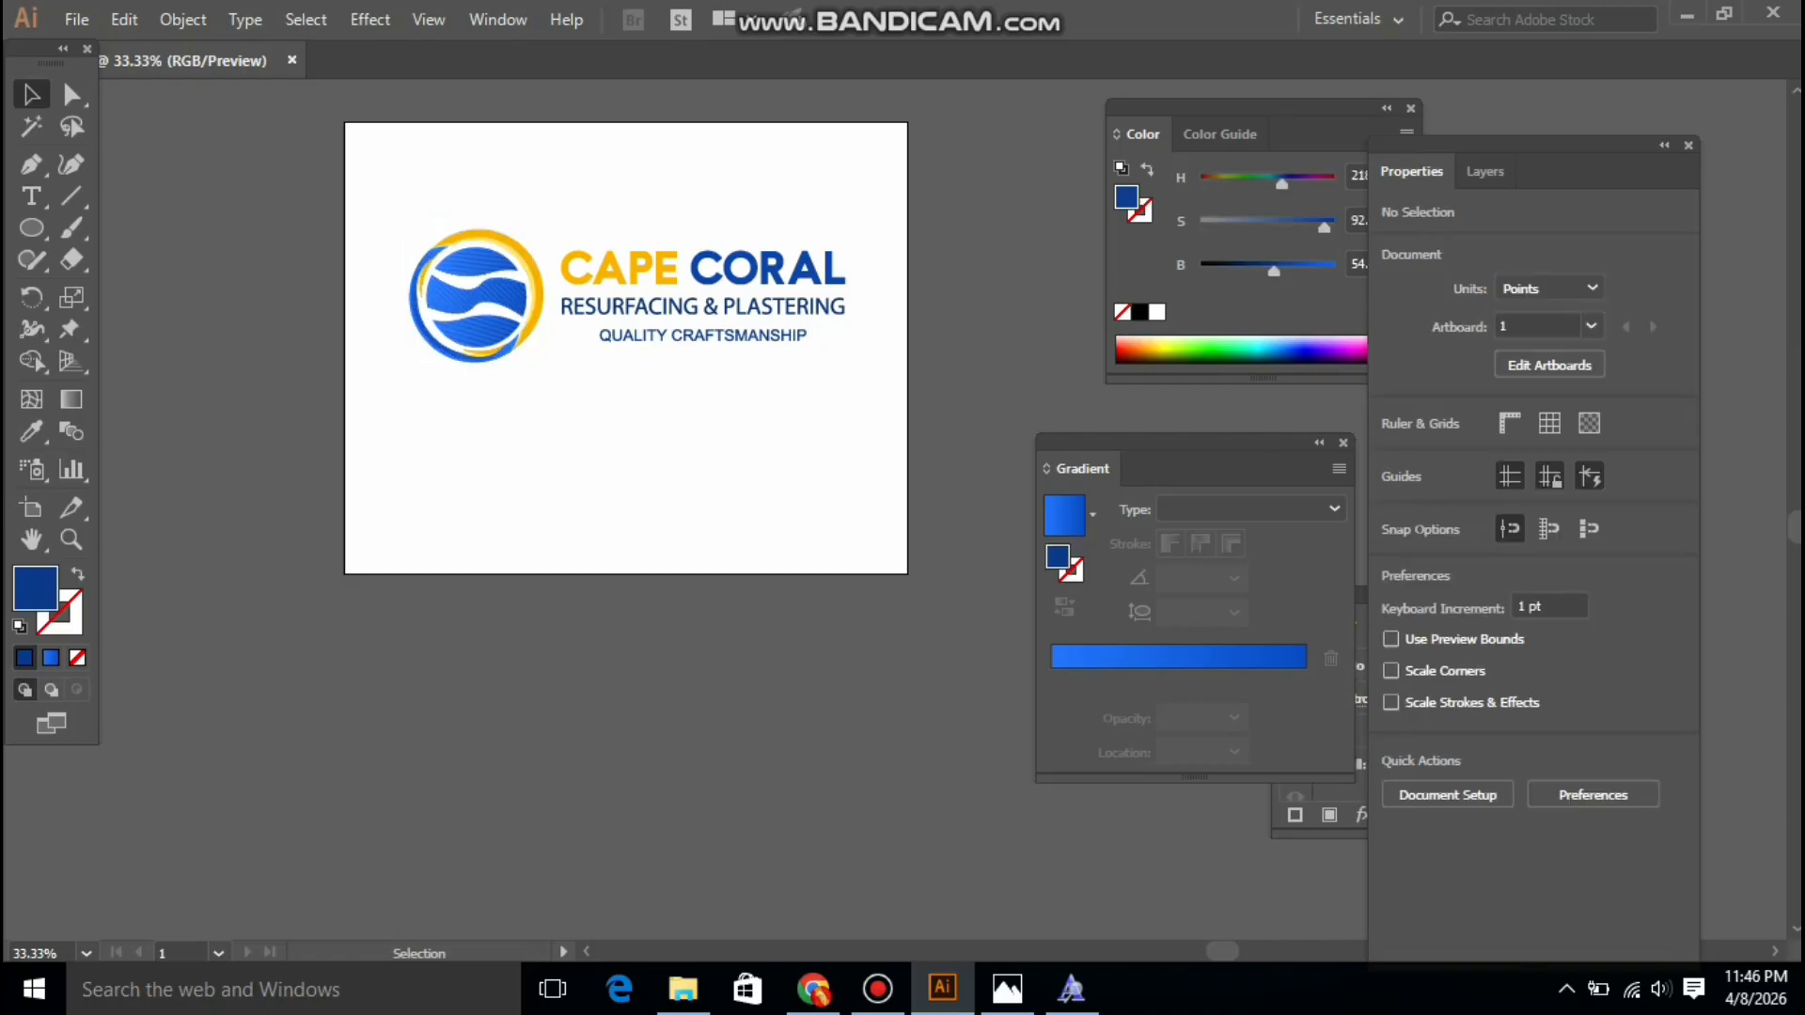
# Examine the globe icon's ring, wave shapes and stripe texture at up to 800% magnification
pyautogui.click(70, 538)
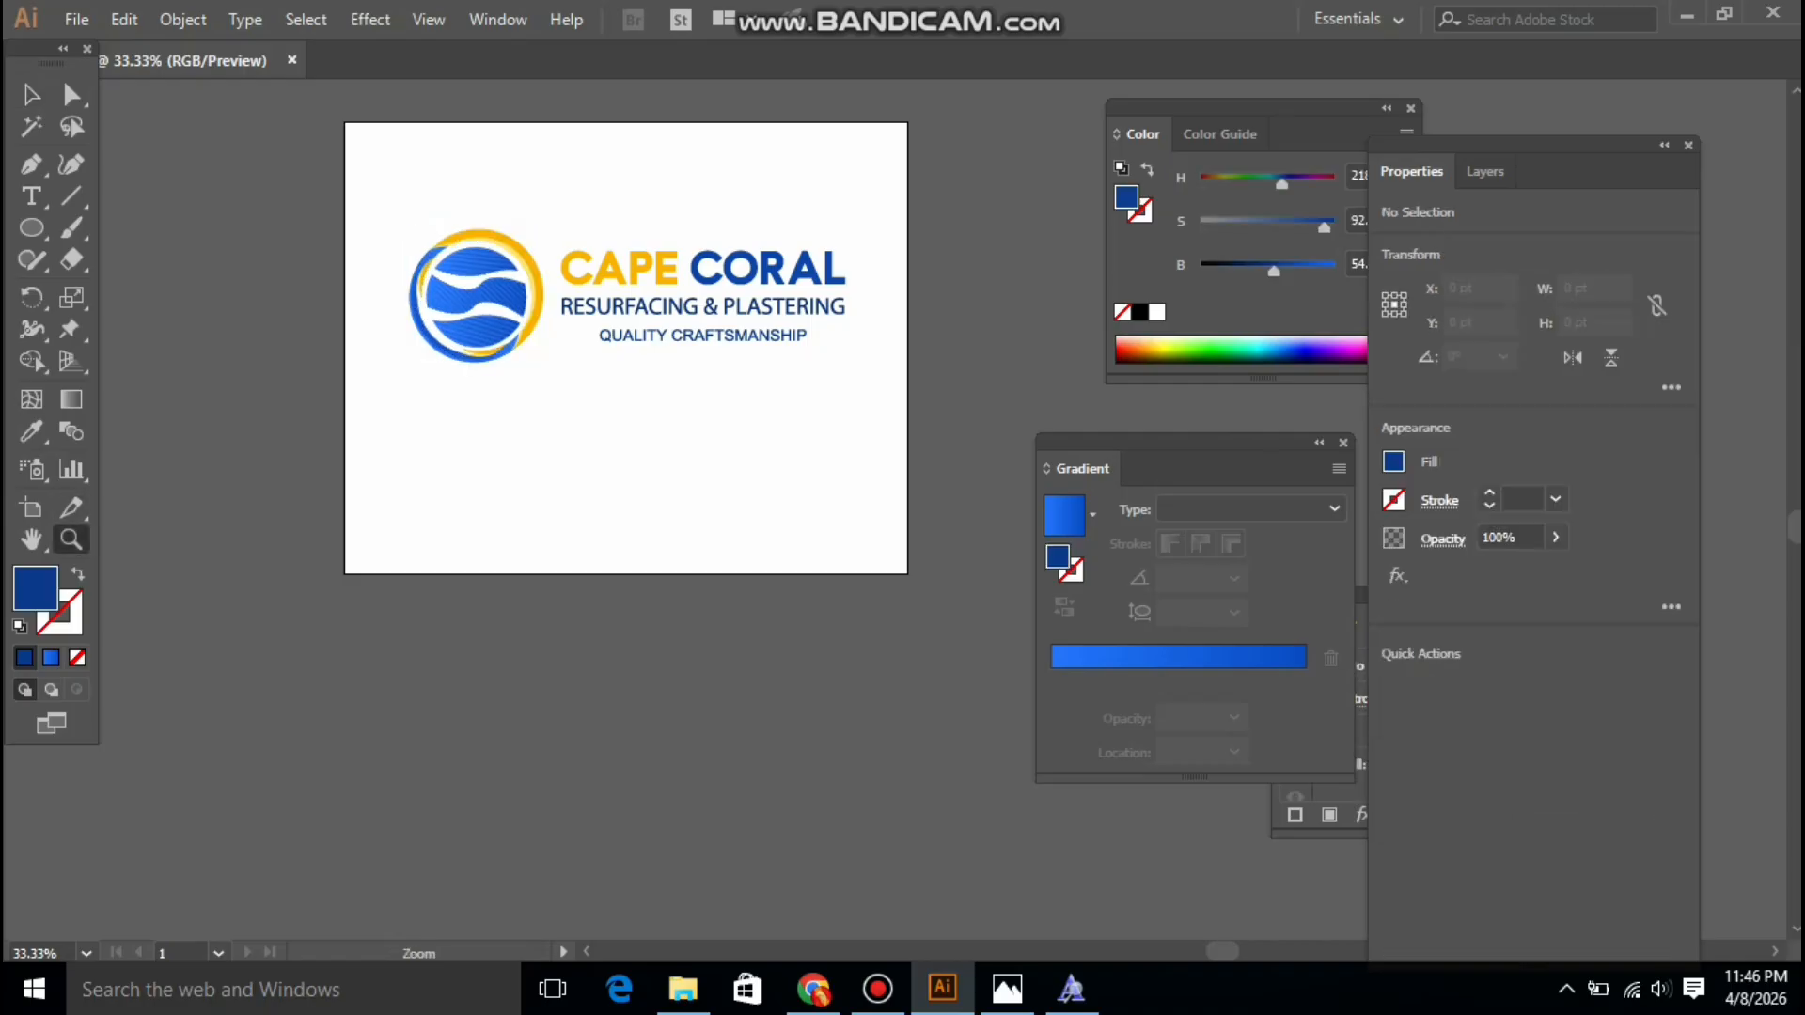
pyautogui.click(711, 370)
pyautogui.click(402, 285)
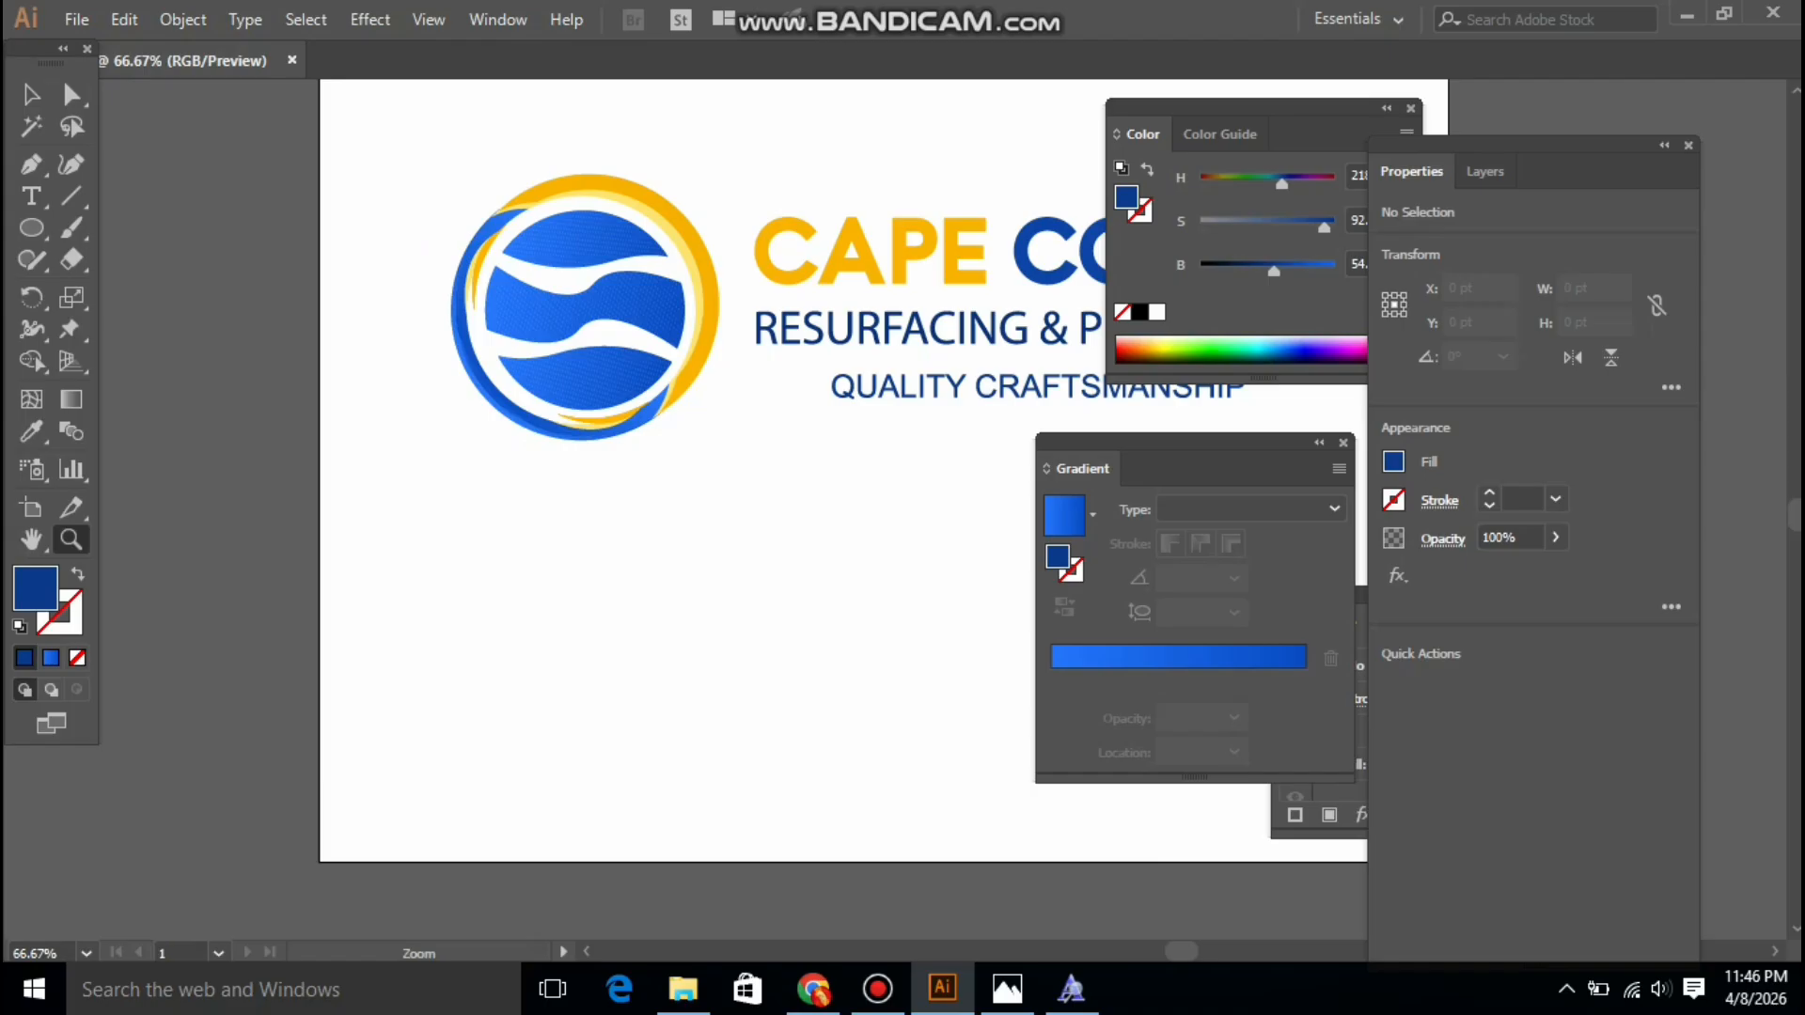
pyautogui.moveTo(658, 470); pyautogui.dragTo(444, 439)
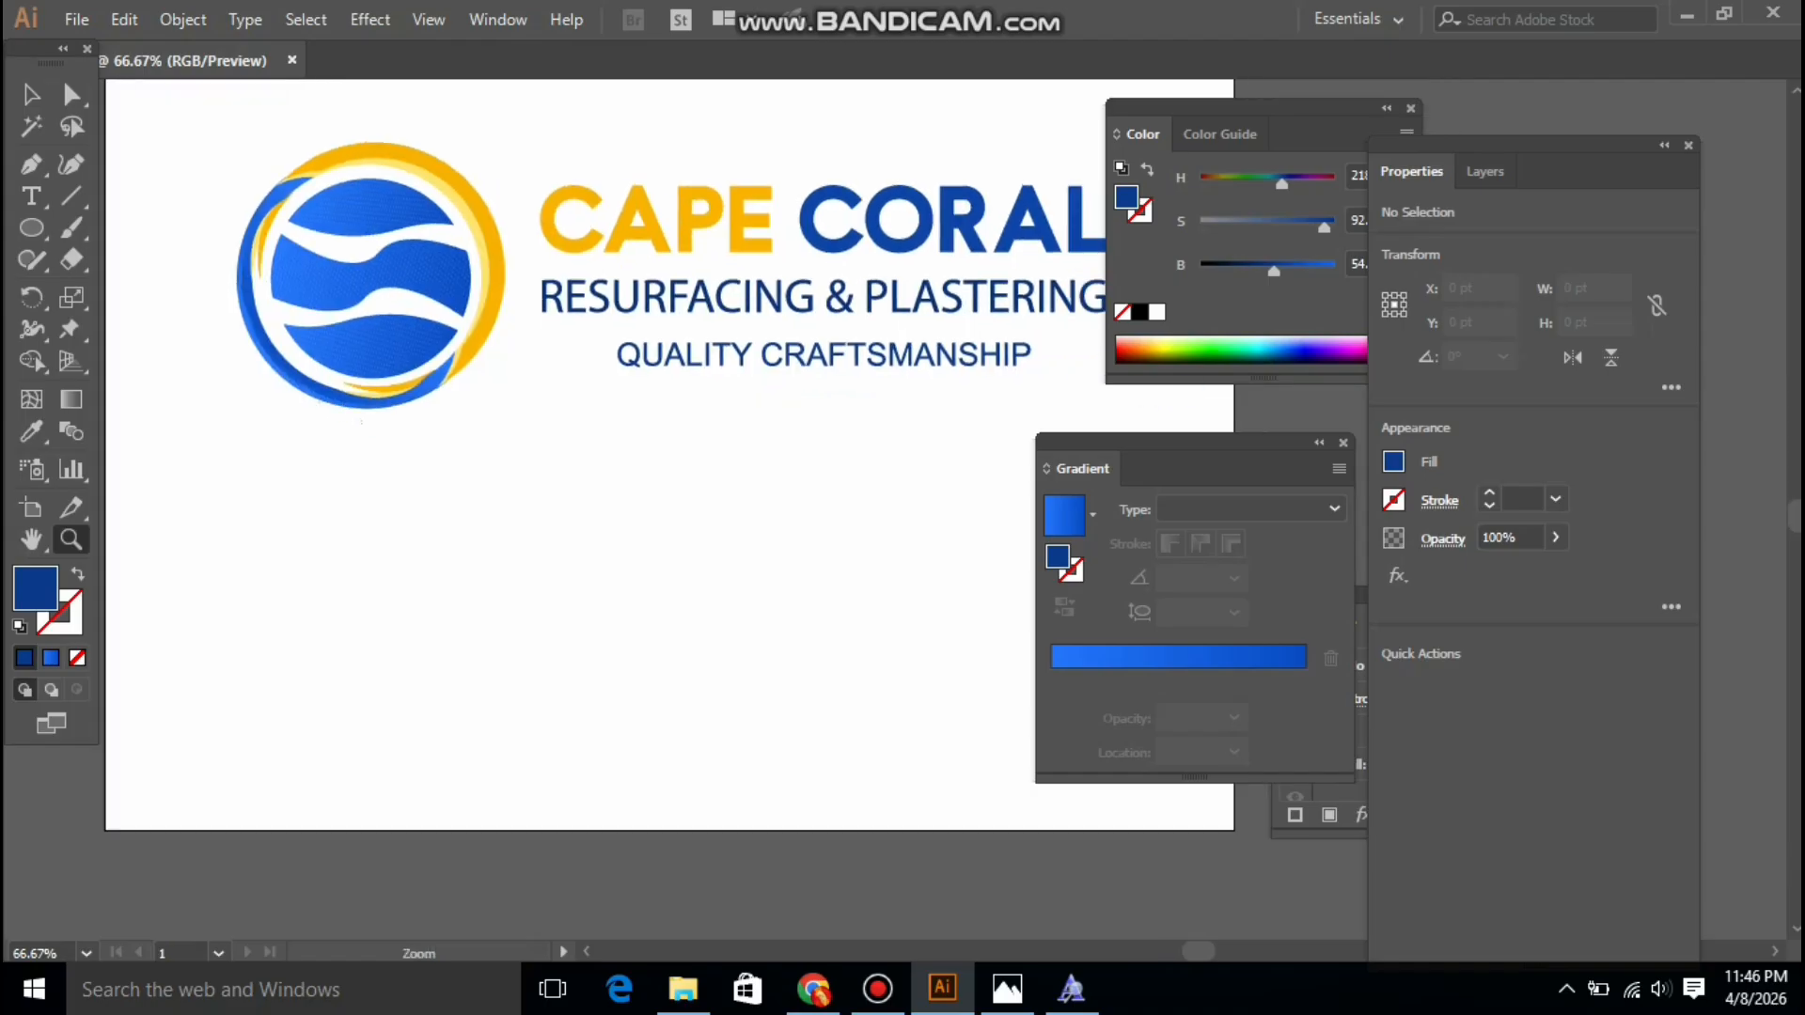
pyautogui.hotkey('ctrl', '+')
pyautogui.hotkey('ctrl', '+')
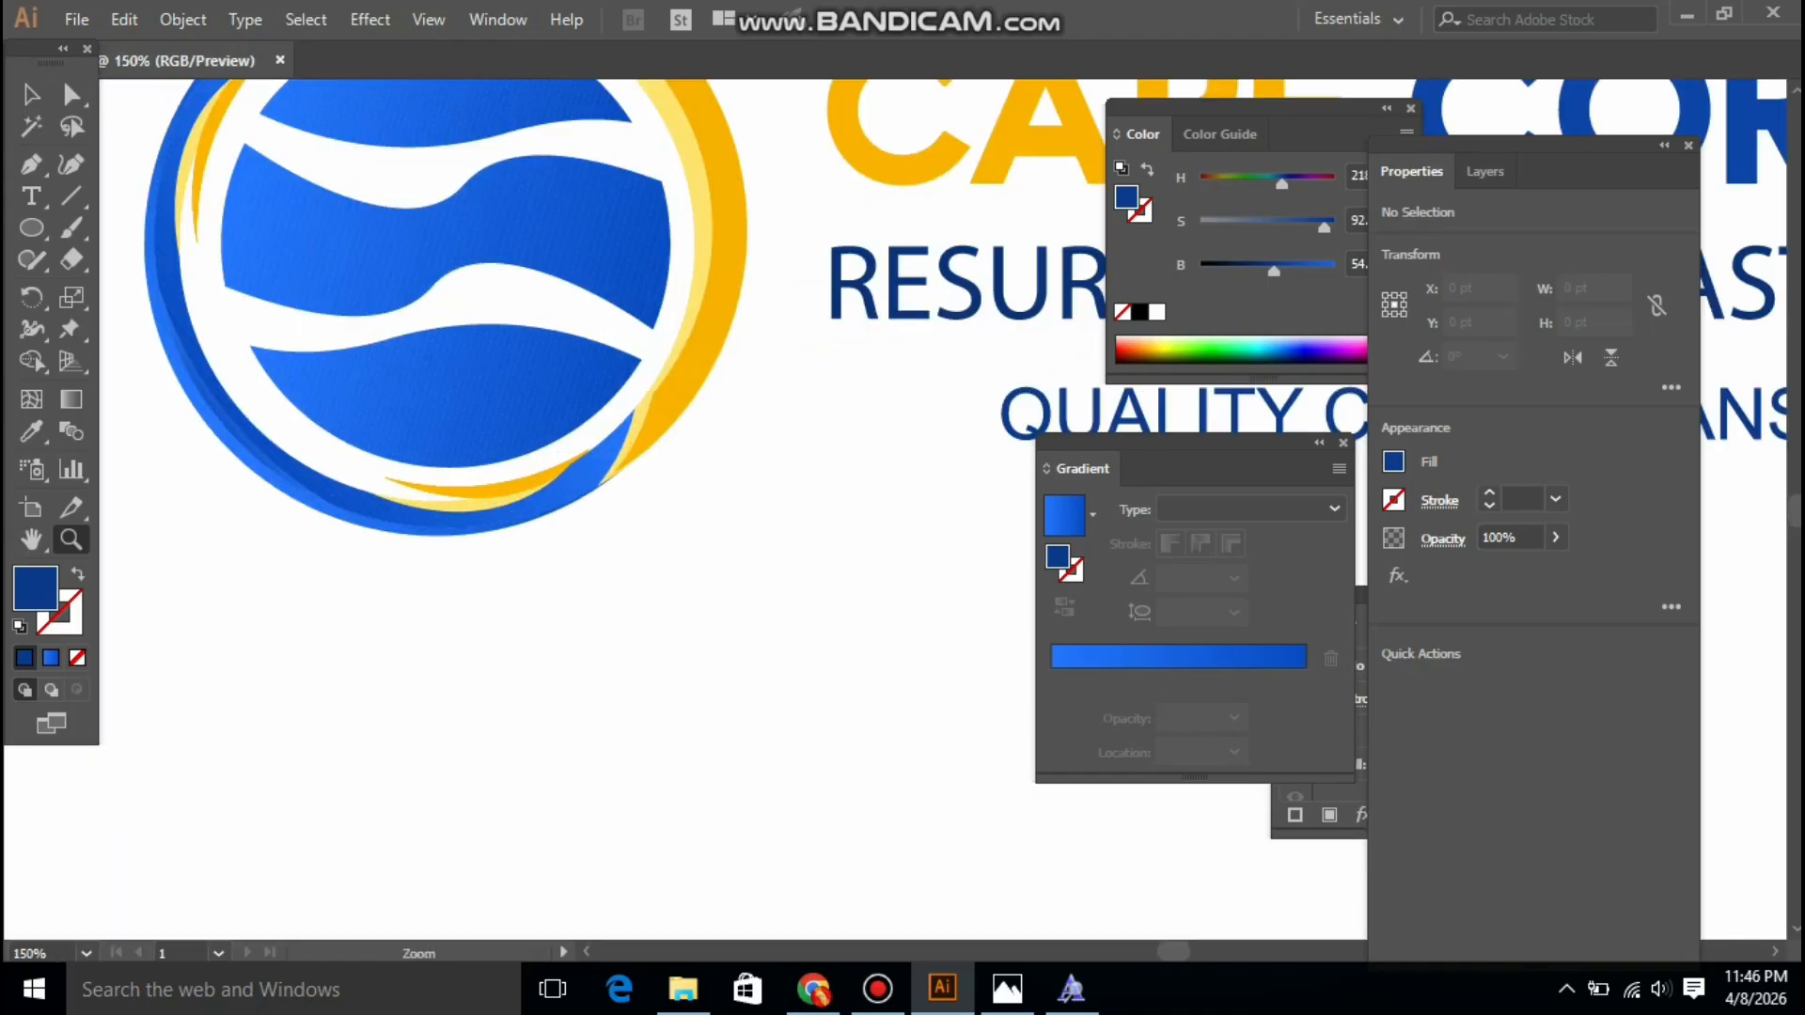
pyautogui.hotkey('ctrl', '+')
pyautogui.moveTo(658, 376); pyautogui.dragTo(738, 784)
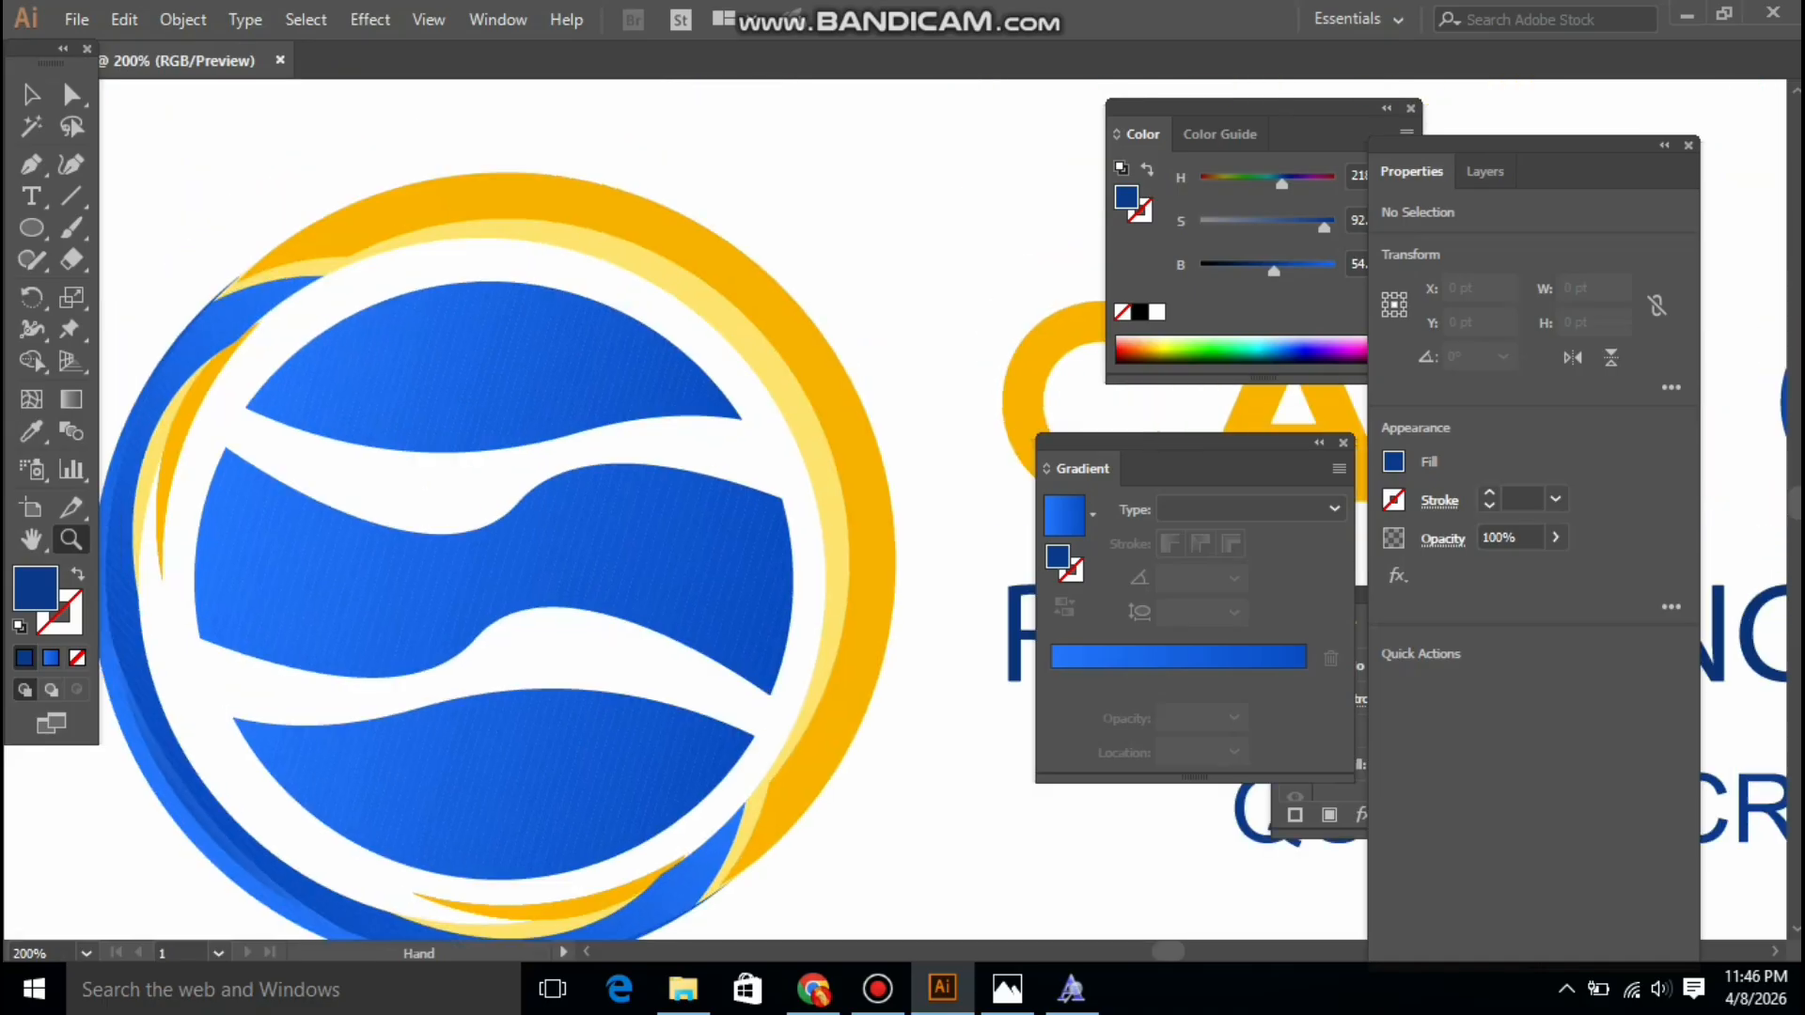
pyautogui.hotkey('ctrl', '+')
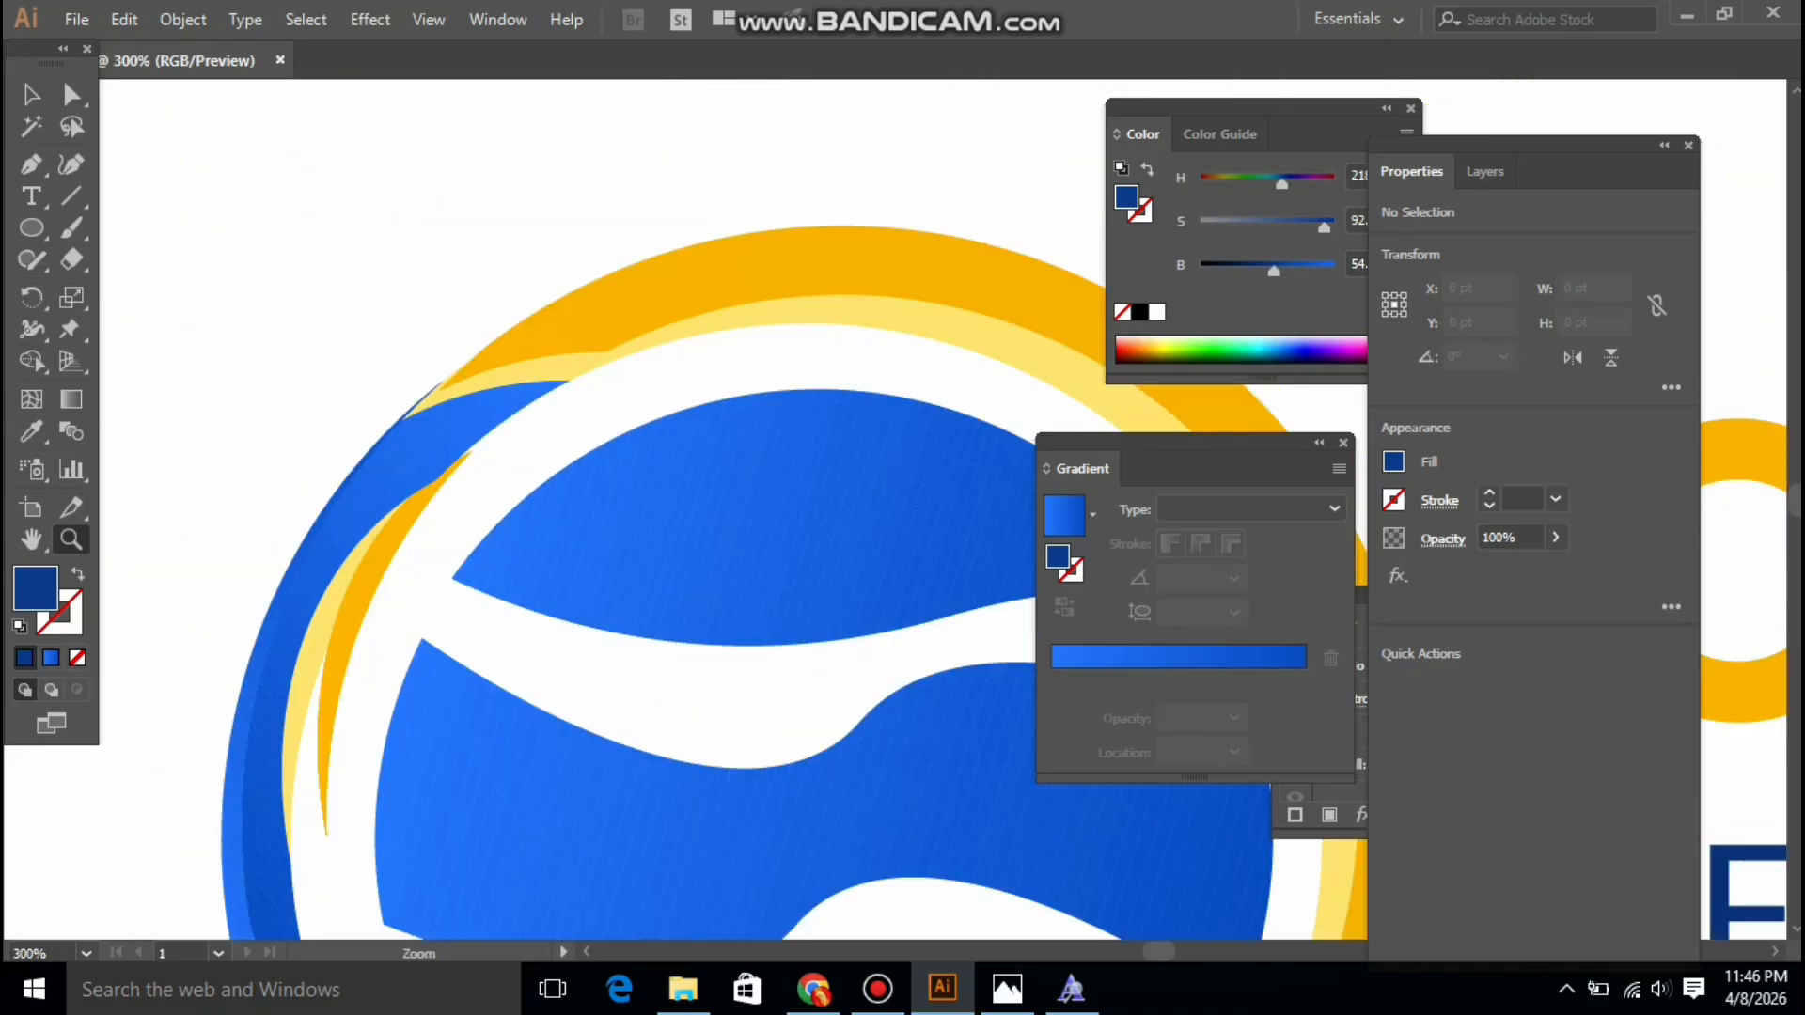
pyautogui.hotkey('ctrl', '+')
pyautogui.hotkey('ctrl', '+')
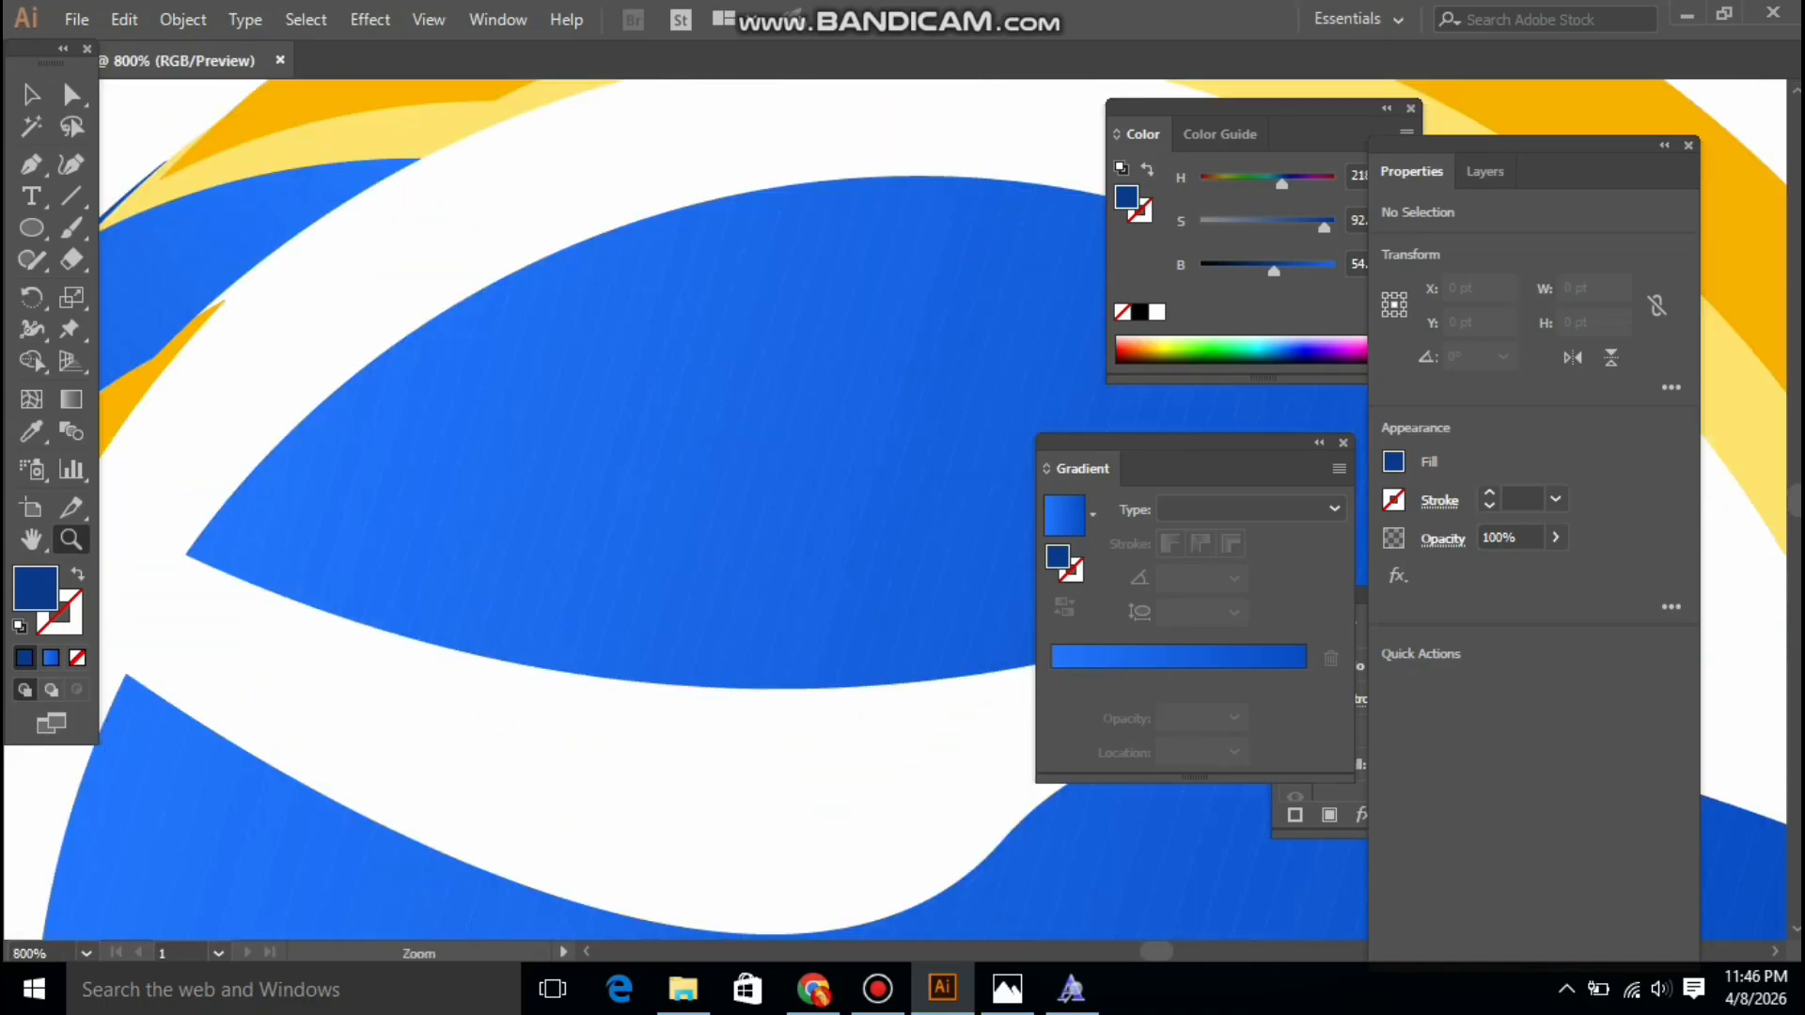
pyautogui.hotkey('ctrl', '+')
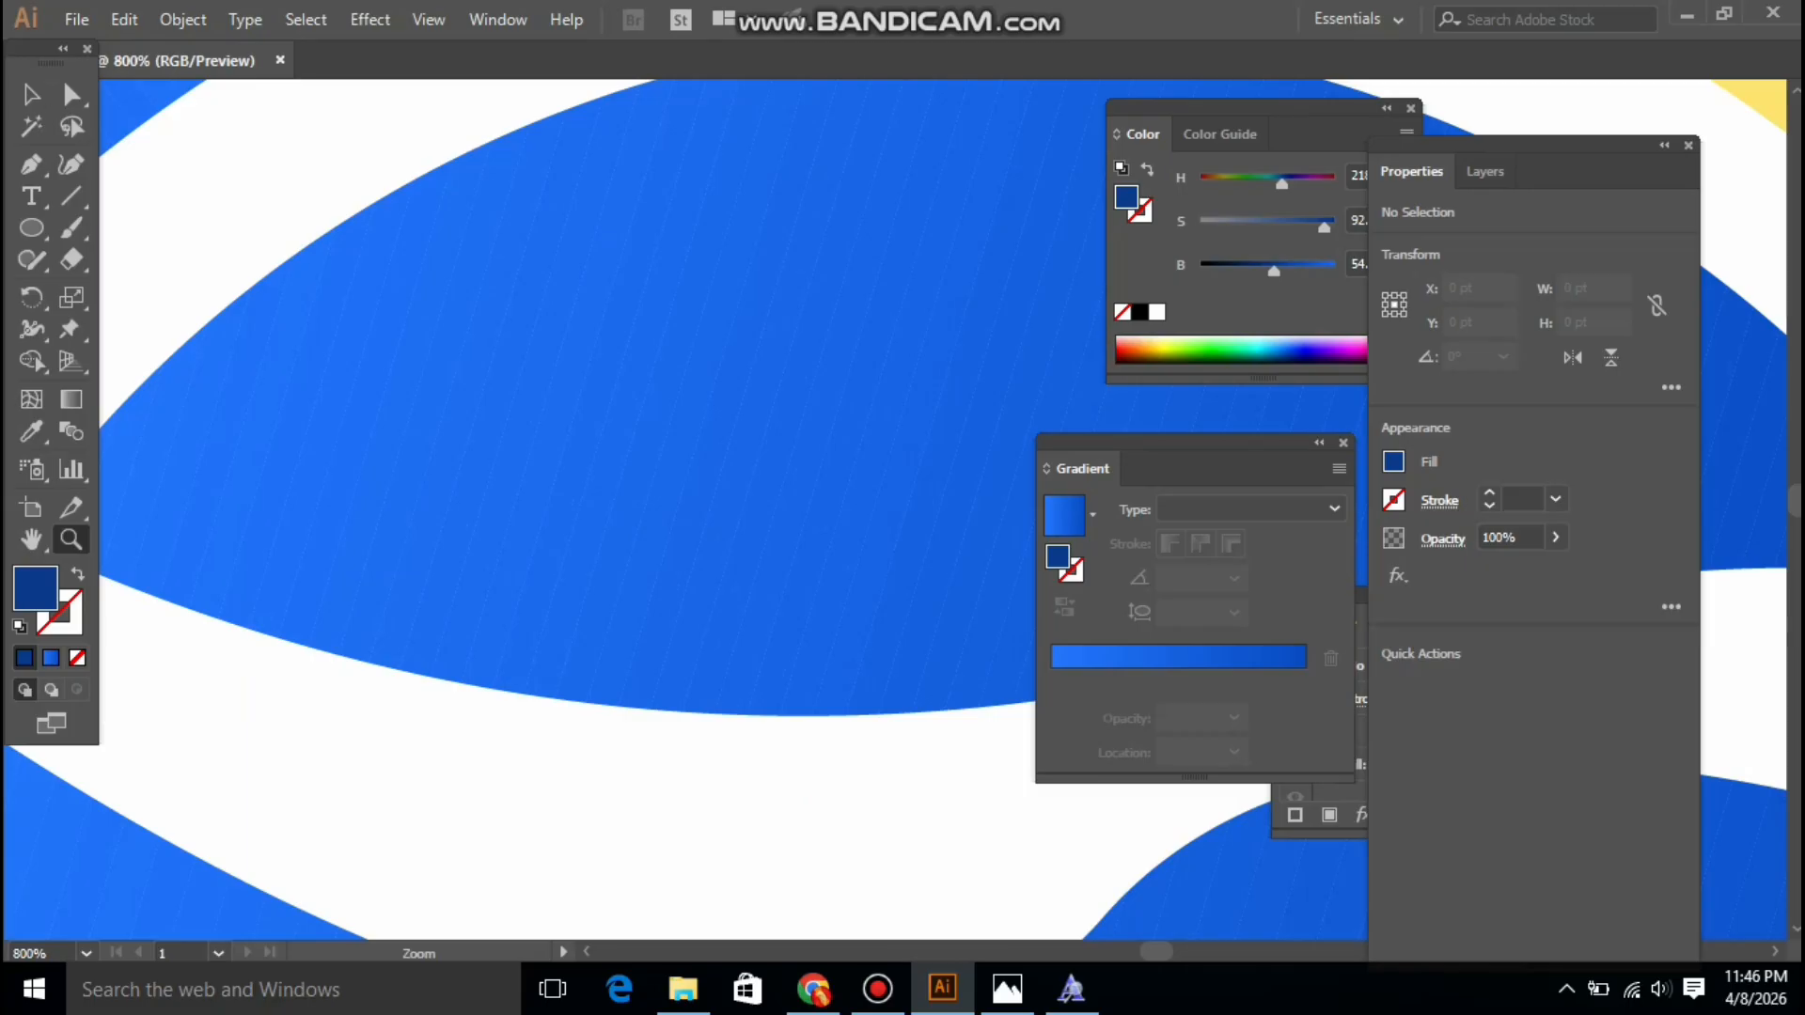
# Reposition the globe icon closer to the lettering, at about X 312.7 pt and Y 392.7 pt
pyautogui.press('v')
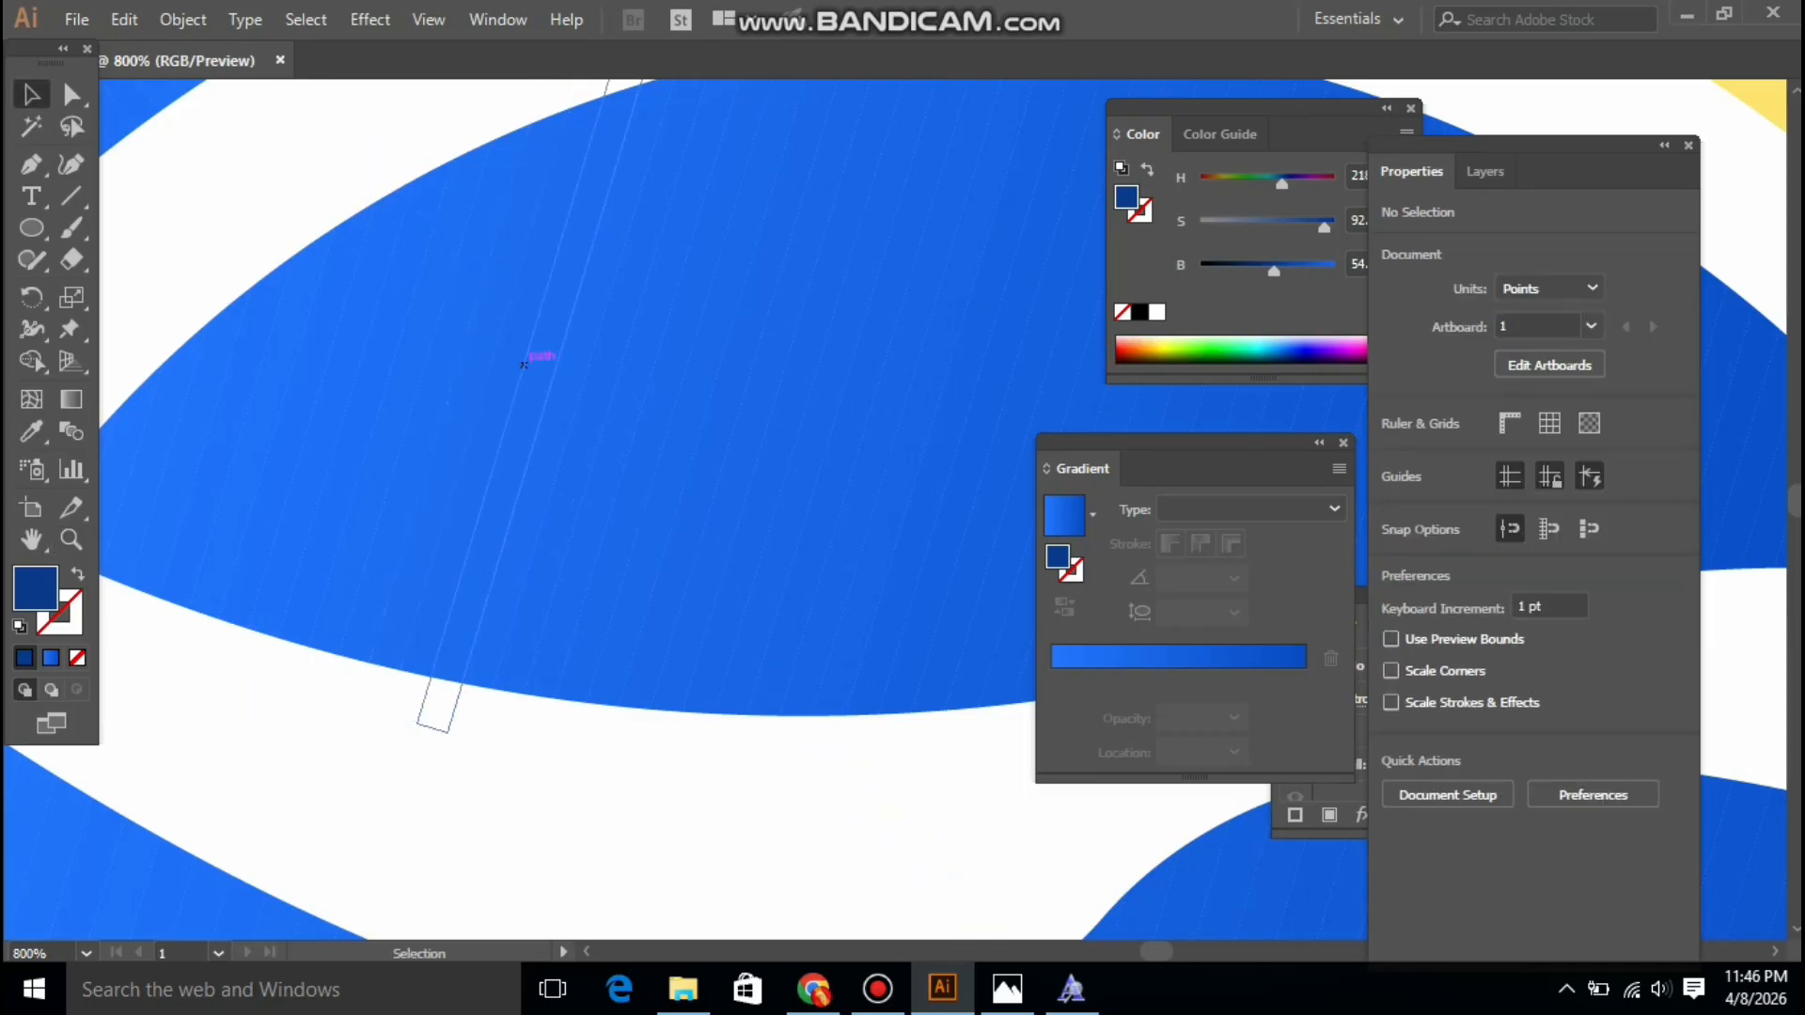
pyautogui.moveTo(523, 364); pyautogui.dragTo(677, 496)
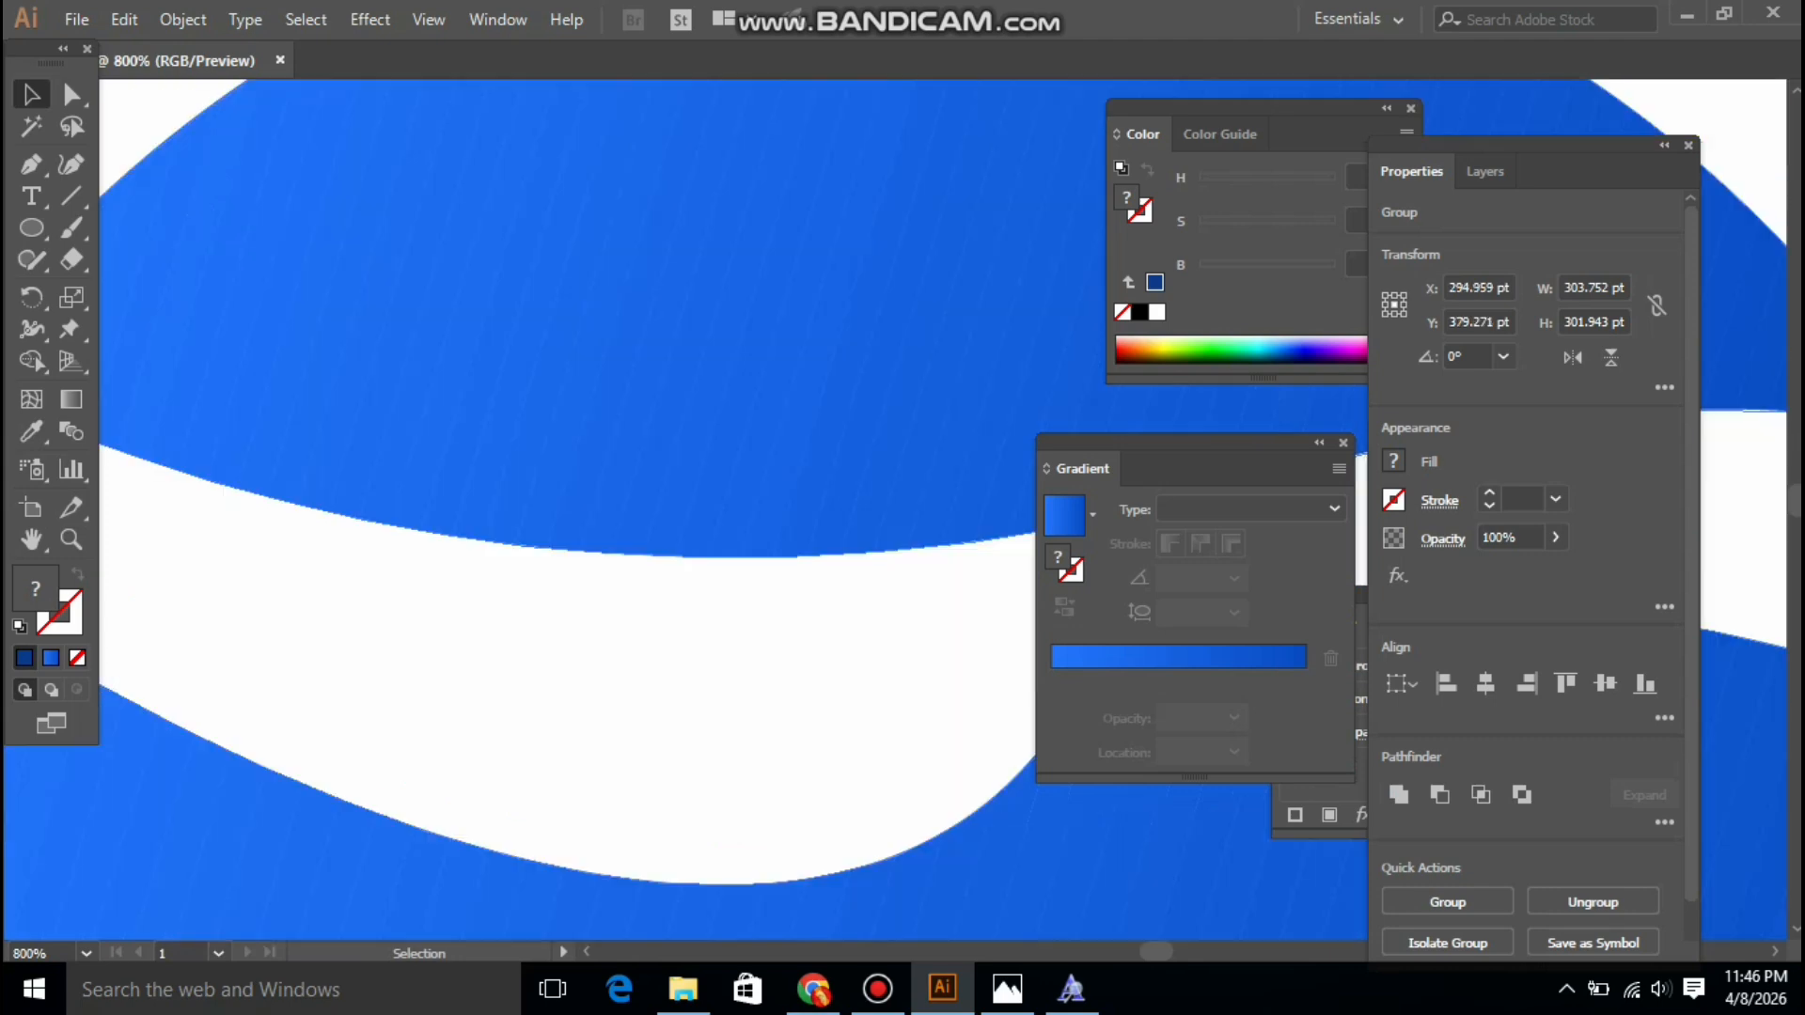
pyautogui.press('a')
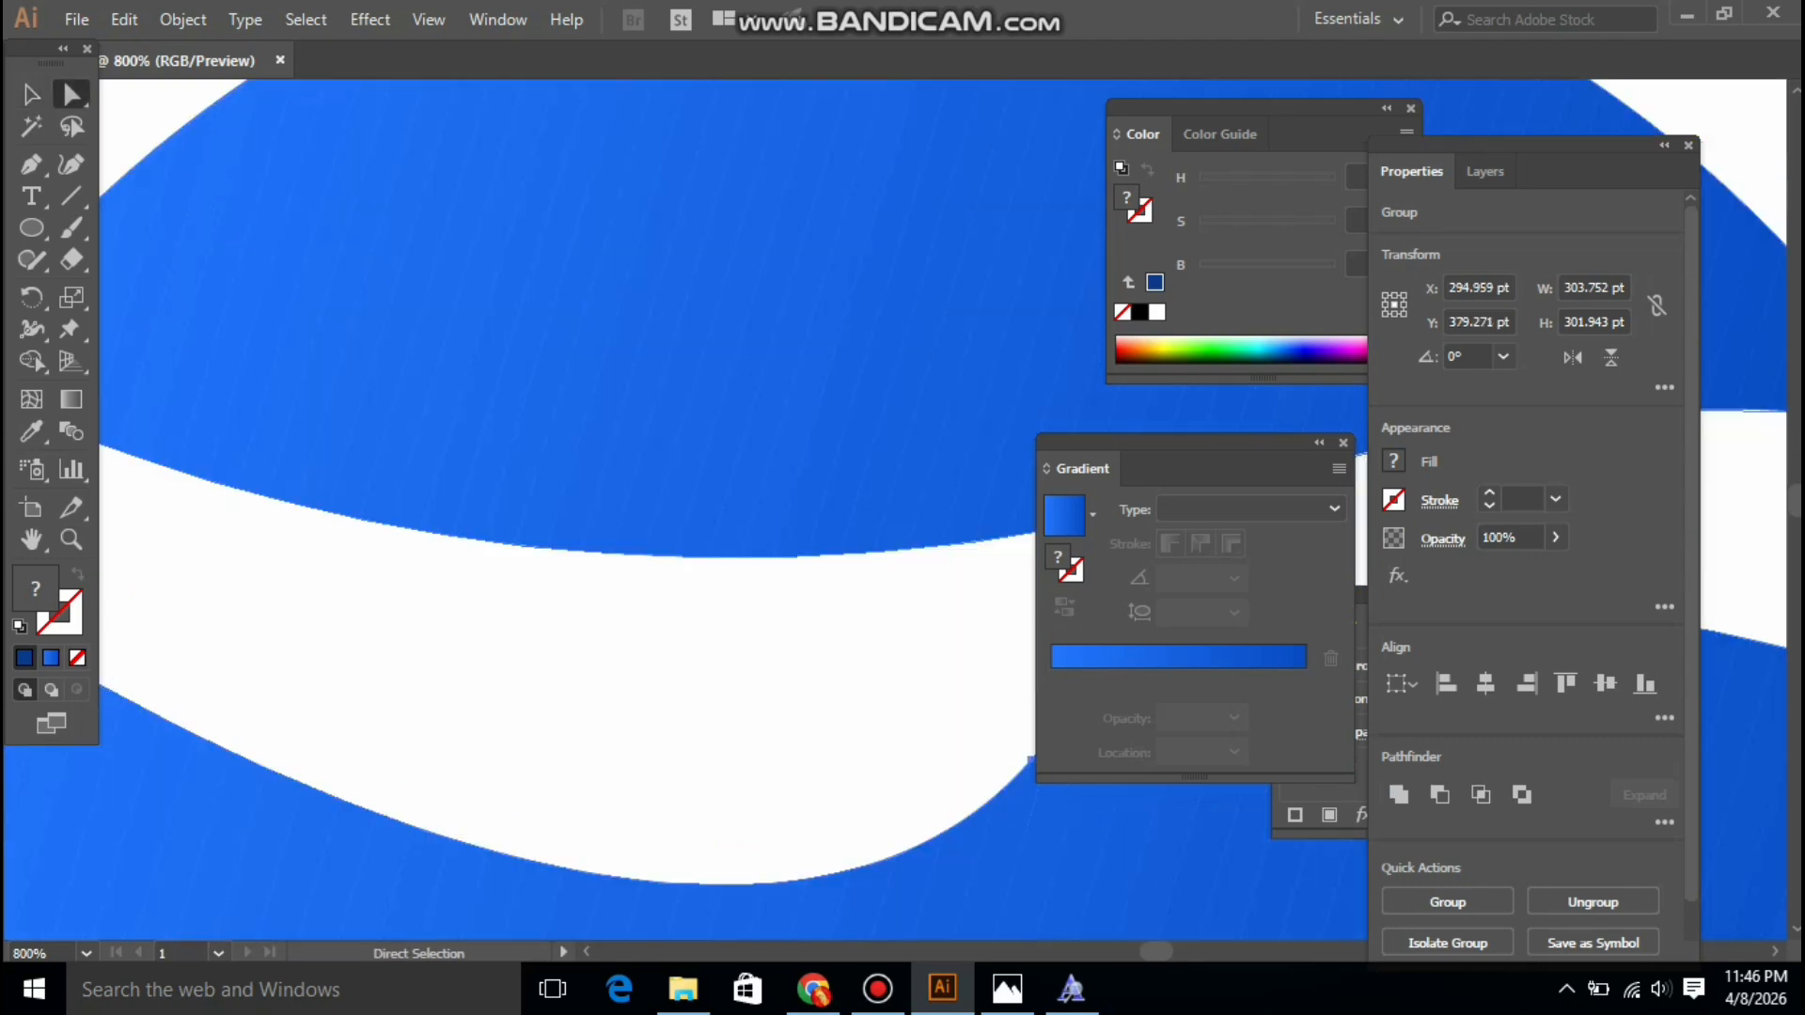
pyautogui.moveTo(309, 247); pyautogui.dragTo(534, 379)
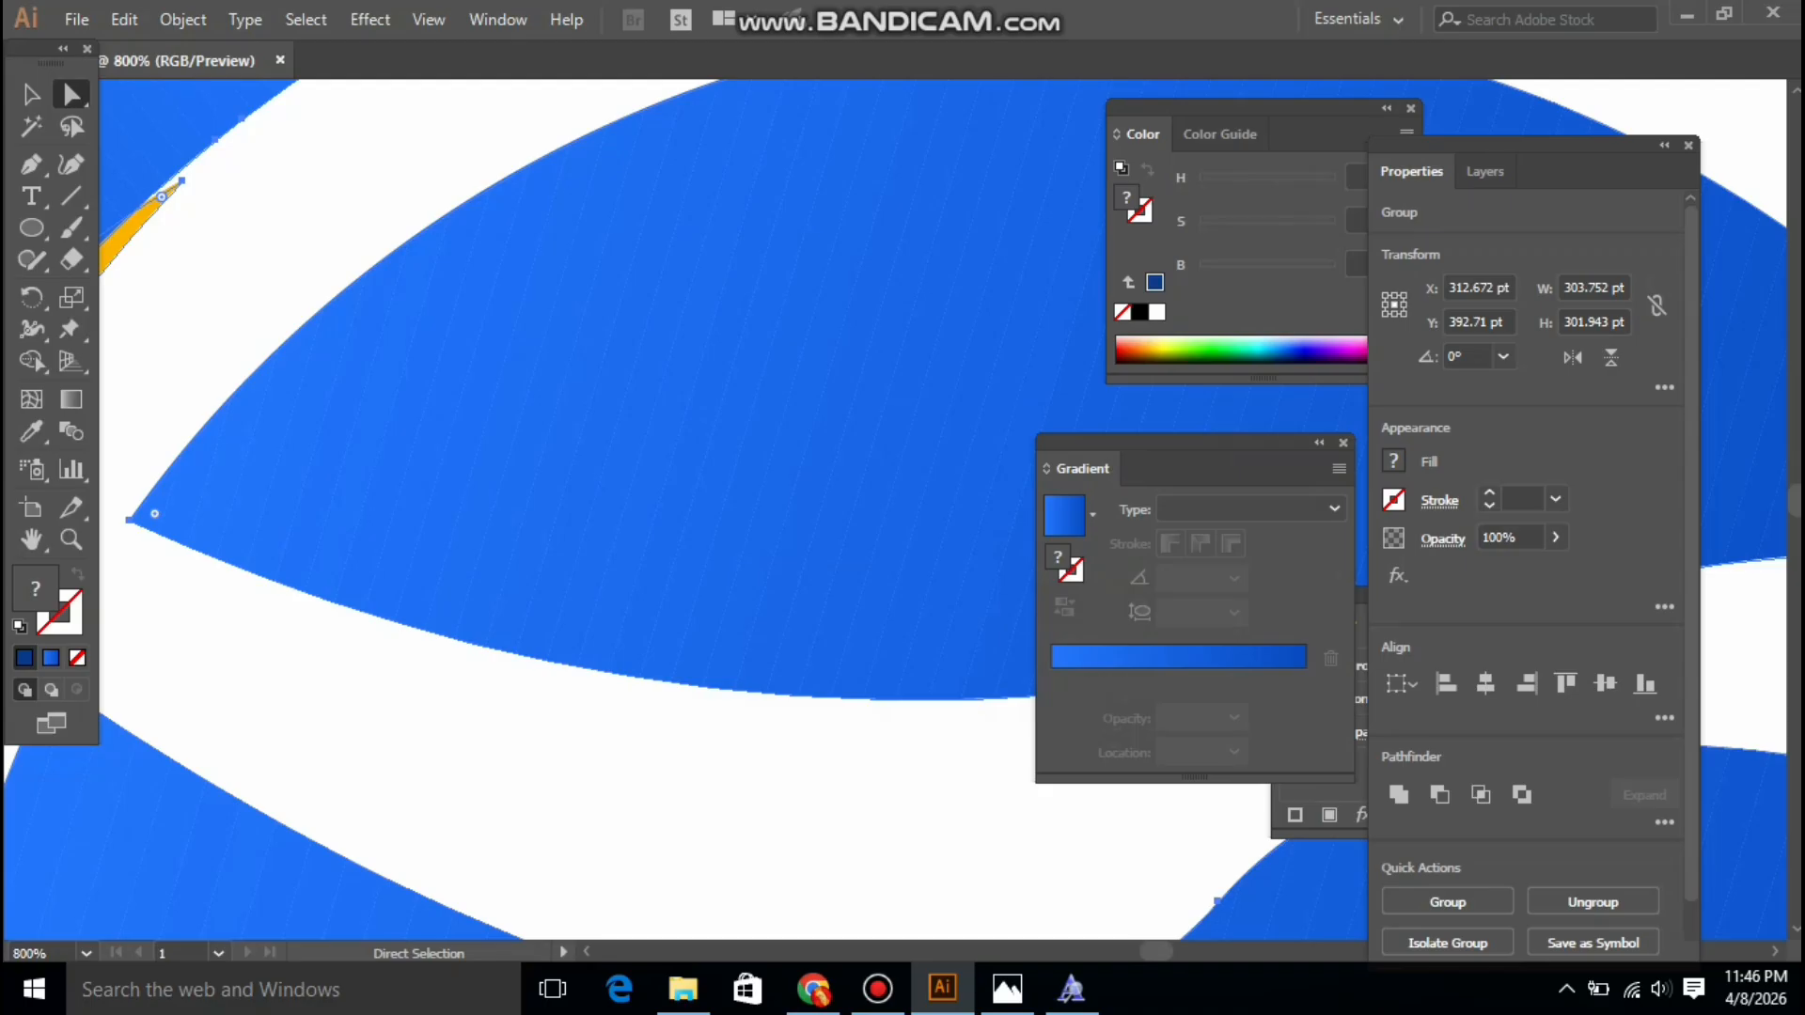
# Check the globe icon's placement and its spacing from the lettering at several magnifications
pyautogui.press('z')
pyautogui.hotkey('ctrl', '-')
pyautogui.hotkey('ctrl', '-')
pyautogui.hotkey('ctrl', '-')
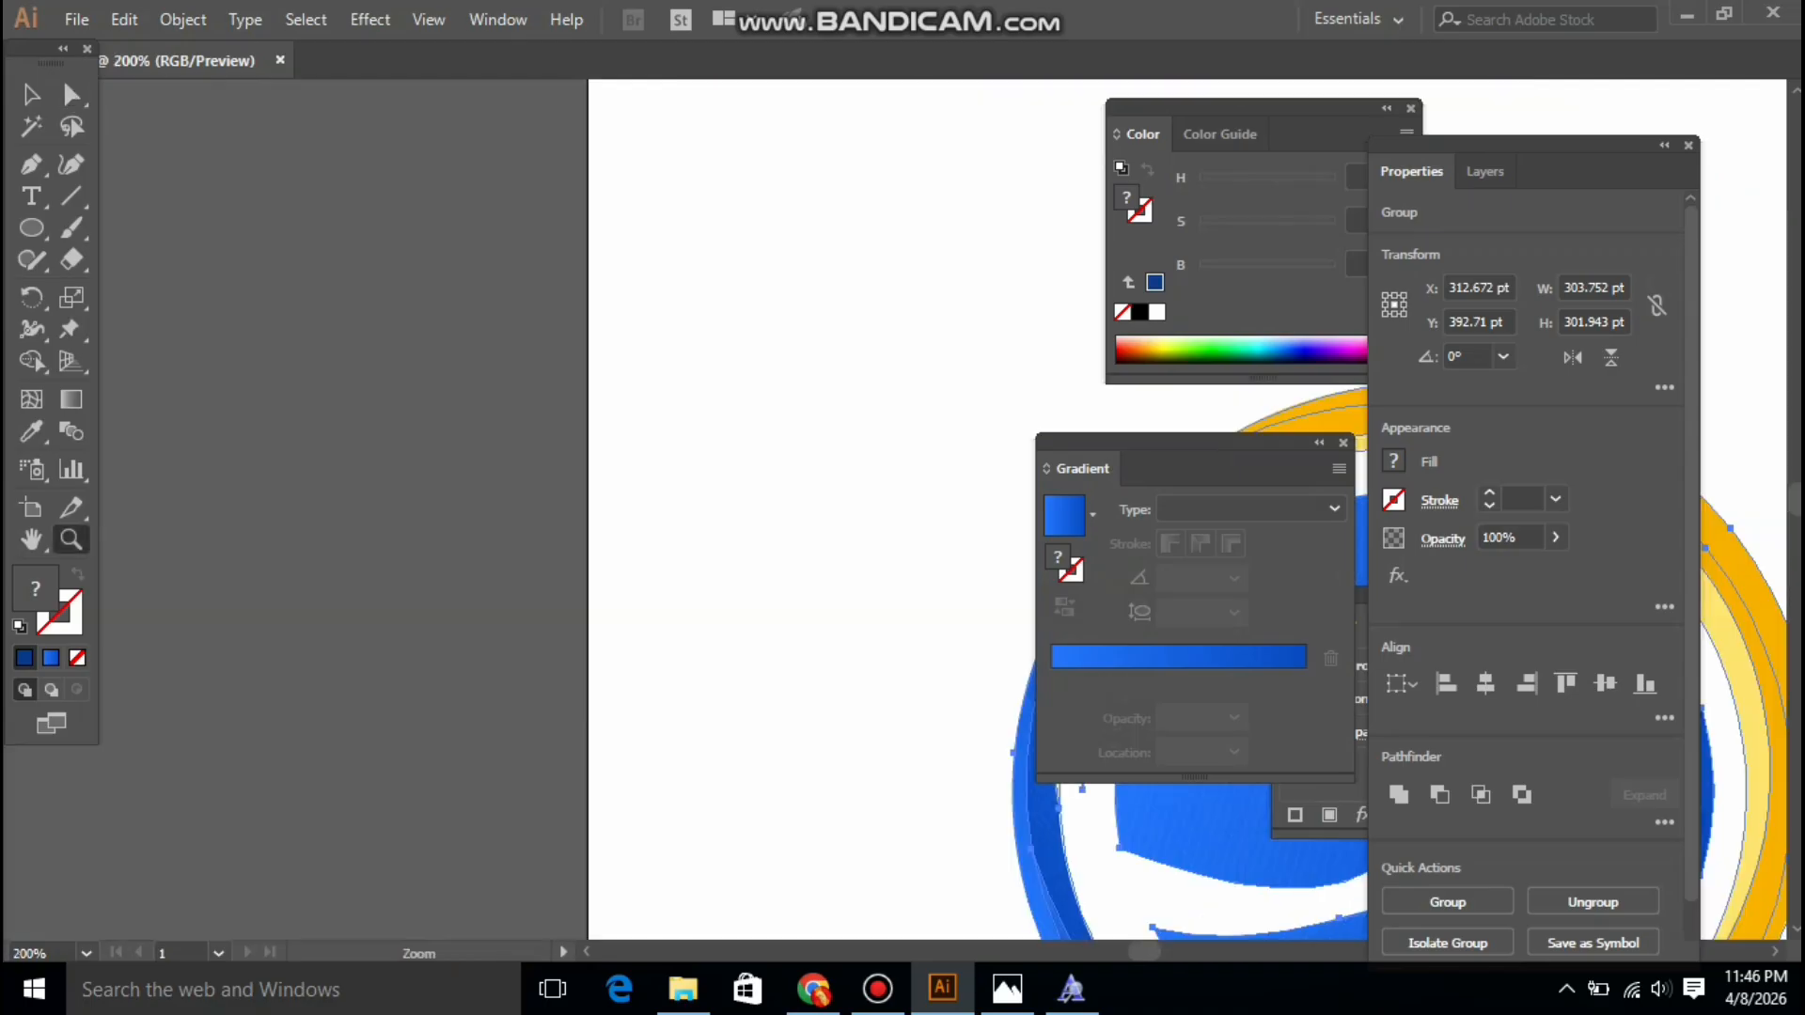
pyautogui.hotkey('ctrl', '-')
pyautogui.hscroll(5, 733, 508)
pyautogui.scroll(-3, 733, 508)
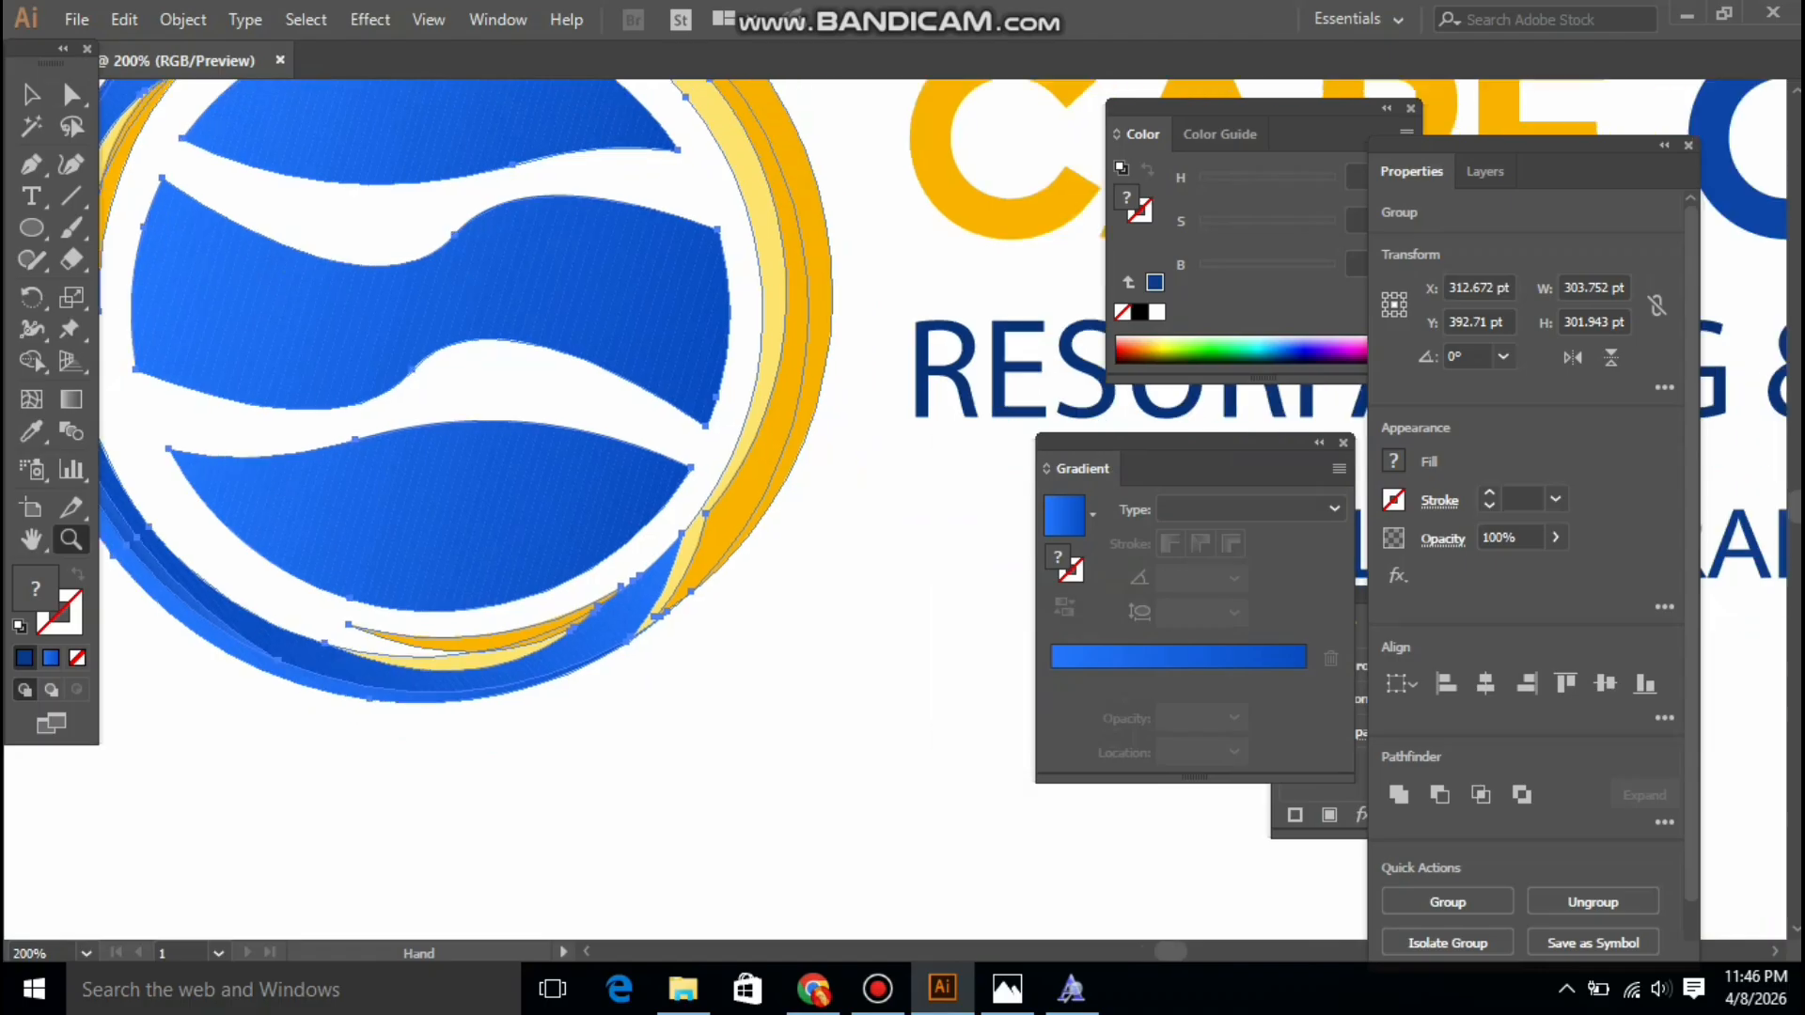
pyautogui.hotkey('ctrl', '-')
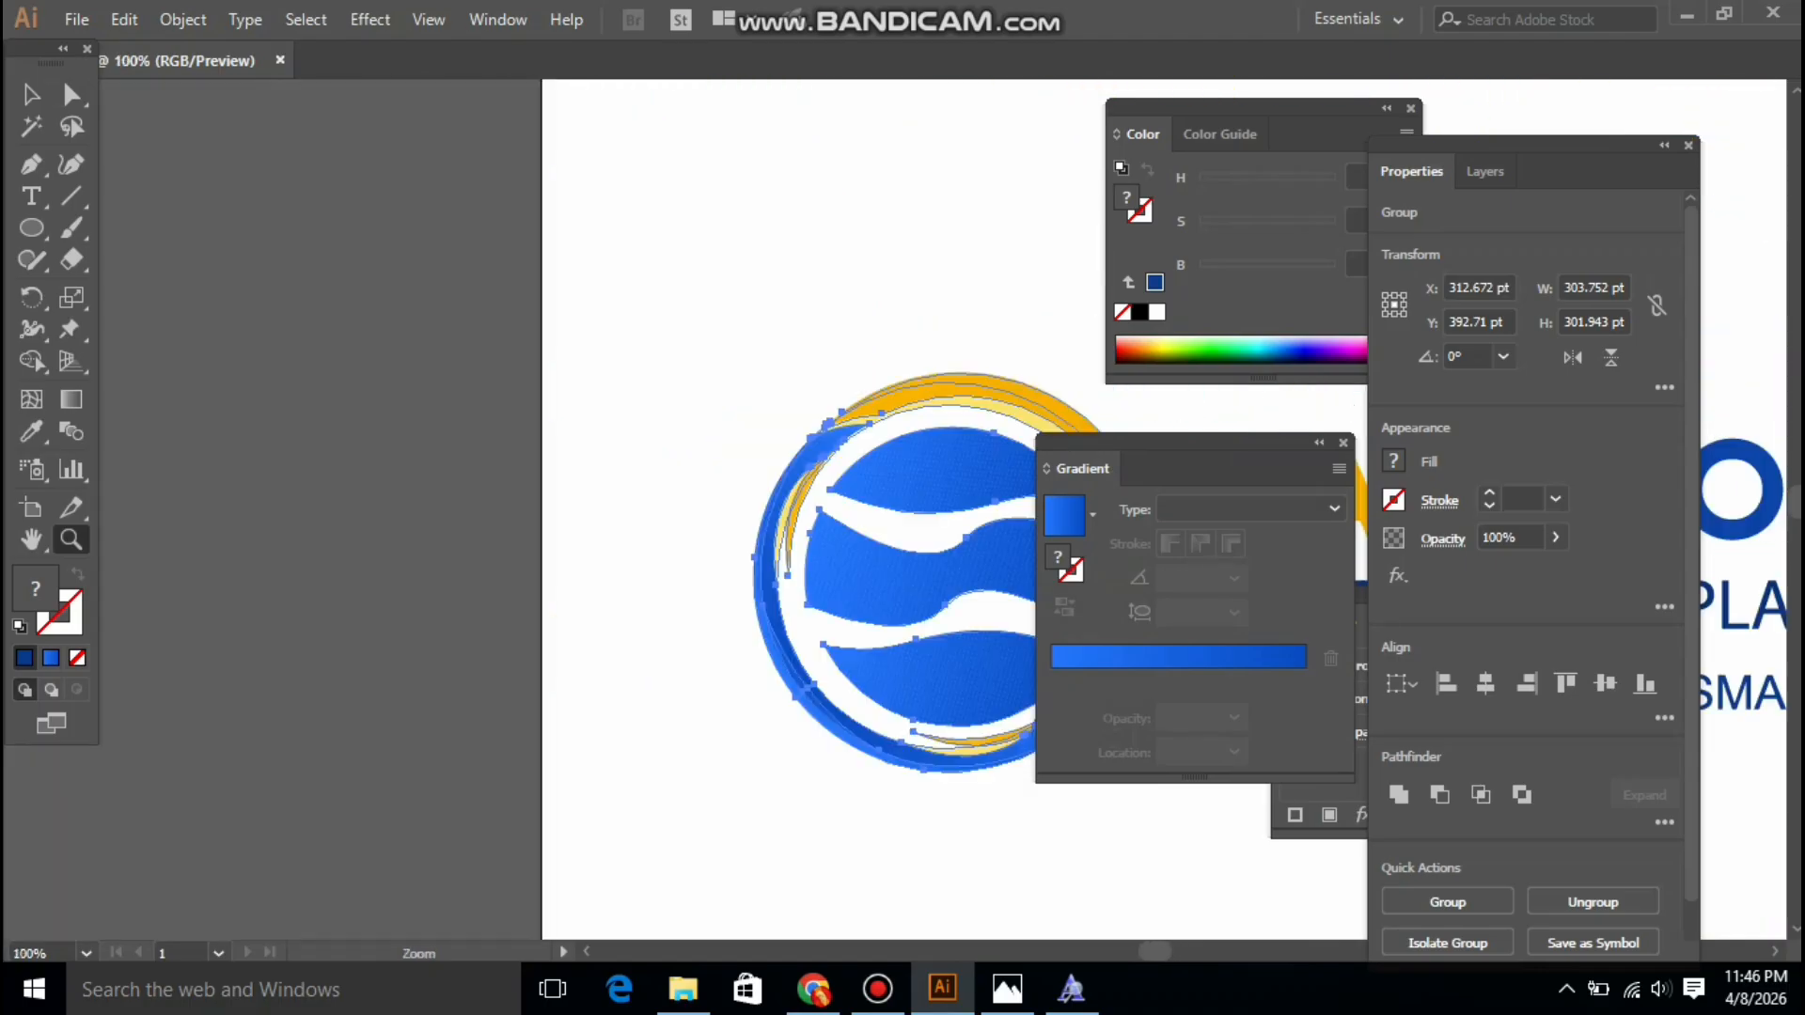
pyautogui.hscroll(5, 733, 508)
pyautogui.scroll(-3, 733, 507)
pyautogui.scroll(2, 734, 508)
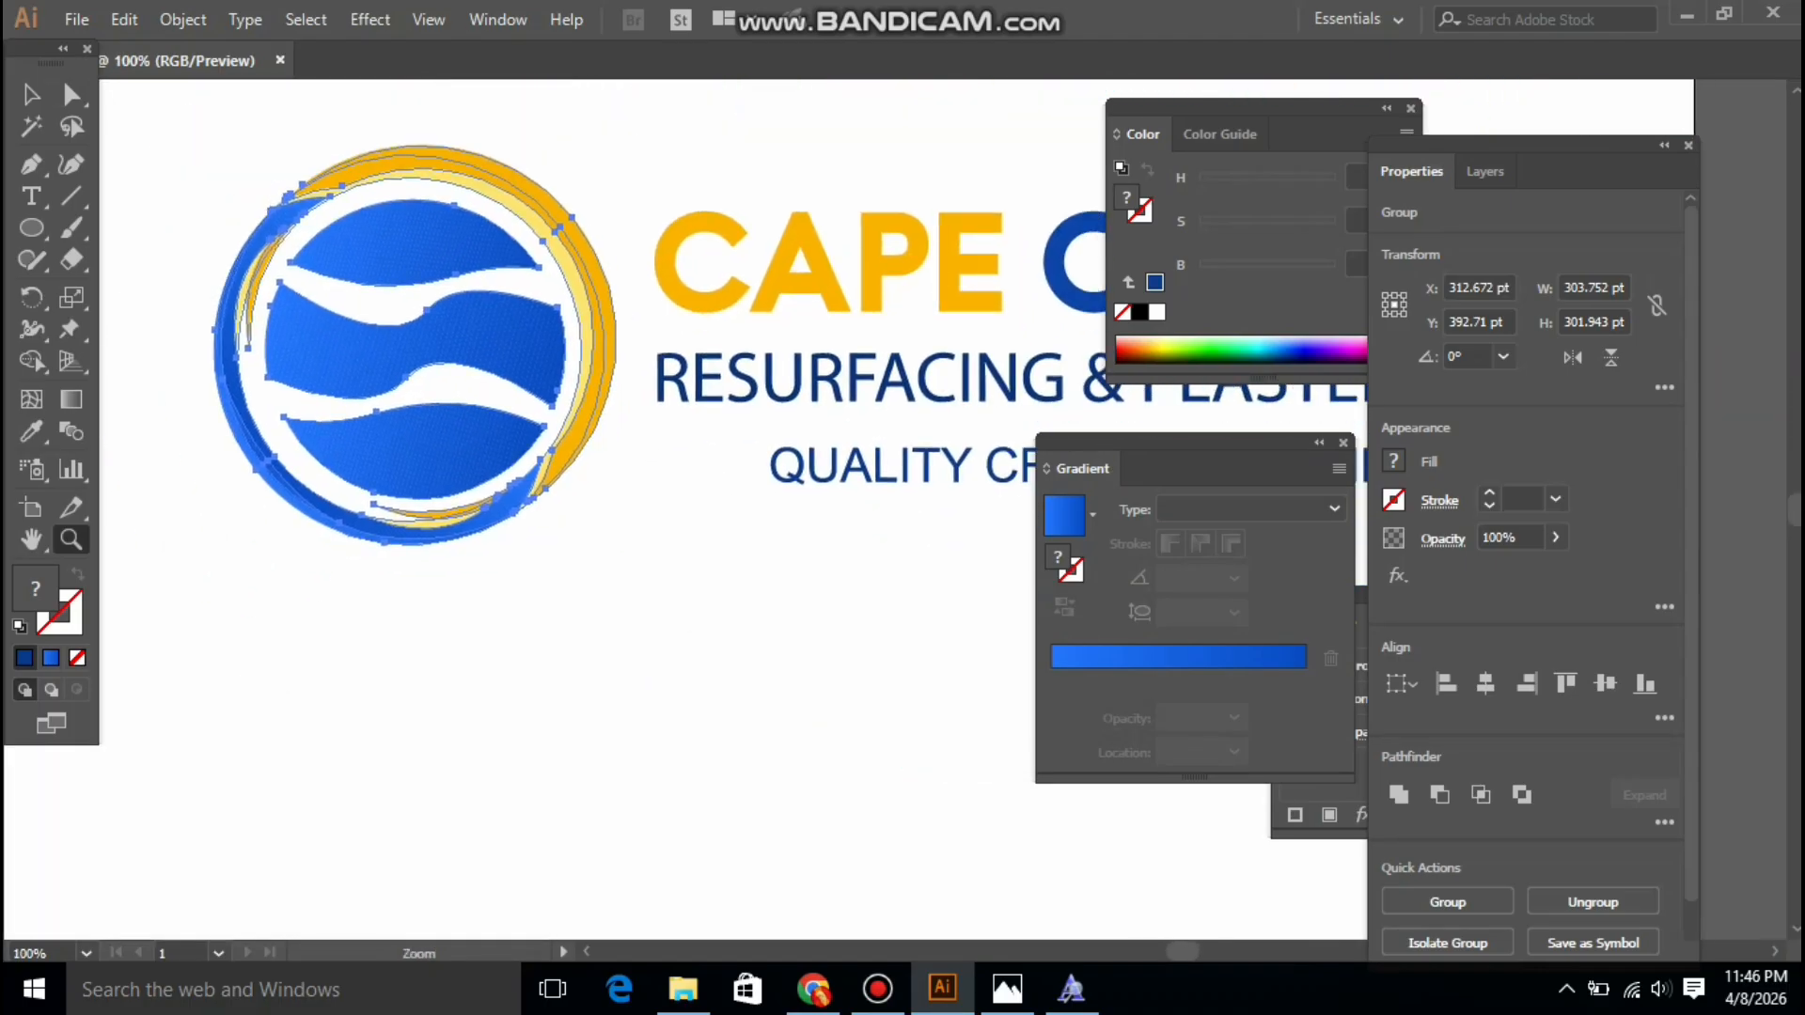
pyautogui.hotkey('ctrl', '+')
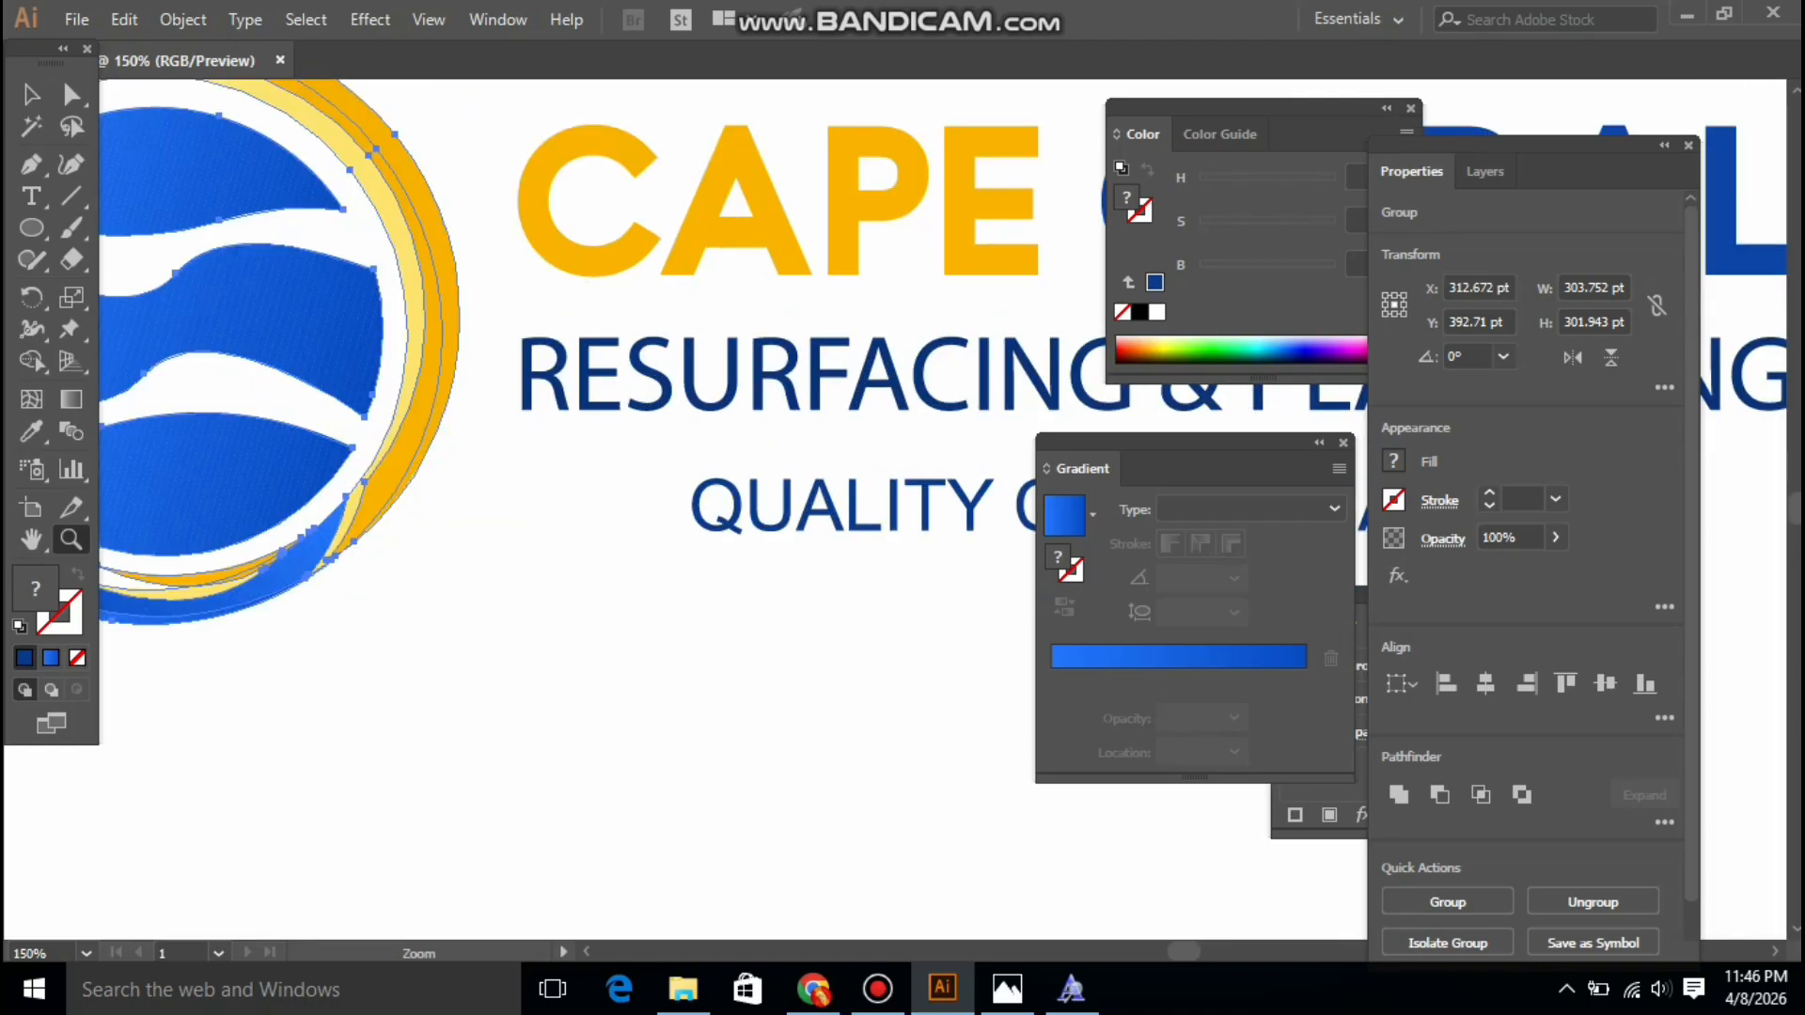
pyautogui.hotkey('ctrl', '-')
pyautogui.hotkey('ctrl', '-')
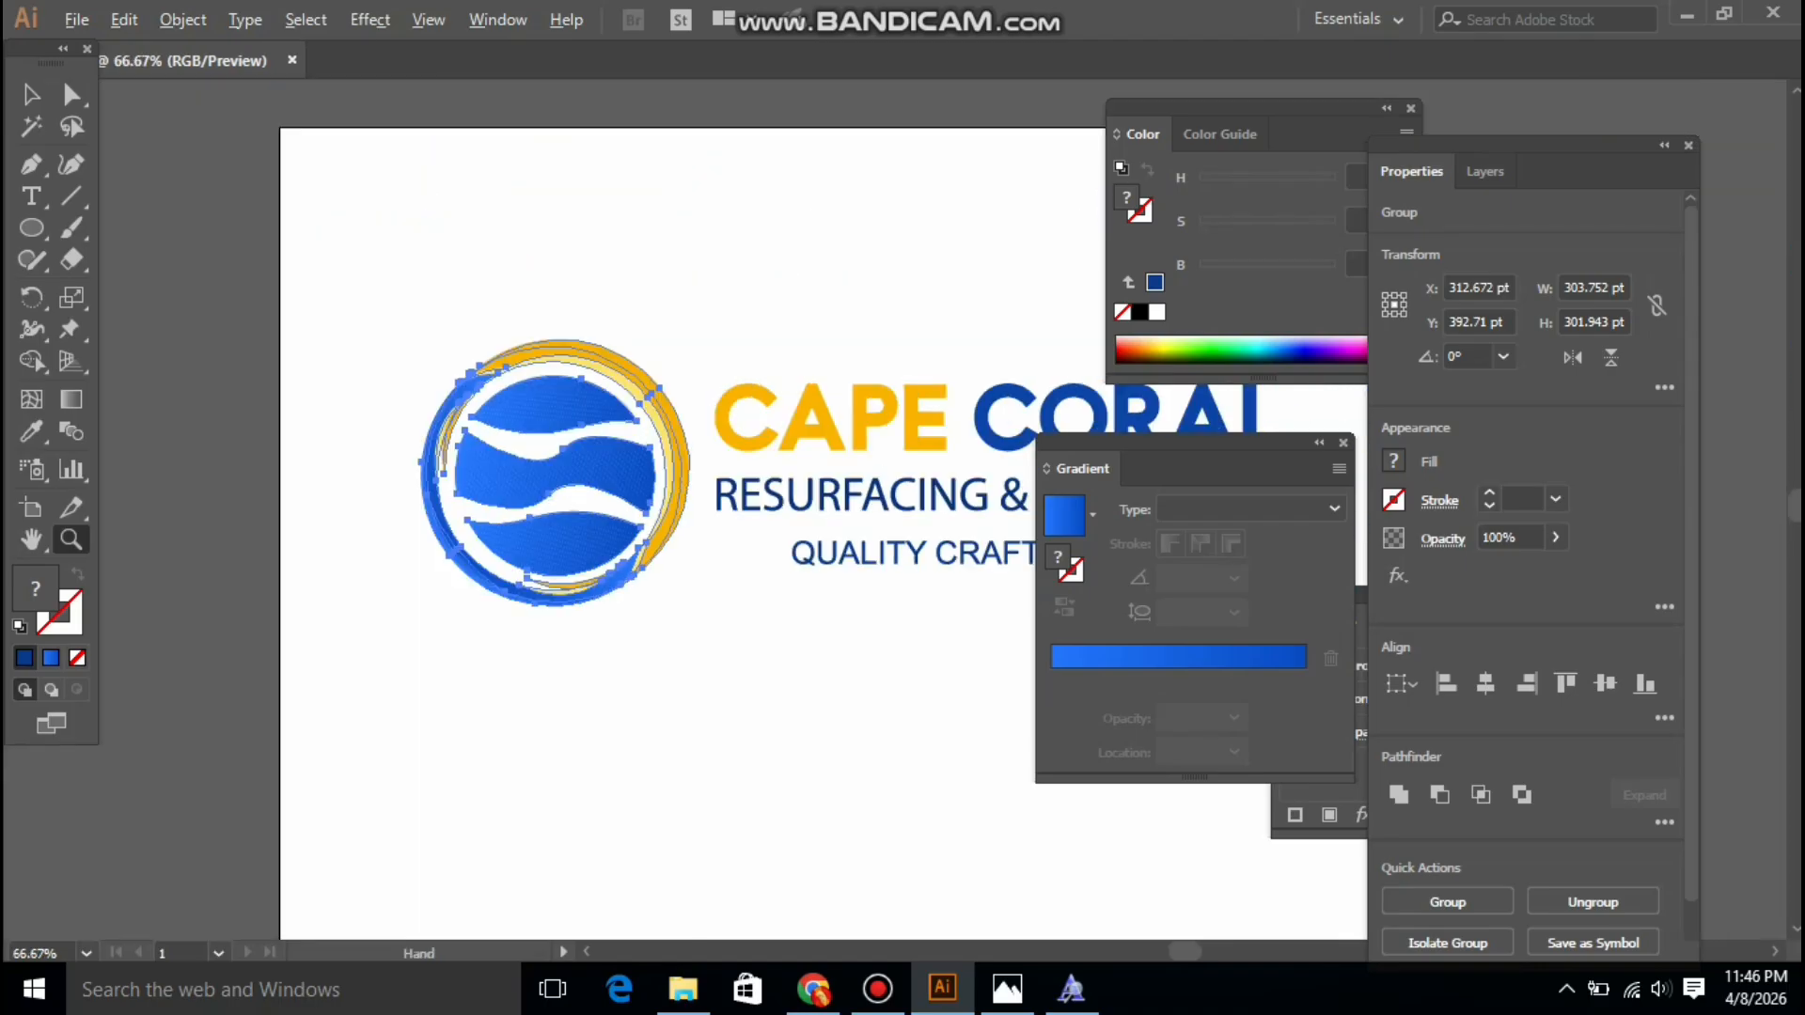
# Select the globe icon together with the lettering group and realign them by their vertical centres
pyautogui.press('v')
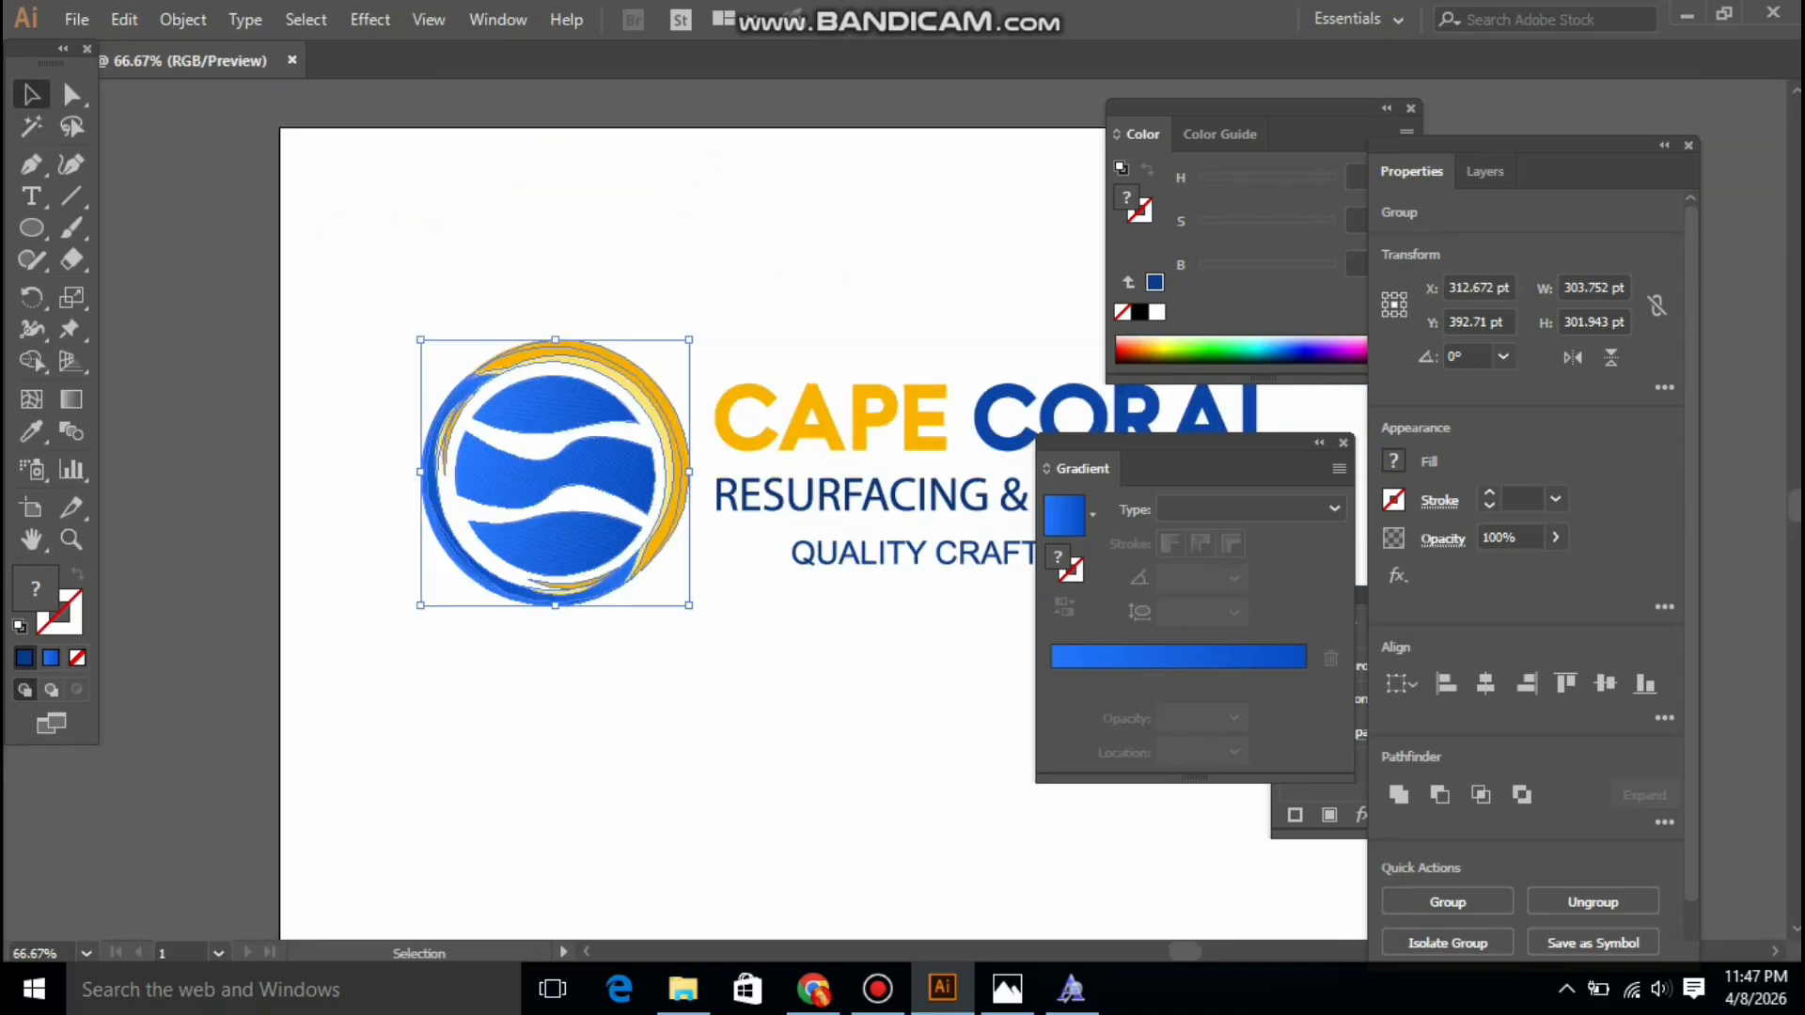
pyautogui.moveTo(665, 461); pyautogui.dragTo(486, 325)
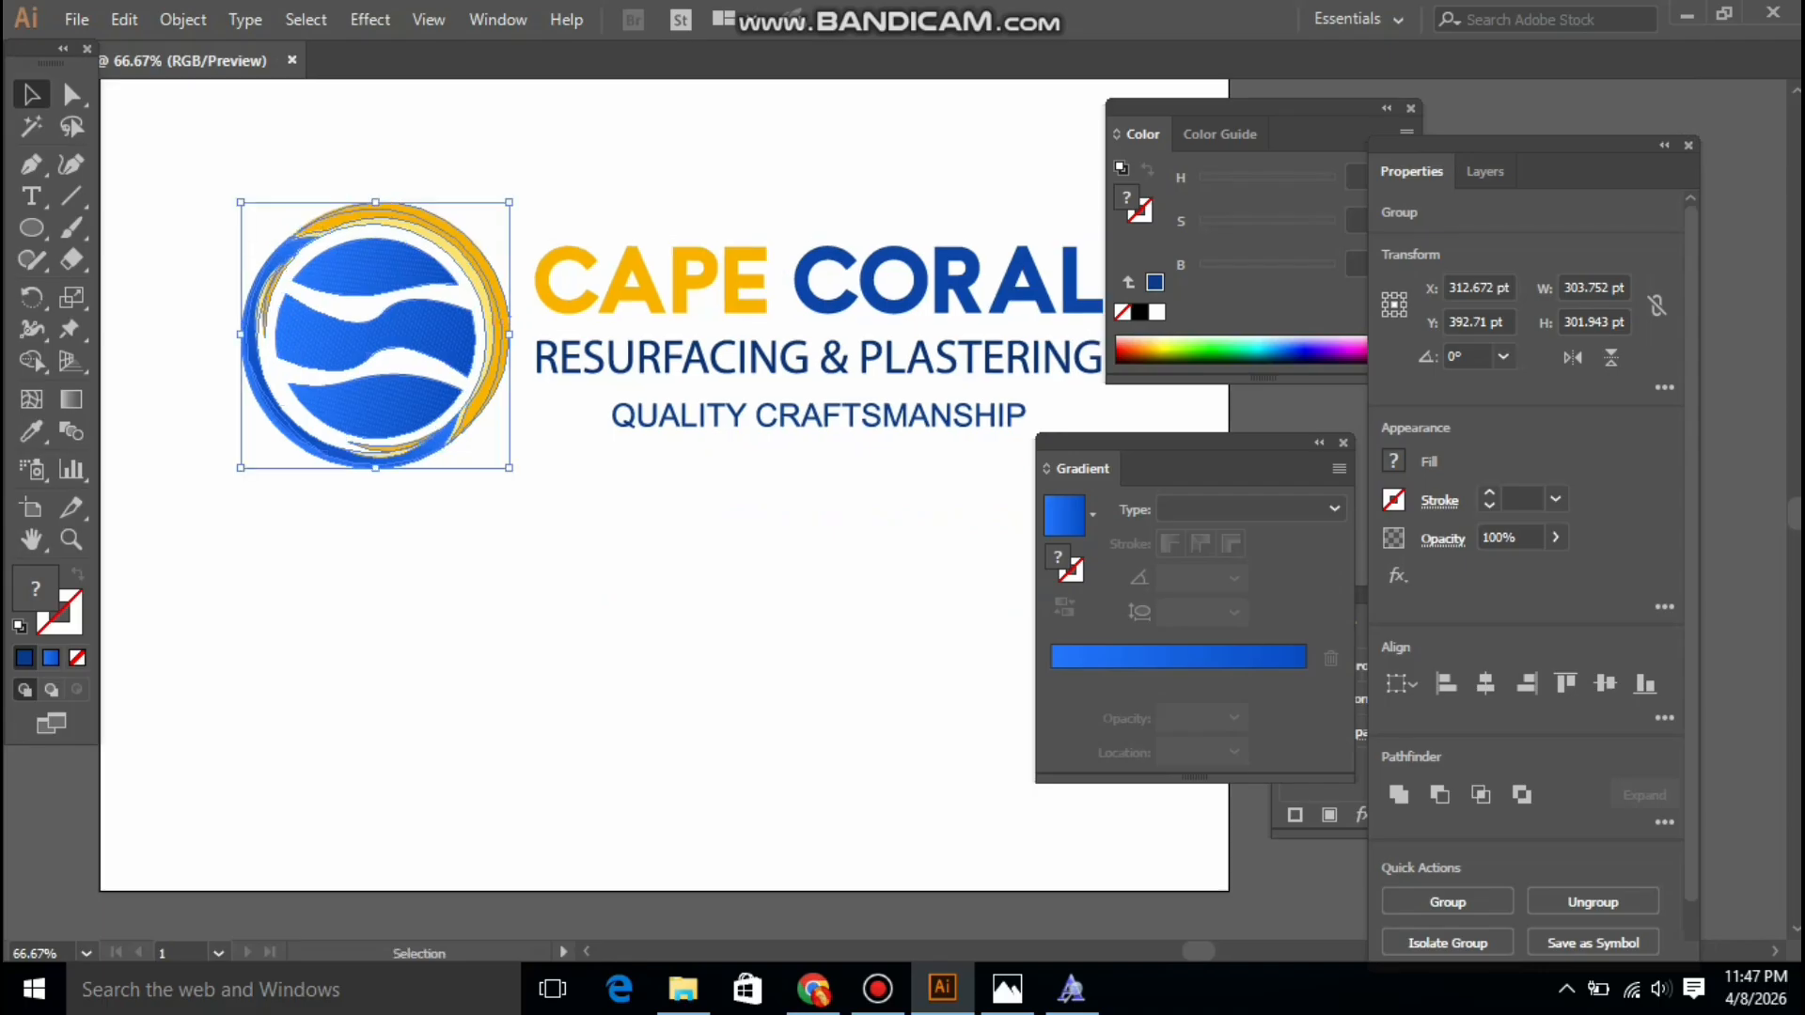
pyautogui.hotkey('ctrl', 'shift', 'a')
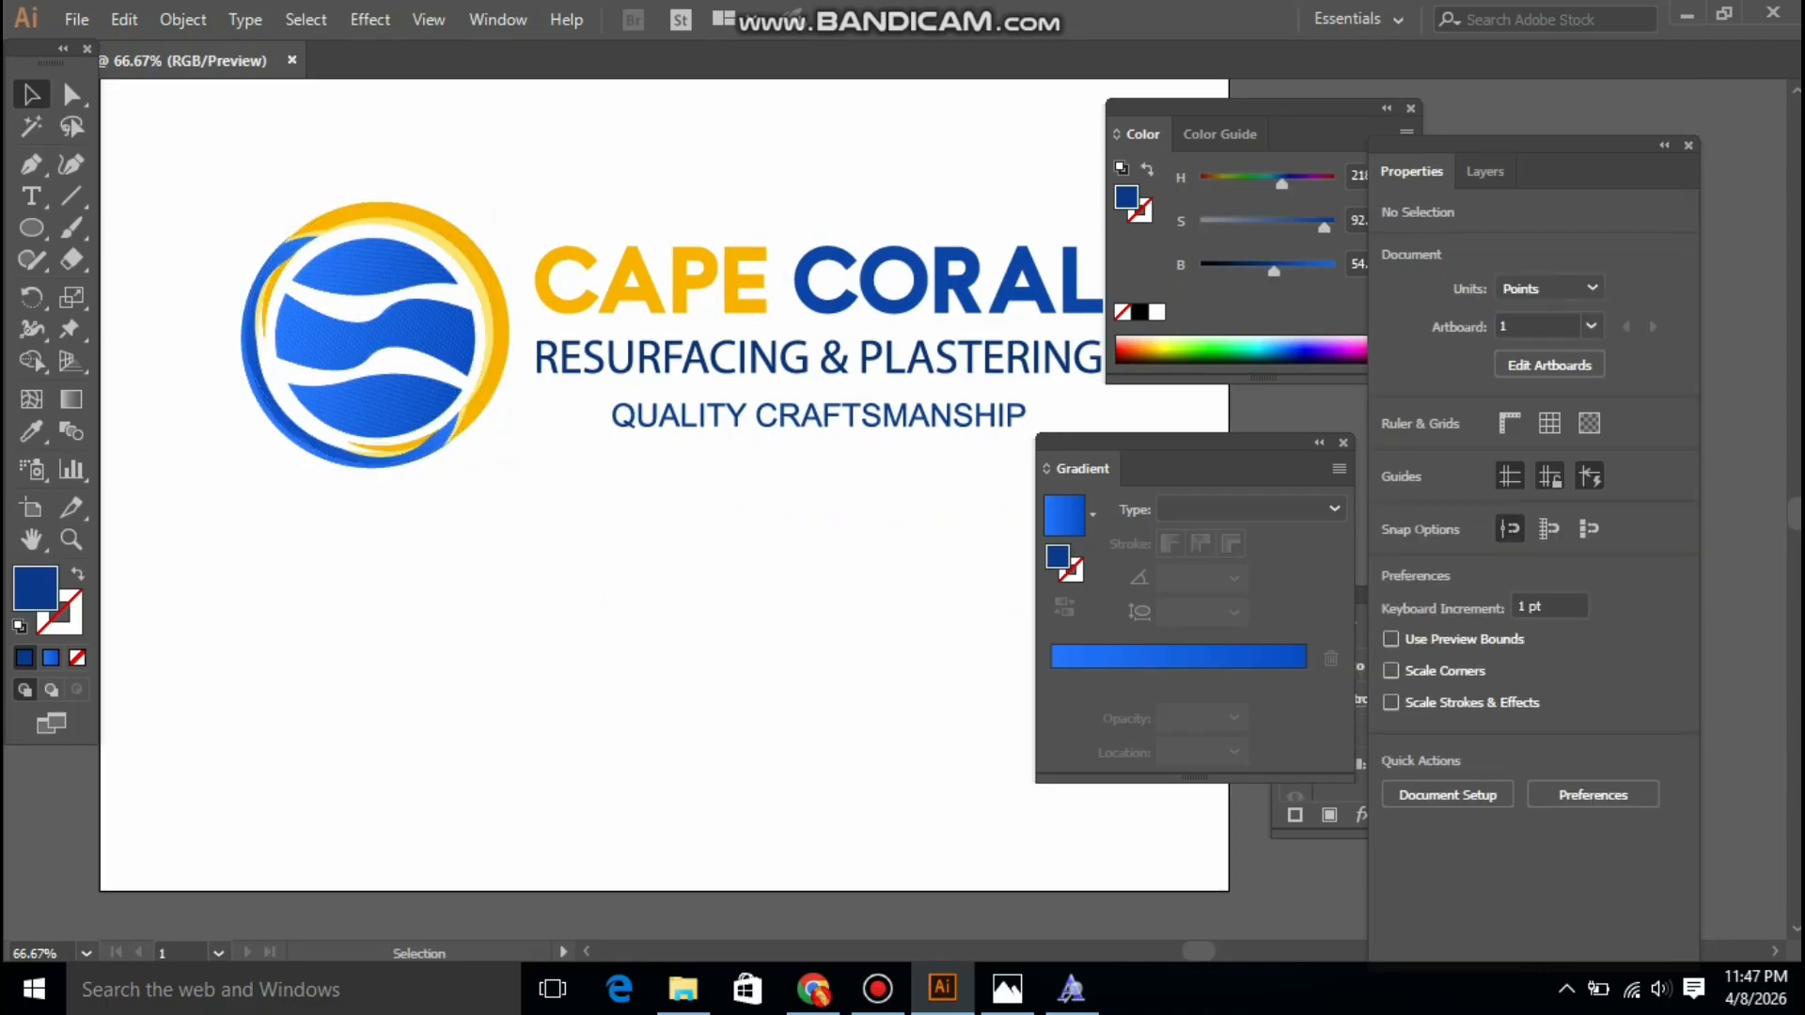
pyautogui.moveTo(284, 174); pyautogui.dragTo(1095, 550)
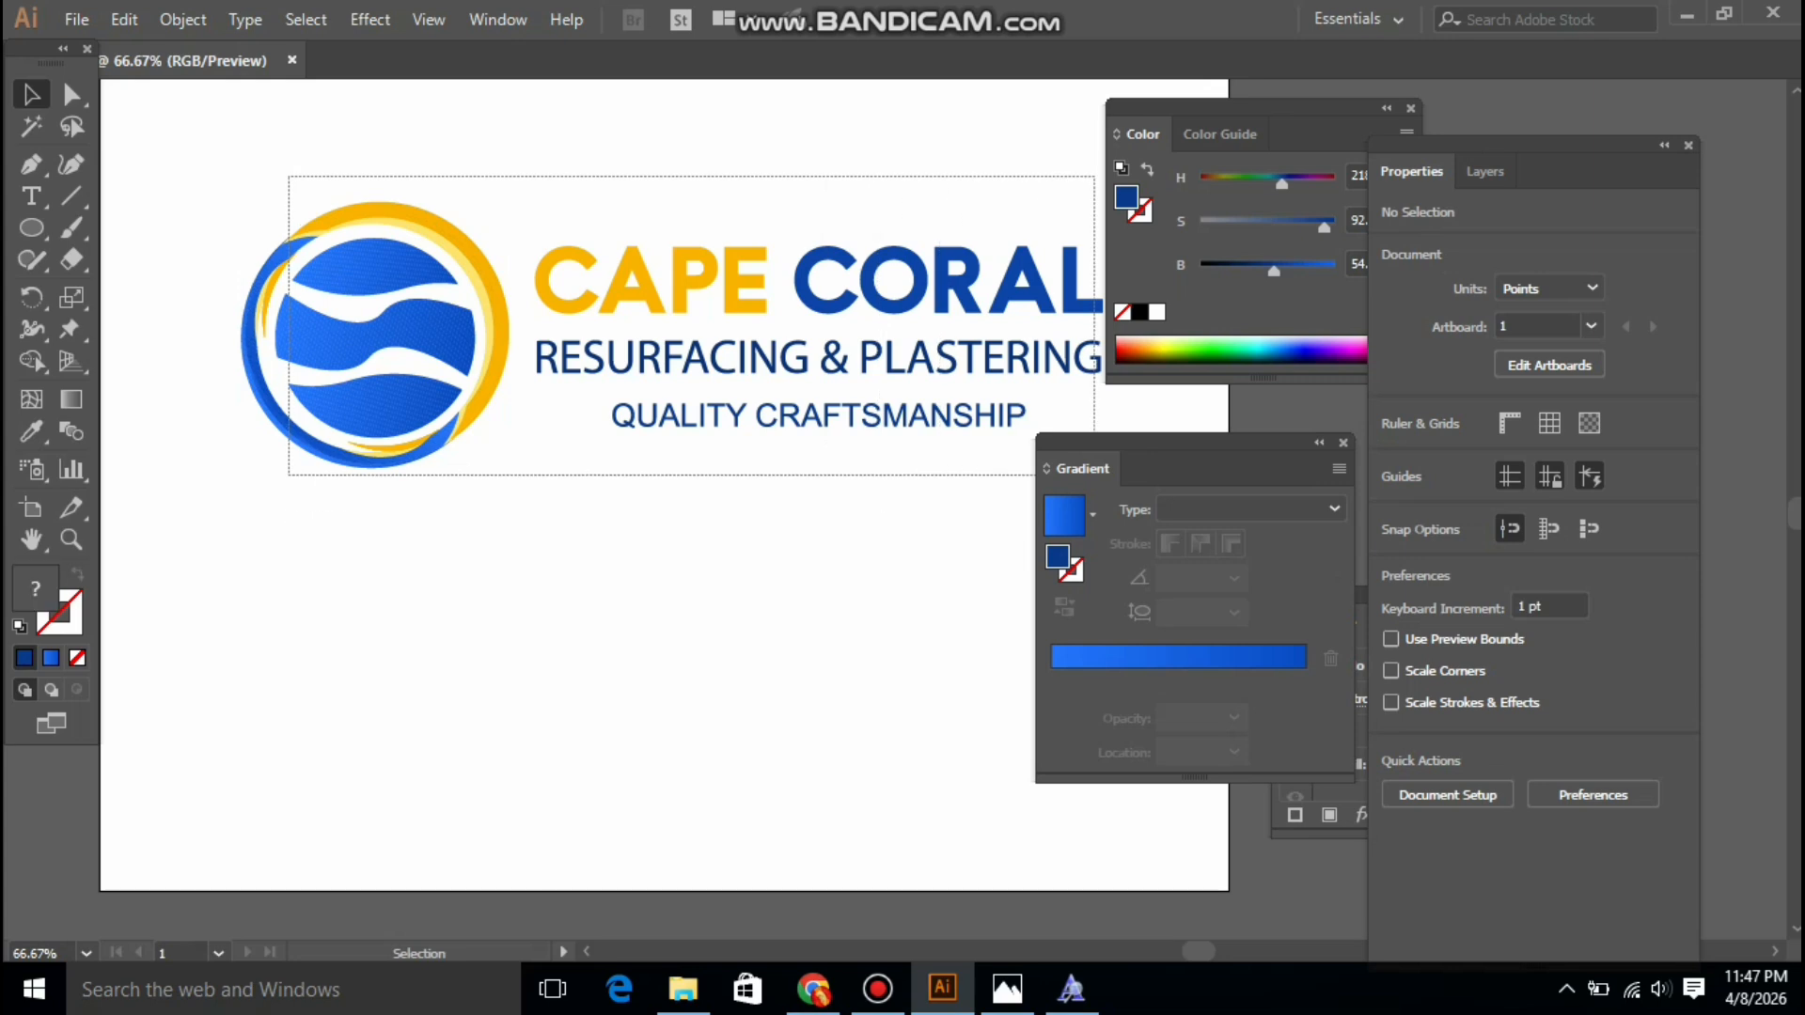
pyautogui.click(1604, 683)
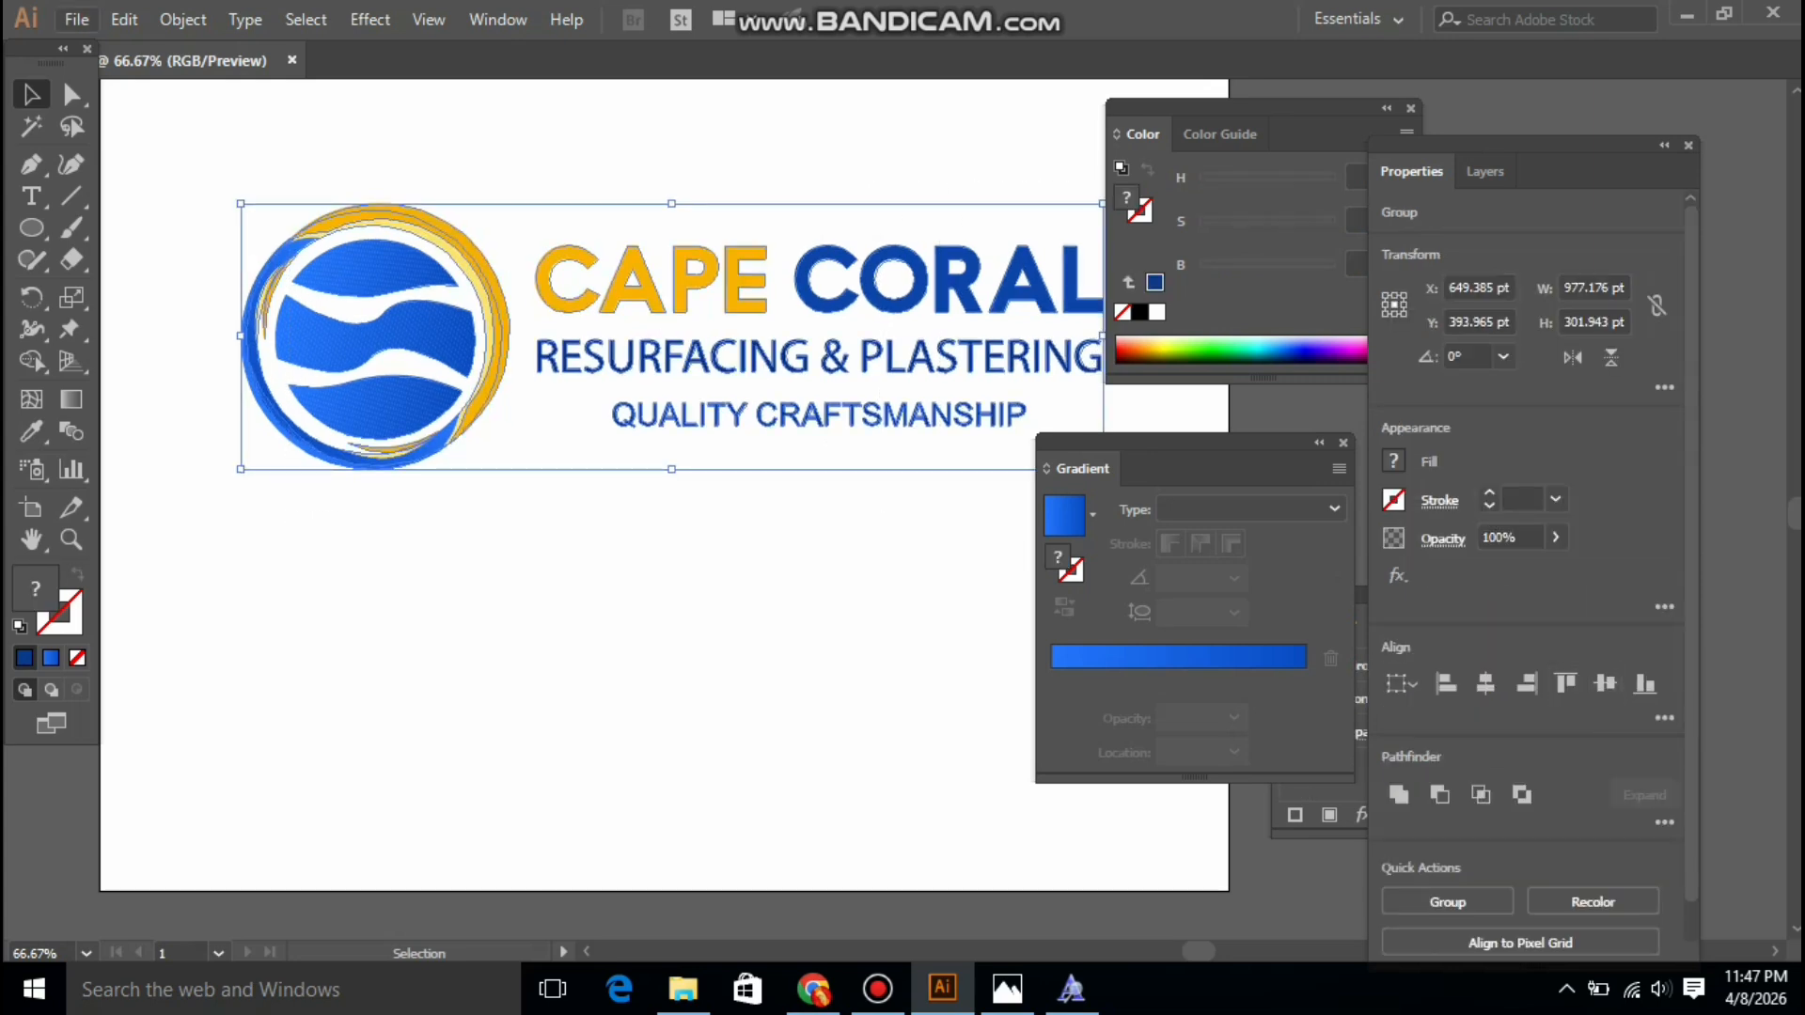
# Draw a dark blue rectangle about 1138 by 627 pt over the logo, starting at the artboard's left edge
pyautogui.press('z')
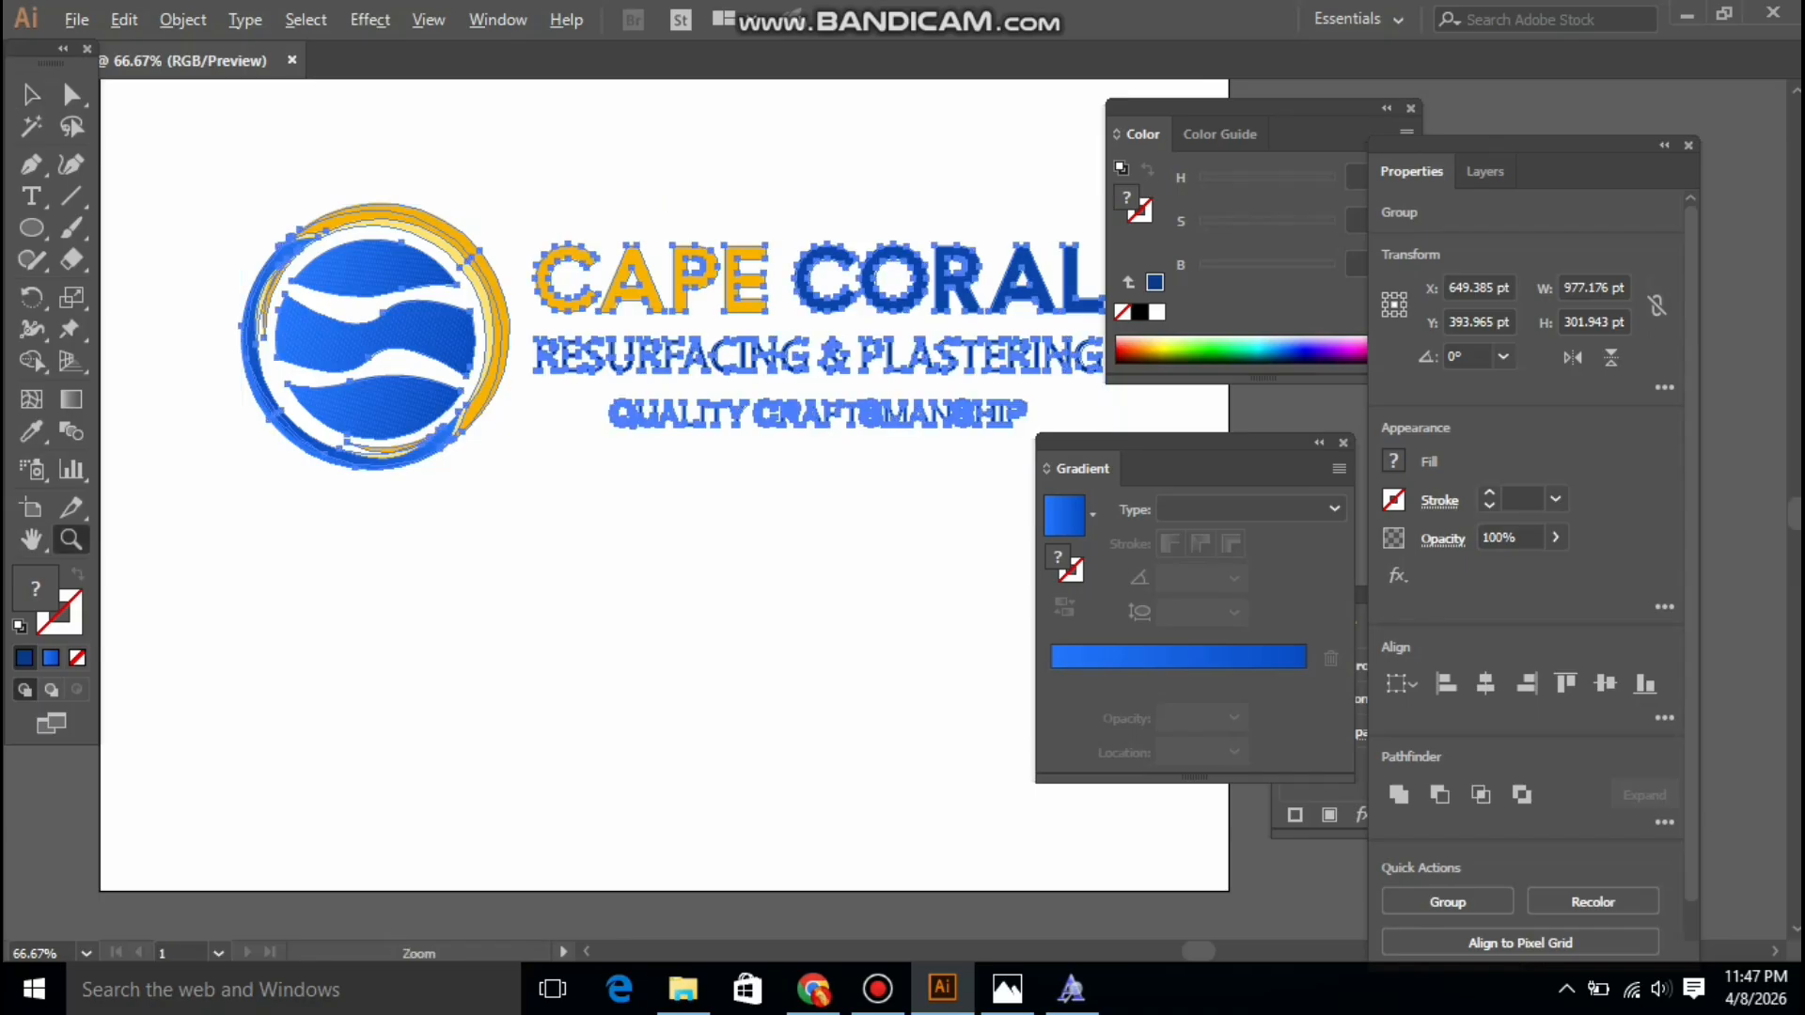
pyautogui.hotkey('ctrl', '=')
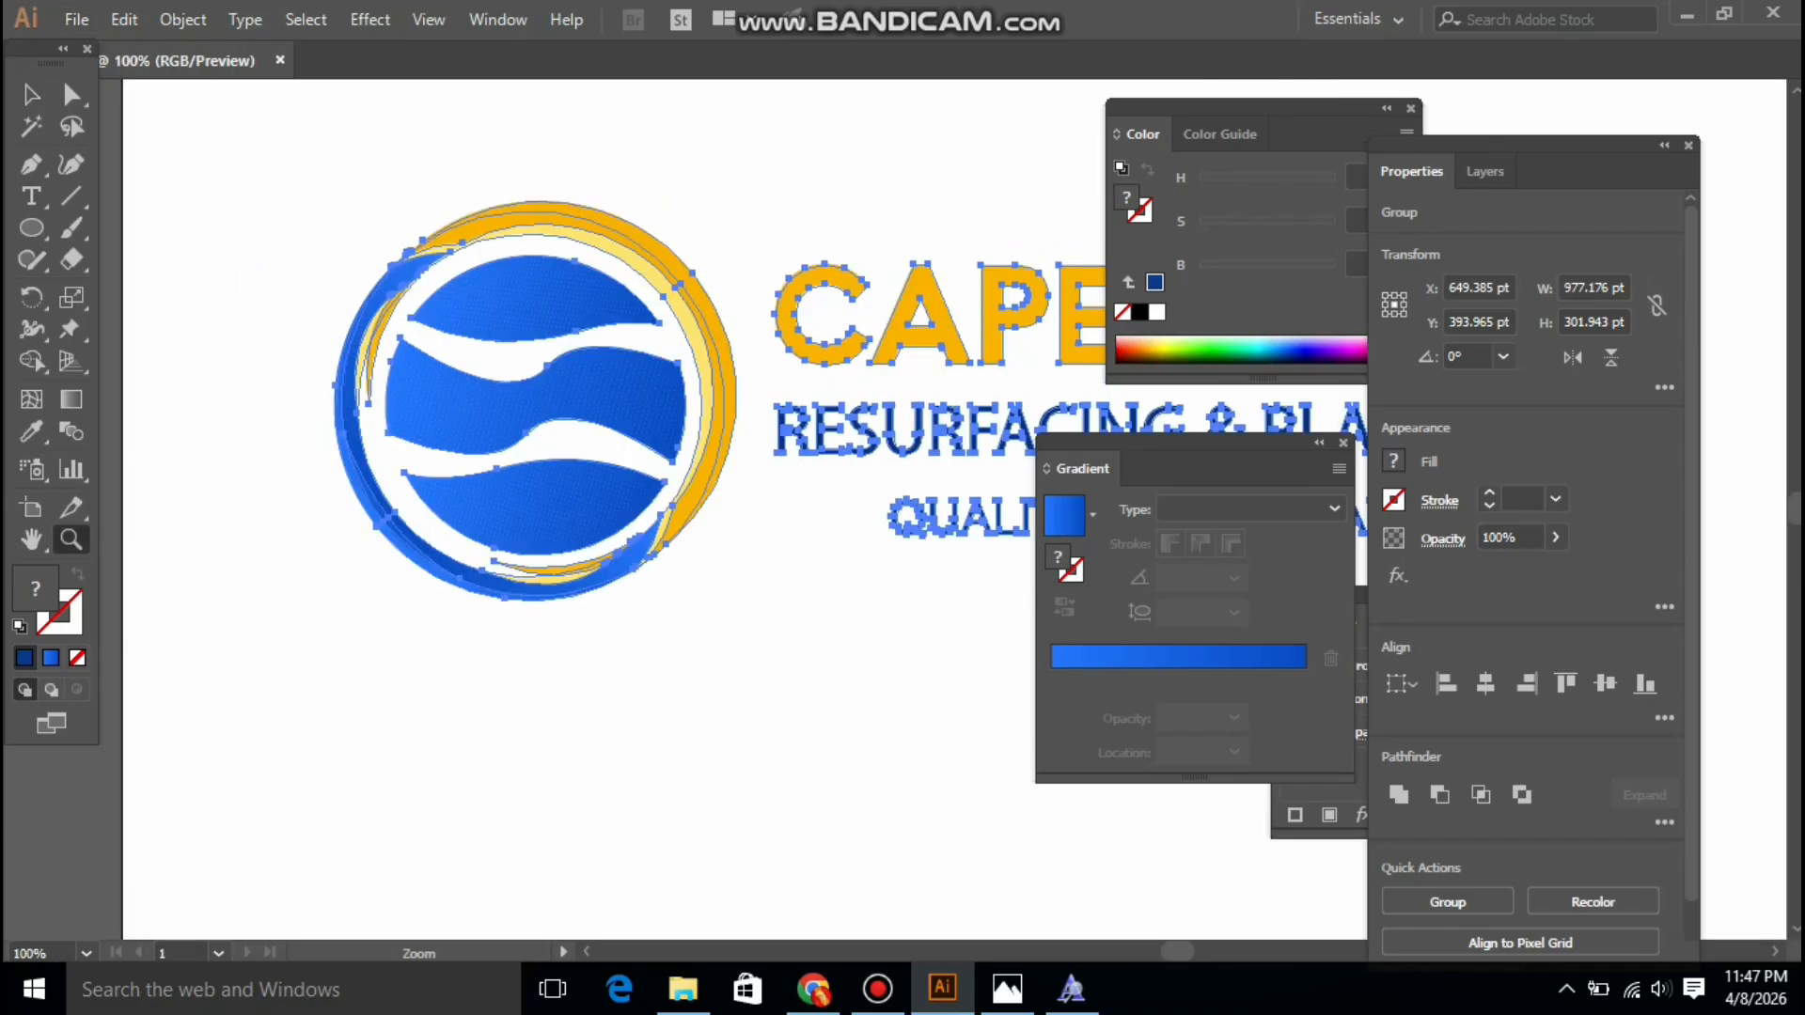
pyautogui.hotkey('ctrl', 'h')
pyautogui.moveTo(31, 227); pyautogui.dragTo(160, 229)
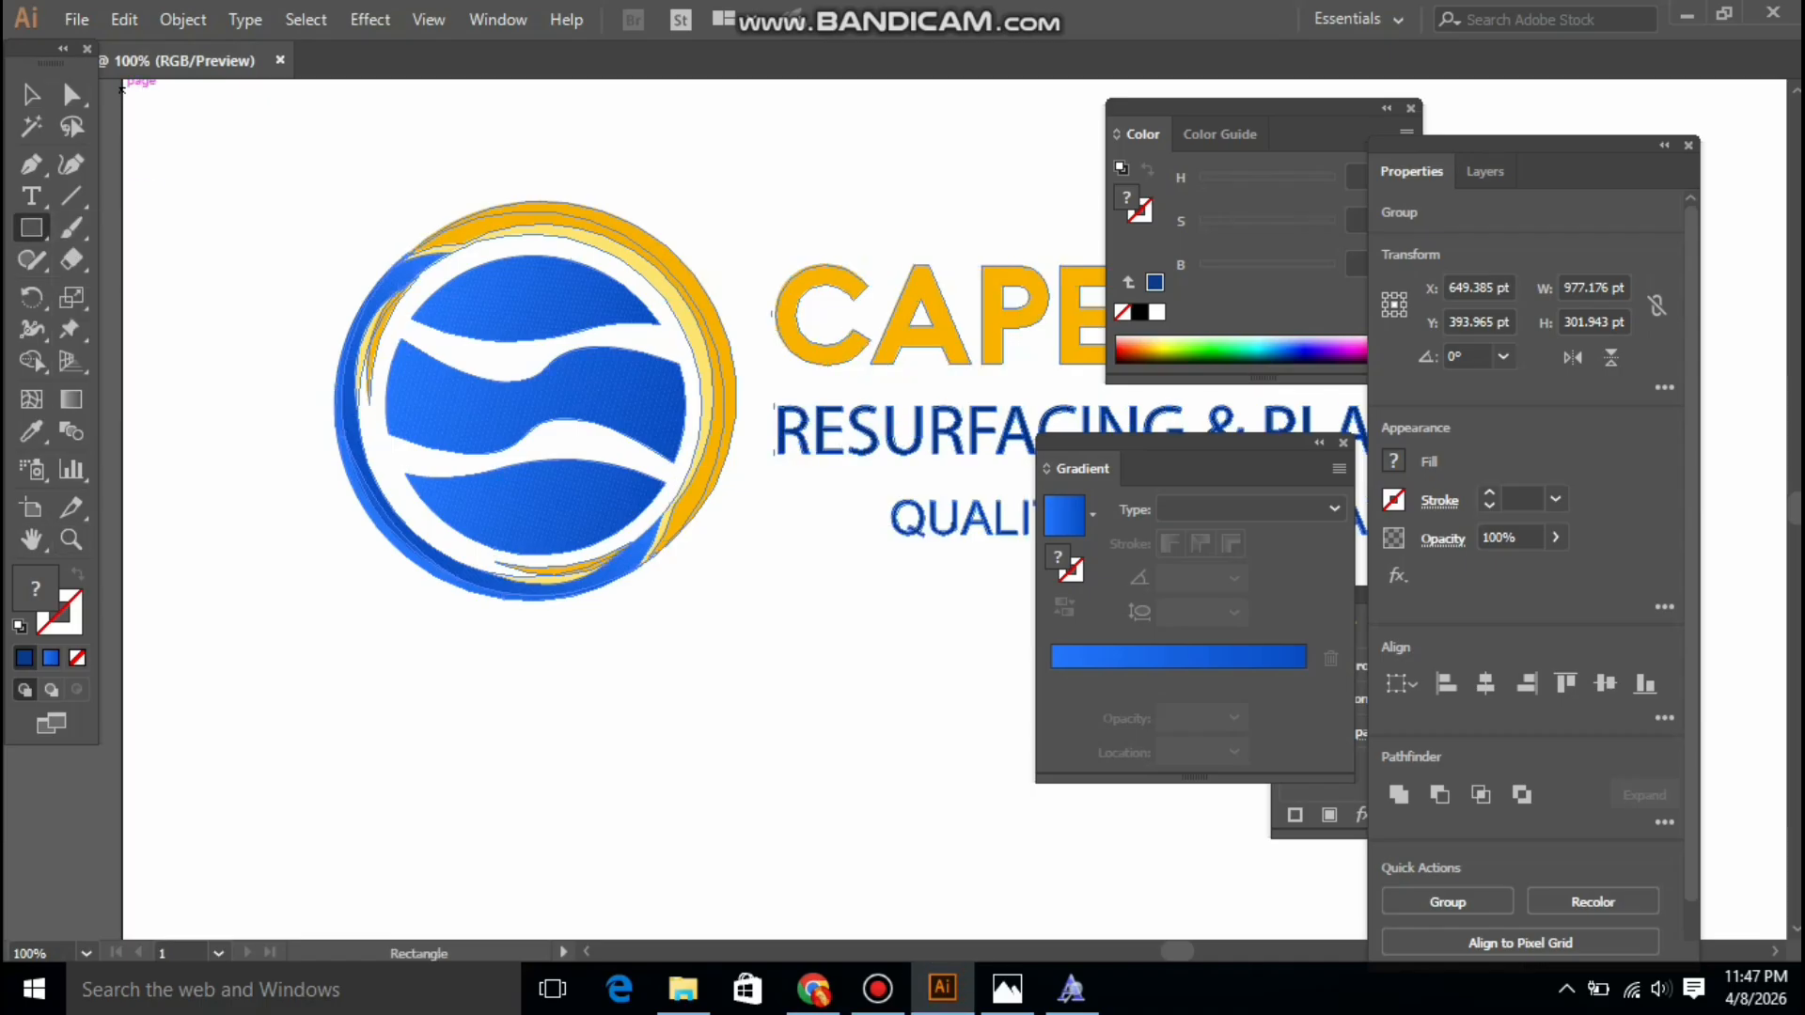
pyautogui.moveTo(121, 89); pyautogui.dragTo(1436, 917)
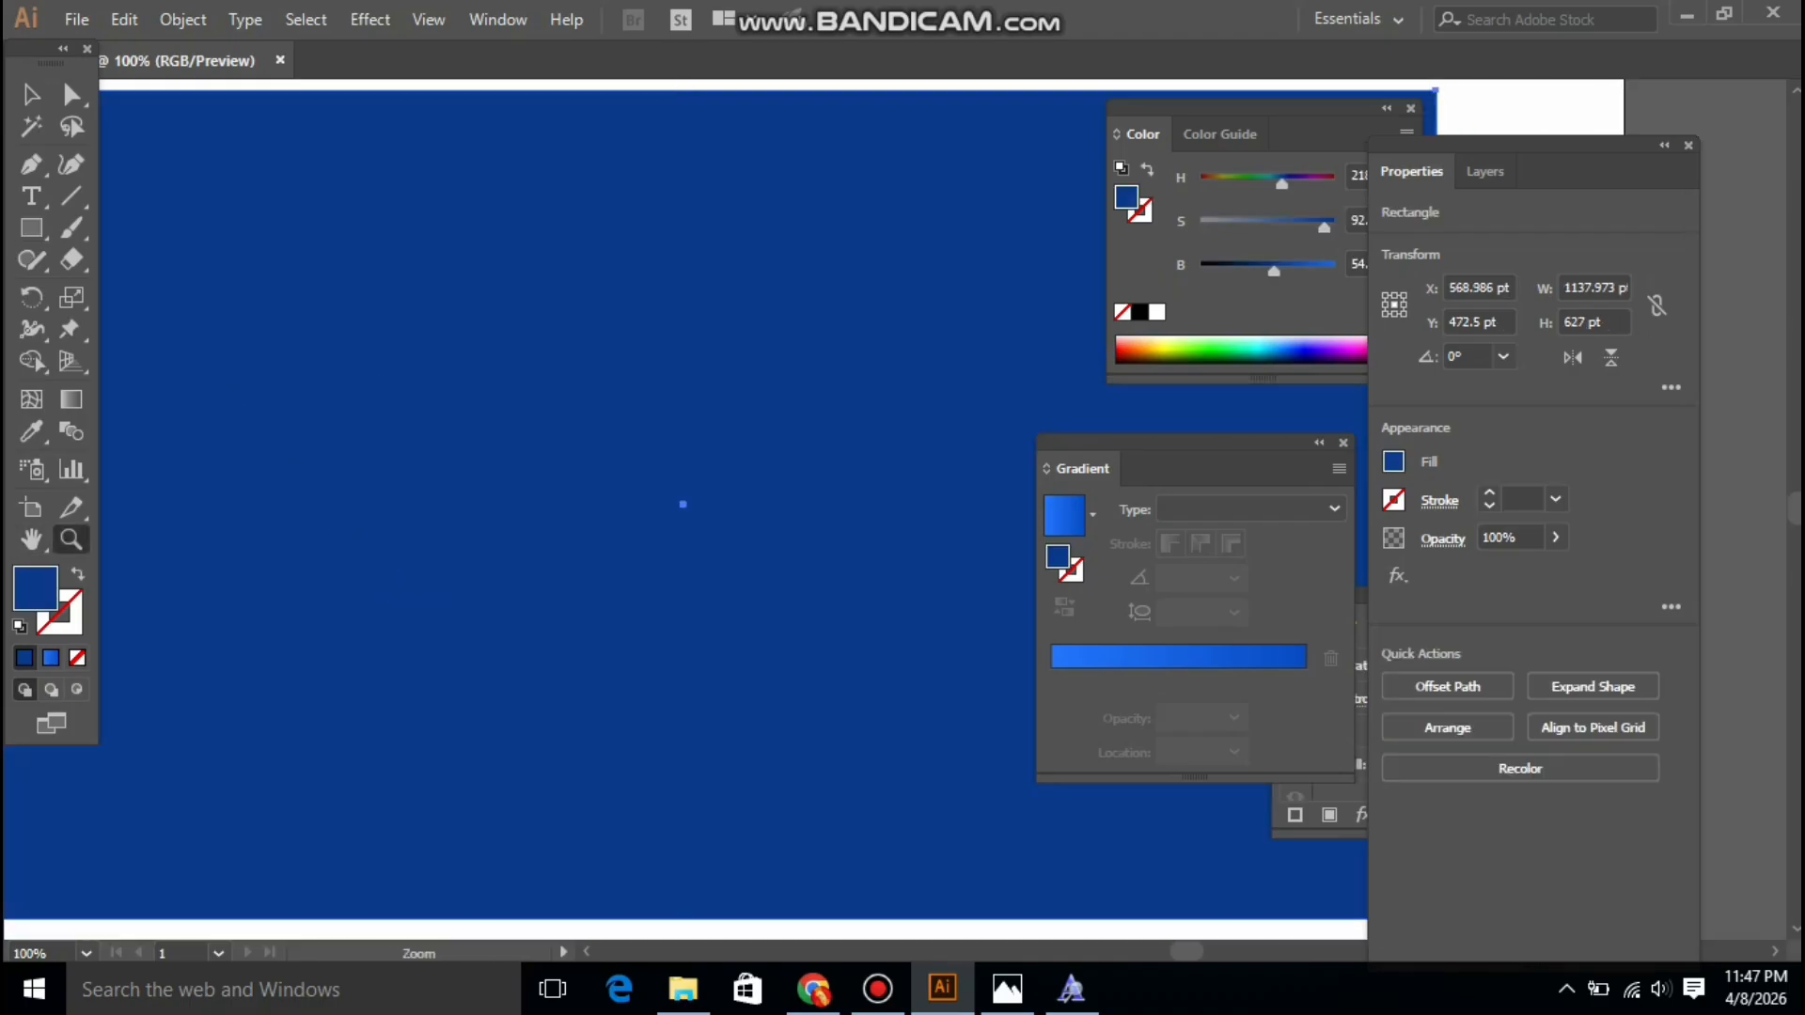
# Enlarge the blue rectangle to about 1283 by 858 pt so it spans the full width of the artboard
pyautogui.hotkey('ctrl', '-')
pyautogui.hotkey('ctrl', '-')
pyautogui.hotkey('ctrl', '-')
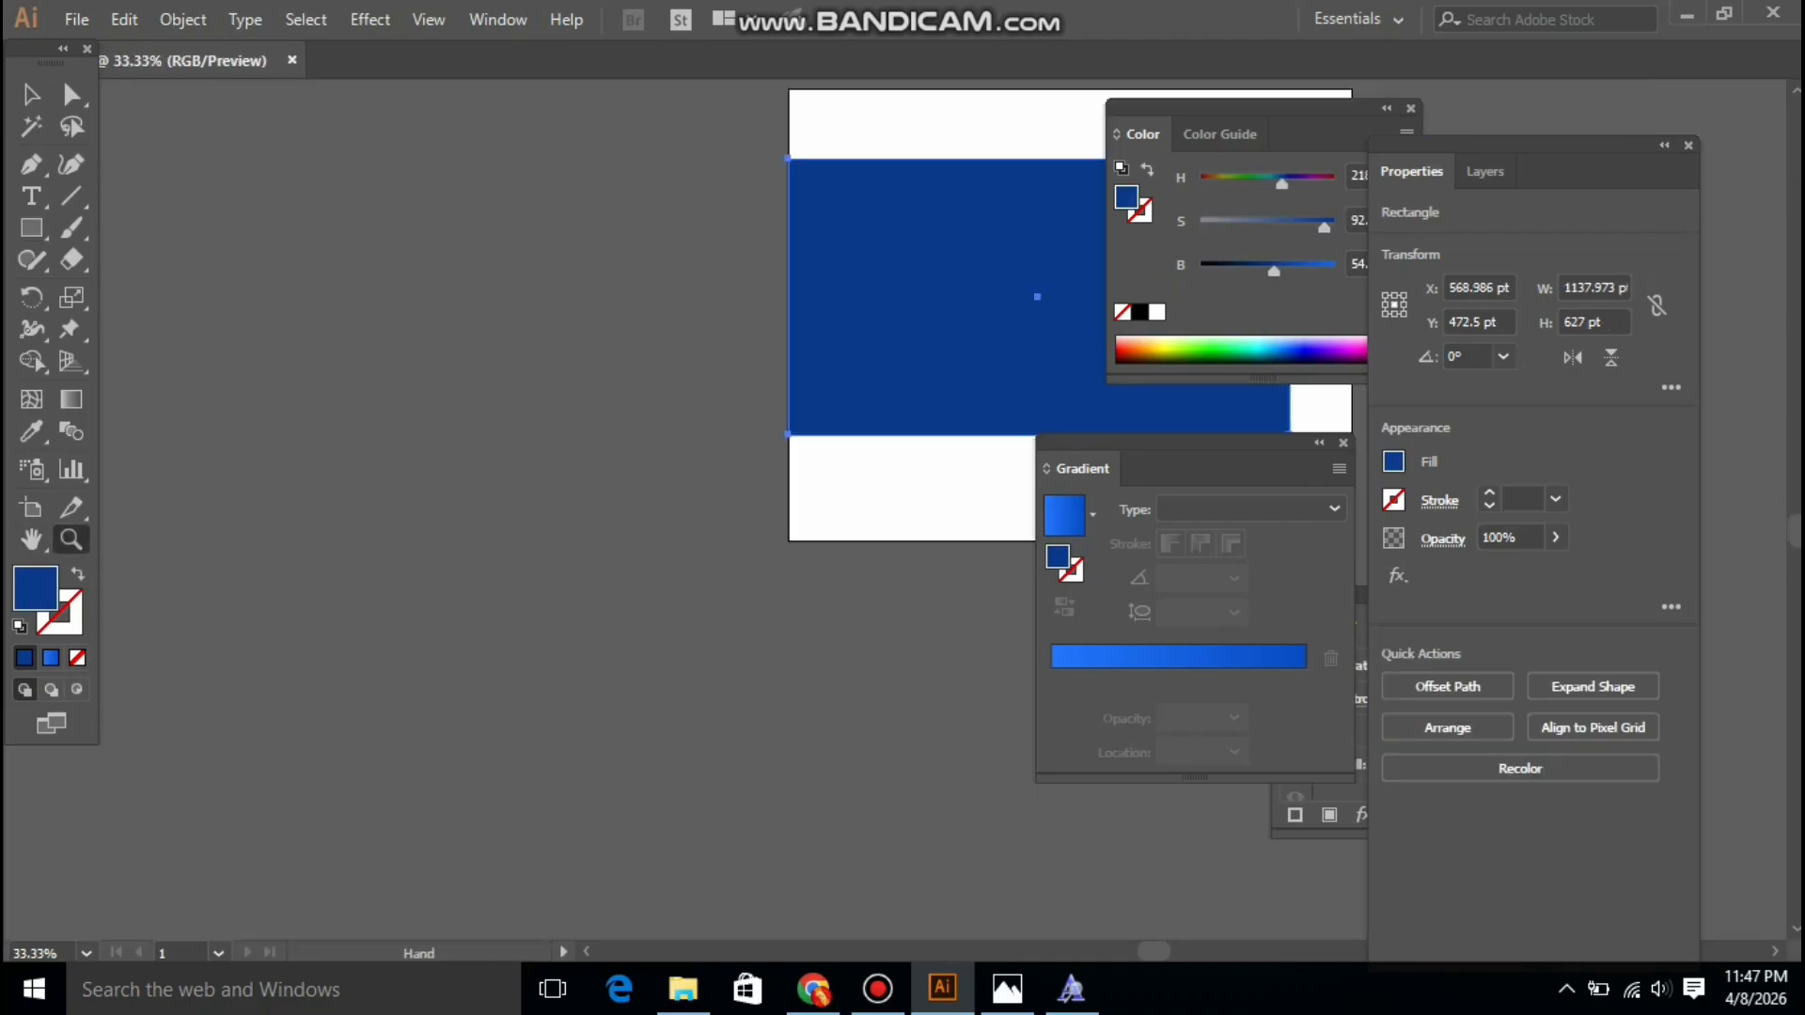
pyautogui.hscroll(5, 602, 376)
pyautogui.scroll(2, 602, 376)
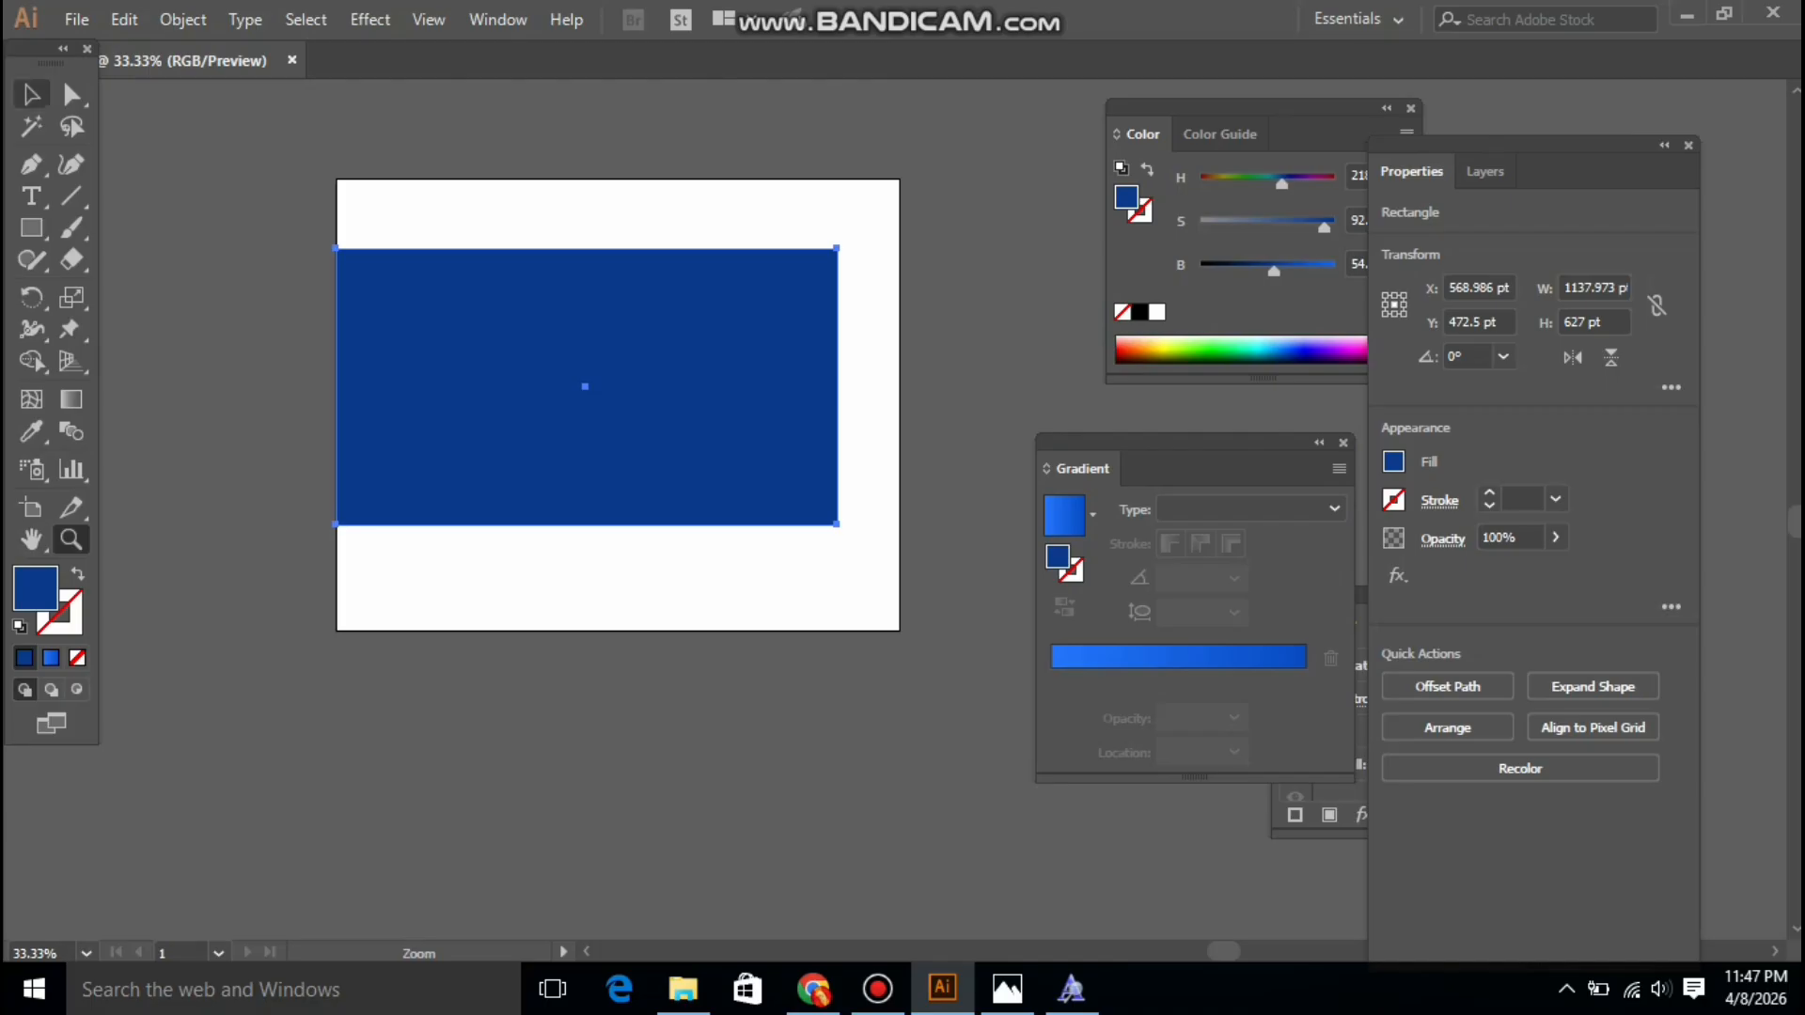
pyautogui.press('v')
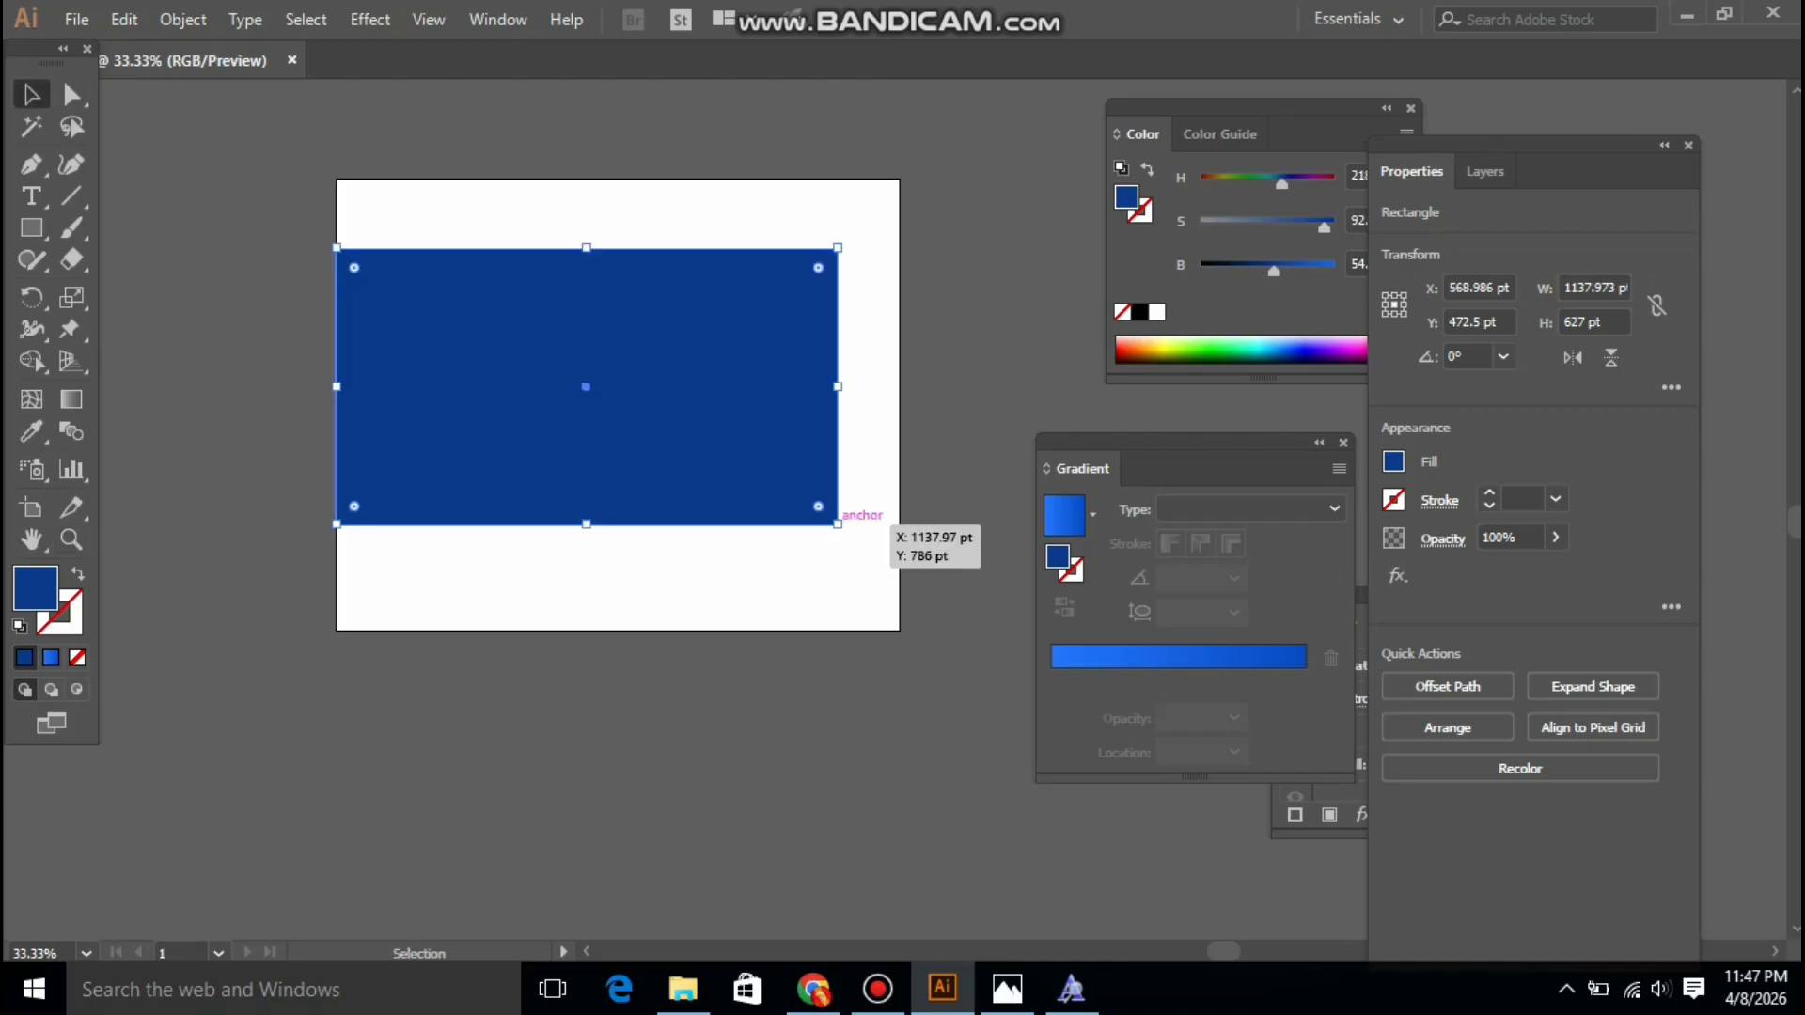
pyautogui.moveTo(837, 524); pyautogui.dragTo(889, 578)
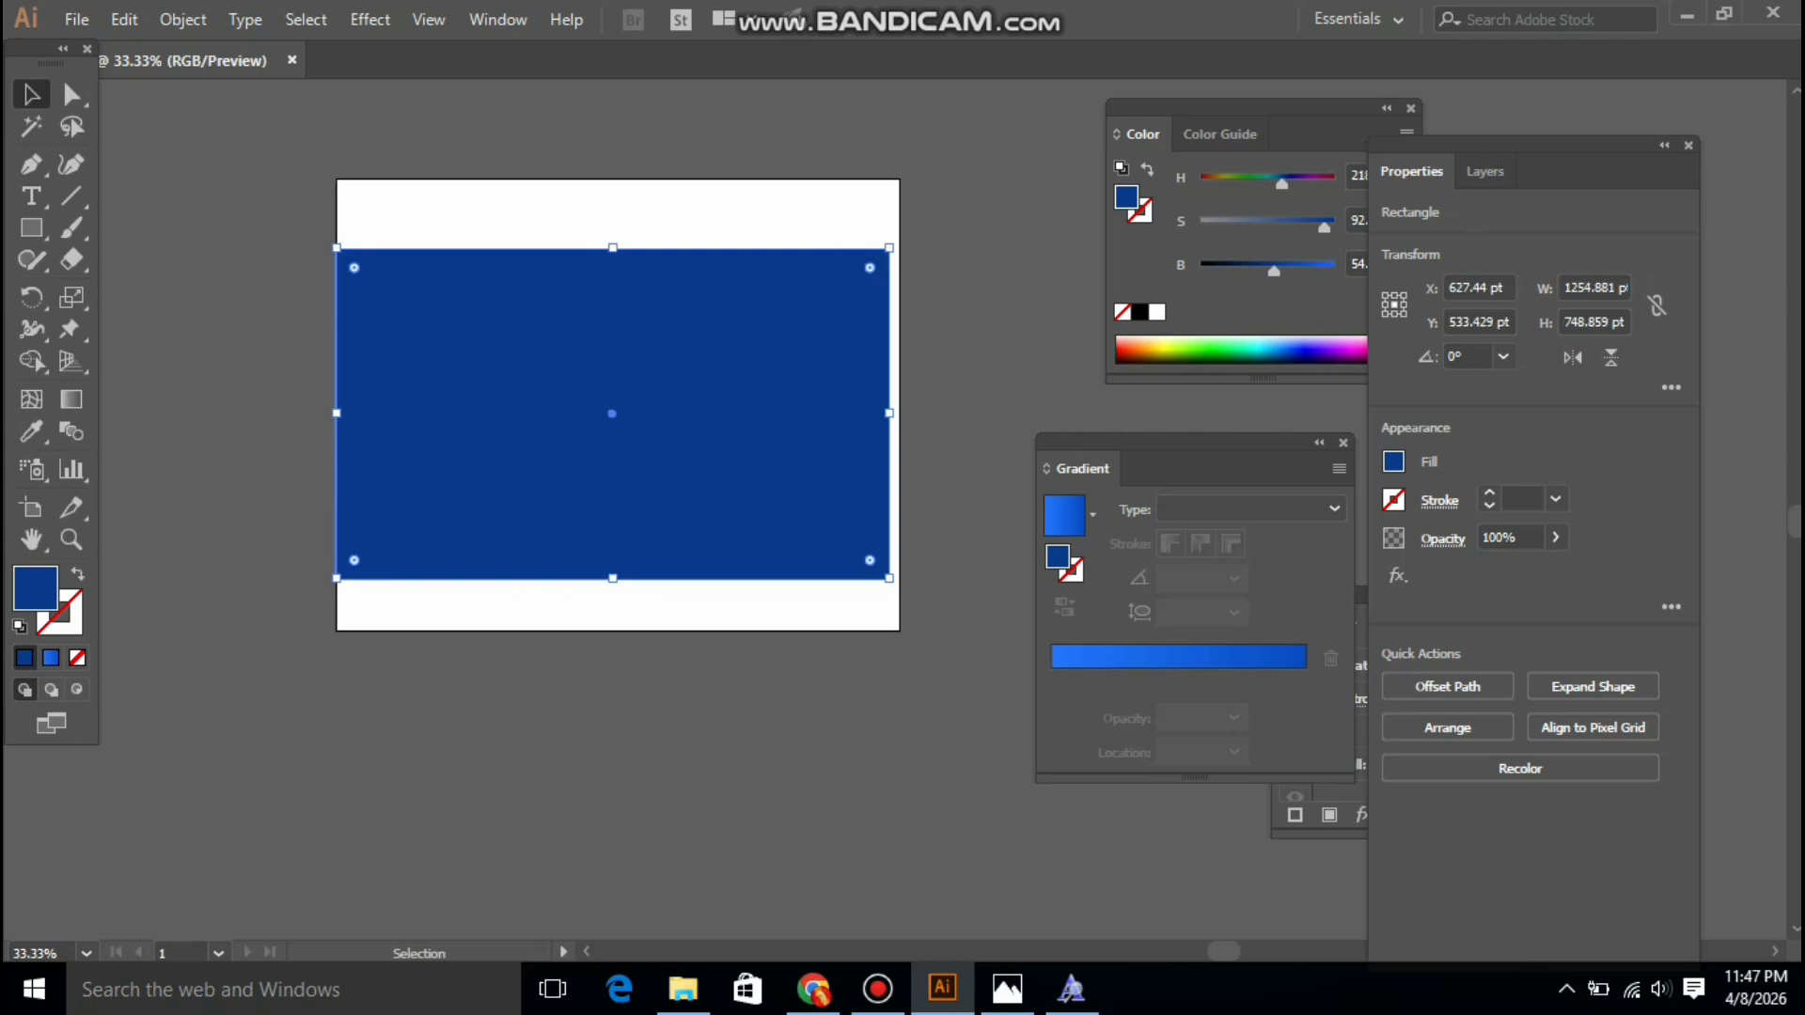
pyautogui.moveTo(613, 248); pyautogui.dragTo(615, 200)
pyautogui.moveTo(611, 376); pyautogui.dragTo(613, 376)
pyautogui.moveTo(777, 331); pyautogui.dragTo(764, 332)
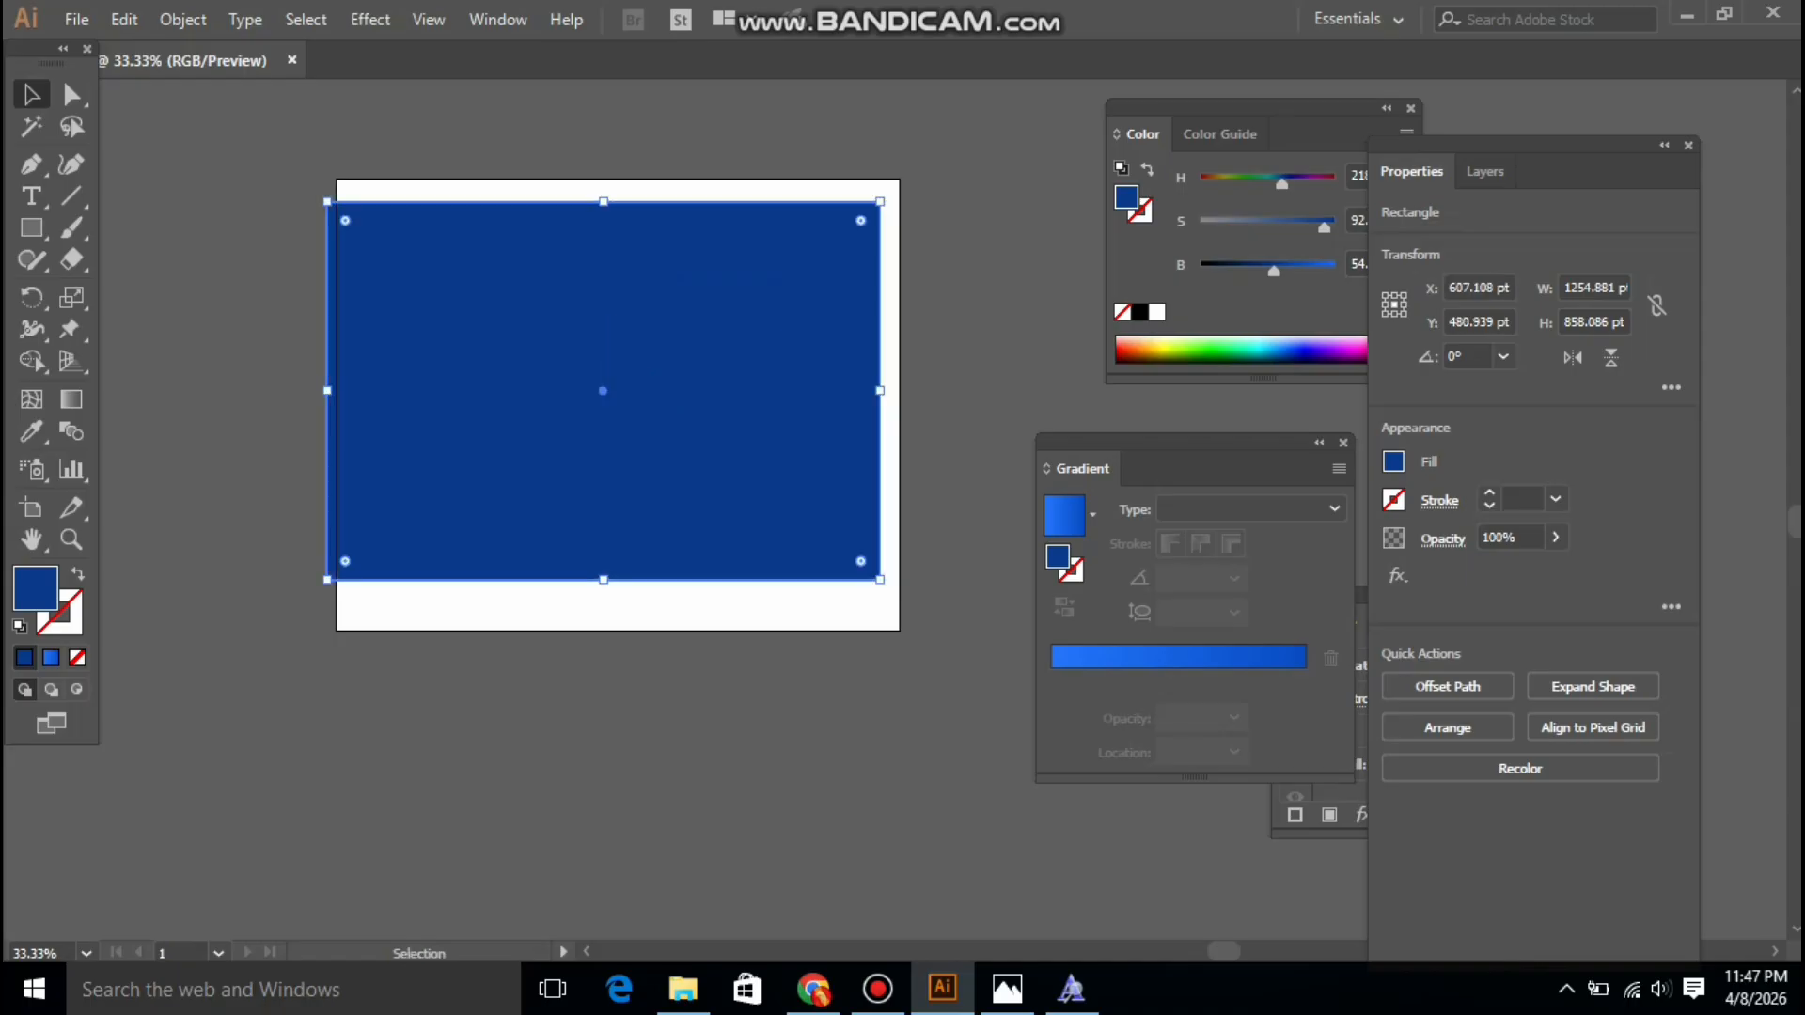
pyautogui.rightClick(725, 340)
pyautogui.click(891, 314)
pyautogui.moveTo(876, 312); pyautogui.dragTo(886, 311)
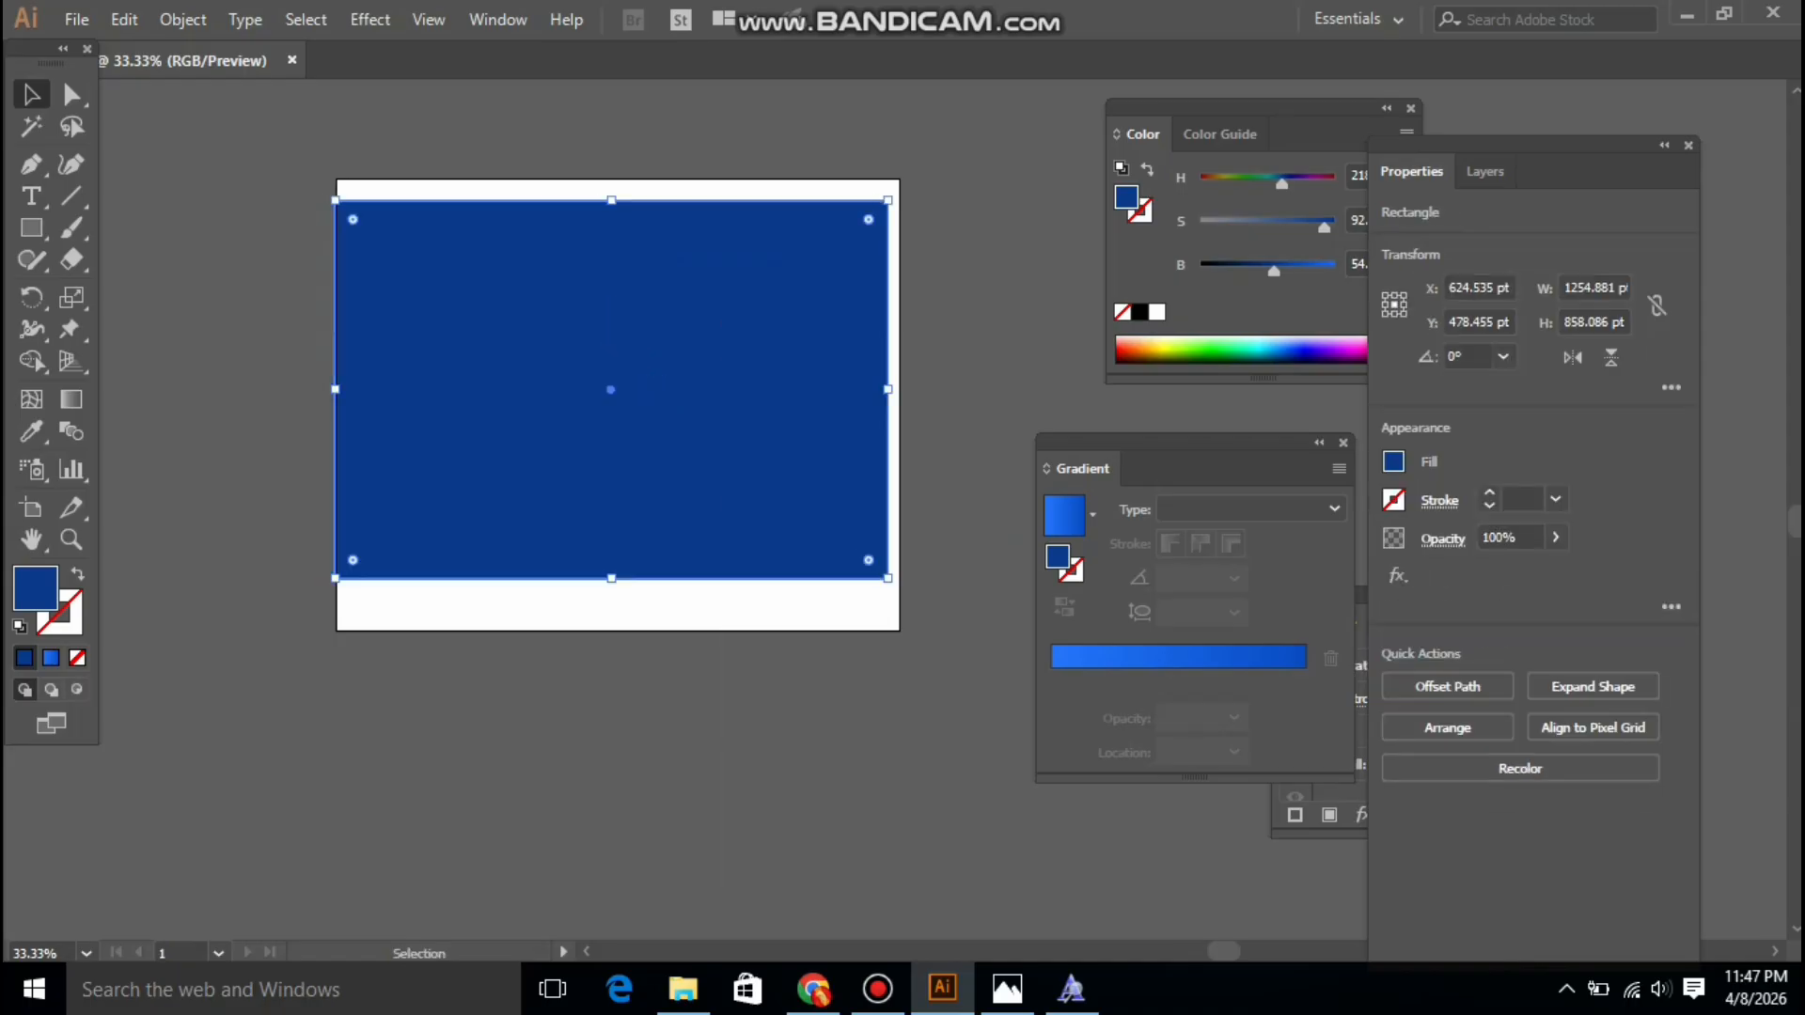
pyautogui.moveTo(887, 389); pyautogui.dragTo(899, 388)
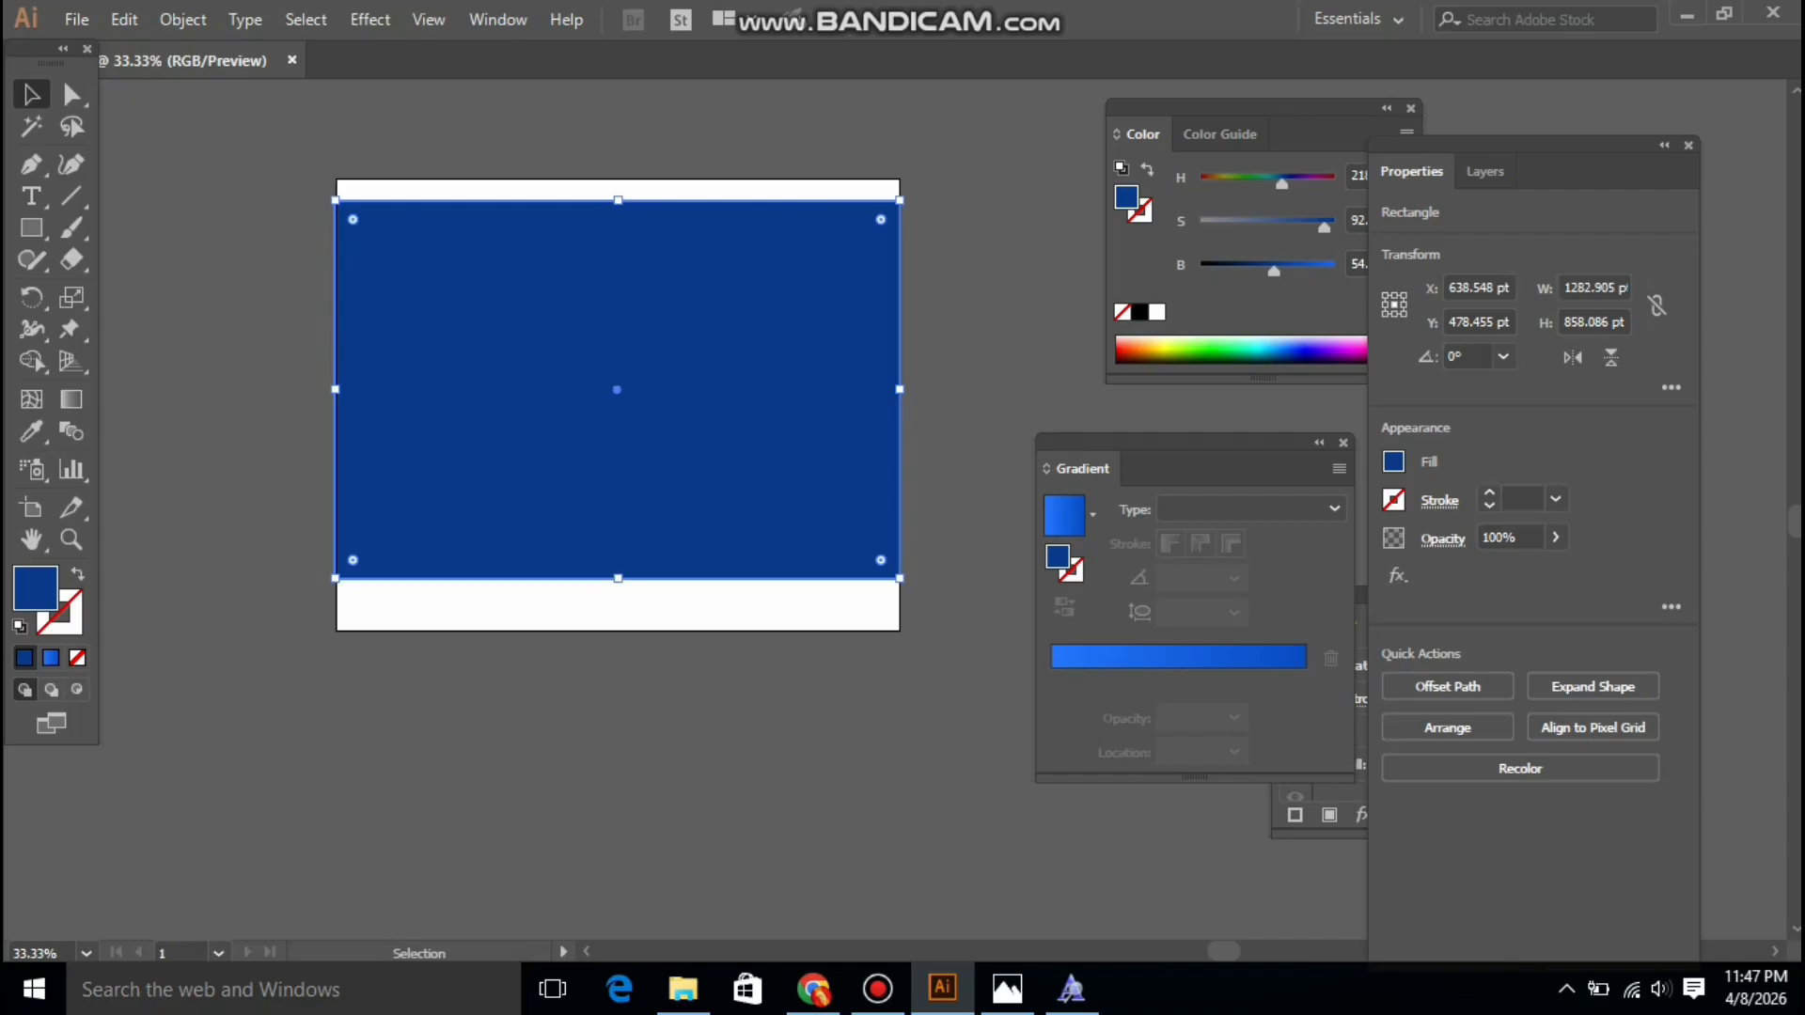
# Send the rectangle to the back behind the logo and turn its fill black by setting brightness to 0%
pyautogui.rightClick(664, 332)
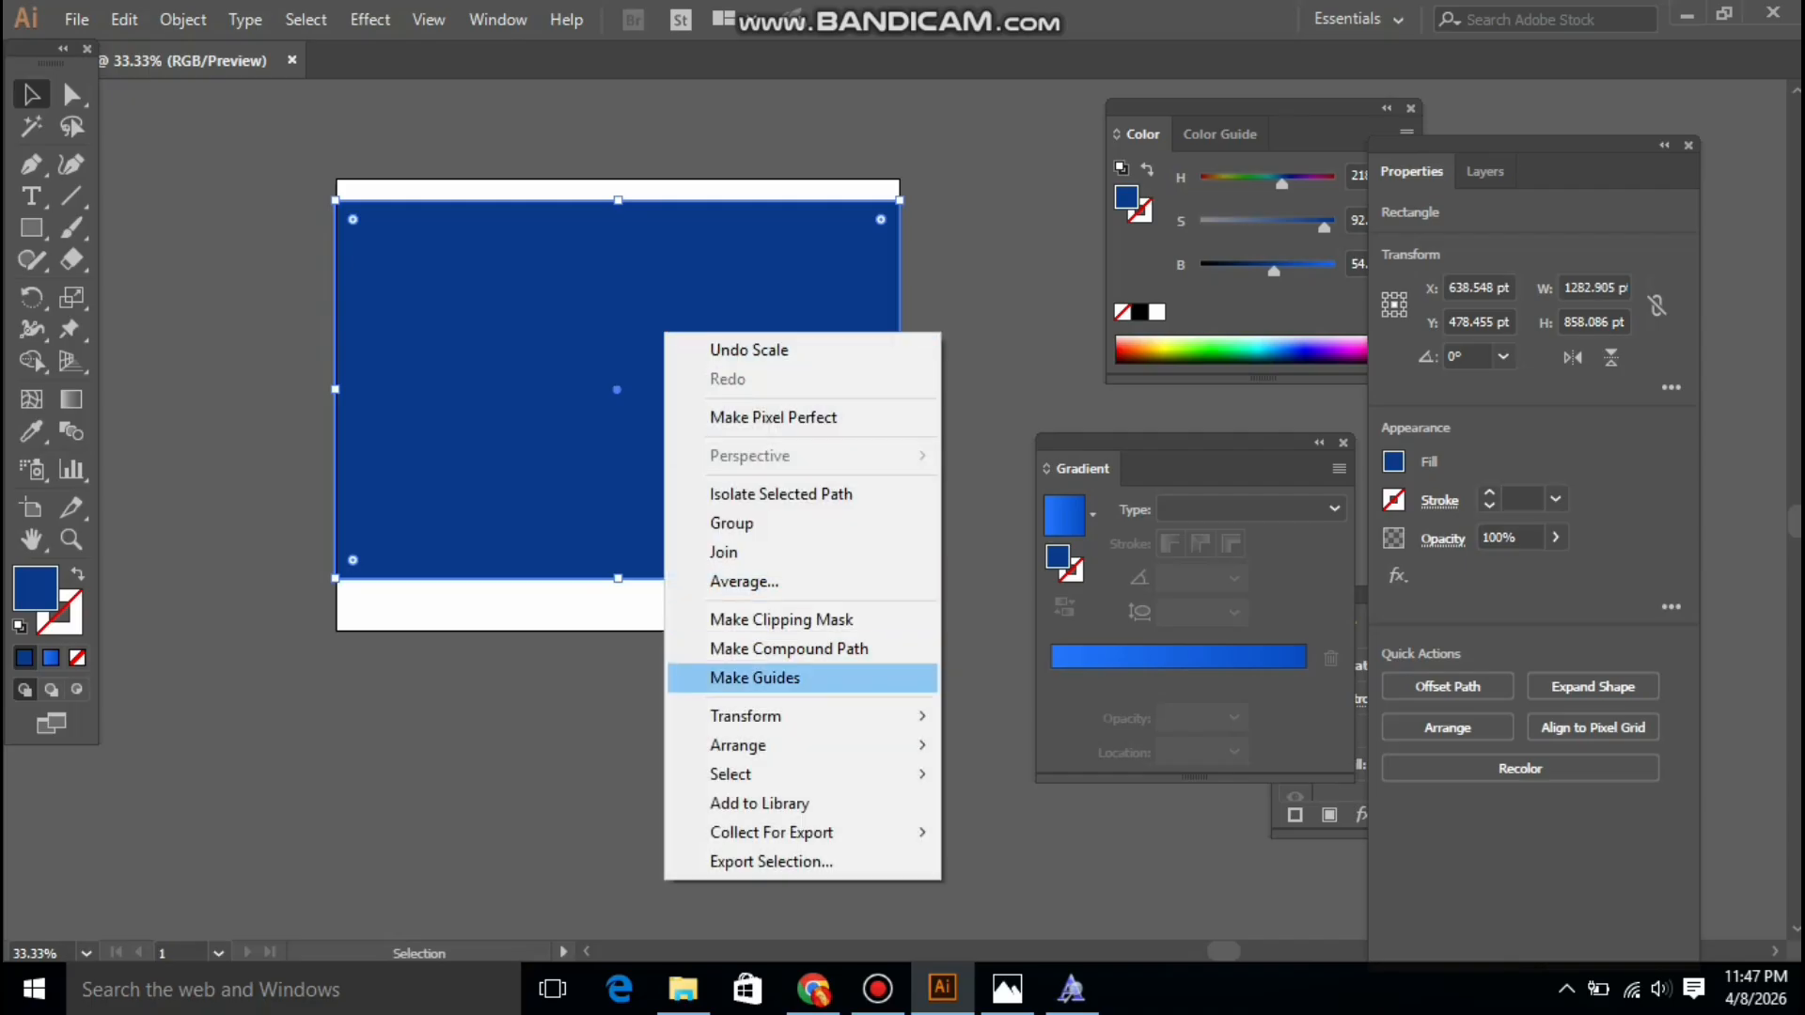
pyautogui.moveTo(799, 744)
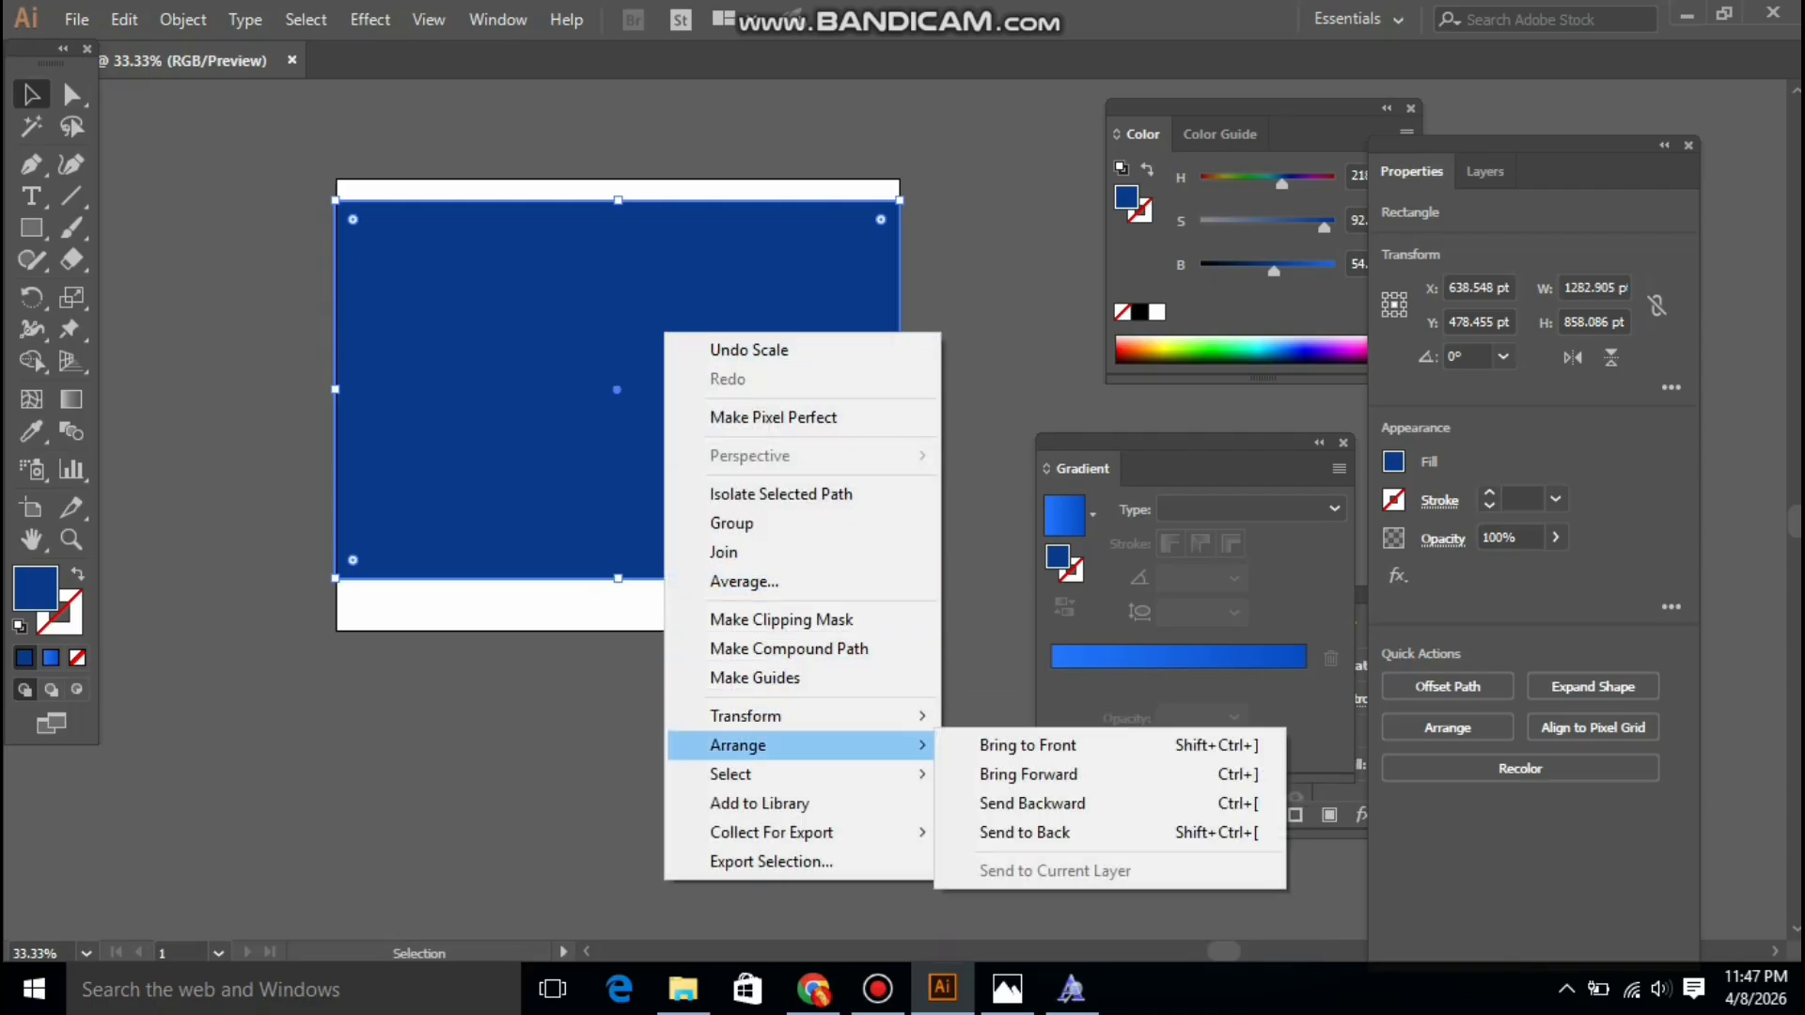
pyautogui.click(1024, 832)
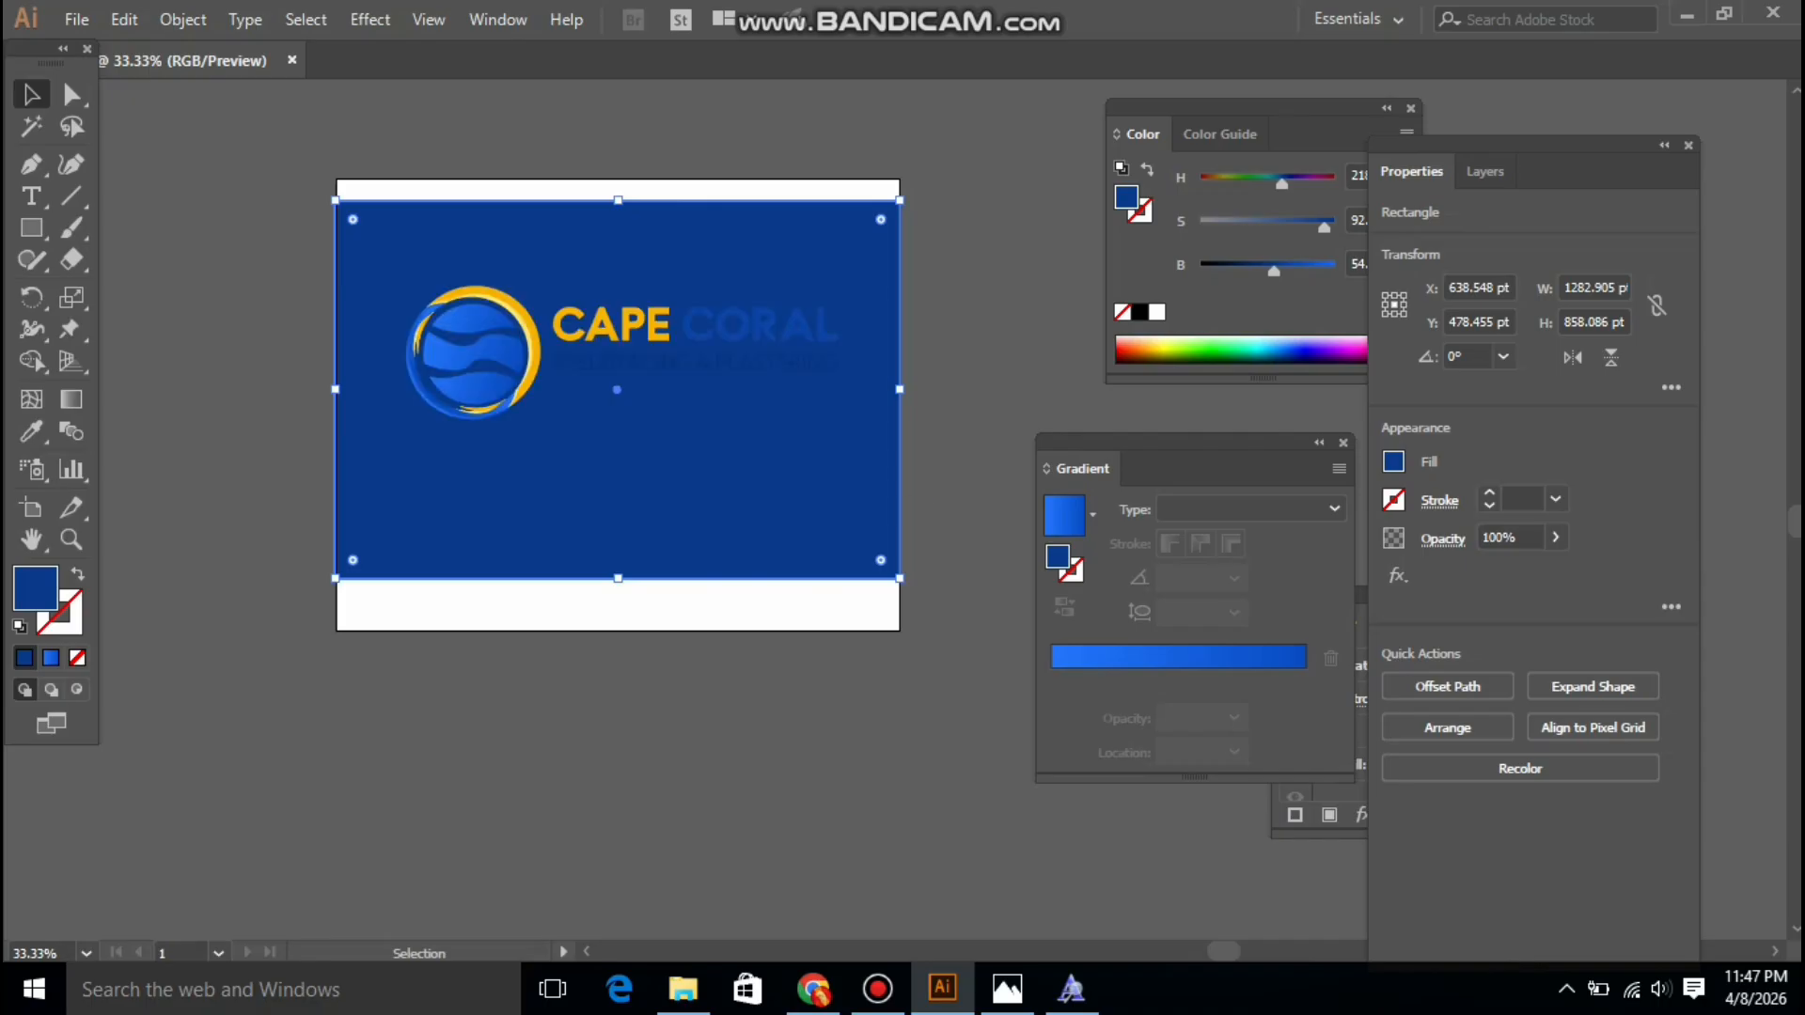
pyautogui.moveTo(1273, 271); pyautogui.dragTo(1200, 272)
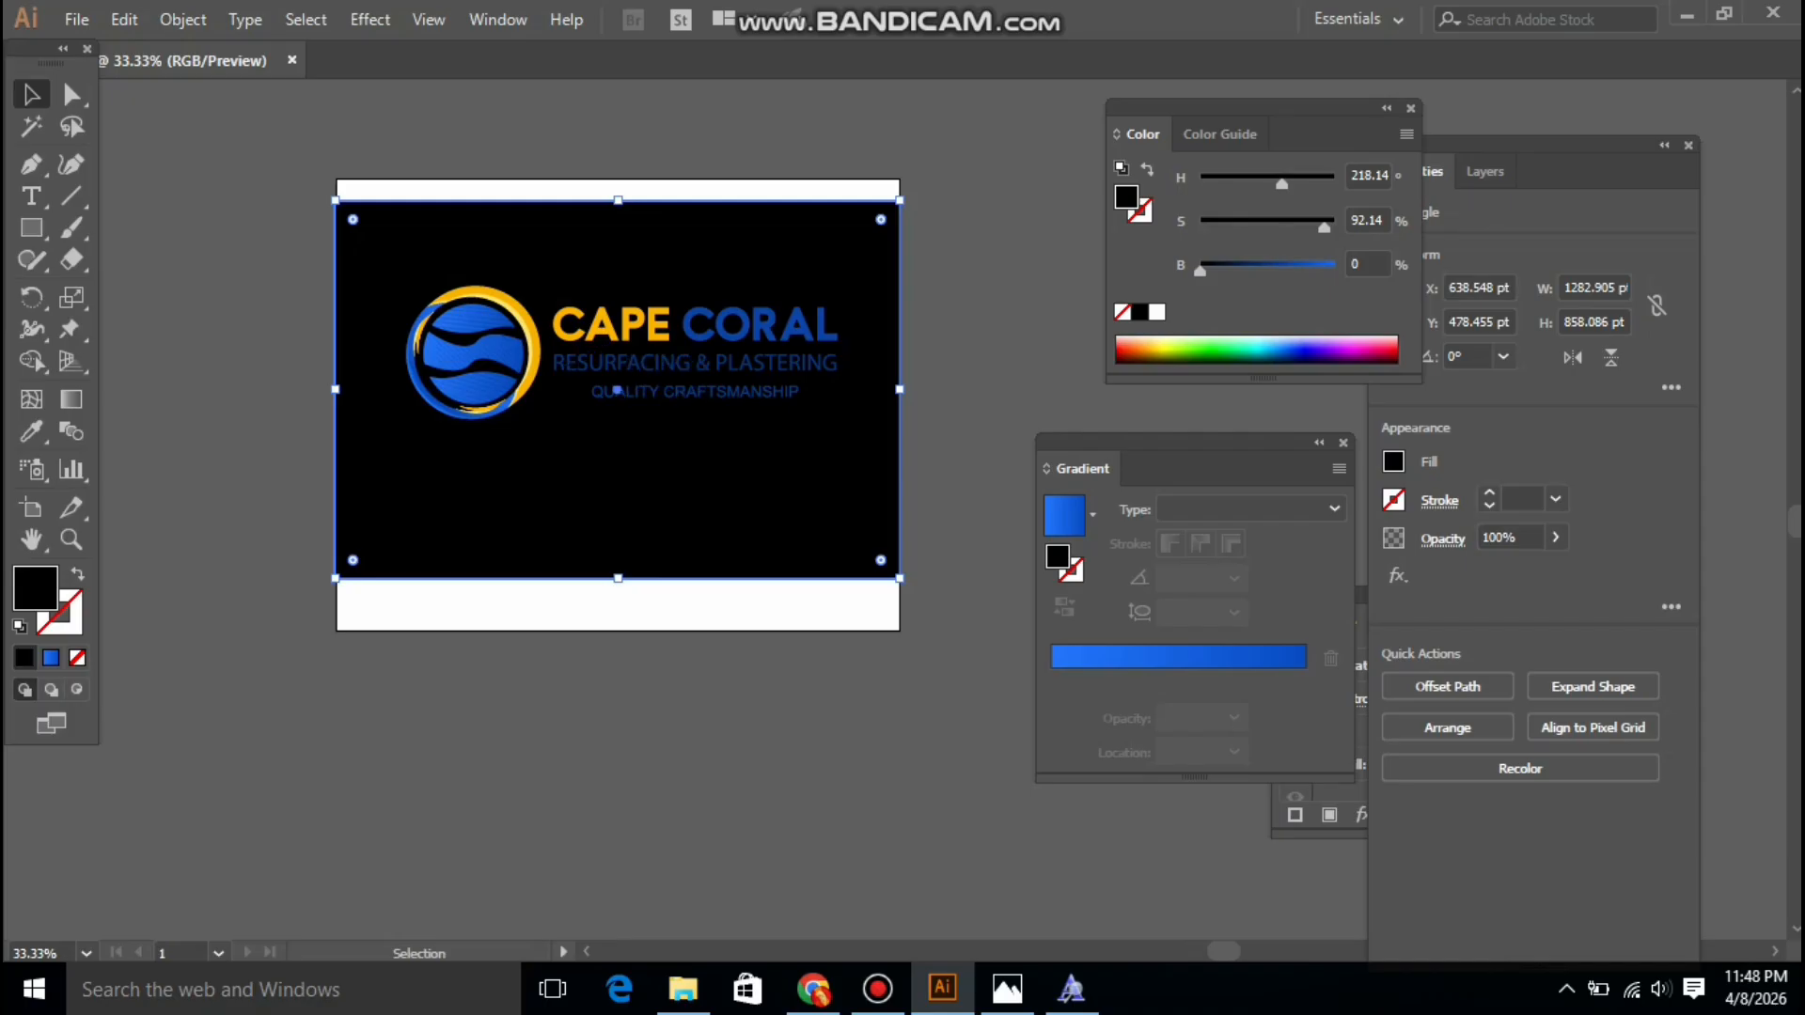
# Shrink the black rectangle to about 1155 by 481 pt around the logo and shift it to about Y 423 pt
pyautogui.moveTo(900, 578); pyautogui.dragTo(790, 446)
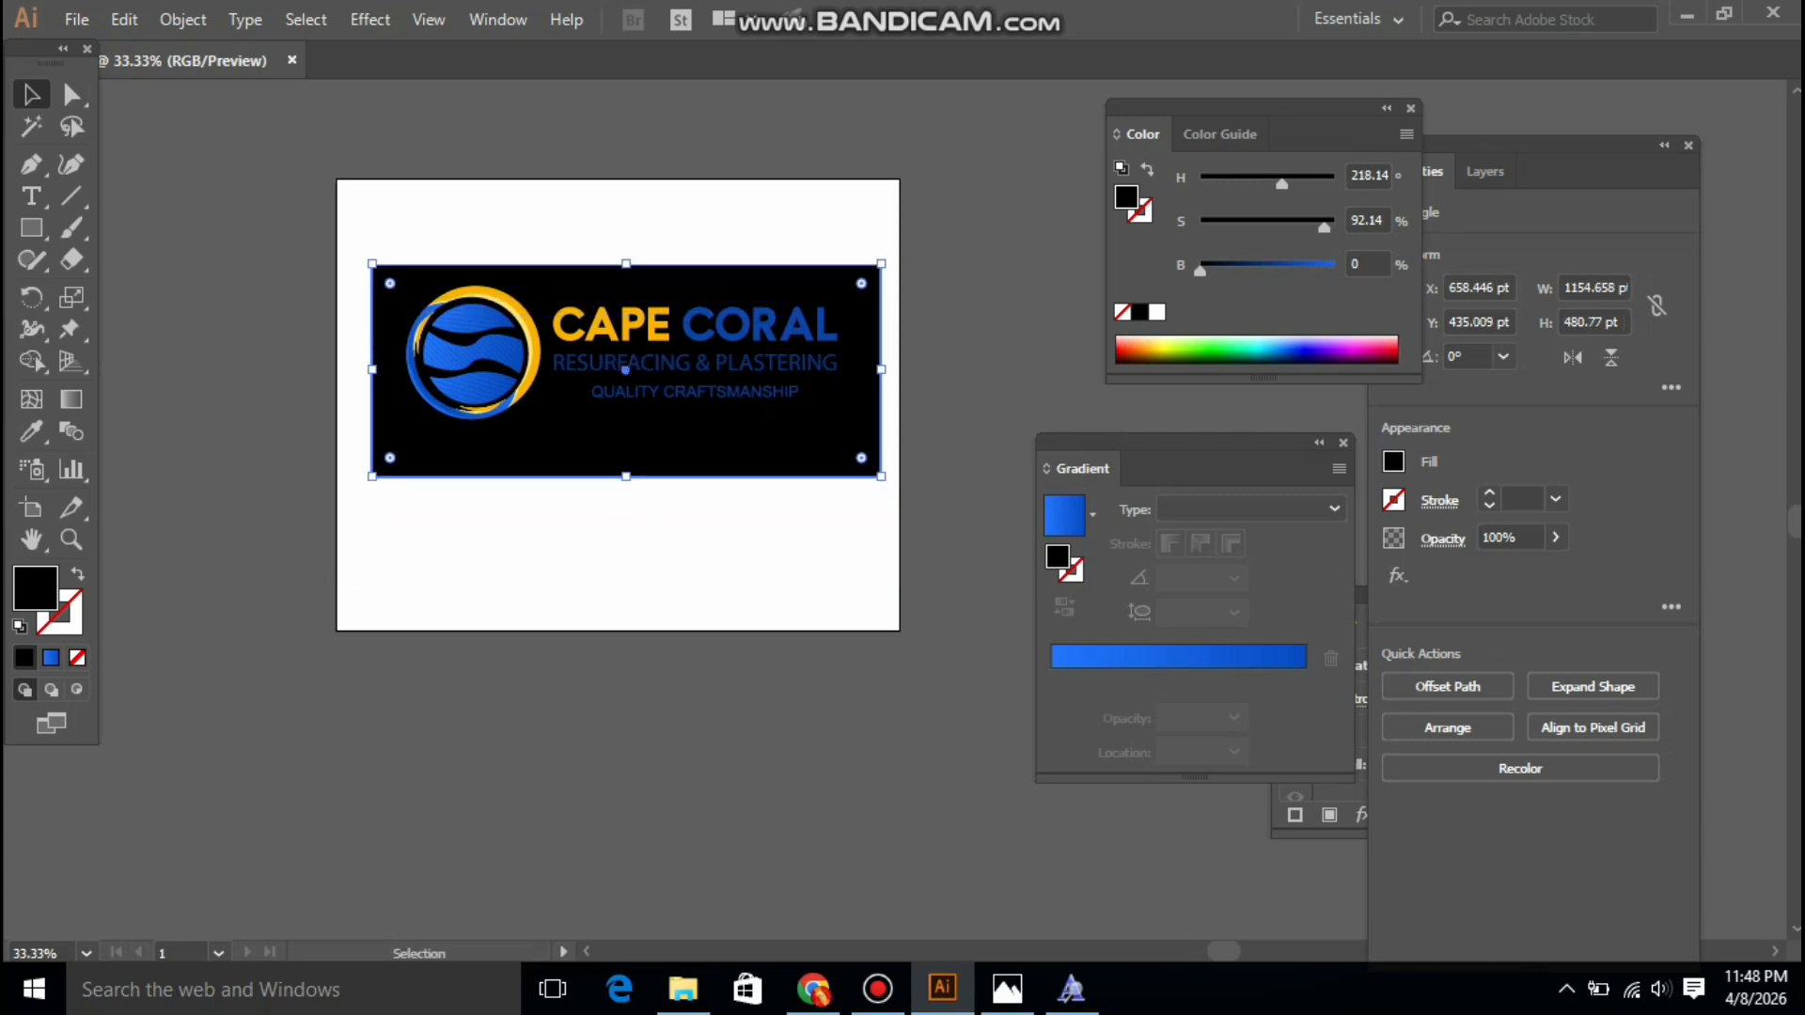
pyautogui.hotkey('ctrl', 'shift', 'a')
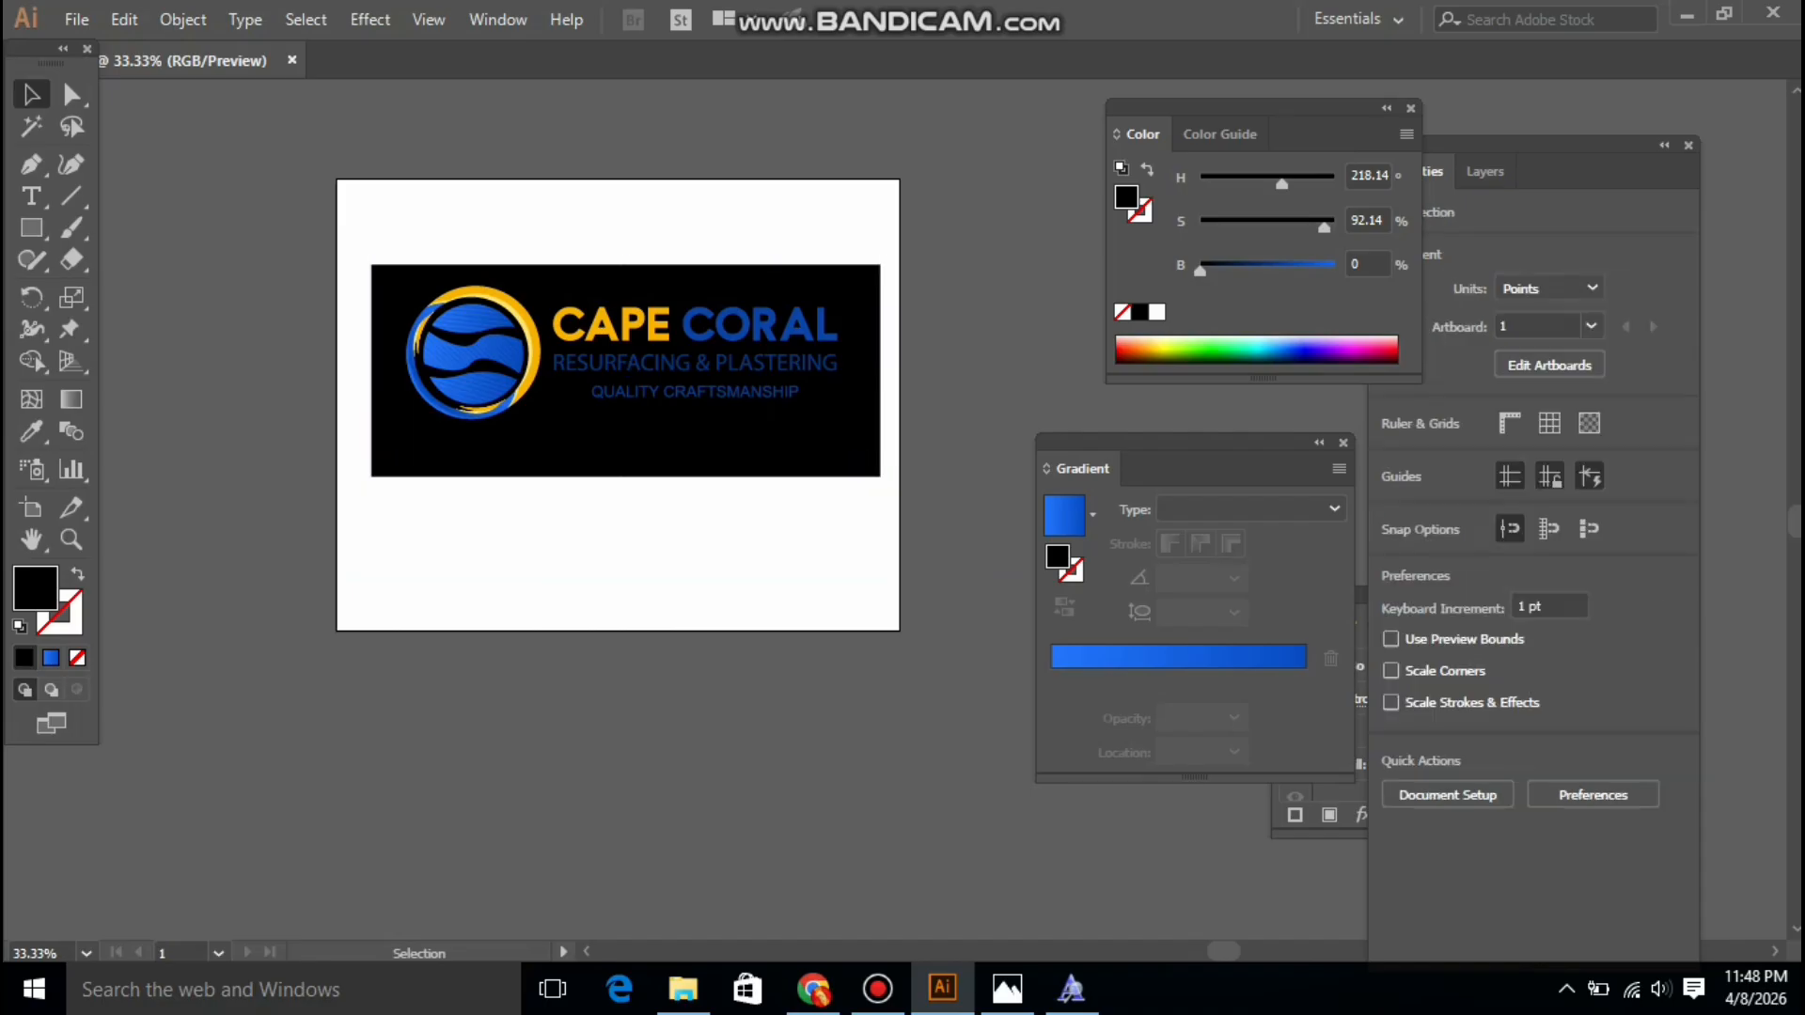
pyautogui.click(765, 477)
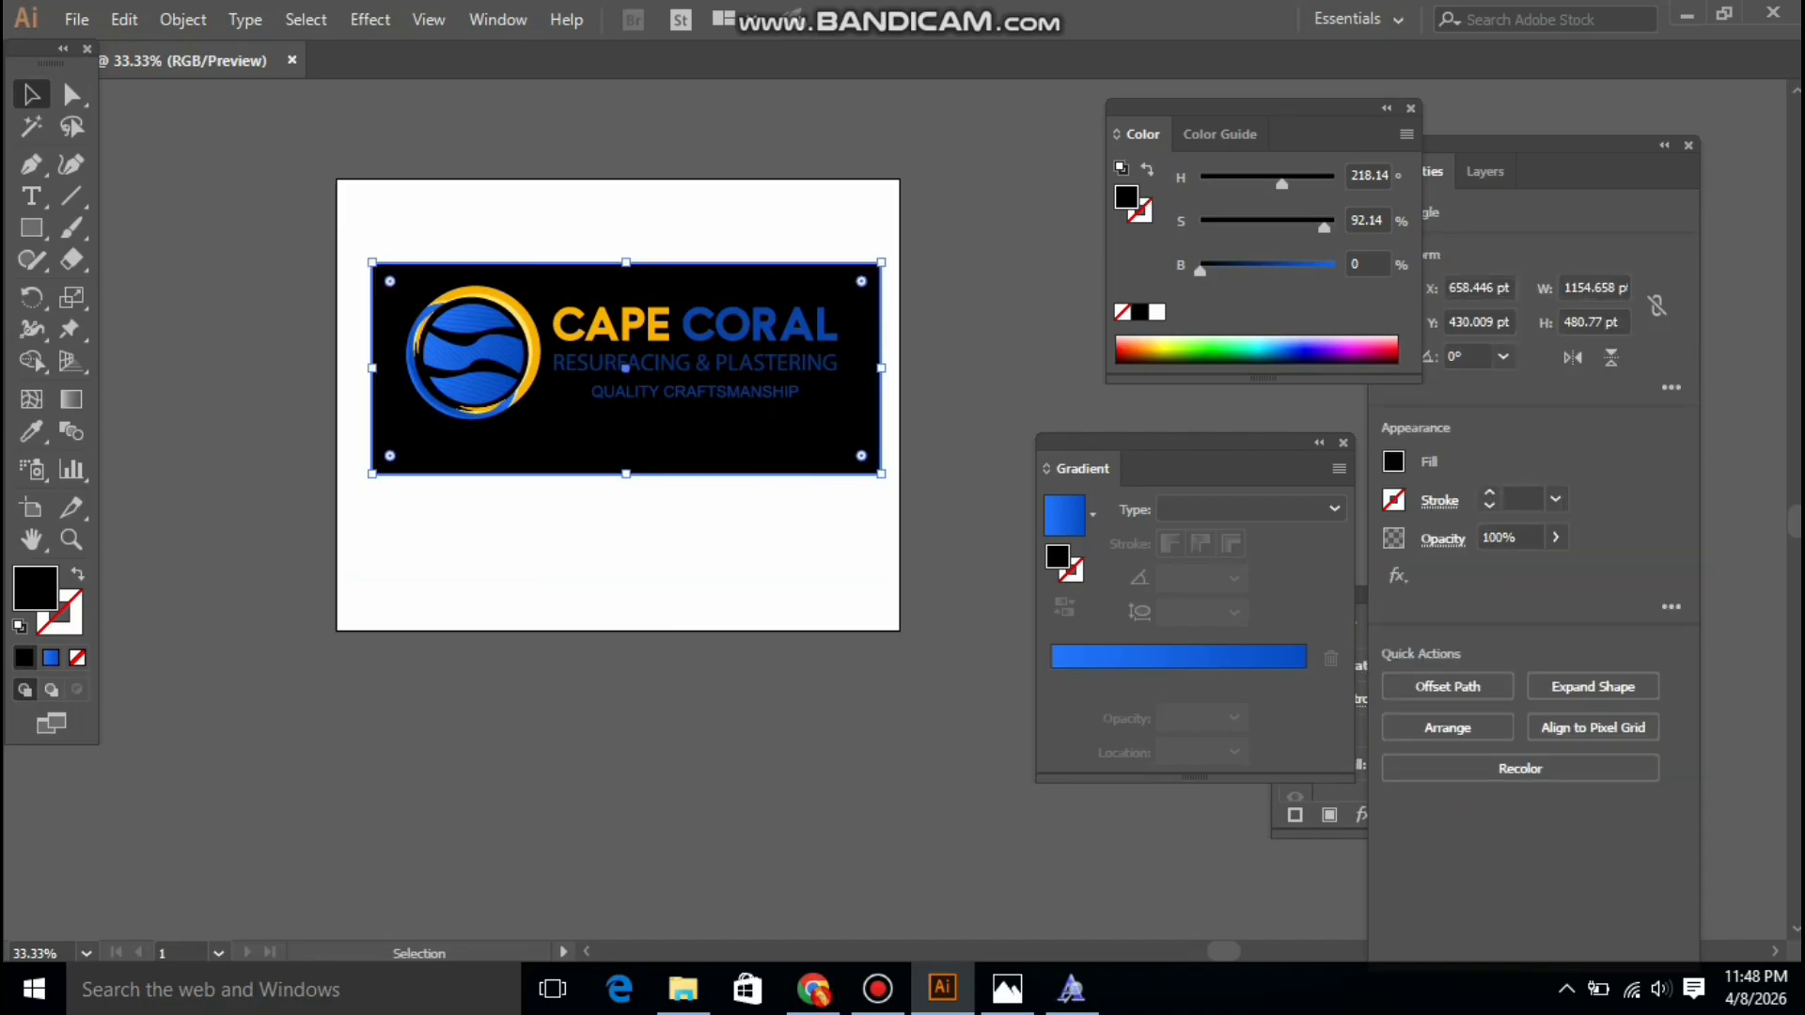
pyautogui.hotkey('ctrl', 'shift', 'a')
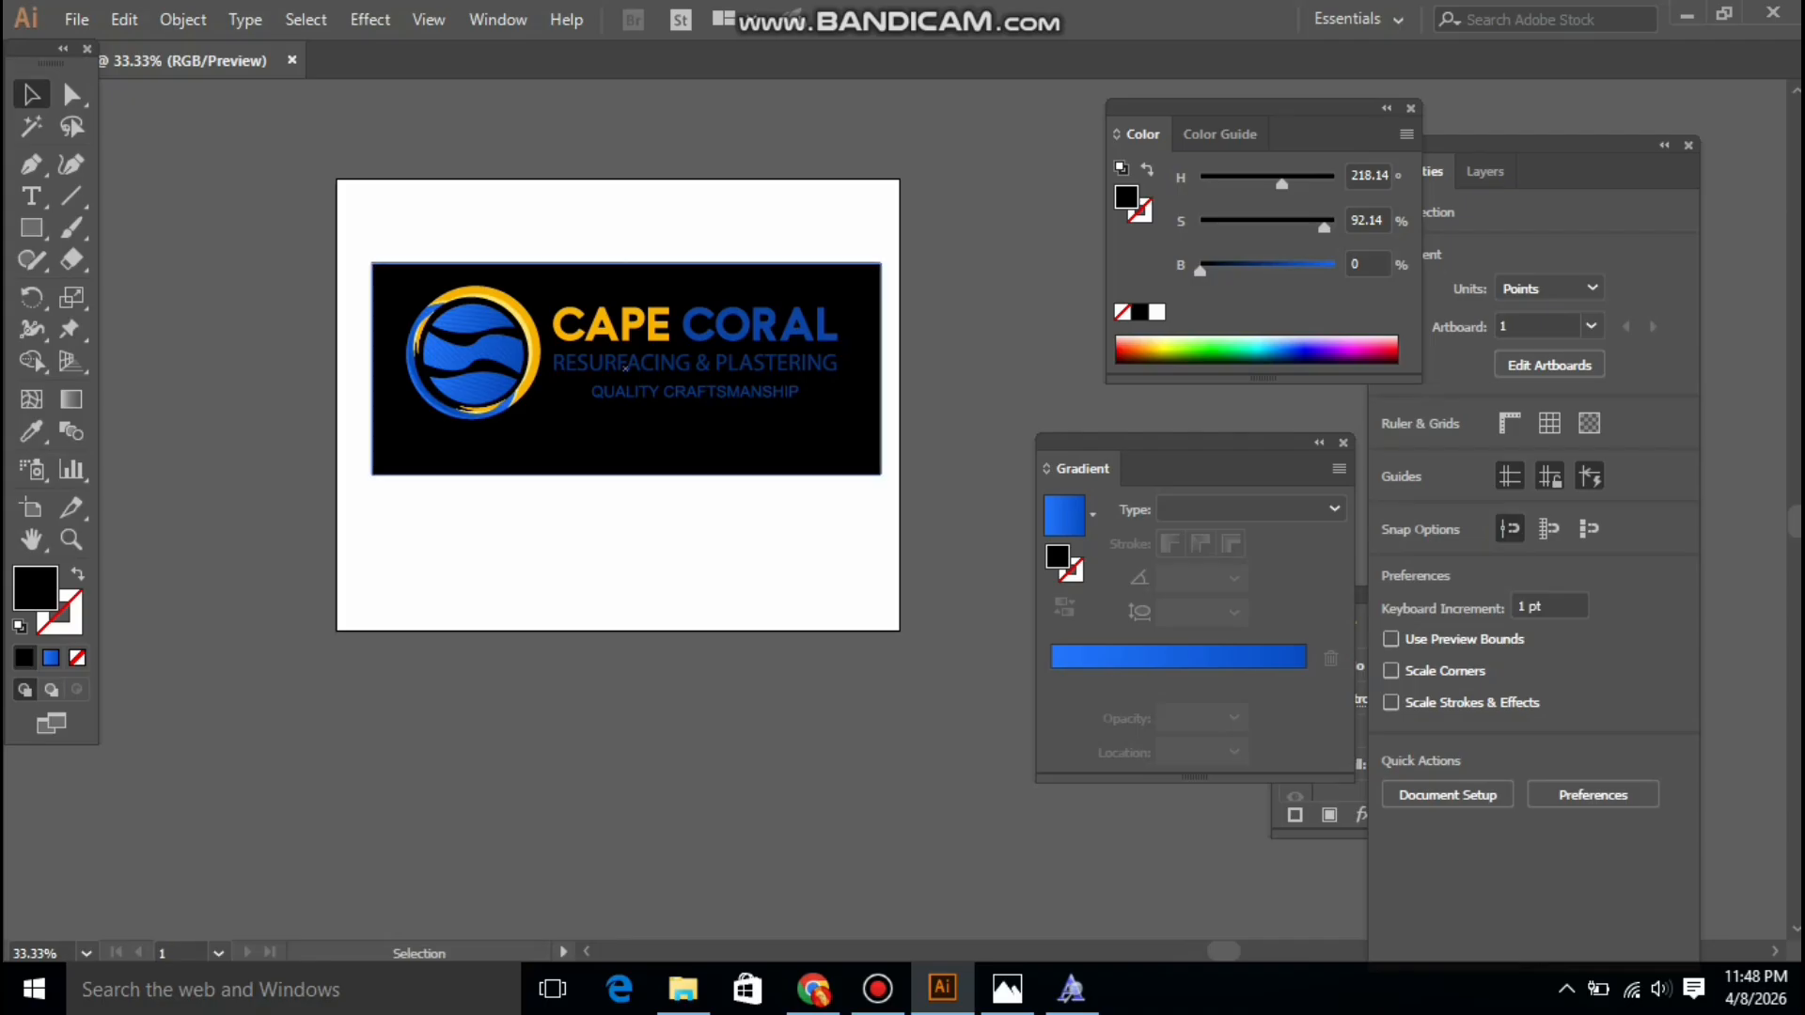
pyautogui.click(626, 366)
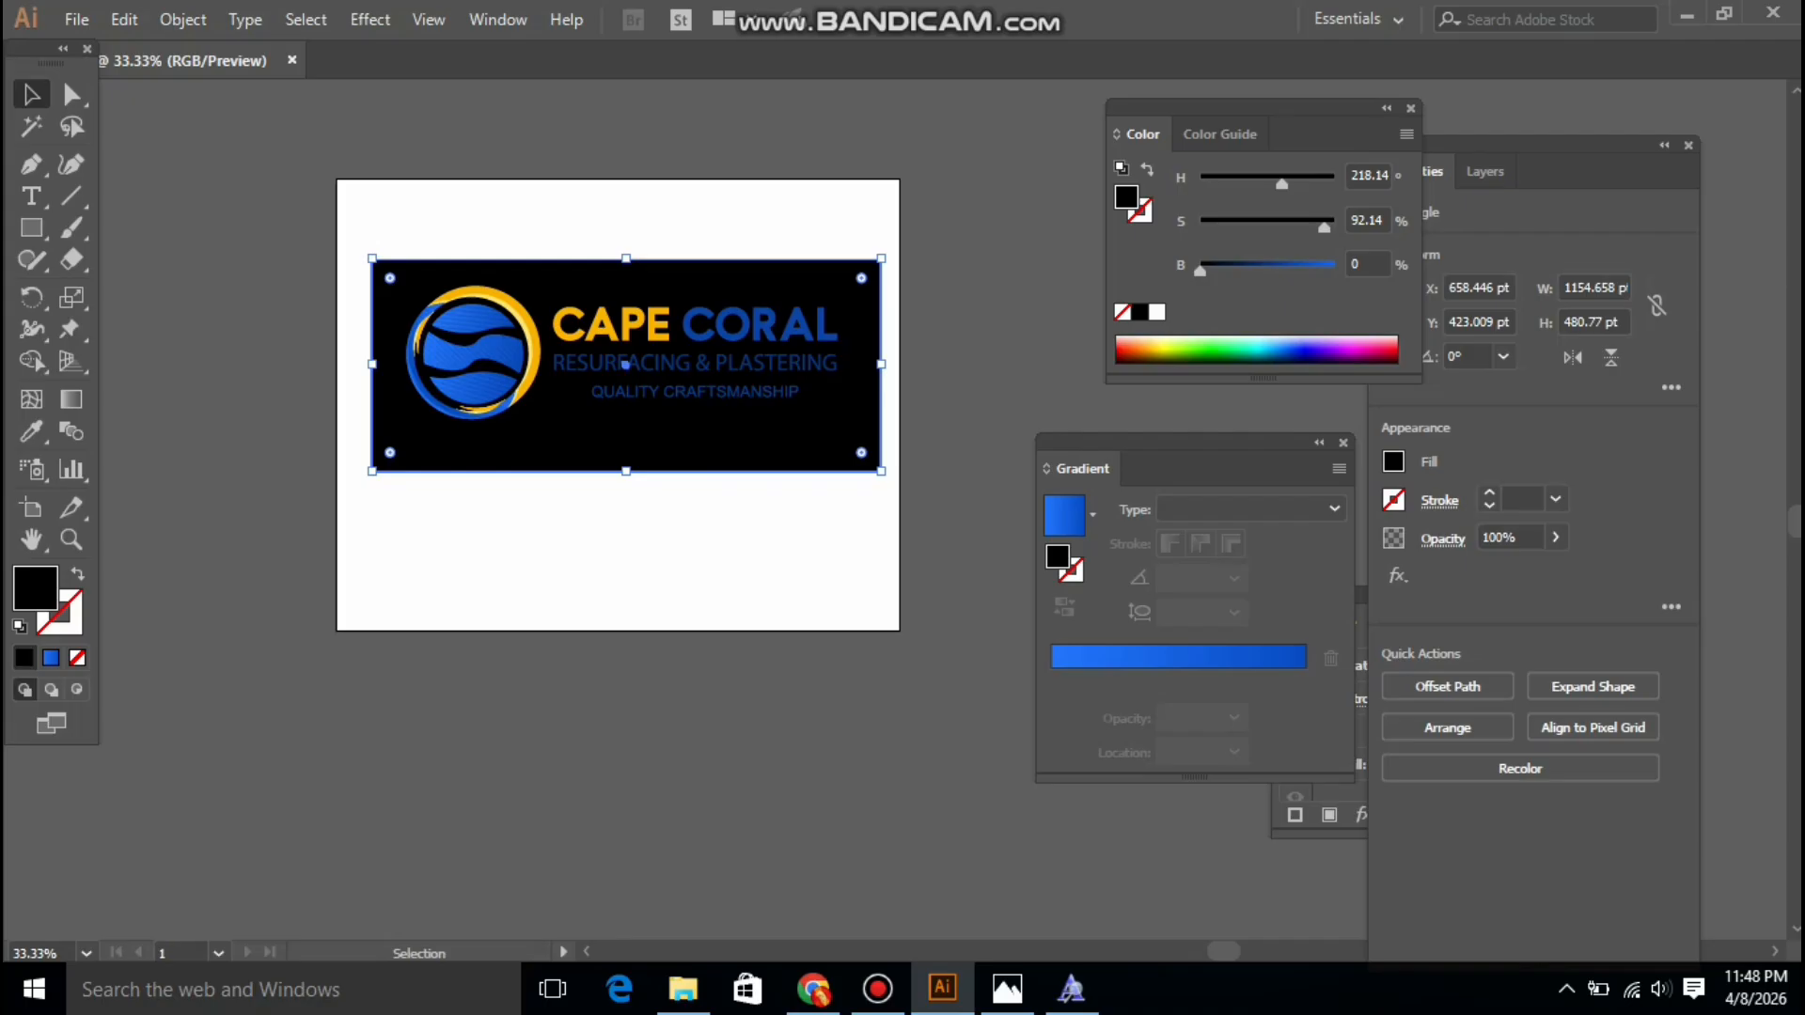
pyautogui.hotkey('ctrl', 'shift', 'a')
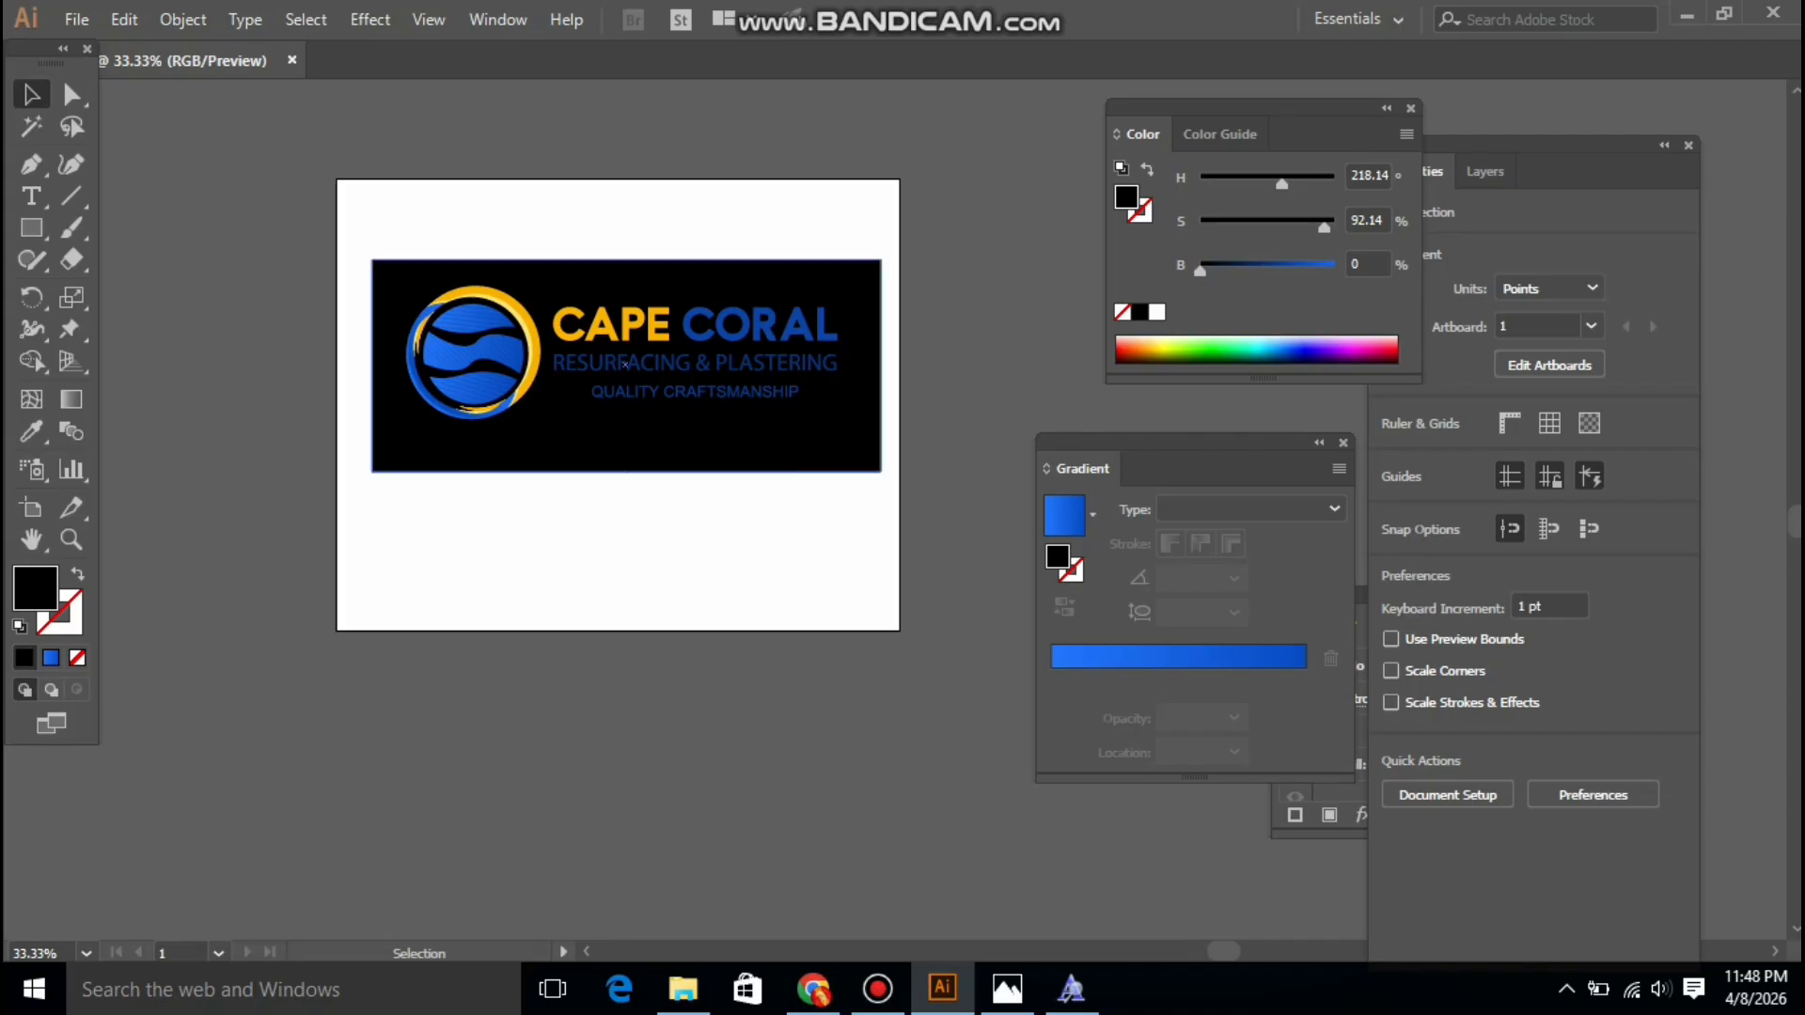
# Duplicate the logo with its black background below the original and group the copy
pyautogui.moveTo(423, 211); pyautogui.dragTo(795, 525)
pyautogui.moveTo(770, 362); pyautogui.dragTo(792, 608)
pyautogui.rightClick(763, 615)
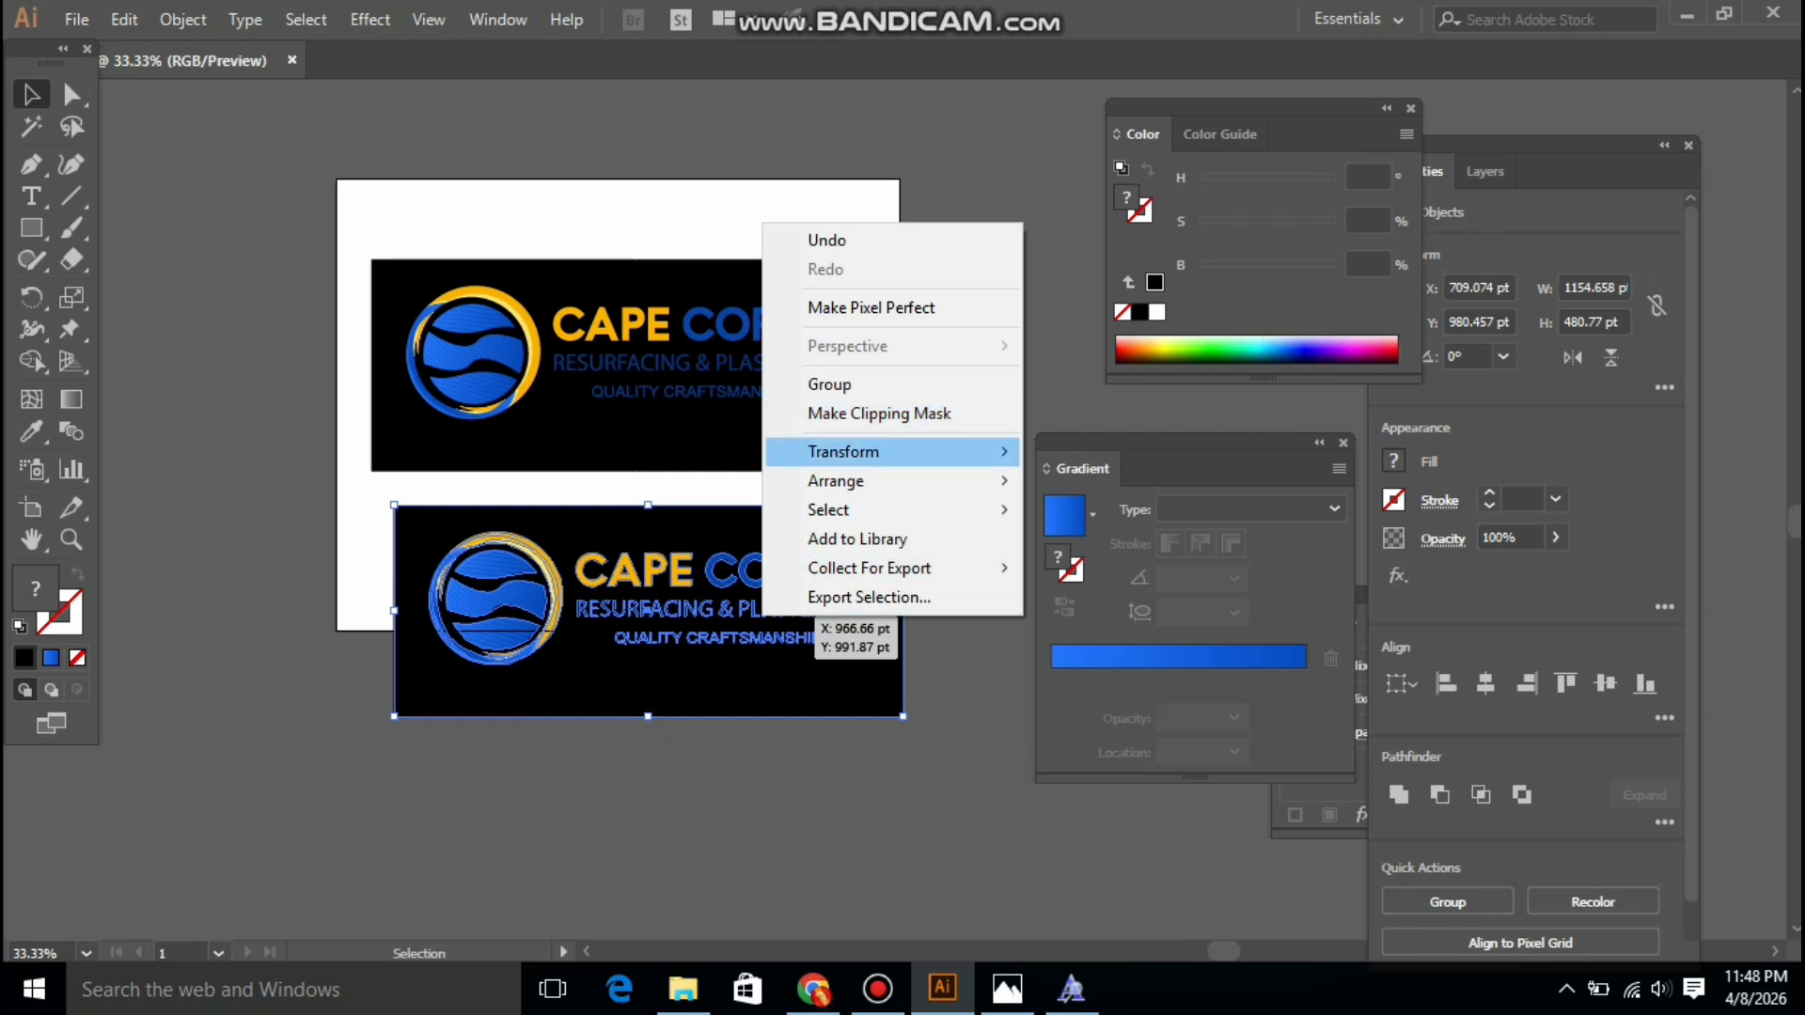
pyautogui.click(827, 384)
# Delete the black rectangle behind the original logo and move that logo up to about Y 307 pt
pyautogui.click(827, 384)
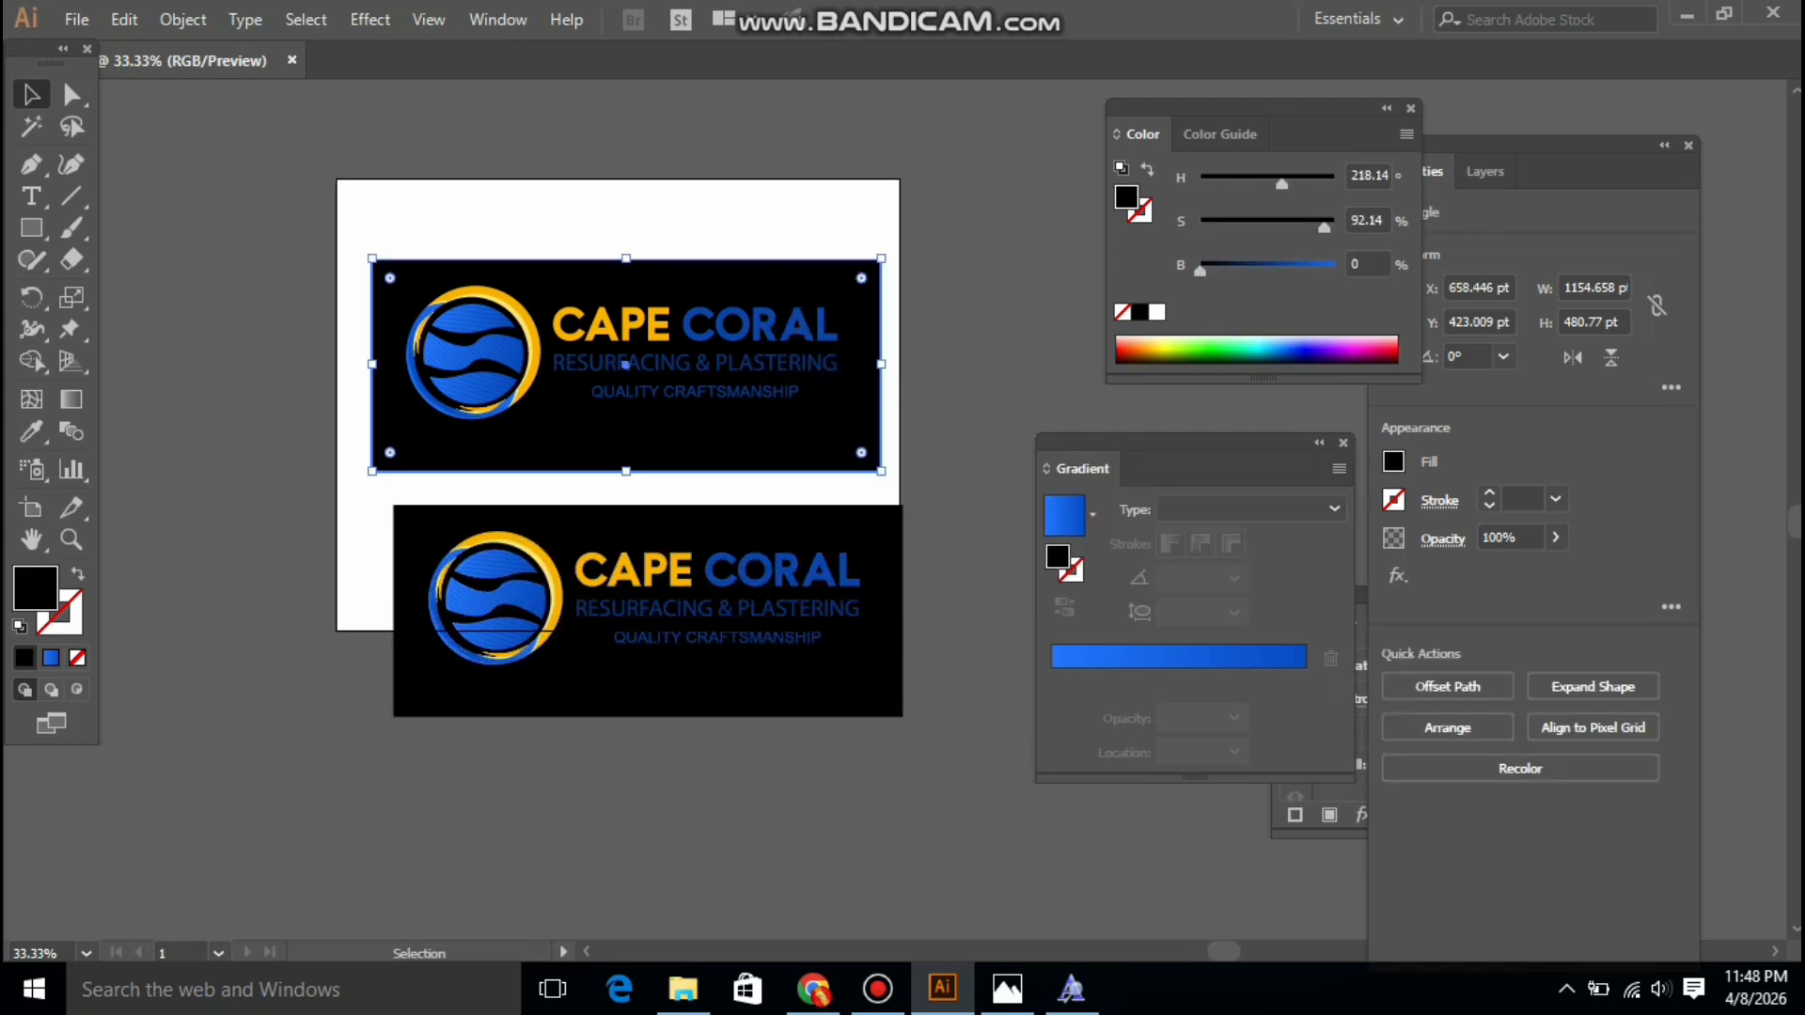
pyautogui.press('Delete')
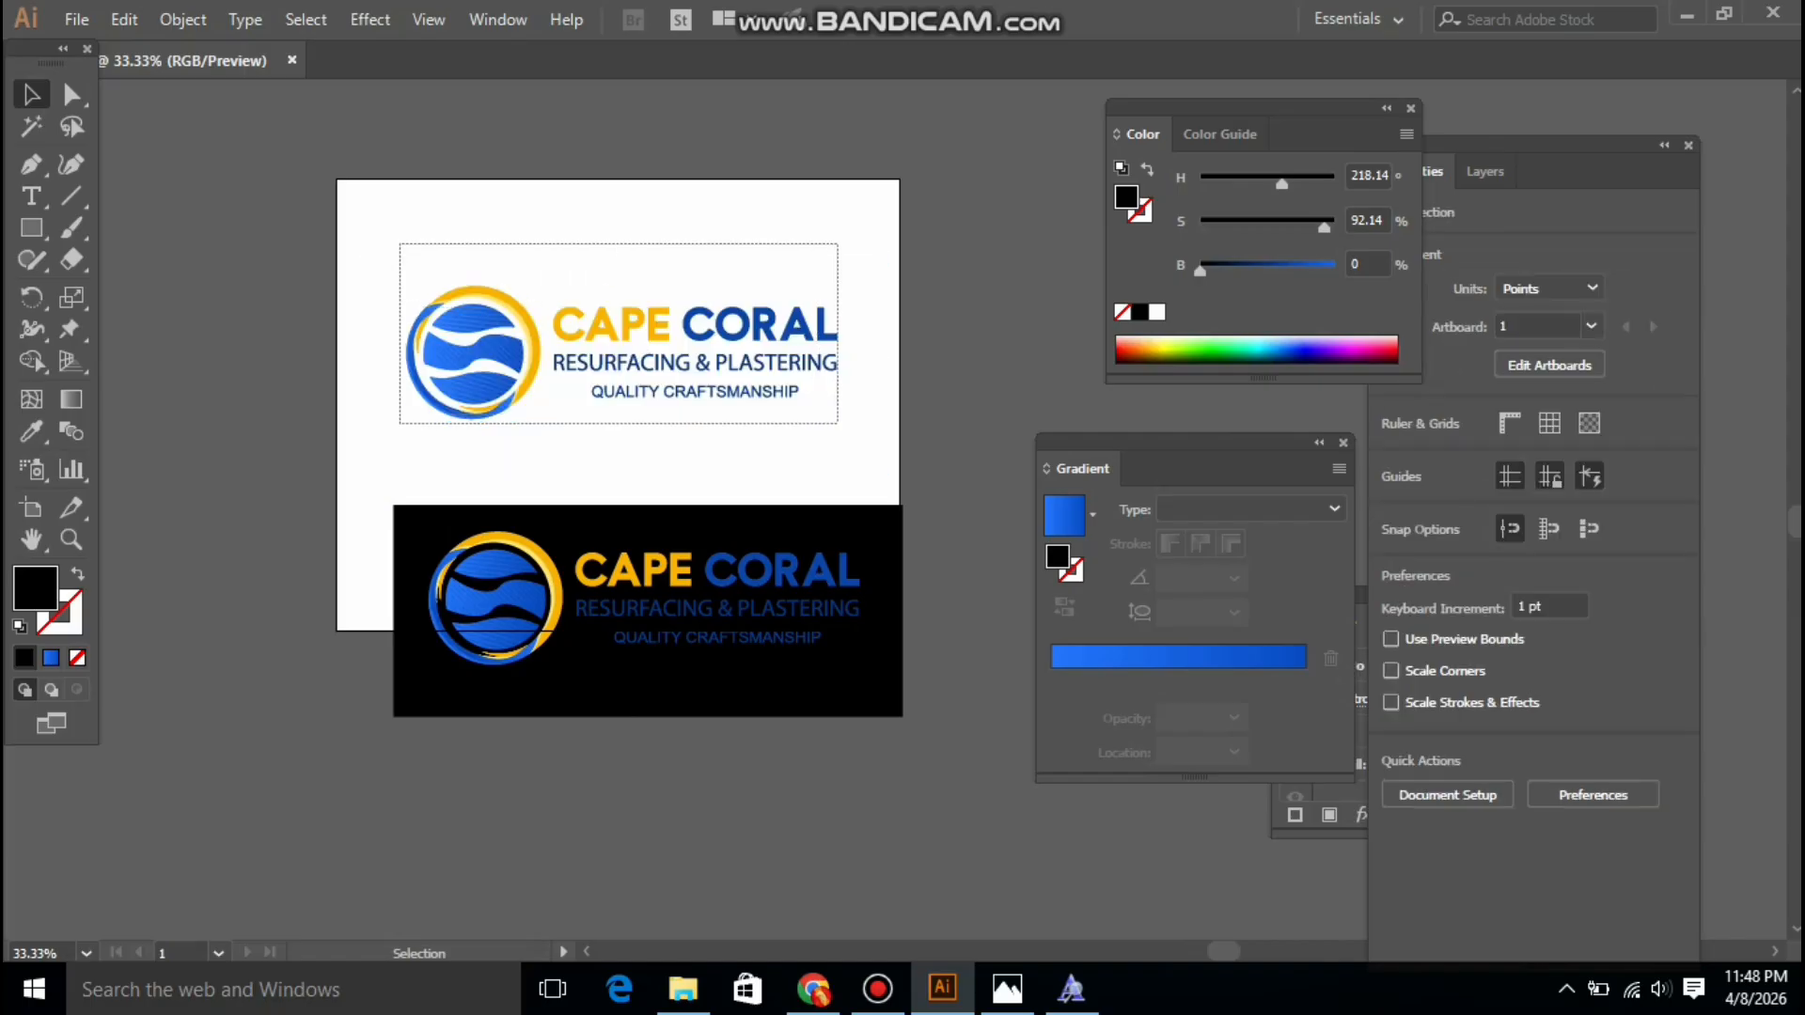
pyautogui.moveTo(788, 365); pyautogui.dragTo(792, 329)
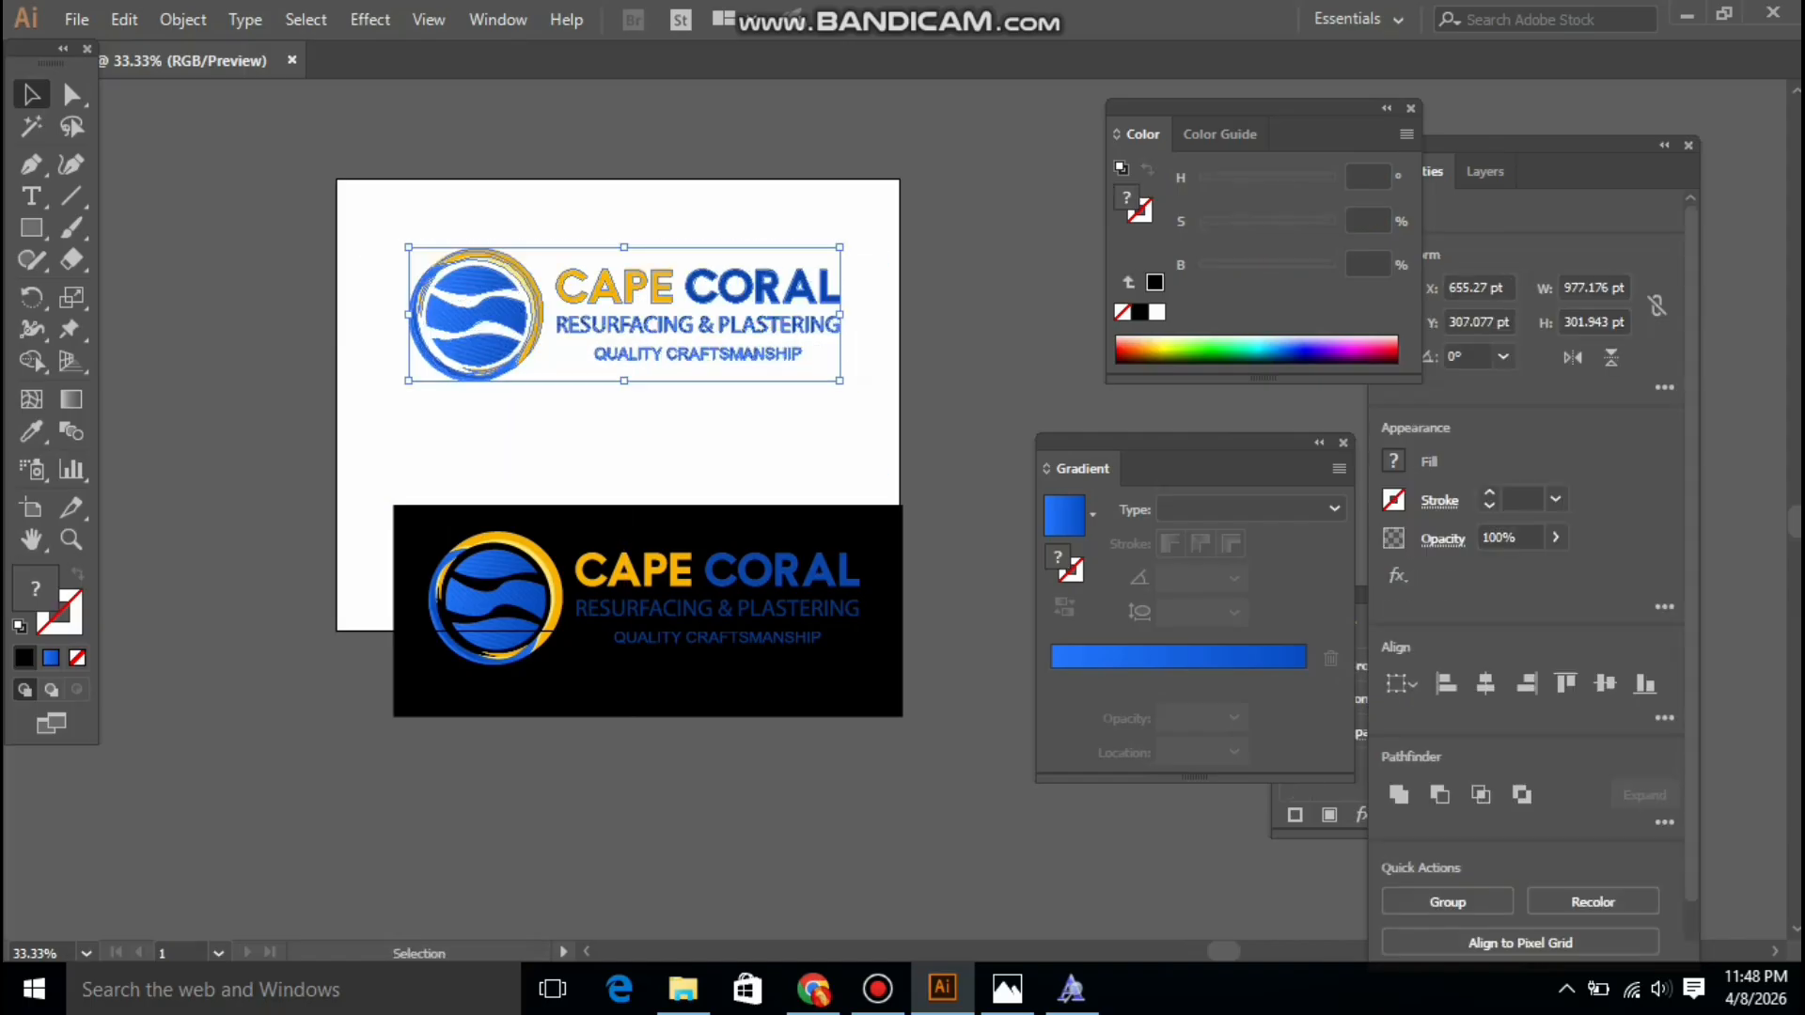
# Move the black-background version onto the artboard, lined up beneath the original logo, and raise the original to about Y 279 pt
pyautogui.moveTo(874, 543); pyautogui.dragTo(848, 452)
pyautogui.hotkey('ctrl', 'shift', 'a')
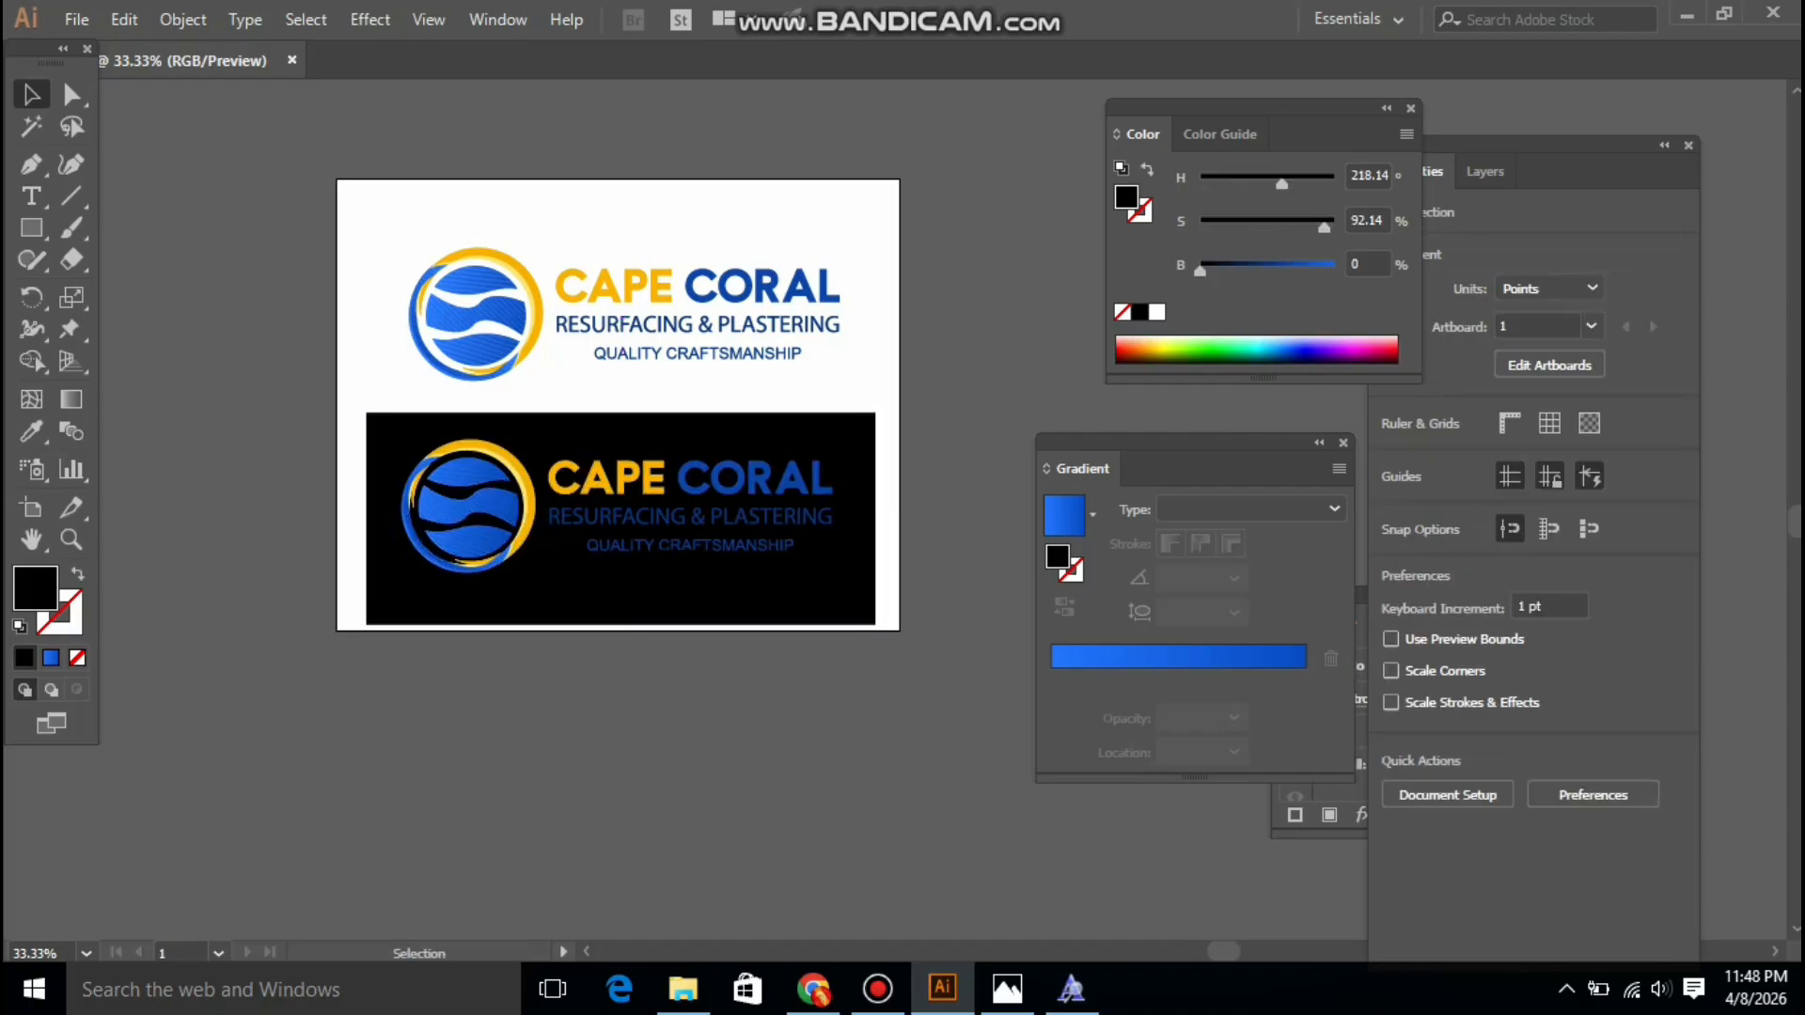
pyautogui.click(620, 517)
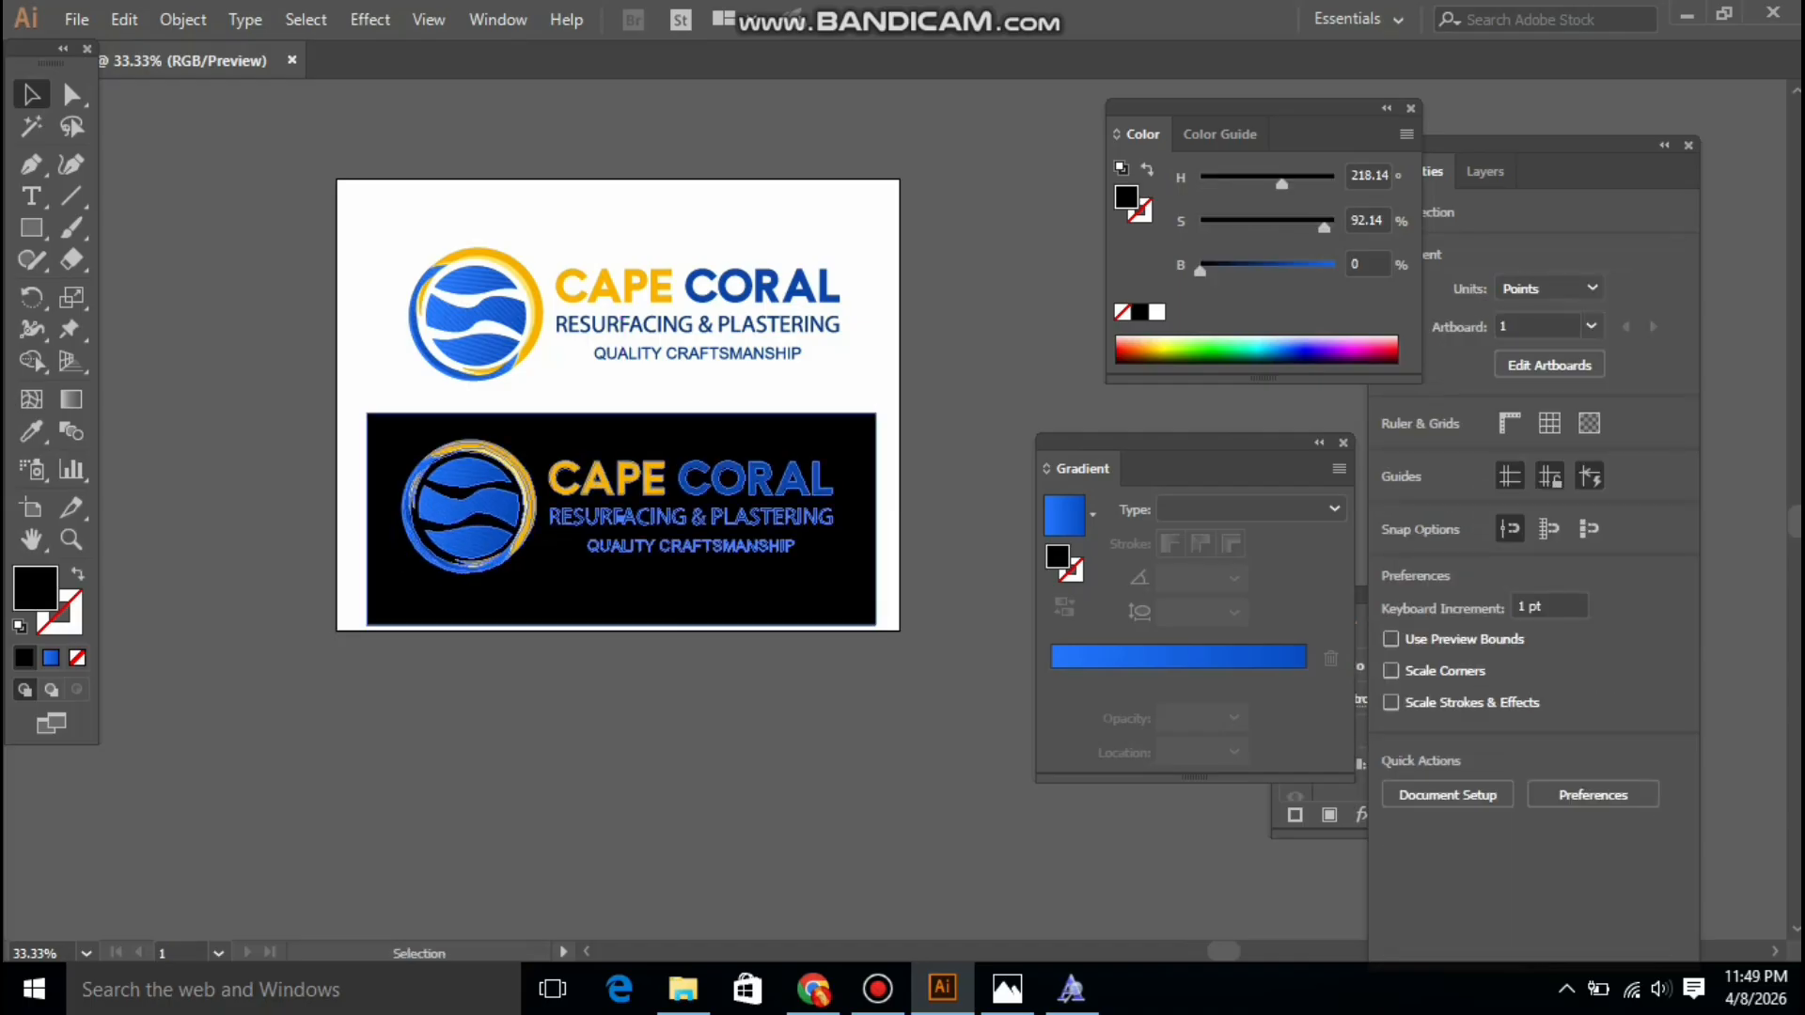
pyautogui.hotkey('ctrl', 'shift', 'a')
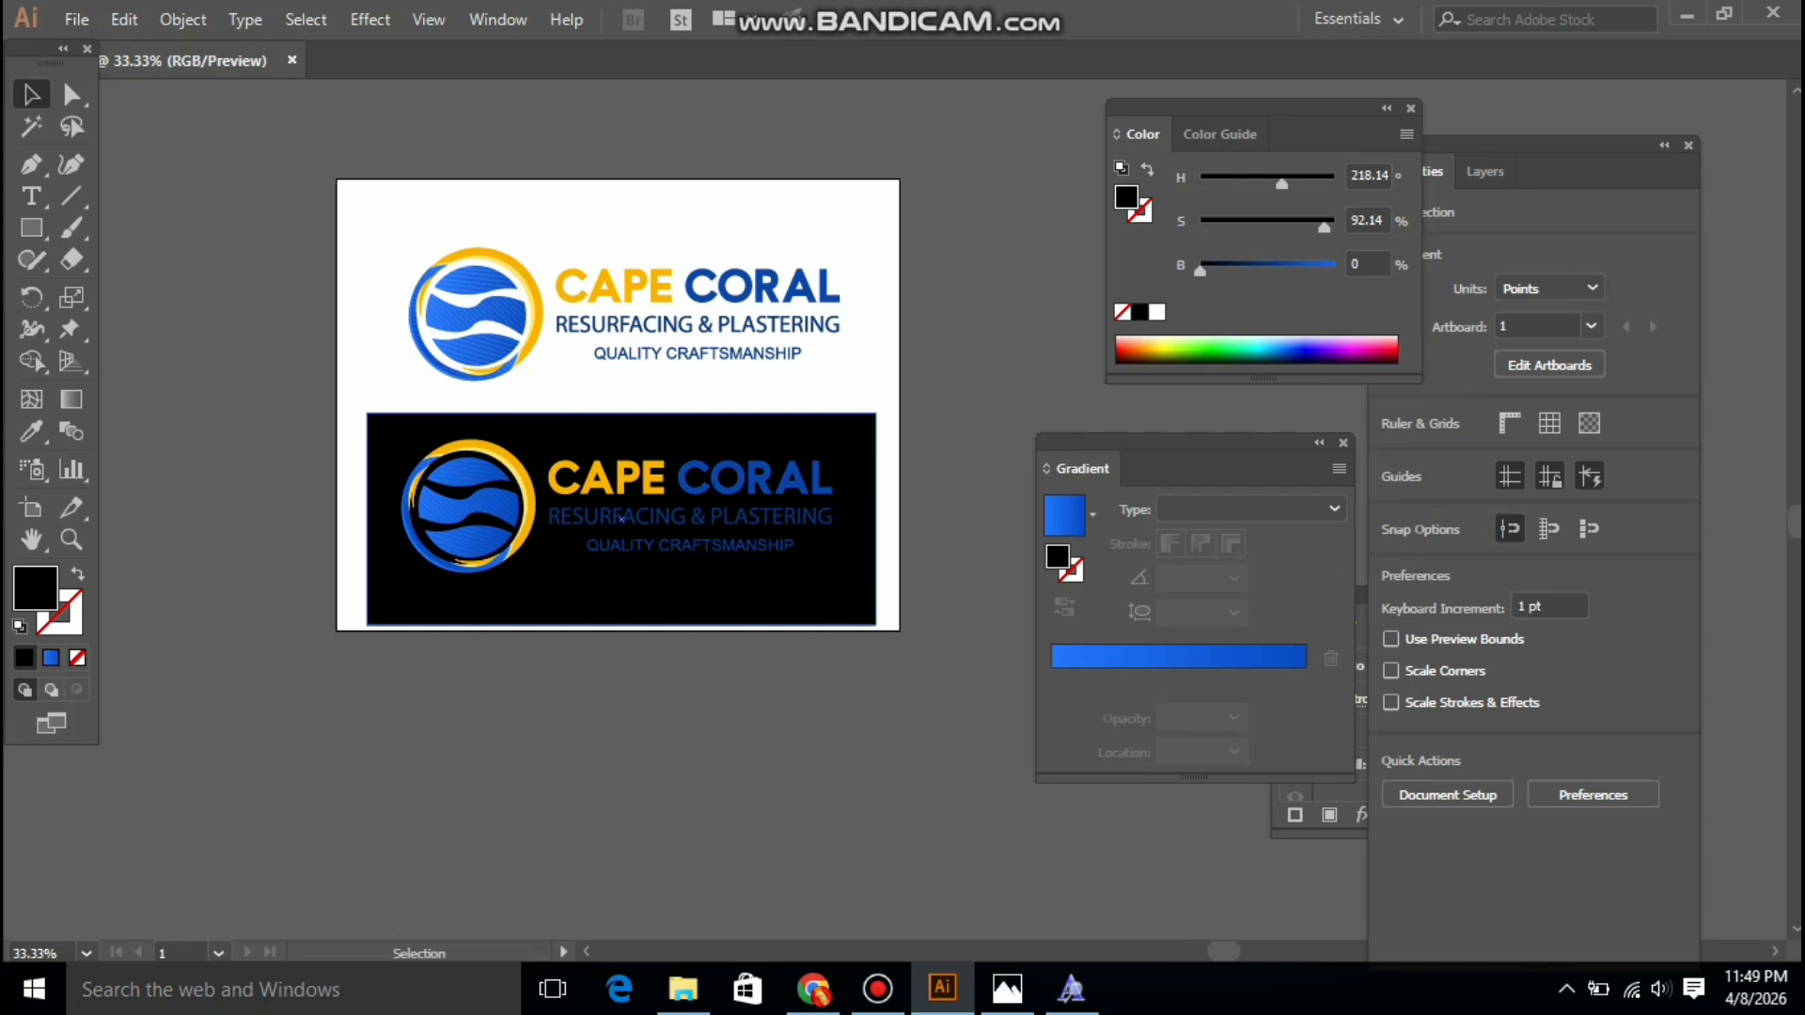
pyautogui.moveTo(515, 411); pyautogui.dragTo(522, 410)
pyautogui.hotkey('ctrl', 'shift', 'a')
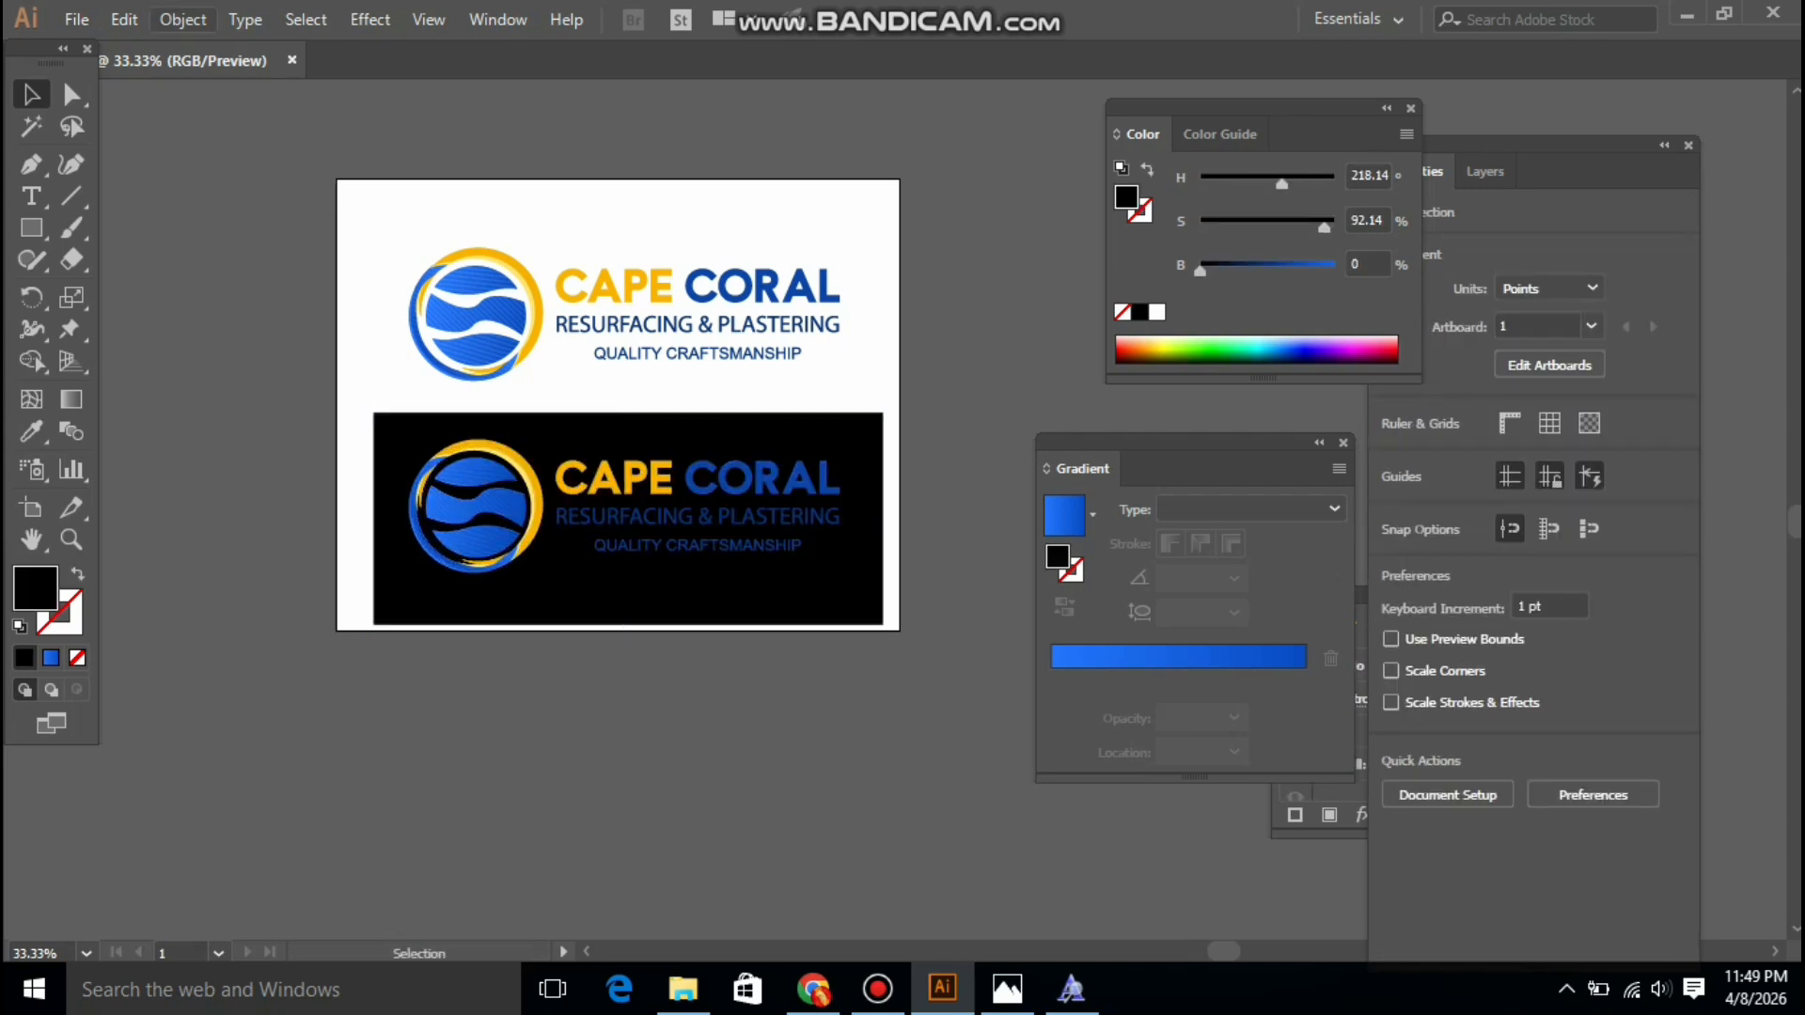
pyautogui.moveTo(624, 317); pyautogui.dragTo(625, 305)
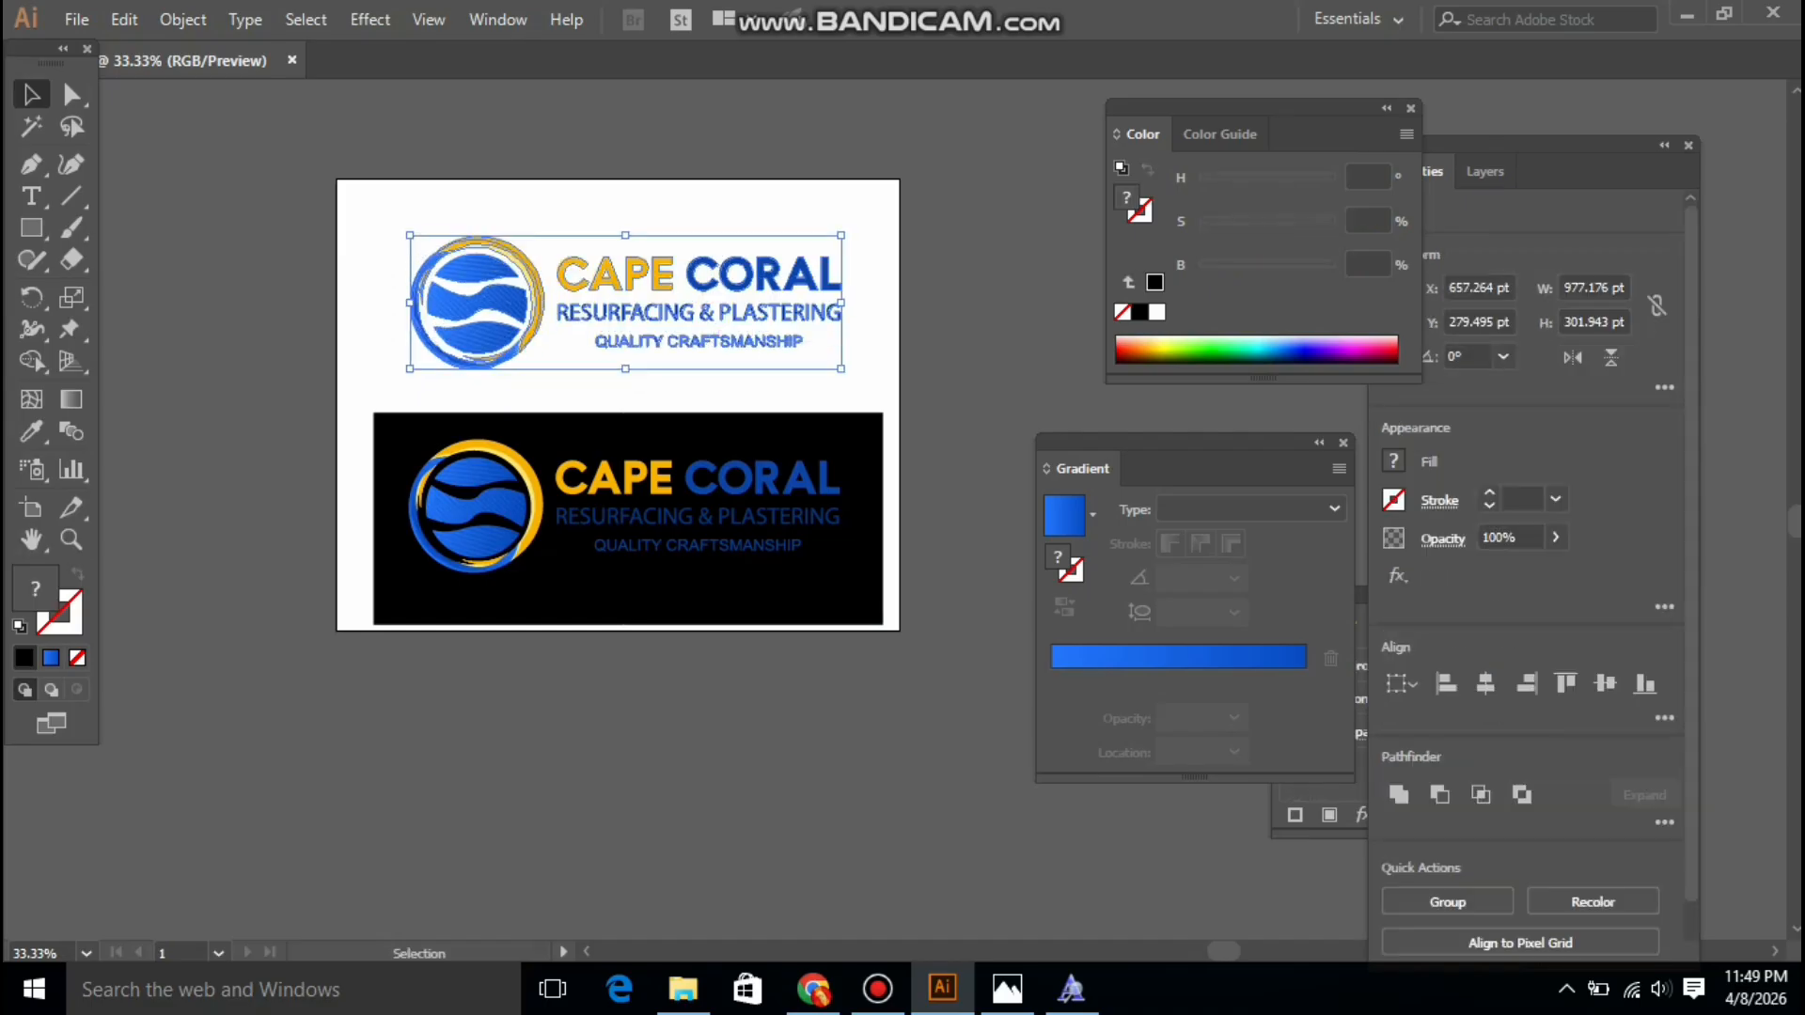
pyautogui.hotkey('ctrl', 'shift', 'a')
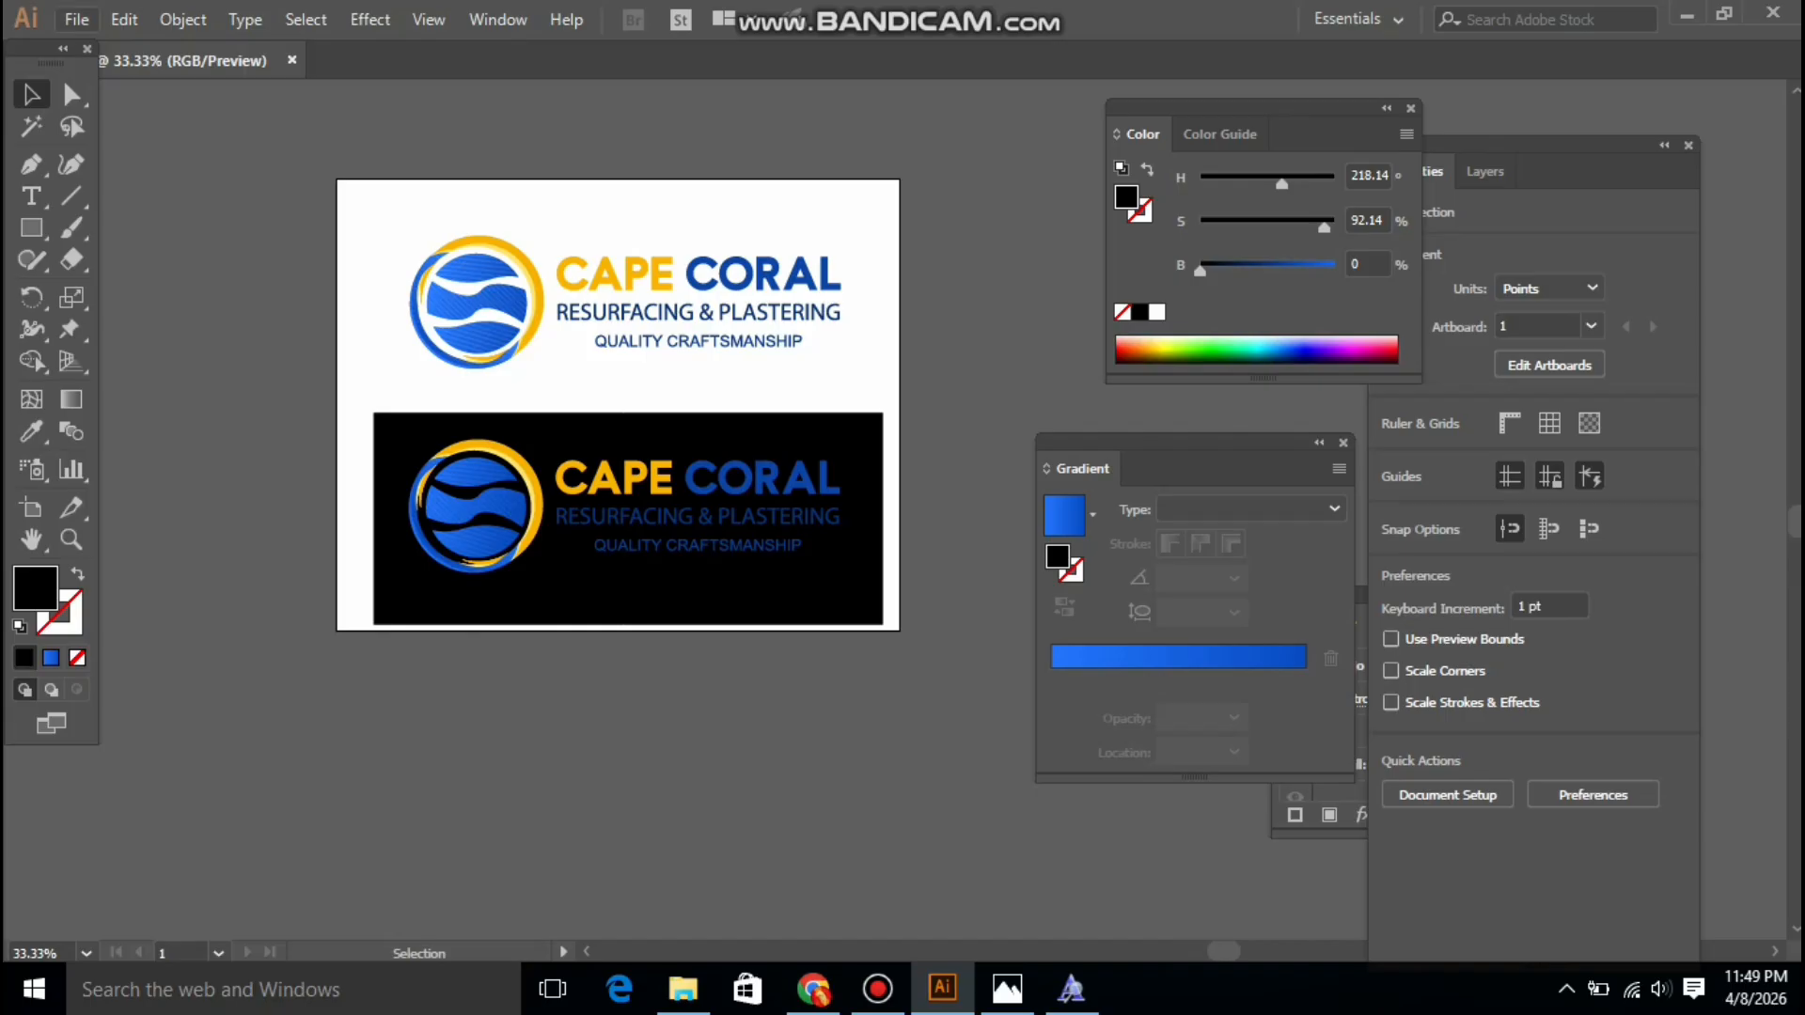
# Start exporting the artwork in JPEG format under the file name Untitled-1
pyautogui.click(76, 19)
pyautogui.moveTo(169, 484)
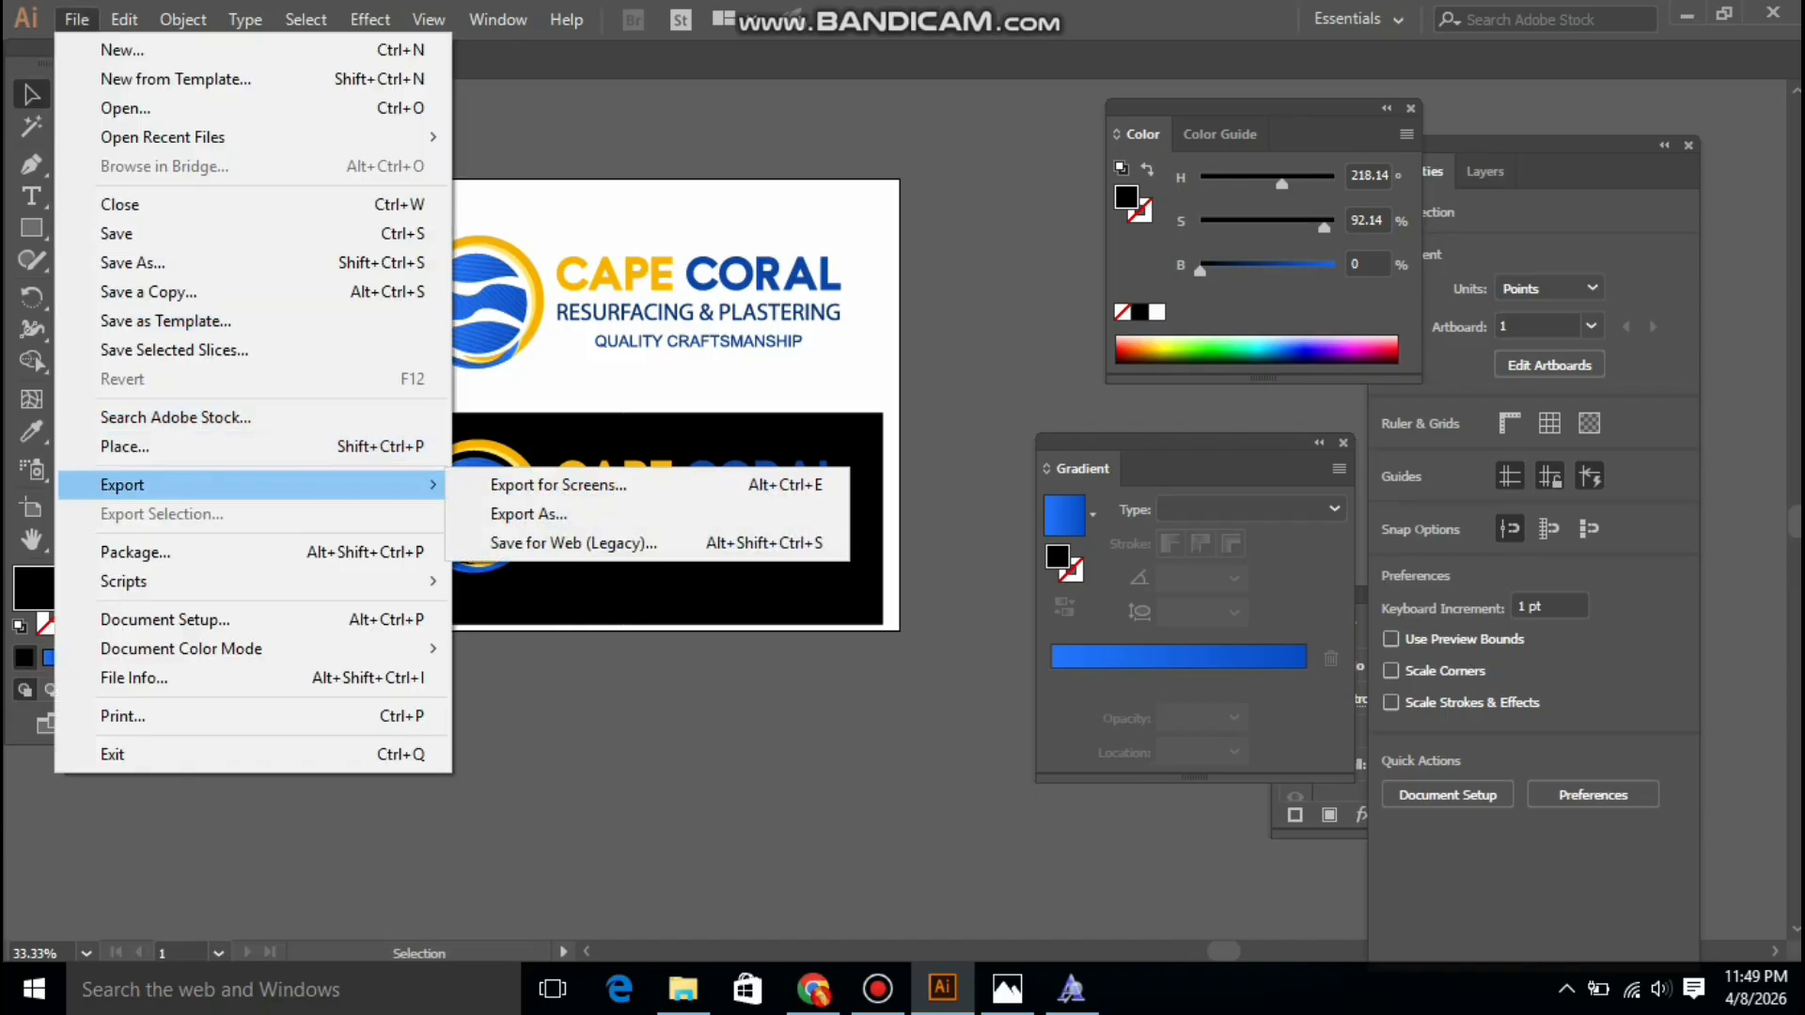
pyautogui.click(529, 513)
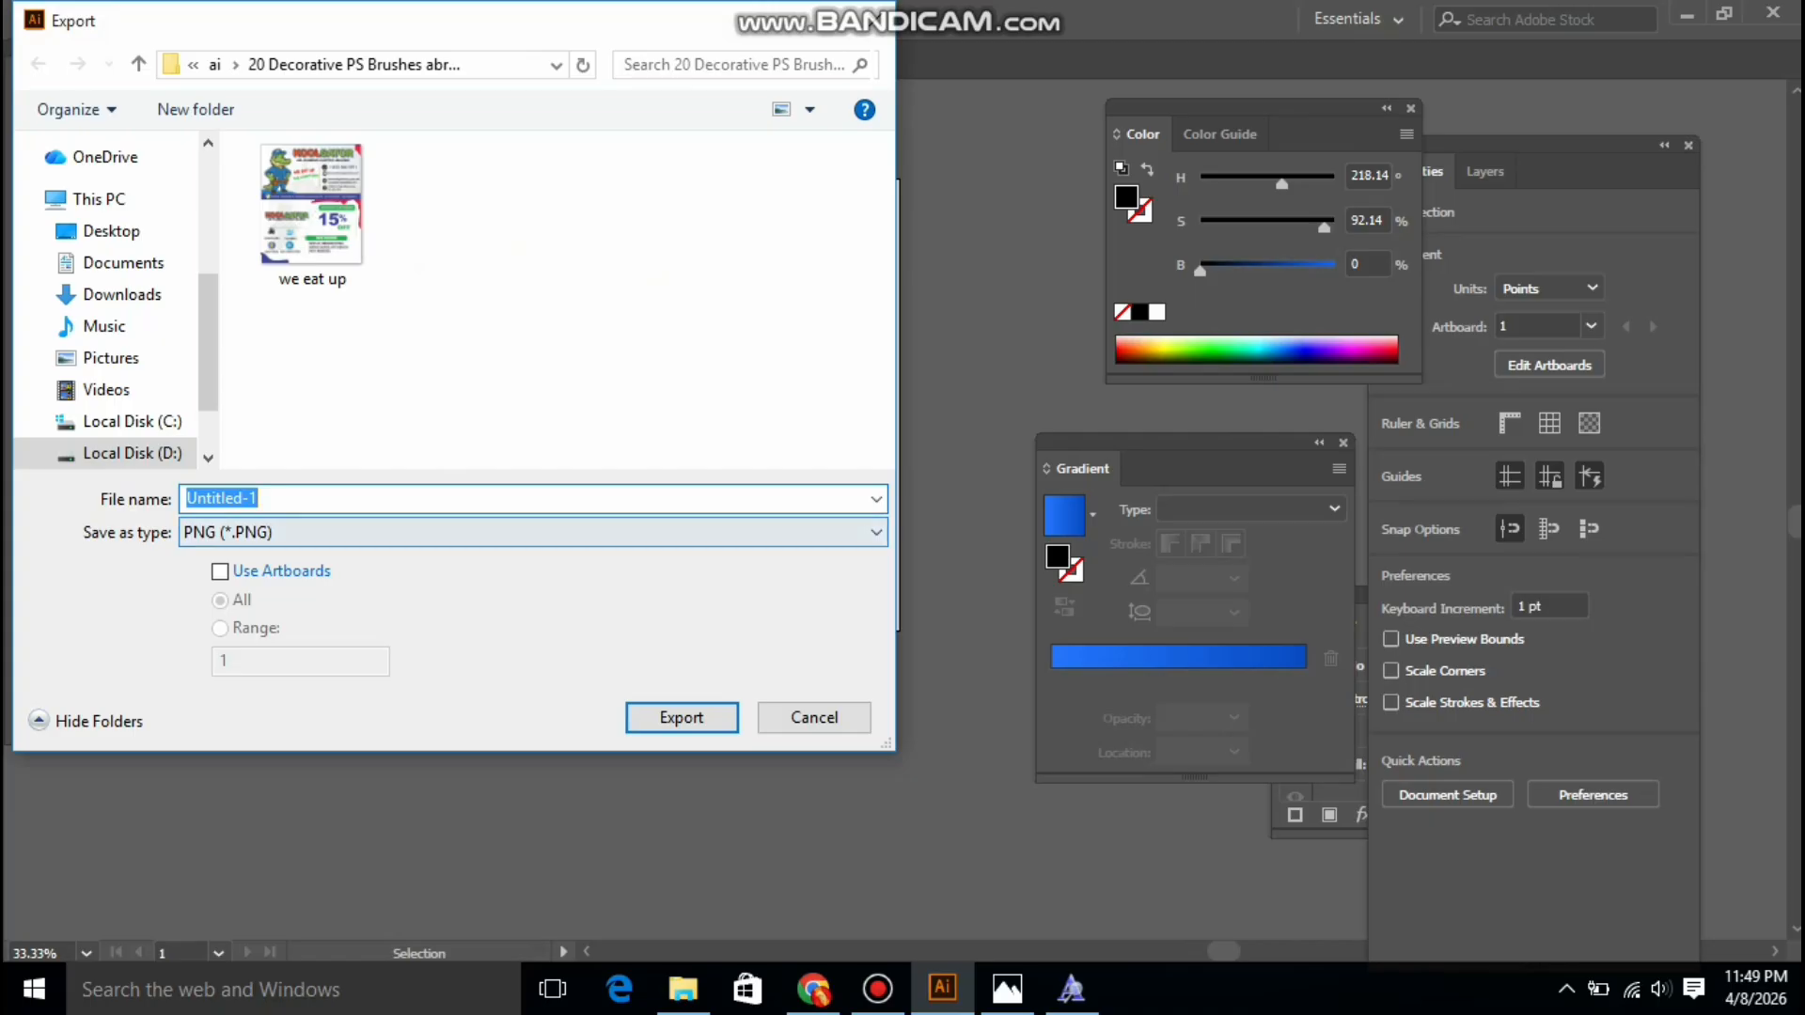
pyautogui.click(526, 532)
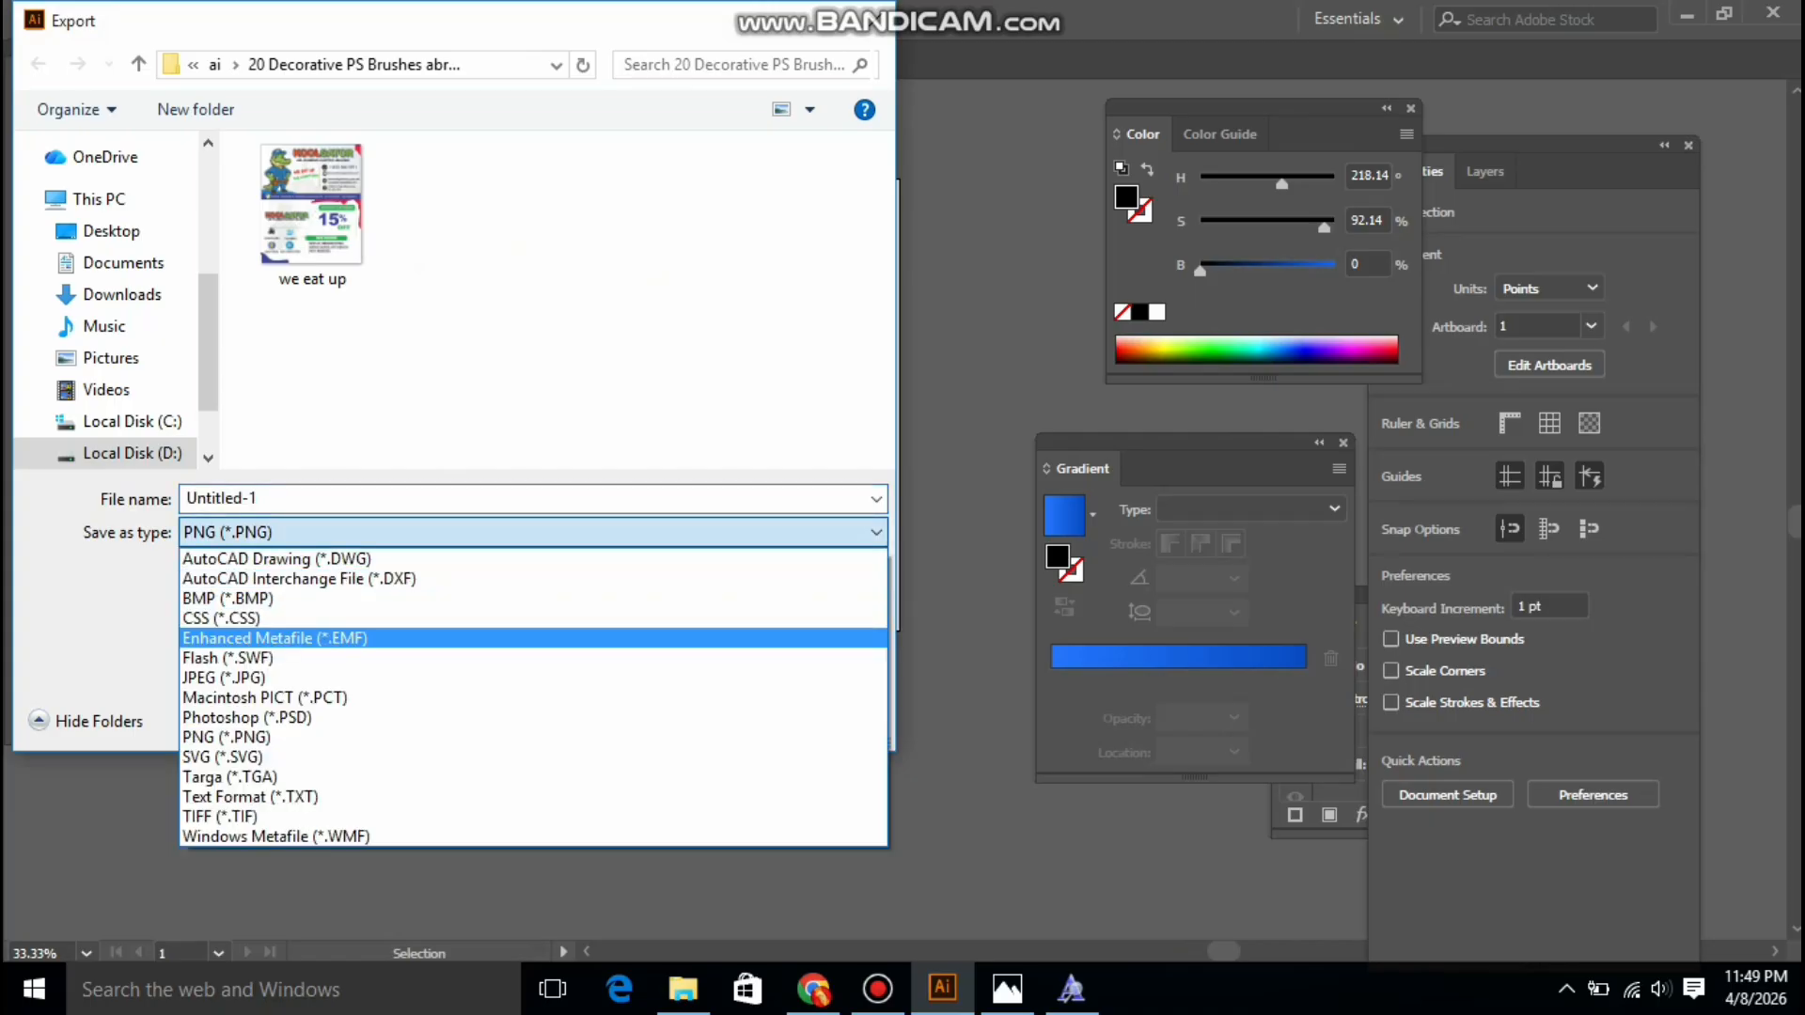
pyautogui.press('Down')
pyautogui.press('Down')
pyautogui.press('Return')
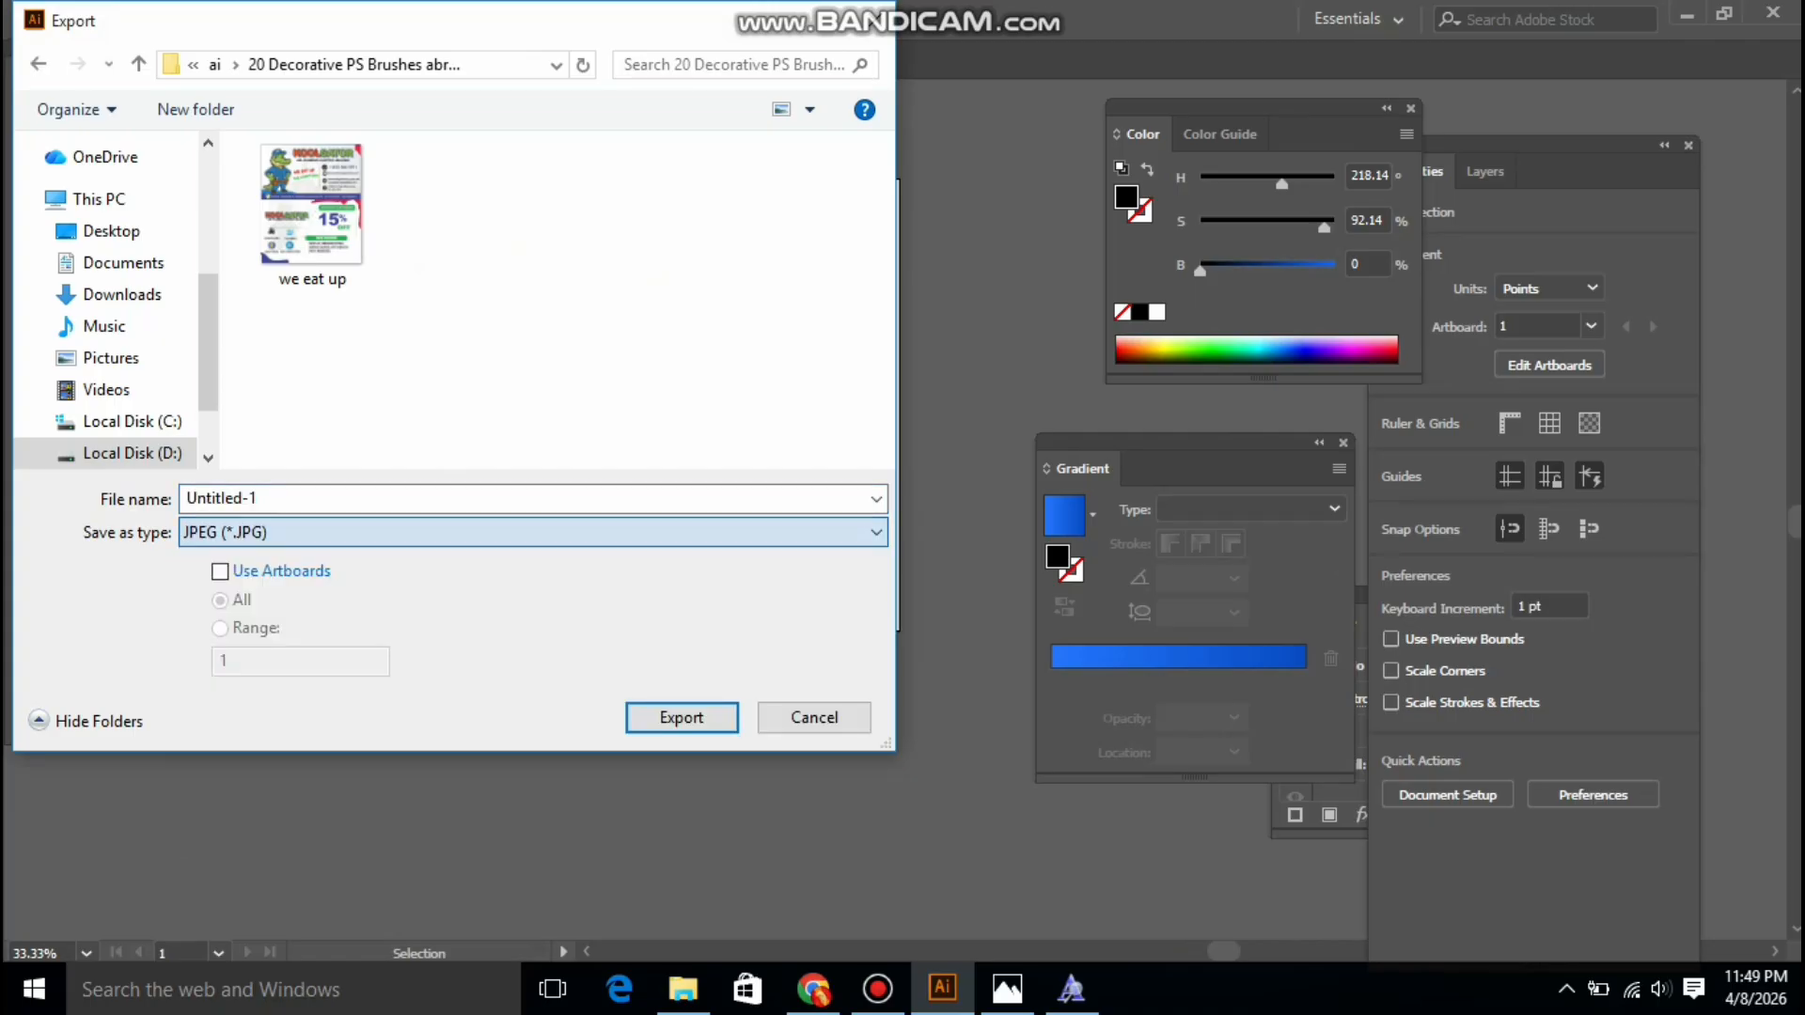
pyautogui.press('Return')
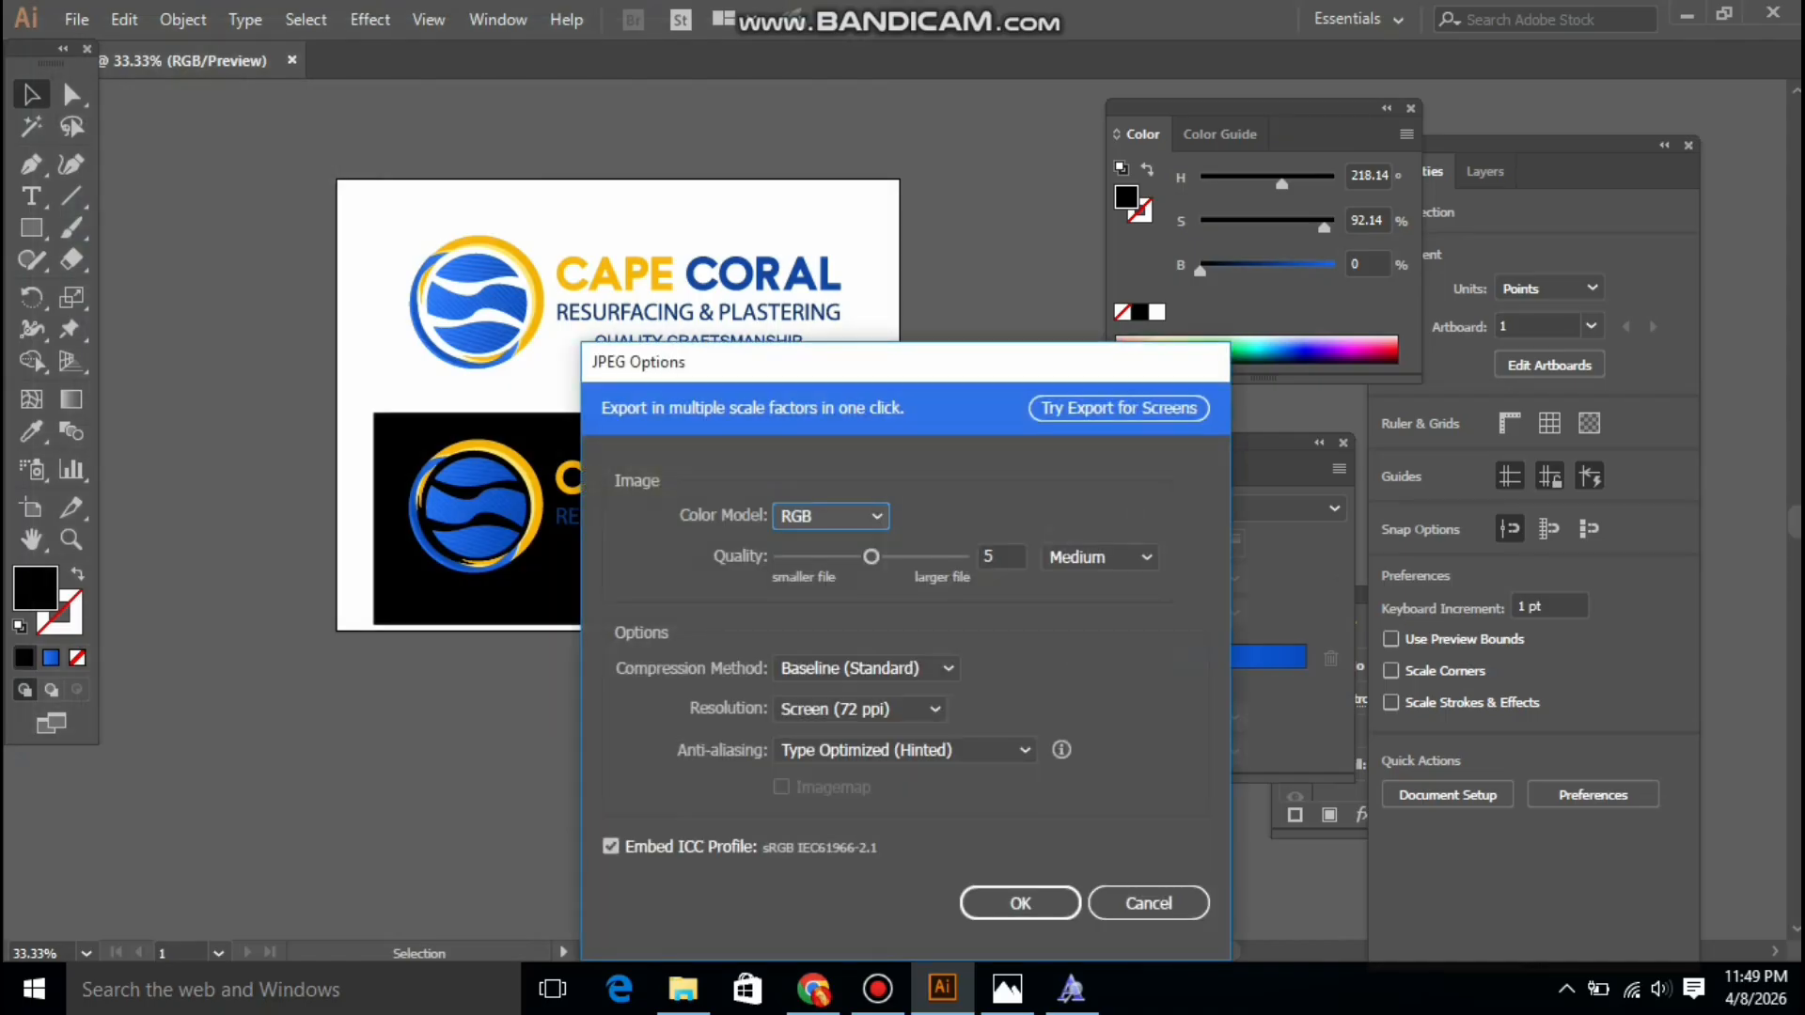
# Raise the JPEG quality setting, keep the RGB color model, and complete the export
pyautogui.press('Tab')
pyautogui.press('Right')
pyautogui.press('Right')
pyautogui.press('Right')
pyautogui.press('Right')
pyautogui.press('Right')
pyautogui.press('Tab')
pyautogui.press('Return')
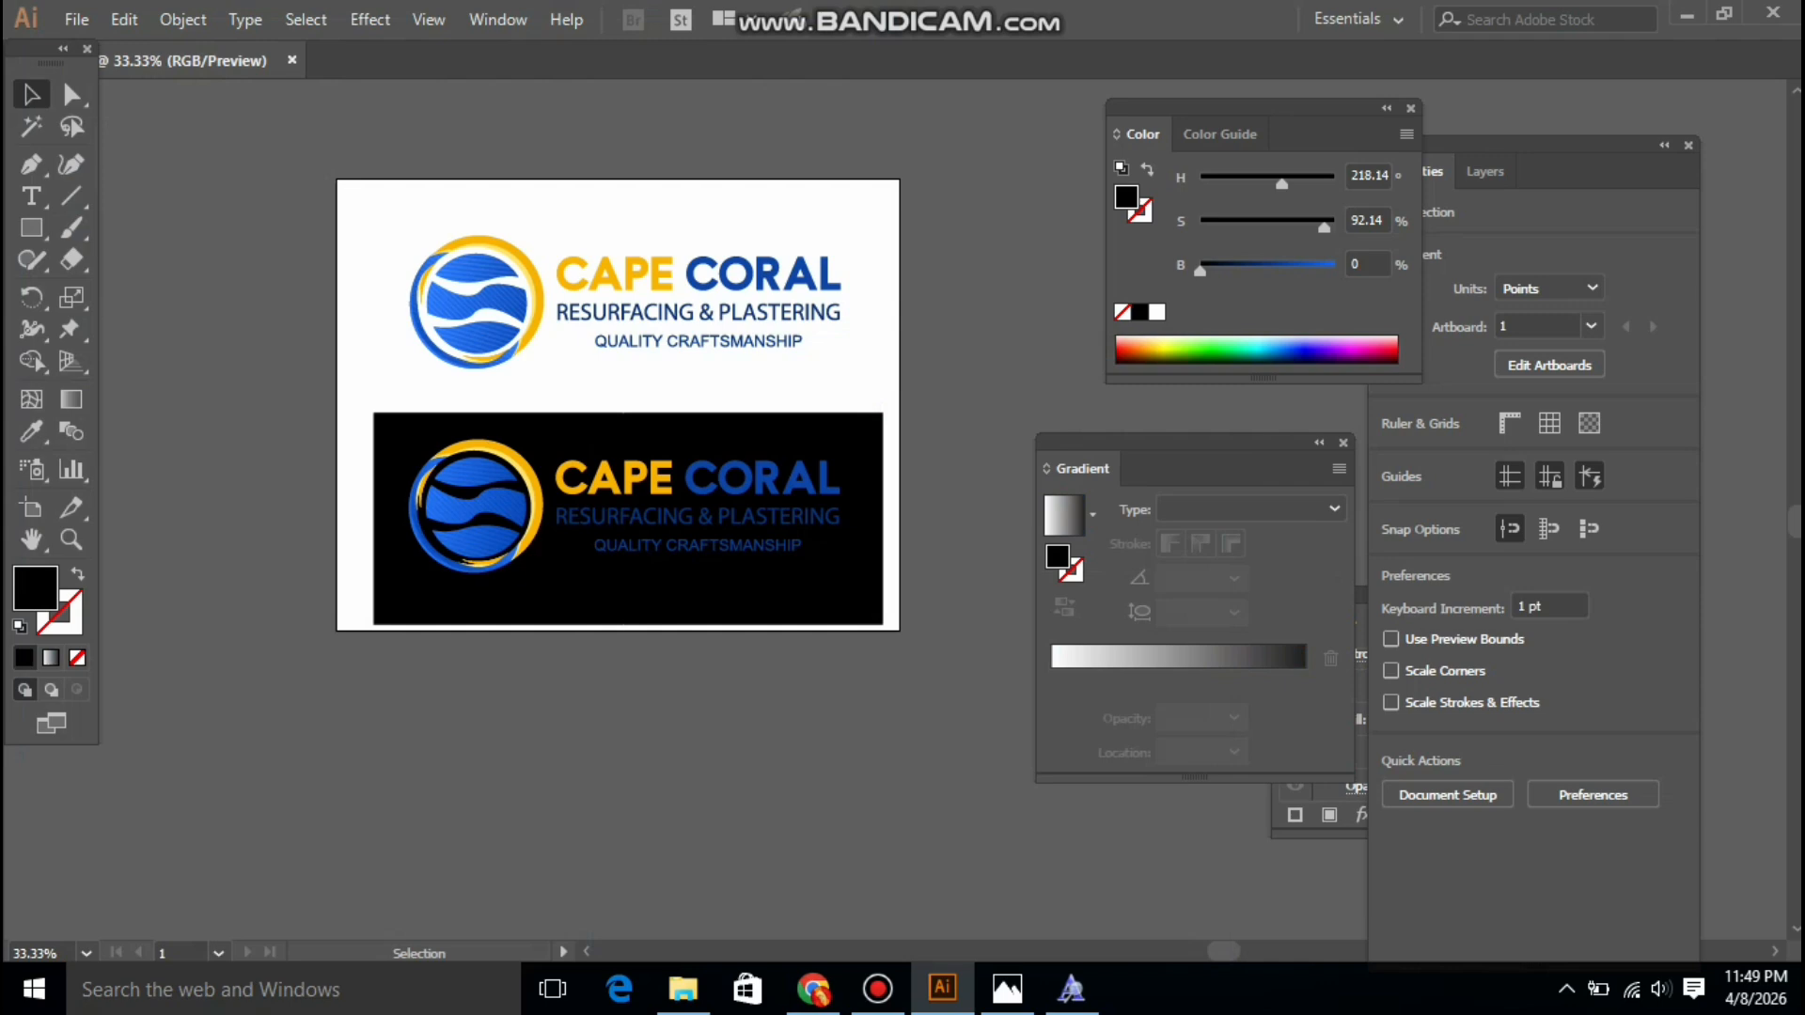
# Switch to the Freelancer contest page in Chrome, start a new entry, and upload the exported Untitled-1 JPEG
pyautogui.hotkey('alt', 'Tab')
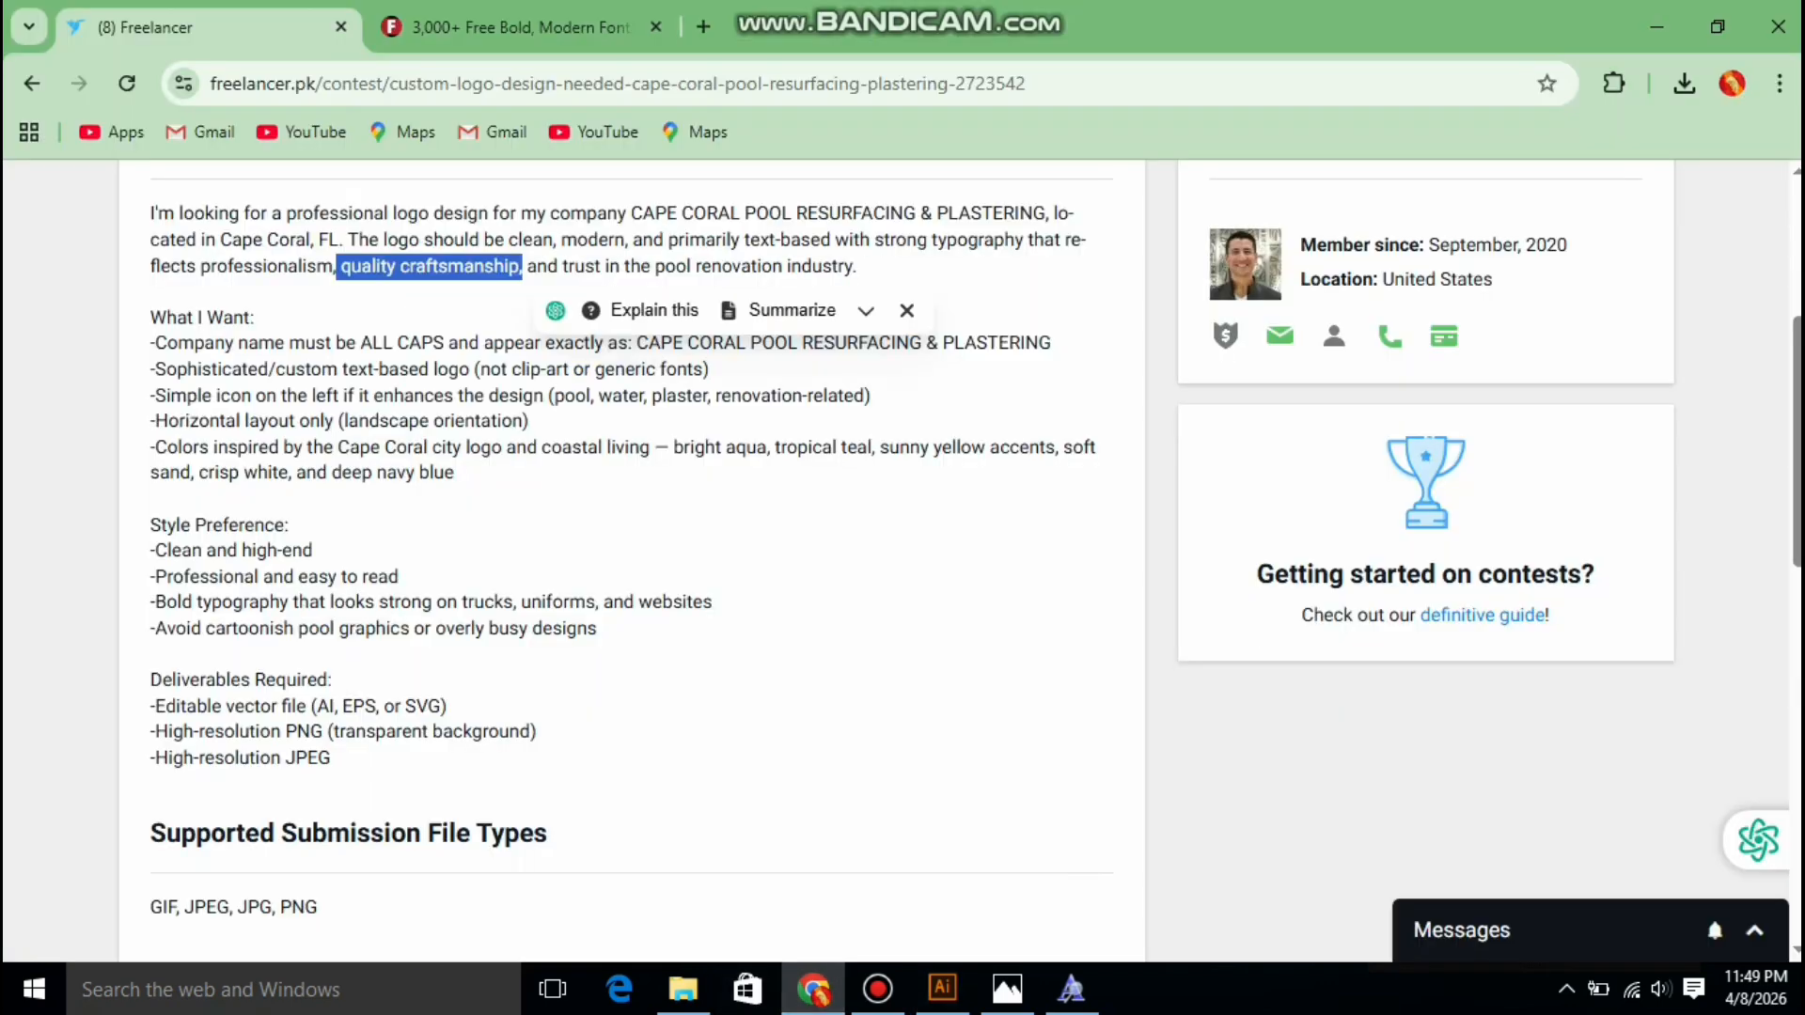
pyautogui.scroll(3, 902, 564)
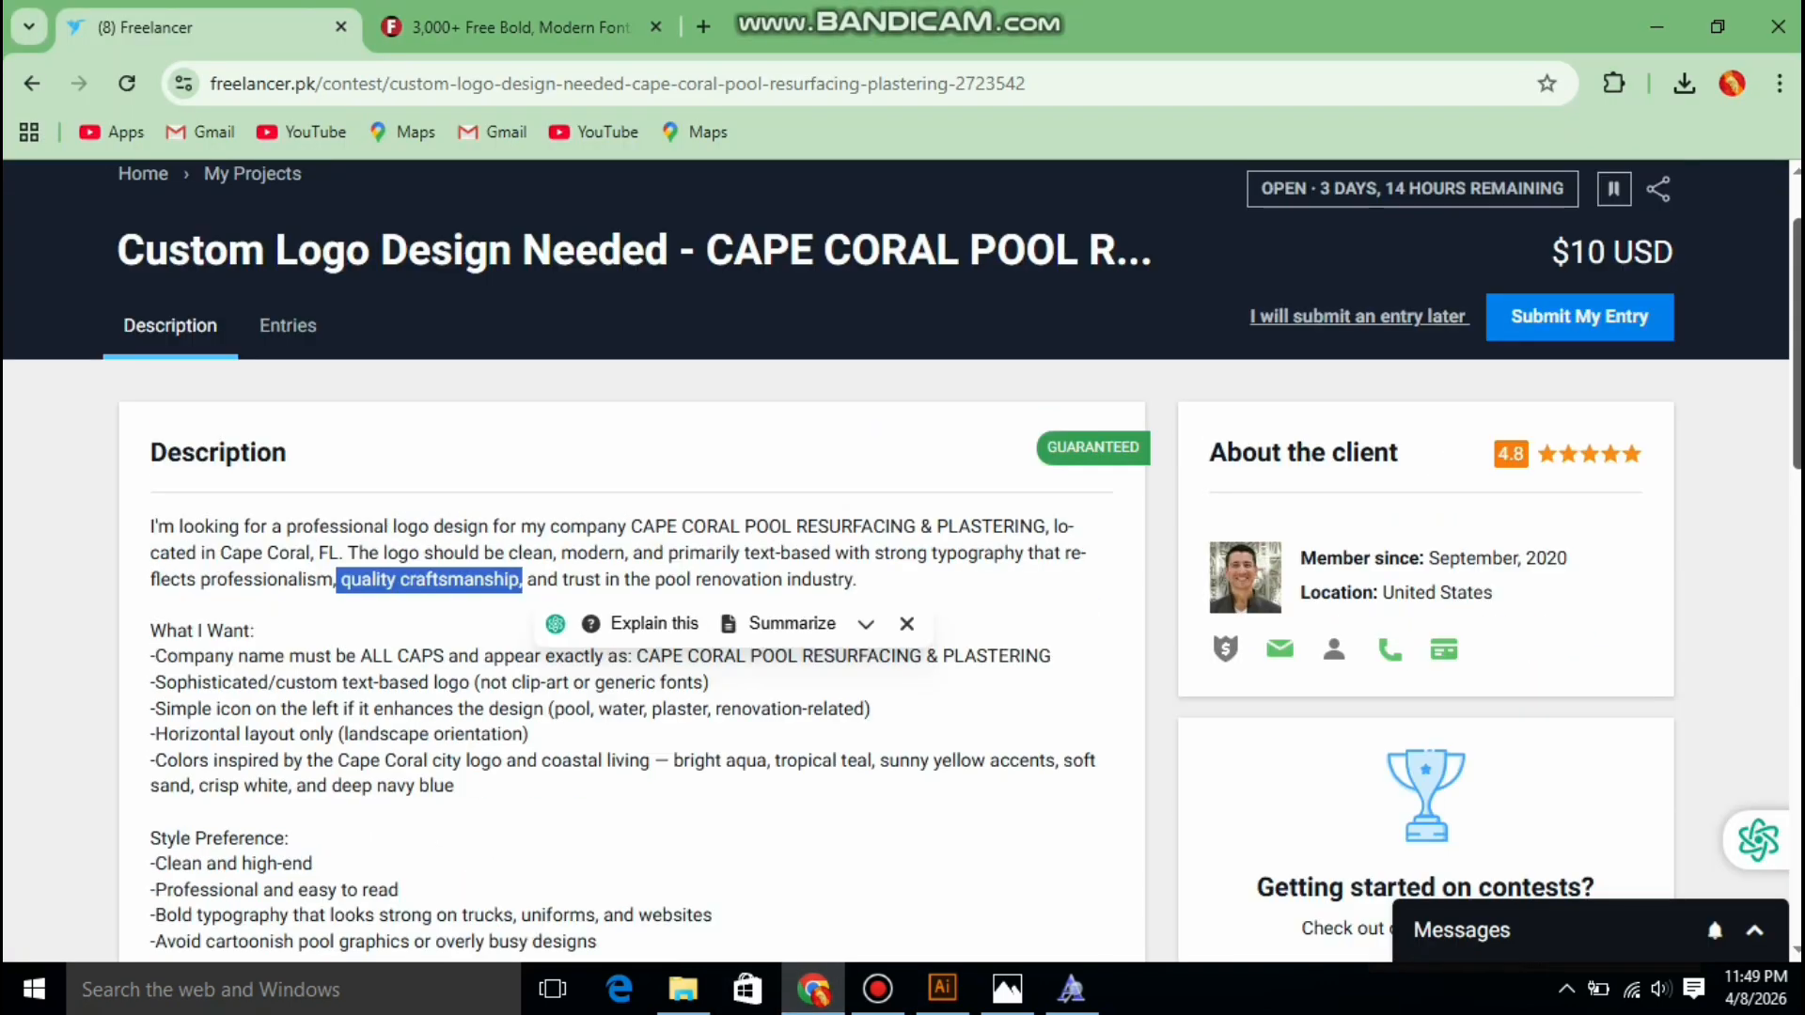
pyautogui.click(1580, 317)
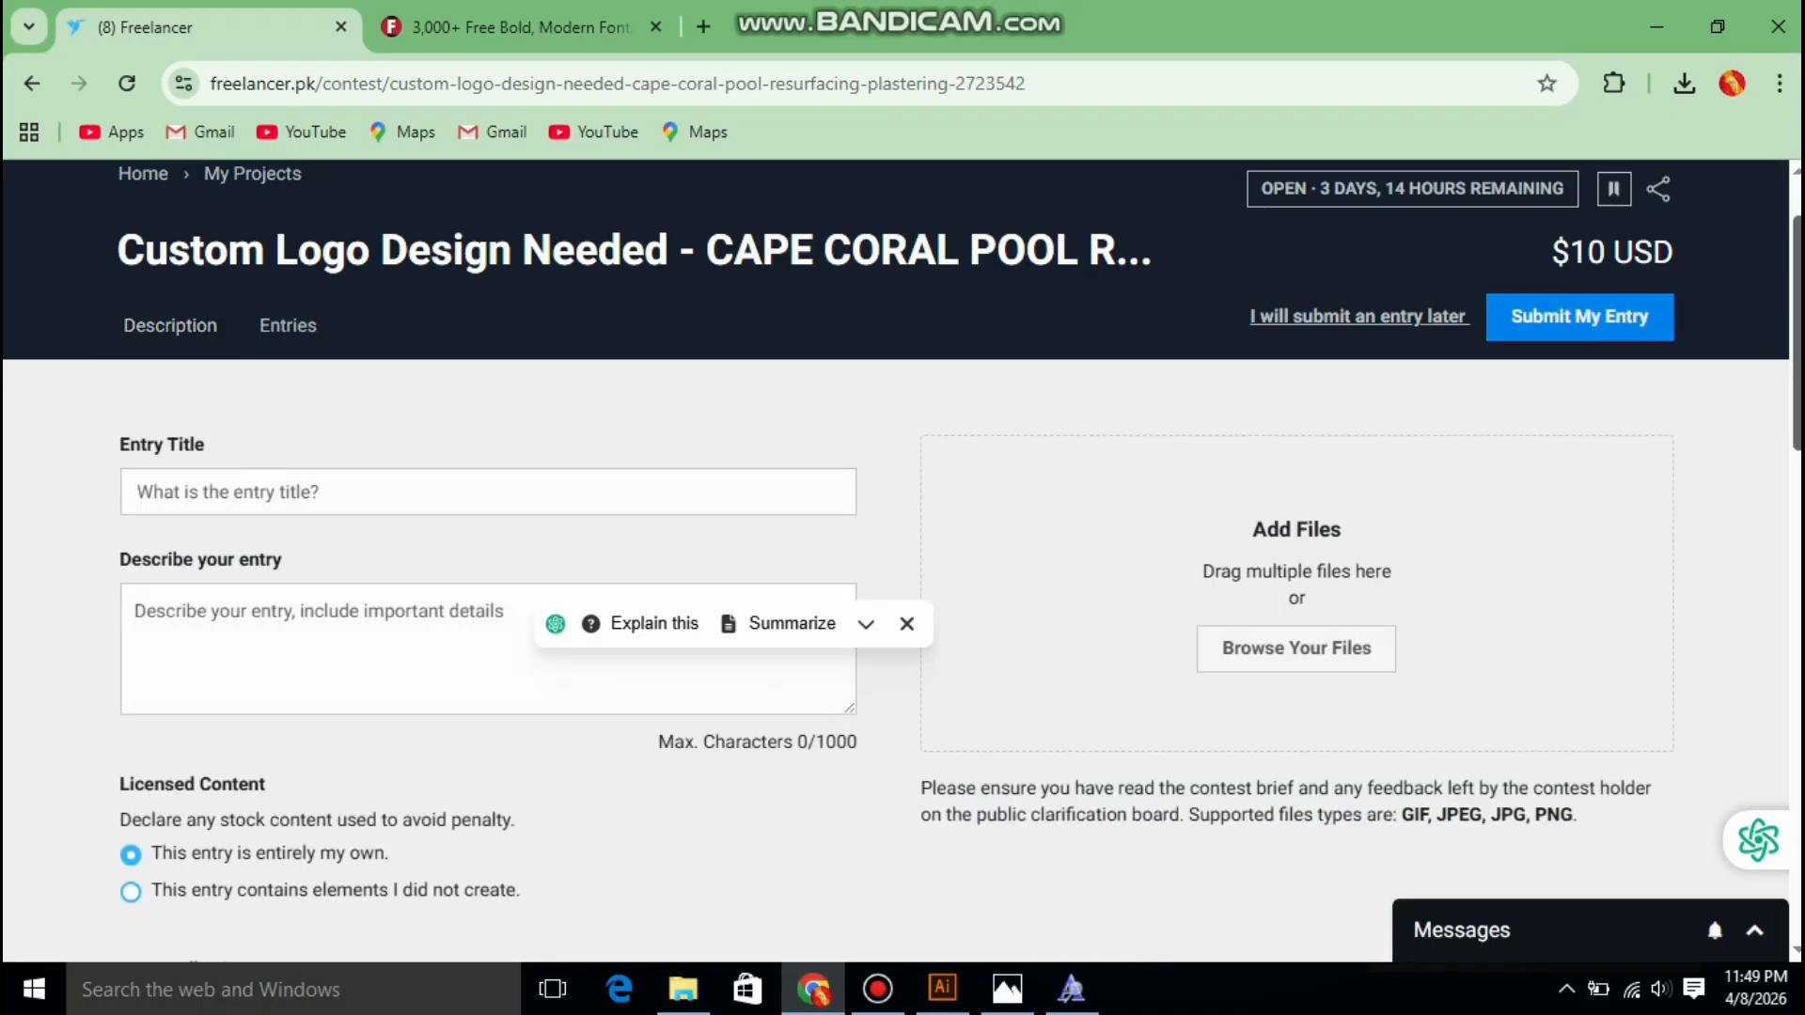
pyautogui.scroll(-3, 902, 564)
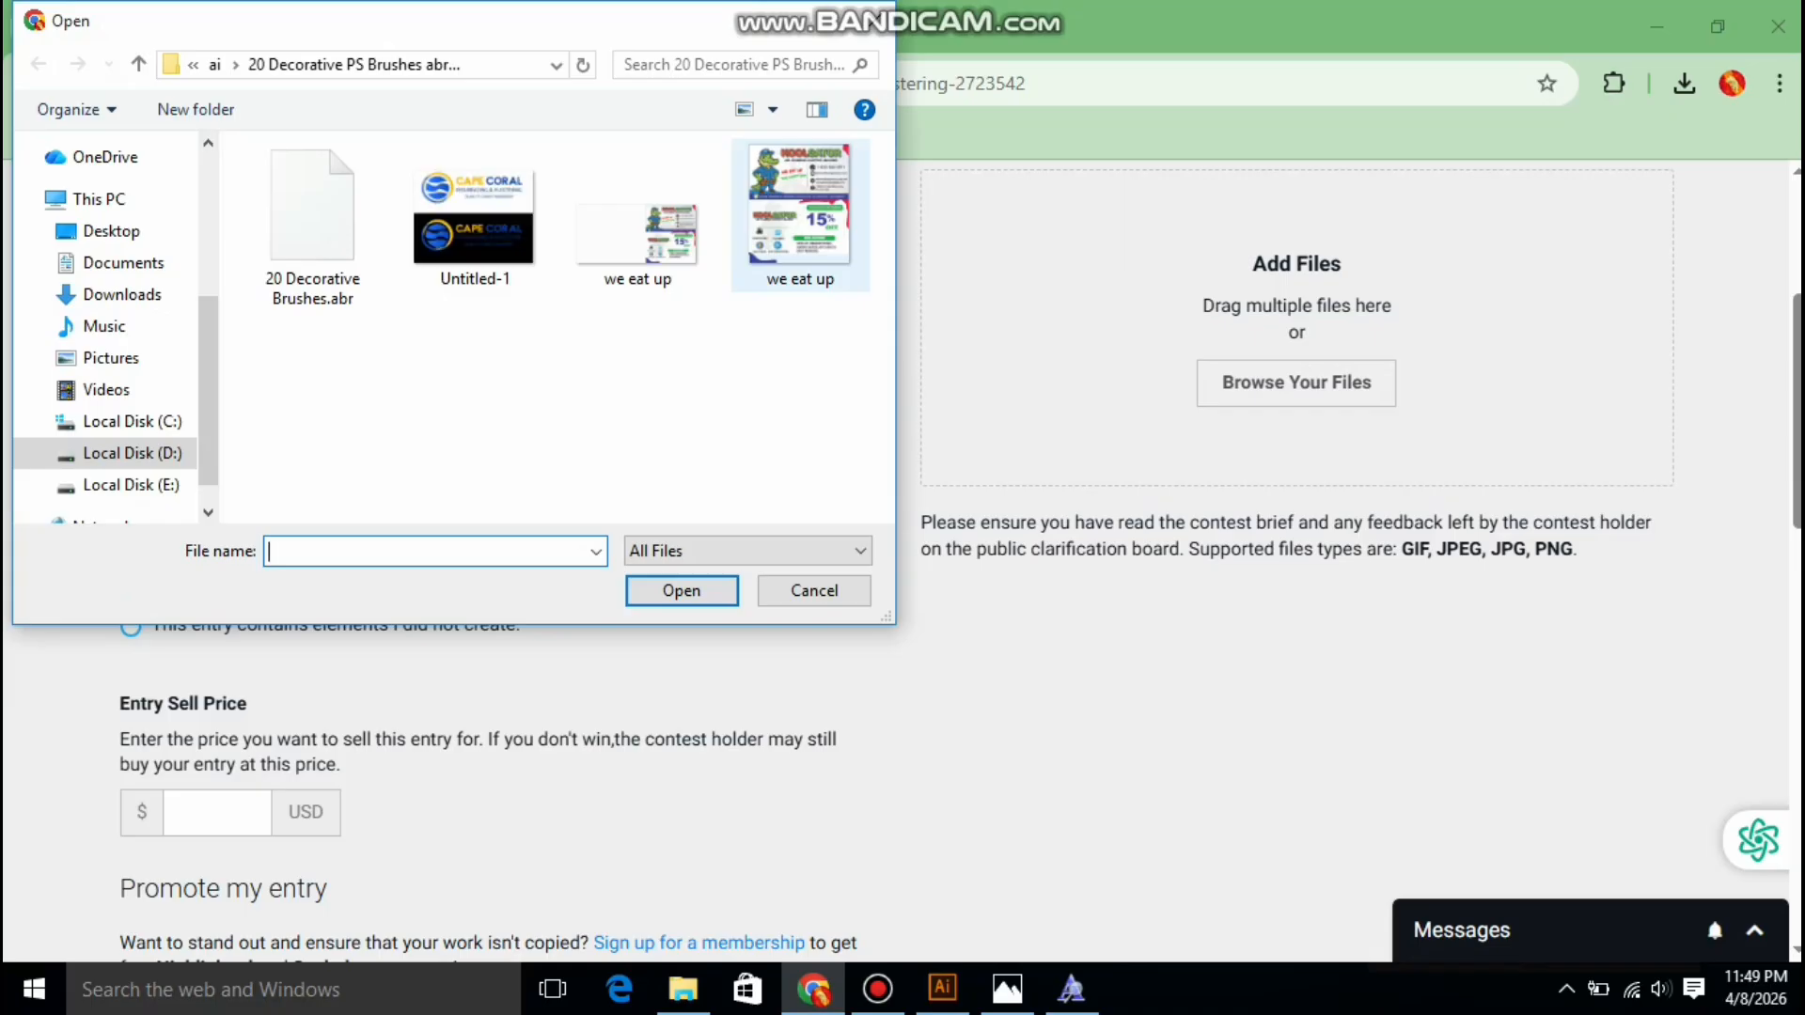
pyautogui.doubleClick(473, 221)
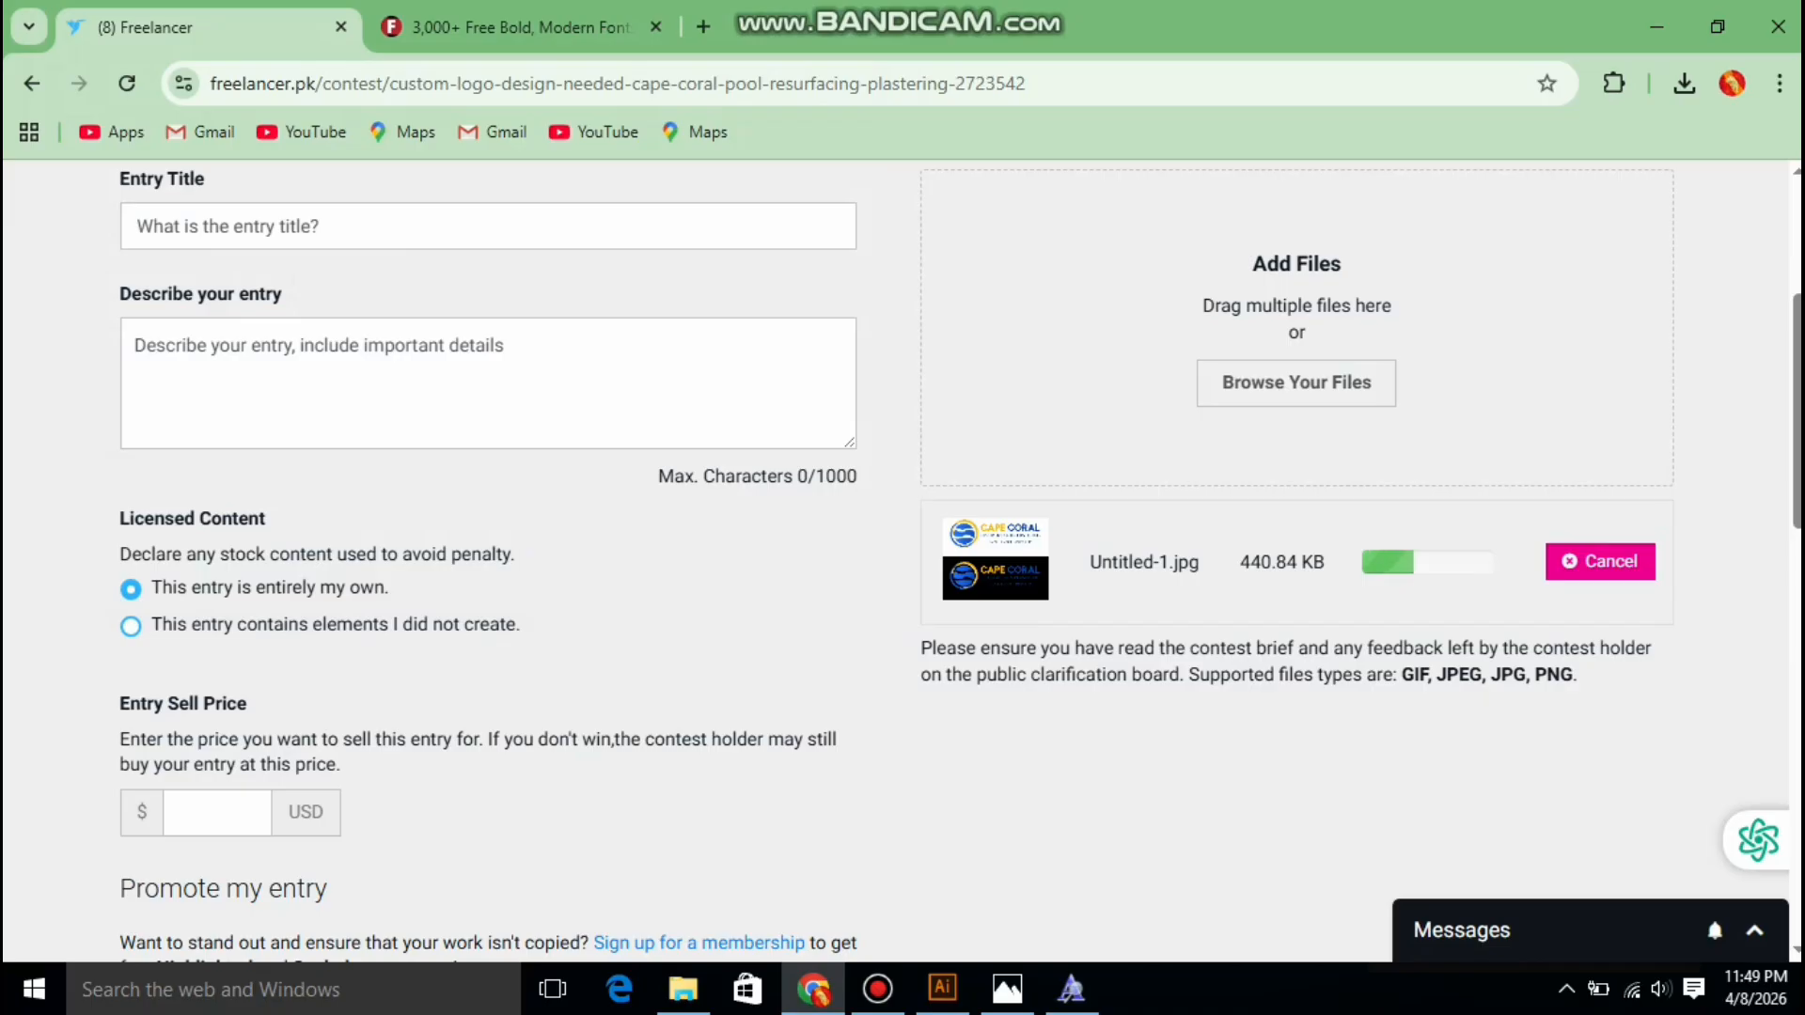
# Enter "cape coral" as the entry title
pyautogui.click(488, 226)
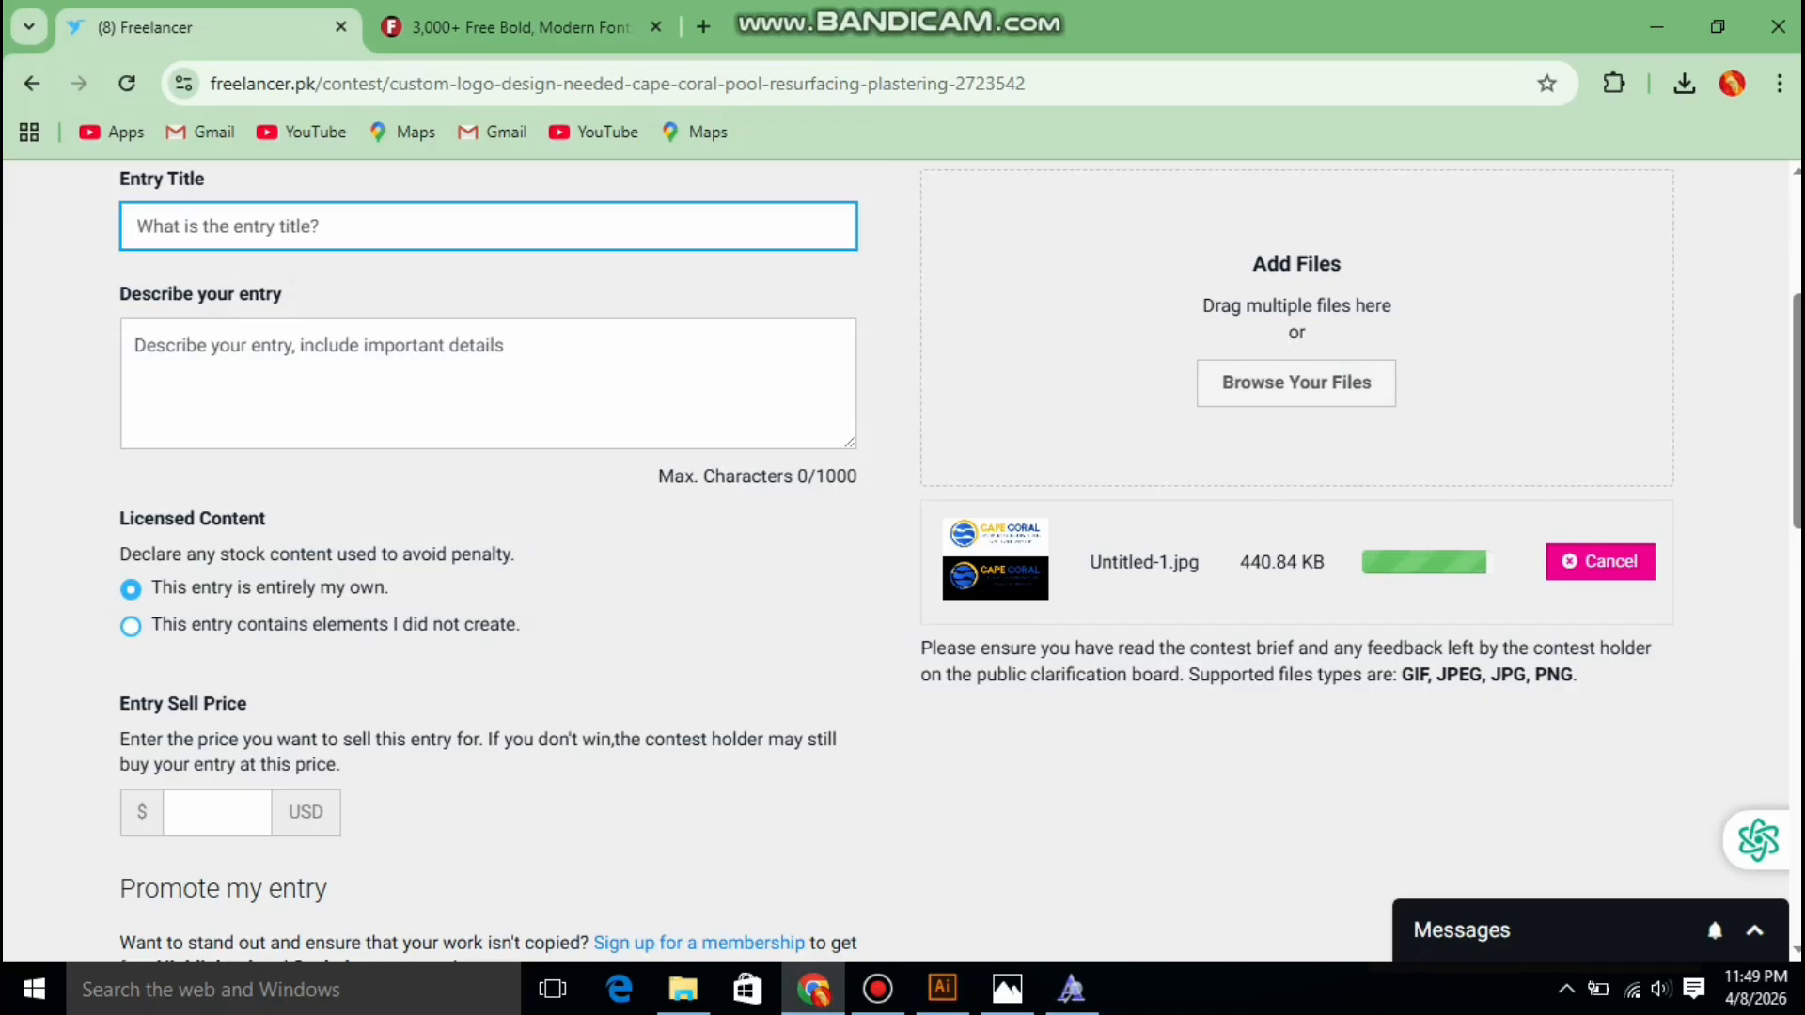
pyautogui.write('cap')
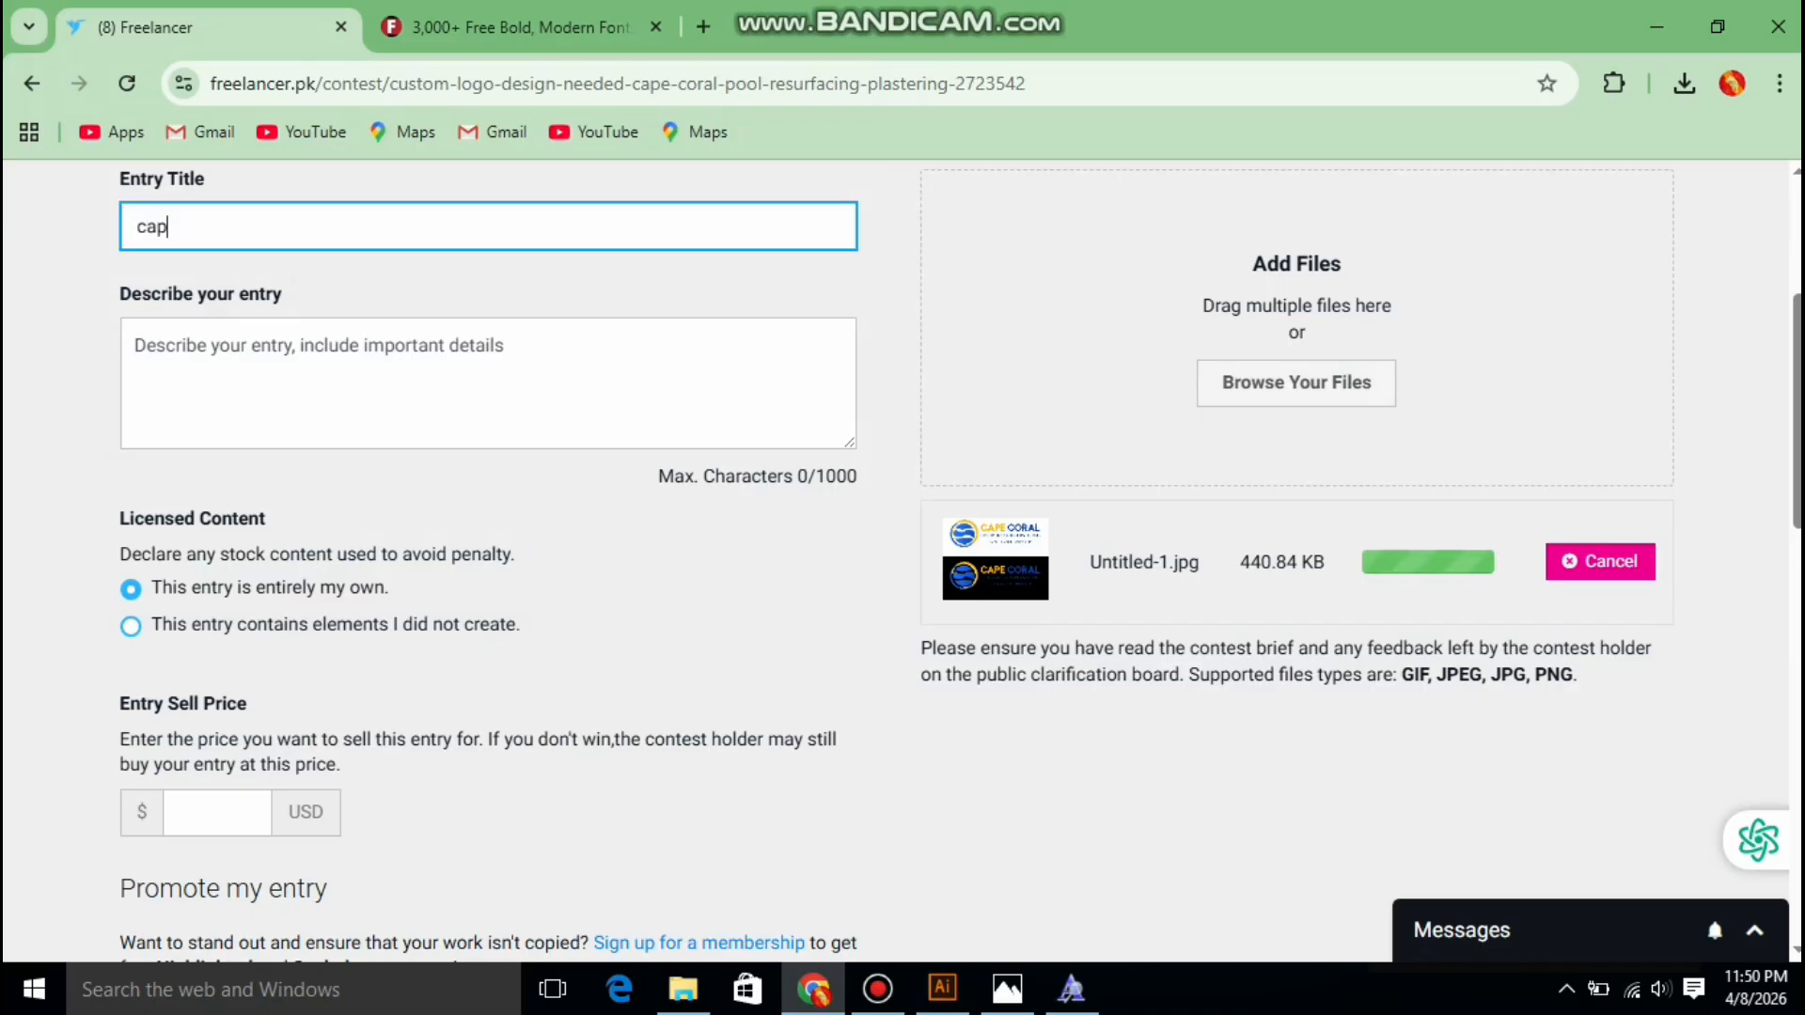
pyautogui.write('e coral')
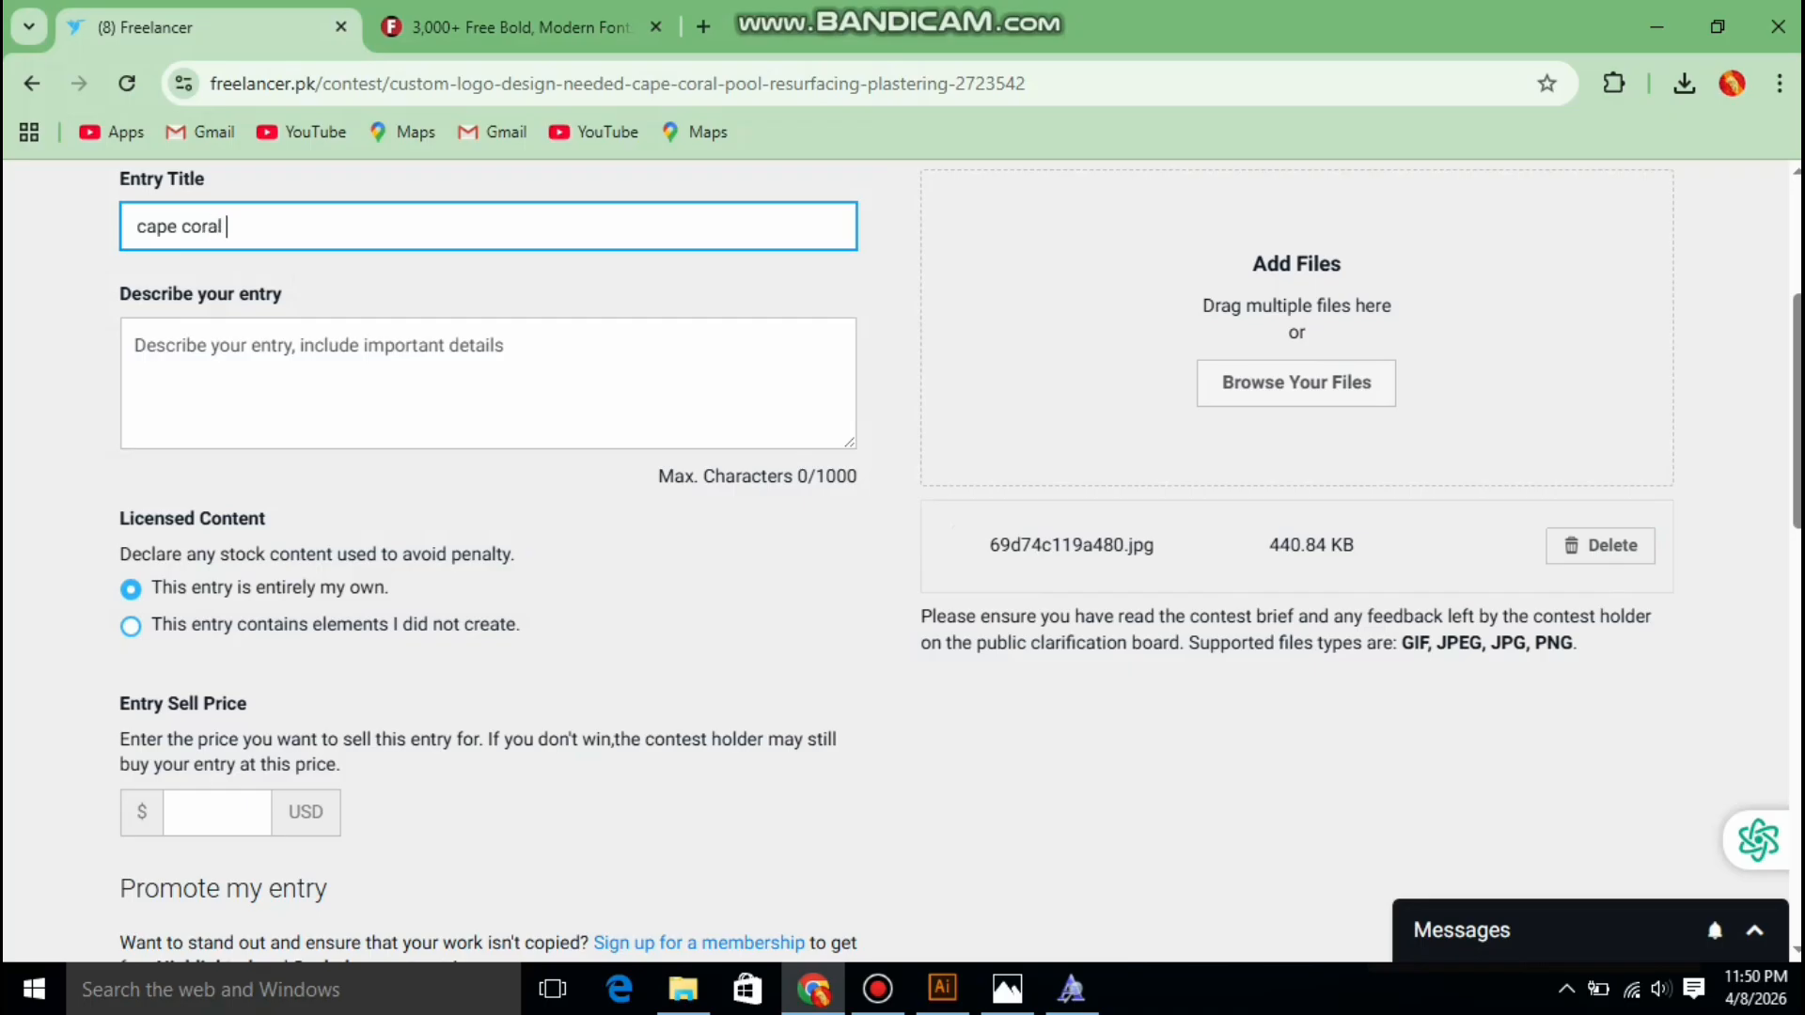
# Write "This design made bye the requiremint of clinte" as the first line of the entry description
pyautogui.click(134, 345)
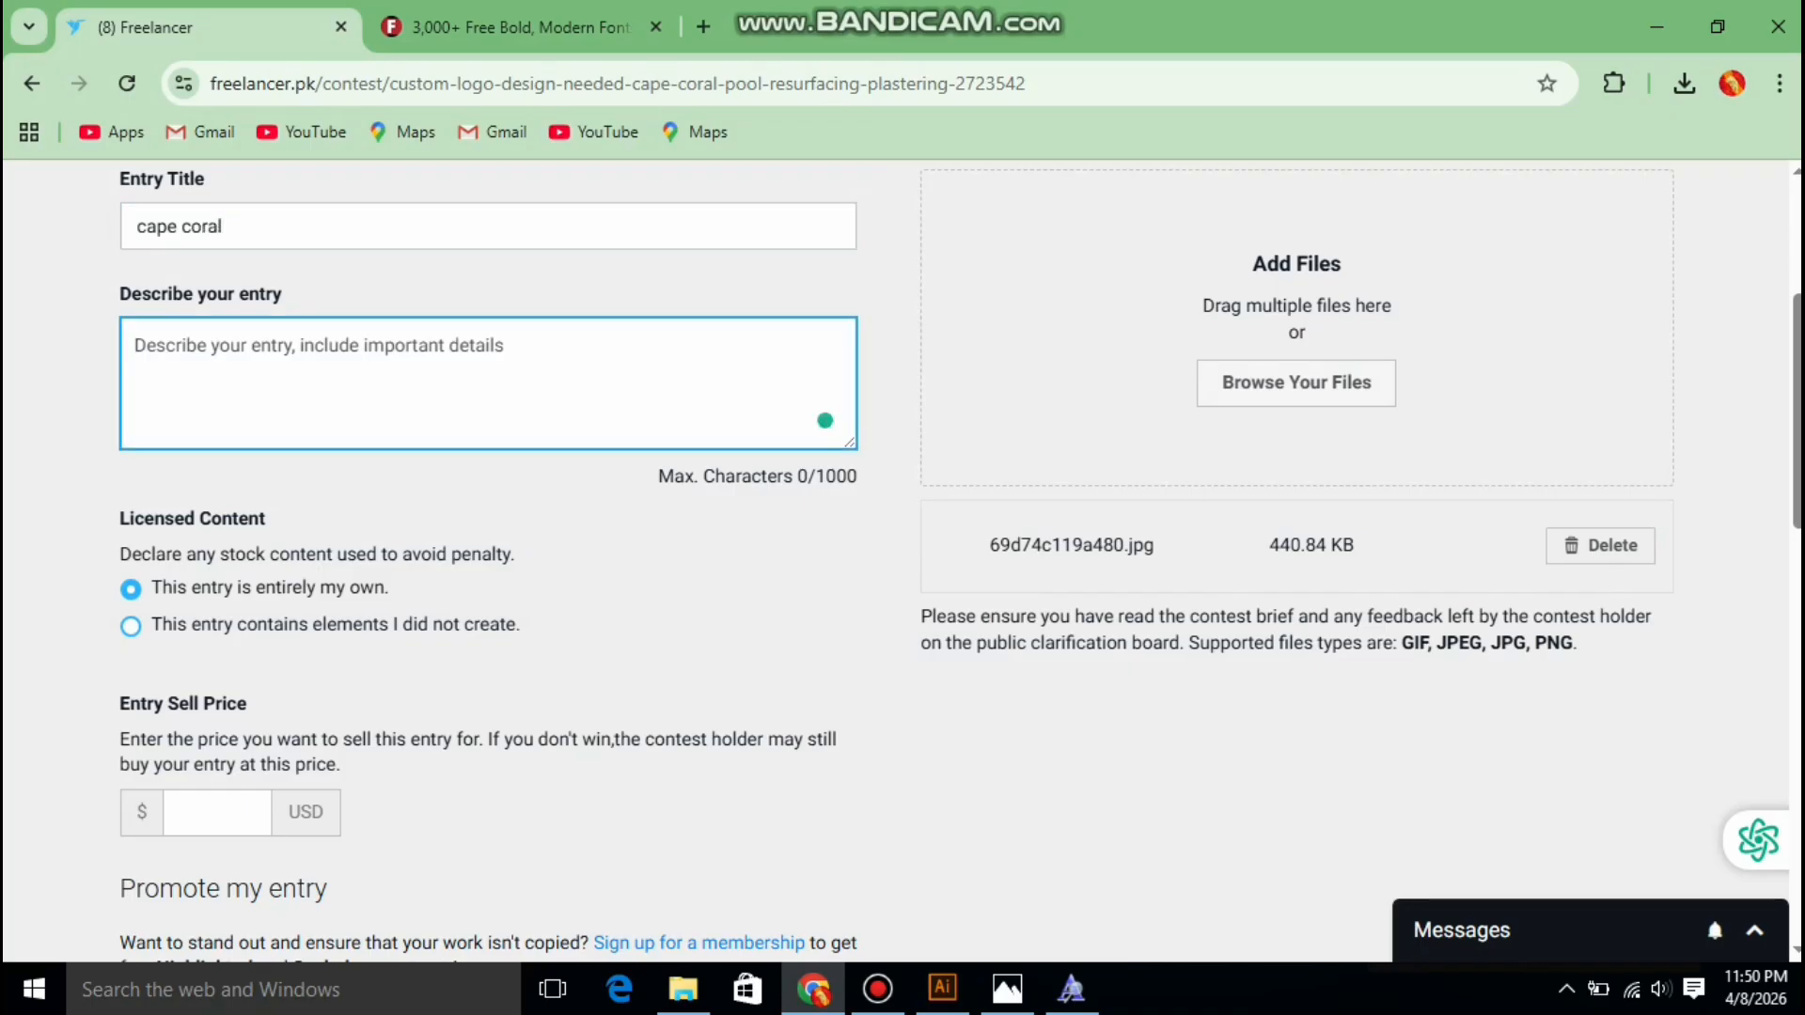
pyautogui.write('This ')
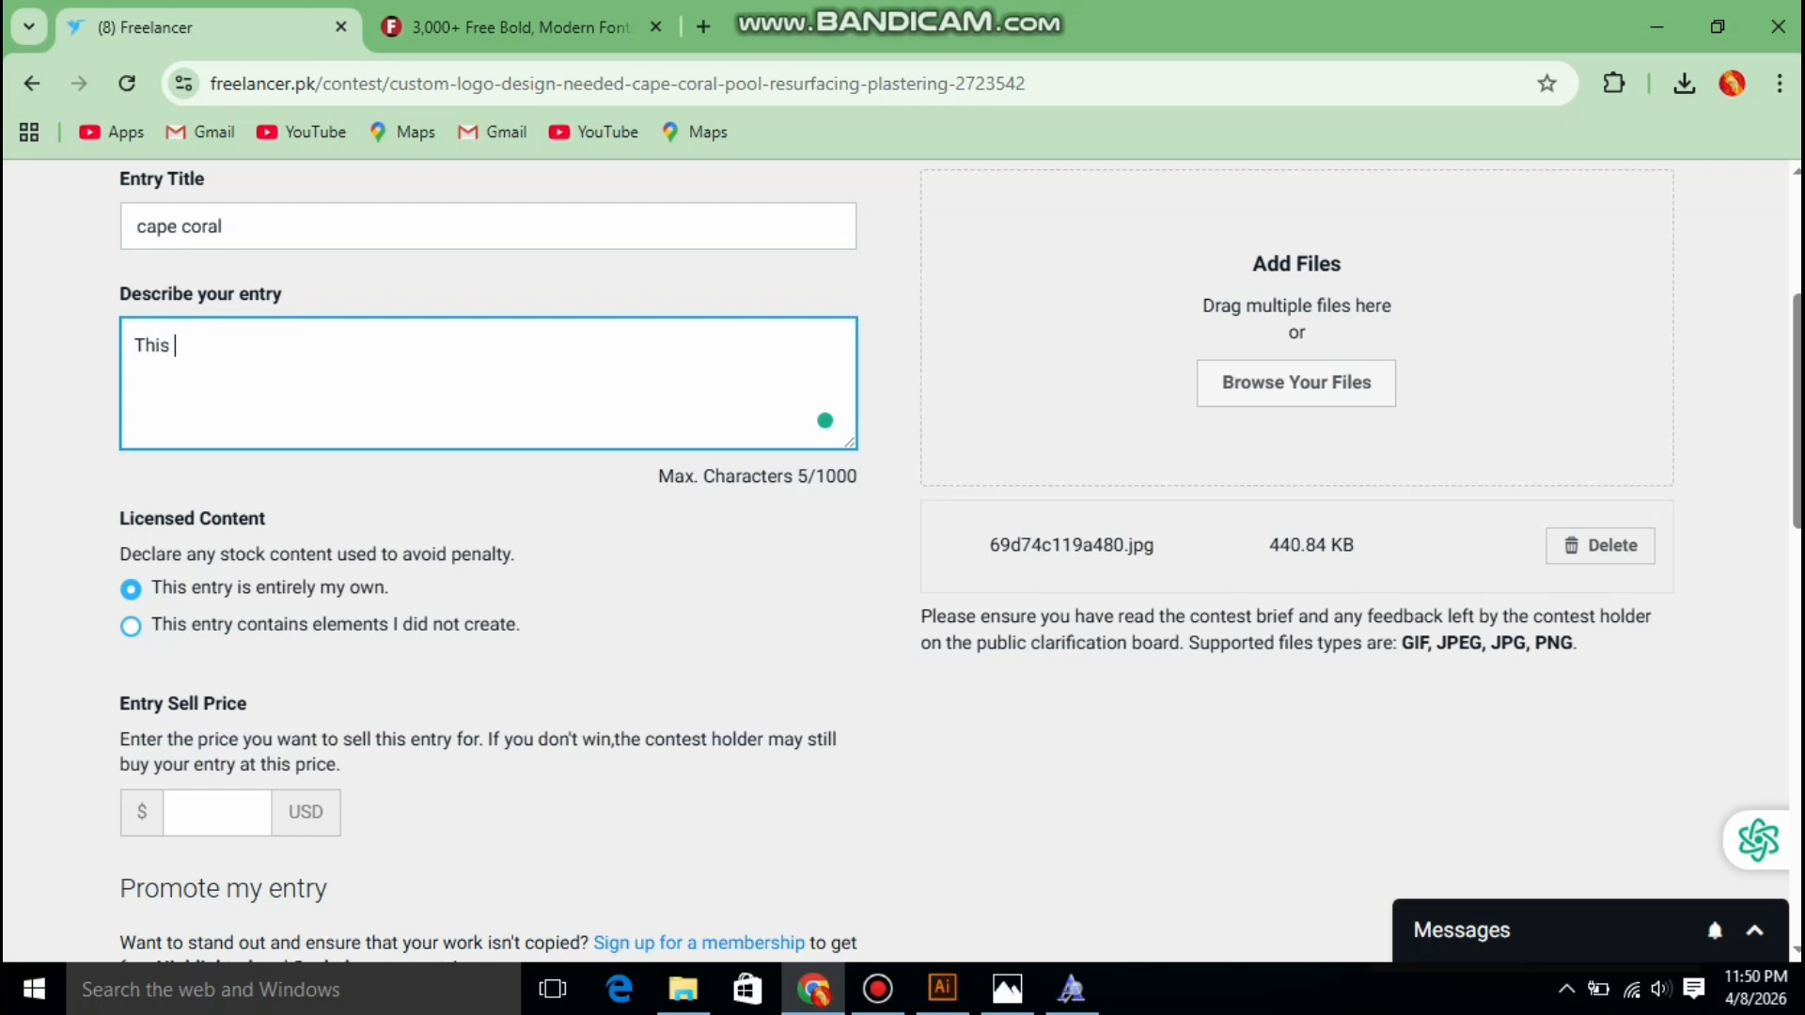
pyautogui.write('design m')
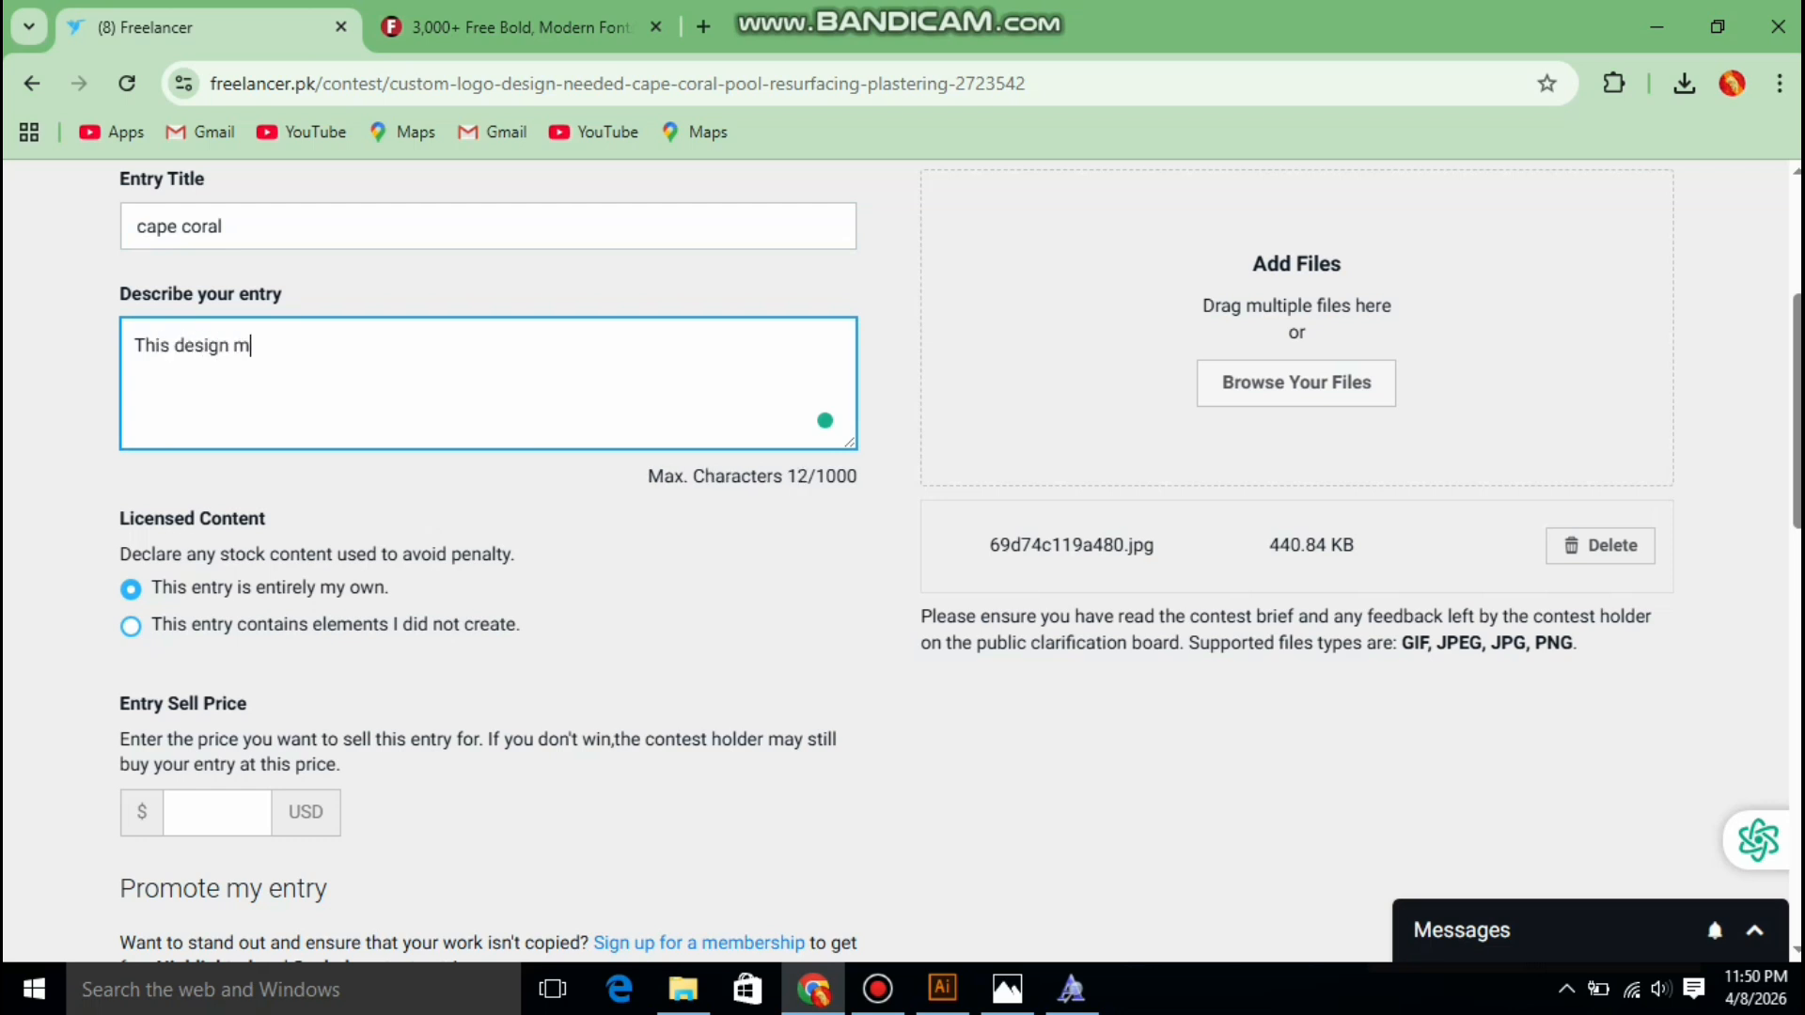
pyautogui.write('ade bye the req')
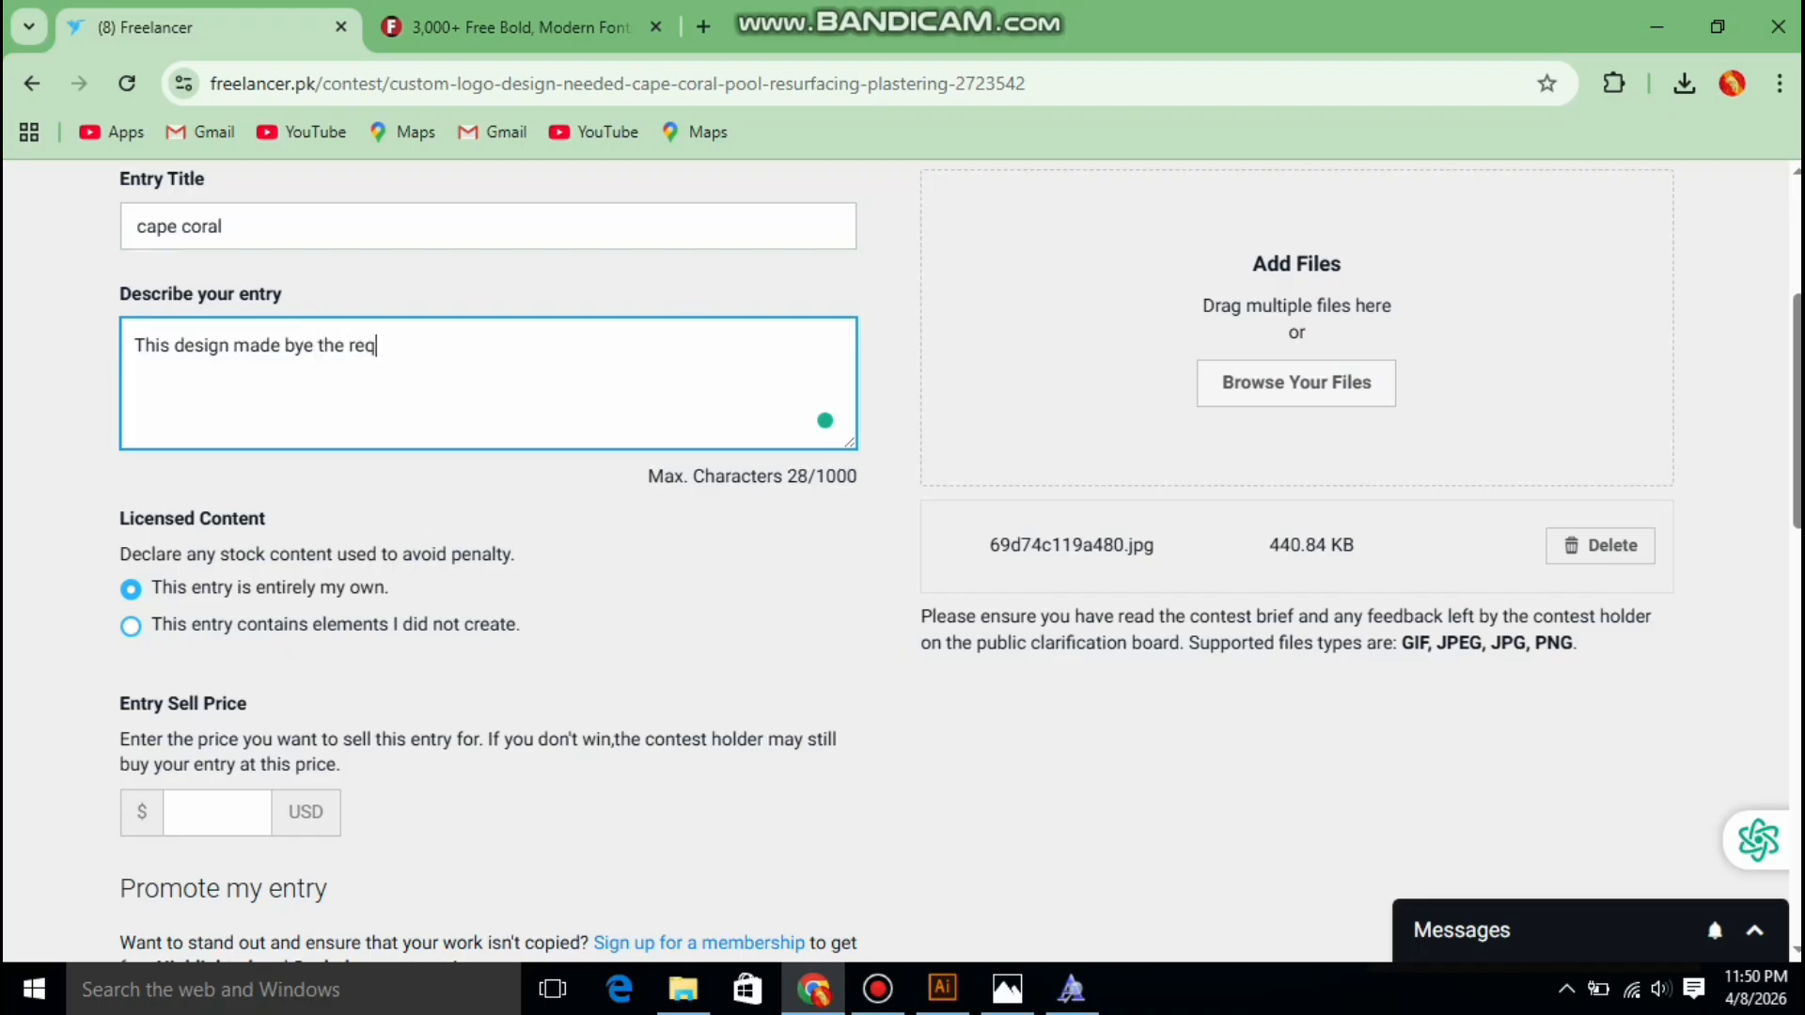
pyautogui.write('uierd')
pyautogui.press('BackSpace')
pyautogui.press('BackSpace')
pyautogui.press('BackSpace')
pyautogui.press('BackSpace')
pyautogui.press('BackSpace')
pyautogui.press('BackSpace')
pyautogui.write('uir')
pyautogui.write('ed')
pyautogui.write(' w')
pyautogui.press('BackSpace')
pyautogui.press('BackSpace')
pyautogui.press('BackSpace')
pyautogui.write('mint of')
pyautogui.write('clinge')
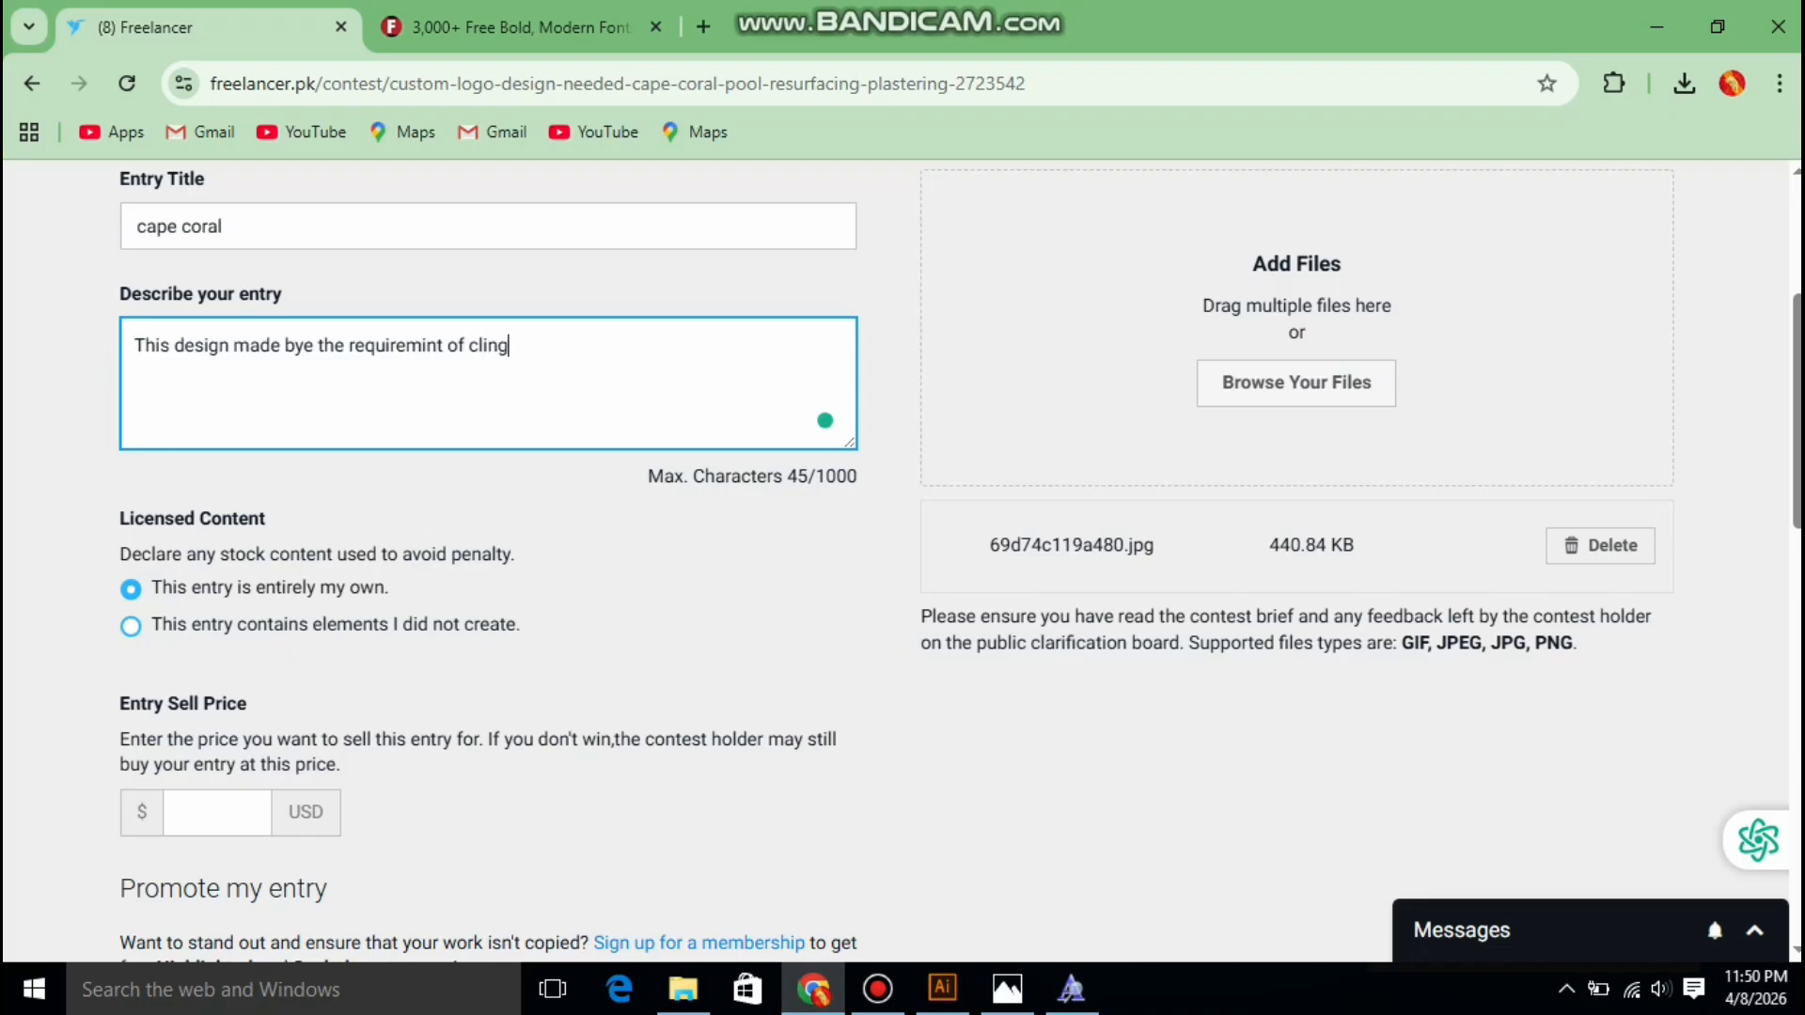
pyautogui.press('BackSpace')
pyautogui.press('BackSpace')
pyautogui.write('remint')
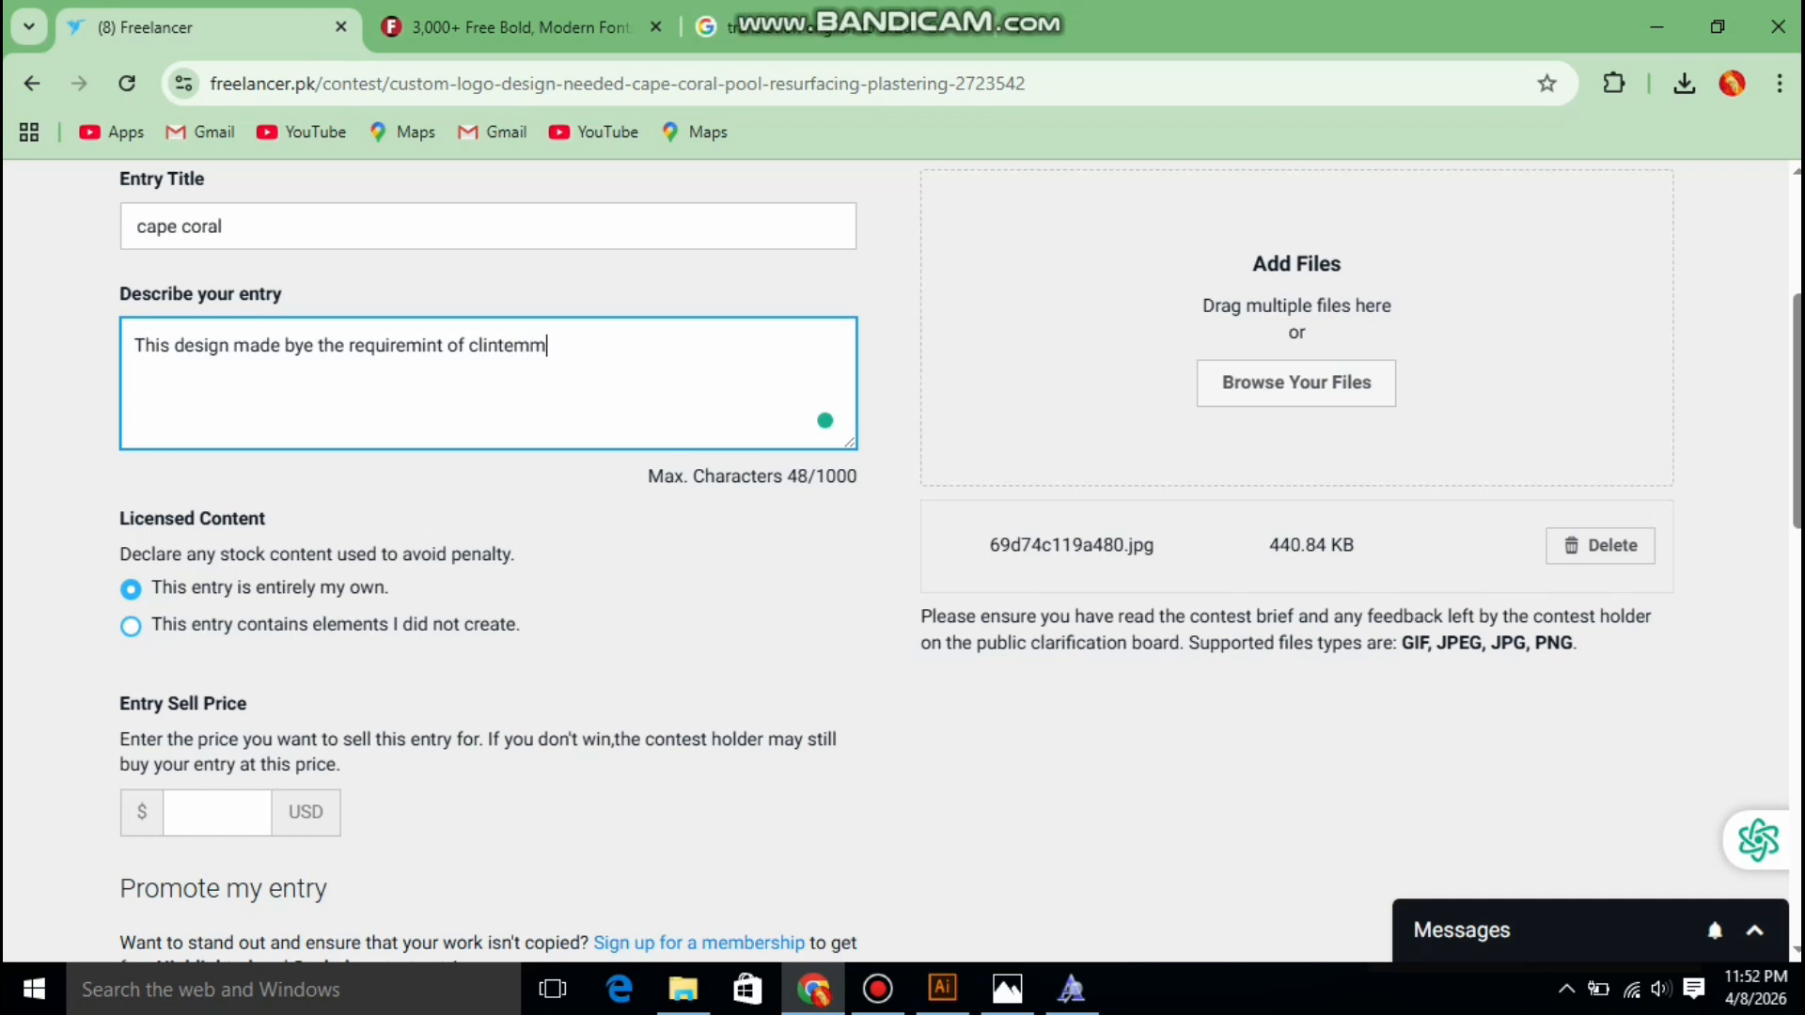
pyautogui.press('BackSpace')
# End the description's first line with a period and add a second line, "i am happy to work with you please, knock my personal inbox"
pyautogui.write('.i ma')
pyautogui.press('BackSpace')
pyautogui.write('a')
pyautogui.press('BackSpace')
pyautogui.press('BackSpace')
pyautogui.write('am happy to wo')
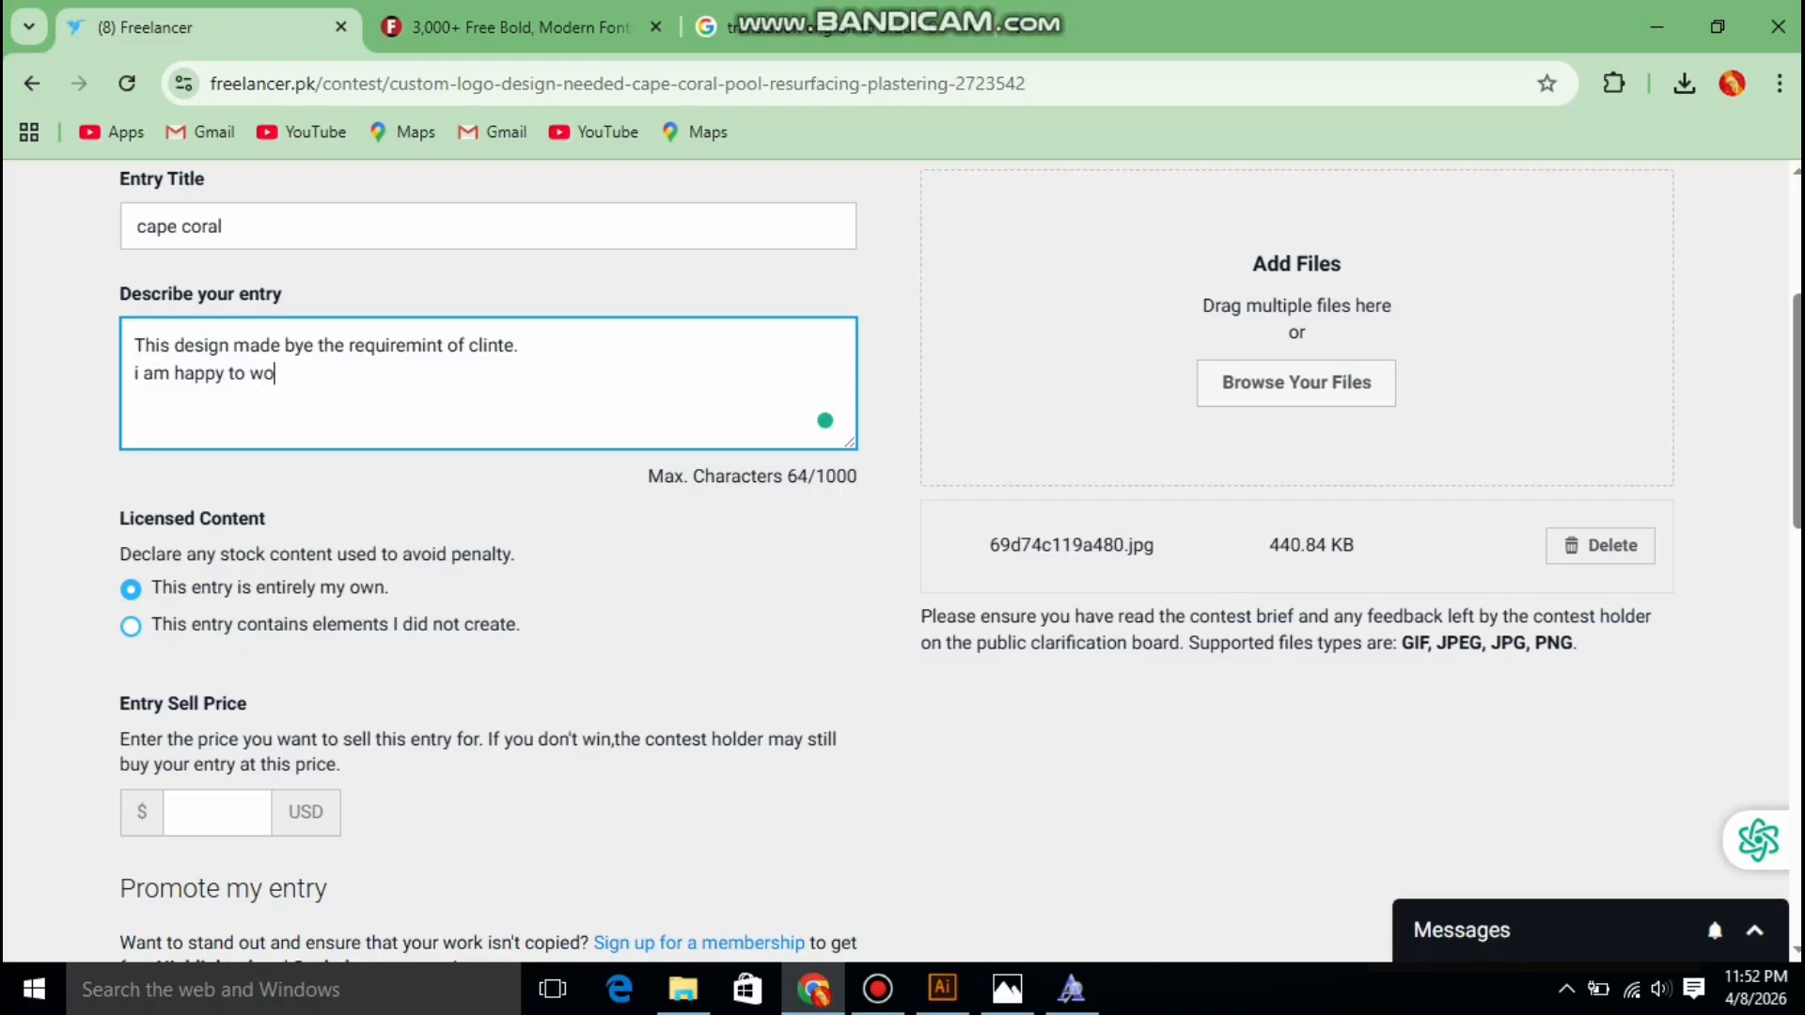
pyautogui.write('rk with you pleas')
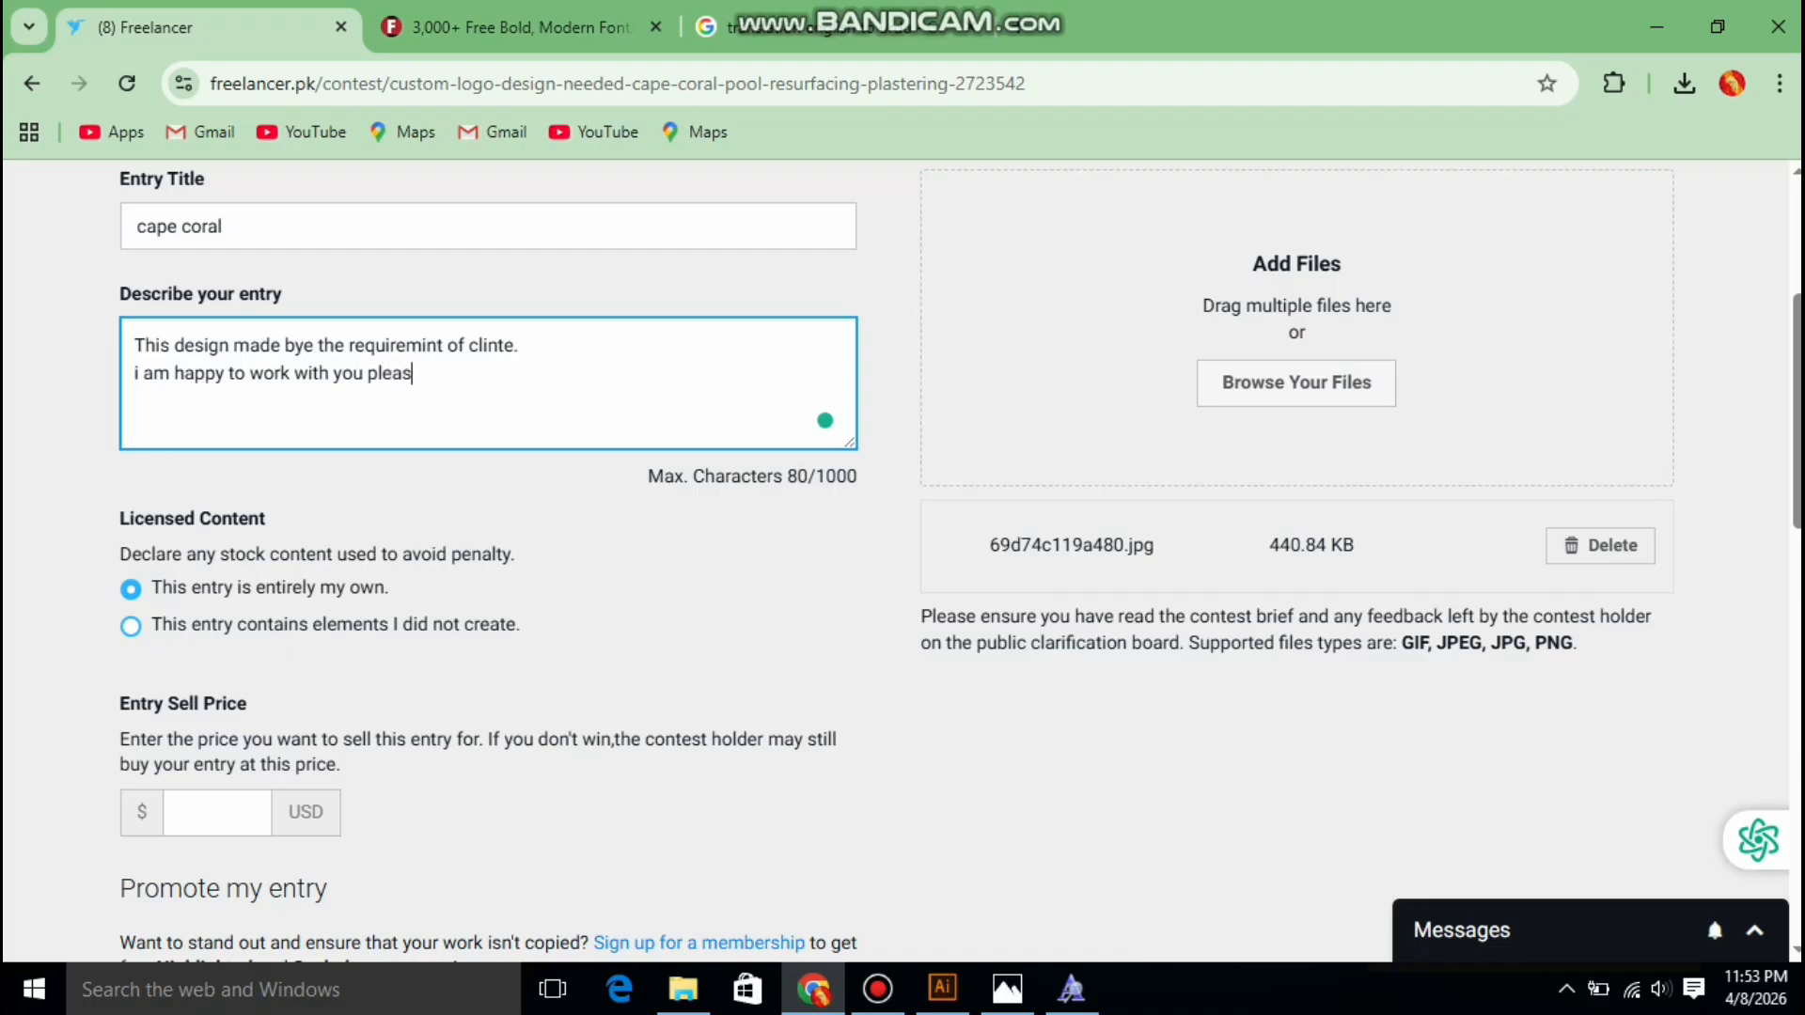
pyautogui.write('e, knock my per')
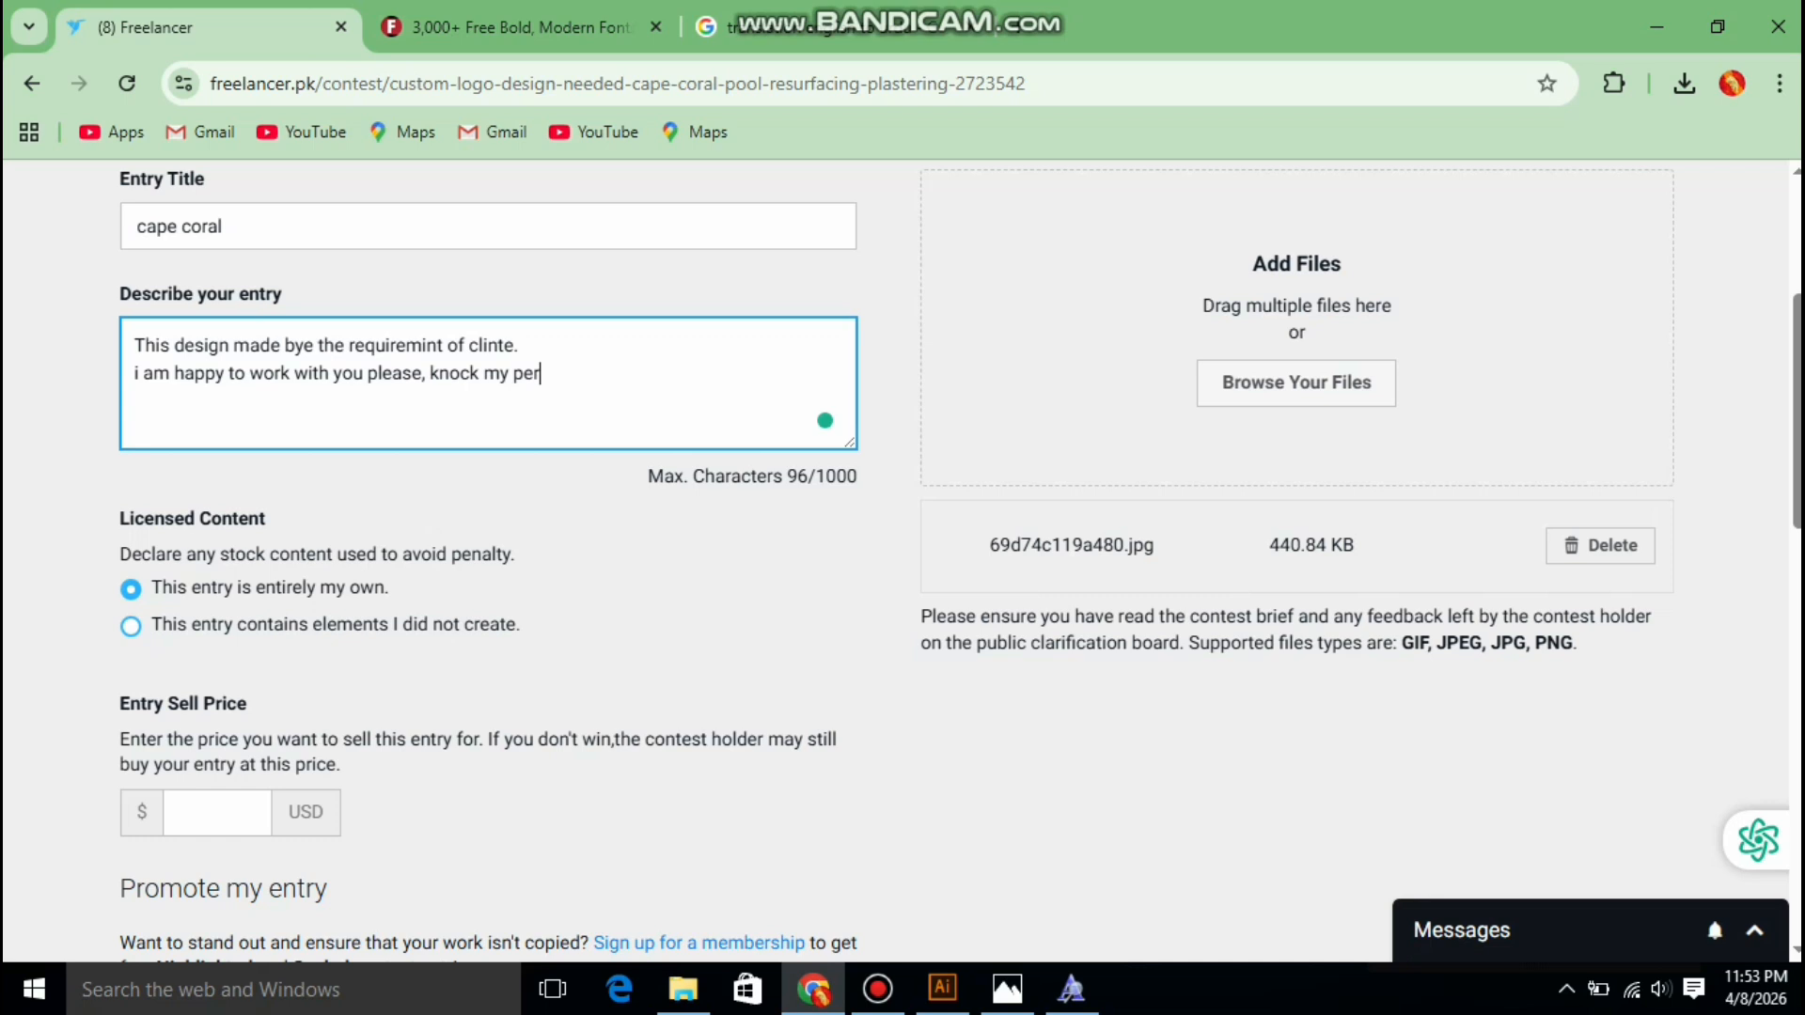
pyautogui.write('sonal inbok')
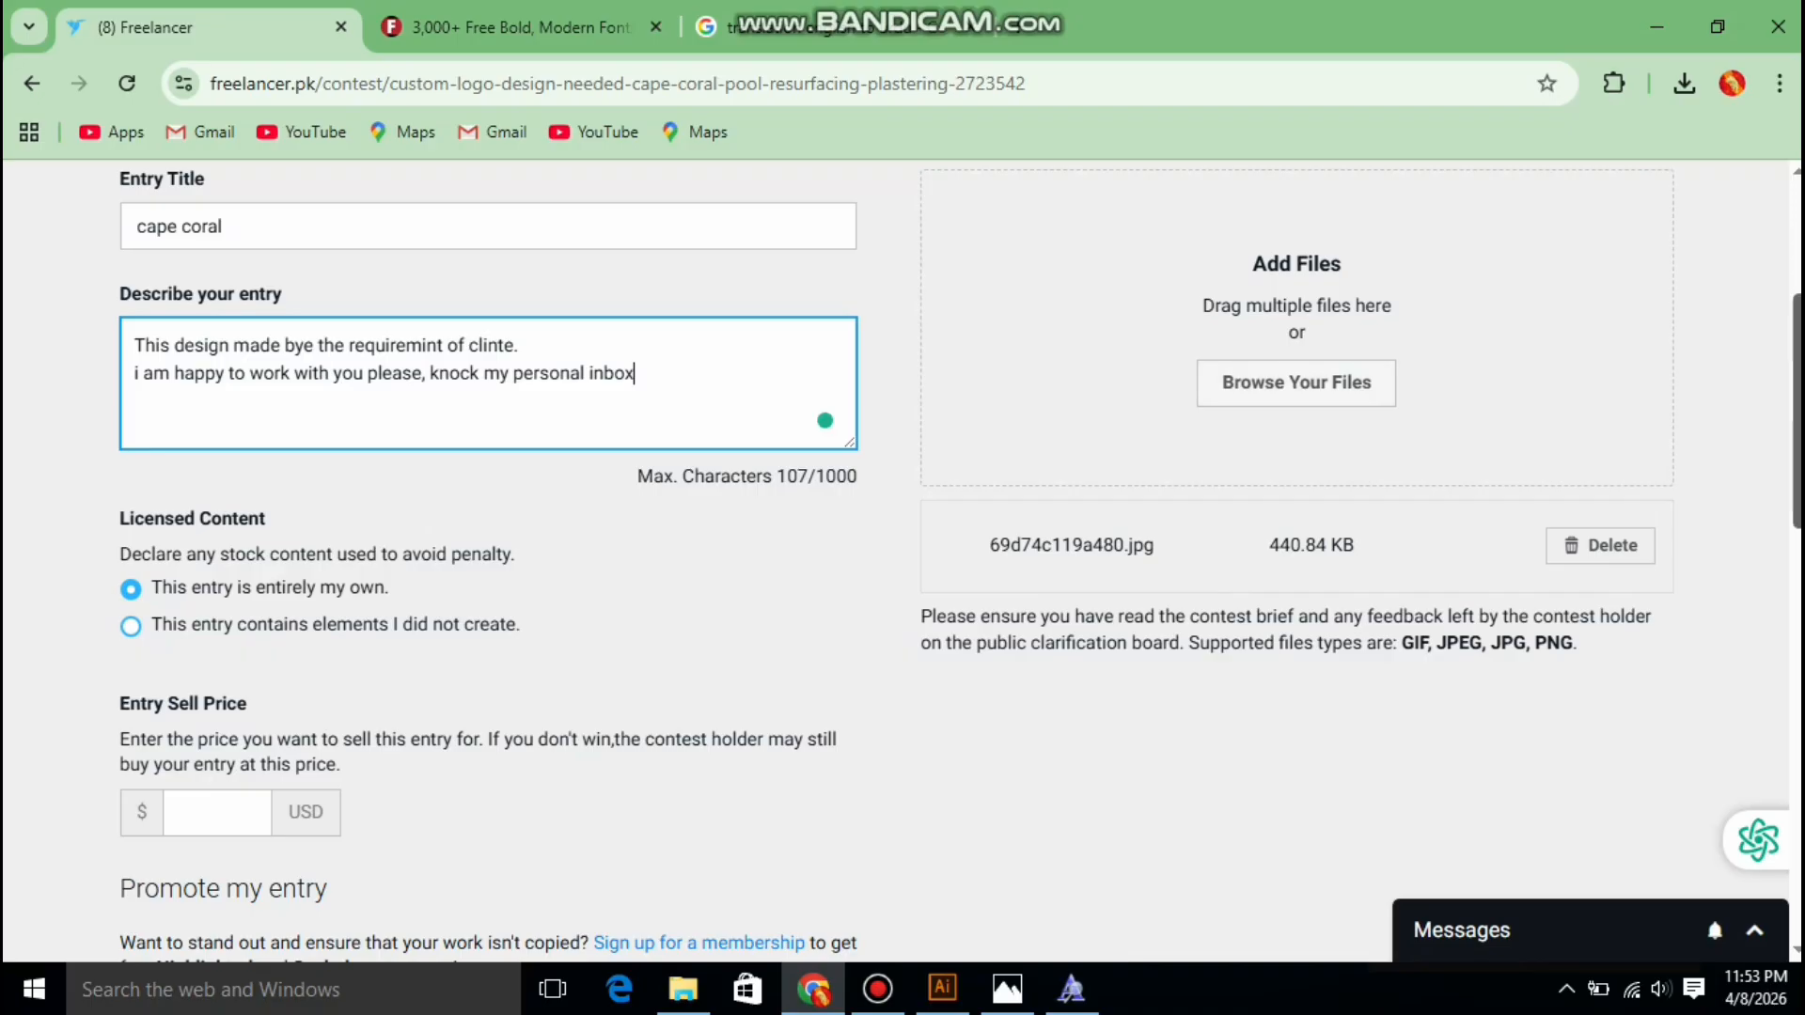
# Set the entry sell price to 10 USD and submit the contest entry without paid promotion options
pyautogui.scroll(-3, 903, 554)
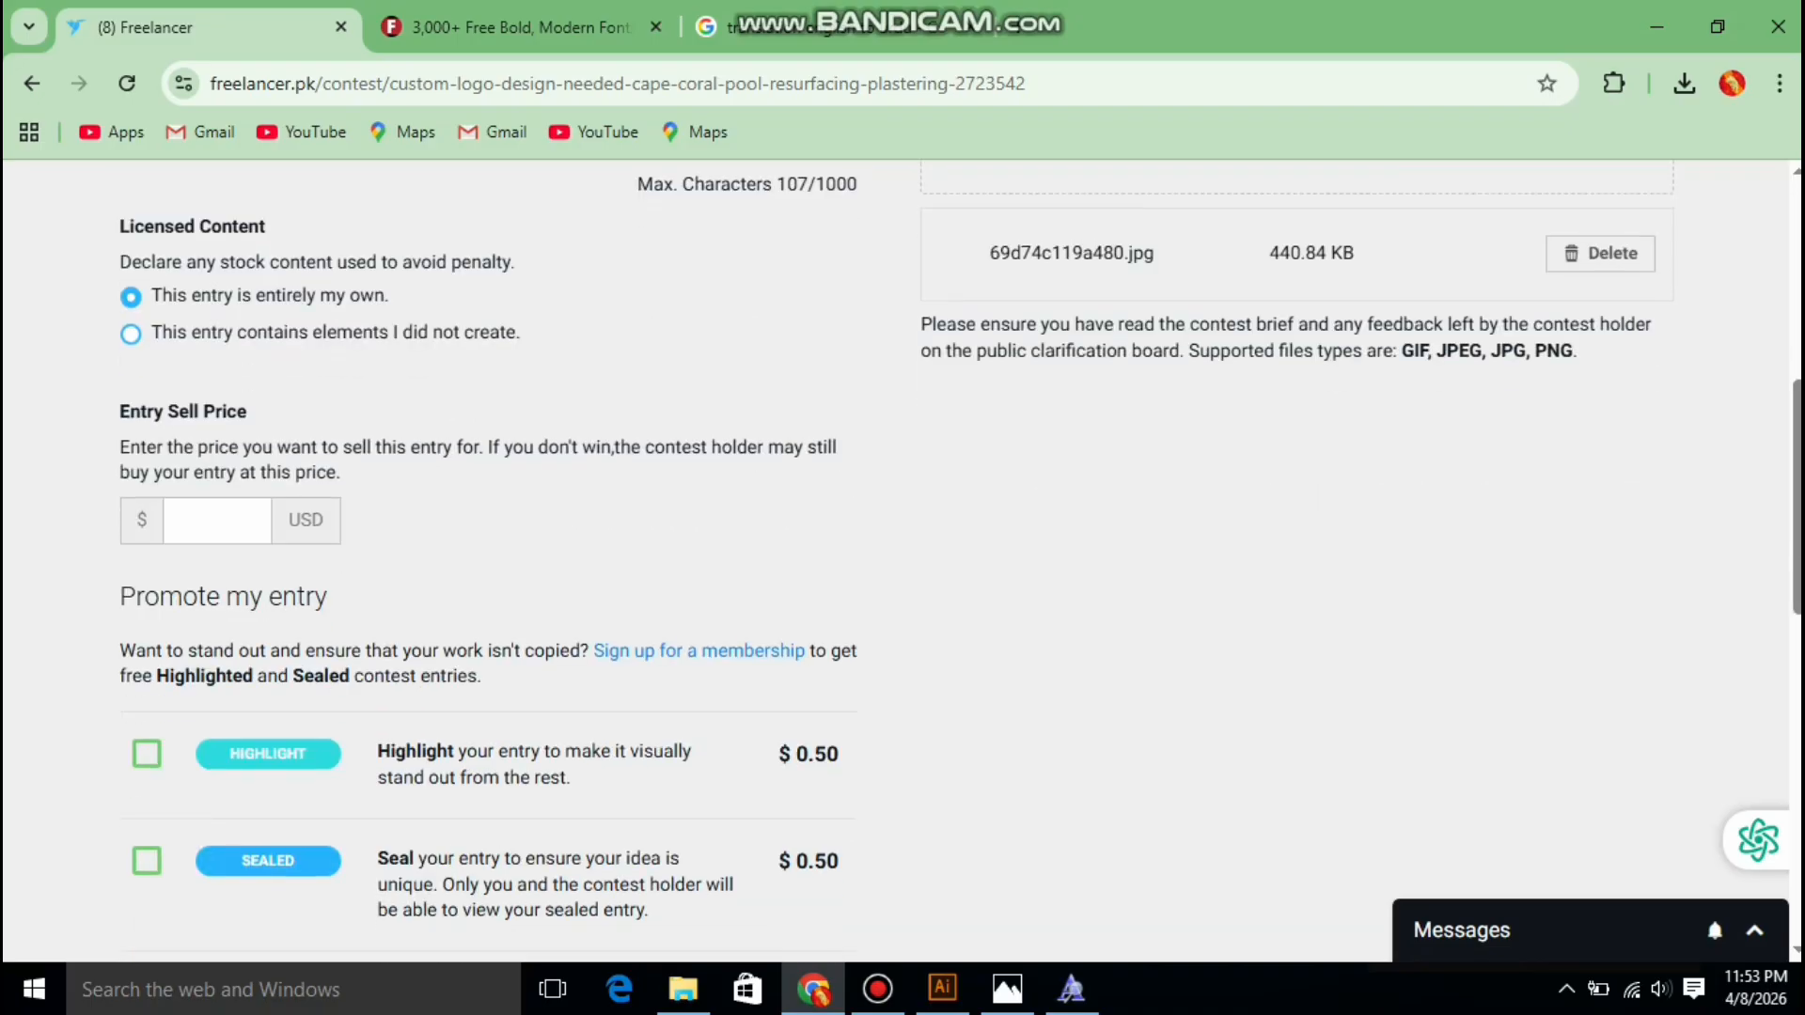
pyautogui.scroll(7, 903, 554)
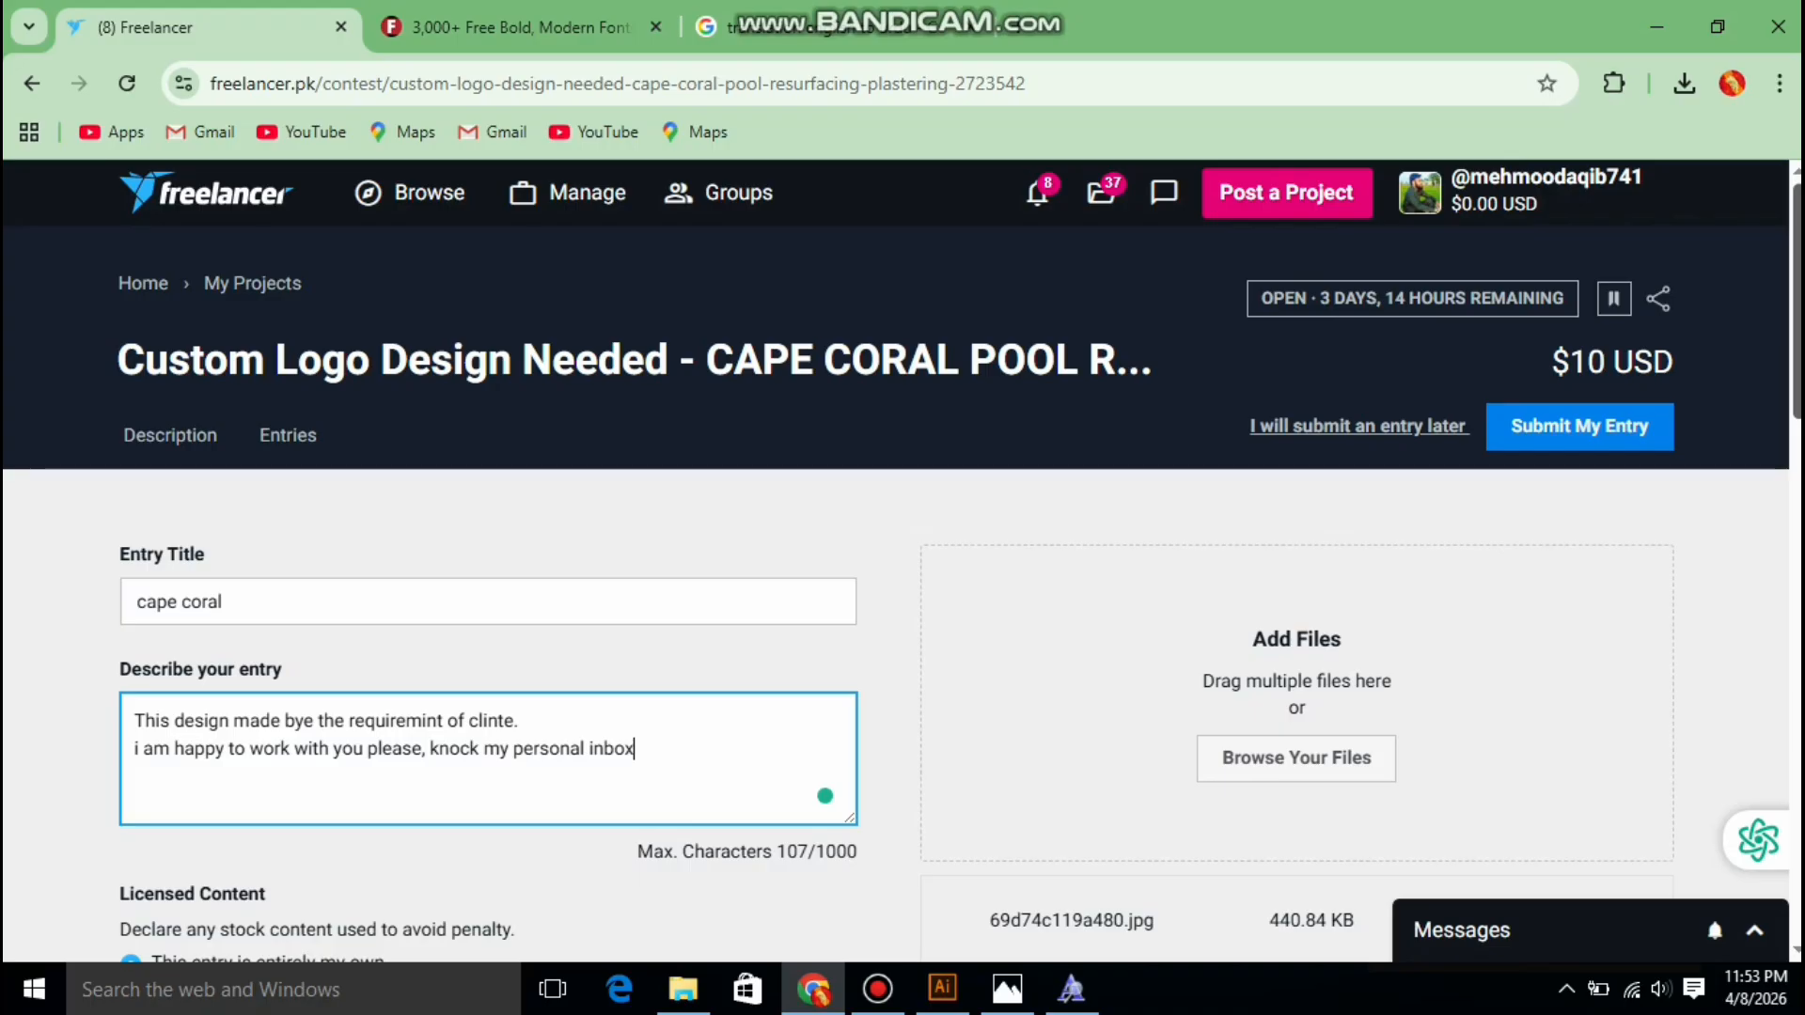
pyautogui.scroll(-7, 902, 564)
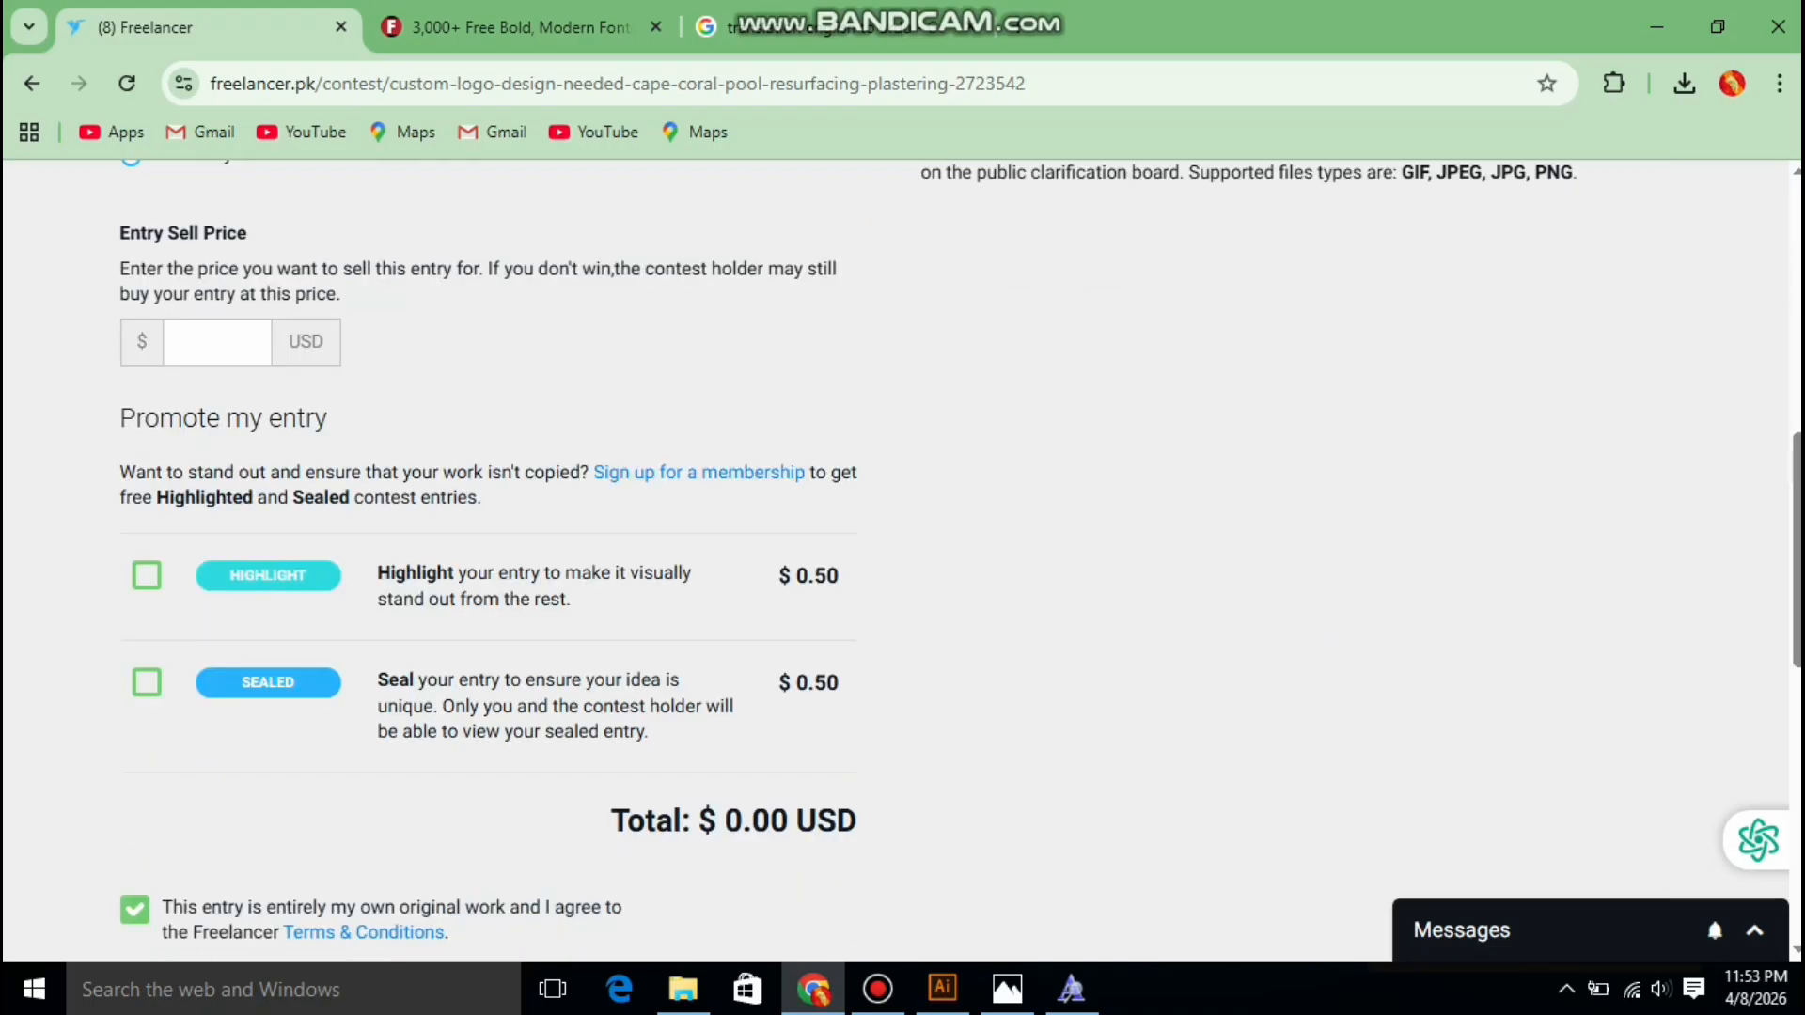
pyautogui.click(217, 341)
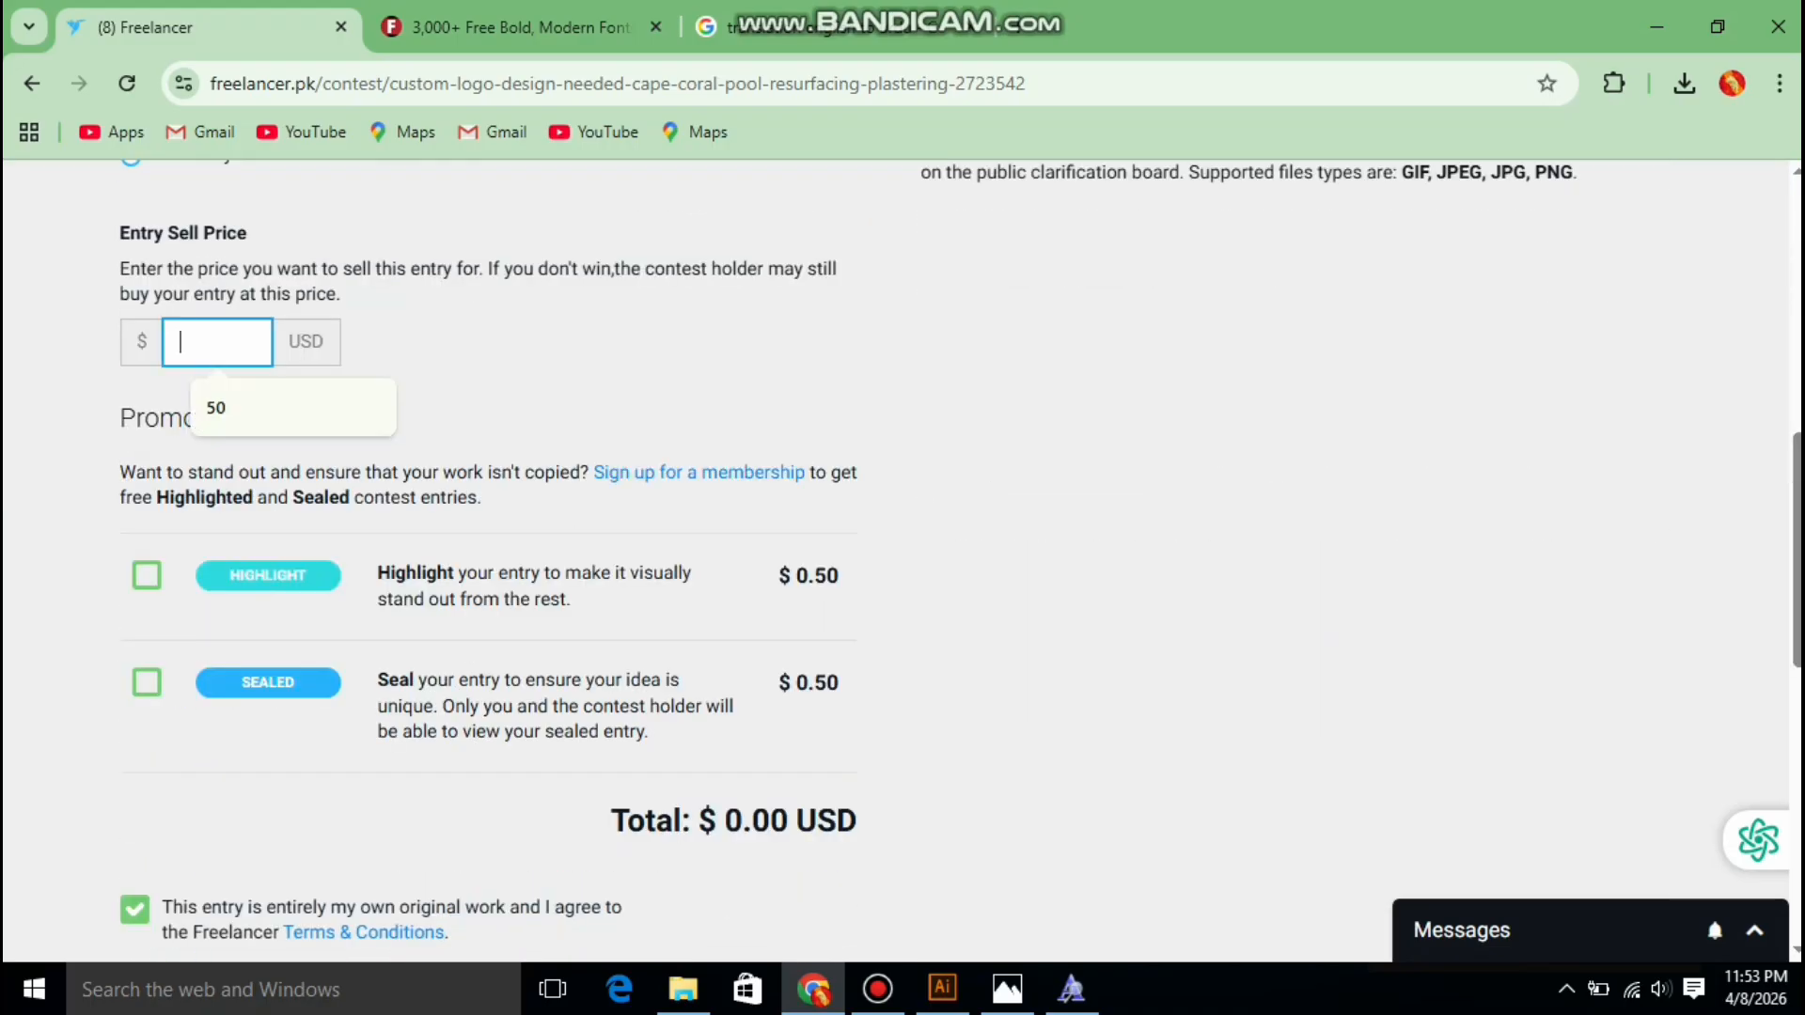
pyautogui.write('0')
pyautogui.press('BackSpace')
pyautogui.write('1')
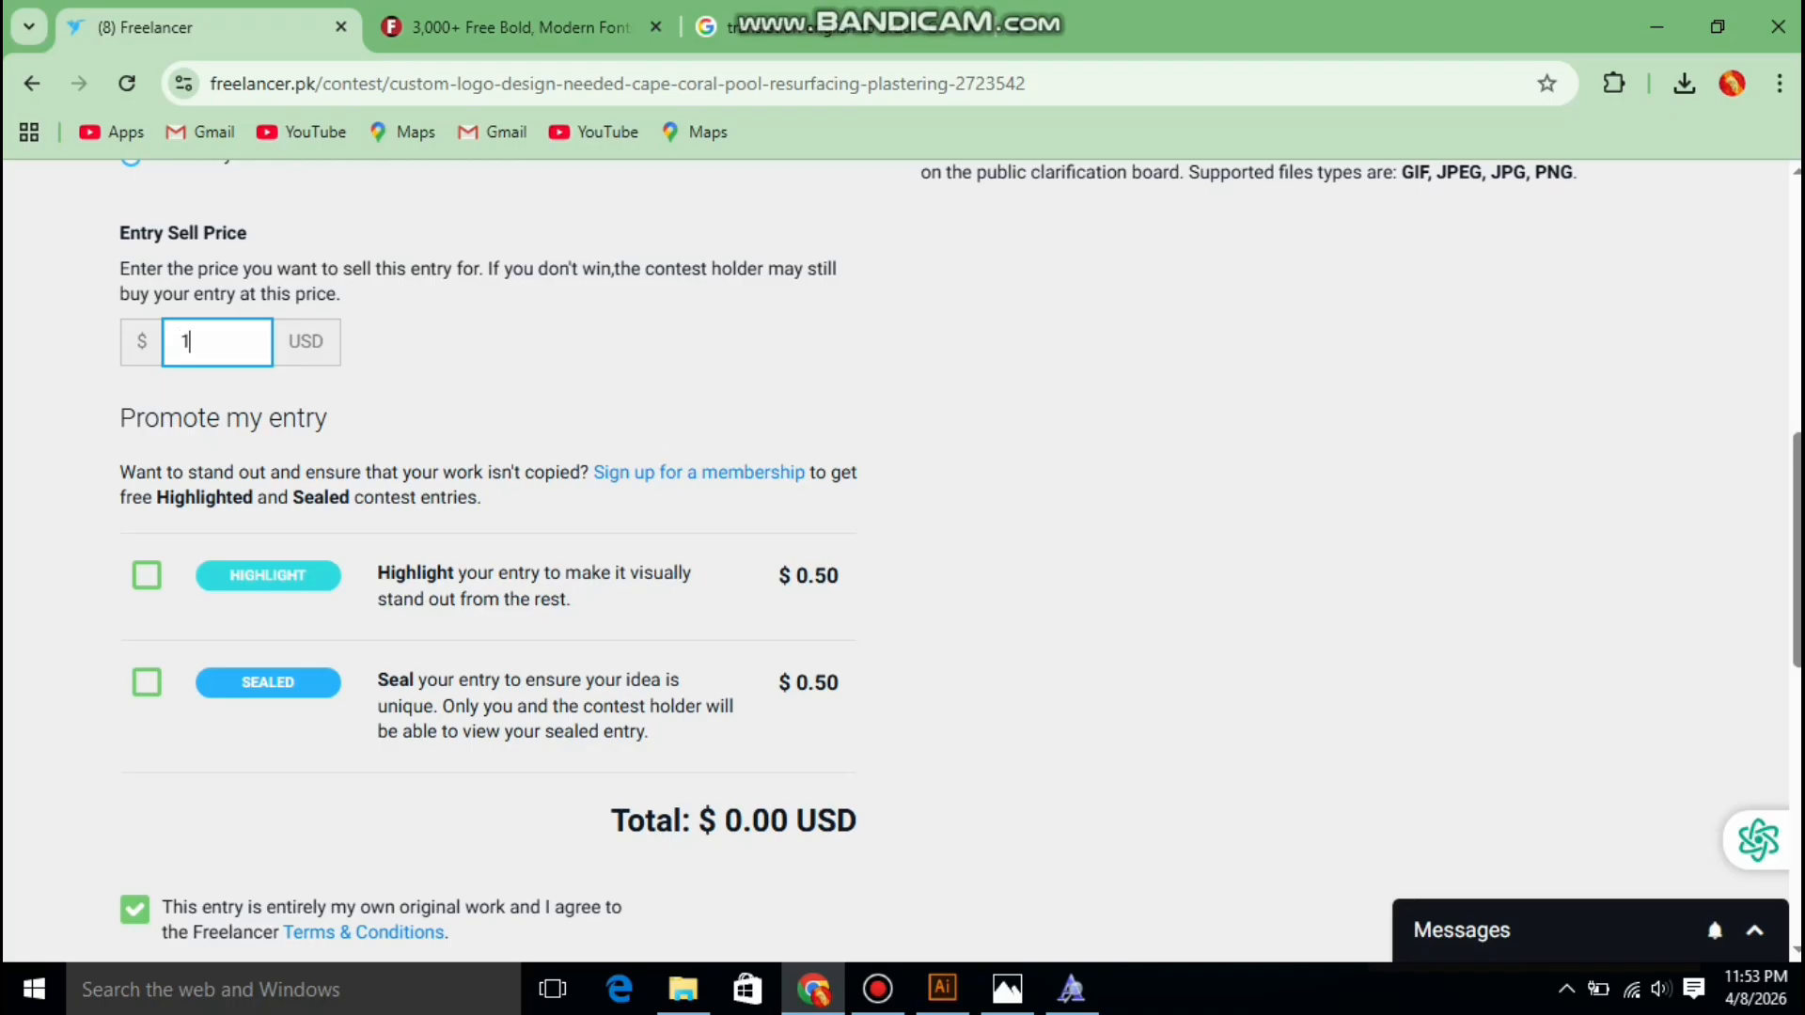
pyautogui.write('0')
pyautogui.scroll(-4, 903, 564)
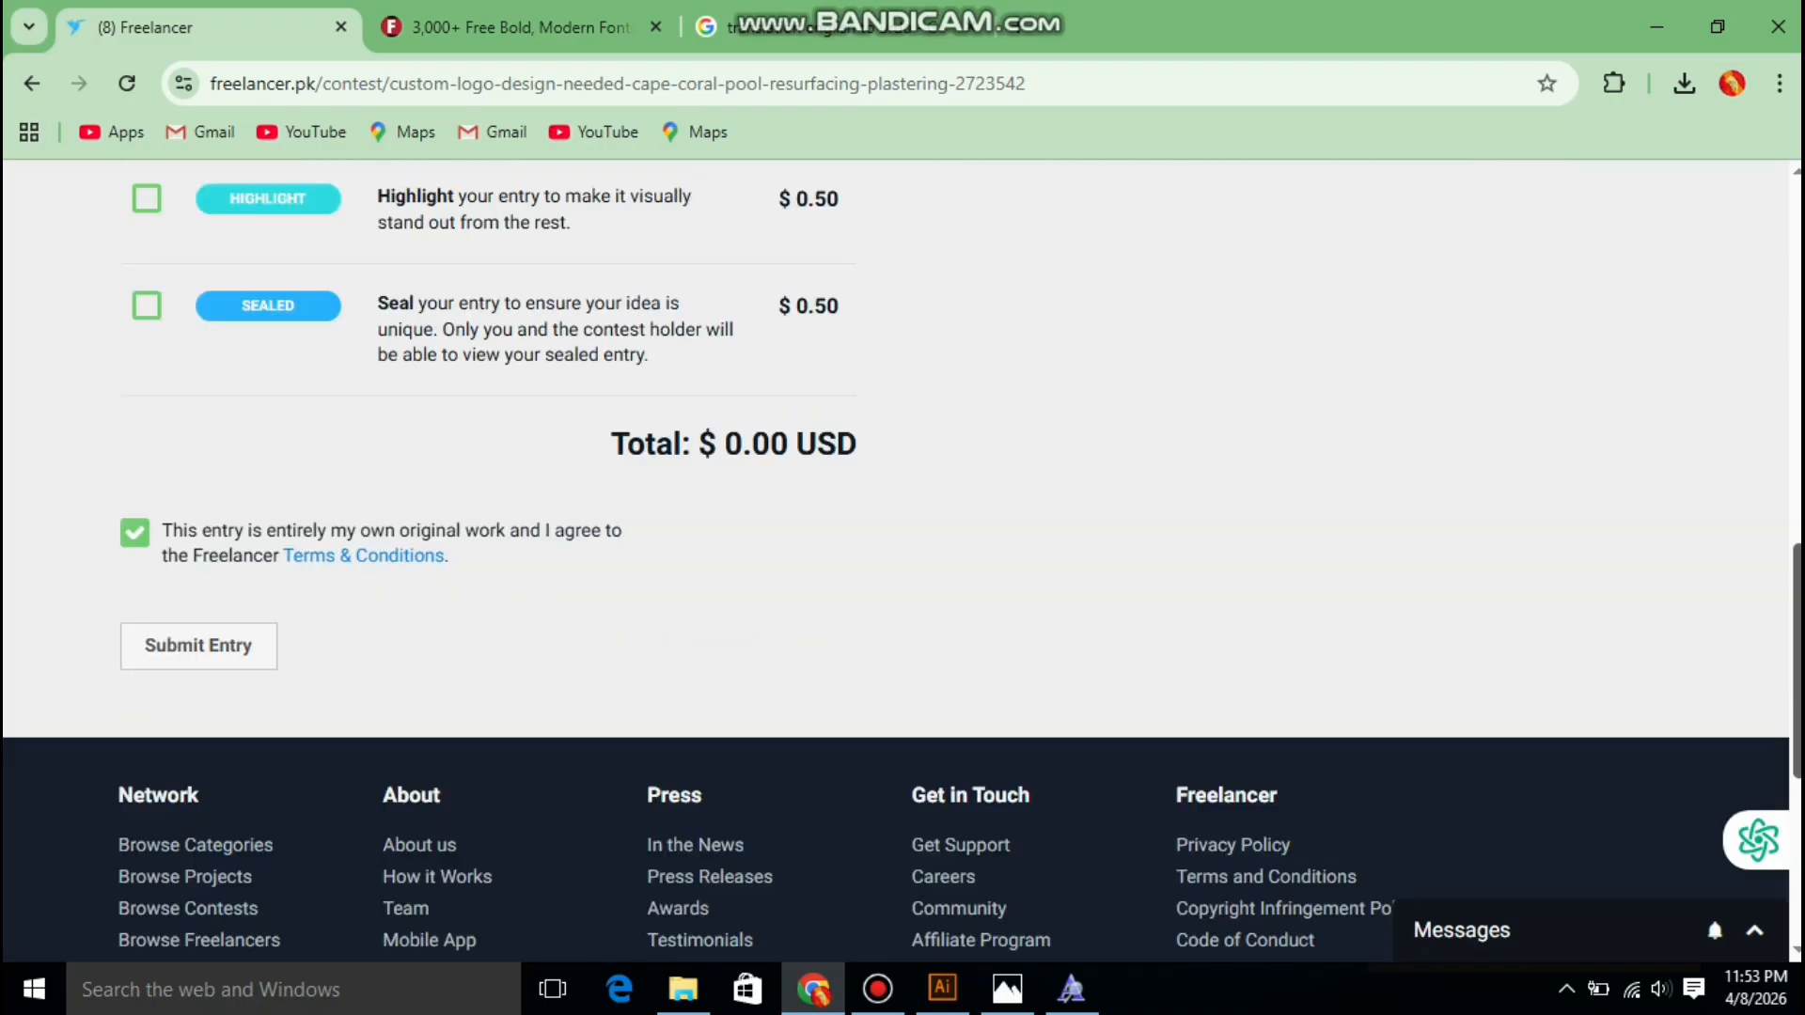
pyautogui.click(198, 645)
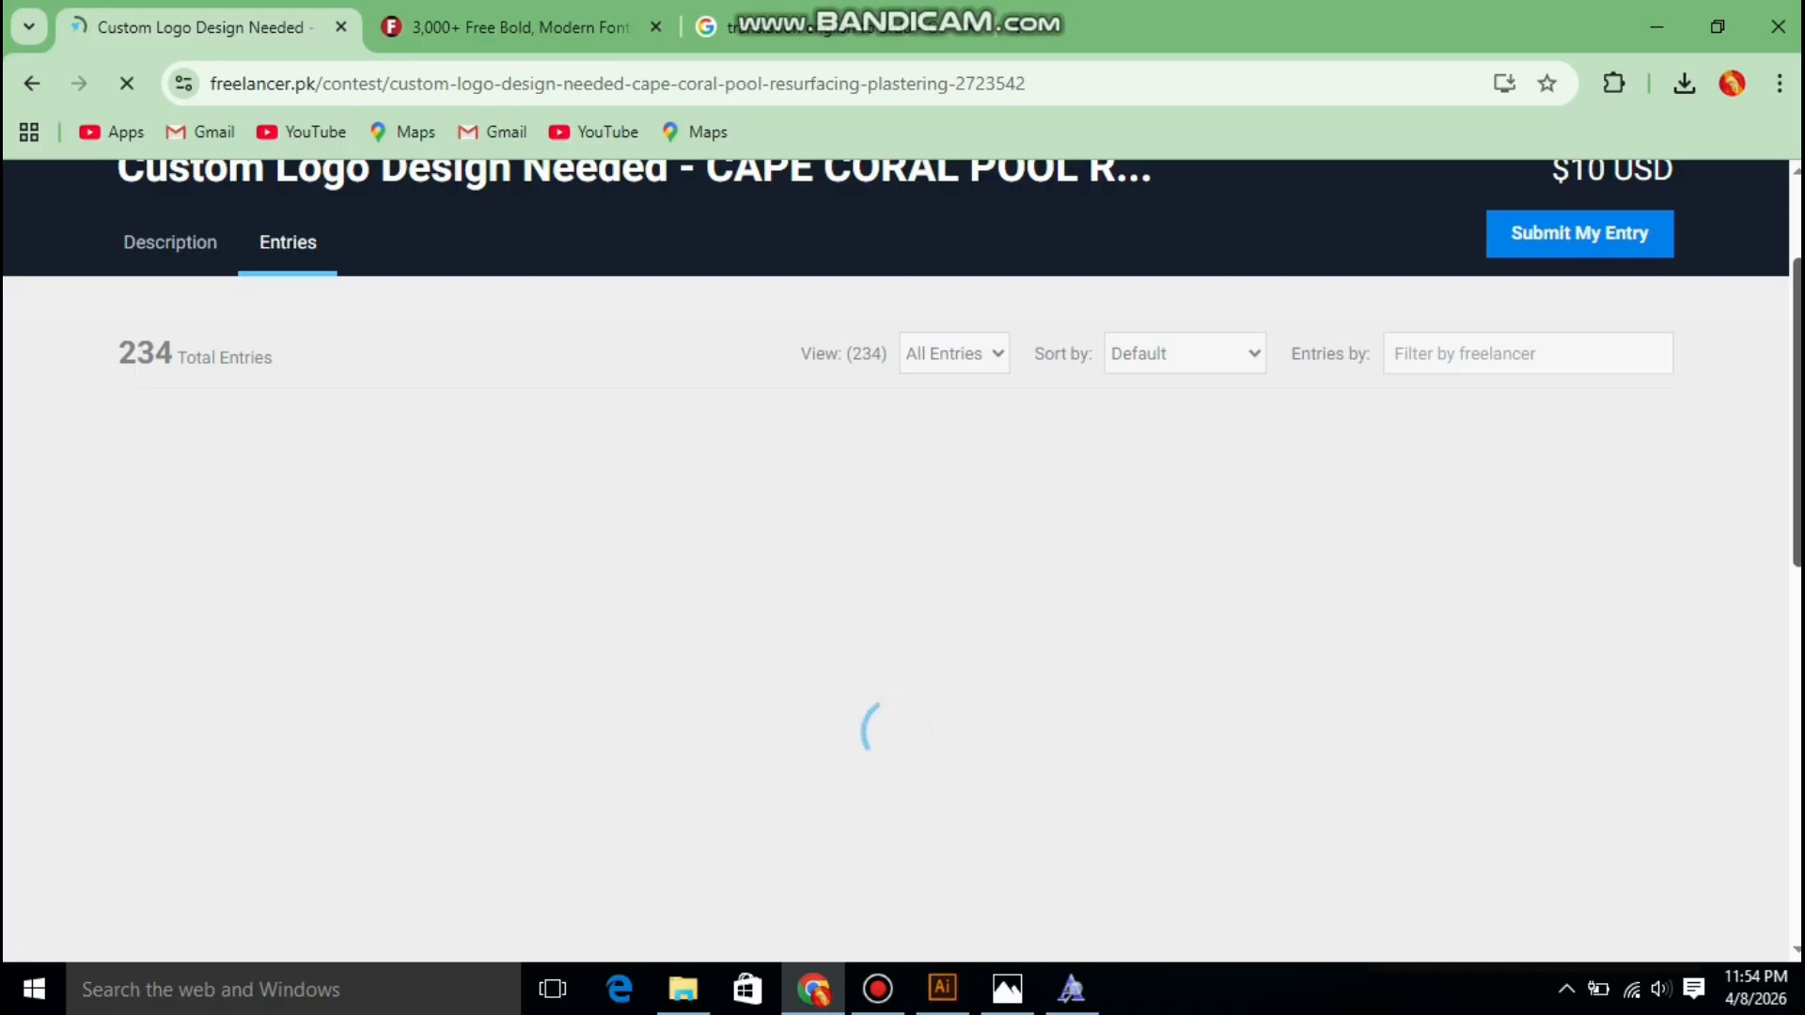
# Examine the submitted logo alongside the other designs in the contest's entry list
pyautogui.scroll(2, 903, 564)
pyautogui.scroll(-3, 902, 564)
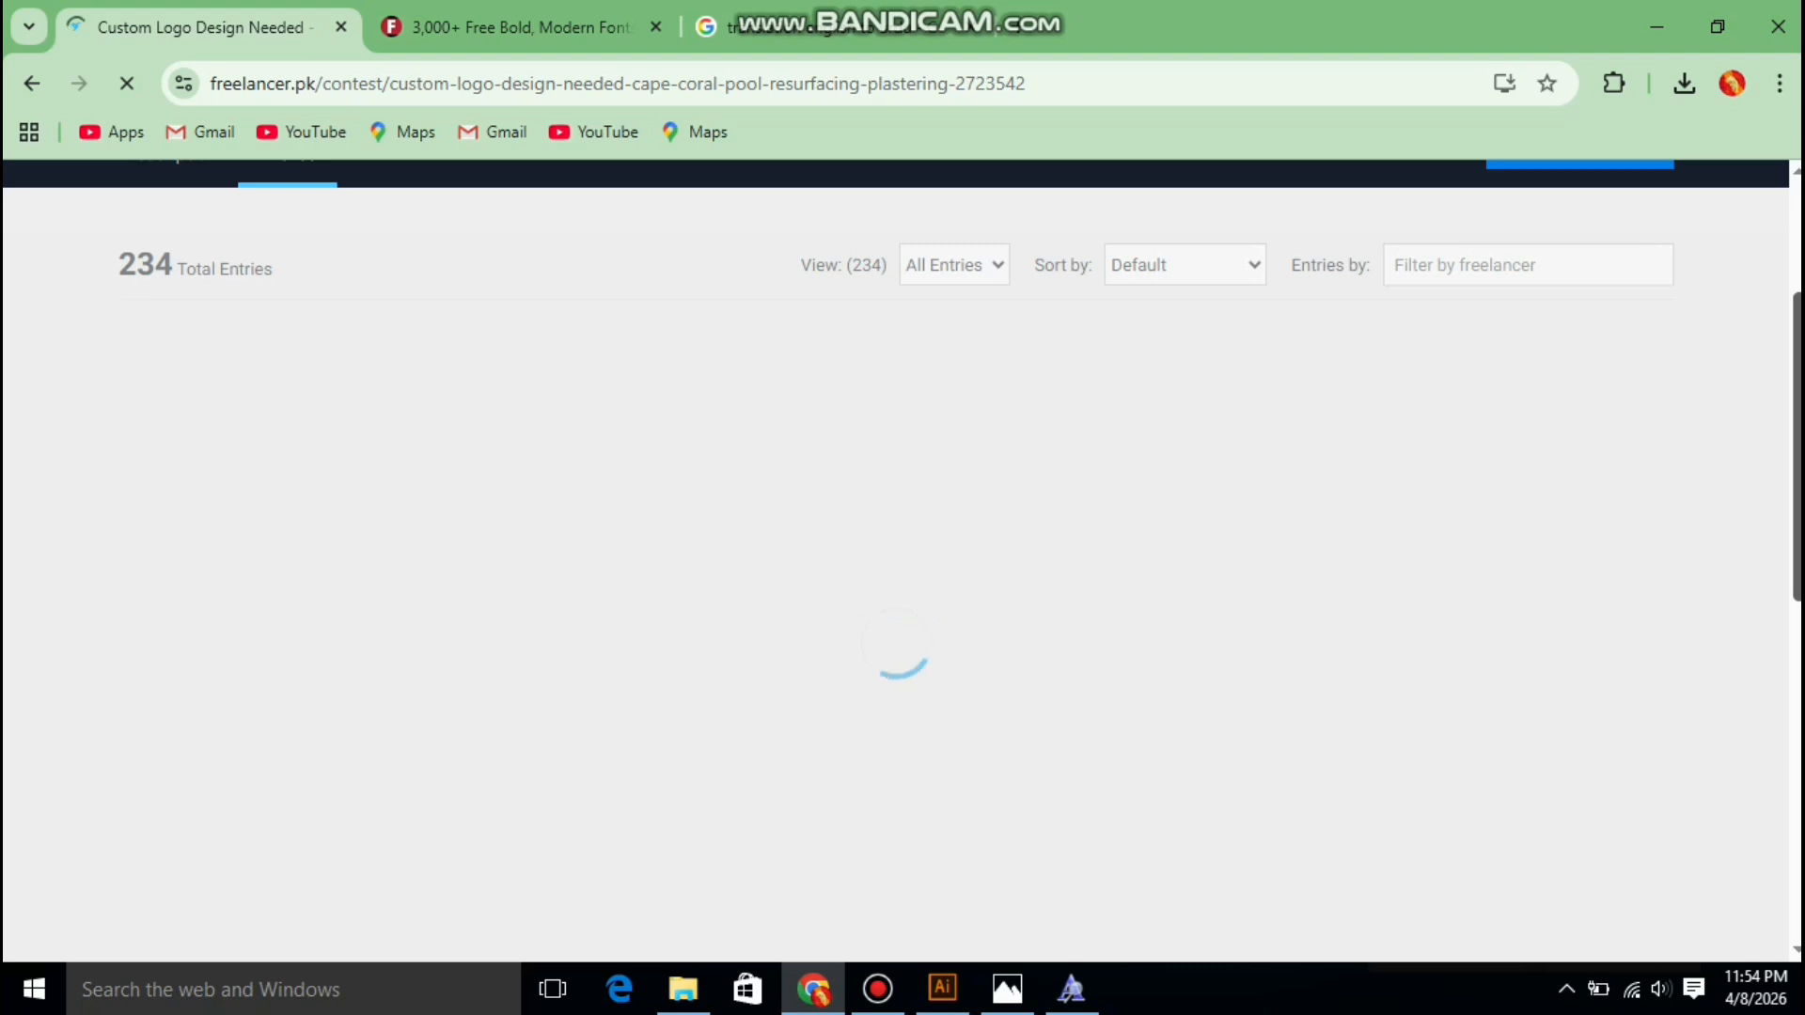
pyautogui.scroll(2, 902, 564)
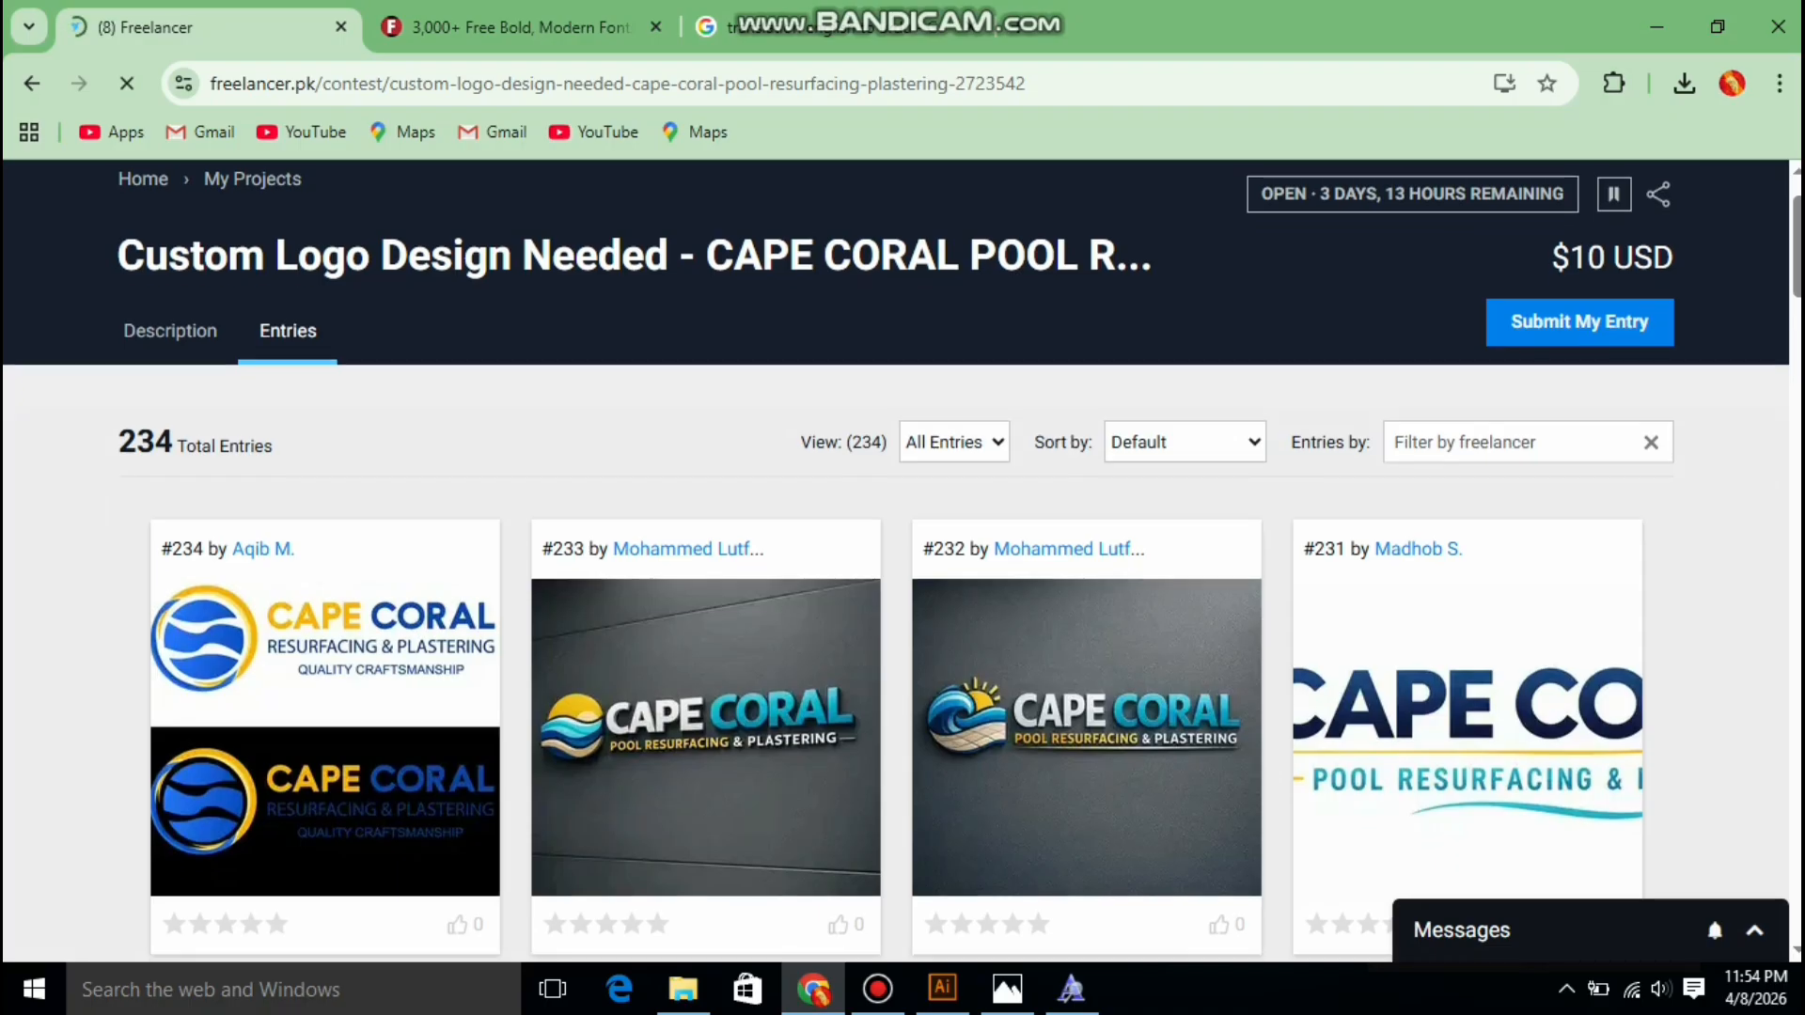
pyautogui.scroll(-1, 903, 564)
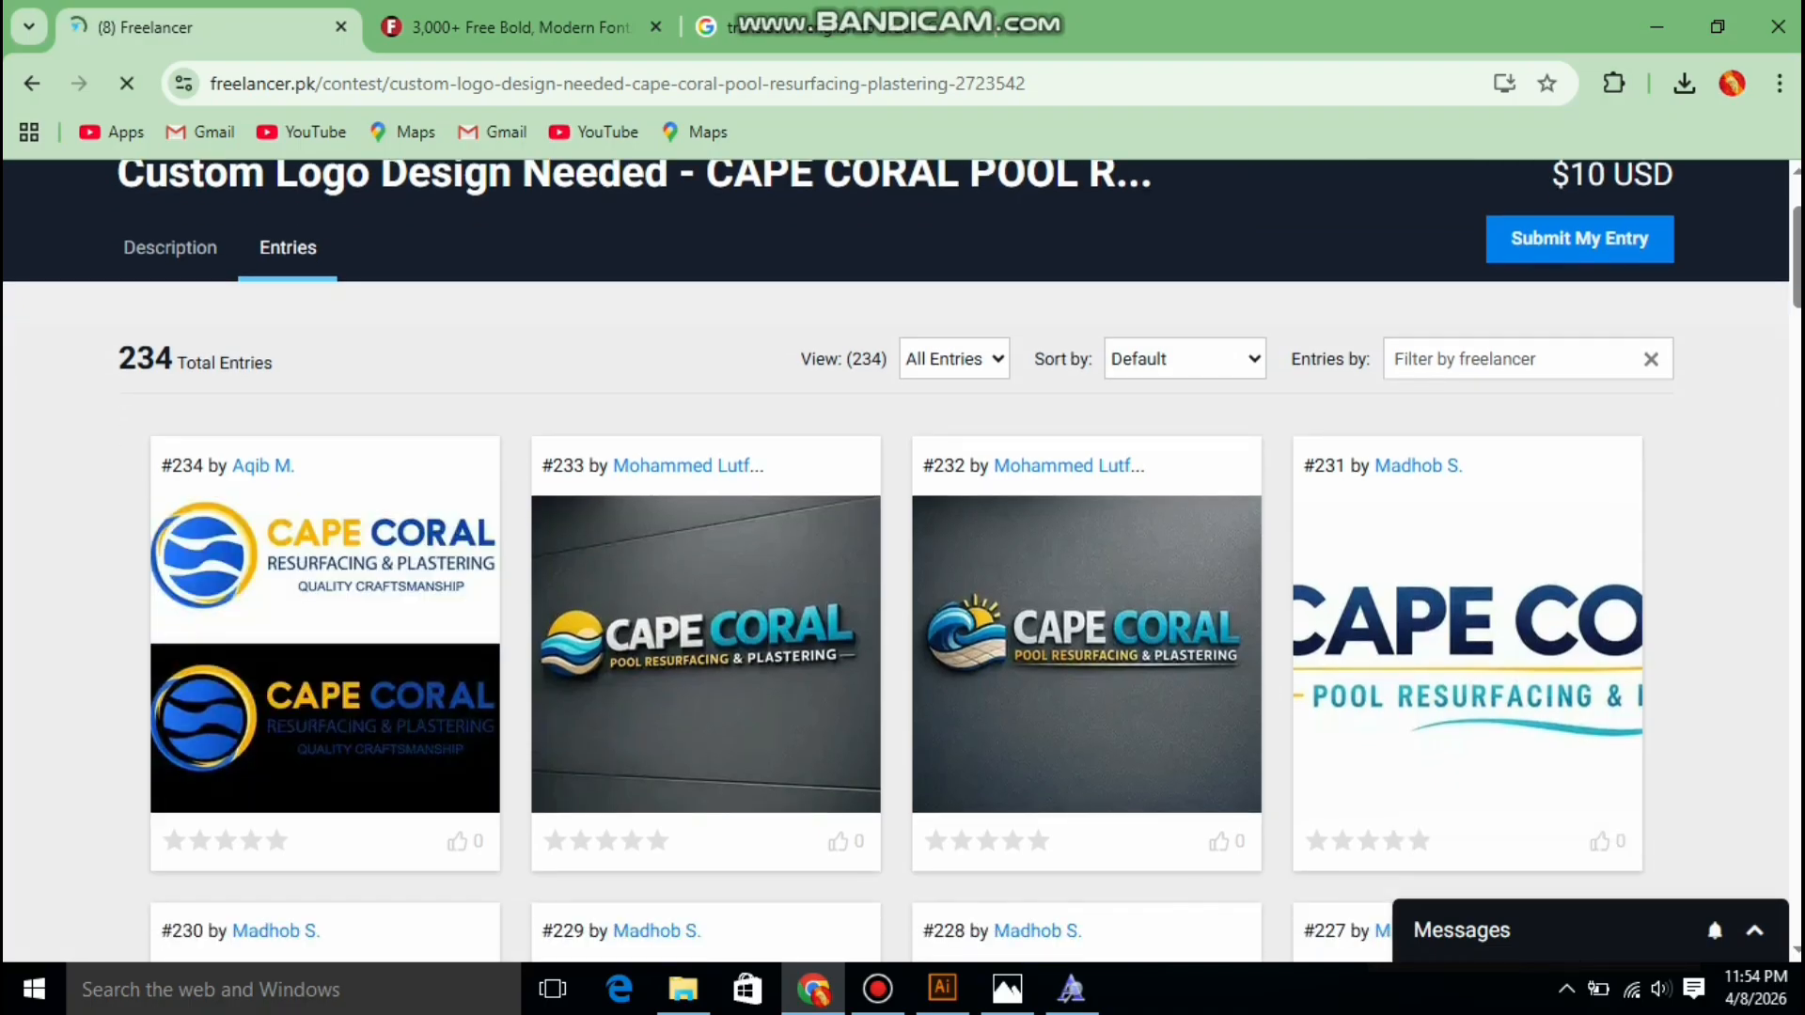
pyautogui.scroll(-1, 903, 564)
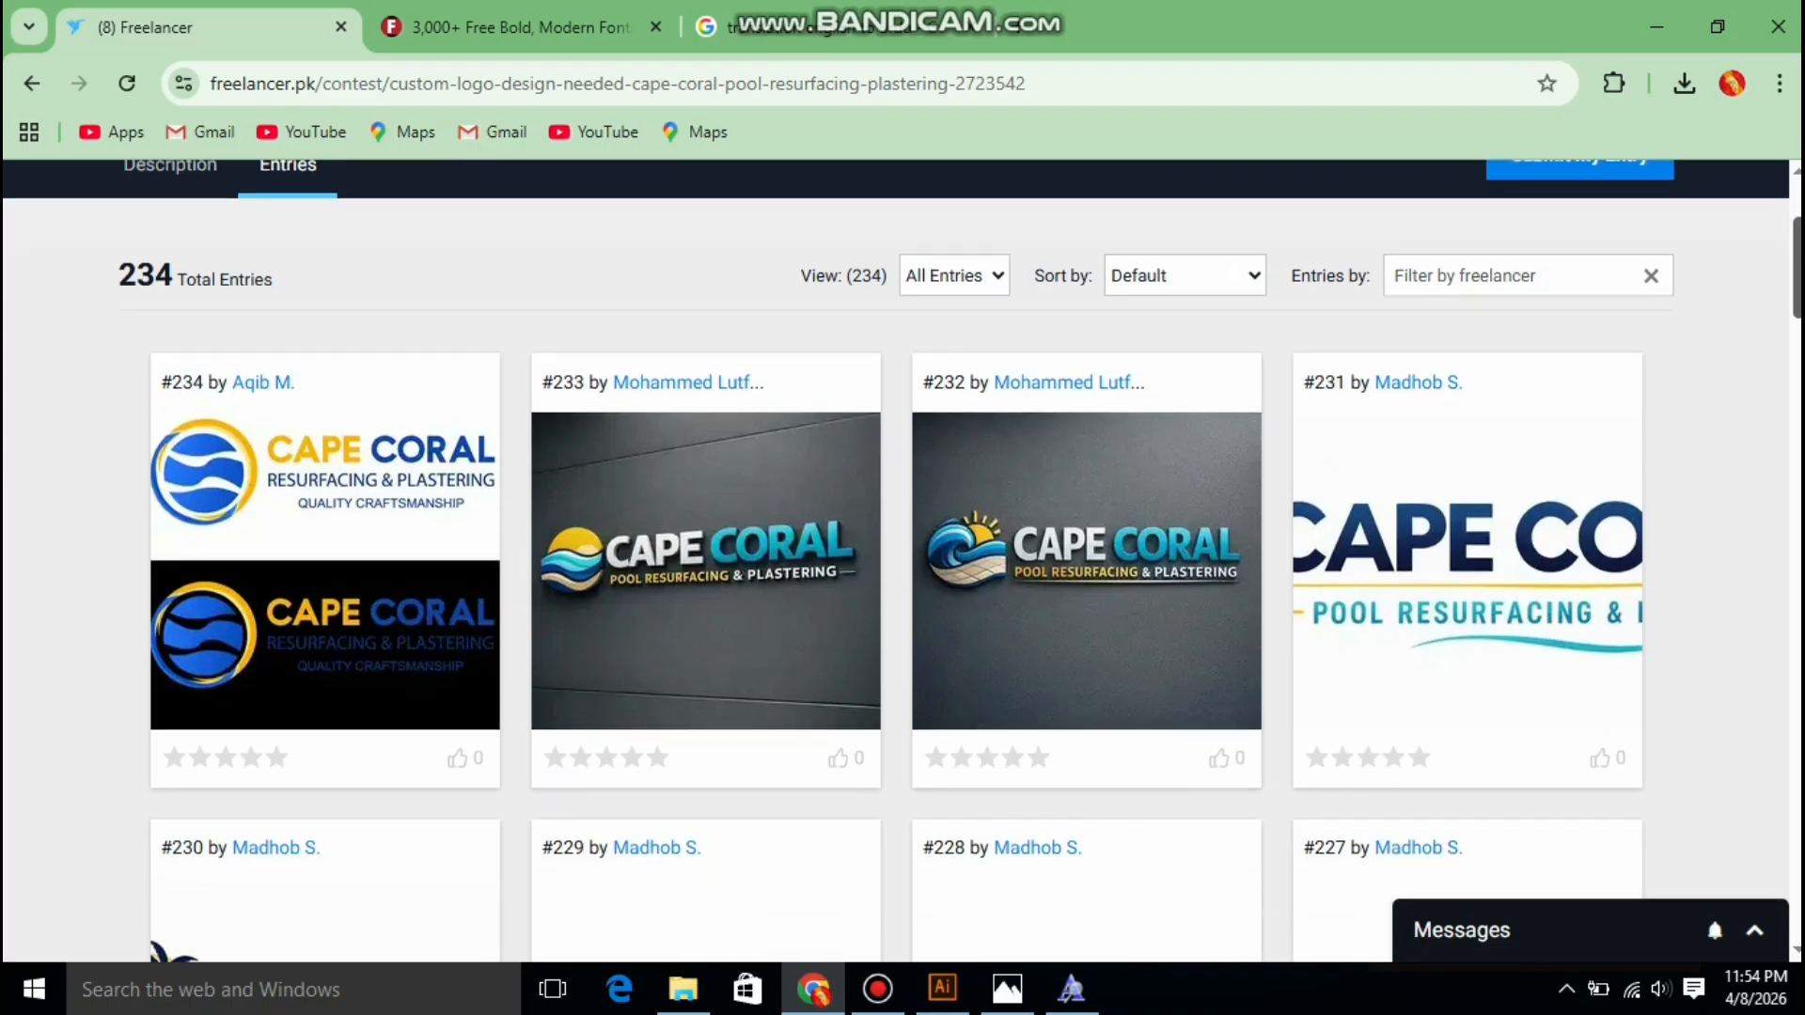
pyautogui.scroll(-2, 902, 564)
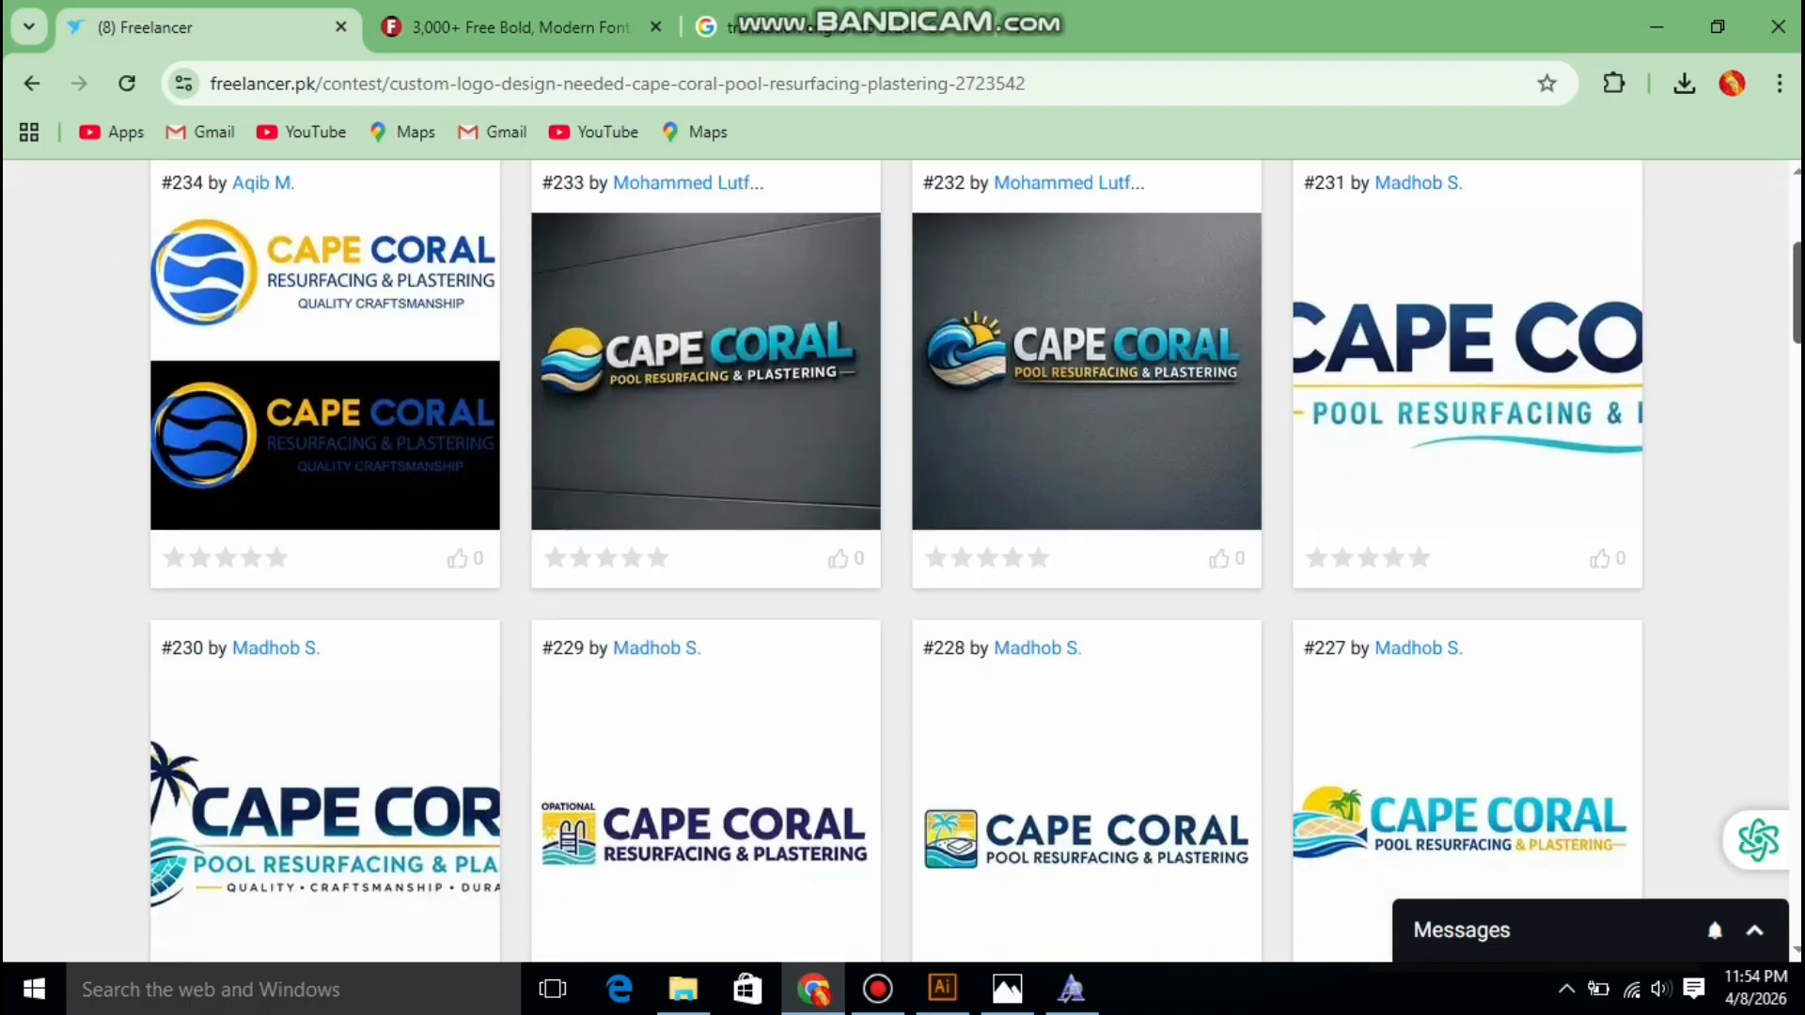
pyautogui.scroll(5, 902, 564)
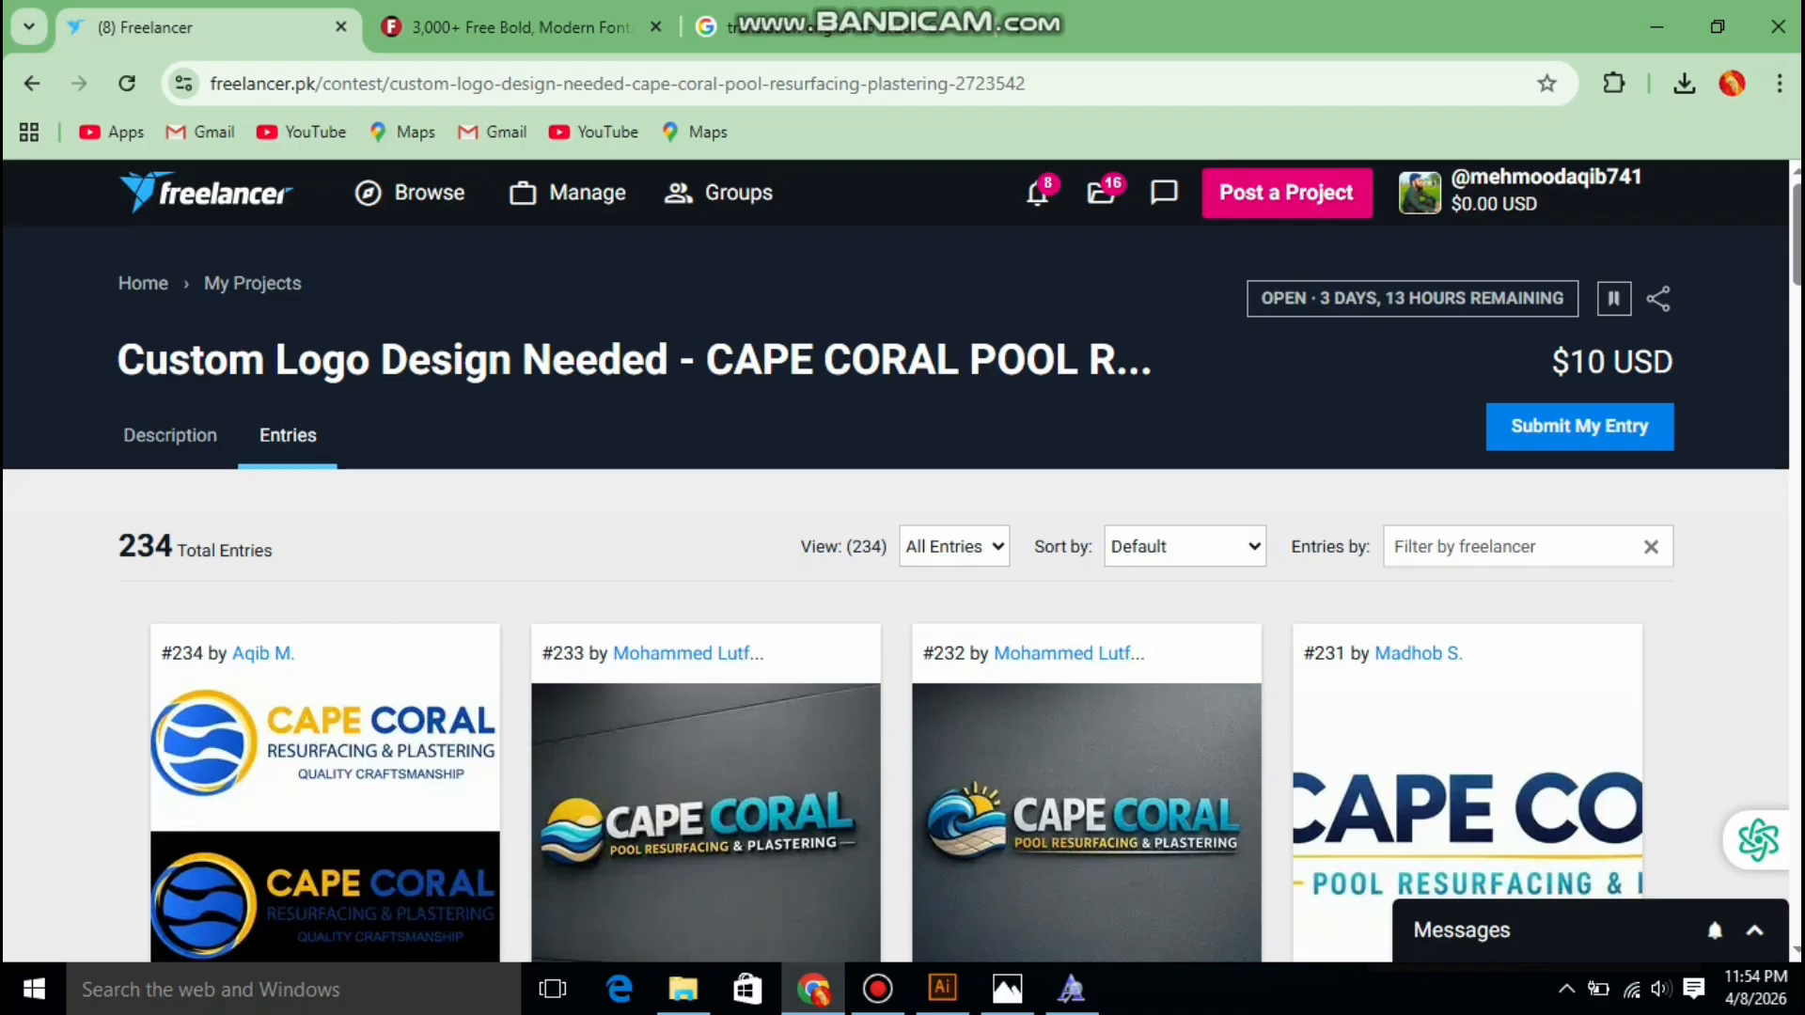
pyautogui.moveTo(877, 988)
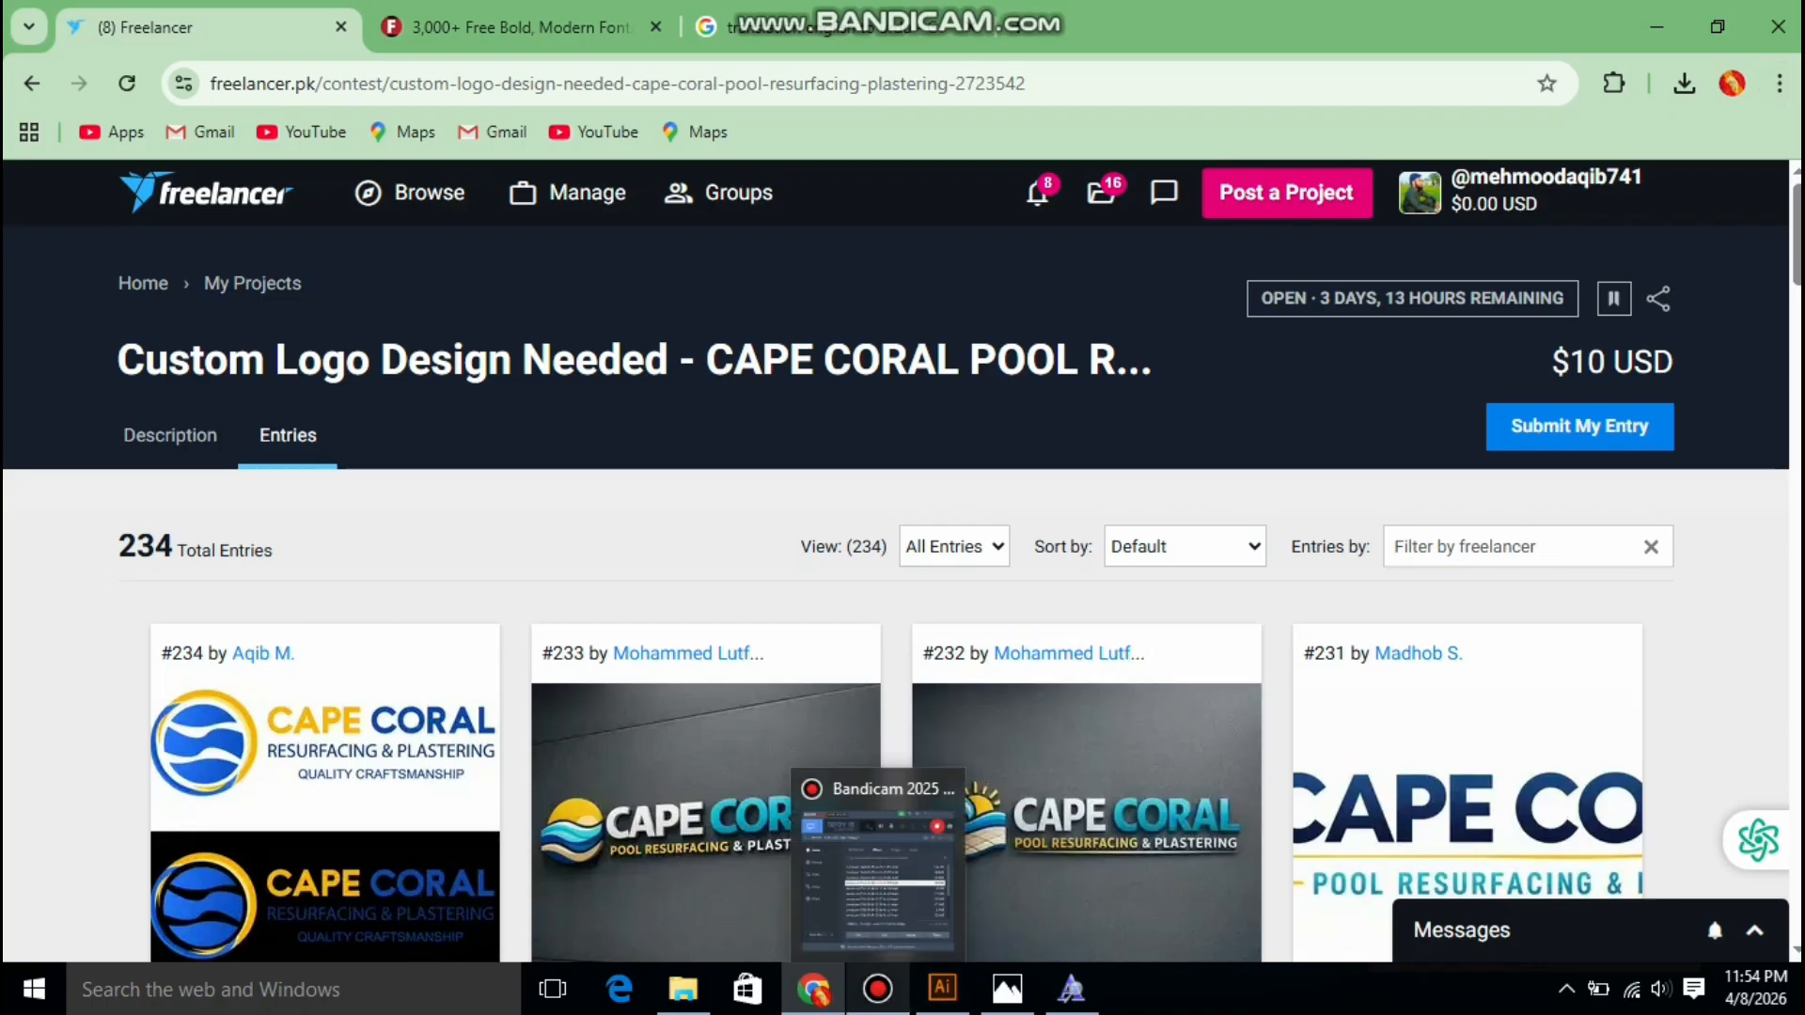